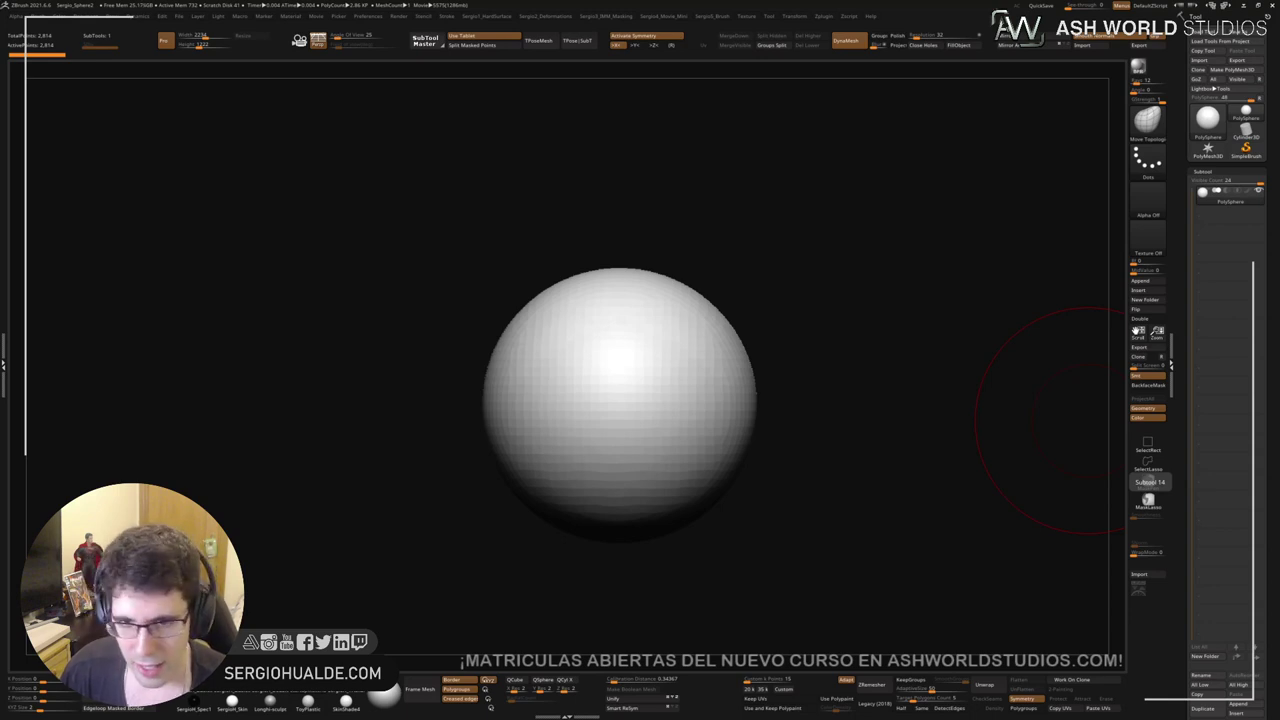
alt+right_drag(618, 360, 600, 349)
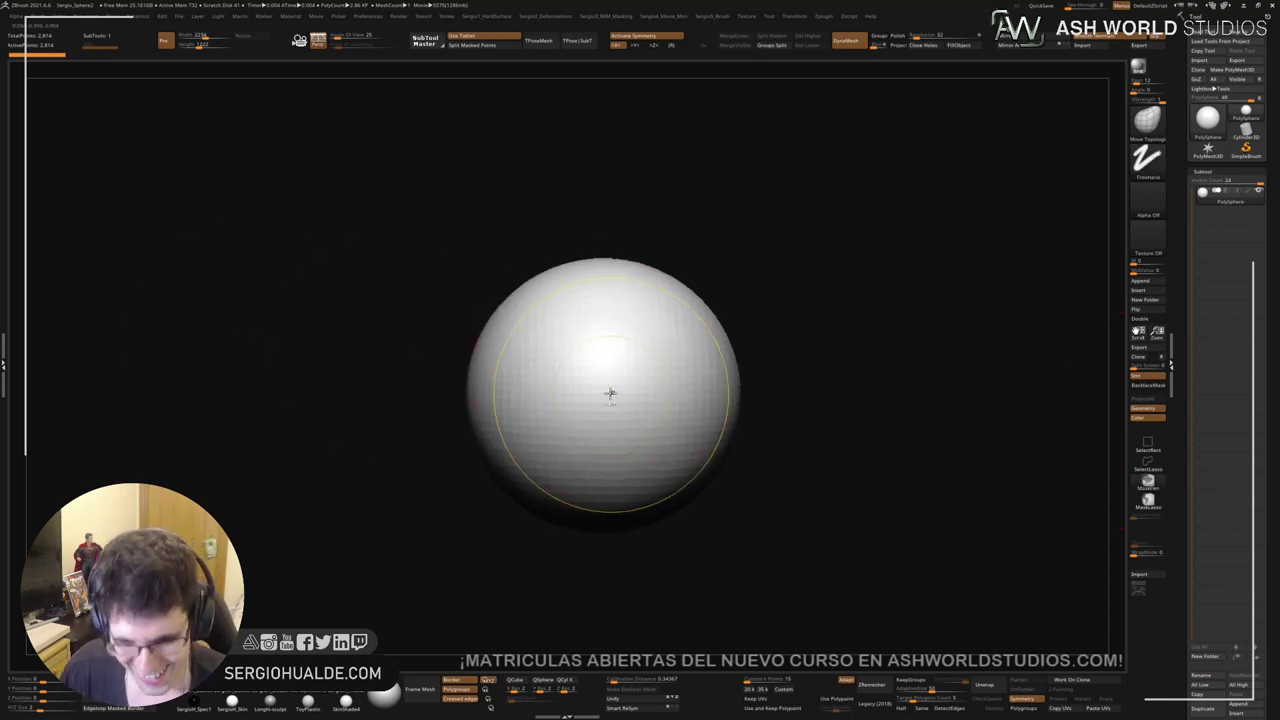
mouse_move(611, 394)
ctrl+right_down()
mouse_move(619, 382)
mouse_move(603, 388)
ctrl+right_up()
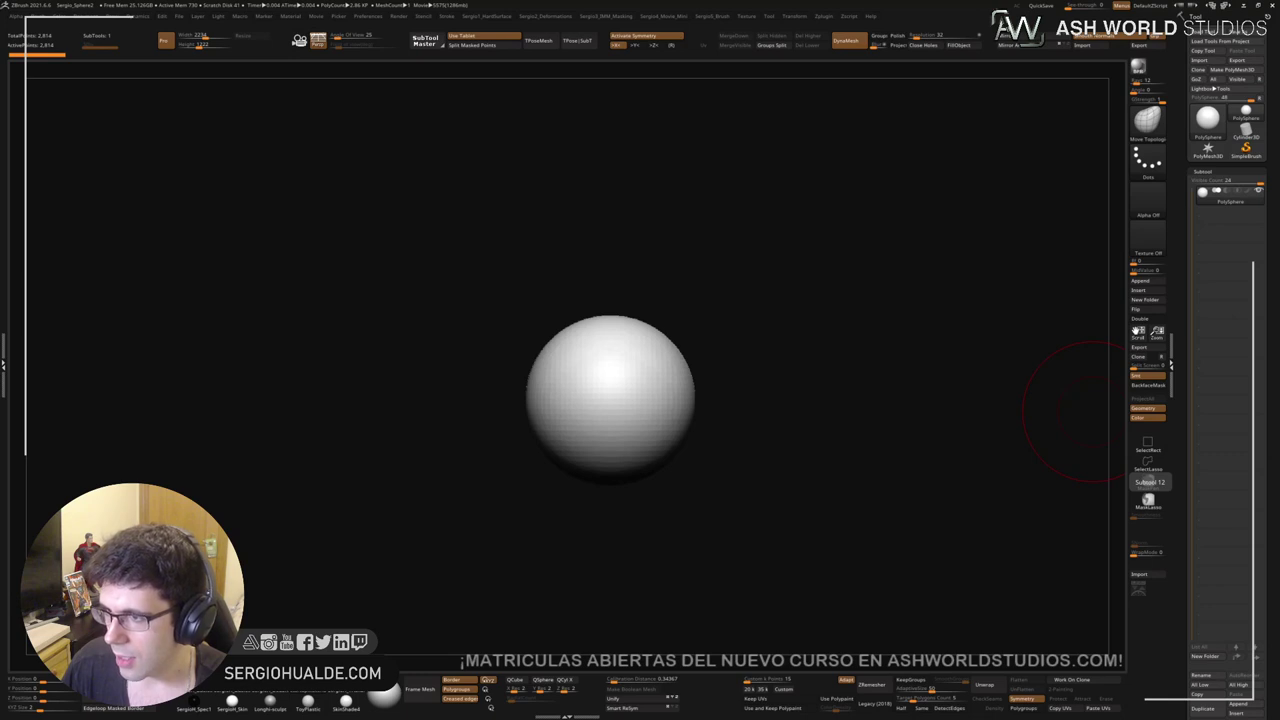
alt+drag(800, 347, 831, 343)
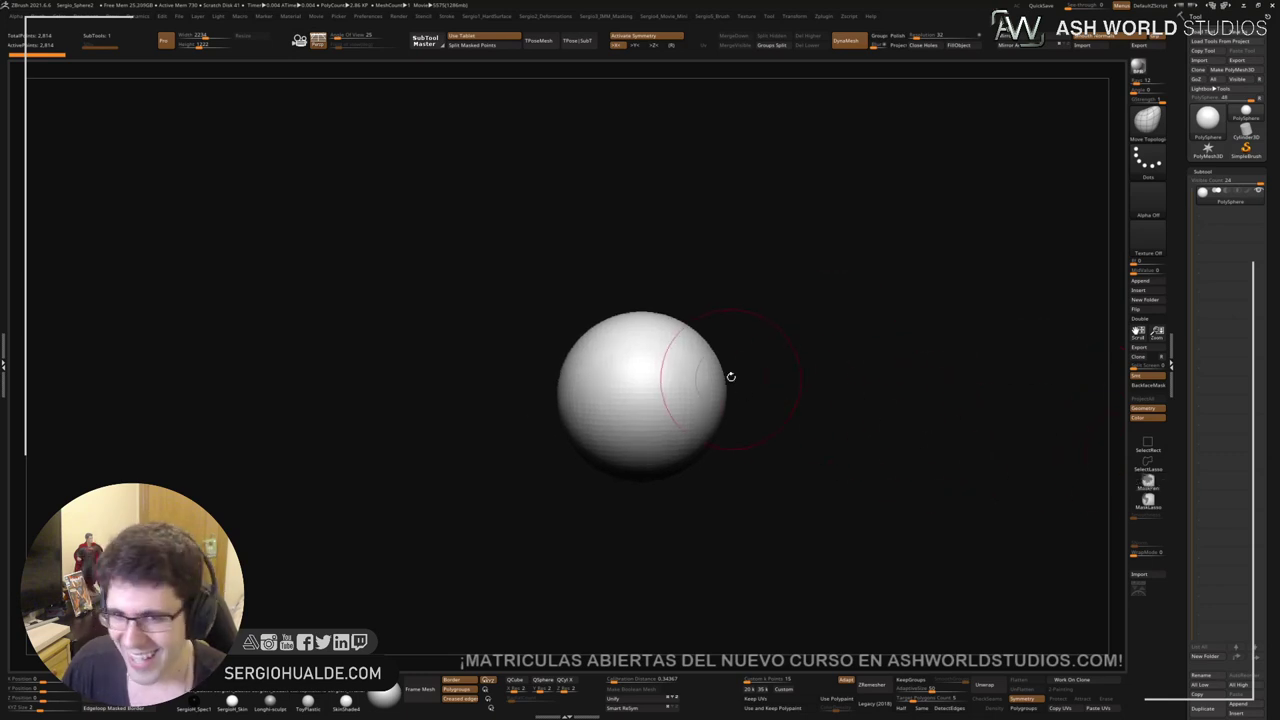
drag(729, 374, 734, 386)
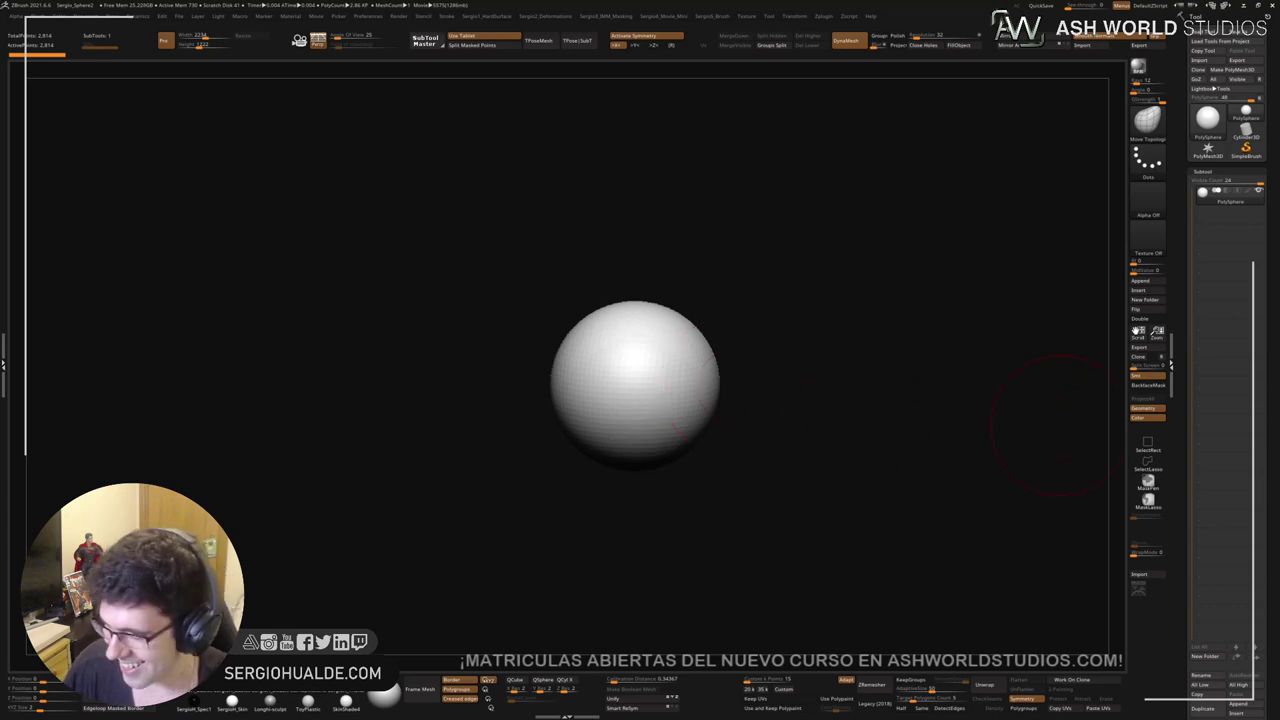
alt+right_drag(691, 390, 753, 414)
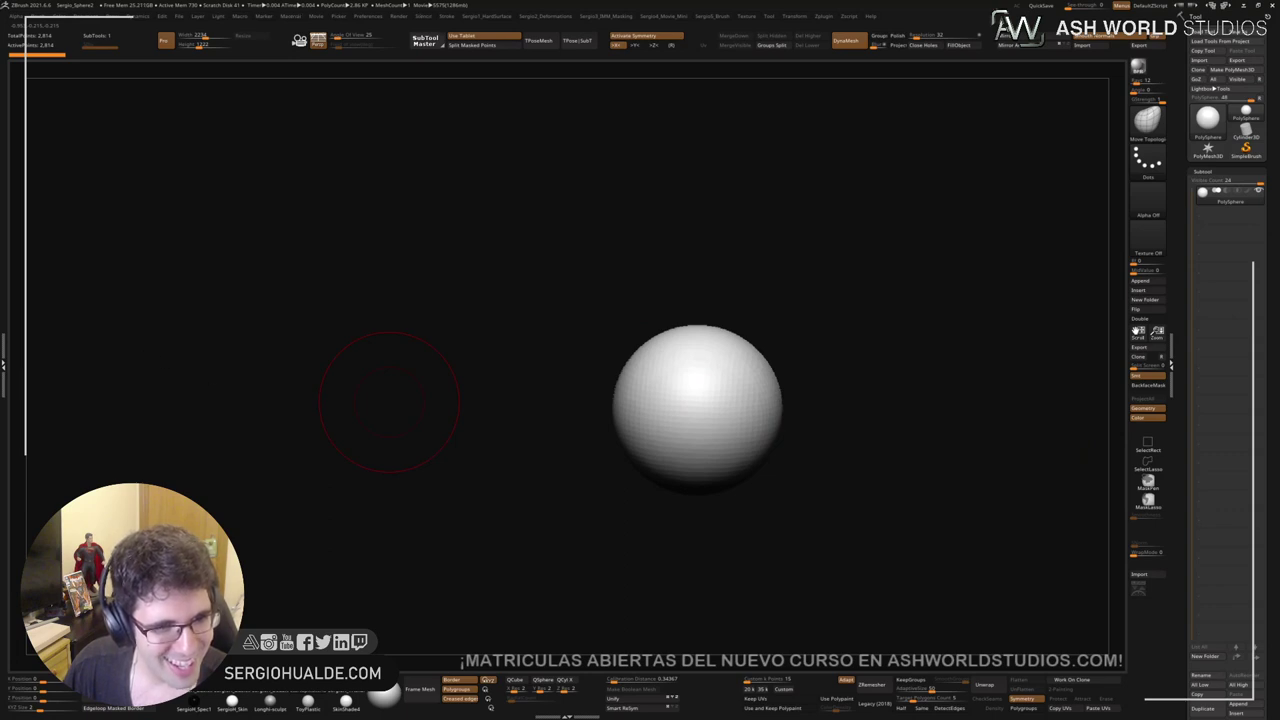
drag(390, 400, 762, 385)
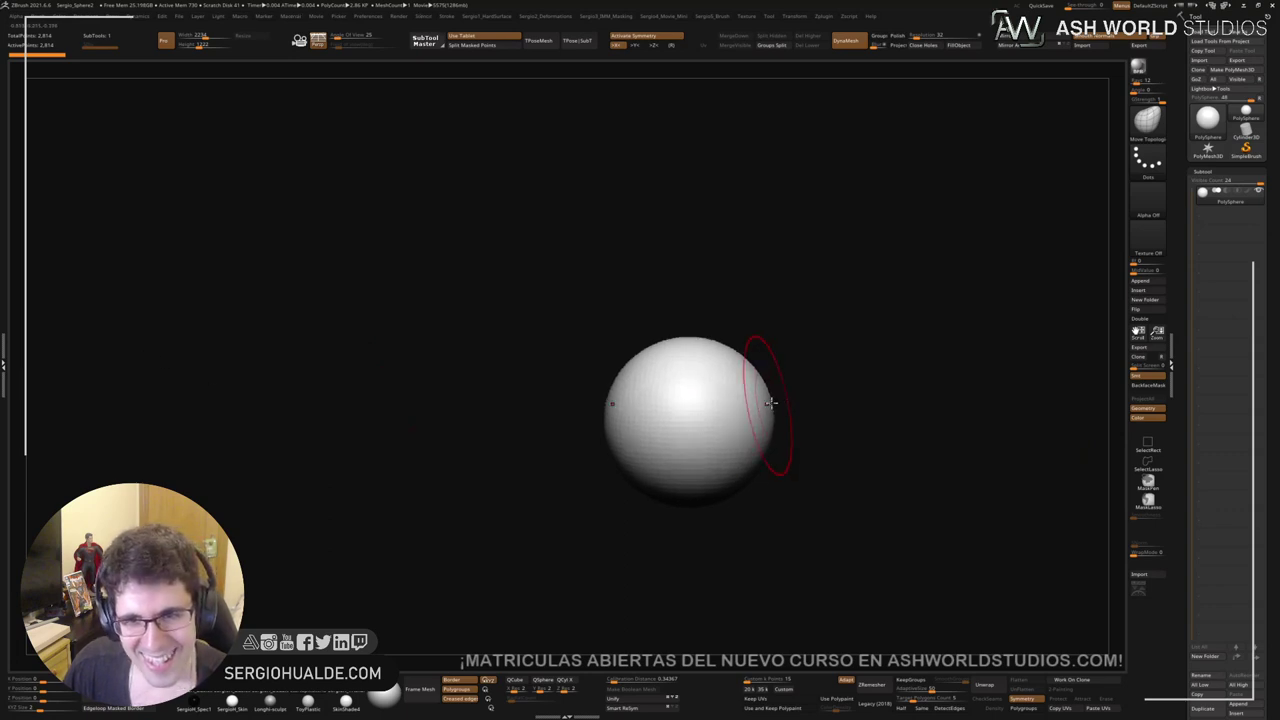
drag(829, 354, 754, 391)
key(s)
alt+right_drag(718, 405, 705, 354)
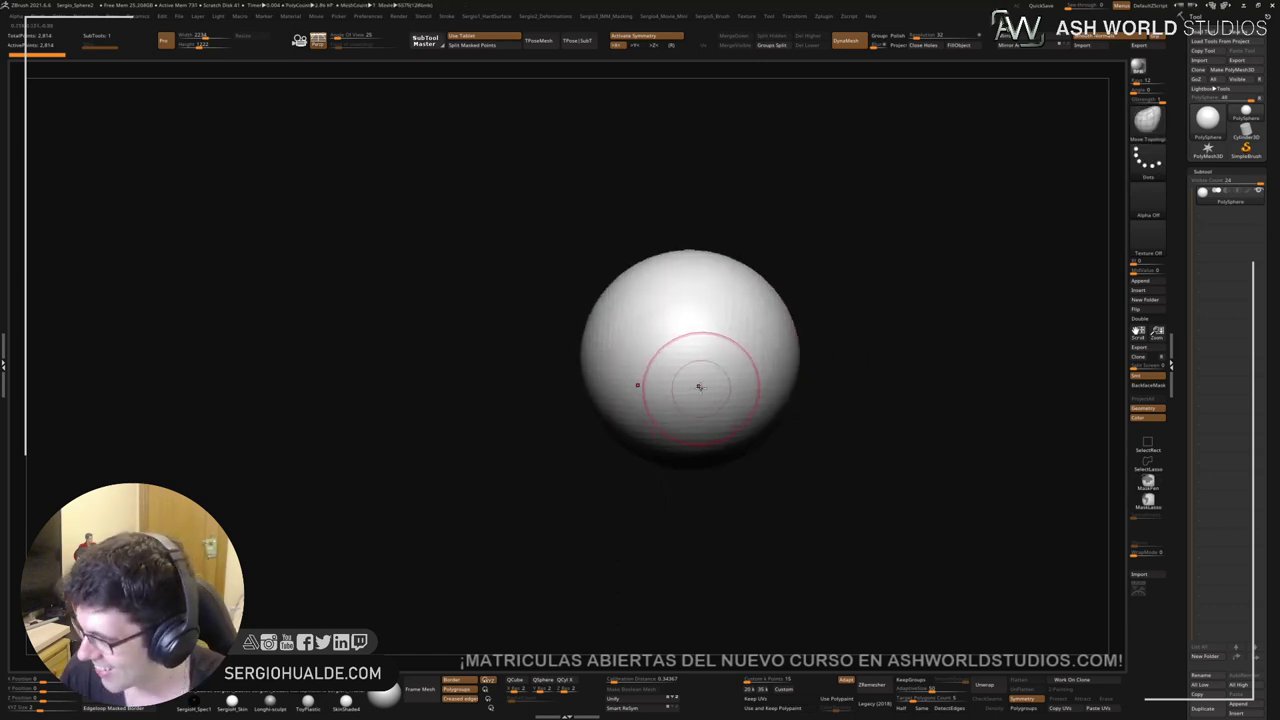
Step: Scale the whole sphere down uniformly with the gizmo until it is a fraction of its original size
key(w)
drag(692, 361, 743, 379)
key(q)
key(s)
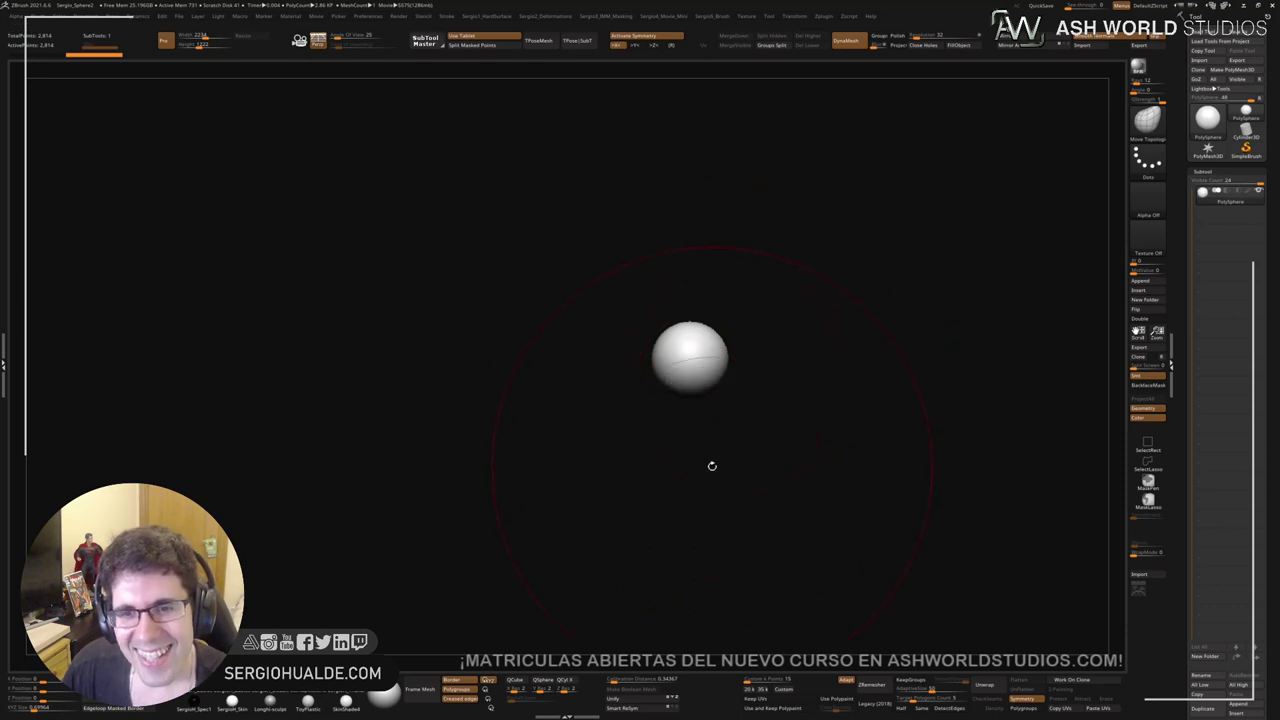
mouse_move(707, 452)
ctrl+right_down()
mouse_move(700, 469)
mouse_move(695, 416)
ctrl+right_up()
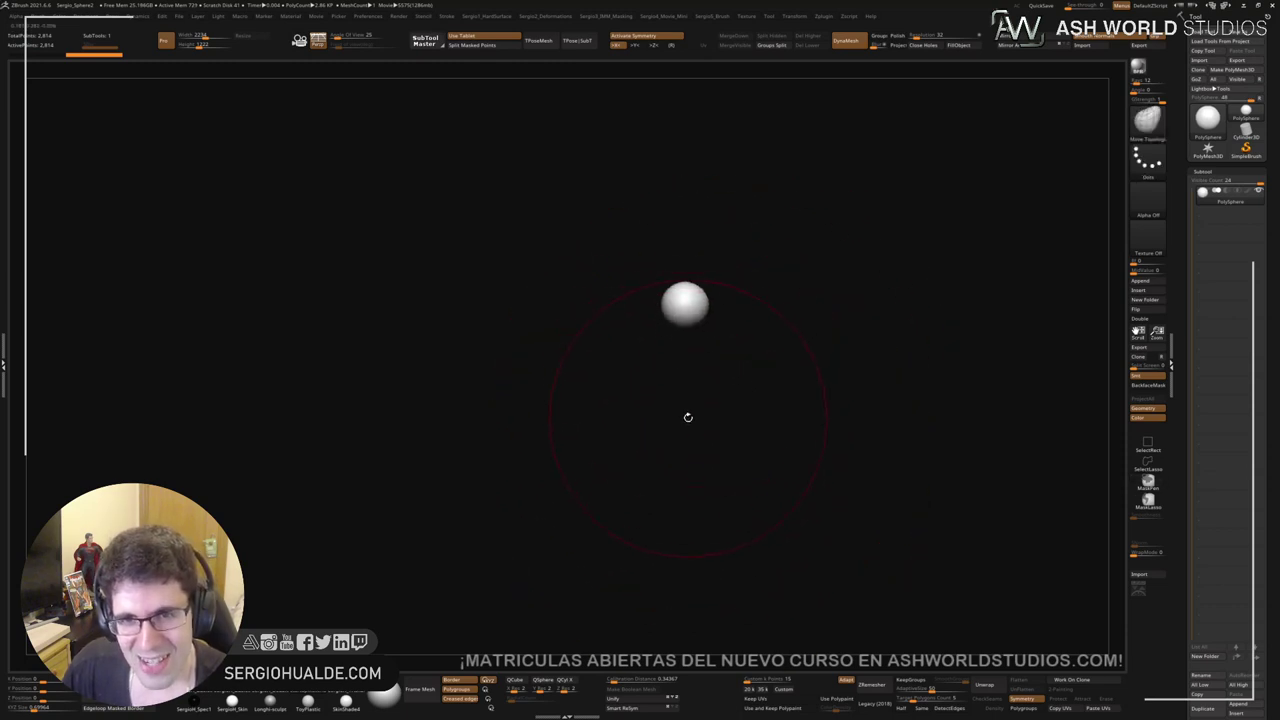
key(w)
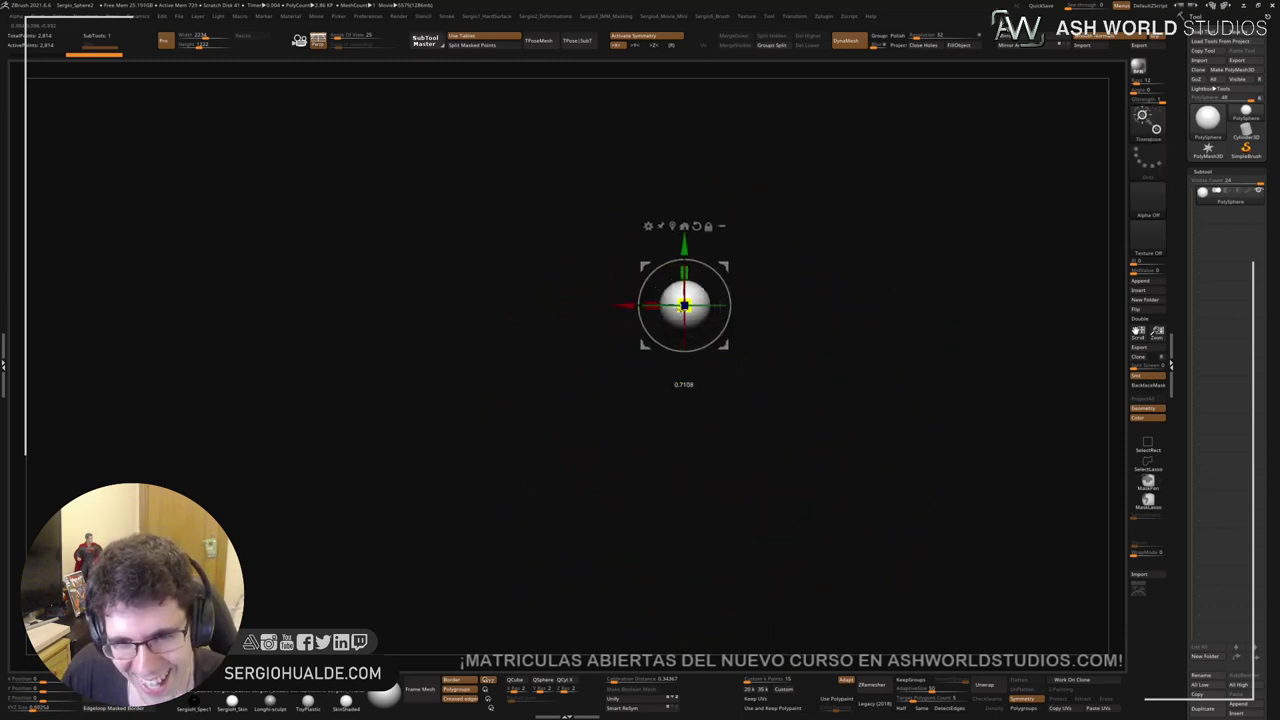
key(q)
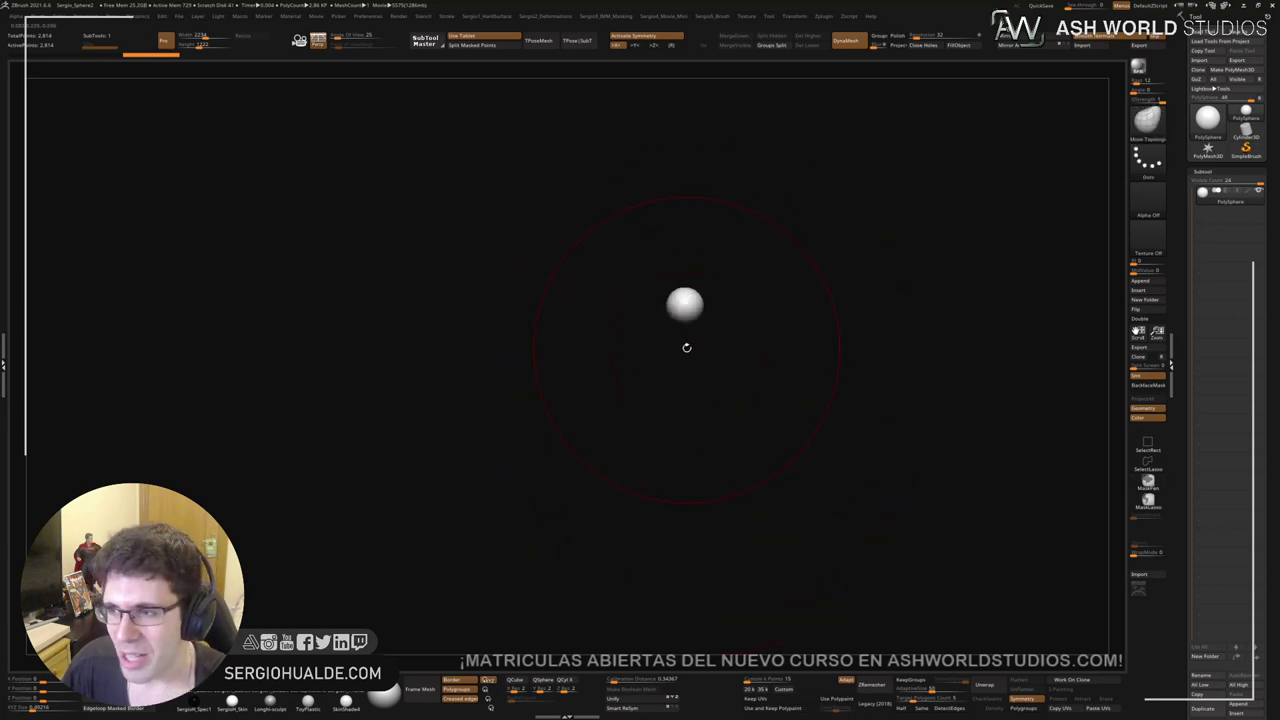
Step: Select the Move brush and reshape the lower front and sides of the sphere symmetrically
mouse_move(686, 346)
alt+right_down()
mouse_move(691, 423)
mouse_move(704, 413)
mouse_move(708, 348)
mouse_move(774, 359)
alt+right_up()
key(b)
key(m)
key(v)
mouse_move(663, 355)
mouse_down()
mouse_move(726, 380)
mouse_move(720, 346)
mouse_move(709, 364)
mouse_up()
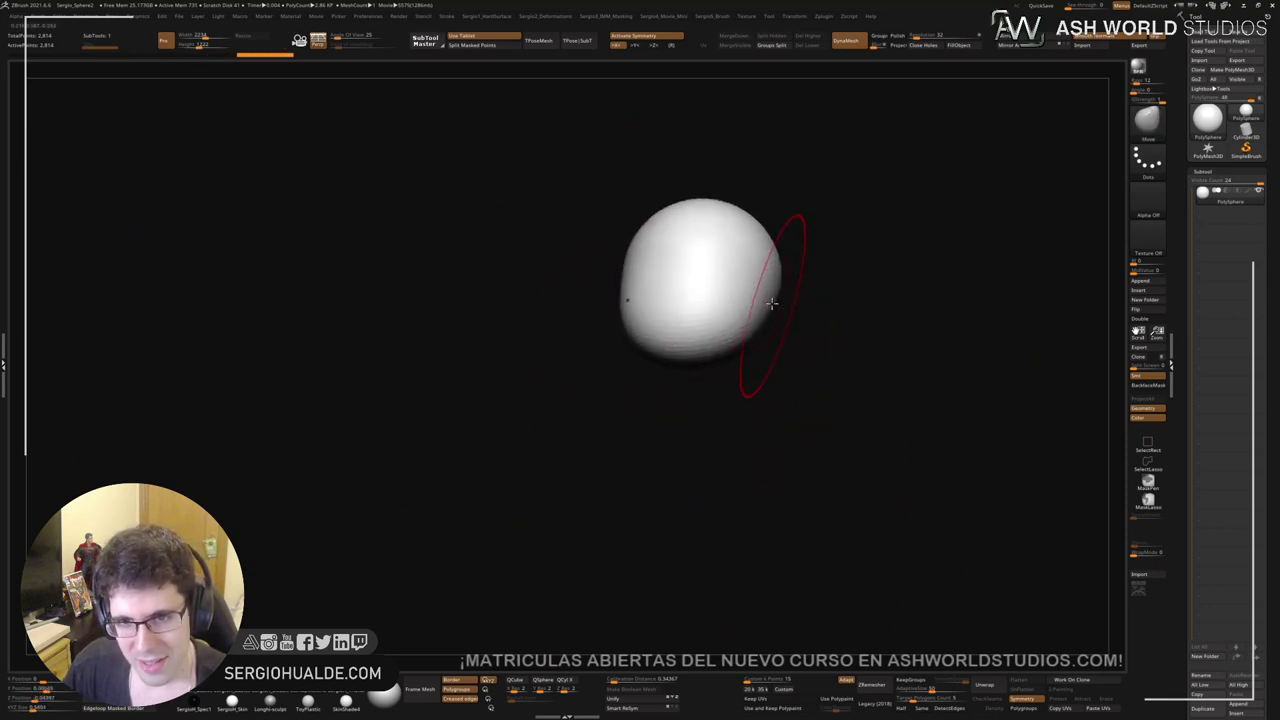
drag(772, 303, 720, 340)
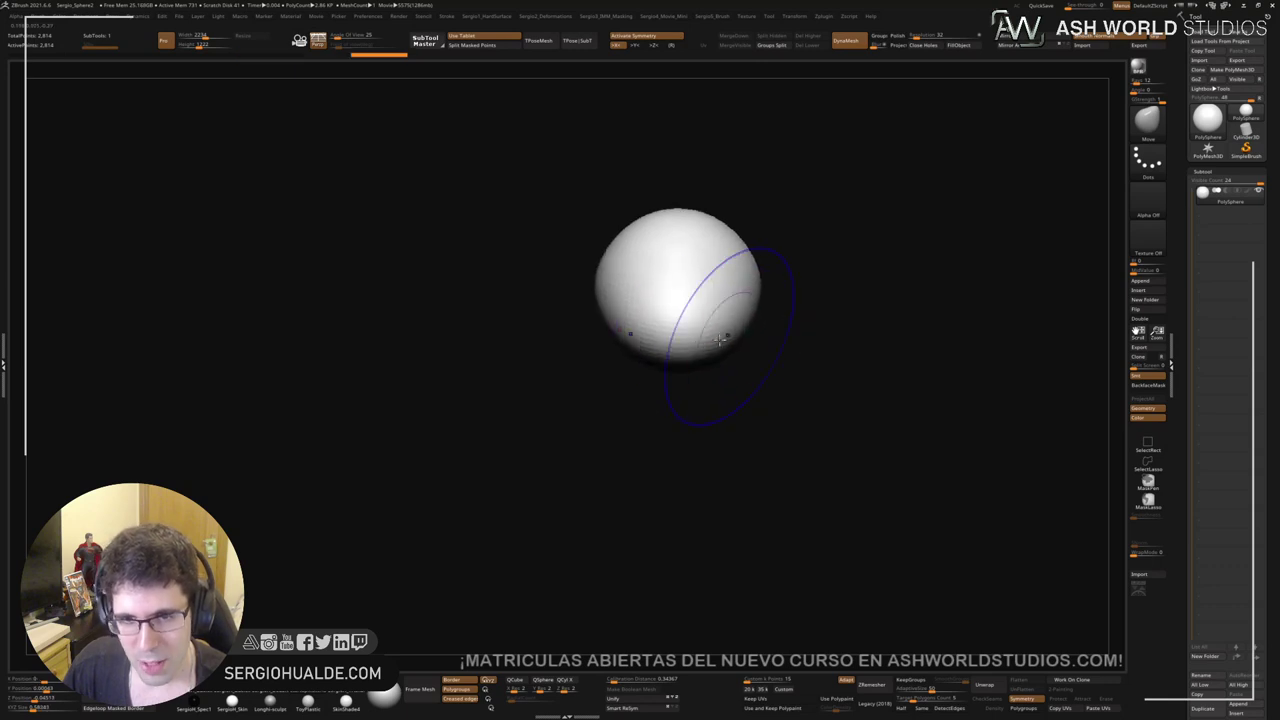
right_drag(733, 325, 706, 303)
Step: Carve a groove between the cranium and lower face with the DamStandard brush, and smooth it into a soft transition
key(s)
drag(697, 302, 686, 302)
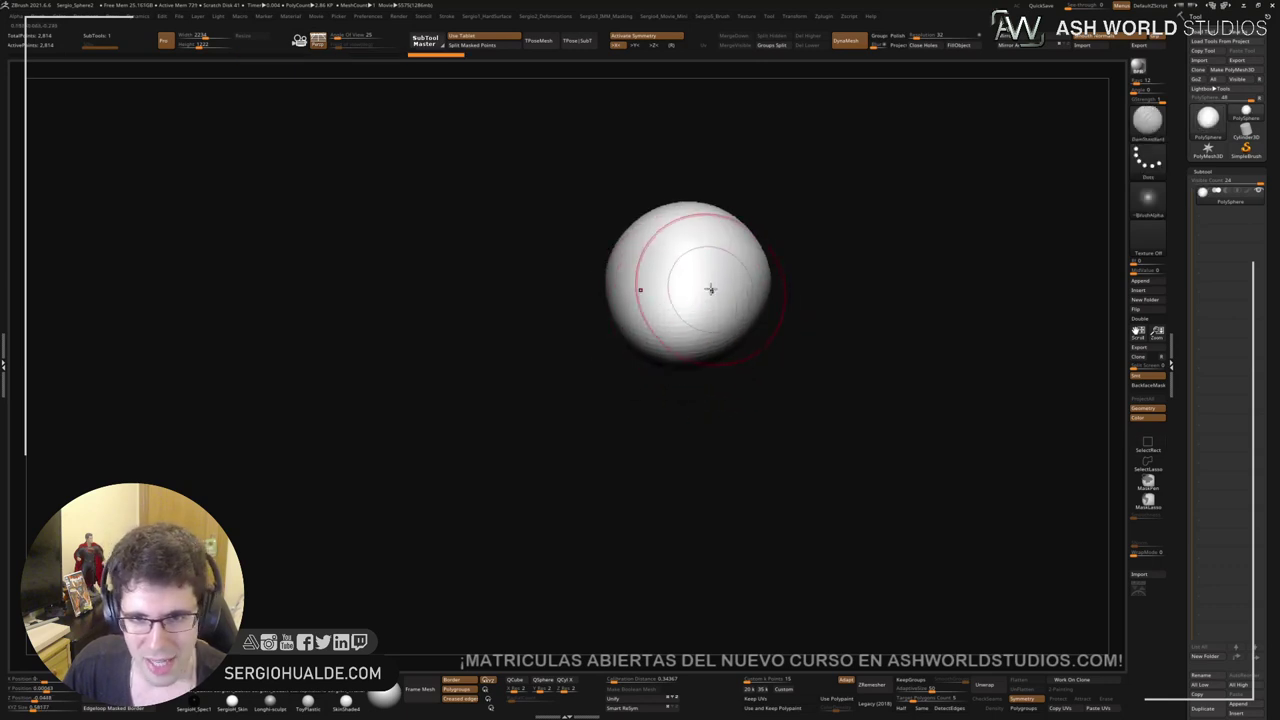
mouse_move(646, 300)
right_down()
mouse_move(691, 291)
mouse_move(694, 329)
right_up()
drag(693, 329, 713, 371)
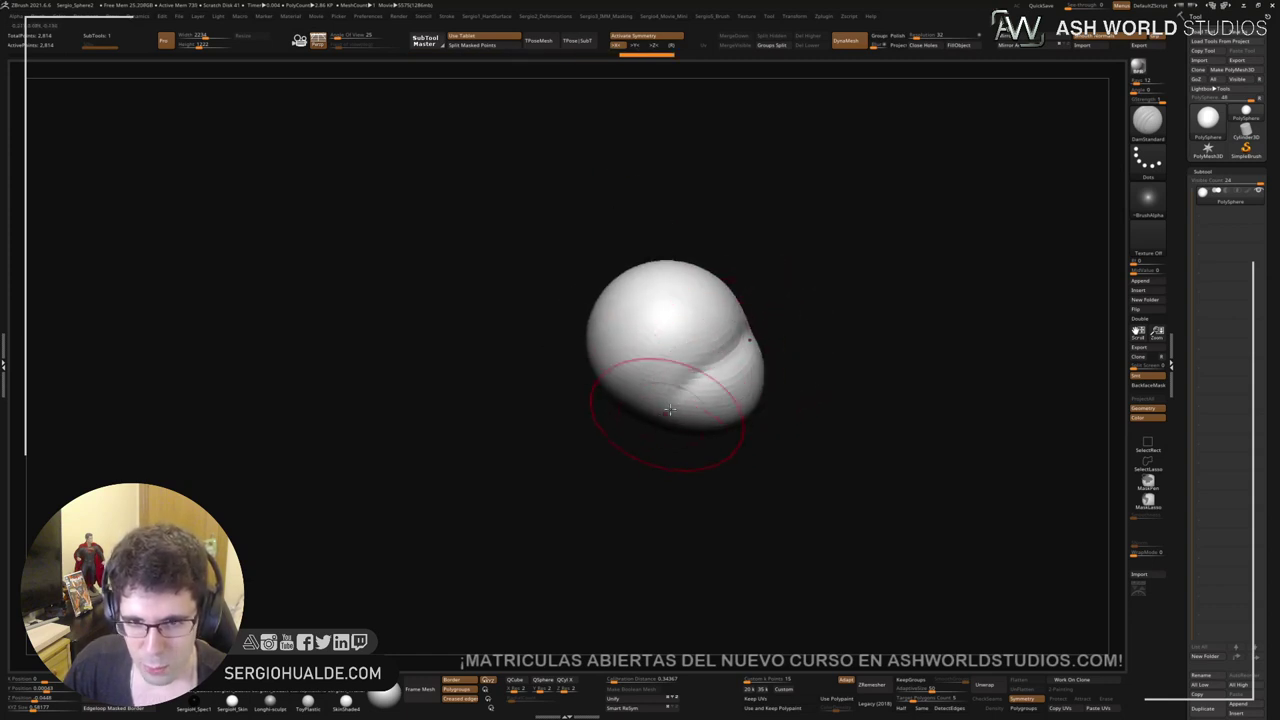
key(shift)
shift+drag(730, 324, 717, 383)
right_drag(717, 383, 711, 386)
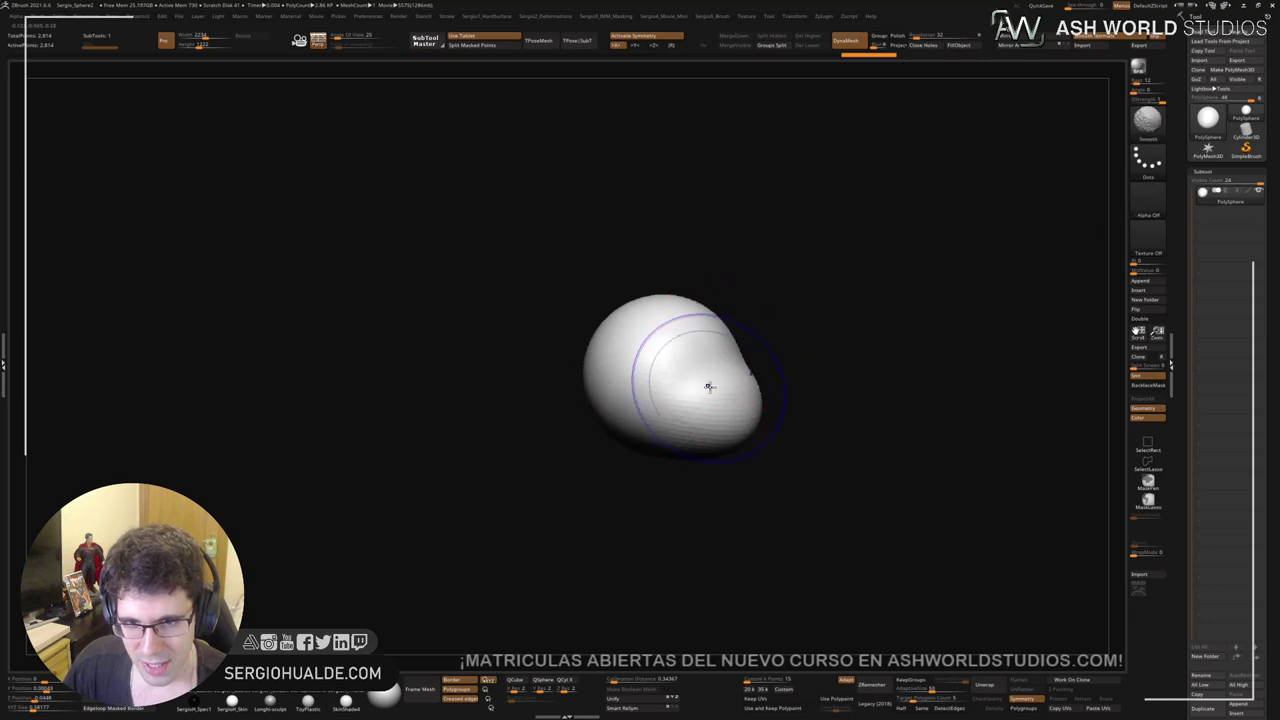
Step: Refine the head's profile with the Move brush, rounding the cranium above the protruding lower face
mouse_move(668, 423)
right_down()
mouse_move(614, 391)
mouse_move(670, 448)
right_up()
key(b)
key(m)
key(v)
key(s)
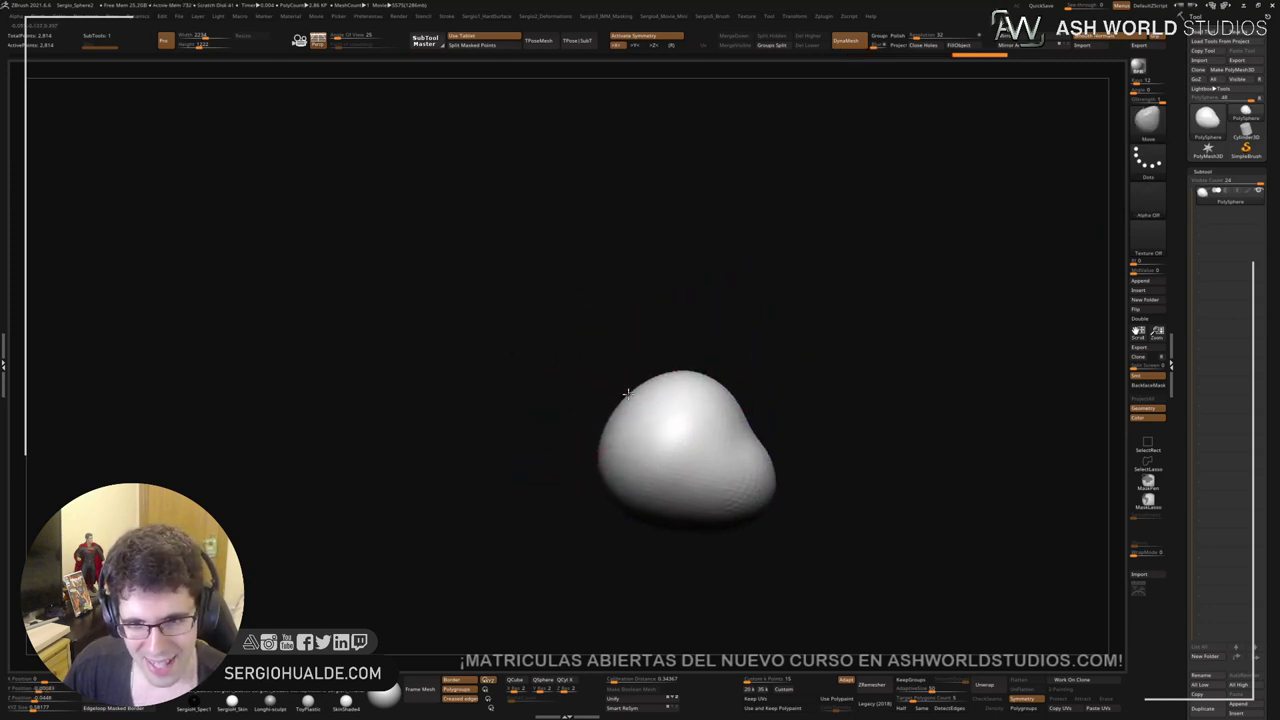
mouse_move(620, 395)
mouse_down()
mouse_move(646, 423)
mouse_move(673, 417)
mouse_up()
shift+right_drag(680, 414, 697, 431)
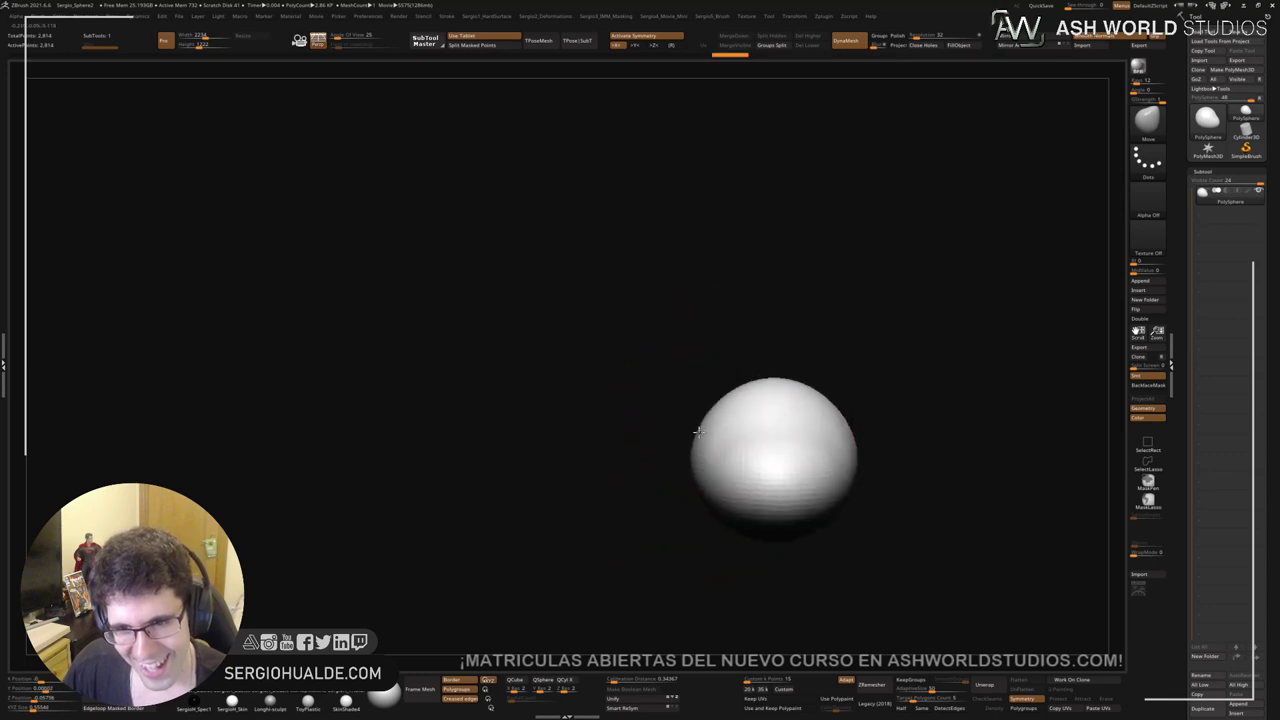
alt+right_drag(722, 474, 686, 305)
drag(746, 394, 755, 392)
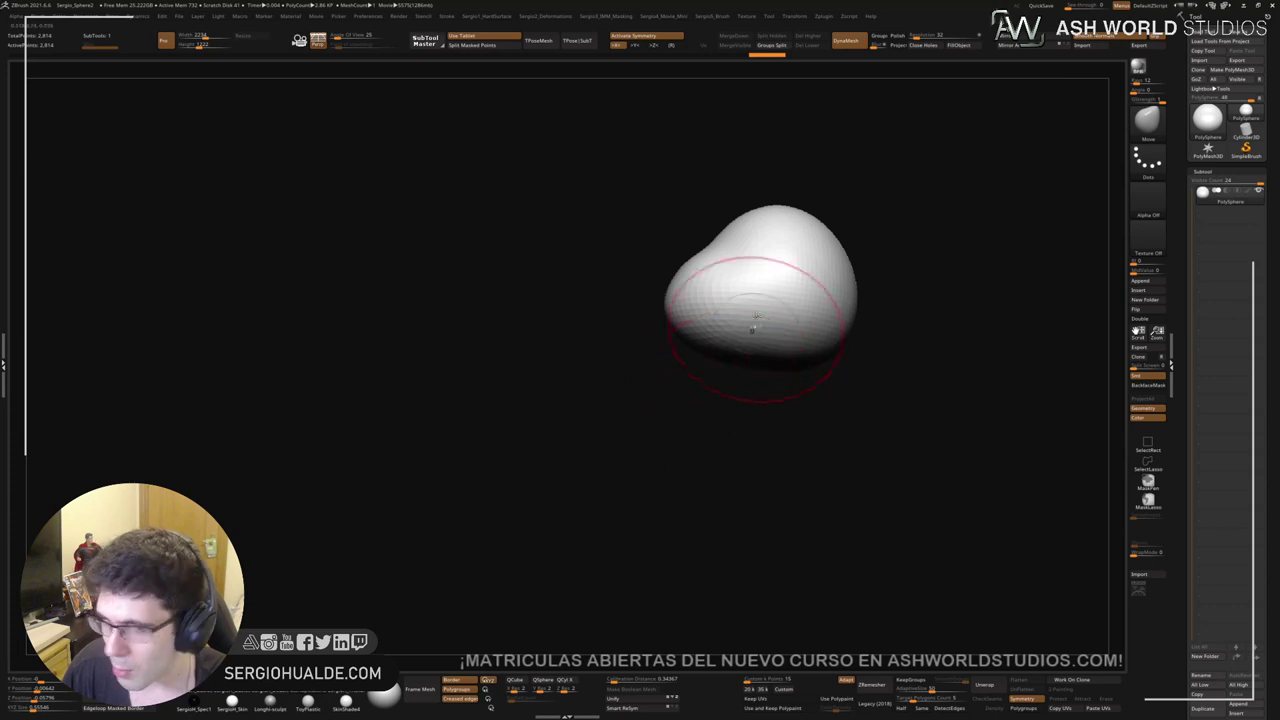
Step: Paint a mask patch on the underside of the head where the neck attaches, and invert the mask
mouse_move(751, 326)
ctrl+right_down()
mouse_move(778, 357)
mouse_move(766, 376)
mouse_move(759, 332)
mouse_move(766, 352)
mouse_move(740, 383)
ctrl+right_up()
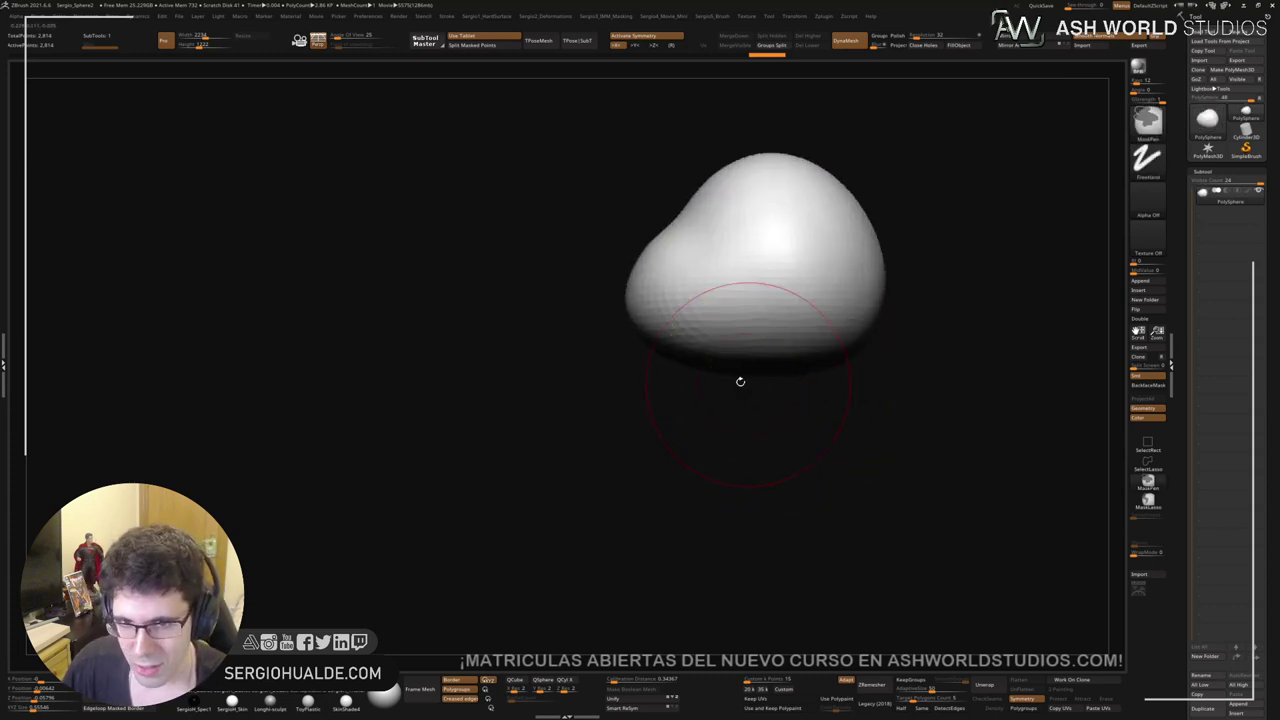
ctrl+drag(719, 398, 848, 356)
ctrl+click(843, 439)
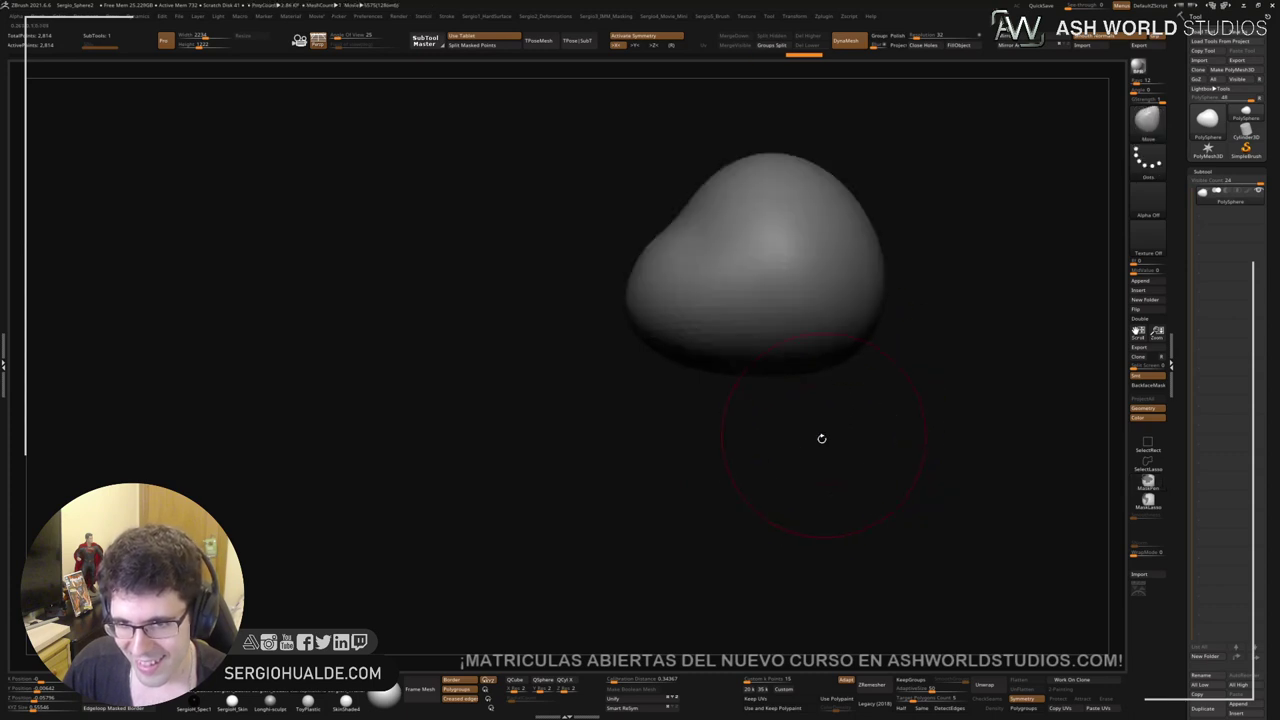
ctrl+right_drag(823, 437, 800, 367)
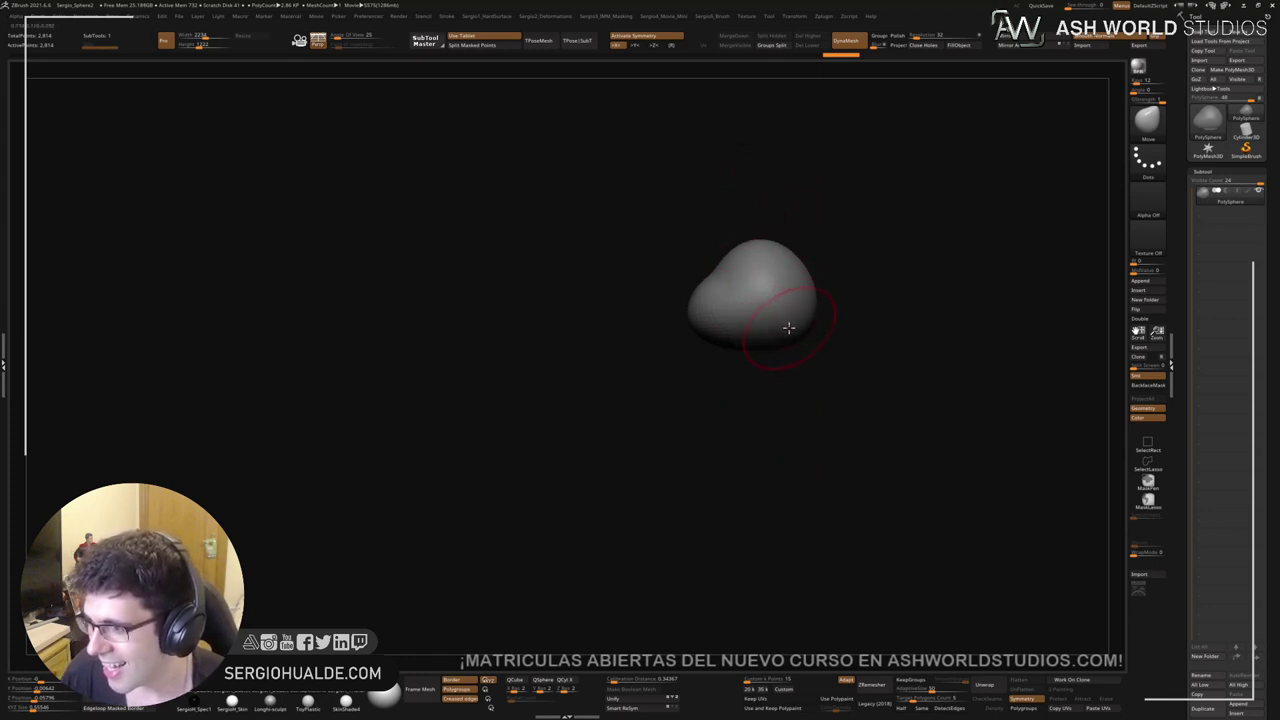
Step: Soften the edges of the mask around the neck patch, leaving the patch itself unmasked
mouse_move(791, 311)
ctrl+right_down()
mouse_move(786, 288)
mouse_move(749, 322)
ctrl+right_up()
key(s)
drag(748, 380, 739, 385)
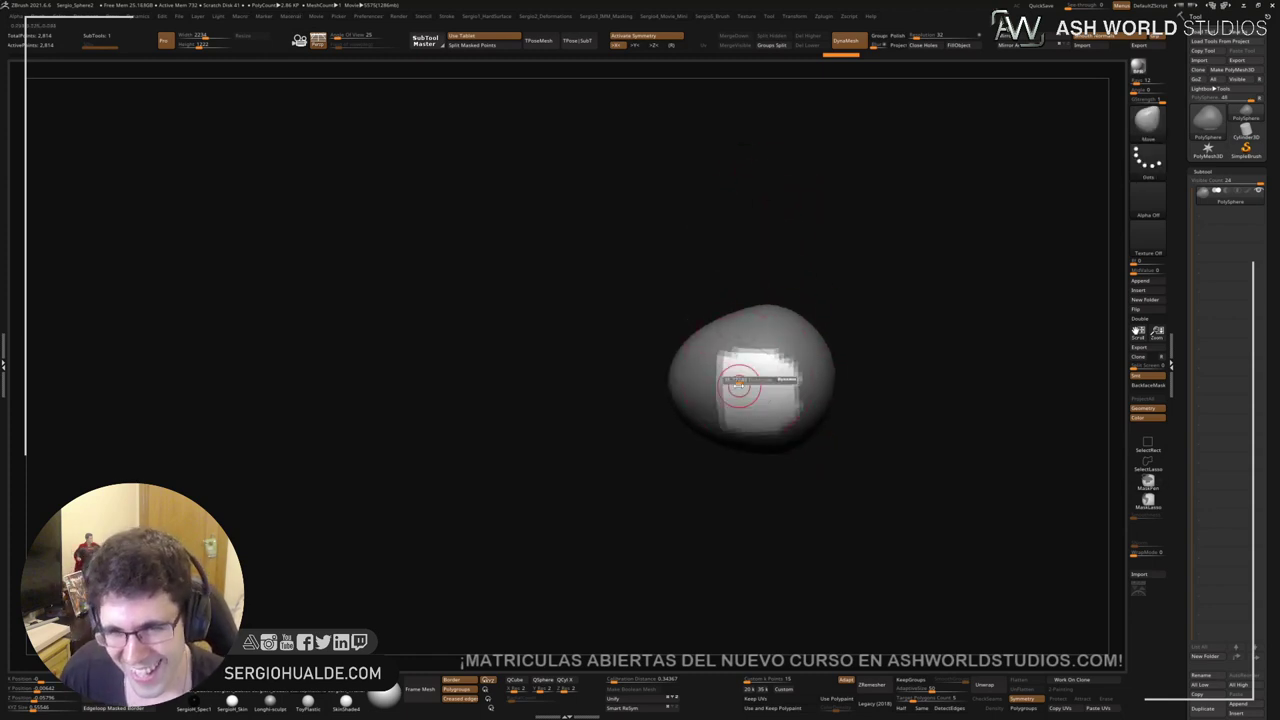
ctrl+click(852, 334)
ctrl+click(805, 370)
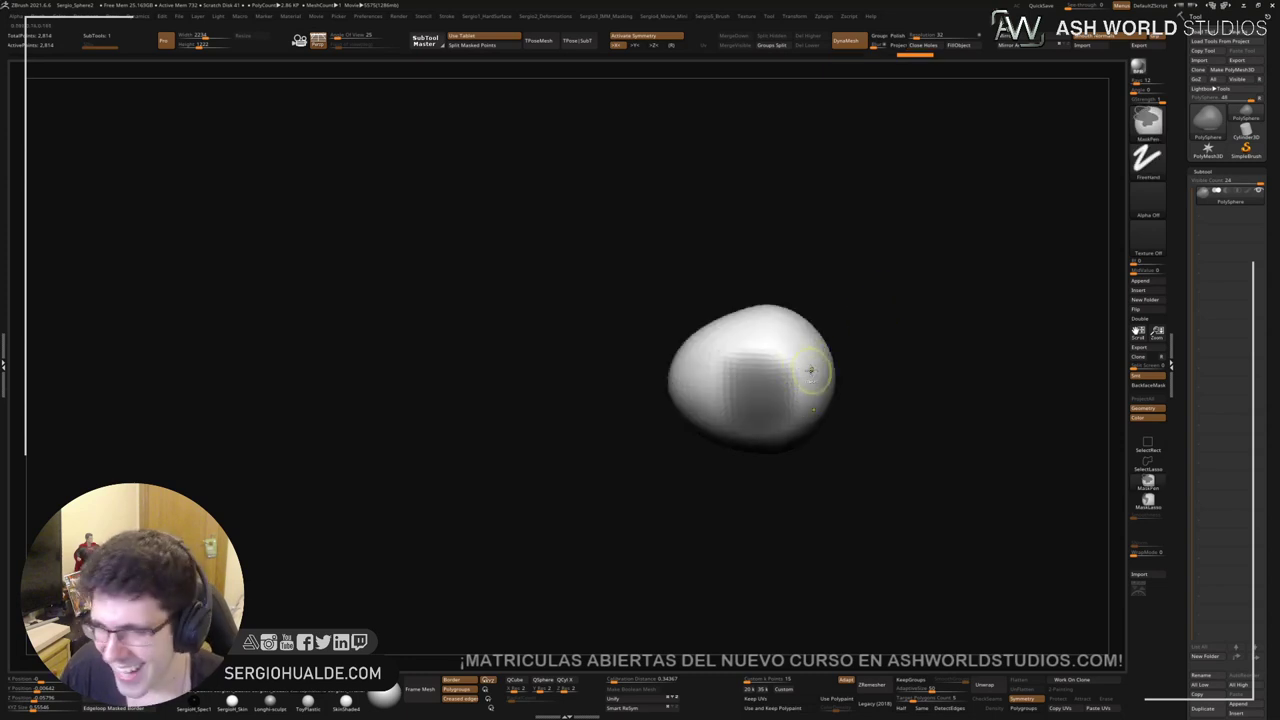
mouse_move(845, 360)
mouse_down()
mouse_move(857, 349)
mouse_move(806, 343)
mouse_move(786, 409)
mouse_up()
Step: Pull the unmasked patch down out of the head to form a neck, and enlarge it with the gizmo
key(w)
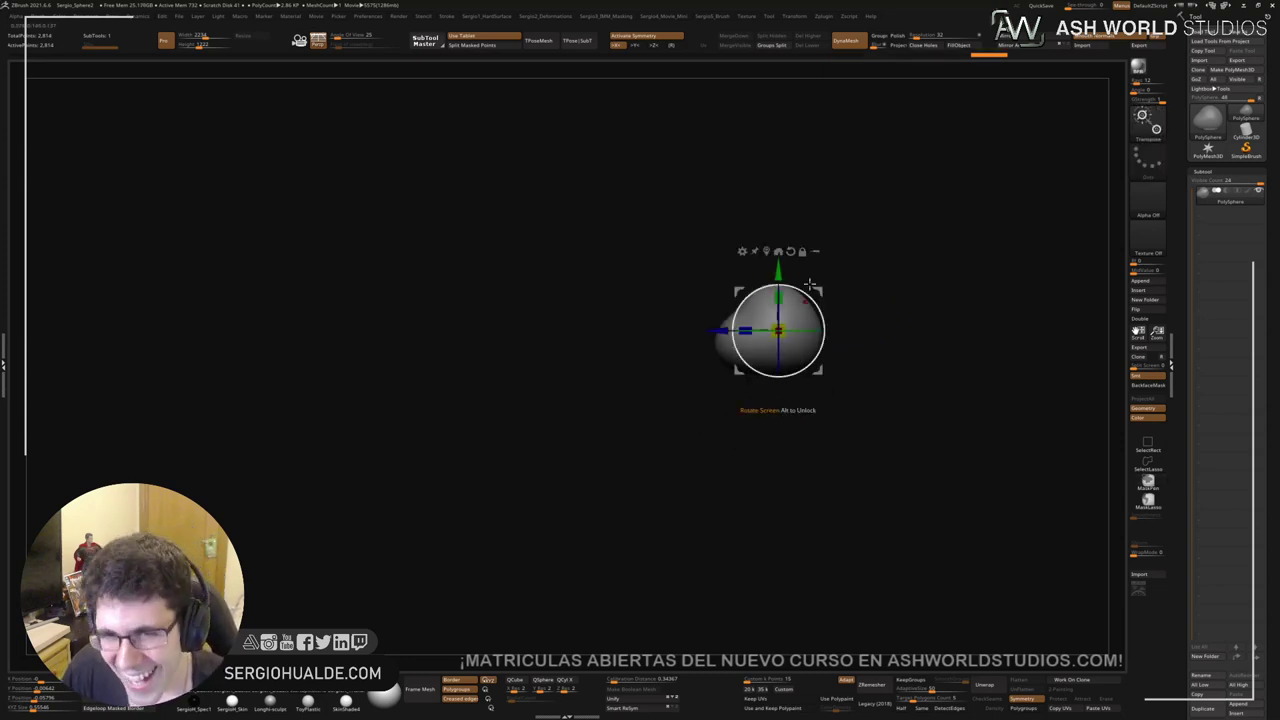
drag(778, 271, 778, 308)
key(q)
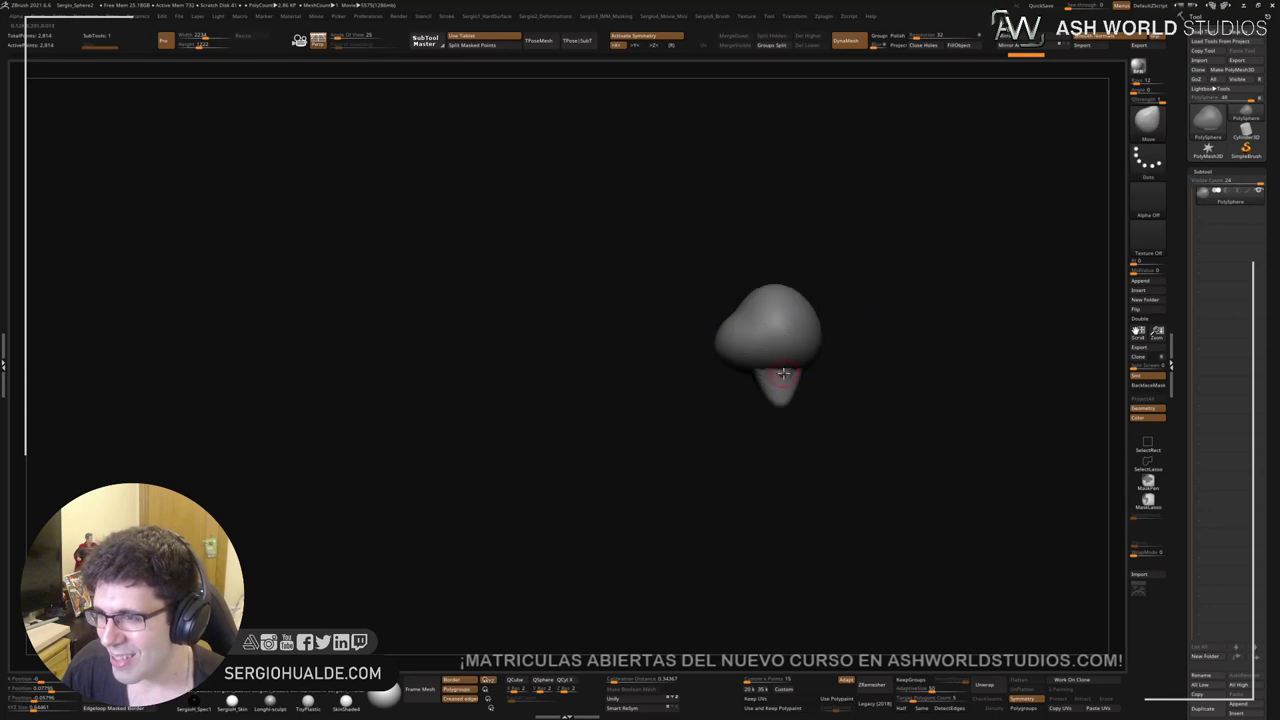
ctrl+right_drag(783, 373, 780, 408)
key(w)
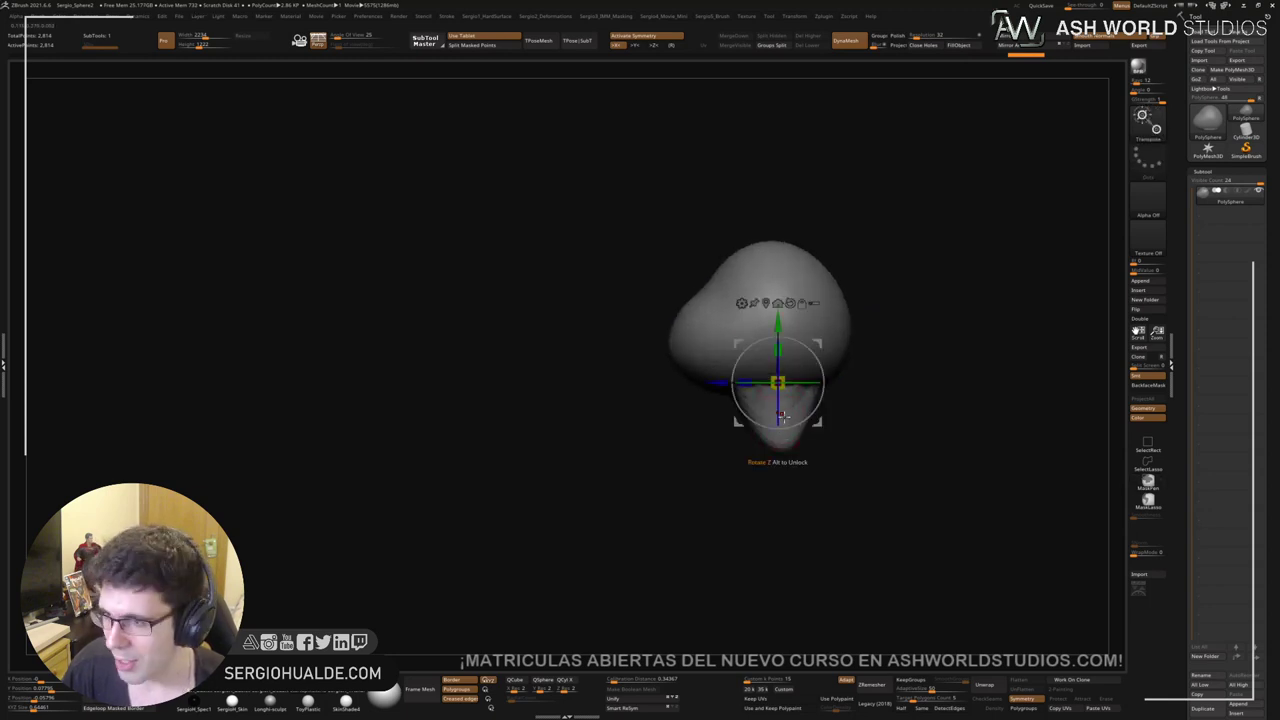
drag(778, 383, 808, 400)
shift+right_drag(808, 400, 820, 414)
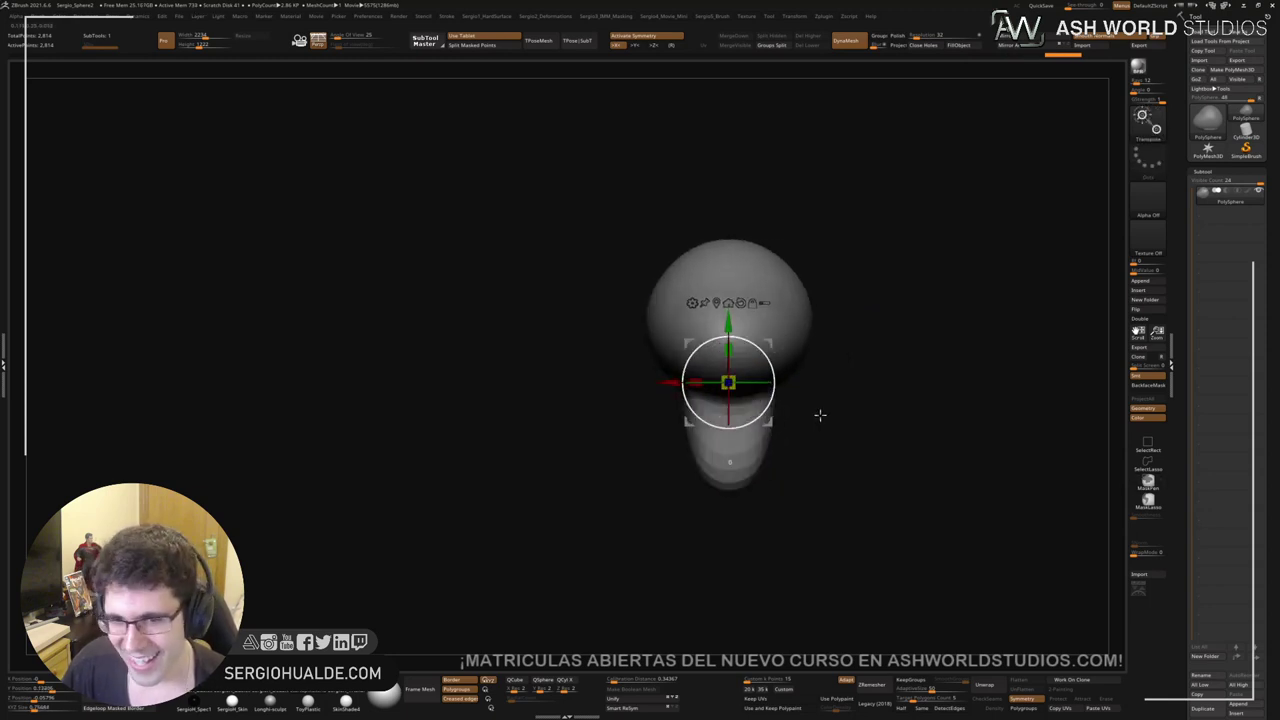
Step: Toggle the gizmo lock, shift the gizmo lower onto the neck and shorten the neck
click(752, 303)
drag(731, 320, 737, 347)
right_drag(774, 414, 759, 419)
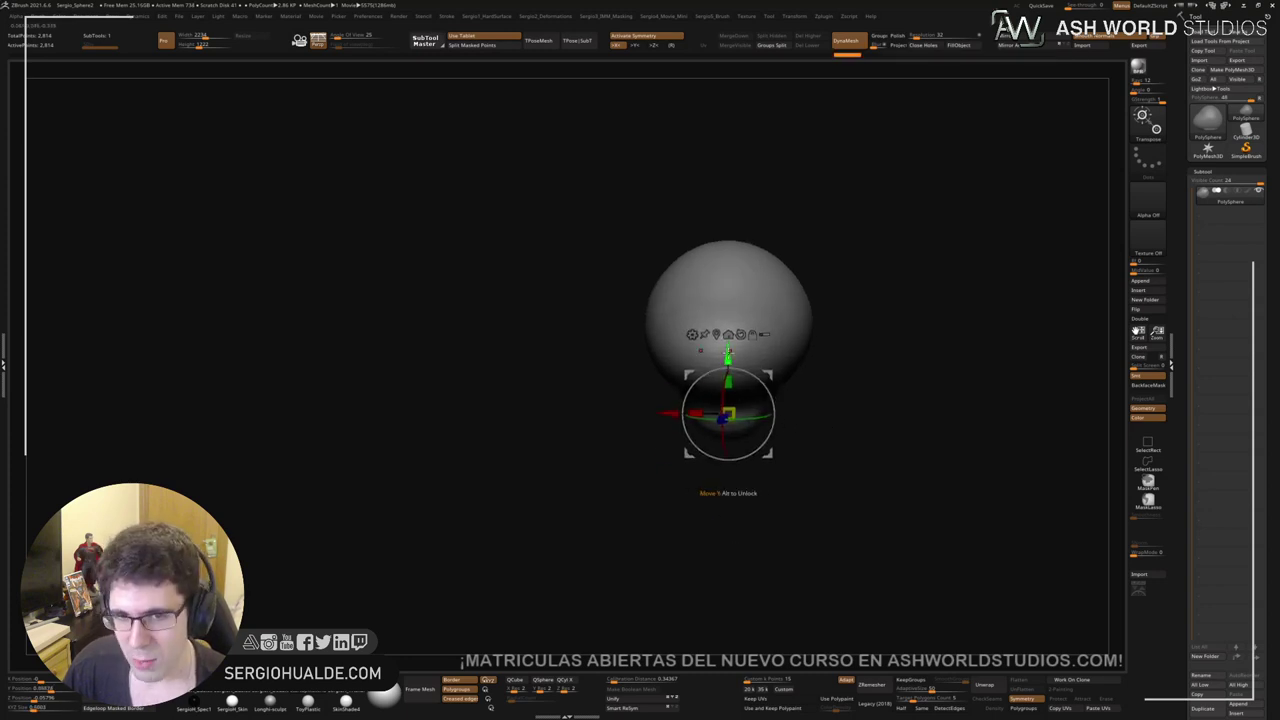
key(q)
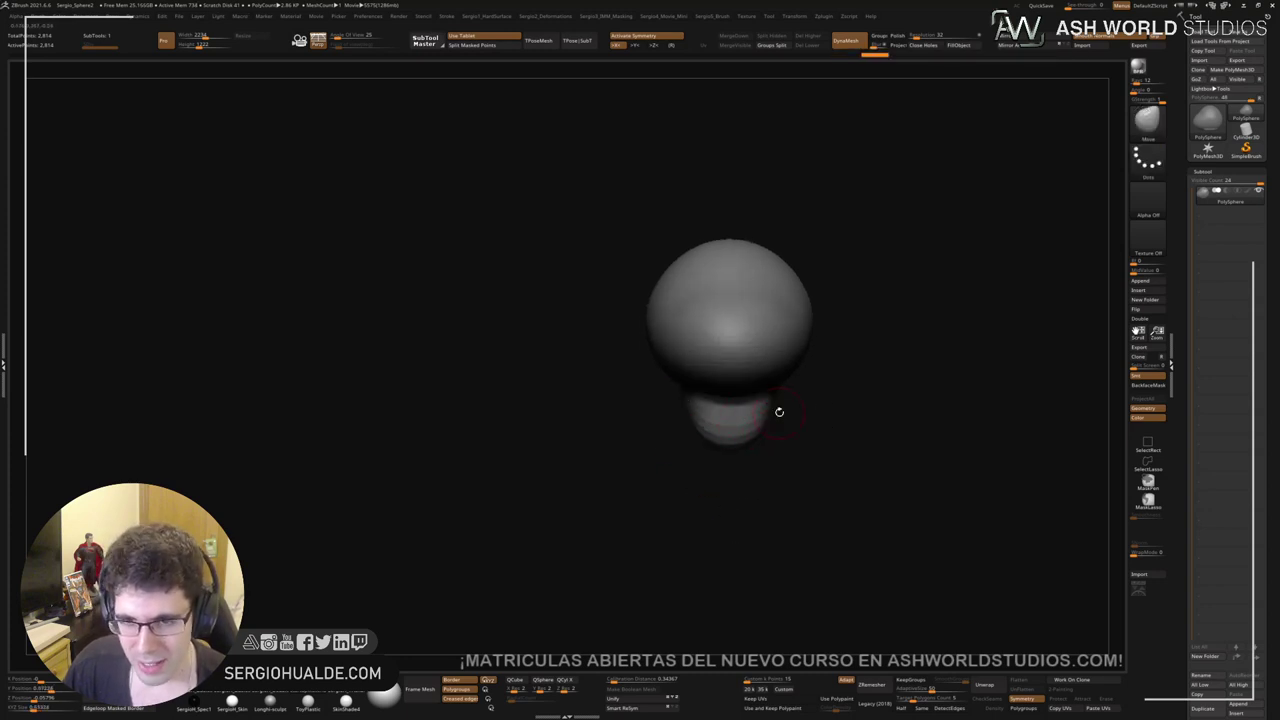
Step: Mask the upper part of the neck with MaskLasso, leaving its lower end free
drag(779, 412, 737, 423)
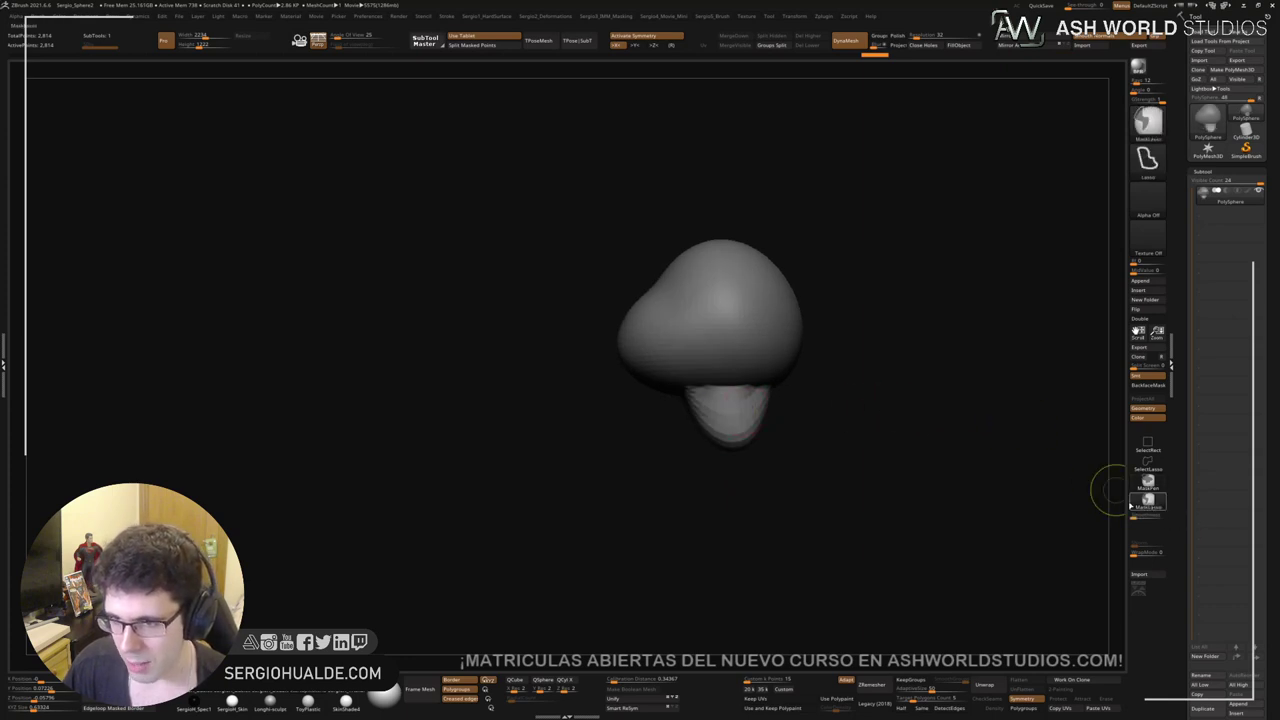
right_click(899, 369)
ctrl+drag(840, 370, 788, 392)
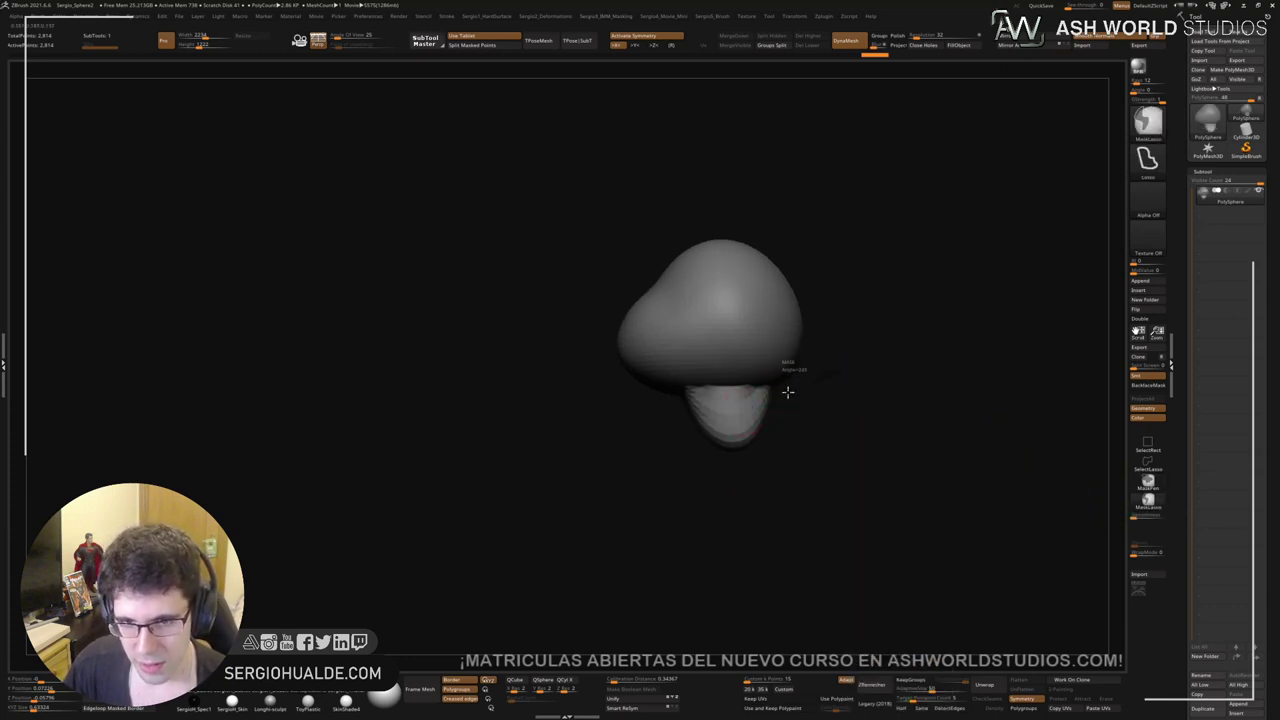
Step: Undo the last change and stretch the neck's unmasked lower end sideways to about 5.12 times its width to form shoulders
key(w)
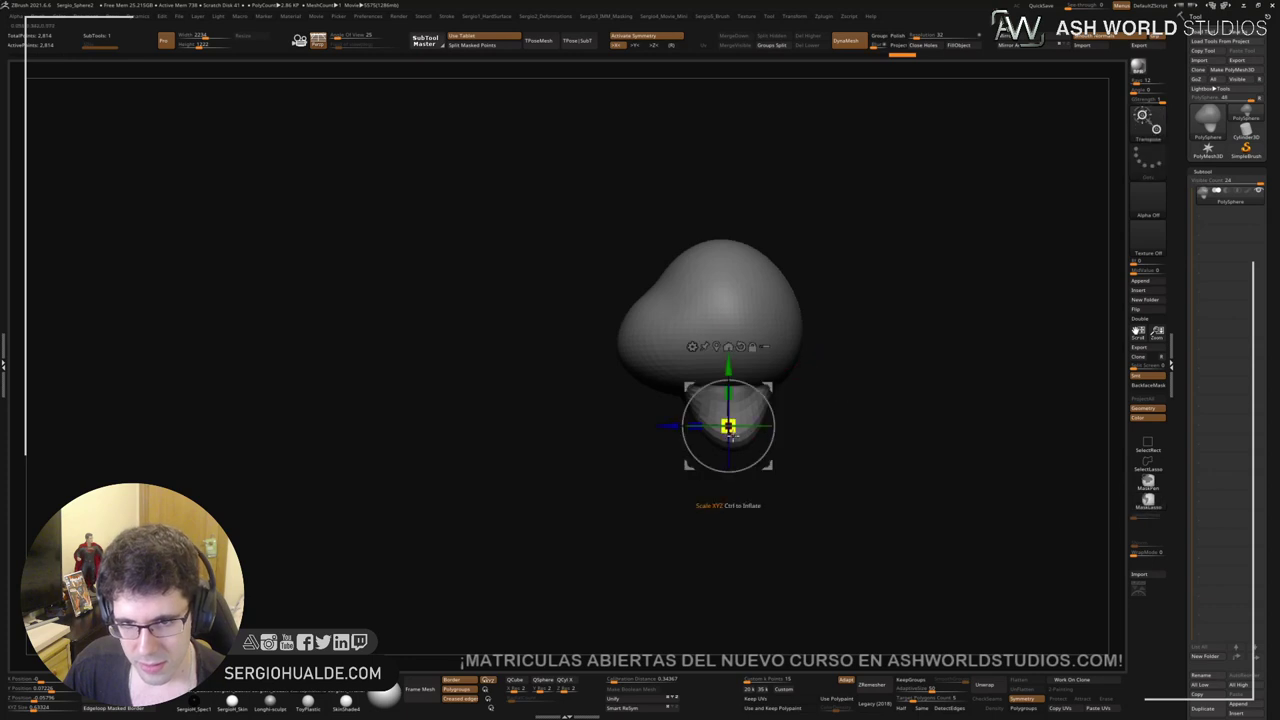
key(ctrl+z)
drag(675, 424, 509, 437)
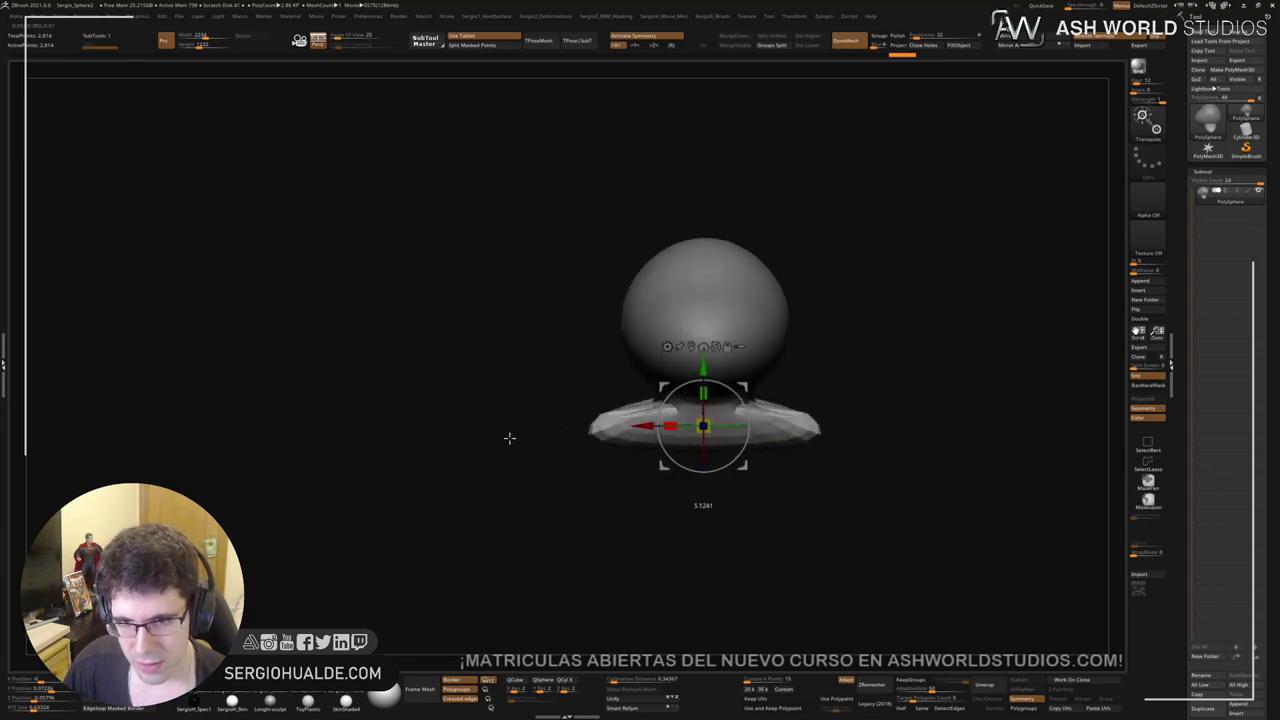
shift+drag(810, 471, 719, 437)
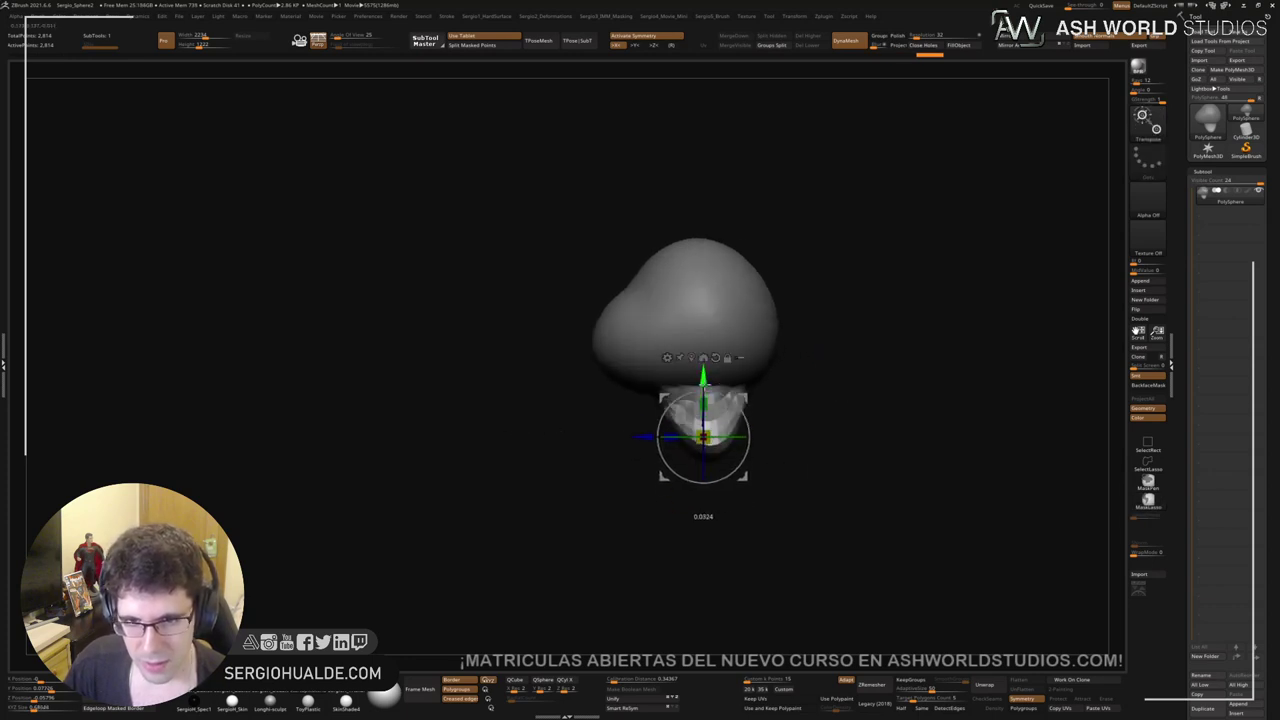
Step: Stretch the unmasked lower end of the neck downward into a long torso, then leave the gizmo for the Move brush
alt+right_drag(716, 471, 754, 421)
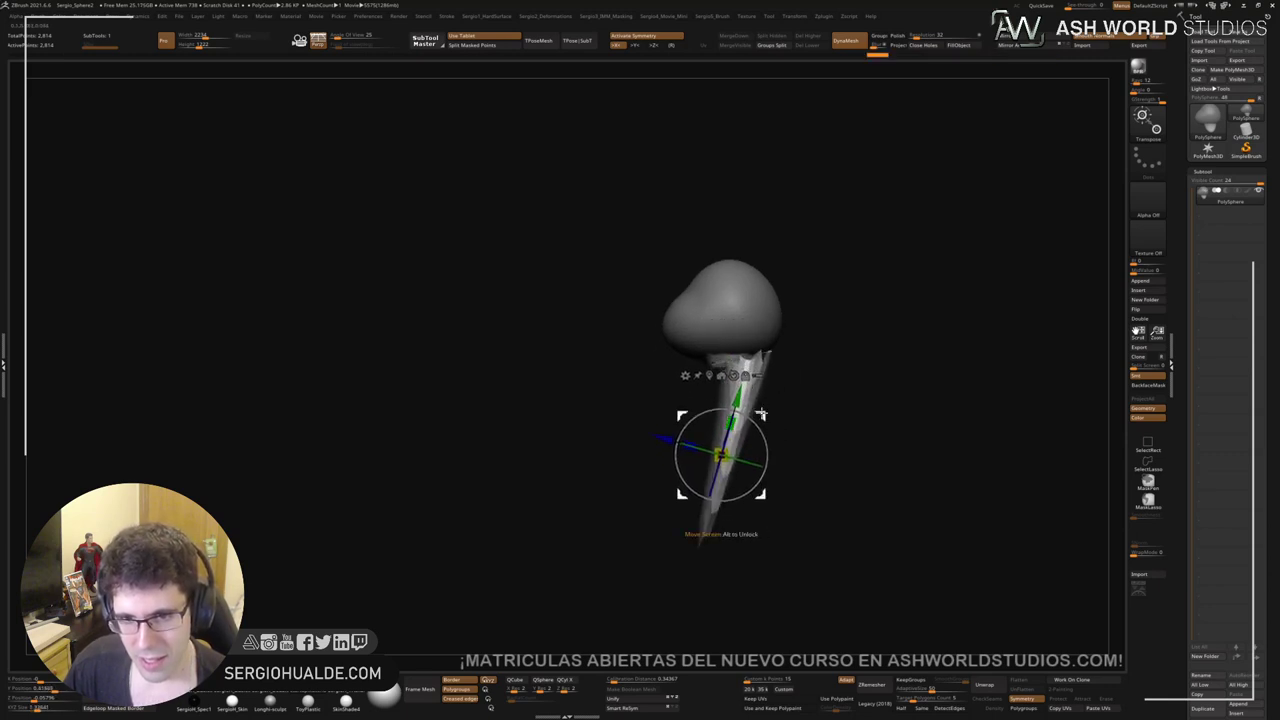
ctrl+right_drag(753, 447, 822, 470)
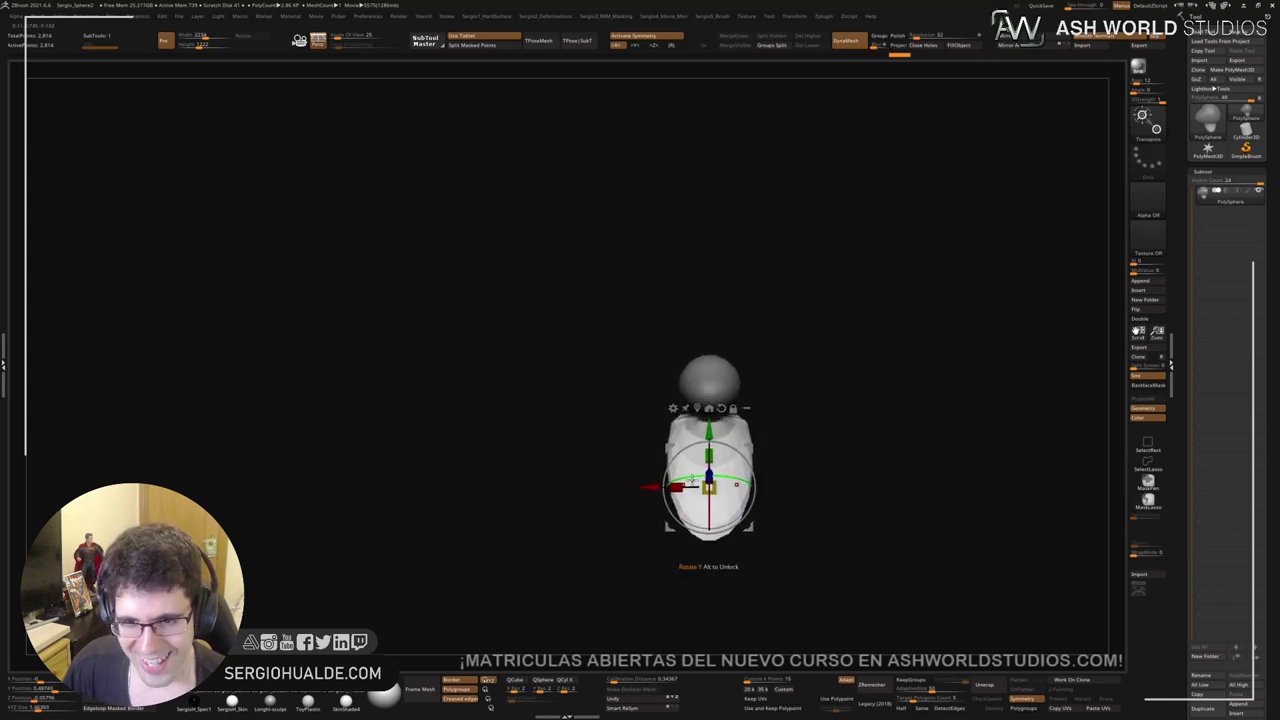
key(q)
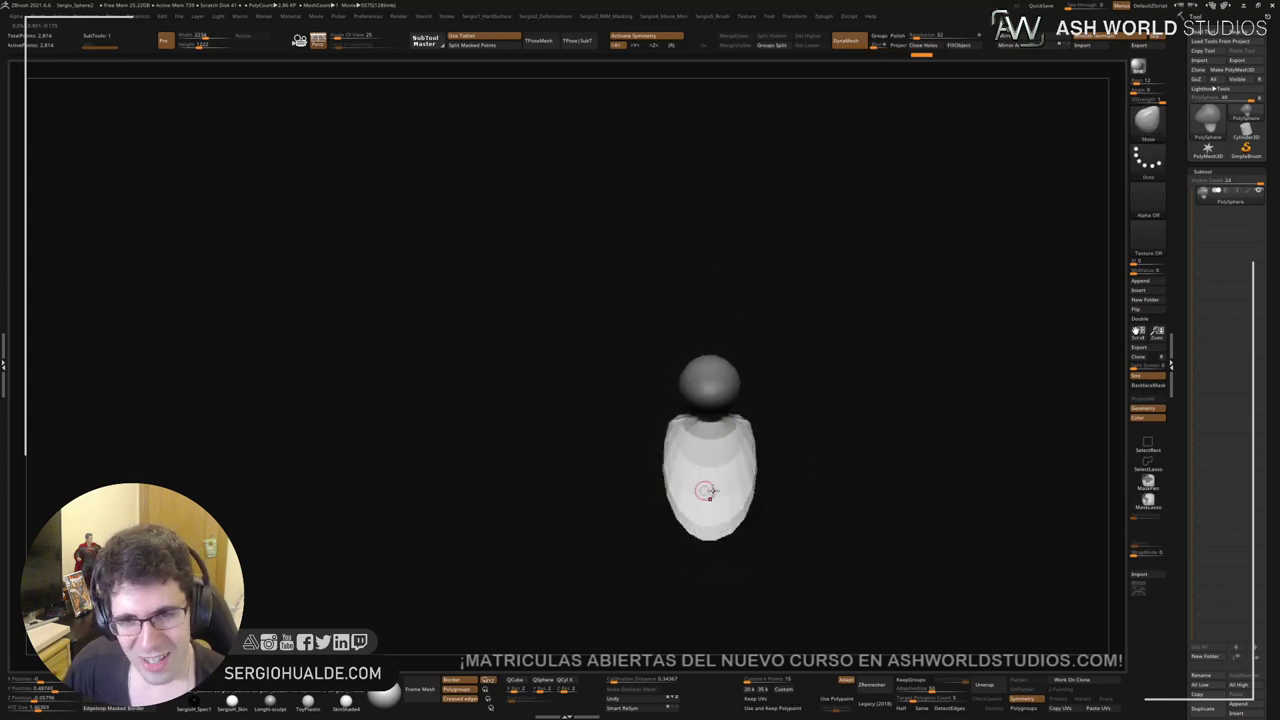
Step: Fill out the flat torso from the side using an enlarged Inflat brush
key(bracketright)
key(bracketright)
key(bracketright)
ctrl+right_drag(758, 475, 742, 489)
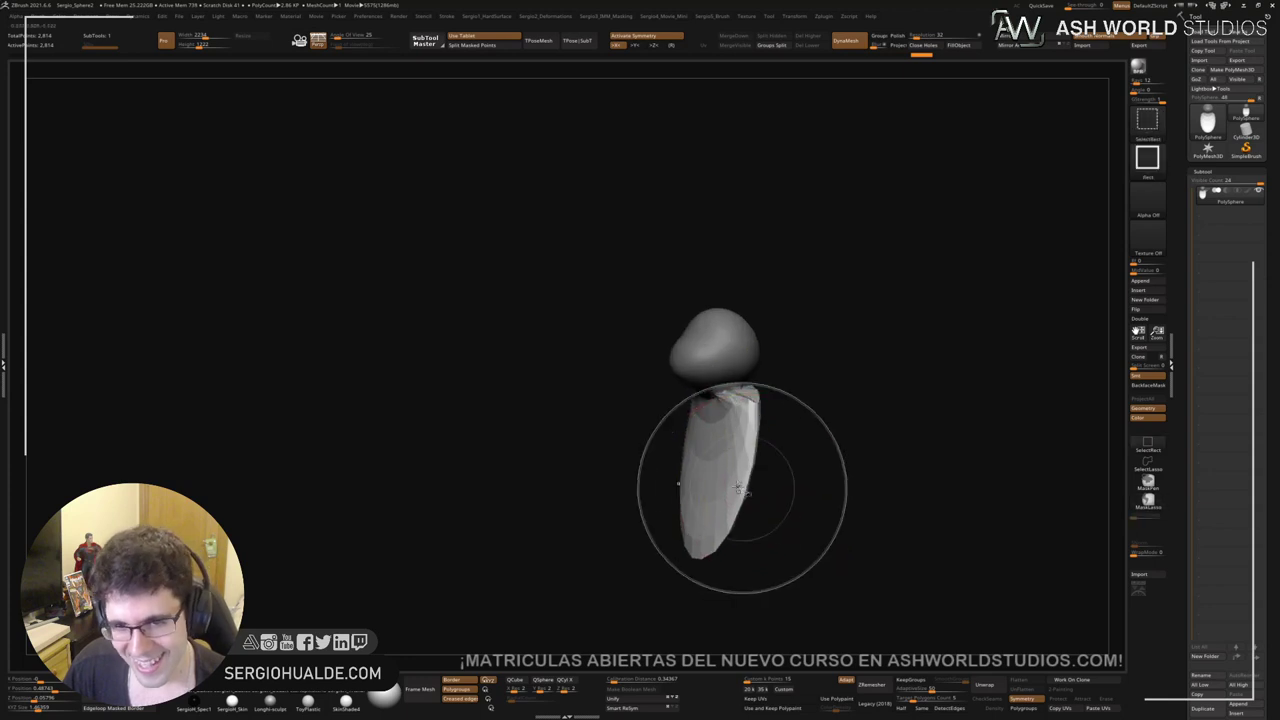
key(b)
key(i)
key(n)
drag(737, 491, 723, 517)
drag(726, 473, 722, 478)
Step: Clear the mask and remesh the figure with DynaMesh at a higher resolution
ctrl+drag(795, 414, 800, 464)
ctrl+drag(800, 464, 788, 503)
key(ctrl+z)
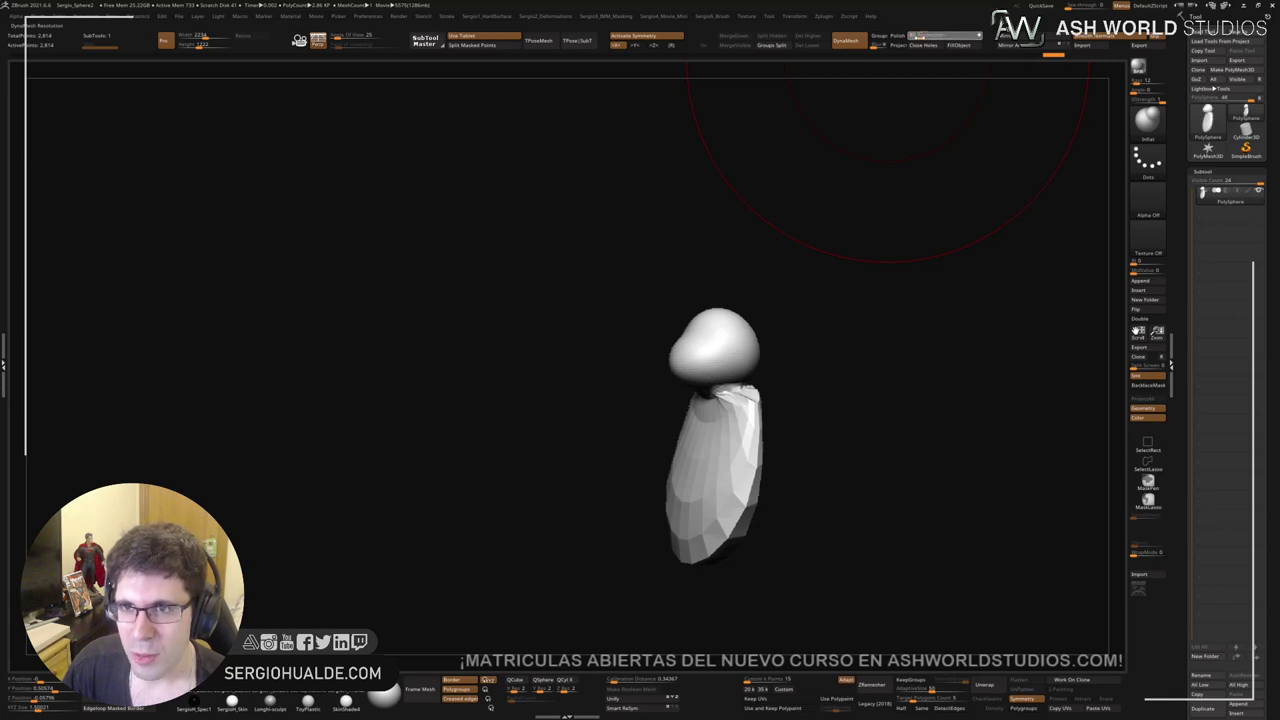
key(Return)
ctrl+drag(838, 492, 829, 540)
Step: Smooth the torso and slope its shoulders toward the neck with a smaller Move brush
mouse_move(720, 485)
shift+mouse_down()
mouse_move(731, 440)
mouse_move(714, 514)
mouse_move(731, 537)
mouse_move(711, 451)
mouse_move(746, 522)
shift+mouse_up()
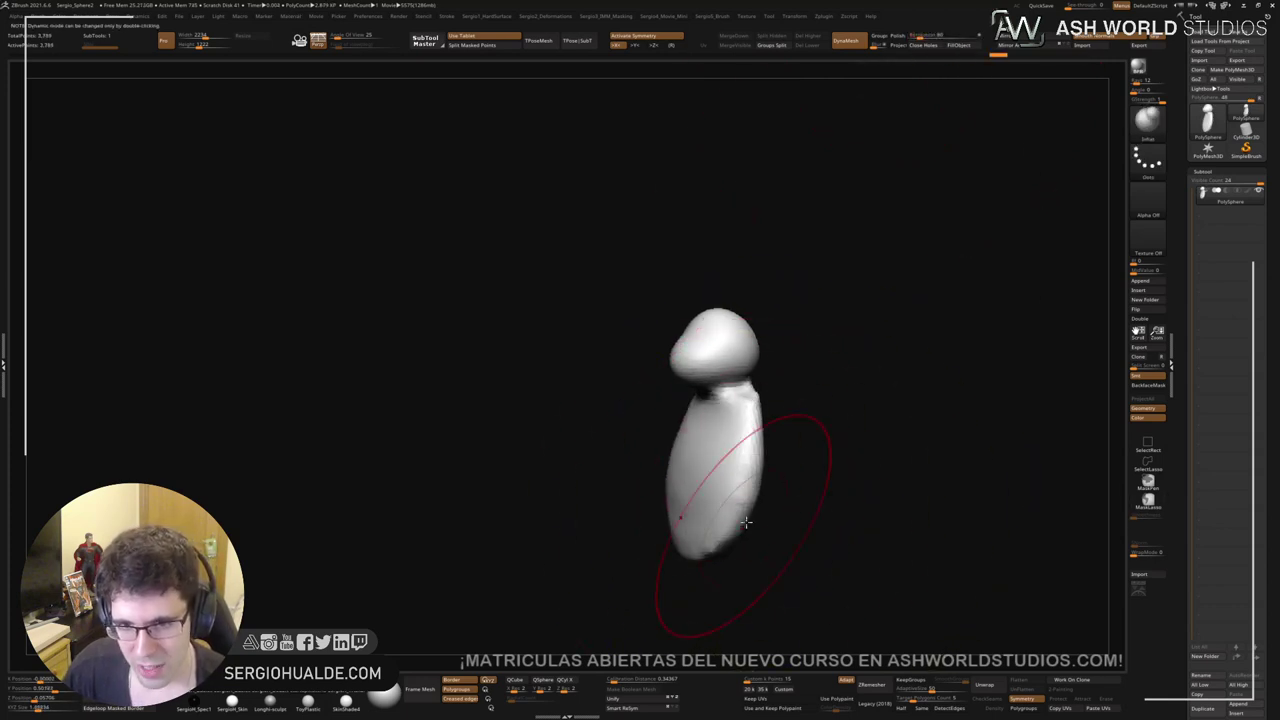
mouse_move(846, 476)
mouse_down()
mouse_move(766, 466)
mouse_move(800, 443)
mouse_move(794, 533)
mouse_up()
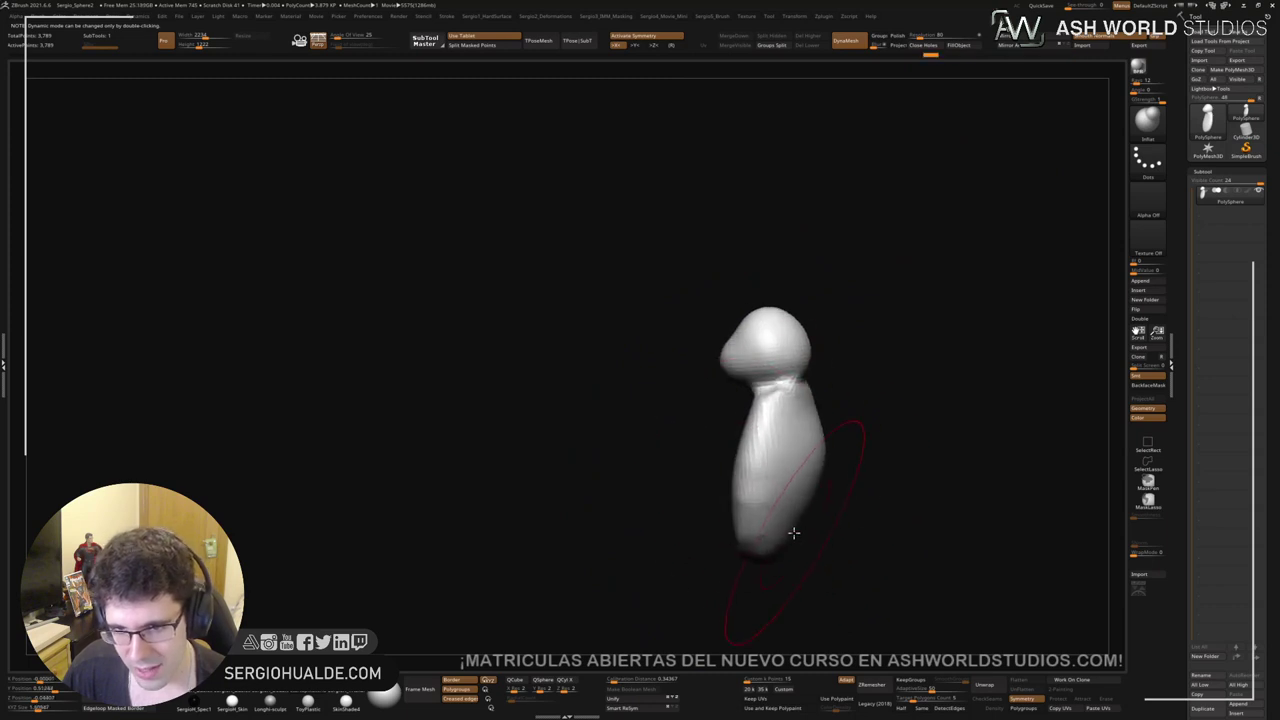
mouse_move(793, 533)
right_down()
mouse_move(765, 456)
mouse_move(786, 403)
right_up()
key(bracketleft)
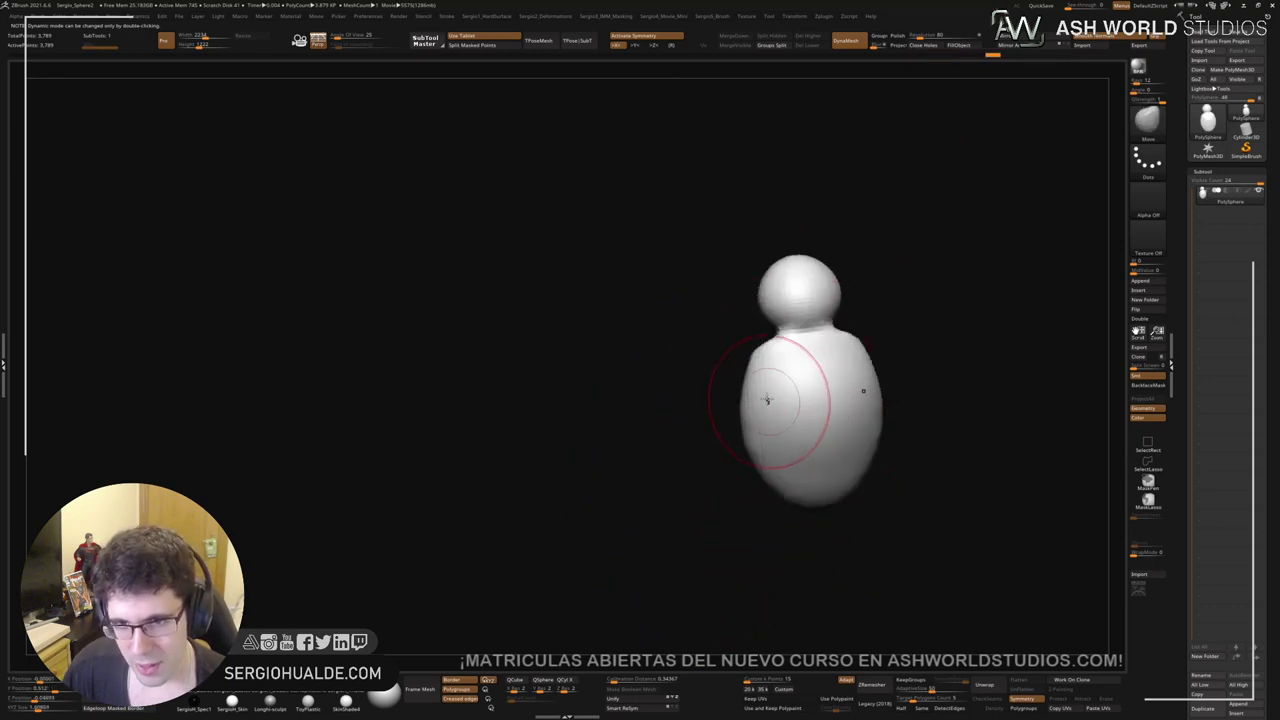
drag(759, 383, 770, 358)
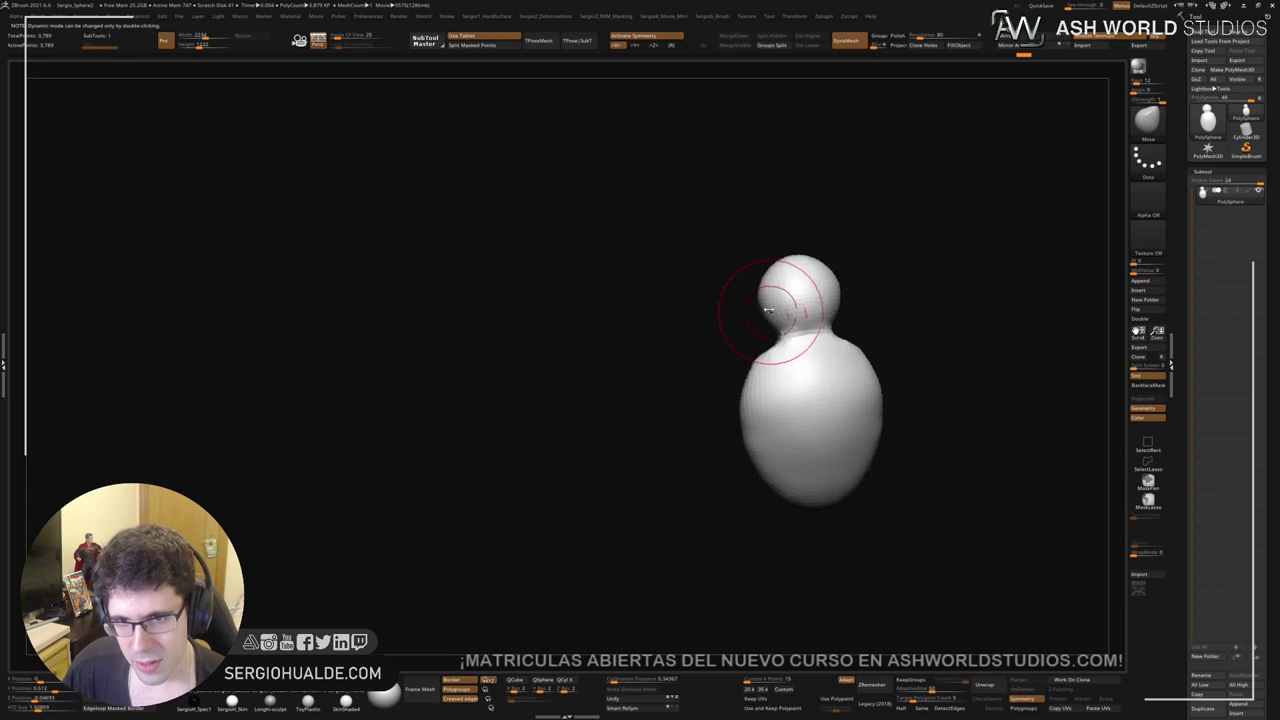
right_drag(768, 344, 755, 370)
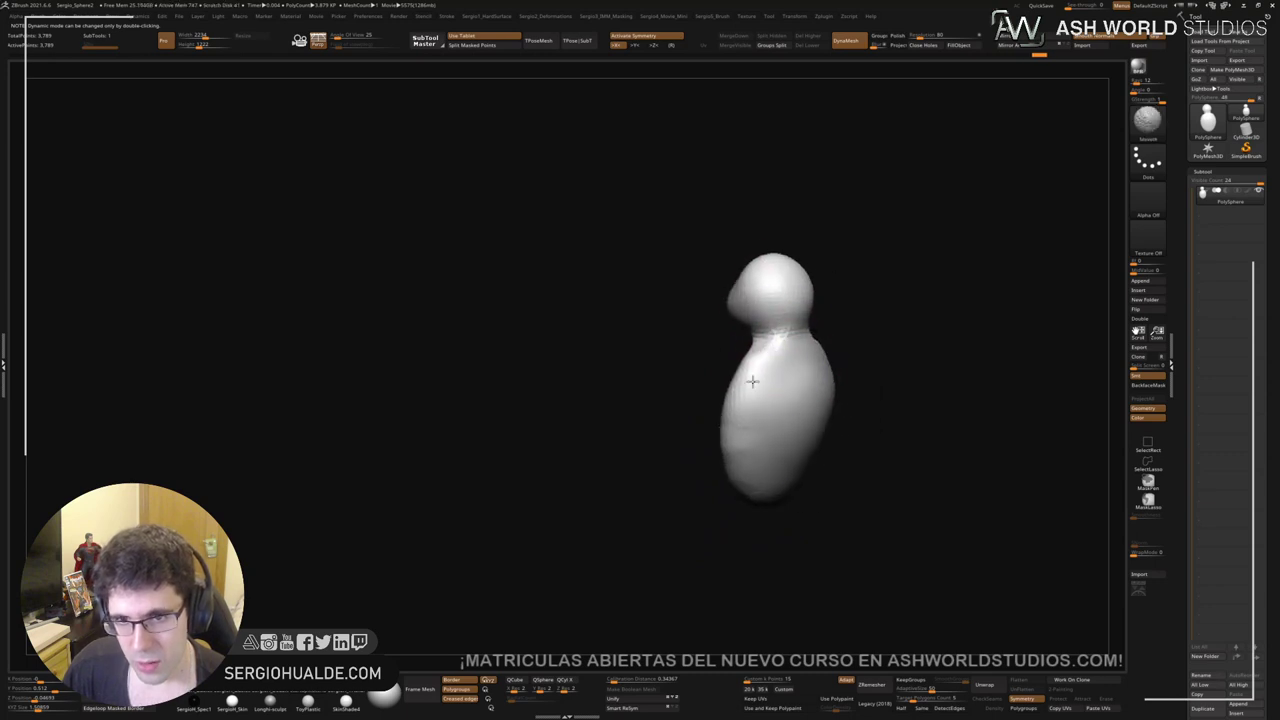
key(shift)
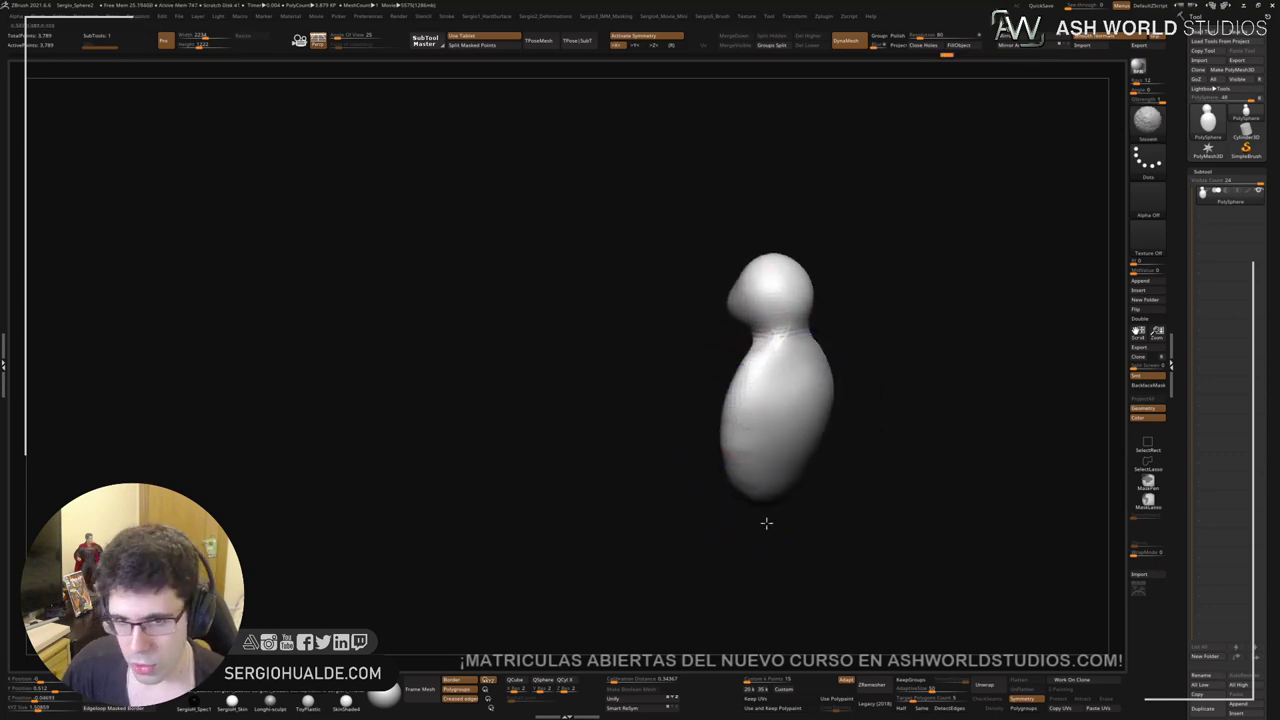
Step: Push the sides of the torso inward with the Move brush to make the body narrower
shift+right_drag(773, 465, 849, 434)
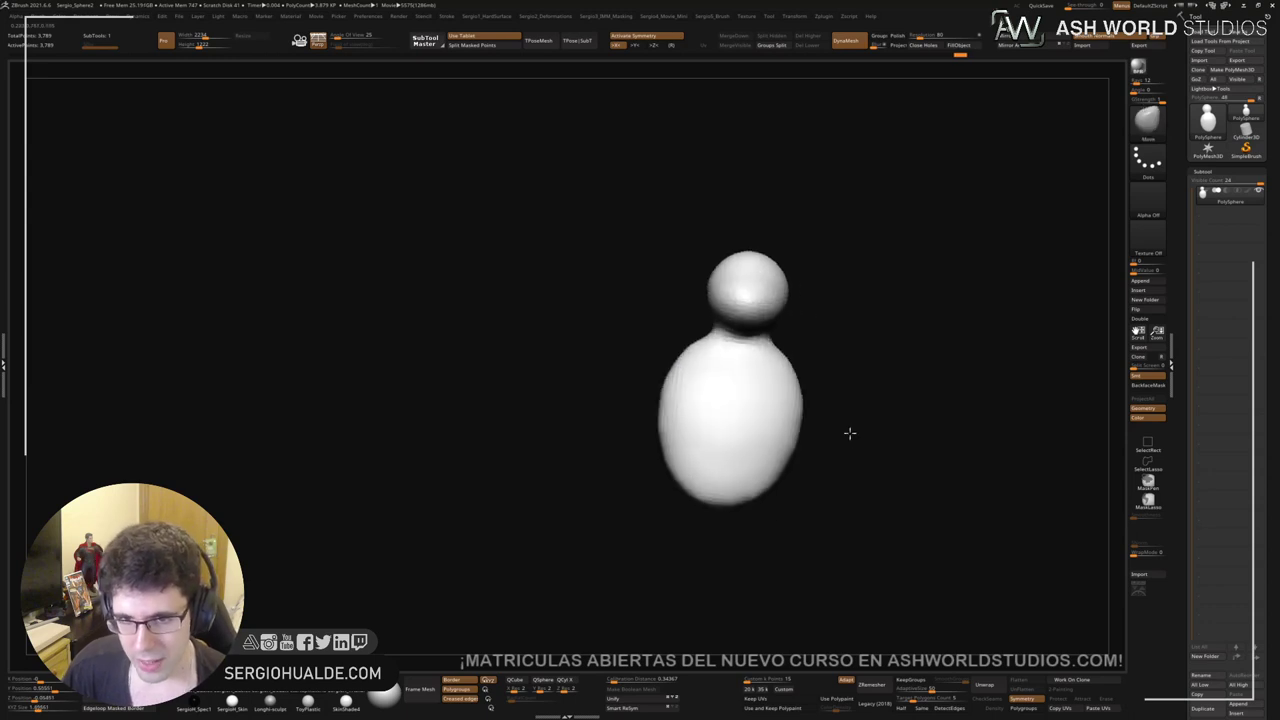
drag(796, 447, 782, 443)
mouse_move(795, 400)
mouse_down()
mouse_move(784, 402)
mouse_move(795, 416)
mouse_up()
drag(791, 408, 777, 410)
drag(776, 482, 769, 486)
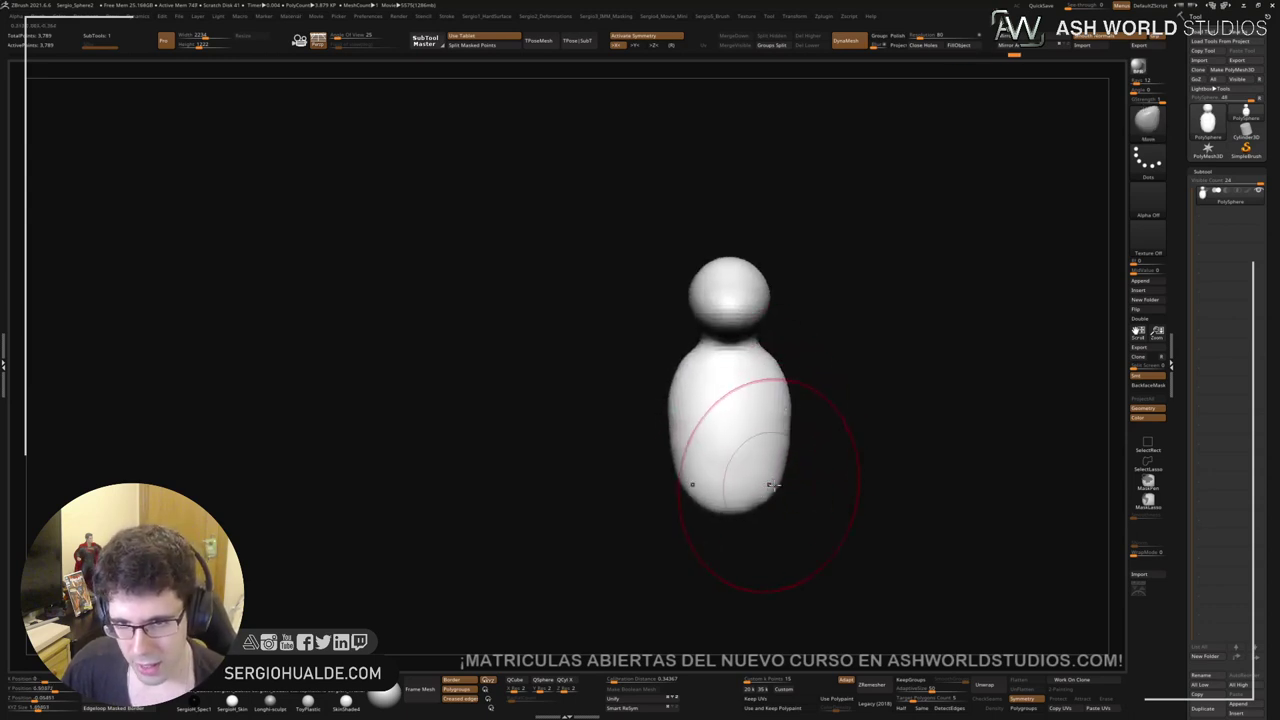
Step: Adjust the Move brush's draw size and push the lower front of the torso inward in side view
shift+right_drag(848, 484, 778, 485)
right_click(778, 485)
key(s)
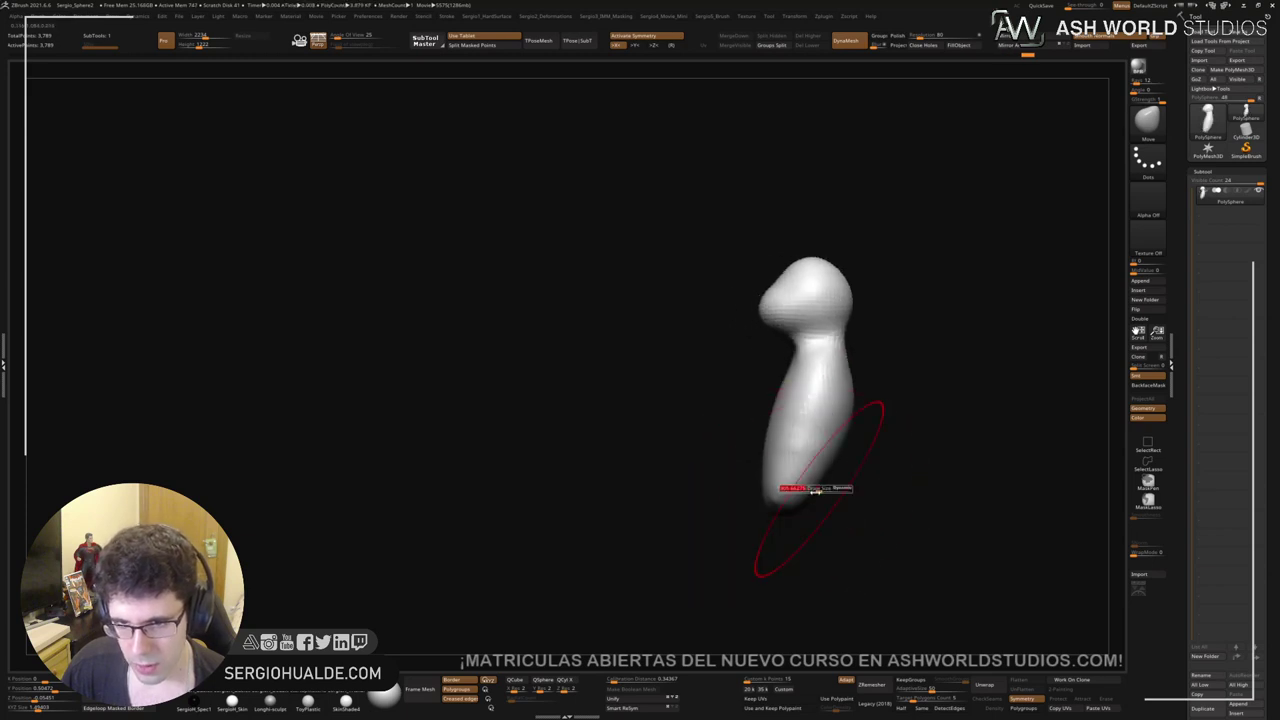
right_click(809, 479)
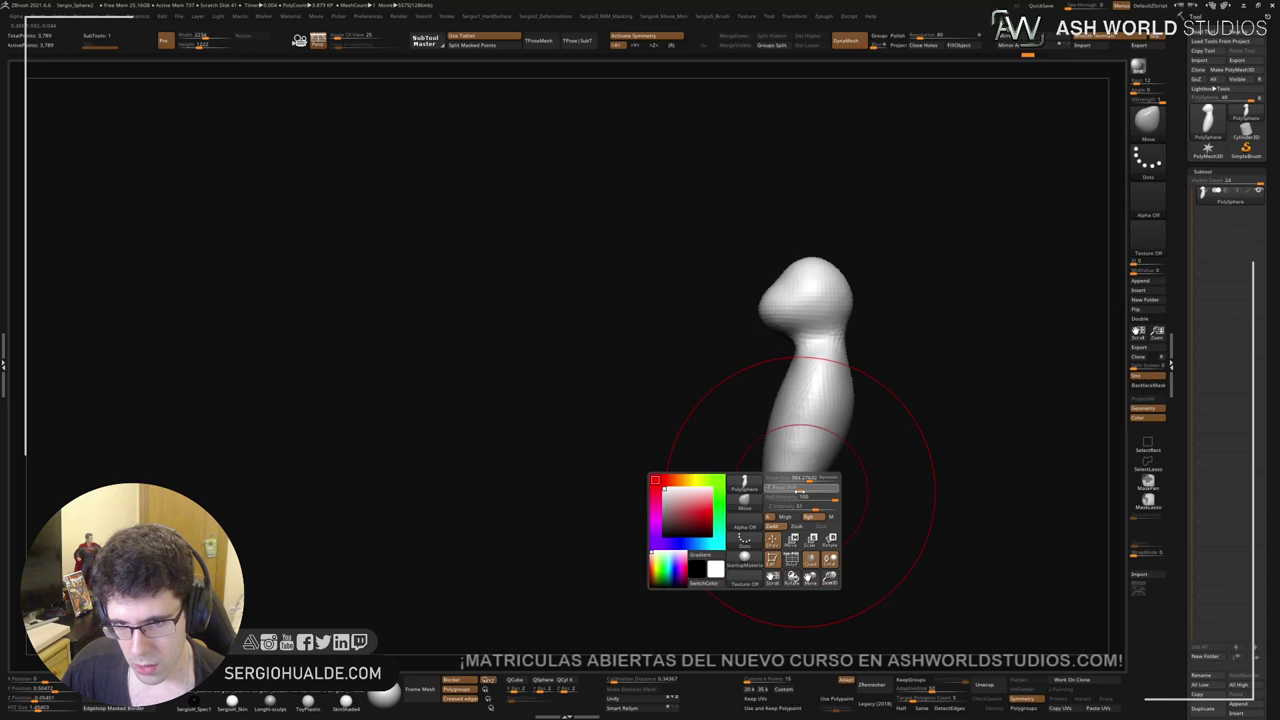
mouse_move(786, 492)
mouse_down()
mouse_move(811, 500)
mouse_move(797, 494)
mouse_up()
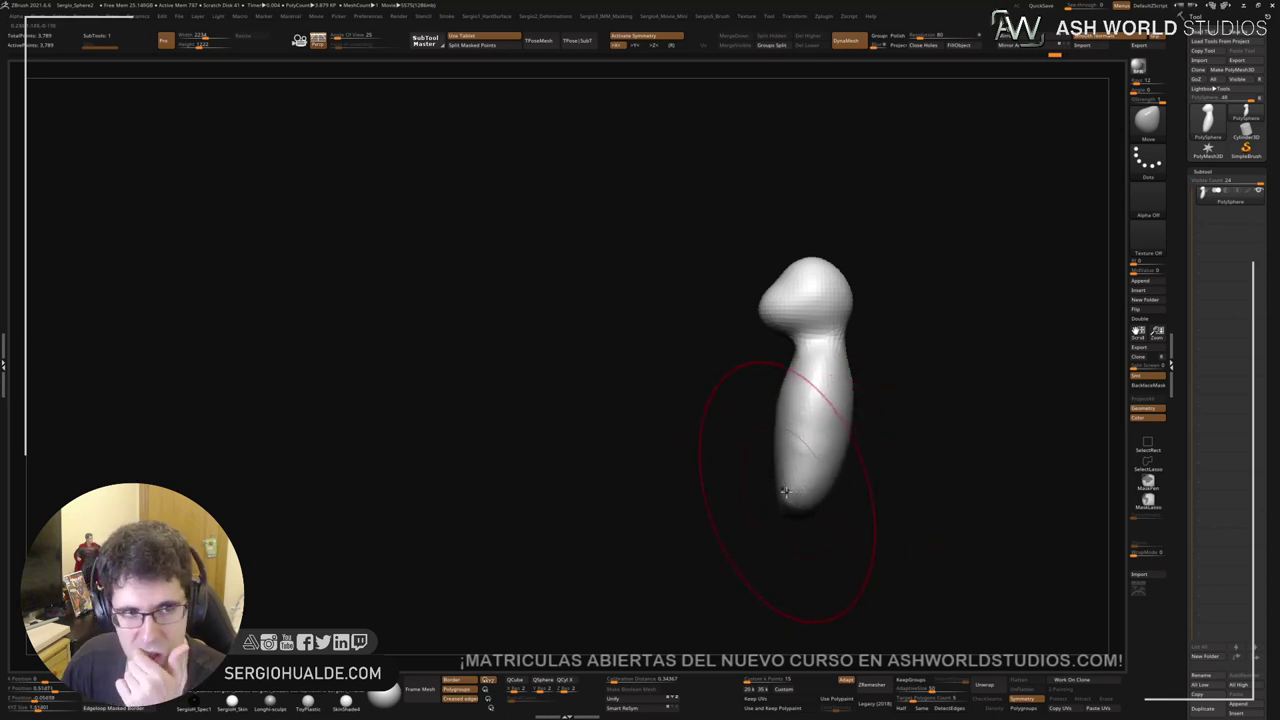
Step: Pull two long symmetrical arms out and down from the shoulders with the Move brush and adjust the armpits
right_drag(763, 431, 815, 380)
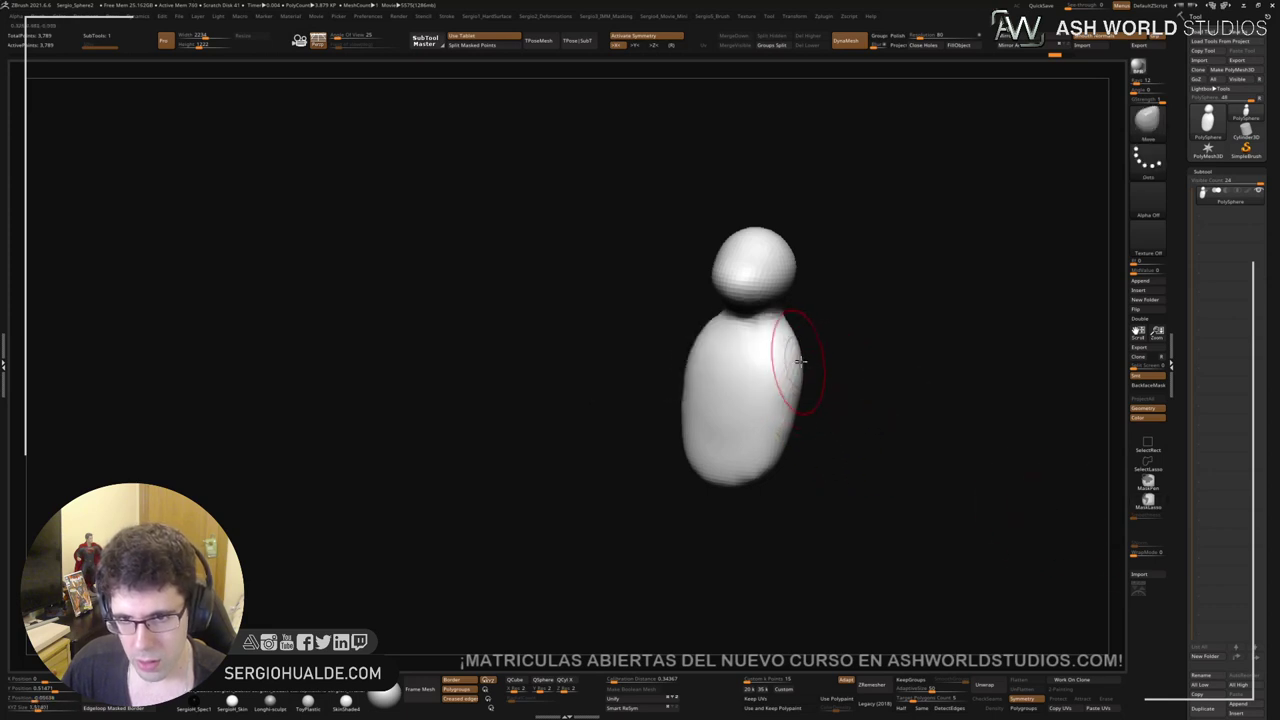
mouse_move(800, 361)
mouse_down()
mouse_move(1174, 606)
mouse_move(1168, 616)
mouse_up()
drag(820, 423, 809, 391)
mouse_move(862, 433)
mouse_down()
mouse_move(856, 411)
mouse_move(814, 391)
mouse_move(857, 423)
mouse_move(863, 395)
mouse_move(840, 403)
mouse_up()
mouse_move(851, 412)
right_down()
mouse_move(903, 414)
mouse_move(857, 471)
mouse_move(858, 422)
mouse_move(601, 448)
right_up()
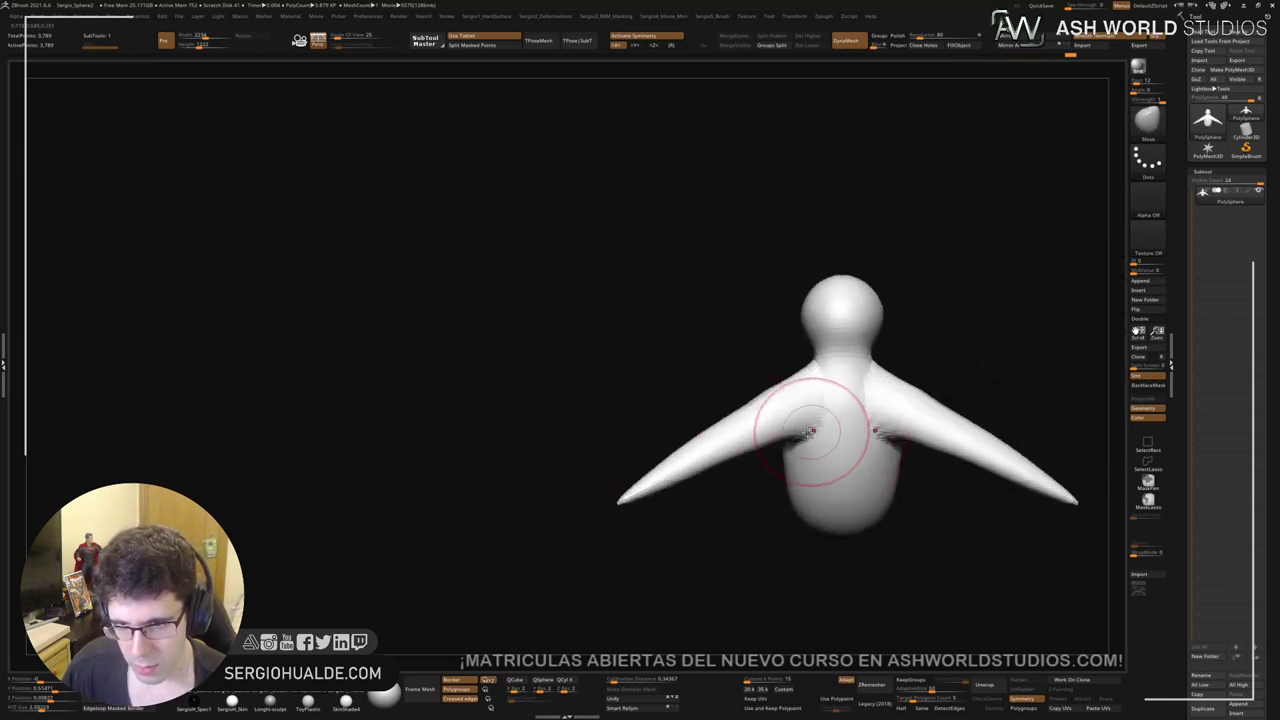
drag(811, 434, 794, 426)
Step: Mask the body with MaskLasso, reposition the unmasked head with the gizmo and clear the mask
mouse_move(794, 426)
shift+right_down()
mouse_move(845, 437)
mouse_move(929, 403)
mouse_move(886, 397)
shift+right_up()
mouse_move(808, 348)
ctrl+mouse_down()
mouse_move(814, 420)
mouse_move(918, 534)
mouse_move(876, 362)
ctrl+mouse_up()
mouse_move(896, 366)
right_down()
mouse_move(908, 468)
mouse_move(777, 474)
mouse_move(714, 506)
right_up()
key(w)
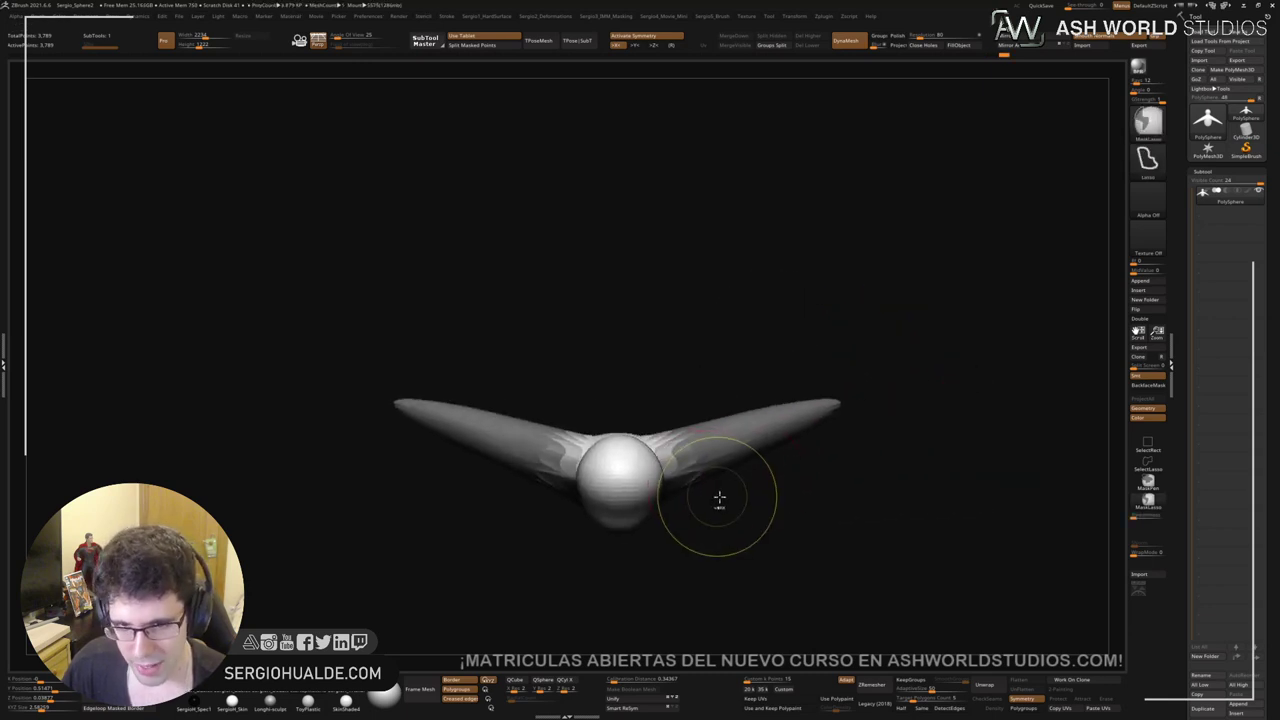
drag(719, 460, 712, 494)
drag(717, 427, 720, 432)
right_drag(720, 438, 729, 411)
key(q)
ctrl+drag(788, 464, 796, 472)
Step: Smooth the area where the arms join the torso
mouse_move(694, 466)
shift+mouse_down()
mouse_move(711, 486)
mouse_move(700, 478)
shift+mouse_up()
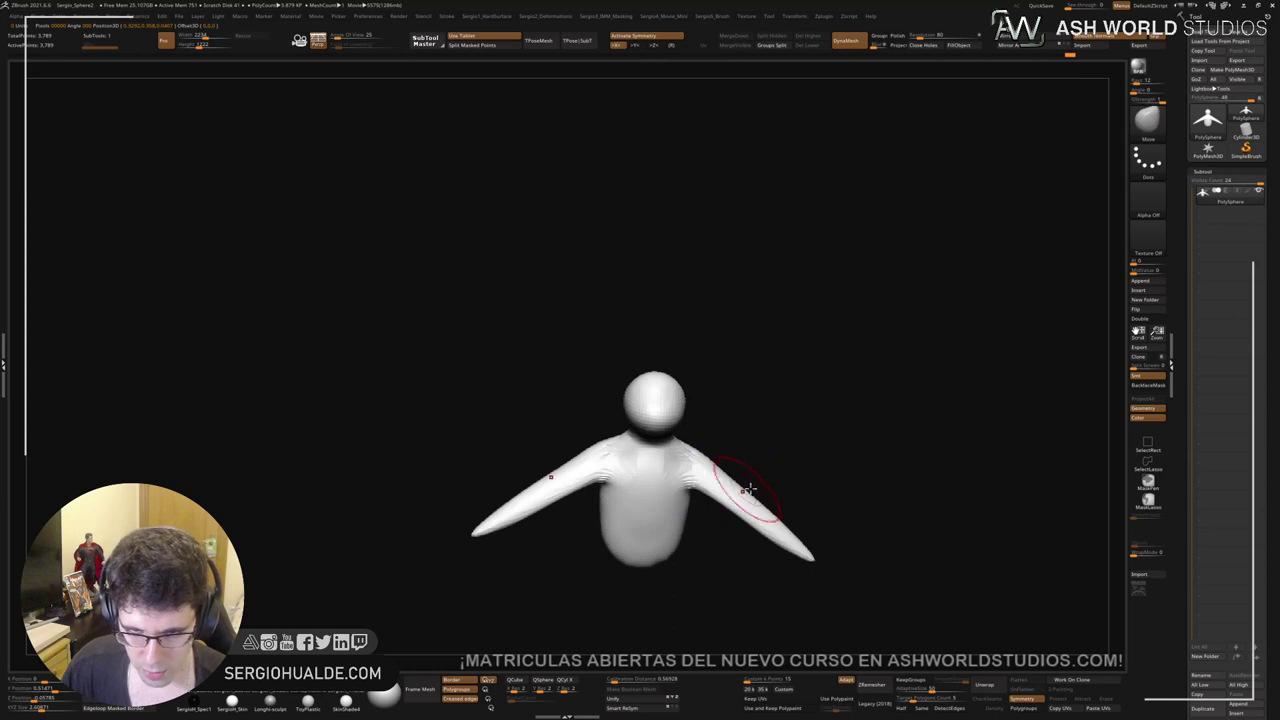
mouse_move(746, 489)
right_down()
mouse_move(723, 448)
mouse_move(758, 404)
right_up()
mouse_move(706, 438)
right_down()
mouse_move(740, 470)
mouse_move(729, 447)
mouse_move(748, 511)
mouse_move(718, 472)
mouse_move(754, 451)
right_up()
right_click(716, 469)
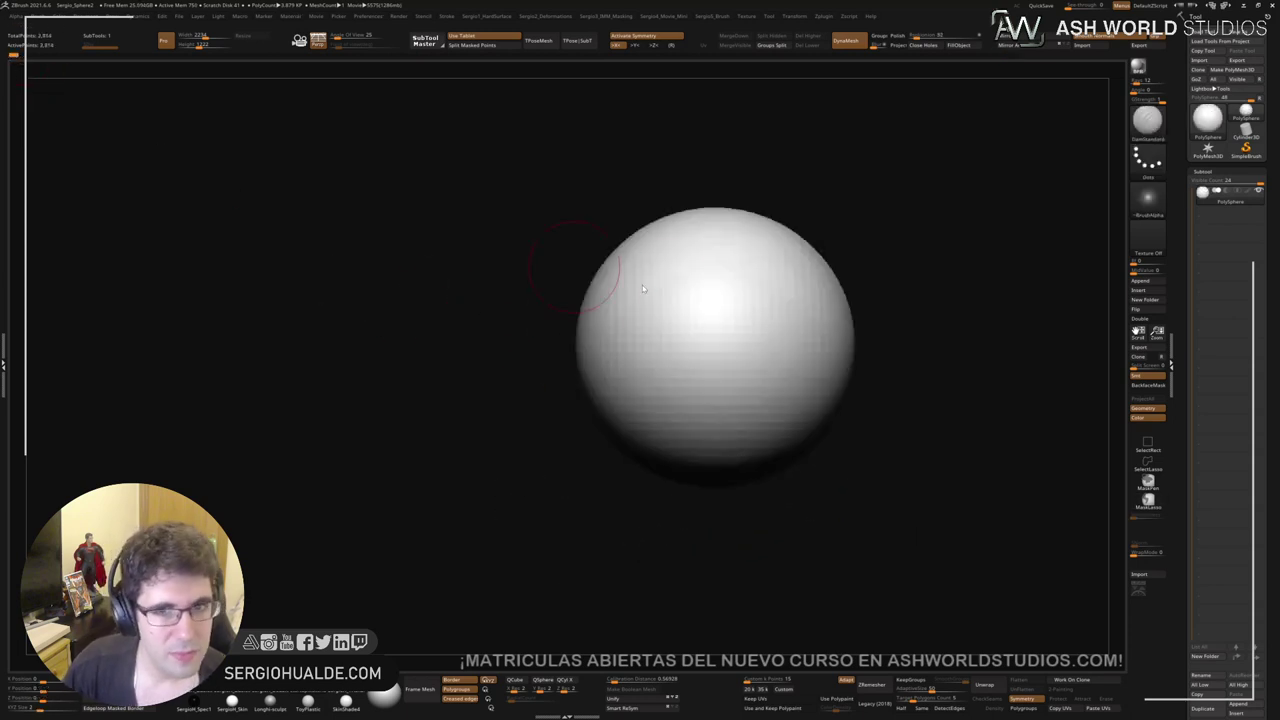
Step: Record the sculpt's undo history as a movie with F History and start TimeLapse recording
key(space)
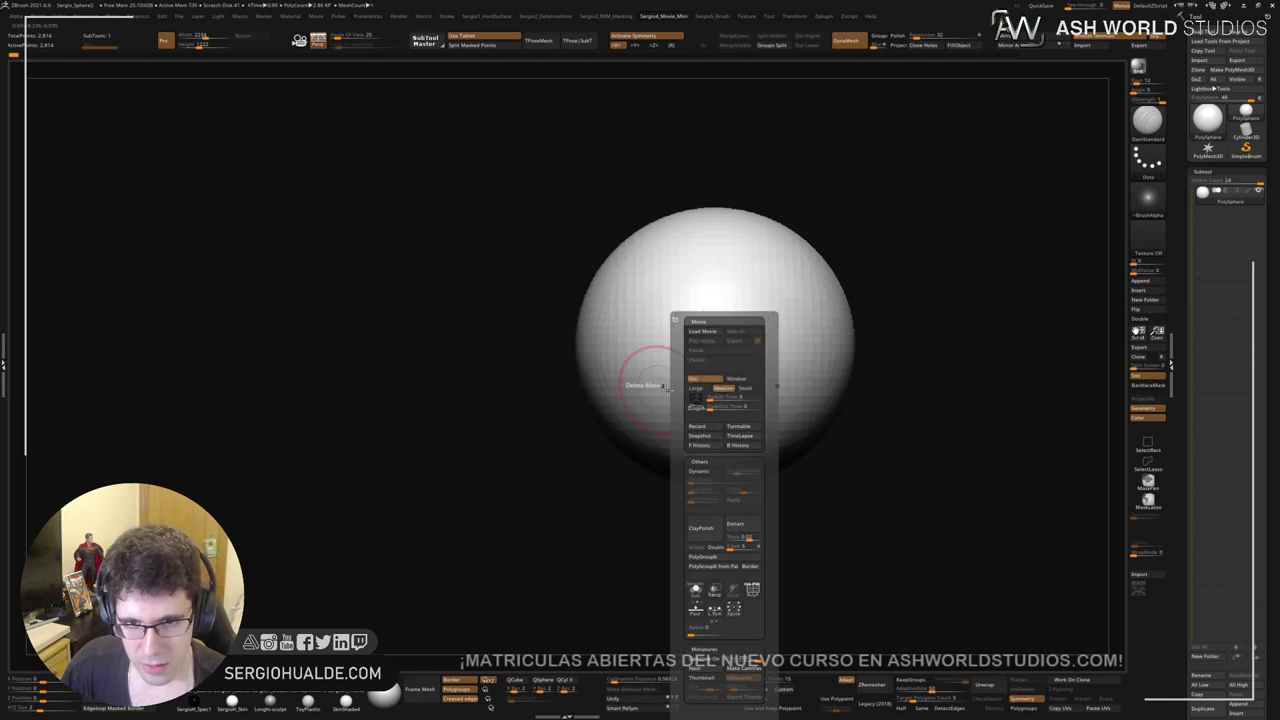
key(space)
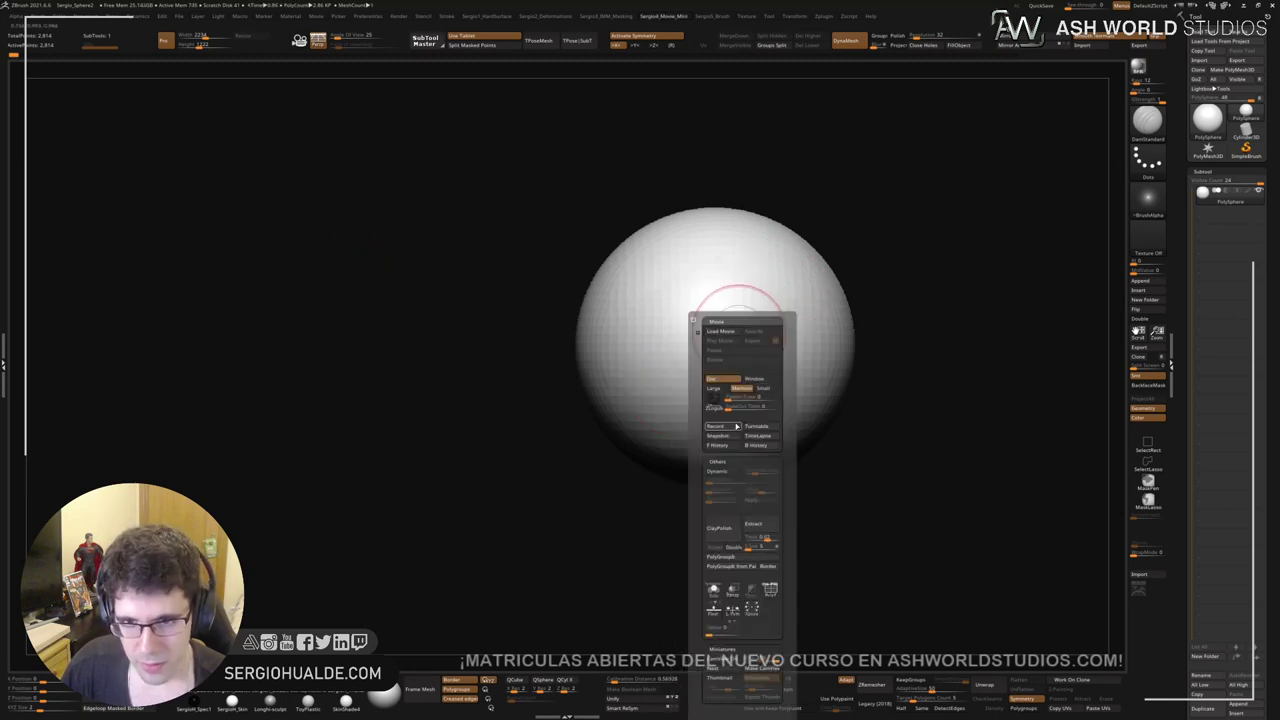
click(729, 446)
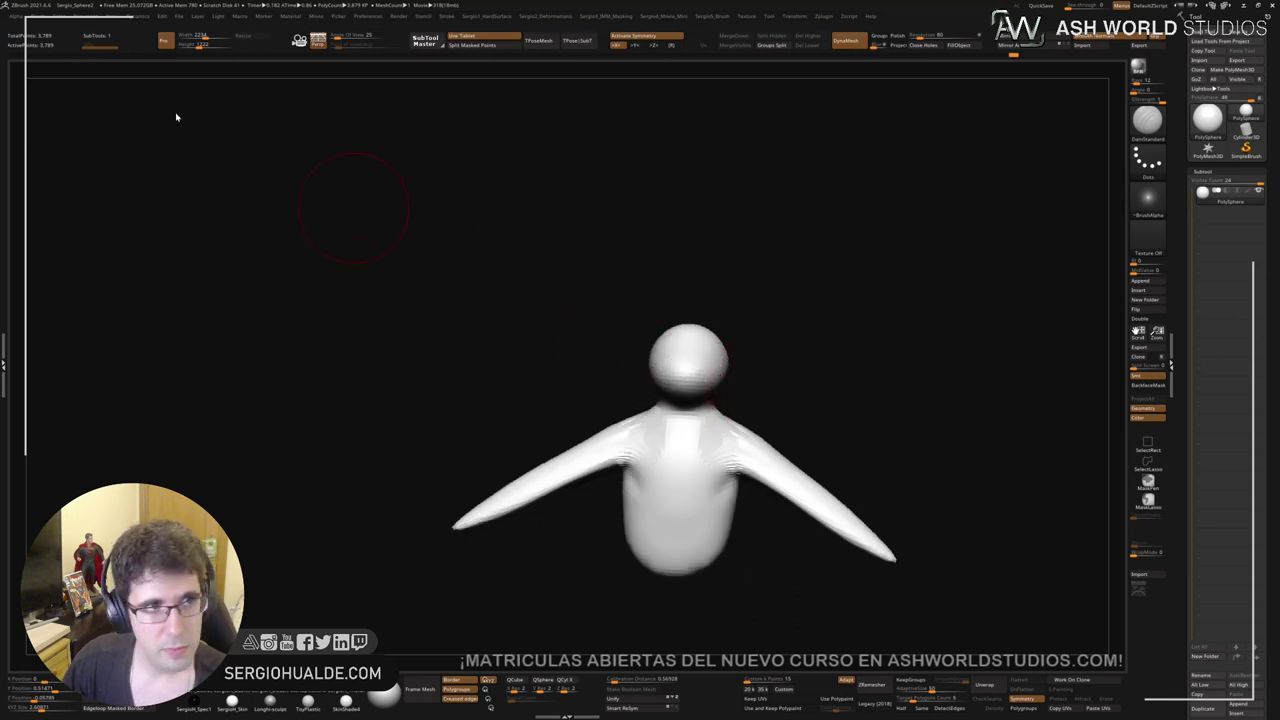
key(4)
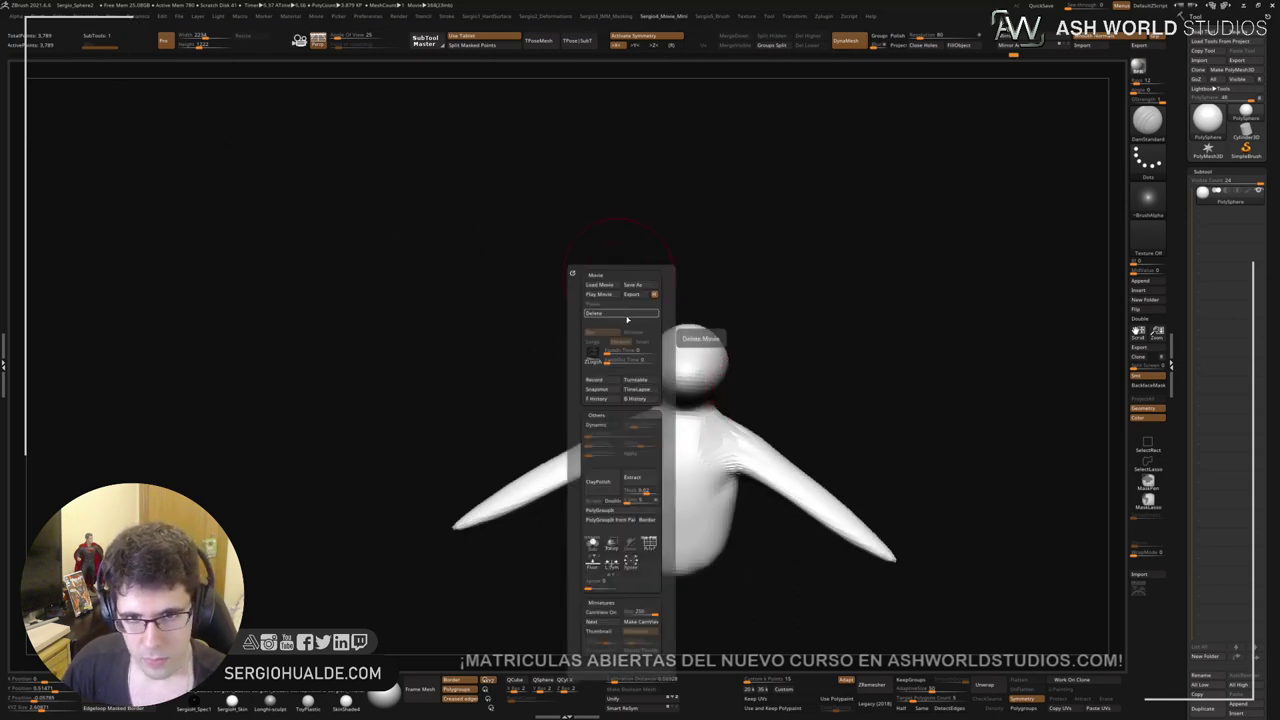
click(636, 390)
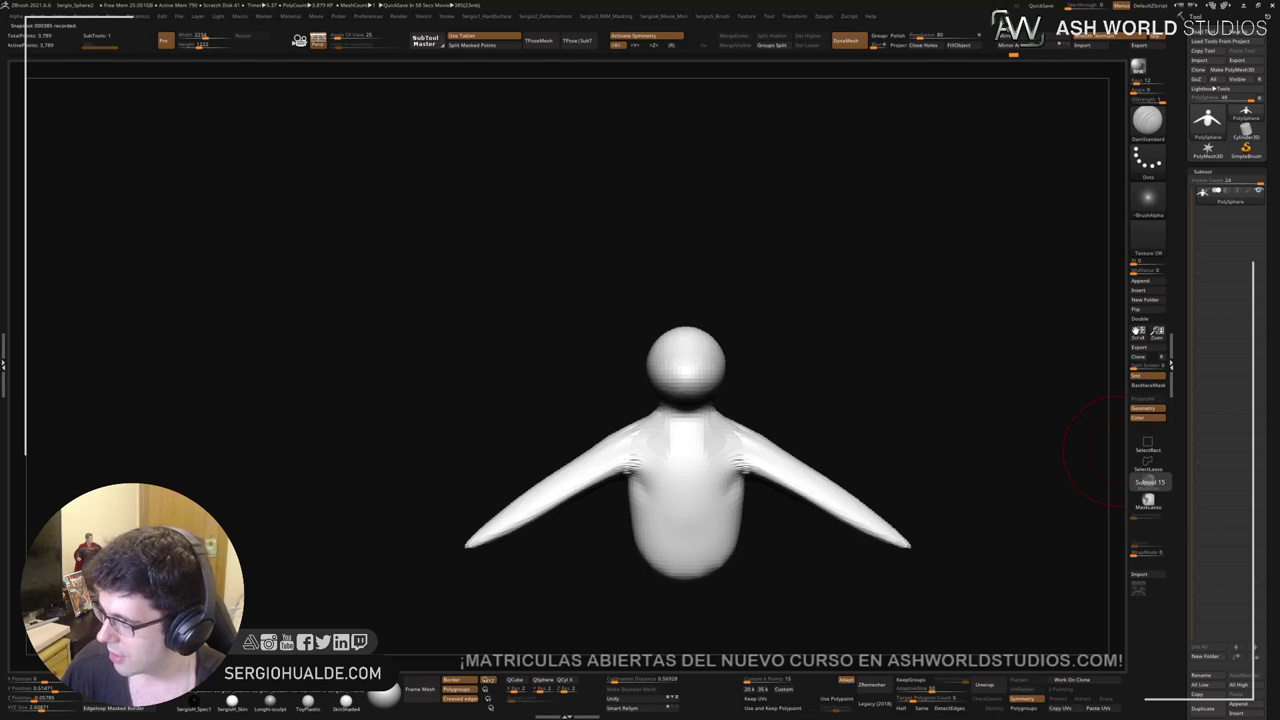
Step: Bend the arms forward and reshape their length with the Move brush
mouse_move(746, 274)
mouse_down()
mouse_move(826, 363)
mouse_move(766, 456)
mouse_move(800, 468)
mouse_move(828, 524)
mouse_up()
mouse_move(817, 517)
alt+right_down()
mouse_move(763, 443)
mouse_move(796, 470)
alt+right_up()
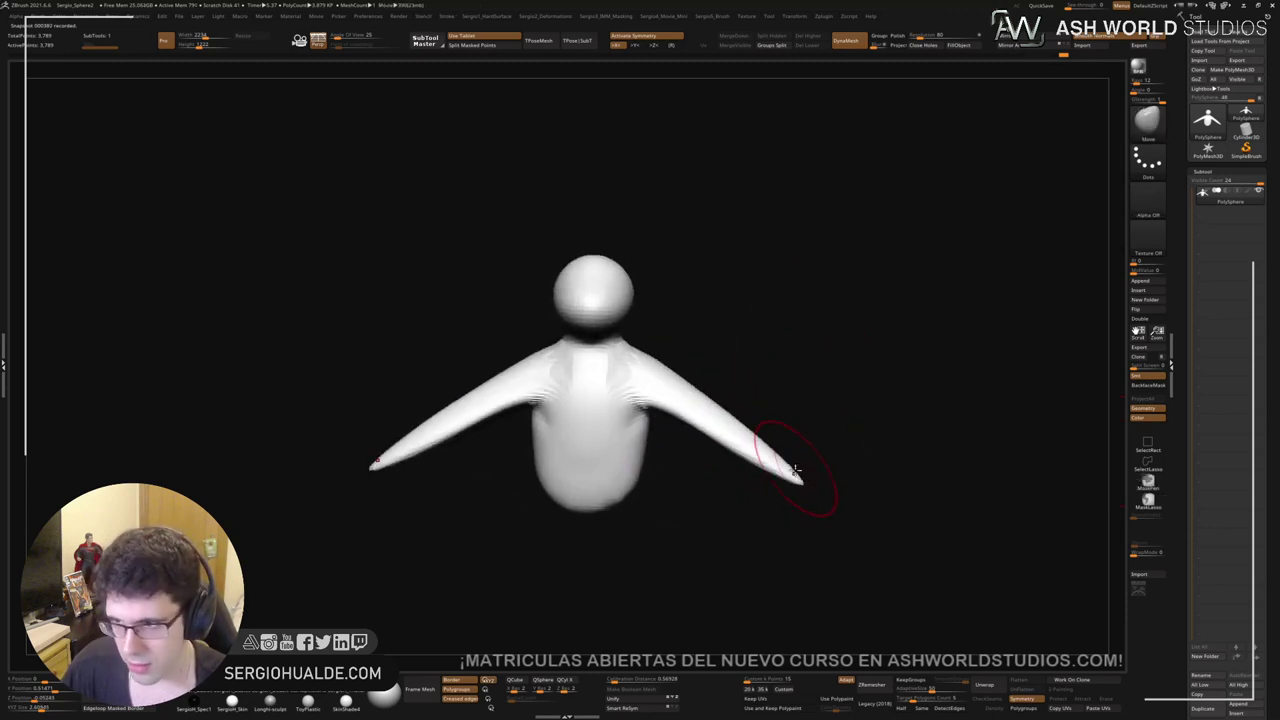
mouse_move(792, 478)
mouse_down()
mouse_move(811, 491)
mouse_move(756, 457)
mouse_move(740, 470)
mouse_move(768, 486)
mouse_move(770, 436)
mouse_move(780, 464)
mouse_move(741, 451)
mouse_move(769, 449)
mouse_up()
mouse_move(769, 449)
right_down()
mouse_move(780, 443)
mouse_move(759, 422)
right_up()
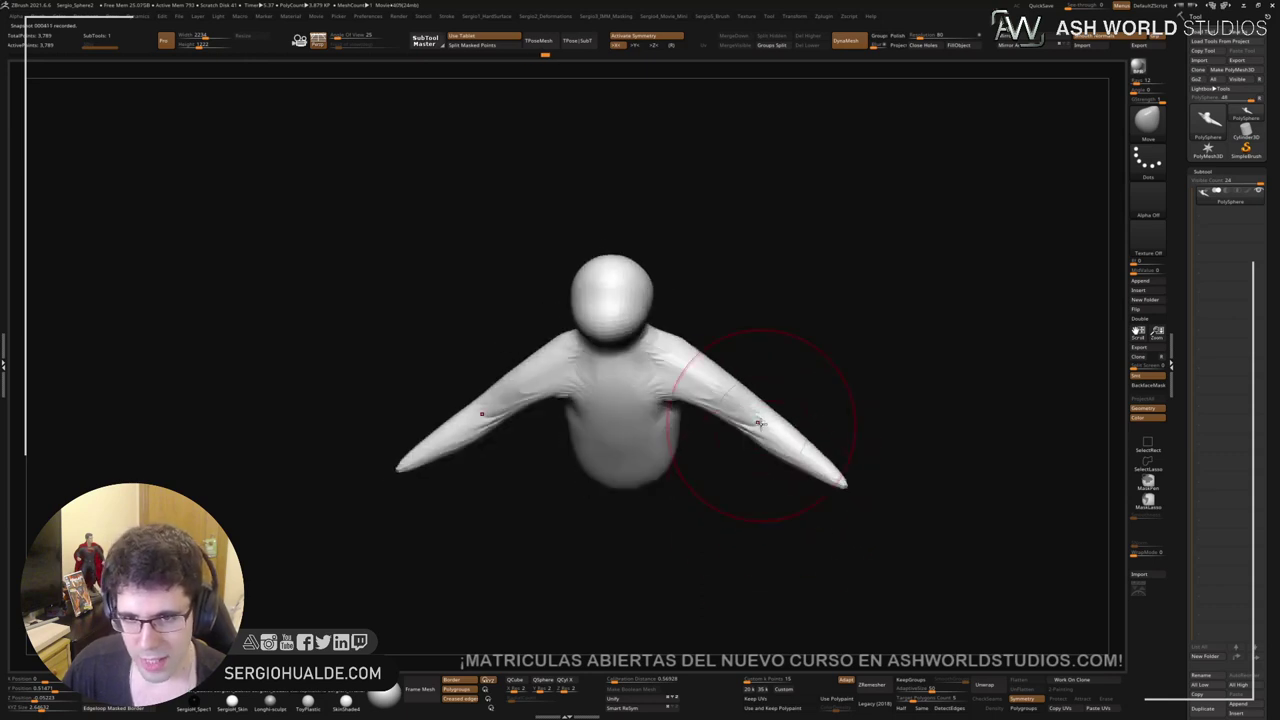
drag(760, 424, 821, 470)
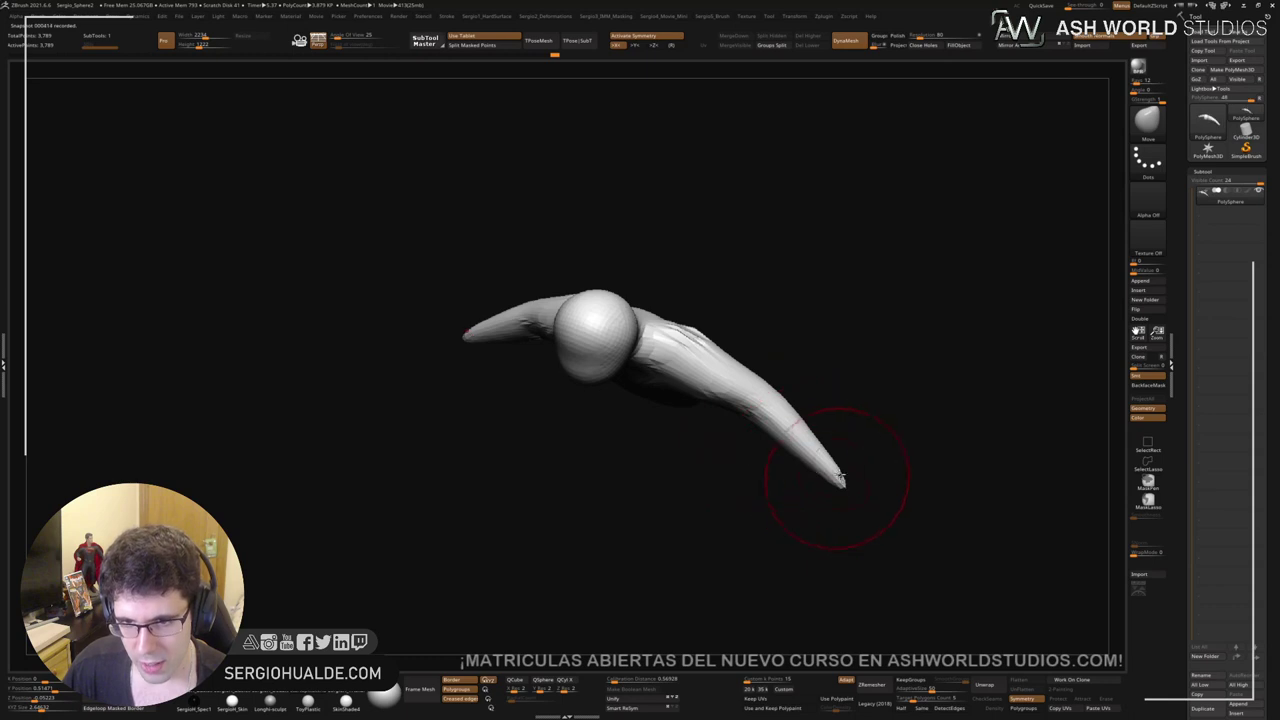
drag(780, 430, 711, 380)
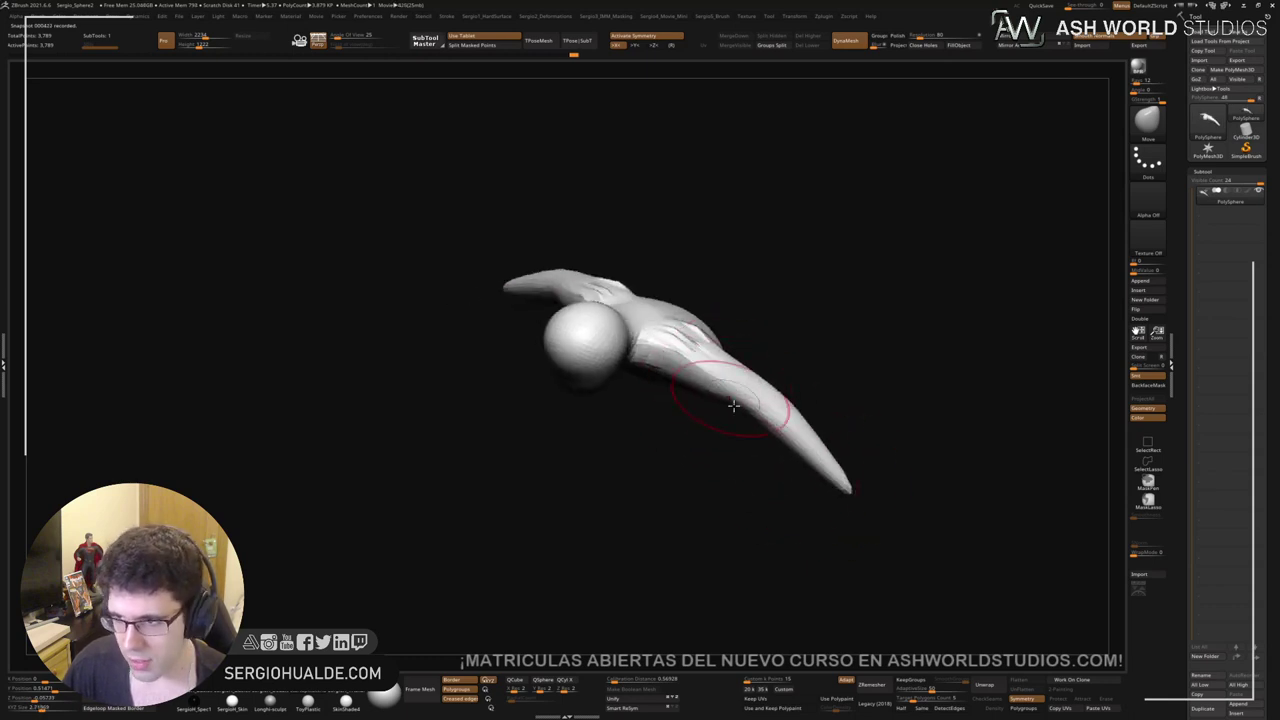
mouse_move(734, 405)
right_down()
mouse_move(749, 391)
mouse_move(737, 380)
mouse_move(738, 403)
right_up()
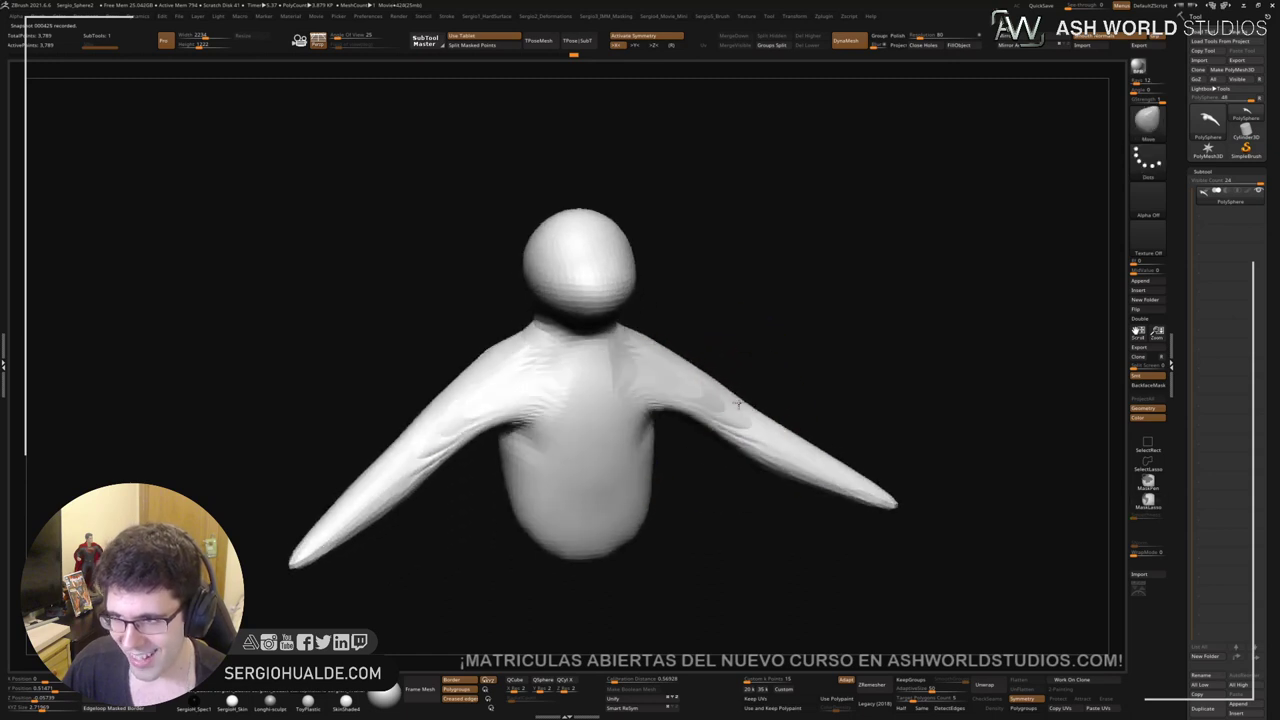
Step: Refine the upper arms, armpits and shoulders with the Move brush and smooth the side of the torso
drag(738, 404, 686, 371)
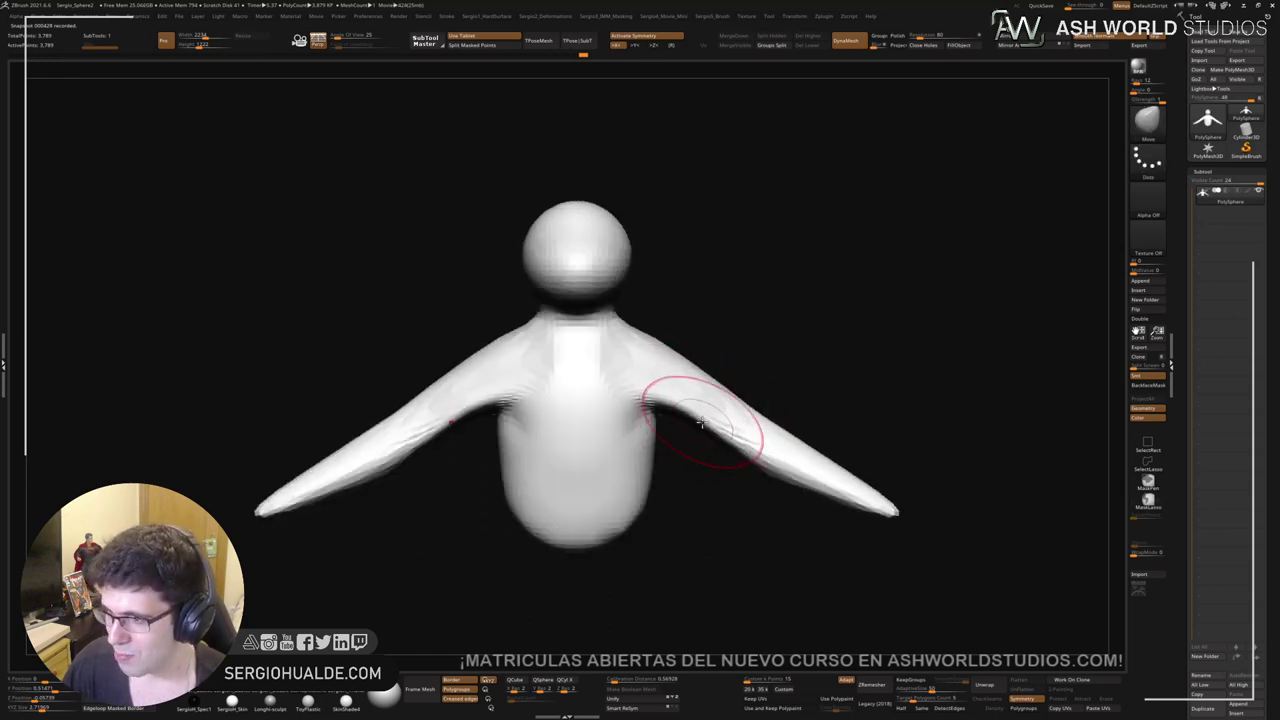
drag(701, 422, 695, 443)
drag(712, 394, 712, 403)
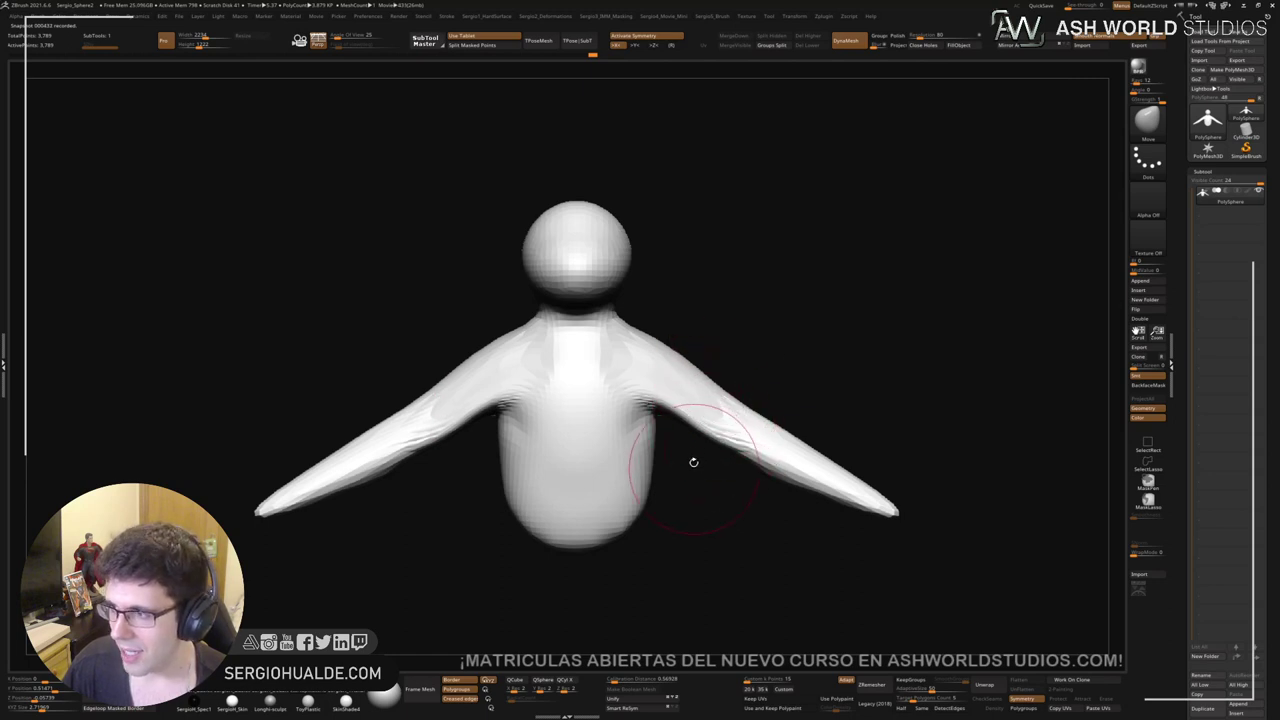
mouse_move(709, 457)
mouse_down()
mouse_move(736, 408)
mouse_move(669, 491)
mouse_move(692, 364)
mouse_up()
shift+drag(686, 500, 665, 514)
drag(700, 477, 712, 400)
mouse_move(713, 521)
mouse_down()
mouse_move(703, 440)
mouse_move(703, 466)
mouse_move(677, 463)
mouse_move(694, 453)
mouse_move(693, 425)
mouse_up()
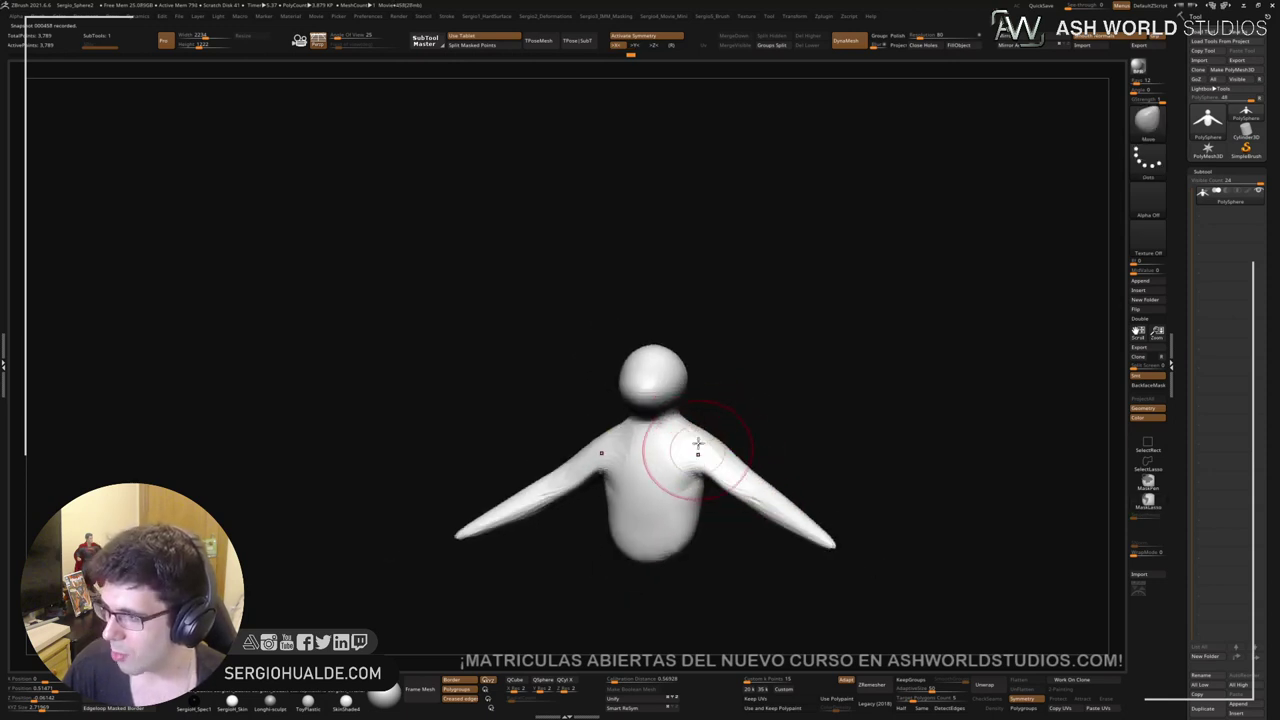
mouse_move(697, 459)
ctrl+right_down()
mouse_move(708, 373)
mouse_move(713, 421)
ctrl+right_up()
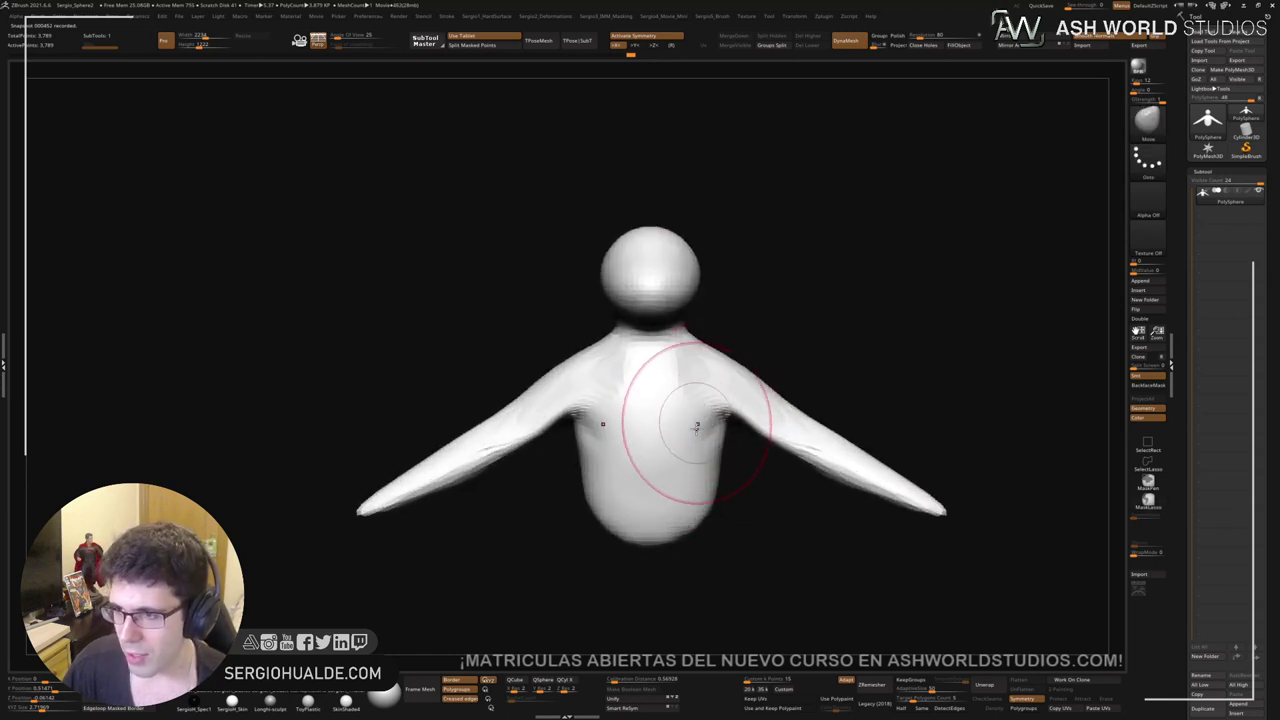
Step: Reshape the side of the chest below the armpits with the Move brush
drag(717, 453, 706, 394)
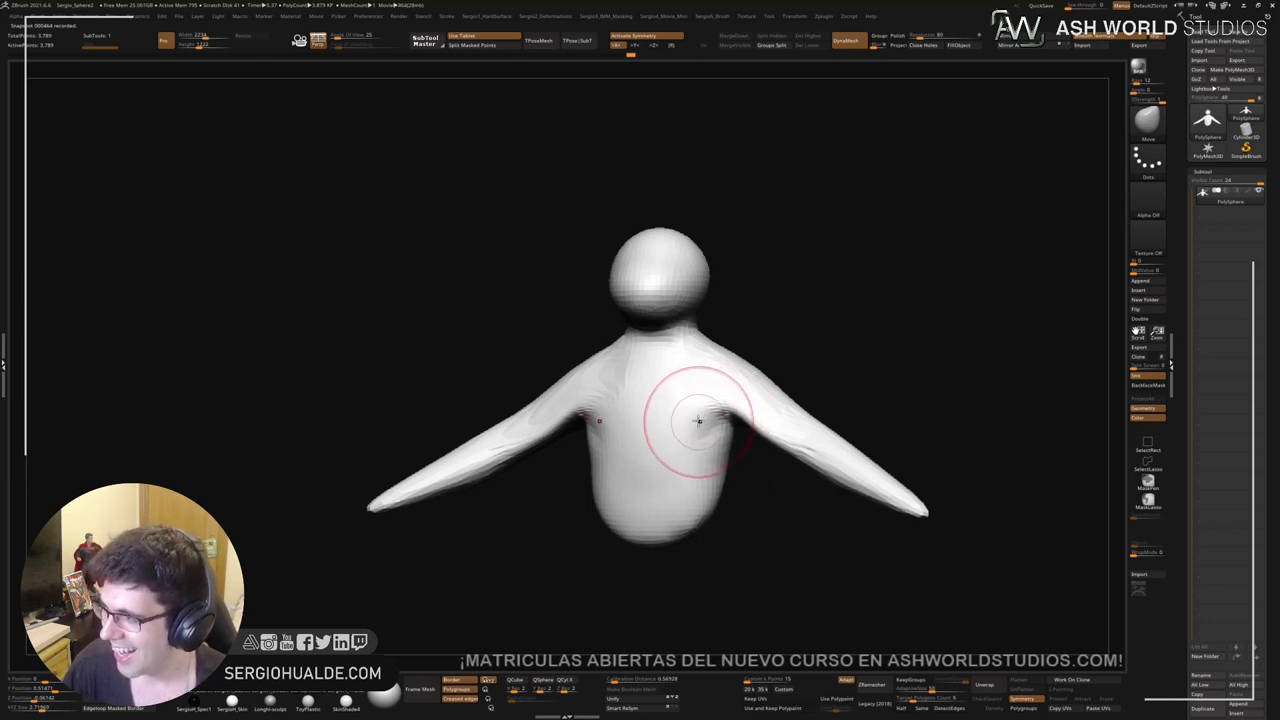
mouse_move(709, 406)
right_down()
mouse_move(724, 440)
mouse_move(726, 425)
mouse_move(791, 386)
mouse_move(789, 372)
right_up()
alt+right_drag(766, 320, 797, 323)
ctrl+right_drag(719, 311, 727, 347)
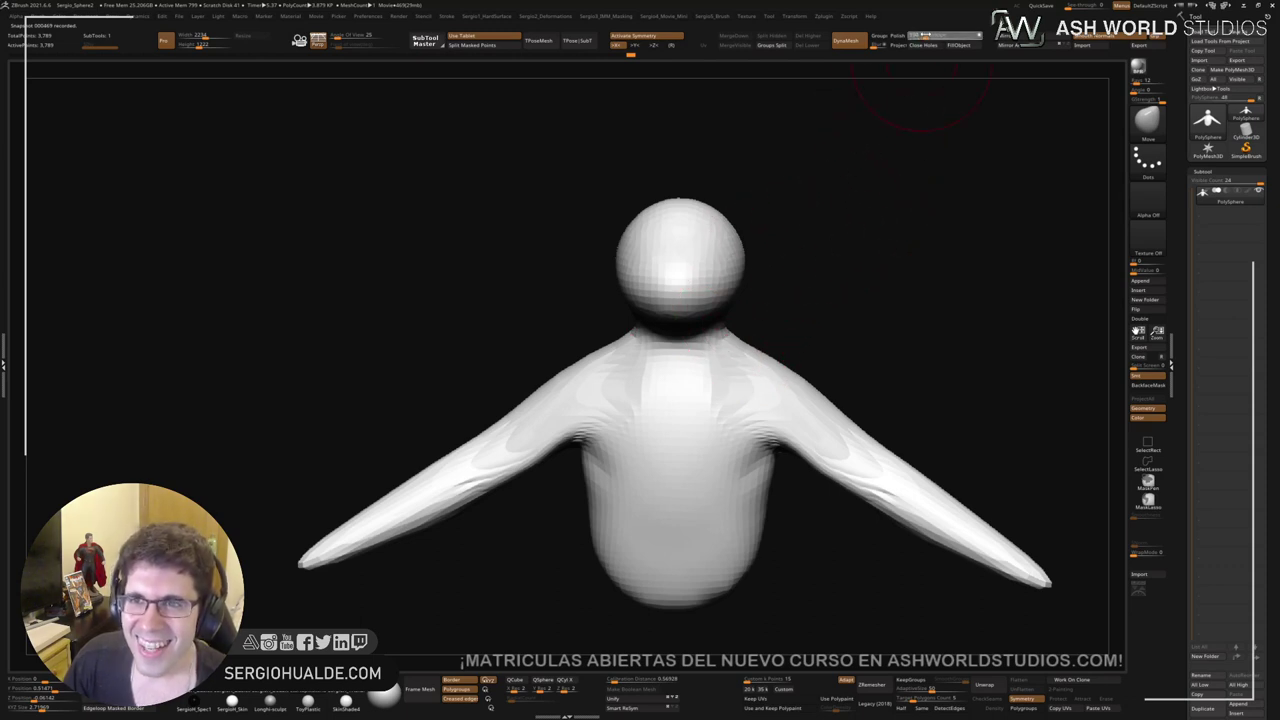
Step: Remesh the figure with DynaMesh at resolution 128 and smooth the arms and torso
drag(920, 36, 921, 36)
key(space)
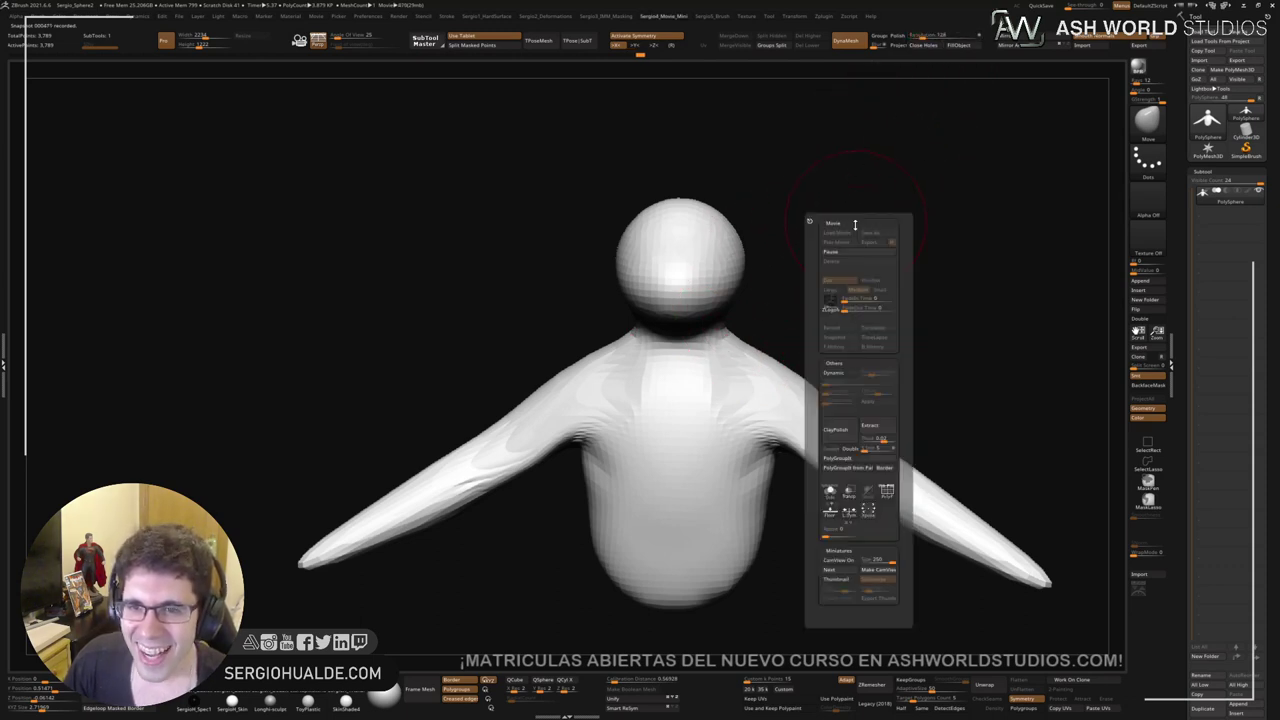
ctrl+drag(863, 354, 866, 362)
mouse_move(769, 417)
shift+mouse_down()
mouse_move(820, 386)
mouse_move(1021, 550)
shift+mouse_up()
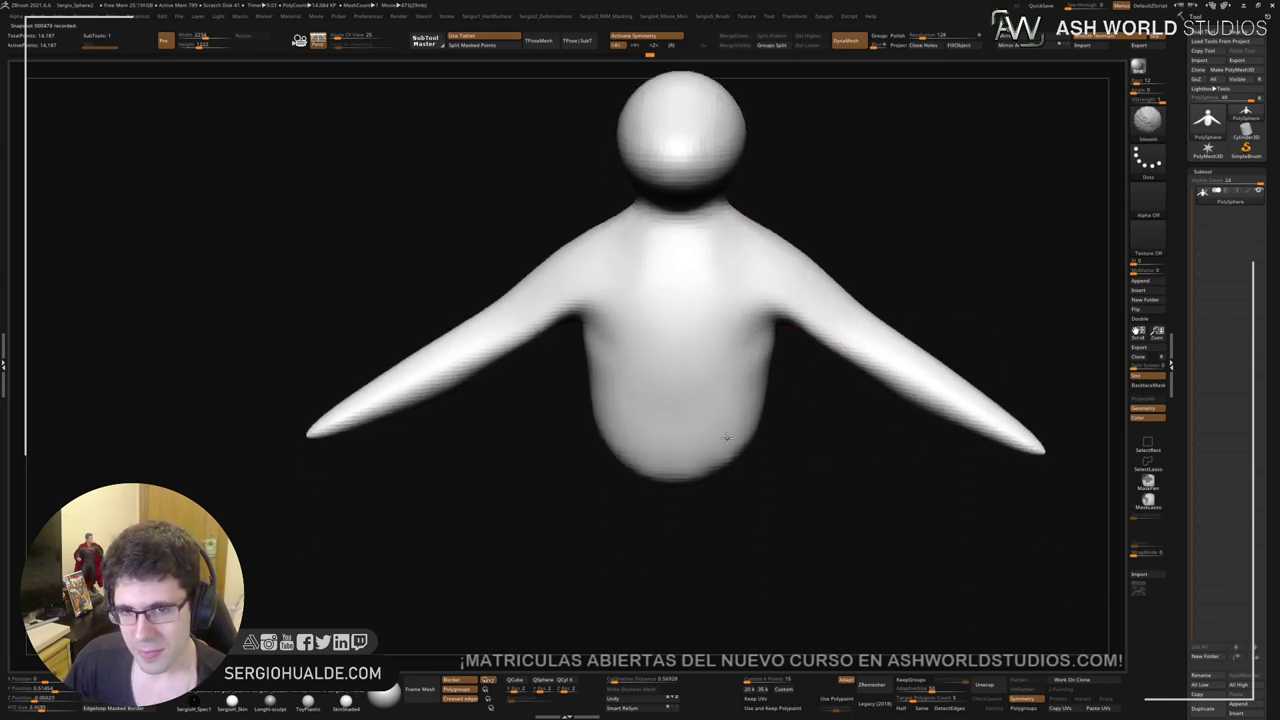
Step: Carve the jaw edge and the front of the neck down to the collarbones with the DamStandard brush
right_drag(794, 397, 800, 446)
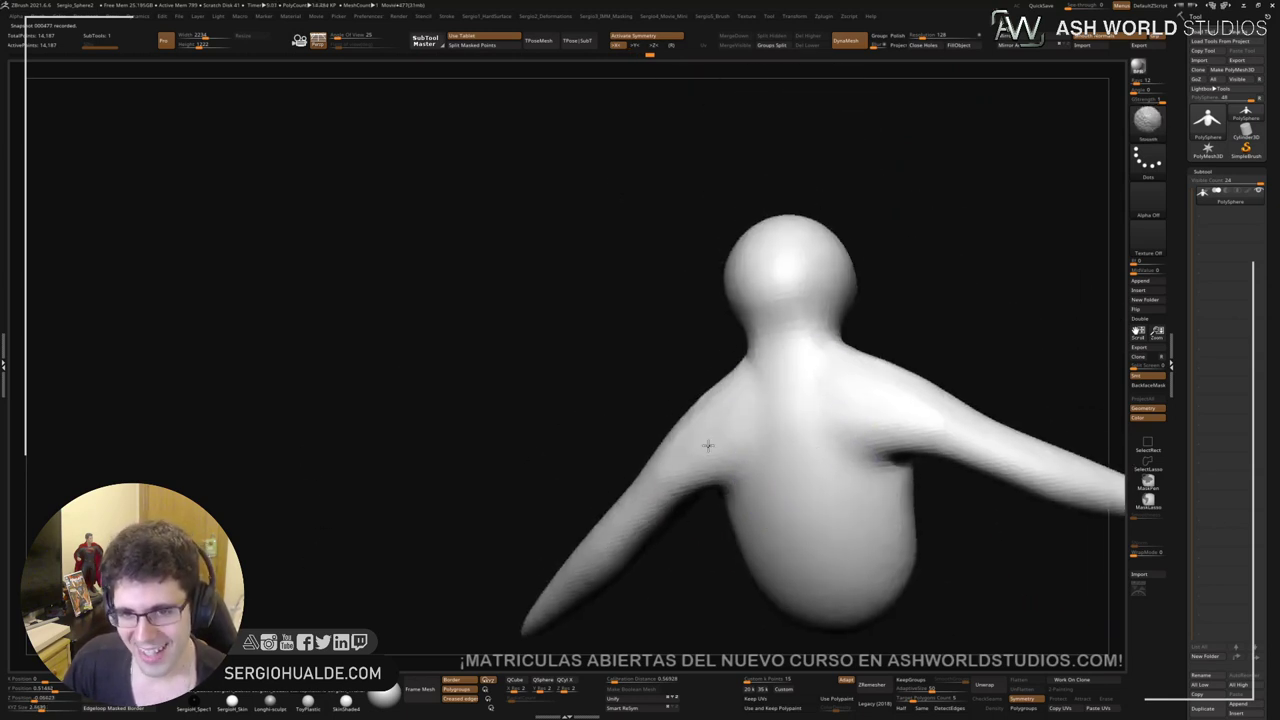
right_drag(723, 286, 843, 423)
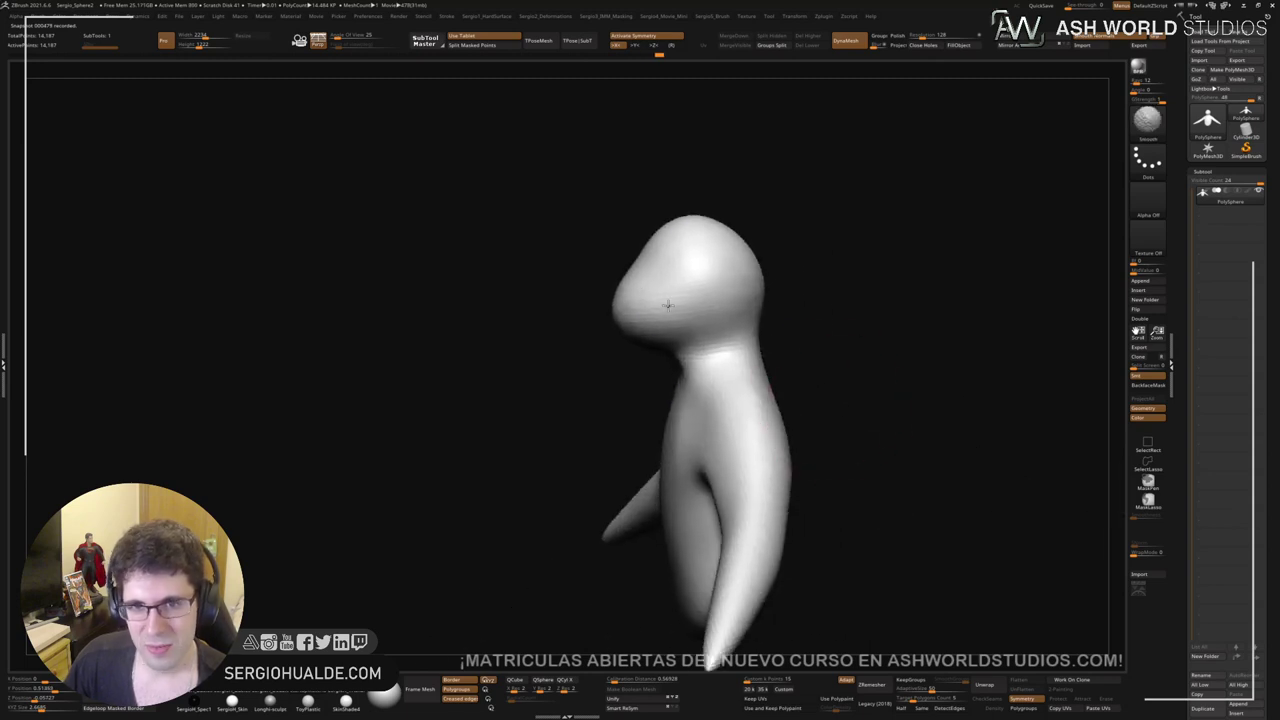
mouse_move(680, 300)
ctrl+right_down()
mouse_move(720, 377)
mouse_move(694, 437)
mouse_move(678, 370)
mouse_move(700, 265)
ctrl+right_up()
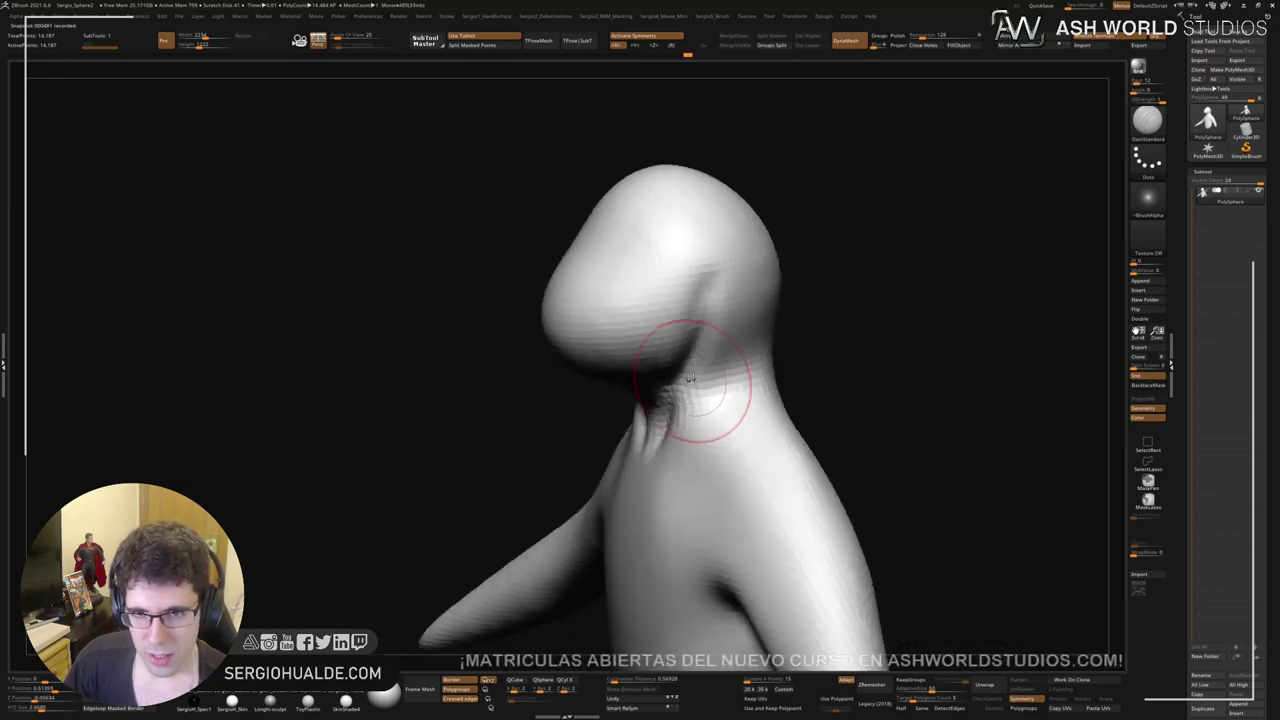
right_drag(690, 372, 726, 382)
mouse_move(694, 451)
mouse_down()
mouse_move(712, 442)
mouse_move(743, 463)
mouse_move(730, 472)
mouse_move(722, 453)
mouse_move(655, 478)
mouse_move(657, 466)
mouse_up()
right_drag(657, 466, 683, 432)
Step: Adjust the shape of the neck and its base with the Move brush
key(b)
key(m)
key(v)
drag(683, 432, 670, 420)
right_drag(670, 440, 696, 414)
drag(698, 408, 696, 403)
mouse_move(696, 402)
right_down()
mouse_move(688, 410)
mouse_move(680, 385)
mouse_move(694, 349)
right_up()
Step: Build up volume around the neck base and collarbones with the ClayBuildup brush
key(b)
key(c)
key(b)
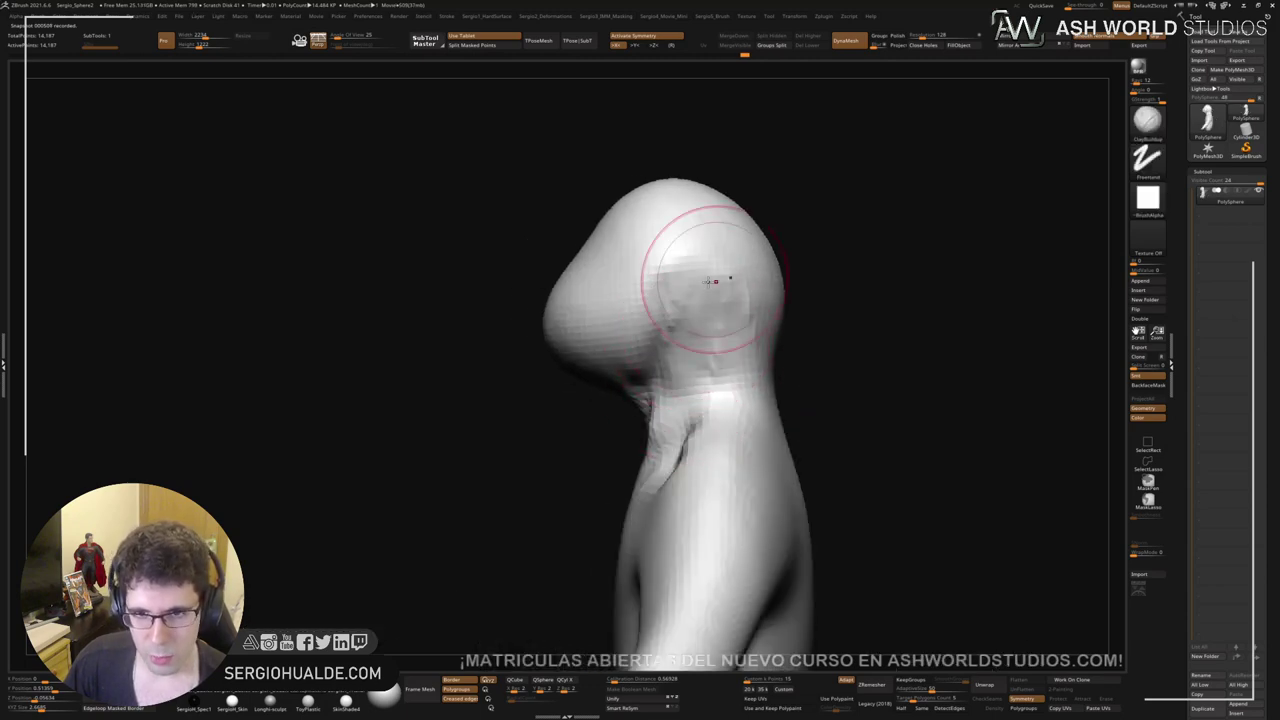
drag(641, 467, 664, 504)
mouse_move(664, 504)
right_down()
mouse_move(760, 470)
mouse_move(655, 335)
mouse_move(688, 290)
right_up()
Step: Shape the jaw and the sides of the head with the Move brush and smooth the transition to the neck
key(b)
key(m)
key(v)
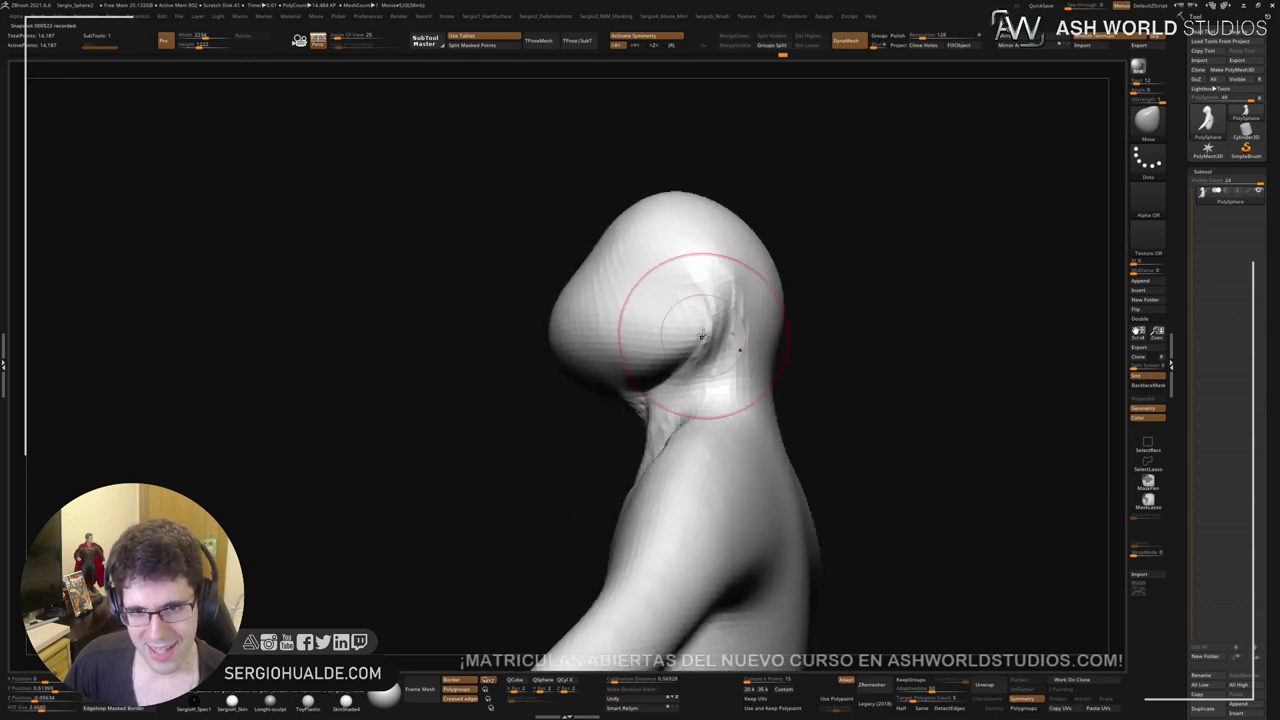
mouse_move(675, 326)
right_down()
mouse_move(660, 331)
mouse_move(685, 284)
right_up()
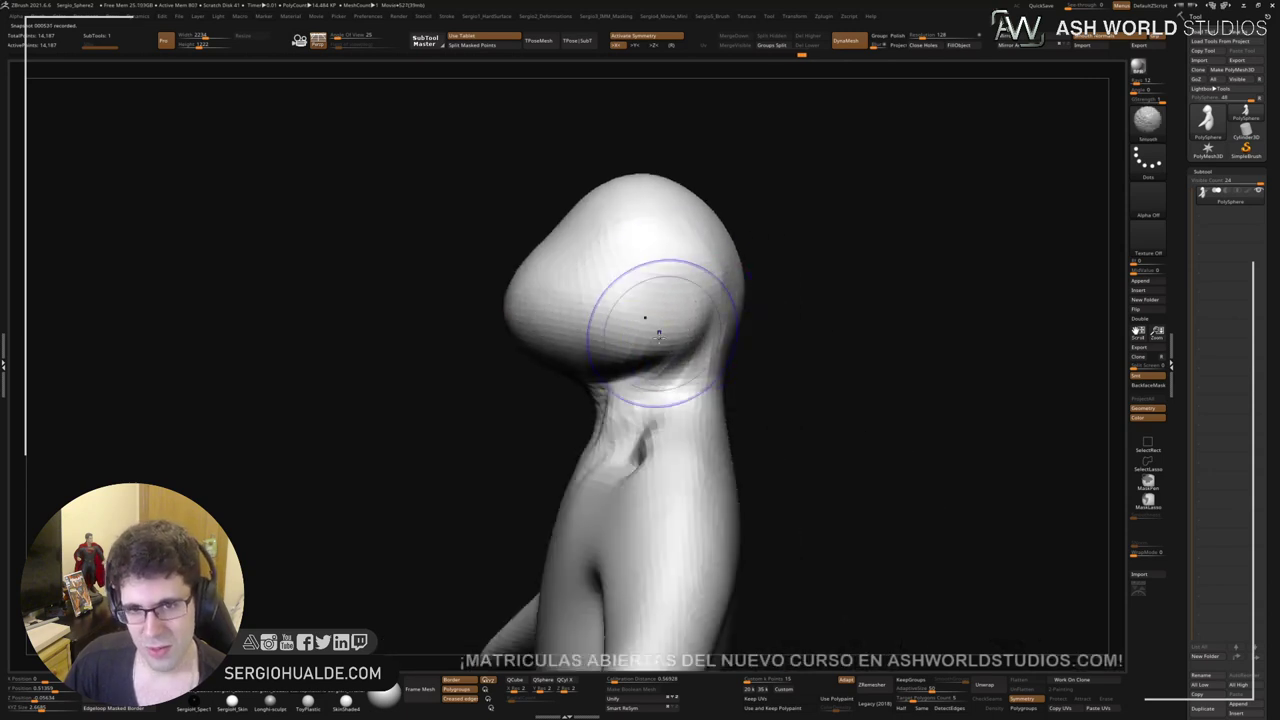
mouse_move(586, 309)
right_down()
mouse_move(706, 369)
mouse_move(763, 354)
right_up()
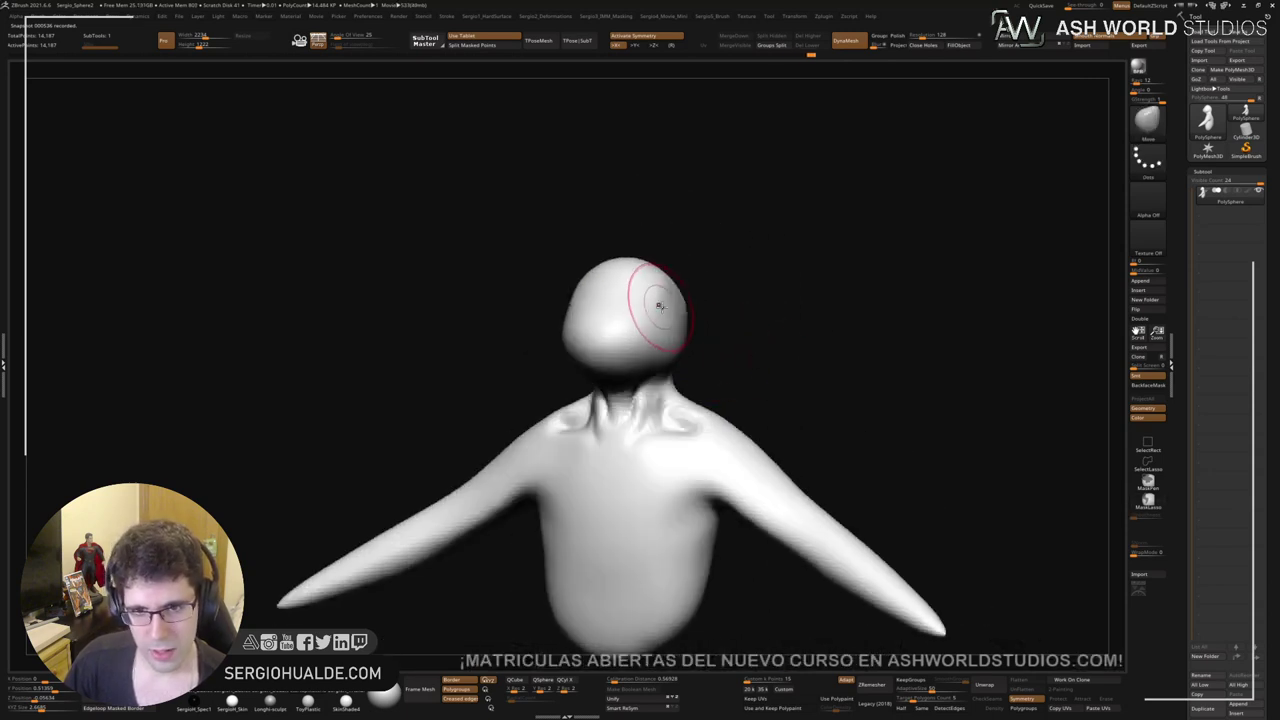
right_drag(648, 276, 662, 318)
ctrl+right_drag(662, 318, 677, 360)
Step: Carve the eye sockets symmetrically into the face with the Clay brush
key(b)
key(c)
key(l)
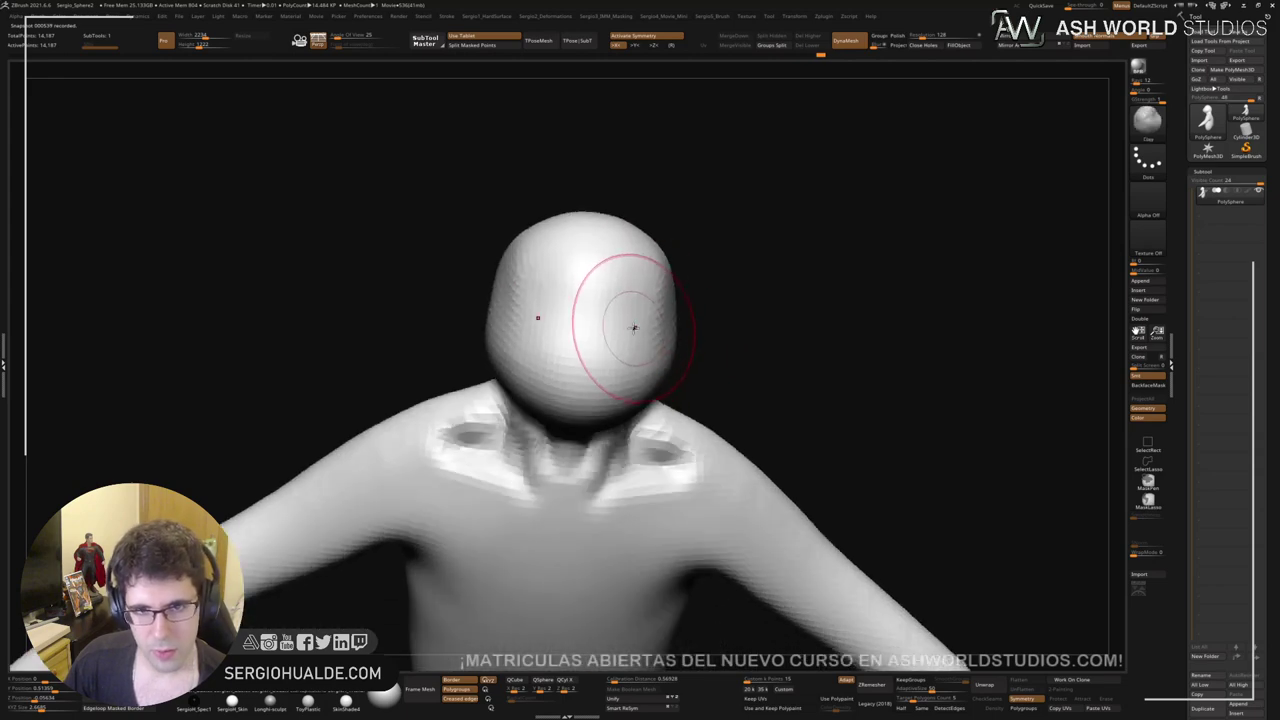
alt+drag(621, 321, 648, 322)
Step: Mask the head, invert the mask and tilt the head with the gizmo pivot placed at the neck
right_drag(677, 337, 683, 386)
alt+right_drag(740, 295, 669, 363)
mouse_move(691, 218)
ctrl+mouse_down()
mouse_move(500, 317)
mouse_move(561, 410)
mouse_move(657, 400)
mouse_move(623, 189)
mouse_move(612, 192)
ctrl+mouse_up()
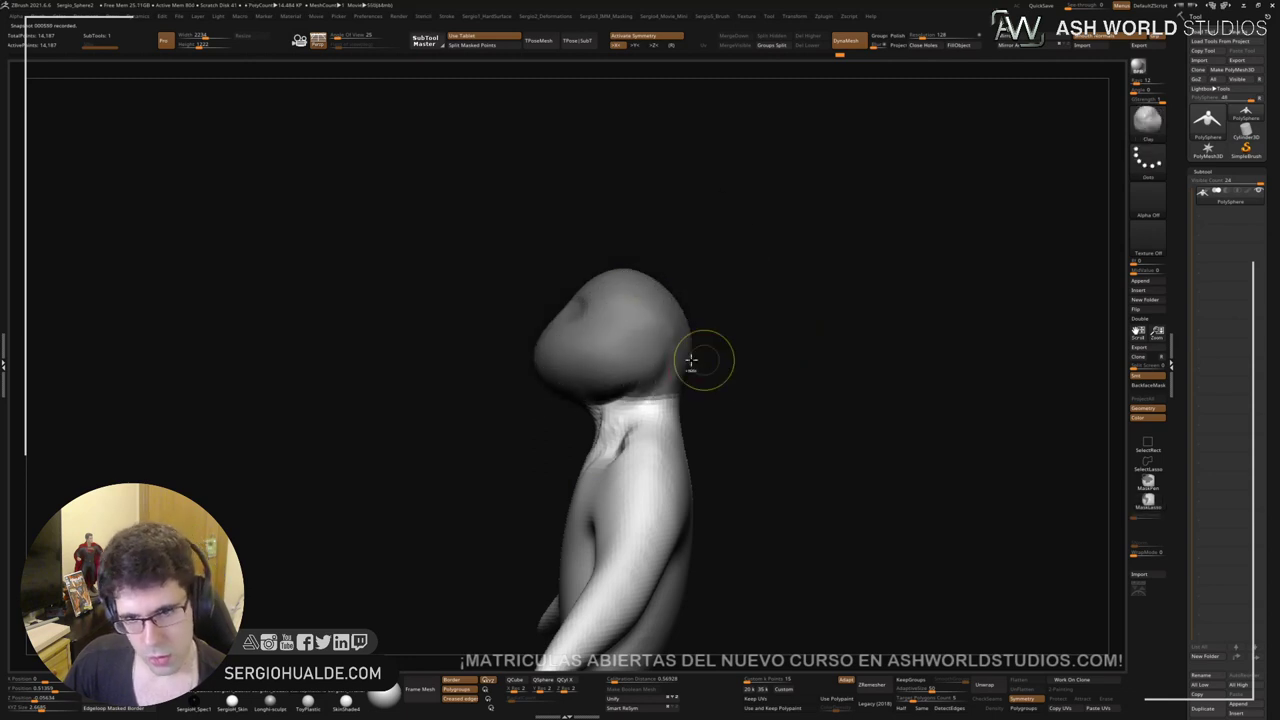
ctrl+click(703, 362)
key(w)
alt+click(643, 398)
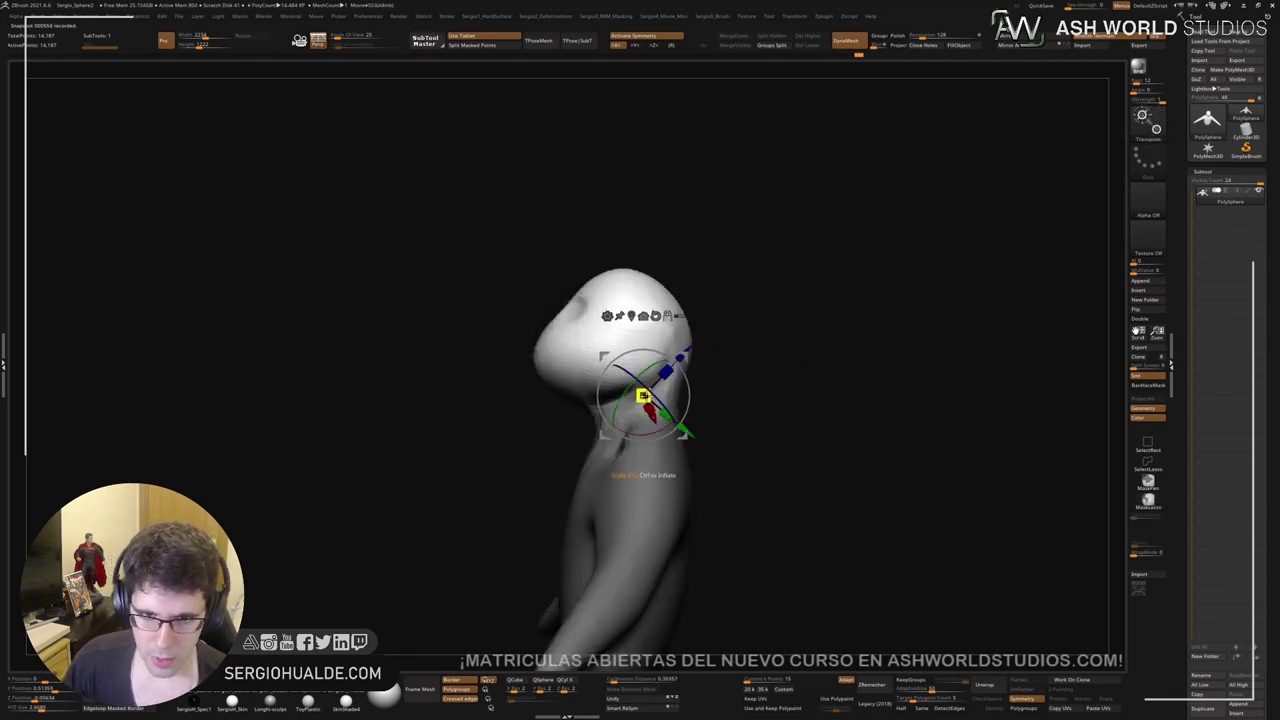
mouse_move(687, 379)
mouse_down()
mouse_move(704, 362)
mouse_move(690, 384)
mouse_move(738, 414)
mouse_move(744, 362)
mouse_up()
key(q)
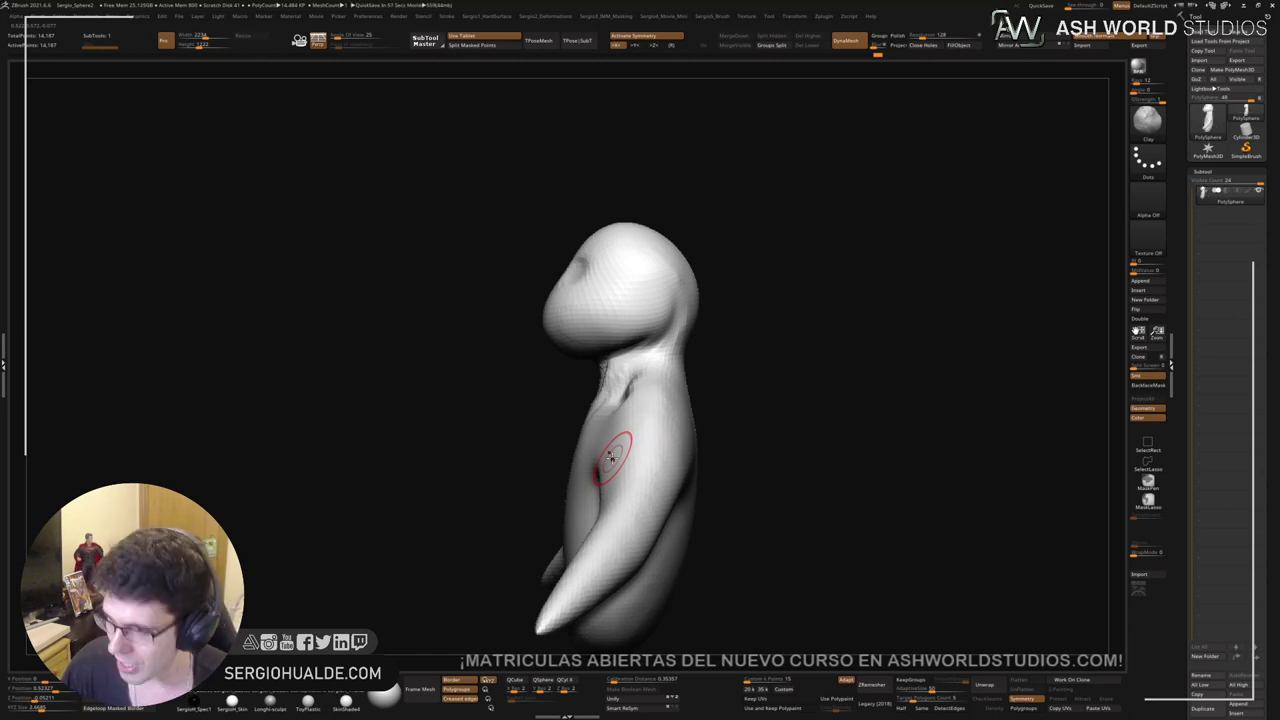
Step: Refine the side of the head and the jaw with the Clay brush and smooth the surface
mouse_move(809, 351)
mouse_down()
mouse_move(791, 368)
mouse_move(697, 350)
mouse_move(674, 297)
mouse_move(684, 340)
mouse_up()
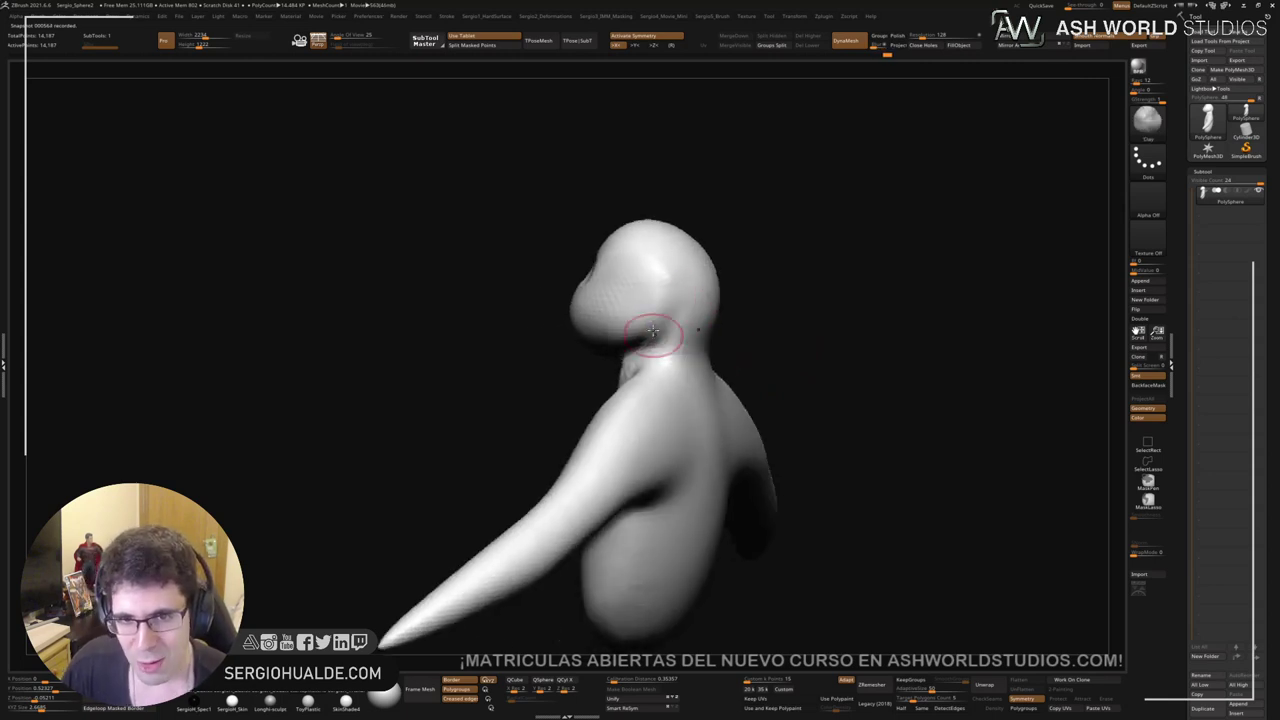
drag(662, 294, 600, 371)
shift+drag(631, 310, 640, 310)
mouse_move(740, 312)
mouse_down()
mouse_move(655, 312)
mouse_move(623, 366)
mouse_move(691, 280)
mouse_move(666, 270)
mouse_move(686, 311)
mouse_up()
mouse_move(598, 300)
mouse_down()
mouse_move(711, 294)
mouse_move(663, 331)
mouse_move(611, 311)
mouse_move(660, 330)
mouse_move(677, 406)
mouse_move(645, 418)
mouse_move(640, 394)
mouse_up()
Step: Rework the neck and collarbone area with the Clay brush and smooth it
key(s)
key(b)
key(c)
key(l)
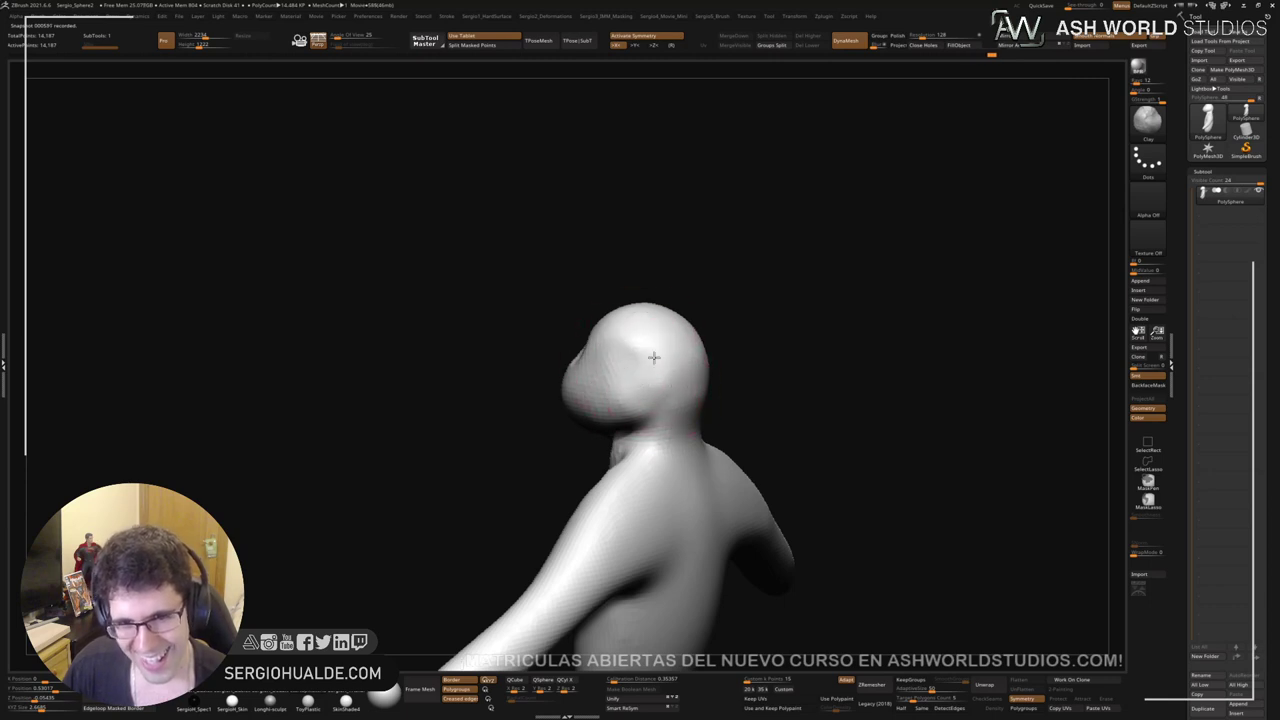
key(shift)
shift+right_drag(634, 341, 711, 370)
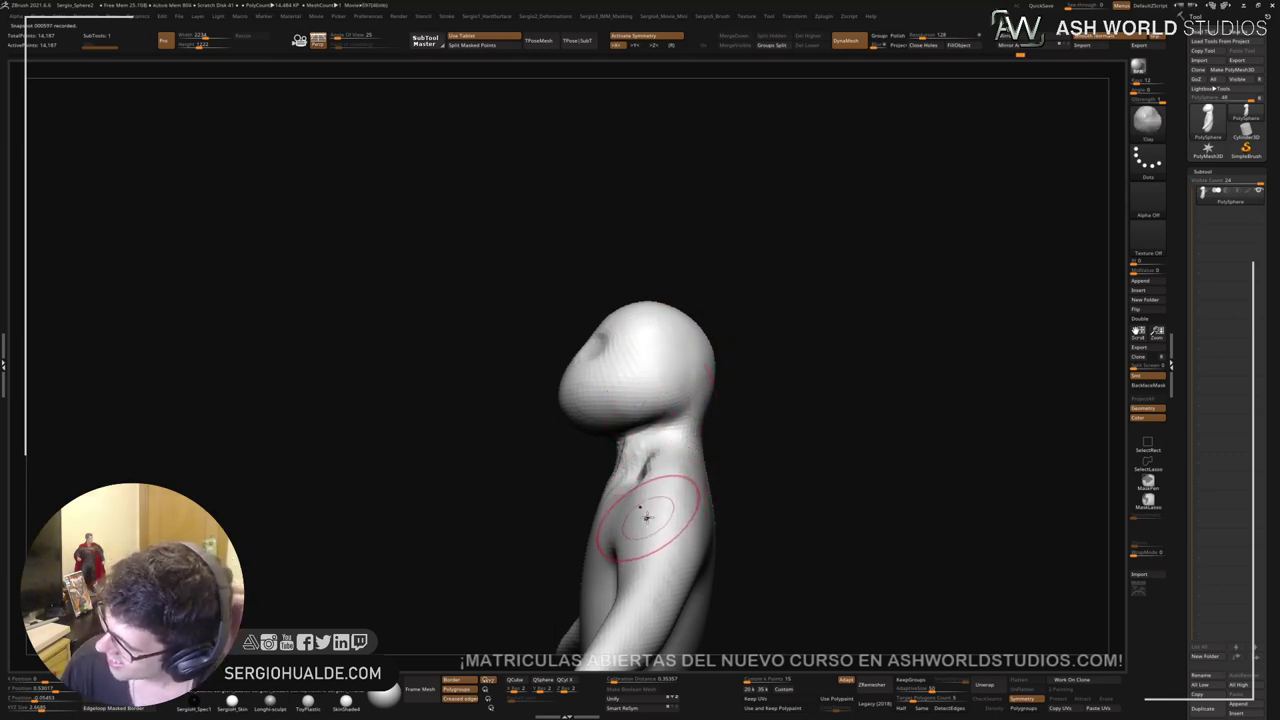
mouse_move(660, 446)
right_down()
mouse_move(691, 443)
mouse_move(657, 420)
mouse_move(668, 384)
mouse_move(686, 400)
mouse_move(657, 380)
mouse_move(657, 457)
mouse_move(688, 462)
mouse_move(679, 455)
right_up()
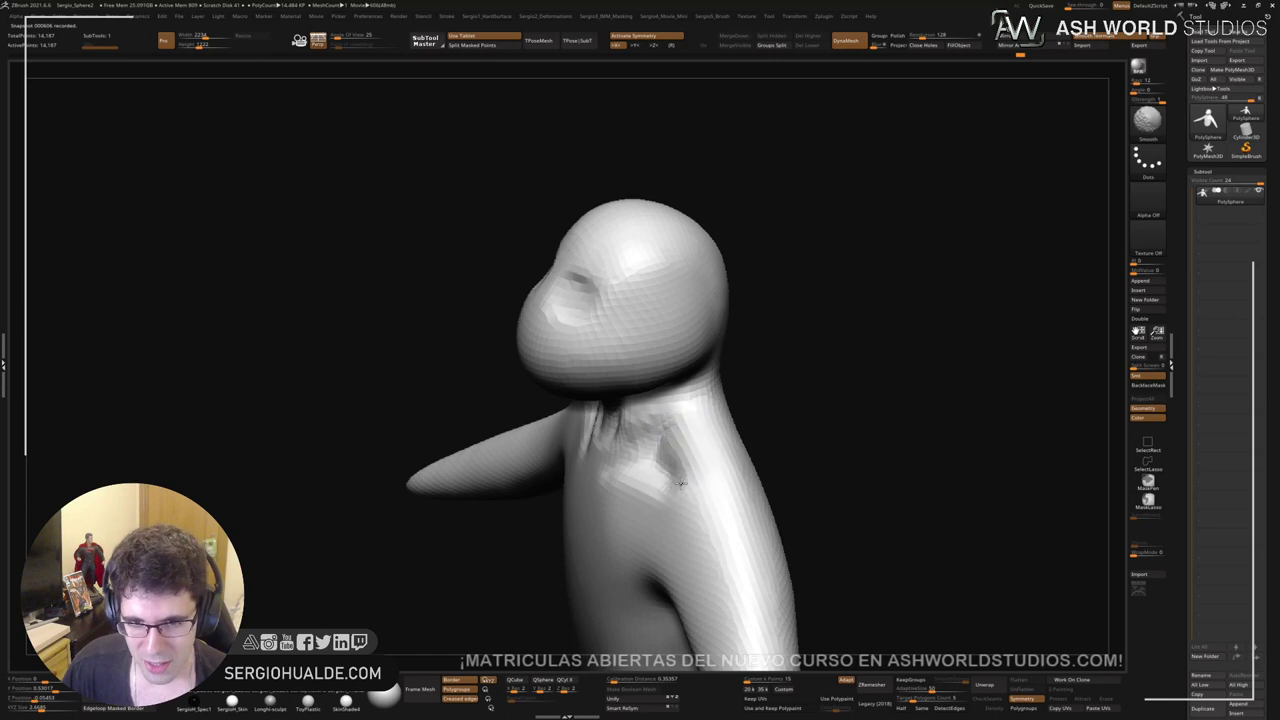
mouse_move(651, 410)
right_down()
mouse_move(655, 433)
mouse_move(624, 449)
mouse_move(596, 393)
right_up()
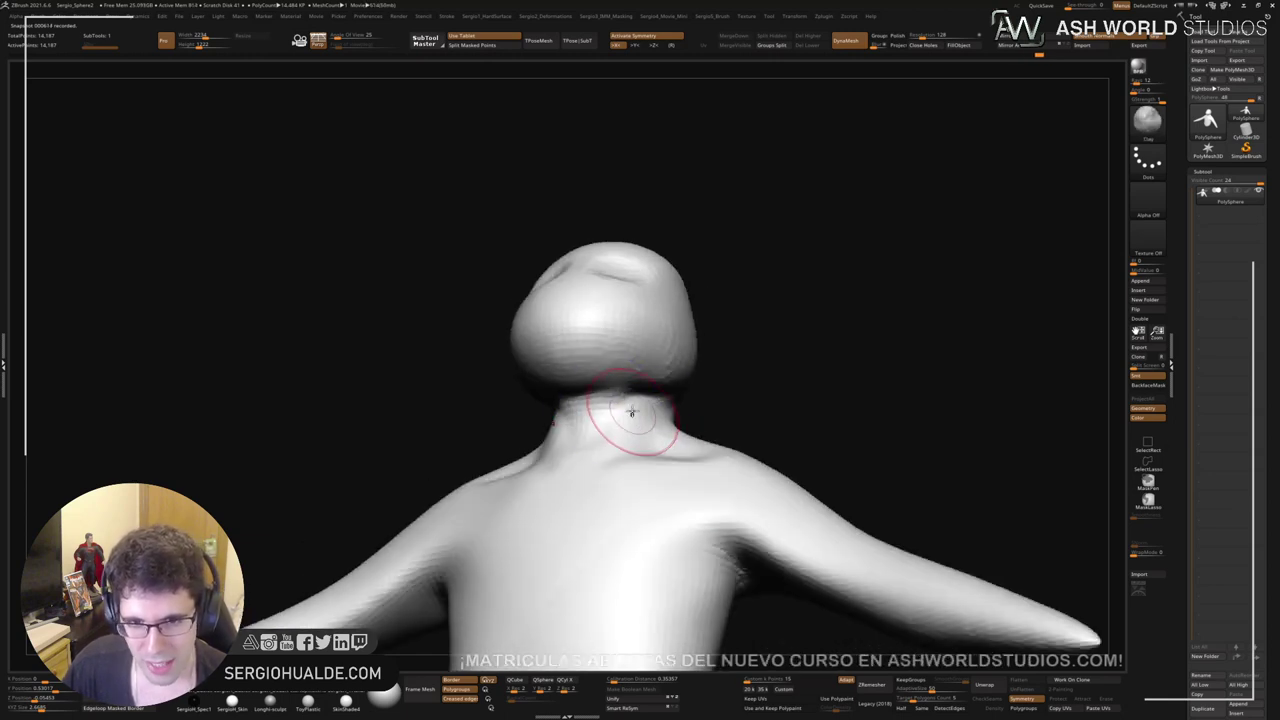
Step: Carve the crease under the jaw and the side of the neck with the DamStandard brush
key(b)
key(d)
key(s)
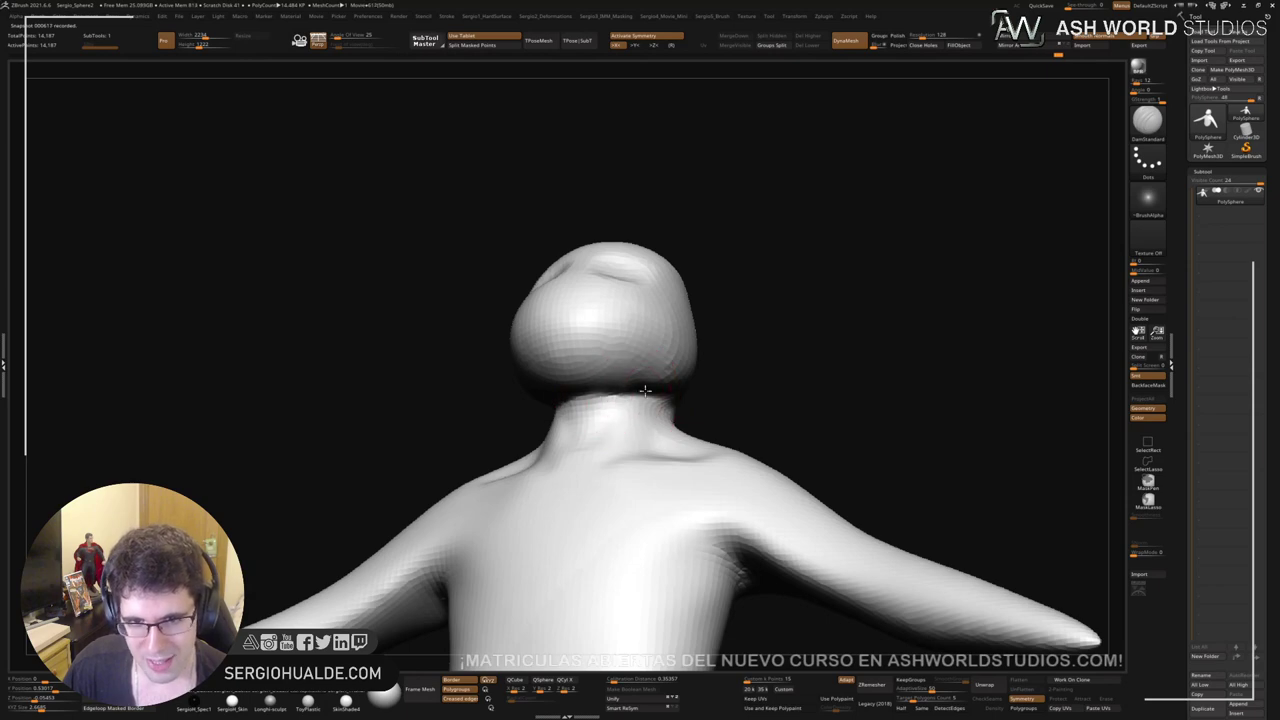
mouse_move(645, 390)
right_down()
mouse_move(668, 435)
mouse_move(701, 384)
right_up()
mouse_move(696, 430)
right_down()
mouse_move(711, 409)
mouse_move(749, 463)
right_up()
Step: Reshape the shoulders and torso profile with the Move brush
key(b)
key(m)
key(v)
drag(766, 466, 769, 462)
mouse_move(769, 461)
right_down()
mouse_move(777, 514)
mouse_move(790, 440)
mouse_move(739, 436)
mouse_move(732, 484)
mouse_move(607, 474)
right_up()
right_drag(605, 375, 600, 423)
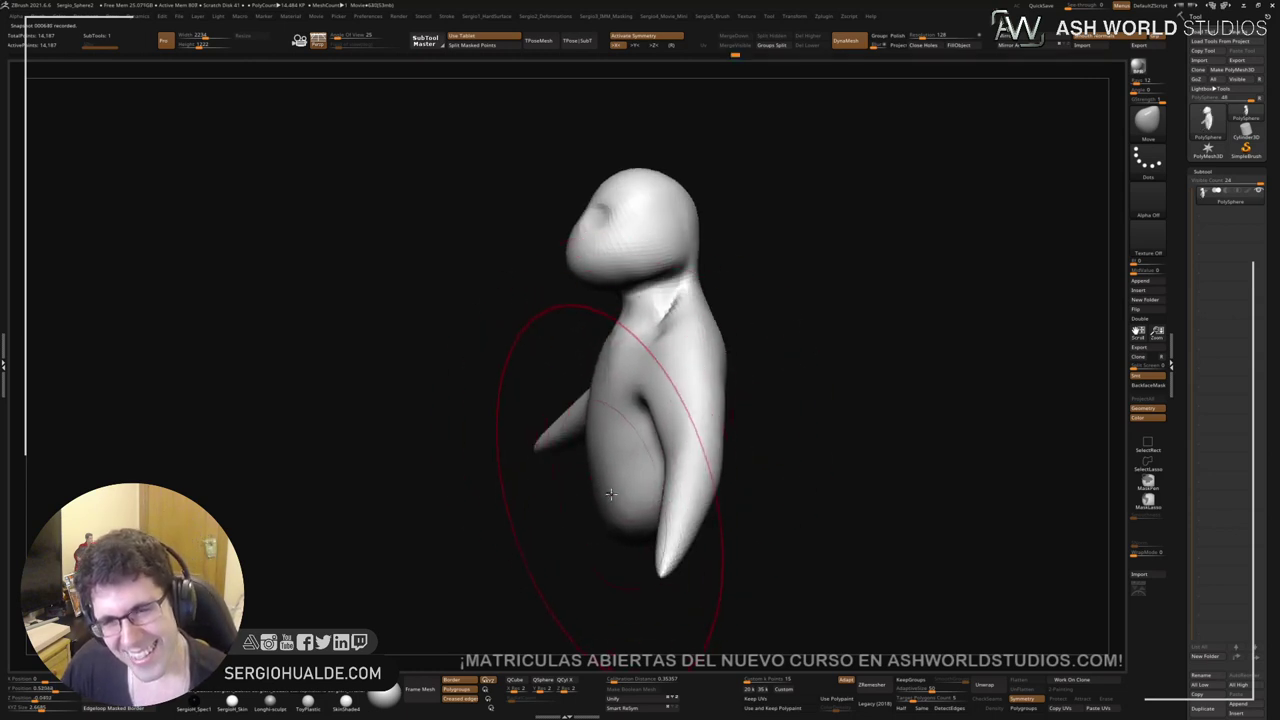
right_drag(610, 494, 620, 469)
Step: Refine the neck and the slope into the shoulders from the front and back with the Move brush
mouse_move(657, 402)
right_down()
mouse_move(677, 334)
mouse_move(688, 403)
right_up()
right_drag(675, 357, 666, 379)
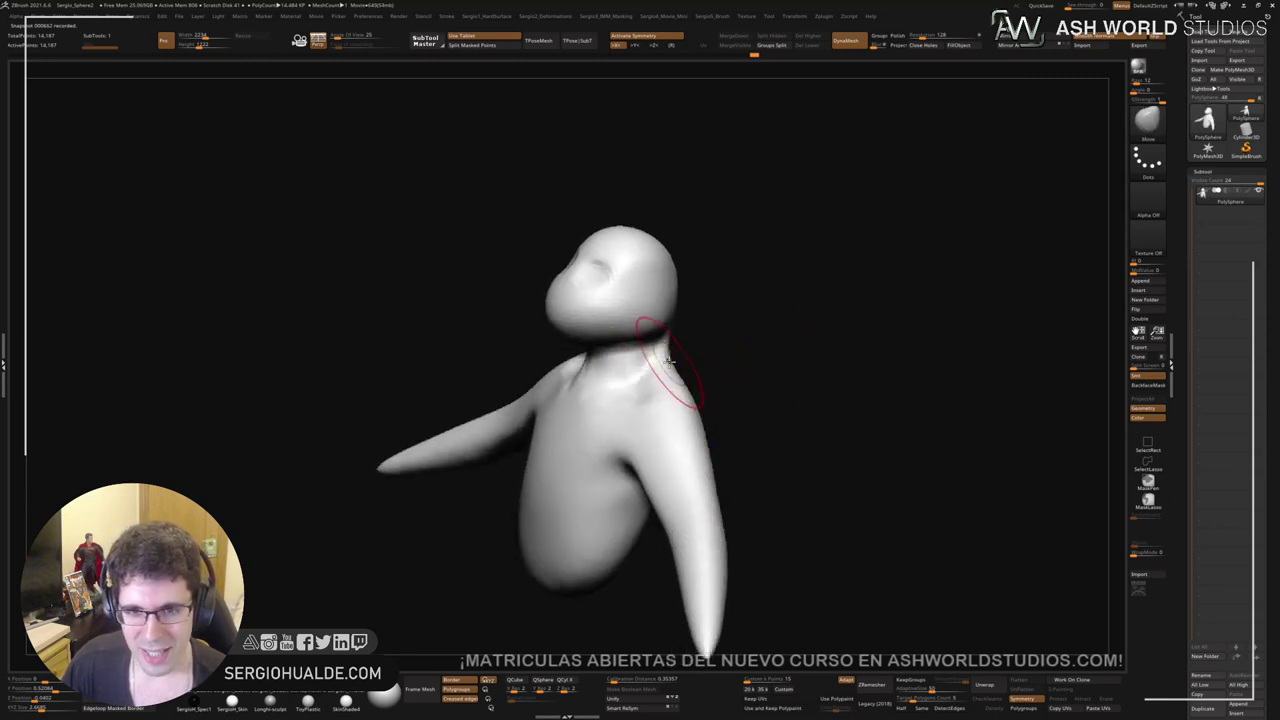
mouse_move(656, 360)
right_down()
mouse_move(644, 366)
mouse_move(690, 304)
mouse_move(723, 320)
right_up()
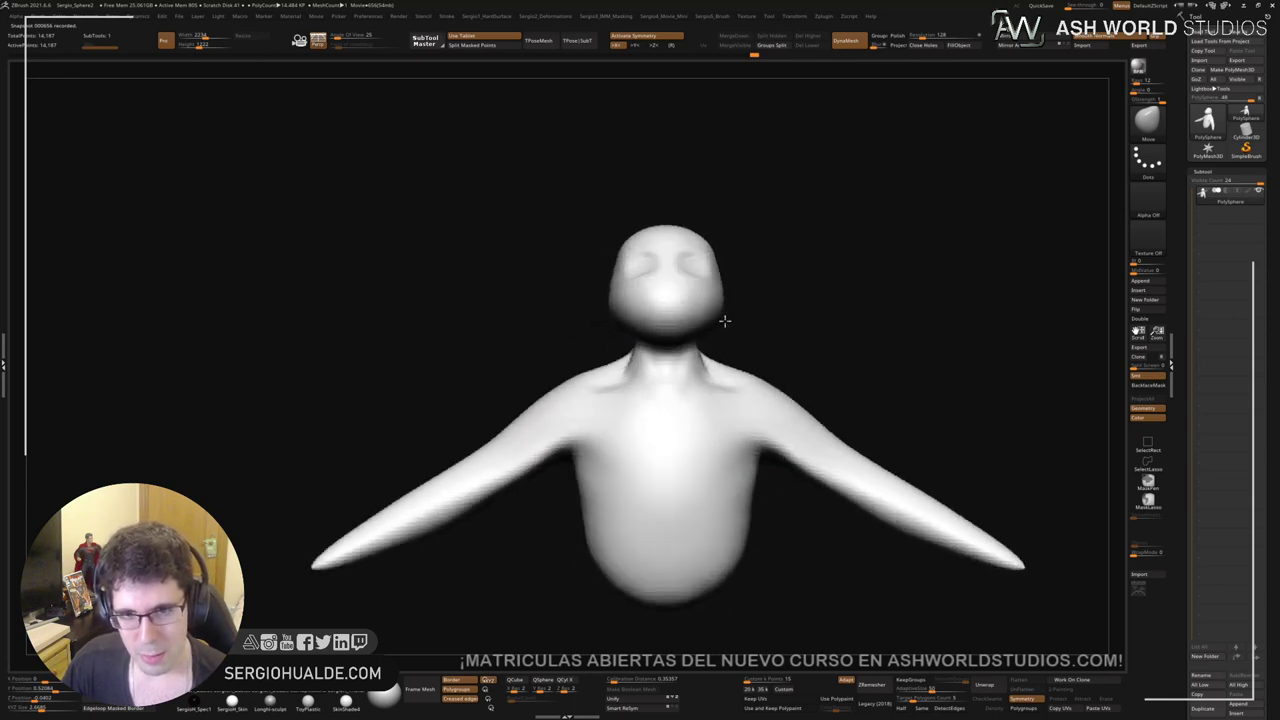
right_drag(680, 366, 590, 366)
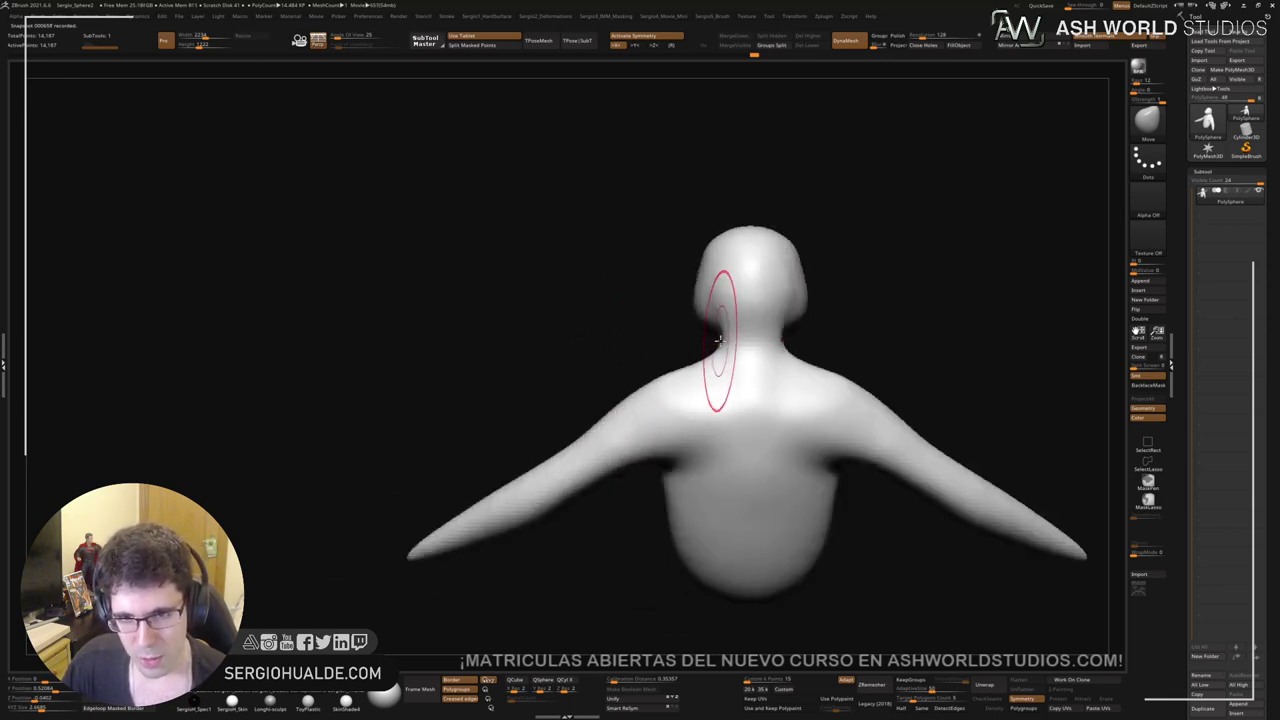
mouse_move(720, 344)
ctrl+right_down()
mouse_move(700, 385)
mouse_move(722, 357)
ctrl+right_up()
drag(722, 356, 710, 358)
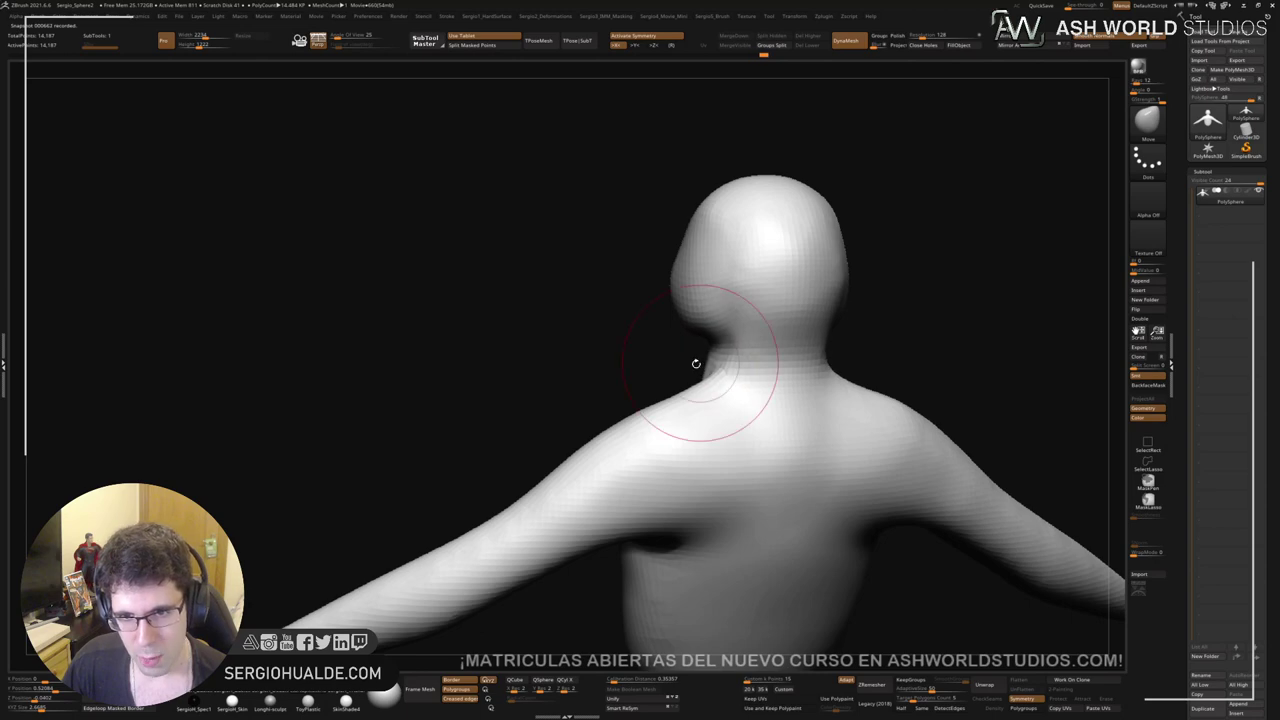
mouse_move(694, 363)
right_down()
mouse_move(740, 357)
mouse_move(711, 352)
mouse_move(731, 309)
mouse_move(760, 357)
right_up()
key(shift)
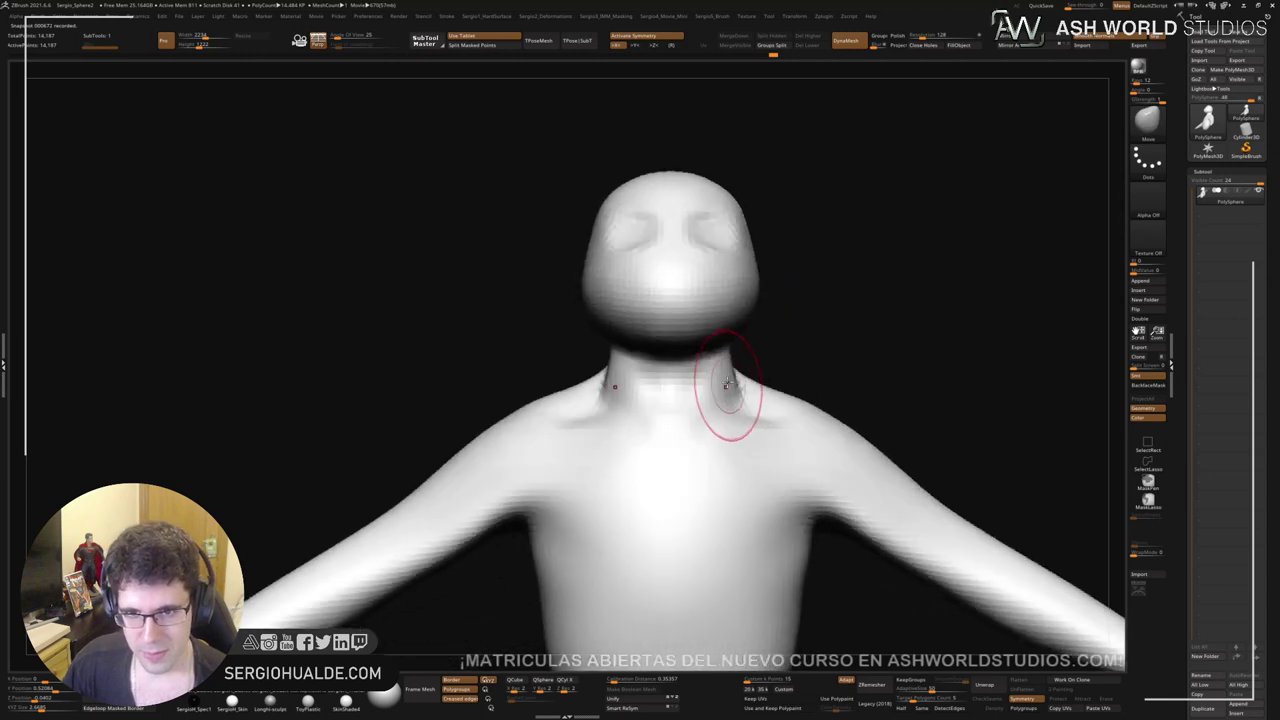
drag(733, 365, 729, 363)
mouse_move(729, 365)
right_down()
mouse_move(720, 391)
mouse_move(698, 400)
right_up()
Step: Carve the neck grooves toward the collarbones with the DamStandard brush and smooth them
key(b)
key(d)
key(s)
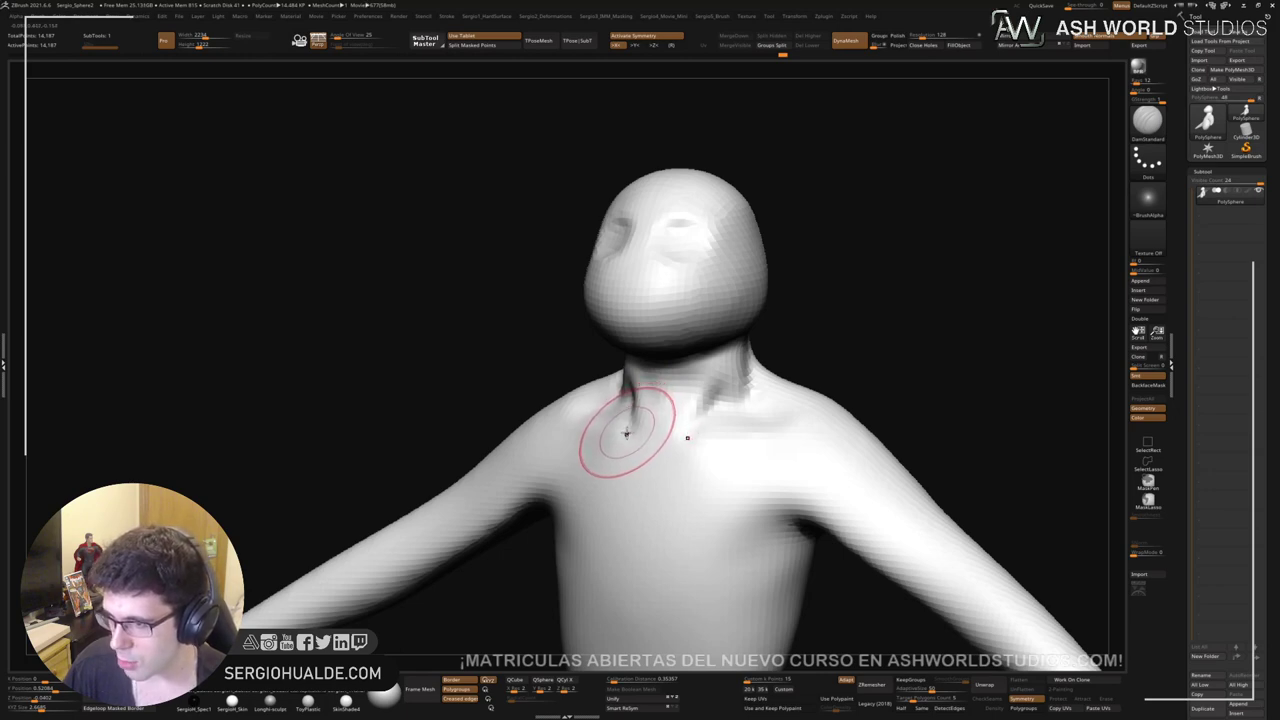
ctrl+right_drag(697, 409, 706, 411)
shift+drag(706, 411, 712, 408)
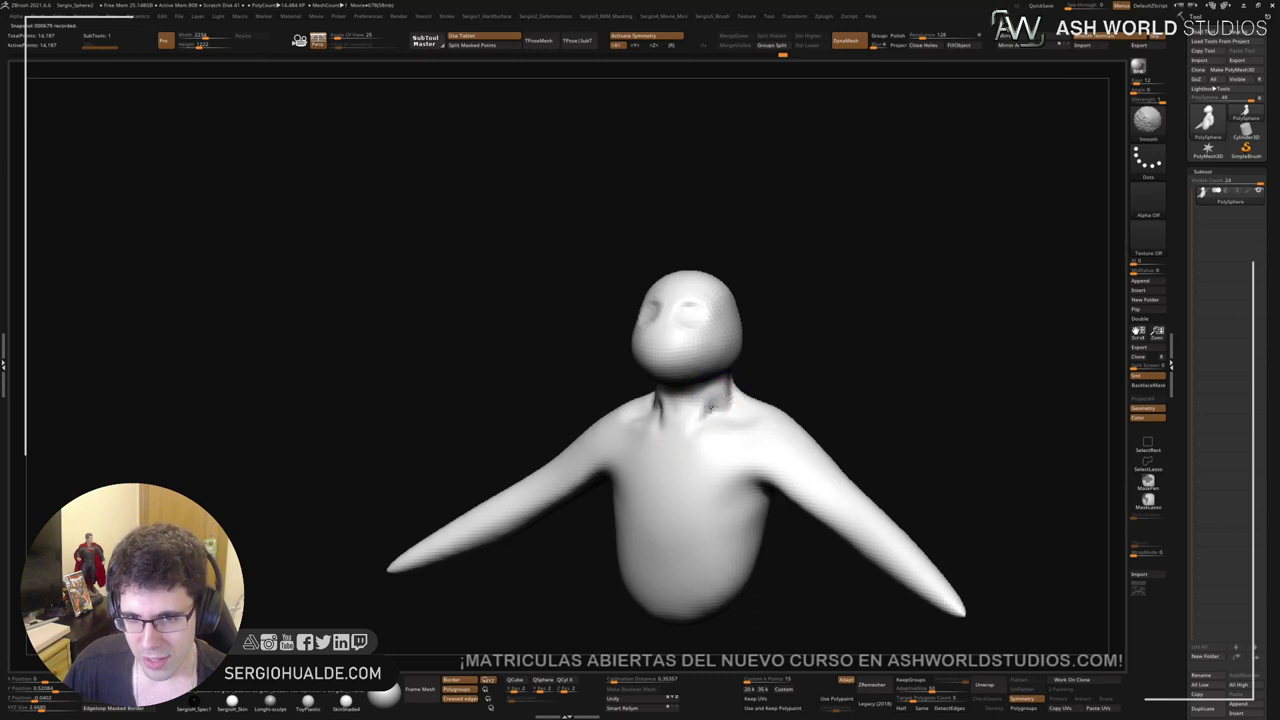
mouse_move(714, 386)
ctrl+right_down()
mouse_move(714, 417)
mouse_move(640, 417)
ctrl+right_up()
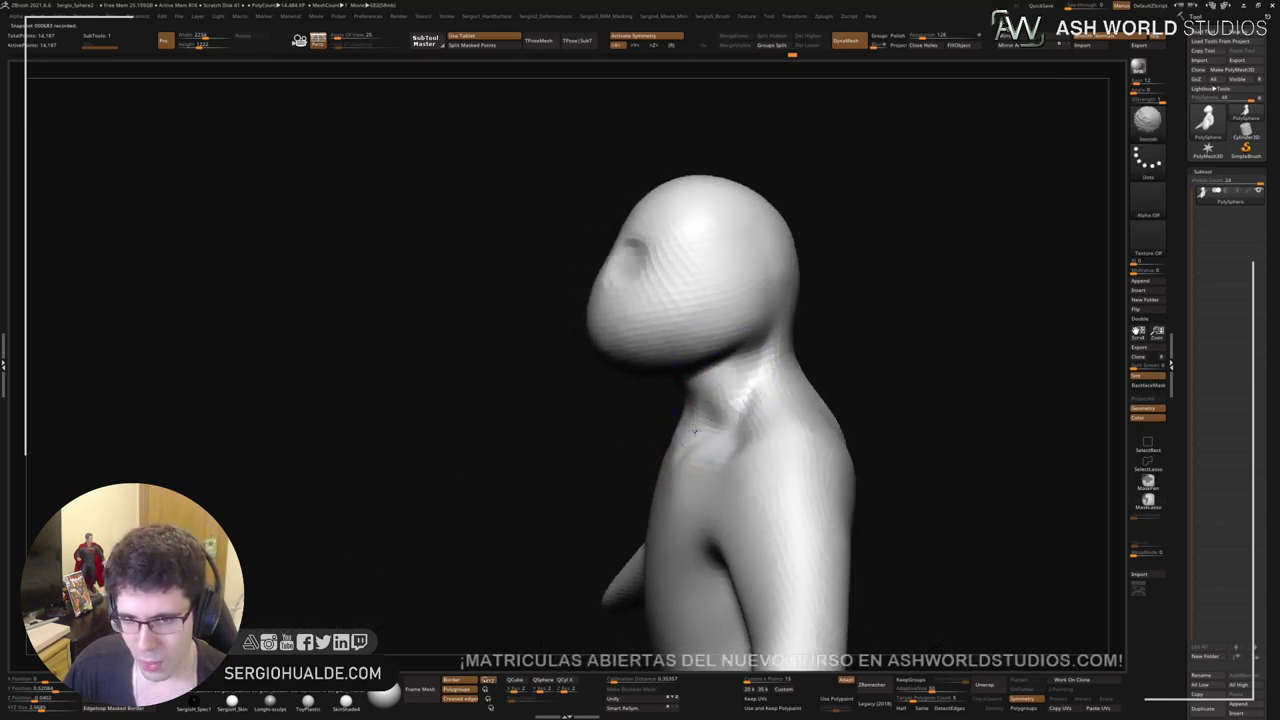
Step: Adjust the side contour of the neck above the shoulders with the Move brush
key(b)
key(m)
key(v)
mouse_move(743, 391)
right_down()
mouse_move(672, 384)
mouse_move(737, 400)
right_up()
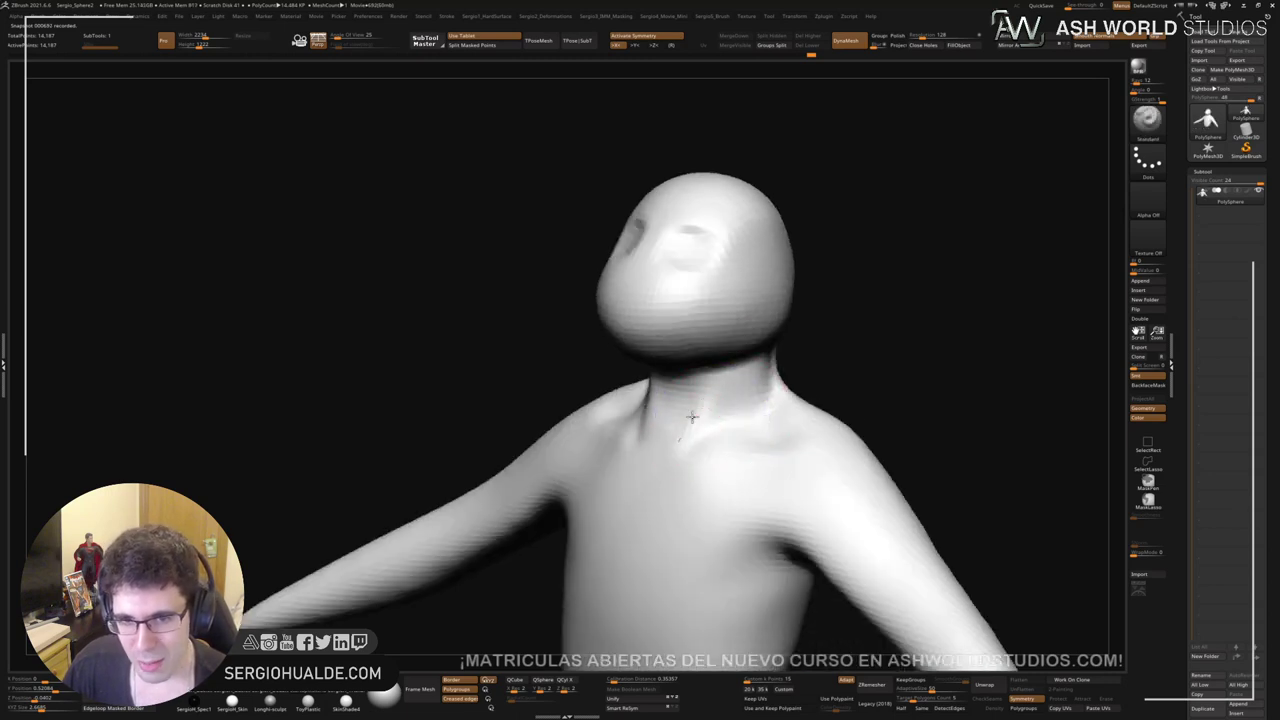
Step: Build up the diagonal neck muscles from behind the jaw to the collarbones with the Standard brush and smooth them
right_drag(744, 360, 765, 349)
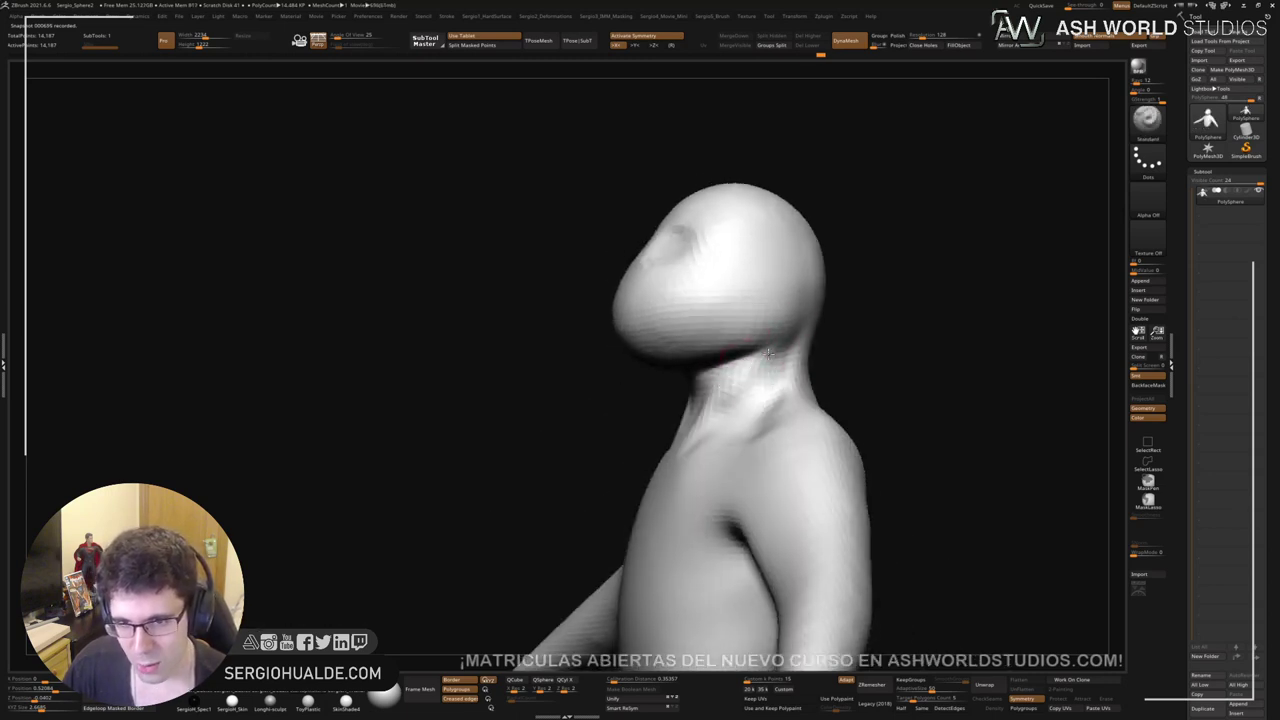
drag(800, 314, 731, 394)
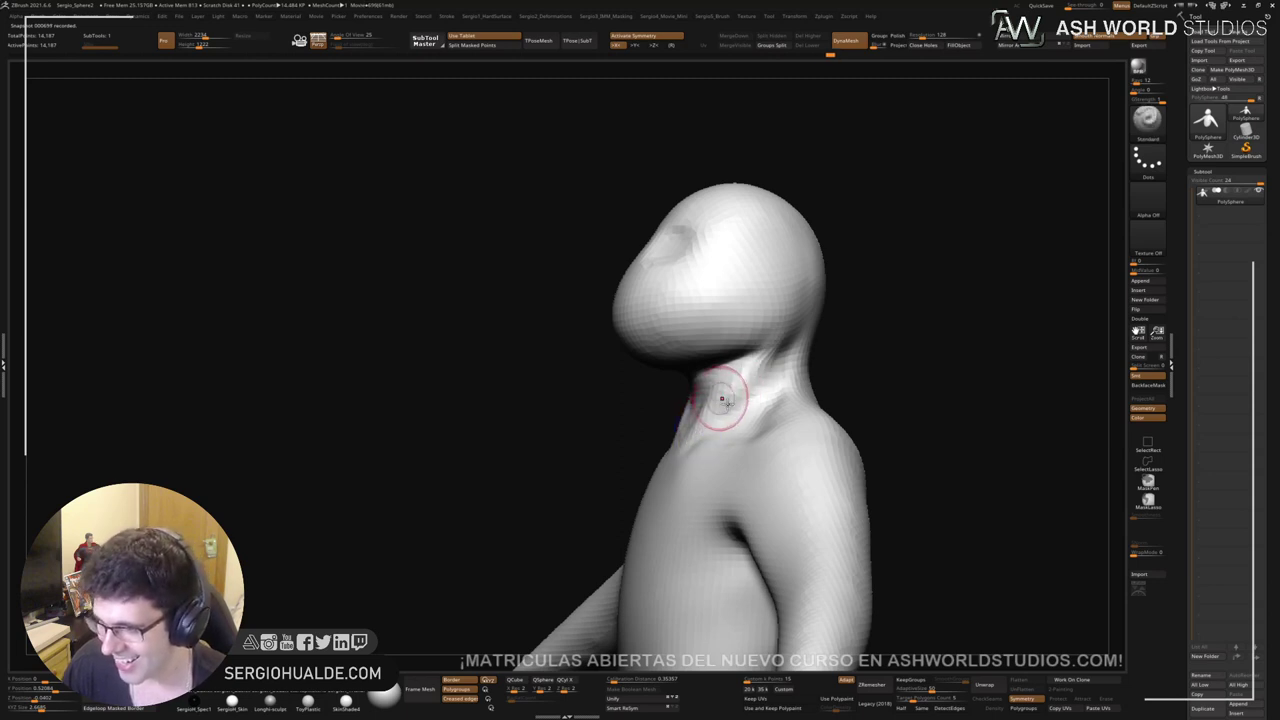
mouse_move(722, 399)
right_down()
mouse_move(734, 407)
mouse_move(729, 363)
right_up()
mouse_move(729, 363)
shift+mouse_down()
mouse_move(729, 400)
mouse_move(700, 430)
shift+mouse_up()
shift+drag(783, 336, 671, 440)
right_drag(672, 438, 720, 420)
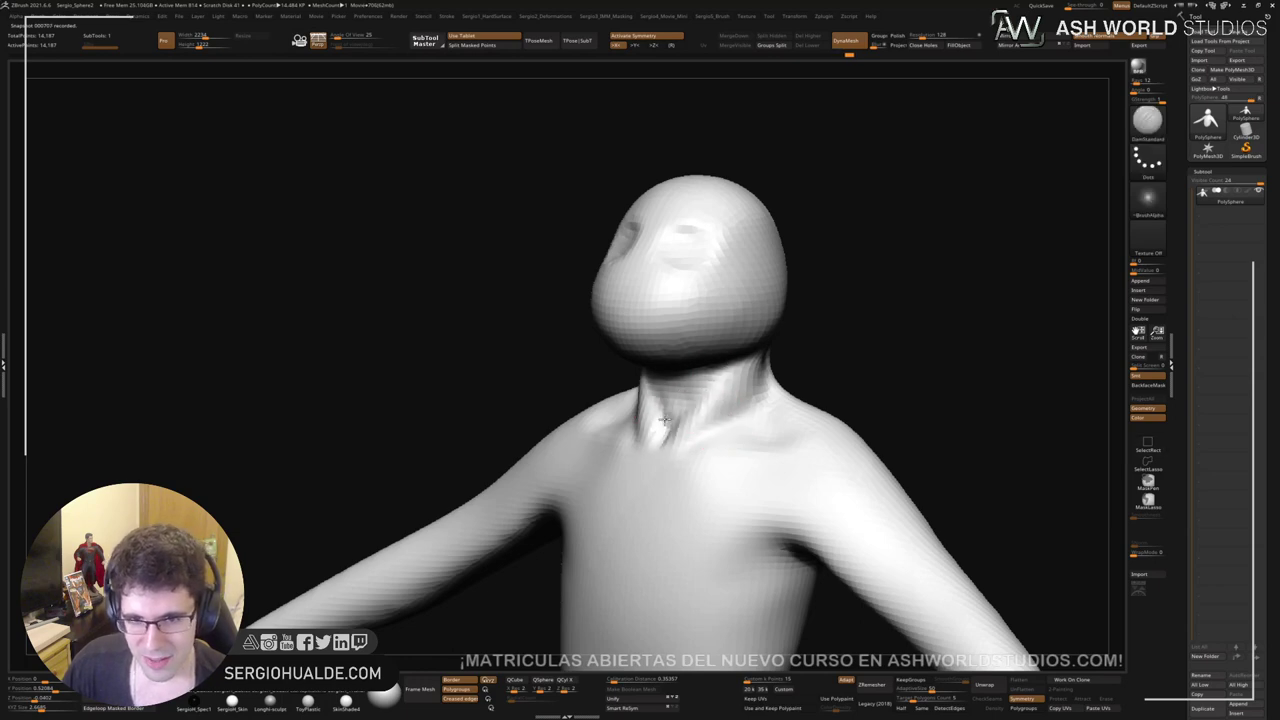
right_drag(714, 380, 714, 396)
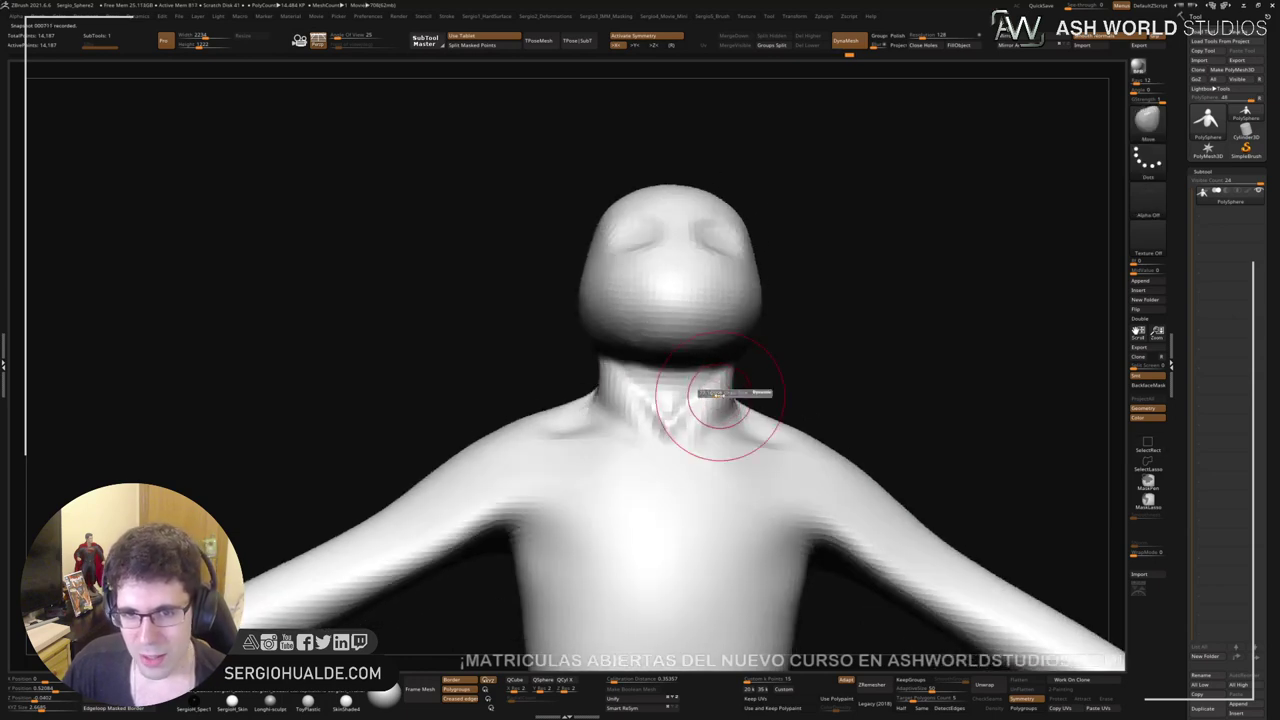
Step: Adjust the front and sides of the neck beneath the jaw with the Move brush
drag(729, 405, 705, 407)
right_drag(705, 407, 704, 419)
key(s)
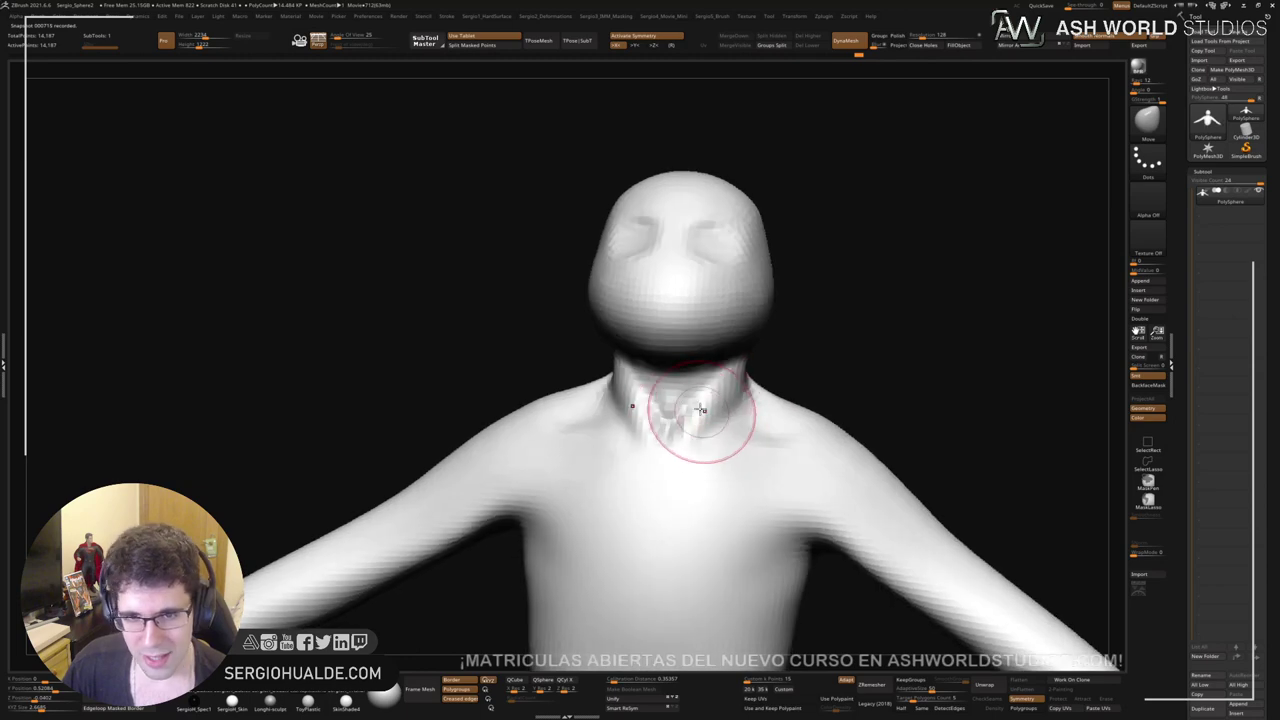
mouse_move(700, 410)
mouse_down()
mouse_move(669, 412)
mouse_move(671, 397)
mouse_move(672, 414)
mouse_up()
right_drag(683, 443, 686, 451)
Step: Carve the notch at the base of the throat between the collarbones with the DamStandard brush and smooth it
key(b)
key(d)
key(s)
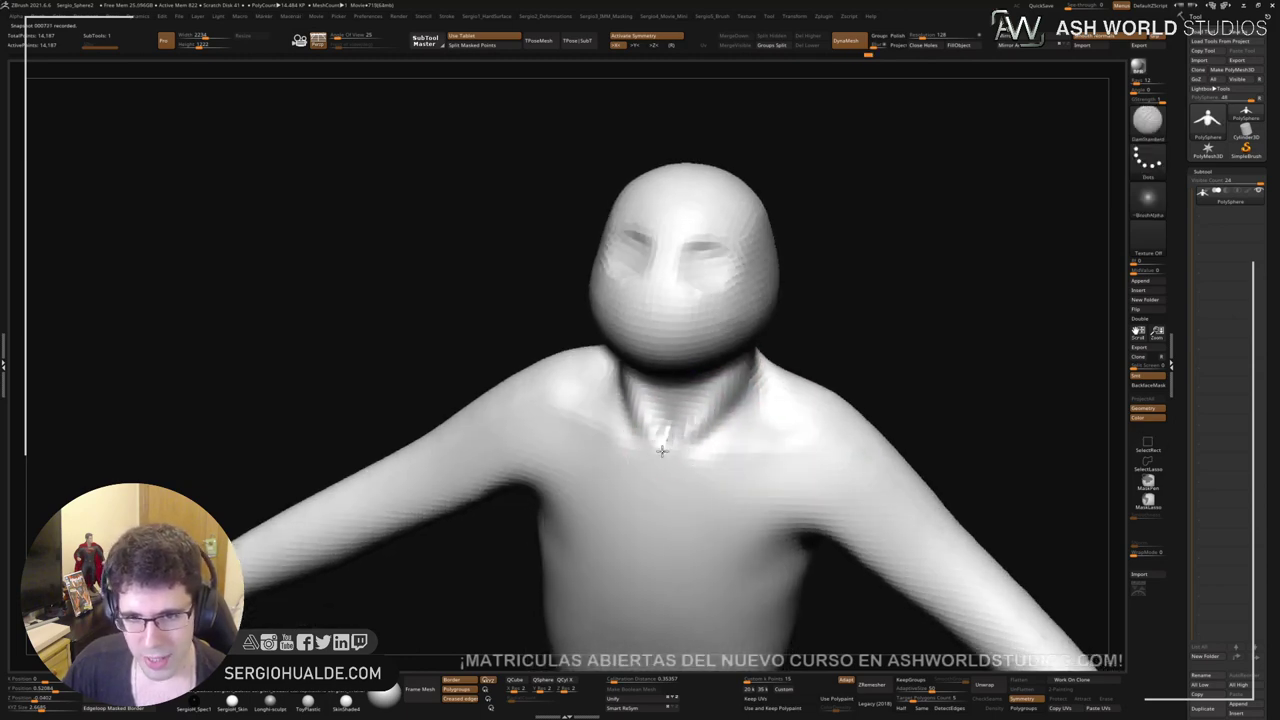
mouse_move(662, 451)
mouse_down()
mouse_move(666, 435)
mouse_move(688, 464)
mouse_move(694, 445)
mouse_up()
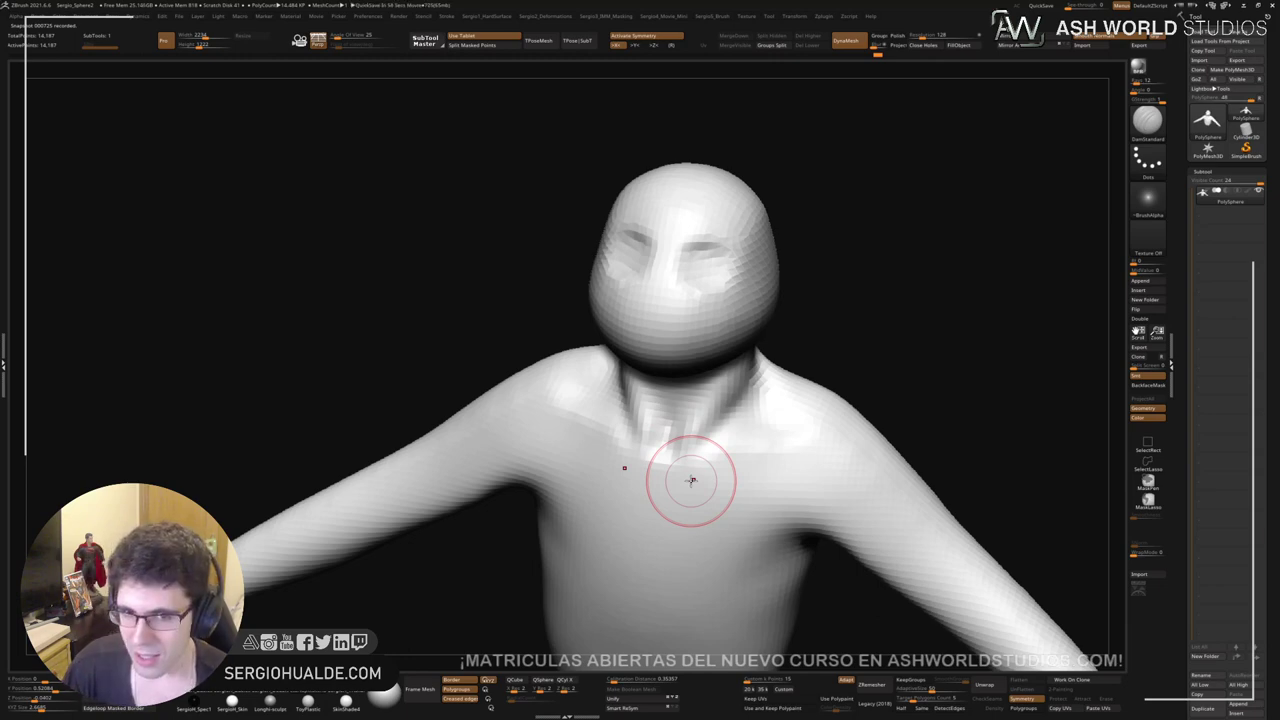
mouse_move(691, 481)
shift+mouse_down()
mouse_move(771, 400)
mouse_move(766, 423)
mouse_move(740, 436)
mouse_move(763, 400)
shift+mouse_up()
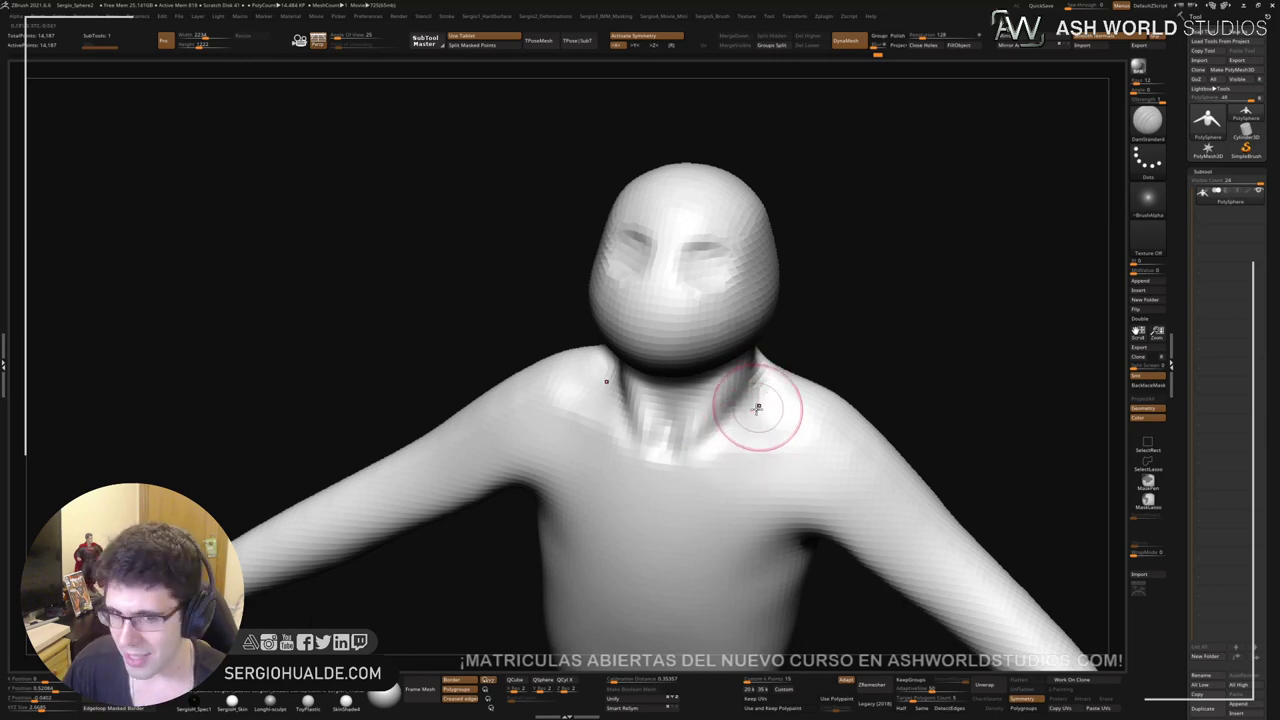
Step: Pull in the sides of the neck where they meet the shoulders with the Move brush
drag(857, 323, 838, 312)
key(b)
key(m)
key(v)
right_drag(755, 393, 740, 399)
drag(741, 399, 735, 397)
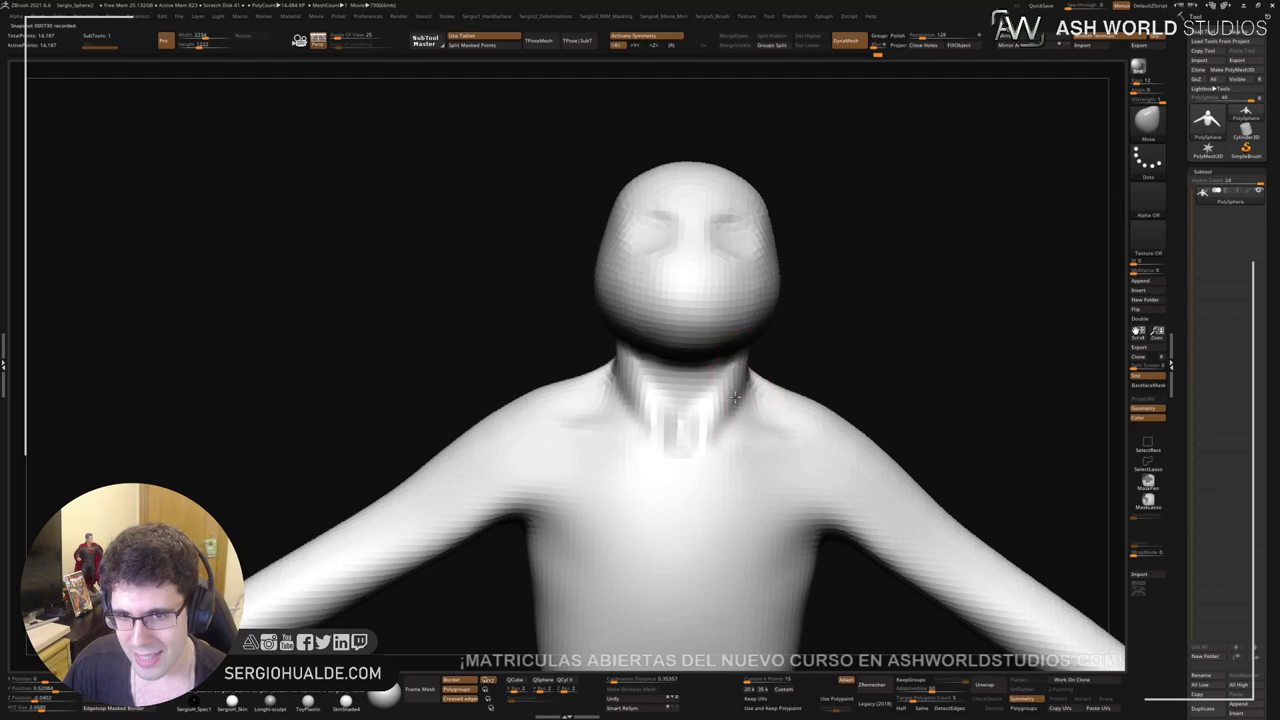
right_drag(739, 411, 742, 423)
key(s)
drag(748, 423, 737, 424)
Step: Carve the hollows between the neck and the collarbones with the DamStandard brush, undoing an unwanted change
key(b)
key(d)
key(s)
right_drag(740, 431, 729, 474)
key(ctrl+z)
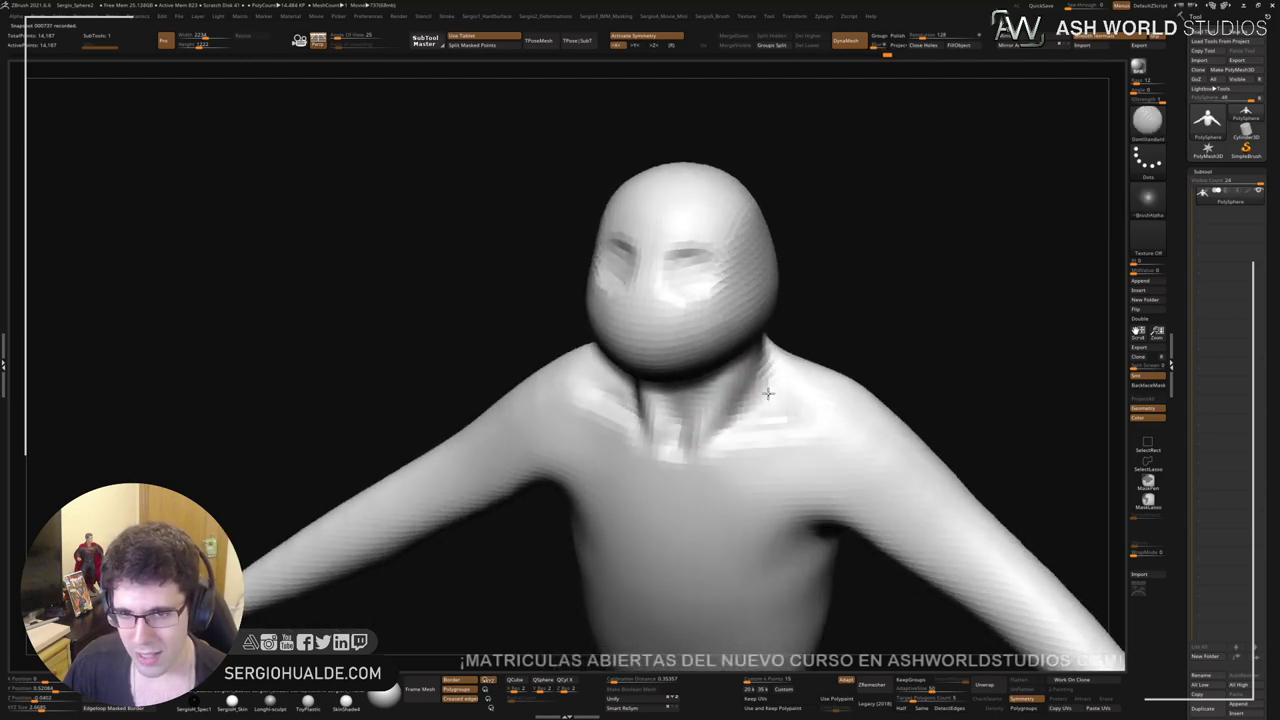
mouse_move(761, 408)
mouse_down()
mouse_move(832, 420)
mouse_move(762, 377)
mouse_move(775, 392)
mouse_up()
right_drag(775, 392, 763, 403)
Step: Build up the collarbone area toward the shoulders with the Clay brush and smooth it
key(b)
key(c)
key(l)
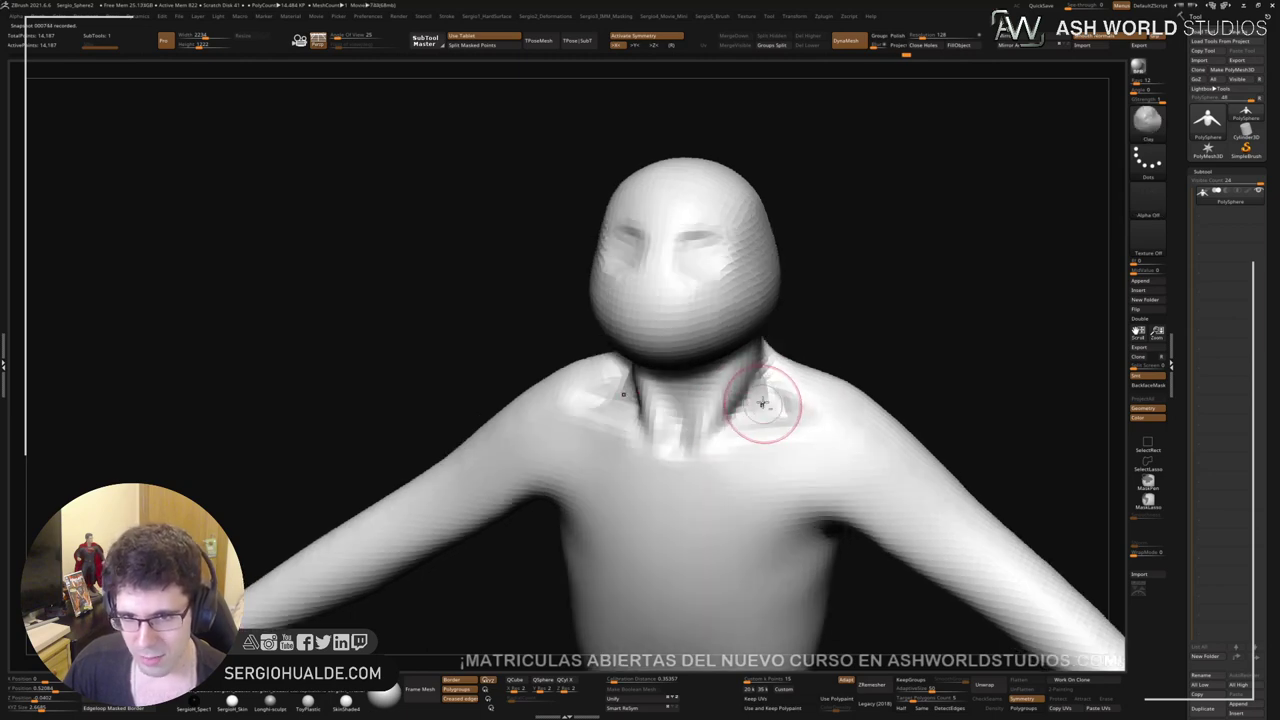
mouse_move(763, 403)
mouse_down()
mouse_move(777, 417)
mouse_move(820, 403)
mouse_up()
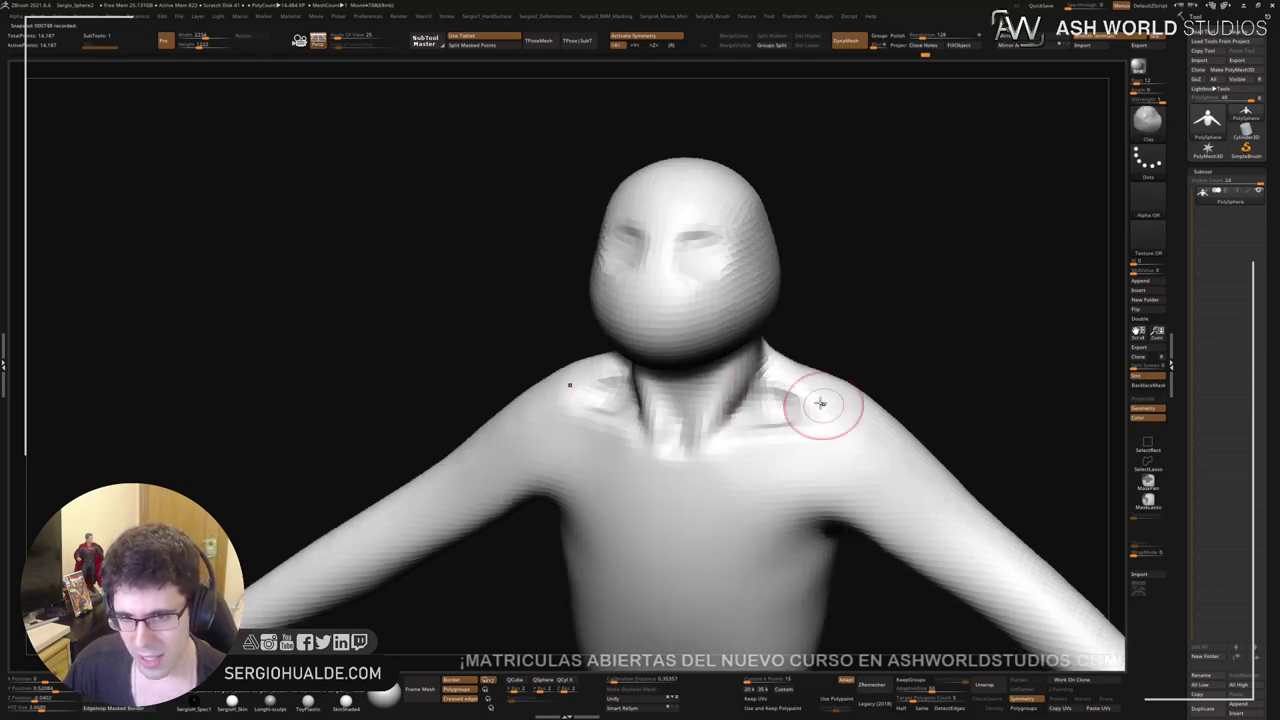
right_drag(820, 403, 720, 380)
shift+right_drag(813, 342, 814, 409)
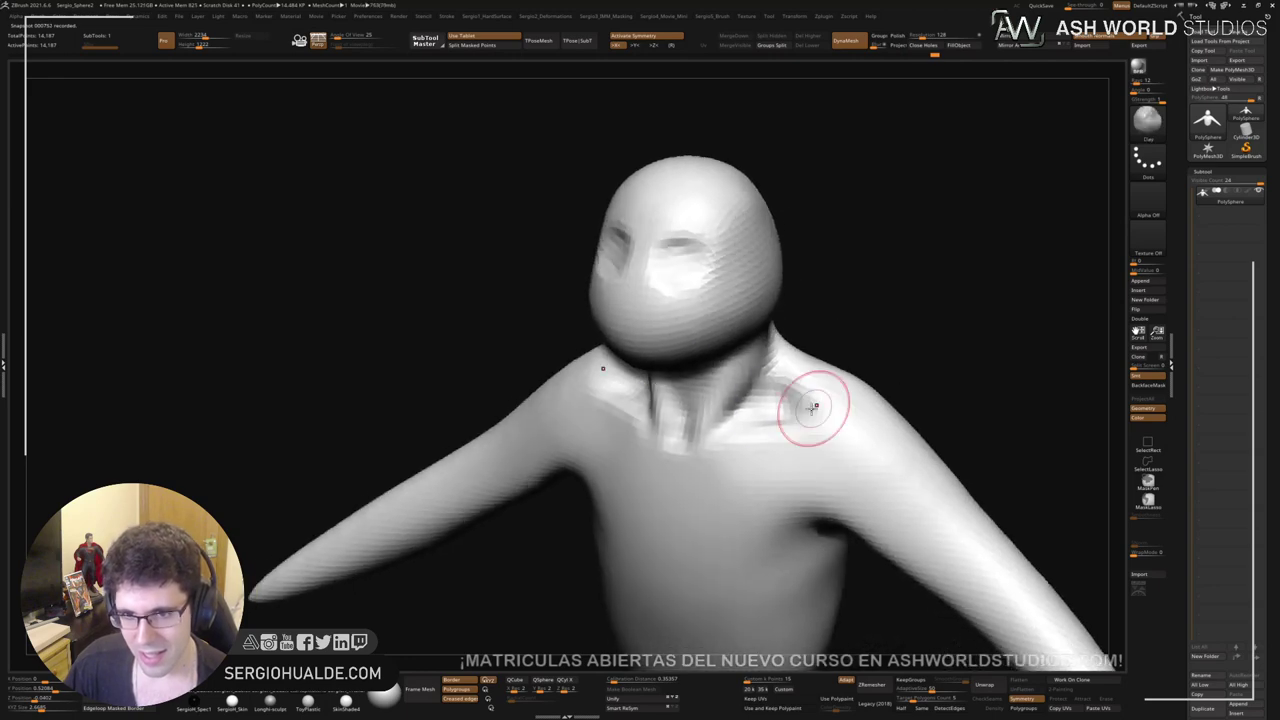
mouse_move(728, 443)
shift+mouse_down()
mouse_move(786, 366)
mouse_move(823, 420)
shift+mouse_up()
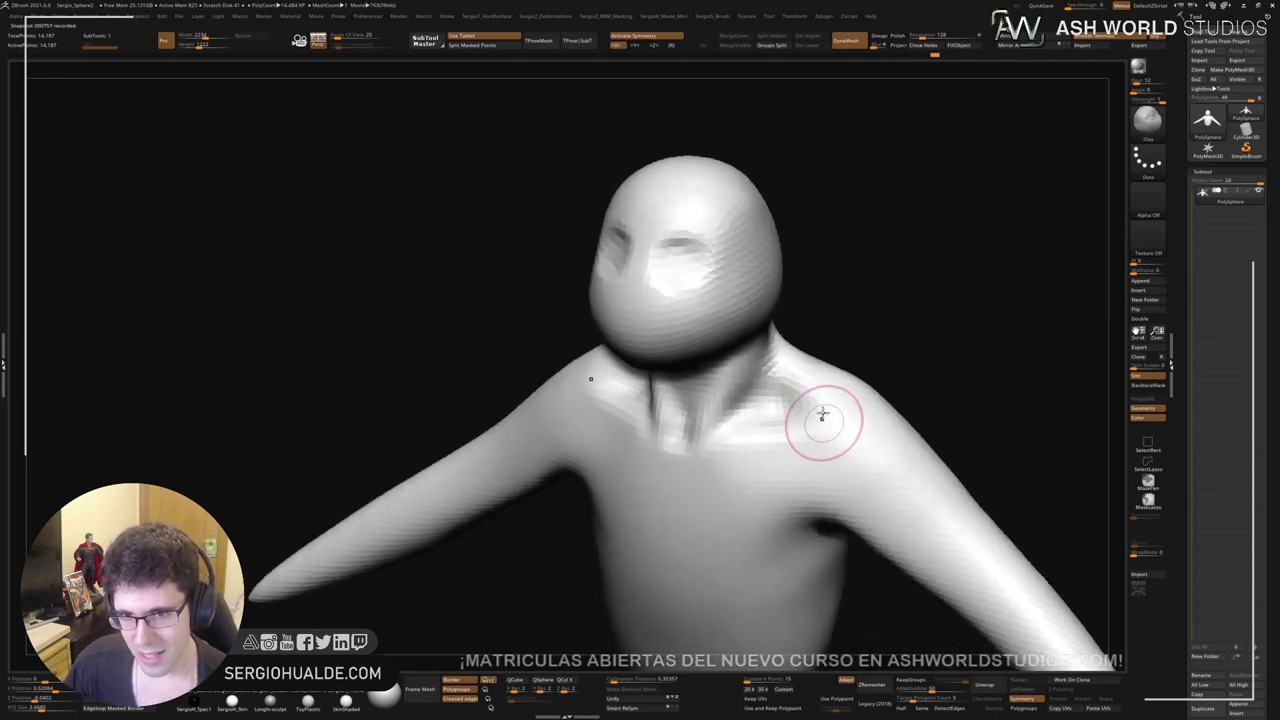
Step: Reshape the sides and lower end of the torso from the front with the Move brush
mouse_move(823, 420)
right_down()
mouse_move(811, 403)
mouse_move(775, 413)
mouse_move(760, 400)
mouse_move(752, 424)
right_up()
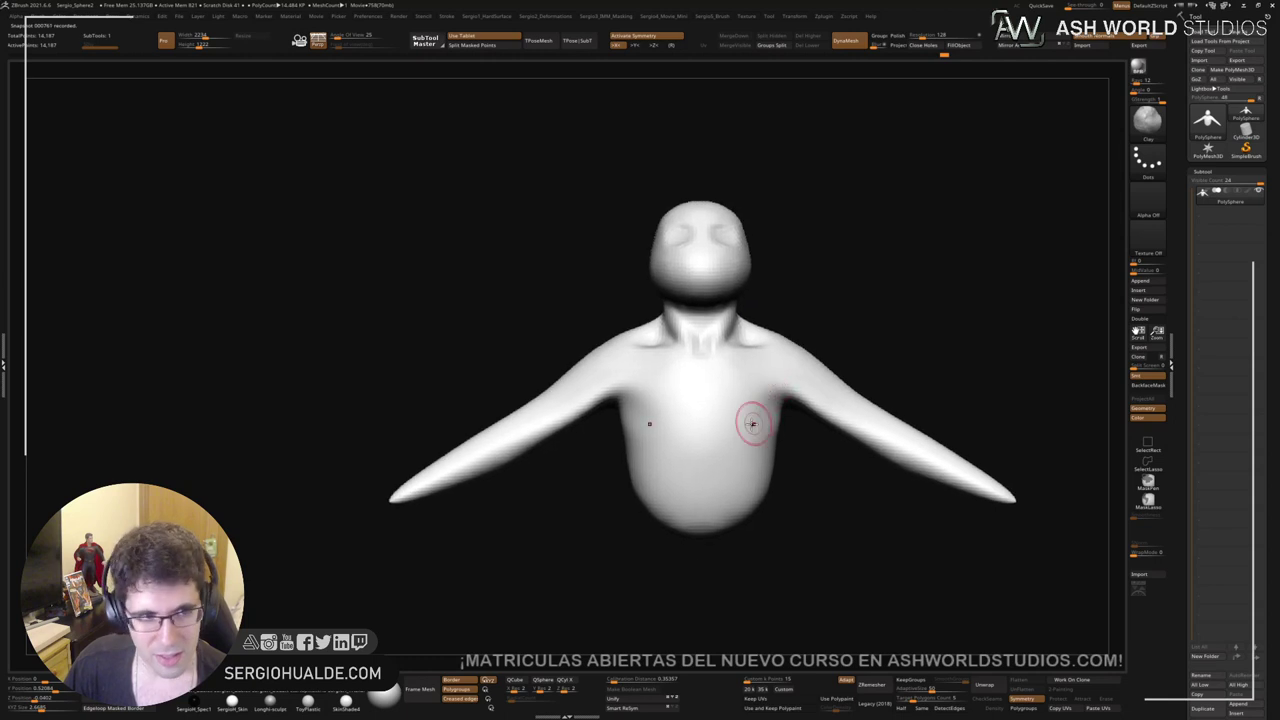
key(b)
key(m)
key(v)
key(s)
mouse_move(775, 451)
mouse_down()
mouse_move(790, 450)
mouse_move(769, 446)
mouse_up()
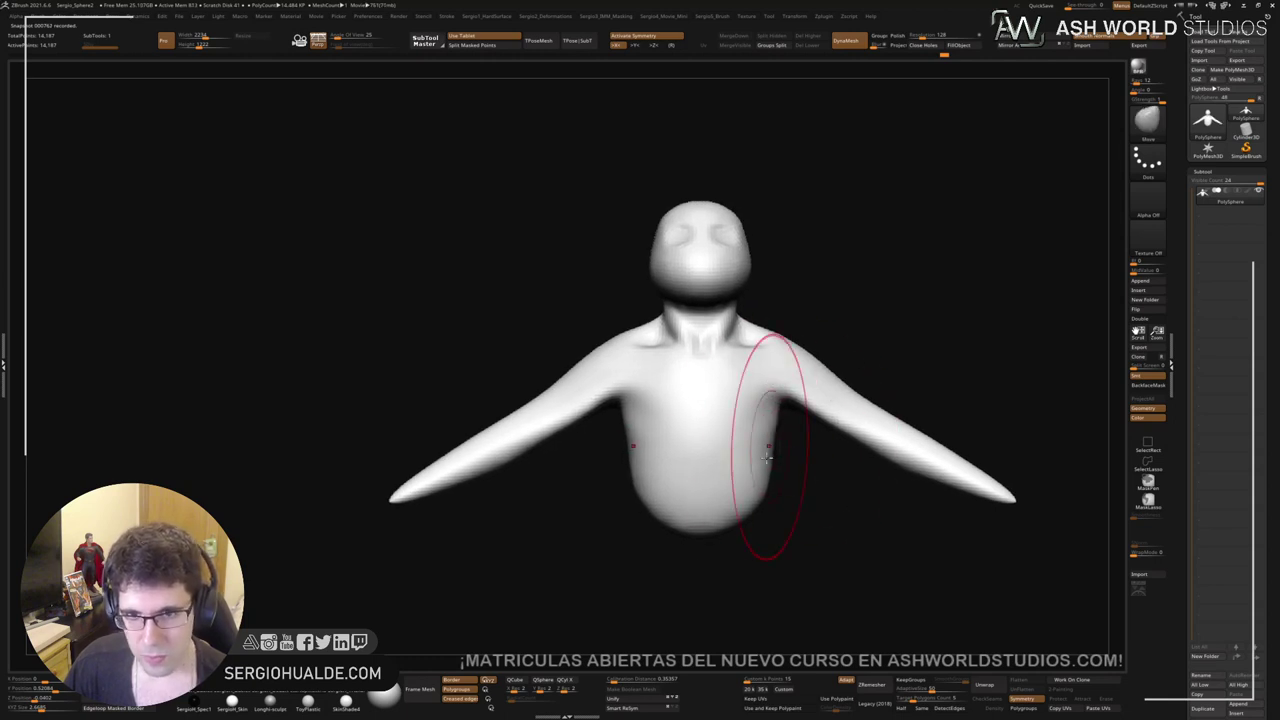
ctrl+right_drag(771, 513, 752, 511)
mouse_move(737, 506)
mouse_down()
mouse_move(737, 543)
mouse_move(770, 520)
mouse_move(756, 528)
mouse_up()
key(s)
Step: Add buttock volume with the Clay brush, pull it backward in profile with the Move brush and smooth it
mouse_move(768, 508)
right_down()
mouse_move(743, 491)
mouse_move(734, 514)
mouse_move(757, 486)
mouse_move(757, 510)
mouse_move(750, 475)
mouse_move(810, 420)
mouse_move(786, 386)
right_up()
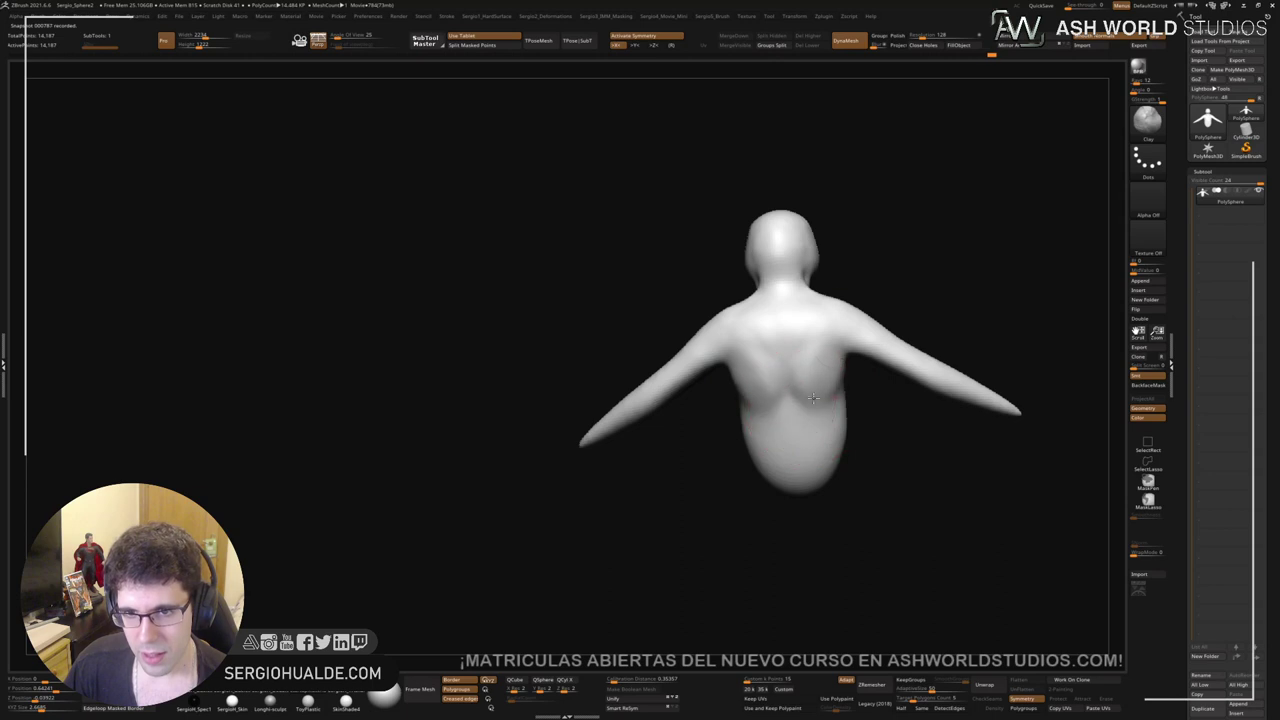
mouse_move(828, 357)
right_down()
mouse_move(845, 369)
mouse_move(808, 392)
mouse_move(821, 481)
right_up()
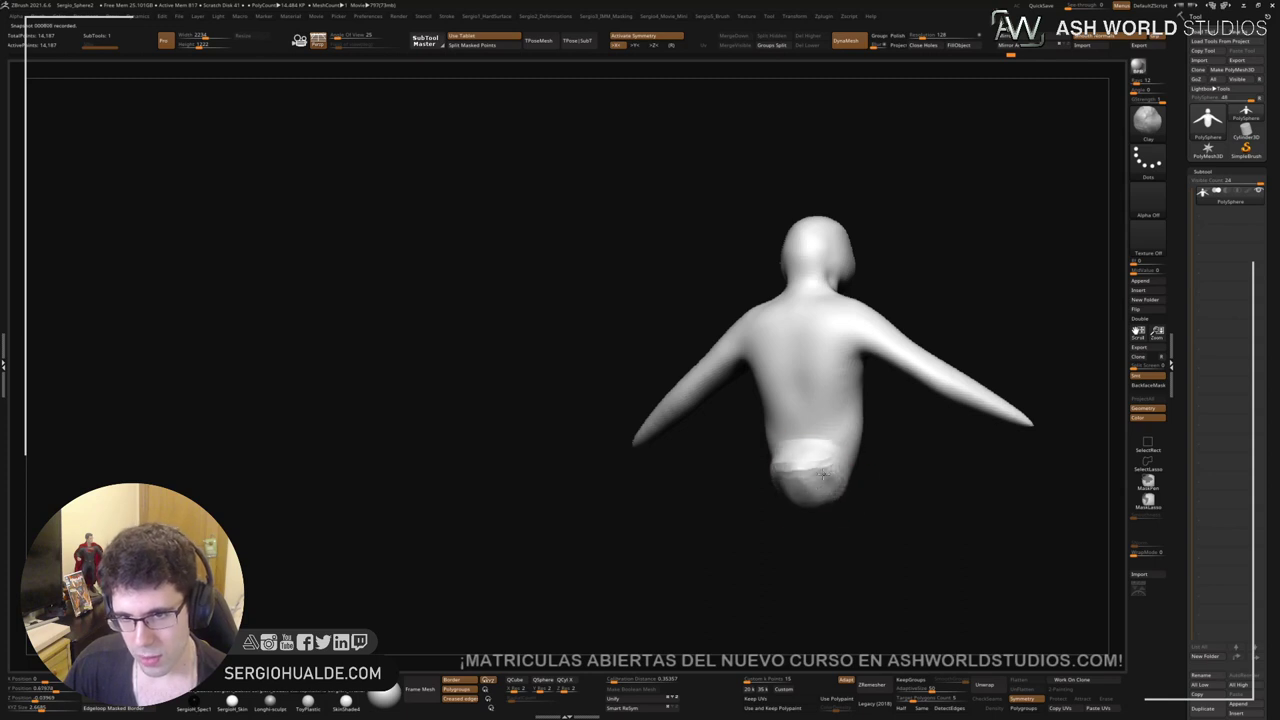
mouse_move(829, 471)
right_down()
mouse_move(794, 486)
mouse_move(840, 490)
mouse_move(820, 467)
right_up()
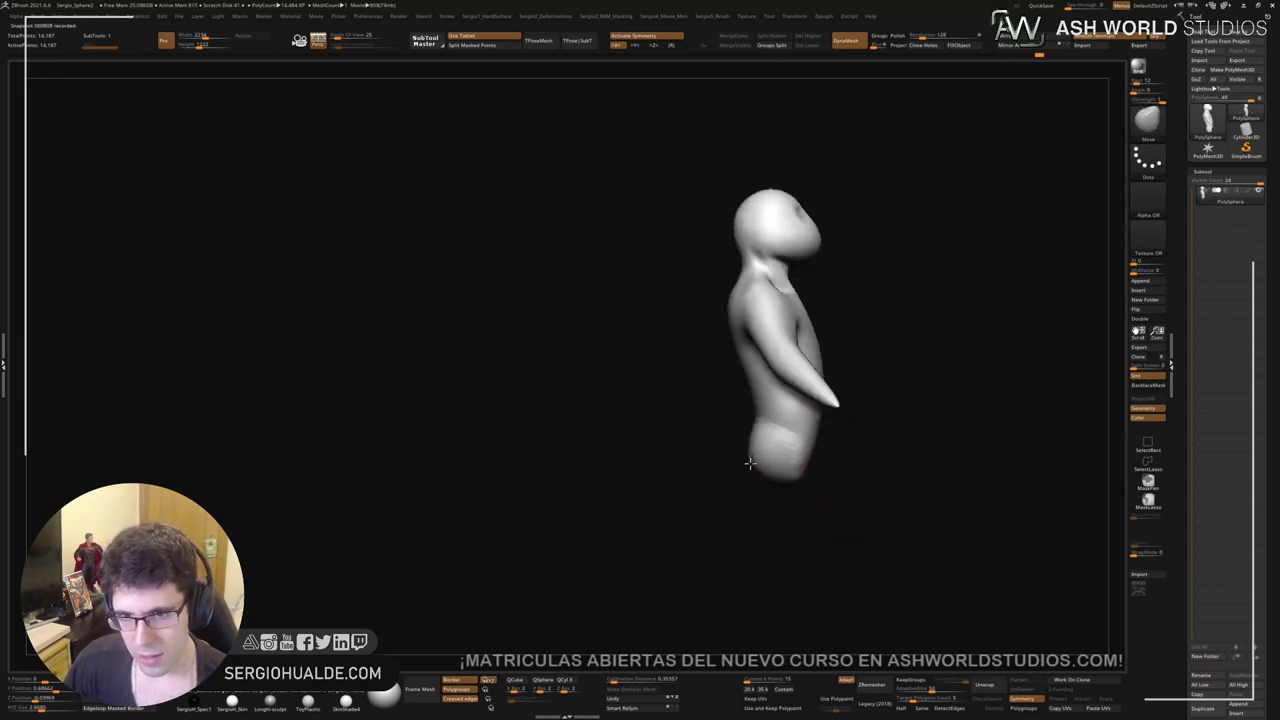
drag(806, 474, 741, 463)
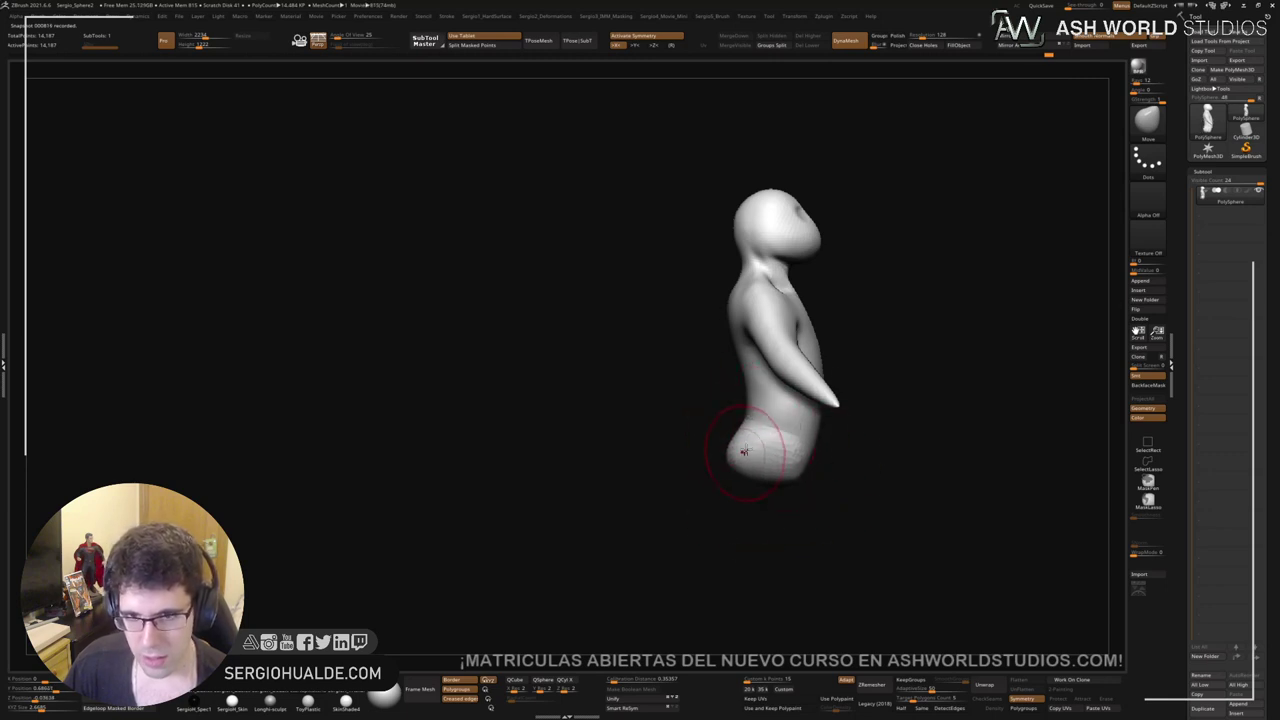
mouse_move(745, 451)
shift+mouse_down()
mouse_move(737, 466)
mouse_move(737, 455)
mouse_move(751, 475)
mouse_move(830, 480)
shift+mouse_up()
Step: Round off the buttocks and lower back from the side and back with the Move brush
key(s)
drag(772, 470, 764, 470)
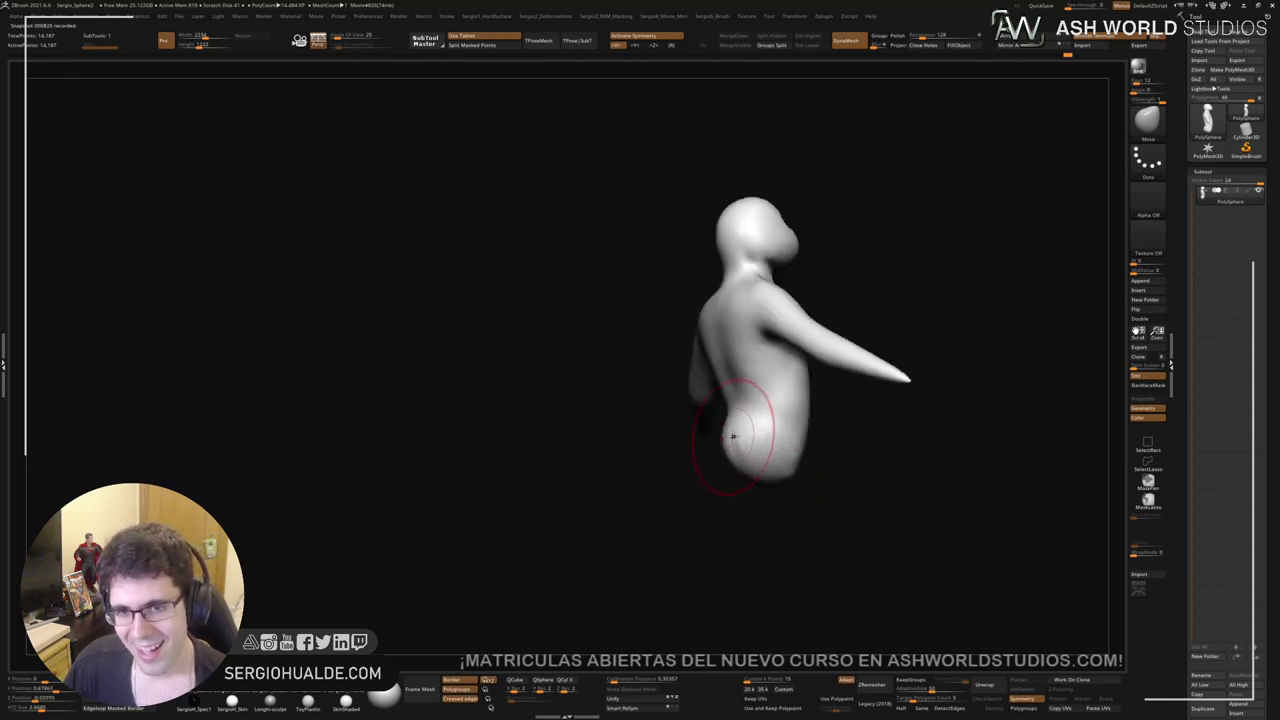
right_drag(751, 442, 822, 446)
drag(764, 440, 761, 454)
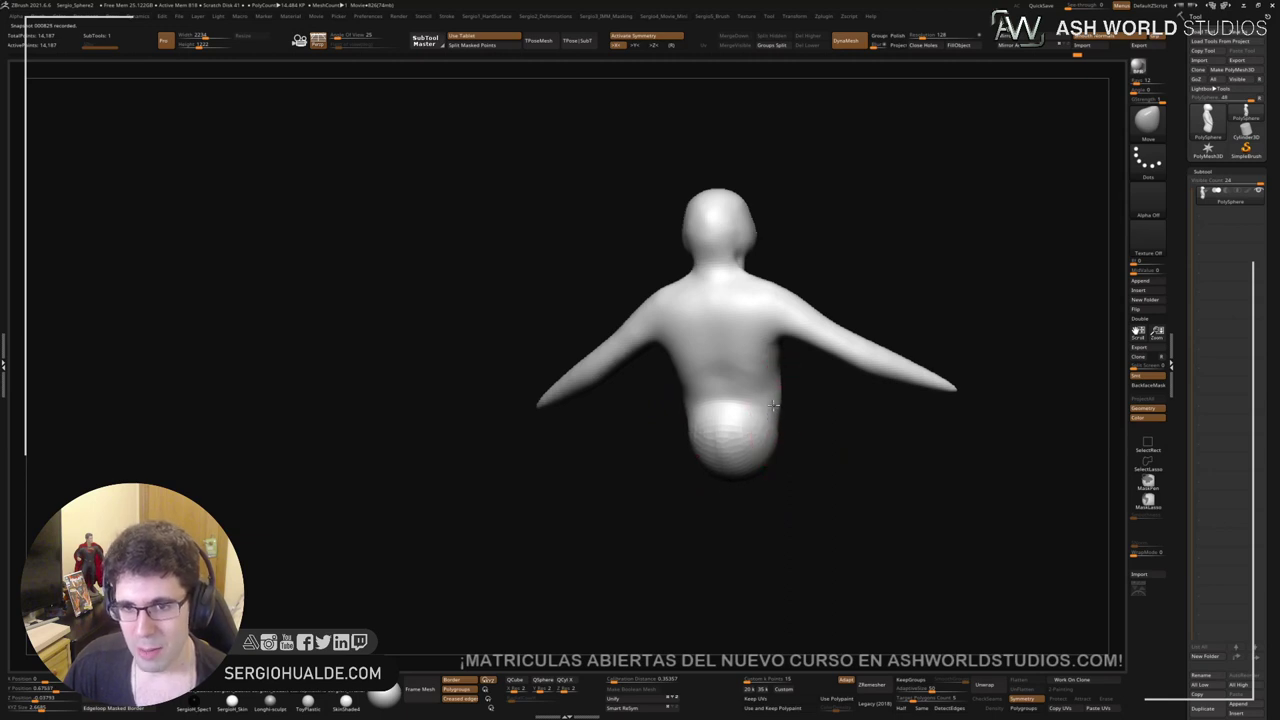
Step: Carve a groove below the armpit along the side of the back with the DamStandard brush
mouse_move(740, 430)
right_down()
mouse_move(755, 462)
mouse_move(749, 386)
right_up()
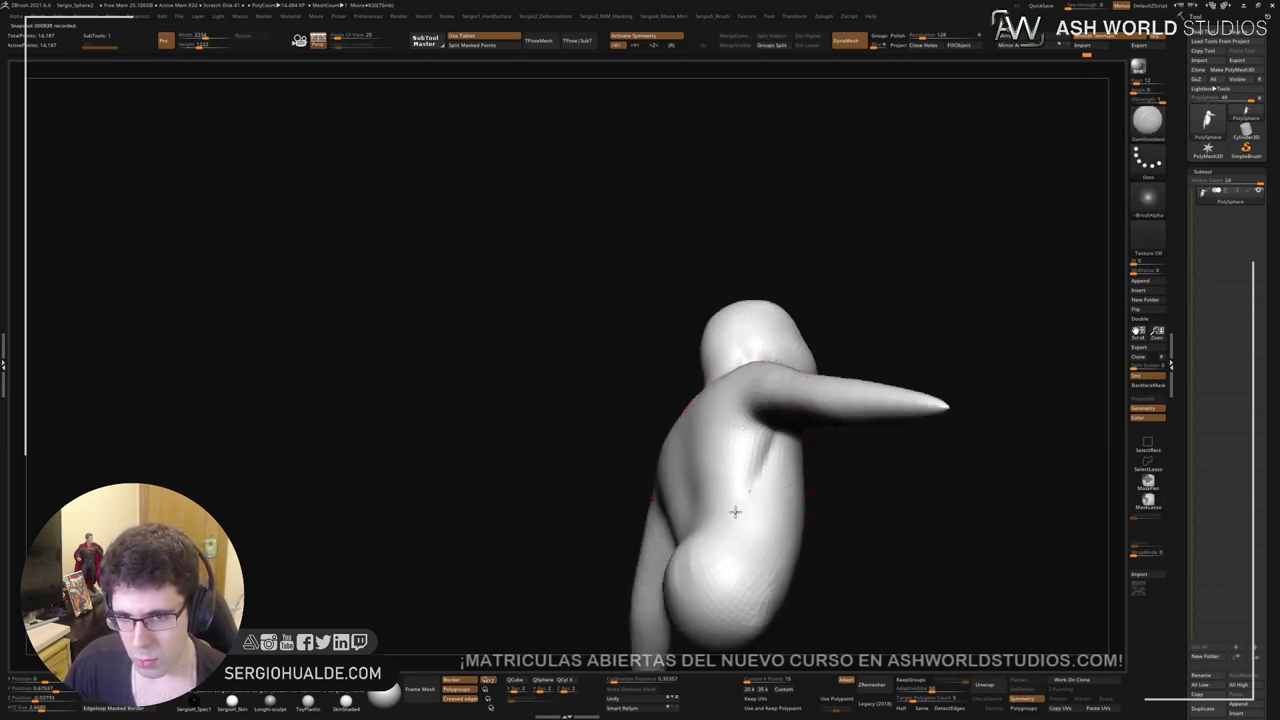
mouse_move(765, 455)
right_down()
mouse_move(745, 503)
mouse_move(749, 443)
right_up()
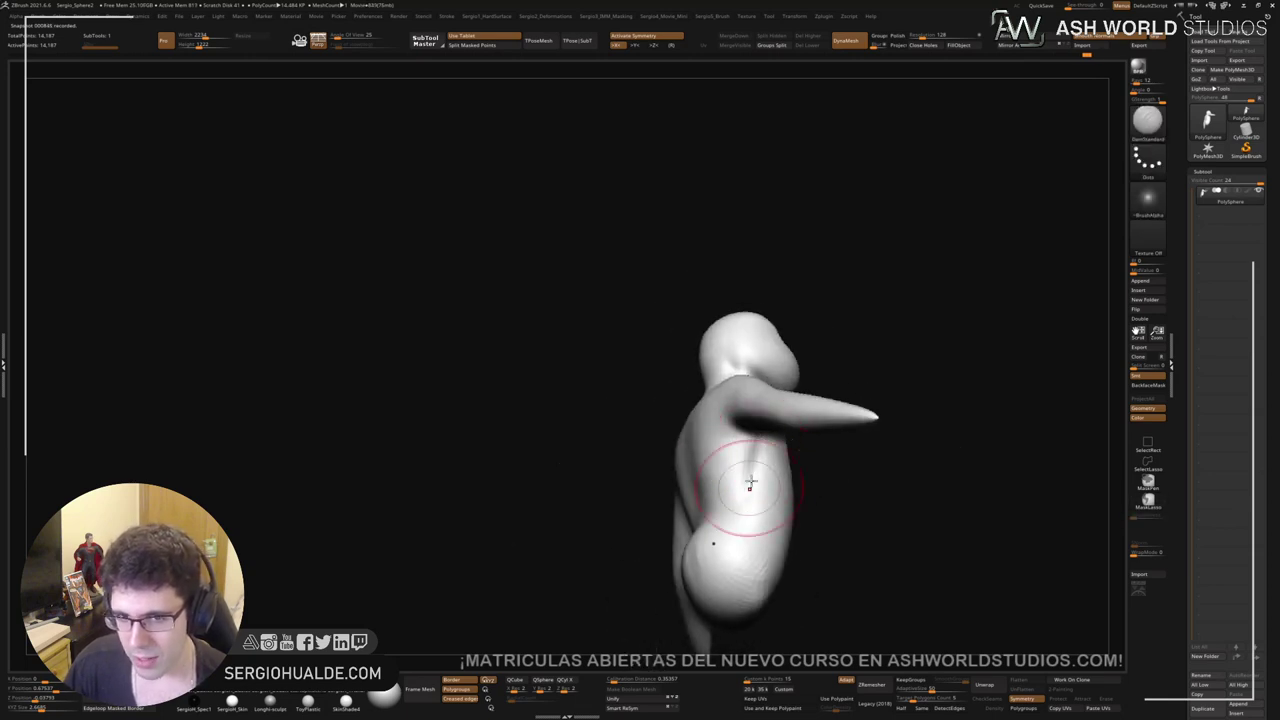
right_drag(735, 525, 761, 503)
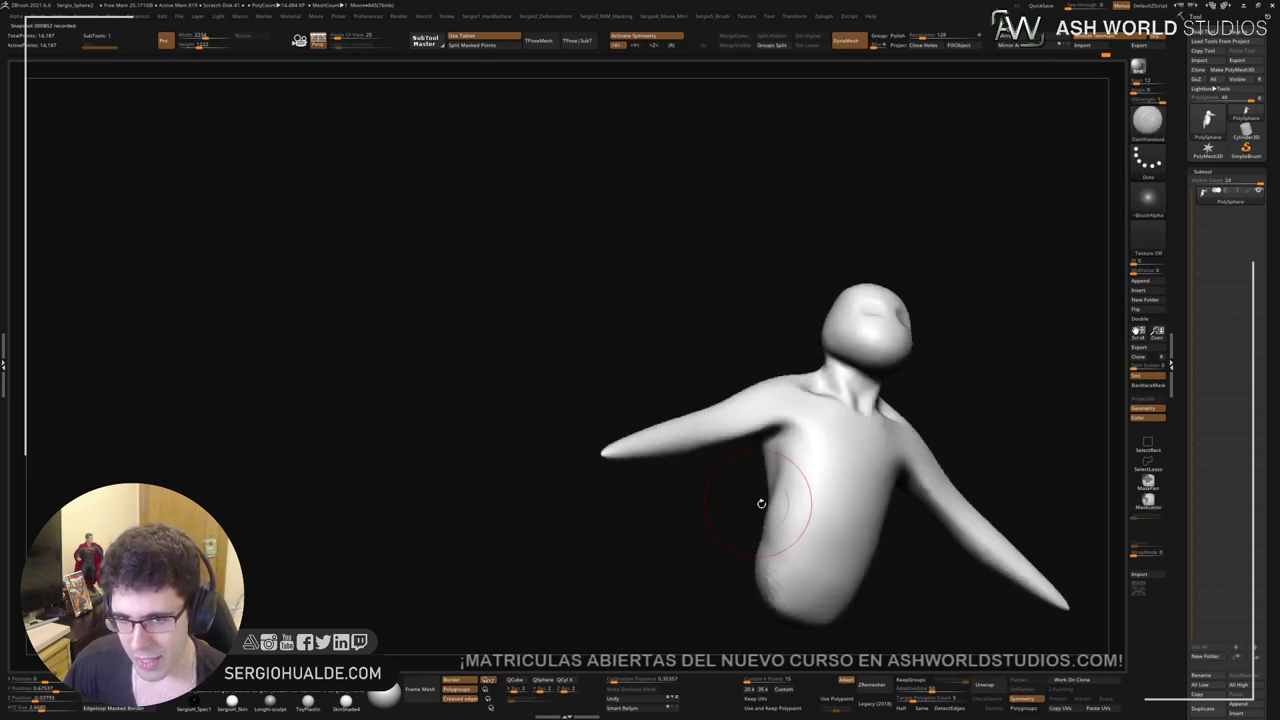
Step: Shape the waist, hips and underside of the torso from the front with the Move brush
key(b)
key(m)
key(v)
drag(766, 509, 775, 514)
mouse_move(770, 517)
right_down()
mouse_move(760, 523)
mouse_move(783, 470)
right_up()
mouse_move(793, 482)
mouse_down()
mouse_move(804, 482)
mouse_move(777, 509)
mouse_move(759, 566)
mouse_up()
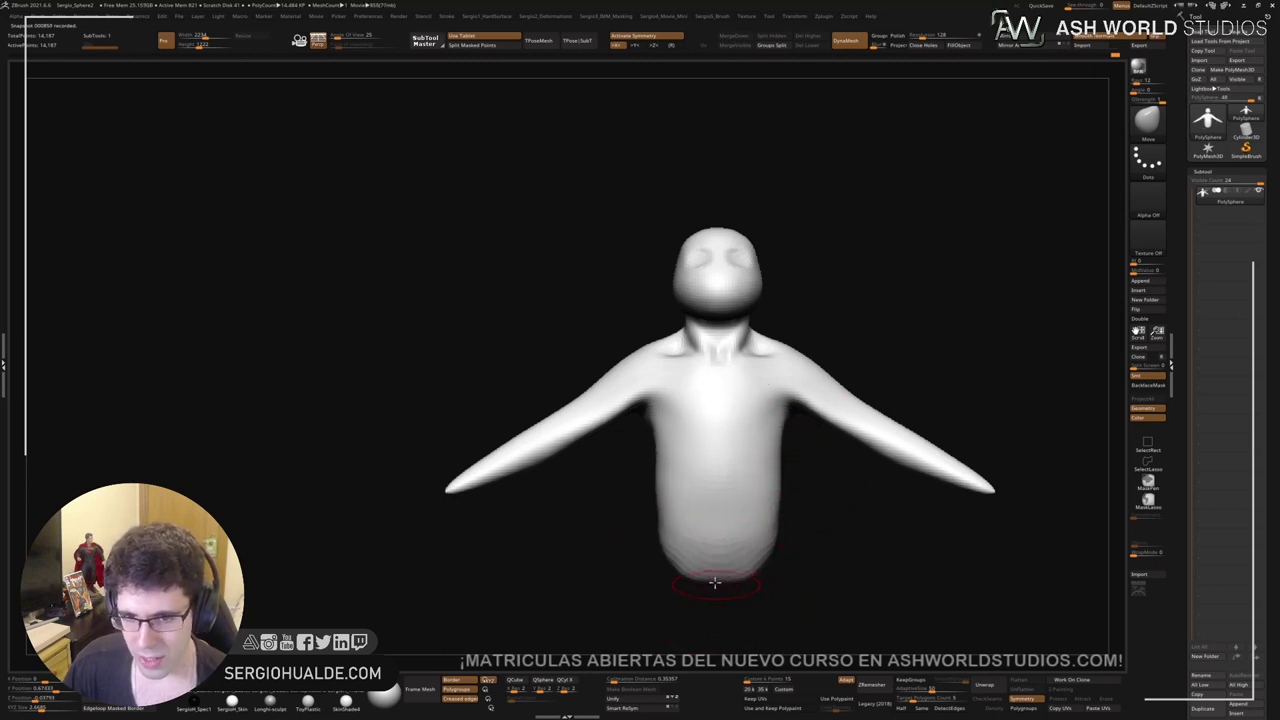
Step: Refine the side profile of the pelvis and lower back with the Move brush
right_drag(715, 582, 750, 520)
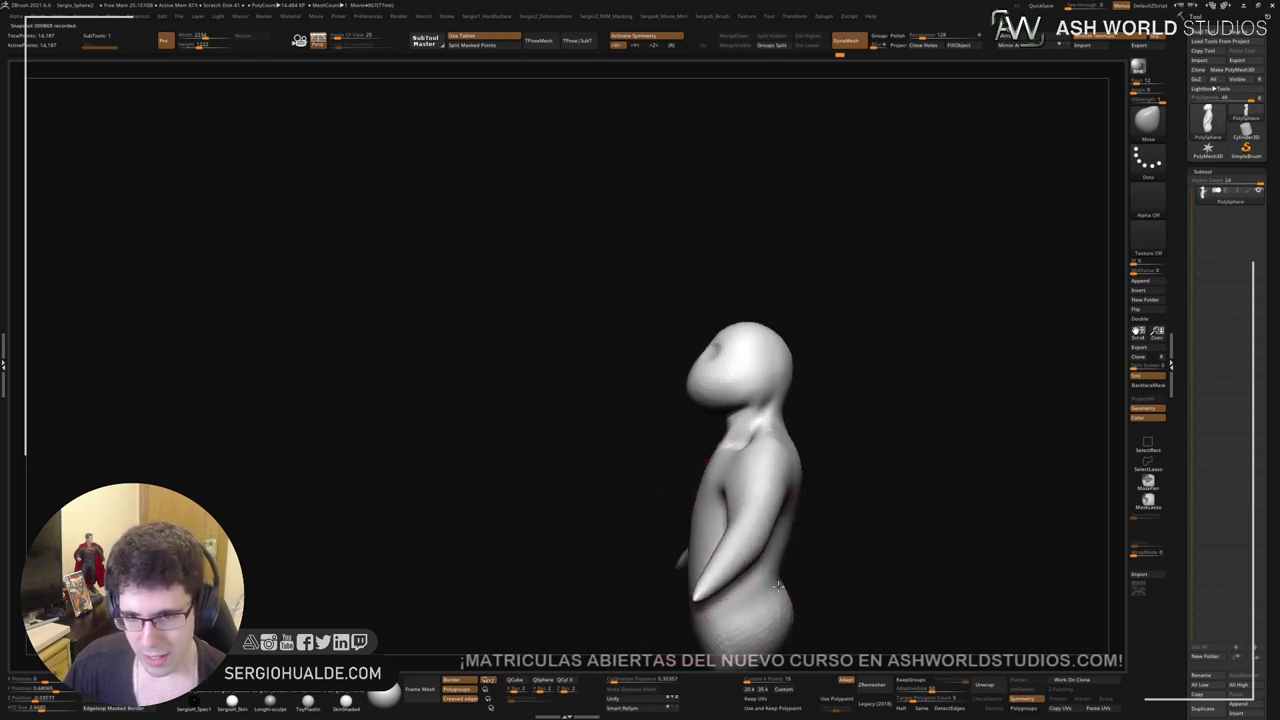
right_drag(778, 586, 751, 534)
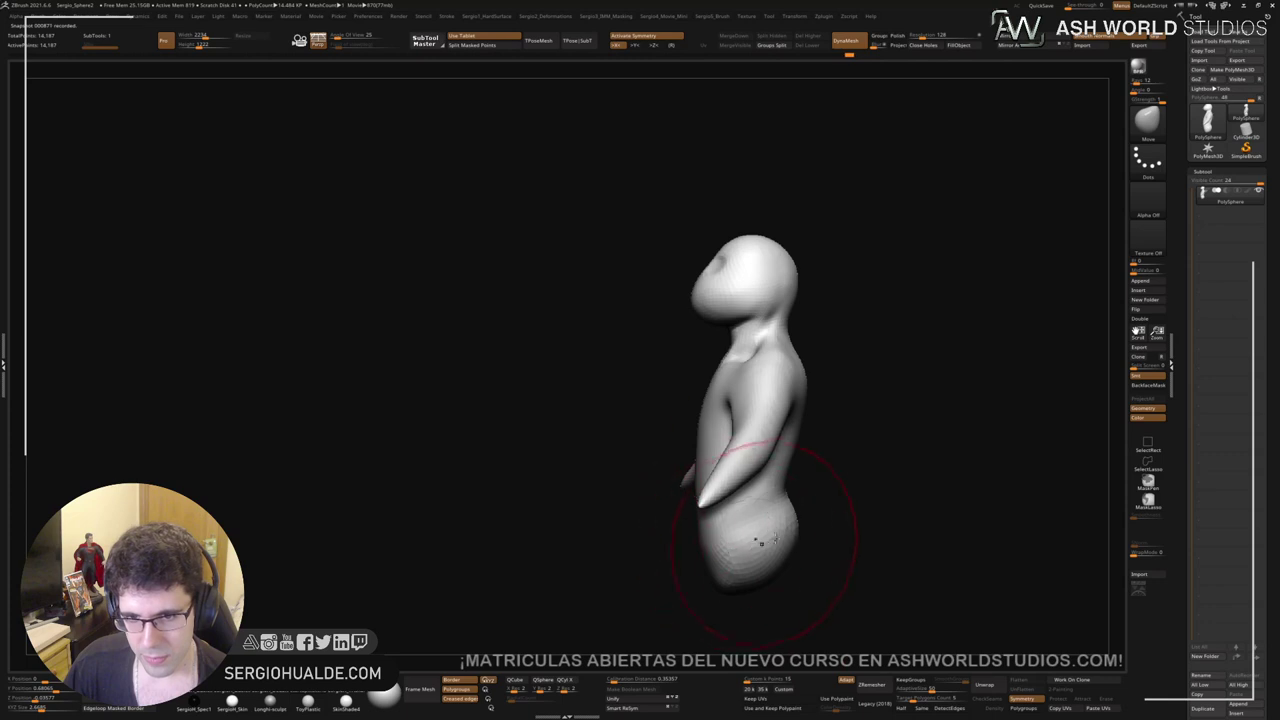
drag(761, 543, 789, 466)
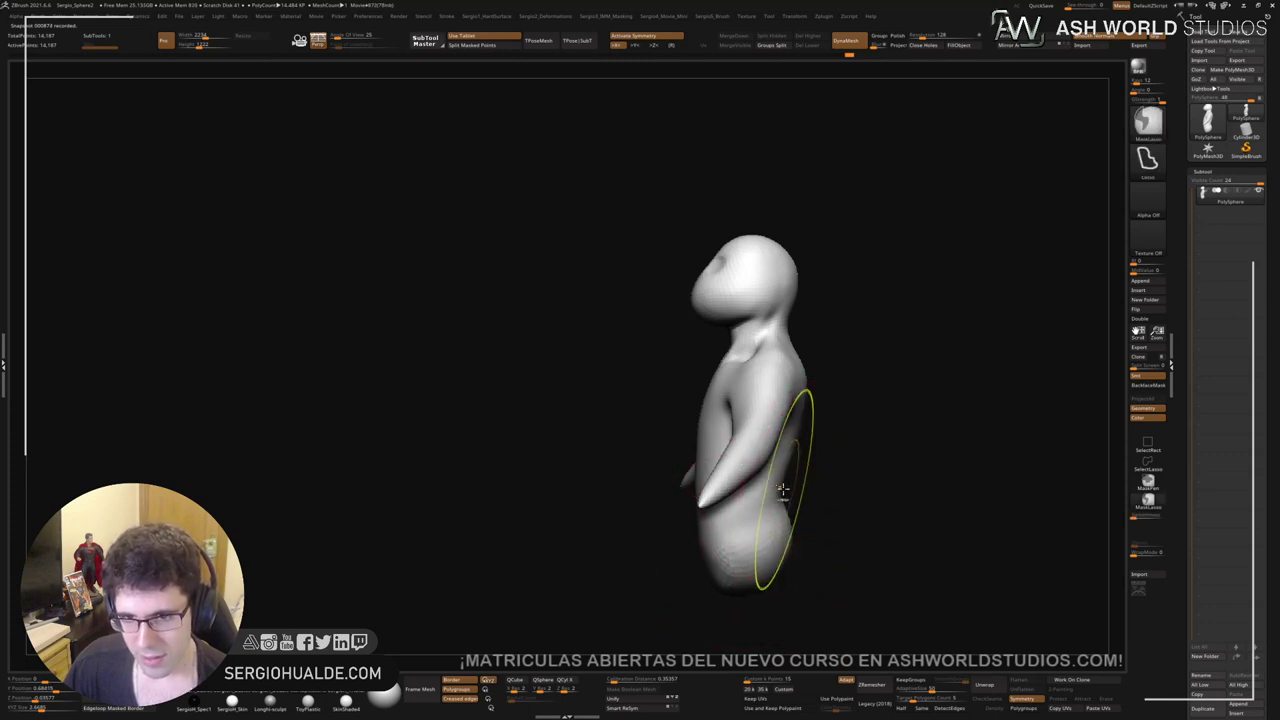
right_drag(791, 460, 830, 482)
alt+right_drag(830, 482, 760, 557)
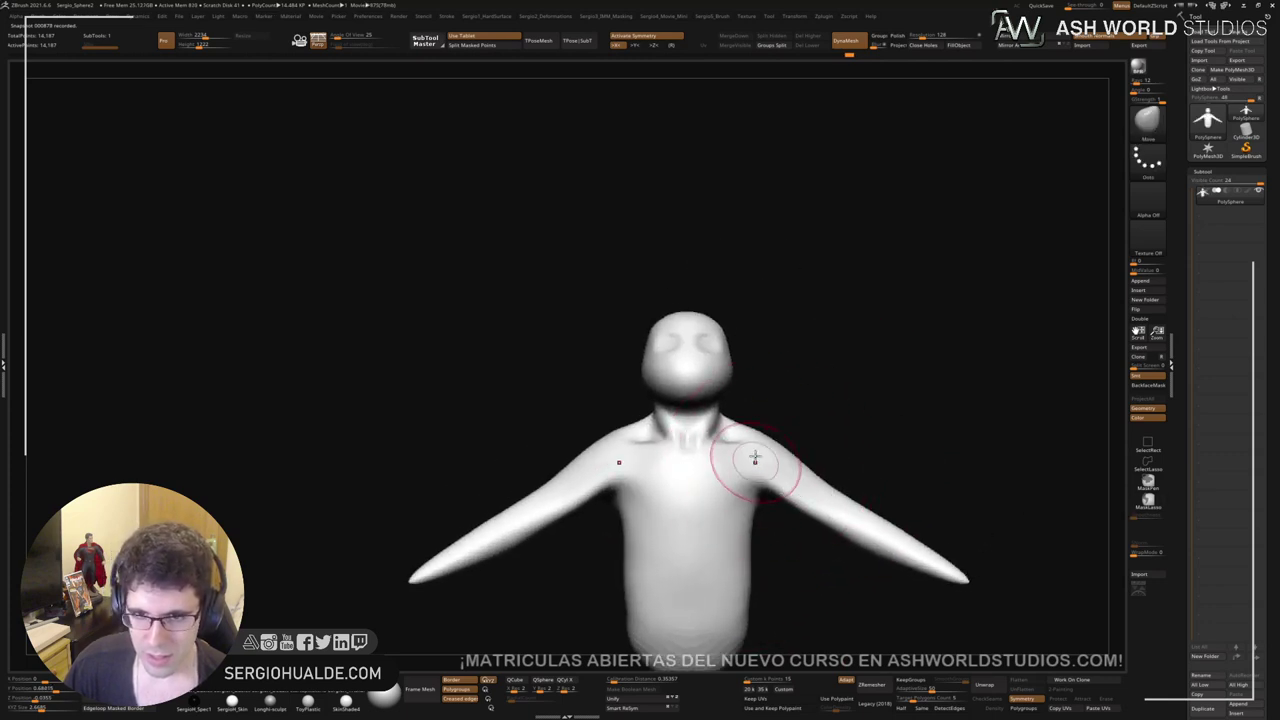
Step: Build up the shoulder muscle at the top of the arm with the Clay brush and smooth it
right_drag(755, 458, 815, 458)
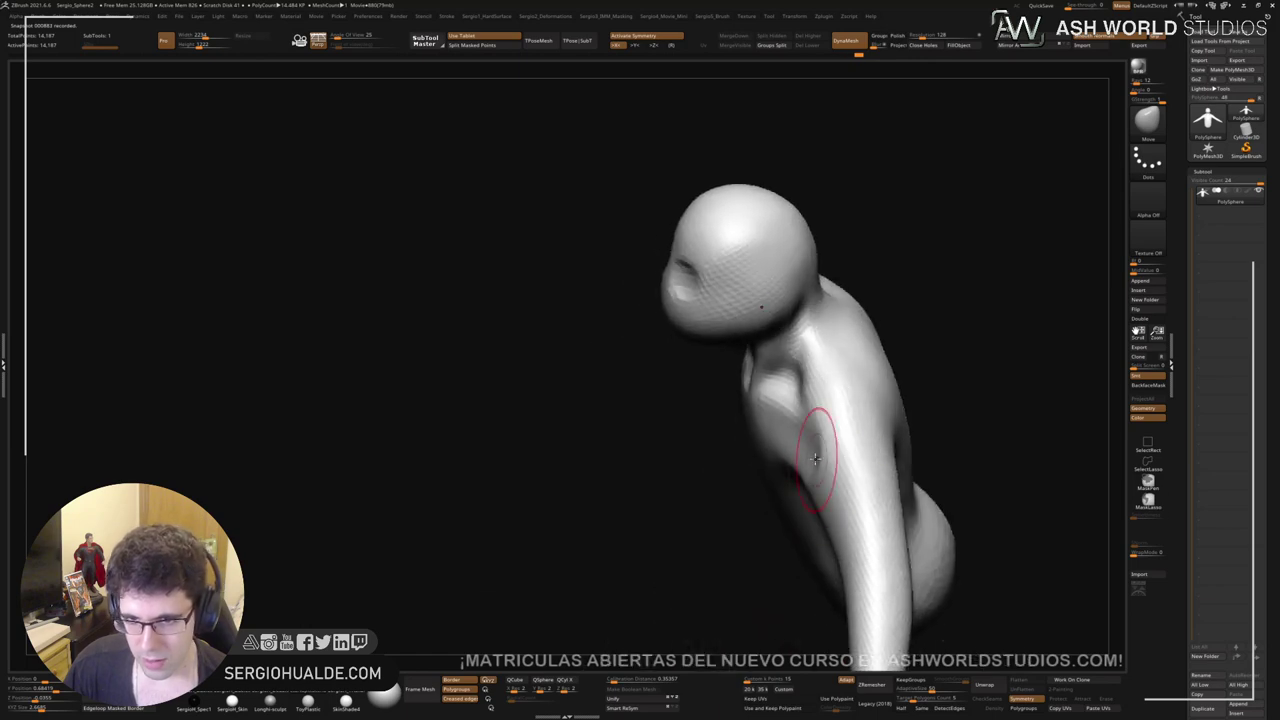
key(b)
key(c)
key(l)
drag(803, 452, 814, 436)
drag(860, 483, 862, 430)
drag(874, 380, 882, 403)
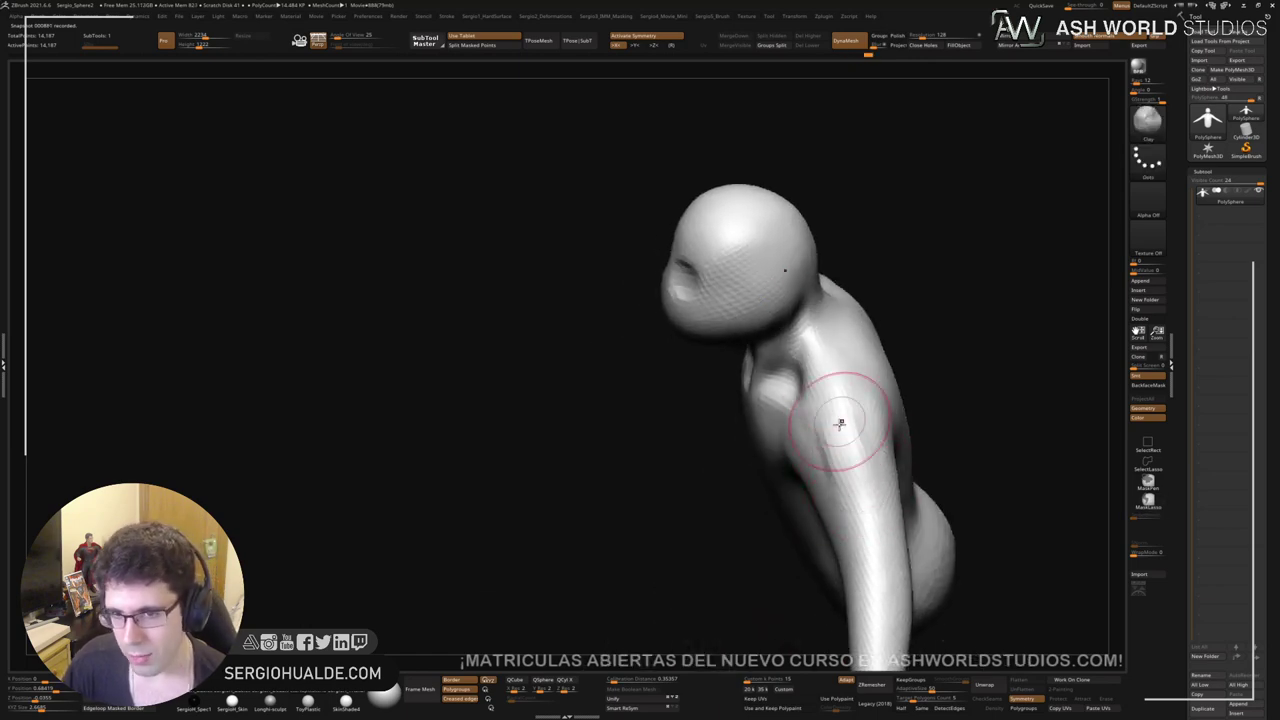
right_drag(840, 424, 851, 454)
mouse_move(780, 436)
shift+mouse_down()
mouse_move(766, 428)
mouse_move(826, 506)
shift+mouse_up()
right_drag(866, 486, 886, 481)
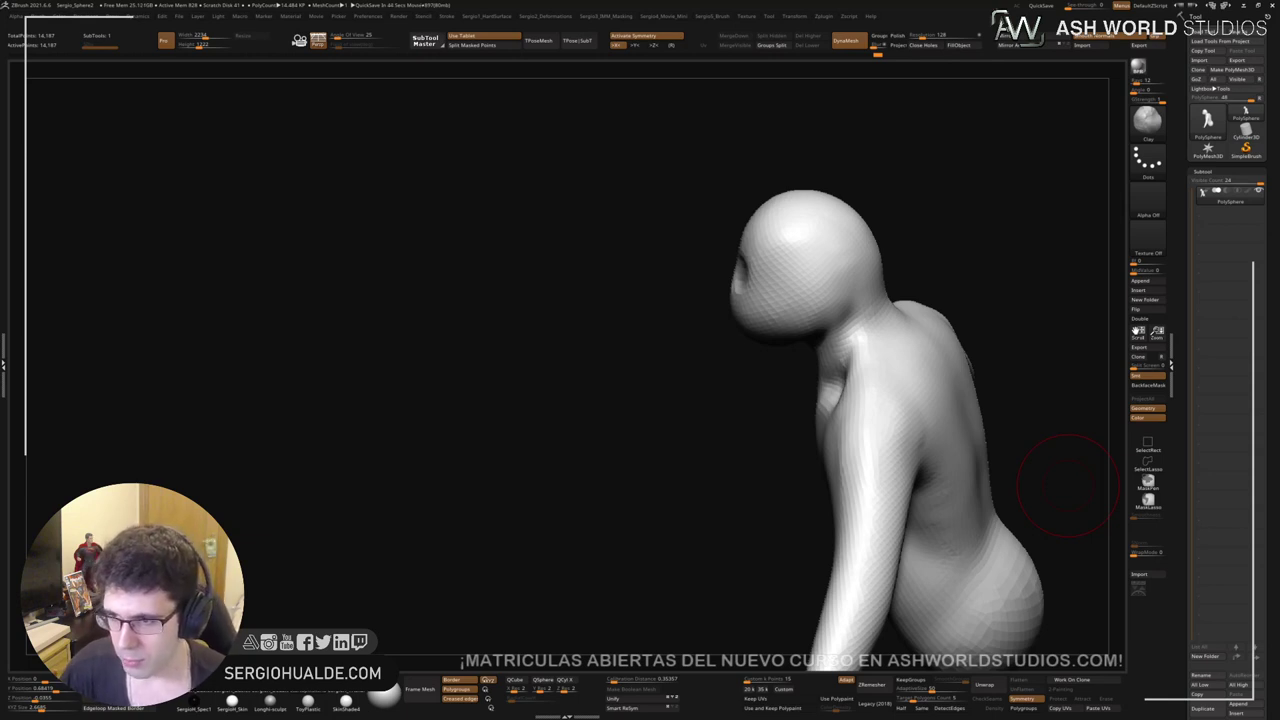
Step: Add volume to the chest and upper arms with the Clay brush and smooth the arm surface
mouse_move(1068, 485)
mouse_down()
mouse_move(746, 391)
mouse_move(866, 449)
mouse_move(777, 390)
mouse_move(786, 466)
mouse_up()
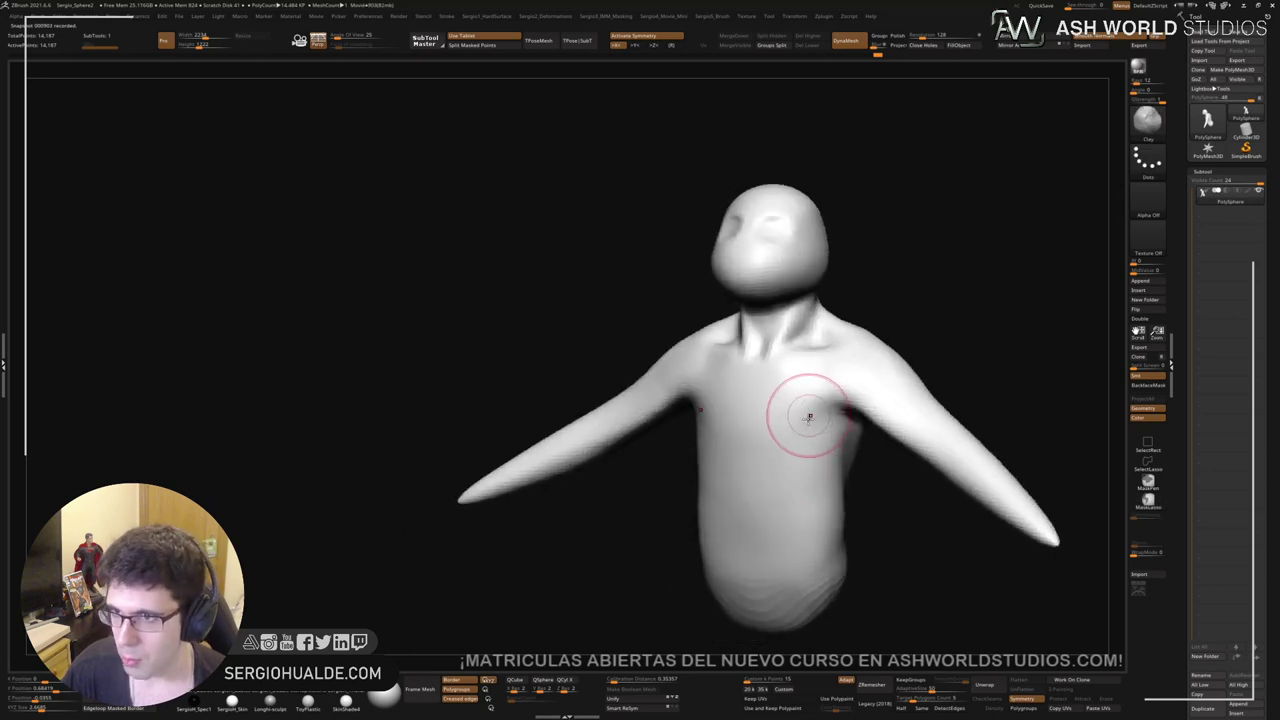
right_drag(797, 440, 680, 450)
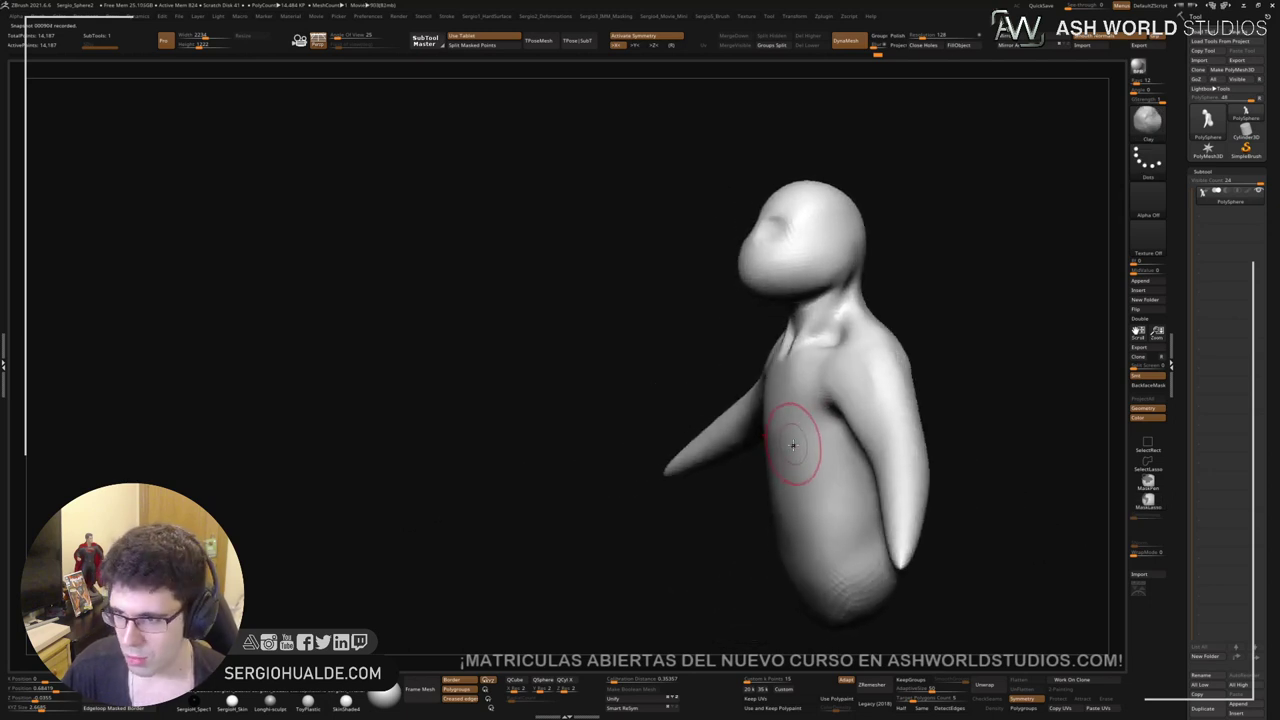
key(ctrl)
mouse_move(793, 464)
ctrl+right_down()
mouse_move(809, 423)
mouse_move(793, 457)
ctrl+right_up()
mouse_move(793, 457)
mouse_down()
mouse_move(810, 432)
mouse_move(846, 474)
mouse_up()
mouse_move(841, 445)
right_down()
mouse_move(808, 448)
mouse_move(888, 423)
mouse_move(926, 431)
mouse_move(858, 422)
right_up()
mouse_move(859, 423)
mouse_down()
mouse_move(829, 423)
mouse_move(871, 400)
mouse_up()
mouse_move(789, 429)
mouse_down()
mouse_move(866, 409)
mouse_move(871, 440)
mouse_up()
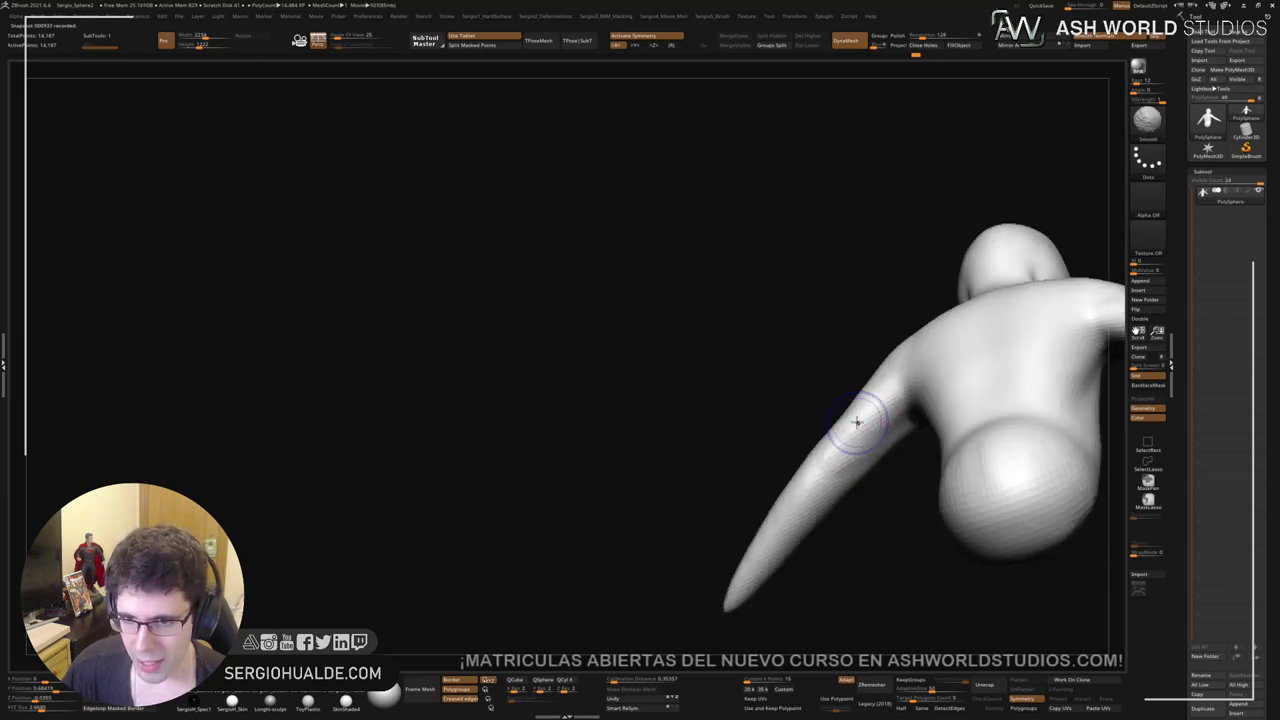
mouse_move(851, 423)
mouse_down()
mouse_move(866, 463)
mouse_move(875, 436)
mouse_move(820, 434)
mouse_move(852, 418)
mouse_move(837, 449)
mouse_move(800, 434)
mouse_move(830, 338)
mouse_move(806, 455)
mouse_move(846, 366)
mouse_move(829, 429)
mouse_move(827, 404)
mouse_move(840, 398)
mouse_up()
Step: Carve the crease separating the shoulder muscle from the upper back with the DamStandard brush and smooth it
key(b)
key(d)
key(s)
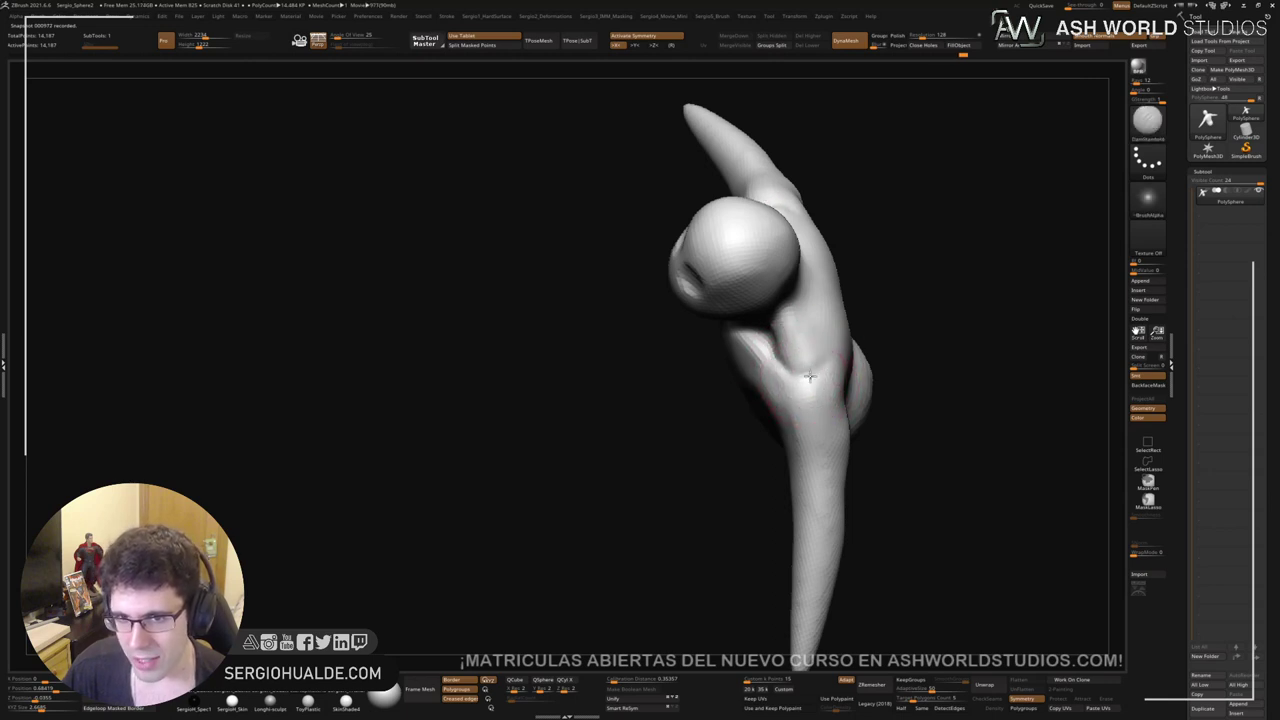
right_drag(810, 376, 837, 326)
shift+drag(786, 369, 814, 383)
right_drag(803, 386, 820, 384)
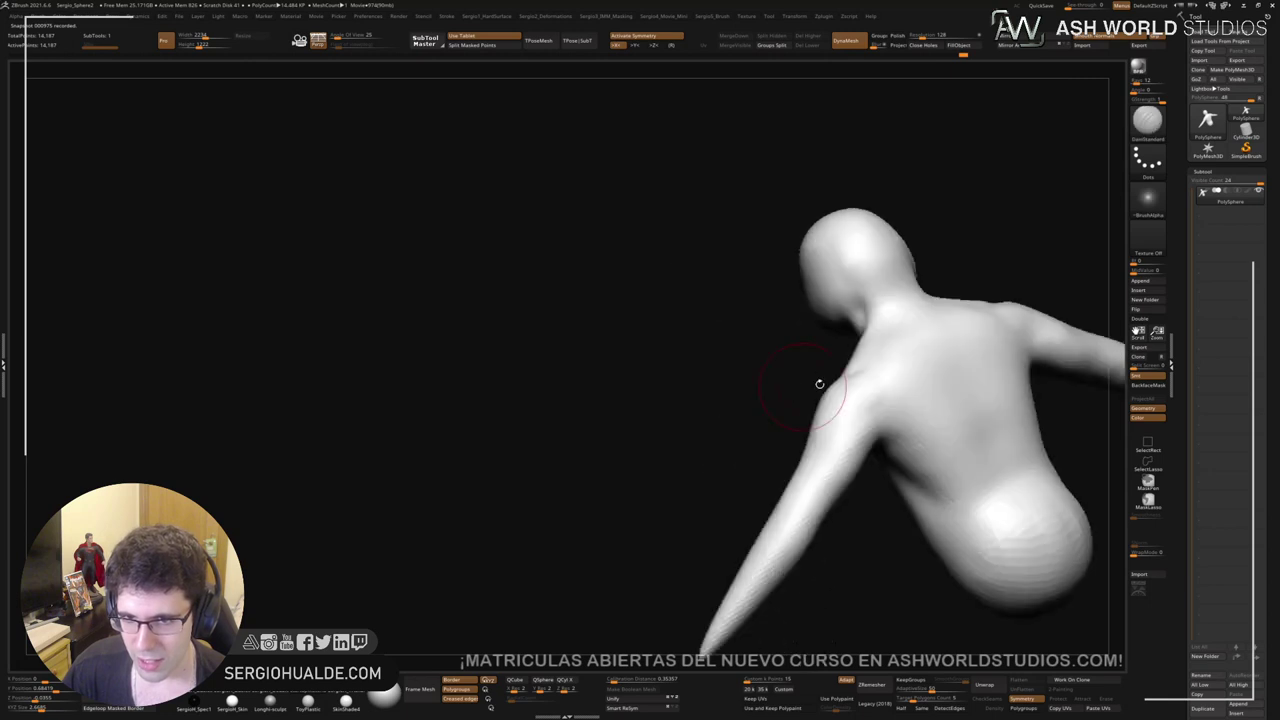
mouse_move(819, 384)
mouse_down()
mouse_move(900, 371)
mouse_move(856, 368)
mouse_move(809, 426)
mouse_up()
right_drag(811, 426, 822, 422)
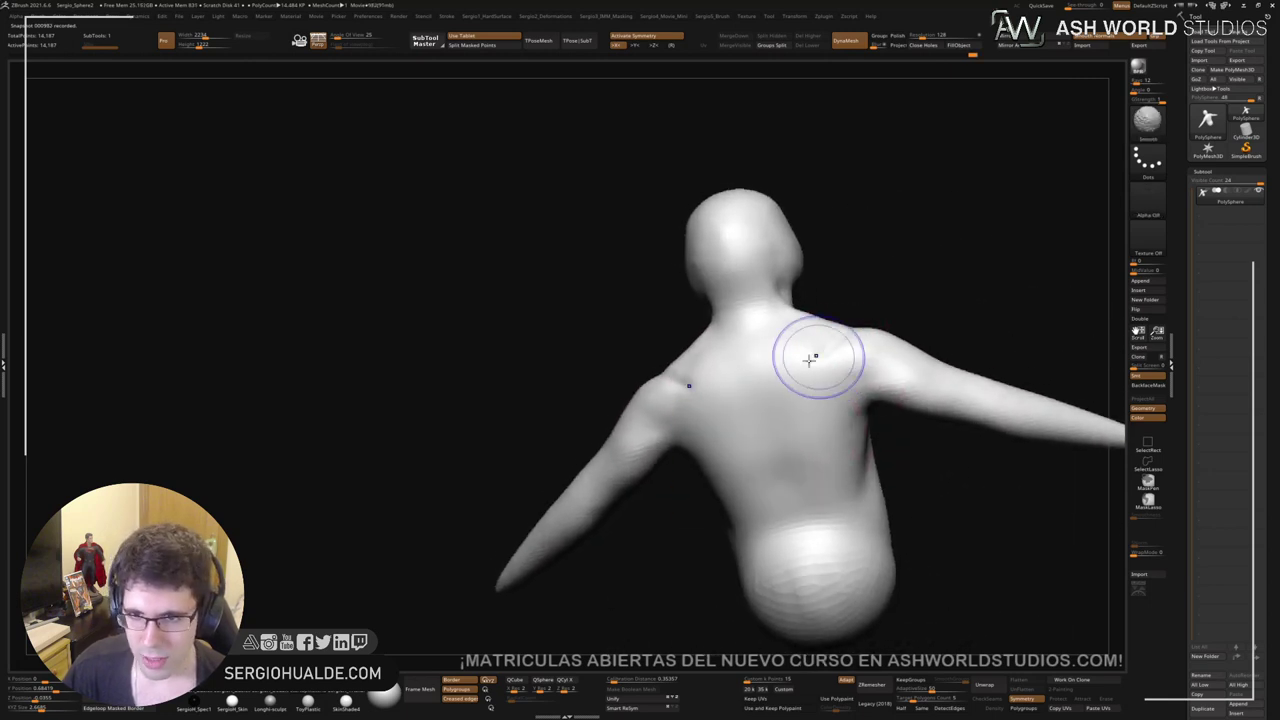
Step: Build up the upper back beside the neck with the Clay brush and smooth it
right_drag(805, 347, 795, 325)
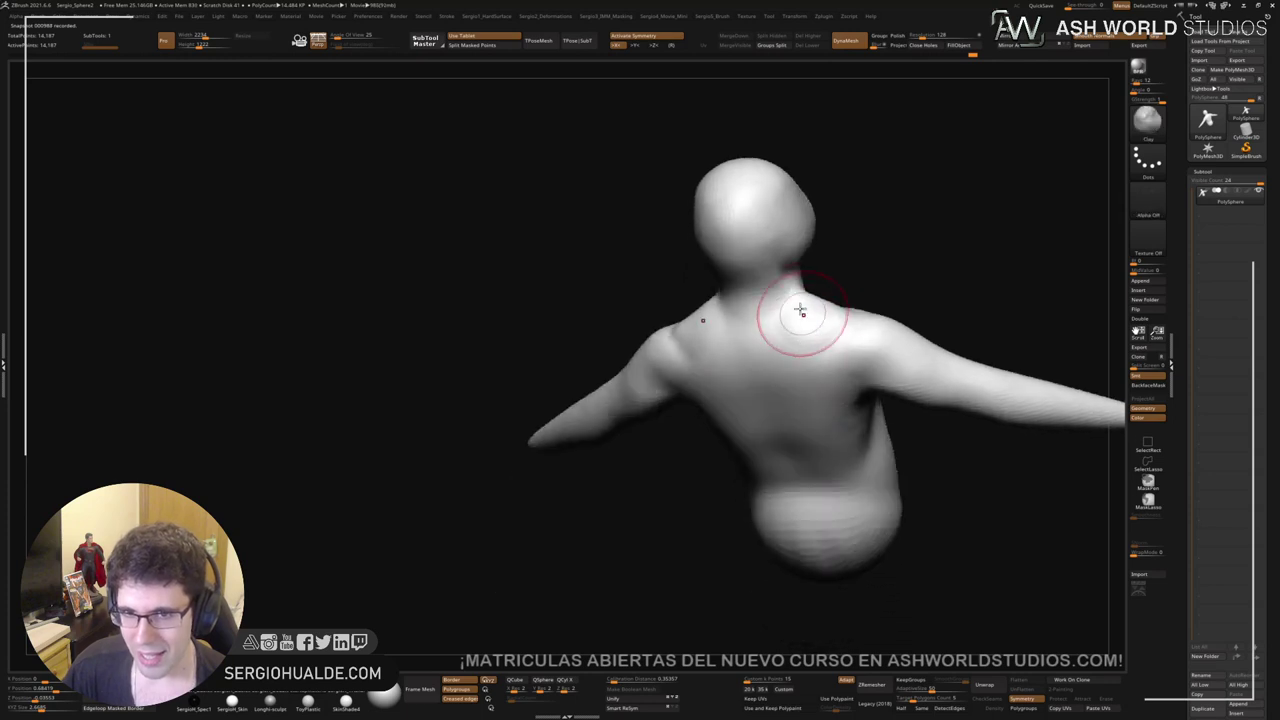
shift+drag(794, 325, 810, 331)
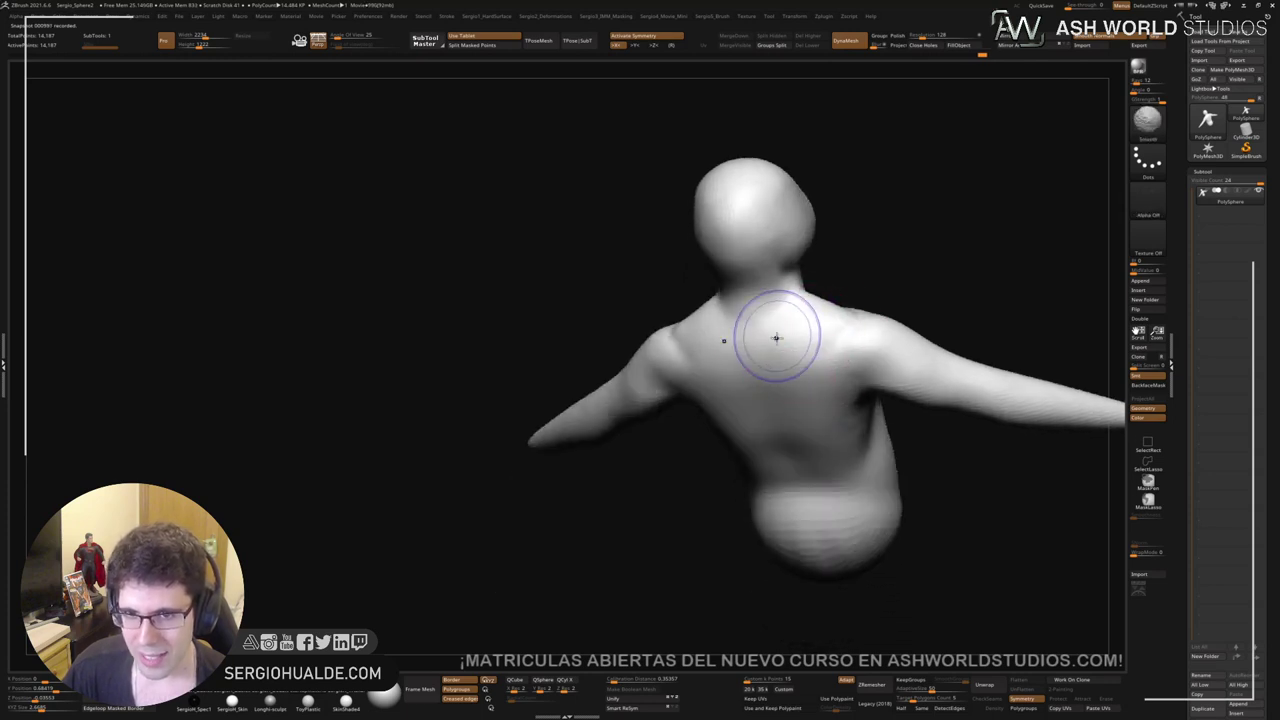
mouse_move(784, 381)
right_down()
mouse_move(846, 366)
mouse_move(826, 410)
right_up()
drag(825, 409, 606, 400)
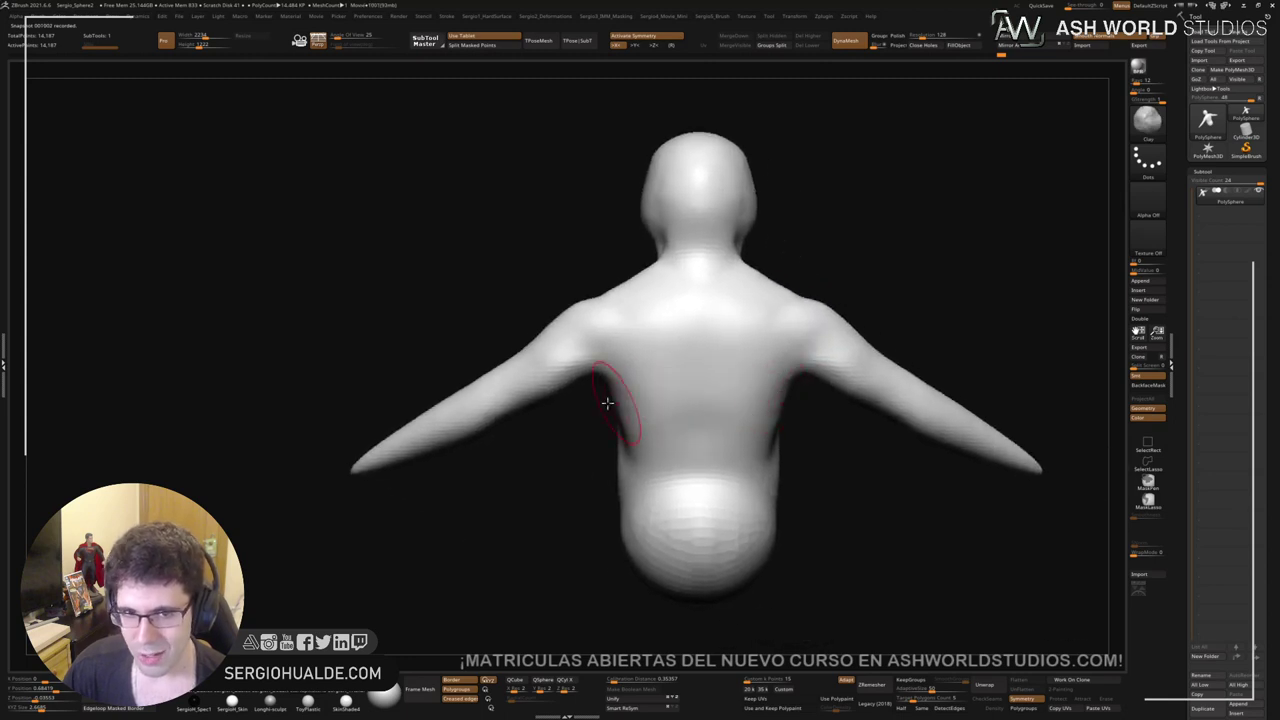
Step: Raise the armpit area with the Move brush and smooth the underside of the upper arm
ctrl+right_drag(595, 378, 617, 386)
key(s)
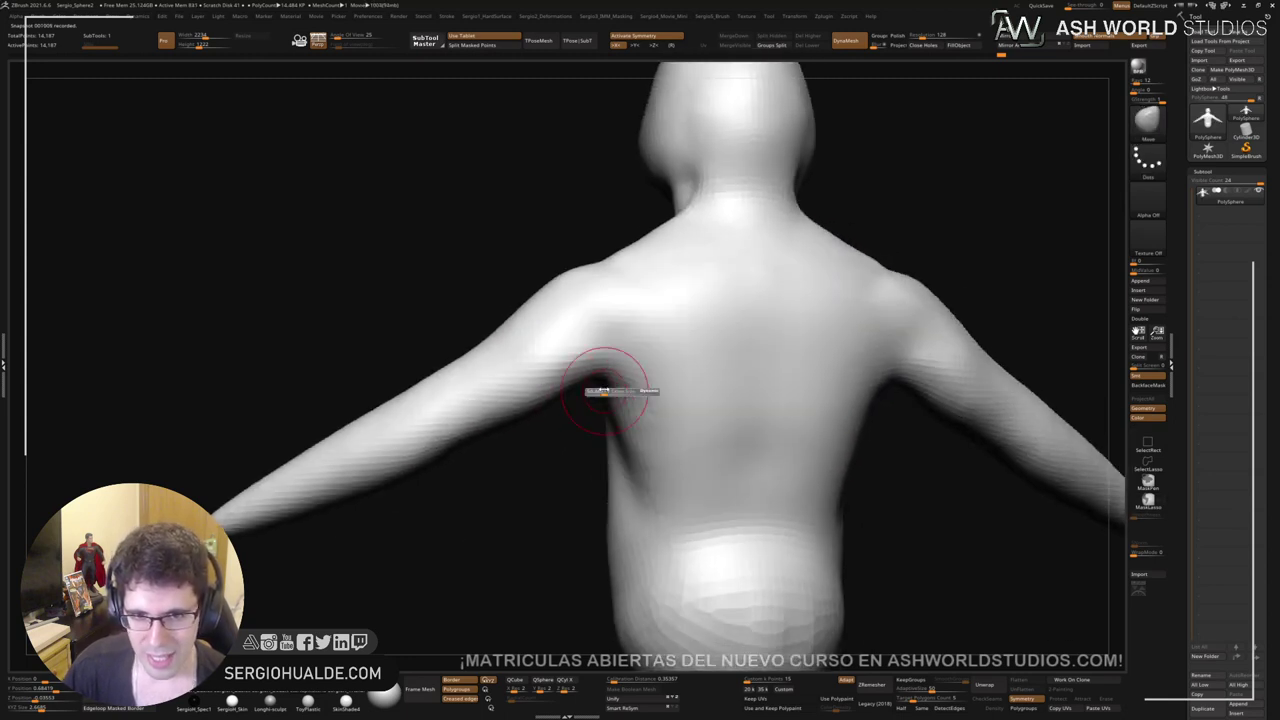
click(643, 391)
drag(612, 378, 606, 366)
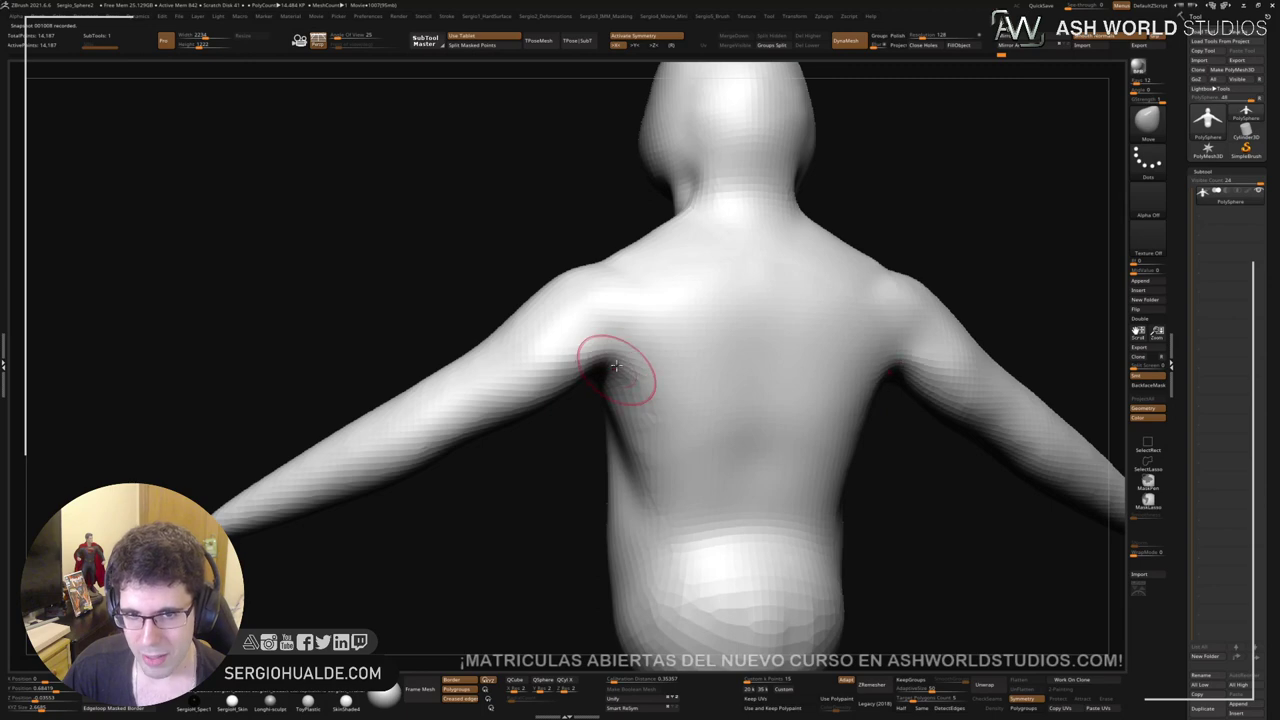
mouse_move(616, 355)
right_down()
mouse_move(594, 406)
mouse_move(582, 405)
mouse_move(594, 374)
right_up()
shift+drag(580, 336, 578, 347)
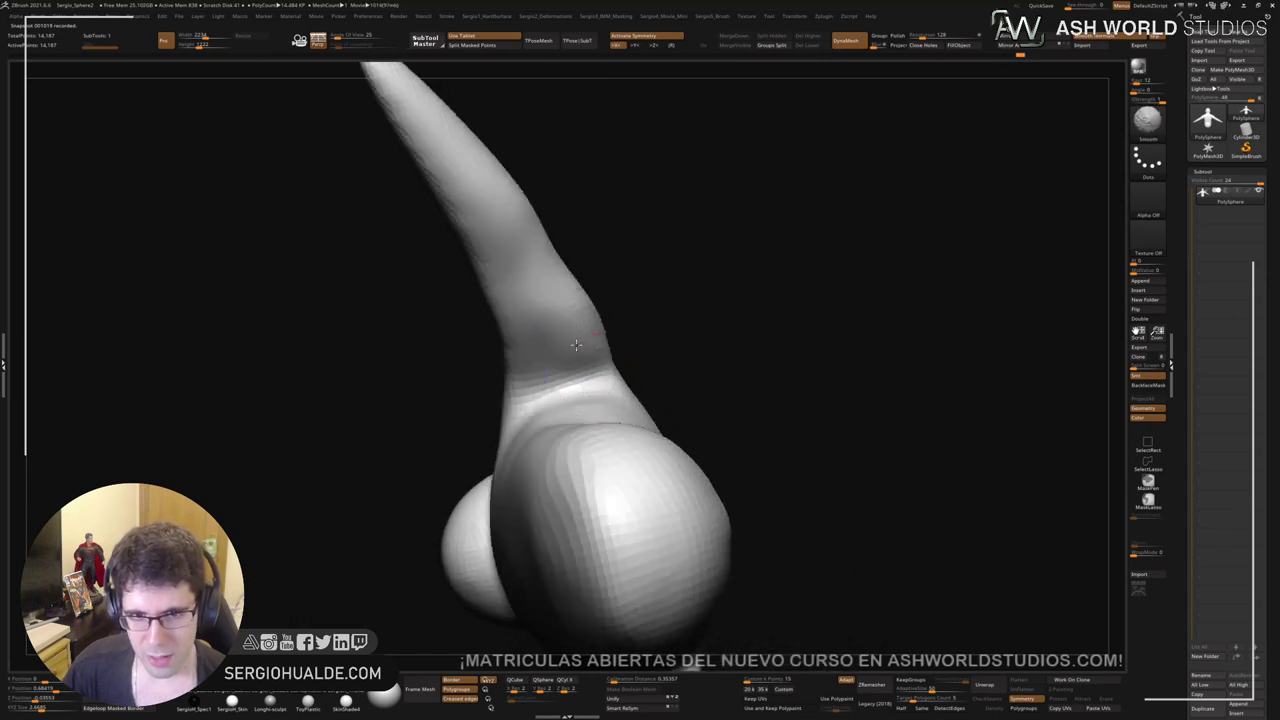
Step: Reshape the arm's thickness and curve with the Move brush, working from above, behind and the side
mouse_move(578, 347)
ctrl+right_down()
mouse_move(609, 400)
mouse_move(571, 357)
mouse_move(608, 343)
mouse_move(623, 380)
mouse_move(560, 397)
mouse_move(610, 383)
ctrl+right_up()
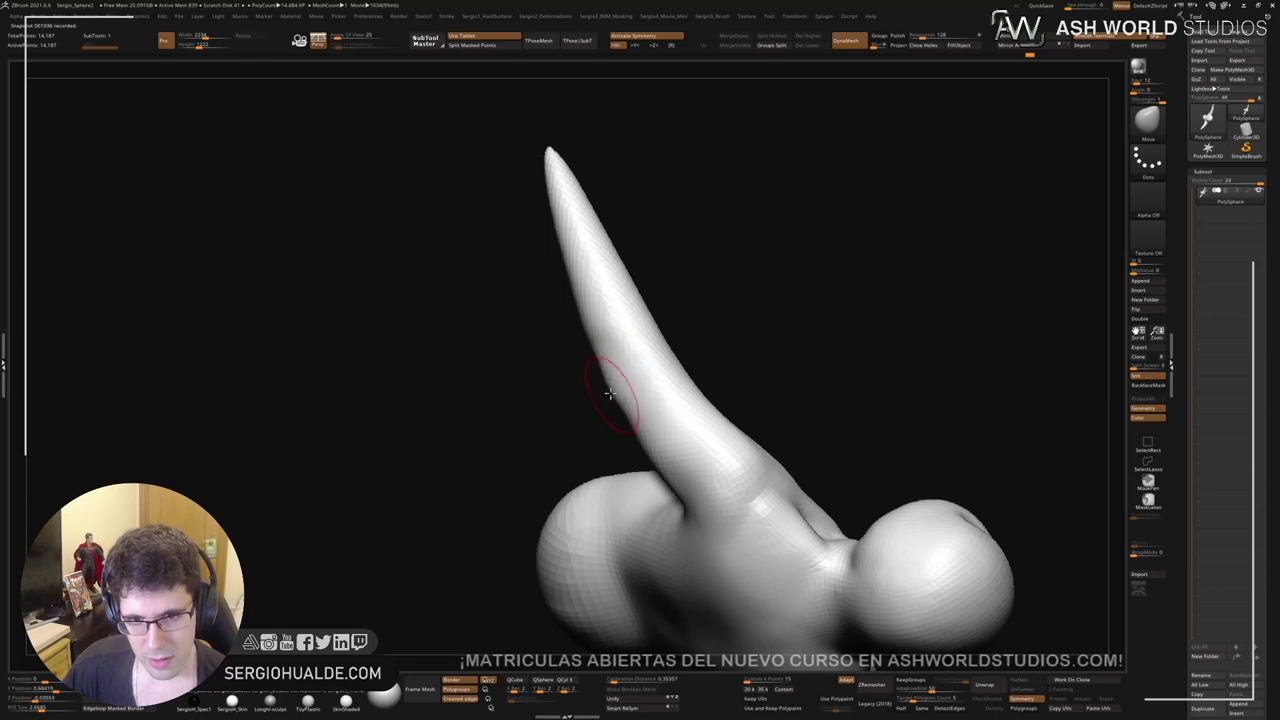
right_drag(602, 388, 640, 387)
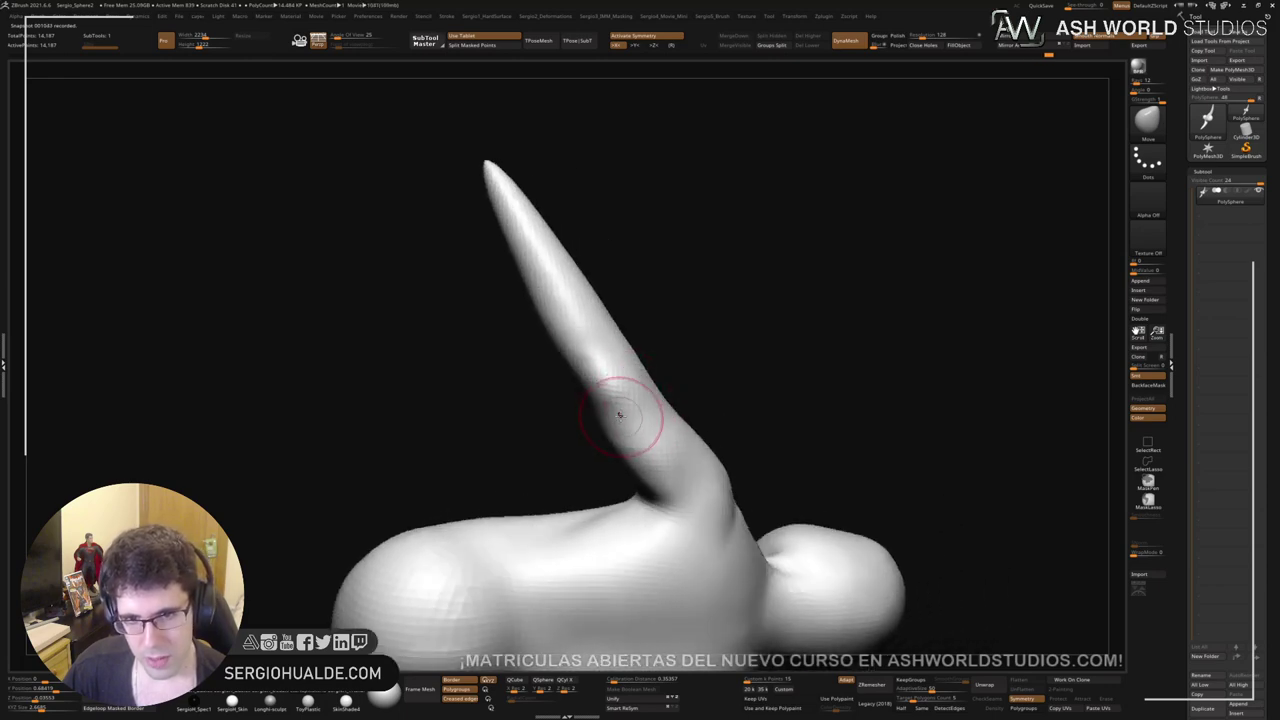
right_drag(660, 437, 593, 455)
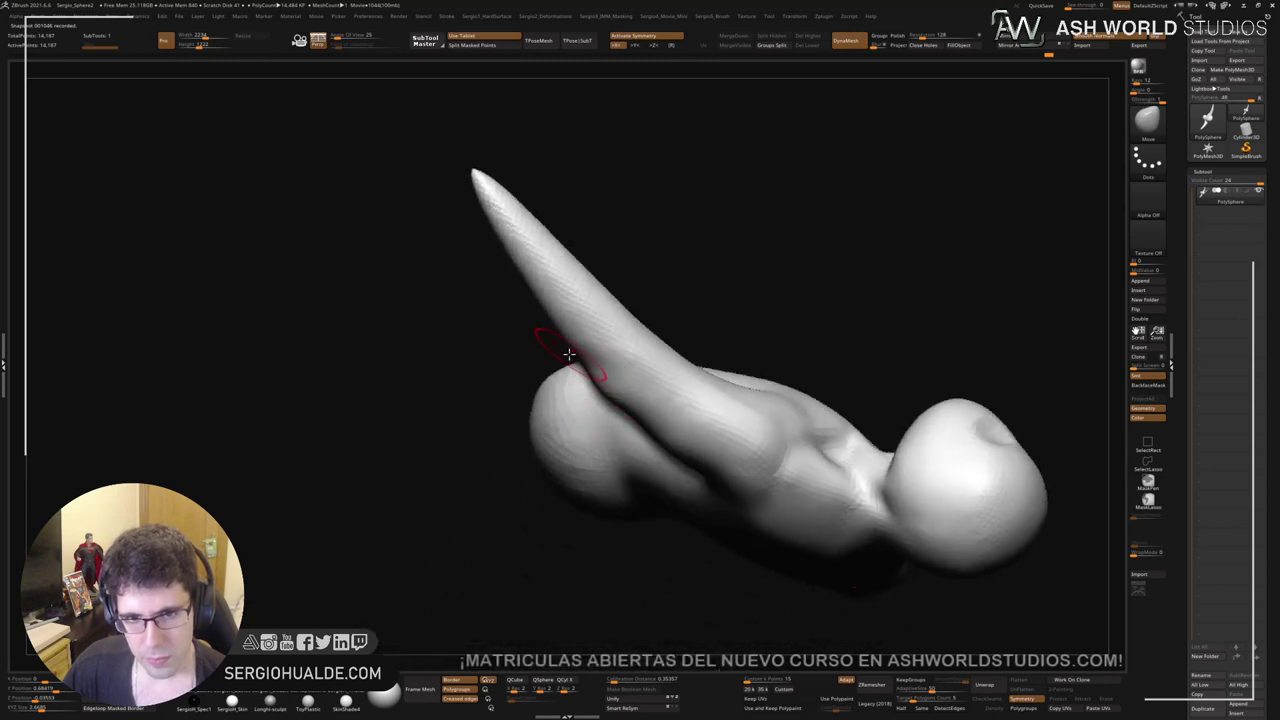
alt+right_drag(575, 352, 606, 420)
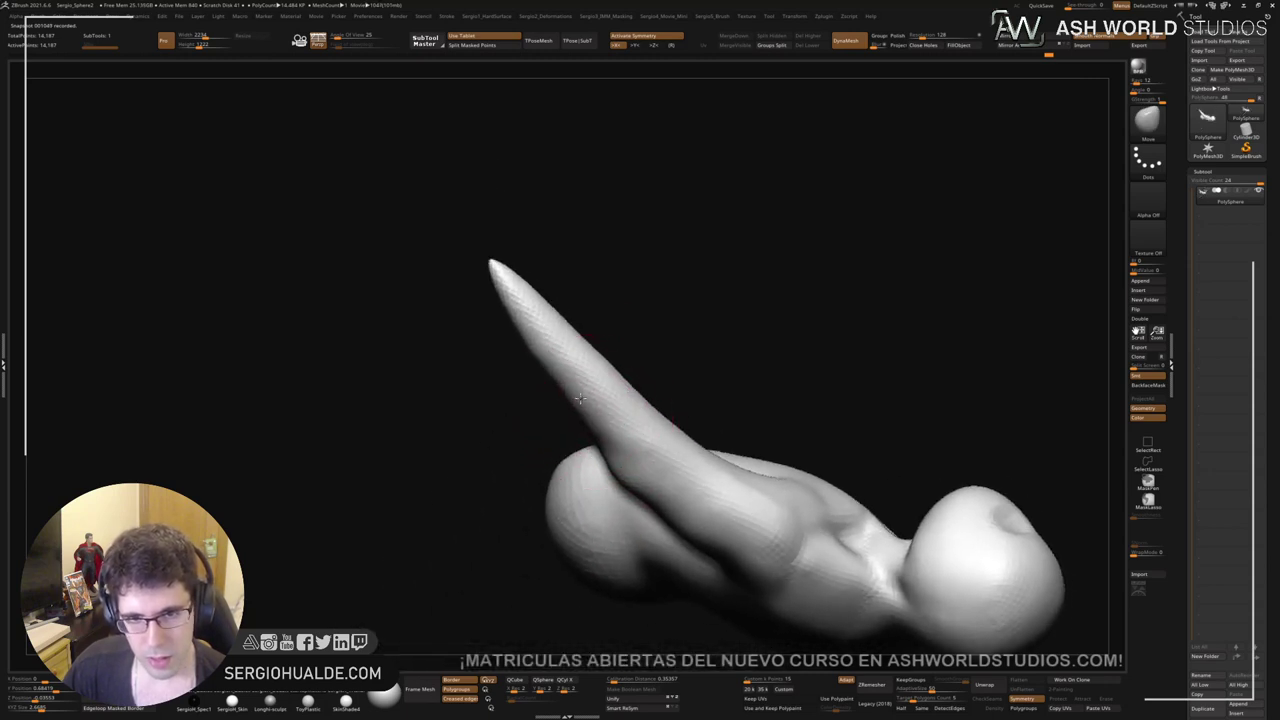
right_drag(514, 300, 677, 427)
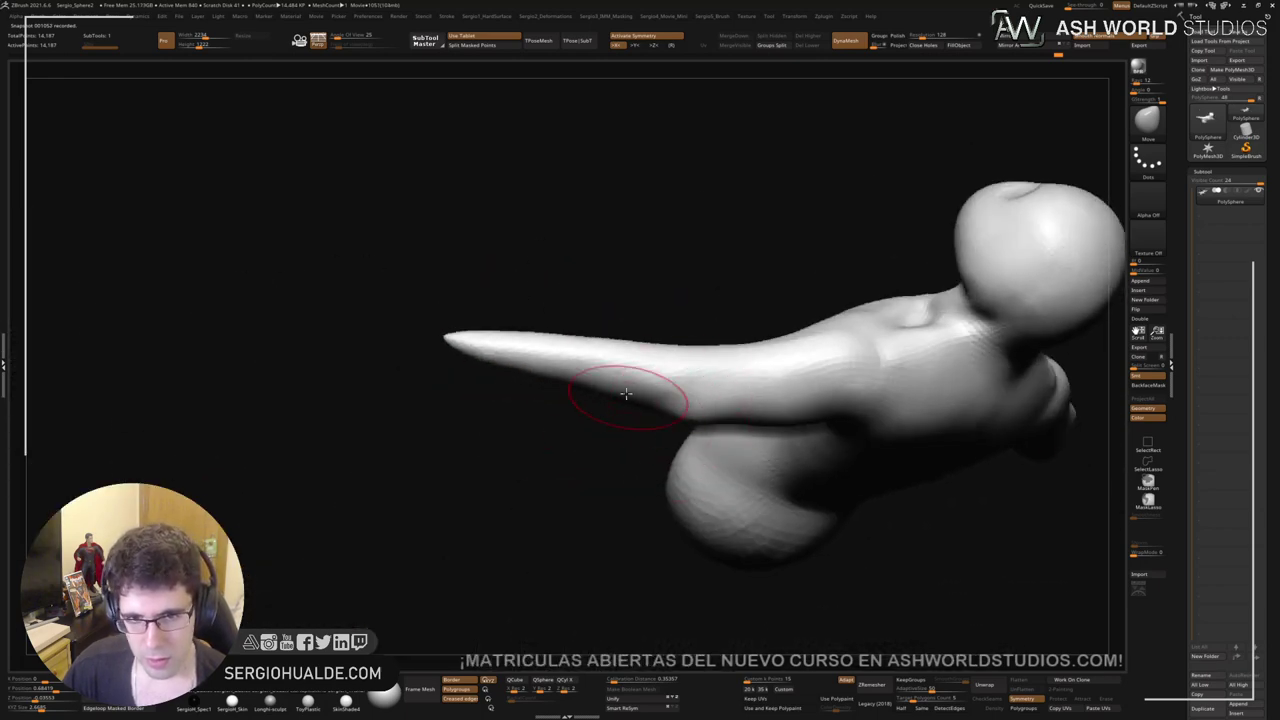
mouse_move(586, 357)
right_down()
mouse_move(700, 329)
mouse_move(686, 371)
mouse_move(712, 462)
mouse_move(729, 443)
mouse_move(666, 429)
mouse_move(679, 448)
mouse_move(714, 449)
mouse_move(733, 423)
mouse_move(676, 442)
mouse_move(686, 386)
right_up()
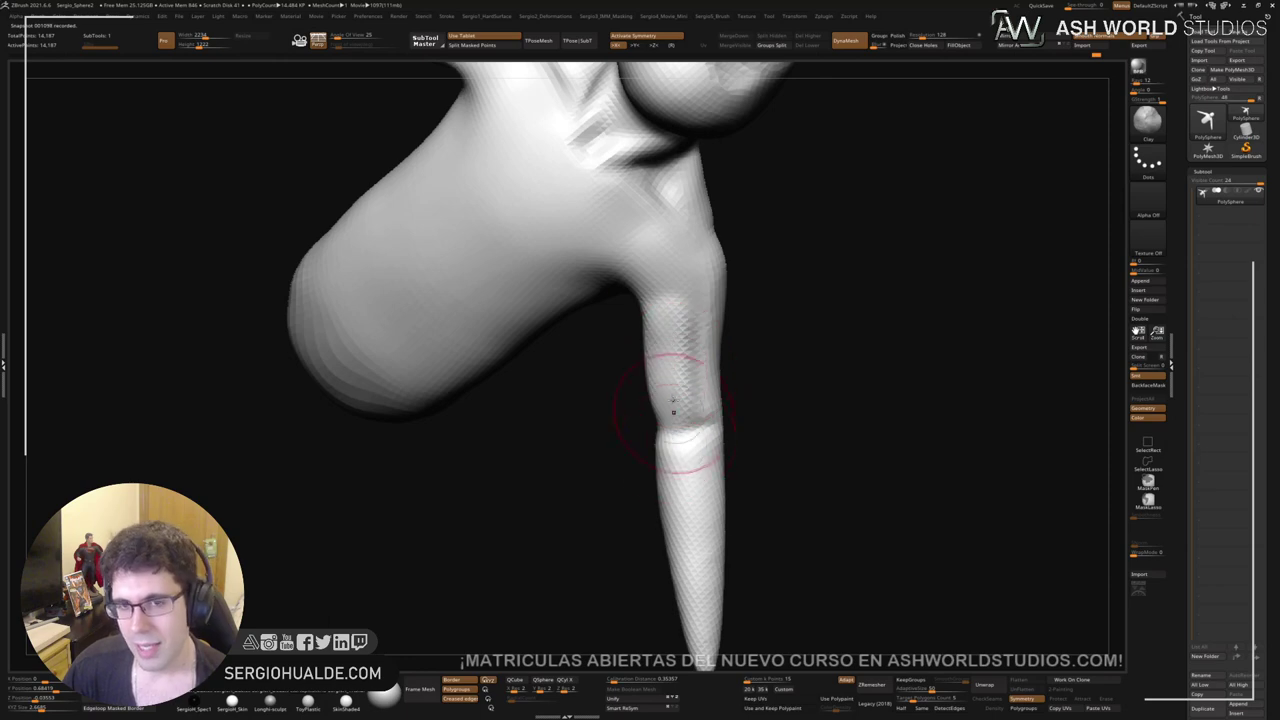
Step: Smooth the upper arm and adjust its contour above the elbow with the Move brush
key(b)
key(m)
key(v)
shift+drag(673, 300, 666, 329)
mouse_move(666, 340)
right_down()
mouse_move(652, 365)
mouse_move(656, 414)
right_up()
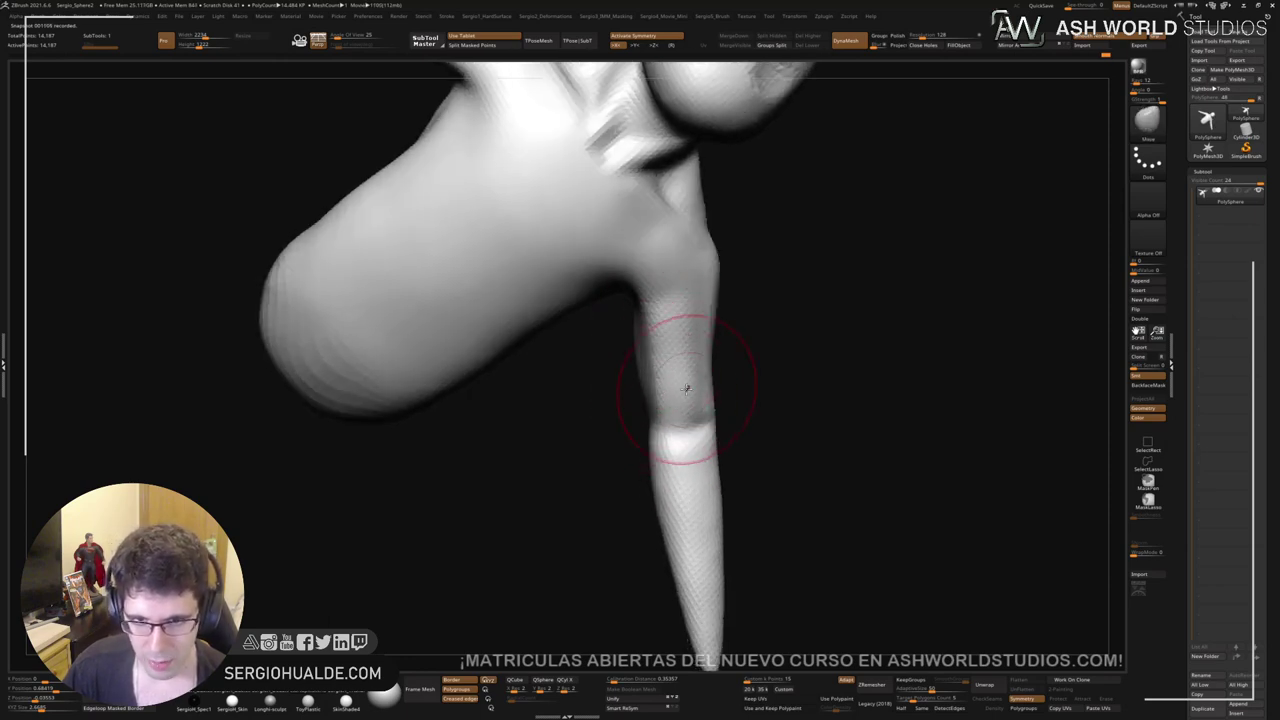
right_drag(657, 357, 663, 371)
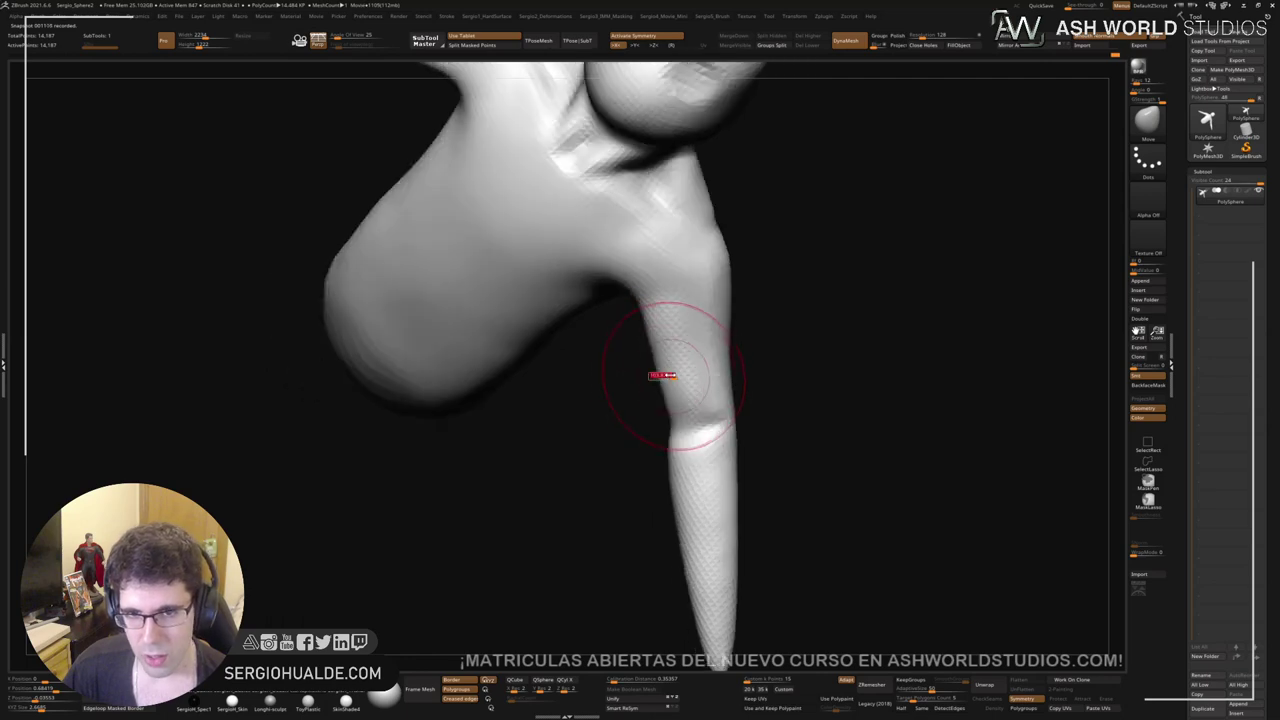
mouse_move(667, 327)
right_down()
mouse_move(660, 351)
mouse_move(686, 414)
mouse_move(694, 383)
right_up()
Step: Build up the forearm just below the elbow with the Standard and Clay brushes
key(b)
key(s)
key(t)
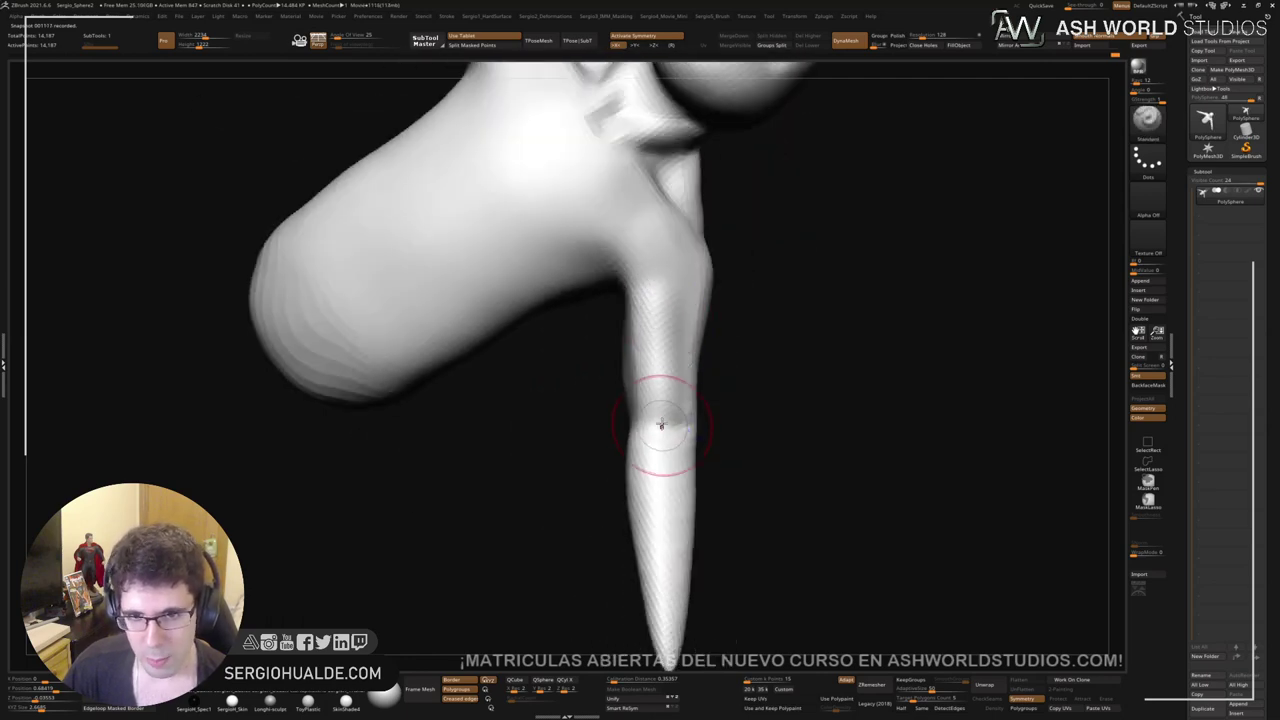
right_drag(654, 454, 660, 463)
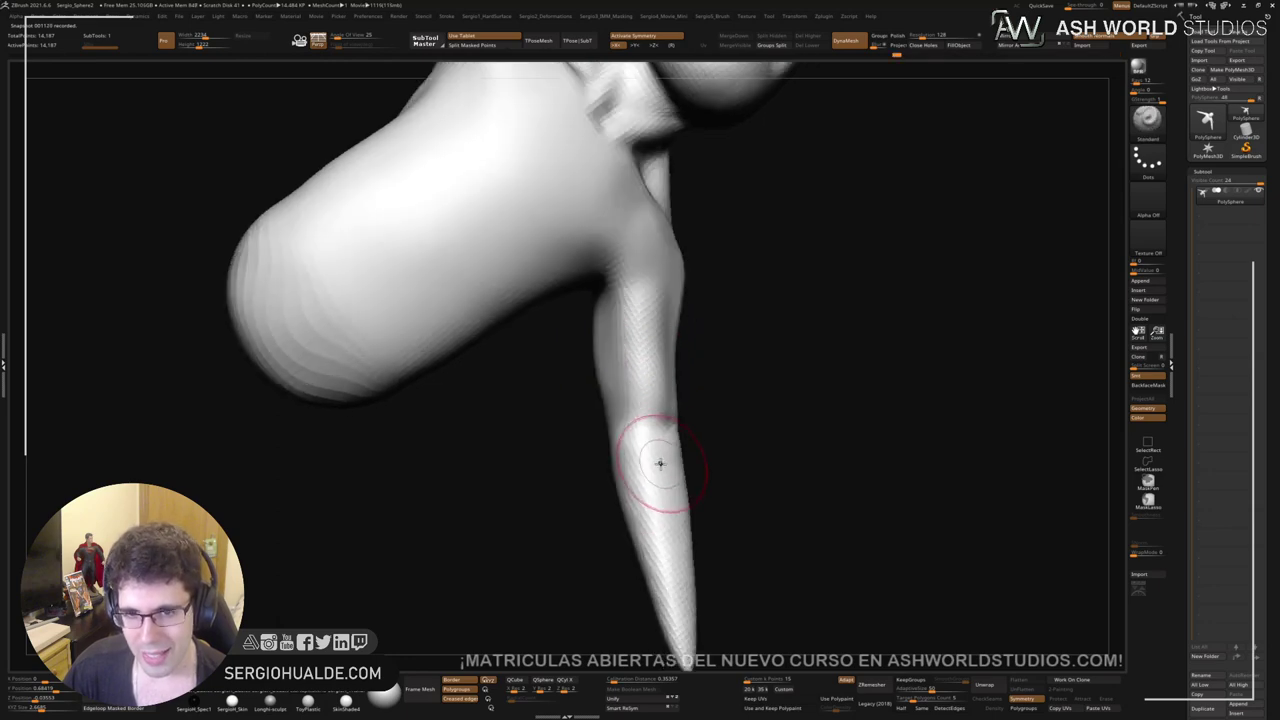
key(b)
key(c)
key(l)
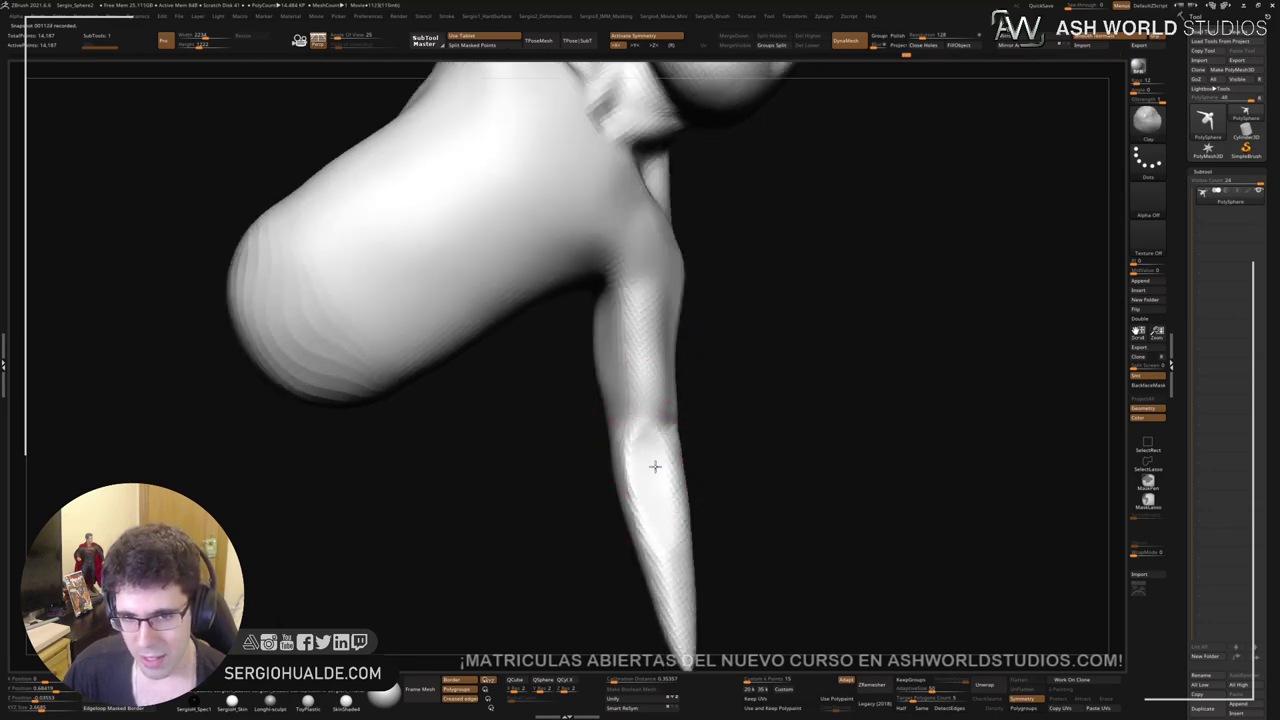
mouse_move(645, 448)
mouse_down()
mouse_move(663, 534)
mouse_move(651, 463)
mouse_up()
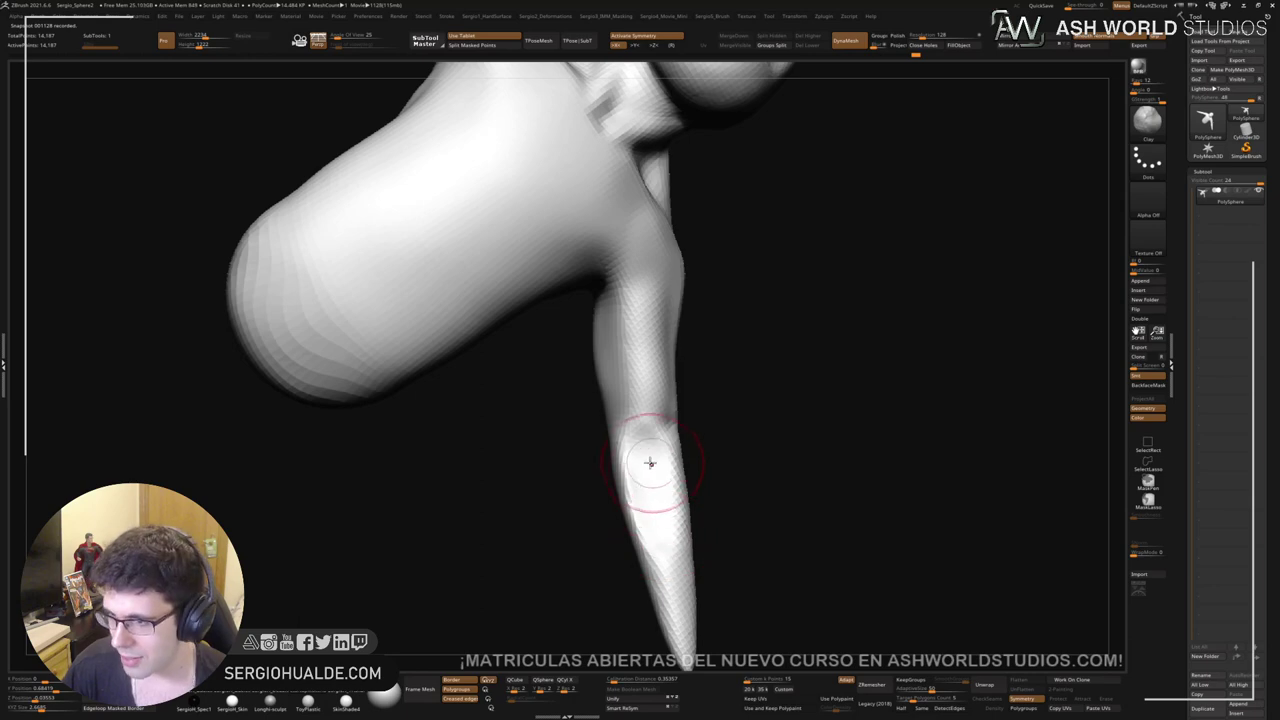
Step: Define the upper arm muscles with the DamStandard and Clay brushes and adjust their outline with the Move brush
mouse_move(645, 483)
right_down()
mouse_move(662, 500)
mouse_move(643, 457)
mouse_move(663, 437)
mouse_move(620, 443)
mouse_move(663, 400)
mouse_move(640, 366)
mouse_move(628, 380)
mouse_move(648, 376)
mouse_move(640, 350)
mouse_move(623, 394)
mouse_move(667, 366)
mouse_move(643, 371)
right_up()
key(b)
key(d)
key(s)
key(shift)
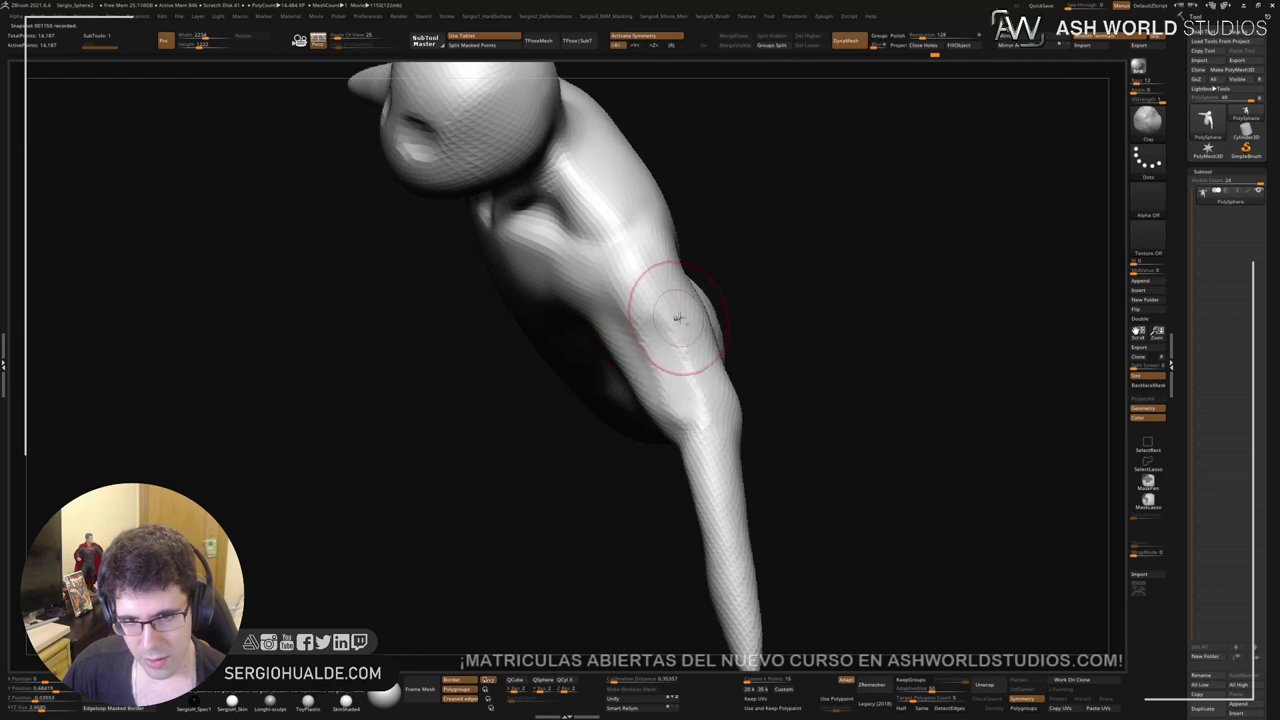
right_drag(686, 432, 676, 371)
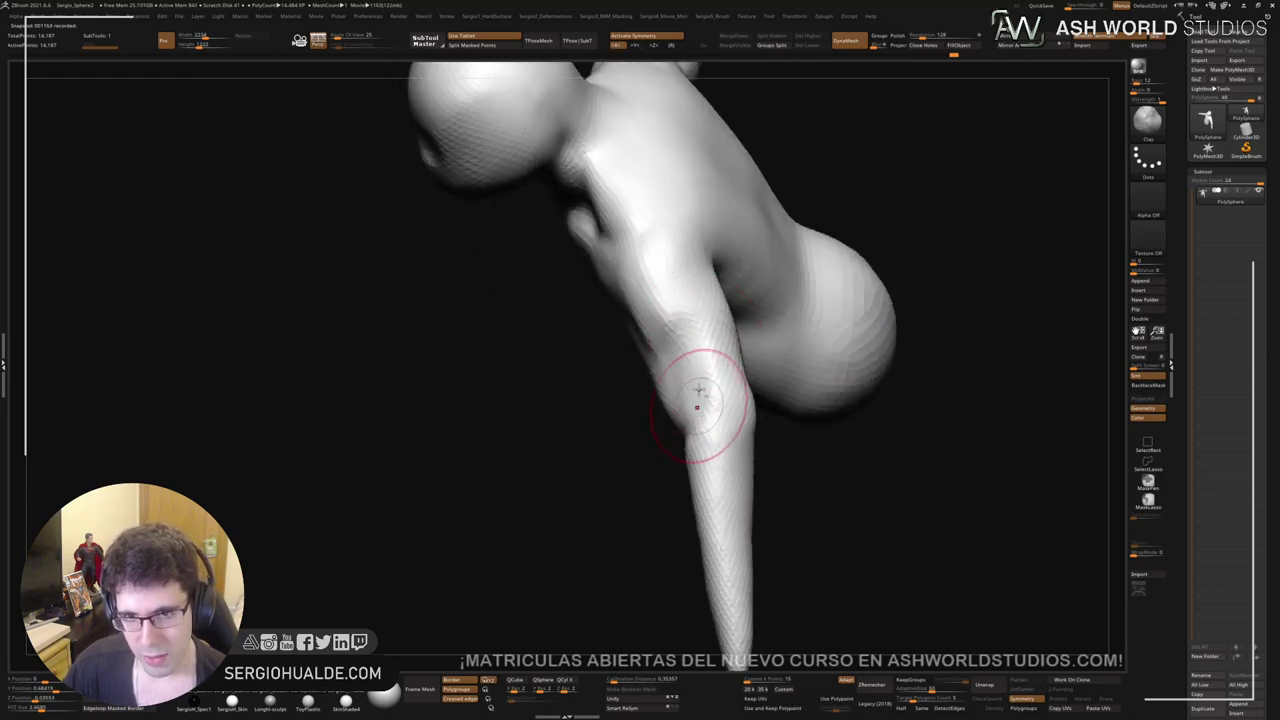
mouse_move(706, 397)
right_down()
mouse_move(674, 343)
mouse_move(679, 384)
mouse_move(657, 371)
right_up()
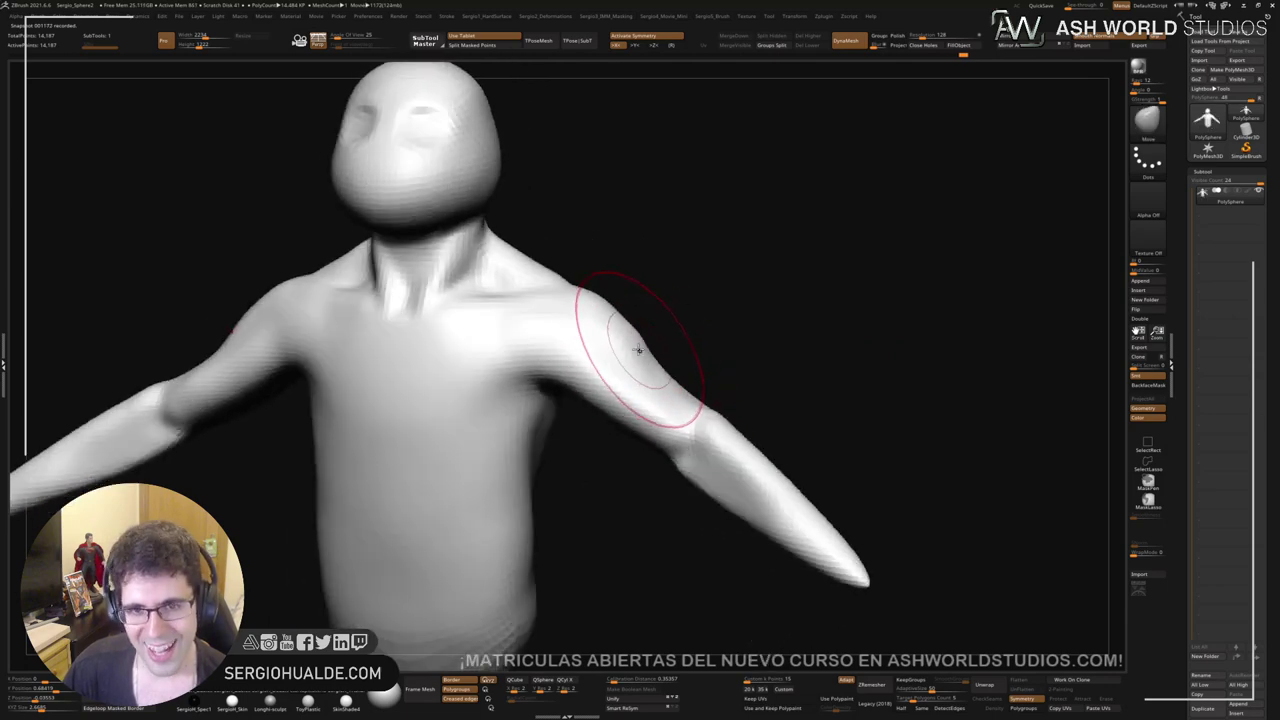
mouse_move(606, 334)
right_down()
mouse_move(669, 343)
mouse_move(678, 418)
mouse_move(709, 366)
mouse_move(614, 354)
mouse_move(663, 380)
mouse_move(608, 371)
mouse_move(663, 423)
mouse_move(658, 446)
right_up()
Step: Mask both arms with MaskLasso, invert the mask to protect the head and torso, and blur its edge
key(b)
key(d)
key(s)
key(ctrl)
mouse_move(627, 418)
ctrl+mouse_down()
mouse_move(857, 634)
mouse_move(673, 376)
mouse_move(665, 295)
ctrl+mouse_up()
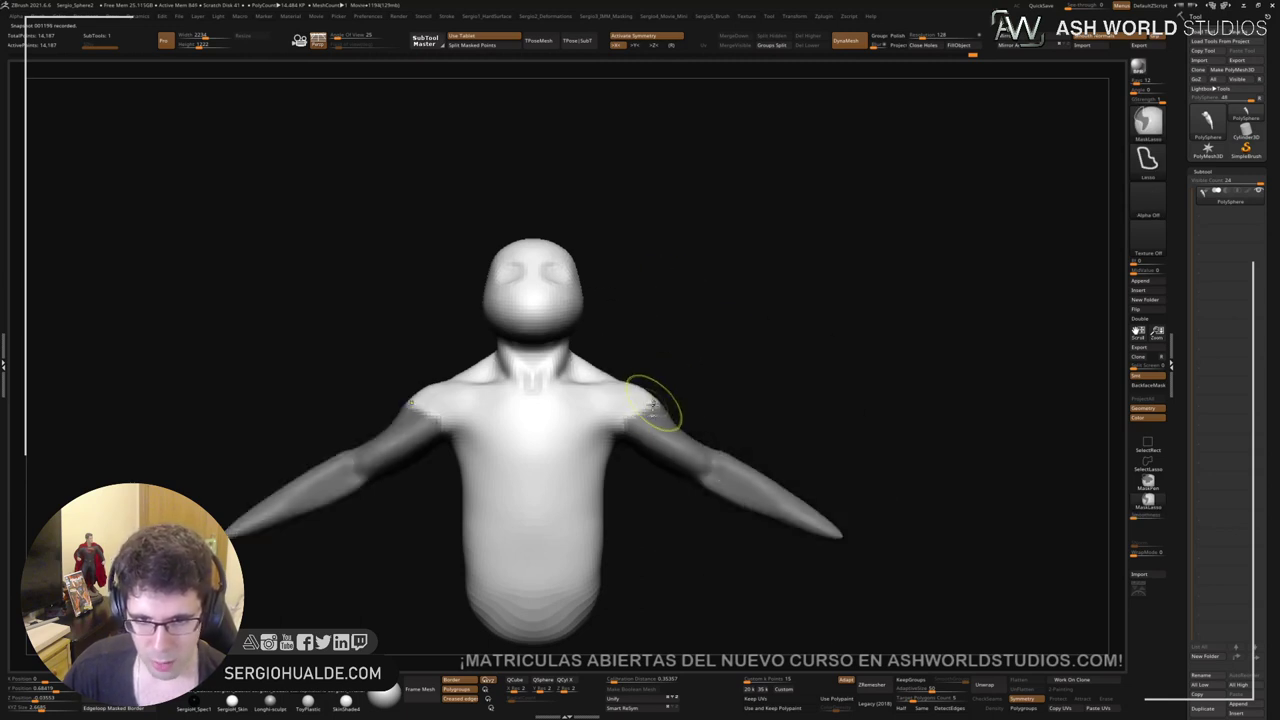
ctrl+click(655, 402)
ctrl+click(680, 408)
ctrl+click(657, 416)
Step: Reposition and shorten the unmasked arms with a large Move brush
key(s)
mouse_move(660, 447)
mouse_down()
mouse_move(680, 448)
mouse_move(687, 495)
mouse_move(728, 502)
mouse_up()
mouse_move(841, 539)
mouse_down()
mouse_move(824, 572)
mouse_move(803, 545)
mouse_up()
mouse_move(802, 536)
alt+right_down()
mouse_move(772, 488)
mouse_move(804, 510)
alt+right_up()
key(s)
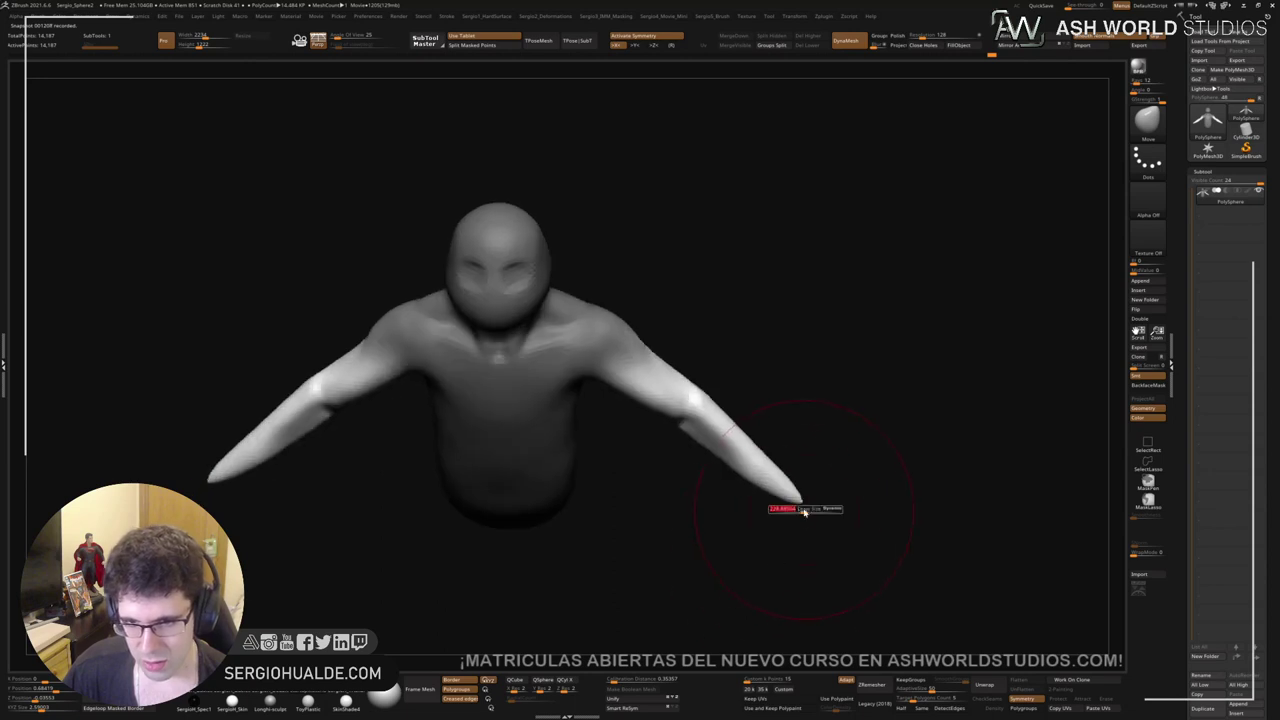
drag(810, 509, 769, 486)
Step: Add volume to the forearm and elbow with the Clay brush
mouse_move(742, 436)
right_down()
mouse_move(714, 460)
mouse_move(735, 427)
right_up()
key(b)
key(c)
key(l)
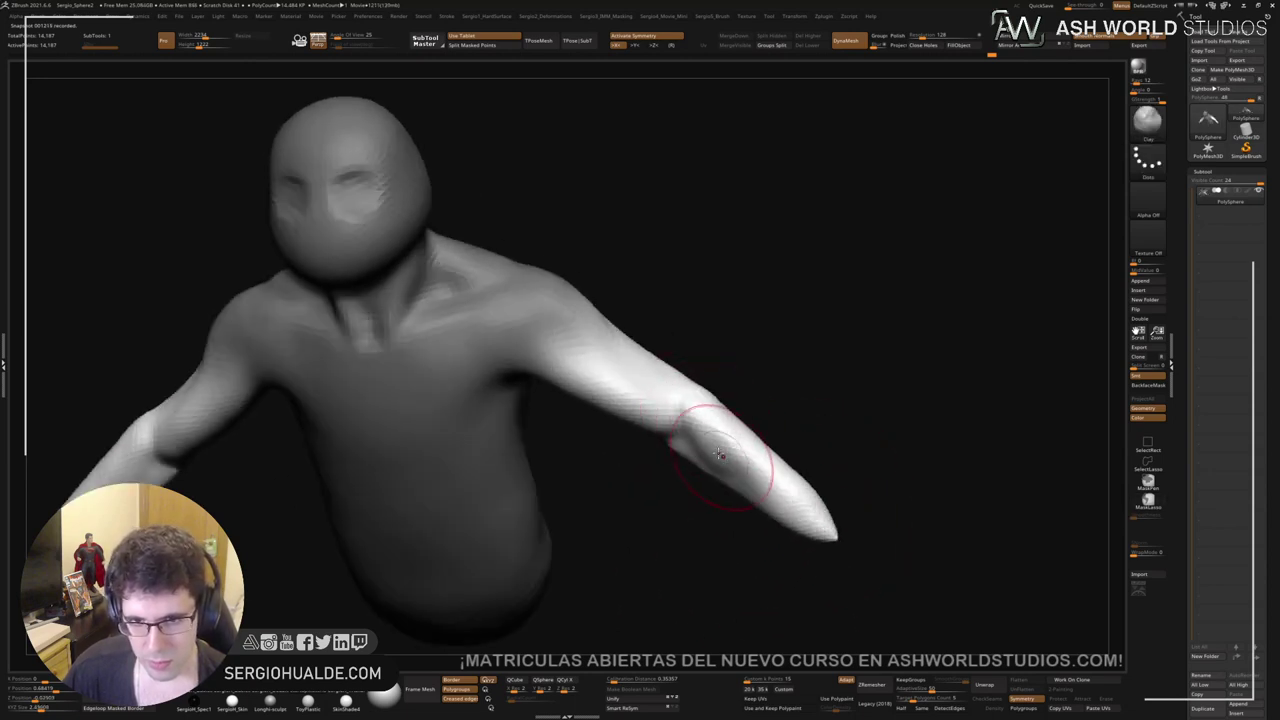
right_drag(686, 371, 688, 400)
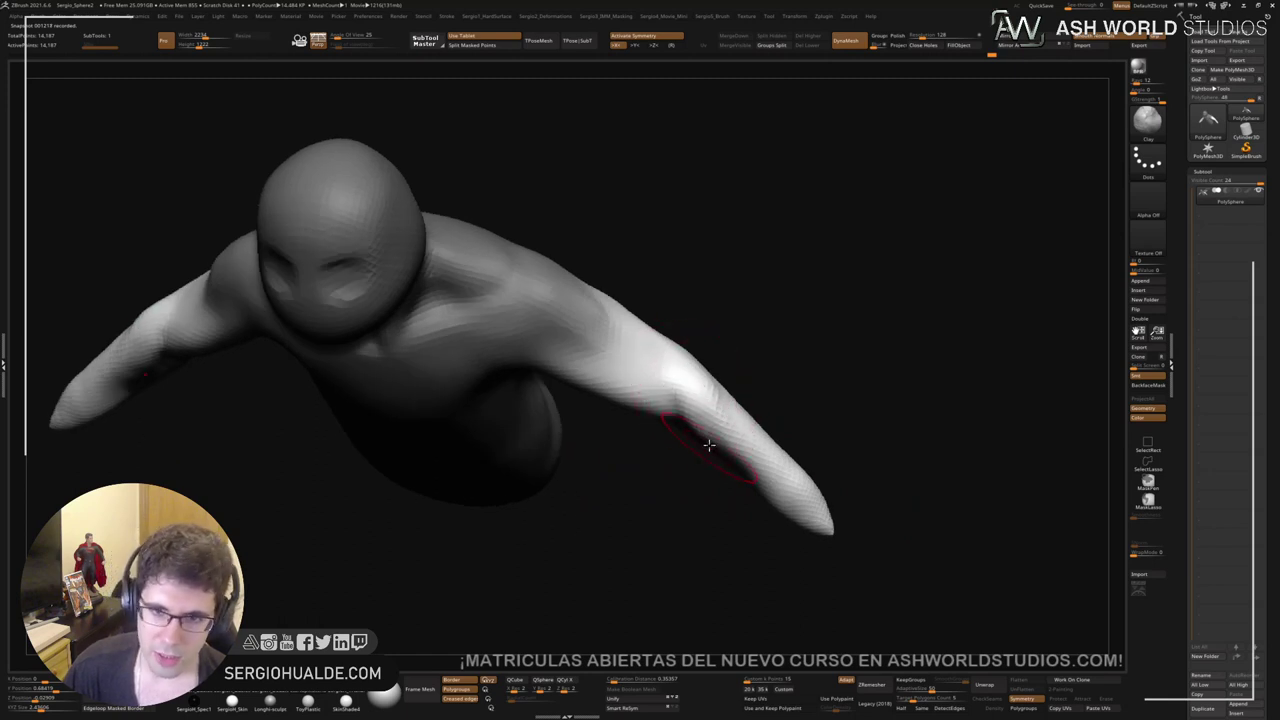
right_drag(731, 471, 701, 393)
mouse_move(716, 418)
right_down()
mouse_move(709, 460)
mouse_move(711, 414)
mouse_move(732, 407)
mouse_move(757, 497)
mouse_move(737, 443)
mouse_move(723, 476)
mouse_move(691, 481)
mouse_move(713, 467)
right_up()
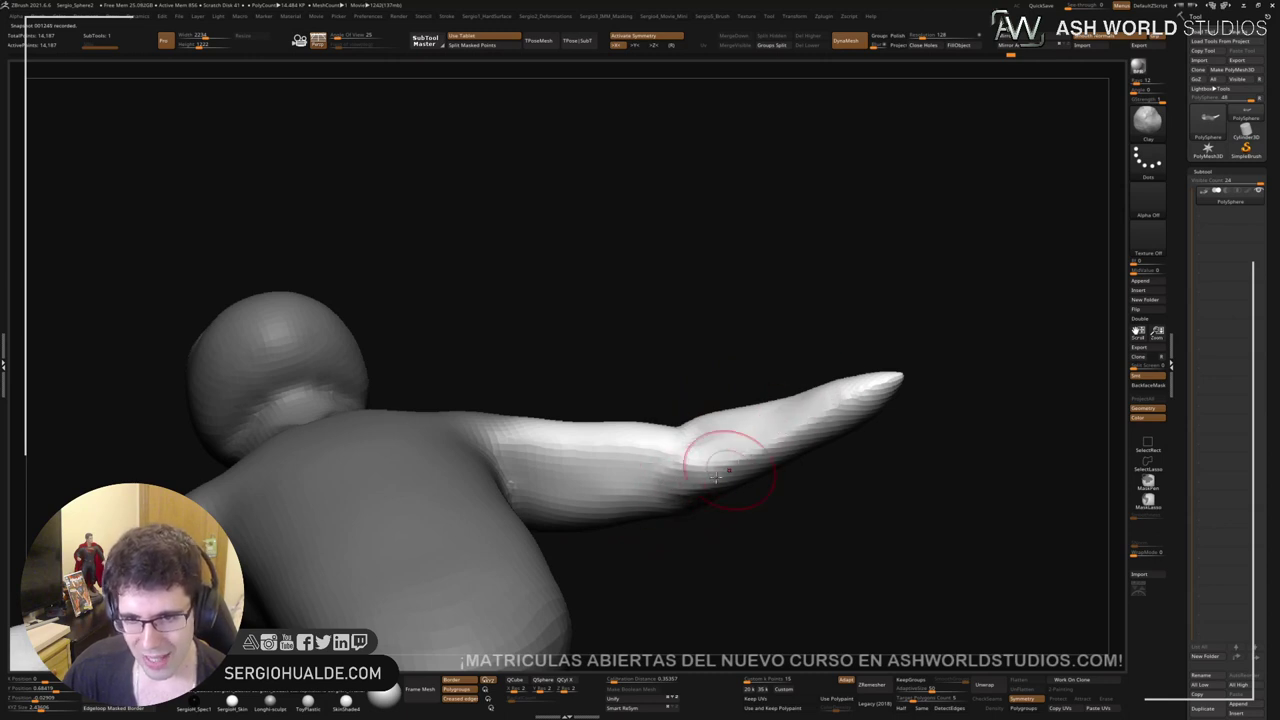
Step: Build up the forearm muscle toward the wrist with the Clay brush, working from the back and underside
right_drag(740, 471, 706, 474)
mouse_move(774, 446)
right_down()
mouse_move(709, 537)
mouse_move(716, 454)
mouse_move(722, 465)
right_up()
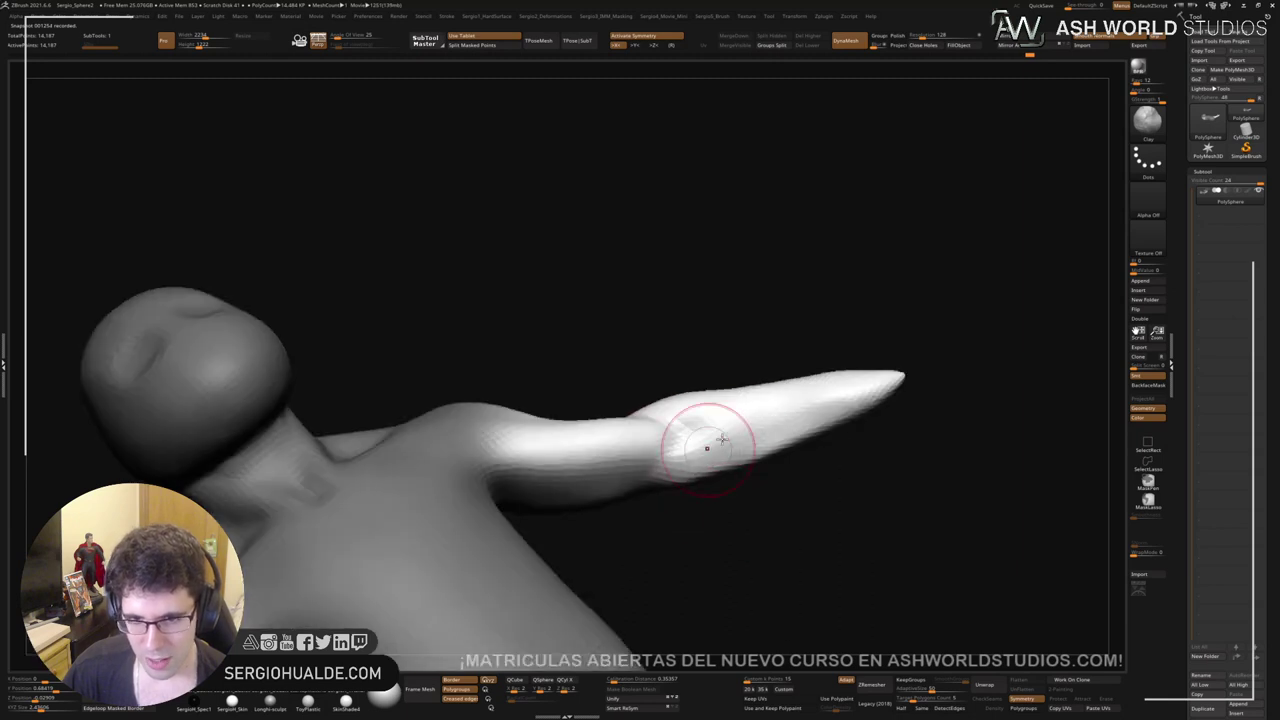
right_drag(658, 502, 759, 426)
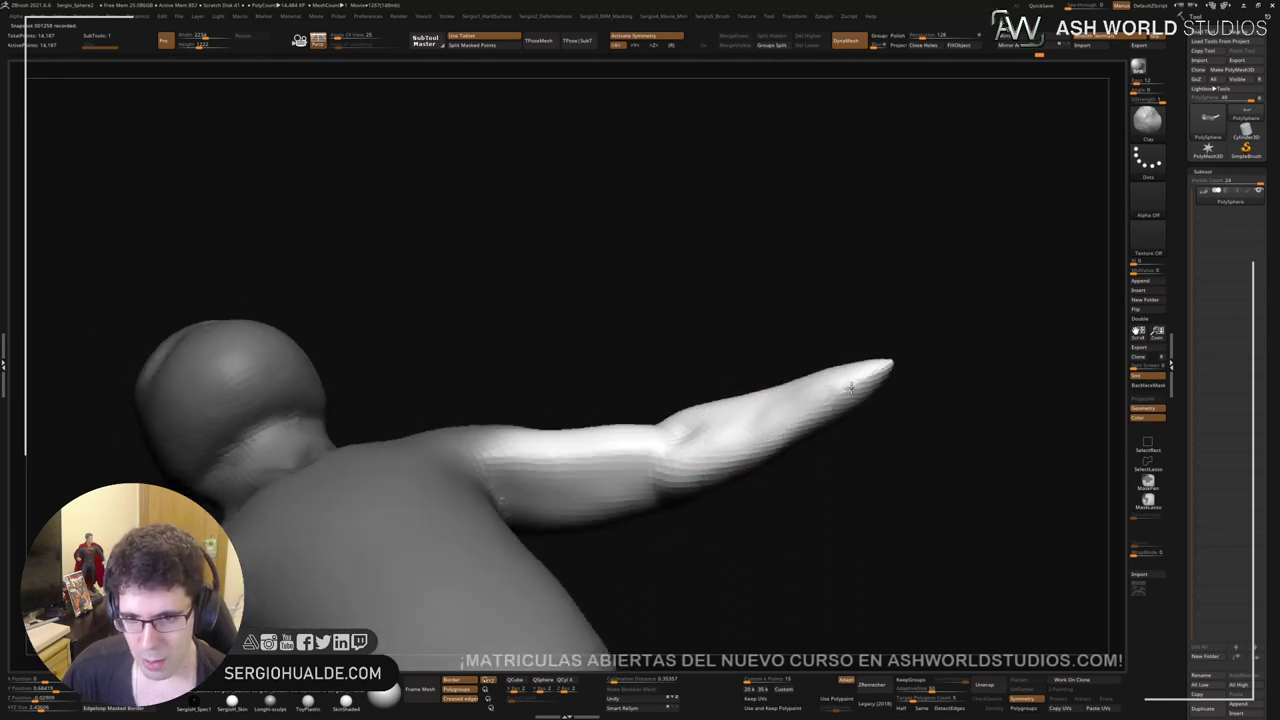
Step: Reshape the forearm silhouette near the elbow with the Move brush and smooth its underside
right_drag(706, 457, 740, 436)
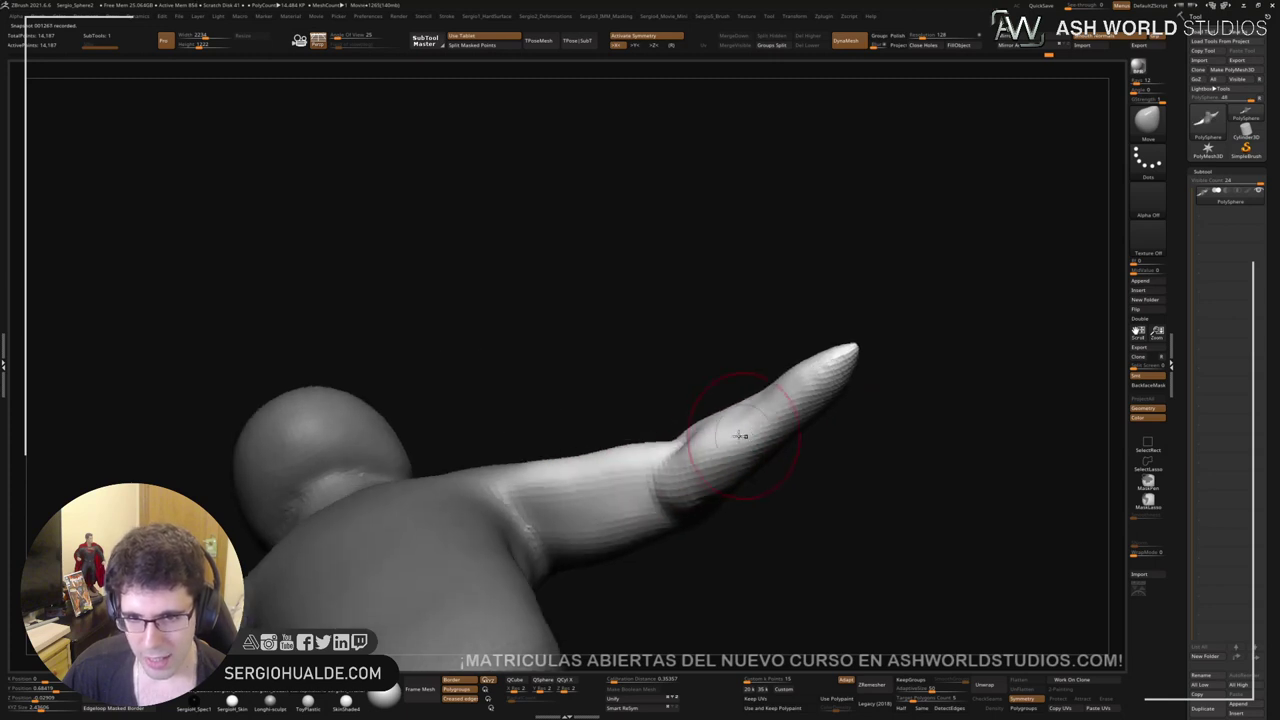
mouse_move(672, 468)
right_down()
mouse_move(723, 511)
mouse_move(714, 469)
mouse_move(729, 526)
mouse_move(700, 471)
right_up()
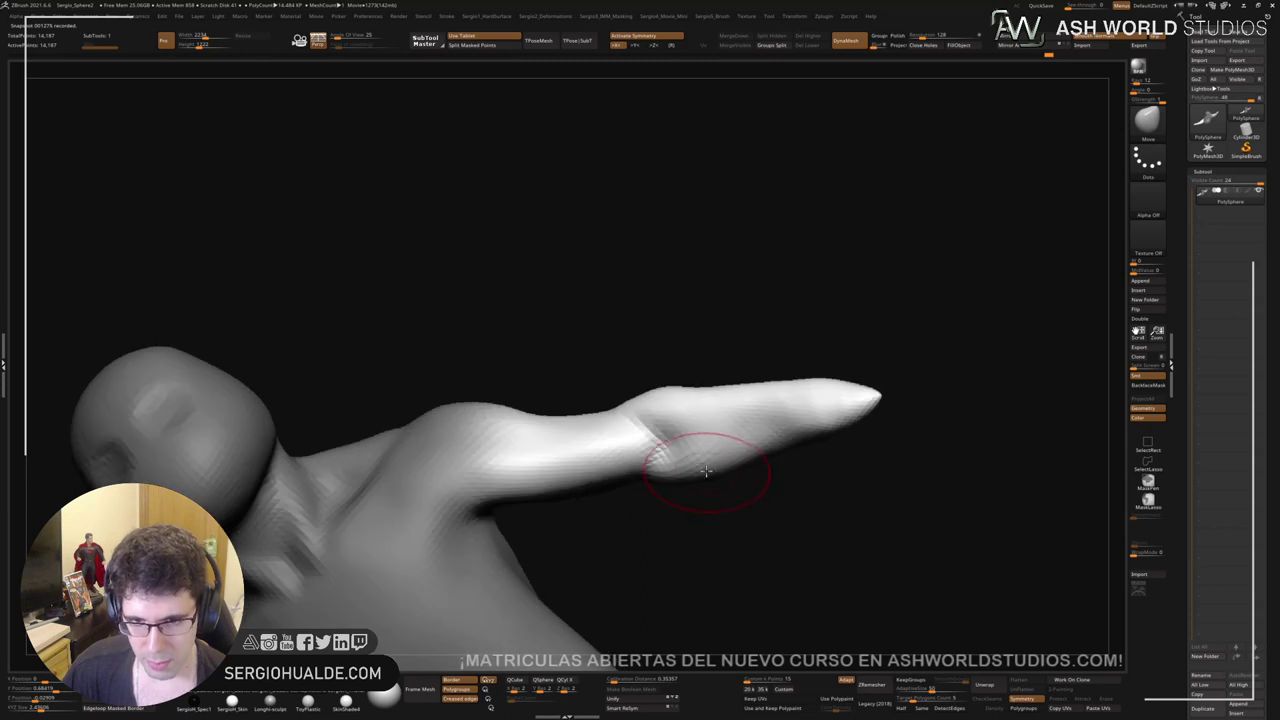
shift+drag(701, 457, 692, 449)
Step: Carve the crease at the inner elbow with the DamStandard brush and smooth it into the forearm
key(b)
key(d)
key(s)
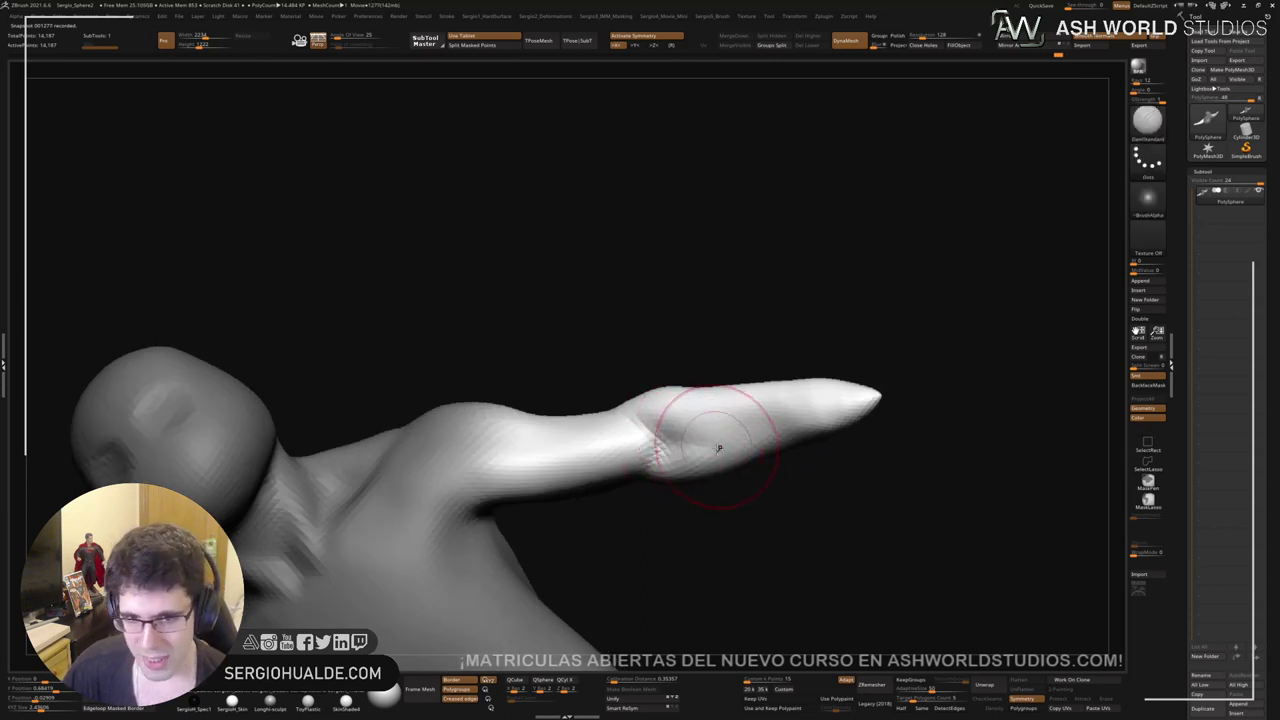
mouse_move(718, 447)
right_down()
mouse_move(677, 434)
mouse_move(718, 446)
right_up()
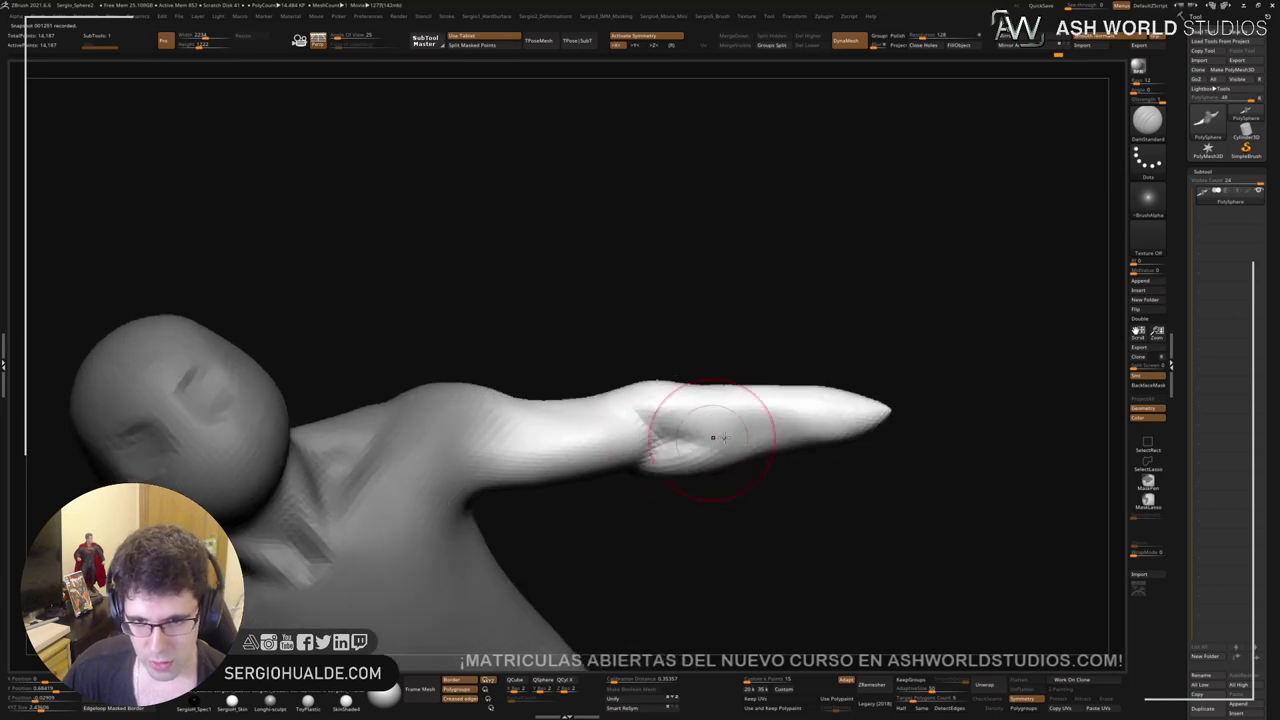
shift+drag(713, 437, 685, 448)
Step: Adjust the forearm's silhouette below the elbow with a resized Move brush
mouse_move(688, 482)
right_down()
mouse_move(709, 429)
mouse_move(700, 434)
mouse_move(723, 429)
mouse_move(746, 491)
right_up()
key(b)
key(m)
key(v)
key(s)
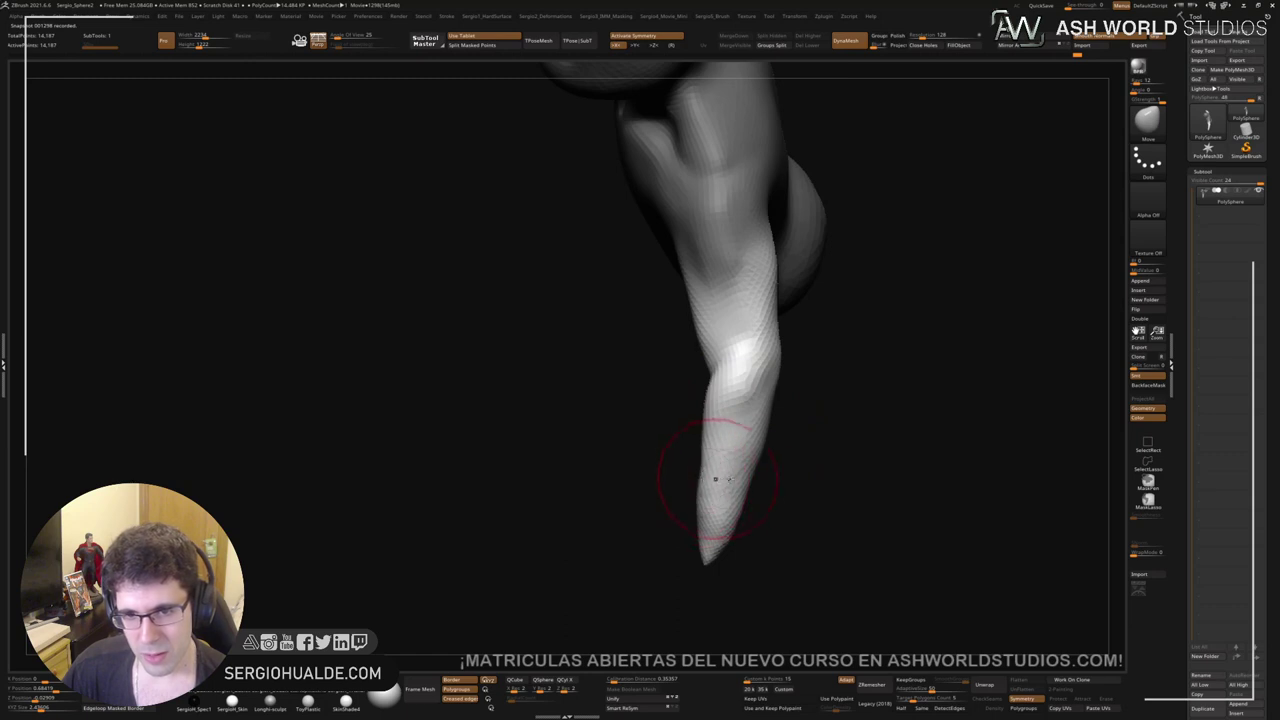
mouse_move(758, 458)
right_down()
mouse_move(771, 457)
mouse_move(767, 418)
mouse_move(794, 423)
mouse_move(814, 400)
mouse_move(753, 412)
mouse_move(770, 415)
right_up()
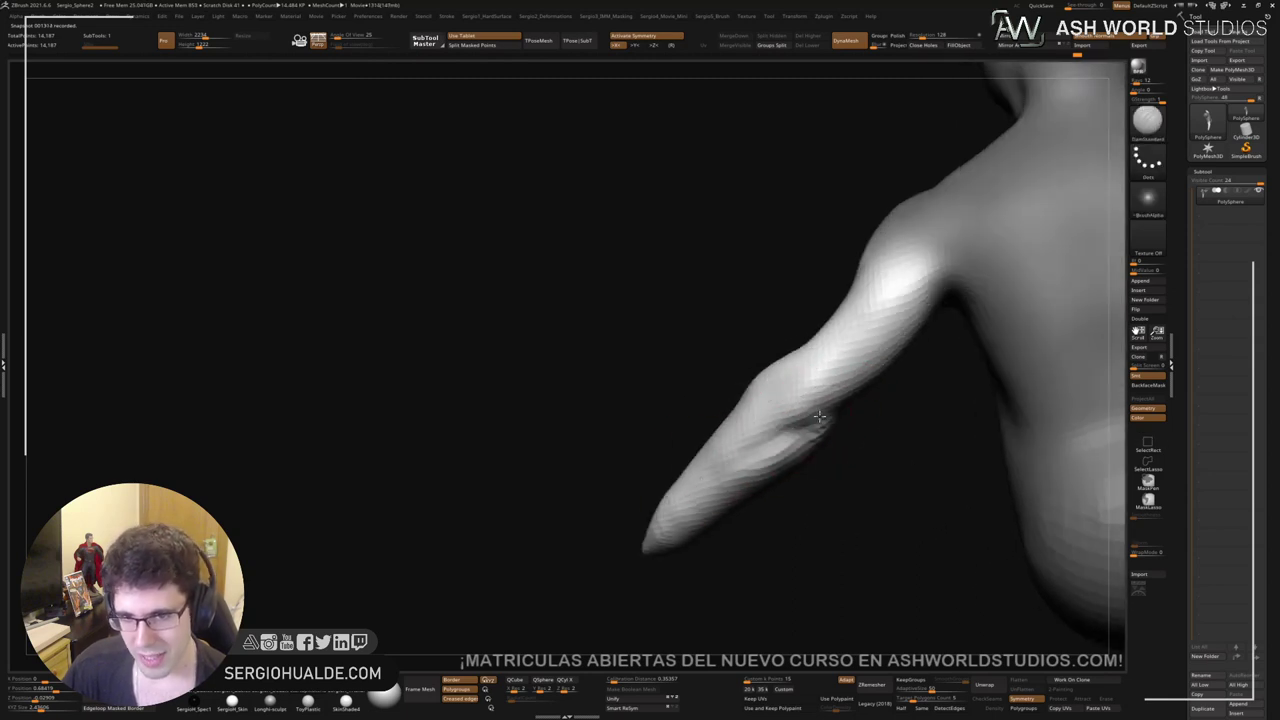
Step: Fill and soften the crease on the underside of the forearm near the elbow with the Clay brush and smoothing
right_drag(819, 416, 763, 440)
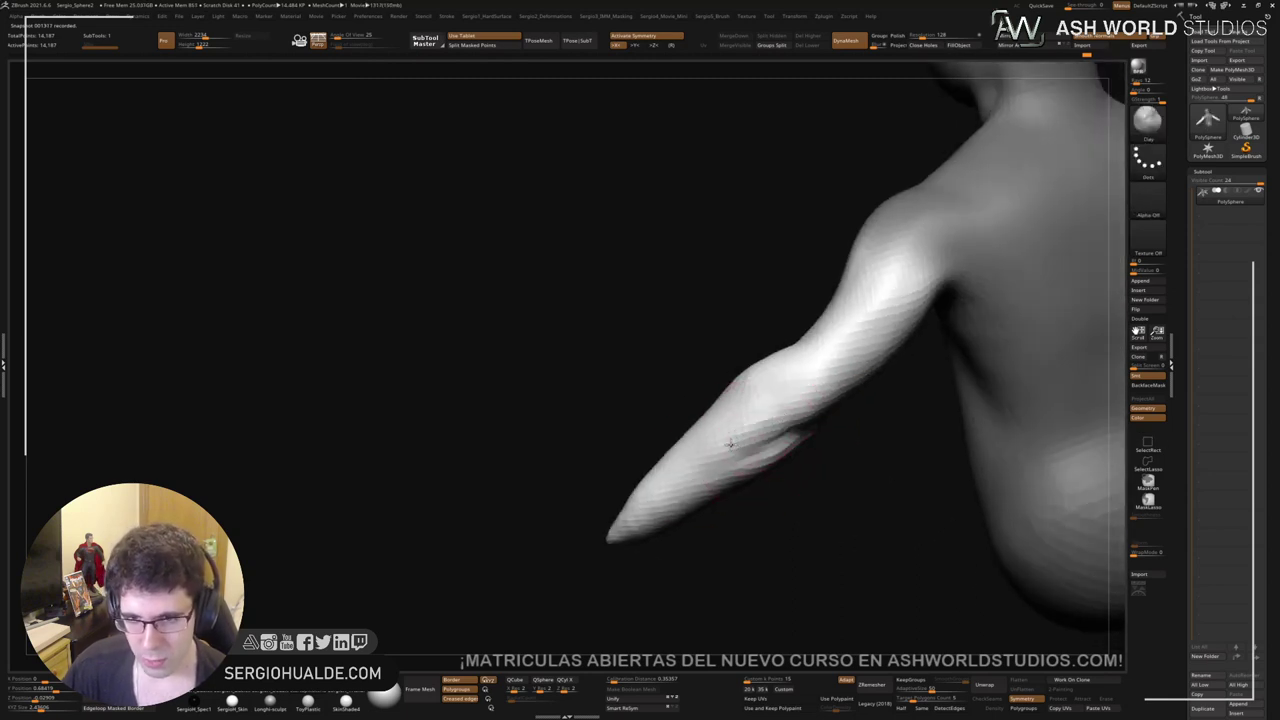
right_drag(750, 437, 762, 441)
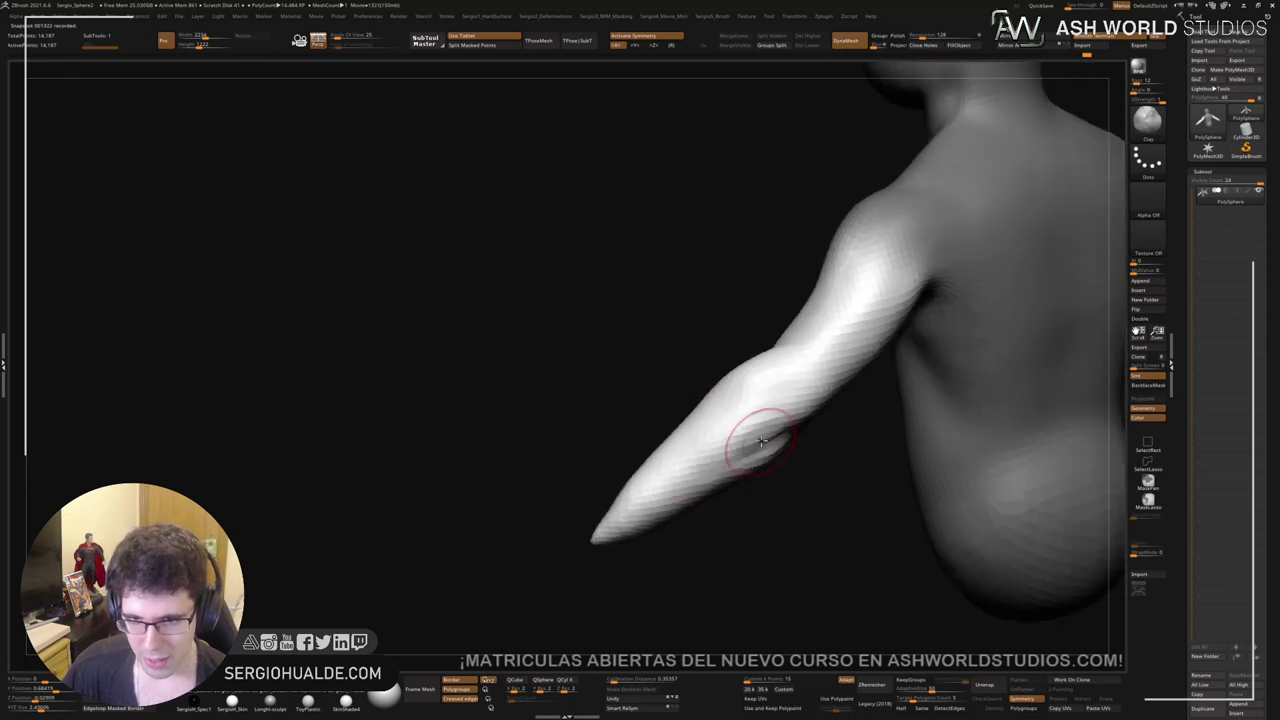
key(shift)
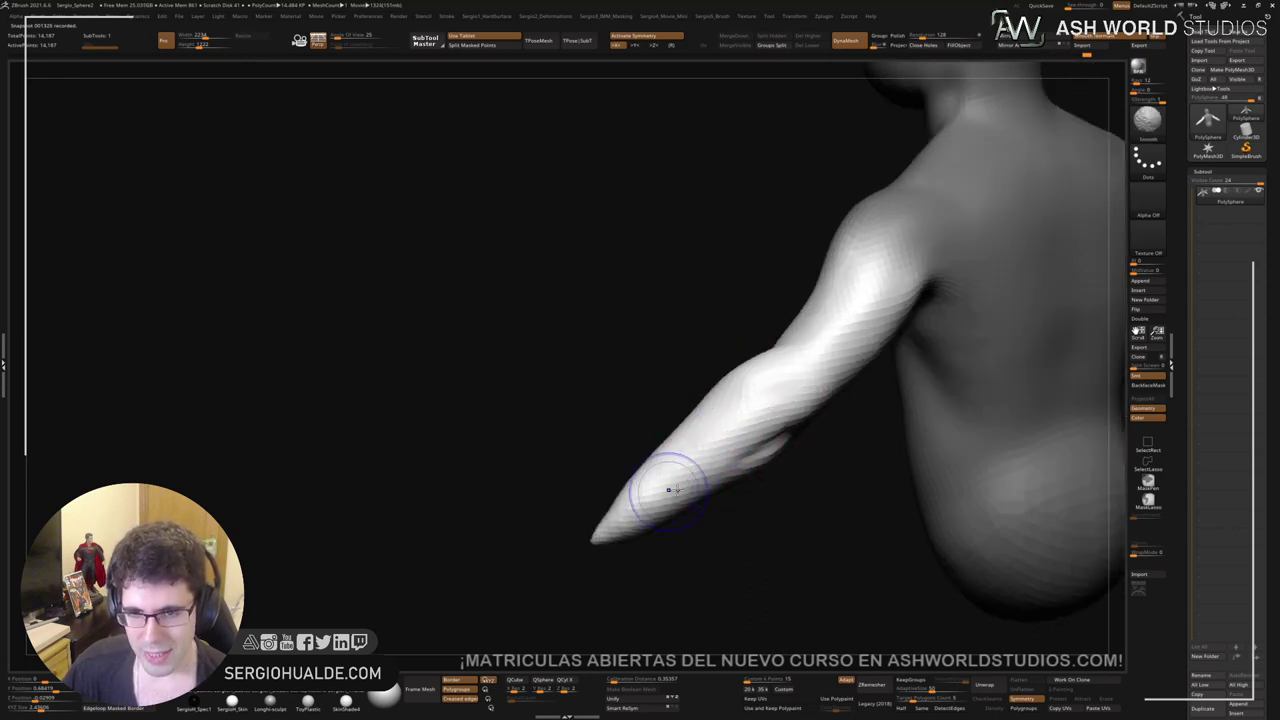
mouse_move(668, 489)
right_down()
mouse_move(728, 483)
mouse_move(793, 452)
right_up()
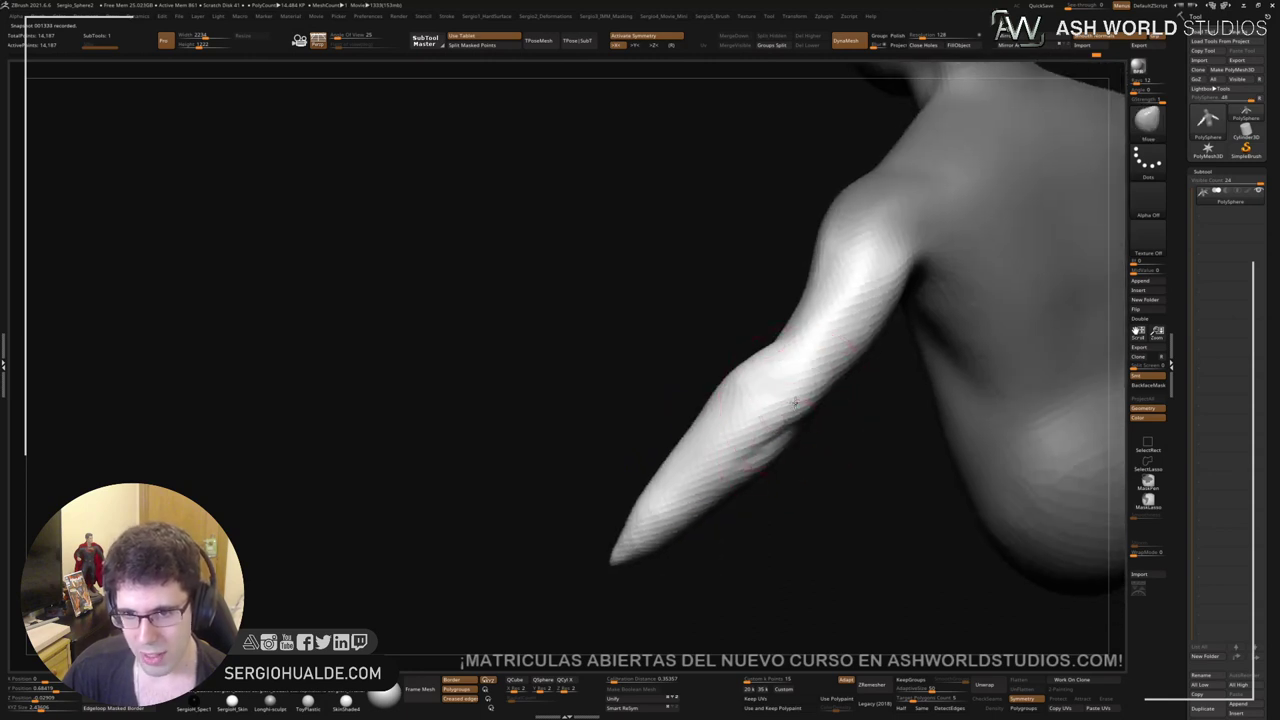
right_drag(863, 366, 840, 374)
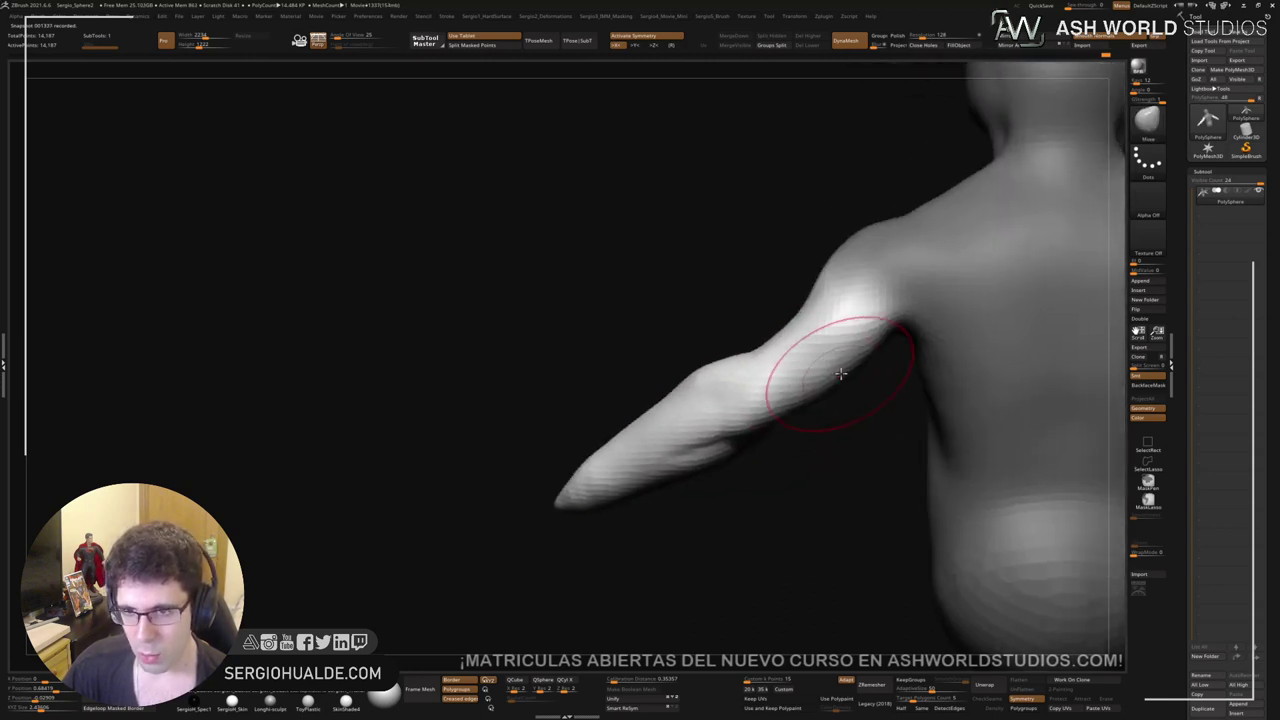
key(s)
drag(817, 334, 801, 334)
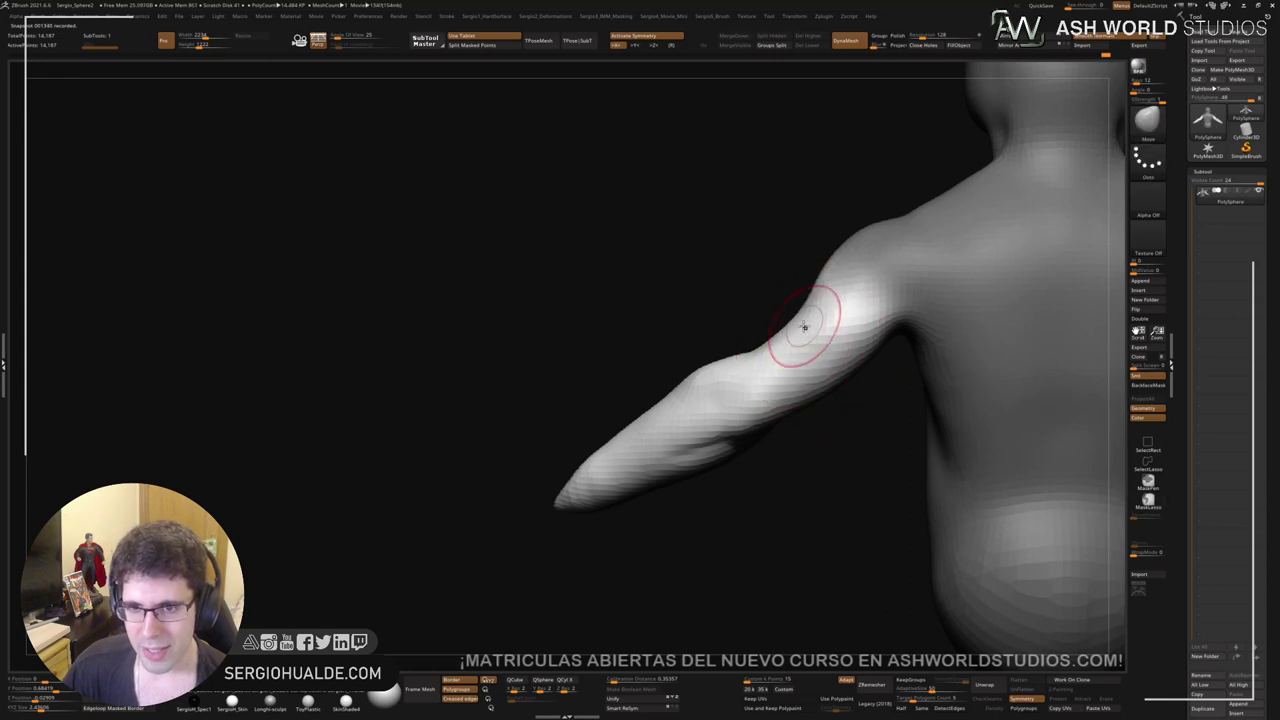
key(ctrl+z)
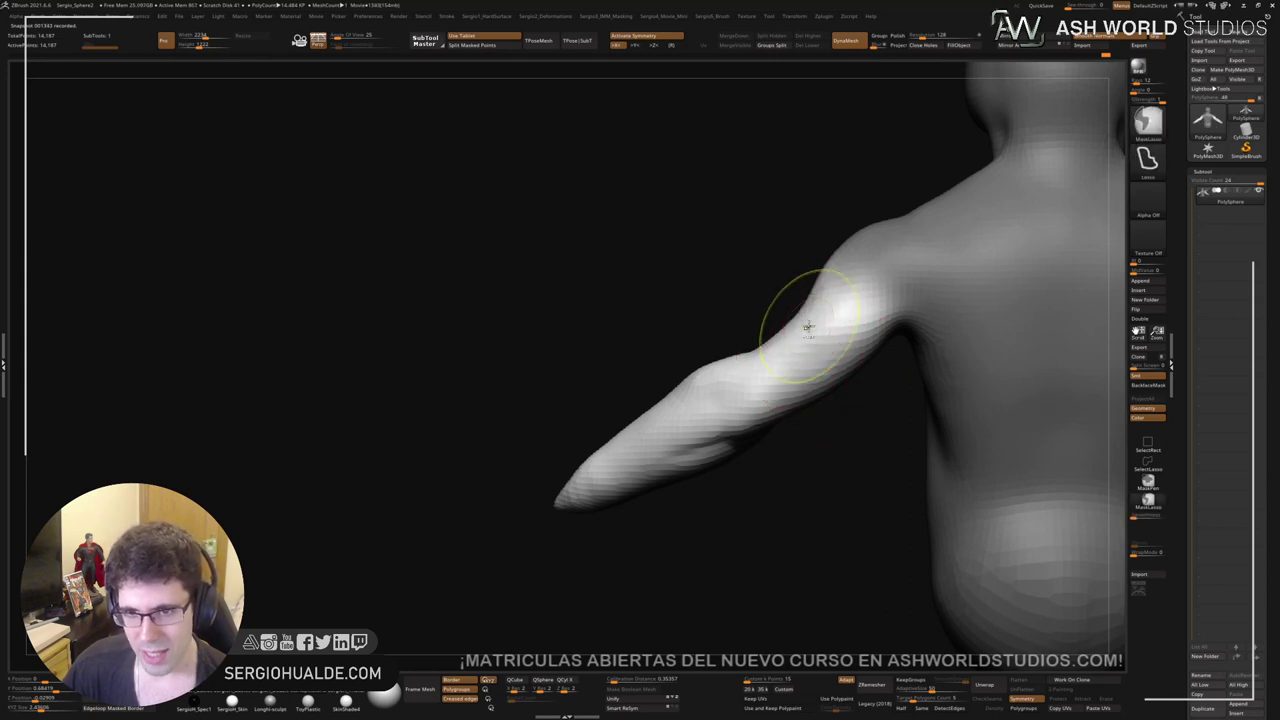
Step: Adjust the upper arm's shape from below with the Move brush
mouse_move(800, 314)
right_down()
mouse_move(770, 308)
mouse_move(765, 325)
mouse_move(805, 349)
mouse_move(740, 306)
mouse_move(749, 366)
right_up()
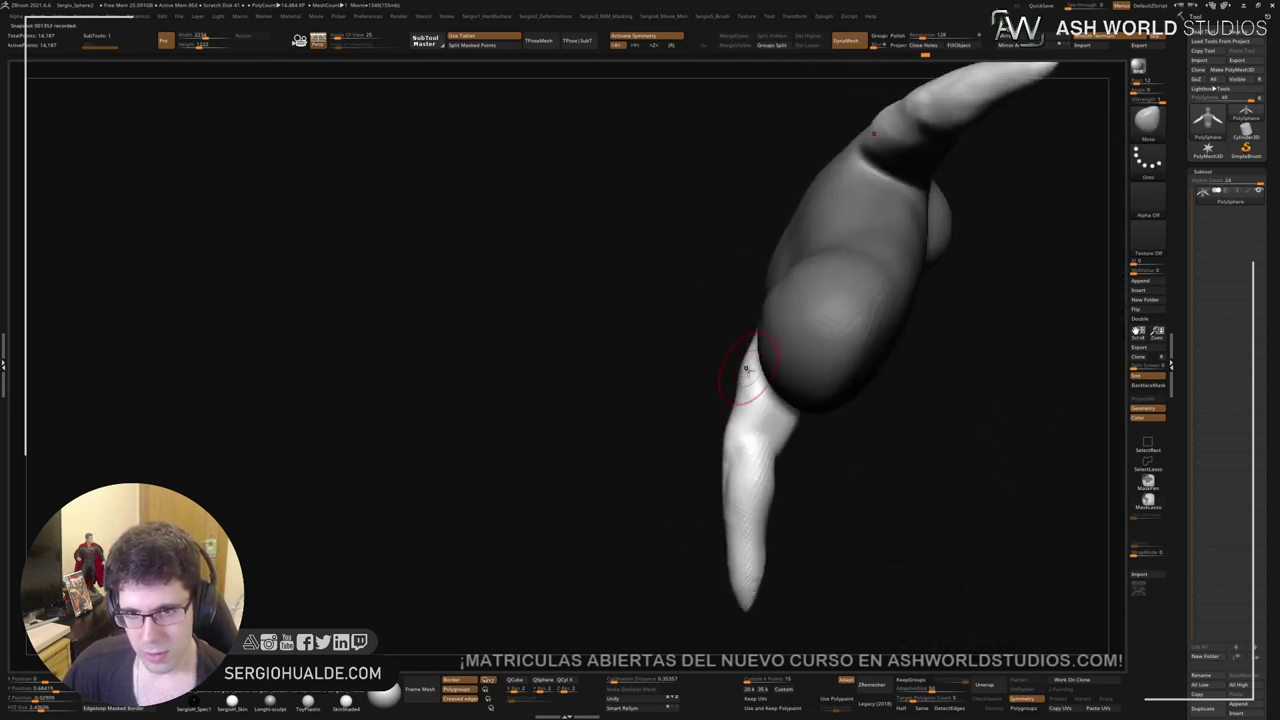
drag(748, 372, 741, 369)
right_drag(745, 355, 735, 462)
shift+drag(738, 468, 760, 464)
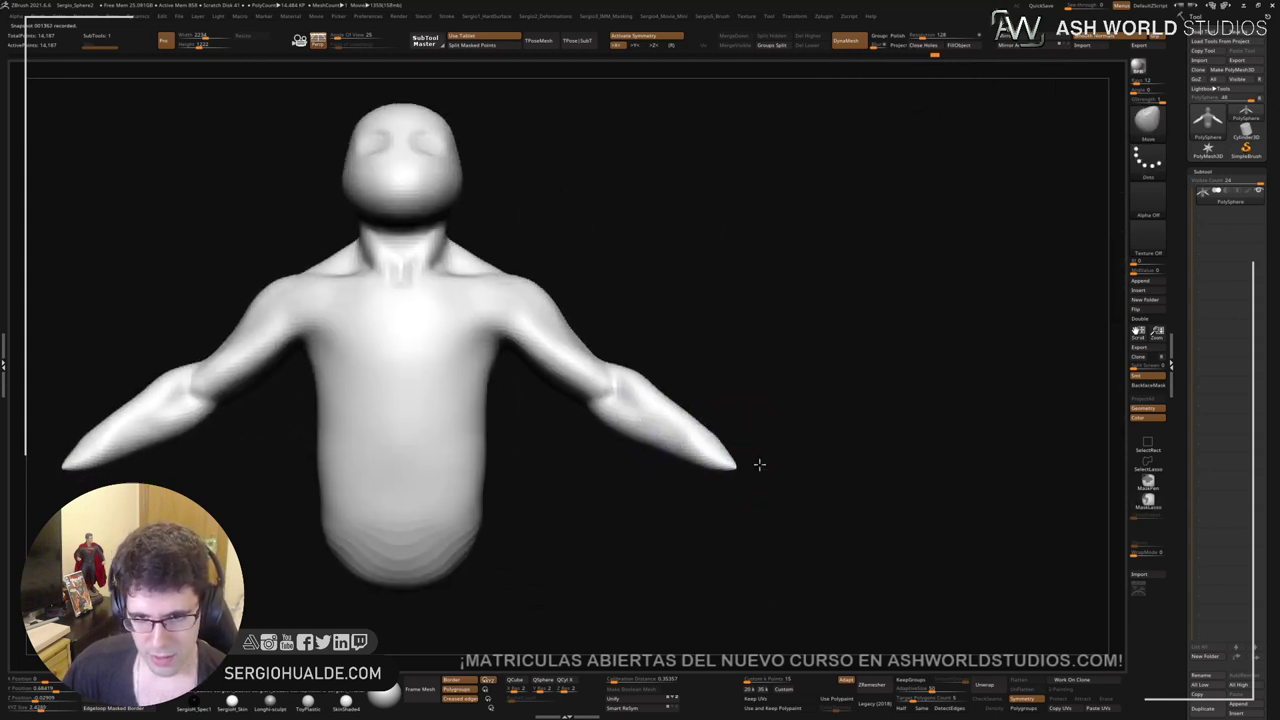
Step: Mask everything except the pointed tip of the forearm and centre the transform gizmo at the wrist
mouse_move(760, 464)
right_down()
mouse_move(760, 486)
mouse_move(806, 485)
mouse_move(803, 462)
right_up()
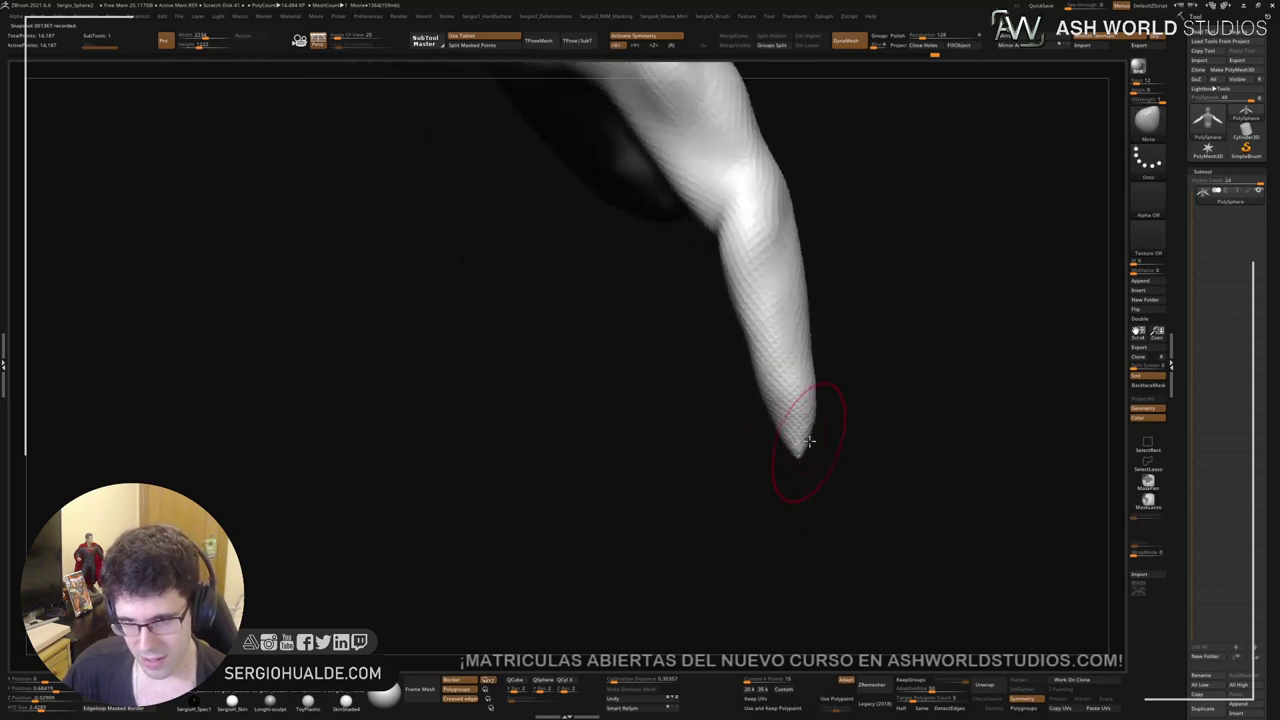
mouse_move(854, 403)
ctrl+mouse_down()
mouse_move(877, 514)
mouse_move(870, 490)
ctrl+mouse_up()
ctrl+click(823, 446)
key(w)
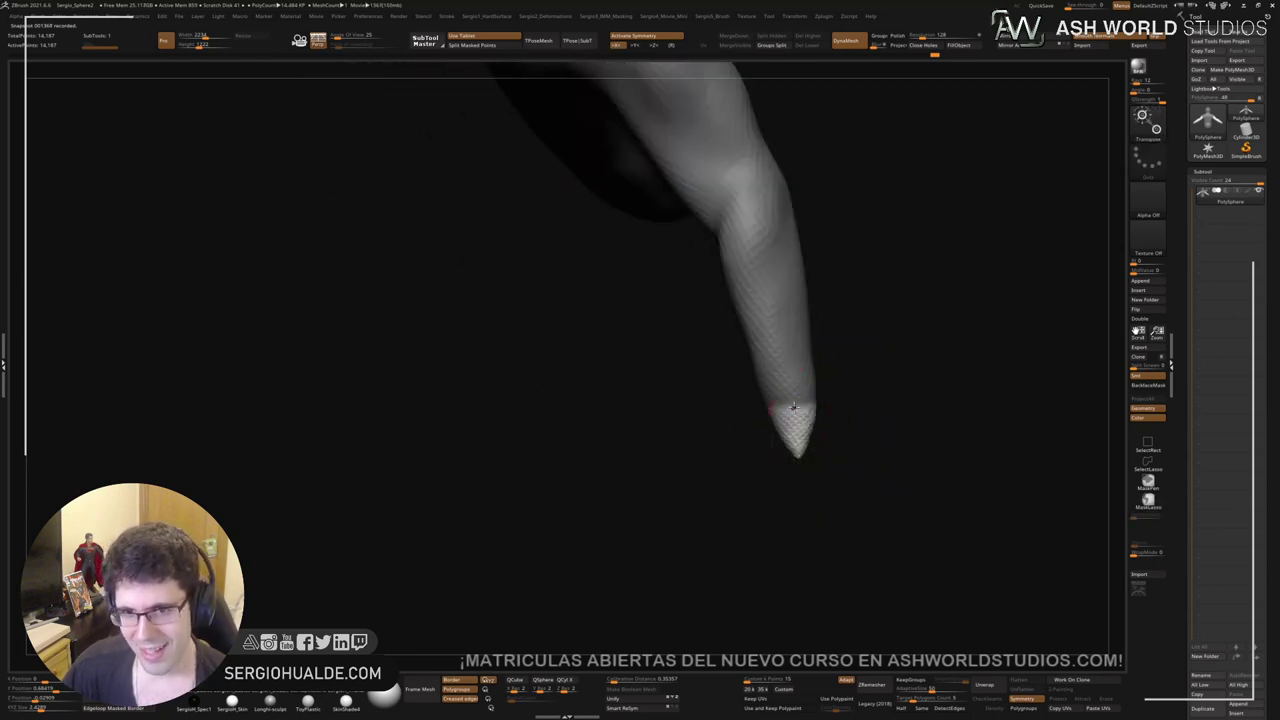
click(795, 407)
click(804, 333)
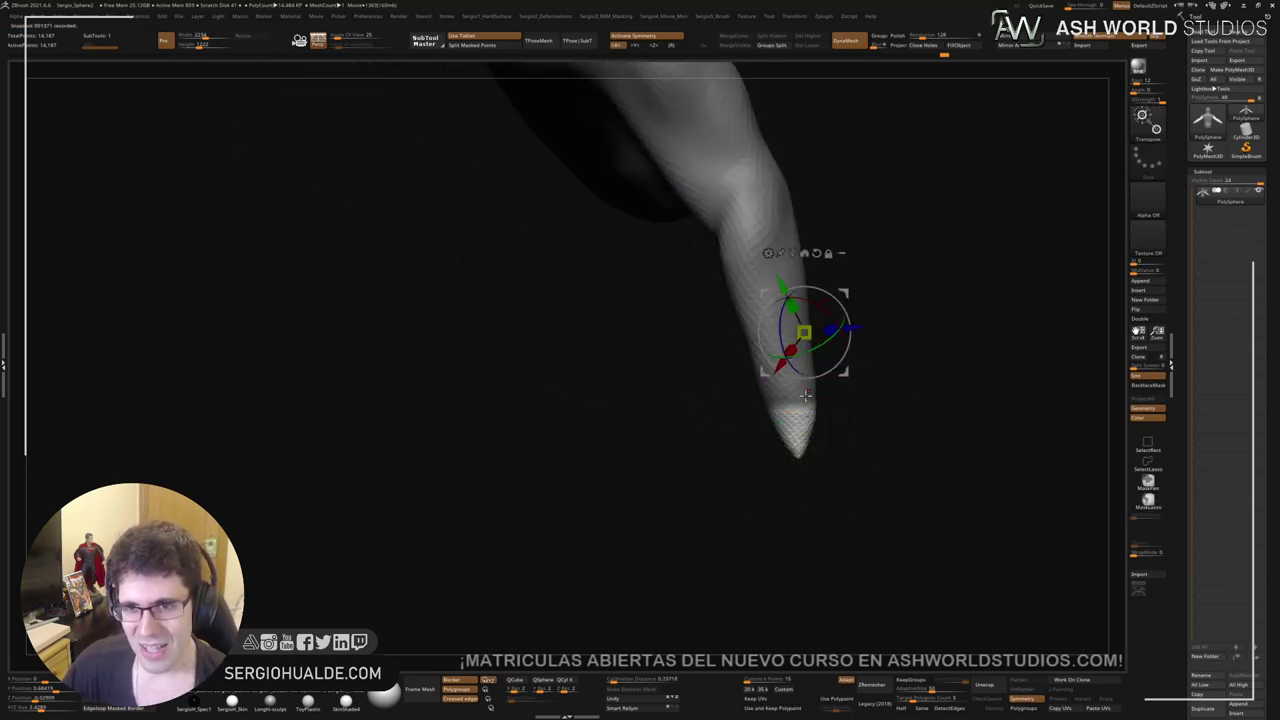
click(792, 254)
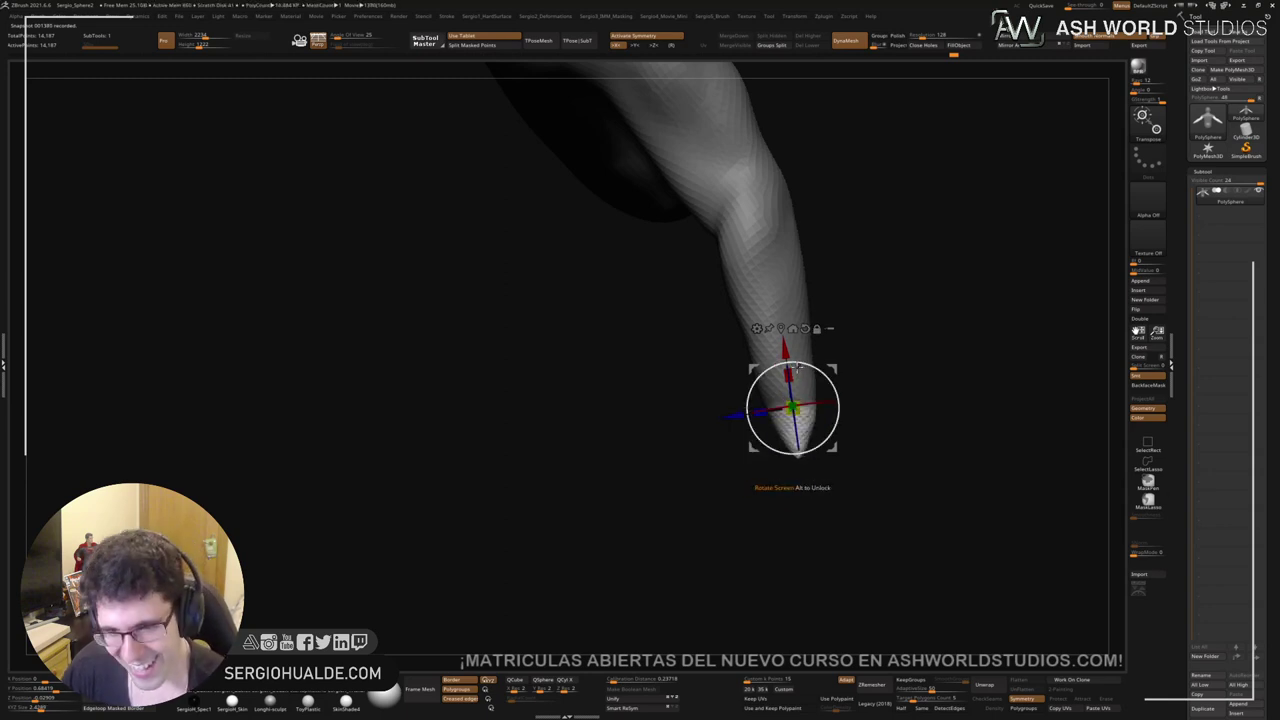
Step: Flatten the unmasked forearm tip by repeatedly scaling it along the arm's axis into a blunt wrist end
drag(789, 373, 805, 446)
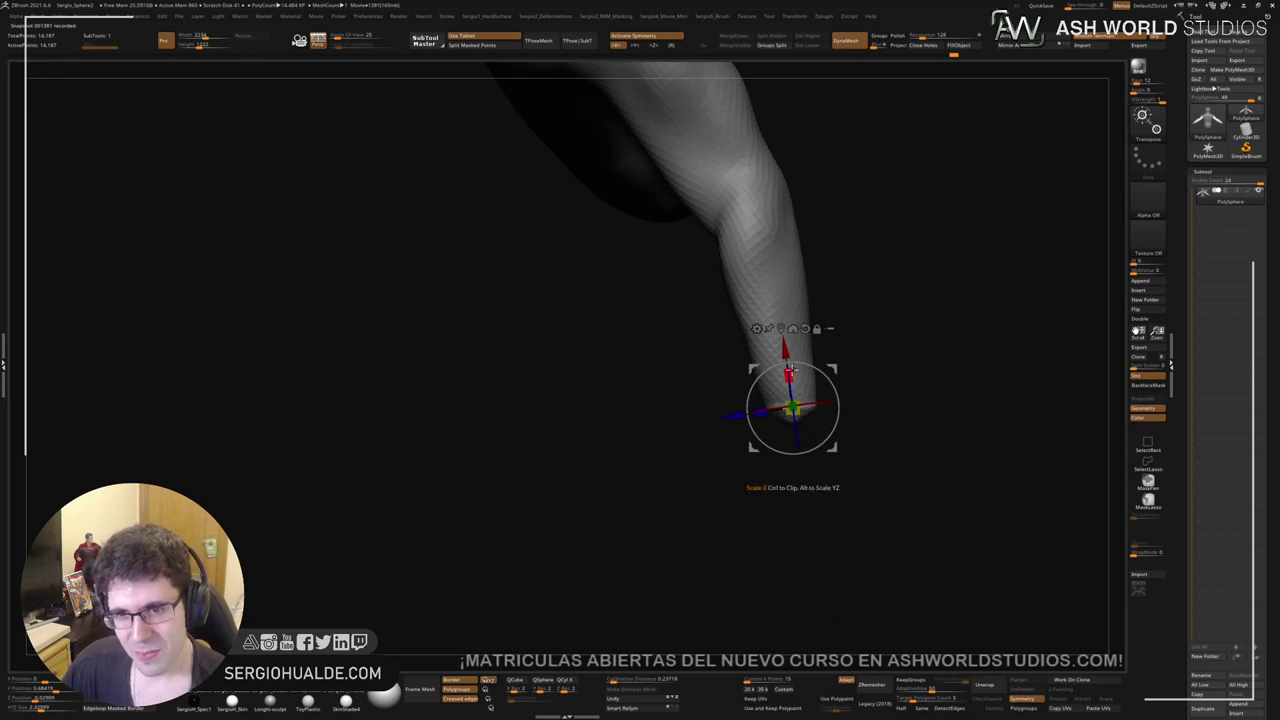
drag(791, 371, 794, 437)
drag(789, 373, 800, 430)
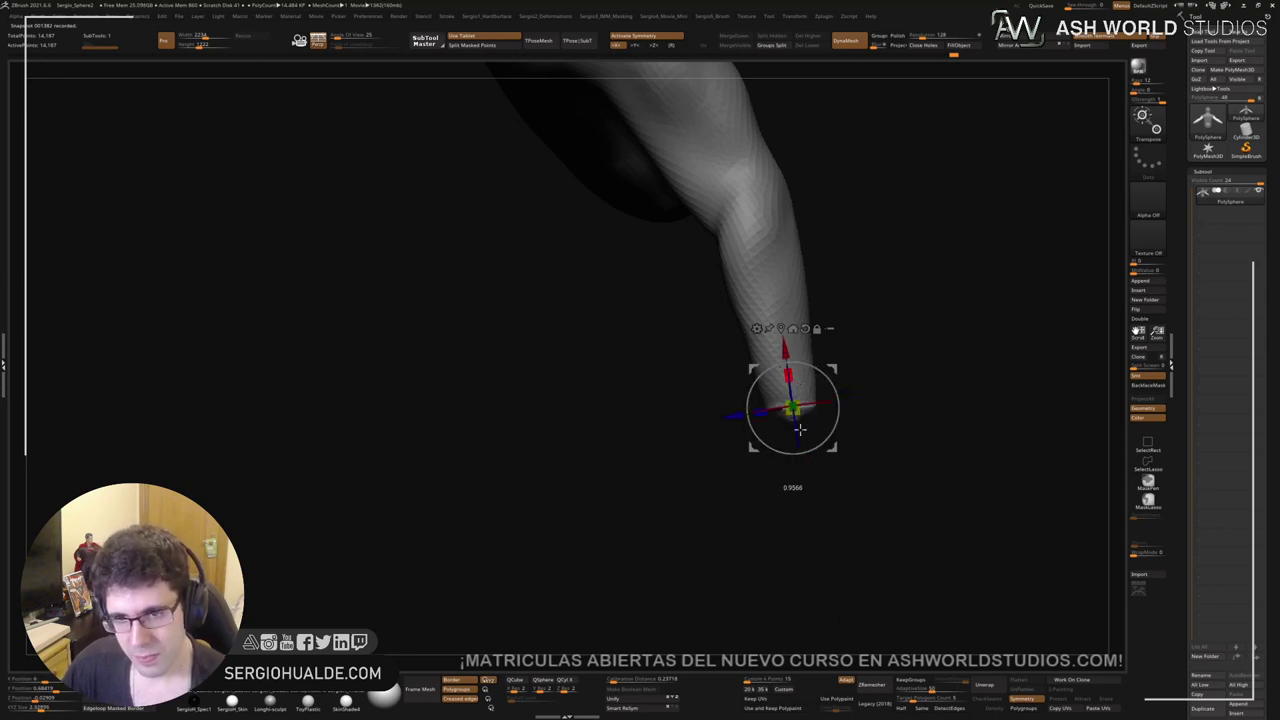
key(q)
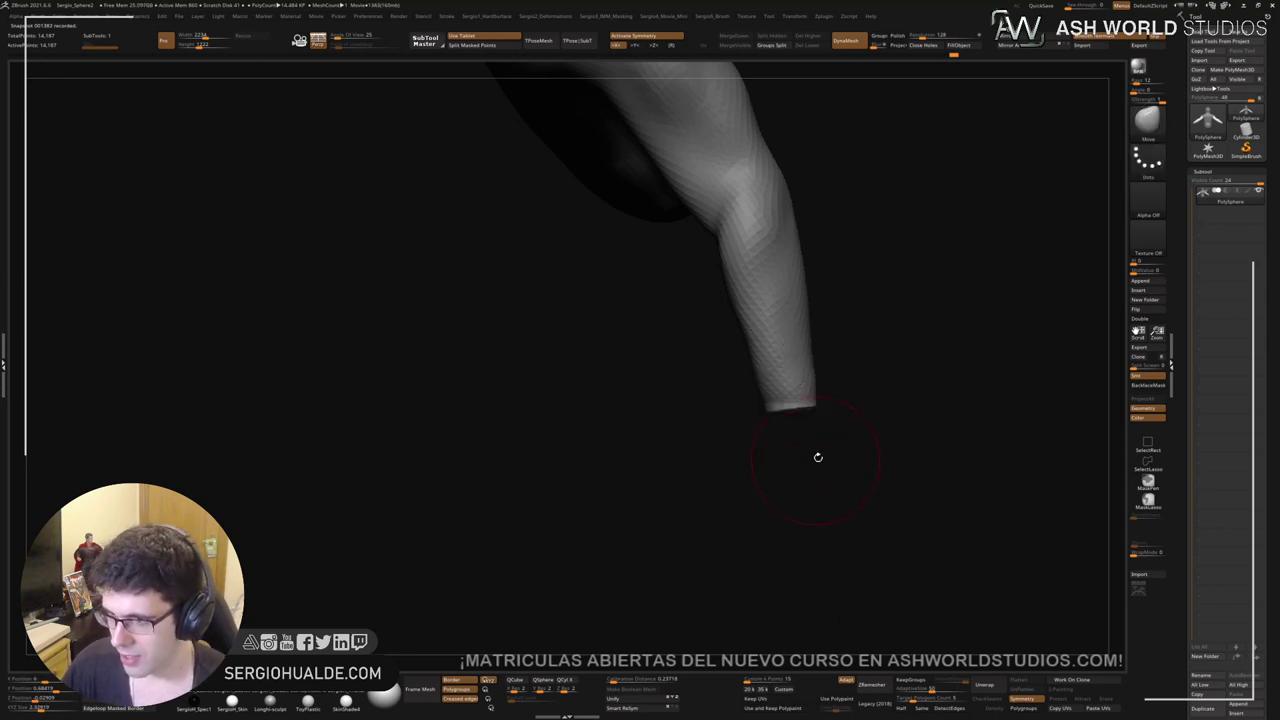
Step: Clear the mask from the figure and smooth the flattened wrist ends
mouse_move(817, 457)
ctrl+right_down()
mouse_move(803, 380)
mouse_move(804, 417)
ctrl+right_up()
mouse_move(803, 417)
mouse_down()
mouse_move(780, 449)
mouse_move(813, 424)
mouse_move(794, 411)
mouse_move(813, 401)
mouse_move(791, 434)
mouse_move(781, 421)
mouse_up()
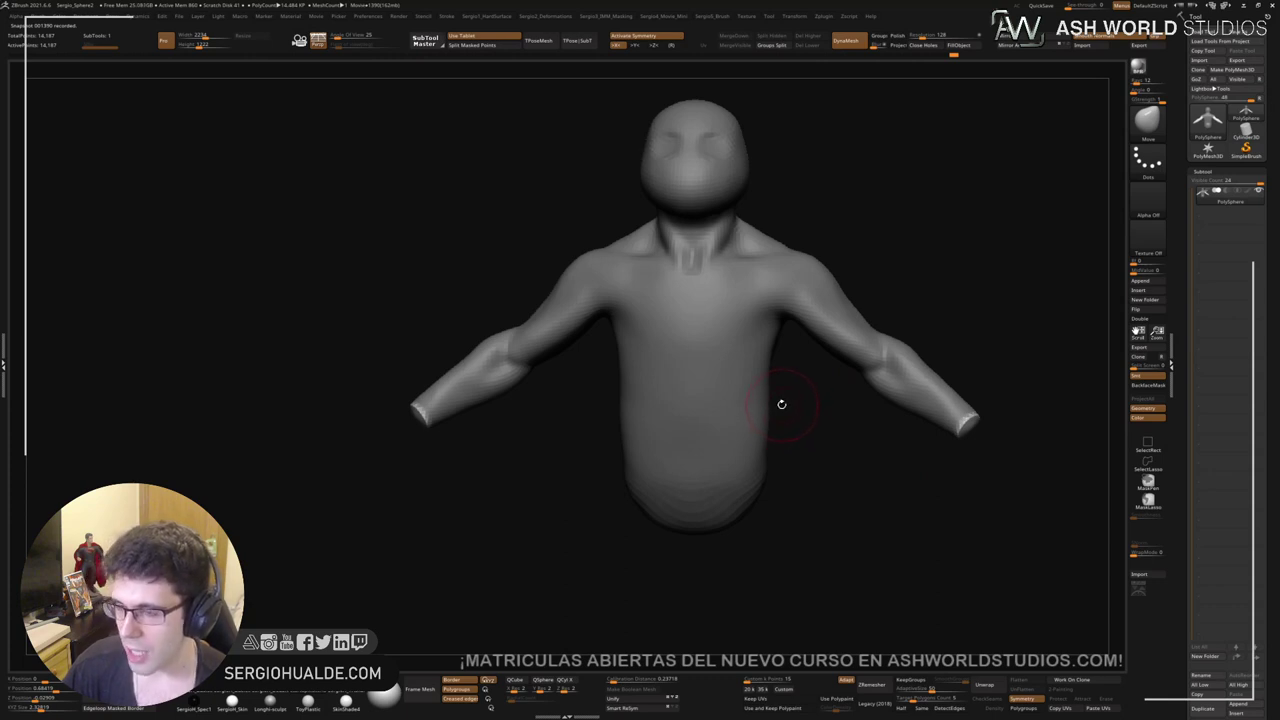
drag(781, 419, 806, 397)
ctrl+drag(900, 454, 914, 488)
shift+drag(952, 410, 965, 442)
mouse_move(877, 443)
mouse_down()
mouse_move(834, 449)
mouse_move(760, 411)
mouse_up()
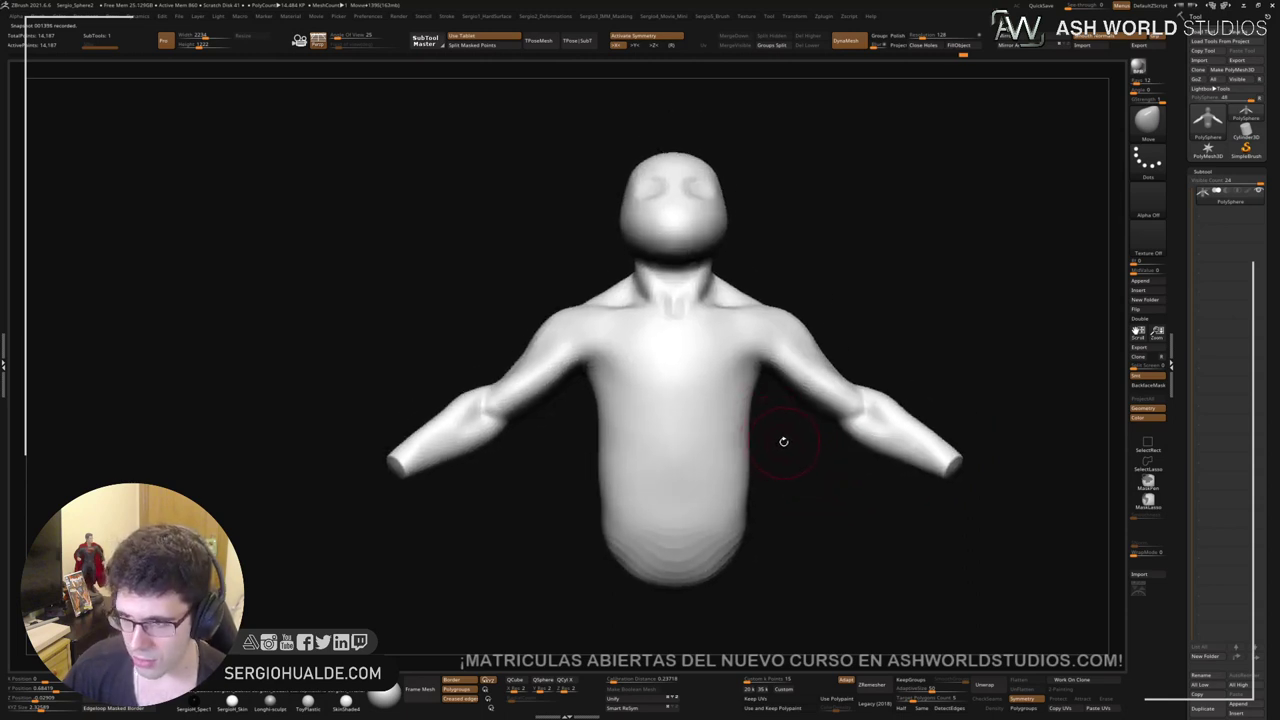
Step: Duplicate the upper-body figure as a second subtool
drag(846, 428, 825, 480)
ctrl+right_drag(849, 455, 866, 515)
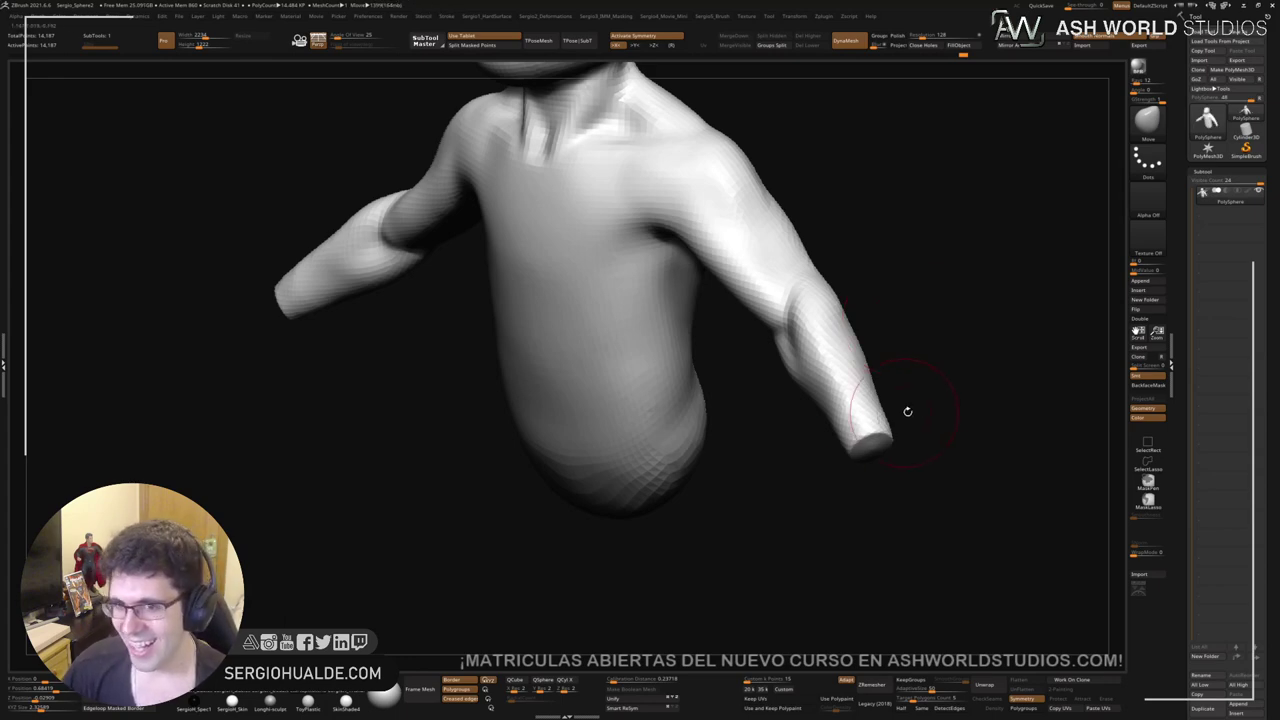
mouse_move(903, 409)
mouse_down()
mouse_move(949, 394)
mouse_move(800, 350)
mouse_move(817, 367)
mouse_move(760, 371)
mouse_move(711, 403)
mouse_move(771, 380)
mouse_up()
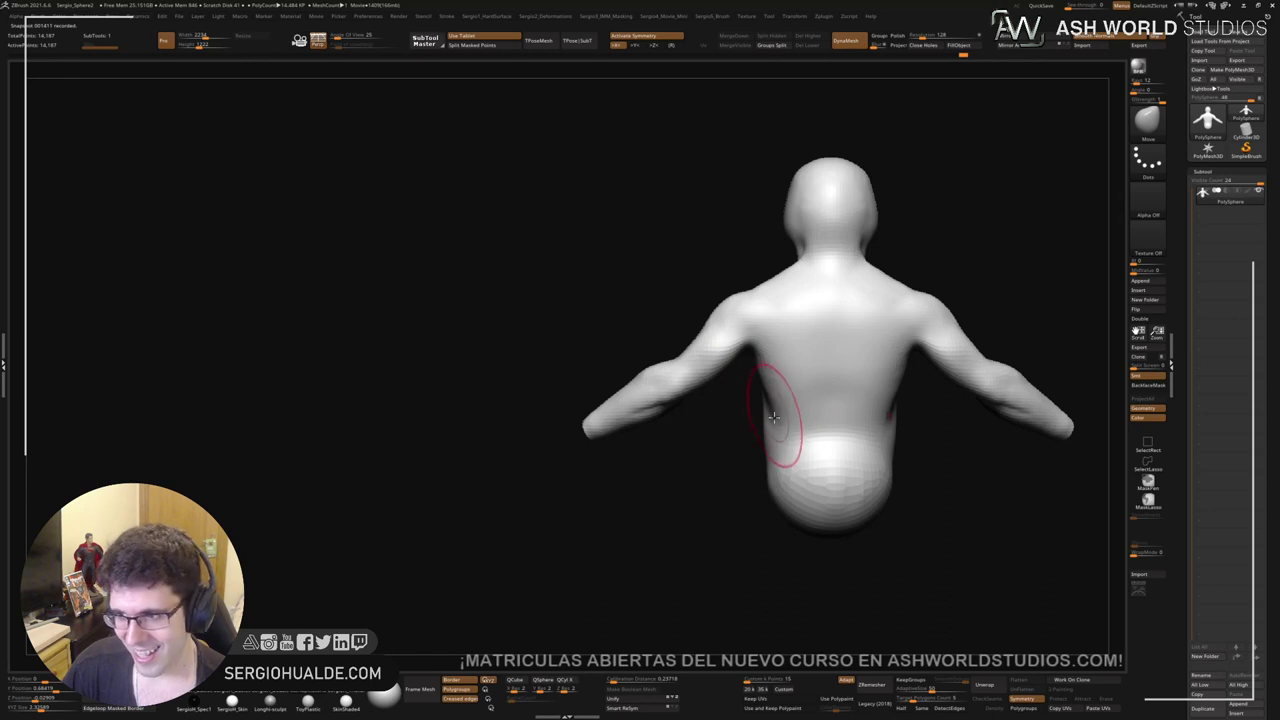
right_drag(774, 418, 812, 381)
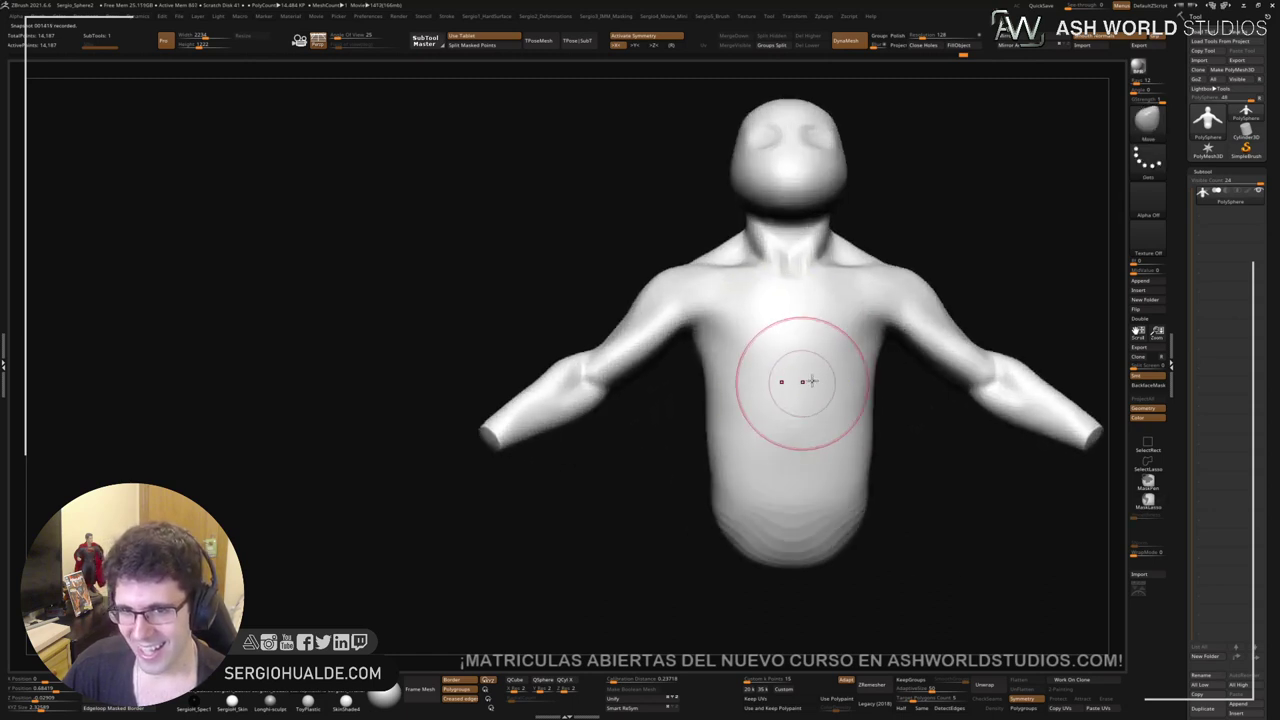
drag(810, 381, 1071, 298)
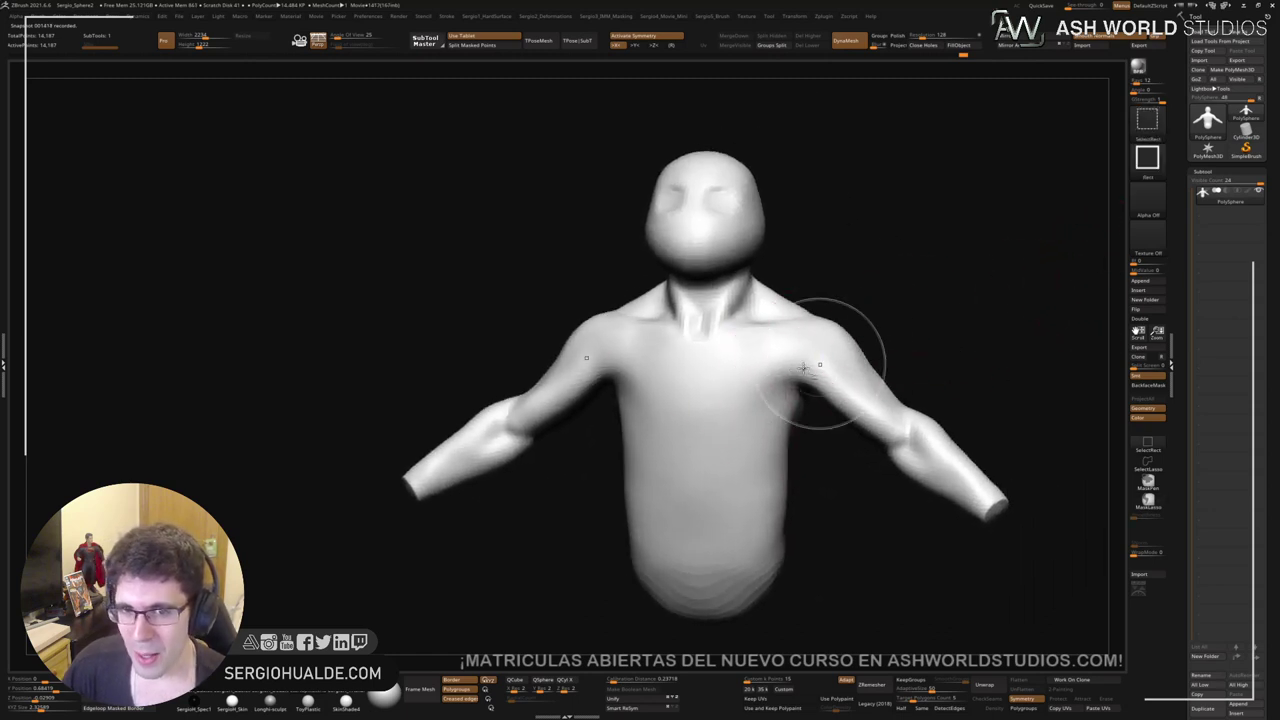
key(ctrl+shift+d)
ctrl+right_drag(803, 405, 872, 345)
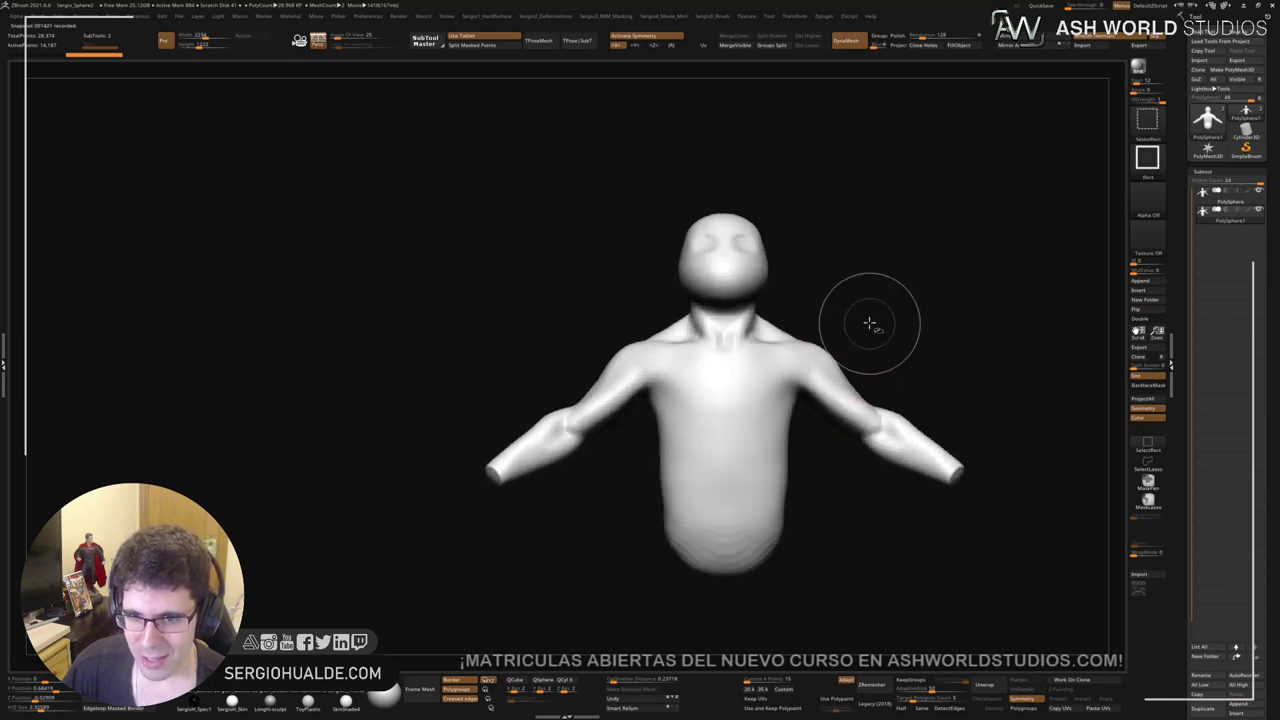
Step: Cut the duplicate down to a sleeveless torso piece by hiding its arms and upper part with SelectLasso and deleting them
ctrl+shift+click(1147, 462)
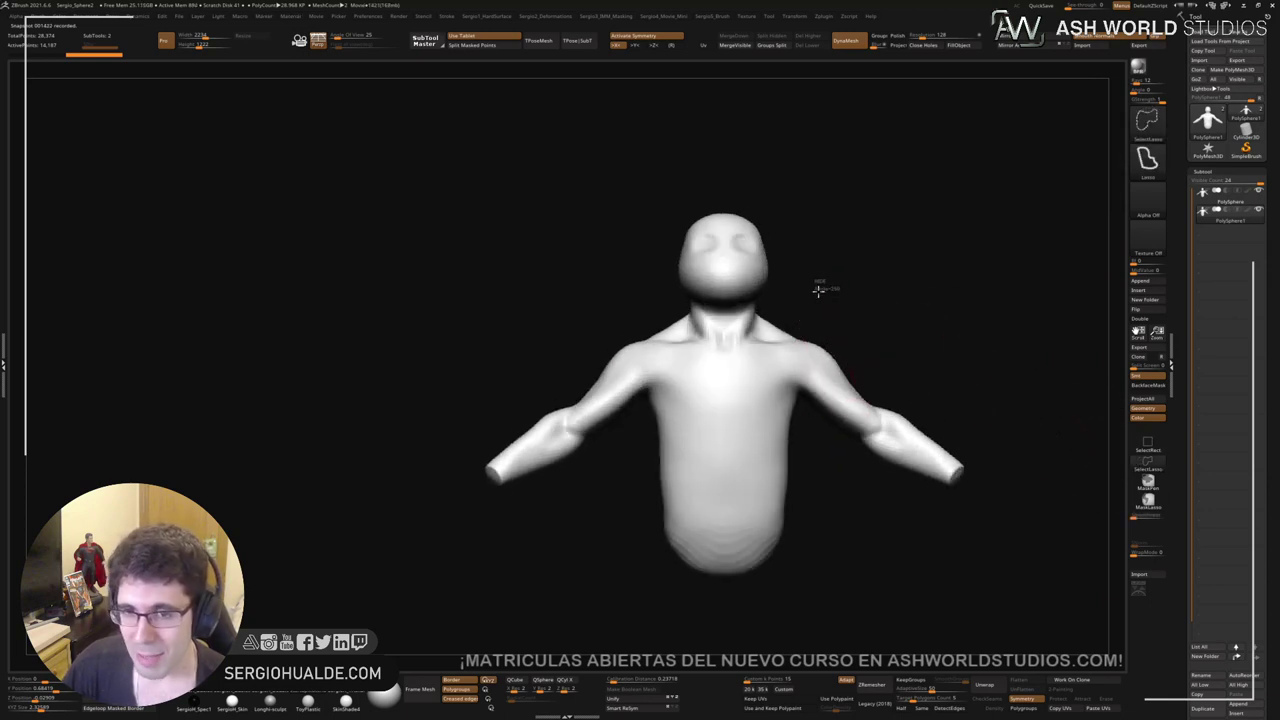
mouse_move(802, 370)
ctrl+alt+shift+mouse_down()
mouse_move(980, 523)
mouse_move(871, 320)
ctrl+alt+shift+mouse_up()
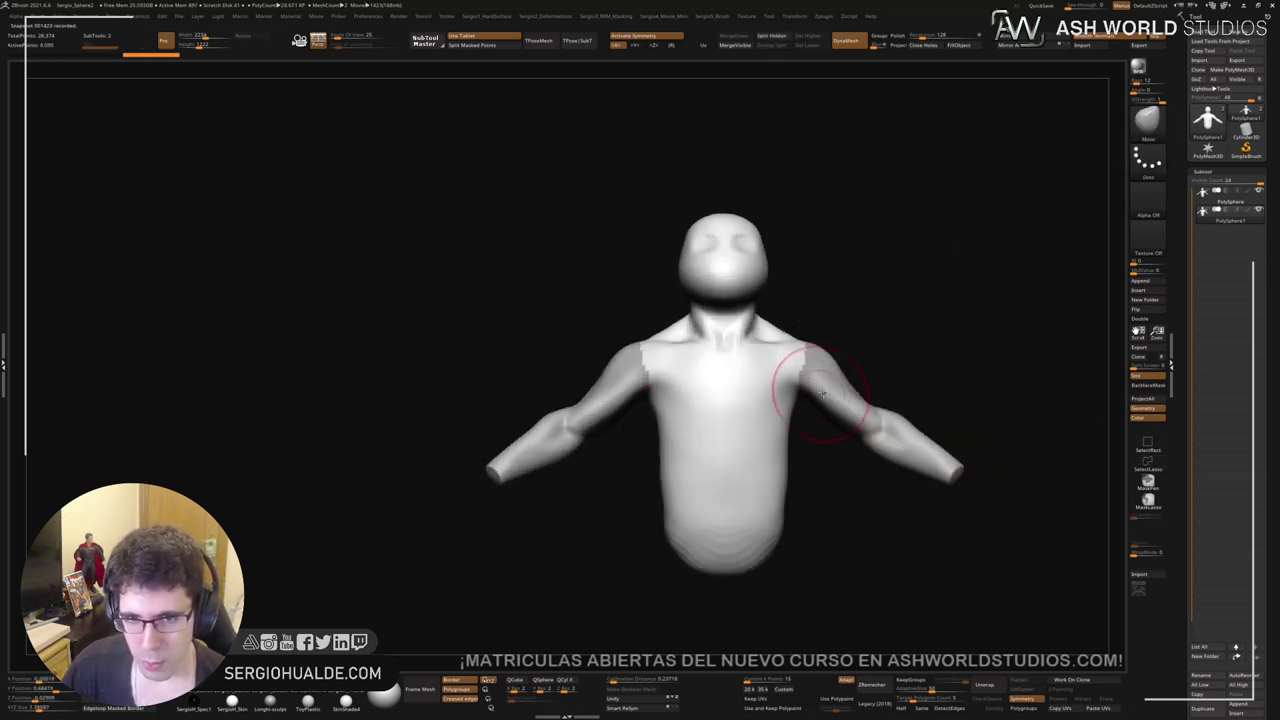
mouse_move(836, 383)
mouse_down()
mouse_move(811, 409)
mouse_move(786, 343)
mouse_move(865, 297)
mouse_move(686, 403)
mouse_move(906, 263)
mouse_up()
key(ctrl+shift)
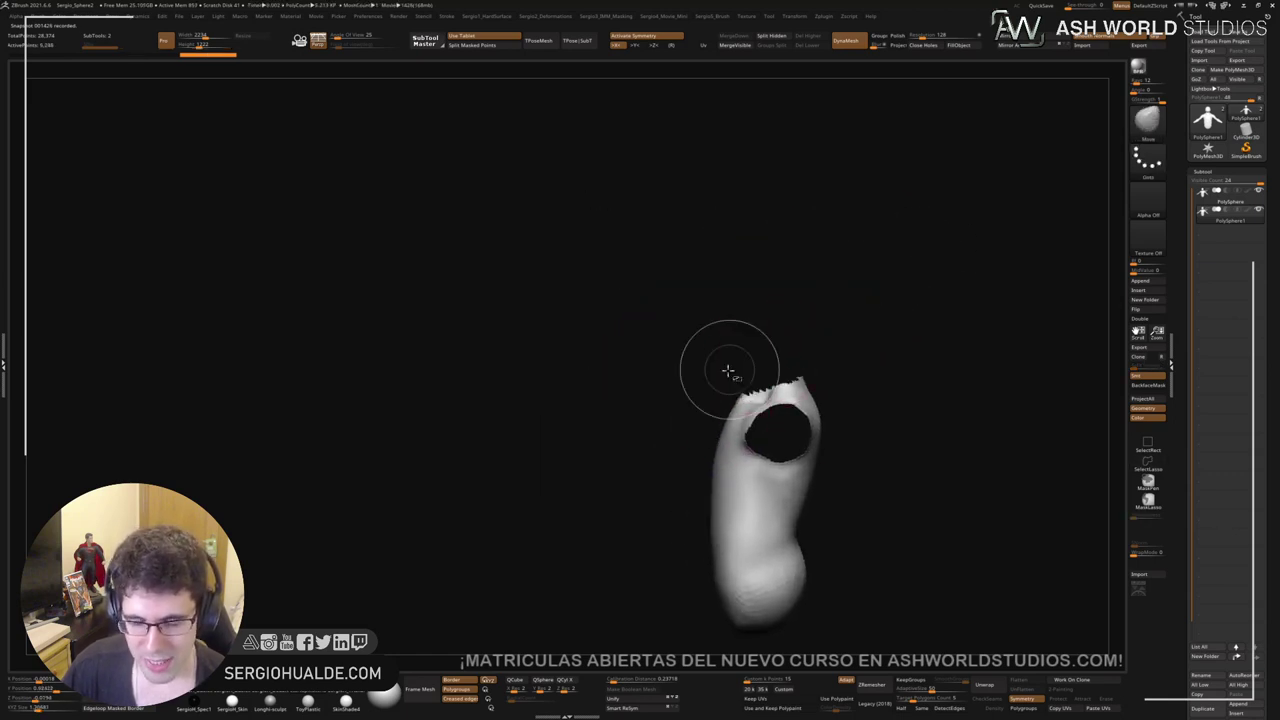
mouse_move(729, 366)
ctrl+alt+shift+mouse_down()
mouse_move(724, 420)
mouse_move(849, 320)
mouse_move(803, 366)
mouse_move(826, 411)
mouse_move(795, 399)
ctrl+alt+shift+mouse_up()
key(ctrl+z)
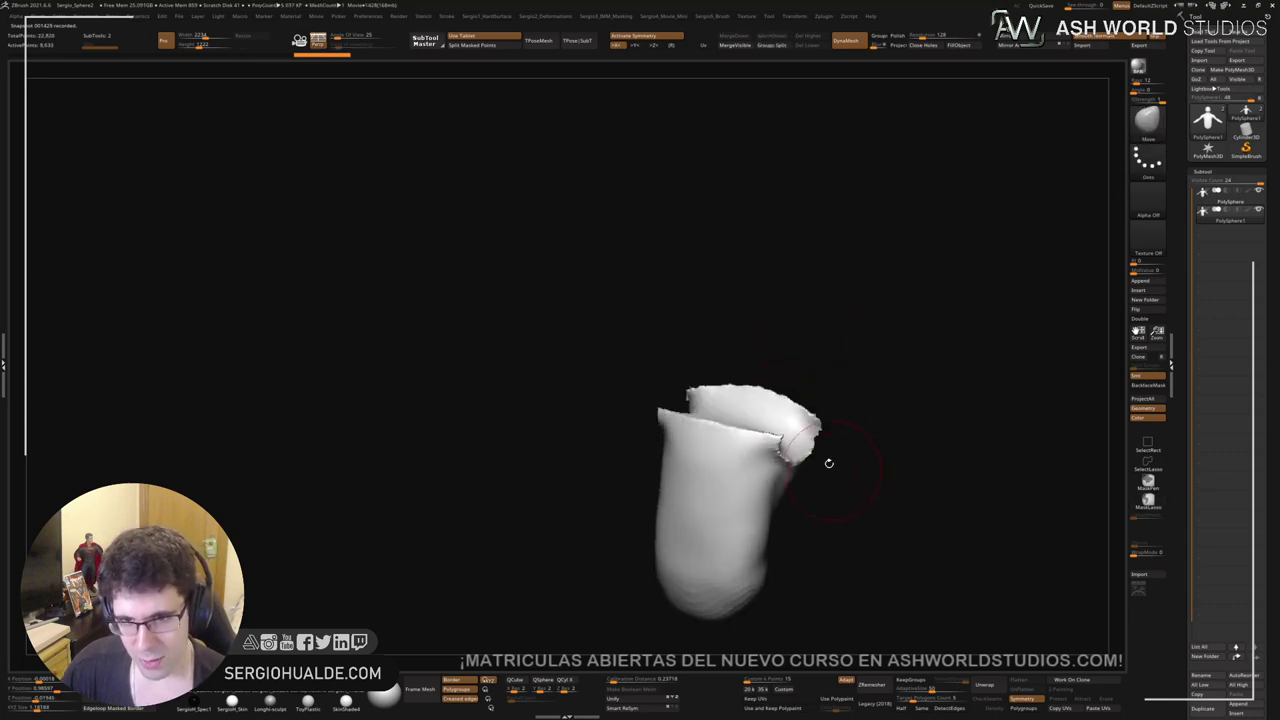
Step: Smooth the cut edges of the torso piece and enlarge it slightly with the Inflate deformation
shift+drag(754, 449, 772, 440)
mouse_move(772, 440)
right_down()
mouse_move(763, 449)
mouse_move(782, 446)
right_up()
key(1)
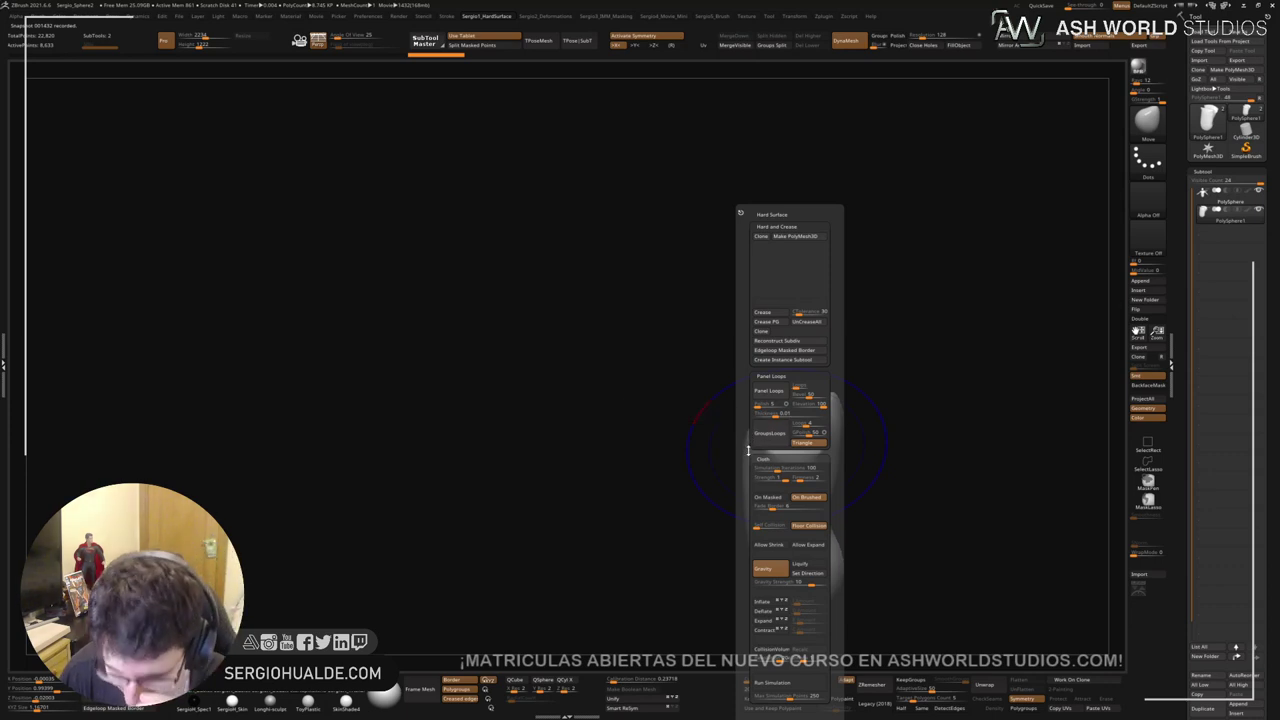
key(1)
key(1)
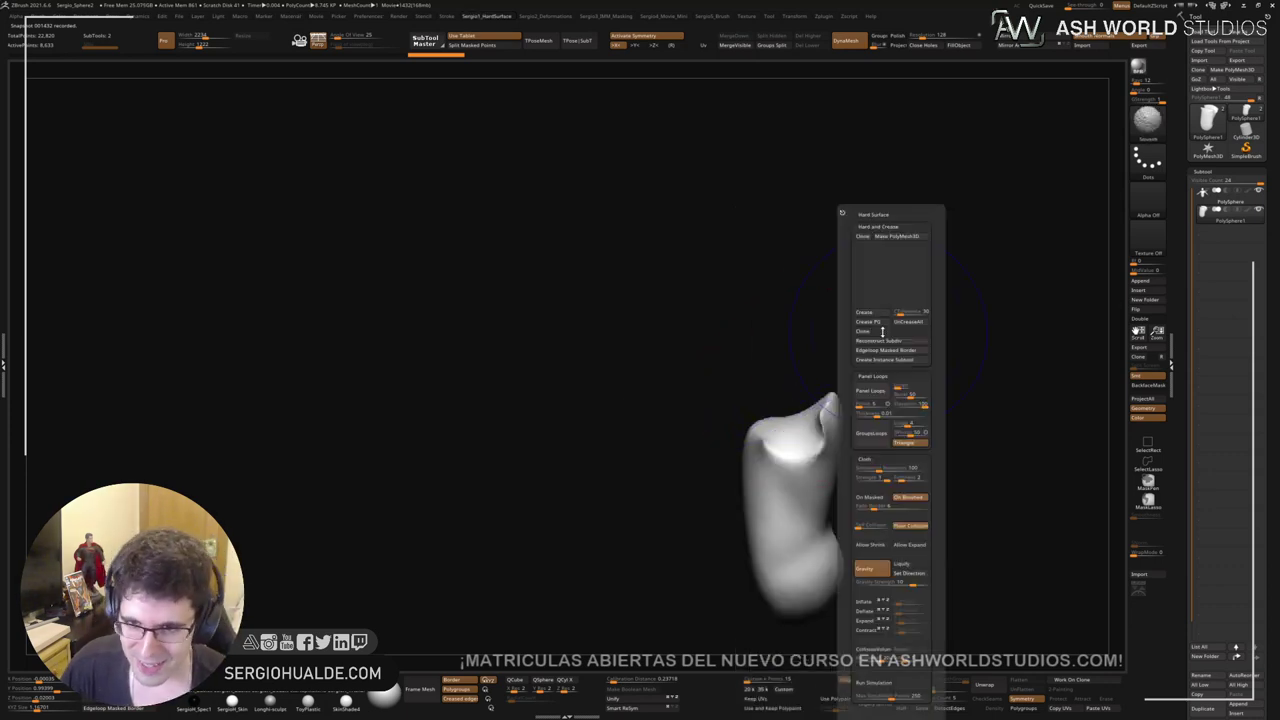
key(2)
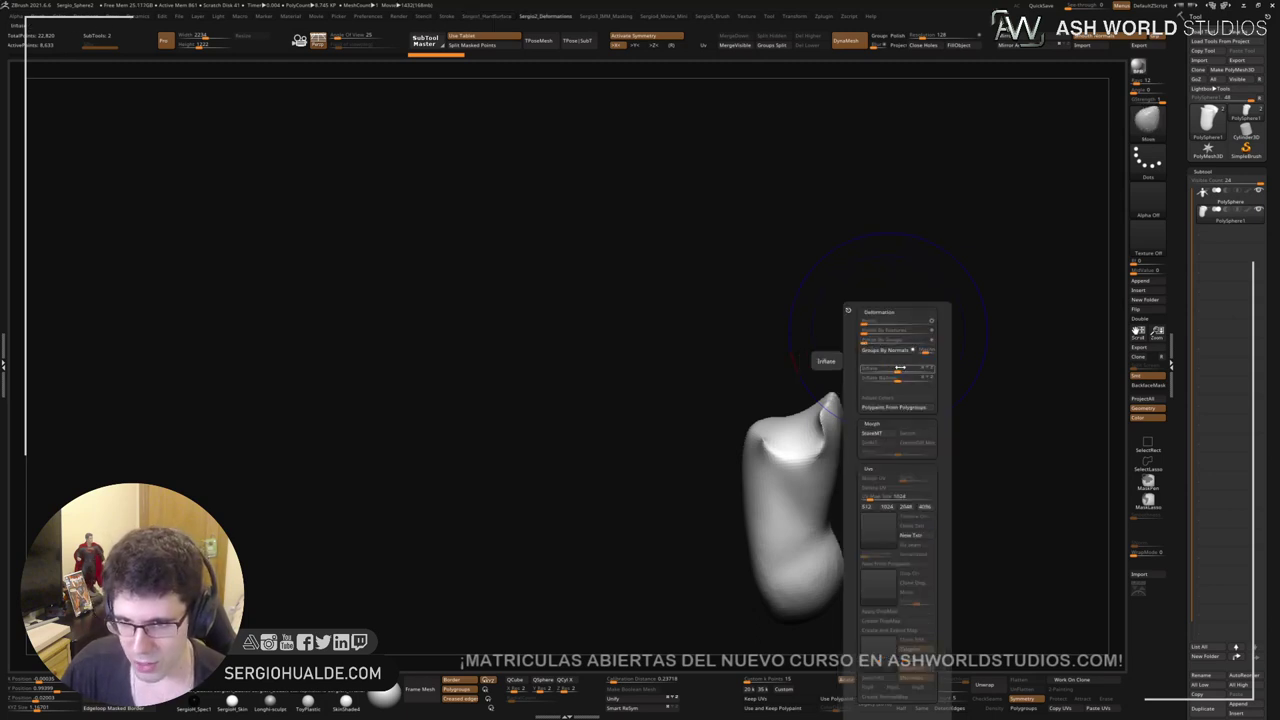
drag(897, 371, 905, 371)
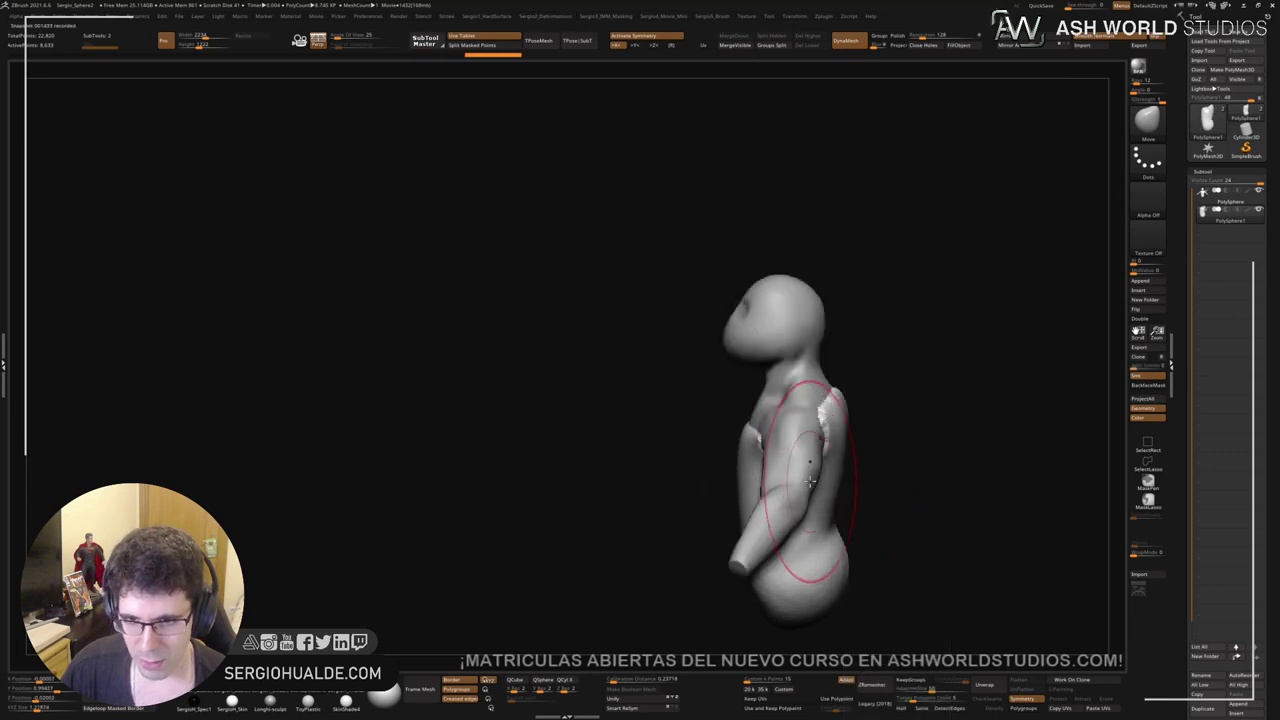
Step: Reshape the front and side of the inflated torso piece around the body with the Move brush
ctrl+right_drag(811, 480, 744, 471)
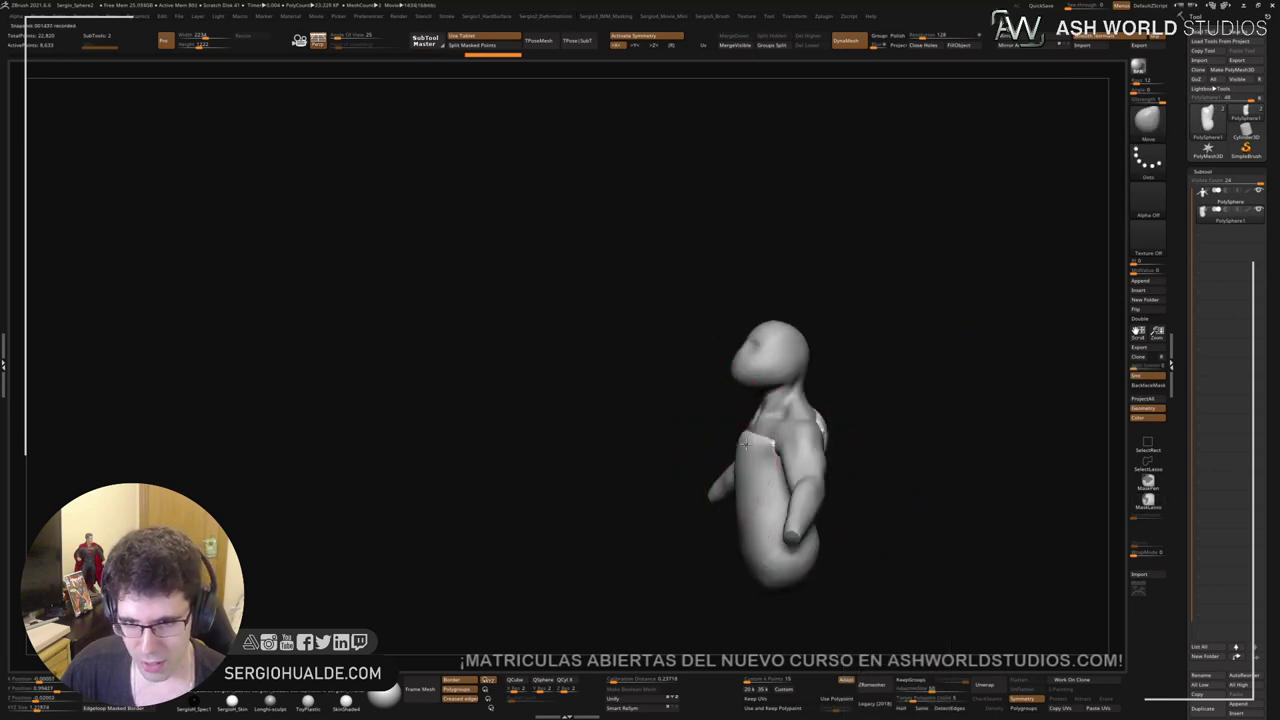
drag(750, 462, 746, 446)
drag(755, 534, 749, 532)
mouse_move(749, 532)
right_down()
mouse_move(767, 486)
mouse_move(777, 494)
mouse_move(740, 470)
right_up()
Step: Carve a vertical crease down the side of the torso piece below the armpit with a resized DamStandard brush
key(b)
key(d)
key(s)
key(s)
drag(783, 460, 772, 459)
drag(781, 447, 760, 532)
alt+right_drag(775, 494, 772, 390)
drag(773, 390, 778, 485)
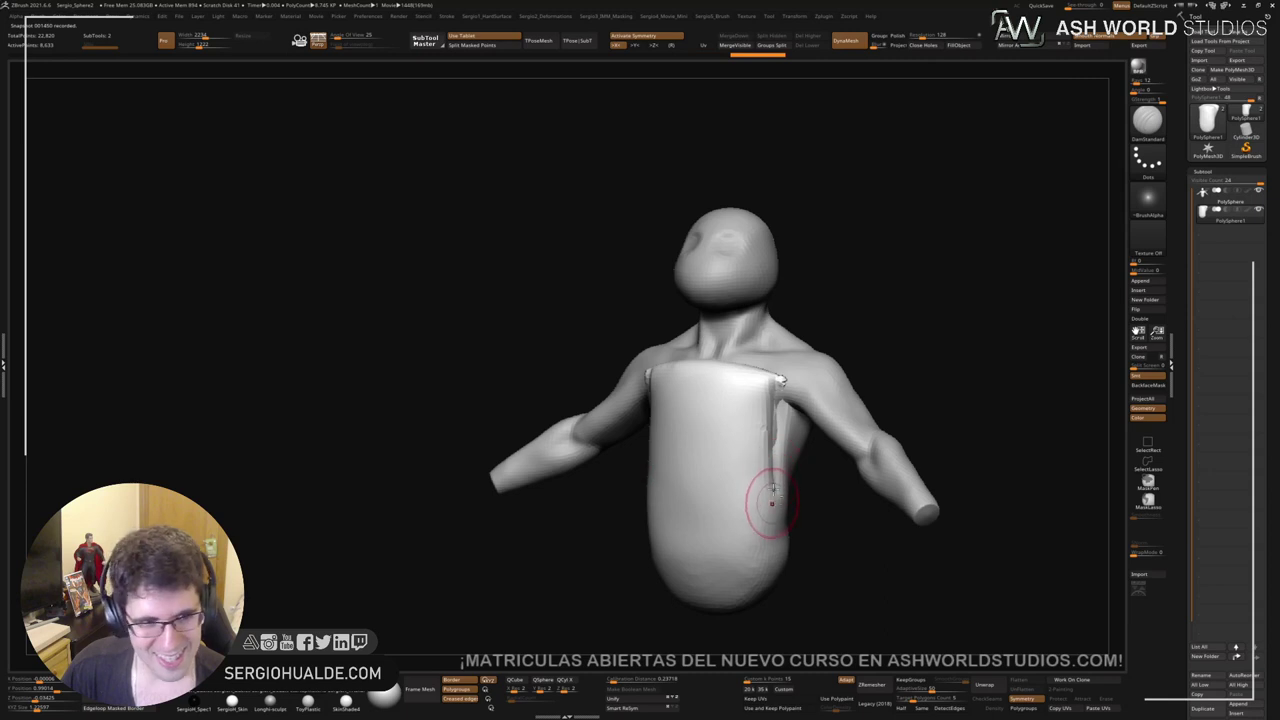
Step: Carve mirrored diagonal leg creases from the hips down to the crotch of the torso piece with the DamStandard brush
right_drag(772, 500, 774, 452)
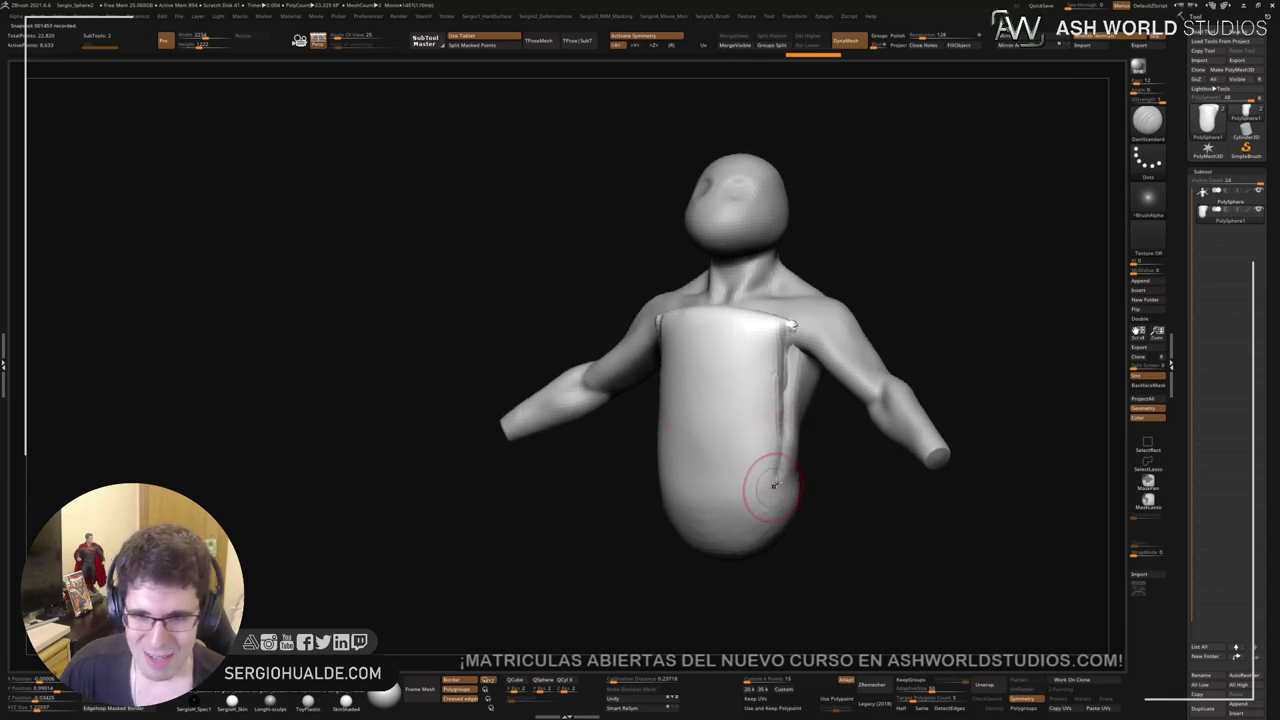
drag(662, 465, 723, 561)
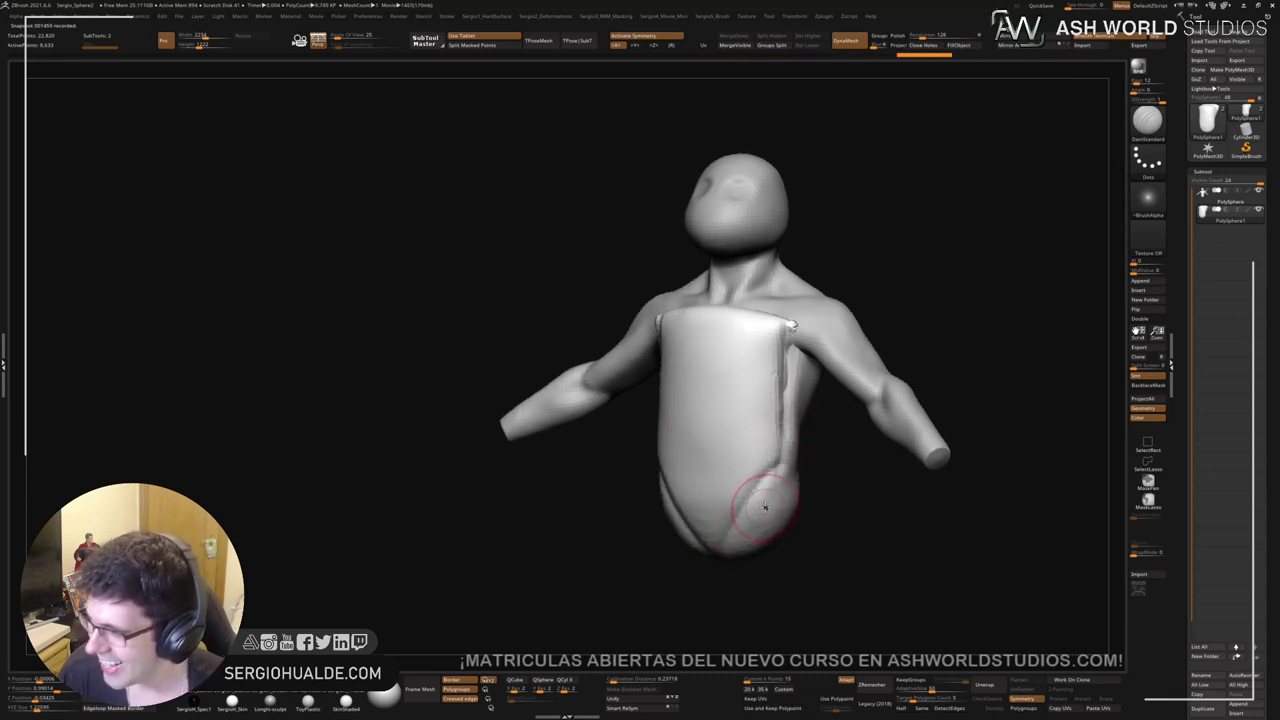
key(ctrl+z)
right_drag(765, 491, 769, 479)
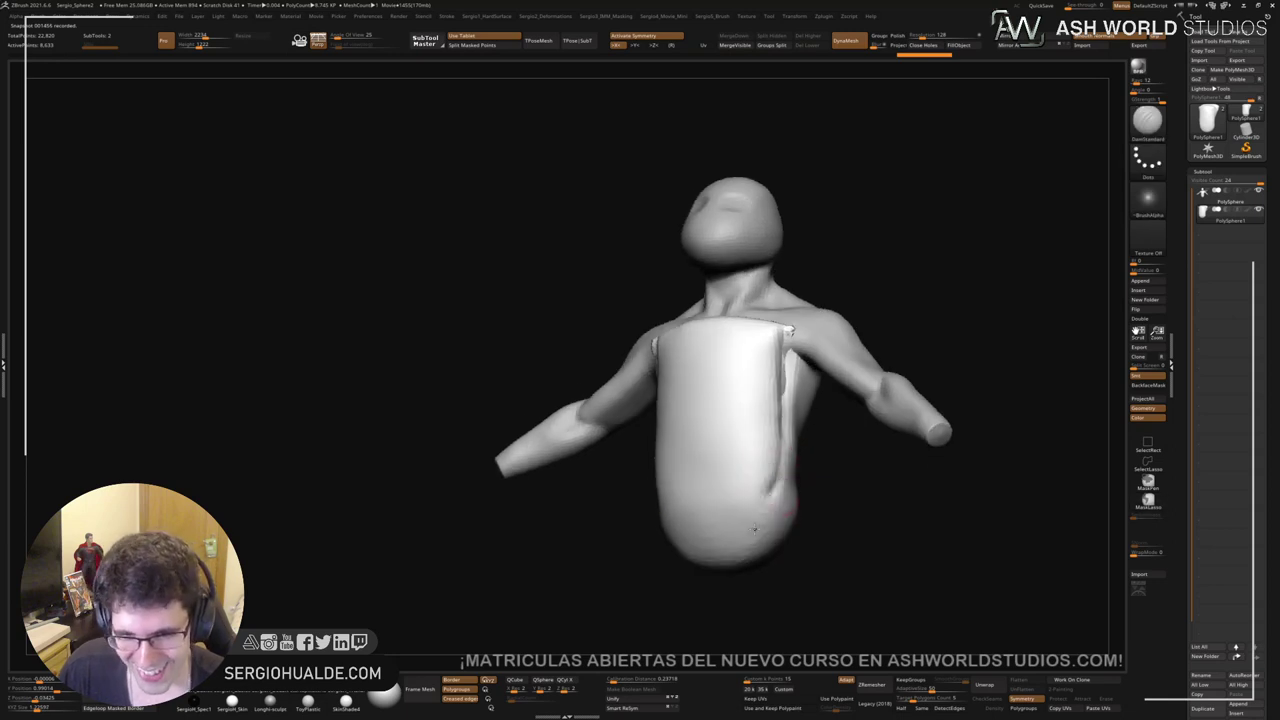
drag(776, 488, 751, 550)
drag(770, 488, 735, 573)
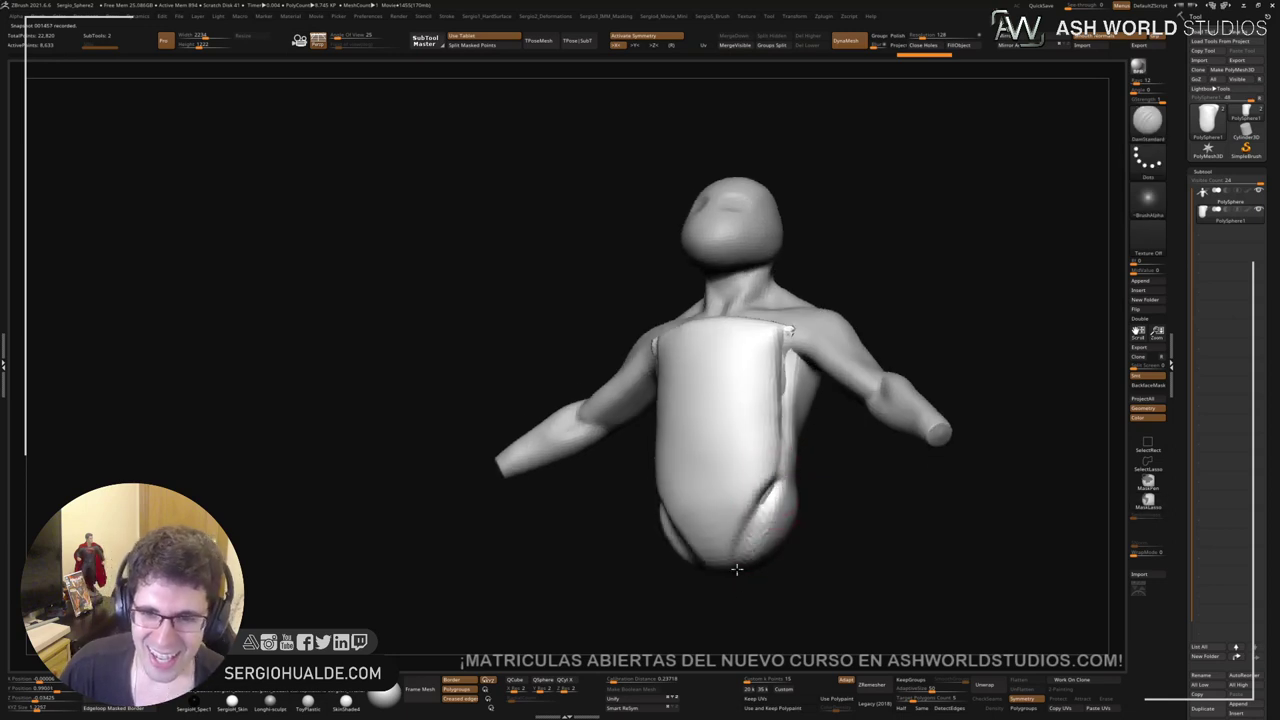
Step: Pull the upper front corners of the torso piece inward across the chest with an enlarged Move brush
right_drag(808, 556, 761, 580)
right_drag(750, 503, 771, 436)
key(b)
key(m)
key(v)
key(s)
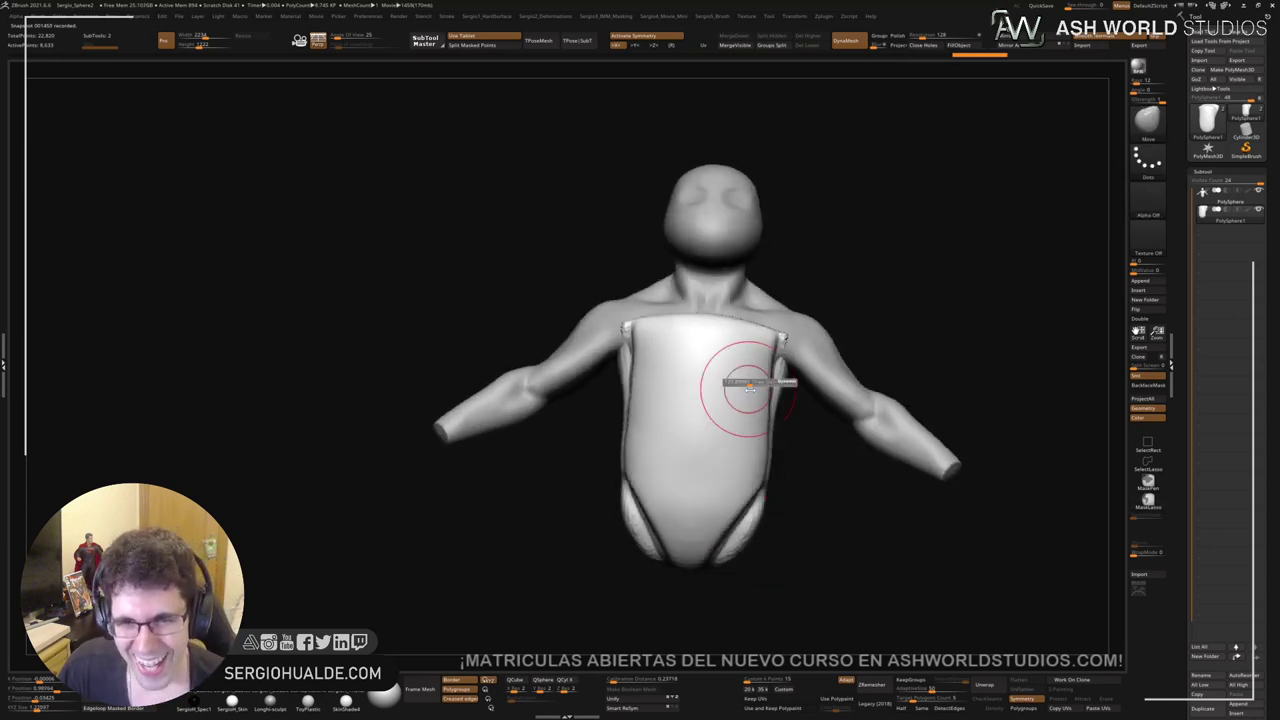
drag(738, 381, 757, 381)
drag(762, 326, 739, 331)
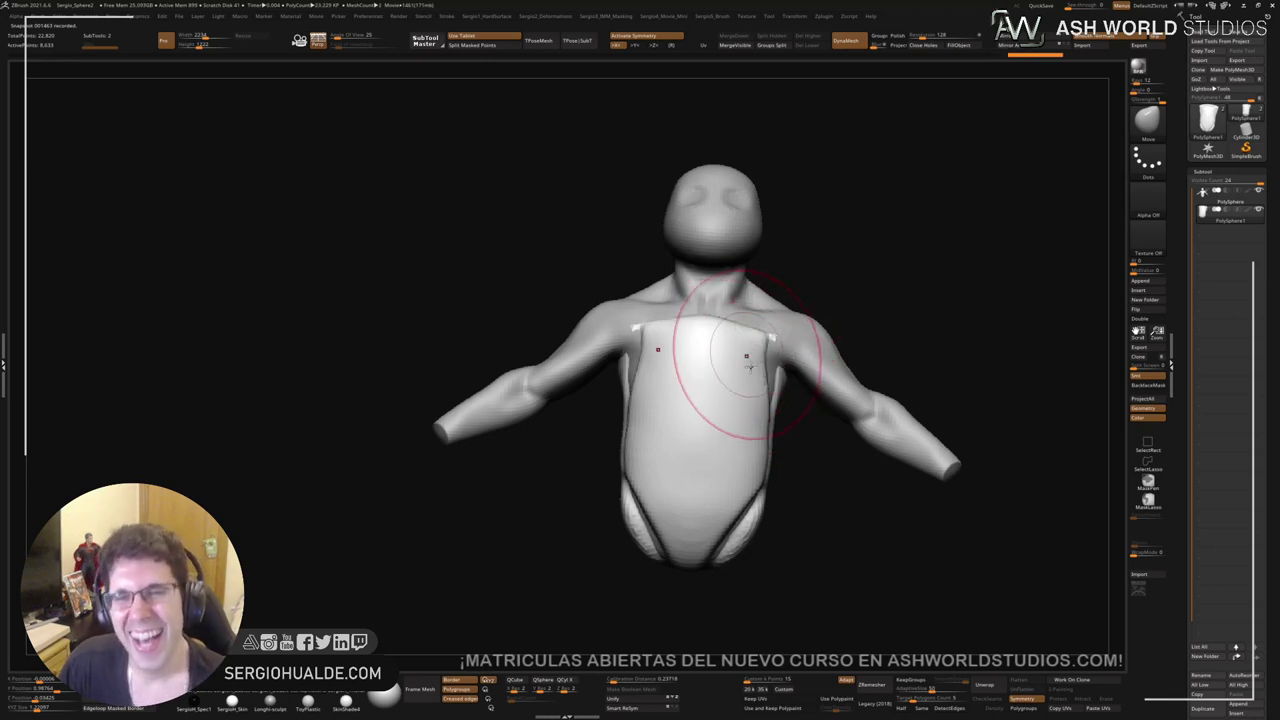
key(s)
drag(765, 416, 750, 416)
Step: Hollow out the armholes between the front and back of the torso piece with the ClayBuildup brush
mouse_move(743, 400)
right_down()
mouse_move(737, 377)
mouse_move(783, 345)
right_up()
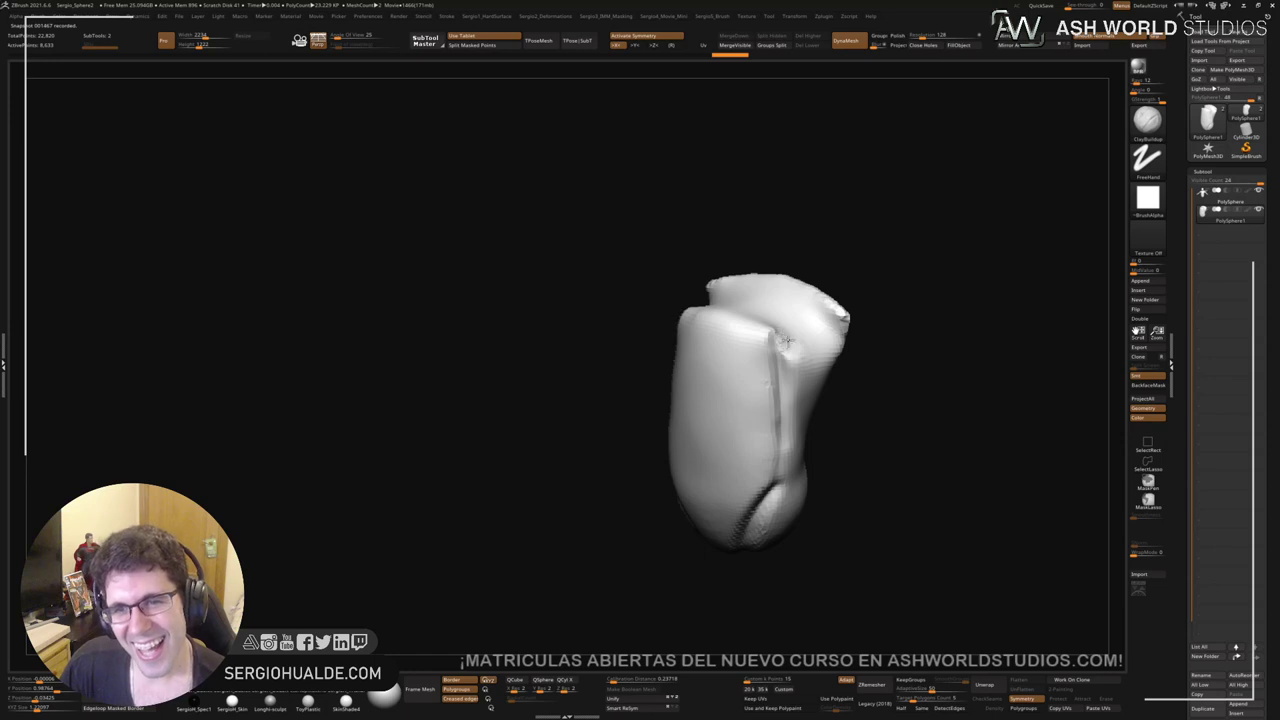
right_drag(796, 332, 764, 320)
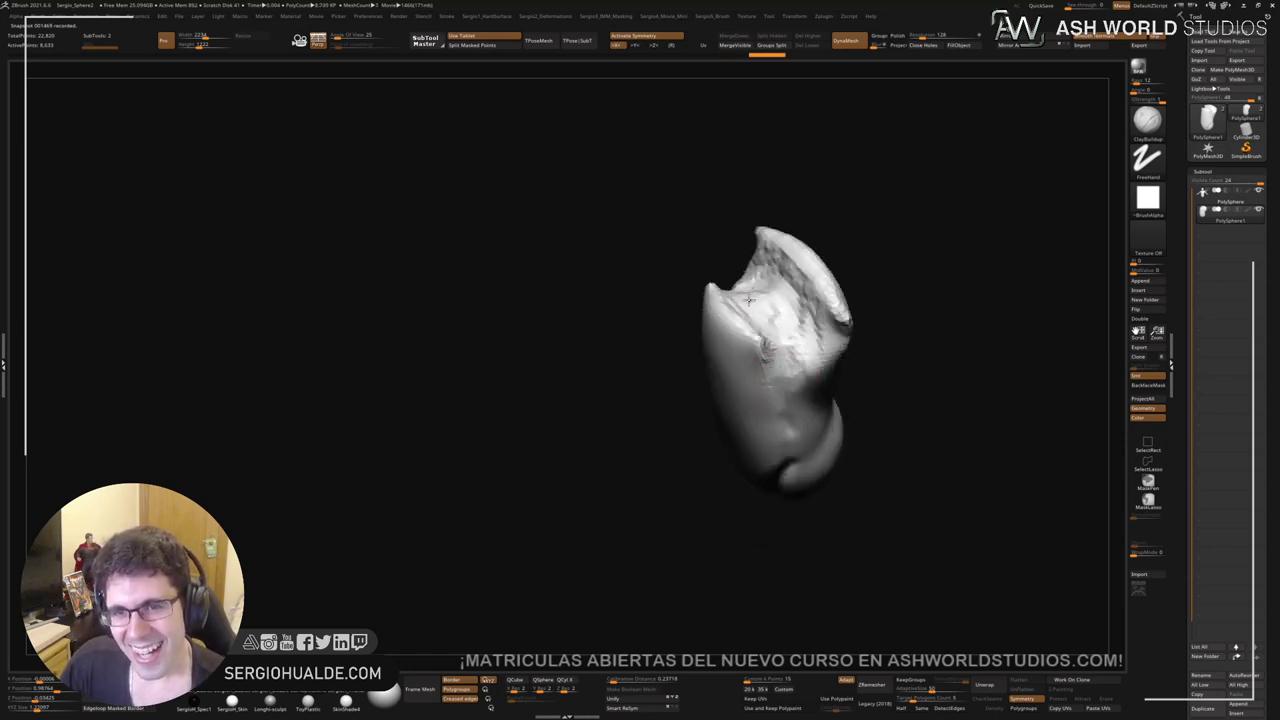
mouse_move(803, 338)
right_down()
mouse_move(757, 372)
mouse_move(770, 345)
mouse_move(765, 412)
mouse_move(748, 420)
mouse_move(810, 370)
right_up()
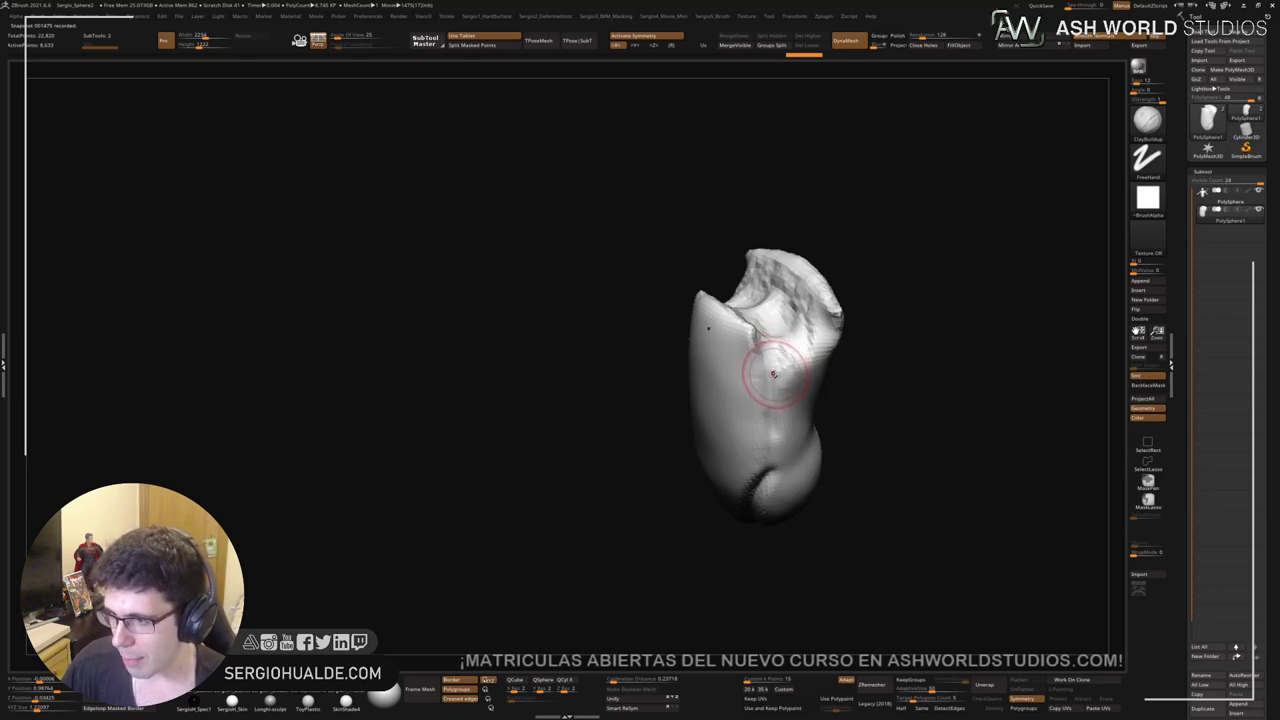
right_drag(773, 374, 801, 371)
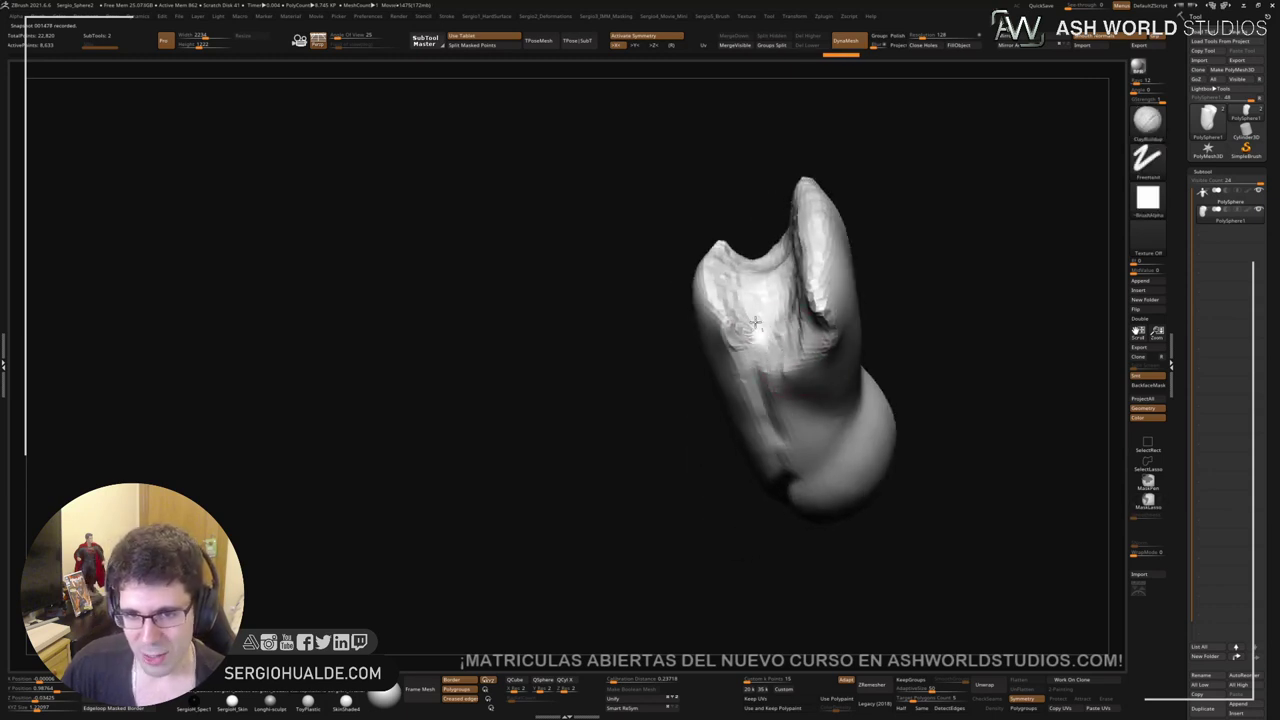
mouse_move(721, 285)
mouse_down()
mouse_move(757, 300)
mouse_move(783, 262)
mouse_up()
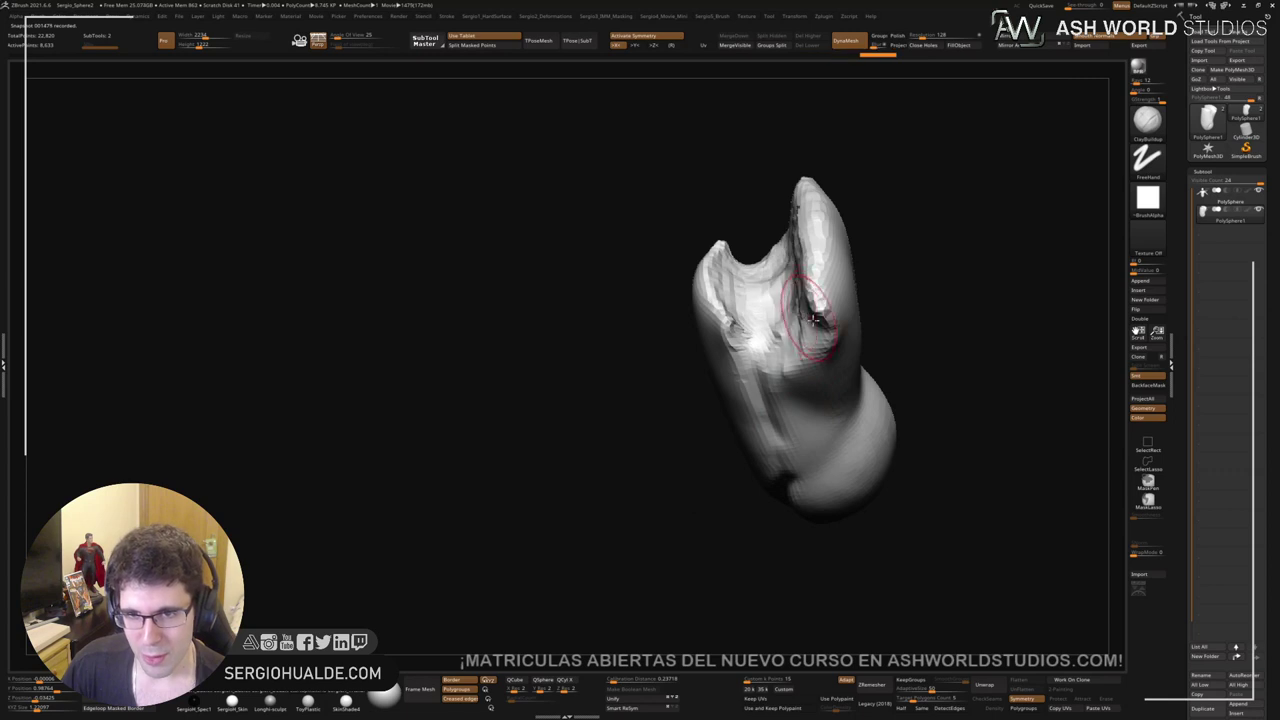
right_drag(770, 285, 808, 291)
mouse_move(750, 225)
mouse_down()
mouse_move(792, 280)
mouse_move(778, 300)
mouse_move(810, 358)
mouse_move(760, 353)
mouse_move(780, 300)
mouse_move(740, 265)
mouse_move(765, 285)
mouse_move(798, 280)
mouse_up()
mouse_move(777, 363)
ctrl+right_down()
mouse_move(760, 335)
mouse_move(789, 373)
mouse_move(766, 395)
mouse_move(780, 415)
mouse_move(766, 429)
ctrl+right_up()
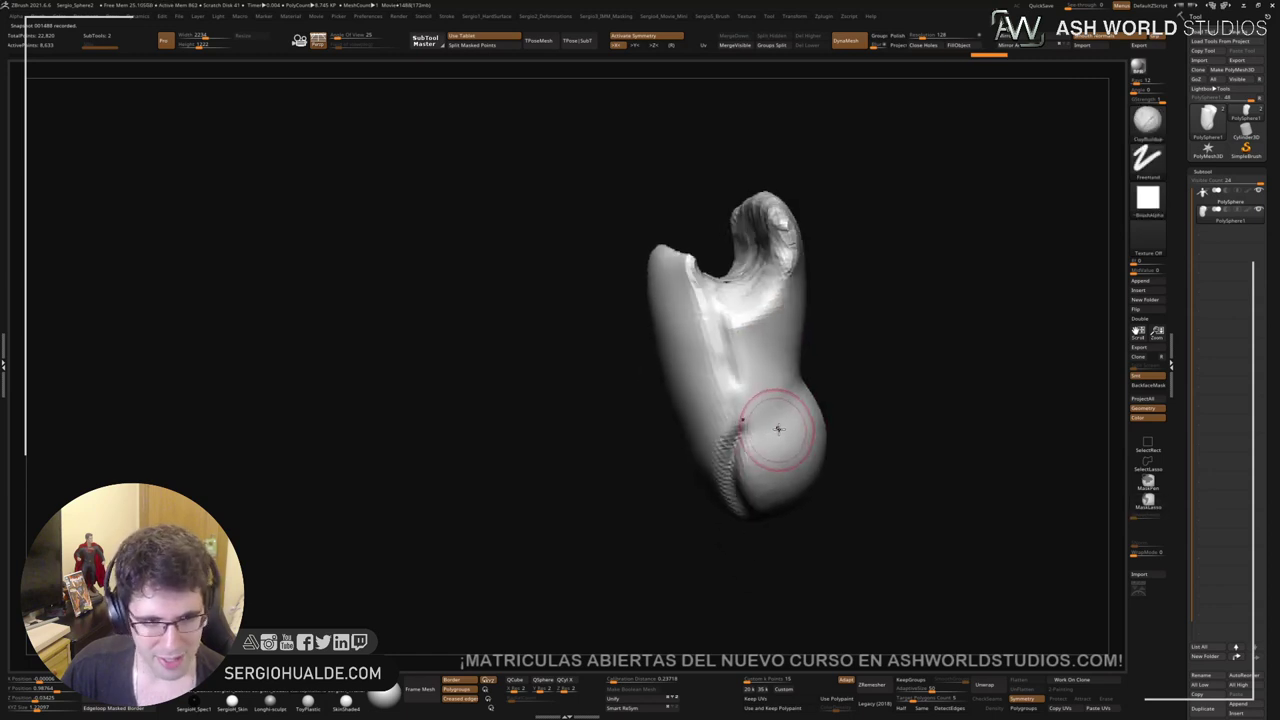
Step: Dig round leg openings into the lower sides of the torso piece with the ClayBuildup brush
mouse_move(770, 433)
mouse_down()
mouse_move(755, 490)
mouse_move(773, 500)
mouse_move(797, 473)
mouse_up()
right_drag(797, 473, 780, 483)
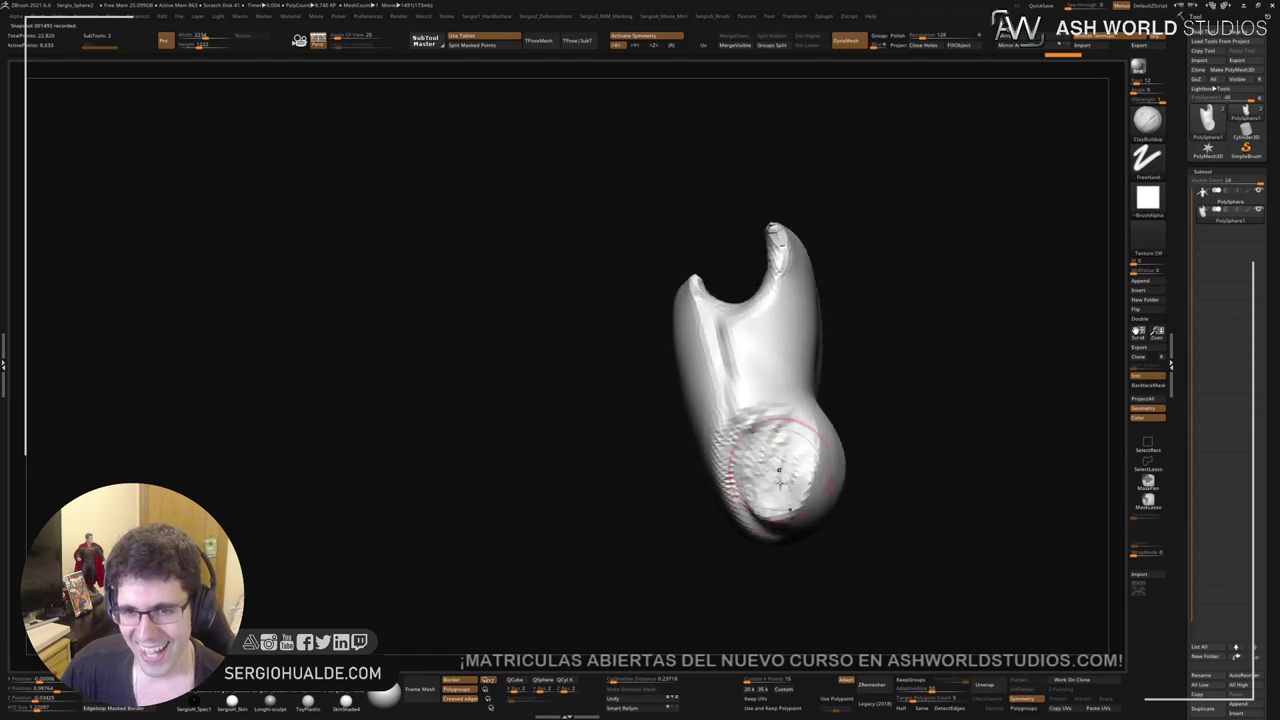
mouse_move(764, 509)
mouse_down()
mouse_move(768, 520)
mouse_move(761, 476)
mouse_up()
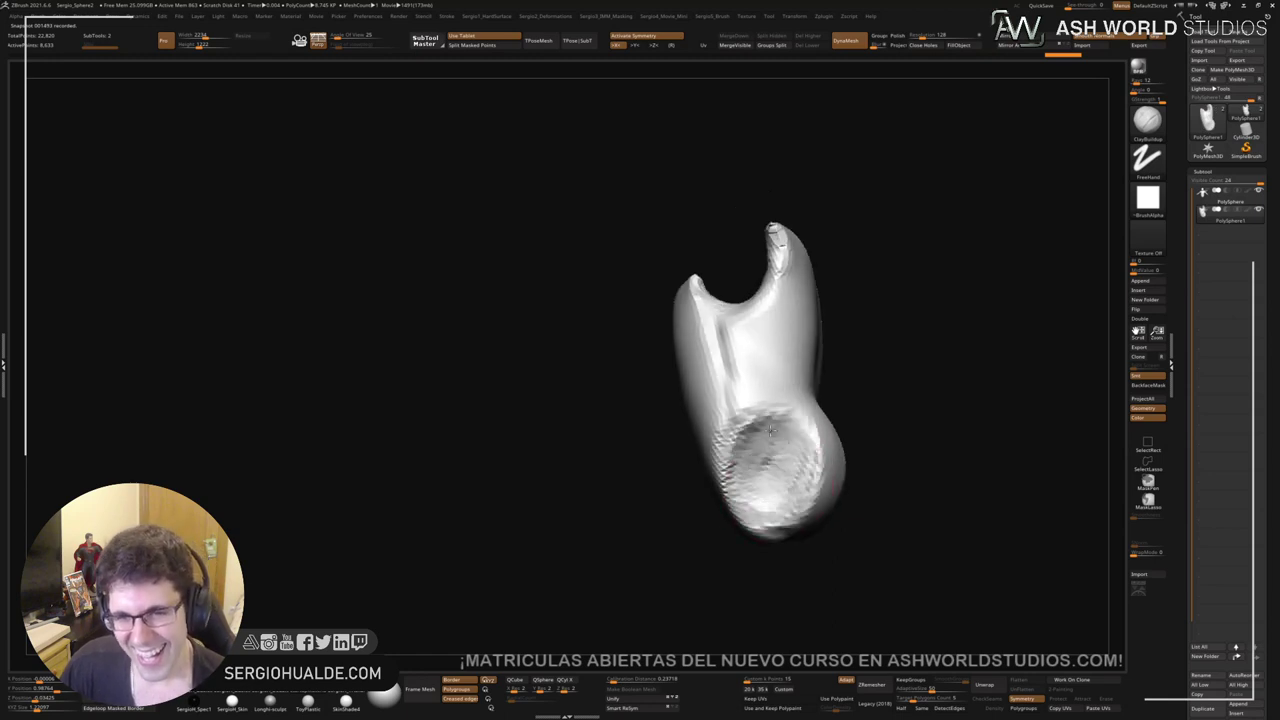
drag(770, 431, 790, 483)
mouse_move(811, 483)
right_down()
mouse_move(835, 452)
mouse_move(818, 431)
right_up()
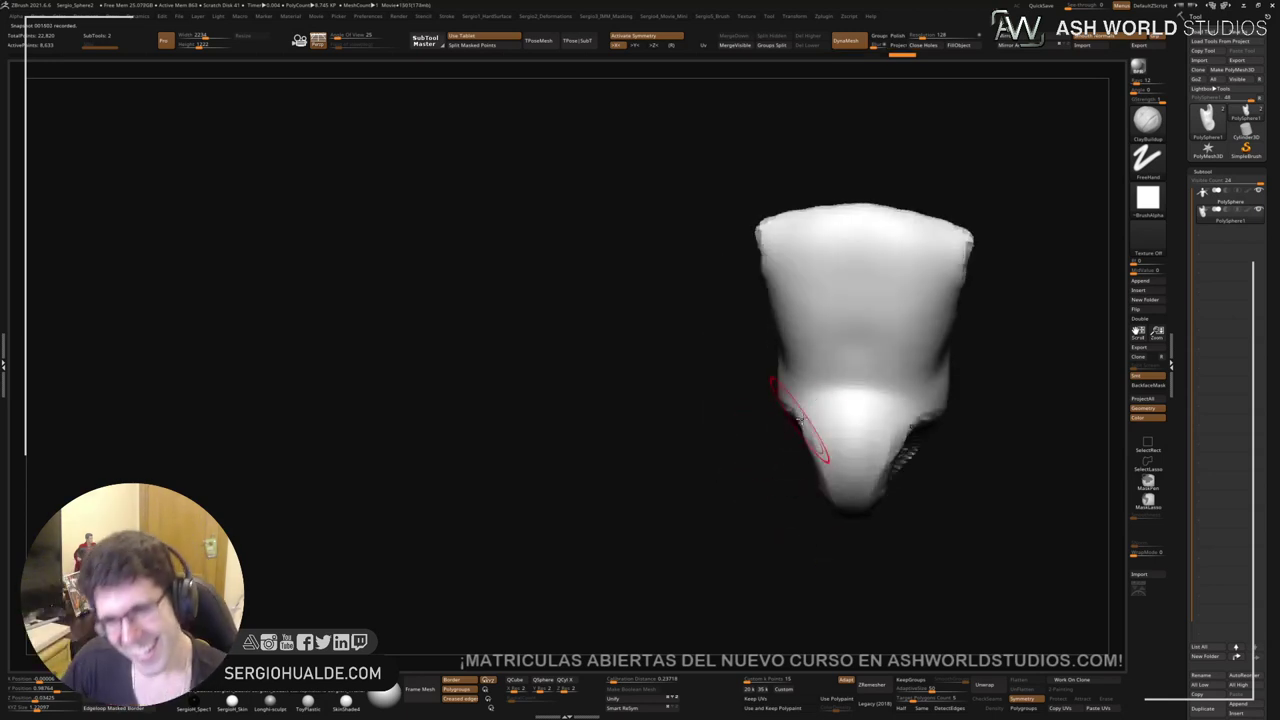
Step: Adjust the lower back edge of the torso piece beside the leg openings with the Move brush
key(b)
key(m)
key(v)
mouse_move(806, 419)
mouse_down()
mouse_move(789, 423)
mouse_move(820, 470)
mouse_move(817, 428)
mouse_up()
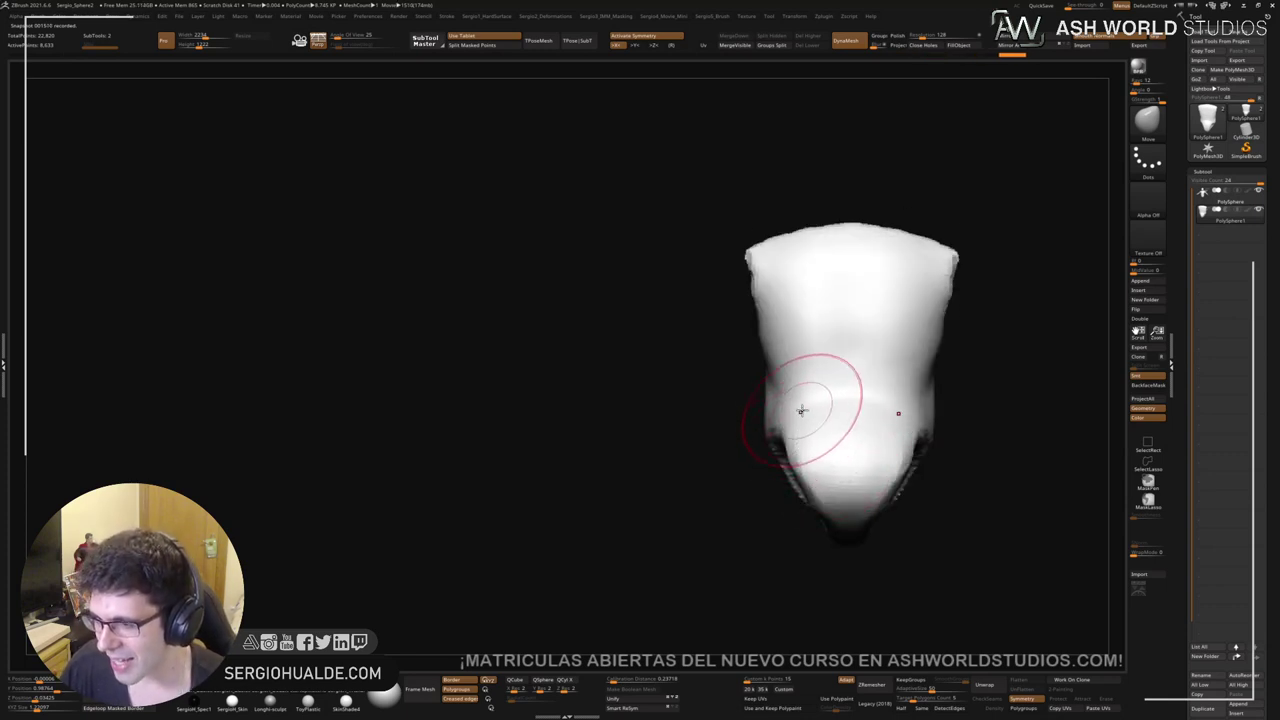
Step: Shape the back and buttocks of the torso piece with the Clay brush and smooth the surface
right_drag(802, 410, 818, 430)
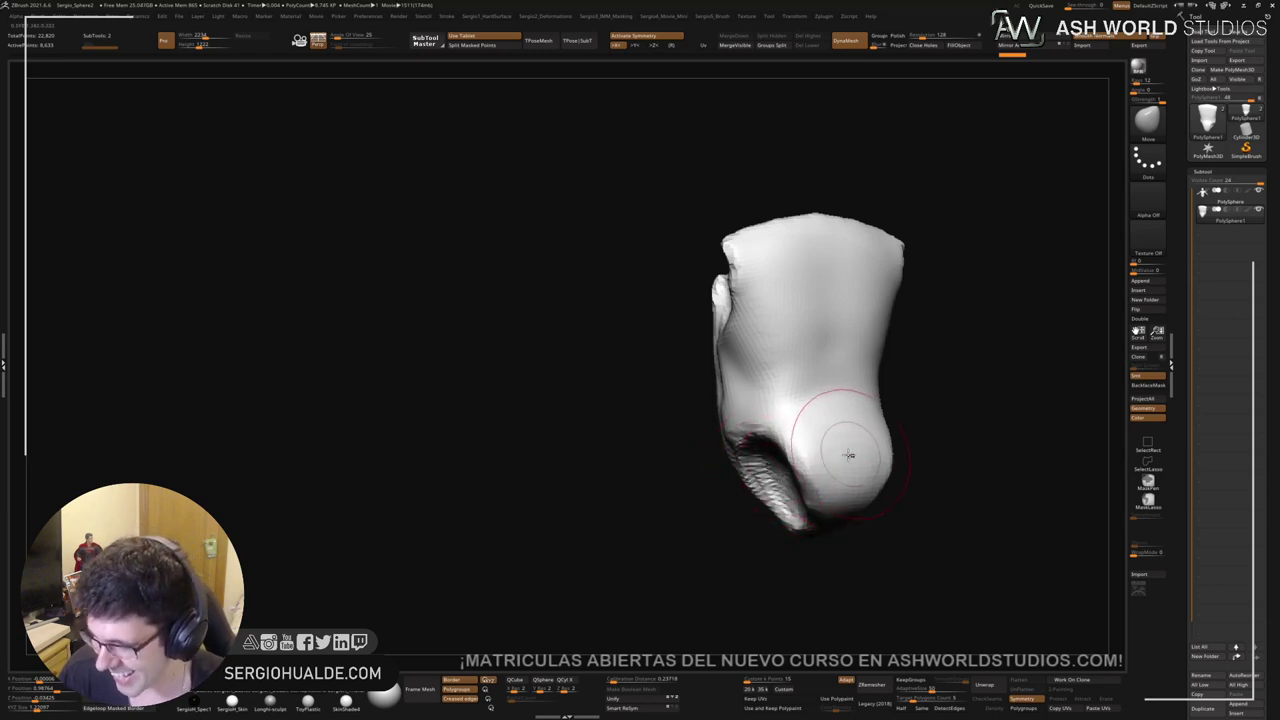
mouse_move(824, 428)
mouse_down()
mouse_move(831, 306)
mouse_move(824, 448)
mouse_up()
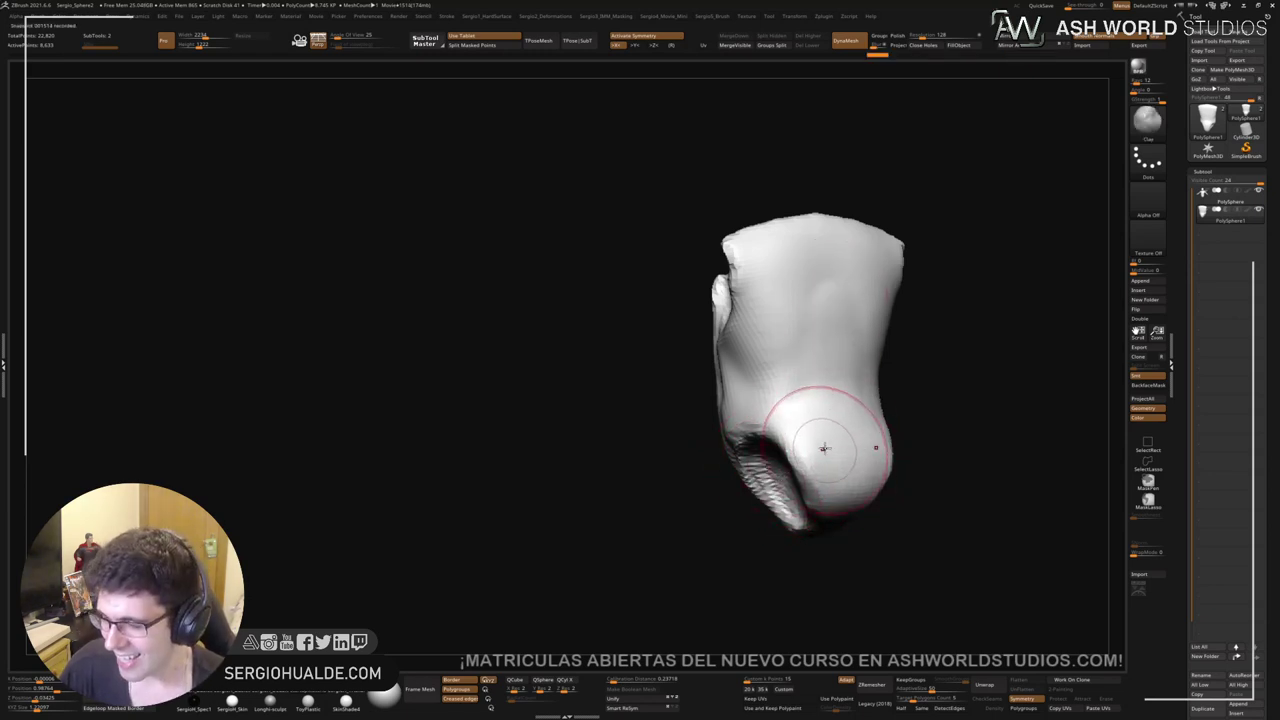
mouse_move(831, 432)
right_down()
mouse_move(817, 449)
mouse_move(790, 440)
right_up()
drag(855, 357, 883, 437)
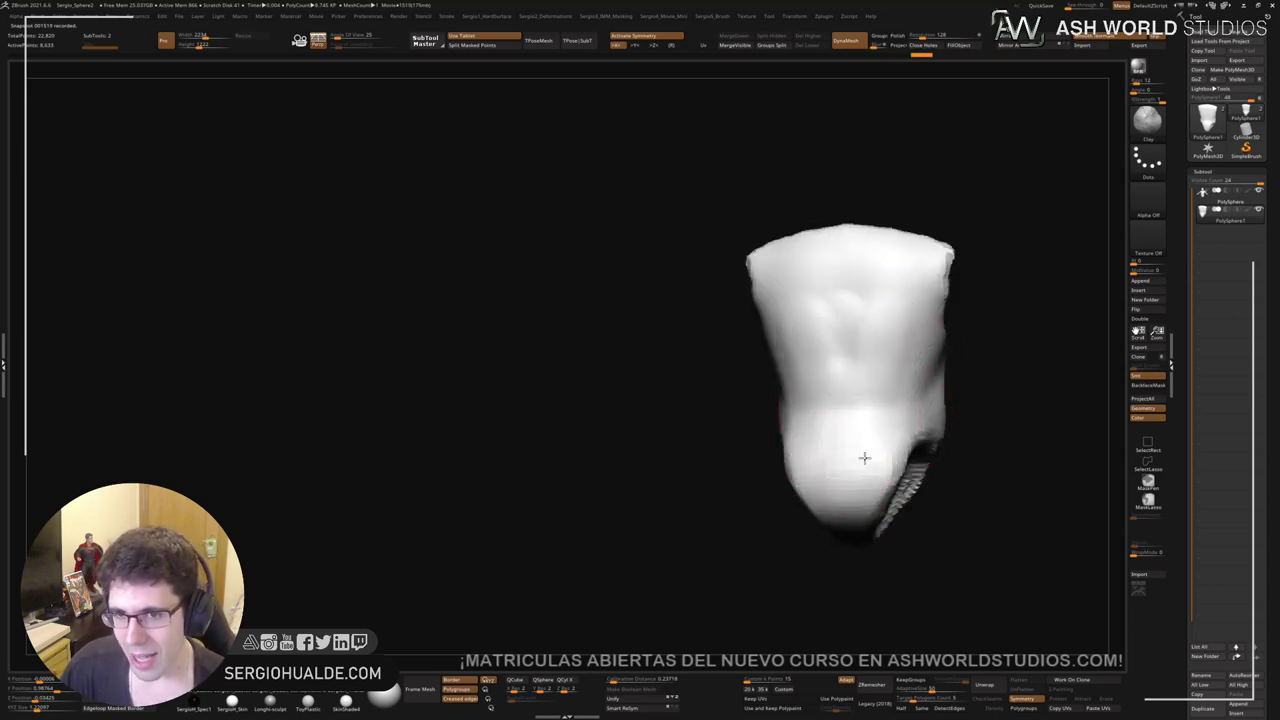
shift+drag(869, 386, 869, 398)
right_drag(869, 398, 826, 404)
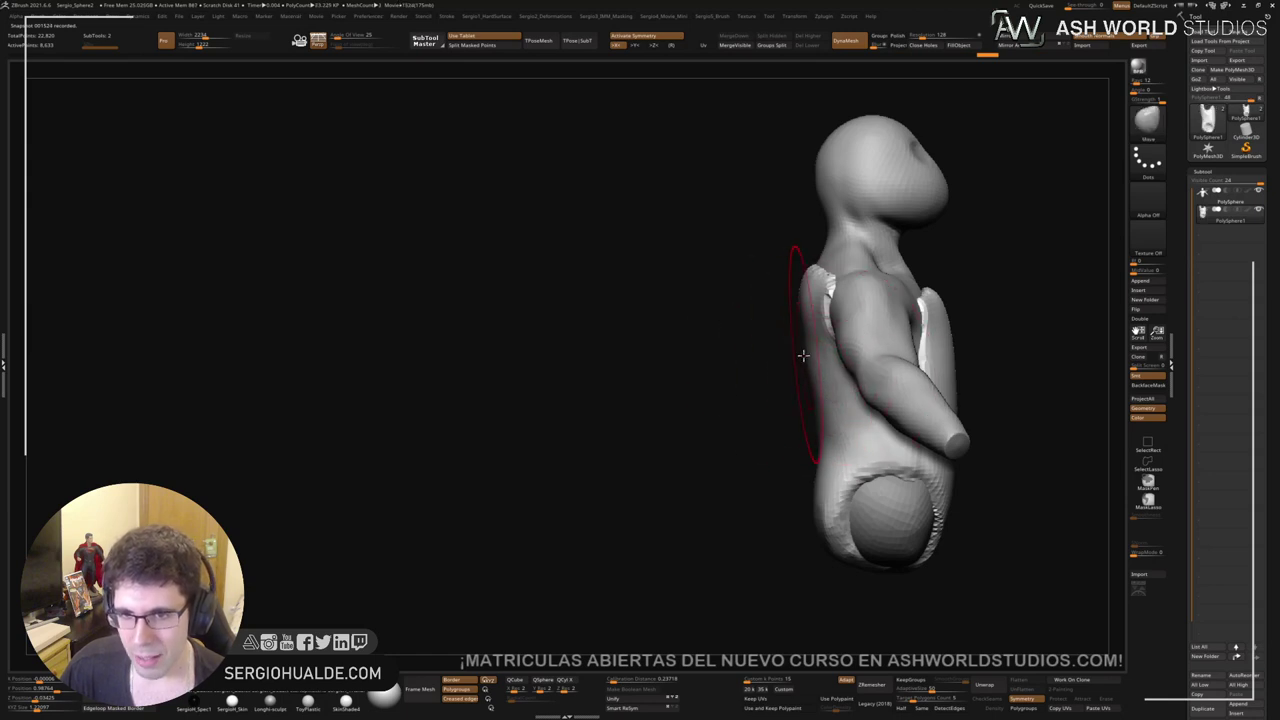
Step: Adjust the back profile of the torso piece with the Move brush and mask its front half
drag(805, 355, 797, 350)
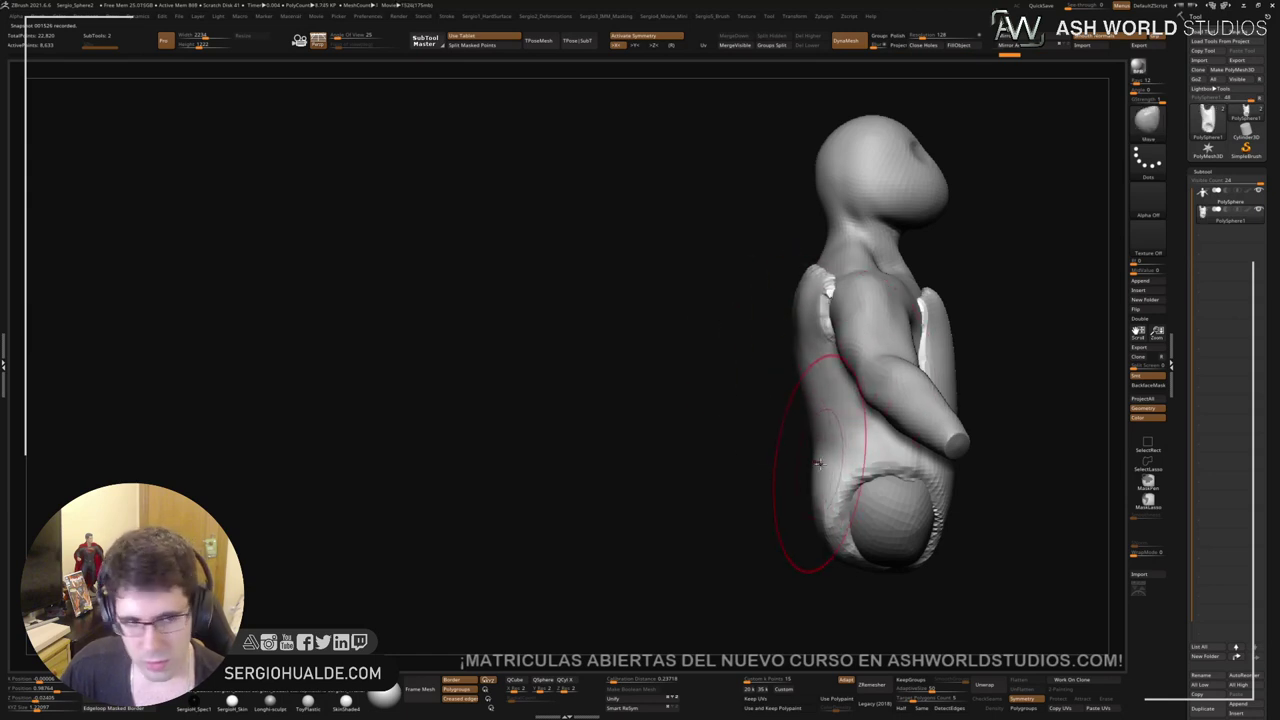
mouse_move(808, 486)
right_down()
mouse_move(814, 414)
mouse_move(831, 477)
mouse_move(817, 491)
right_up()
mouse_move(802, 462)
ctrl+mouse_down()
mouse_move(863, 546)
mouse_move(874, 445)
mouse_move(805, 170)
ctrl+mouse_up()
ctrl+click(739, 404)
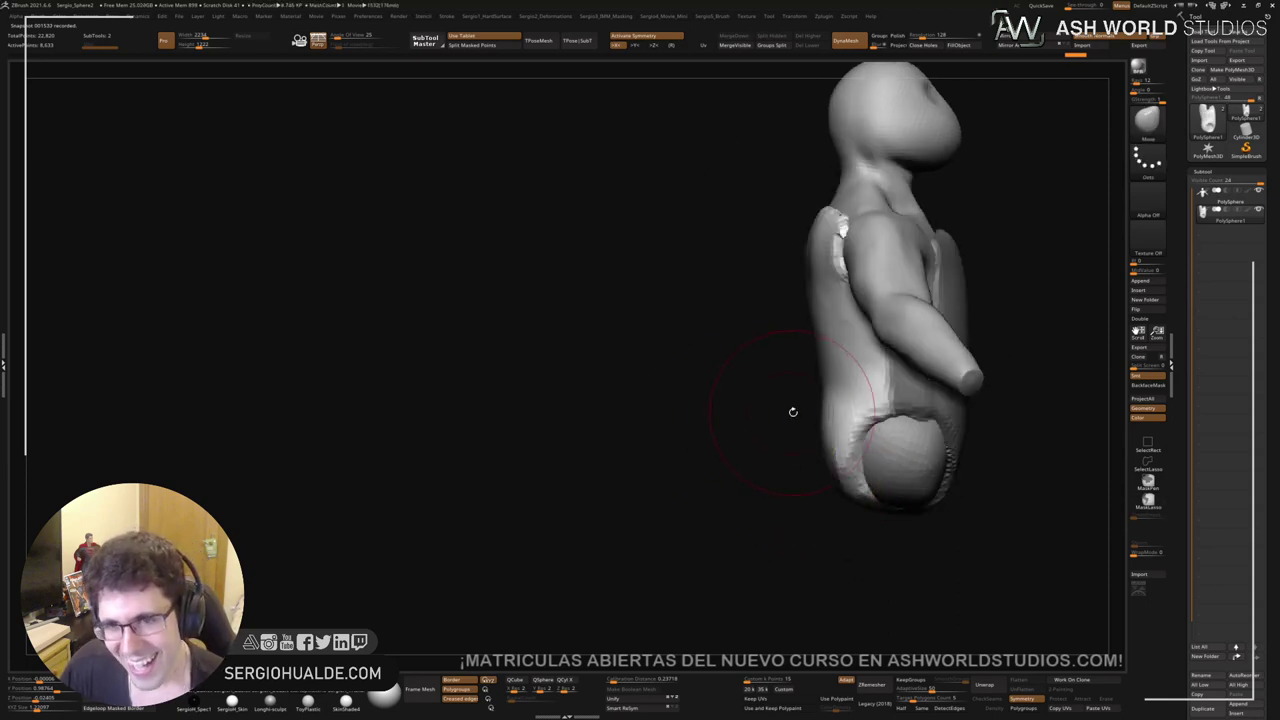
Step: Pull the unmasked back outward and upward into a bulging shell with a large Move brush
drag(829, 420, 786, 415)
mouse_move(804, 307)
mouse_down()
mouse_move(783, 309)
mouse_move(788, 340)
mouse_move(762, 350)
mouse_up()
drag(785, 408, 768, 400)
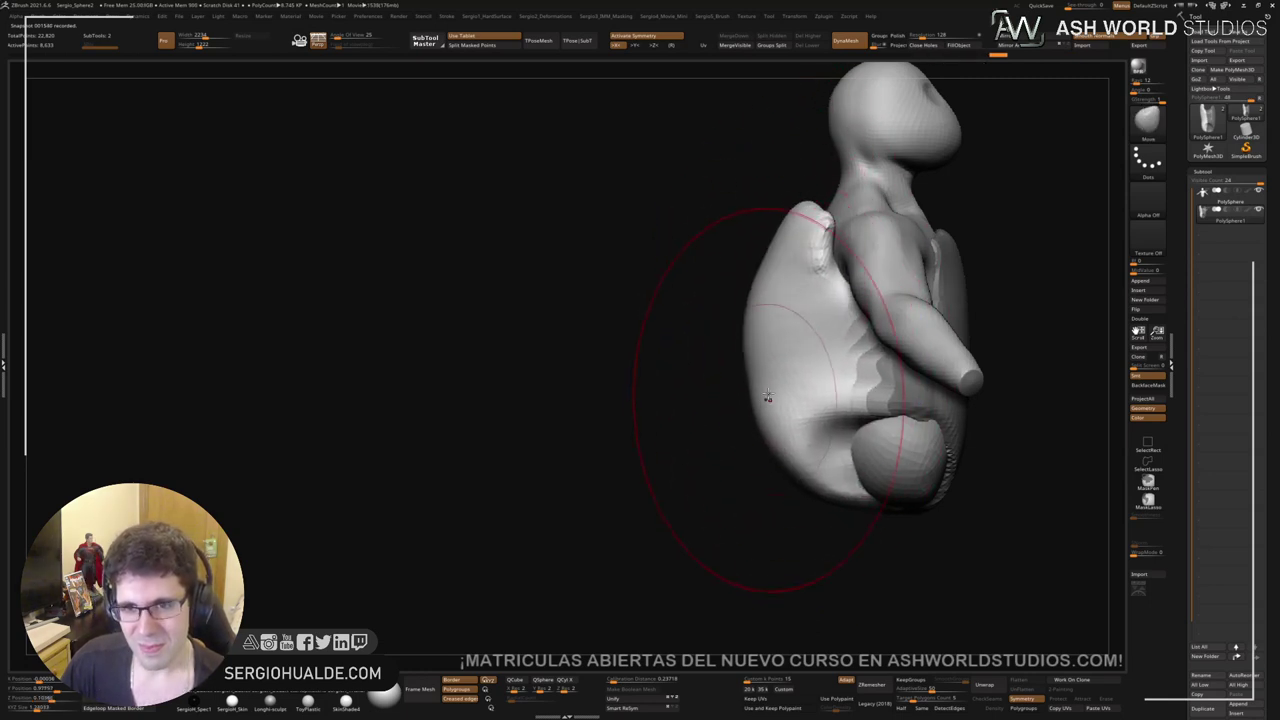
drag(788, 240, 783, 200)
drag(760, 311, 772, 309)
drag(782, 204, 797, 218)
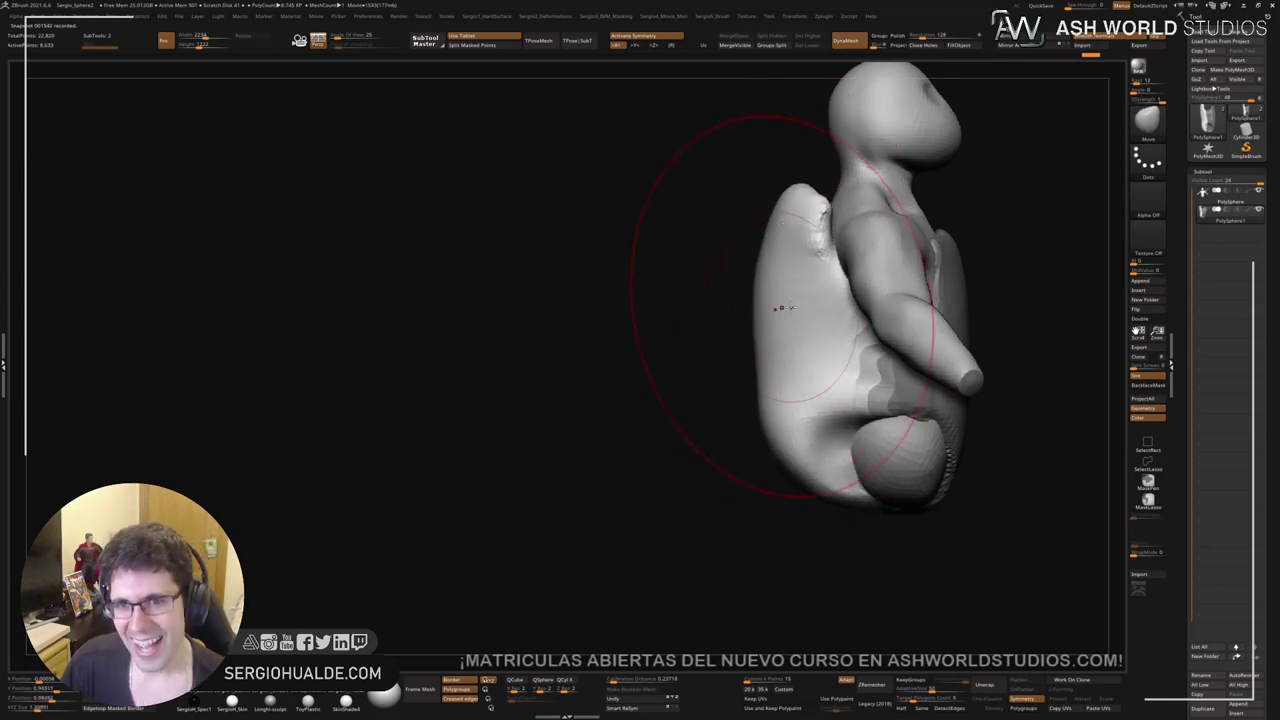
Step: Raise the top of the back shell toward the neck and widen its sides with a smaller Move brush
right_drag(783, 308, 880, 298)
alt+right_drag(753, 242, 746, 314)
key(s)
drag(745, 315, 728, 315)
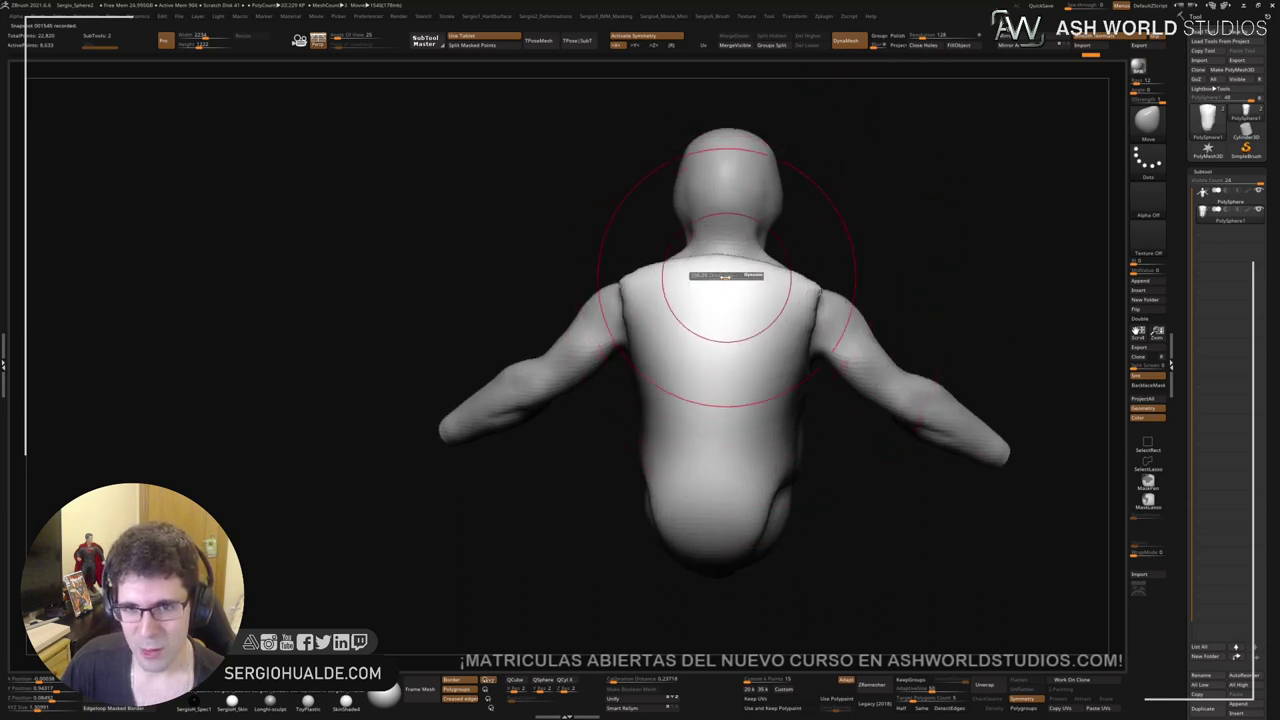
drag(800, 363, 811, 380)
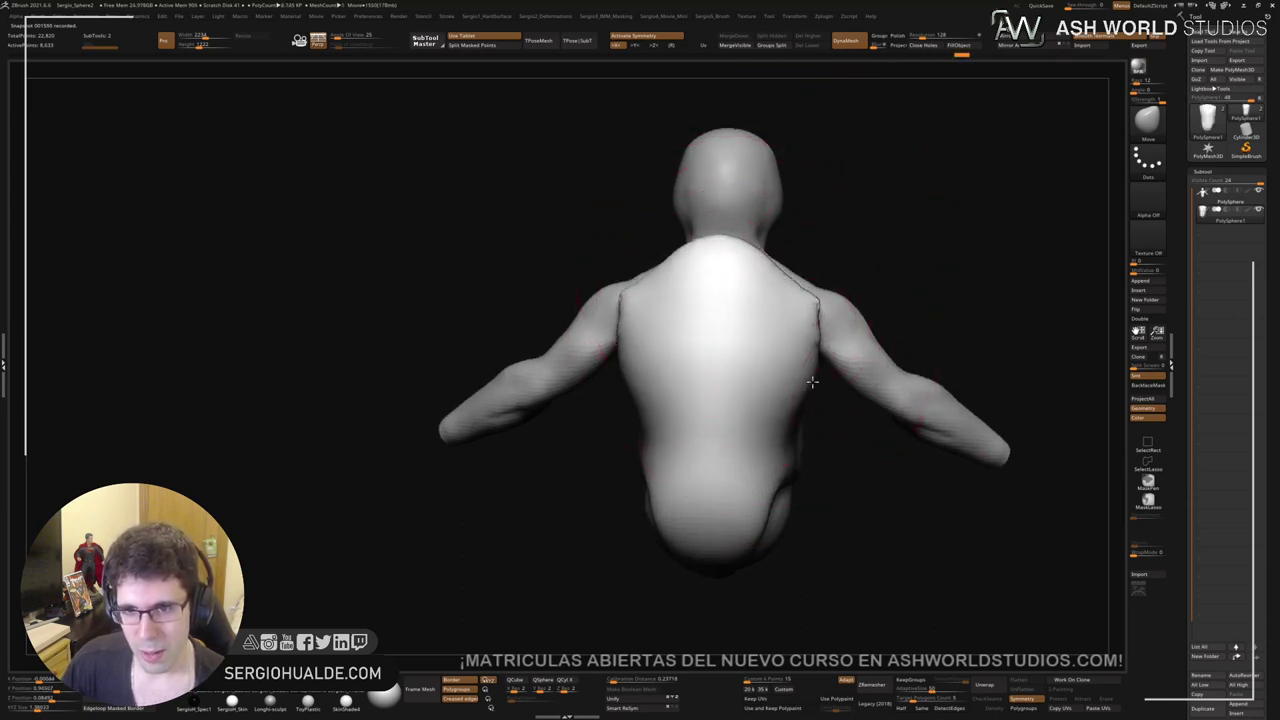
mouse_move(780, 435)
mouse_down()
mouse_move(806, 471)
mouse_move(811, 451)
mouse_up()
Step: Widen the lower part of the shell and round its bottom into an egg-shaped outline with the Move brush
key(s)
mouse_move(803, 455)
mouse_down()
mouse_move(832, 468)
mouse_move(800, 518)
mouse_up()
drag(734, 563, 744, 588)
mouse_move(769, 551)
right_down()
mouse_move(808, 531)
mouse_move(702, 458)
right_up()
drag(692, 405, 663, 389)
key(s)
mouse_move(663, 389)
right_down()
mouse_move(699, 424)
mouse_move(754, 324)
right_up()
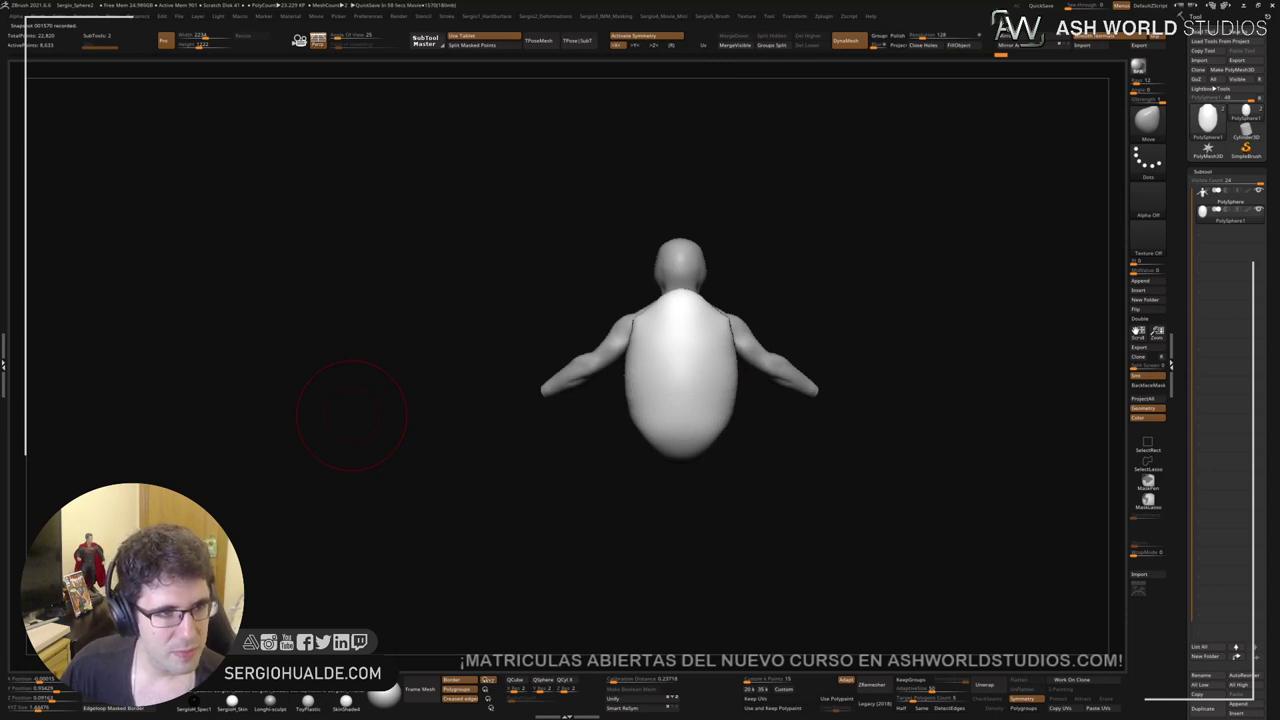
Step: Flatten the side rim and lower back of the shell with the TrimDynamic brush
right_drag(672, 334, 743, 314)
key(s)
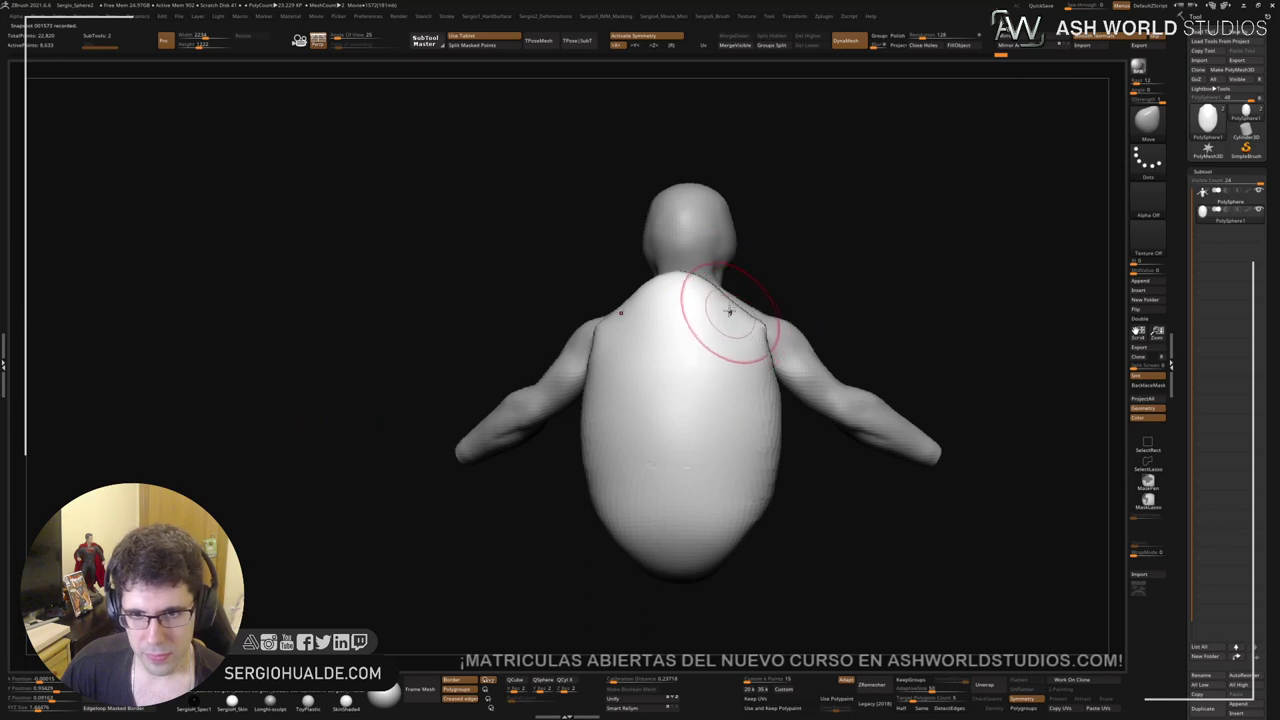
mouse_move(730, 320)
right_down()
mouse_move(729, 362)
mouse_move(757, 332)
right_up()
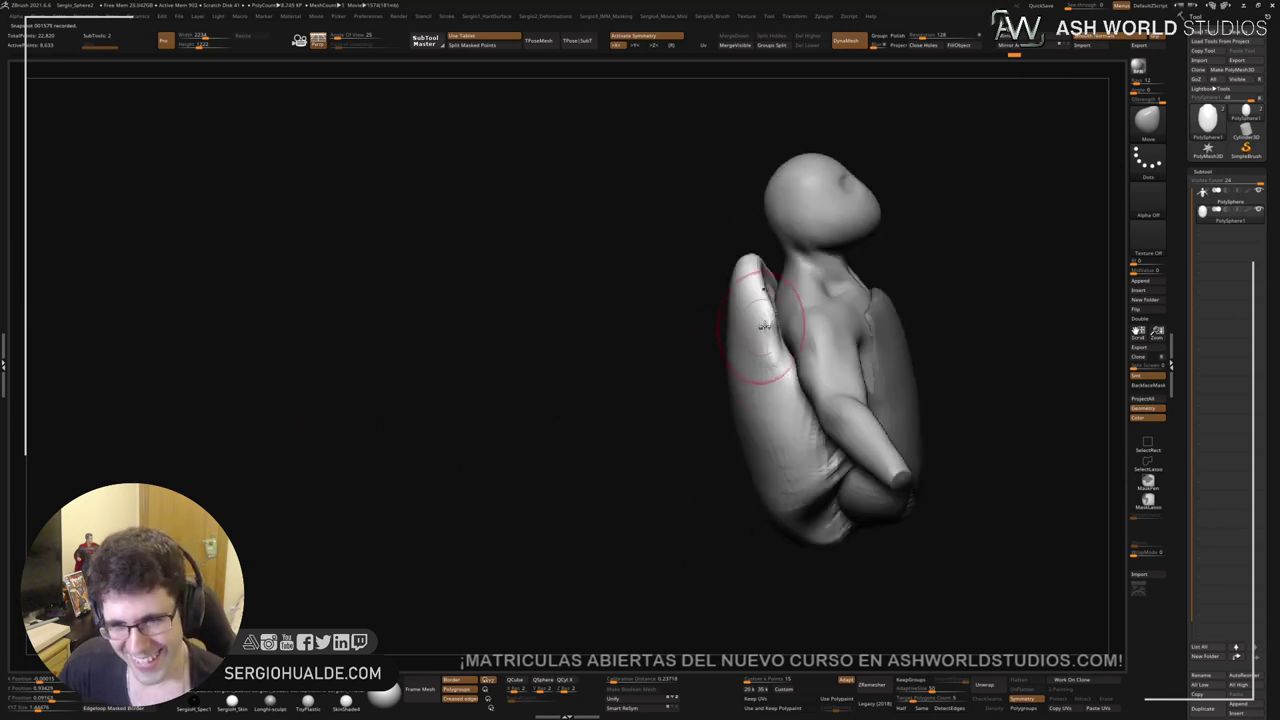
key(b)
key(t)
key(d)
drag(774, 354, 786, 400)
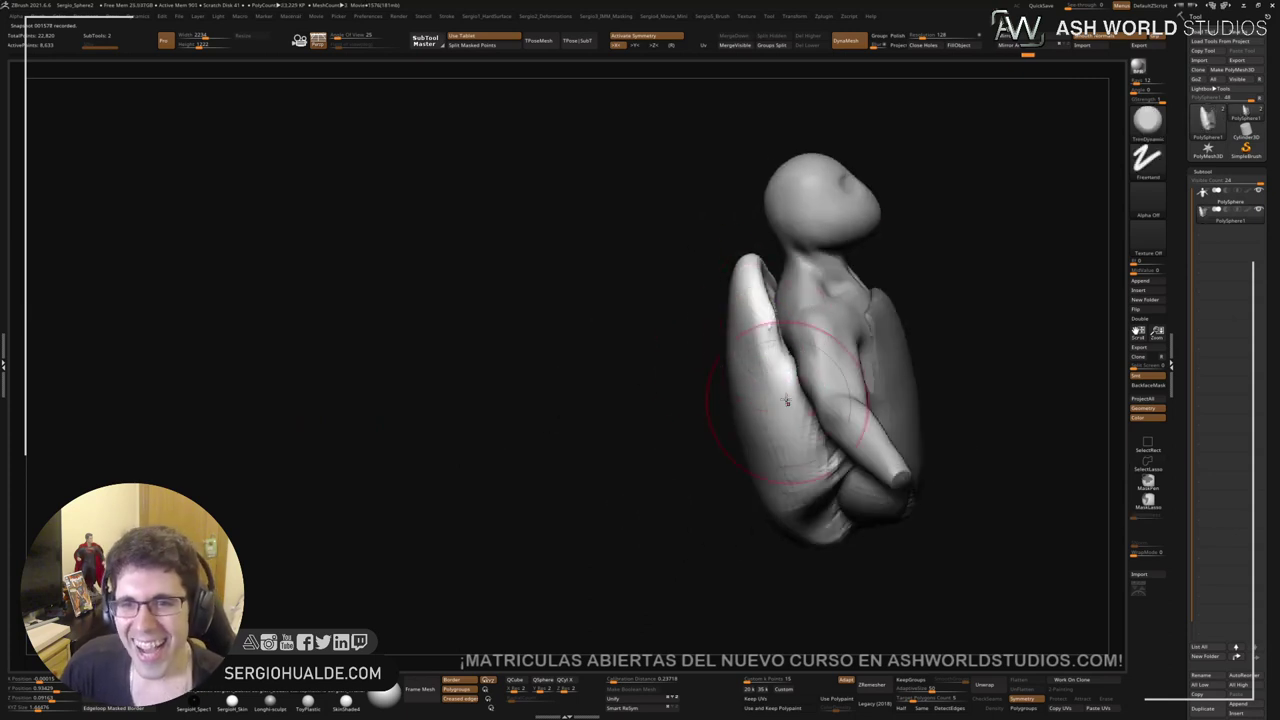
drag(760, 300, 814, 466)
drag(770, 370, 803, 506)
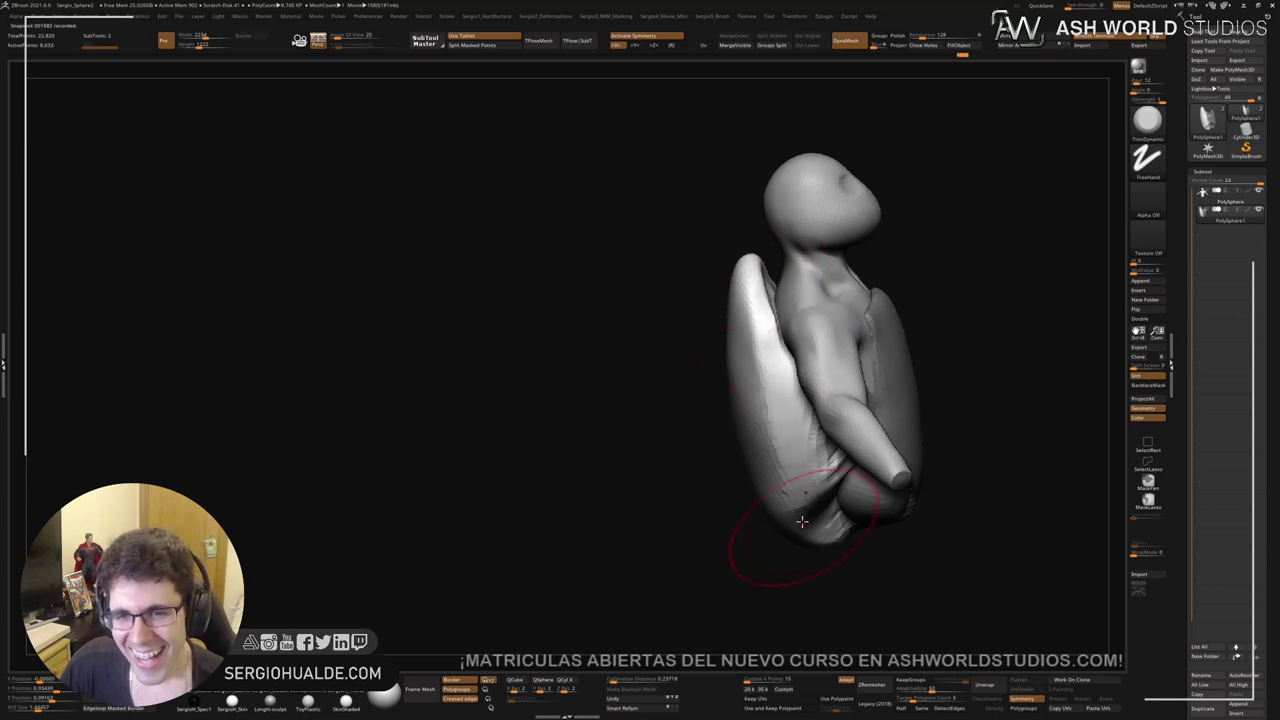
mouse_move(795, 515)
right_down()
mouse_move(809, 497)
mouse_move(818, 513)
mouse_move(866, 514)
mouse_move(849, 463)
right_up()
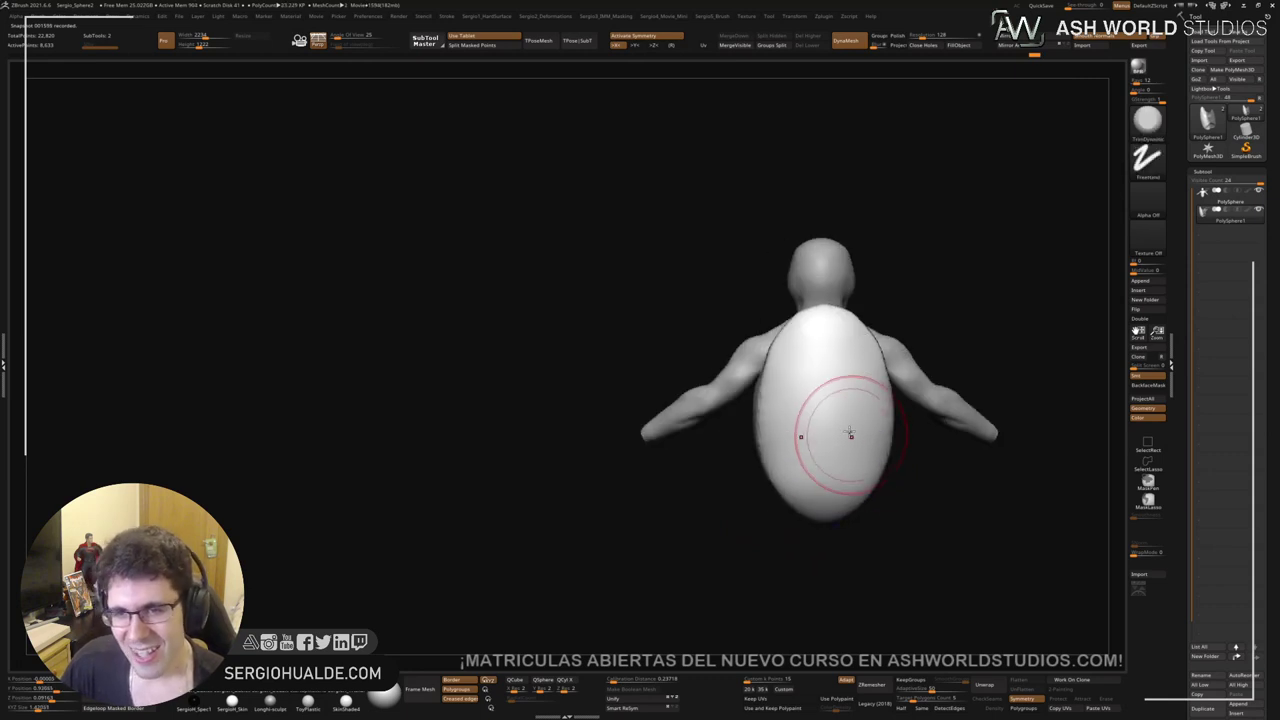
mouse_move(848, 434)
mouse_down()
mouse_move(846, 411)
mouse_move(886, 442)
mouse_move(866, 496)
mouse_up()
right_drag(857, 526, 807, 531)
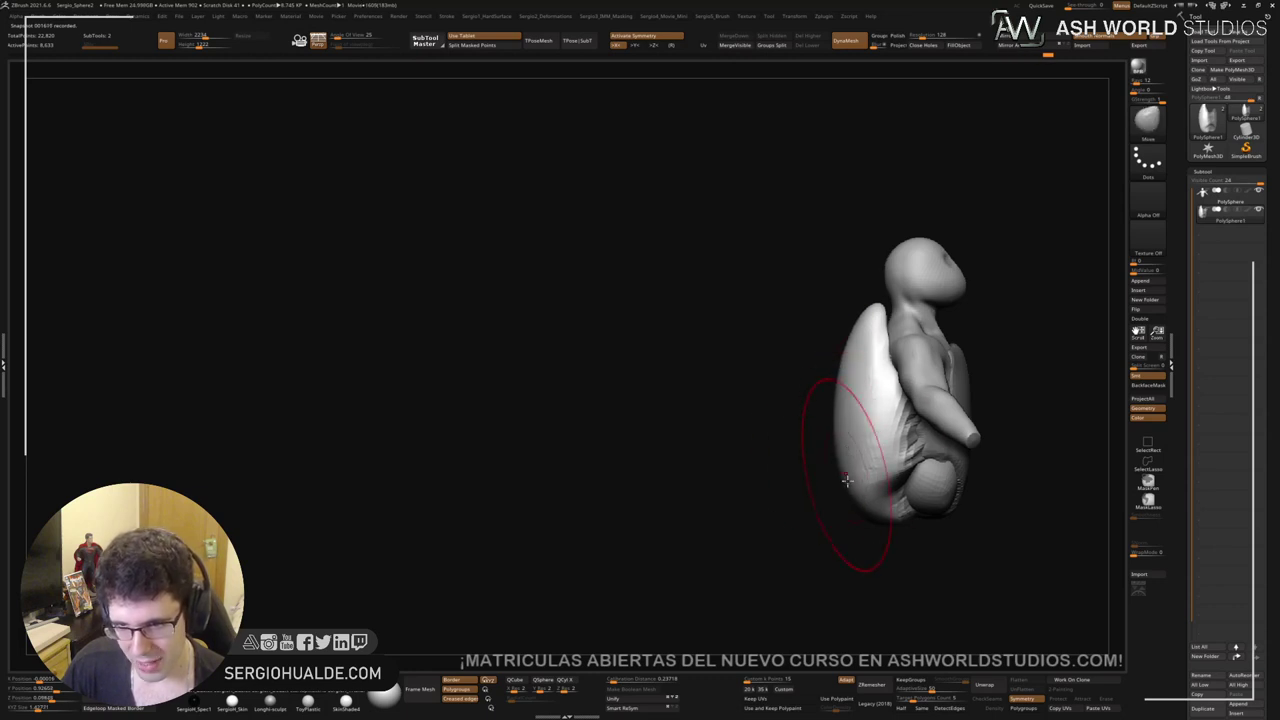
Step: Even out the shell's upper rim behind the shoulder with the TrimDynamic brush
mouse_move(847, 481)
right_down()
mouse_move(806, 466)
mouse_move(875, 392)
mouse_move(880, 424)
mouse_move(910, 424)
mouse_move(860, 405)
mouse_move(860, 384)
mouse_move(872, 390)
mouse_move(849, 370)
mouse_move(874, 394)
right_up()
key(b)
key(t)
key(d)
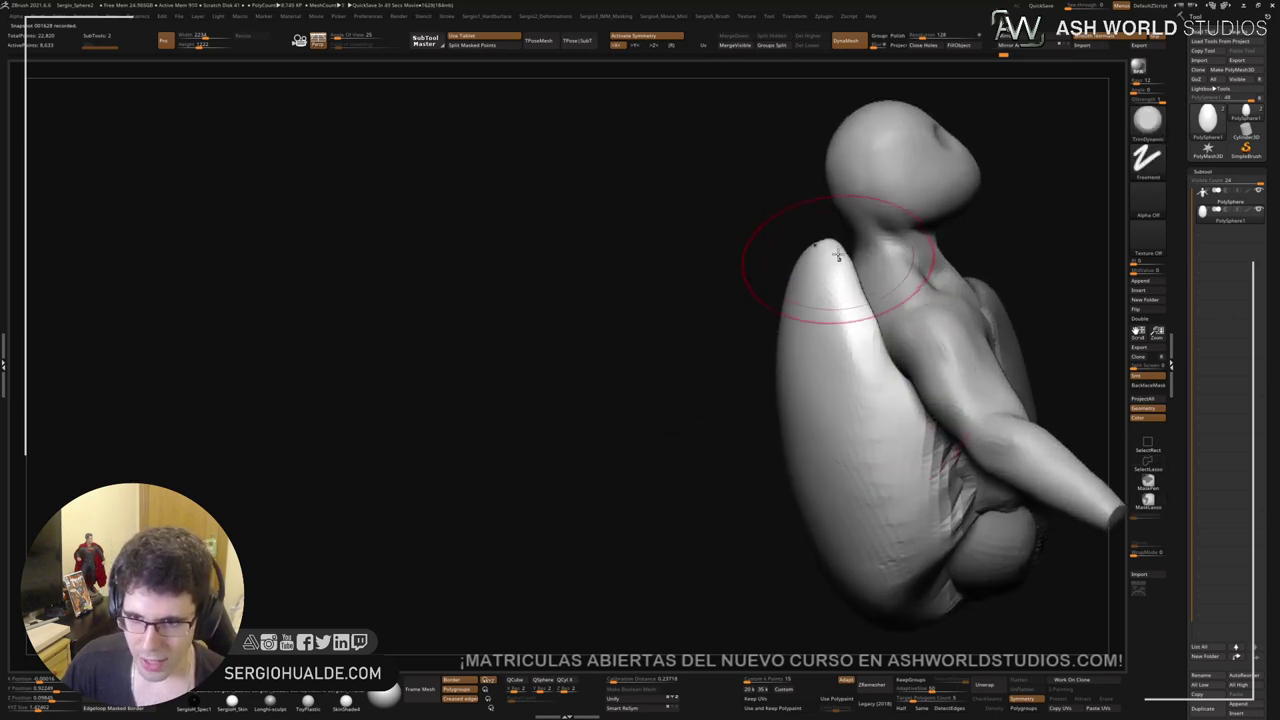
Step: Refine the outline of the back shell with the Move brush and smooth its surface
right_drag(893, 530, 860, 400)
key(b)
key(m)
key(v)
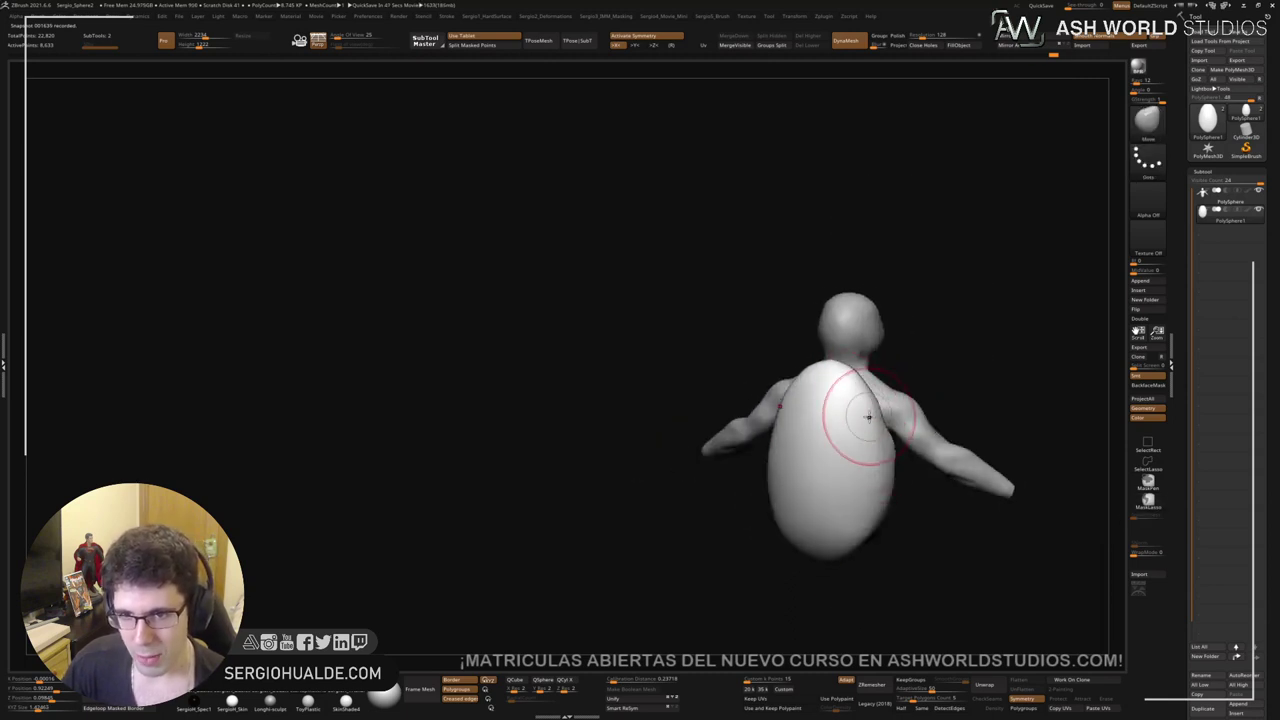
mouse_move(874, 481)
right_down()
mouse_move(869, 497)
mouse_move(817, 491)
mouse_move(851, 437)
mouse_move(809, 426)
right_up()
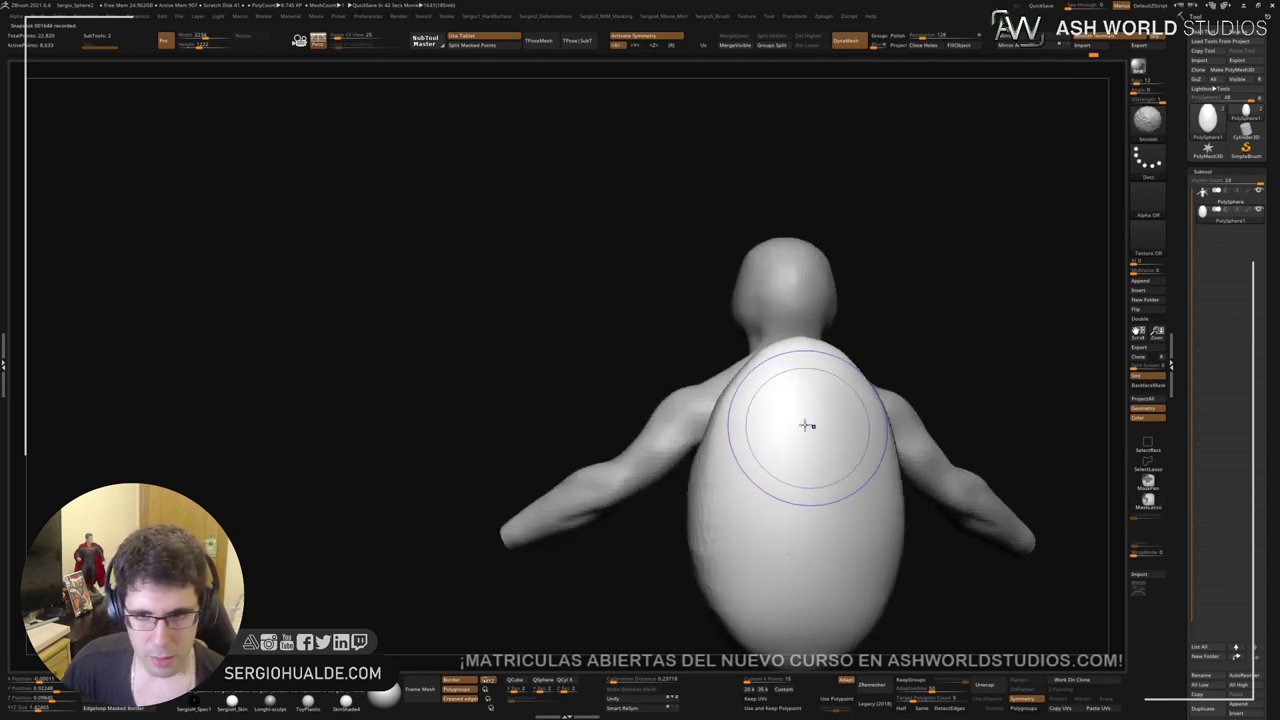
Step: Start a groove just inside the upper edge of the back shell with a smaller Standard brush
key(b)
key(s)
key(t)
key(s)
drag(752, 412, 748, 414)
mouse_move(748, 414)
right_down()
mouse_move(791, 368)
mouse_move(790, 350)
right_up()
mouse_move(805, 345)
mouse_down()
mouse_move(747, 397)
mouse_move(748, 386)
mouse_move(740, 504)
mouse_up()
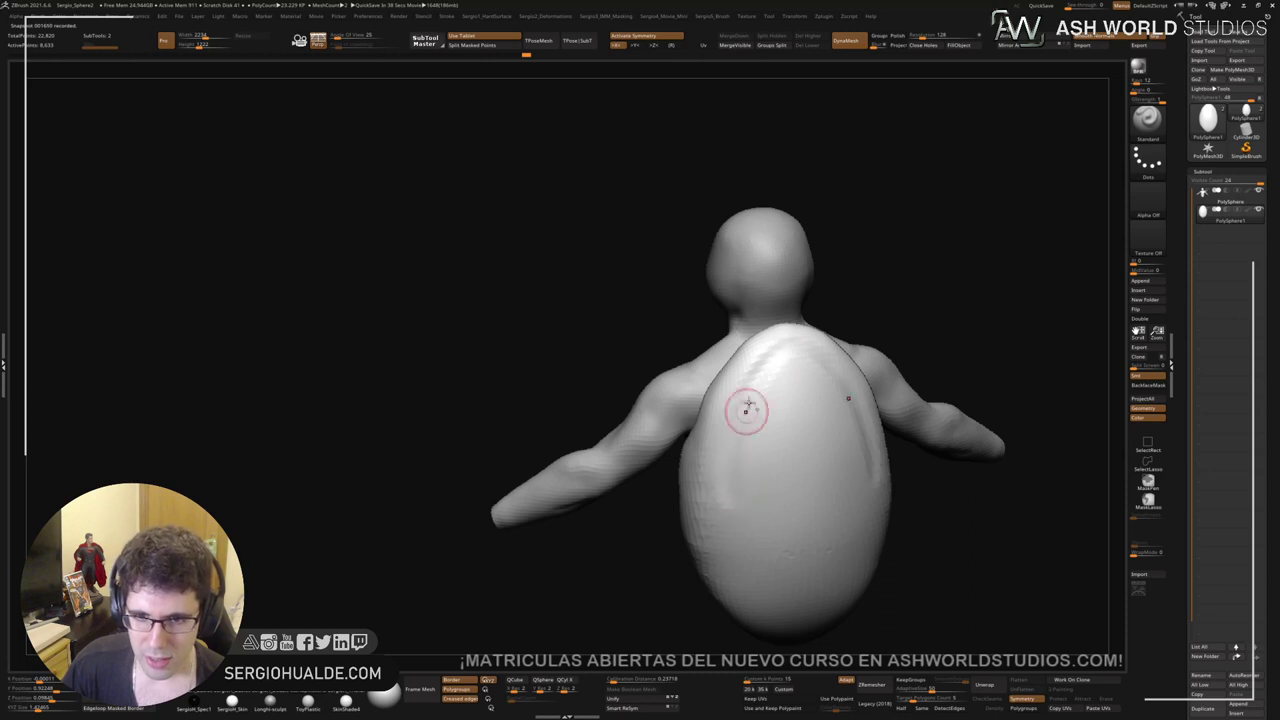
Step: Continue the rim groove down the shell's sides and around its bottom, smoothing the lower end
drag(746, 400, 751, 593)
alt+right_drag(744, 510, 731, 417)
right_drag(731, 417, 728, 476)
mouse_move(728, 476)
mouse_down()
mouse_move(789, 557)
mouse_move(829, 550)
mouse_move(849, 529)
mouse_up()
right_drag(849, 536, 820, 540)
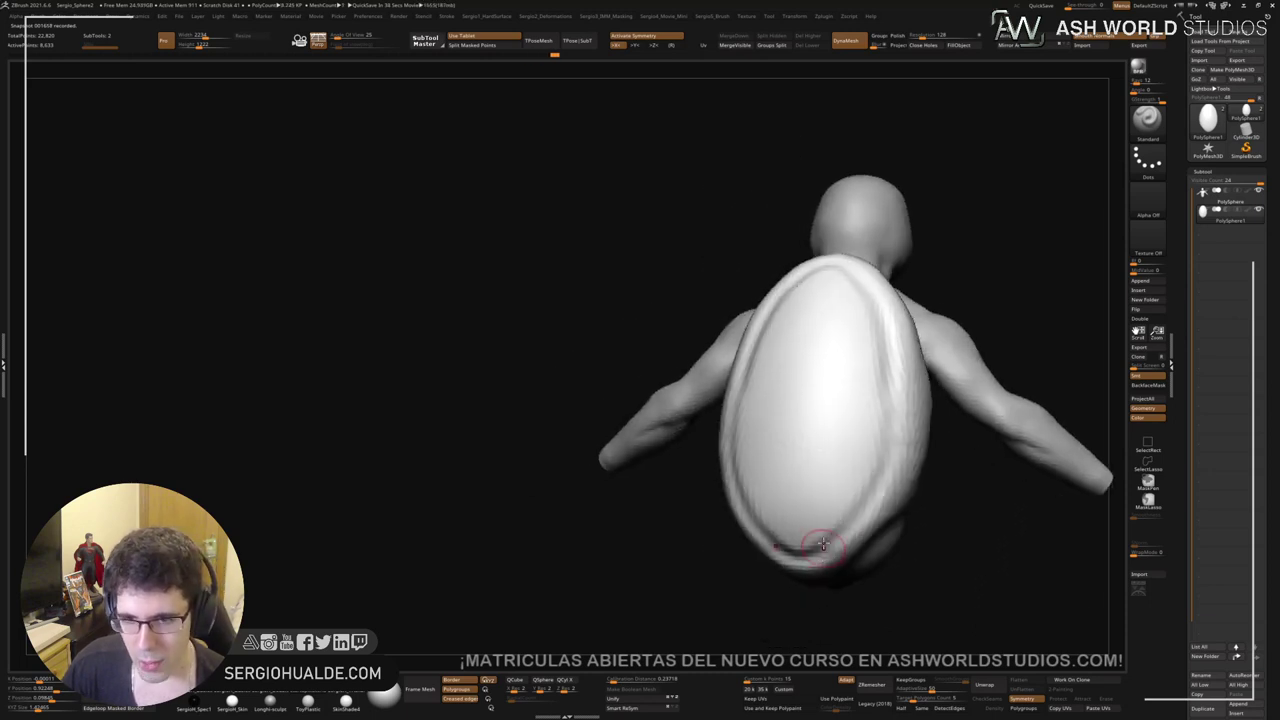
mouse_move(820, 540)
shift+mouse_down()
mouse_move(807, 553)
mouse_move(851, 535)
shift+mouse_up()
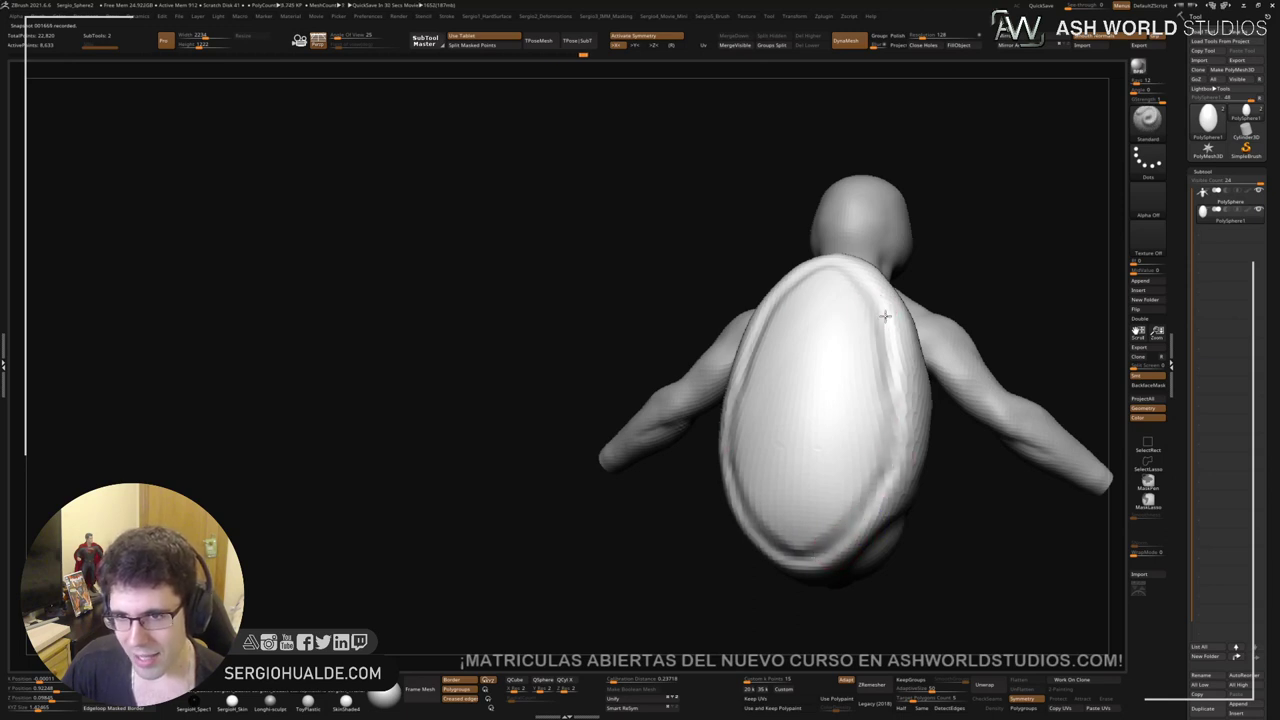
Step: Reinforce the raised rim along the shell's upper sides with the Standard brush
mouse_move(885, 316)
mouse_down()
mouse_move(896, 450)
mouse_move(880, 312)
mouse_up()
drag(895, 380, 835, 262)
mouse_move(835, 262)
right_down()
mouse_move(864, 315)
mouse_move(806, 263)
right_up()
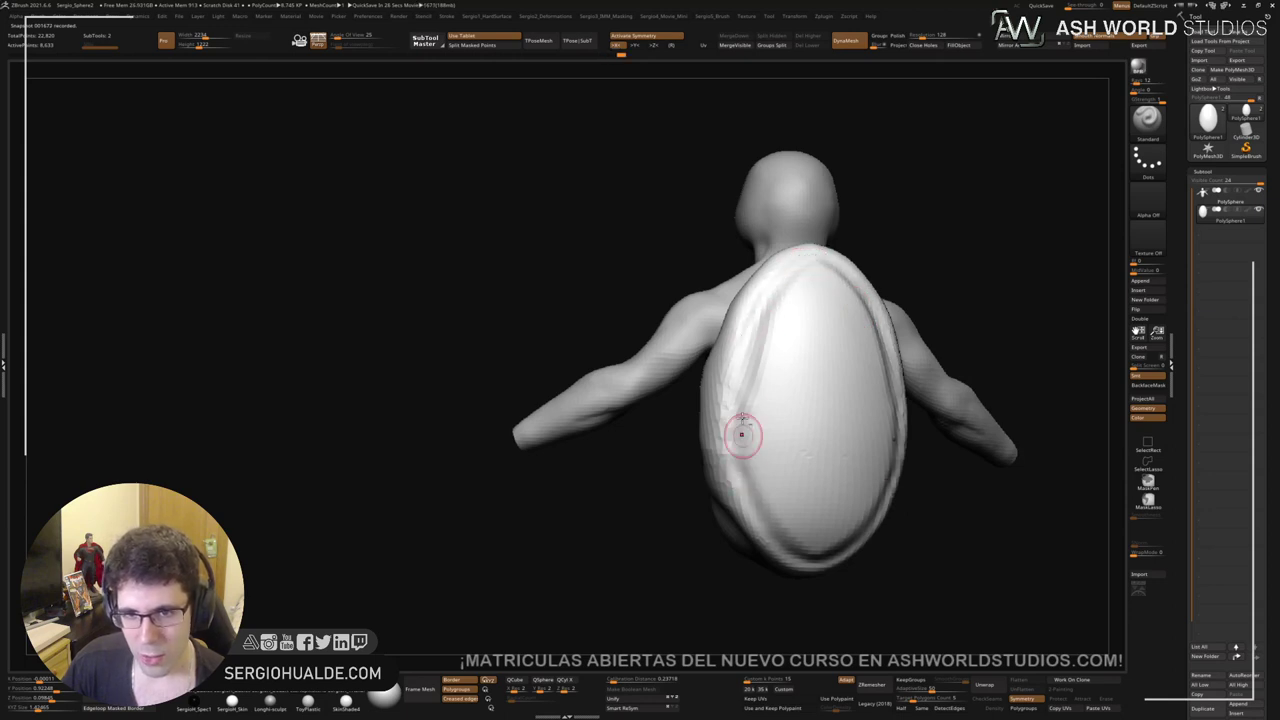
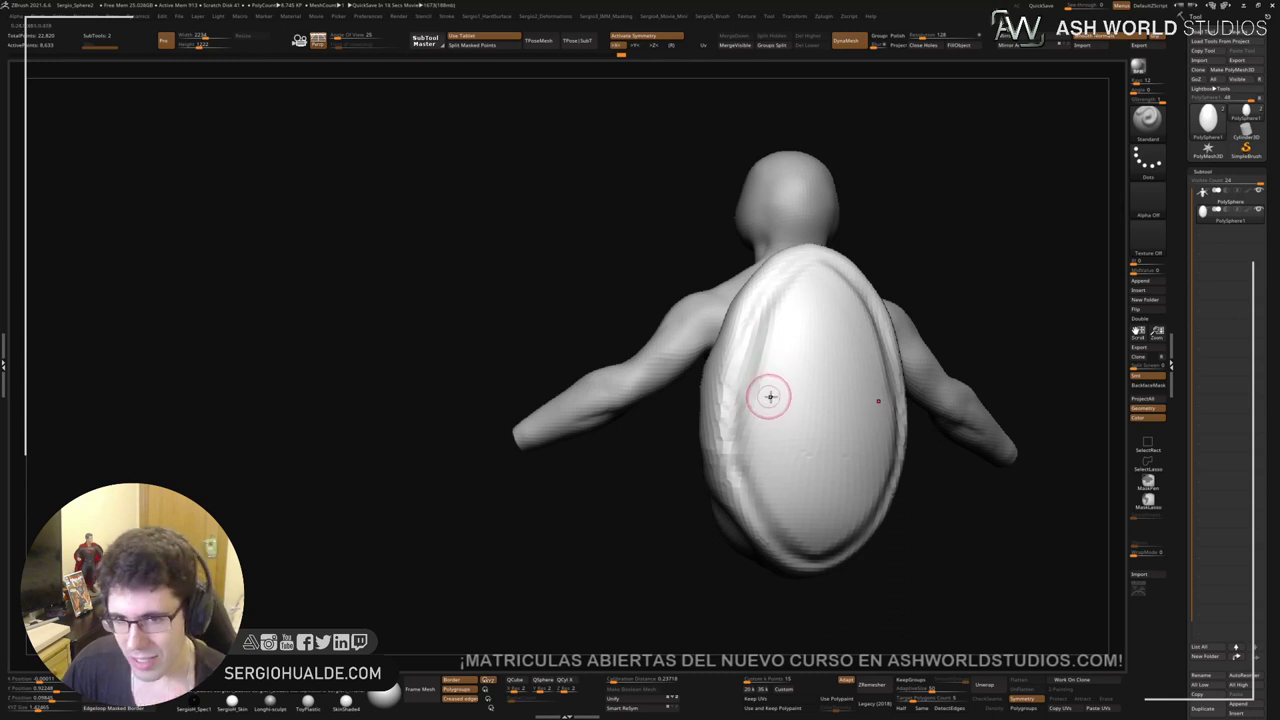
Step: Carve the top plate of the shell with a transverse groove and side grooves running out to the rim
mouse_move(770, 397)
right_down()
mouse_move(791, 323)
mouse_move(791, 343)
mouse_move(802, 340)
right_up()
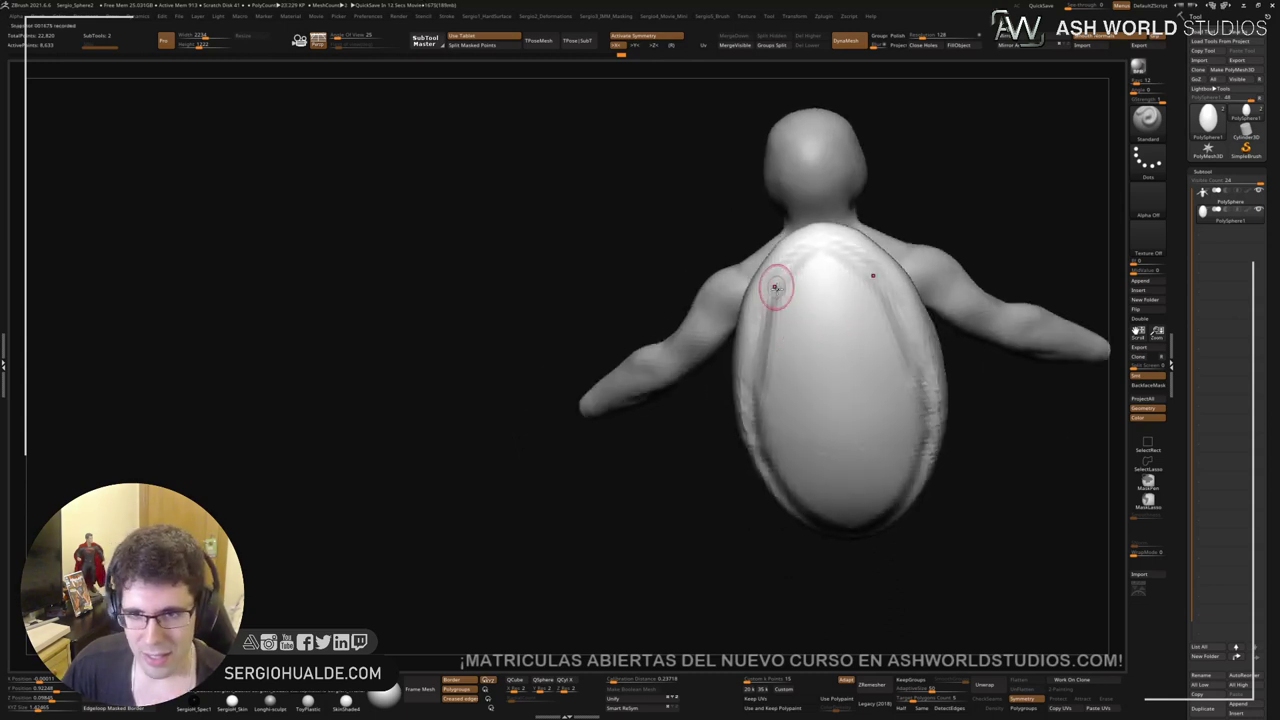
mouse_move(775, 288)
alt+mouse_down()
mouse_move(803, 334)
mouse_move(846, 317)
alt+mouse_up()
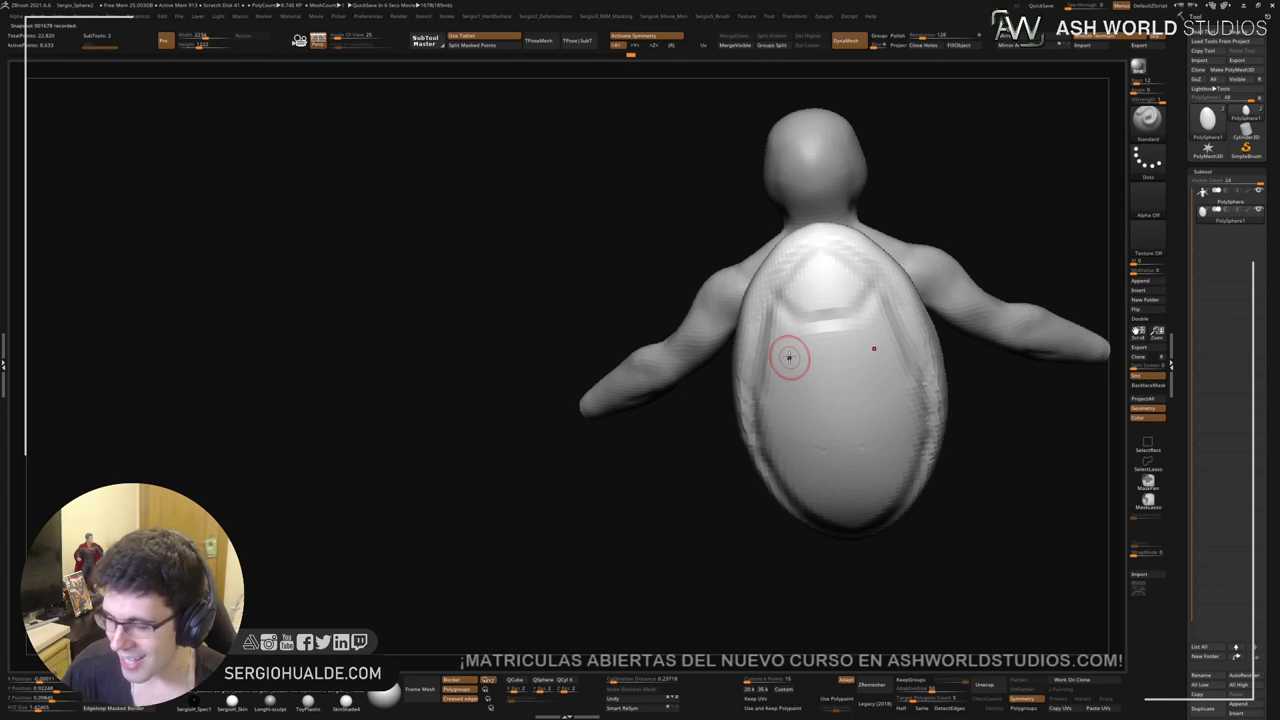
right_drag(996, 406, 974, 434)
mouse_move(806, 374)
right_down()
mouse_move(808, 337)
mouse_move(756, 354)
mouse_move(754, 386)
right_up()
alt+drag(757, 385, 716, 393)
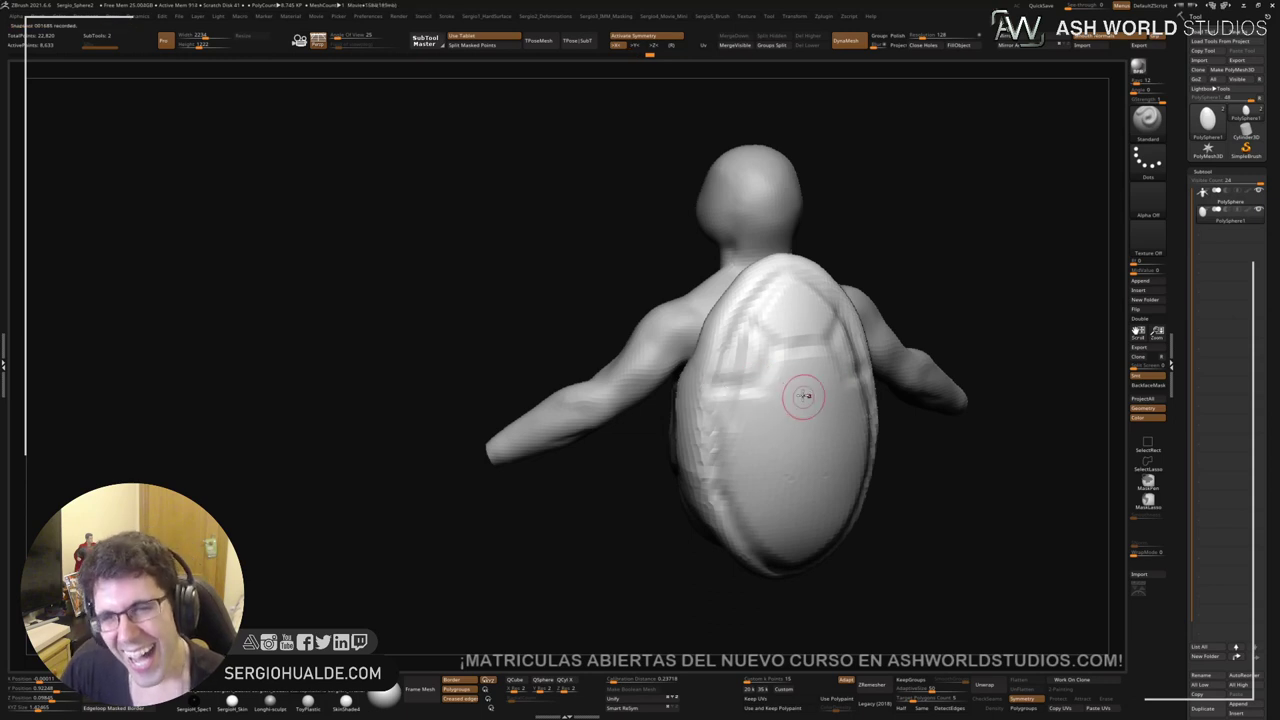
Step: Carve a row of hexagonal plates down the middle of the shell to its lower end
mouse_move(804, 396)
right_down()
mouse_move(786, 409)
mouse_move(778, 374)
right_up()
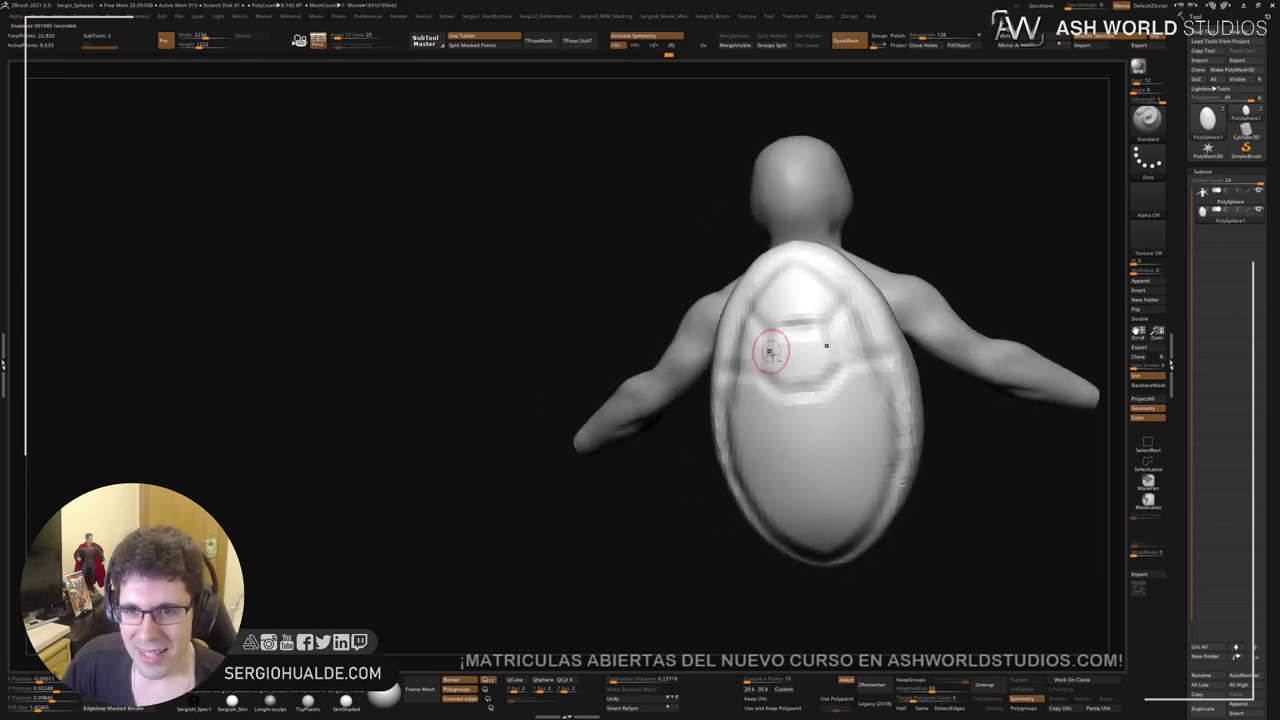
alt+right_drag(798, 440, 788, 374)
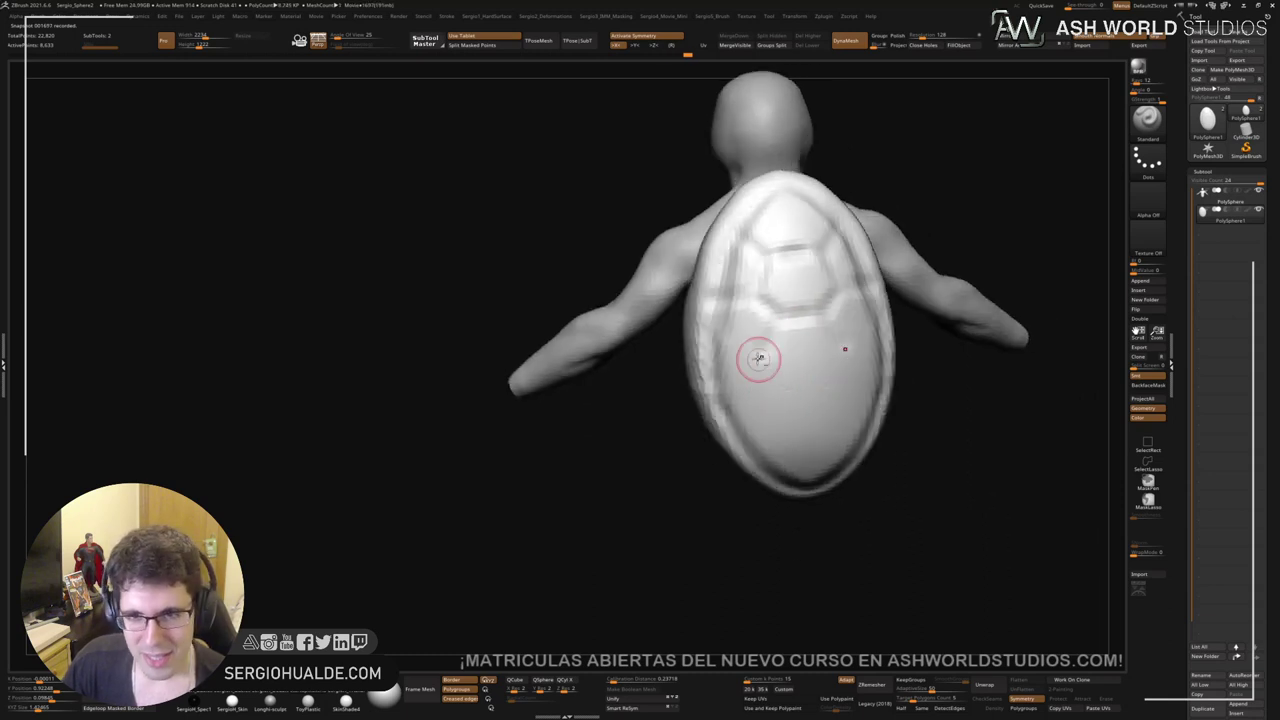
right_drag(806, 333, 820, 334)
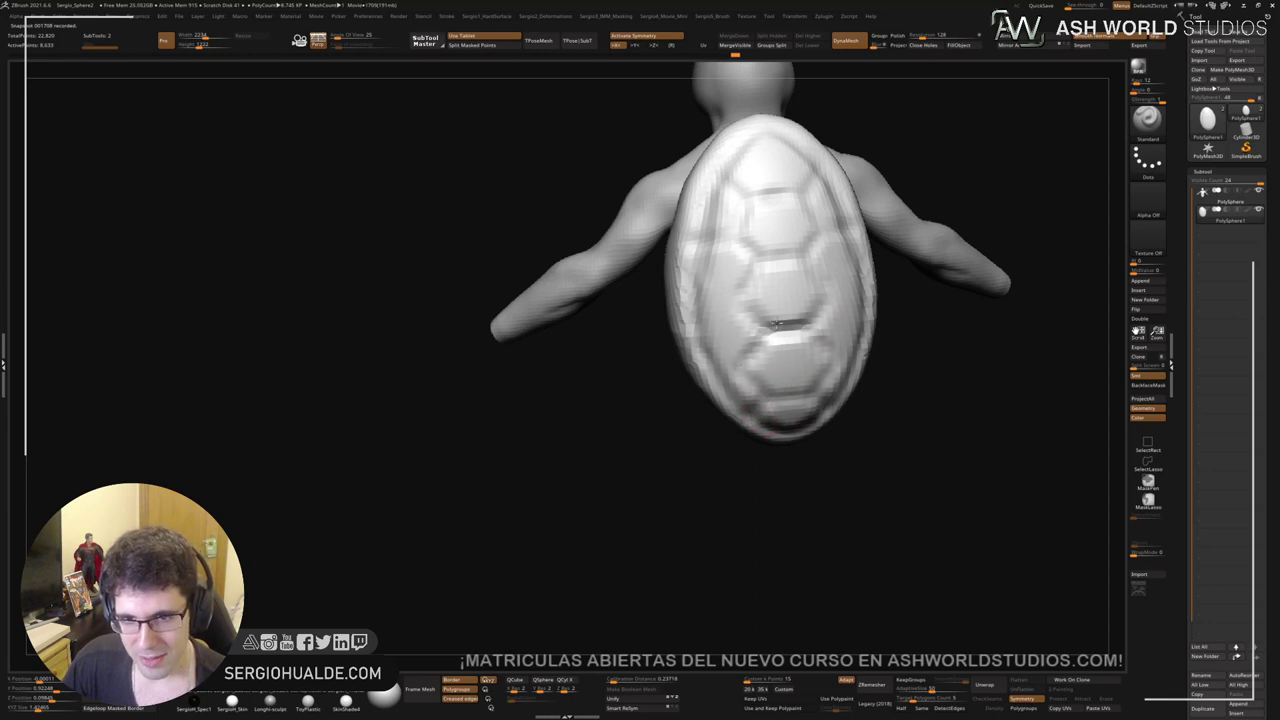
mouse_move(776, 323)
alt+mouse_down()
mouse_move(732, 298)
mouse_move(776, 252)
alt+mouse_up()
Step: Adjust the shape of the lower central plates of the shell with the Move brush
key(b)
key(m)
key(v)
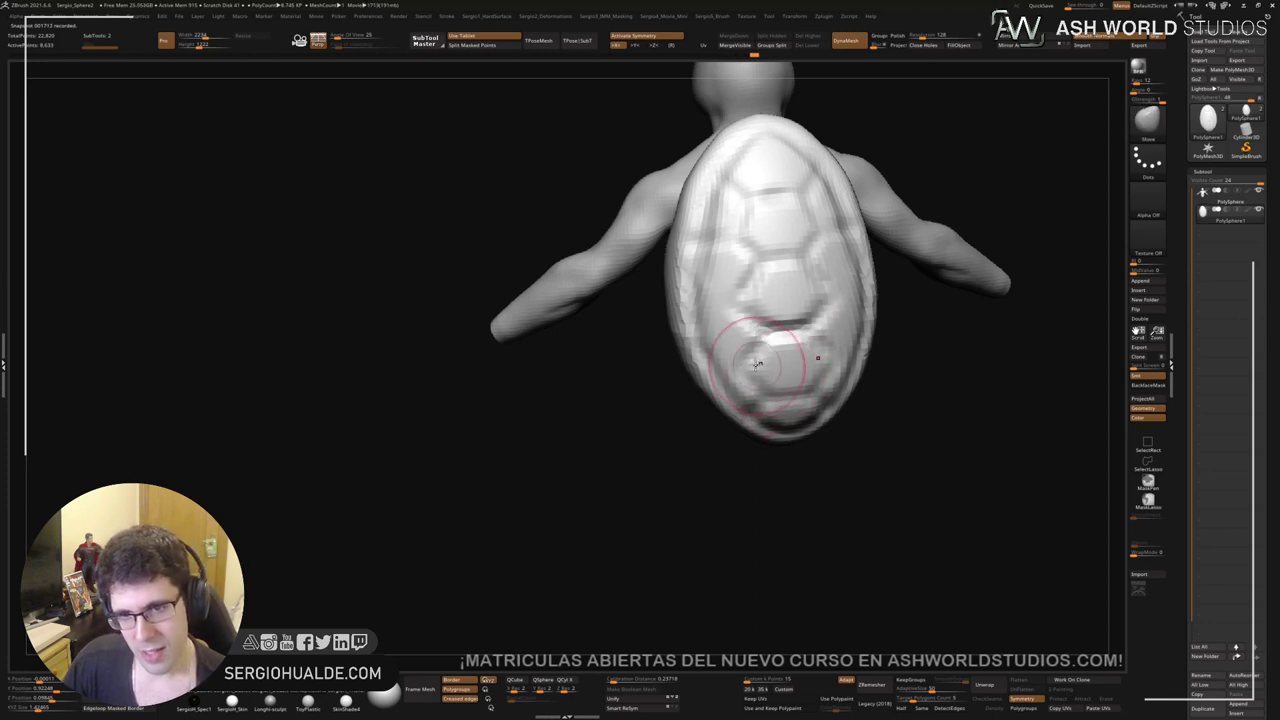
right_drag(775, 390, 810, 376)
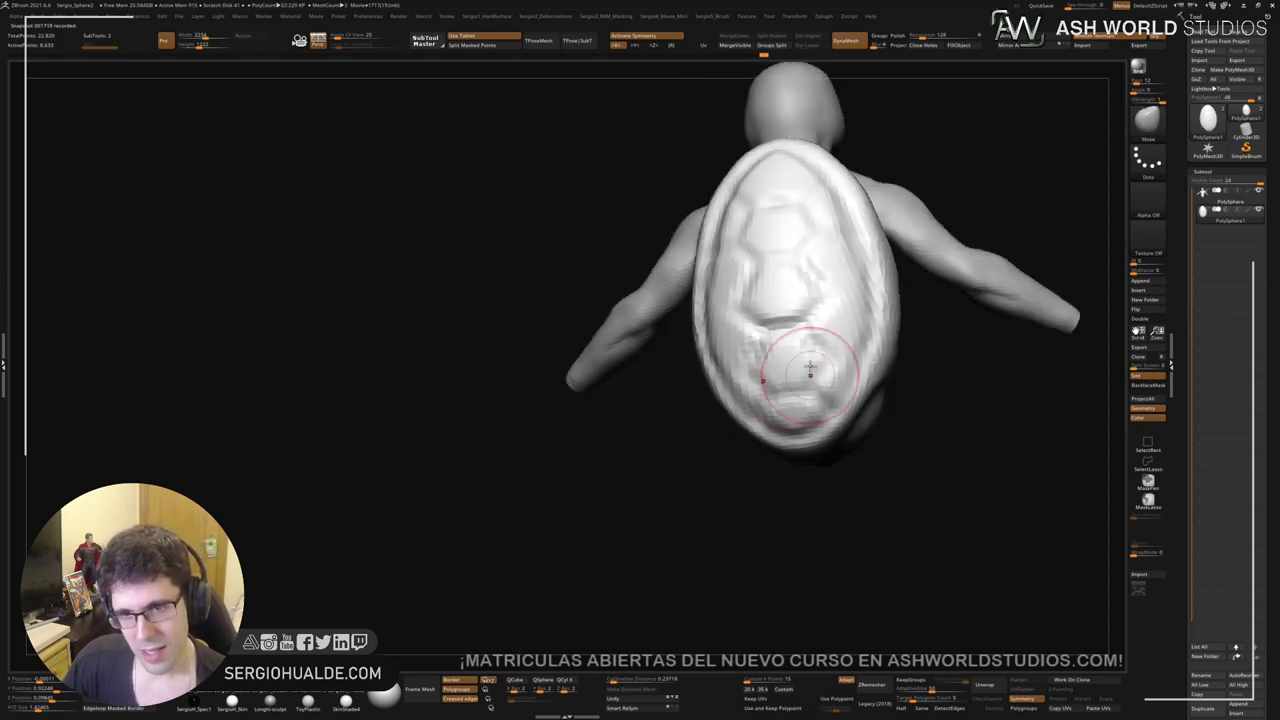
Step: Carve grooves from the central plates out to the rim with the Standard brush to form the side plates
mouse_move(845, 295)
right_down()
mouse_move(830, 255)
mouse_move(863, 284)
mouse_move(806, 347)
right_up()
key(b)
key(s)
key(t)
drag(824, 320, 812, 329)
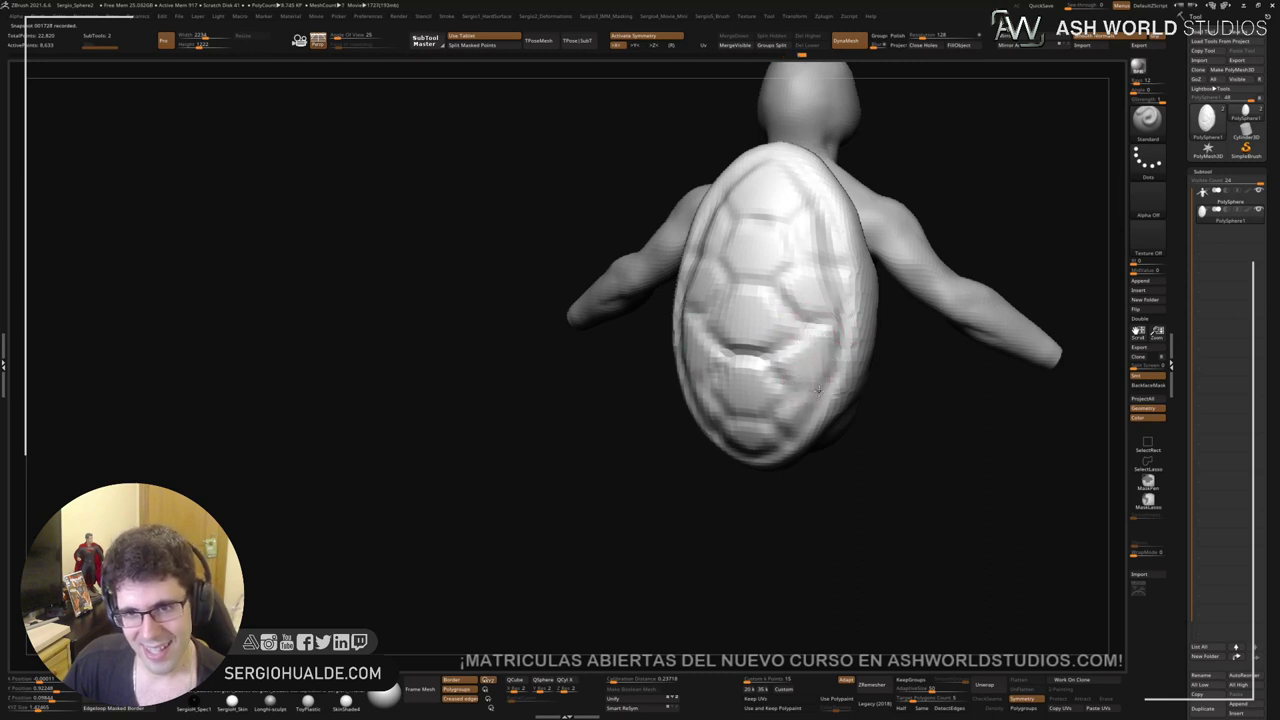
Step: Widen the upper and lower sides of the plated shell with a large Move brush
mouse_move(818, 390)
right_down()
mouse_move(757, 366)
mouse_move(768, 402)
mouse_move(825, 340)
right_up()
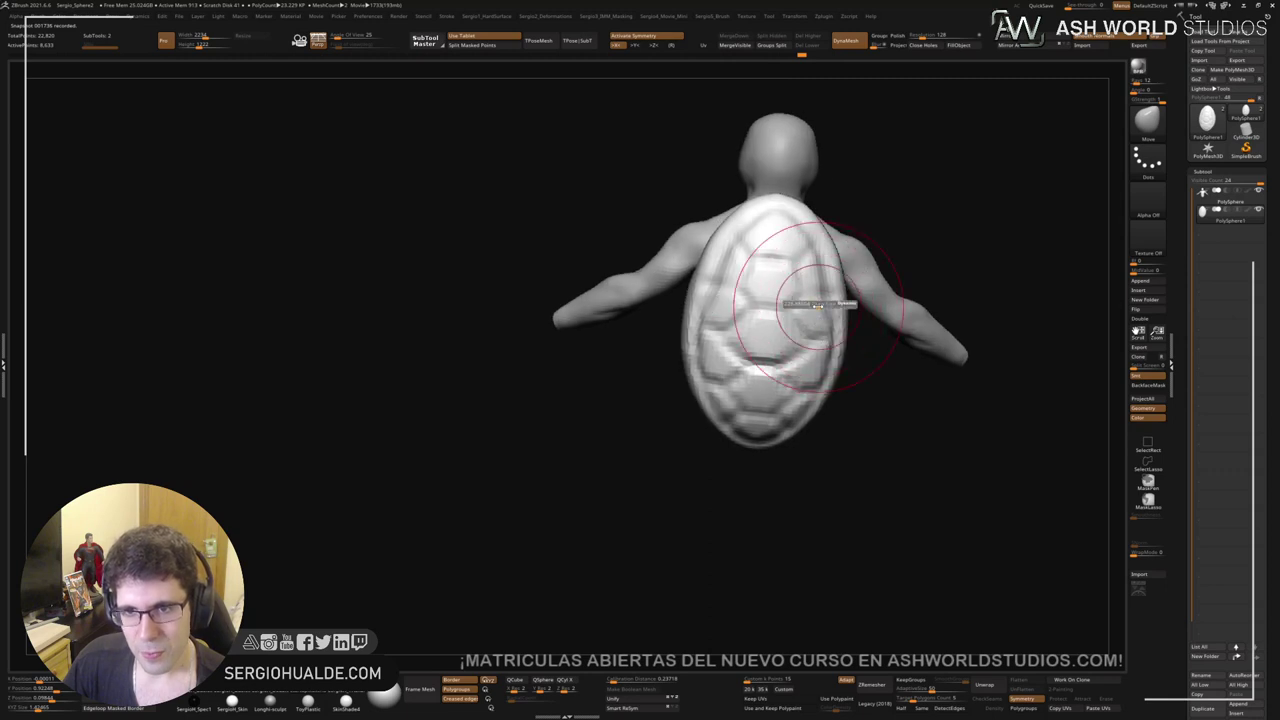
right_drag(830, 340, 842, 332)
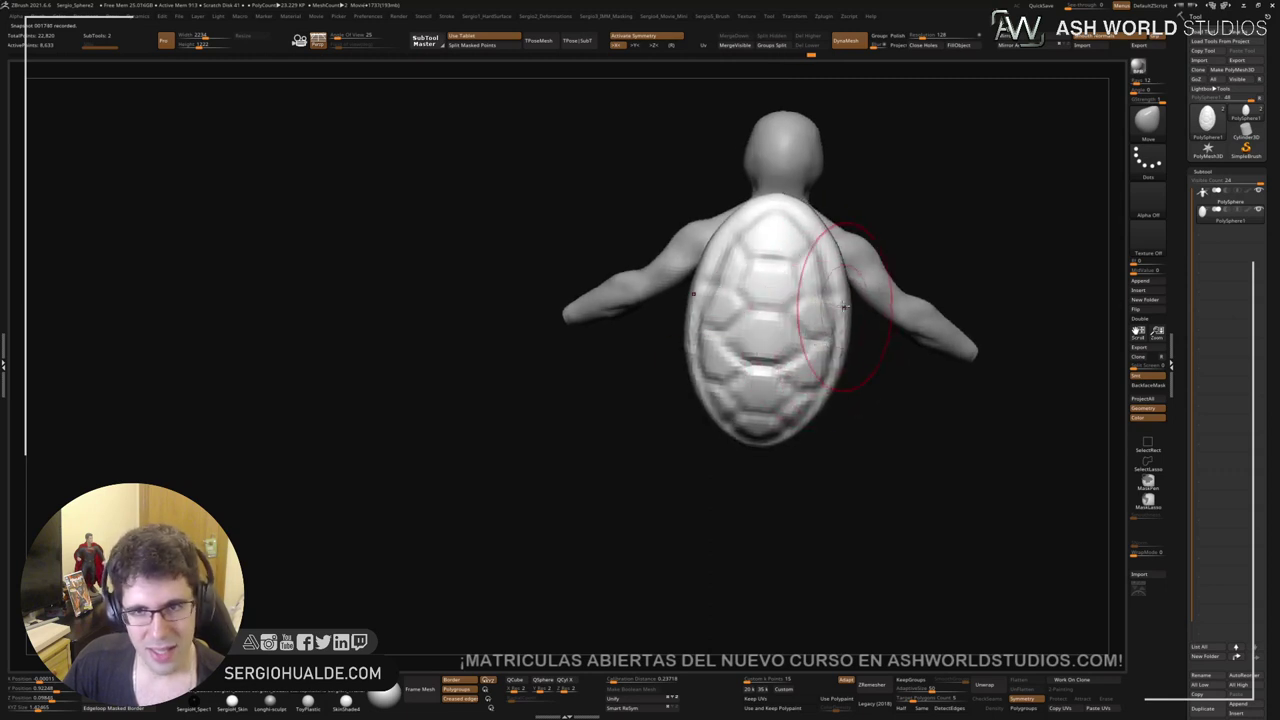
drag(836, 284, 843, 280)
drag(829, 386, 838, 392)
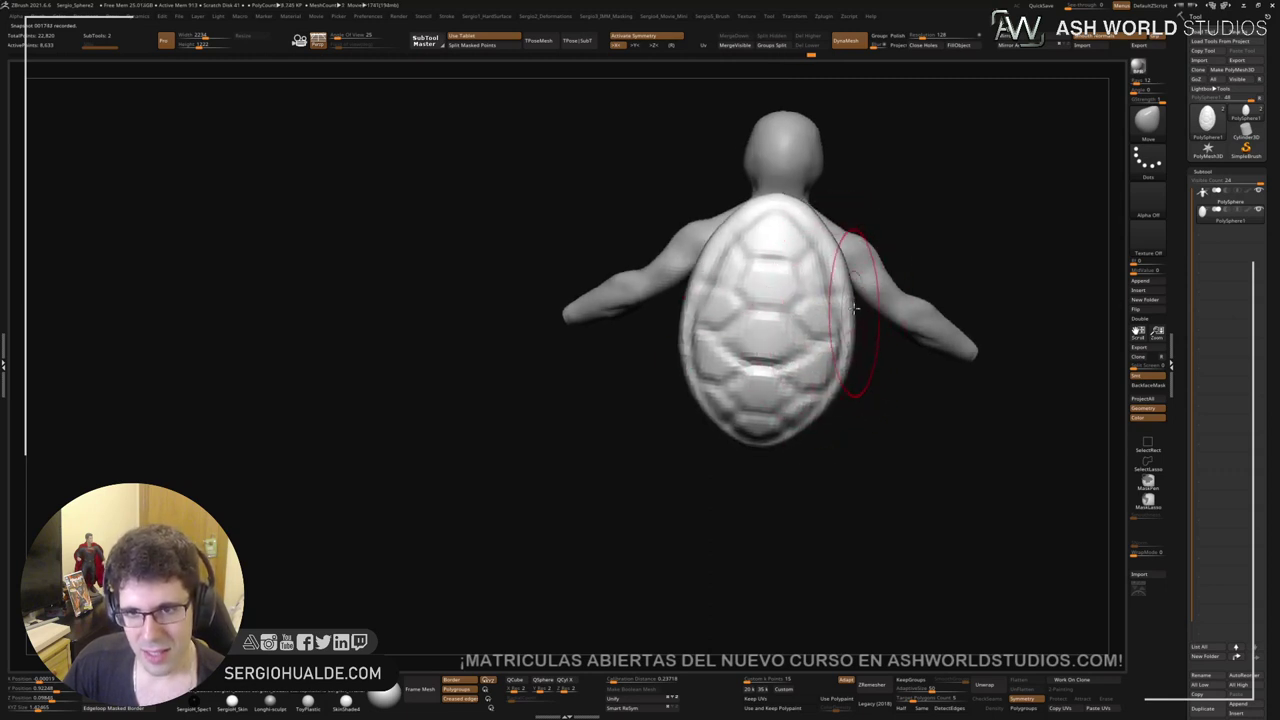
Step: Invert the mask to free the front plate and round its side outline with the Move brush
mouse_move(846, 327)
right_down()
mouse_move(812, 358)
mouse_move(791, 317)
mouse_move(797, 331)
mouse_move(764, 350)
mouse_move(744, 387)
mouse_move(660, 349)
right_up()
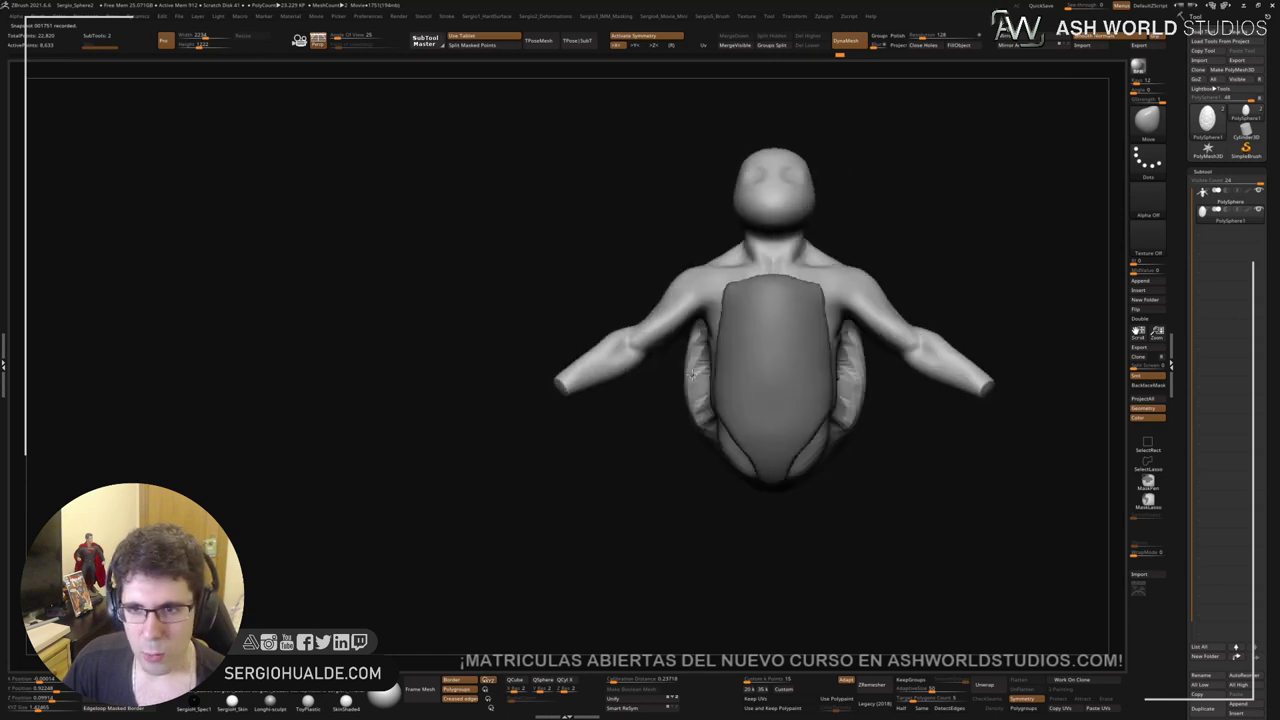
mouse_move(941, 306)
alt+right_down()
mouse_move(890, 287)
mouse_move(869, 300)
alt+right_up()
ctrl+click(906, 275)
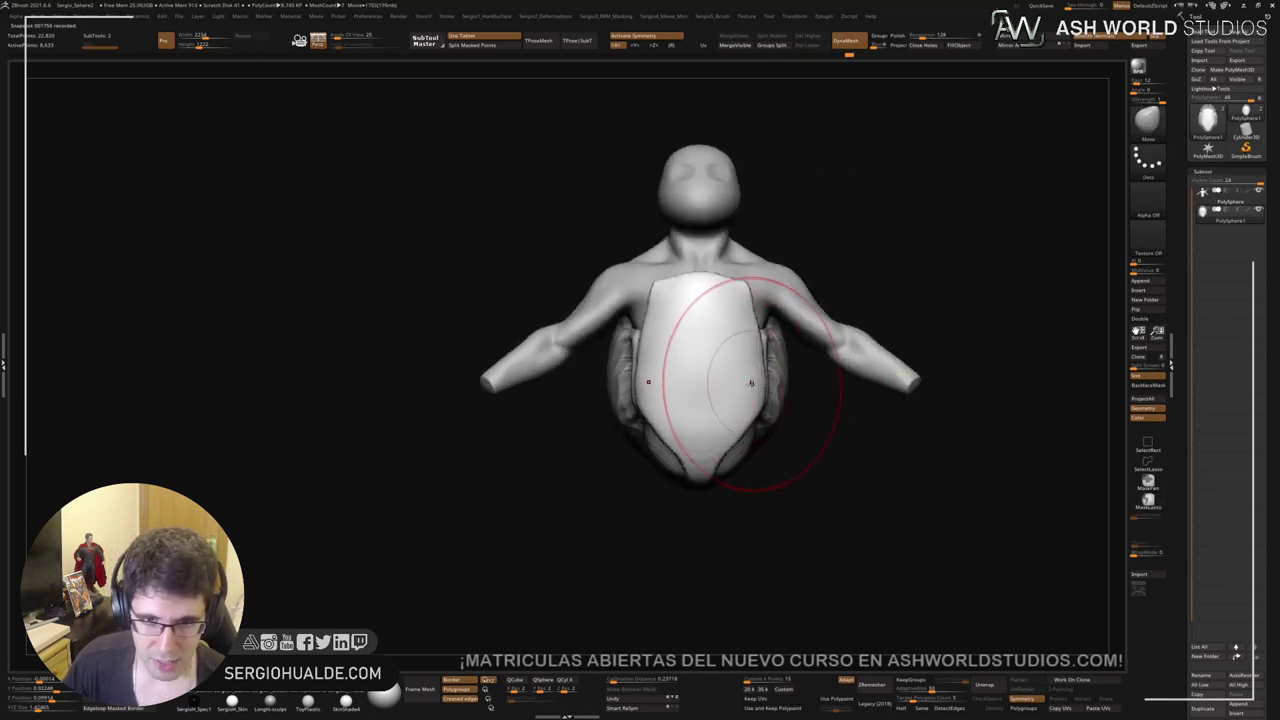
right_drag(734, 457, 762, 389)
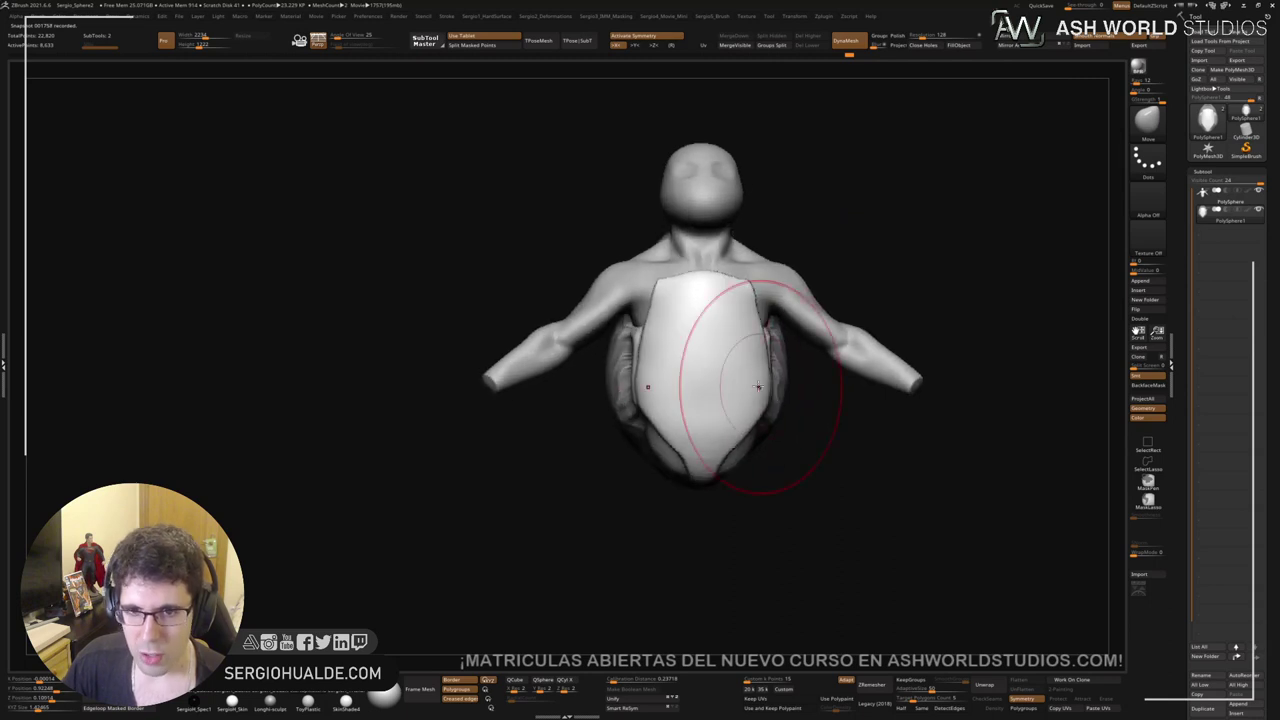
key(s)
drag(753, 381, 736, 381)
mouse_move(737, 349)
ctrl+right_down()
mouse_move(750, 311)
mouse_move(757, 414)
mouse_move(749, 349)
ctrl+right_up()
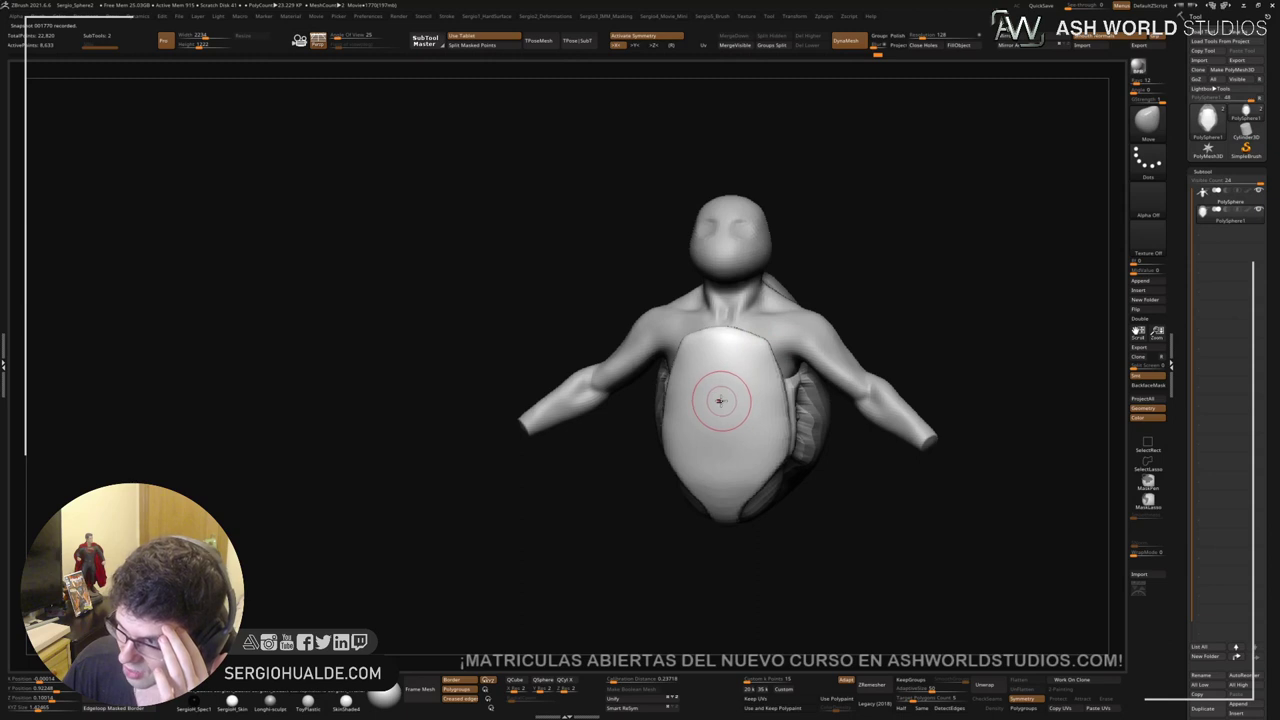
Step: Fill out the lower sides of the front plate with a larger Move brush
right_drag(718, 400, 762, 388)
key(s)
mouse_move(796, 412)
mouse_down()
mouse_move(814, 421)
mouse_move(781, 421)
mouse_up()
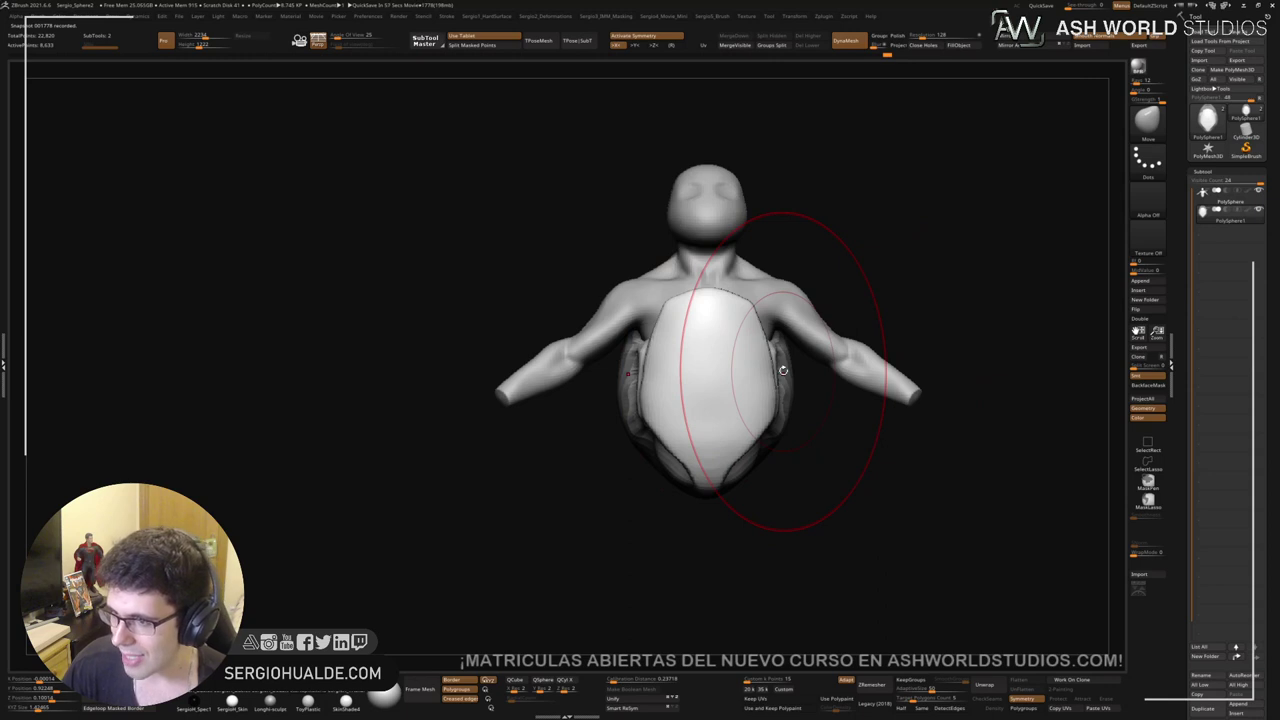
Step: Select the body and reshape its lower torso behind the front plate with the Move brush
alt+click(860, 389)
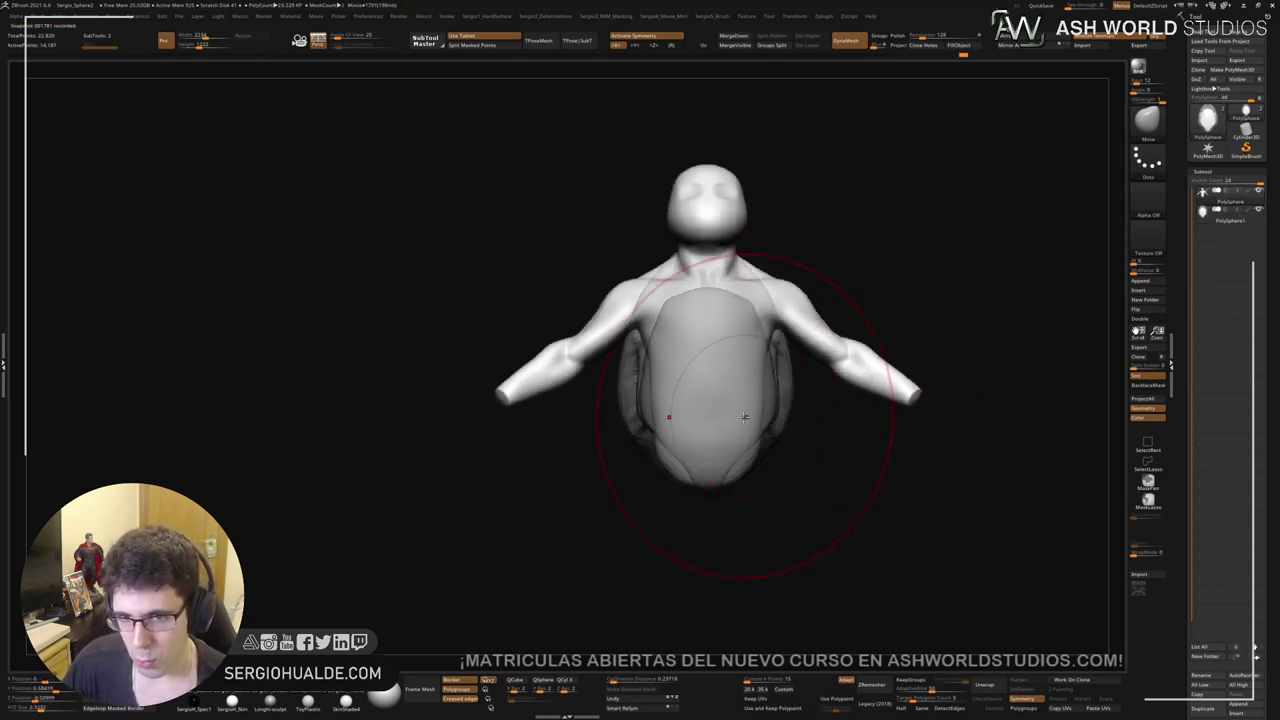
key(s)
drag(756, 425, 749, 425)
key(4)
click(739, 386)
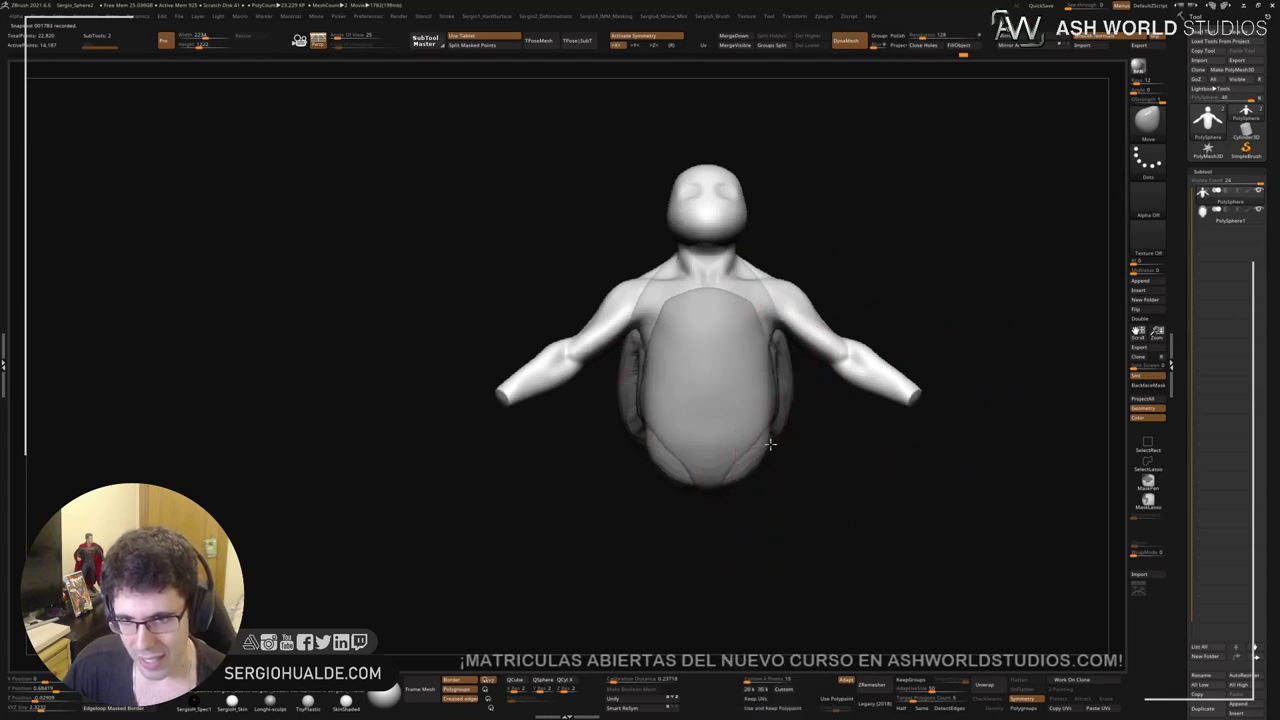
key(s)
drag(766, 357, 773, 363)
drag(905, 425, 733, 423)
right_drag(733, 423, 767, 388)
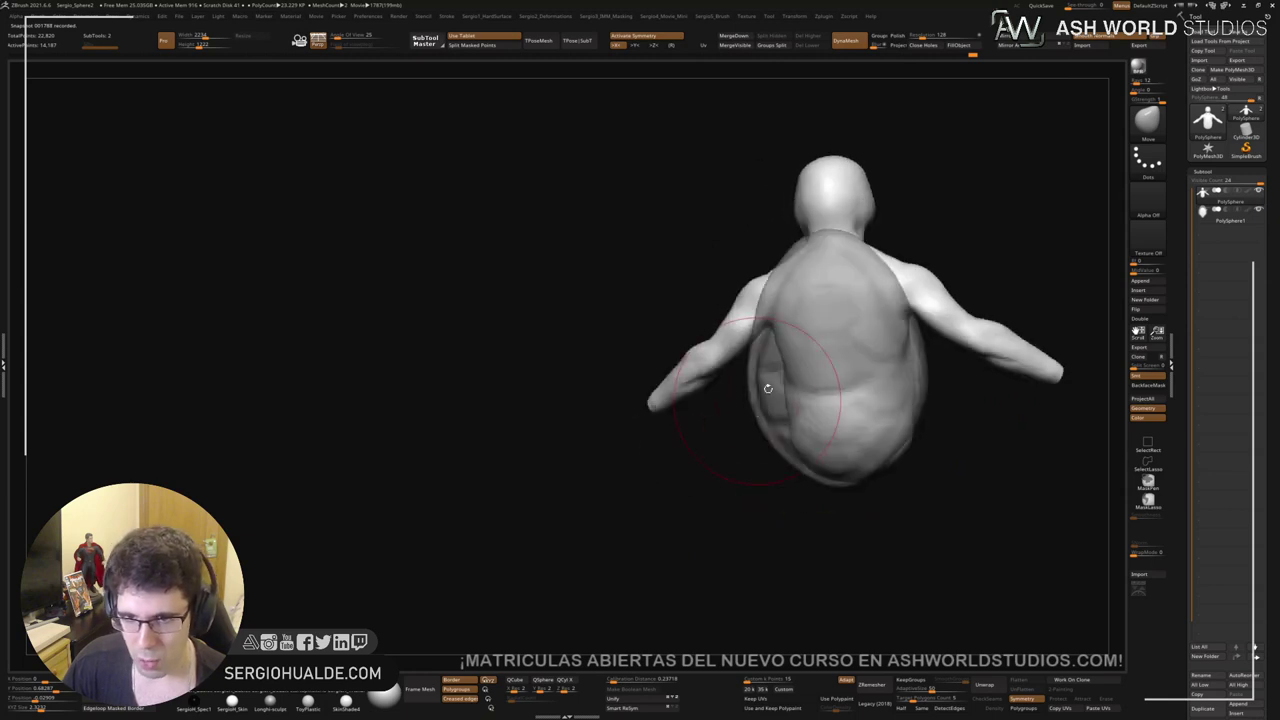
Step: With the body isolated and its arms masked, adjust the torso's sides below the armpits with the Move brush
key(ctrl+z)
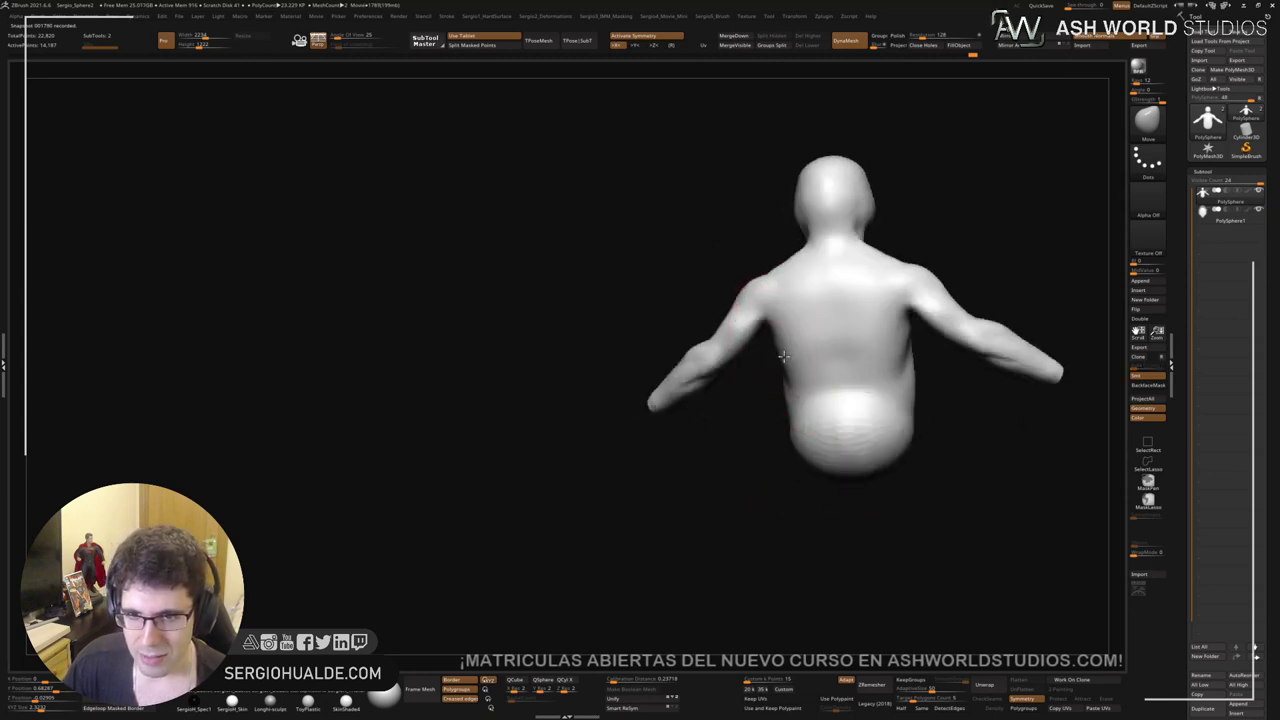
key(ctrl+z)
key(ctrl+z)
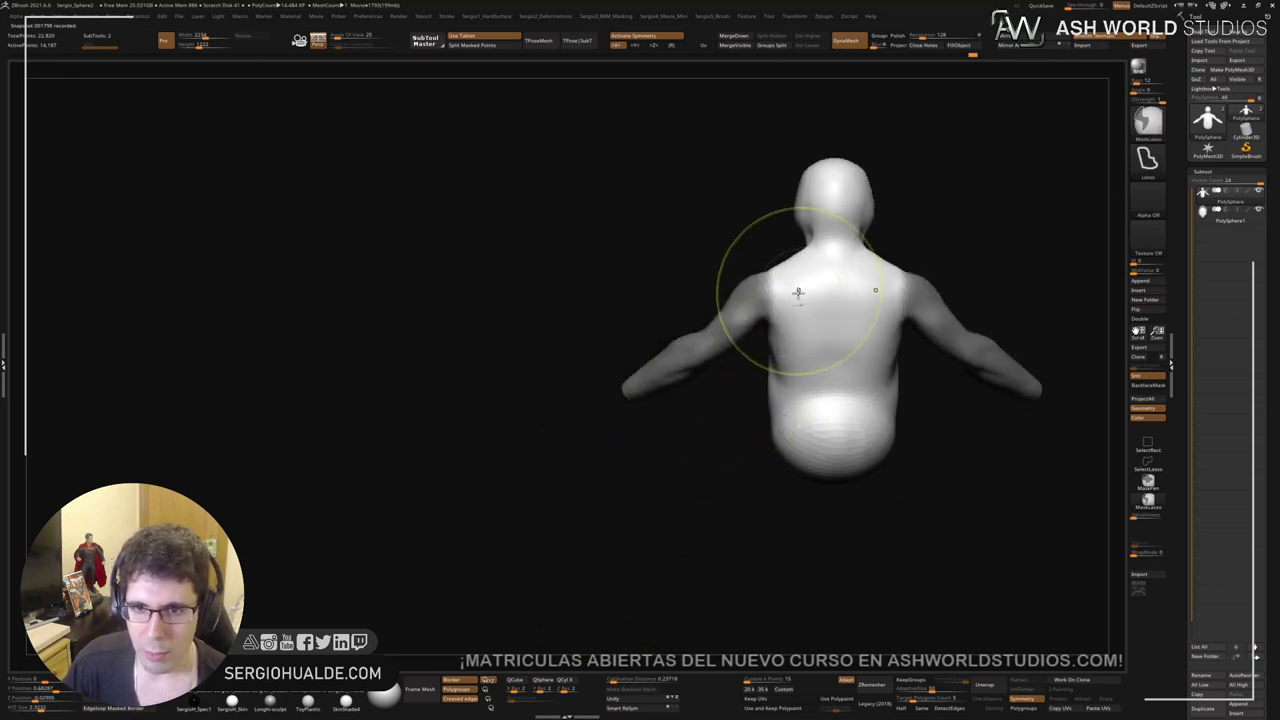
drag(780, 354, 769, 326)
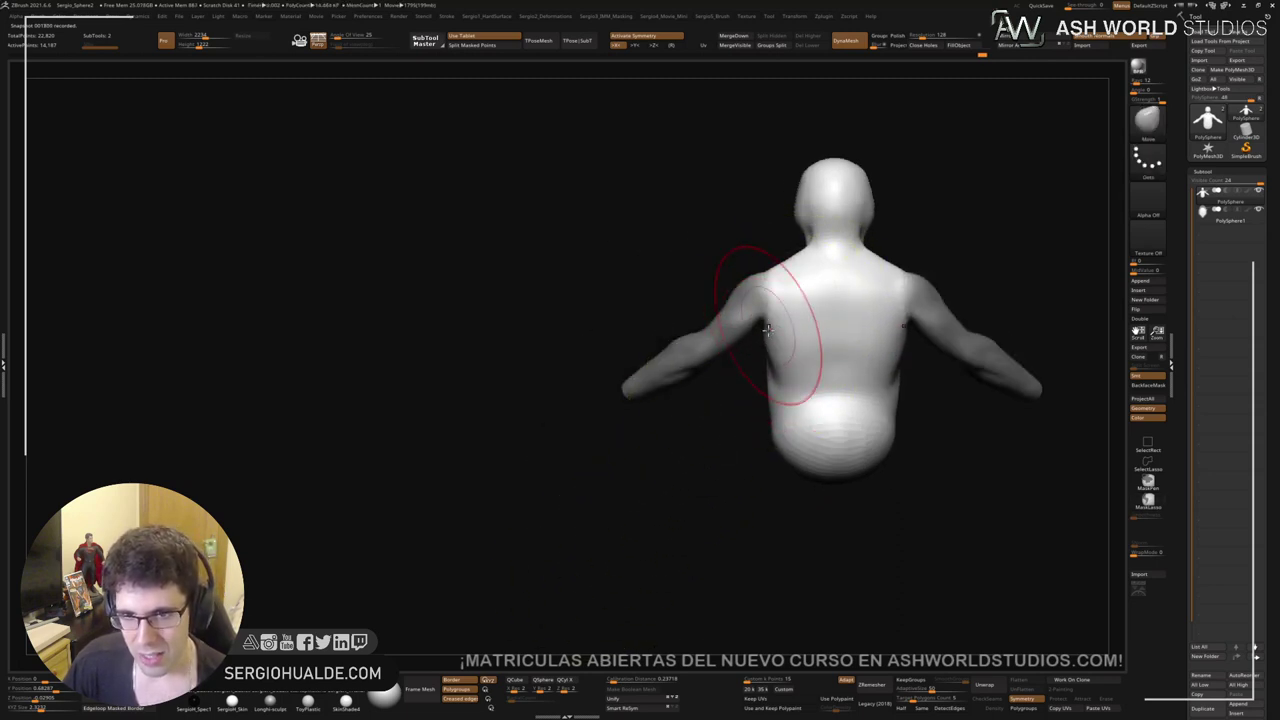
drag(795, 376, 779, 351)
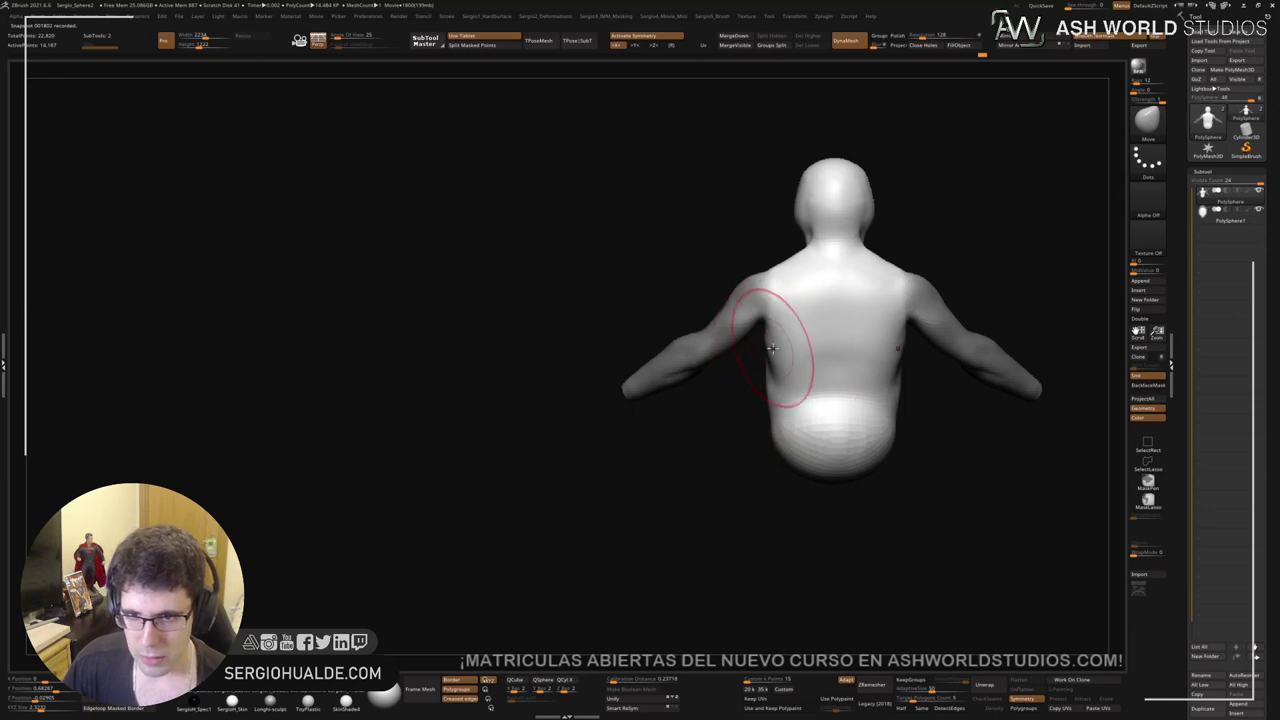
mouse_move(827, 461)
right_down()
mouse_move(894, 454)
mouse_move(853, 429)
right_up()
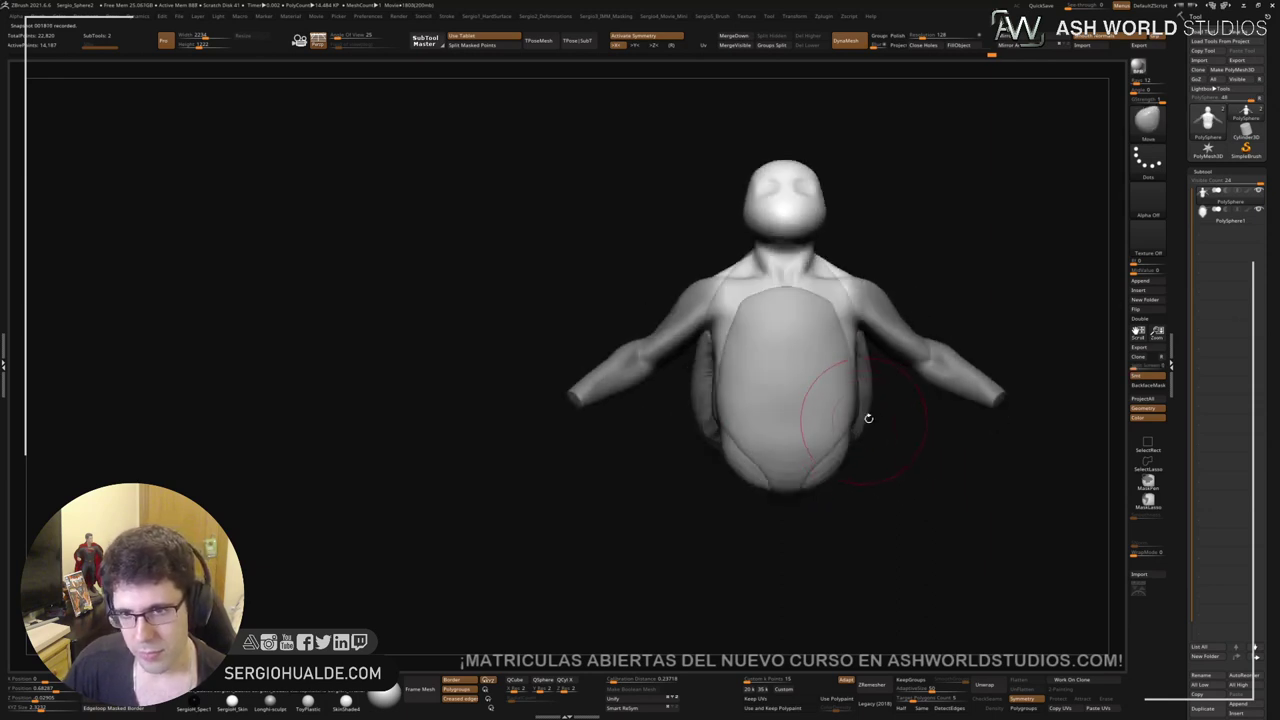
Step: Clear the body's mask, reselect the shell piece and pull the front plate's lower tip downward with the Move brush
ctrl+drag(905, 432, 914, 469)
alt+click(842, 412)
mouse_move(842, 412)
right_down()
mouse_move(814, 414)
mouse_move(830, 415)
mouse_move(834, 443)
mouse_move(820, 464)
mouse_move(799, 364)
right_up()
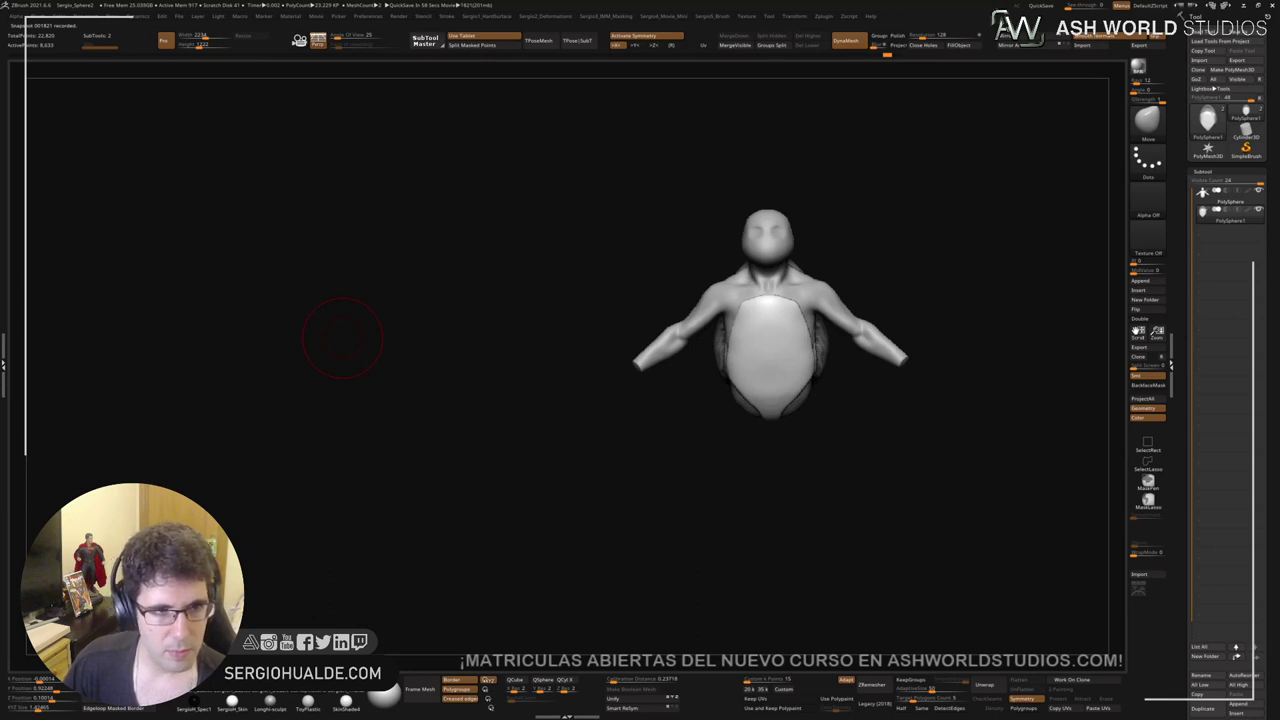
right_drag(342, 338, 792, 441)
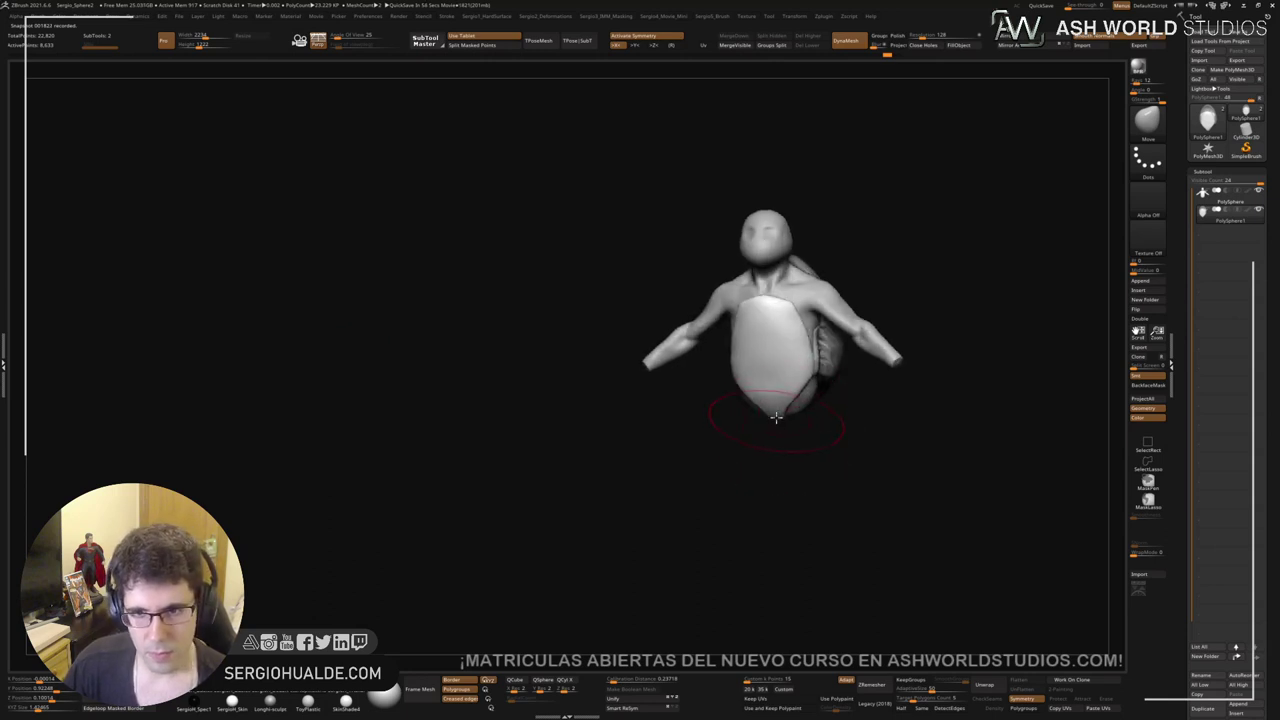
drag(776, 417, 778, 432)
right_drag(811, 406, 797, 400)
Step: Carve horizontal grooves and a vertical centre groove into the front plate with the DamStandard brush
key(b)
key(d)
key(s)
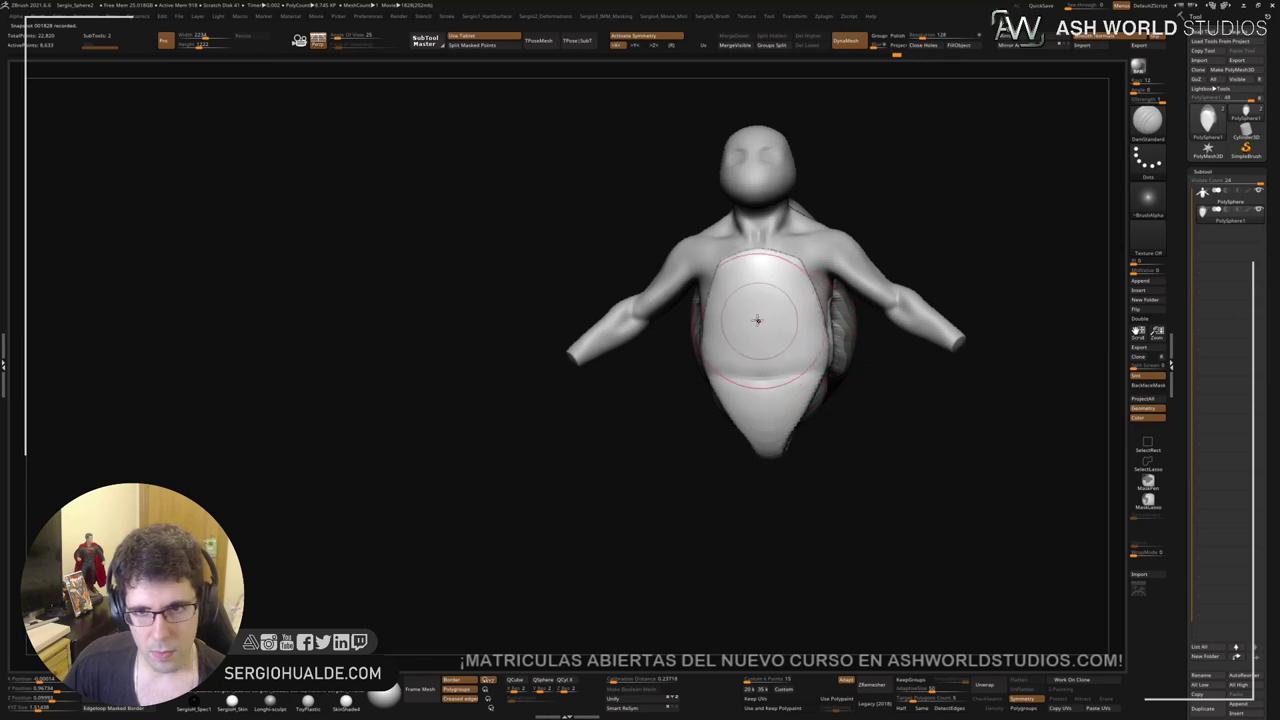
drag(757, 317, 822, 314)
drag(758, 254, 761, 361)
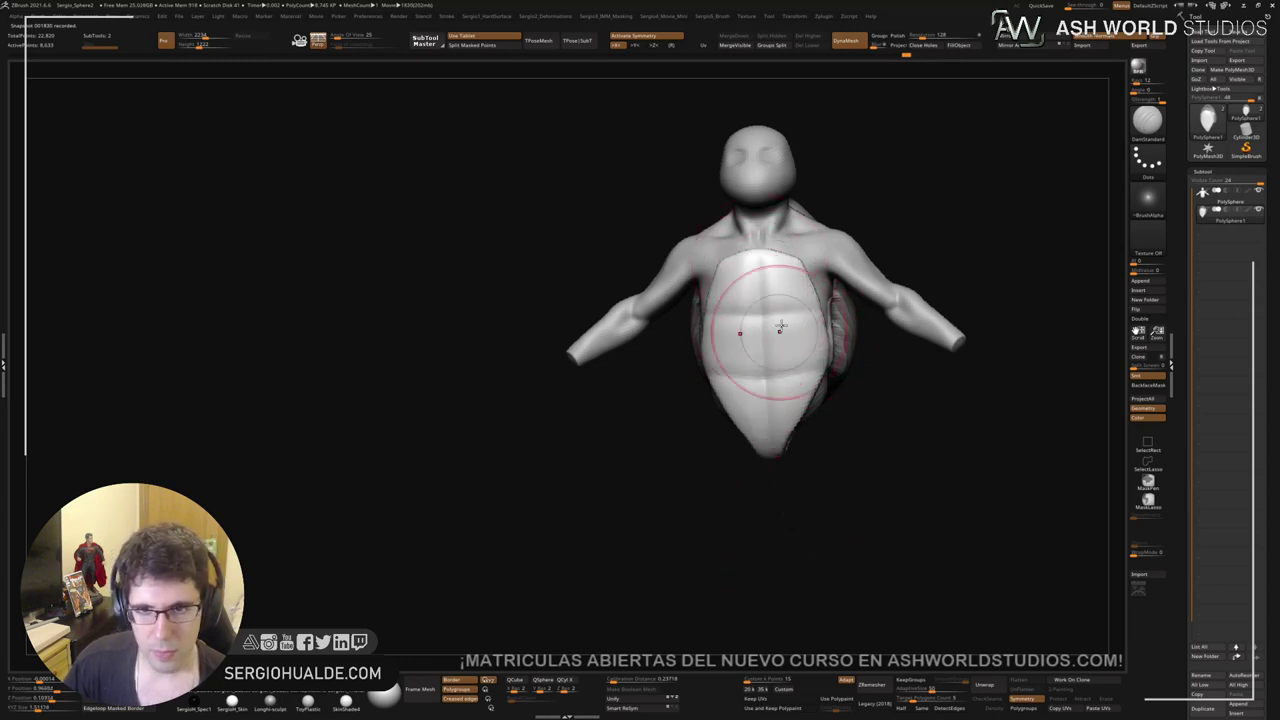
right_drag(766, 457, 779, 341)
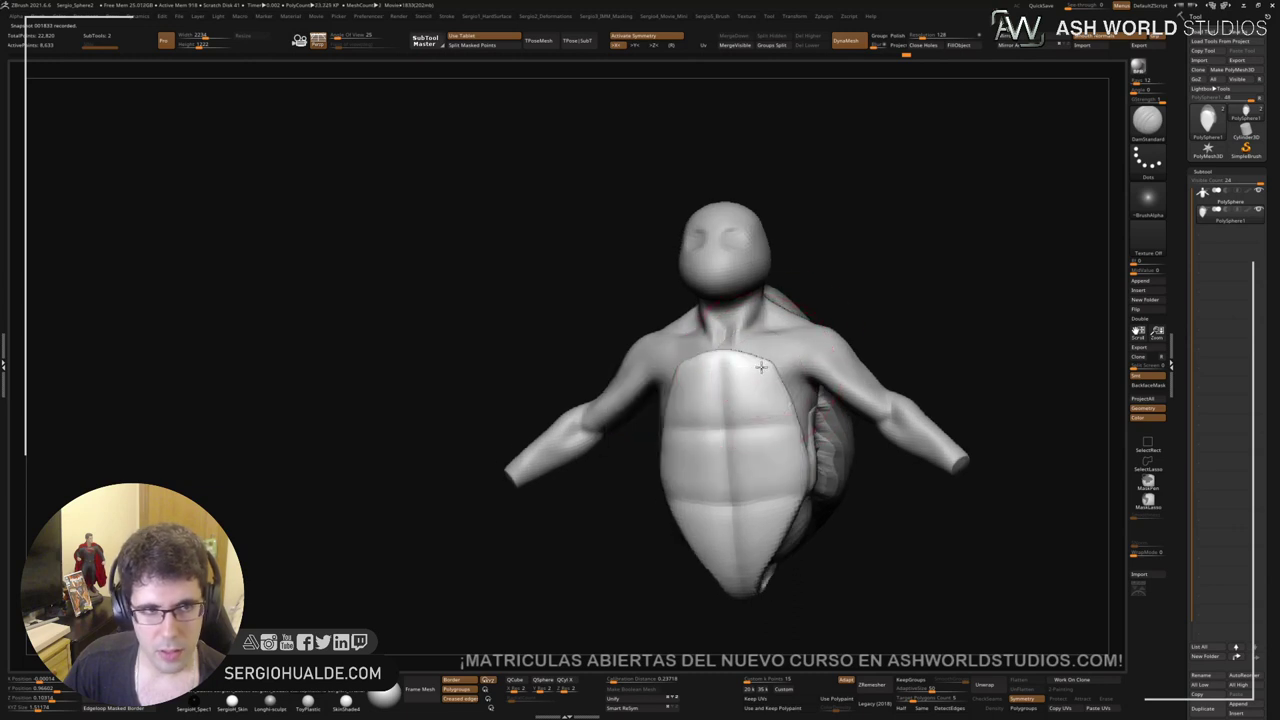
Step: Pull the front plate's upper edge into a concave curve with raised corners using the Move brush
key(b)
key(m)
key(v)
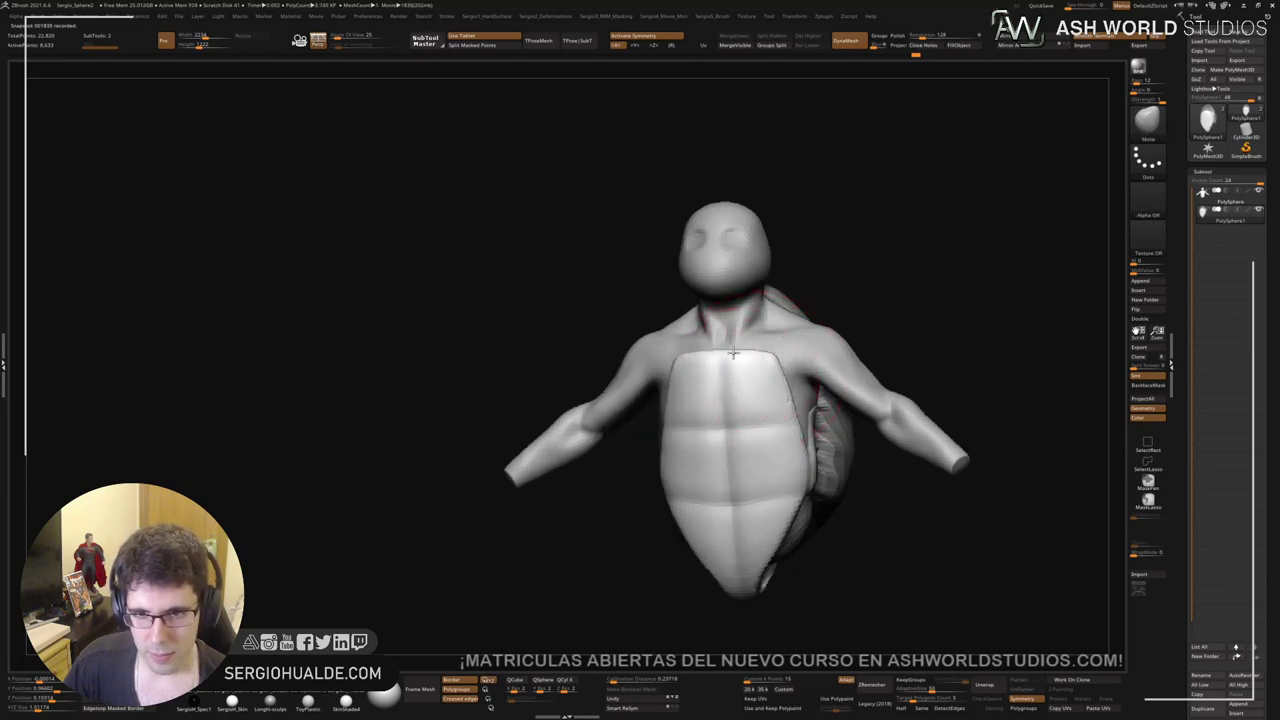
mouse_move(733, 393)
right_down()
mouse_move(736, 362)
mouse_move(783, 370)
right_up()
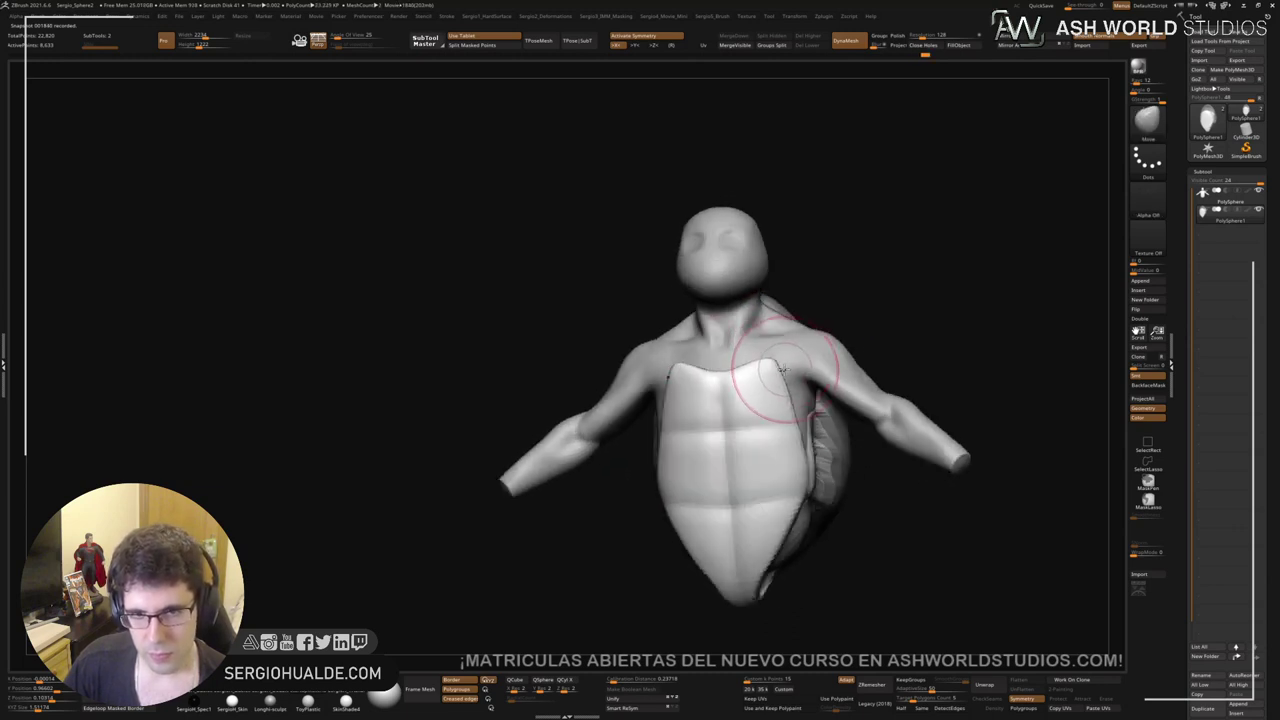
drag(768, 380, 778, 380)
mouse_move(750, 364)
right_down()
mouse_move(738, 392)
mouse_move(780, 400)
mouse_move(797, 458)
mouse_move(854, 403)
mouse_move(820, 398)
right_up()
mouse_move(820, 398)
ctrl+right_down()
mouse_move(757, 329)
mouse_move(737, 329)
mouse_move(744, 317)
ctrl+right_up()
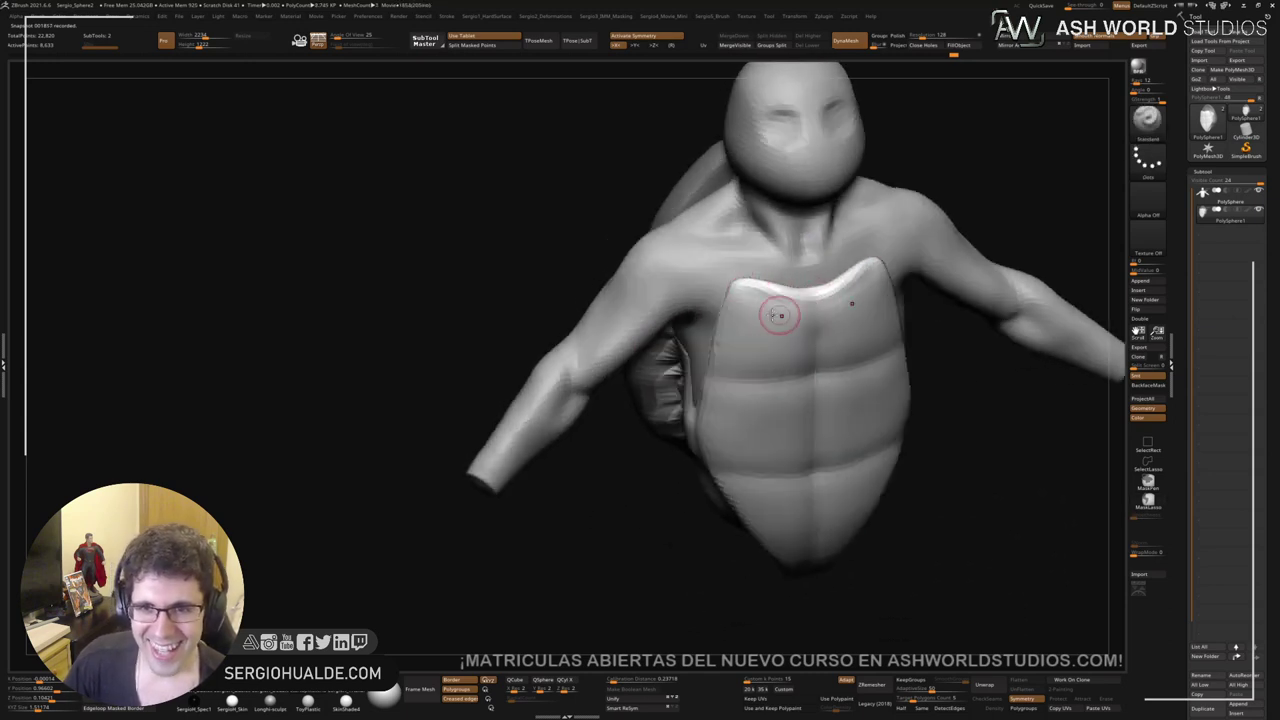
Step: Refine the front plate's upper rim and corners with the Standard and Move brushes
right_drag(740, 312, 757, 291)
right_drag(676, 437, 688, 370)
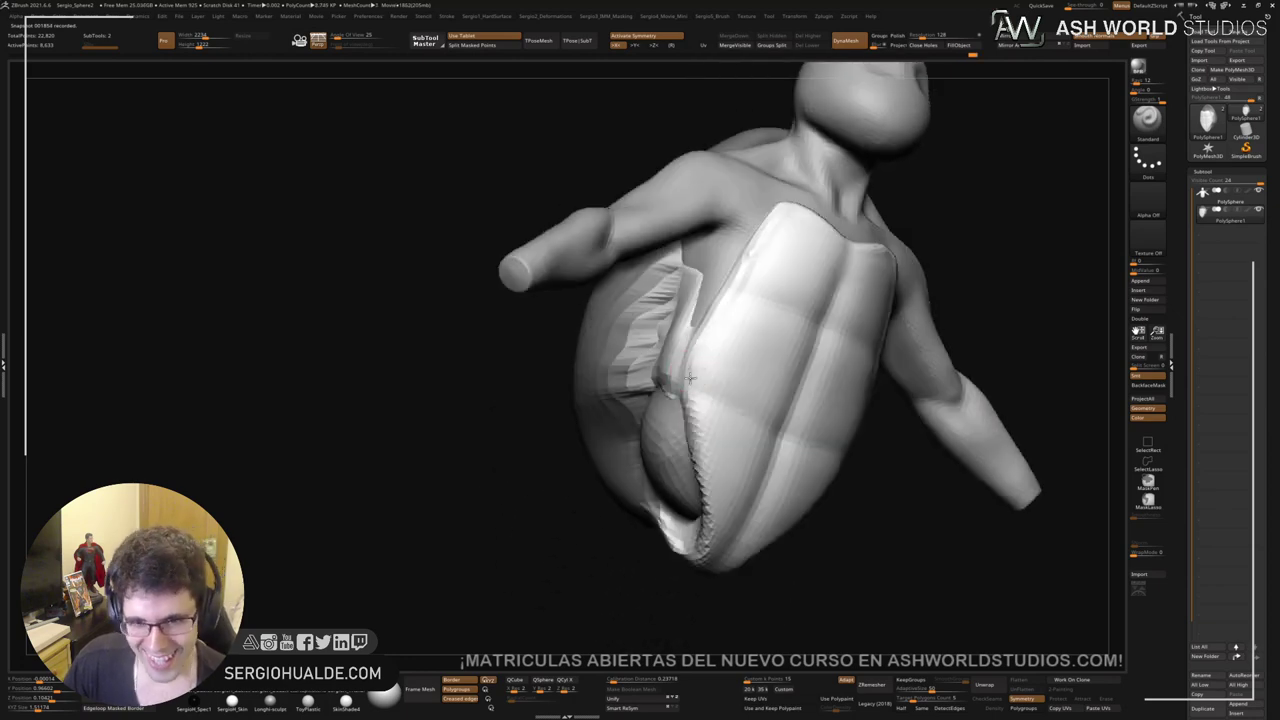
right_drag(740, 528, 846, 486)
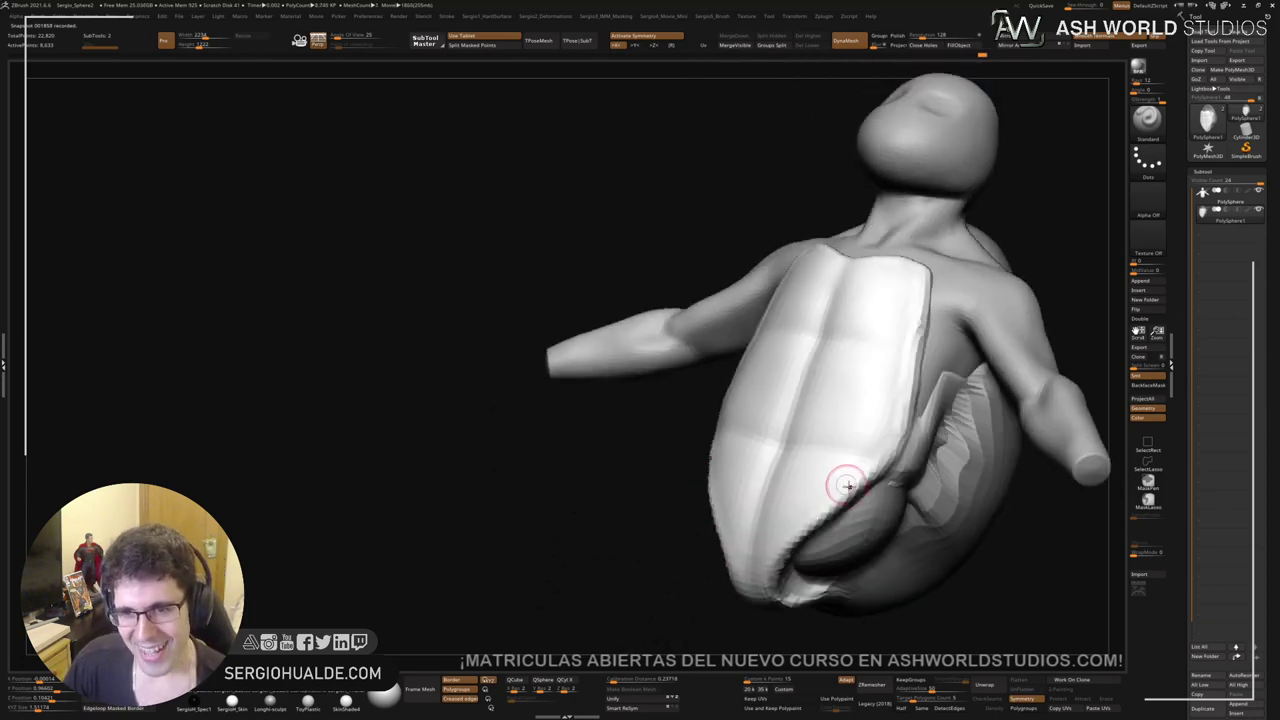
right_drag(891, 429, 866, 339)
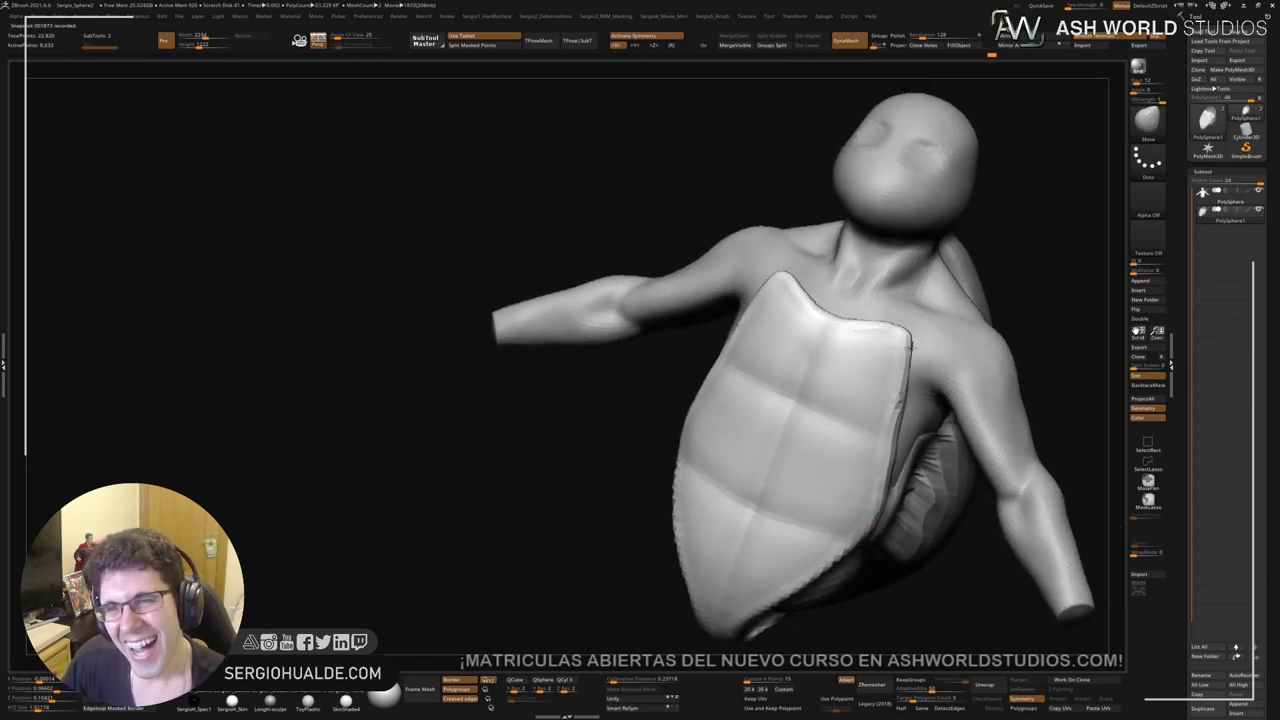
drag(882, 316, 864, 323)
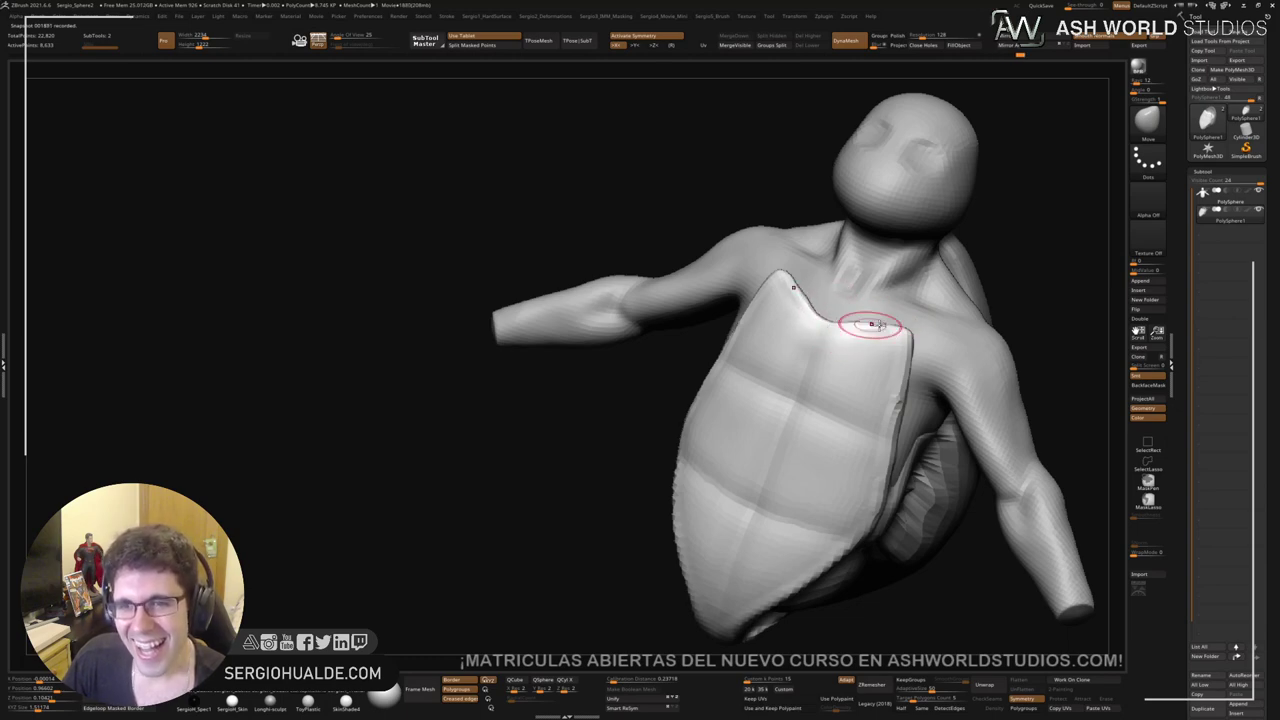
ctrl+right_drag(909, 326, 900, 400)
right_drag(900, 400, 866, 428)
key(s)
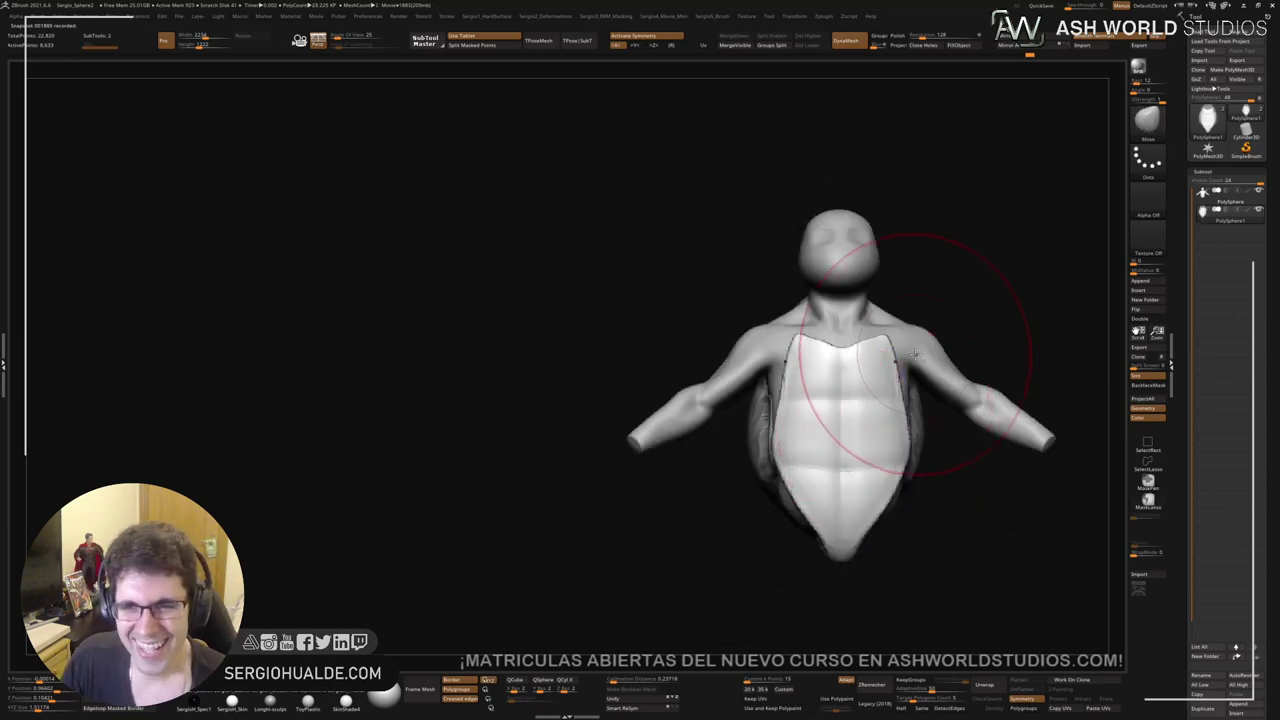
Step: Select the body, isolate it and carve the crease below the armpits with the DamStandard brush
alt+click(872, 305)
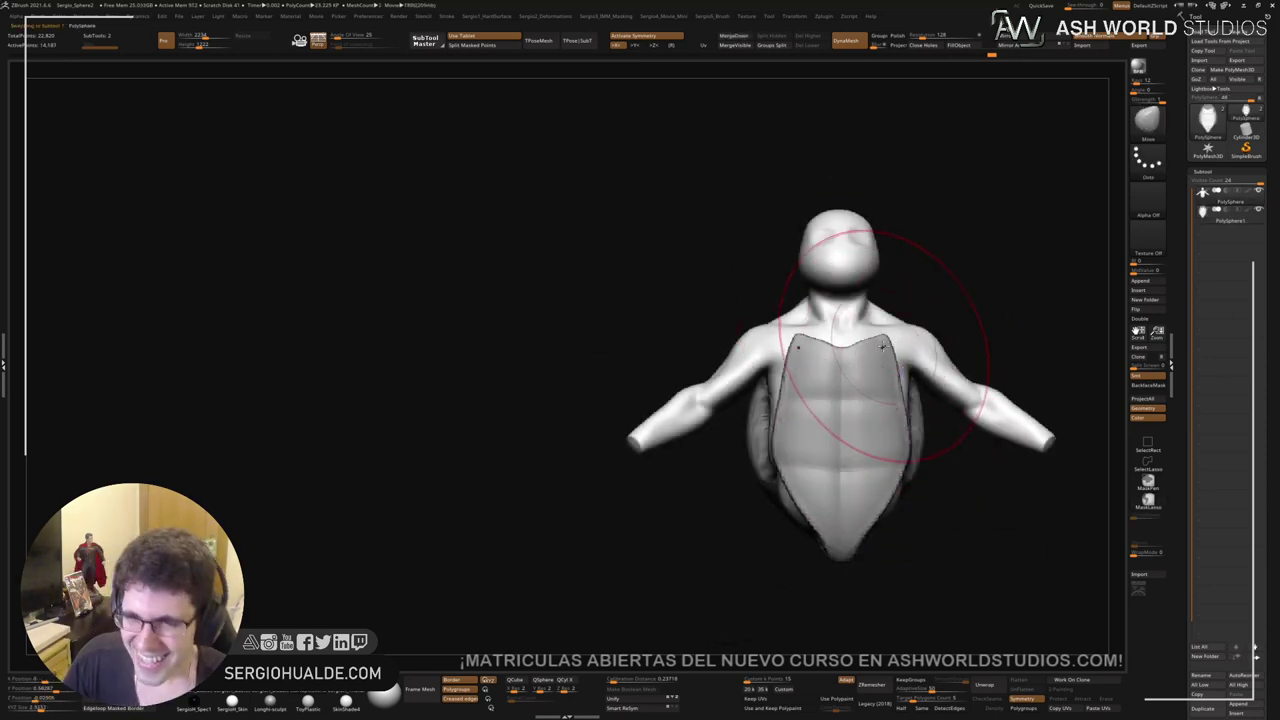
ctrl+right_drag(886, 349, 905, 325)
mouse_move(905, 325)
right_down()
mouse_move(867, 409)
mouse_move(903, 400)
right_up()
key(b)
key(d)
key(s)
key(s)
key(s)
drag(916, 391, 904, 391)
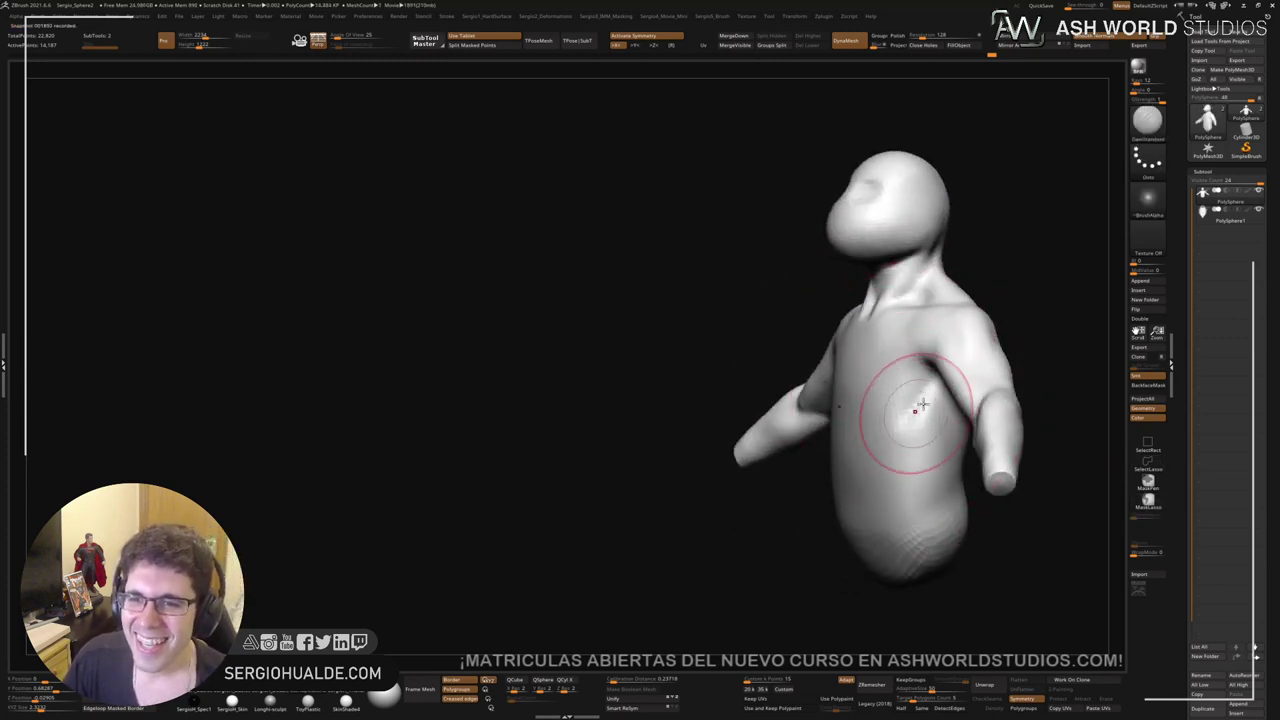
Step: Build up the chest and sides of the torso around the armpits with the Clay brush and smooth the transitions
mouse_move(922, 404)
right_down()
mouse_move(937, 380)
mouse_move(914, 429)
mouse_move(923, 409)
right_up()
key(b)
key(c)
key(l)
drag(929, 413, 928, 513)
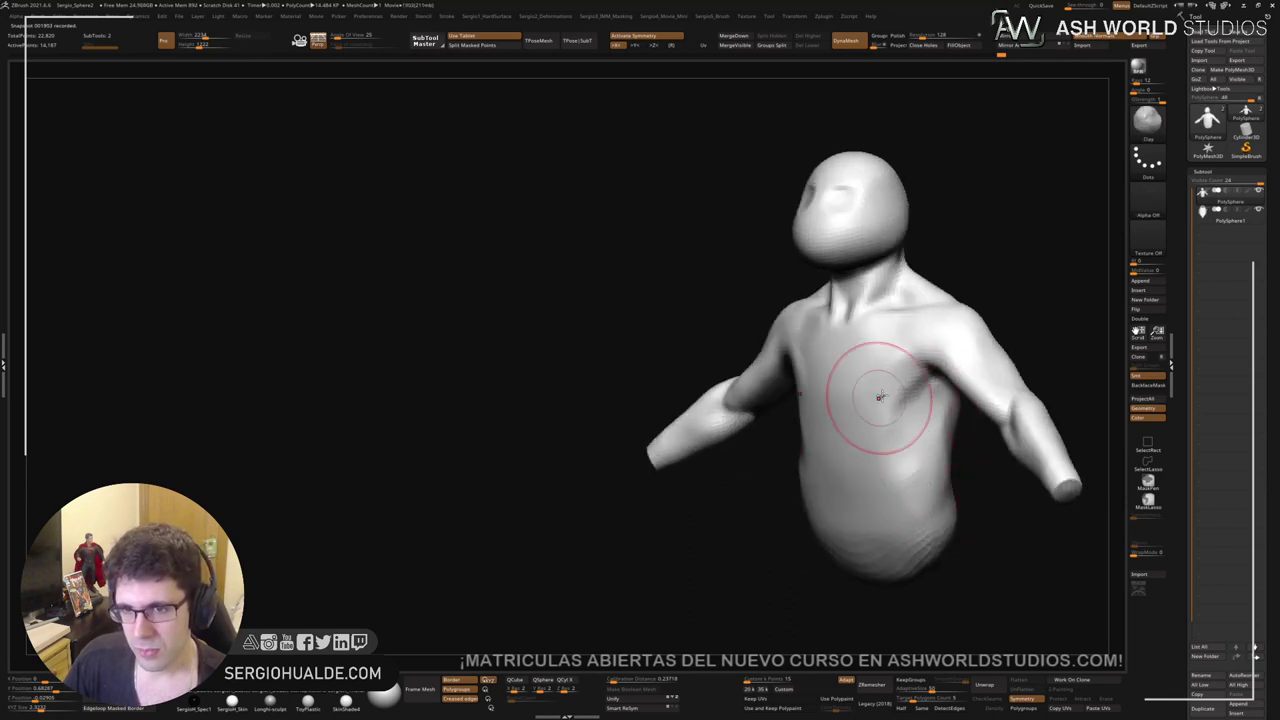
right_drag(923, 372, 917, 390)
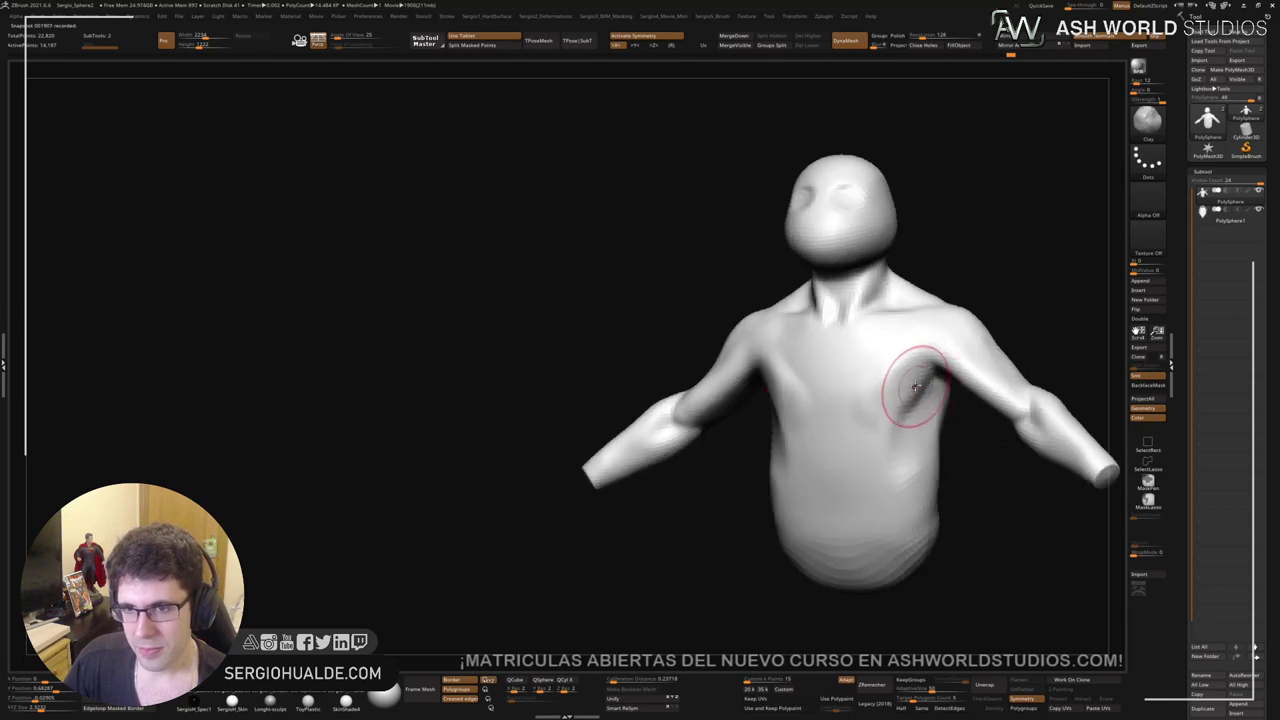
shift+drag(881, 400, 902, 356)
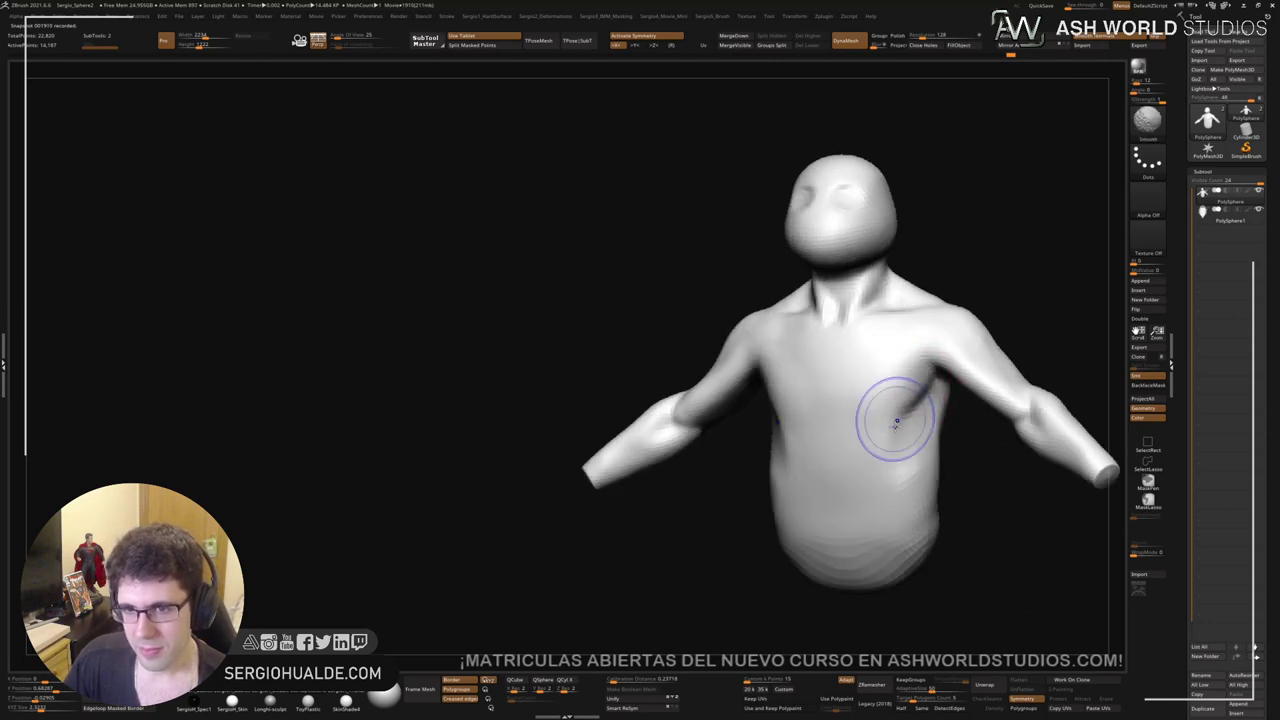
mouse_move(901, 494)
right_down()
mouse_move(935, 433)
mouse_move(930, 467)
right_up()
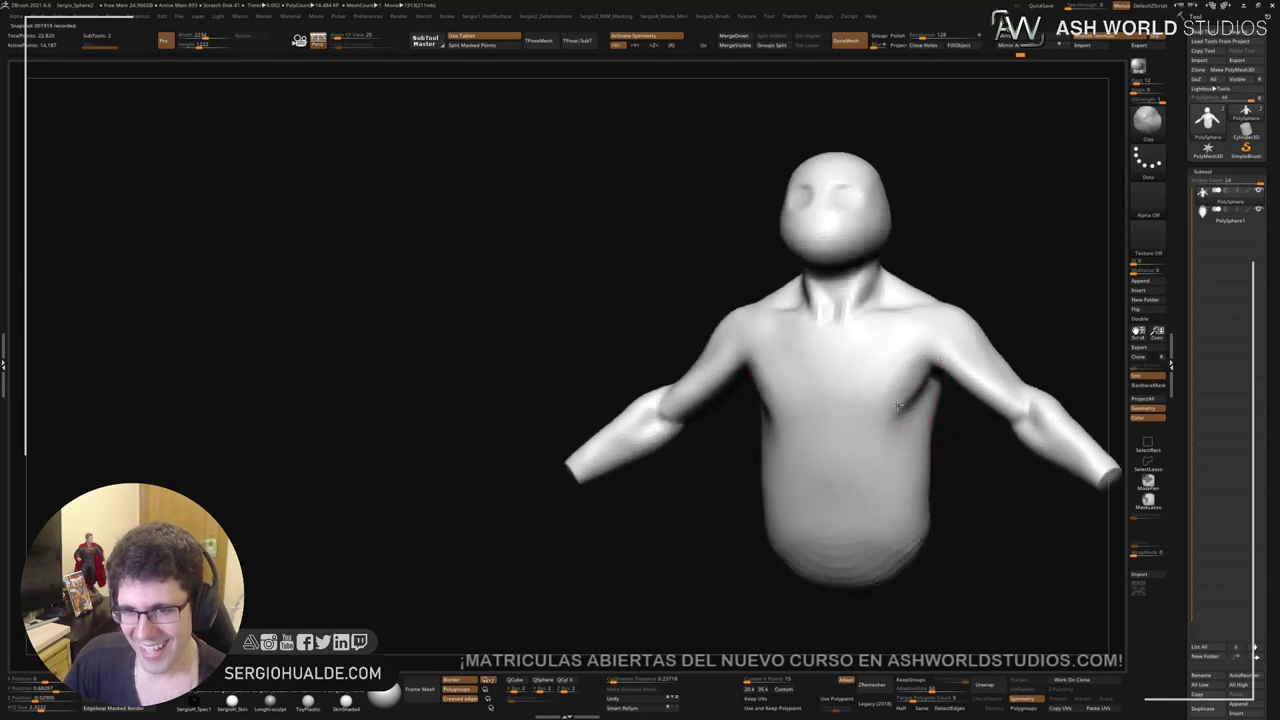
drag(898, 405, 872, 422)
mouse_move(909, 376)
shift+mouse_down()
mouse_move(869, 411)
mouse_move(872, 425)
shift+mouse_up()
mouse_move(894, 451)
right_down()
mouse_move(926, 443)
mouse_move(869, 423)
mouse_move(851, 457)
mouse_move(808, 466)
mouse_move(820, 355)
right_up()
Step: Isolate the shell piece, hide its back shell portion and split the front plate into its own subtool
key(shift+s)
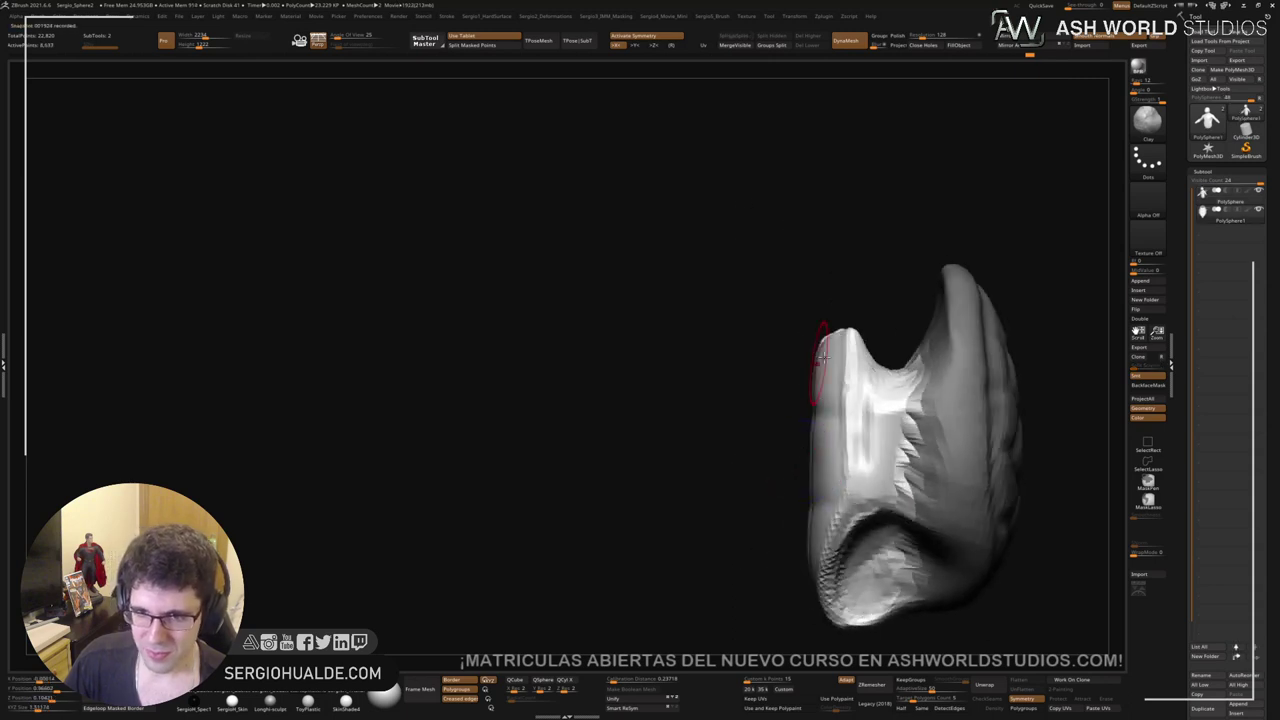
ctrl+drag(686, 400, 700, 471)
alt+right_drag(700, 471, 648, 453)
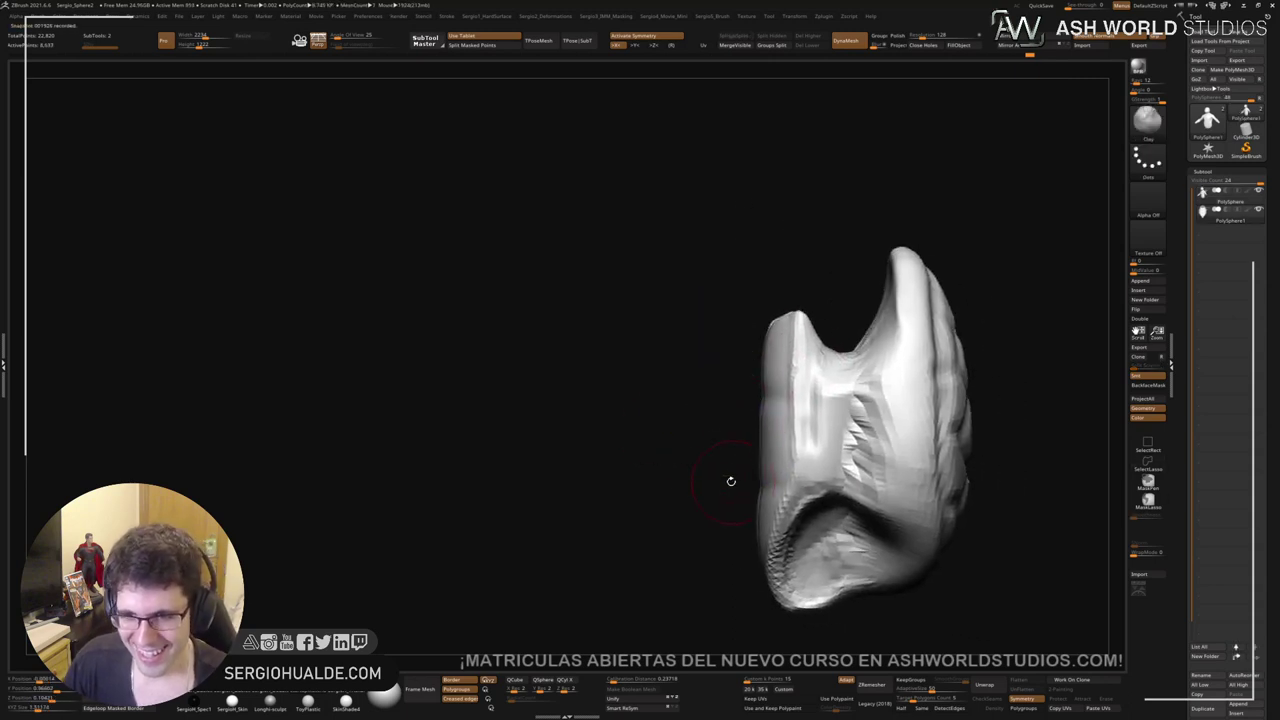
right_drag(731, 481, 683, 423)
mouse_move(673, 397)
ctrl+shift+mouse_down()
mouse_move(716, 604)
mouse_move(783, 580)
mouse_move(770, 525)
mouse_move(790, 440)
mouse_move(787, 330)
mouse_move(666, 217)
mouse_move(670, 230)
ctrl+shift+mouse_up()
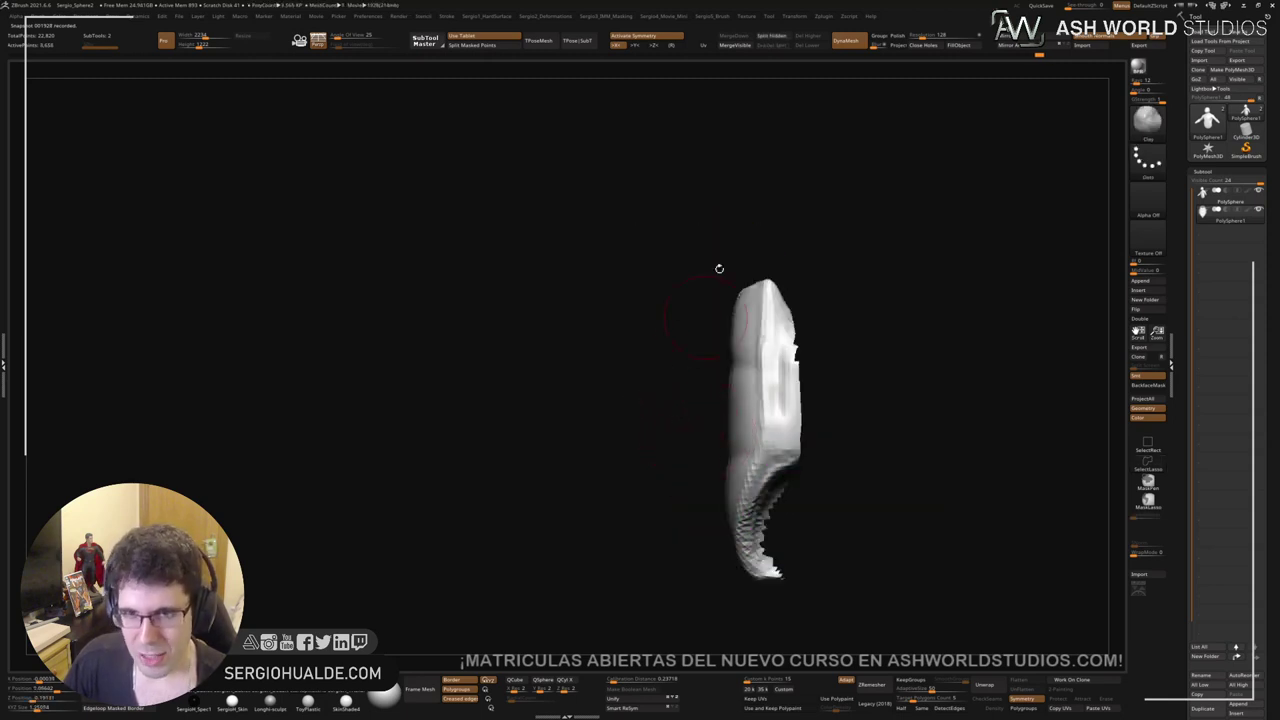
click(772, 36)
Step: Close the open back of the separated front plate by remeshing it with DynaMesh at resolution 184
drag(917, 343, 849, 328)
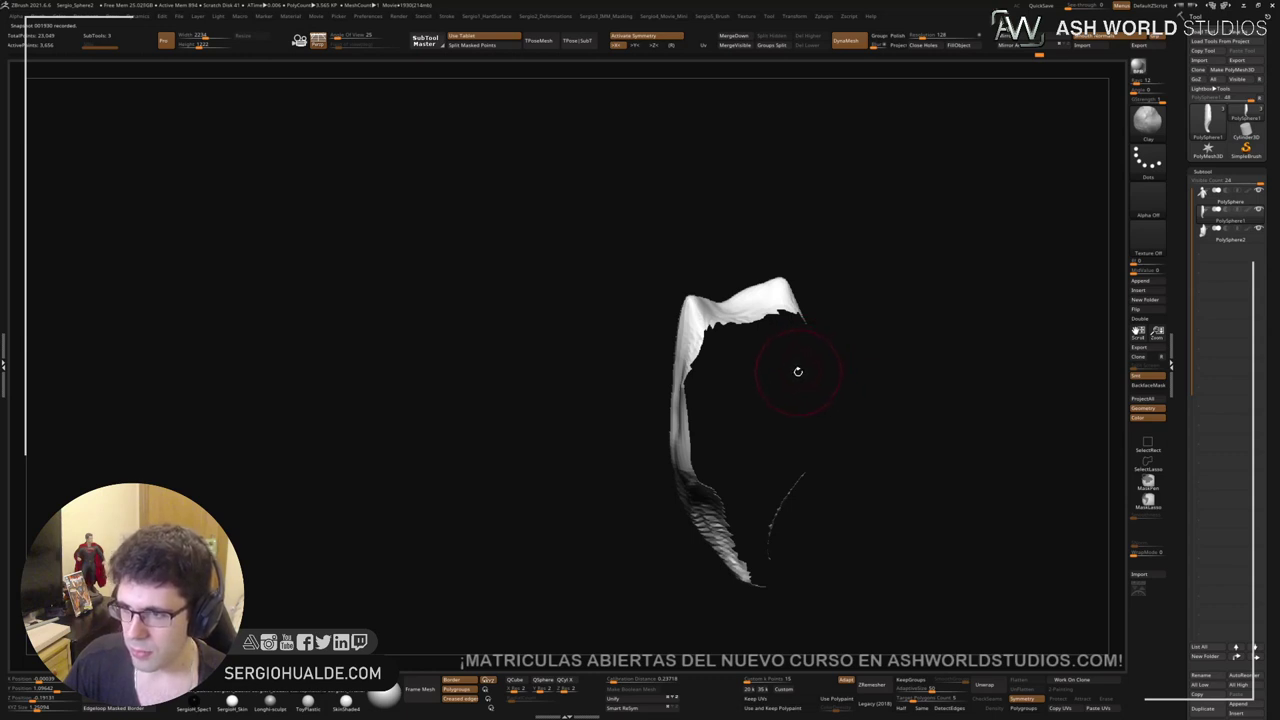
key(shift+s)
key(shift+s)
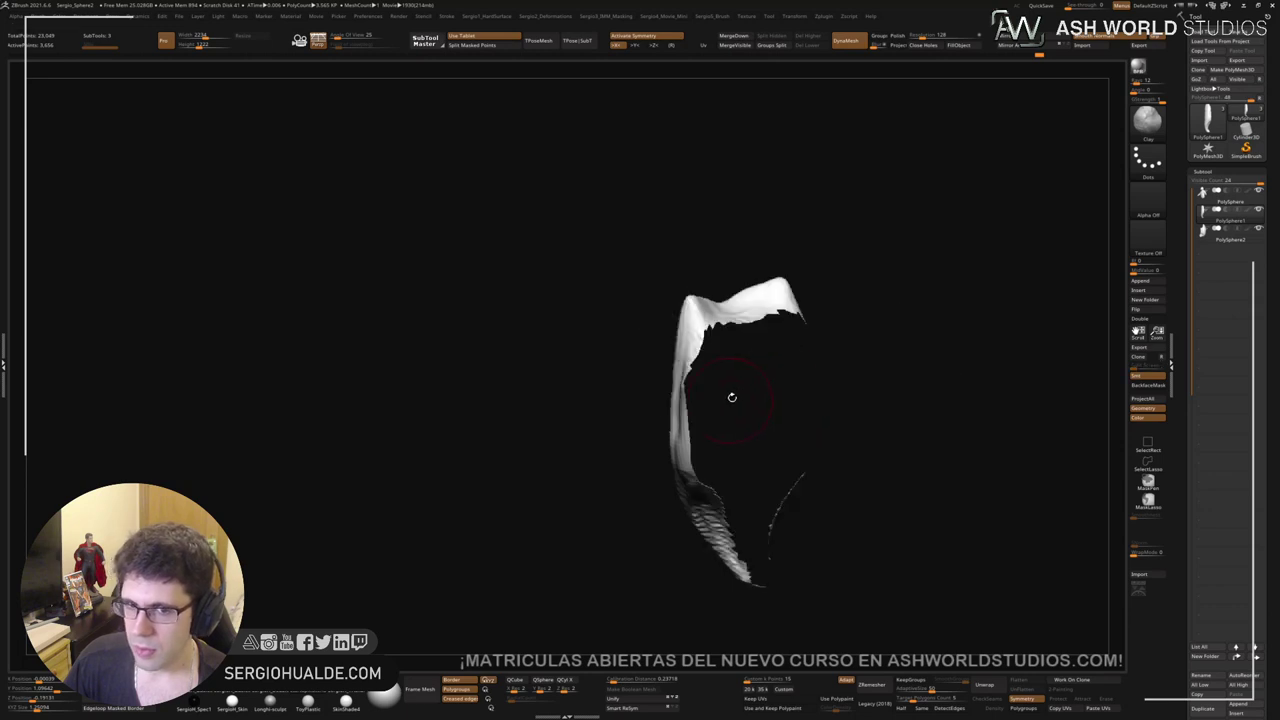
drag(730, 376, 798, 368)
ctrl+shift+click(797, 368)
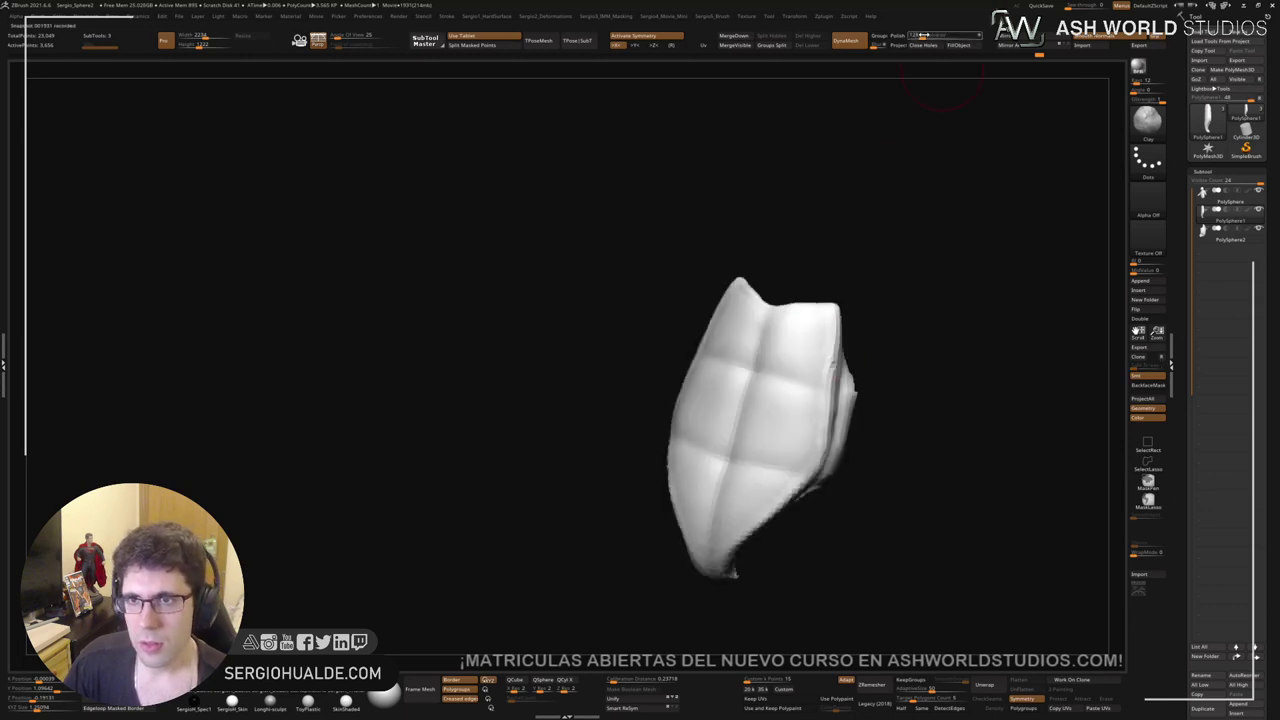
drag(925, 36, 928, 37)
ctrl+drag(932, 258, 905, 330)
drag(899, 378, 796, 389)
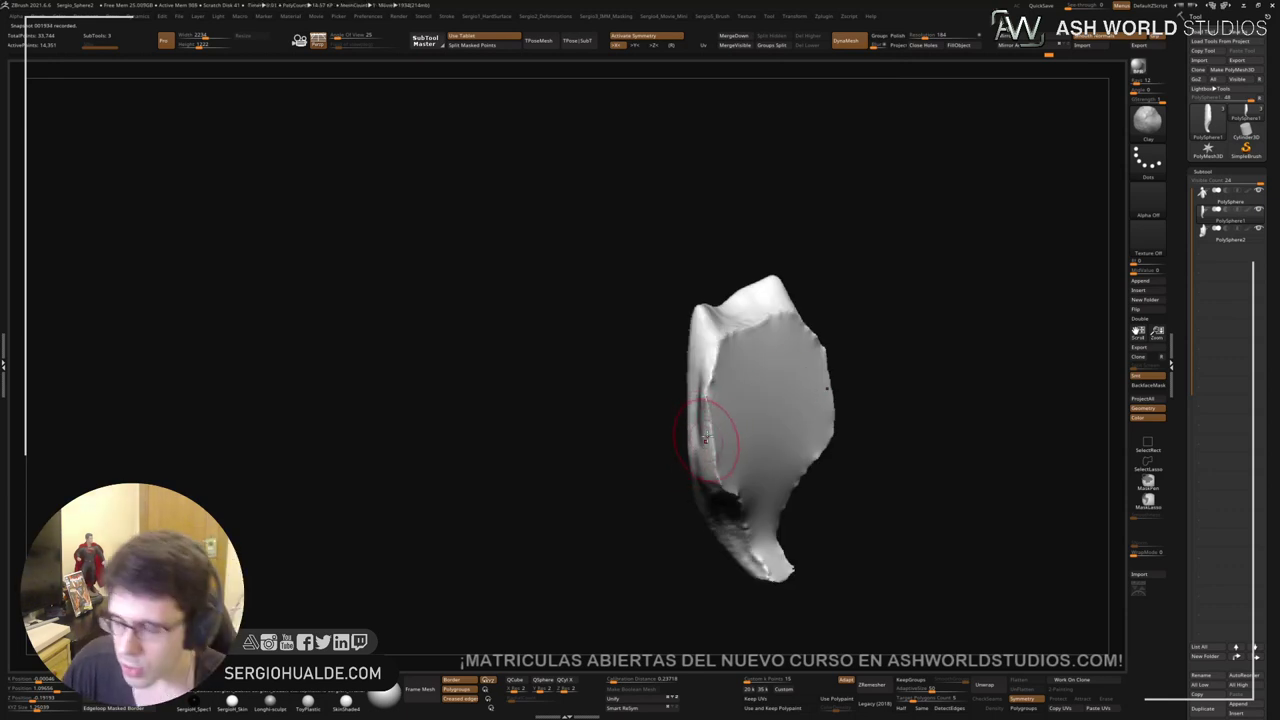
Step: Smooth the rough rim and lower sides on the back of the front plate
right_drag(765, 403, 694, 409)
shift+drag(708, 370, 788, 354)
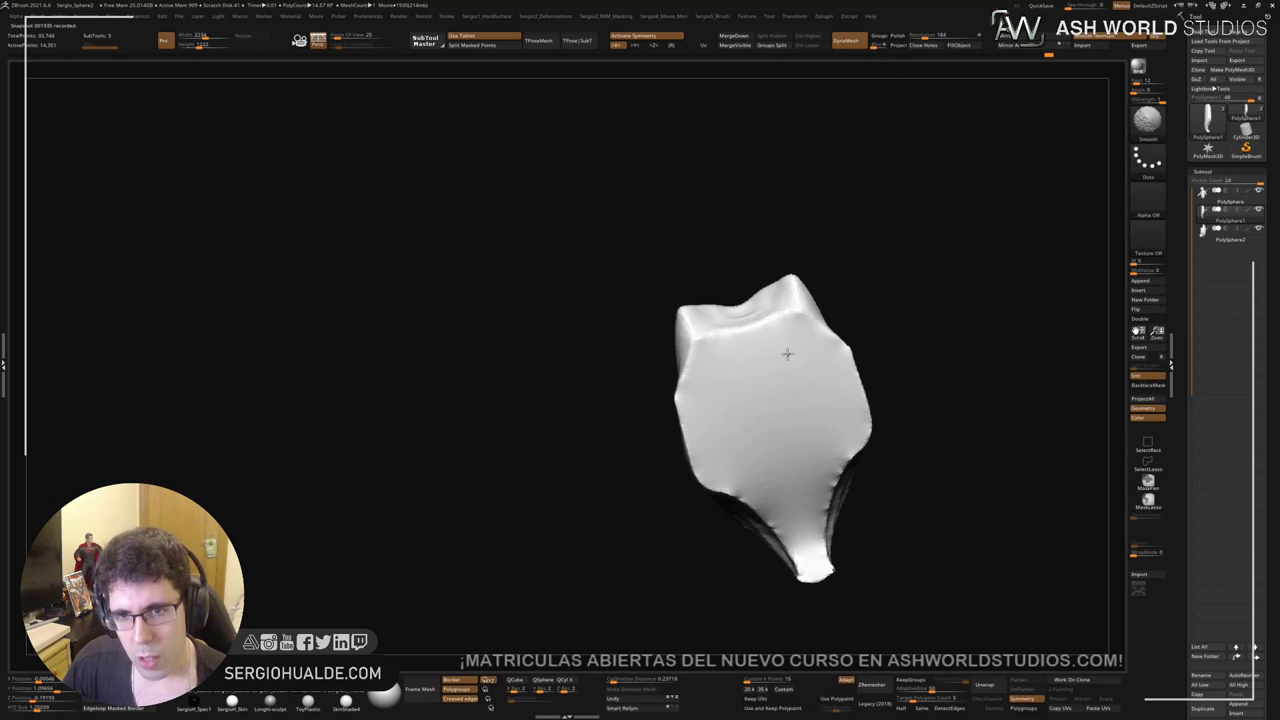
mouse_move(766, 504)
shift+mouse_down()
mouse_move(773, 482)
mouse_move(802, 520)
shift+mouse_up()
drag(814, 466, 814, 471)
key(ctrl+z)
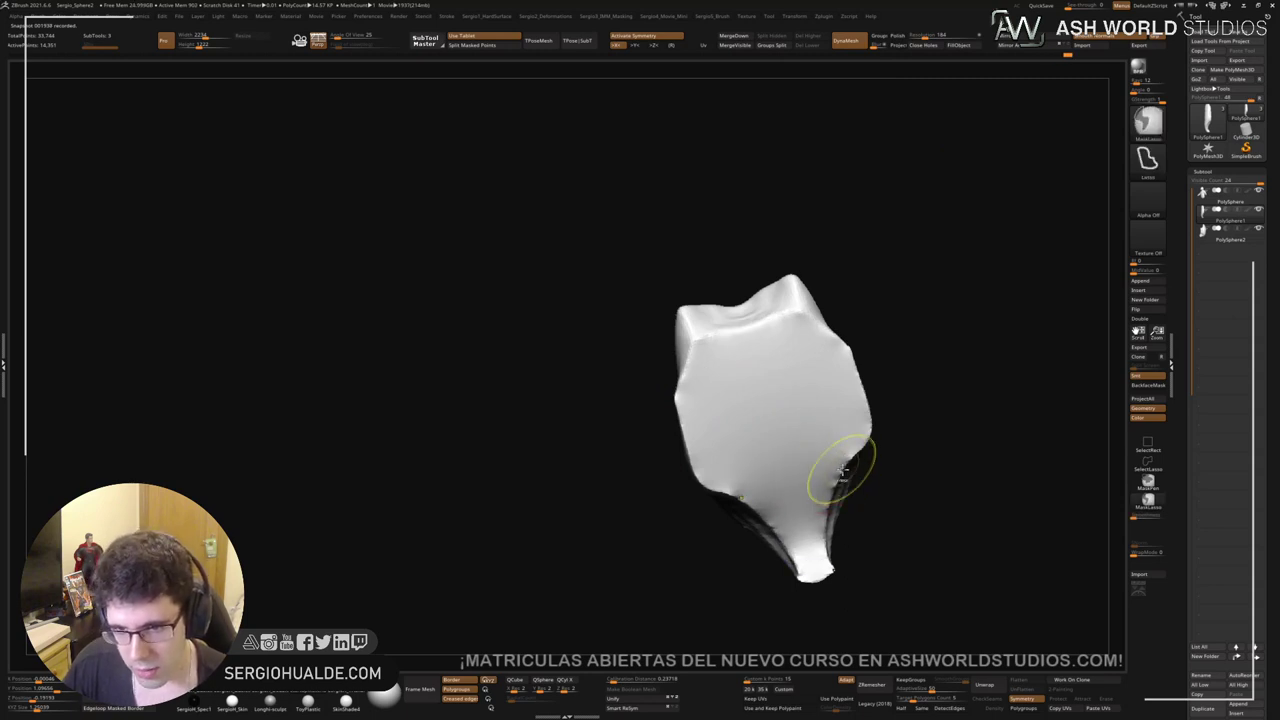
right_drag(837, 470, 770, 465)
shift+drag(836, 452, 845, 490)
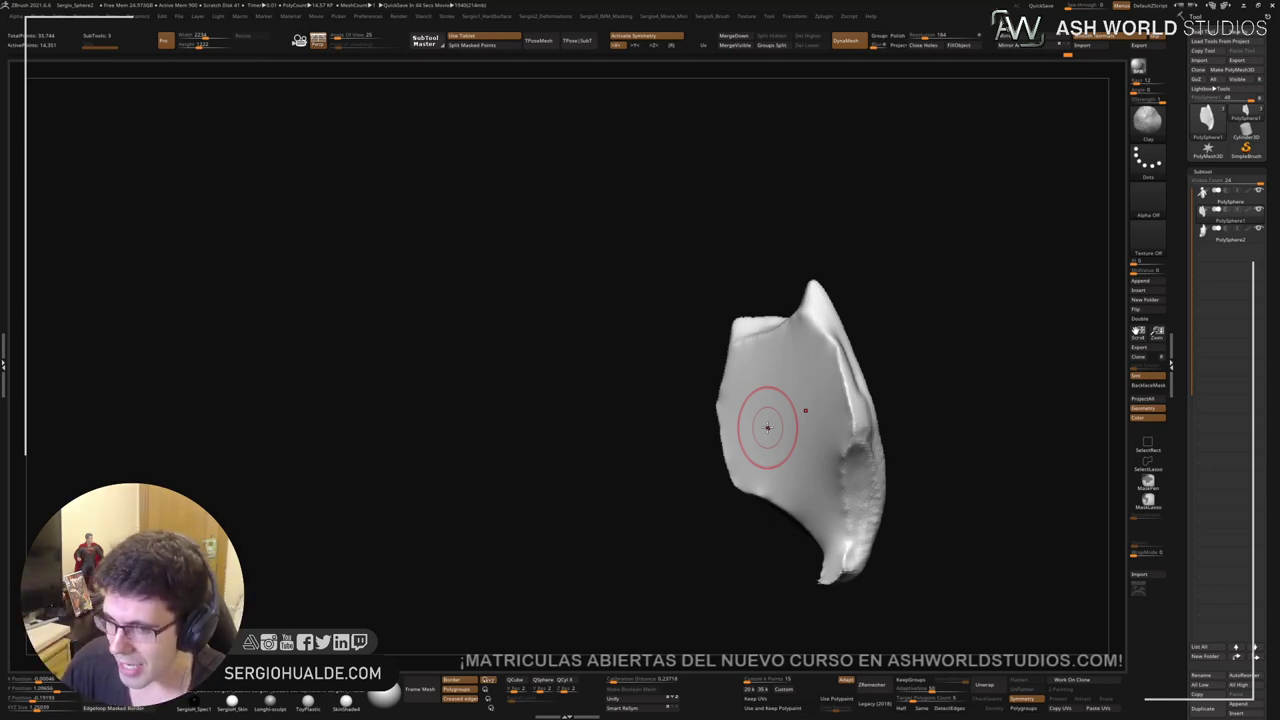
Step: Flatten the front plate's side and top edges with the TrimDynamic brush
mouse_move(929, 363)
mouse_down()
mouse_move(849, 357)
mouse_move(783, 371)
mouse_move(734, 308)
mouse_move(869, 337)
mouse_move(791, 326)
mouse_move(813, 346)
mouse_move(815, 290)
mouse_move(816, 370)
mouse_move(812, 303)
mouse_up()
key(b)
key(t)
key(d)
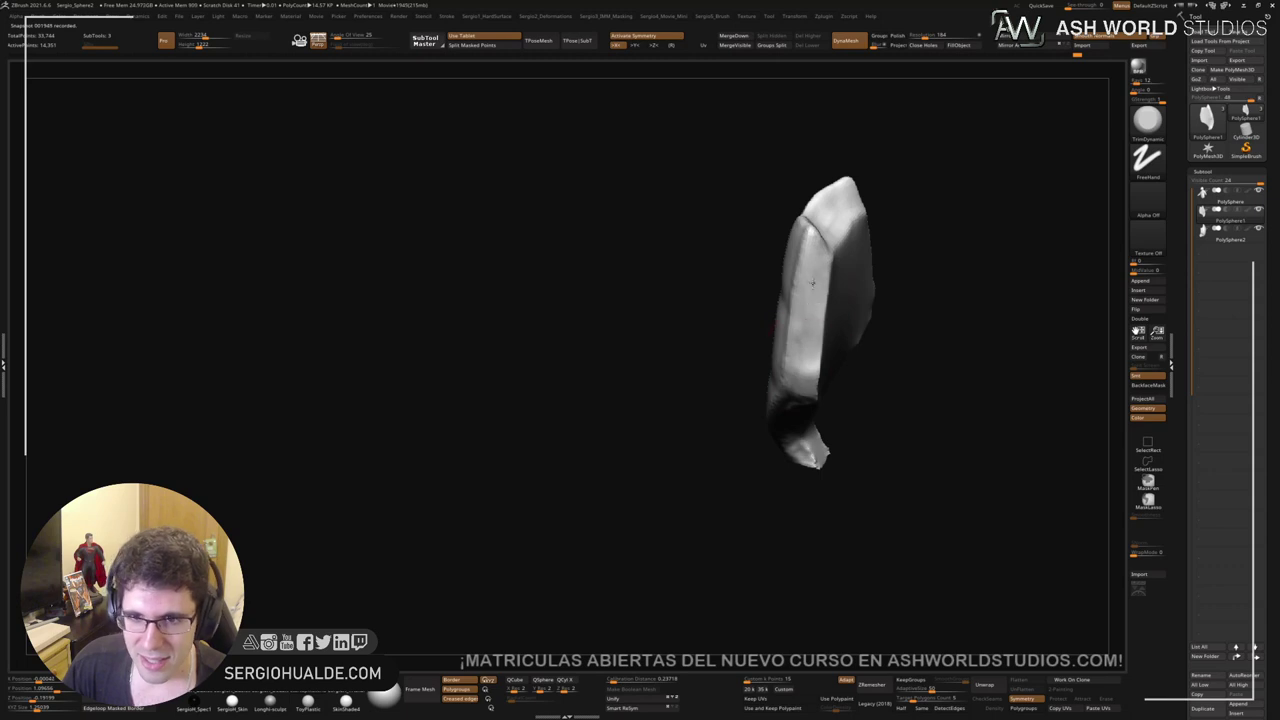
right_drag(843, 288, 768, 336)
mouse_move(760, 365)
mouse_down()
mouse_move(780, 349)
mouse_move(769, 353)
mouse_up()
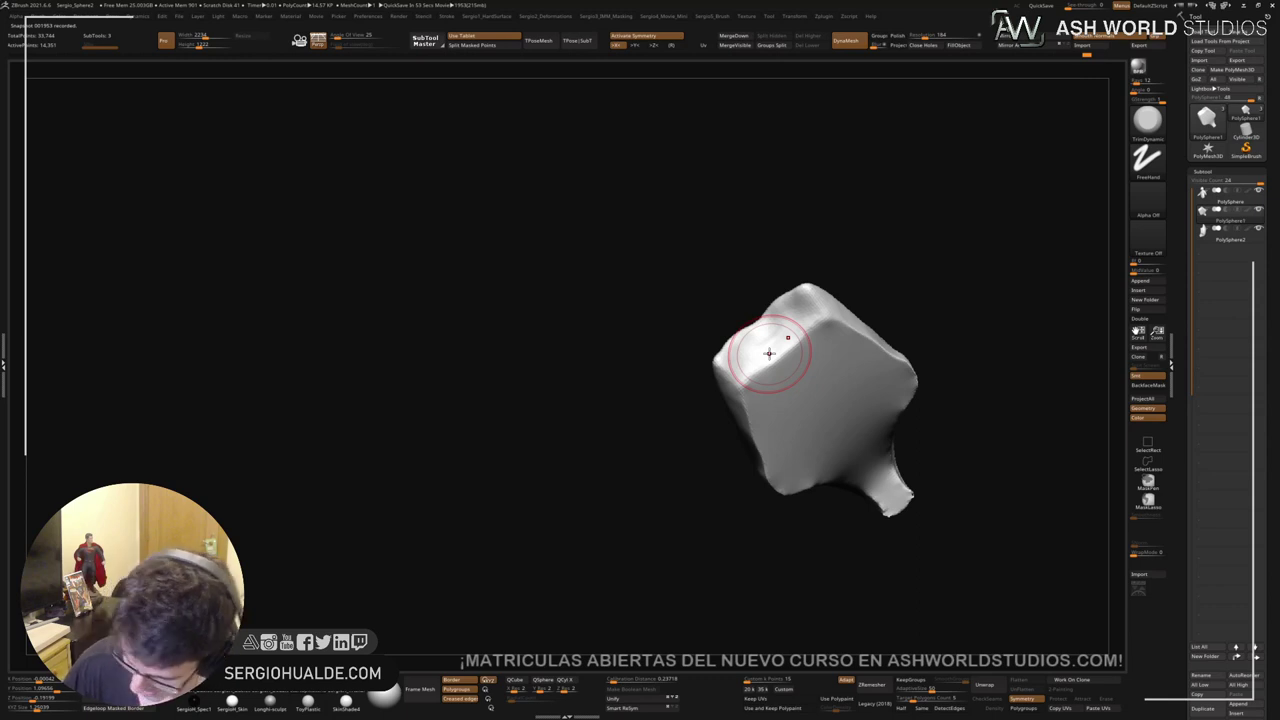
drag(954, 378, 920, 394)
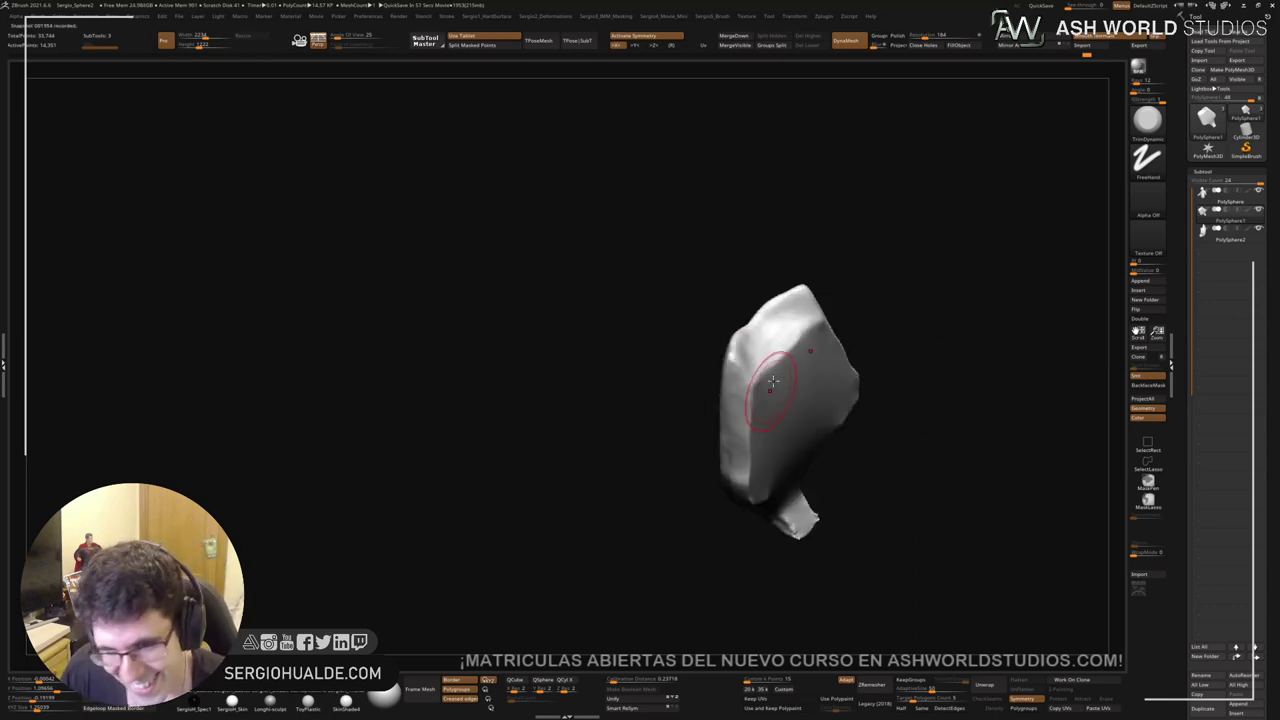
Step: Sculpt the upper edge on the back of the front plate with the Clay brush
ctrl+right_drag(773, 381, 794, 363)
key(b)
key(c)
key(l)
drag(794, 330, 748, 377)
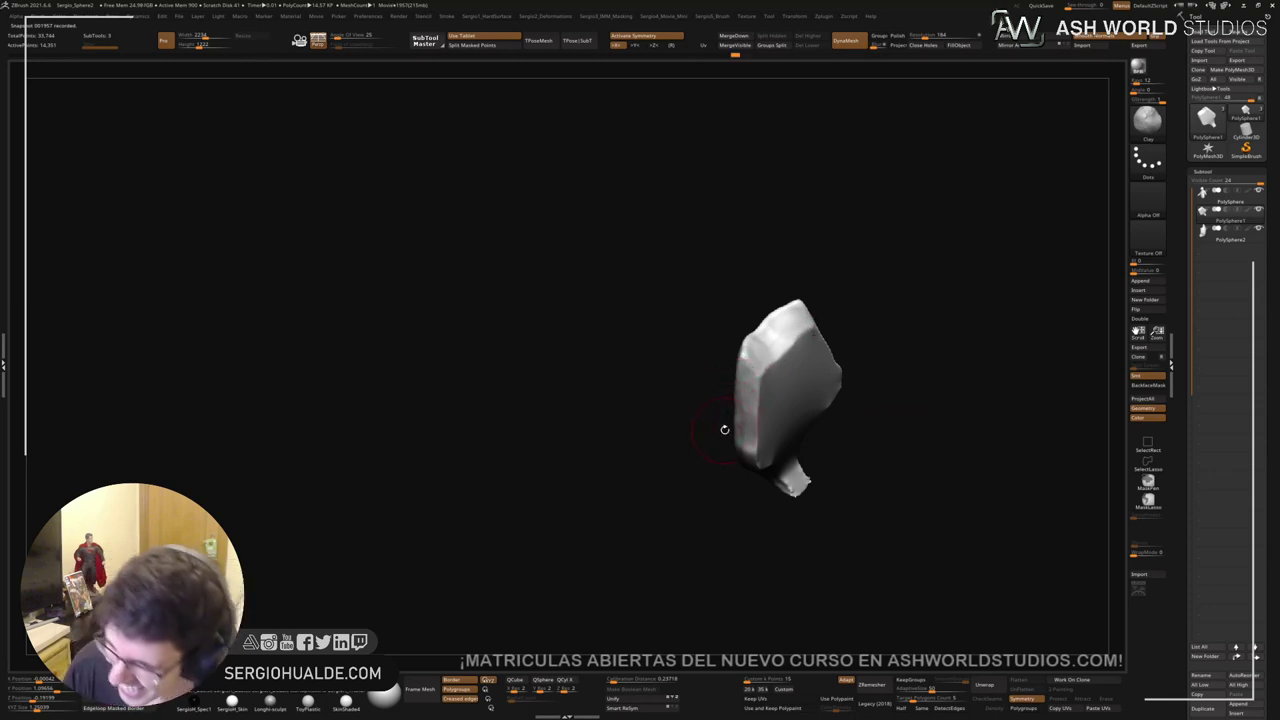
Step: Reshape the front plate's upper corners and the notch between them with the Move brush
mouse_move(755, 448)
ctrl+right_down()
mouse_move(769, 385)
mouse_move(760, 414)
mouse_move(748, 383)
mouse_move(734, 389)
mouse_move(737, 409)
mouse_move(720, 371)
ctrl+right_up()
key(b)
key(m)
key(v)
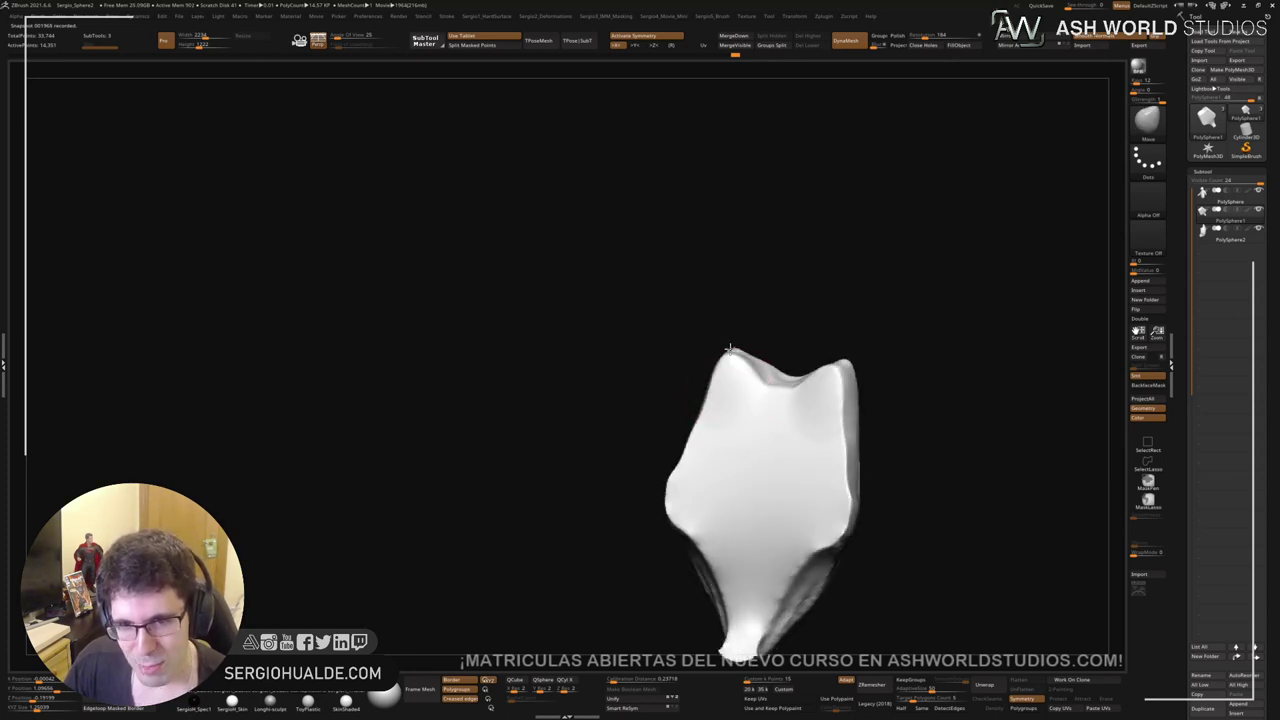
mouse_move(720, 370)
mouse_down()
mouse_move(754, 400)
mouse_move(764, 377)
mouse_up()
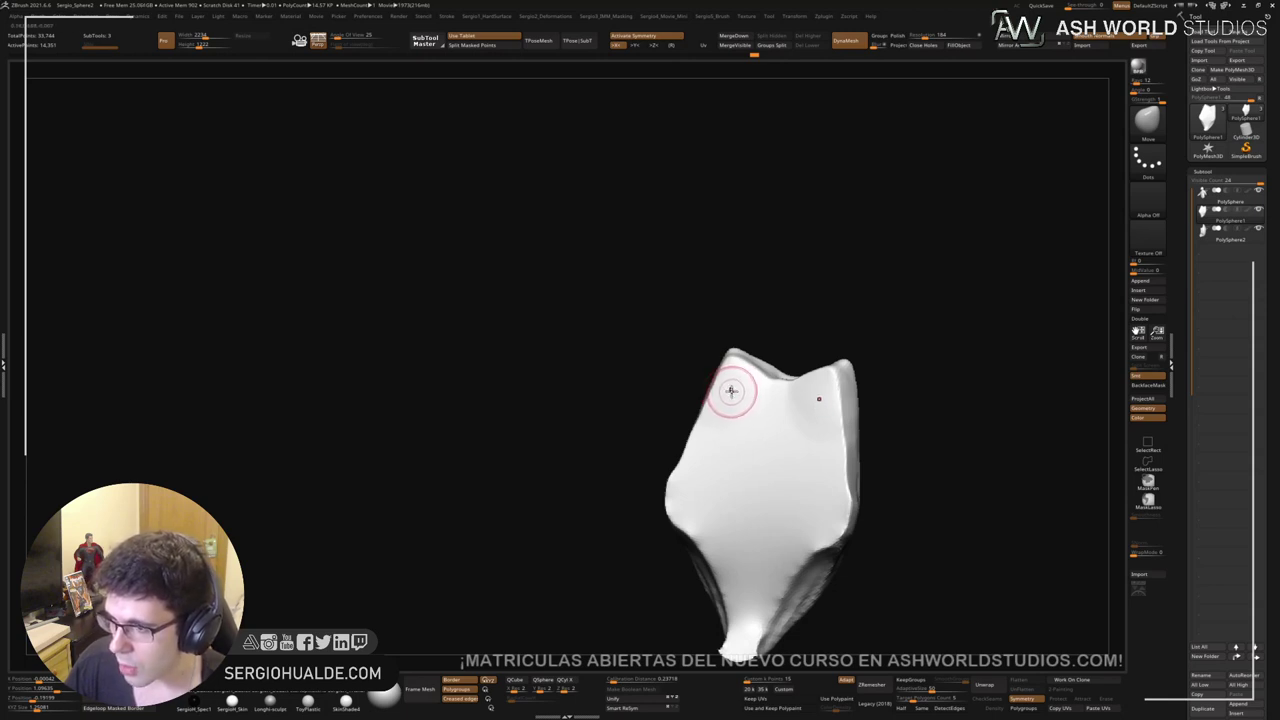
mouse_move(769, 369)
right_down()
mouse_move(774, 403)
mouse_move(785, 377)
right_up()
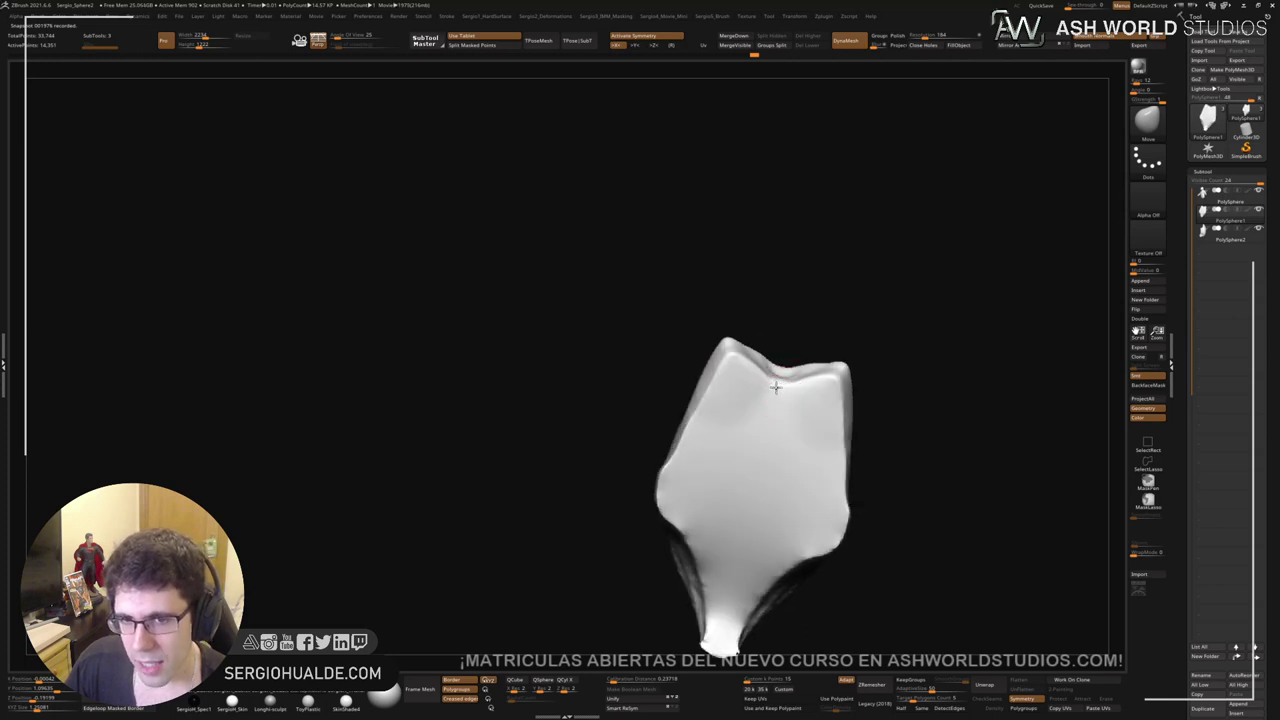
right_drag(779, 379, 799, 380)
Step: Build up the front plate's top edge around the notch with a resized Clay brush
key(b)
key(c)
key(l)
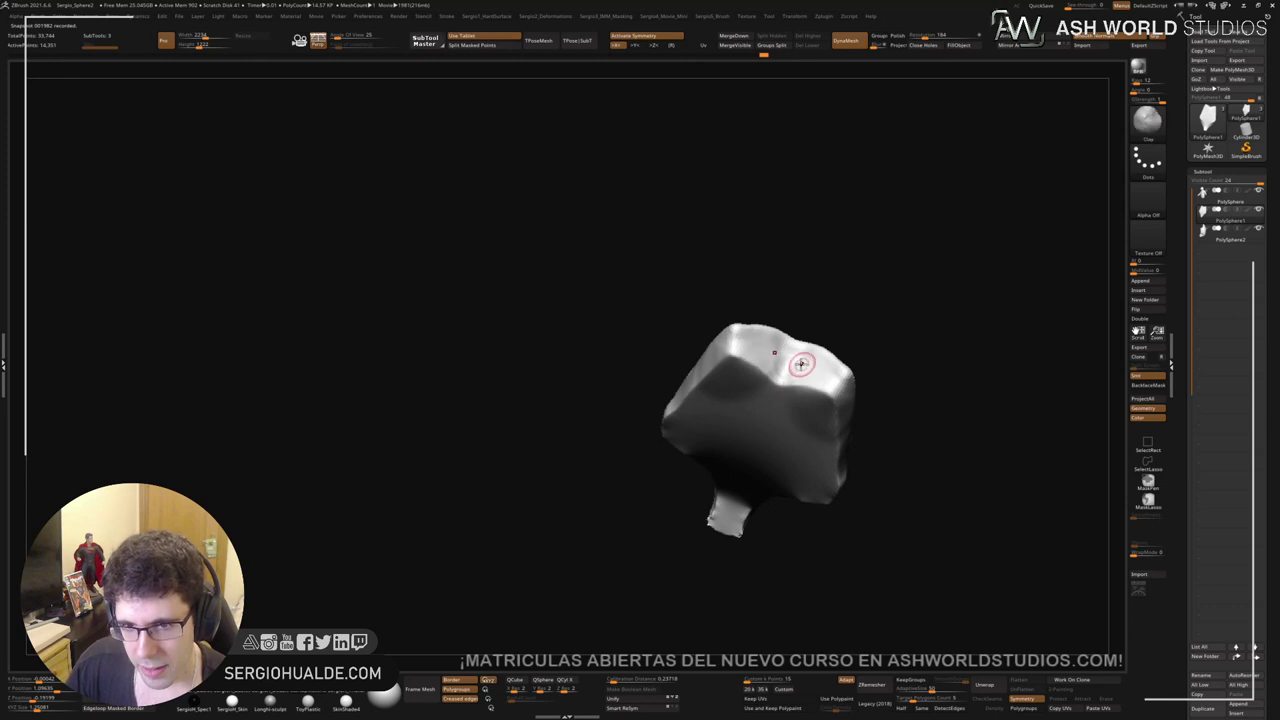
key(s)
click(803, 371)
drag(794, 374, 826, 384)
mouse_move(826, 384)
right_down()
mouse_move(780, 400)
mouse_move(760, 389)
mouse_move(750, 404)
right_up()
key(s)
click(750, 398)
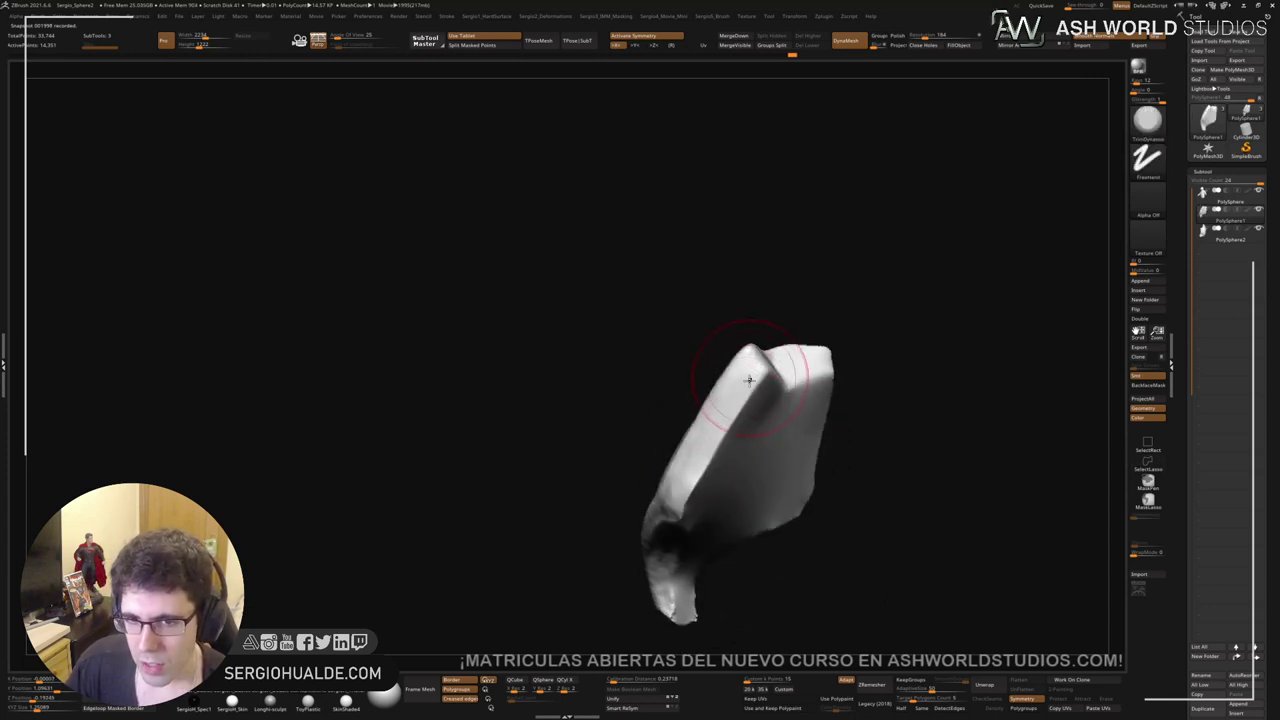
Step: Flatten the front plate's narrow lower stem with the TrimDynamic brush and smooth the adjoining side edge
right_drag(749, 380, 695, 475)
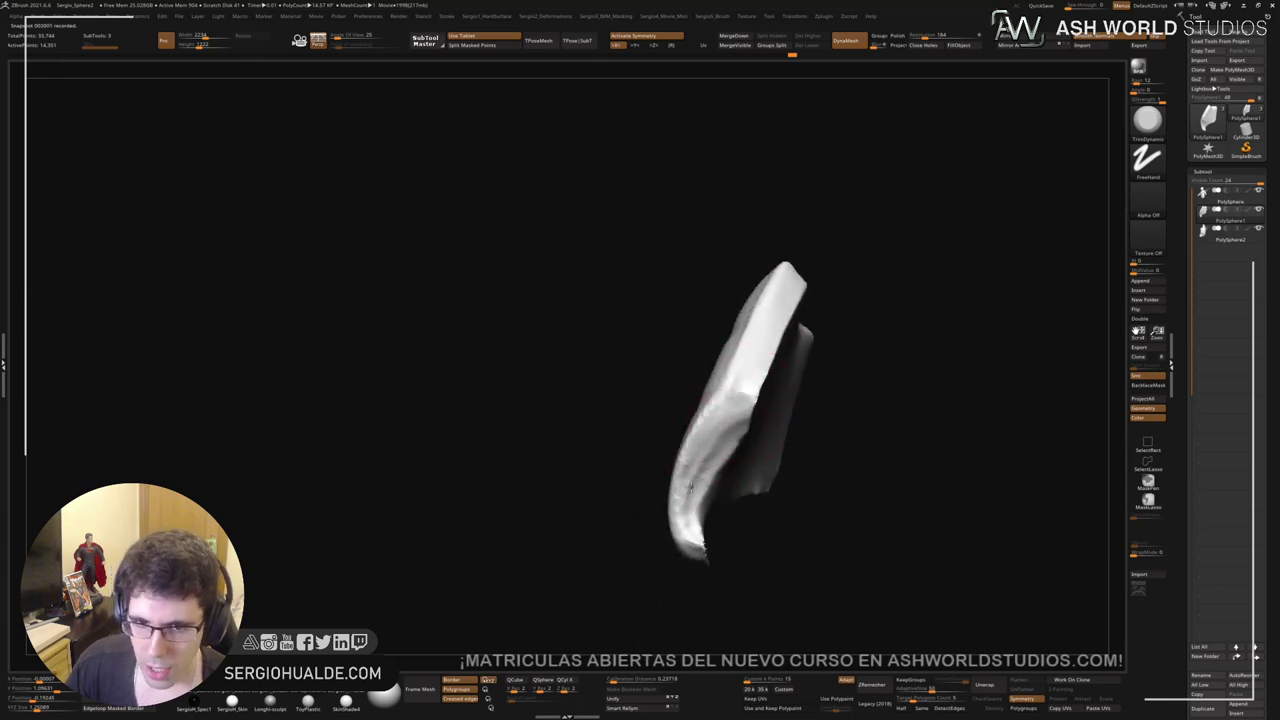
drag(691, 487, 688, 524)
right_drag(708, 533, 682, 516)
drag(700, 530, 704, 543)
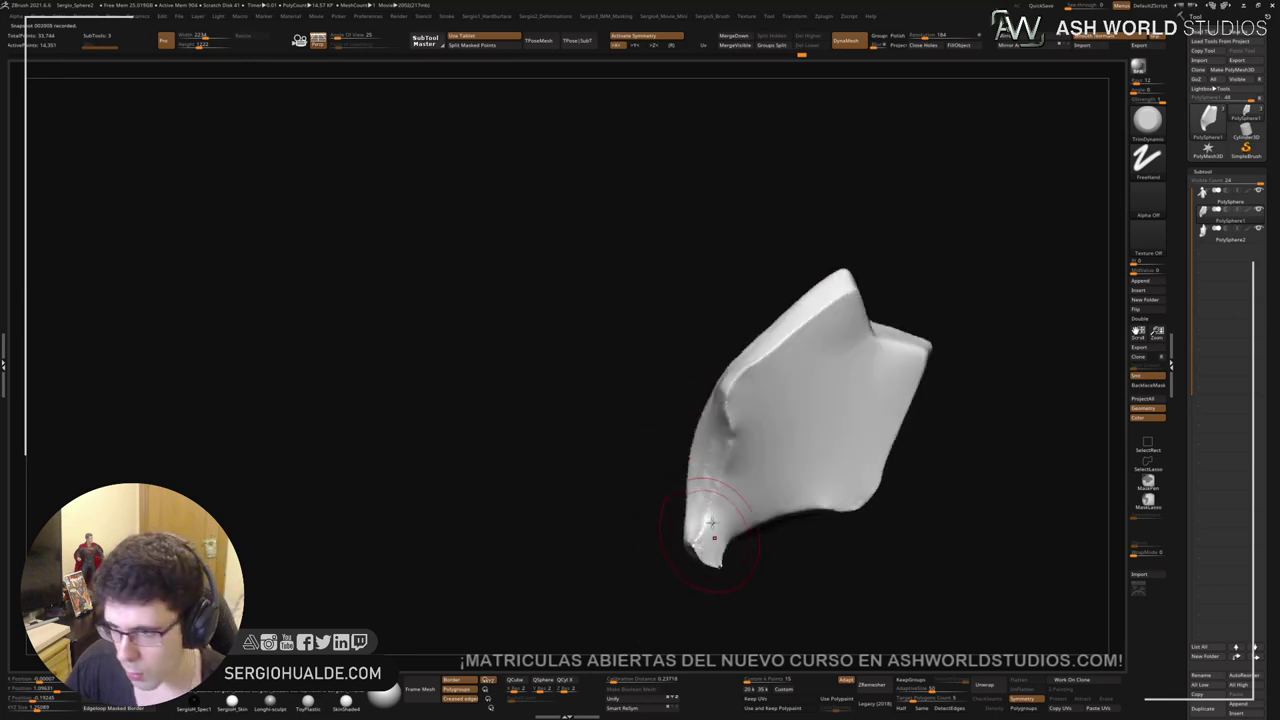
right_drag(711, 522, 724, 462)
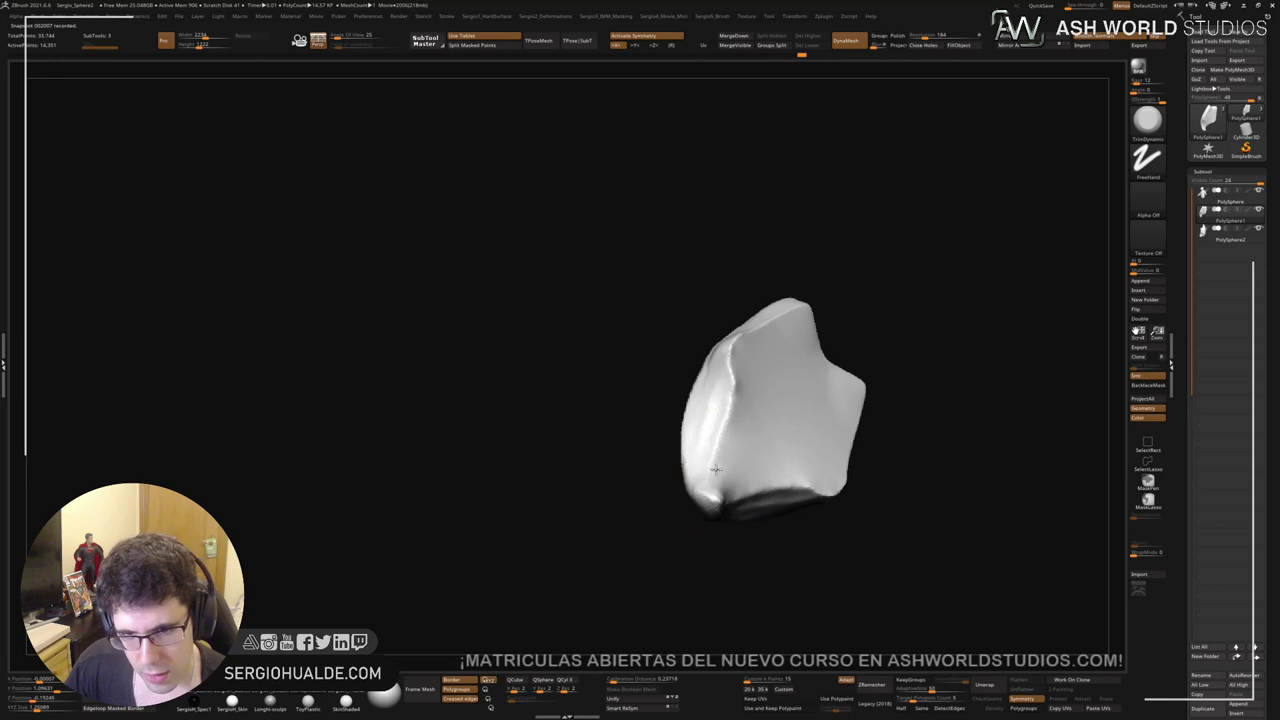
mouse_move(716, 469)
shift+mouse_down()
mouse_move(745, 410)
mouse_move(734, 429)
mouse_move(746, 440)
mouse_move(751, 347)
shift+mouse_up()
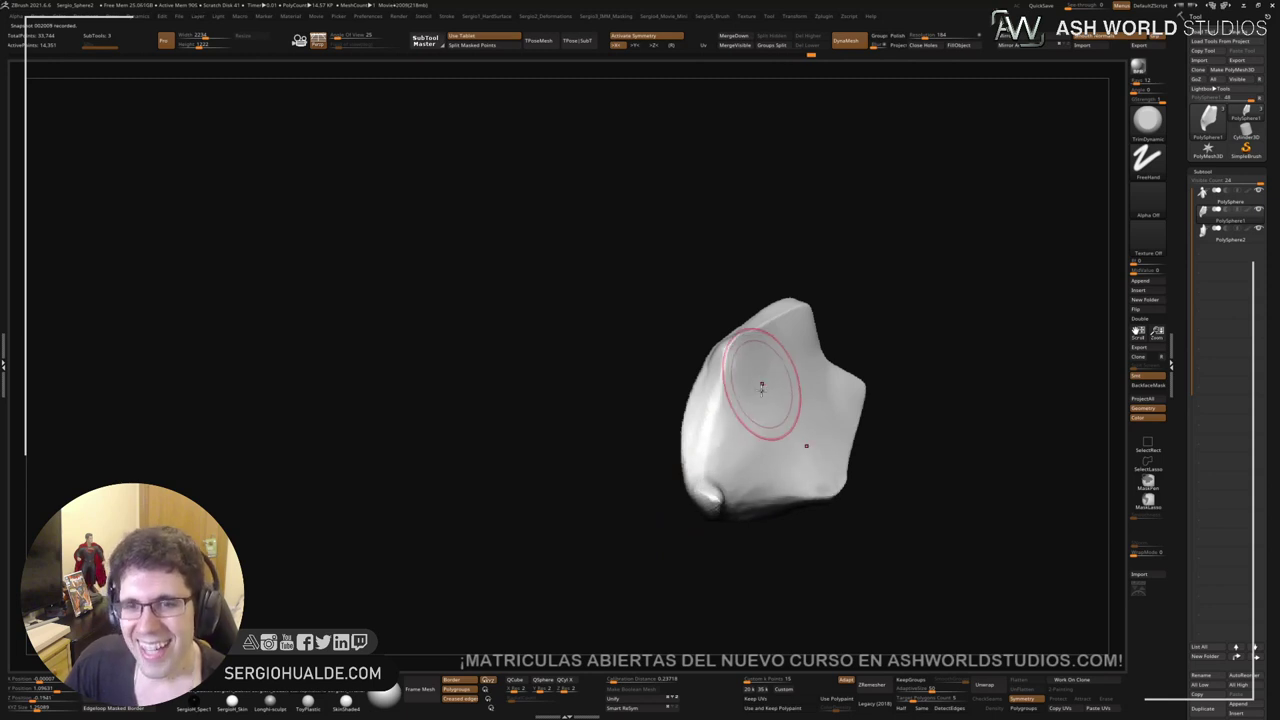
Step: Flatten the inner face of the front plate with TrimDynamic and smooth it down to the stem tip
right_drag(760, 400, 730, 456)
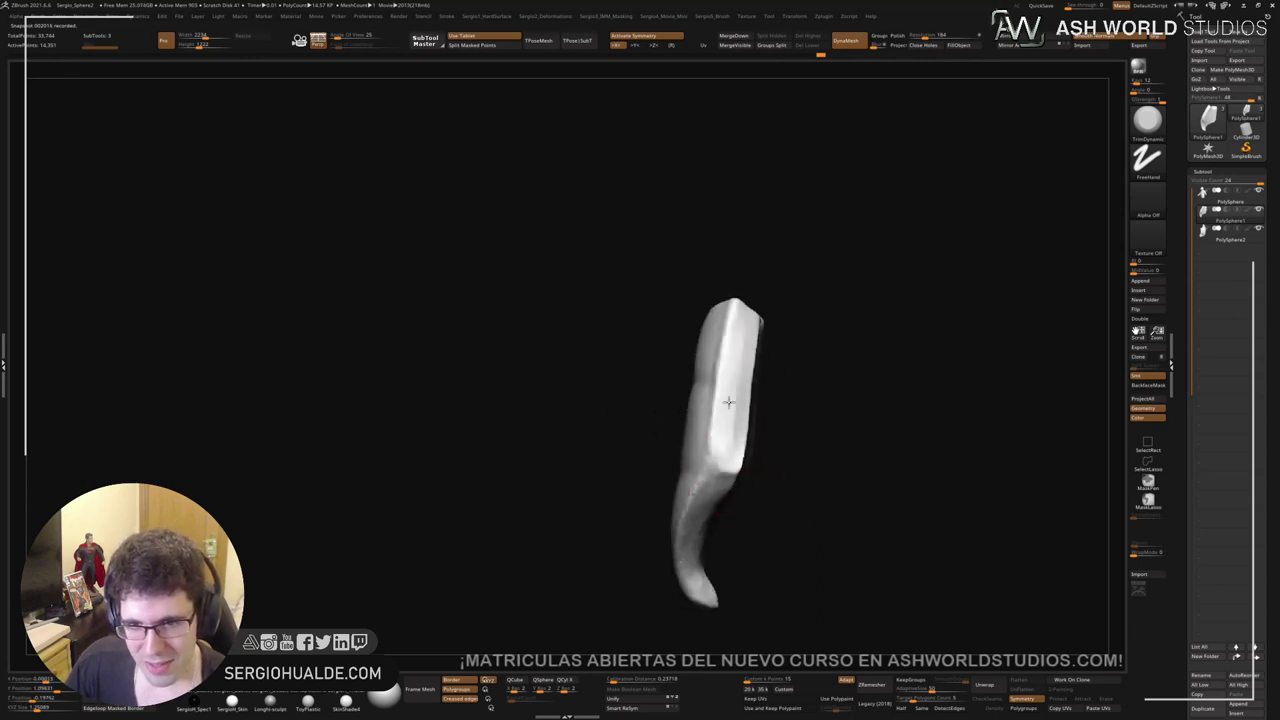
right_drag(732, 401, 740, 460)
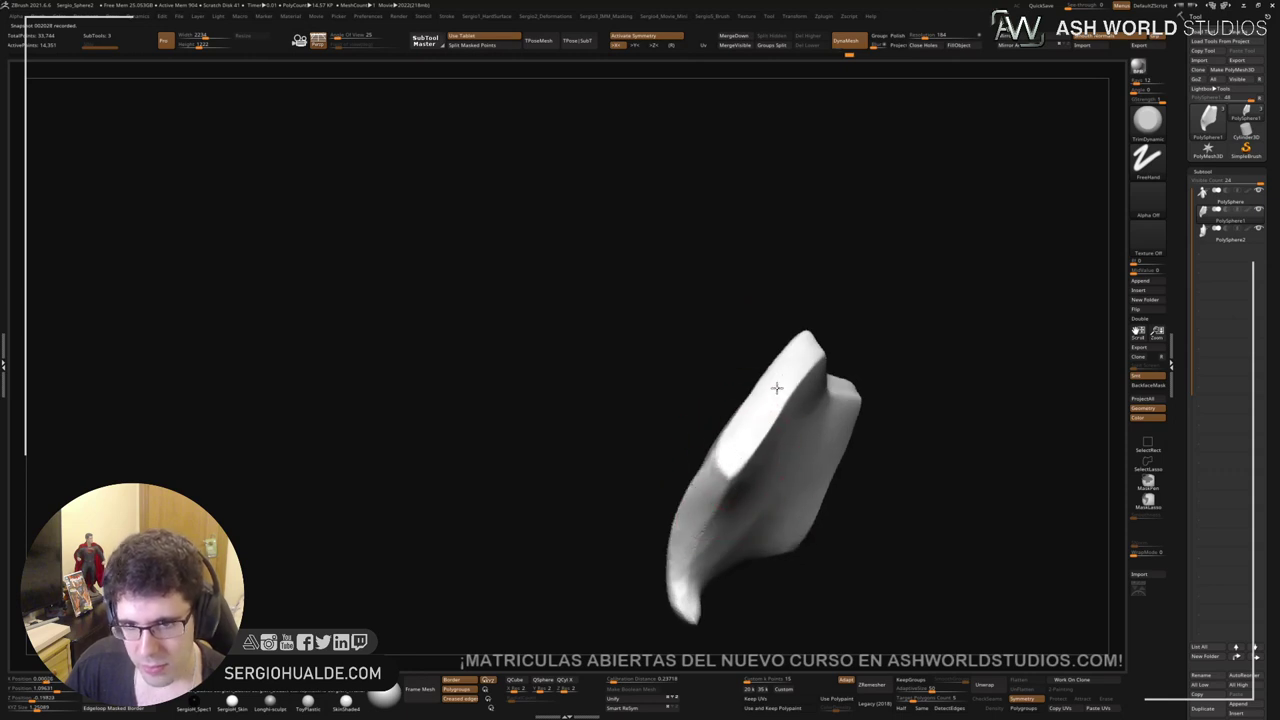
right_drag(776, 388, 829, 400)
mouse_move(832, 400)
mouse_down()
mouse_move(794, 411)
mouse_move(766, 515)
mouse_move(821, 529)
mouse_up()
right_drag(825, 466, 838, 444)
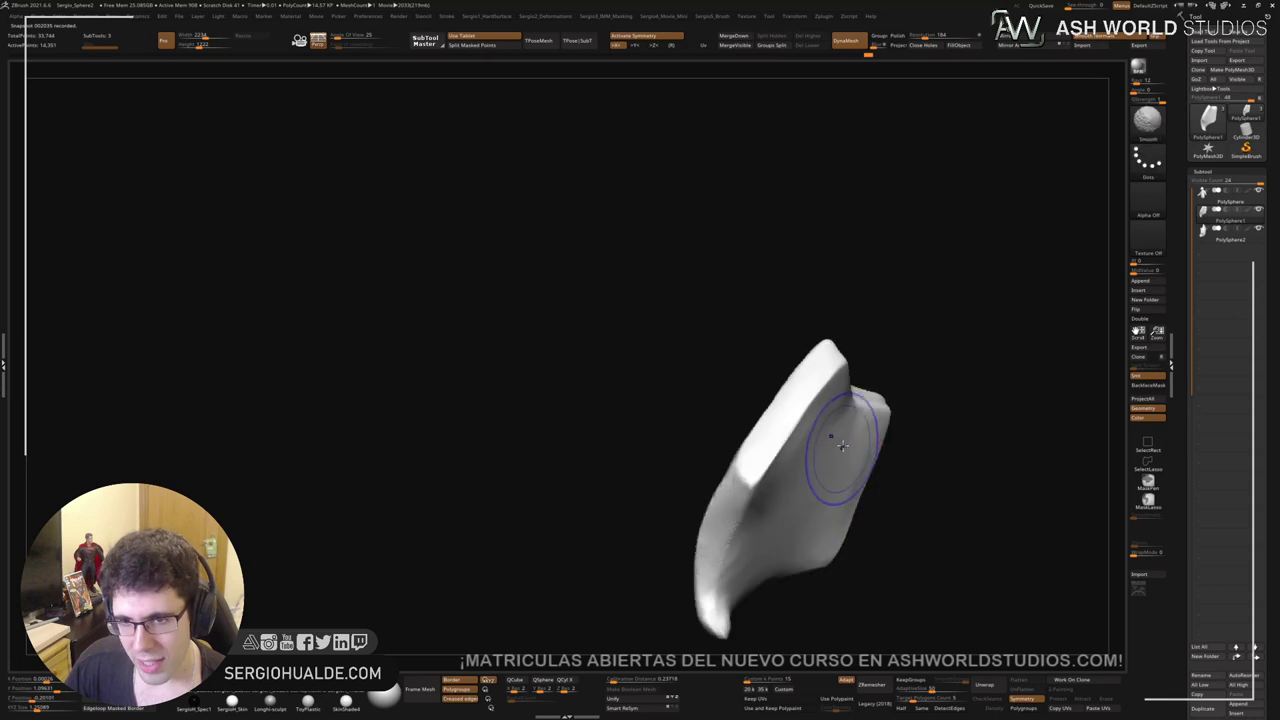
shift+drag(838, 444, 832, 472)
right_drag(832, 472, 789, 503)
shift+drag(789, 503, 744, 584)
mouse_move(744, 584)
right_down()
mouse_move(860, 591)
mouse_move(860, 503)
mouse_move(883, 506)
mouse_move(843, 502)
right_up()
Step: Isolate the back shell, cut away its front portion by deleting the hidden geometry, and remesh it with DynaMesh
alt+click(829, 509)
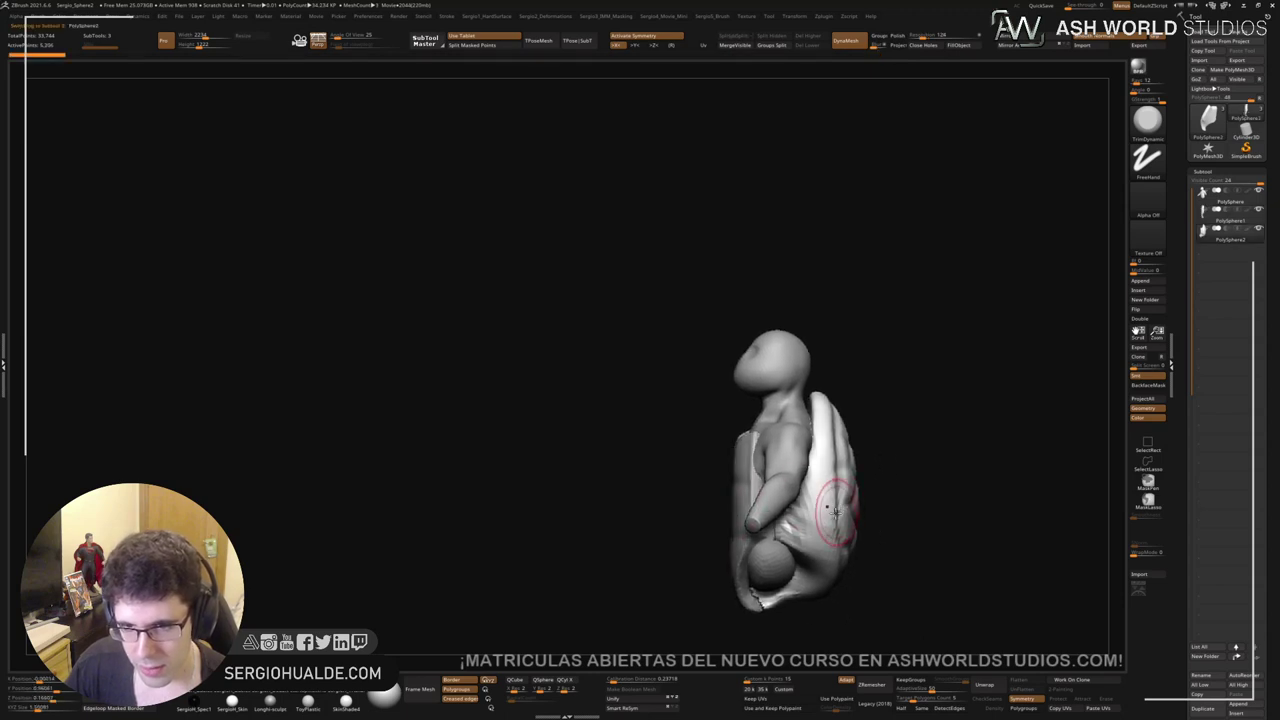
key(shift+s)
right_drag(777, 463, 789, 414)
ctrl+shift+drag(795, 363, 802, 404)
mouse_move(801, 491)
ctrl+alt+shift+mouse_down()
mouse_move(811, 571)
mouse_move(749, 357)
mouse_move(717, 323)
mouse_move(730, 330)
ctrl+alt+shift+mouse_up()
right_drag(810, 460, 766, 457)
key(ctrl+shift+d)
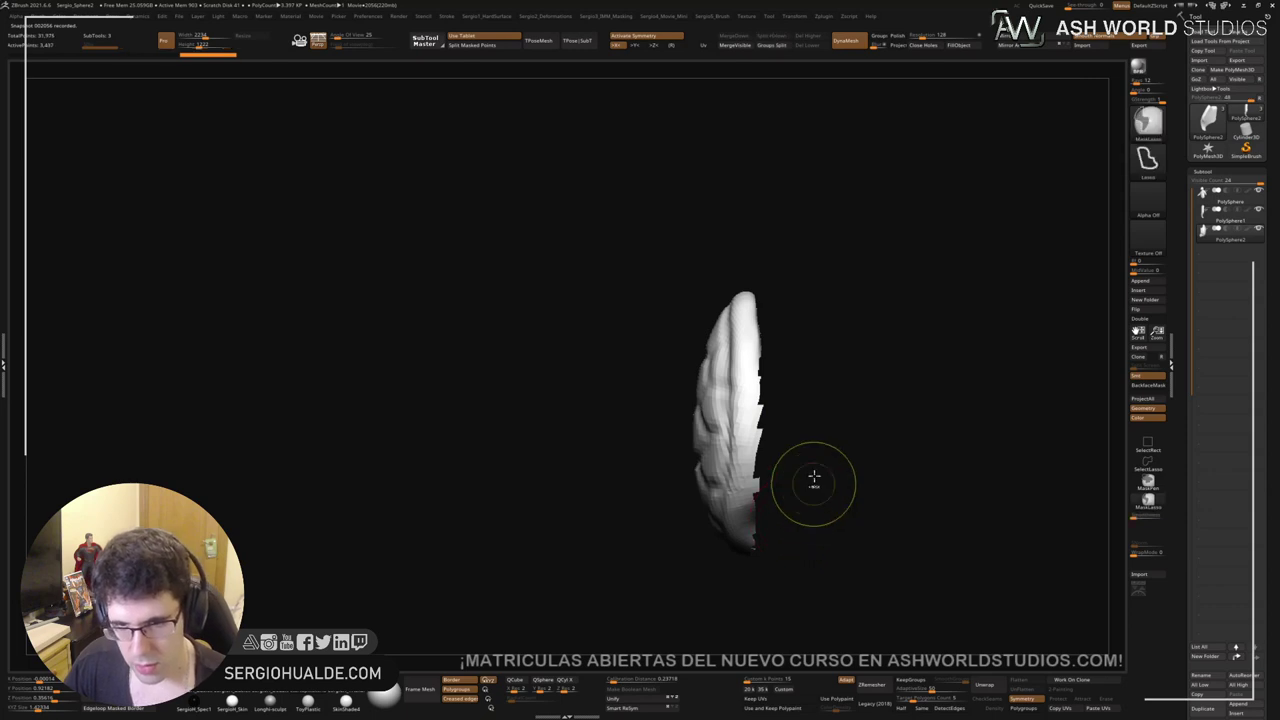
ctrl+drag(814, 483, 834, 560)
Step: Smooth the jagged rim around the cut inner face of the back shell
mouse_move(828, 290)
right_down()
mouse_move(814, 423)
mouse_move(820, 357)
mouse_move(808, 414)
mouse_move(774, 352)
mouse_move(809, 357)
right_up()
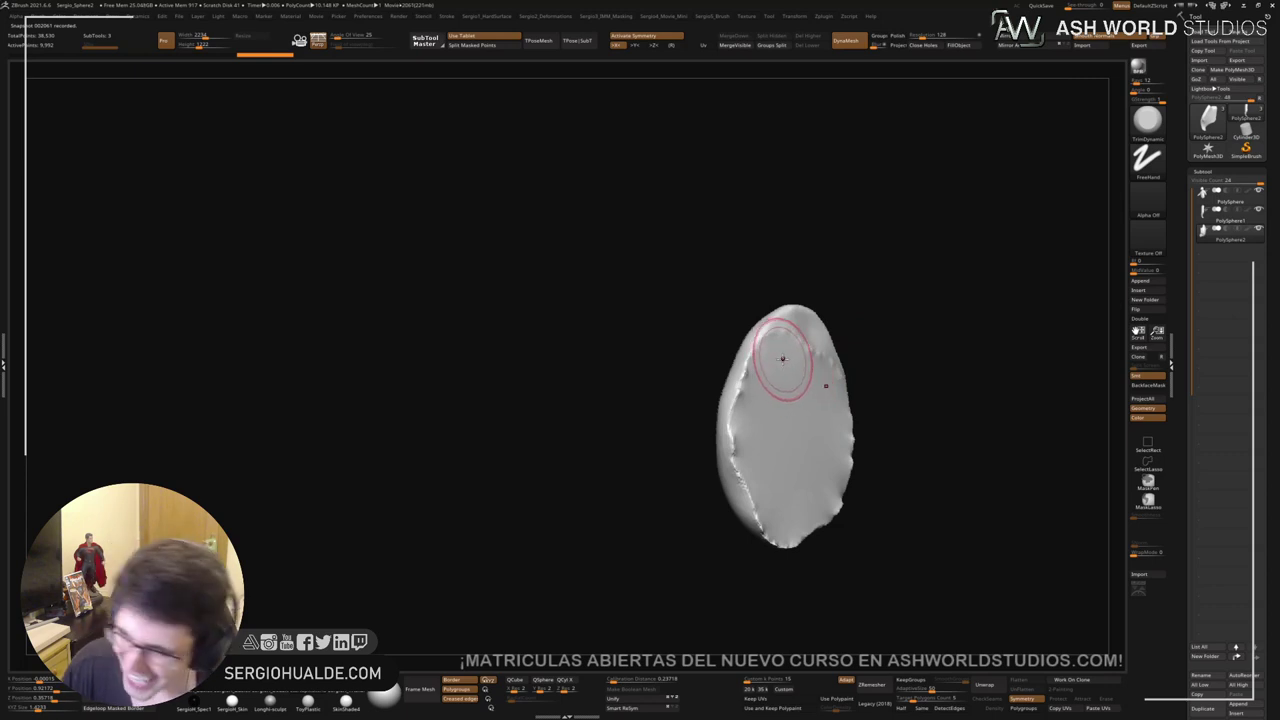
mouse_move(796, 376)
right_down()
mouse_move(806, 363)
mouse_move(782, 373)
right_up()
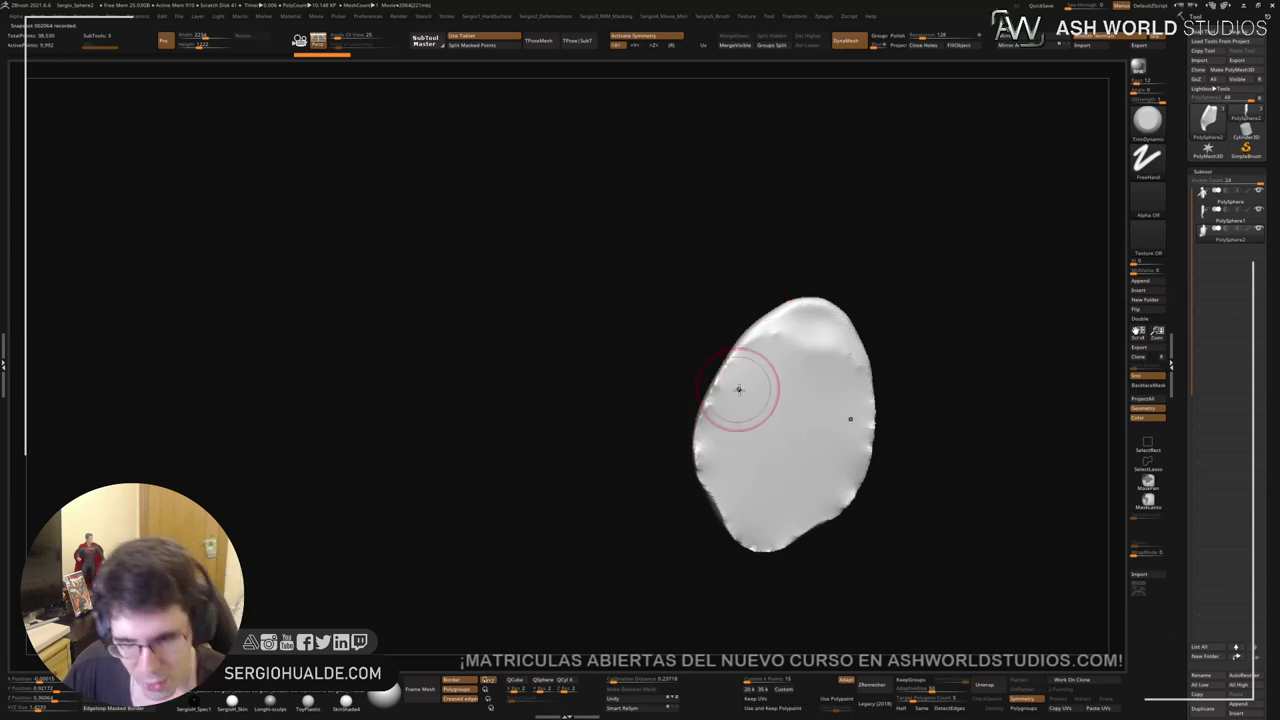
right_drag(775, 380, 794, 362)
mouse_move(791, 346)
shift+mouse_down()
mouse_move(748, 363)
mouse_move(752, 536)
shift+mouse_up()
right_drag(751, 460, 792, 380)
Step: Fill out the upper inner rim of the back shell with the Clay brush and smooth its side
key(b)
key(c)
key(l)
mouse_move(779, 355)
mouse_down()
mouse_move(766, 374)
mouse_move(797, 394)
mouse_move(798, 356)
mouse_up()
shift+drag(730, 407, 740, 414)
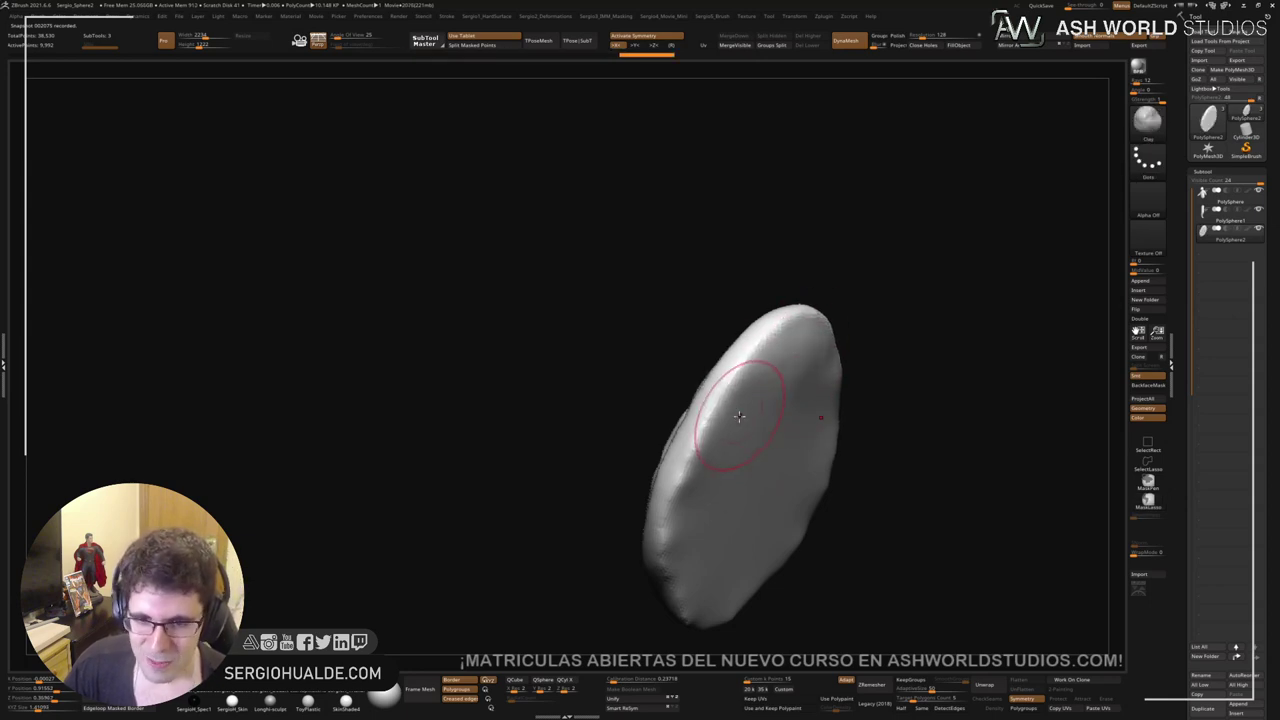
Step: Flatten the back shell's inner rim with the TrimDynamic brush, undoing the last stroke
key(b)
key(t)
key(d)
drag(811, 319, 724, 440)
drag(754, 377, 704, 493)
key(ctrl+z)
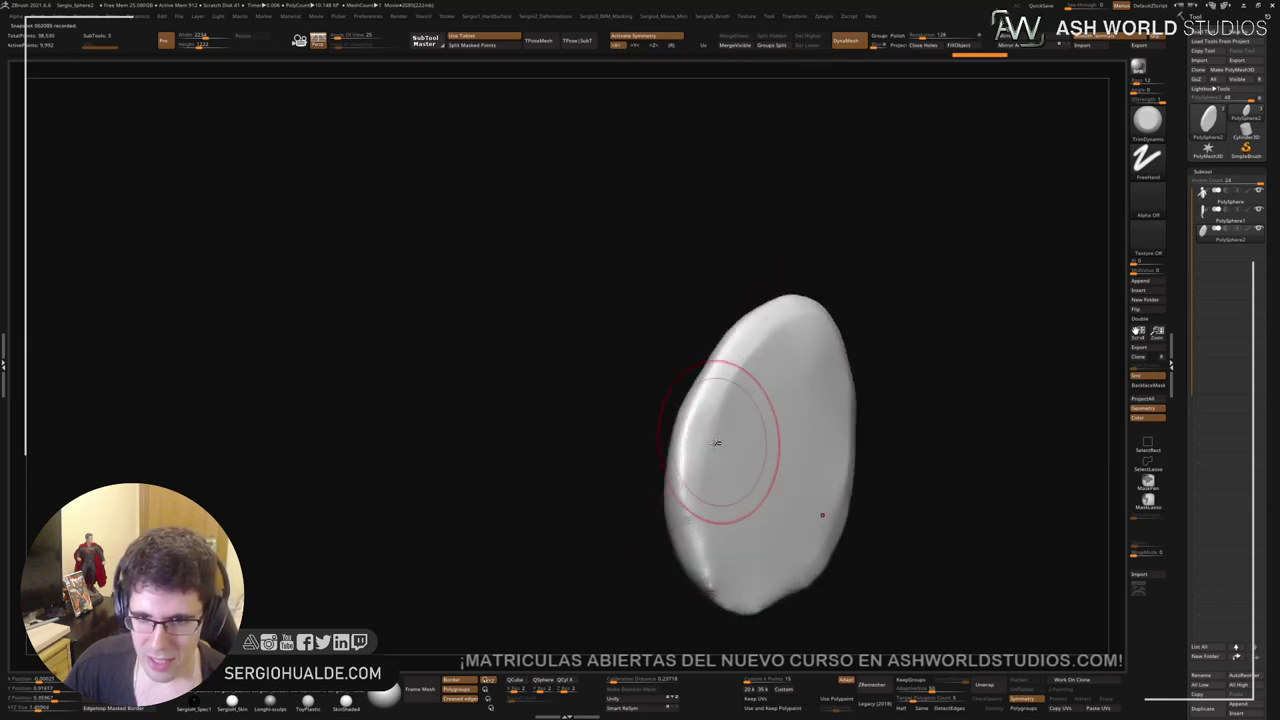
Step: Flatten the inner face of the isolated back shell with the TrimDynamic brush and smooth its surface
mouse_move(747, 604)
mouse_down()
mouse_move(831, 537)
mouse_move(815, 540)
mouse_up()
right_drag(838, 442, 852, 414)
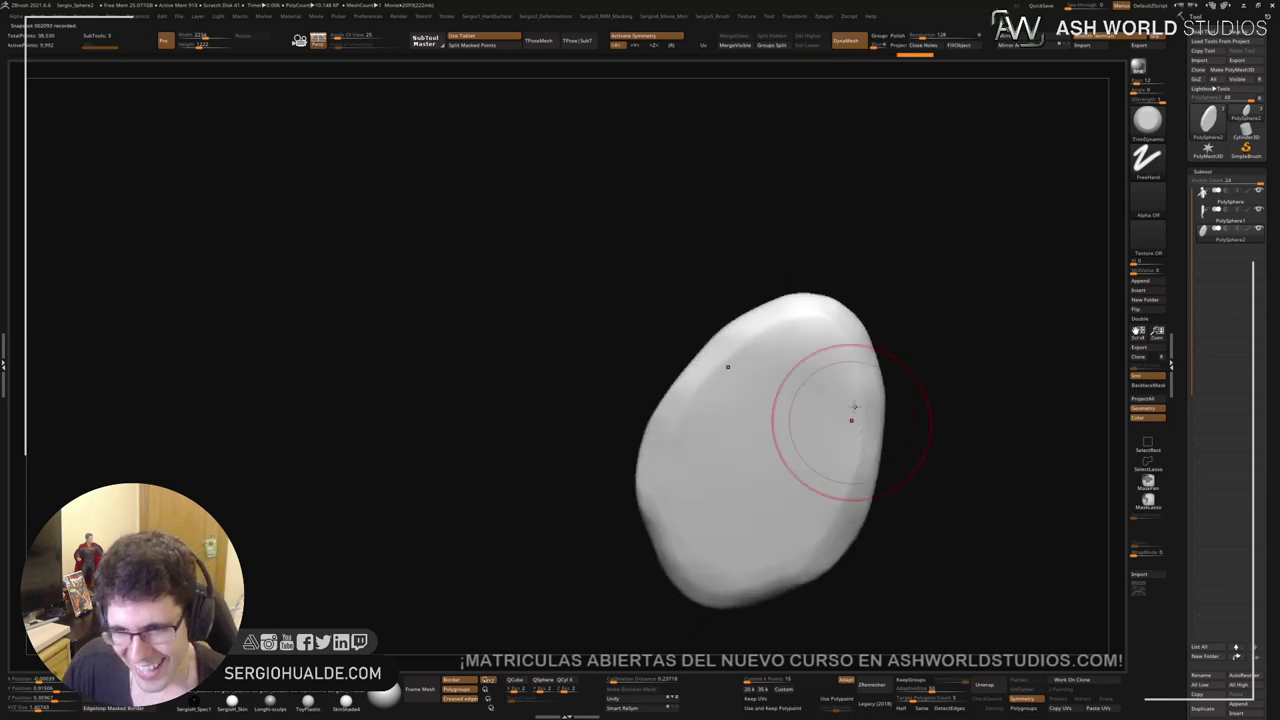
mouse_move(826, 356)
mouse_down()
mouse_move(851, 471)
mouse_move(816, 549)
mouse_up()
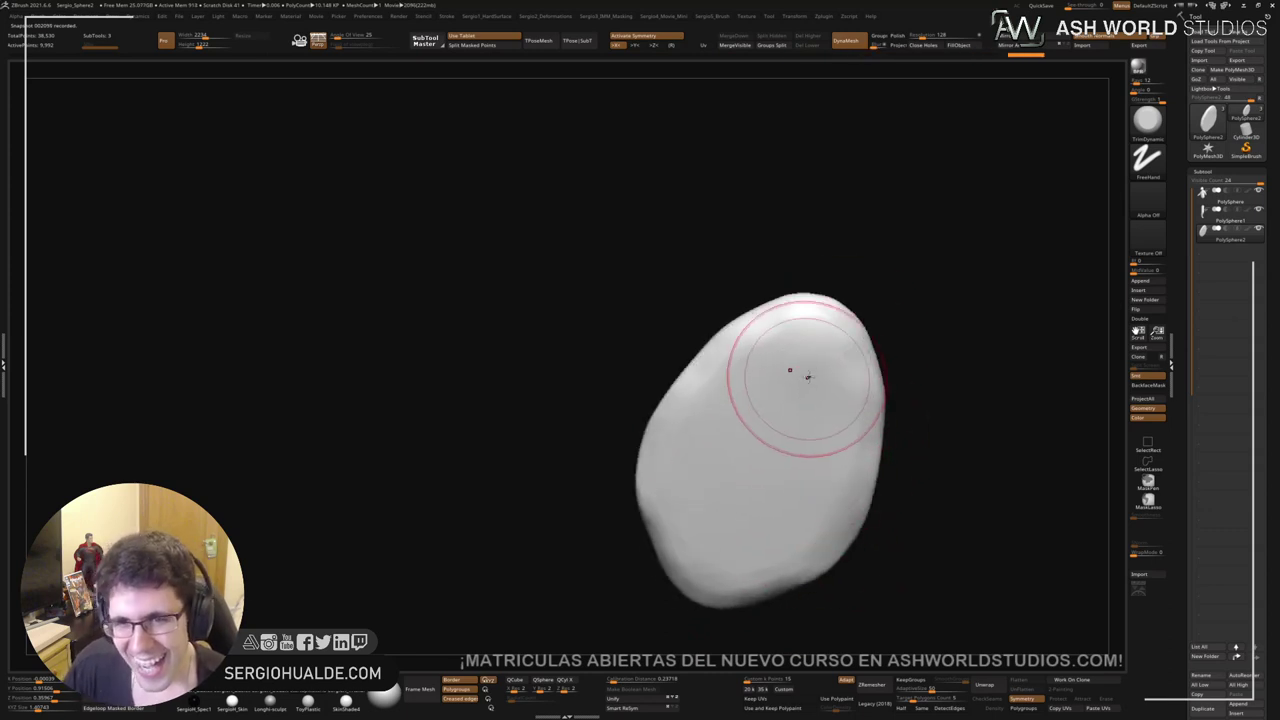
key(shift)
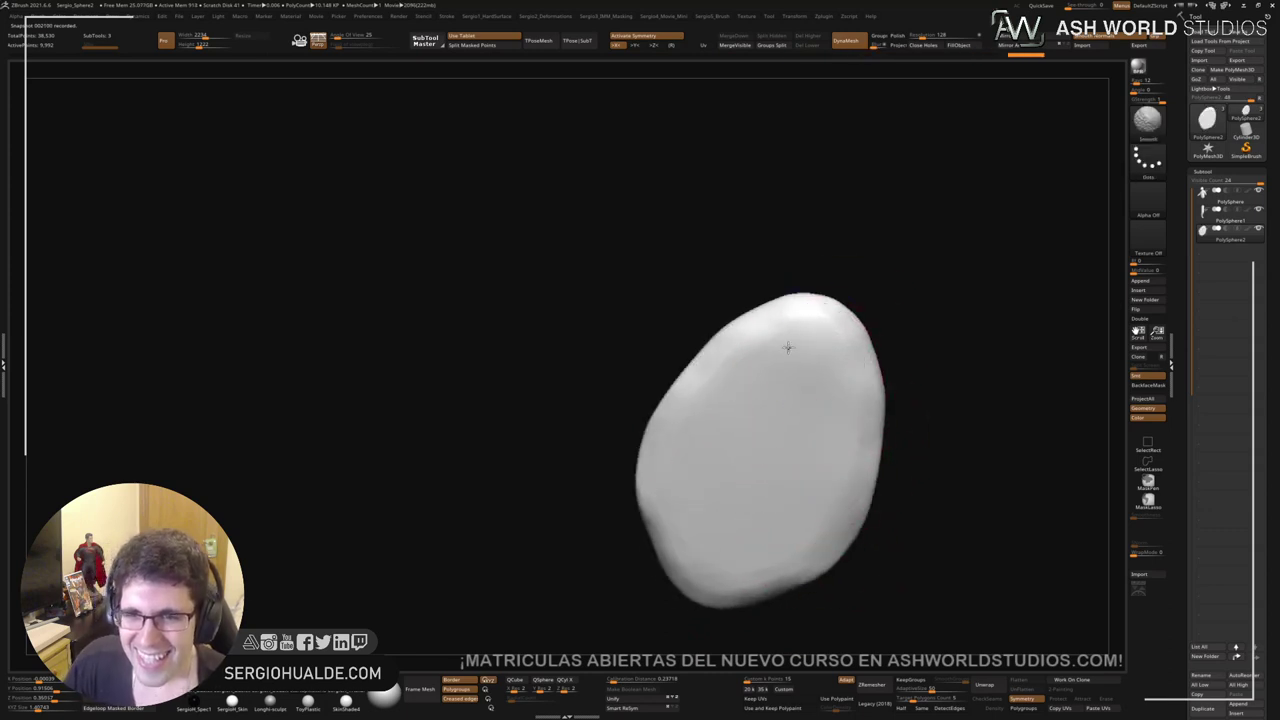
right_drag(738, 571, 774, 500)
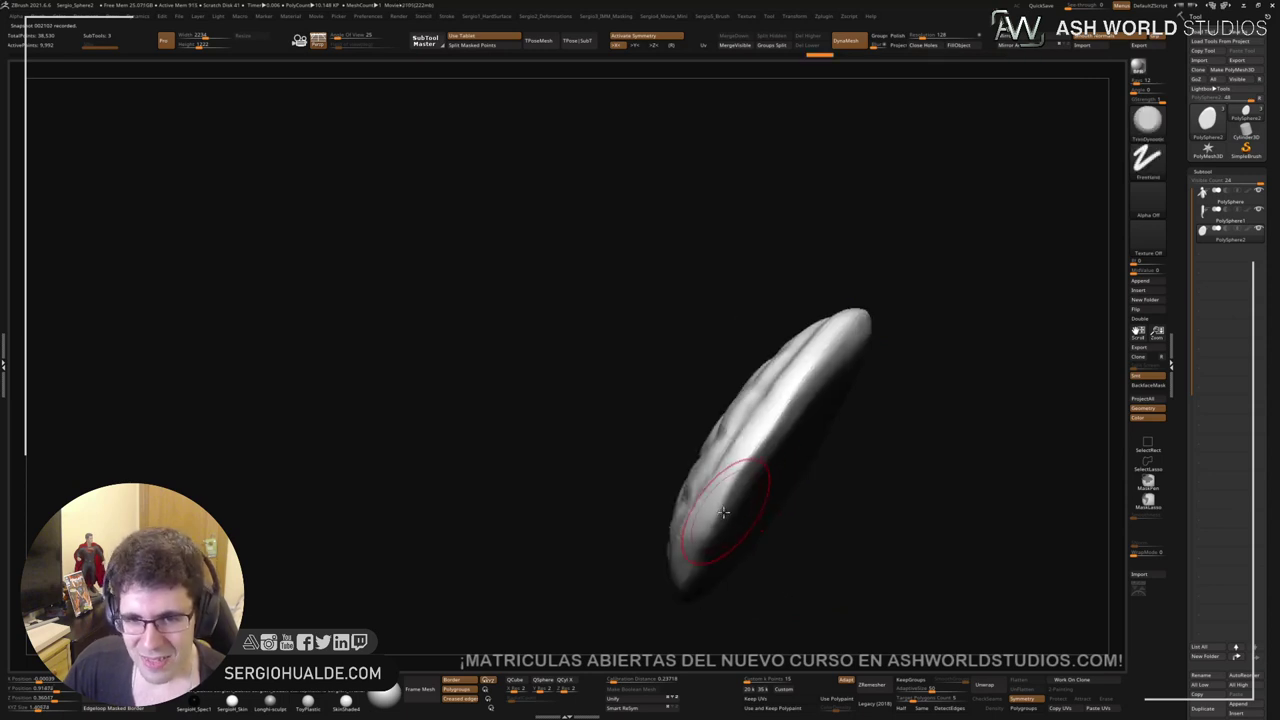
Step: Smooth the transition between the back shell's rim and inner face, undoing the unwanted stroke
right_drag(714, 566, 742, 491)
key(shift)
shift+drag(742, 491, 780, 440)
right_drag(780, 440, 760, 466)
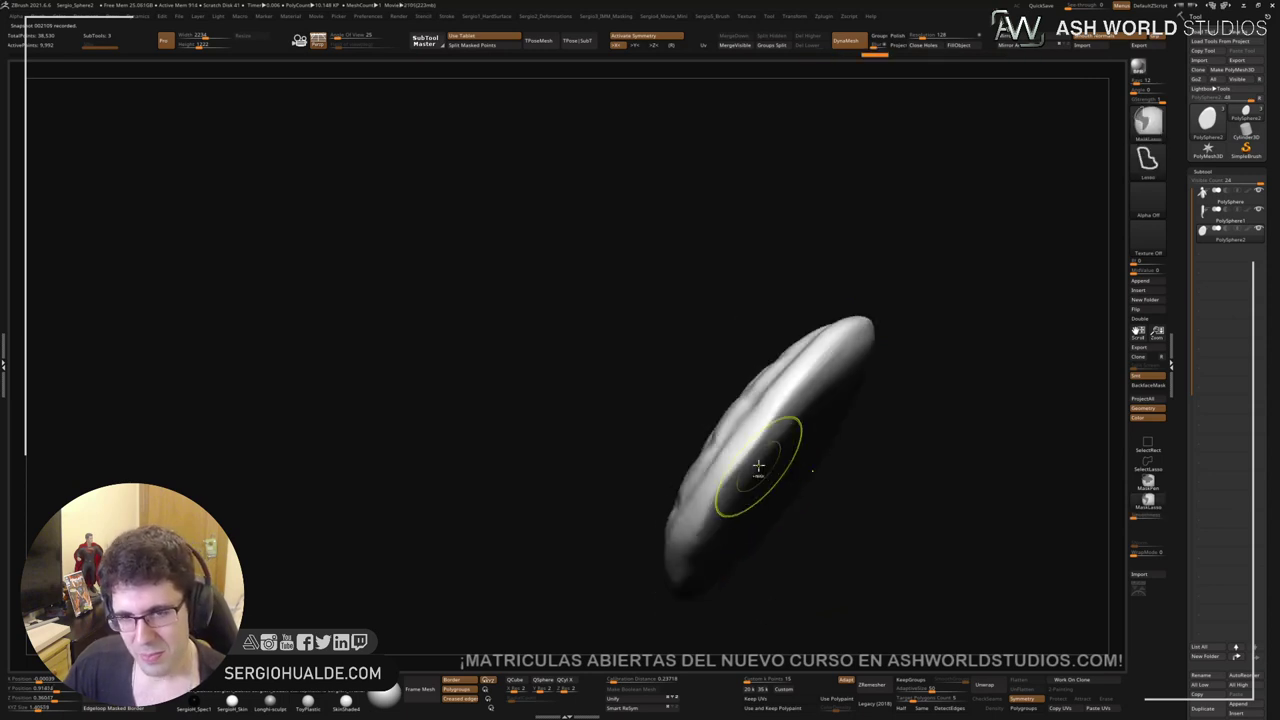
key(ctrl+z)
key(s)
key(shift)
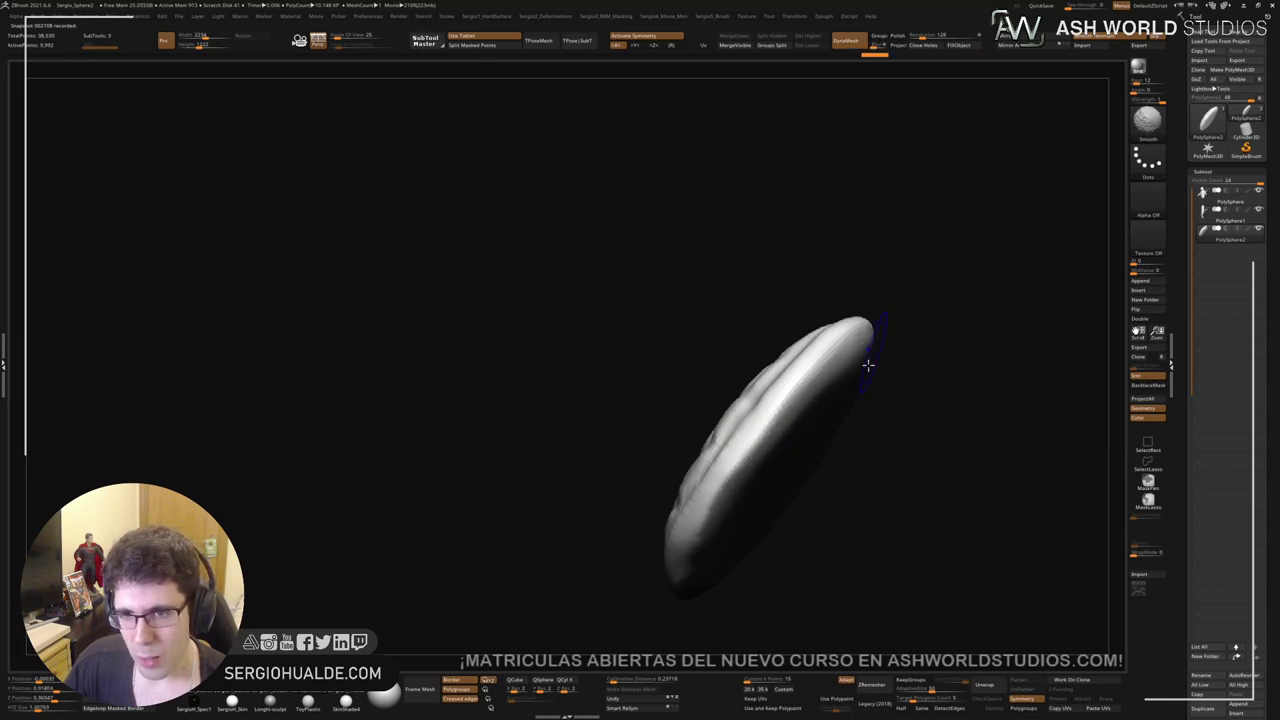
Step: Soften the edges of the back shell's inner side with repeated Smooth strokes along the rim
mouse_move(863, 345)
right_down()
mouse_move(849, 391)
mouse_move(779, 409)
right_up()
key(shift)
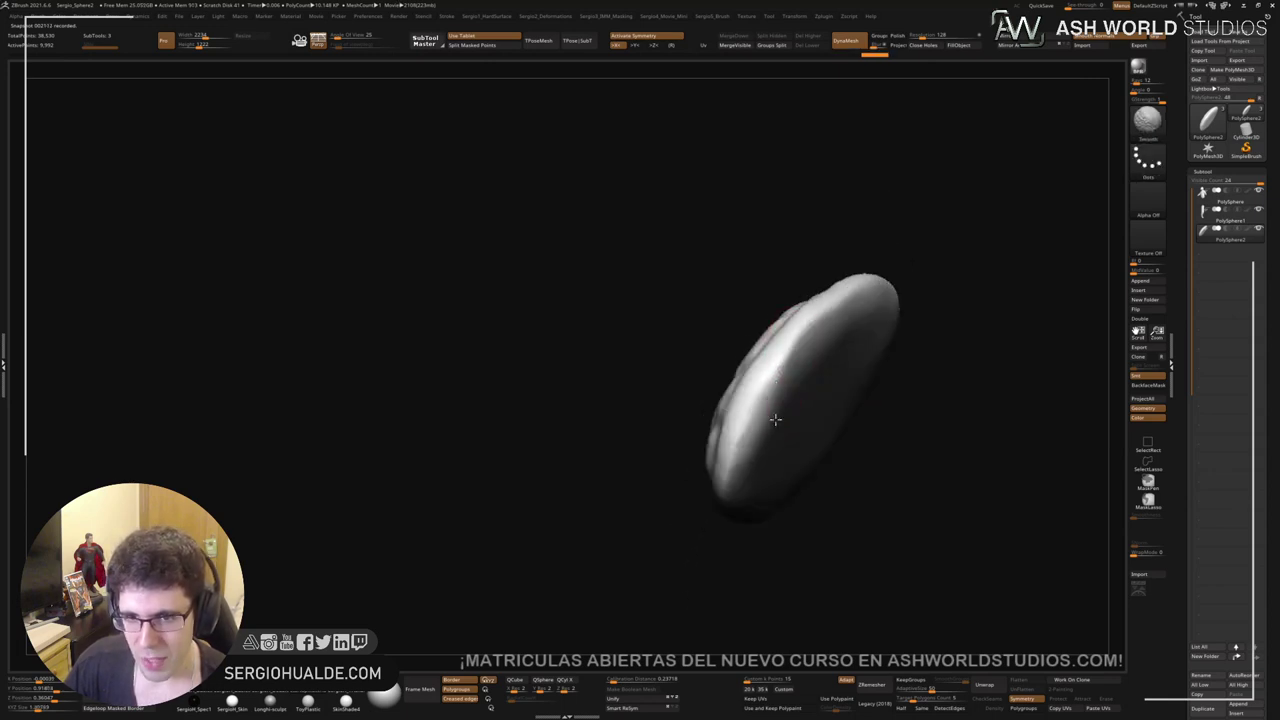
mouse_move(769, 462)
shift+mouse_down()
mouse_move(775, 399)
mouse_move(754, 468)
shift+mouse_up()
mouse_move(815, 337)
right_down()
mouse_move(789, 400)
mouse_move(769, 412)
right_up()
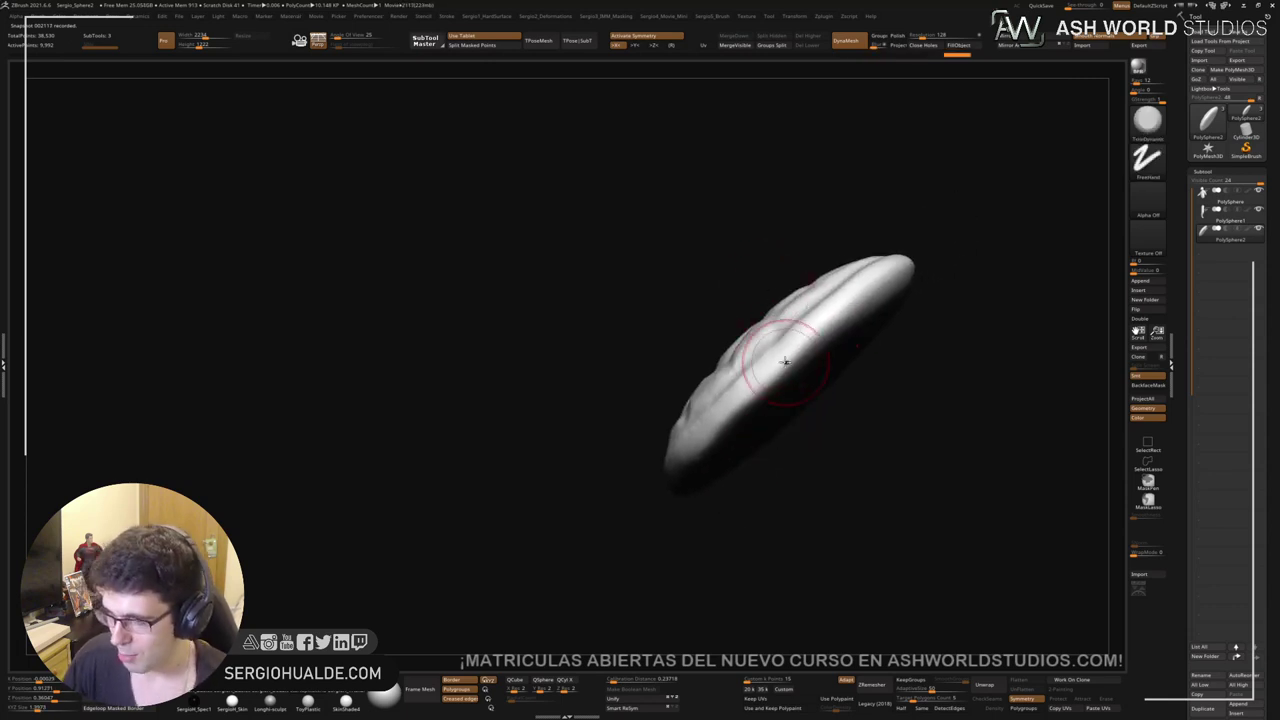
right_drag(756, 446, 725, 417)
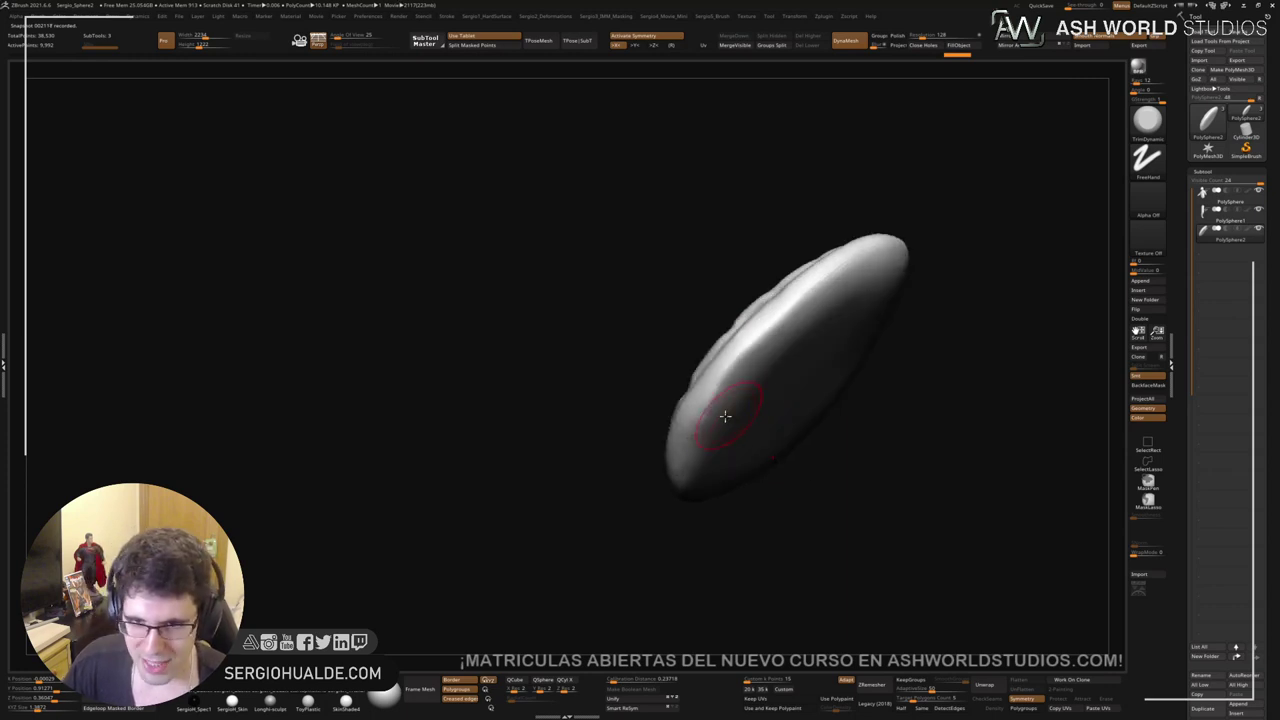
shift+drag(725, 417, 761, 360)
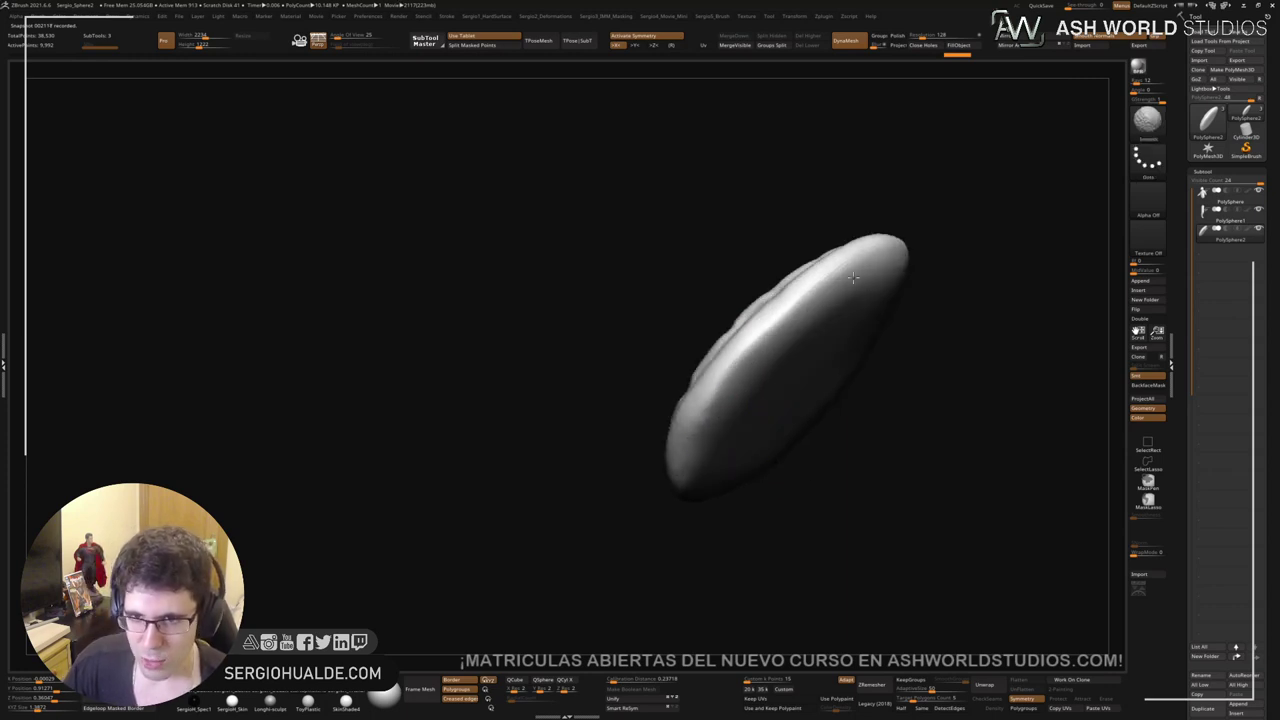
shift+drag(853, 277, 856, 246)
mouse_move(897, 303)
right_down()
mouse_move(863, 320)
mouse_move(869, 283)
mouse_move(862, 298)
right_up()
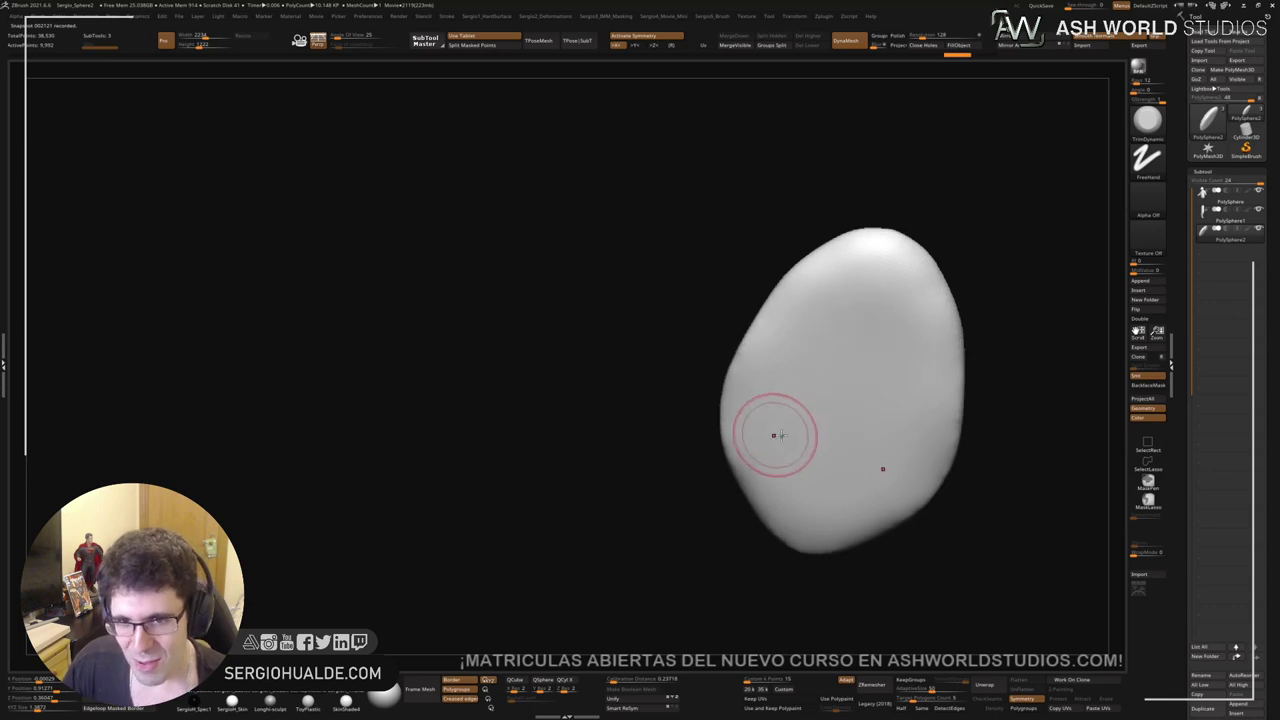
right_drag(778, 435, 737, 451)
shift+drag(772, 380, 780, 365)
right_drag(780, 365, 806, 349)
Step: Adjust the outline of the back shell with the Move brush and bring the whole turtle back into view
key(b)
key(m)
key(v)
drag(789, 354, 800, 358)
mouse_move(800, 358)
right_down()
mouse_move(826, 403)
mouse_move(818, 336)
right_up()
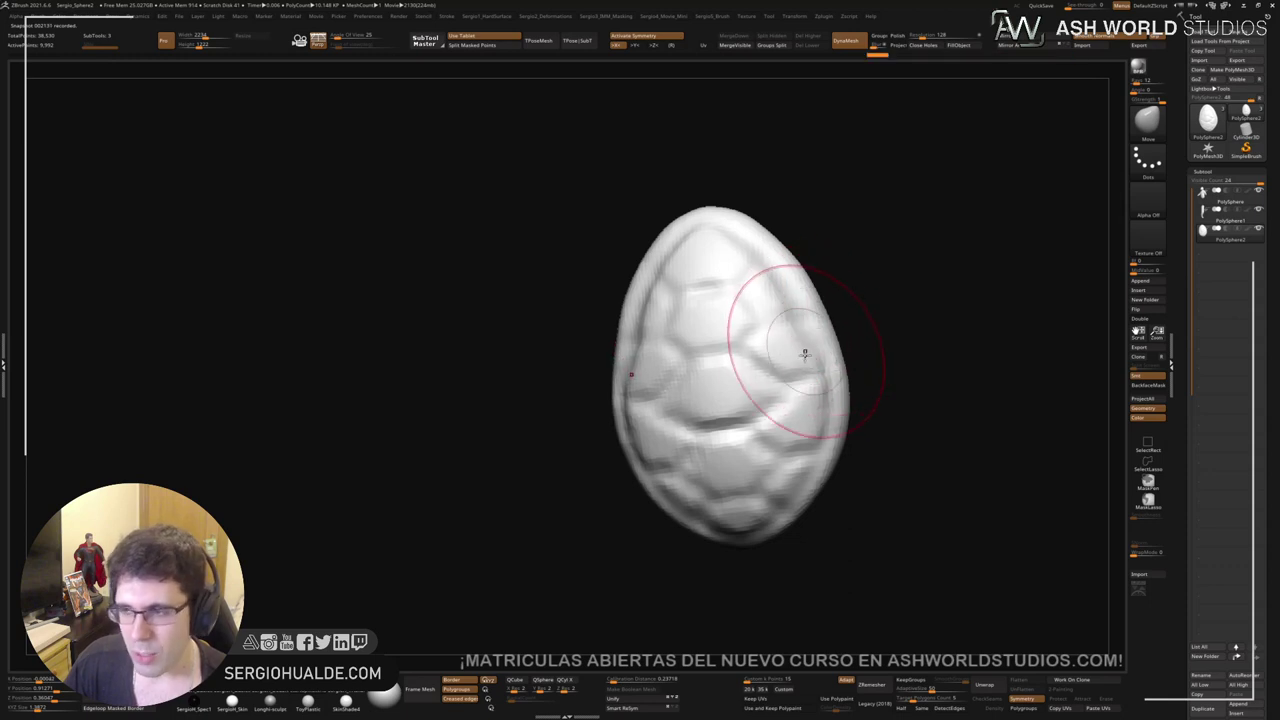
ctrl+right_drag(789, 372, 773, 425)
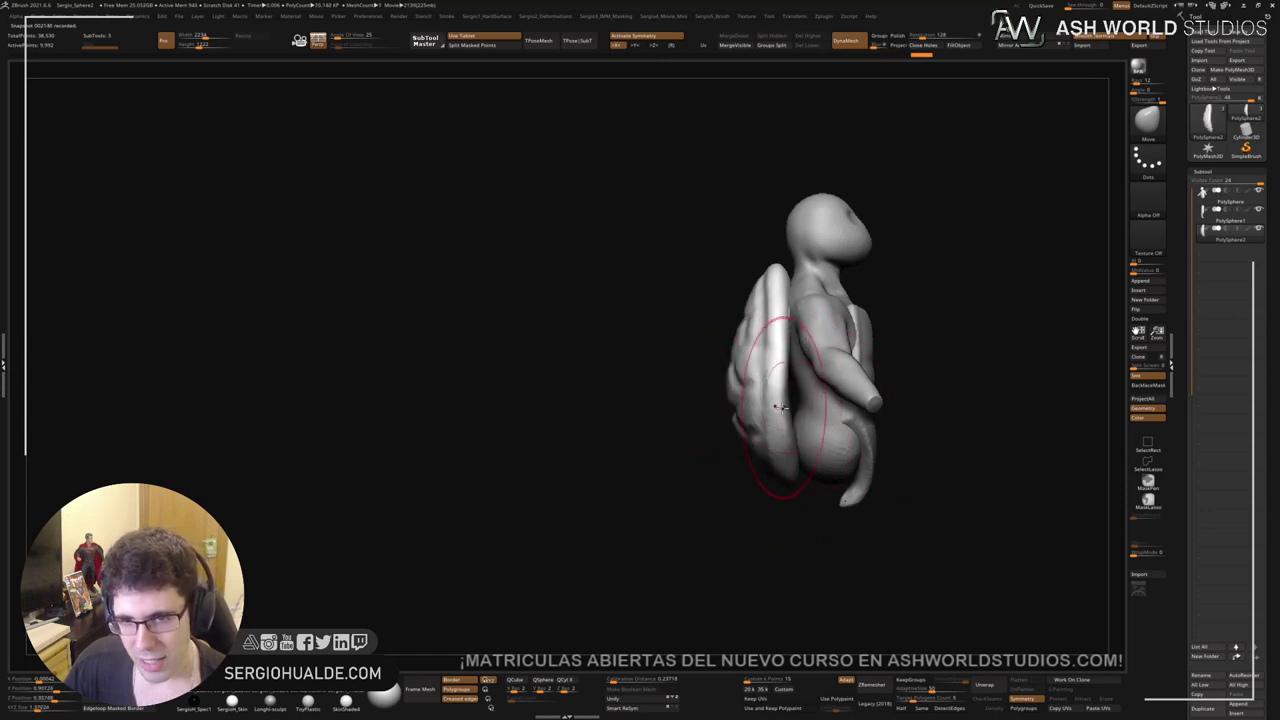
Step: Reshape the back shell's side profile with the Move brush to fit the turtle's back, undoing the last stroke
drag(783, 404, 794, 400)
drag(758, 326, 764, 312)
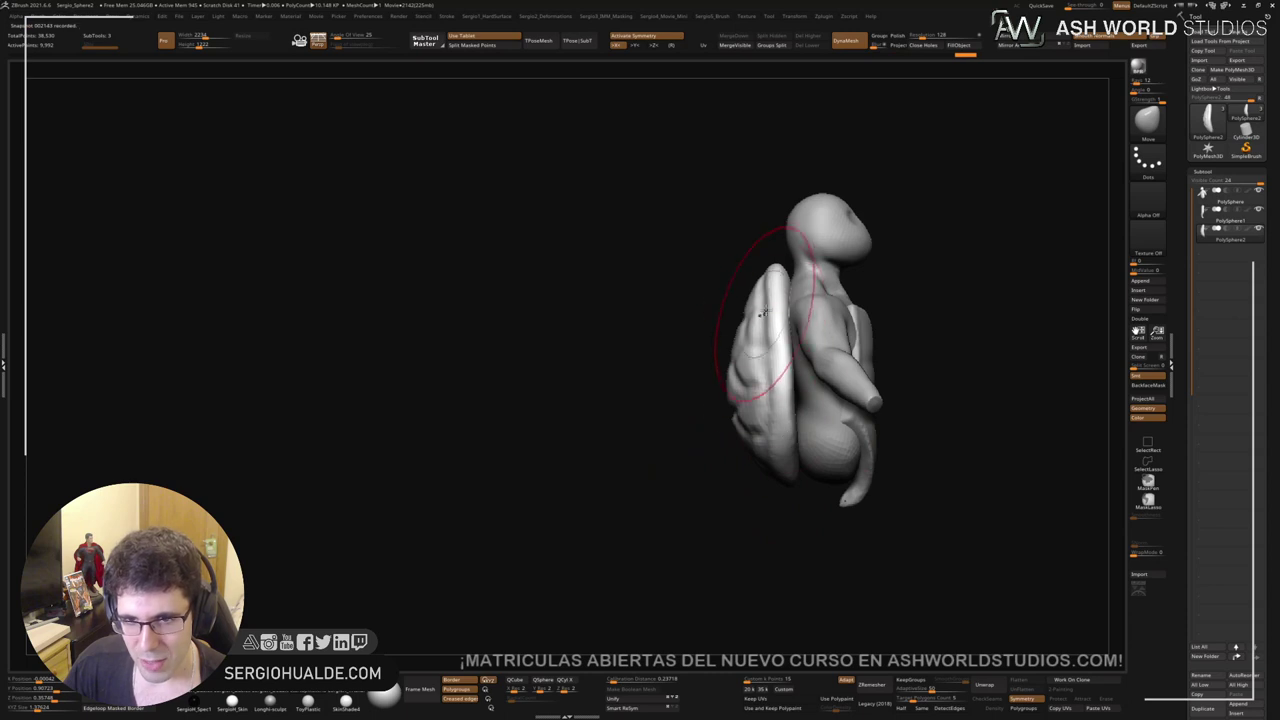
drag(799, 266, 790, 265)
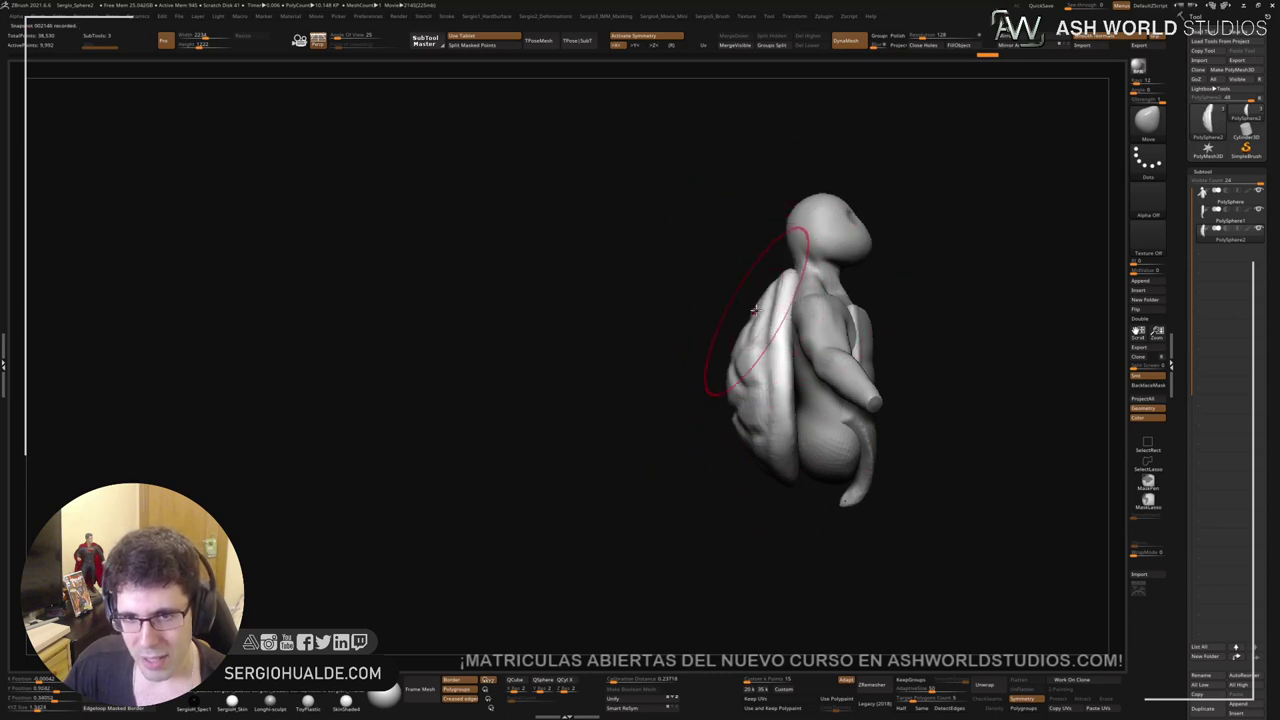
drag(757, 311, 750, 309)
mouse_move(790, 374)
mouse_down()
mouse_move(777, 394)
mouse_move(766, 386)
mouse_move(754, 425)
mouse_move(772, 394)
mouse_up()
key(ctrl+z)
Step: Duplicate the back shell subtool, shift the copy sideways from the body and reset its gizmo orientation
mouse_move(772, 394)
right_down()
mouse_move(837, 417)
mouse_move(929, 417)
mouse_move(918, 412)
right_up()
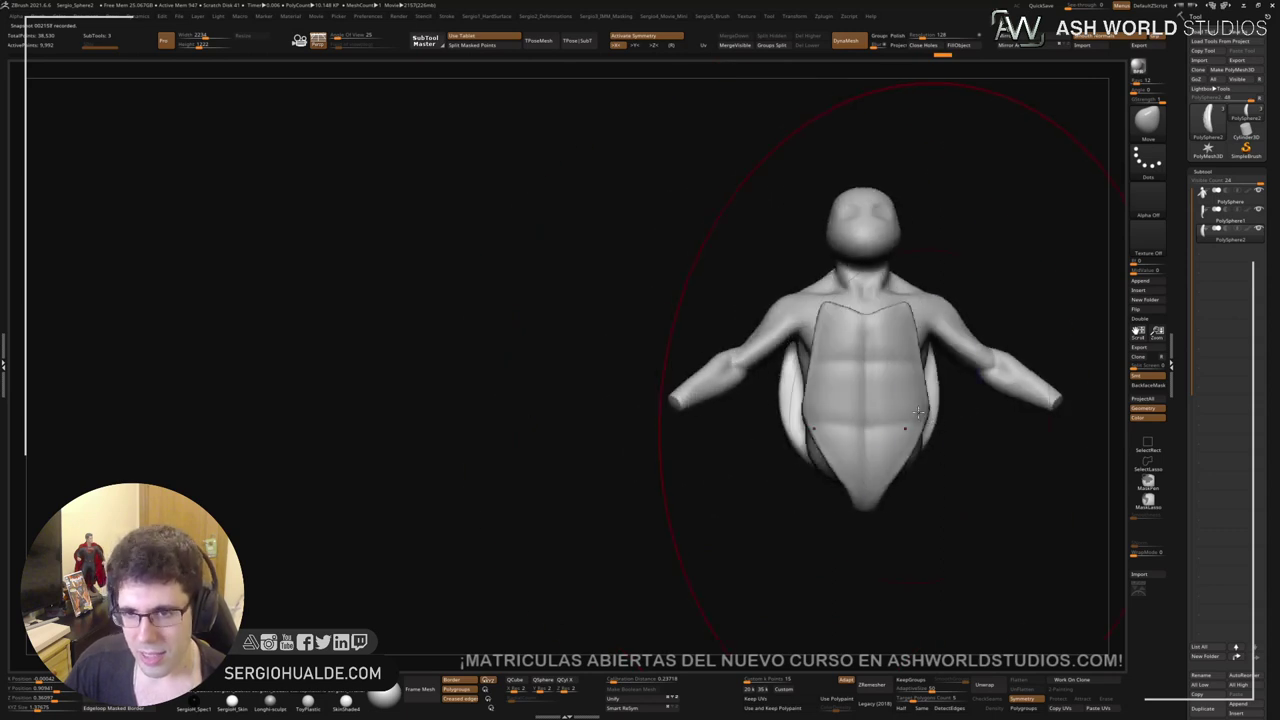
drag(918, 411, 834, 443)
key(ctrl+shift+d)
key(w)
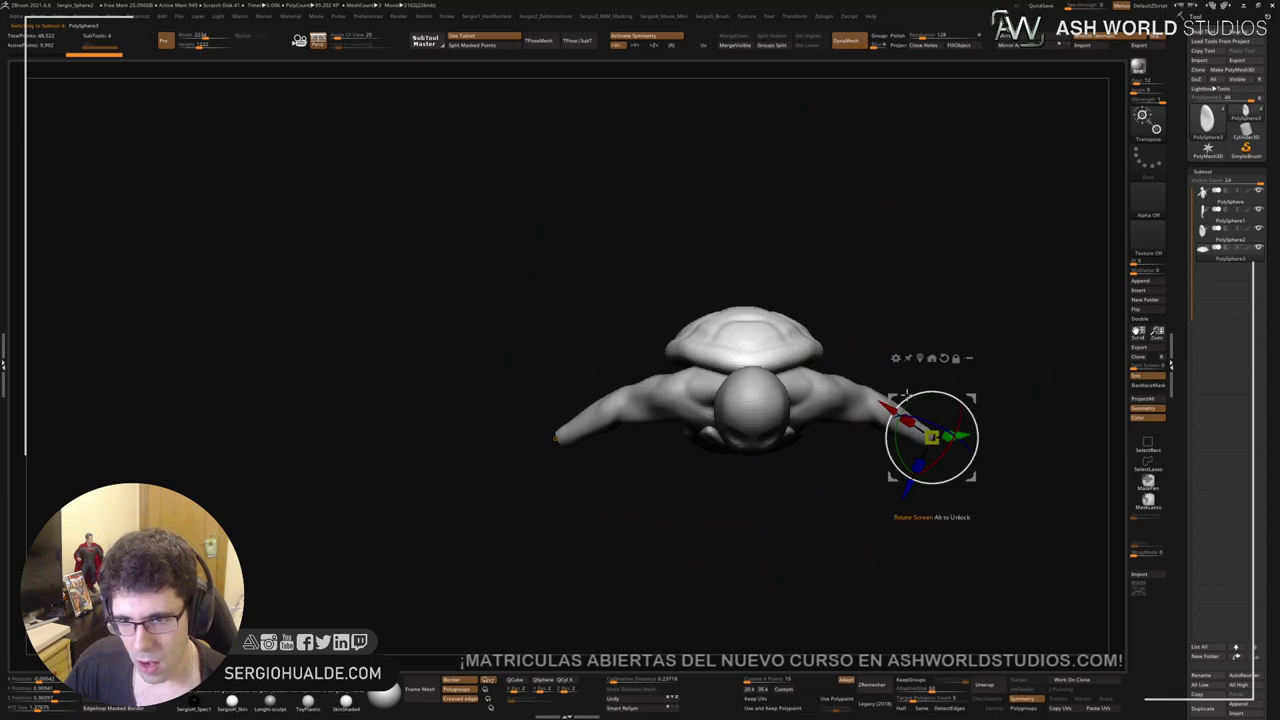
ctrl+drag(931, 437, 1029, 431)
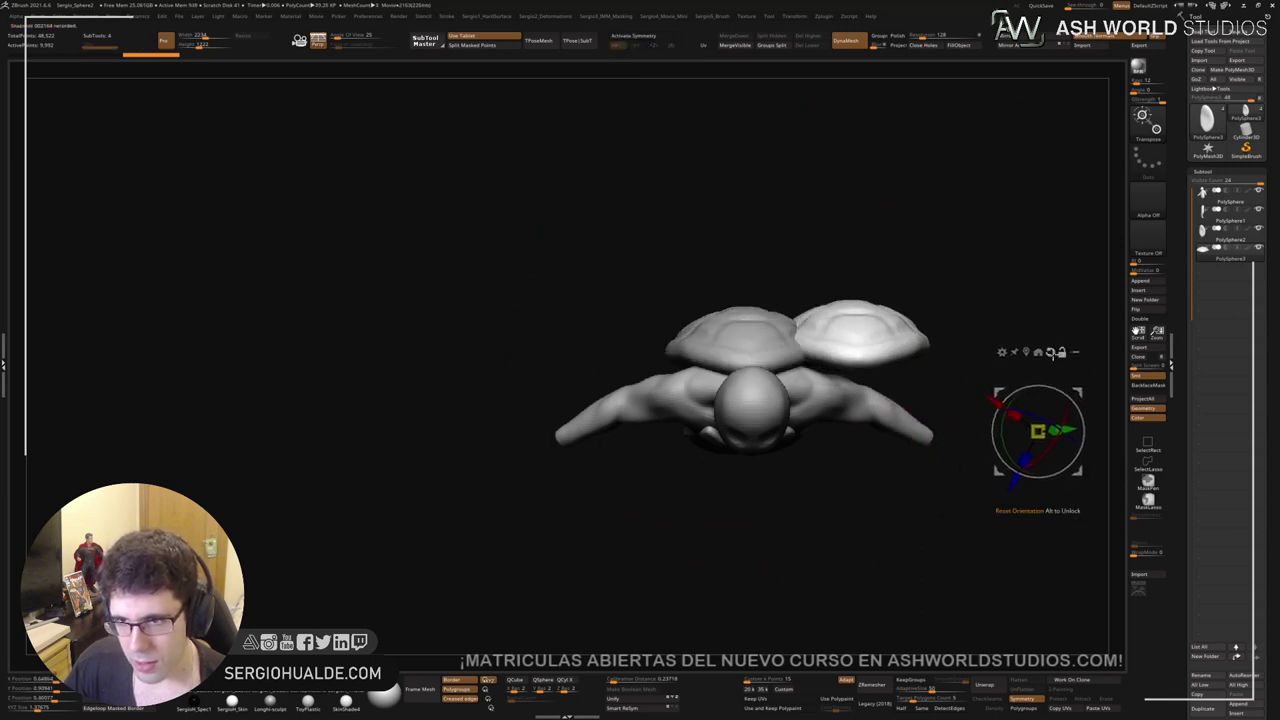
click(1053, 353)
drag(869, 270, 903, 355)
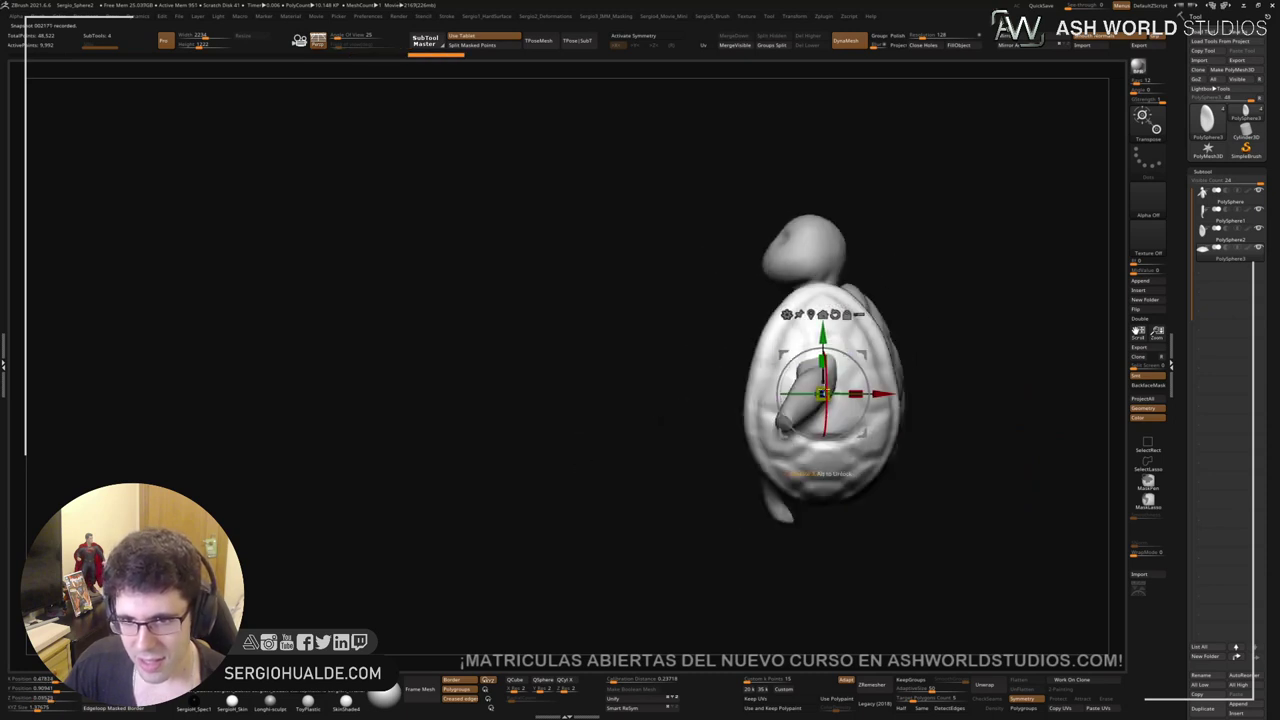
Step: Shrink the shell copy vertically and position it upright along the turtle's flank, below the arm
drag(823, 359, 821, 438)
mouse_move(822, 393)
mouse_down()
mouse_move(822, 352)
mouse_move(822, 400)
mouse_up()
drag(720, 350, 856, 340)
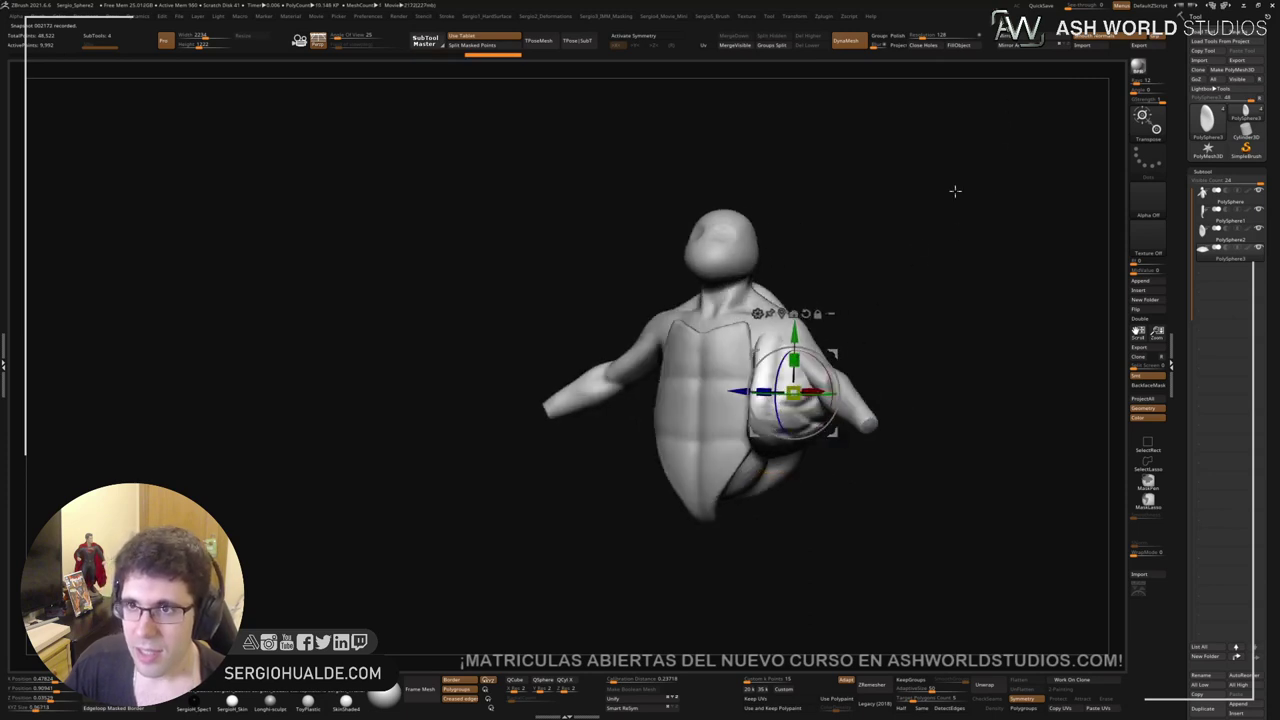
drag(955, 191, 1000, 230)
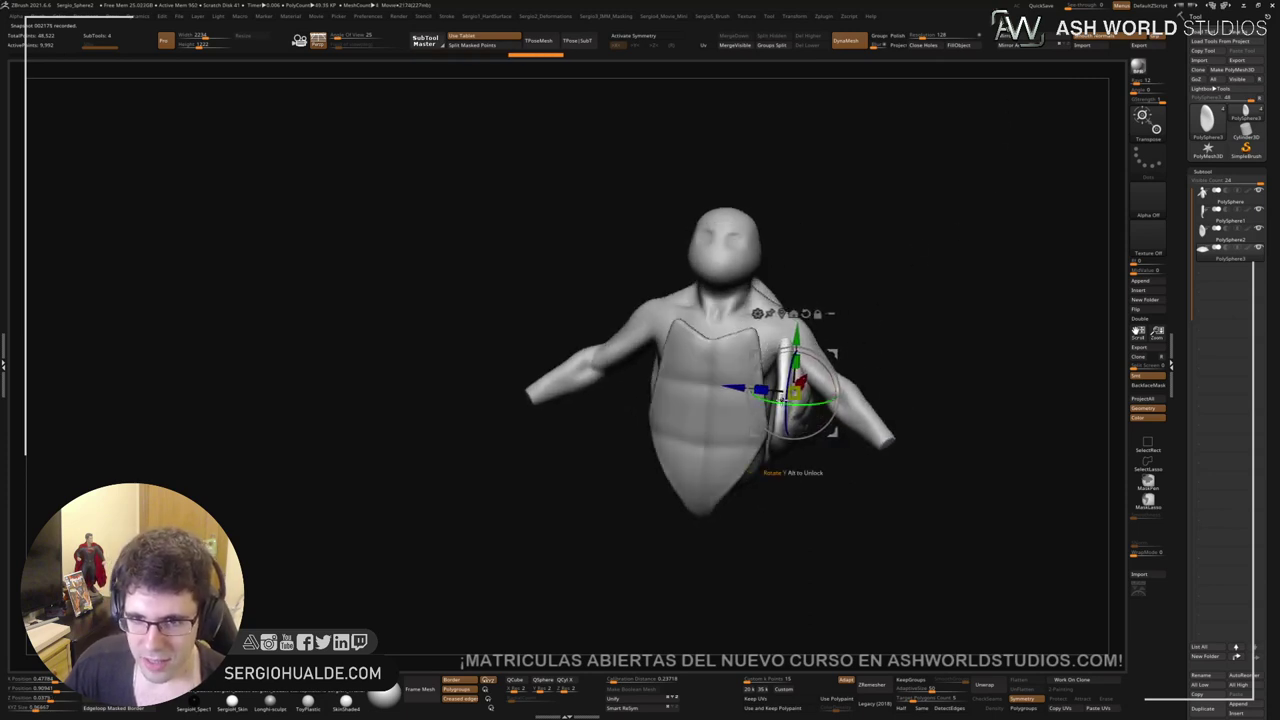
Step: Mirror the flank piece to the opposite side of the body and turn on symmetry for sculpting
key(q)
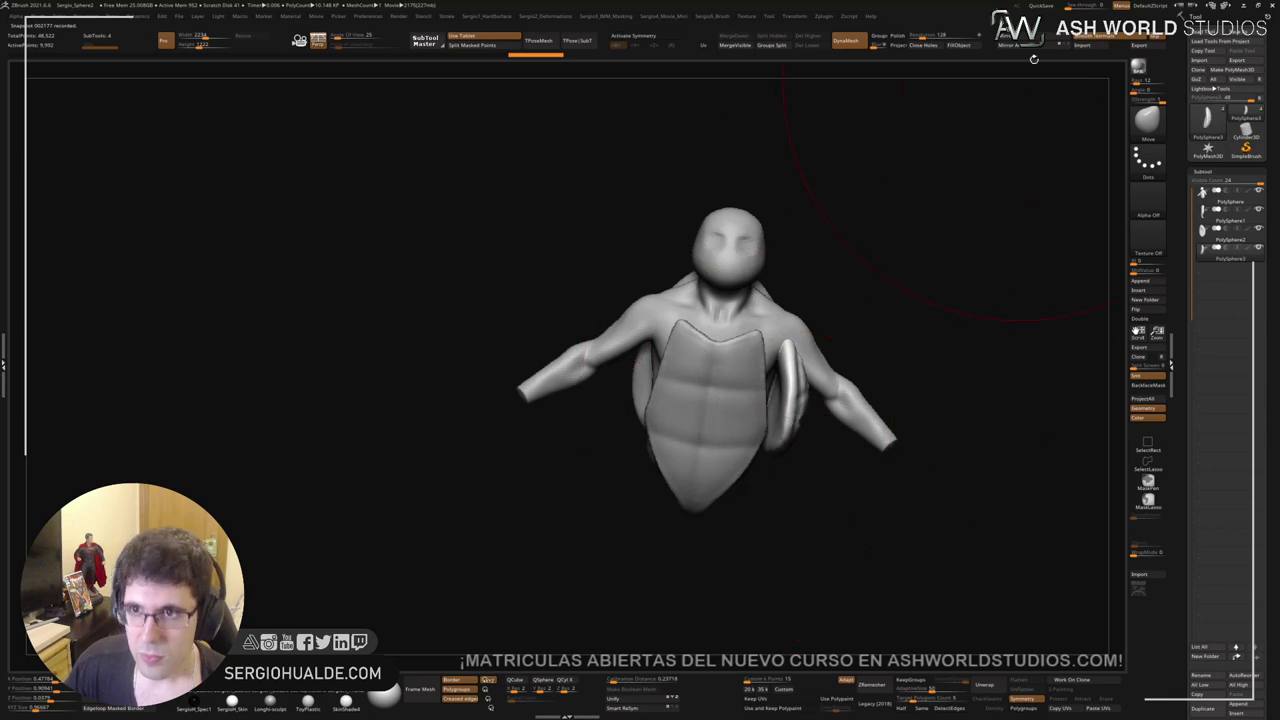
click(1024, 47)
key(x)
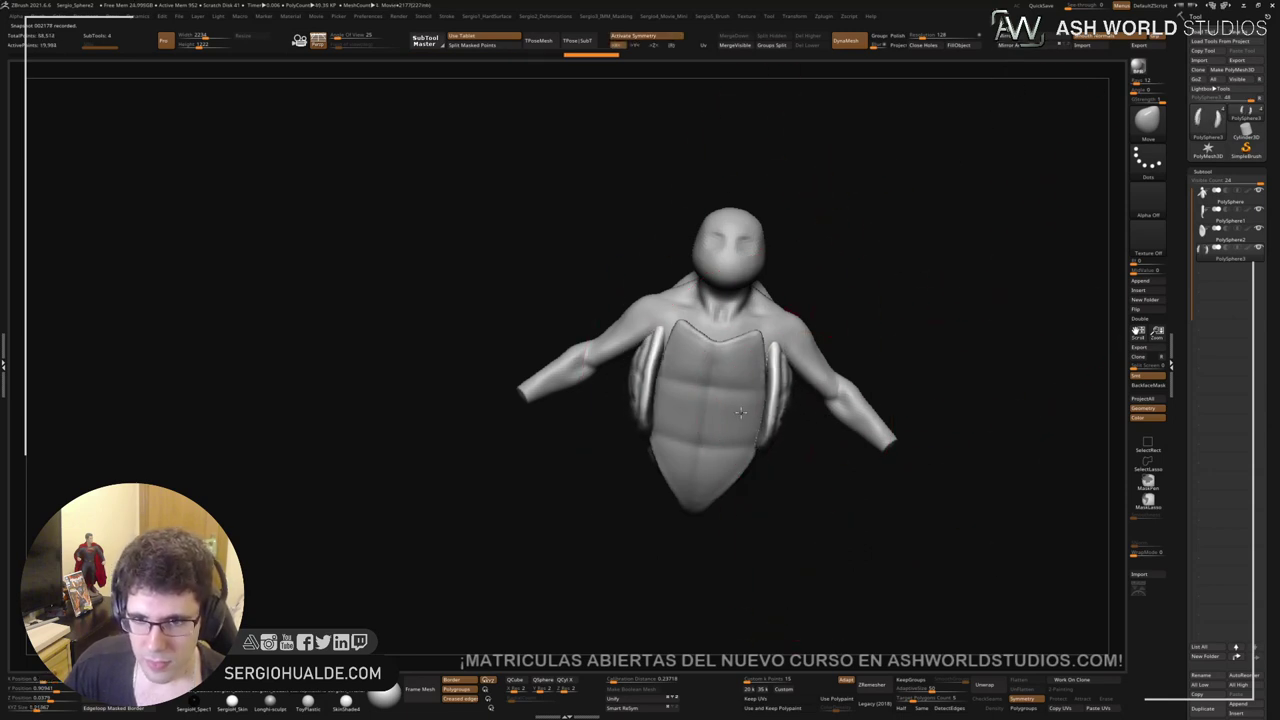
Step: Reshape the flank pieces with the Move brush to bridge breastplate and back shell, and smooth out their scale relief
mouse_move(805, 408)
mouse_down()
mouse_move(720, 455)
mouse_move(932, 393)
mouse_move(905, 392)
mouse_up()
right_drag(905, 392, 926, 391)
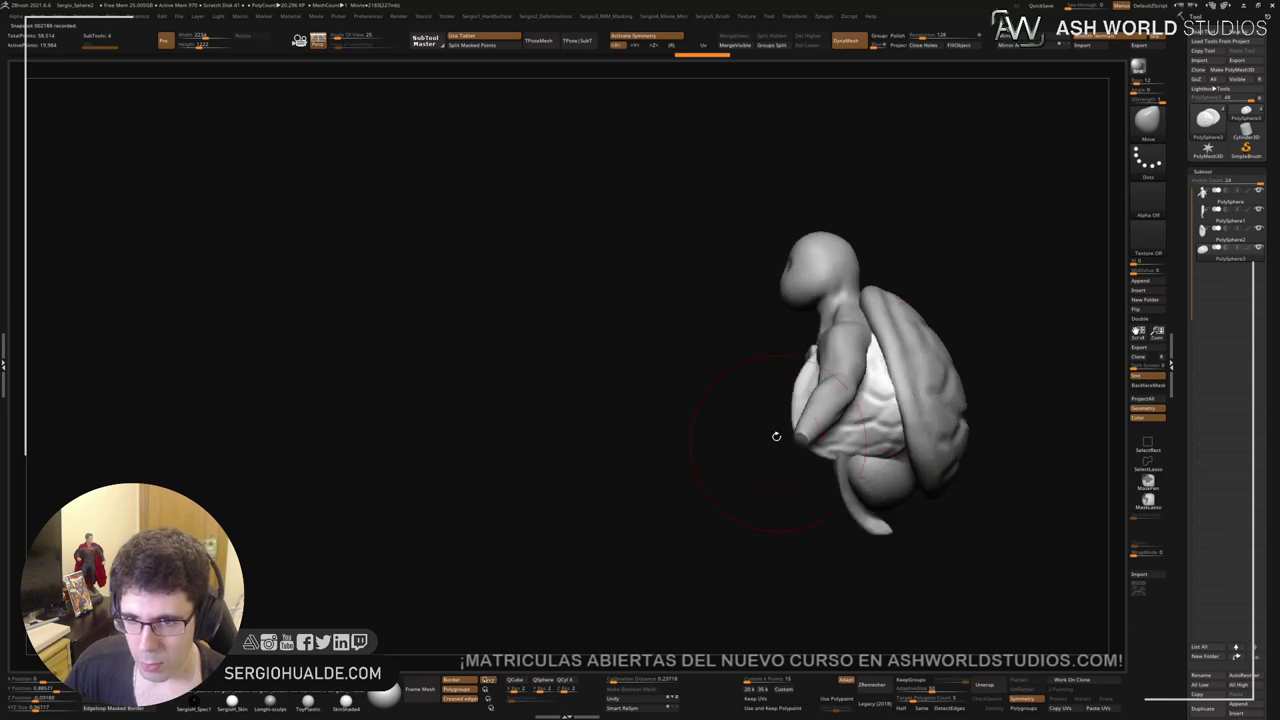
drag(771, 400, 757, 414)
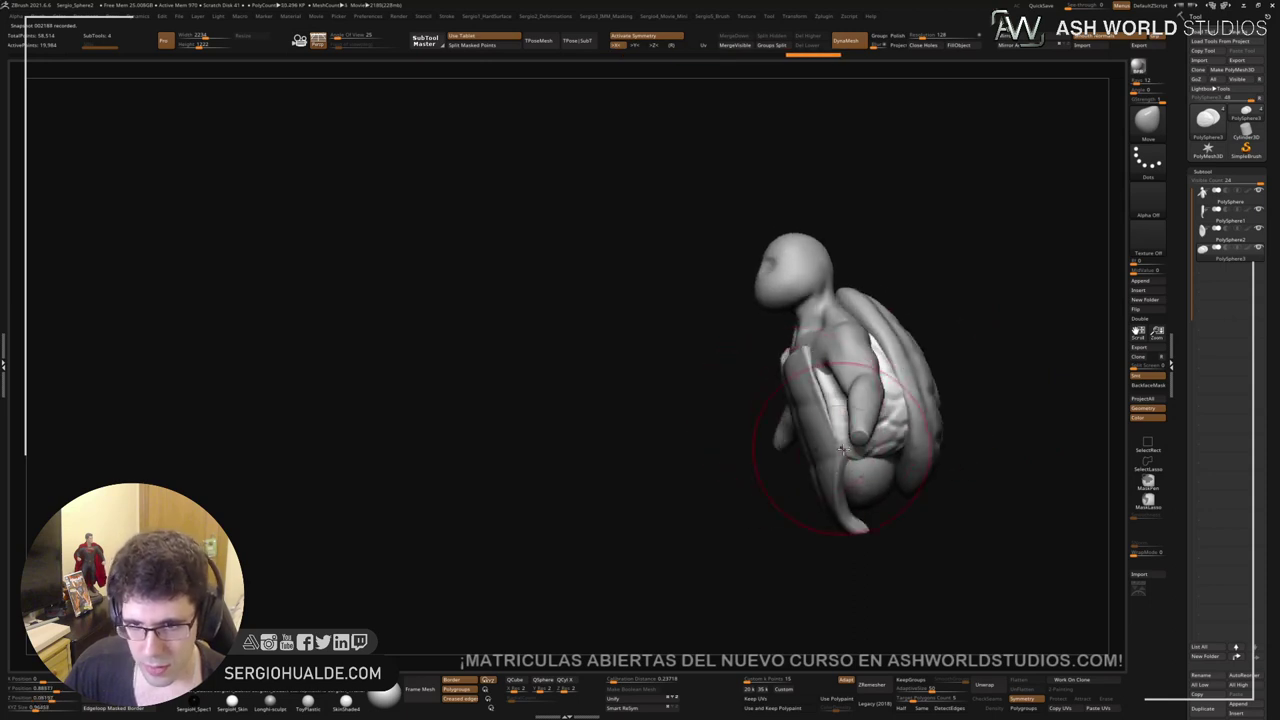
drag(842, 449, 808, 343)
mouse_move(700, 420)
mouse_down()
mouse_move(823, 400)
mouse_move(837, 423)
mouse_move(860, 422)
mouse_up()
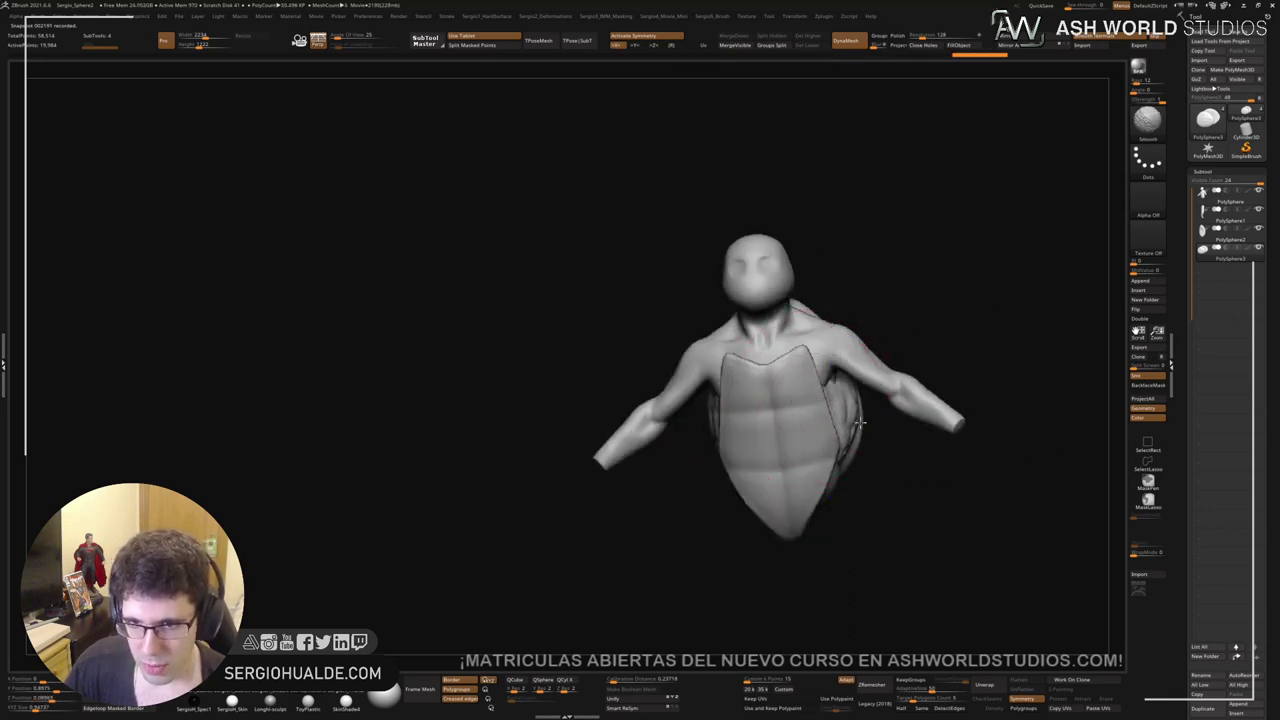
right_drag(860, 422, 855, 385)
mouse_move(855, 385)
shift+mouse_down()
mouse_move(845, 361)
mouse_move(846, 398)
shift+mouse_up()
right_drag(857, 366, 820, 350)
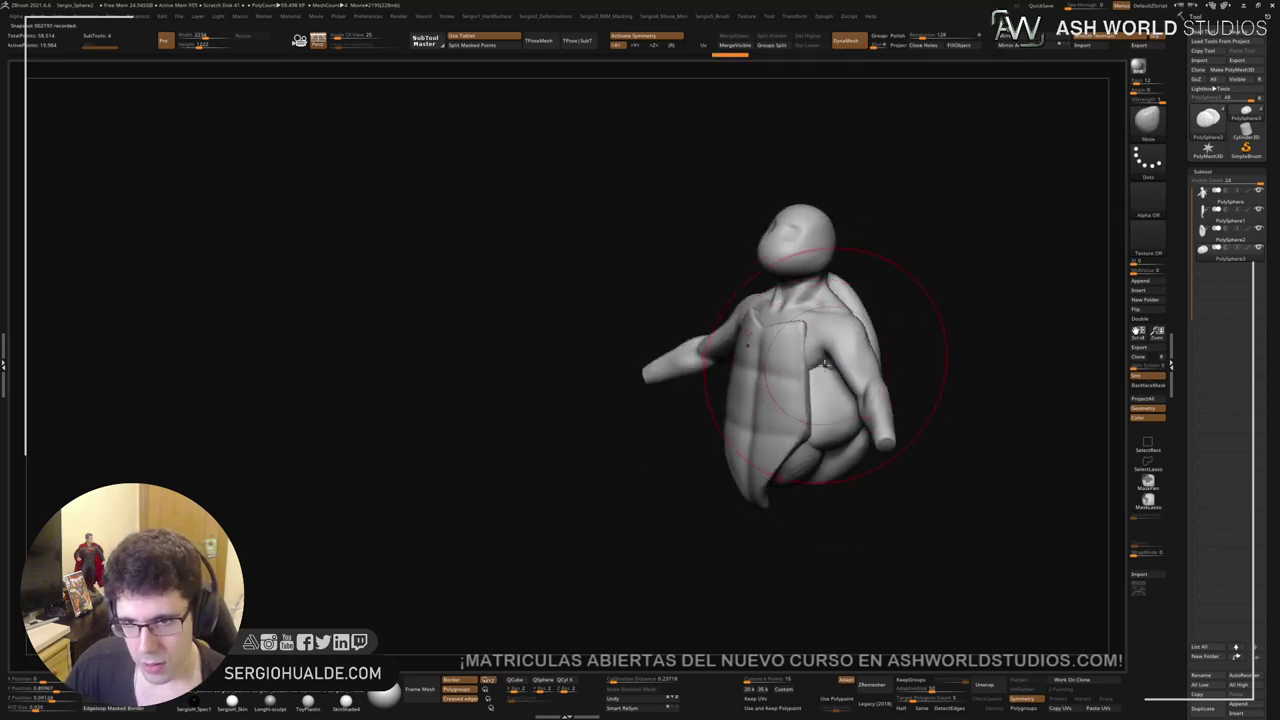
Step: Isolate the two flank pieces, flatten their surfaces with the TrimDynamic brush and smooth them
ctrl+shift+click(826, 363)
key(ctrl+z)
mouse_move(843, 394)
right_down()
mouse_move(817, 469)
mouse_move(826, 400)
mouse_move(783, 391)
mouse_move(903, 360)
mouse_move(829, 414)
right_up()
key(shift+s)
key(b)
key(t)
key(d)
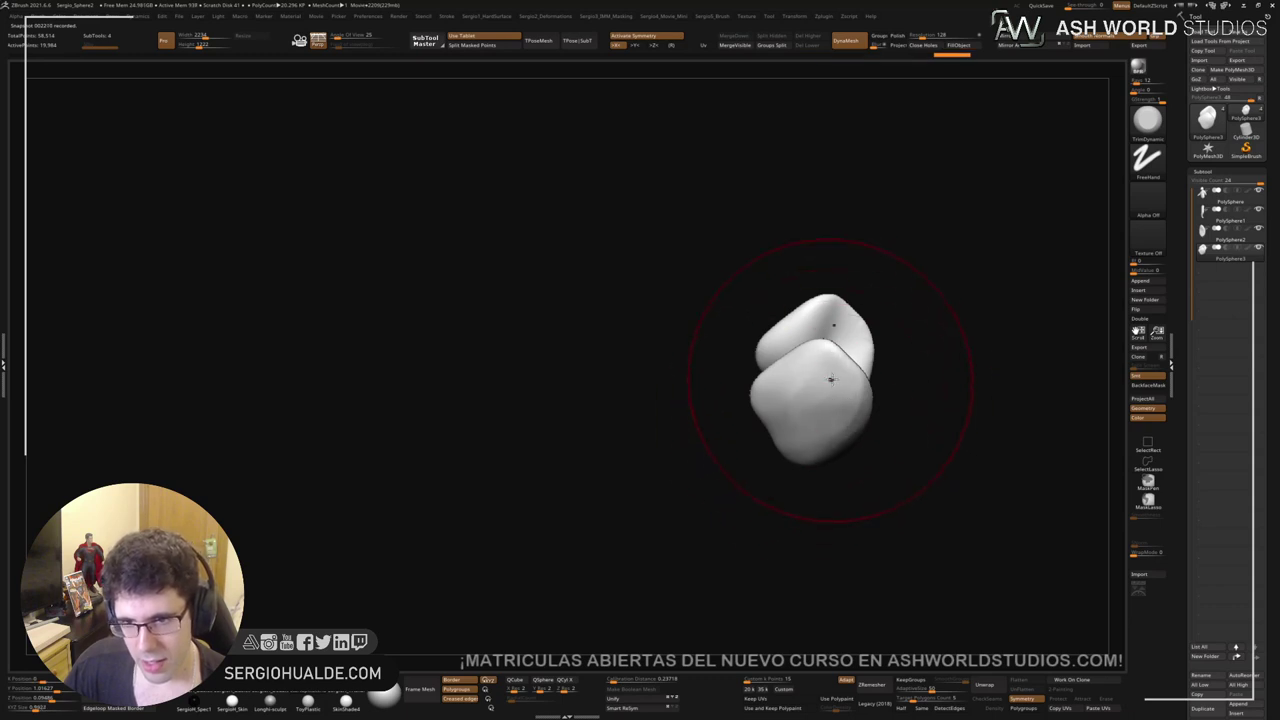
key(shift)
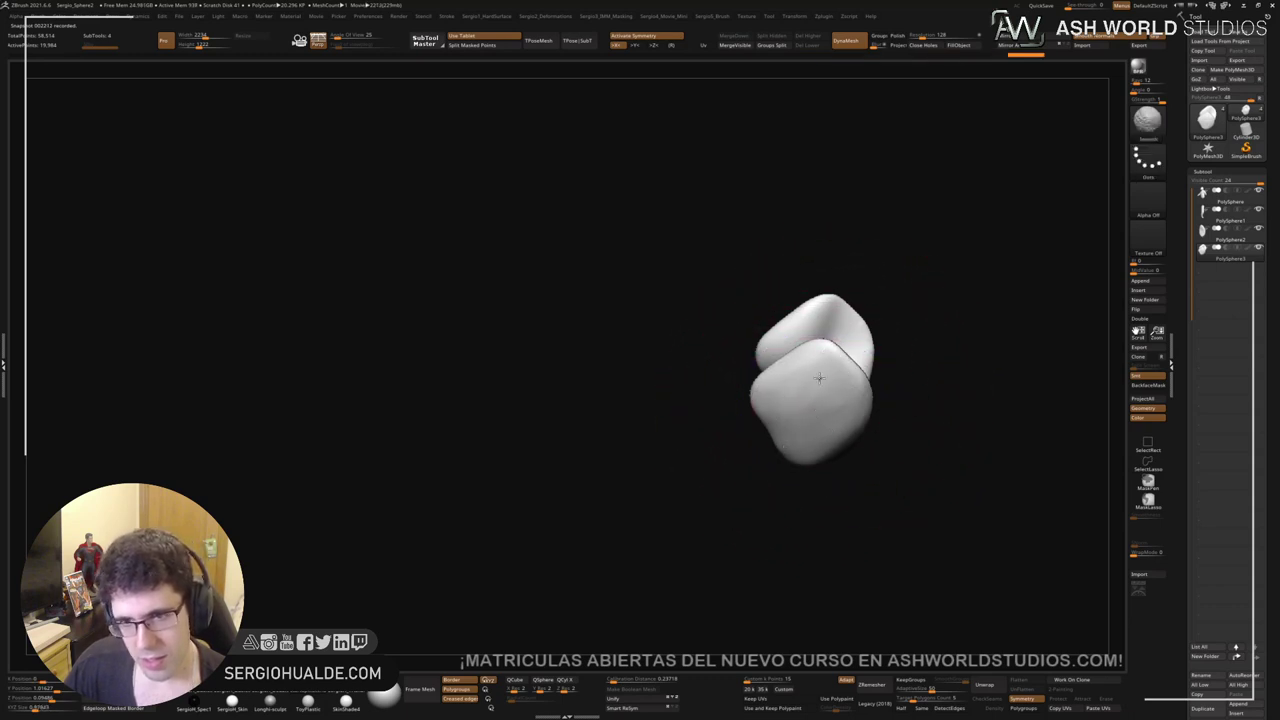
mouse_move(804, 436)
right_down()
mouse_move(840, 371)
mouse_move(846, 463)
mouse_move(834, 473)
mouse_move(860, 443)
right_up()
Step: Pull the edges of the flank pieces with the Move brush to close the gaps between breastplate and back shell
key(b)
key(m)
key(v)
key(])
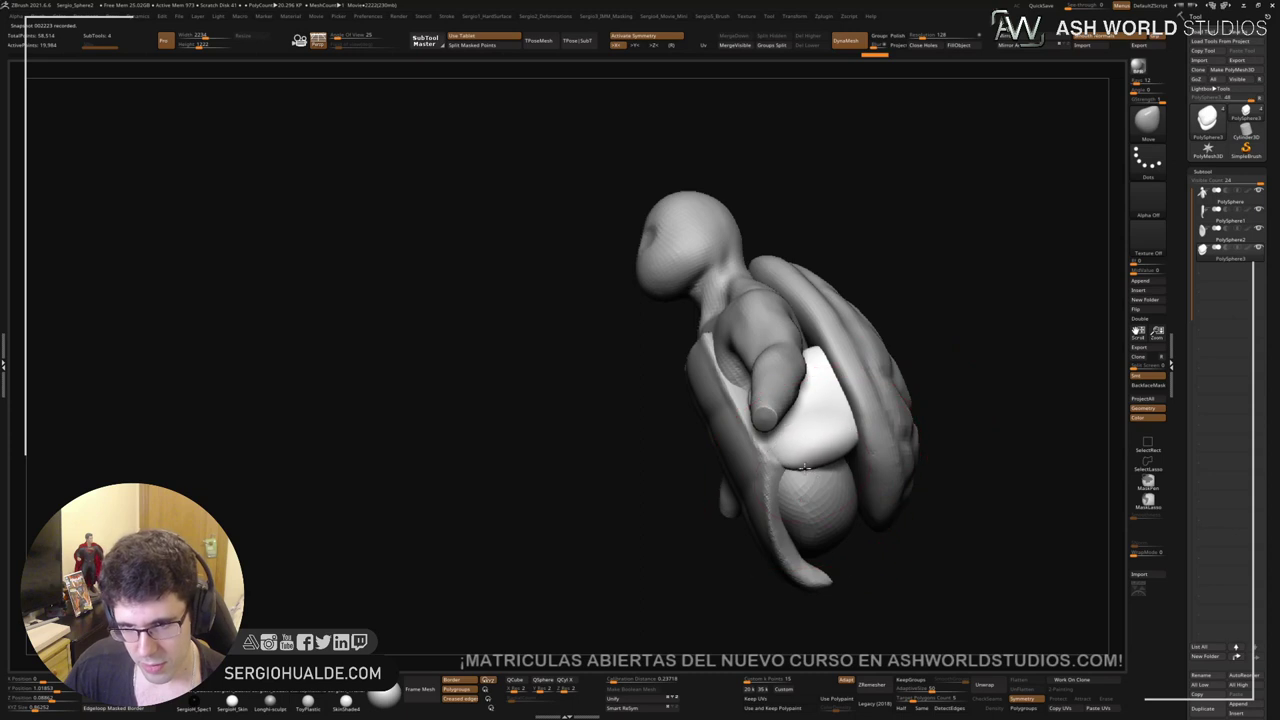
drag(794, 458, 790, 450)
right_drag(790, 450, 850, 440)
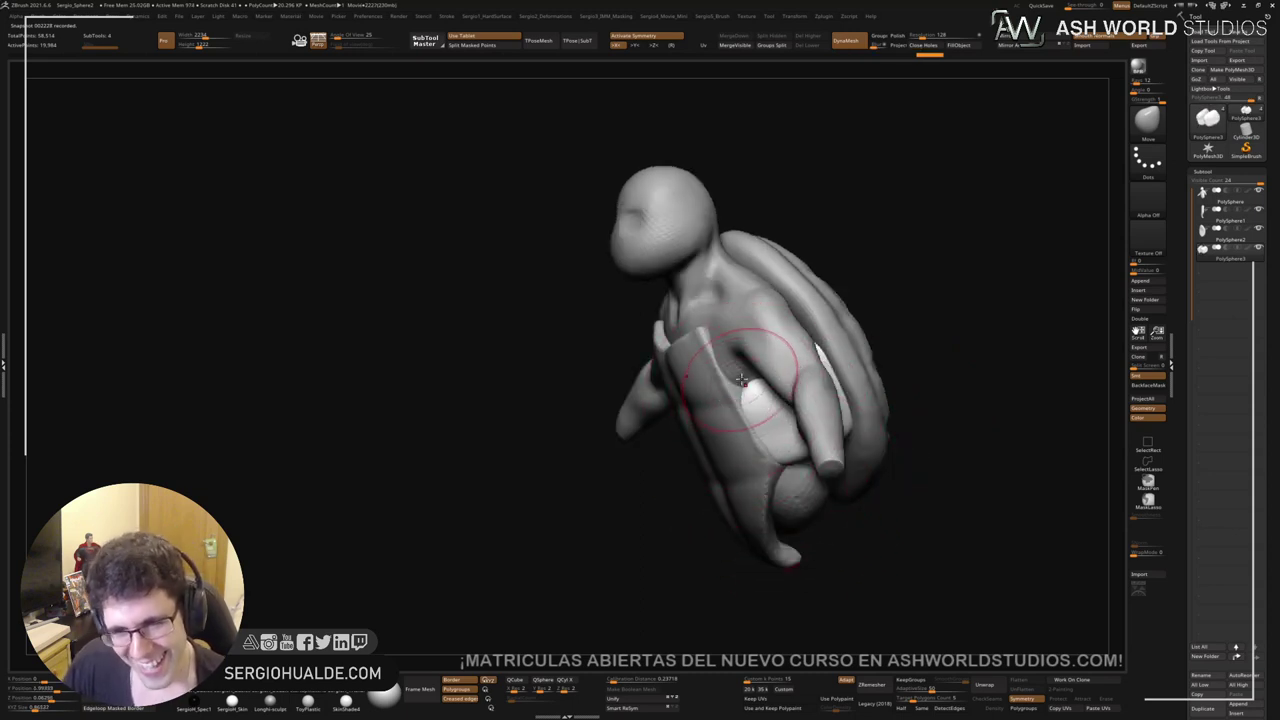
right_drag(730, 389, 730, 426)
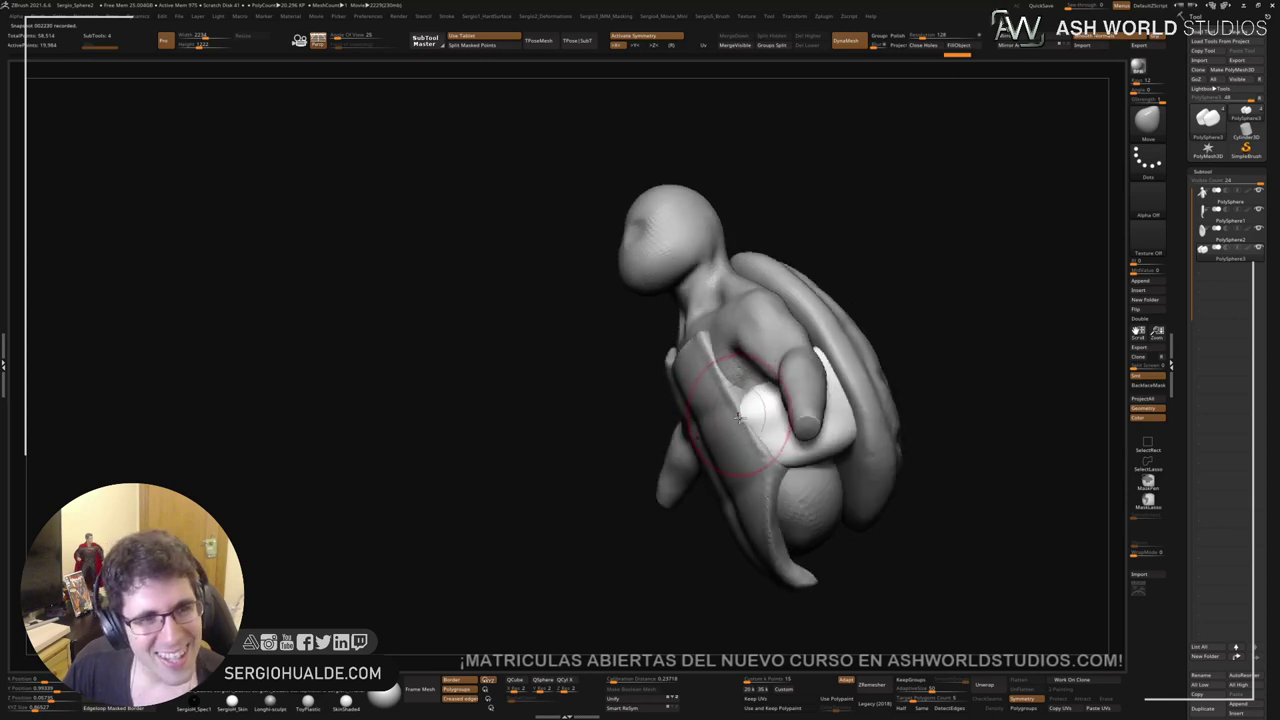
drag(729, 427, 737, 427)
mouse_move(737, 427)
right_down()
mouse_move(772, 413)
mouse_move(765, 425)
right_up()
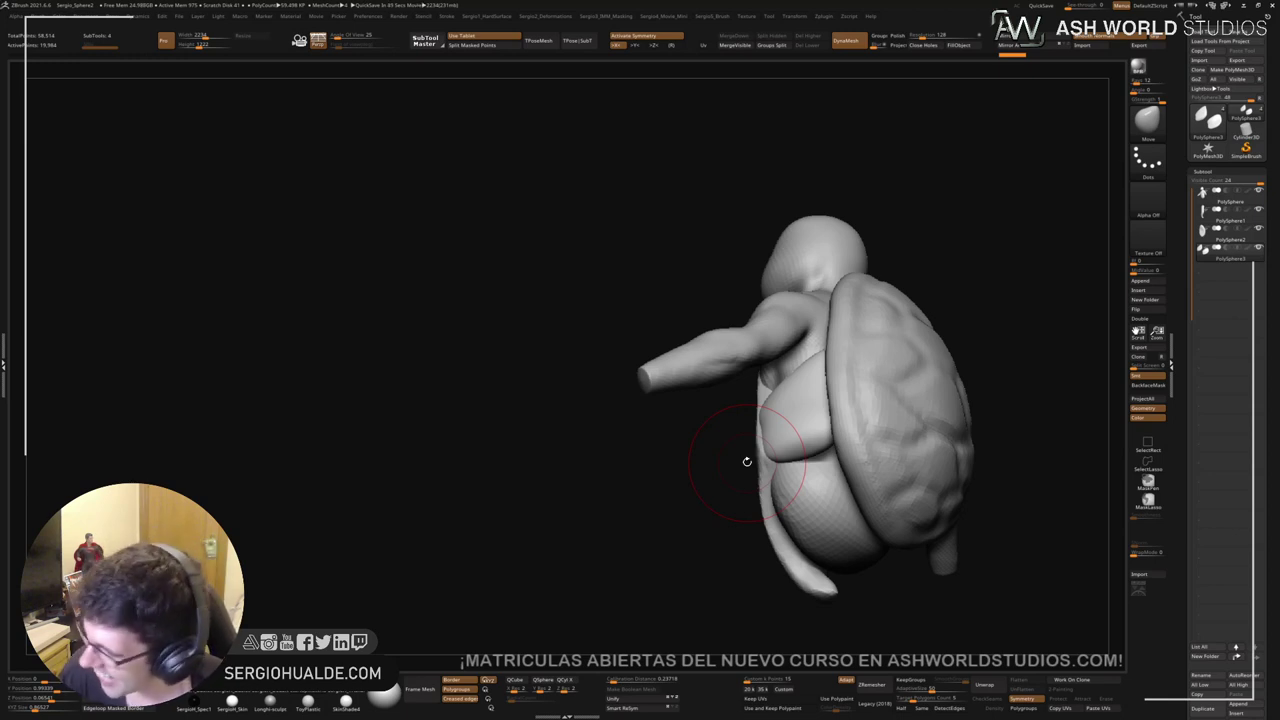
drag(706, 484, 714, 497)
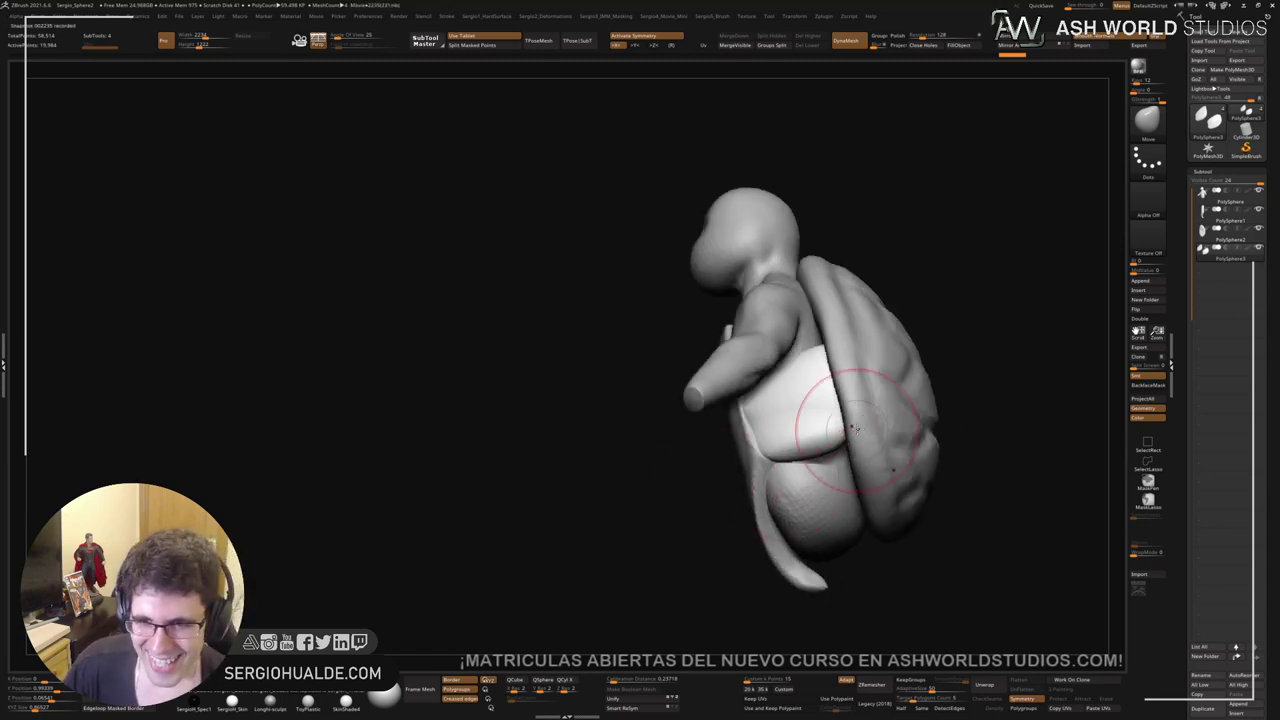
Step: Isolate the two flank pieces and smooth the ridges on their surfaces
right_drag(871, 457, 869, 491)
mouse_move(840, 428)
right_down()
mouse_move(950, 425)
mouse_move(853, 428)
mouse_move(812, 391)
mouse_move(803, 423)
mouse_move(787, 423)
right_up()
key(b)
key(s)
key(t)
key(shift+s)
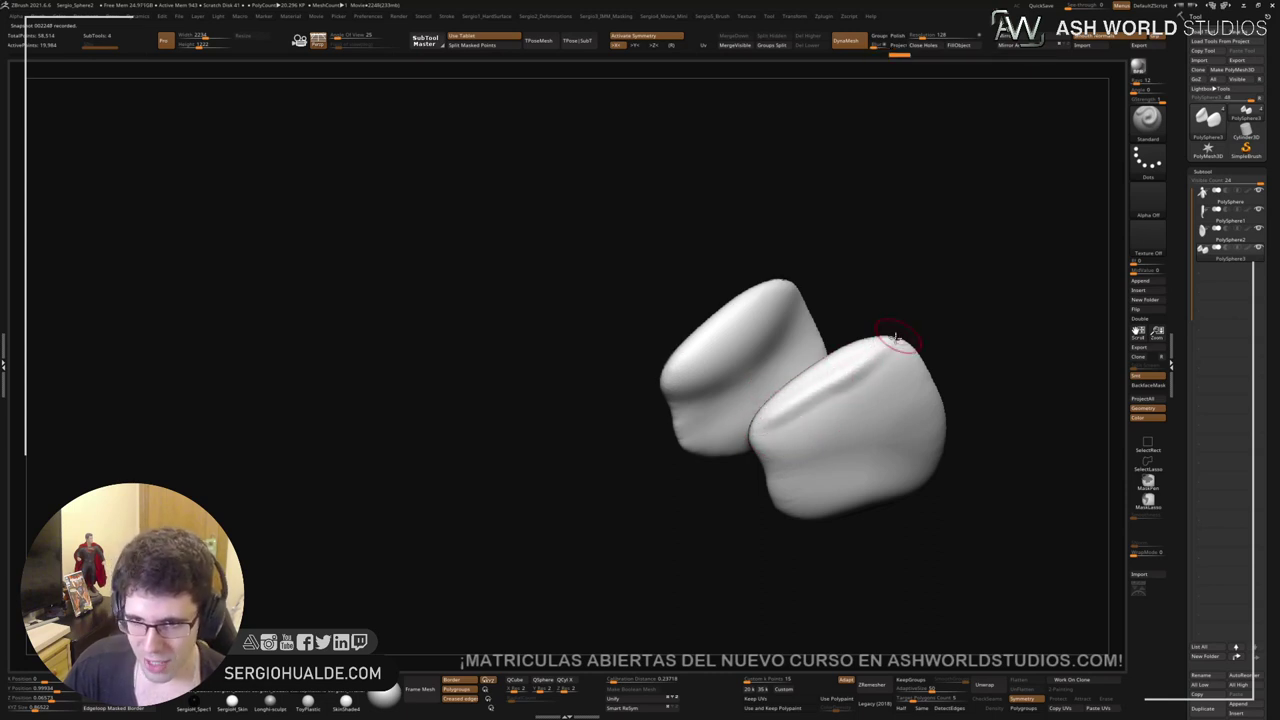
right_drag(823, 423, 849, 437)
ctrl+shift+click(775, 432)
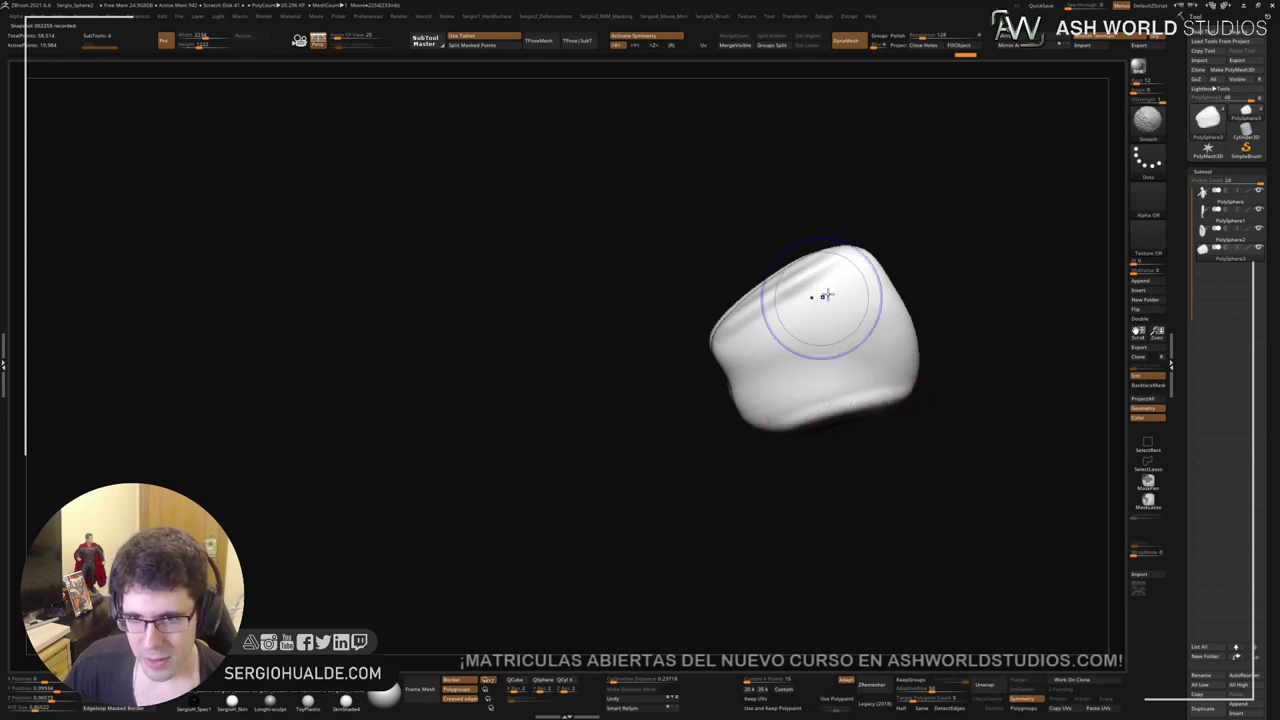
shift+drag(823, 300, 729, 357)
Step: Flatten the thick edges and outer faces of the flank pieces with the TrimDynamic brush and smooth them
mouse_move(880, 360)
right_down()
mouse_move(834, 418)
mouse_move(791, 391)
right_up()
key(b)
key(t)
key(d)
mouse_move(791, 391)
mouse_down()
mouse_move(797, 374)
mouse_move(743, 390)
mouse_up()
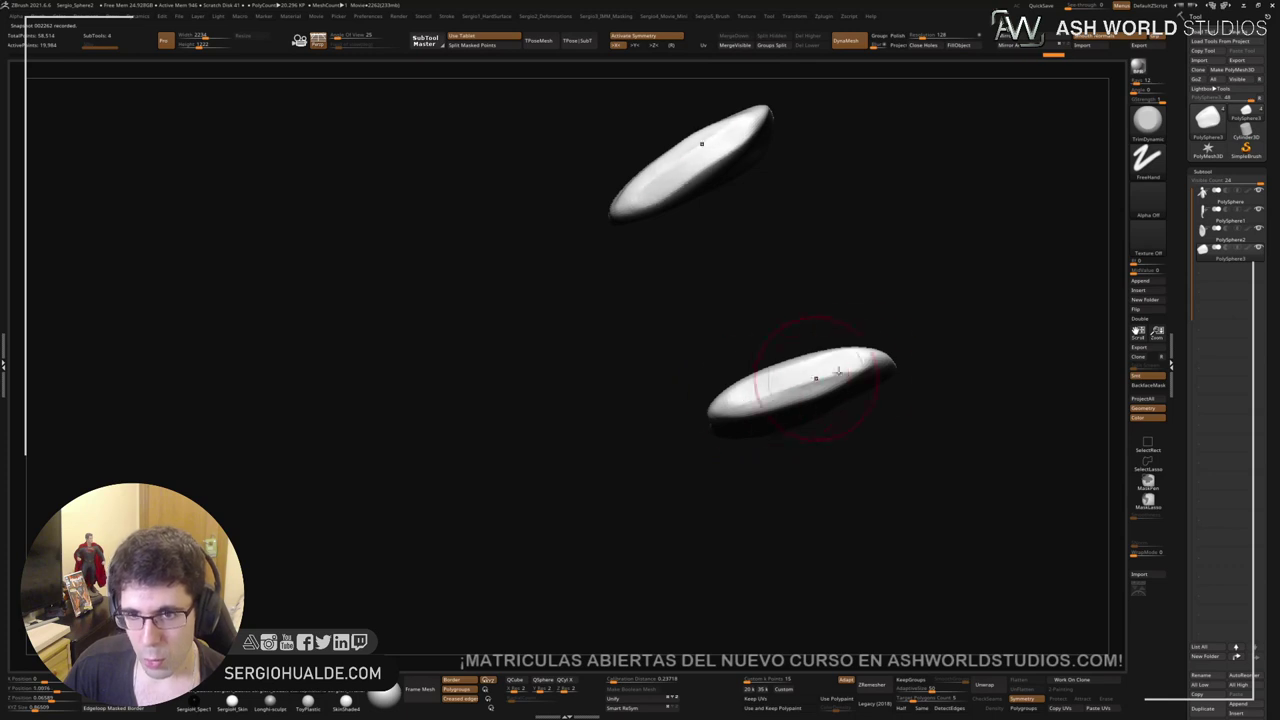
right_drag(757, 429, 830, 296)
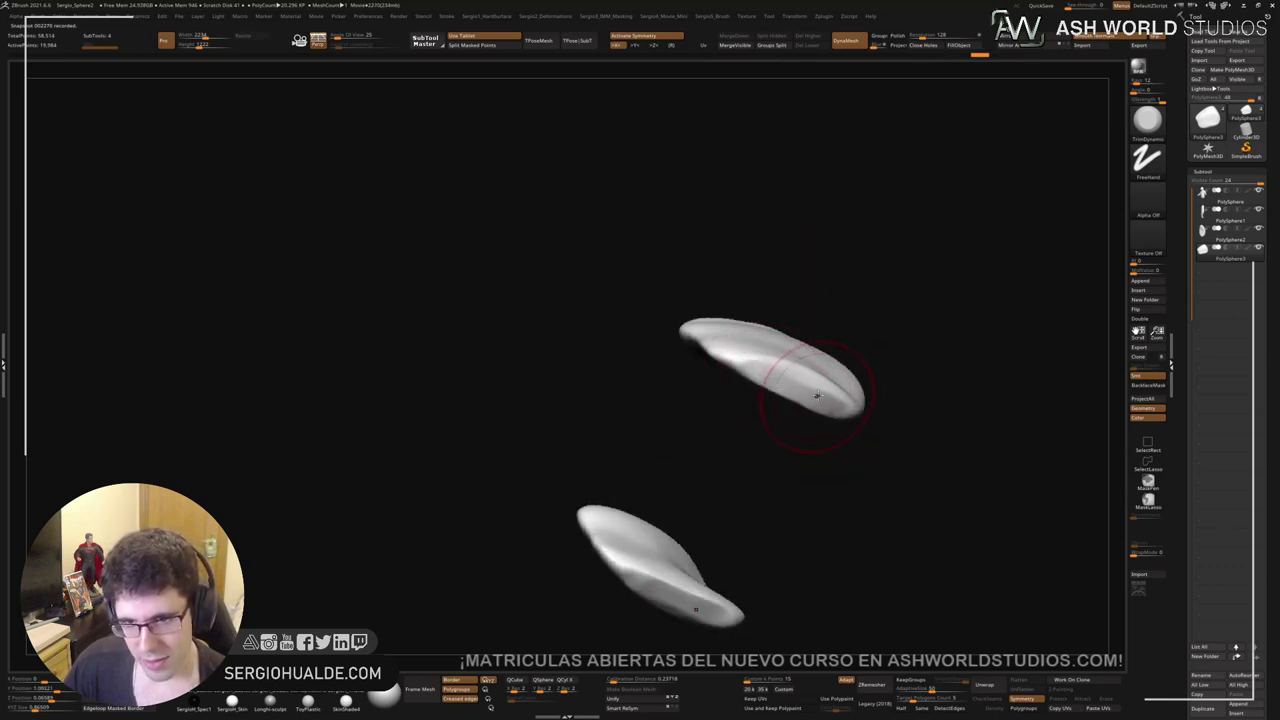
mouse_move(830, 372)
right_down()
mouse_move(816, 464)
mouse_move(749, 354)
mouse_move(706, 397)
right_up()
mouse_move(720, 408)
mouse_down()
mouse_move(704, 480)
mouse_move(734, 466)
mouse_move(705, 485)
mouse_up()
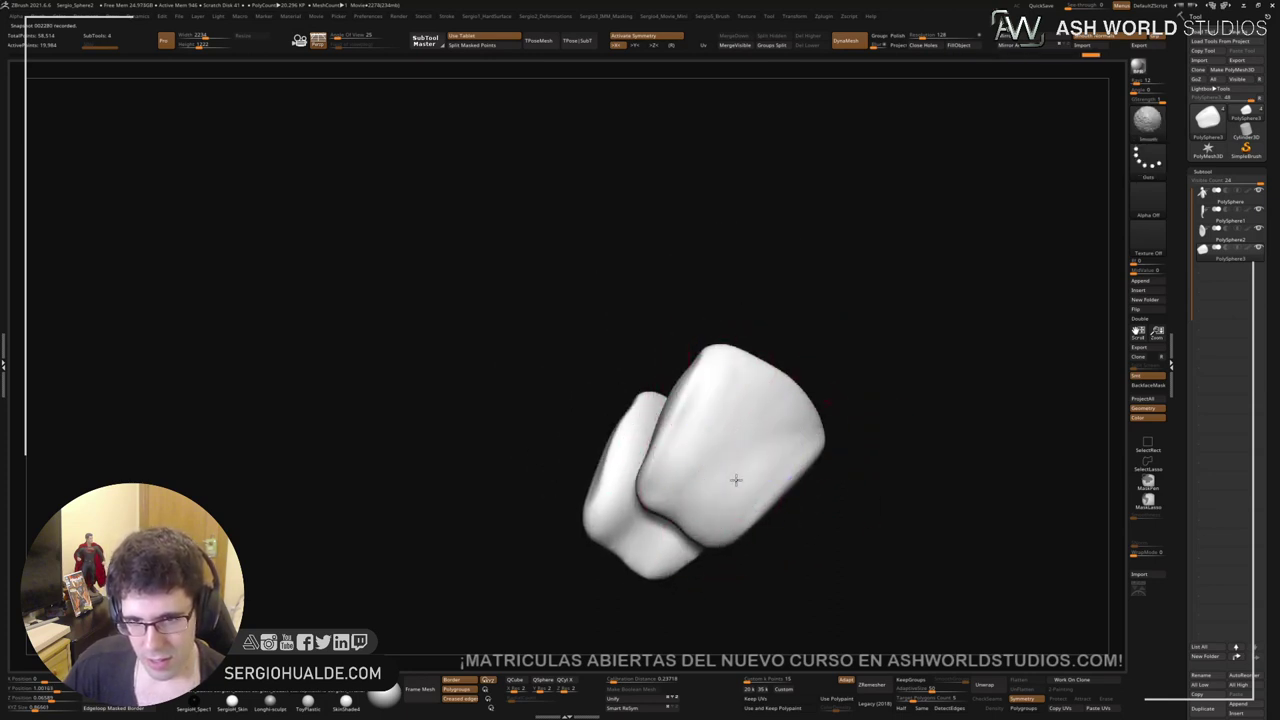
Step: Straighten the sides and square off the lower corners of the flank pieces with the Move brush
mouse_move(736, 480)
right_down()
mouse_move(743, 420)
mouse_move(755, 453)
mouse_move(706, 486)
mouse_move(697, 432)
mouse_move(734, 488)
right_up()
key(b)
key(m)
key(v)
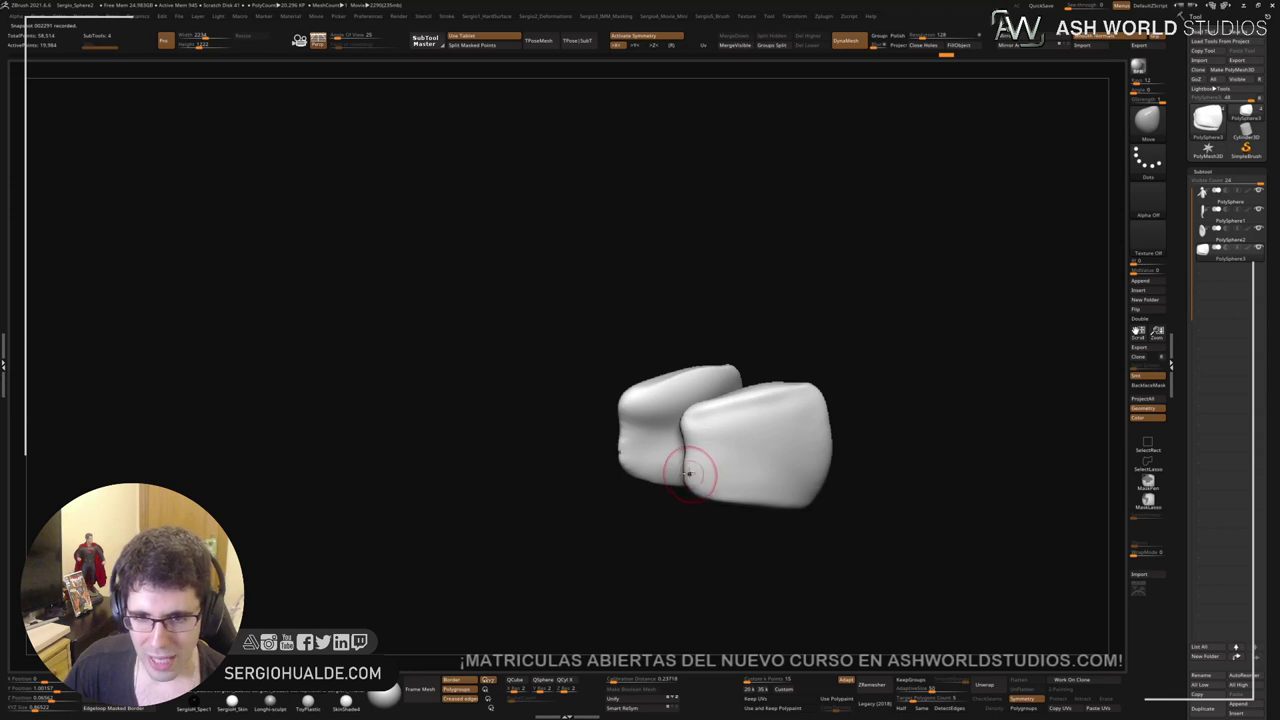
mouse_move(688, 473)
mouse_down()
mouse_move(689, 424)
mouse_move(723, 429)
mouse_up()
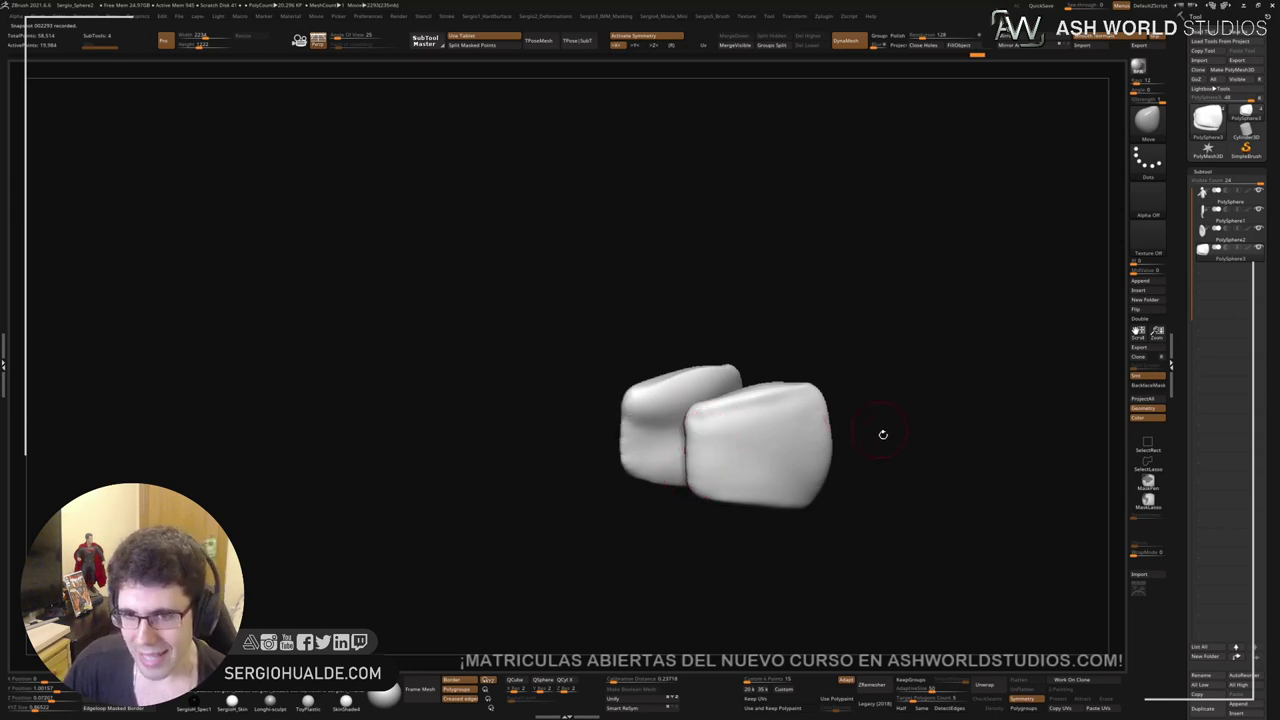
right_drag(883, 434, 867, 459)
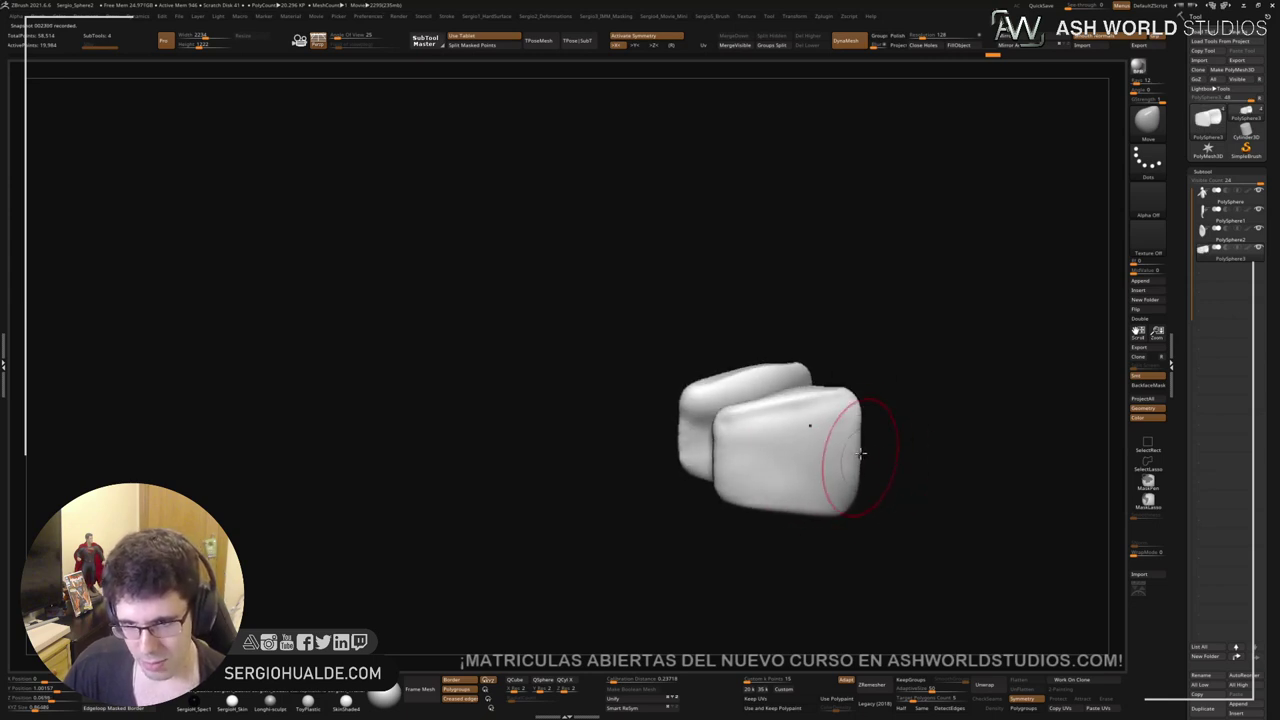
drag(851, 477, 840, 486)
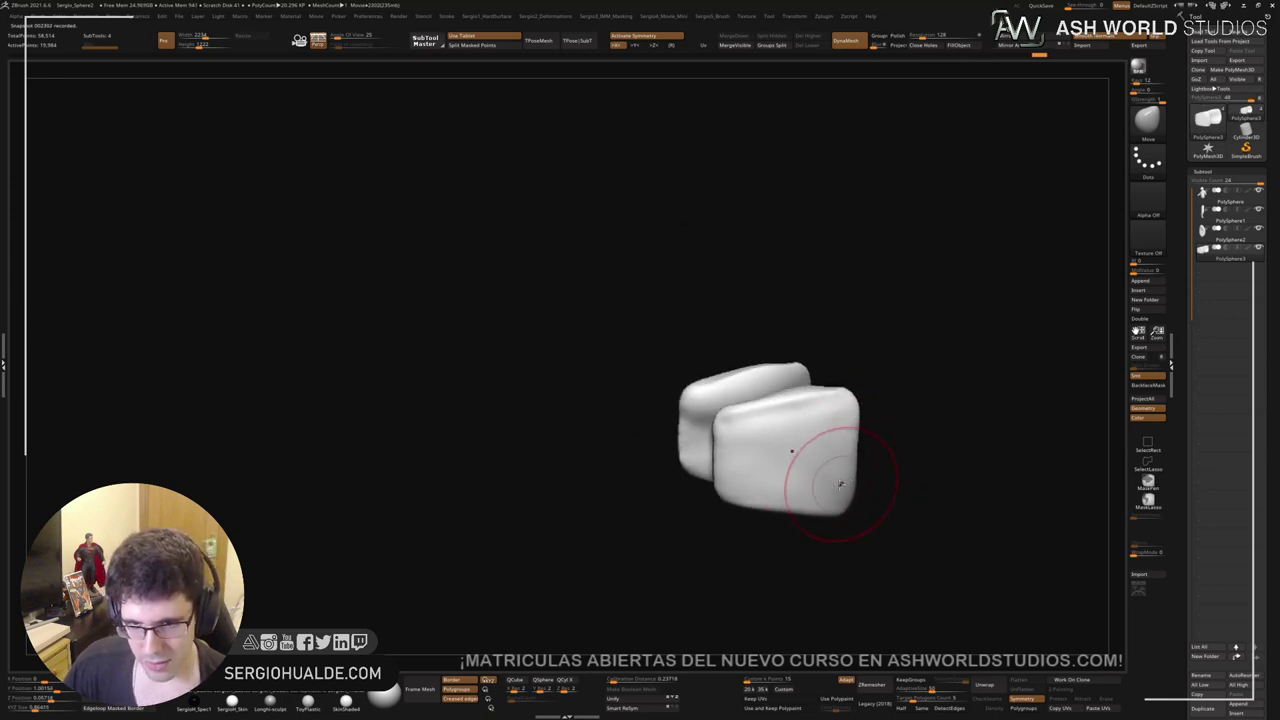
key(s)
ctrl+right_drag(839, 508, 841, 470)
mouse_move(767, 454)
mouse_down()
mouse_move(782, 457)
mouse_move(846, 401)
mouse_move(851, 417)
mouse_up()
right_drag(851, 417, 805, 440)
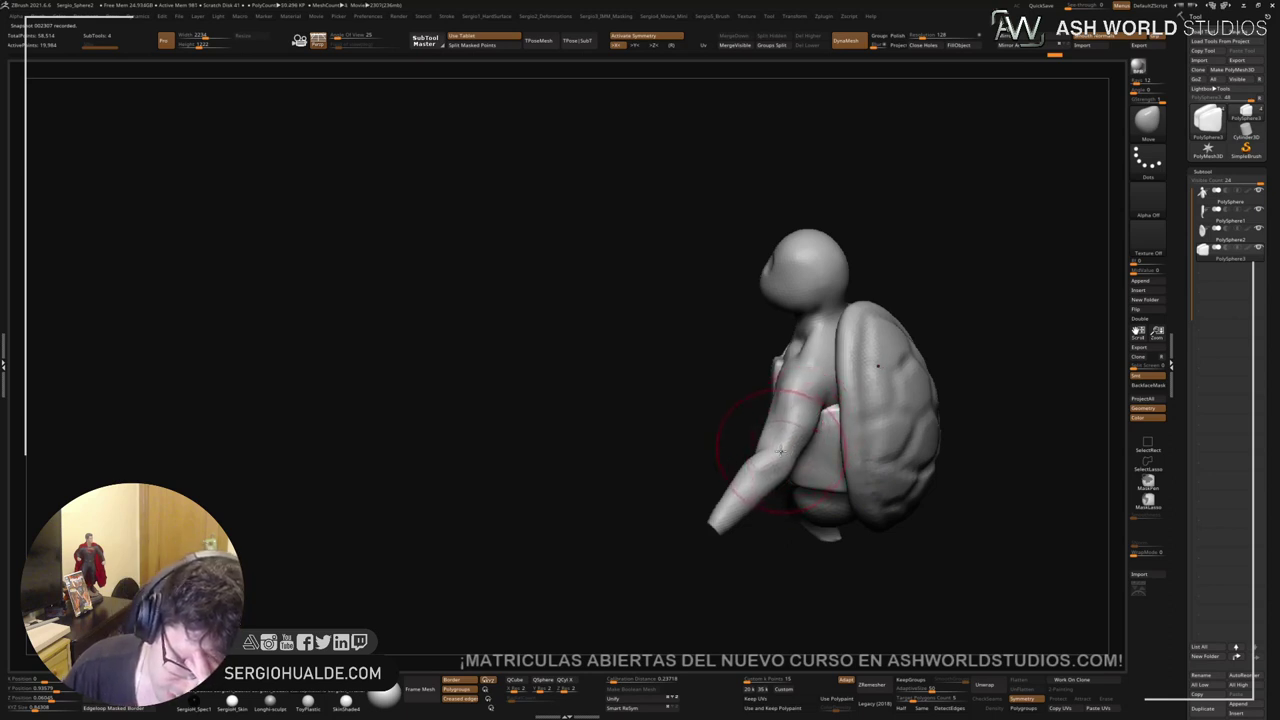
Step: Show the full figure and adjust the flank pieces with the Move brush where they meet the breastplate
right_drag(780, 450, 832, 418)
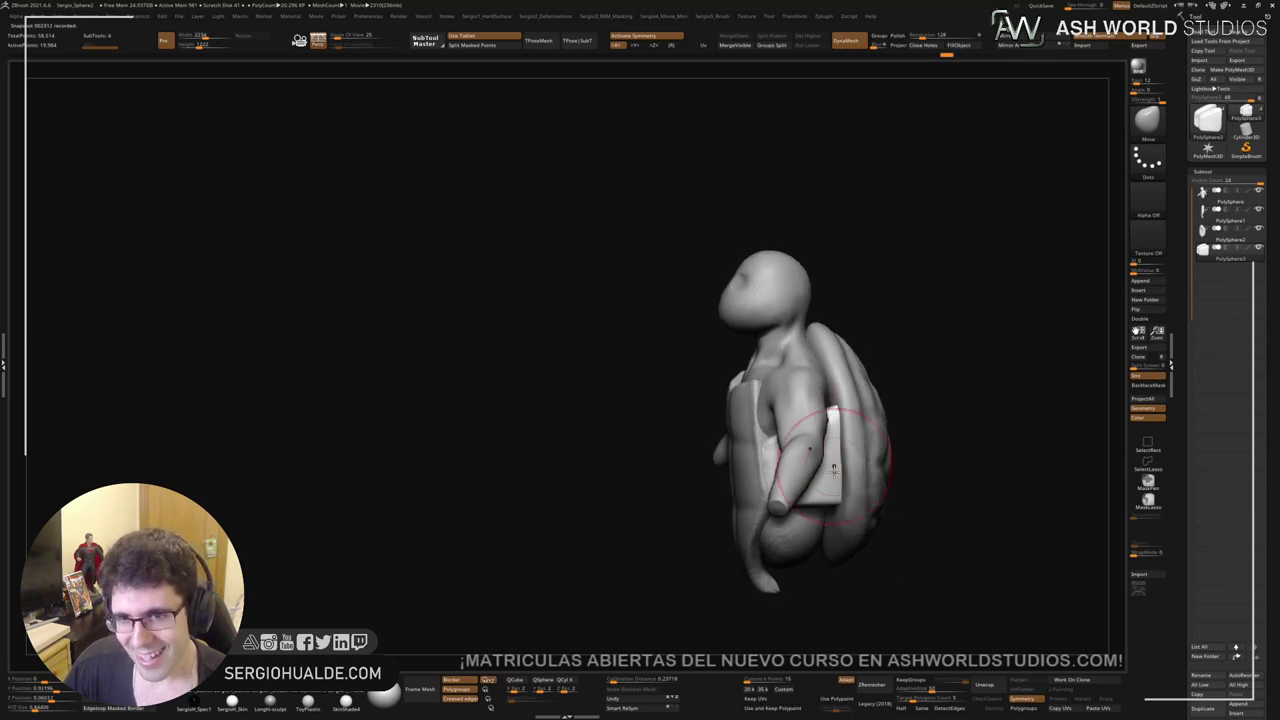
right_drag(834, 469, 832, 503)
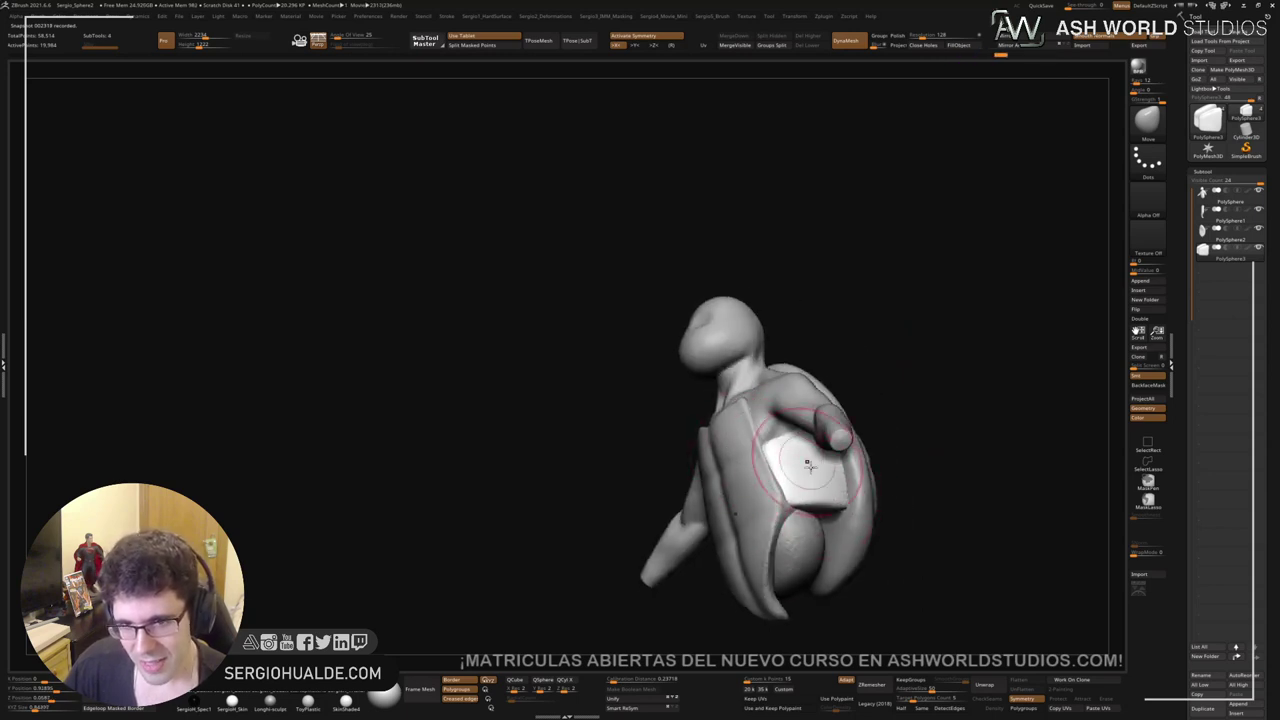
right_drag(807, 463, 785, 500)
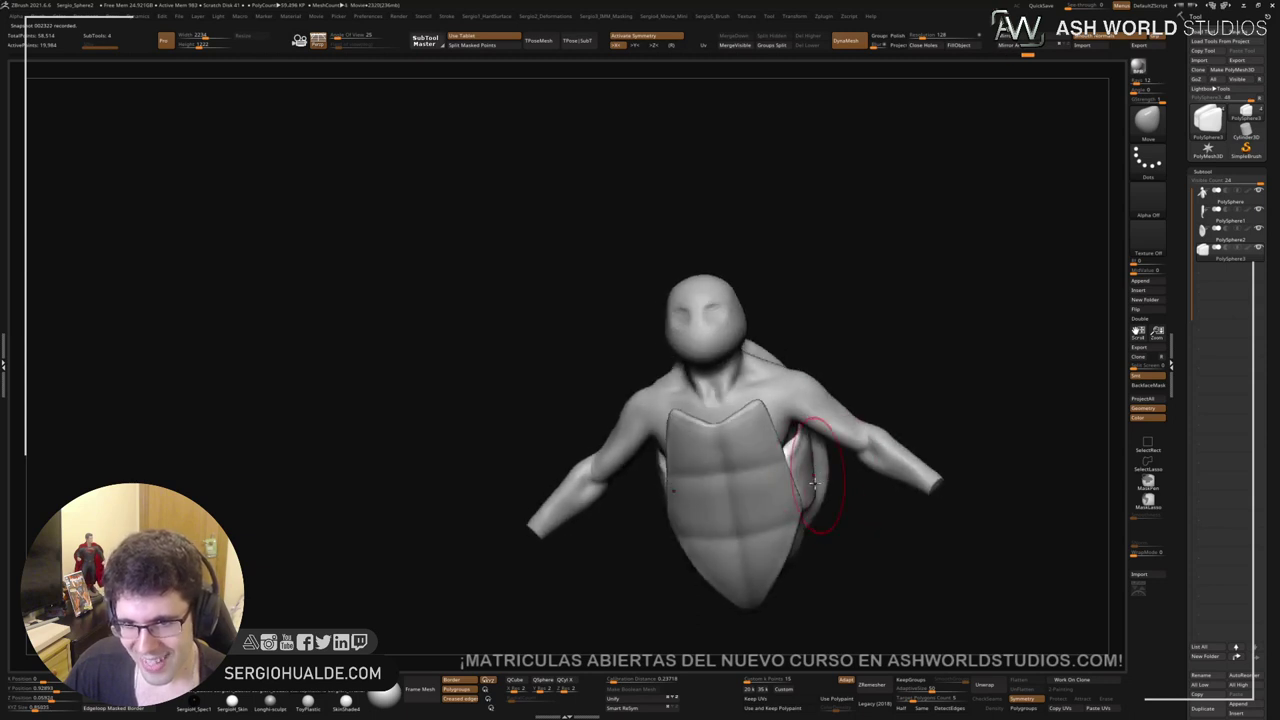
mouse_move(779, 505)
mouse_down()
mouse_move(799, 505)
mouse_move(797, 480)
mouse_up()
key(ctrl+z)
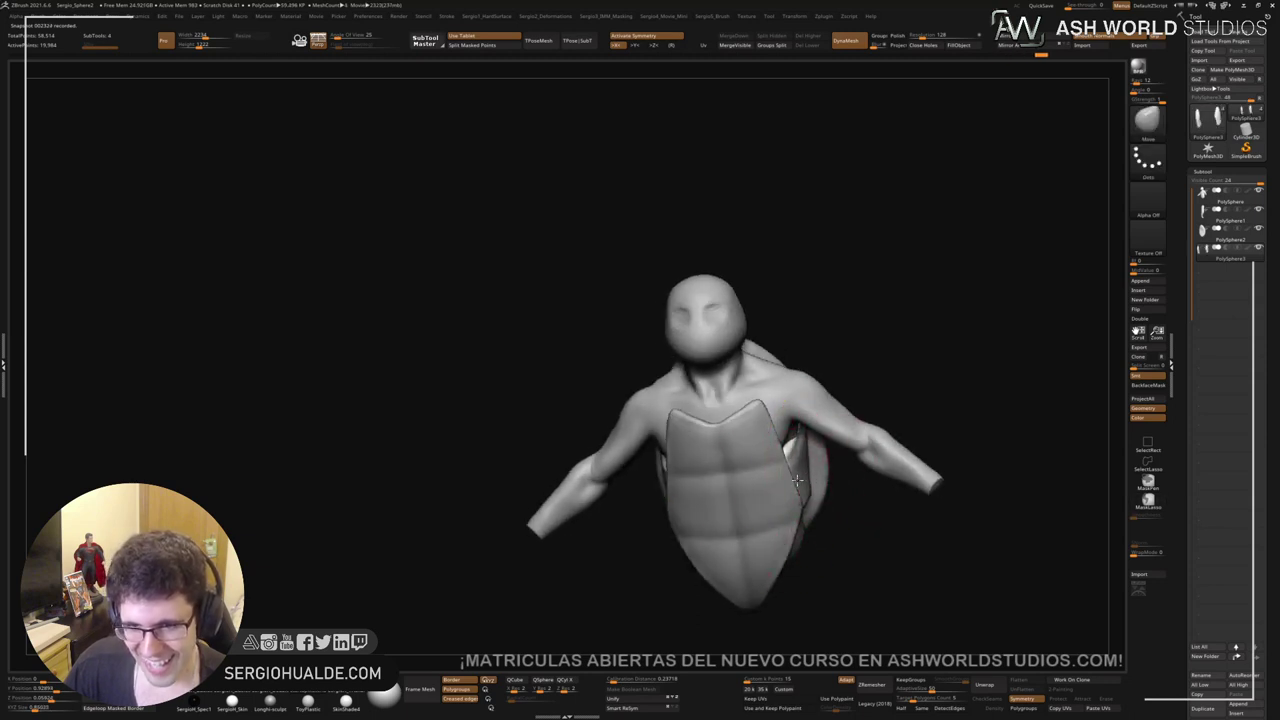
right_drag(802, 481, 829, 500)
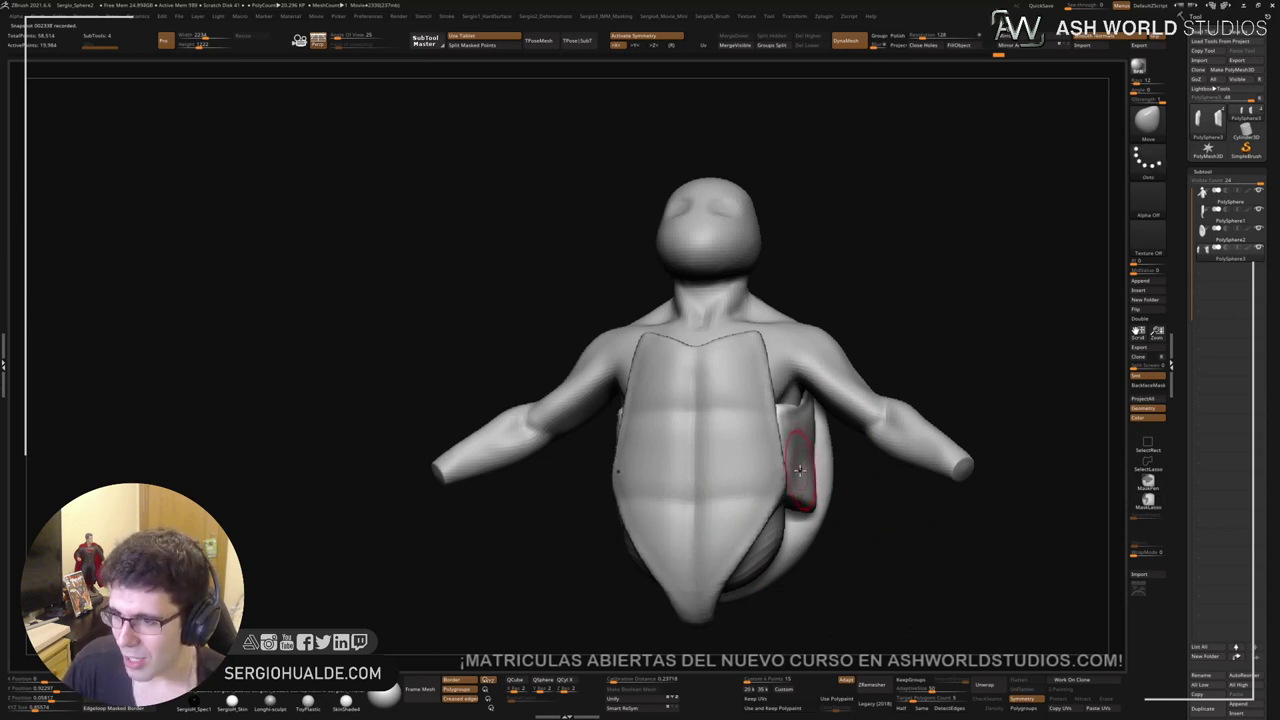
right_drag(789, 483, 800, 490)
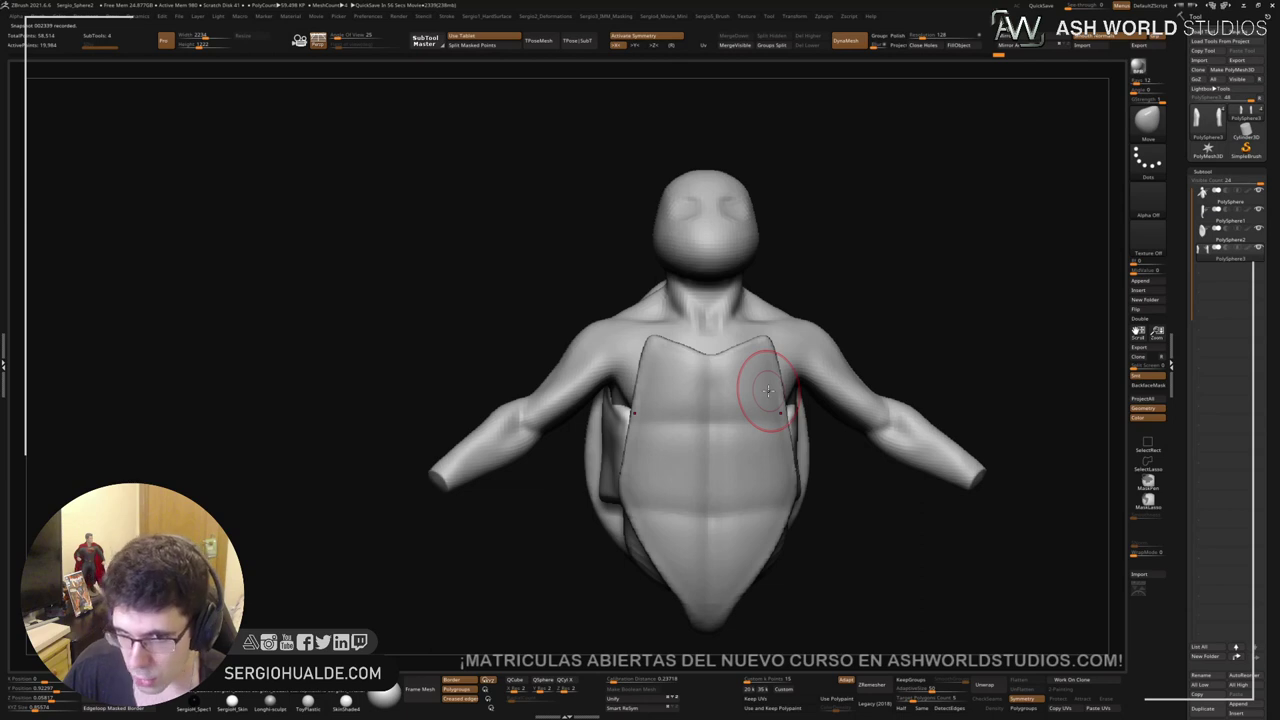
Step: Smooth the outer faces of the flank pieces and refine how they sit between breastplate and back shell
mouse_move(889, 511)
mouse_down()
mouse_move(776, 356)
mouse_move(813, 462)
mouse_up()
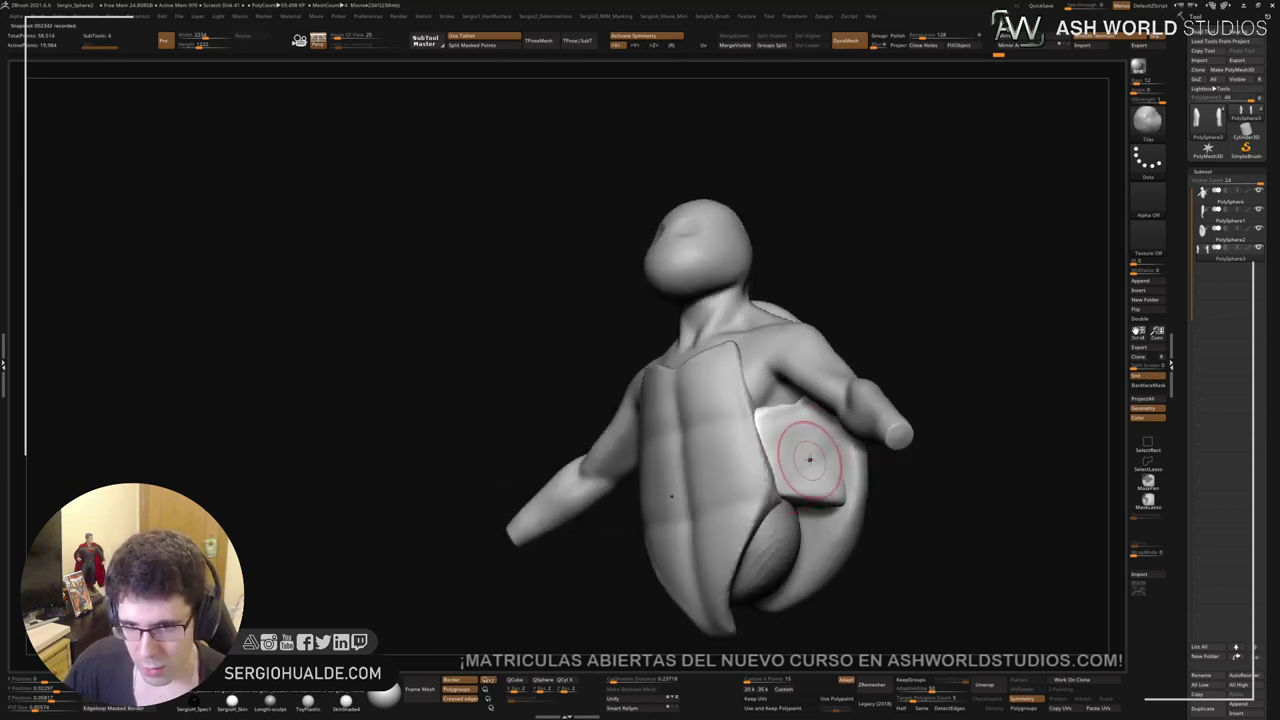
key(shift)
mouse_move(812, 447)
shift+mouse_down()
mouse_move(823, 442)
mouse_move(765, 446)
mouse_move(780, 442)
shift+mouse_up()
mouse_move(801, 437)
shift+mouse_down()
mouse_move(813, 429)
mouse_move(799, 462)
shift+mouse_up()
key(ctrl)
mouse_move(799, 500)
ctrl+right_down()
mouse_move(806, 470)
mouse_move(814, 500)
ctrl+right_up()
drag(814, 500, 813, 471)
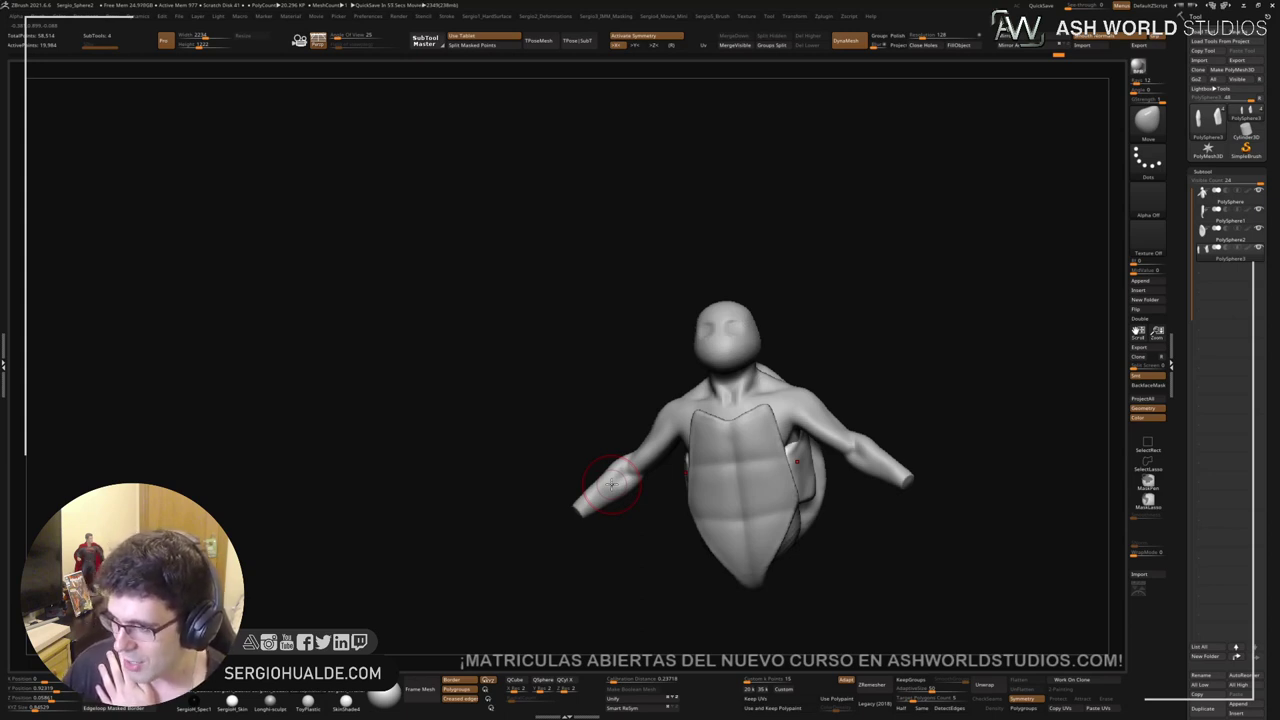
Step: Select the body and build up the shoulders with the Clay brush
drag(906, 377, 874, 411)
alt+click(822, 410)
mouse_move(822, 410)
ctrl+right_down()
mouse_move(843, 429)
mouse_move(817, 422)
ctrl+right_up()
mouse_move(816, 421)
mouse_down()
mouse_move(805, 380)
mouse_move(651, 457)
mouse_move(688, 509)
mouse_move(656, 454)
mouse_up()
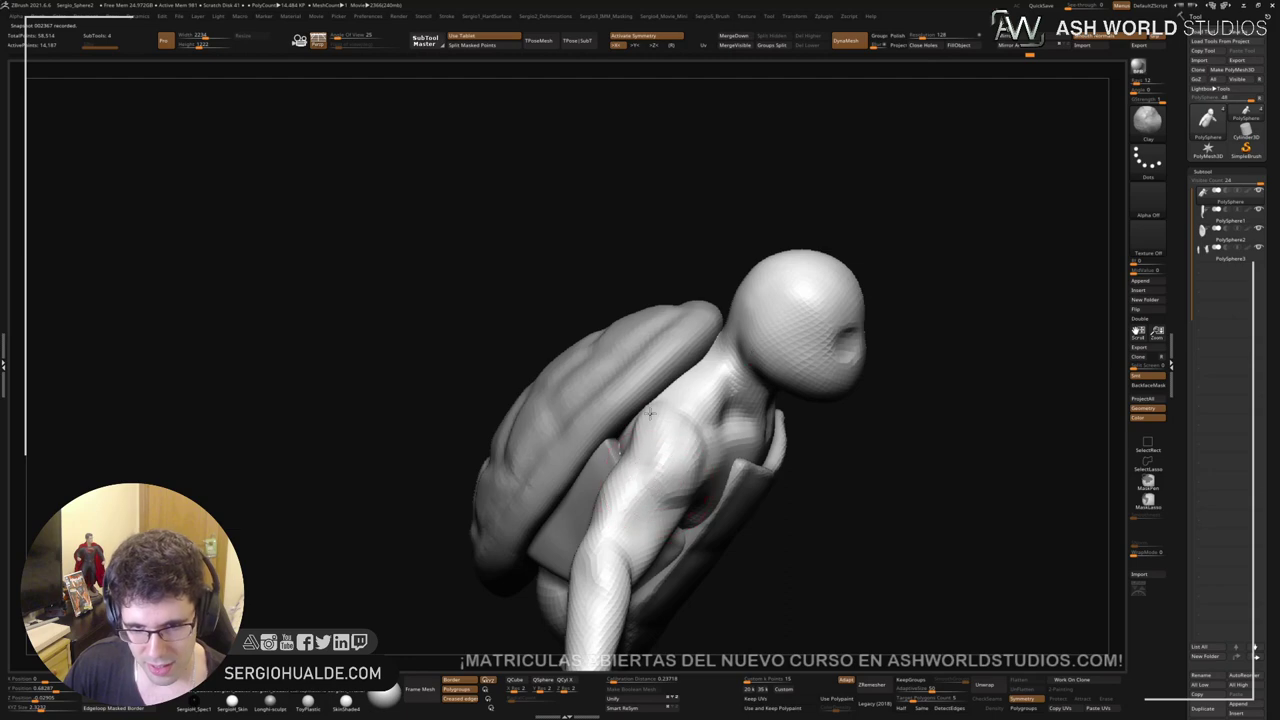
right_drag(650, 413, 680, 466)
mouse_move(682, 468)
mouse_down()
mouse_move(740, 451)
mouse_move(733, 462)
mouse_up()
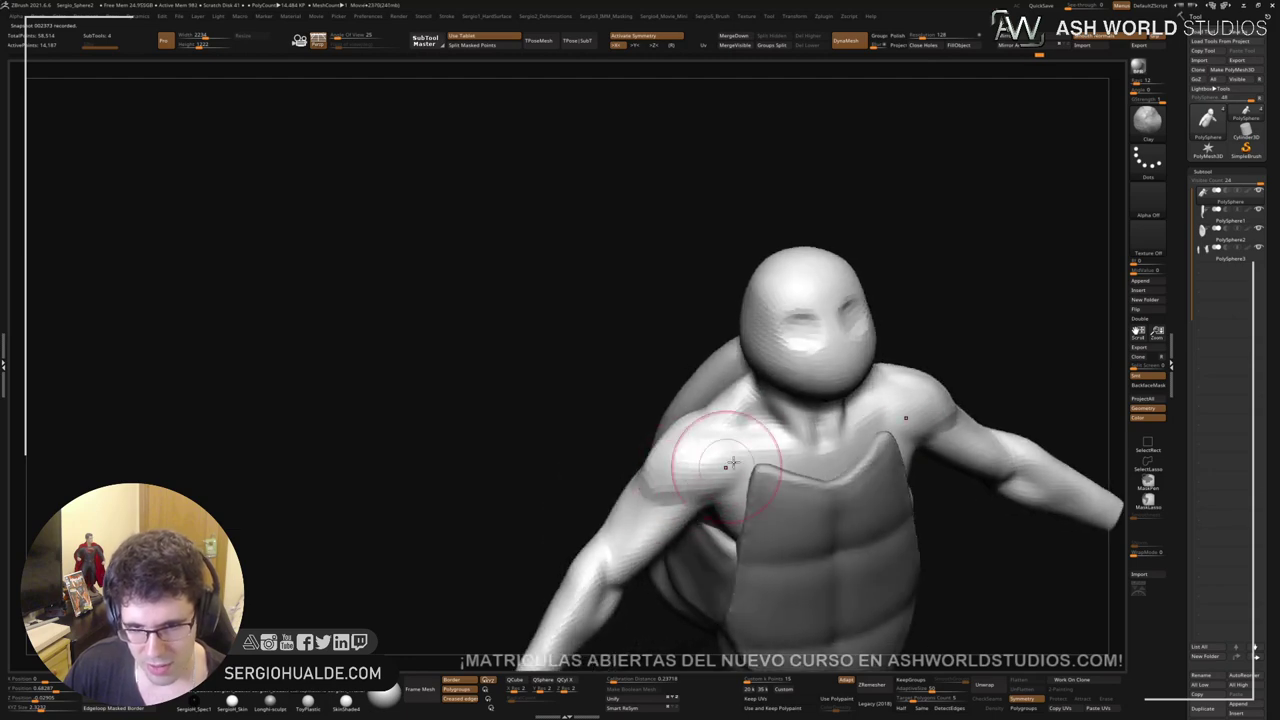
Step: Reshape the shoulders and upper arms into a rounder silhouette with the Move brush
right_drag(733, 462, 686, 426)
key(b)
key(m)
key(v)
key(s)
mouse_move(672, 462)
mouse_down()
mouse_move(689, 462)
mouse_move(676, 440)
mouse_up()
right_drag(672, 443, 652, 465)
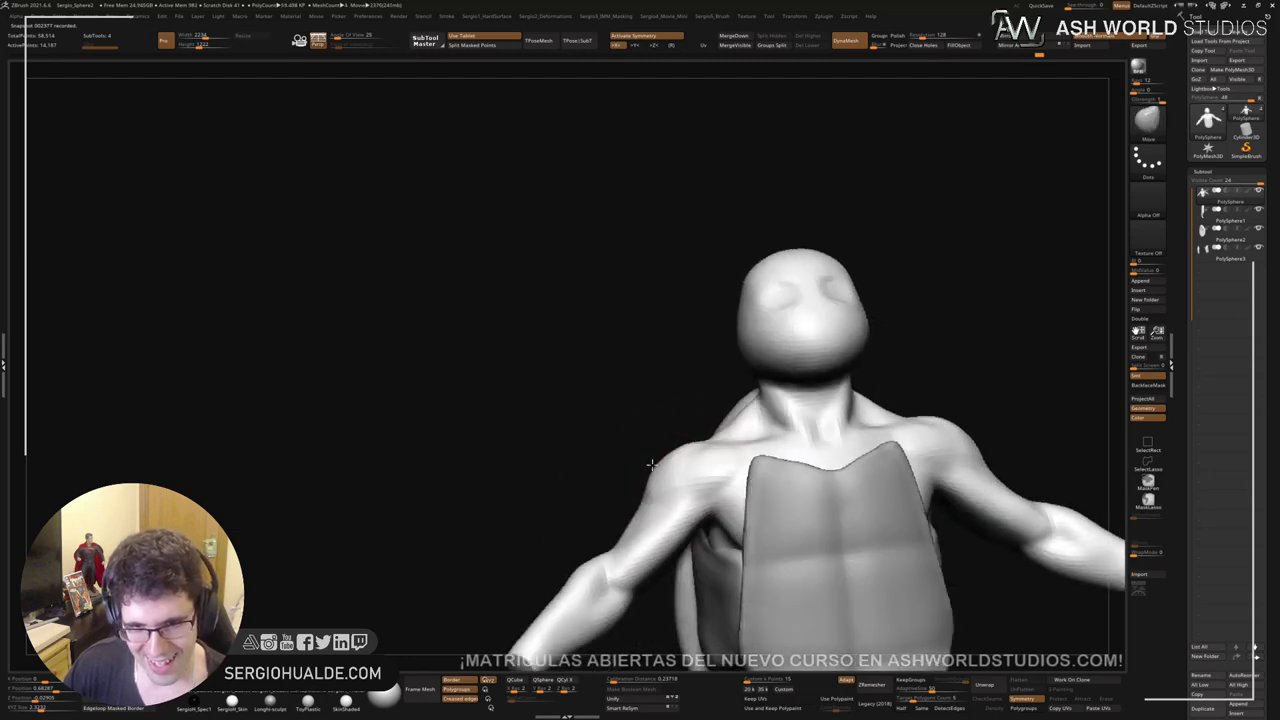
drag(652, 465, 658, 486)
right_drag(655, 503, 670, 481)
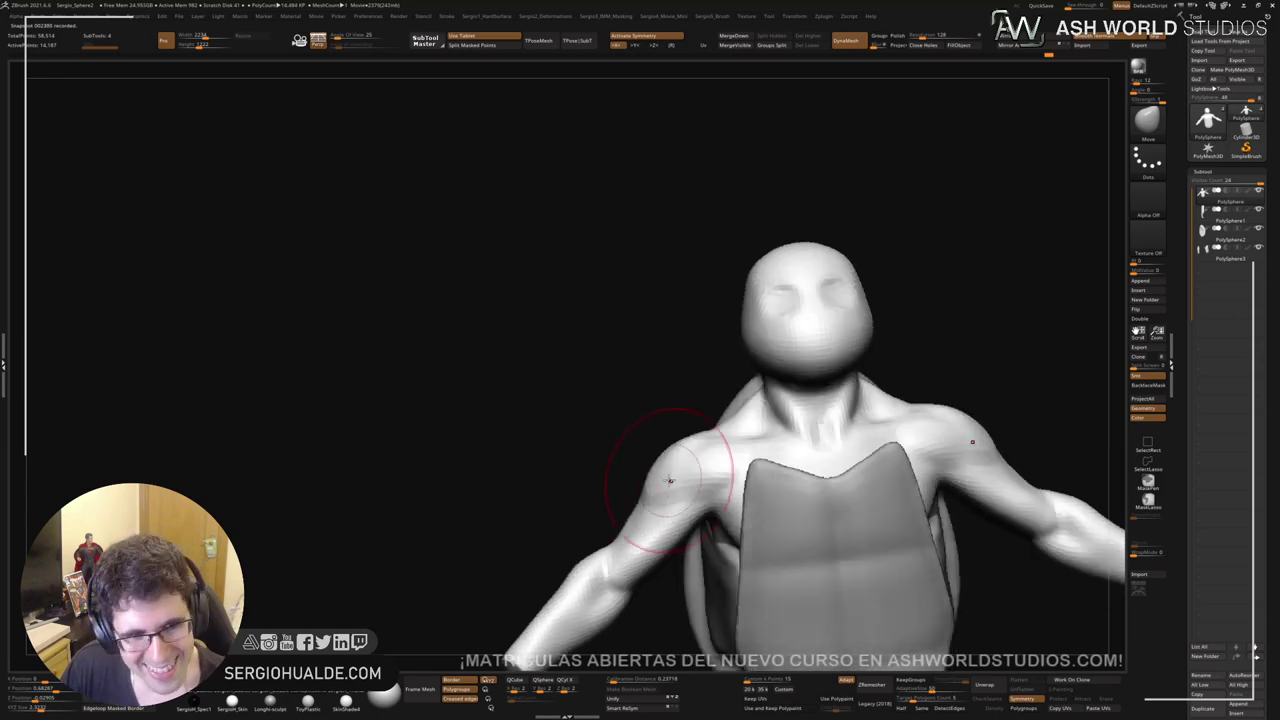
drag(663, 460, 590, 483)
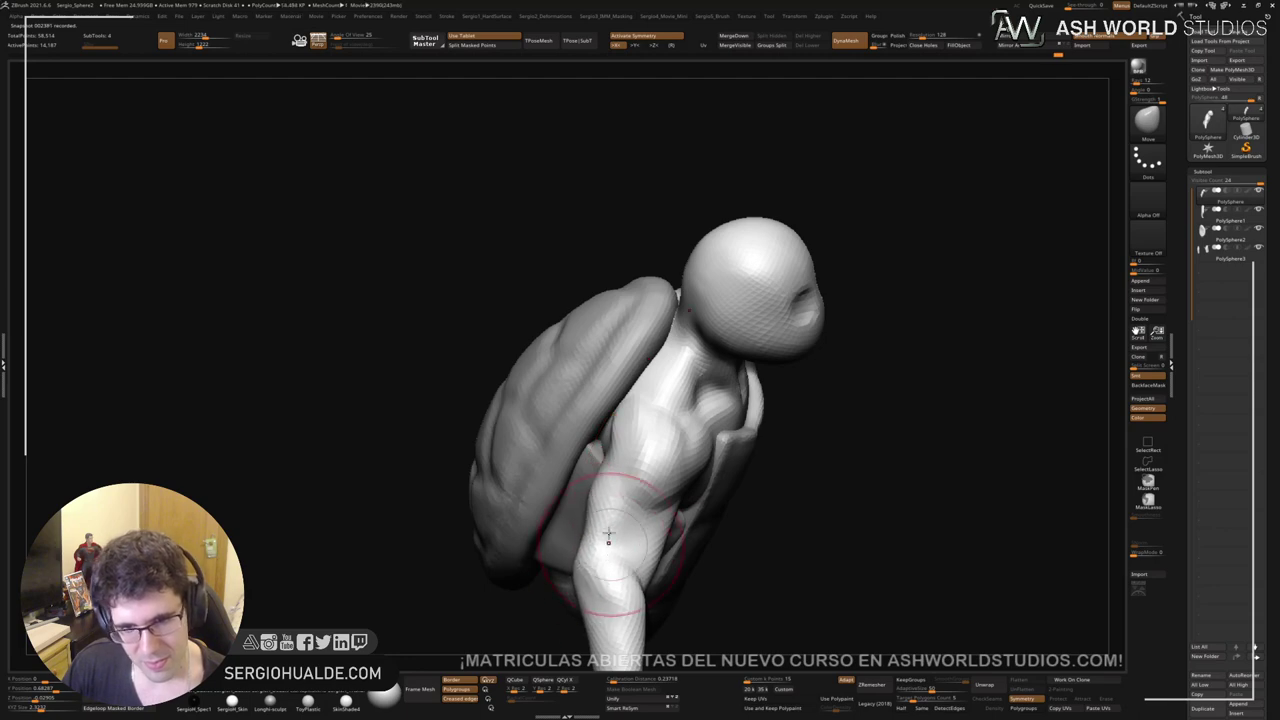
Step: Mask the body below the neck, adjust the unmasked head, and clear the mask
mouse_move(607, 496)
mouse_down()
mouse_move(643, 486)
mouse_move(571, 529)
mouse_move(590, 526)
mouse_move(589, 494)
mouse_move(686, 427)
mouse_move(706, 437)
mouse_move(694, 460)
mouse_move(860, 246)
mouse_move(765, 400)
mouse_move(780, 432)
mouse_move(812, 403)
mouse_up()
ctrl+click(879, 389)
key(w)
key(q)
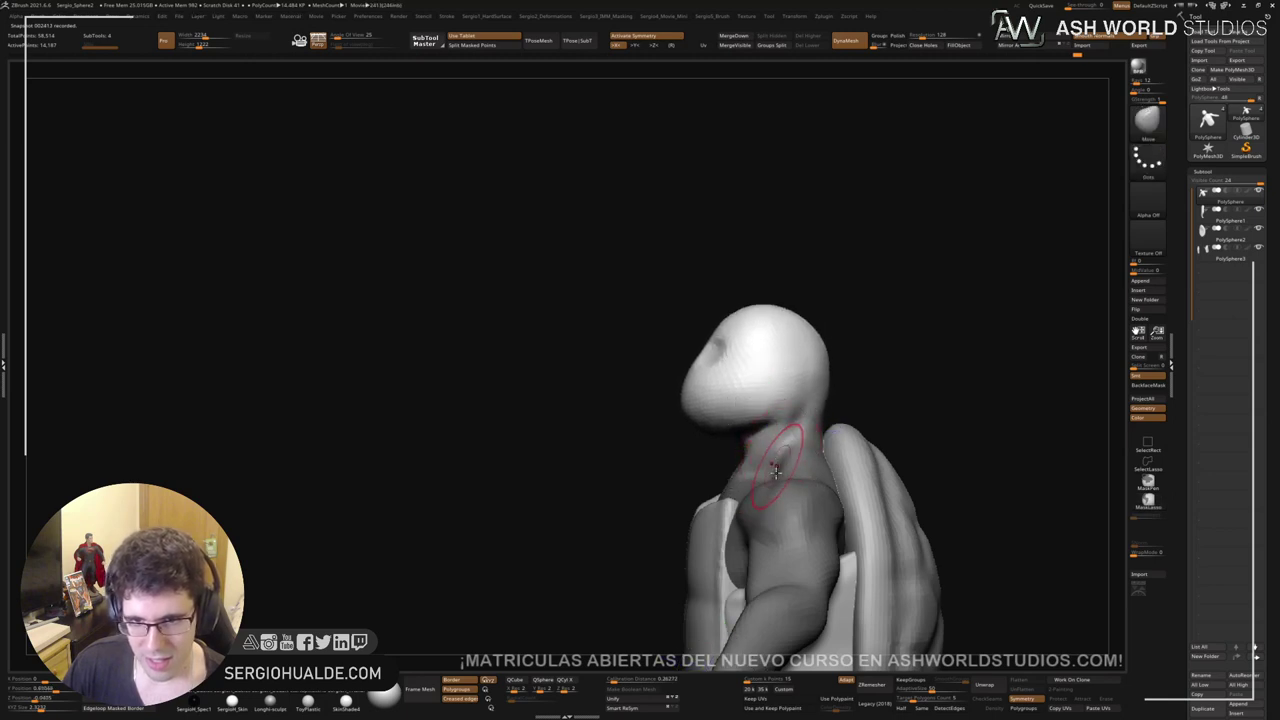
right_drag(771, 463, 846, 471)
ctrl+drag(846, 471, 870, 485)
Step: Carve a mouth line across the lower part of the turtle's face
ctrl+right_drag(763, 424, 705, 420)
drag(760, 407, 892, 375)
ctrl+right_drag(892, 375, 824, 403)
drag(824, 403, 764, 450)
mouse_move(748, 472)
right_down()
mouse_move(771, 492)
mouse_move(769, 454)
mouse_move(800, 486)
right_up()
Step: Refine the contour from neck to shoulders with the Move brush and smooth the deltoids
key(b)
key(m)
key(v)
key(s)
drag(857, 431, 852, 434)
right_drag(890, 430, 851, 438)
drag(851, 438, 815, 403)
shift+right_drag(819, 430, 834, 443)
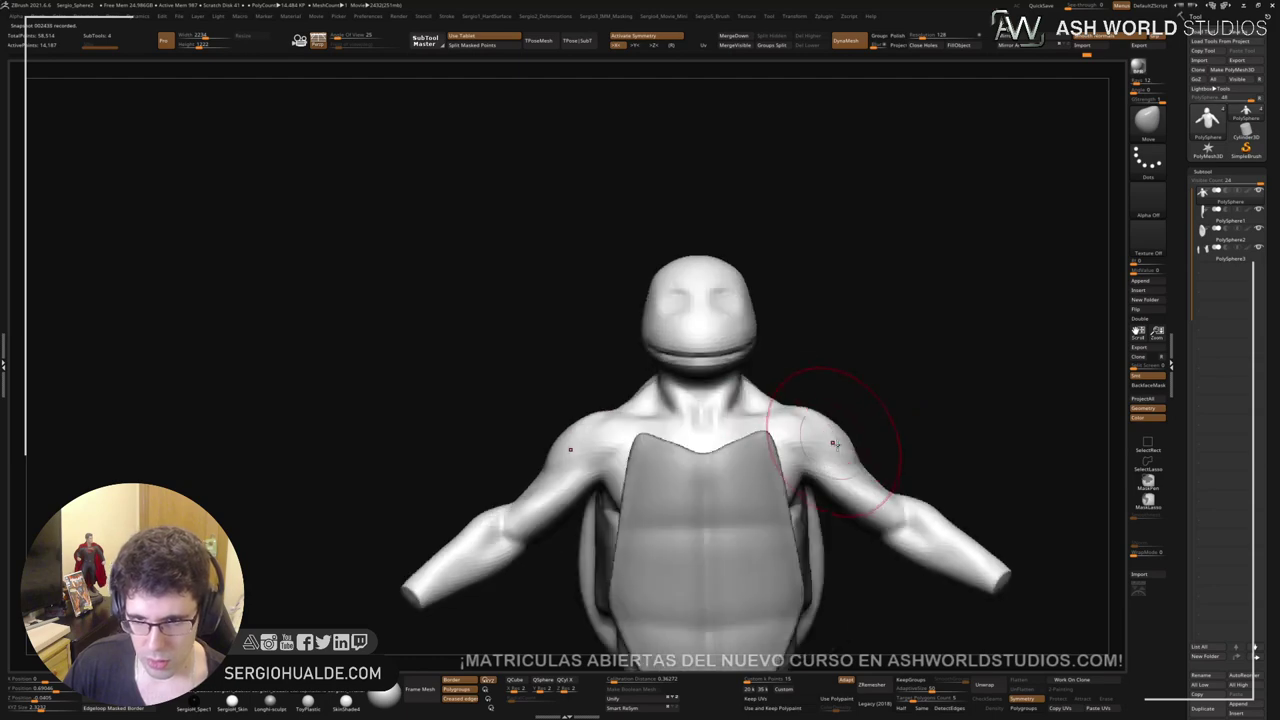
shift+drag(840, 445, 866, 470)
Step: Isolate the body and define the lower edge of the deltoid with the DamStandard brush
mouse_move(985, 460)
right_down()
mouse_move(914, 439)
mouse_move(934, 403)
mouse_move(926, 371)
mouse_move(872, 357)
mouse_move(803, 410)
mouse_move(823, 434)
mouse_move(820, 383)
right_up()
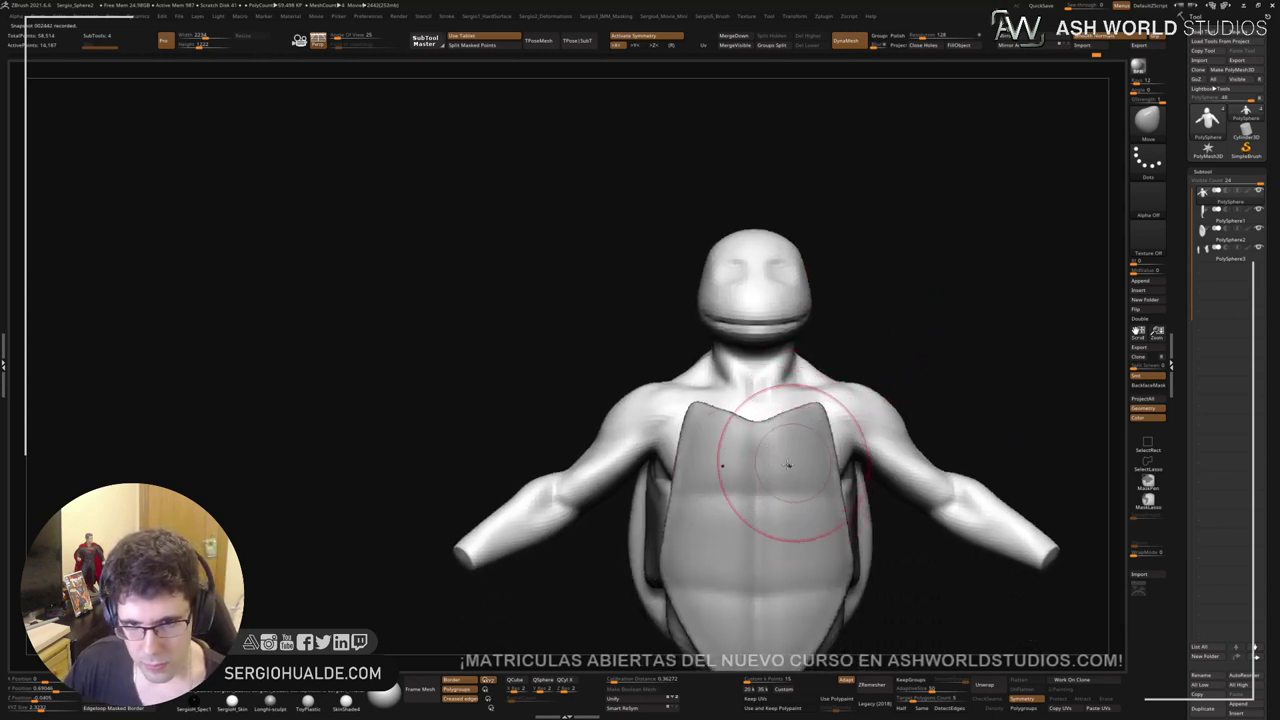
mouse_move(990, 476)
alt+right_down()
mouse_move(830, 428)
mouse_move(722, 430)
alt+right_up()
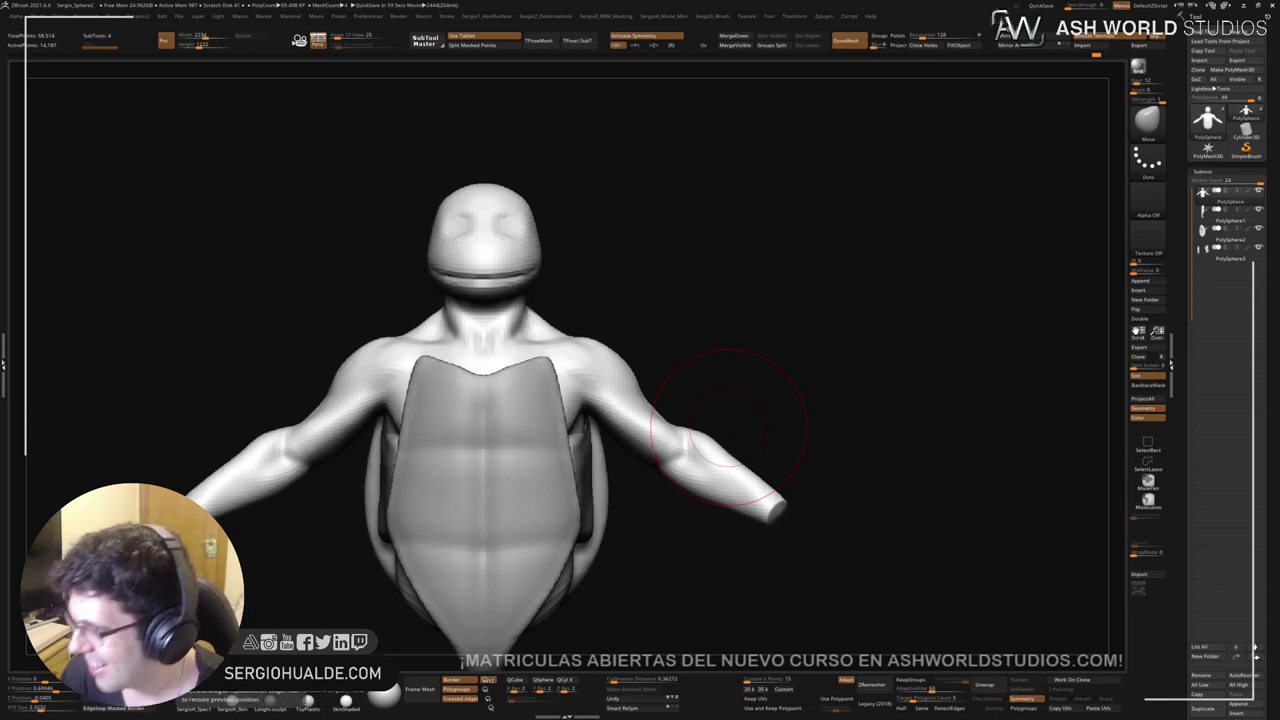
drag(718, 399, 760, 366)
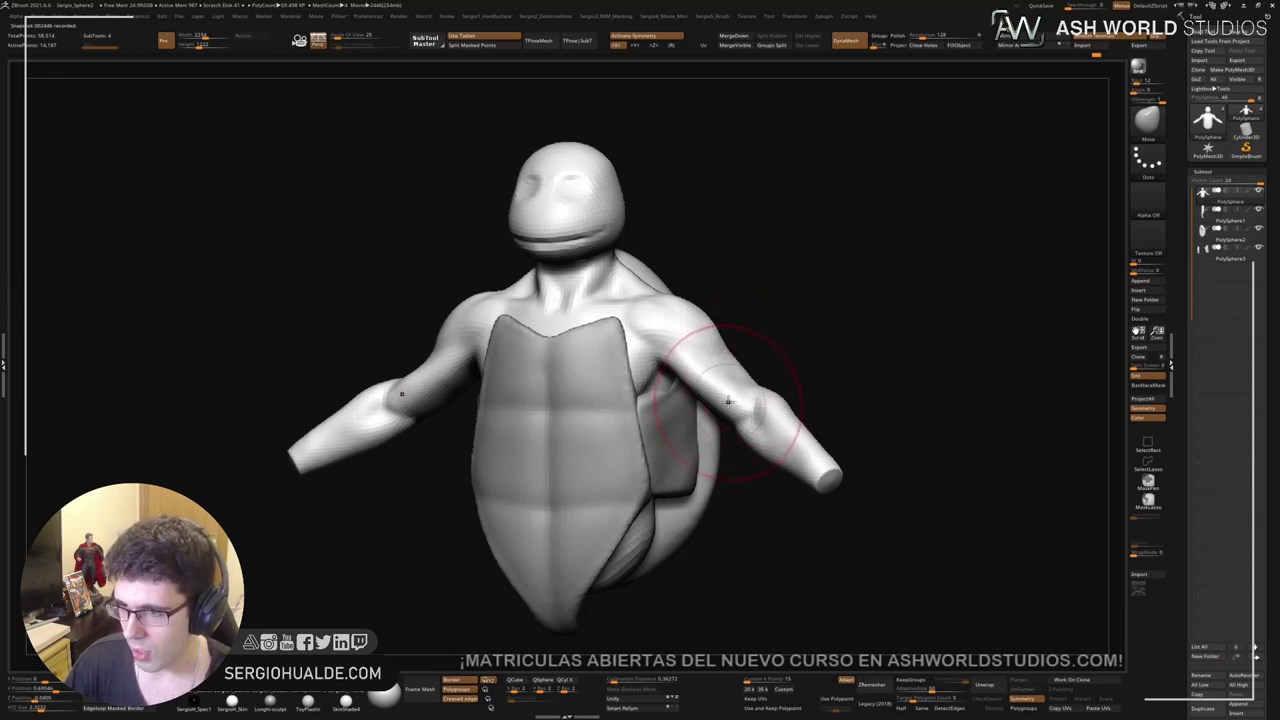
mouse_move(746, 408)
ctrl+right_down()
mouse_move(757, 352)
mouse_move(769, 420)
mouse_move(690, 420)
mouse_move(717, 465)
mouse_move(757, 414)
mouse_move(731, 405)
ctrl+right_up()
mouse_move(730, 404)
mouse_down()
mouse_move(680, 429)
mouse_move(740, 377)
mouse_move(658, 456)
mouse_up()
right_drag(658, 456, 737, 428)
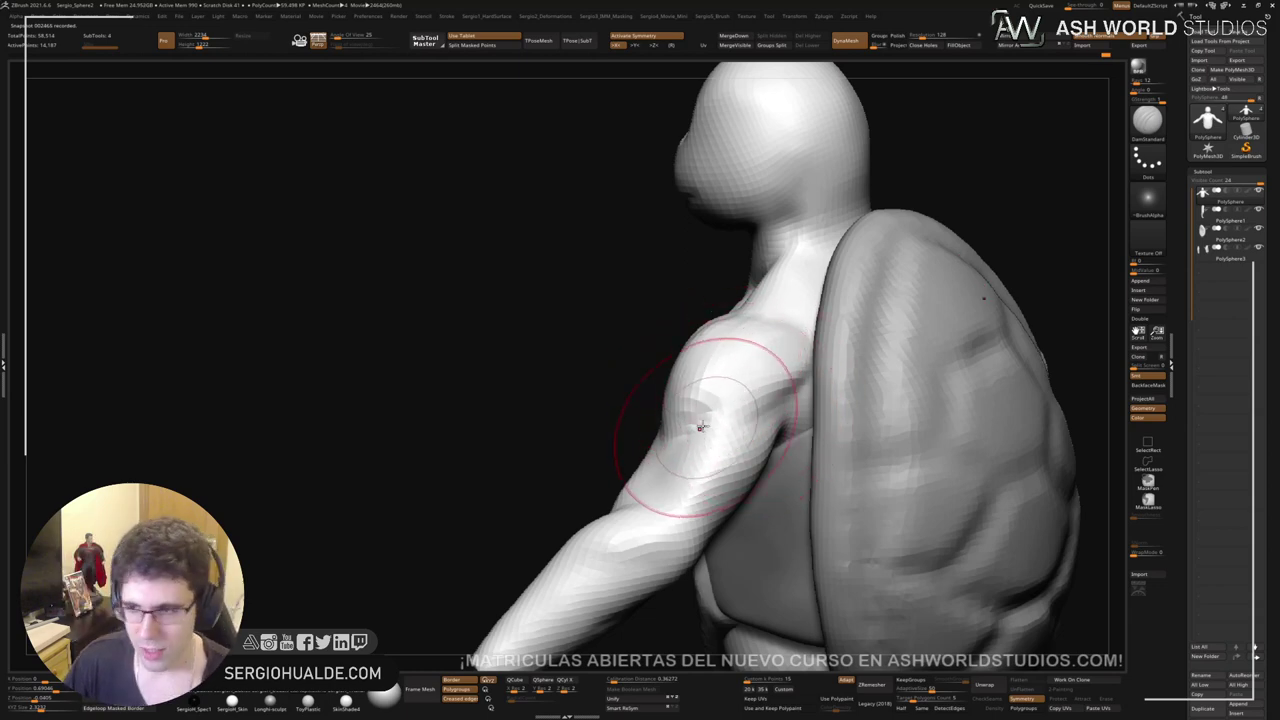
key(shift+s)
right_drag(790, 425, 705, 425)
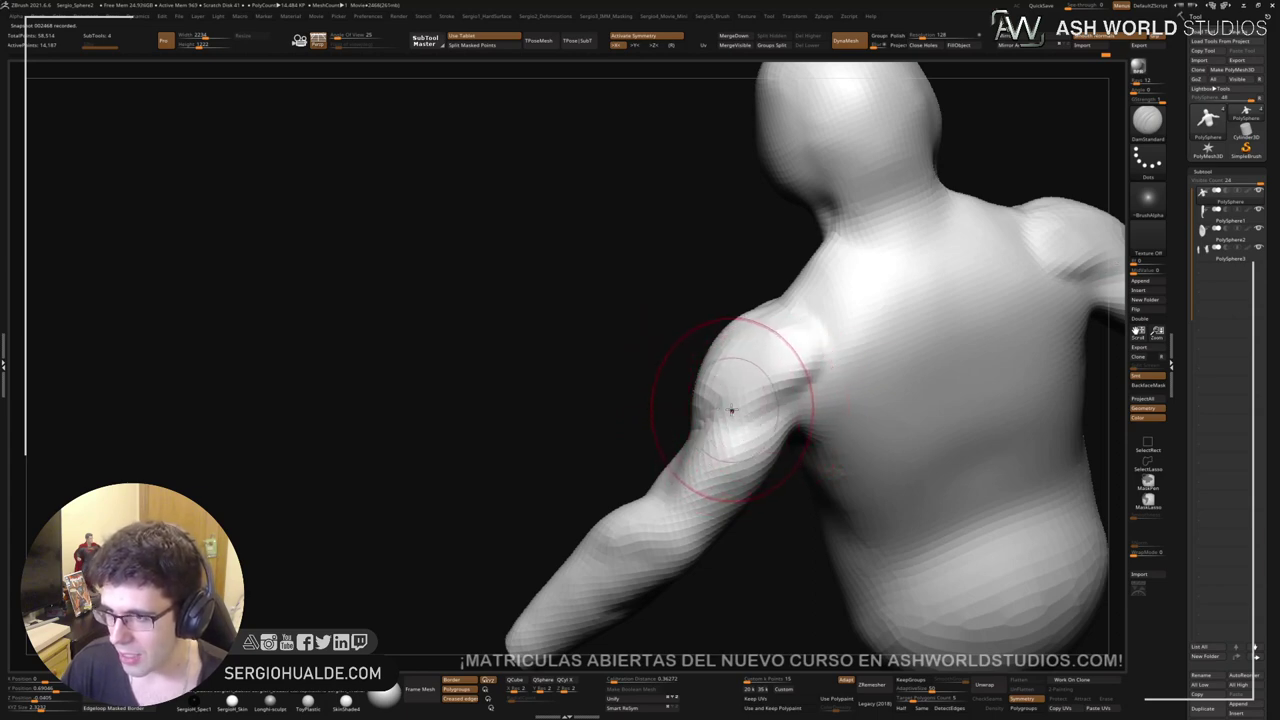
drag(731, 410, 749, 449)
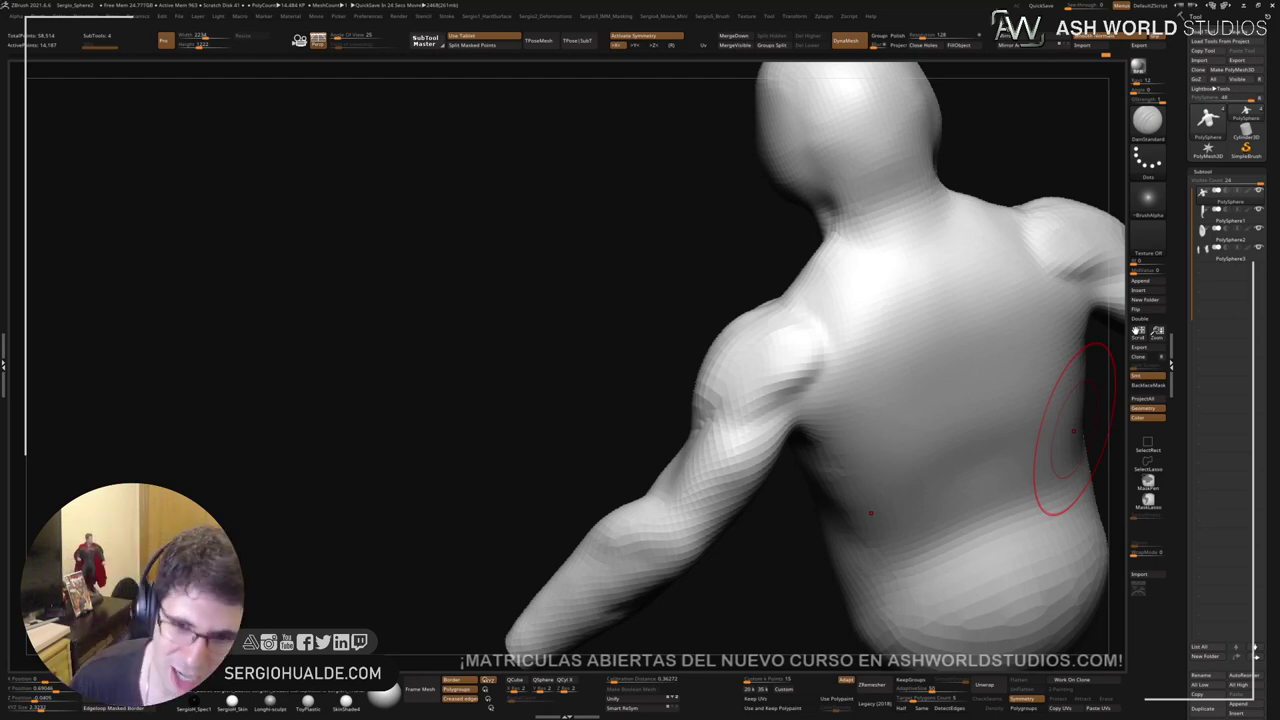
Step: Carve a crease under the rear deltoid toward the outer arm with the DamStandard brush, replacing the first stroke
right_drag(1074, 431, 1040, 420)
right_drag(774, 351, 800, 363)
drag(837, 354, 731, 411)
right_drag(731, 411, 754, 420)
key(ctrl+z)
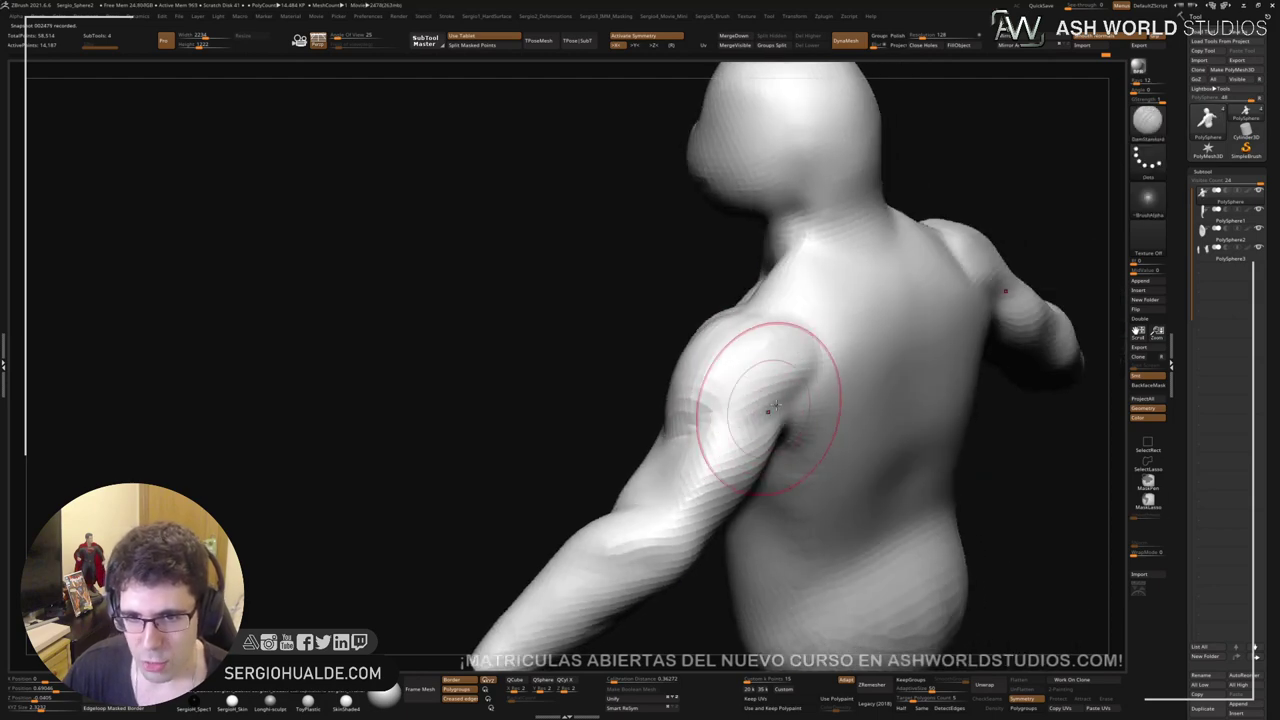
drag(804, 380, 724, 420)
right_drag(694, 445, 758, 450)
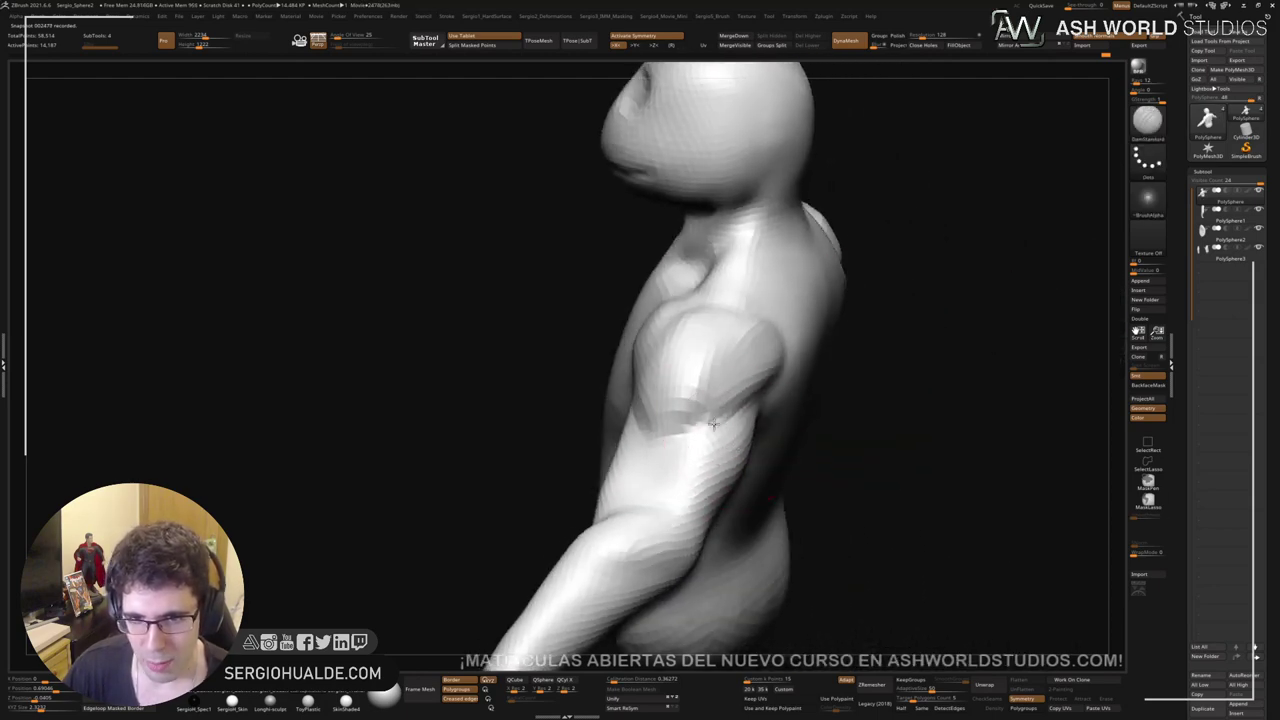
Step: Soften the deltoid crease and touch up its tip on the outer upper arm
shift+drag(686, 430, 728, 398)
mouse_move(750, 424)
right_down()
mouse_move(729, 446)
mouse_move(714, 437)
right_up()
drag(714, 437, 716, 431)
right_drag(736, 421, 714, 423)
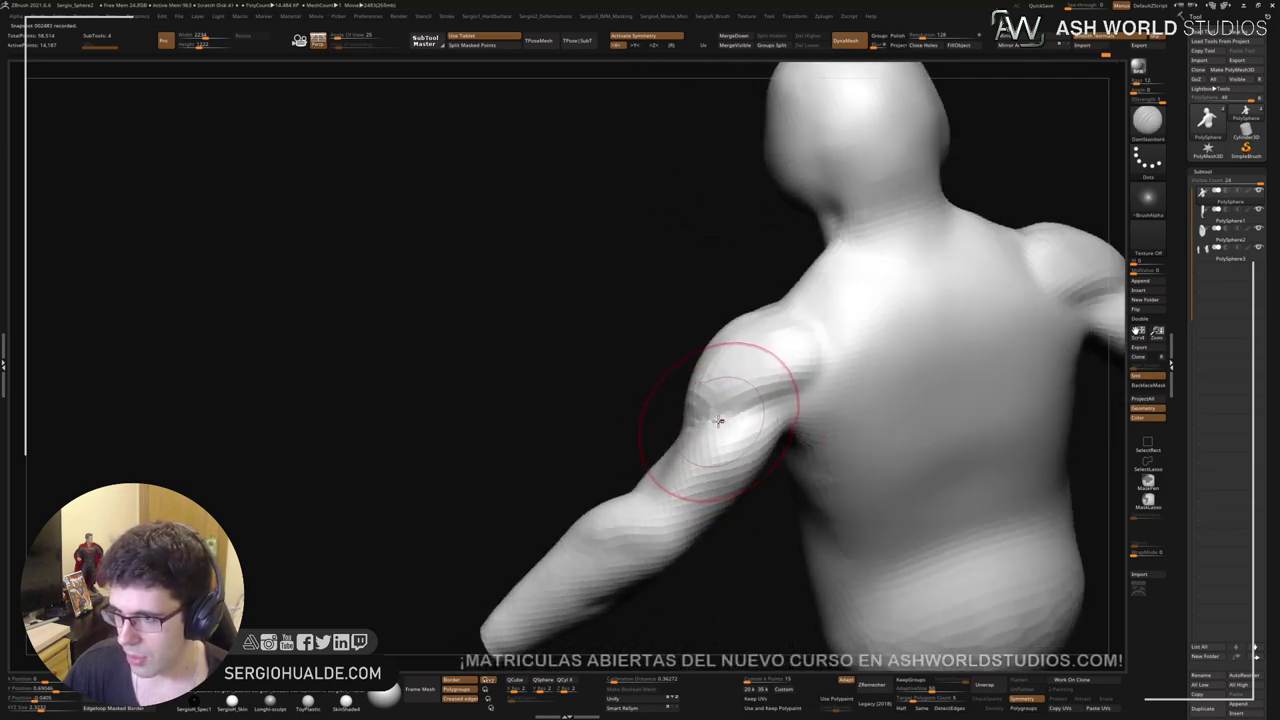
mouse_move(734, 421)
alt+right_down()
mouse_move(711, 414)
mouse_move(700, 371)
alt+right_up()
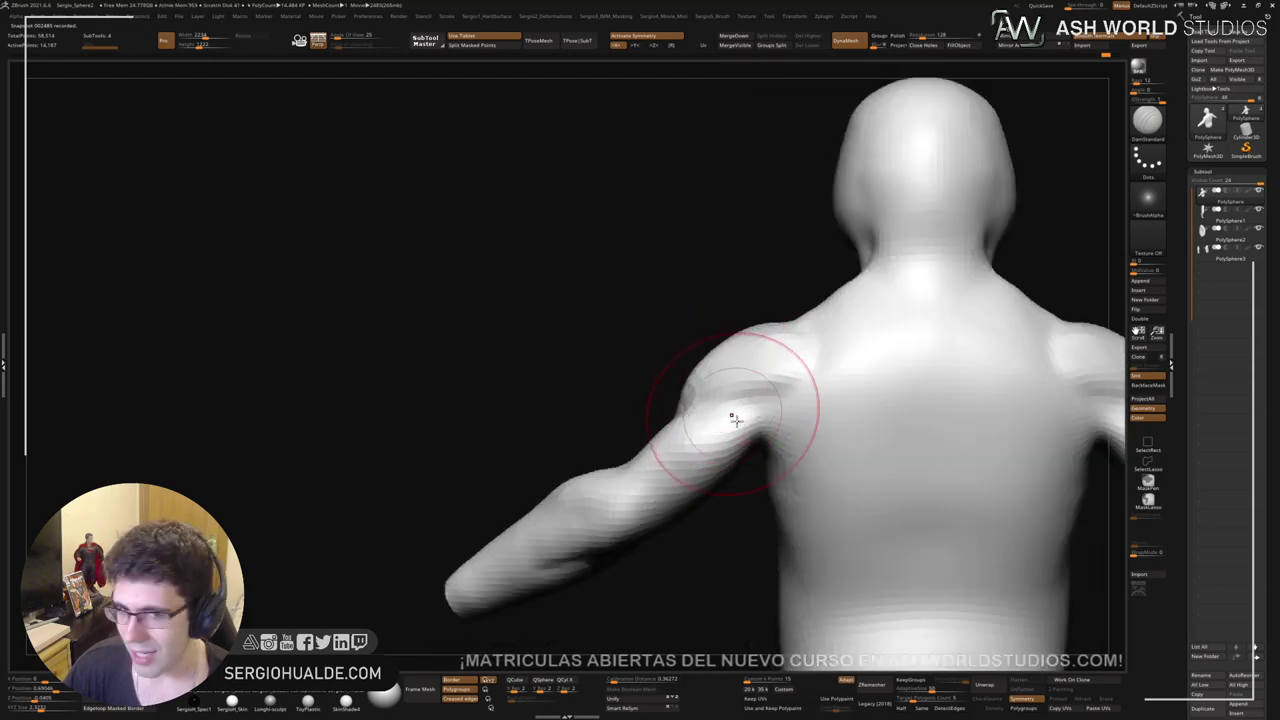
Step: Mask the body except the arms from shoulder to forearm, and soften the mask edge
right_drag(750, 425, 741, 470)
mouse_move(741, 486)
ctrl+mouse_down()
mouse_move(754, 449)
mouse_move(623, 326)
mouse_move(709, 543)
mouse_move(722, 529)
ctrl+mouse_up()
ctrl+click(722, 529)
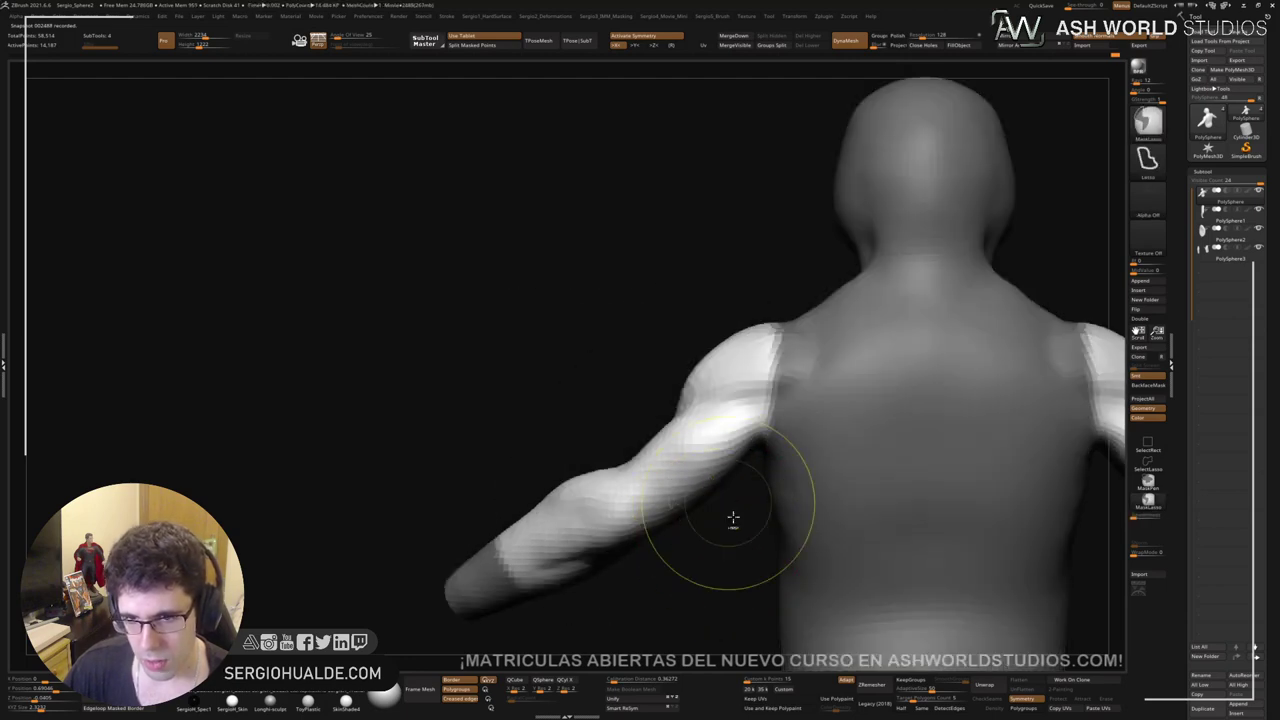
ctrl+click(724, 522)
ctrl+click(722, 521)
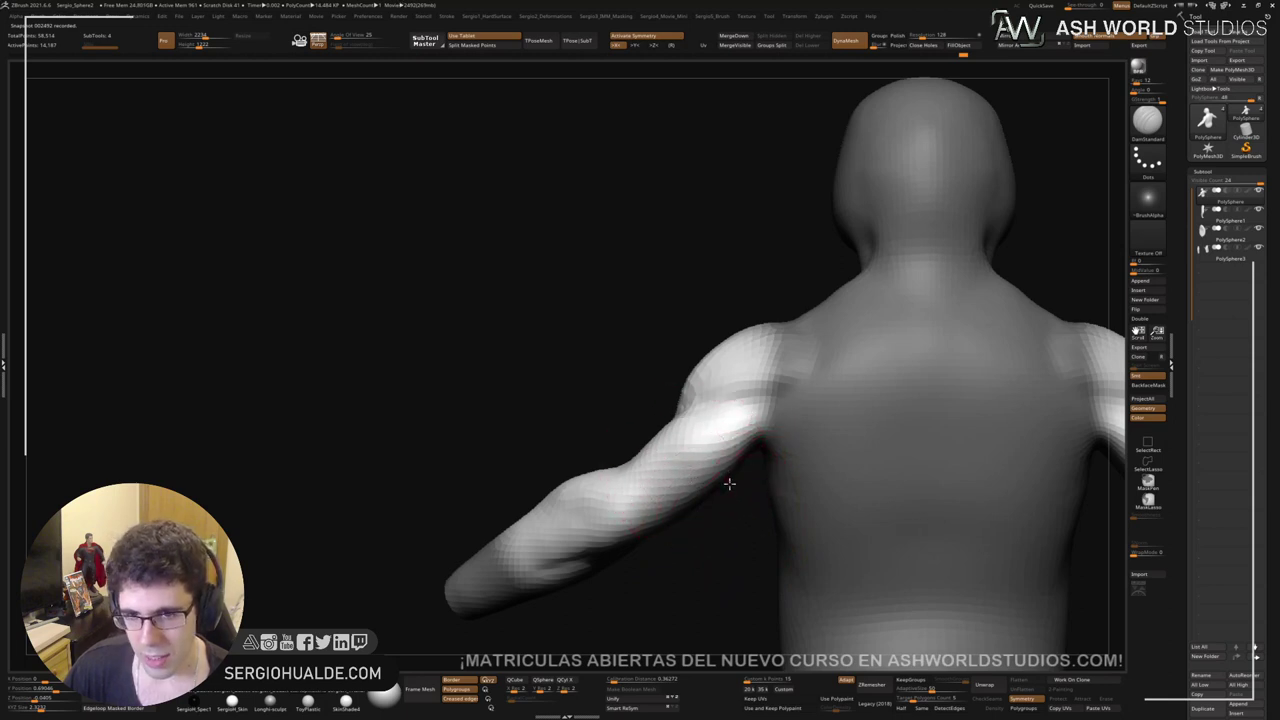
Step: Reshape the unmasked upper arms around the armpits with the Move brush
key(b)
key(m)
key(v)
mouse_move(729, 486)
mouse_down()
mouse_move(700, 506)
mouse_move(716, 590)
mouse_up()
ctrl+right_drag(716, 590, 763, 532)
mouse_move(762, 531)
mouse_down()
mouse_move(800, 480)
mouse_move(808, 497)
mouse_move(748, 508)
mouse_move(726, 527)
mouse_up()
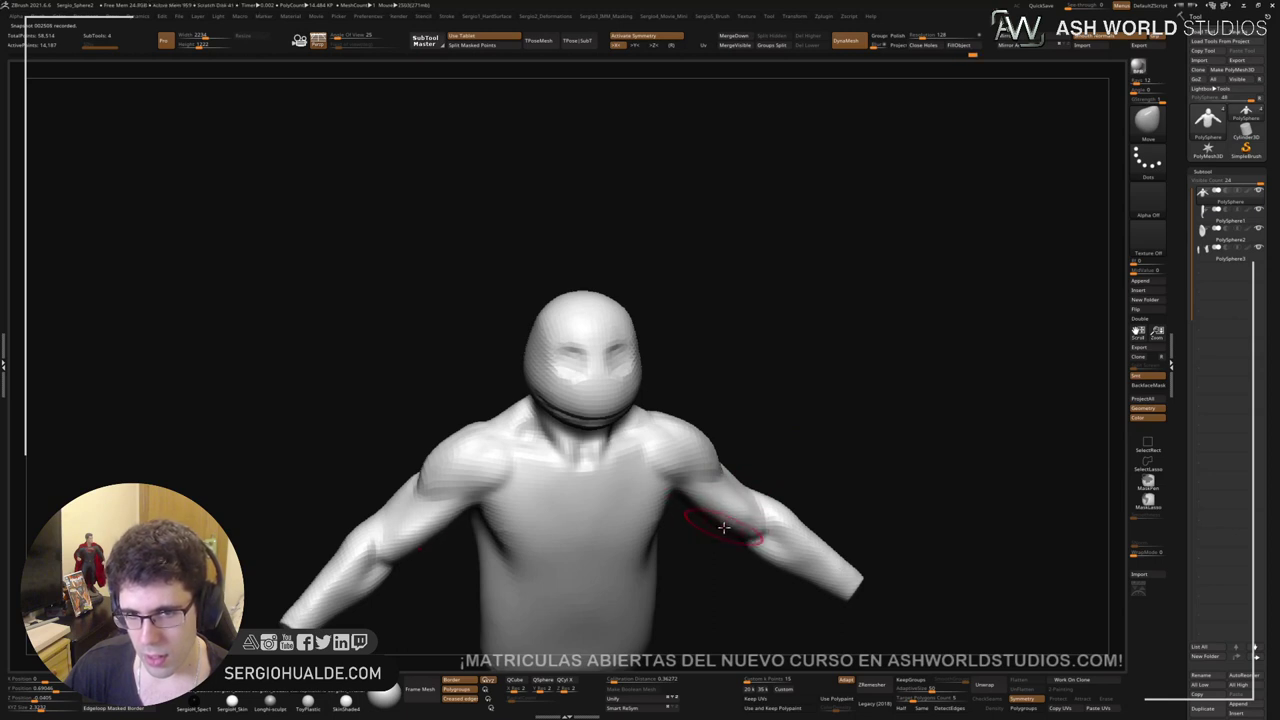
Step: Build up the trapezius between the neck and shoulders with the Clay brush and smooth the transitions
shift+right_drag(723, 526, 784, 496)
mouse_move(838, 391)
mouse_down()
mouse_move(734, 436)
mouse_move(690, 405)
mouse_move(772, 421)
mouse_move(760, 403)
mouse_move(826, 320)
mouse_move(845, 345)
mouse_move(824, 320)
mouse_move(823, 355)
mouse_up()
key(b)
key(c)
key(l)
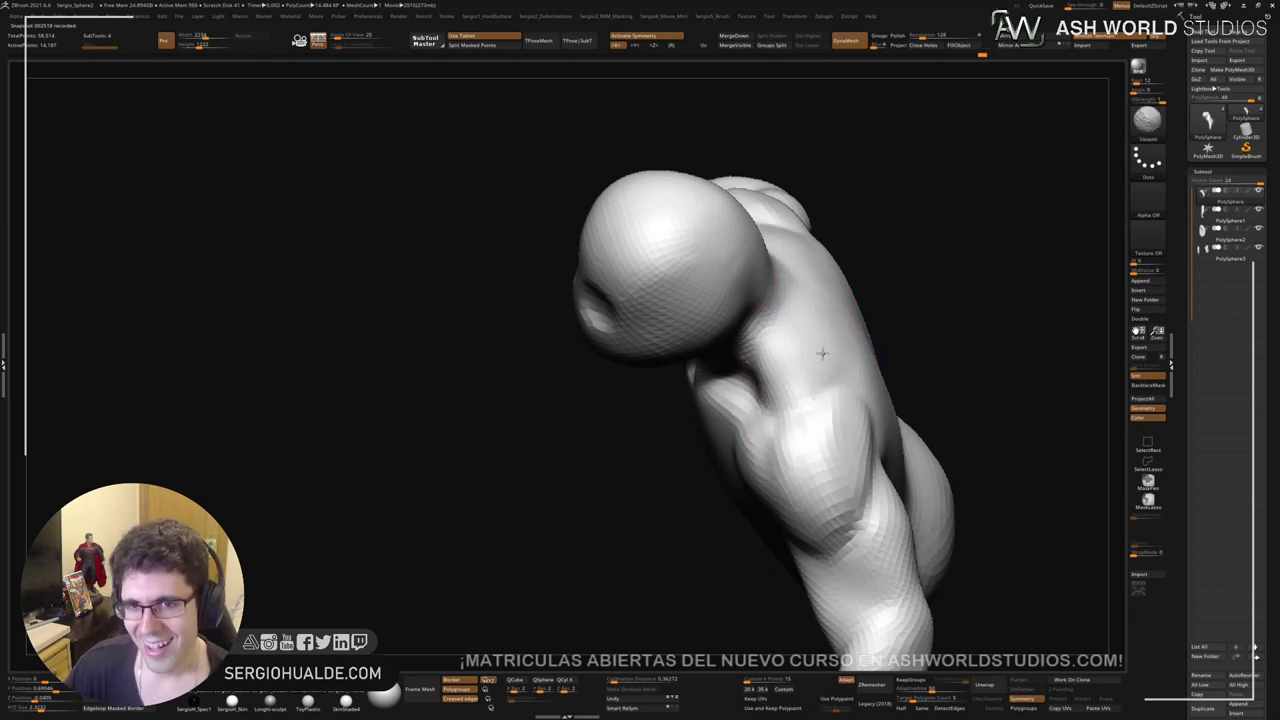
mouse_move(823, 355)
ctrl+right_down()
mouse_move(832, 374)
mouse_move(889, 332)
ctrl+right_up()
drag(889, 332, 805, 368)
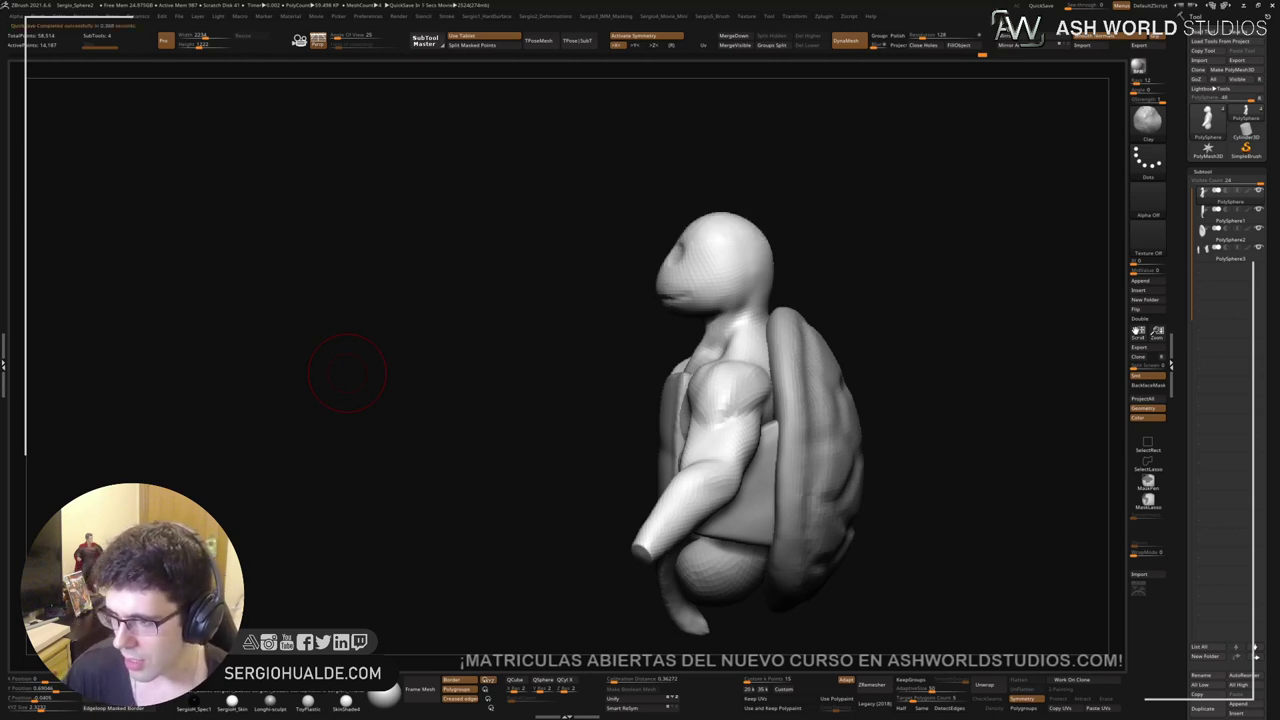
Step: Select the back shell and reshape its sides and upper edge with the Move brush
drag(900, 310, 817, 332)
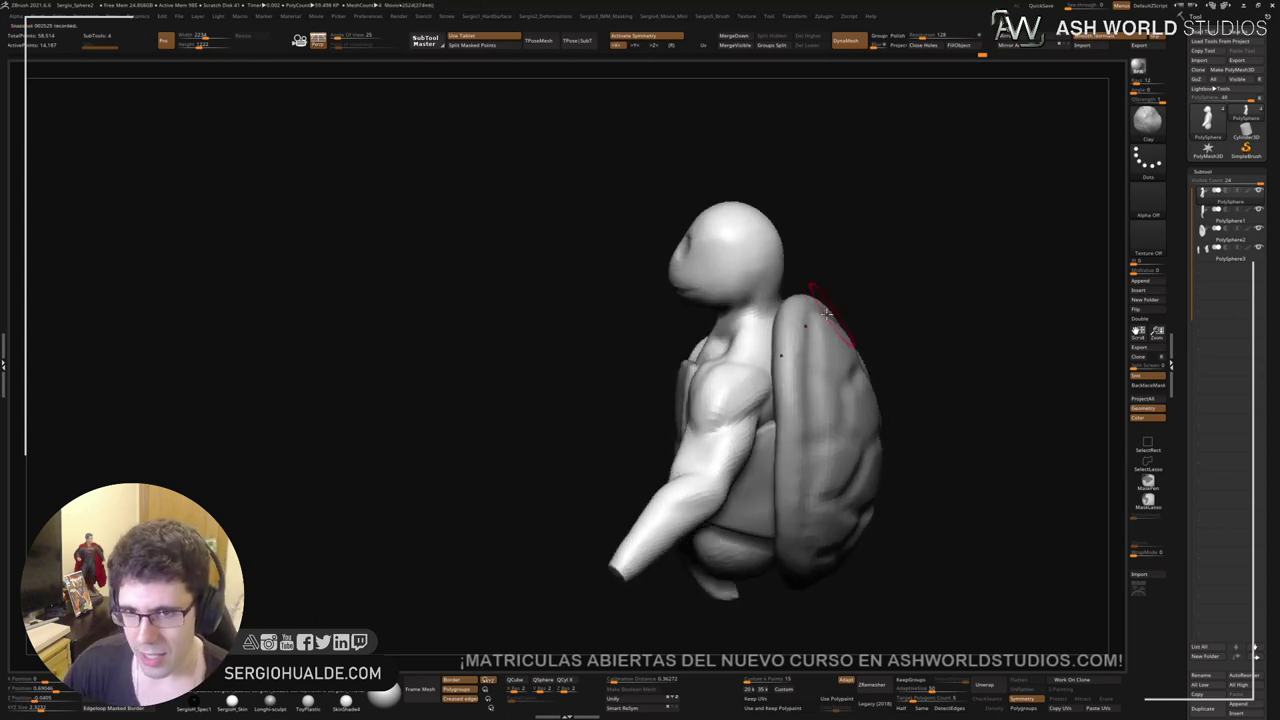
mouse_move(920, 345)
mouse_down()
mouse_move(761, 379)
mouse_move(808, 366)
mouse_move(823, 414)
mouse_move(820, 377)
mouse_move(794, 369)
mouse_move(834, 380)
mouse_move(846, 366)
mouse_up()
key(b)
key(m)
key(v)
key(s)
right_drag(846, 366, 803, 369)
key(s)
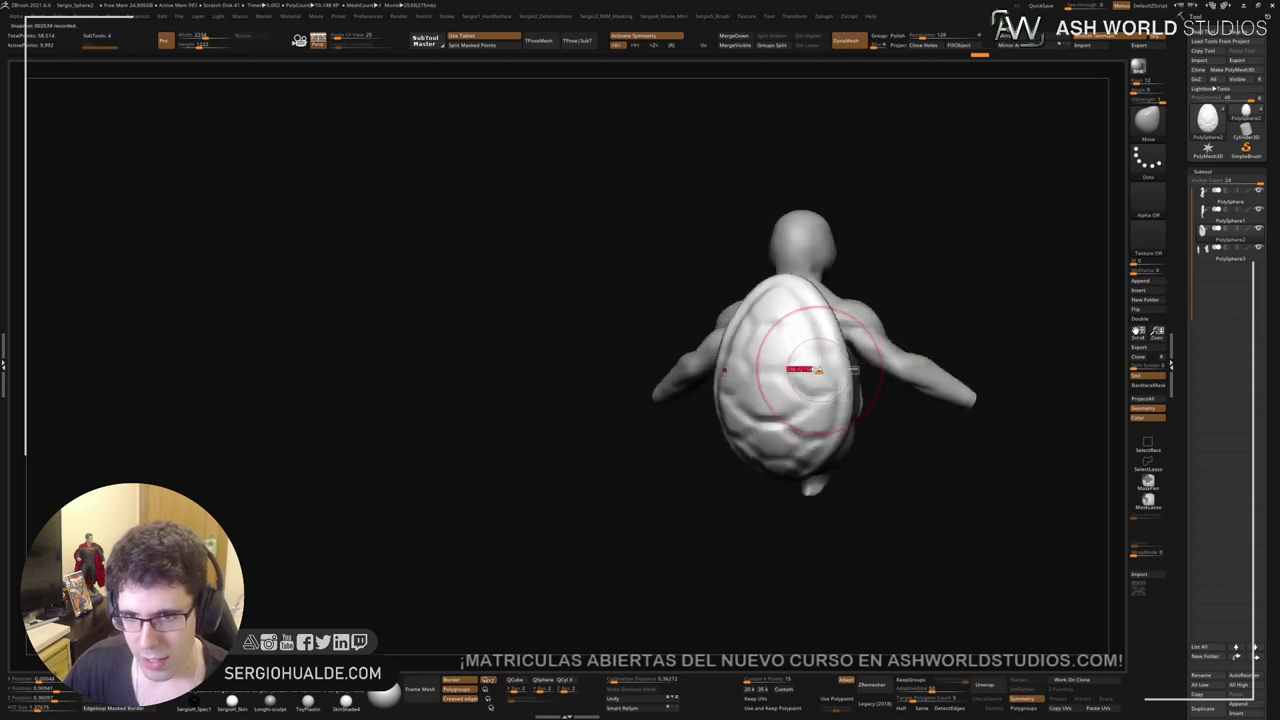
mouse_move(805, 369)
mouse_down()
mouse_move(788, 369)
mouse_move(817, 359)
mouse_up()
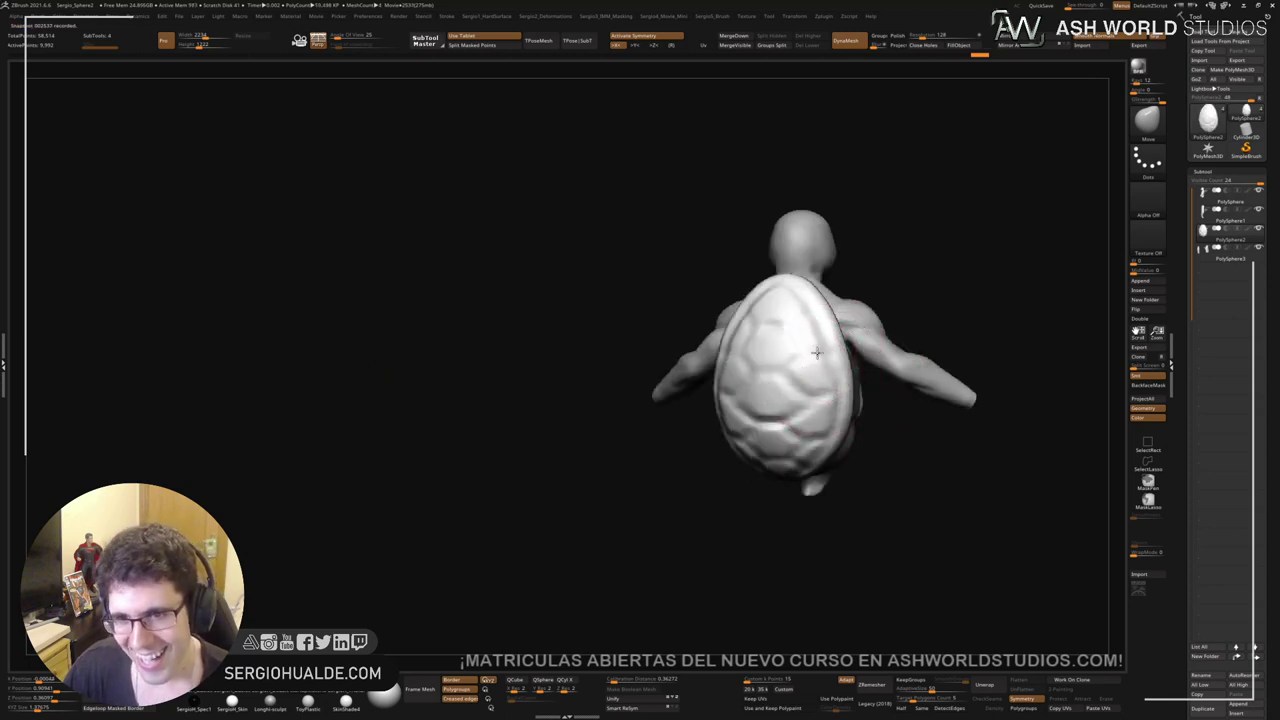
key(s)
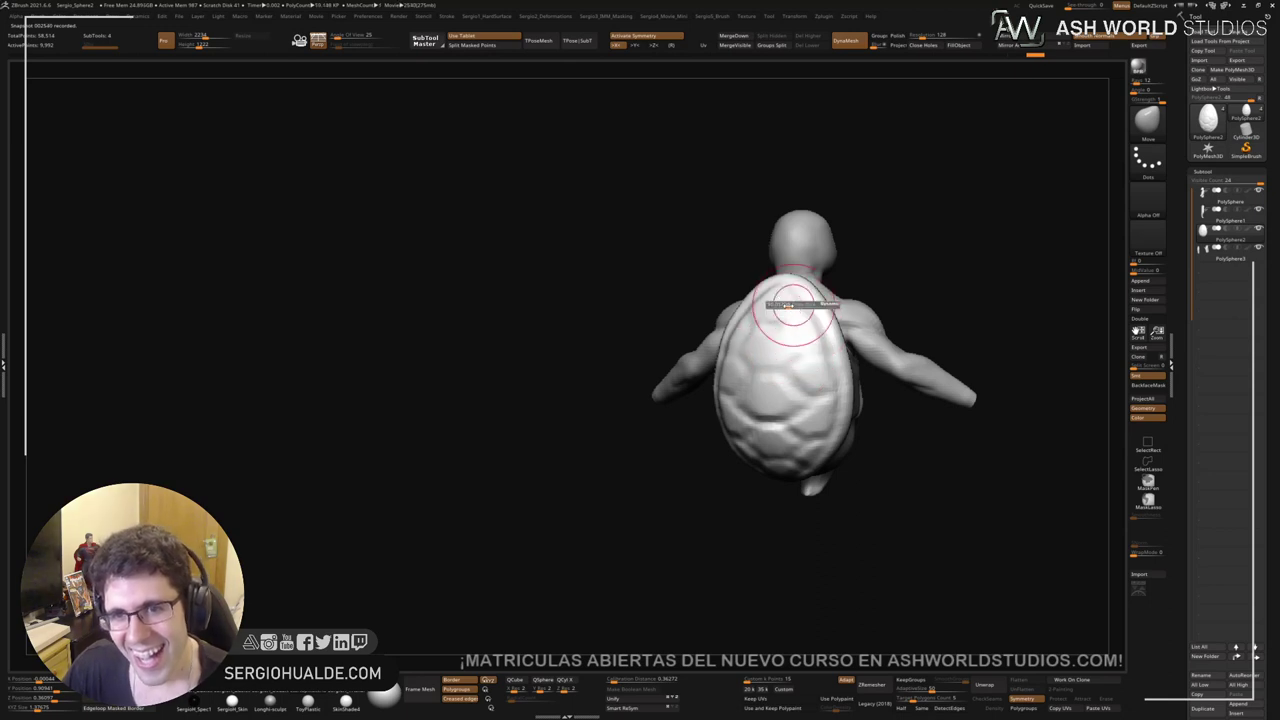
drag(798, 304, 792, 303)
mouse_move(791, 301)
right_down()
mouse_move(786, 330)
mouse_move(806, 362)
mouse_move(794, 300)
right_up()
Step: Isolate the body and reshape its lower torso and hips with the Move brush
right_drag(782, 358, 805, 363)
alt+click(696, 390)
key(s)
drag(732, 376, 752, 376)
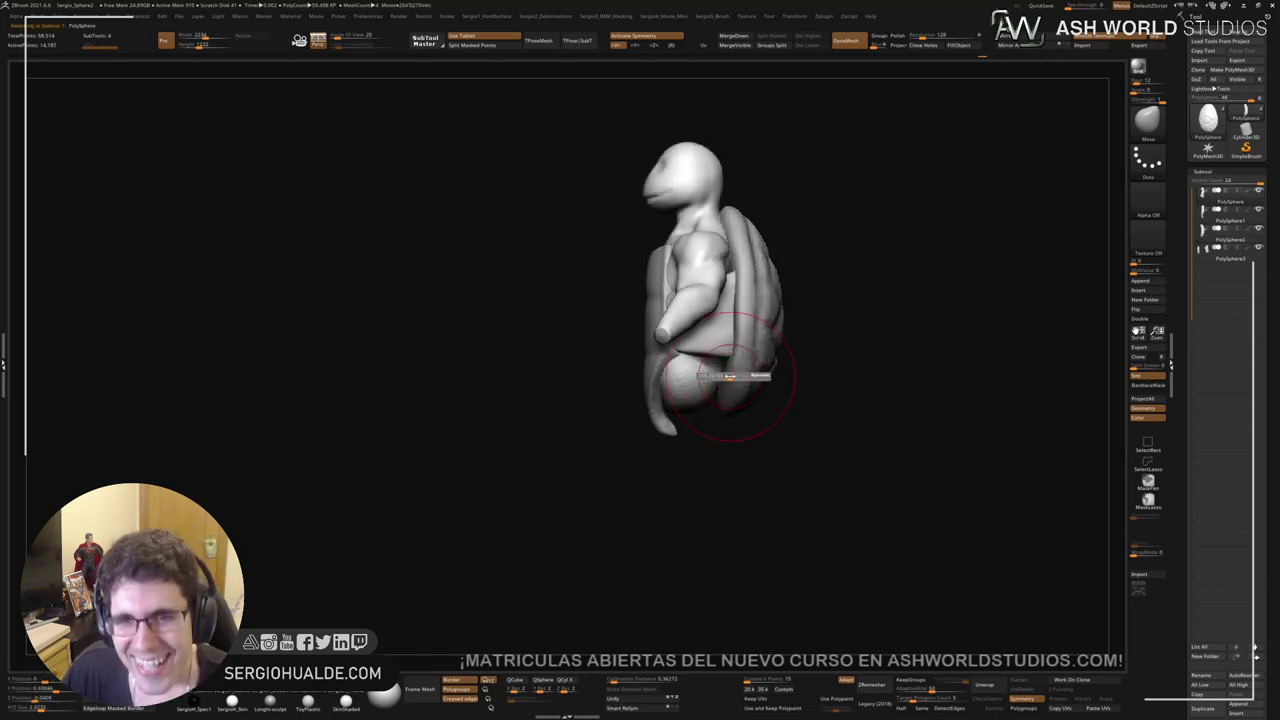
key(shift+s)
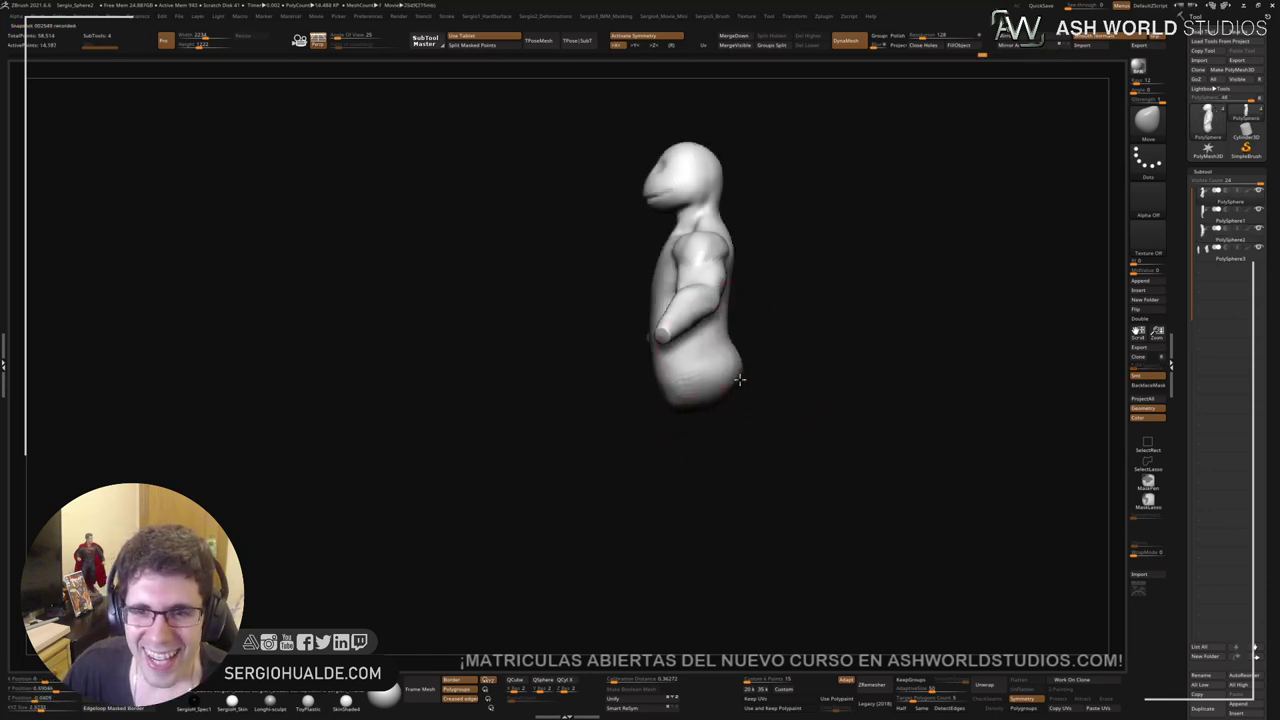
mouse_move(739, 379)
mouse_down()
mouse_move(769, 303)
mouse_move(730, 285)
mouse_move(740, 282)
mouse_move(702, 292)
mouse_move(692, 312)
mouse_move(741, 384)
mouse_move(694, 377)
mouse_move(725, 380)
mouse_move(753, 414)
mouse_move(791, 417)
mouse_move(731, 397)
mouse_move(709, 409)
mouse_move(726, 354)
mouse_move(688, 325)
mouse_move(794, 366)
mouse_move(665, 370)
mouse_move(668, 393)
mouse_move(700, 371)
mouse_move(650, 414)
mouse_move(716, 470)
mouse_up()
key(shift+s)
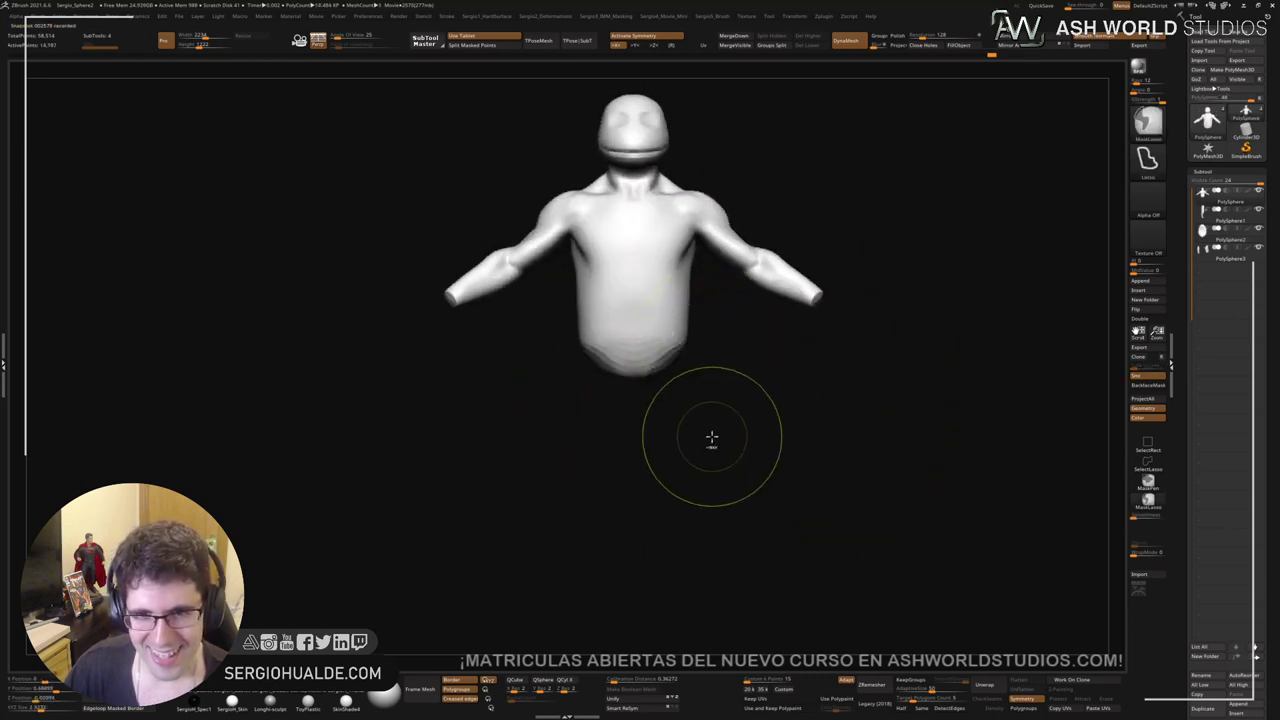
Step: Mask the body except two leg areas under the pelvis and extrude both legs downward with the transform gizmo
ctrl+click(712, 437)
ctrl+right_drag(712, 437, 671, 357)
key(w)
alt+drag(709, 225, 727, 415)
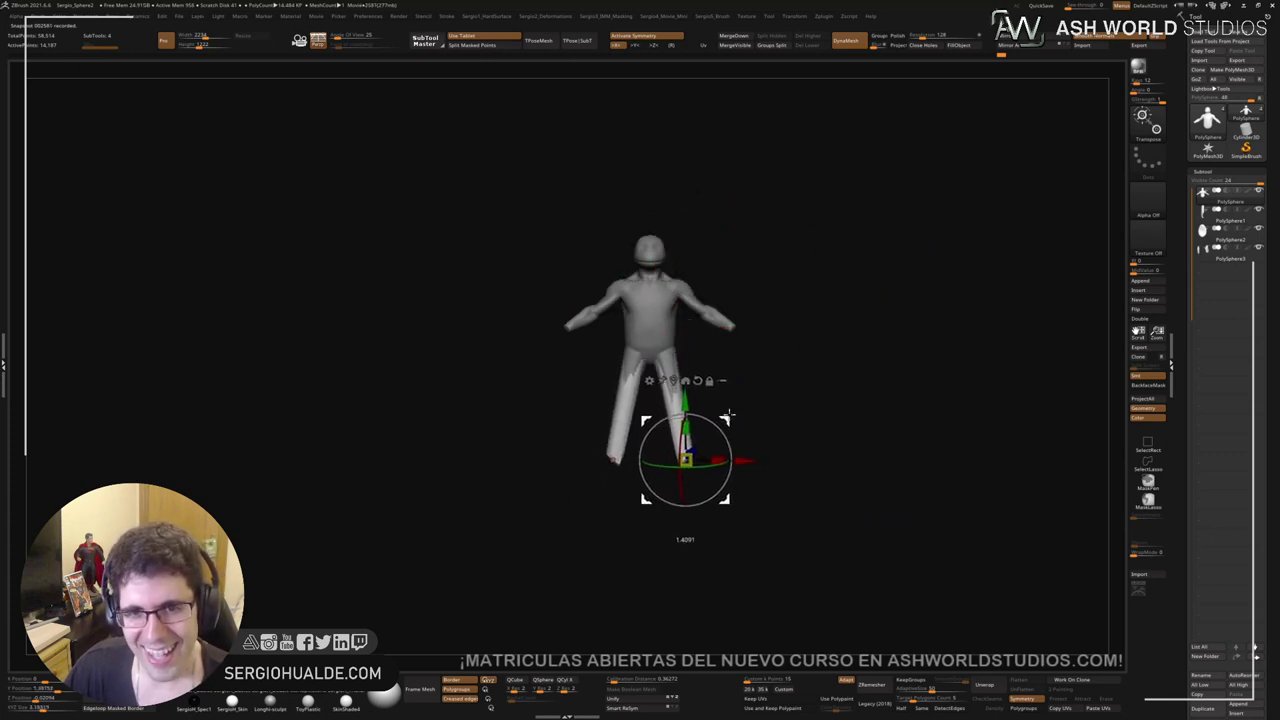
Step: Remesh the body with DynaMesh and smooth the extruded legs and their joins at the hips
key(q)
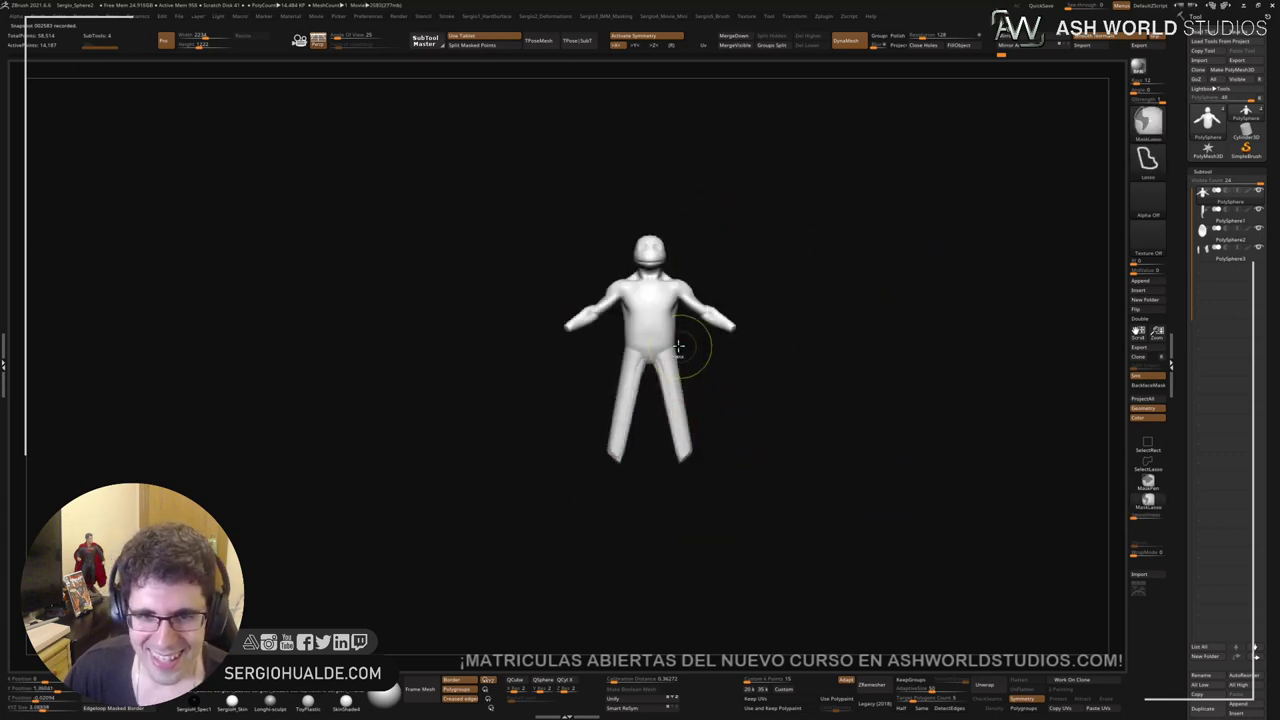
ctrl+right_drag(679, 365, 697, 389)
ctrl+drag(697, 389, 711, 434)
mouse_move(663, 397)
shift+mouse_down()
mouse_move(669, 461)
mouse_move(703, 491)
mouse_move(683, 483)
shift+mouse_up()
right_drag(683, 483, 723, 417)
shift+drag(723, 417, 754, 335)
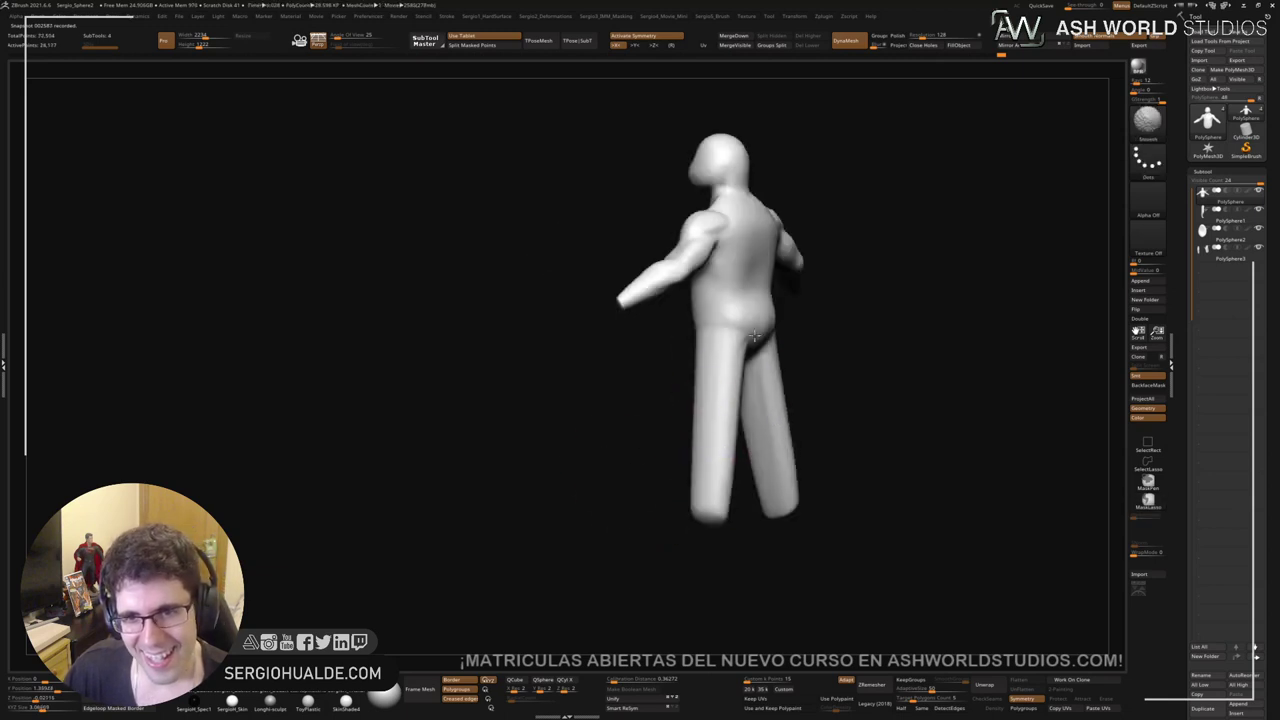
Step: Shape the pelvis and buttocks above the legs with the Move and Clay brushes
mouse_move(754, 335)
right_down()
mouse_move(729, 449)
mouse_move(706, 449)
right_up()
right_drag(786, 469, 736, 372)
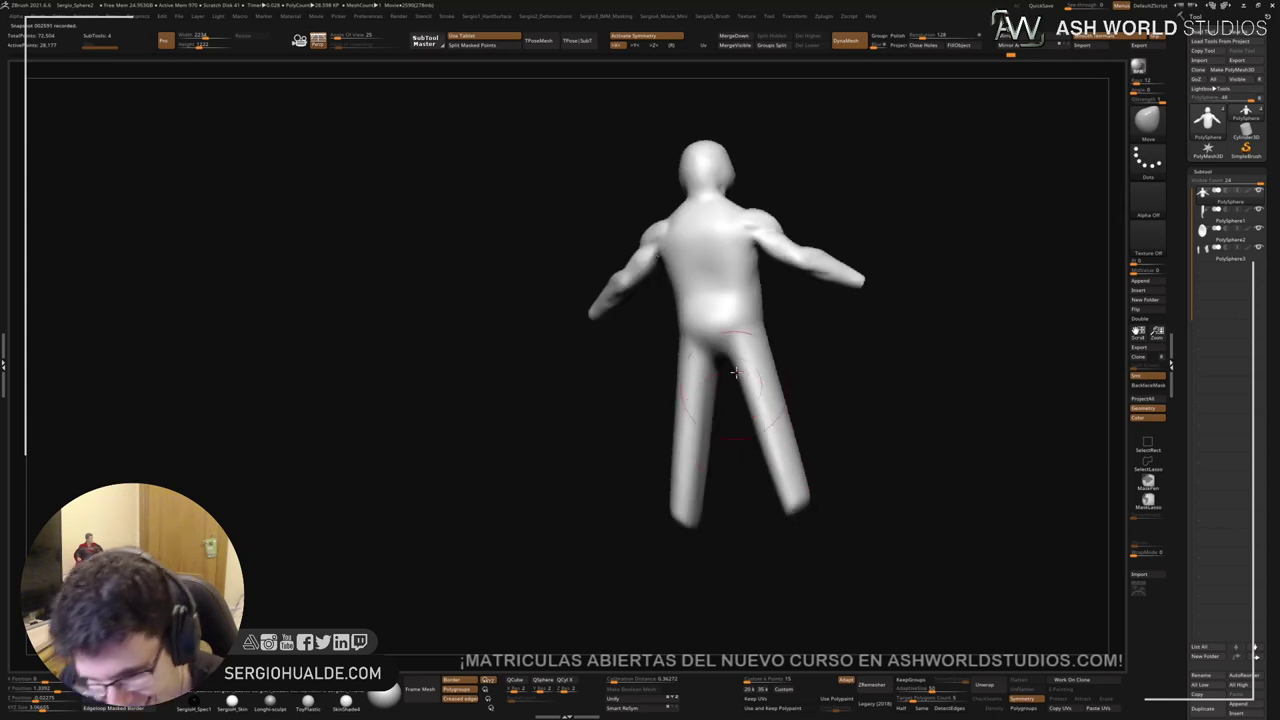
key(b)
key(c)
key(l)
key(s)
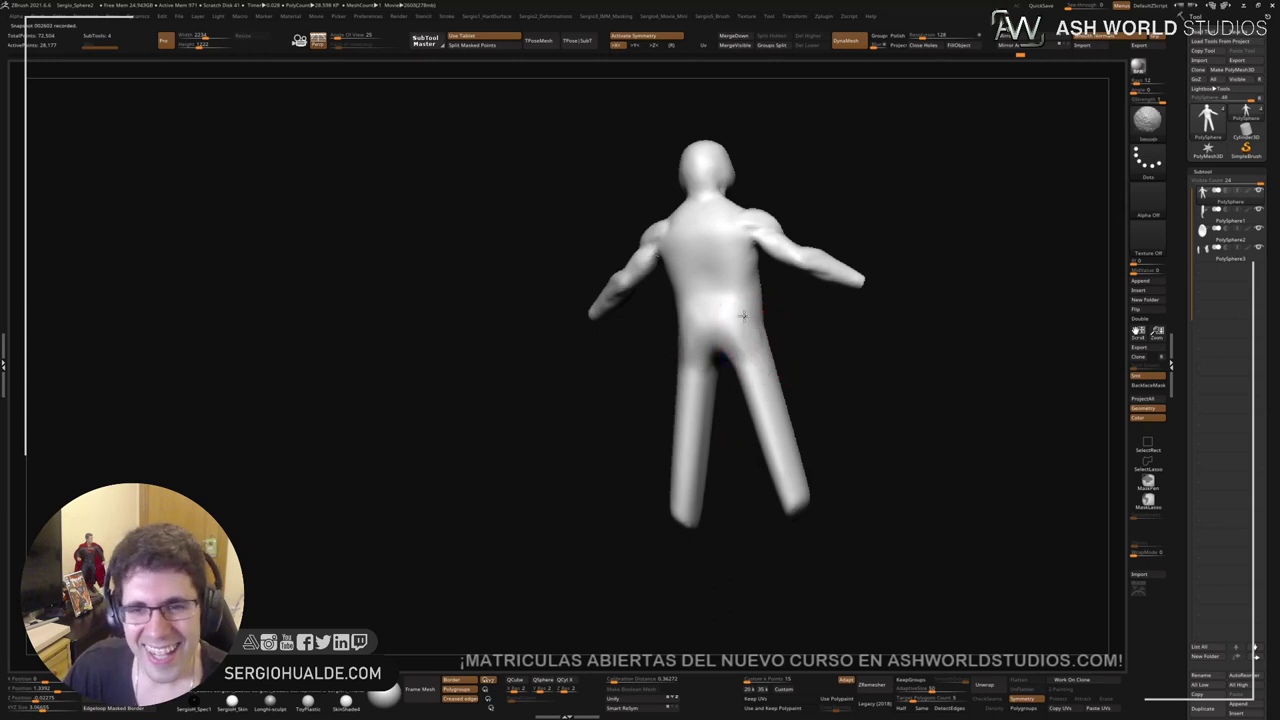
right_drag(737, 314, 742, 358)
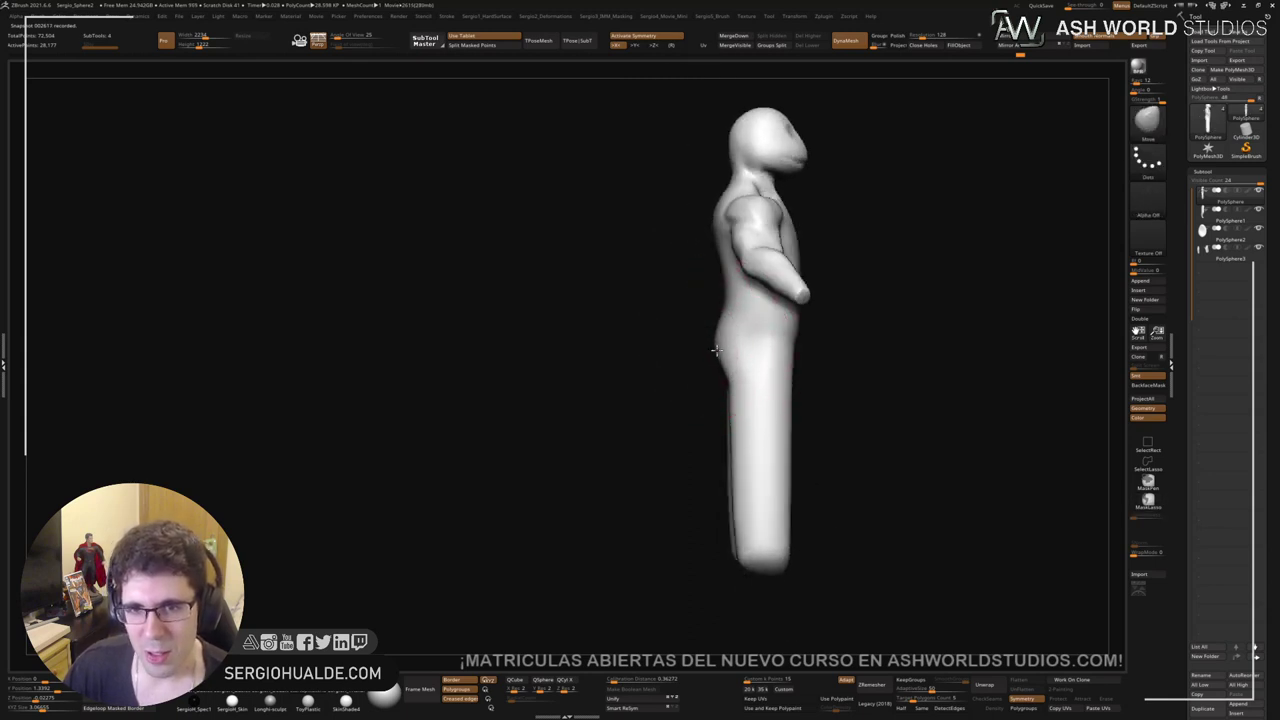
right_drag(720, 341, 663, 371)
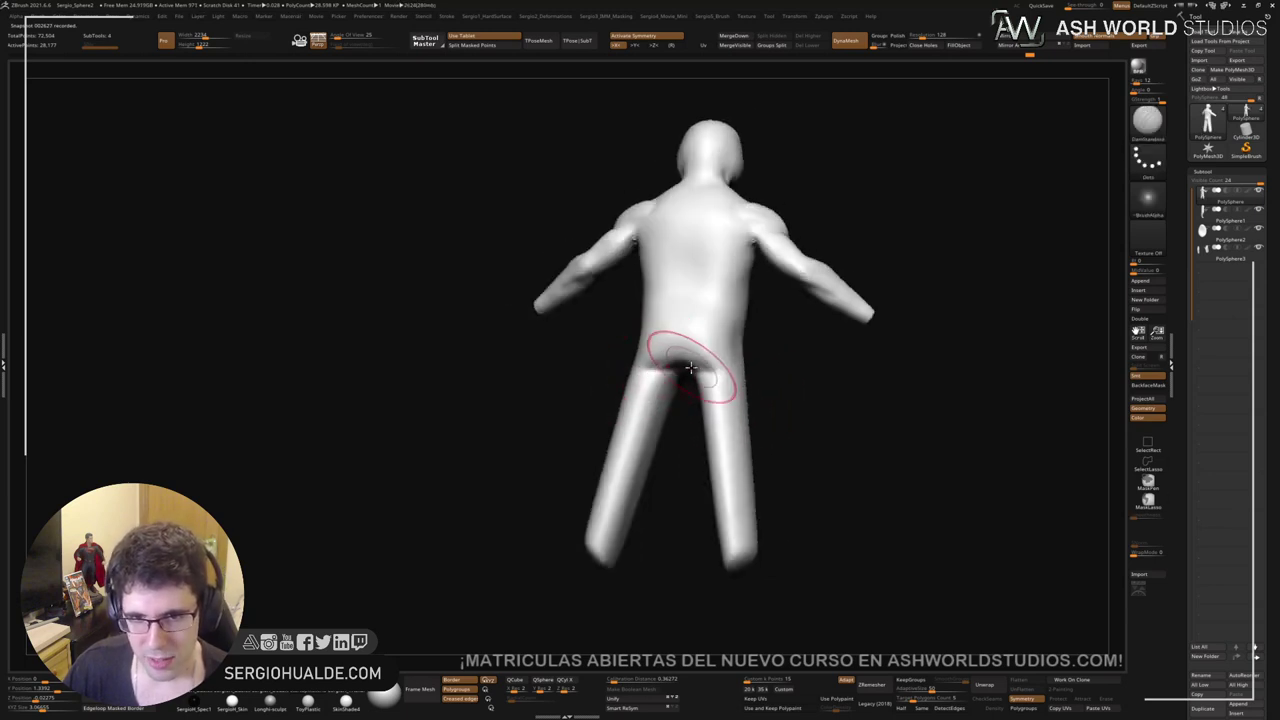
Step: Define the crease between the buttocks and thighs with the DamStandard and Clay brushes
key(shift)
key(shift)
right_drag(654, 363, 706, 418)
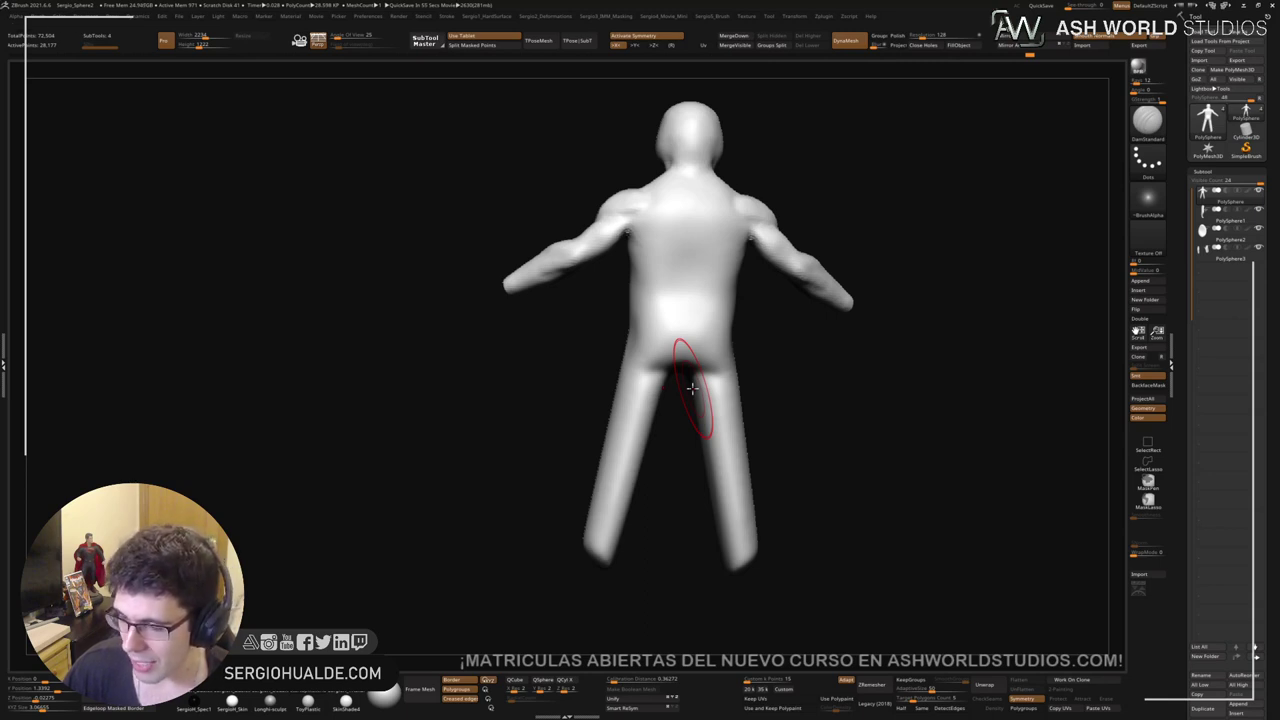
mouse_move(851, 365)
mouse_down()
mouse_move(829, 397)
mouse_move(780, 370)
mouse_up()
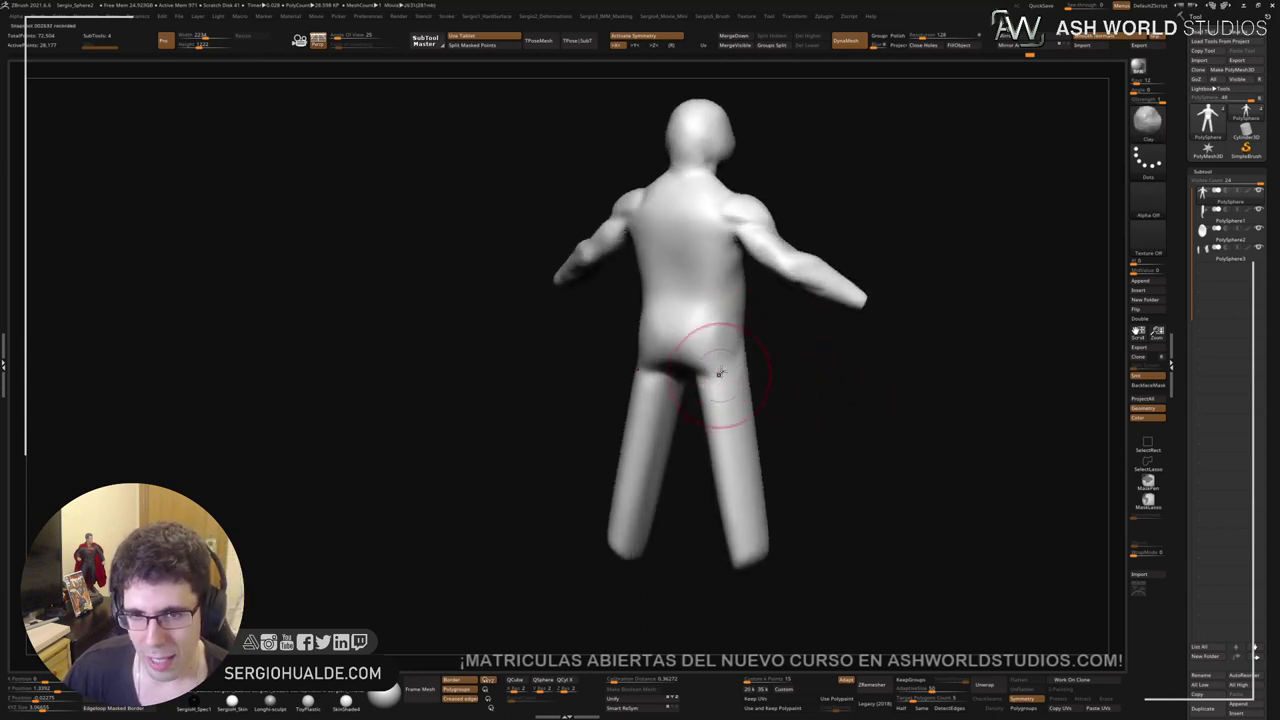
mouse_move(725, 340)
right_down()
mouse_move(740, 349)
mouse_move(706, 363)
mouse_move(776, 334)
mouse_move(714, 366)
right_up()
Step: Select the breastplate and adjust its outer contour with the Move brush
alt+click(716, 368)
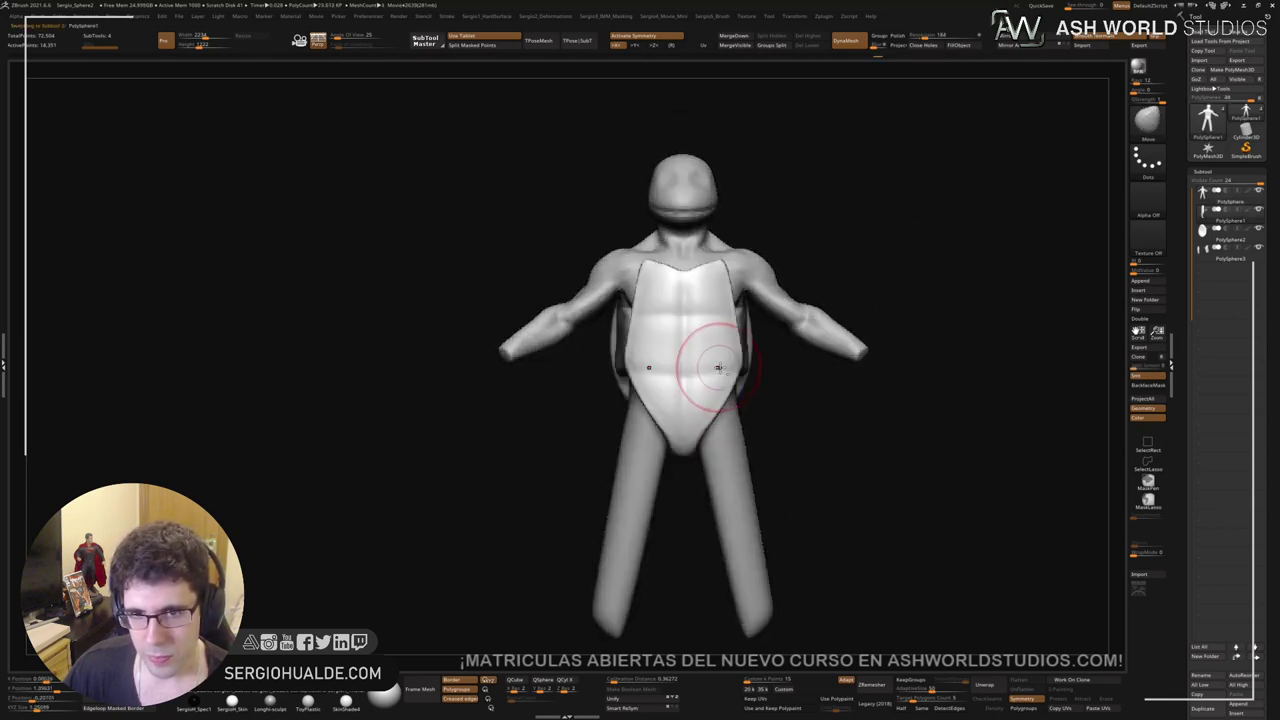
key(s)
drag(716, 366, 731, 345)
drag(735, 333, 737, 334)
right_drag(737, 334, 744, 240)
Step: Isolate the body, mask the legs with a soft edge, and invert the mask so only the legs stay editable
alt+click(770, 438)
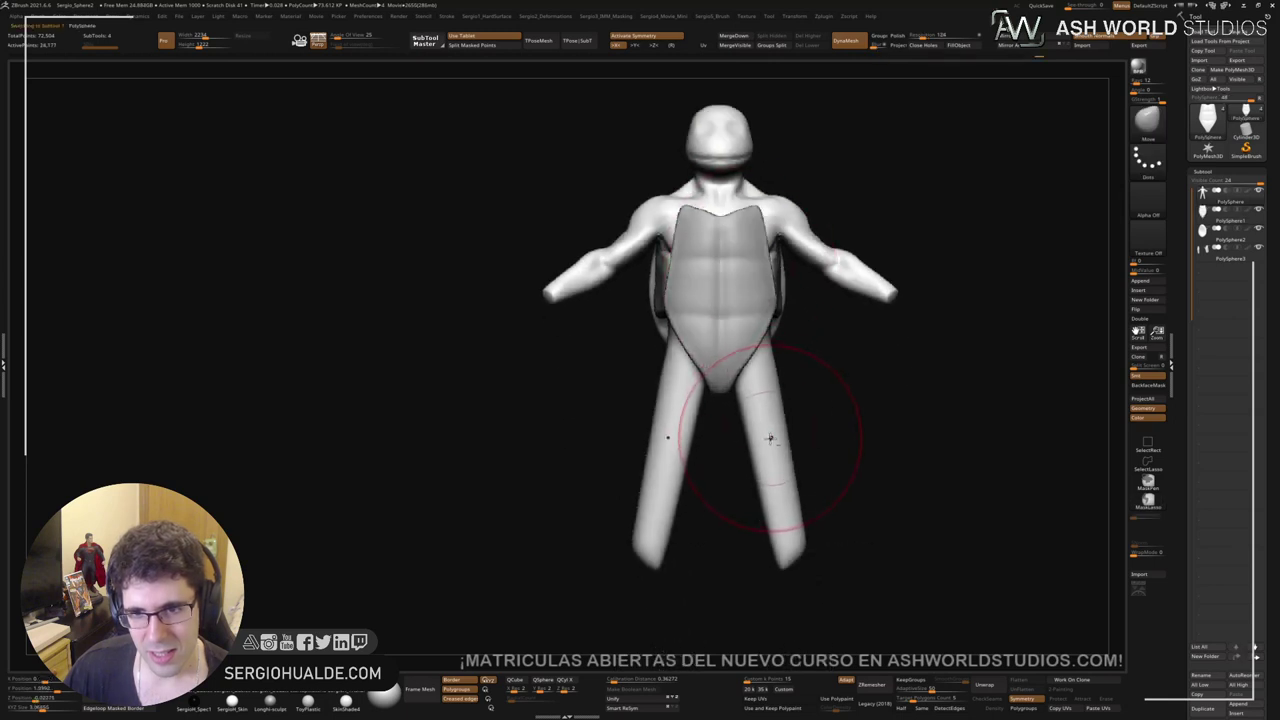
key(shift+s)
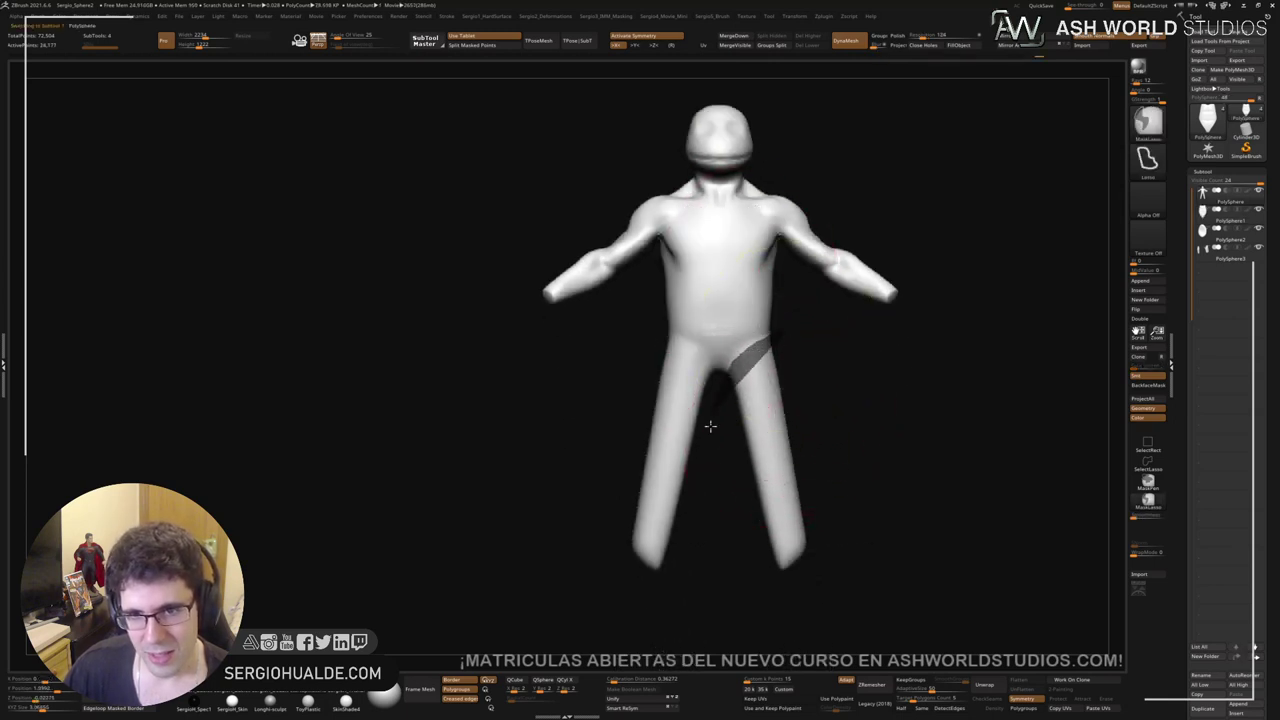
ctrl+drag(710, 426, 837, 428)
ctrl+click(769, 434)
ctrl+click(769, 434)
key(ctrl+i)
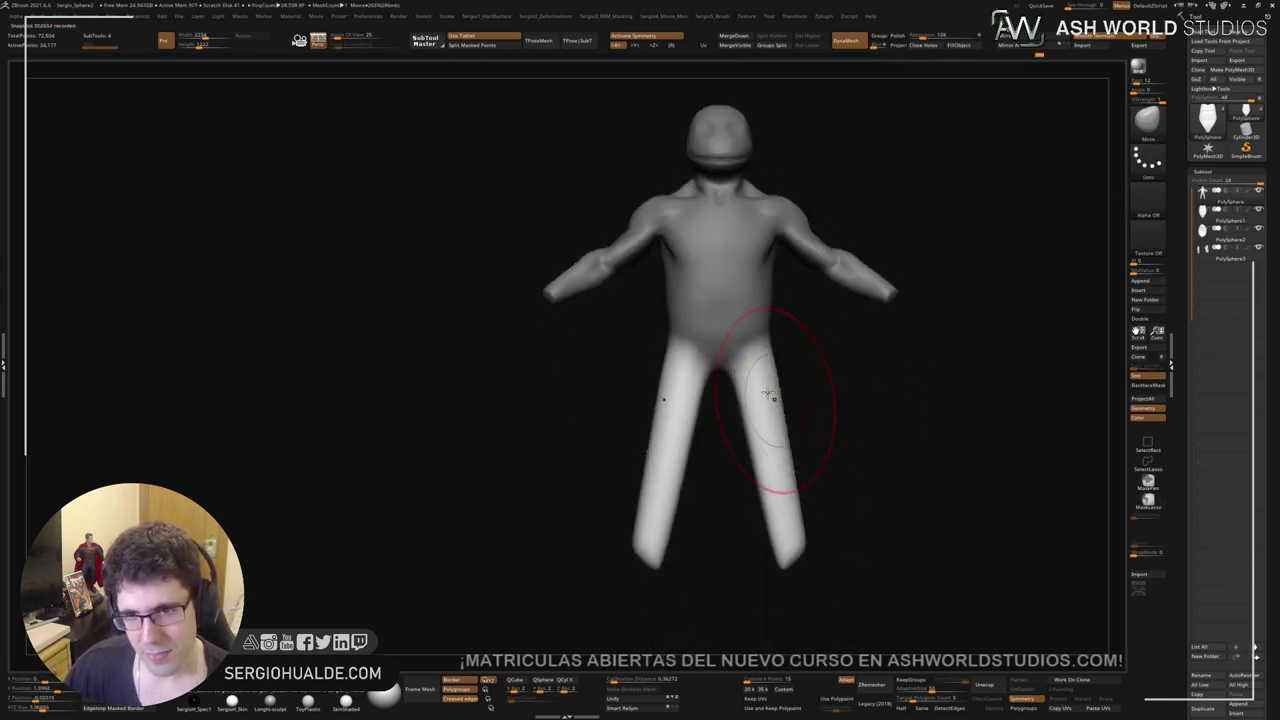
Step: Reposition the unmasked legs with the transform gizmo and refine their side profile
key(w)
drag(790, 342, 852, 430)
key(q)
shift+drag(880, 450, 793, 476)
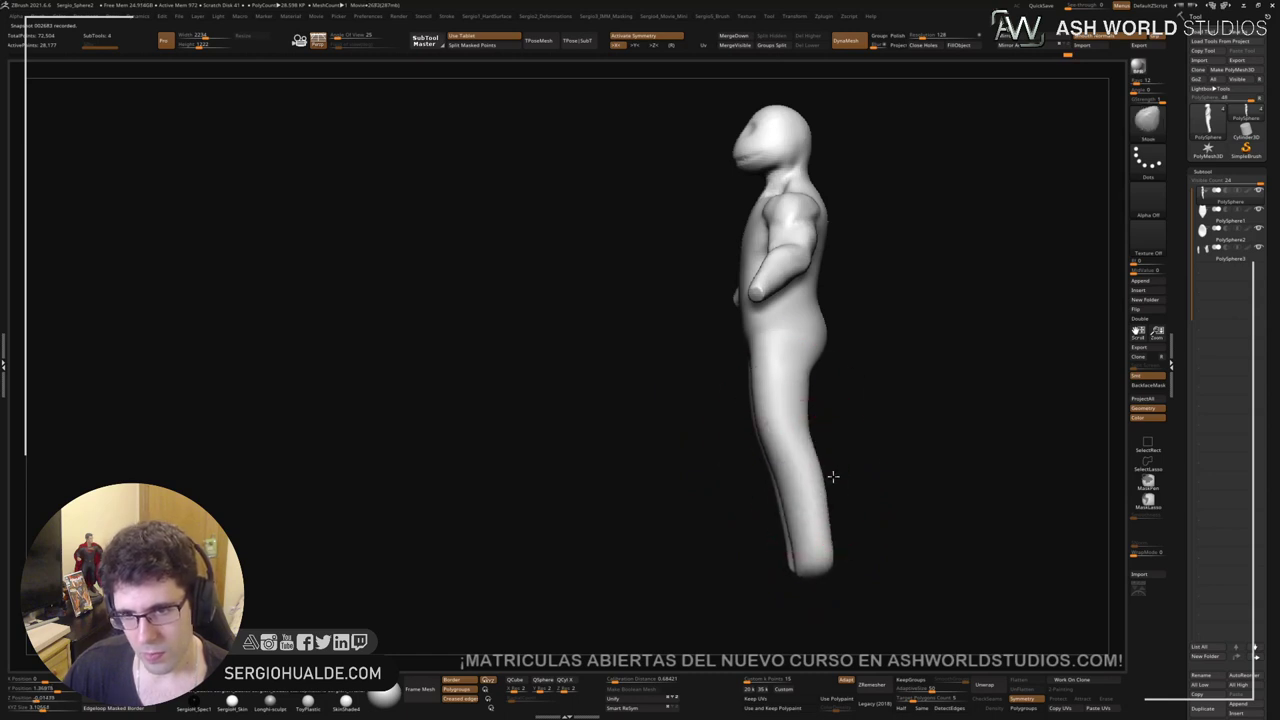
Step: Add volume to the front of the knees and lower legs with the Clay brush
drag(874, 483, 811, 476)
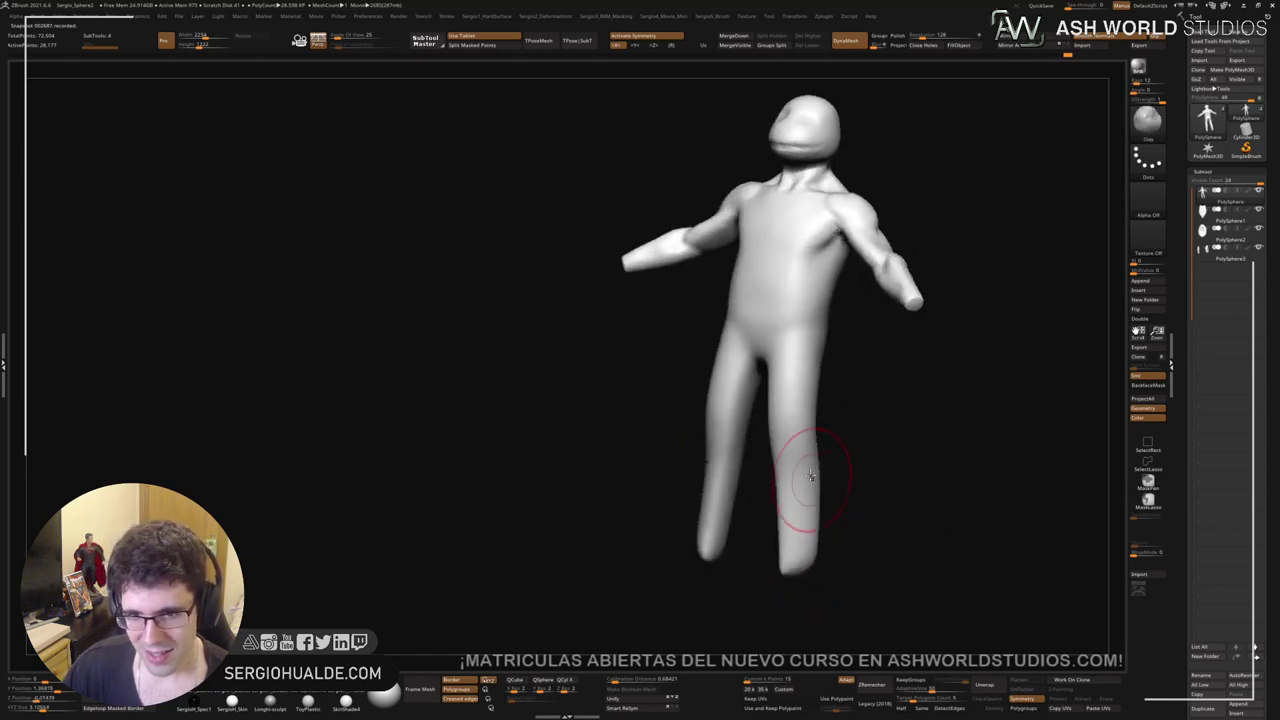
right_drag(794, 550, 810, 508)
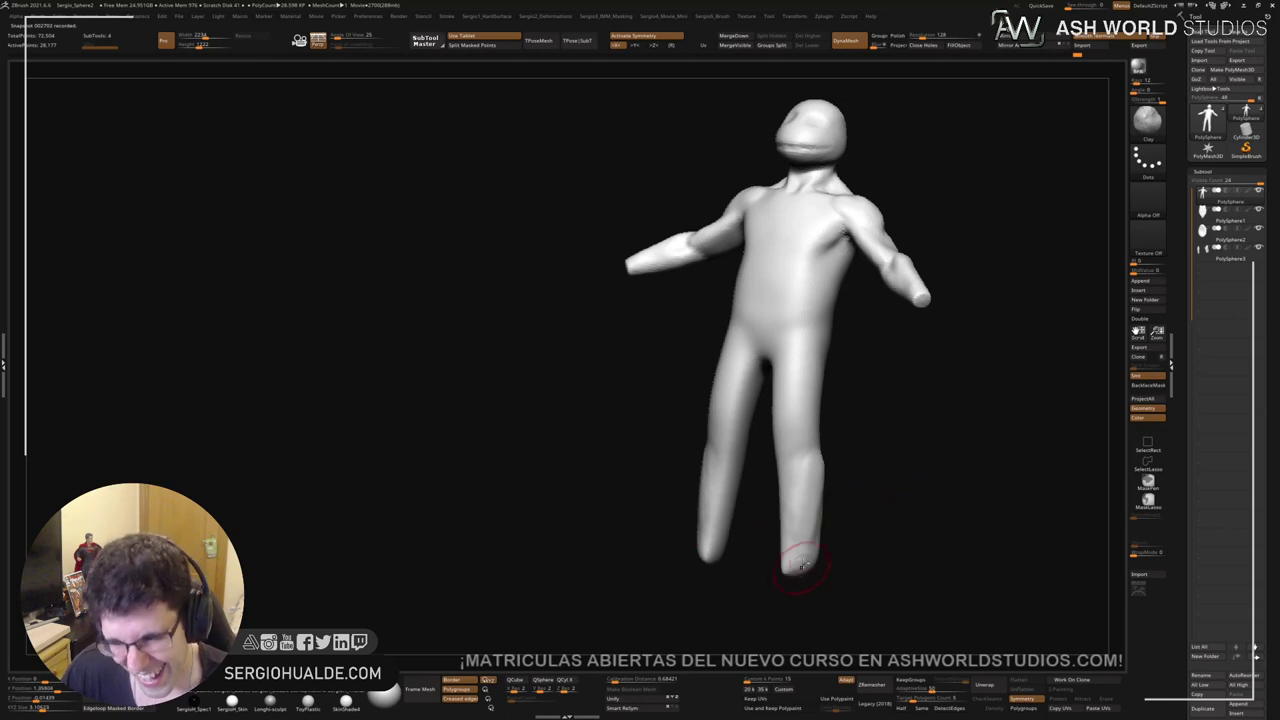
mouse_move(803, 566)
right_down()
mouse_move(811, 484)
mouse_move(880, 489)
mouse_move(848, 440)
mouse_move(849, 470)
mouse_move(861, 458)
mouse_move(744, 508)
right_up()
Step: Build up the calf muscles on the back of the lower legs with the Clay brush
mouse_move(860, 480)
ctrl+right_down()
mouse_move(886, 514)
mouse_move(889, 503)
ctrl+right_up()
key(b)
key(c)
key(l)
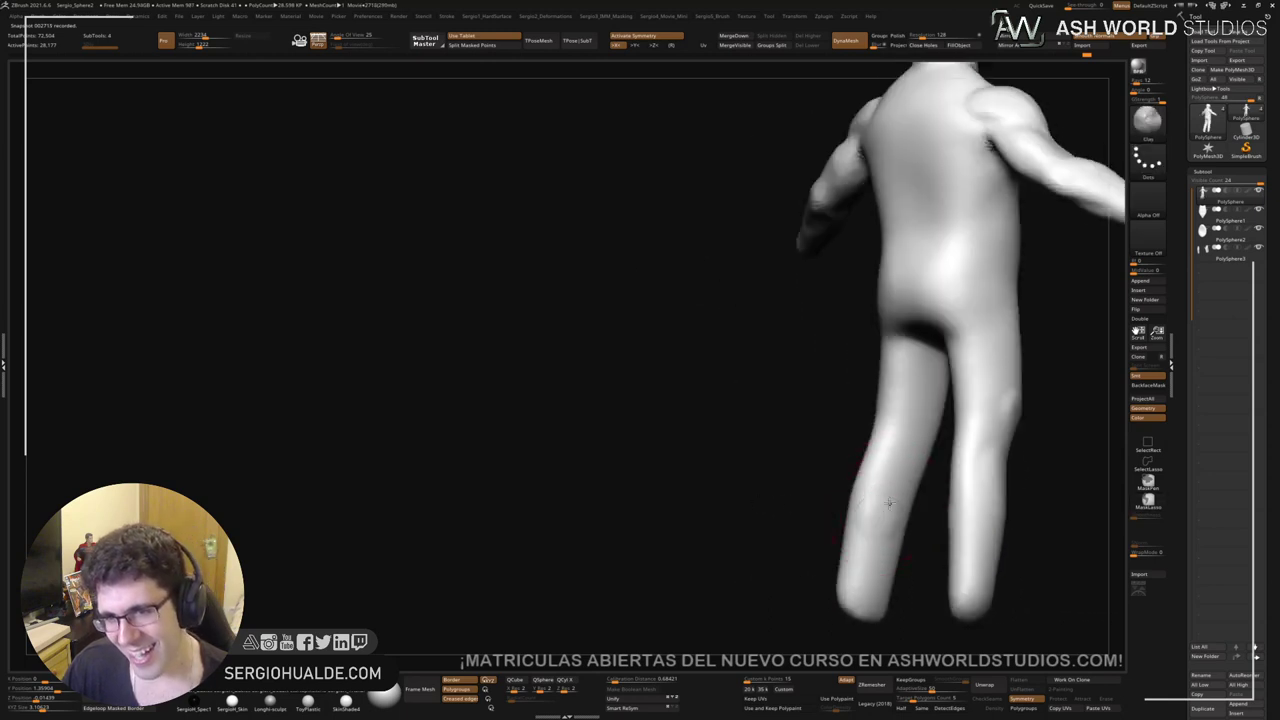
mouse_move(889, 502)
mouse_down()
mouse_move(903, 446)
mouse_move(883, 434)
mouse_move(869, 486)
mouse_up()
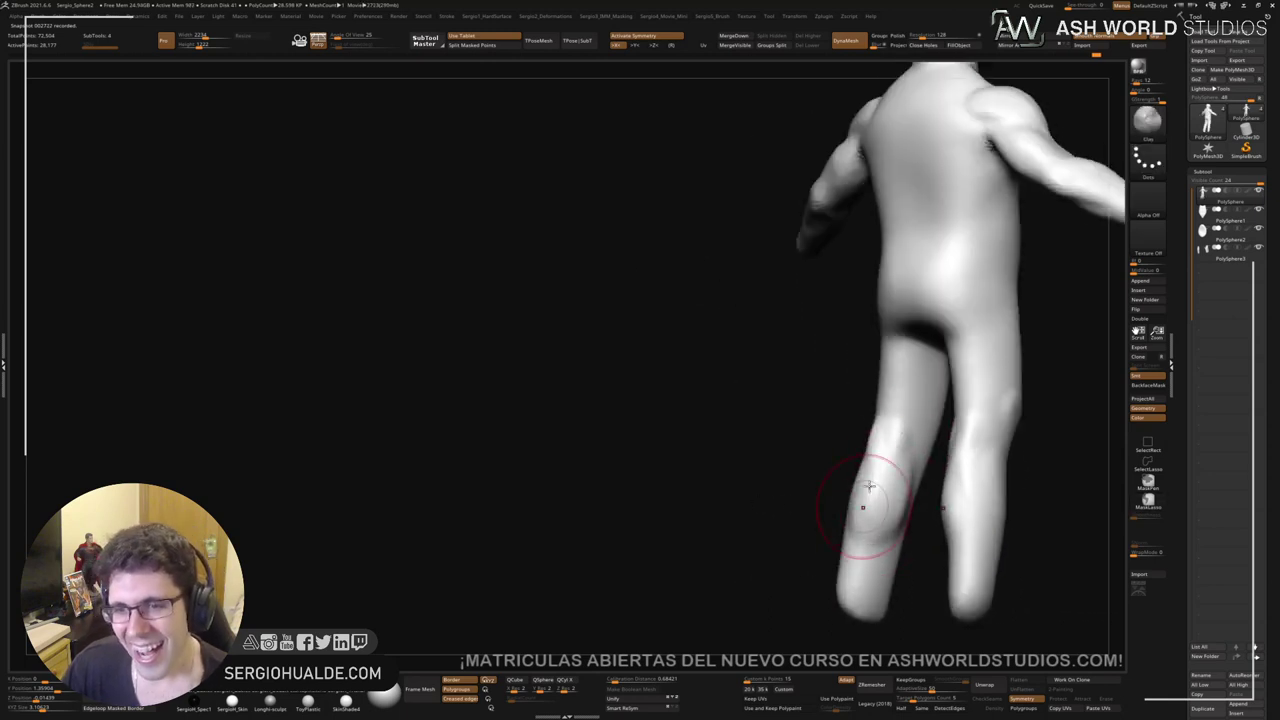
mouse_move(869, 487)
right_down()
mouse_move(889, 517)
mouse_move(855, 497)
right_up()
Step: Refine the leg profile with the Move brush and smooth the thighs and knees
mouse_move(860, 445)
right_down()
mouse_move(889, 466)
mouse_move(851, 451)
mouse_move(870, 462)
mouse_move(783, 457)
right_up()
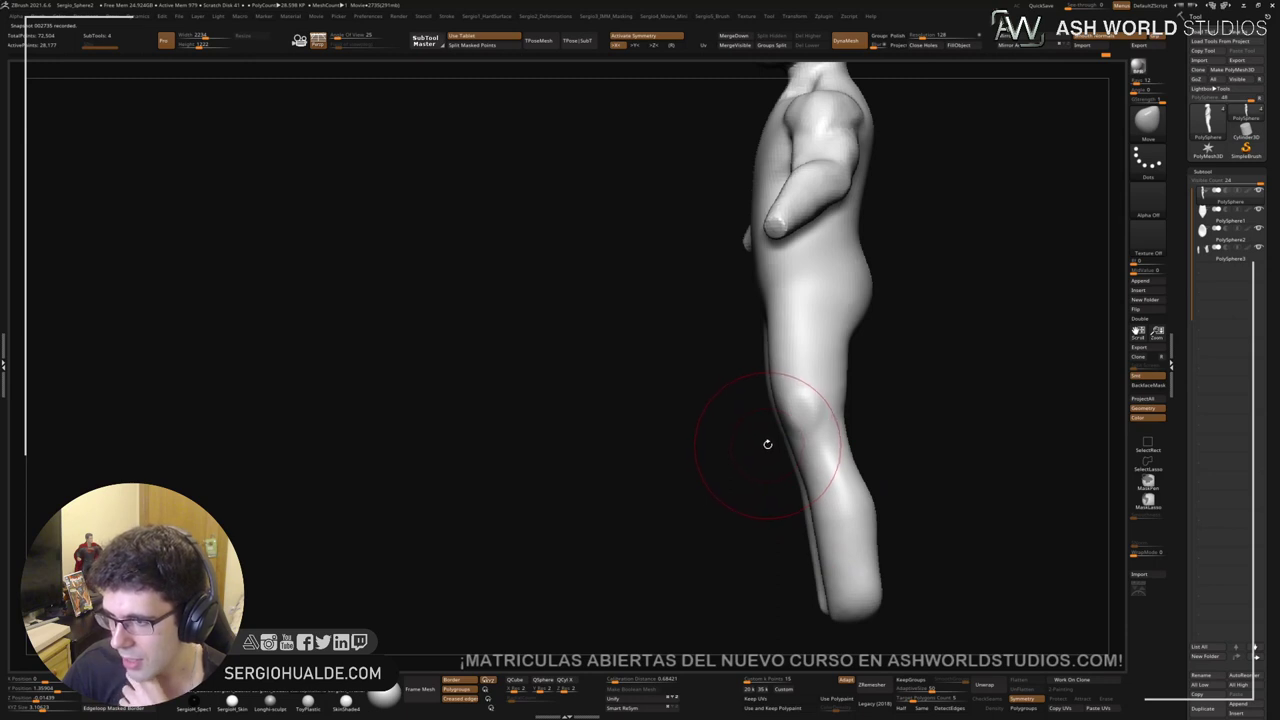
mouse_move(768, 376)
right_down()
mouse_move(843, 406)
mouse_move(796, 410)
right_up()
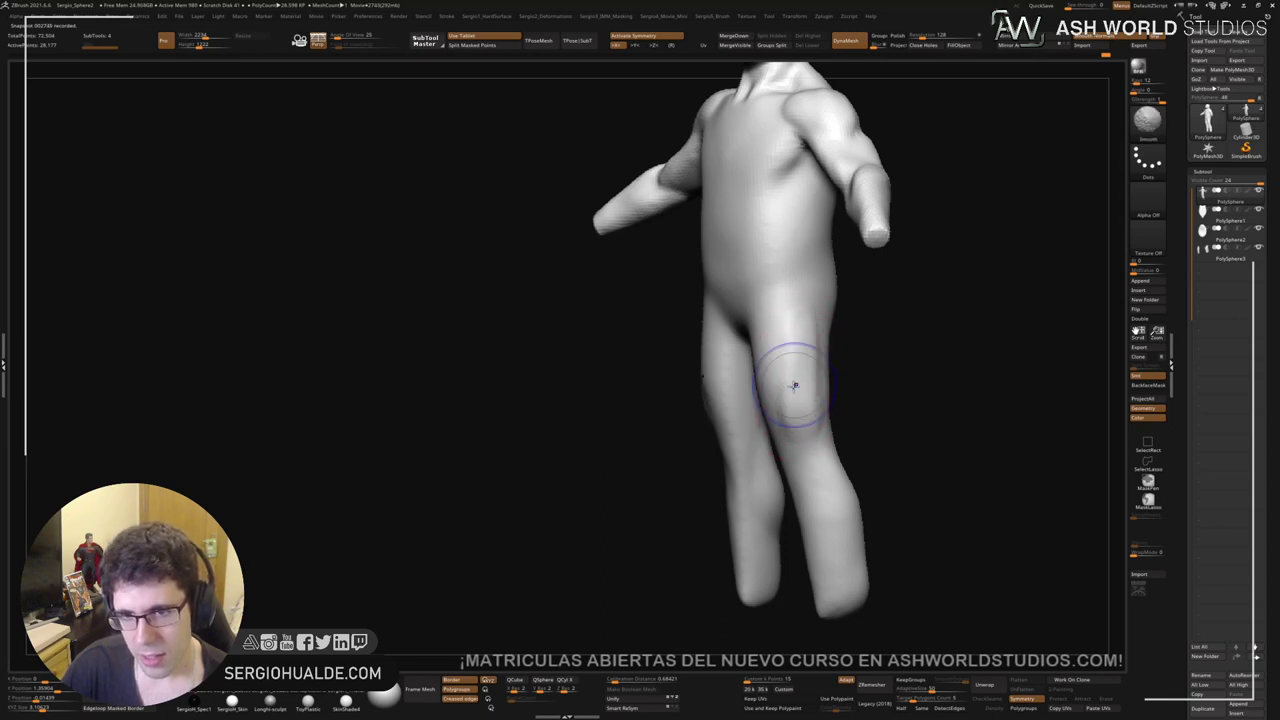
mouse_move(798, 353)
right_down()
mouse_move(828, 381)
mouse_move(757, 430)
mouse_move(779, 361)
right_up()
right_drag(755, 432, 769, 394)
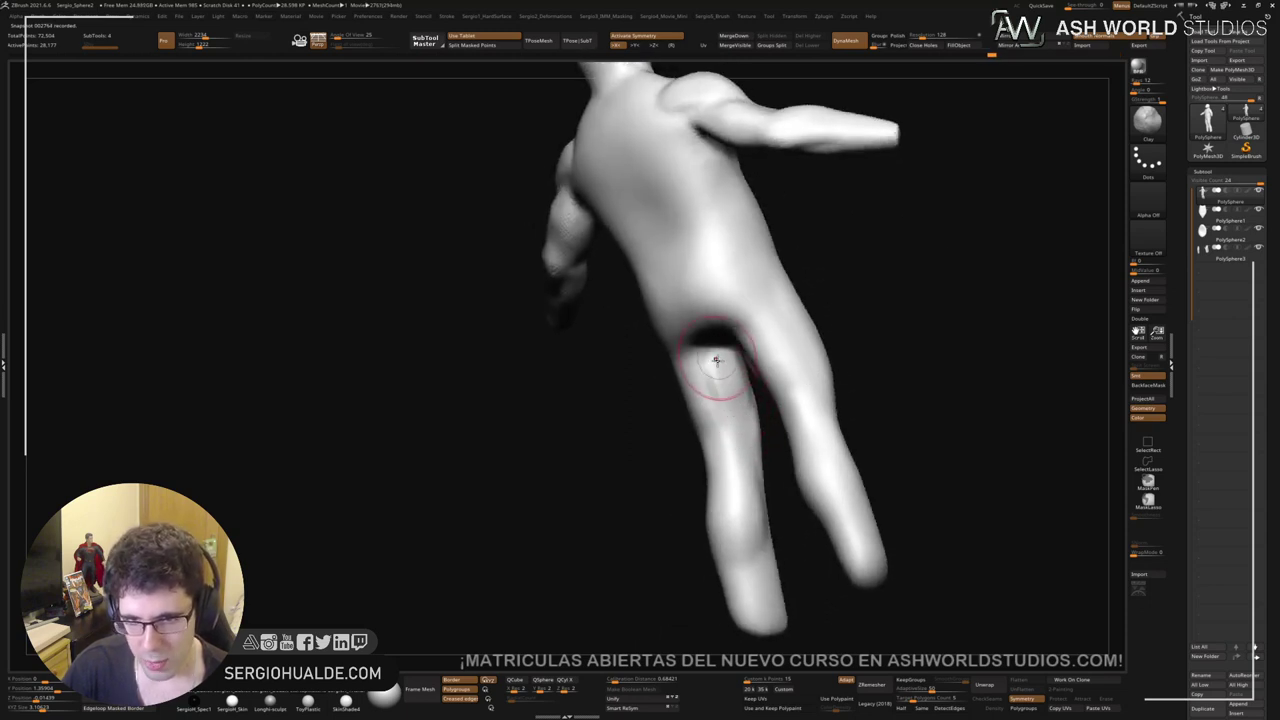
Step: Smooth the crotch and the inner thighs where the legs meet the torso
right_drag(737, 423, 766, 406)
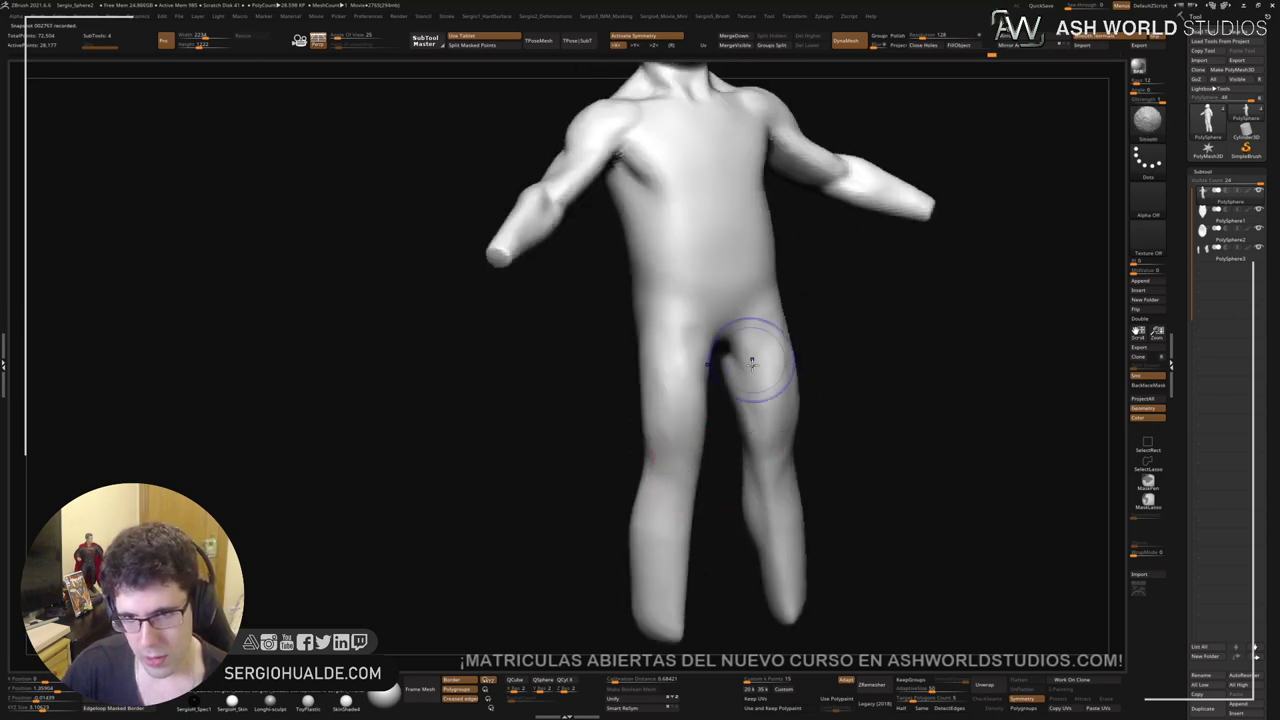
right_drag(749, 360, 749, 348)
mouse_move(749, 349)
mouse_down()
mouse_move(754, 374)
mouse_move(752, 335)
mouse_move(770, 403)
mouse_up()
right_drag(769, 403, 786, 371)
right_drag(777, 429, 771, 429)
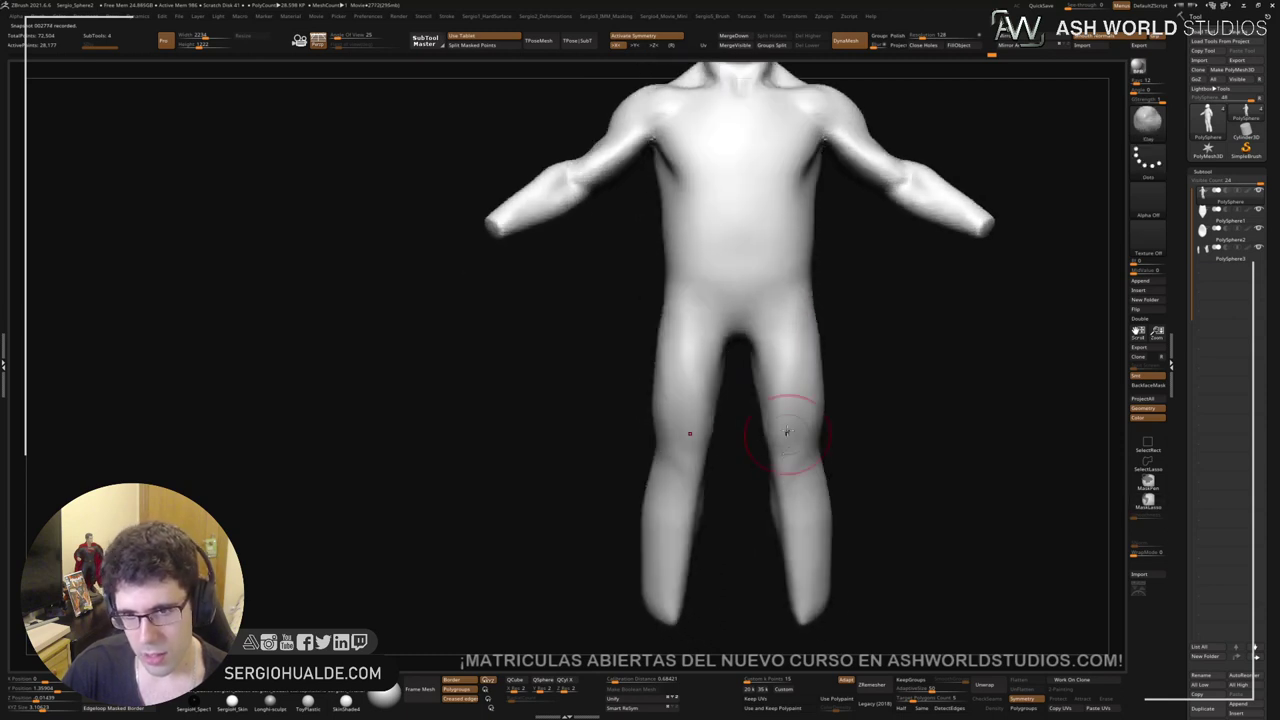
Step: Refine the outer contour of the knees, lower legs and ankles with the Move brush
alt+right_drag(646, 529, 680, 471)
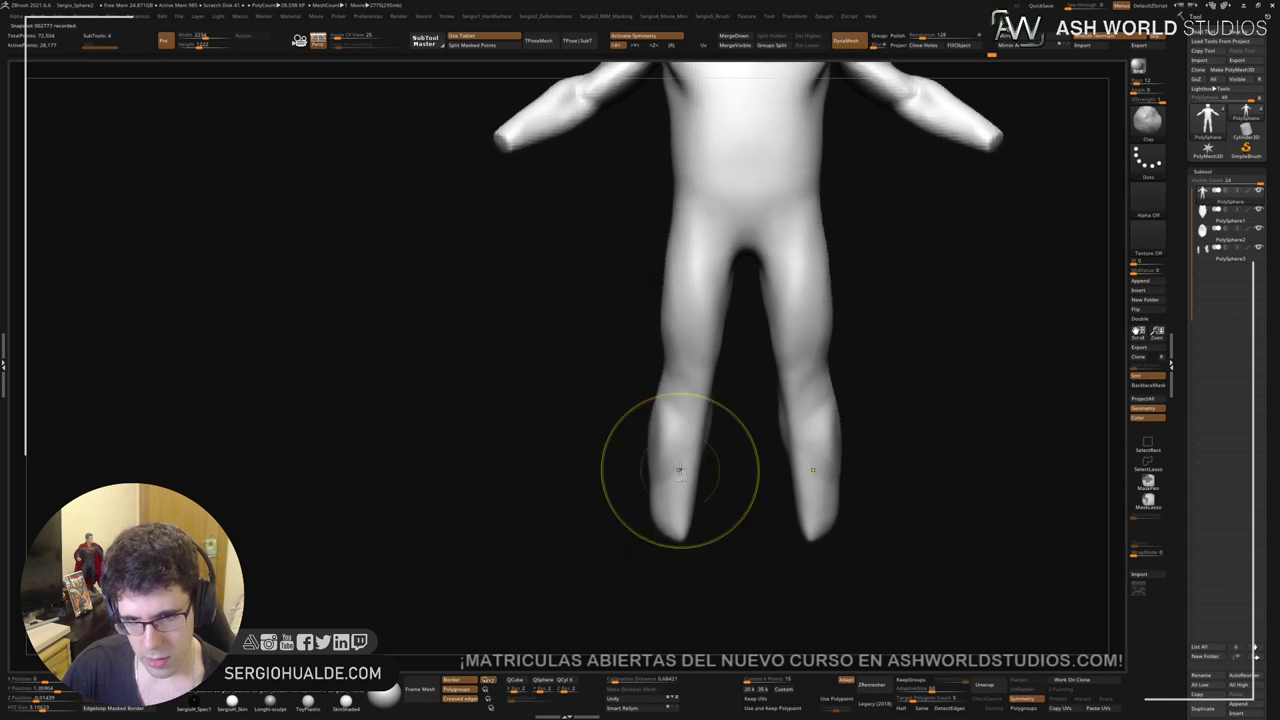
drag(660, 430, 669, 392)
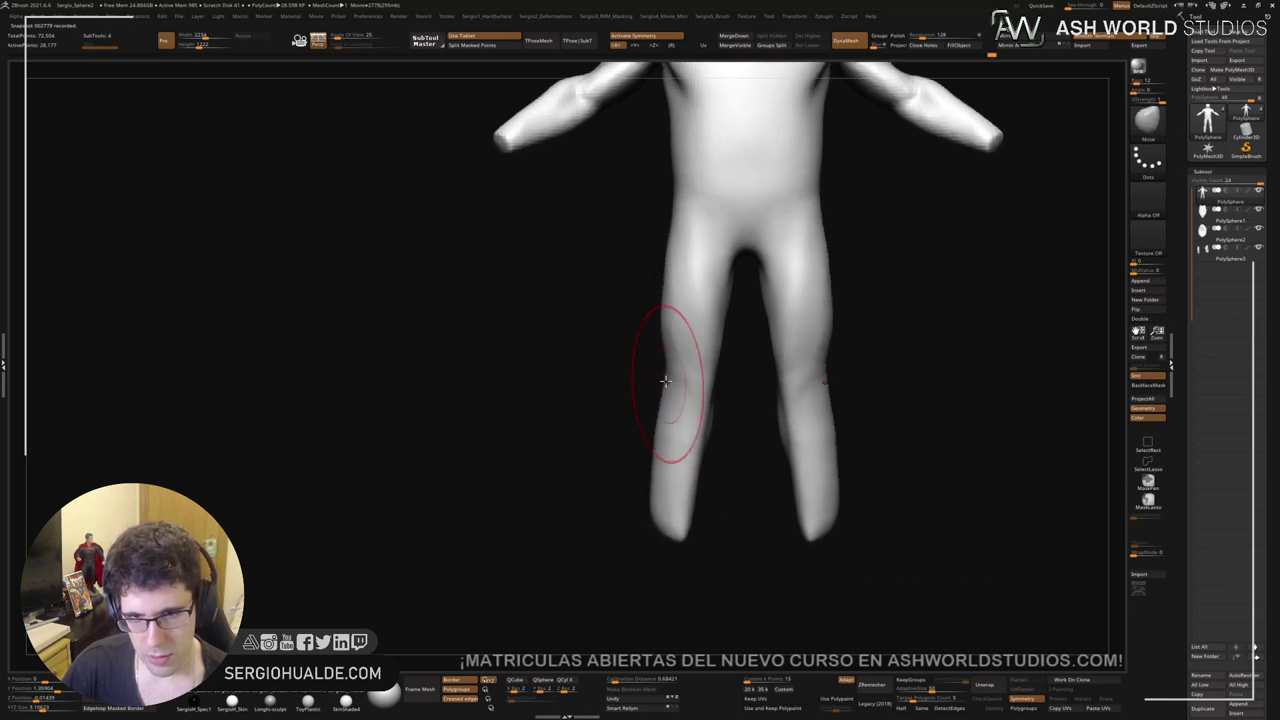
mouse_move(656, 523)
mouse_down()
mouse_move(686, 530)
mouse_move(657, 504)
mouse_move(702, 508)
mouse_up()
key(s)
right_drag(679, 517, 686, 509)
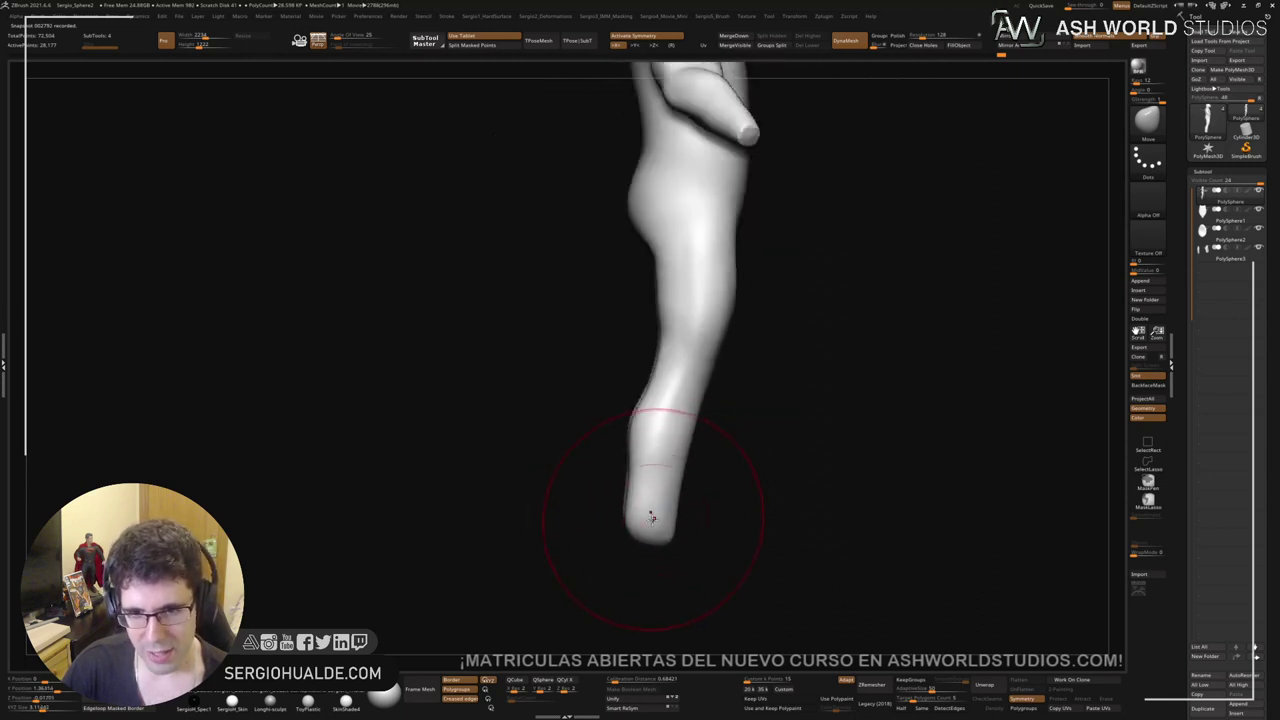
drag(651, 517, 640, 528)
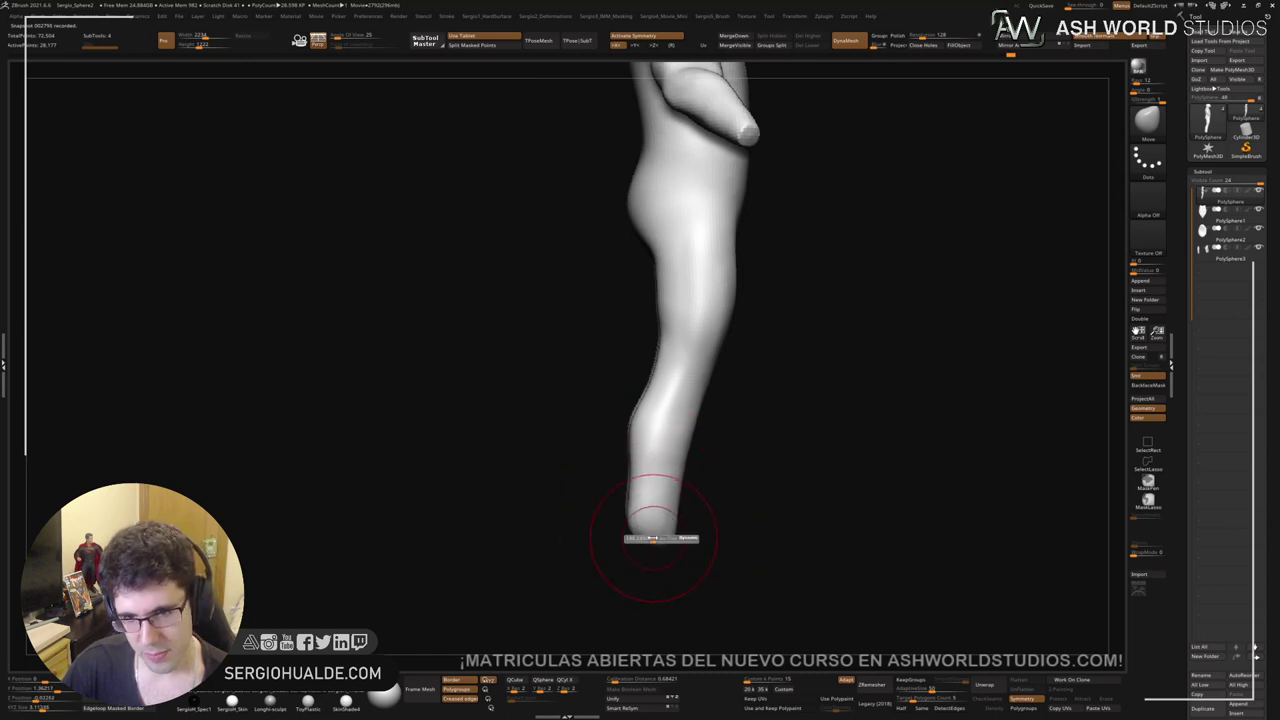
shift+right_drag(654, 540, 649, 546)
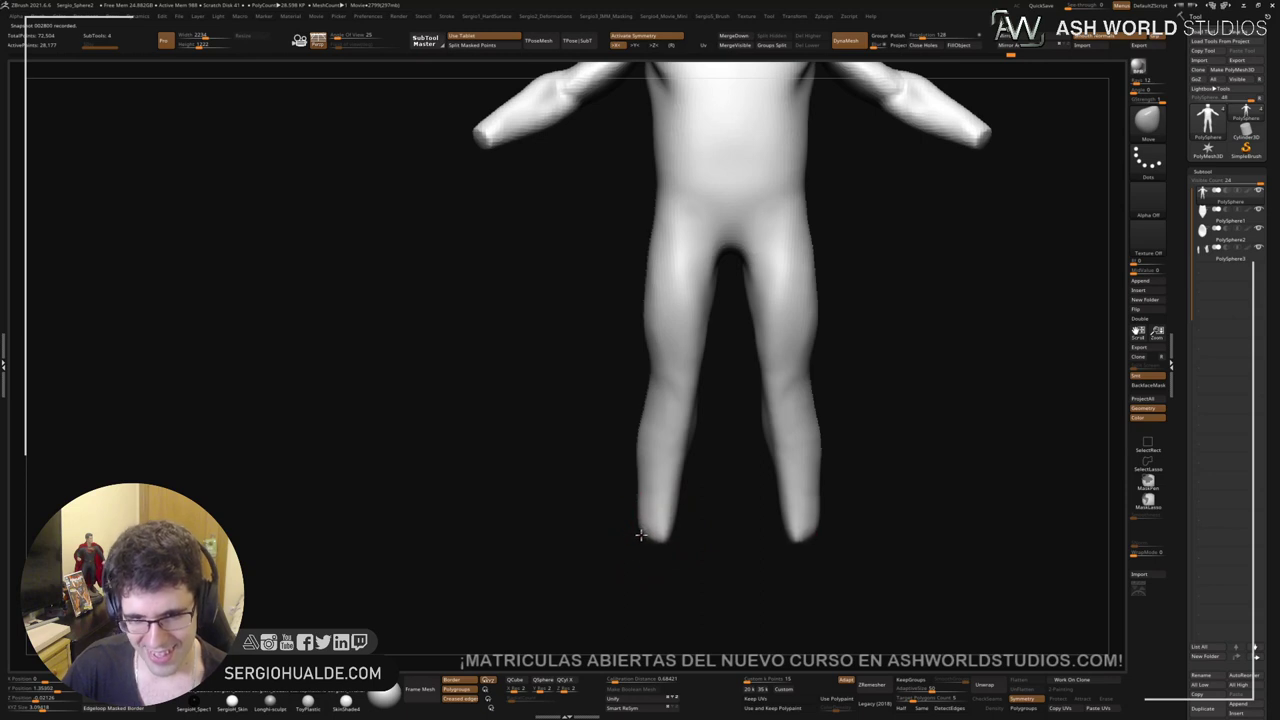
Step: Mask the legs above the ankles and flatten the unmasked rounded leg ends with the transform gizmo
mouse_move(649, 511)
ctrl+right_down()
mouse_move(669, 543)
mouse_move(671, 502)
ctrl+right_up()
ctrl+drag(602, 478, 672, 478)
ctrl+drag(632, 580, 617, 551)
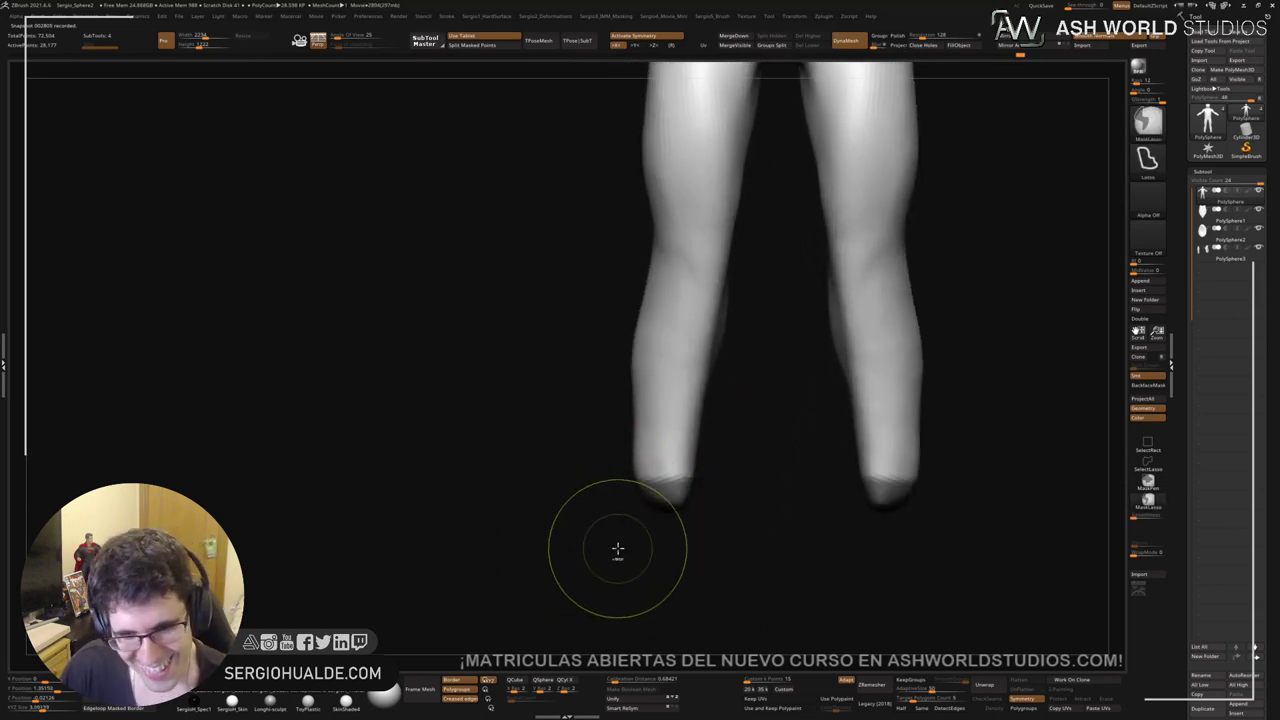
ctrl+click(621, 549)
key(w)
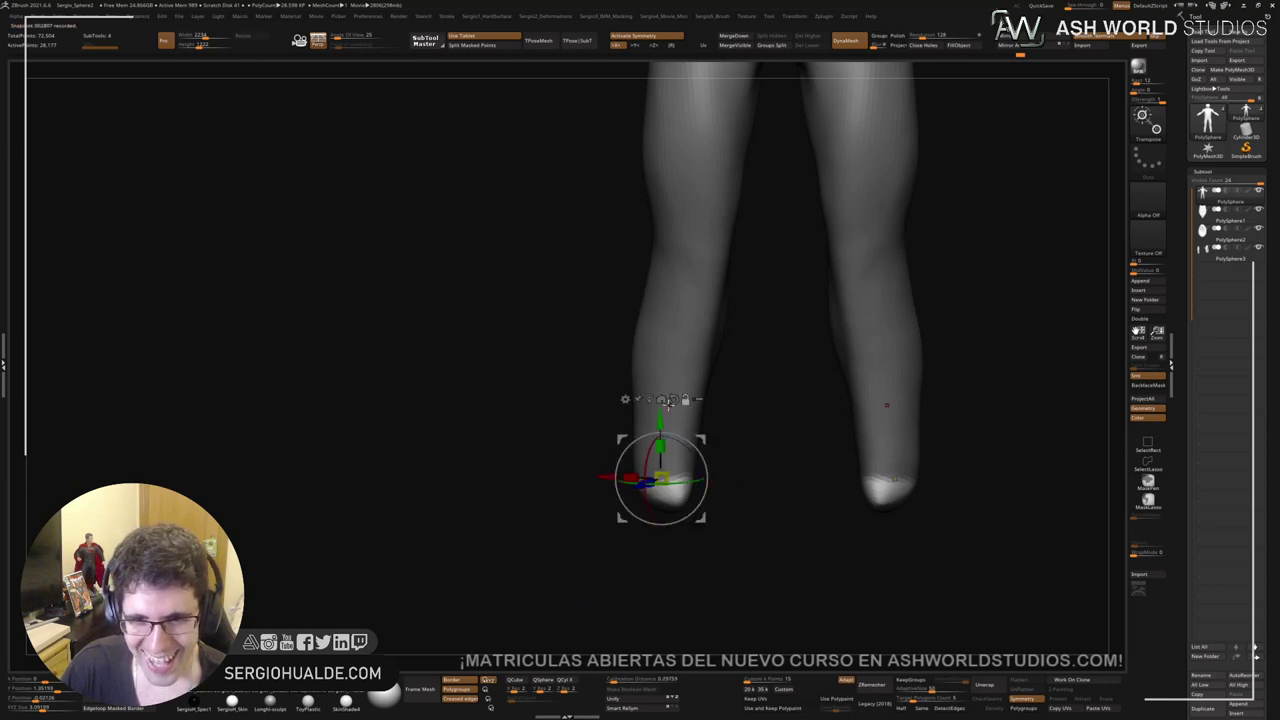
drag(668, 458, 687, 697)
key(q)
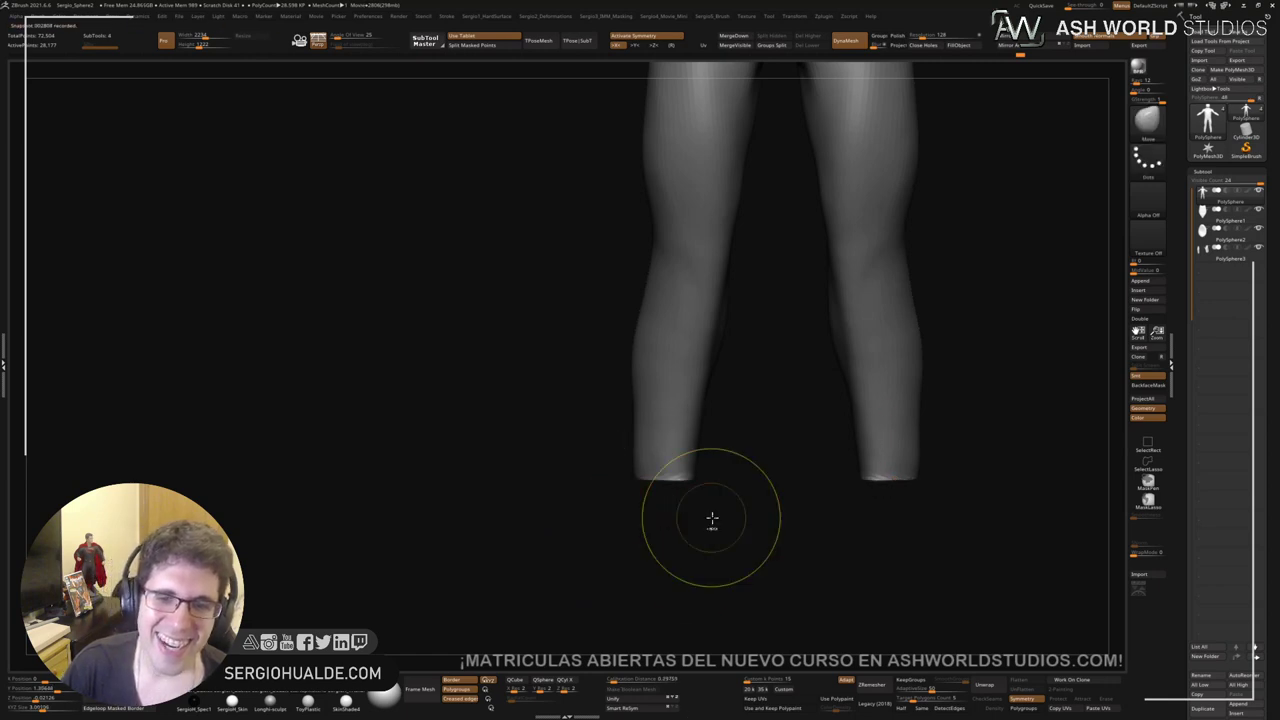
Step: Clear the mask and smooth the flattened leg ends
ctrl+right_drag(711, 520, 702, 423)
ctrl+drag(717, 497, 730, 510)
shift+drag(657, 482, 672, 482)
right_drag(680, 520, 686, 432)
shift+drag(655, 489, 669, 491)
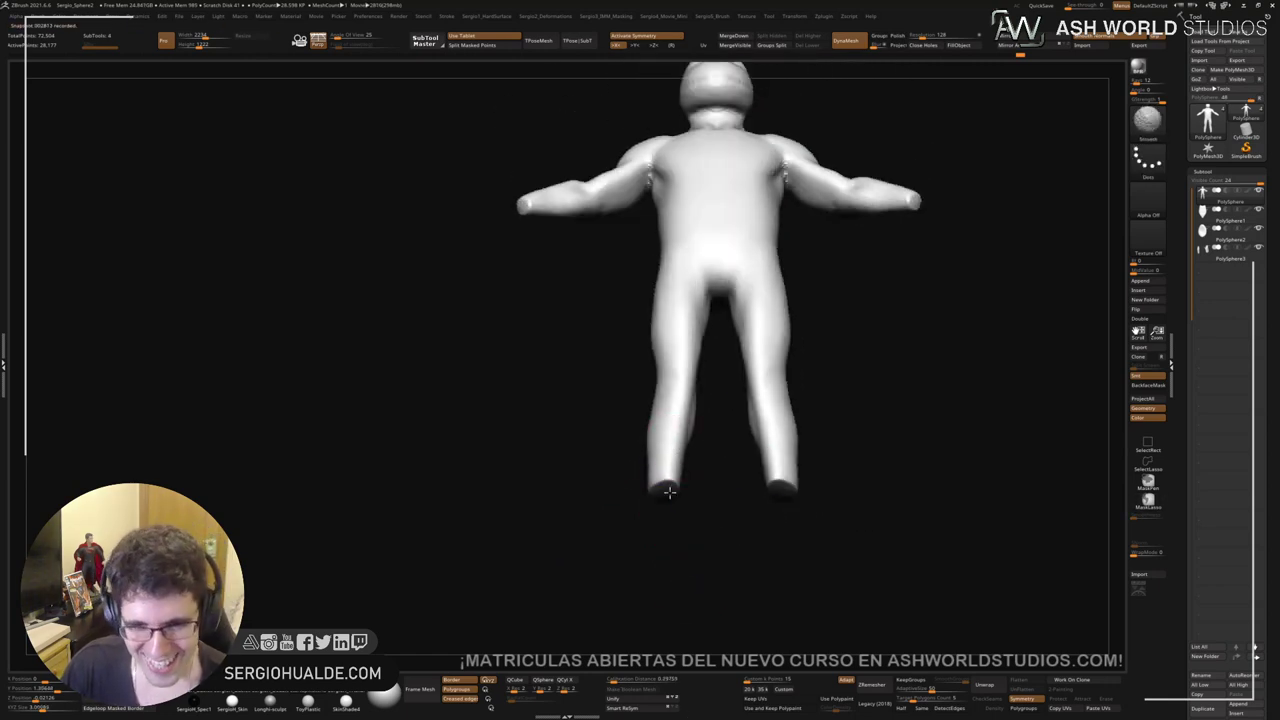
Step: Show the full character and append a Sphere3D as a new subtool
ctrl+right_drag(683, 541, 717, 536)
alt+right_drag(729, 416, 740, 532)
ctrl+right_drag(740, 532, 738, 620)
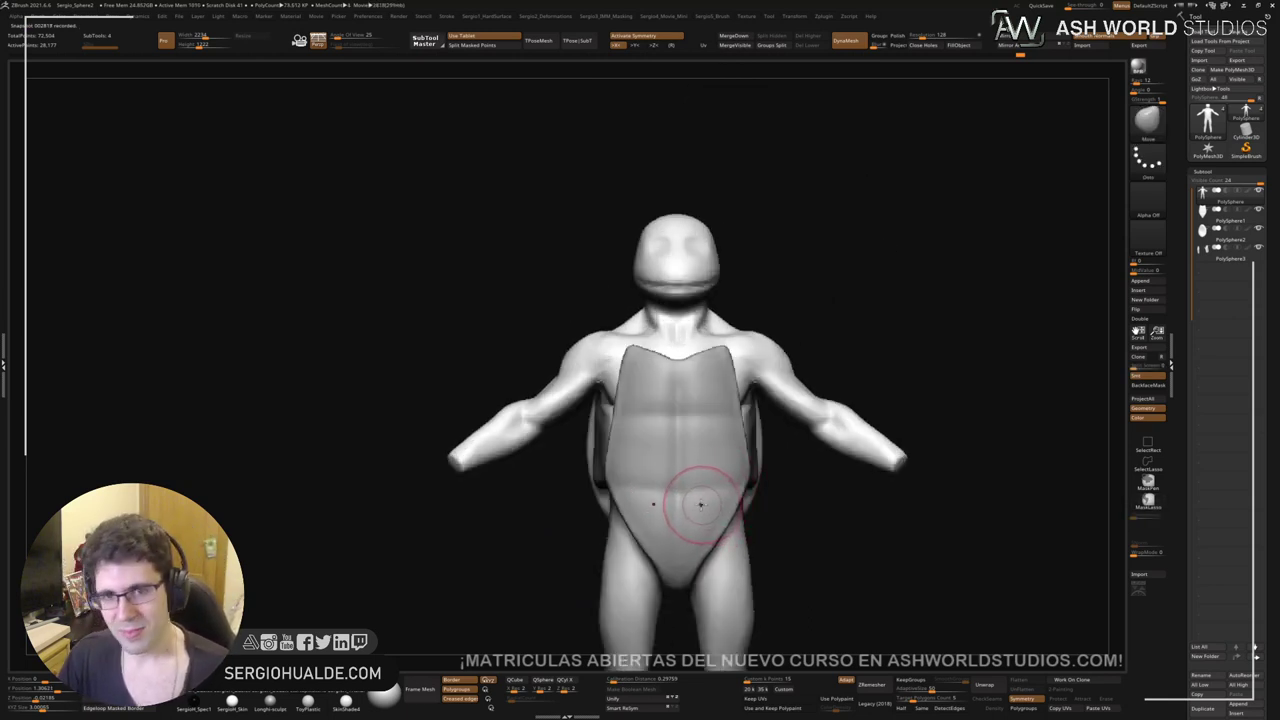
mouse_move(1006, 333)
right_down()
mouse_move(843, 400)
mouse_move(779, 464)
mouse_move(846, 480)
mouse_move(897, 356)
right_up()
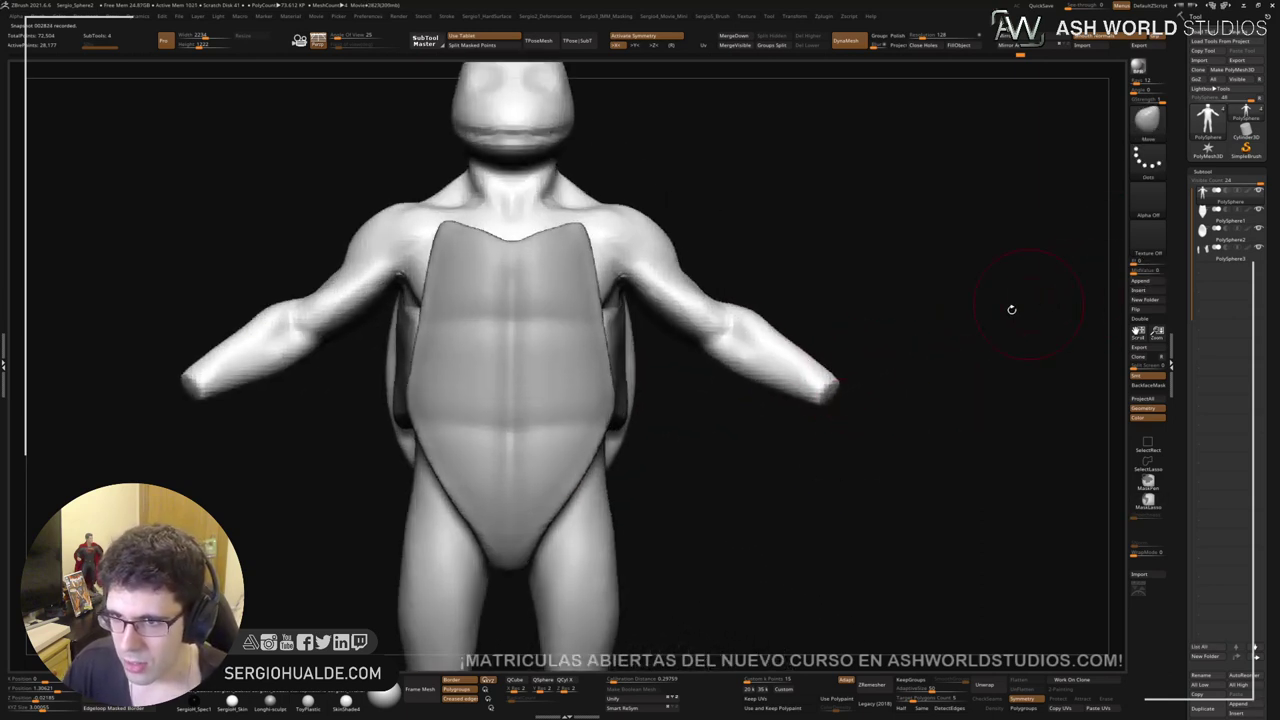
click(1140, 281)
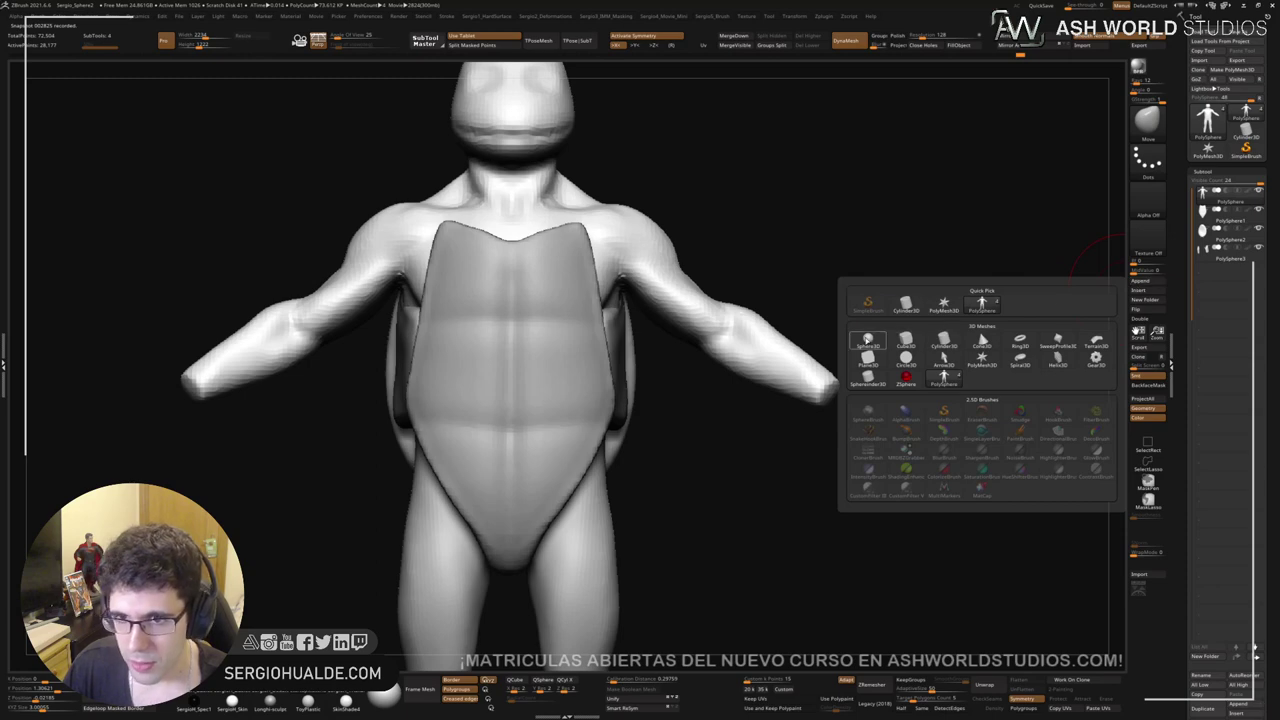
click(867, 340)
Step: Select the new sphere, scale it down and position it at the character's left wrist
alt+click(720, 277)
key(w)
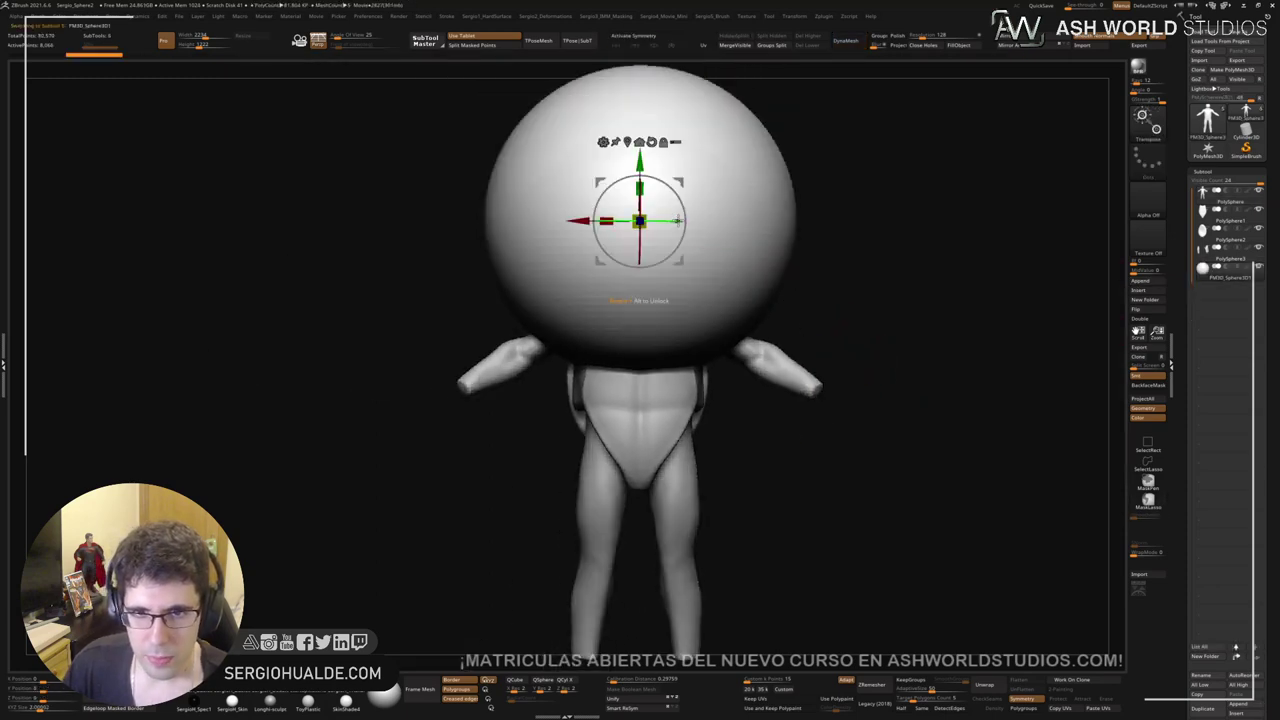
drag(639, 221, 762, 534)
drag(886, 385, 860, 347)
right_drag(915, 395, 840, 383)
drag(860, 347, 838, 381)
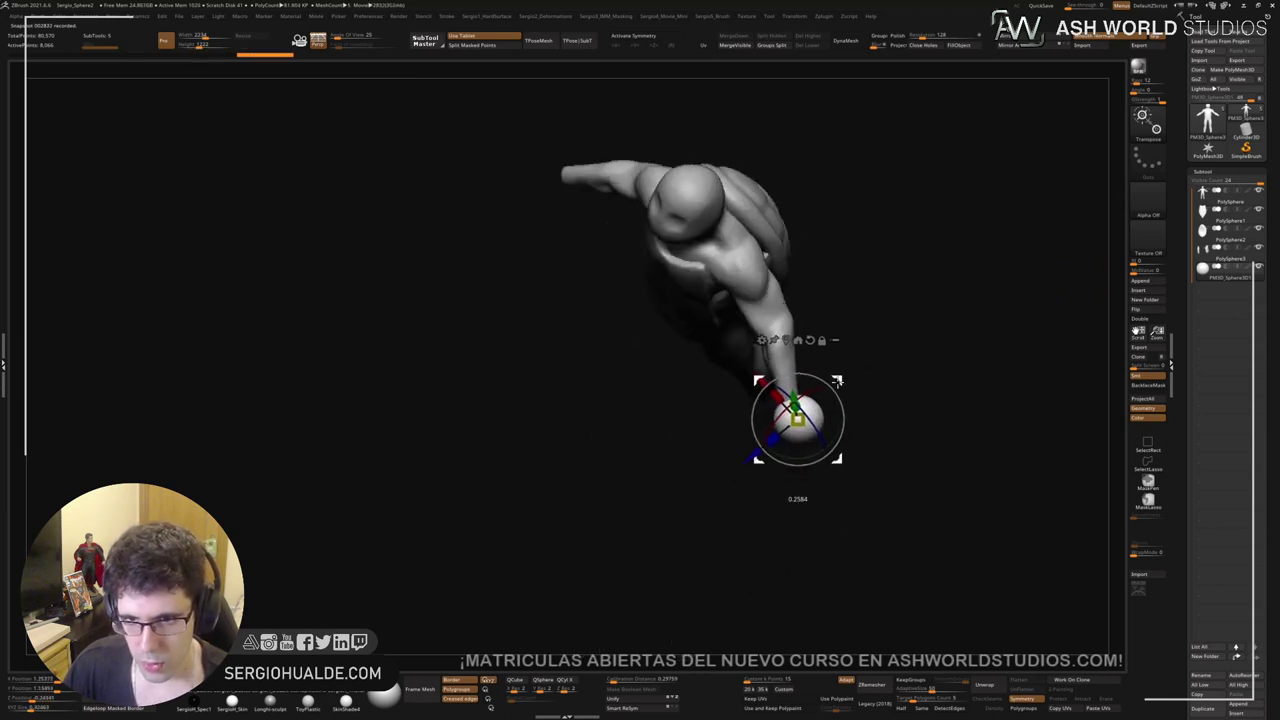
ctrl+right_drag(796, 420, 836, 430)
drag(838, 377, 827, 376)
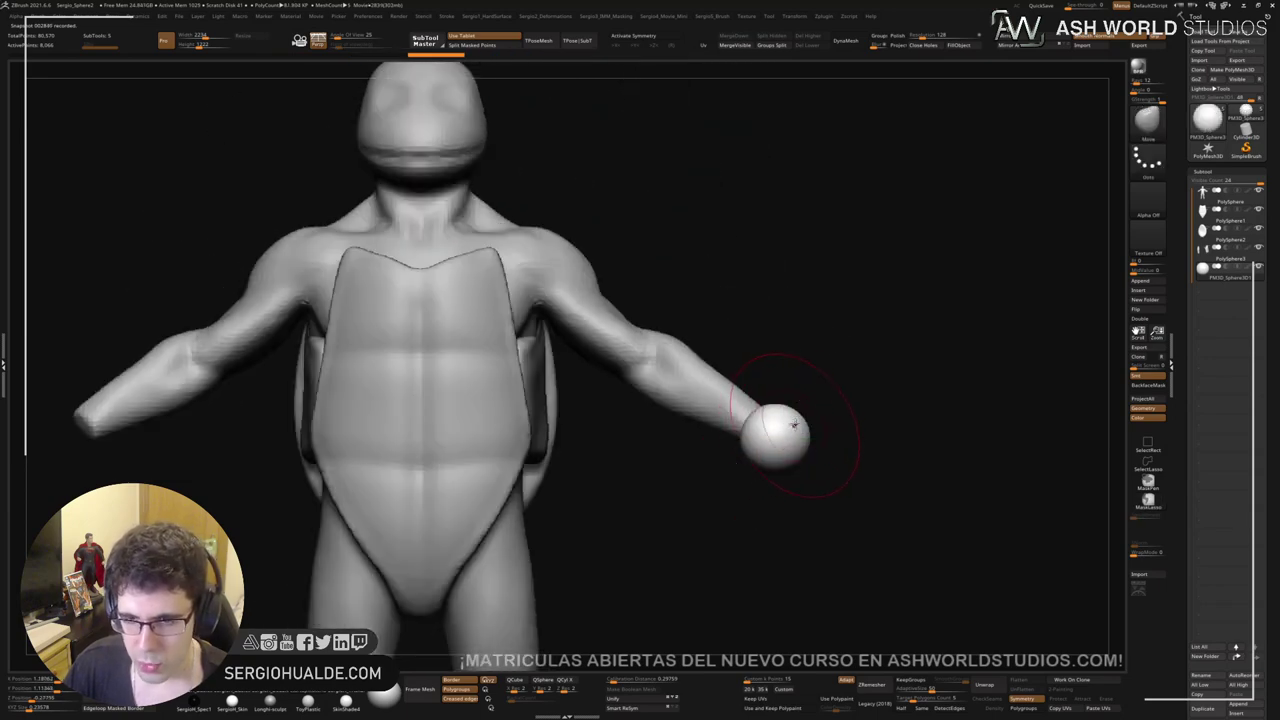
Step: Shape the wrist sphere into a rough palm block with the Move brush
key(q)
ctrl+right_drag(793, 416, 737, 494)
drag(732, 490, 736, 468)
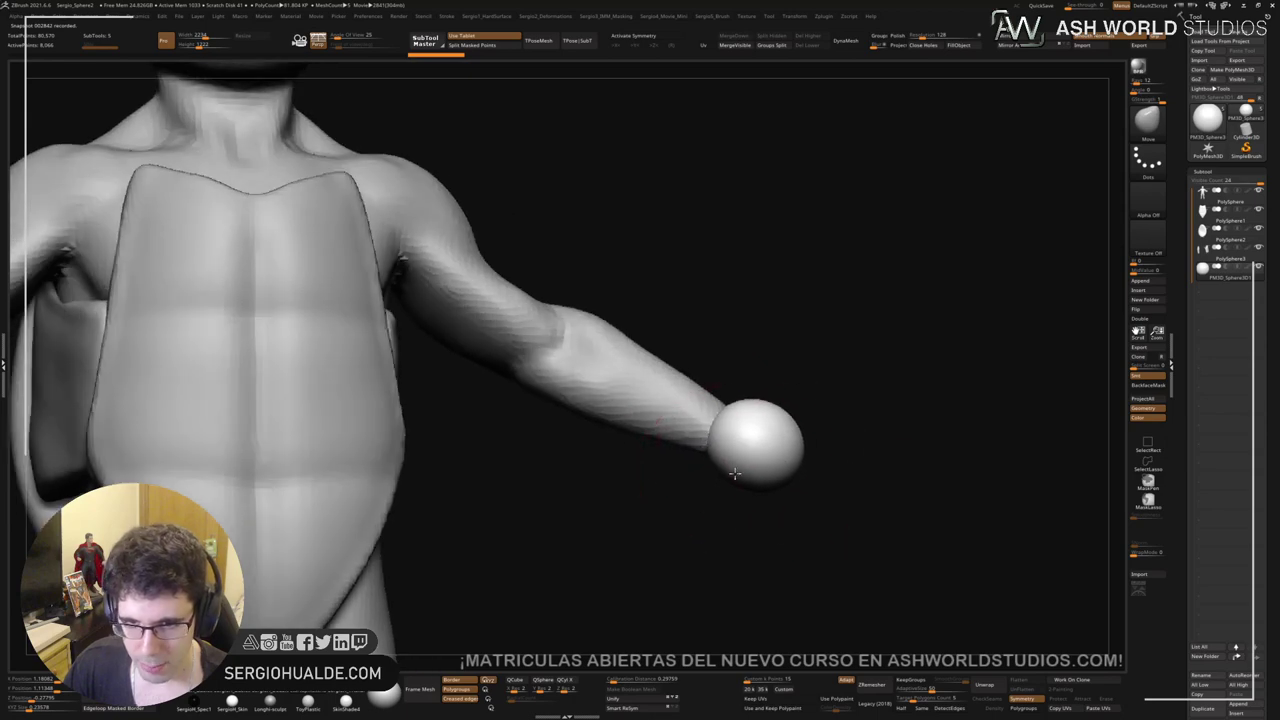
right_drag(736, 468, 748, 477)
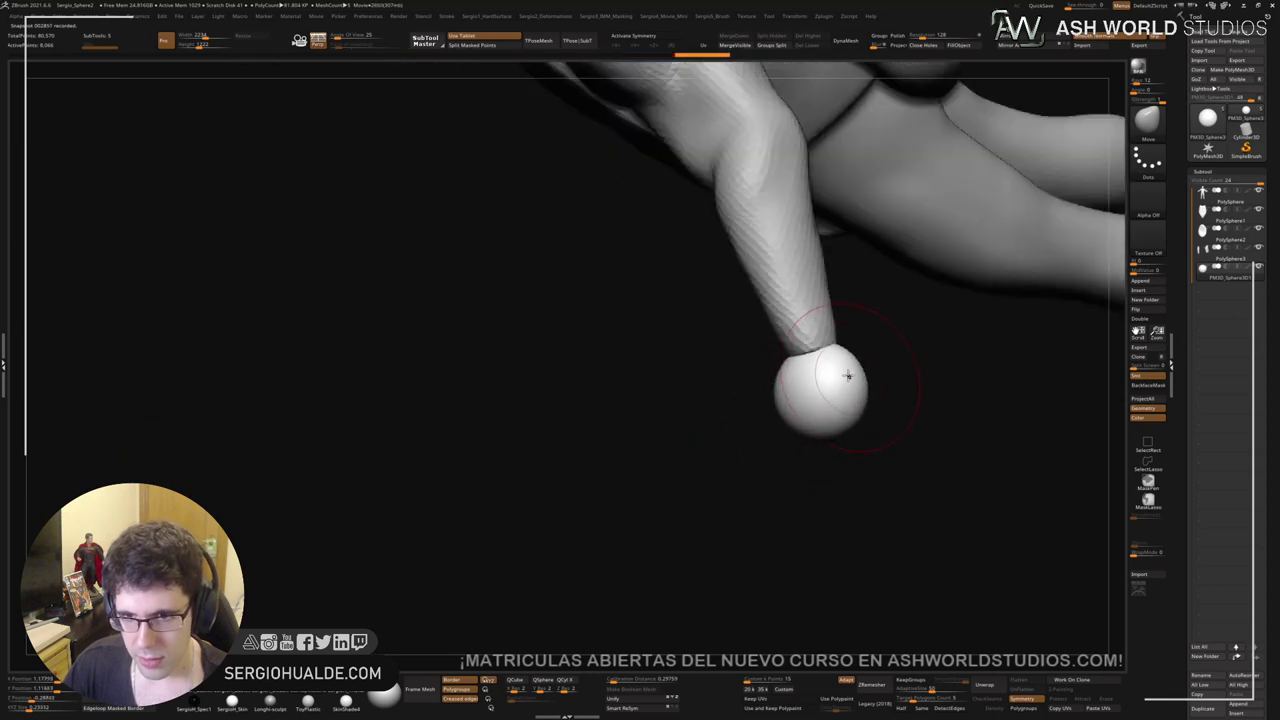
key(s)
drag(820, 359, 841, 354)
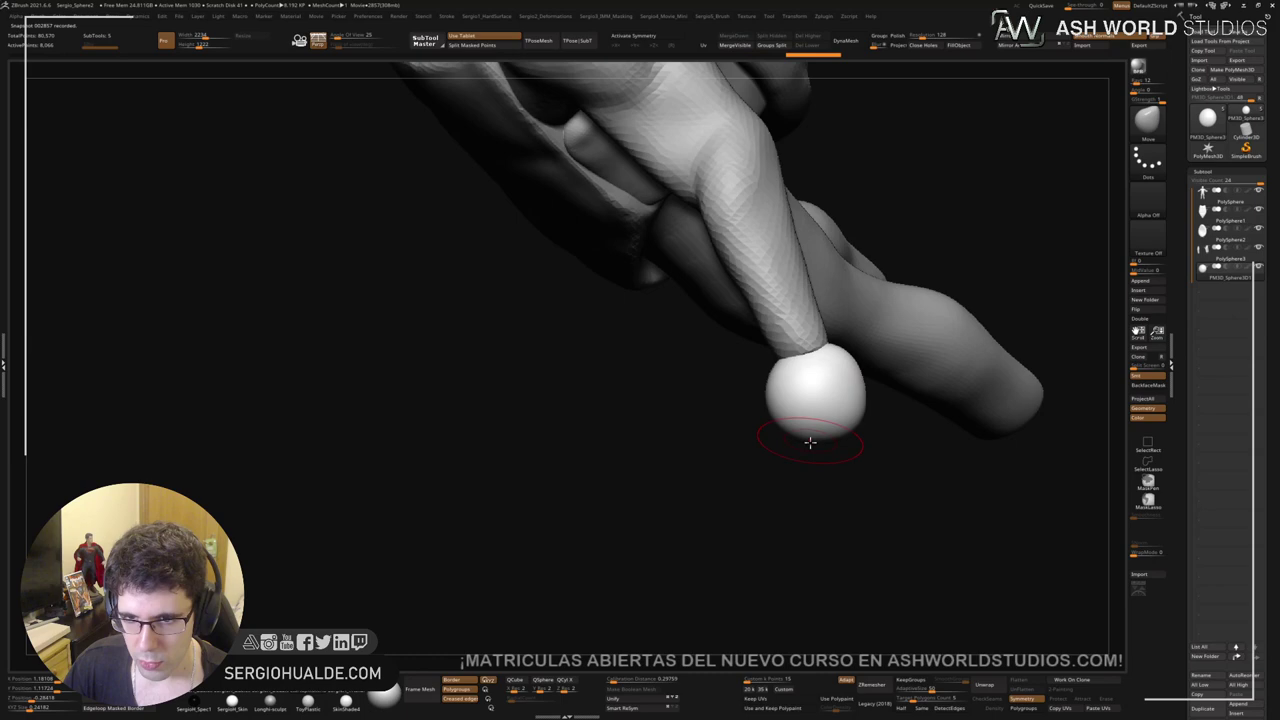
mouse_move(810, 442)
mouse_down()
mouse_move(786, 443)
mouse_move(823, 449)
mouse_up()
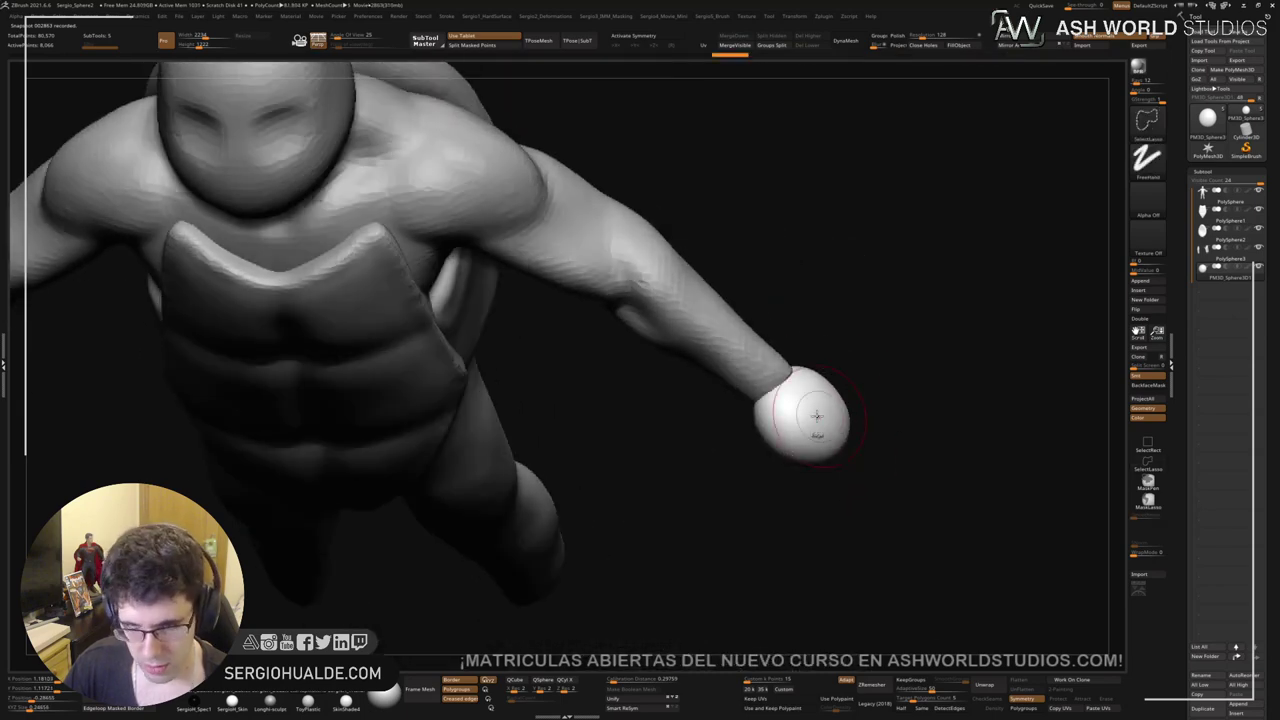
Step: Flatten the sides of the palm block with the TrimDynamic brush
right_drag(820, 426, 817, 423)
mouse_move(817, 423)
mouse_down()
mouse_move(829, 403)
mouse_move(815, 447)
mouse_up()
right_drag(815, 448, 826, 417)
drag(826, 417, 820, 445)
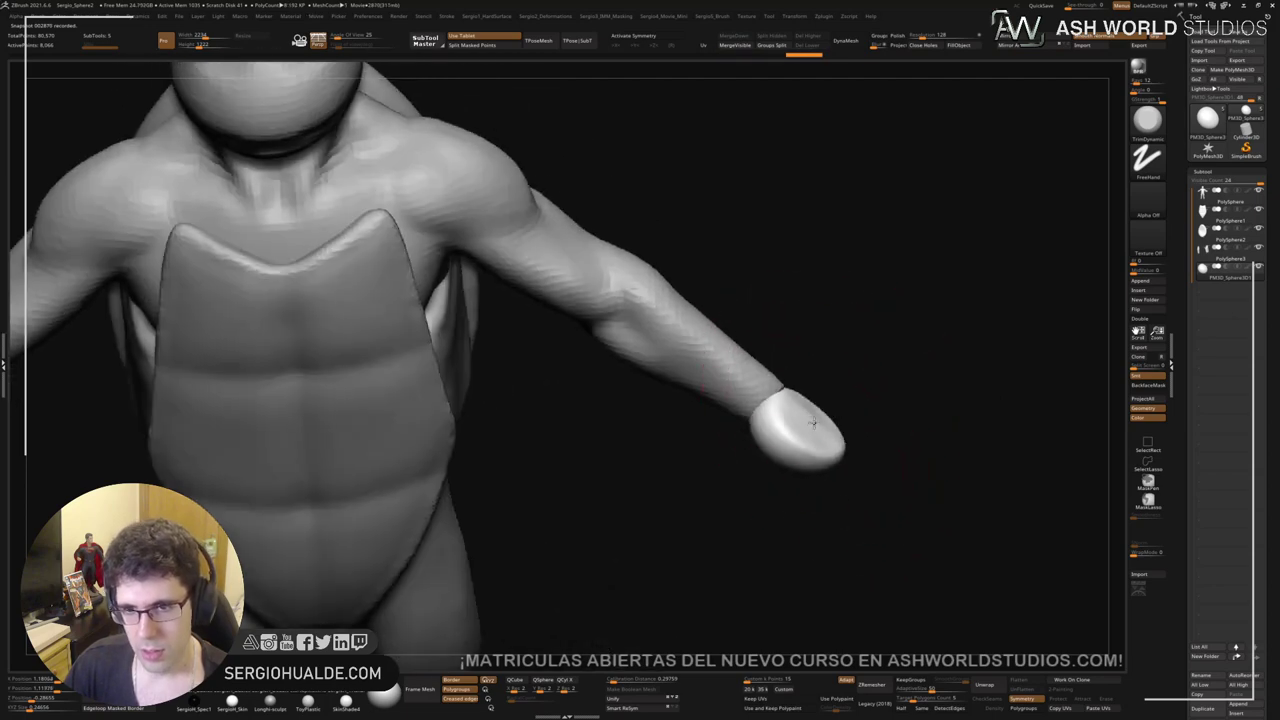
mouse_move(813, 423)
right_down()
mouse_move(809, 446)
mouse_move(815, 408)
right_up()
drag(794, 508, 803, 529)
mouse_move(803, 529)
right_down()
mouse_move(789, 404)
mouse_move(818, 509)
right_up()
mouse_move(786, 536)
mouse_down()
mouse_move(812, 522)
mouse_move(797, 541)
mouse_move(812, 535)
mouse_up()
mouse_move(812, 535)
right_down()
mouse_move(808, 551)
mouse_move(806, 511)
mouse_move(806, 556)
right_up()
right_drag(795, 513, 790, 545)
mouse_move(790, 545)
ctrl+right_down()
mouse_move(754, 460)
mouse_move(780, 460)
mouse_move(786, 518)
mouse_move(771, 537)
mouse_move(780, 472)
mouse_move(760, 480)
mouse_move(808, 425)
mouse_move(771, 451)
ctrl+right_up()
Step: Mask the palm block, leaving only the areas for the fingers and thumb unmasked
key(s)
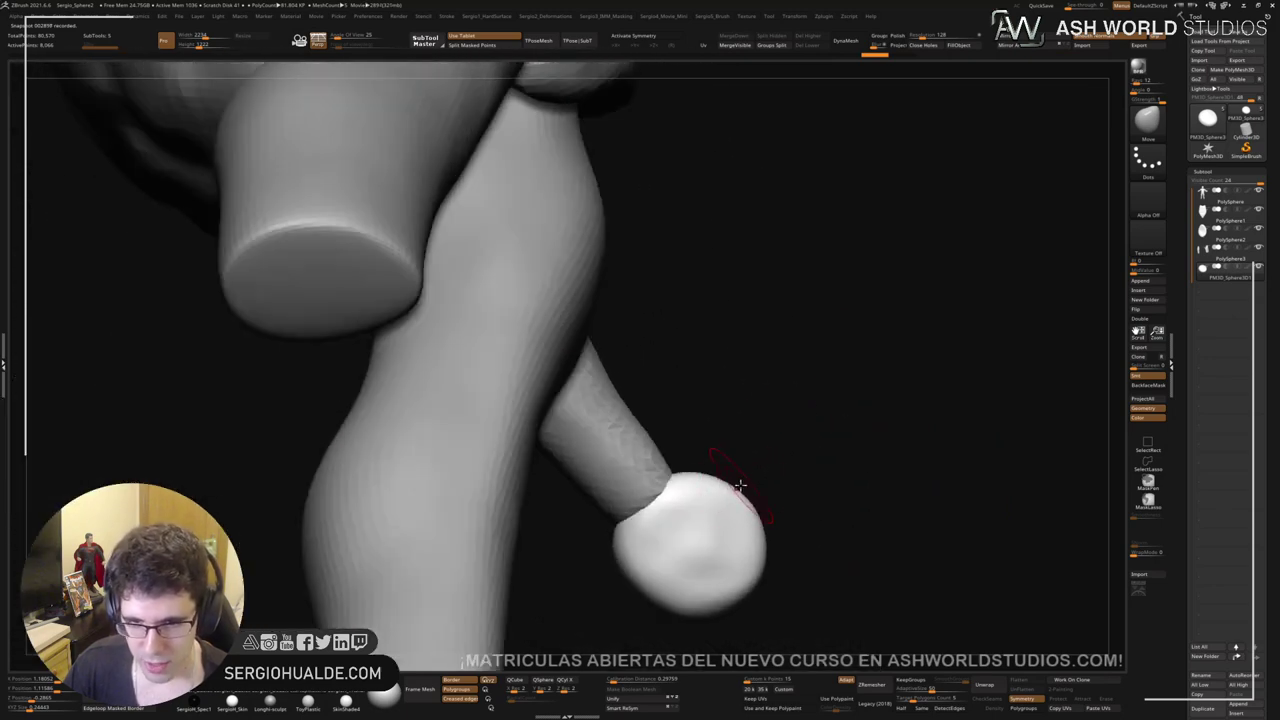
key(s)
mouse_move(708, 466)
ctrl+mouse_down()
mouse_move(742, 476)
mouse_move(736, 495)
mouse_move(834, 434)
mouse_move(856, 503)
ctrl+mouse_up()
ctrl+click(769, 474)
mouse_move(842, 492)
right_down()
mouse_move(757, 434)
mouse_move(782, 432)
right_up()
ctrl+drag(760, 409, 772, 466)
mouse_move(720, 509)
ctrl+mouse_down()
mouse_move(657, 534)
mouse_move(717, 534)
ctrl+mouse_up()
ctrl+click(736, 523)
Step: Pull two fingers and a thumb out of the palm and clear the mask
ctrl+right_drag(742, 516, 723, 483)
drag(714, 460, 800, 540)
right_drag(803, 529, 677, 500)
drag(677, 500, 680, 517)
ctrl+drag(812, 475, 818, 531)
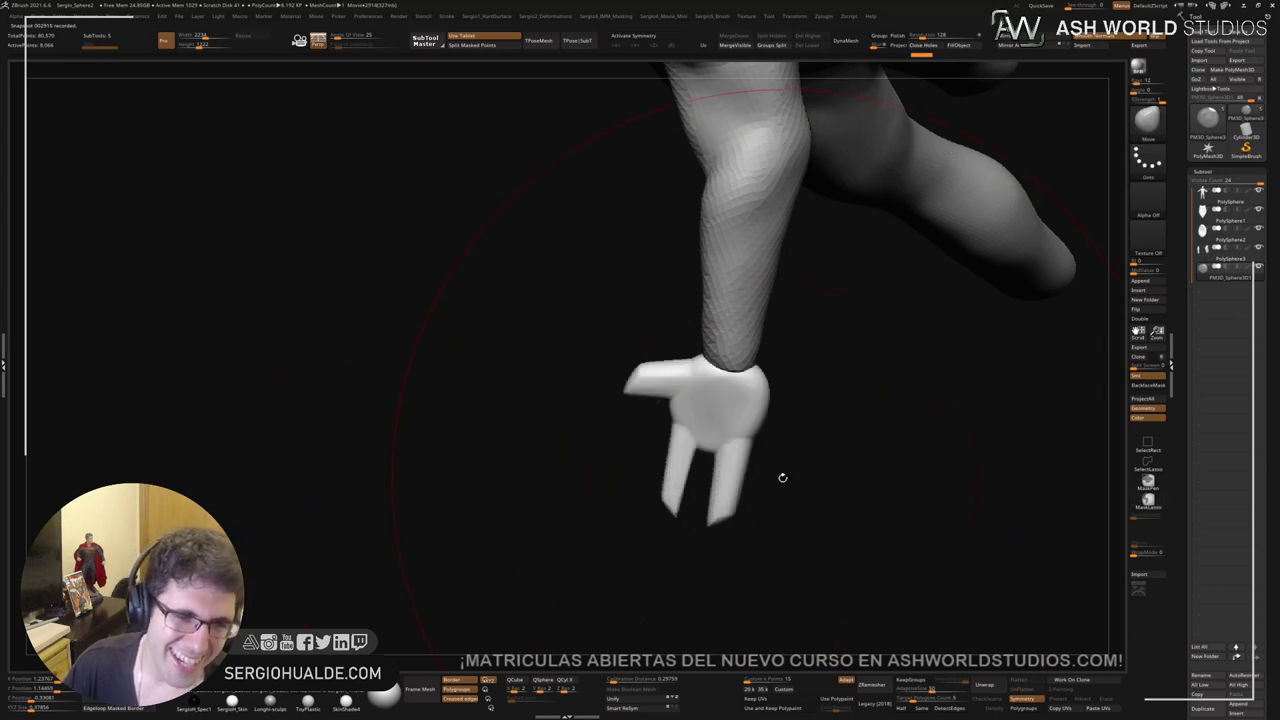
right_drag(733, 497, 917, 180)
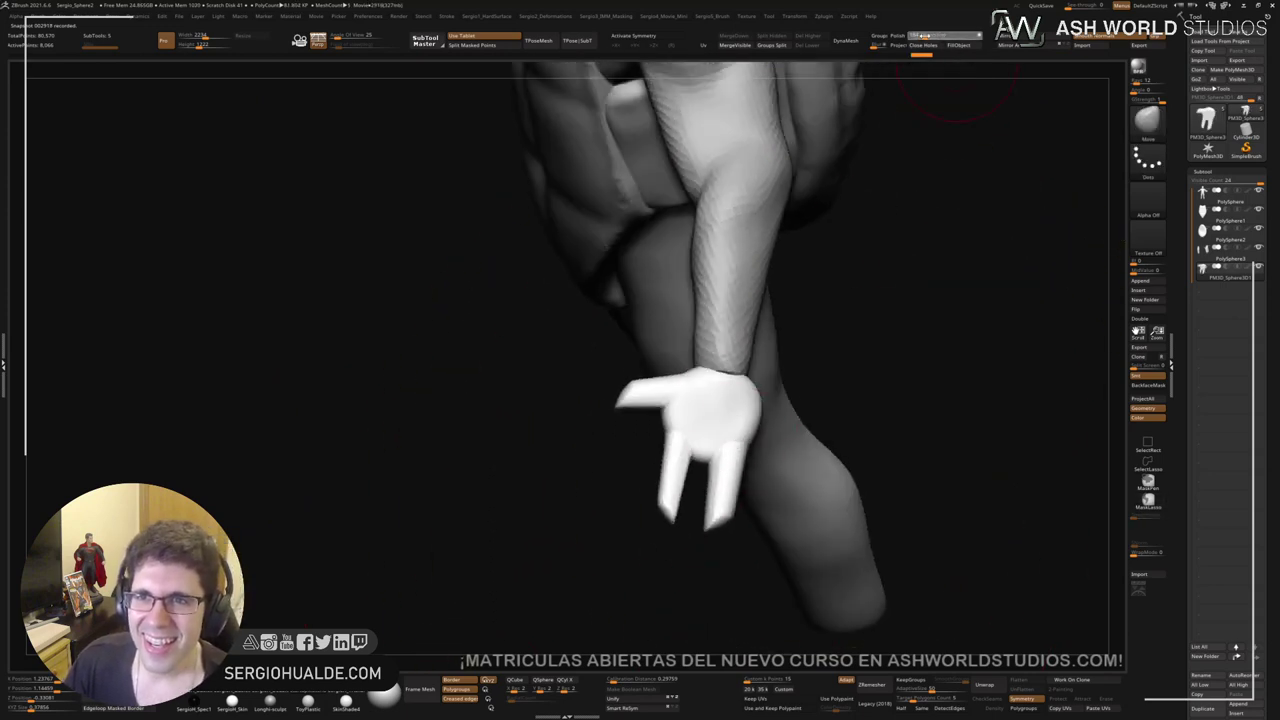
click(846, 41)
key(ctrl+z)
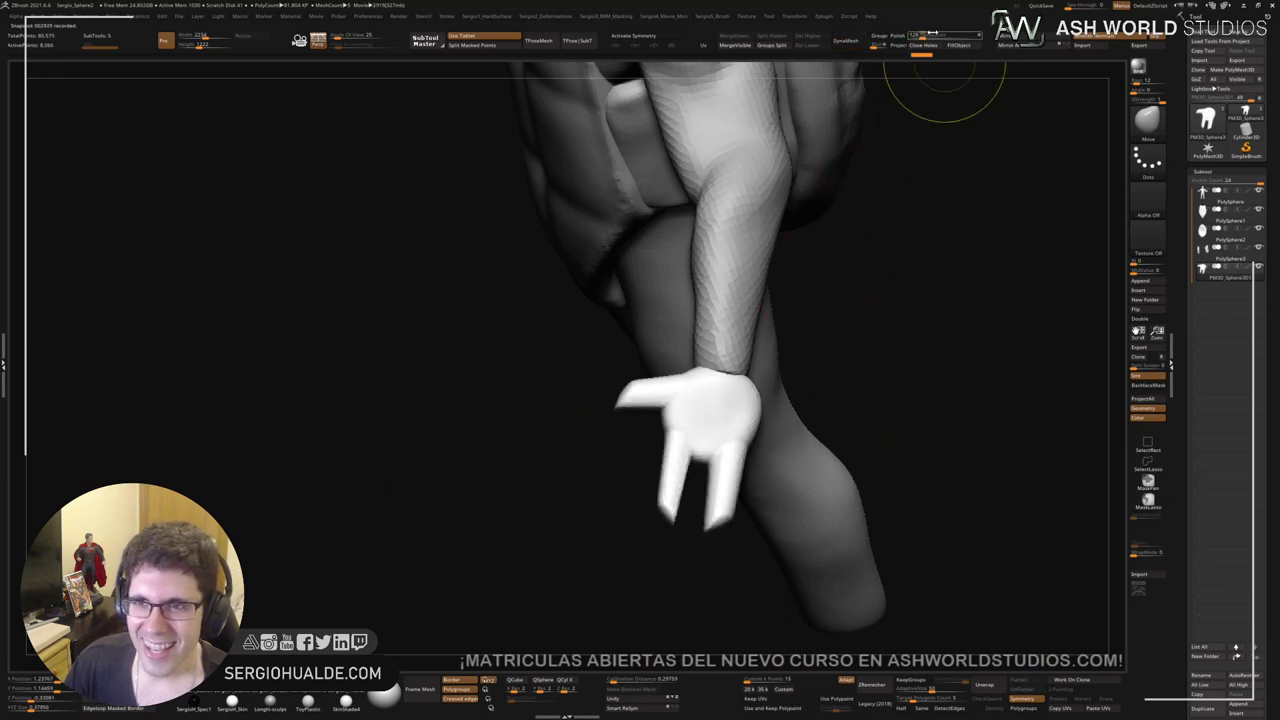
click(926, 34)
click(844, 46)
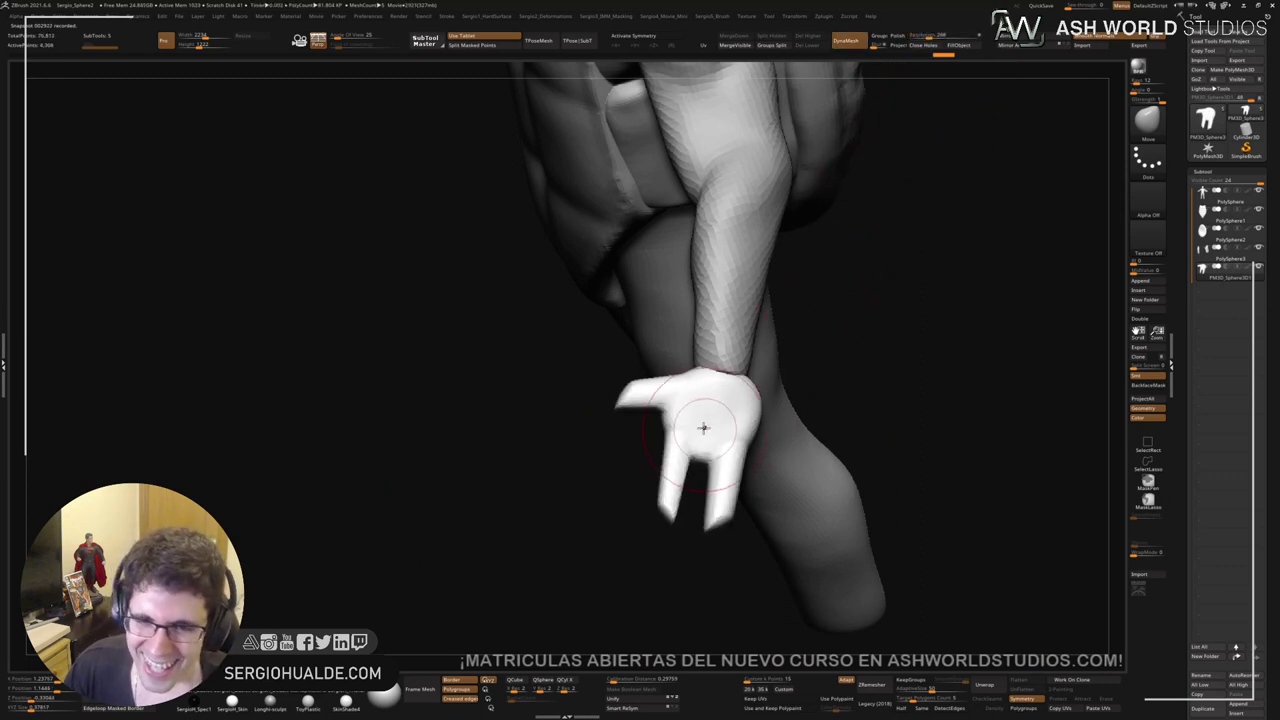
key(ctrl+z)
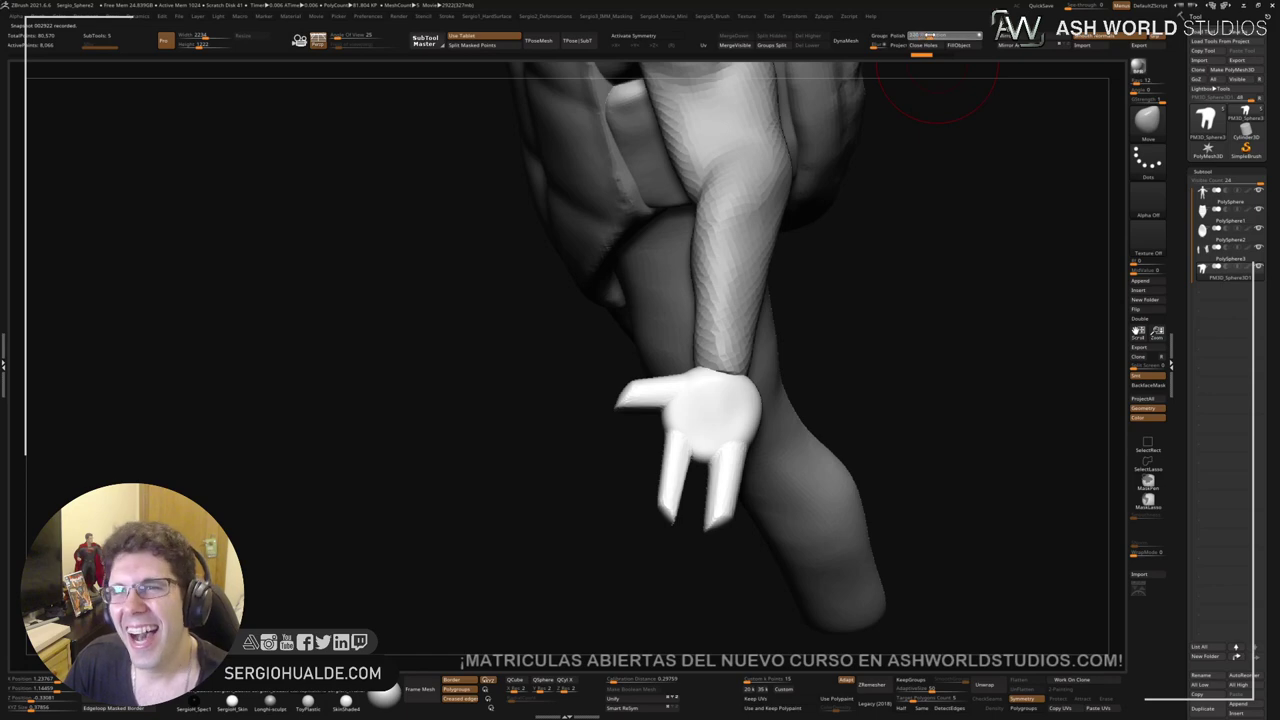
Step: DynaMesh the hand at a resolution of 304, smooth it and round out the palm with the Move brush
click(845, 40)
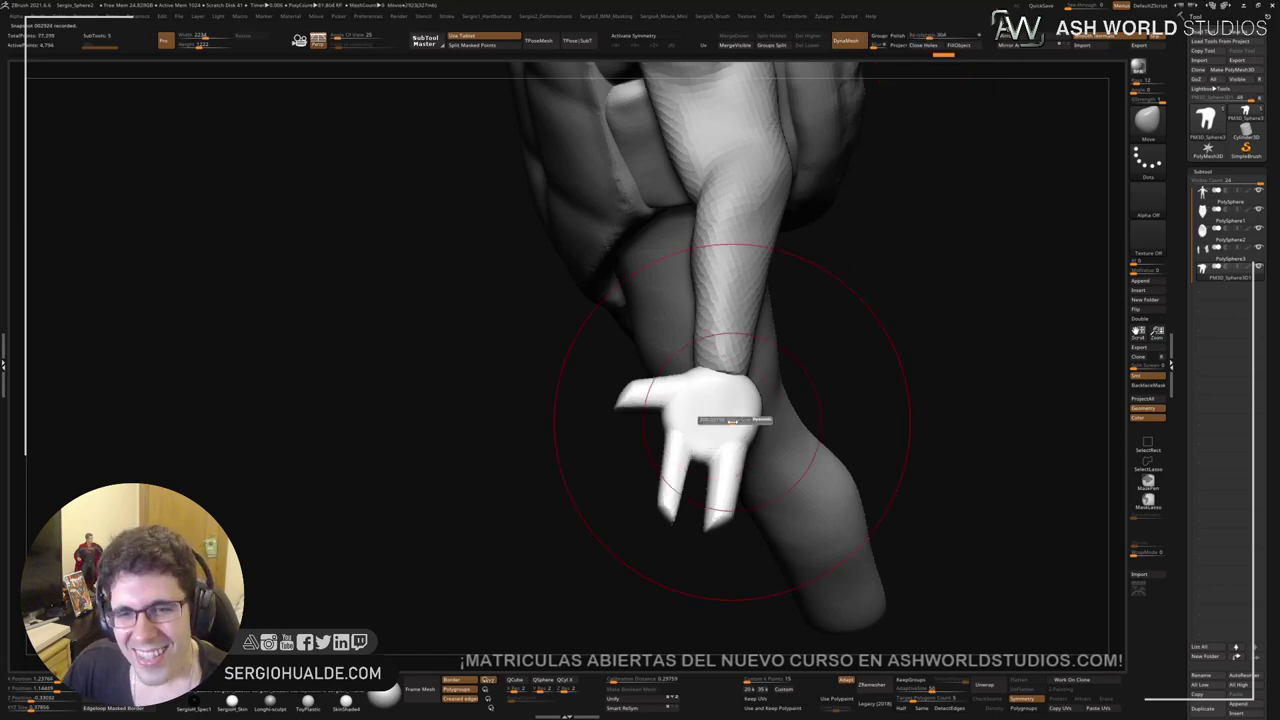
mouse_move(716, 490)
right_down()
mouse_move(743, 411)
mouse_move(686, 457)
right_up()
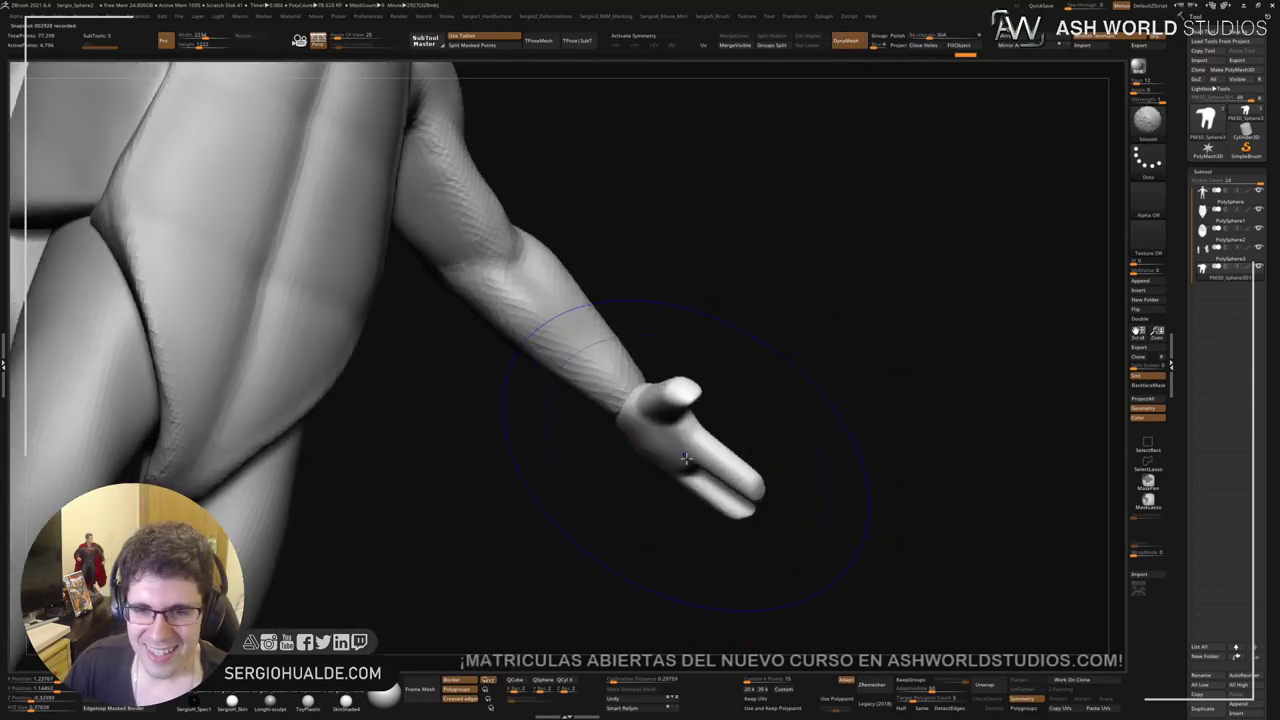
key(s)
drag(671, 464, 657, 474)
right_drag(657, 474, 661, 452)
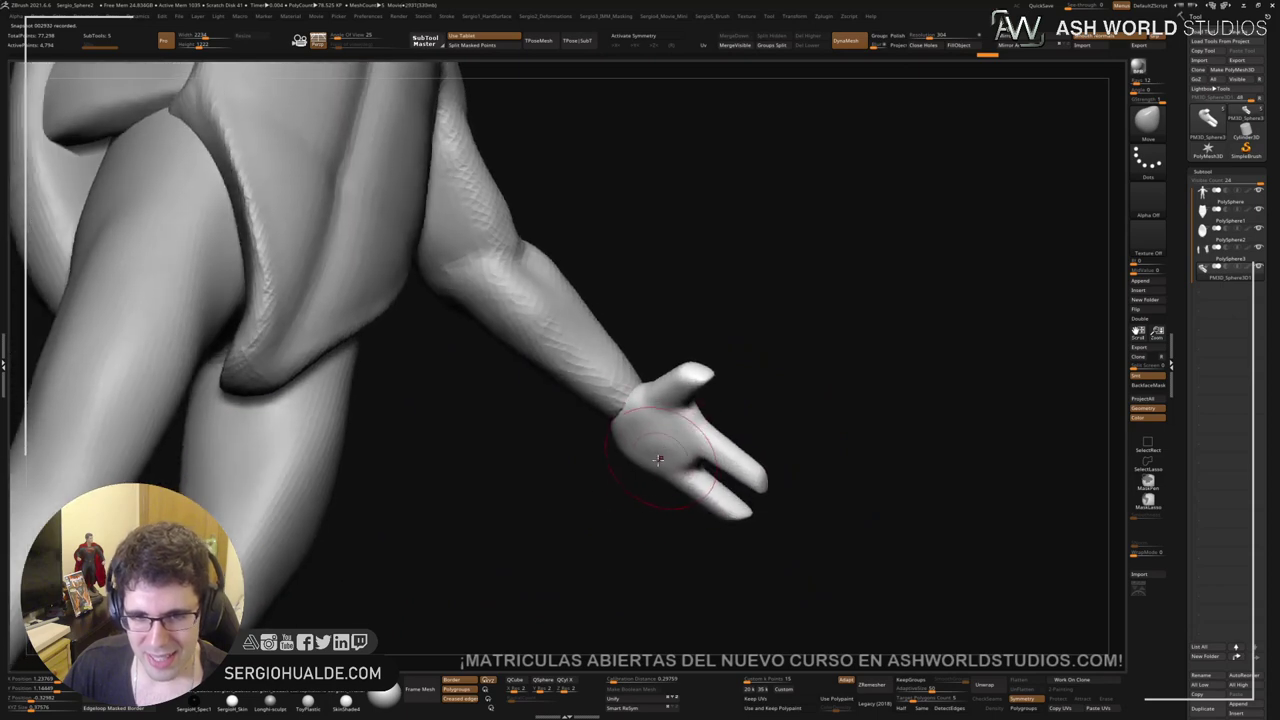
key(s)
shift+drag(659, 446, 657, 441)
right_drag(648, 446, 669, 463)
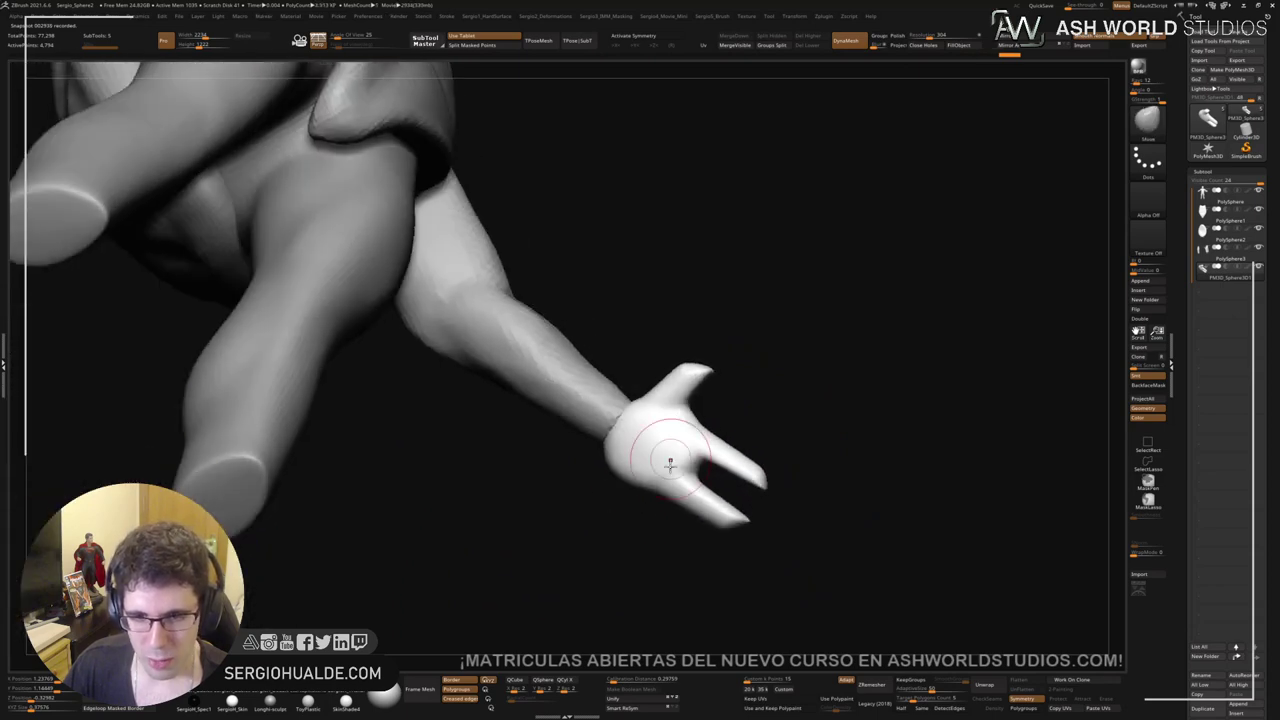
key(s)
mouse_move(649, 489)
mouse_down()
mouse_move(660, 491)
mouse_move(614, 464)
mouse_move(631, 484)
mouse_up()
Step: Mirror the hand onto the opposite arm and activate symmetry
mouse_move(631, 484)
right_down()
mouse_move(640, 554)
mouse_move(666, 474)
mouse_move(714, 402)
mouse_move(756, 388)
right_up()
click(1027, 46)
key(x)
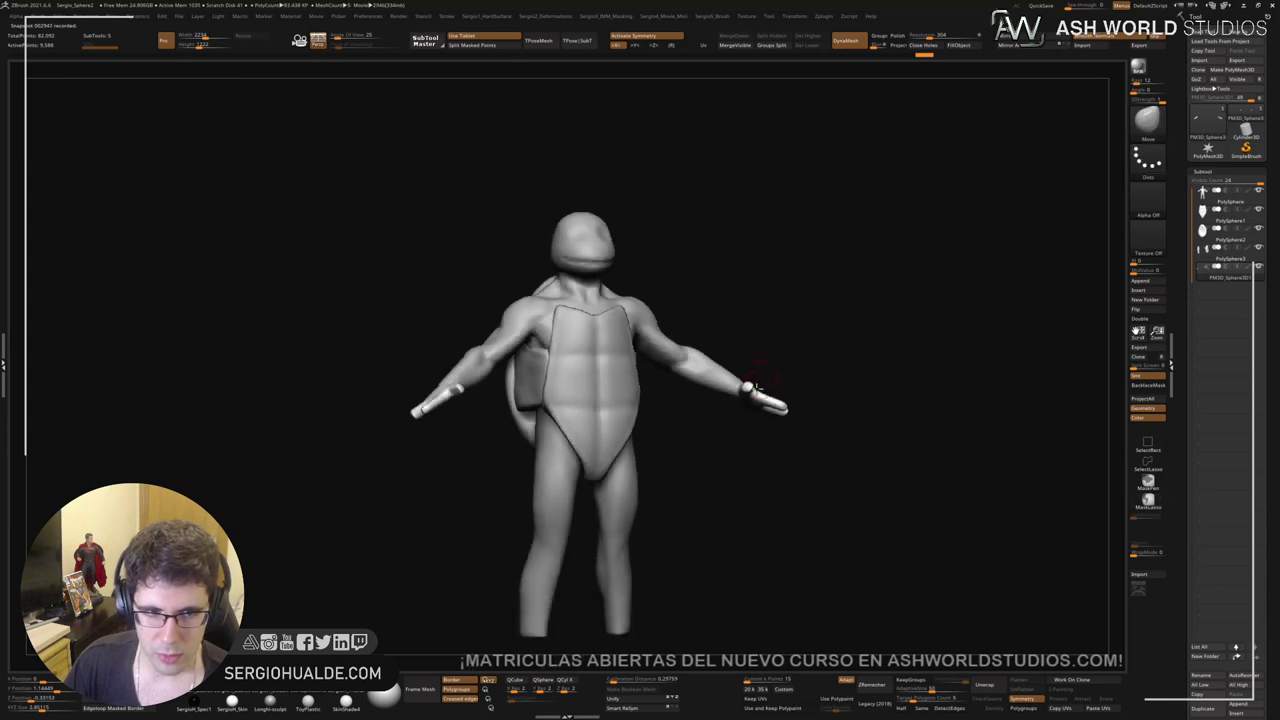
Step: Isolate the hand and mask everything except the finger nearest the thumb
key(ctrl+z)
key(ctrl+z)
key(ctrl+z)
key(ctrl+z)
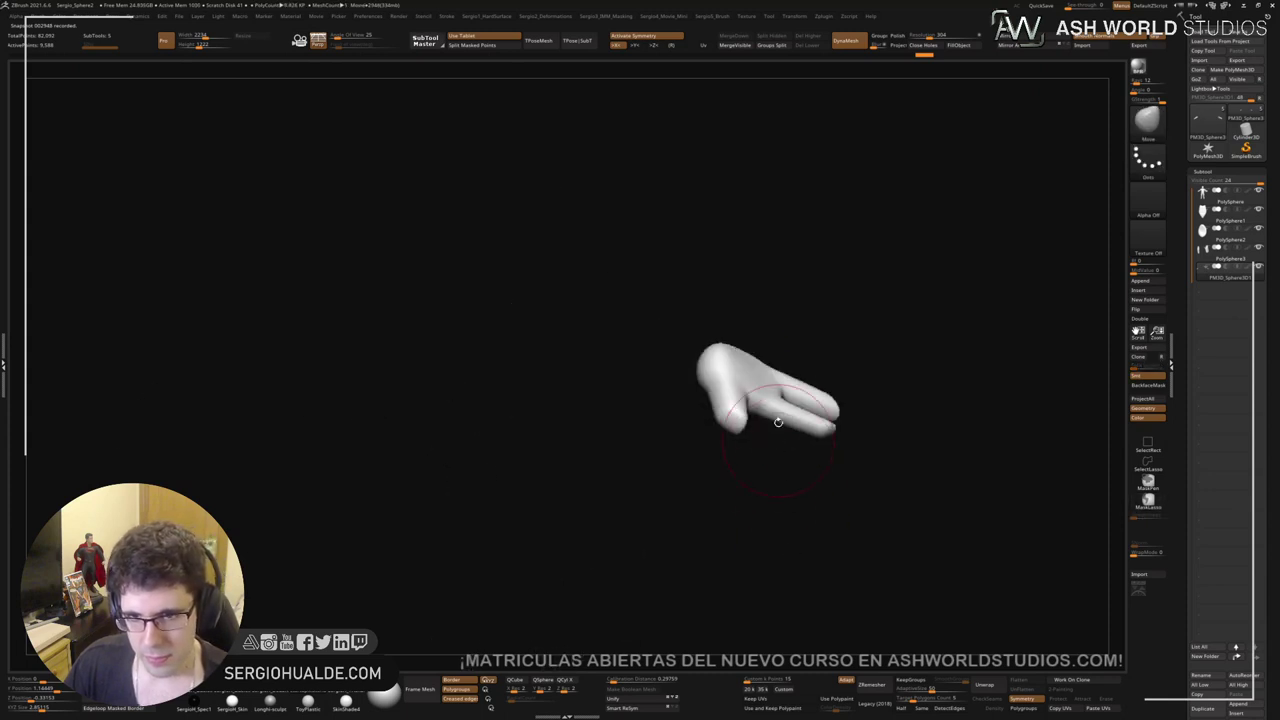
ctrl+right_drag(776, 398, 823, 423)
mouse_move(800, 398)
ctrl+mouse_down()
mouse_move(897, 523)
mouse_move(869, 396)
ctrl+mouse_up()
mouse_move(800, 471)
mouse_down()
mouse_move(814, 409)
mouse_move(805, 474)
mouse_up()
ctrl+click(811, 482)
ctrl+click(805, 469)
Step: Angle and reposition the unmasked finger from its base with the gizmo and clear the mask
key(w)
alt+click(774, 445)
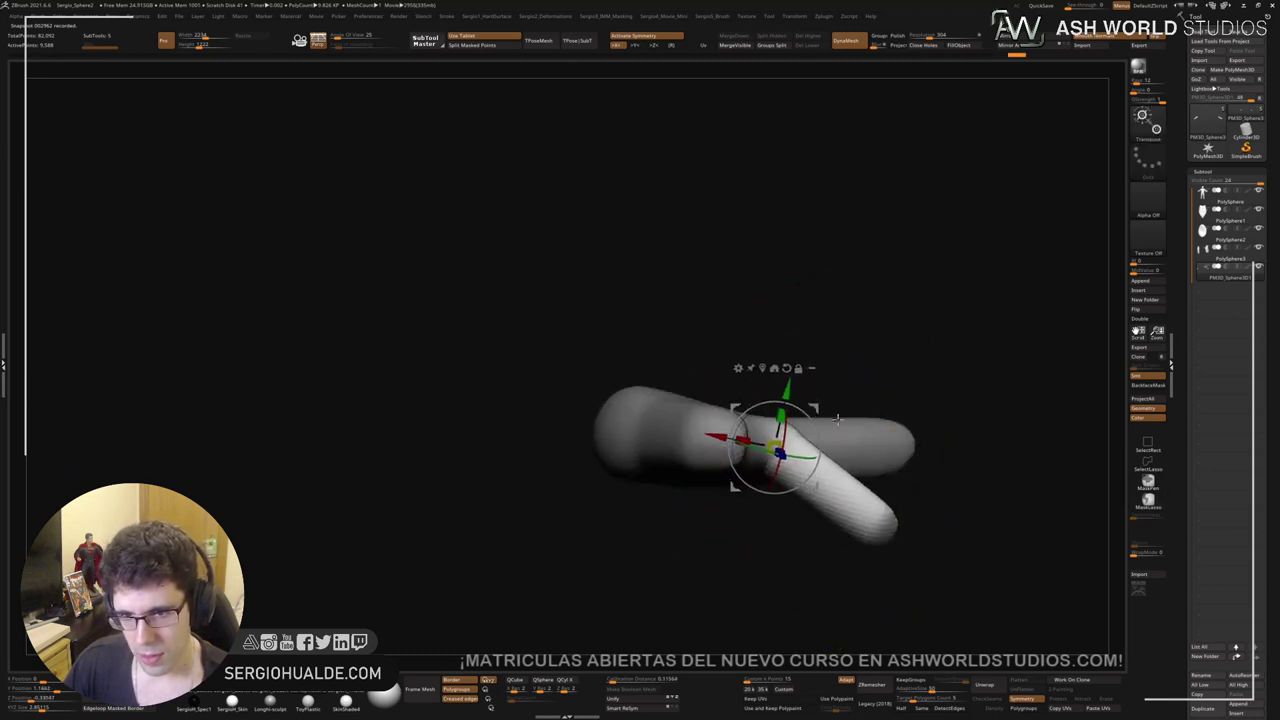
key(q)
mouse_move(780, 462)
right_down()
mouse_move(811, 457)
mouse_move(806, 505)
mouse_move(789, 483)
mouse_move(808, 491)
right_up()
key(w)
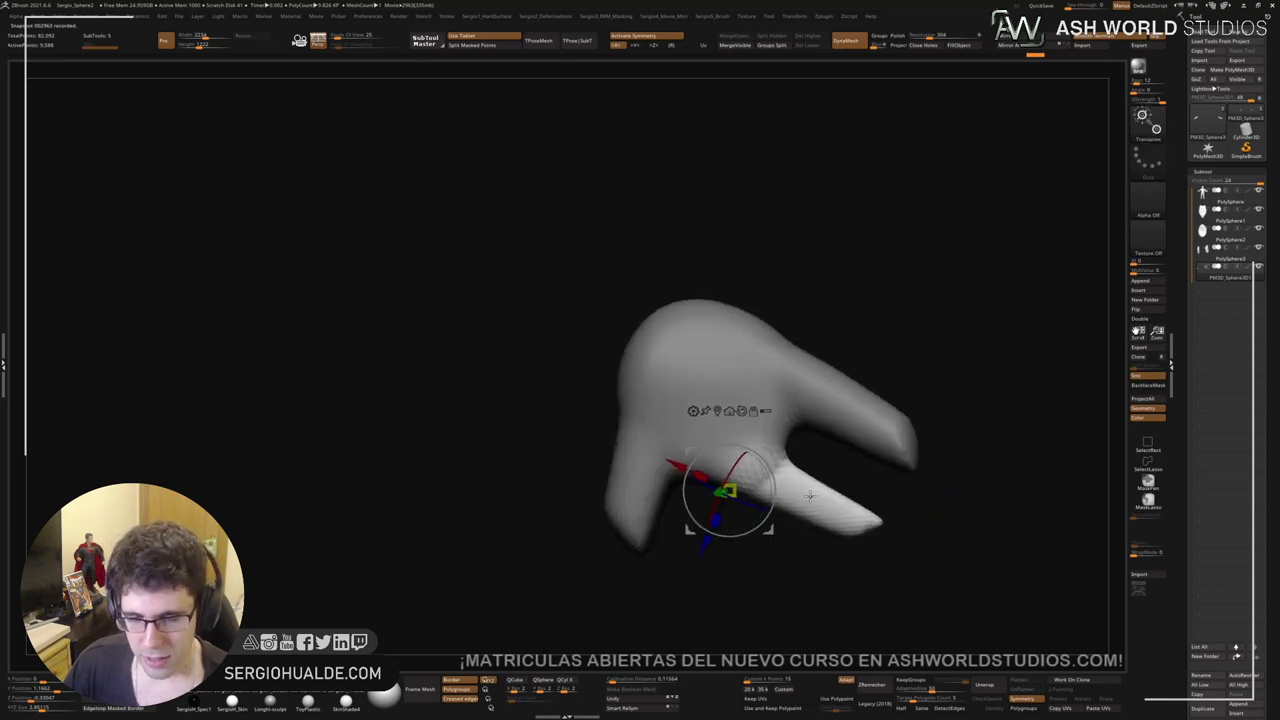
mouse_move(770, 450)
alt+mouse_down()
mouse_move(796, 425)
mouse_move(800, 450)
mouse_move(795, 433)
alt+mouse_up()
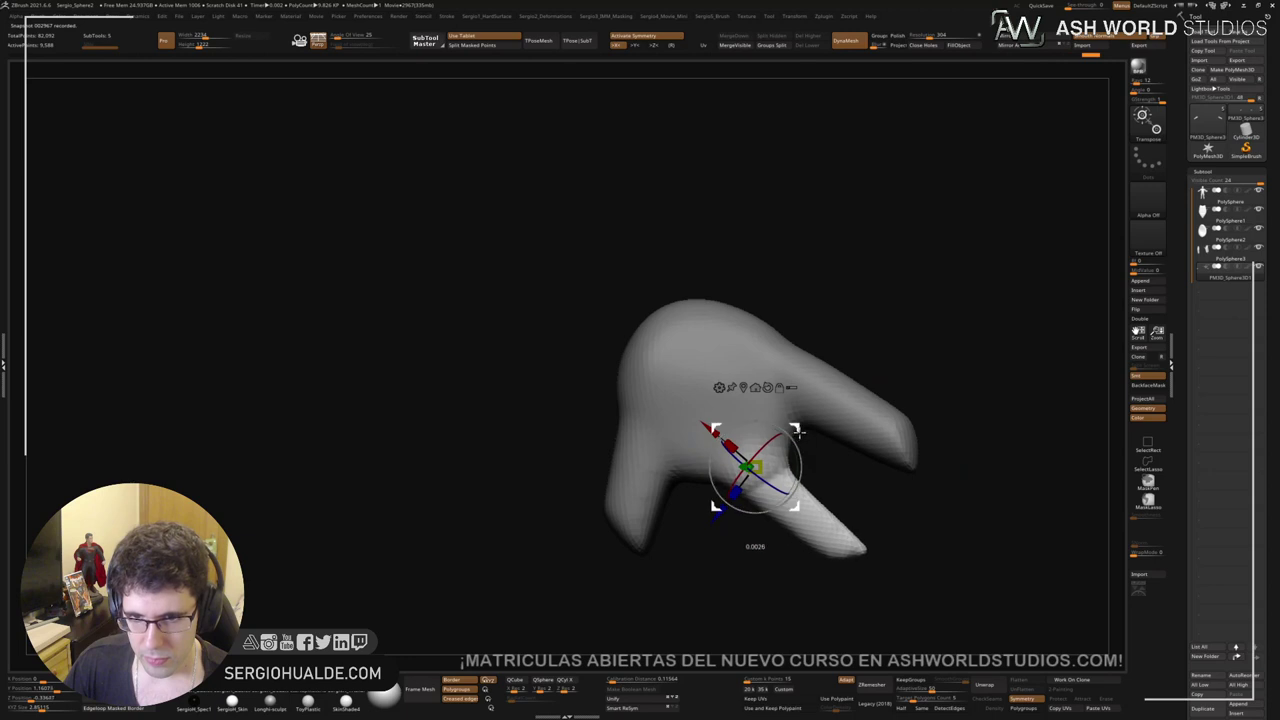
key(q)
right_drag(828, 473, 831, 440)
ctrl+drag(851, 466, 838, 466)
right_drag(837, 466, 843, 447)
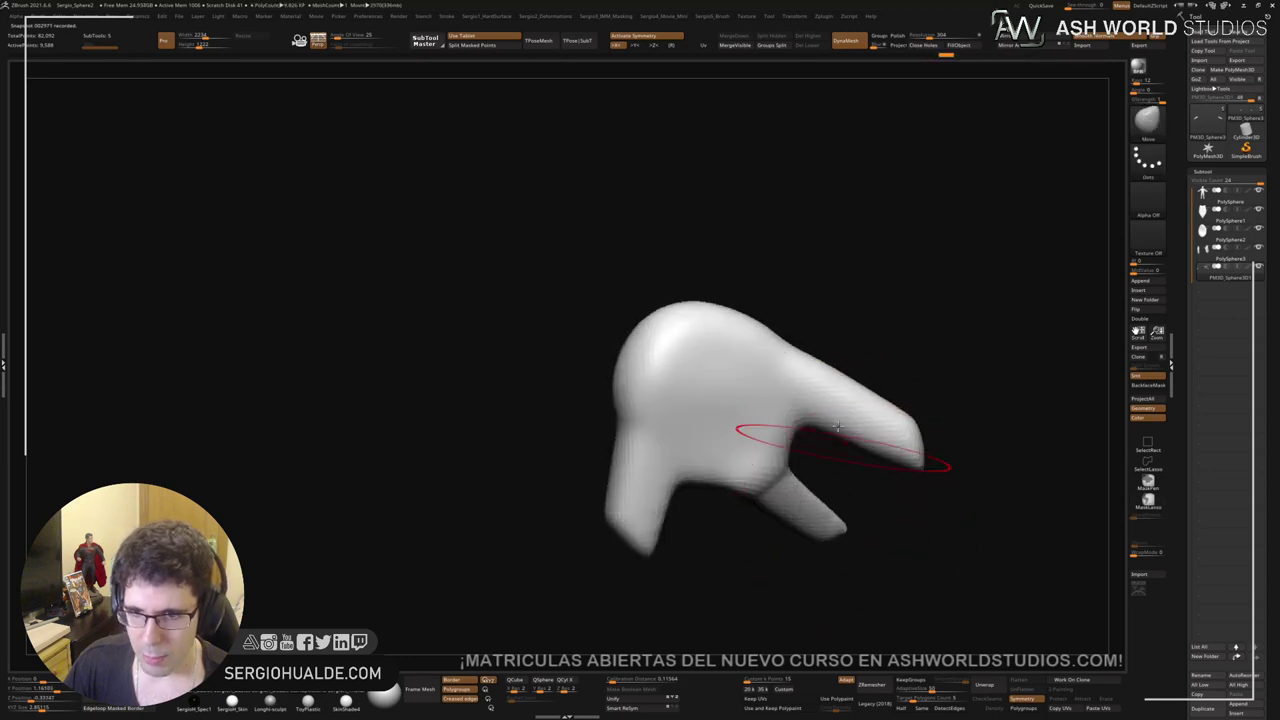
Step: Mask the hand except for the outer finger and bend that finger down from the knuckle
ctrl+drag(812, 328, 806, 436)
ctrl+drag(907, 273, 902, 290)
ctrl+click(898, 318)
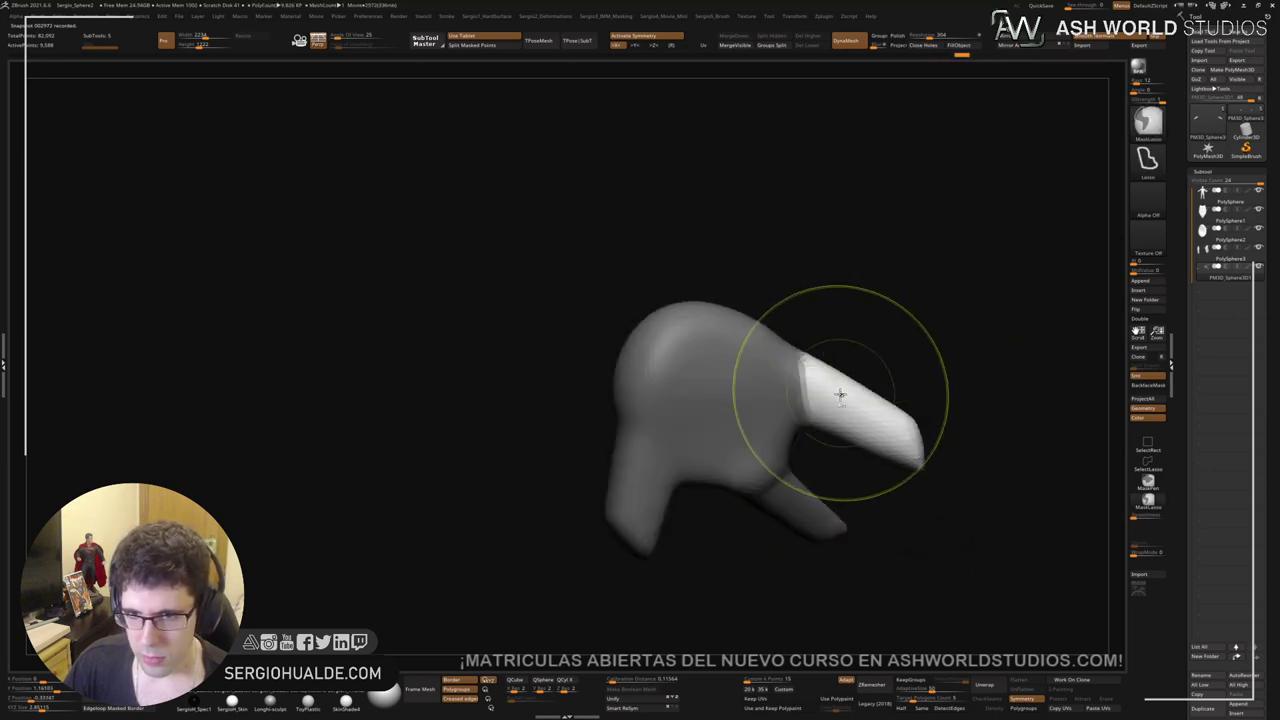
ctrl+click(843, 398)
mouse_move(851, 414)
right_down()
mouse_move(843, 373)
mouse_move(770, 420)
right_up()
mouse_move(768, 447)
mouse_down()
mouse_move(925, 397)
mouse_move(874, 489)
mouse_move(780, 413)
mouse_move(769, 383)
mouse_move(772, 462)
mouse_up()
key(w)
key(q)
Step: Flatten the sides and upper surfaces of both fingers with the TrimDynamic brush
key(b)
key(t)
key(d)
key(s)
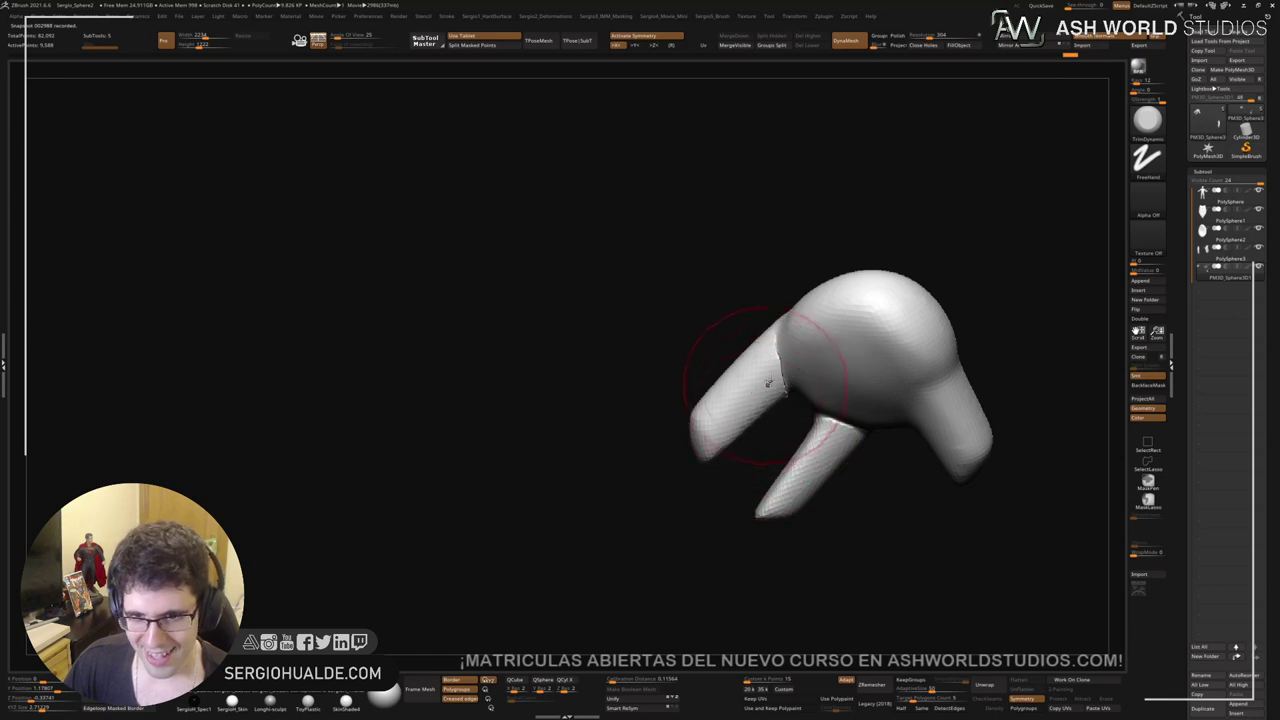
mouse_move(768, 383)
mouse_down()
mouse_move(743, 406)
mouse_move(760, 383)
mouse_up()
right_drag(760, 383, 803, 441)
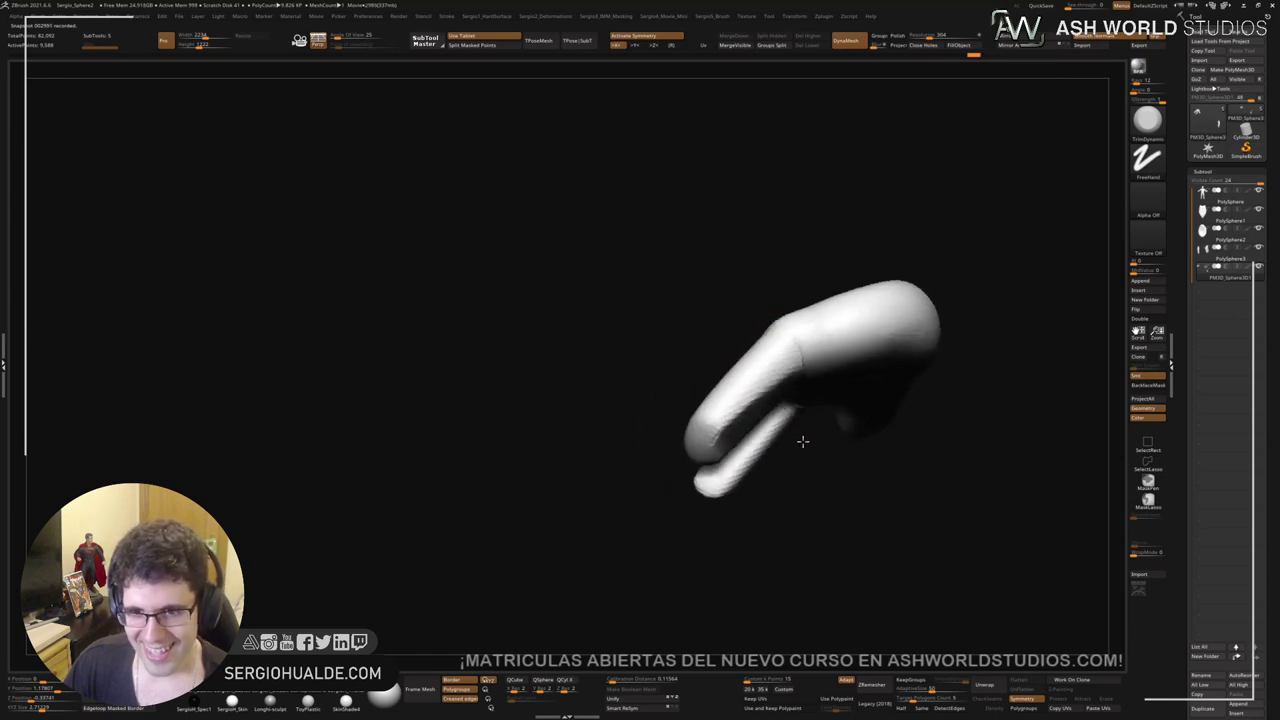
mouse_move(802, 441)
mouse_down()
mouse_move(831, 503)
mouse_move(777, 414)
mouse_up()
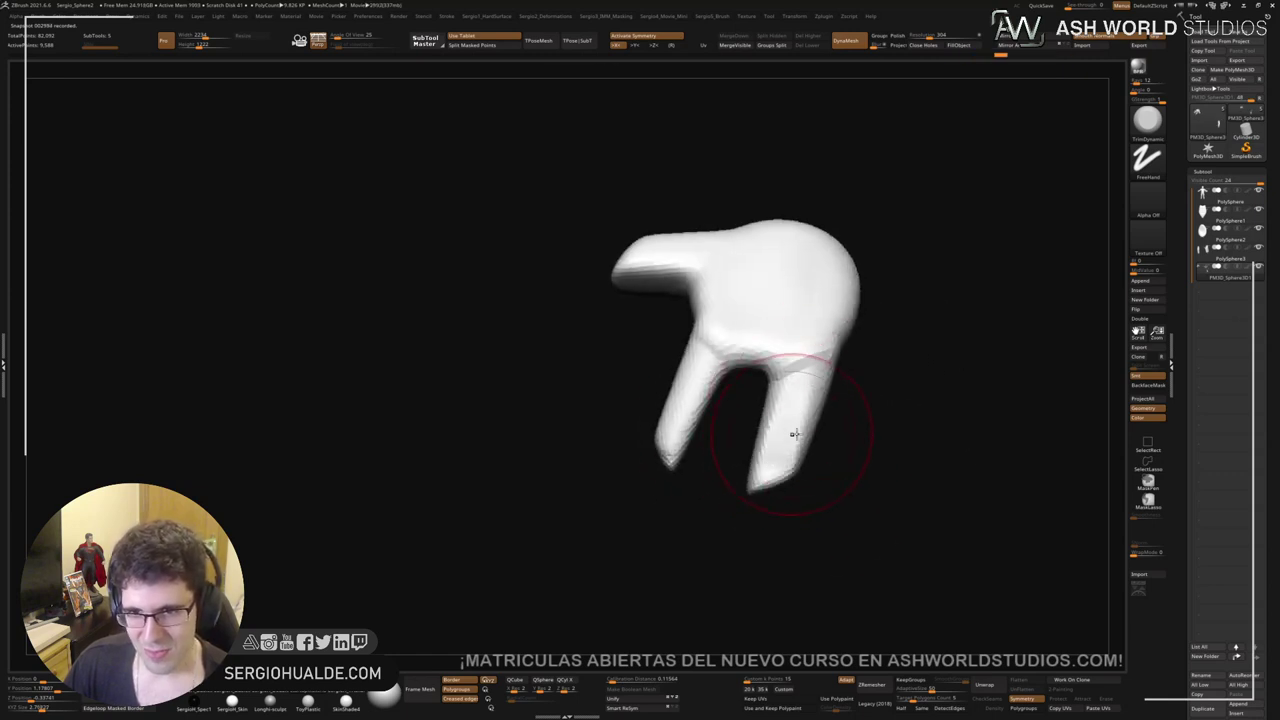
right_drag(794, 434, 823, 414)
mouse_move(840, 394)
mouse_down()
mouse_move(811, 454)
mouse_move(820, 448)
mouse_up()
right_drag(826, 448, 870, 463)
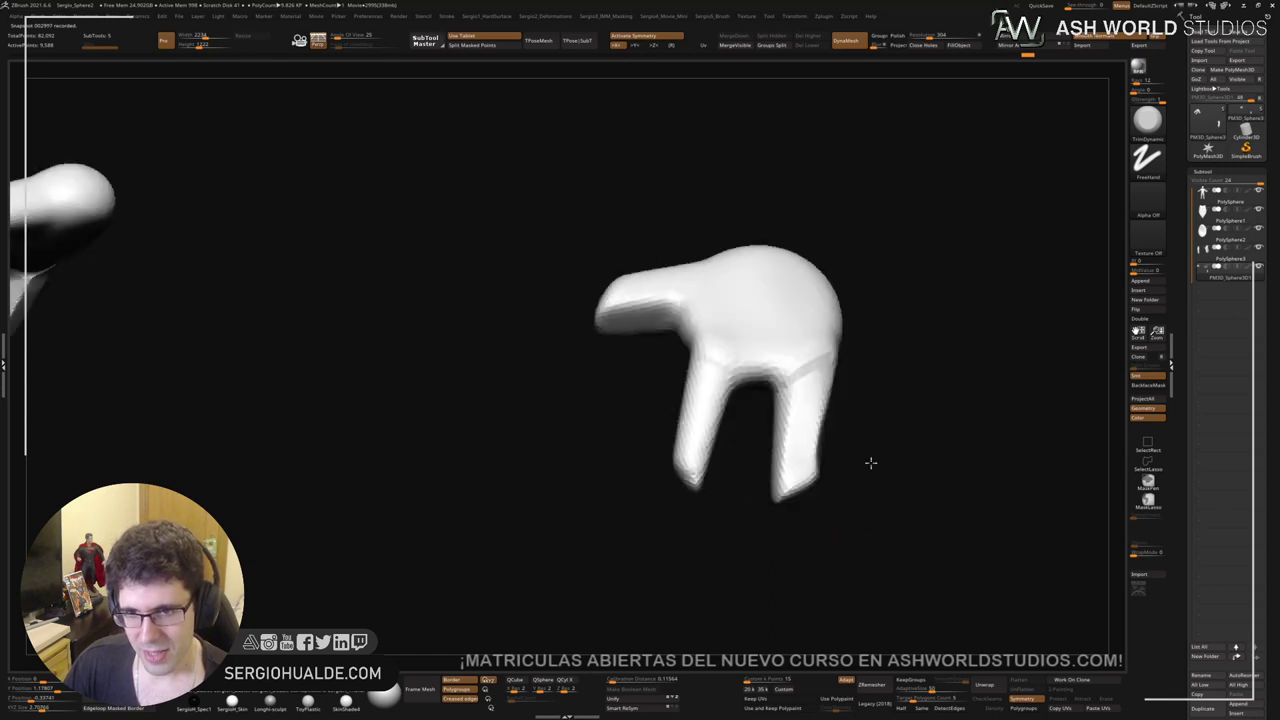
mouse_move(870, 462)
mouse_down()
mouse_move(877, 440)
mouse_move(800, 443)
mouse_move(820, 457)
mouse_move(834, 423)
mouse_up()
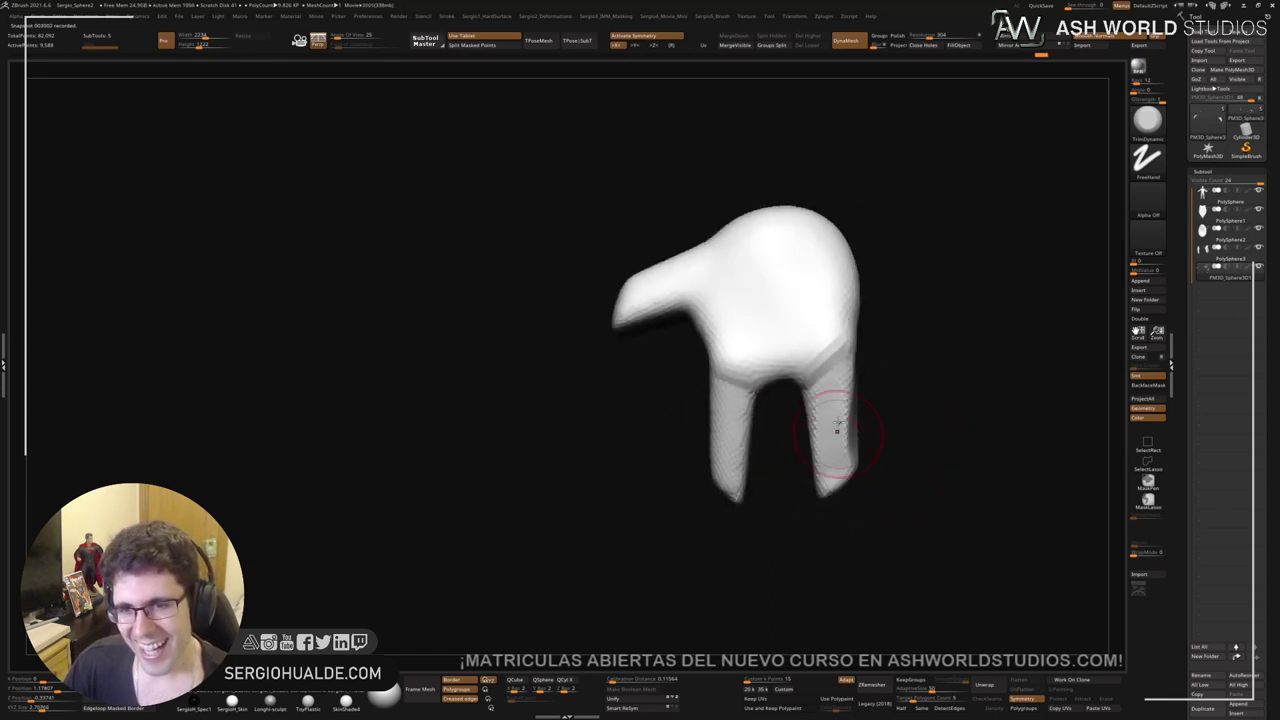
Step: Reshape the outline and tip of the outer finger with the Move brush
key(b)
key(m)
key(v)
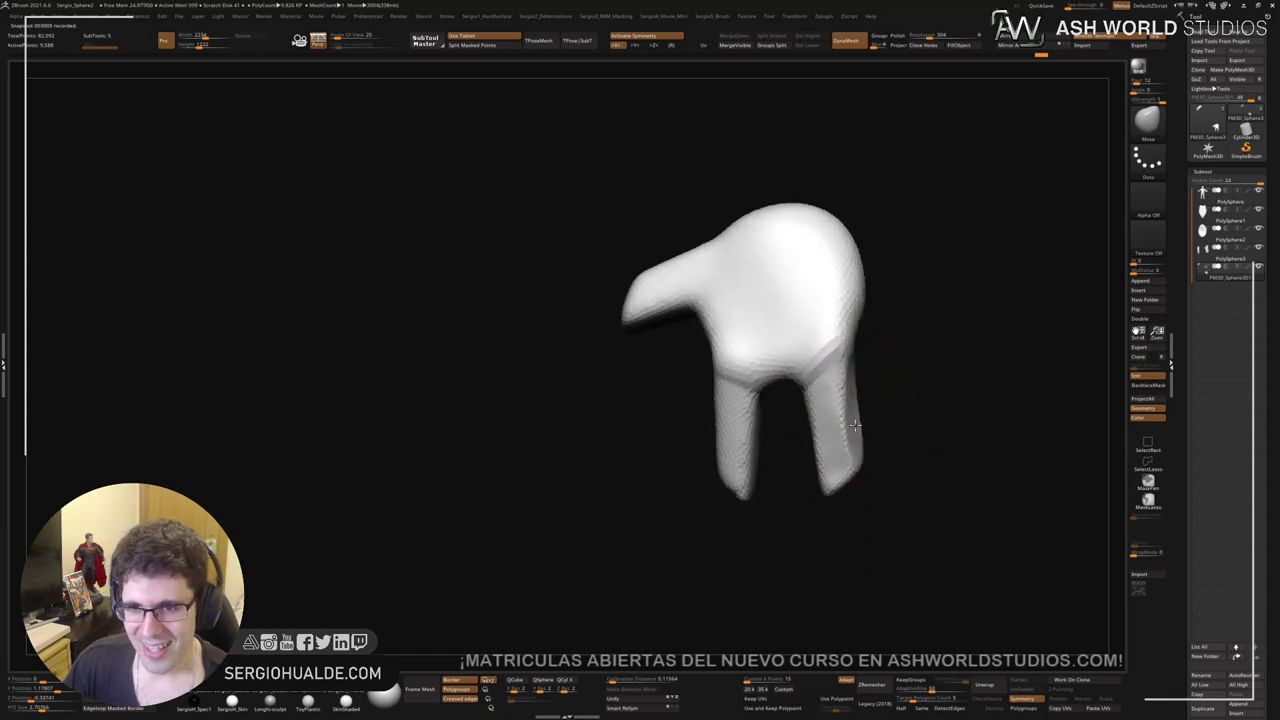
drag(855, 378, 871, 434)
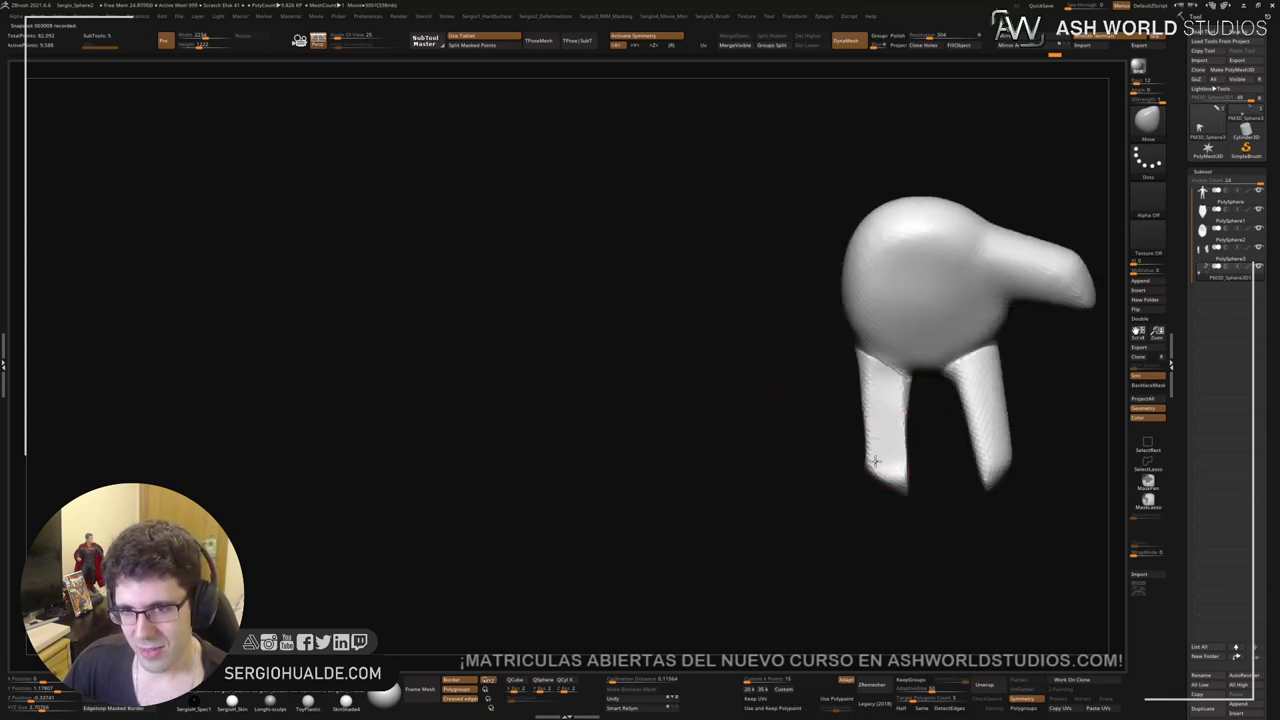
mouse_move(903, 488)
mouse_down()
mouse_move(889, 492)
mouse_move(940, 469)
mouse_move(858, 457)
mouse_up()
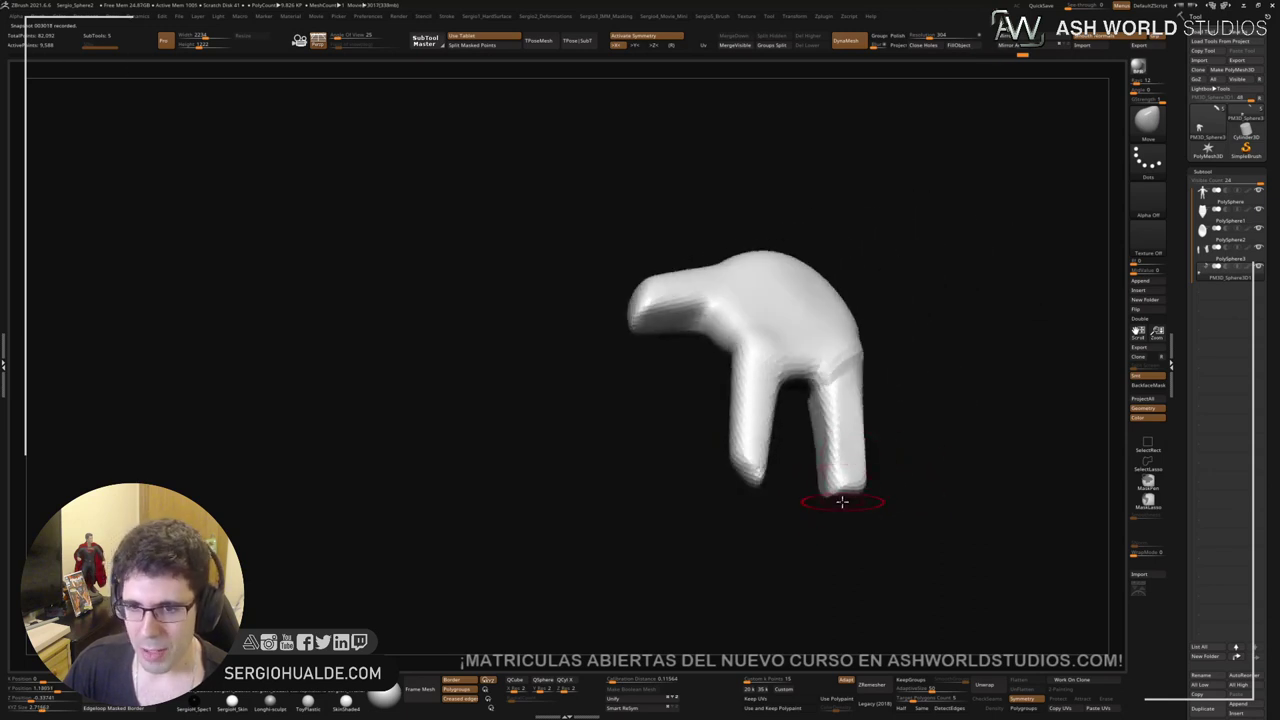
drag(830, 506, 796, 458)
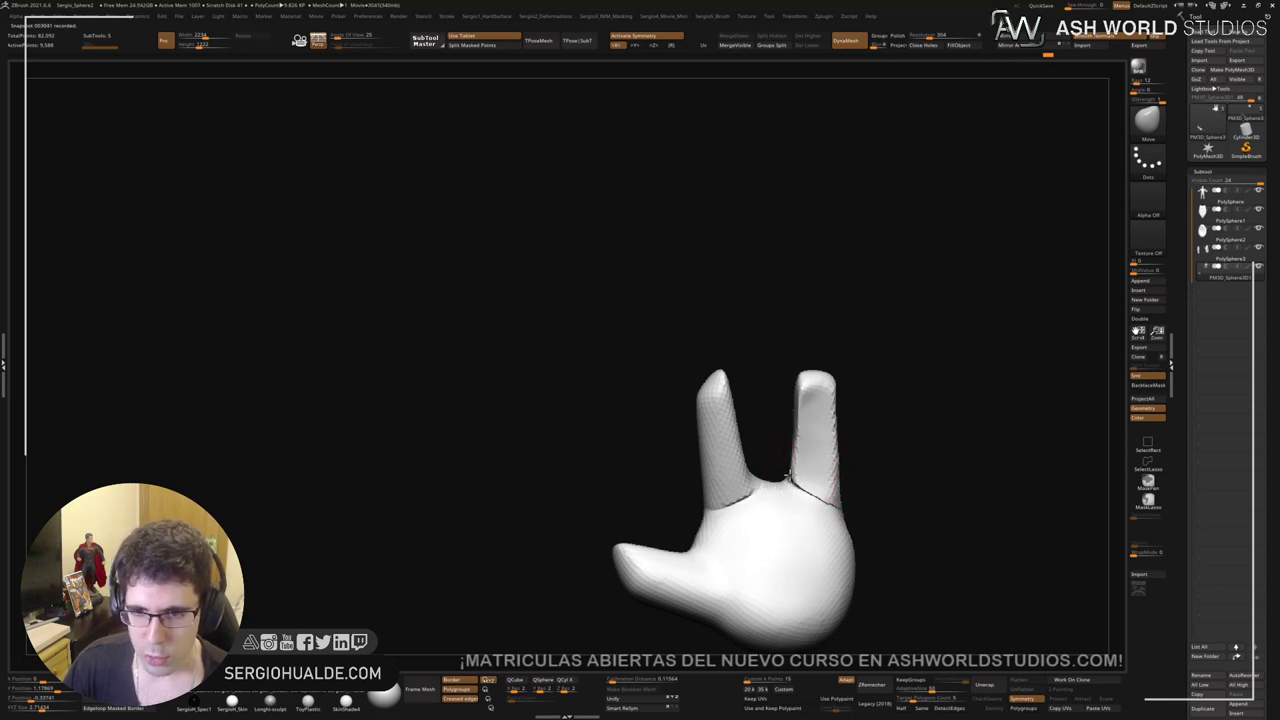
Step: Adjust the area between the two finger bases with the Move brush and smooth the outer finger's underside
right_drag(797, 467, 786, 471)
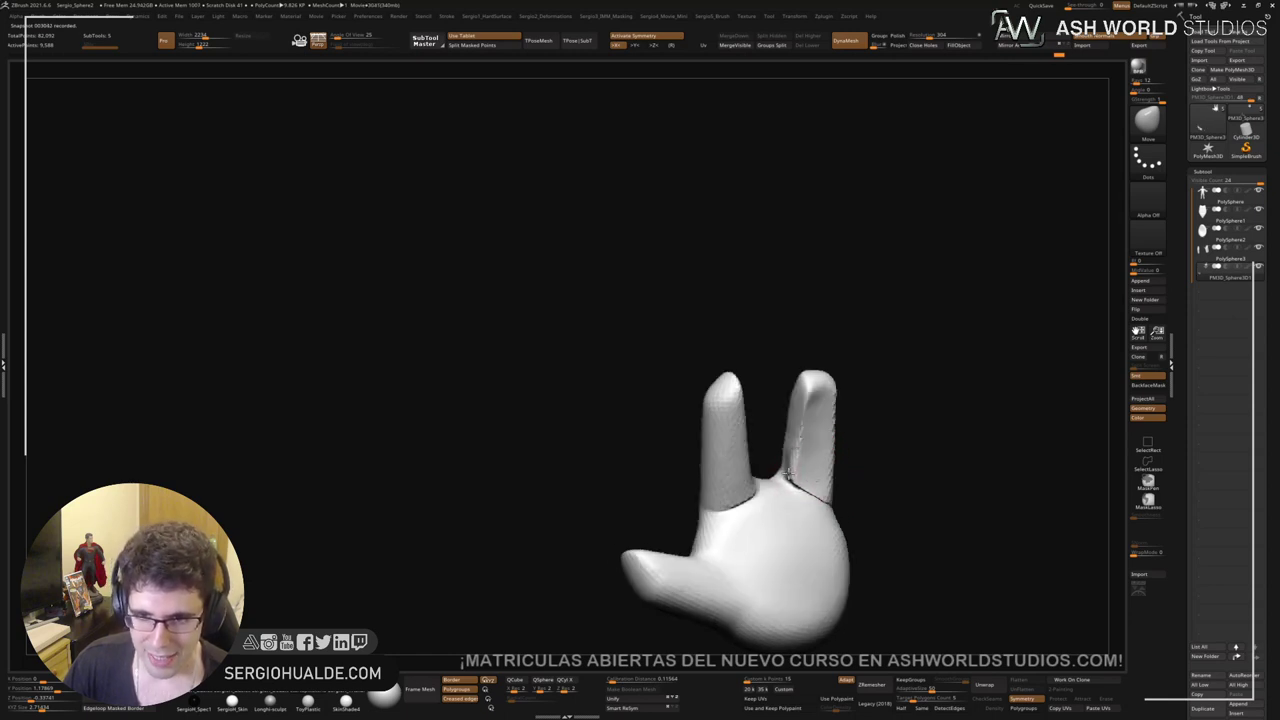
drag(788, 473, 782, 476)
mouse_move(782, 476)
right_down()
mouse_move(800, 491)
mouse_move(784, 488)
right_up()
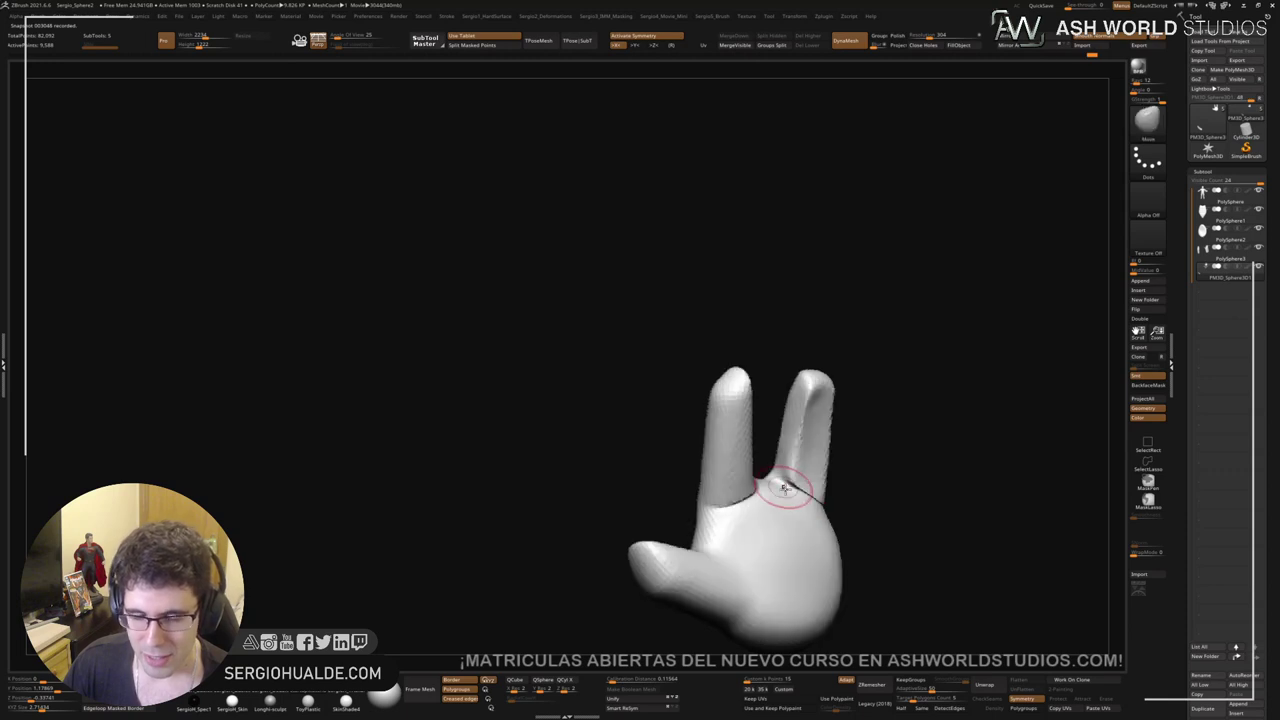
right_drag(806, 410, 812, 455)
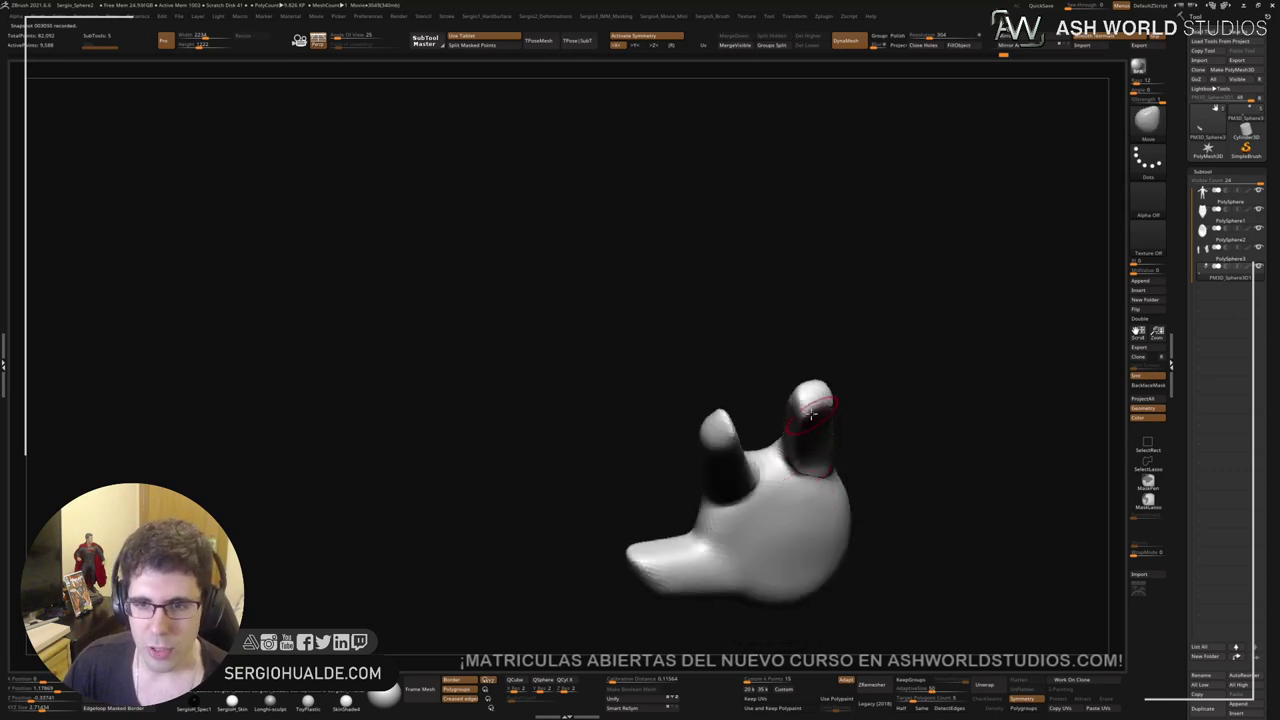
shift+drag(812, 413, 812, 410)
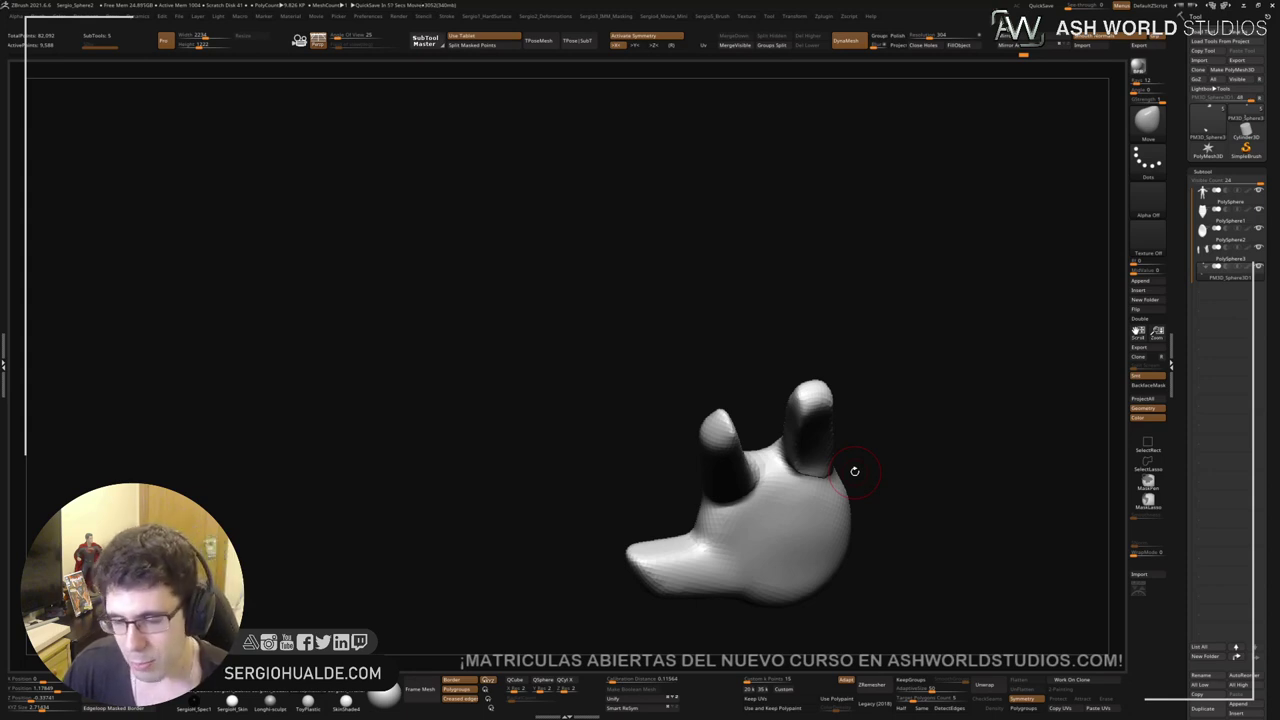
mouse_move(855, 369)
mouse_down()
mouse_move(900, 420)
mouse_move(880, 430)
mouse_move(858, 410)
mouse_move(866, 421)
mouse_up()
Step: Carve crease lines into the palm with the DamStandard brush
key(s)
key(ctrl+2)
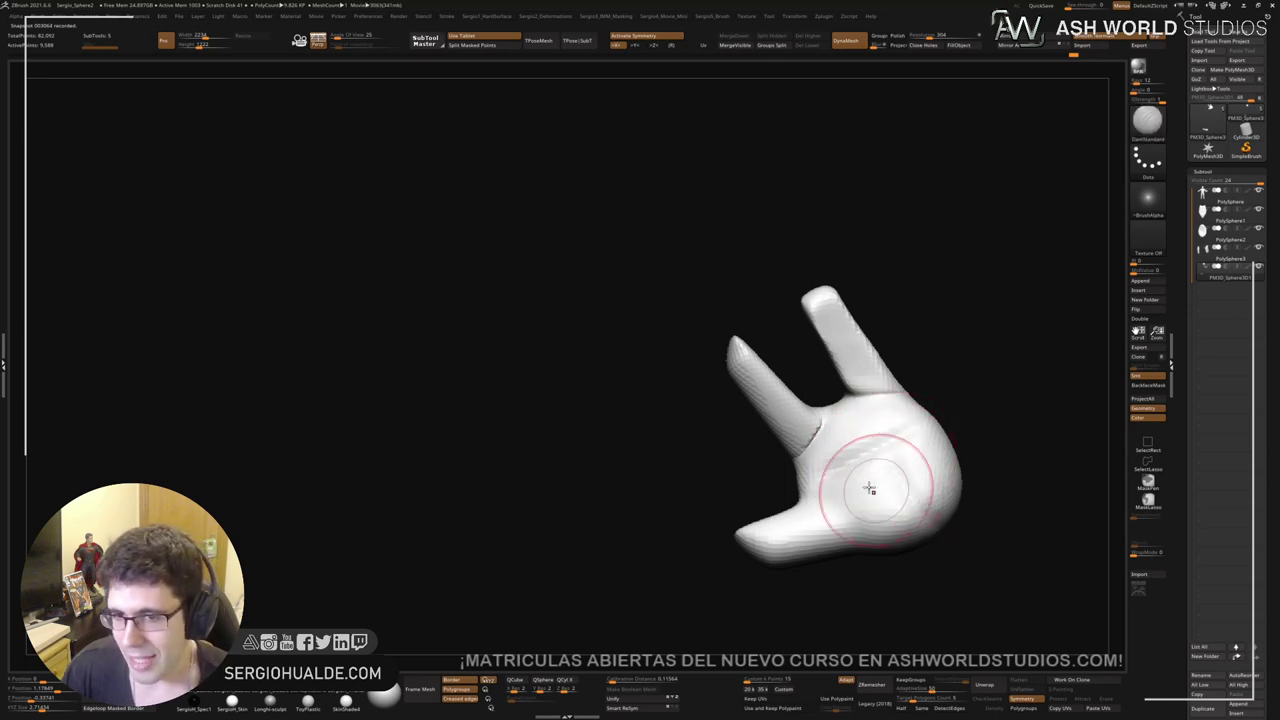
mouse_move(892, 460)
mouse_down()
mouse_move(851, 471)
mouse_move(922, 518)
mouse_up()
right_drag(909, 506, 897, 481)
Step: Build up the palm pads around the creases with the Clay brush and smooth them
key(b)
key(c)
key(l)
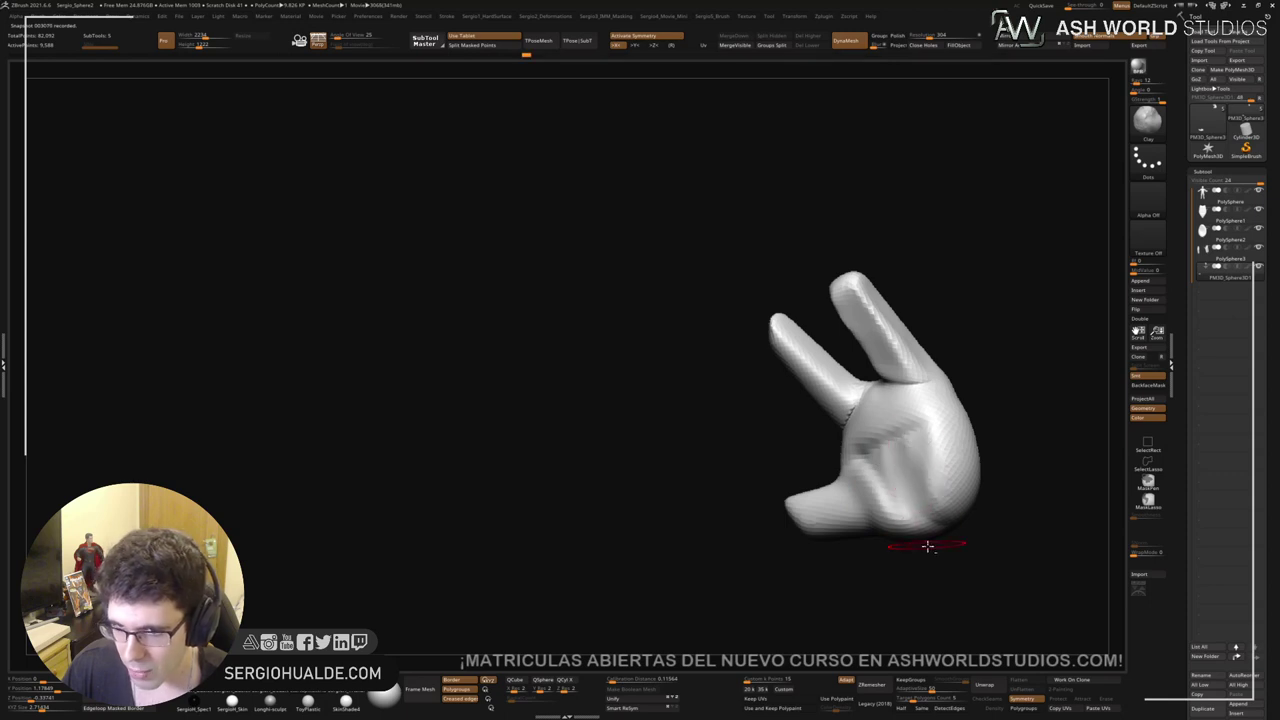
mouse_move(928, 545)
right_down()
mouse_move(931, 494)
mouse_move(896, 471)
mouse_move(886, 428)
mouse_move(908, 449)
mouse_move(963, 437)
right_up()
key(shift)
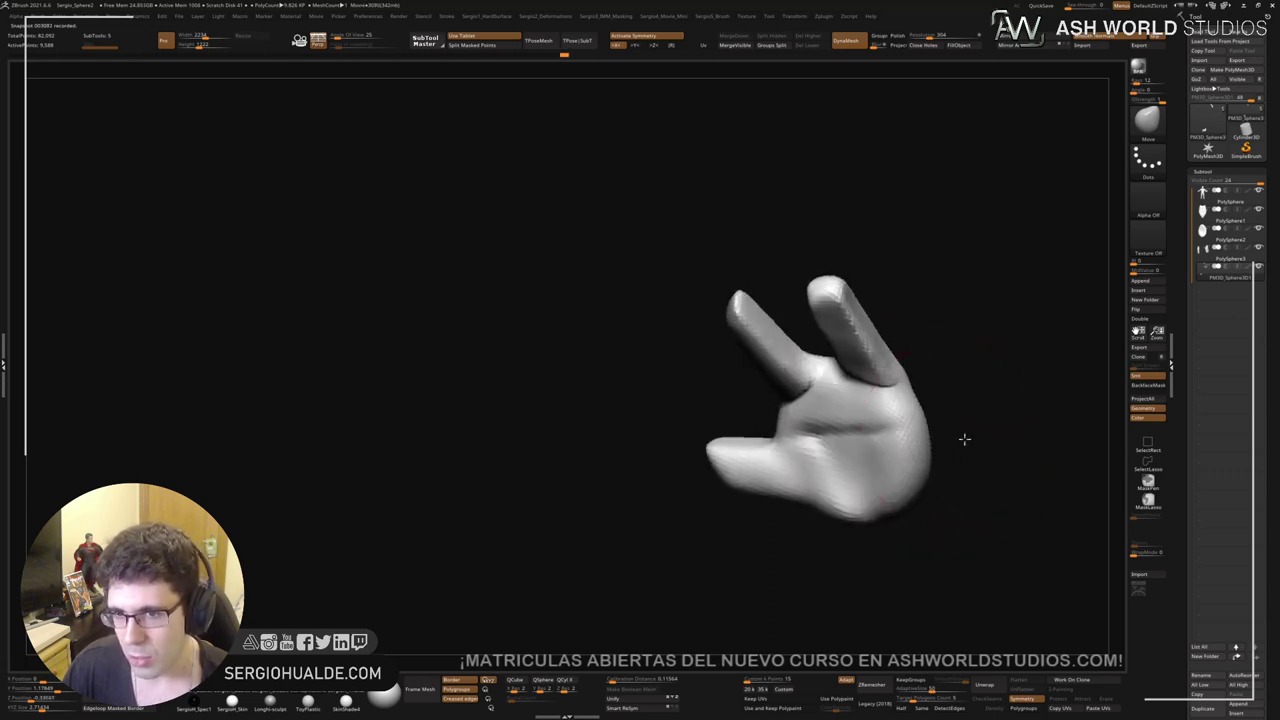
mouse_move(829, 457)
right_down()
mouse_move(771, 443)
mouse_move(865, 405)
mouse_move(806, 437)
mouse_move(829, 443)
right_up()
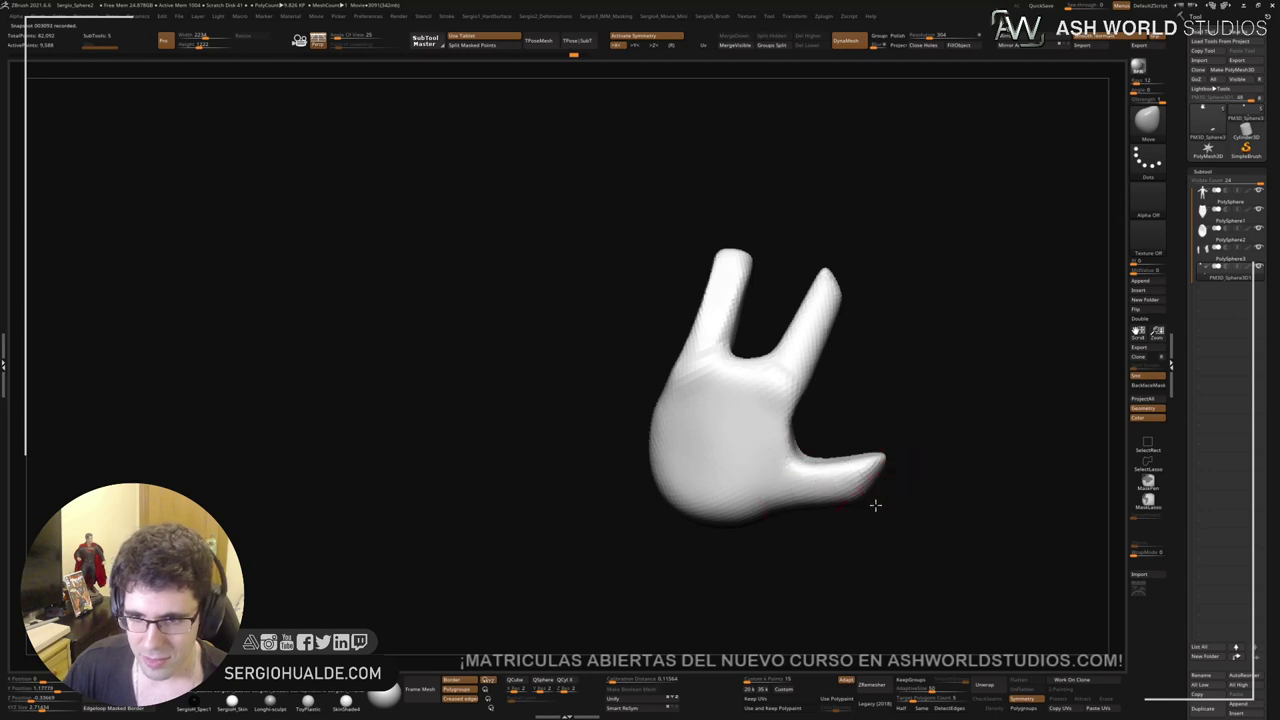
Step: Mask everything except the thumb and rotate the thumb downward from its base with the gizmo
mouse_move(857, 491)
right_down()
mouse_move(805, 407)
mouse_move(788, 480)
right_up()
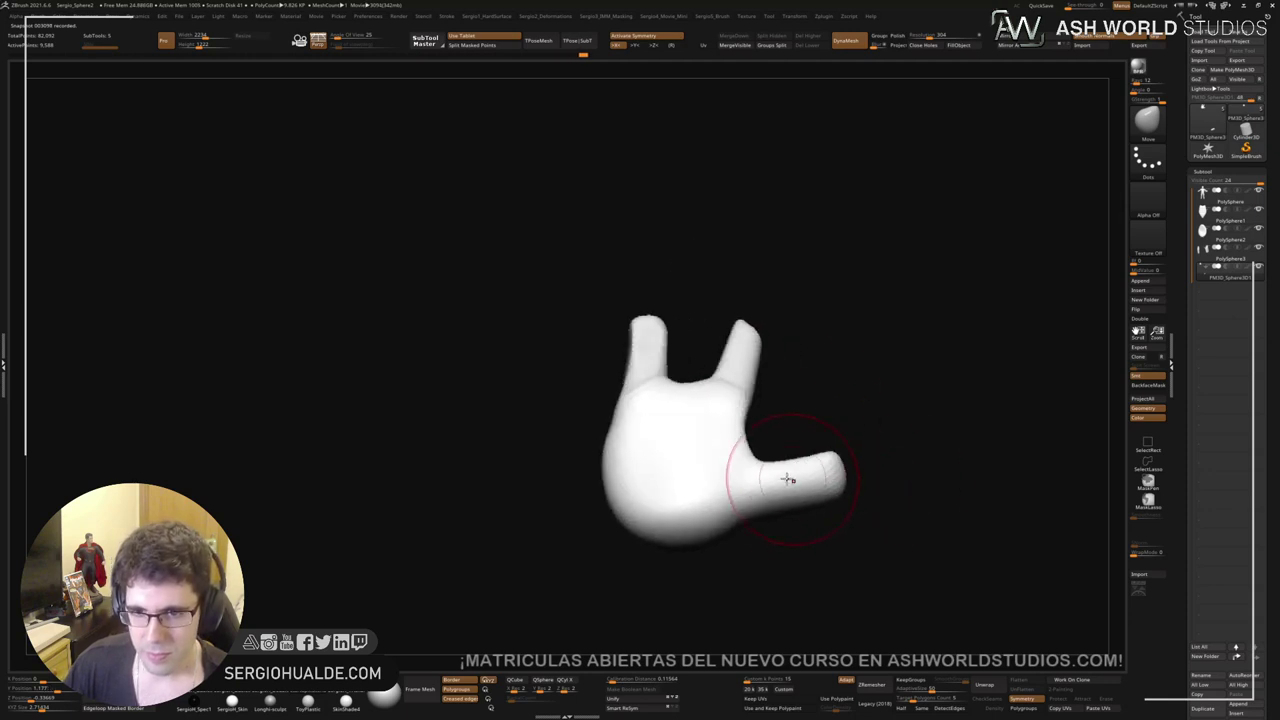
ctrl+drag(771, 437, 826, 567)
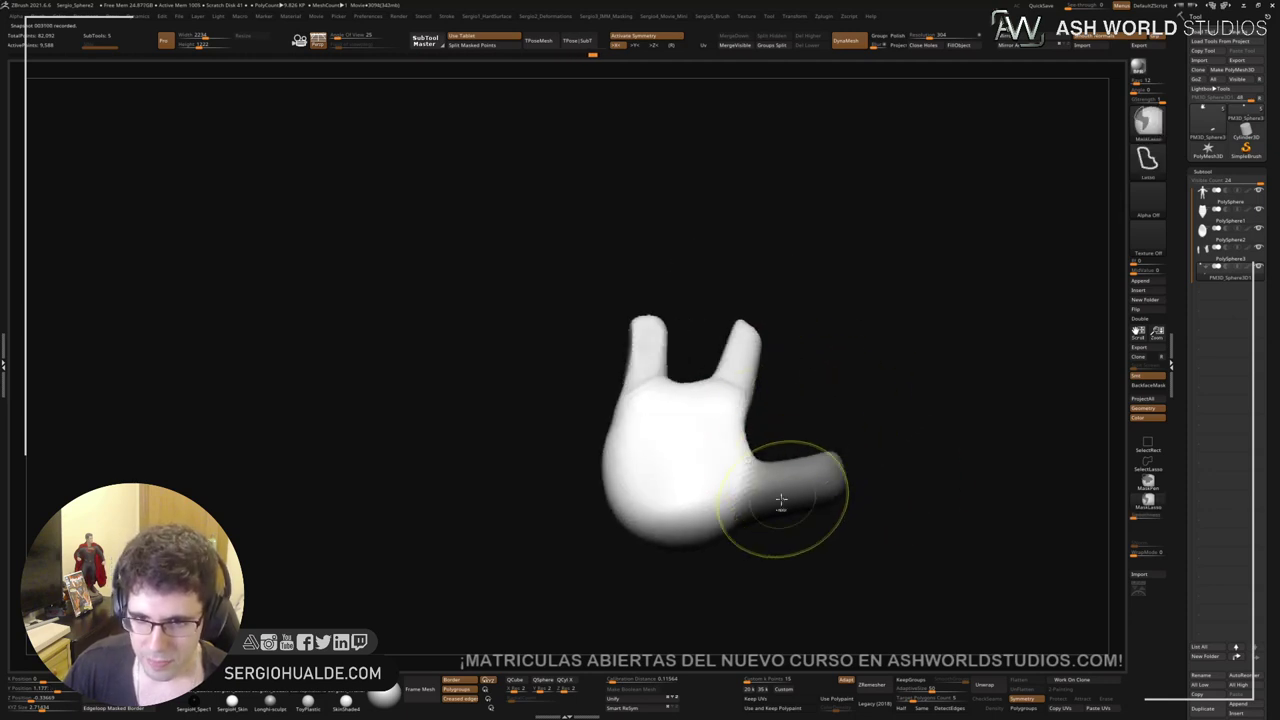
ctrl+click(780, 537)
right_drag(780, 526, 772, 440)
key(w)
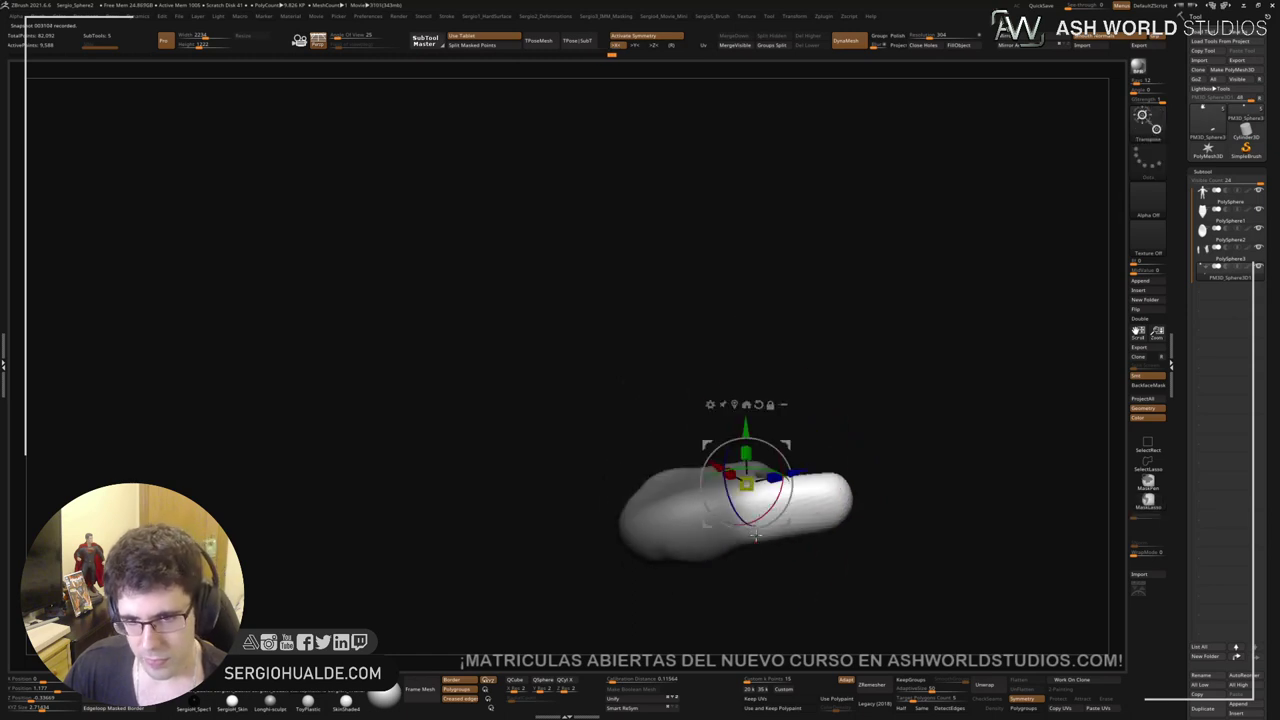
right_drag(755, 535, 776, 521)
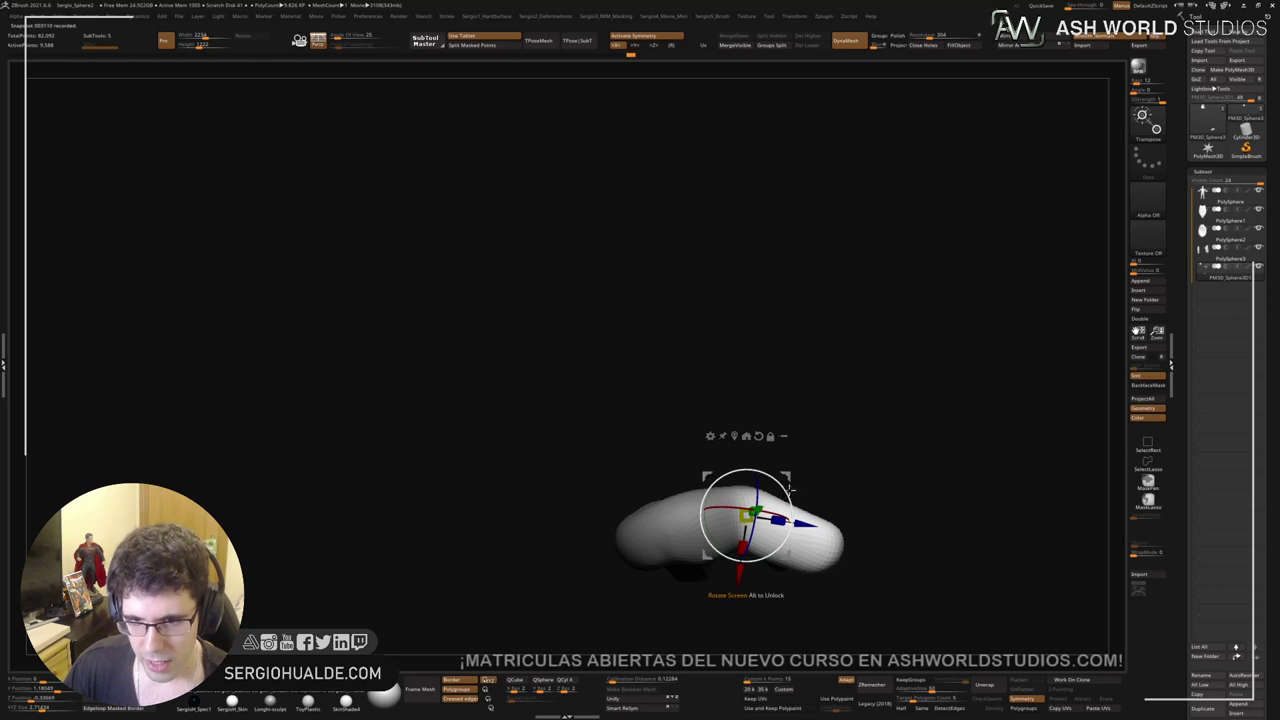
key(q)
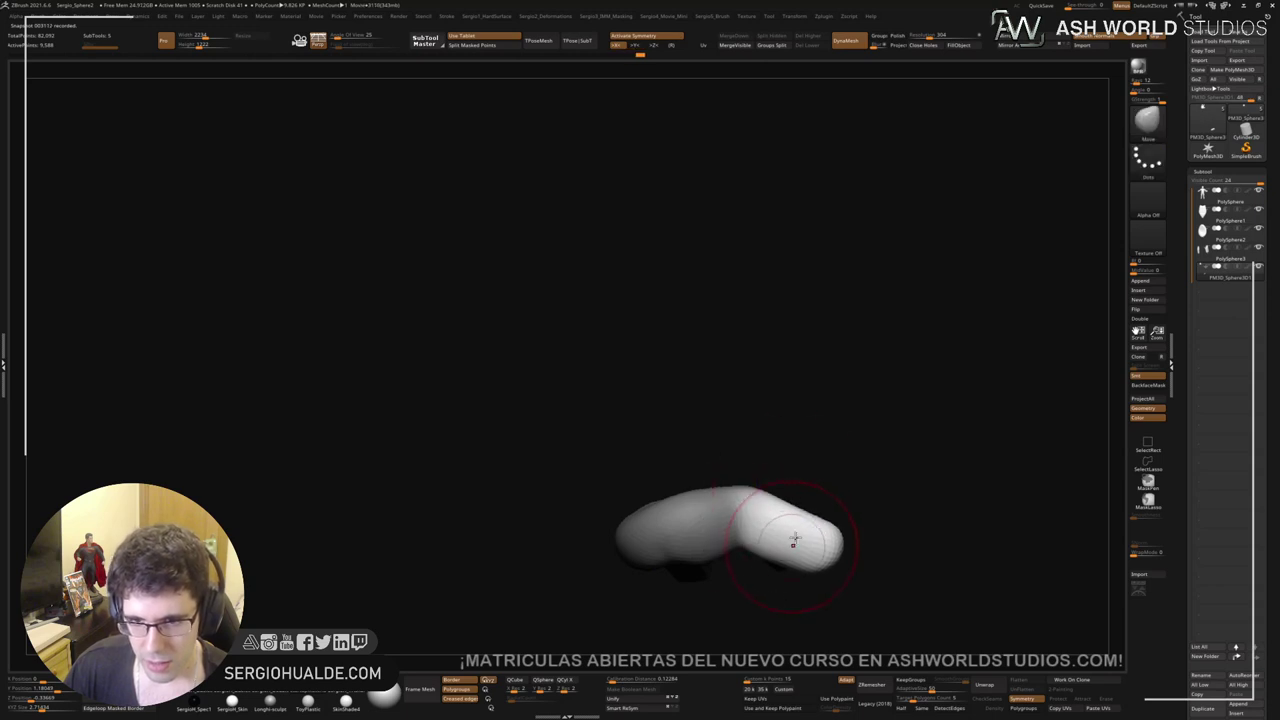
Step: Add volume to the thumb with the Clay brush and shape its joint and tip with the Move brush
mouse_move(792, 540)
right_down()
mouse_move(766, 606)
mouse_move(789, 560)
mouse_move(857, 529)
mouse_move(843, 497)
mouse_move(824, 518)
mouse_move(811, 497)
mouse_move(829, 529)
mouse_move(749, 583)
mouse_move(811, 583)
mouse_move(820, 486)
mouse_move(843, 505)
right_up()
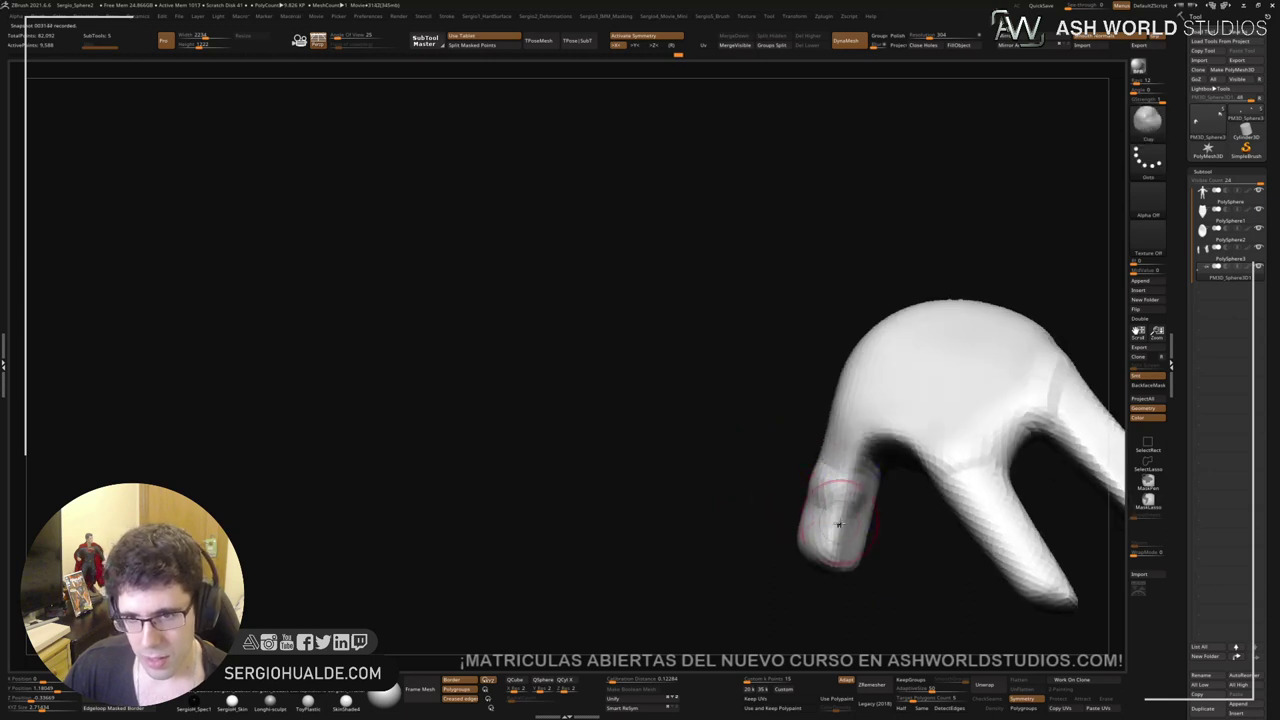
right_drag(818, 558, 799, 530)
mouse_move(831, 586)
right_down()
mouse_move(826, 537)
mouse_move(838, 537)
right_up()
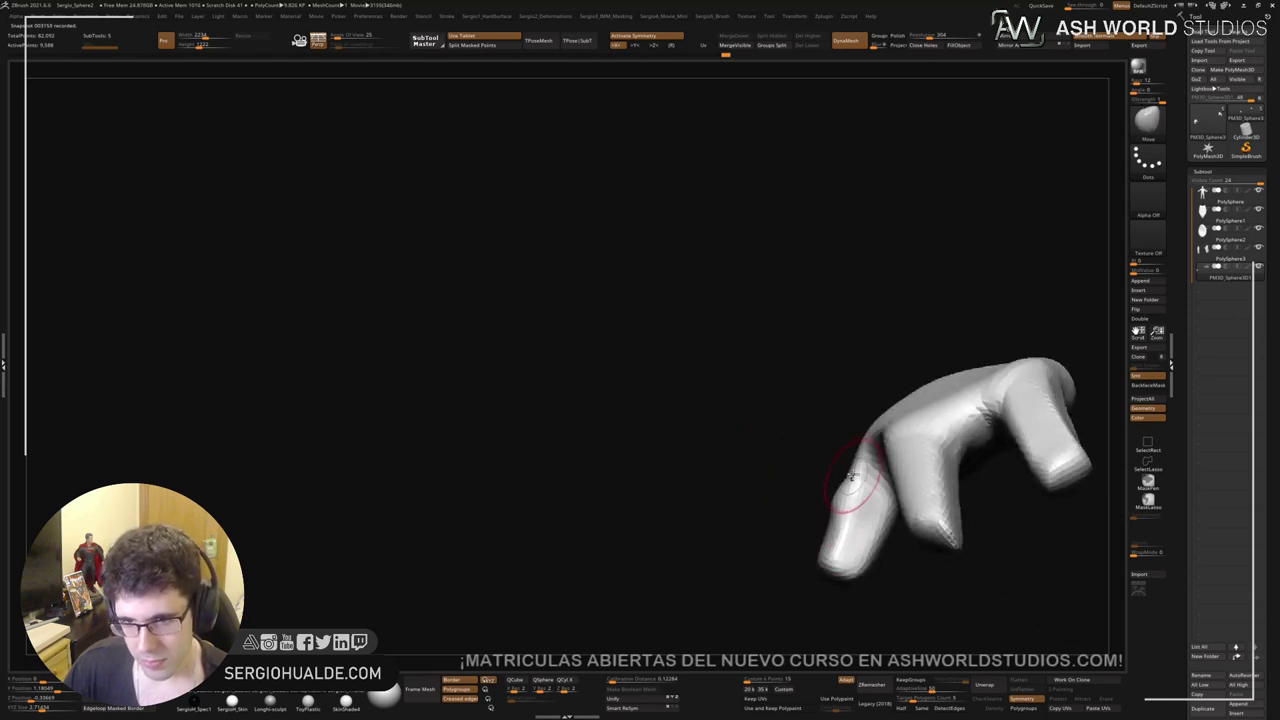
mouse_move(866, 455)
right_down()
mouse_move(870, 428)
mouse_move(917, 480)
mouse_move(885, 442)
mouse_move(831, 479)
mouse_move(834, 512)
mouse_move(814, 457)
mouse_move(823, 437)
mouse_move(849, 449)
mouse_move(853, 511)
mouse_move(797, 500)
mouse_move(851, 374)
mouse_move(852, 442)
mouse_move(838, 440)
right_up()
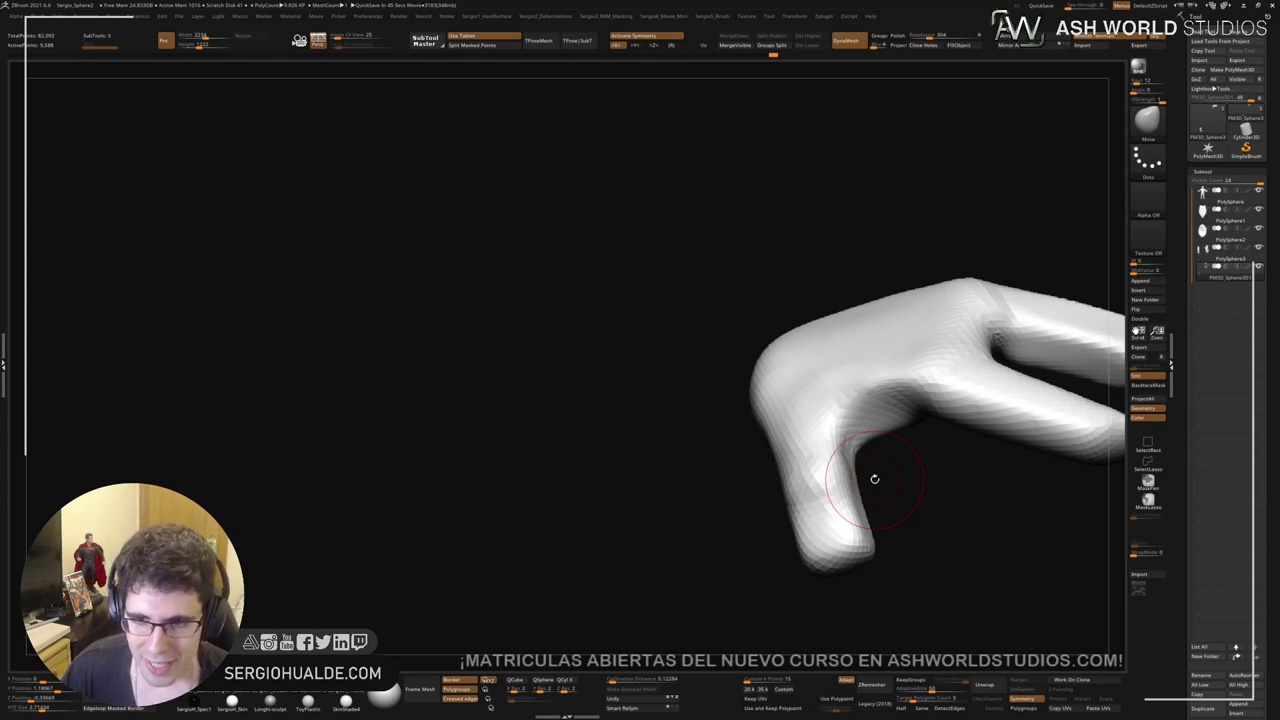
drag(735, 472, 732, 486)
right_drag(826, 469, 834, 456)
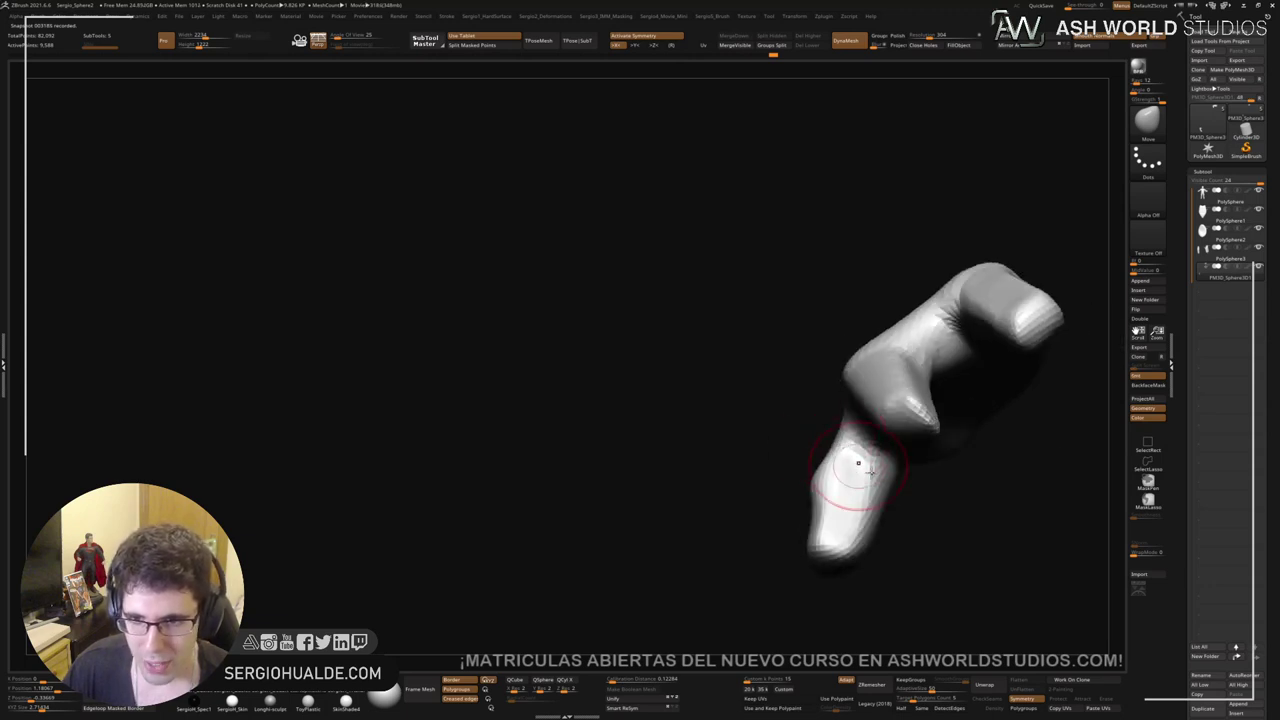
mouse_move(872, 513)
right_down()
mouse_move(868, 496)
mouse_move(922, 472)
mouse_move(934, 423)
mouse_move(903, 400)
mouse_move(866, 468)
mouse_move(928, 486)
mouse_move(927, 533)
right_up()
Step: Refine the thumb's base and build up the adjoining palm pad with the Move and Clay brushes
key(b)
key(d)
key(s)
key(b)
key(m)
key(v)
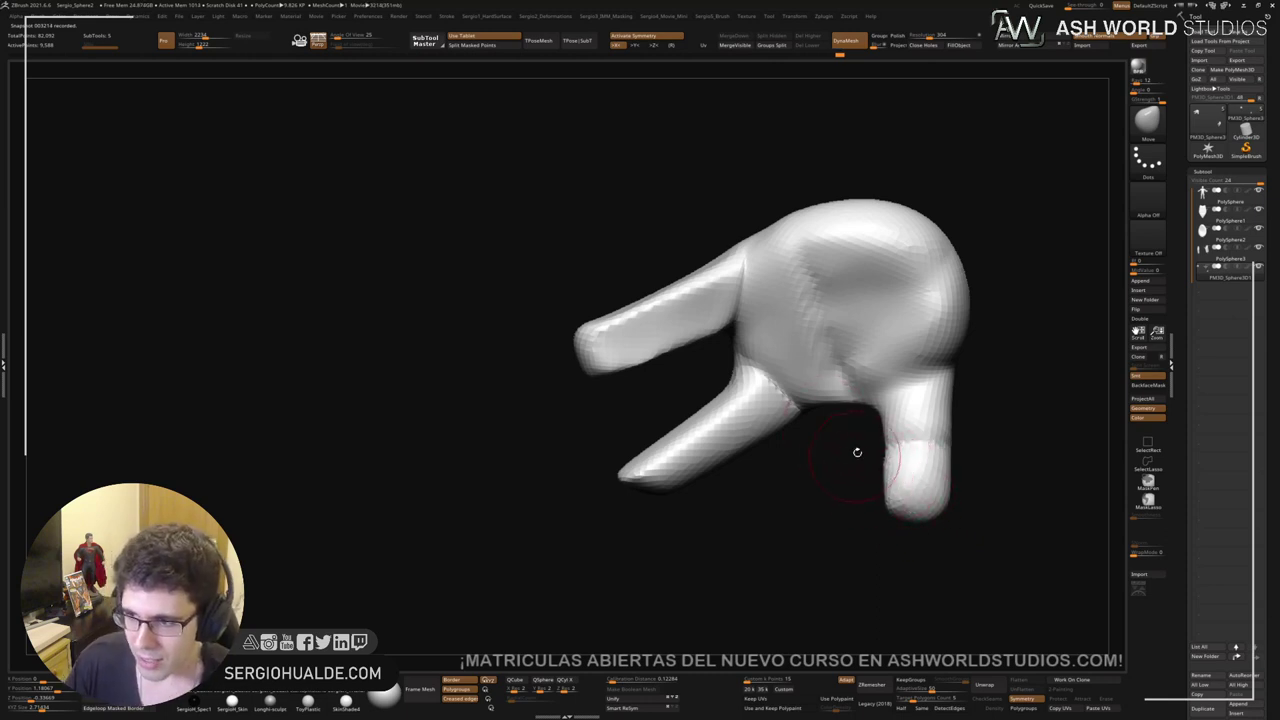
mouse_move(917, 448)
right_down()
mouse_move(969, 466)
mouse_move(909, 457)
mouse_move(932, 460)
mouse_move(966, 417)
right_up()
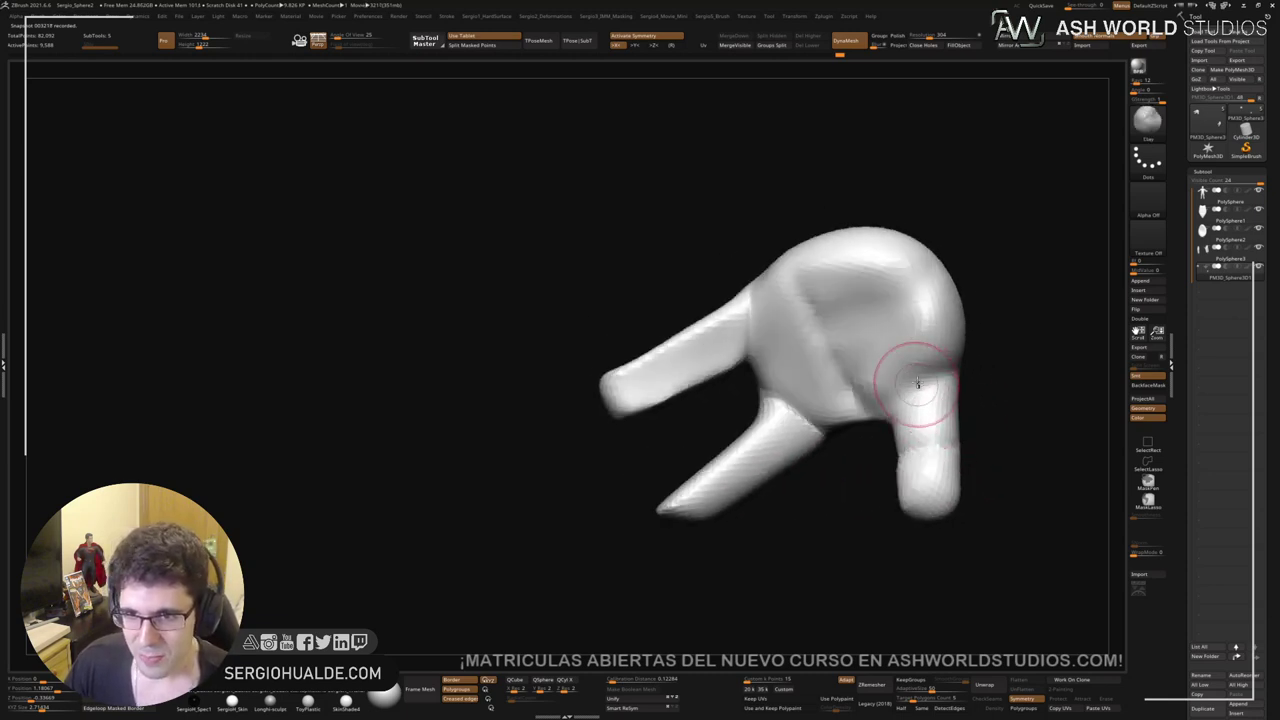
mouse_move(914, 371)
right_down()
mouse_move(914, 357)
mouse_move(872, 401)
mouse_move(909, 394)
mouse_move(889, 343)
mouse_move(891, 380)
right_up()
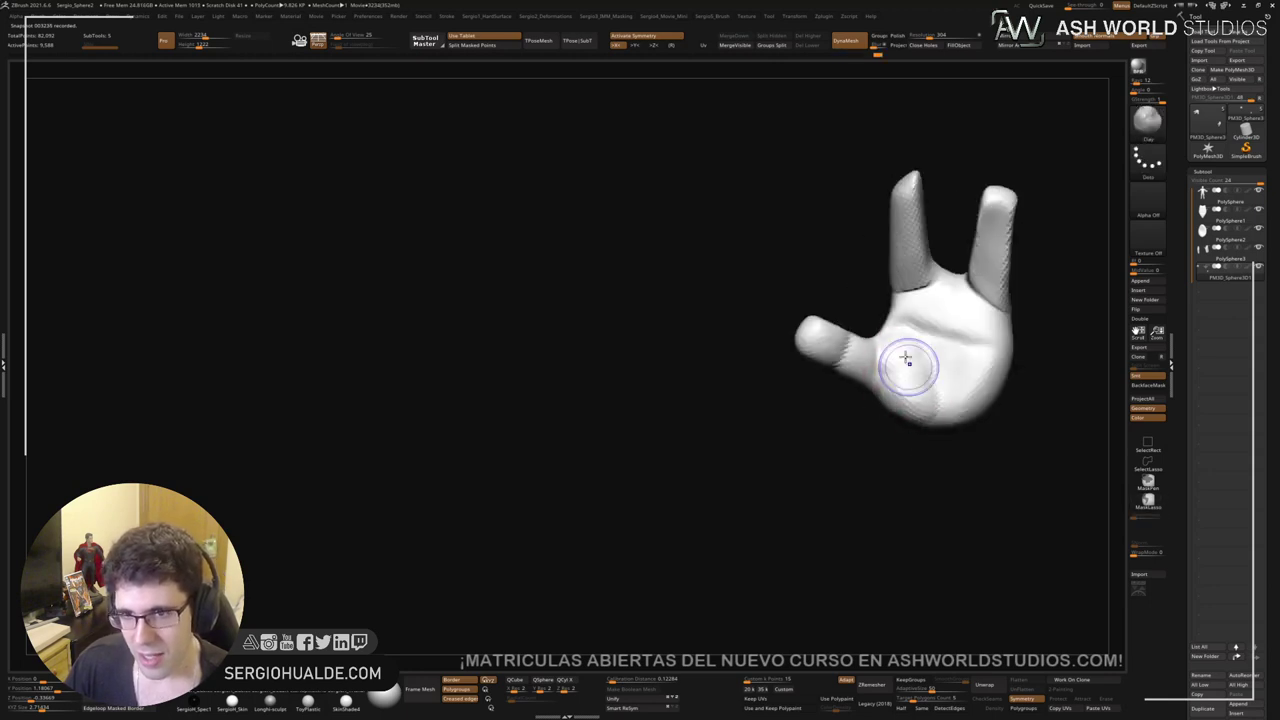
Step: Add volume to the heel of the palm with the Clay brush and adjust the hand's outer contour with the Move brush
right_drag(903, 383, 894, 380)
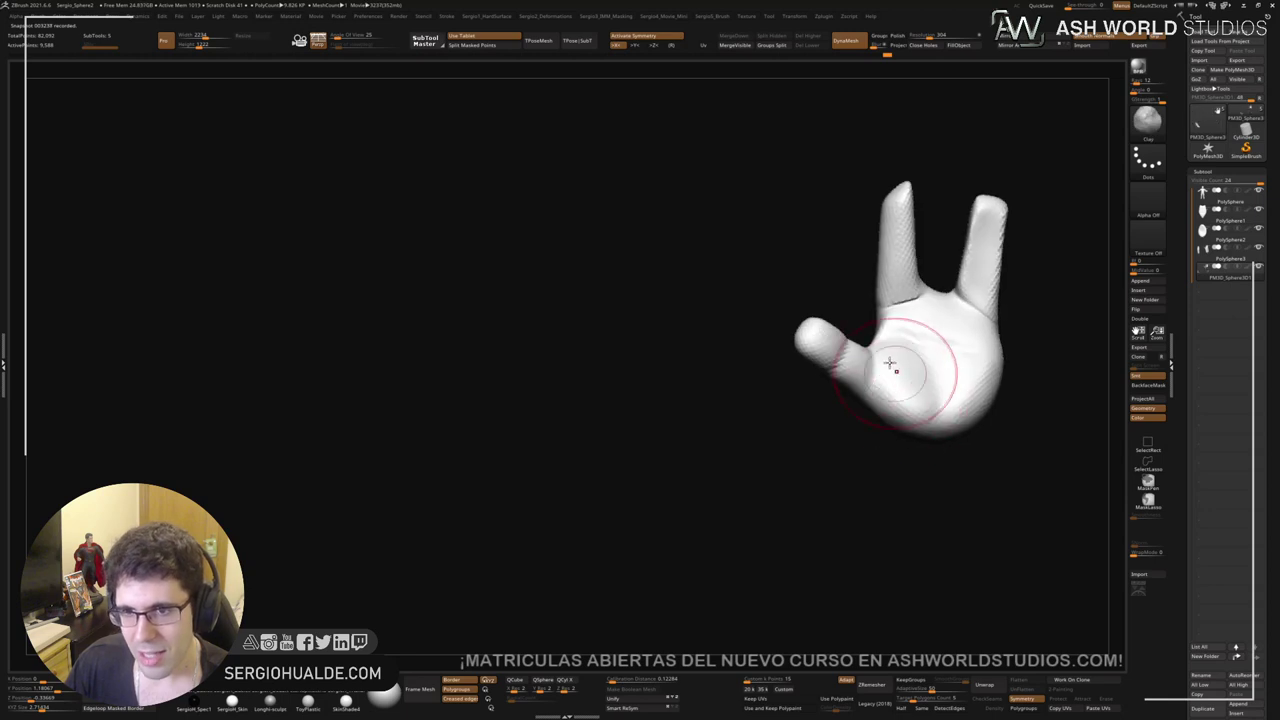
right_drag(966, 443, 975, 409)
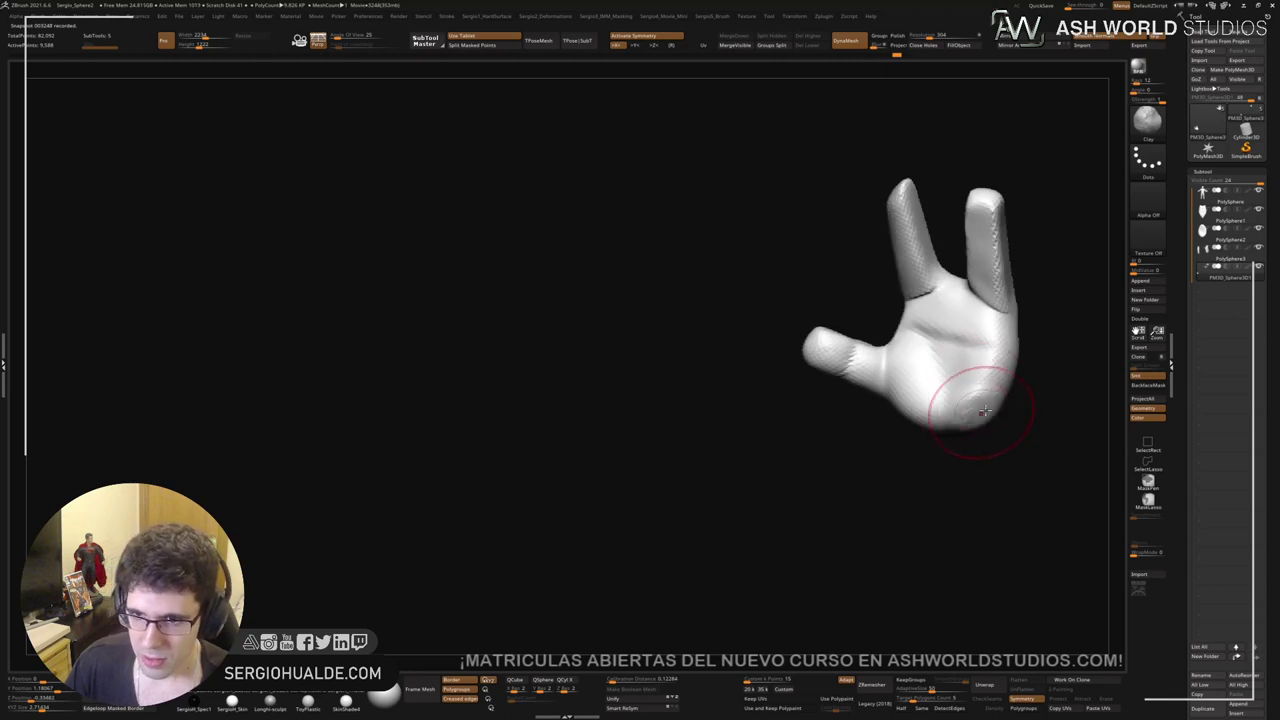
mouse_move(985, 410)
mouse_down()
mouse_move(971, 377)
mouse_move(980, 410)
mouse_up()
key(b)
key(m)
key(v)
right_drag(982, 416, 988, 420)
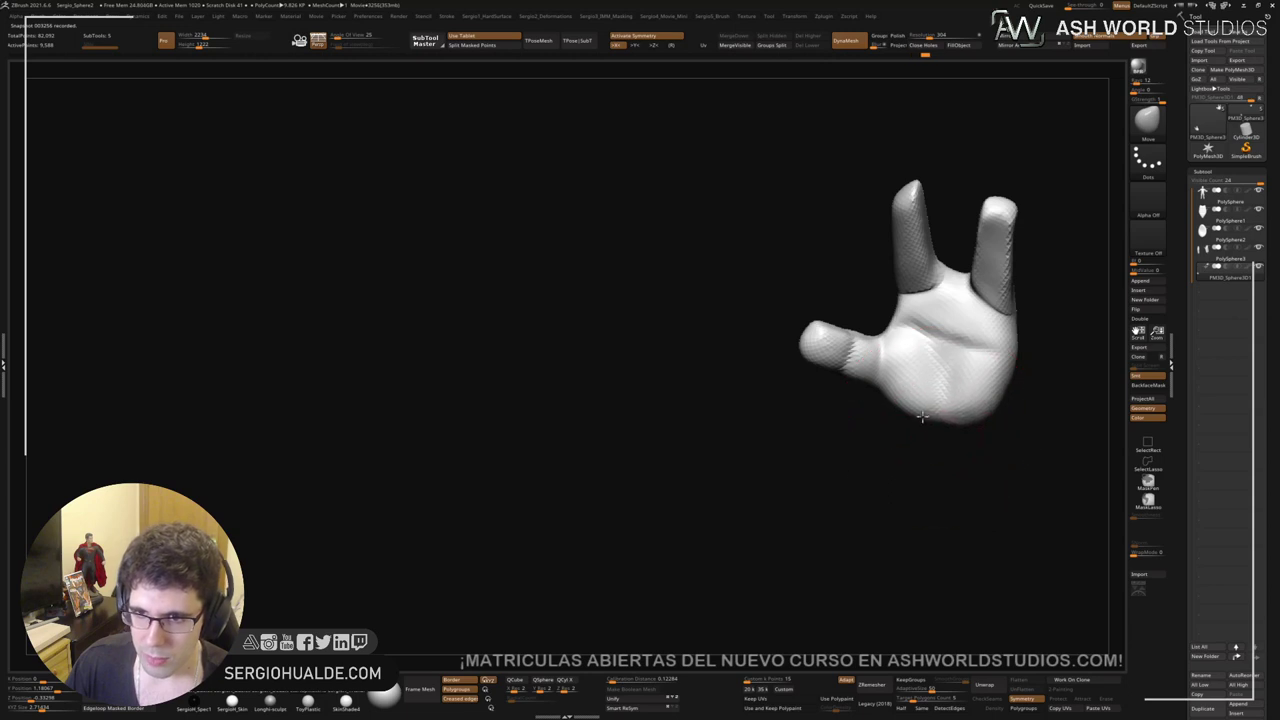
alt+right_drag(982, 374, 921, 415)
key(s)
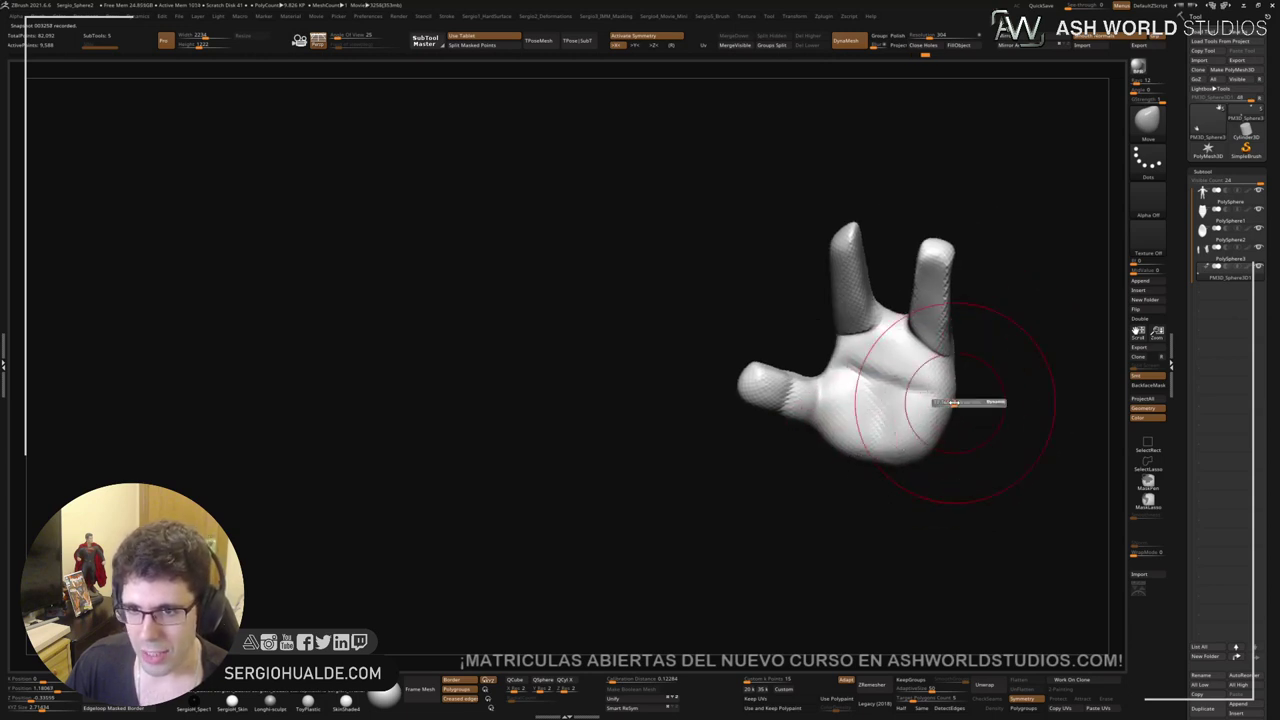
drag(954, 402, 954, 400)
mouse_move(954, 400)
right_down()
mouse_move(917, 423)
mouse_move(902, 399)
mouse_move(880, 440)
mouse_move(771, 422)
right_up()
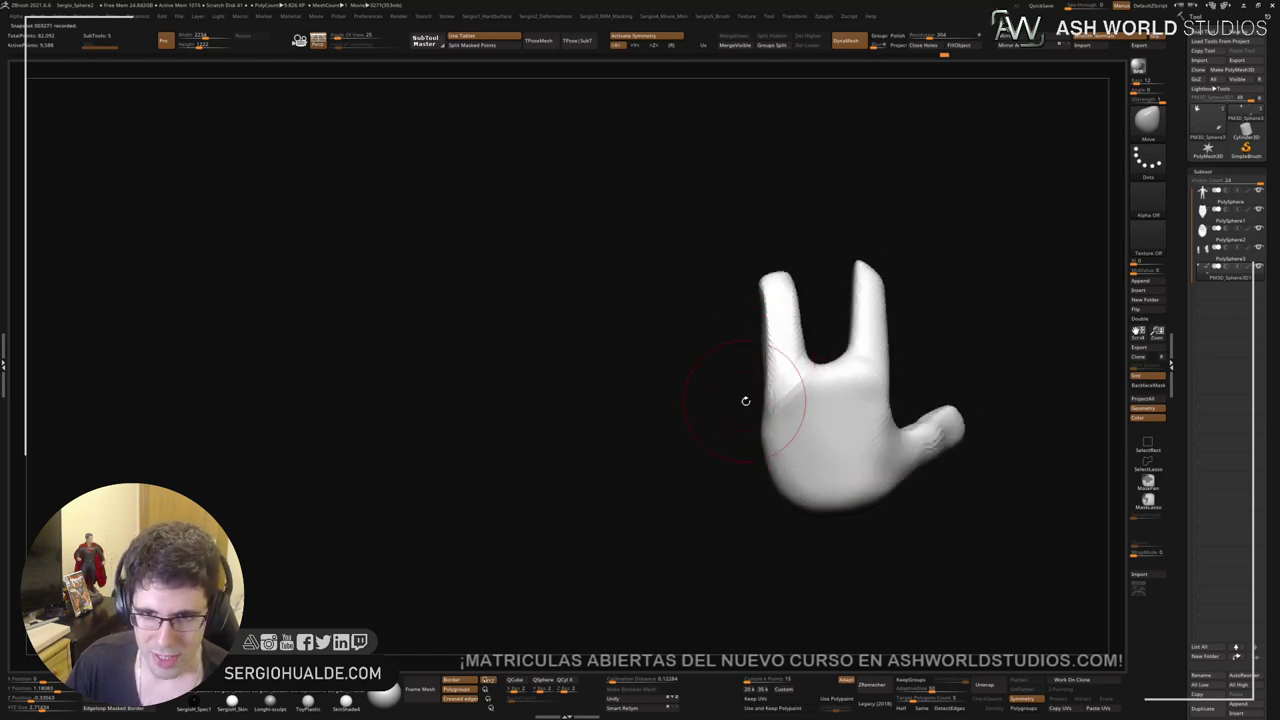
mouse_move(745, 400)
right_down()
mouse_move(837, 423)
mouse_move(763, 372)
mouse_move(780, 378)
mouse_move(805, 332)
mouse_move(791, 423)
mouse_move(780, 397)
mouse_move(808, 393)
mouse_move(857, 437)
mouse_move(834, 437)
mouse_move(824, 408)
mouse_move(793, 427)
mouse_move(777, 409)
mouse_move(766, 417)
right_up()
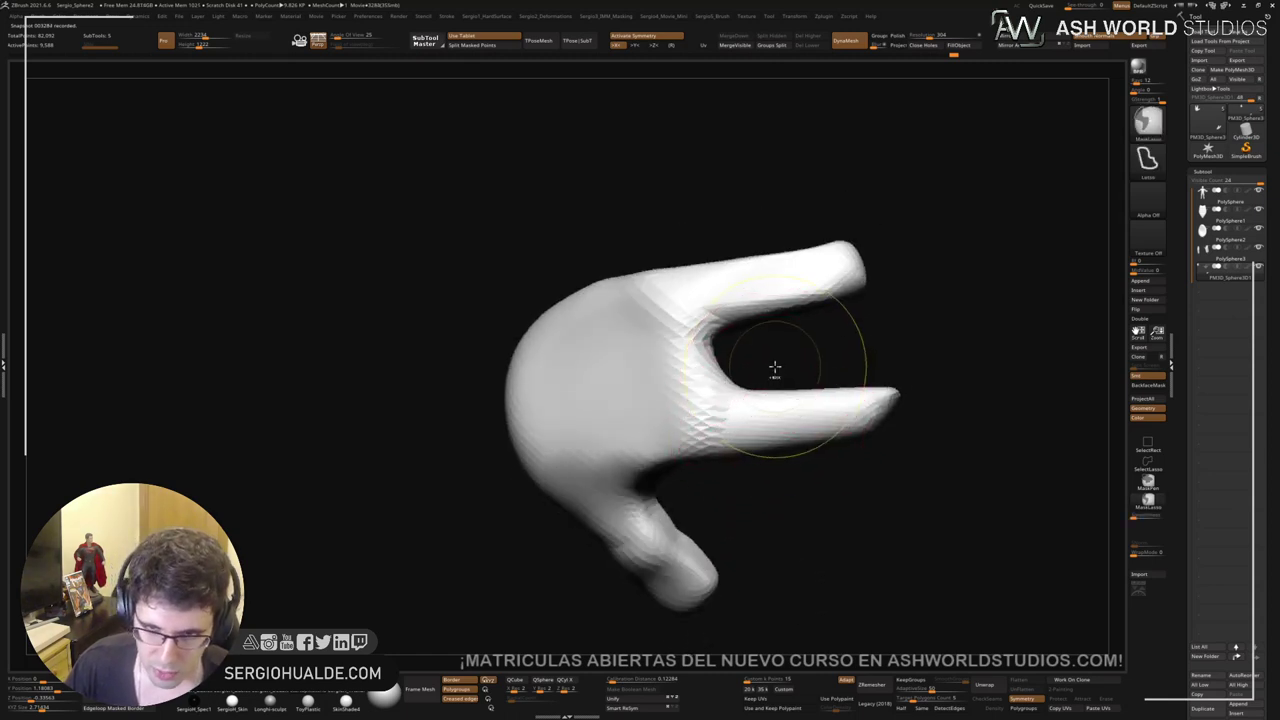
Step: Mask everything except the outer half of the finger next to the thumb and rotate it downward at its joint
mouse_move(766, 430)
ctrl+mouse_down()
mouse_move(939, 383)
mouse_move(890, 374)
ctrl+mouse_up()
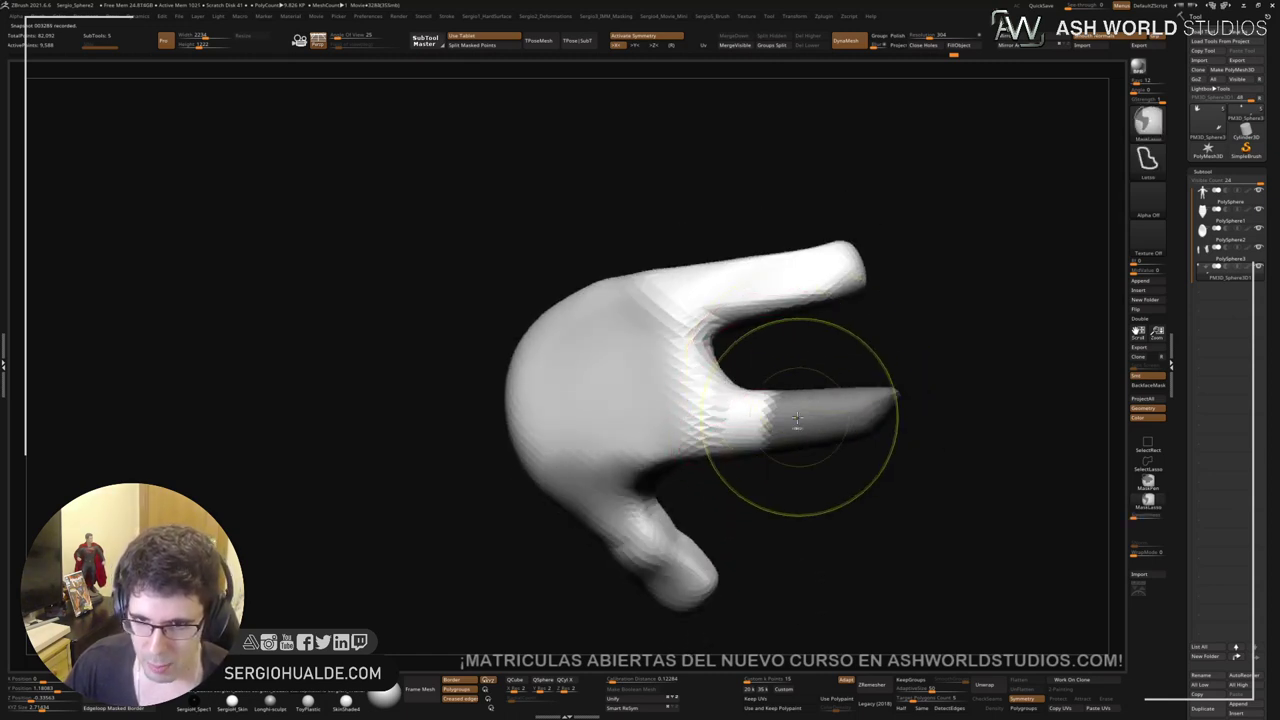
ctrl+click(806, 477)
right_drag(806, 477, 800, 366)
key(w)
shift+right_drag(773, 452, 771, 443)
alt+click(771, 434)
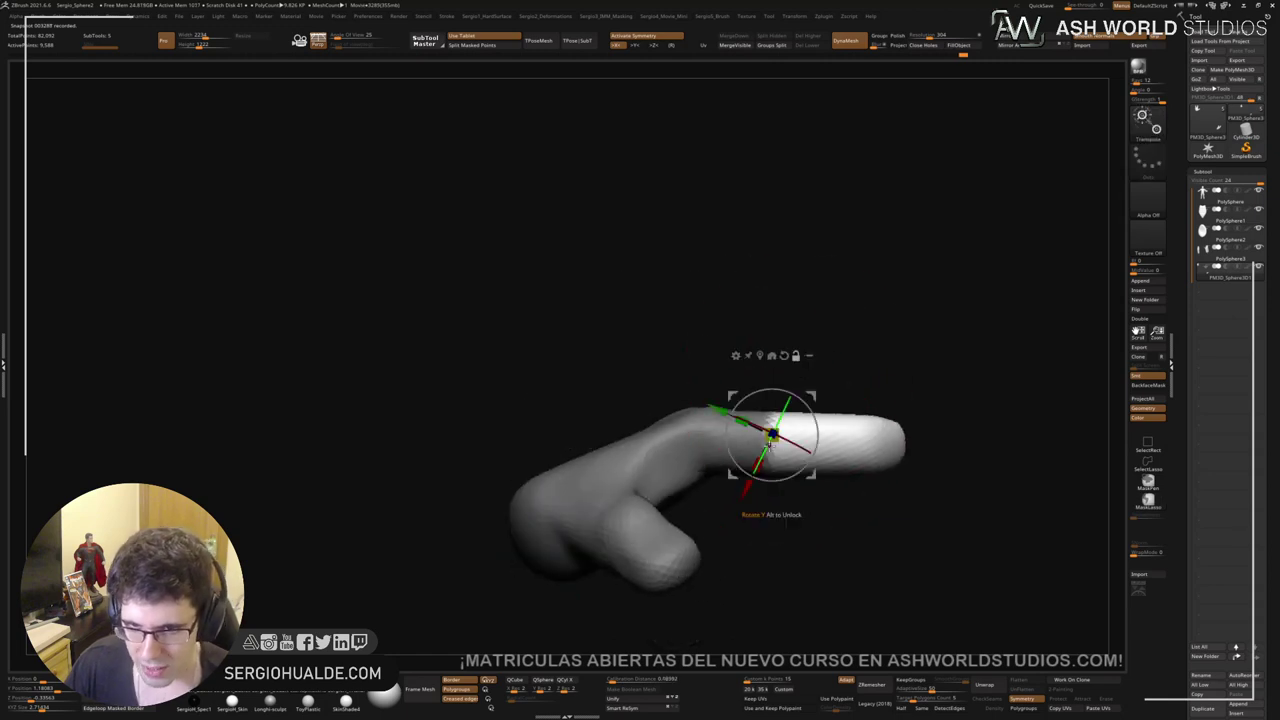
mouse_move(813, 430)
mouse_down()
mouse_move(814, 459)
mouse_move(829, 460)
mouse_up()
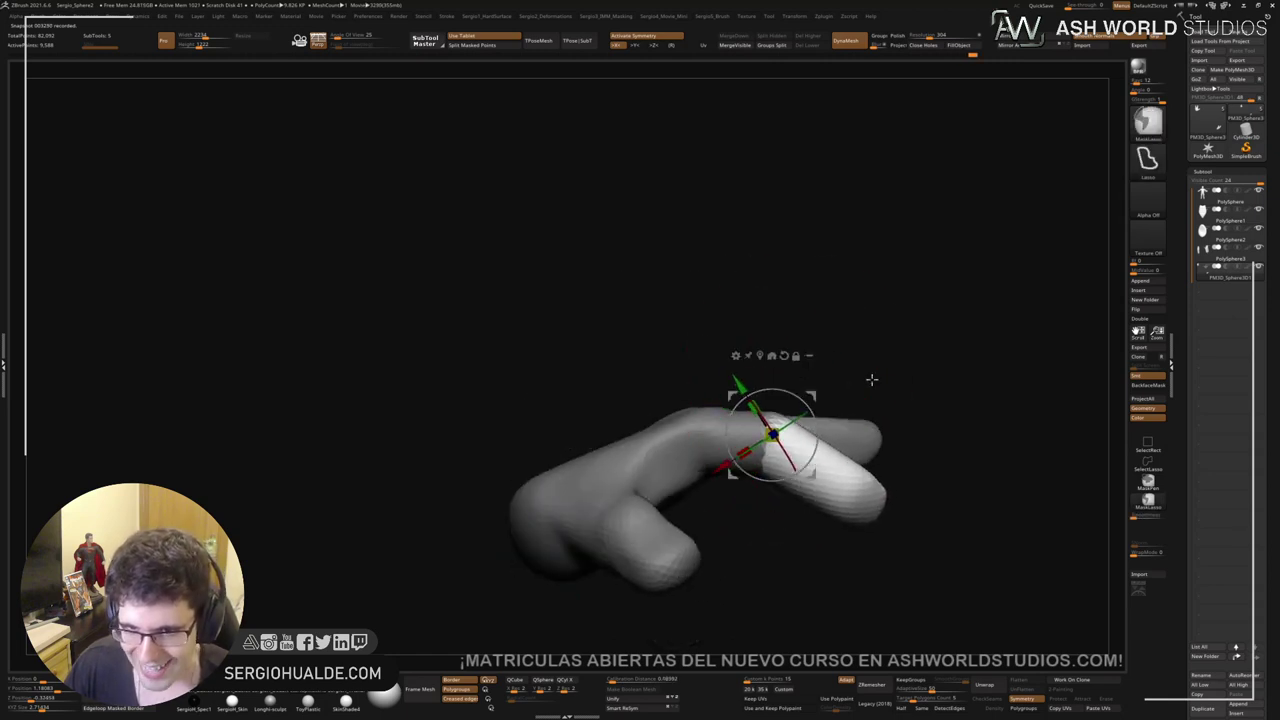
Step: Extend the mask over the finger's middle segment and bend the fingertip further down with the gizmo
mouse_move(871, 380)
ctrl+mouse_down()
mouse_move(801, 500)
mouse_move(866, 318)
ctrl+mouse_up()
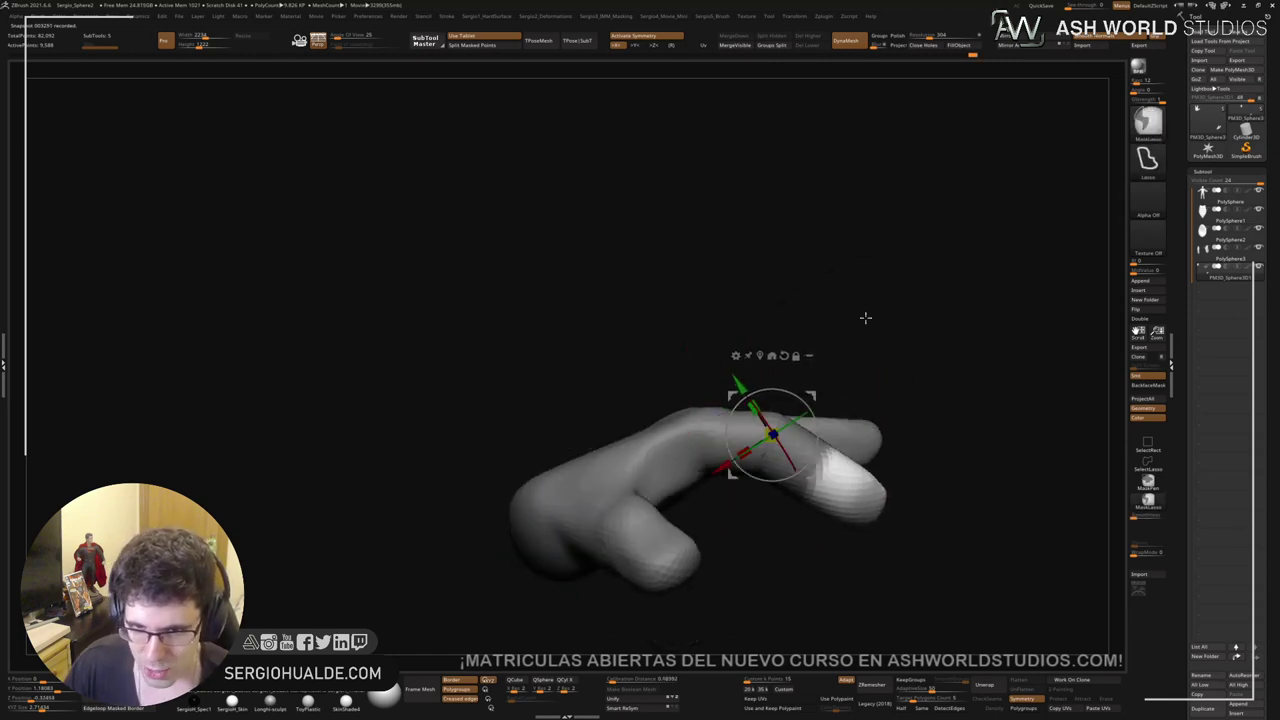
alt+click(830, 470)
right_drag(880, 482, 858, 468)
alt+drag(868, 434, 860, 433)
right_drag(870, 440, 928, 457)
mouse_move(901, 472)
mouse_down()
mouse_move(897, 502)
mouse_move(873, 515)
mouse_up()
Step: Refine the bent finger's tip and joint with a resized Move brush
key(q)
key(s)
drag(878, 500, 860, 508)
right_drag(930, 525, 842, 539)
drag(842, 539, 871, 514)
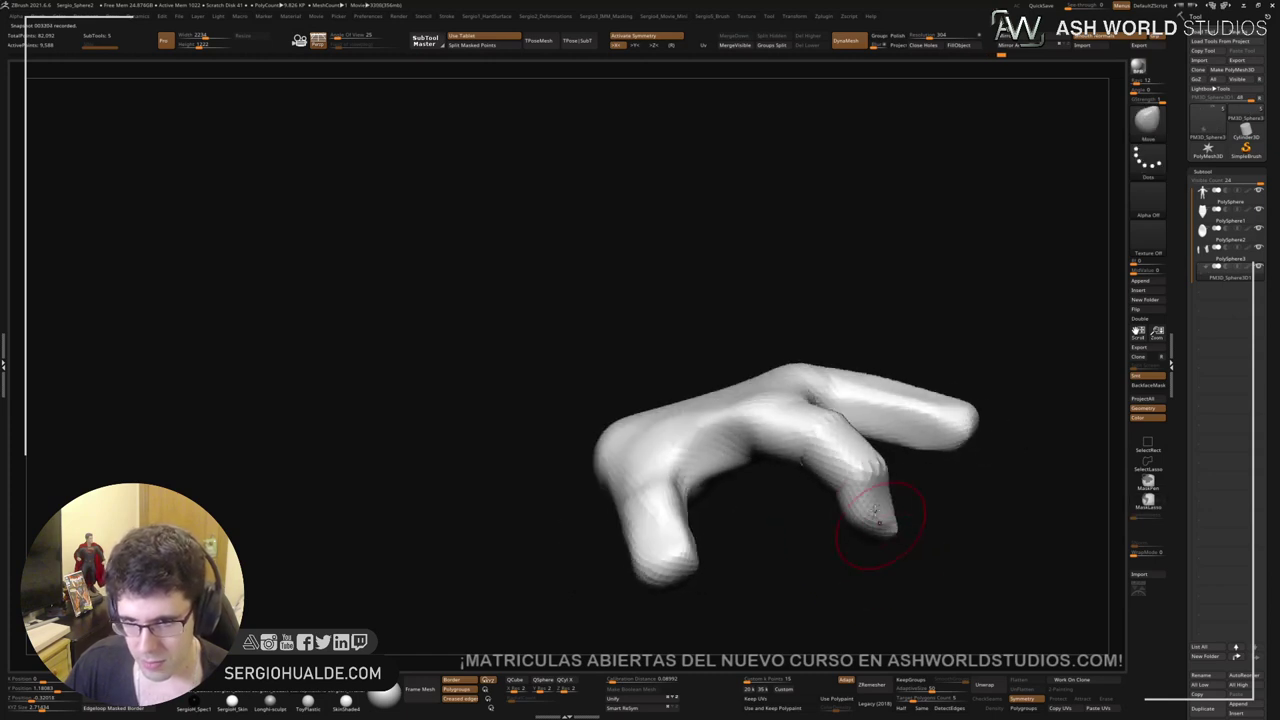
drag(846, 457, 867, 460)
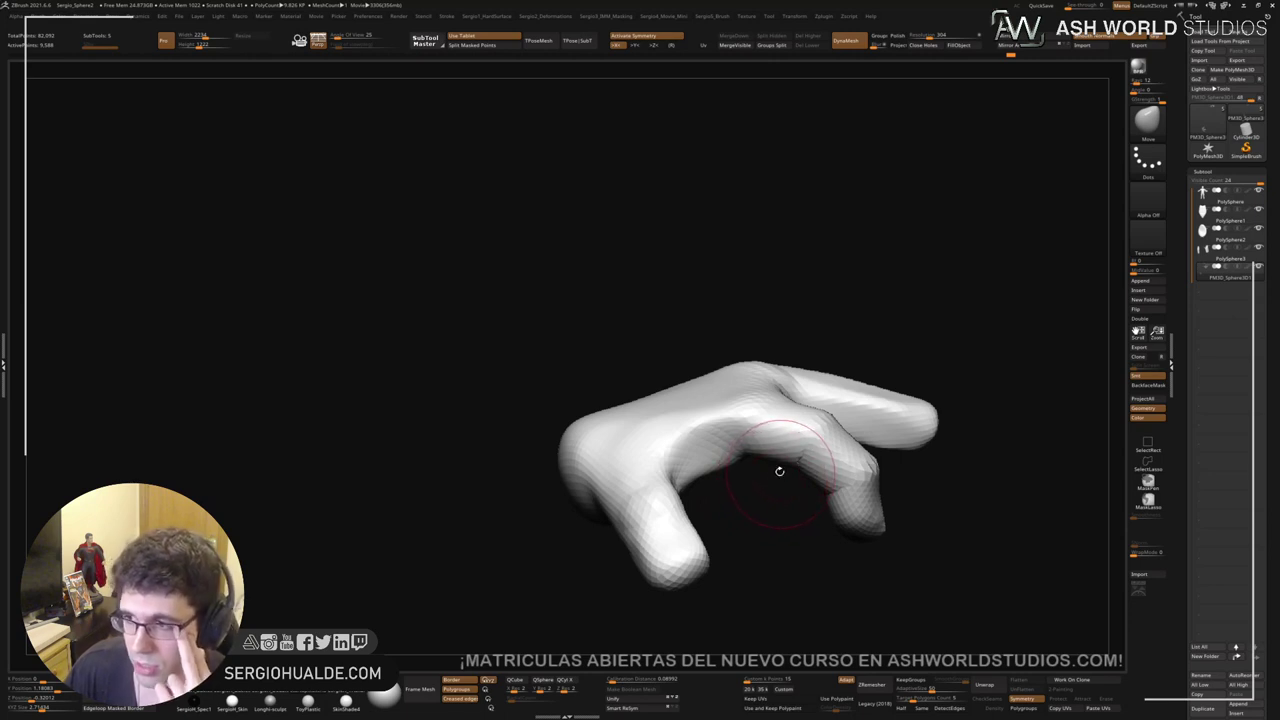
Step: Isolate the outer half of the finger farthest from the thumb with a mask and rotate it downward at its joint
mouse_move(914, 286)
mouse_down()
mouse_move(822, 381)
mouse_move(757, 477)
mouse_move(788, 437)
mouse_up()
mouse_move(801, 340)
ctrl+mouse_down()
mouse_move(733, 399)
mouse_move(886, 406)
mouse_move(865, 334)
mouse_move(744, 390)
mouse_move(743, 414)
ctrl+mouse_up()
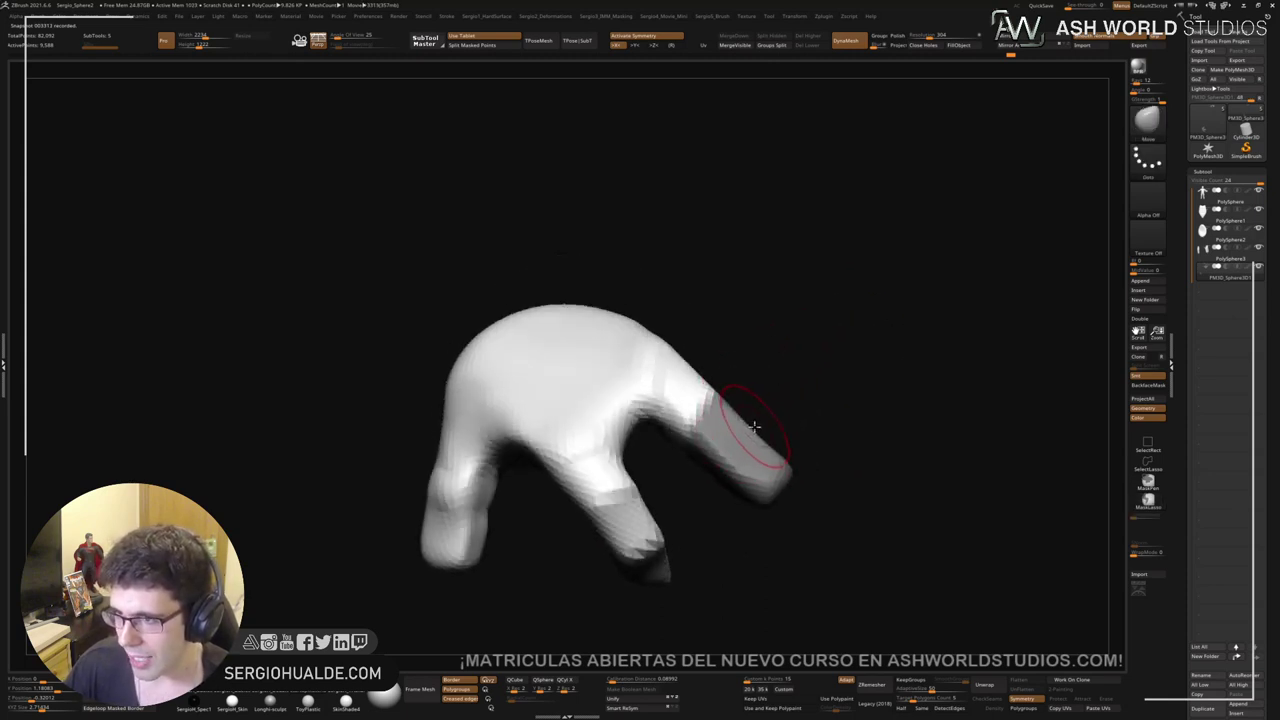
drag(741, 433, 709, 440)
mouse_move(666, 397)
mouse_down()
mouse_move(670, 379)
mouse_move(706, 484)
mouse_move(590, 380)
mouse_up()
mouse_move(674, 457)
mouse_down()
mouse_move(734, 397)
mouse_move(755, 445)
mouse_move(759, 417)
mouse_up()
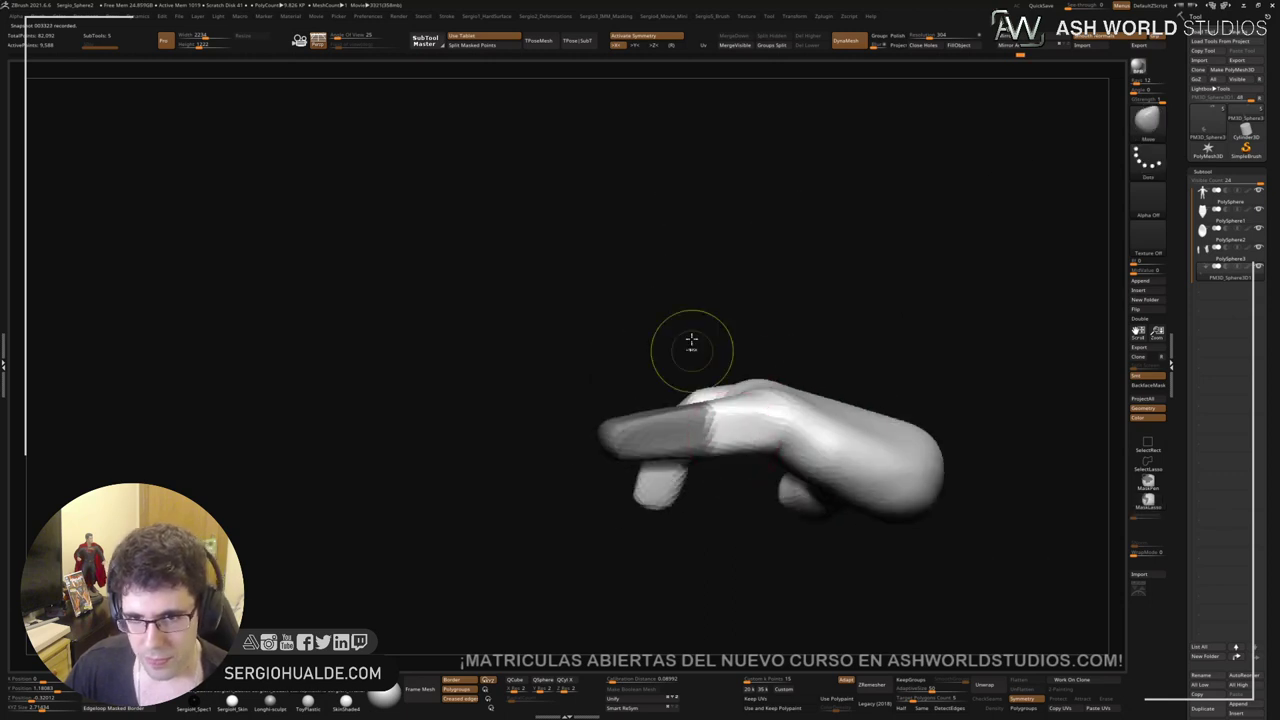
ctrl+click(691, 343)
drag(691, 343, 732, 389)
key(w)
alt+click(717, 428)
right_drag(740, 428, 748, 450)
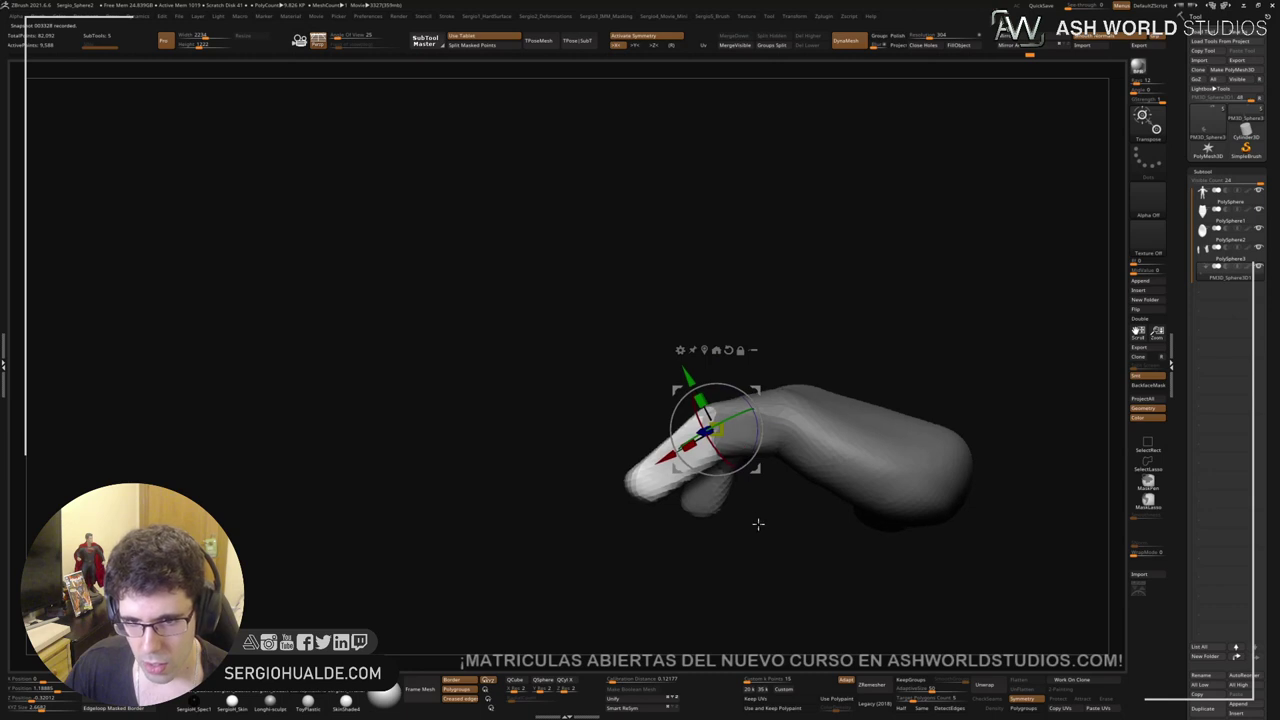
Step: Mask that finger's middle segment and bend its tip inward with the gizmo
mouse_move(757, 523)
ctrl+mouse_down()
mouse_move(643, 426)
mouse_move(772, 534)
ctrl+mouse_up()
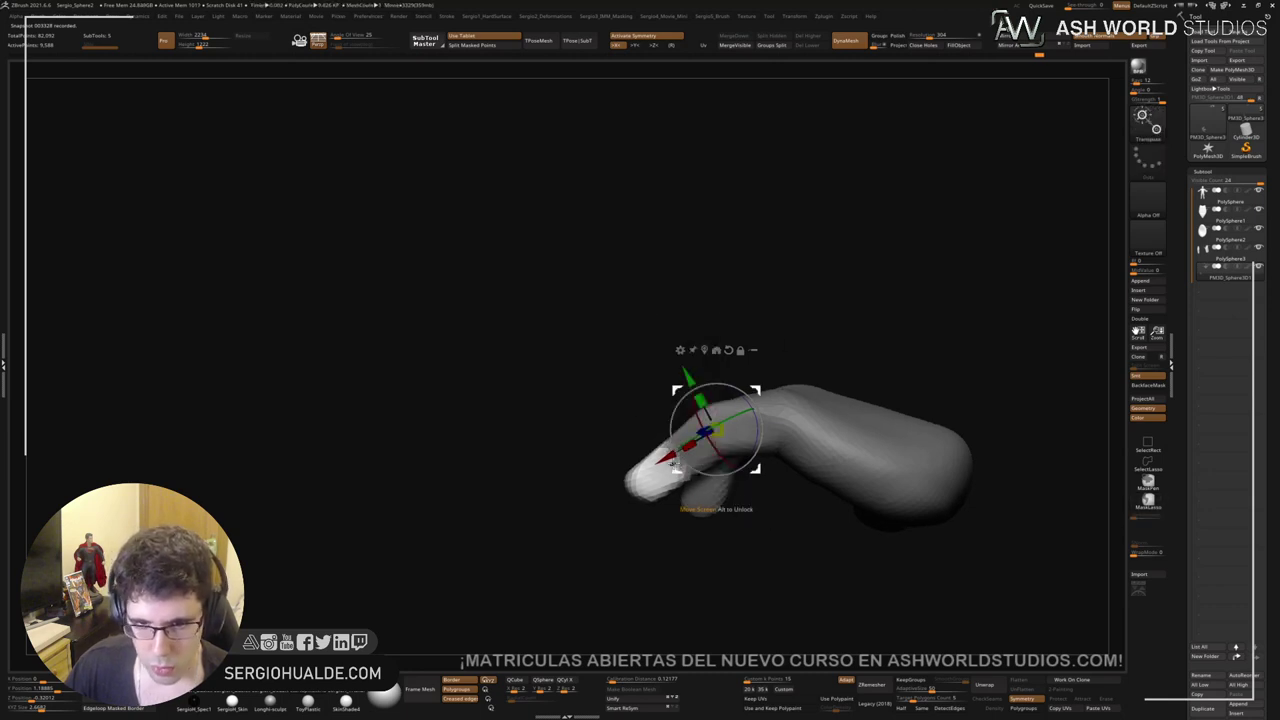
alt+drag(668, 458, 527, 545)
click(679, 453)
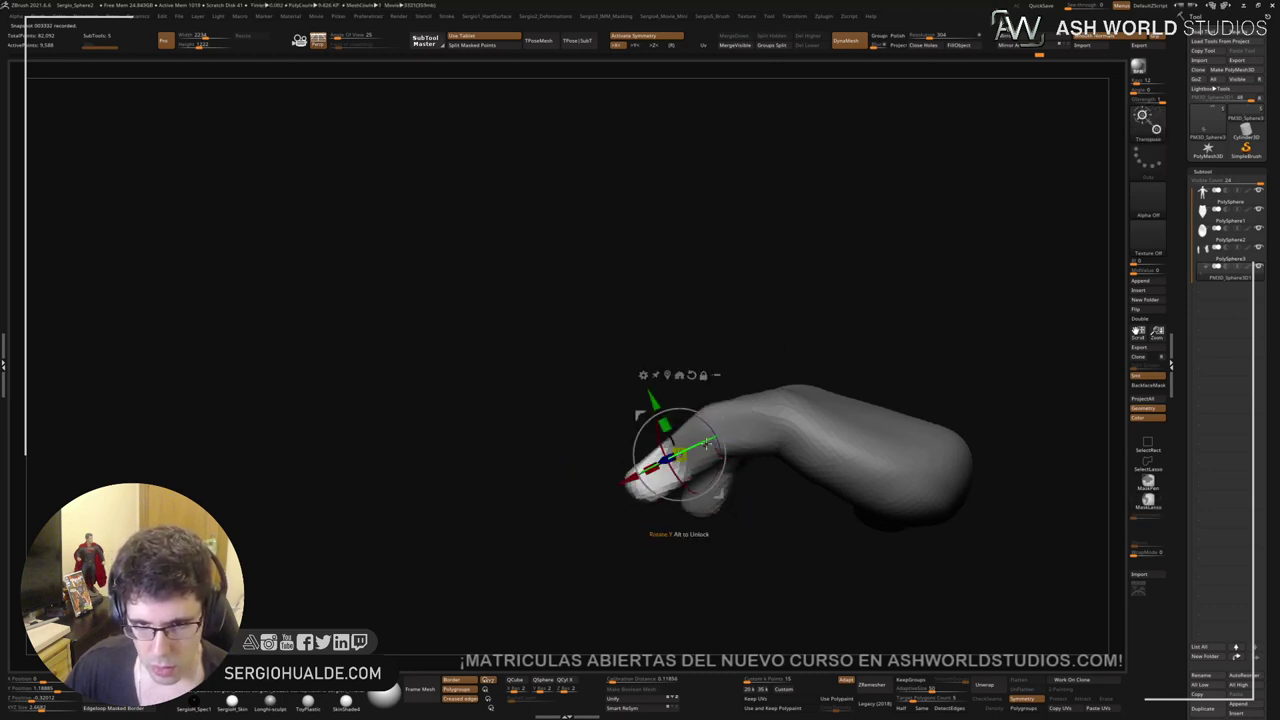
drag(705, 414, 769, 497)
key(q)
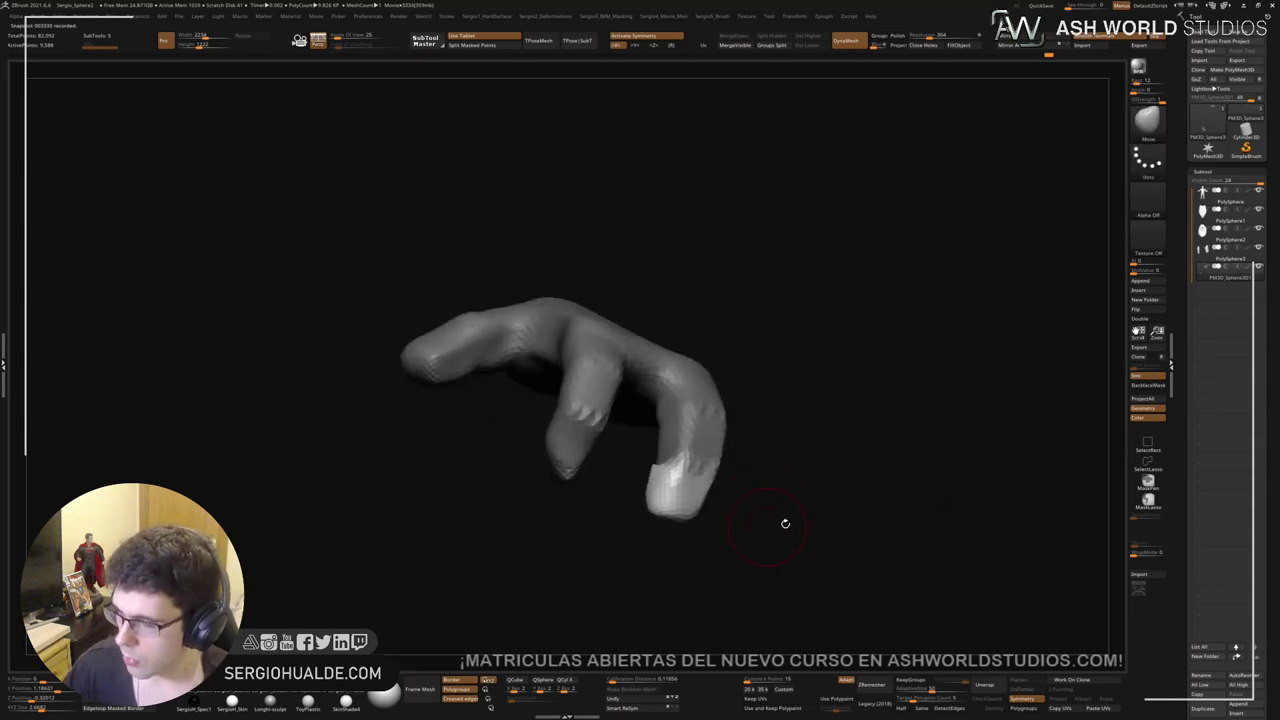
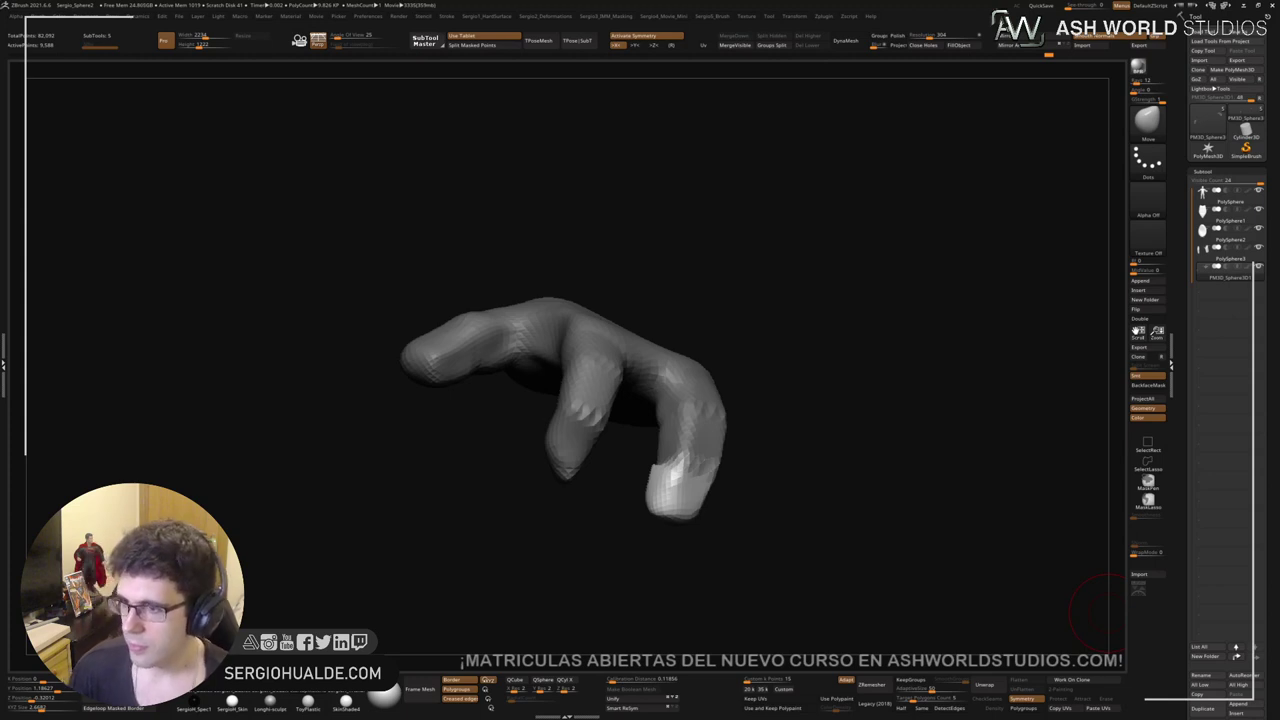
Step: Clear the mask, then build up the area between the two fingers with the Clay brush and smooth it
drag(760, 400, 731, 404)
ctrl+drag(772, 320, 718, 376)
mouse_move(703, 403)
ctrl+right_down()
mouse_move(654, 406)
mouse_move(651, 366)
ctrl+right_up()
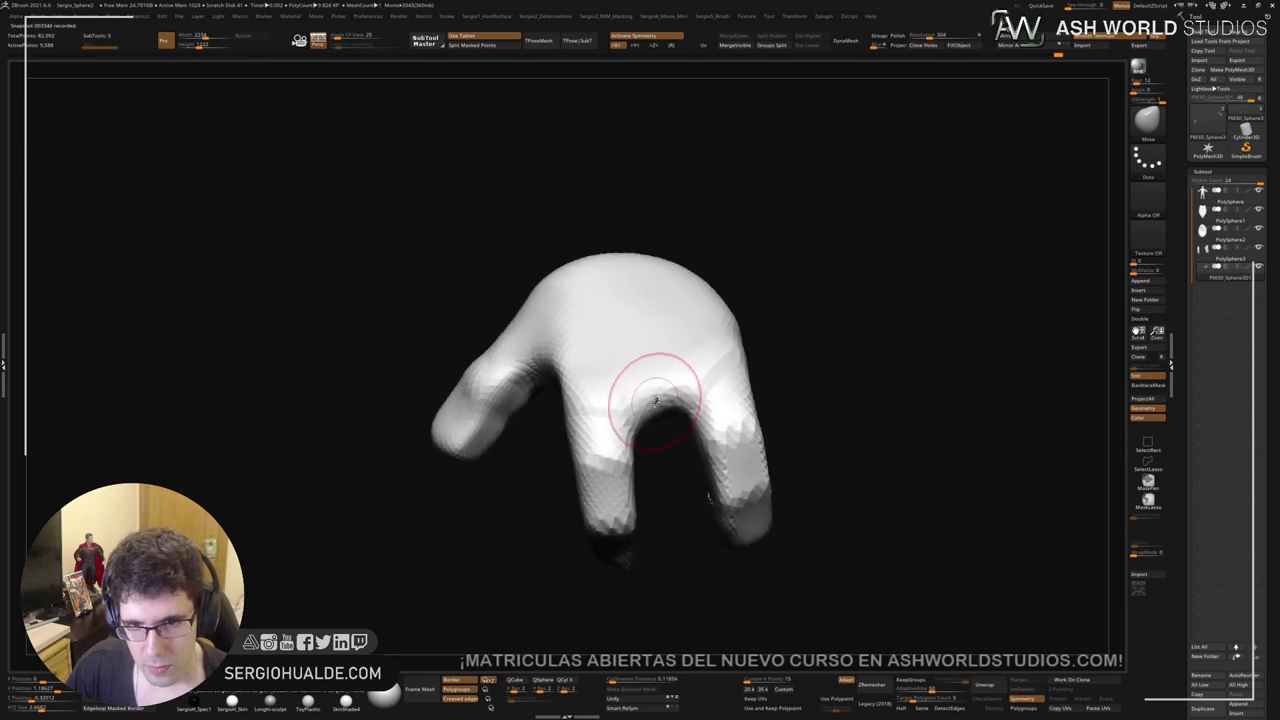
key(b)
key(c)
key(l)
right_drag(660, 440, 657, 388)
shift+drag(664, 371, 646, 371)
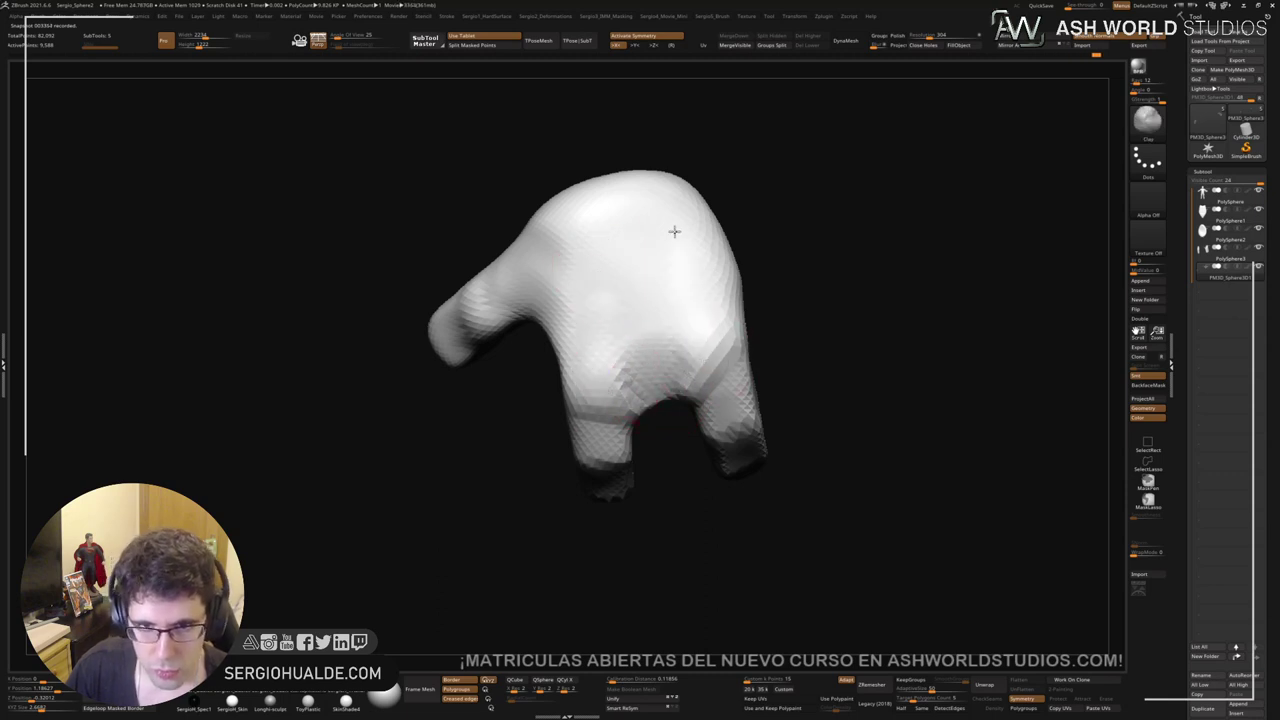
Step: Even out the back of the hand toward the knuckles with Clay and Smooth strokes
drag(624, 296, 612, 356)
shift+drag(606, 286, 619, 366)
shift+drag(643, 231, 655, 350)
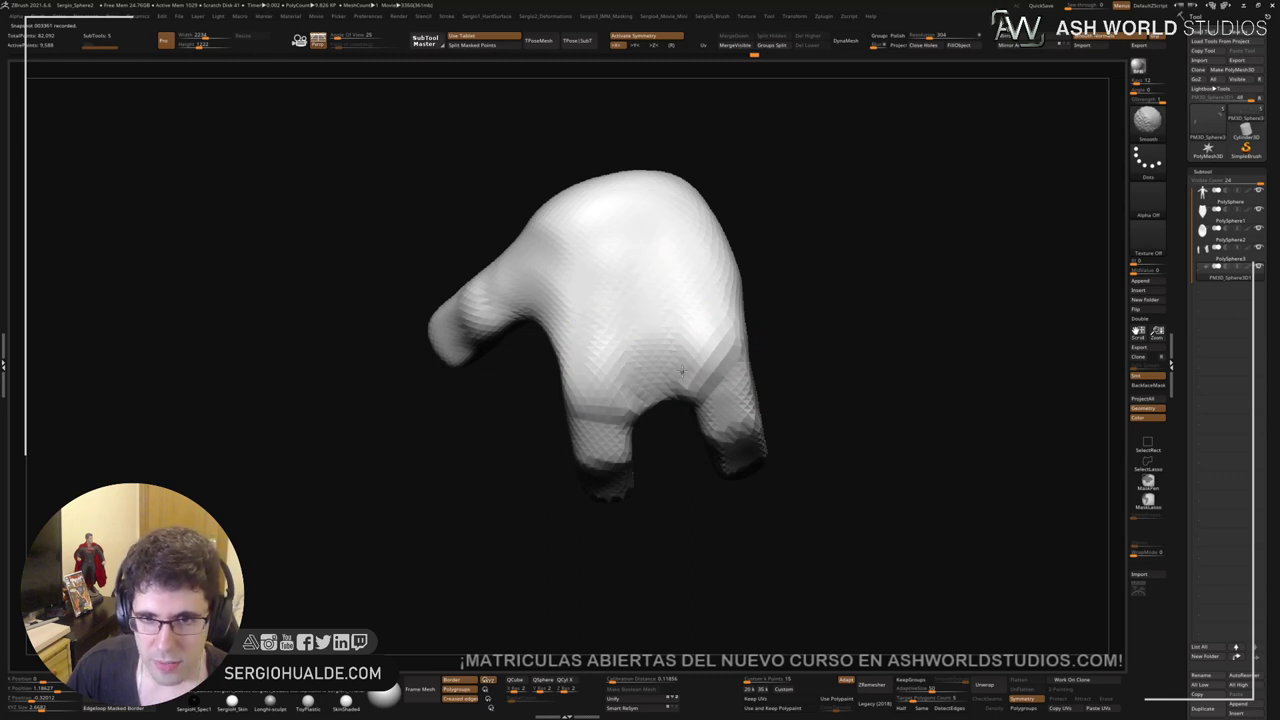
mouse_move(709, 303)
right_down()
mouse_move(671, 443)
mouse_move(672, 400)
right_up()
right_drag(672, 400, 674, 354)
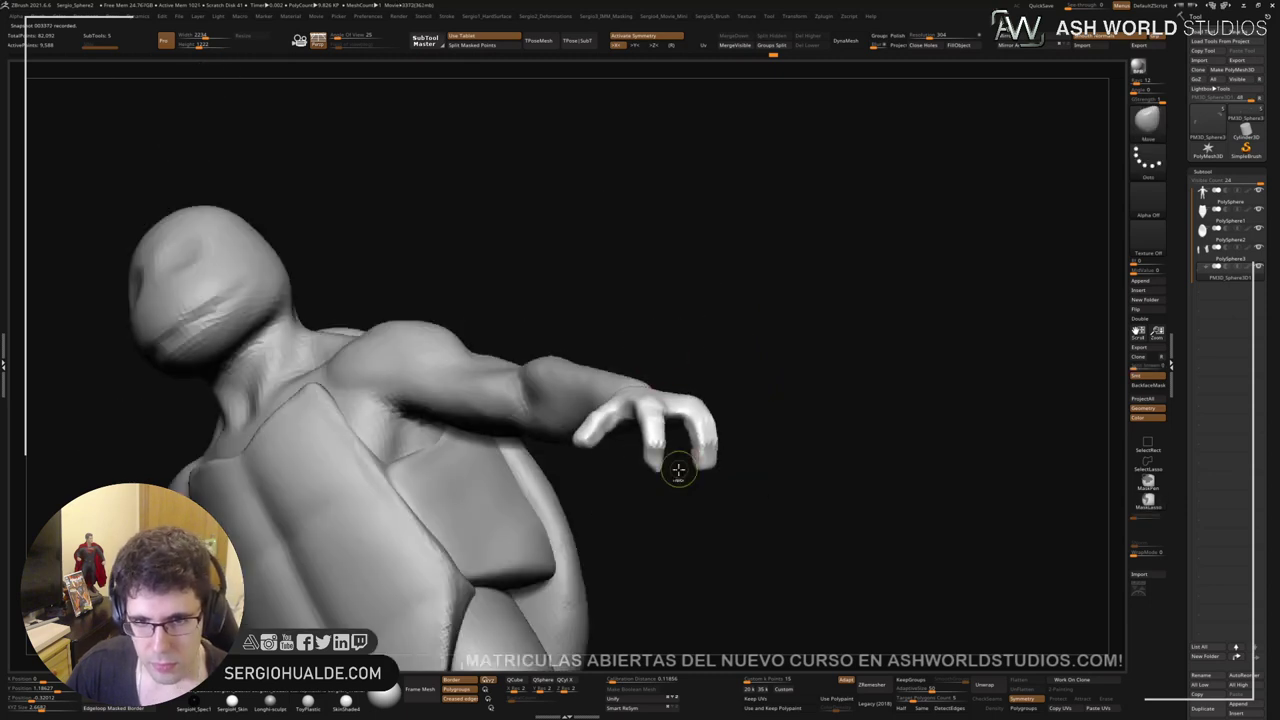
Step: Widen and round the pointed fingertip beside the thumb with the Move brush, then flatten it with TrimDynamic
mouse_move(677, 471)
ctrl+right_down()
mouse_move(663, 400)
mouse_move(672, 508)
mouse_move(703, 511)
ctrl+right_up()
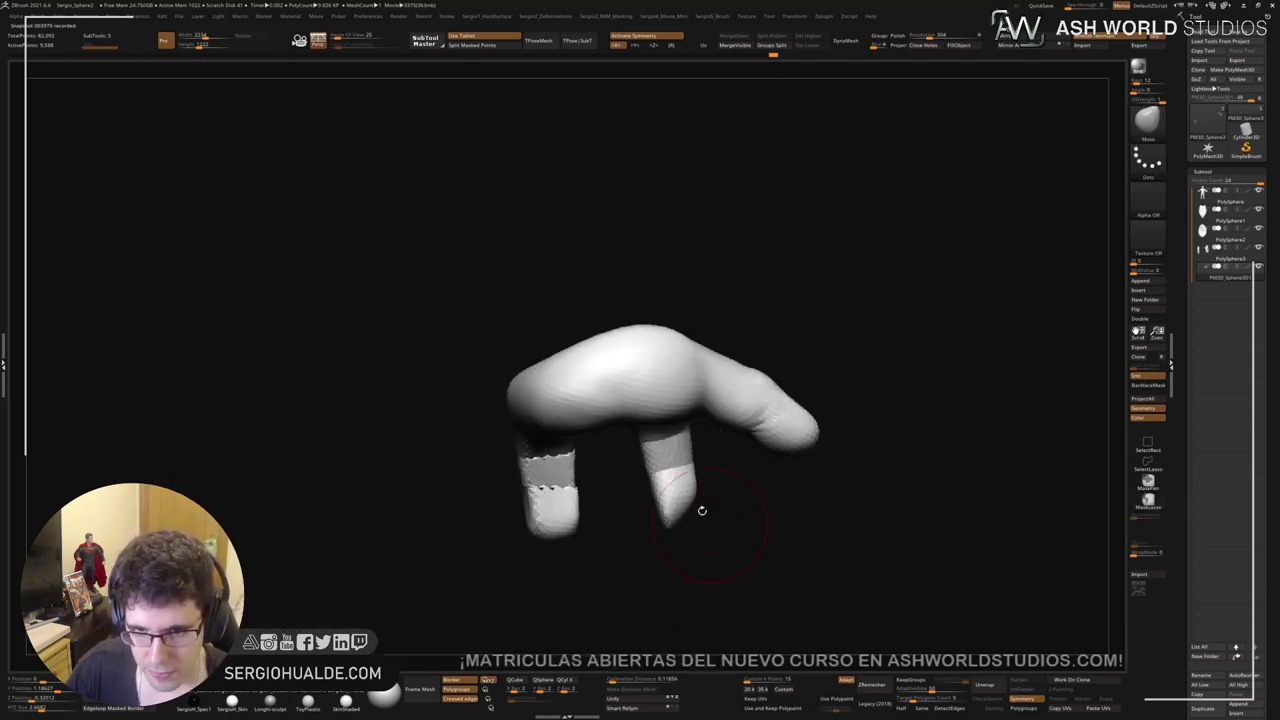
key(s)
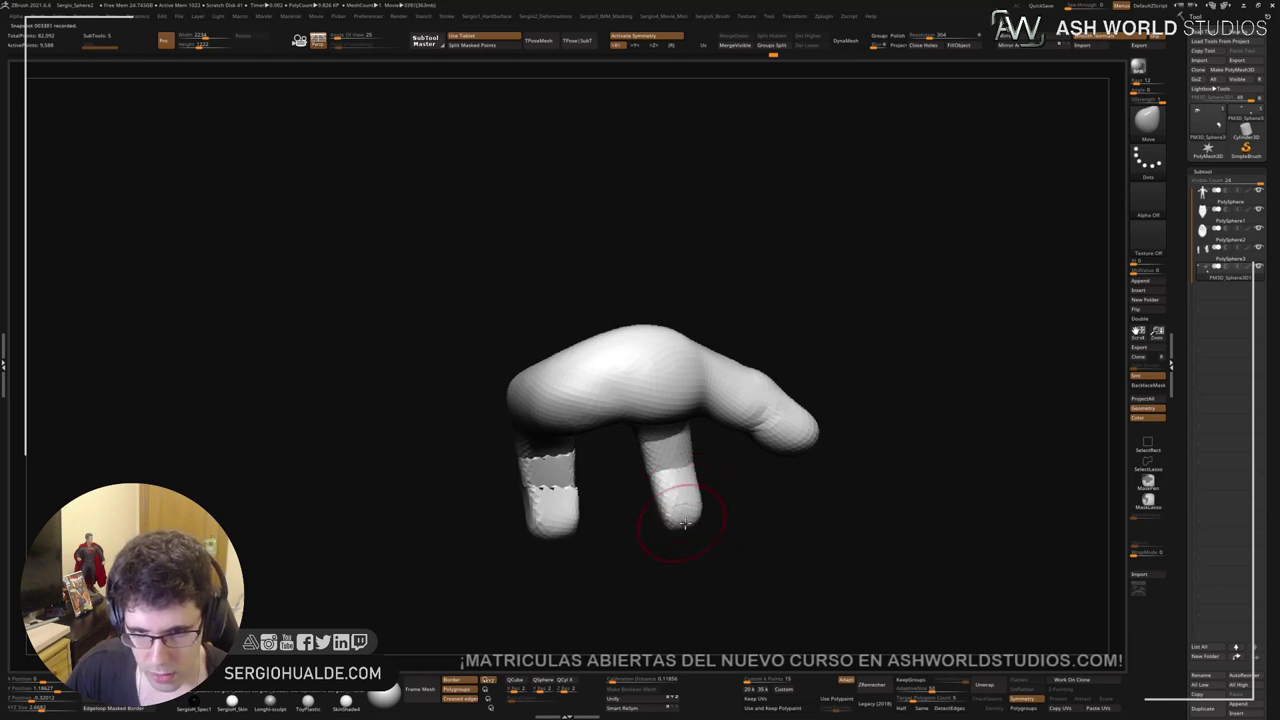
mouse_move(676, 524)
right_down()
mouse_move(706, 515)
mouse_move(666, 532)
right_up()
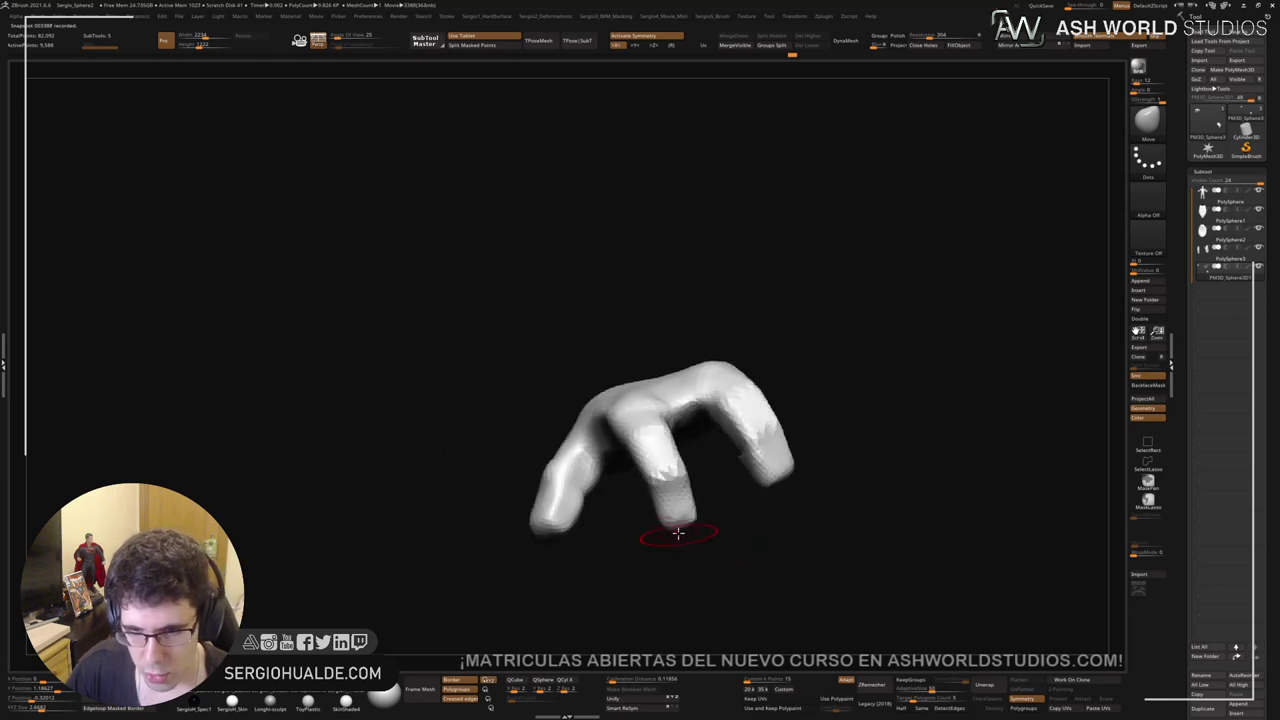
key(ctrl+shift)
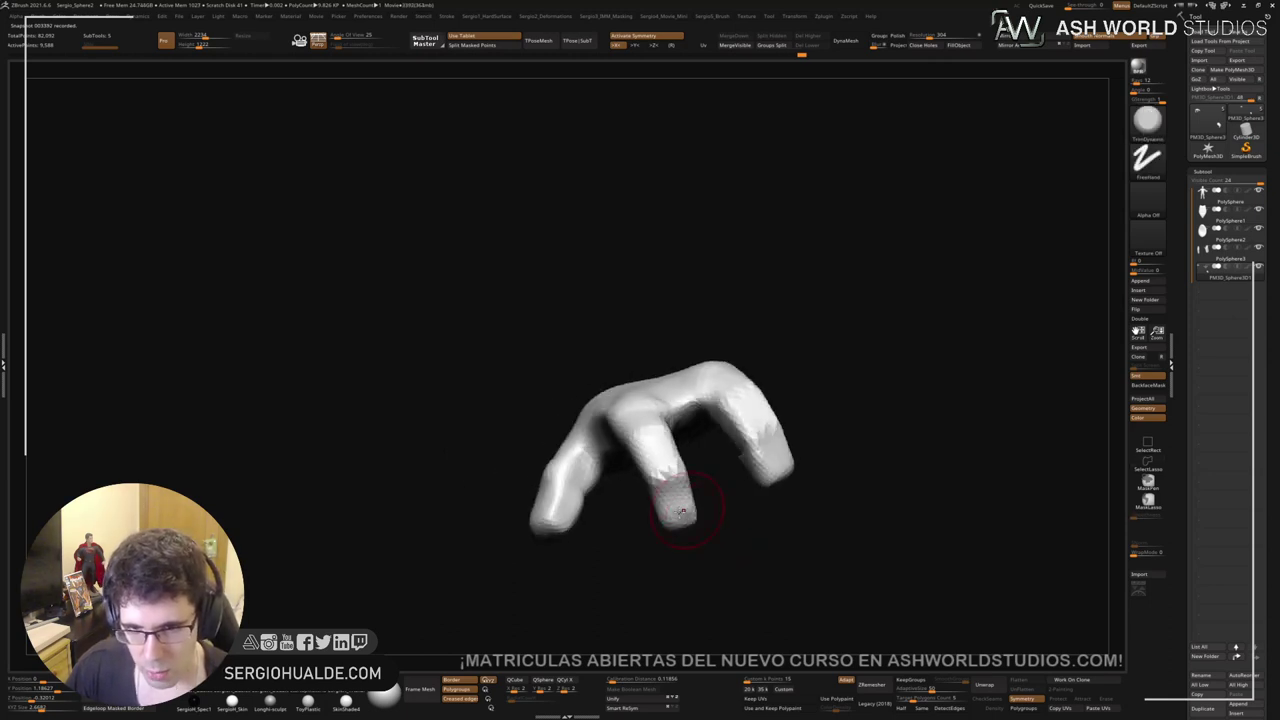
mouse_move(683, 510)
right_down()
mouse_move(671, 508)
mouse_move(672, 540)
mouse_move(656, 446)
right_up()
Step: Reshape the fingertip with the Move brush and build up its pad with the Standard brush
key(b)
key(m)
key(v)
mouse_move(657, 529)
right_down()
mouse_move(654, 512)
mouse_move(638, 537)
mouse_move(663, 600)
mouse_move(657, 463)
mouse_move(680, 477)
mouse_move(628, 469)
mouse_move(677, 500)
mouse_move(680, 472)
right_up()
key(b)
key(s)
key(t)
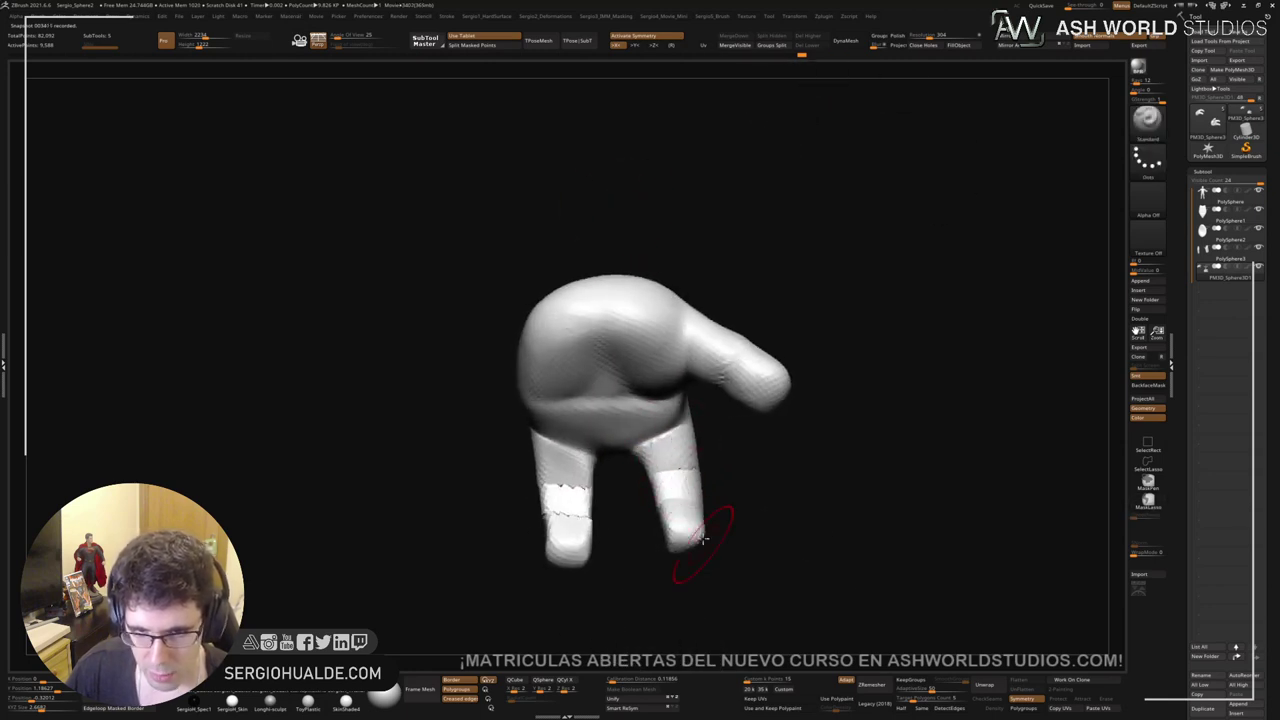
mouse_move(695, 553)
right_down()
mouse_move(686, 527)
mouse_move(670, 532)
right_up()
Step: Adjust the curvature and joints of both bent fingers with the Move brush
key(b)
key(m)
key(v)
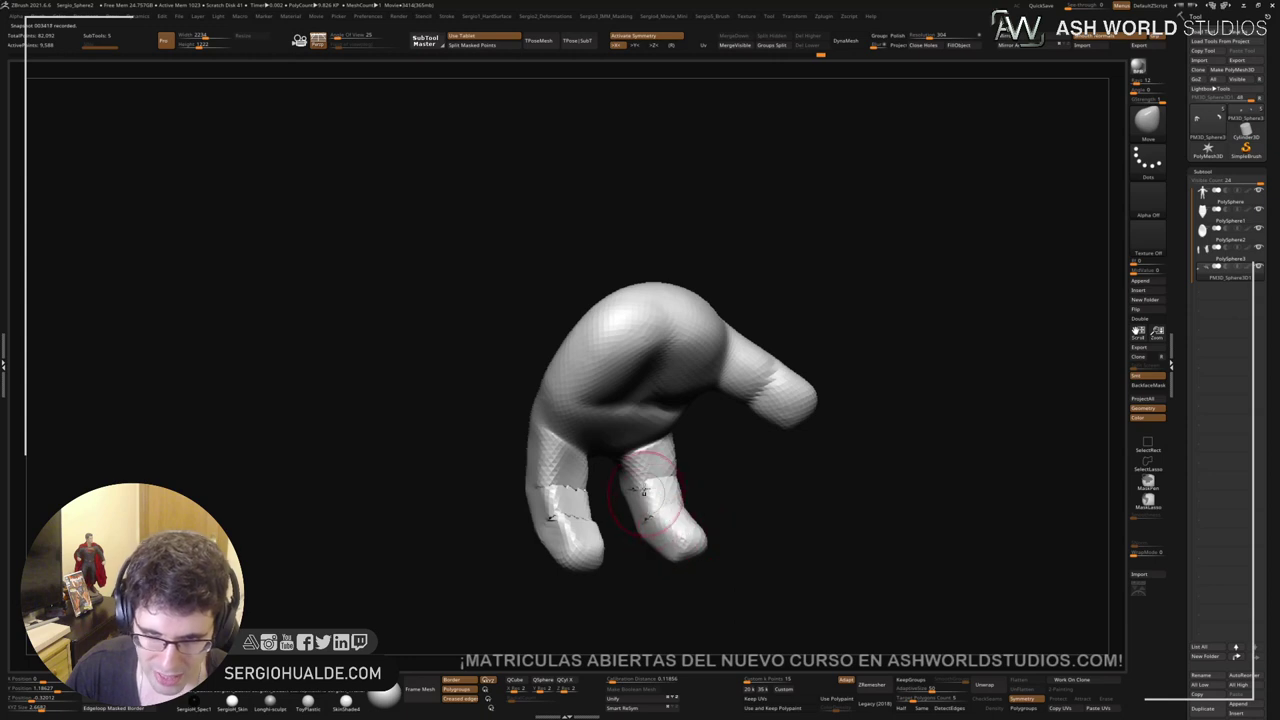
right_drag(652, 516, 716, 541)
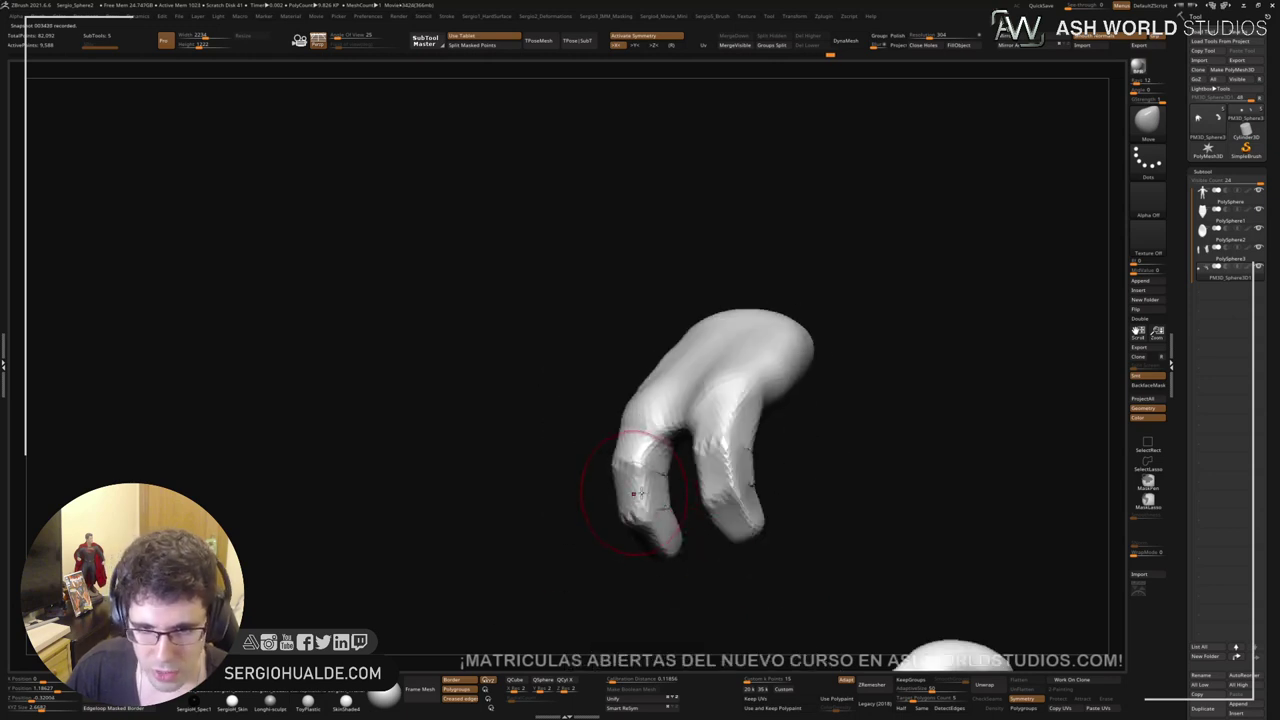
mouse_move(634, 493)
right_down()
mouse_move(640, 458)
mouse_move(654, 491)
mouse_move(600, 485)
mouse_move(616, 497)
right_up()
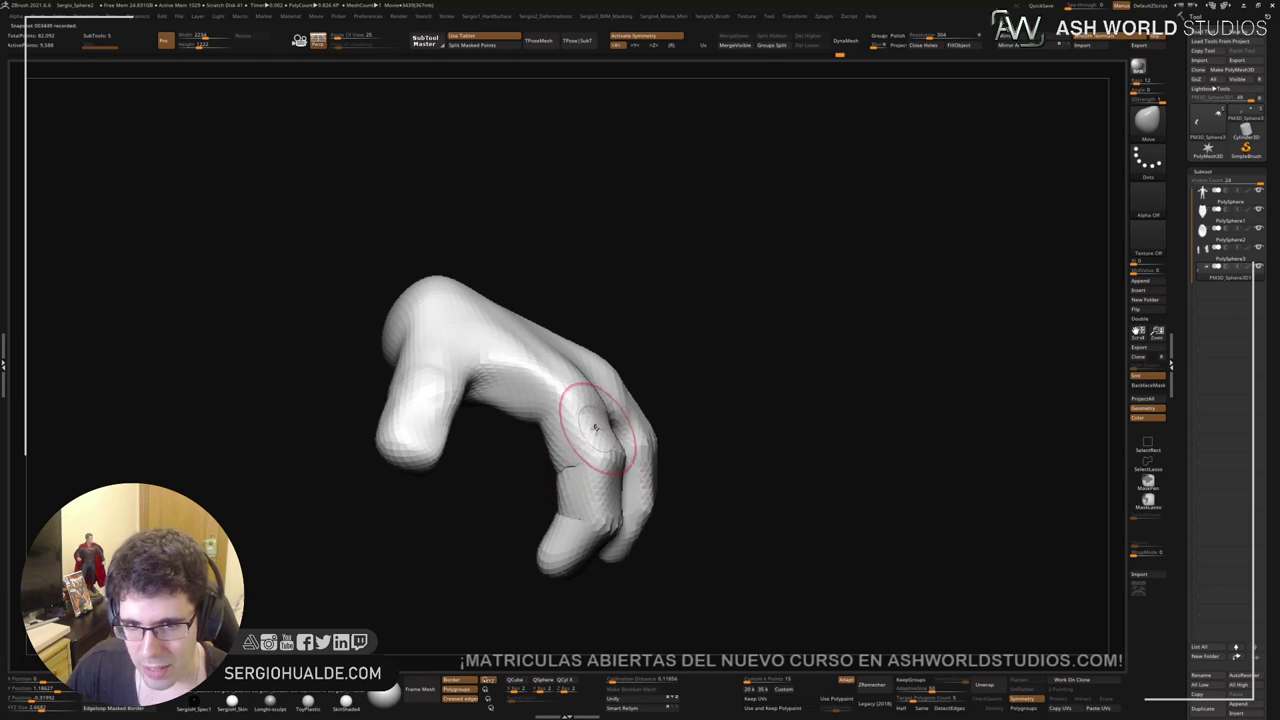
right_drag(595, 427, 586, 451)
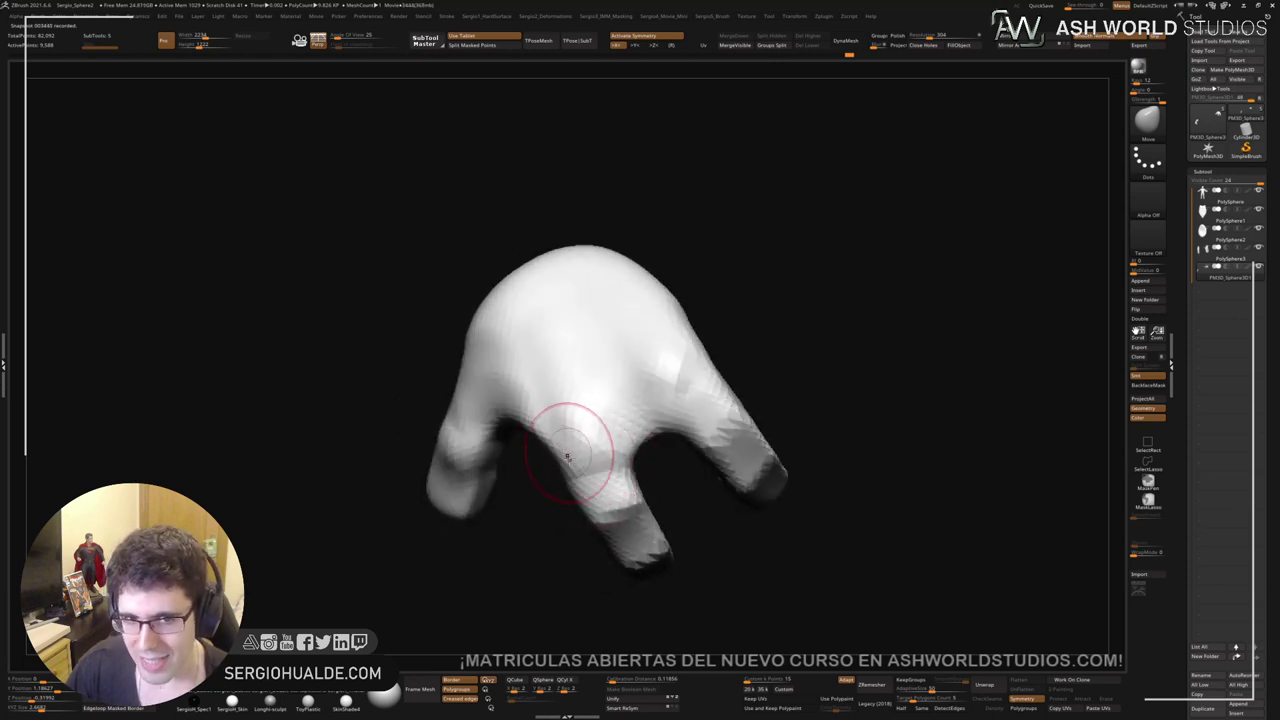
Step: Build up the back of the hand behind the knuckle beside the thumb with Clay, then smooth the webbing toward the thumb
right_drag(566, 456, 592, 425)
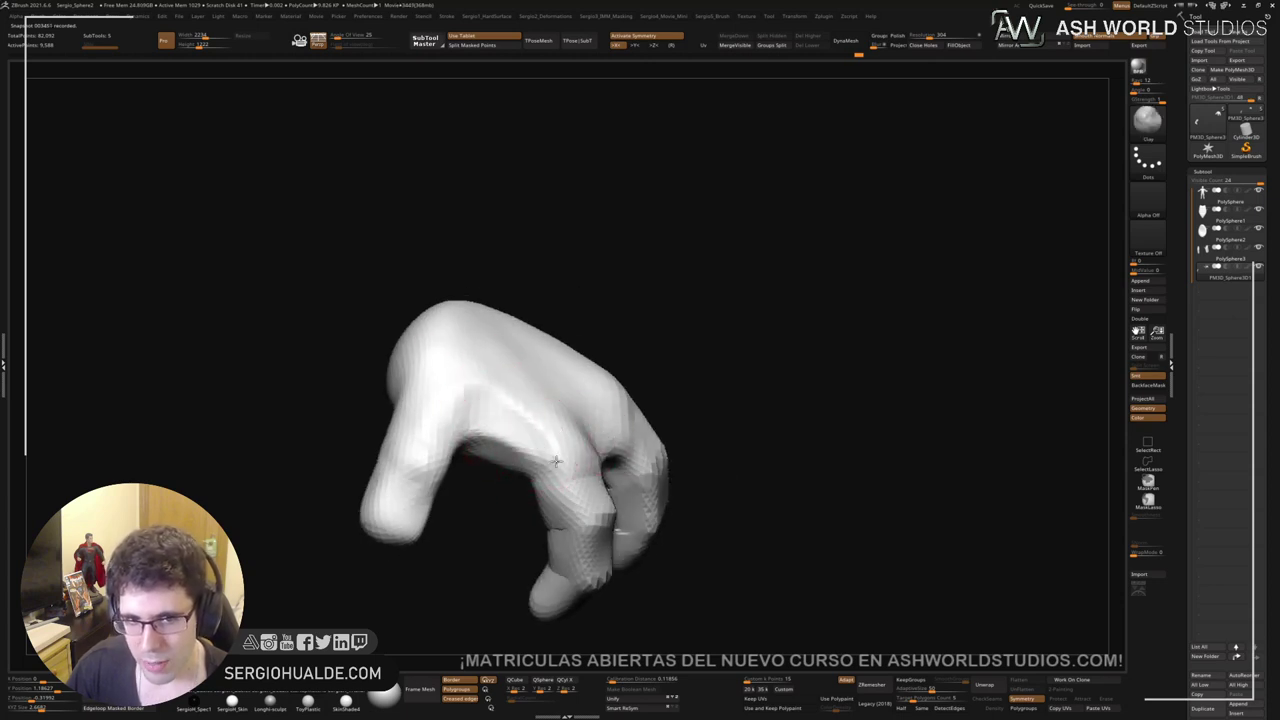
mouse_move(556, 461)
mouse_down()
mouse_move(496, 406)
mouse_move(540, 460)
mouse_move(497, 398)
mouse_move(561, 457)
mouse_up()
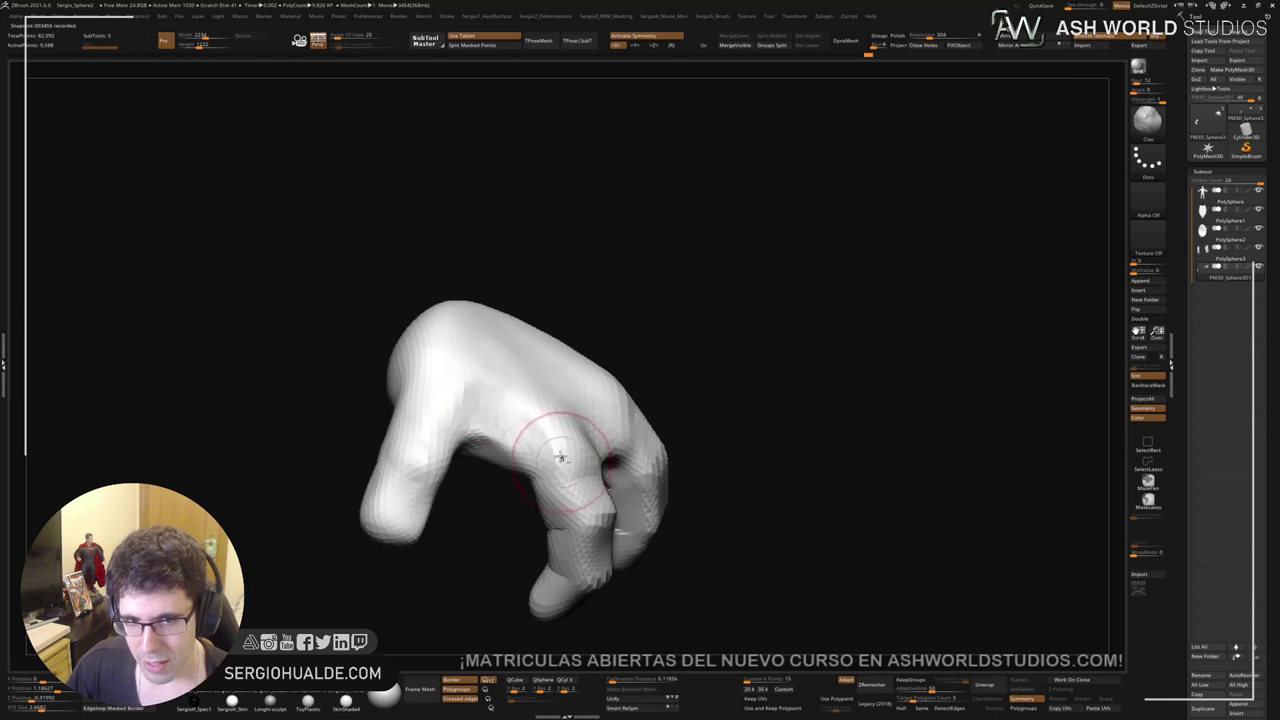
right_drag(561, 457, 518, 368)
key(shift)
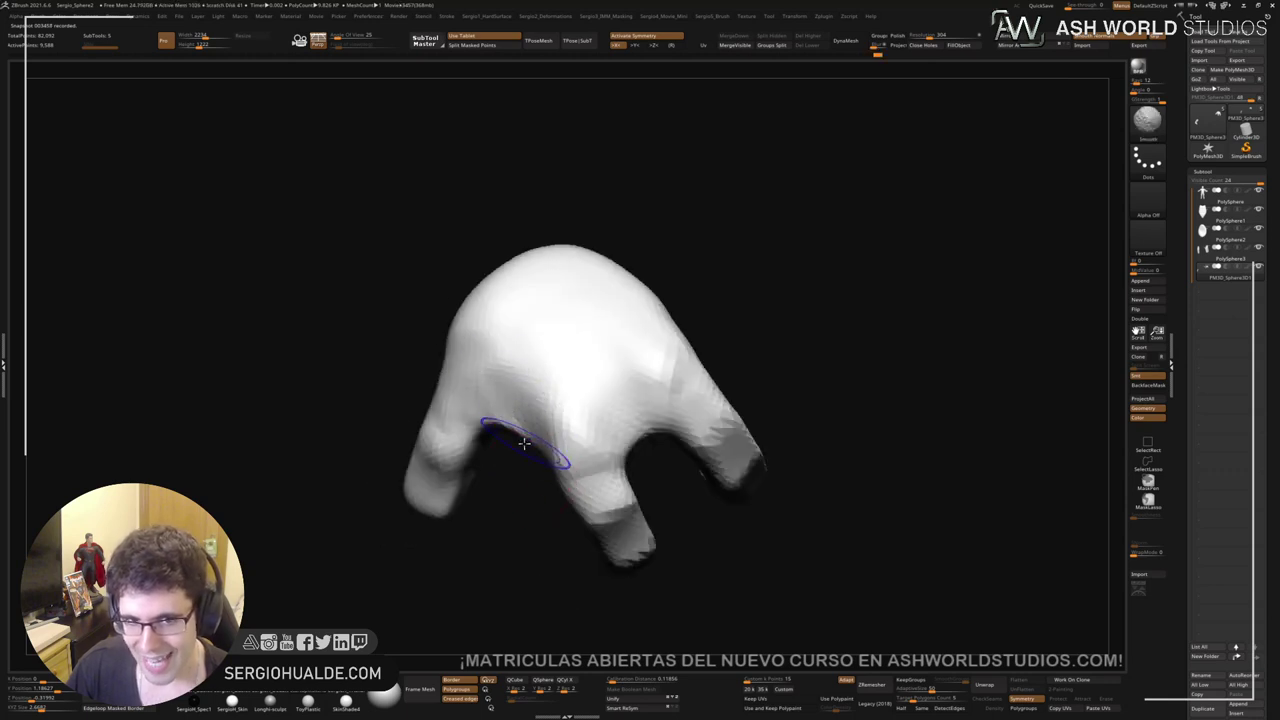
right_drag(524, 443, 509, 406)
shift+drag(509, 406, 531, 434)
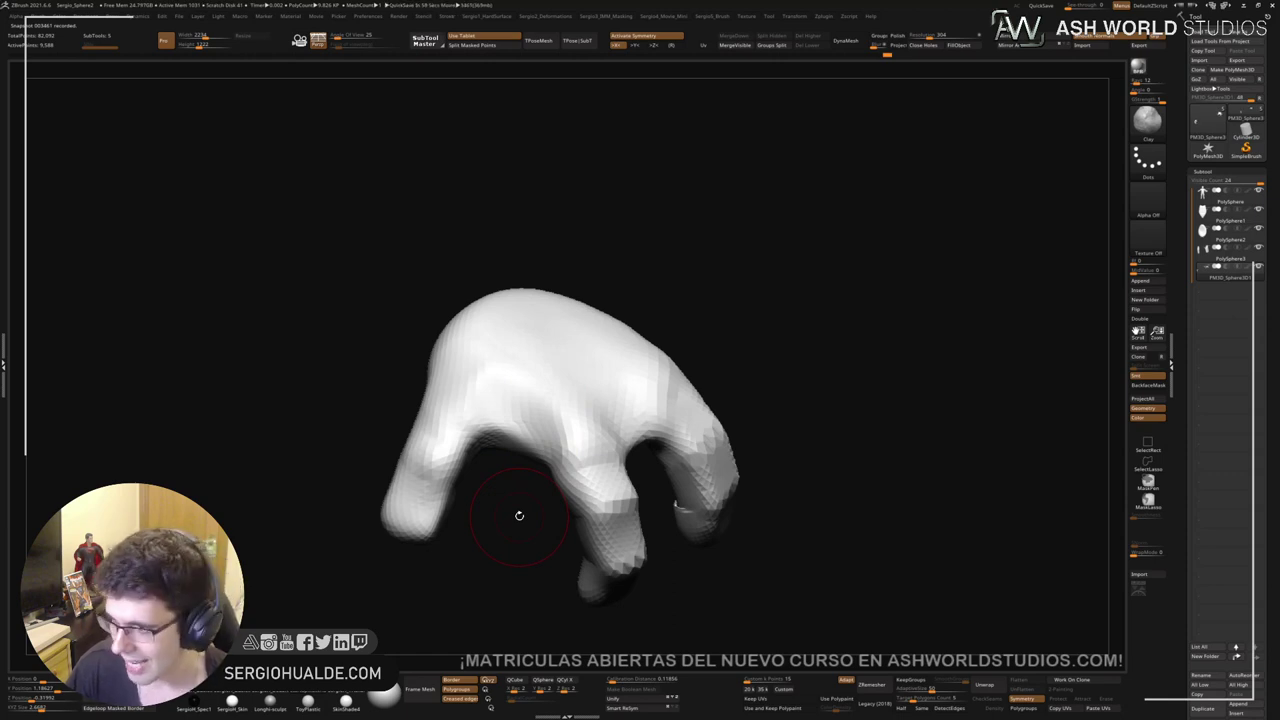
Step: Carve a palm crease between the thumb and the adjacent finger with the DamStandard brush and smooth it
mouse_move(540, 430)
right_down()
mouse_move(551, 366)
mouse_move(514, 432)
mouse_move(569, 429)
mouse_move(557, 467)
mouse_move(563, 446)
right_up()
key(b)
key(d)
key(s)
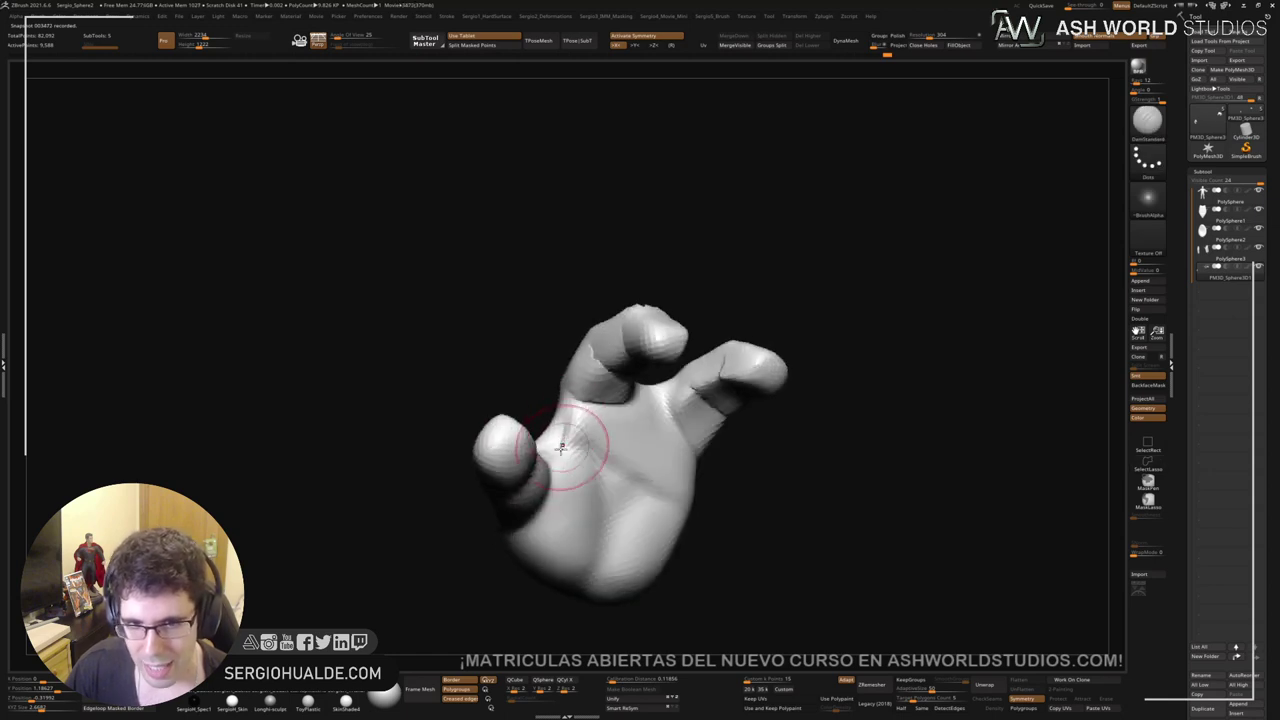
drag(564, 432, 557, 463)
right_drag(556, 483, 551, 491)
shift+drag(551, 491, 583, 457)
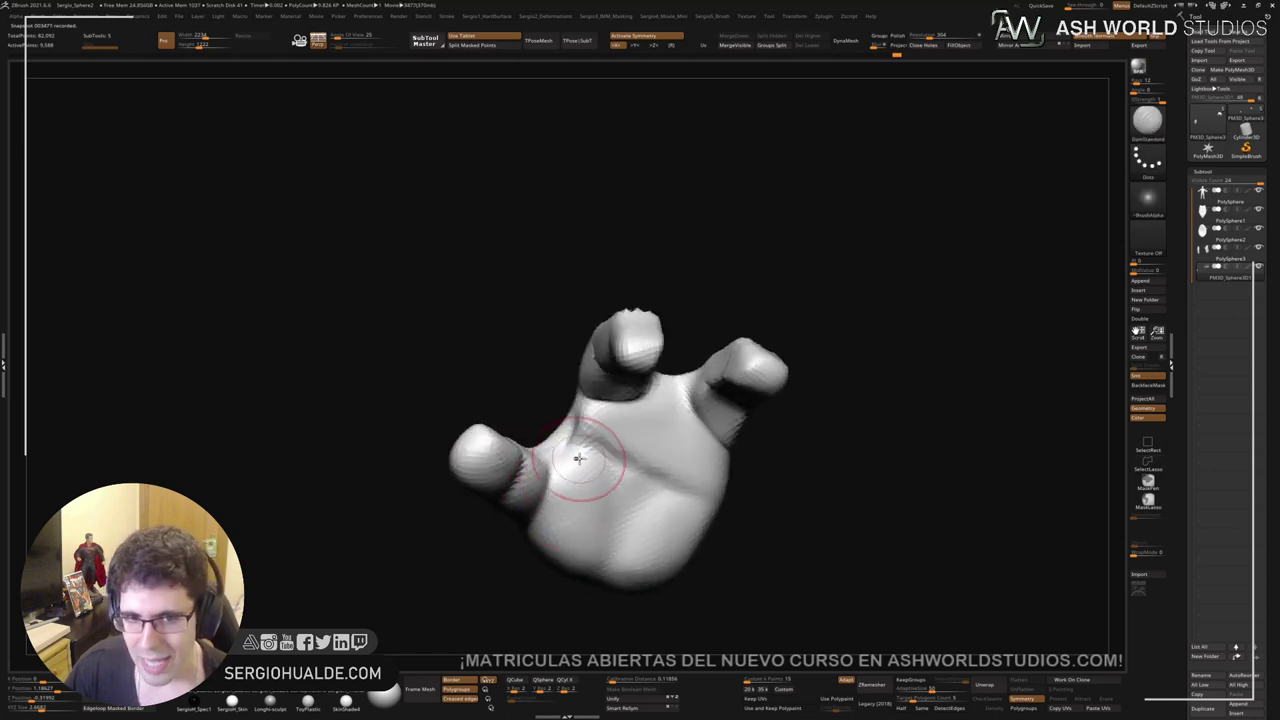
right_drag(583, 457, 574, 470)
Step: Lasso-mask the hand so only the two fingers are free, and reposition them relative to the palm with the transform gizmo
mouse_move(574, 470)
ctrl+right_down()
mouse_move(566, 460)
mouse_move(597, 586)
mouse_move(633, 480)
mouse_move(586, 529)
mouse_move(587, 501)
mouse_move(553, 510)
mouse_move(573, 503)
mouse_move(617, 523)
ctrl+right_up()
key(b)
key(m)
key(v)
key(b)
key(d)
key(s)
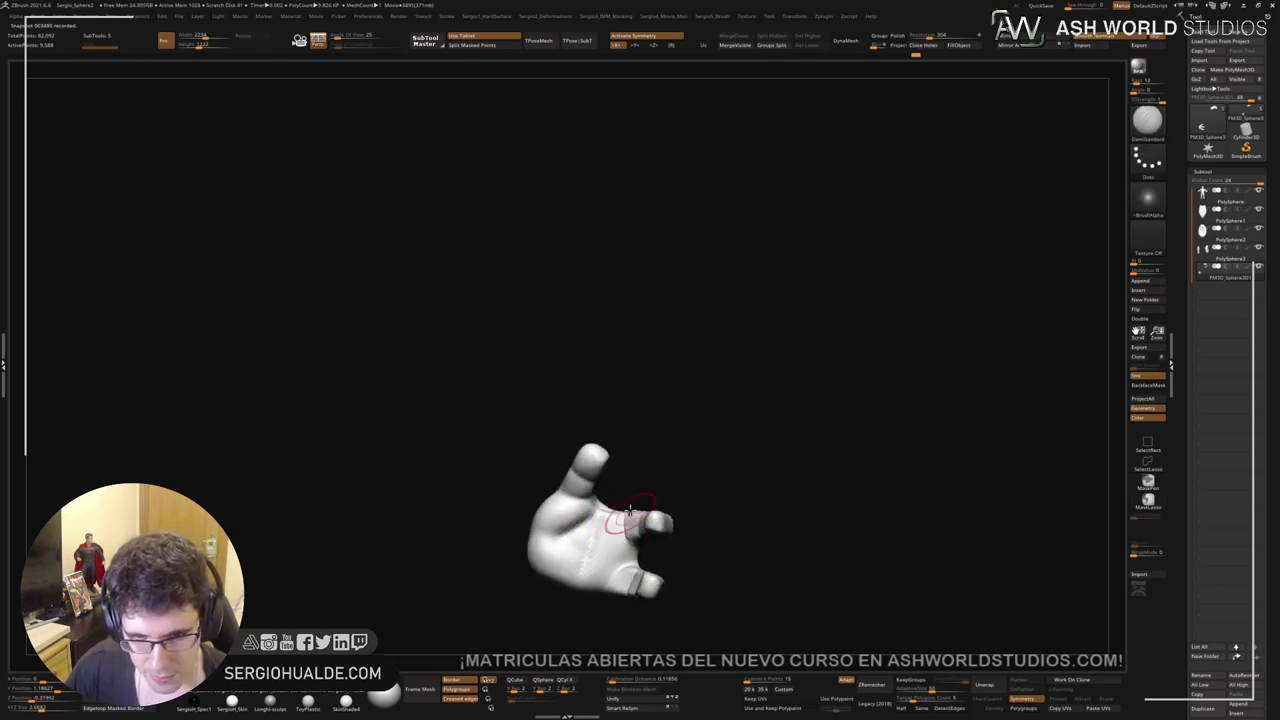
ctrl+drag(626, 490, 612, 541)
ctrl+drag(715, 608, 683, 431)
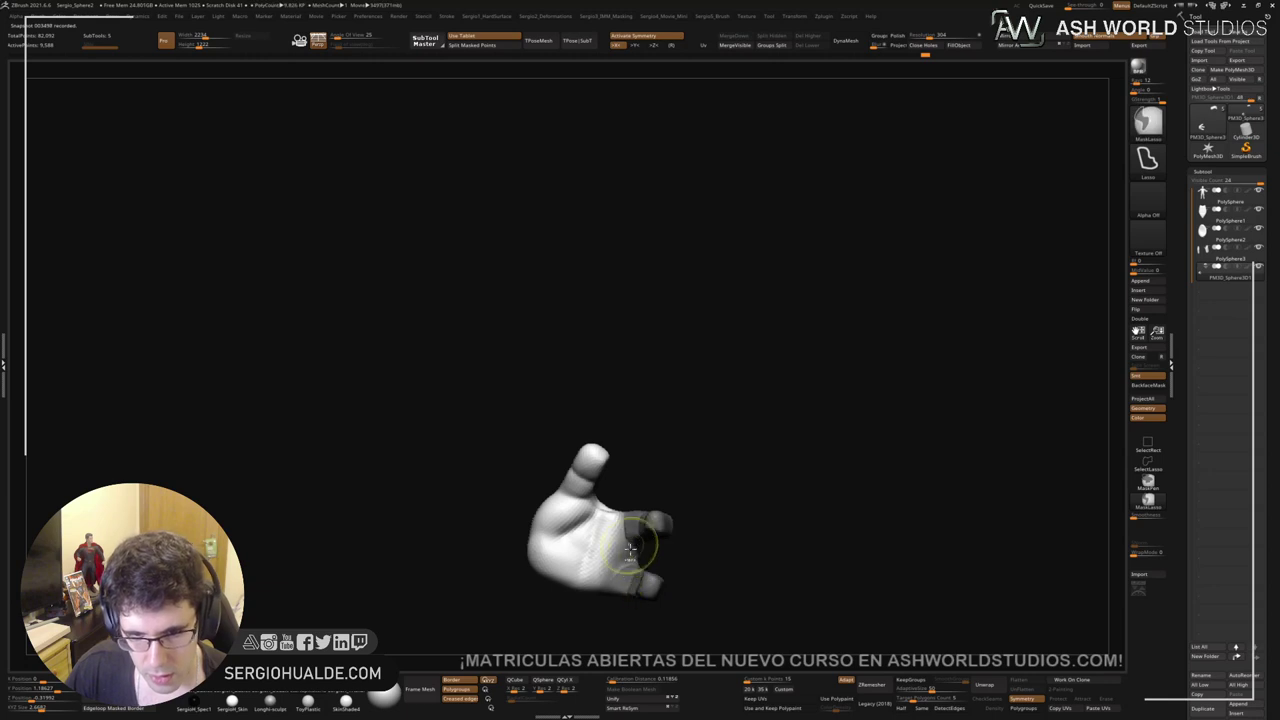
ctrl+right_drag(637, 545, 686, 588)
ctrl+click(686, 588)
key(w)
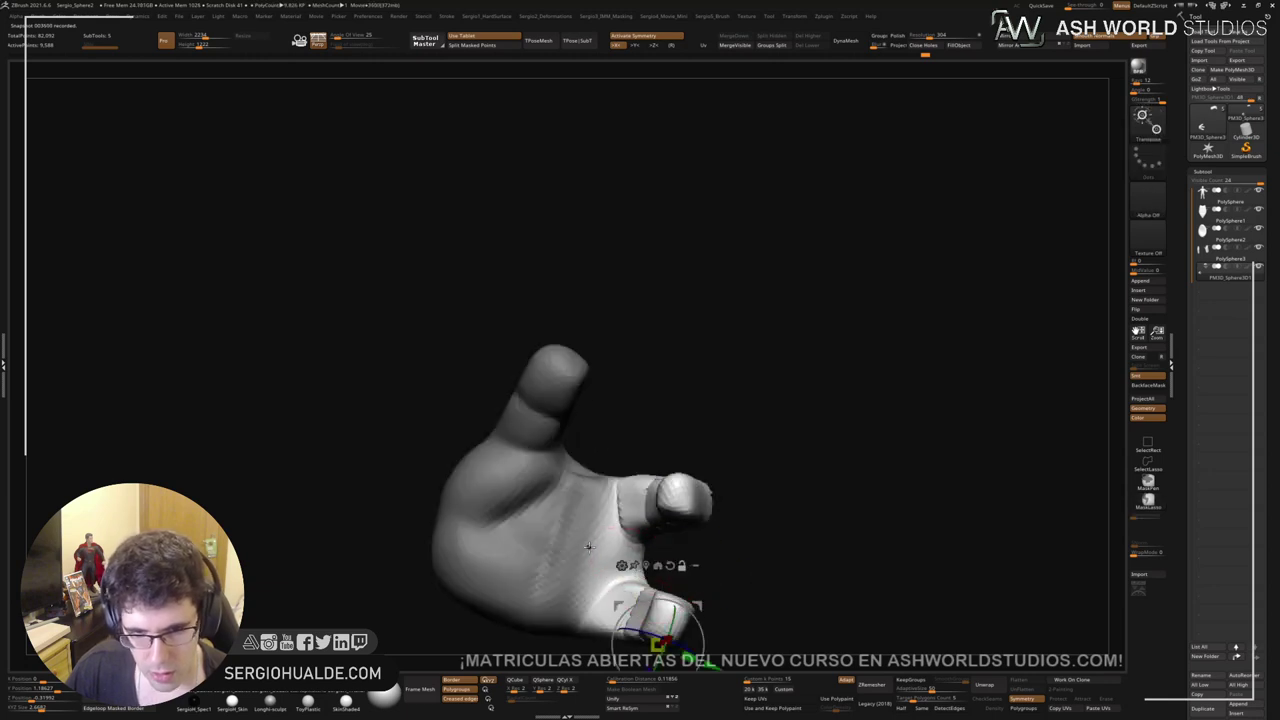
click(588, 546)
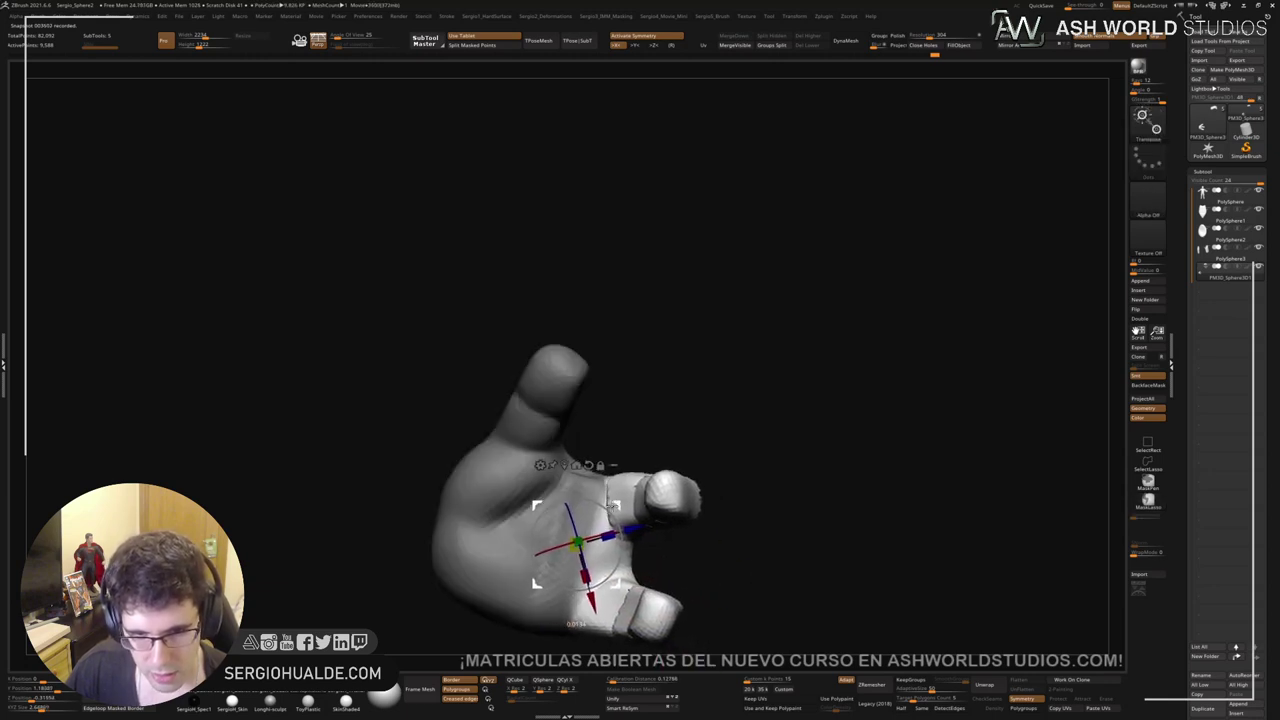
Step: Return to the Move brush and examine the fingers' pose on the hand together with the whole character
key(q)
key(b)
key(m)
key(v)
mouse_move(640, 566)
right_down()
mouse_move(567, 567)
mouse_move(646, 578)
right_up()
mouse_move(525, 348)
alt+right_down()
mouse_move(611, 380)
mouse_move(609, 351)
alt+right_up()
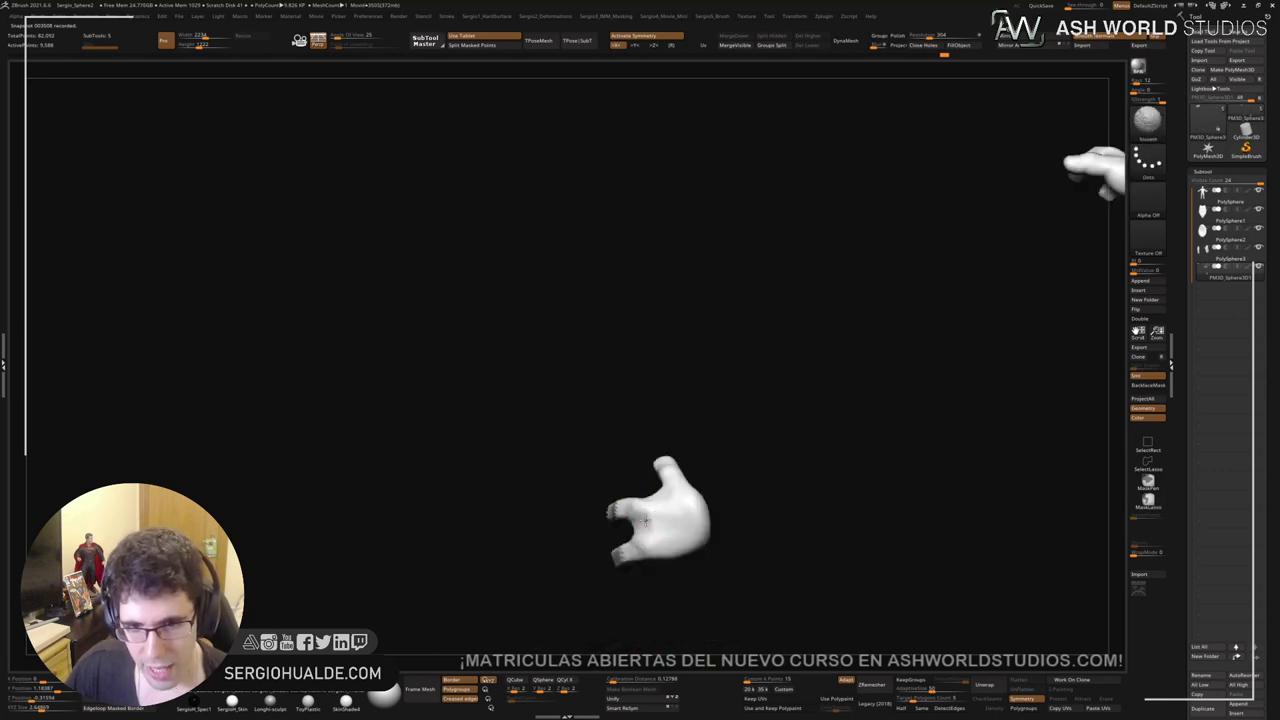
ctrl+right_drag(658, 531, 705, 600)
key(alt+s)
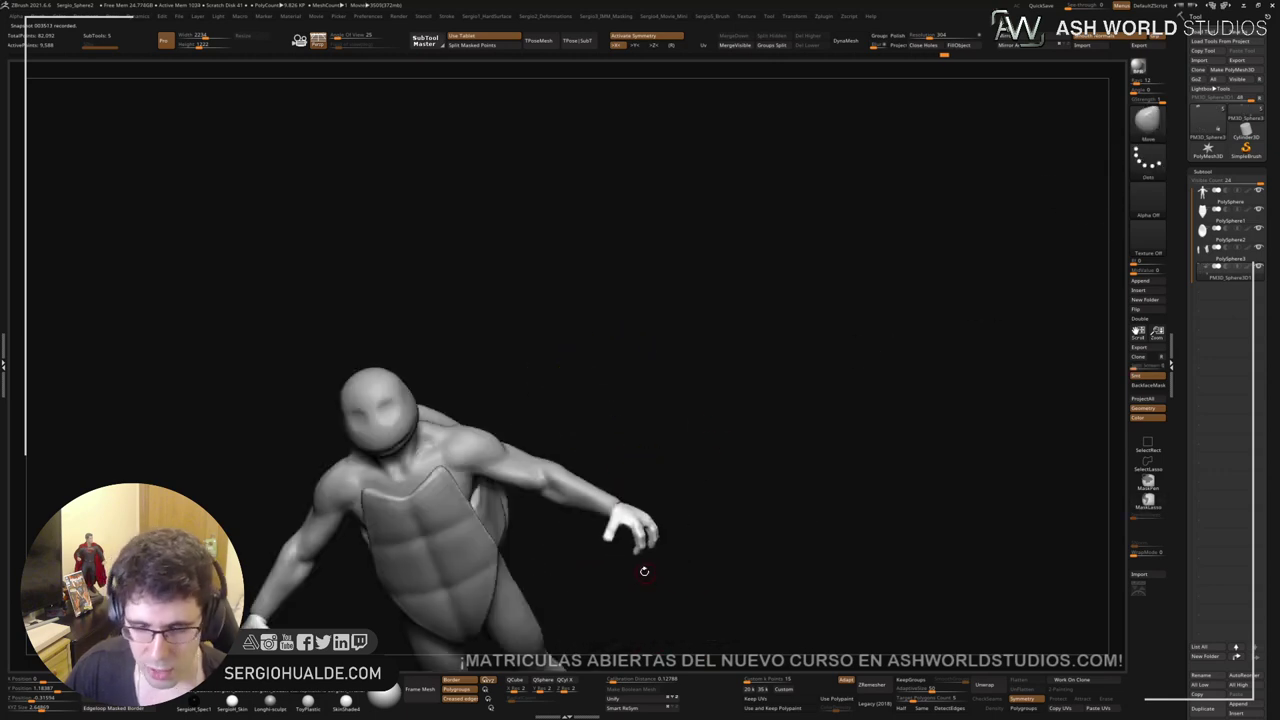
ctrl+right_drag(643, 569, 655, 460)
Step: Isolate the hand, mask everything except the thumb, and rotate the thumb inward from its base with the gizmo
ctrl+shift+click(630, 497)
key(ctrl+shift)
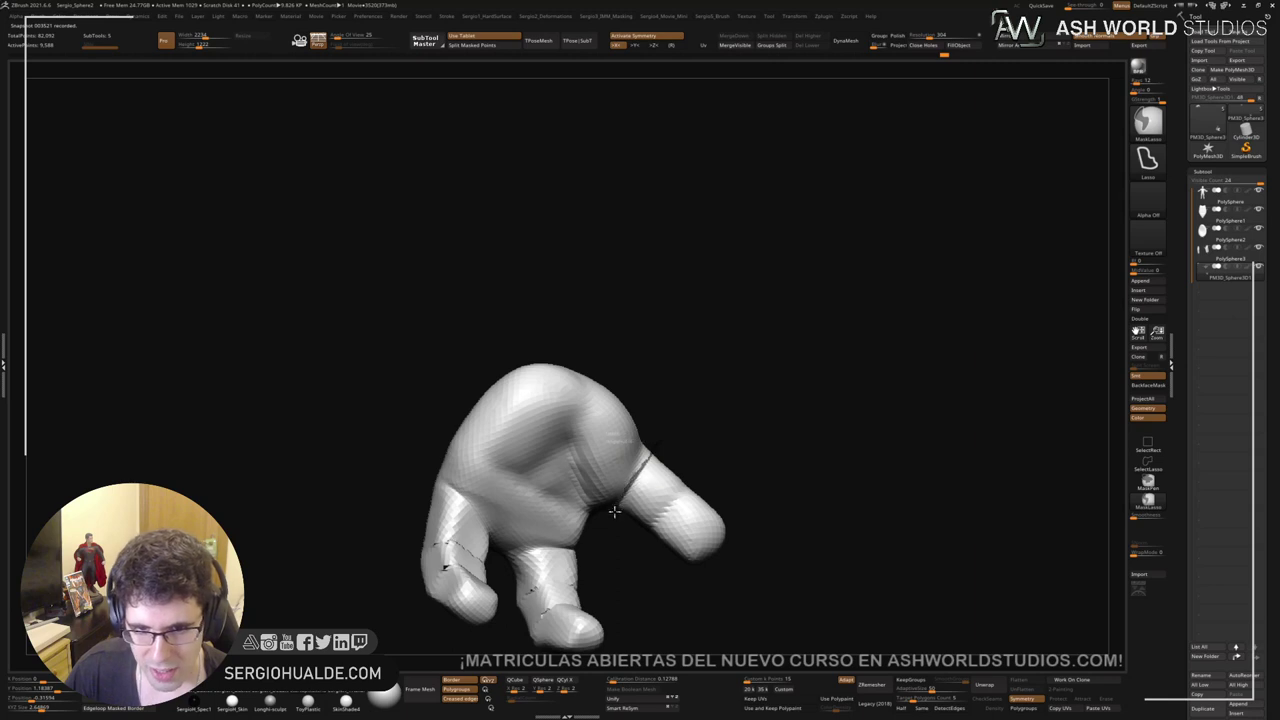
mouse_move(615, 512)
ctrl+mouse_down()
mouse_move(761, 506)
mouse_move(704, 423)
ctrl+mouse_up()
ctrl+click(714, 448)
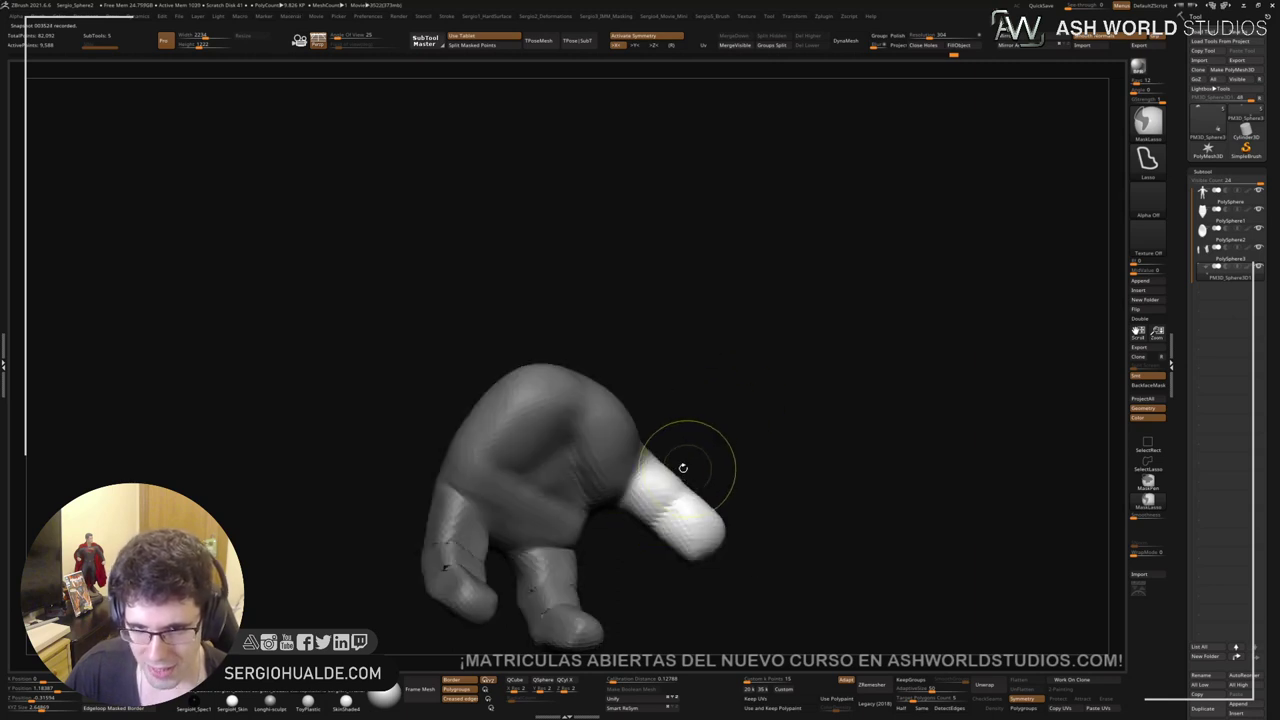
mouse_move(682, 467)
right_down()
mouse_move(654, 577)
mouse_move(631, 445)
right_up()
key(w)
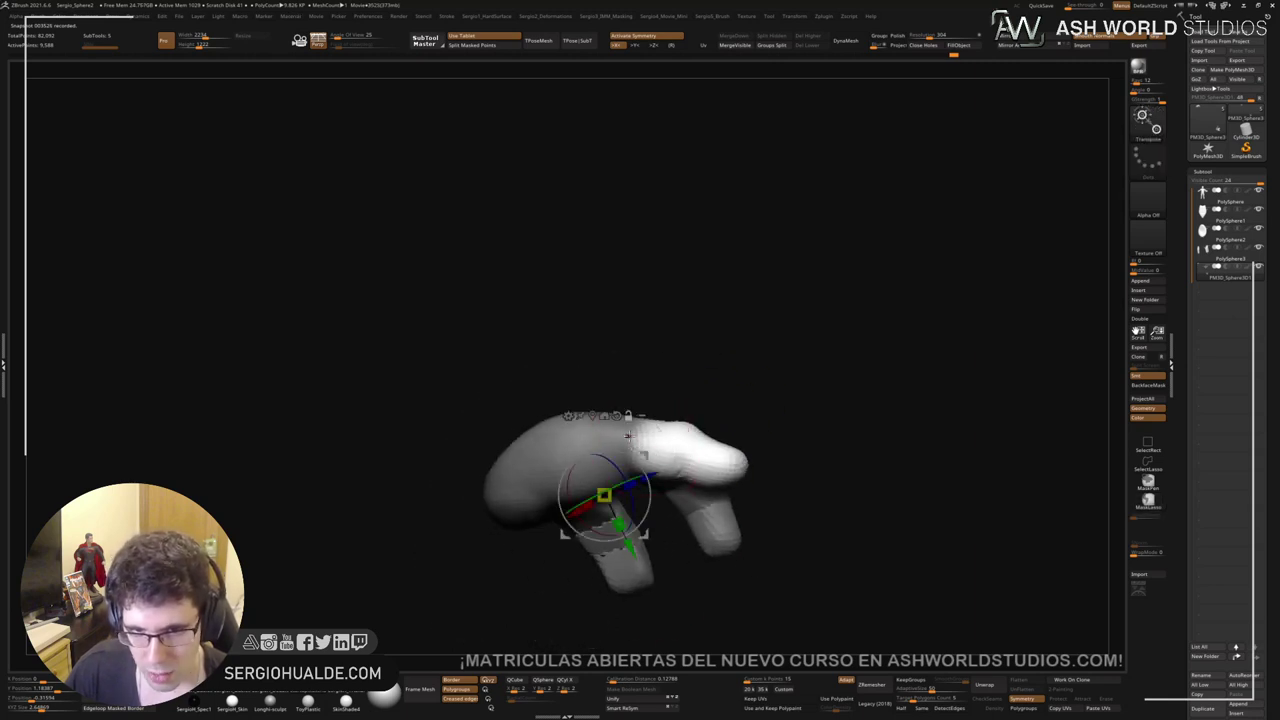
alt+click(628, 436)
drag(664, 456, 657, 487)
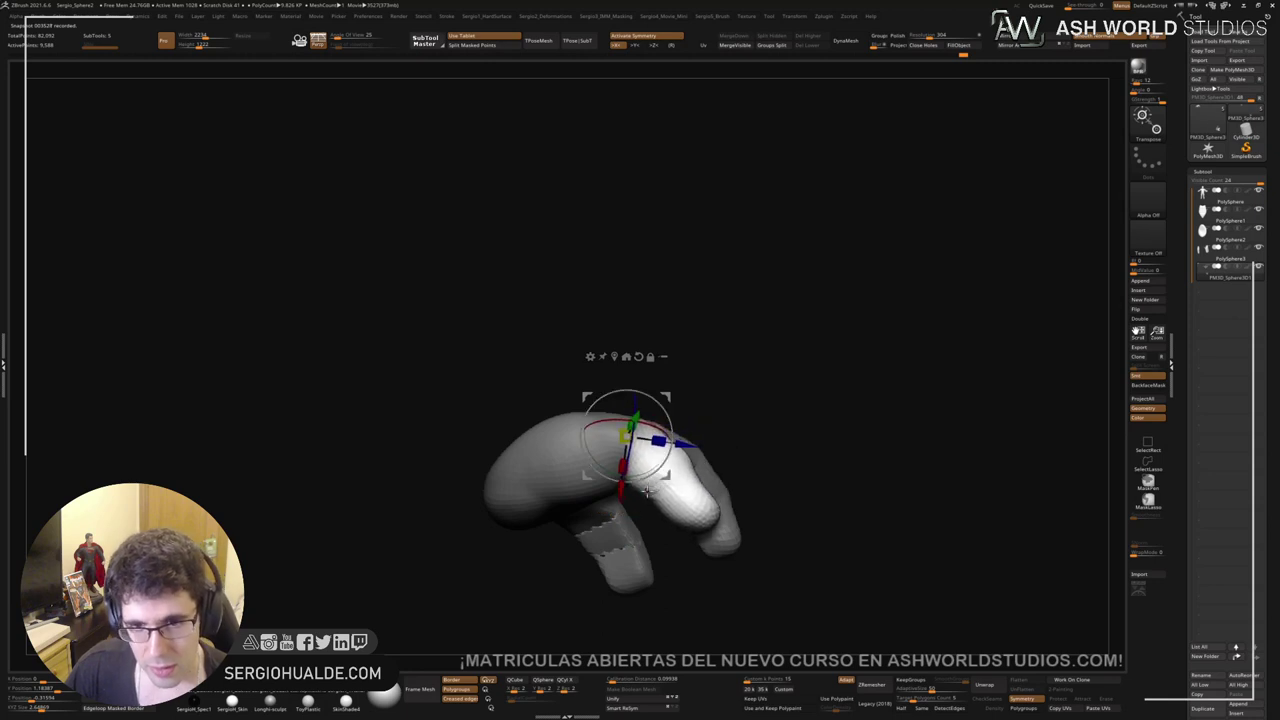
Step: Rotate the thumb slightly from a second angle and smooth its base near the wrist
key(q)
mouse_move(627, 500)
right_down()
mouse_move(626, 466)
mouse_move(654, 466)
mouse_move(690, 430)
mouse_move(677, 463)
mouse_move(701, 509)
mouse_move(640, 440)
right_up()
key(w)
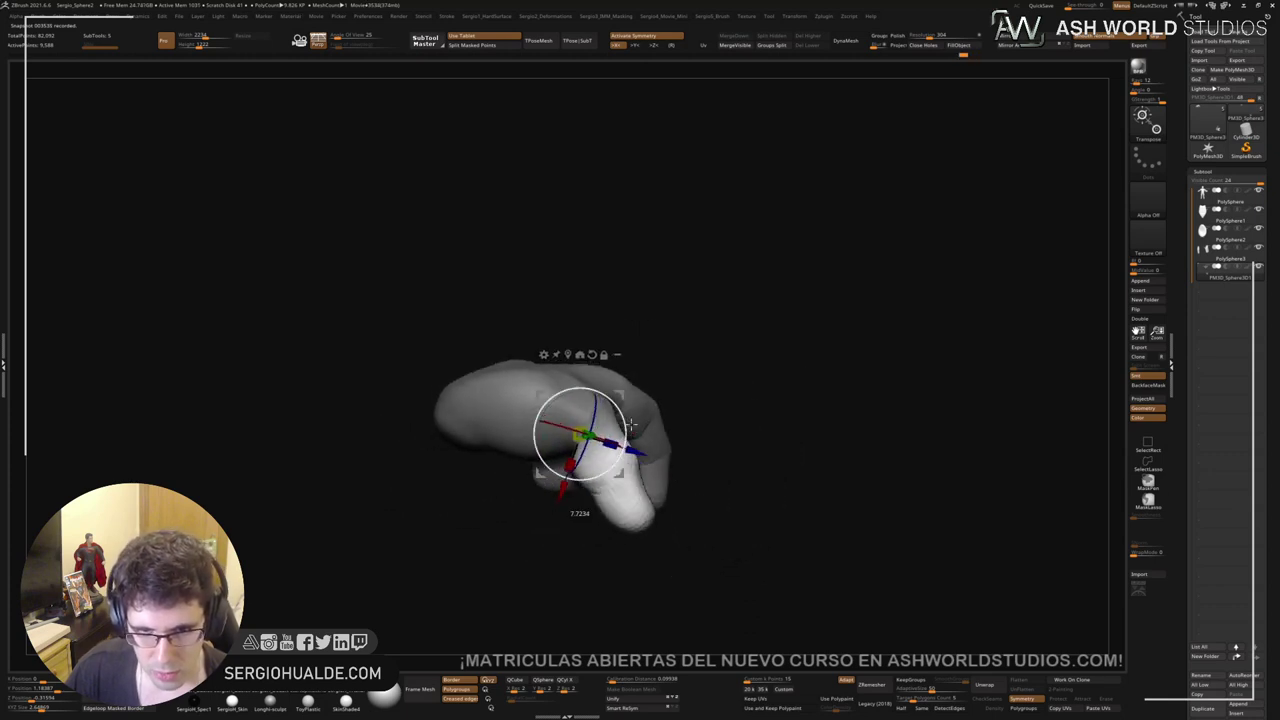
drag(630, 413, 622, 394)
right_drag(702, 415, 646, 543)
key(shift+s)
shift+drag(652, 456, 643, 440)
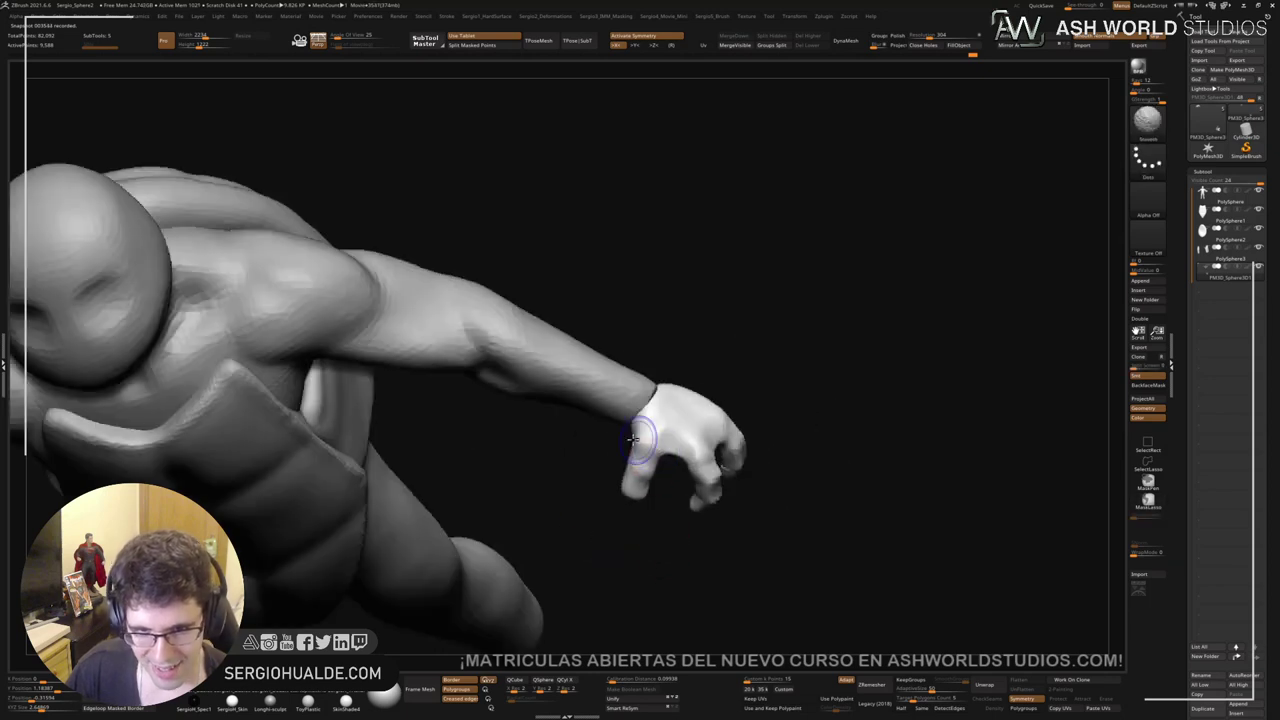
Step: Isolate the hand again, place the gizmo at the thumb's base, rotate the free thumb downward, and show the full character
mouse_move(643, 440)
ctrl+right_down()
mouse_move(651, 389)
mouse_move(681, 473)
mouse_move(677, 645)
ctrl+right_up()
key(w)
key(shift+s)
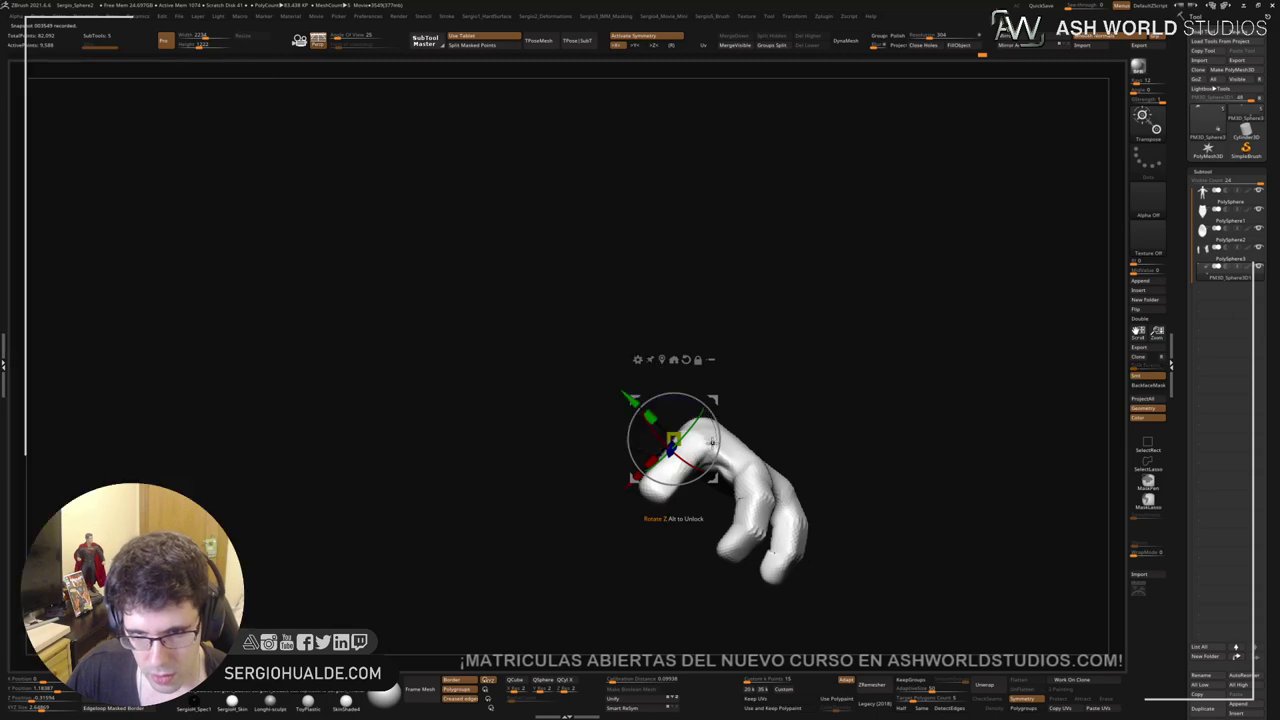
ctrl+right_drag(712, 443, 711, 540)
ctrl+click(710, 457)
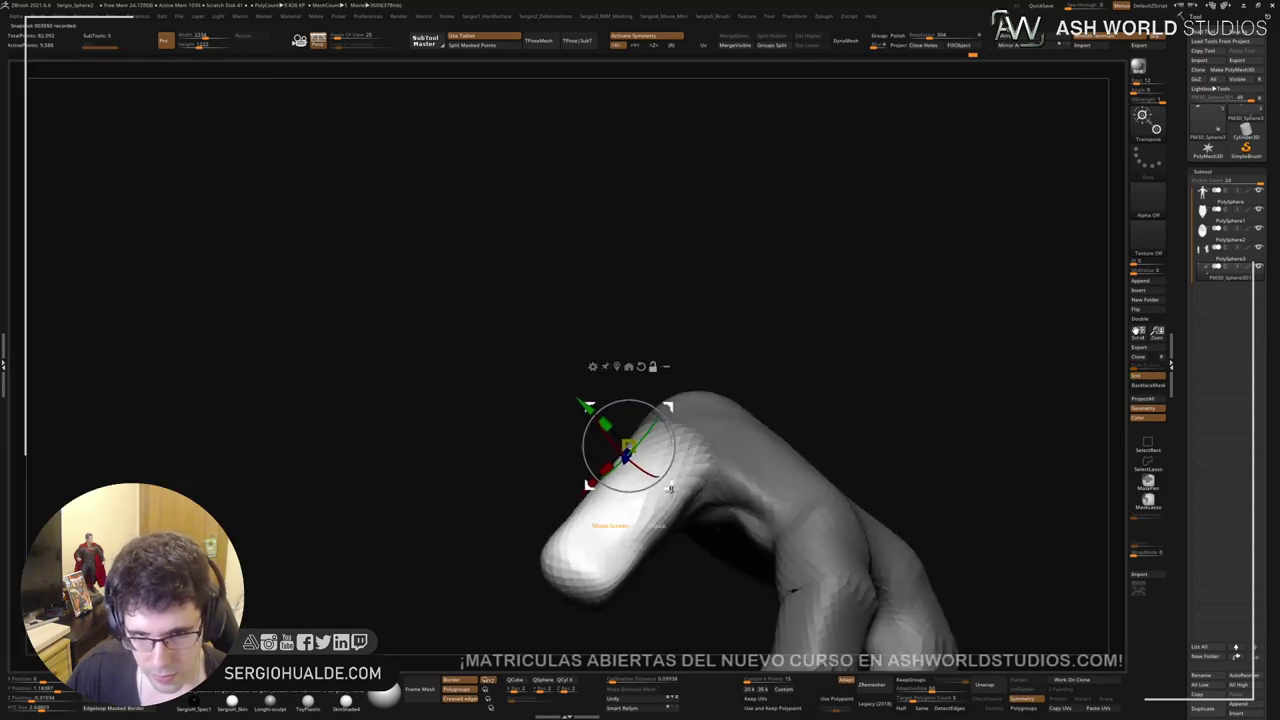
alt+drag(670, 489, 711, 512)
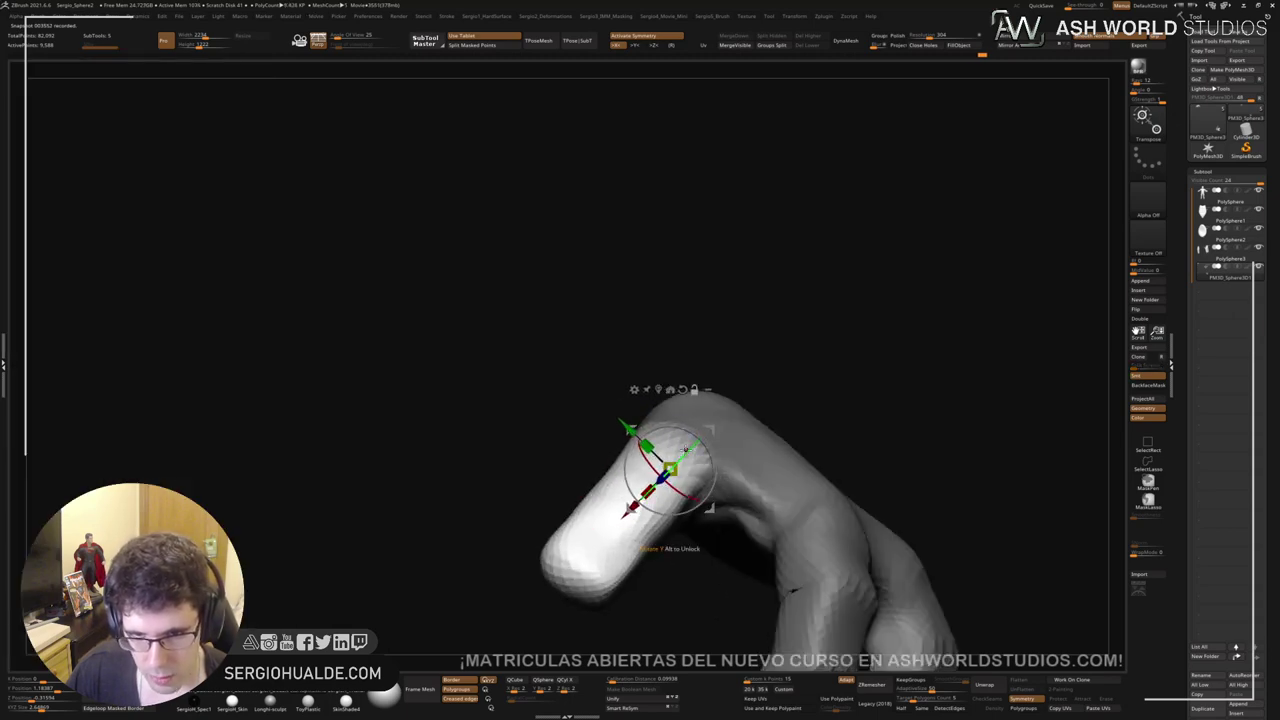
drag(702, 456, 690, 441)
ctrl+right_drag(705, 440, 720, 306)
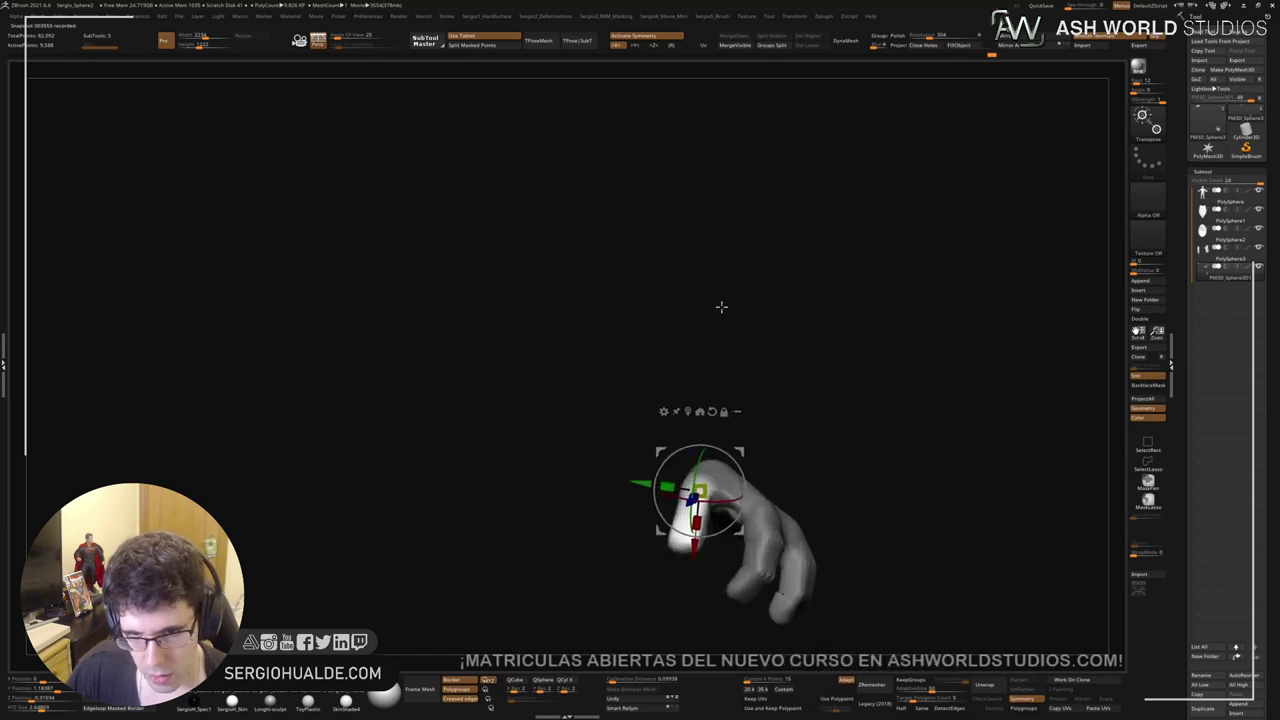
key(q)
ctrl+shift+click(695, 410)
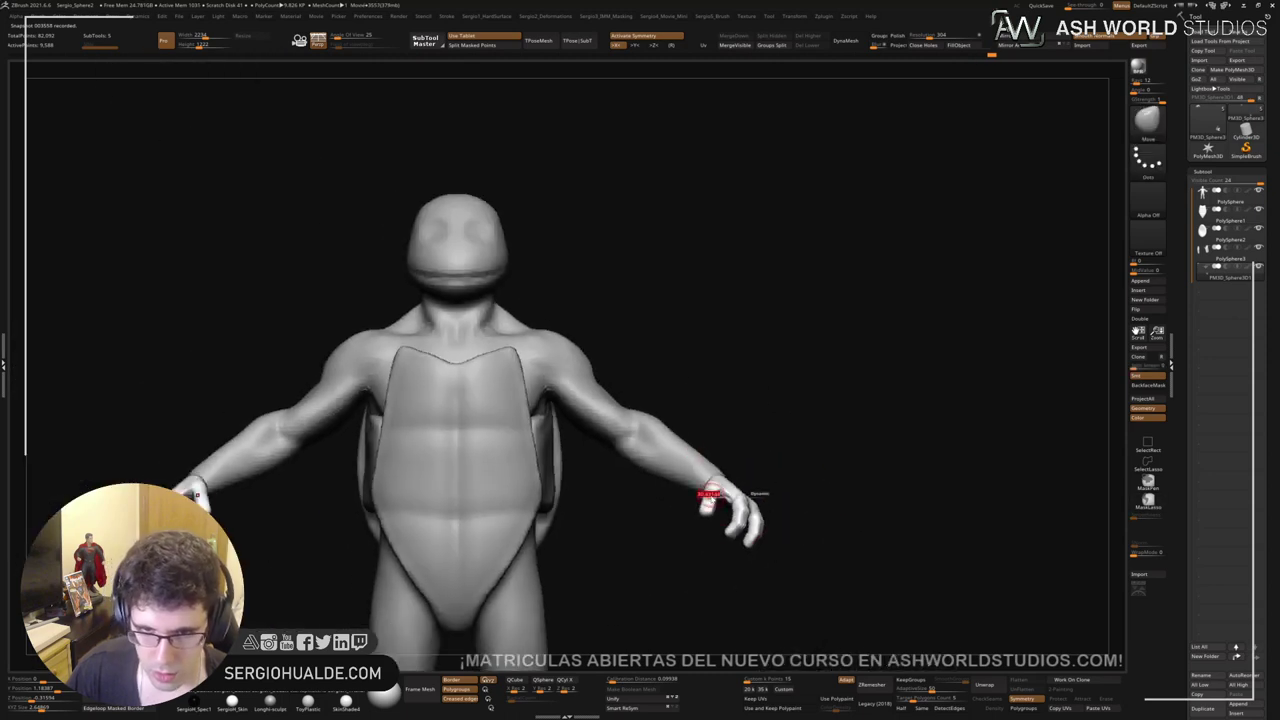
Step: Select the body mesh and adjust the contours of the upper arm, elbow and forearm with the Move brush
drag(711, 540, 738, 516)
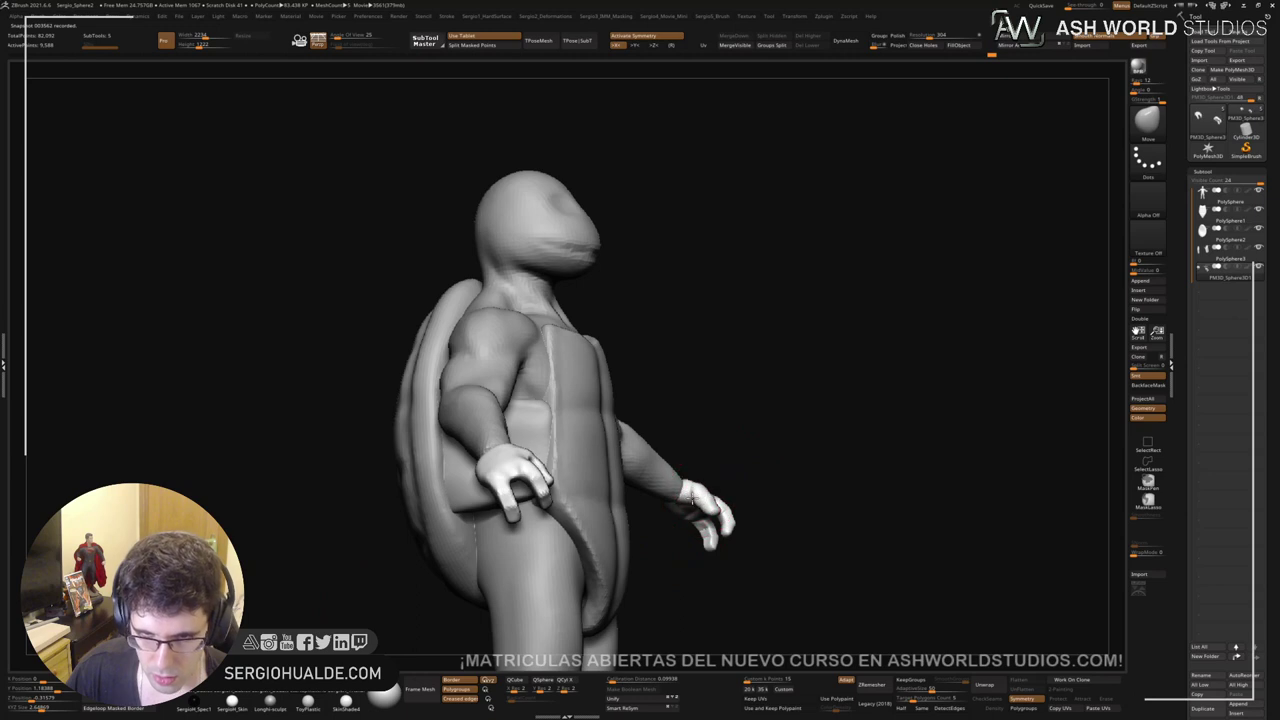
shift+right_drag(690, 500, 694, 529)
alt+click(692, 527)
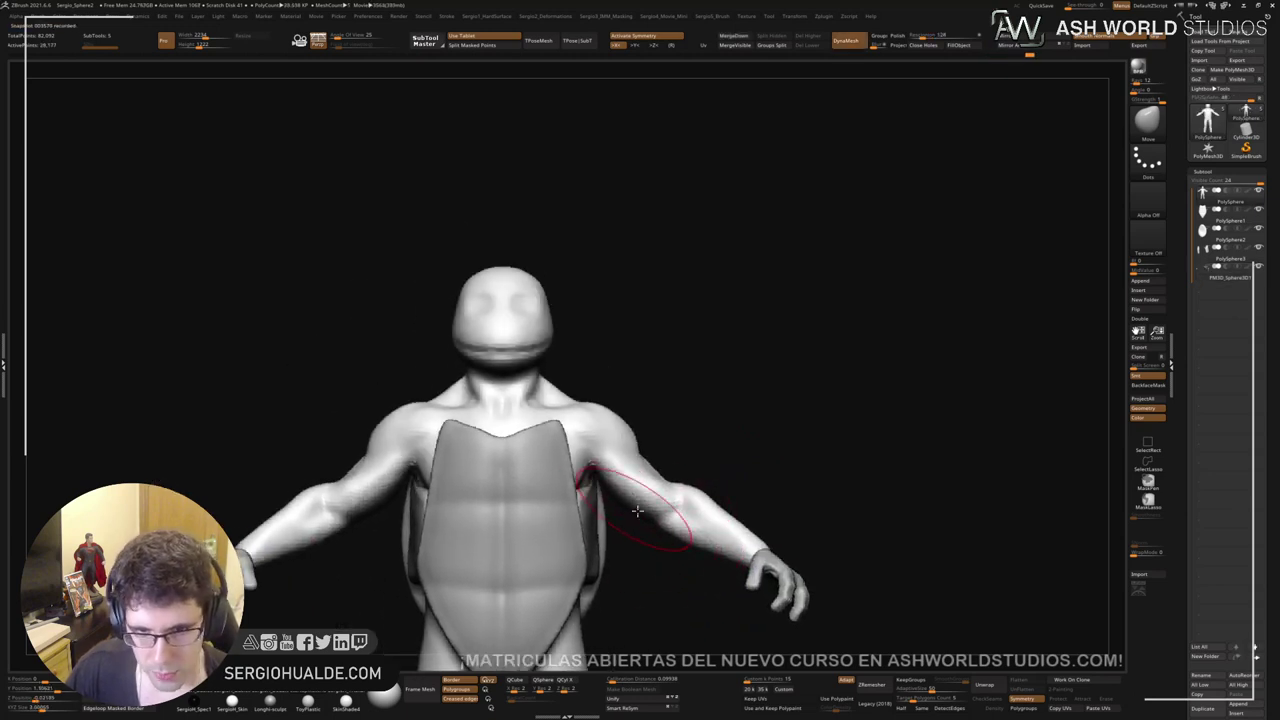
mouse_move(666, 498)
mouse_down()
mouse_move(662, 458)
mouse_move(650, 480)
mouse_move(660, 472)
mouse_up()
drag(695, 542, 716, 560)
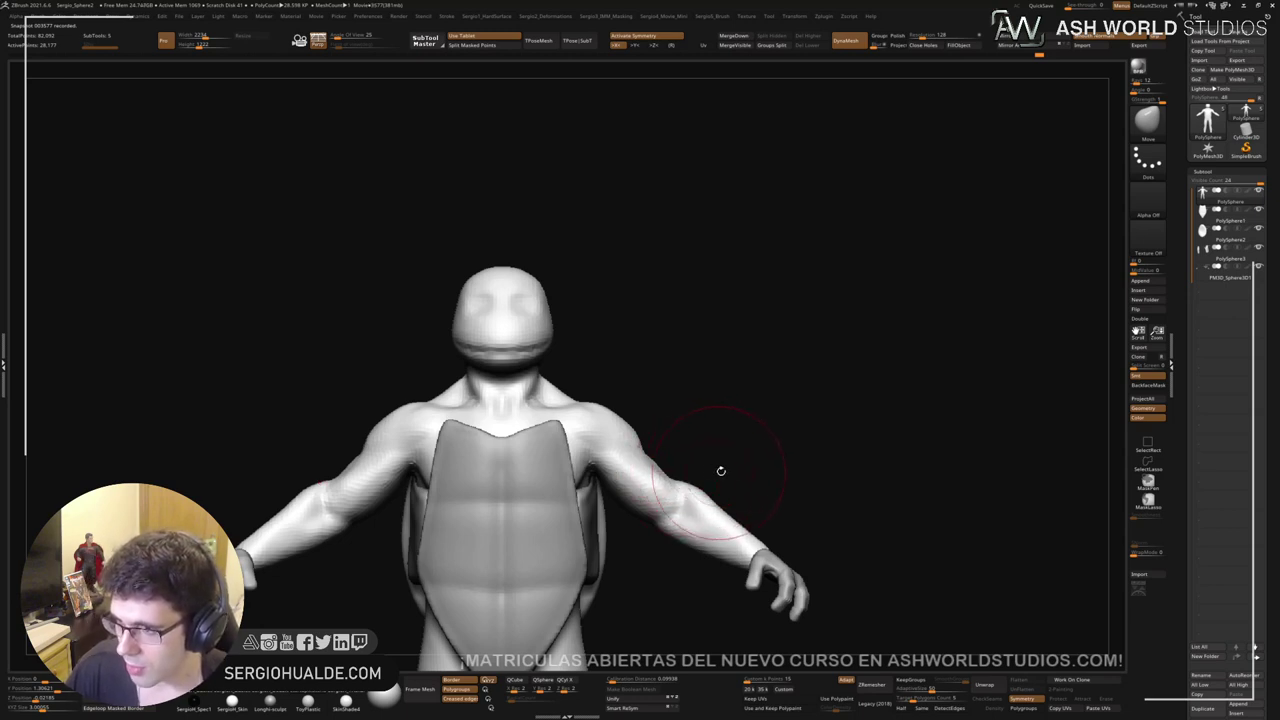
alt+drag(718, 470, 748, 442)
drag(757, 512, 750, 508)
drag(780, 460, 850, 480)
mouse_move(772, 522)
mouse_down()
mouse_move(755, 532)
mouse_move(697, 515)
mouse_move(685, 528)
mouse_move(702, 549)
mouse_up()
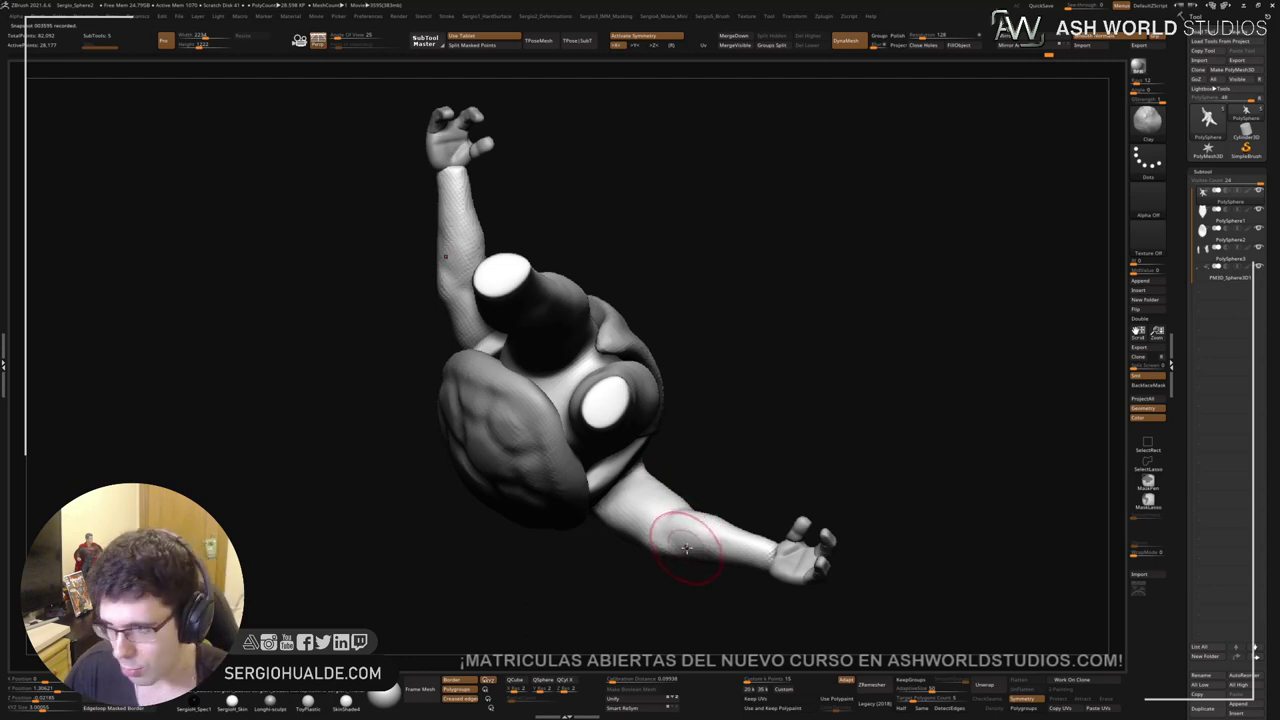
Step: Build up volume on the underside of the forearm near the elbow with Clay and smooth it
right_drag(685, 525, 688, 531)
drag(688, 531, 717, 546)
right_drag(717, 546, 712, 537)
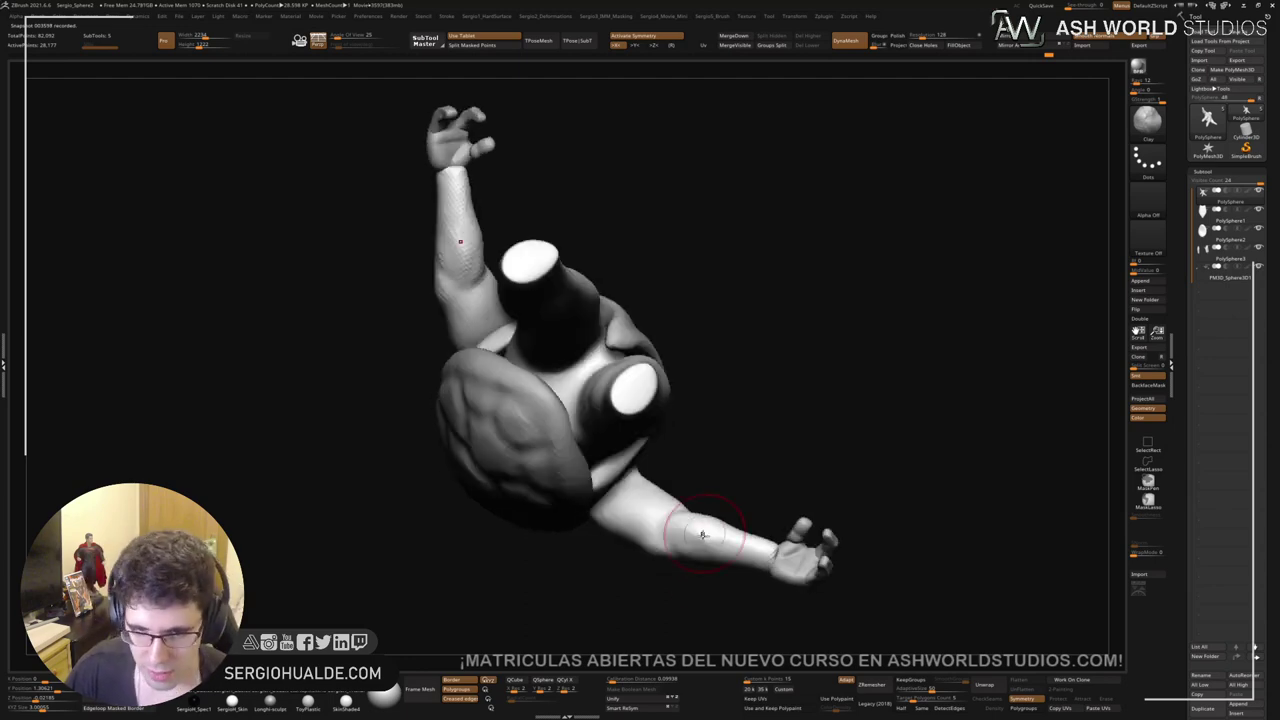
shift+drag(712, 537, 715, 557)
mouse_move(715, 557)
right_down()
mouse_move(717, 577)
mouse_move(709, 491)
mouse_move(703, 544)
right_up()
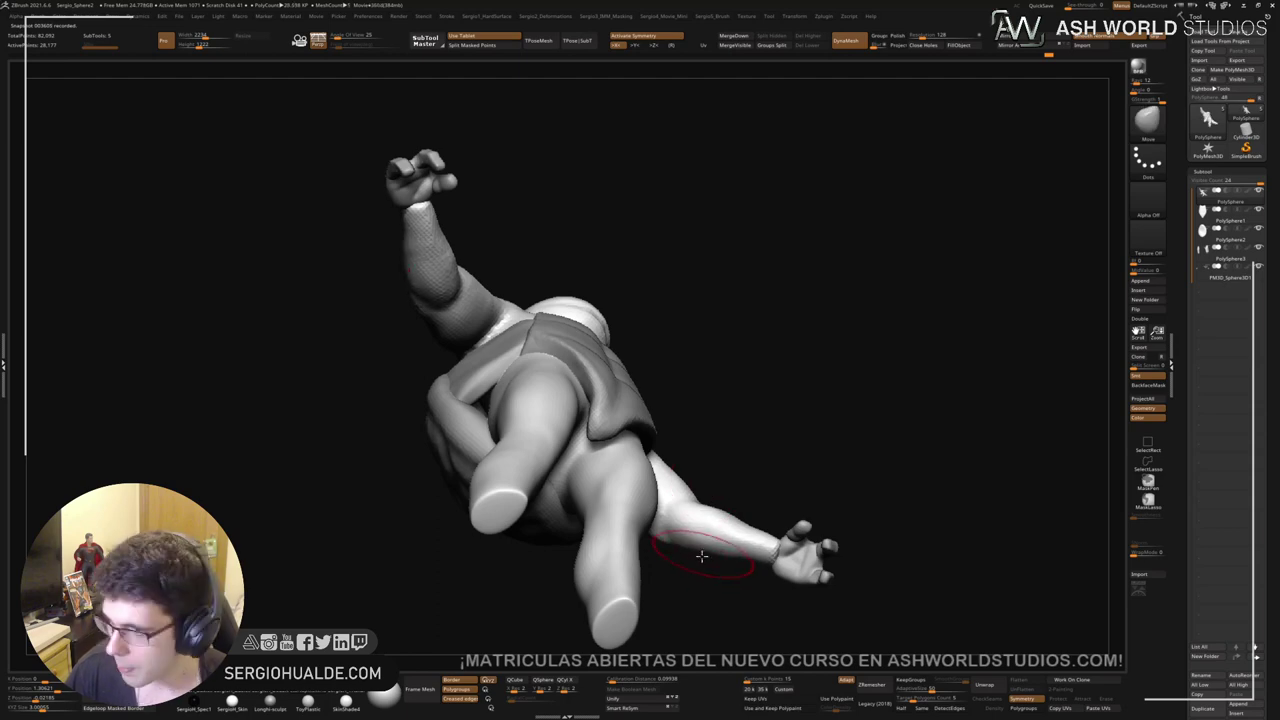
right_drag(696, 537, 753, 493)
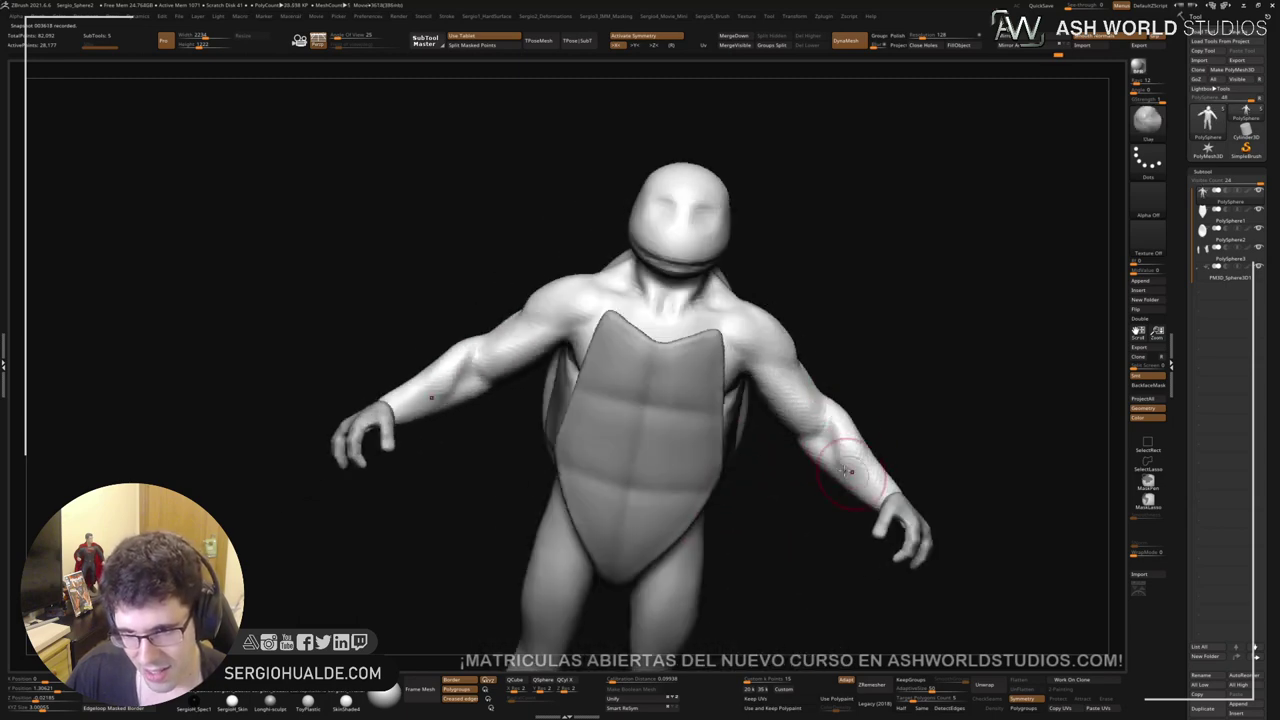
Step: Refine the forearm muscles from several sides with Clay and smooth their transition toward the wrist
mouse_move(835, 458)
right_down()
mouse_move(845, 470)
mouse_move(828, 490)
mouse_move(815, 462)
right_up()
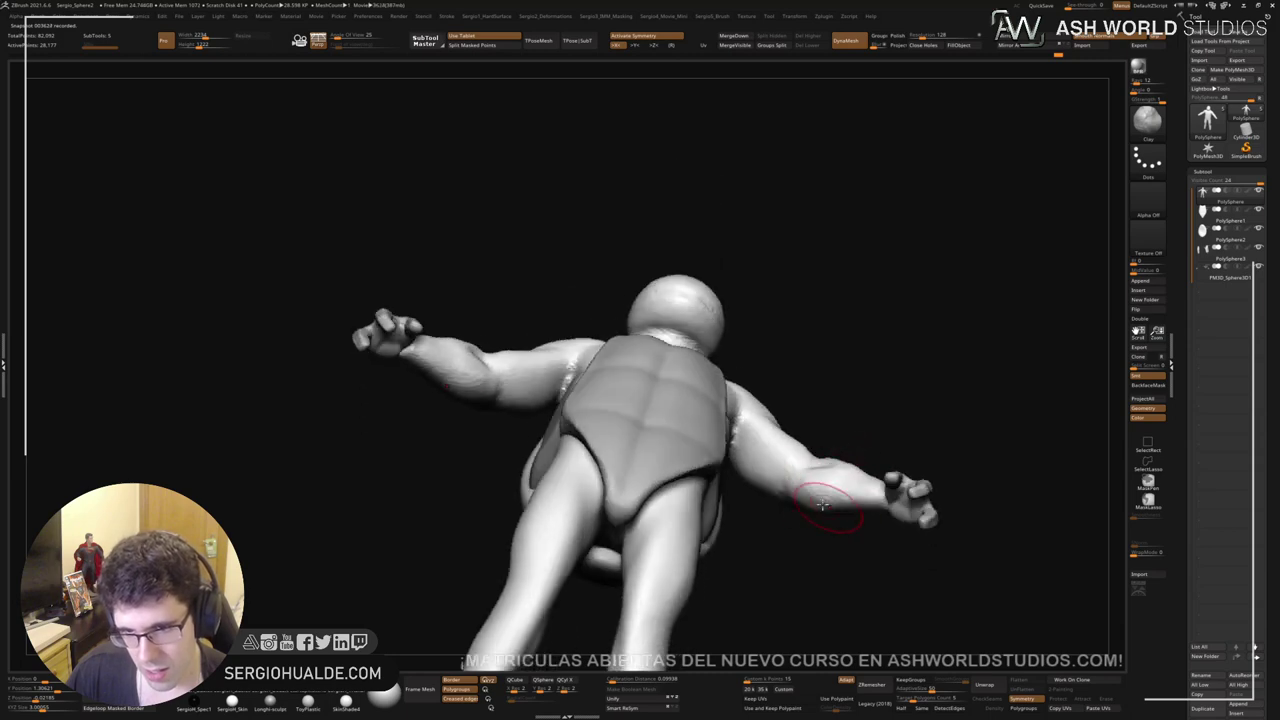
right_drag(829, 506, 837, 452)
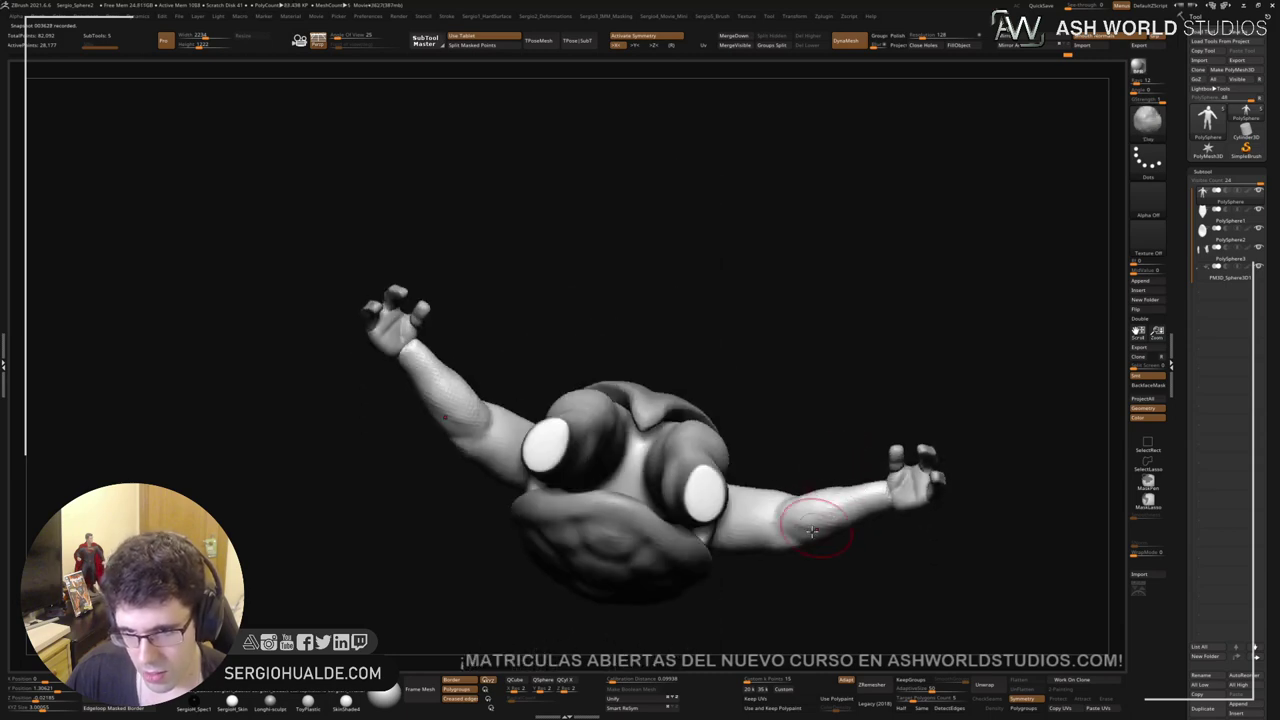
mouse_move(829, 527)
right_down()
mouse_move(840, 586)
mouse_move(823, 414)
mouse_move(829, 529)
right_up()
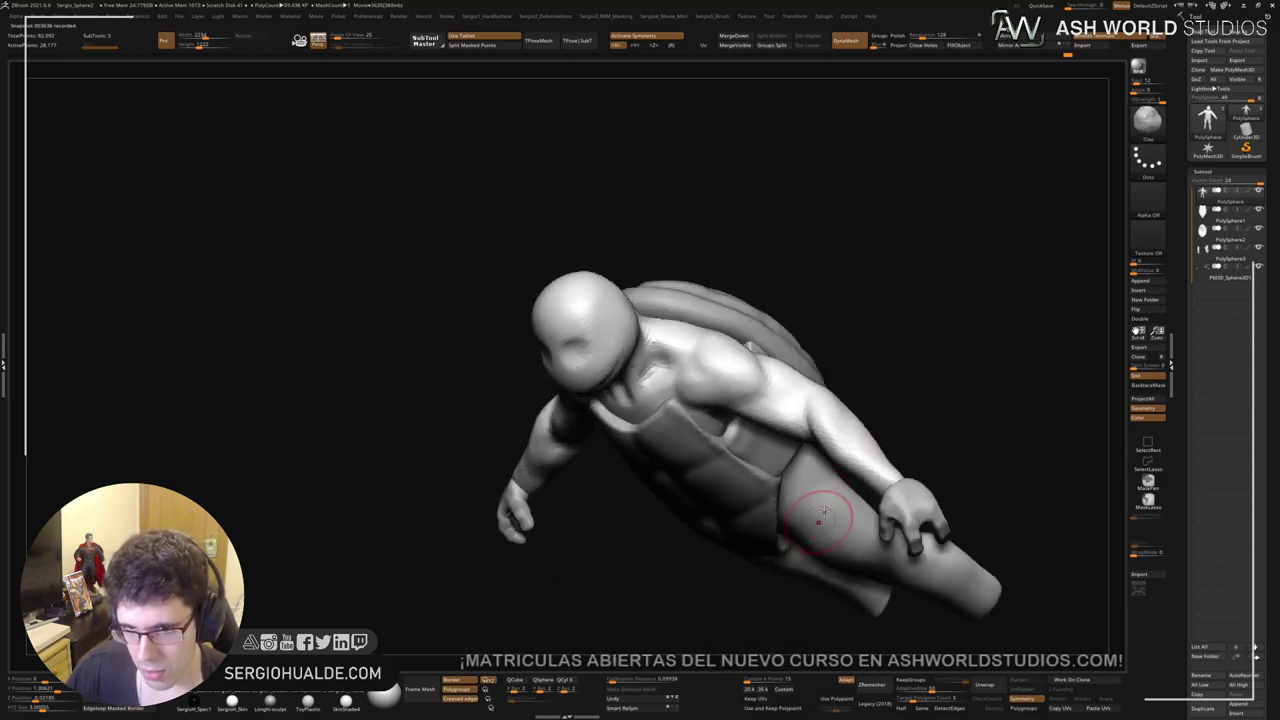
right_drag(829, 429, 815, 465)
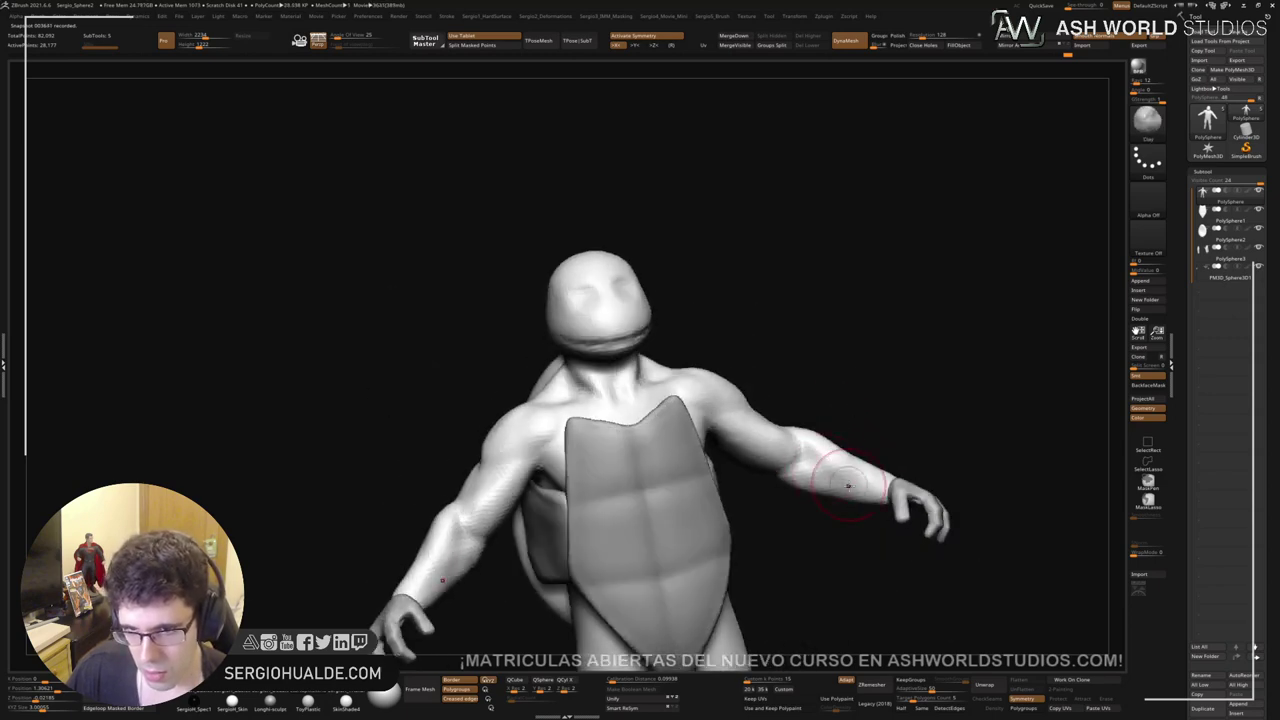
mouse_move(815, 465)
shift+mouse_down()
mouse_move(831, 480)
mouse_move(815, 495)
shift+mouse_up()
mouse_move(814, 513)
ctrl+right_down()
mouse_move(788, 483)
mouse_move(783, 522)
ctrl+right_up()
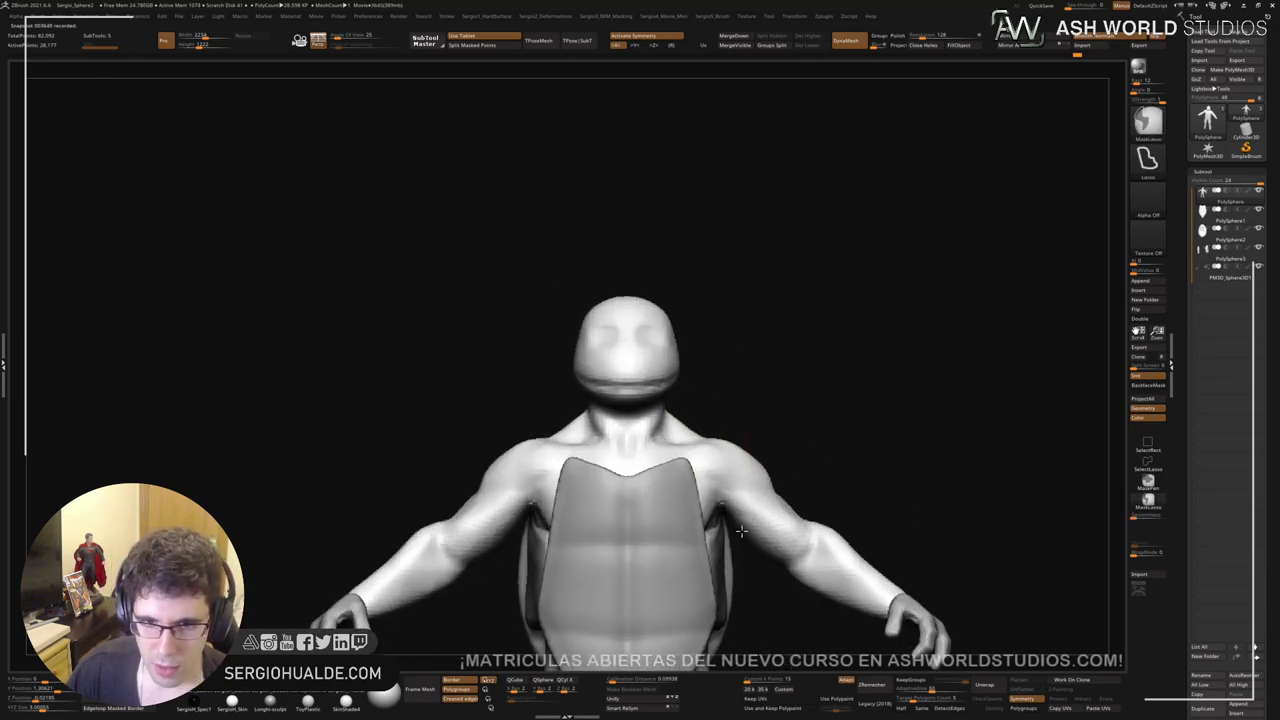
Step: Adjust the cheeks and jaw contour of the turtle's head with the Move brush
right_drag(832, 458, 786, 463)
alt+right_drag(704, 462, 738, 427)
mouse_move(742, 382)
ctrl+right_down()
mouse_move(738, 438)
mouse_move(763, 363)
mouse_move(739, 392)
ctrl+right_up()
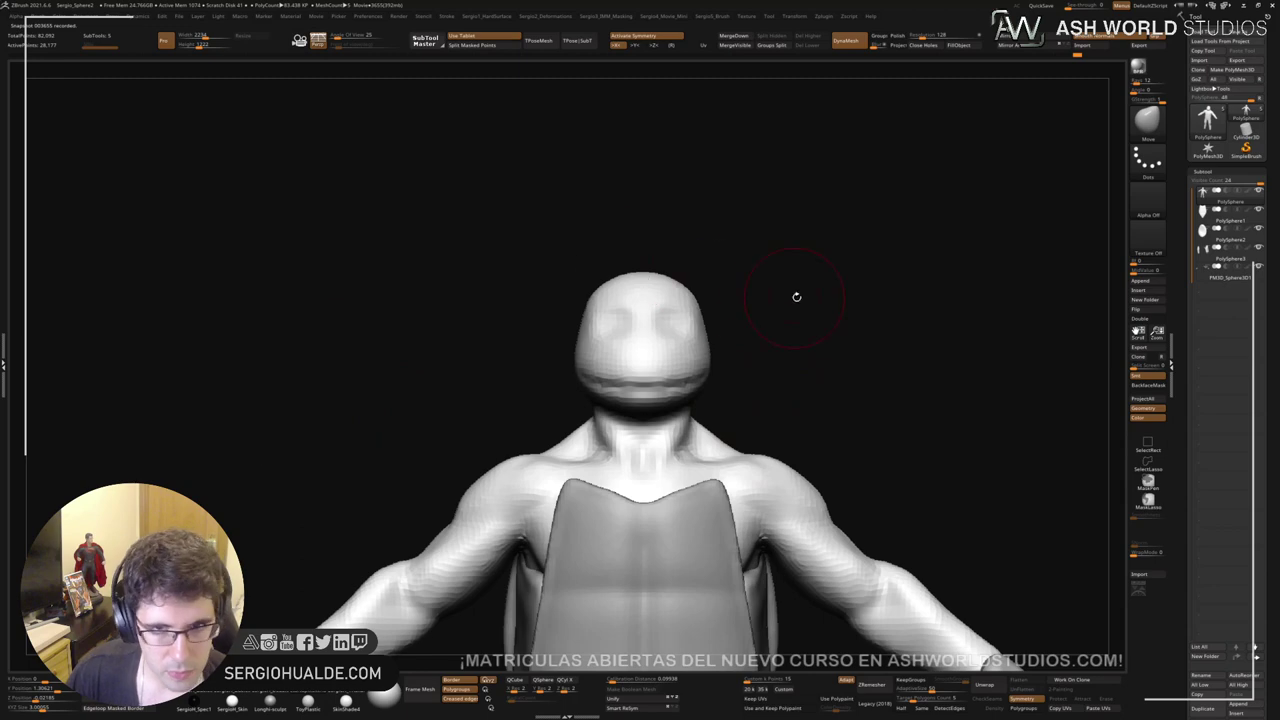
right_drag(714, 374, 722, 375)
drag(721, 374, 731, 371)
right_drag(731, 371, 742, 360)
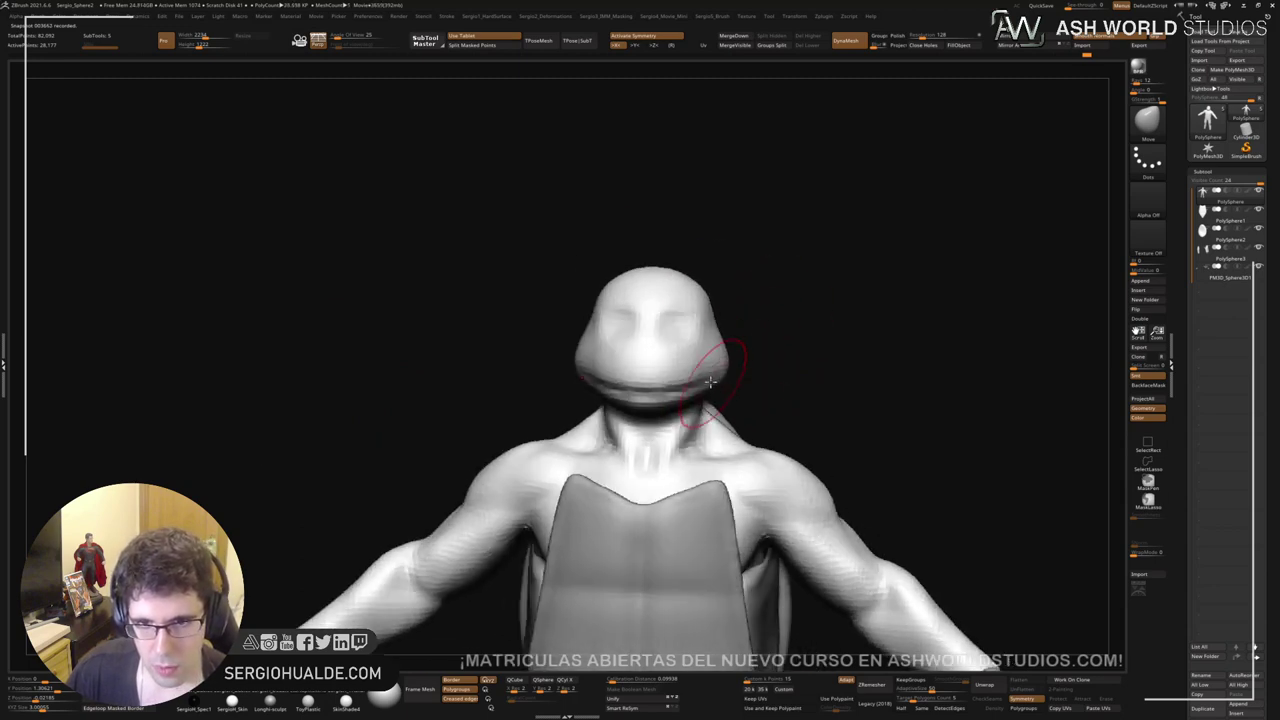
drag(718, 362, 707, 382)
right_drag(707, 380, 696, 433)
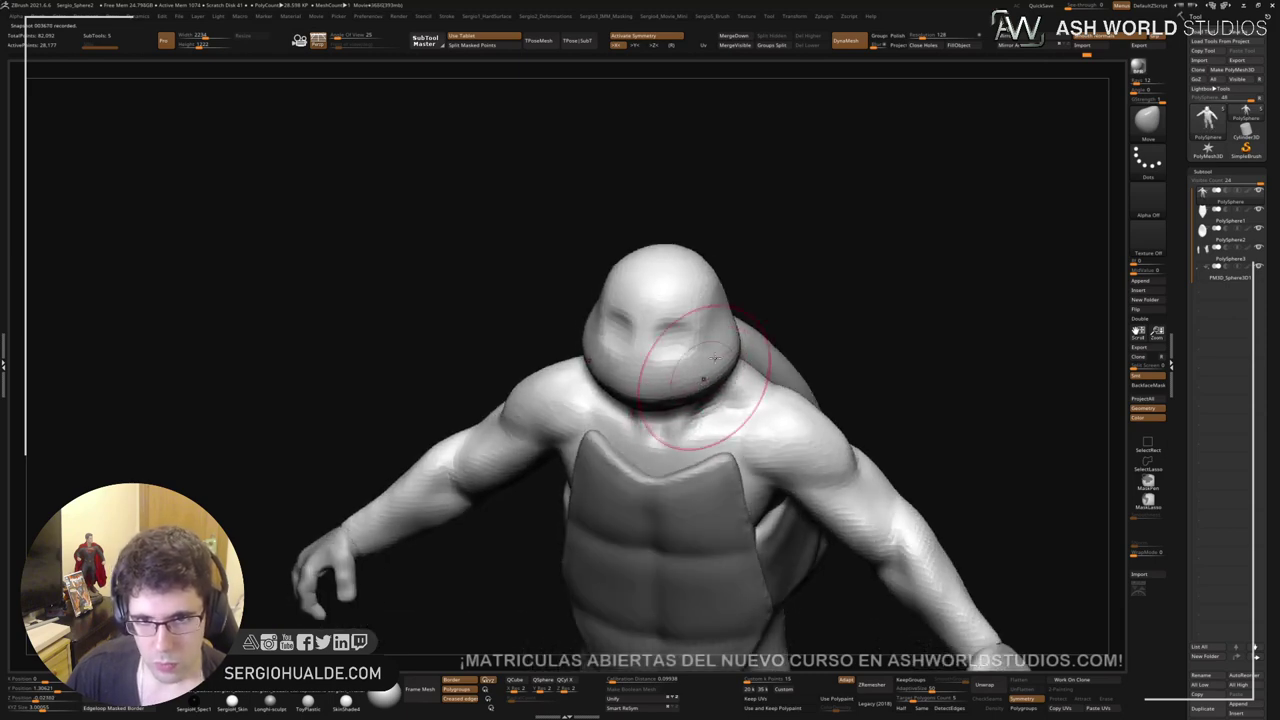
Step: Build up volume on the side of the head with Clay and refine the snout profile with Move
mouse_move(730, 327)
right_down()
mouse_move(706, 329)
mouse_move(672, 420)
mouse_move(658, 414)
right_up()
key(b)
key(c)
key(l)
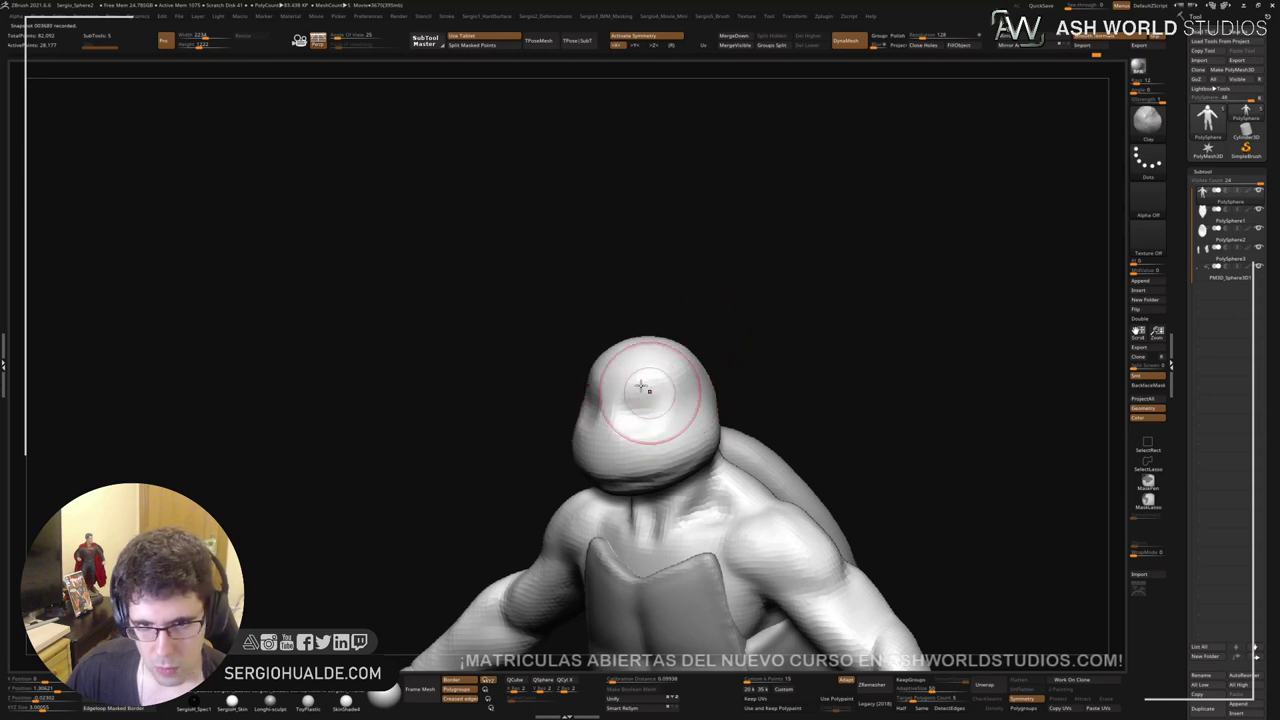
drag(641, 386, 673, 391)
mouse_move(678, 425)
right_down()
mouse_move(673, 388)
mouse_move(623, 428)
right_up()
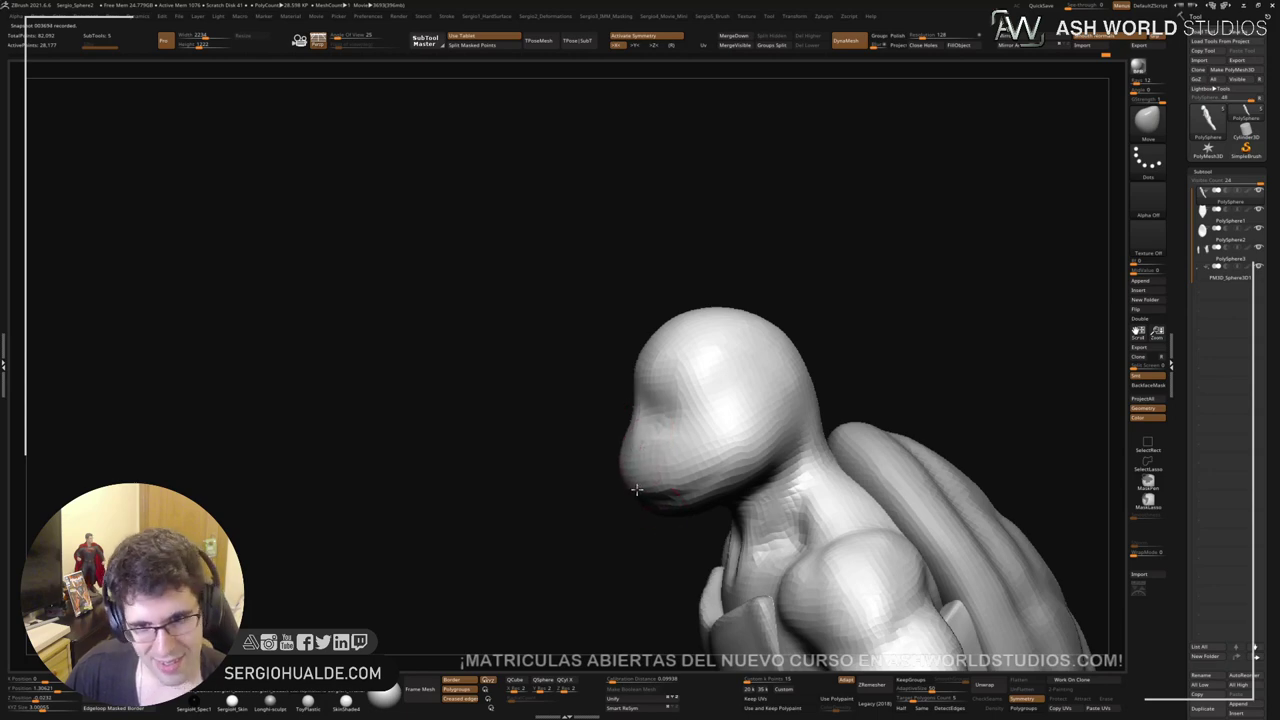
mouse_move(636, 489)
right_down()
mouse_move(698, 483)
mouse_move(659, 456)
right_up()
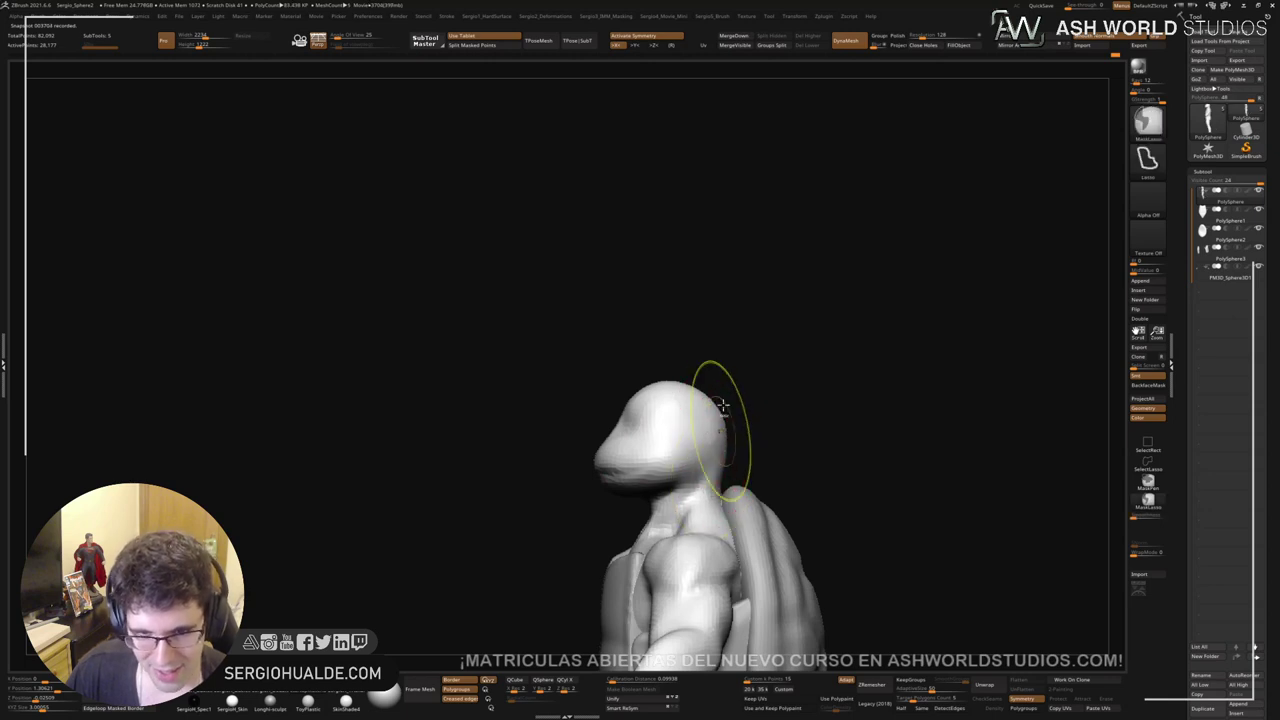
Step: Mask the head with a lasso, invert the mask, adjust the head's pose with the gizmo, and clear the mask
ctrl+drag(690, 331, 551, 477)
ctrl+drag(779, 446, 760, 432)
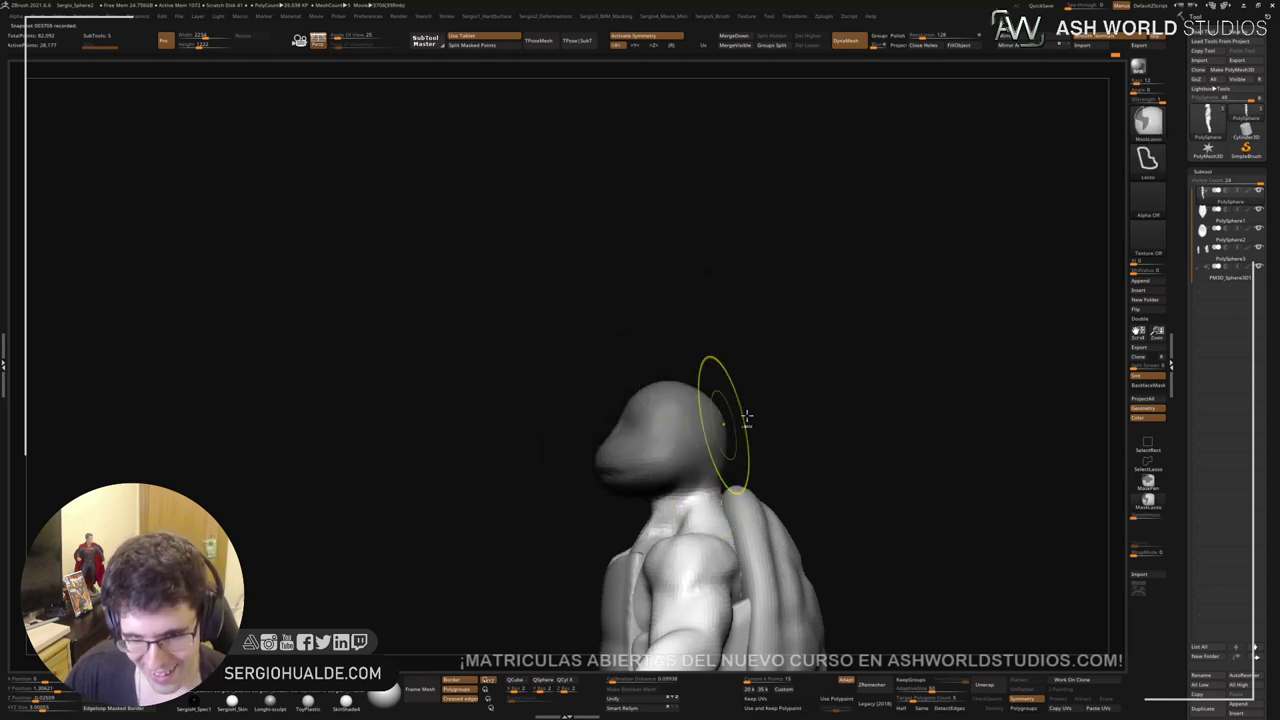
key(w)
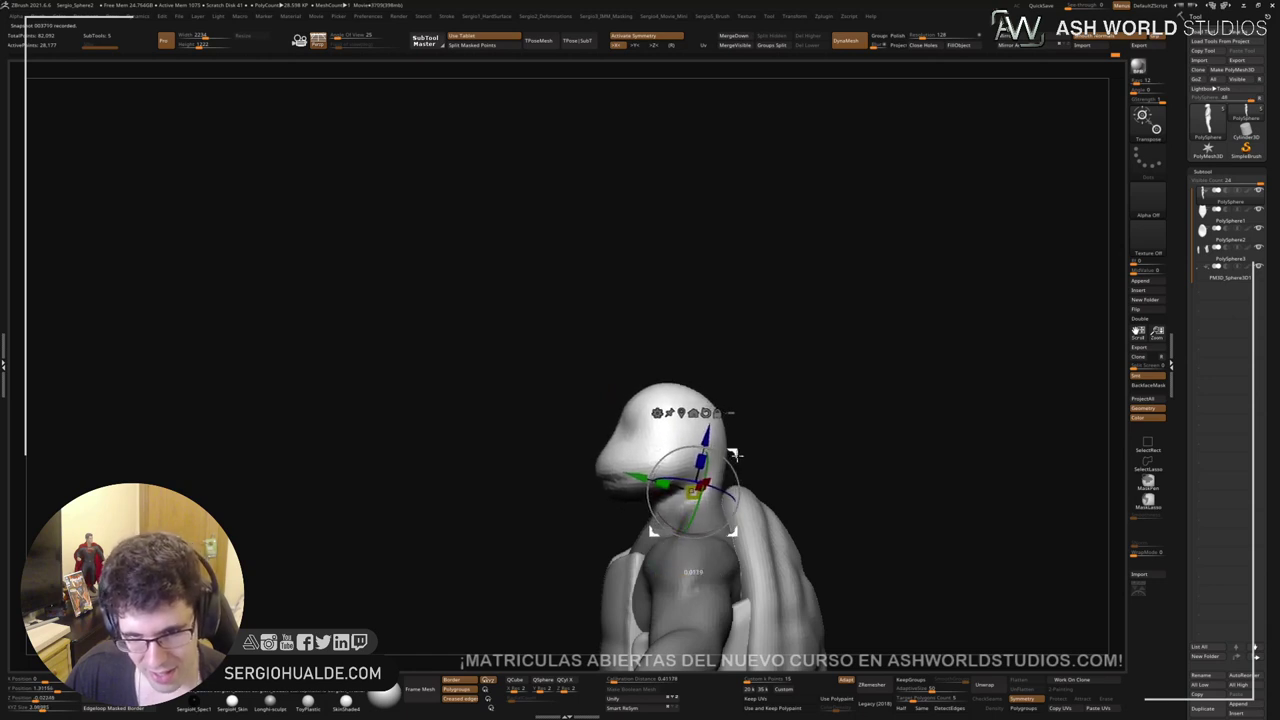
key(q)
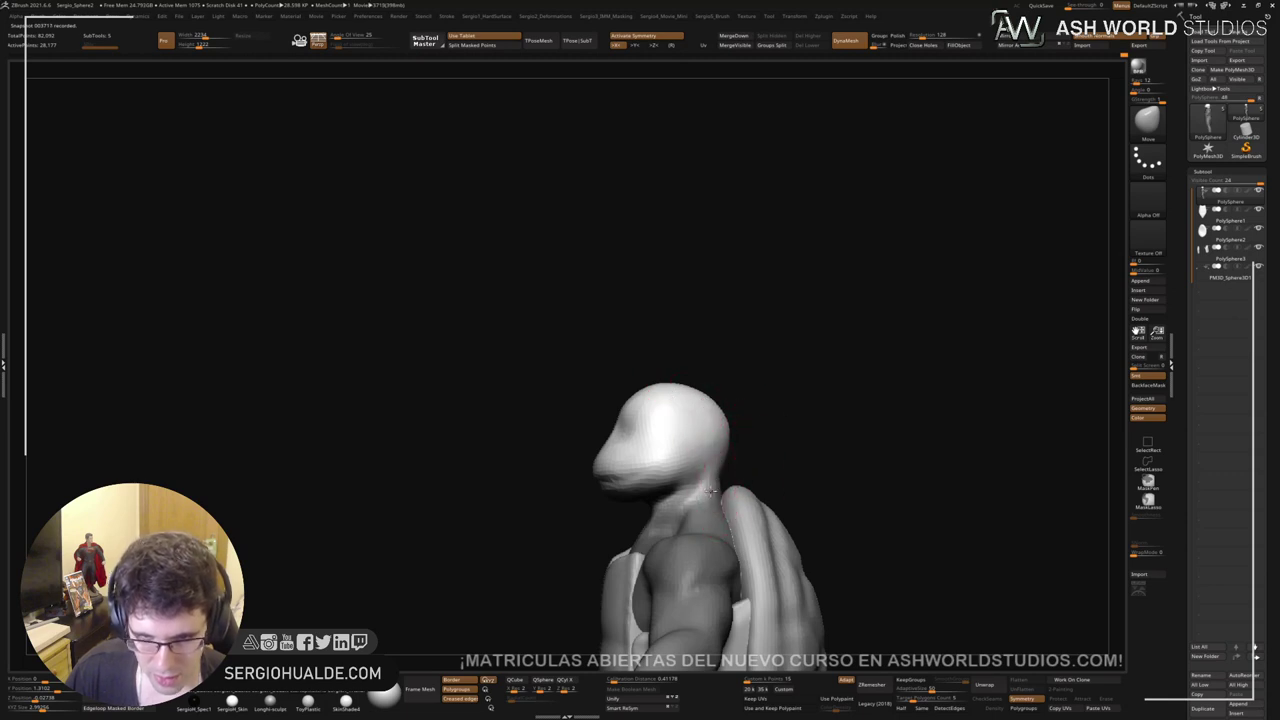
ctrl+drag(740, 446, 762, 470)
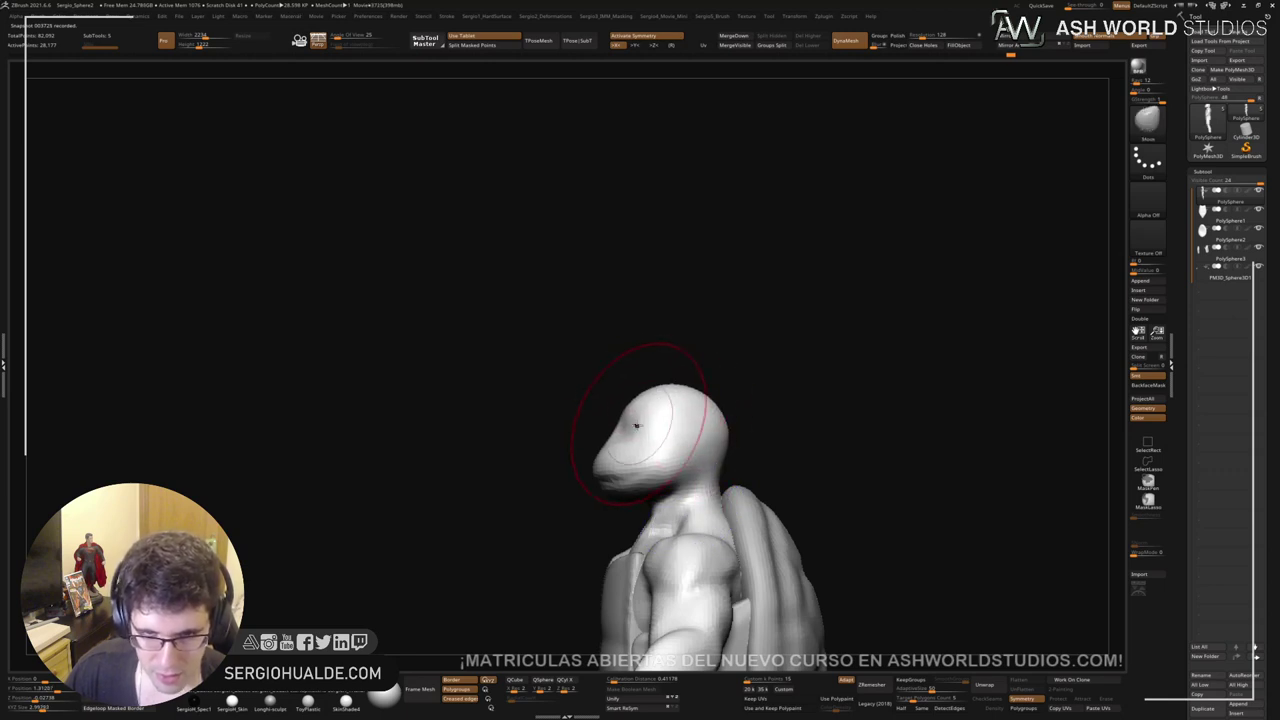
Step: Sculpt the neck muscles below the jaw with Clay and Dam Standard and smooth the back of the neck
mouse_move(605, 434)
right_down()
mouse_move(623, 510)
mouse_move(620, 450)
mouse_move(632, 475)
right_up()
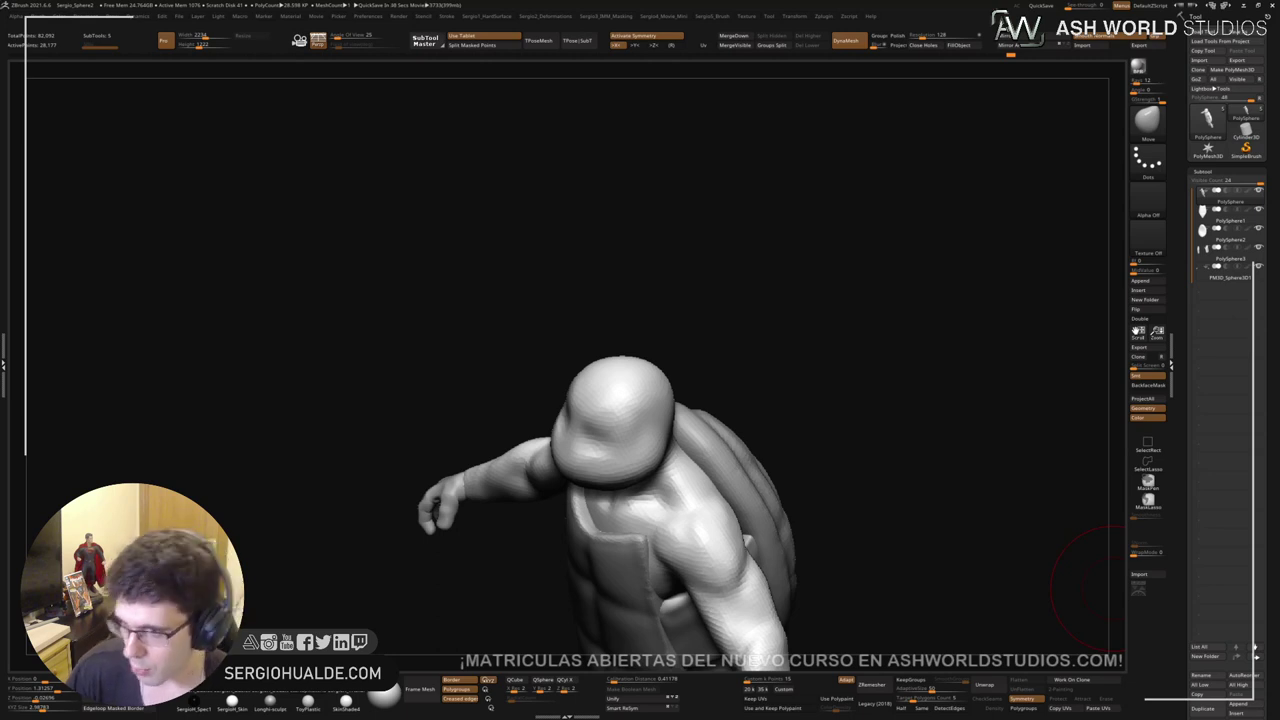
right_drag(1110, 588, 751, 380)
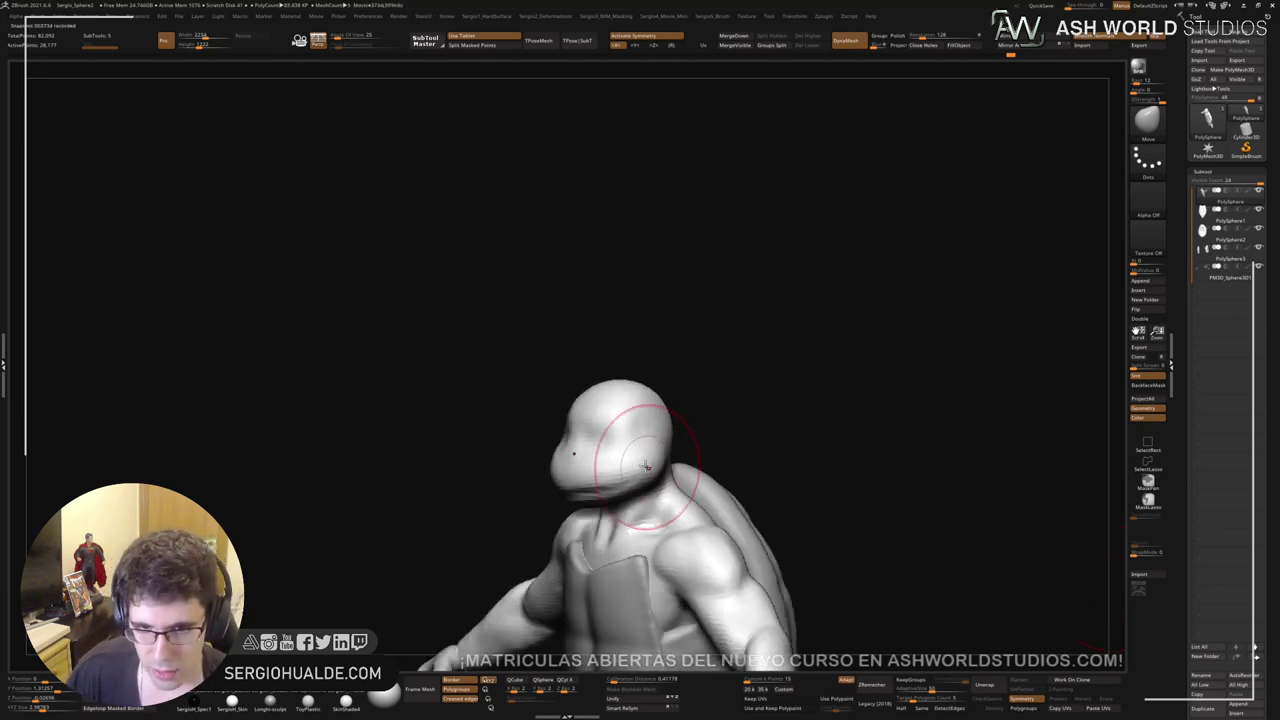
right_drag(643, 452, 657, 449)
mouse_move(624, 505)
alt+right_down()
mouse_move(626, 463)
mouse_move(610, 475)
alt+right_up()
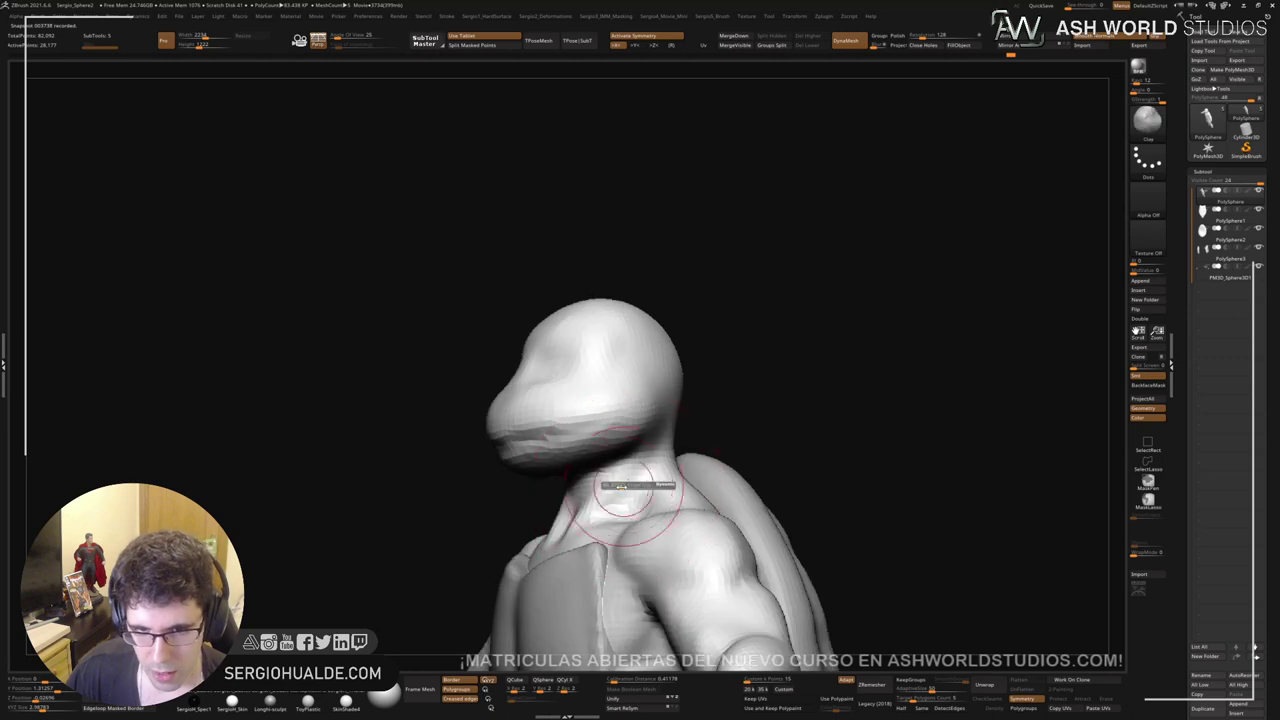
mouse_move(620, 480)
mouse_down()
mouse_move(612, 508)
mouse_move(628, 490)
mouse_up()
key(s)
mouse_move(660, 485)
right_down()
mouse_move(624, 480)
mouse_move(648, 462)
mouse_move(578, 472)
mouse_move(655, 443)
right_up()
key(b)
key(d)
key(s)
key(shift)
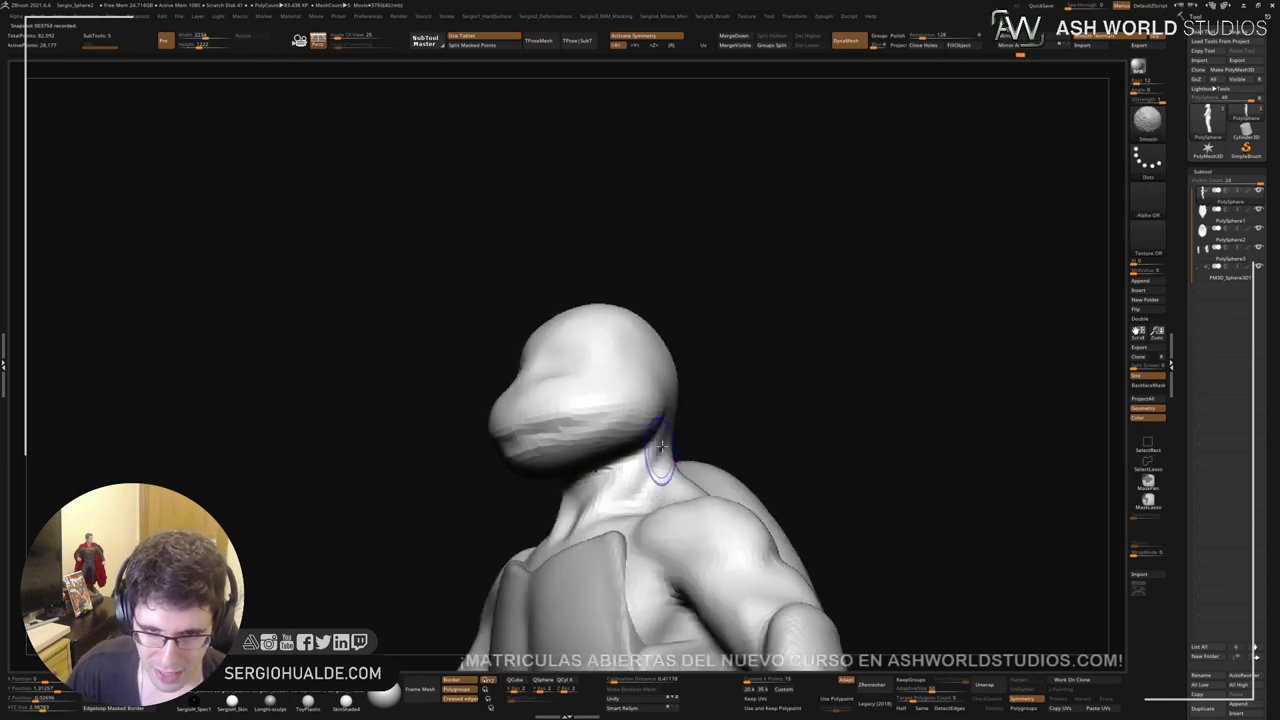
mouse_move(573, 517)
right_down()
mouse_move(622, 452)
mouse_move(616, 473)
mouse_move(543, 509)
mouse_move(614, 514)
right_up()
Step: Adjust the neck's contours from front and side with the Move brush
key(b)
key(m)
key(v)
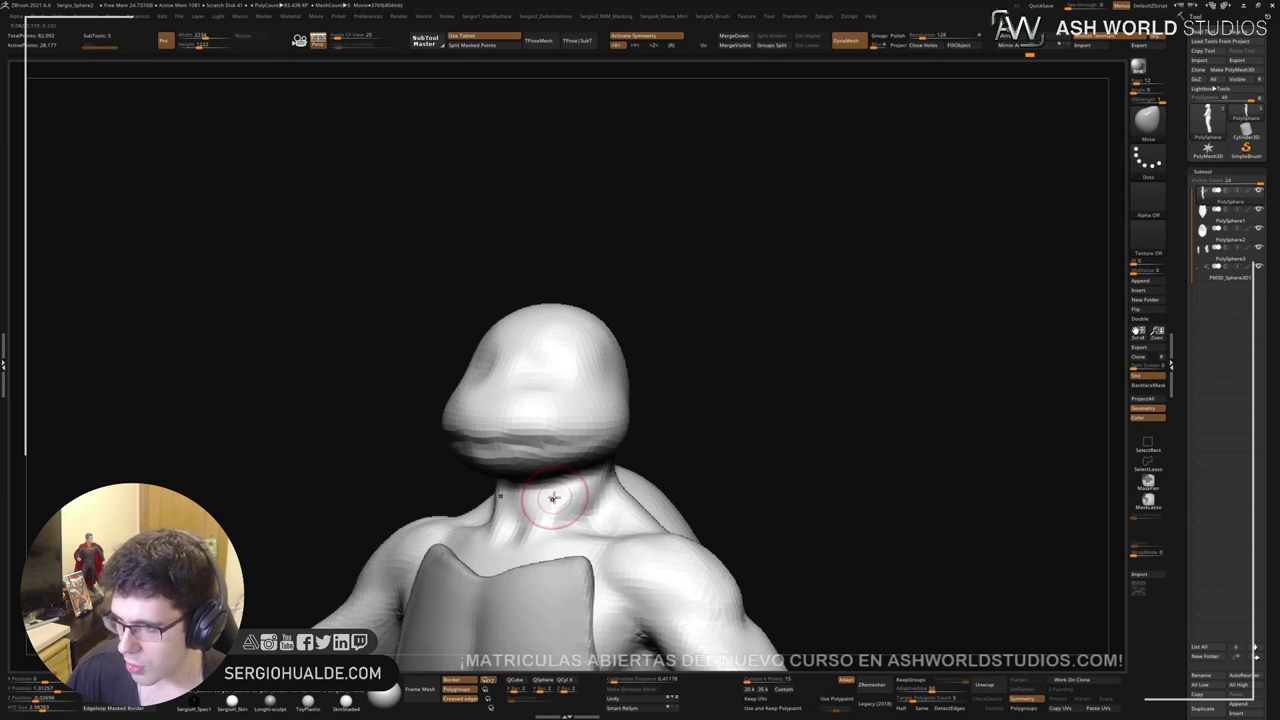
mouse_move(544, 470)
right_down()
mouse_move(586, 508)
mouse_move(591, 408)
mouse_move(583, 464)
mouse_move(594, 418)
mouse_move(594, 477)
right_up()
ctrl+right_drag(592, 420, 603, 464)
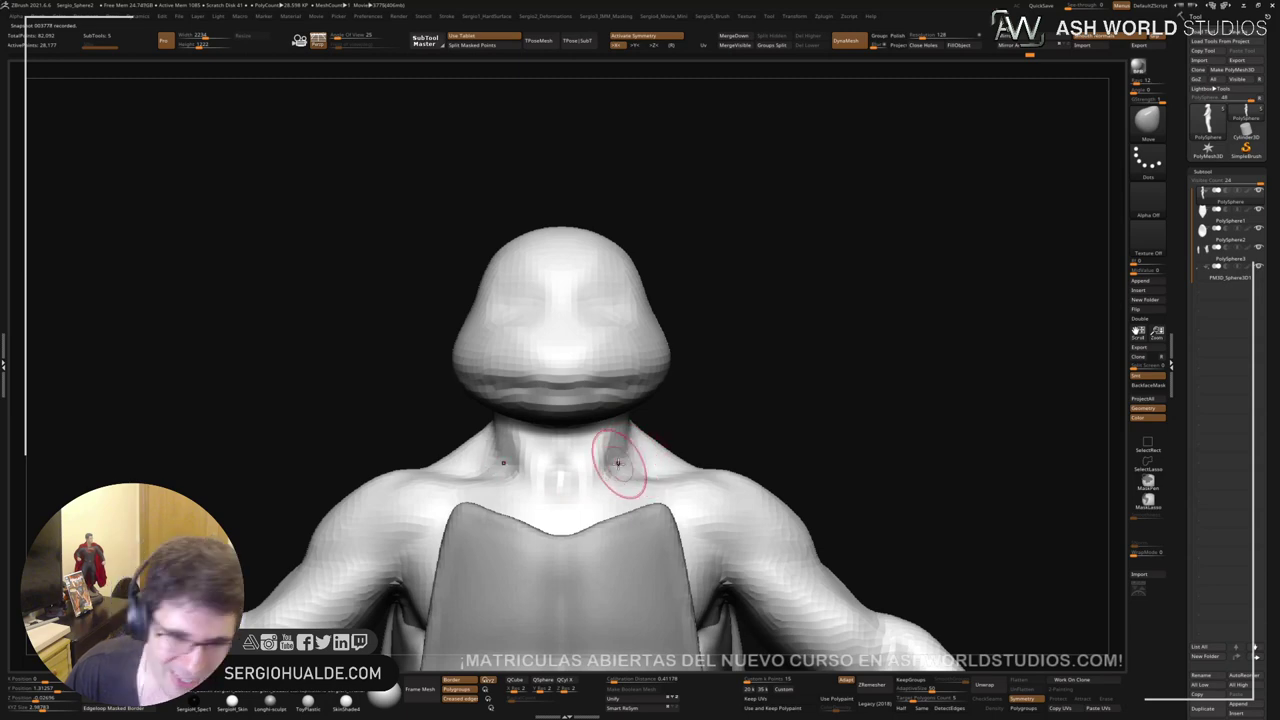
right_drag(625, 468, 596, 478)
ctrl+right_drag(599, 456, 630, 474)
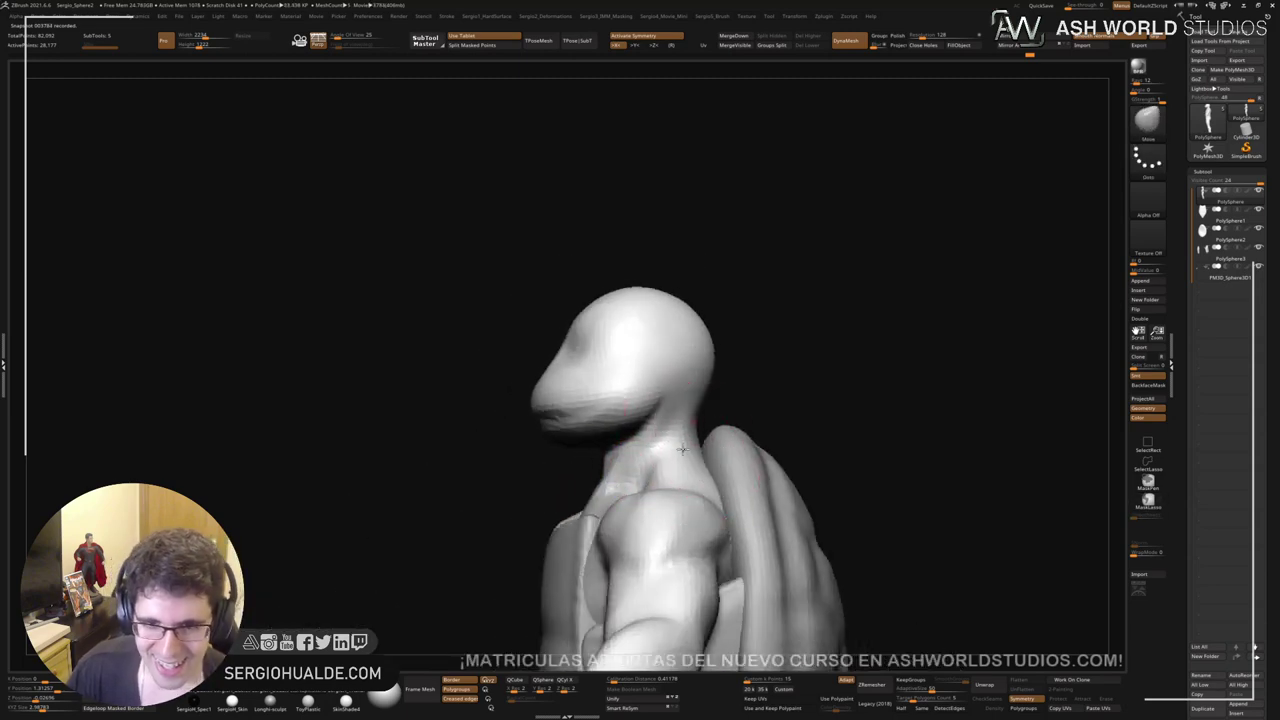
mouse_move(691, 447)
ctrl+right_down()
mouse_move(646, 394)
mouse_move(709, 446)
mouse_move(651, 423)
ctrl+right_up()
Step: Mask everything except the head with a soft transition at the neck and tilt the head with the gizmo
ctrl+drag(604, 342, 559, 430)
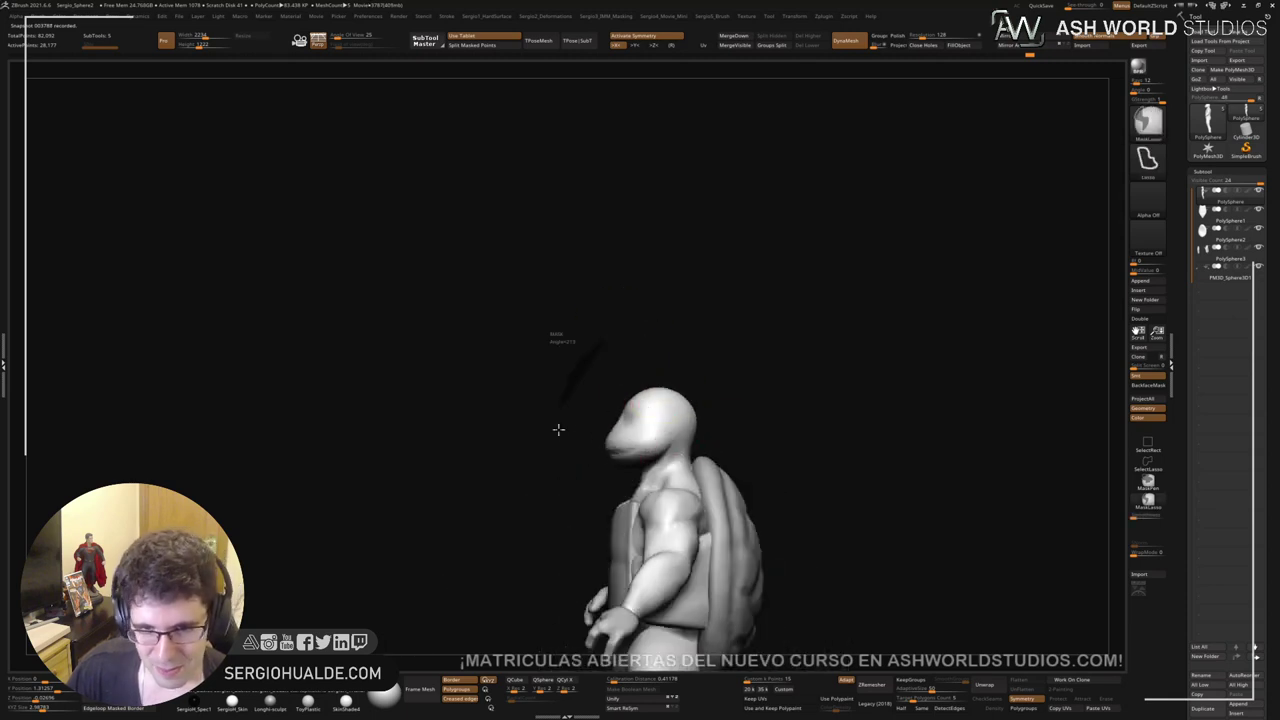
ctrl+click(697, 447)
ctrl+right_drag(669, 457, 663, 477)
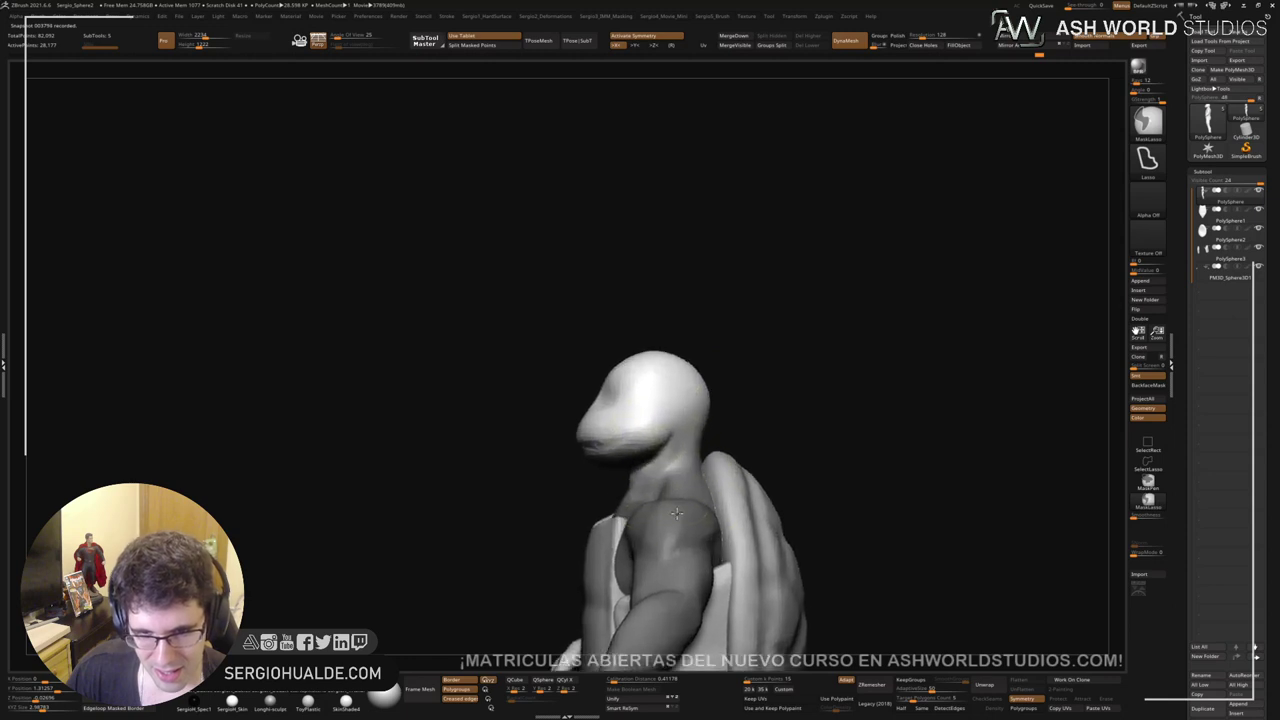
key(w)
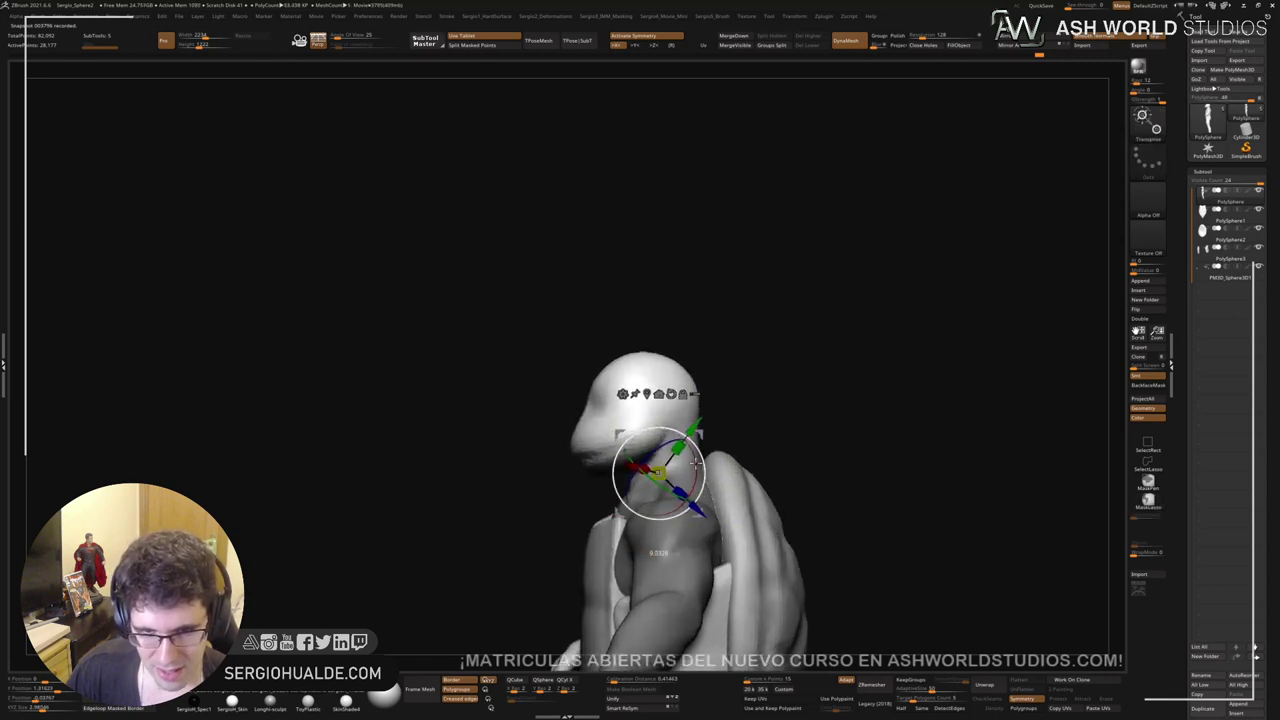
drag(703, 437, 695, 441)
ctrl+right_drag(698, 441, 700, 472)
ctrl+right_drag(700, 472, 744, 525)
Step: Shift the unmasked head slightly backward with the gizmo and clear the mask
key(w)
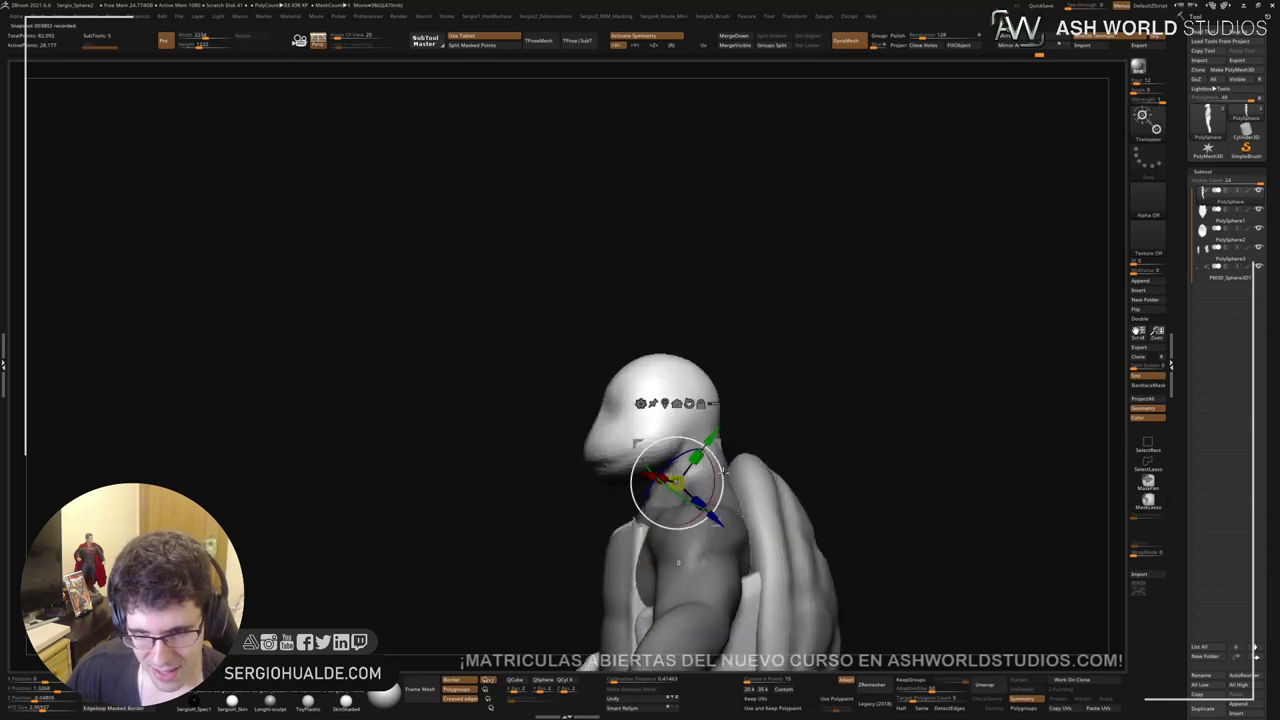
drag(719, 439, 716, 436)
right_drag(716, 436, 794, 486)
key(q)
ctrl+right_drag(725, 510, 803, 473)
ctrl+drag(803, 473, 830, 490)
mouse_move(830, 490)
right_down()
mouse_move(714, 457)
mouse_move(691, 342)
right_up()
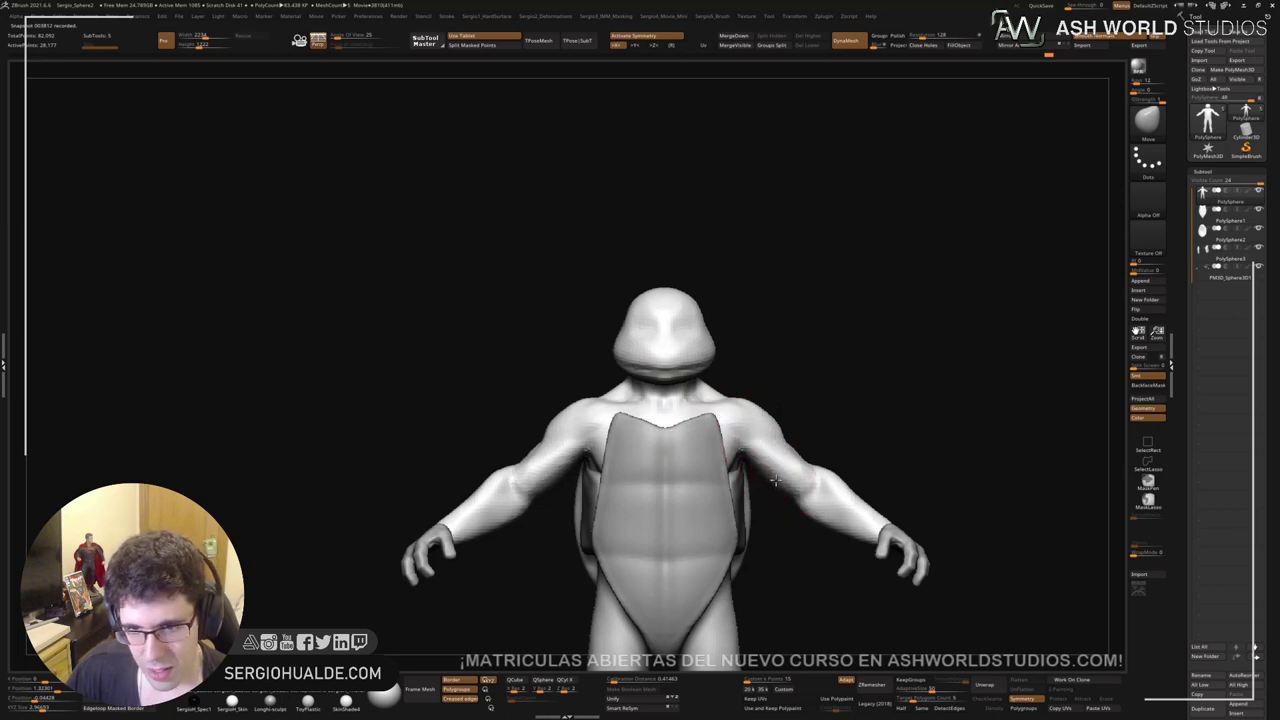
Step: Duplicate the body subtool and keep only the elbow sections of the copy as a base for elbow pads
mouse_move(784, 472)
right_down()
mouse_move(734, 531)
mouse_move(1111, 537)
mouse_move(1095, 530)
right_up()
key(ctrl+shift+d)
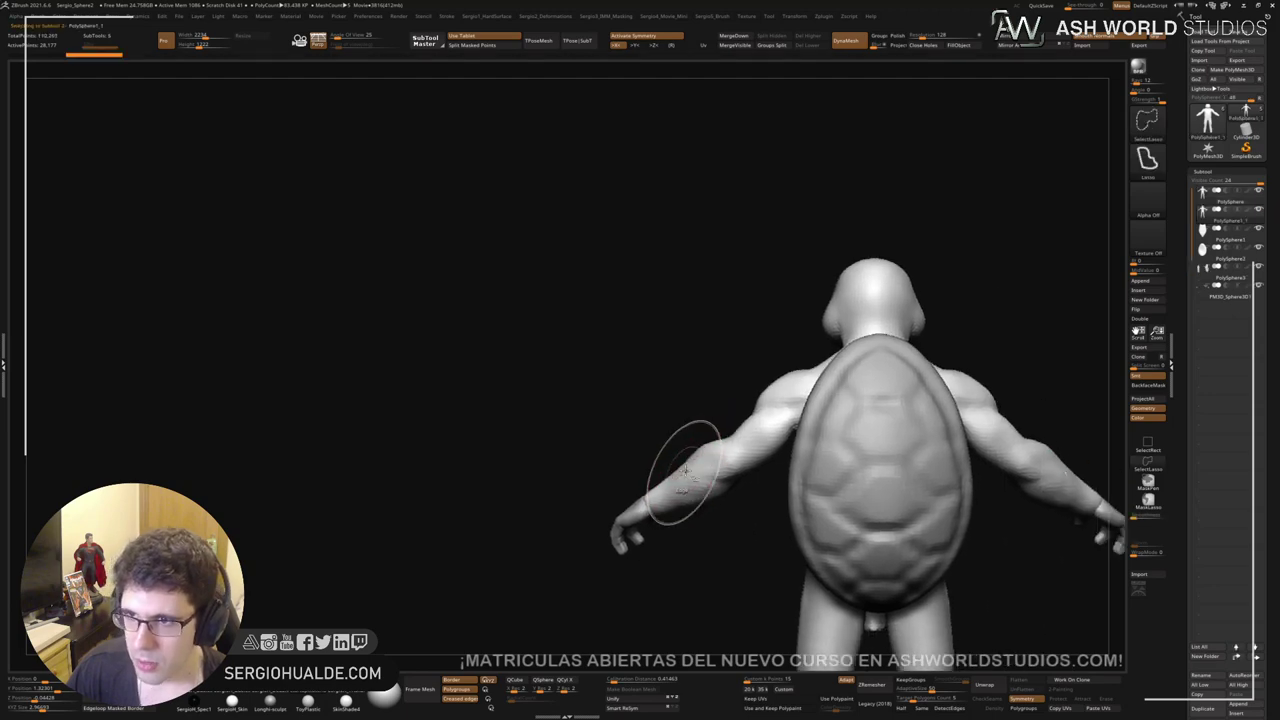
mouse_move(688, 472)
ctrl+right_down()
mouse_move(709, 520)
mouse_move(723, 491)
mouse_move(695, 458)
ctrl+right_up()
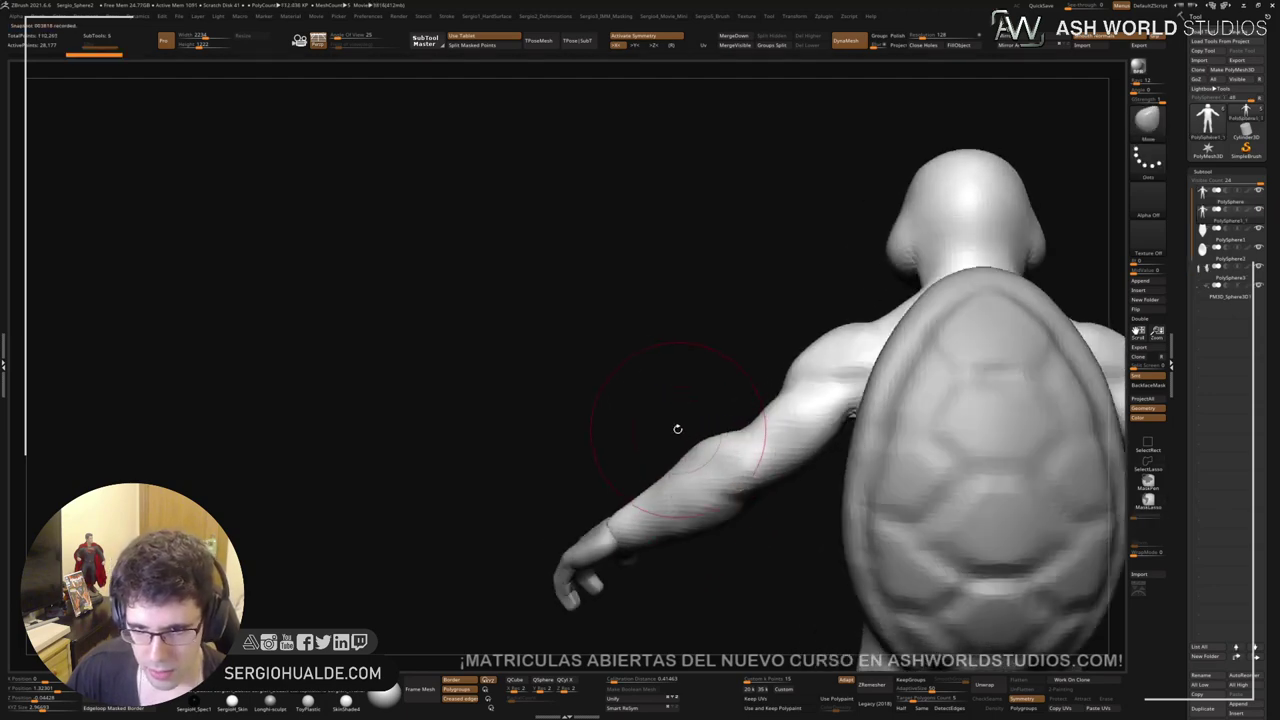
mouse_move(663, 411)
ctrl+shift+mouse_down()
mouse_move(754, 546)
mouse_move(706, 354)
mouse_move(692, 366)
ctrl+shift+mouse_up()
mouse_move(720, 470)
right_down()
mouse_move(732, 473)
mouse_move(760, 406)
mouse_move(750, 478)
mouse_move(726, 480)
mouse_move(791, 380)
mouse_move(865, 392)
right_up()
key(shift+s)
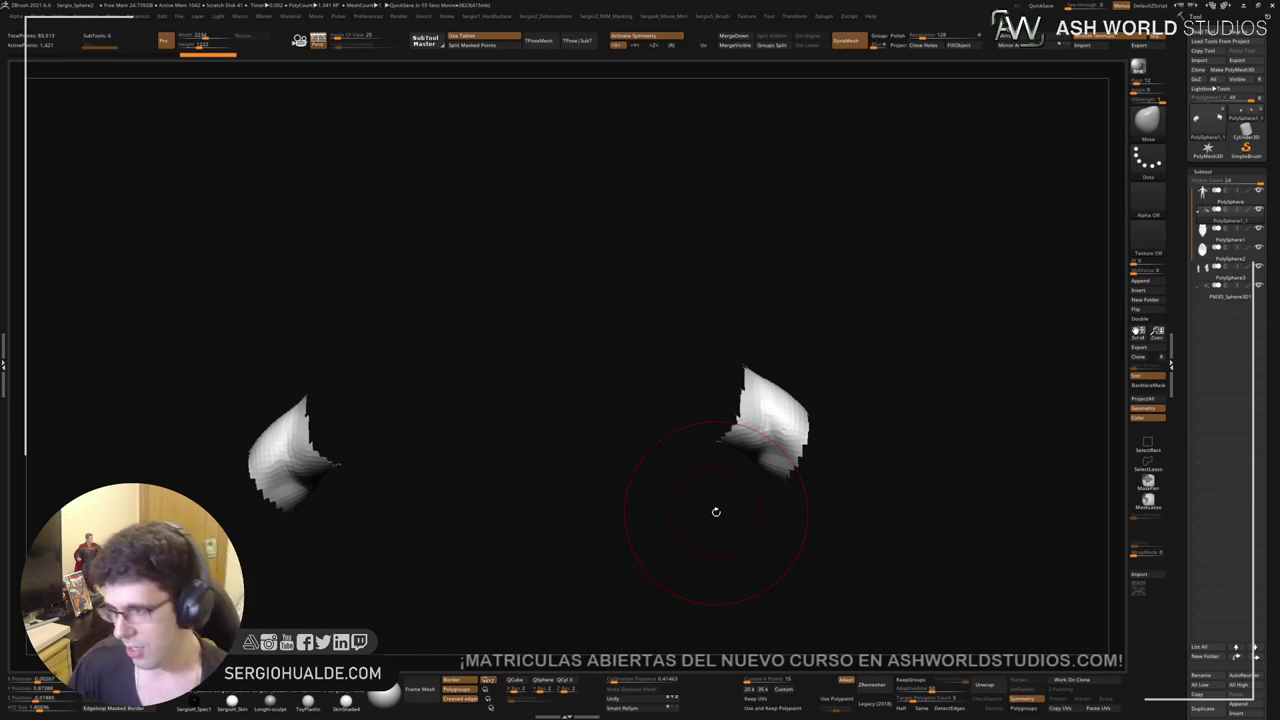
Step: Close the open ends of the elbow sections and smooth their edges
mouse_move(869, 363)
right_down()
mouse_move(863, 386)
mouse_move(757, 400)
mouse_move(788, 511)
mouse_move(772, 482)
mouse_move(770, 410)
right_up()
mouse_move(770, 410)
ctrl+right_down()
mouse_move(771, 471)
mouse_move(756, 390)
ctrl+right_up()
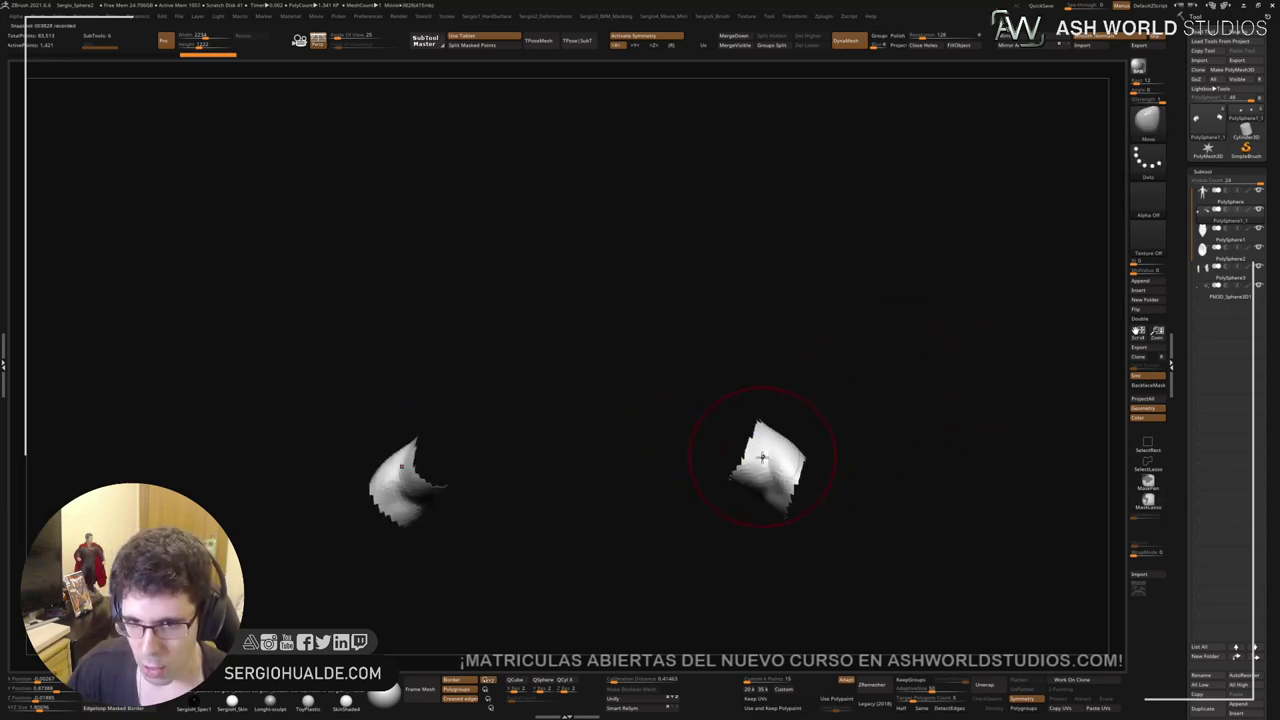
ctrl+right_drag(794, 437, 775, 469)
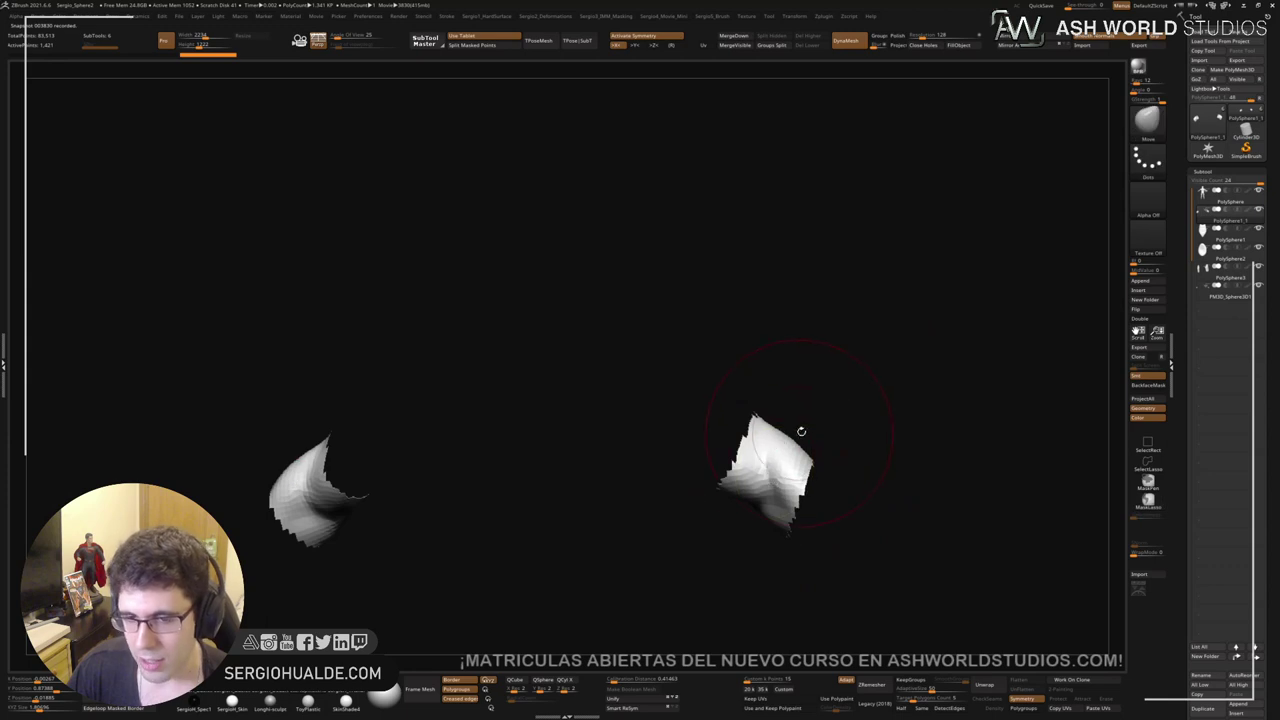
mouse_move(785, 516)
mouse_down()
mouse_move(796, 440)
mouse_move(849, 503)
mouse_move(822, 352)
mouse_up()
shift+drag(756, 472, 767, 541)
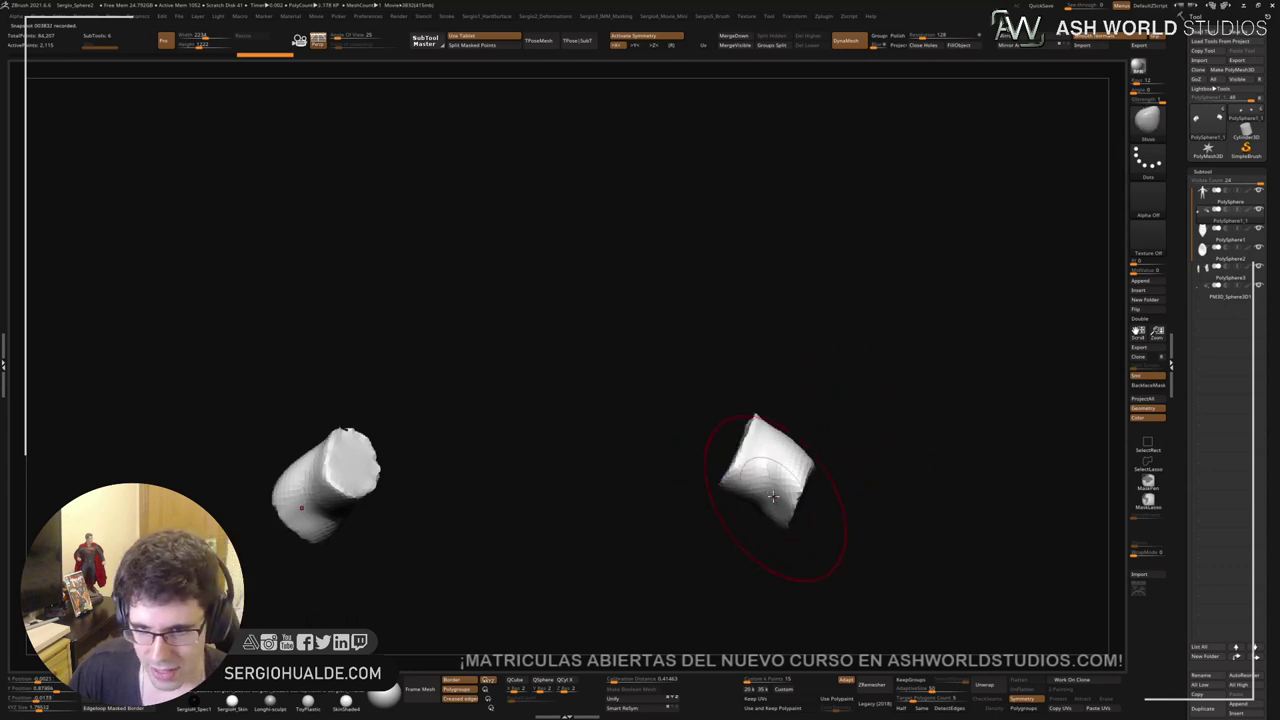
Step: Thicken the elbow pads slightly with the Inflate deformation
key(space)
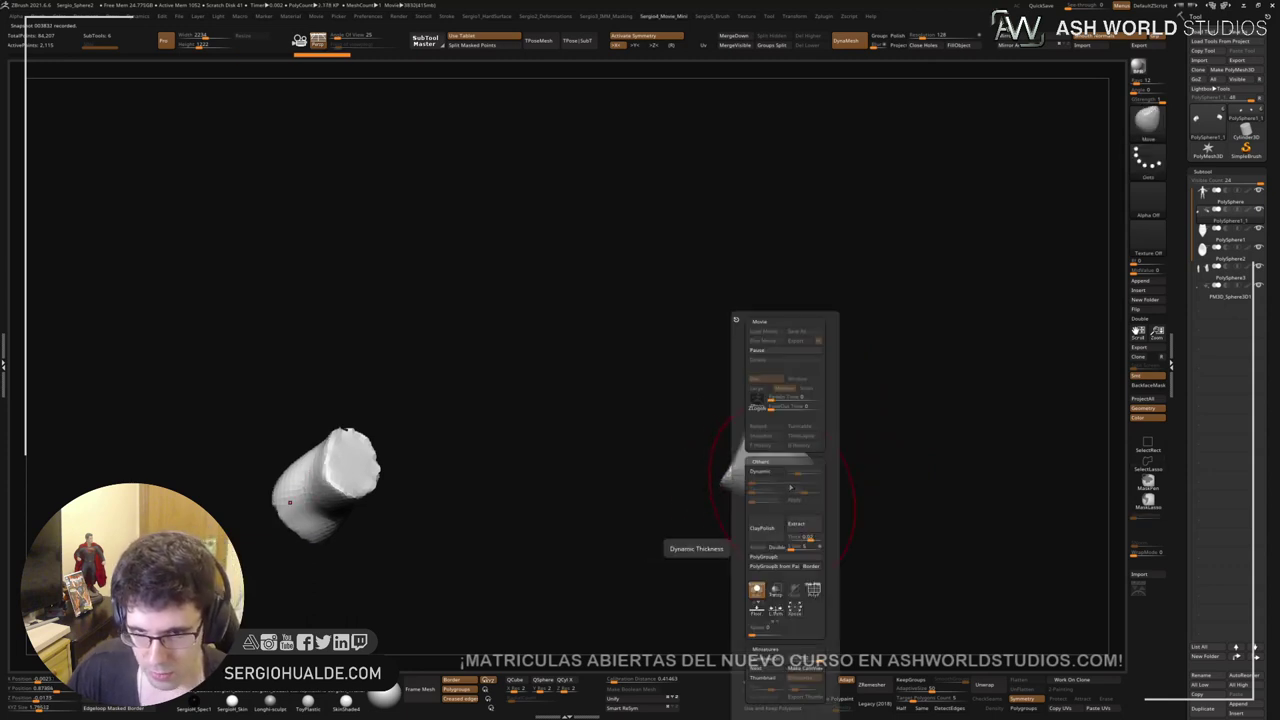
key(3)
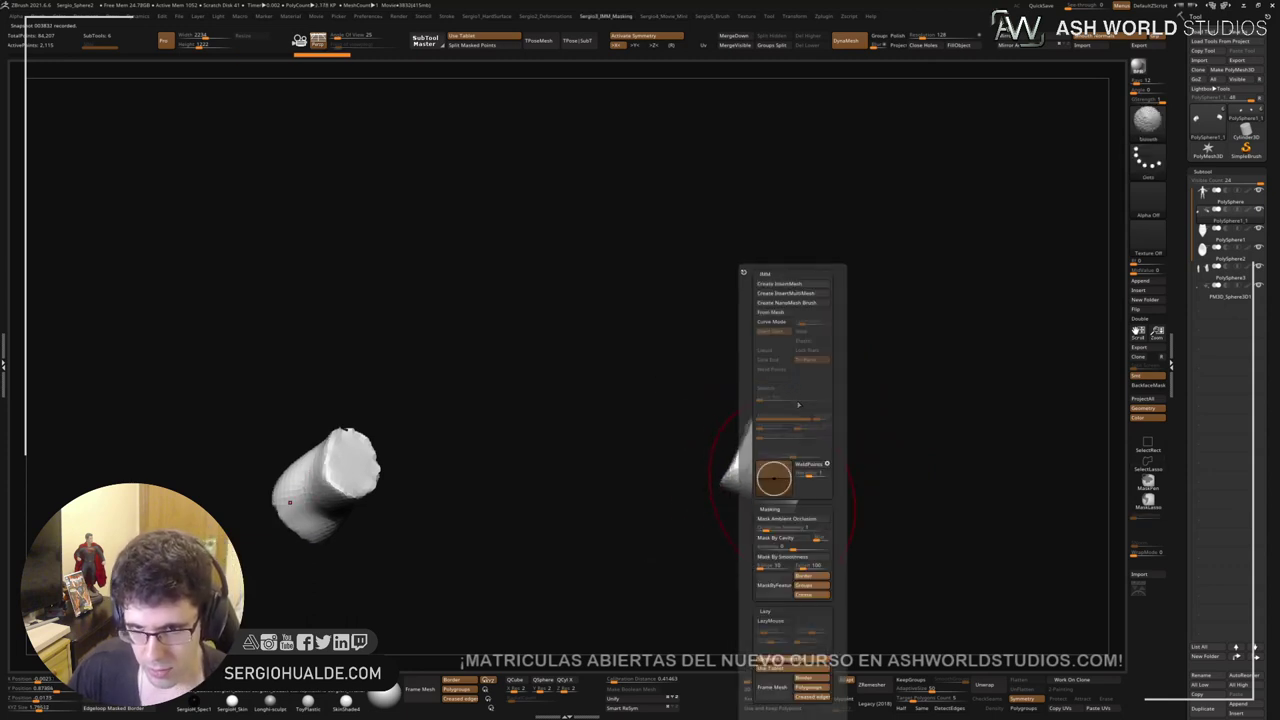
scroll(798, 404, down, 2)
scroll(801, 402, down, 2)
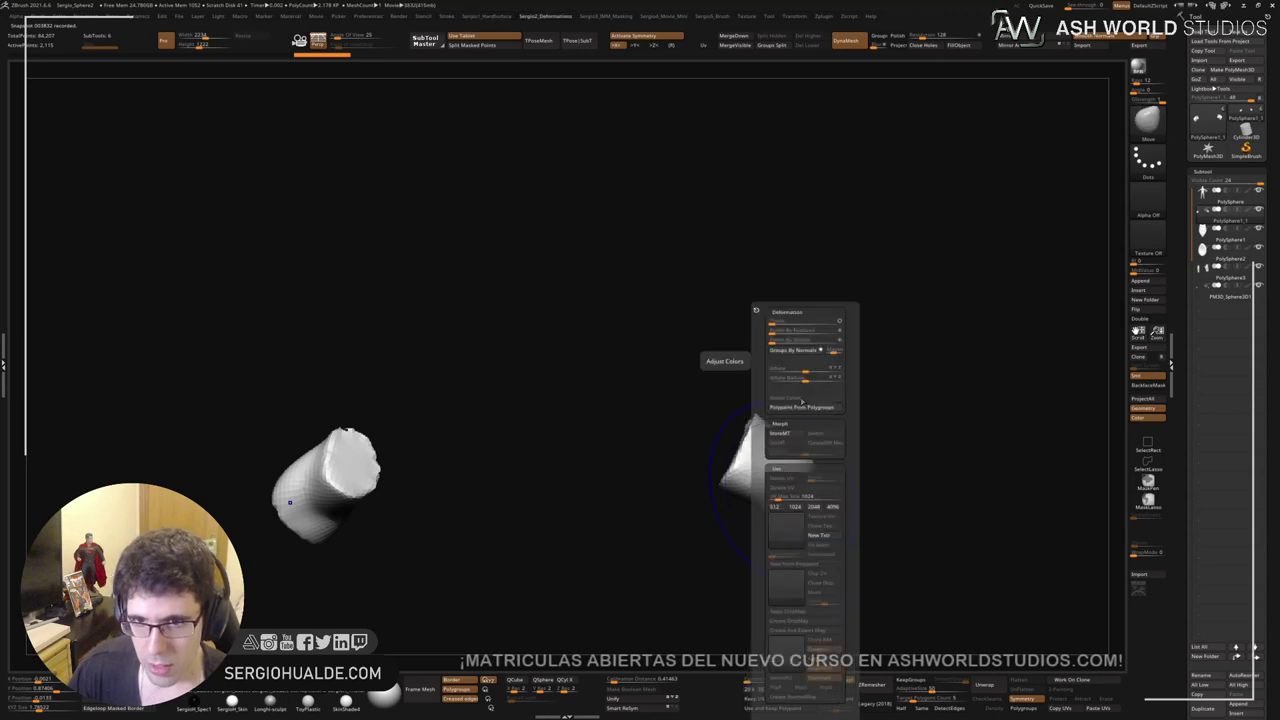
drag(809, 368, 812, 369)
Step: Shape the elbow pads with the Move brush so they wrap around the arms
ctrl+right_drag(783, 463, 766, 466)
drag(766, 466, 757, 477)
right_drag(757, 477, 802, 480)
drag(802, 480, 777, 502)
right_drag(777, 502, 774, 536)
mouse_move(774, 536)
mouse_down()
mouse_move(771, 514)
mouse_move(750, 505)
mouse_move(742, 550)
mouse_up()
mouse_move(742, 549)
right_down()
mouse_move(766, 549)
mouse_move(765, 470)
right_up()
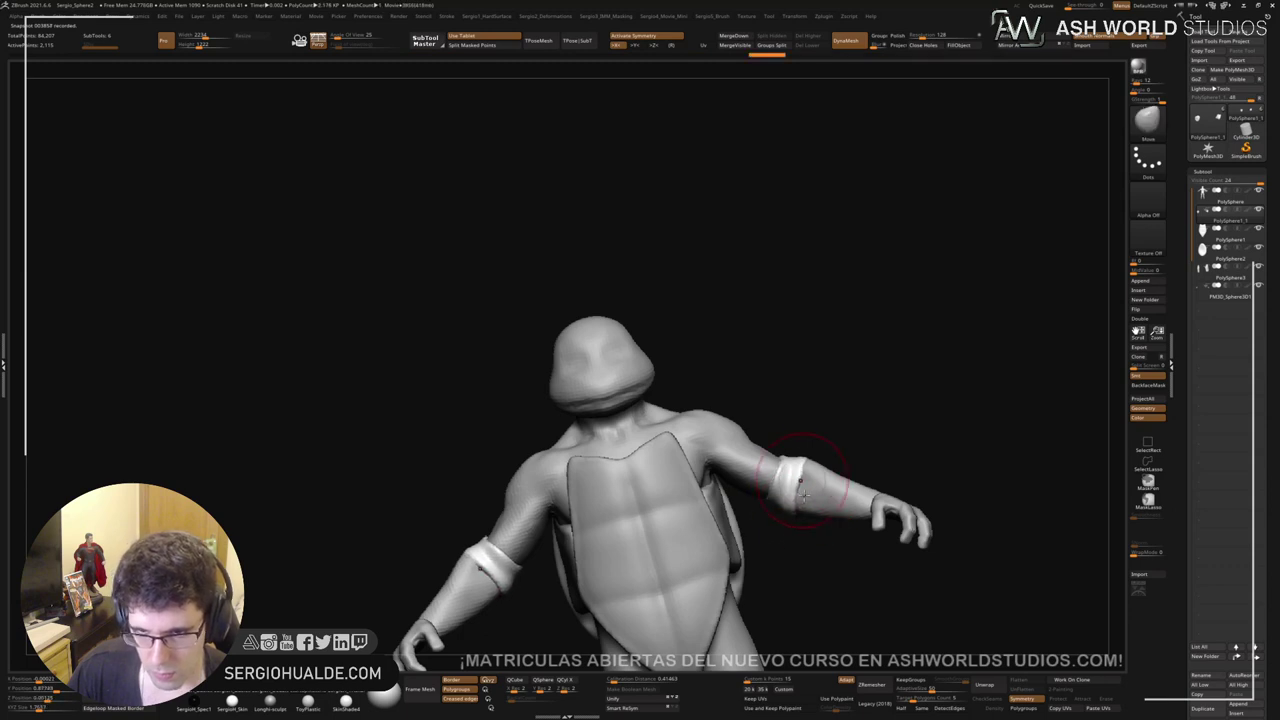
Step: Isolate the elbow pads and flatten their surface with the TrimDynamic brush
mouse_move(805, 490)
right_down()
mouse_move(807, 505)
mouse_move(818, 434)
mouse_move(840, 485)
mouse_move(848, 450)
mouse_move(849, 463)
mouse_move(812, 443)
right_up()
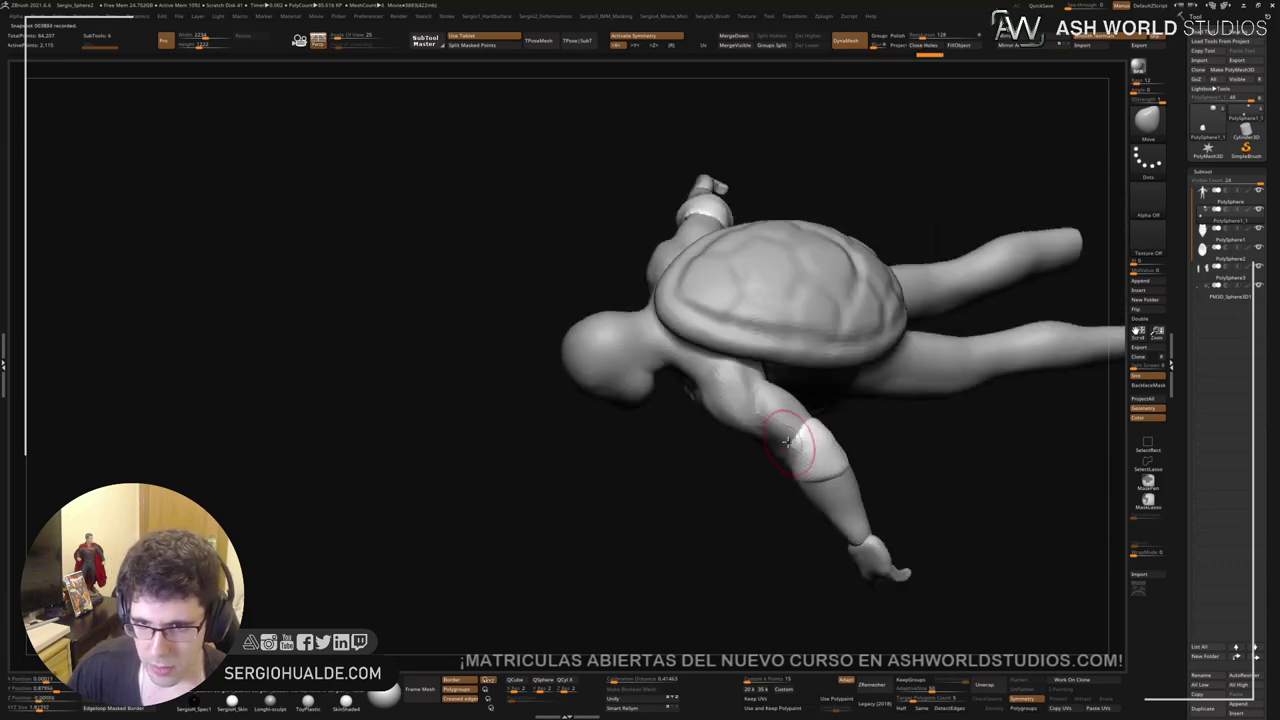
mouse_move(812, 488)
right_down()
mouse_move(840, 500)
mouse_move(843, 437)
mouse_move(762, 513)
mouse_move(789, 457)
mouse_move(771, 466)
mouse_move(786, 487)
mouse_move(772, 512)
mouse_move(777, 580)
mouse_move(774, 500)
right_up()
ctrl+shift+click(771, 512)
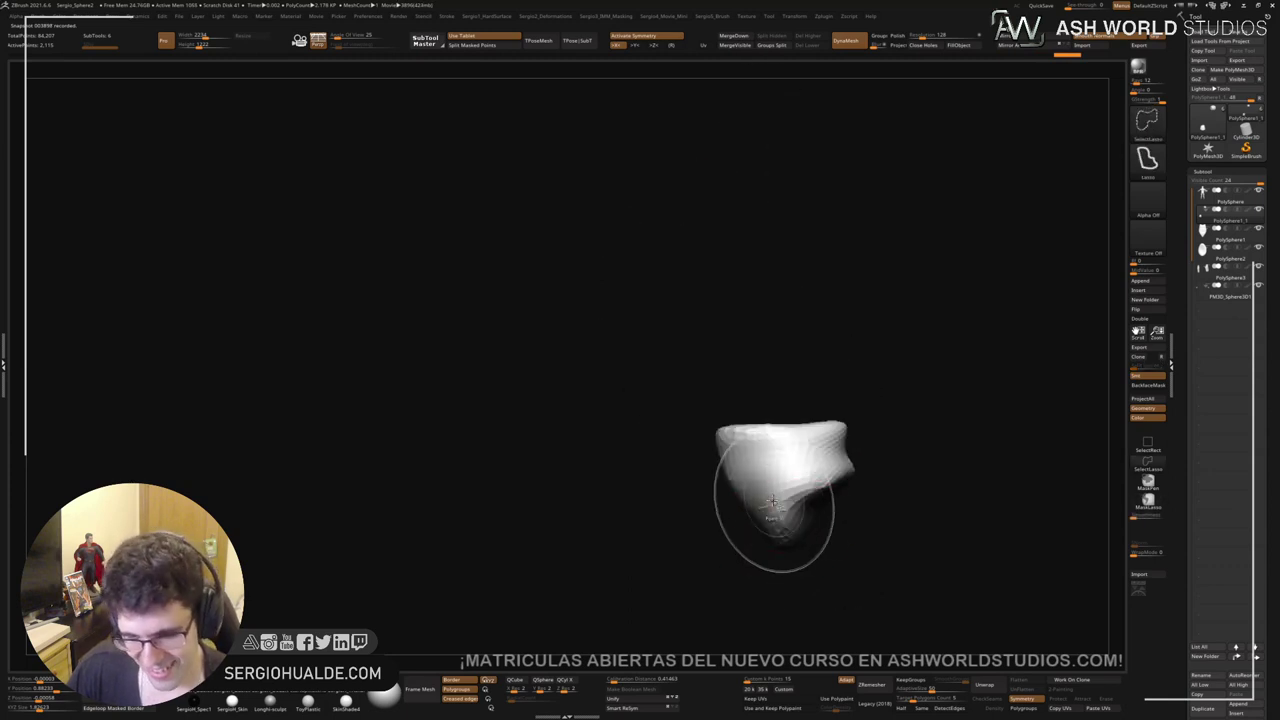
key(b)
key(t)
key(d)
drag(806, 466, 760, 508)
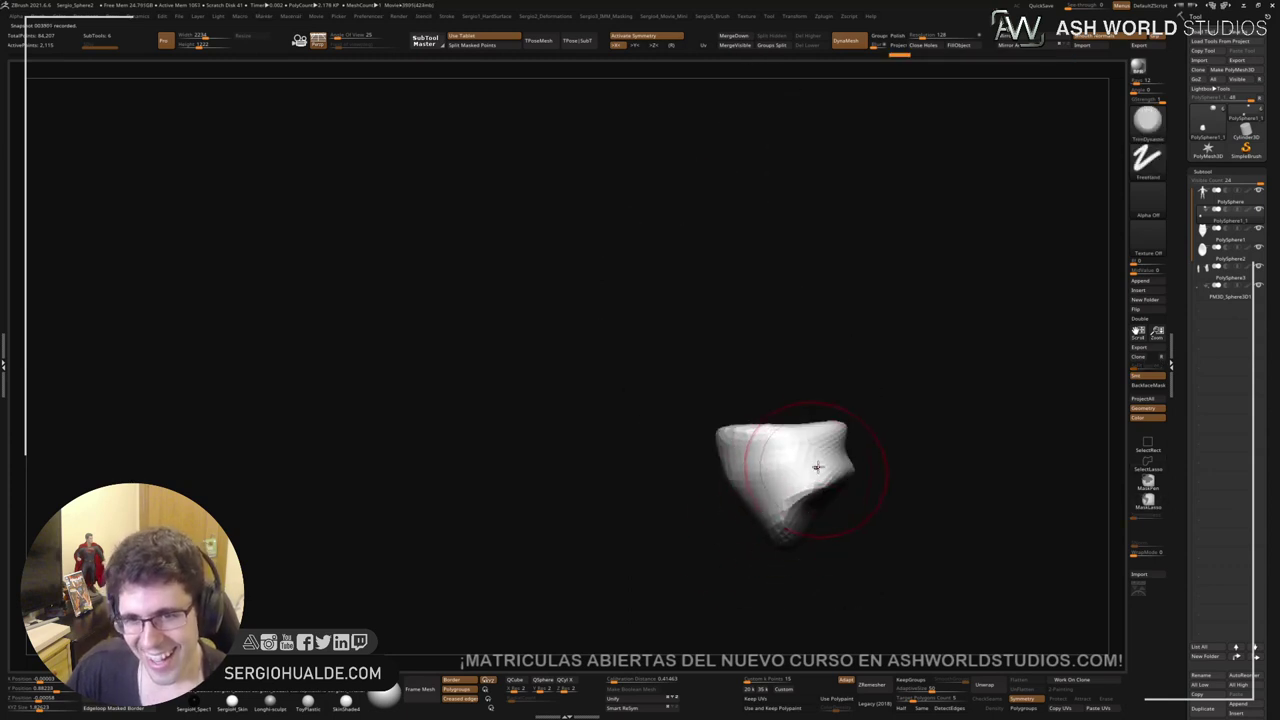
Step: Adjust the elbow pads' outline with the Move brush so they fit the arms better from behind and below
mouse_move(817, 466)
right_down()
mouse_move(765, 525)
mouse_move(718, 530)
right_up()
key(b)
key(m)
key(v)
ctrl+shift+click(756, 572)
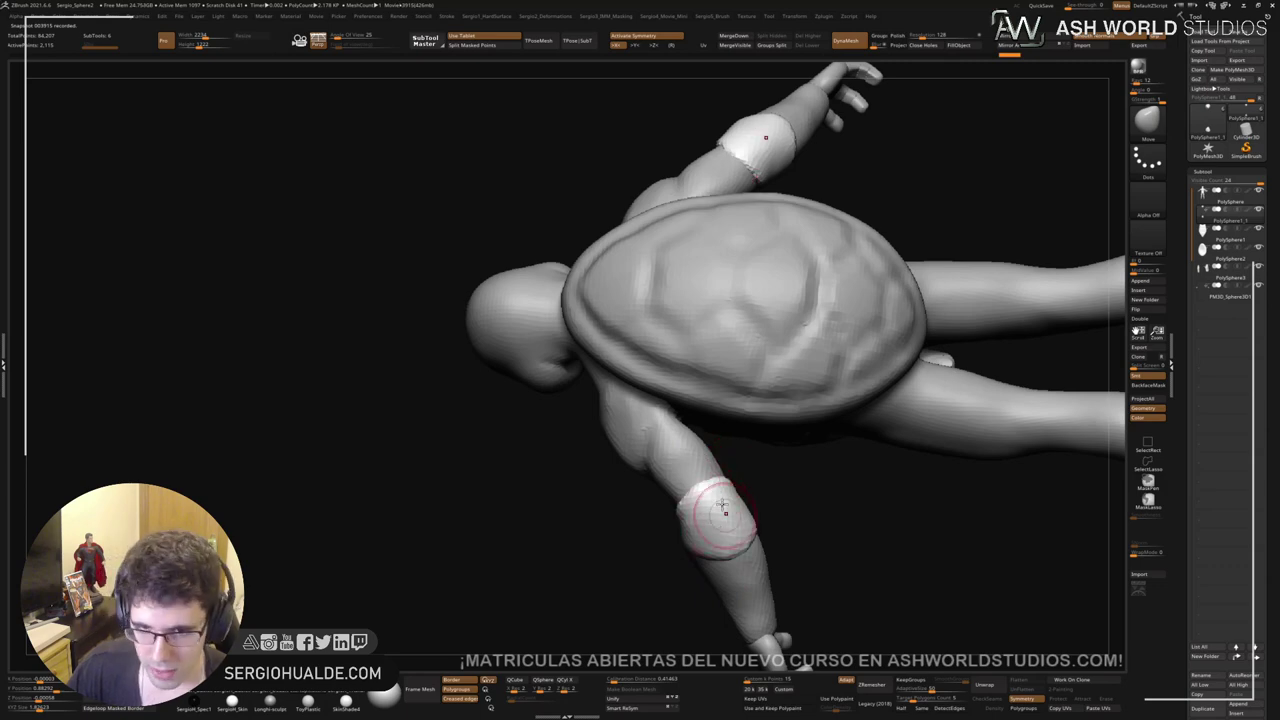
right_drag(722, 510, 778, 527)
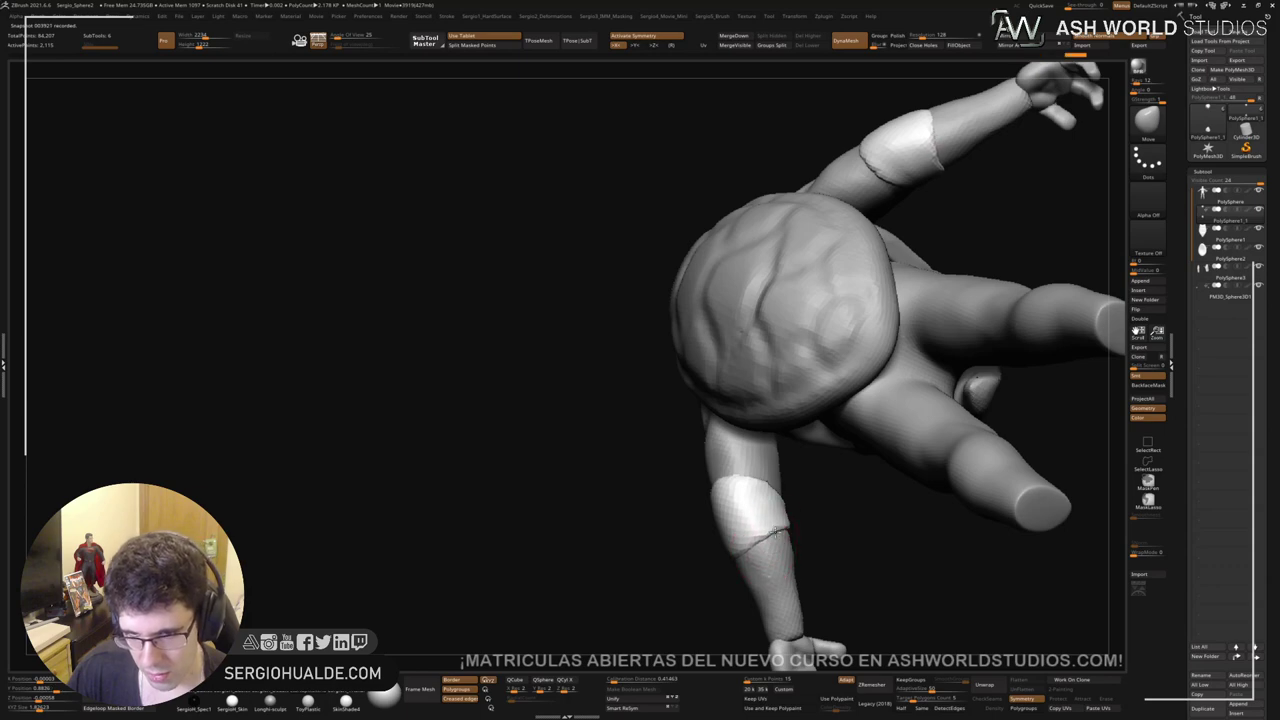
right_drag(775, 535, 716, 560)
Step: Isolate the elbow pads again and build up their rims with the Standard brush
key(alt+s)
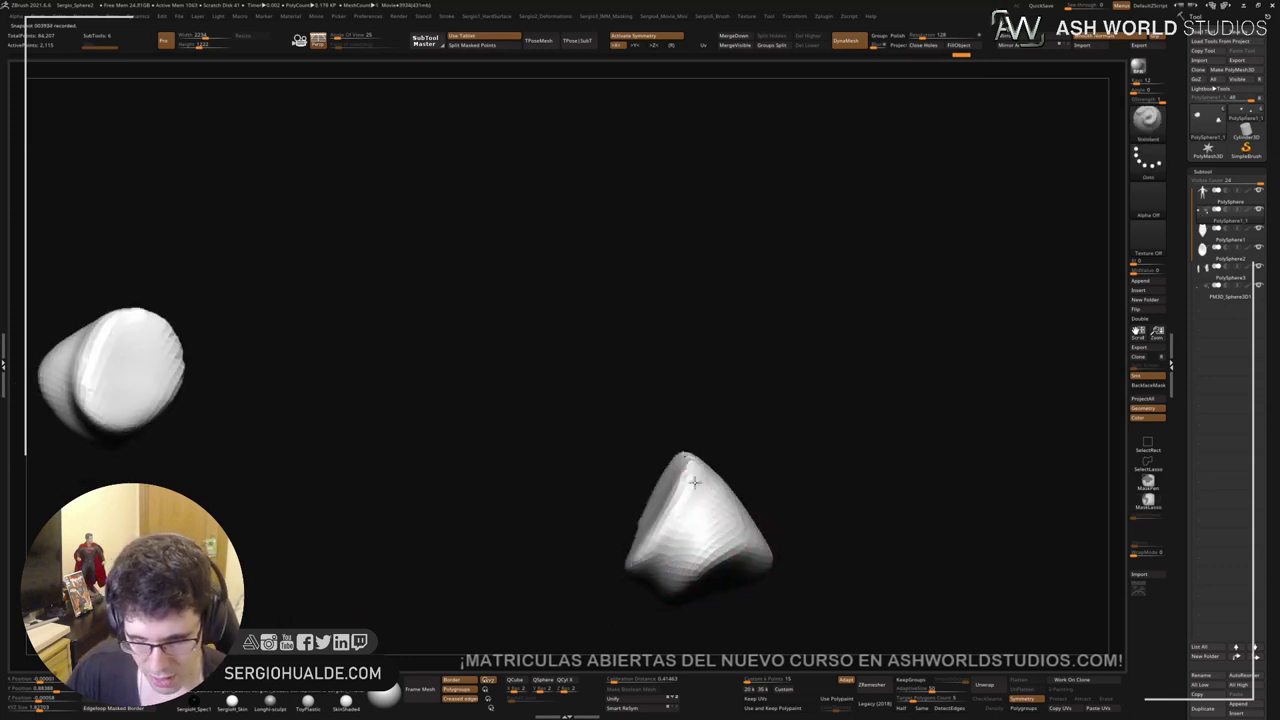
right_drag(693, 482, 907, 424)
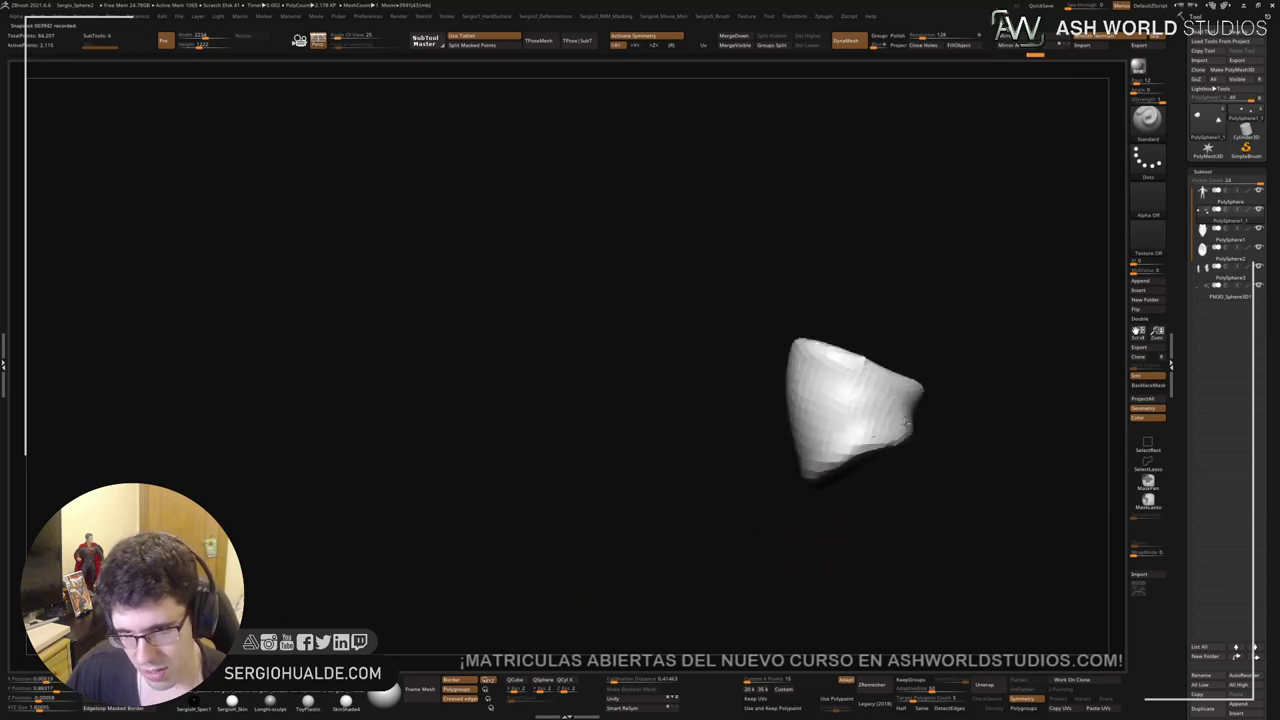
drag(907, 423, 906, 450)
mouse_move(903, 386)
mouse_down()
mouse_move(840, 365)
mouse_move(926, 394)
mouse_up()
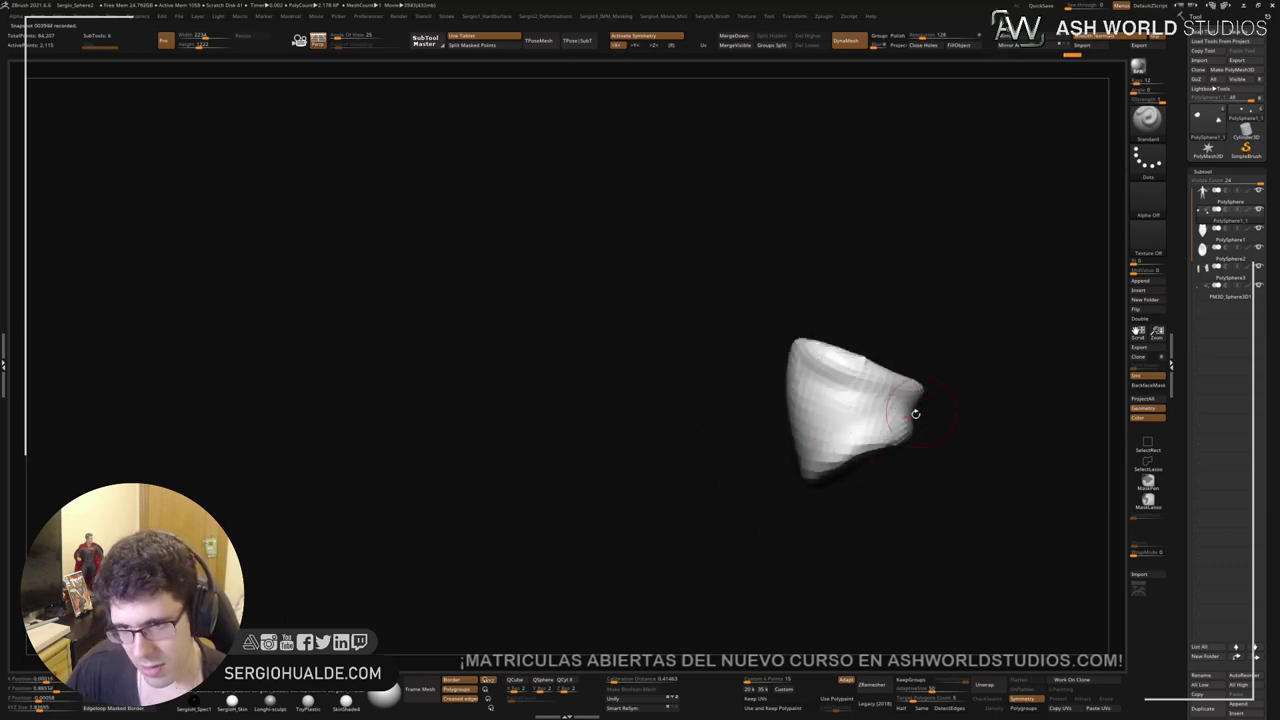
right_drag(915, 414, 929, 428)
drag(929, 428, 850, 450)
mouse_move(829, 460)
right_down()
mouse_move(883, 374)
mouse_move(752, 505)
mouse_move(790, 470)
mouse_move(720, 470)
right_up()
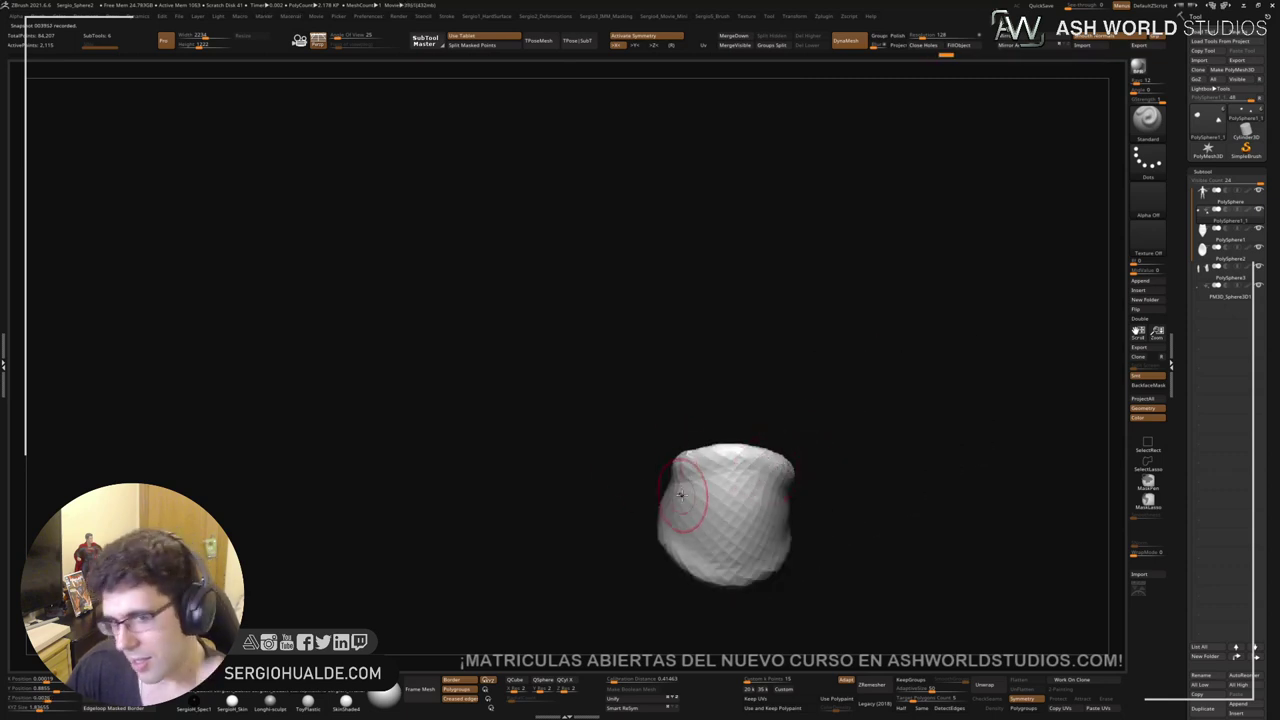
mouse_move(754, 514)
ctrl+right_down()
mouse_move(758, 554)
mouse_move(769, 509)
mouse_move(754, 483)
mouse_move(782, 532)
ctrl+right_up()
Step: Switch to the body subtool and reshape the forearms below the elbow pads with the Move brush
alt+click(782, 532)
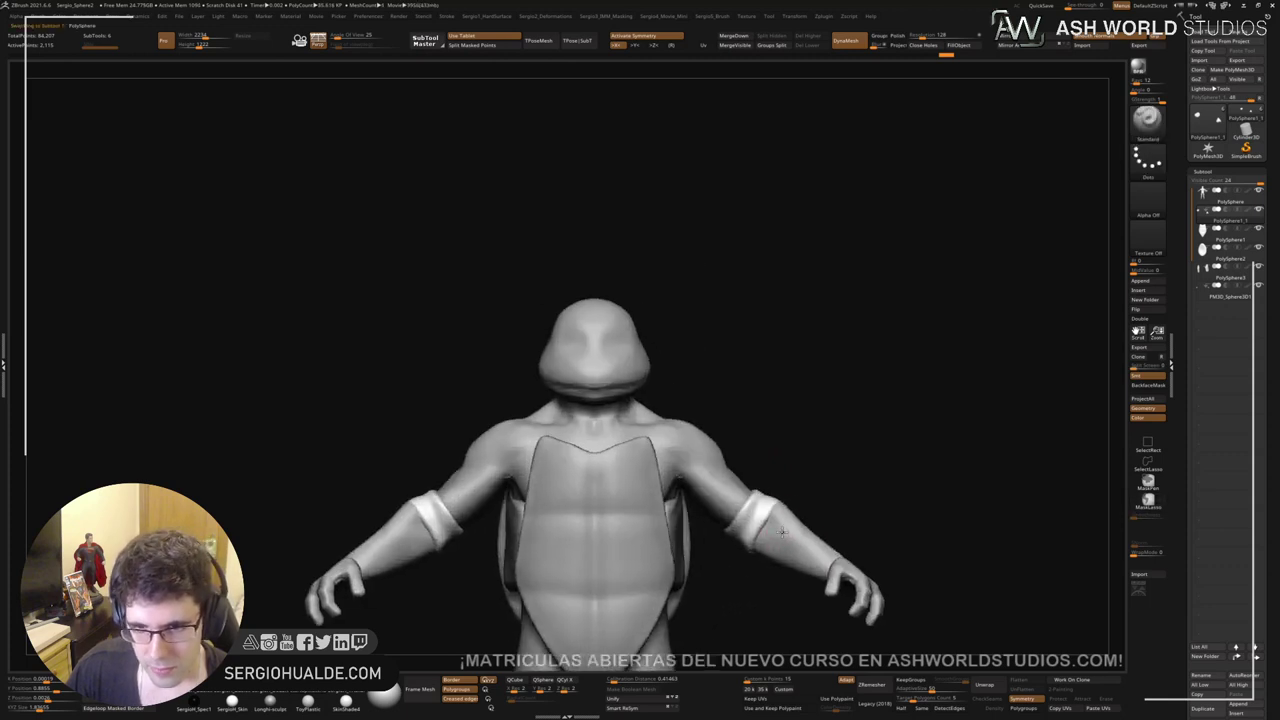
key(b)
key(m)
key(v)
key(s)
drag(785, 499, 779, 506)
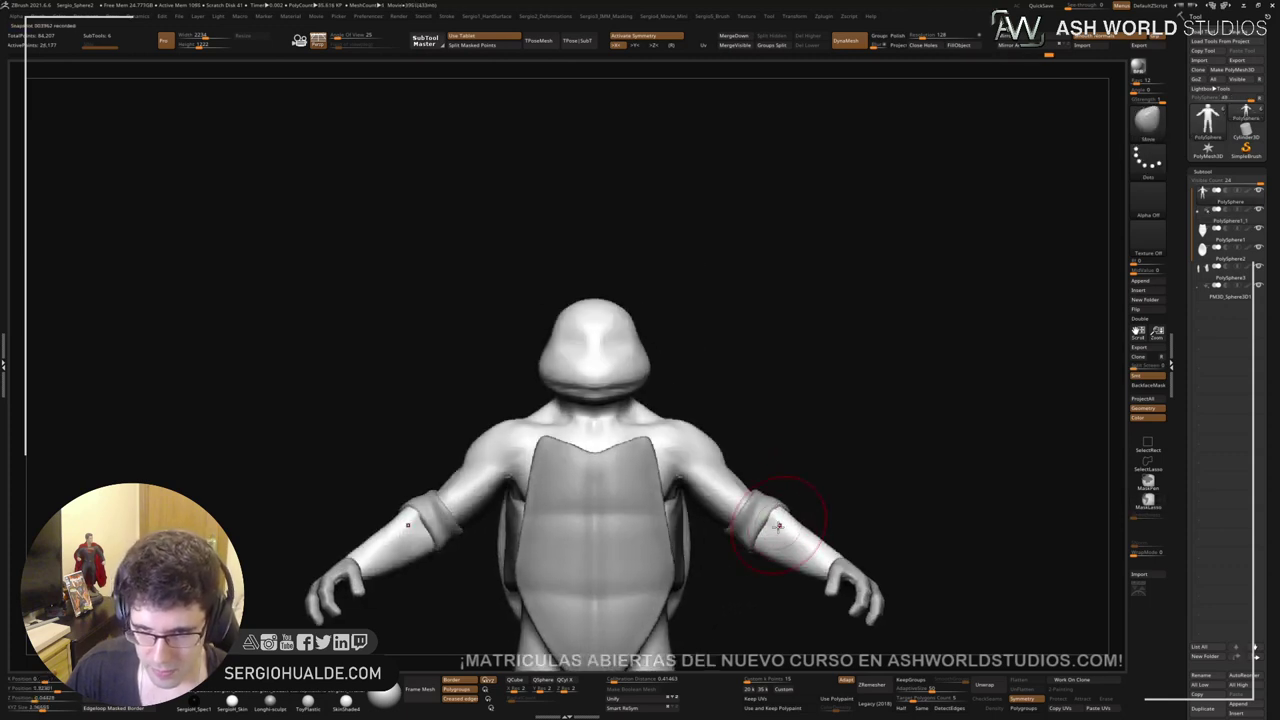
right_drag(757, 540, 777, 552)
drag(777, 552, 778, 569)
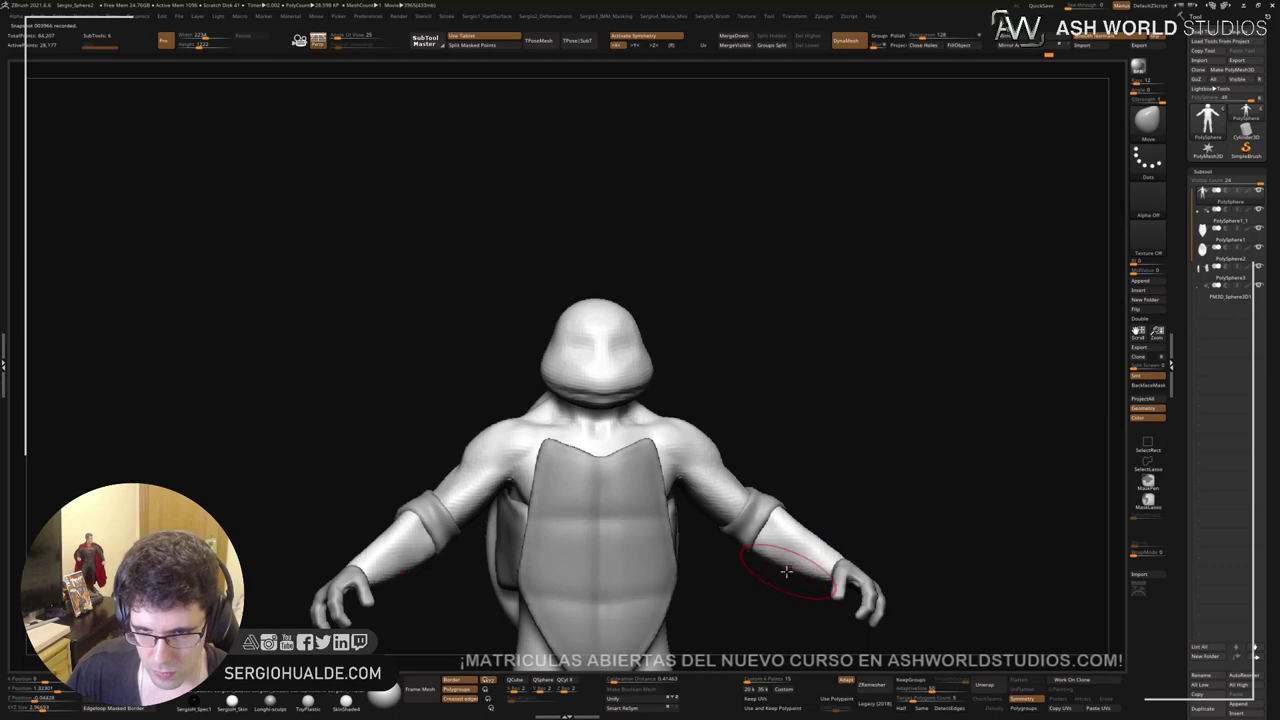
right_drag(789, 572, 837, 585)
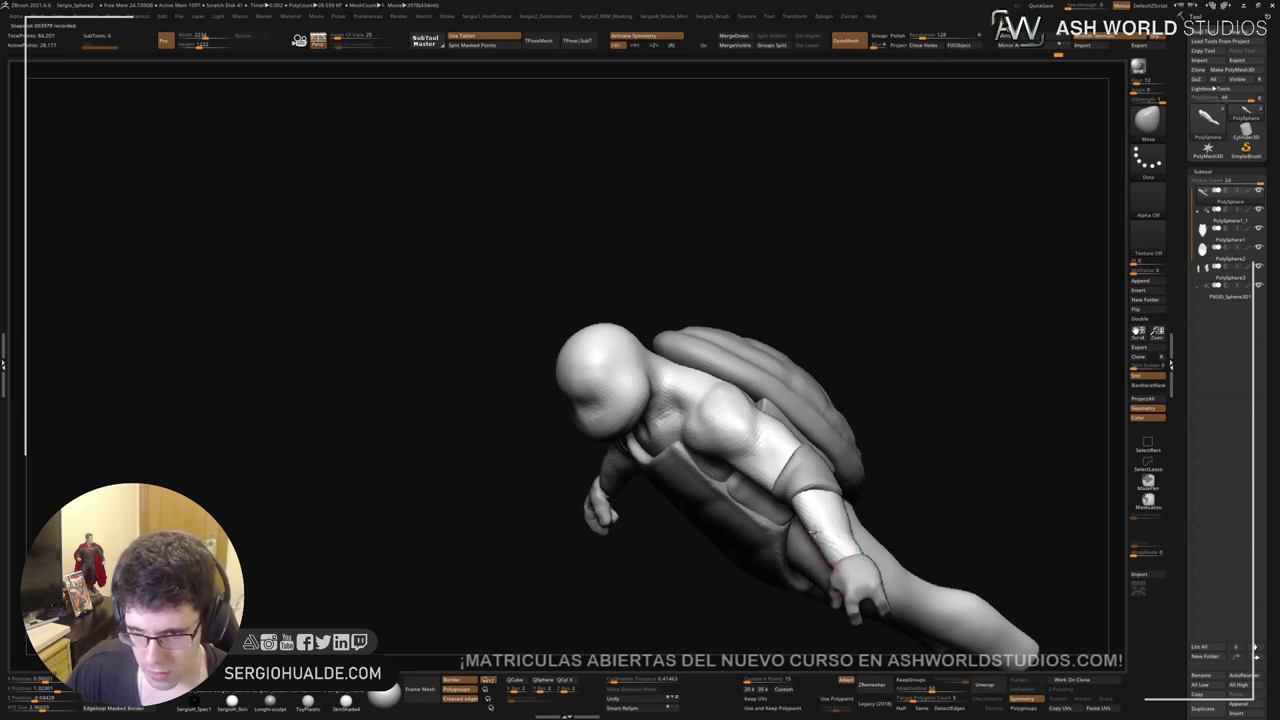
right_drag(820, 535, 843, 573)
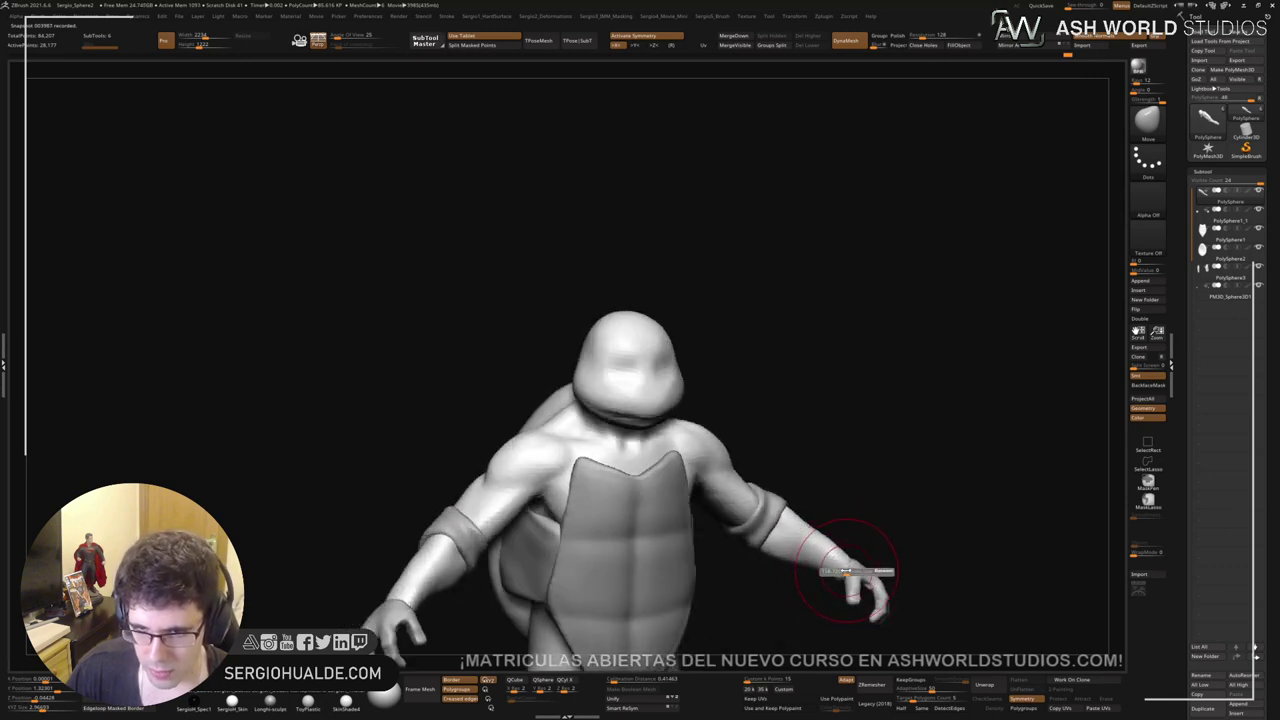
right_drag(825, 545, 749, 551)
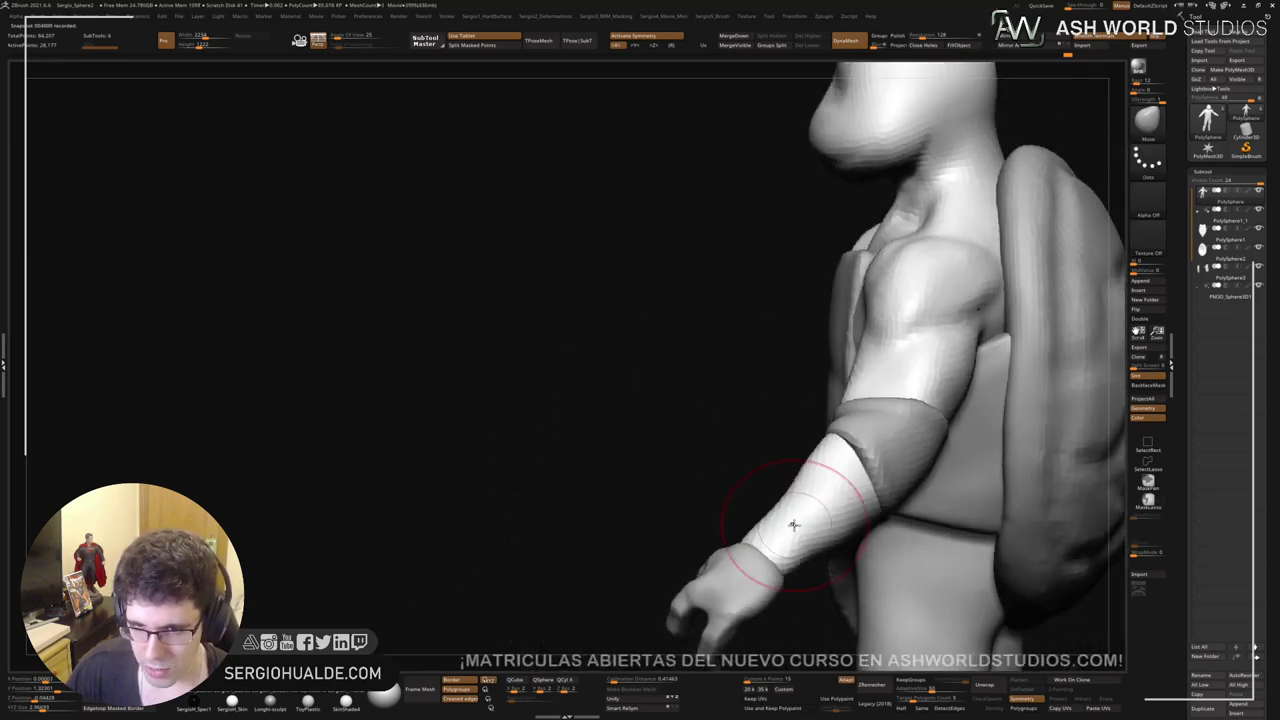
Step: Isolate the body and sculpt the forearm muscles with the Standard and Clay brushes
key(shift+s)
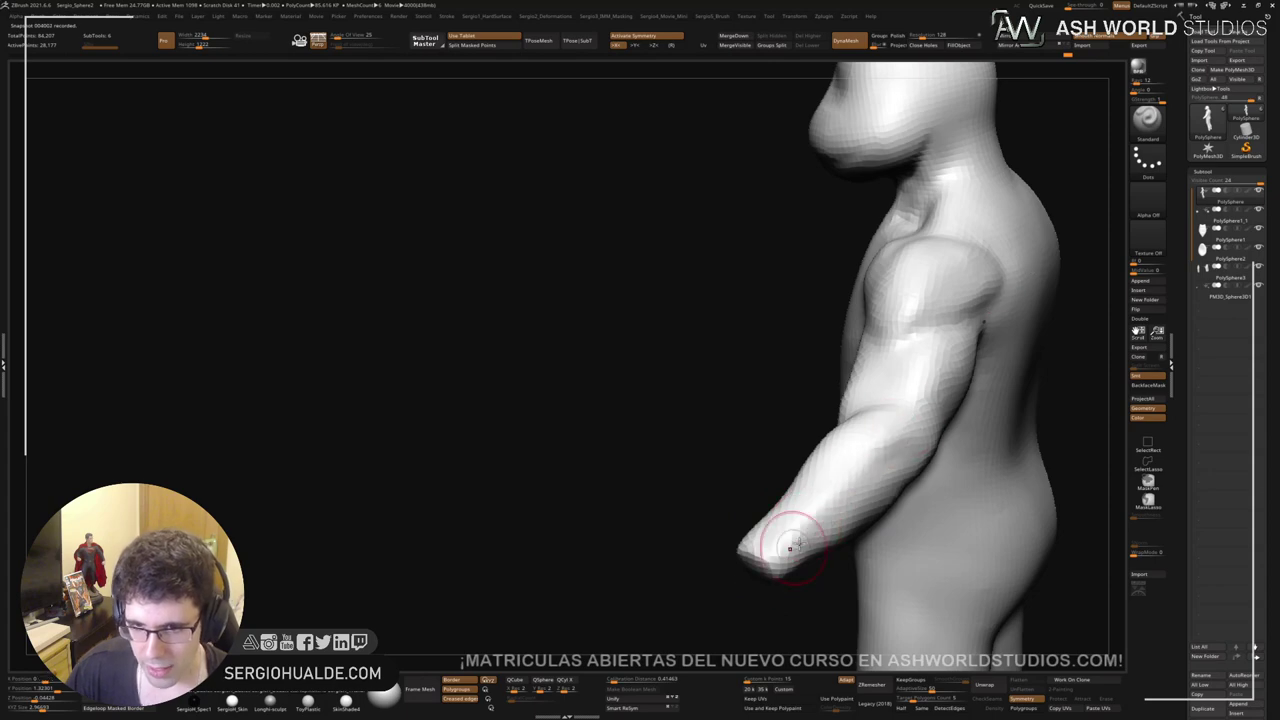
alt+right_drag(840, 502, 766, 491)
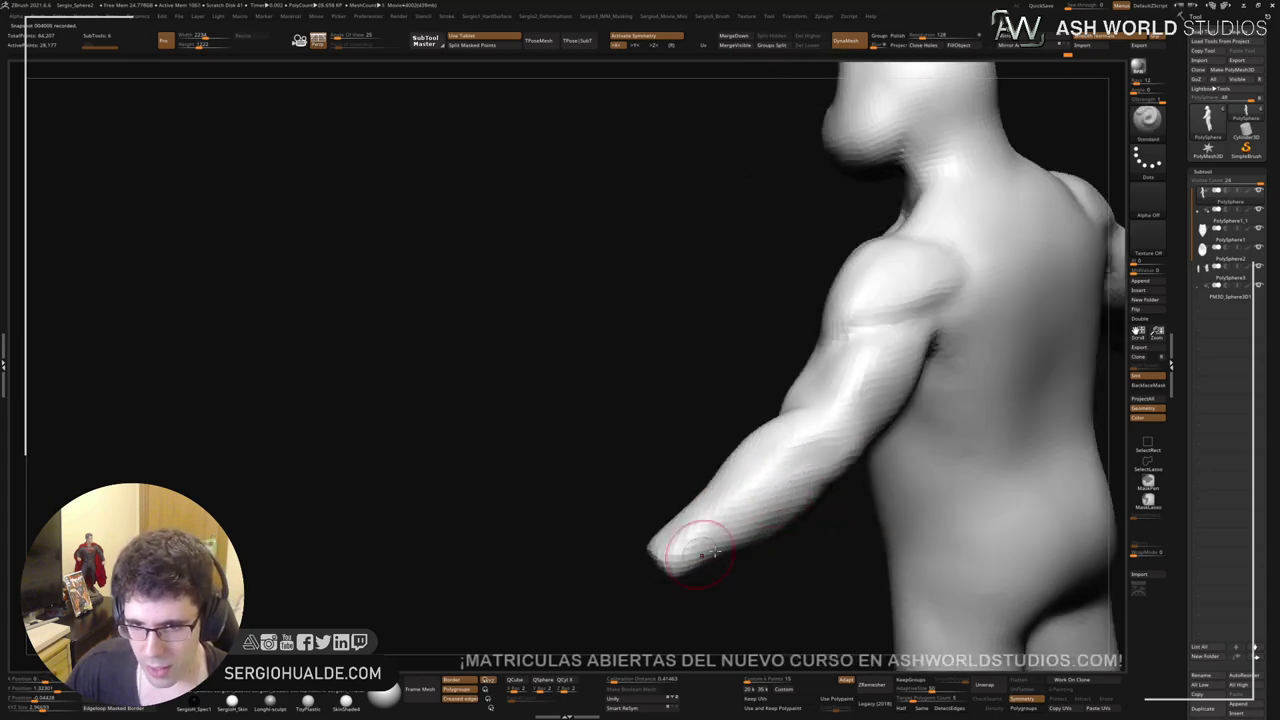
right_drag(689, 531, 781, 552)
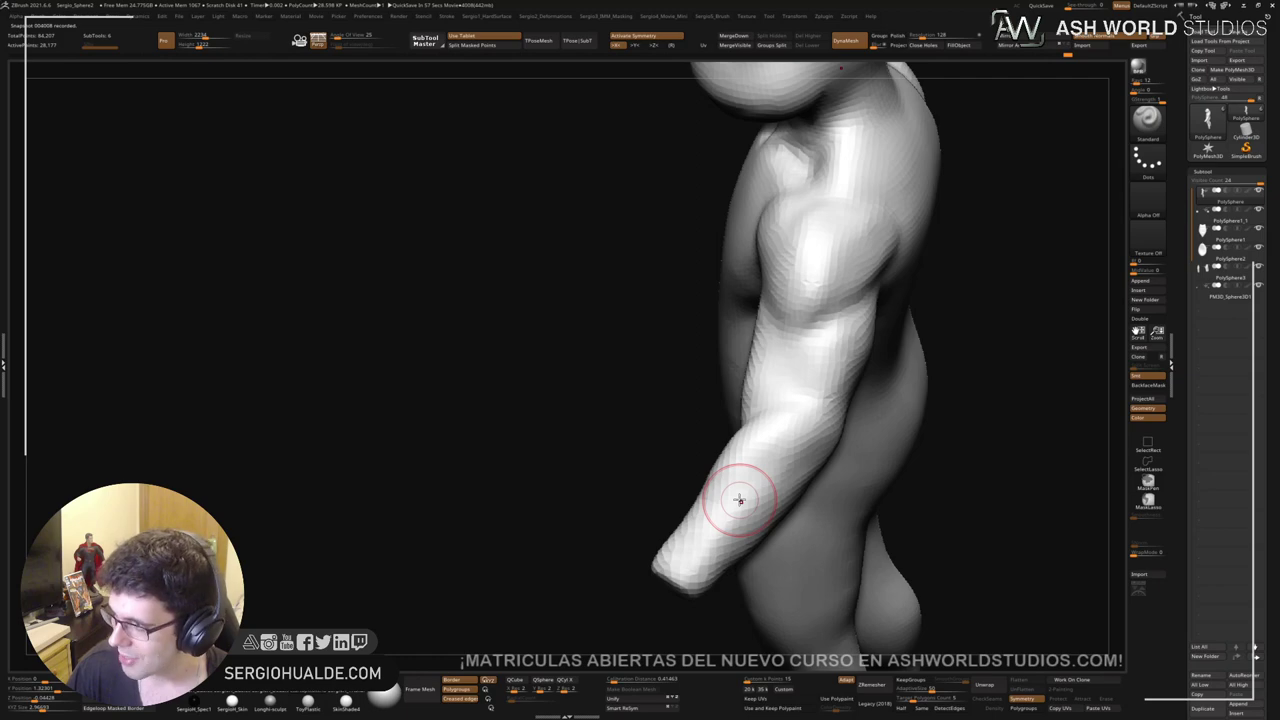
mouse_move(771, 473)
right_down()
mouse_move(751, 491)
mouse_move(766, 417)
mouse_move(741, 446)
mouse_move(800, 423)
right_up()
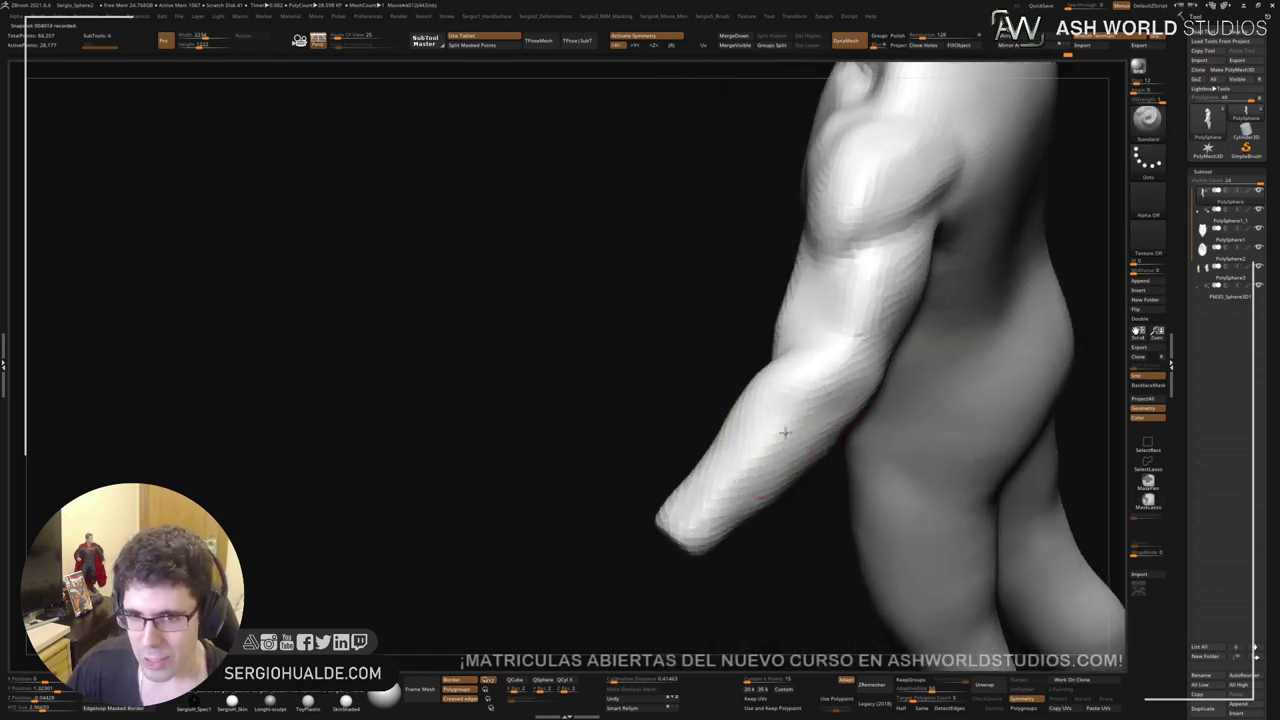
key(shift)
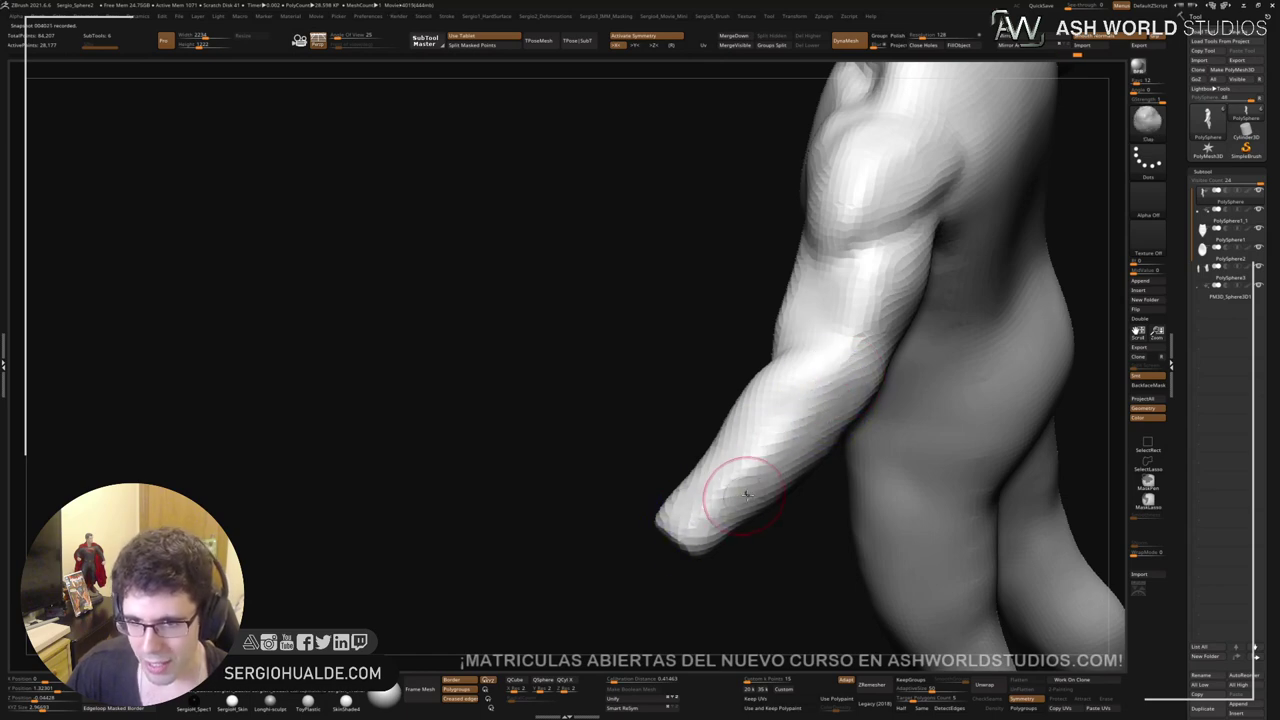
key(shift)
Step: Keep only the head of the body mesh visible with a lasso selection and split it into its own subtool
mouse_move(757, 531)
ctrl+right_down()
mouse_move(823, 443)
mouse_move(794, 460)
ctrl+right_up()
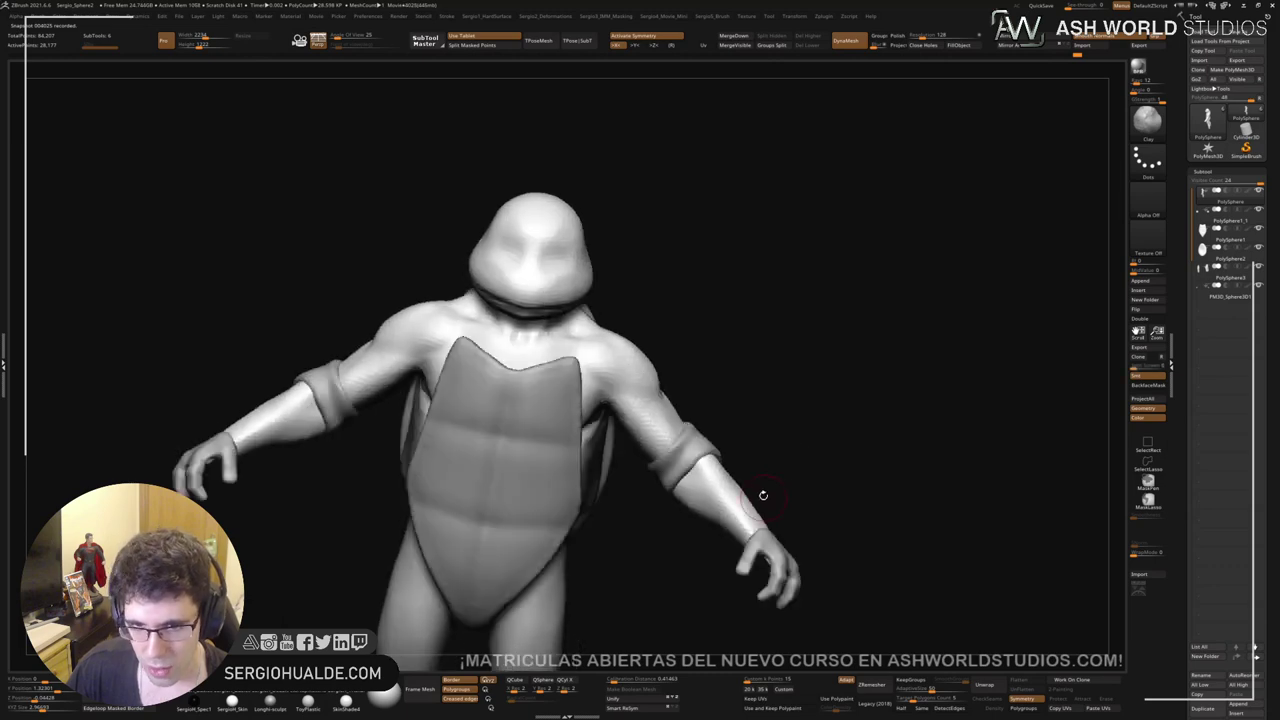
right_drag(760, 497, 789, 452)
alt+right_drag(810, 517, 822, 563)
ctrl+right_drag(822, 563, 711, 443)
mouse_move(790, 430)
right_down()
mouse_move(749, 445)
mouse_move(668, 435)
right_up()
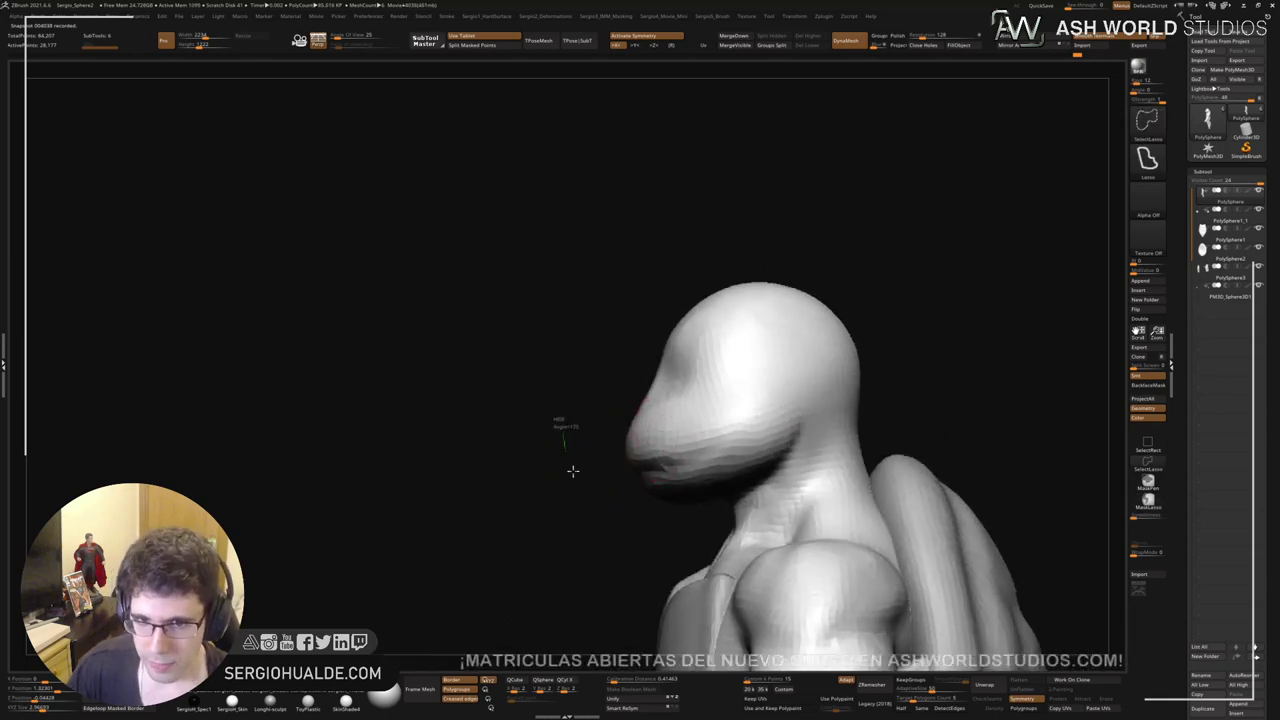
mouse_move(562, 424)
ctrl+shift+mouse_down()
mouse_move(657, 523)
mouse_move(770, 484)
mouse_move(914, 371)
mouse_move(565, 424)
ctrl+shift+mouse_up()
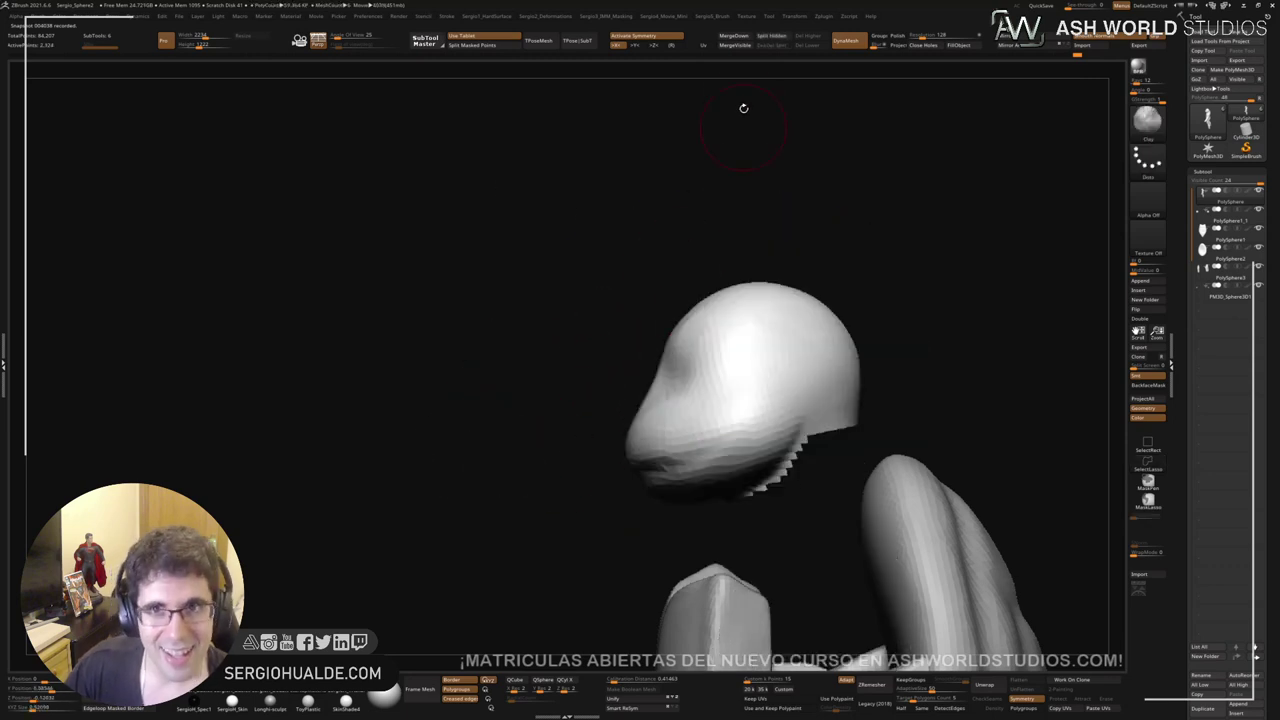
click(766, 38)
key(shift+alt+s)
ctrl+drag(900, 360, 866, 486)
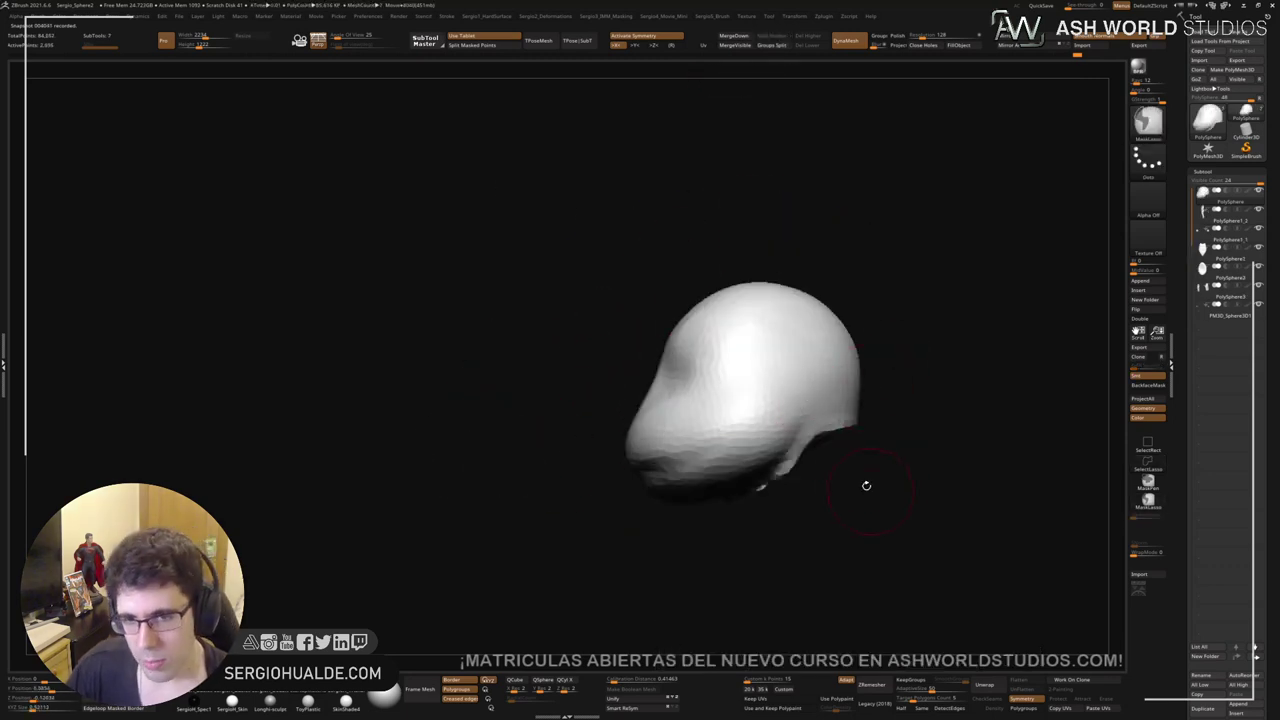
right_drag(866, 486, 818, 435)
key(ctrl+z)
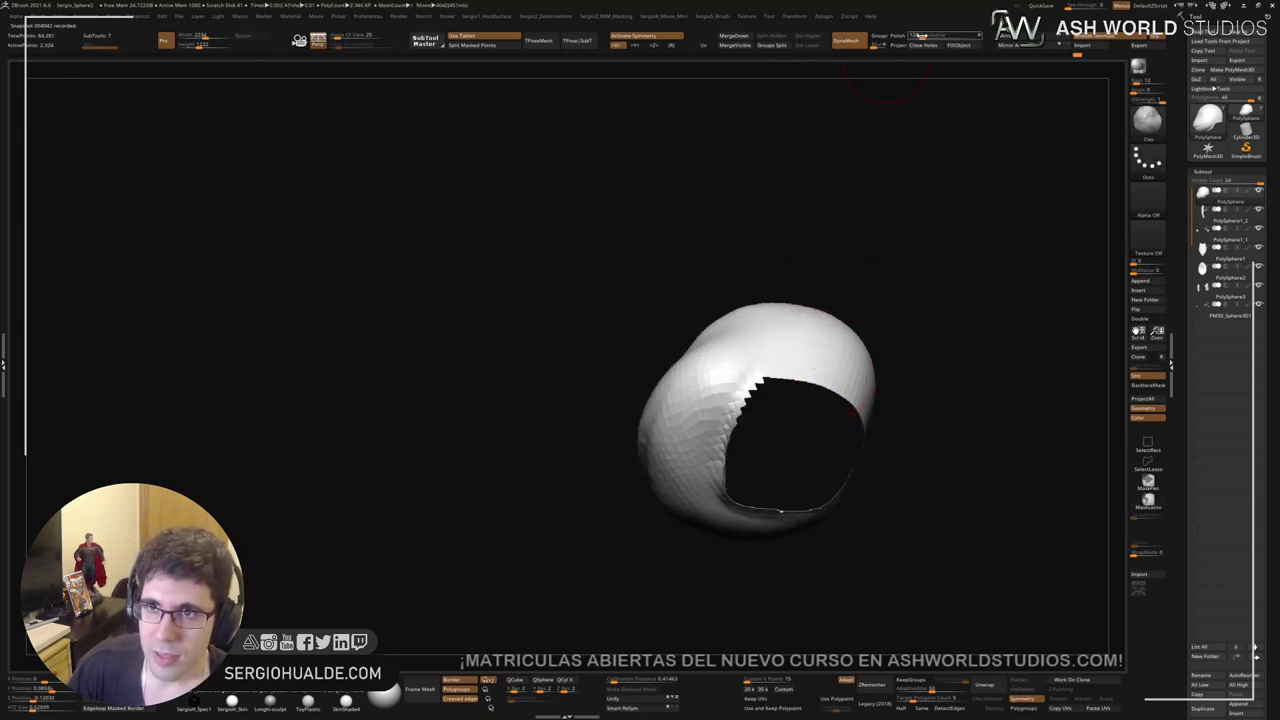
Step: Raise the DynaMesh resolution for the head and close the open hole at the neck
drag(922, 35, 925, 34)
click(922, 44)
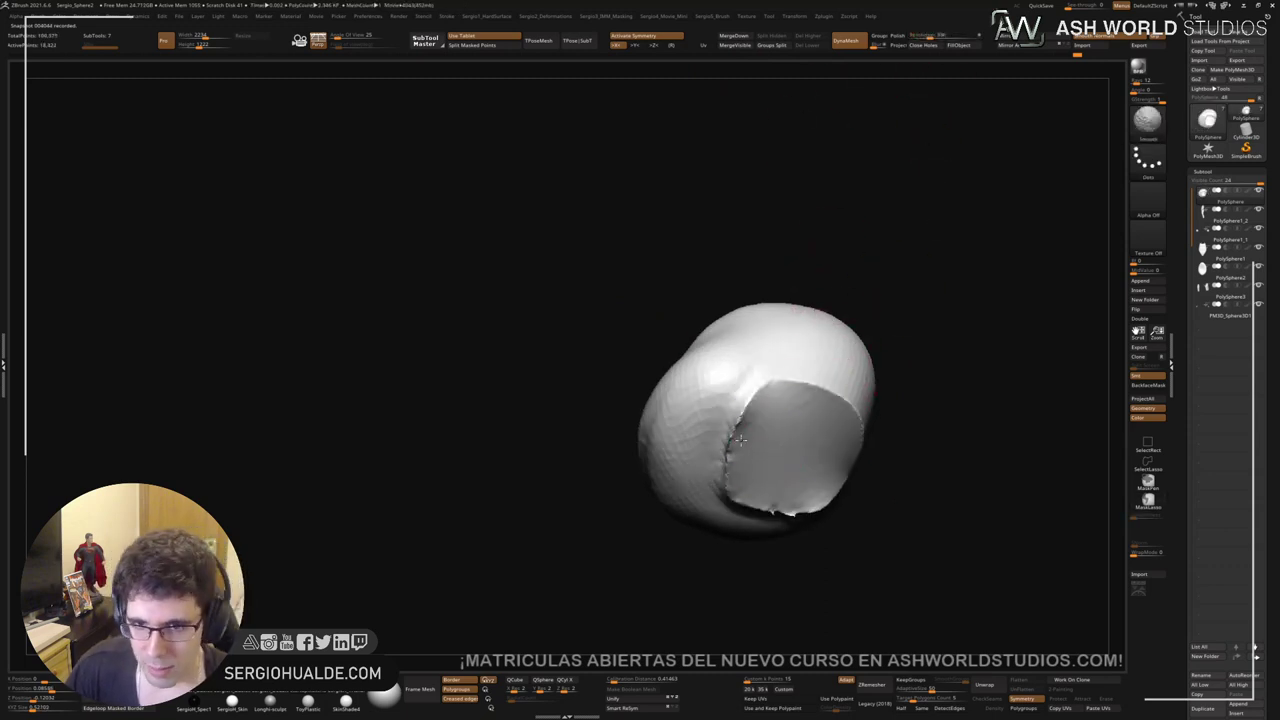
Step: Flatten and smooth the closed neck area, then smooth the jaw, muzzle and forehead of the head
mouse_move(752, 465)
shift+mouse_down()
mouse_move(750, 410)
mouse_move(728, 465)
mouse_move(757, 457)
mouse_move(780, 488)
mouse_move(820, 485)
mouse_move(773, 366)
mouse_move(790, 490)
mouse_move(760, 410)
mouse_move(850, 450)
mouse_move(837, 408)
mouse_move(788, 383)
shift+mouse_up()
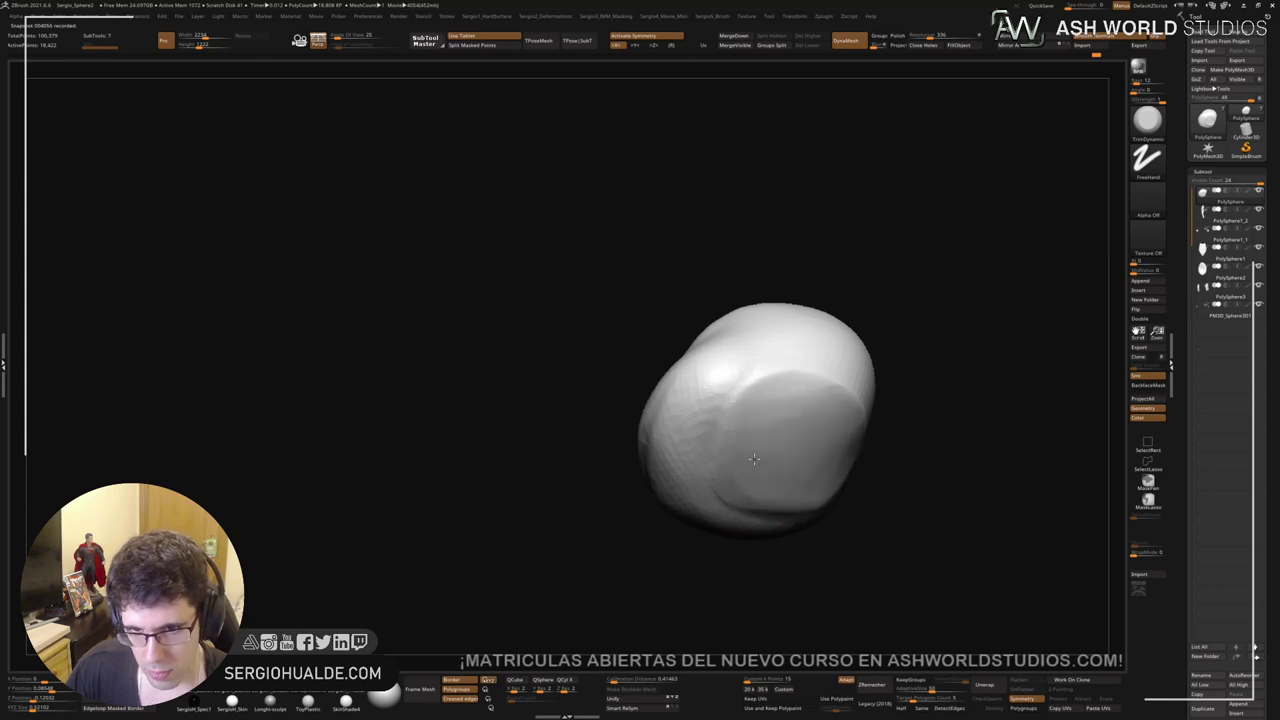
mouse_move(767, 477)
shift+mouse_down()
mouse_move(717, 504)
mouse_move(744, 473)
shift+mouse_up()
shift+drag(767, 429, 750, 408)
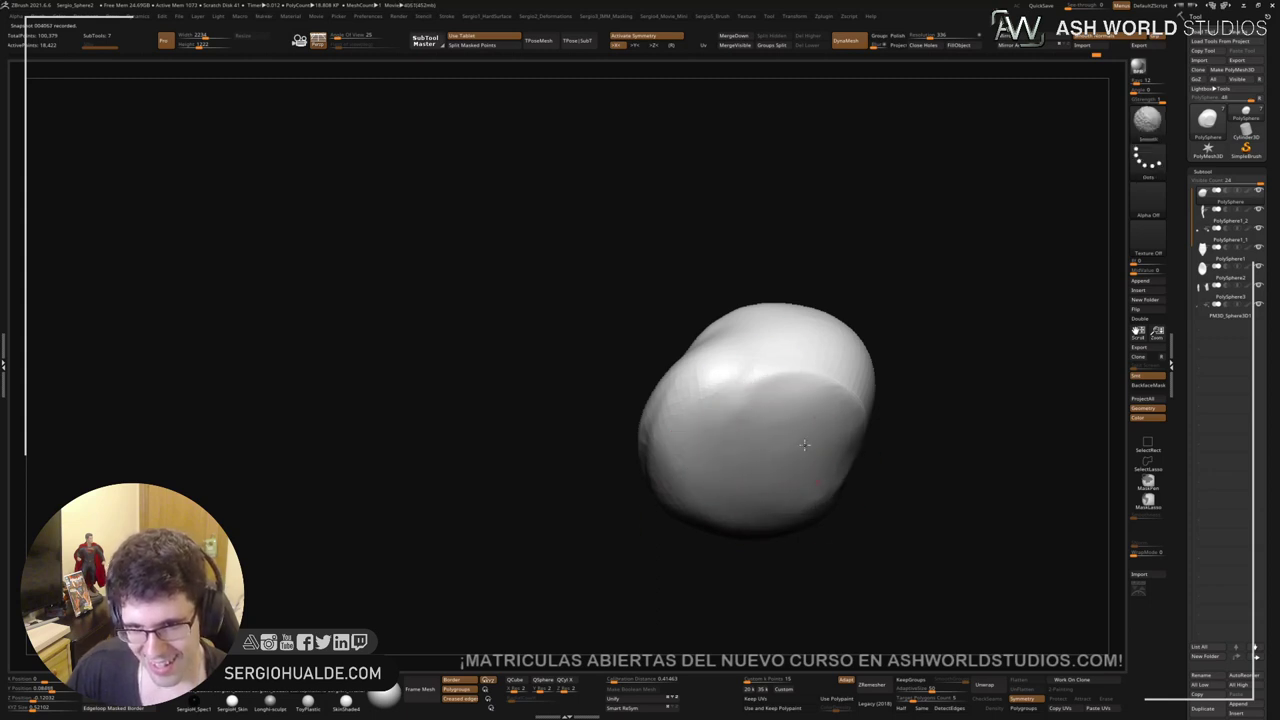
mouse_move(750, 400)
right_down()
mouse_move(724, 460)
mouse_move(714, 446)
right_up()
shift+drag(714, 446, 620, 511)
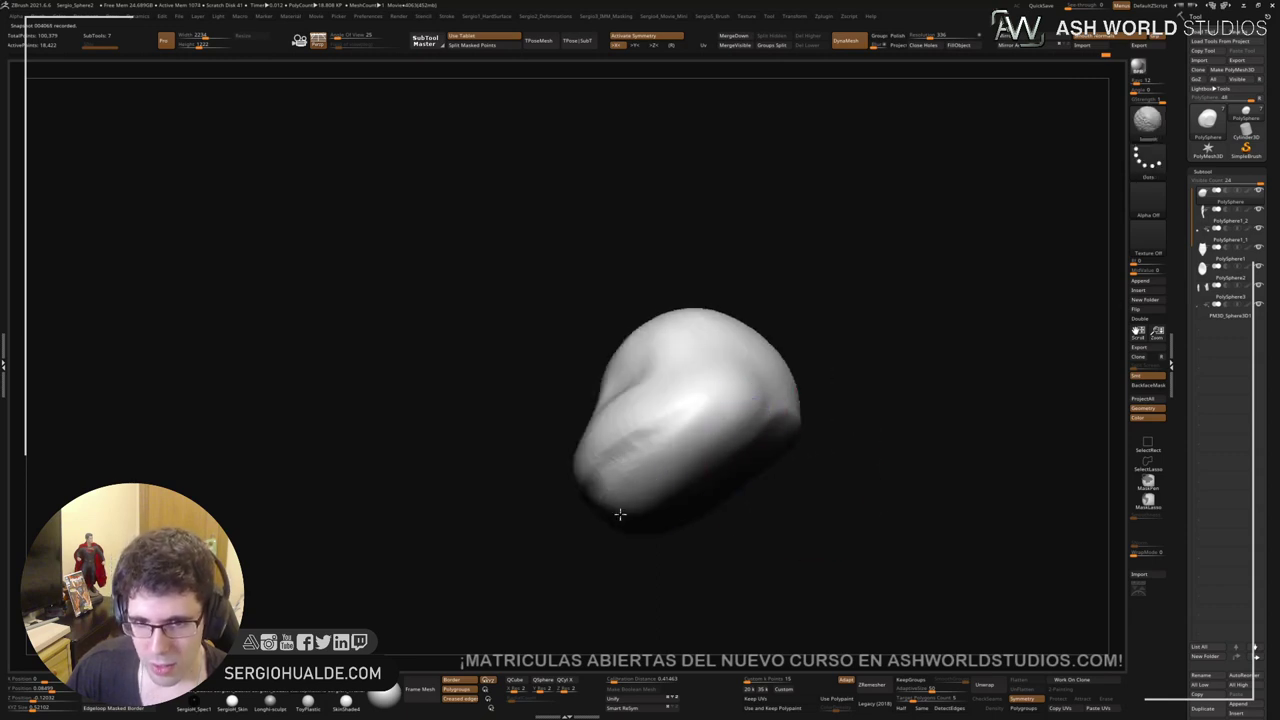
right_drag(640, 508, 677, 514)
shift+drag(620, 436, 604, 446)
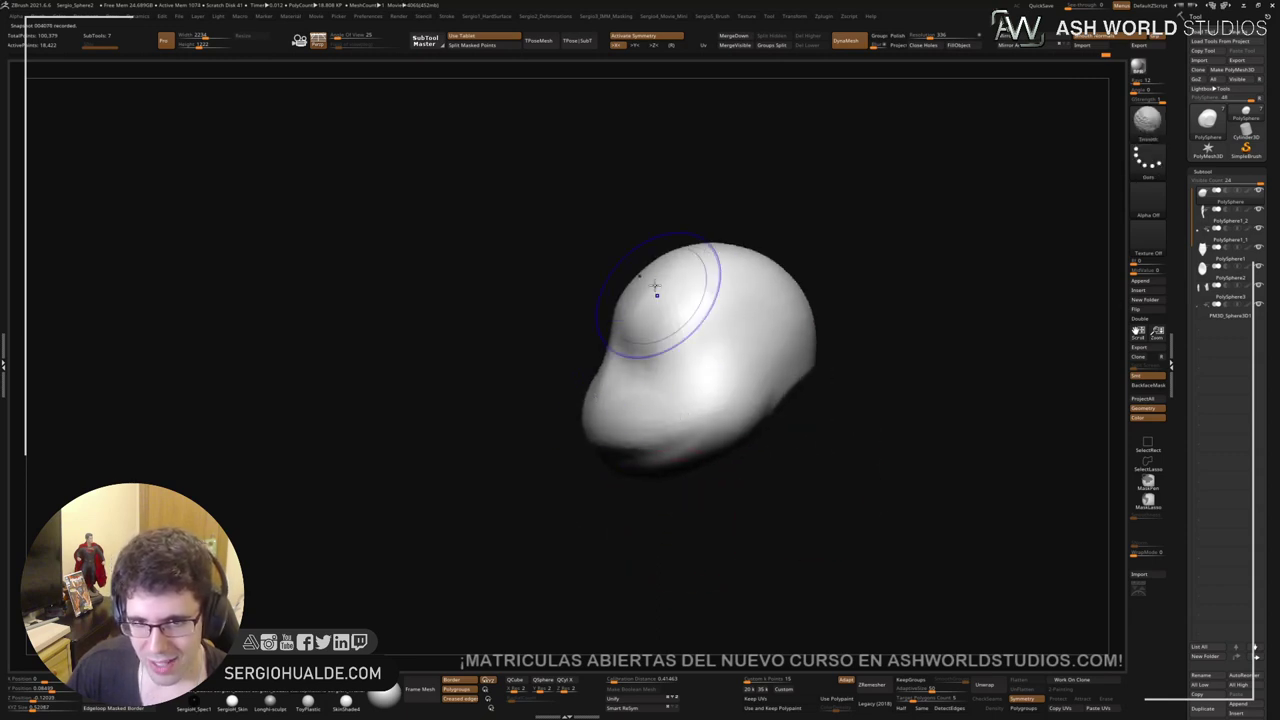
shift+drag(654, 291, 706, 334)
right_drag(717, 386, 769, 361)
mouse_move(769, 361)
shift+mouse_down()
mouse_move(765, 374)
mouse_move(854, 320)
mouse_move(759, 267)
mouse_move(714, 312)
shift+mouse_up()
mouse_move(712, 328)
right_down()
mouse_move(774, 364)
mouse_move(677, 283)
mouse_move(650, 430)
mouse_move(666, 494)
mouse_move(657, 449)
mouse_move(740, 406)
mouse_move(694, 400)
mouse_move(720, 466)
right_up()
Step: Carve a deep mouth line along both sides of the head with the DamStandard brush
key(shift)
mouse_move(800, 430)
mouse_down()
mouse_move(708, 464)
mouse_move(820, 428)
mouse_up()
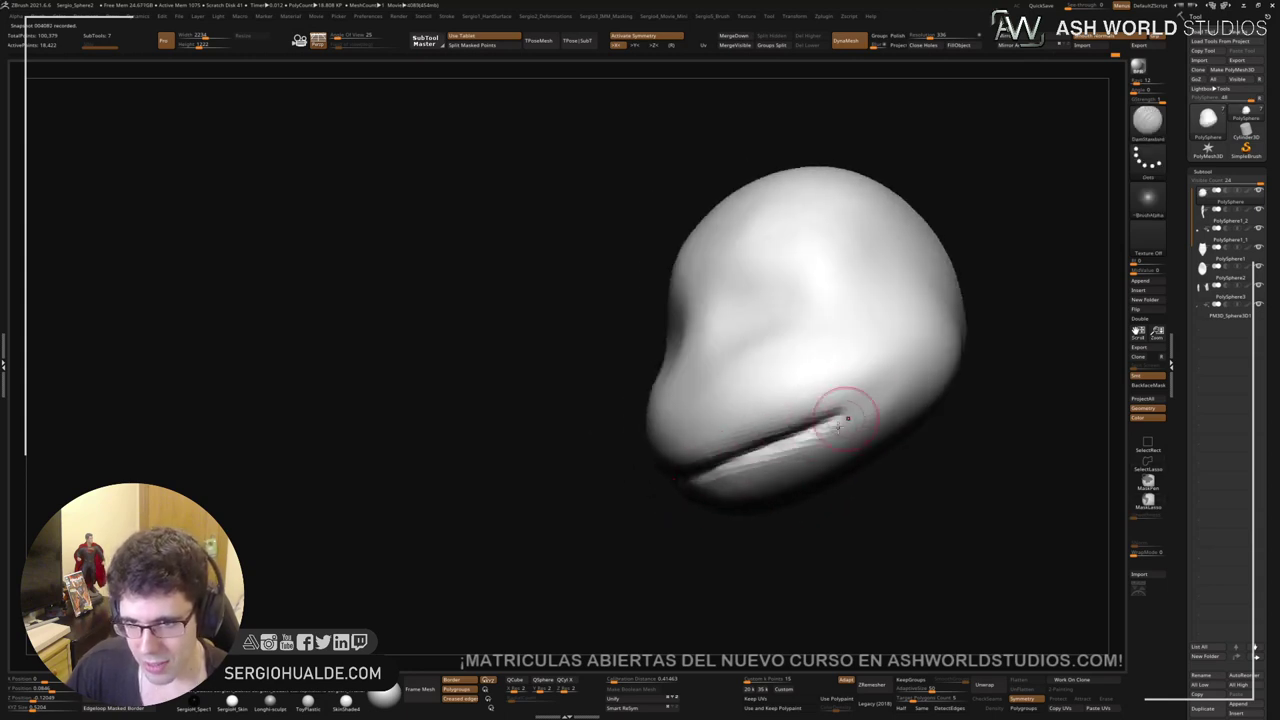
ctrl+right_drag(849, 420, 849, 385)
right_drag(849, 385, 823, 446)
drag(857, 406, 783, 455)
right_drag(783, 455, 843, 413)
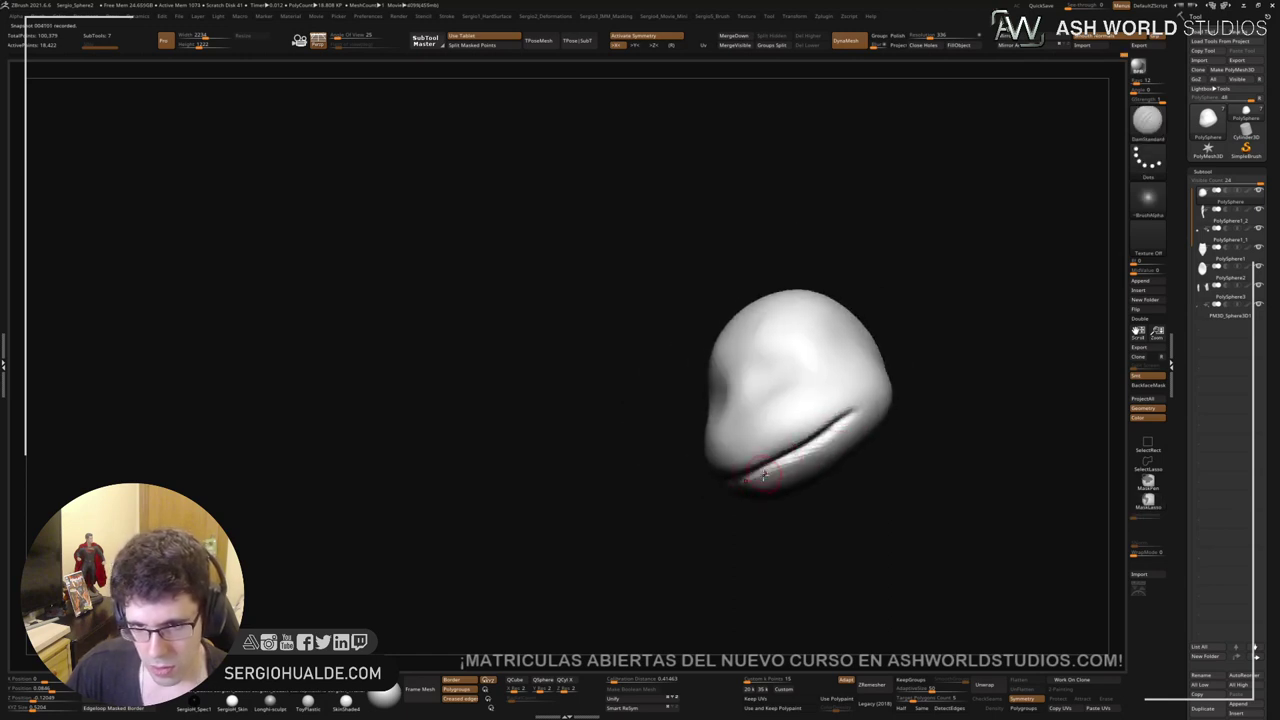
Step: Smooth the lower lip and the mouth corner along the carved mouth line
shift+drag(763, 476, 830, 437)
shift+drag(747, 492, 847, 435)
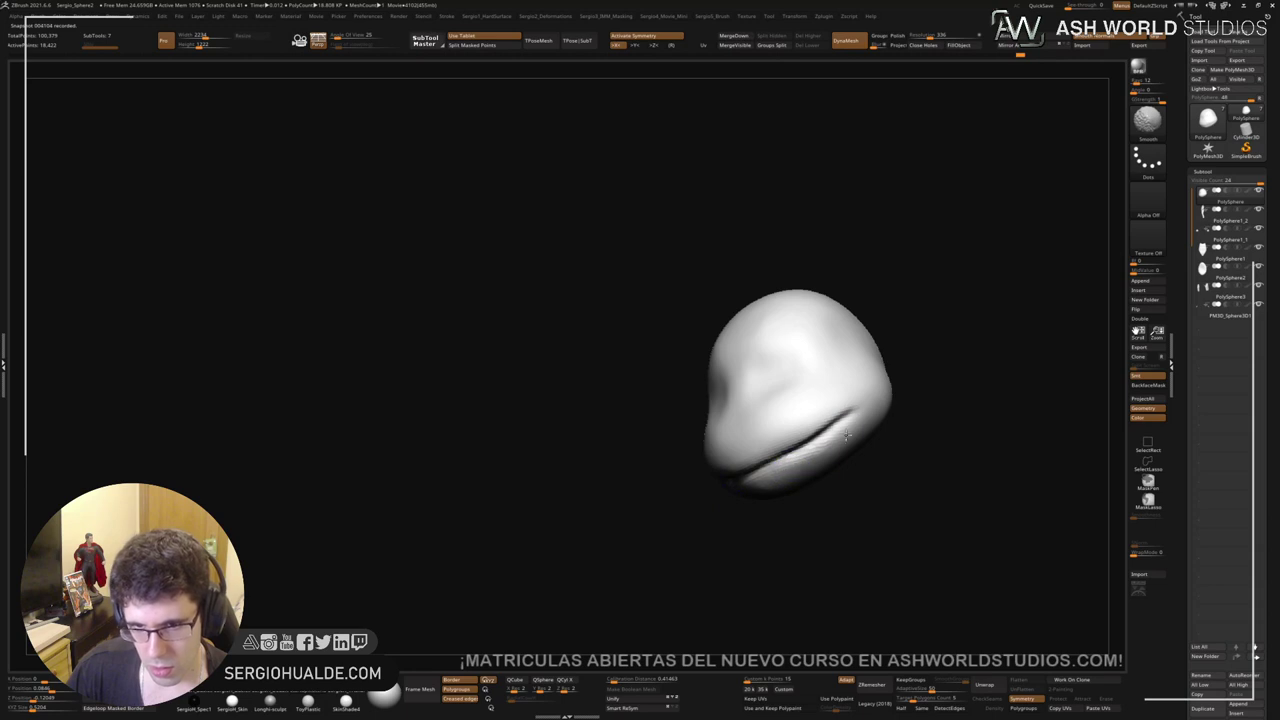
right_drag(839, 437, 823, 411)
shift+drag(823, 411, 831, 414)
Step: Refine the jaw and muzzle shape of the head with the Move brush
mouse_move(831, 414)
right_down()
mouse_move(763, 423)
mouse_move(748, 443)
mouse_move(756, 489)
mouse_move(754, 460)
right_up()
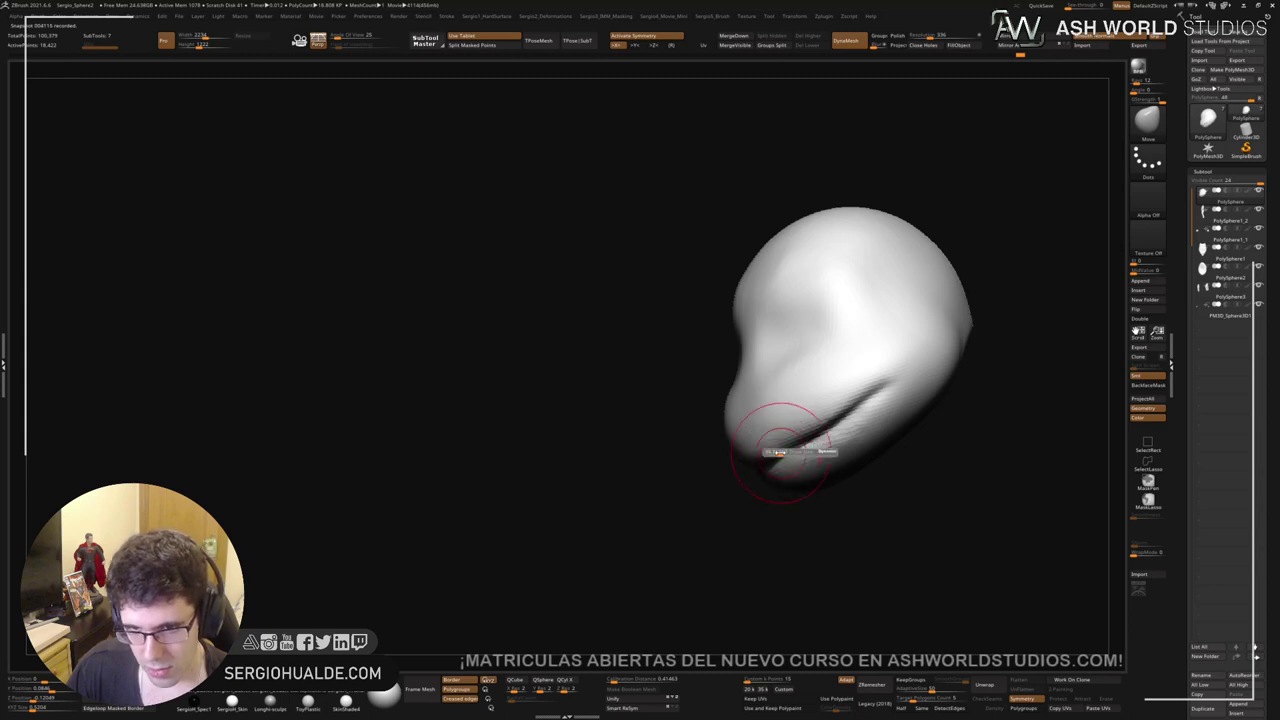
mouse_move(764, 444)
right_down()
mouse_move(751, 420)
mouse_move(758, 467)
mouse_move(713, 450)
right_up()
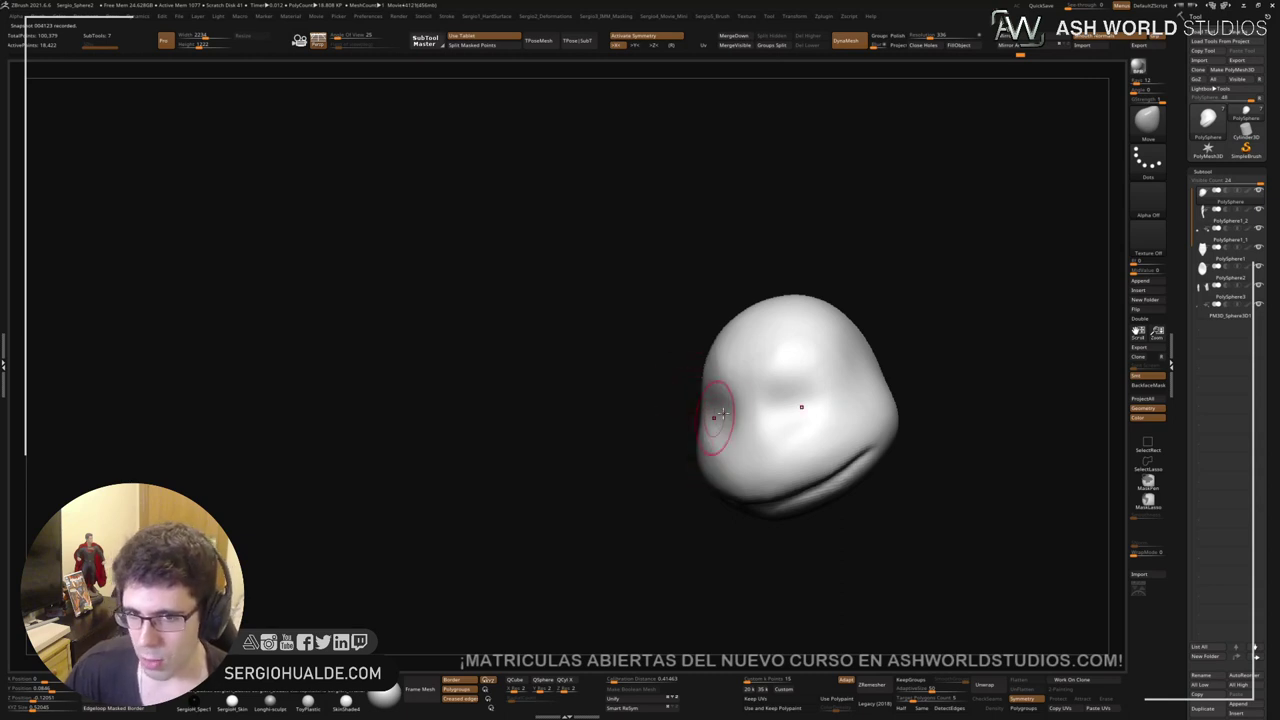
right_drag(744, 372, 712, 440)
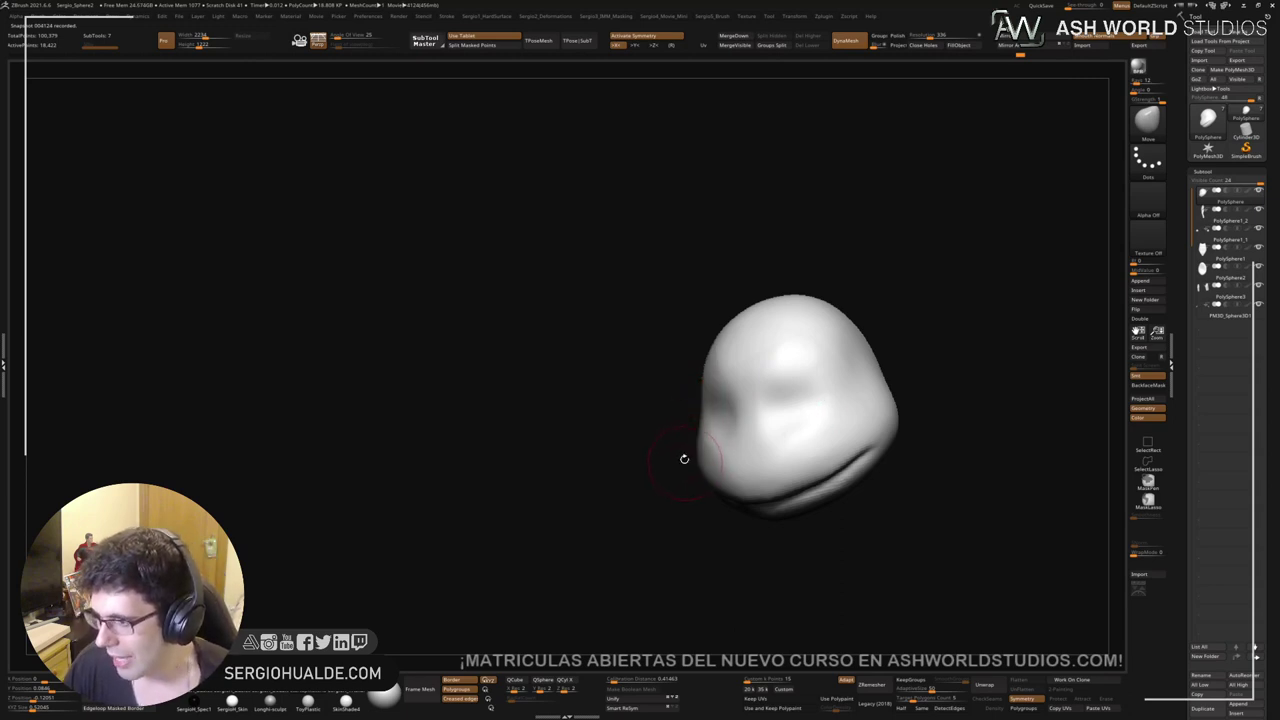
mouse_move(762, 453)
right_down()
mouse_move(791, 420)
mouse_move(846, 406)
mouse_move(775, 432)
mouse_move(790, 415)
mouse_move(772, 382)
right_up()
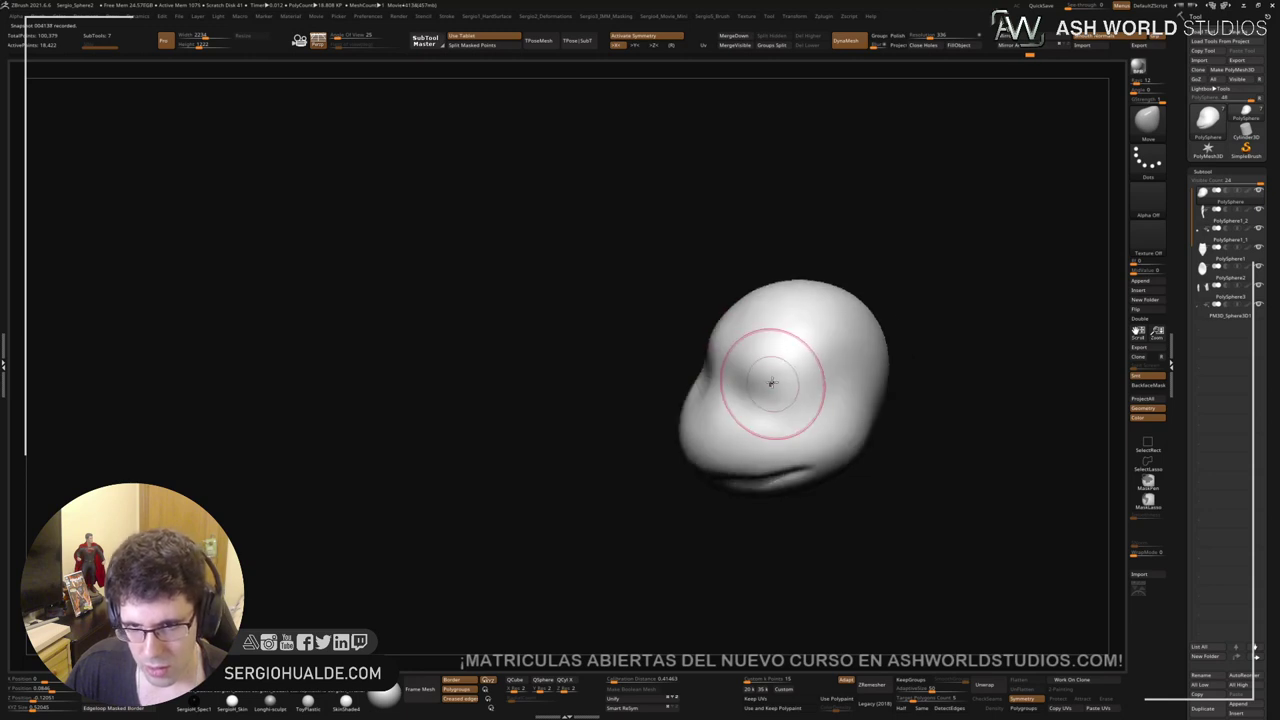
Step: Undo the last stroke and reshape the eye sockets and brow area of the head with the Move brush
key(ctrl+z)
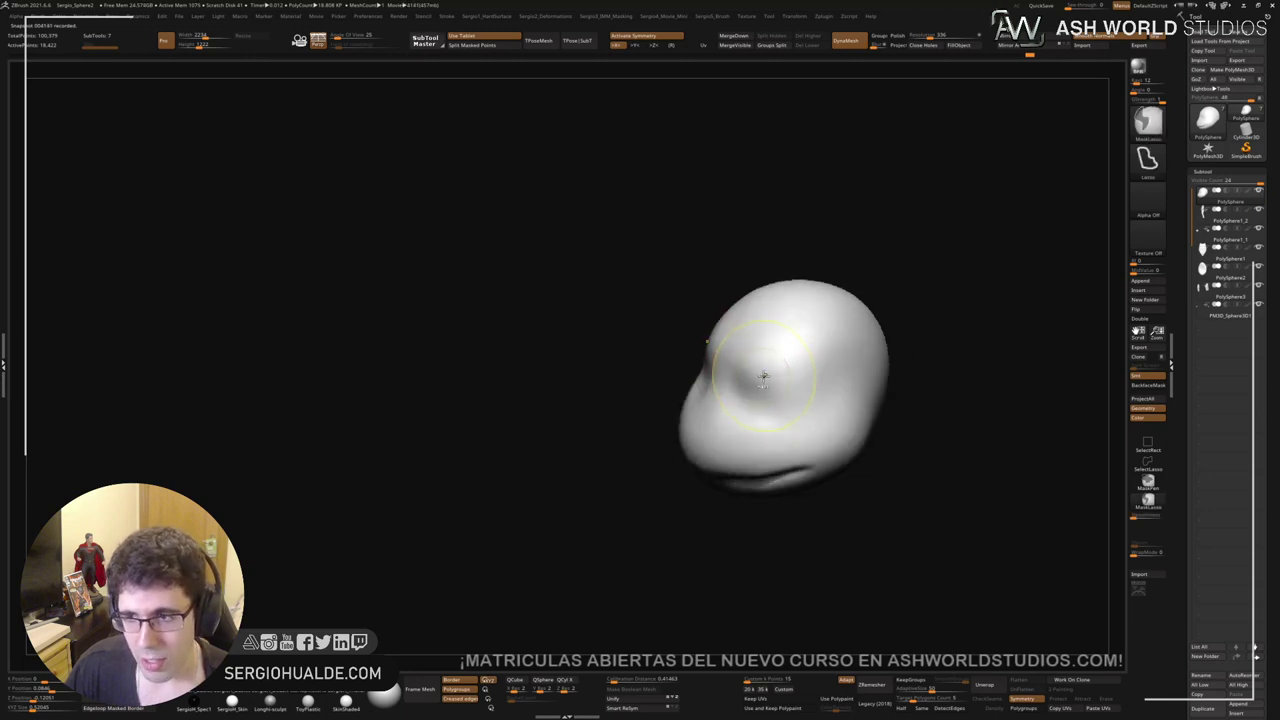
right_drag(763, 380, 766, 364)
drag(766, 364, 763, 370)
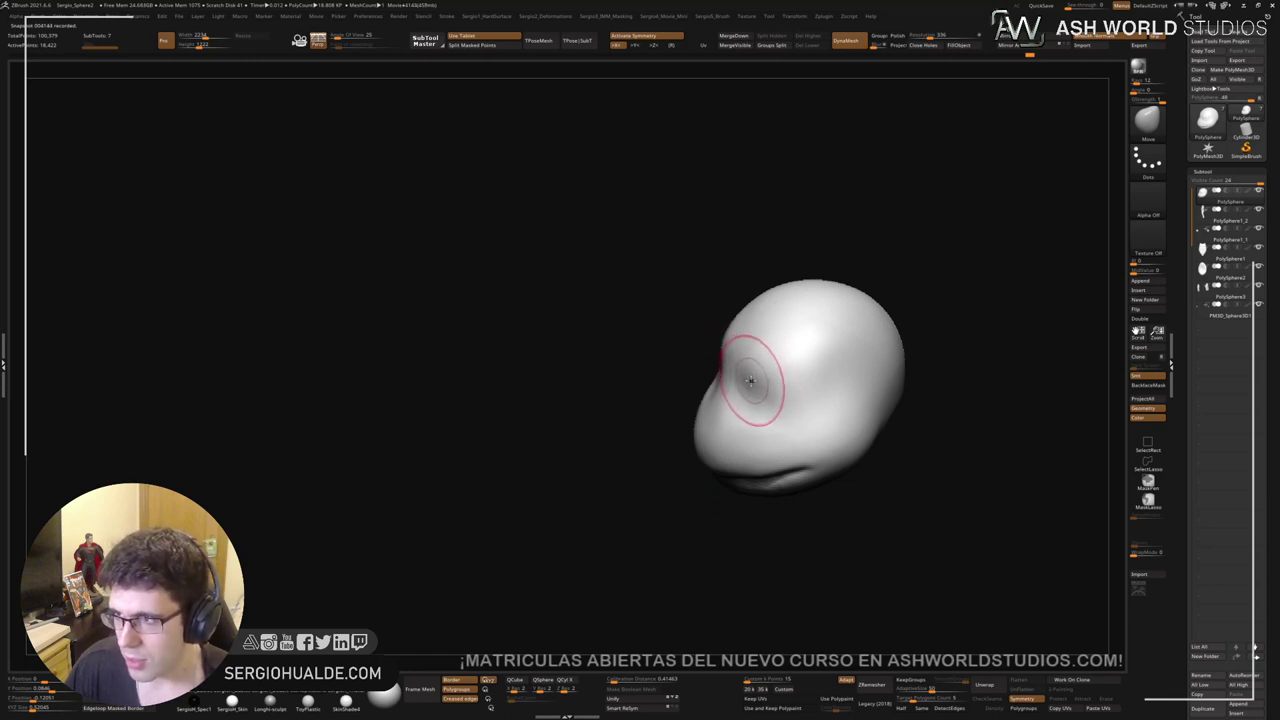
mouse_move(749, 380)
right_down()
mouse_move(789, 386)
mouse_move(791, 371)
mouse_move(761, 352)
right_up()
mouse_move(805, 397)
right_down()
mouse_move(770, 413)
mouse_move(782, 405)
mouse_move(768, 400)
right_up()
right_drag(857, 423, 906, 420)
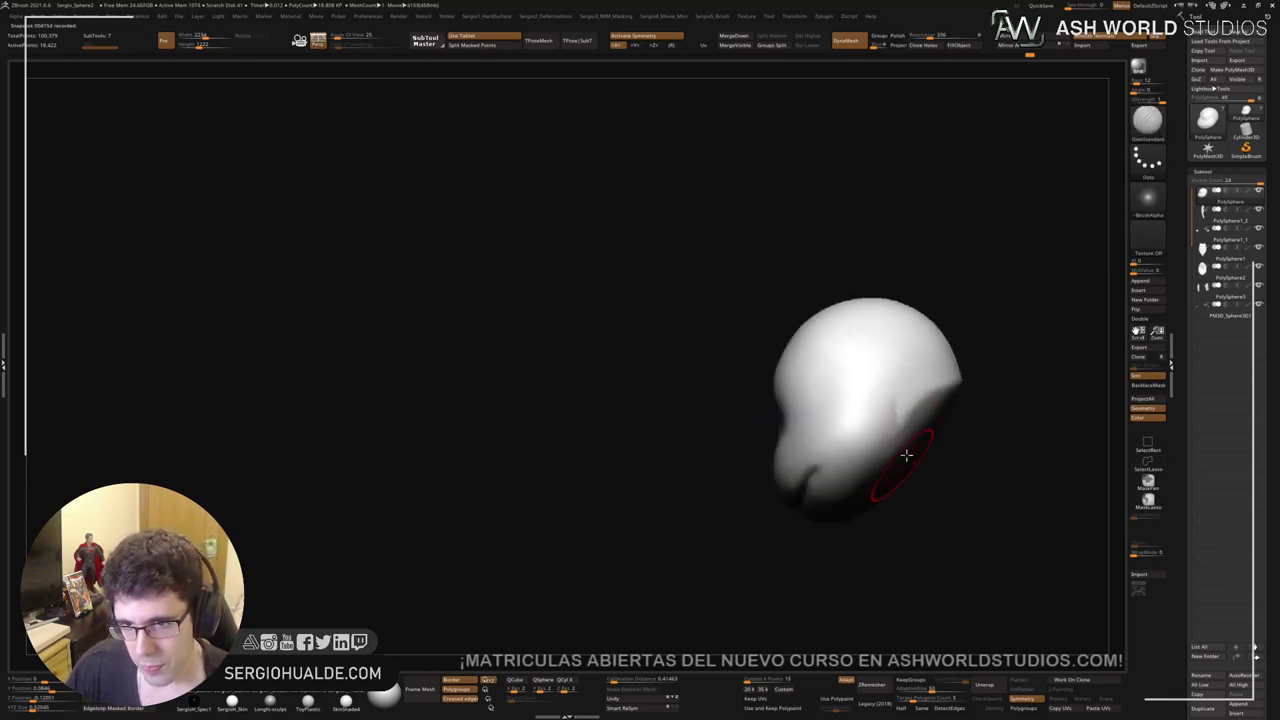
Step: Soften the crease and hard edge between the cheek and the flattened neck area at the back of the head
right_drag(880, 479, 897, 458)
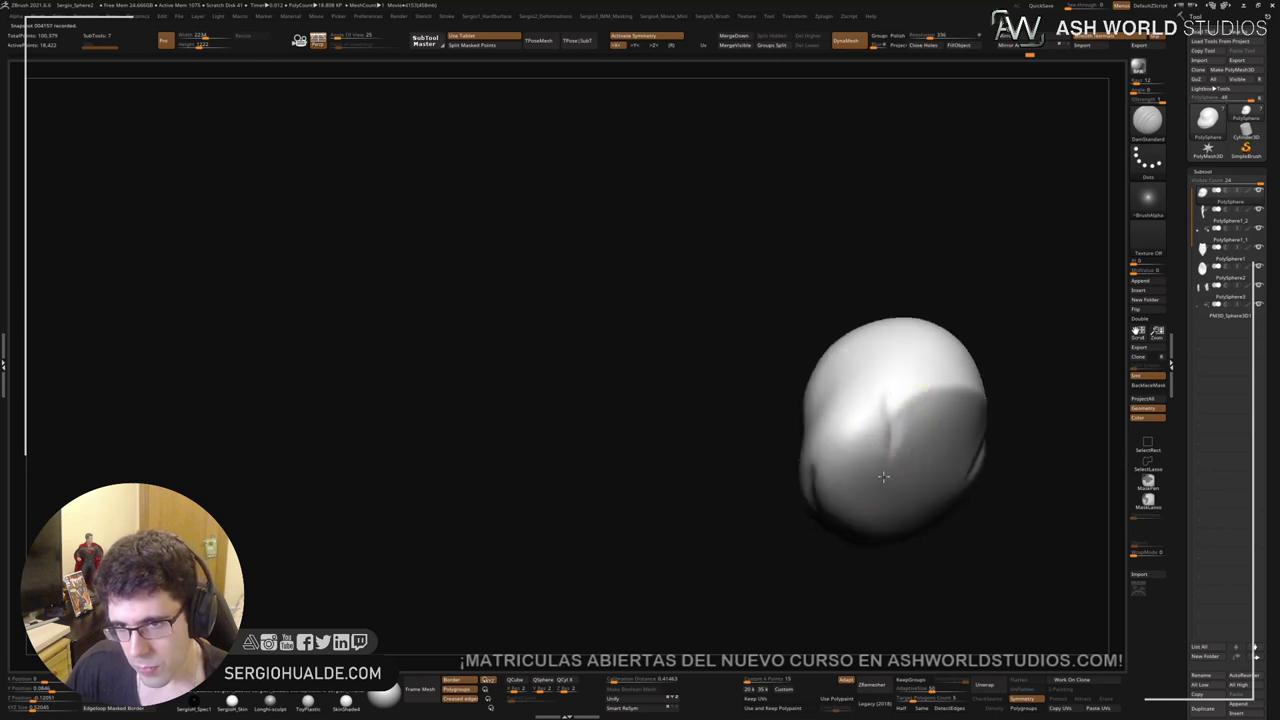
shift+drag(914, 403, 897, 416)
mouse_move(943, 380)
mouse_down()
mouse_move(898, 452)
mouse_move(900, 483)
mouse_up()
shift+drag(921, 401, 896, 468)
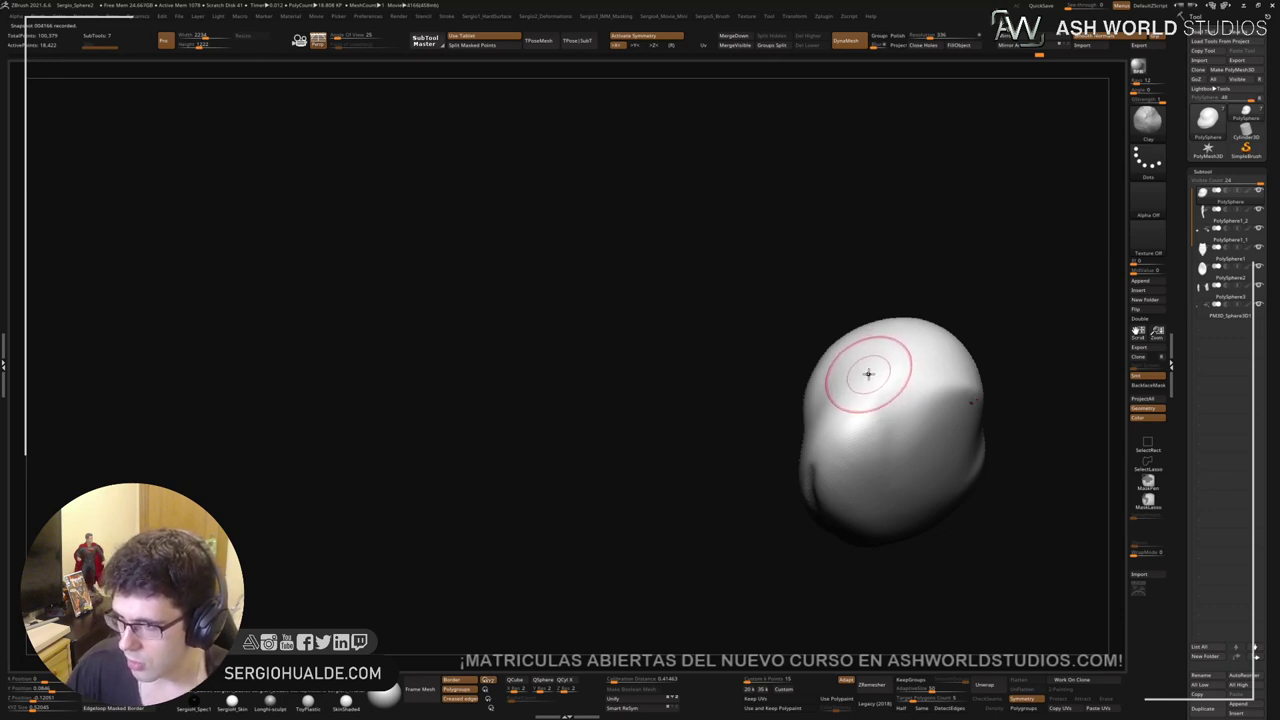
Step: Carve a curved, closed-eye slit on each side of the face with the DamStandard brush, with the body shown again
mouse_move(884, 362)
right_down()
mouse_move(857, 423)
mouse_move(763, 351)
mouse_move(826, 383)
mouse_move(825, 422)
mouse_move(777, 369)
mouse_move(786, 414)
mouse_move(806, 432)
mouse_move(835, 402)
right_up()
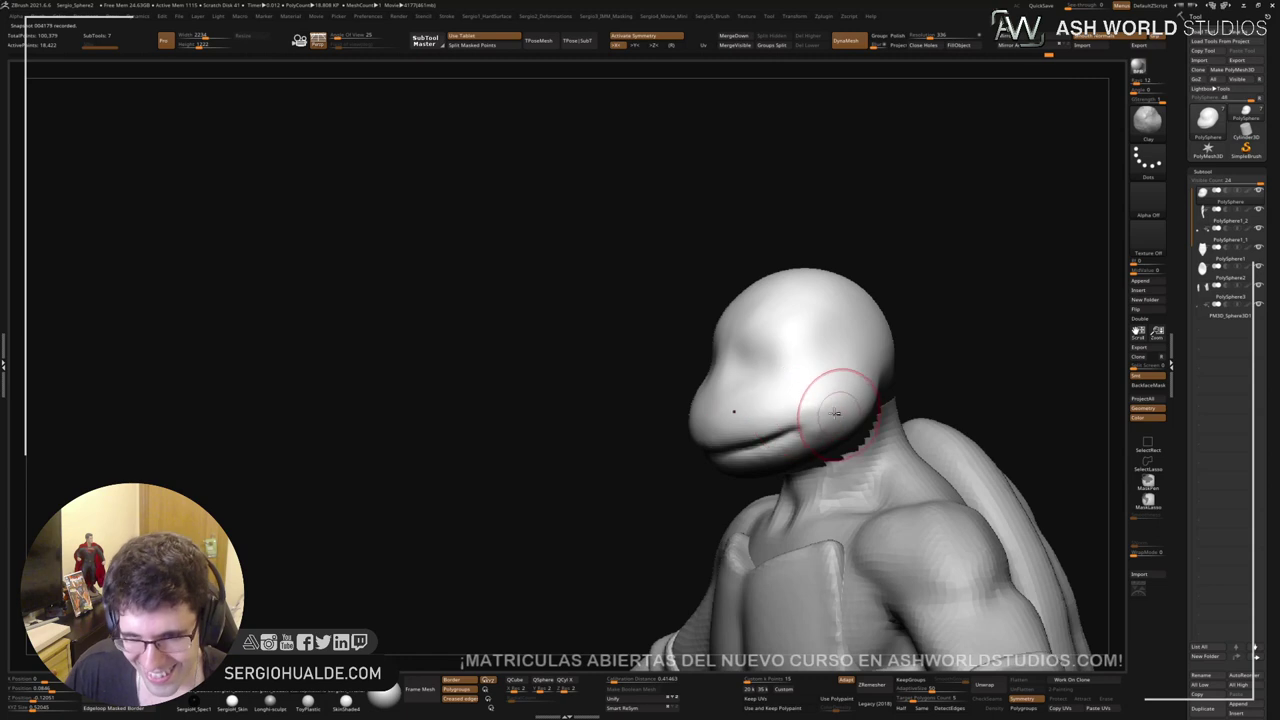
mouse_move(820, 423)
right_down()
mouse_move(805, 336)
mouse_move(760, 383)
right_up()
key(b)
key(d)
key(s)
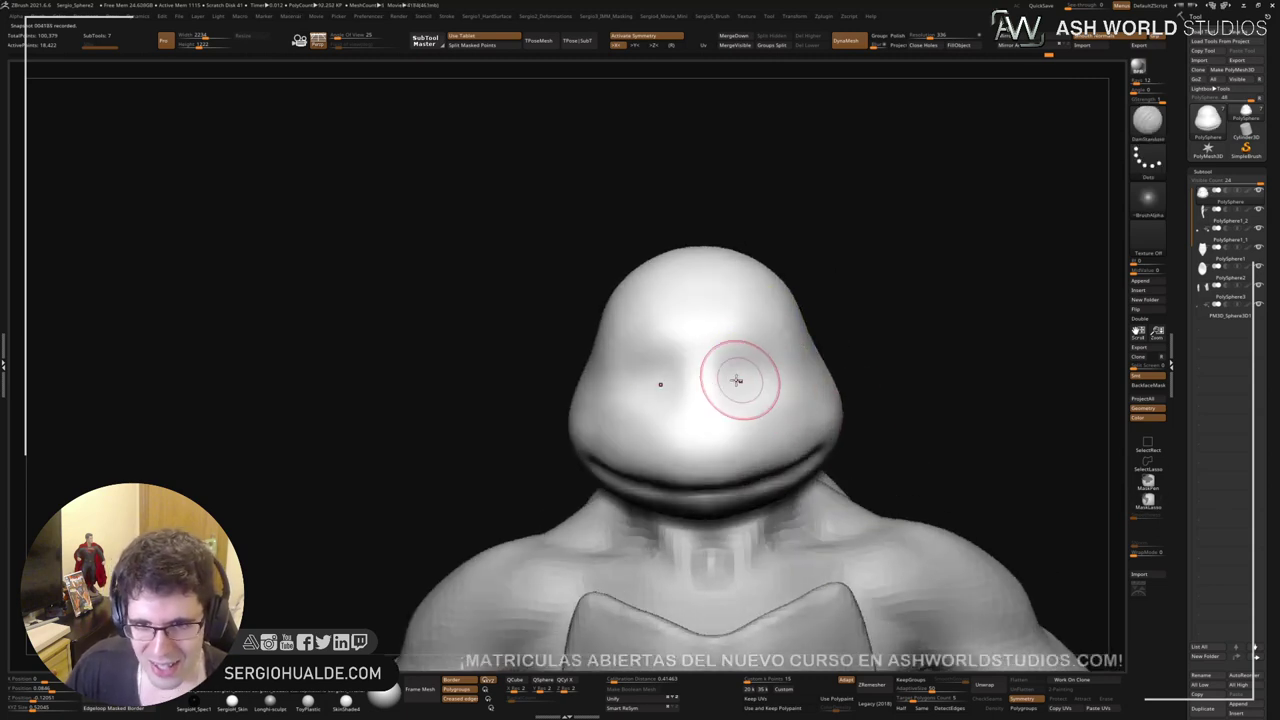
mouse_move(737, 381)
mouse_down()
mouse_move(772, 367)
mouse_move(730, 389)
mouse_up()
right_drag(800, 418, 773, 406)
mouse_move(750, 376)
mouse_down()
mouse_move(786, 383)
mouse_move(741, 376)
mouse_move(768, 382)
mouse_up()
key(ctrl+z)
ctrl+right_drag(761, 379, 755, 385)
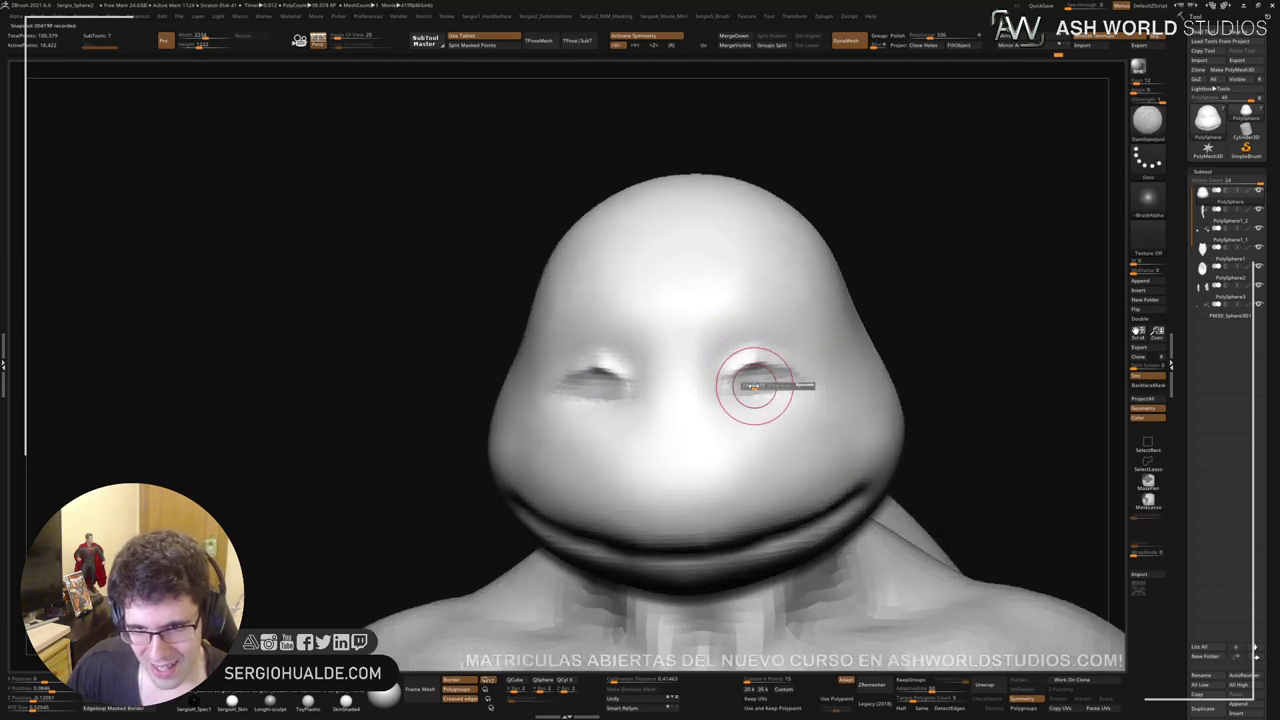
mouse_move(757, 371)
mouse_down()
mouse_move(768, 382)
mouse_move(750, 386)
mouse_move(775, 385)
mouse_move(742, 389)
mouse_up()
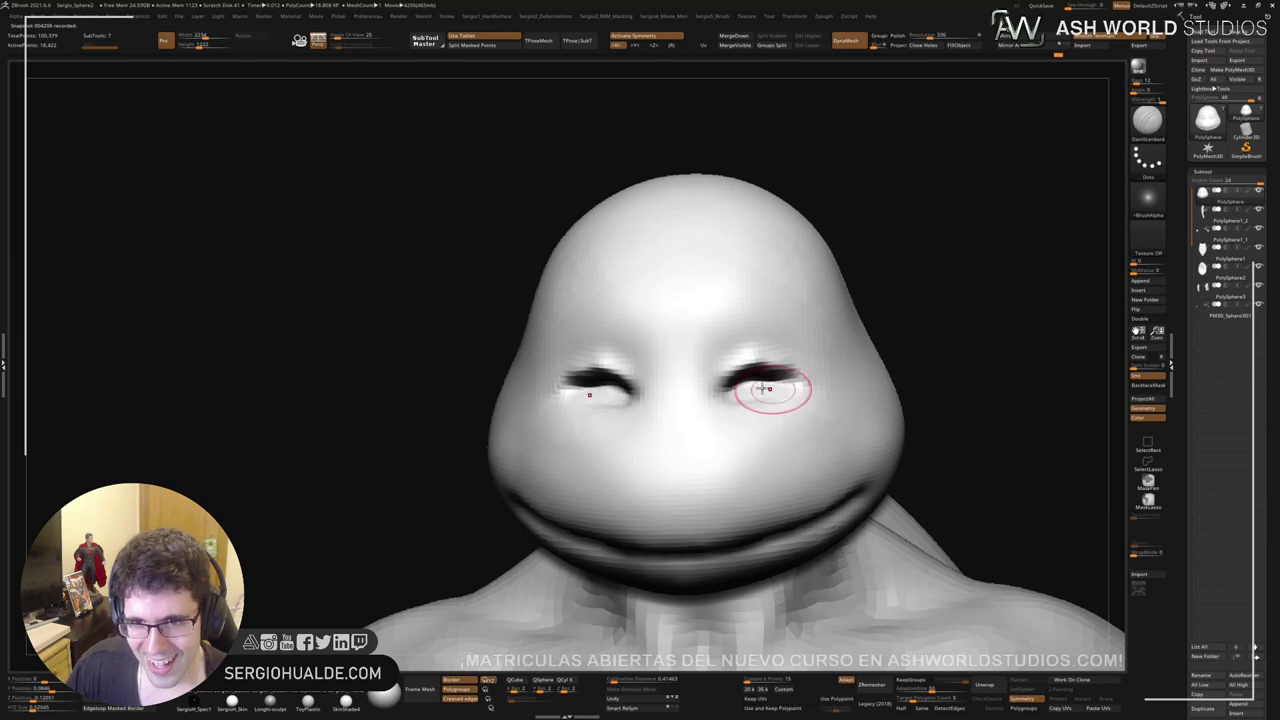
Step: Adjust the eyelids and the area around the eye slits with the Move brush and smooth them
mouse_move(769, 394)
right_down()
mouse_move(738, 404)
mouse_move(773, 372)
right_up()
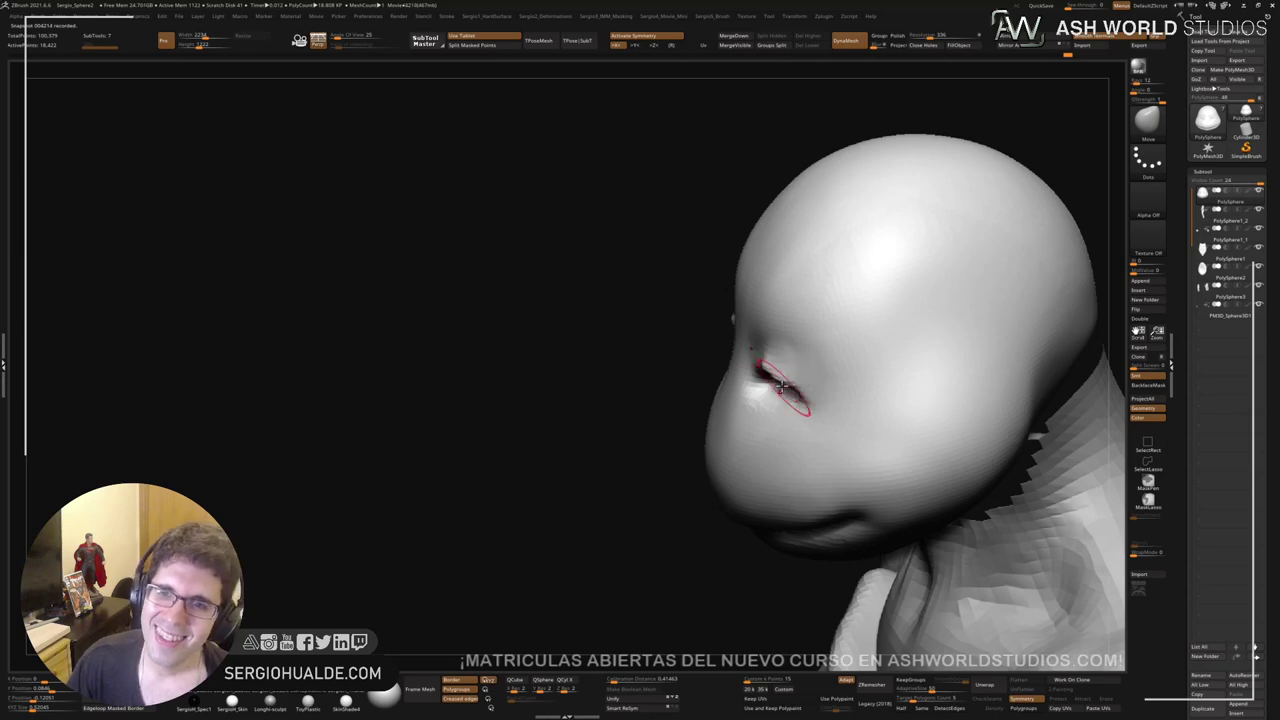
right_drag(781, 386, 749, 364)
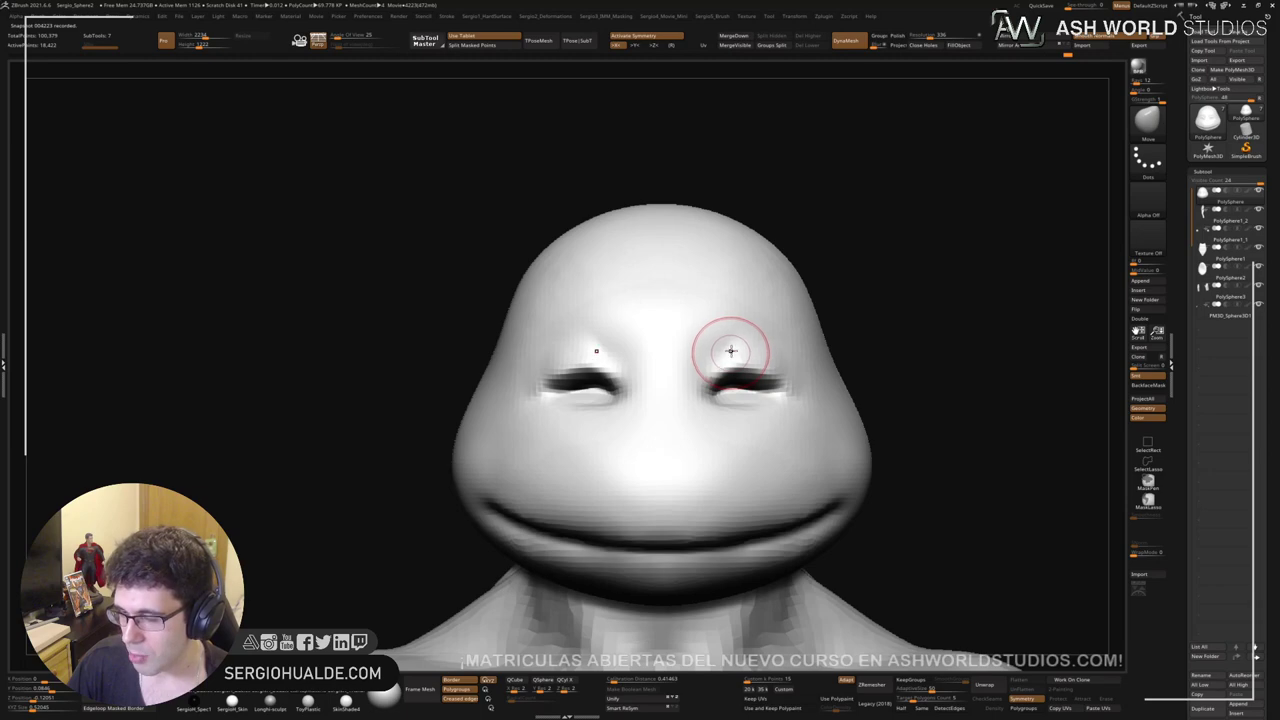
right_drag(743, 354, 729, 380)
mouse_move(729, 380)
shift+mouse_down()
mouse_move(757, 360)
mouse_move(769, 374)
mouse_move(716, 381)
shift+mouse_up()
mouse_move(716, 405)
right_down()
mouse_move(690, 400)
mouse_move(716, 384)
right_up()
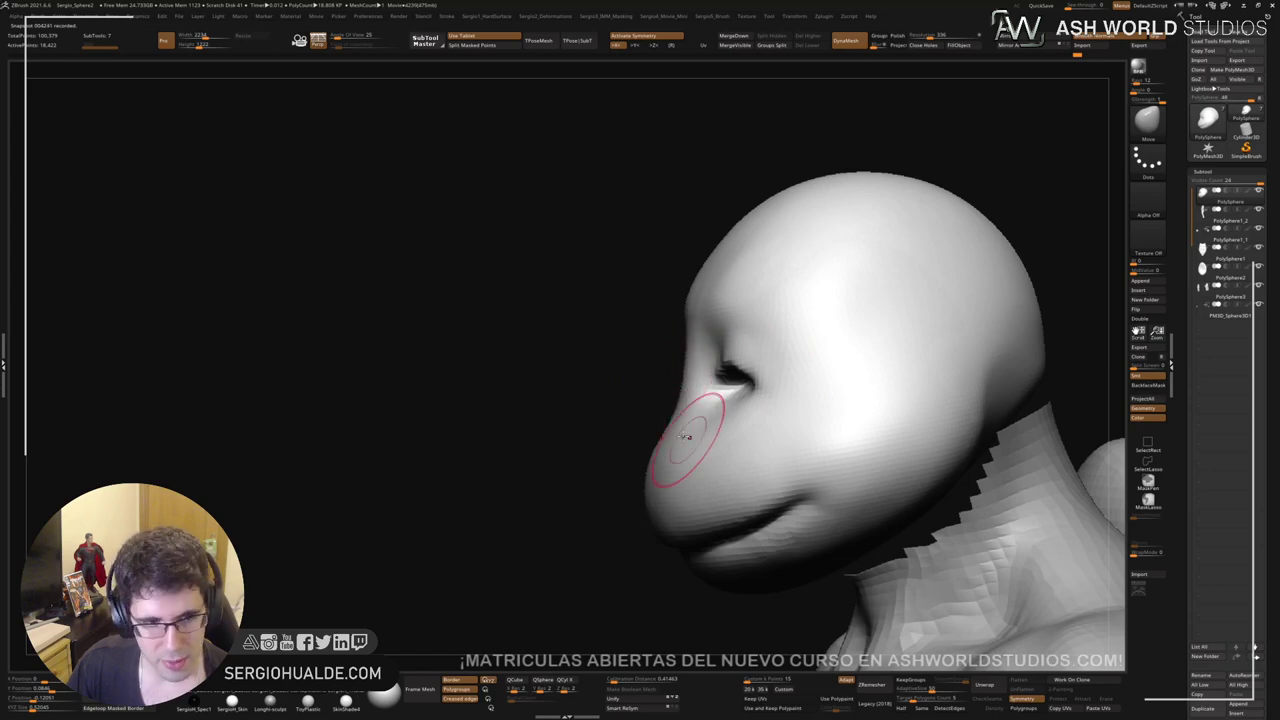
Step: Build up the cheeks below the eyes with the Clay brush and smooth them into the muzzle
mouse_move(684, 436)
alt+right_down()
mouse_move(664, 422)
mouse_move(700, 451)
alt+right_up()
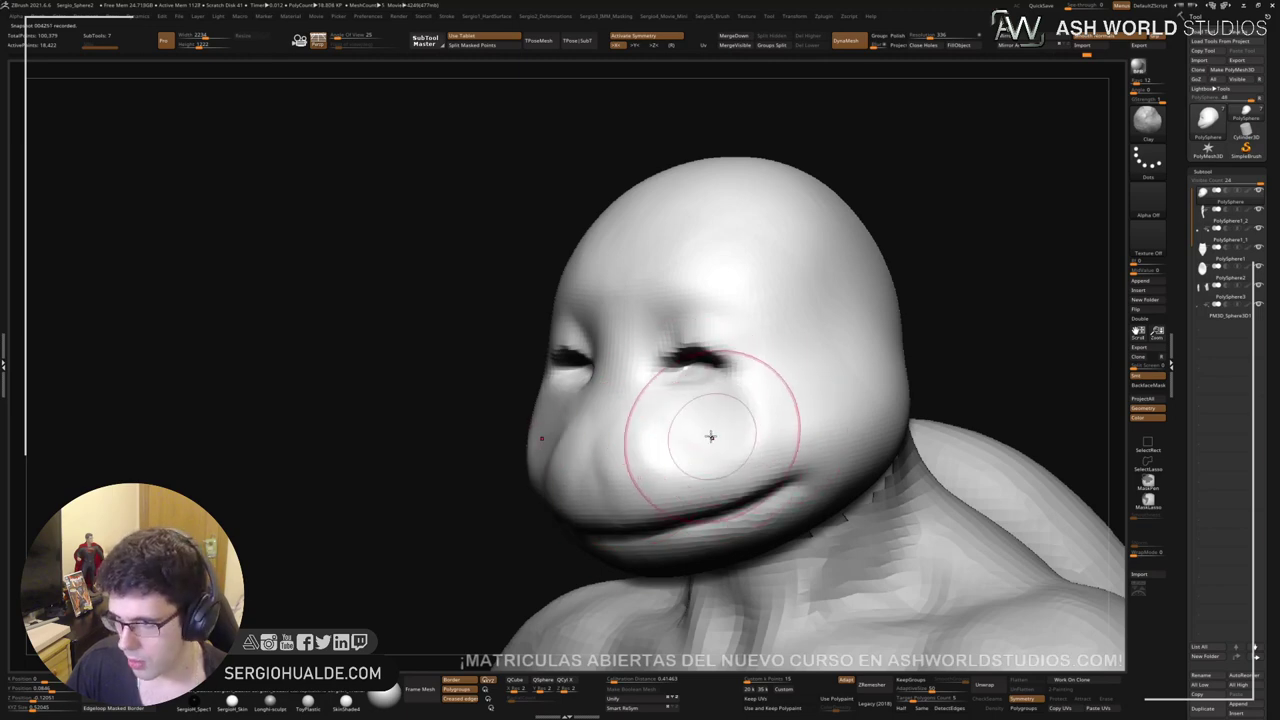
mouse_move(706, 434)
right_down()
mouse_move(691, 436)
mouse_move(749, 414)
right_up()
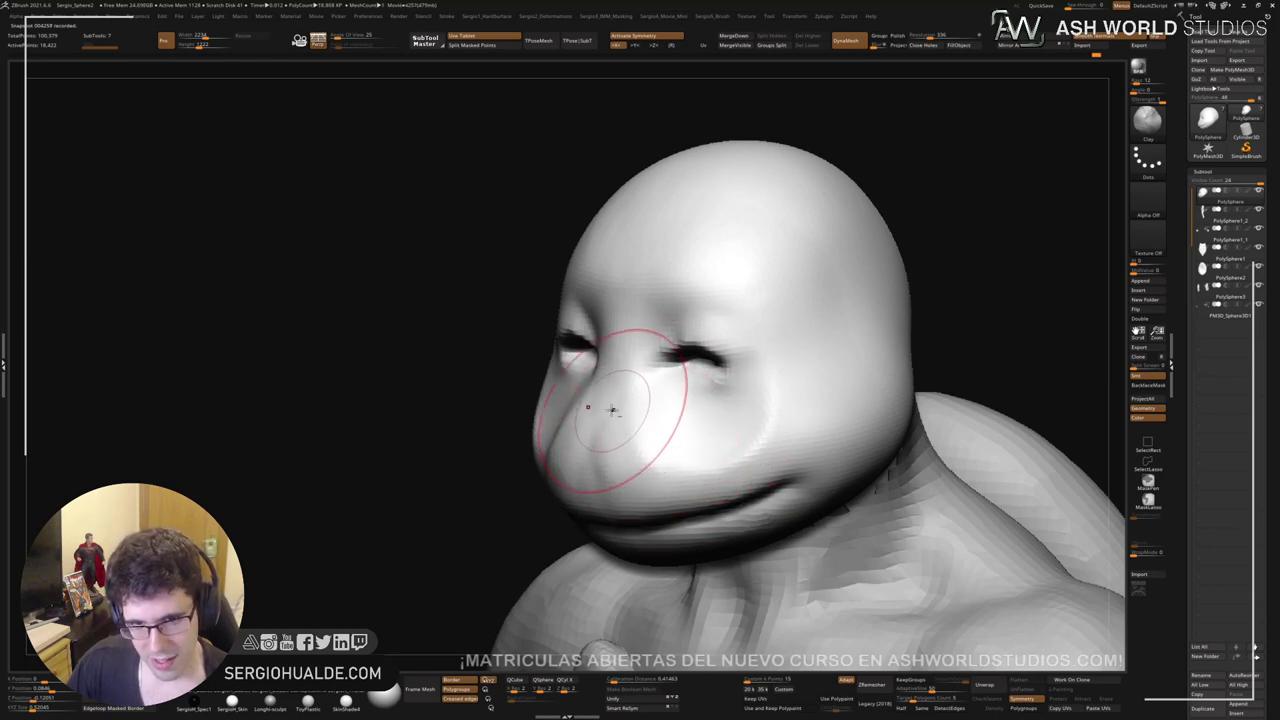
shift+drag(663, 424, 652, 442)
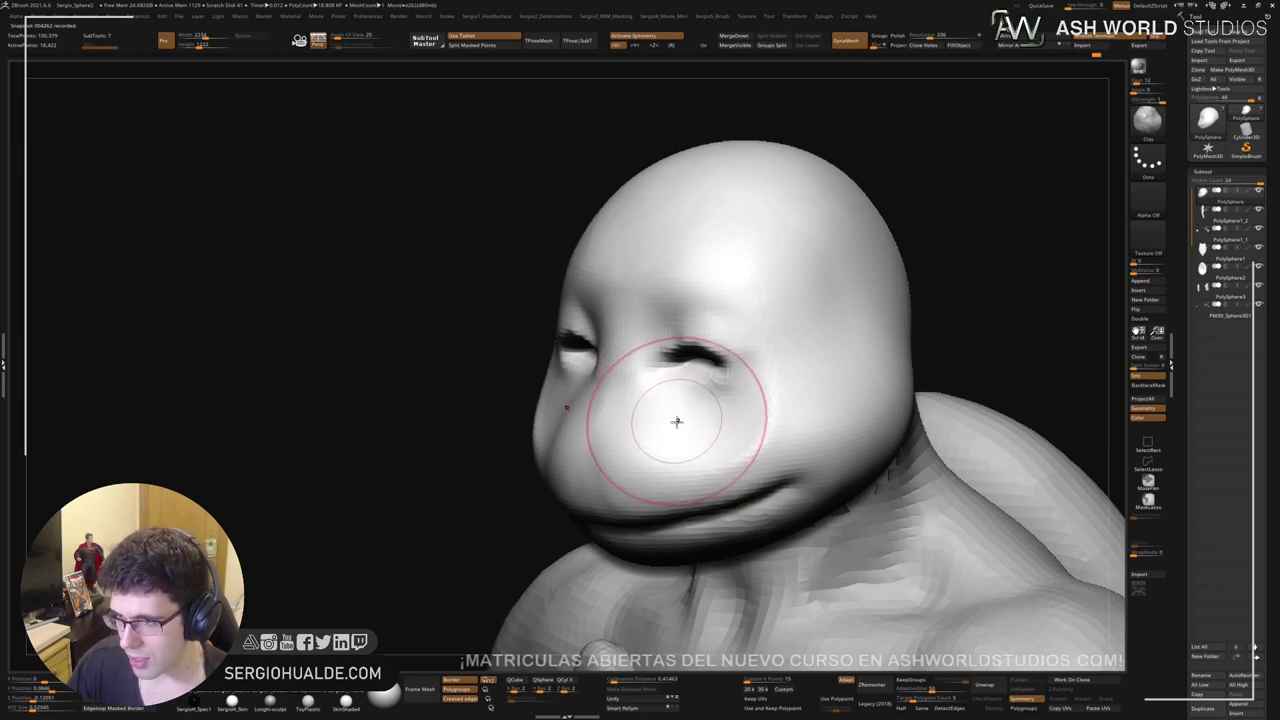
alt+drag(671, 437, 648, 463)
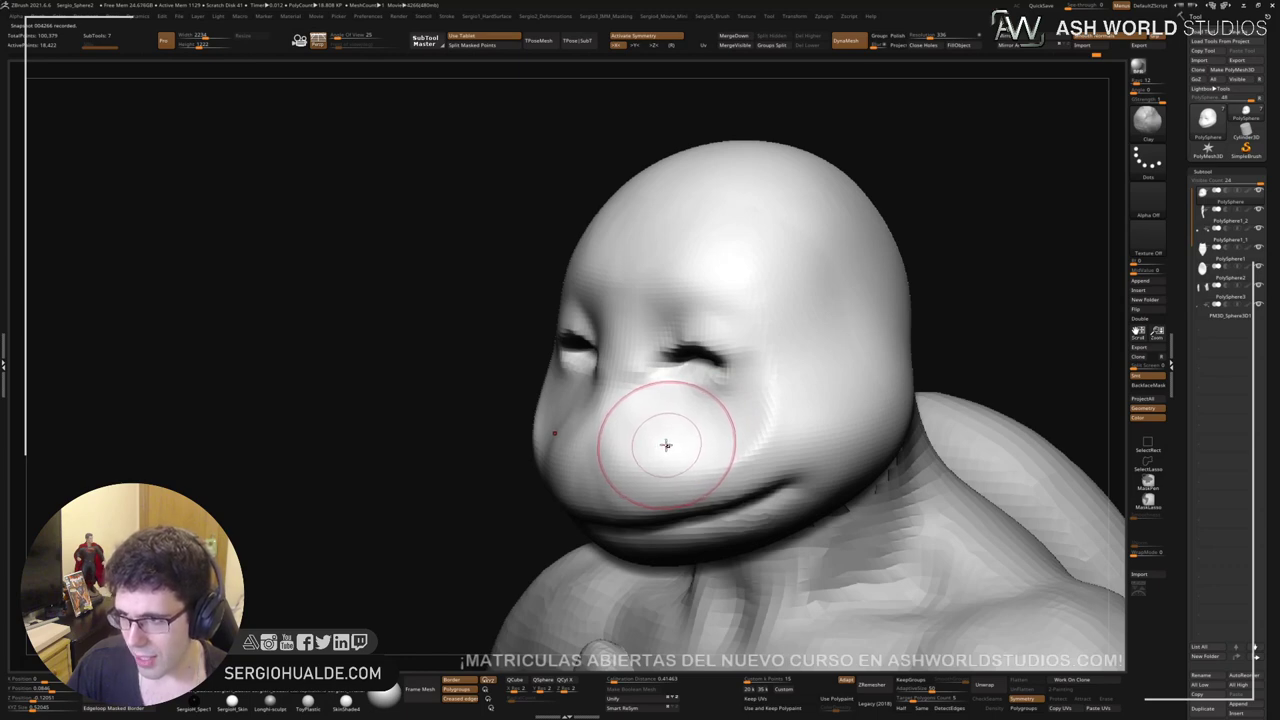
right_drag(663, 444, 650, 500)
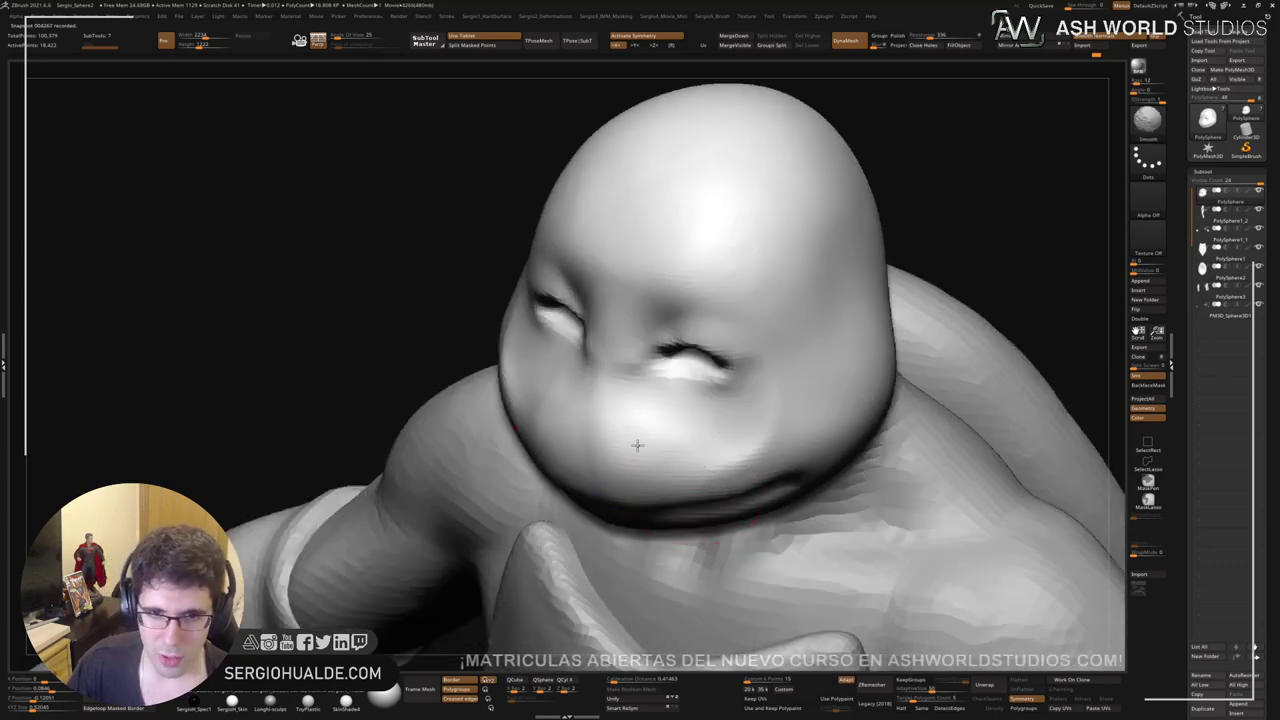
right_drag(630, 457, 648, 410)
shift+drag(631, 411, 630, 403)
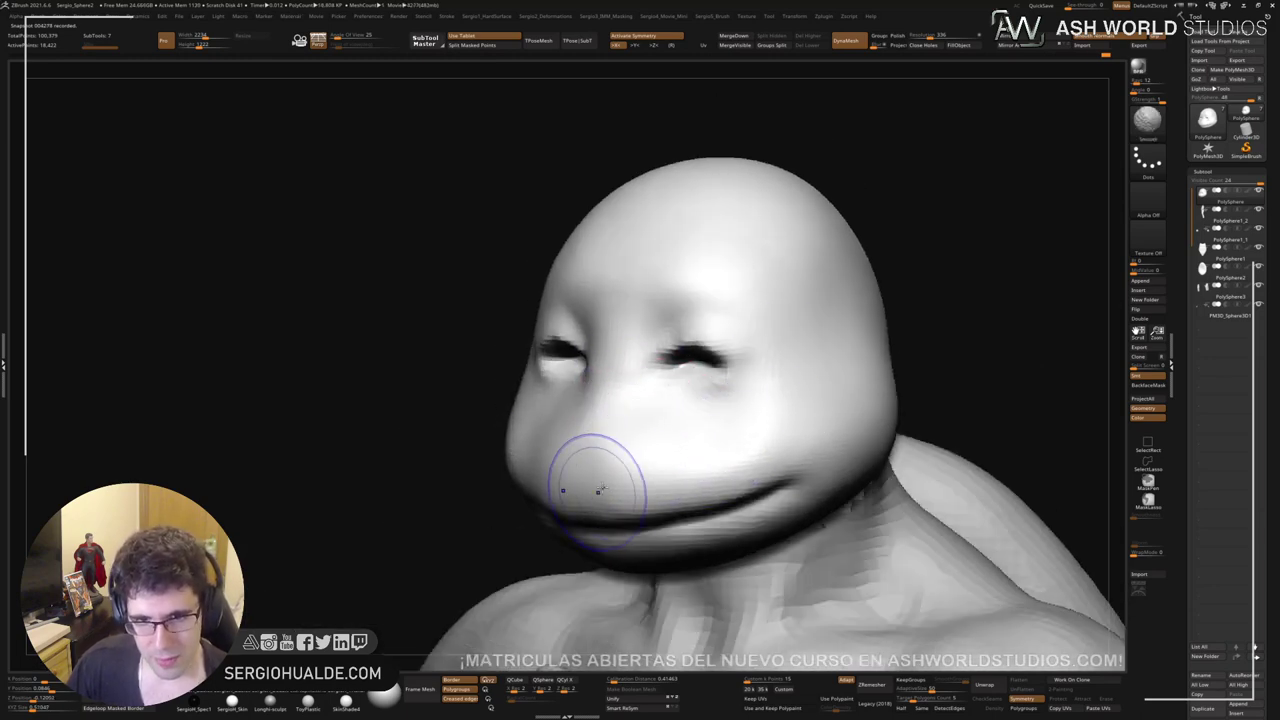
Step: Undo the last stroke and smooth the turtle's muzzle above the mouth
key(ctrl+z)
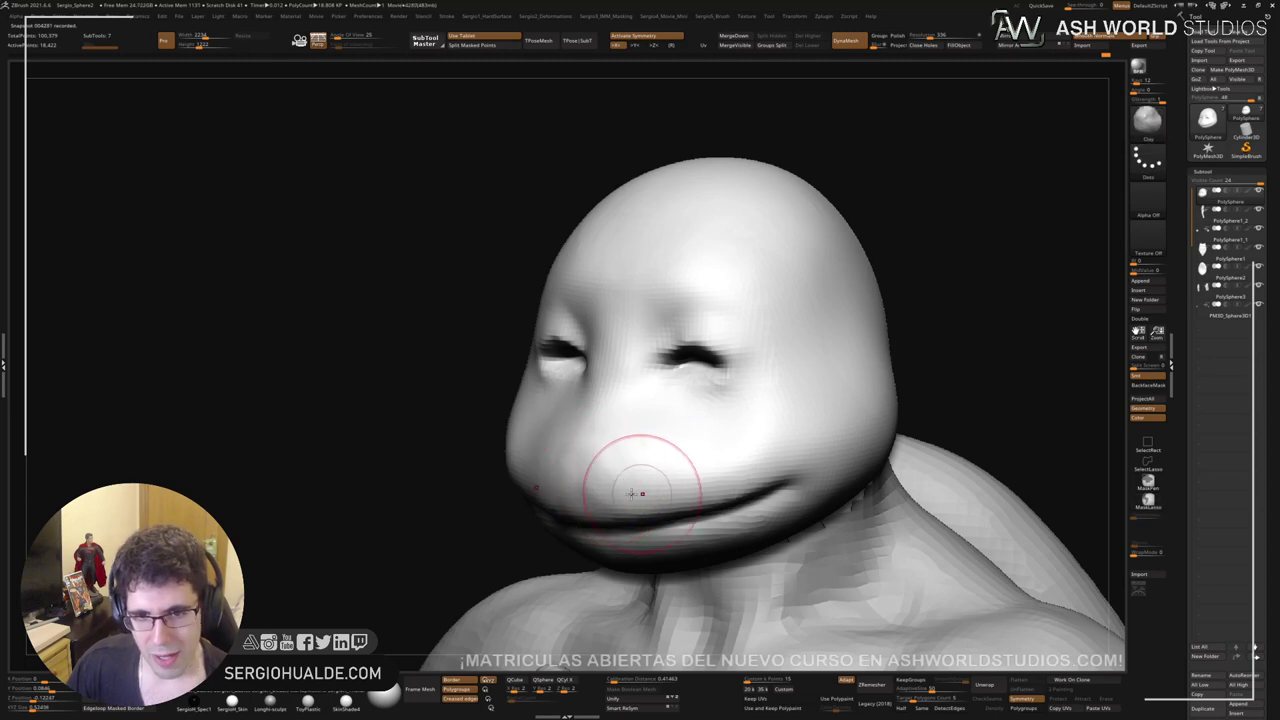
key(shift)
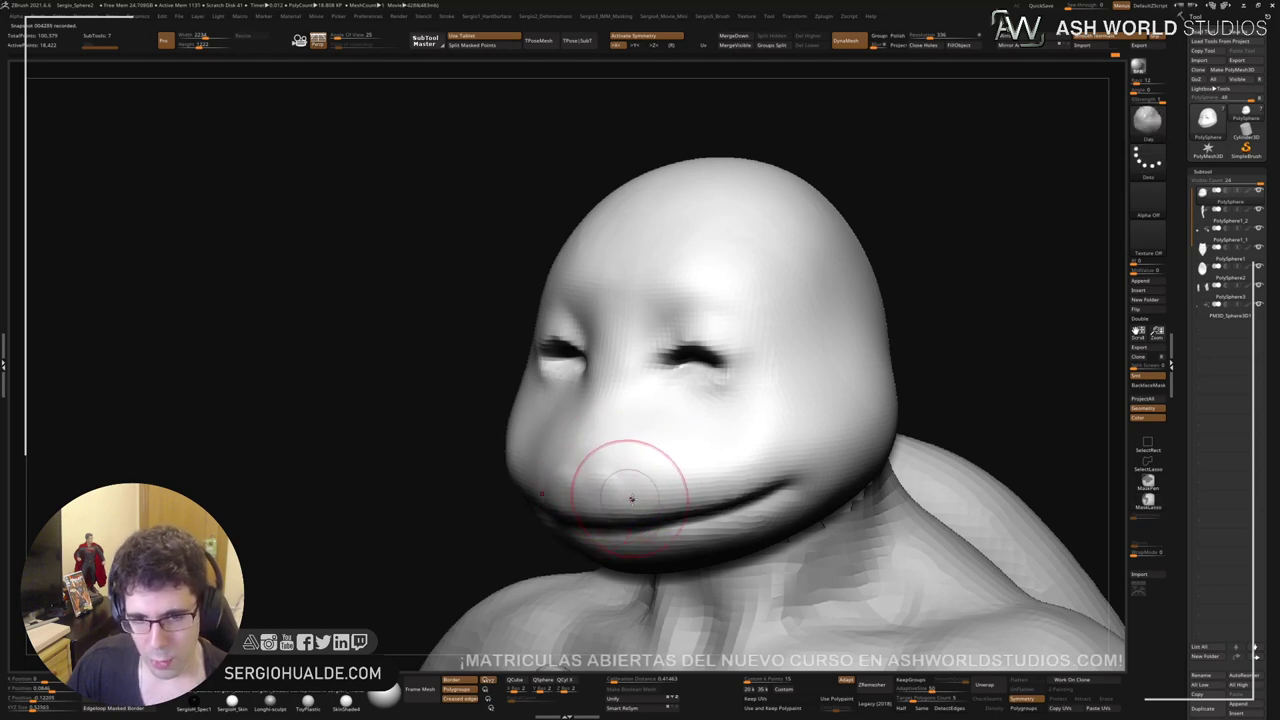
shift+drag(593, 470, 640, 471)
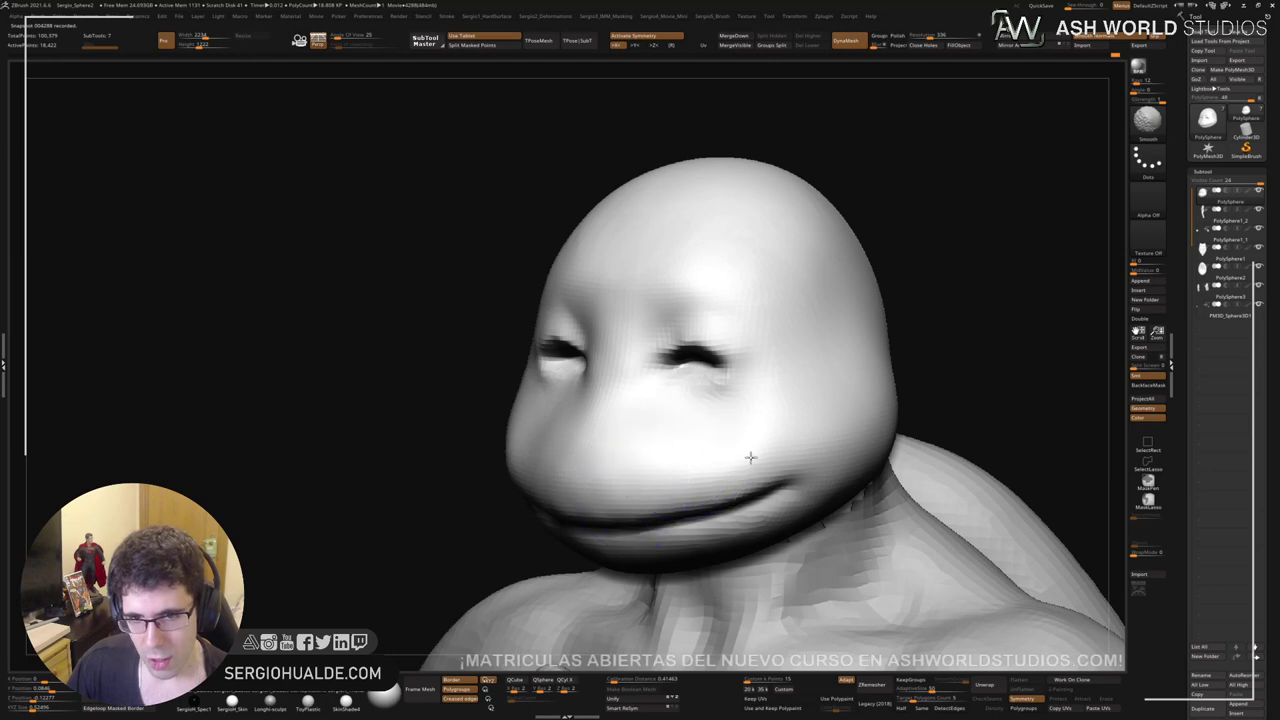
mouse_move(706, 457)
right_down()
mouse_move(683, 517)
mouse_move(663, 483)
mouse_move(730, 503)
mouse_move(662, 483)
right_up()
right_drag(680, 457, 643, 451)
right_drag(663, 518, 725, 458)
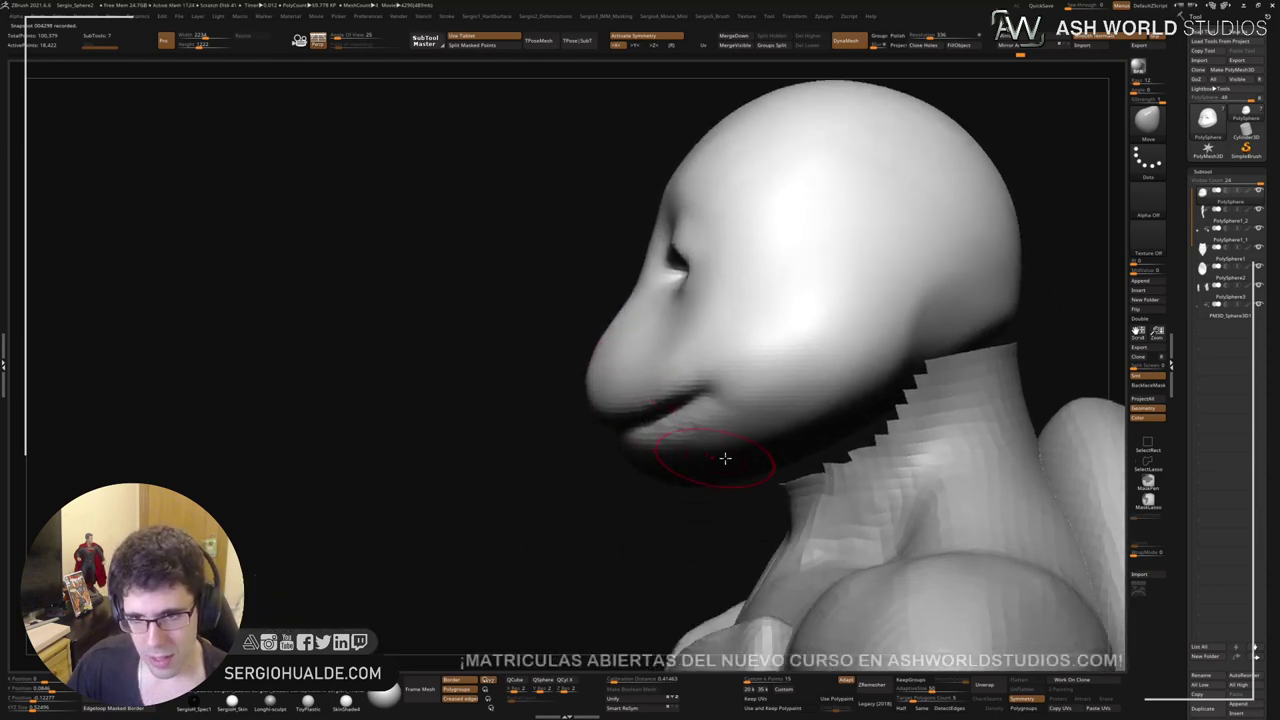
Step: Reshape the back and front of the neck under the head with the Move brush
alt+click(868, 459)
ctrl+right_drag(868, 459, 766, 451)
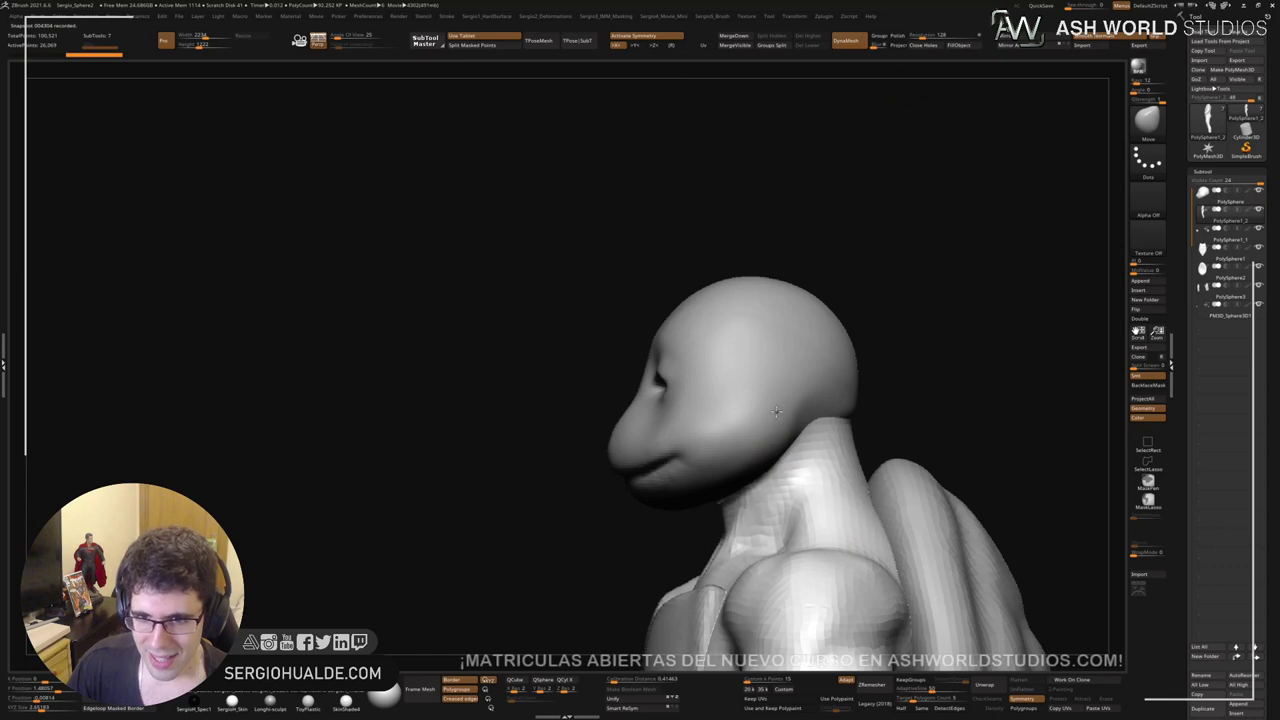
drag(846, 440, 838, 446)
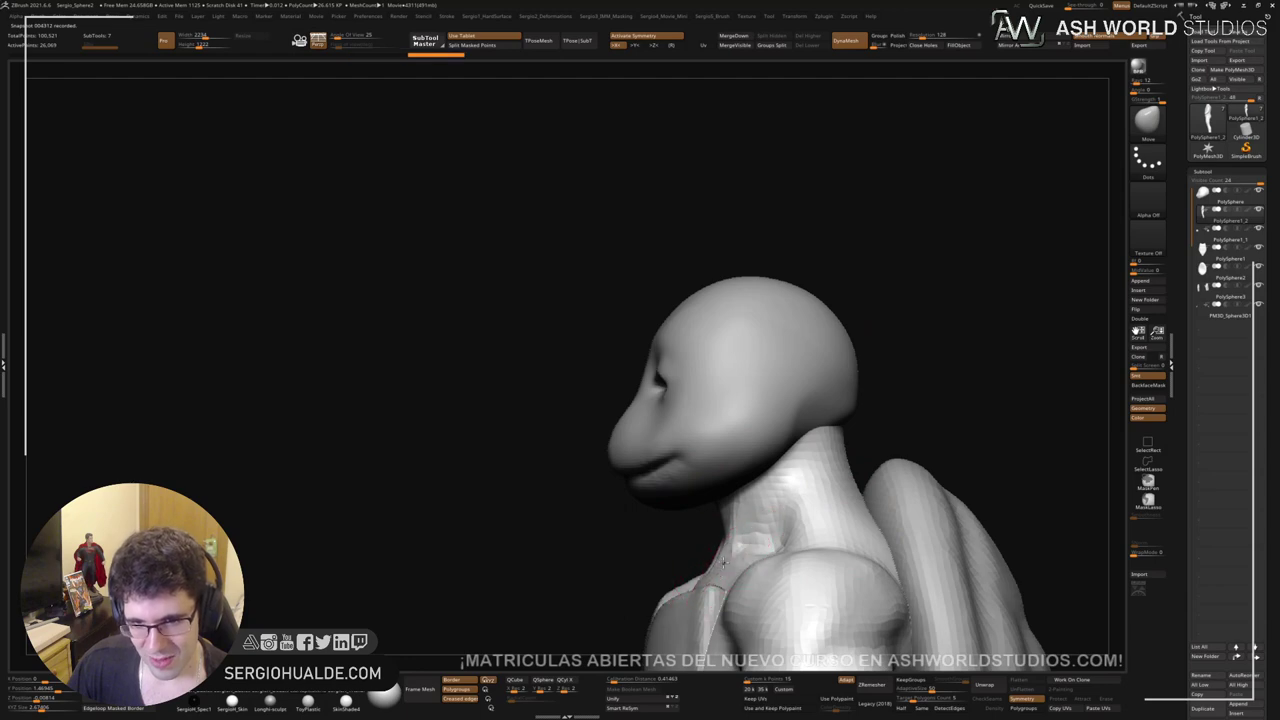
drag(719, 558, 737, 557)
mouse_move(737, 557)
right_down()
mouse_move(794, 557)
mouse_move(769, 476)
right_up()
Step: Duplicate the head and mask a band around the copy at eye level
alt+click(769, 476)
ctrl+right_drag(772, 408, 842, 404)
right_drag(911, 371, 657, 450)
mouse_move(626, 429)
ctrl+mouse_down()
mouse_move(632, 480)
mouse_move(744, 478)
mouse_move(905, 440)
mouse_move(670, 400)
mouse_move(604, 468)
ctrl+mouse_up()
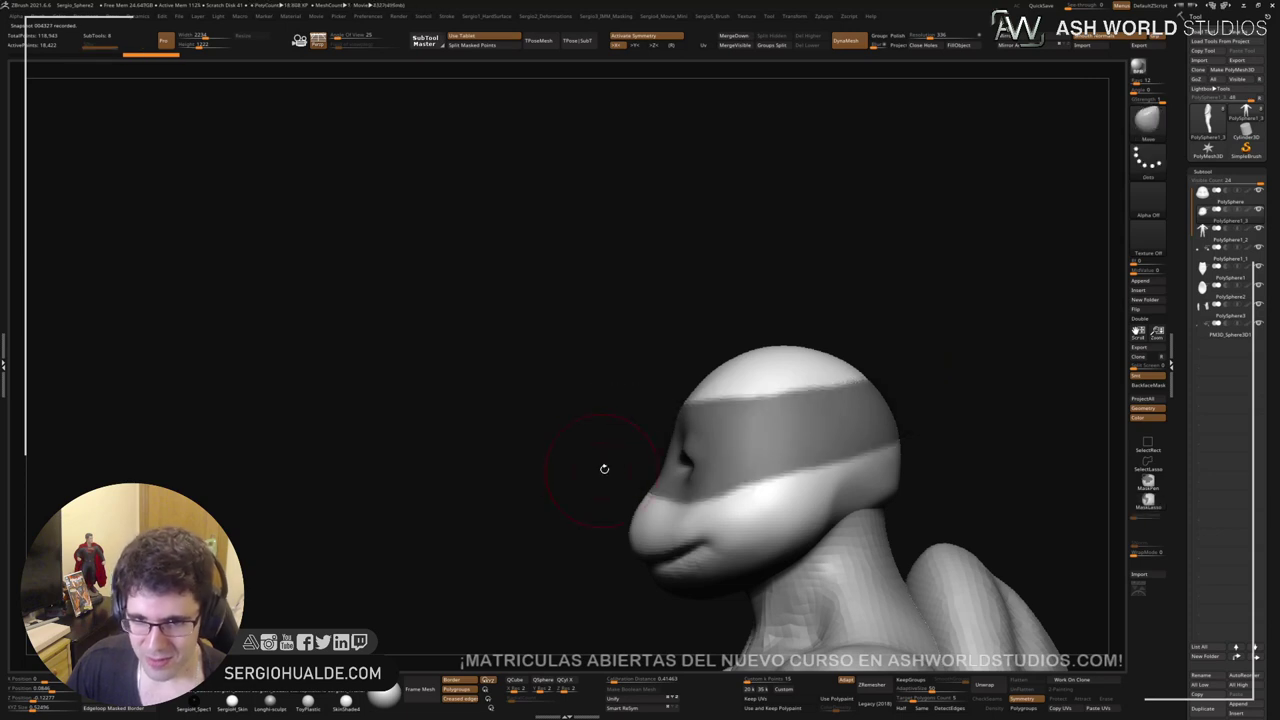
Step: Isolate the masked eye-level band on the head copy and delete the rest of that mesh
ctrl+click(651, 446)
ctrl+shift+click(774, 464)
key(ctrl+z)
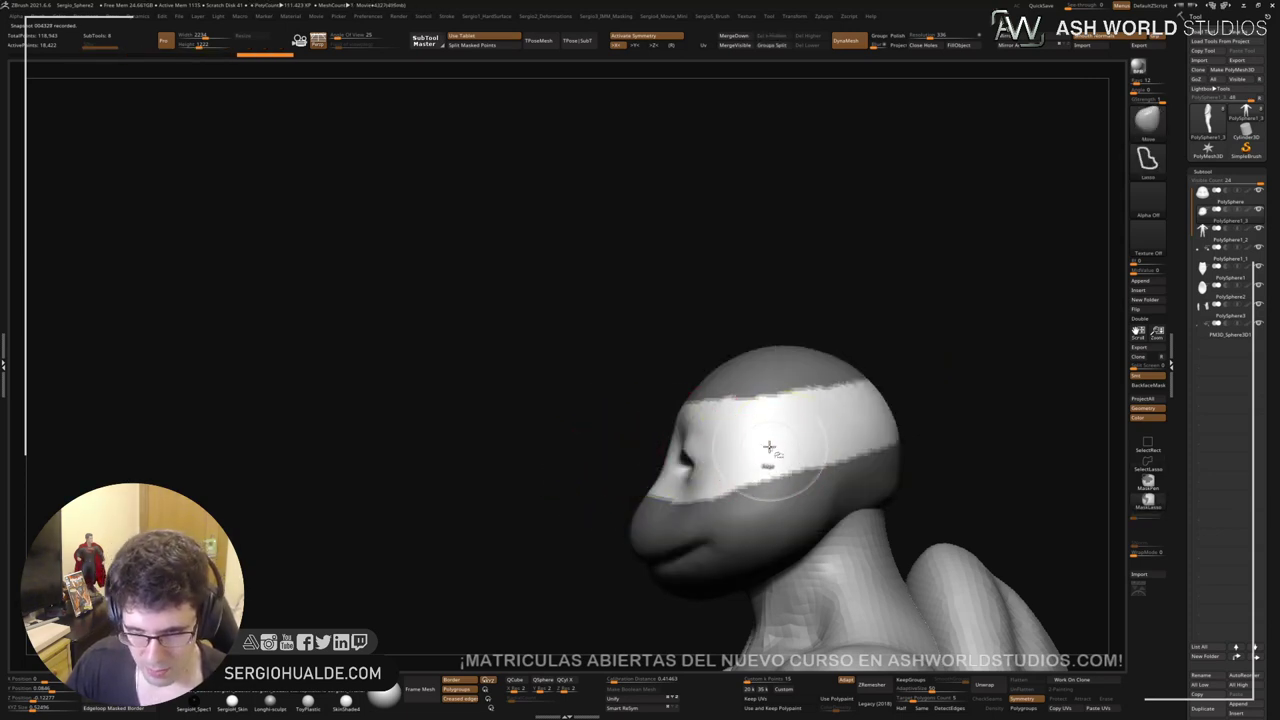
ctrl+shift+click(772, 451)
key(ctrl+z)
ctrl+shift+click(791, 441)
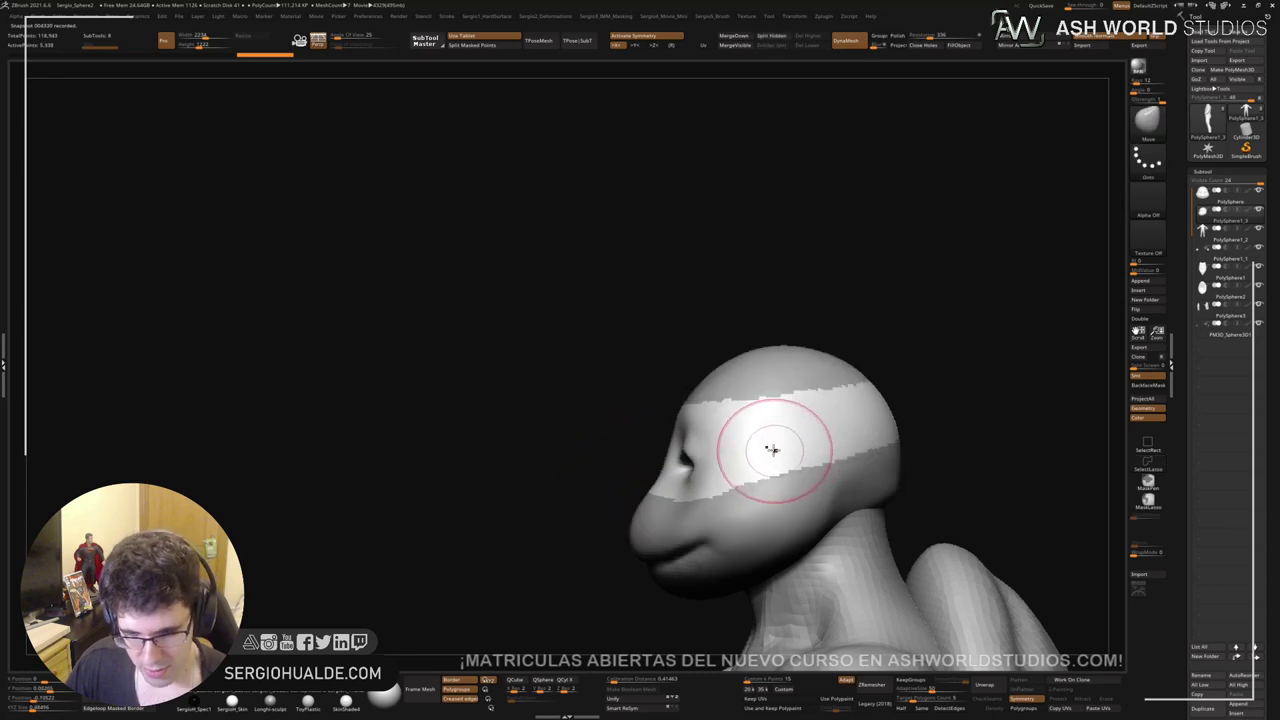
key(Delete)
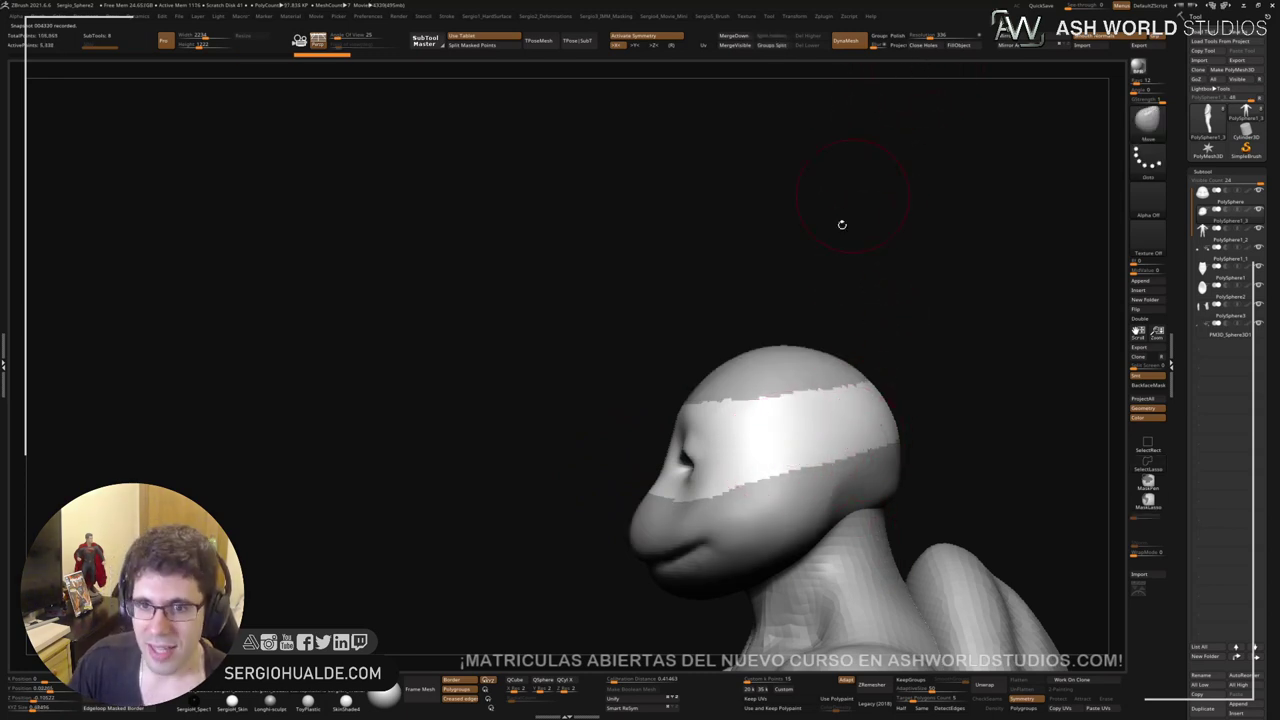
Step: Remesh the band with DynaMesh to close its openings, and smooth it around the eyes in isolation
ctrl+drag(888, 227, 860, 331)
key(shift+s)
right_drag(760, 419, 751, 440)
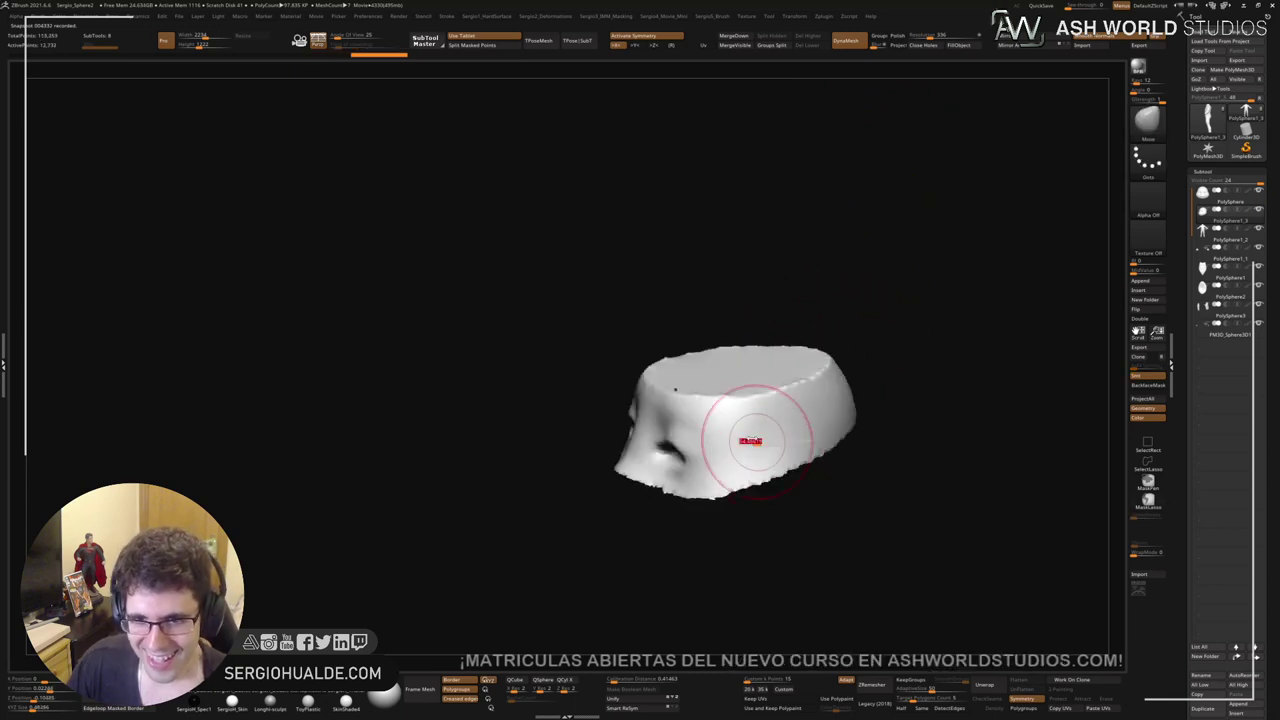
shift+drag(697, 437, 743, 443)
key(shift+s)
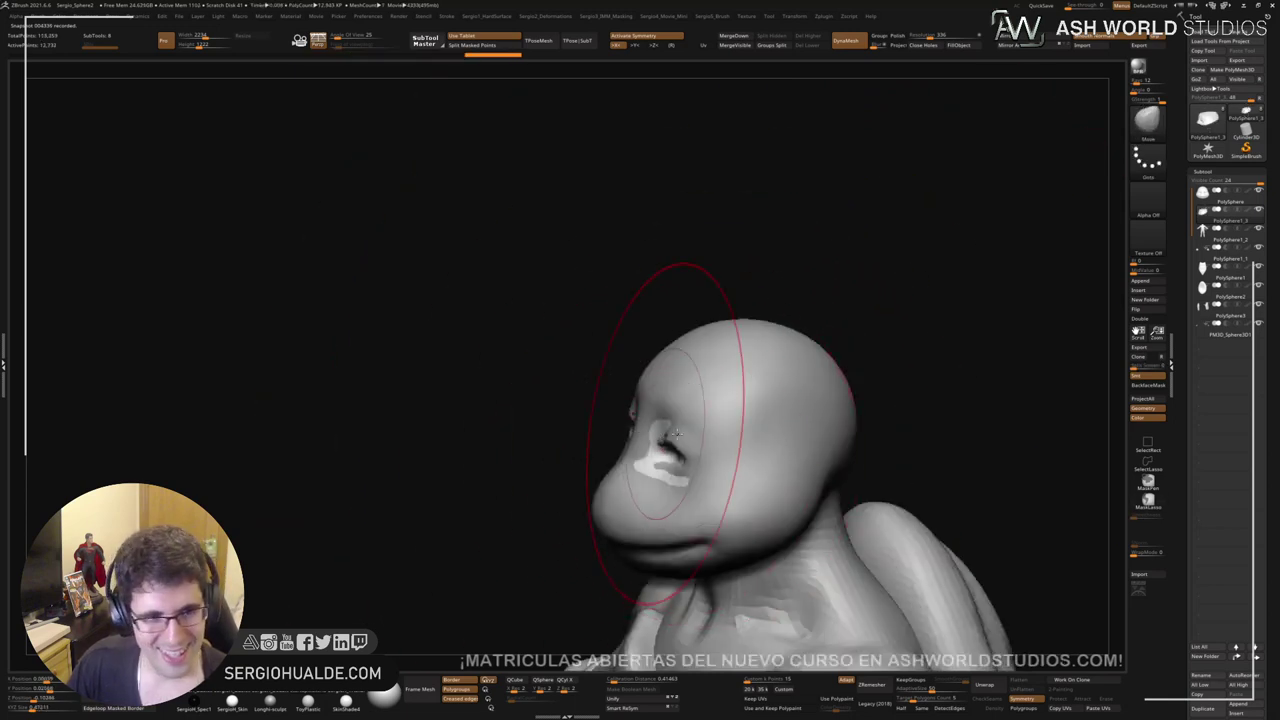
Step: Inflate the eye band so it stands out from the head's surface
right_drag(676, 457, 730, 450)
ctrl+right_drag(730, 450, 678, 454)
key(space)
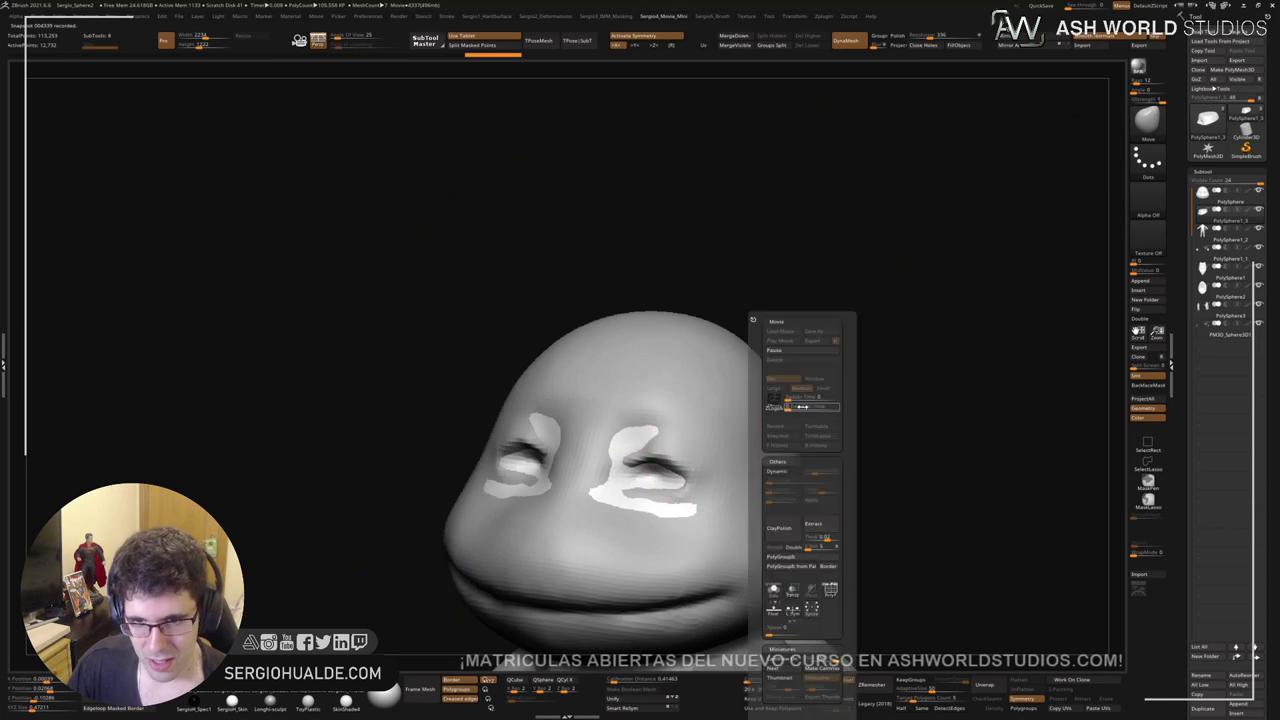
key(2)
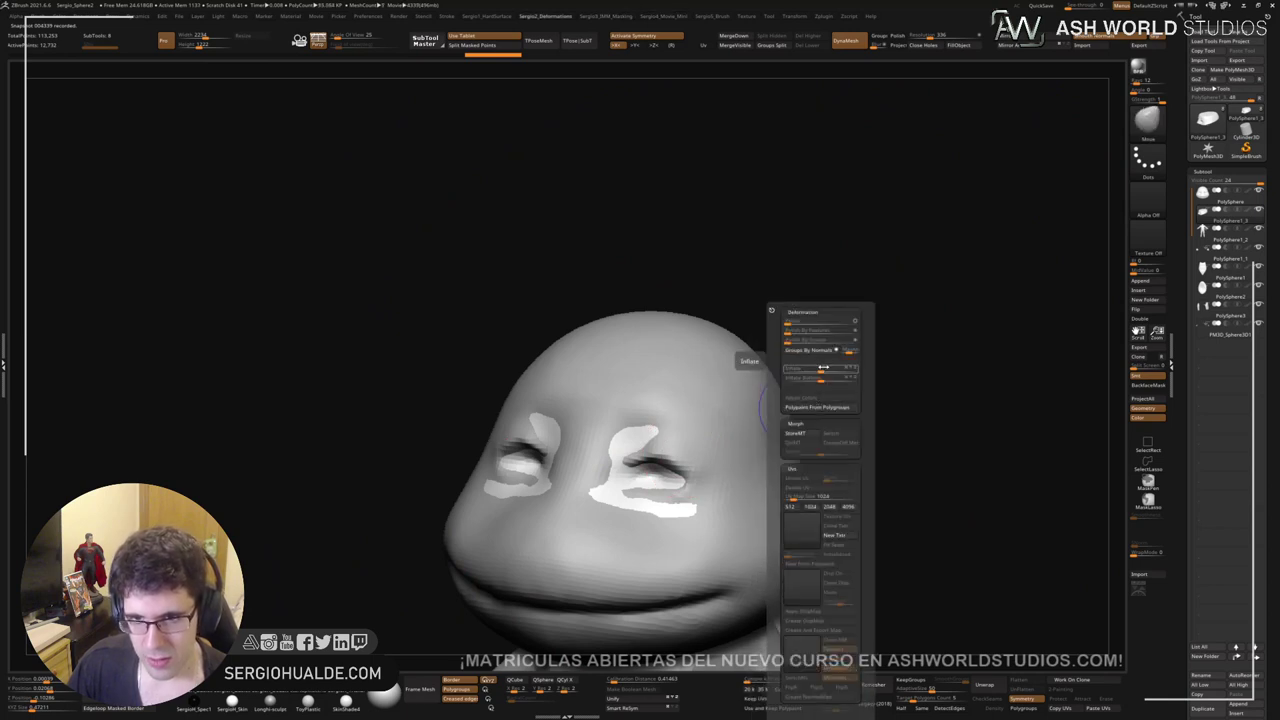
drag(823, 368, 838, 368)
ctrl+right_drag(743, 525, 743, 486)
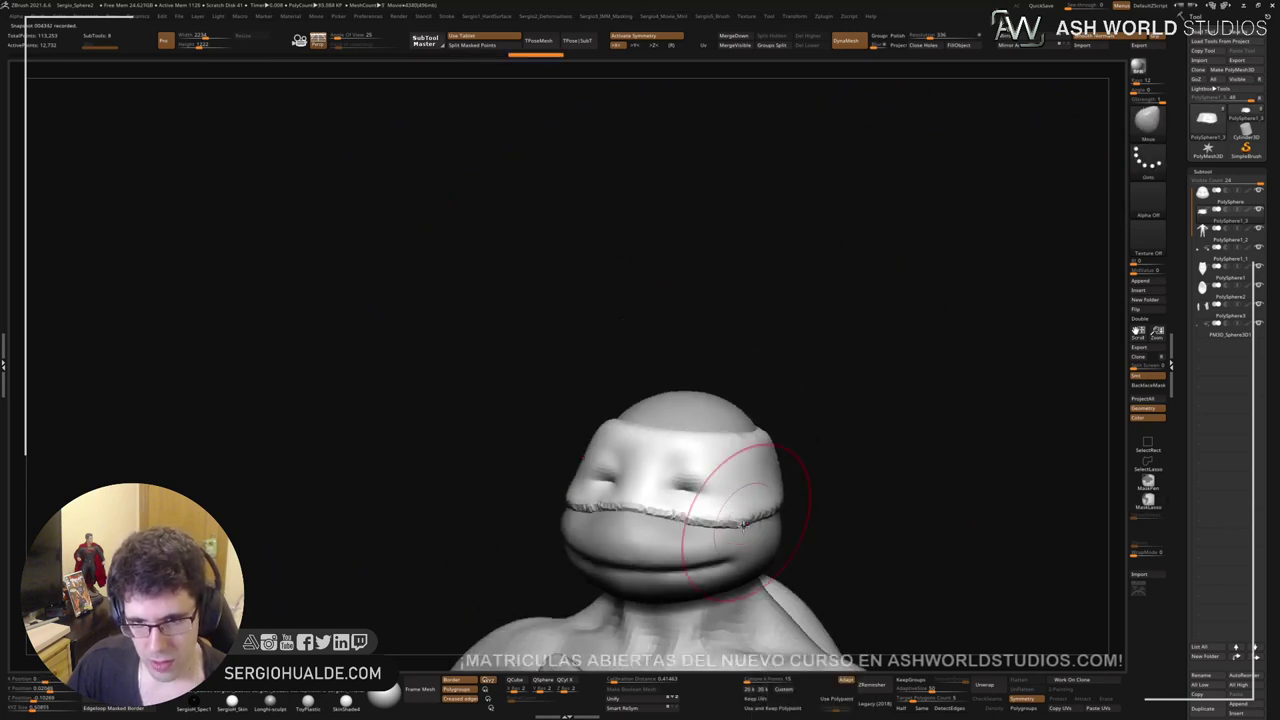
Step: Reshape the bandana's upper and lower edges around the front, side and back of the head with the Move brush
drag(743, 540, 736, 506)
right_drag(723, 426, 680, 429)
drag(680, 429, 692, 434)
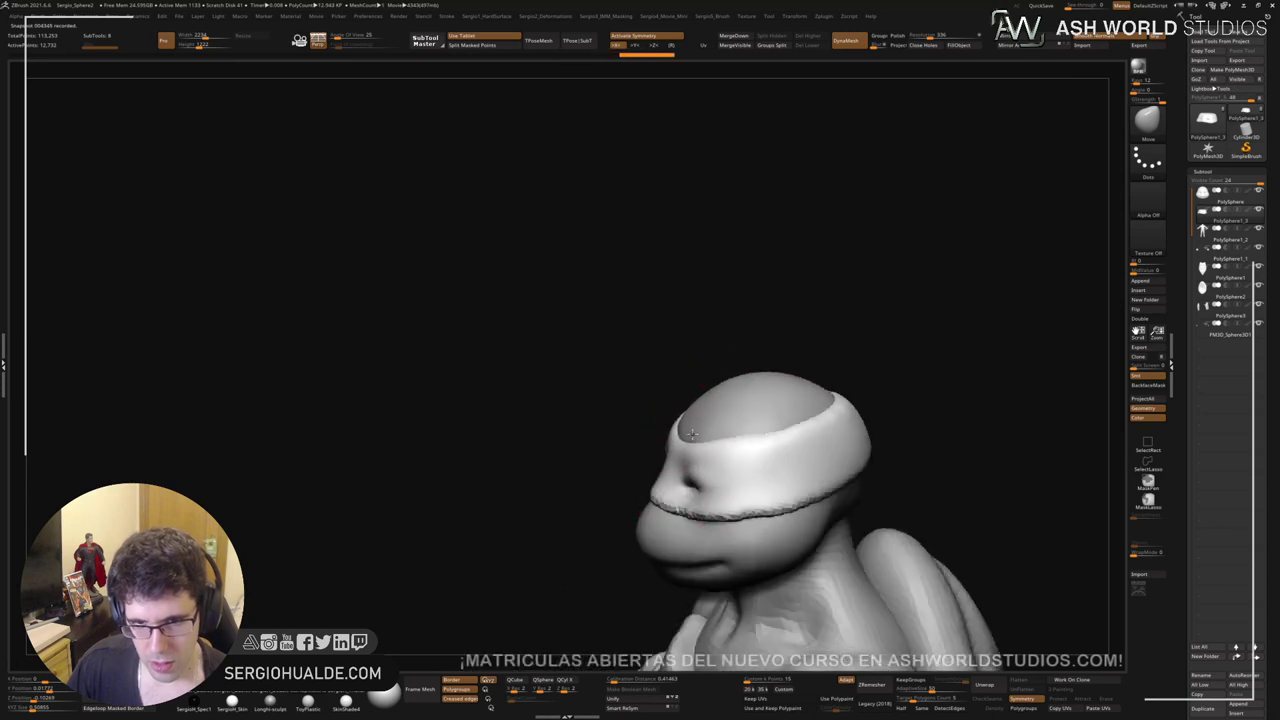
mouse_move(794, 409)
mouse_down()
mouse_move(764, 447)
mouse_move(731, 393)
mouse_up()
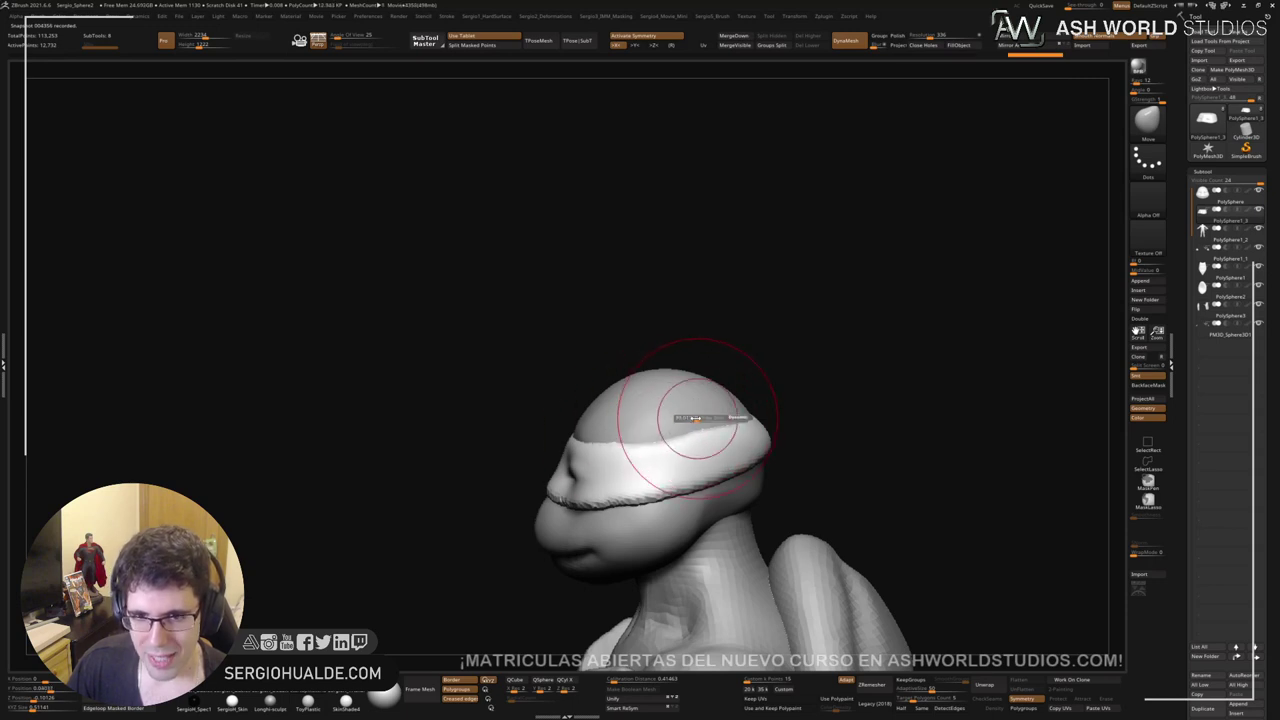
right_drag(697, 418, 797, 465)
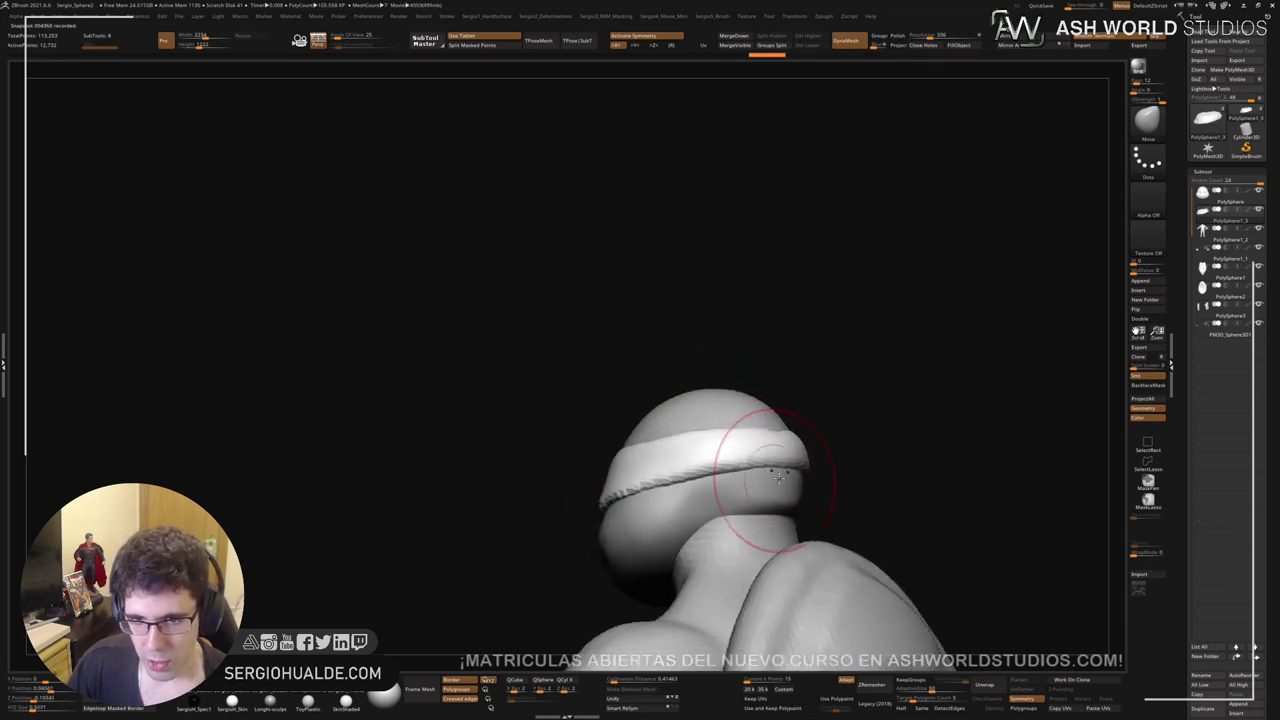
drag(779, 478, 731, 479)
mouse_move(731, 479)
right_down()
mouse_move(780, 434)
mouse_move(826, 420)
mouse_move(681, 487)
right_up()
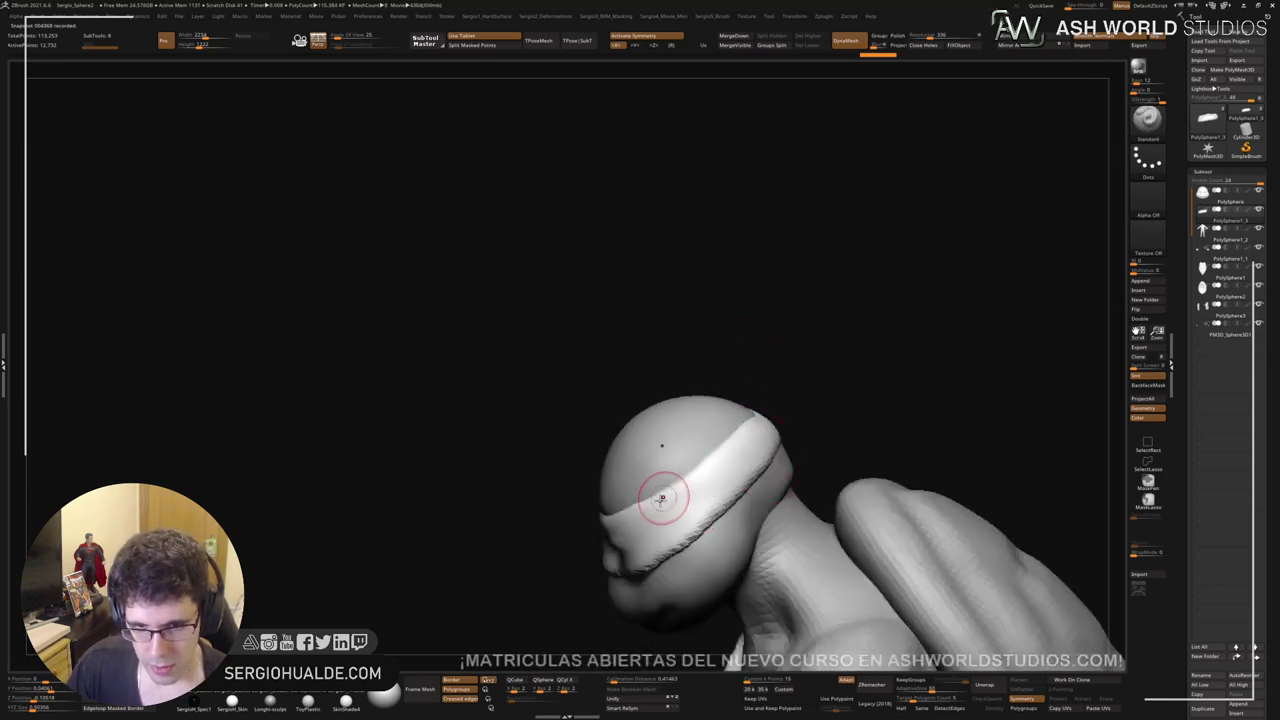
Step: Refine the bandana's upper edge around the head with Standard brush strokes, undoing the first attempt
drag(698, 475, 643, 503)
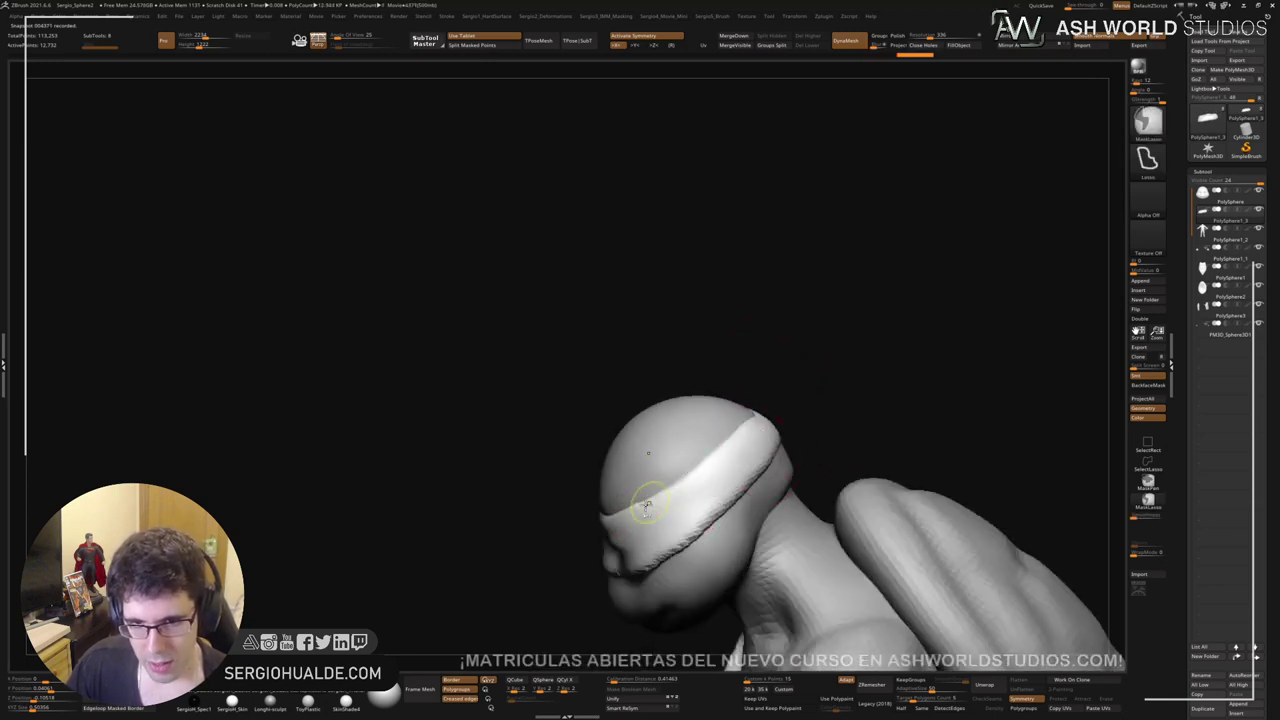
key(ctrl+z)
right_drag(748, 424, 795, 400)
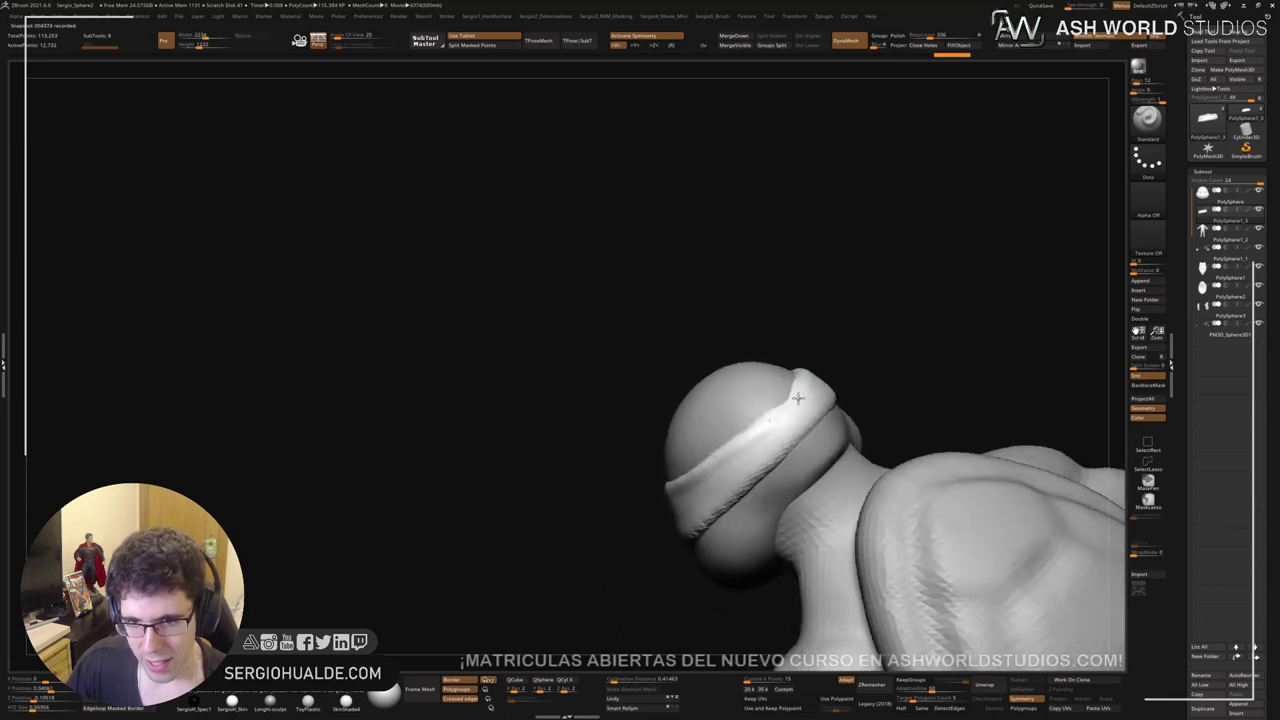
shift+drag(728, 449, 790, 390)
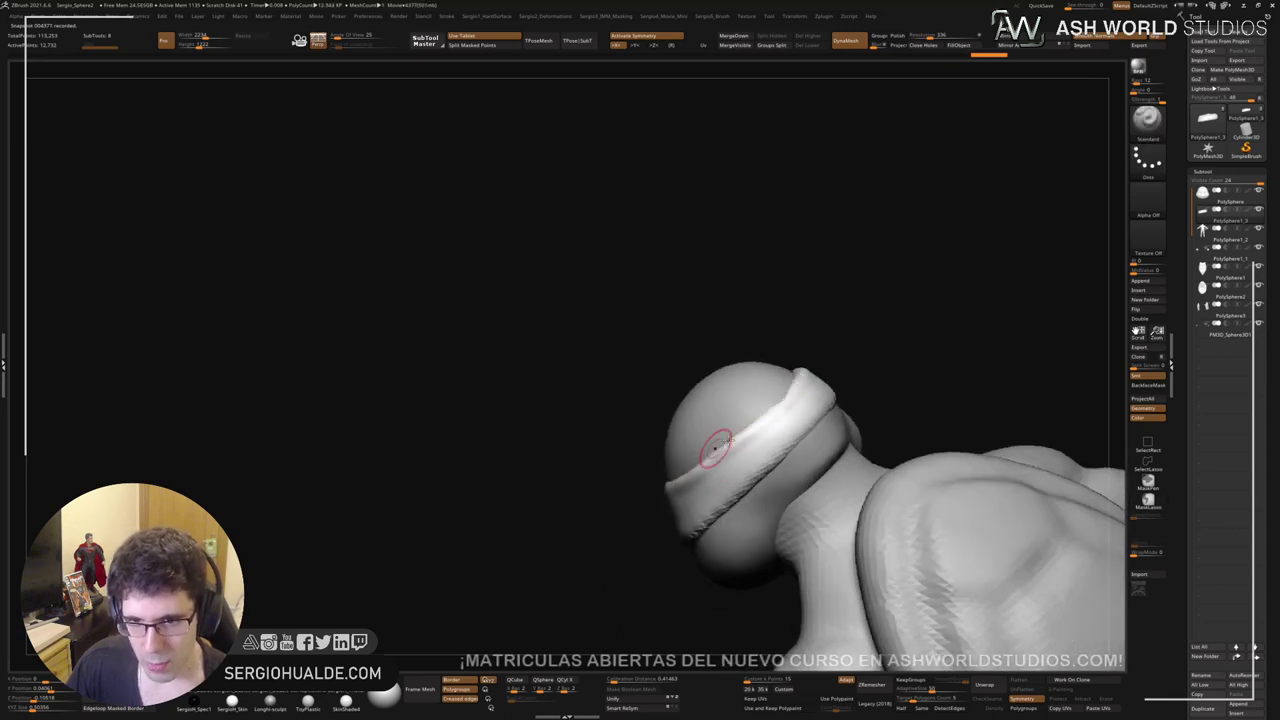
mouse_move(646, 500)
right_down()
mouse_move(731, 446)
mouse_move(663, 503)
right_up()
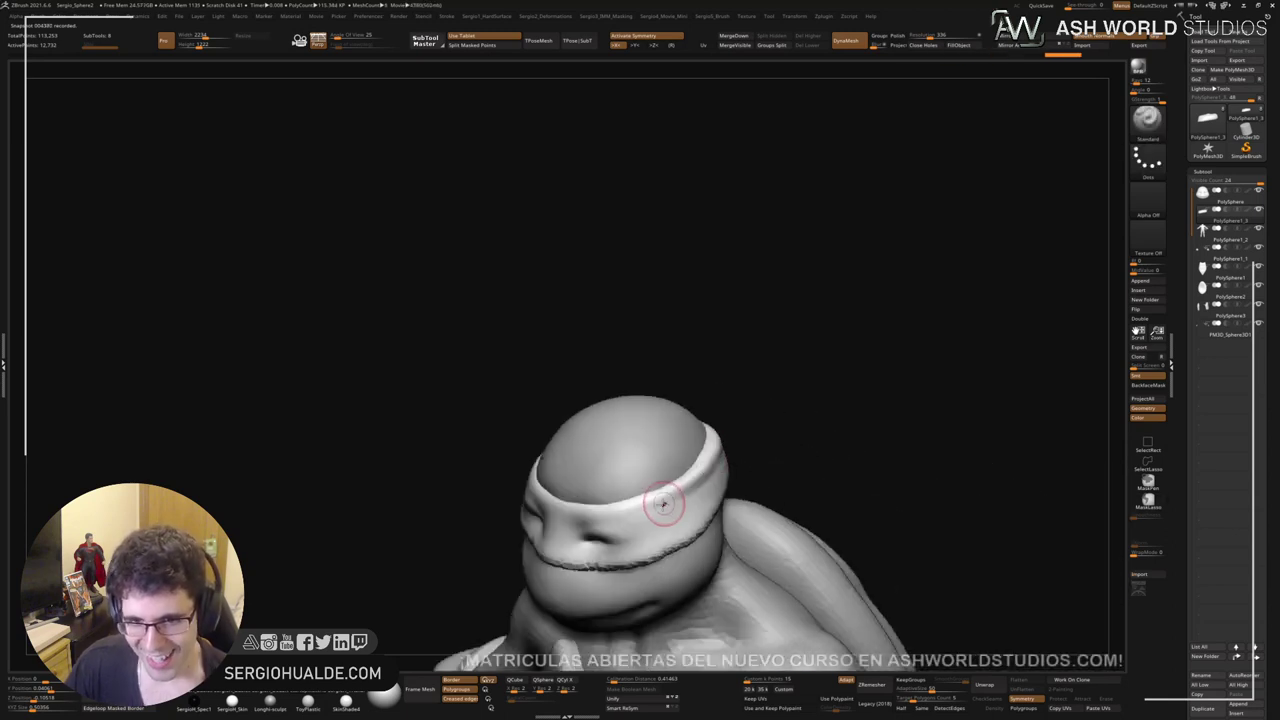
mouse_move(543, 521)
shift+mouse_down()
mouse_move(571, 500)
mouse_move(680, 491)
shift+mouse_up()
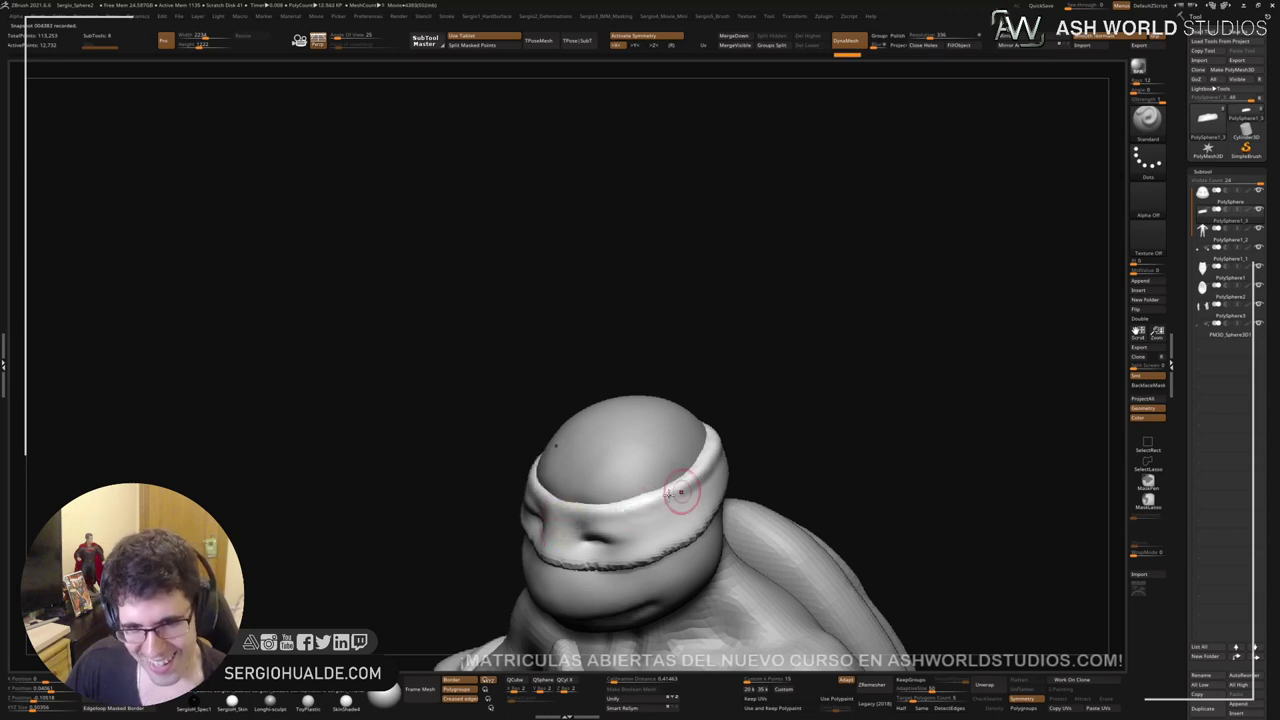
Step: Remesh the bandana and define its lower edge from the nose to the back of the head with the Standard brush
right_drag(702, 490, 686, 483)
drag(545, 565, 569, 563)
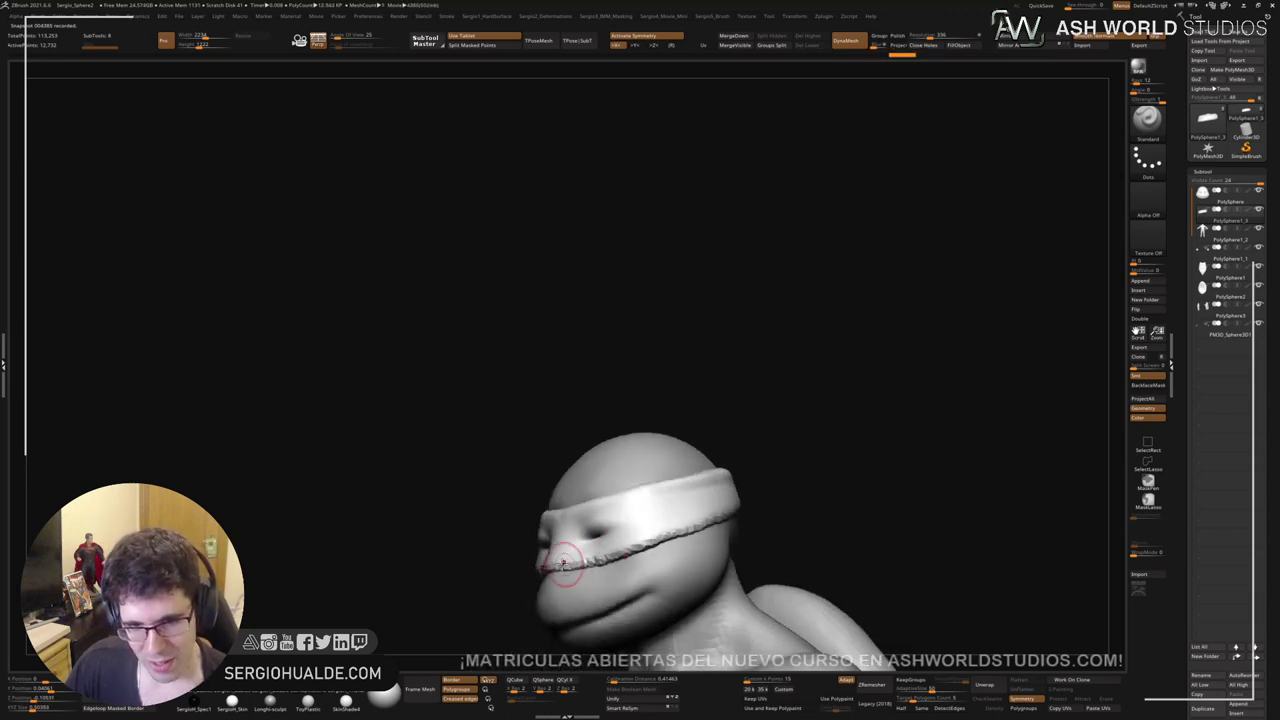
right_drag(803, 523, 663, 457)
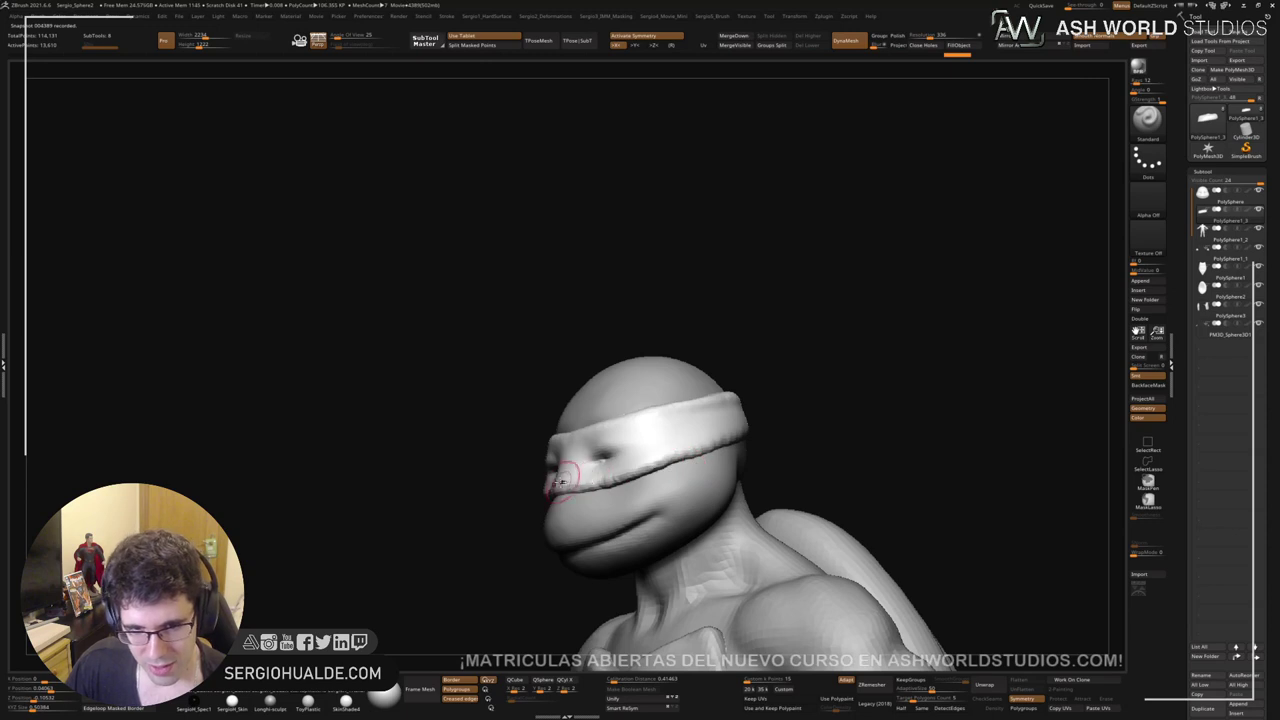
drag(560, 489, 695, 457)
drag(616, 476, 738, 441)
mouse_move(745, 440)
right_down()
mouse_move(686, 474)
mouse_move(630, 470)
right_up()
drag(728, 444, 795, 417)
drag(775, 422, 838, 399)
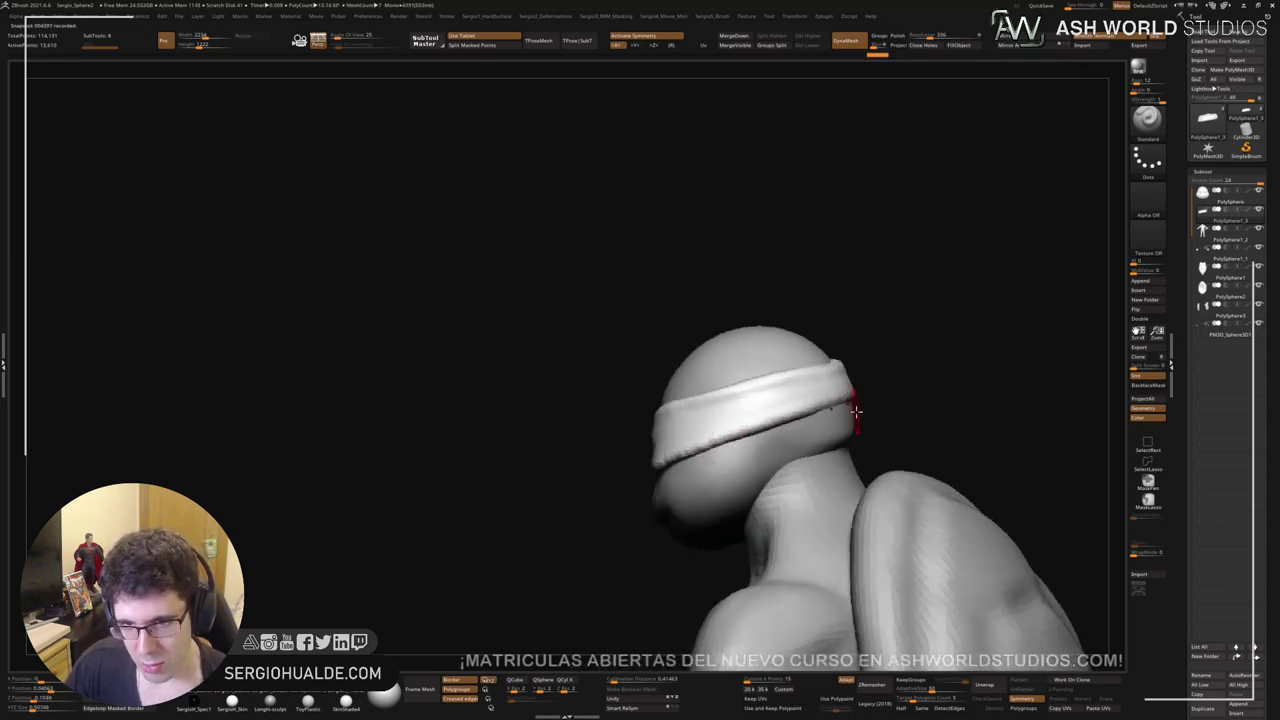
alt+right_drag(853, 410, 737, 429)
drag(737, 429, 795, 412)
right_drag(574, 483, 694, 431)
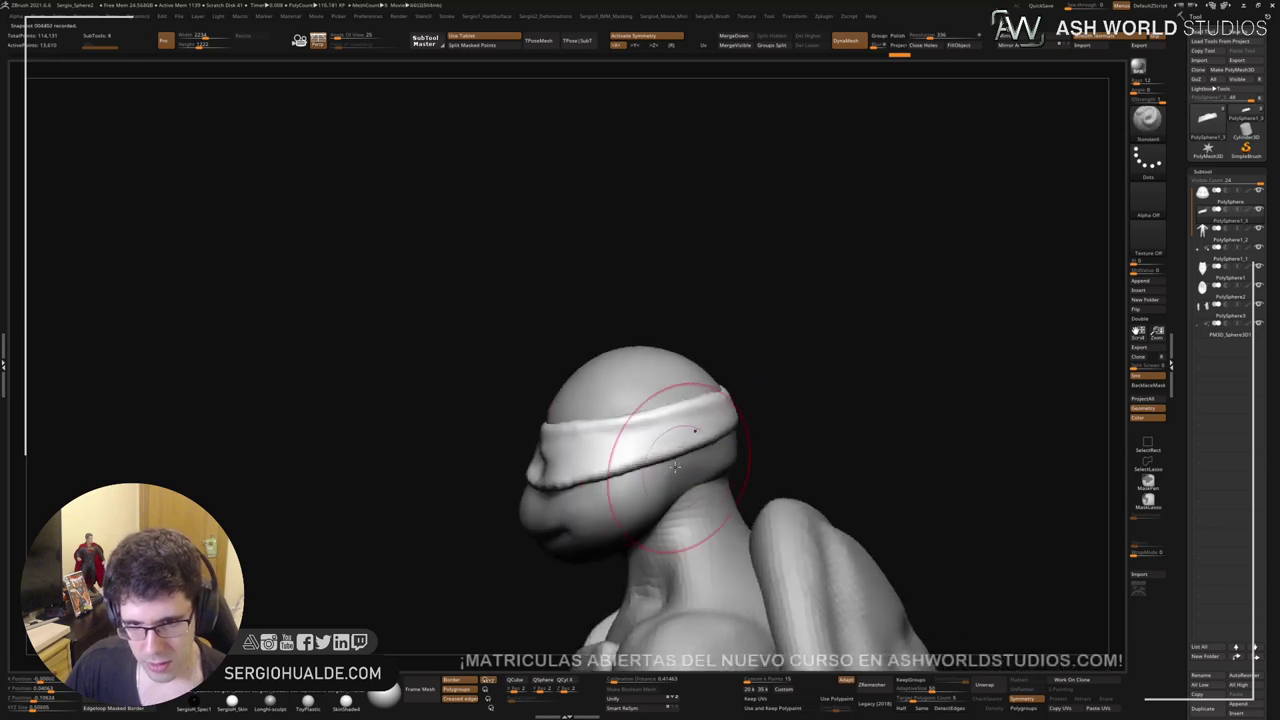
Step: Isolate the bandana, flatten its wide closed face with the TrimDynamic brush and smooth the surface
key(alt+s)
right_drag(608, 451, 609, 457)
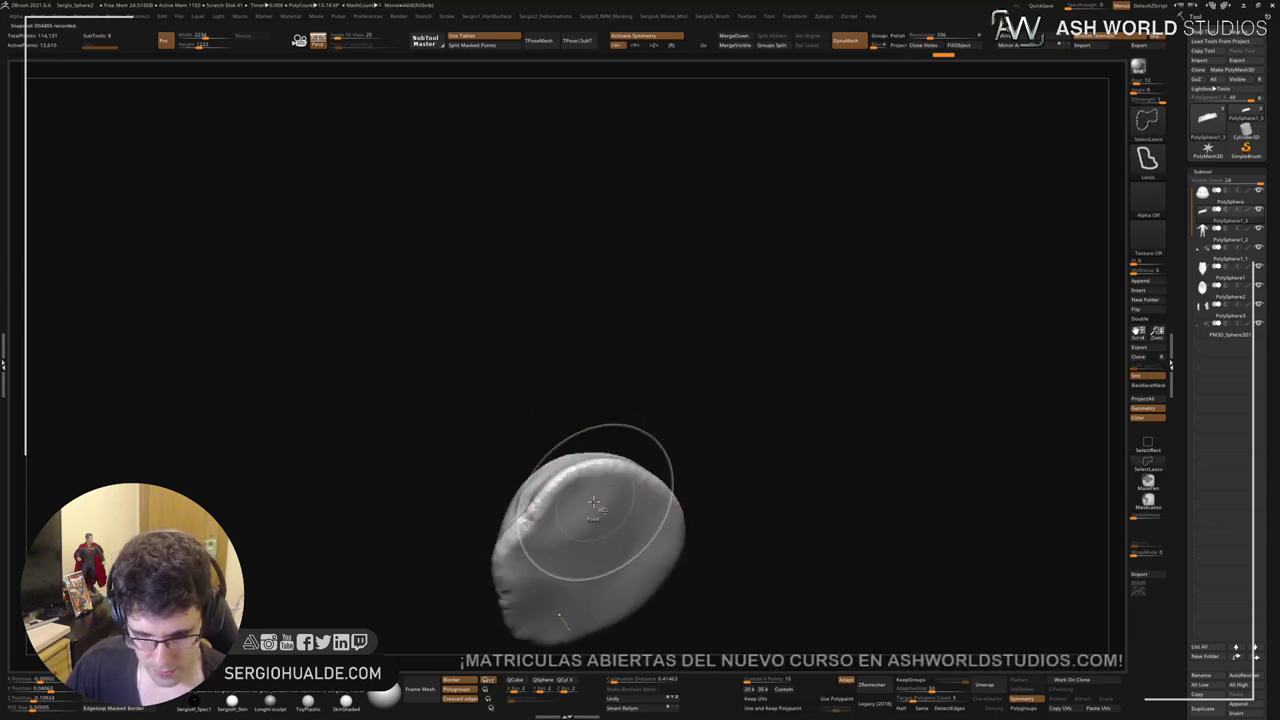
mouse_move(555, 506)
mouse_down()
mouse_move(505, 570)
mouse_move(562, 486)
mouse_move(594, 472)
mouse_move(620, 480)
mouse_move(545, 601)
mouse_up()
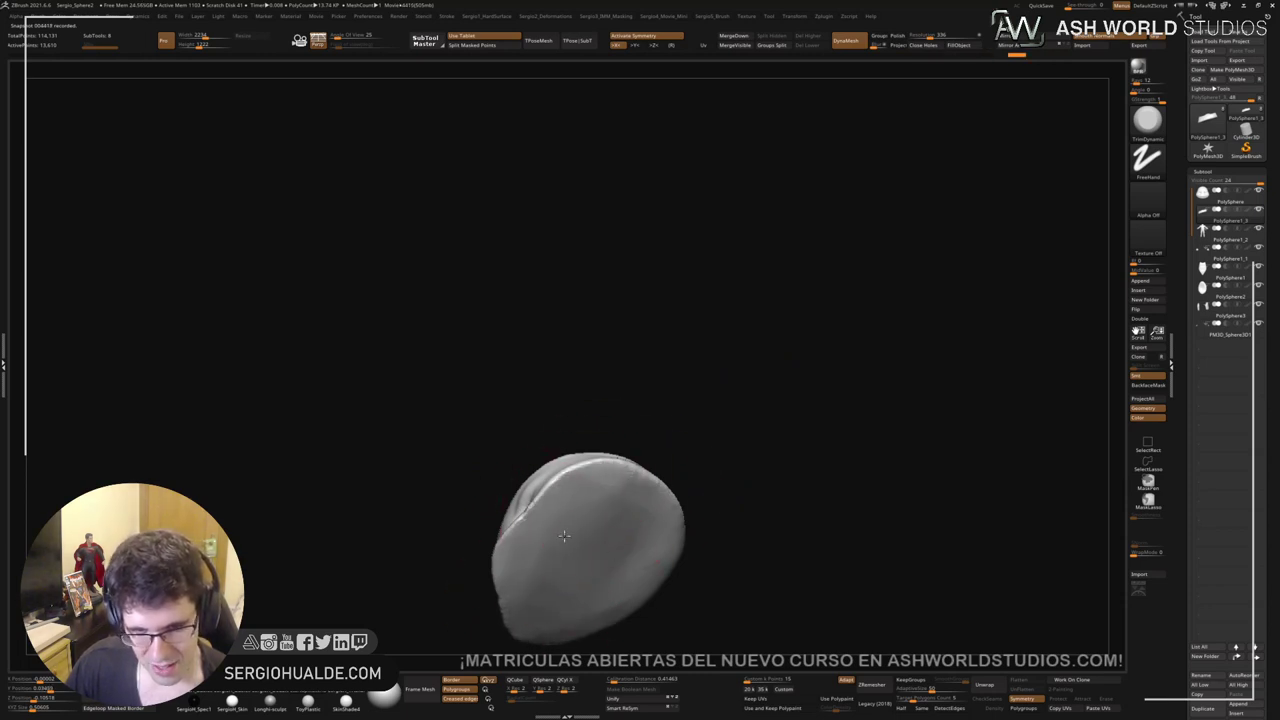
drag(700, 480, 666, 557)
mouse_move(728, 445)
mouse_down()
mouse_move(703, 509)
mouse_move(640, 530)
mouse_up()
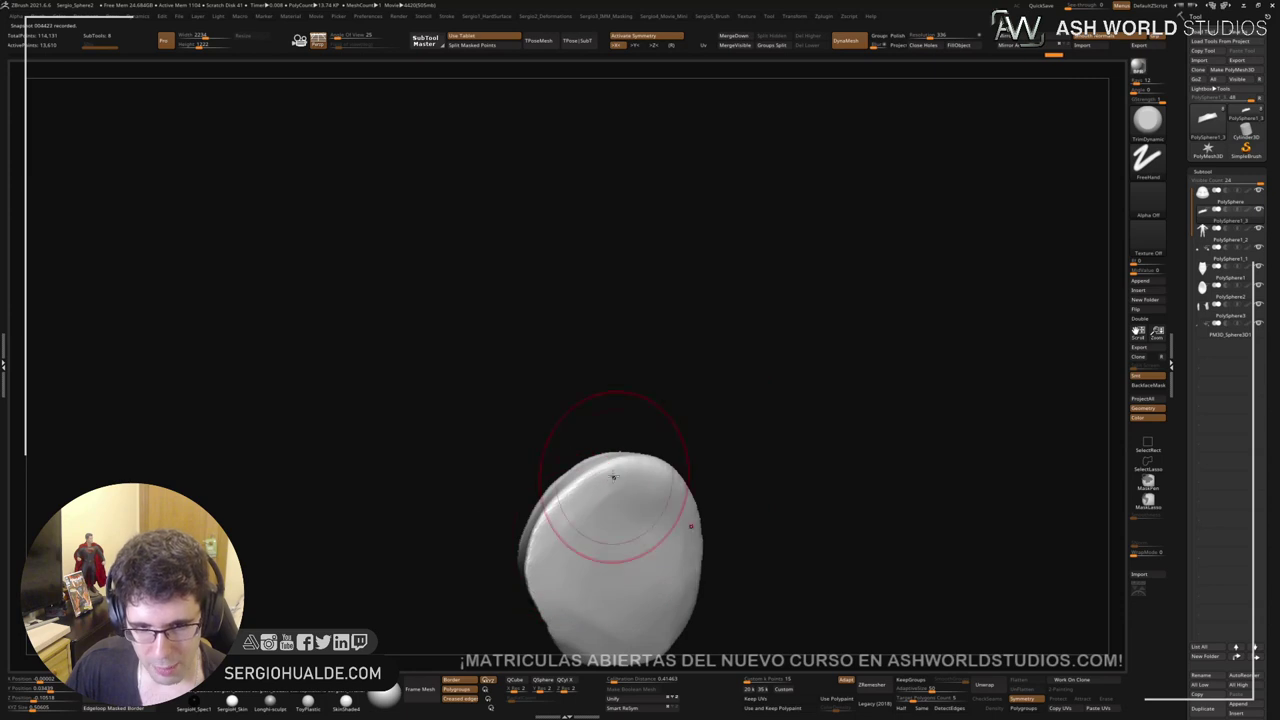
mouse_move(621, 488)
right_down()
mouse_move(690, 486)
mouse_move(651, 476)
right_up()
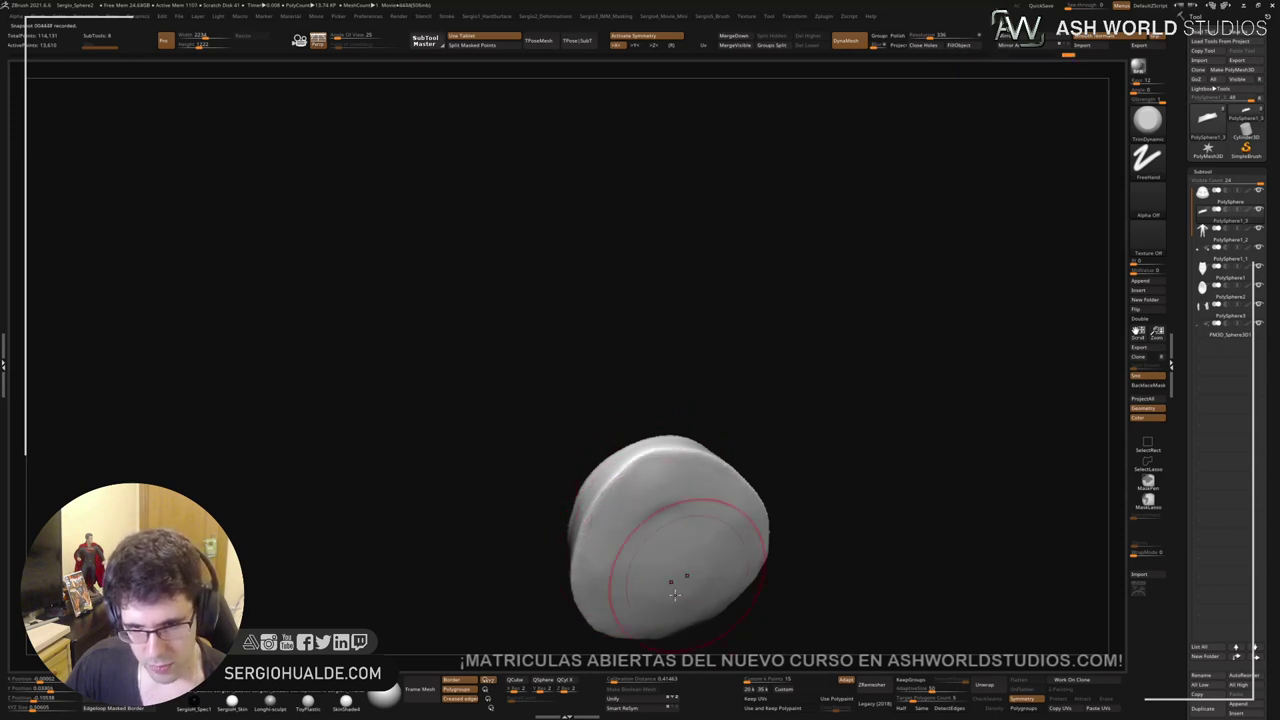
mouse_move(655, 526)
right_down()
mouse_move(694, 614)
mouse_move(686, 574)
mouse_move(585, 505)
mouse_move(652, 535)
mouse_move(603, 515)
mouse_move(615, 500)
mouse_move(592, 482)
mouse_move(746, 377)
mouse_move(617, 531)
right_up()
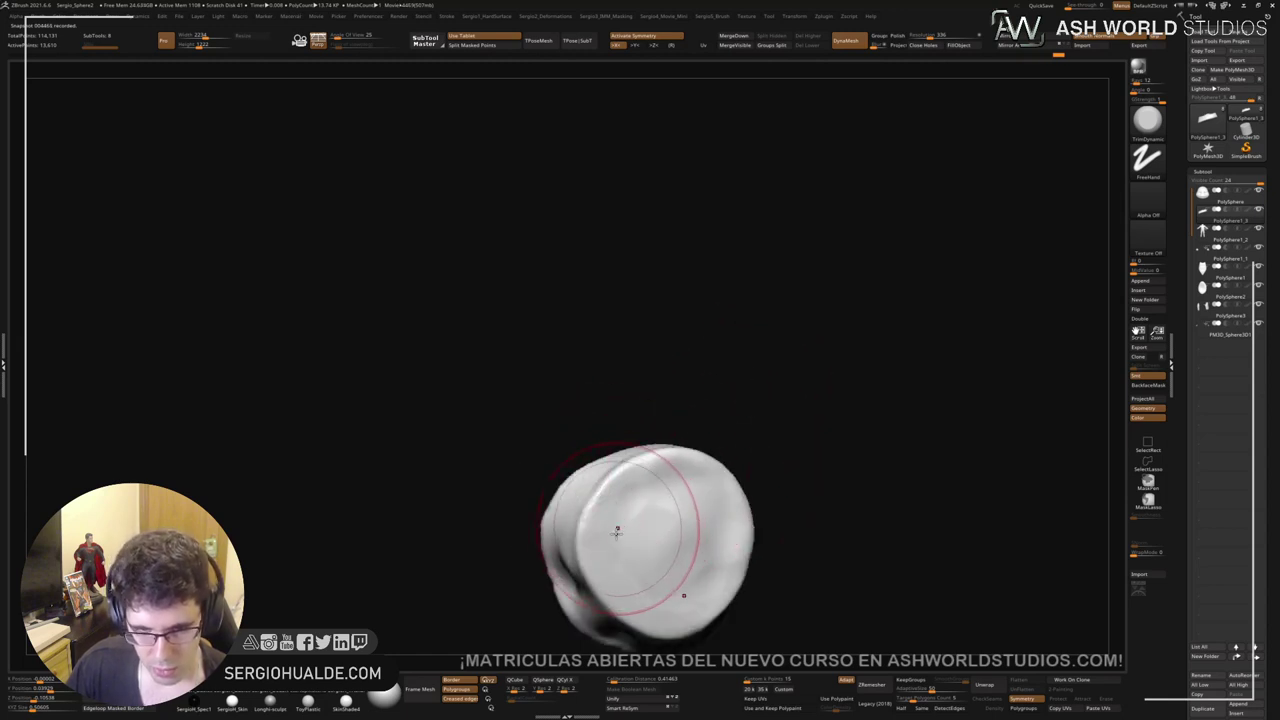
right_drag(635, 478, 753, 499)
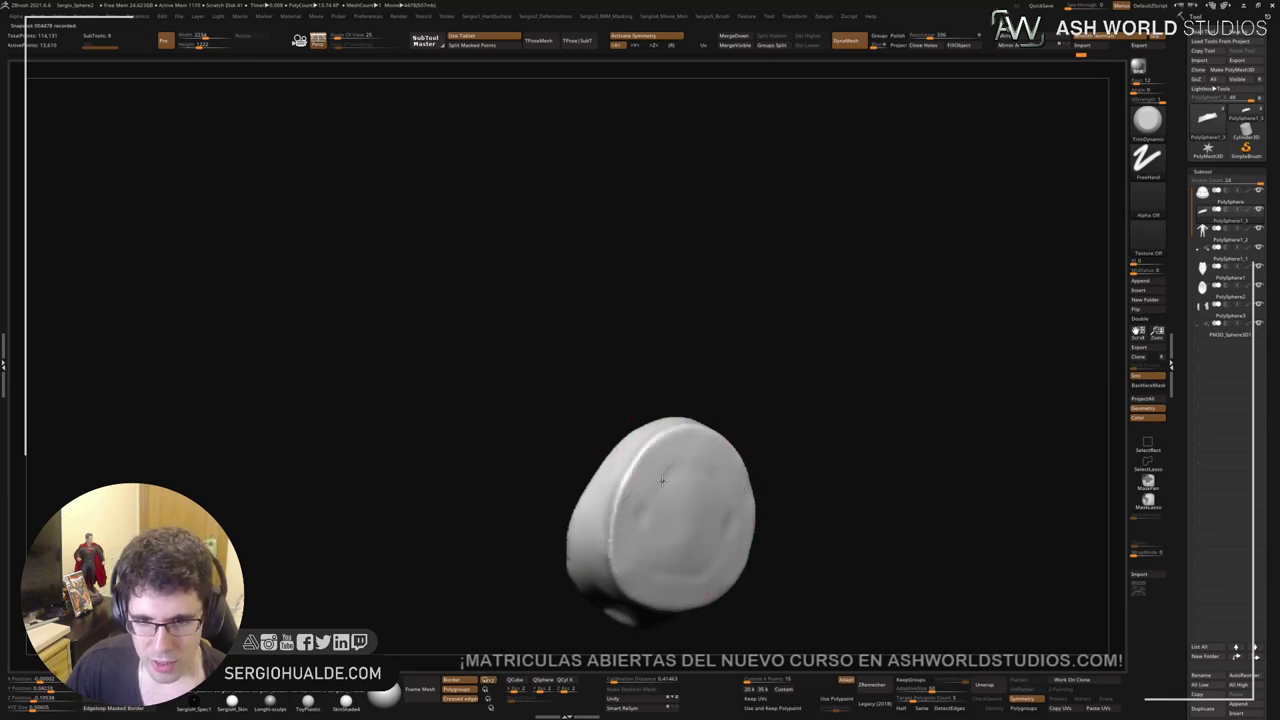
drag(686, 508, 678, 507)
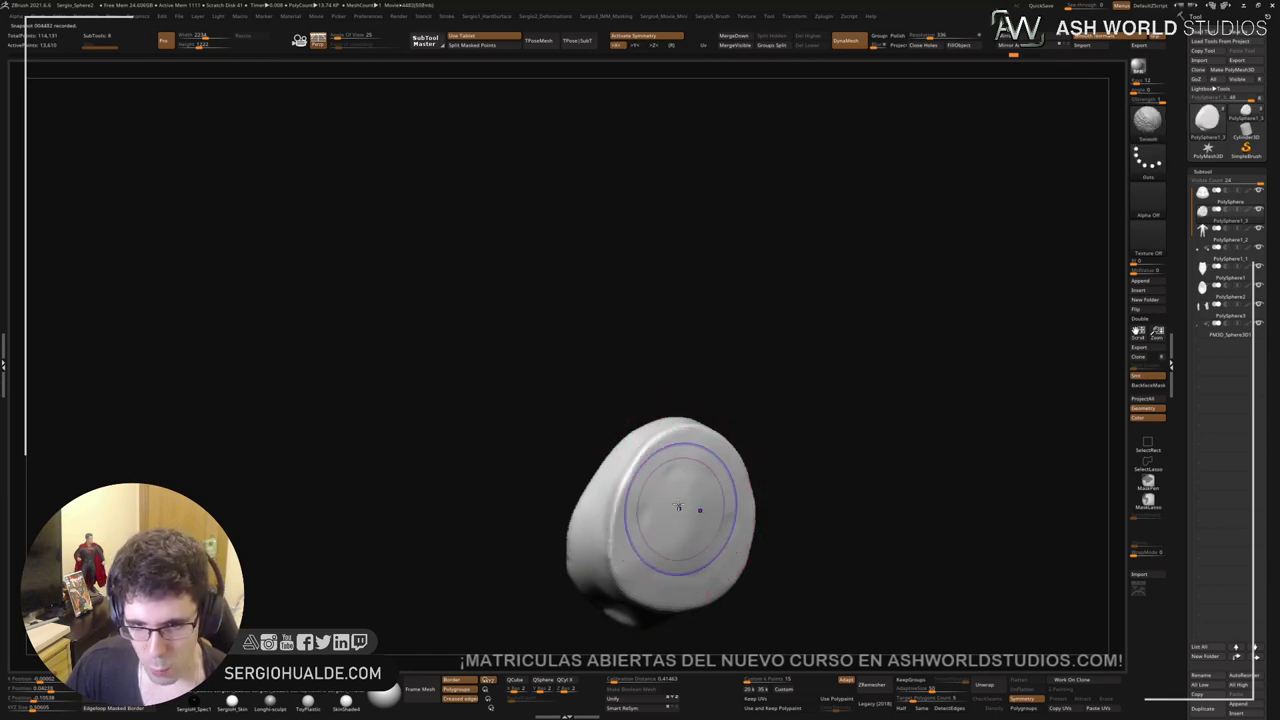
Step: Unhide the rest of the figure, crease the bandana's eye openings with the DamStandard brush and adjust their shape with the Move brush
mouse_move(688, 508)
right_down()
mouse_move(643, 491)
mouse_move(711, 500)
mouse_move(700, 530)
mouse_move(686, 516)
mouse_move(680, 446)
mouse_move(690, 515)
mouse_move(656, 488)
right_up()
key(shift+s)
alt+click(690, 494)
mouse_move(657, 487)
mouse_down()
mouse_move(700, 494)
mouse_move(652, 493)
mouse_move(692, 480)
mouse_up()
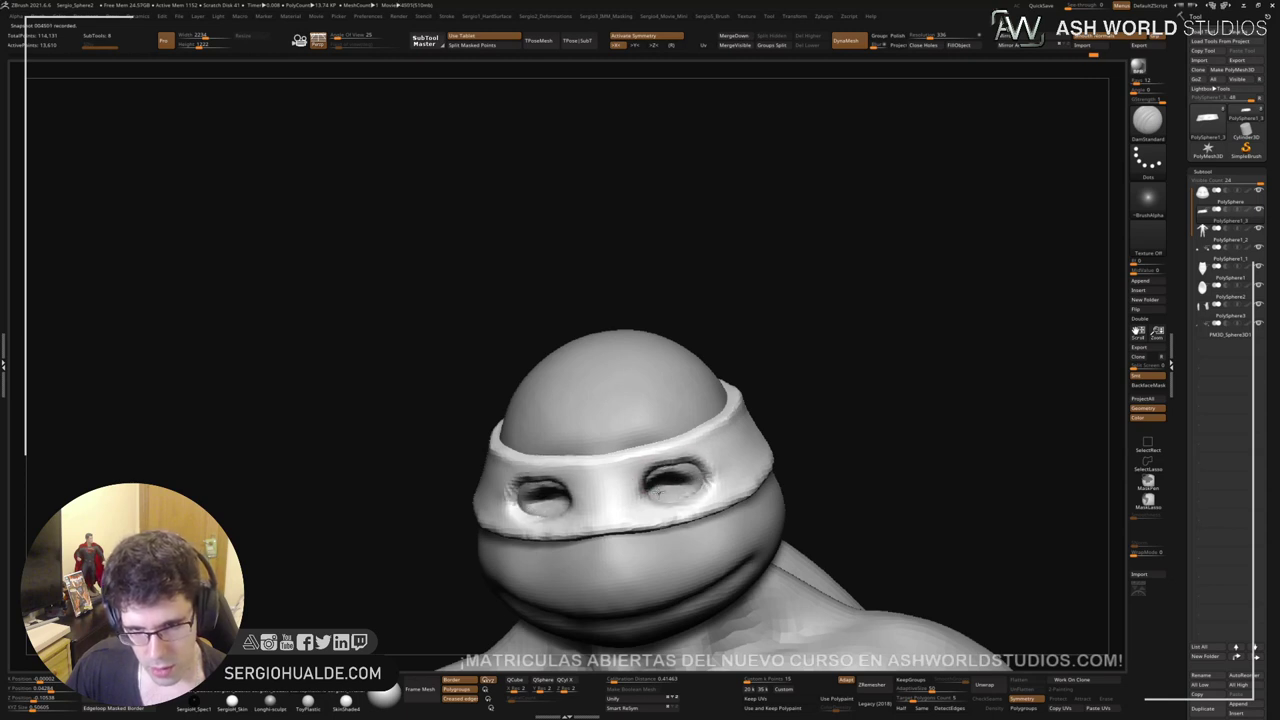
right_drag(671, 497, 640, 477)
drag(640, 477, 653, 462)
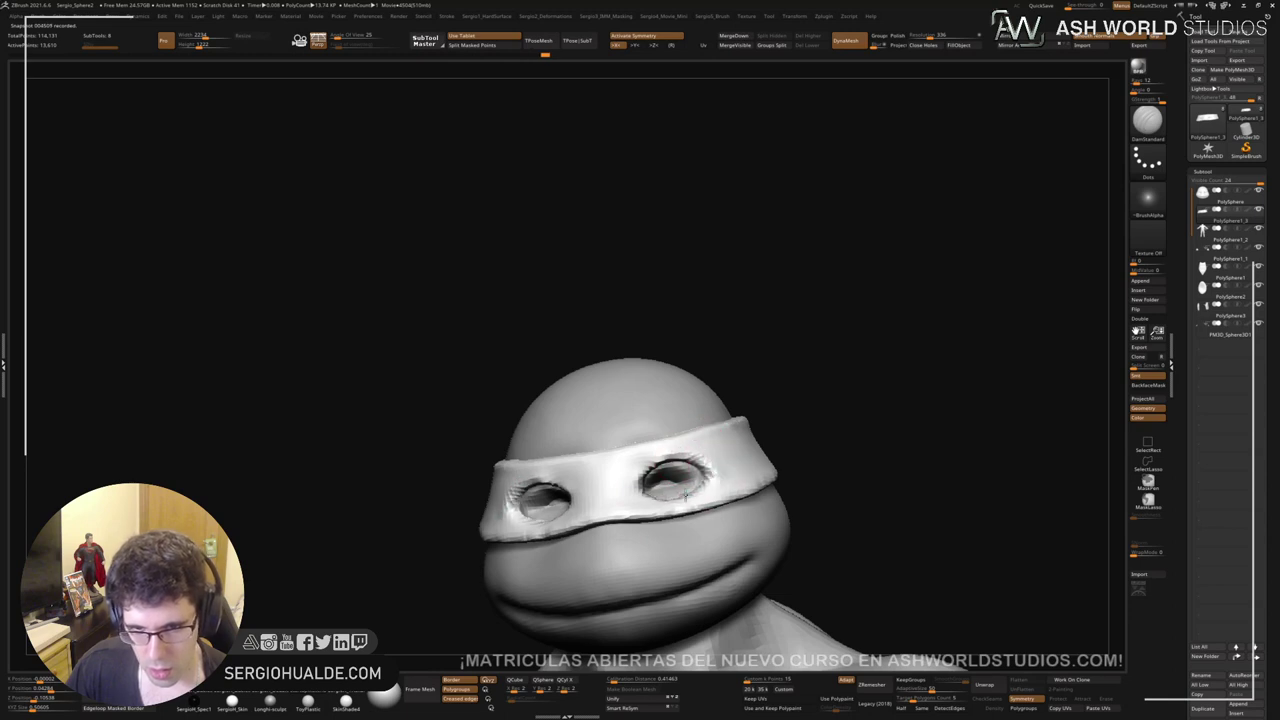
right_drag(629, 486, 670, 489)
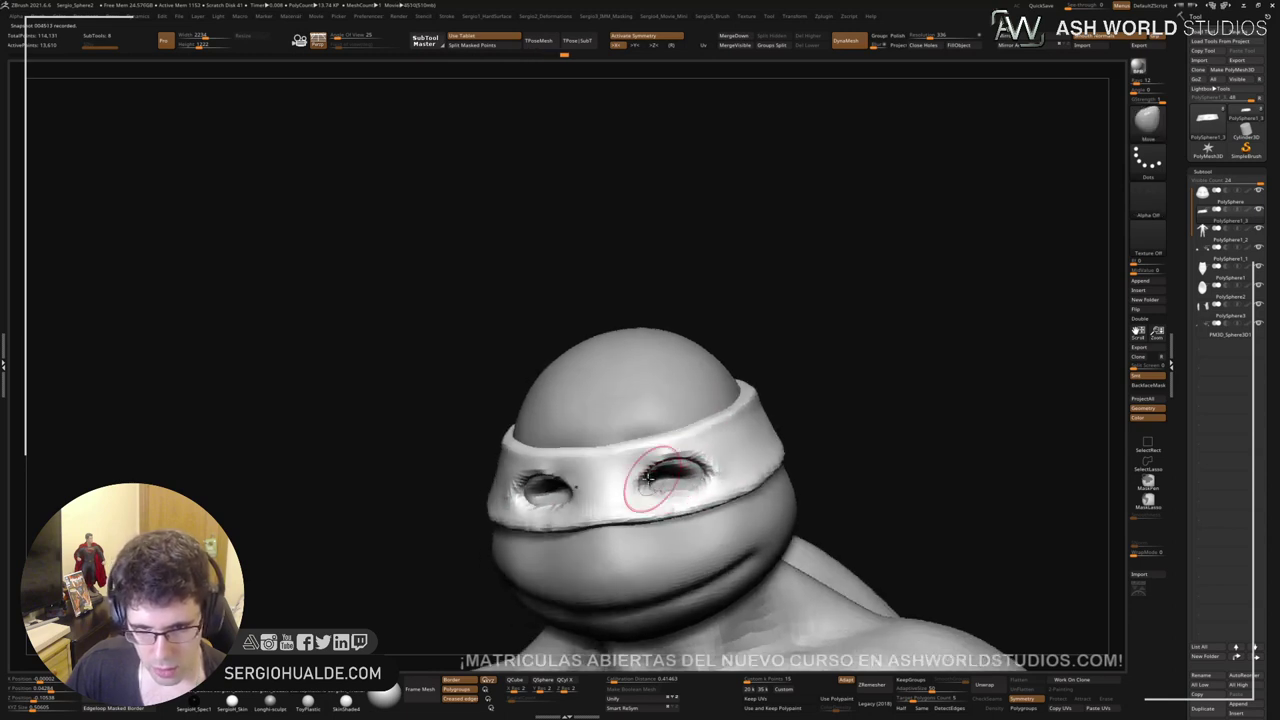
mouse_move(652, 492)
right_down()
mouse_move(638, 490)
mouse_move(688, 487)
mouse_move(749, 449)
mouse_move(680, 468)
mouse_move(745, 408)
mouse_move(774, 433)
right_up()
mouse_move(631, 447)
right_down()
mouse_move(675, 458)
mouse_move(680, 429)
mouse_move(659, 459)
right_up()
Step: Select the head, then build up the chin with the Clay brush and smooth it
alt+click(674, 458)
key(b)
key(d)
key(s)
key(b)
key(c)
key(l)
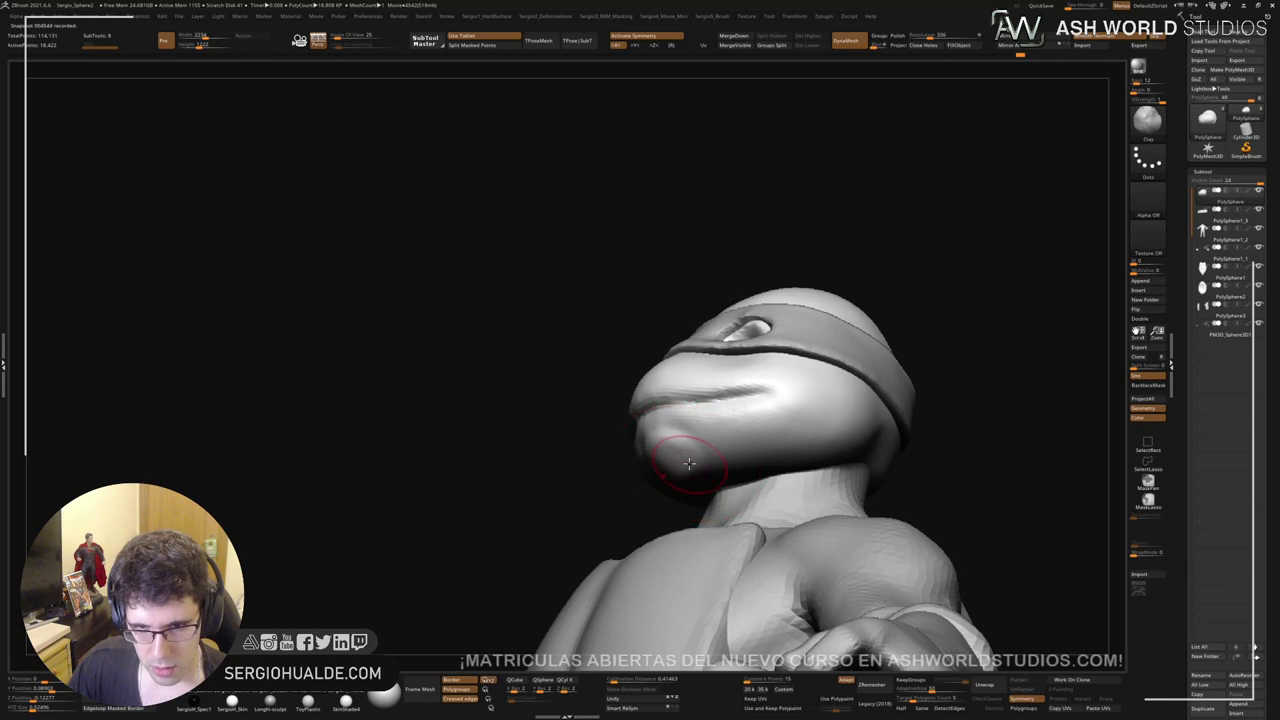
shift+drag(682, 487, 716, 467)
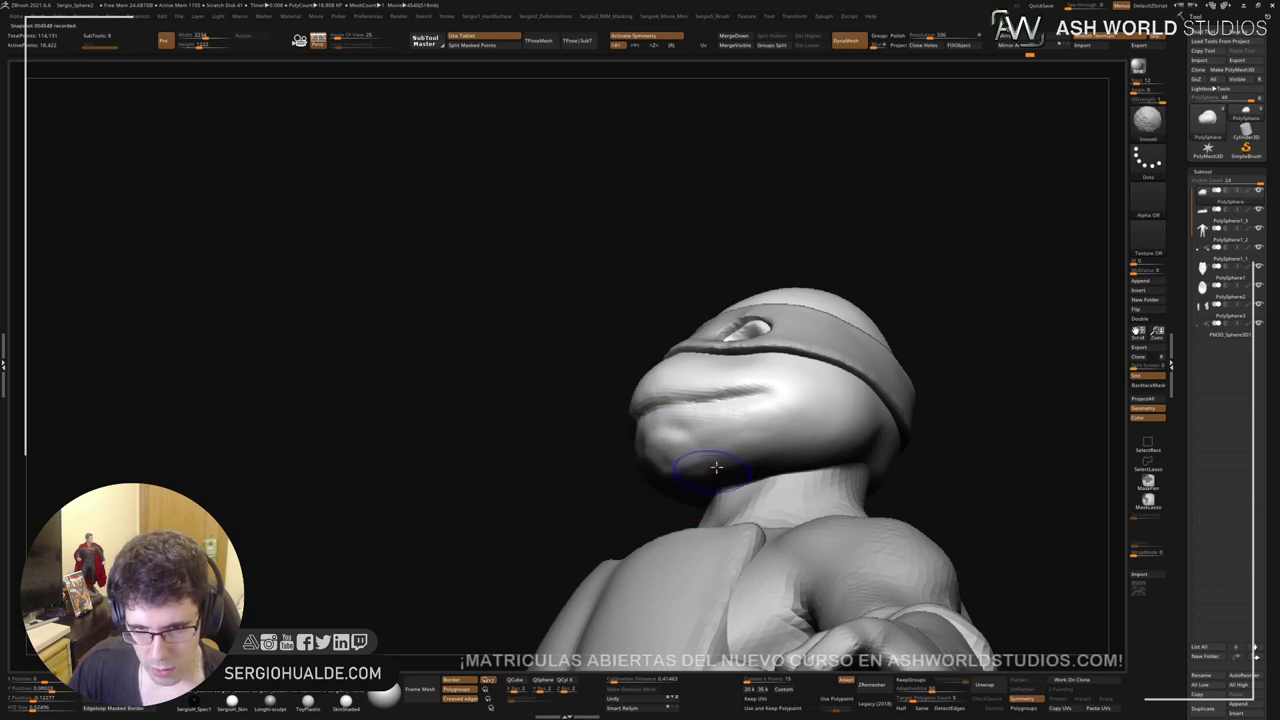
Step: Shape and smooth the lower jaw from both sides and underneath with Clay and Smooth strokes
mouse_move(700, 478)
right_down()
mouse_move(690, 438)
mouse_move(638, 430)
right_up()
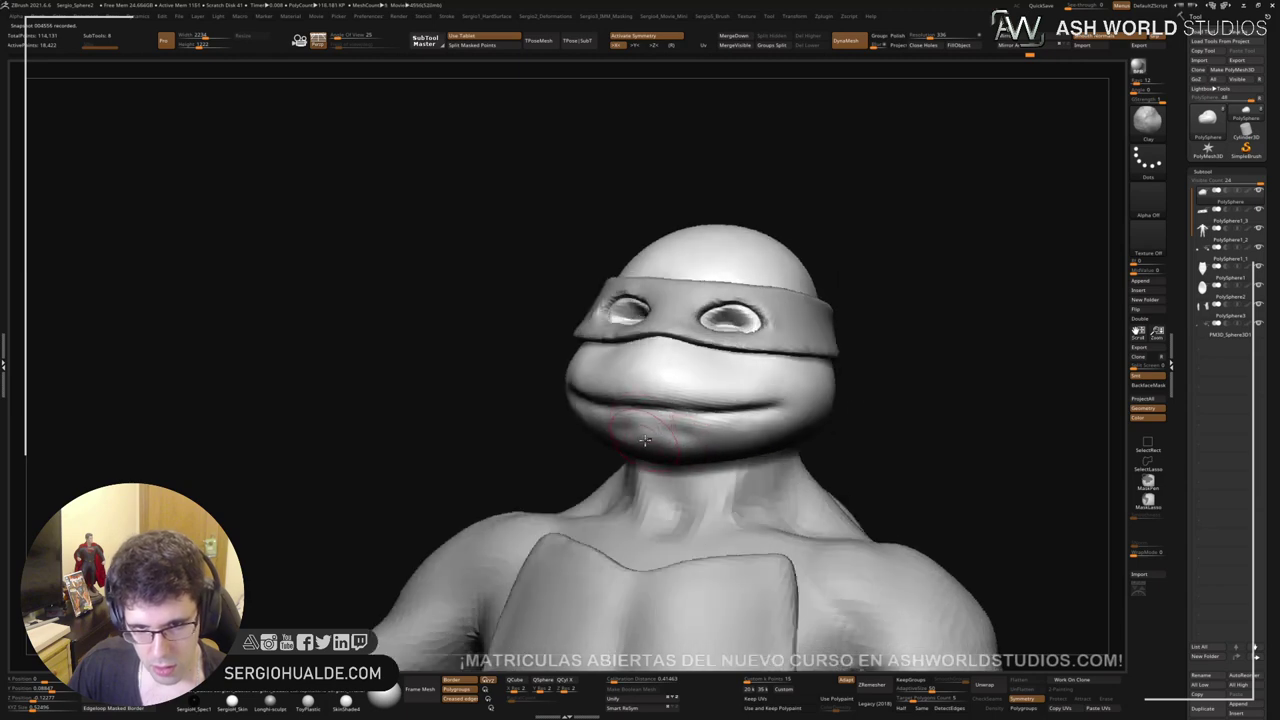
shift+drag(645, 440, 625, 446)
mouse_move(599, 458)
right_down()
mouse_move(694, 431)
mouse_move(665, 453)
mouse_move(659, 444)
mouse_move(648, 465)
mouse_move(688, 444)
right_up()
key(b)
key(d)
key(s)
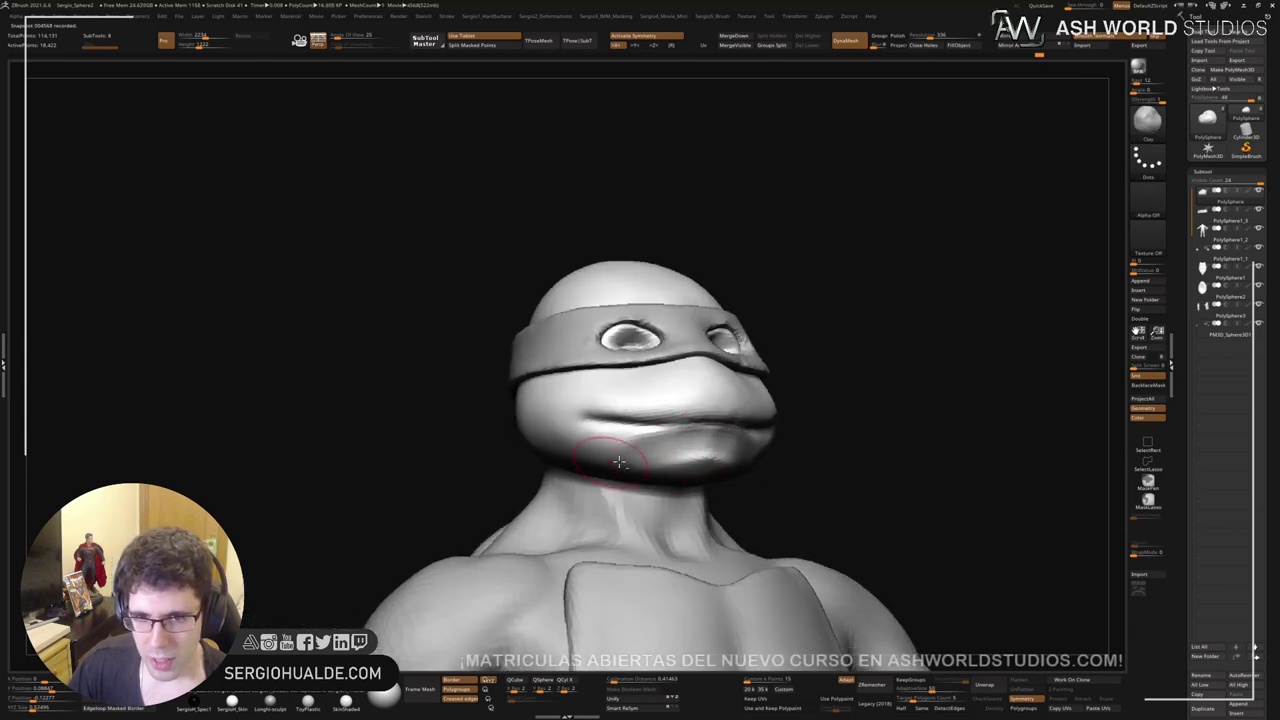
shift+drag(625, 464, 619, 449)
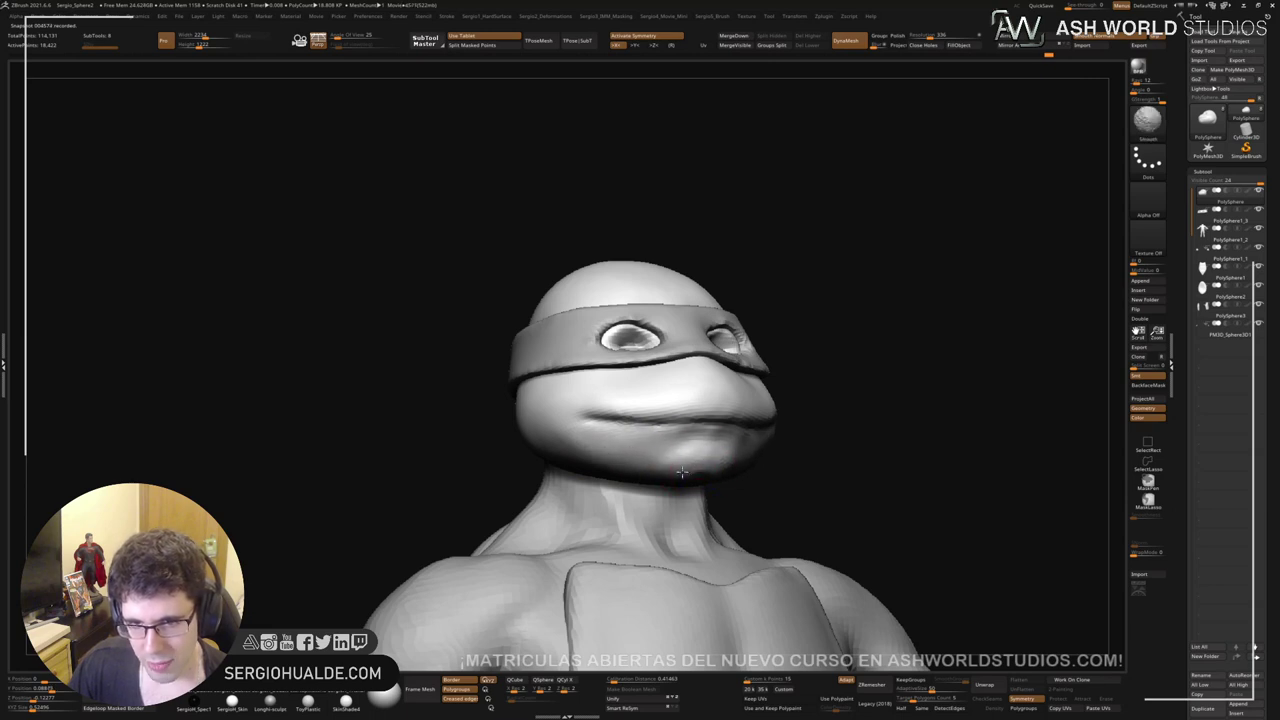
right_drag(680, 472, 694, 449)
key(shift)
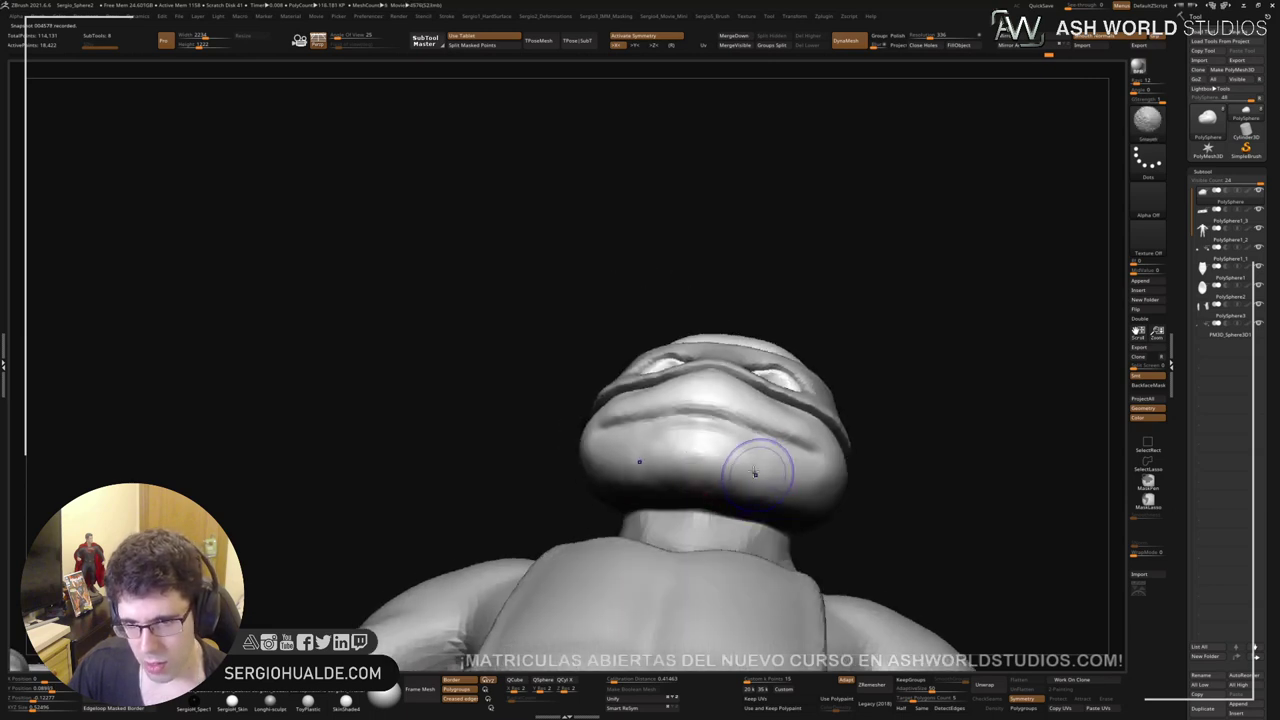
Step: Define the lower lip with strokes along the underside of the mouth line, smoothing the area beneath it
mouse_move(763, 492)
right_down()
mouse_move(725, 457)
mouse_move(854, 443)
mouse_move(700, 471)
right_up()
key(ctrl)
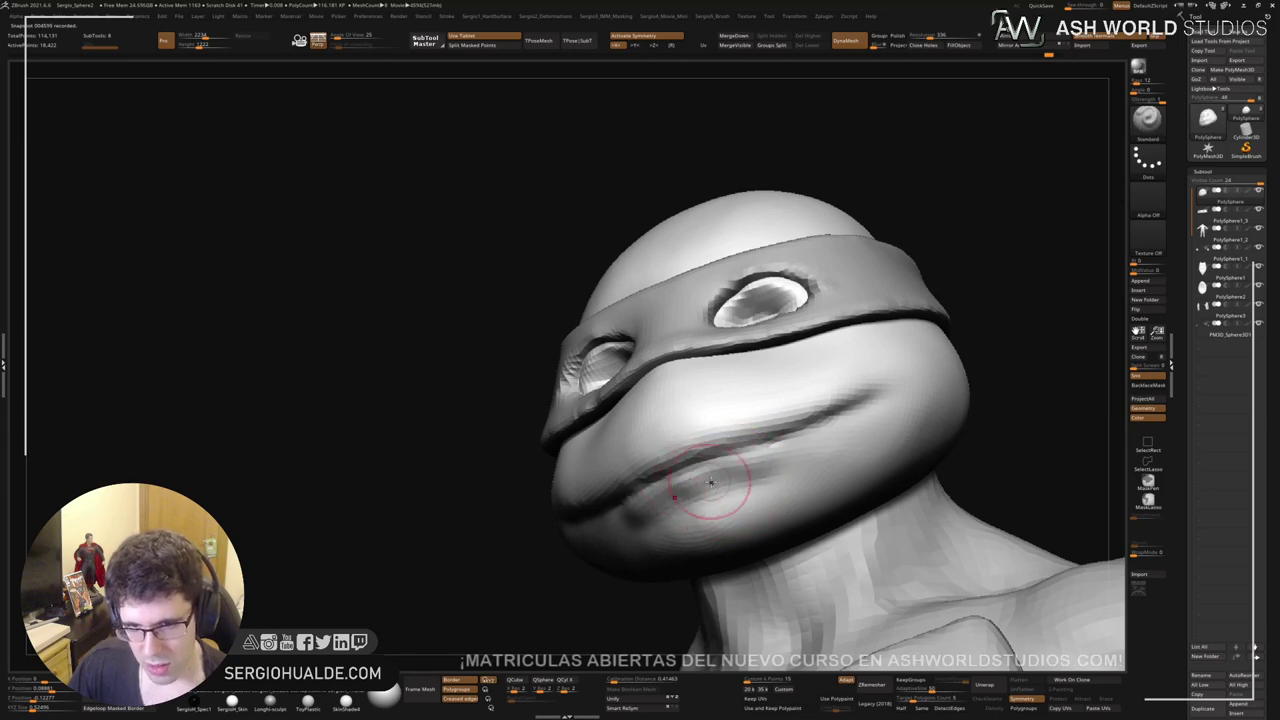
shift+drag(711, 482, 759, 460)
mouse_move(640, 508)
mouse_down()
mouse_move(834, 428)
mouse_move(768, 461)
mouse_move(826, 437)
mouse_up()
drag(624, 497, 834, 420)
right_drag(834, 420, 790, 480)
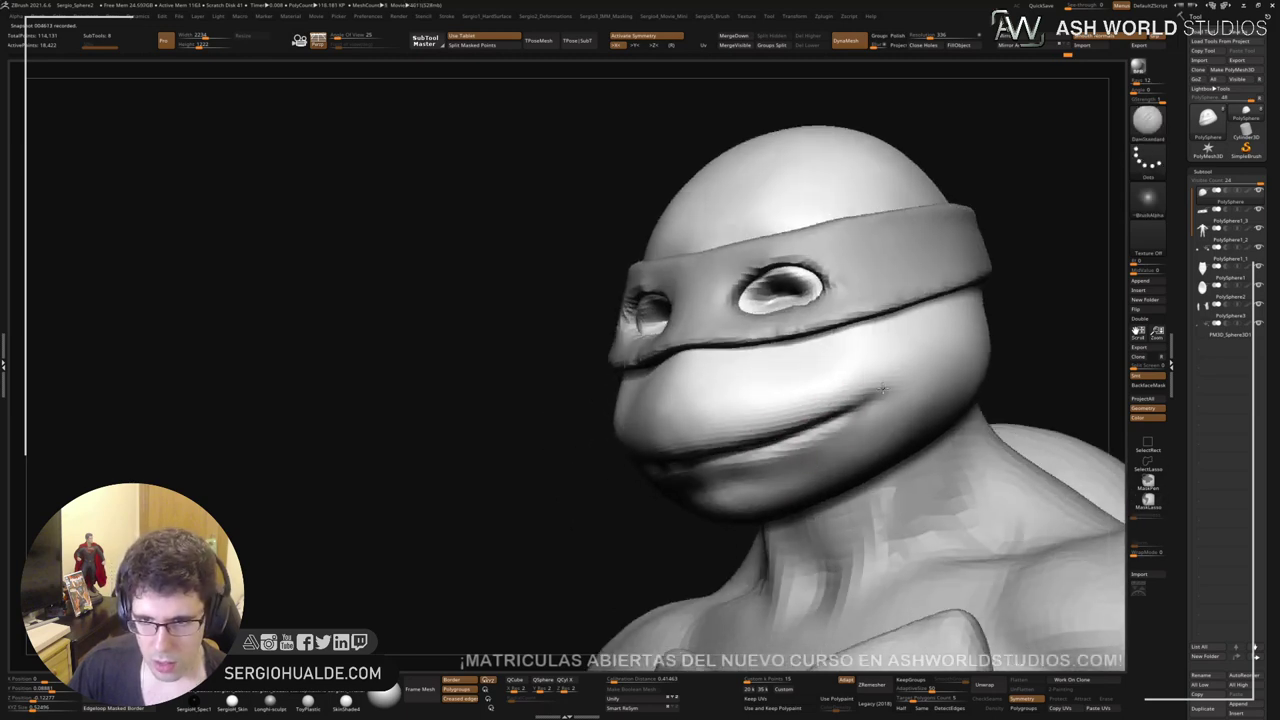
Step: Smooth the mouth corners and upper muzzle to soften the transitions around the lips
mouse_move(875, 420)
ctrl+right_down()
mouse_move(815, 430)
mouse_move(846, 460)
mouse_move(808, 444)
mouse_move(748, 472)
mouse_move(800, 440)
mouse_move(777, 425)
ctrl+right_up()
mouse_move(755, 437)
shift+mouse_down()
mouse_move(694, 457)
mouse_move(726, 437)
mouse_move(672, 420)
shift+mouse_up()
mouse_move(669, 394)
ctrl+right_down()
mouse_move(682, 464)
mouse_move(740, 450)
ctrl+right_up()
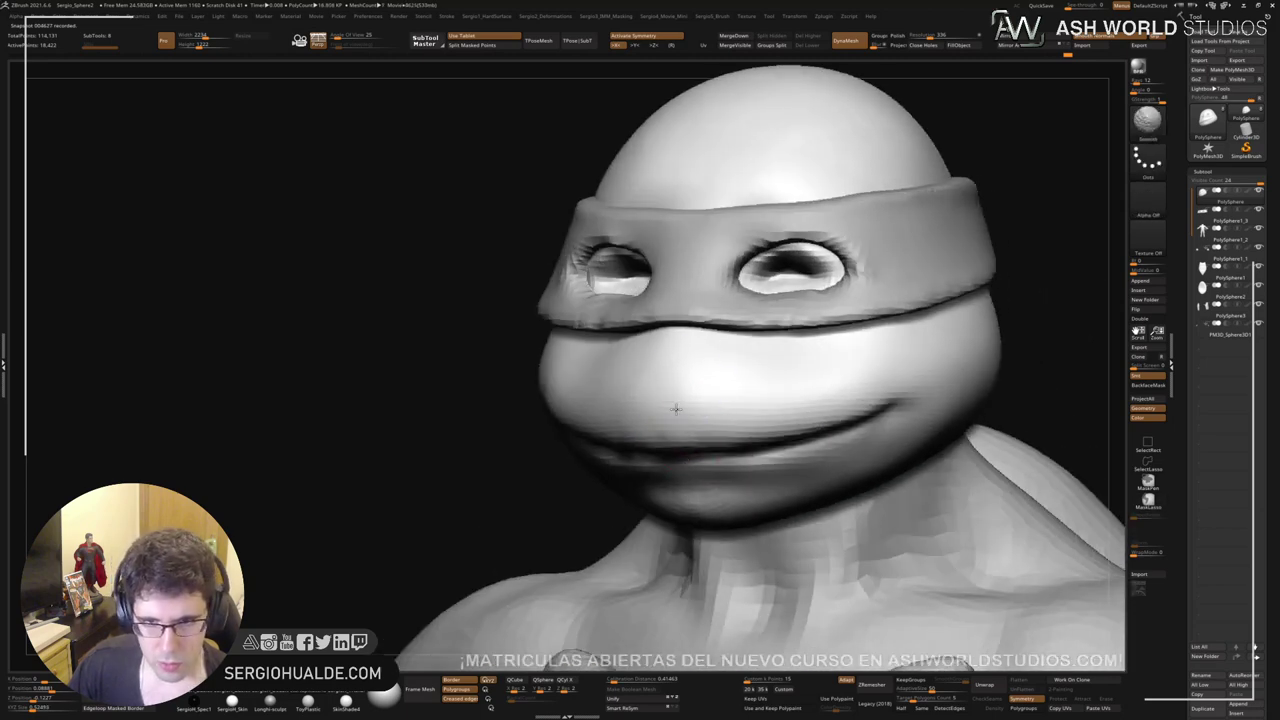
shift+drag(674, 406, 760, 434)
mouse_move(760, 434)
ctrl+right_down()
mouse_move(754, 385)
mouse_move(734, 405)
ctrl+right_up()
key(s)
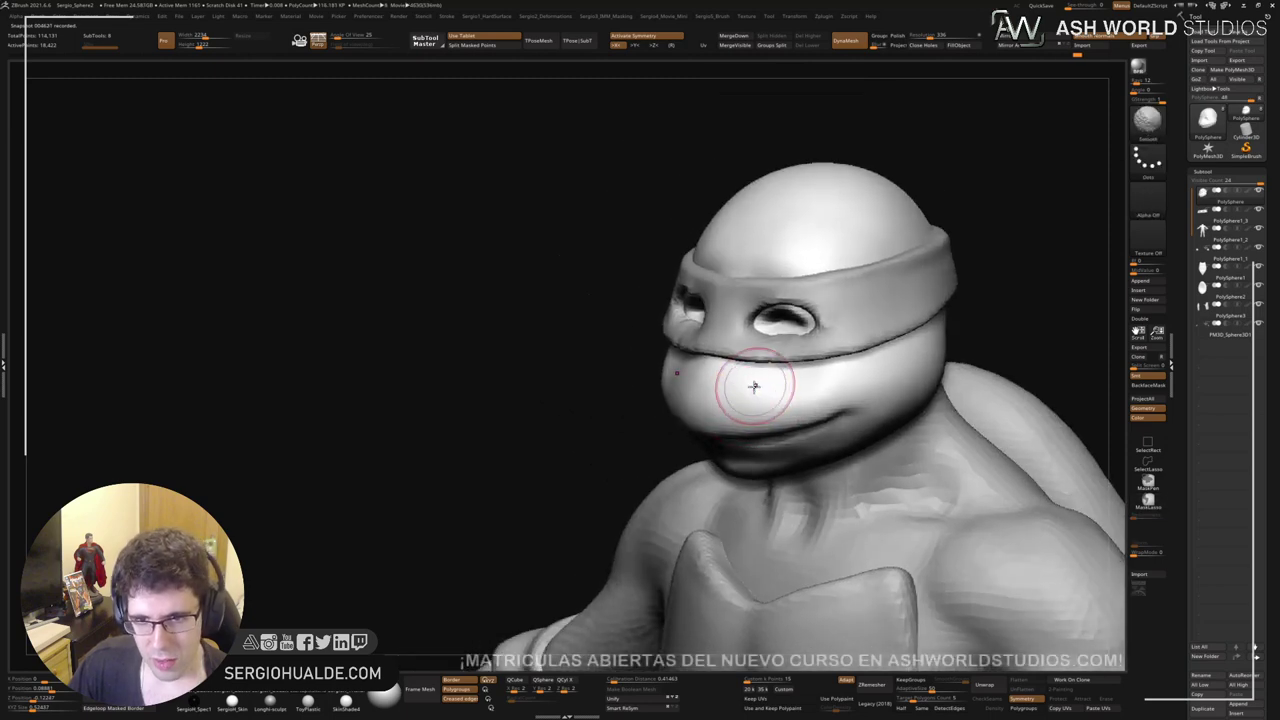
right_drag(913, 404, 857, 375)
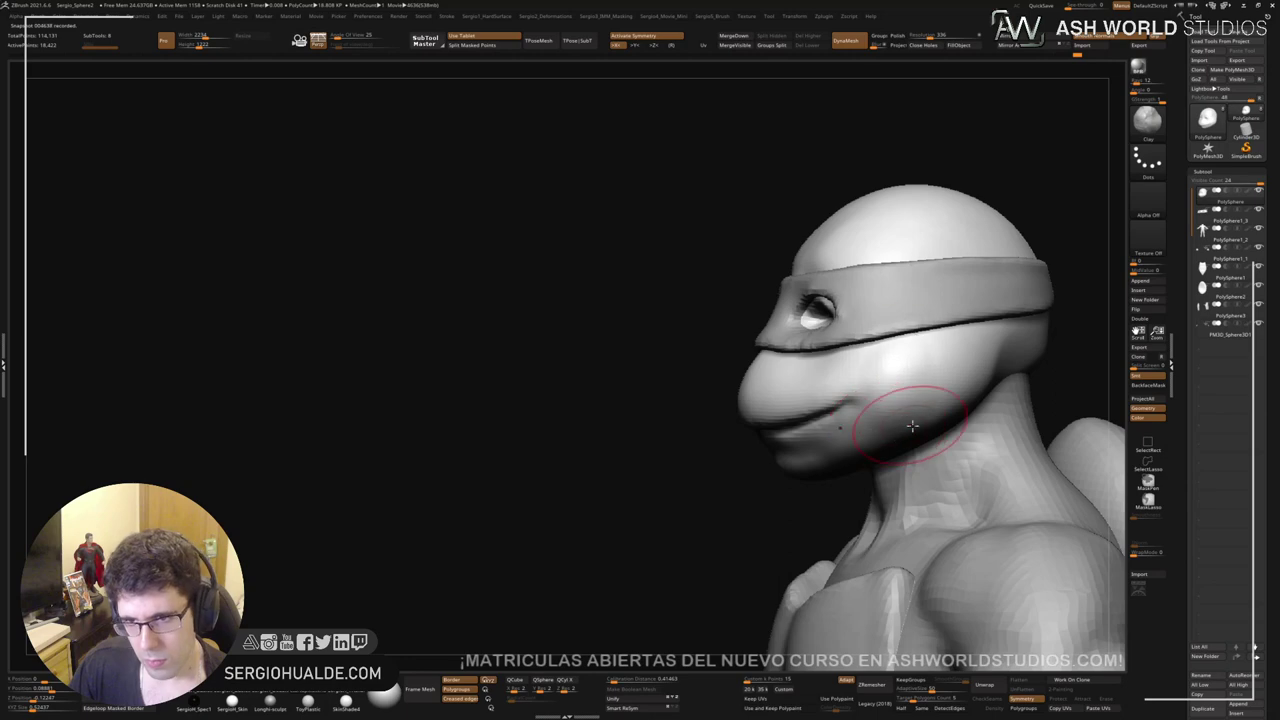
Step: Adjust the cheek behind the mouth corner with the Move brush, undoing the first attempt
mouse_move(912, 426)
ctrl+right_down()
mouse_move(905, 390)
mouse_move(895, 414)
ctrl+right_up()
key(b)
key(m)
key(v)
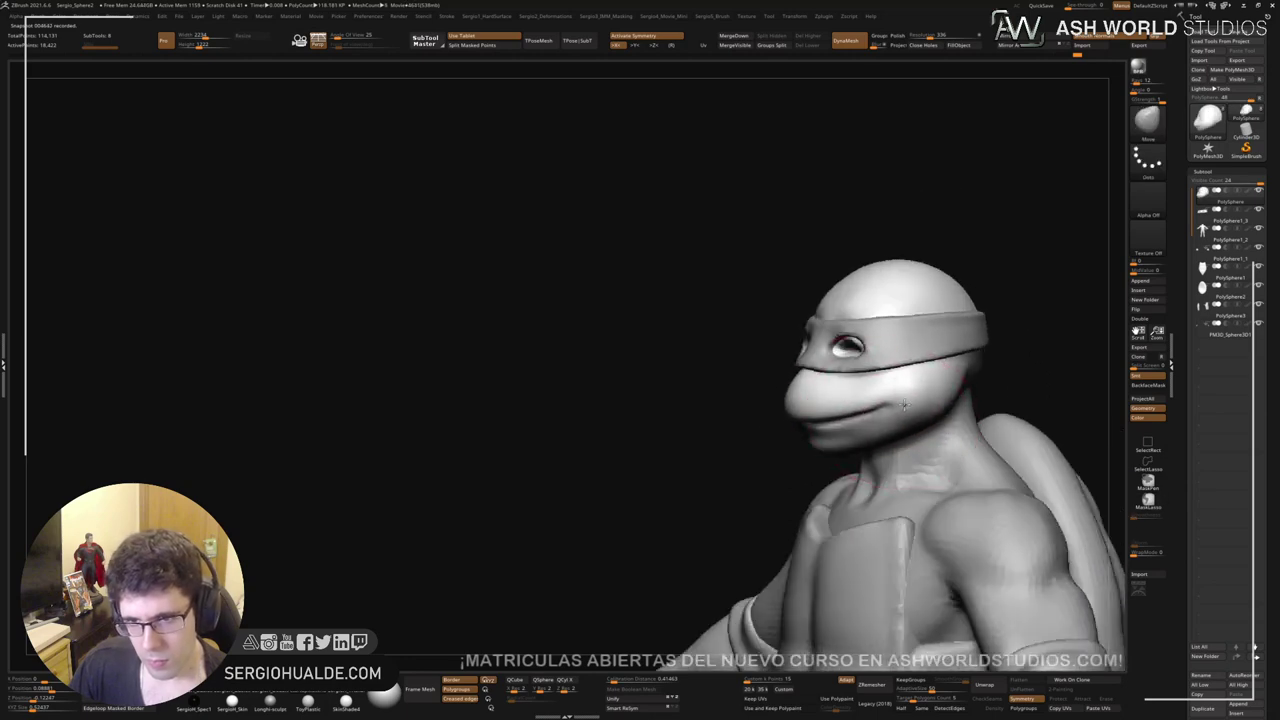
key(ctrl+z)
drag(915, 404, 918, 400)
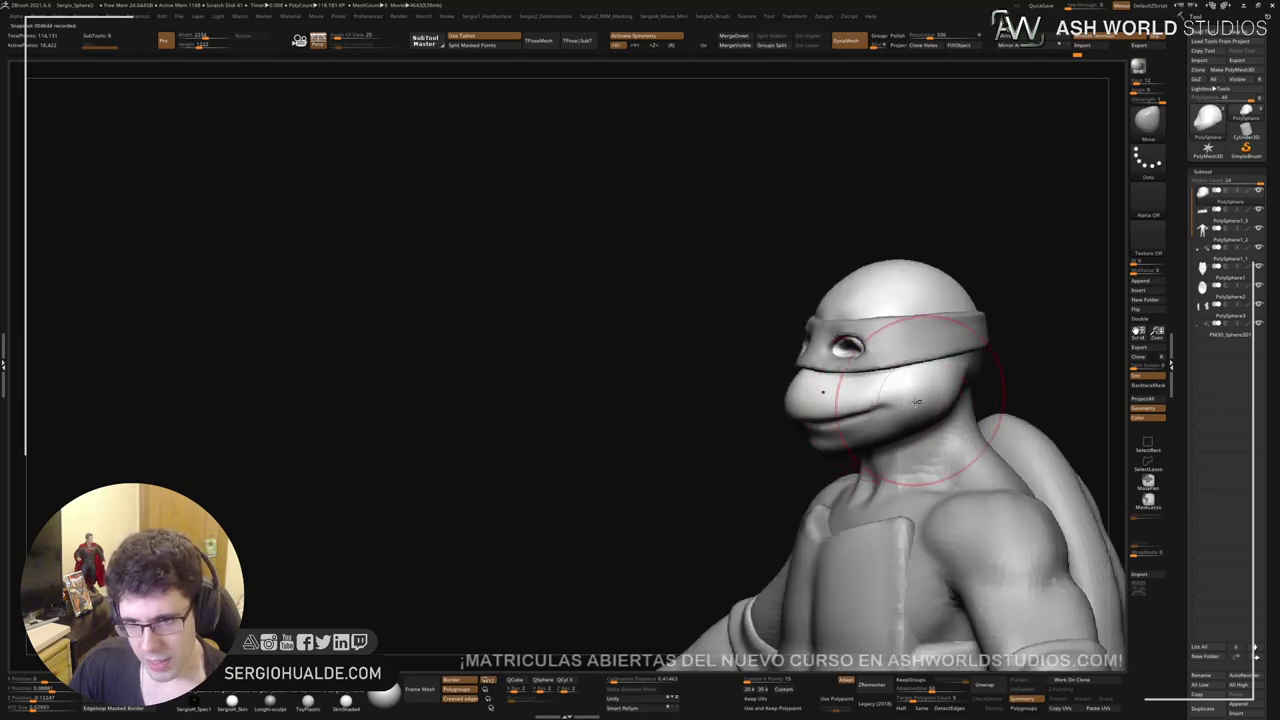
Step: Try to reshape the lower jaw with the Move brush after lasso-masking it and inverting the mask
mouse_move(880, 414)
right_down()
mouse_move(902, 419)
mouse_move(814, 429)
mouse_move(810, 454)
mouse_move(823, 514)
mouse_move(871, 507)
right_up()
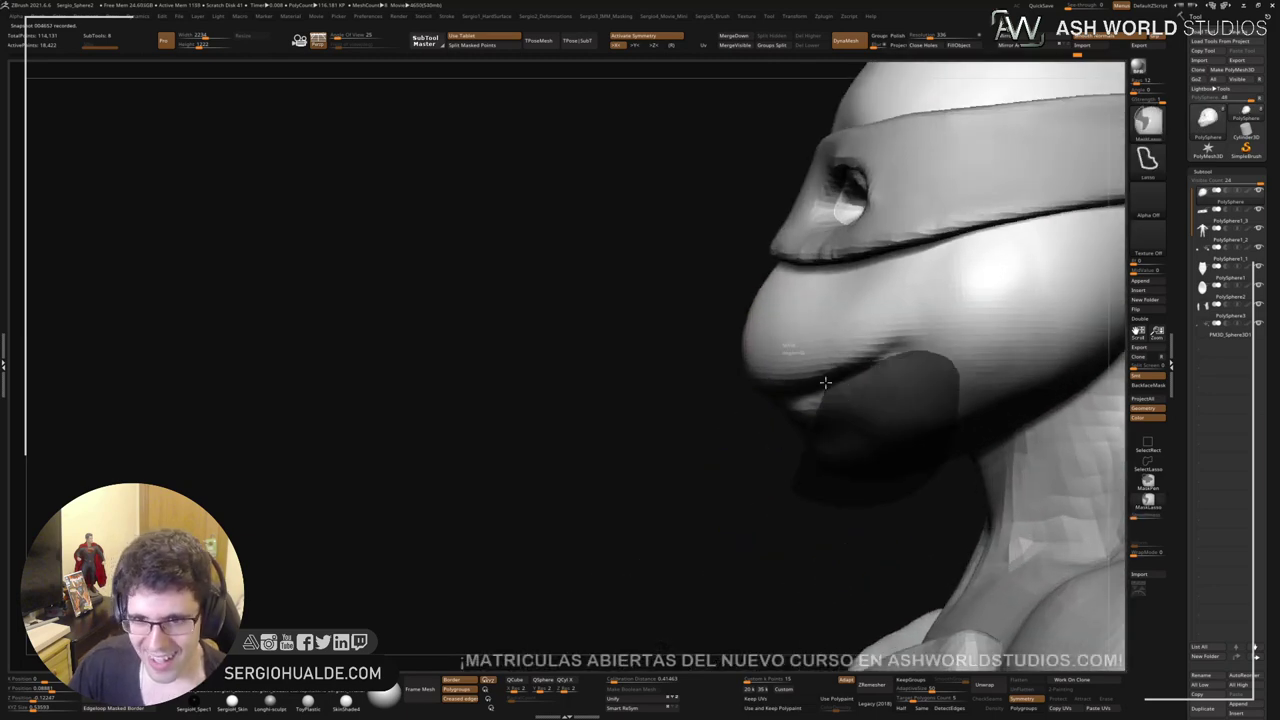
ctrl+drag(782, 396, 750, 400)
ctrl+click(780, 473)
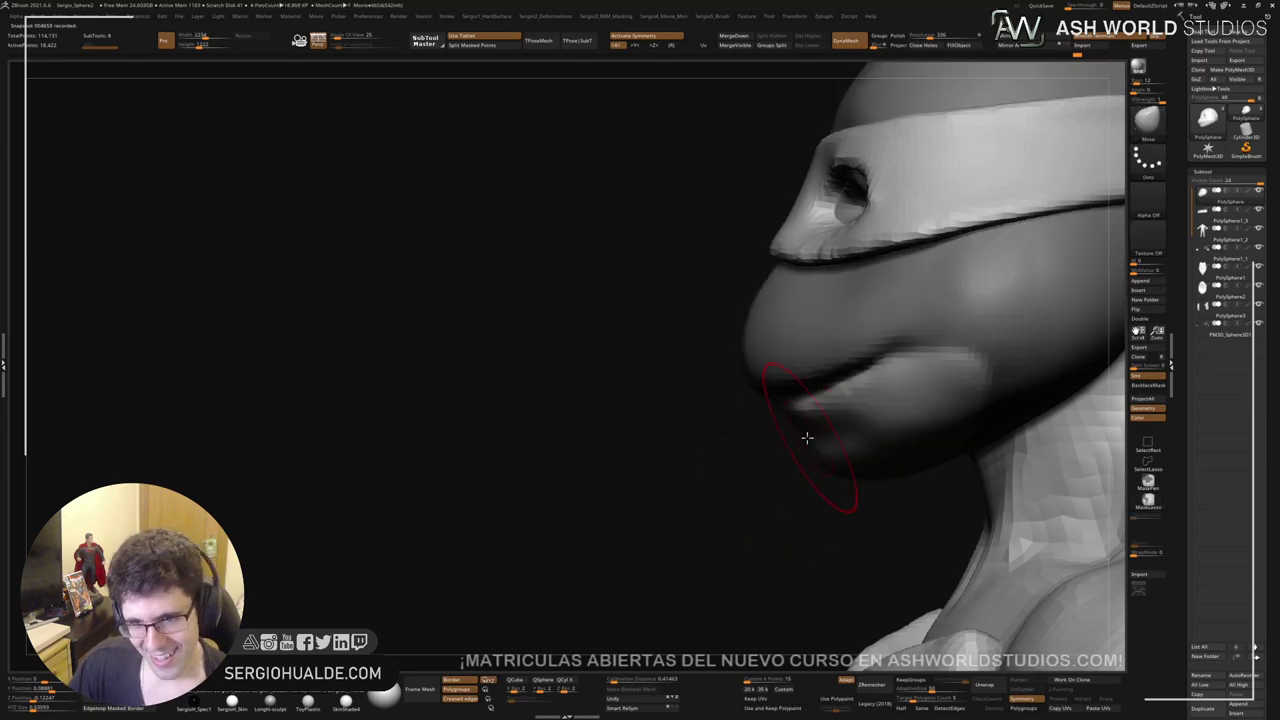
mouse_move(784, 421)
ctrl+right_down()
mouse_move(754, 463)
mouse_move(766, 374)
ctrl+right_up()
drag(812, 390, 854, 384)
key(ctrl+z)
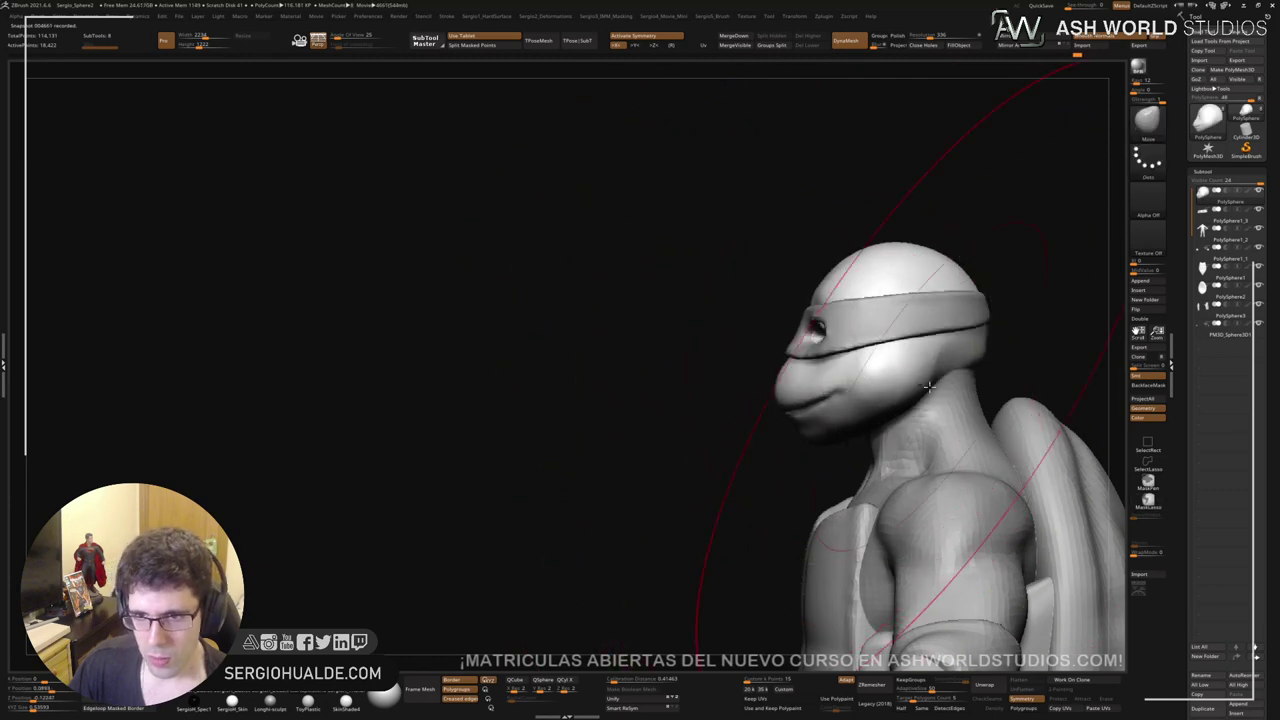
Step: Select the head and bandana together and move them slightly backward over the neck with the transform gizmo
key(w)
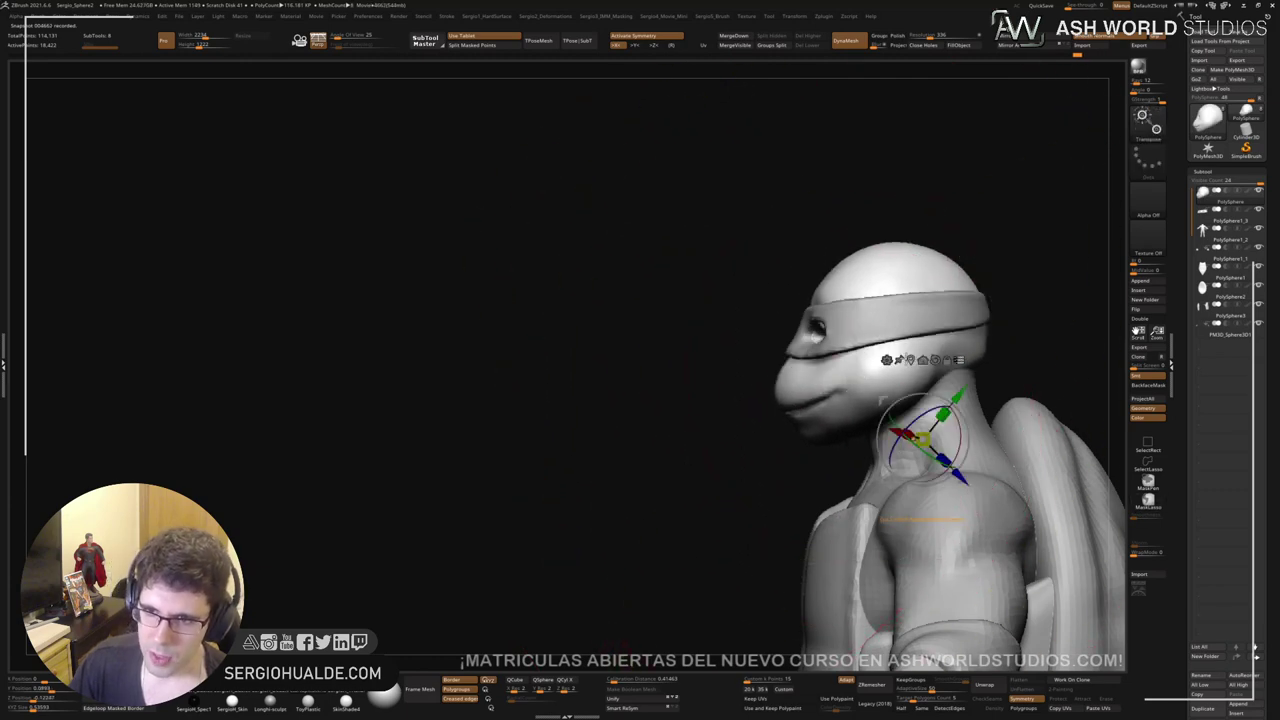
ctrl+shift+click(848, 366)
ctrl+shift+click(858, 326)
alt+click(935, 360)
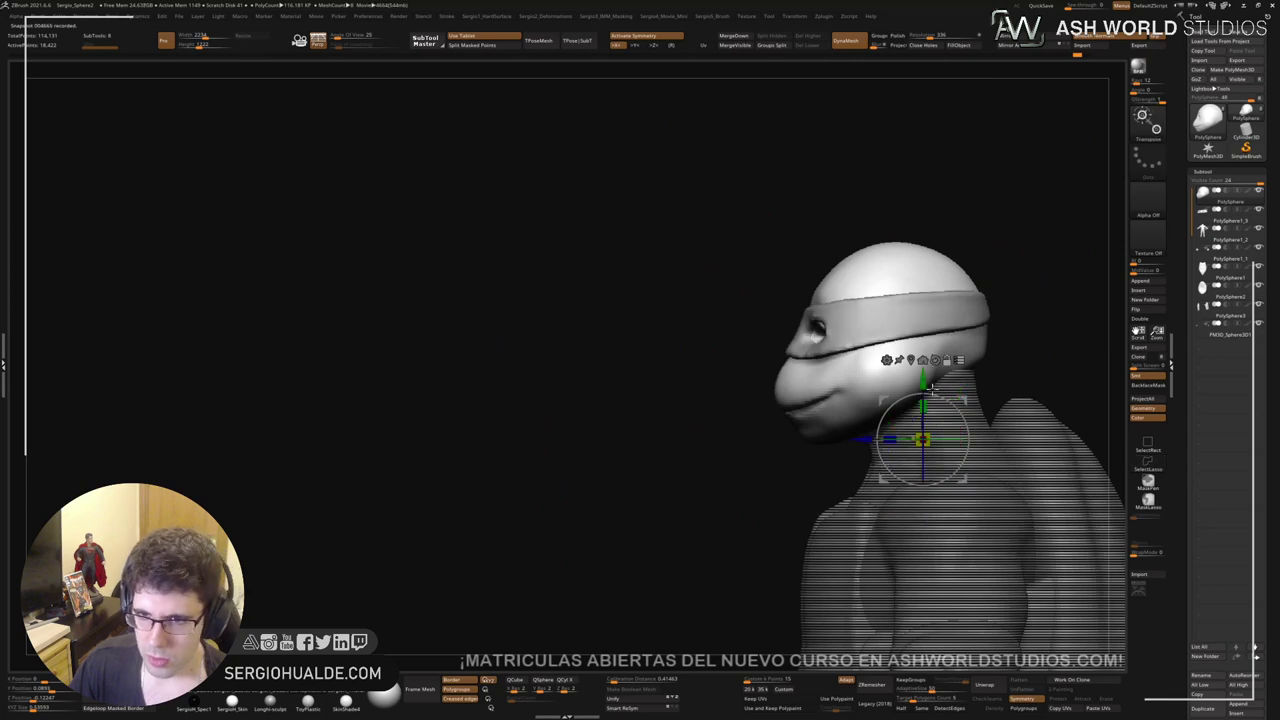
mouse_move(863, 439)
mouse_down()
mouse_move(886, 439)
mouse_move(874, 439)
mouse_up()
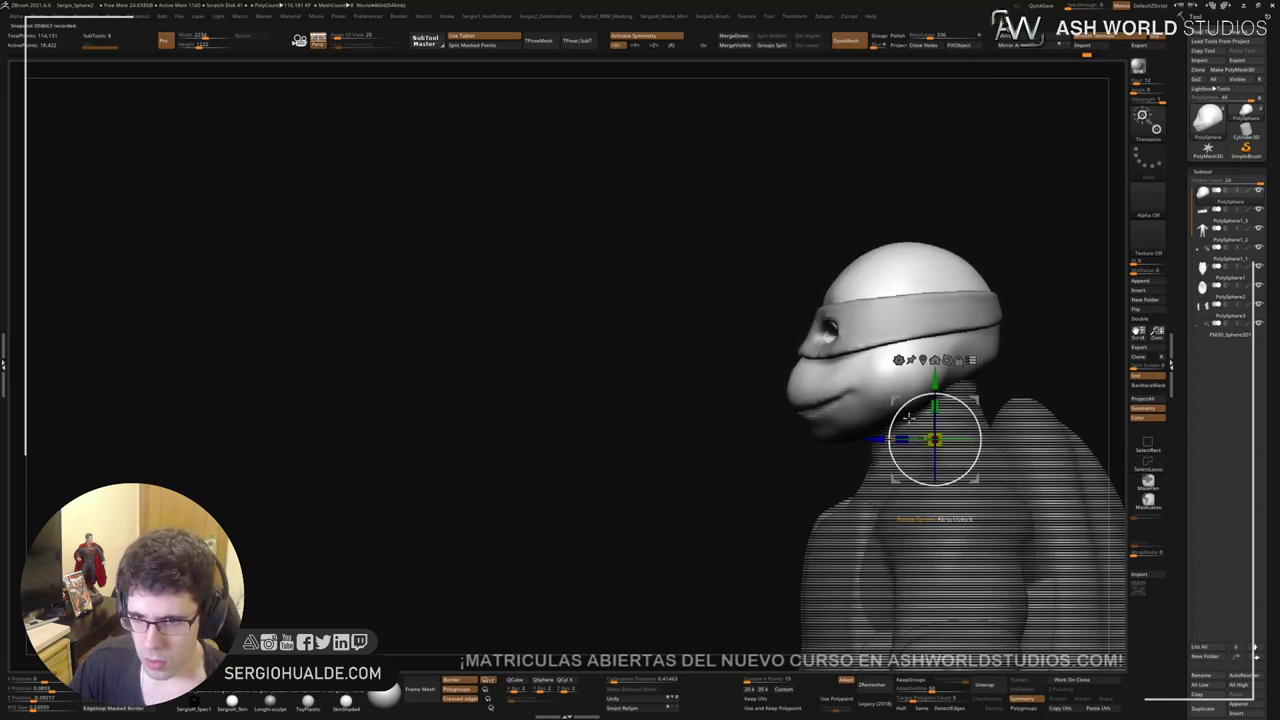
key(q)
Step: Isolate the head and try Clay and Smooth strokes on the back of the skull, undoing the last strokes
ctrl+right_drag(870, 471, 920, 372)
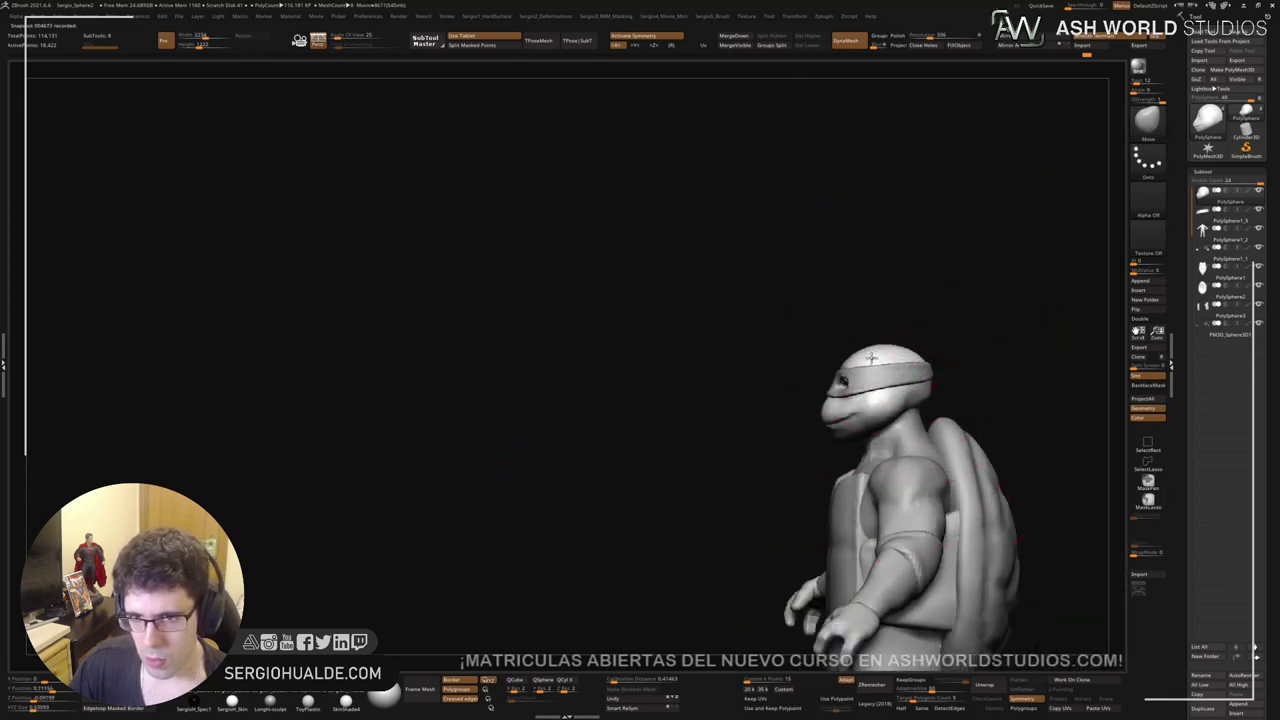
mouse_move(929, 392)
ctrl+right_down()
mouse_move(966, 374)
mouse_move(855, 398)
mouse_move(884, 374)
ctrl+right_up()
key(b)
key(c)
key(l)
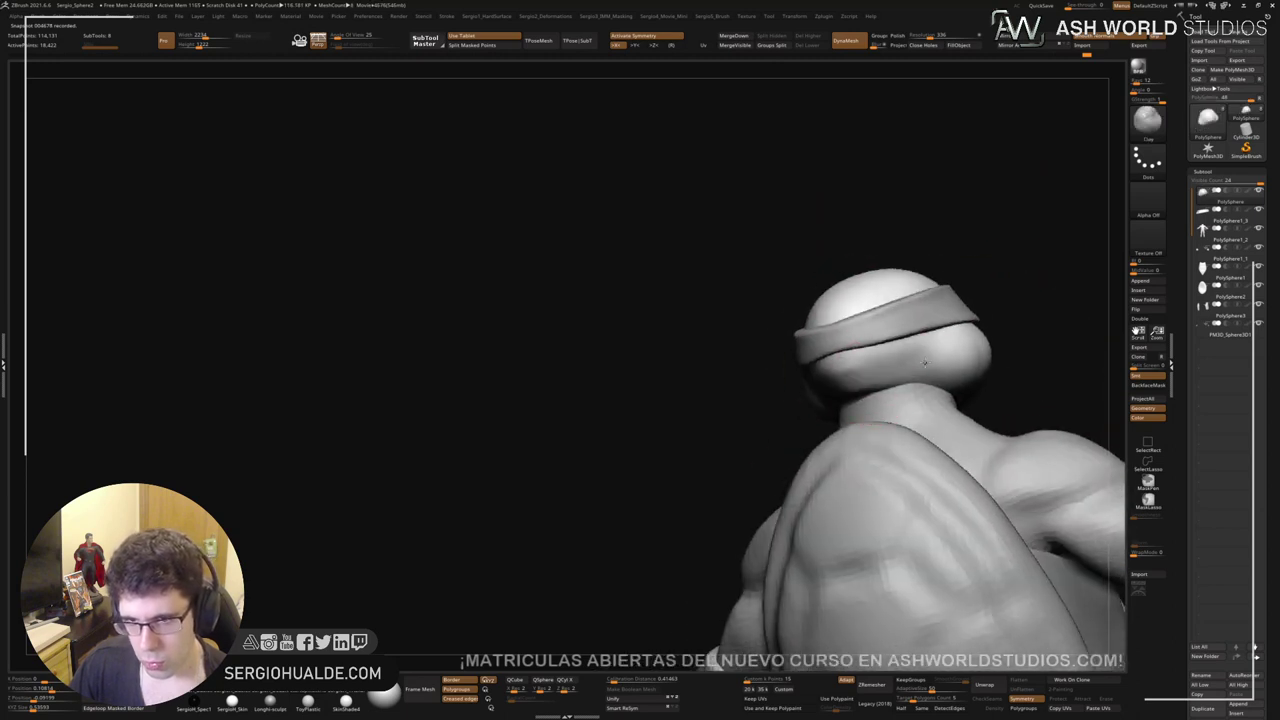
key(alt+s)
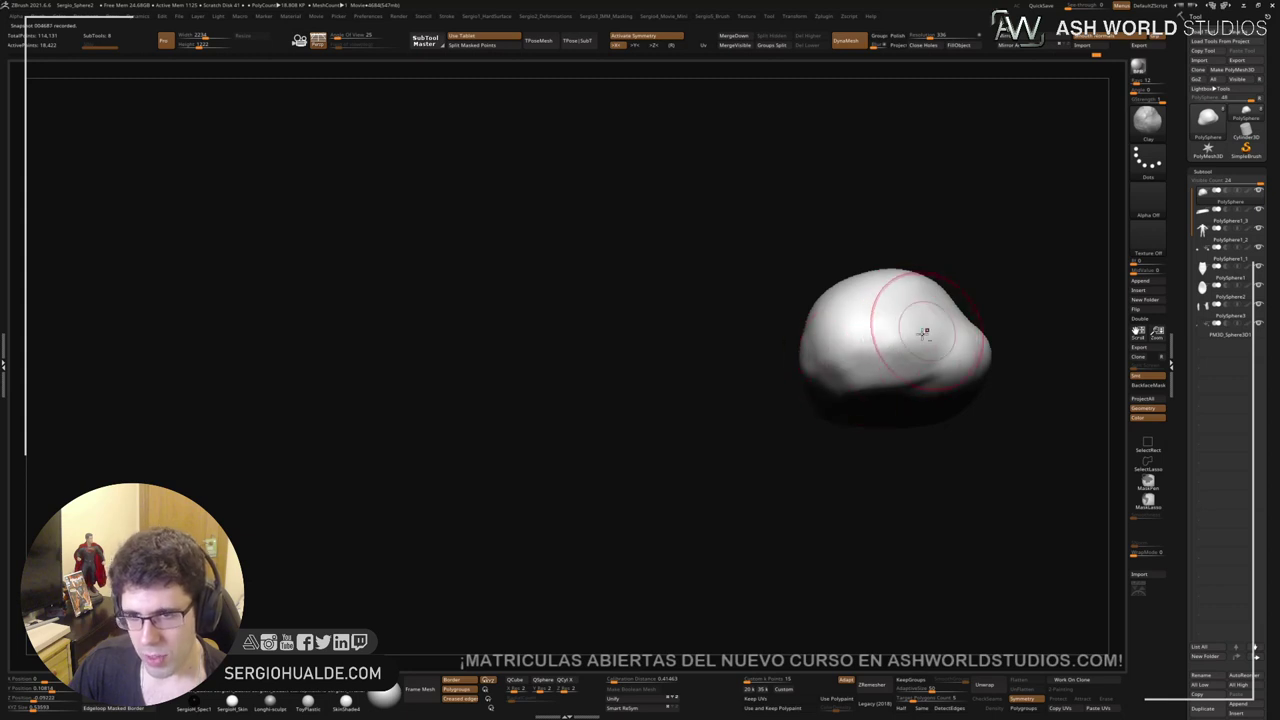
right_drag(923, 334, 920, 349)
mouse_move(871, 374)
shift+mouse_down()
mouse_move(904, 358)
mouse_move(866, 361)
shift+mouse_up()
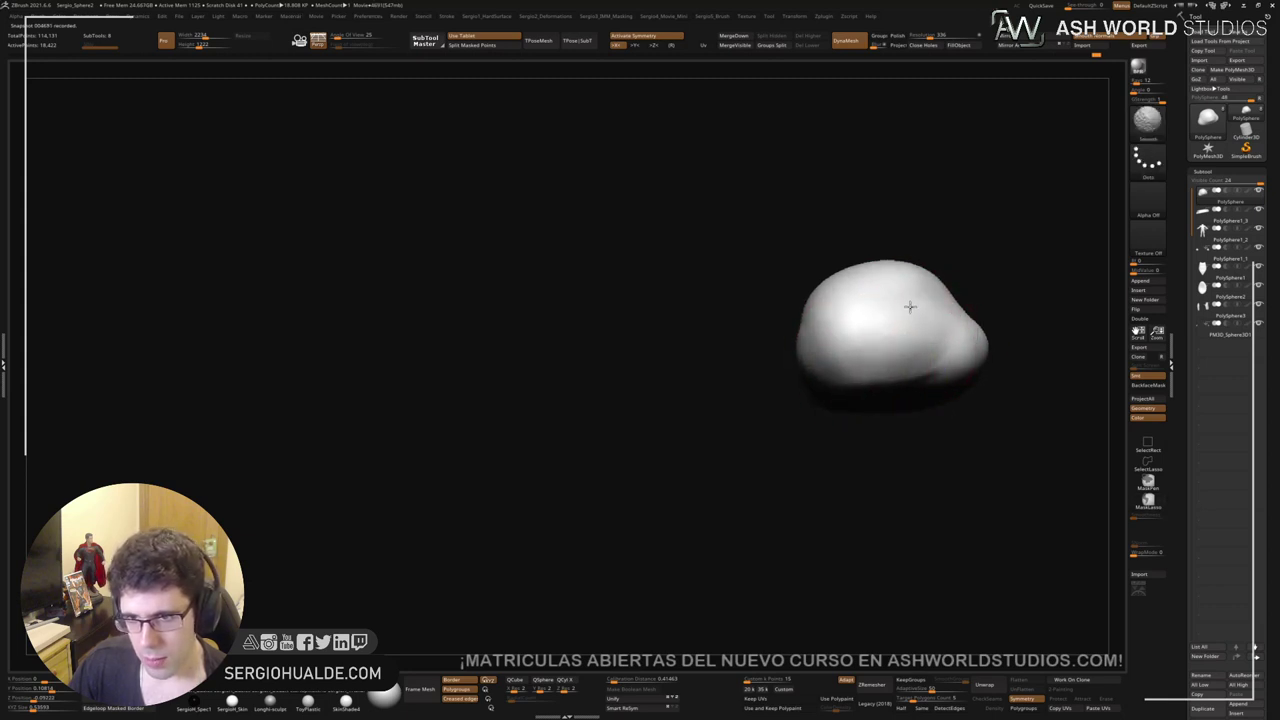
right_drag(910, 306, 849, 380)
key(ctrl+z)
key(ctrl+z)
key(ctrl+z)
key(ctrl+z)
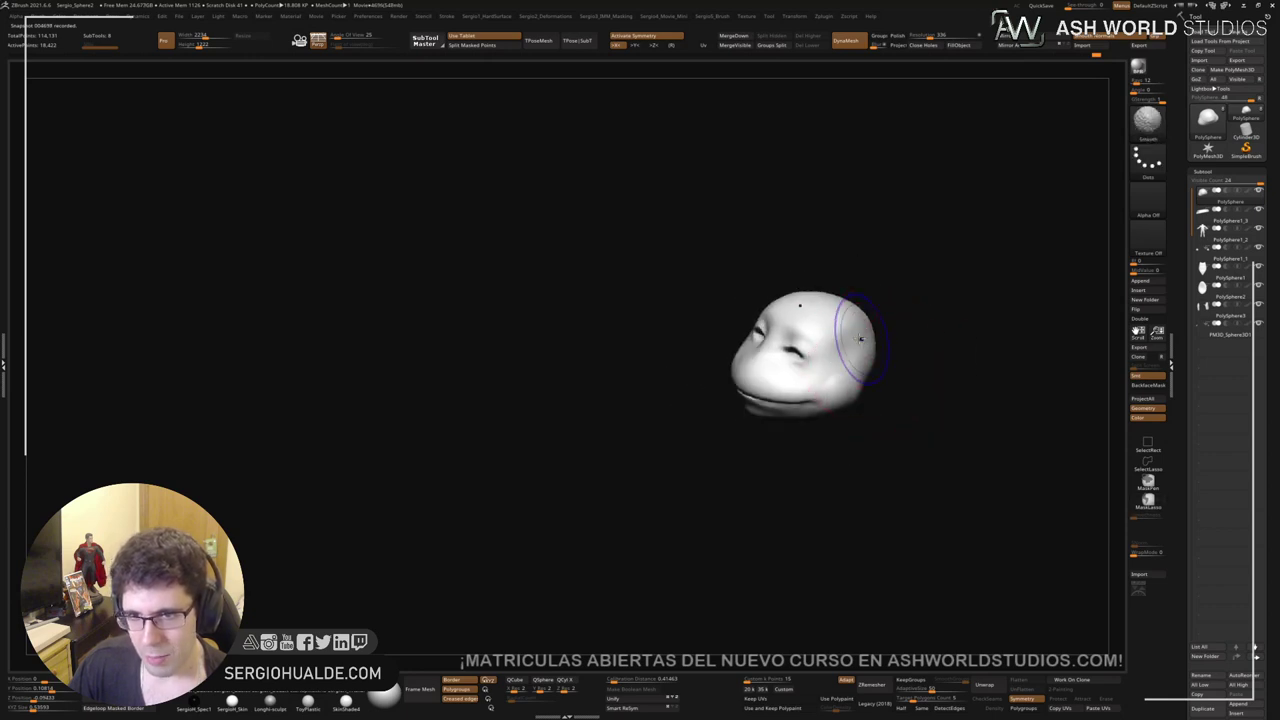
Step: Shape the side of the jaw up toward the cheek with the Clay brush and smooth it, redoing one stroke
right_drag(858, 358, 852, 397)
key(shift+alt+s)
key(shift+alt+s)
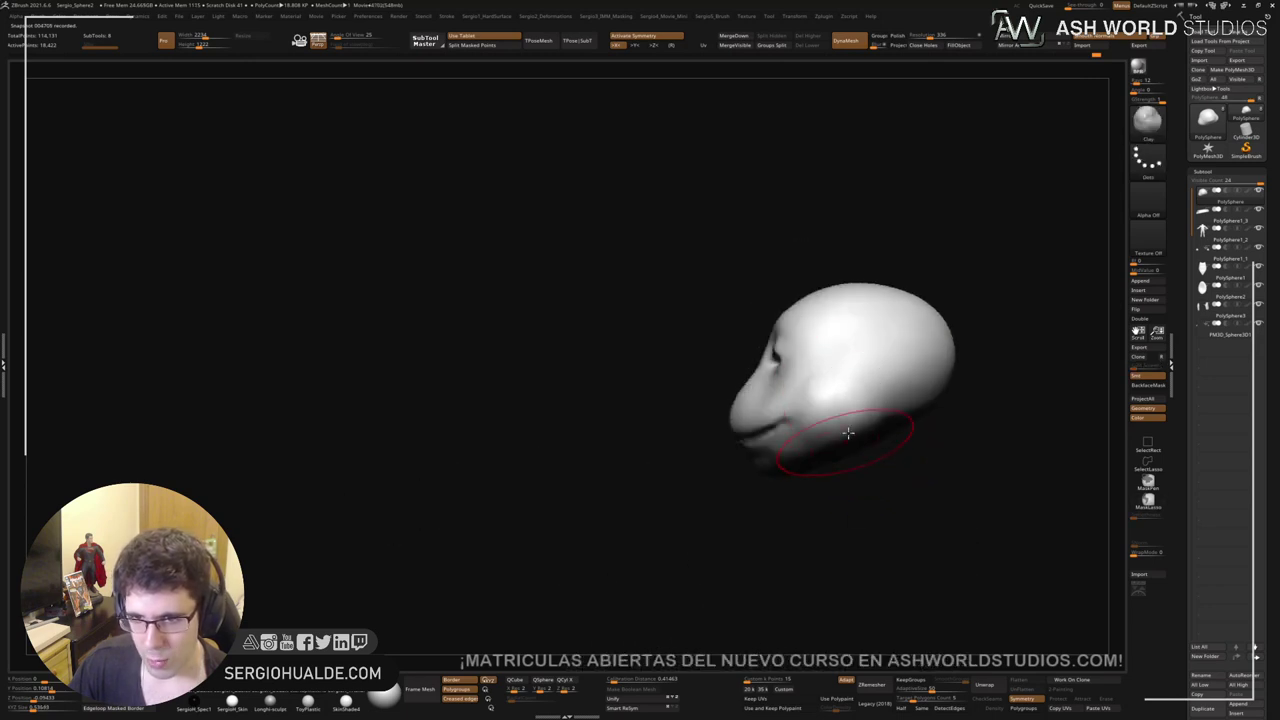
mouse_move(856, 394)
shift+mouse_down()
mouse_move(861, 425)
mouse_move(858, 401)
mouse_move(888, 428)
mouse_move(866, 443)
mouse_move(909, 434)
mouse_move(890, 390)
shift+mouse_up()
drag(866, 434, 886, 360)
key(ctrl+z)
drag(871, 434, 889, 348)
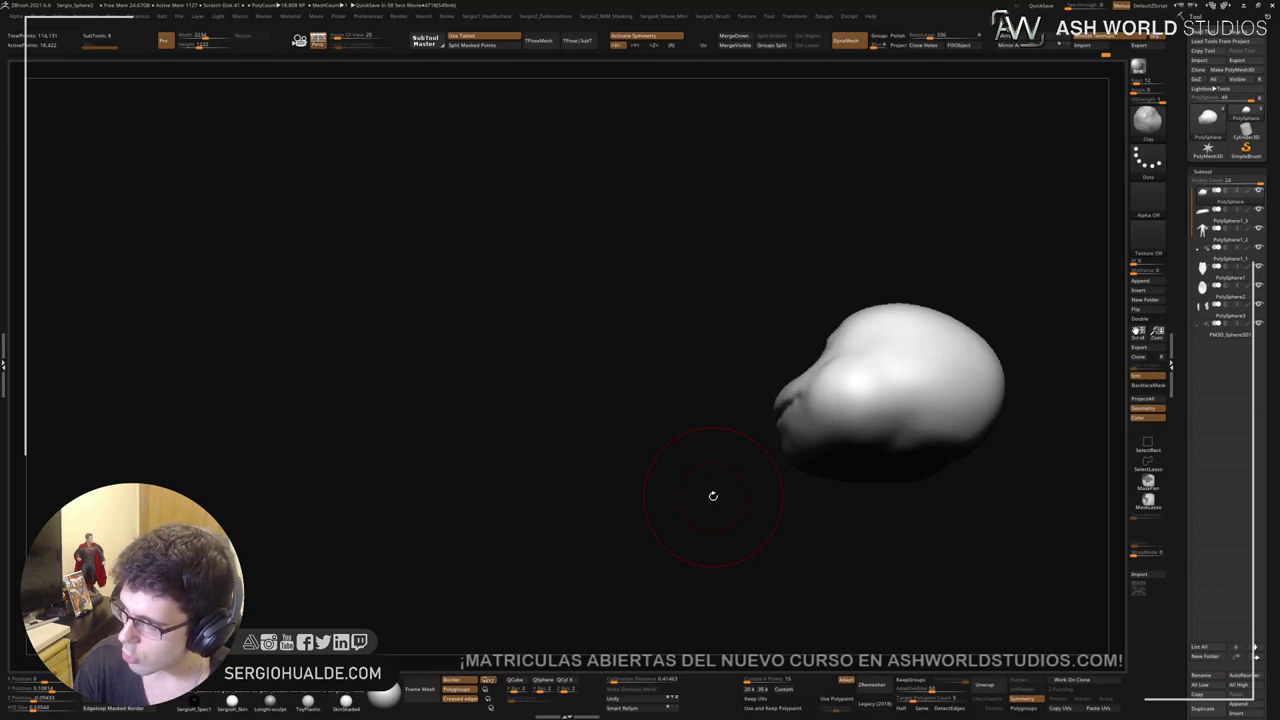
Step: Build up the lower lip and the area below the mouth corner with the Clay brush and smooth it
mouse_move(711, 494)
mouse_down()
mouse_move(640, 529)
mouse_move(766, 491)
mouse_move(803, 421)
mouse_move(831, 426)
mouse_up()
ctrl+right_drag(834, 388, 834, 440)
right_drag(834, 440, 811, 426)
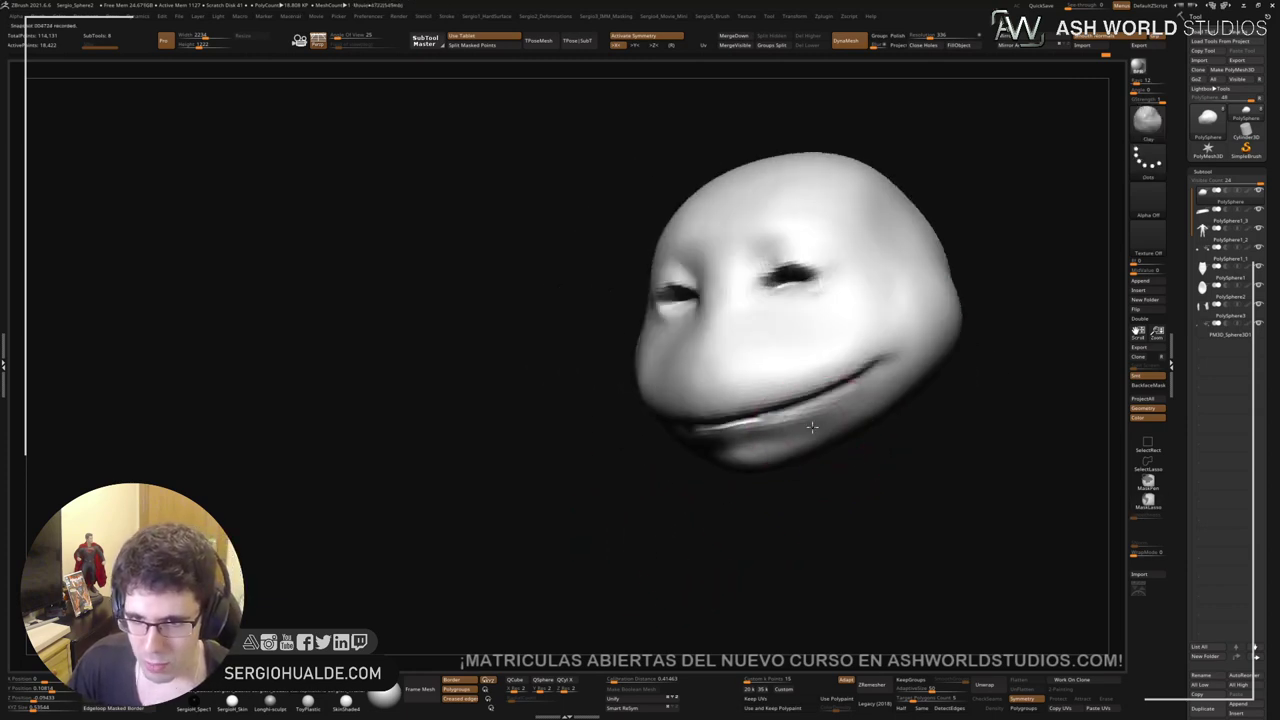
mouse_move(822, 417)
mouse_down()
mouse_move(860, 398)
mouse_move(812, 428)
mouse_move(851, 397)
mouse_move(840, 399)
mouse_up()
right_drag(796, 398, 794, 417)
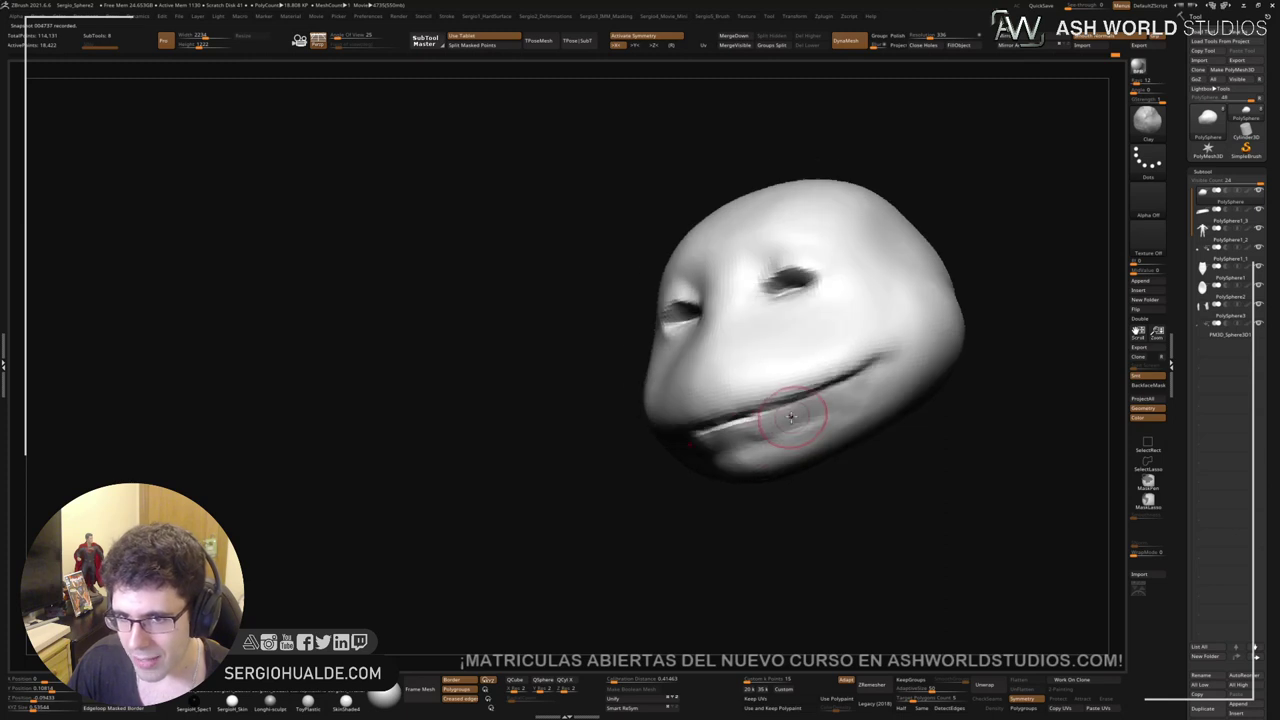
drag(794, 417, 867, 397)
shift+drag(797, 427, 762, 432)
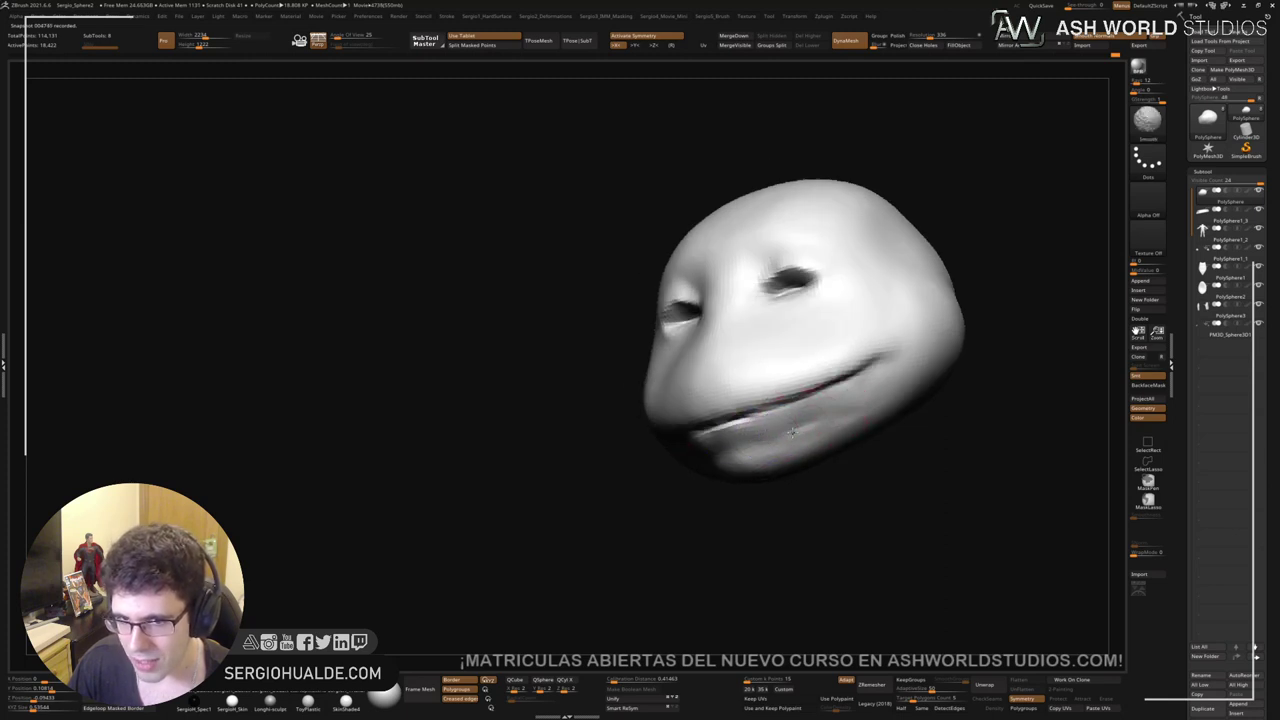
Step: Refine the centre of the lower lip and chin from the front with Clay strokes and smoothing
ctrl+right_drag(812, 434, 852, 452)
mouse_move(852, 452)
ctrl+right_down()
mouse_move(849, 480)
mouse_move(840, 432)
ctrl+right_up()
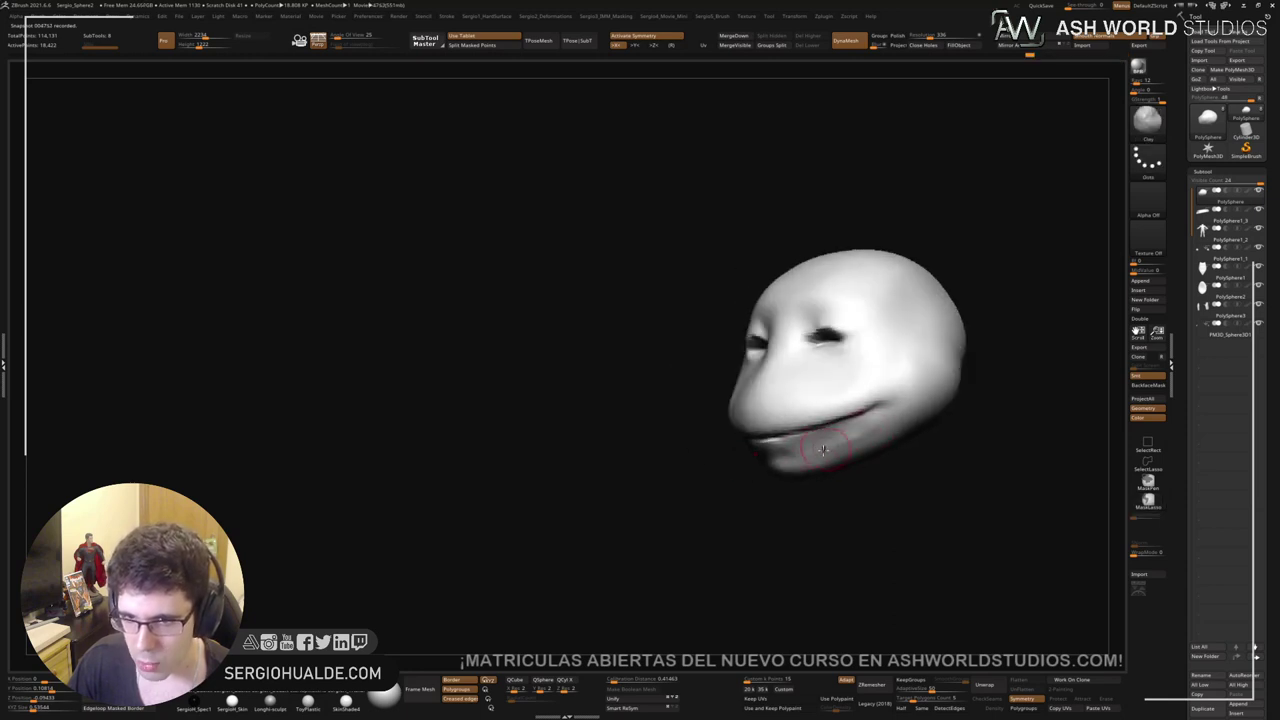
right_drag(795, 449, 765, 462)
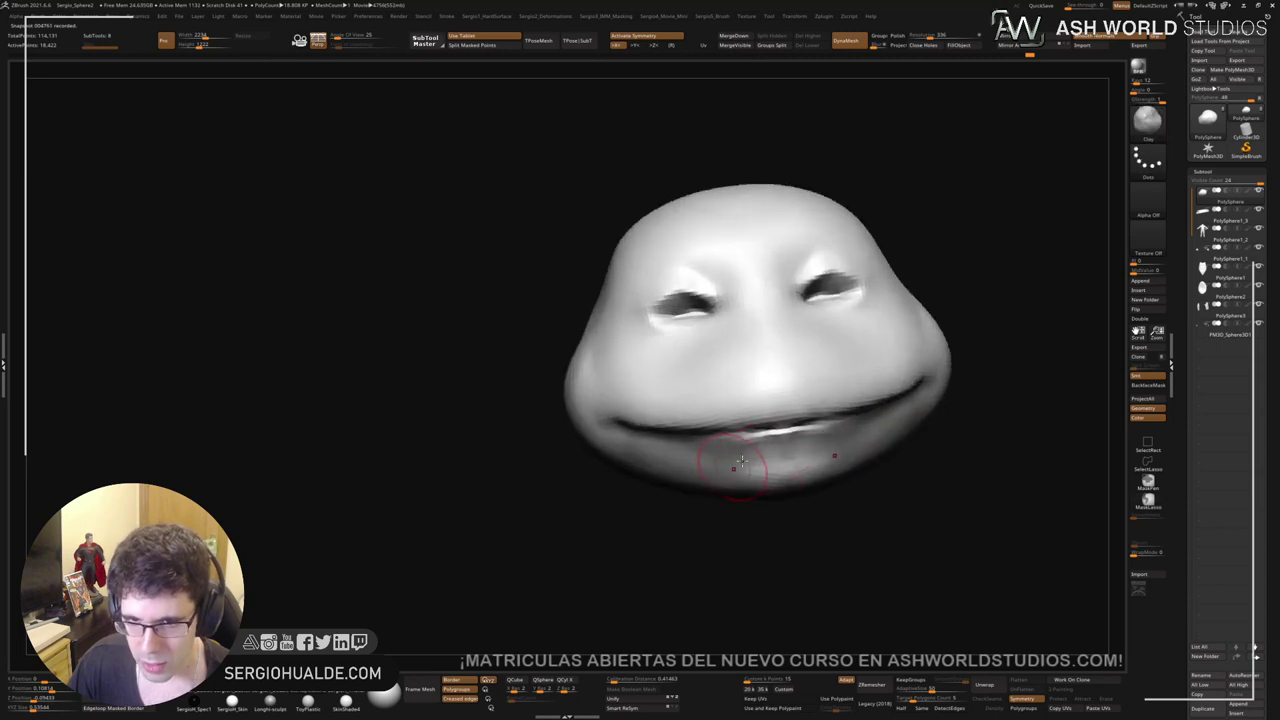
key(shift)
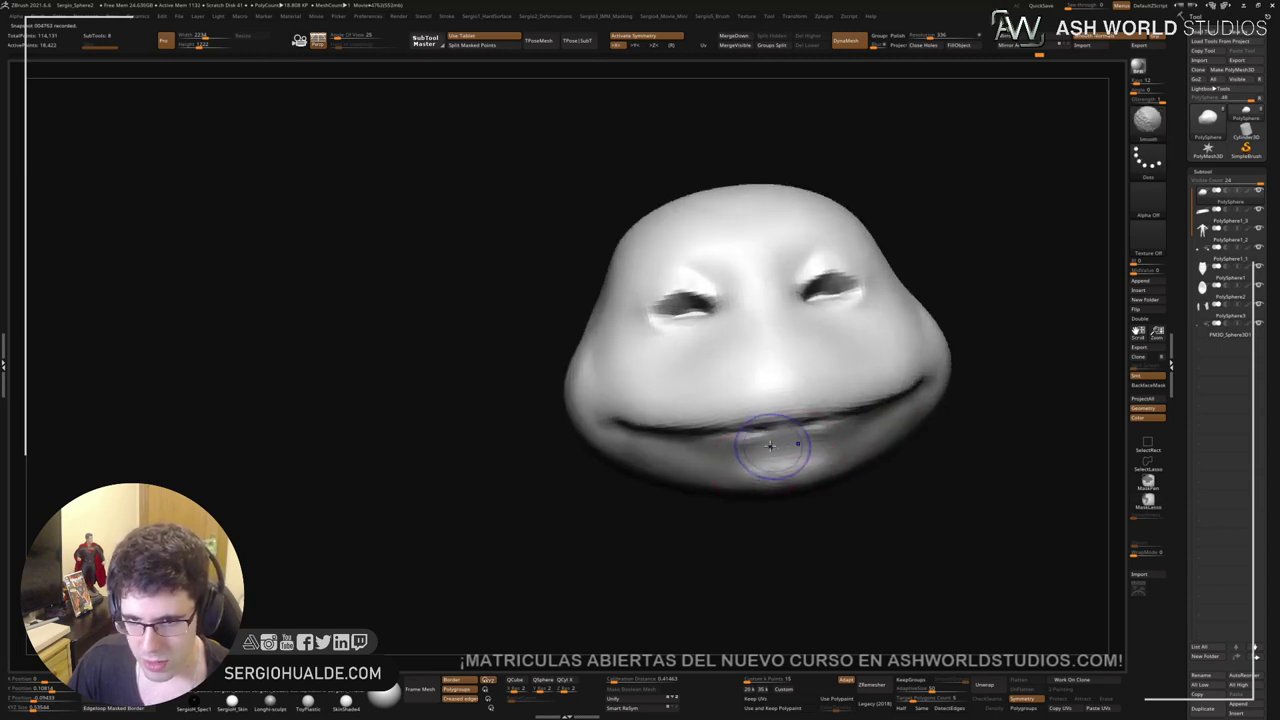
Step: Refine the mouth crease from the lips' centre to the corner with the DamStandard brush and smooth around it
right_drag(722, 456, 777, 451)
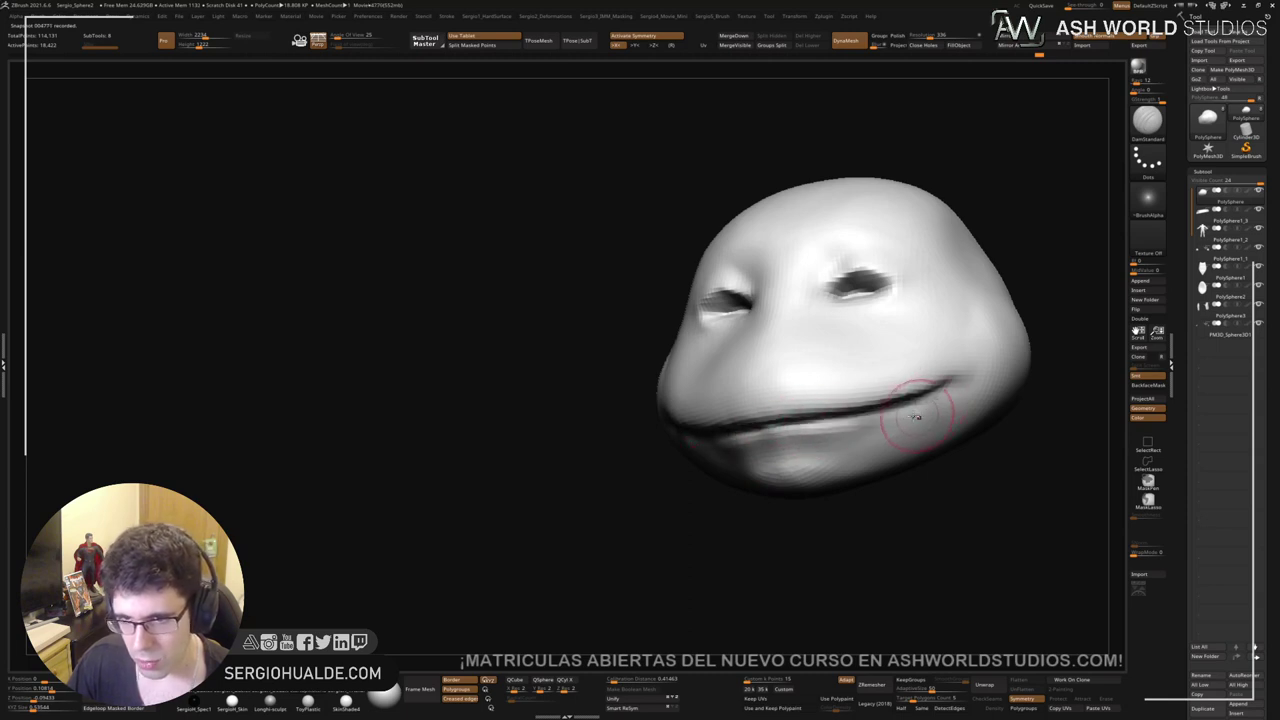
right_drag(916, 416, 929, 388)
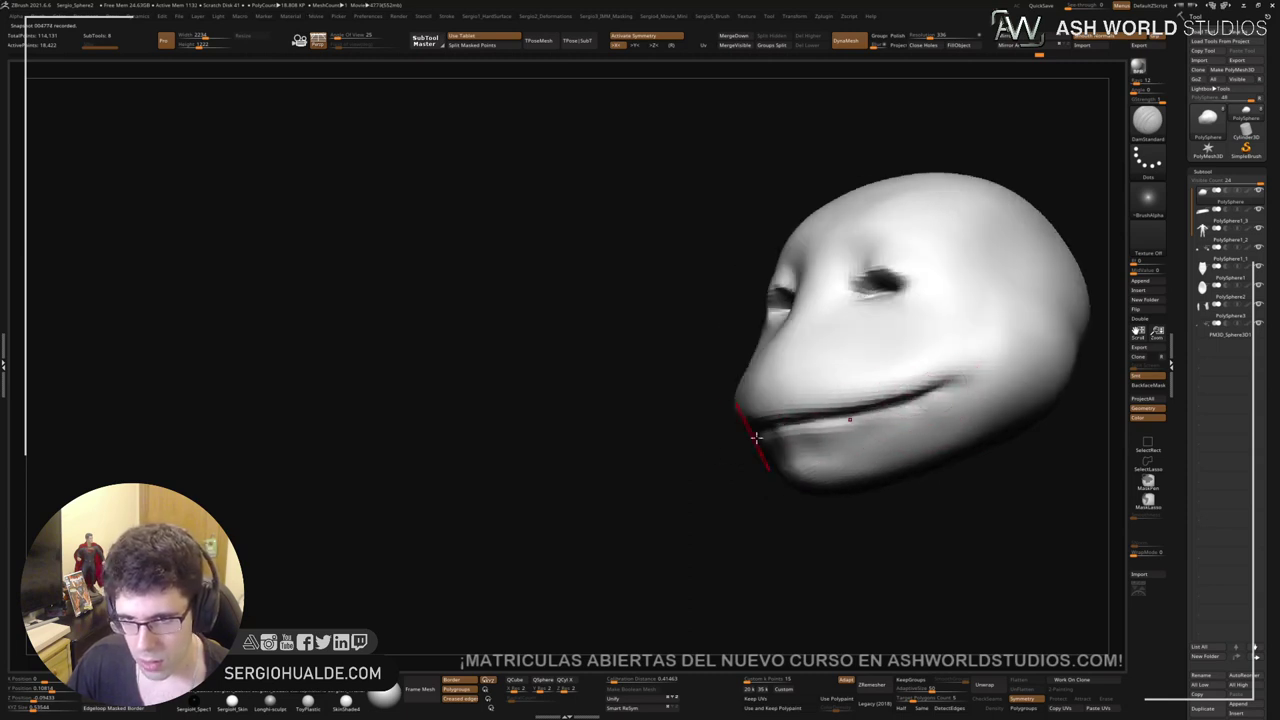
right_drag(755, 437, 829, 434)
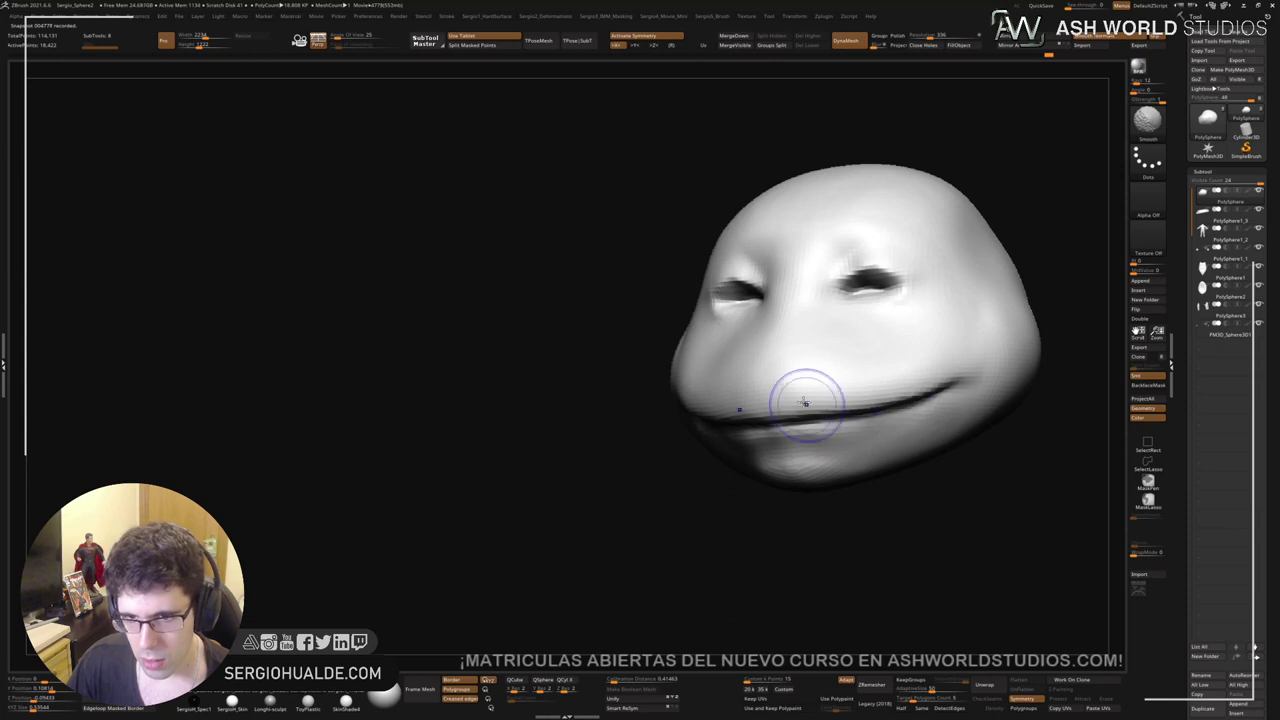
mouse_move(929, 372)
ctrl+right_down()
mouse_move(879, 389)
mouse_move(886, 449)
mouse_move(814, 471)
mouse_move(815, 442)
ctrl+right_up()
drag(838, 372, 831, 383)
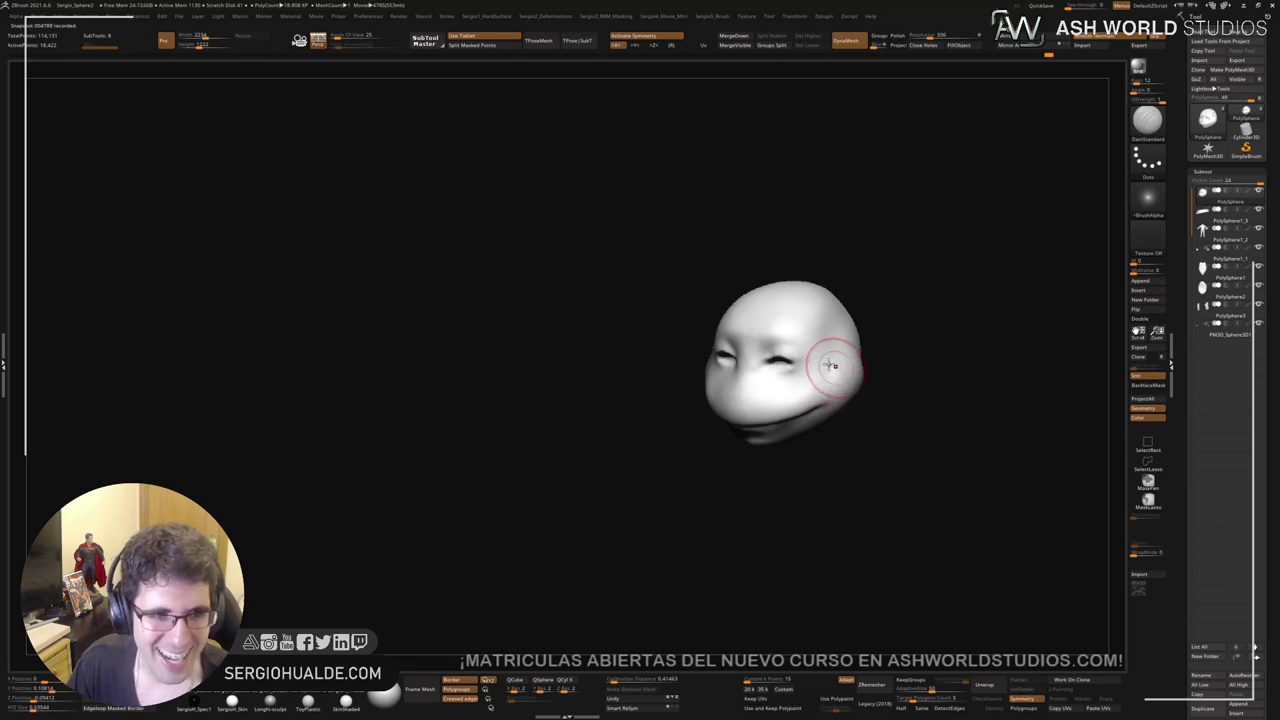
mouse_move(831, 366)
ctrl+right_down()
mouse_move(829, 397)
mouse_move(829, 385)
ctrl+right_up()
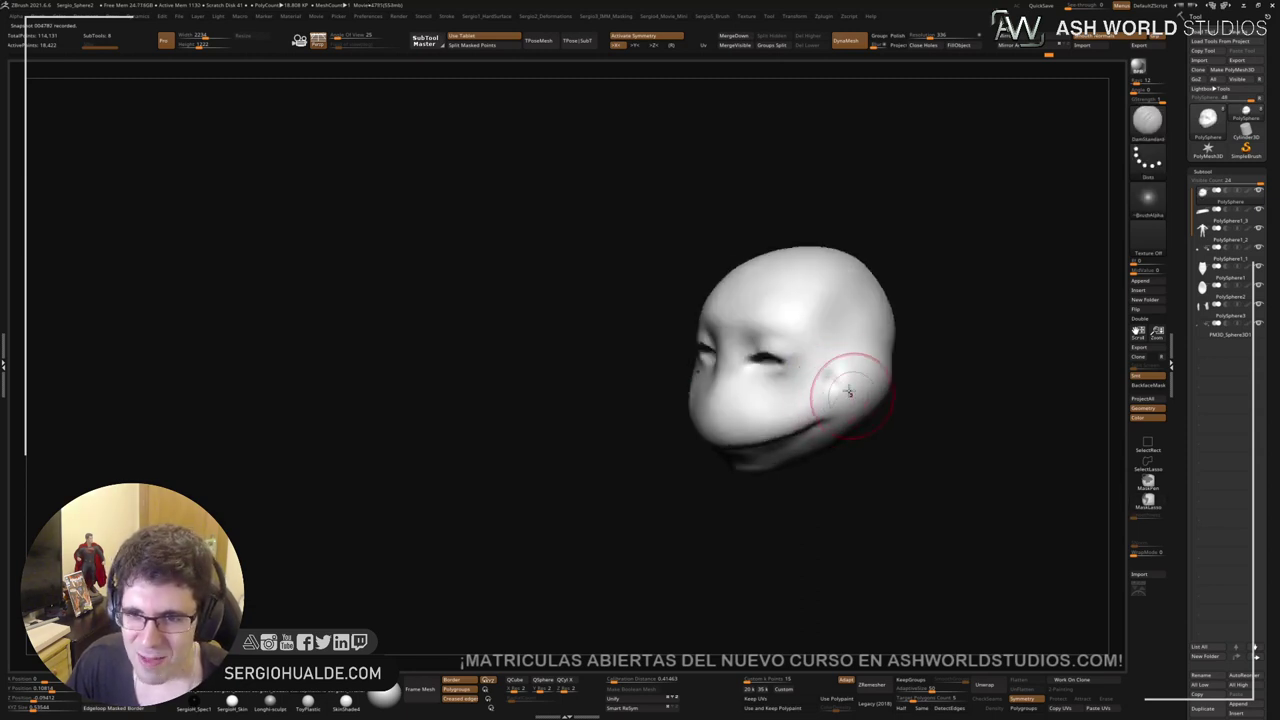
Step: Build up the cheek behind the mouth corner with the Clay brush and smooth it, undoing the last smoothing stroke
key(b)
key(c)
key(l)
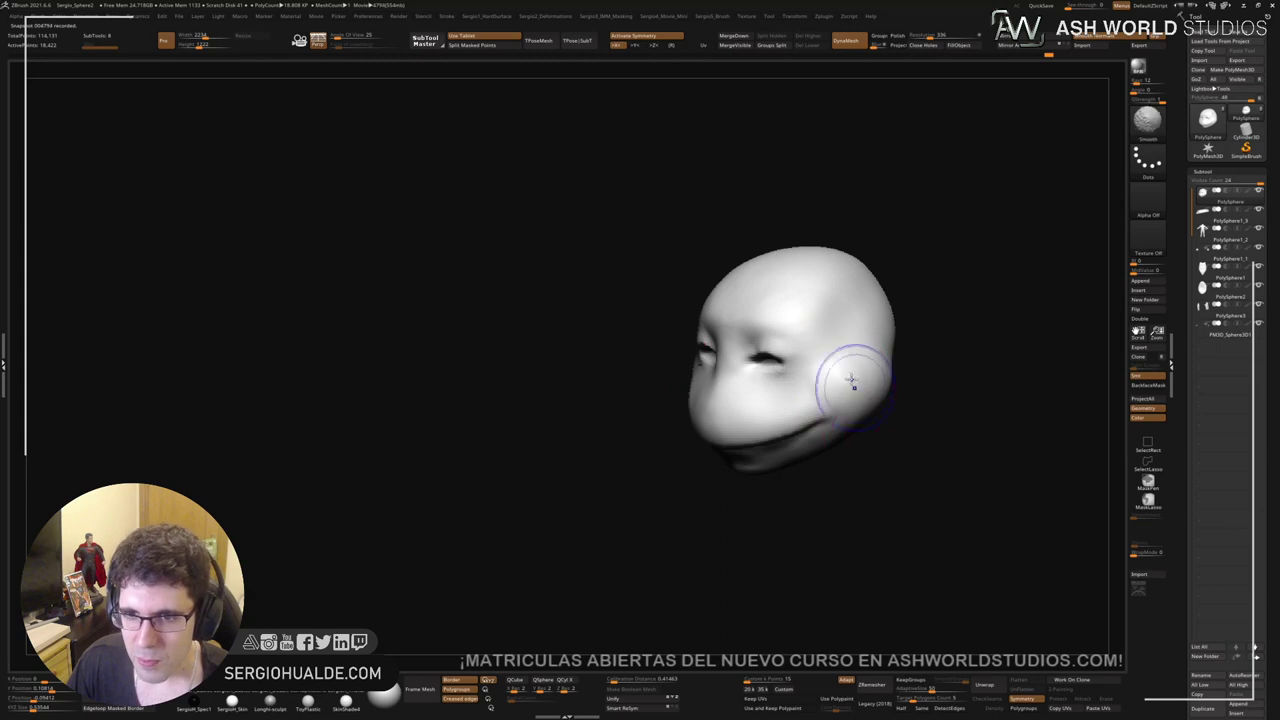
mouse_move(871, 402)
right_down()
mouse_move(852, 441)
mouse_move(905, 403)
right_up()
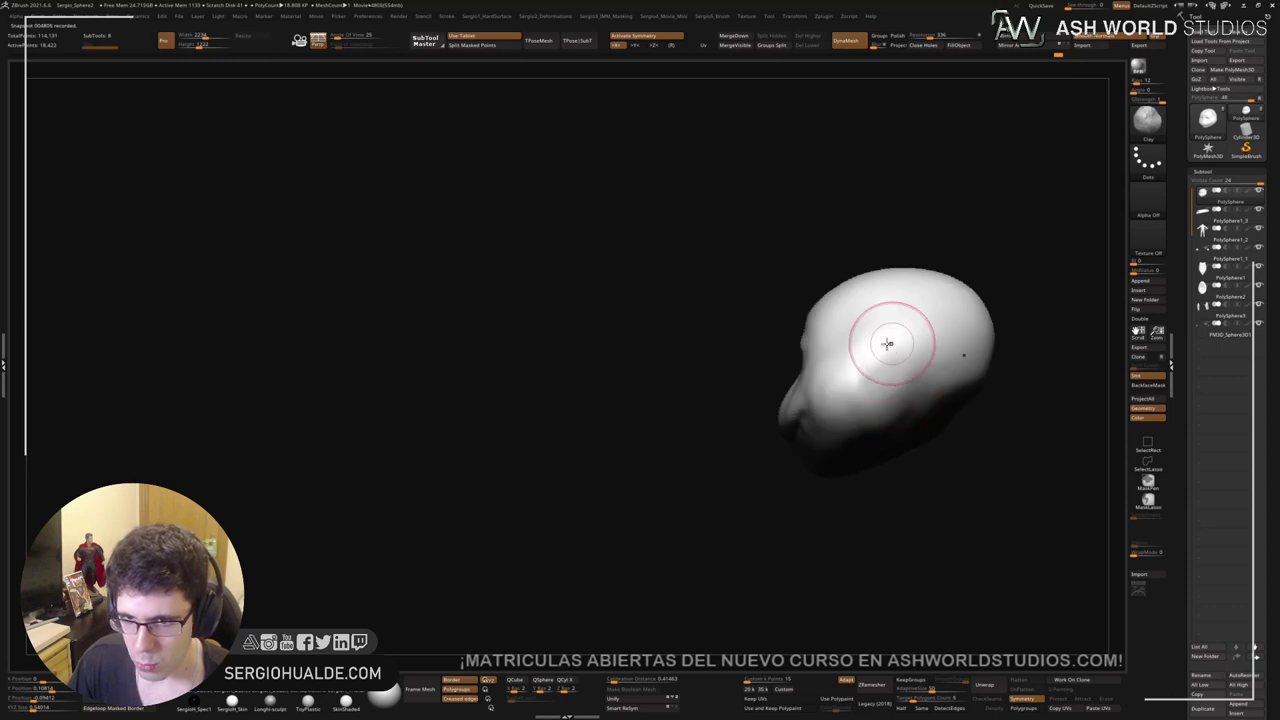
right_drag(878, 357, 871, 363)
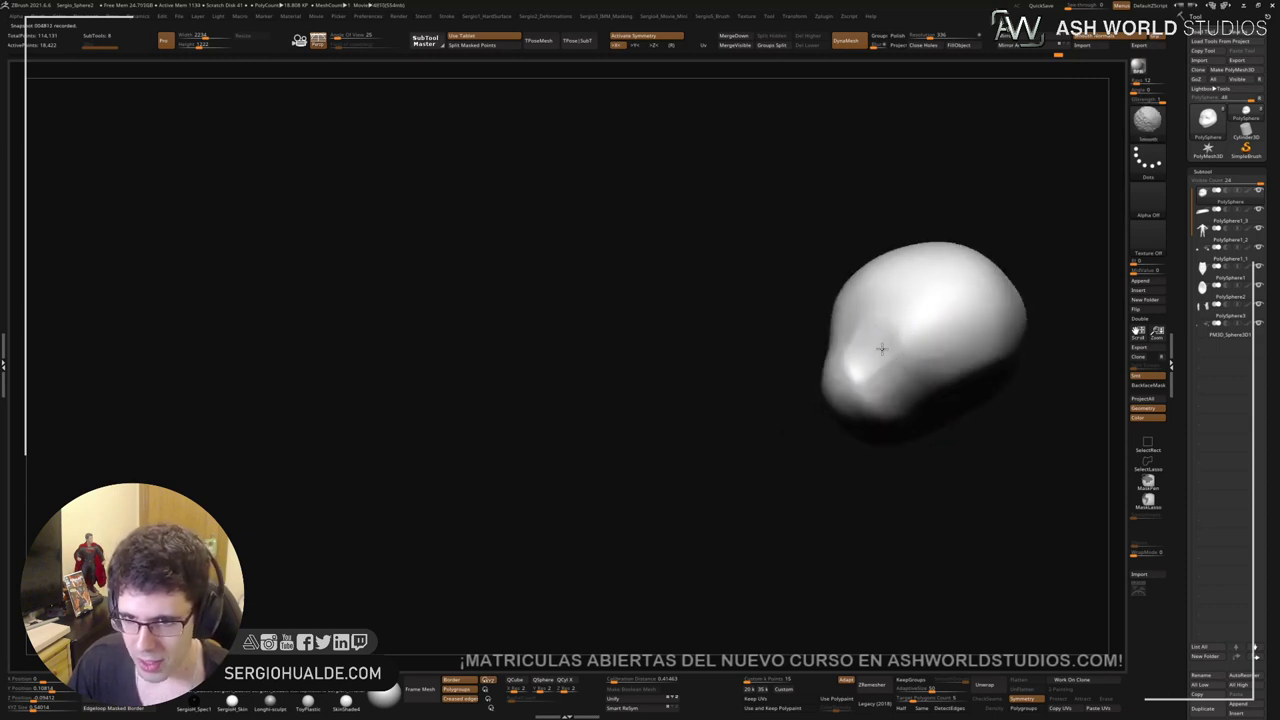
shift+drag(892, 348, 878, 336)
key(ctrl+z)
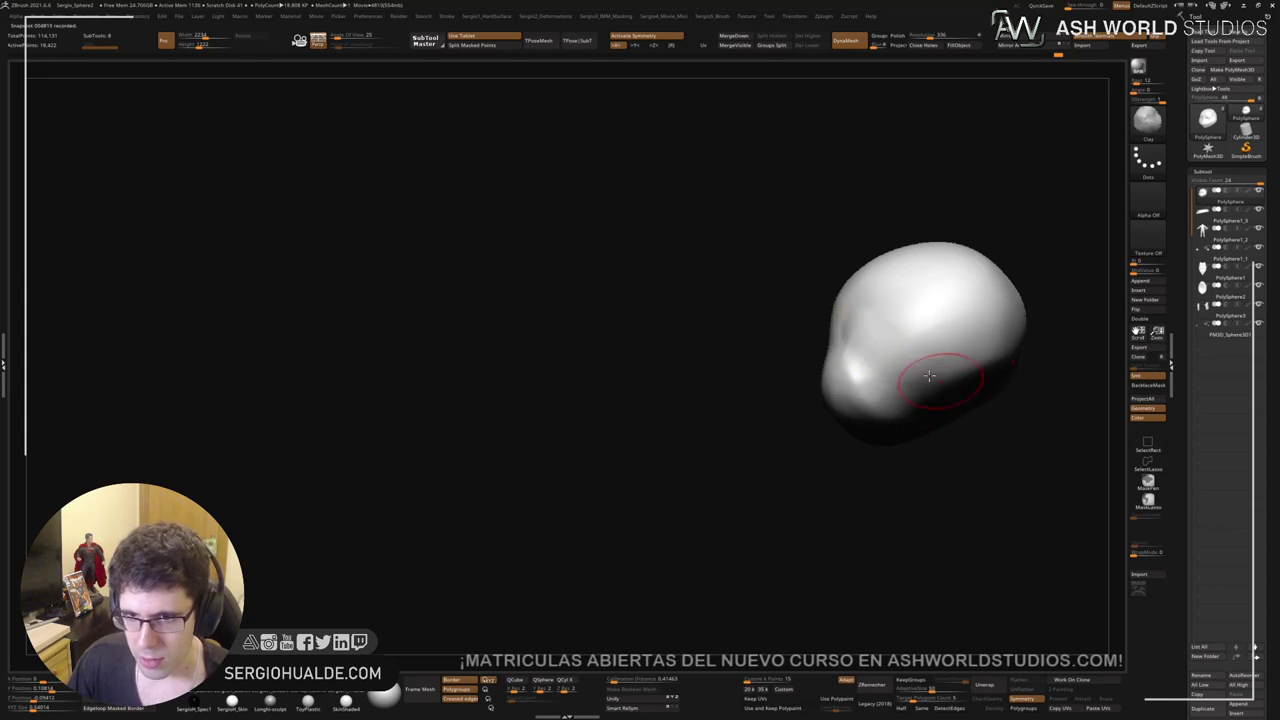
Step: Smooth the transition from the cheek to the side of the skull and retouch the cheek with Clay, undoing one stroke
shift+drag(943, 371, 906, 354)
right_drag(850, 319, 868, 327)
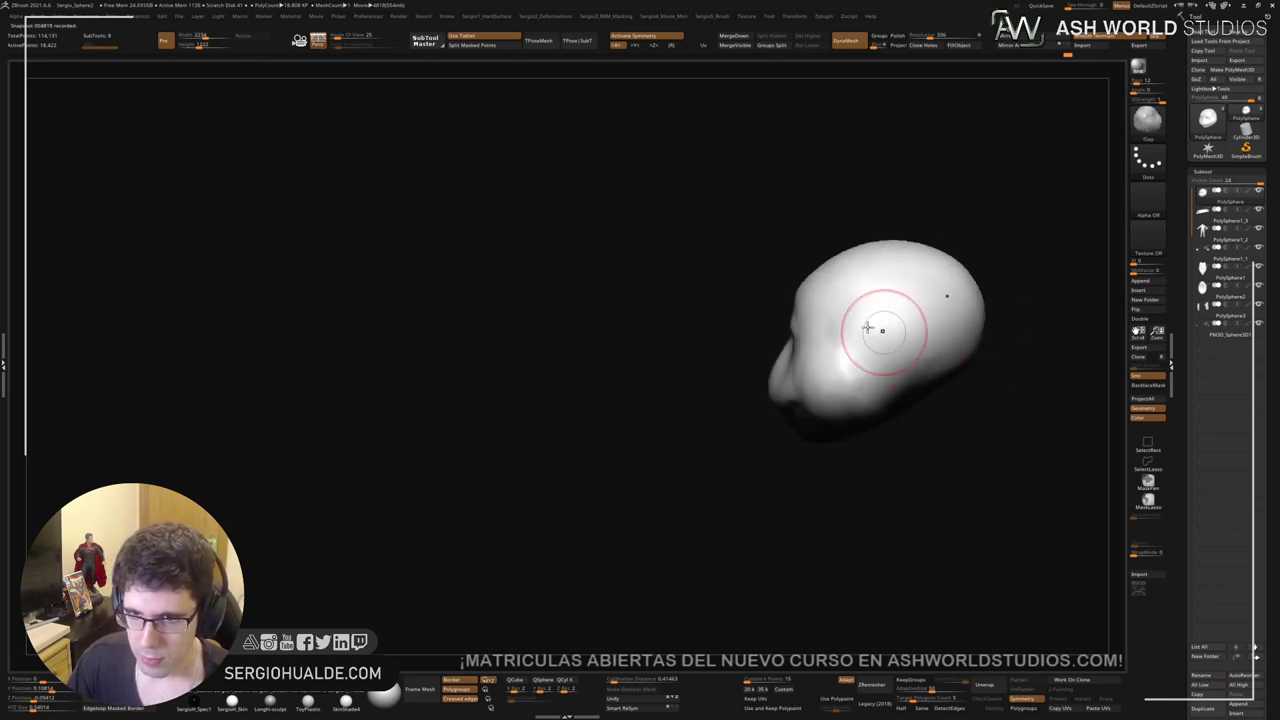
key(ctrl+z)
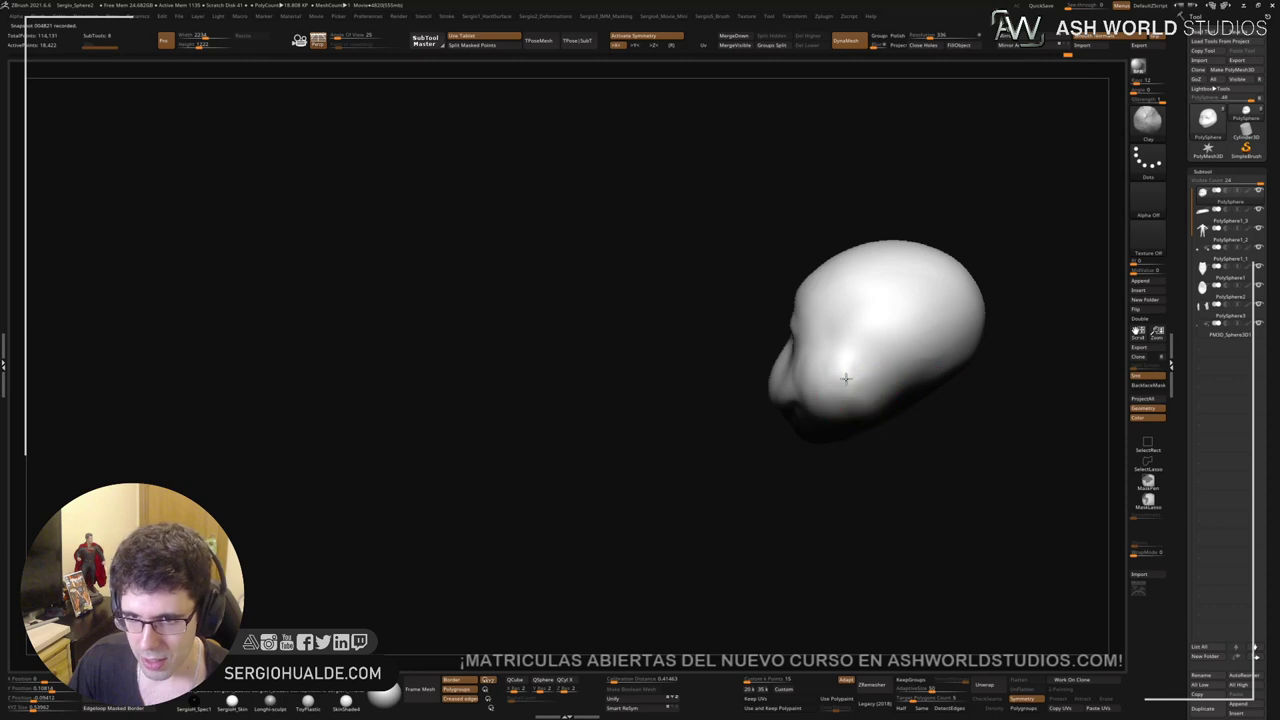
drag(846, 380, 851, 383)
mouse_move(861, 412)
right_down()
mouse_move(841, 433)
mouse_move(854, 480)
mouse_move(851, 423)
mouse_move(849, 469)
mouse_move(805, 478)
mouse_move(885, 480)
mouse_move(857, 417)
mouse_move(819, 404)
mouse_move(817, 434)
mouse_move(819, 400)
right_up()
Step: Show the whole character again and adjust the shape of the head's jaw with the Move brush
key(b)
key(m)
key(v)
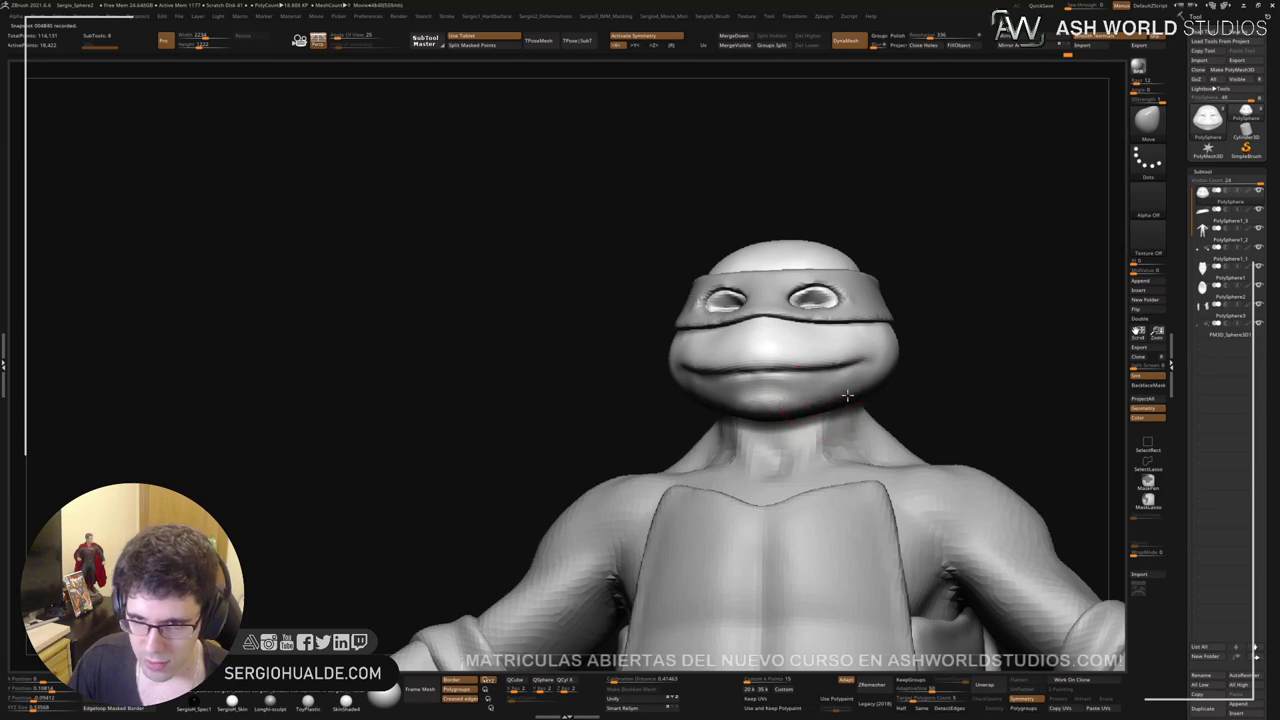
mouse_move(846, 395)
right_down()
mouse_move(823, 409)
mouse_move(870, 391)
right_up()
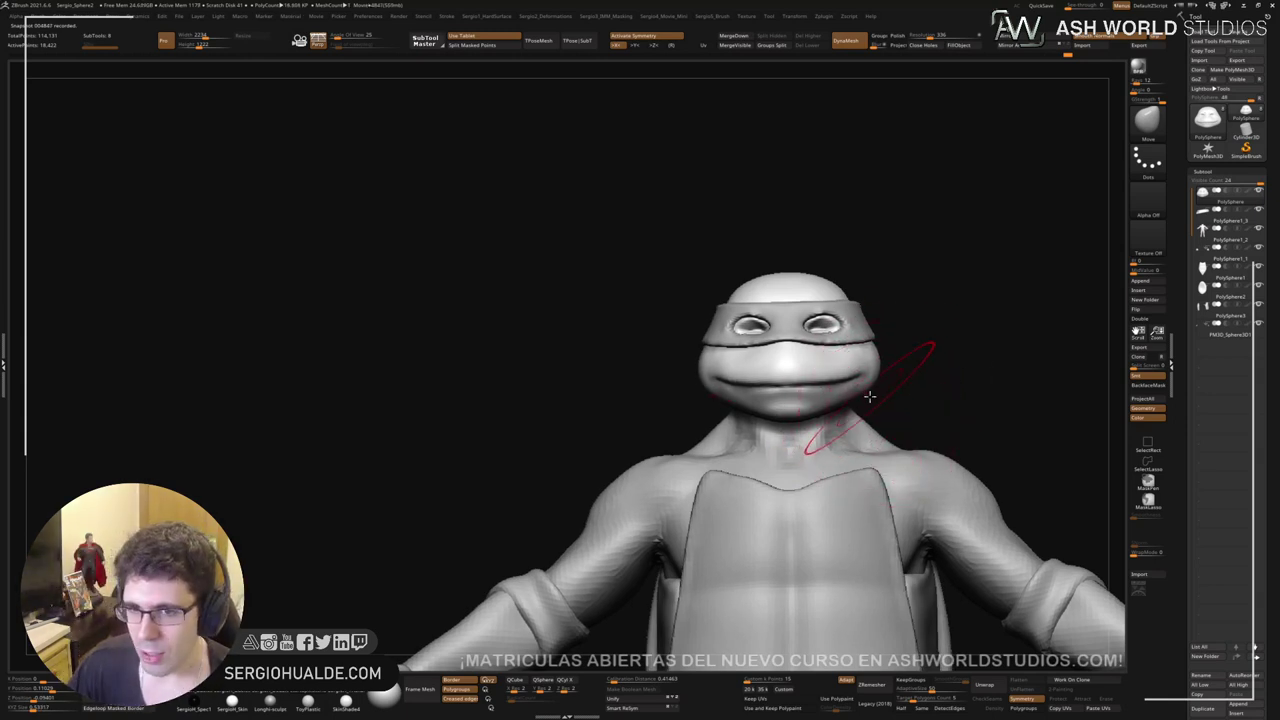
mouse_move(856, 400)
ctrl+right_down()
mouse_move(835, 411)
mouse_move(882, 391)
mouse_move(777, 420)
mouse_move(829, 445)
mouse_move(797, 386)
ctrl+right_up()
Step: Select the body and reshape the slope from neck to shoulder with the Move brush, smoothing the trapezius
alt+click(823, 396)
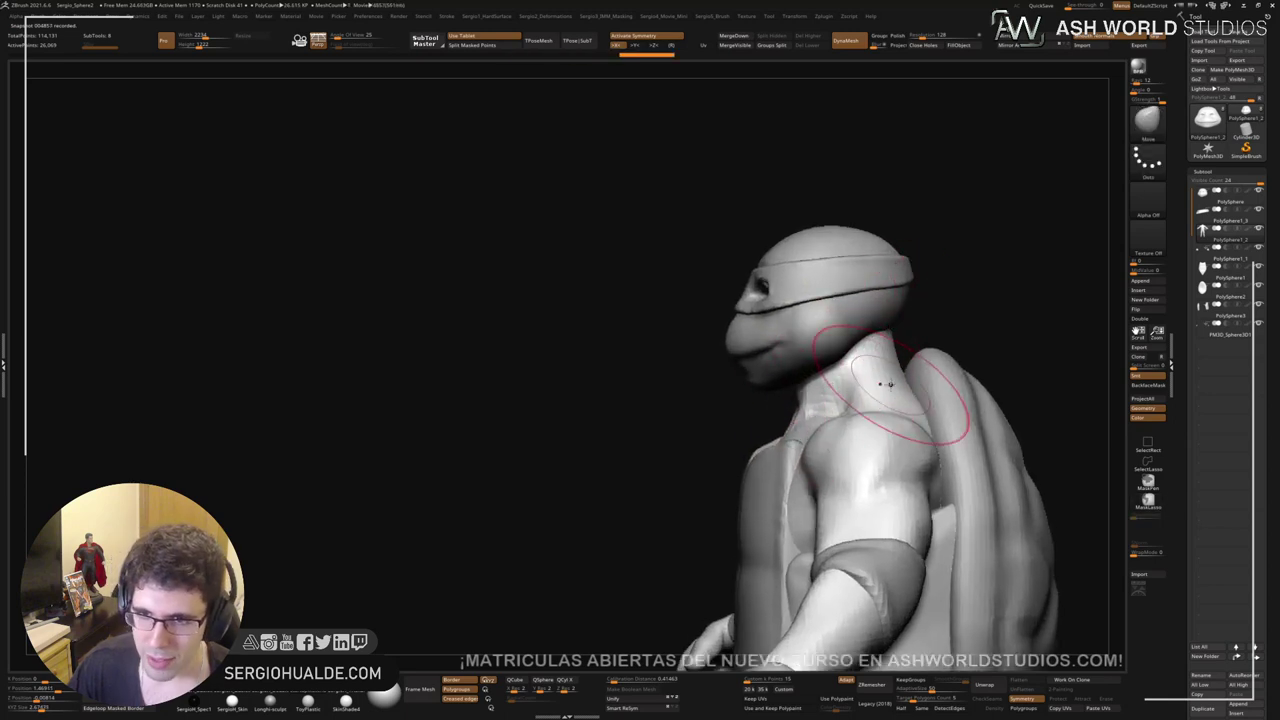
mouse_move(905, 392)
right_down()
mouse_move(908, 362)
mouse_move(876, 403)
right_up()
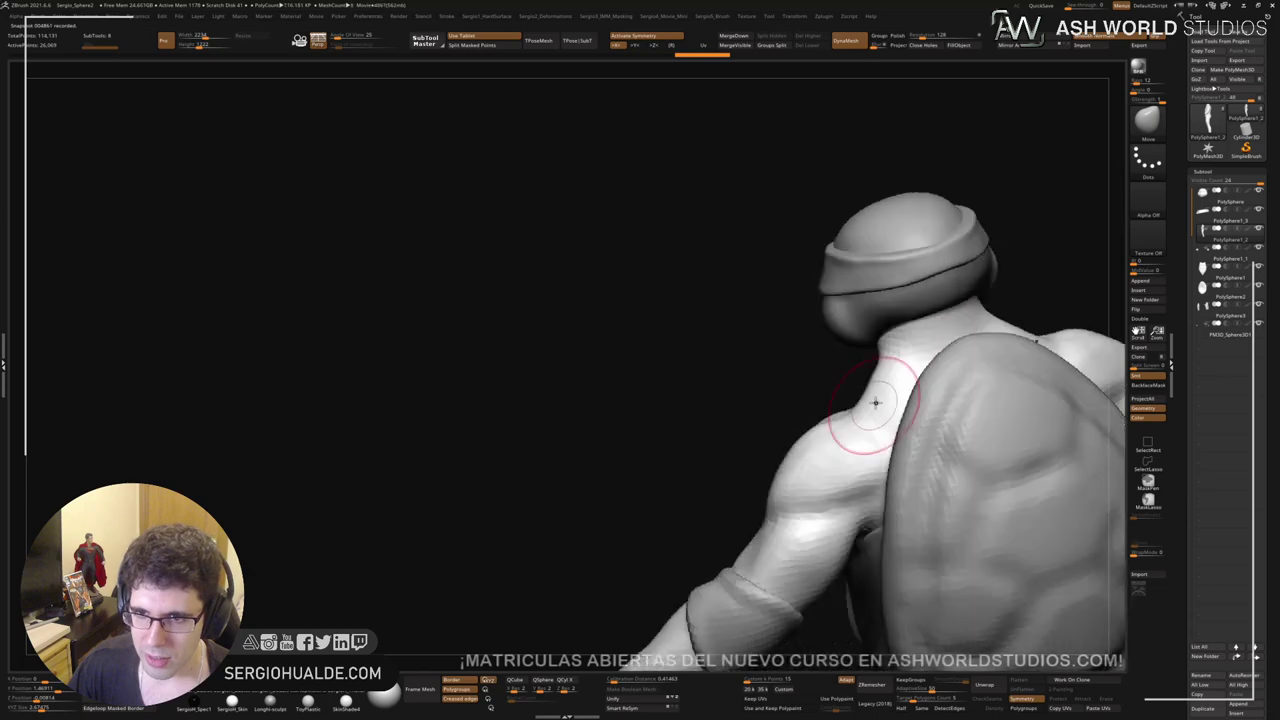
drag(998, 318, 974, 326)
right_drag(857, 363, 943, 369)
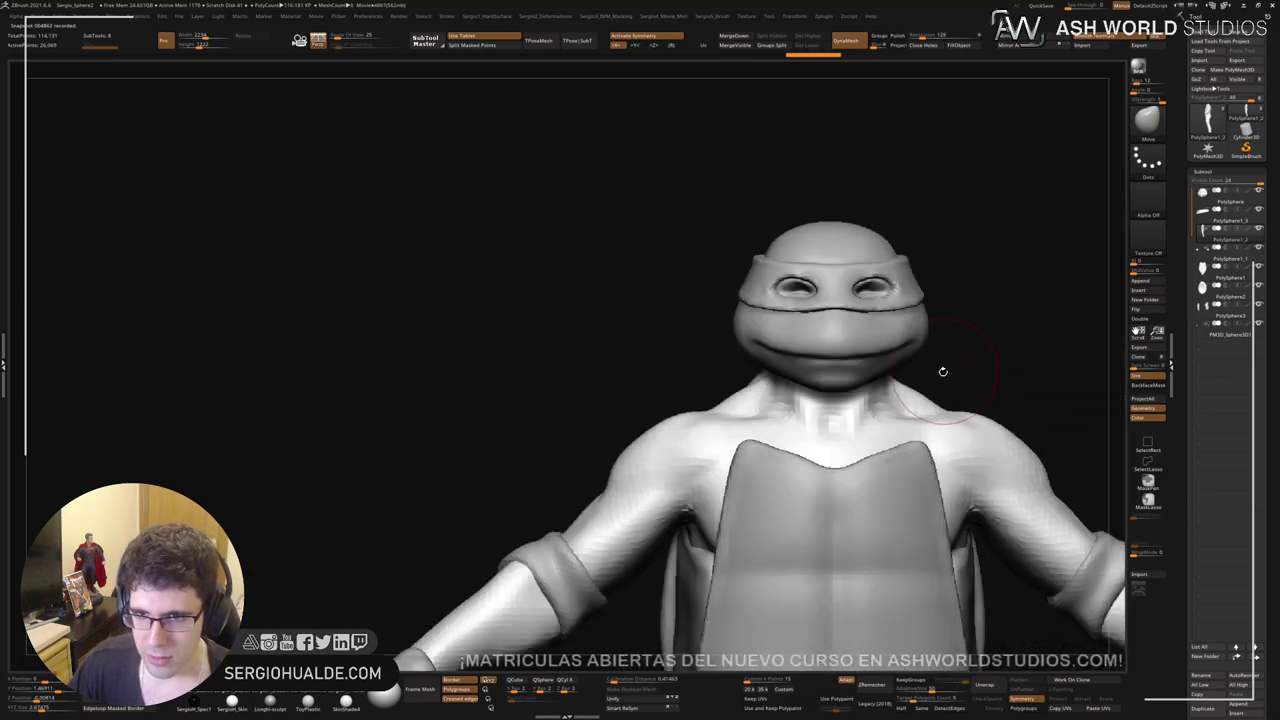
right_drag(955, 418, 900, 425)
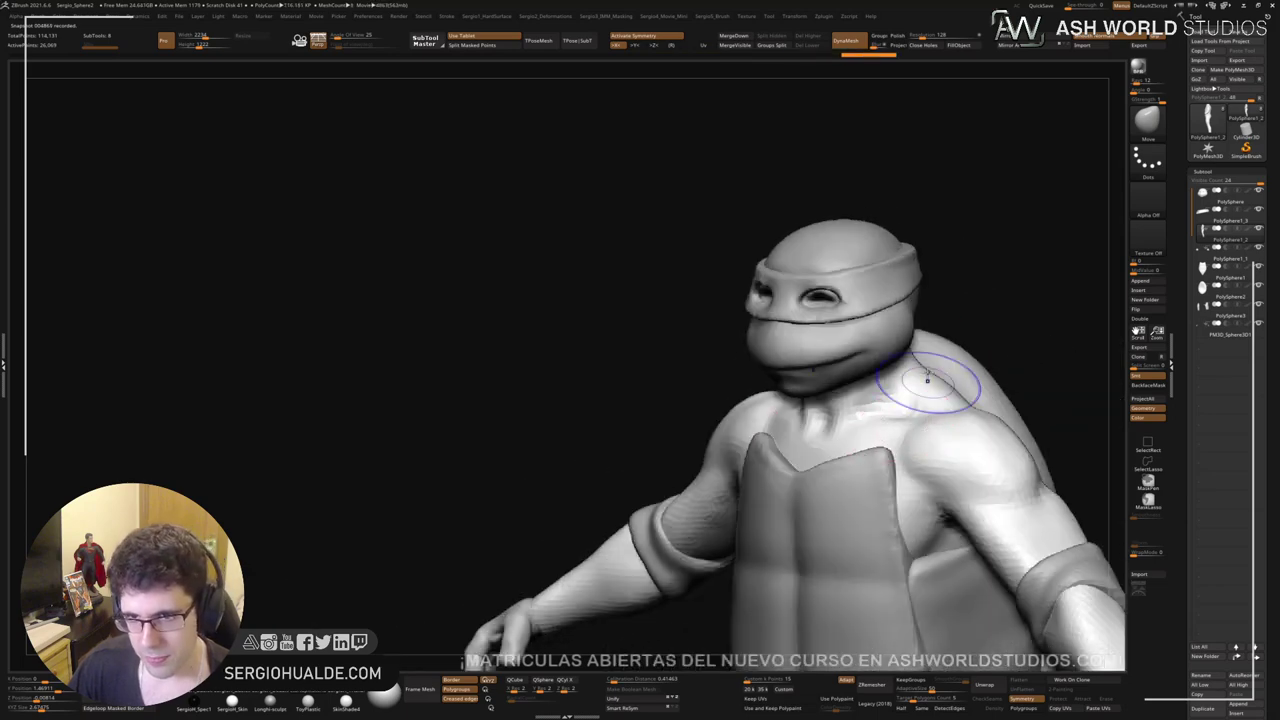
shift+drag(926, 376, 929, 430)
Step: Isolate the body, raise its DynaMesh resolution to 304 and remesh it
ctrl+right_drag(929, 457, 930, 428)
mouse_move(930, 428)
shift+right_down()
mouse_move(943, 394)
mouse_move(857, 382)
mouse_move(831, 408)
mouse_move(889, 418)
mouse_move(880, 352)
mouse_move(863, 366)
mouse_move(850, 469)
mouse_move(867, 454)
shift+right_up()
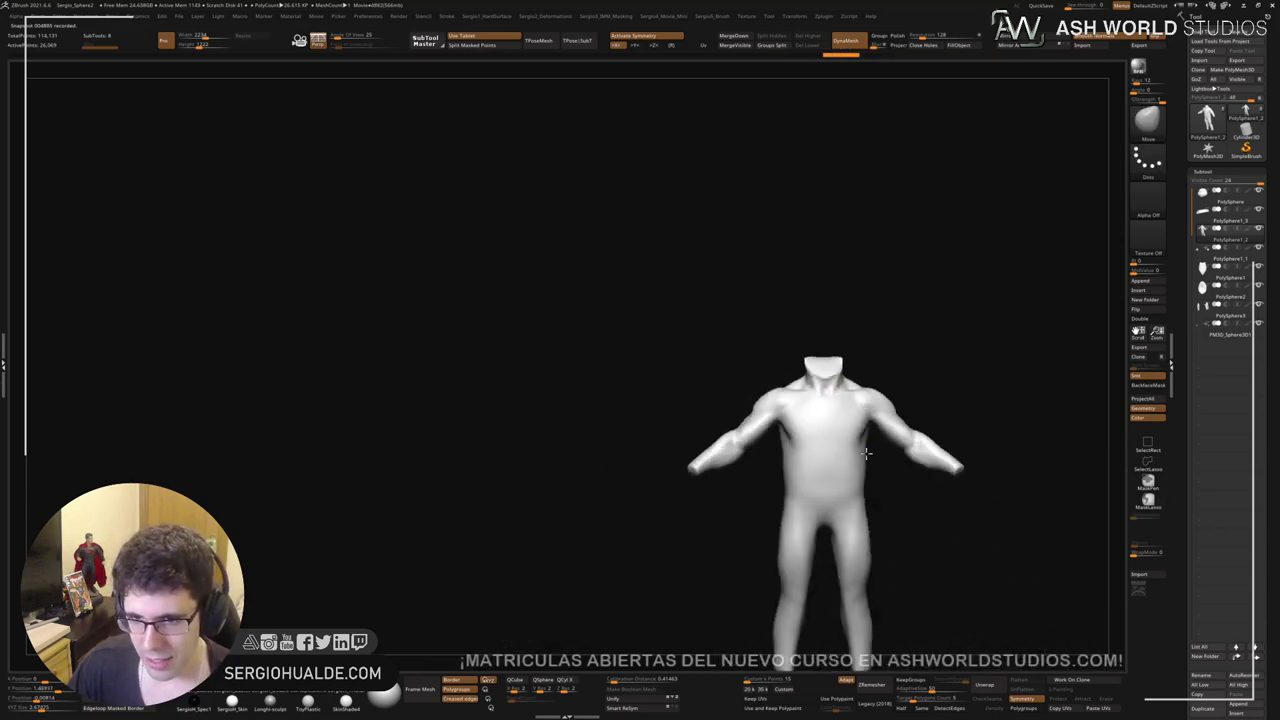
alt+right_drag(853, 350, 876, 227)
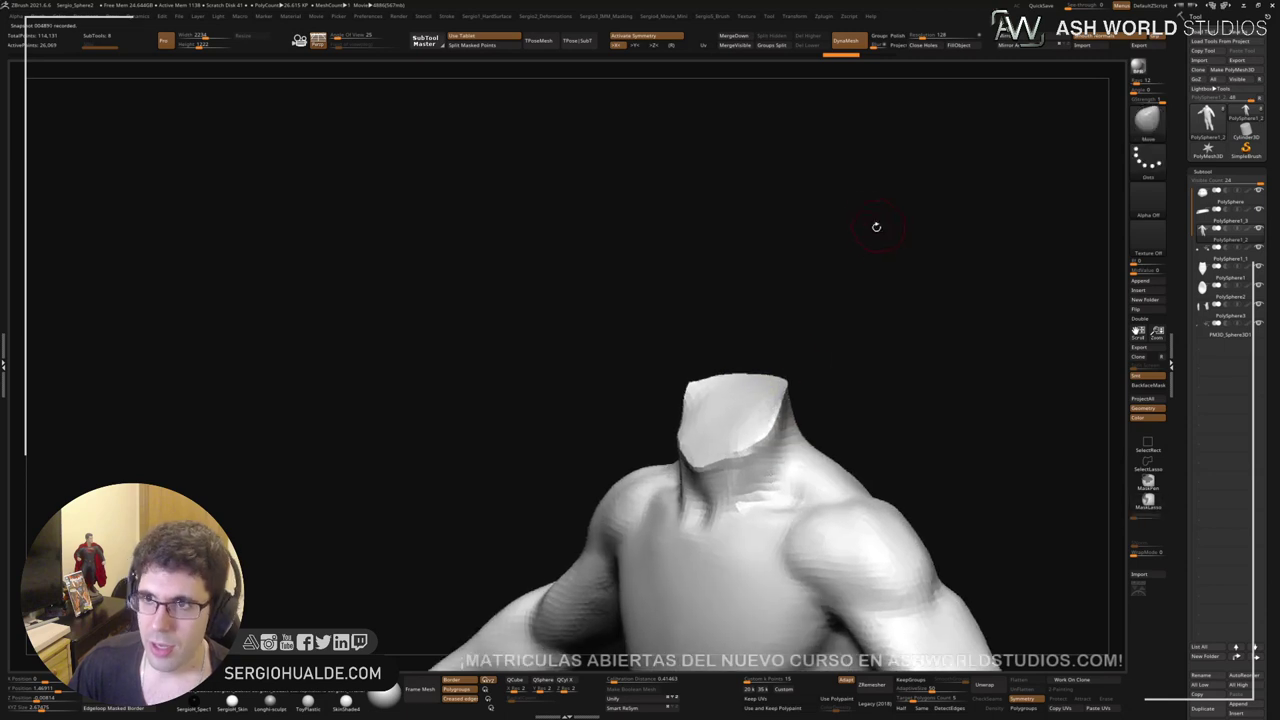
click(927, 35)
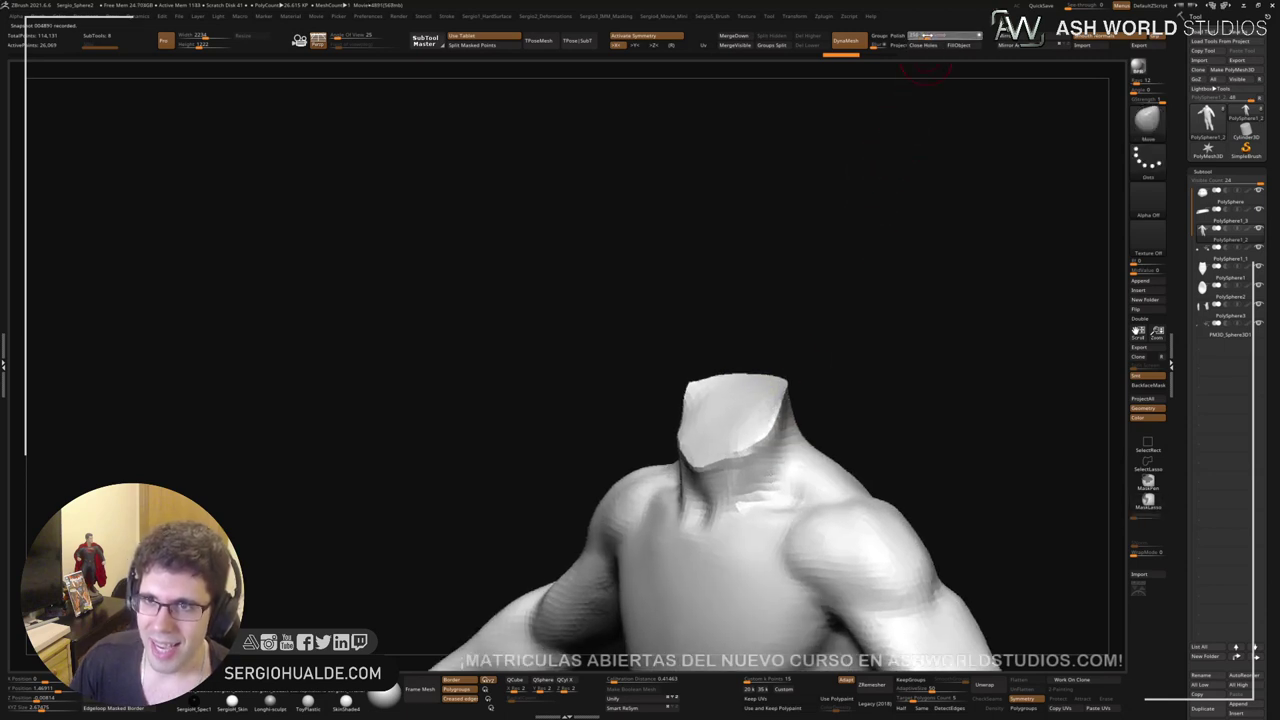
ctrl+drag(897, 166, 897, 229)
Step: Smooth the body's neck, shoulders and arms, and mirror and weld the mesh
mouse_move(777, 489)
ctrl+right_down()
mouse_move(786, 343)
mouse_move(766, 411)
ctrl+right_up()
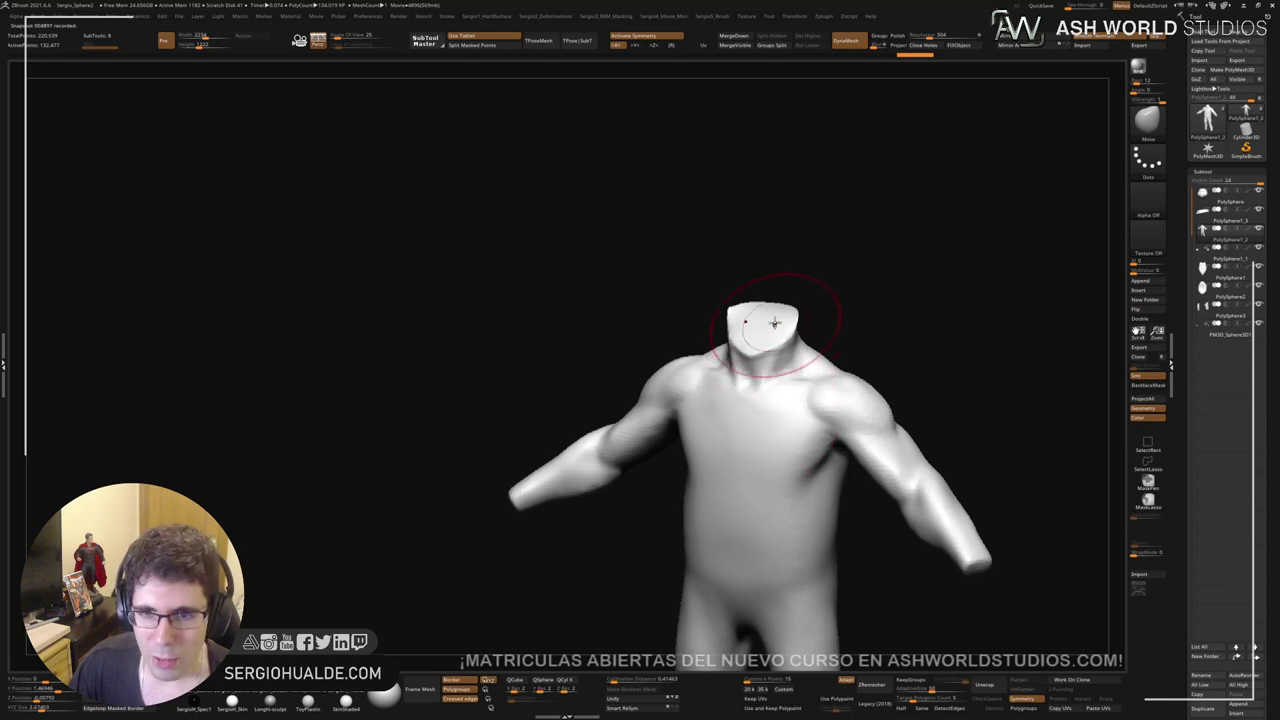
shift+drag(771, 323, 775, 336)
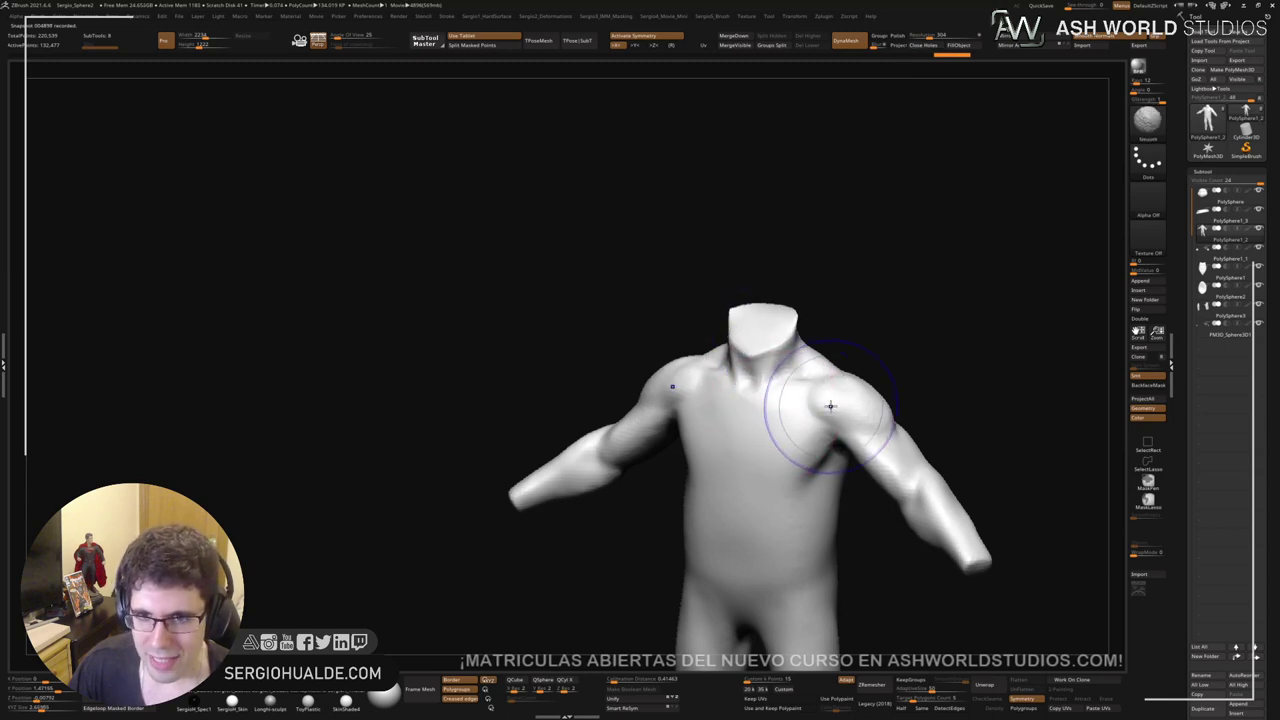
click(1039, 48)
mouse_move(785, 385)
shift+mouse_down()
mouse_move(800, 423)
mouse_move(932, 481)
shift+mouse_up()
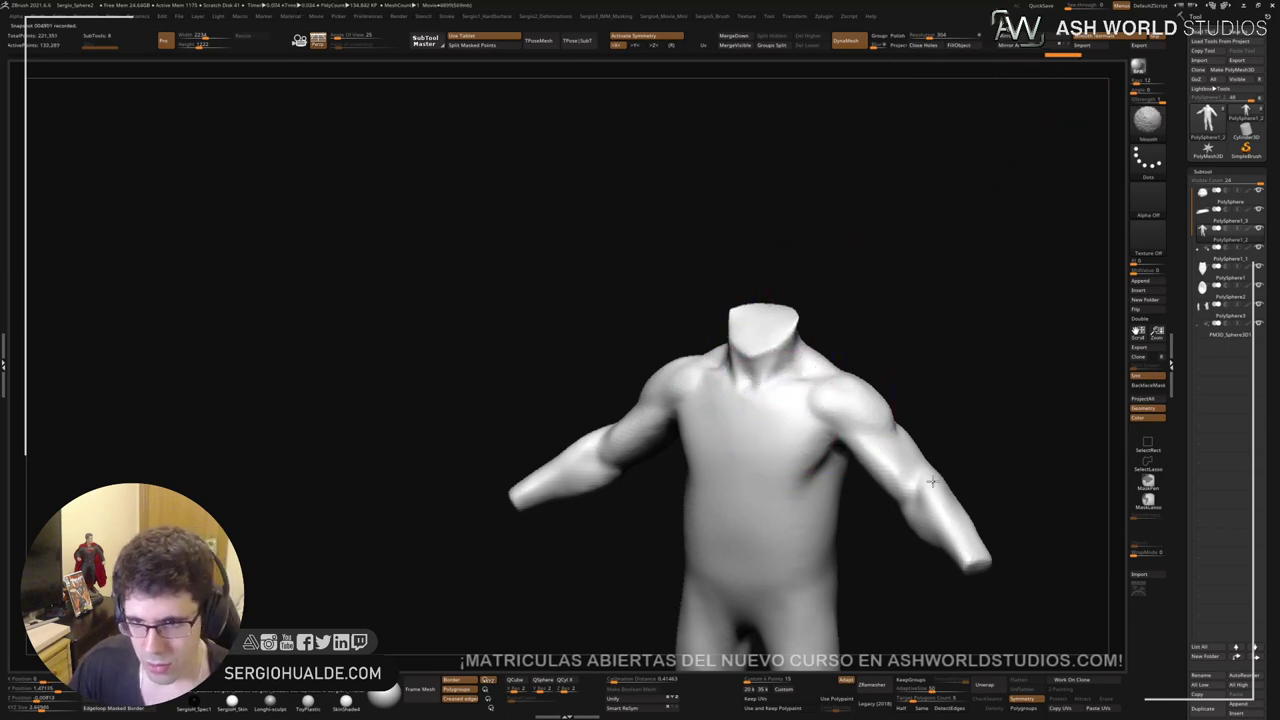
alt+right_drag(932, 481, 894, 410)
mouse_move(894, 410)
shift+mouse_down()
mouse_move(851, 443)
mouse_move(842, 420)
shift+mouse_up()
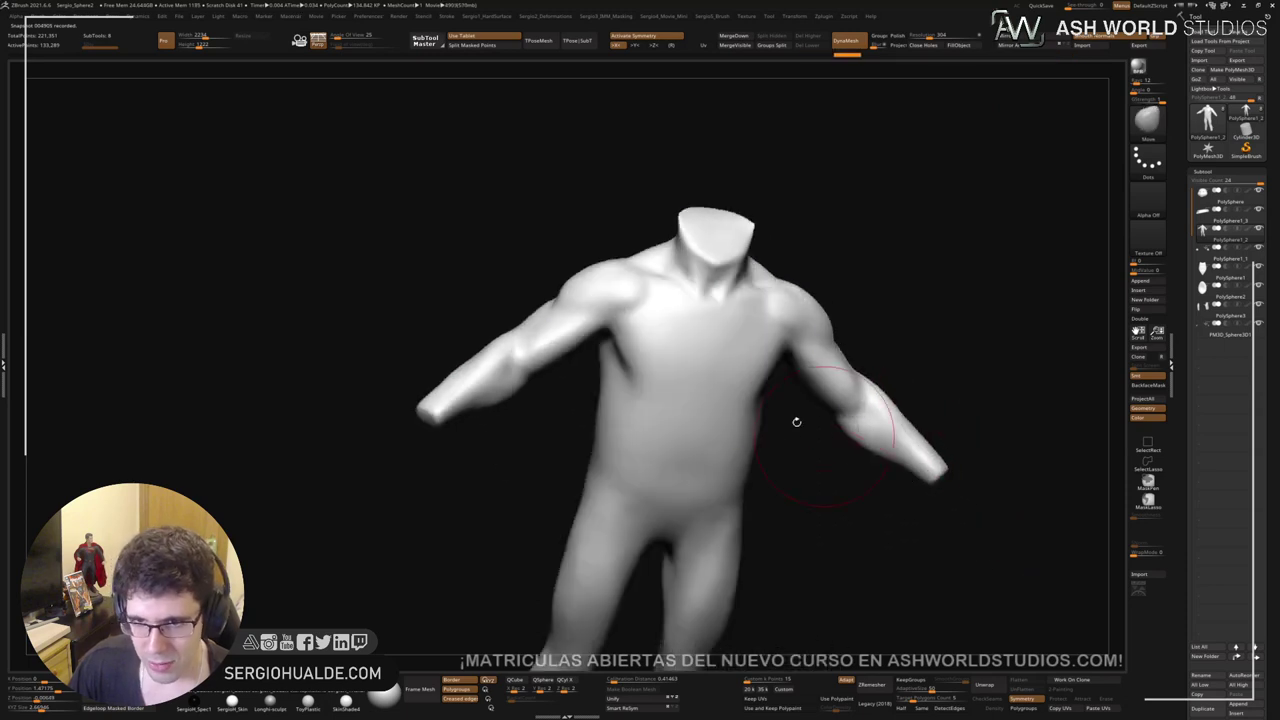
Step: Smooth the torso, the legs and the back of the body to even out the remeshed surface
shift+drag(777, 365, 754, 451)
alt+right_drag(754, 451, 774, 310)
ctrl+right_drag(774, 310, 760, 480)
shift+drag(760, 480, 750, 420)
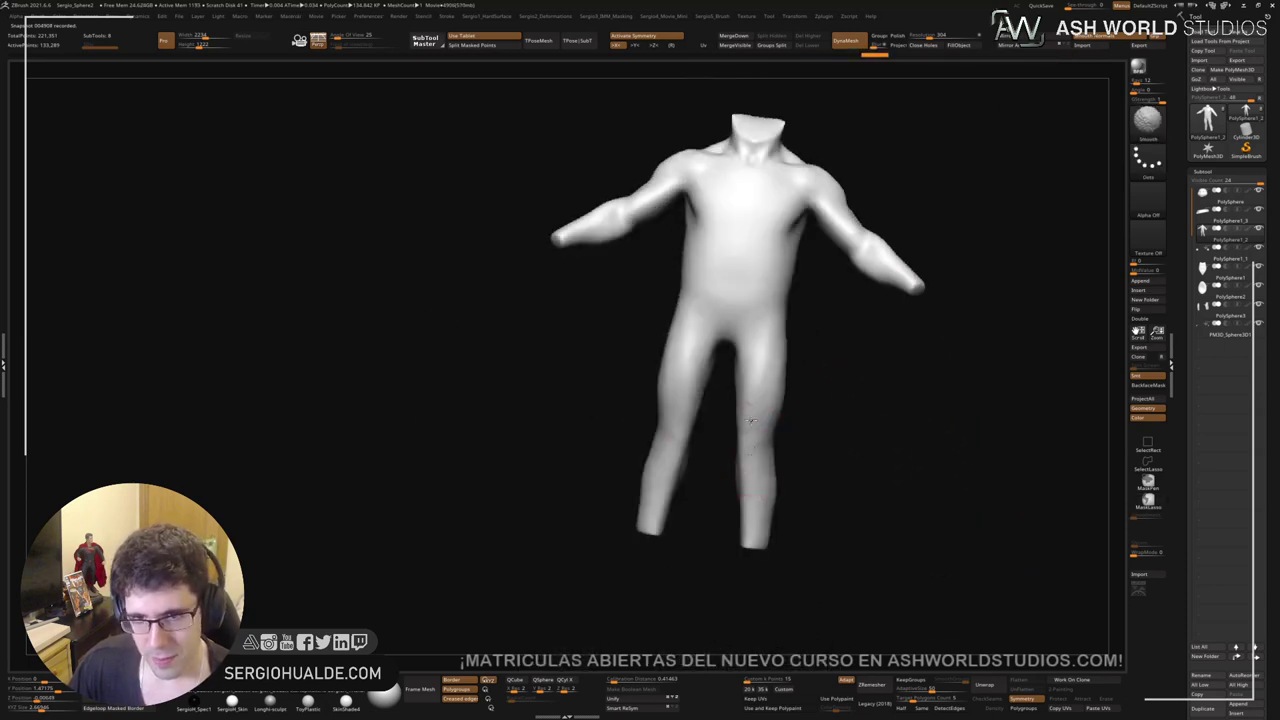
mouse_move(773, 460)
right_down()
mouse_move(826, 342)
mouse_move(774, 431)
right_up()
shift+drag(774, 431, 798, 368)
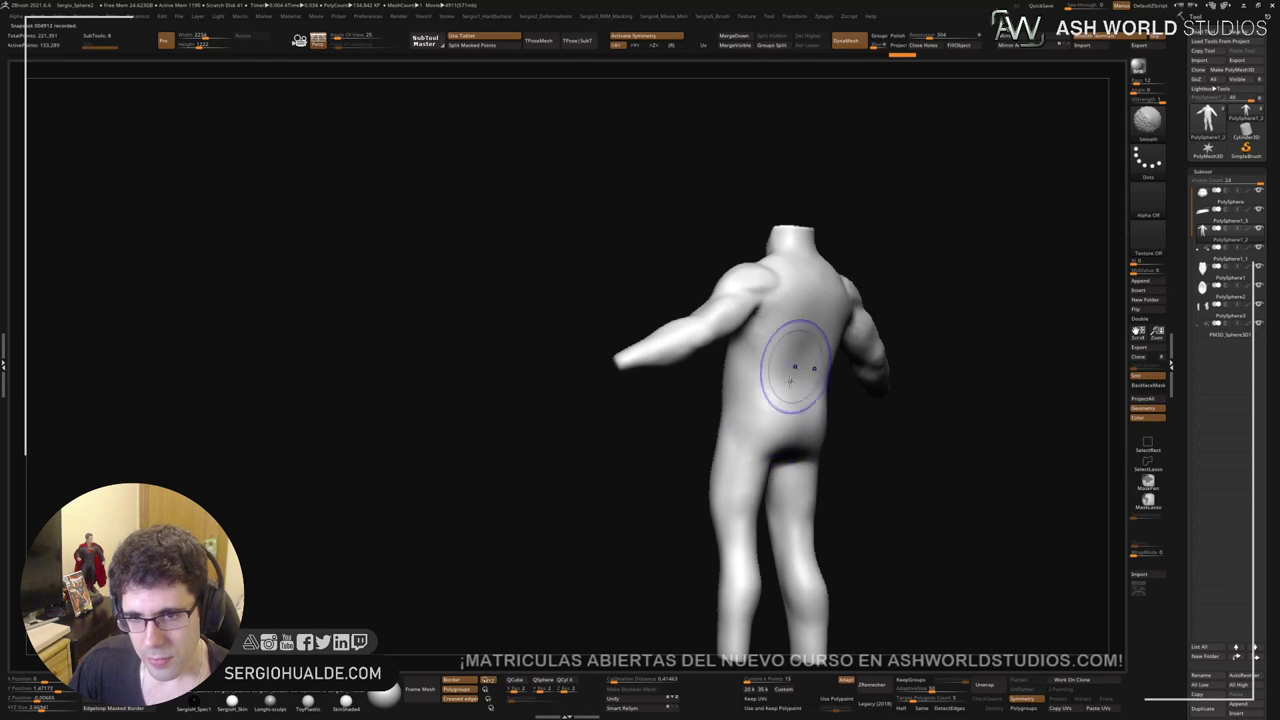
alt+right_drag(798, 368, 765, 462)
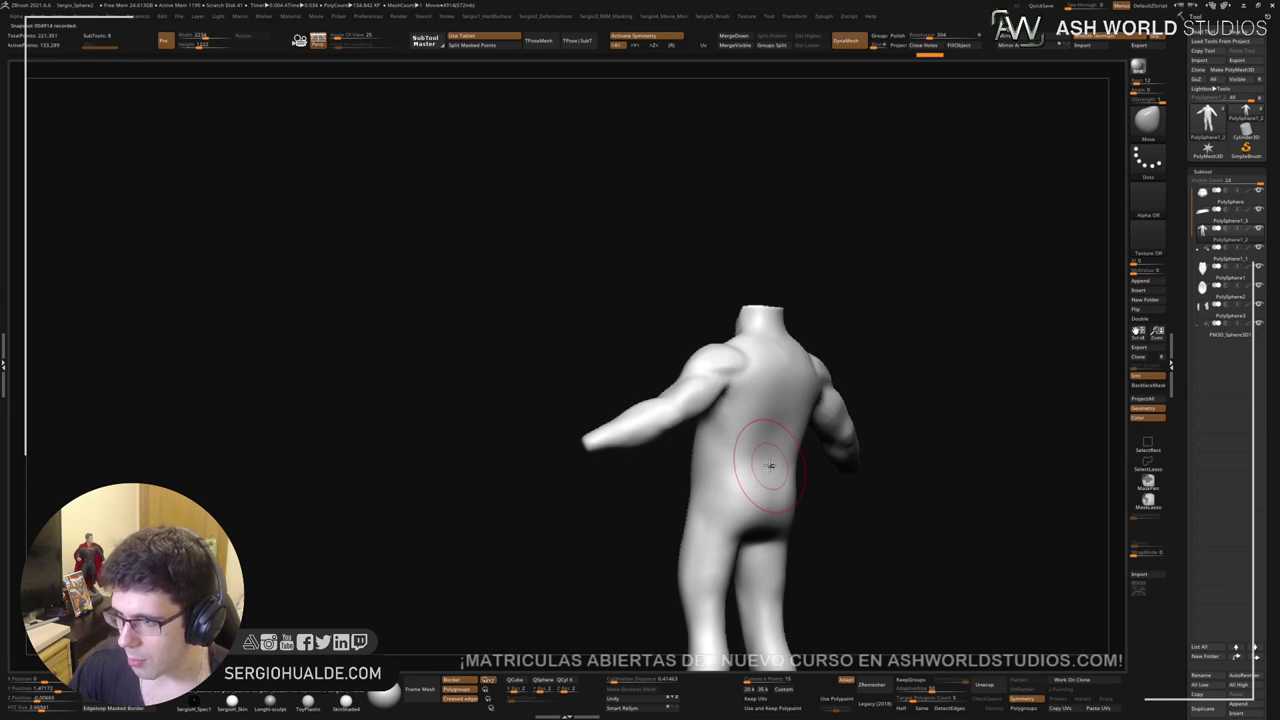
shift+right_drag(796, 447, 776, 428)
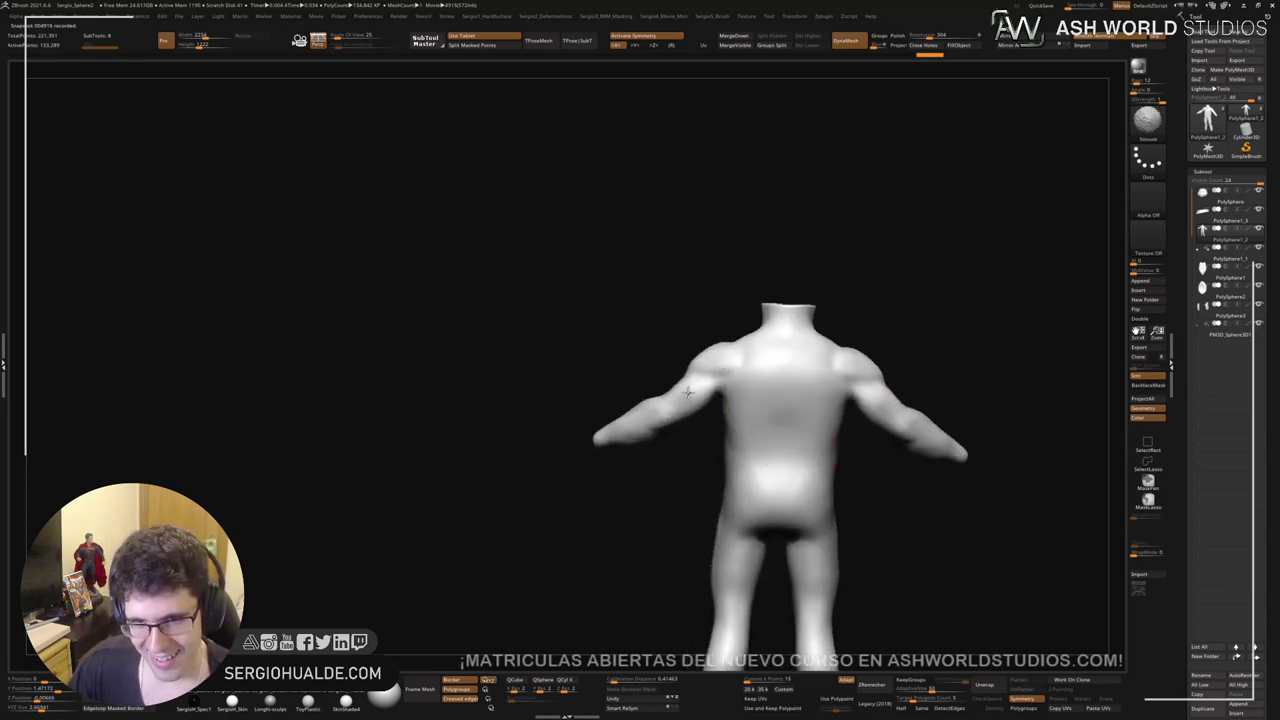
Step: Reduce the brush size and define the rear shoulder and armpit with Clay strokes and smoothing
mouse_move(622, 440)
right_down()
mouse_move(687, 436)
mouse_move(720, 374)
right_up()
key(s)
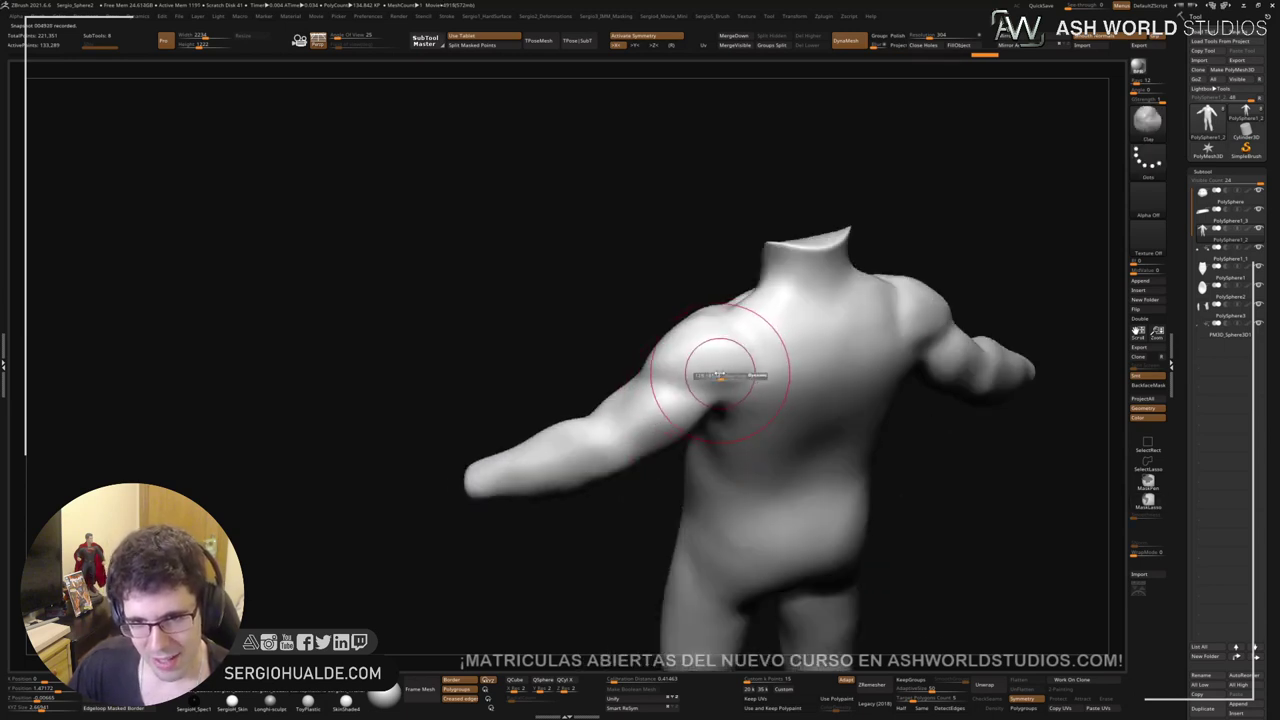
drag(712, 377, 677, 377)
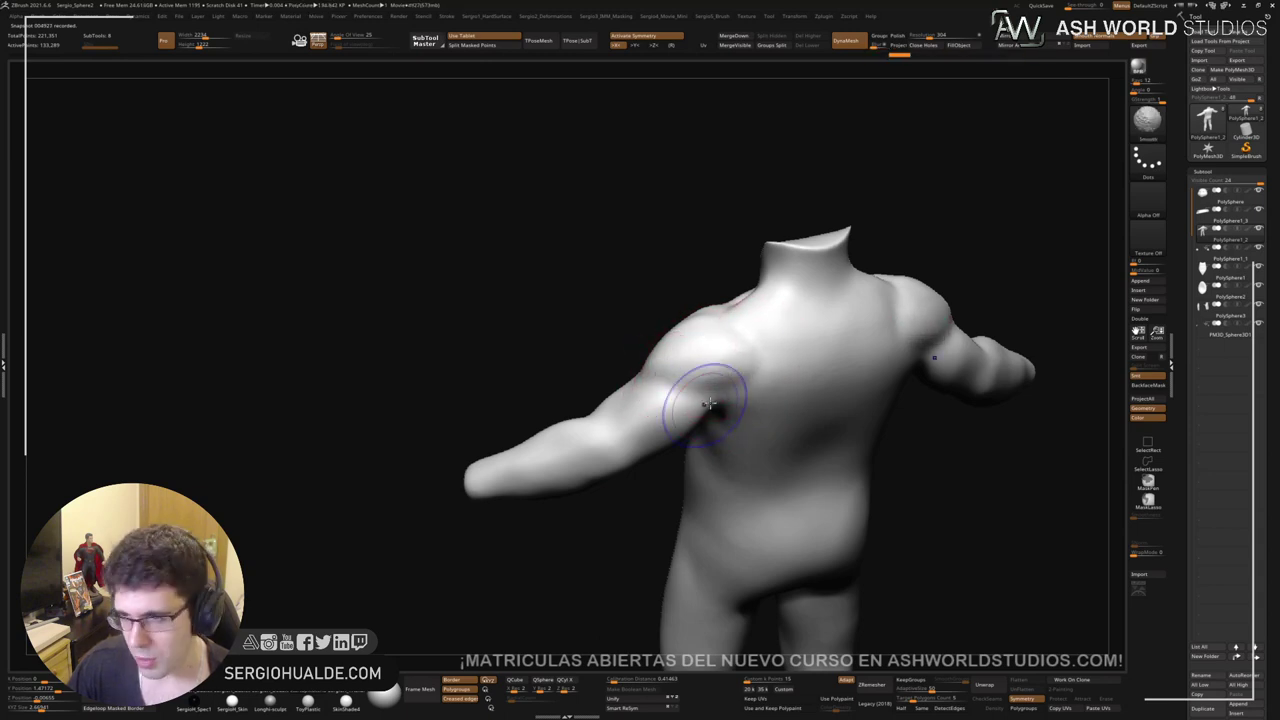
mouse_move(720, 391)
right_down()
mouse_move(720, 406)
mouse_move(729, 360)
mouse_move(715, 421)
mouse_move(737, 400)
mouse_move(720, 400)
mouse_move(671, 343)
right_up()
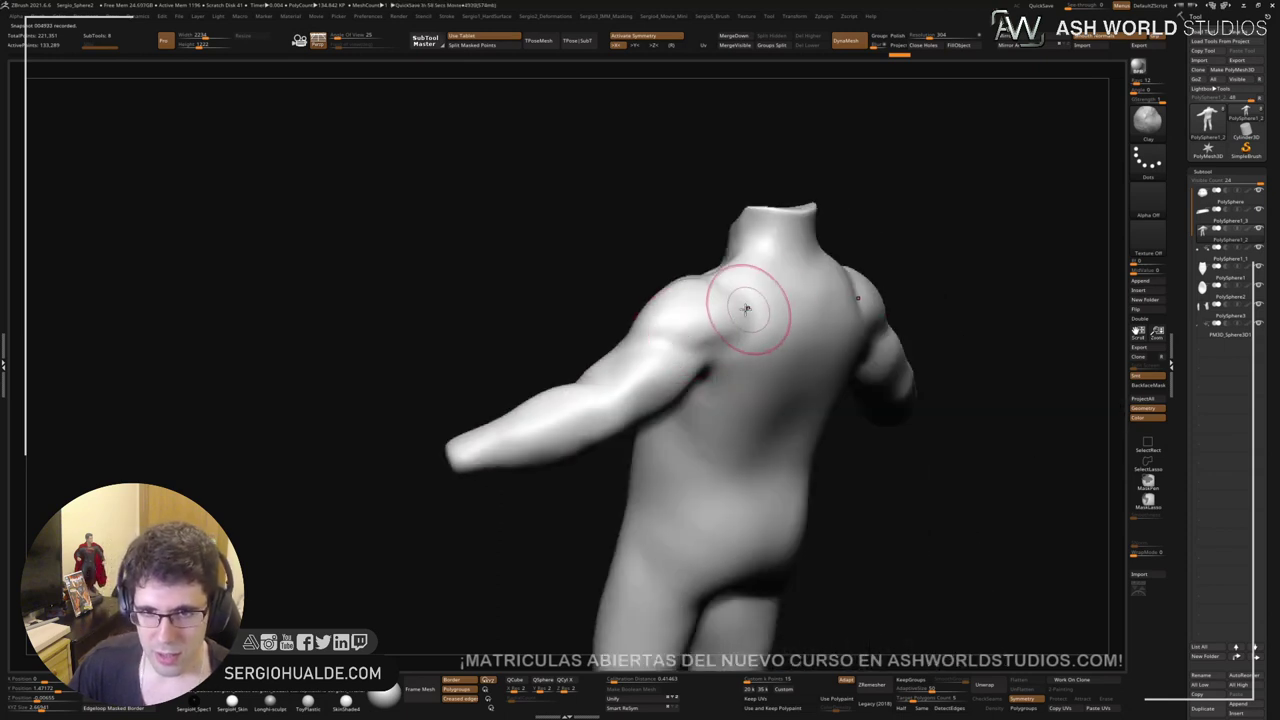
Step: Build up the trapezius and shoulder-blade muscles on the upper back with the Clay brush and smooth them
mouse_move(746, 309)
right_down()
mouse_move(674, 366)
mouse_move(789, 366)
mouse_move(671, 357)
mouse_move(729, 409)
mouse_move(715, 380)
right_up()
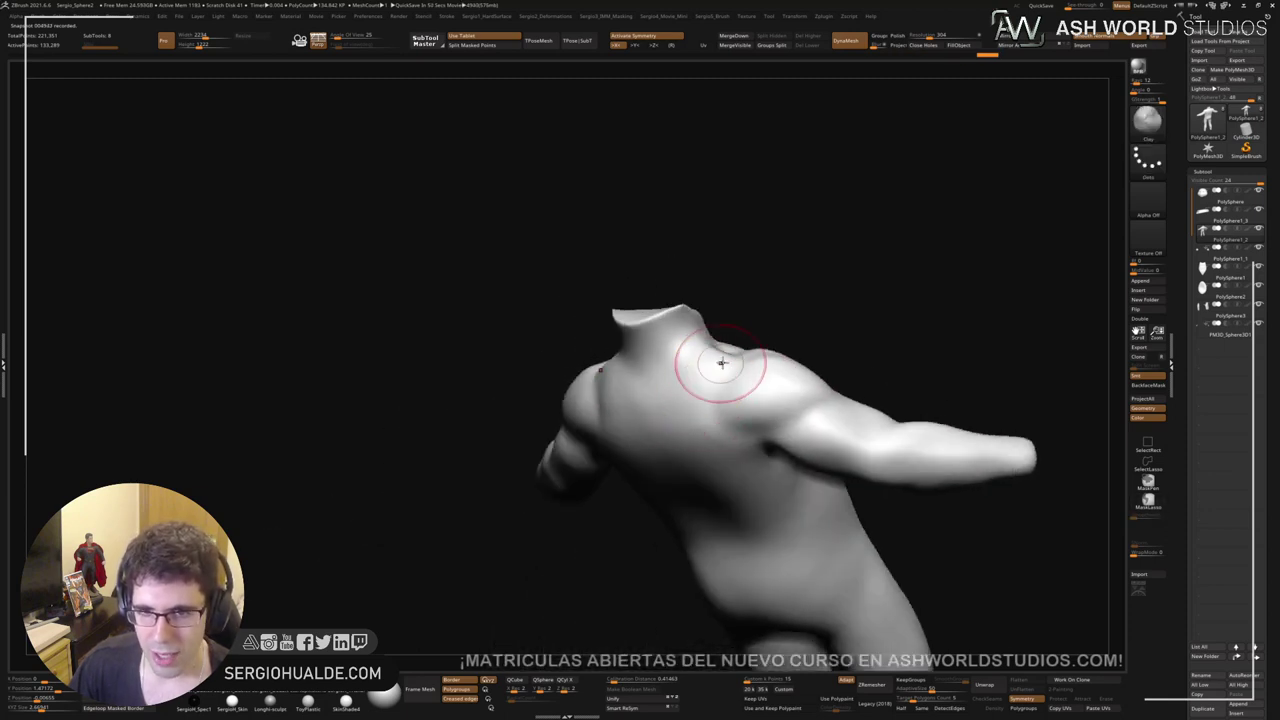
mouse_move(674, 420)
right_down()
mouse_move(680, 390)
mouse_move(666, 463)
mouse_move(684, 451)
mouse_move(691, 403)
right_up()
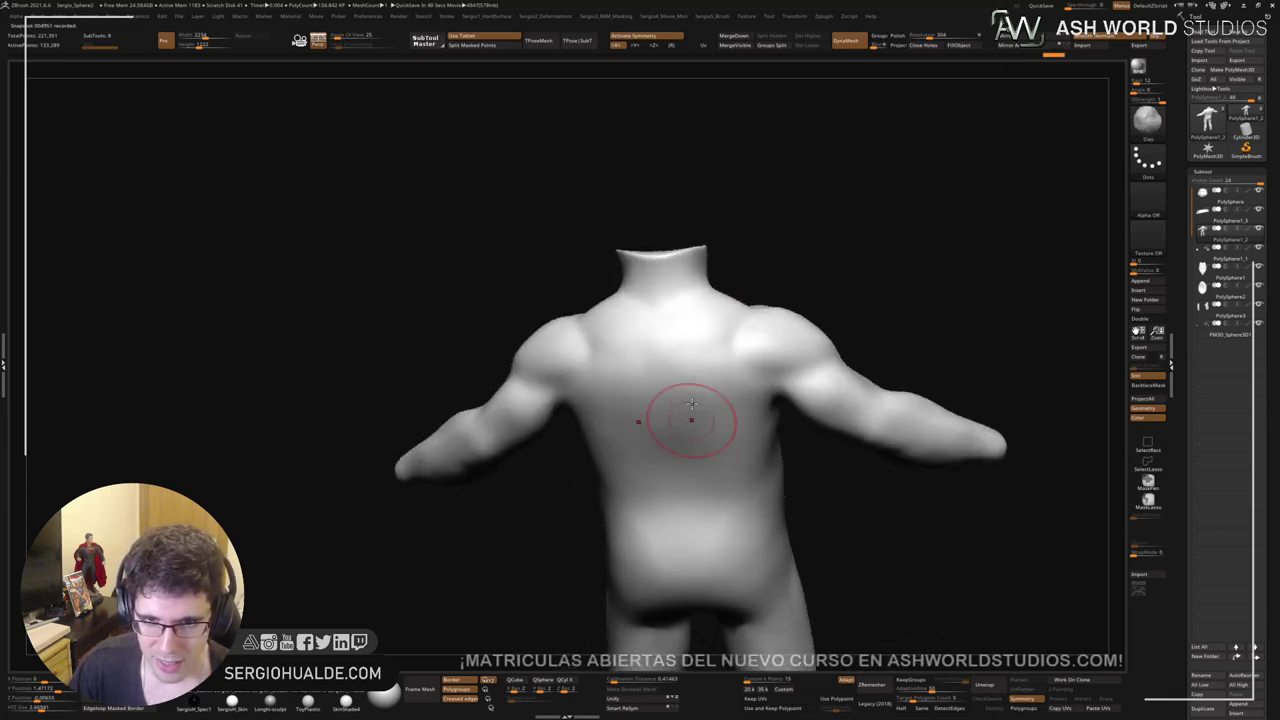
right_drag(706, 446, 699, 416)
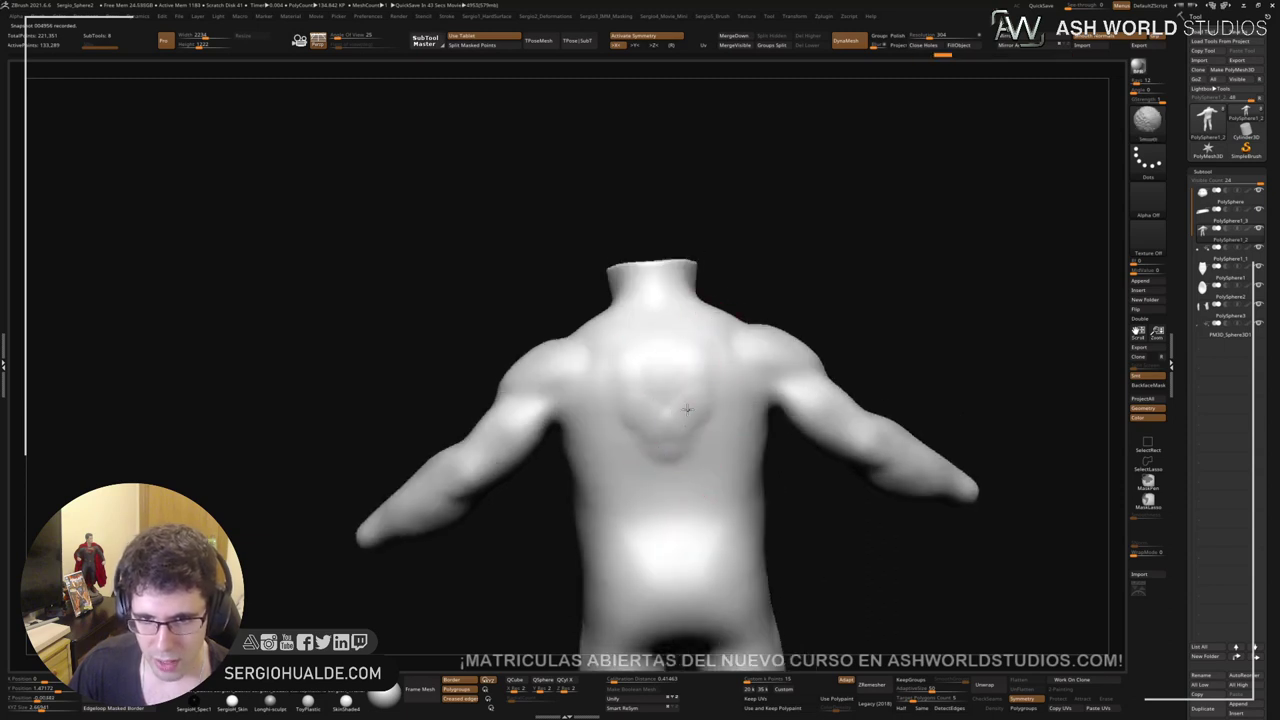
right_drag(699, 334, 714, 414)
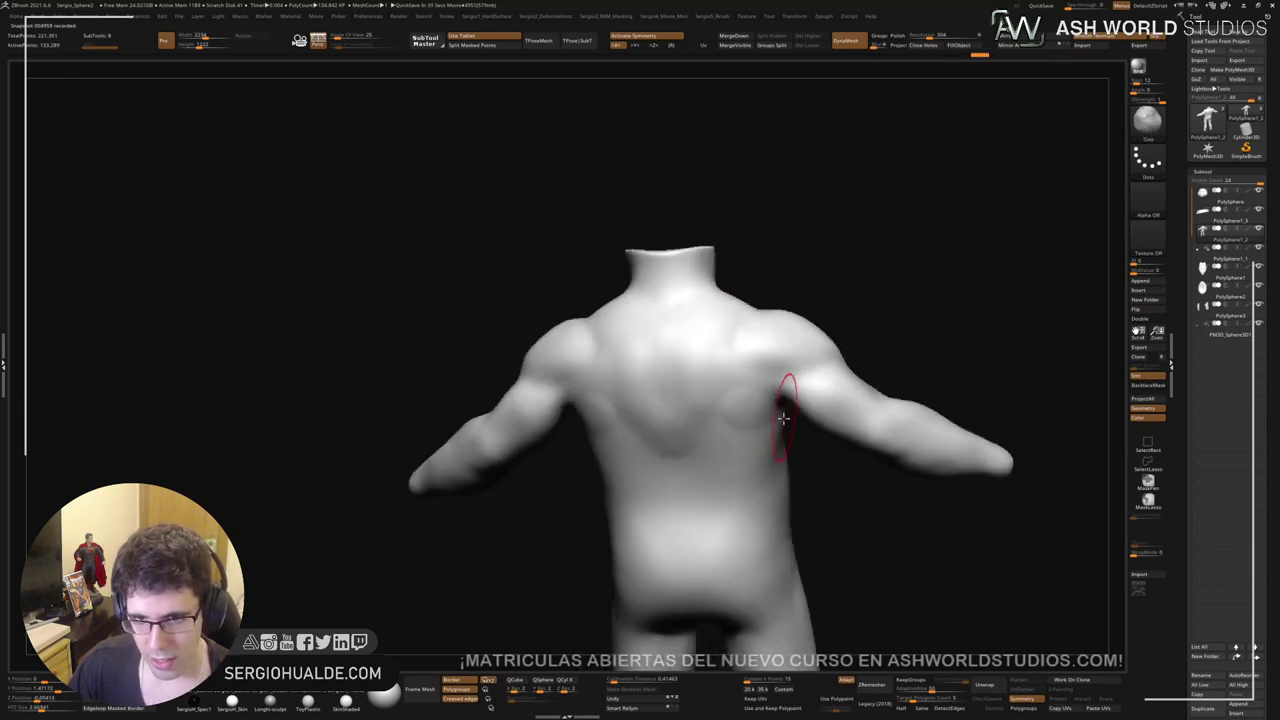
Step: Build up the lower shoulder-blade and latissimus muscles on the back with the Clay brush
mouse_move(732, 428)
mouse_down()
mouse_move(752, 412)
mouse_move(734, 430)
mouse_up()
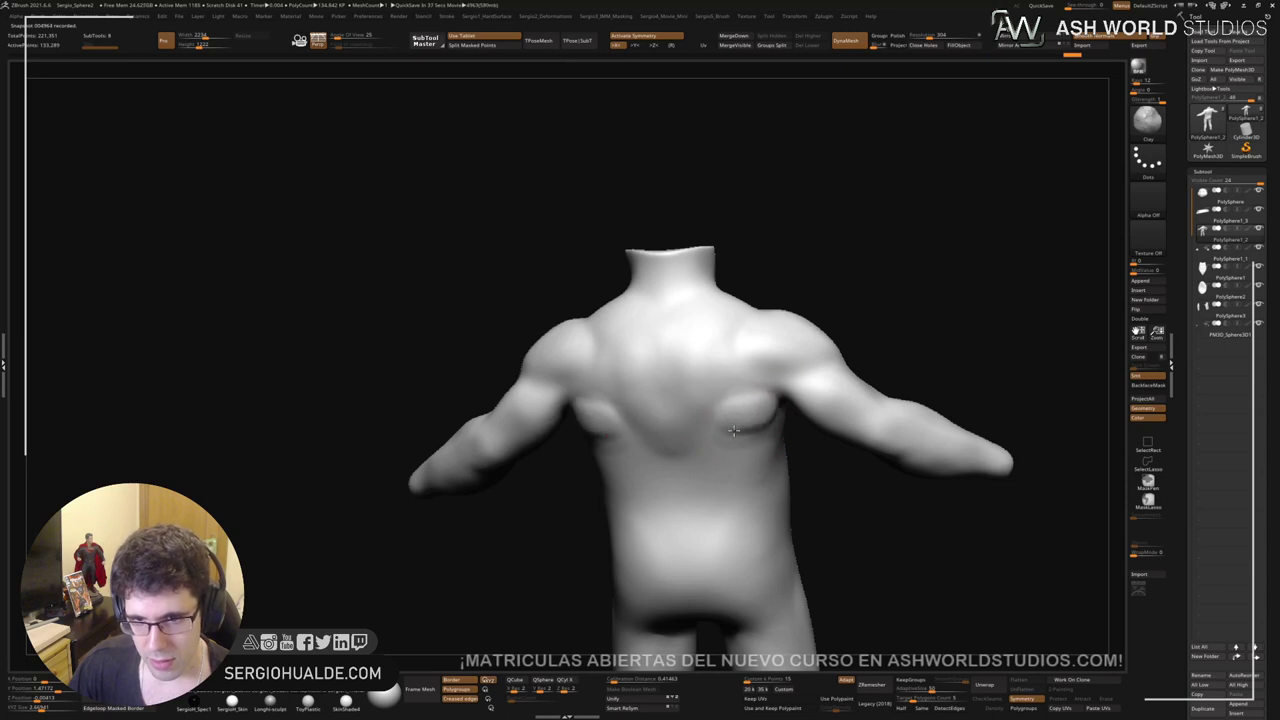
mouse_move(768, 423)
right_down()
mouse_move(749, 434)
mouse_move(773, 431)
right_up()
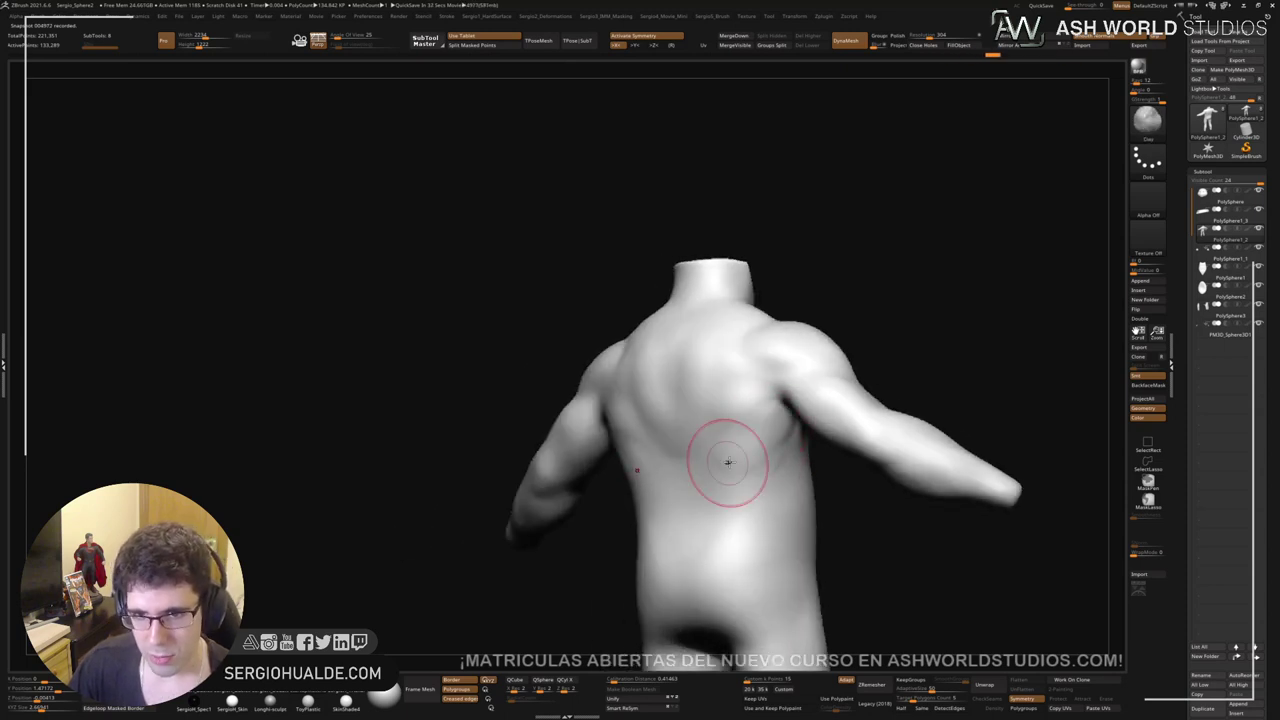
mouse_move(720, 473)
right_down()
mouse_move(743, 477)
mouse_move(737, 449)
right_up()
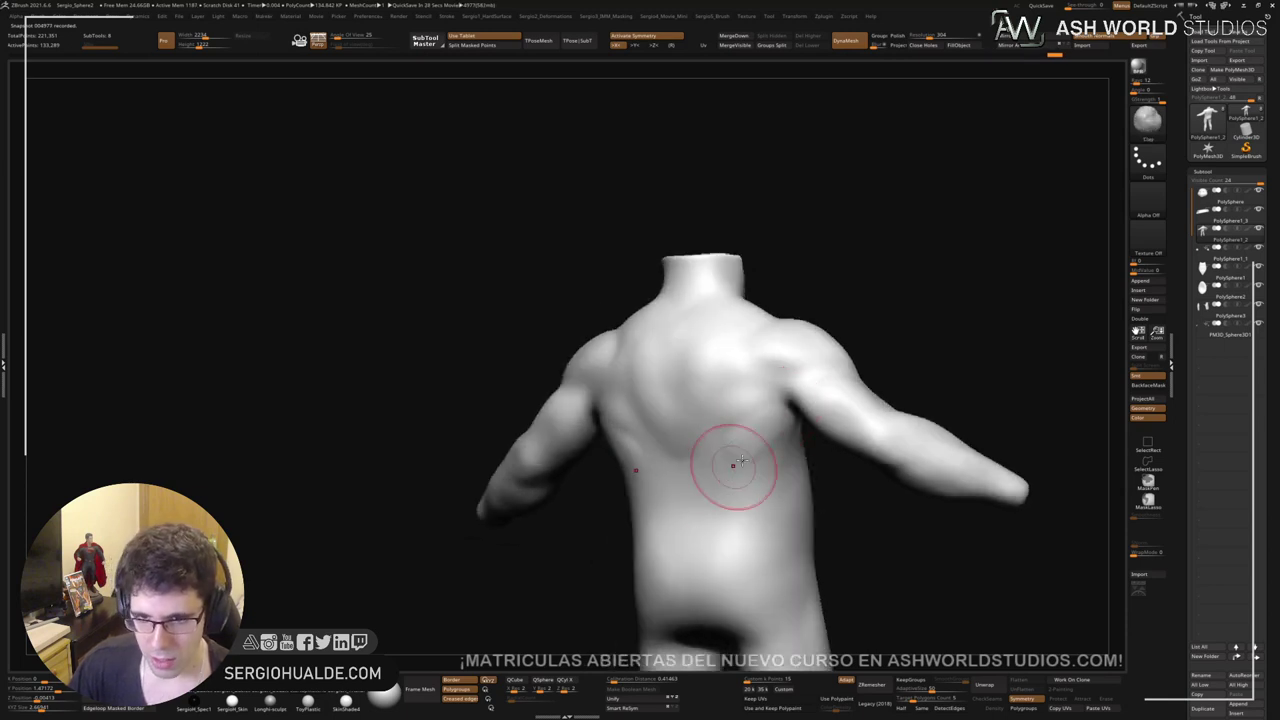
right_drag(729, 463, 709, 466)
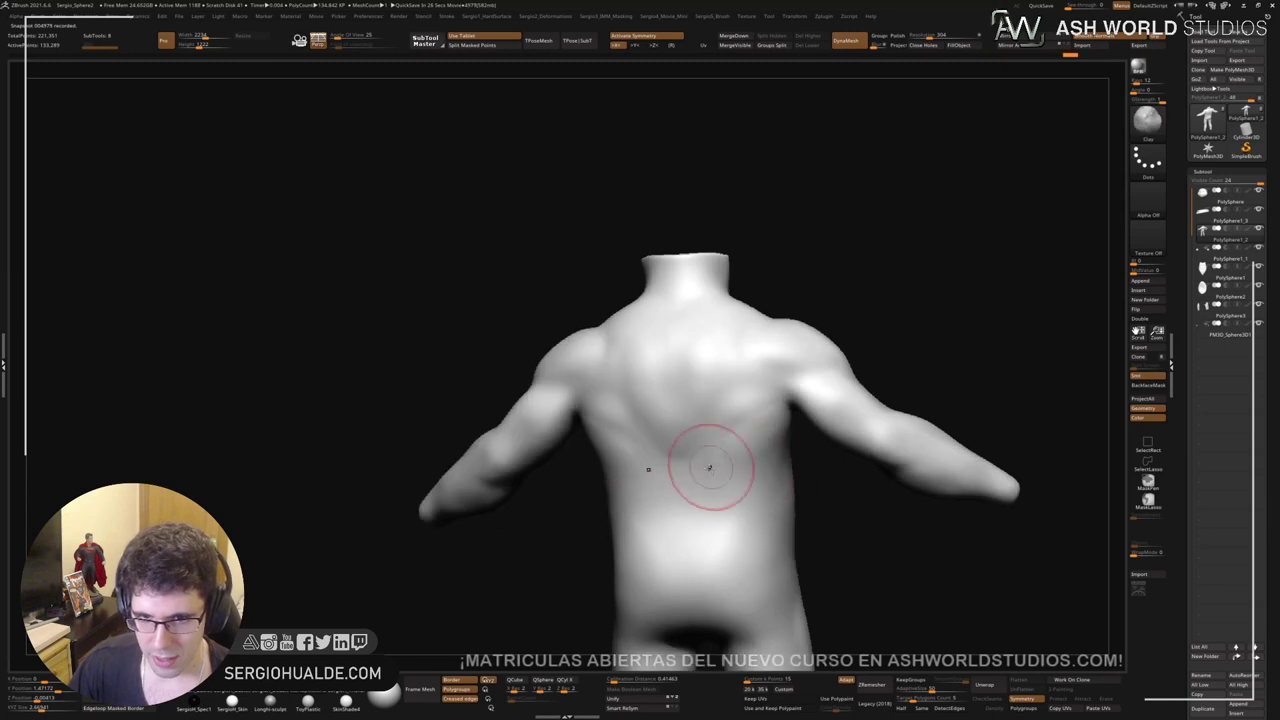
mouse_move(725, 469)
mouse_down()
mouse_move(788, 417)
mouse_move(714, 503)
mouse_move(711, 477)
mouse_up()
Step: Carve the spine groove from the neck down to the lower back with the Standard brush
key(b)
key(s)
key(t)
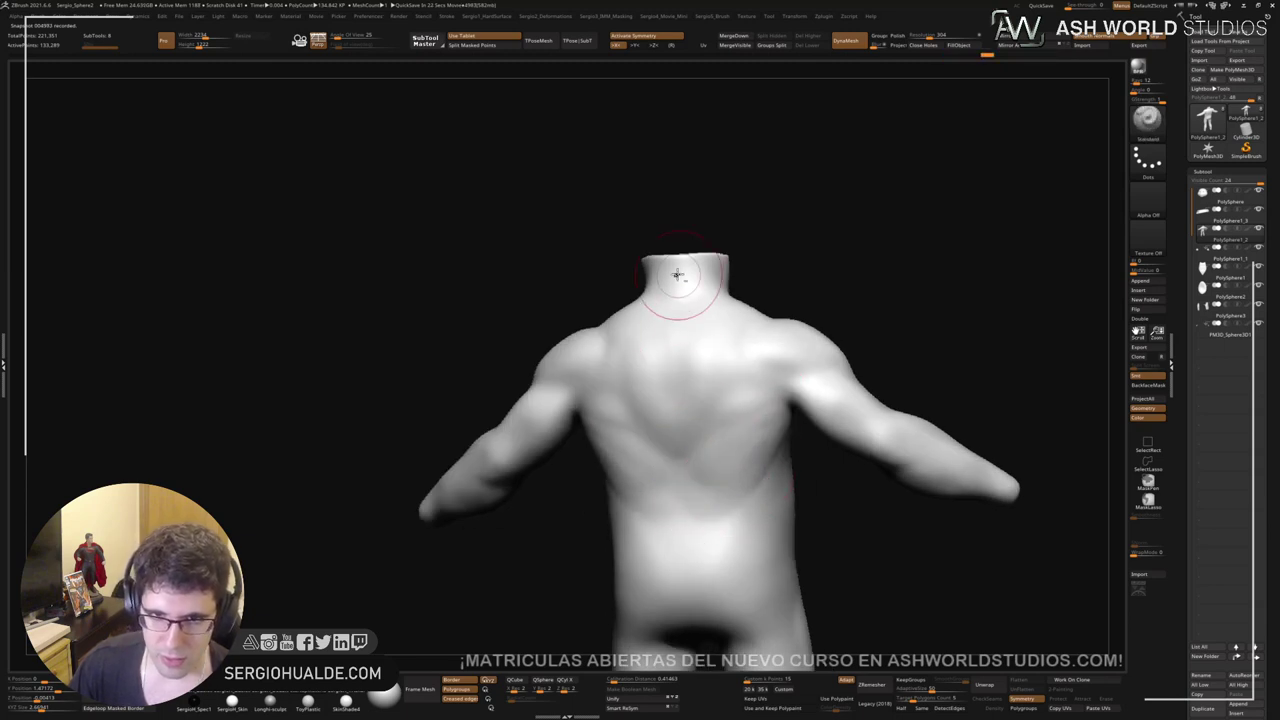
mouse_move(674, 277)
mouse_down()
mouse_move(684, 575)
mouse_move(666, 288)
mouse_move(684, 500)
mouse_up()
Step: Add Clay strokes along the upper spine and smooth them into the surrounding back muscles
key(b)
key(c)
key(l)
drag(697, 338, 689, 419)
shift+drag(705, 351, 691, 423)
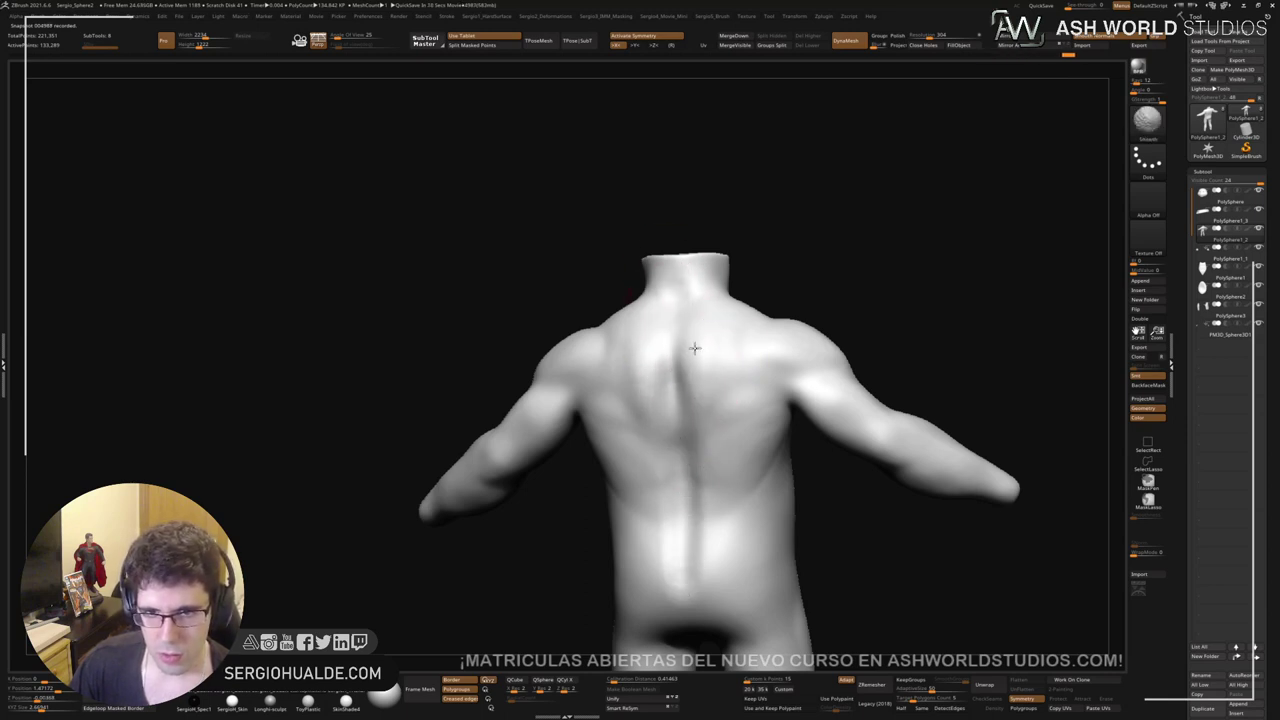
shift+drag(694, 348, 709, 313)
shift+right_drag(743, 351, 752, 374)
right_drag(738, 428, 736, 419)
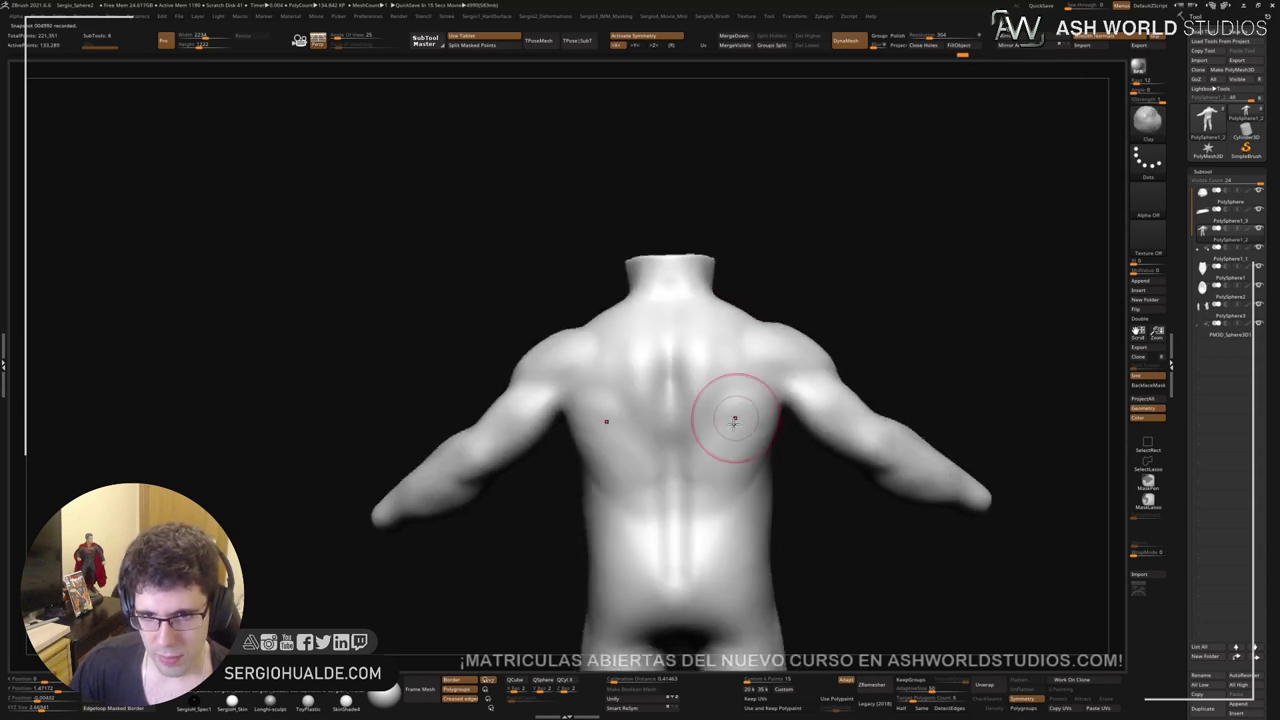
Step: Smooth the middle of the back, then carve and soften the lower-back forms on both sides of the spine
shift+drag(736, 419, 693, 486)
alt+right_drag(713, 530, 723, 449)
mouse_move(723, 449)
alt+mouse_down()
mouse_move(734, 452)
mouse_move(717, 441)
mouse_move(716, 456)
mouse_move(701, 456)
mouse_move(729, 503)
mouse_move(742, 474)
alt+mouse_up()
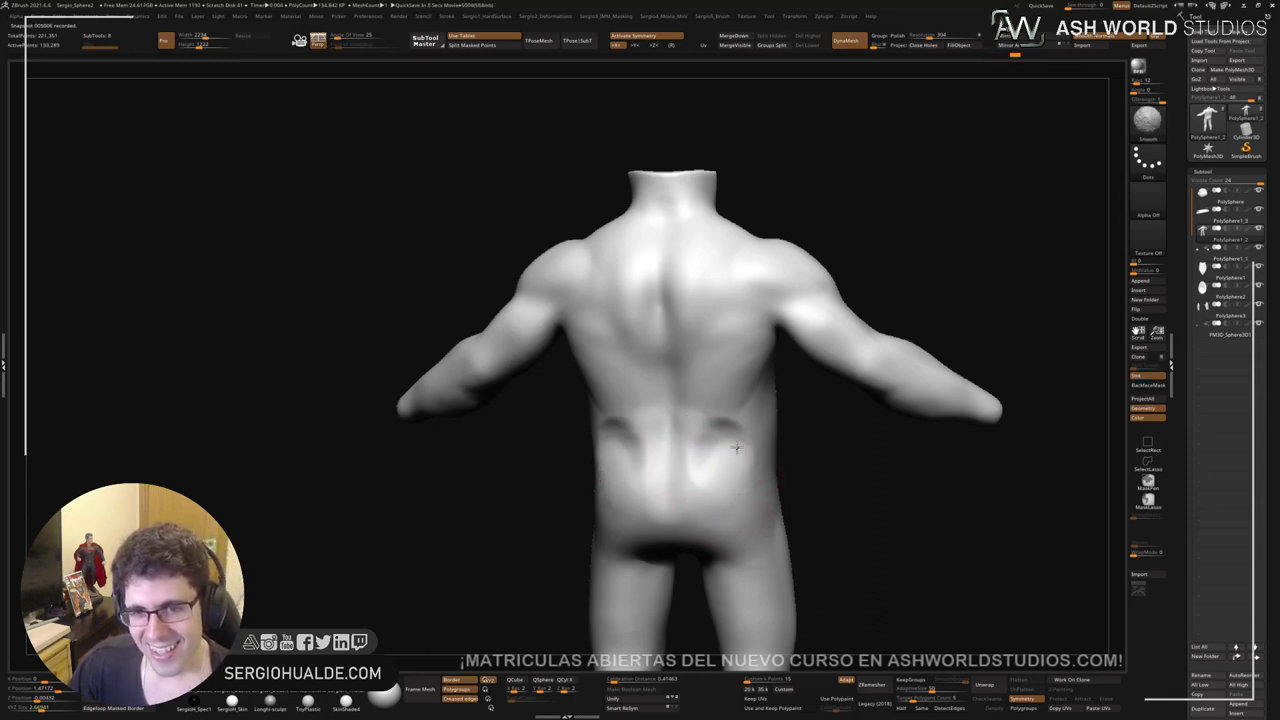
mouse_move(739, 421)
shift+mouse_down()
mouse_move(740, 443)
mouse_move(700, 434)
mouse_move(723, 406)
shift+mouse_up()
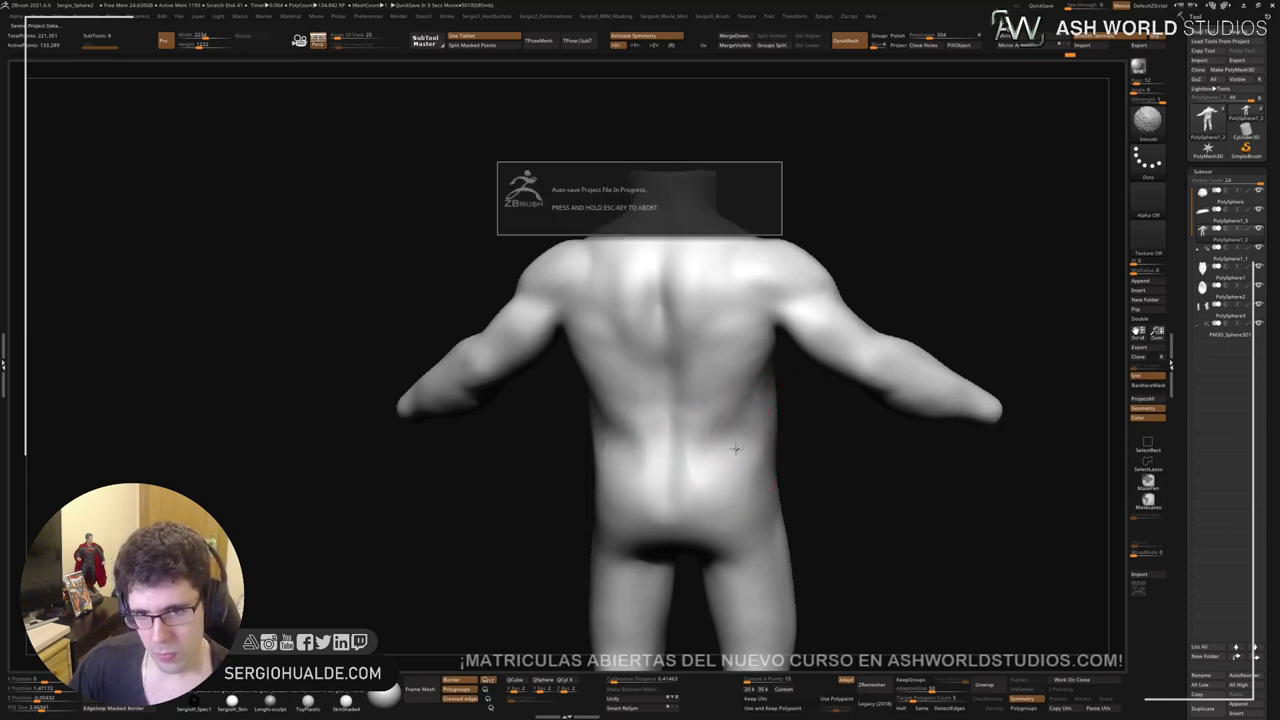
right_drag(727, 470, 738, 450)
right_drag(749, 448, 697, 466)
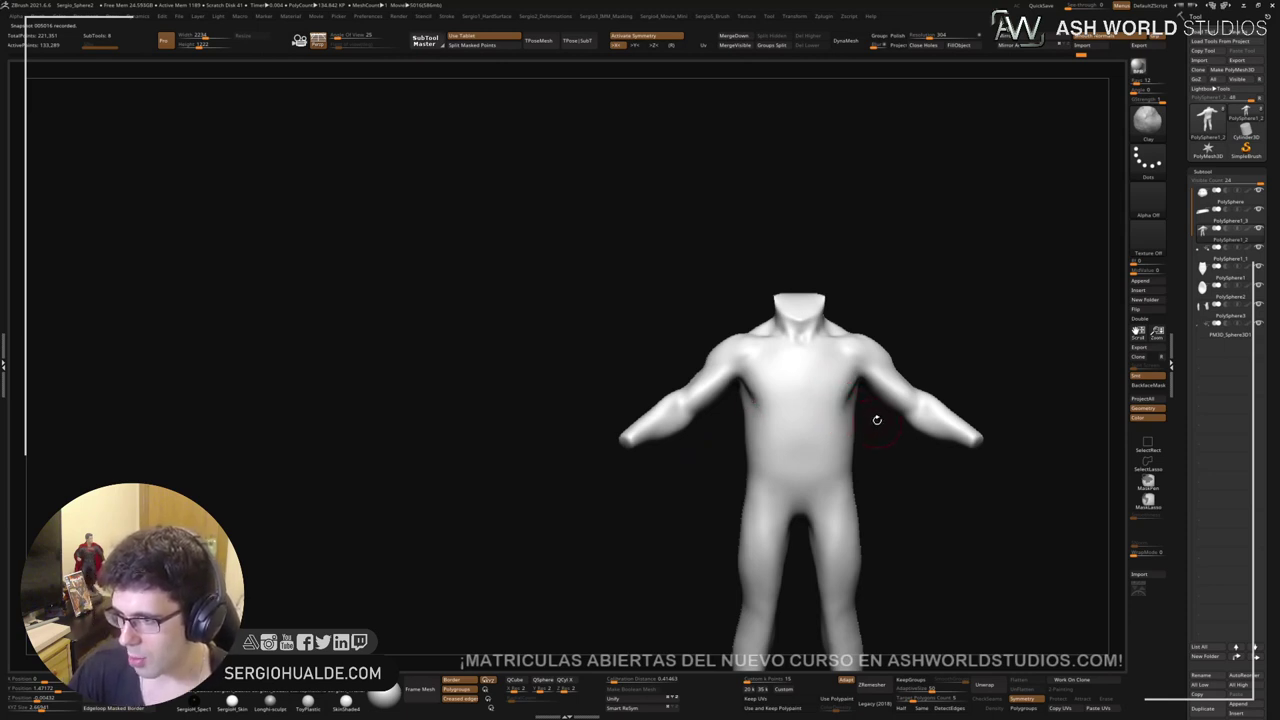
Step: Shape the side of the chest below the armpit with brush strokes and smoothing
ctrl+right_drag(854, 429, 849, 443)
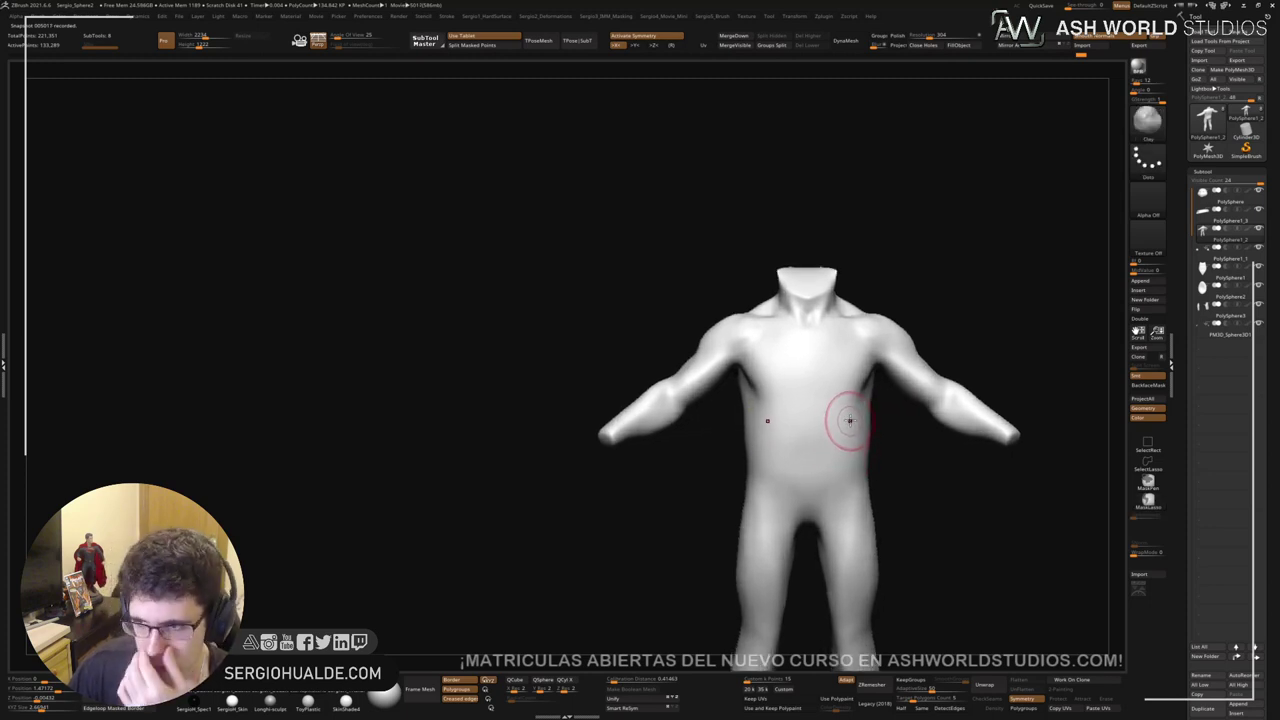
mouse_move(846, 409)
right_down()
mouse_move(776, 404)
mouse_move(814, 417)
mouse_move(800, 375)
mouse_move(811, 417)
mouse_move(849, 346)
right_up()
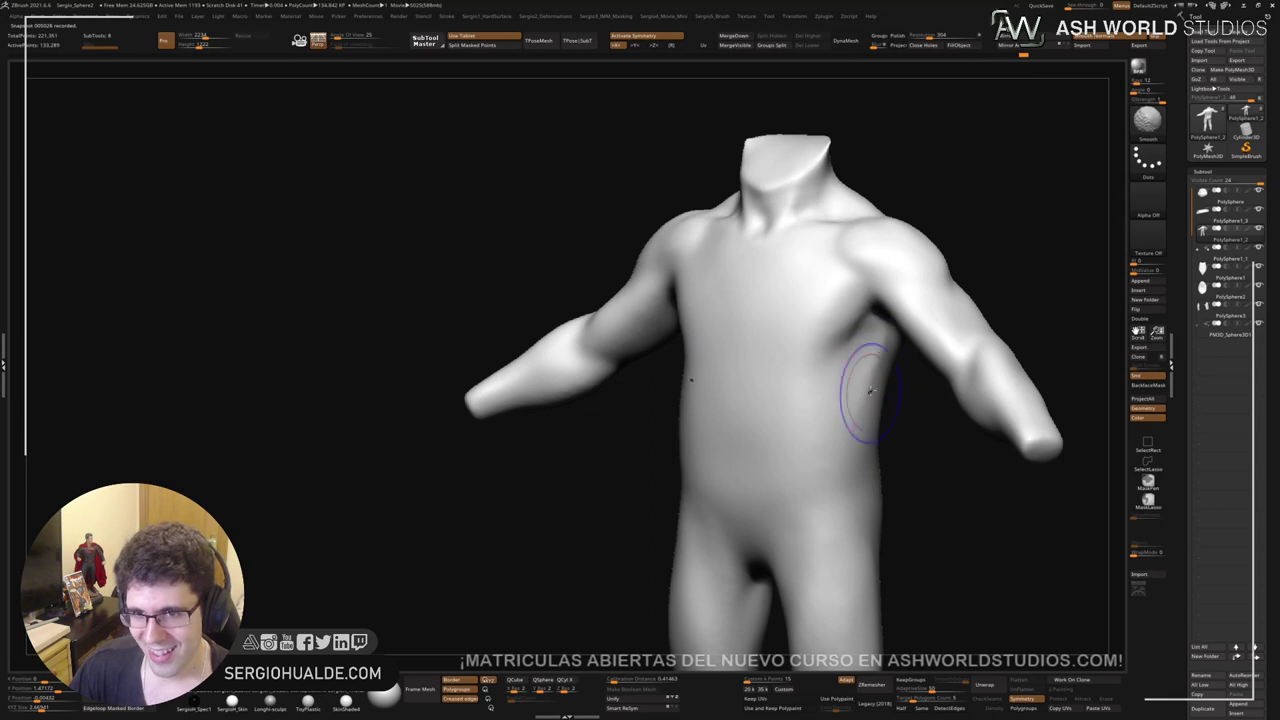
mouse_move(866, 336)
mouse_down()
mouse_move(882, 400)
mouse_move(862, 396)
mouse_up()
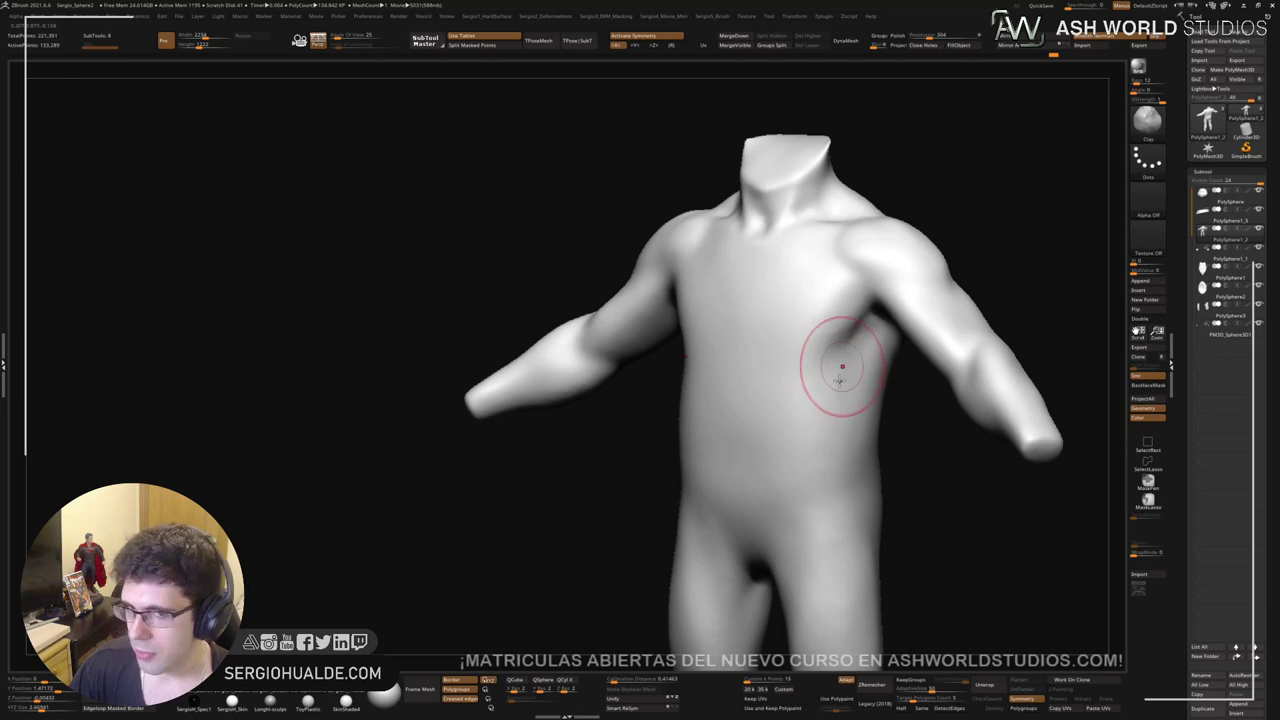
drag(840, 378, 846, 394)
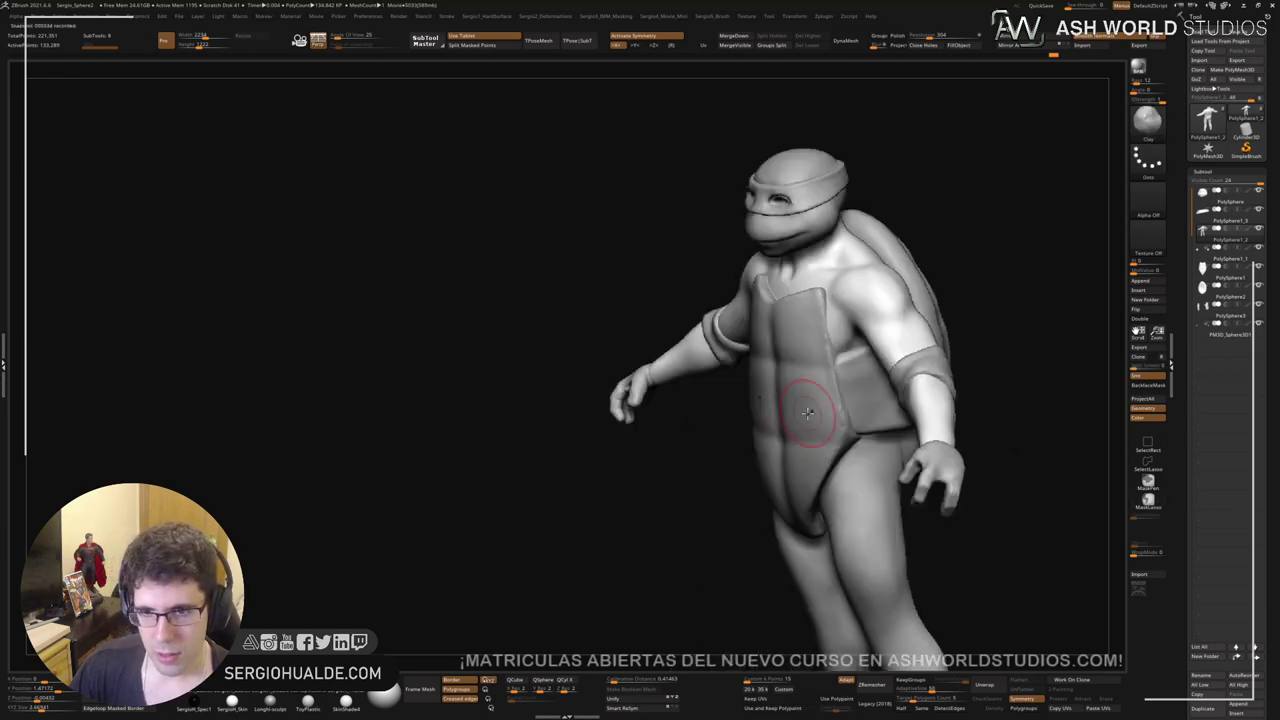
Step: Sculpt the collarbones and the upper chest and shoulder area around the front shell
right_drag(808, 413, 809, 381)
drag(817, 411, 791, 440)
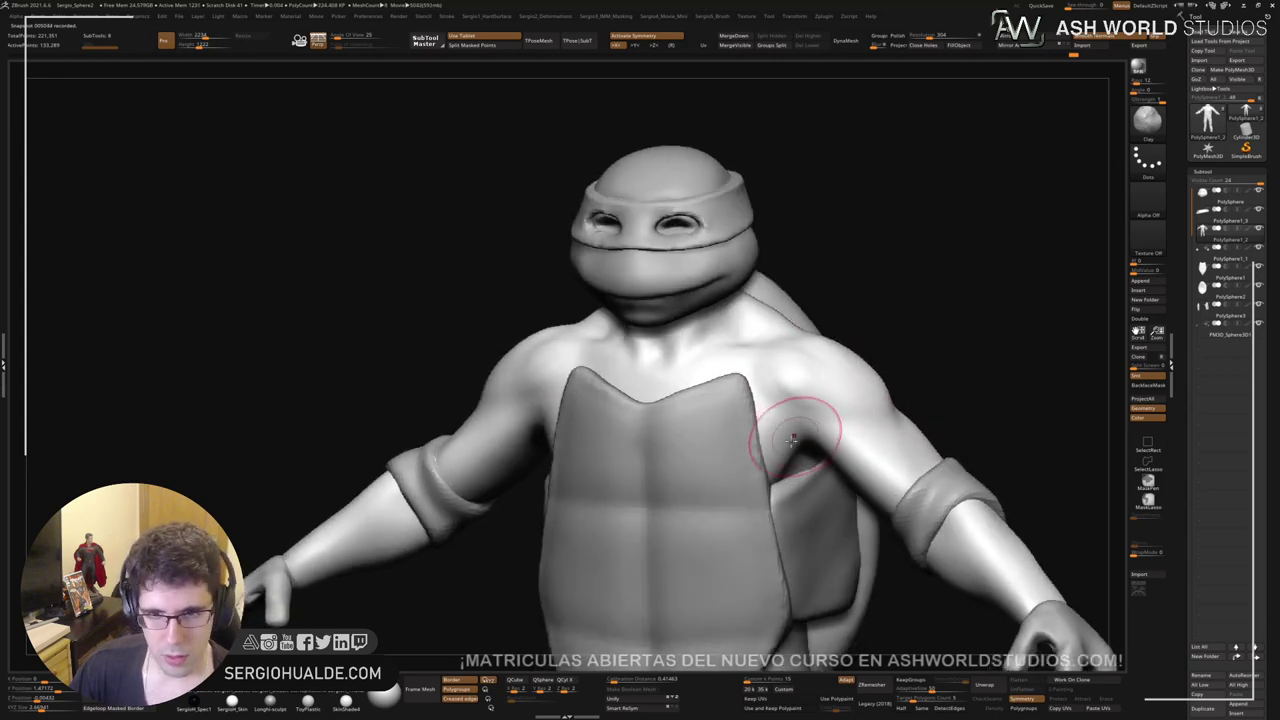
right_drag(729, 397, 714, 371)
drag(714, 371, 696, 369)
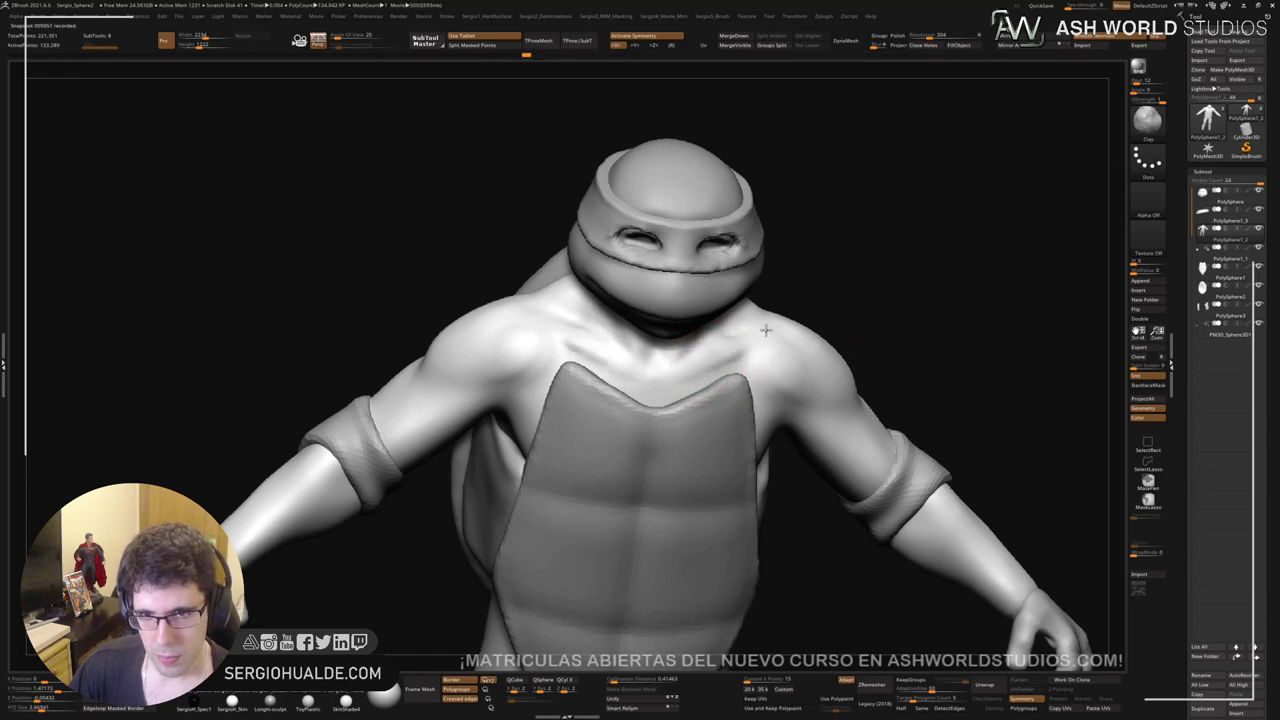
mouse_move(691, 369)
mouse_down()
mouse_move(727, 364)
mouse_move(689, 380)
mouse_move(741, 356)
mouse_up()
right_drag(742, 342, 704, 331)
mouse_move(728, 336)
mouse_down()
mouse_move(717, 329)
mouse_move(728, 318)
mouse_up()
right_drag(722, 316, 741, 264)
mouse_move(840, 309)
right_down()
mouse_move(754, 274)
mouse_move(731, 343)
mouse_move(642, 399)
right_up()
Step: Reduce the brush size and define the neck muscles running from behind the jaw down to the collarbones
key(s)
drag(562, 454, 533, 490)
key(s)
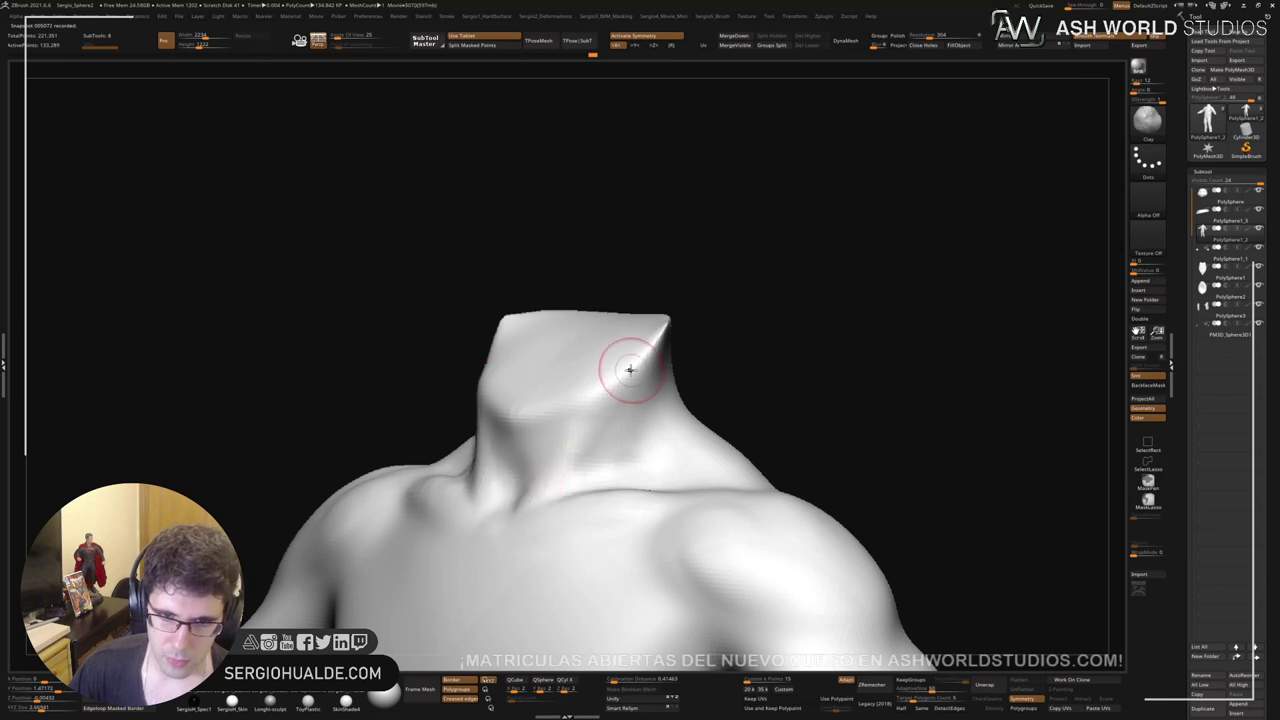
mouse_move(657, 330)
mouse_down()
mouse_move(581, 461)
mouse_move(518, 514)
mouse_up()
mouse_move(649, 334)
mouse_down()
mouse_move(586, 380)
mouse_move(540, 485)
mouse_up()
drag(634, 408, 619, 453)
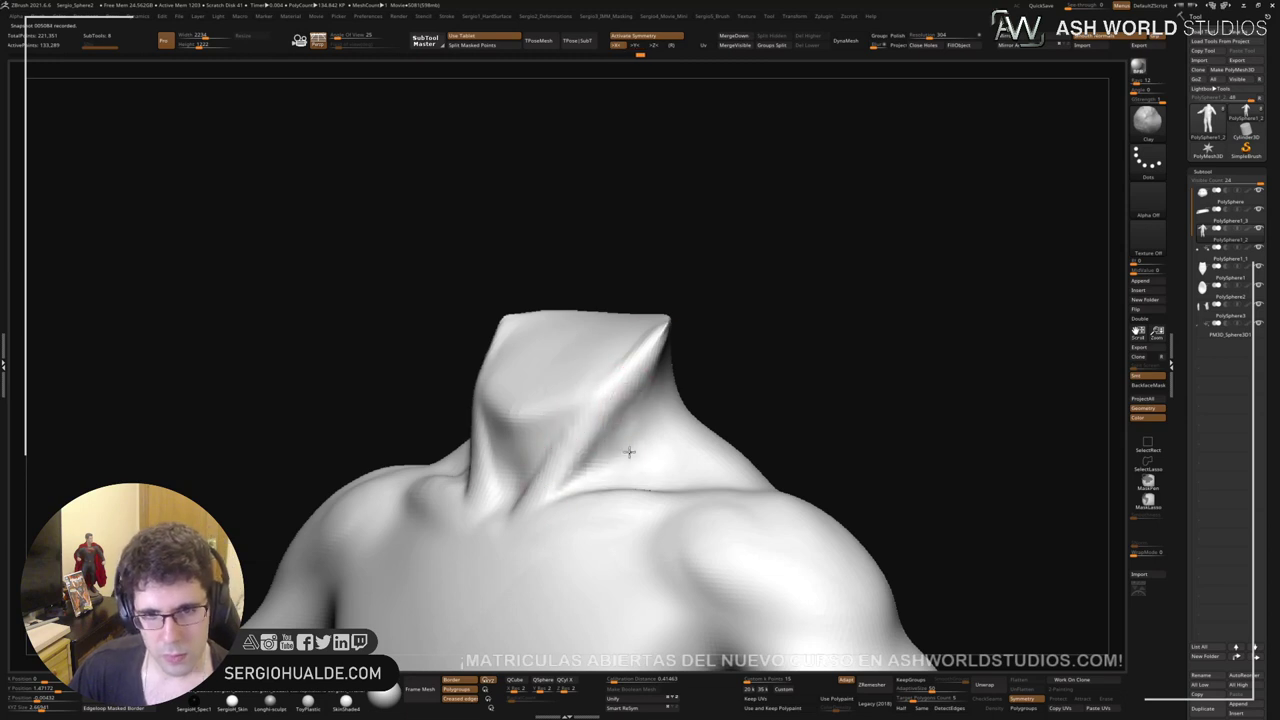
Step: Refine the collarbones and sculpt and smooth the front of the throat between the neck muscles
right_drag(660, 484, 654, 474)
mouse_move(654, 474)
mouse_down()
mouse_move(636, 426)
mouse_move(646, 462)
mouse_move(650, 450)
mouse_move(594, 499)
mouse_move(676, 440)
mouse_move(697, 466)
mouse_move(649, 486)
mouse_move(681, 413)
mouse_up()
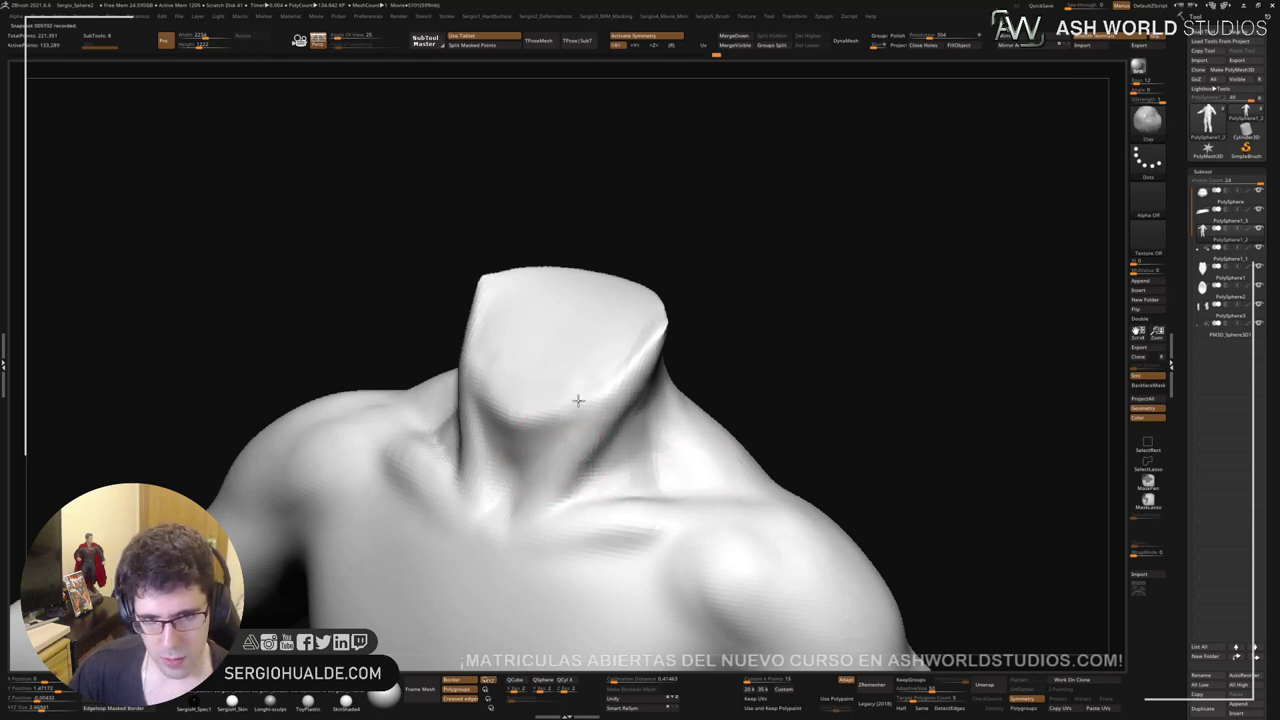
mouse_move(584, 399)
mouse_down()
mouse_move(505, 455)
mouse_move(523, 463)
mouse_up()
mouse_move(573, 367)
shift+mouse_down()
mouse_move(580, 414)
mouse_move(623, 369)
mouse_move(566, 476)
mouse_move(560, 448)
shift+mouse_up()
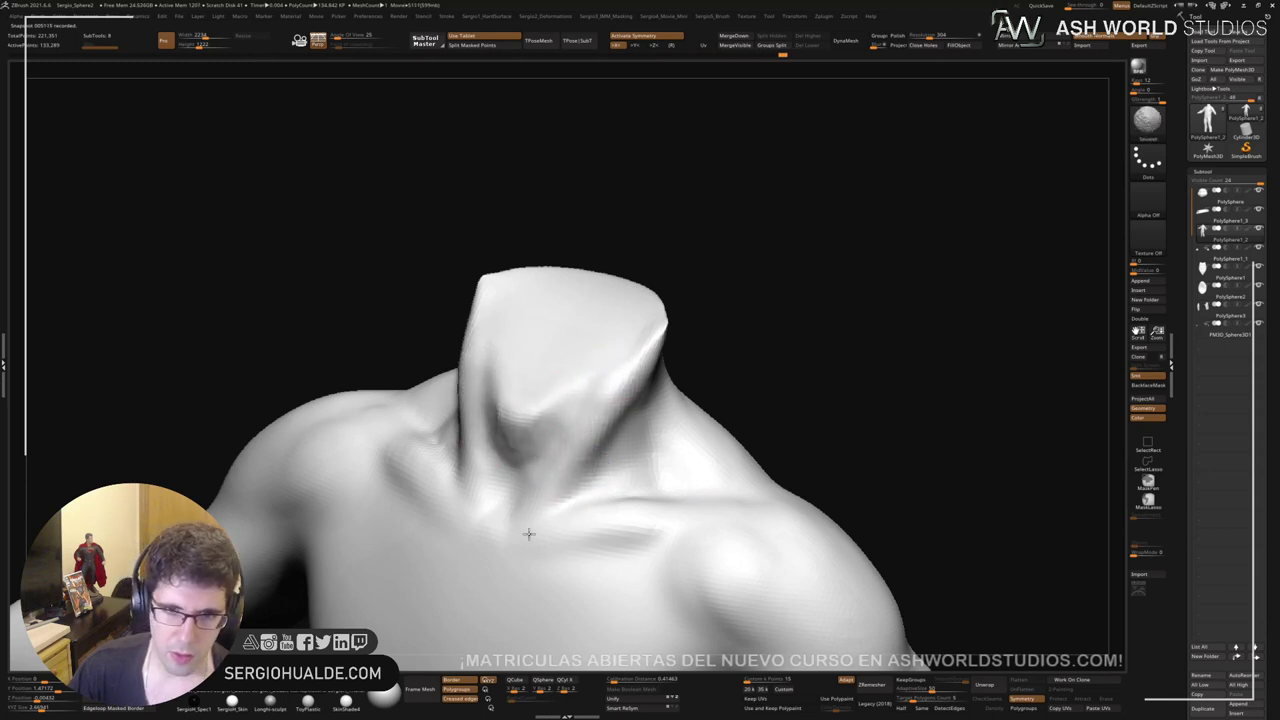
ctrl+right_drag(529, 534, 554, 479)
drag(517, 501, 546, 460)
right_drag(557, 418, 631, 423)
Step: Flatten the sharp ridge along the side of the neck with the TrimDynamic brush
key(b)
key(t)
key(d)
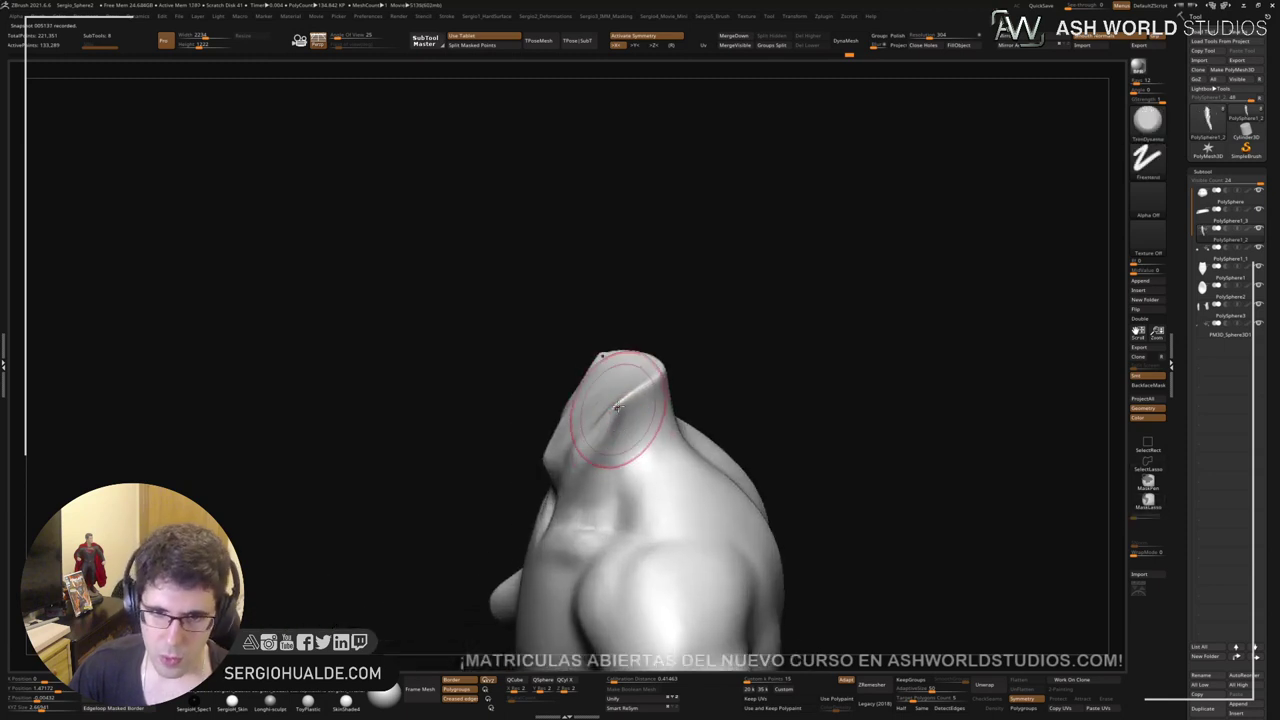
mouse_move(617, 406)
mouse_down()
mouse_move(611, 391)
mouse_move(601, 424)
mouse_up()
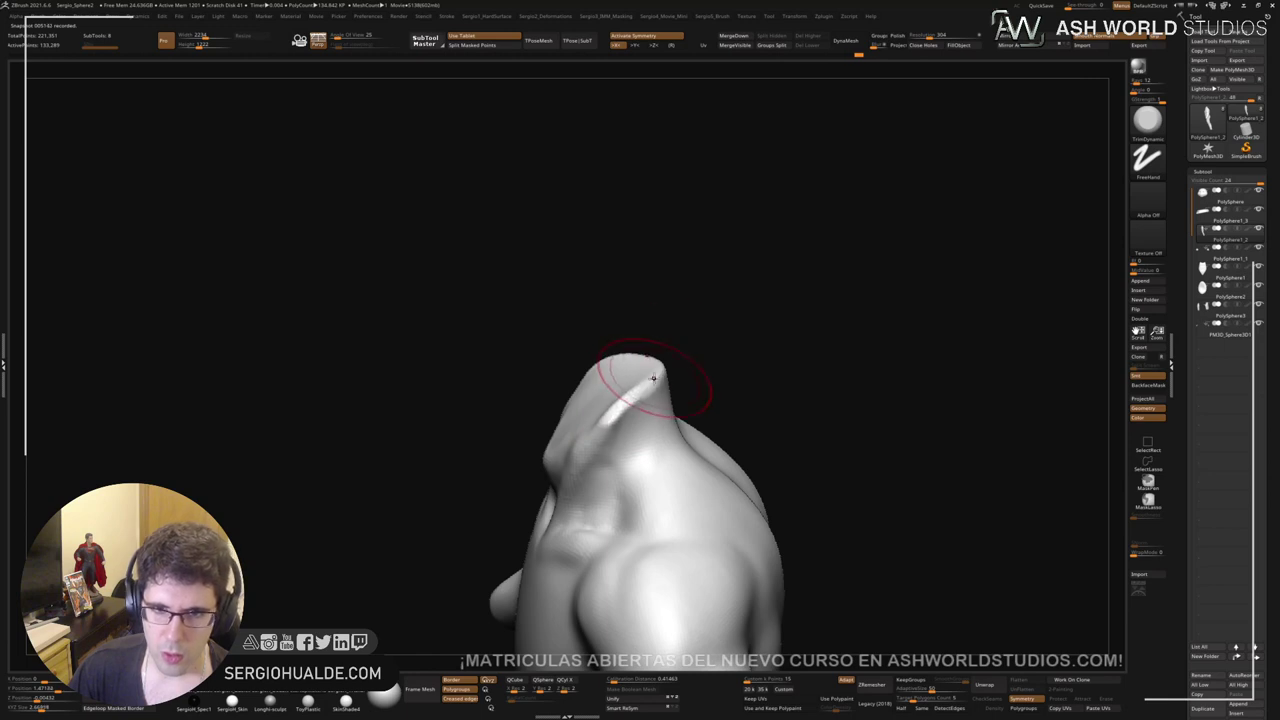
right_drag(661, 370, 668, 354)
drag(668, 354, 640, 405)
right_drag(640, 405, 622, 424)
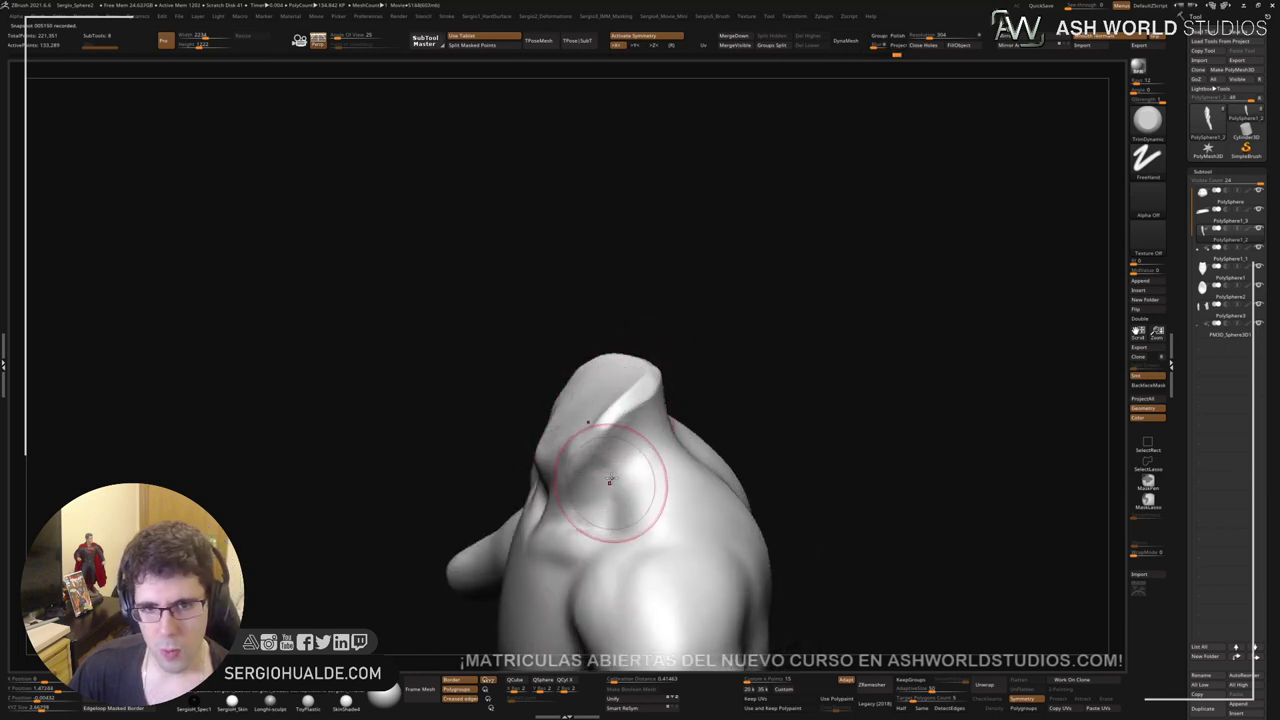
Step: Switch to the Move brush, make the head the active subtool and isolate it
mouse_move(603, 484)
right_down()
mouse_move(694, 429)
mouse_move(677, 484)
mouse_move(676, 426)
mouse_move(731, 382)
right_up()
key(b)
key(m)
key(v)
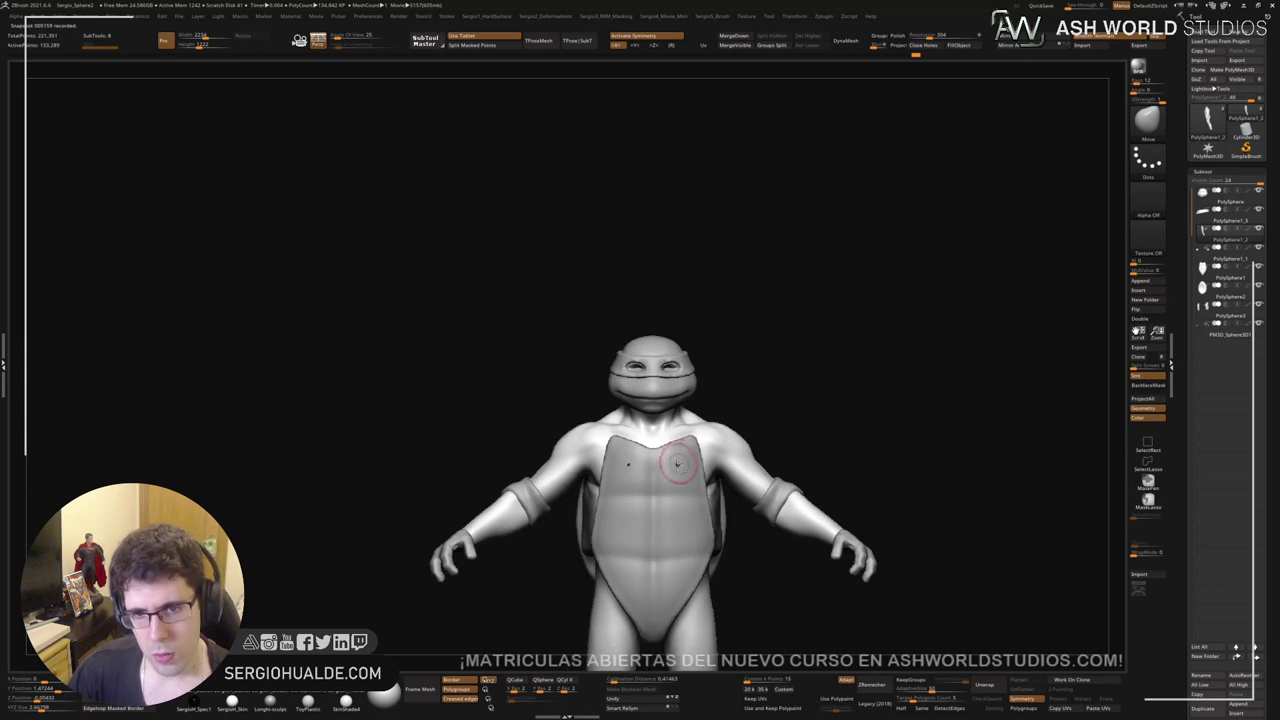
alt+click(677, 478)
right_drag(677, 478, 656, 479)
ctrl+right_drag(688, 376, 704, 430)
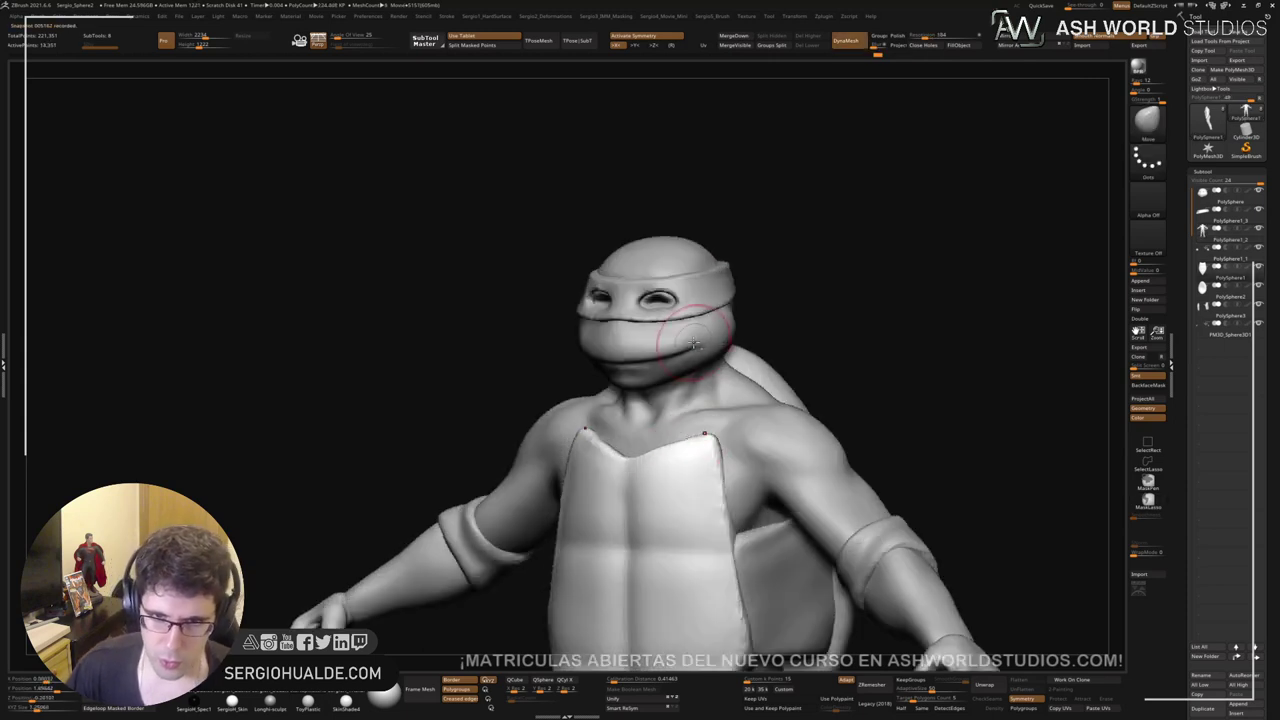
alt+click(683, 331)
shift+right_drag(727, 357, 726, 362)
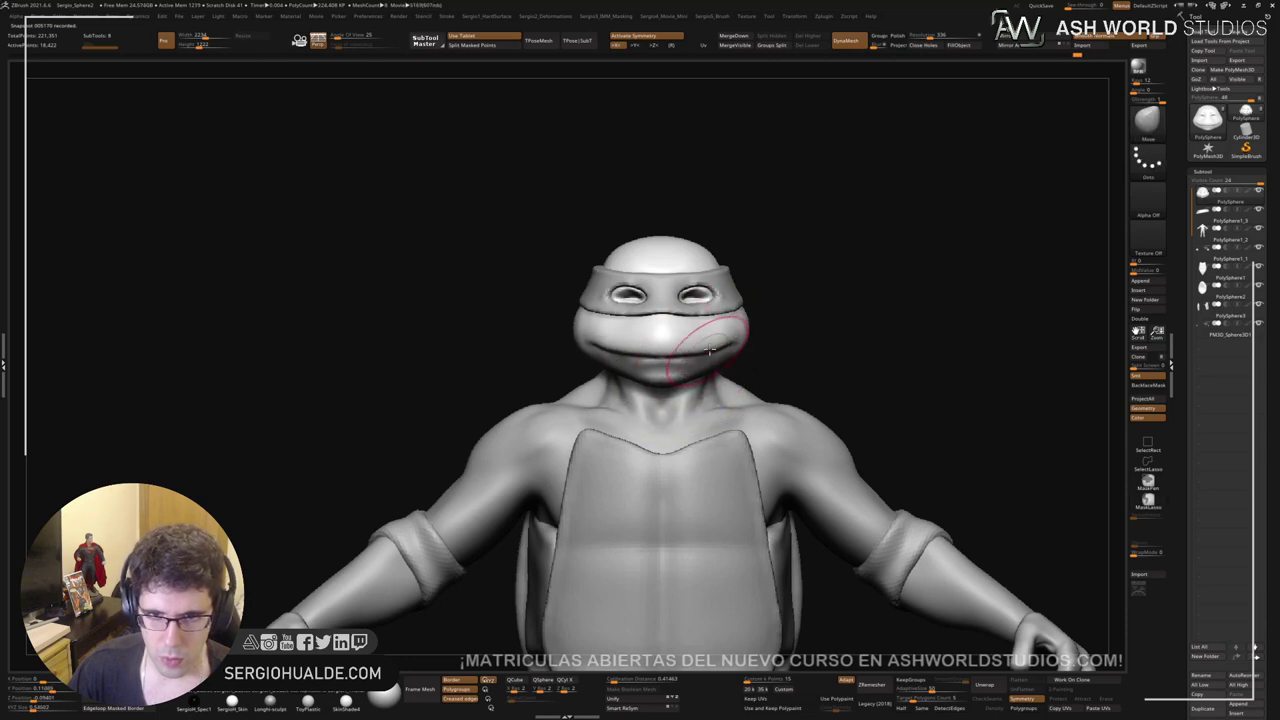
mouse_move(721, 349)
right_down()
mouse_move(731, 344)
mouse_move(712, 352)
mouse_move(722, 362)
mouse_move(702, 357)
mouse_move(777, 343)
mouse_move(765, 283)
mouse_move(829, 306)
mouse_move(762, 346)
right_up()
key(alt+s)
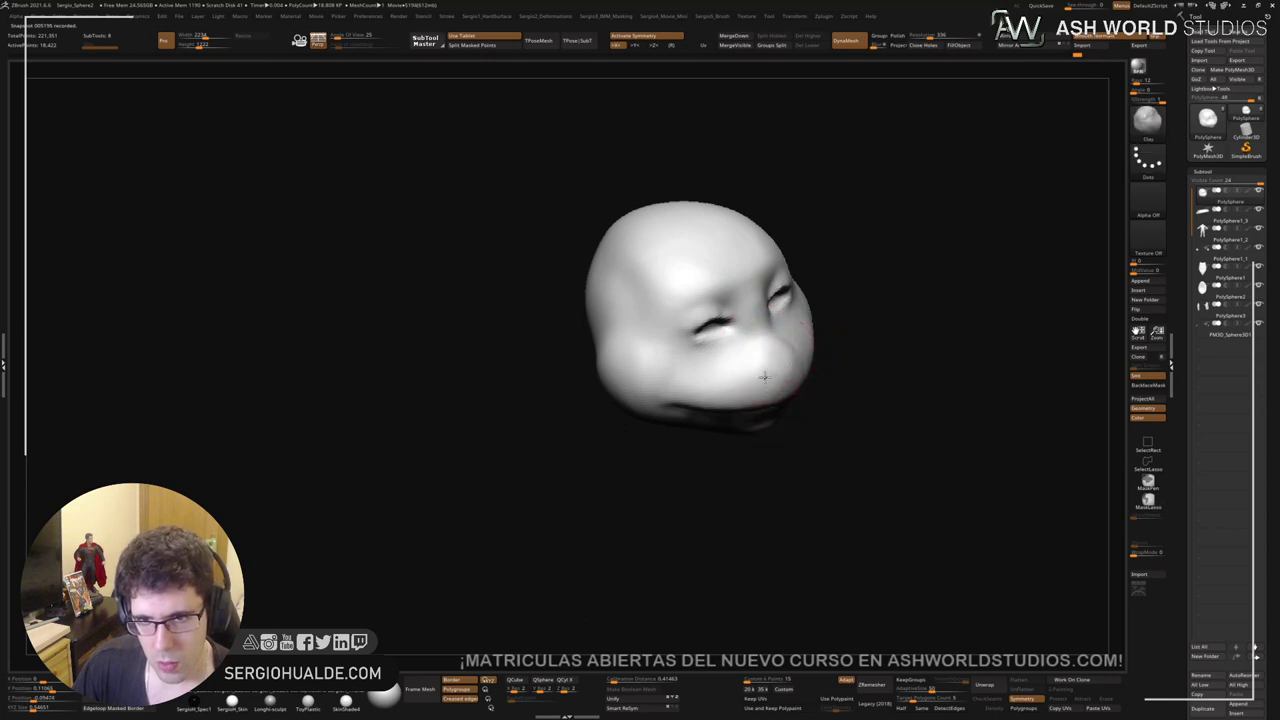
Step: Soften the forehead above the eyes and the rear of the cheek on the isolated head
key(space)
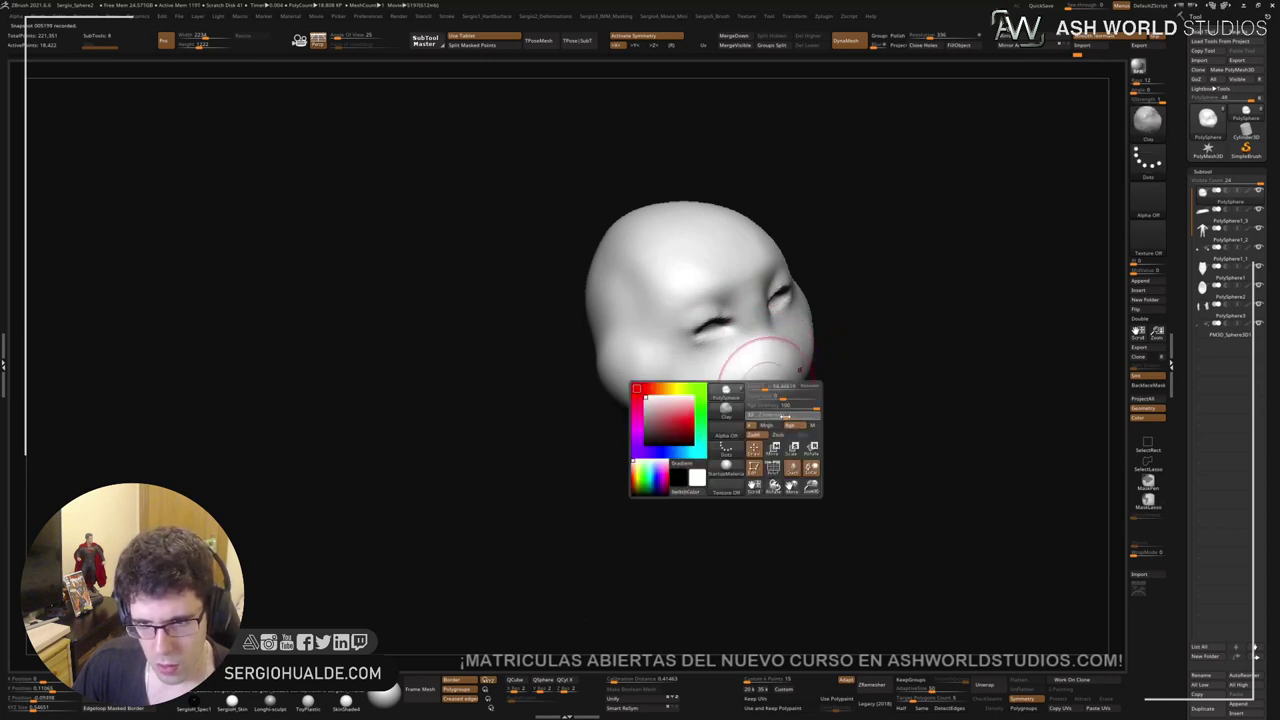
right_drag(788, 398, 777, 356)
mouse_move(772, 346)
ctrl+right_down()
mouse_move(775, 268)
mouse_move(808, 237)
mouse_move(763, 350)
ctrl+right_up()
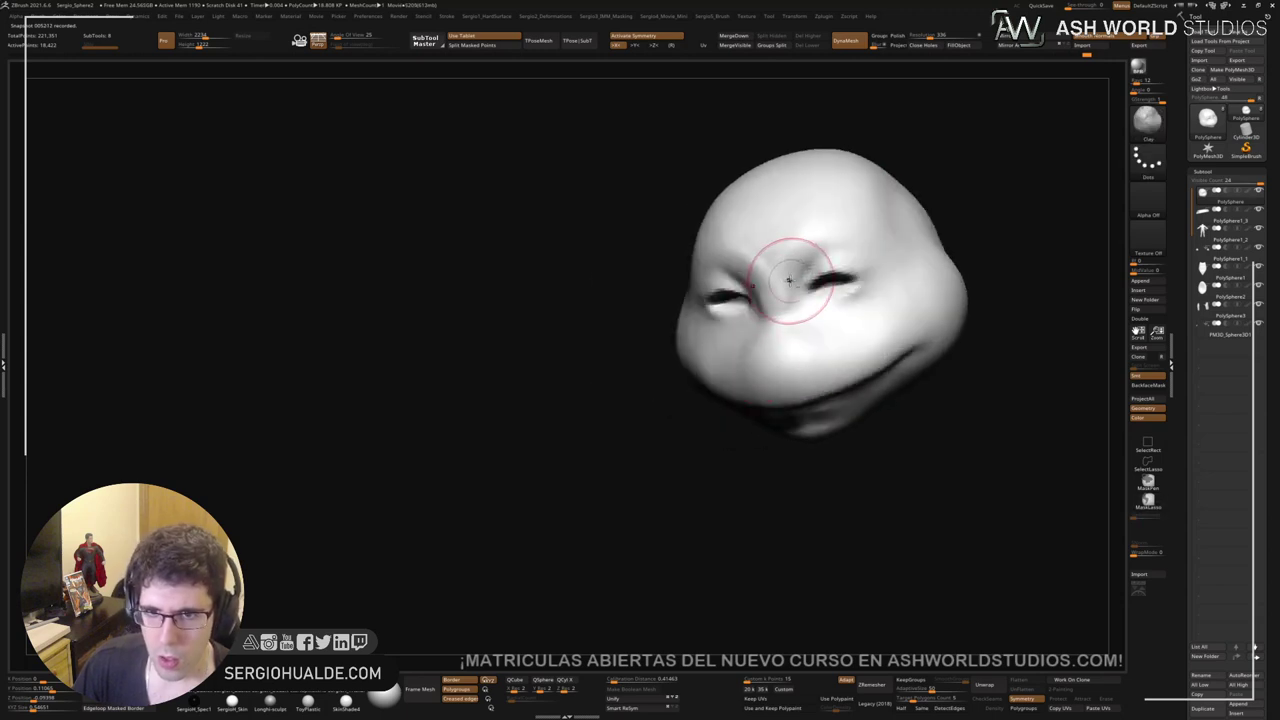
mouse_move(795, 241)
shift+mouse_down()
mouse_move(825, 219)
mouse_move(872, 258)
mouse_move(837, 228)
shift+mouse_up()
mouse_move(771, 300)
right_down()
mouse_move(806, 353)
mouse_move(820, 334)
mouse_move(897, 334)
mouse_move(851, 366)
mouse_move(829, 318)
right_up()
mouse_move(829, 318)
alt+right_down()
mouse_move(776, 387)
mouse_move(766, 349)
mouse_move(802, 399)
mouse_move(827, 367)
alt+right_up()
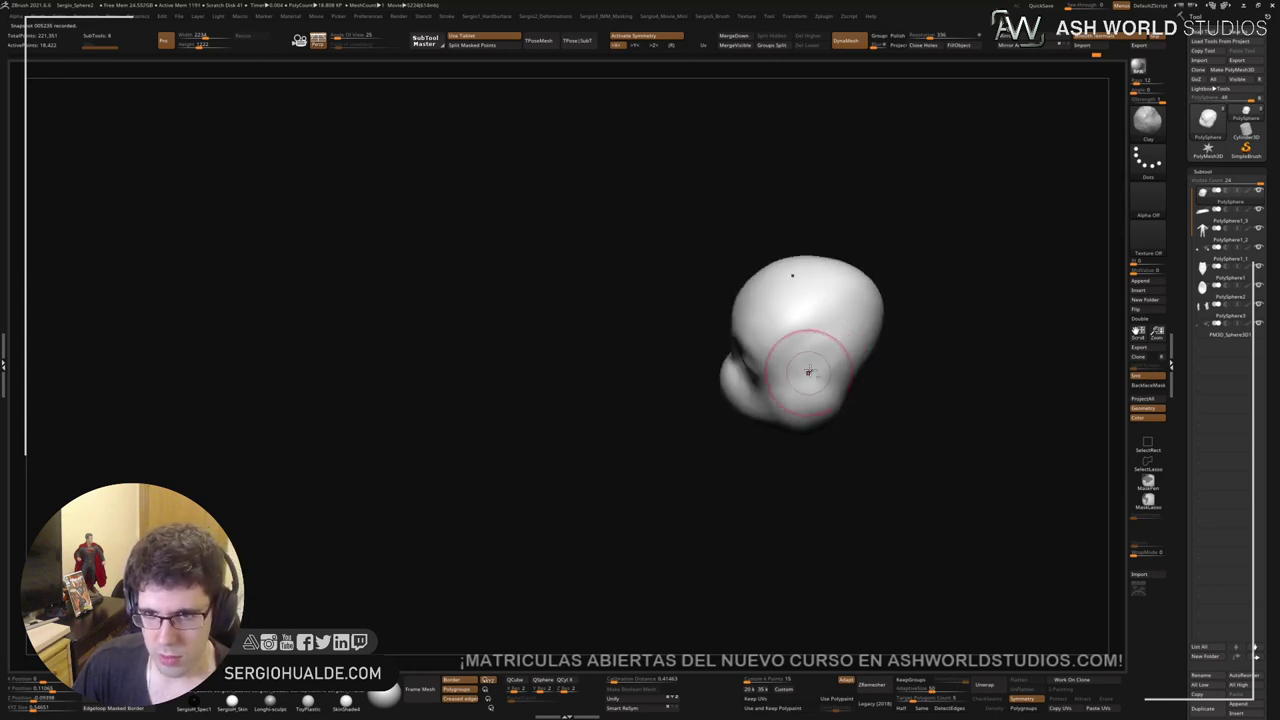
shift+drag(837, 371, 831, 354)
Step: Smooth the top, sides and back of the skull while checking the brow and eyes from several angles
mouse_move(731, 371)
right_down()
mouse_move(777, 383)
mouse_move(808, 334)
mouse_move(794, 337)
mouse_move(823, 423)
mouse_move(803, 285)
right_up()
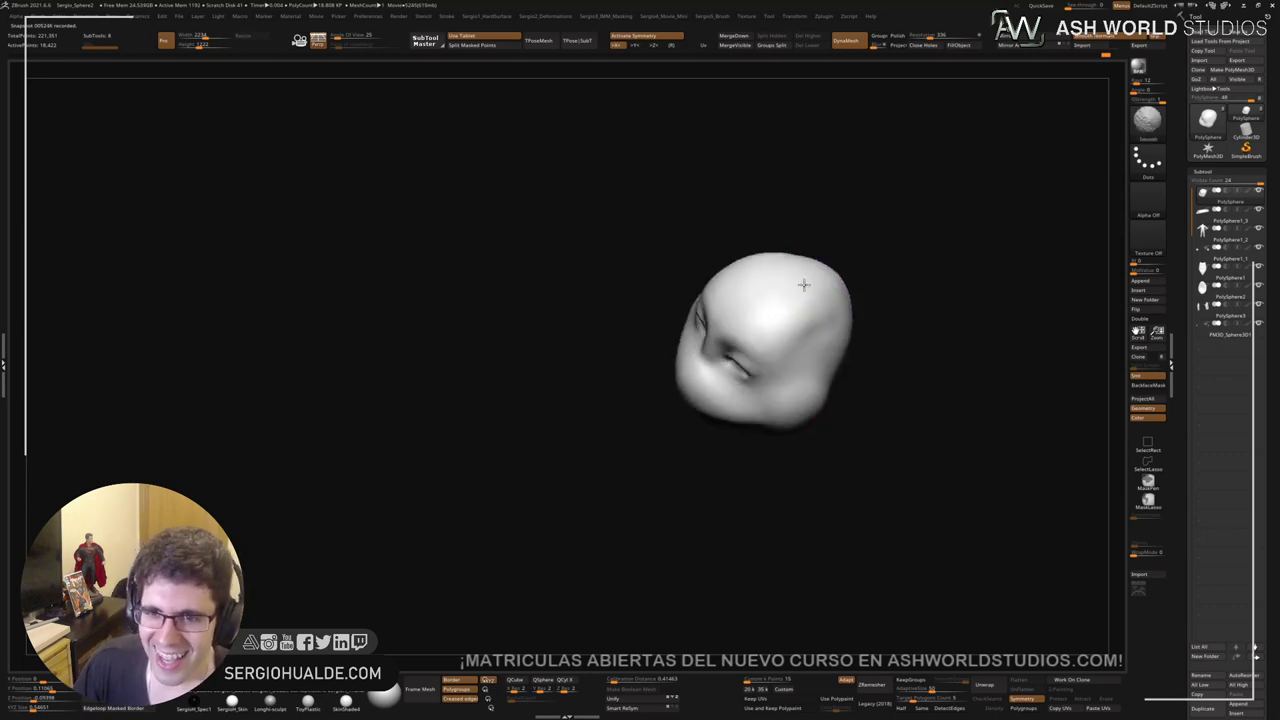
right_drag(823, 357, 812, 335)
mouse_move(823, 420)
right_down()
mouse_move(812, 402)
mouse_move(780, 397)
mouse_move(840, 398)
mouse_move(820, 349)
mouse_move(804, 370)
right_up()
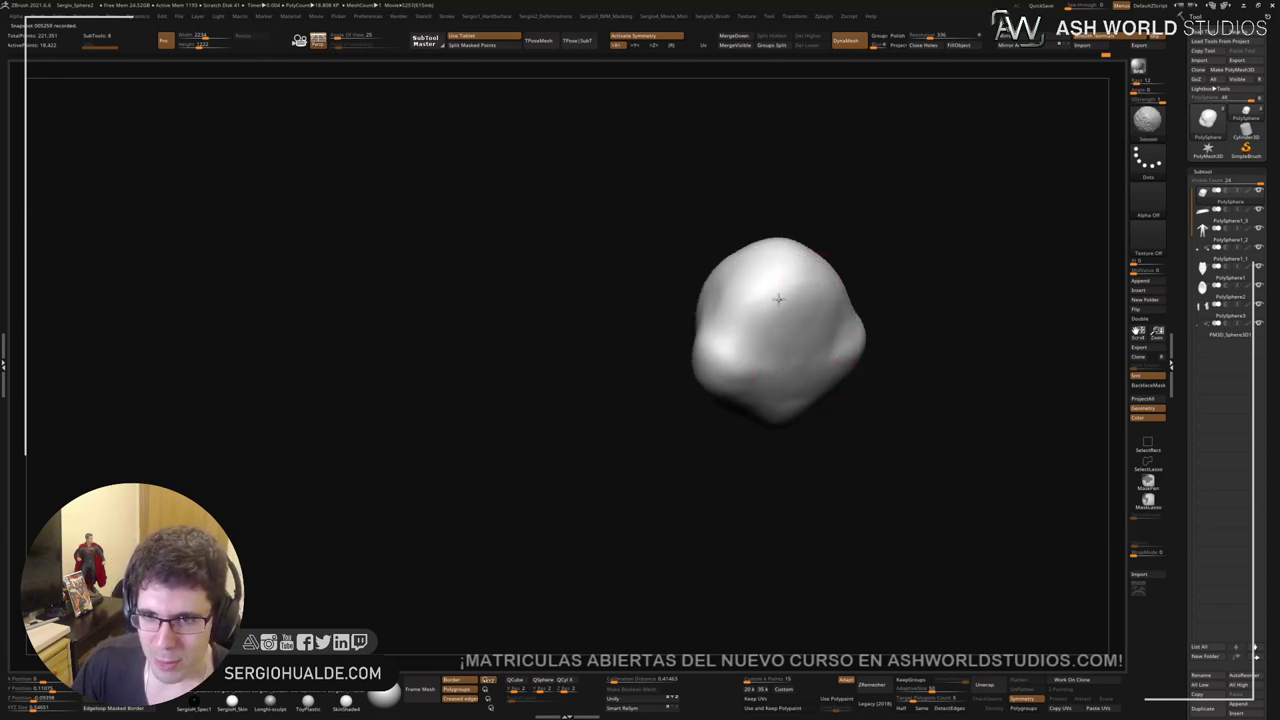
mouse_move(778, 298)
right_down()
mouse_move(786, 380)
mouse_move(837, 354)
mouse_move(820, 280)
mouse_move(798, 283)
mouse_move(880, 286)
mouse_move(840, 320)
mouse_move(766, 343)
mouse_move(831, 318)
mouse_move(760, 330)
mouse_move(751, 403)
mouse_move(780, 330)
mouse_move(851, 364)
mouse_move(766, 420)
right_up()
ctrl+right_drag(758, 363, 754, 392)
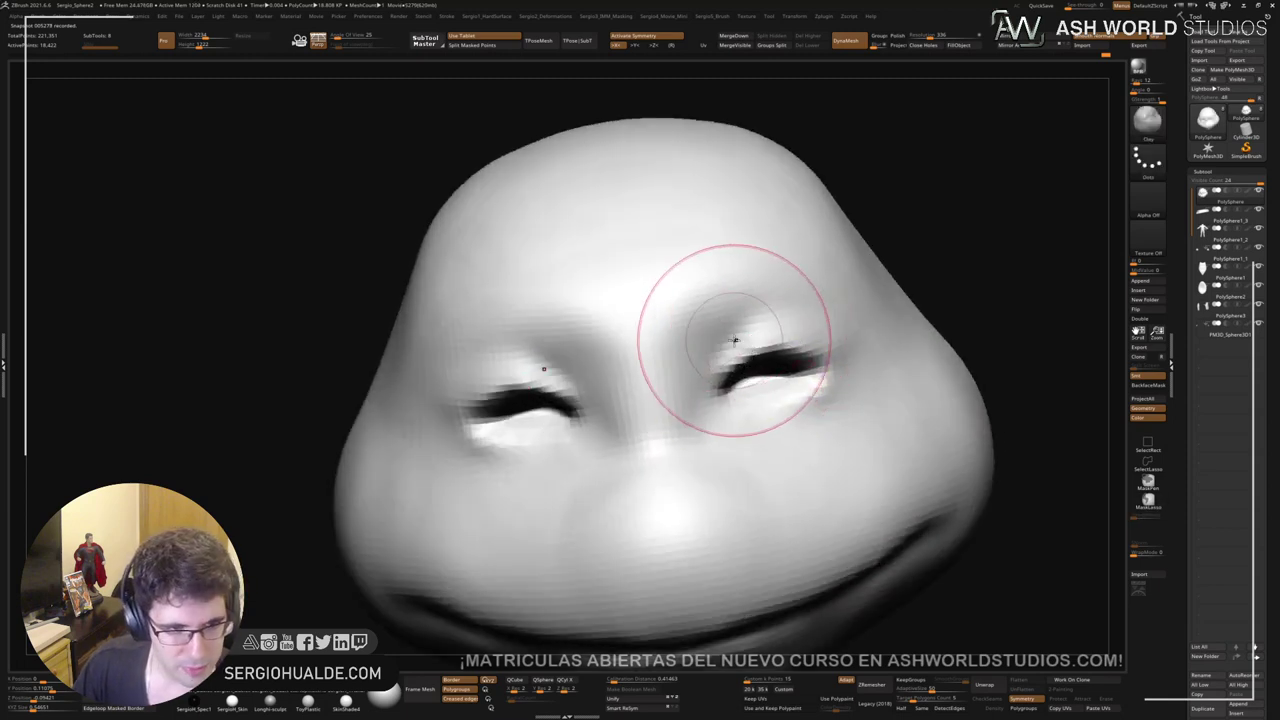
ctrl+right_drag(736, 341, 755, 298)
ctrl+right_drag(747, 388, 756, 421)
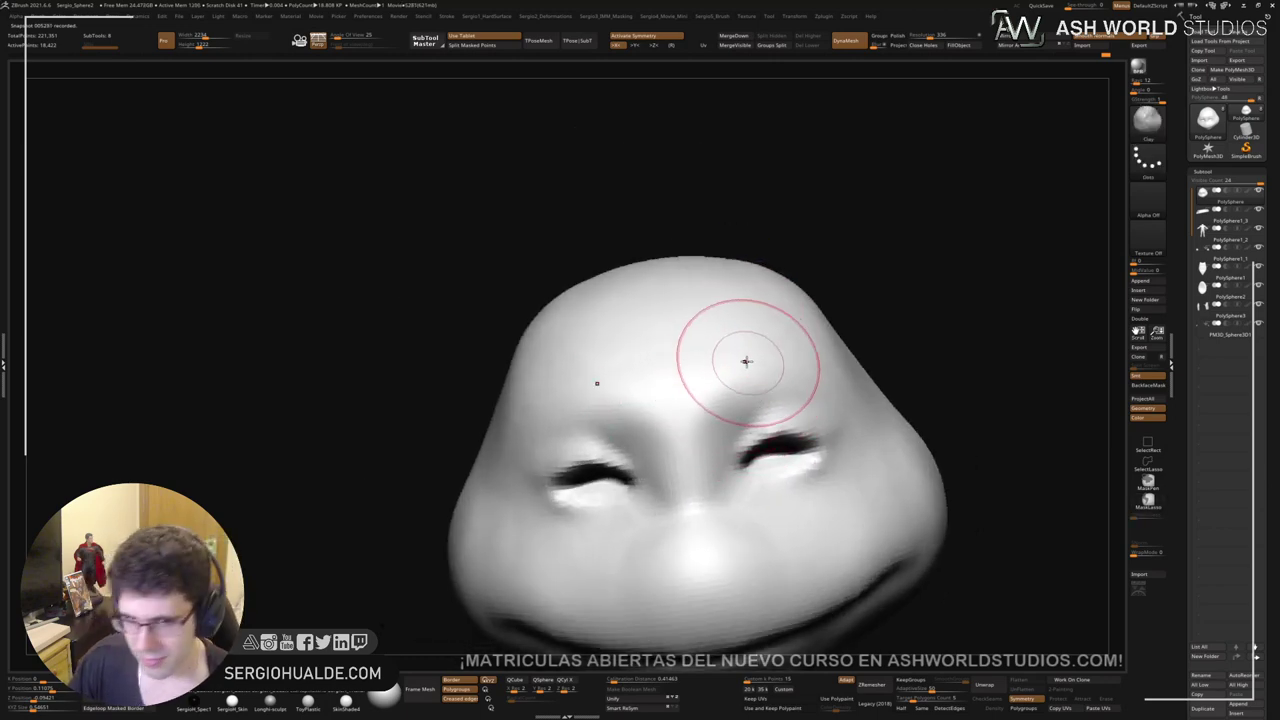
mouse_move(746, 361)
right_down()
mouse_move(797, 443)
mouse_move(775, 371)
right_up()
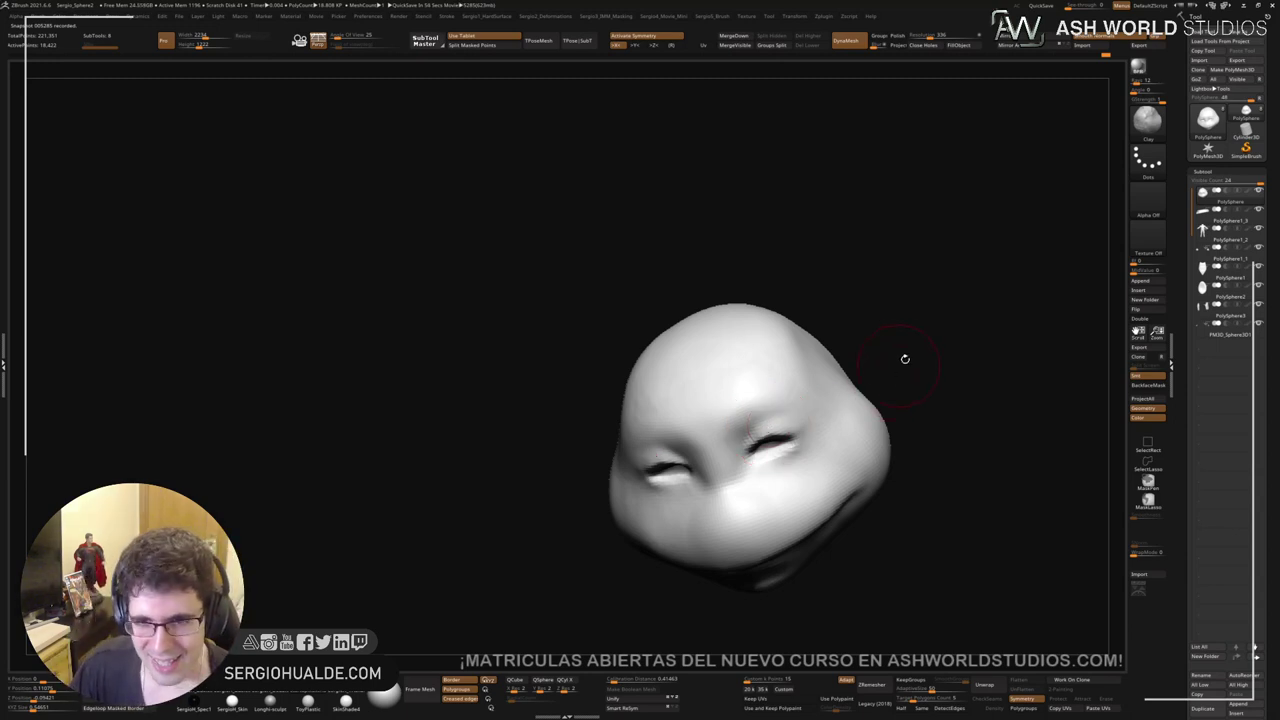
Step: Adjust the head's eye area with the Move brush and carve light creases at the outer eye corners with DamStandard
right_drag(903, 357, 907, 334)
alt+right_drag(751, 431, 733, 389)
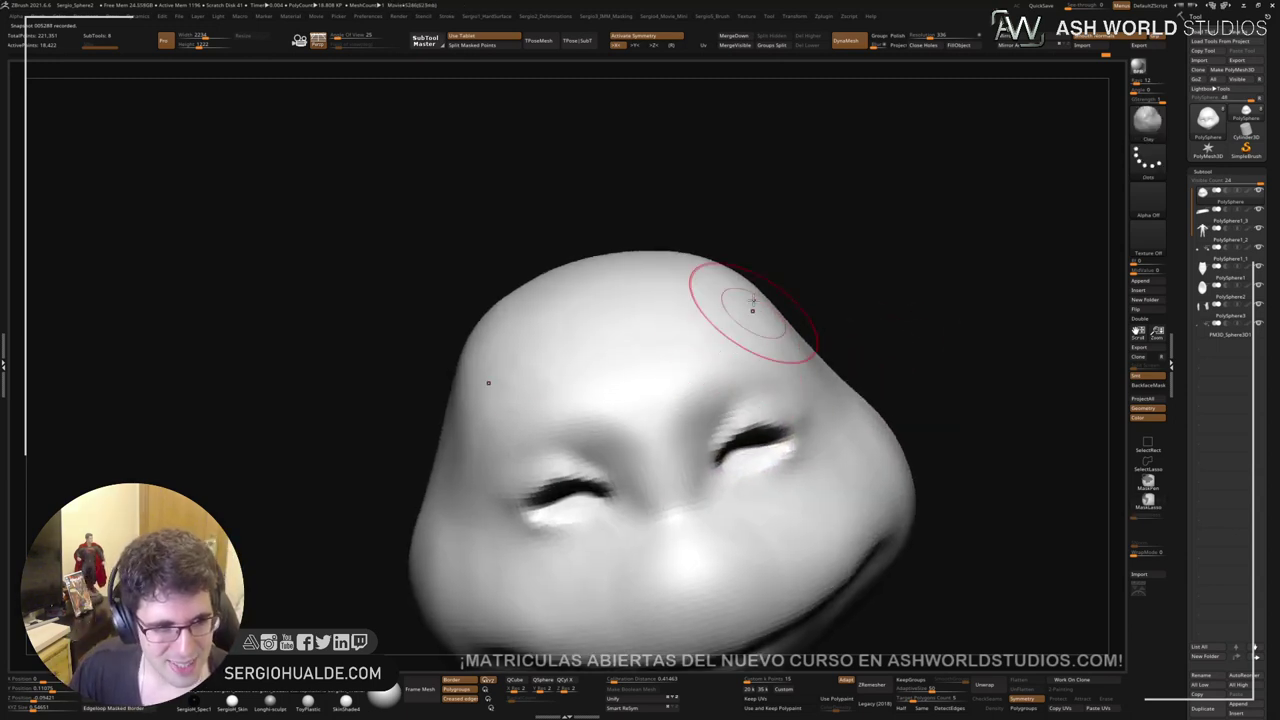
mouse_move(735, 292)
right_down()
mouse_move(714, 466)
mouse_move(749, 463)
mouse_move(771, 411)
mouse_move(757, 400)
mouse_move(800, 383)
right_up()
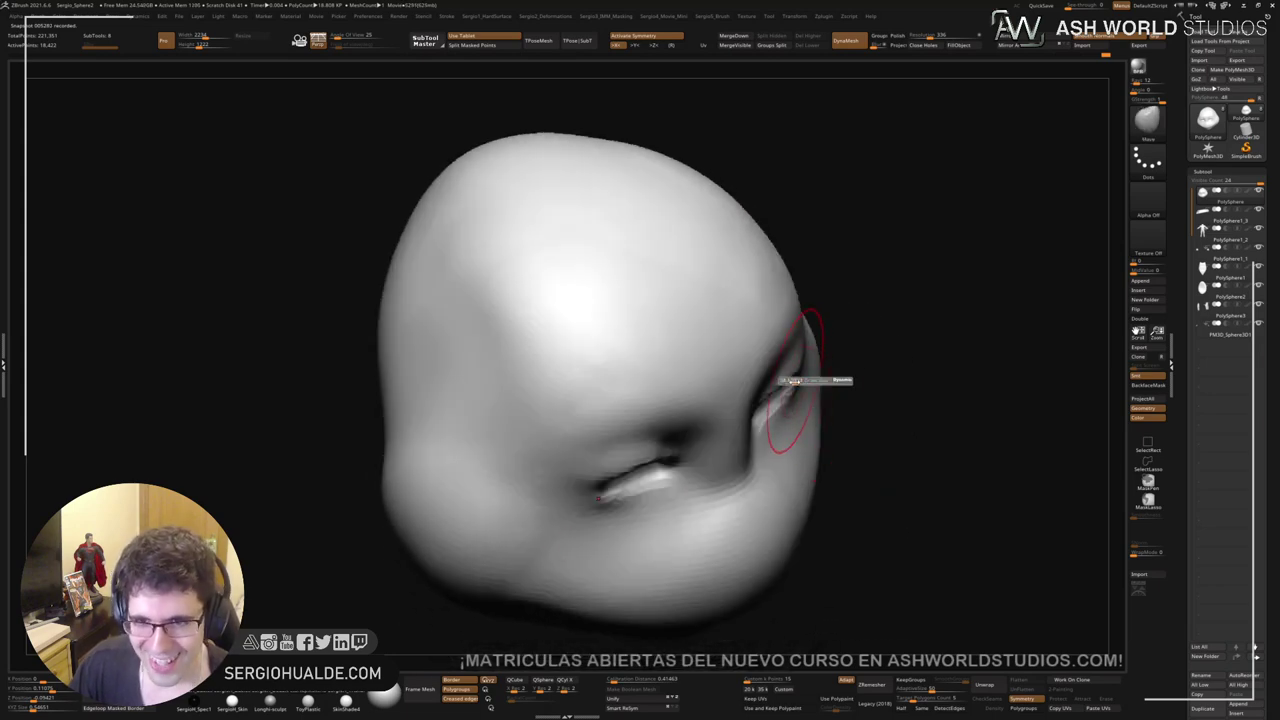
mouse_move(799, 380)
mouse_down()
mouse_move(786, 391)
mouse_move(774, 371)
mouse_move(783, 376)
mouse_up()
mouse_move(782, 377)
right_down()
mouse_move(766, 400)
mouse_move(723, 394)
mouse_move(737, 358)
right_up()
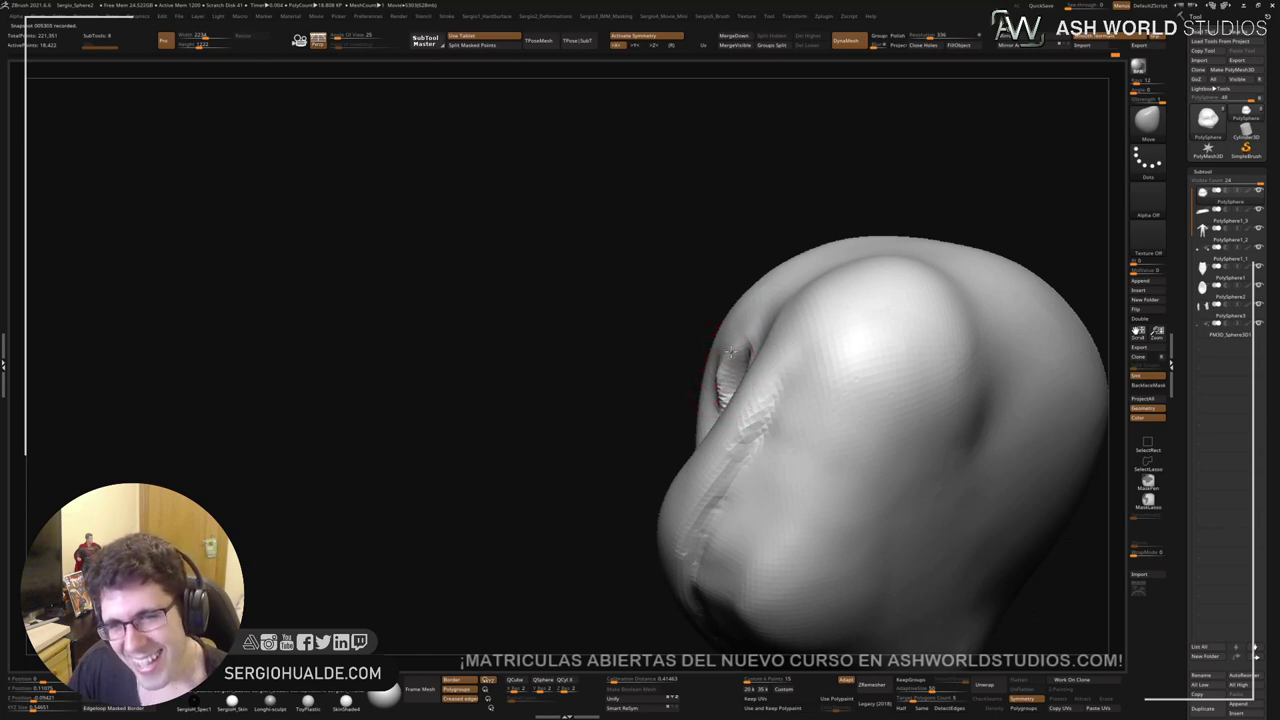
mouse_move(742, 338)
right_down()
mouse_move(614, 371)
mouse_move(614, 386)
mouse_move(663, 363)
mouse_move(684, 370)
mouse_move(694, 434)
mouse_move(706, 383)
mouse_move(692, 362)
right_up()
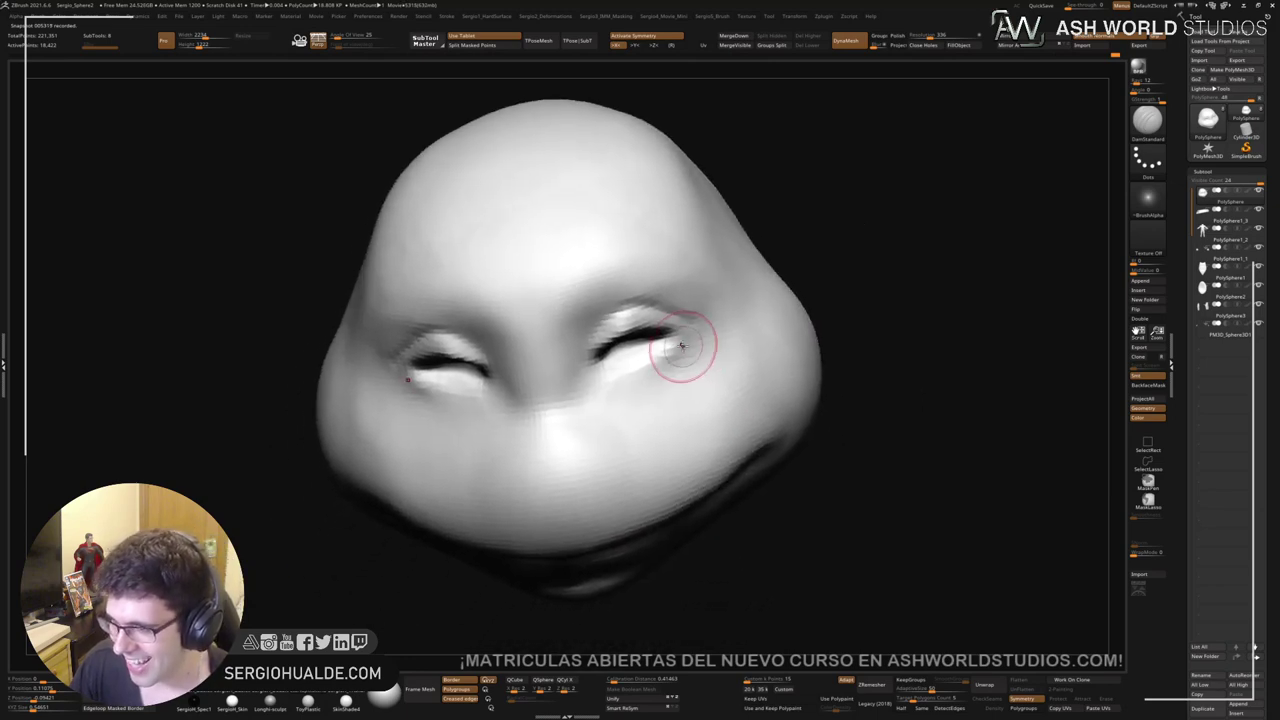
key(shift+d)
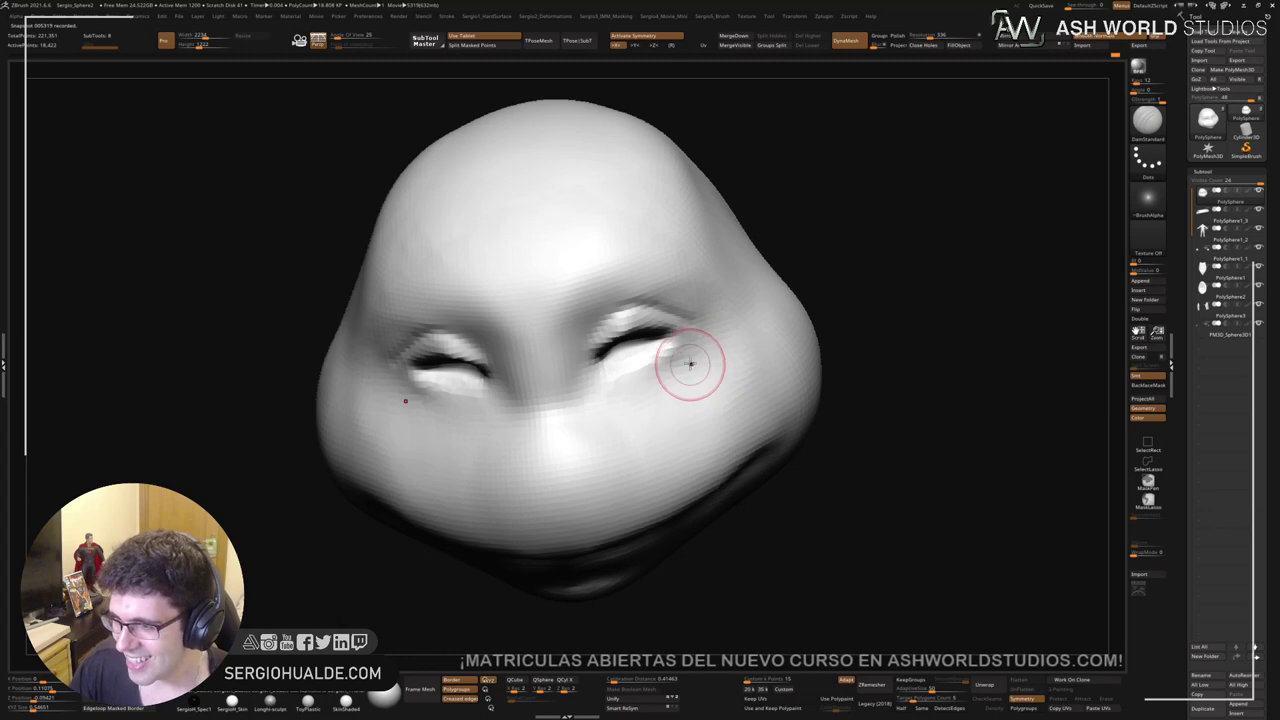
key(d)
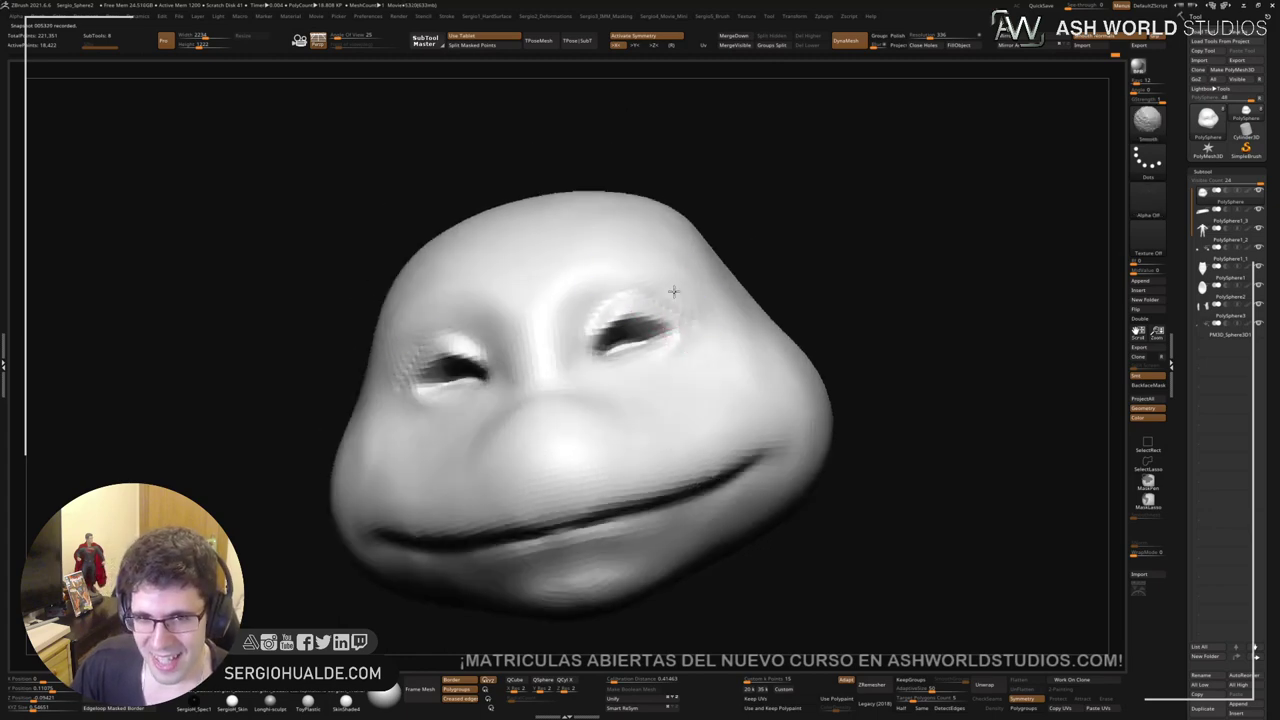
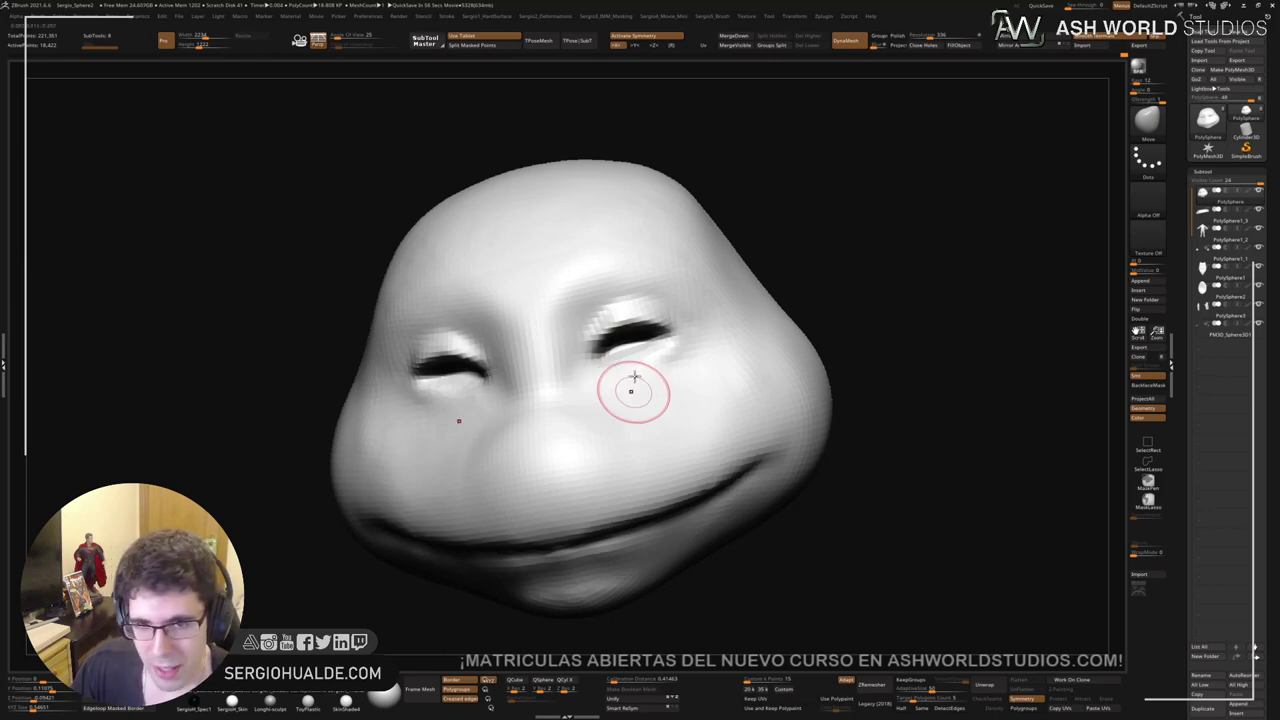
Step: Smooth the surface beneath the eyes and refine the lower eyelid area with the Move brush
ctrl+right_drag(634, 376, 688, 372)
shift+drag(688, 372, 610, 386)
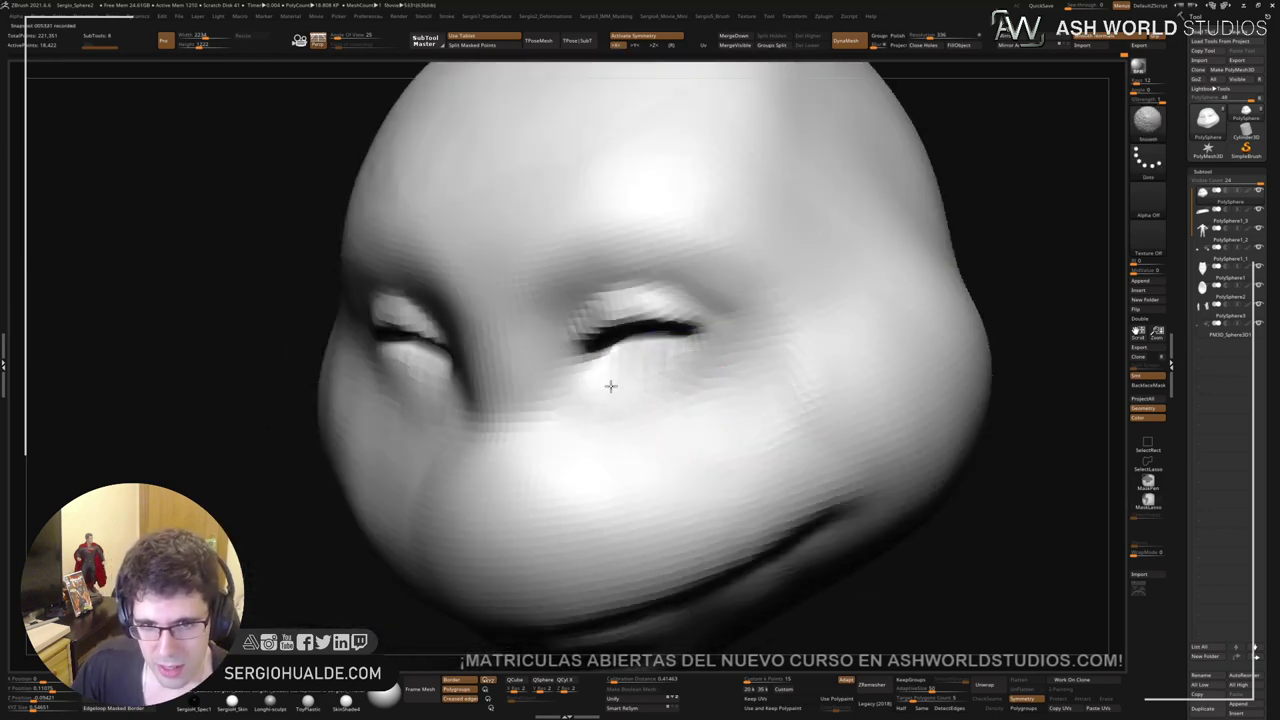
right_drag(610, 386, 643, 386)
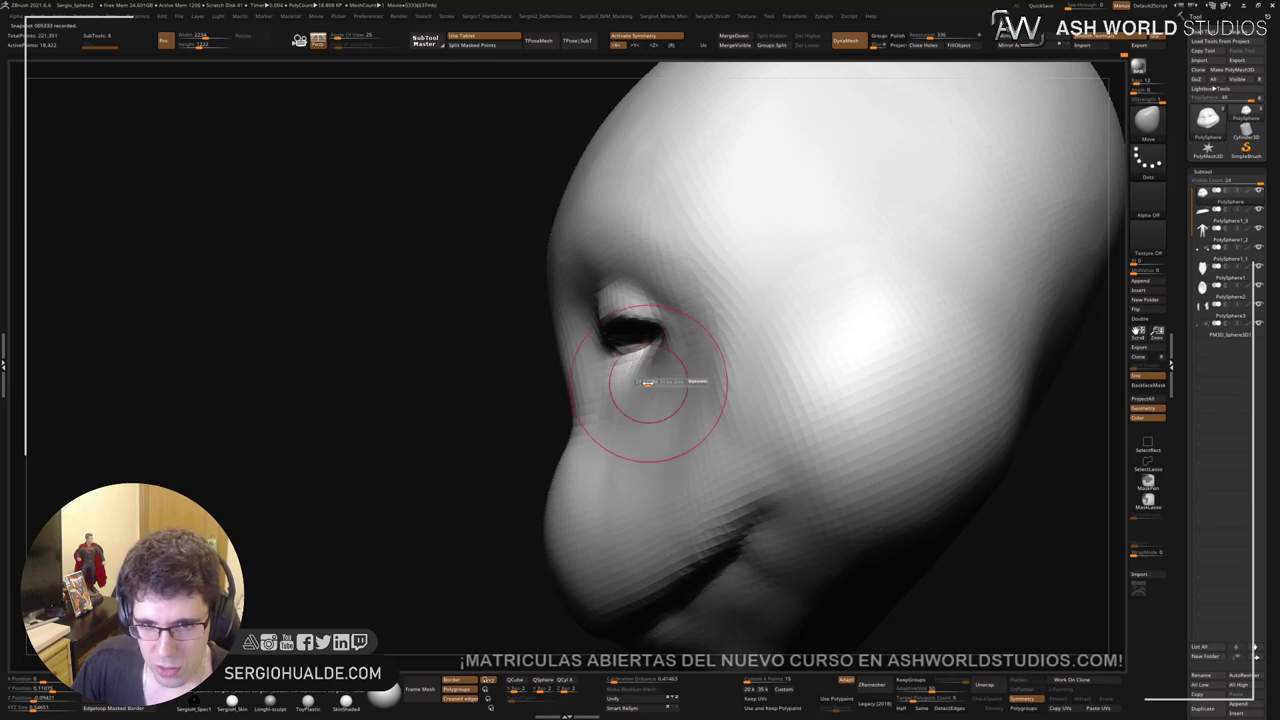
mouse_move(652, 388)
right_down()
mouse_move(691, 377)
mouse_move(652, 369)
right_up()
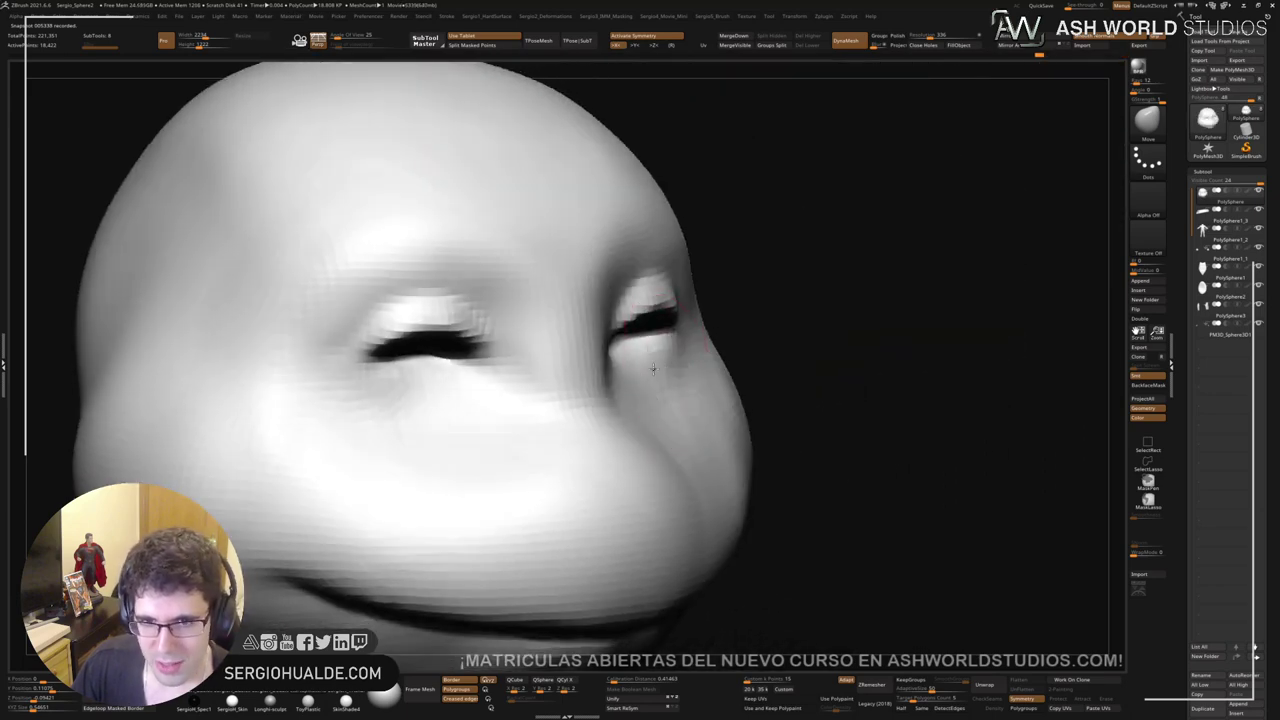
Step: Build up the area under the eyes with the Clay brush and smooth it into the cheeks
key(b)
key(c)
key(l)
drag(664, 360, 619, 391)
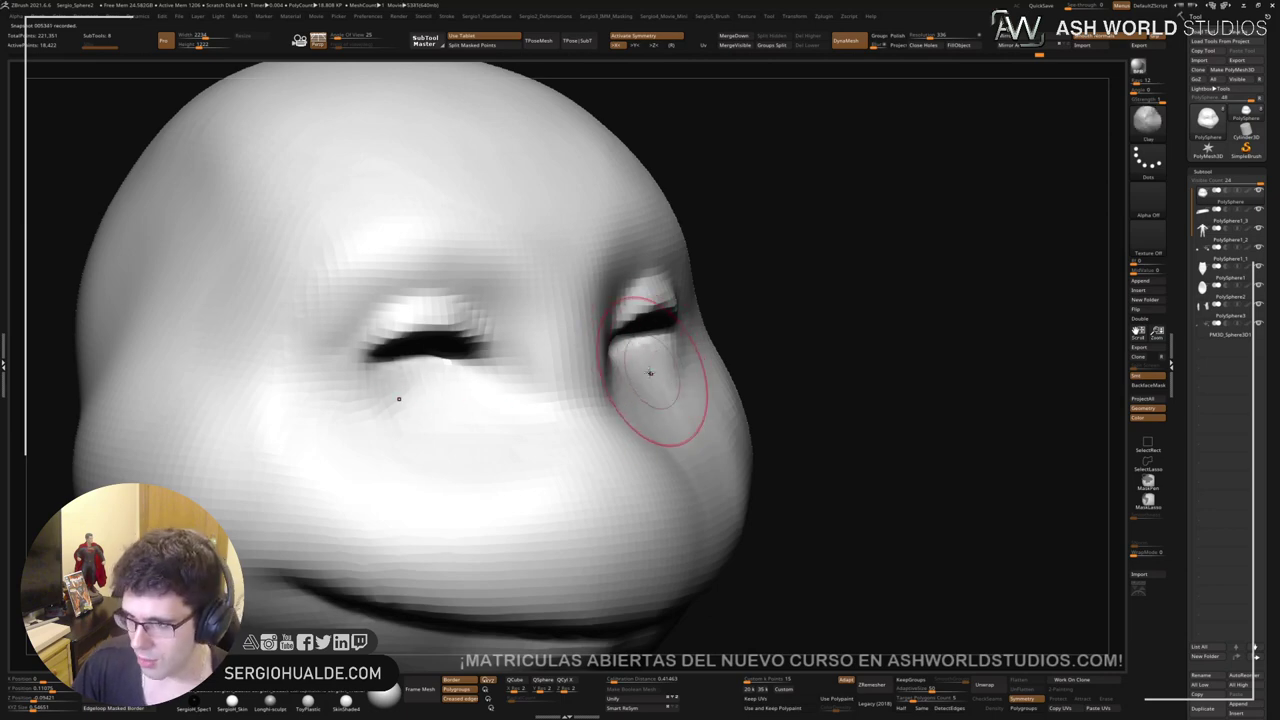
right_drag(650, 373, 630, 377)
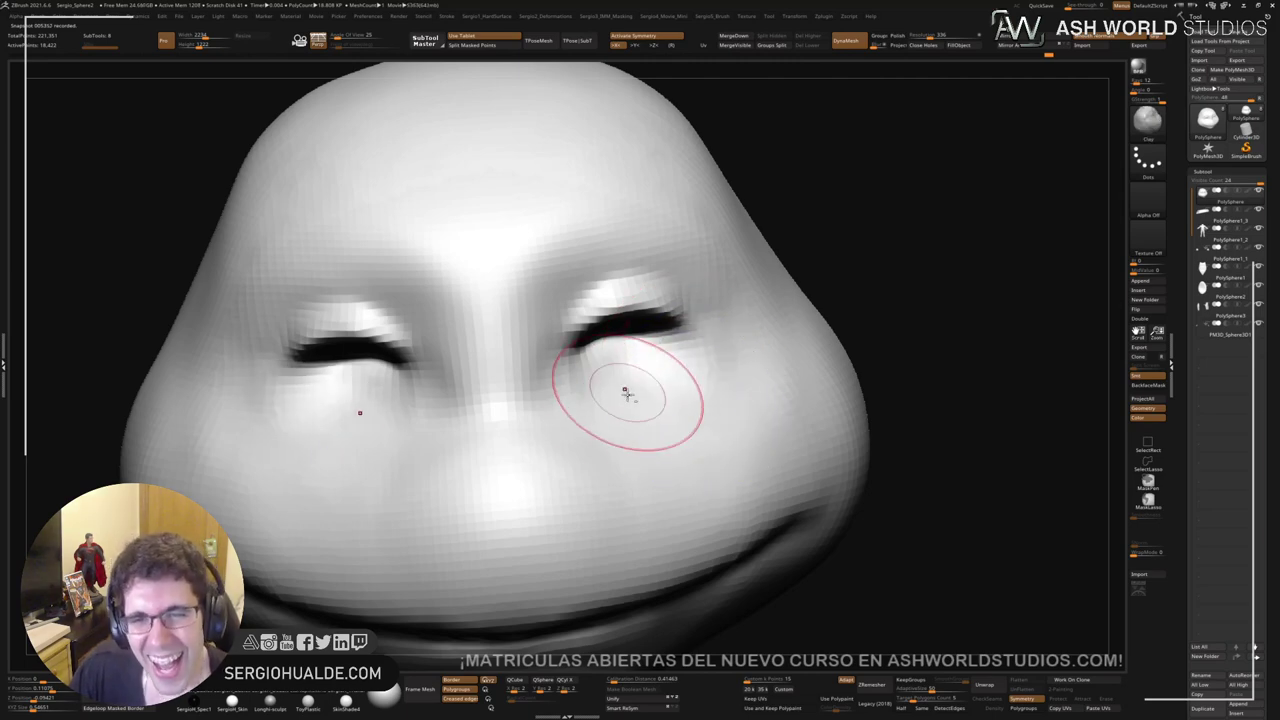
shift+drag(644, 384, 680, 376)
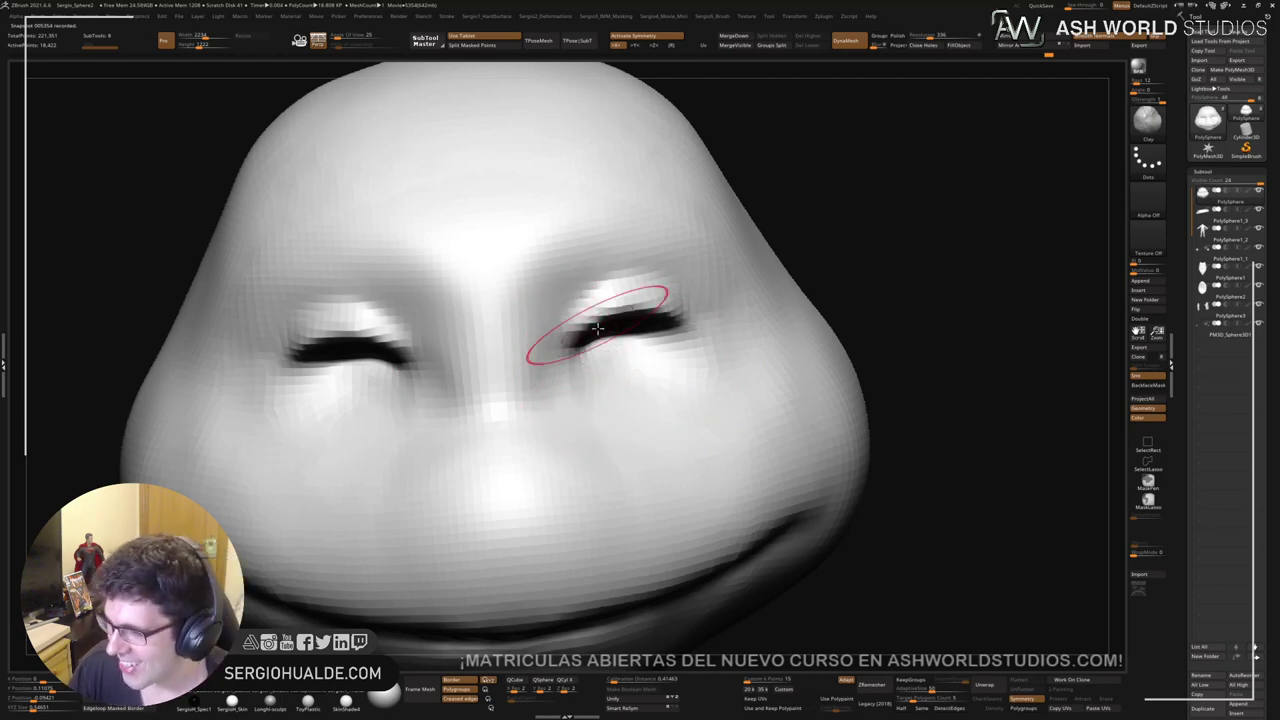
mouse_move(629, 366)
right_down()
mouse_move(606, 381)
mouse_move(676, 320)
mouse_move(655, 285)
mouse_move(643, 300)
mouse_move(623, 294)
right_up()
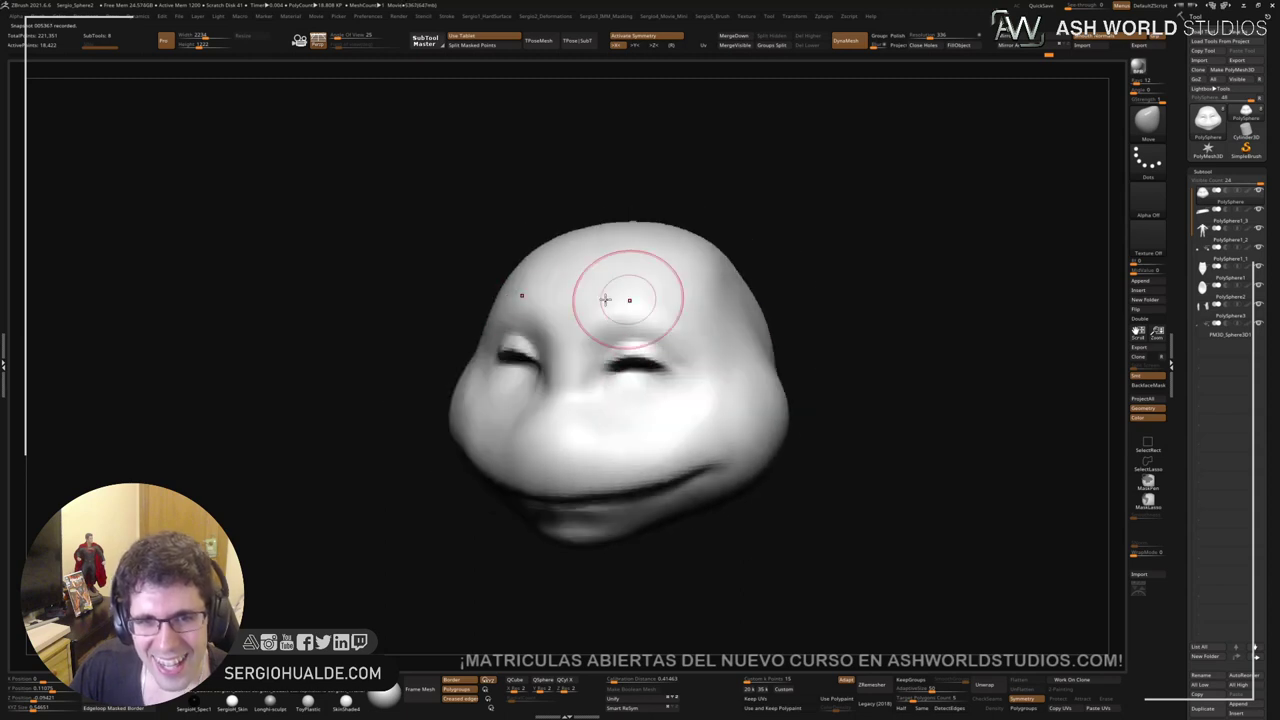
Step: Show the whole figure and reshape the mask's lower edge with the Move brush, arching it over the nose and lowering it beneath the eyes
right_drag(510, 305, 490, 300)
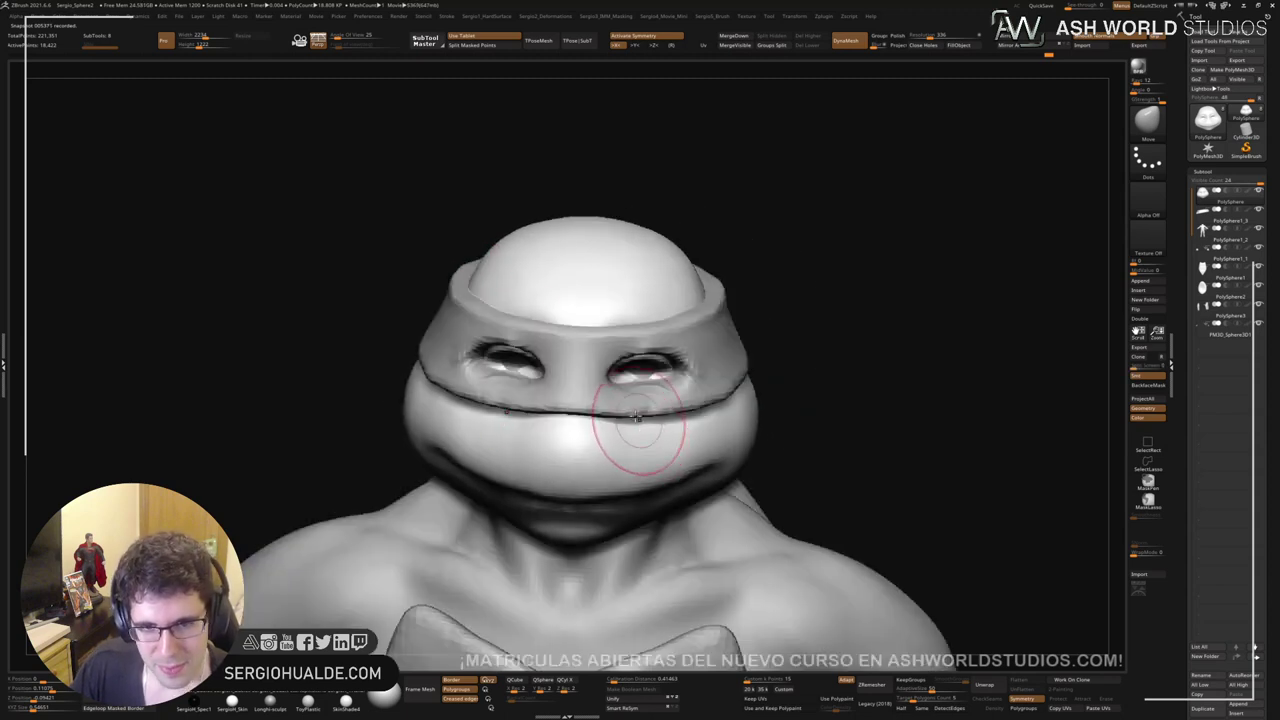
right_drag(643, 429, 686, 329)
drag(528, 319, 544, 319)
drag(510, 380, 527, 401)
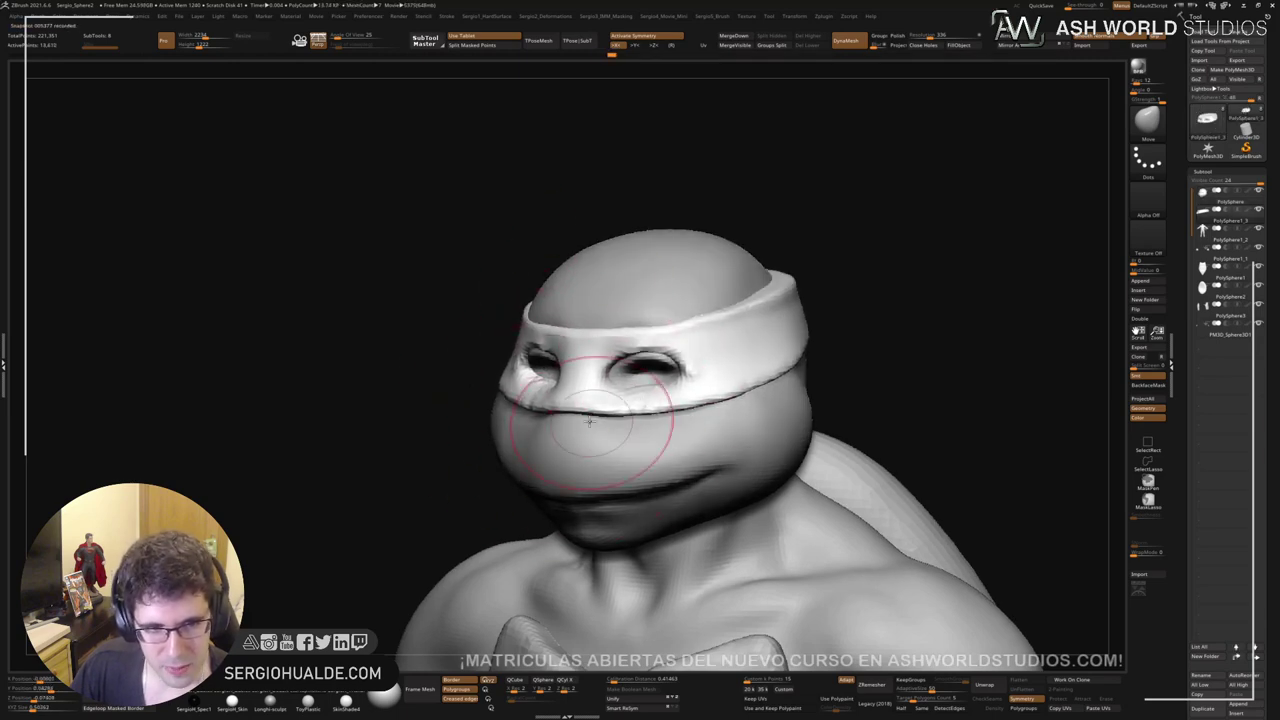
right_drag(634, 429, 578, 400)
mouse_move(579, 400)
mouse_down()
mouse_move(627, 428)
mouse_move(696, 411)
mouse_up()
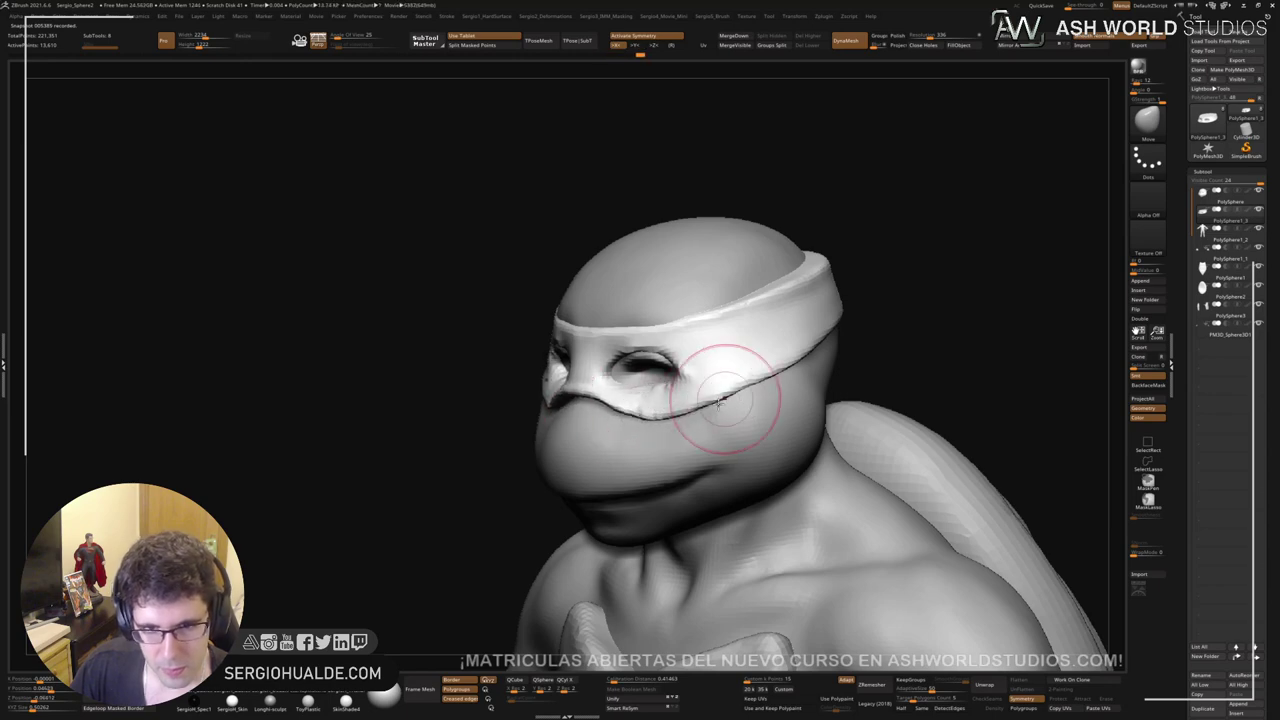
right_drag(729, 400, 614, 400)
Step: Sculpt angled brow ridges above the mask's eye holes with the Standard brush and smooth between them
key(b)
key(d)
key(s)
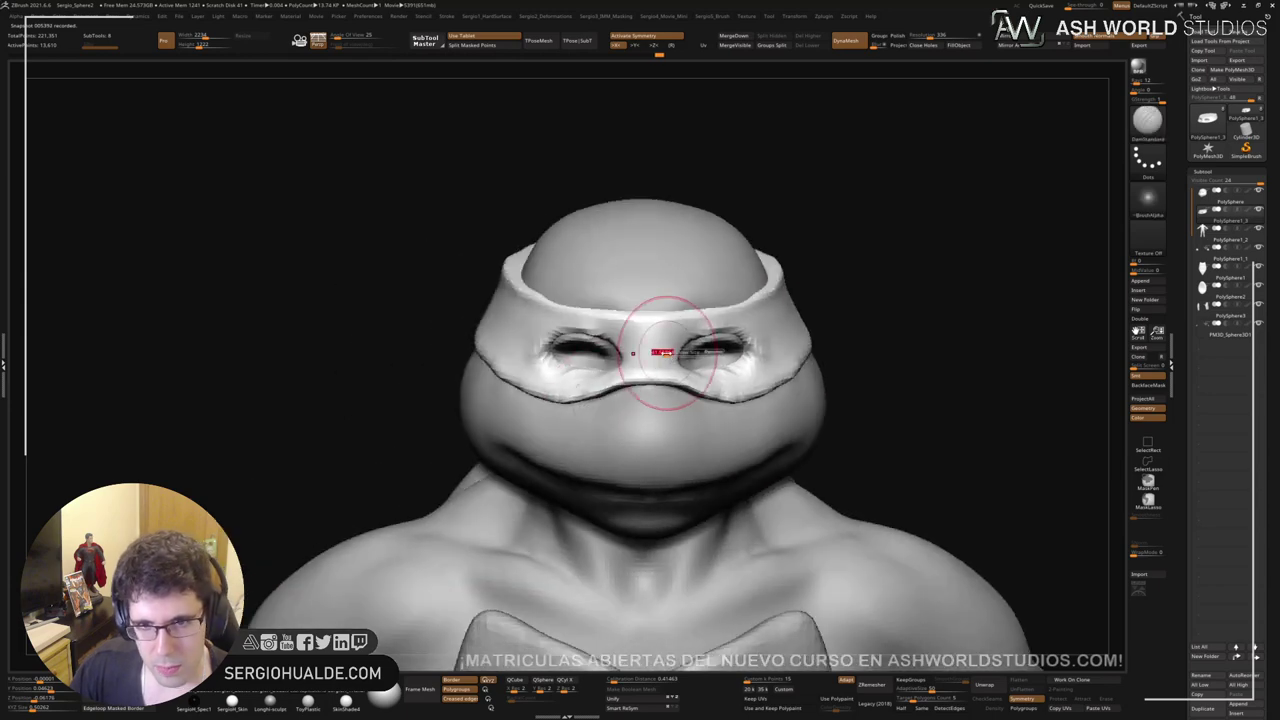
key(b)
key(c)
key(l)
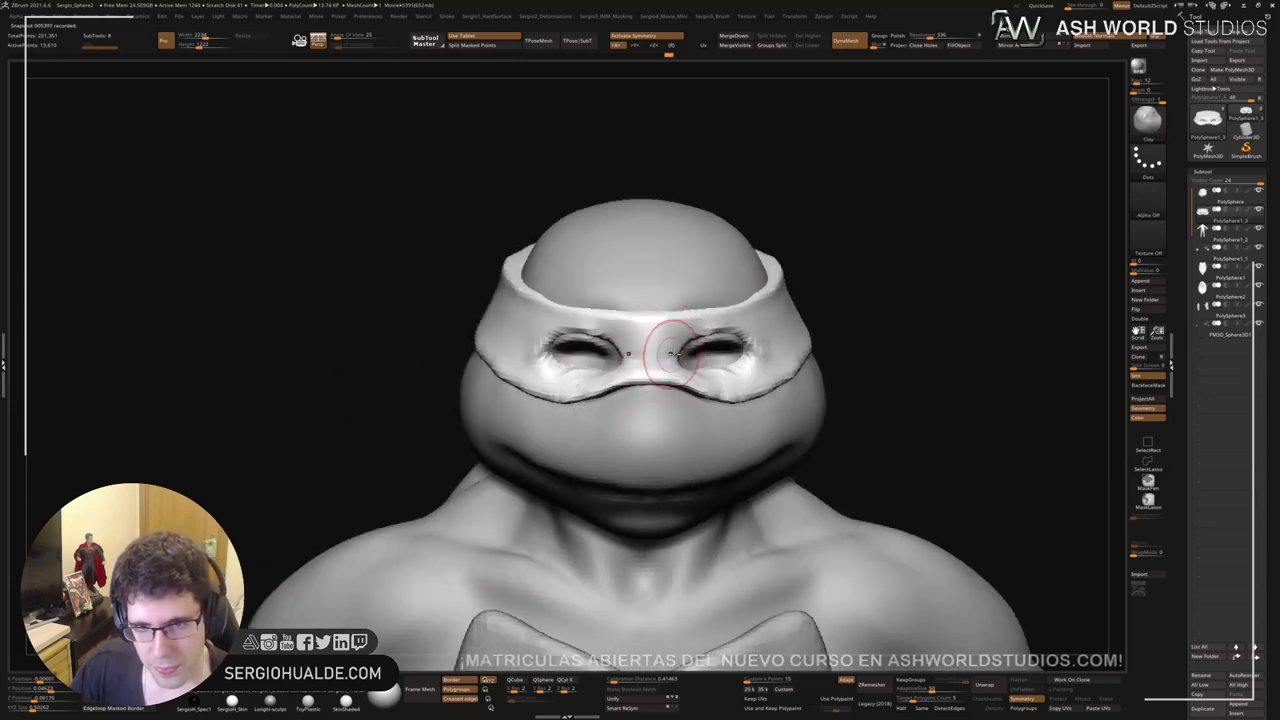
key(b)
key(s)
key(t)
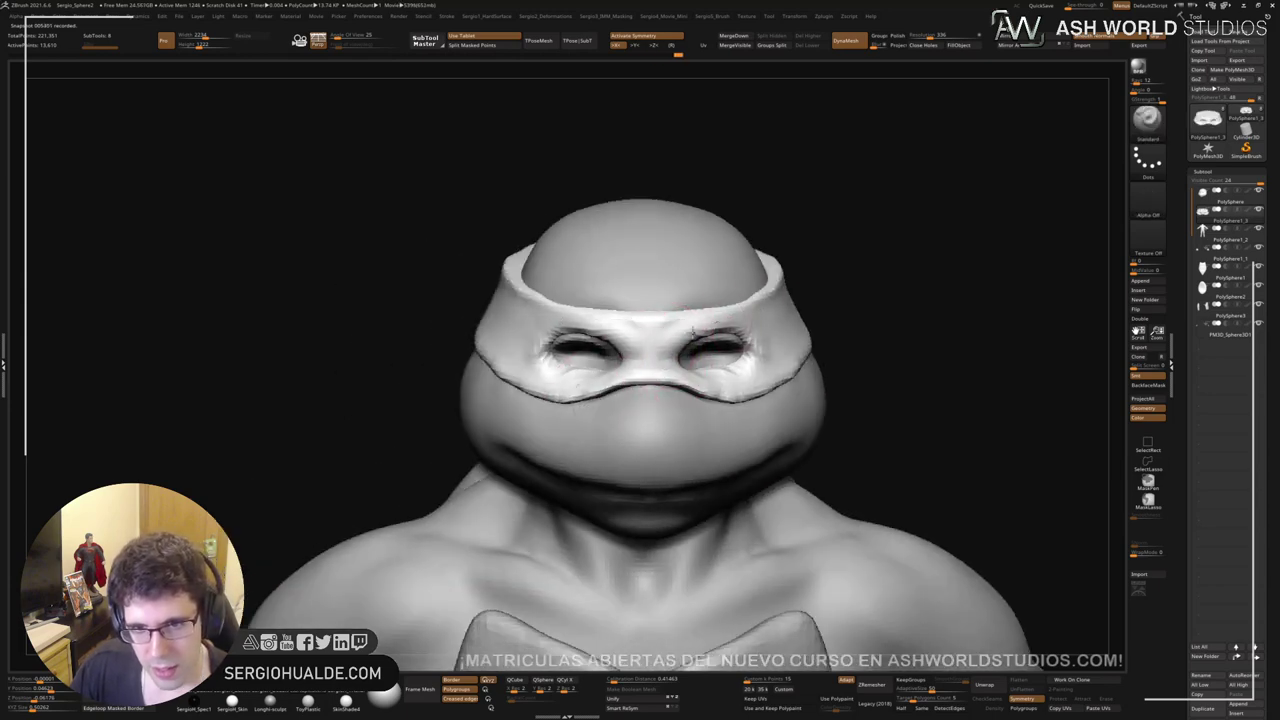
drag(669, 333, 724, 314)
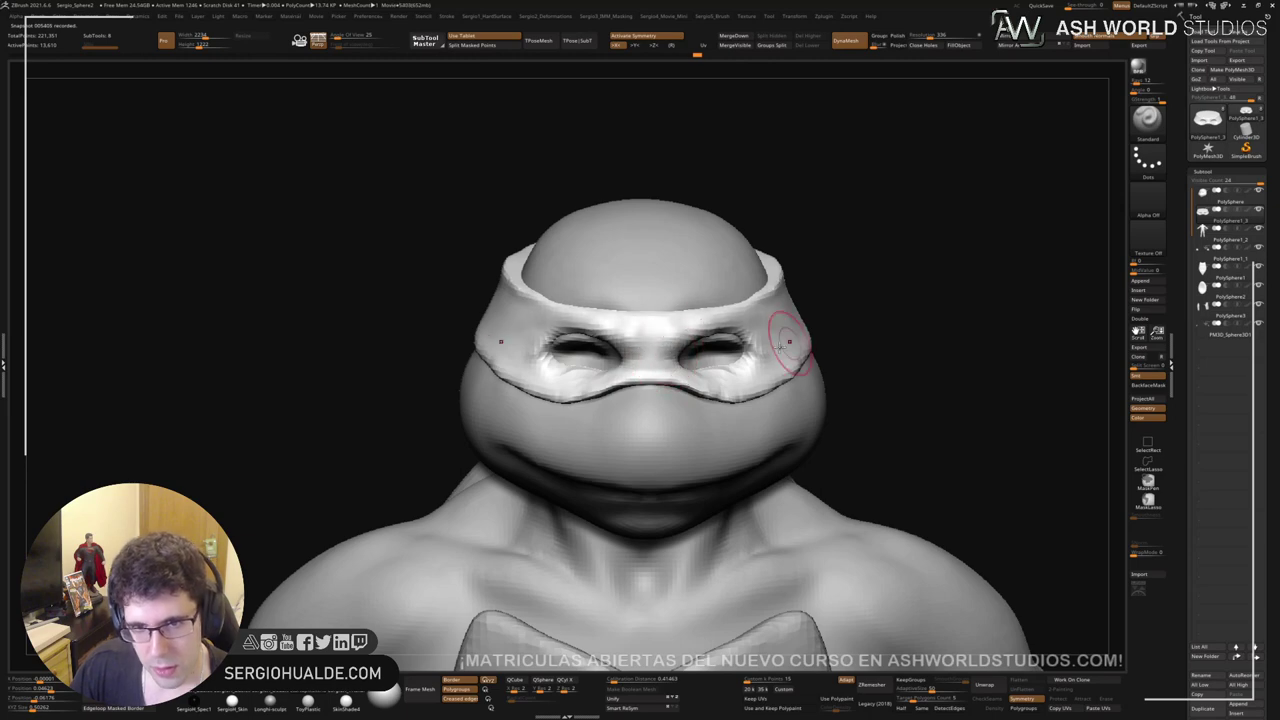
right_drag(779, 346, 688, 343)
shift+drag(677, 334, 651, 331)
Step: Carve fabric folds along the side of the mask from the eye toward the back with a larger DamStandard brush
key(b)
key(d)
key(s)
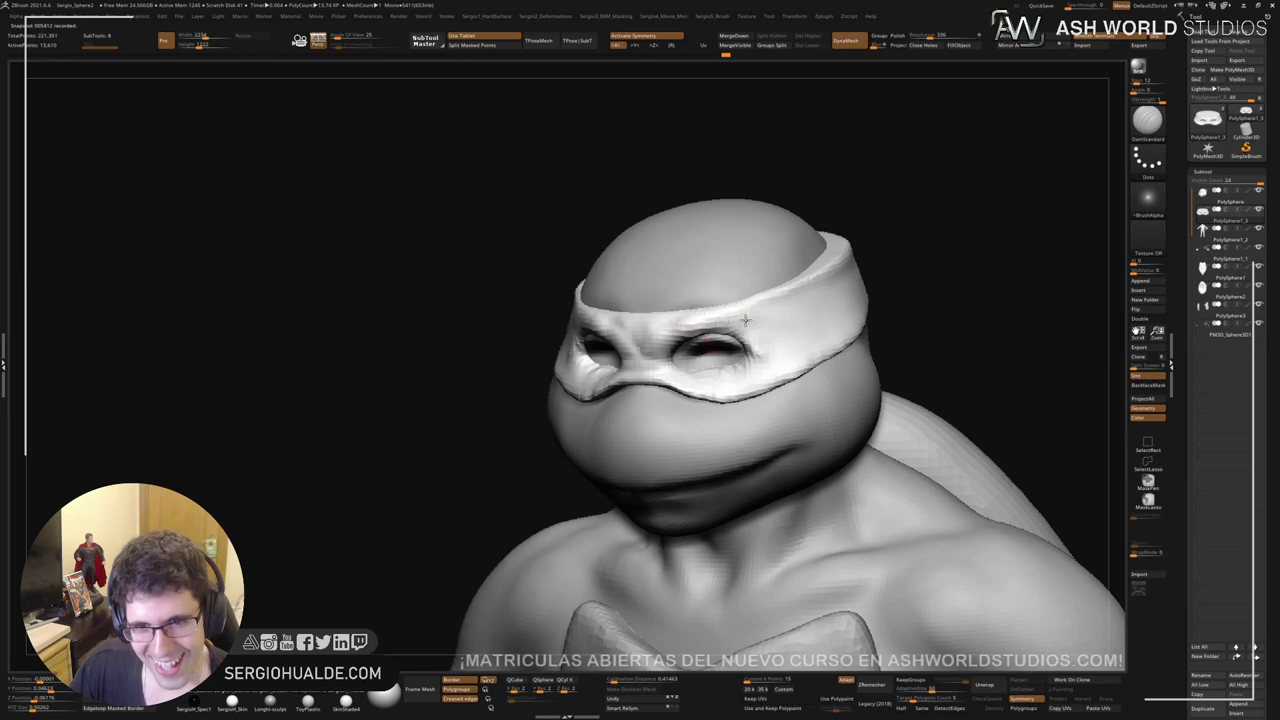
mouse_move(745, 320)
right_down()
mouse_move(820, 330)
mouse_move(665, 368)
right_up()
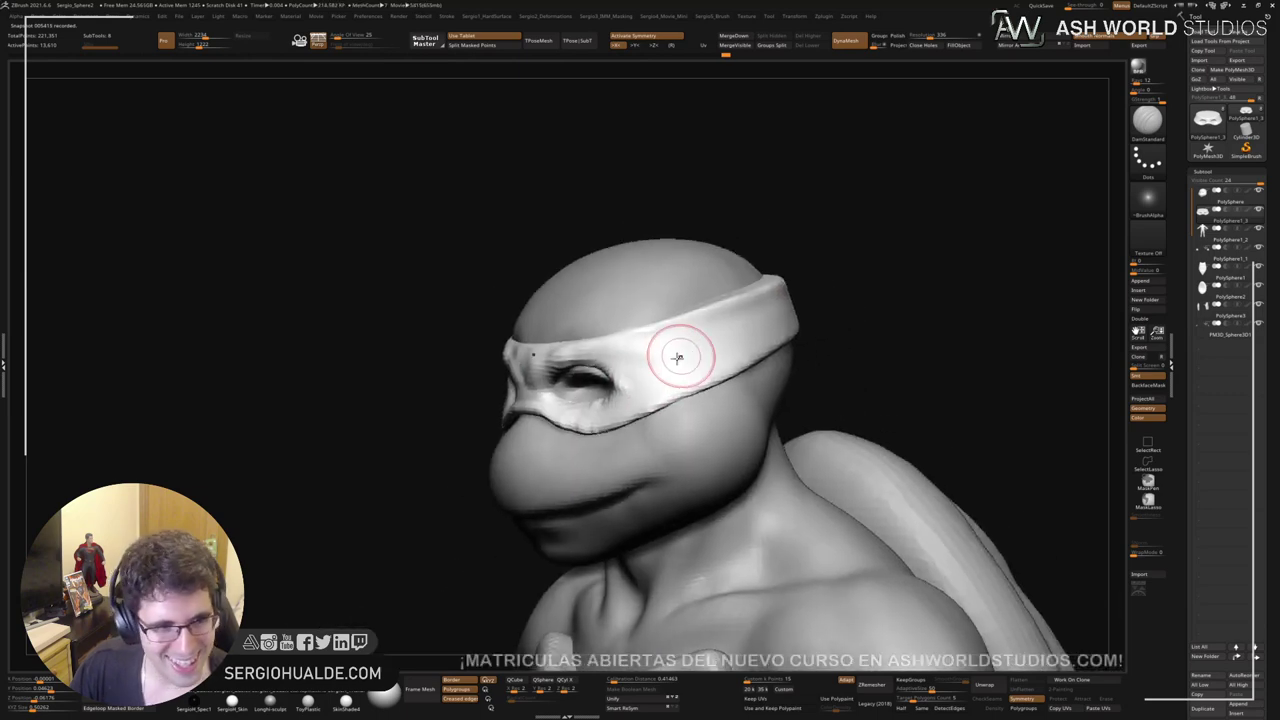
key(bracketright)
drag(628, 372, 780, 309)
drag(612, 380, 688, 365)
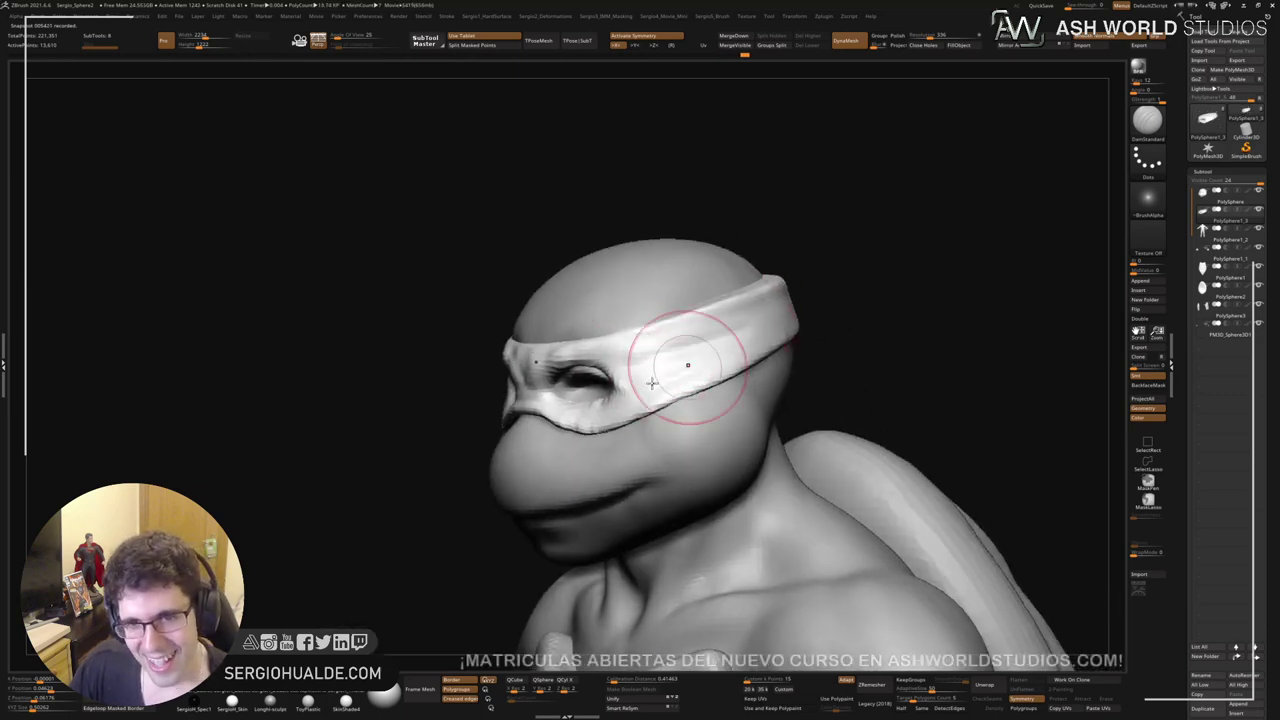
Step: Duplicate the mask subtool and move the copy out behind the head
mouse_move(787, 315)
right_down()
mouse_move(740, 343)
mouse_move(777, 286)
mouse_move(603, 361)
mouse_move(786, 312)
mouse_move(829, 314)
mouse_move(737, 320)
right_up()
key(w)
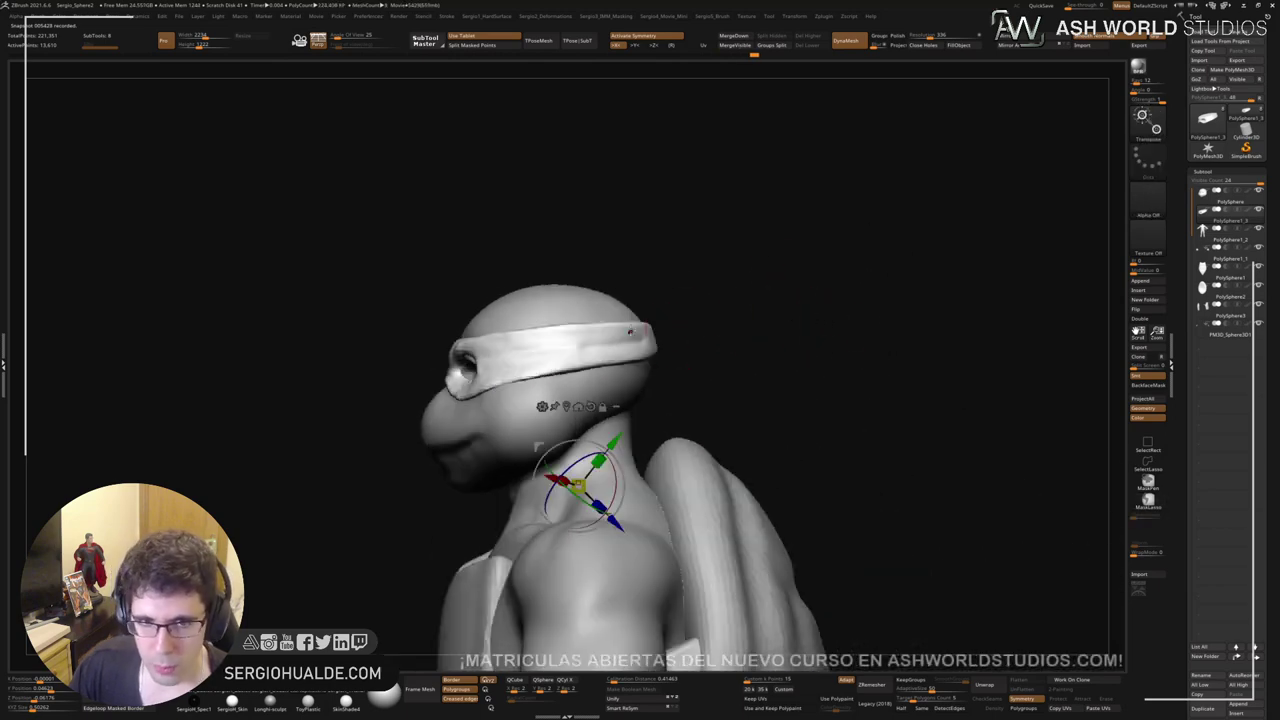
key(ctrl+shift+d)
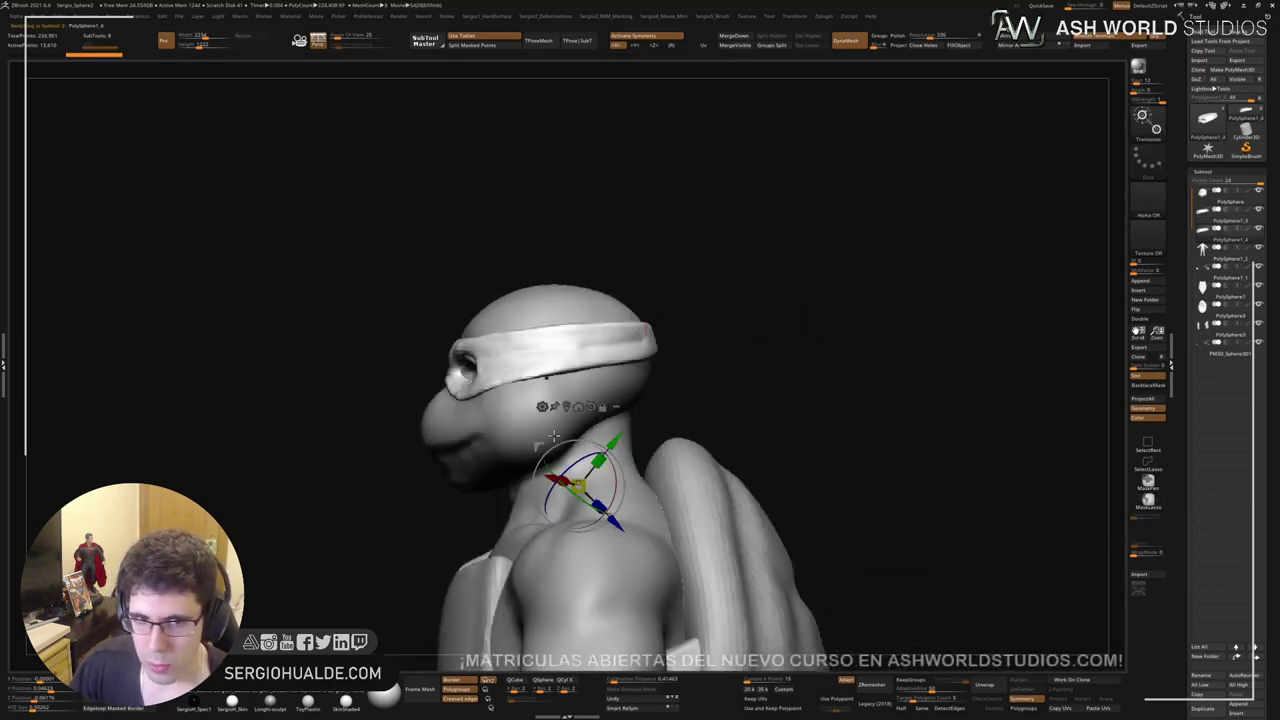
drag(571, 430, 744, 398)
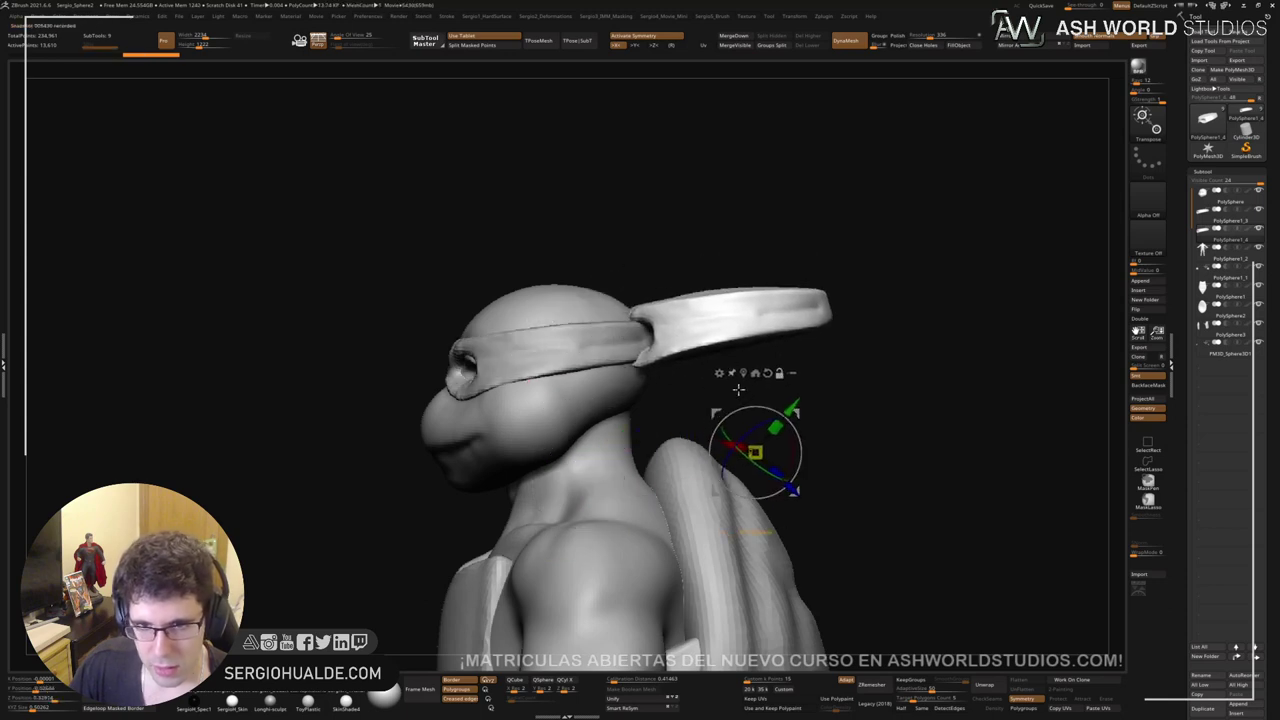
Step: Shrink the mask copy, inflate it into a solid oval blob and remesh it with DynaMesh
click(744, 373)
drag(727, 313, 725, 348)
key(q)
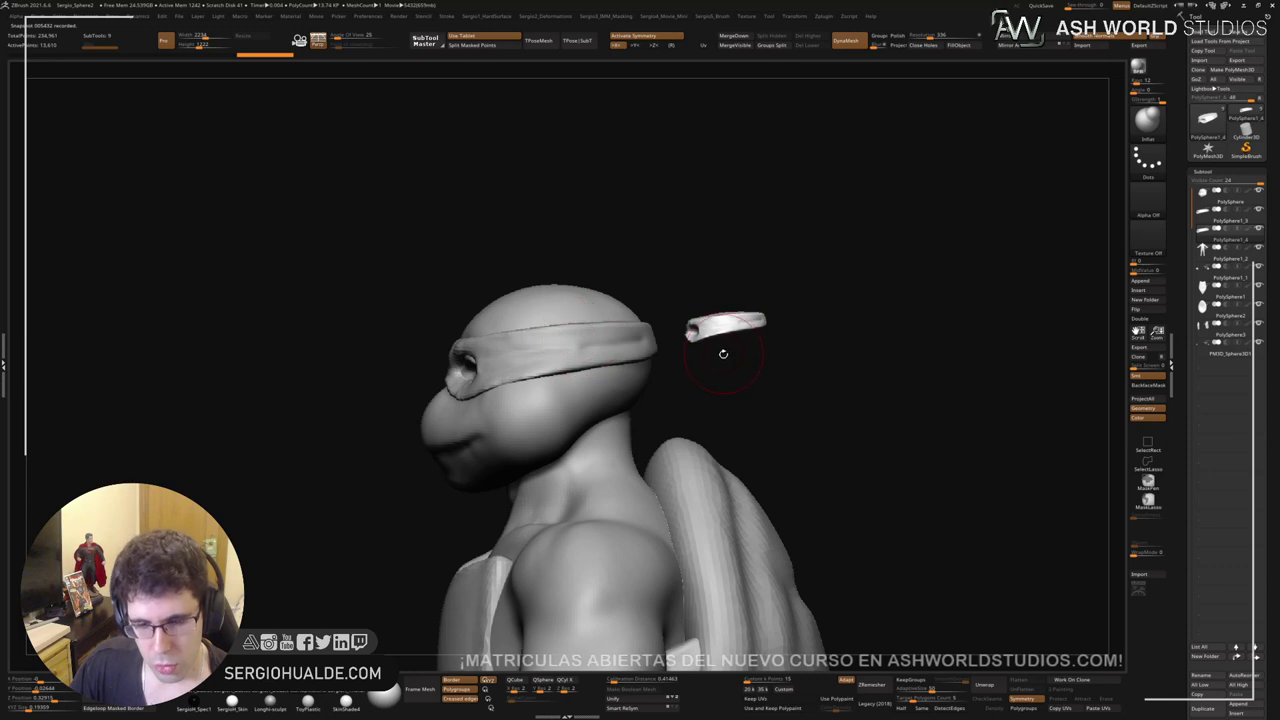
drag(723, 331, 735, 330)
mouse_move(769, 372)
ctrl+mouse_down()
mouse_move(743, 356)
mouse_move(732, 321)
ctrl+mouse_up()
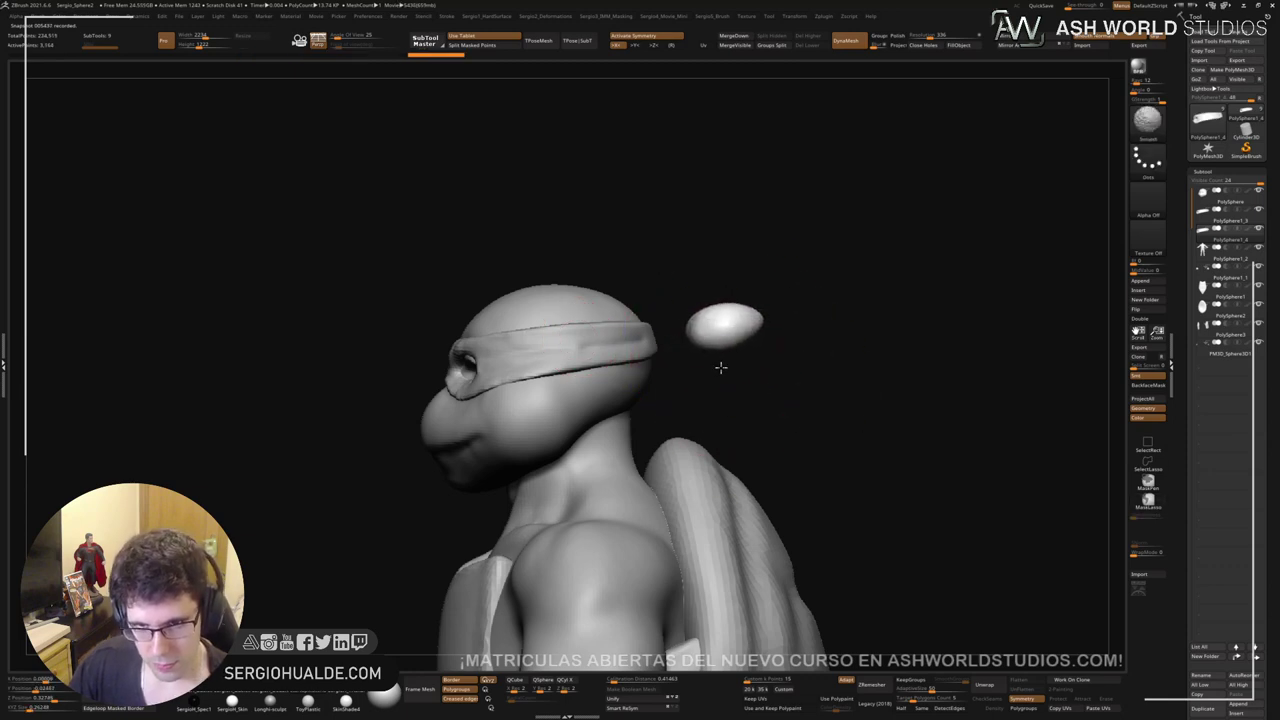
mouse_move(721, 367)
ctrl+mouse_down()
mouse_move(737, 349)
mouse_move(722, 326)
mouse_move(732, 329)
mouse_move(686, 338)
ctrl+mouse_up()
Step: Place the blob against the back of the mask and scale it down into a compact knot shape
key(w)
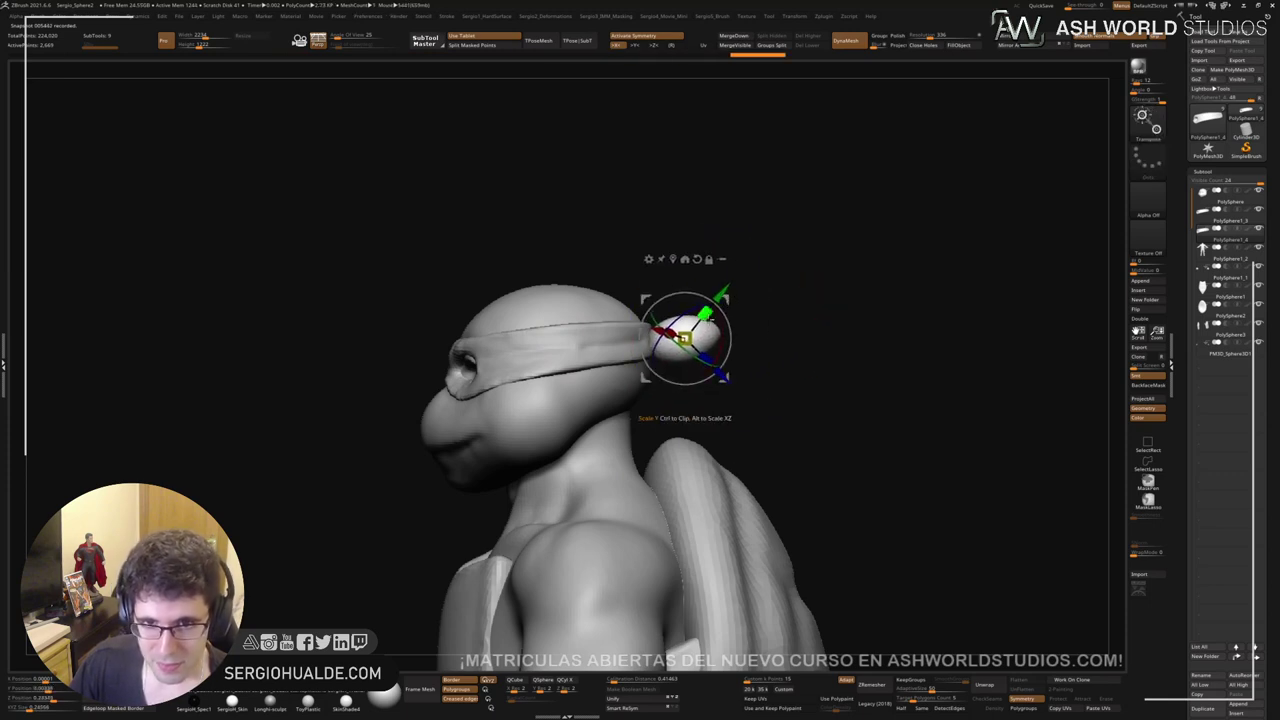
key(q)
key(bracketleft)
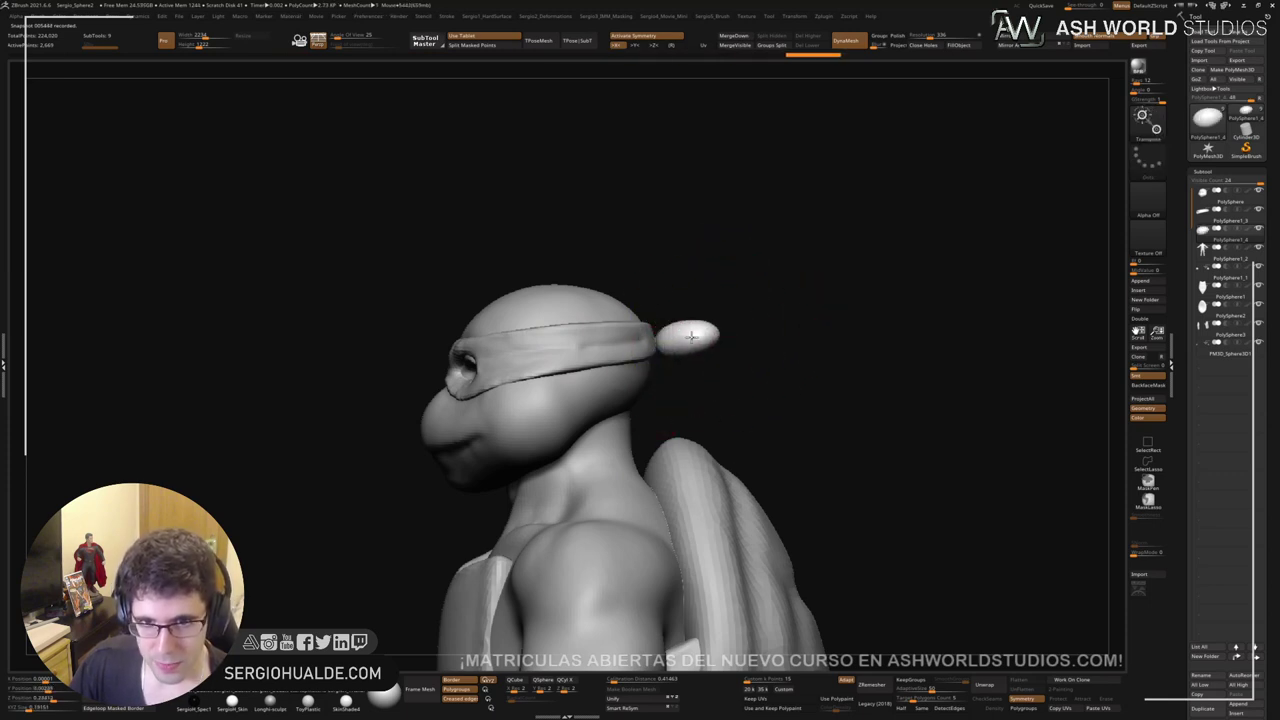
key(w)
key(q)
key(w)
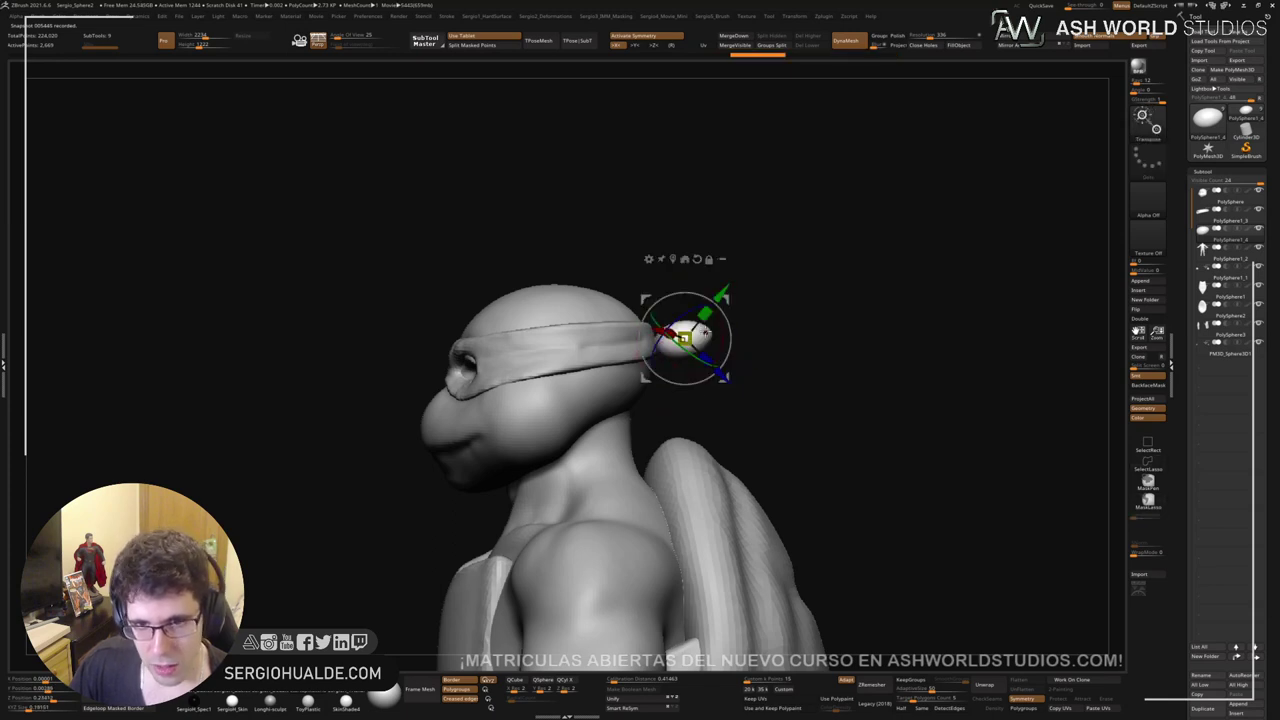
key(q)
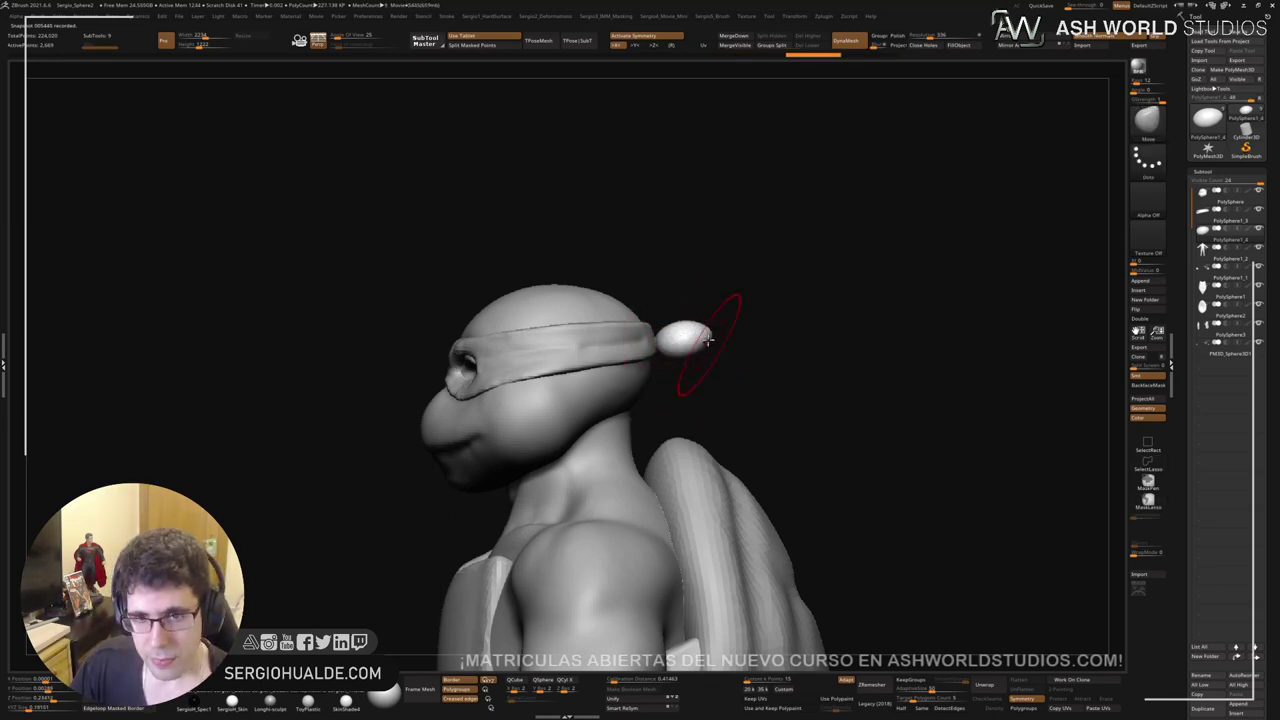
Step: Round the knot at the back of the mask with the Move and Smooth brushes and remesh it with DynaMesh
drag(698, 340, 690, 340)
drag(750, 350, 660, 300)
drag(682, 346, 707, 349)
right_drag(707, 349, 706, 346)
drag(706, 346, 714, 350)
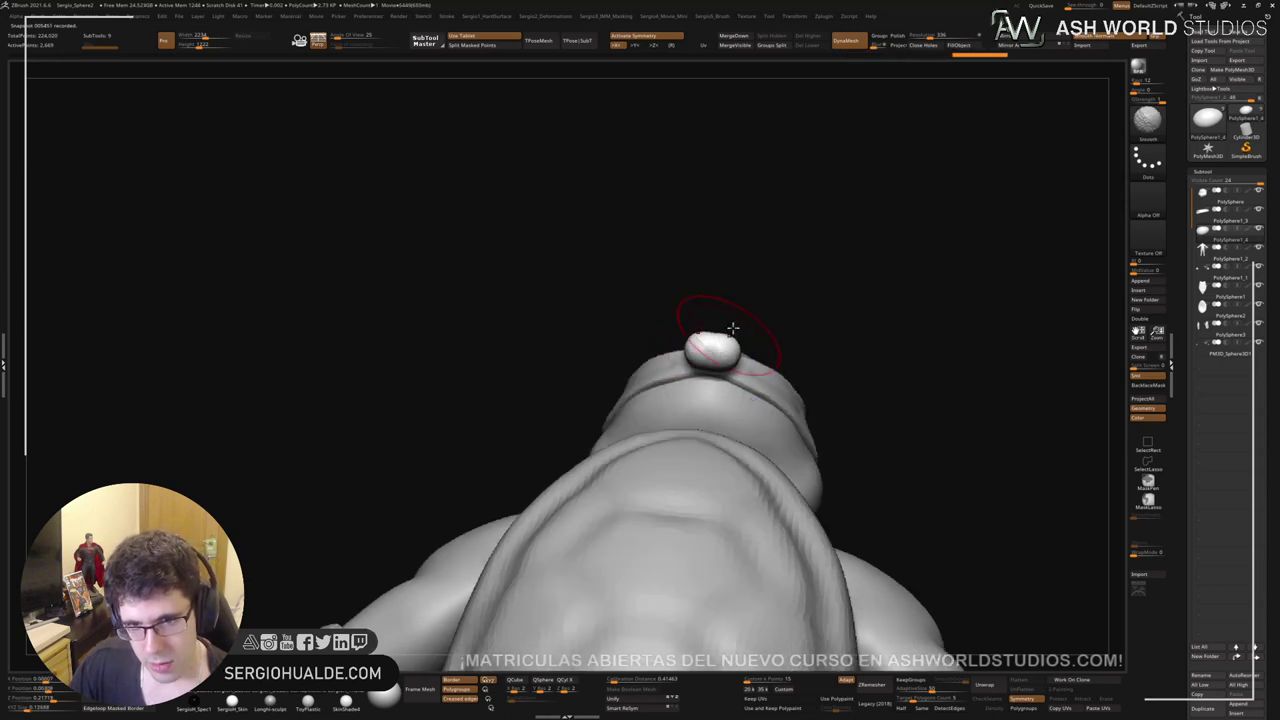
ctrl+drag(762, 260, 745, 290)
mouse_move(732, 365)
mouse_down()
mouse_move(754, 354)
mouse_move(708, 369)
mouse_up()
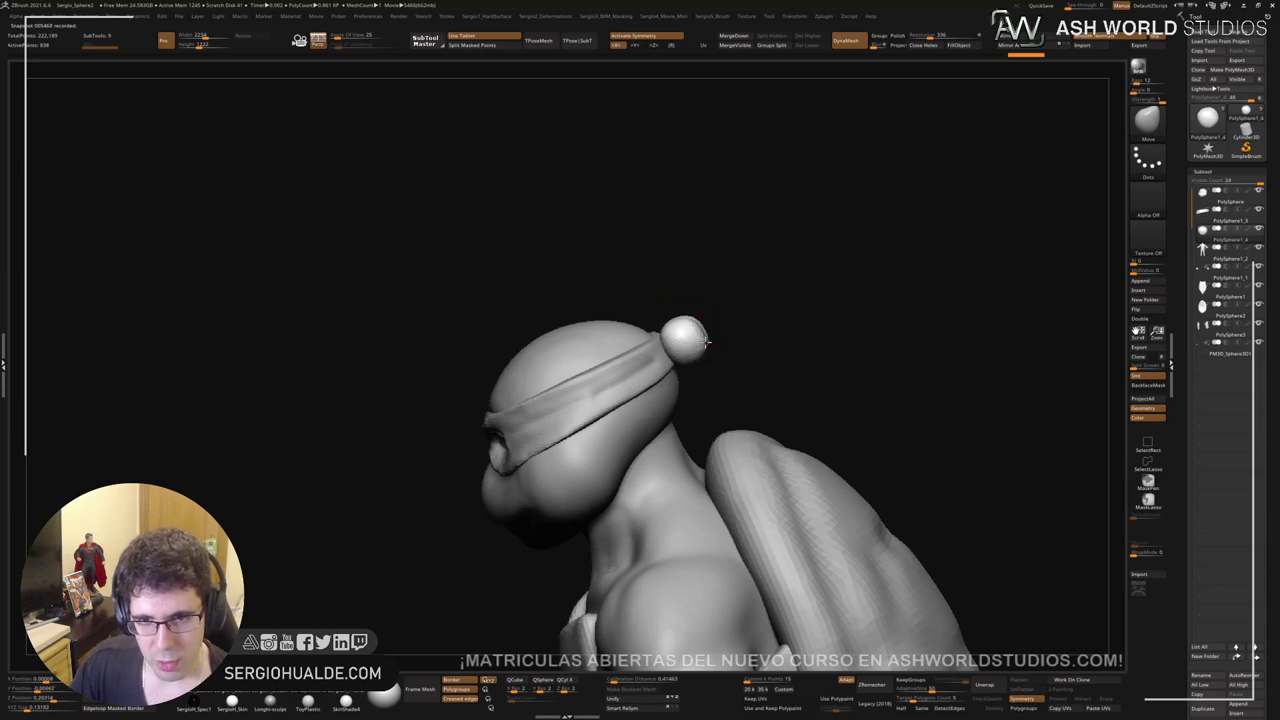
Step: Duplicate the knot just below itself and stretch the copy with the Move brush into a long tail hanging towards the shell
mouse_move(698, 352)
right_down()
mouse_move(697, 334)
mouse_move(683, 338)
mouse_move(723, 340)
mouse_move(687, 372)
right_up()
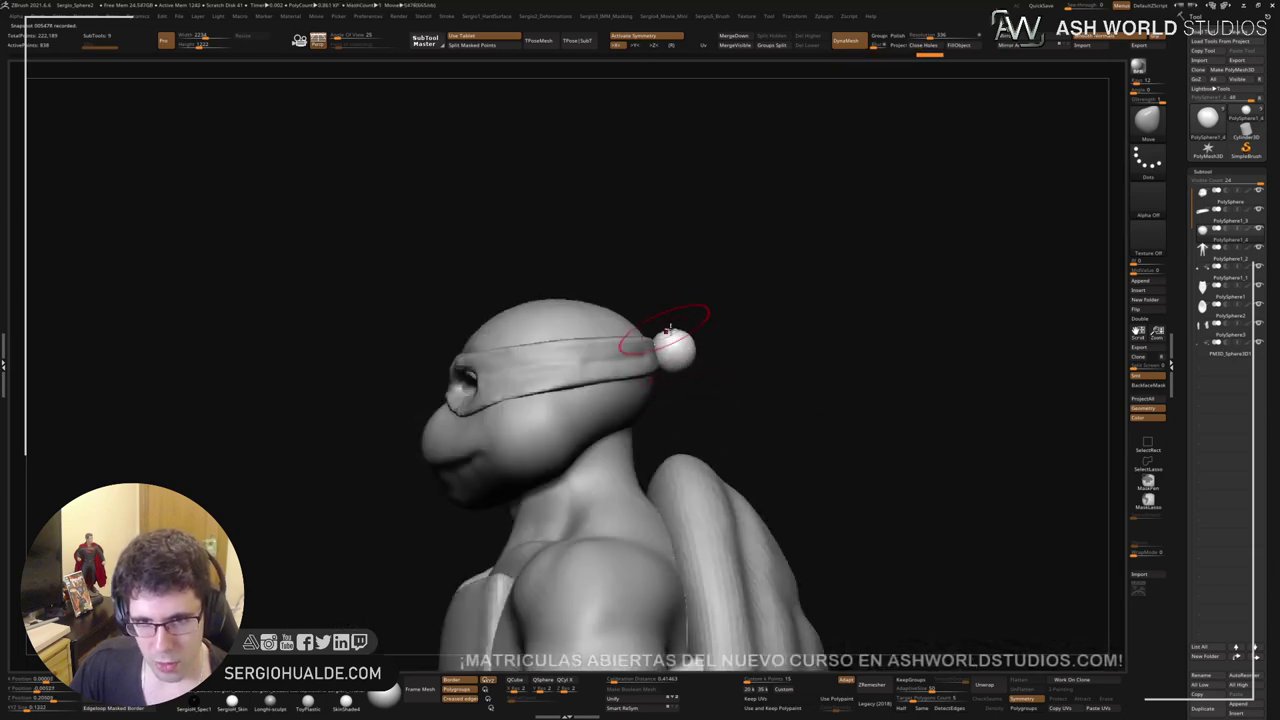
mouse_move(686, 347)
right_down()
mouse_move(710, 360)
mouse_move(698, 374)
mouse_move(731, 380)
mouse_move(608, 394)
mouse_move(615, 319)
right_up()
key(w)
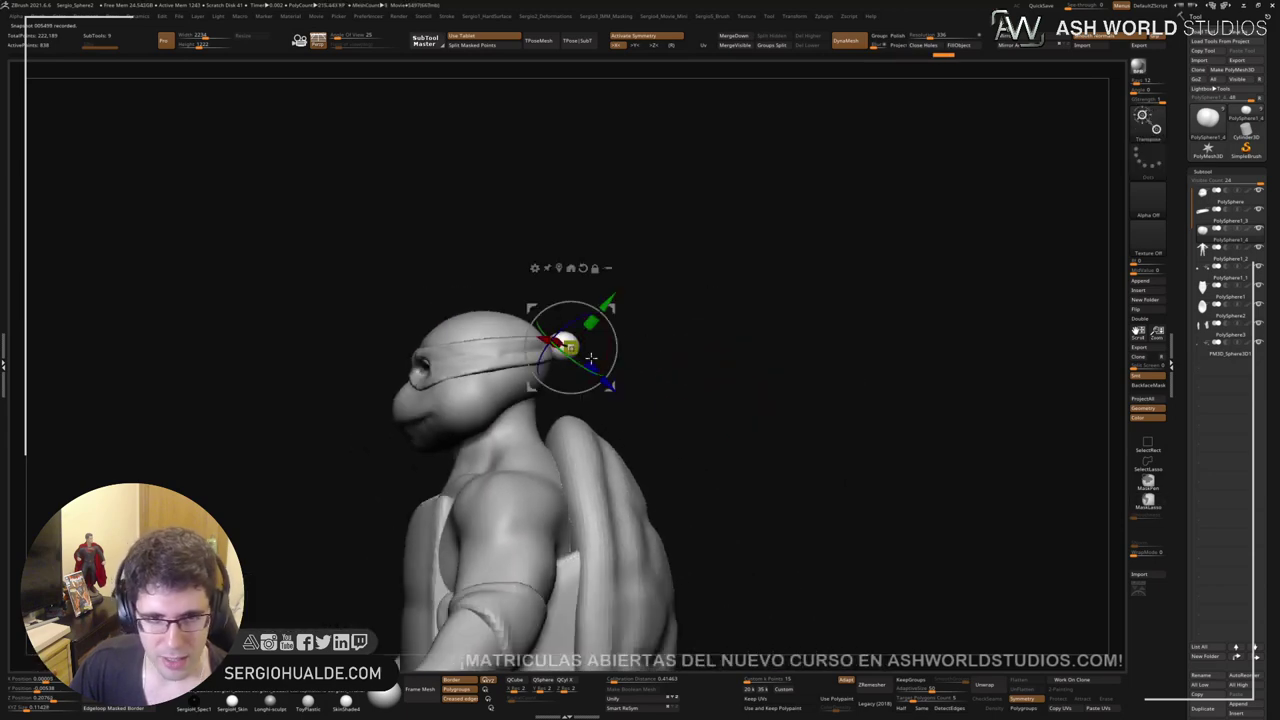
ctrl+drag(613, 310, 627, 325)
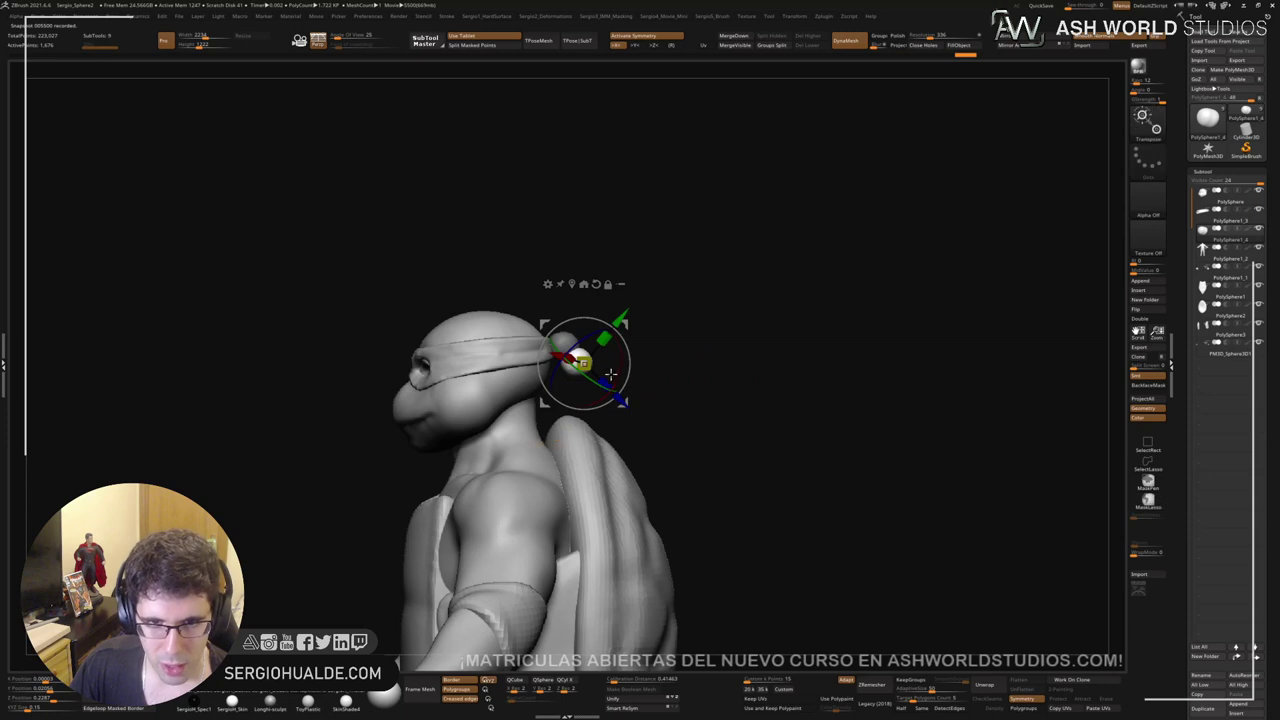
key(q)
key(])
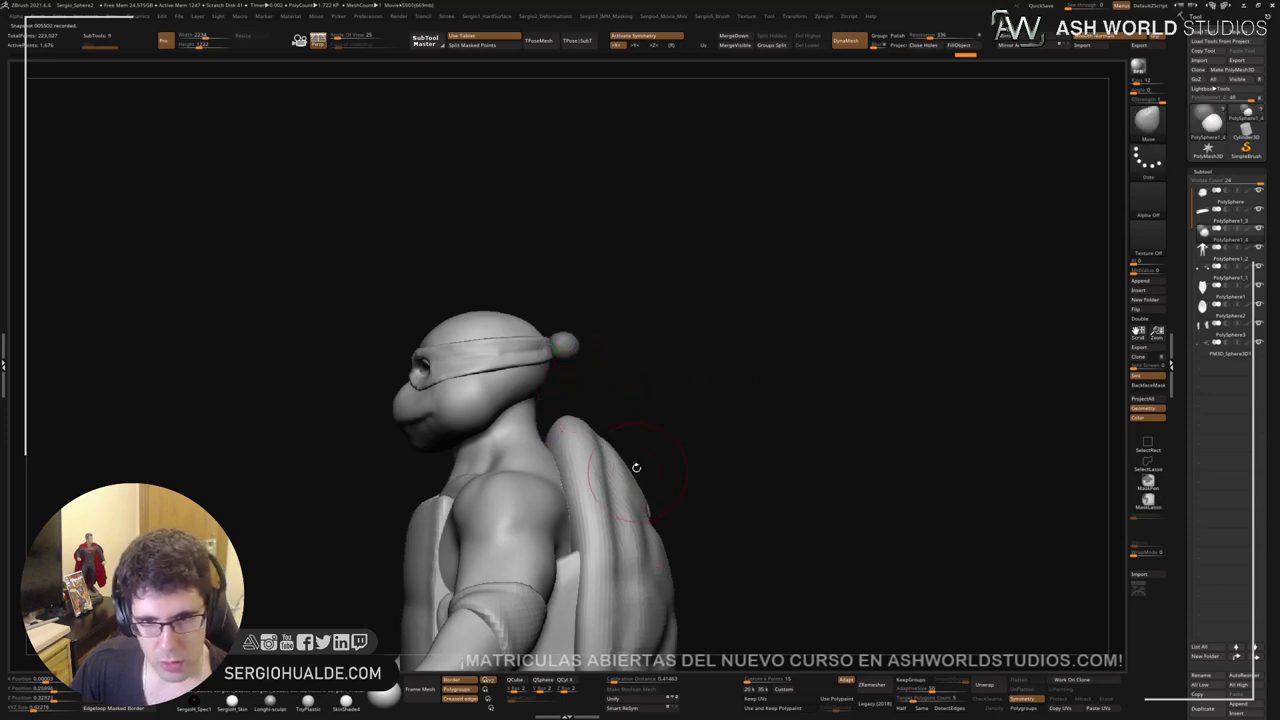
drag(636, 467, 586, 390)
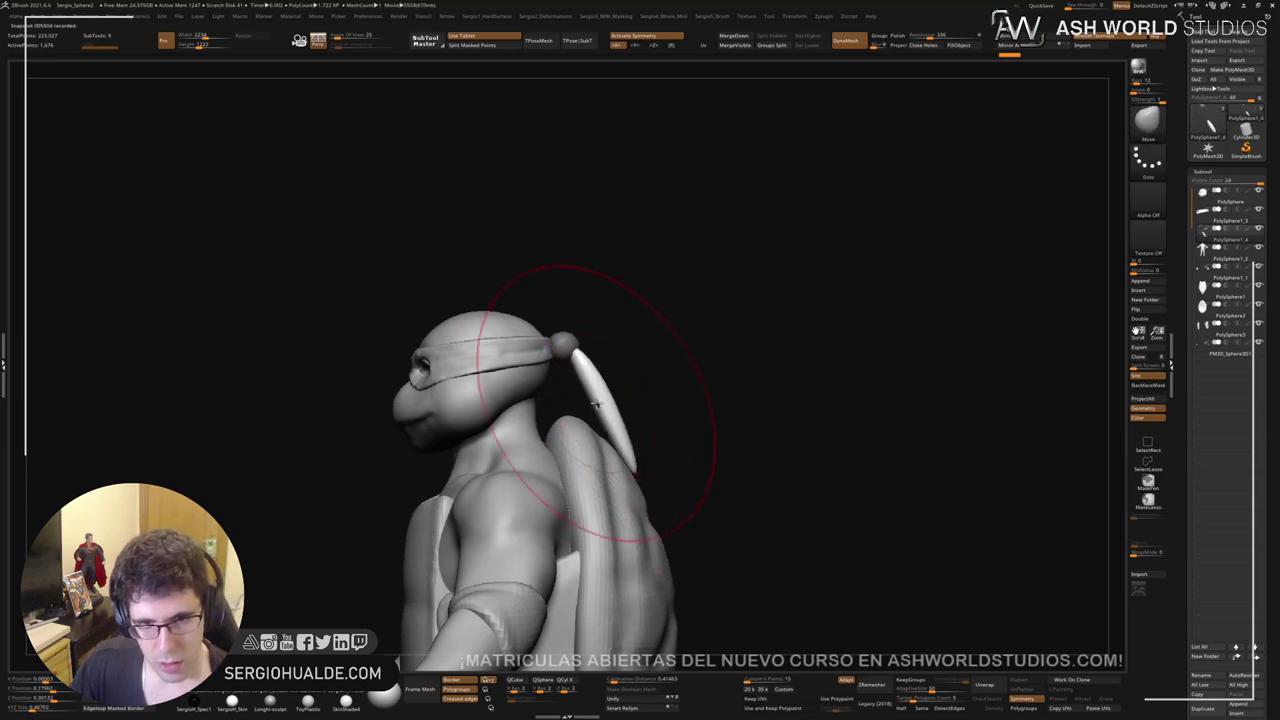
Step: Turn off symmetry, offset and tilt the tail to one side of the knot, and mirror and weld it into a pair
right_drag(592, 441, 510, 360)
key(w)
key(x)
drag(641, 310, 631, 342)
drag(628, 308, 637, 298)
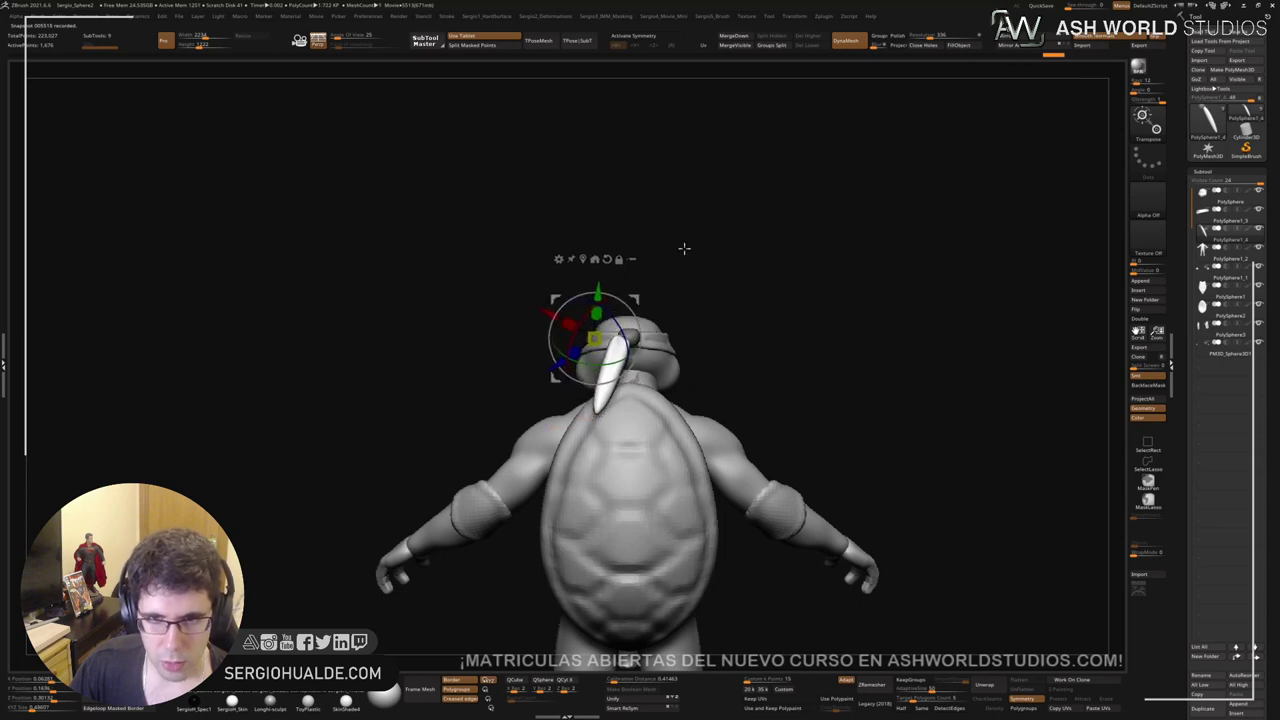
click(1019, 48)
key(ctrl+z)
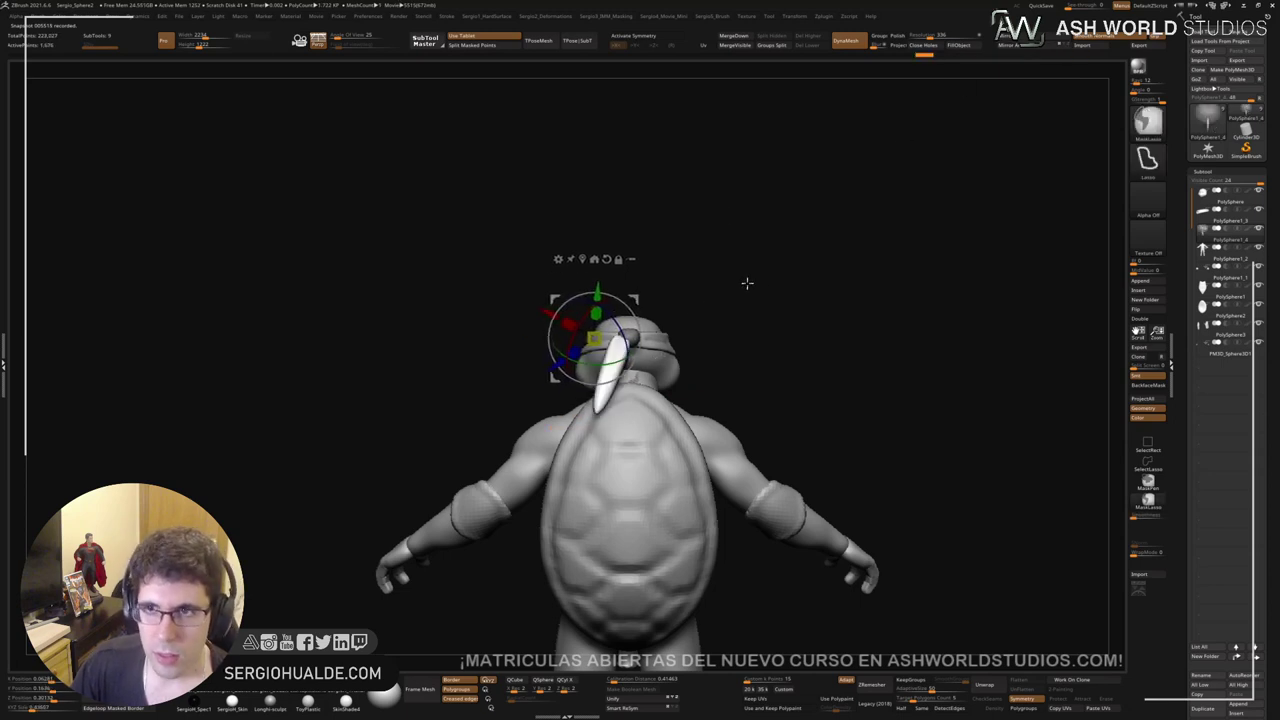
click(1020, 36)
click(1018, 46)
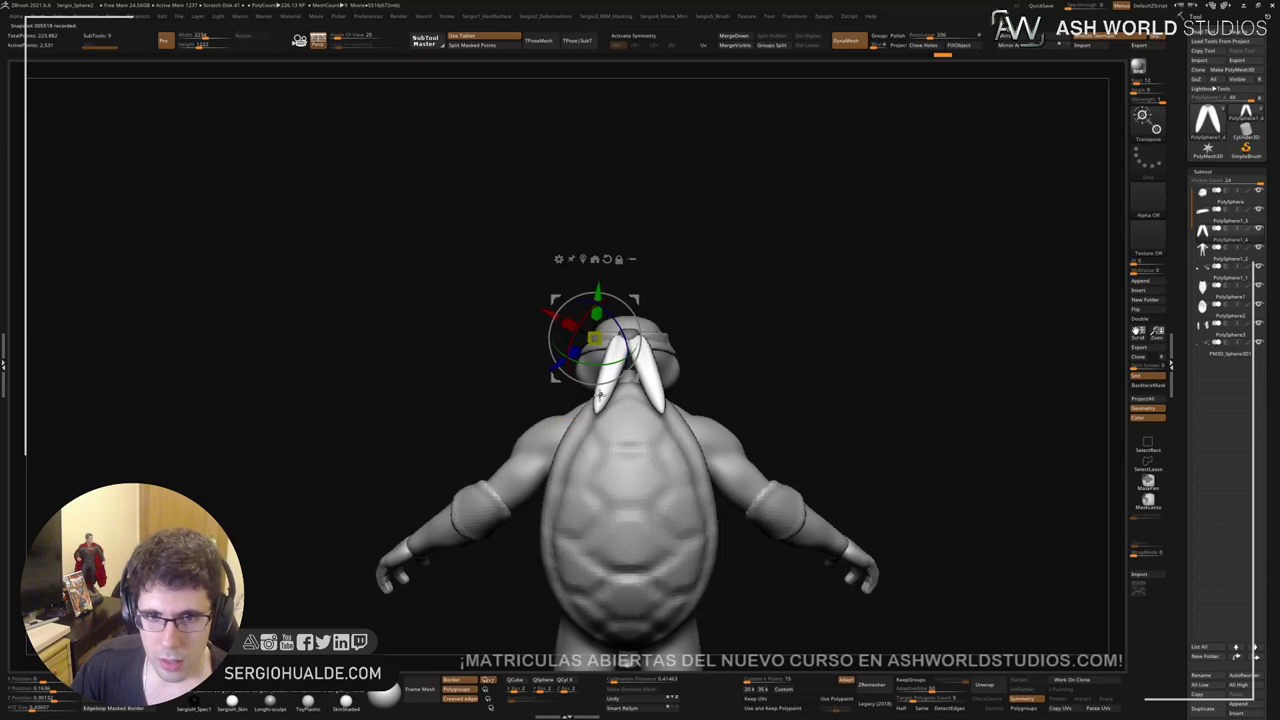
Step: Turn symmetry back on and drape both mask tails forward over the shoulders with the Move brush
key(x)
ctrl+right_drag(600, 394, 609, 429)
key(q)
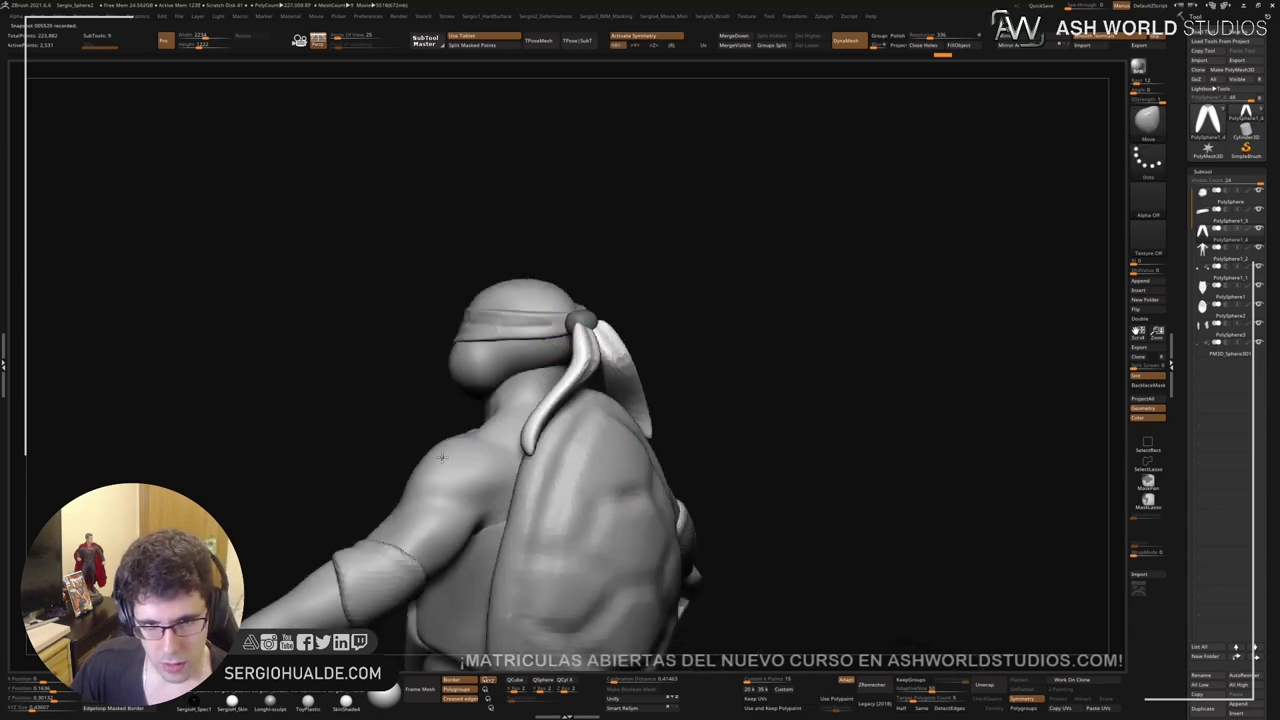
mouse_move(300, 447)
right_down()
mouse_move(514, 472)
mouse_move(433, 441)
mouse_move(520, 429)
mouse_move(499, 418)
right_up()
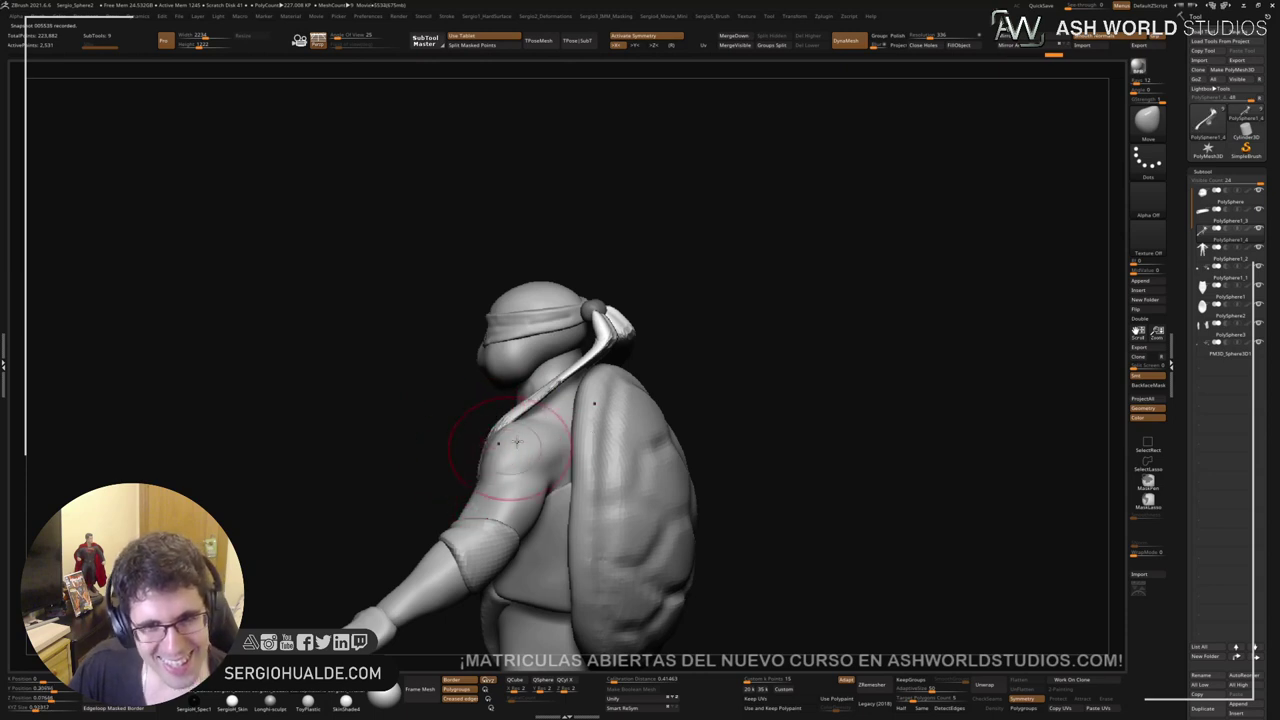
drag(600, 336, 589, 337)
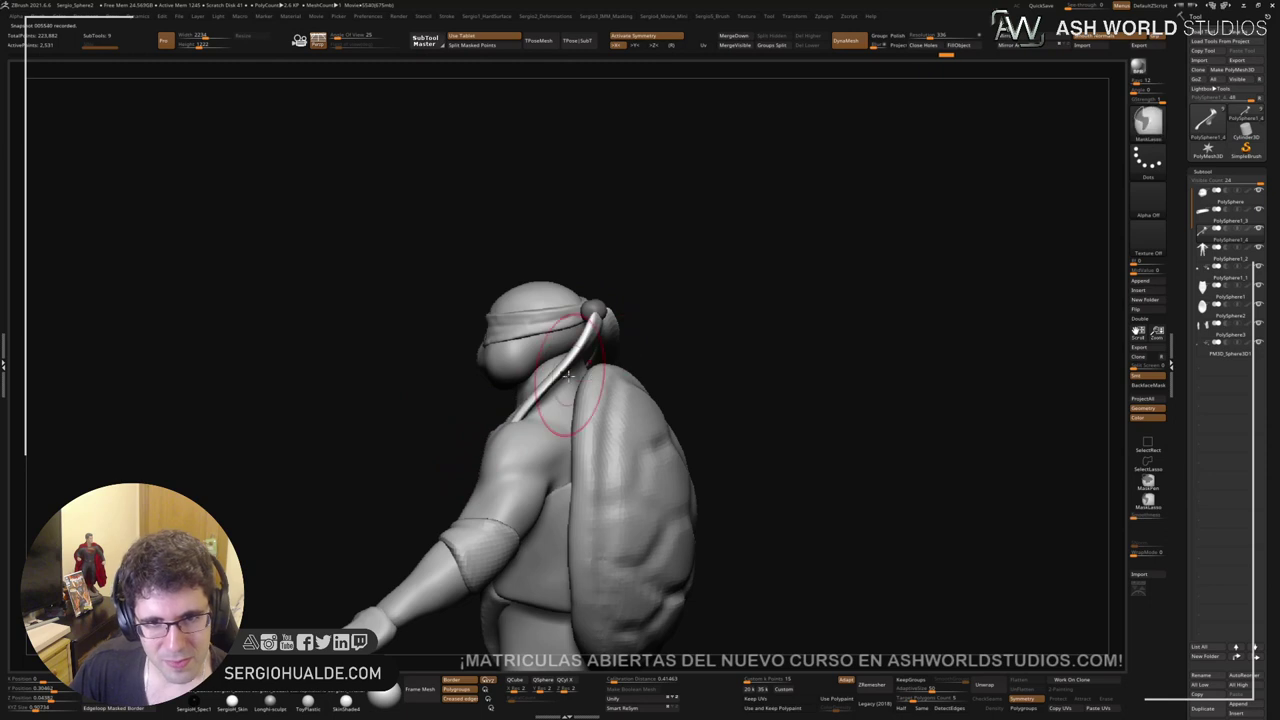
right_drag(600, 415, 483, 437)
mouse_move(483, 437)
mouse_down()
mouse_move(480, 426)
mouse_move(490, 449)
mouse_move(461, 450)
mouse_up()
right_drag(461, 450, 497, 437)
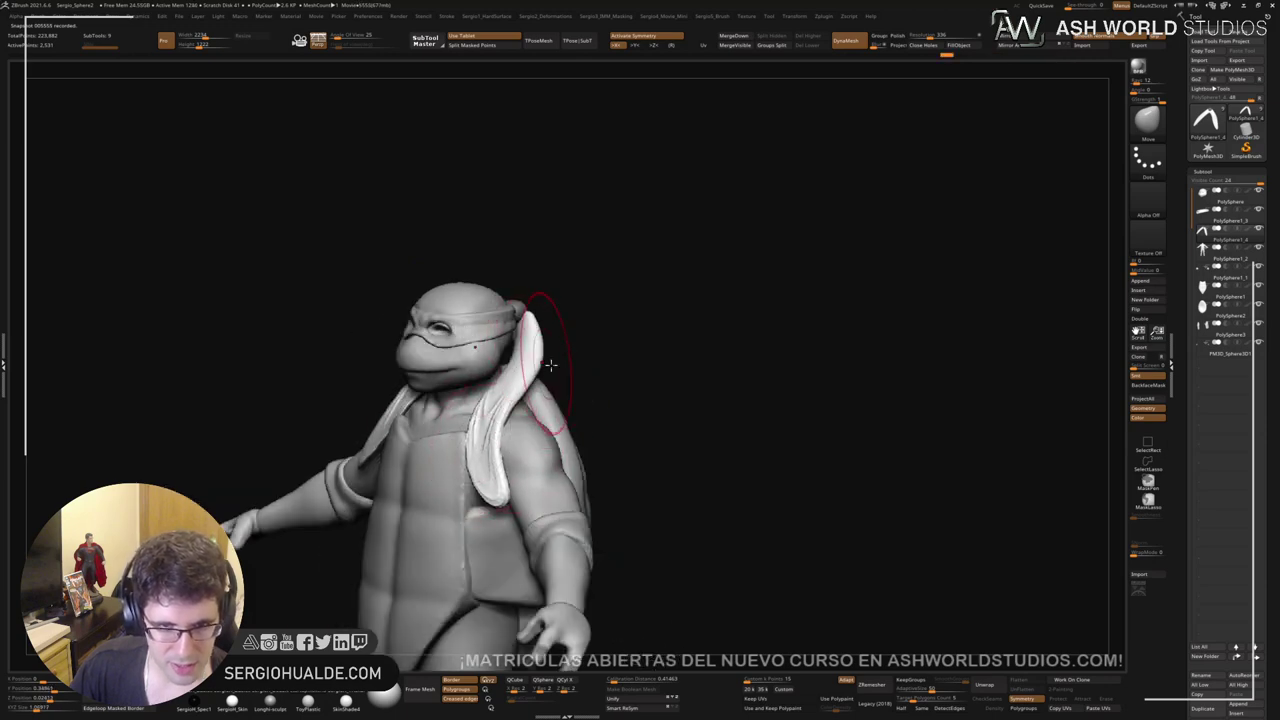
Step: Bring the tails' upper ends together under the knot and shape their lower ends over the chest with the Move brush
right_drag(535, 386, 537, 349)
drag(584, 346, 561, 318)
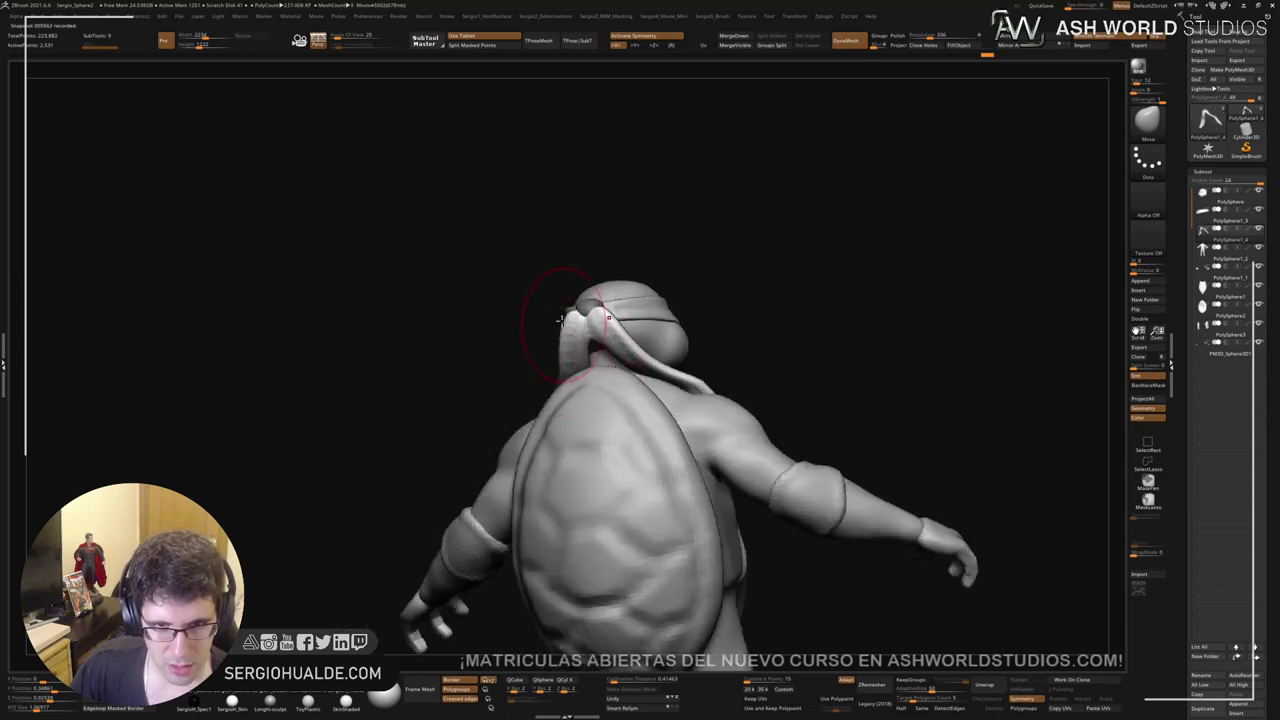
right_drag(577, 320, 590, 346)
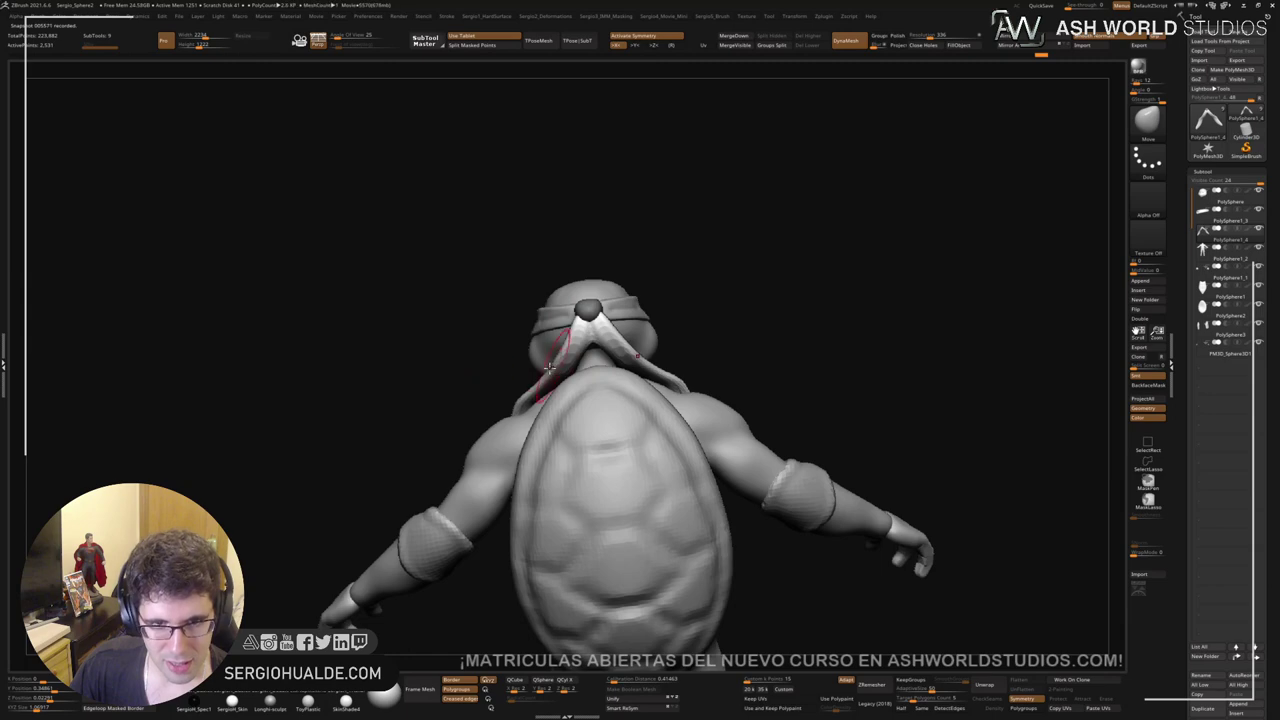
mouse_move(555, 373)
right_down()
mouse_move(586, 400)
mouse_move(561, 385)
right_up()
drag(537, 403, 526, 405)
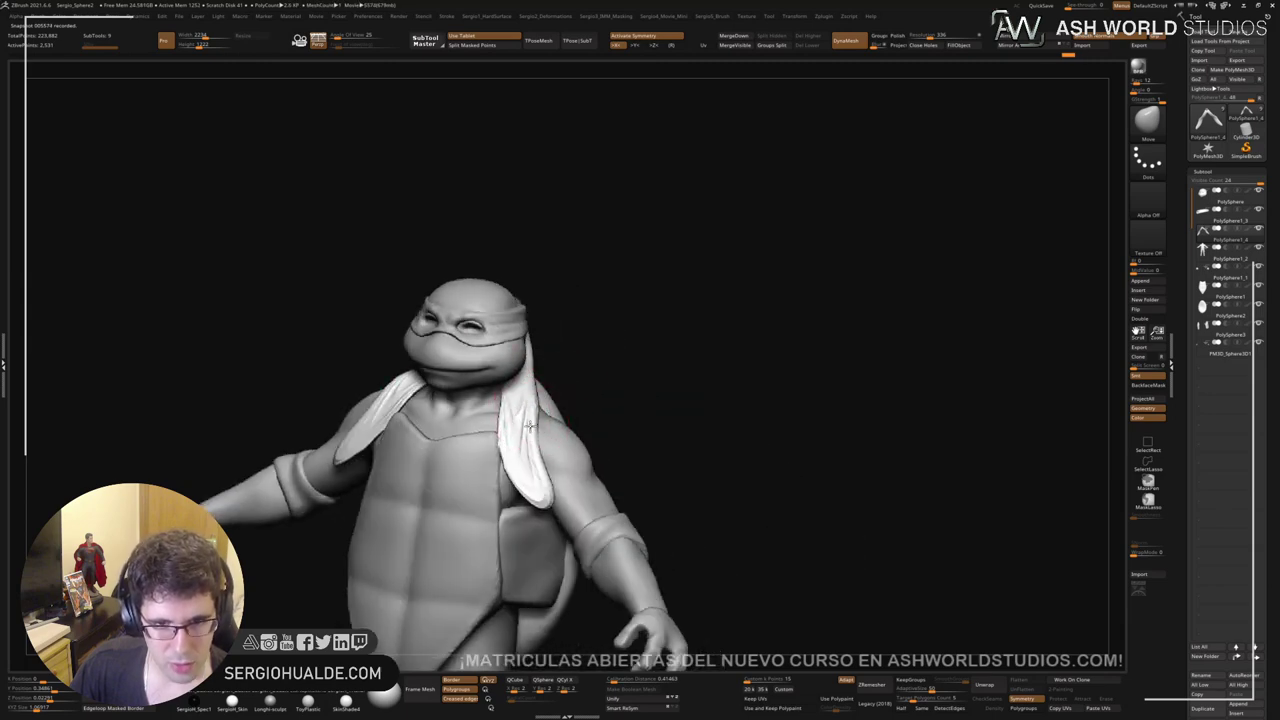
right_drag(674, 394, 610, 400)
drag(523, 486, 528, 508)
right_drag(610, 400, 700, 390)
drag(537, 516, 520, 490)
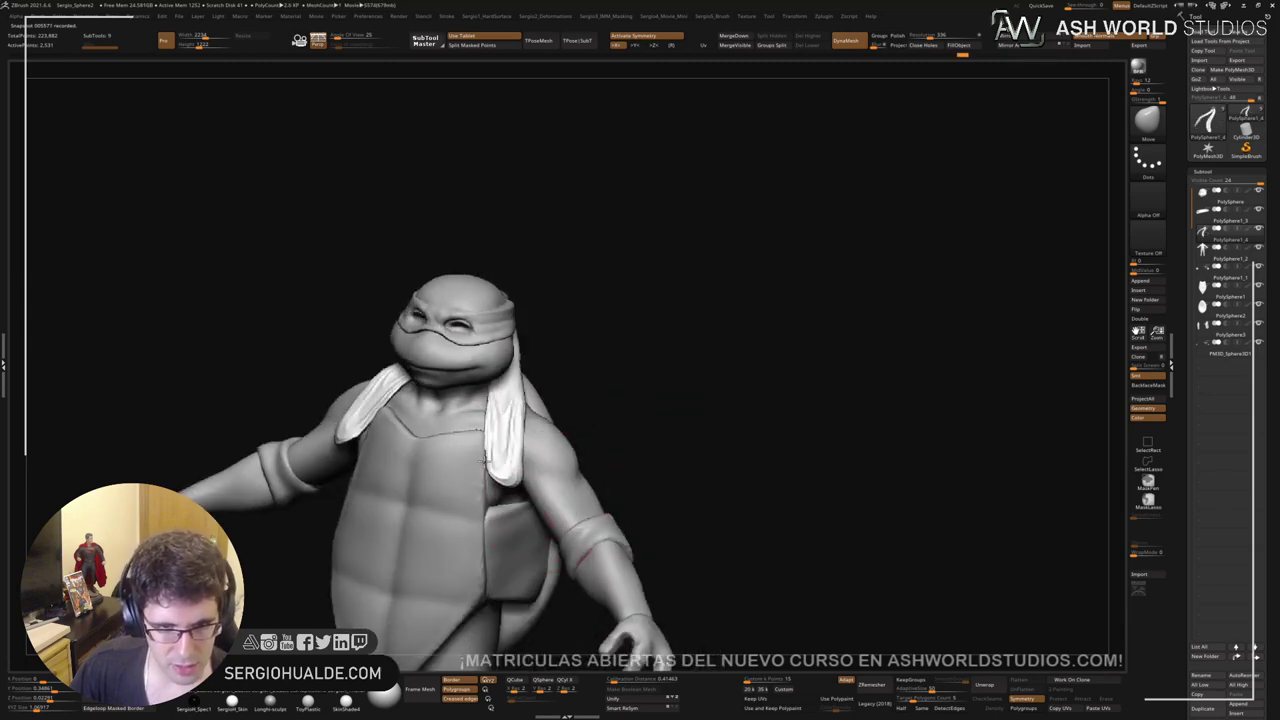
Step: Smooth the mask tails and remesh them at a higher density with DynaMesh
mouse_move(508, 440)
shift+mouse_down()
mouse_move(514, 480)
mouse_move(510, 462)
shift+mouse_up()
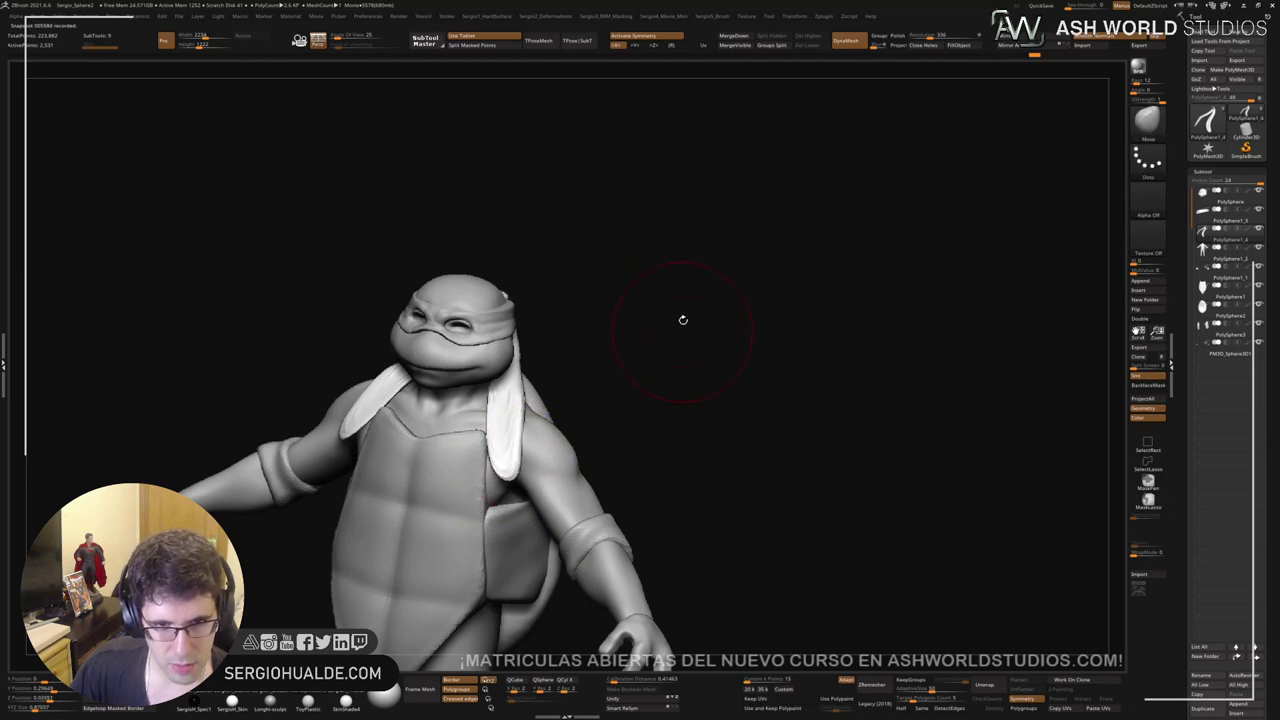
right_drag(870, 58, 487, 428)
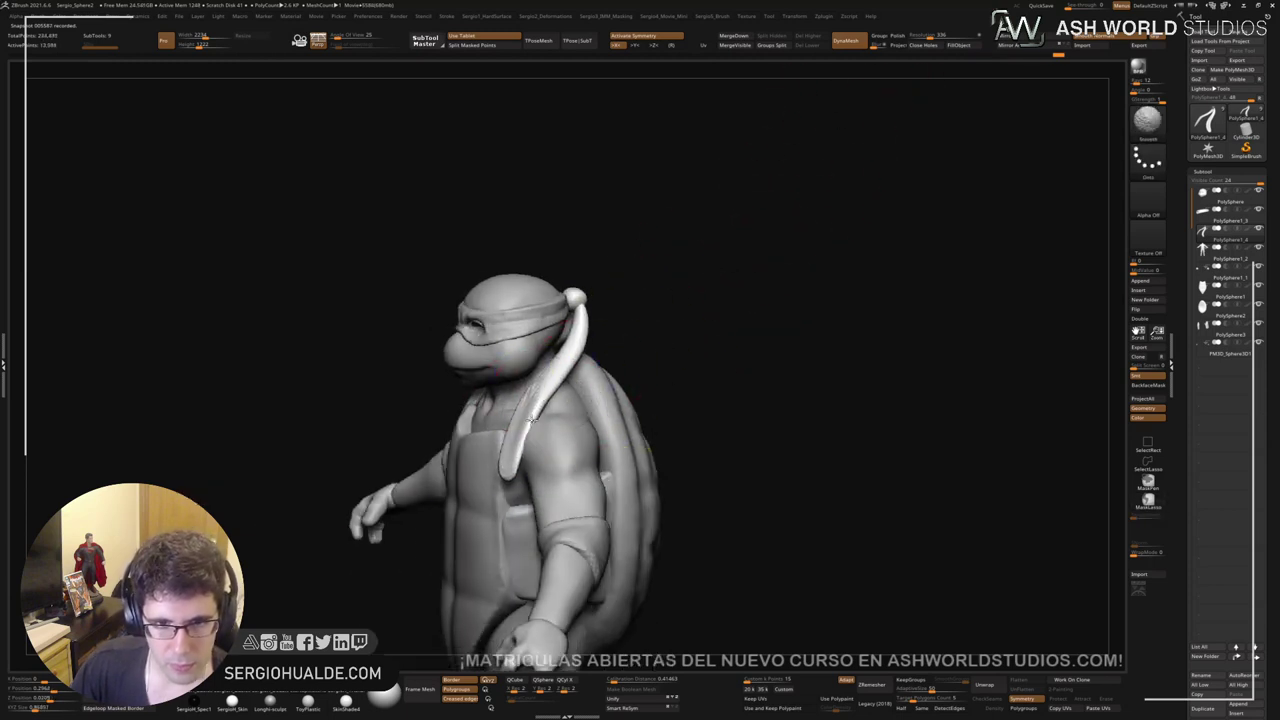
shift+drag(578, 344, 543, 420)
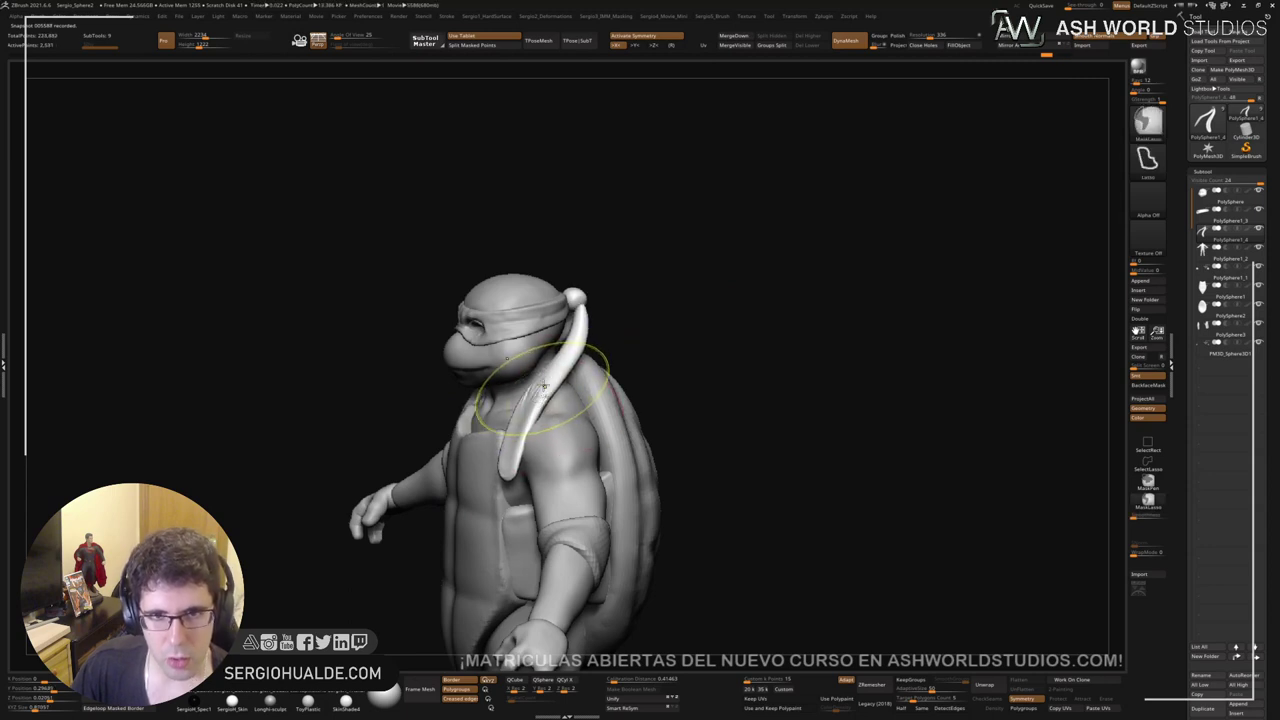
Step: Display the polygroups, split the knot and tails into separate subtools by group, and hide the polygroup display again
key(shift+f)
right_drag(668, 294, 585, 264)
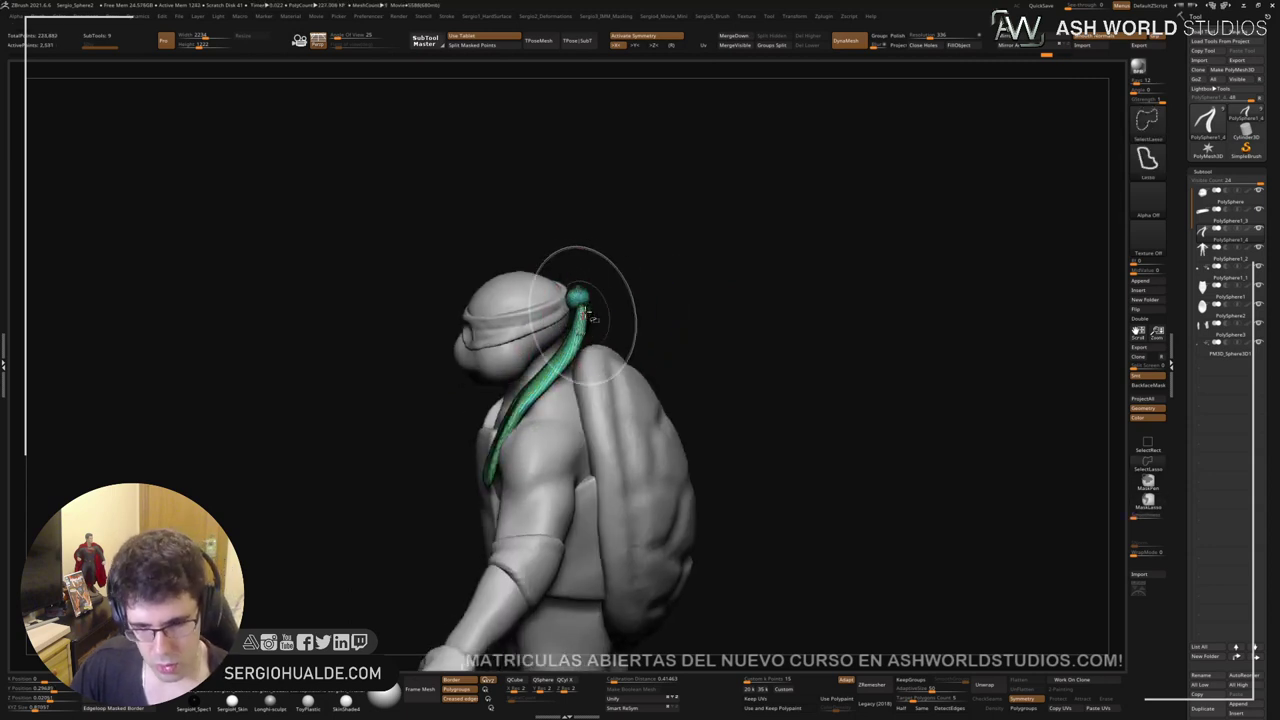
ctrl+shift+click(579, 297)
click(771, 37)
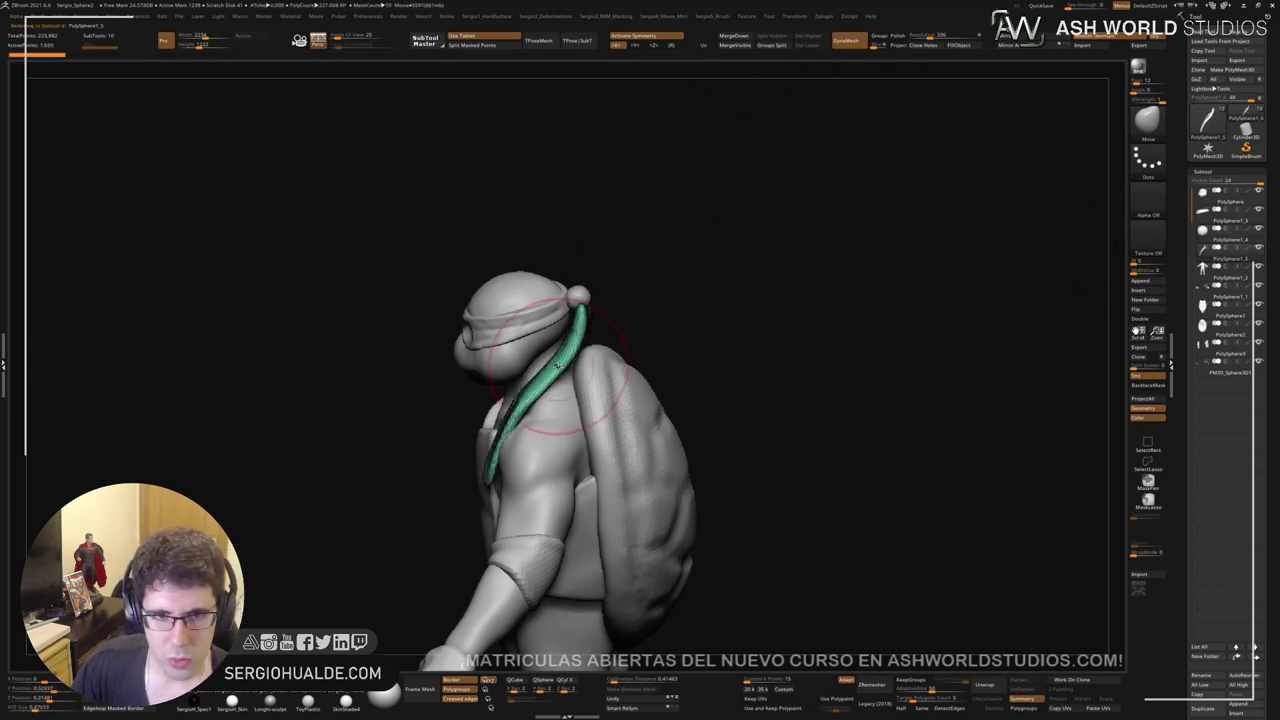
right_drag(557, 366, 623, 420)
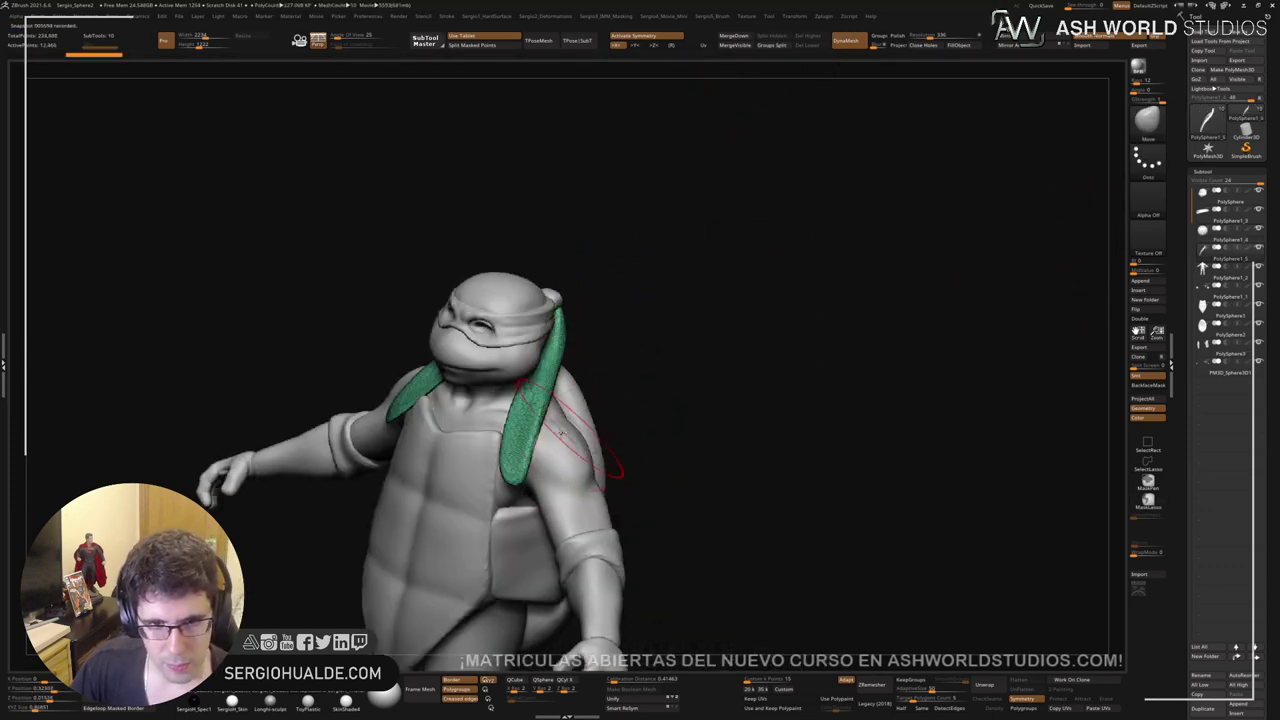
key(shift+f)
Step: Smooth and flatten the mask tails into clean cloth strips with the Smooth and TrimDynamic brushes
shift+drag(556, 360, 546, 408)
mouse_move(568, 299)
right_down()
mouse_move(523, 380)
mouse_move(580, 351)
right_up()
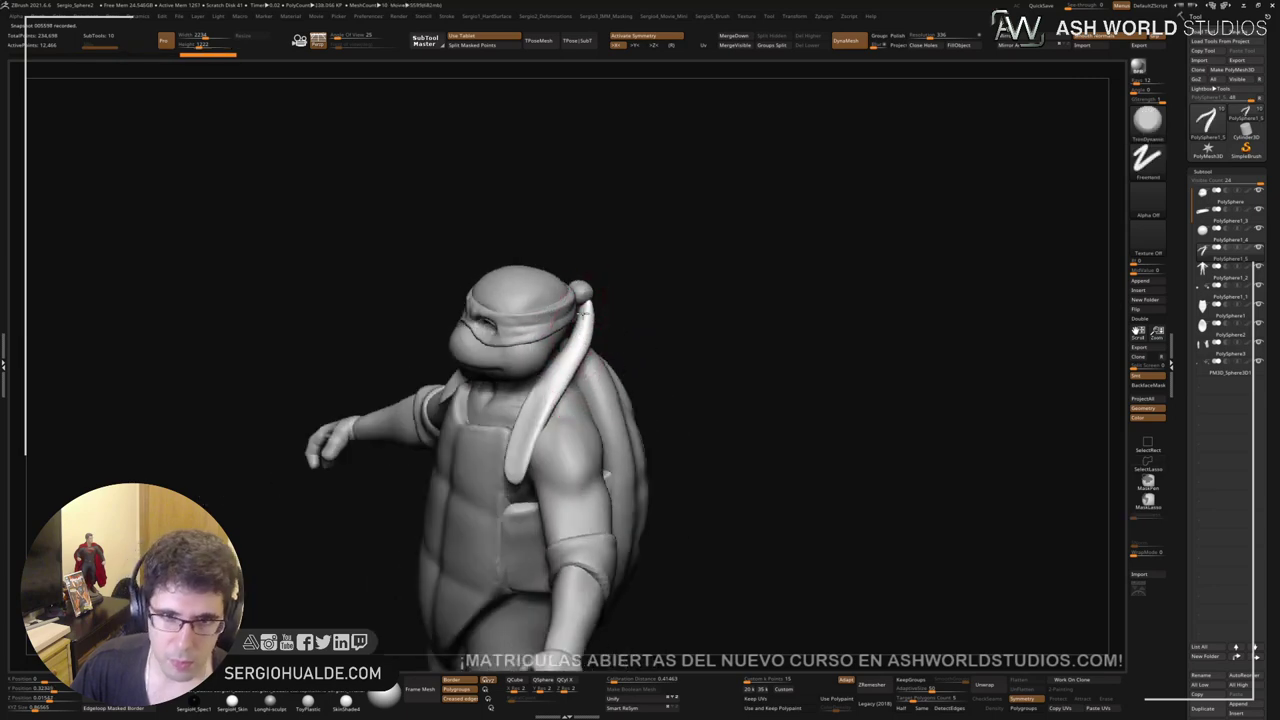
key(ctrl+shift+z)
key(ctrl+shift+z)
key(ctrl+shift+z)
mouse_move(760, 400)
right_down()
mouse_move(651, 357)
mouse_move(642, 333)
right_up()
key(ctrl+shift+z)
key(ctrl+shift+z)
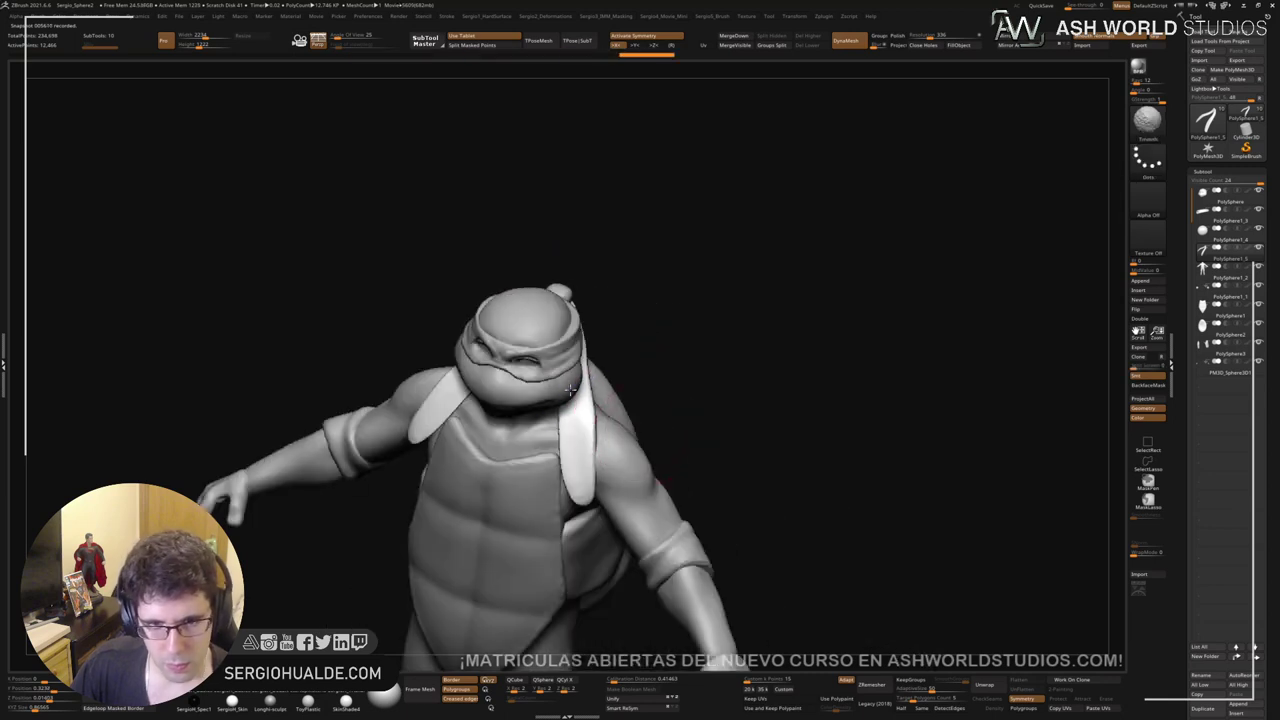
mouse_move(663, 443)
right_down()
mouse_move(587, 425)
mouse_move(620, 446)
mouse_move(569, 420)
mouse_move(632, 418)
mouse_move(617, 384)
right_up()
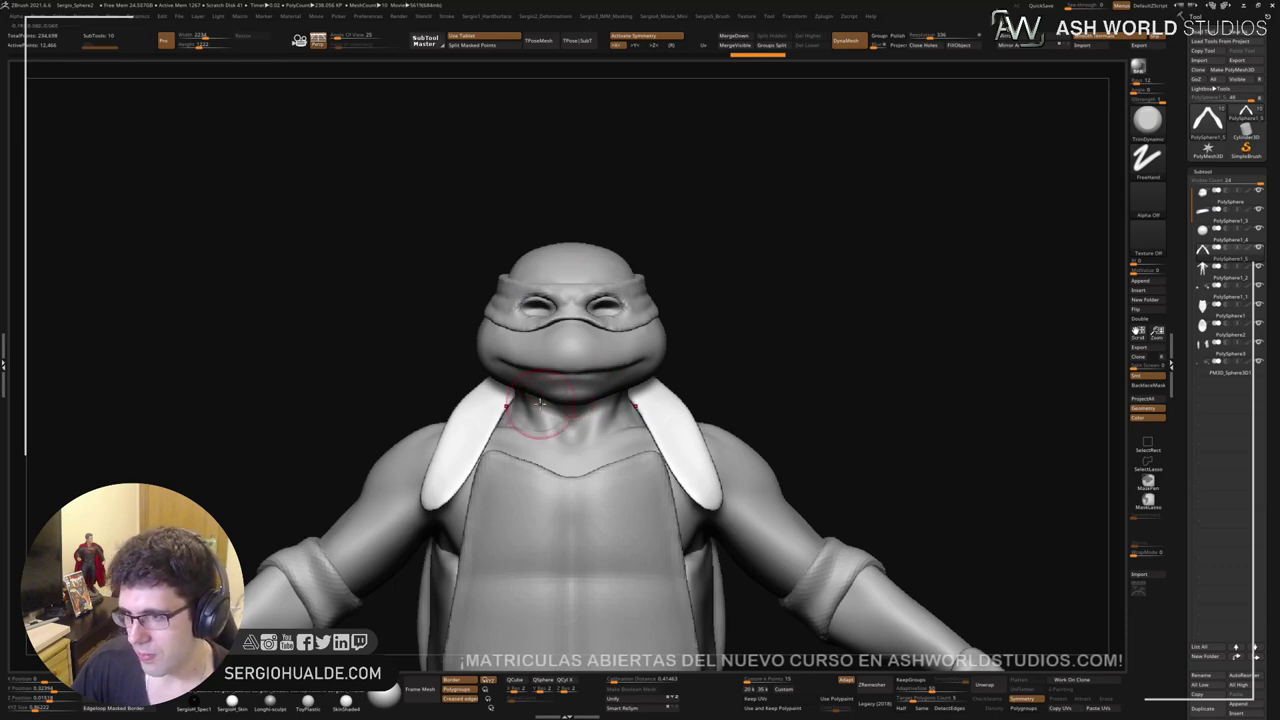
Step: Reshape the lower ends of the mask tails into angled tips with the Move brush
drag(711, 363, 686, 379)
key(b)
key(m)
key(v)
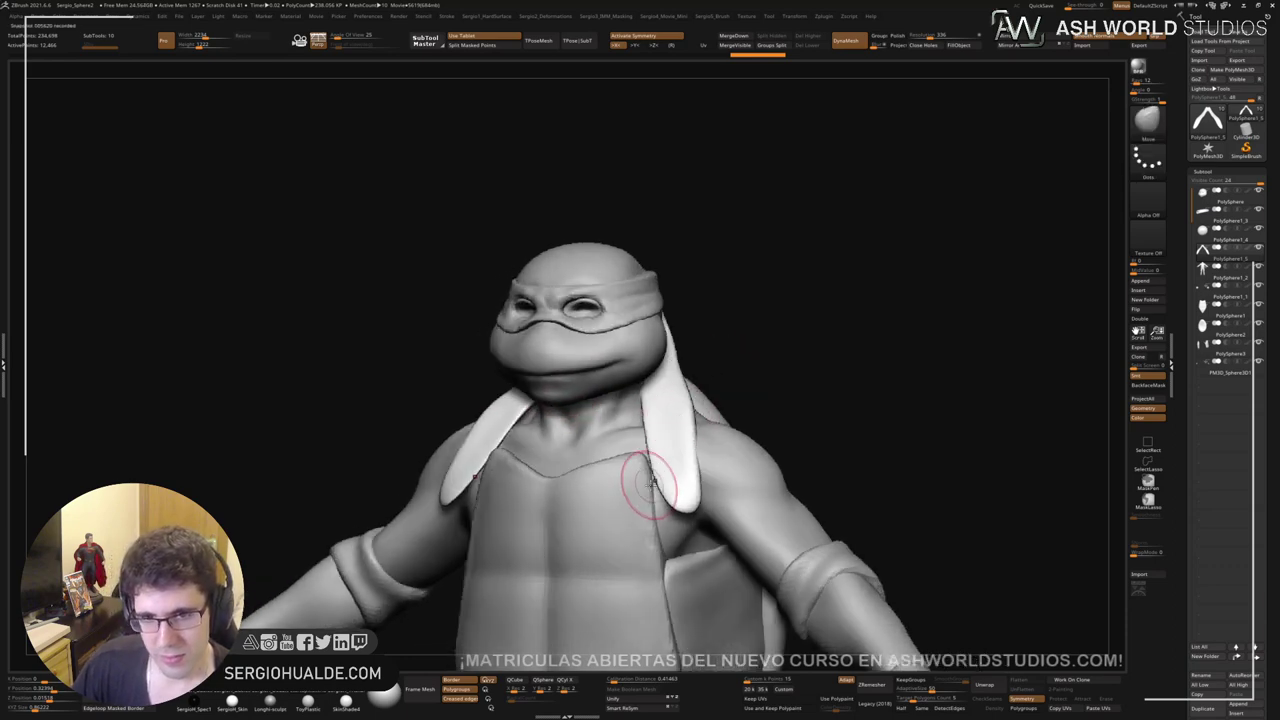
mouse_move(651, 484)
mouse_down()
mouse_move(670, 500)
mouse_move(653, 474)
mouse_up()
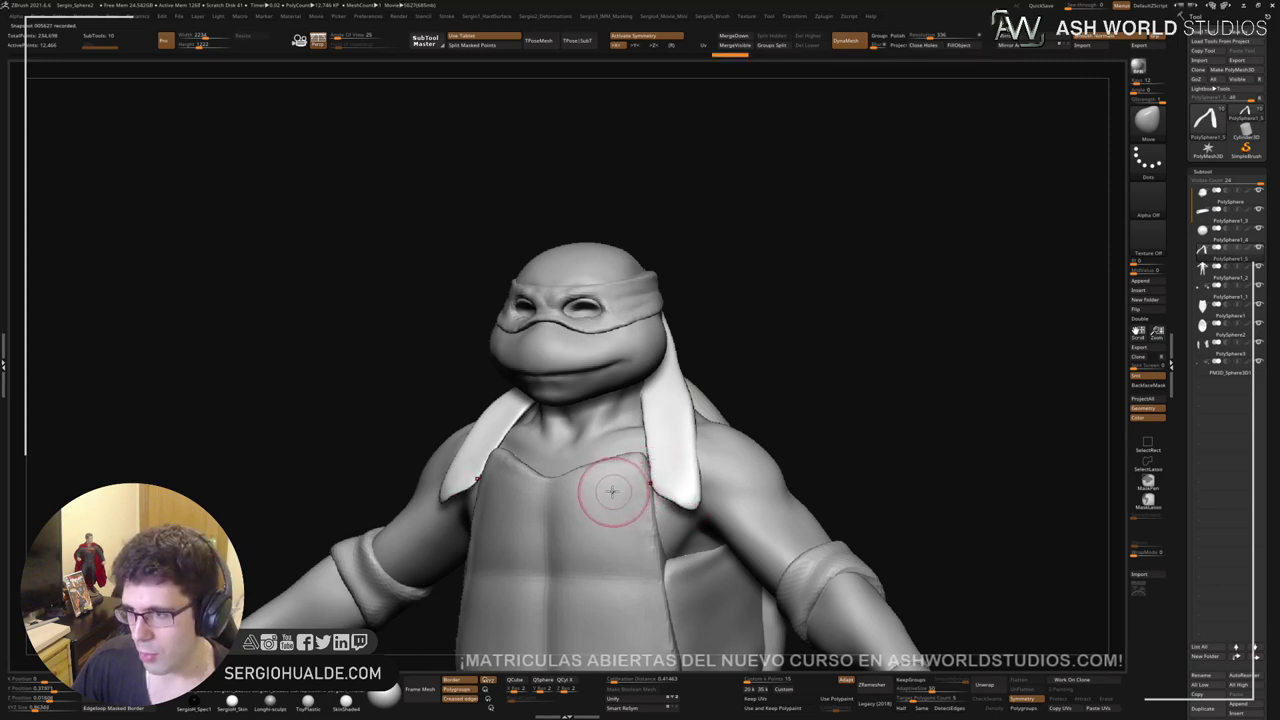
right_drag(641, 487, 701, 455)
key(s)
drag(701, 455, 709, 455)
right_drag(709, 455, 736, 450)
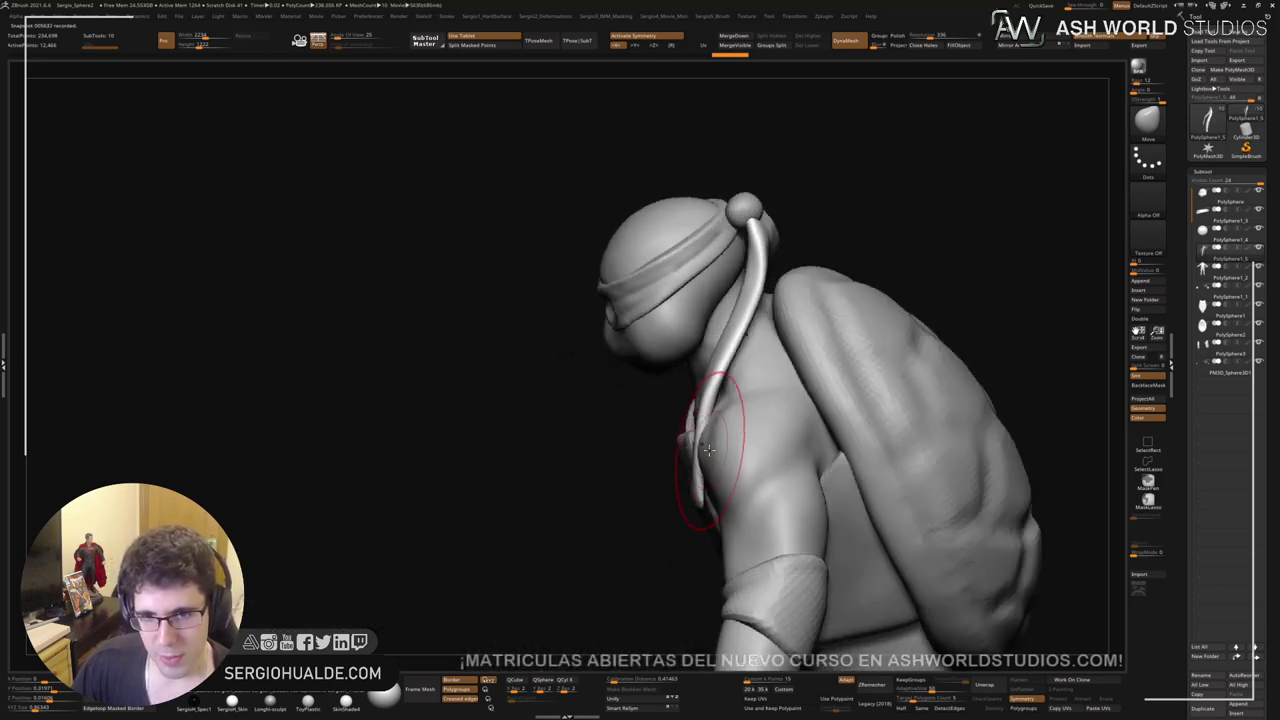
Step: Bend the mask tails with the Move brush so they follow the curve of the neck and shoulders
drag(680, 444, 702, 425)
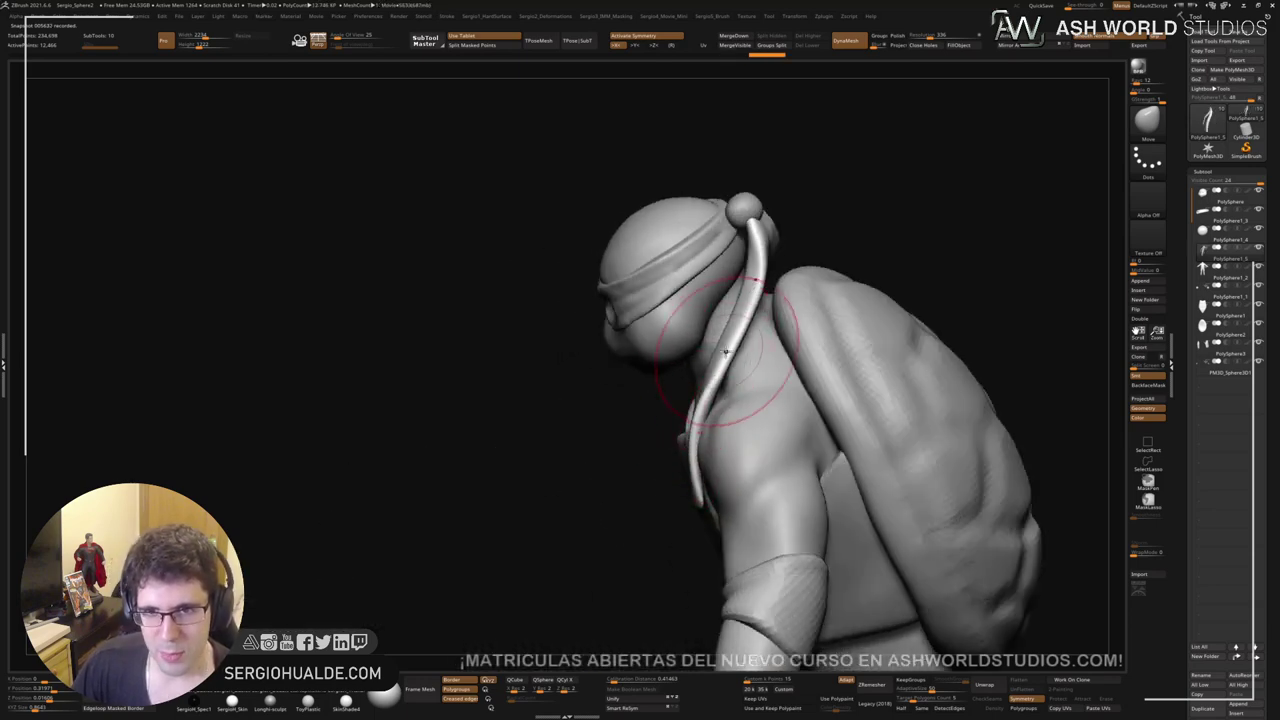
drag(718, 372, 731, 371)
right_drag(760, 365, 746, 340)
drag(746, 340, 736, 355)
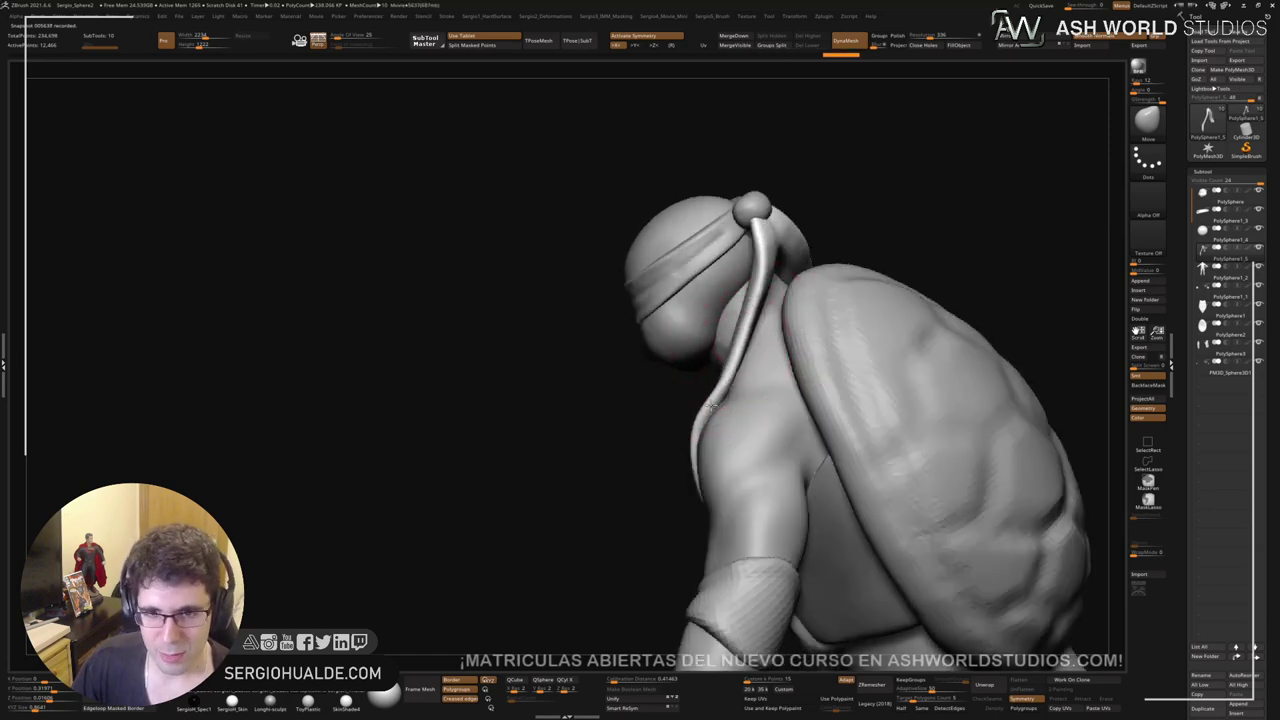
right_drag(697, 425, 741, 389)
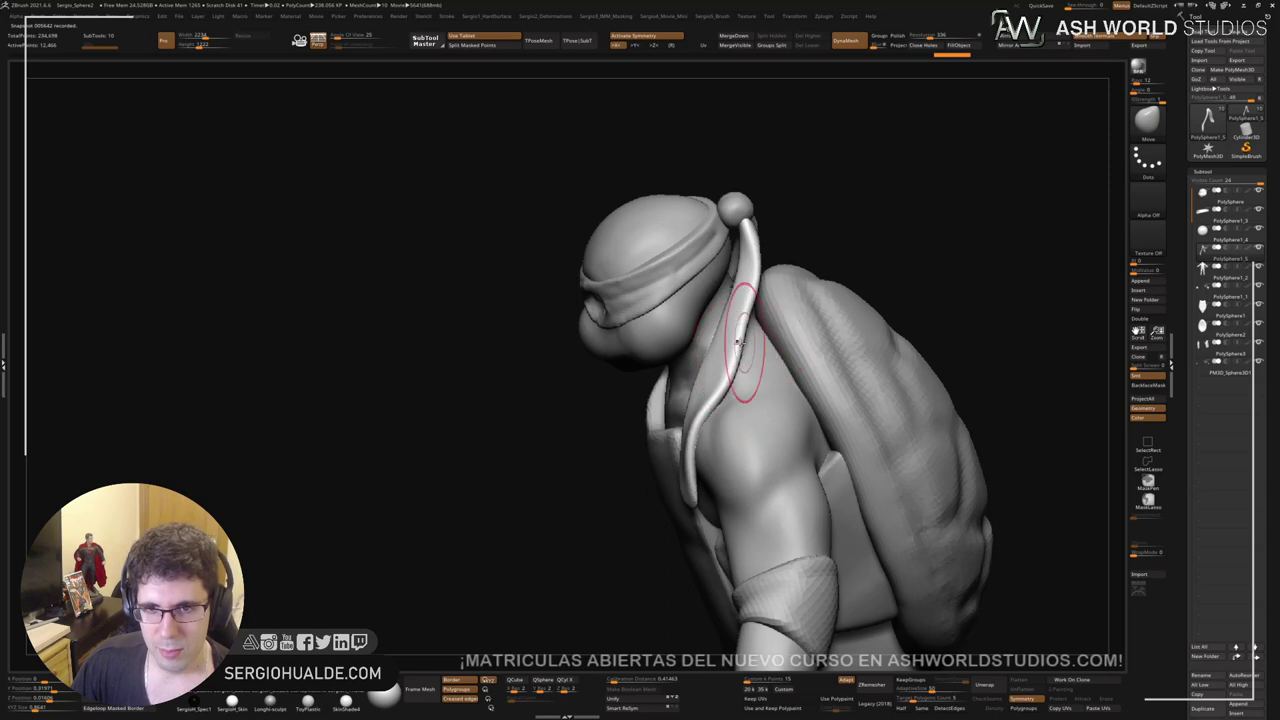
Step: Isolate the mask tails, widen their narrow middle sections with the Move brush, and show the whole character again
mouse_move(740, 343)
right_down()
mouse_move(748, 327)
mouse_move(735, 356)
mouse_move(672, 365)
right_up()
ctrl+shift+click(677, 355)
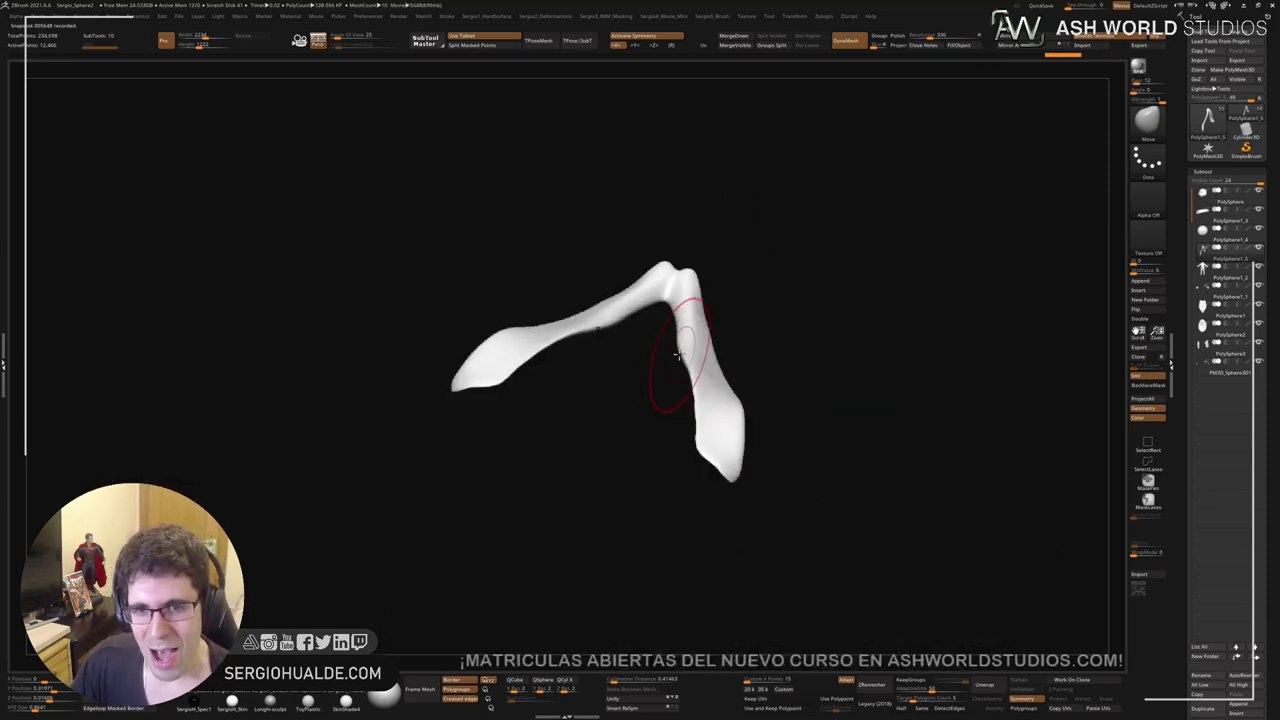
drag(684, 352, 697, 394)
key(alt+s)
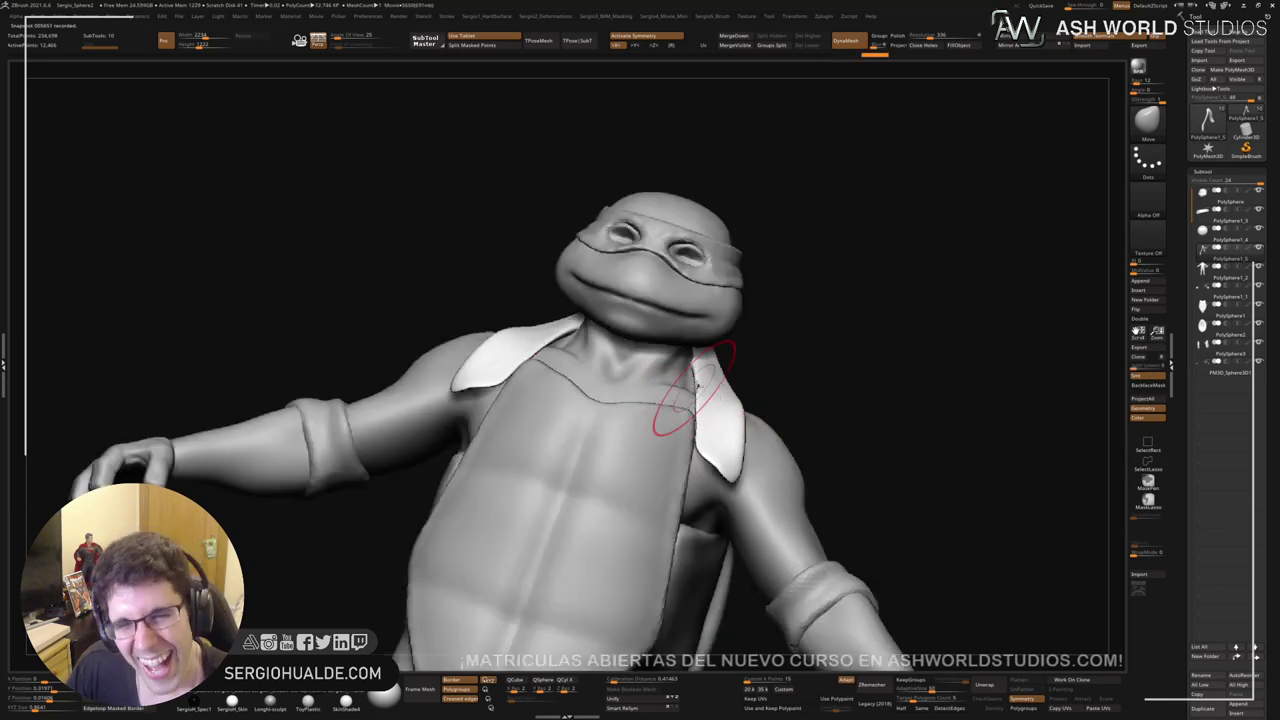
right_drag(680, 398, 690, 386)
ctrl+shift+click(689, 385)
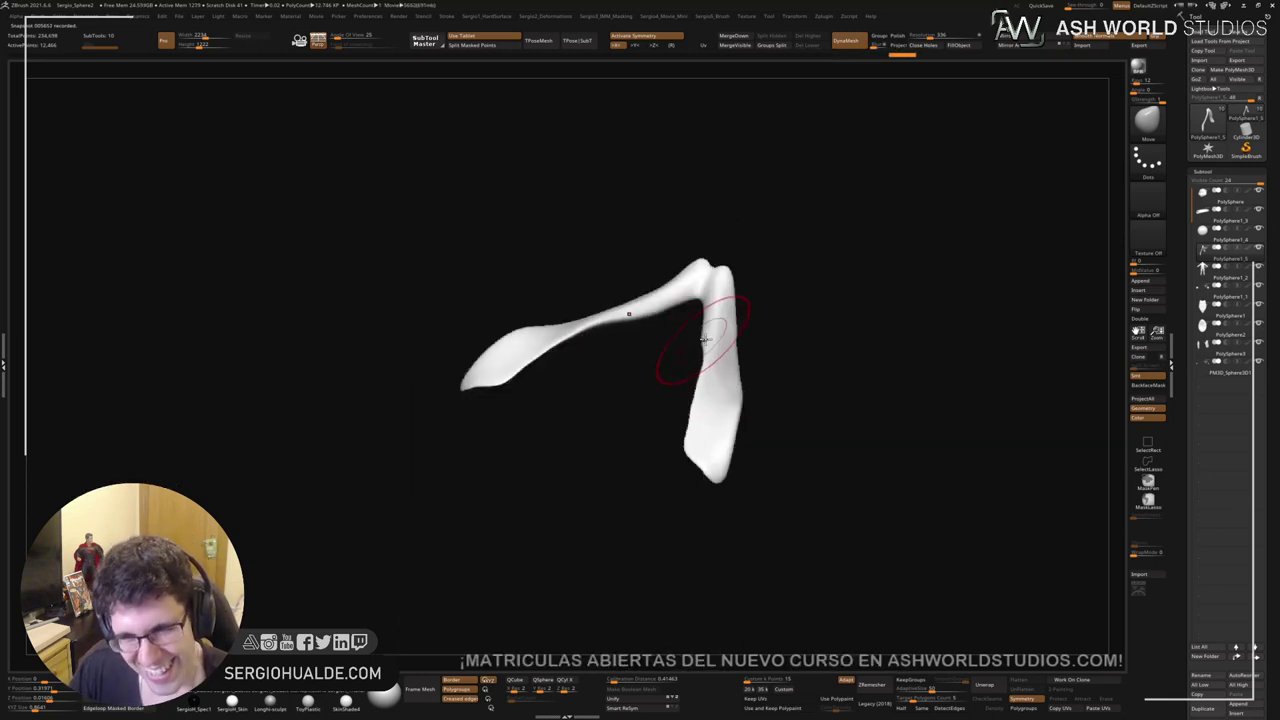
mouse_move(700, 339)
right_down()
mouse_move(694, 323)
mouse_move(682, 349)
mouse_move(714, 343)
right_up()
ctrl+shift+click(682, 349)
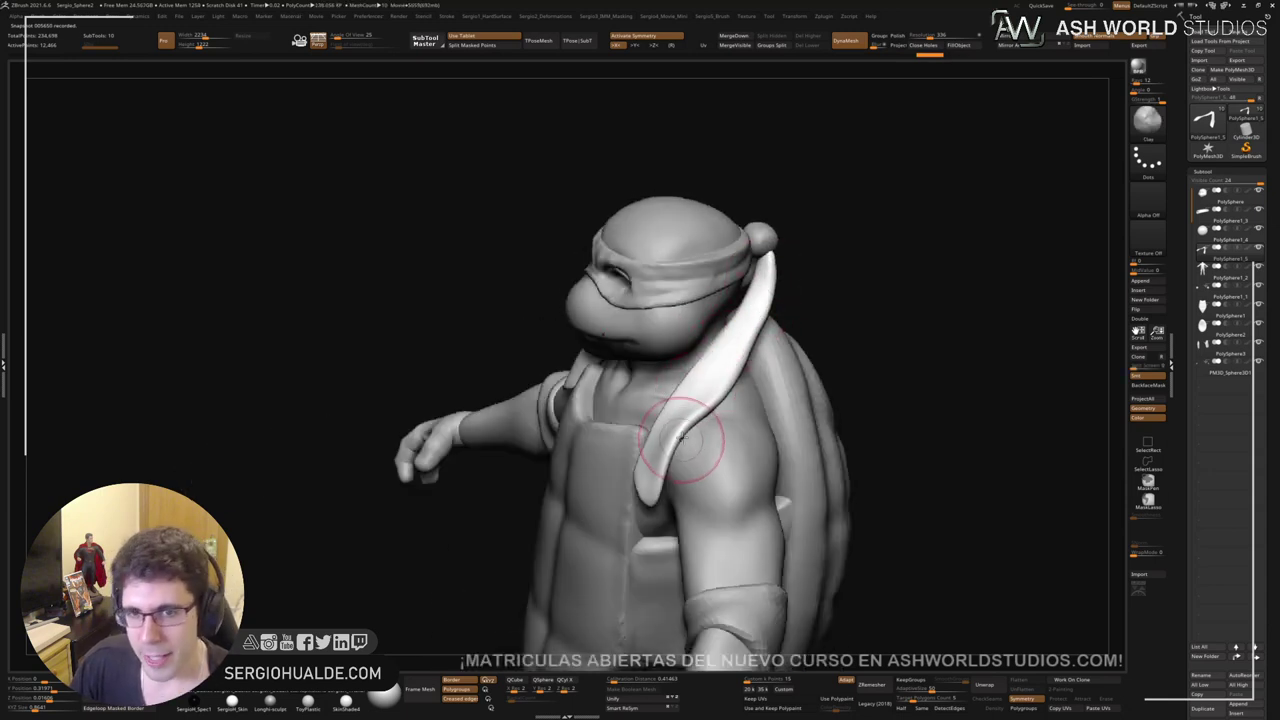
Step: Refine the shape and thickness of the mask tails over the shoulders with the Move and Inflat brushes
right_drag(686, 428, 720, 408)
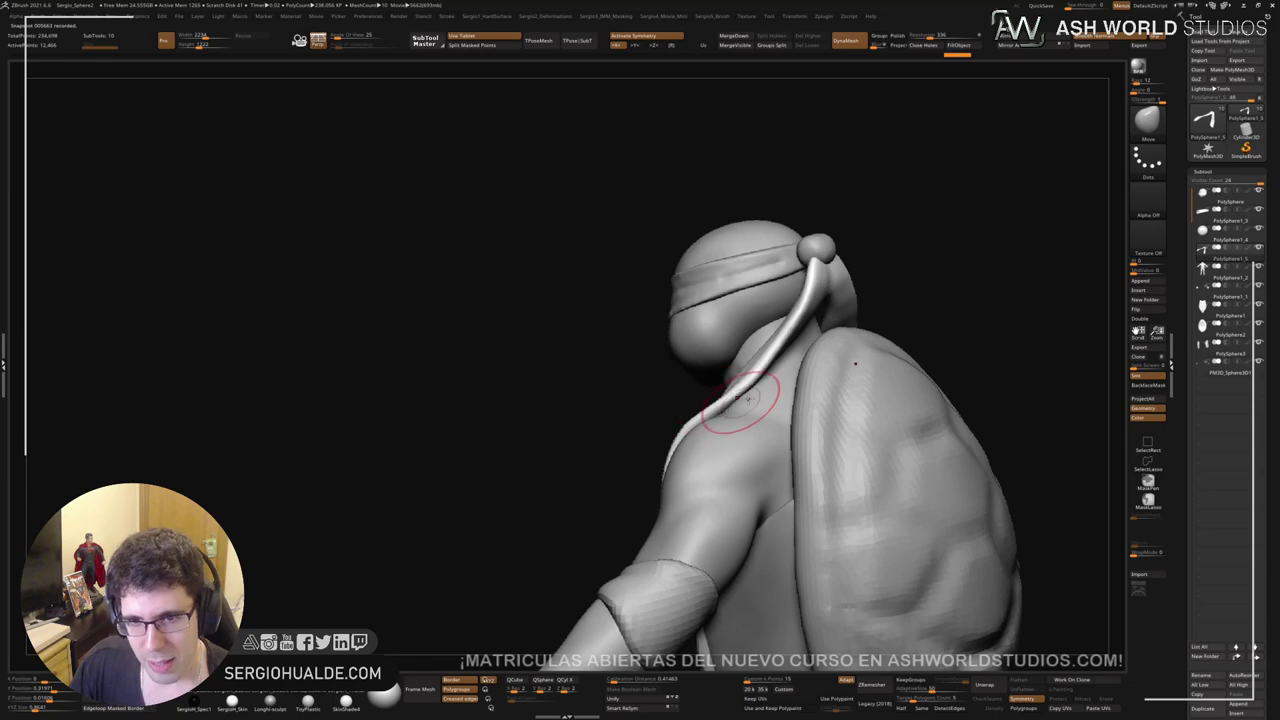
key(ctrl+z)
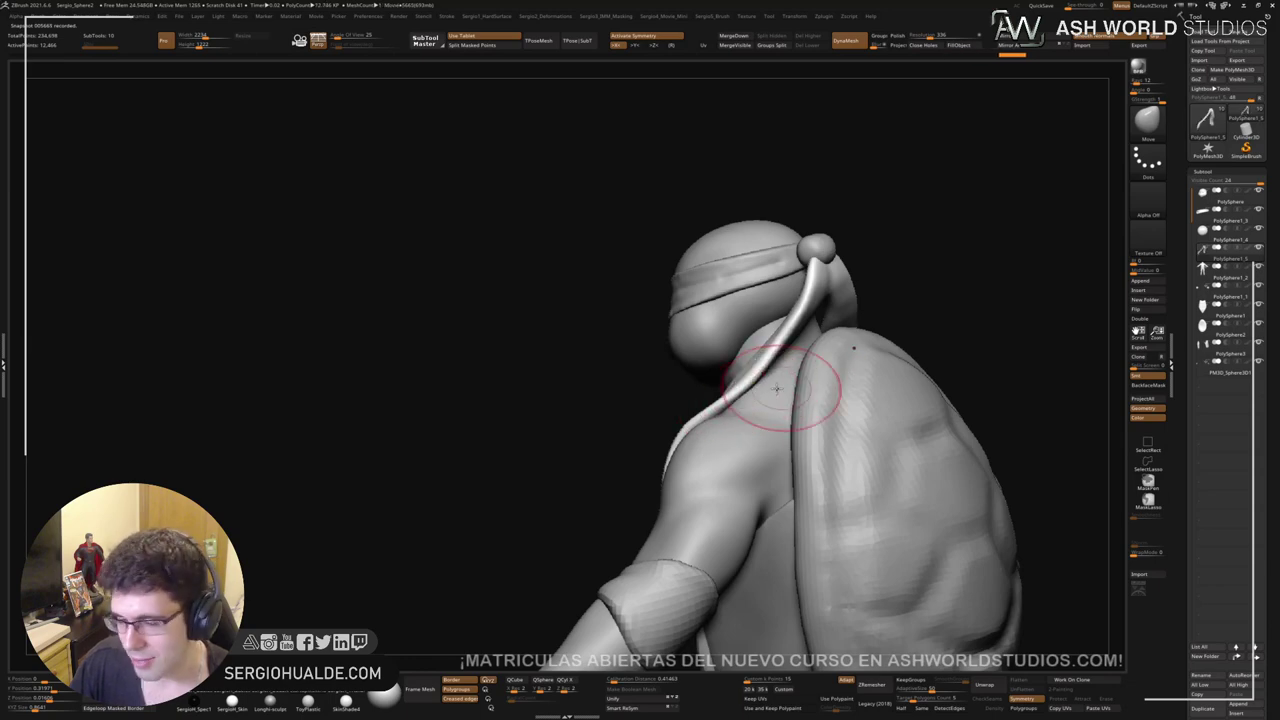
mouse_move(783, 386)
right_down()
mouse_move(757, 380)
mouse_move(766, 386)
mouse_move(766, 371)
mouse_move(778, 400)
right_up()
key(alt+s)
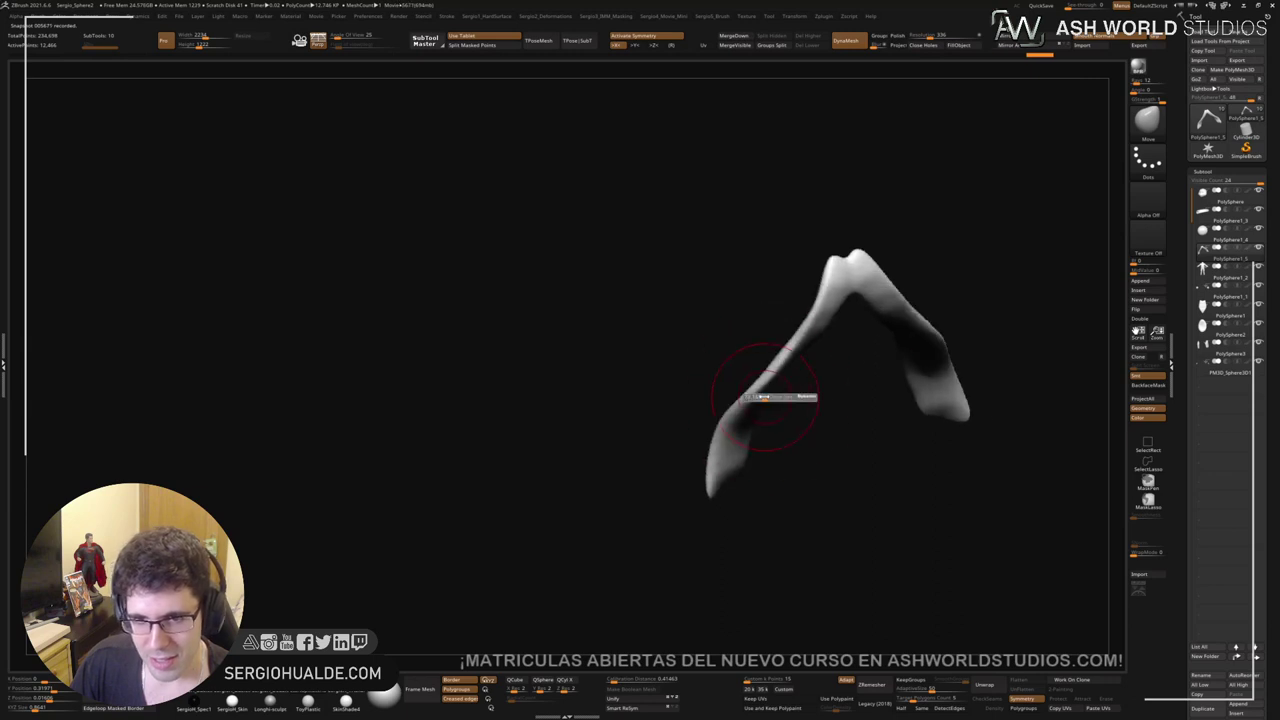
drag(768, 389, 771, 398)
right_drag(778, 375, 784, 402)
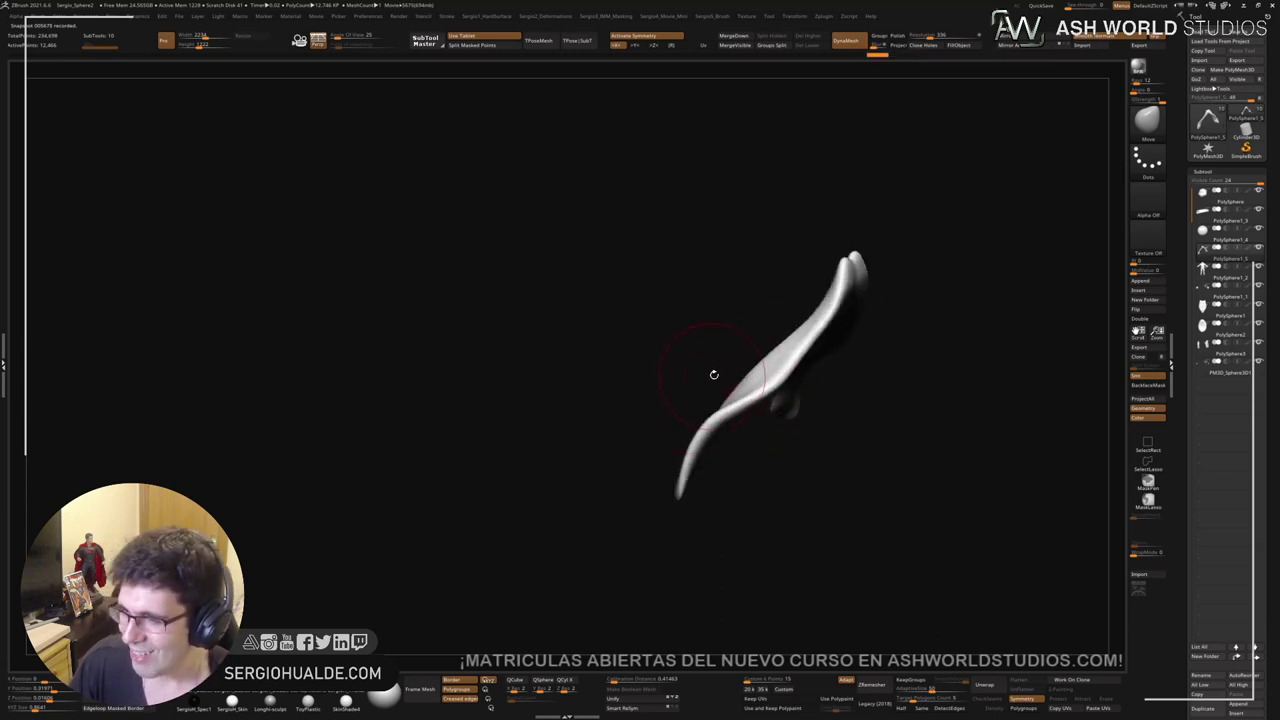
right_drag(714, 374, 735, 400)
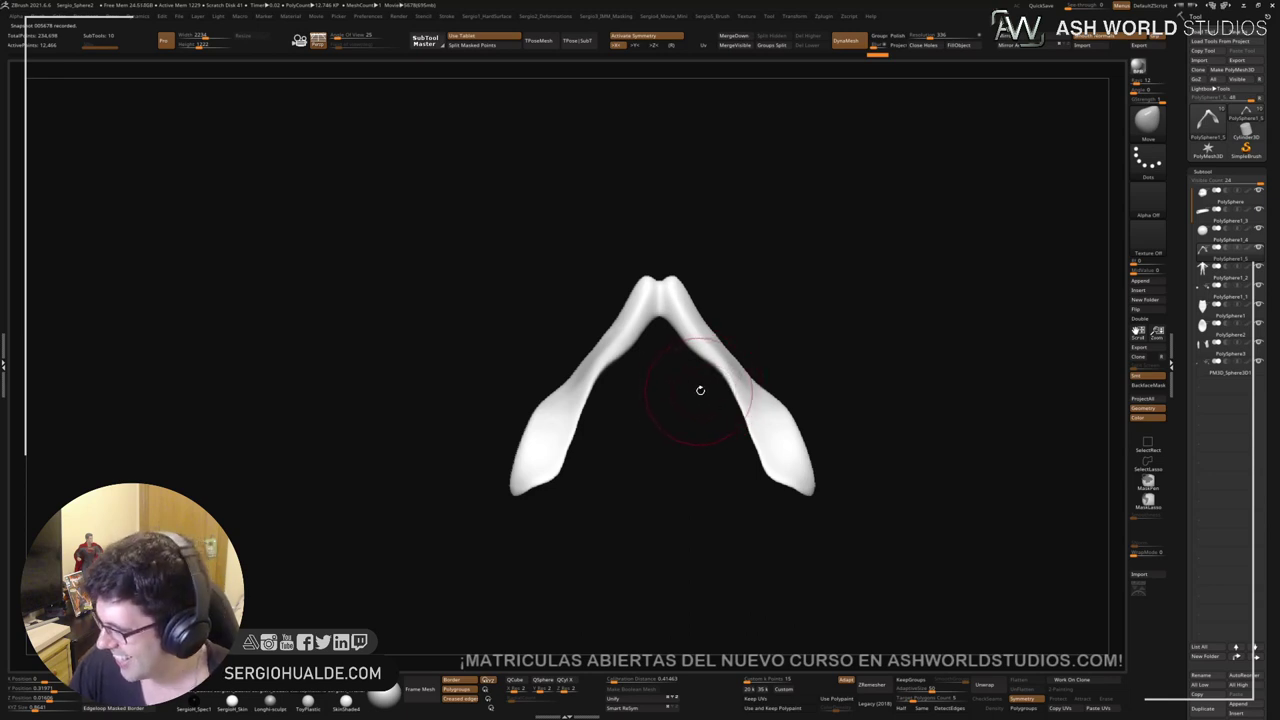
mouse_move(699, 392)
mouse_down()
mouse_move(717, 414)
mouse_move(738, 412)
mouse_up()
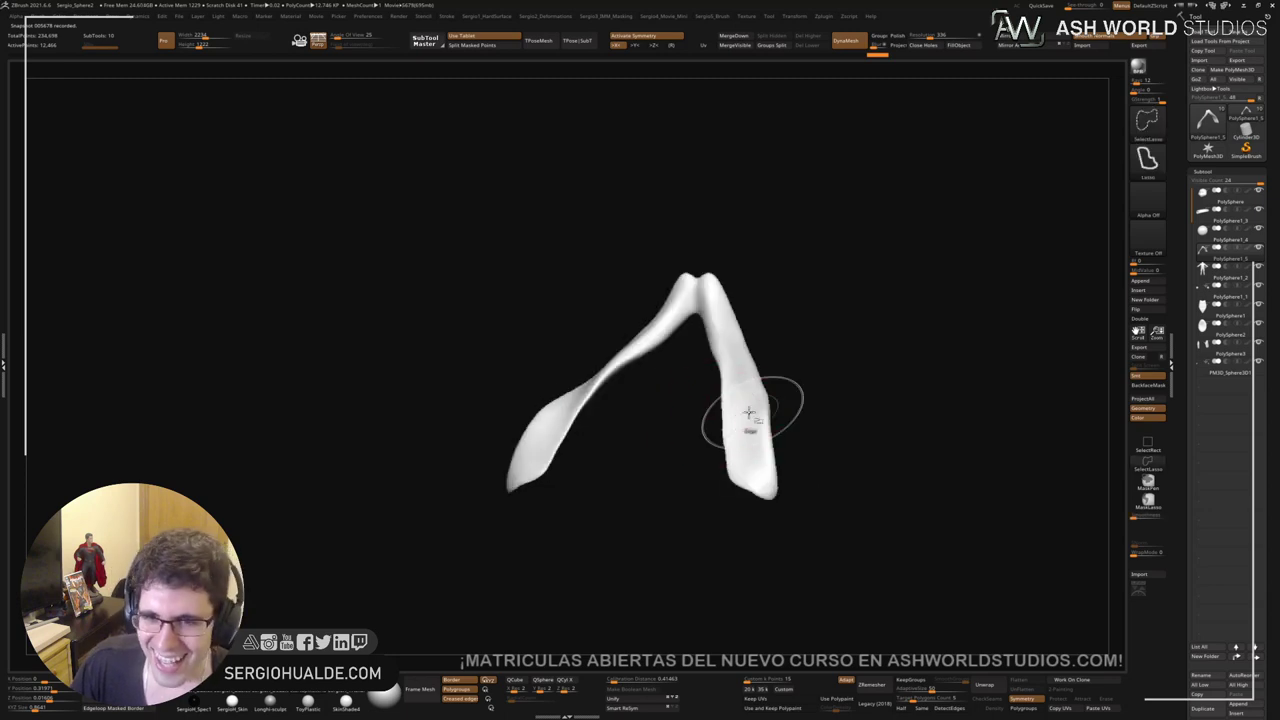
key(ctrl+2)
drag(812, 428, 728, 425)
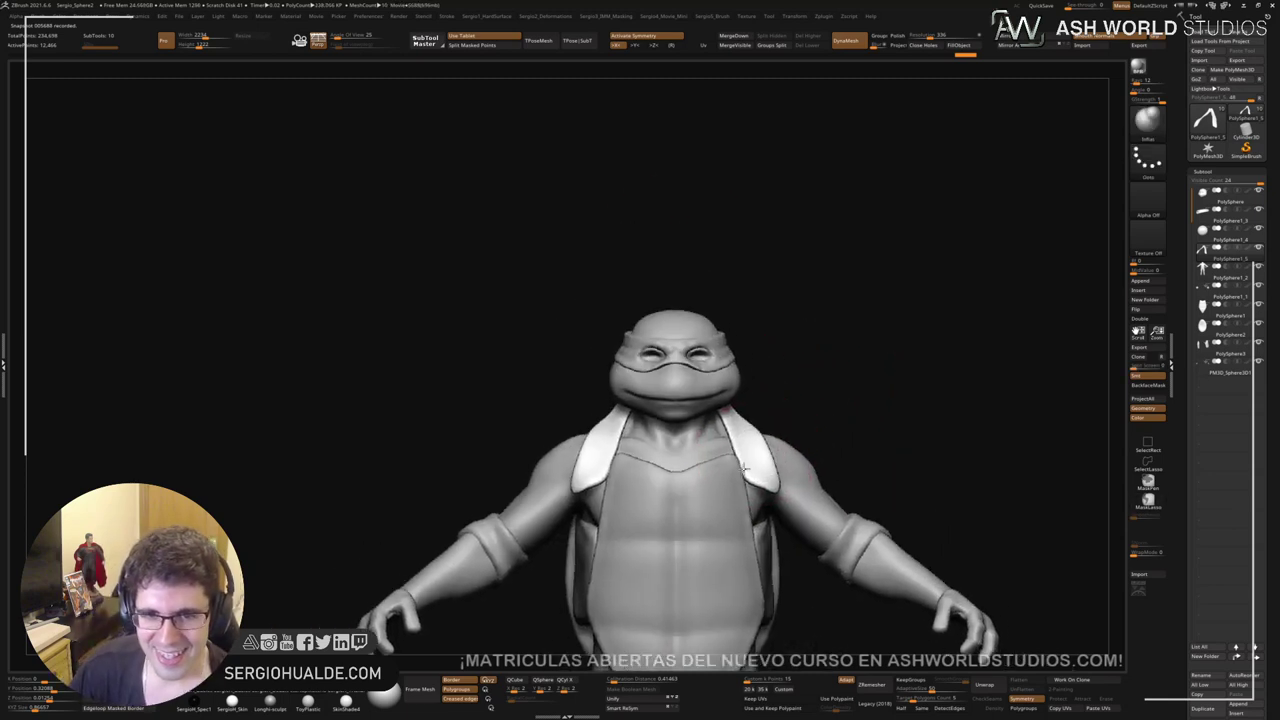
Step: Isolate the head and increase its mesh density around both eyes with the Smooth brush, checking the wireframe
ctrl+right_drag(744, 468, 689, 415)
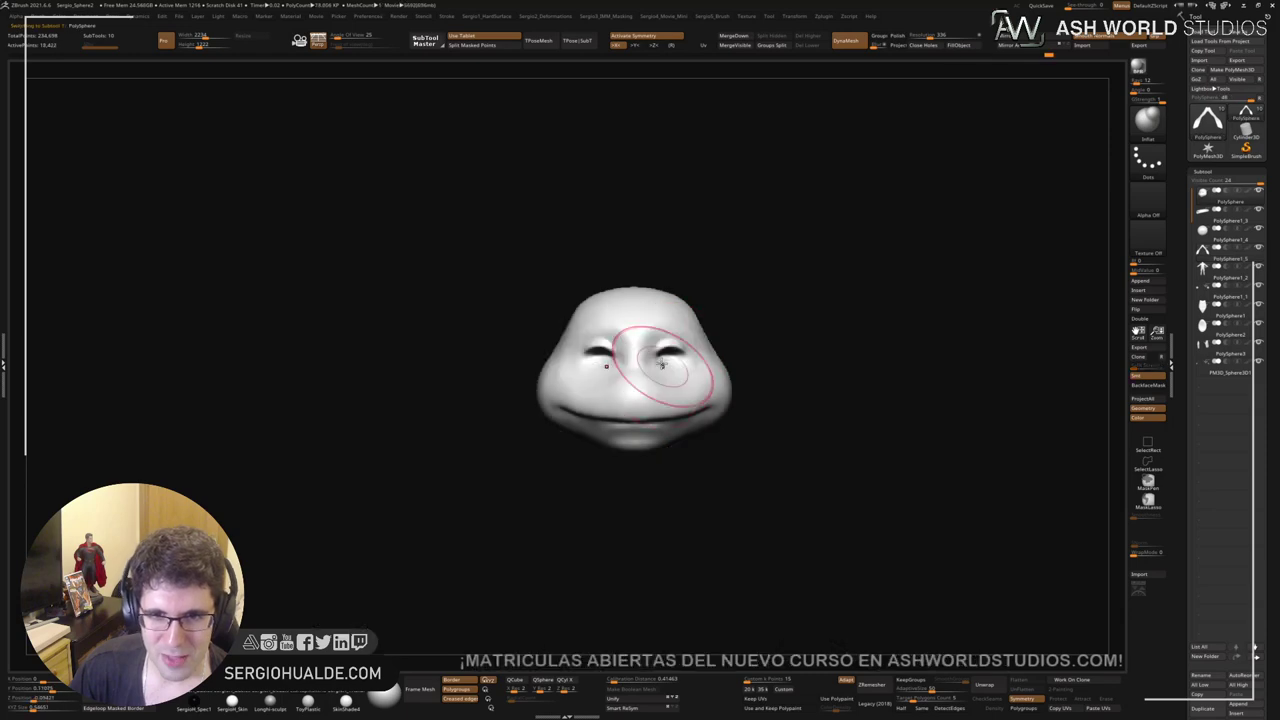
ctrl+right_drag(623, 366, 660, 355)
key(shift+f)
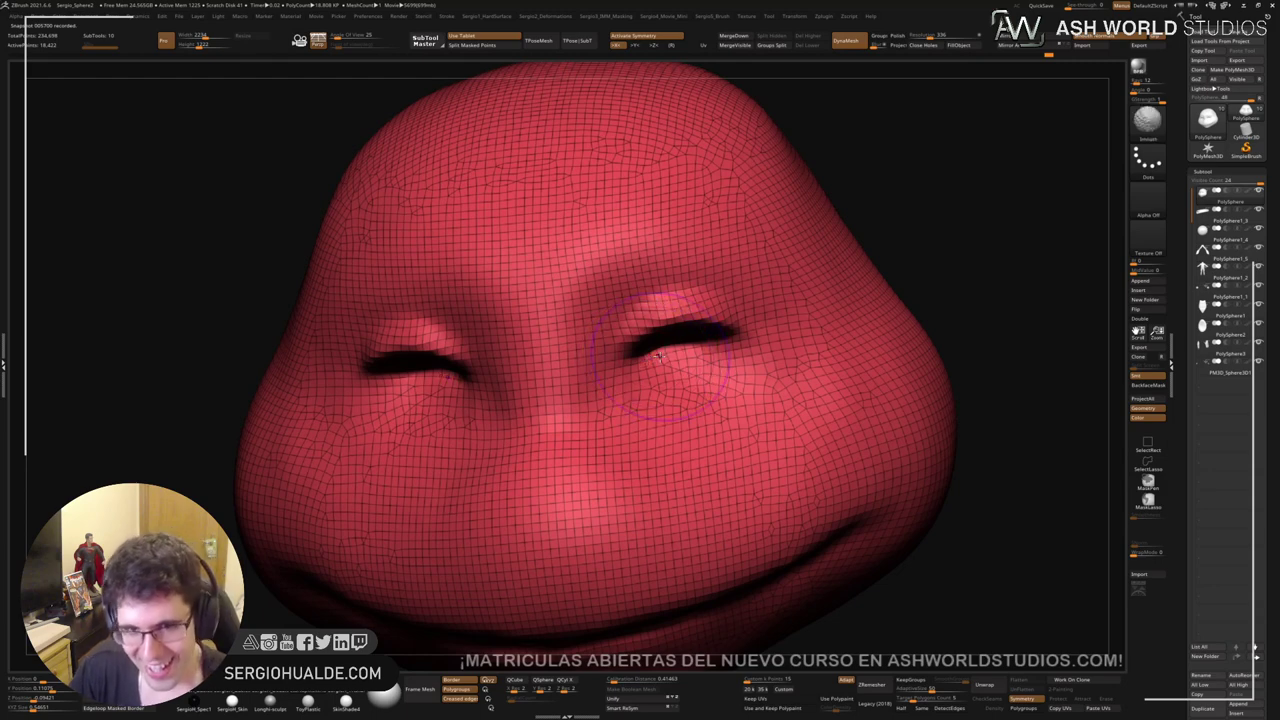
mouse_move(637, 371)
shift+mouse_down()
mouse_move(630, 325)
mouse_move(770, 370)
mouse_move(745, 278)
mouse_move(665, 455)
mouse_move(638, 418)
shift+mouse_up()
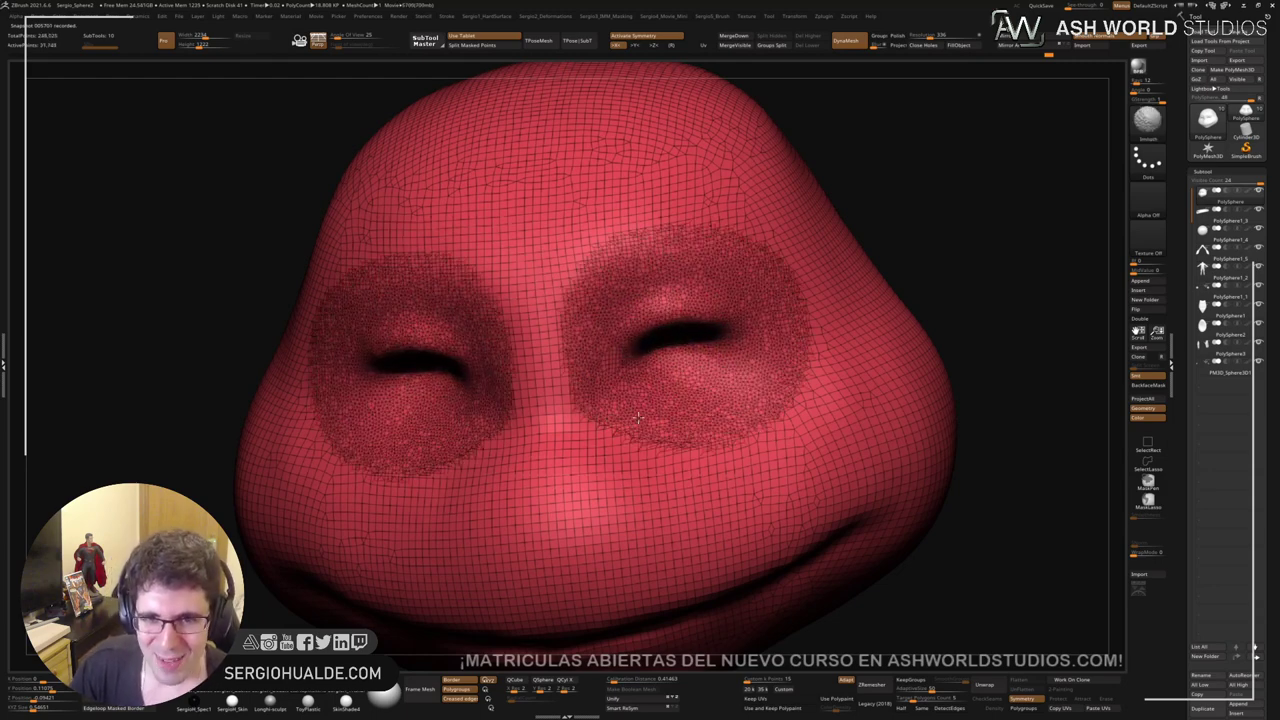
key(shift+f)
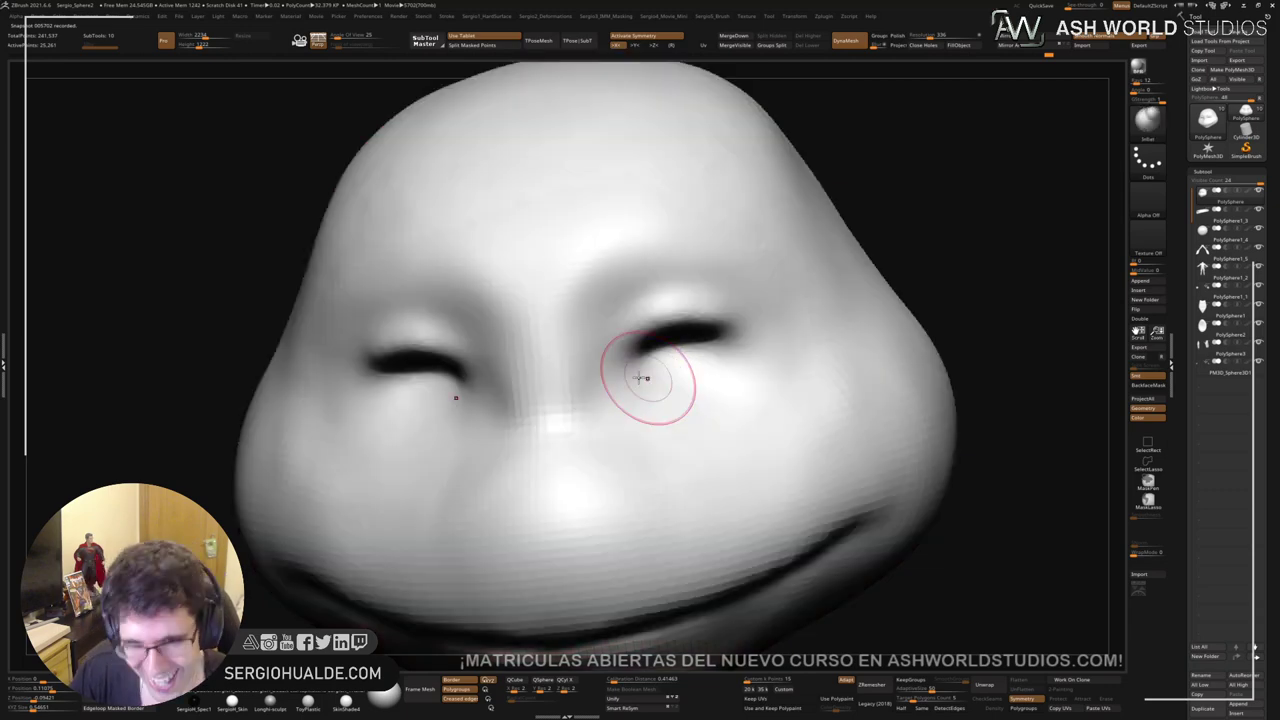
Step: Extend the eye slits toward the inner corners and raise the upper eyelids with the Standard brush
mouse_move(639, 378)
right_down()
mouse_move(636, 334)
mouse_move(646, 374)
right_up()
drag(639, 361, 630, 358)
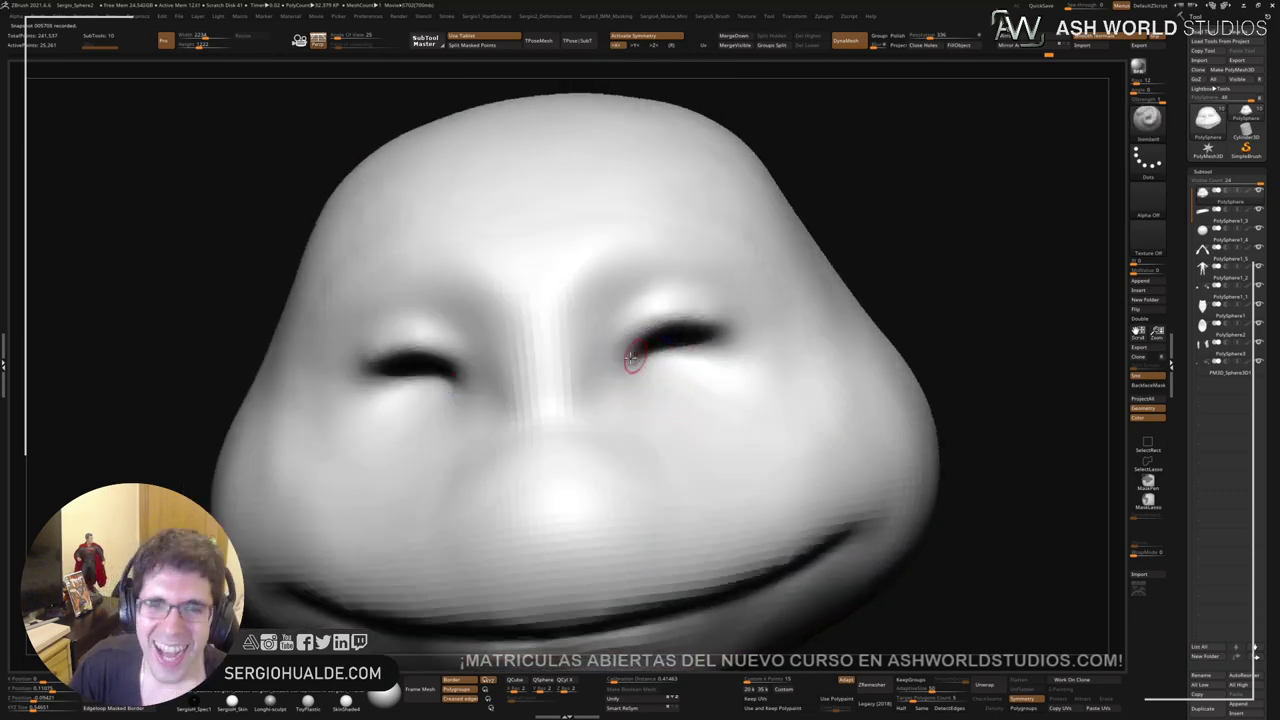
mouse_move(618, 370)
mouse_down()
mouse_move(620, 340)
mouse_move(606, 349)
mouse_move(728, 334)
mouse_move(680, 327)
mouse_move(622, 342)
mouse_move(692, 327)
mouse_move(720, 354)
mouse_move(609, 334)
mouse_move(617, 320)
mouse_move(667, 330)
mouse_up()
right_drag(668, 330, 671, 322)
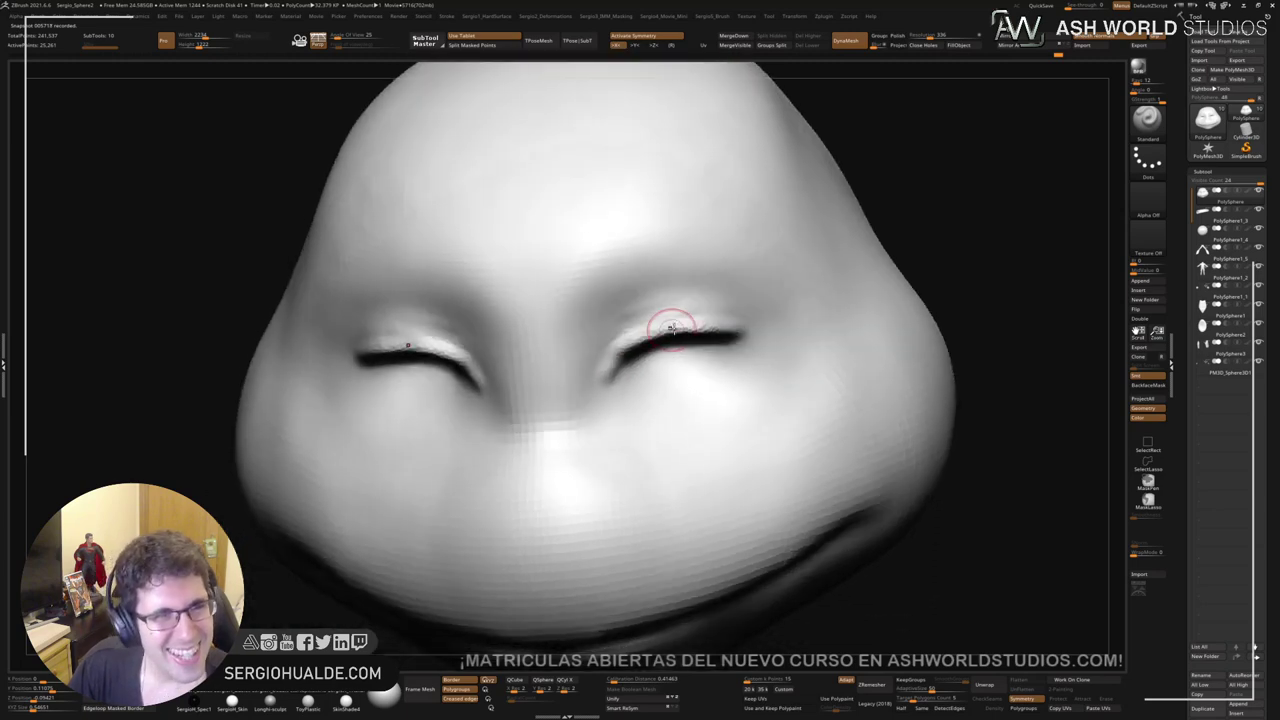
mouse_move(671, 322)
mouse_down()
mouse_move(666, 306)
mouse_move(650, 308)
mouse_move(745, 318)
mouse_move(663, 314)
mouse_move(666, 294)
mouse_move(738, 323)
mouse_move(730, 302)
mouse_move(642, 295)
mouse_move(686, 294)
mouse_move(628, 298)
mouse_move(648, 291)
mouse_move(650, 314)
mouse_move(612, 342)
mouse_move(600, 372)
mouse_up()
shift+drag(650, 296, 626, 305)
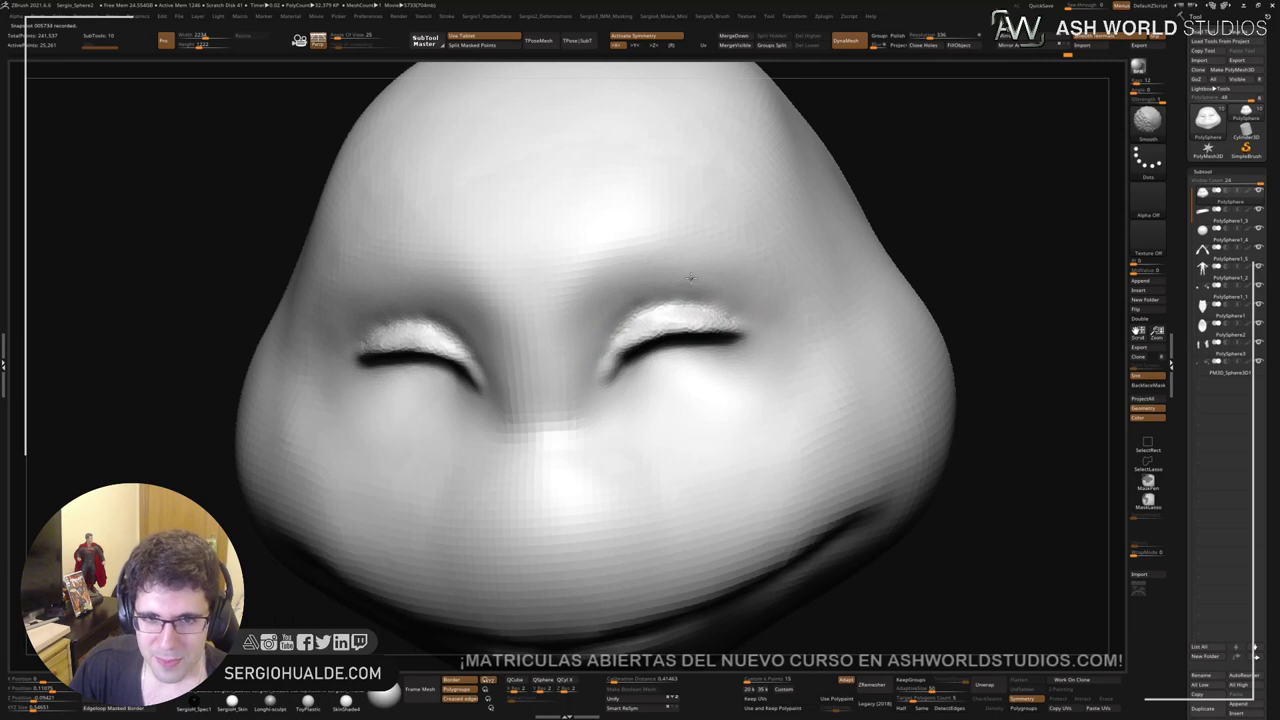
Step: Build up the upper eyelid folds around the inner eye corners and smooth them
mouse_move(731, 329)
right_down()
mouse_move(722, 366)
mouse_move(693, 340)
right_up()
mouse_move(606, 343)
mouse_down()
mouse_move(629, 338)
mouse_move(590, 371)
mouse_up()
drag(610, 320, 586, 360)
mouse_move(609, 298)
mouse_down()
mouse_move(582, 385)
mouse_move(569, 350)
mouse_move(588, 295)
mouse_up()
shift+drag(574, 338, 590, 330)
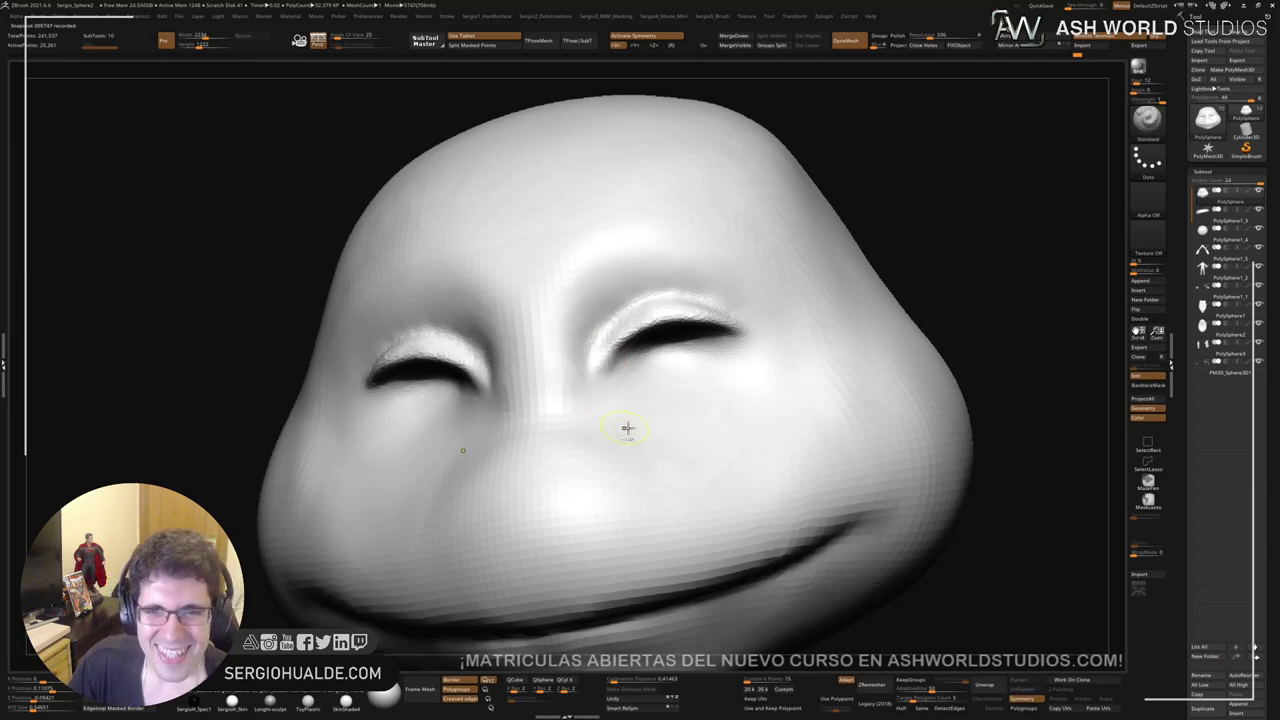
Step: Append a sphere as a new subtool for the eyeballs and make it active
ctrl+right_drag(626, 429, 632, 412)
mouse_move(632, 412)
right_down()
mouse_move(666, 406)
mouse_move(672, 357)
mouse_move(659, 365)
right_up()
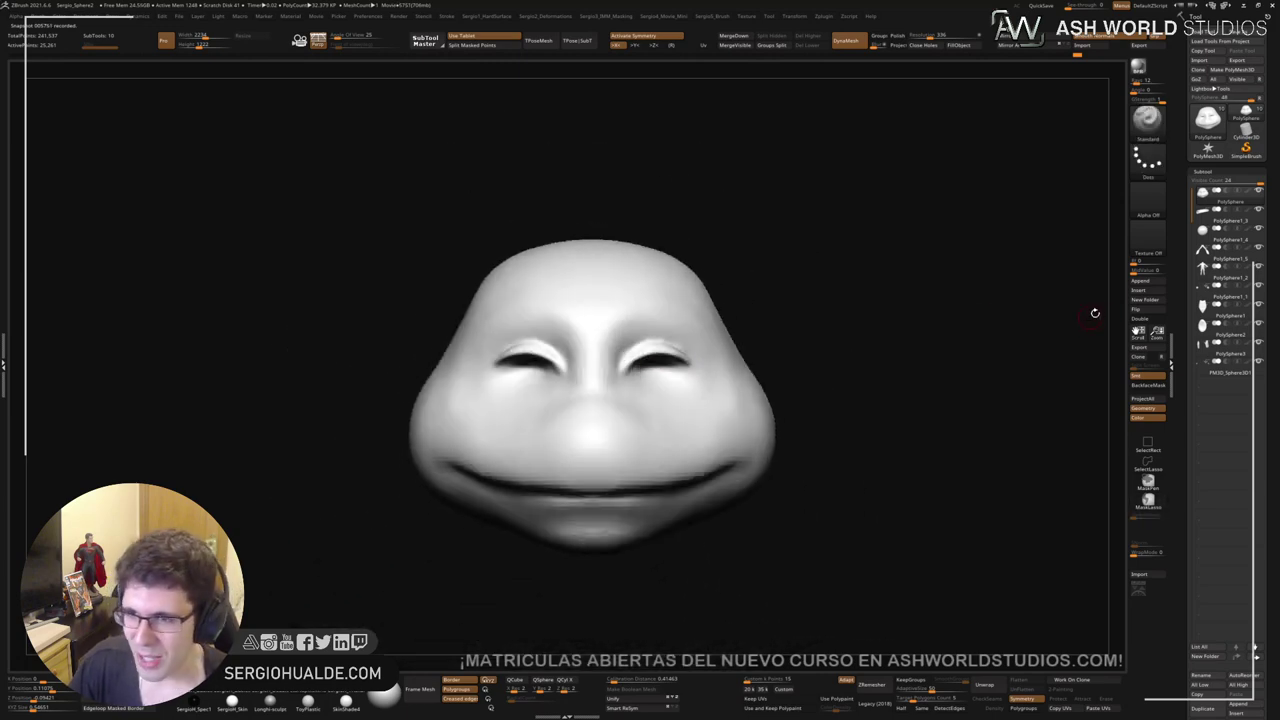
click(1148, 283)
click(867, 342)
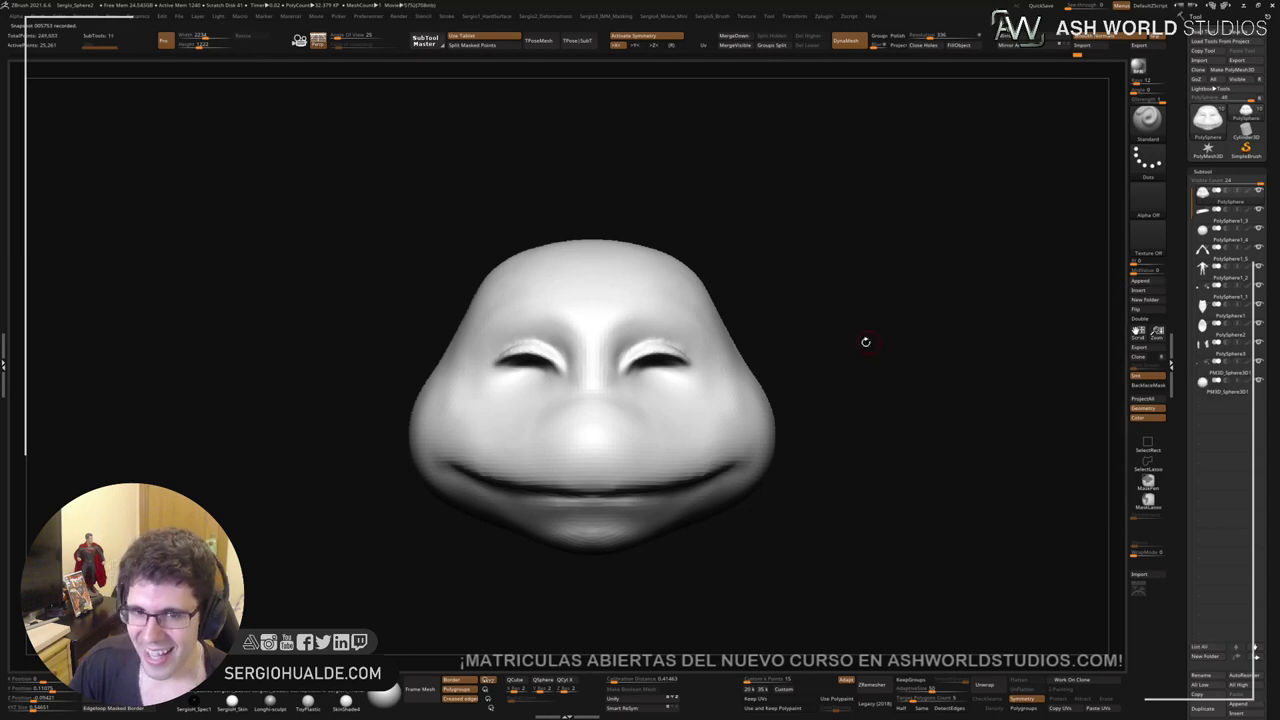
click(1209, 393)
Step: Scale down the sphere and move it in front of the face between the eyes
ctrl+right_drag(687, 417, 723, 388)
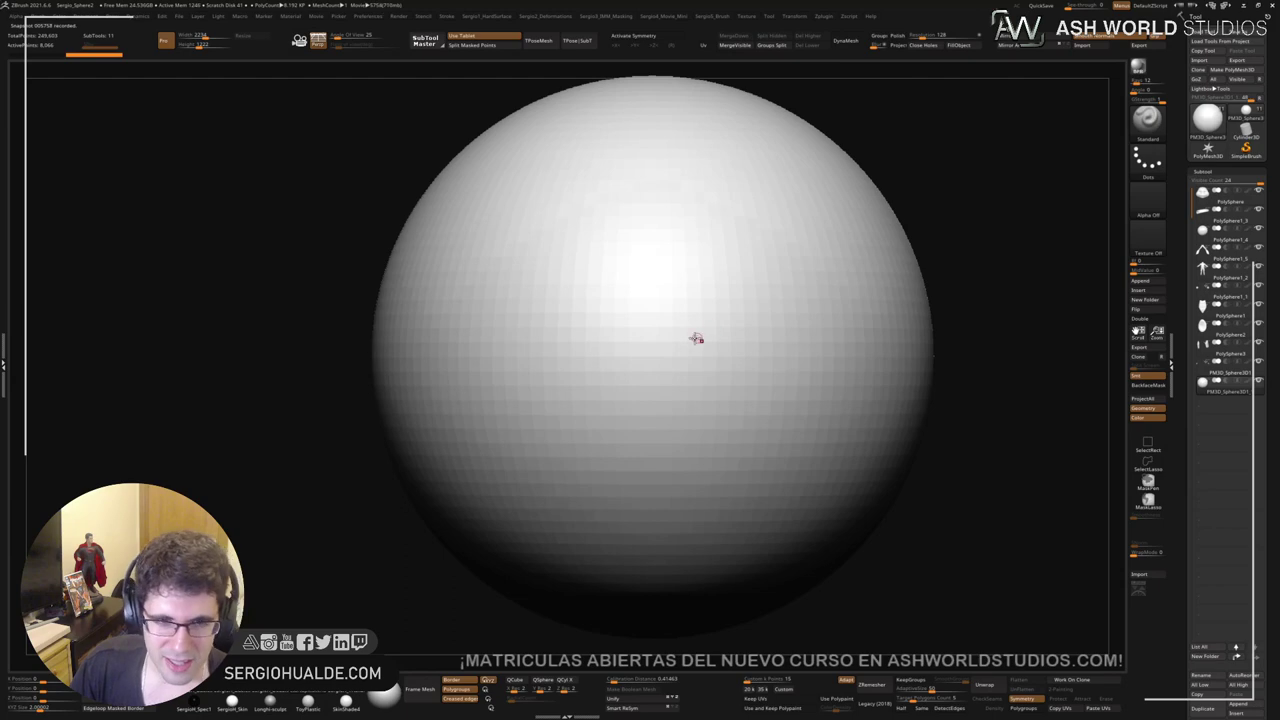
key(w)
drag(654, 355, 484, 548)
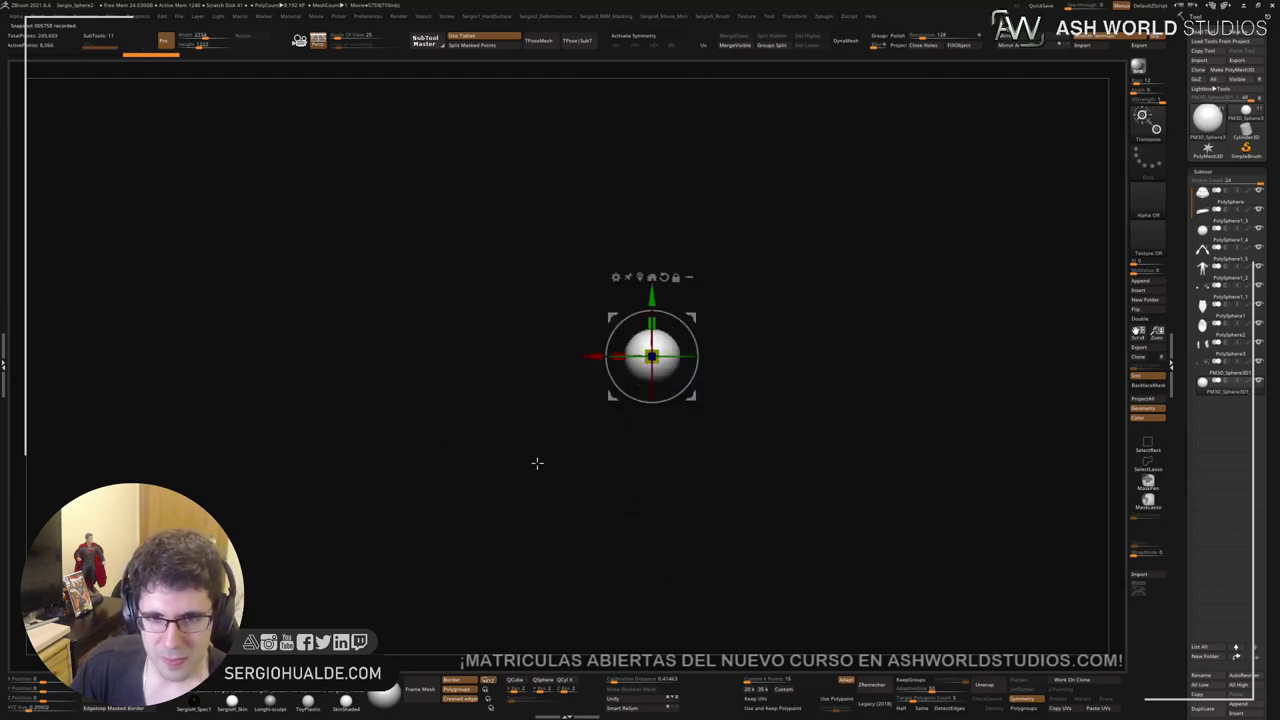
shift+right_drag(780, 290, 698, 319)
drag(698, 319, 572, 341)
shift+right_drag(569, 370, 631, 389)
ctrl+right_drag(526, 374, 529, 416)
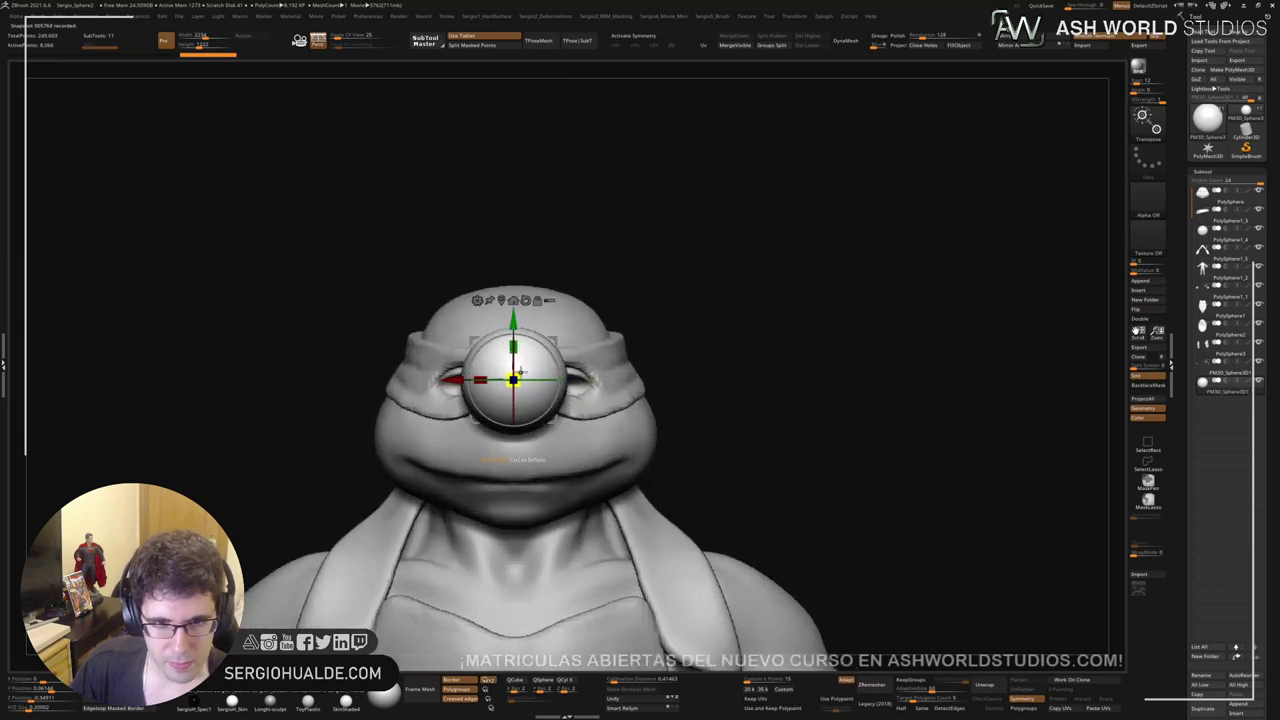
Step: Shrink the sphere to eyeball size, place it at one eye and mirror it to the other side with symmetry on
drag(516, 380, 508, 394)
drag(553, 341, 489, 350)
key(x)
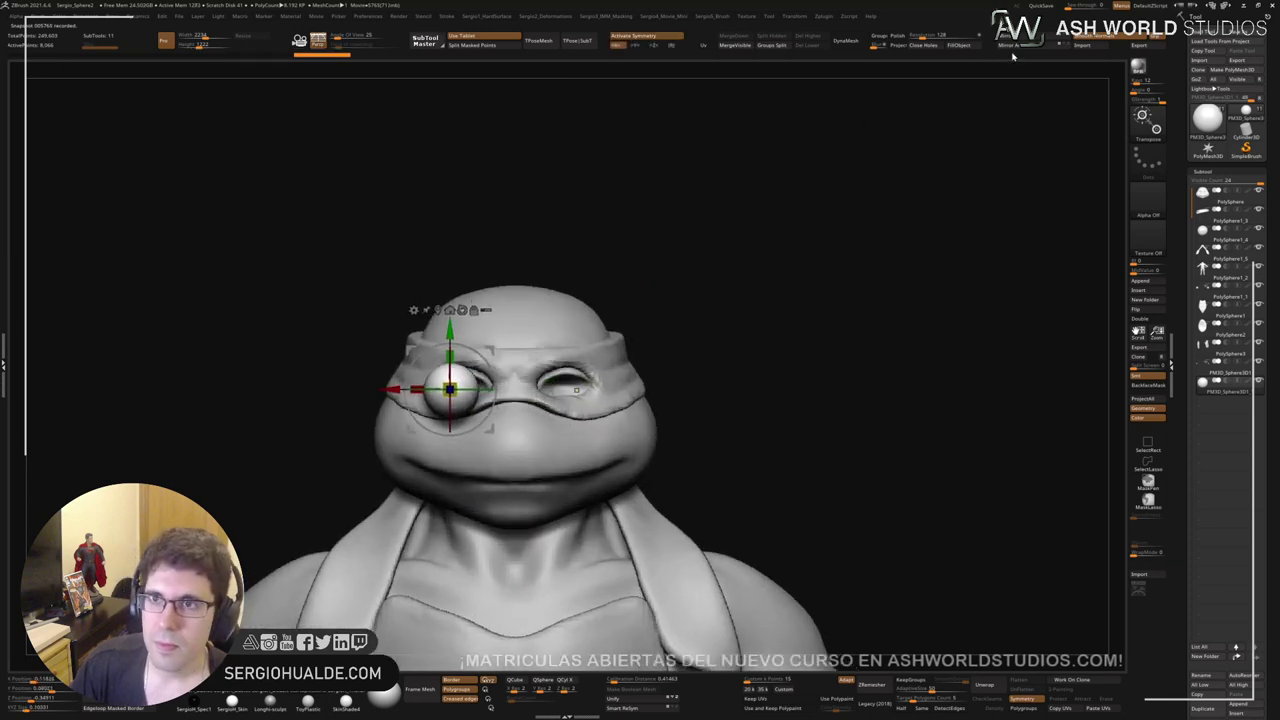
click(1008, 50)
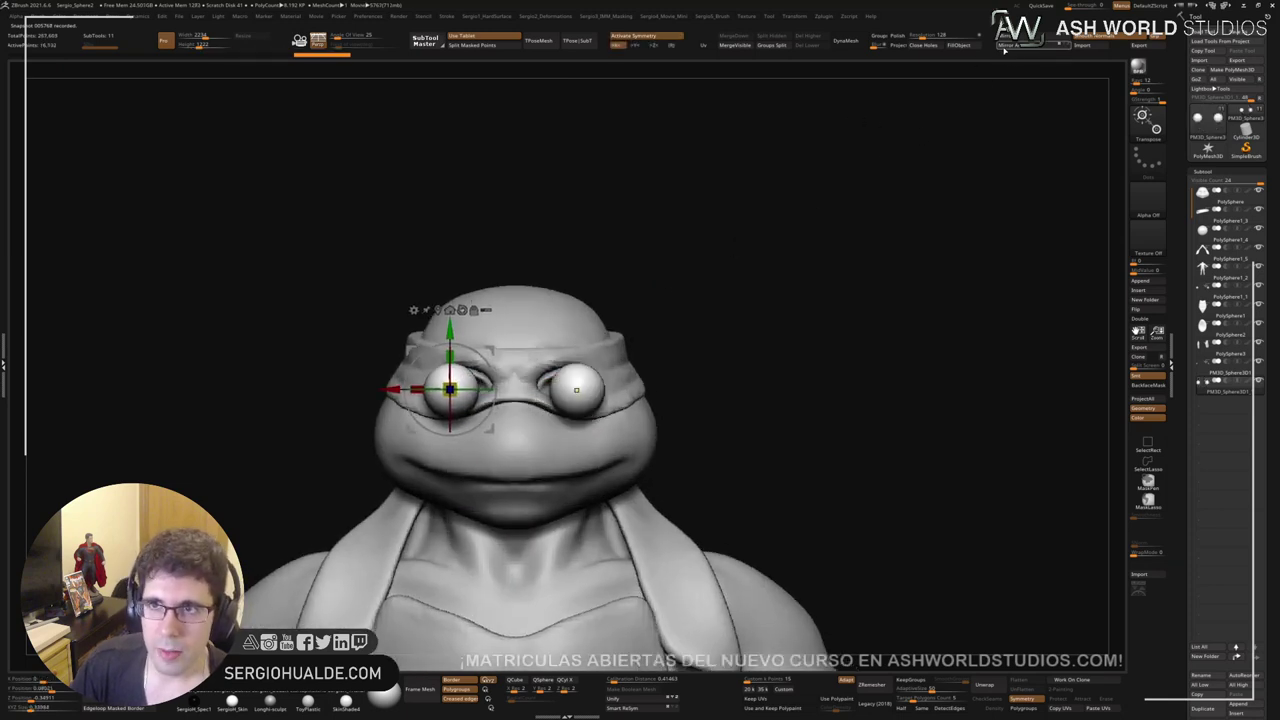
Step: Move and scale the mirrored eyeballs so they sit inside the eye sockets behind the mask openings
drag(654, 280, 726, 381)
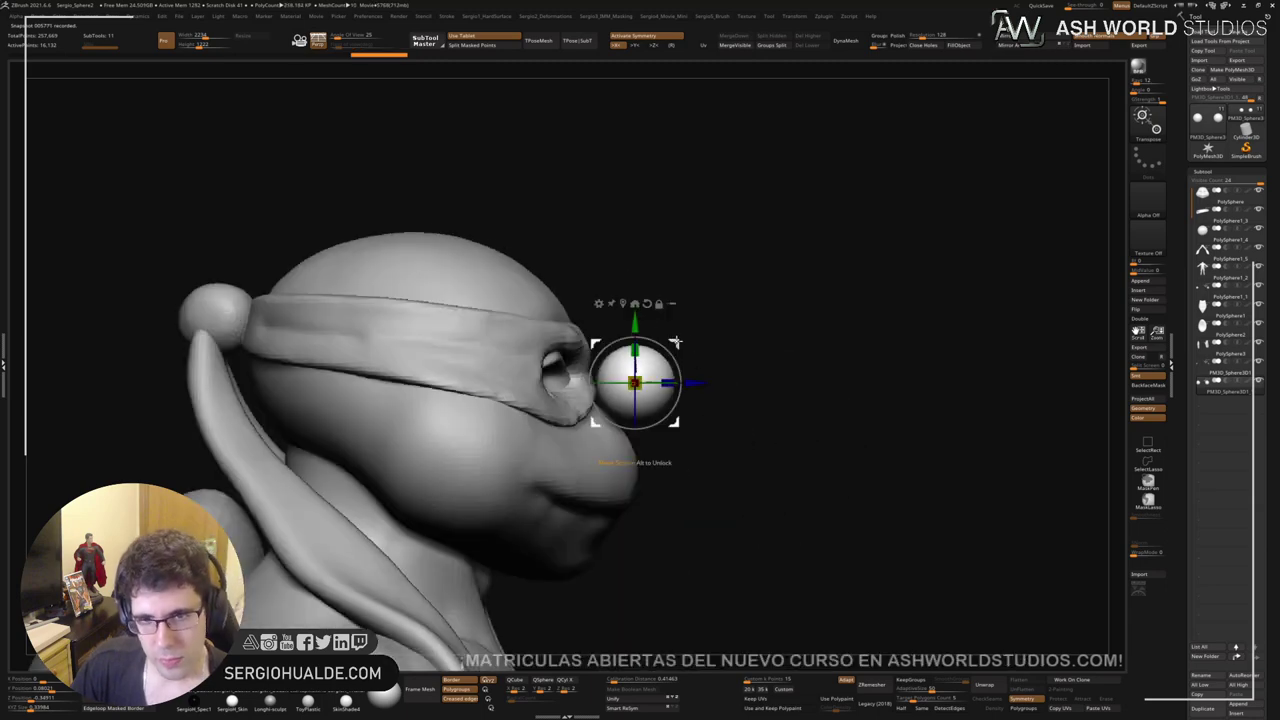
drag(677, 341, 562, 325)
shift+right_drag(562, 325, 480, 325)
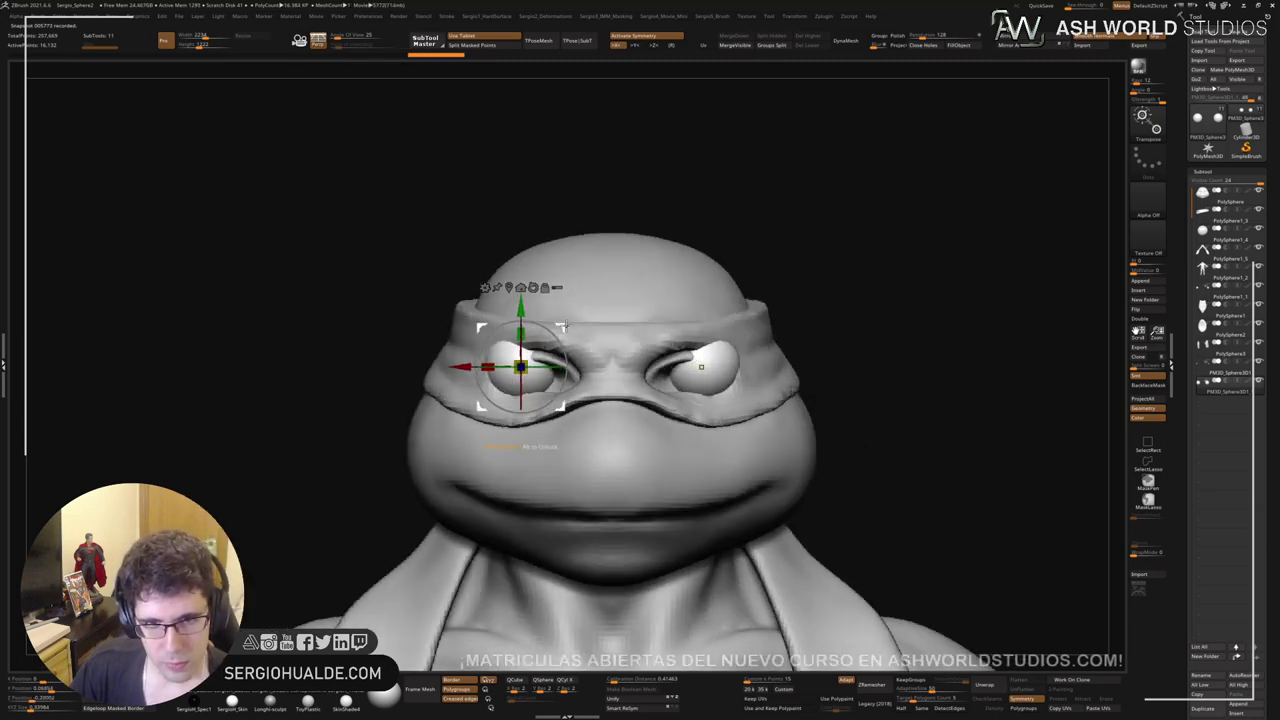
drag(563, 326, 686, 358)
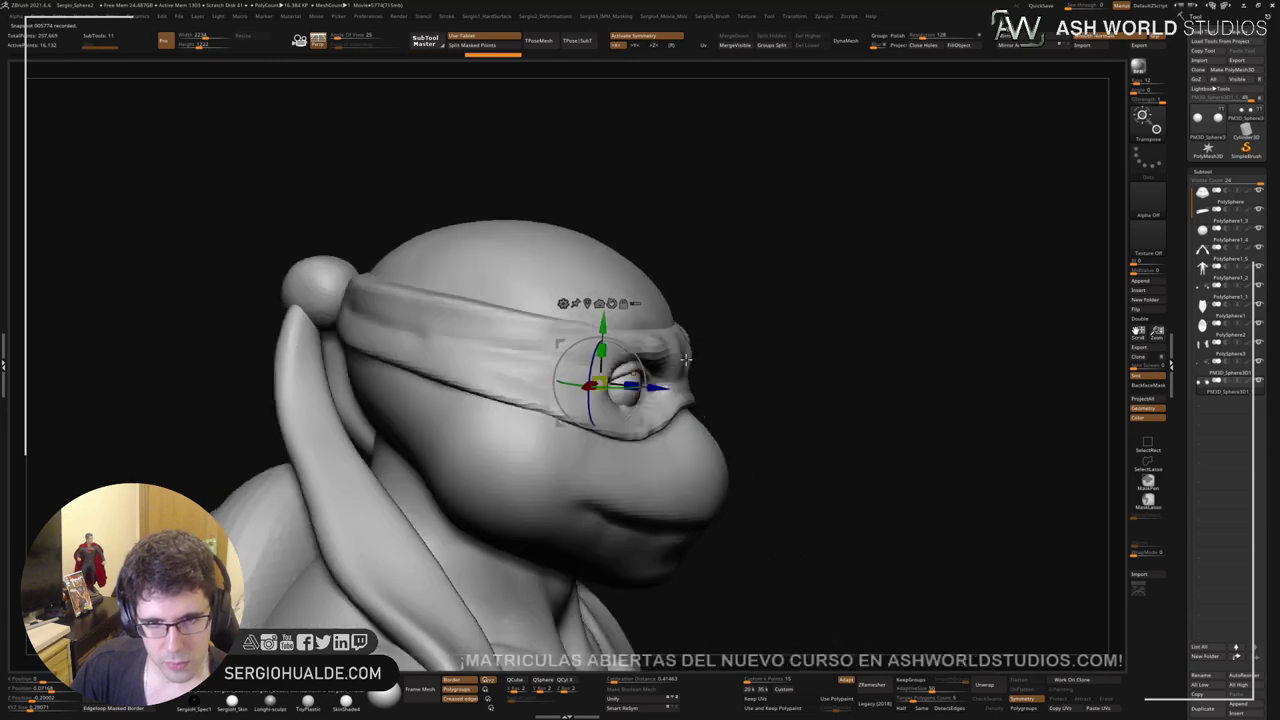
shift+right_drag(686, 359, 690, 357)
drag(672, 342, 669, 342)
shift+right_drag(669, 342, 642, 364)
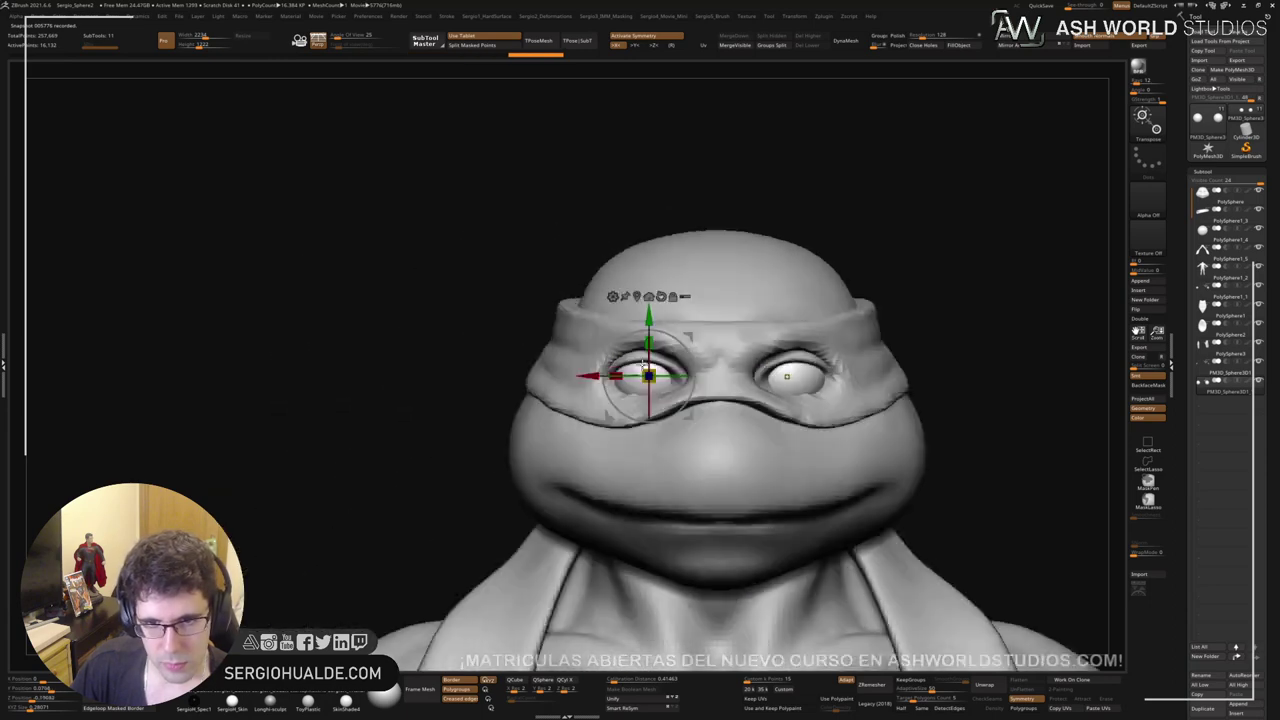
key(q)
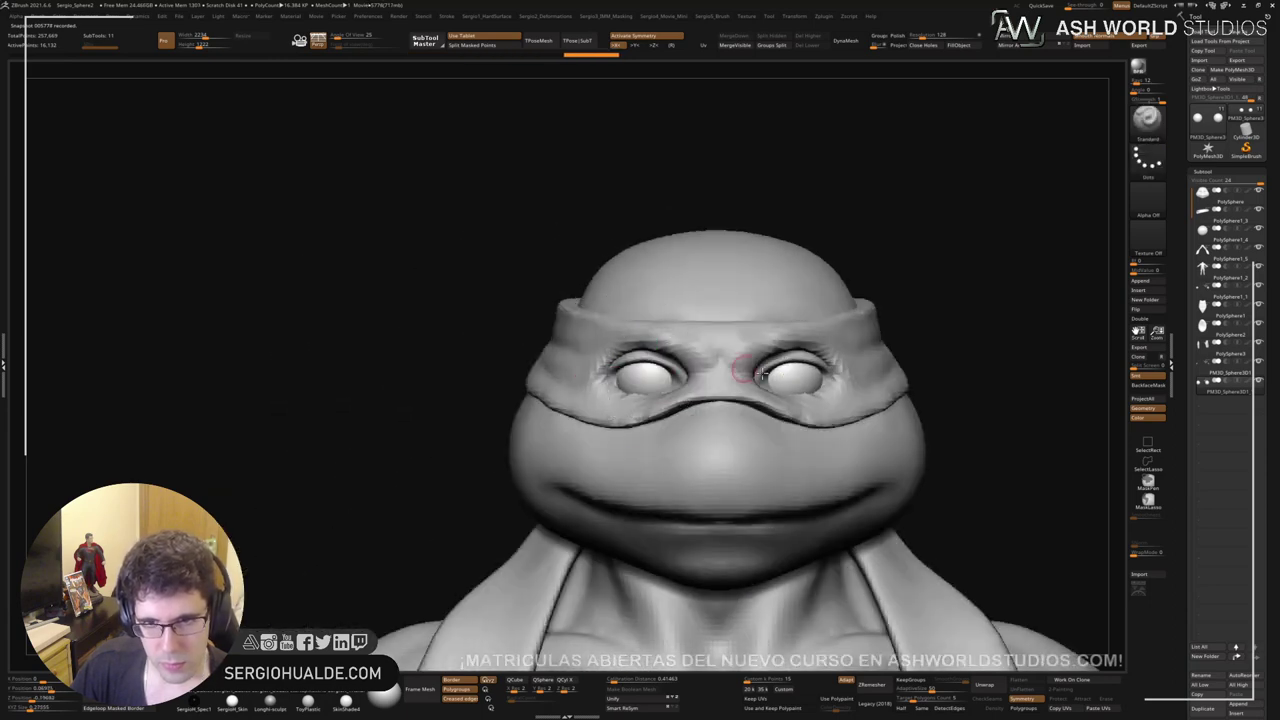
Step: Make the head active and adjust the eyelids around the eyeballs with the Move brush
alt+click(773, 379)
right_drag(773, 379, 705, 381)
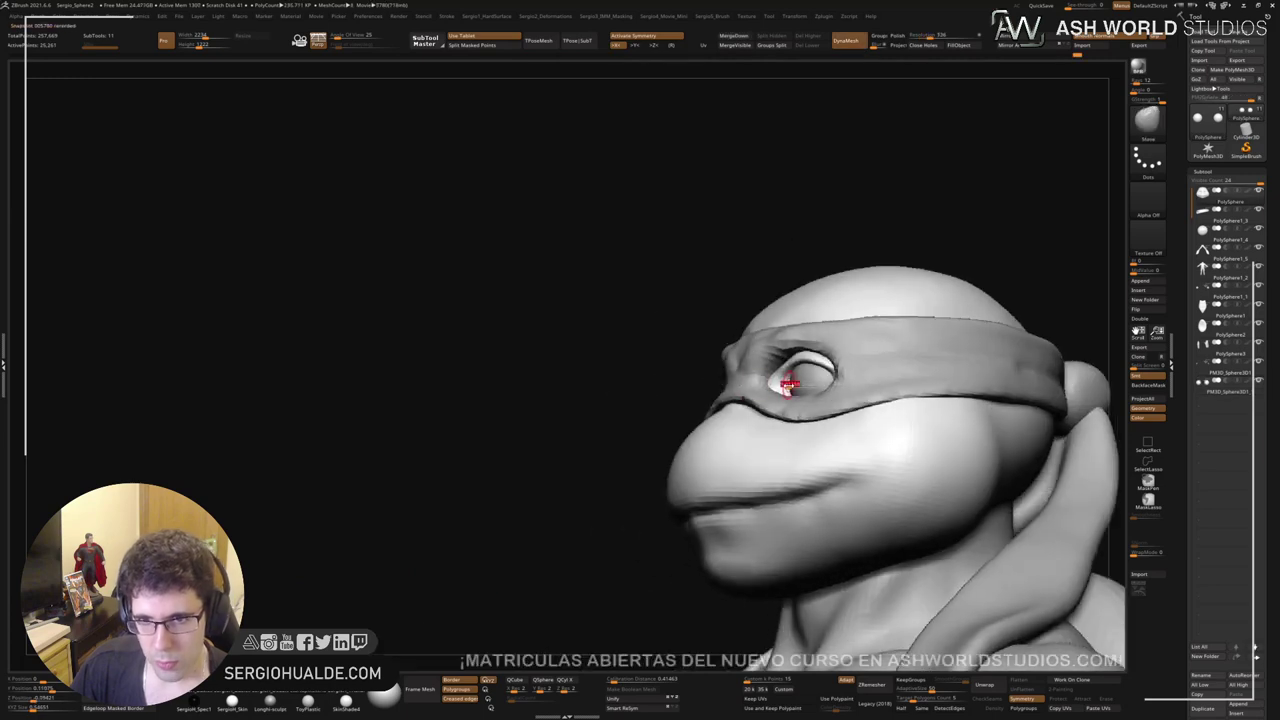
key(b)
key(m)
key(v)
mouse_move(789, 383)
right_down()
mouse_move(750, 383)
mouse_move(800, 365)
mouse_move(810, 345)
mouse_move(843, 388)
right_up()
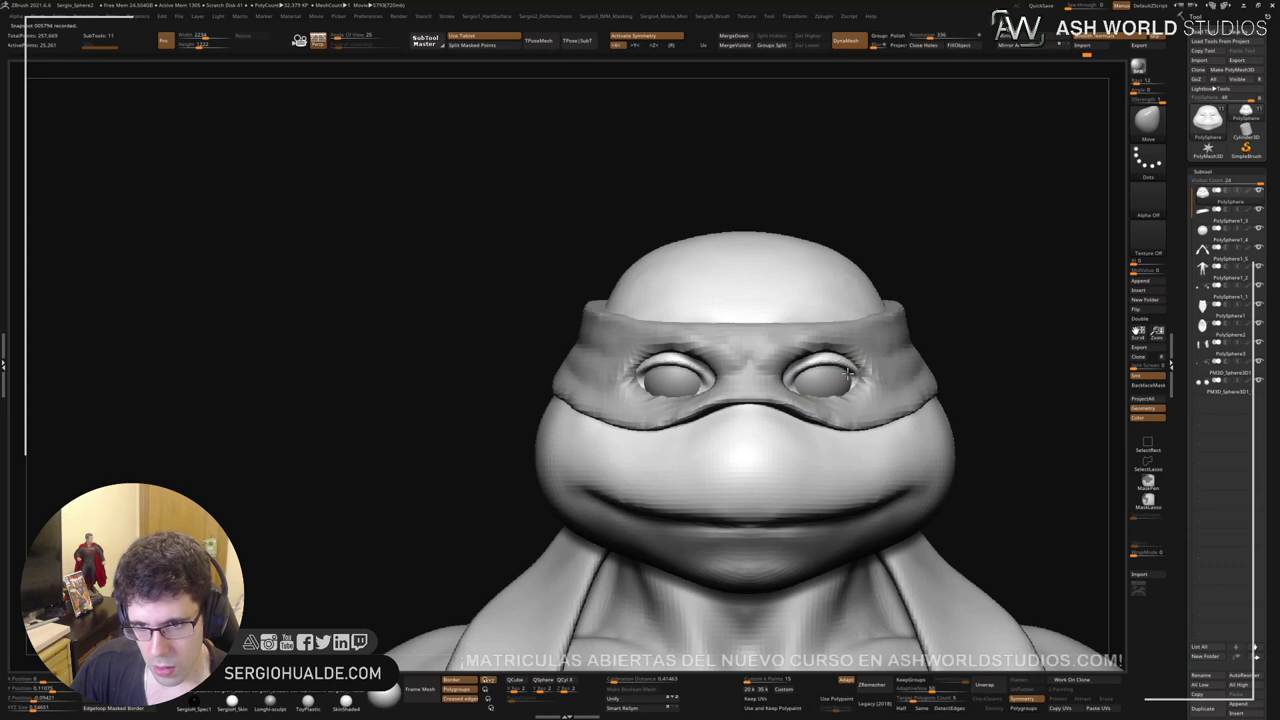
Step: Isolate the head and outline the lower eyelids of both eyes with a small Standard brush
alt+right_drag(807, 356, 737, 351)
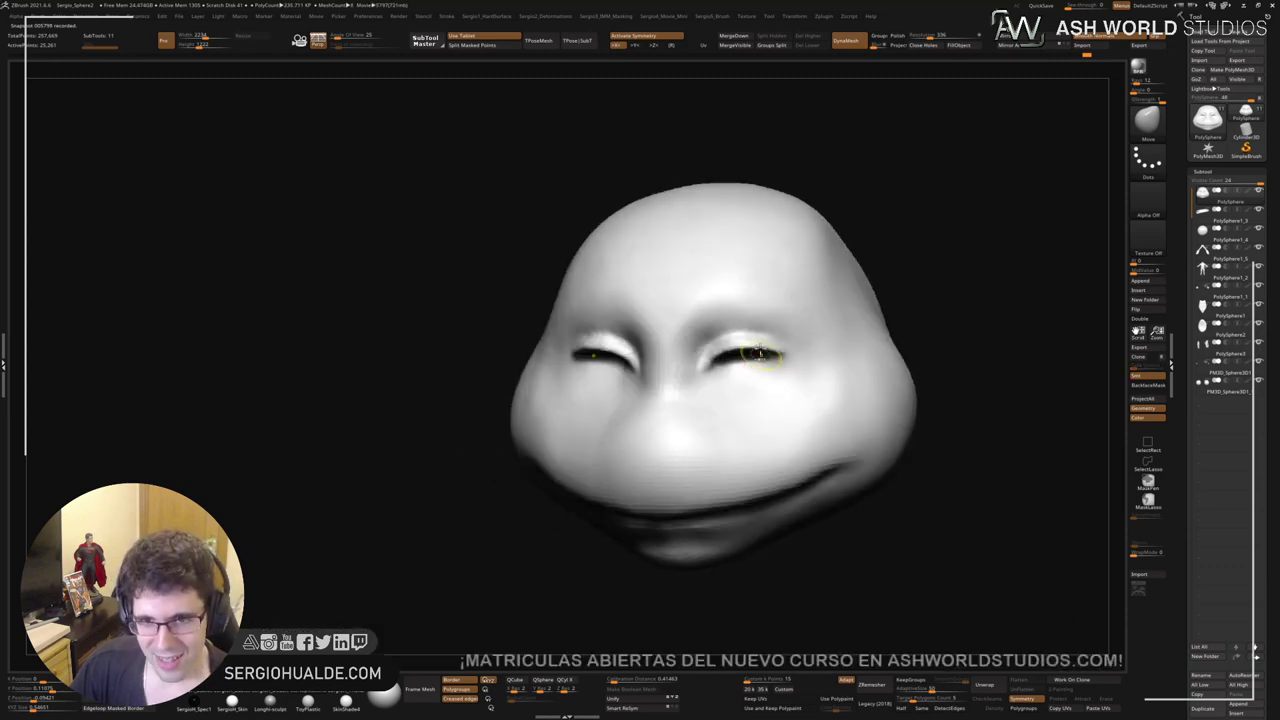
key(b)
key(s)
key(t)
key(s)
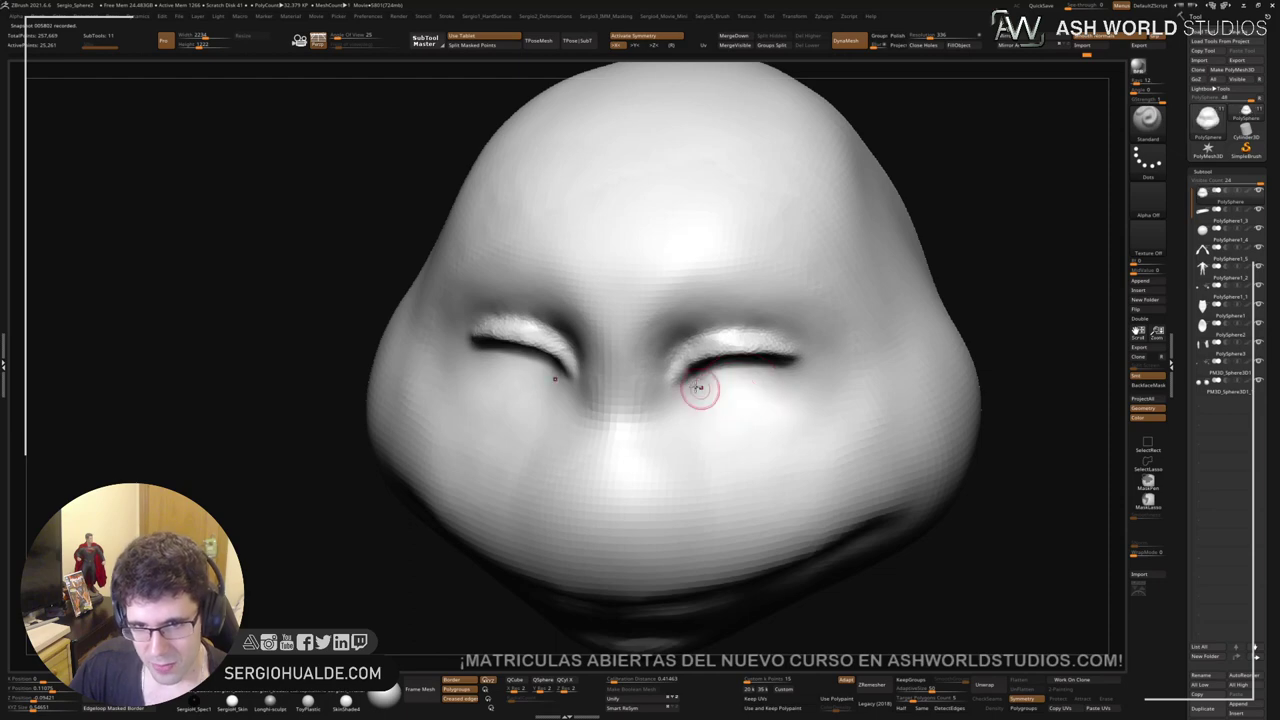
drag(698, 386, 786, 372)
mouse_move(705, 391)
mouse_down()
mouse_move(734, 390)
mouse_move(686, 395)
mouse_up()
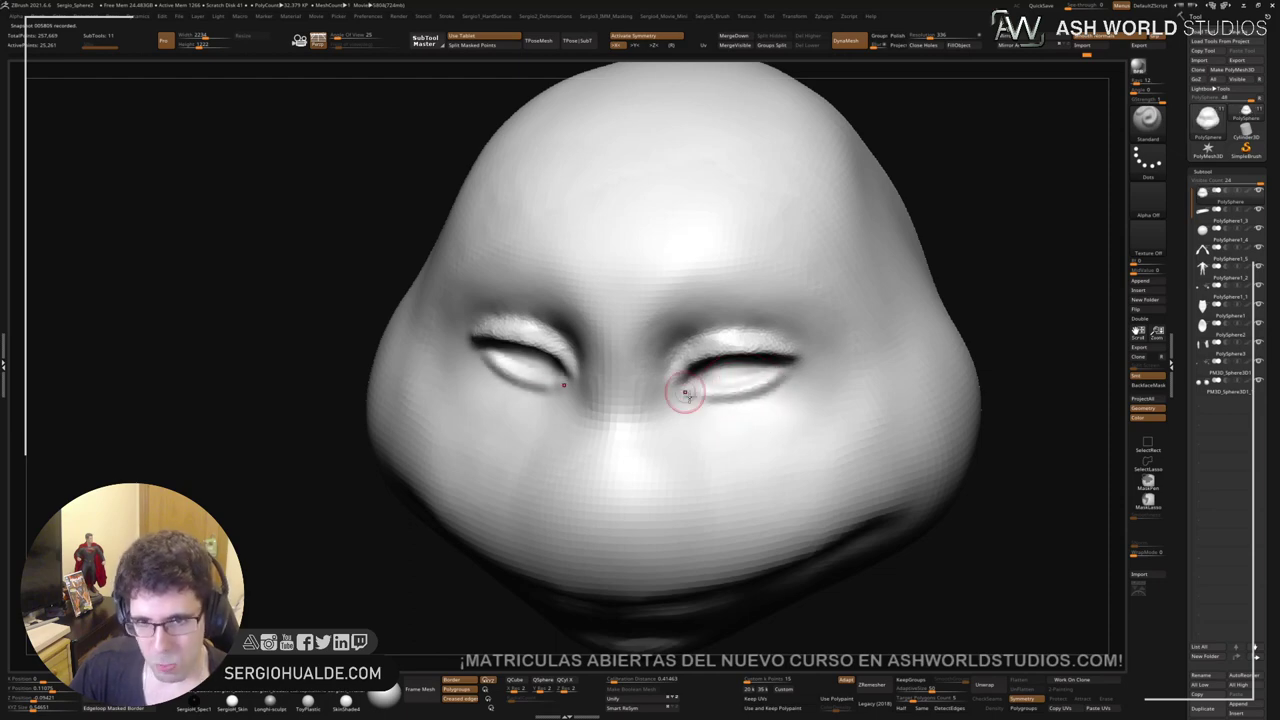
Step: Deepen the crease beneath both lower eyelids with the Standard brush and soften the strokes with Smooth
right_drag(684, 398, 786, 374)
drag(782, 372, 718, 391)
right_drag(786, 388, 790, 371)
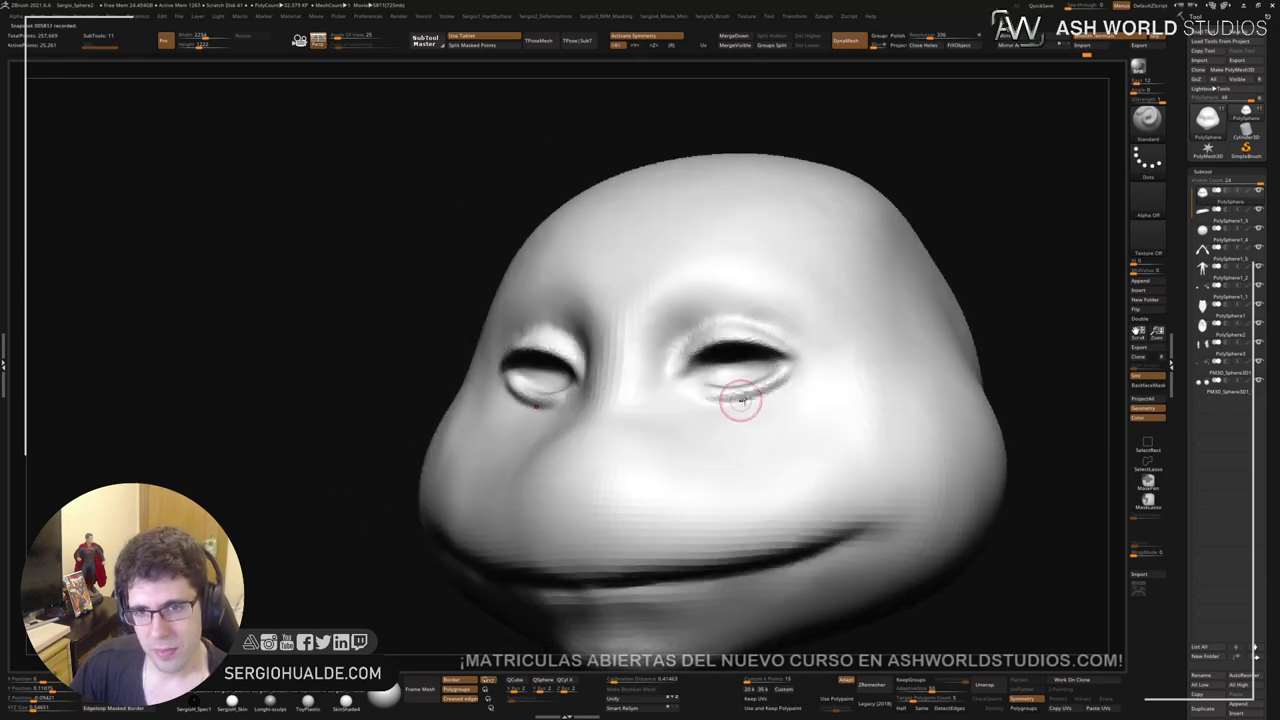
right_drag(682, 435, 750, 401)
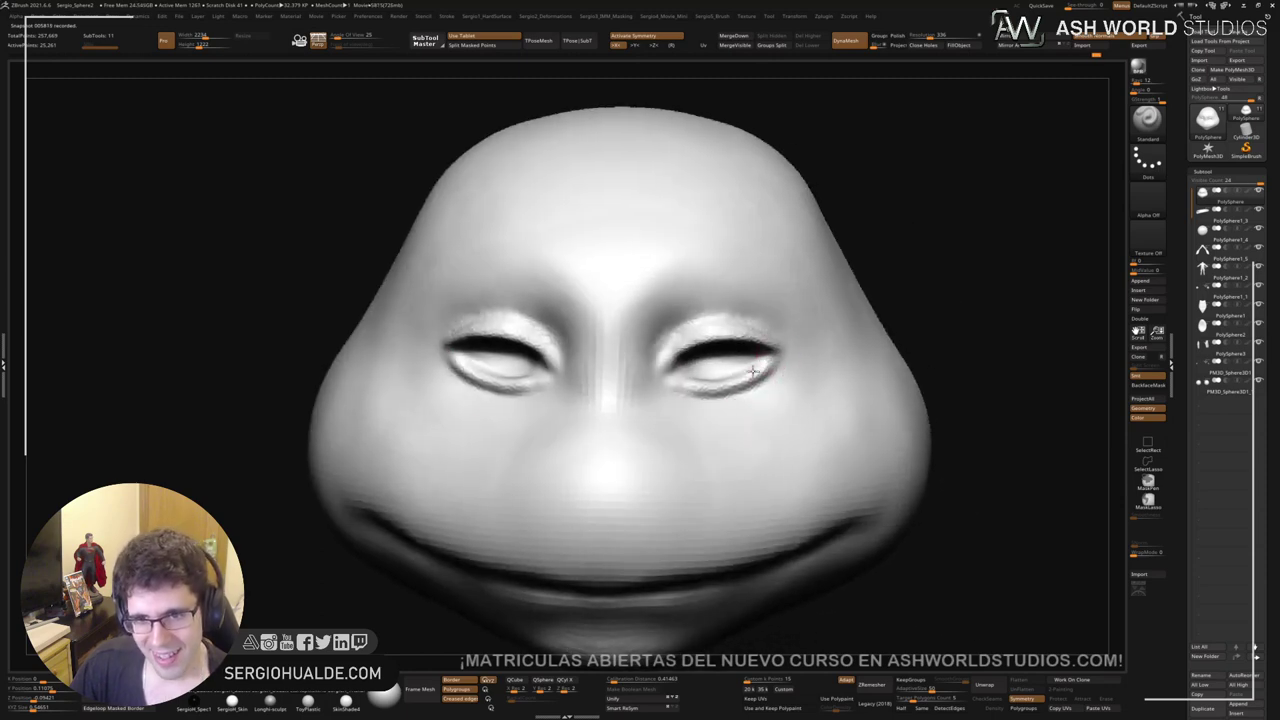
drag(754, 372, 683, 384)
right_drag(778, 367, 774, 367)
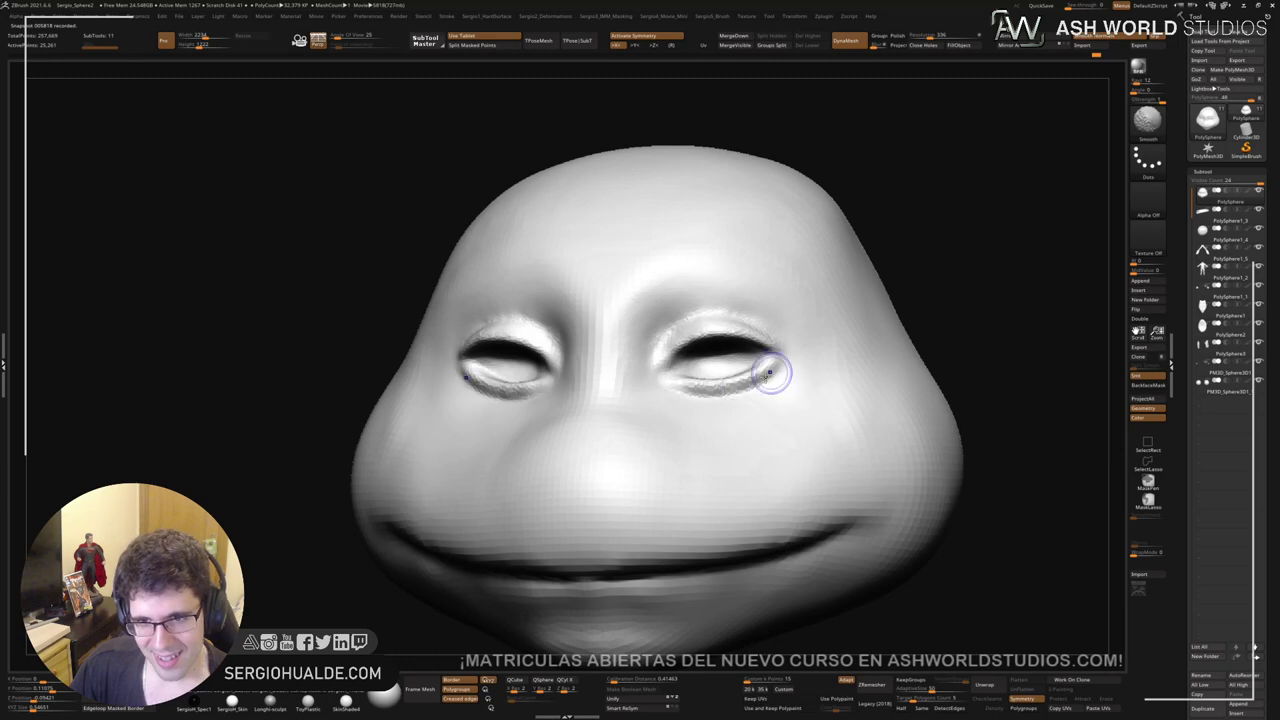
drag(769, 373, 709, 391)
mouse_move(709, 391)
right_down()
mouse_move(701, 419)
mouse_move(720, 431)
mouse_move(782, 370)
right_up()
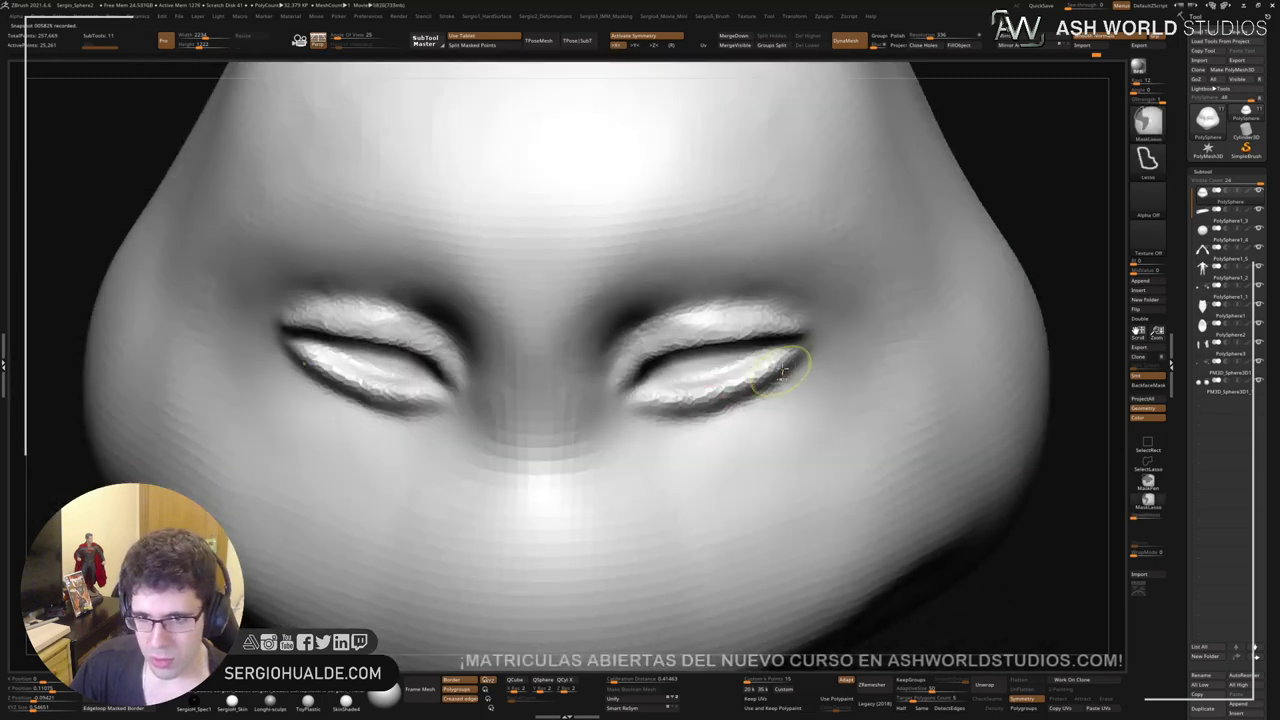
Step: Mask the lower eyelids with MaskPen, invert the mask, adjust the lids with the Move brush and clear the mask
click(1148, 481)
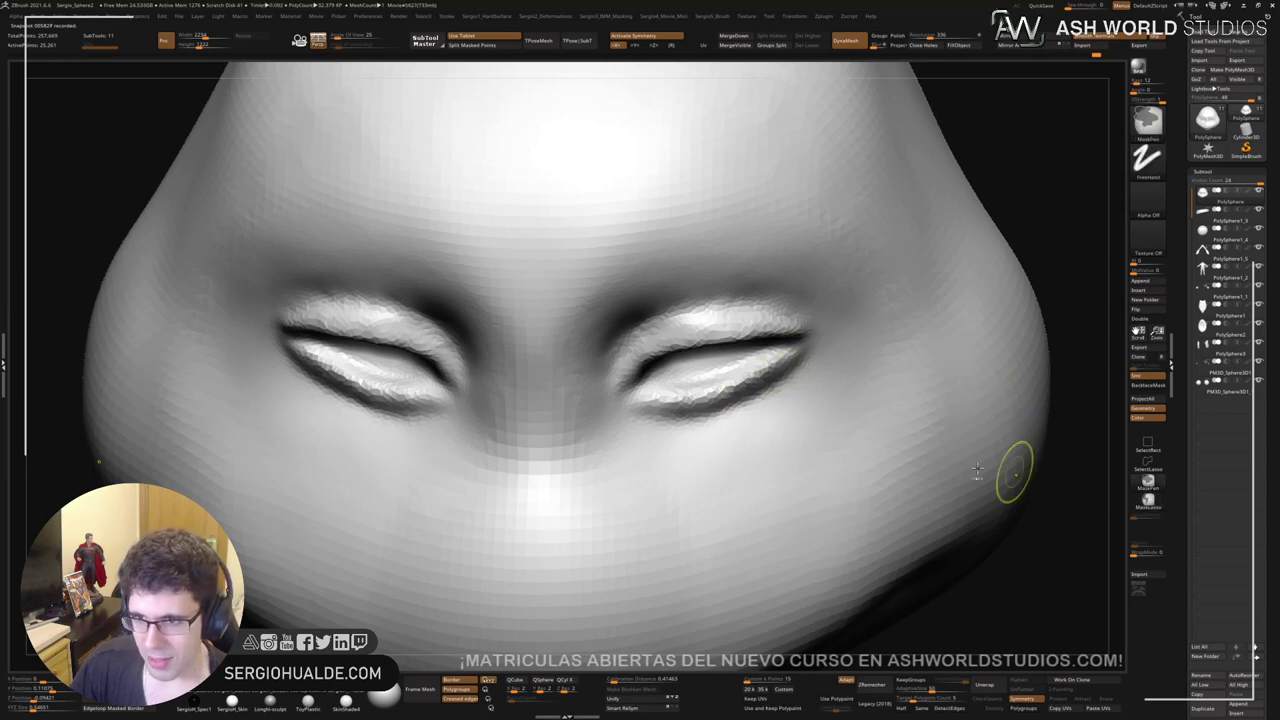
mouse_move(762, 369)
ctrl+mouse_down()
mouse_move(778, 362)
mouse_move(642, 398)
mouse_move(786, 371)
ctrl+mouse_up()
ctrl+right_drag(786, 371, 964, 288)
ctrl+click(964, 288)
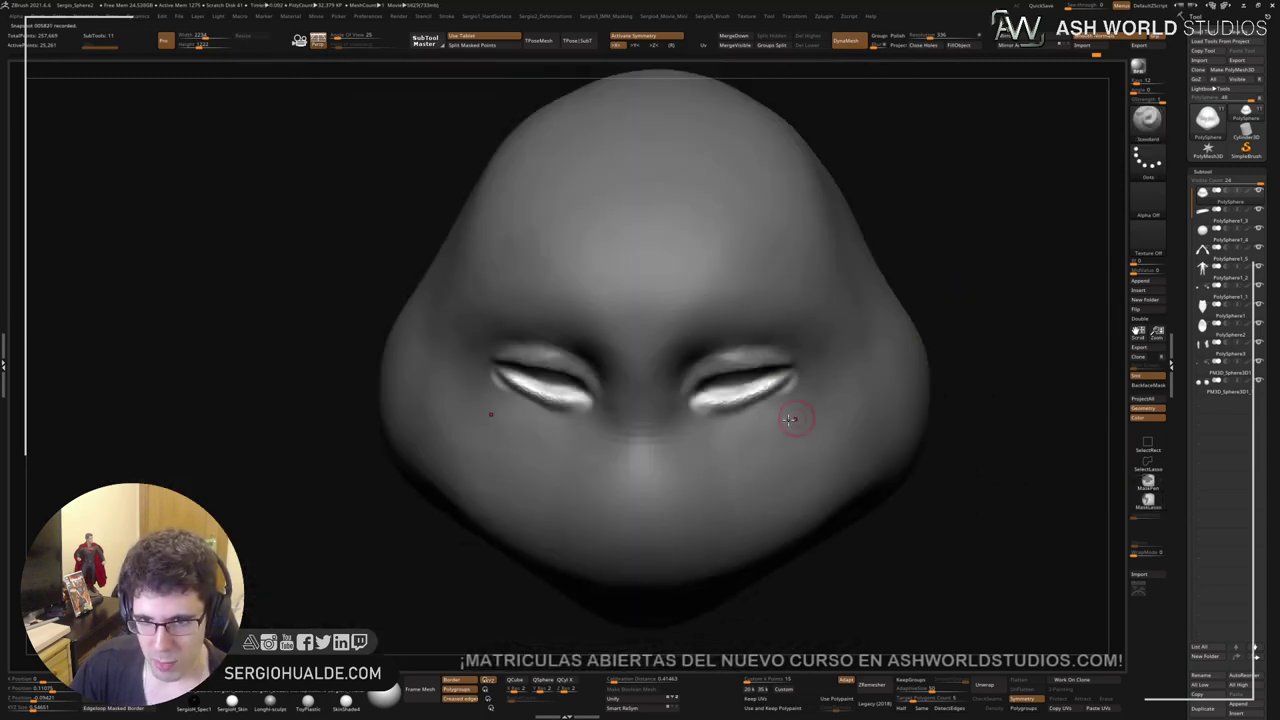
mouse_move(794, 415)
right_down()
mouse_move(744, 376)
mouse_move(771, 416)
right_up()
key(s)
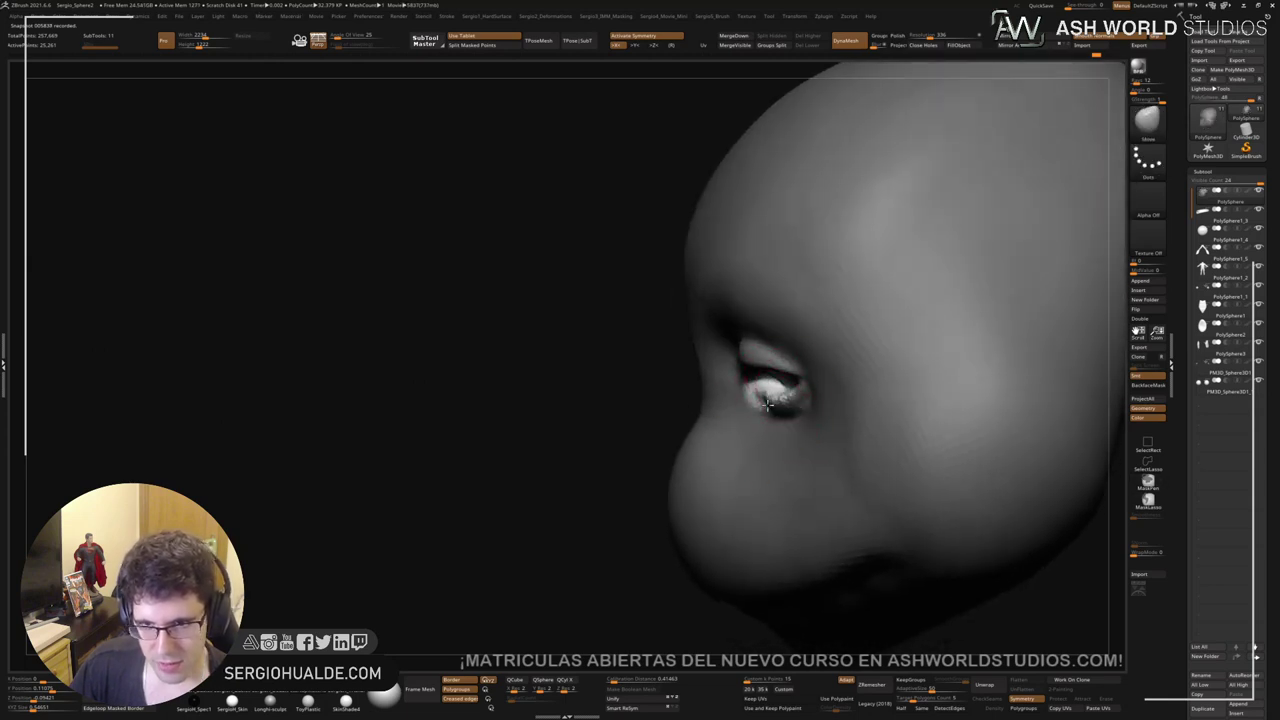
mouse_move(766, 415)
right_down()
mouse_move(771, 404)
mouse_move(808, 420)
mouse_move(997, 286)
right_up()
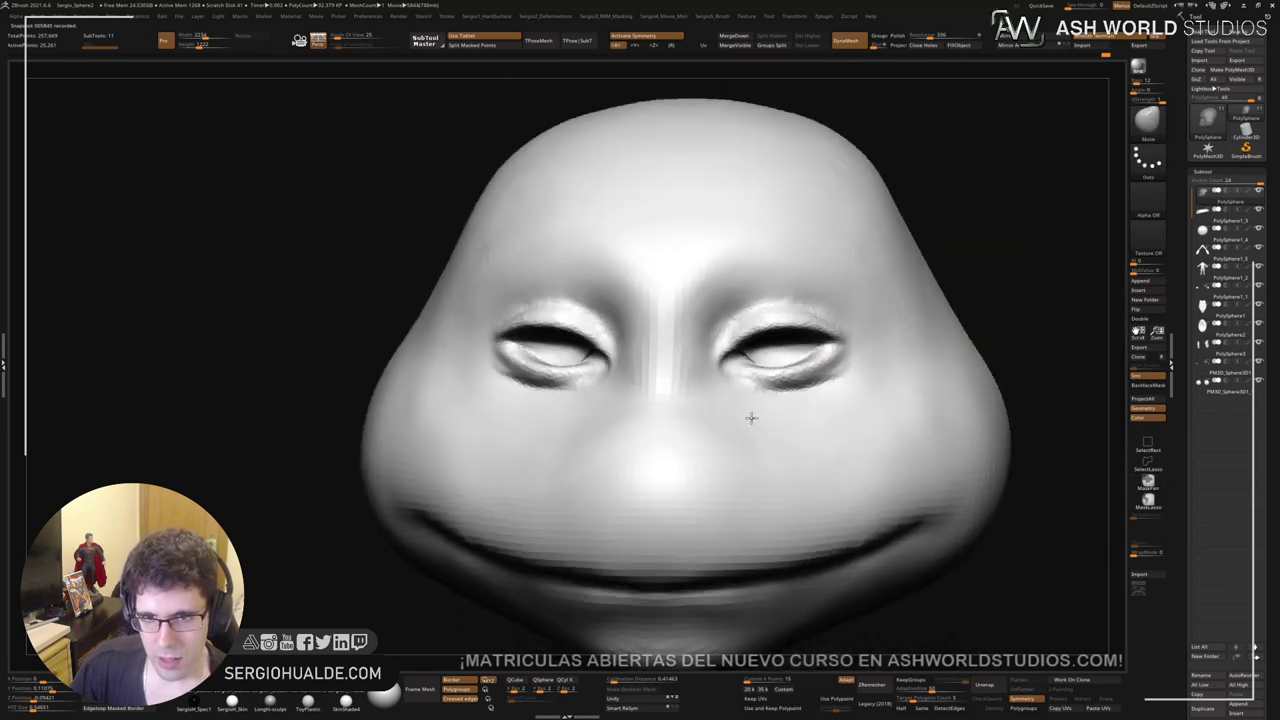
Step: Refine the lower eyelid contours and inner corners with the Smooth, DamStandard and Move brushes
right_drag(751, 417, 749, 400)
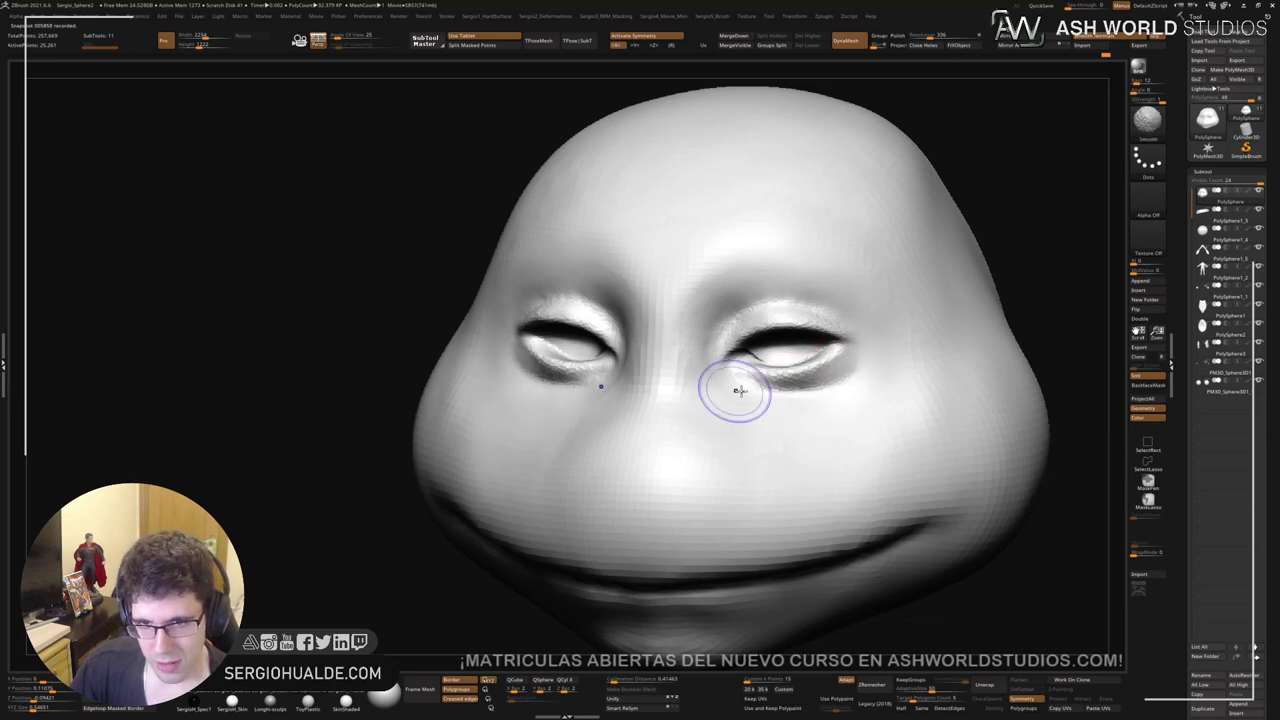
right_drag(739, 390, 757, 378)
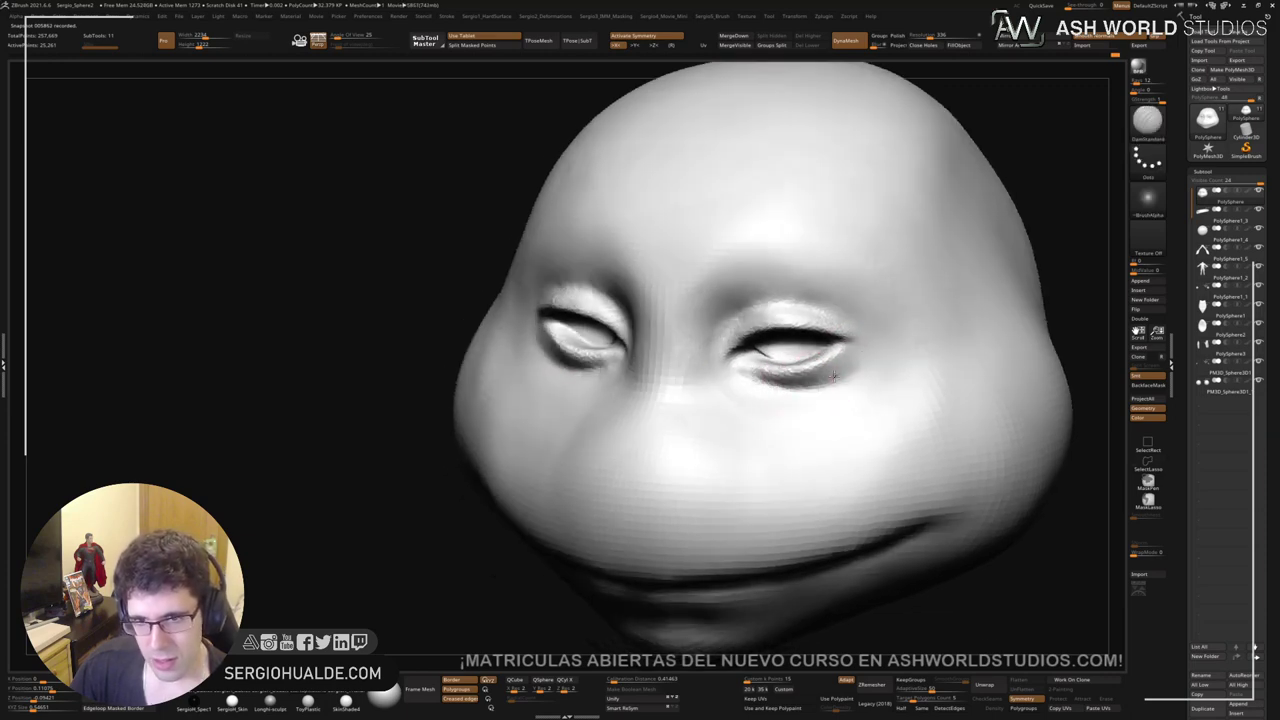
right_drag(836, 374, 799, 353)
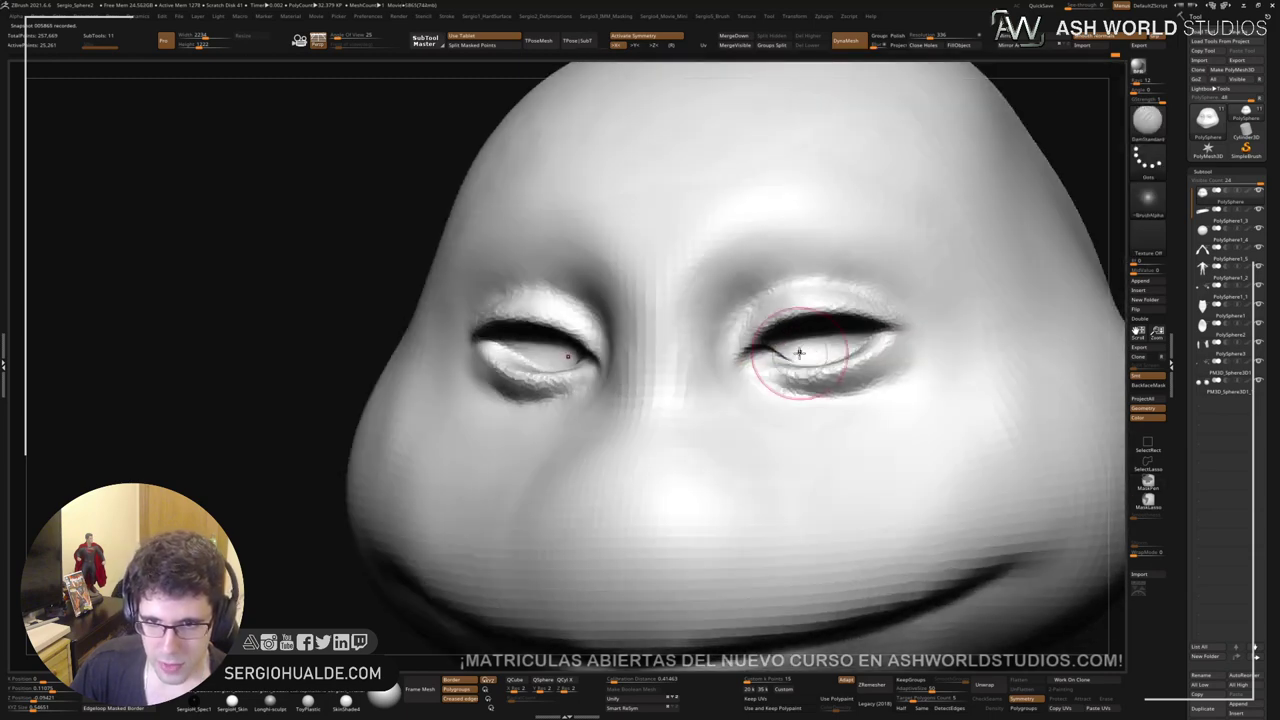
shift+drag(798, 353, 778, 352)
right_drag(769, 345, 766, 374)
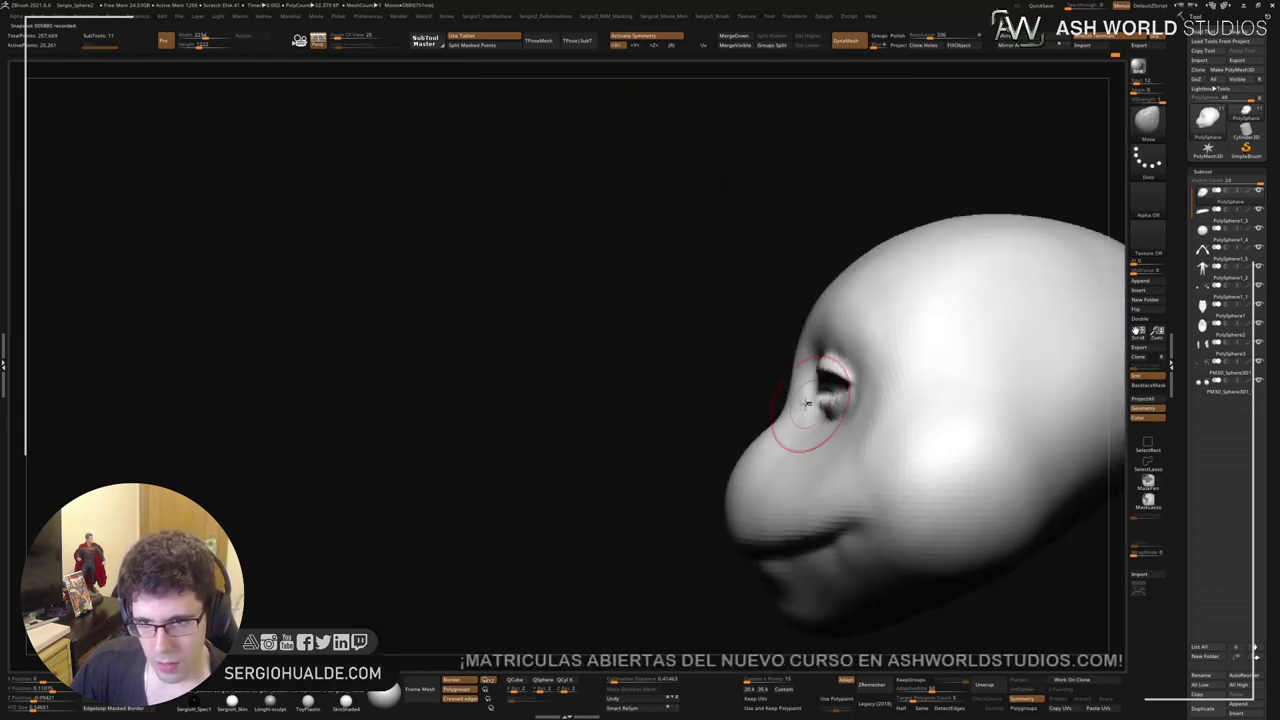
Step: Mask the band of the face below the eye openings with MaskLasso in side view and invert the mask
ctrl+drag(737, 380, 777, 457)
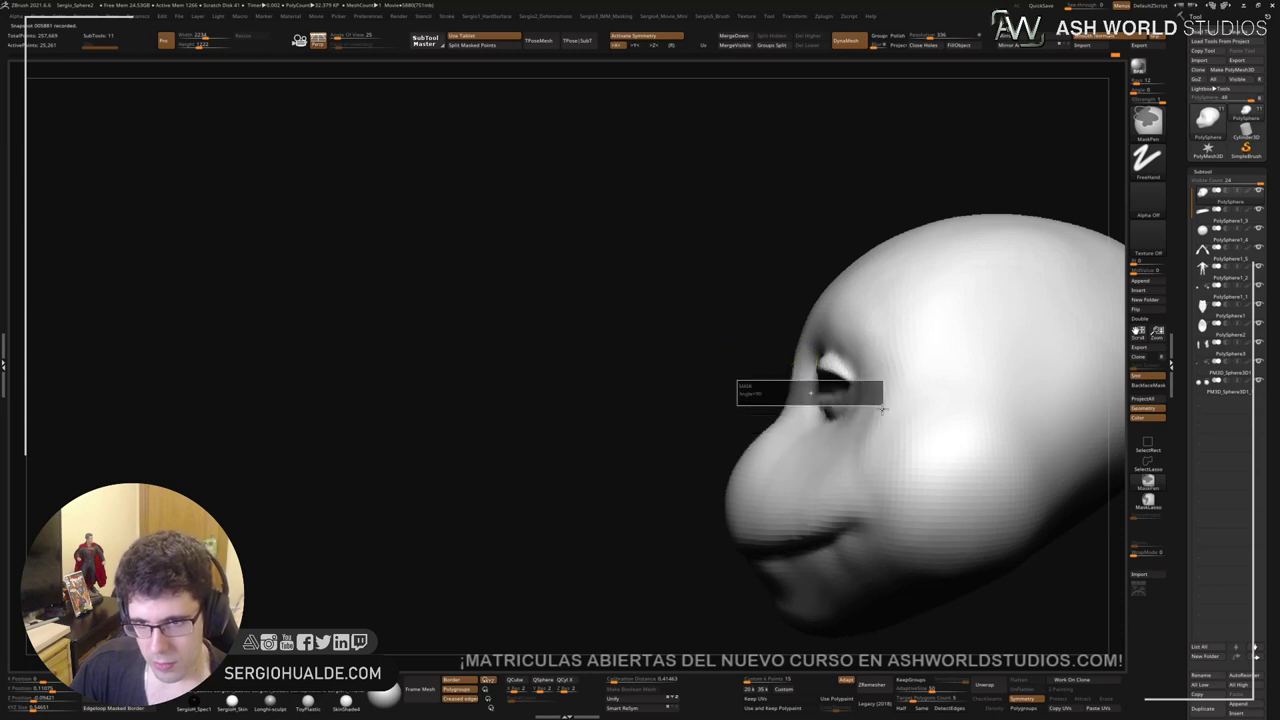
ctrl+drag(882, 409, 903, 434)
click(1148, 502)
ctrl+drag(698, 374, 705, 398)
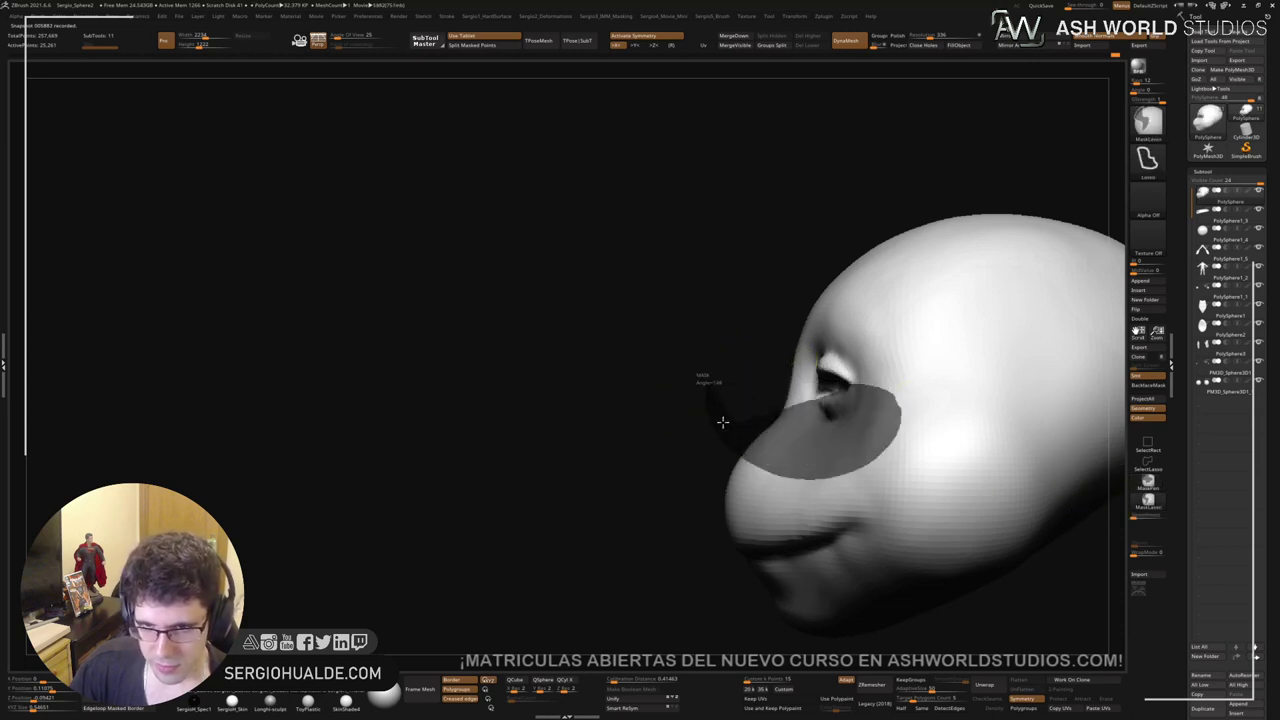
key(ctrl+i)
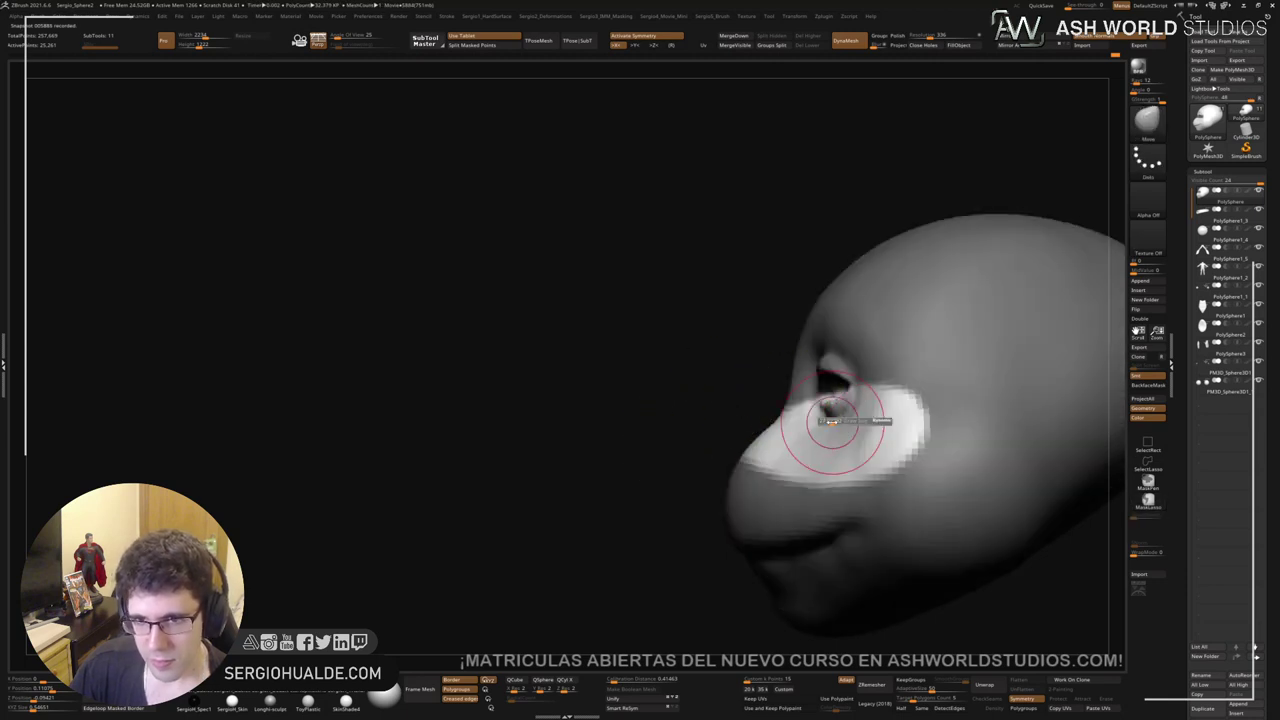
Step: Show all parts, fit the lower eyelids against the eyeballs with the Move brush, then invert and clear the mask
drag(820, 404, 823, 406)
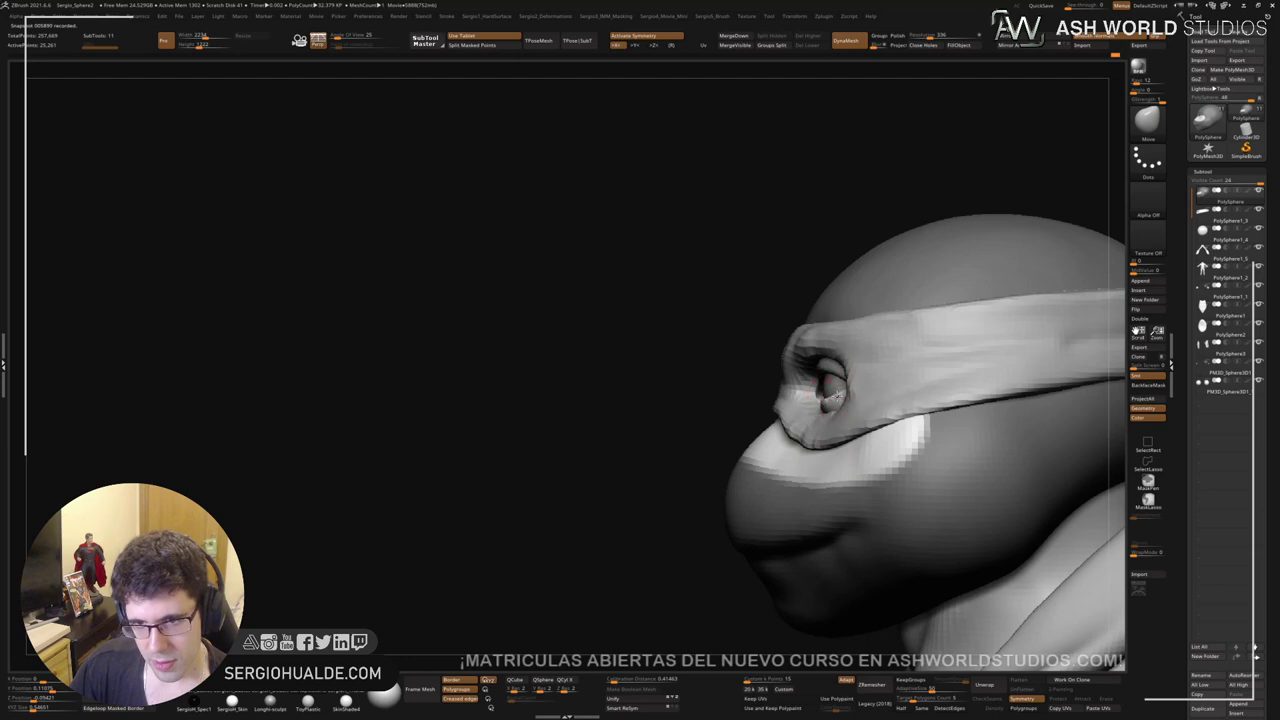
right_drag(838, 395, 1090, 423)
drag(756, 408, 795, 392)
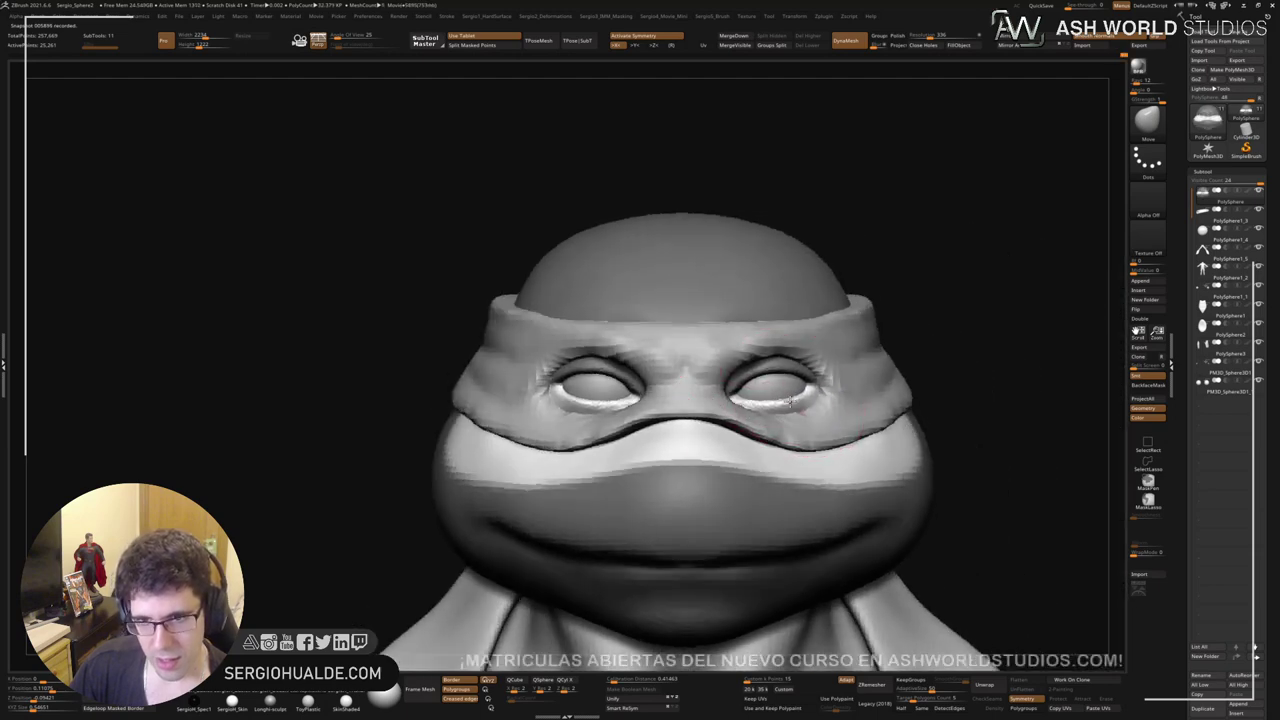
ctrl+click(934, 346)
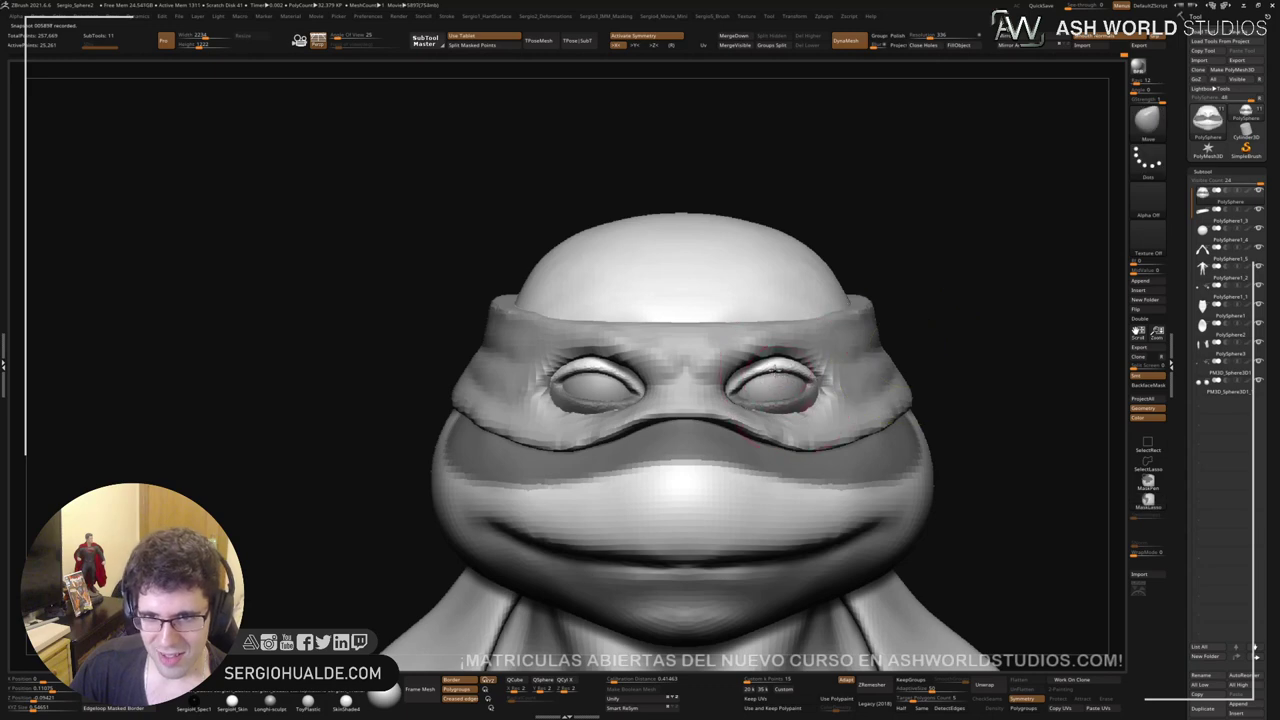
ctrl+right_drag(941, 323, 835, 392)
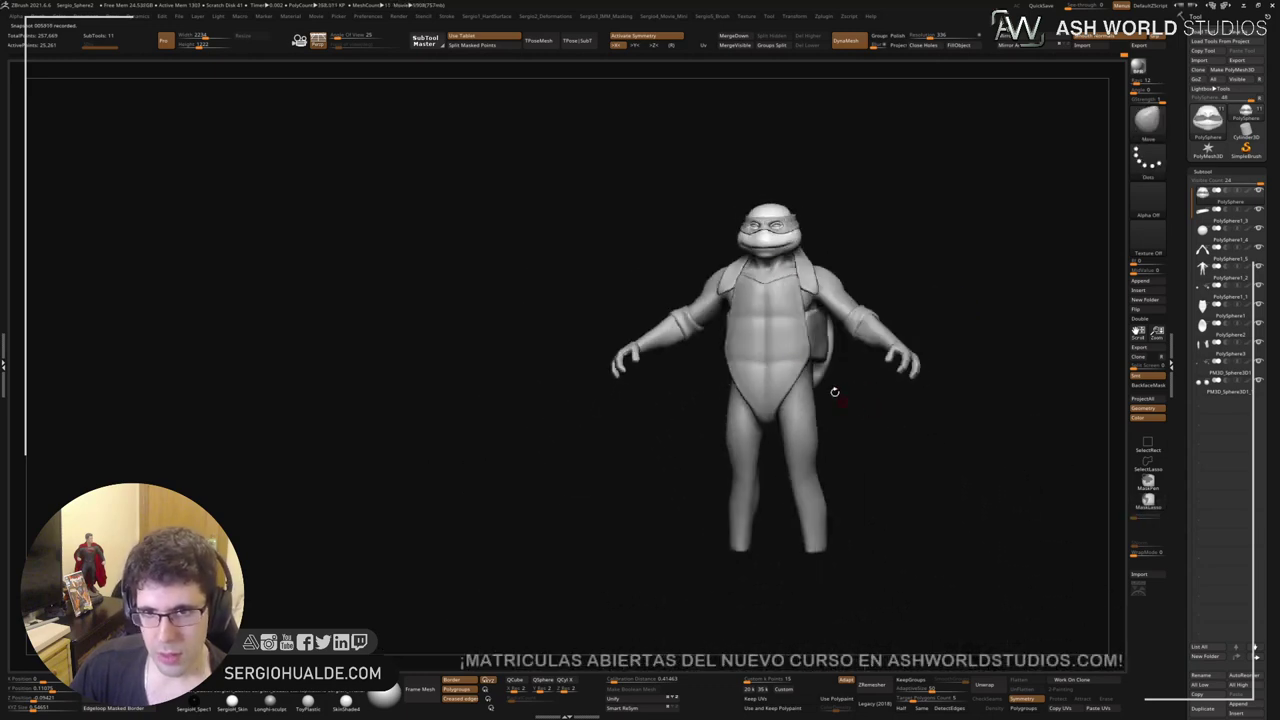
Step: Make the chest plate active and reshape its lower tip between the legs with a large Move brush
drag(835, 392, 697, 491)
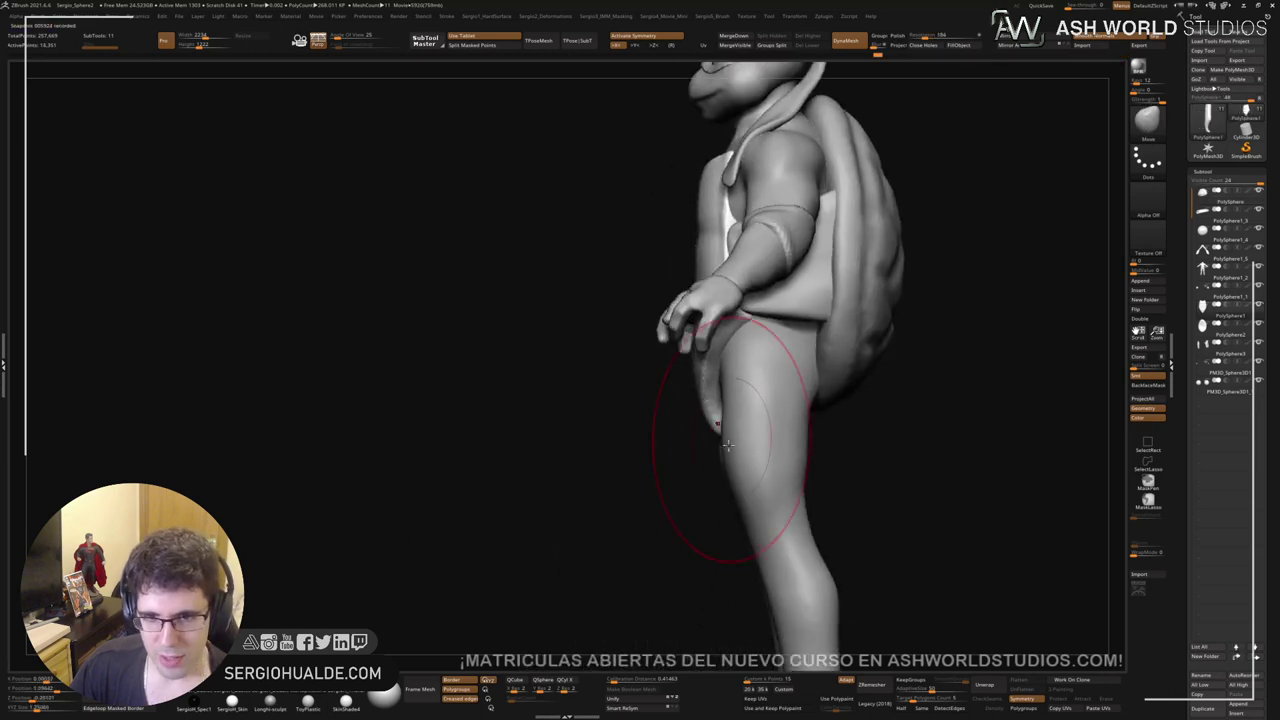
drag(728, 446, 718, 392)
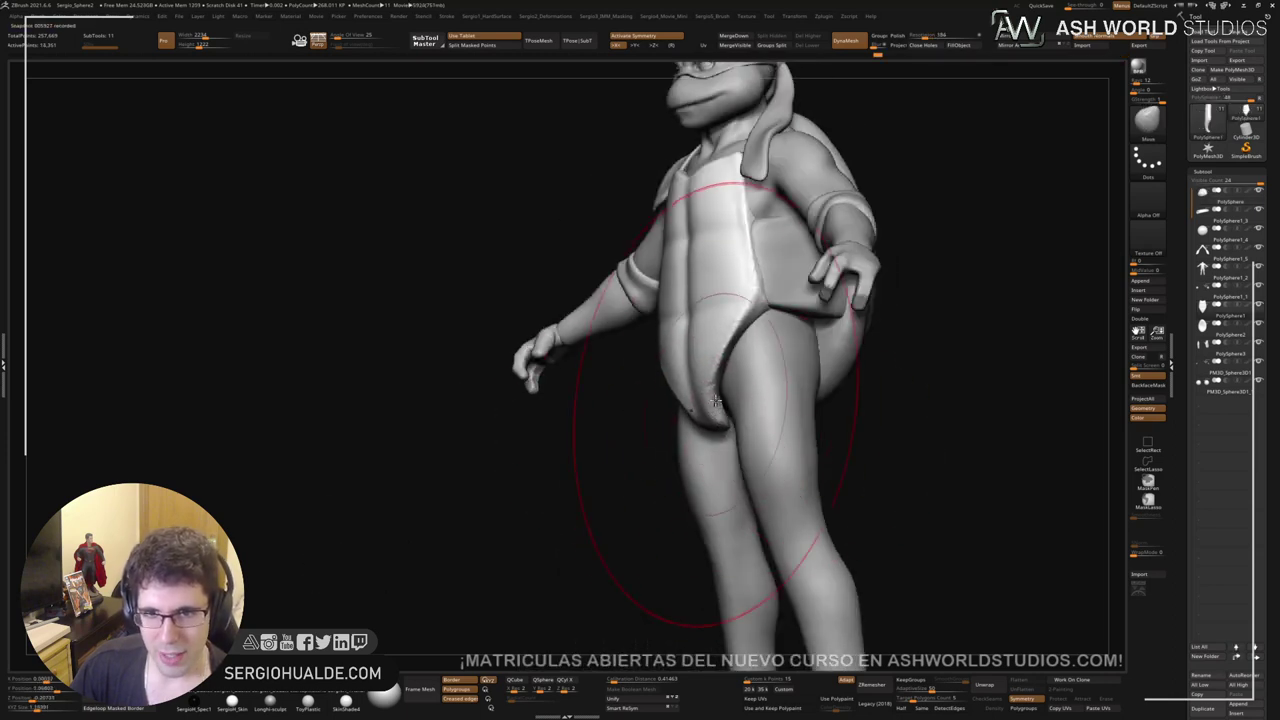
right_drag(728, 398, 772, 431)
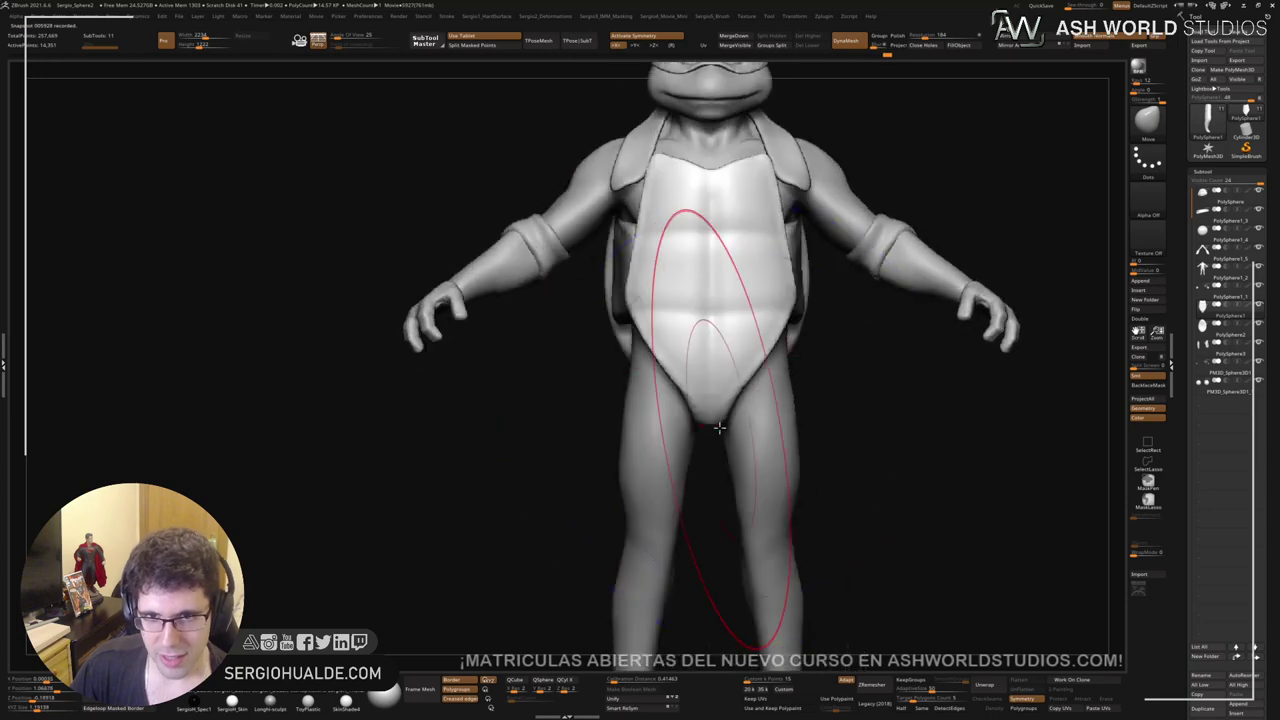
alt+right_drag(776, 300, 740, 354)
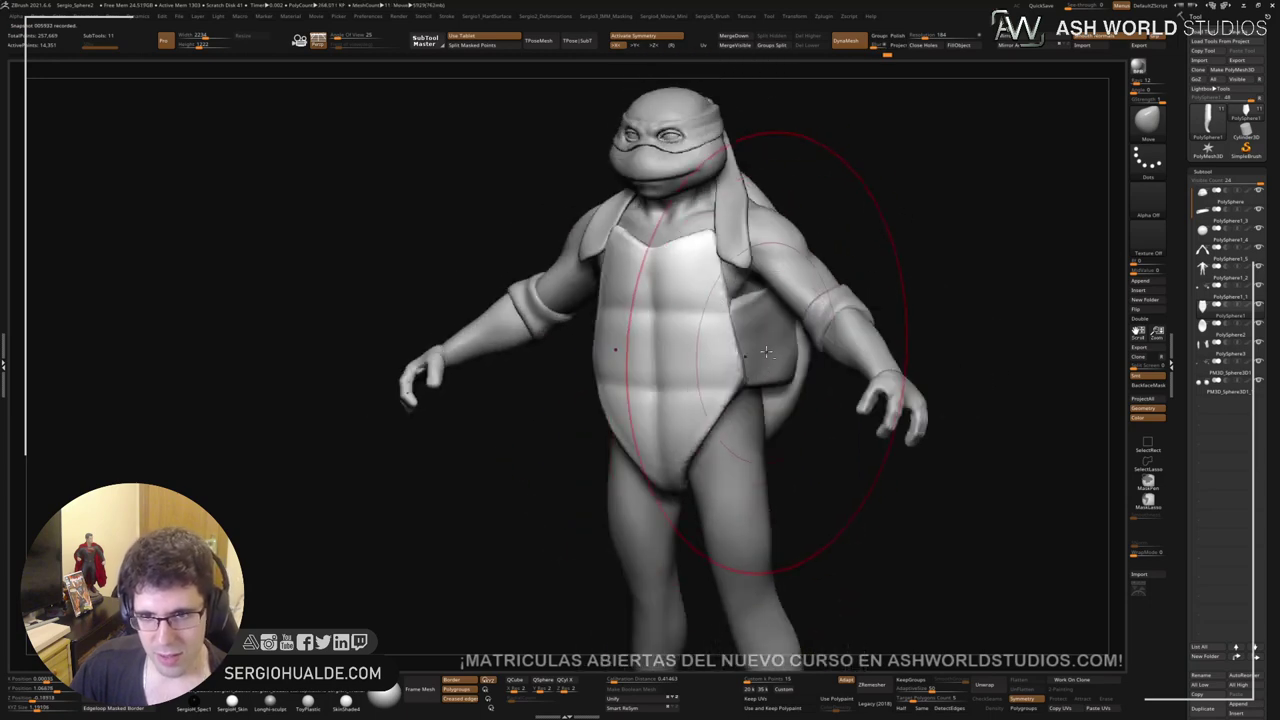
Step: Make the side panels between chest plate and shell active and adjust their position with the Move brush
alt+click(766, 365)
mouse_move(762, 363)
mouse_down()
mouse_move(771, 372)
mouse_move(748, 305)
mouse_move(766, 371)
mouse_move(809, 400)
mouse_move(823, 400)
mouse_move(830, 352)
mouse_move(811, 383)
mouse_up()
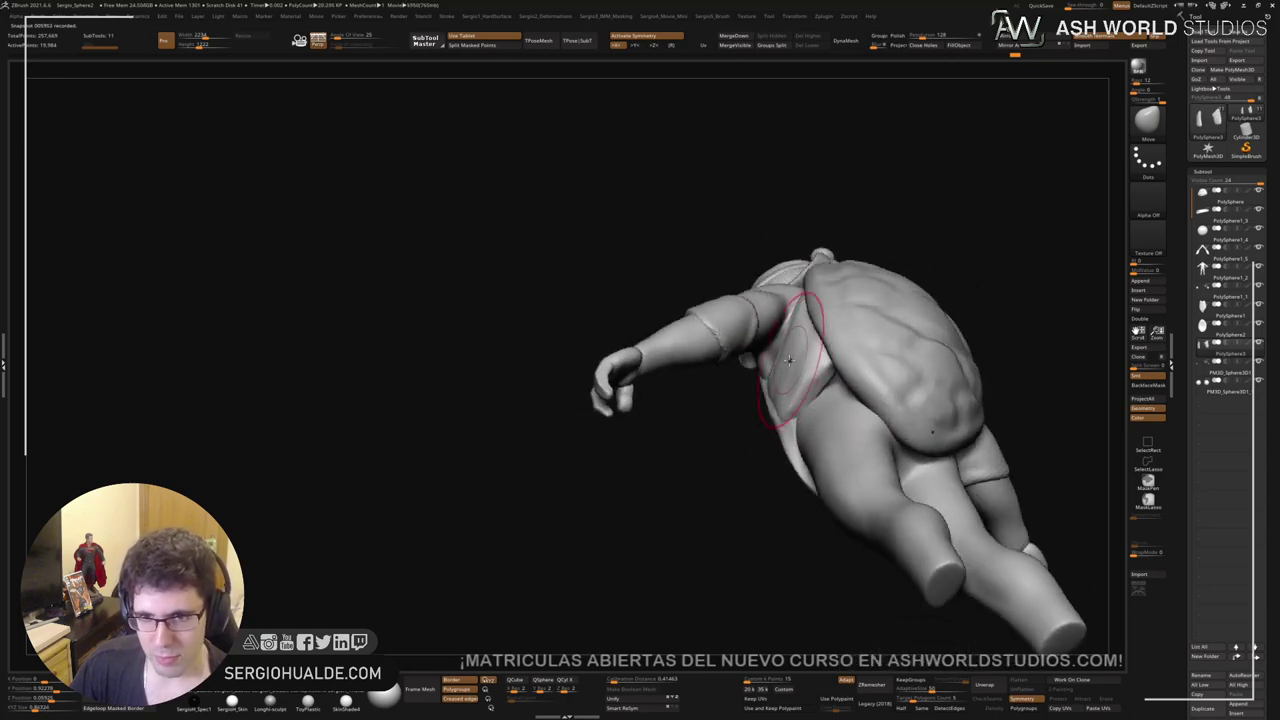
mouse_move(789, 360)
right_down()
mouse_move(846, 420)
mouse_move(827, 372)
mouse_move(831, 451)
mouse_move(820, 350)
right_up()
Step: Isolate the side panels, flatten their outer faces with TrimDynamic and smooth them
key(shift+s)
key(b)
key(t)
key(d)
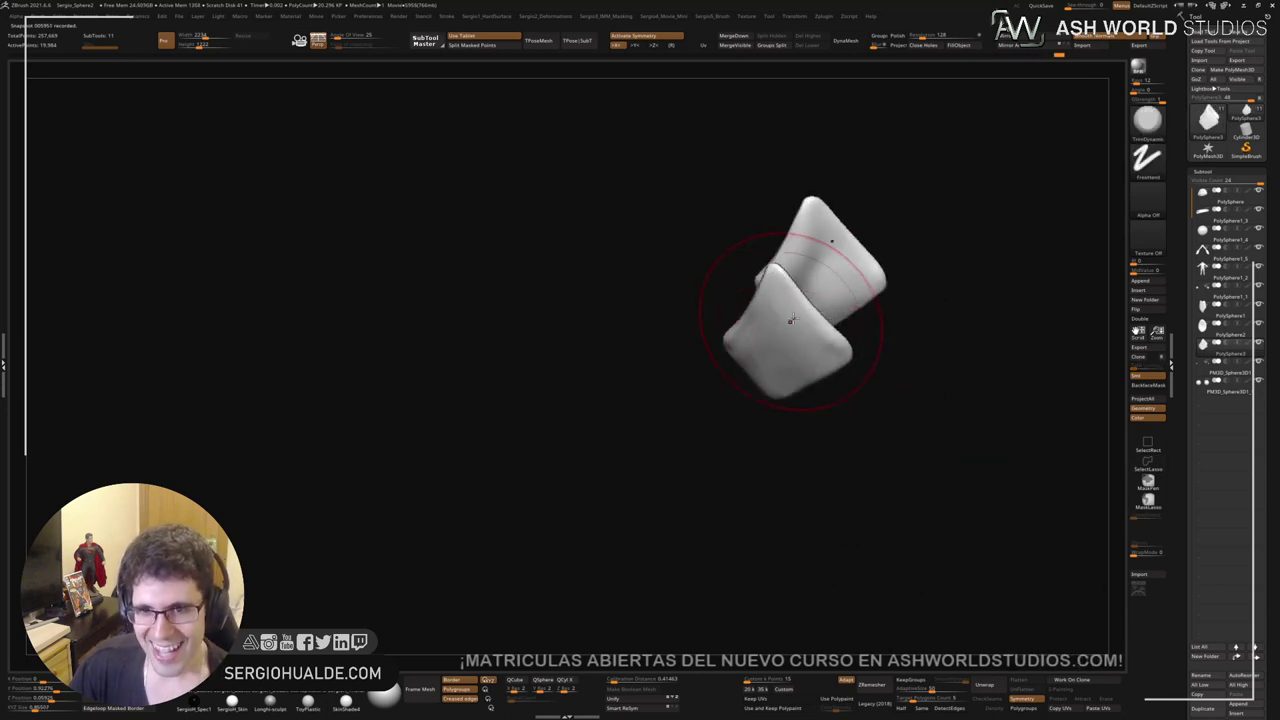
right_drag(751, 352, 747, 360)
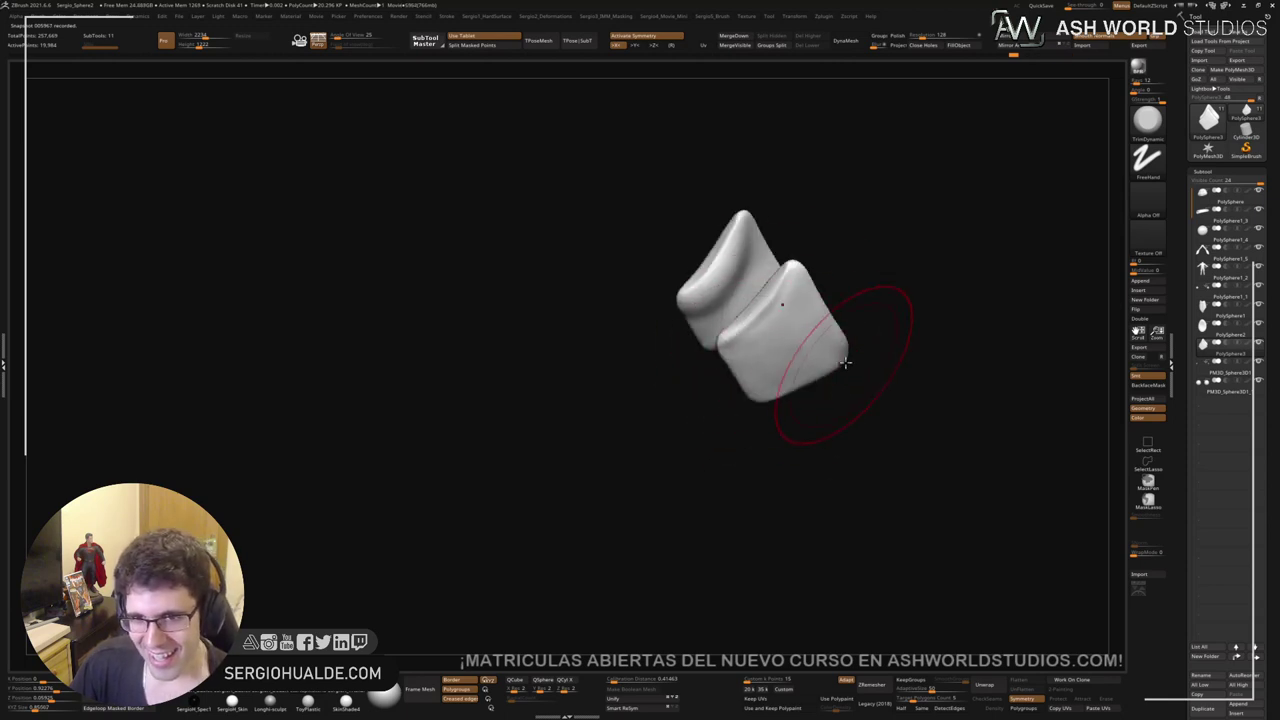
right_drag(845, 362, 811, 346)
key(shift)
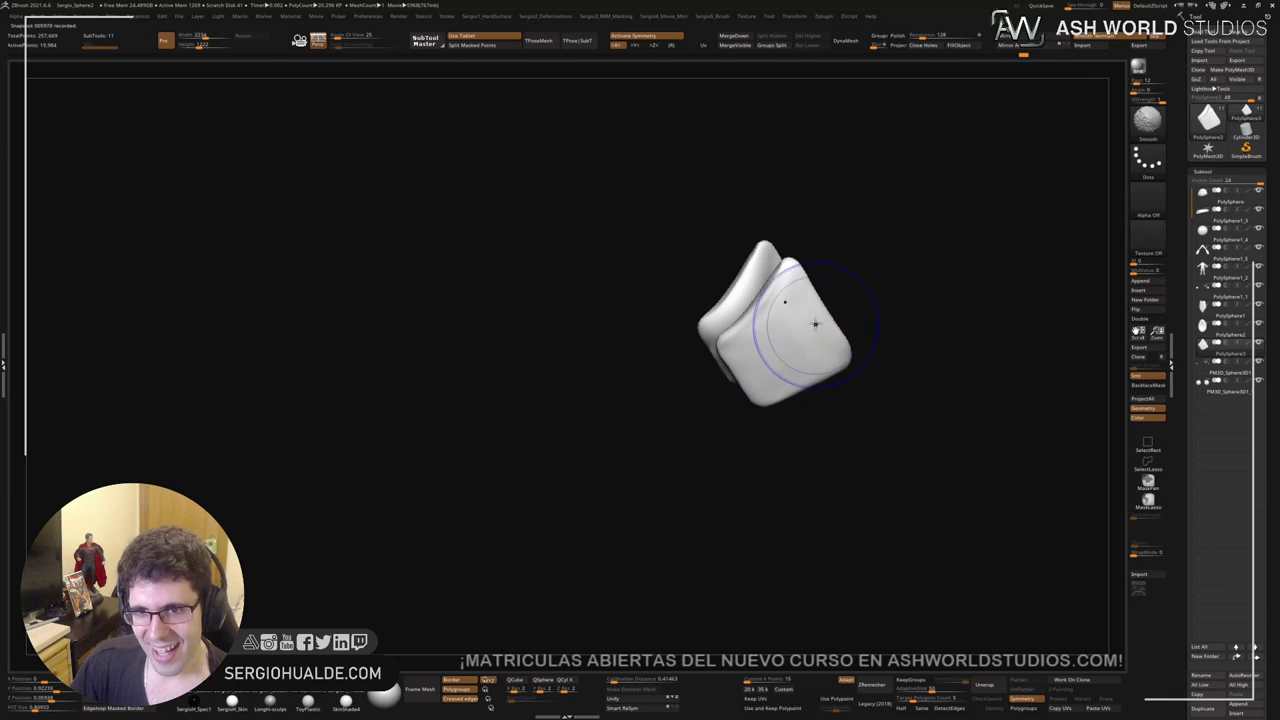
mouse_move(797, 301)
shift+right_down()
mouse_move(783, 343)
mouse_move(811, 354)
mouse_move(771, 343)
mouse_move(777, 366)
mouse_move(813, 359)
shift+right_up()
Step: Reshape the side panels' edges with the Move brush so they fit between the chest plate, shell and legs
key(b)
key(m)
key(v)
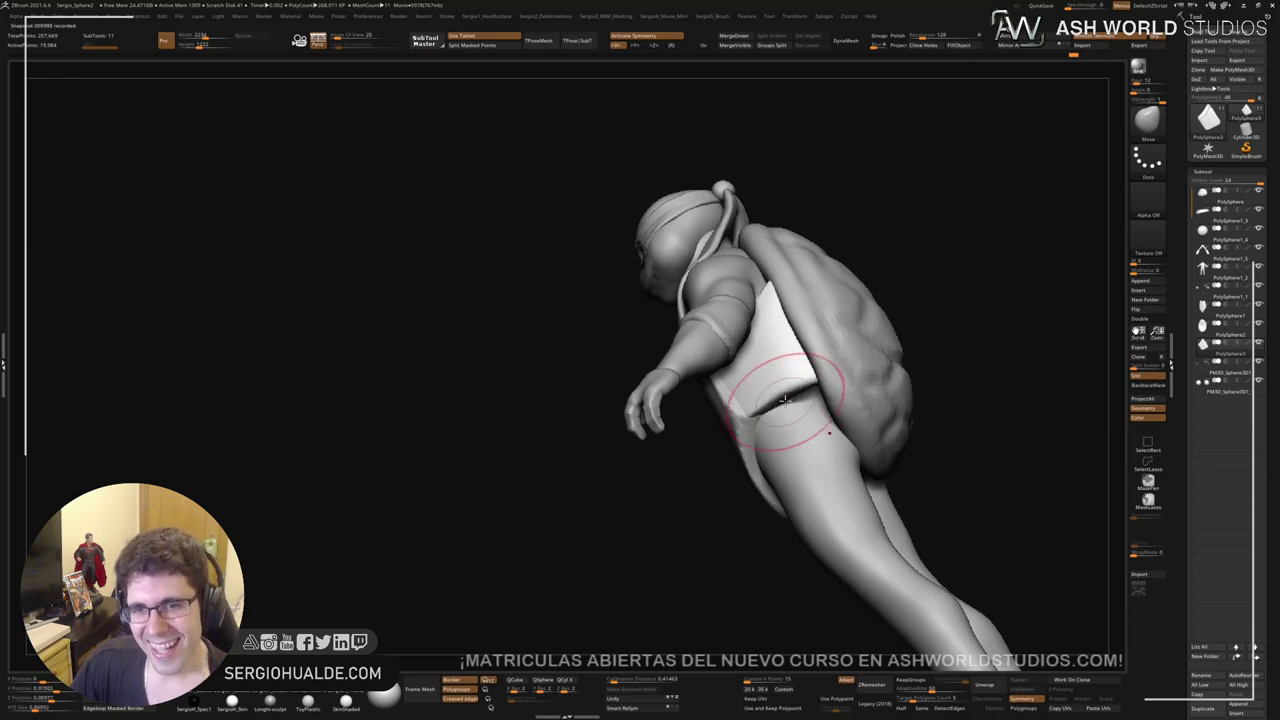
mouse_move(785, 400)
right_down()
mouse_move(770, 372)
mouse_move(787, 398)
right_up()
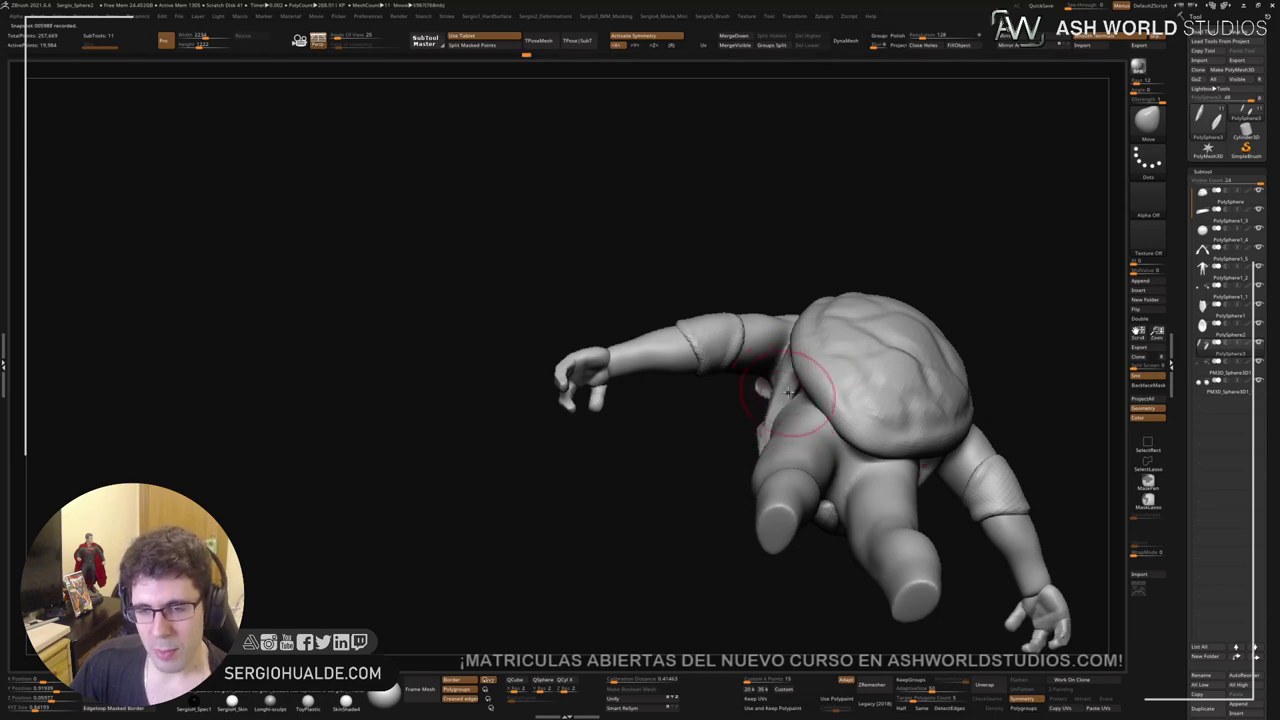
mouse_move(790, 393)
right_down()
mouse_move(893, 407)
mouse_move(829, 368)
mouse_move(780, 371)
right_up()
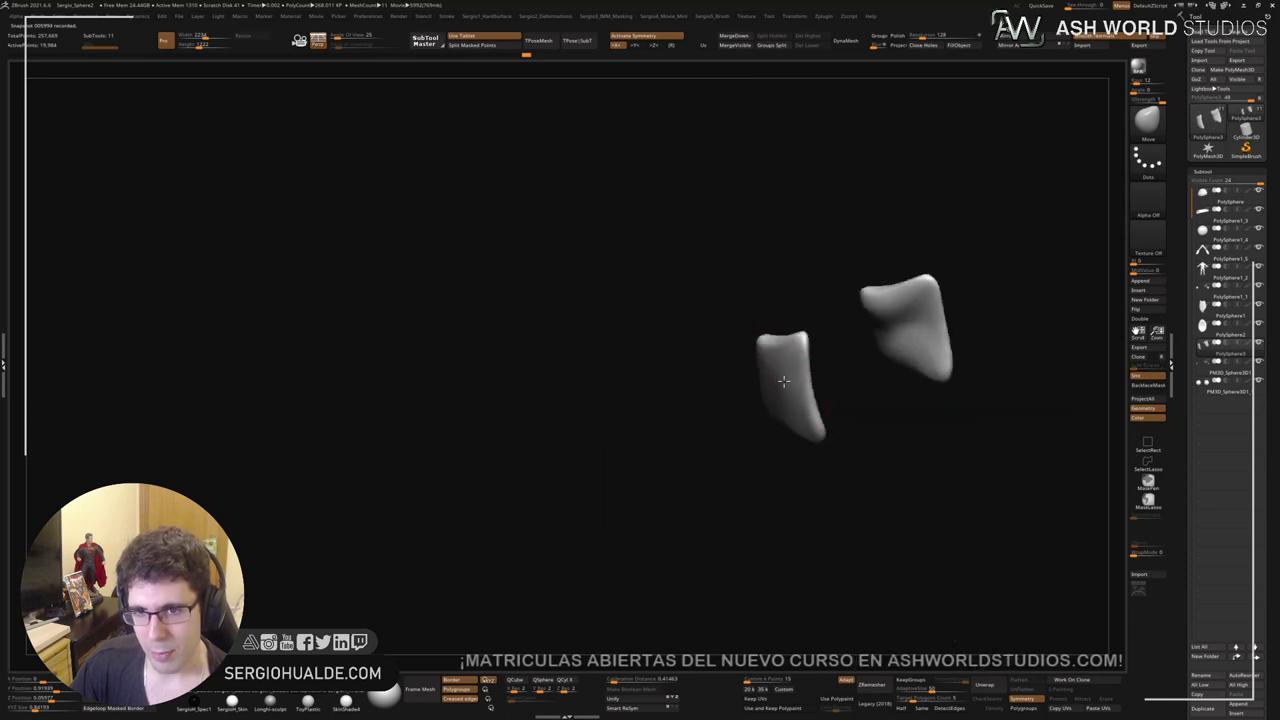
mouse_move(780, 320)
right_down()
mouse_move(771, 300)
mouse_move(790, 342)
right_up()
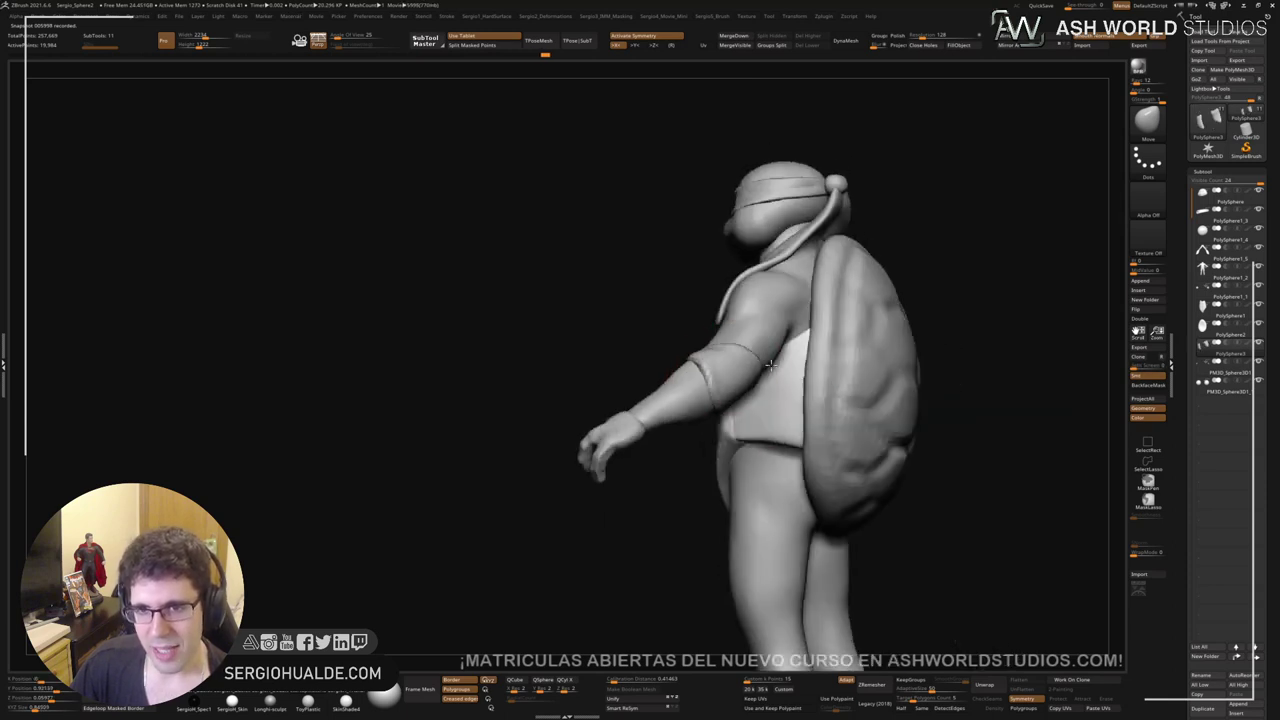
right_drag(830, 346, 789, 340)
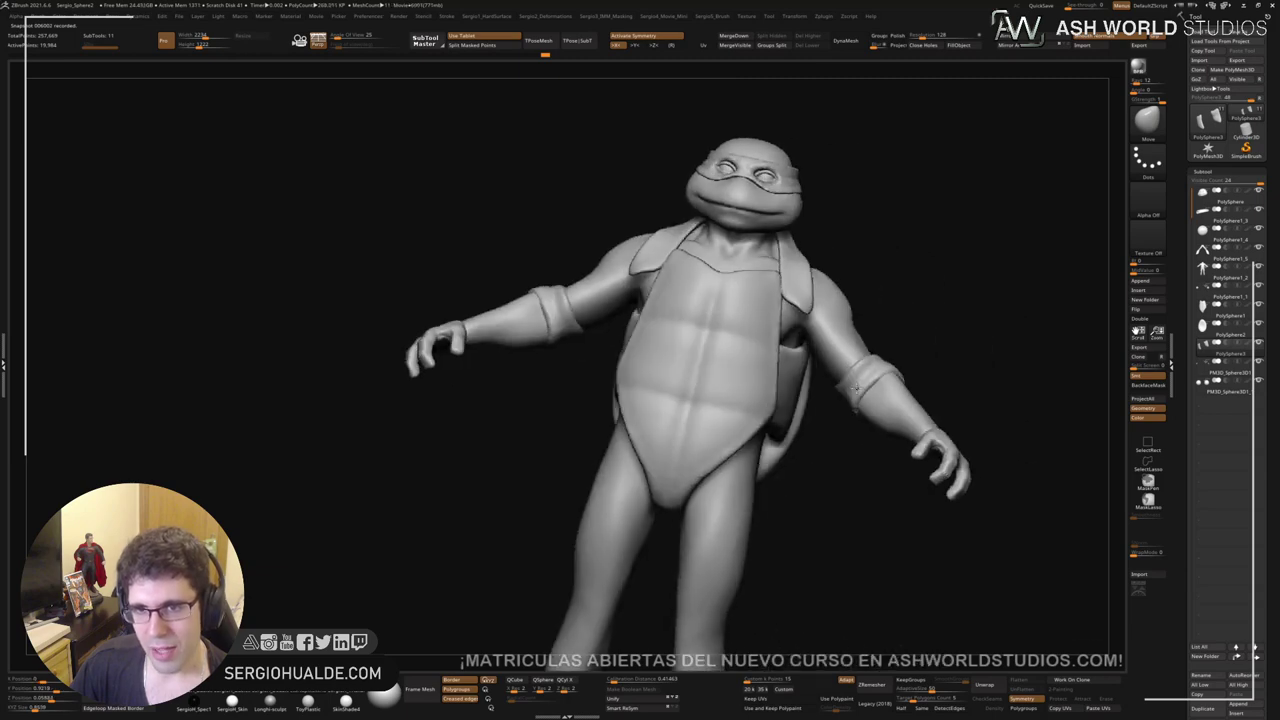
right_drag(790, 355, 797, 363)
drag(790, 342, 788, 330)
right_drag(800, 355, 769, 387)
Step: Flatten the isolated side panels again with TrimDynamic and bring back the whole character
ctrl+shift+click(768, 386)
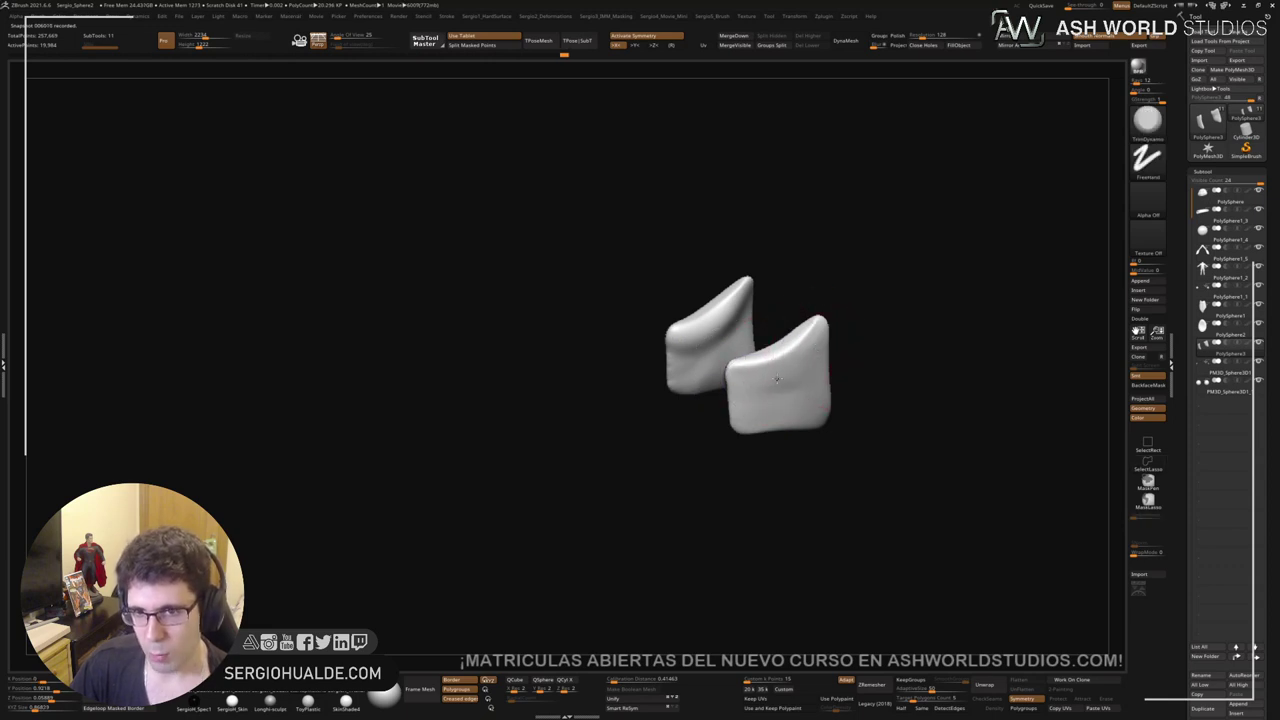
drag(745, 391, 802, 399)
key(shift+s)
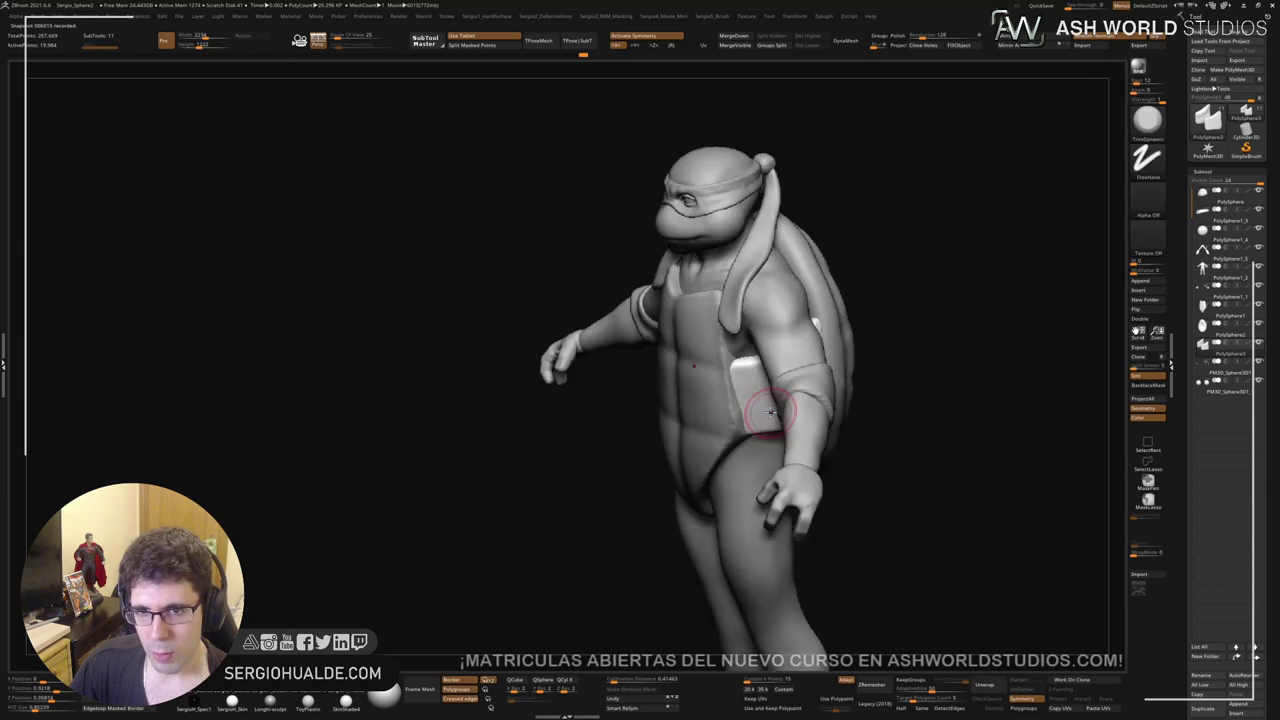
right_drag(766, 403, 703, 383)
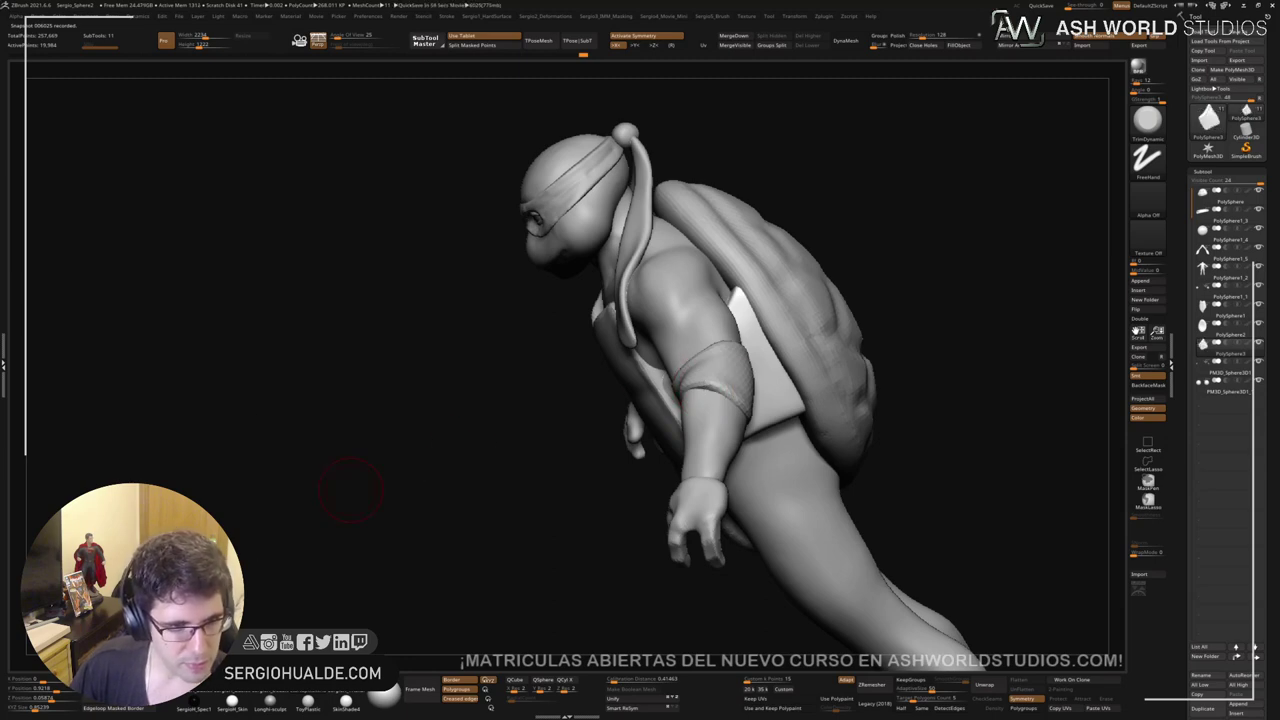
Step: Duplicate the side panels and move the copy down to waist height as the base for a belt
mouse_move(776, 322)
right_down()
mouse_move(838, 339)
mouse_move(812, 386)
right_up()
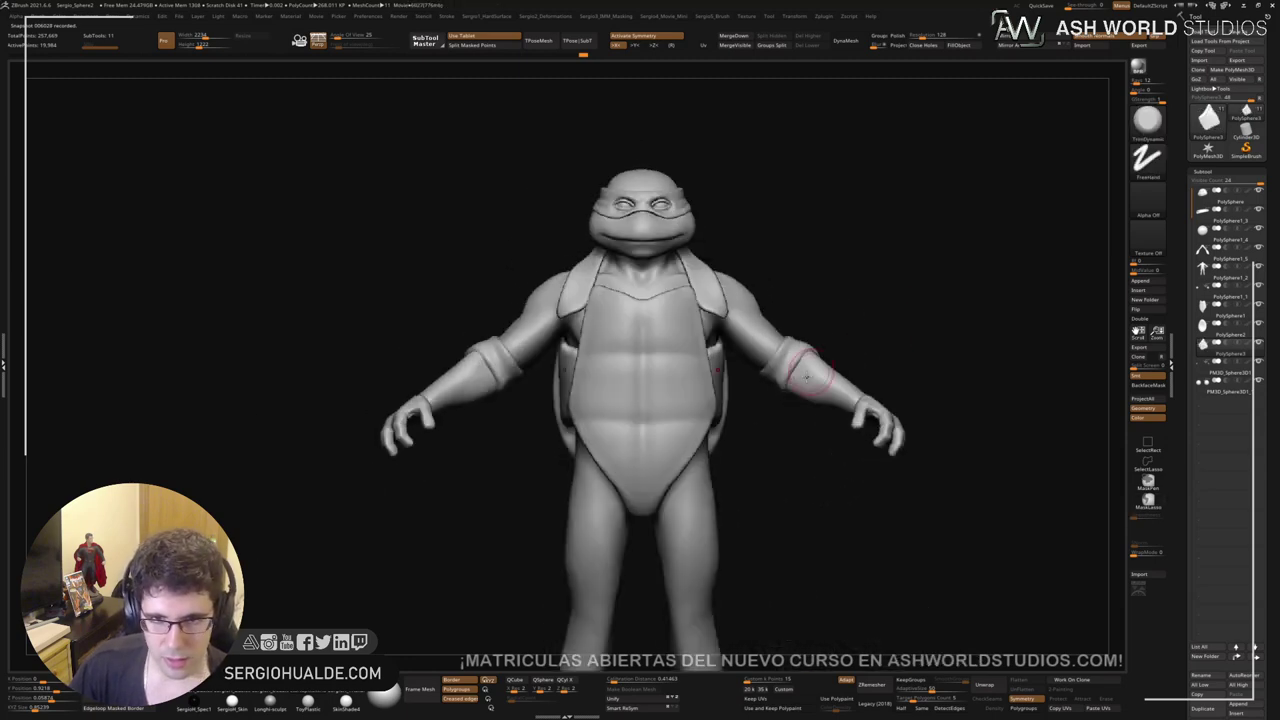
mouse_move(740, 437)
alt+right_down()
mouse_move(783, 431)
mouse_move(749, 494)
alt+right_up()
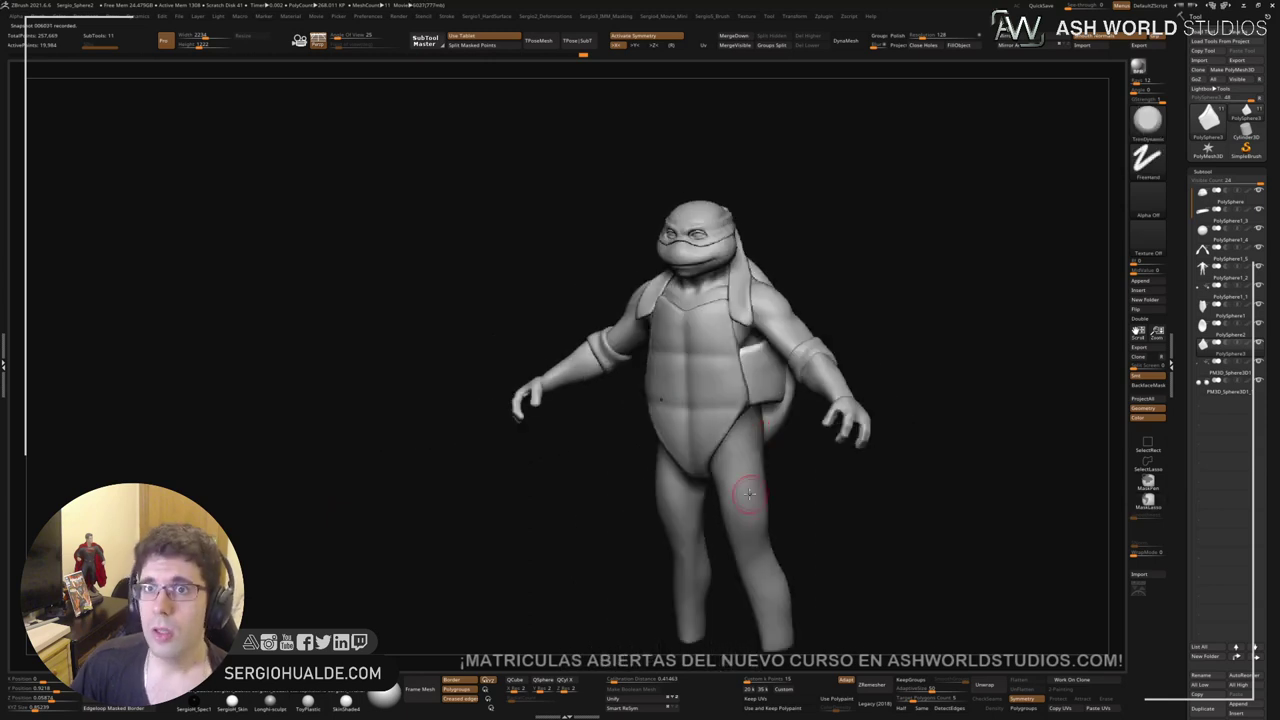
key(ctrl+shift+d)
ctrl+right_drag(762, 298, 762, 377)
key(w)
drag(805, 352, 778, 370)
drag(778, 308, 778, 348)
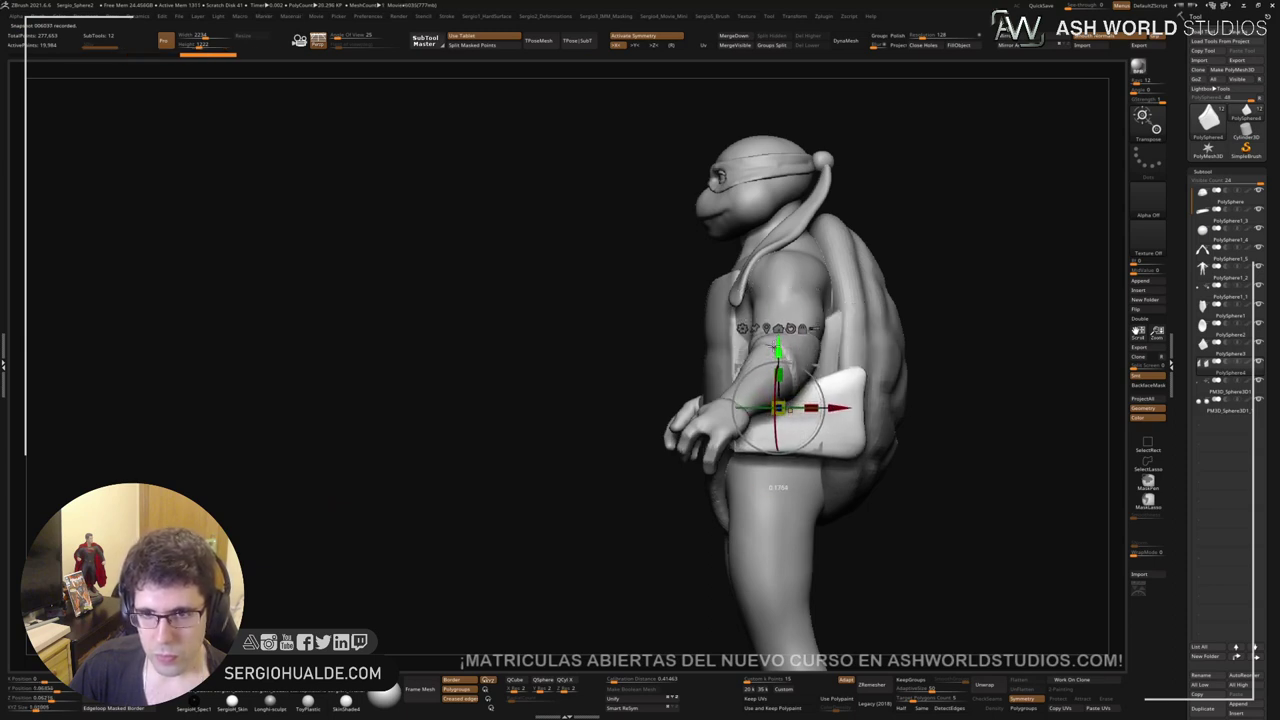
Step: Isolate the duplicated panels and stretch their ends together with the Move brush into a ring-shaped belt
key(q)
ctrl+right_drag(811, 457, 808, 425)
mouse_move(808, 425)
right_down()
mouse_move(852, 450)
mouse_move(788, 457)
right_up()
key(shift+s)
key(b)
key(m)
key(v)
key(s)
drag(789, 454, 817, 451)
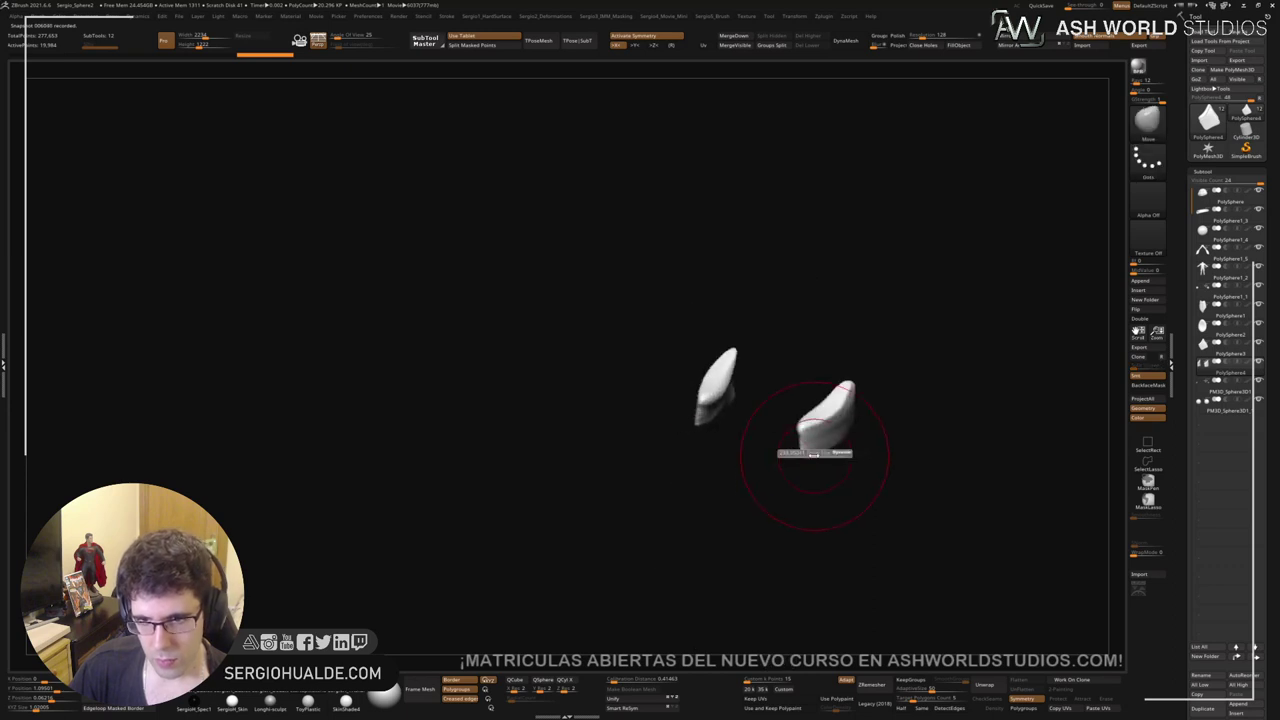
right_drag(817, 451, 703, 438)
mouse_move(703, 437)
mouse_down()
mouse_move(674, 426)
mouse_move(803, 437)
mouse_move(808, 460)
mouse_up()
mouse_move(852, 391)
mouse_down()
mouse_move(857, 363)
mouse_move(820, 269)
mouse_move(817, 346)
mouse_move(815, 305)
mouse_move(862, 330)
mouse_move(847, 352)
mouse_up()
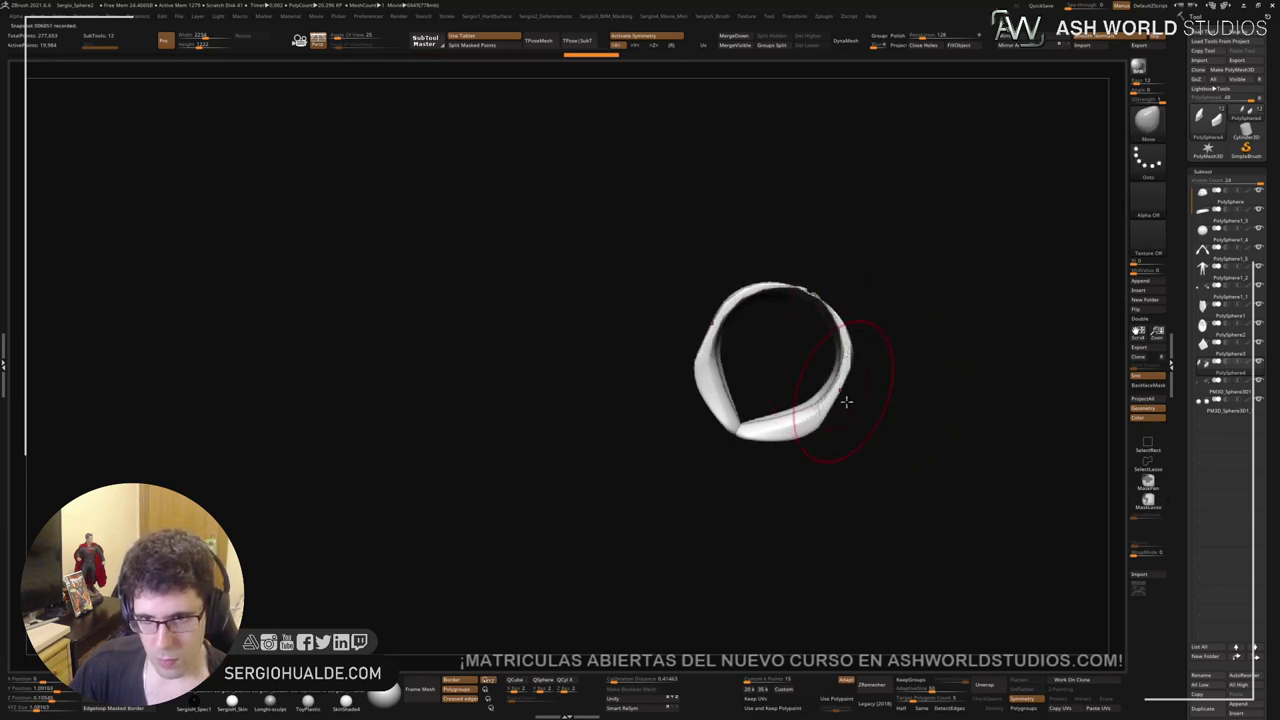
Step: Fuse the belt halves with DynaMesh, smooth the joins and remesh the ring
drag(846, 400, 950, 104)
click(851, 42)
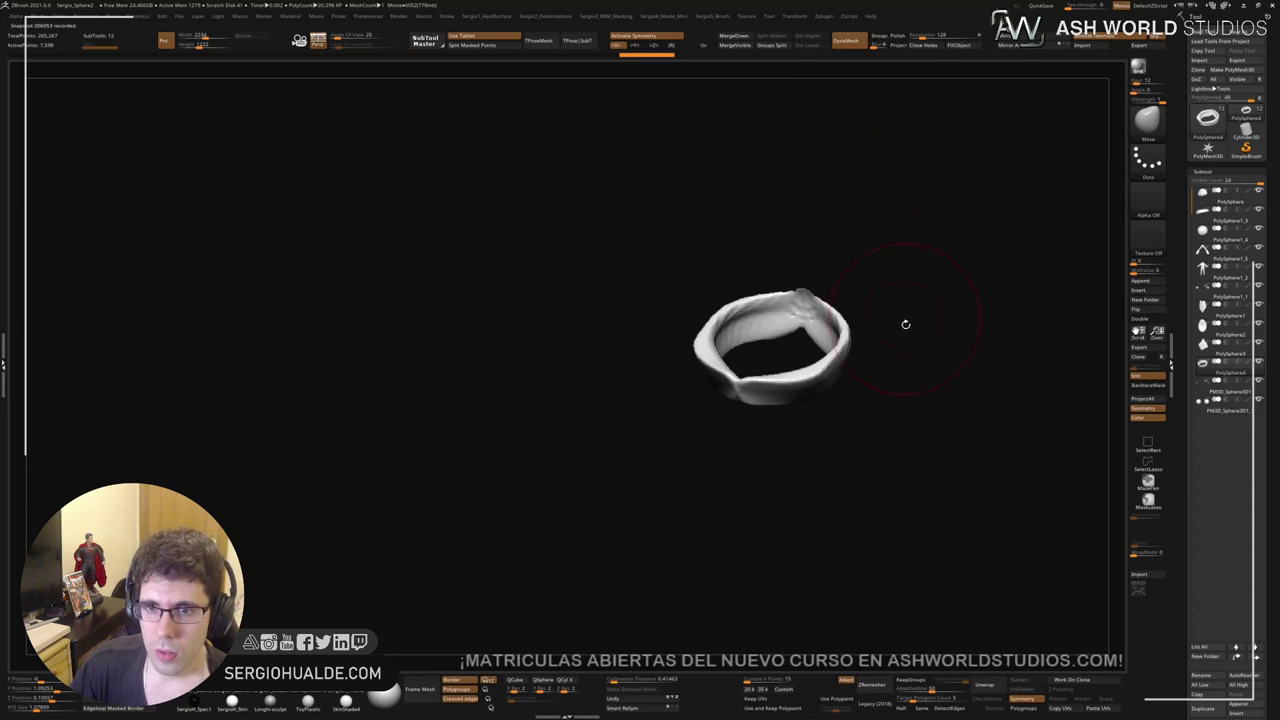
shift+drag(830, 316, 812, 308)
shift+drag(761, 380, 814, 336)
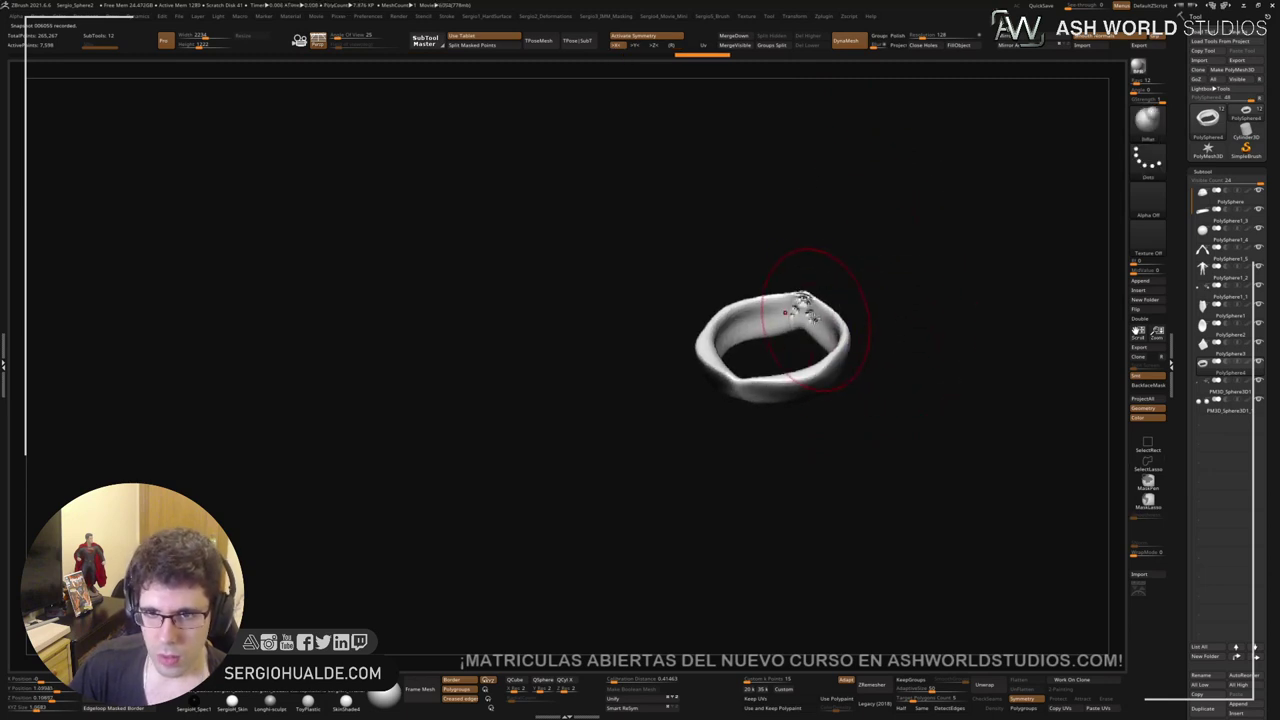
mouse_move(918, 432)
ctrl+mouse_down()
mouse_move(857, 360)
mouse_move(805, 325)
mouse_move(814, 371)
ctrl+mouse_up()
mouse_move(882, 350)
ctrl+mouse_down()
mouse_move(868, 435)
mouse_move(796, 375)
ctrl+mouse_up()
key(shift)
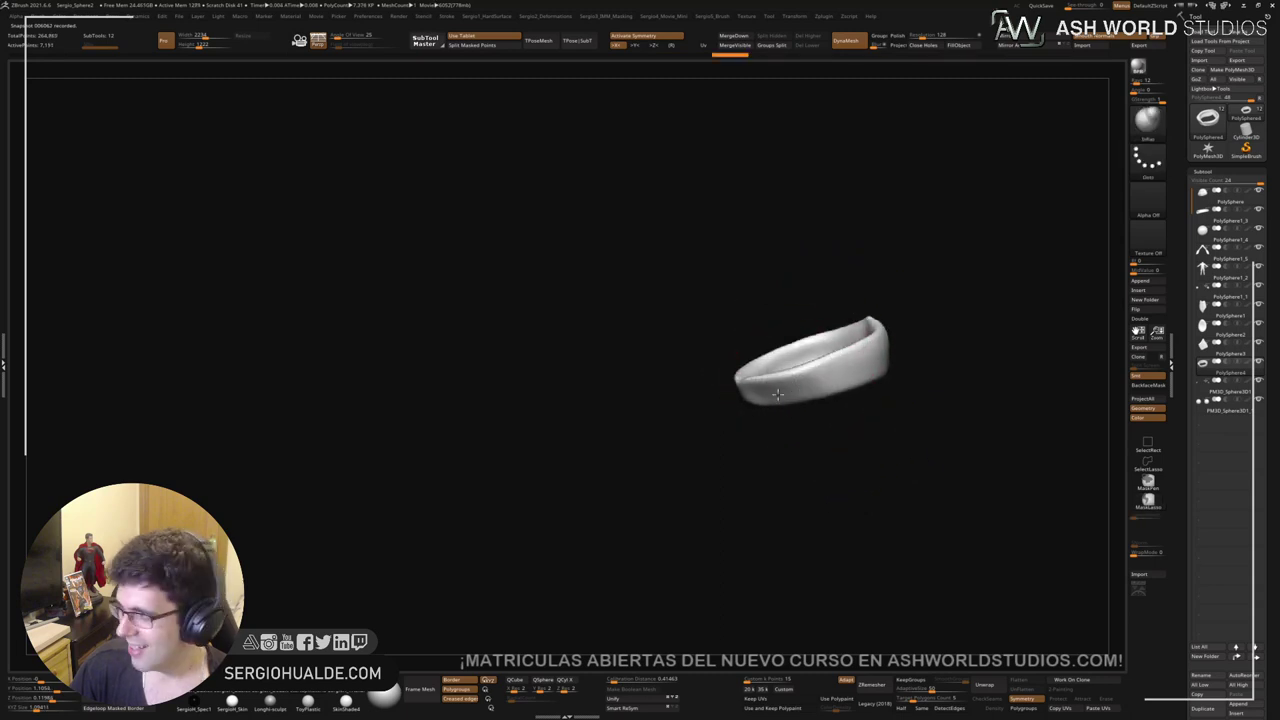
Step: Even out the isolated belt's upper and lower edges with the Move brush
right_drag(778, 394, 855, 328)
ctrl+right_drag(855, 328, 789, 333)
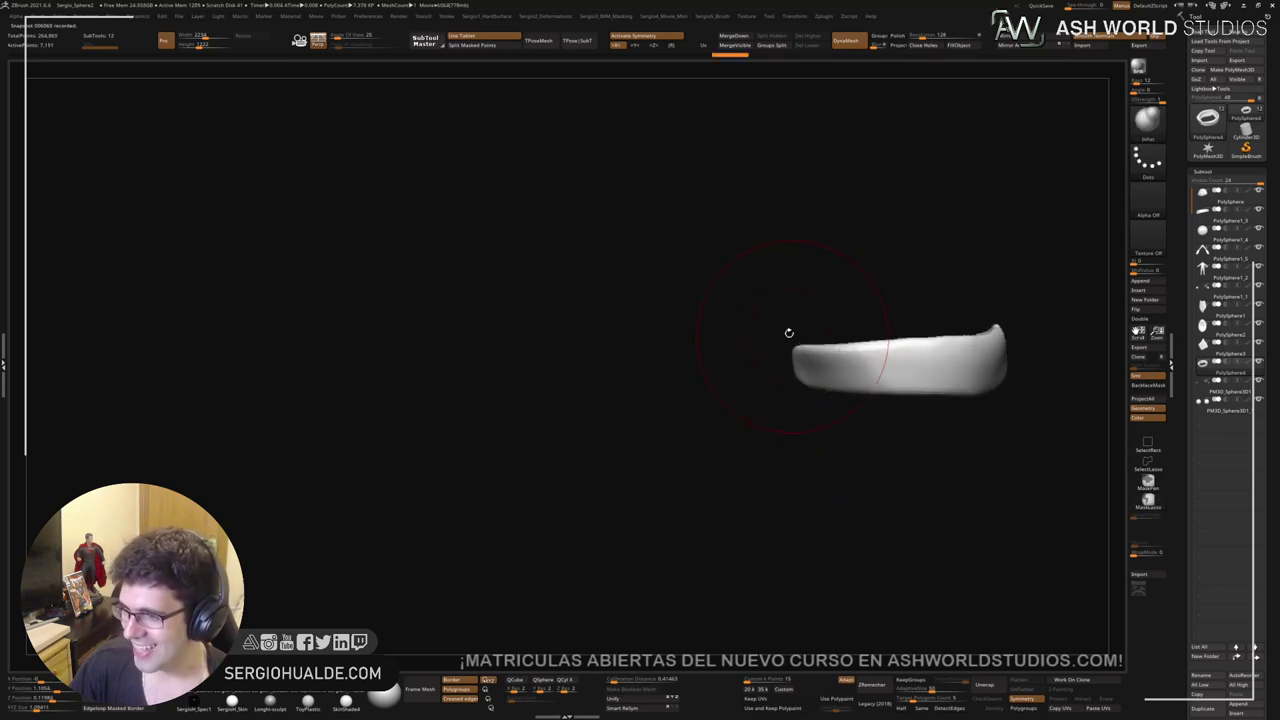
drag(835, 368, 777, 327)
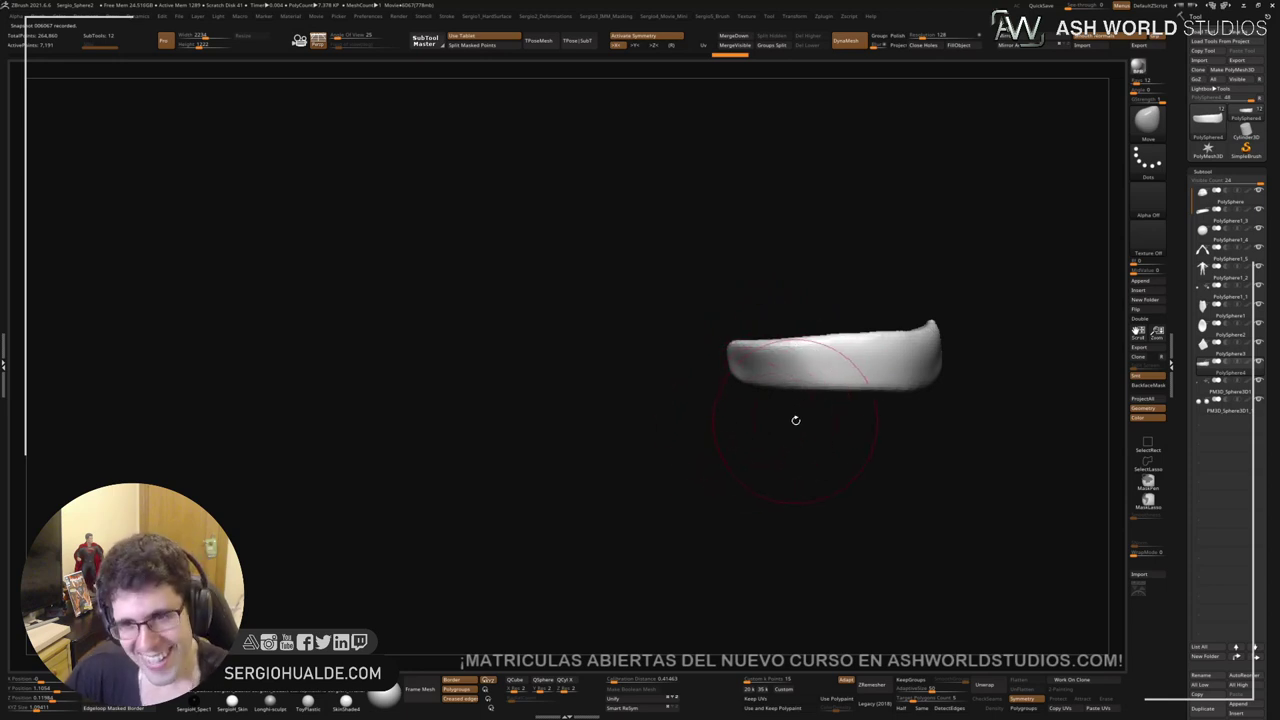
drag(796, 420, 836, 437)
mouse_move(765, 383)
mouse_down()
mouse_move(860, 357)
mouse_move(849, 349)
mouse_move(674, 446)
mouse_move(732, 387)
mouse_move(716, 400)
mouse_up()
Step: Build up the thin part of the belt's outer face with the Standard brush
key(b)
key(s)
key(t)
key(s)
drag(775, 470, 728, 403)
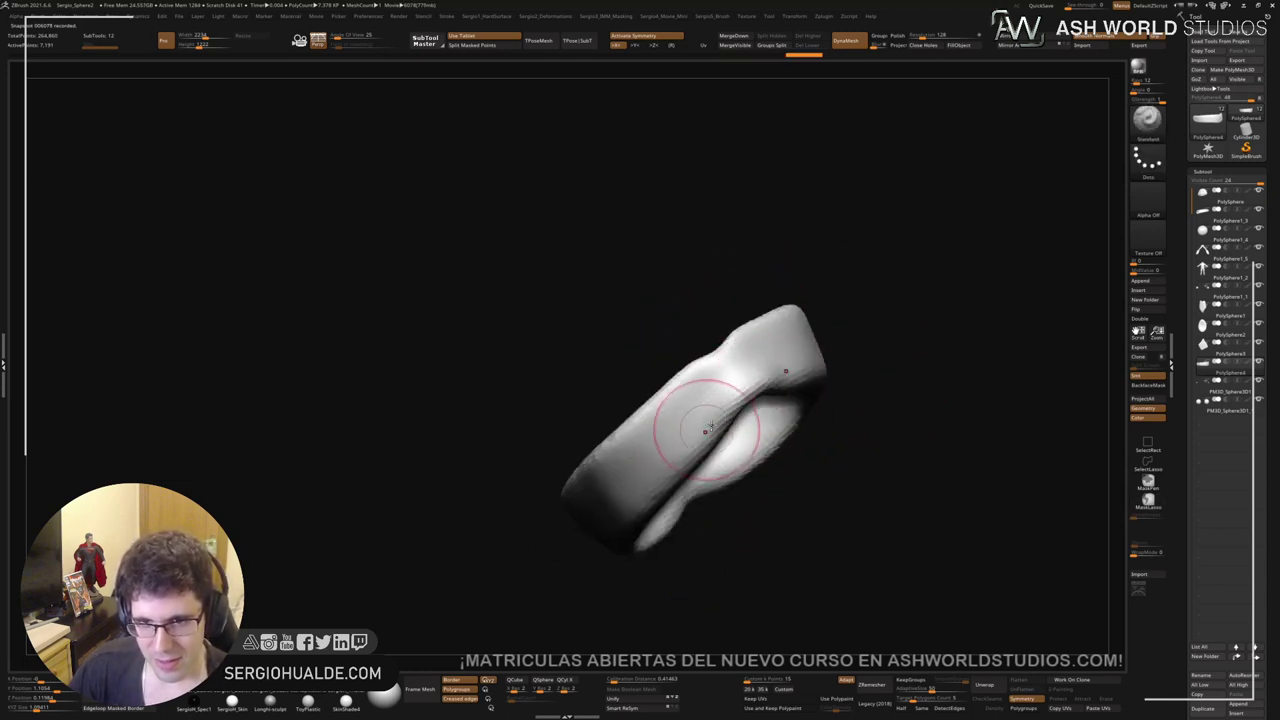
mouse_move(634, 484)
mouse_down()
mouse_move(743, 409)
mouse_move(706, 451)
mouse_move(752, 408)
mouse_up()
Step: Pull the dip in the belt's rim into a continuous line with the Move brush
key(b)
key(m)
key(v)
right_drag(752, 408, 761, 410)
drag(727, 373, 720, 372)
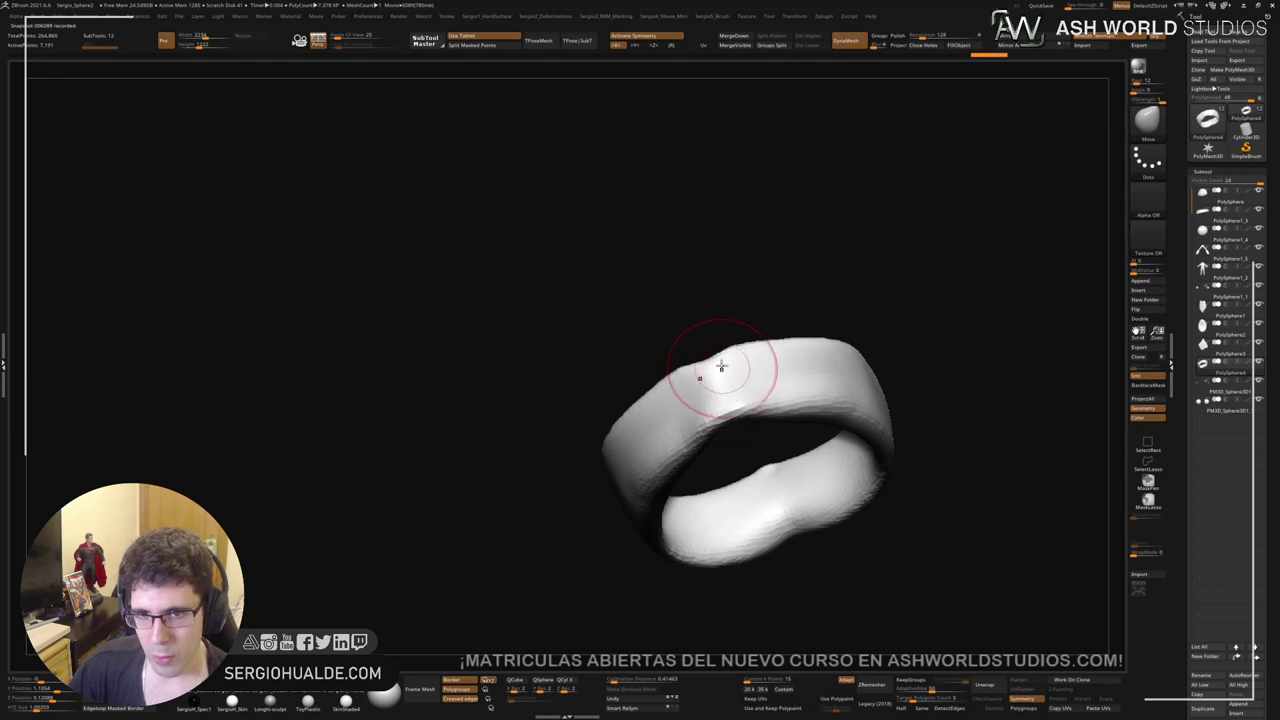
right_drag(720, 366, 711, 363)
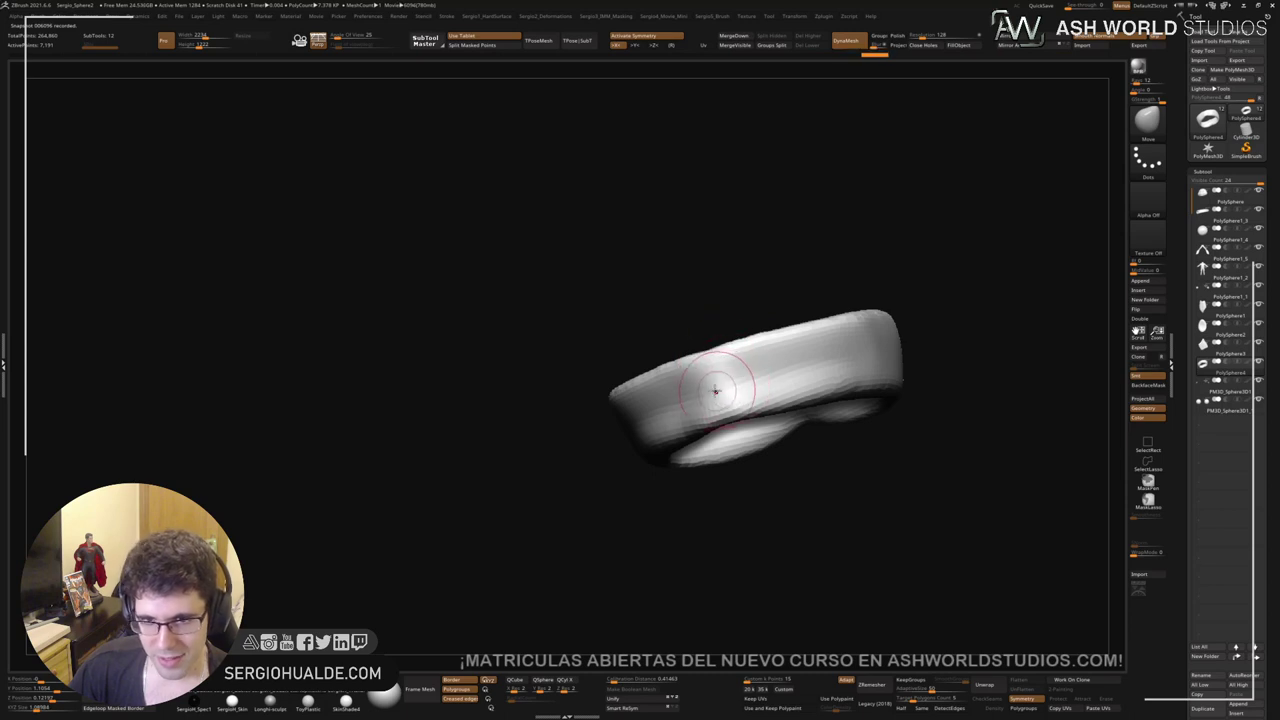
Step: Fill the uneven areas of the belt's outer face with the Clay brush and smooth them
shift+drag(710, 390, 723, 386)
key(b)
key(c)
key(l)
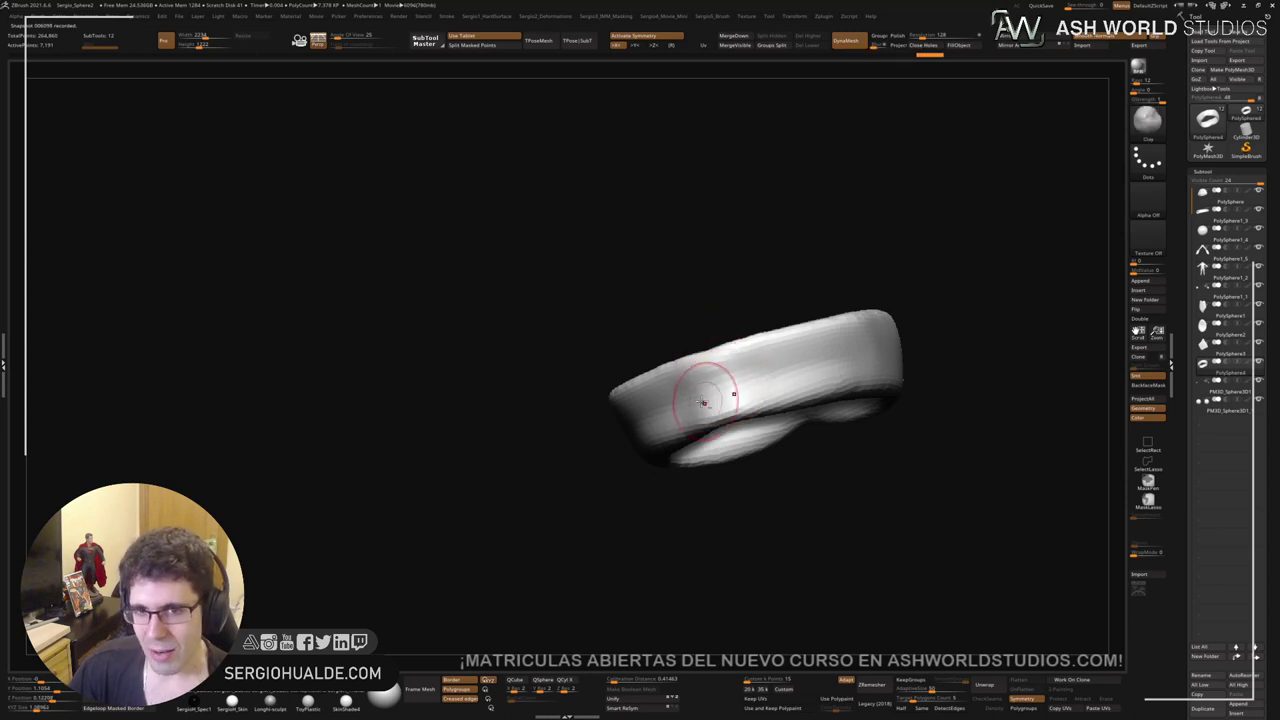
right_drag(744, 398, 720, 383)
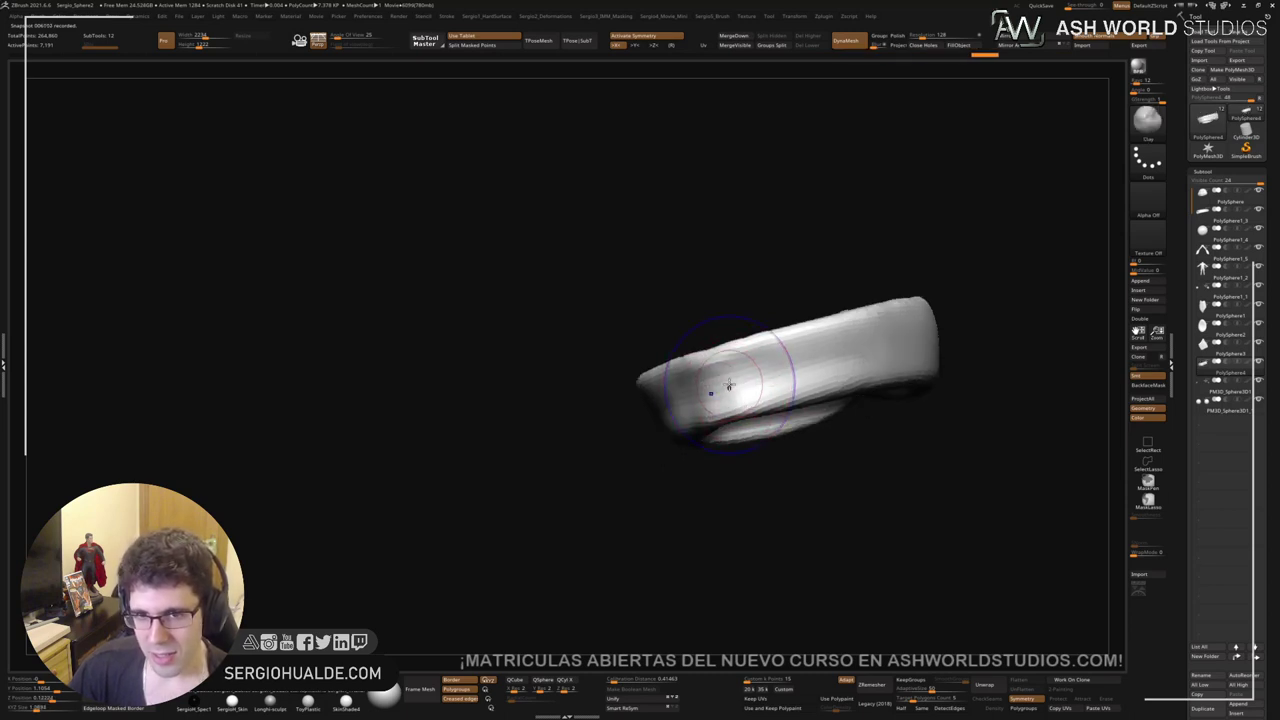
shift+drag(723, 389, 846, 373)
right_drag(846, 373, 794, 391)
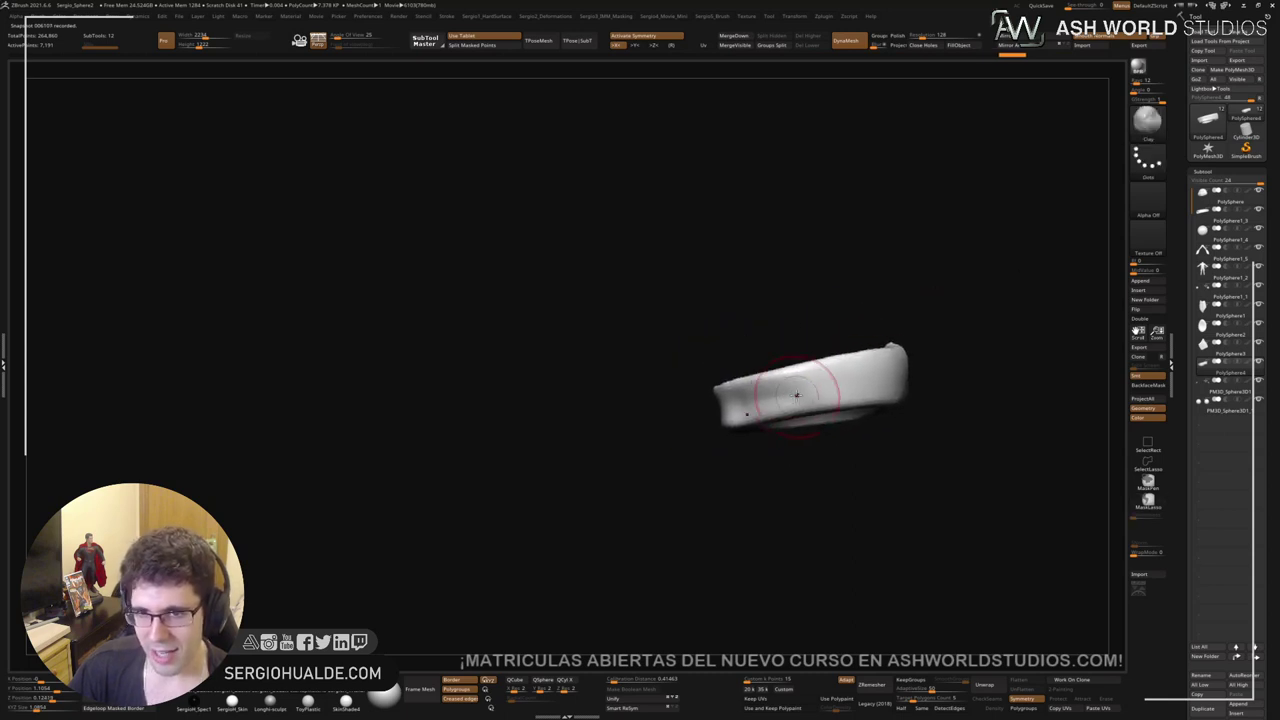
mouse_move(877, 374)
right_down()
mouse_move(866, 389)
mouse_move(905, 375)
mouse_move(855, 392)
mouse_move(861, 404)
right_up()
Step: Straighten the belt's contour with the Move brush and smooth its outer surface
key(b)
key(m)
key(v)
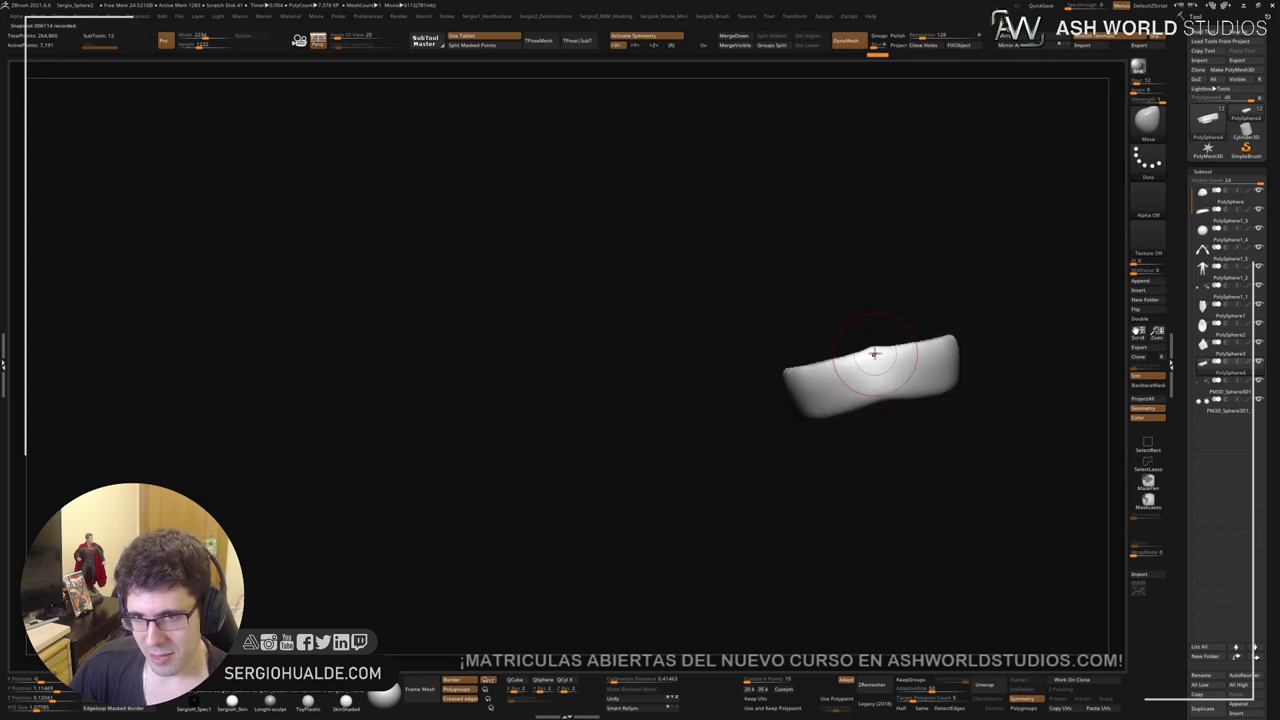
right_drag(837, 374, 832, 375)
drag(832, 376, 836, 386)
right_drag(845, 394, 862, 403)
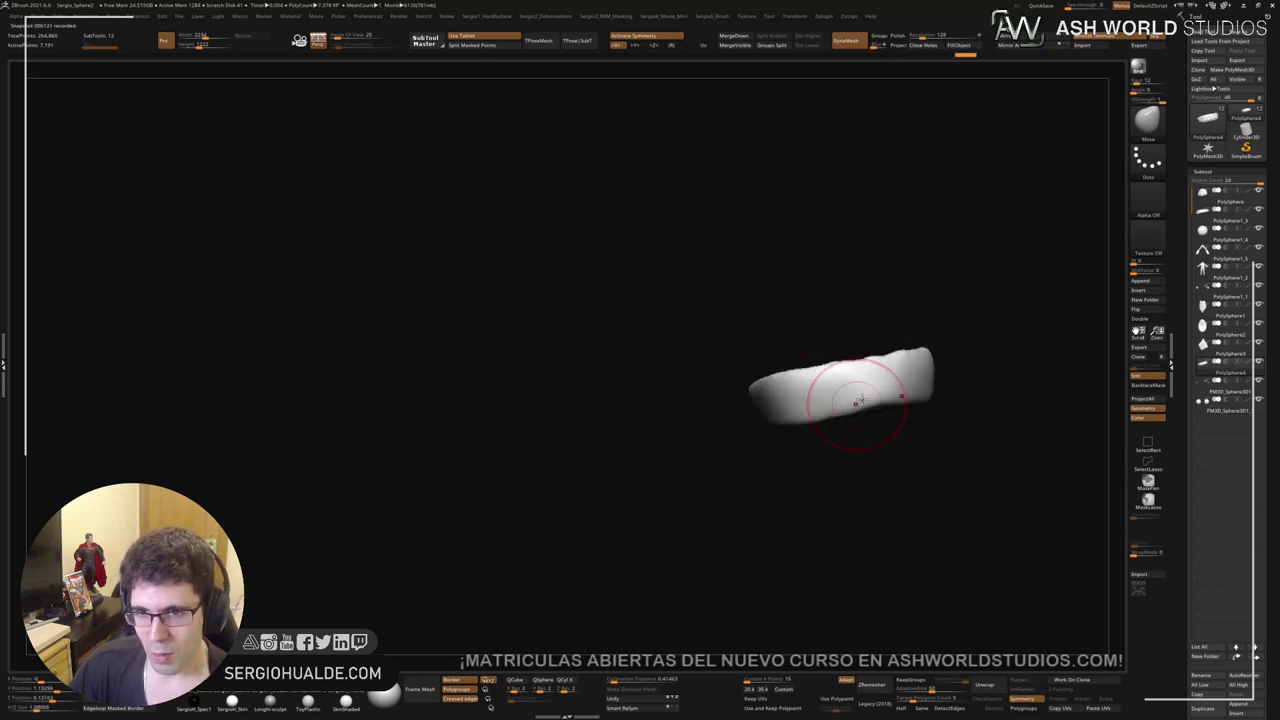
shift+drag(862, 403, 804, 398)
right_drag(786, 401, 730, 400)
shift+drag(811, 389, 731, 413)
mouse_move(760, 408)
right_down()
mouse_move(839, 397)
mouse_move(803, 423)
right_up()
drag(803, 423, 792, 402)
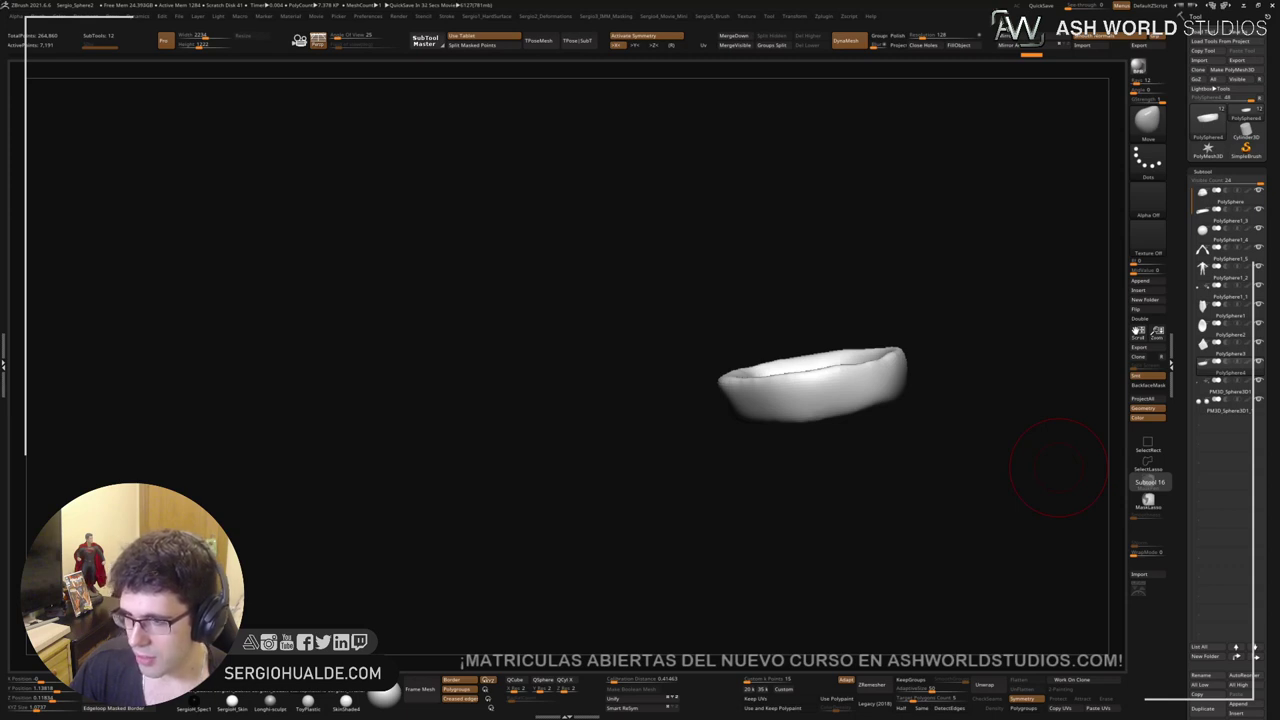
Step: Bring back the whole character and lower the belt on the waist with the transform gizmo
drag(1059, 467, 776, 469)
key(shift+s)
shift+drag(889, 377, 860, 377)
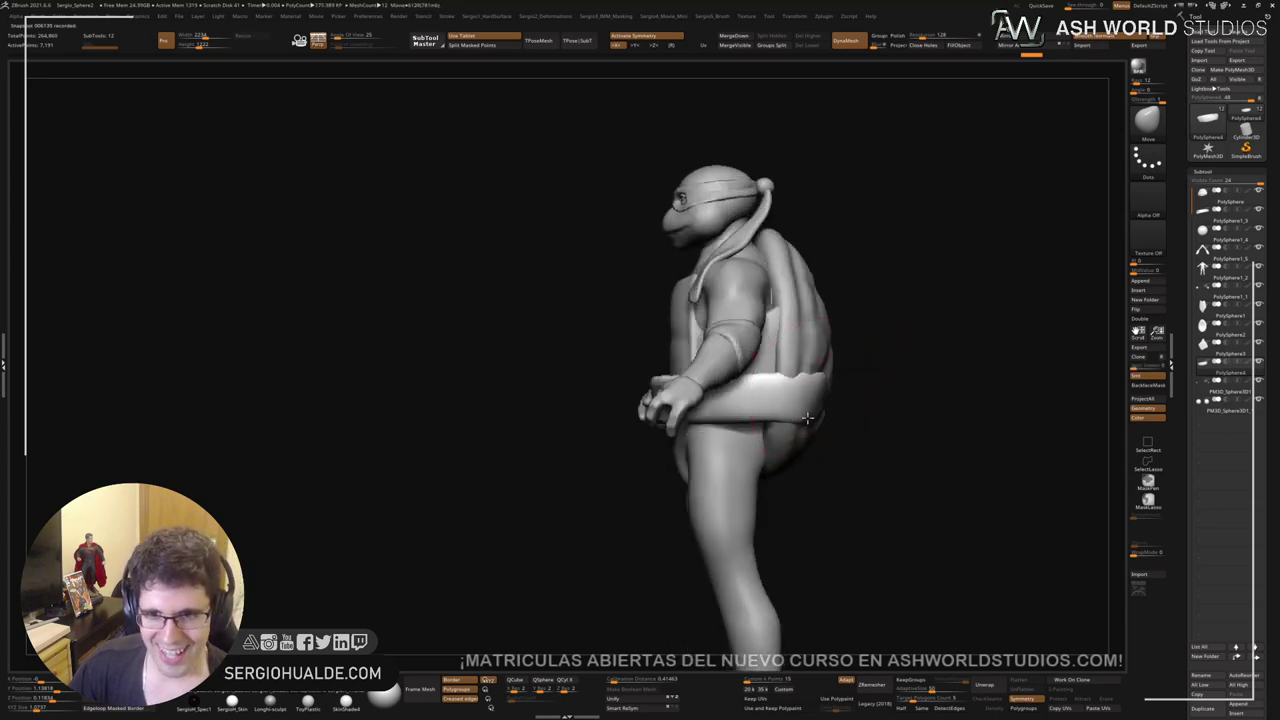
key(w)
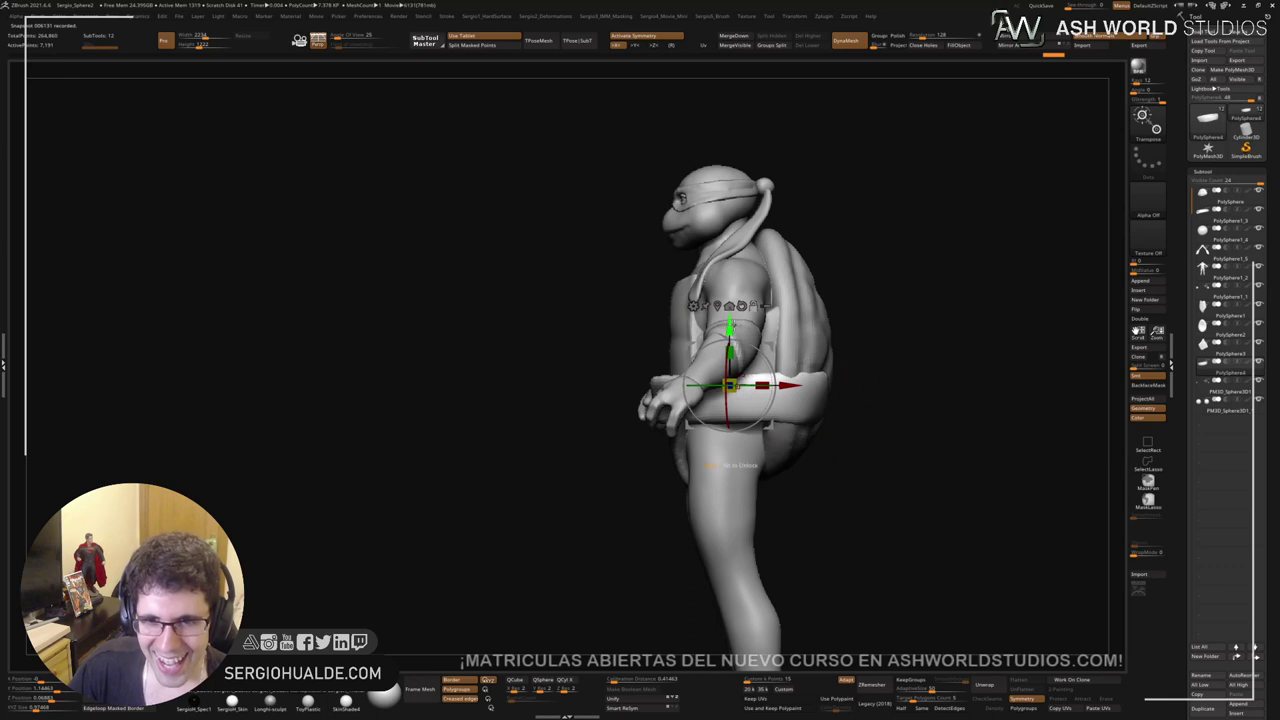
alt+drag(730, 326, 732, 388)
click(742, 315)
key(q)
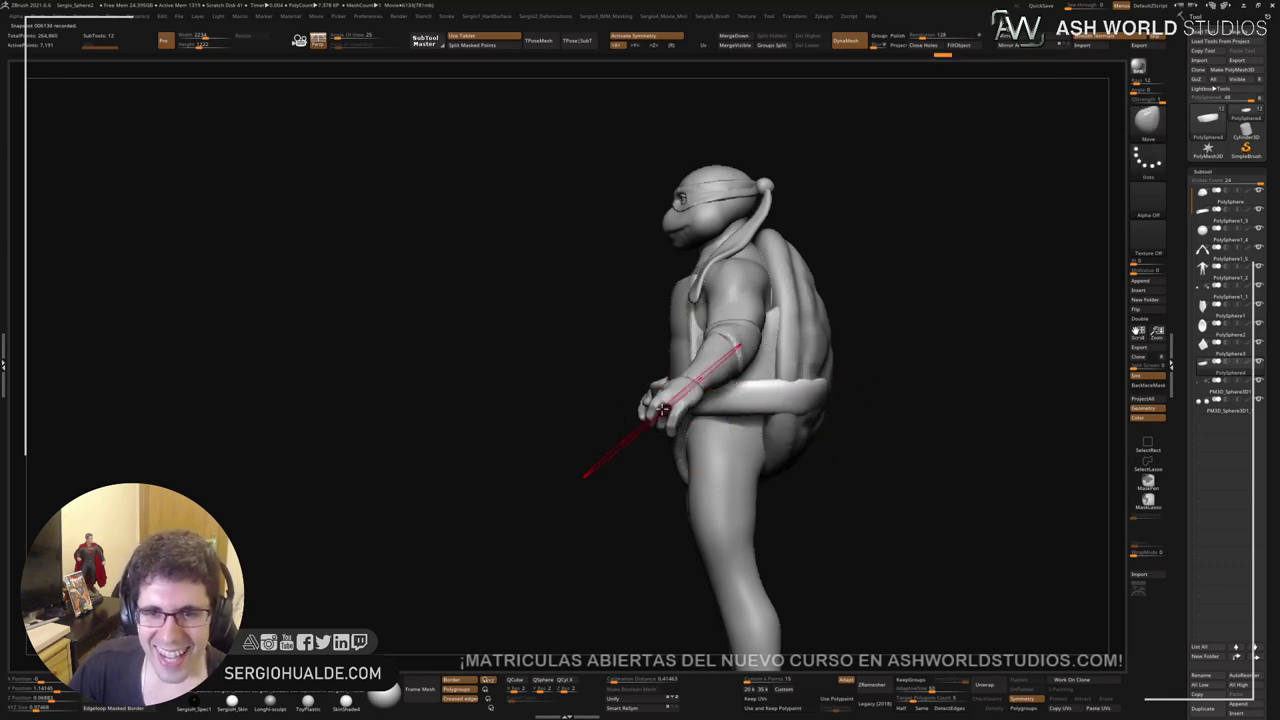
Step: Fit the front of the belt around the chest plate with the Move brush and smooth it
mouse_move(645, 355)
mouse_down()
mouse_move(668, 405)
mouse_move(668, 390)
mouse_up()
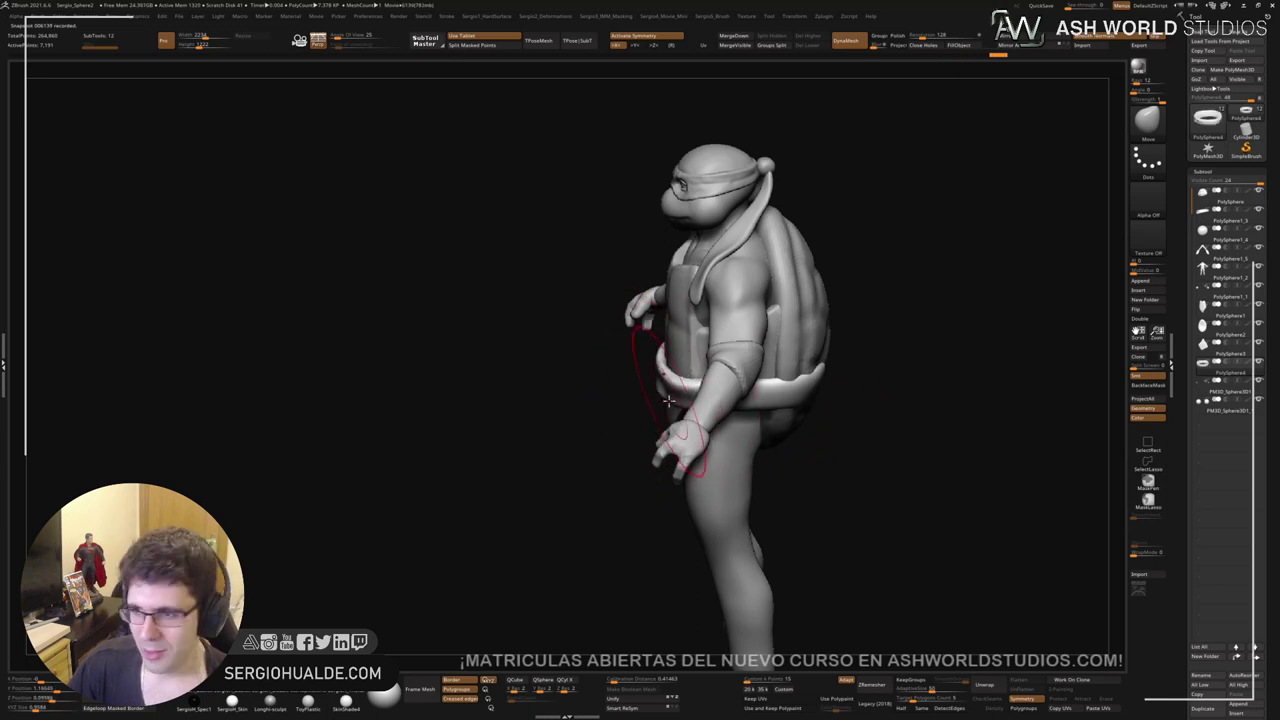
mouse_move(668, 374)
right_down()
mouse_move(668, 337)
mouse_move(741, 352)
mouse_move(715, 440)
mouse_move(666, 397)
right_up()
key(ctrl+2)
drag(662, 395, 683, 393)
drag(760, 360, 803, 326)
key(alt+s)
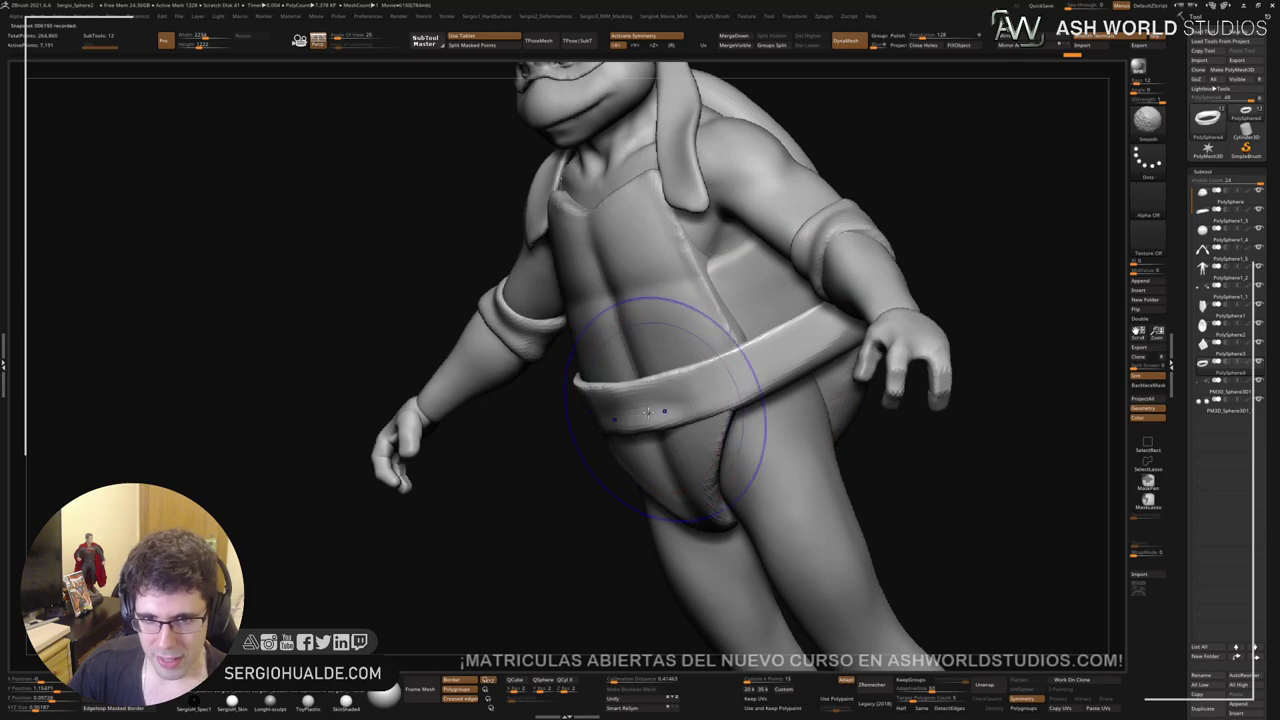
Step: Flatten the belt's outer face with TrimDynamic and smooth it where it meets the shell's rim
mouse_move(749, 371)
right_down()
mouse_move(888, 322)
mouse_move(680, 440)
mouse_move(600, 420)
mouse_move(714, 371)
mouse_move(808, 355)
mouse_move(752, 390)
right_up()
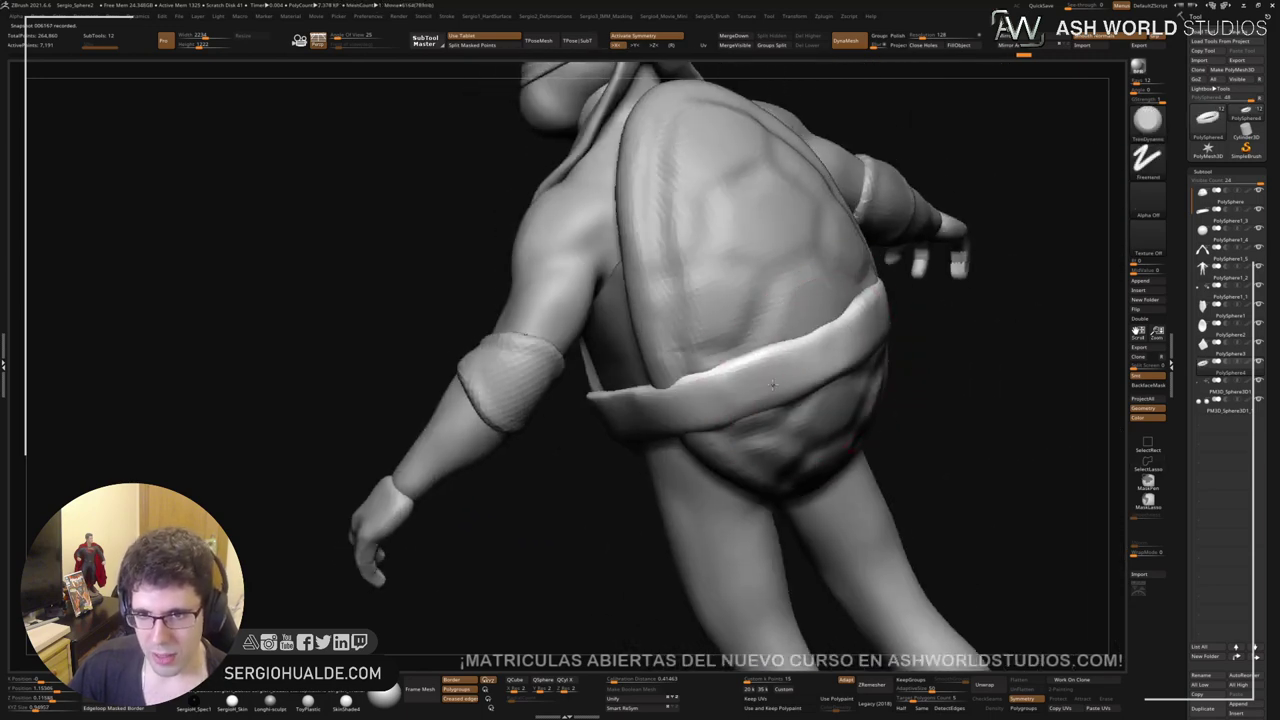
right_drag(656, 427, 741, 390)
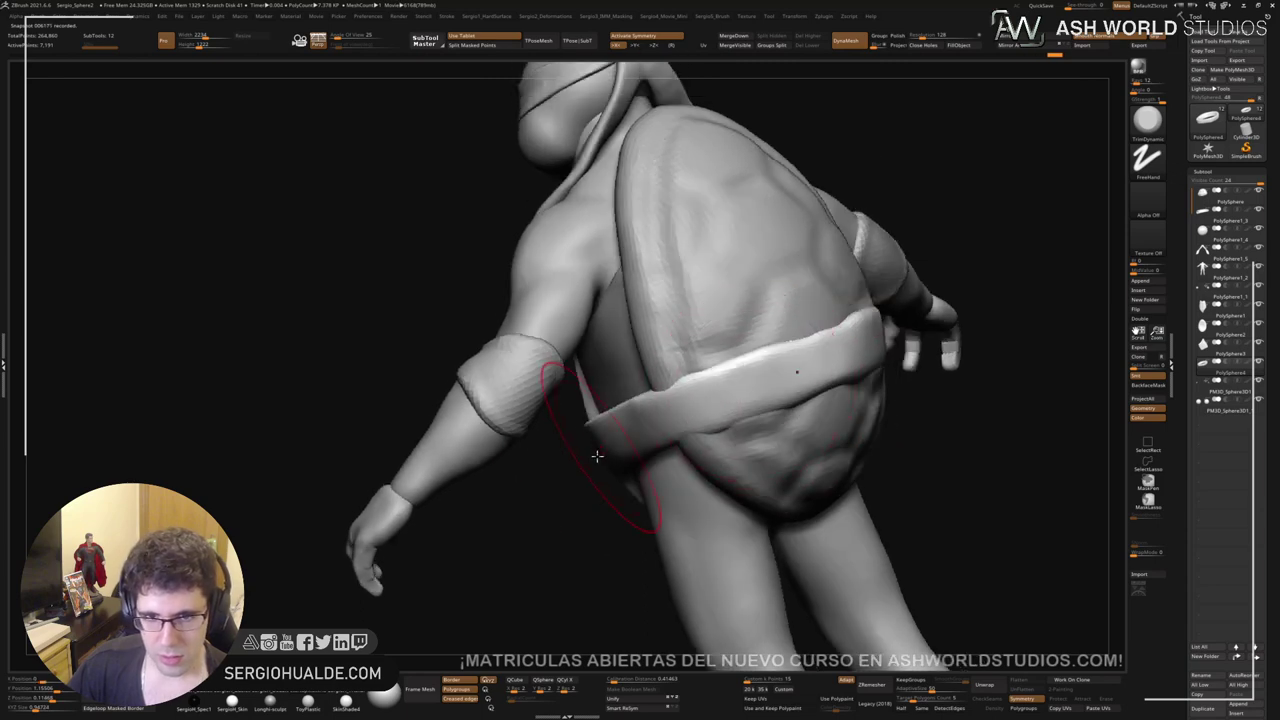
shift+drag(646, 432, 690, 410)
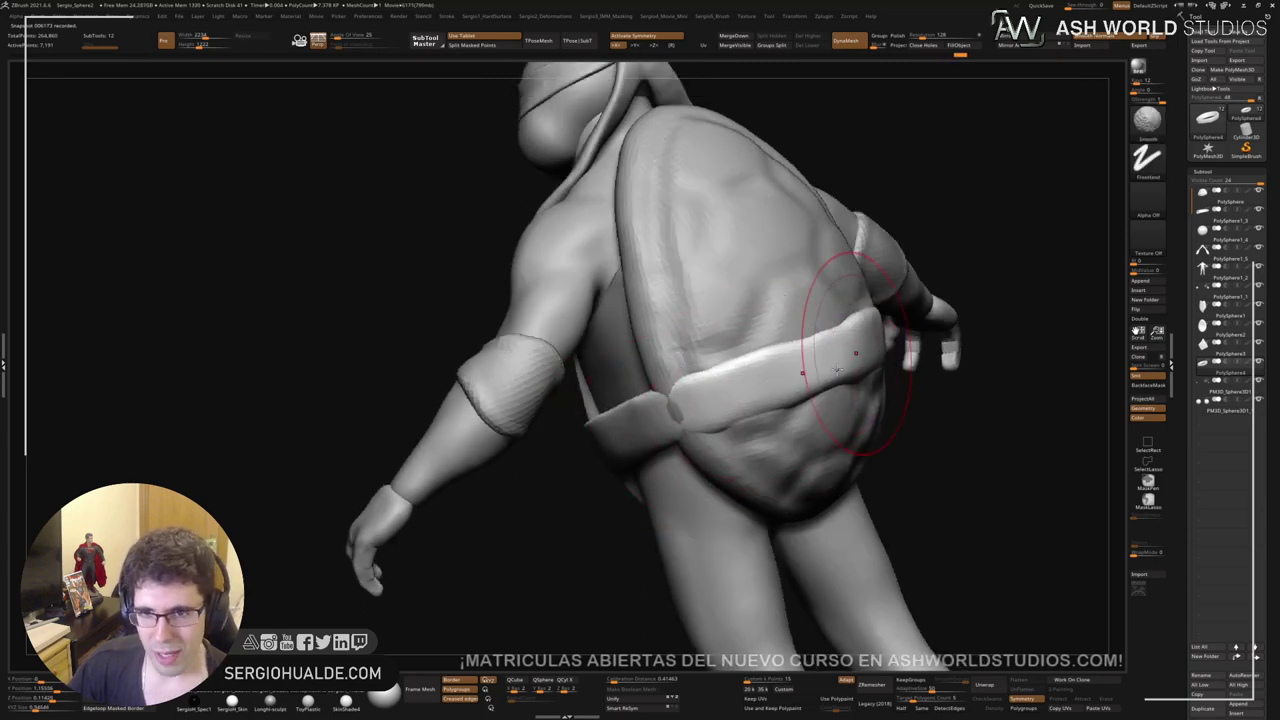
Step: Isolate the belt and flatten the edge around its opening with TrimDynamic
mouse_move(857, 357)
right_down()
mouse_move(780, 386)
mouse_move(798, 359)
mouse_move(772, 400)
mouse_move(786, 343)
mouse_move(766, 371)
mouse_move(834, 351)
mouse_move(736, 386)
right_up()
drag(811, 358, 828, 356)
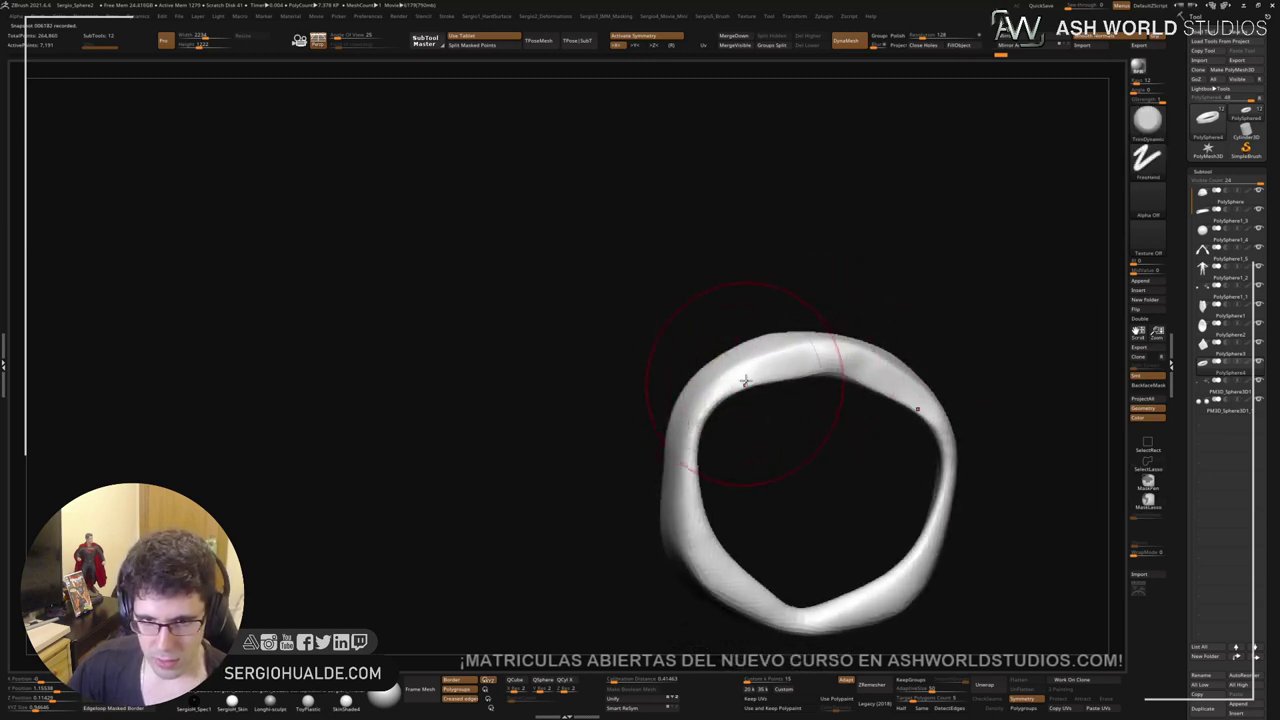
mouse_move(745, 381)
right_down()
mouse_move(700, 443)
mouse_move(714, 414)
mouse_move(700, 418)
right_up()
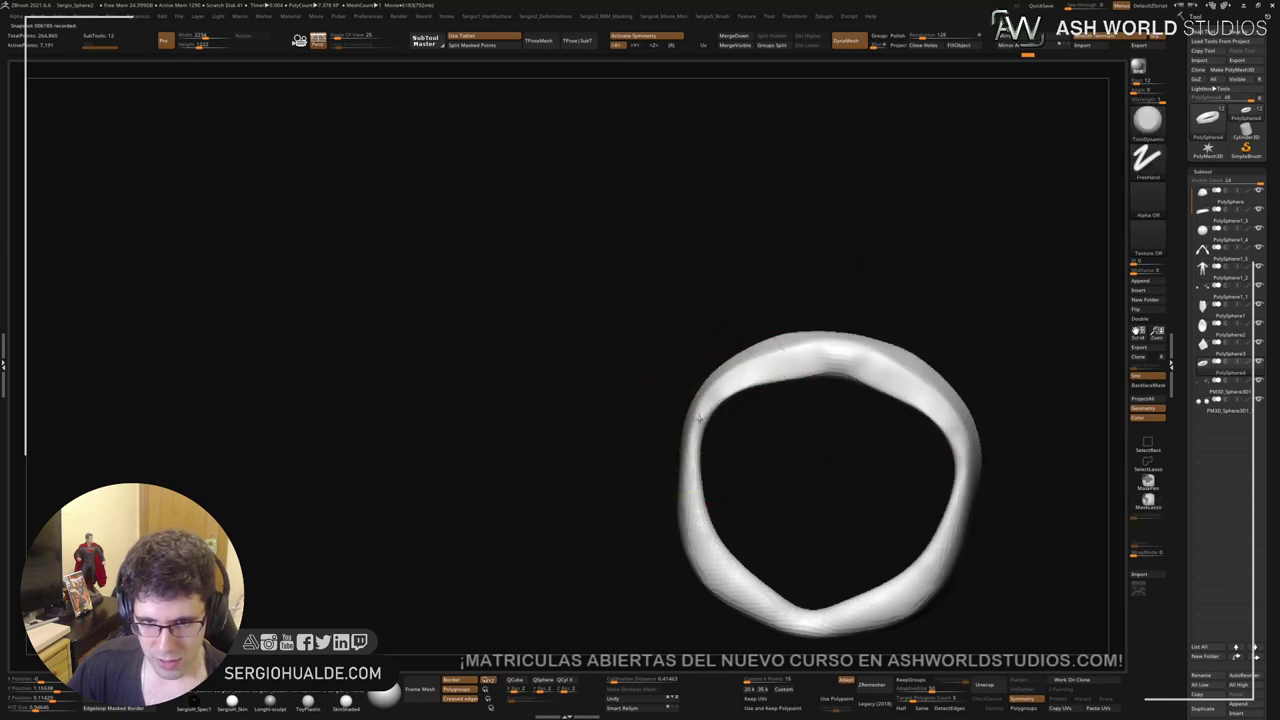
mouse_move(700, 419)
mouse_down()
mouse_move(691, 486)
mouse_move(723, 580)
mouse_move(789, 607)
mouse_up()
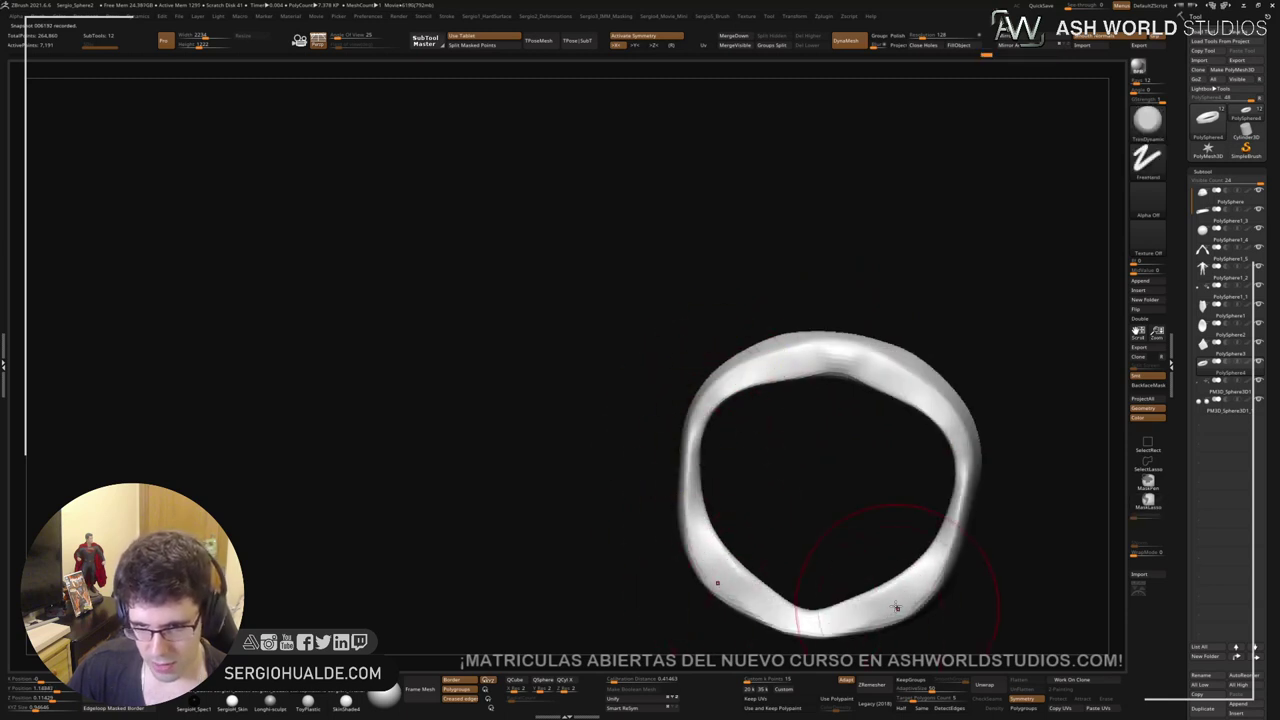
drag(897, 607, 886, 603)
Step: Show the whole character again and adjust the belt's fit around the shell with the Move brush
mouse_move(886, 603)
ctrl+right_down()
mouse_move(831, 540)
mouse_move(831, 563)
mouse_move(822, 515)
ctrl+right_up()
key(shift+s)
key(b)
key(m)
key(v)
mouse_move(822, 515)
right_down()
mouse_move(866, 529)
mouse_move(826, 571)
right_up()
drag(808, 535, 798, 506)
Step: Make the shell active and reshape its profile above the belt with the Move brush
mouse_move(798, 498)
alt+right_down()
mouse_move(772, 476)
mouse_move(796, 458)
mouse_move(762, 462)
alt+right_up()
alt+click(774, 473)
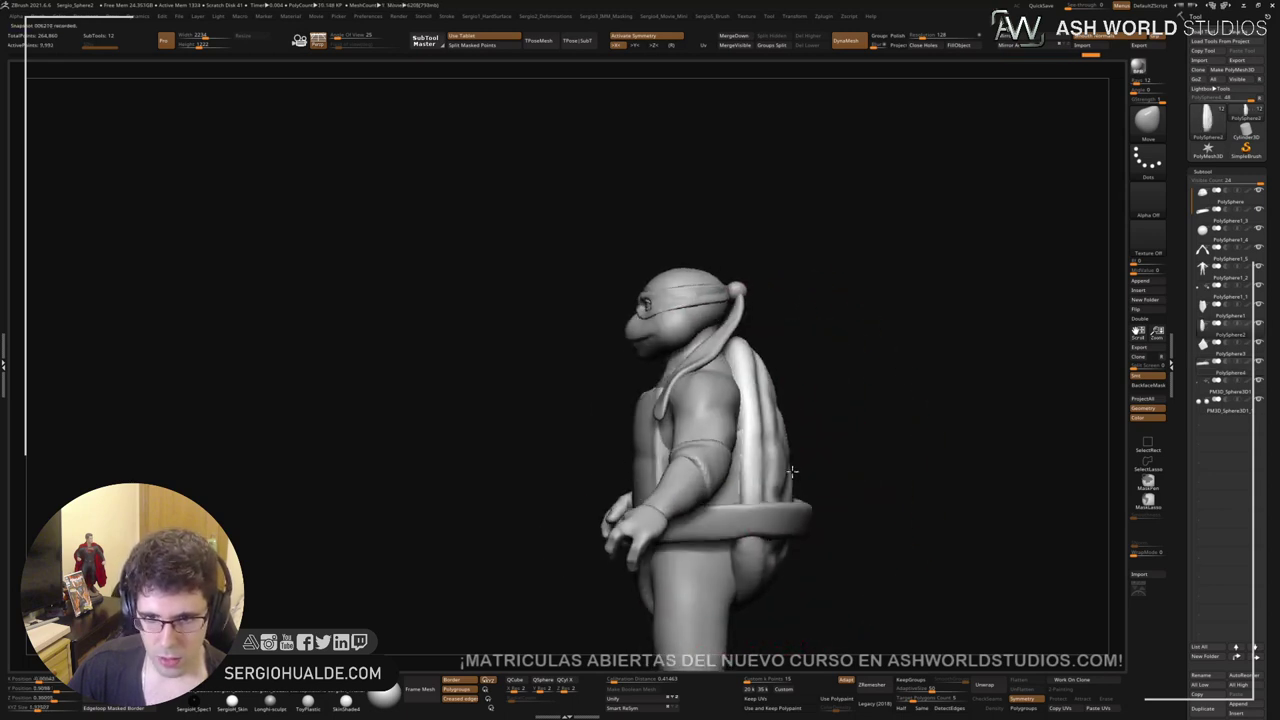
key(space)
mouse_move(735, 504)
right_down()
mouse_move(776, 505)
mouse_move(750, 391)
right_up()
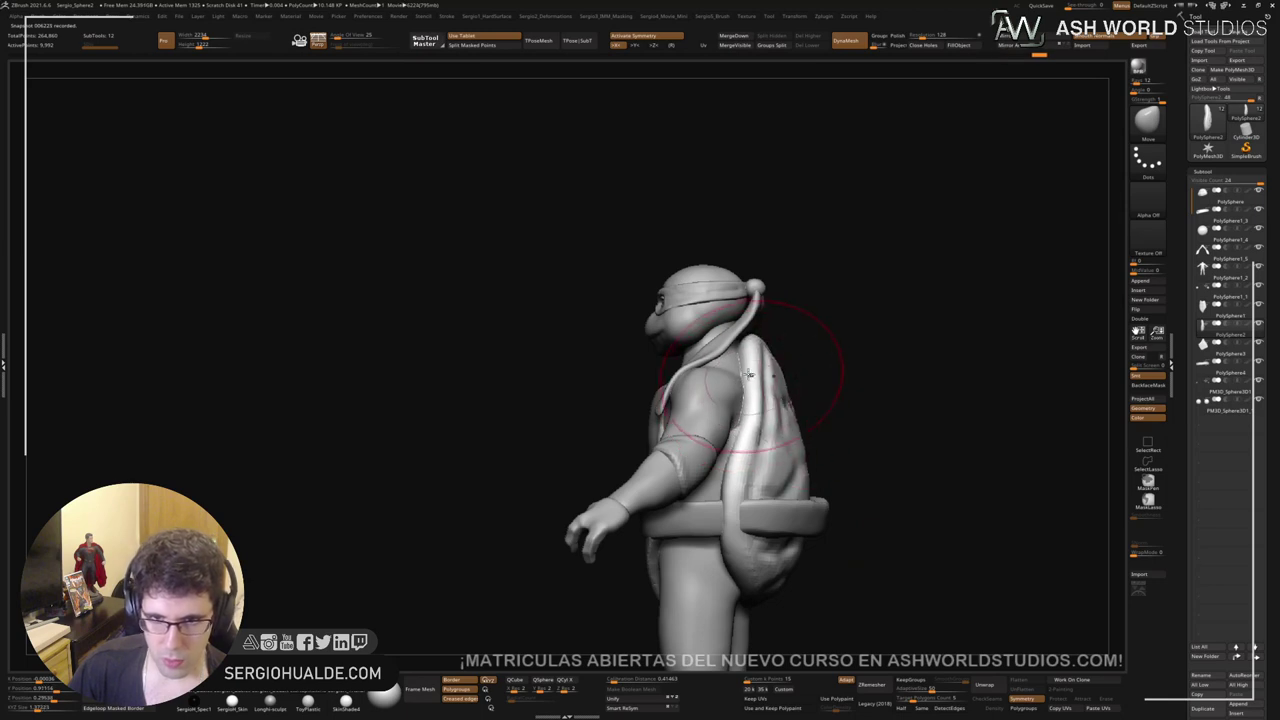
mouse_move(748, 378)
right_down()
mouse_move(757, 360)
mouse_move(734, 400)
right_up()
mouse_move(726, 398)
right_down()
mouse_move(749, 417)
mouse_move(760, 410)
mouse_move(737, 394)
mouse_move(737, 413)
mouse_move(720, 395)
right_up()
Step: Isolate the shell, build up its inner face and side rim with the Clay brush, and smooth the surface
key(shift+s)
key(b)
key(c)
key(l)
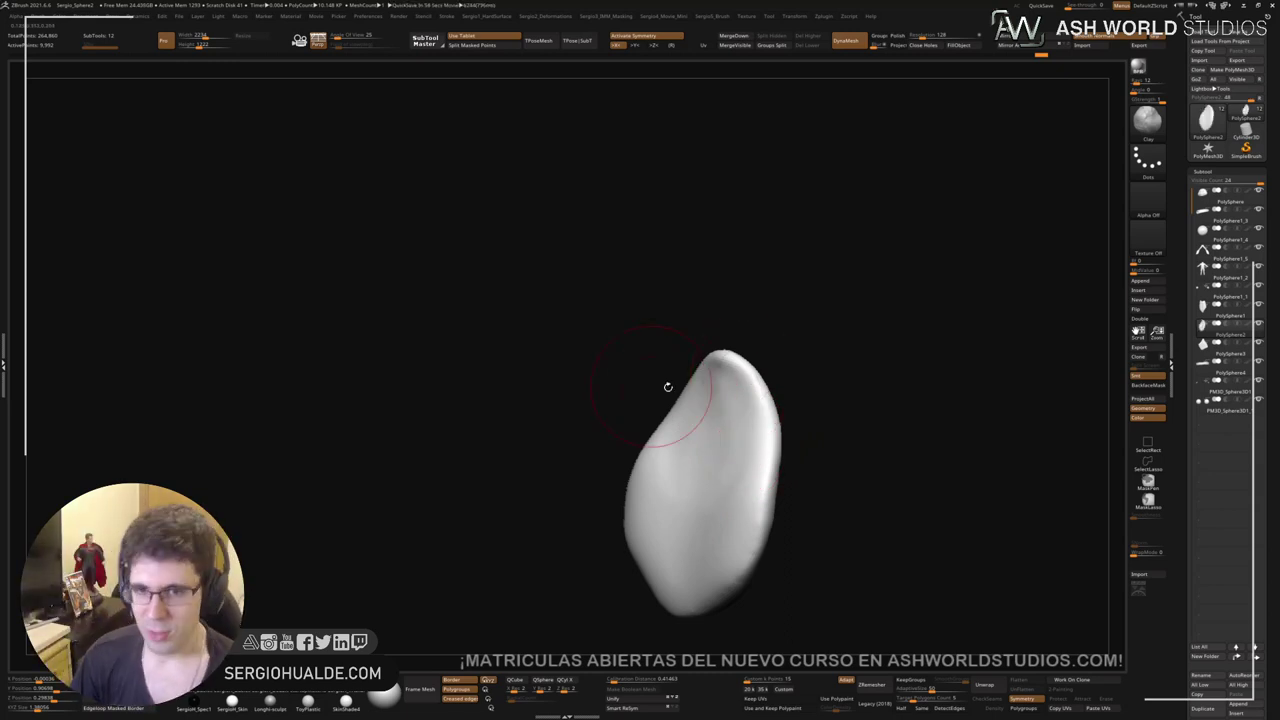
right_drag(714, 423, 728, 377)
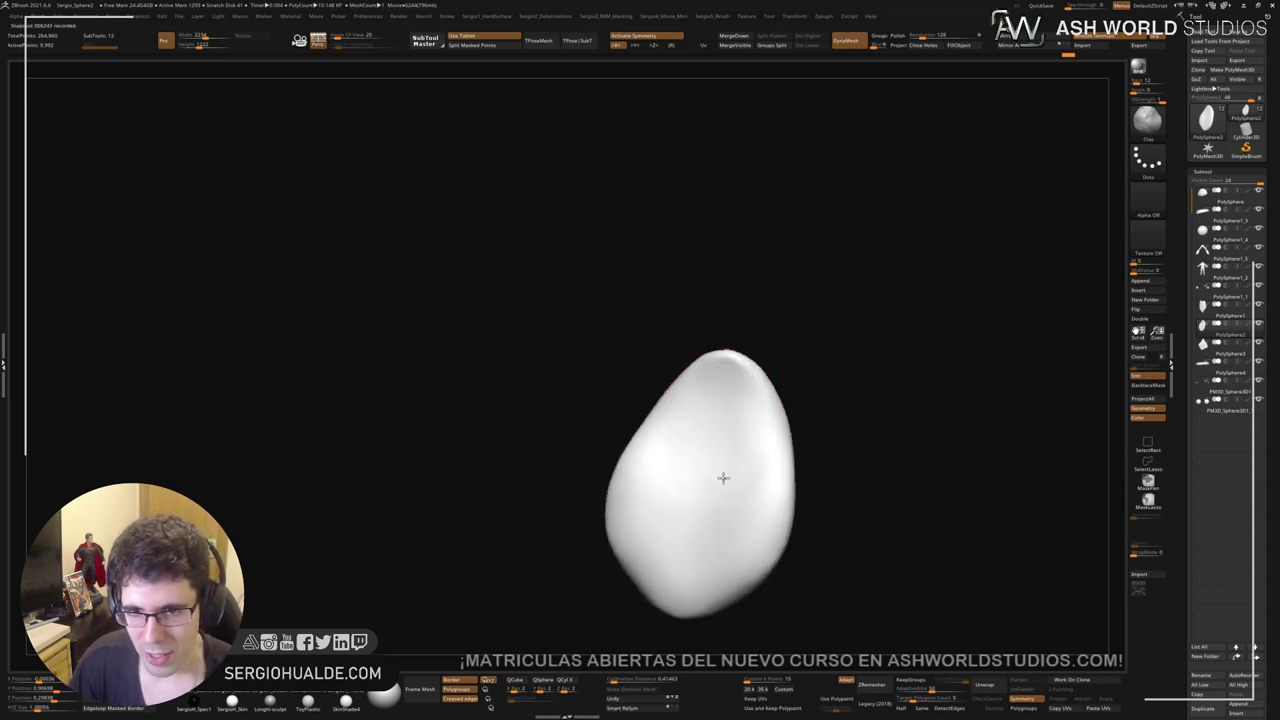
right_drag(725, 435, 717, 452)
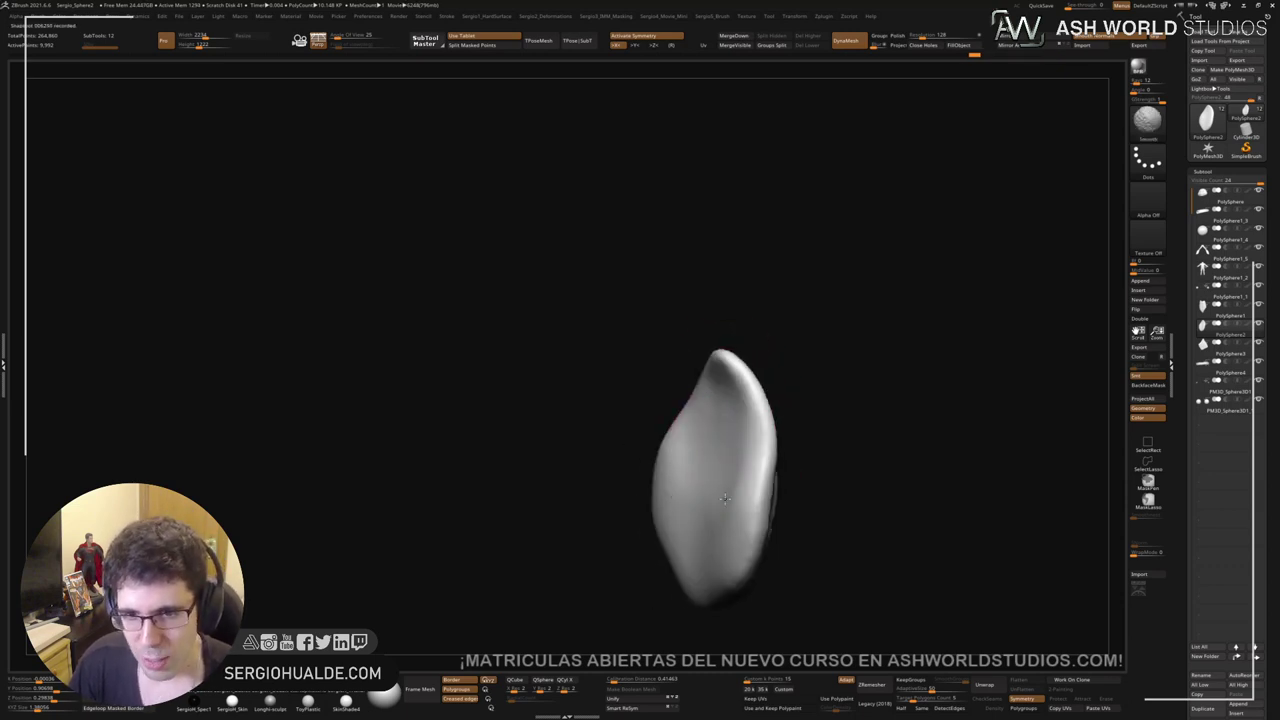
mouse_move(725, 498)
shift+mouse_down()
mouse_move(737, 477)
mouse_move(722, 440)
mouse_move(691, 471)
shift+mouse_up()
mouse_move(691, 471)
right_down()
mouse_move(666, 437)
mouse_move(680, 436)
right_up()
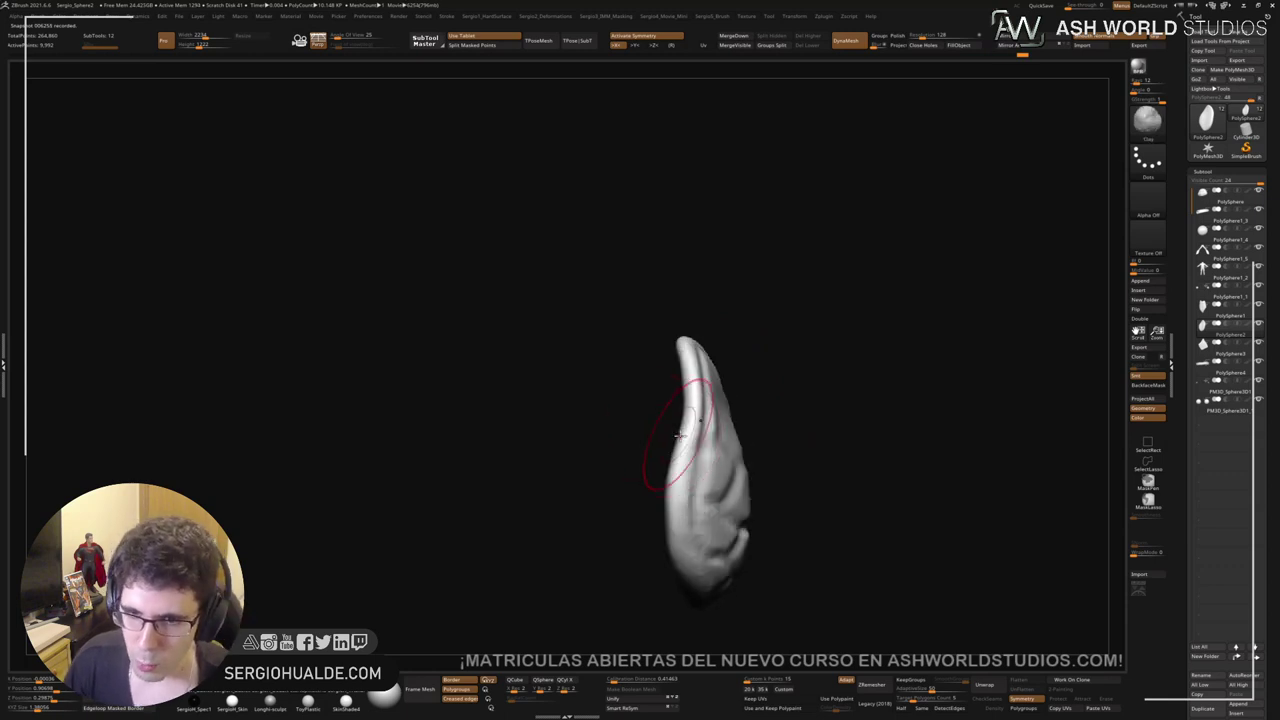
drag(679, 435, 689, 400)
Step: Show the whole character again and adjust the shell's side edge just above the belt with the Move brush
key(b)
key(m)
key(v)
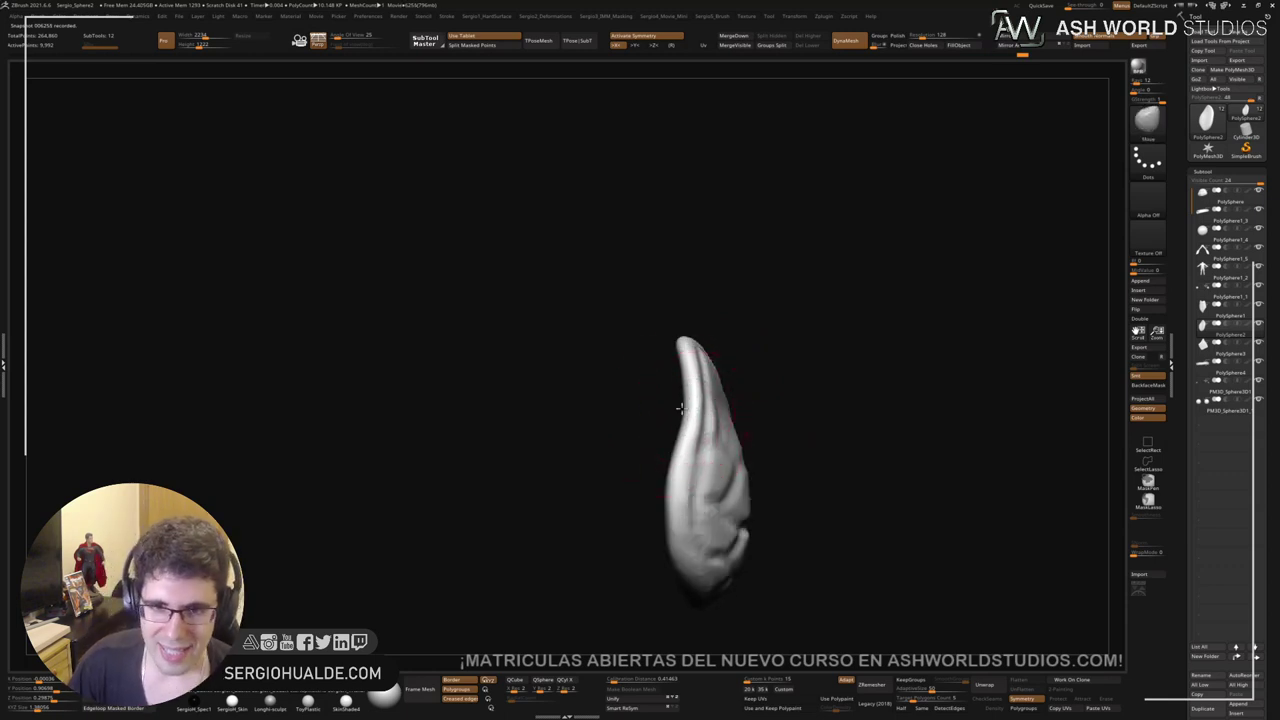
key(shift+s)
right_drag(734, 425, 706, 431)
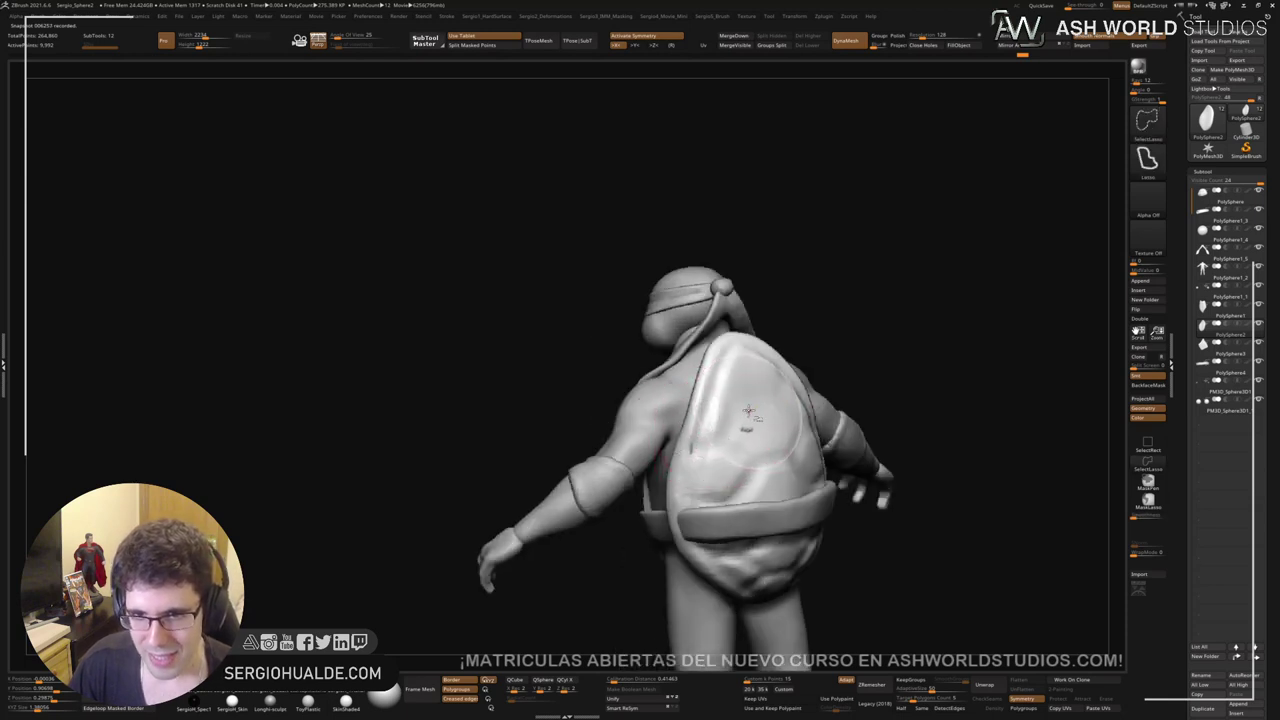
shift+right_drag(729, 497, 715, 520)
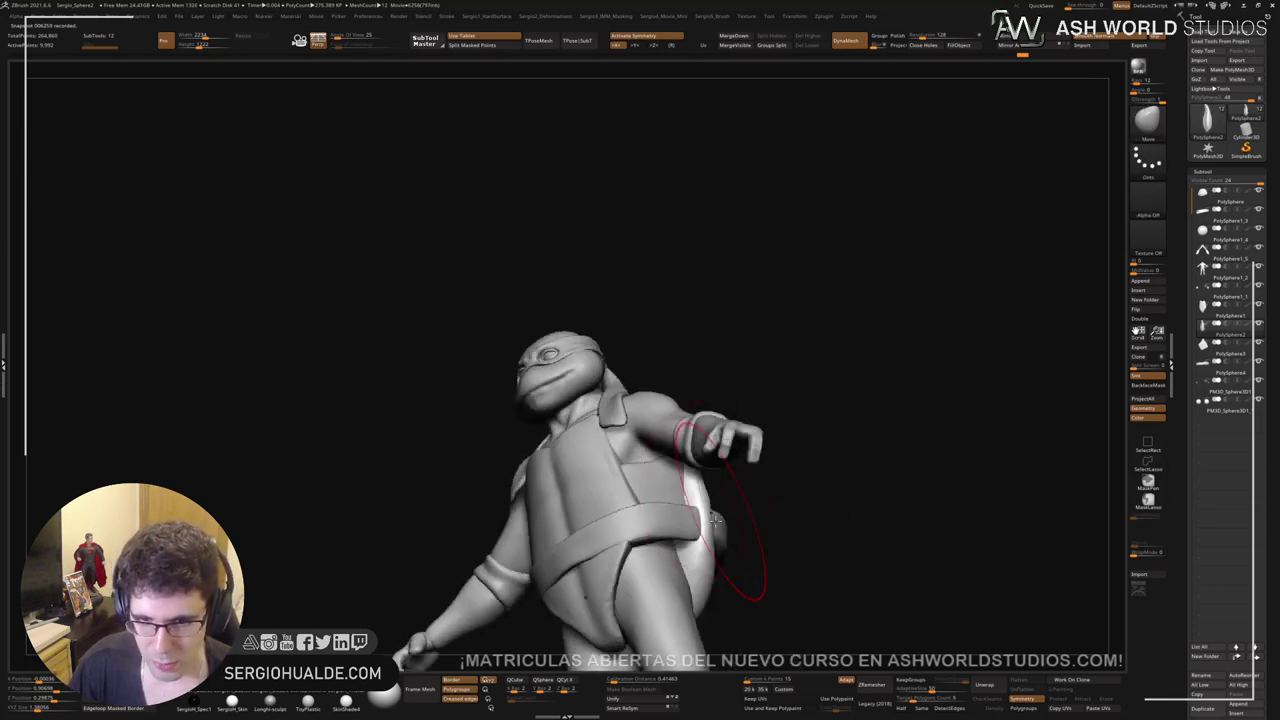
mouse_move(618, 545)
right_down()
mouse_move(617, 580)
mouse_move(703, 512)
right_up()
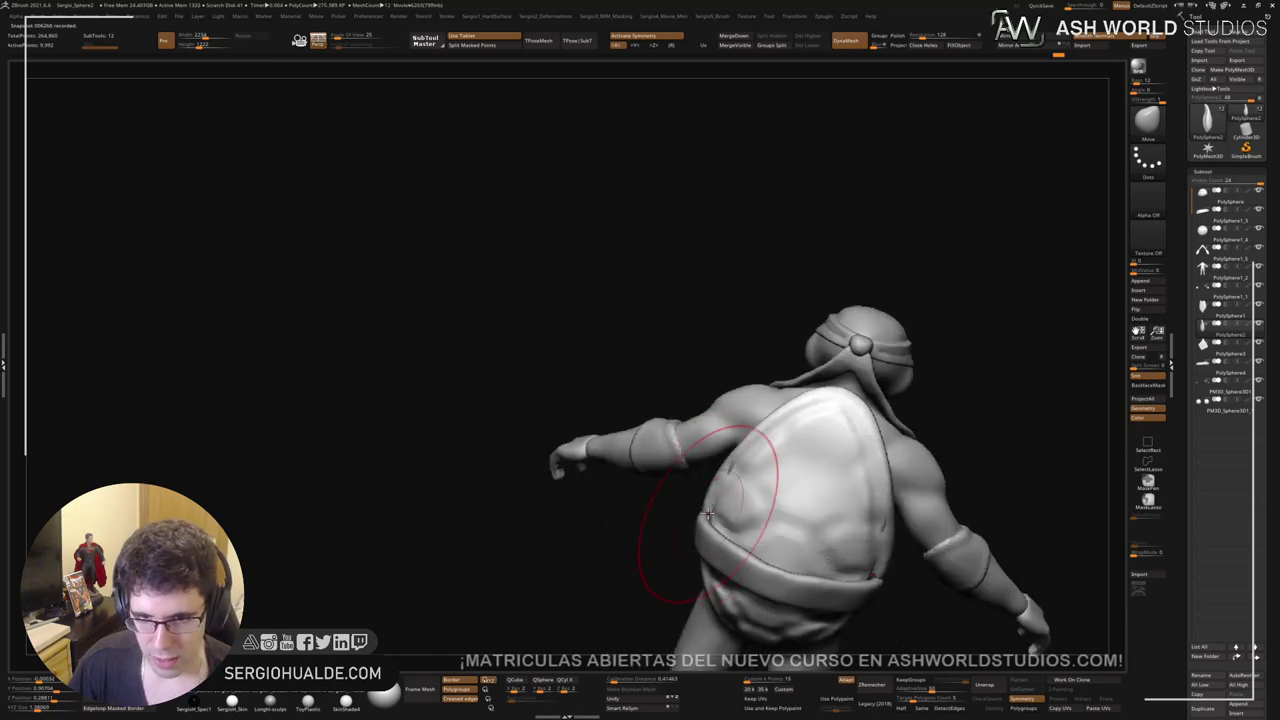
drag(708, 513, 702, 503)
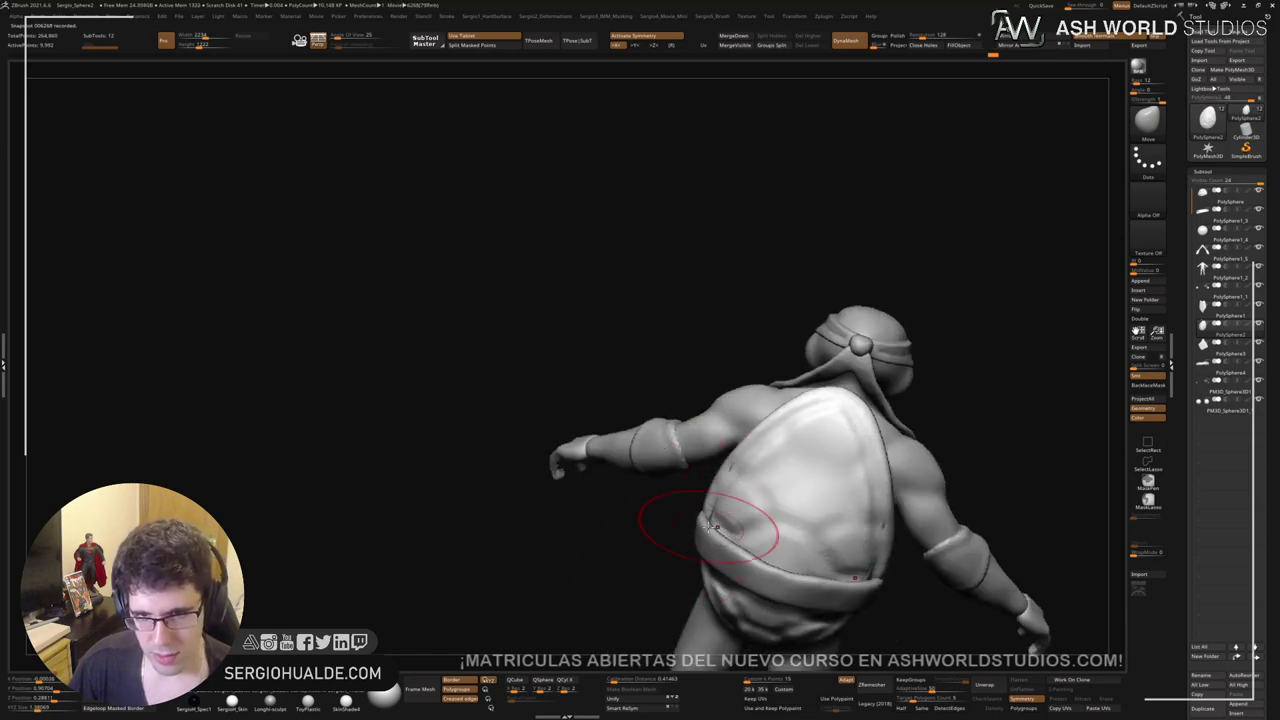
mouse_move(710, 525)
right_down()
mouse_move(648, 562)
mouse_move(726, 520)
mouse_move(725, 495)
mouse_move(759, 454)
right_up()
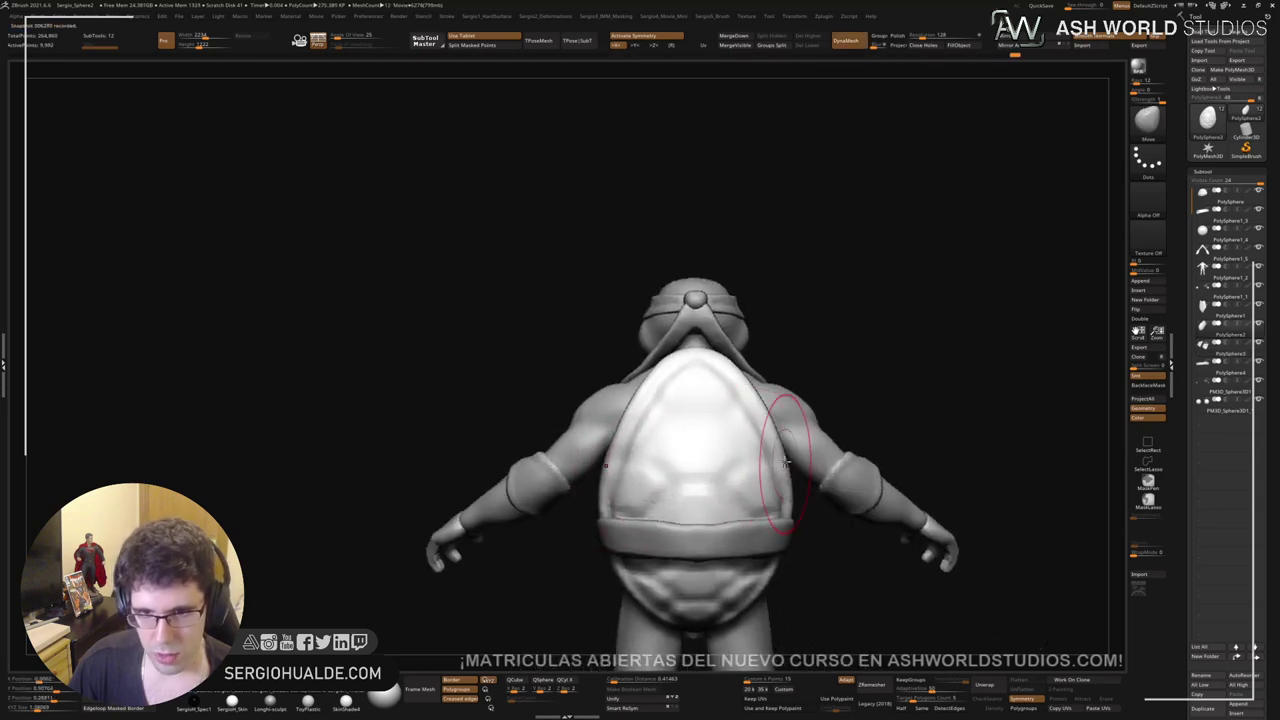
Step: Carve the grooves between the polygonal plates on the shell's back above the belt with DamStandard
mouse_move(729, 371)
right_down()
mouse_move(694, 403)
mouse_move(726, 420)
right_up()
key(b)
key(d)
key(s)
drag(729, 406, 746, 395)
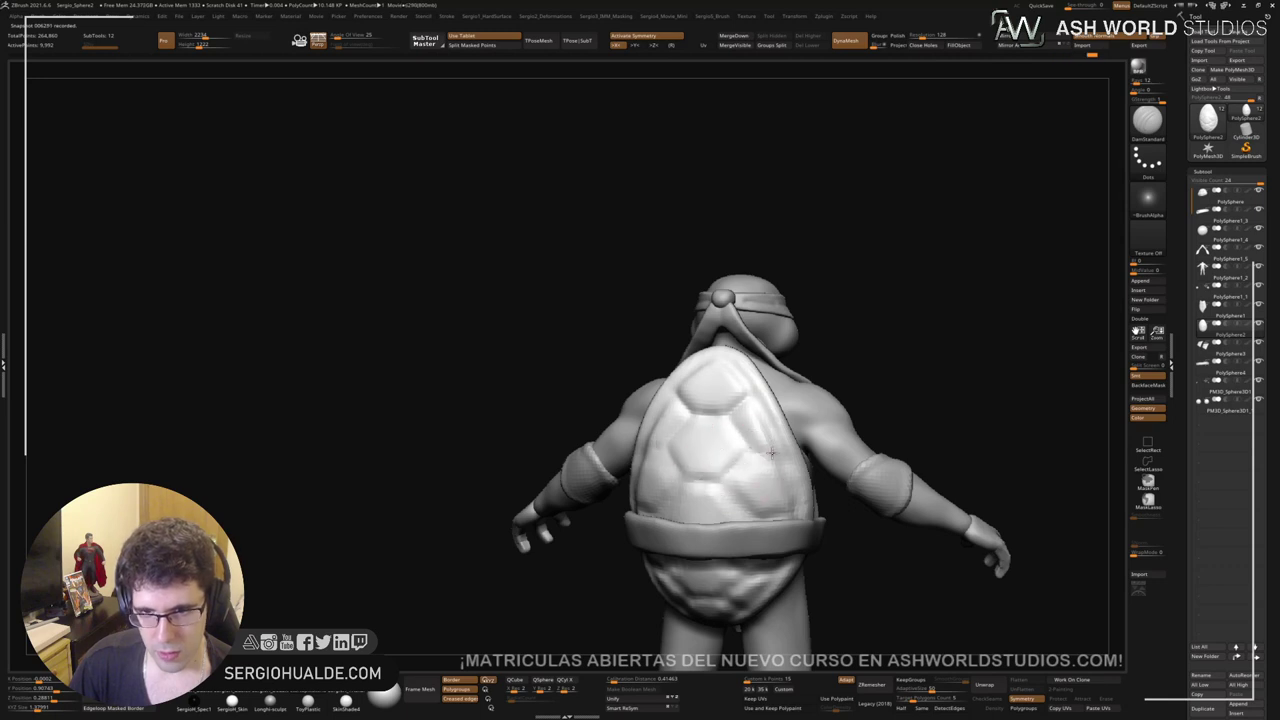
Step: Isolate the shell and flatten the plates on its back with TrimDynamic
right_drag(756, 419, 685, 413)
key(b)
key(t)
key(d)
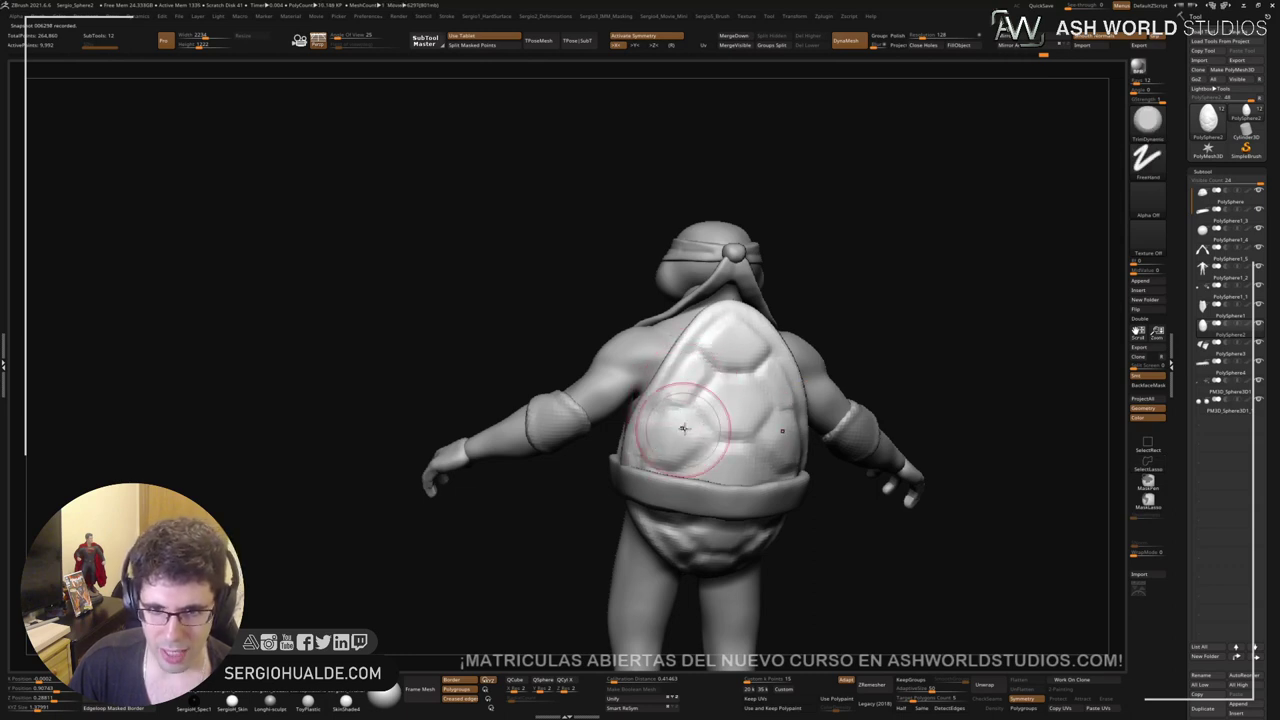
key(shift+s)
right_drag(720, 426, 672, 411)
drag(665, 409, 673, 421)
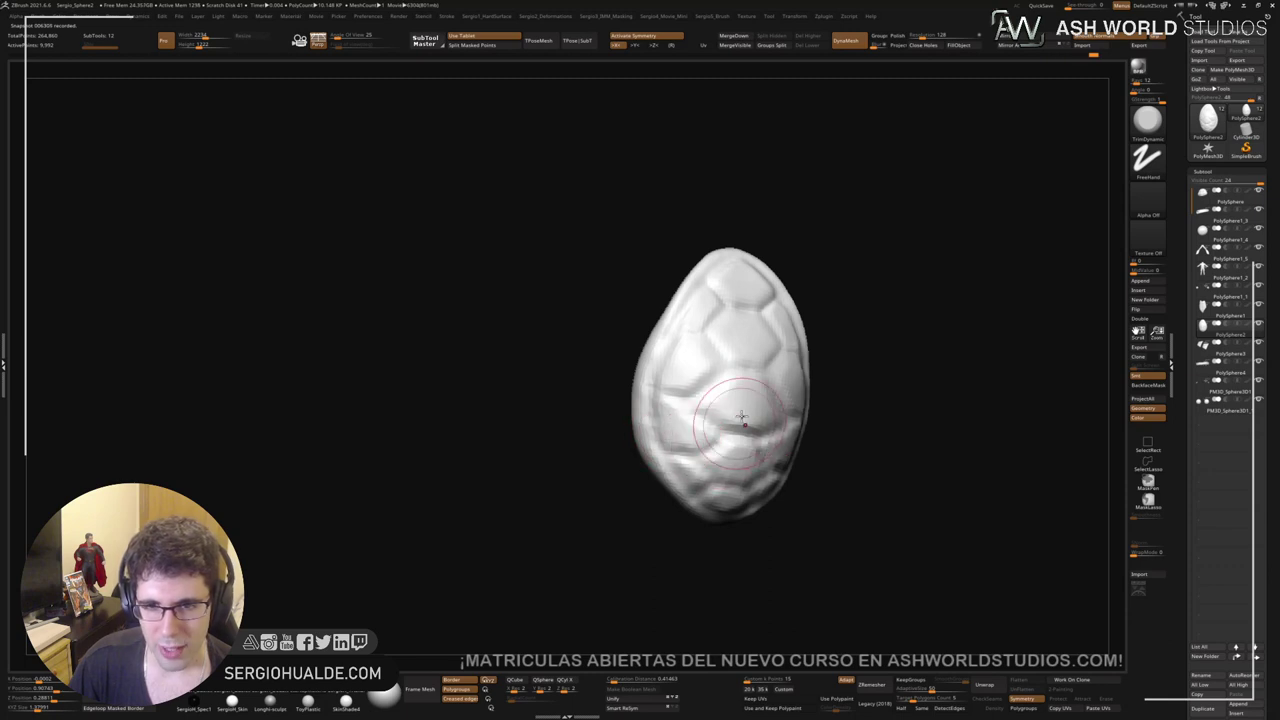
Step: Reshape the groove crossing the lower part of the isolated shell's back with the Move brush
right_drag(753, 399, 737, 414)
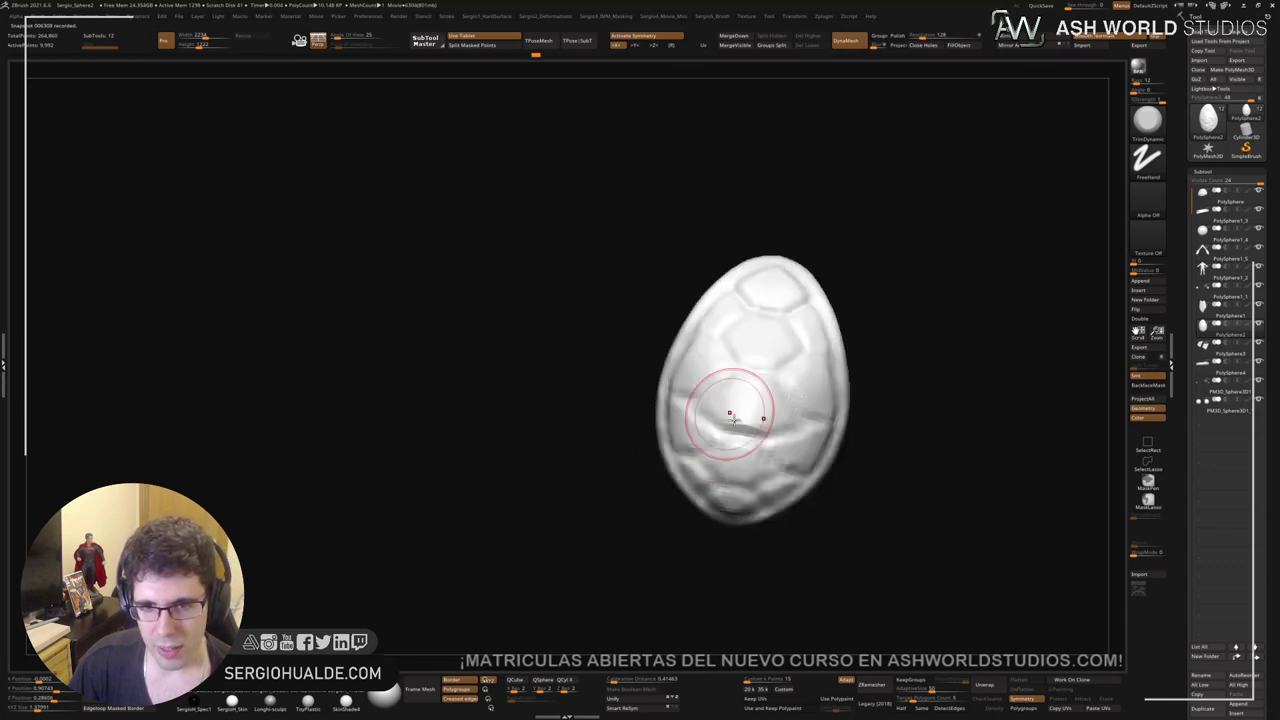
key(b)
key(m)
key(v)
drag(788, 430, 797, 421)
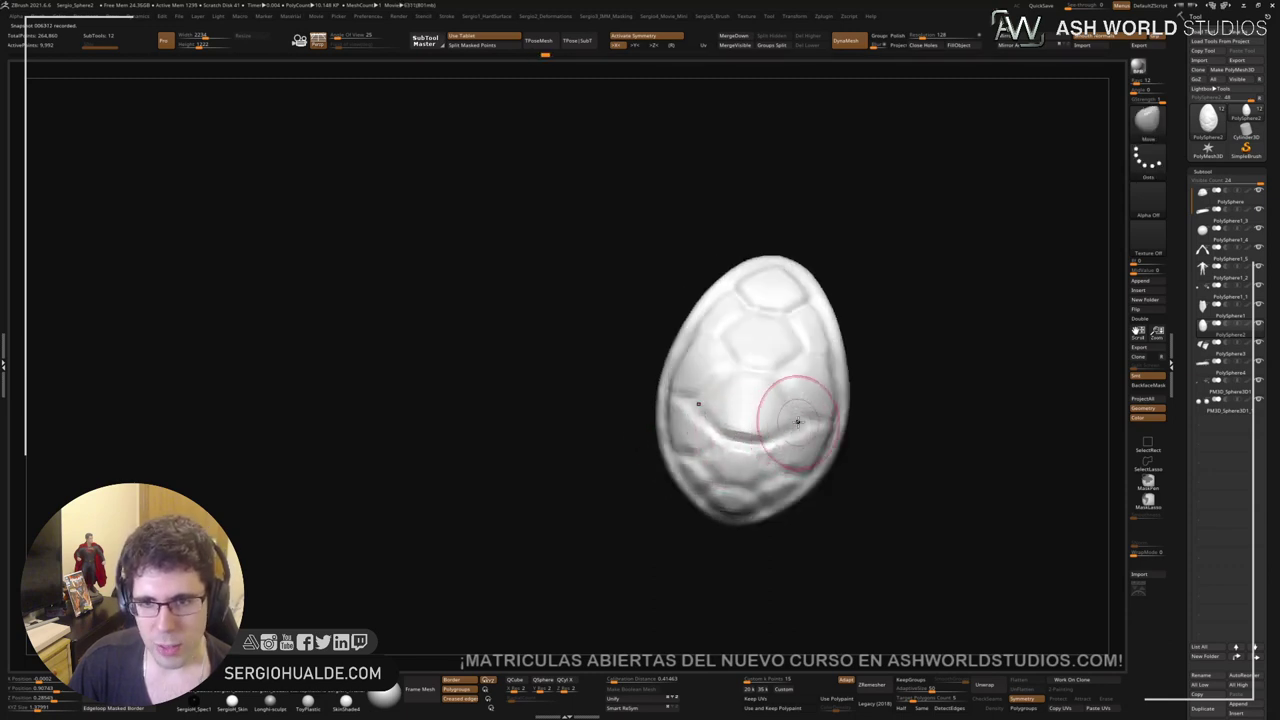
right_drag(800, 433, 769, 418)
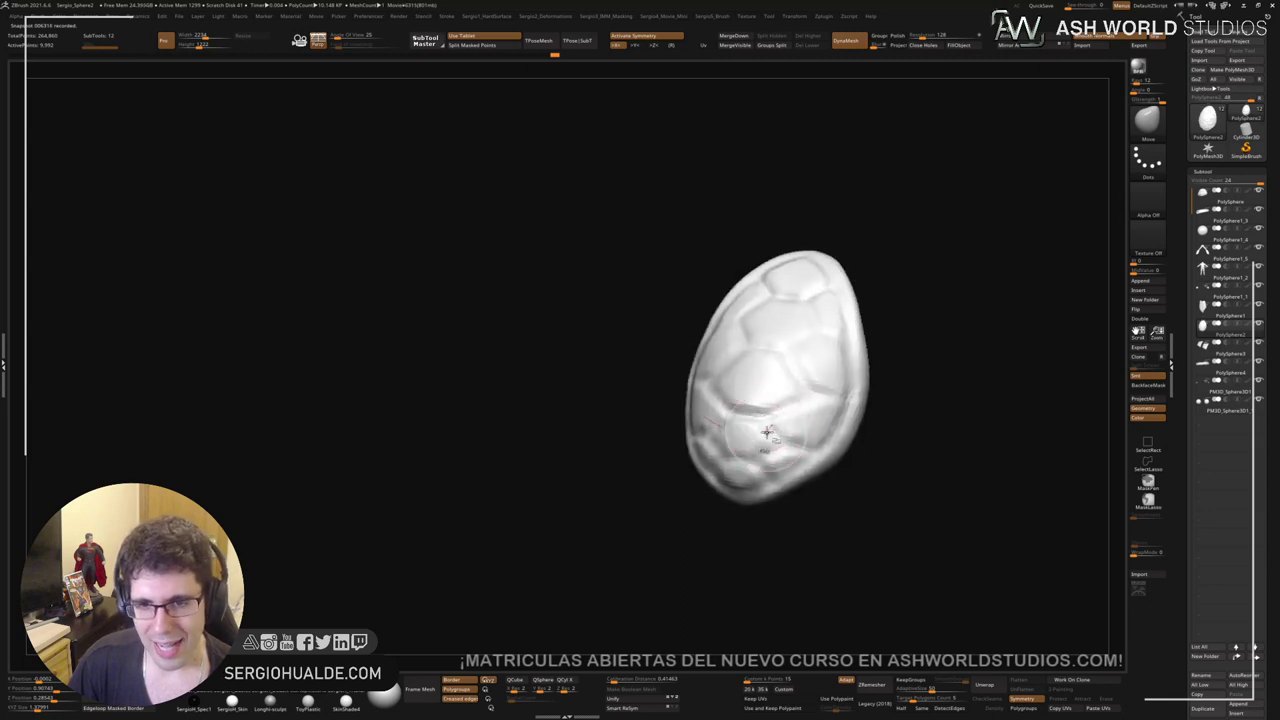
Step: Define the small plates near the shell's lower end with DamStandard creases and Move brush adjustments
key(b)
key(d)
key(s)
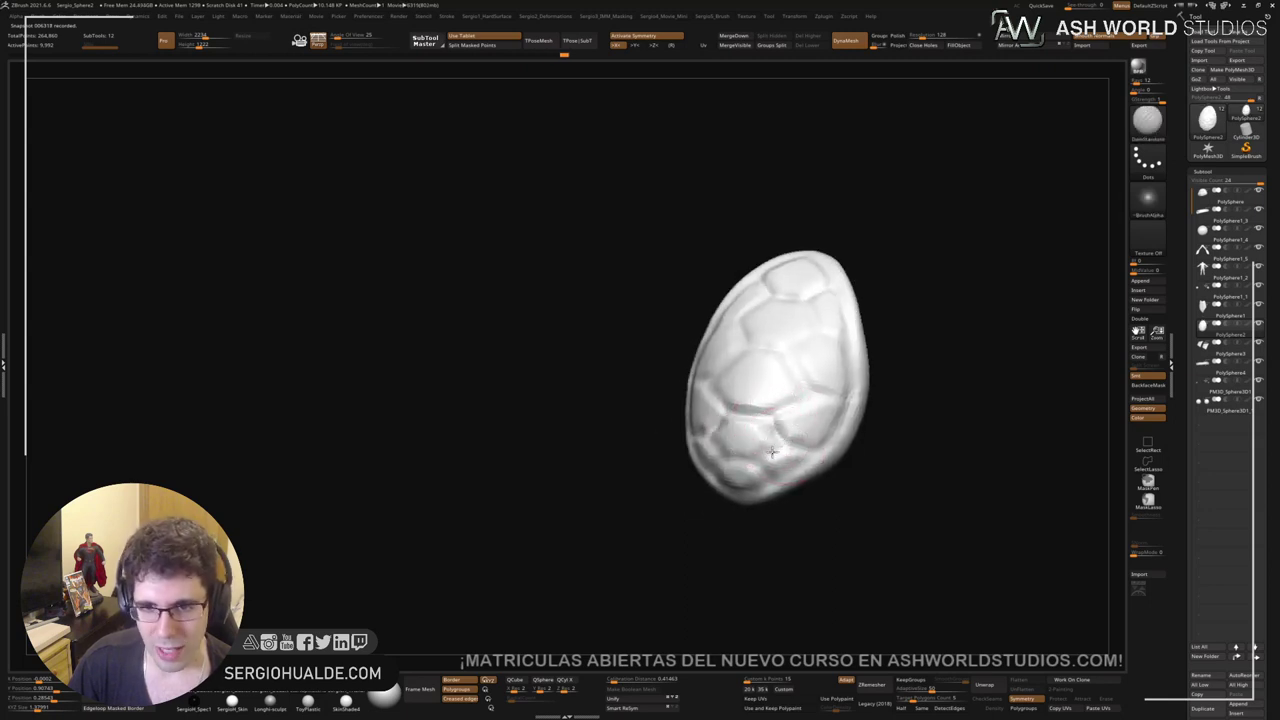
key(b)
key(m)
key(v)
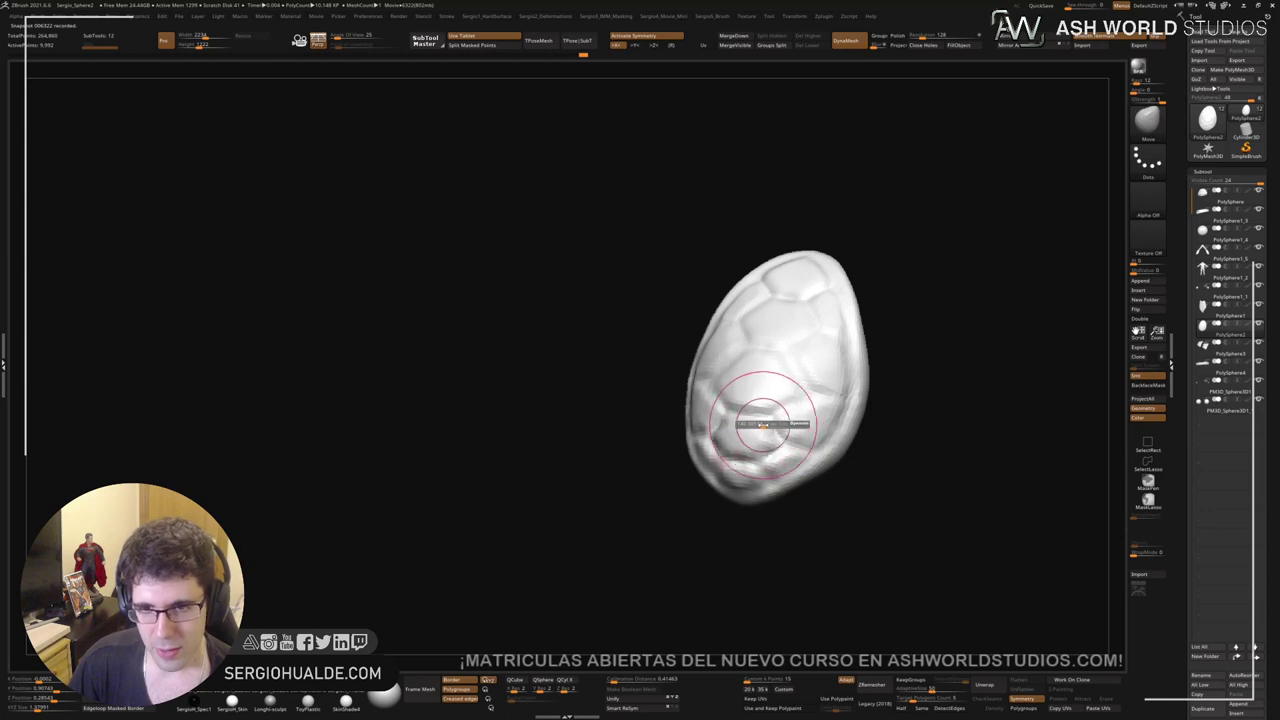
right_drag(765, 420, 750, 422)
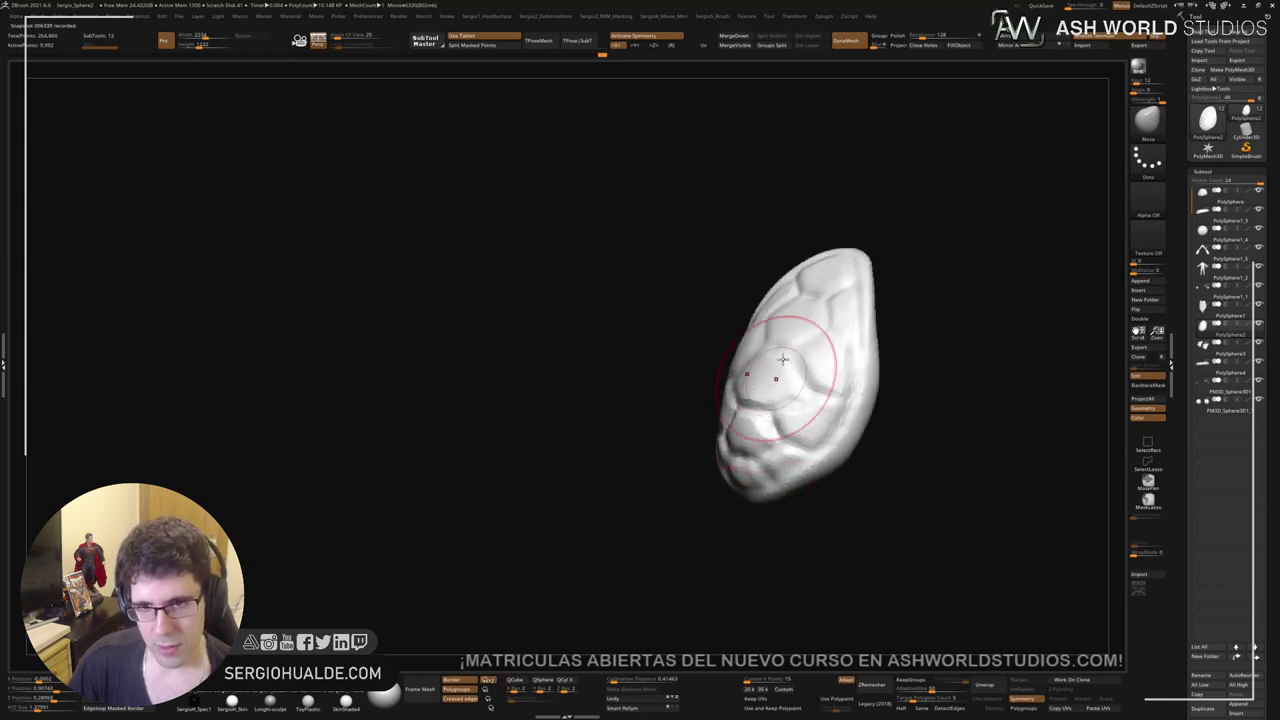
mouse_move(806, 293)
right_down()
mouse_move(771, 329)
mouse_move(815, 316)
mouse_move(777, 334)
mouse_move(805, 426)
mouse_move(805, 314)
mouse_move(832, 353)
mouse_move(831, 314)
right_up()
Step: Carve a deeper DamStandard groove around the uppermost plate of the shell
key(b)
key(d)
key(s)
key(s)
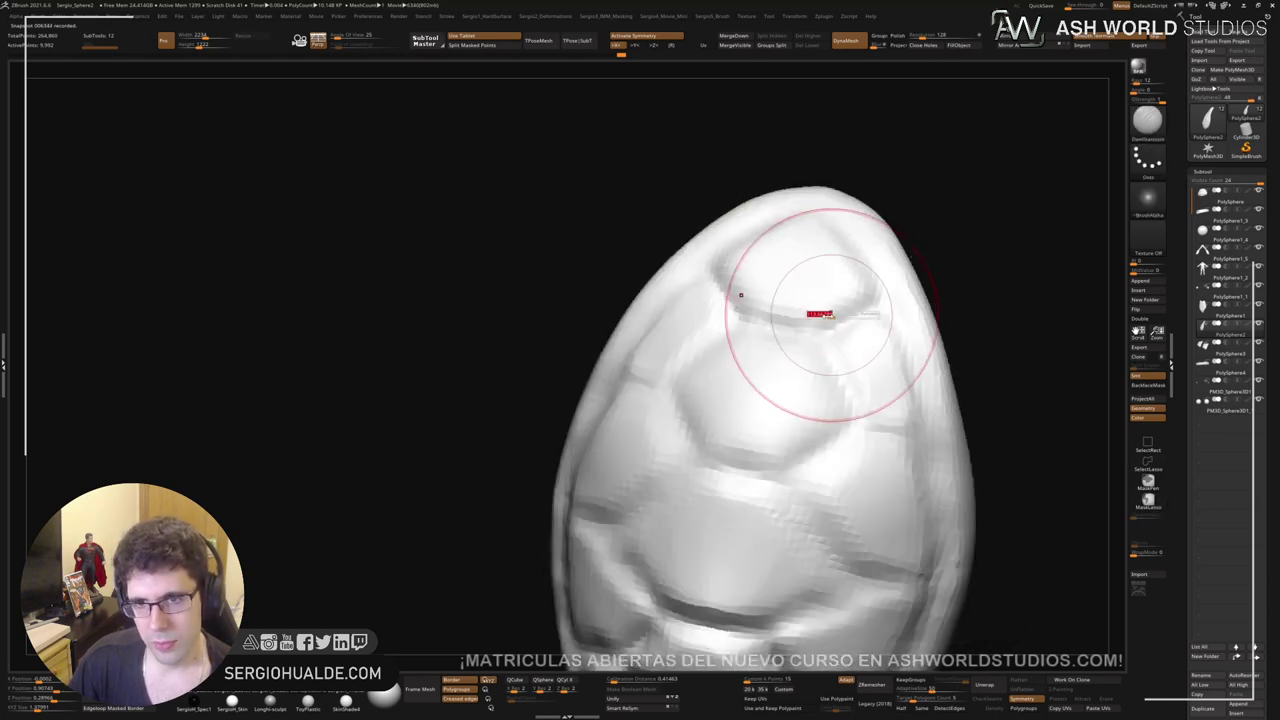
drag(831, 314, 799, 320)
right_drag(799, 320, 794, 331)
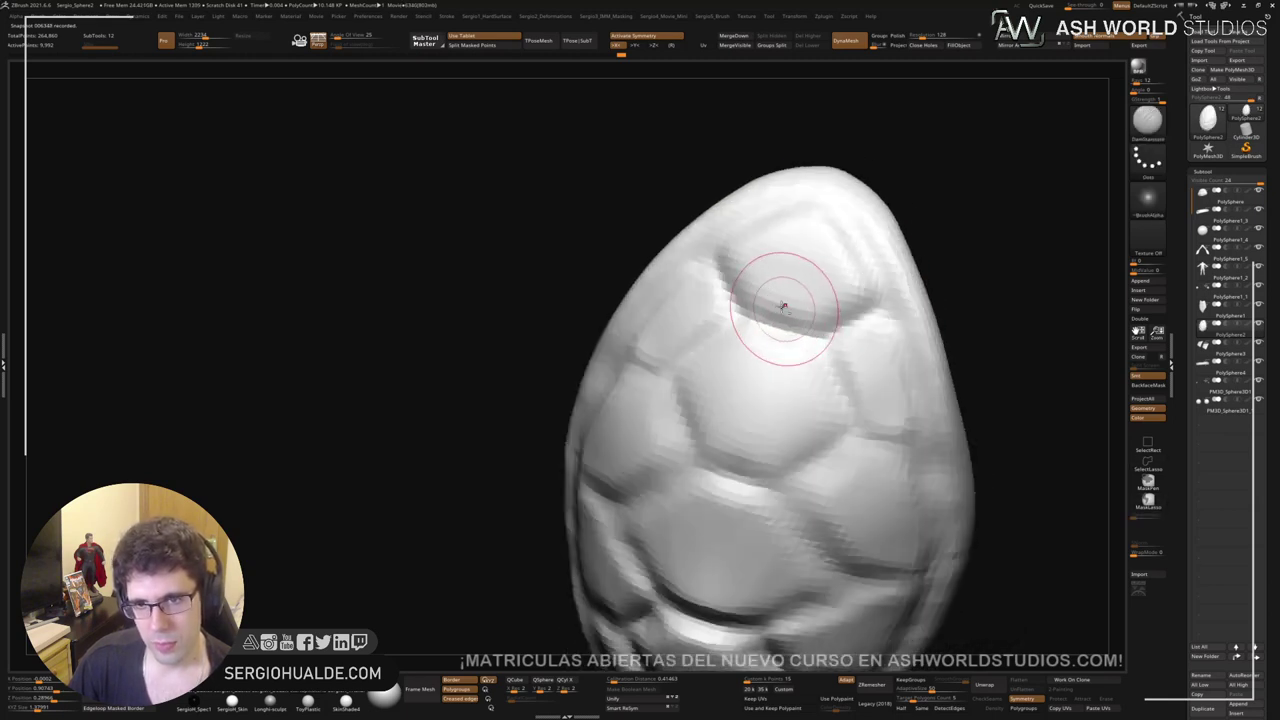
mouse_move(783, 306)
mouse_down()
mouse_move(820, 323)
mouse_move(852, 312)
mouse_up()
drag(856, 305, 836, 240)
Step: Deepen the grooves around the central column of shell plates with DamStandard
alt+right_drag(862, 402, 832, 342)
mouse_move(834, 274)
mouse_down()
mouse_move(810, 288)
mouse_move(828, 354)
mouse_up()
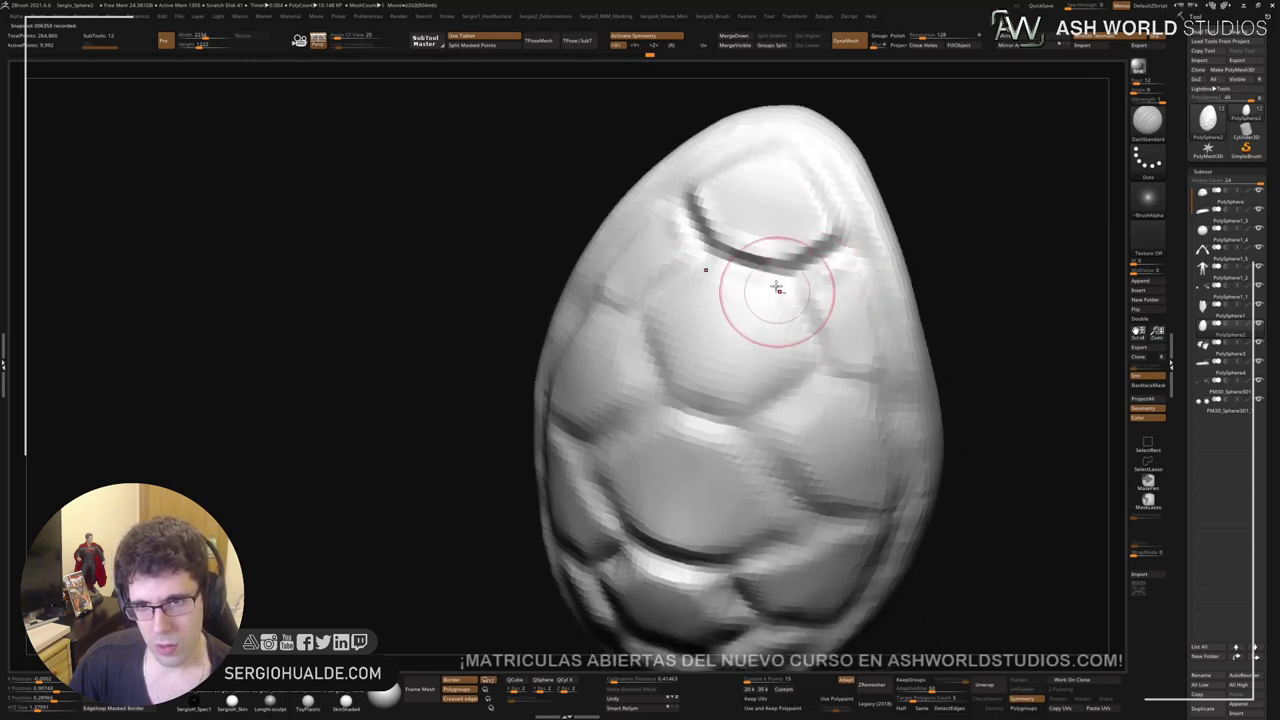
mouse_move(777, 289)
mouse_down()
mouse_move(816, 356)
mouse_move(772, 398)
mouse_move(726, 407)
mouse_up()
drag(726, 407, 758, 413)
alt+right_drag(786, 420, 754, 331)
mouse_move(846, 307)
mouse_down()
mouse_move(800, 304)
mouse_move(746, 352)
mouse_move(800, 411)
mouse_move(862, 422)
mouse_up()
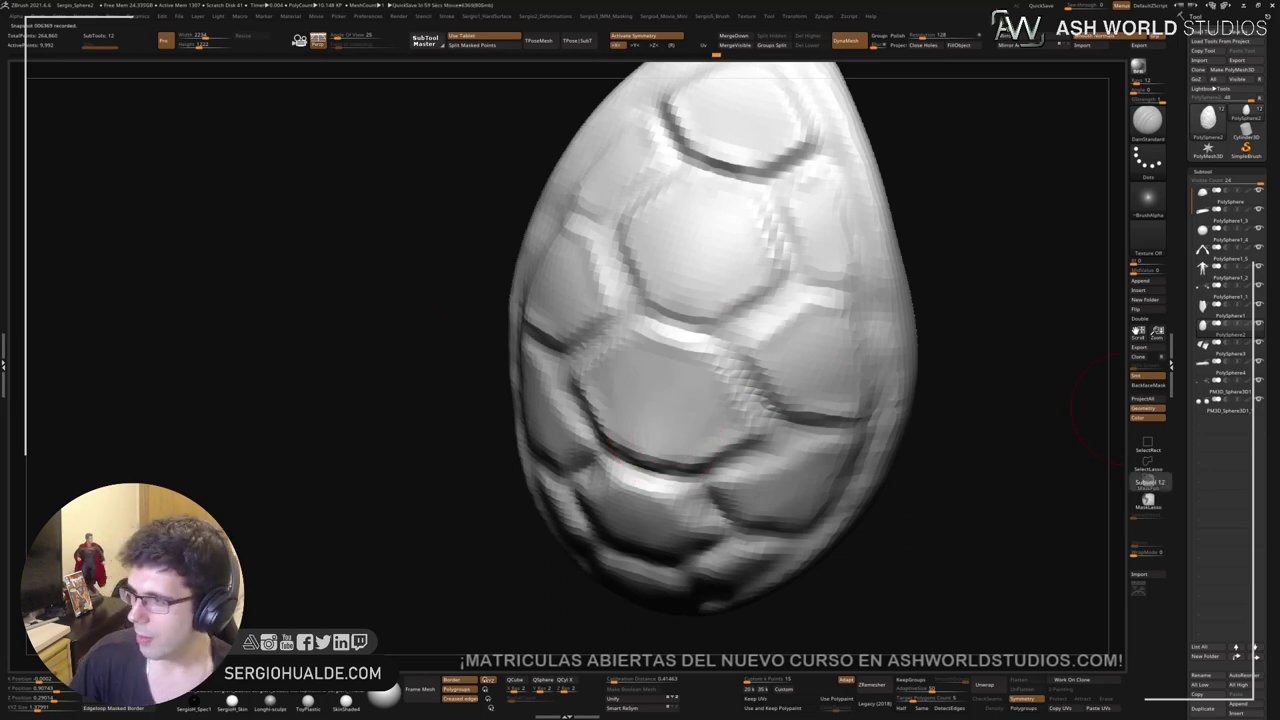
Step: Carve the grooves between the shell's side plates and around the small plates at its lower end
mouse_move(720, 355)
right_down()
mouse_move(703, 388)
mouse_move(783, 431)
mouse_move(738, 378)
right_up()
right_drag(738, 378, 743, 386)
mouse_move(786, 341)
mouse_down()
mouse_move(751, 354)
mouse_move(727, 408)
mouse_up()
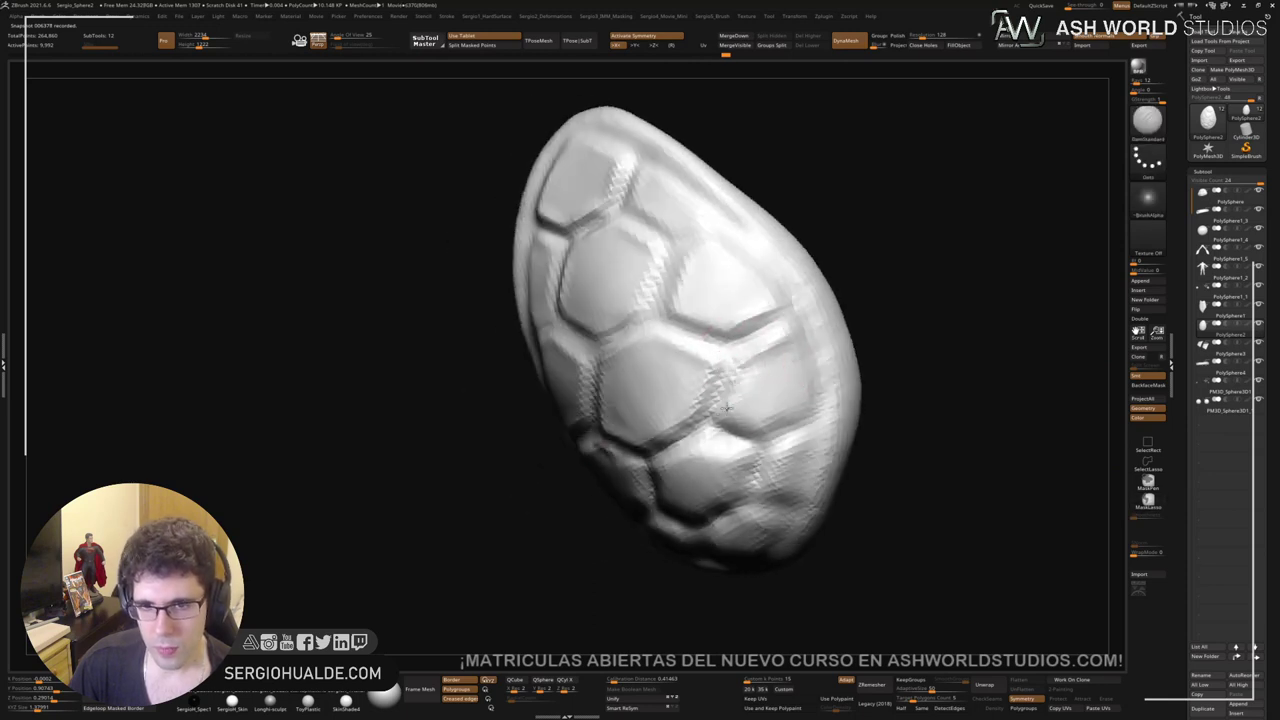
drag(805, 400, 808, 390)
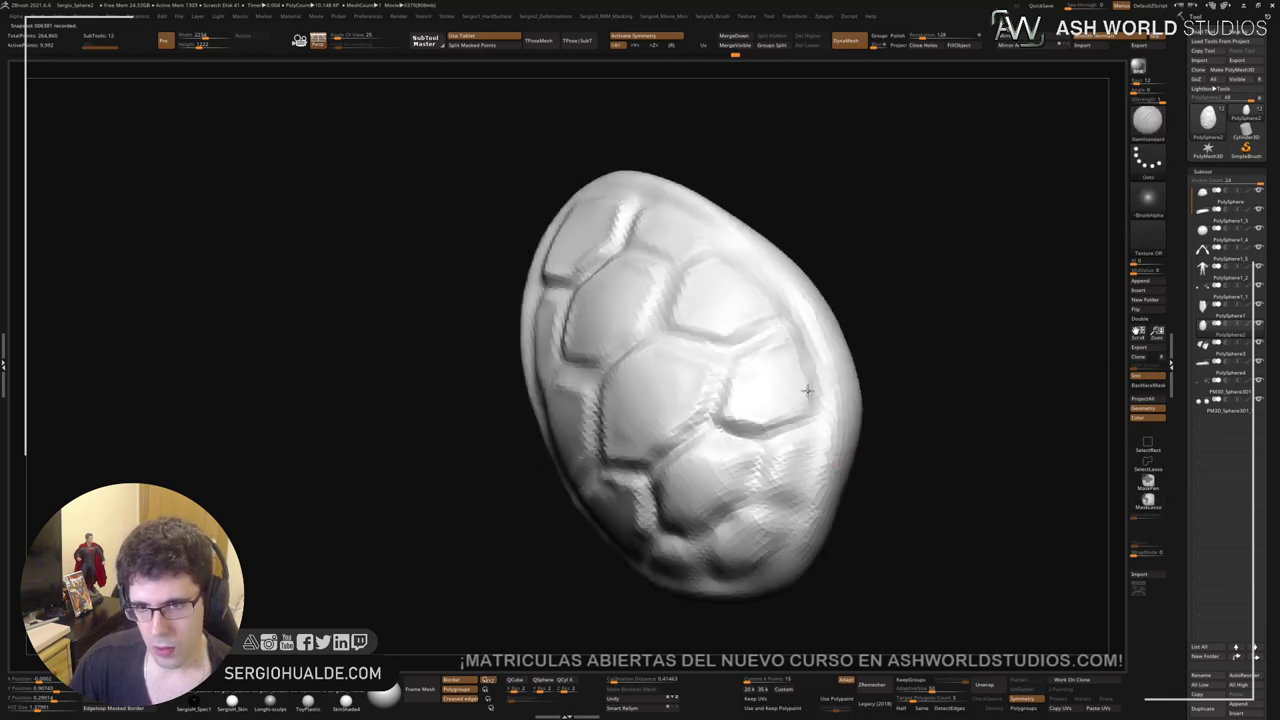
right_drag(808, 390, 801, 443)
mouse_move(801, 443)
mouse_down()
mouse_move(767, 491)
mouse_move(803, 512)
mouse_move(812, 443)
mouse_up()
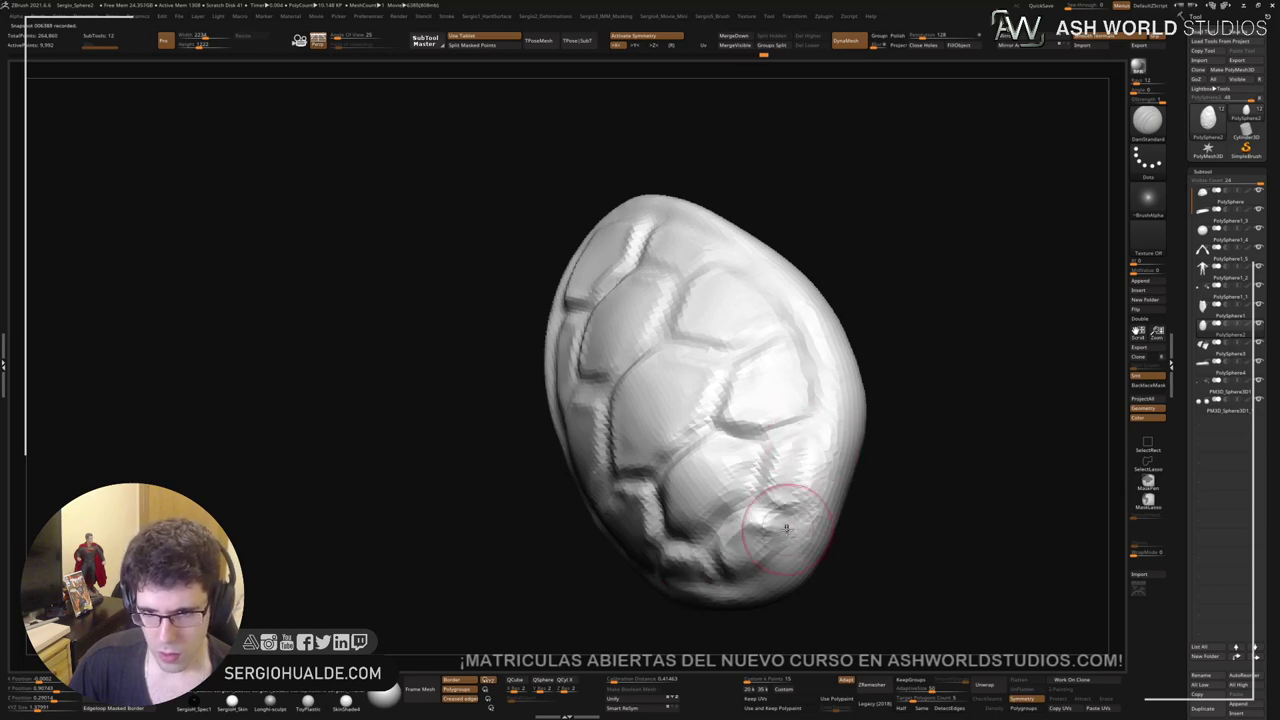
drag(726, 550, 749, 532)
Step: Cut short DamStandard grooves across the shell's rim above the uppermost plate
mouse_move(749, 532)
ctrl+right_down()
mouse_move(711, 414)
mouse_move(774, 403)
mouse_move(738, 475)
ctrl+right_up()
mouse_move(714, 406)
right_down()
mouse_move(694, 386)
mouse_move(715, 359)
mouse_move(704, 427)
right_up()
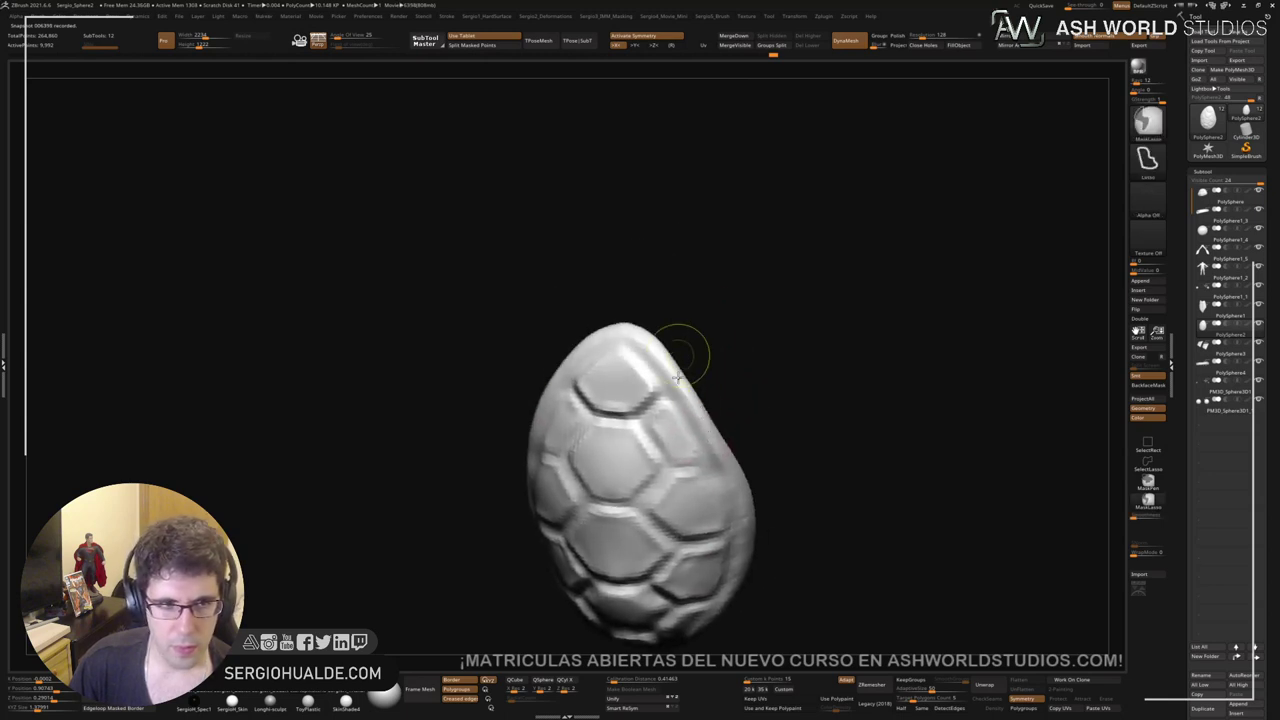
ctrl+right_drag(678, 377, 652, 367)
mouse_move(649, 357)
mouse_down()
mouse_move(646, 343)
mouse_move(634, 358)
mouse_up()
mouse_move(640, 360)
right_down()
mouse_move(652, 366)
mouse_move(627, 369)
right_up()
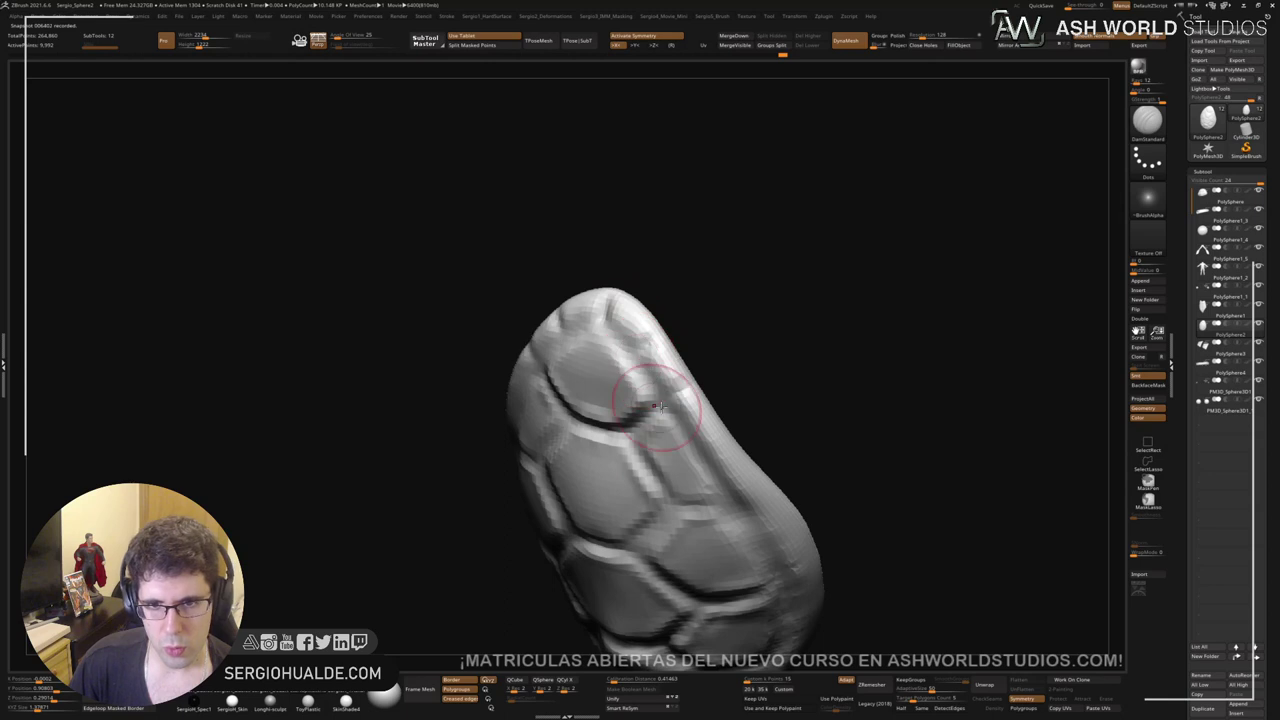
Step: Divide the shell's side rim into segments with short grooves running from the plates to the outer edge
alt+right_drag(752, 450, 732, 354)
right_drag(732, 354, 754, 406)
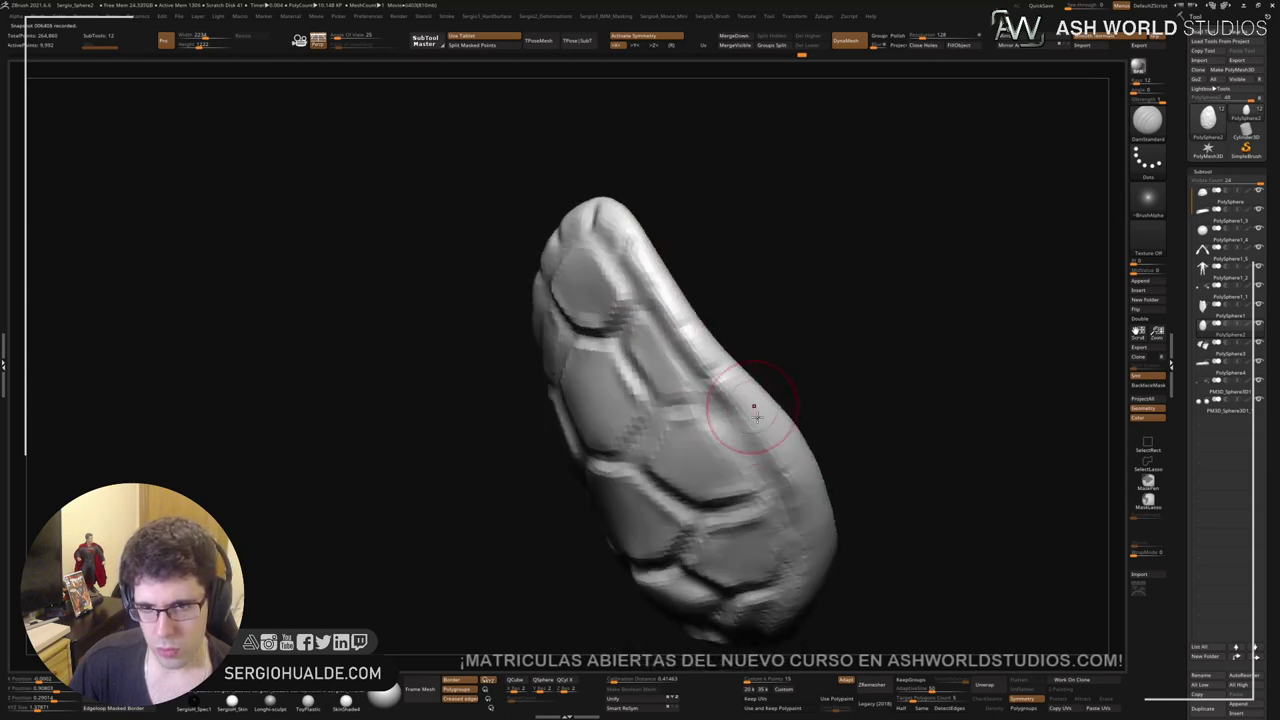
right_drag(800, 478, 800, 508)
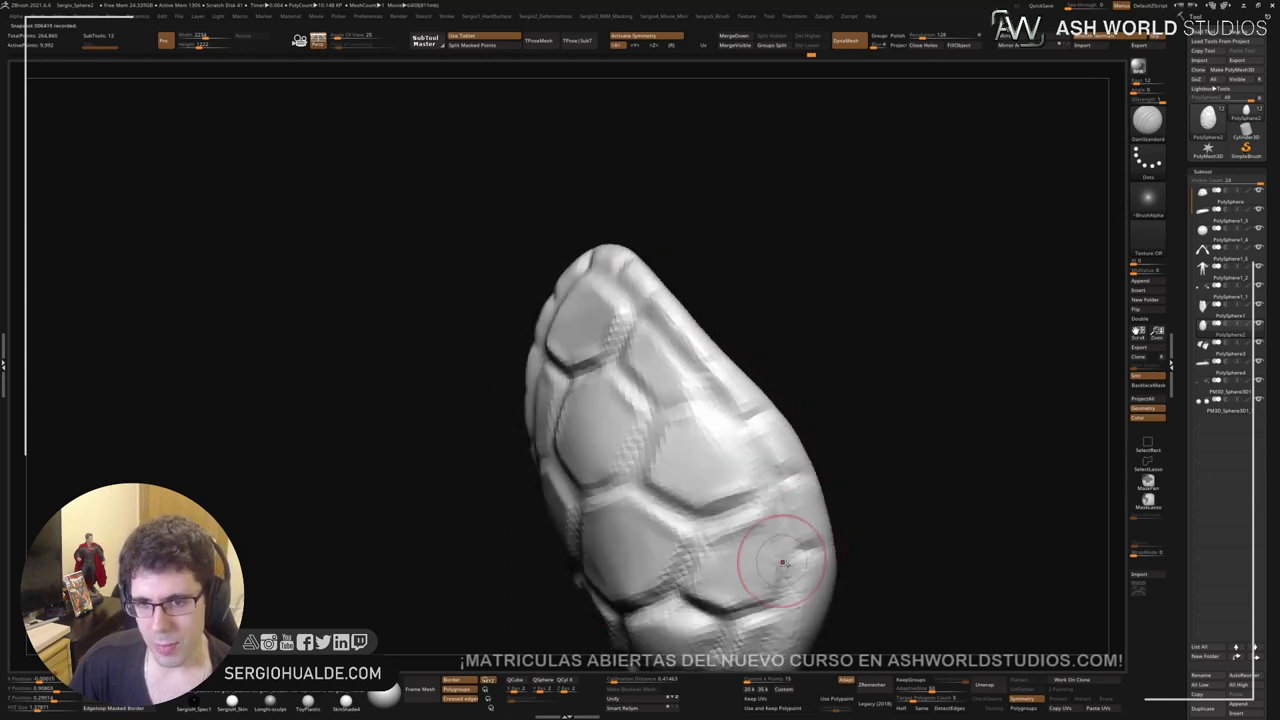
right_drag(783, 563, 751, 467)
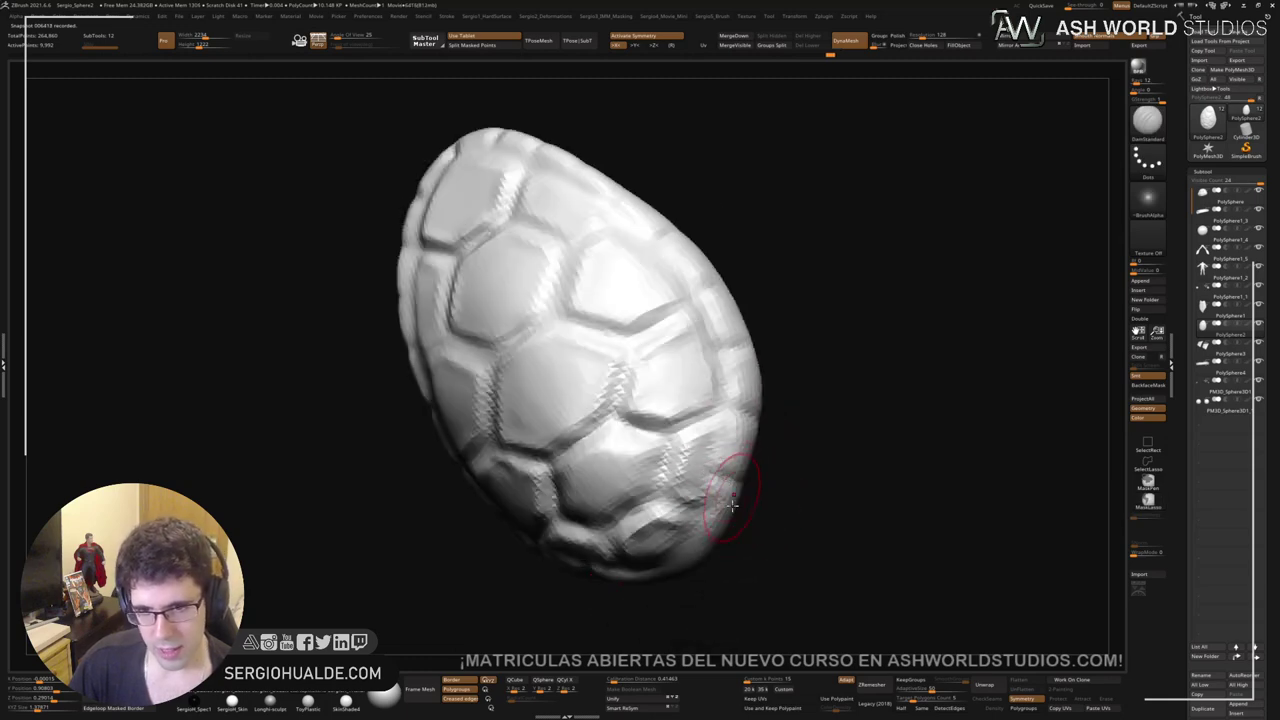
mouse_move(732, 506)
right_down()
mouse_move(736, 545)
mouse_move(740, 520)
mouse_move(700, 440)
mouse_move(760, 354)
mouse_move(725, 429)
mouse_move(694, 420)
right_up()
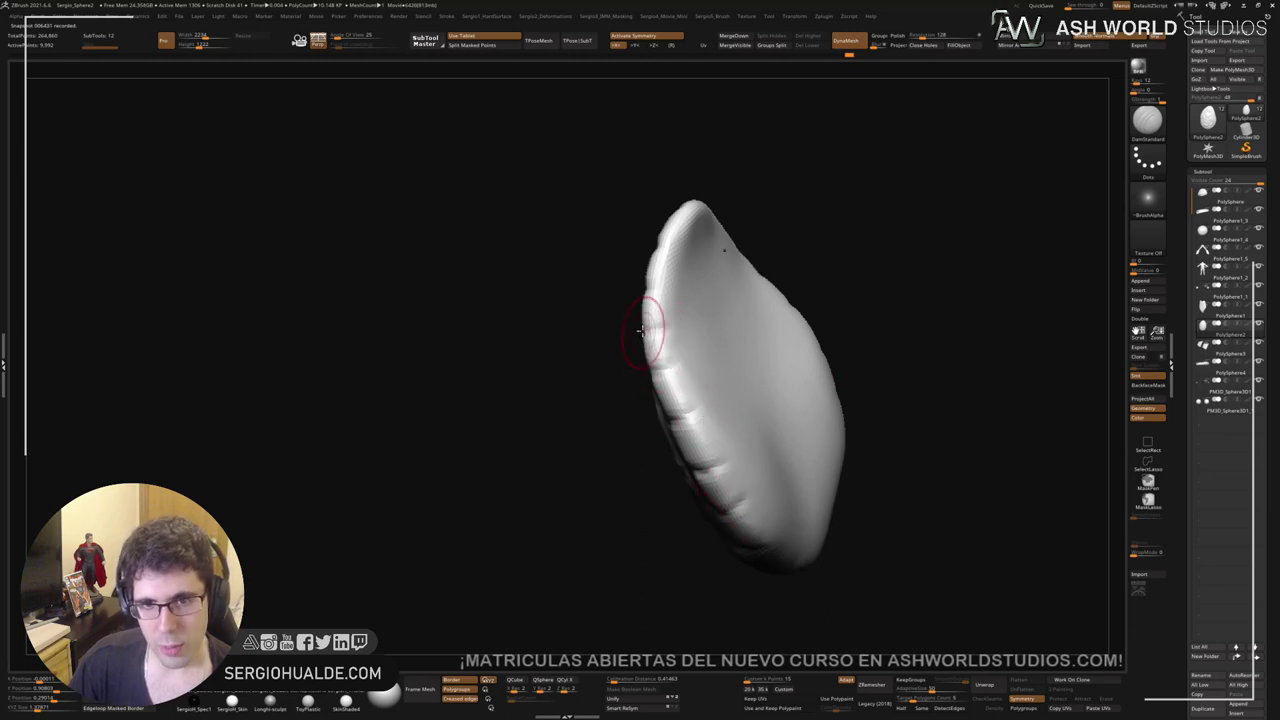
Step: Extend the rim grooves around the edge onto the underside of the shell with DamStandard
right_drag(651, 303, 703, 410)
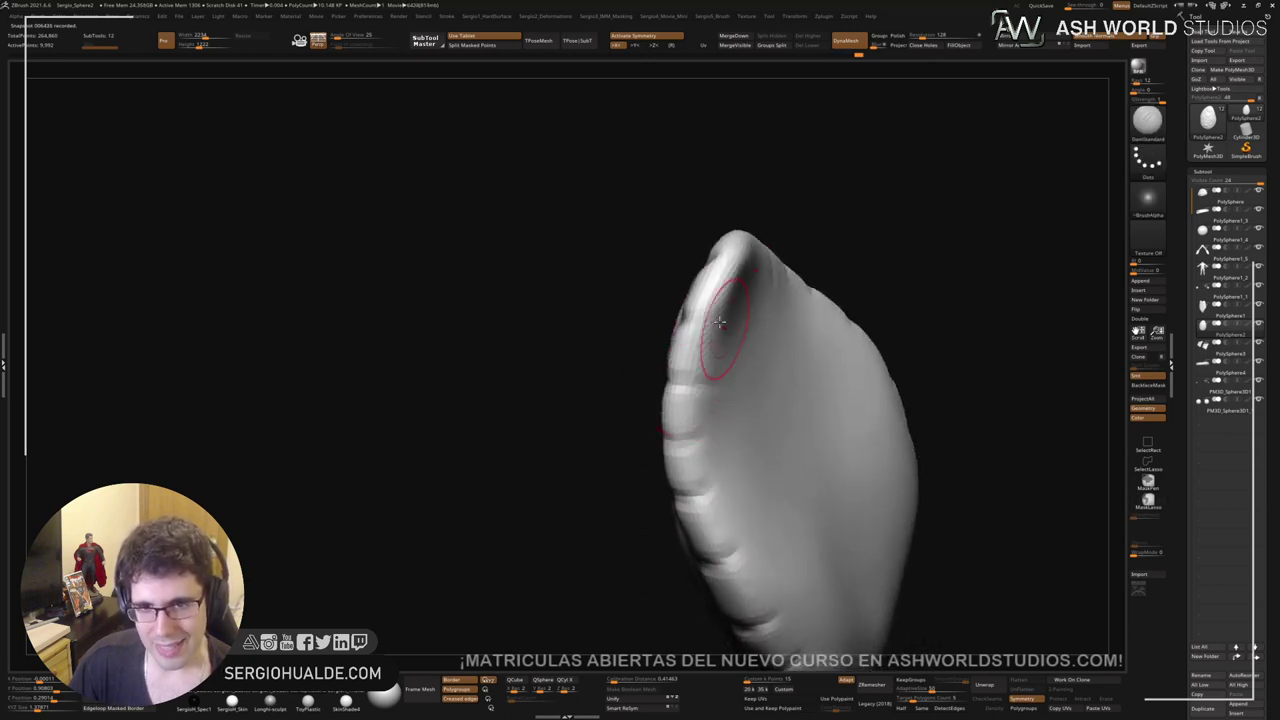
mouse_move(735, 339)
right_down()
mouse_move(739, 298)
mouse_move(746, 314)
mouse_move(714, 262)
mouse_move(757, 471)
mouse_move(755, 385)
mouse_move(739, 401)
mouse_move(760, 480)
right_up()
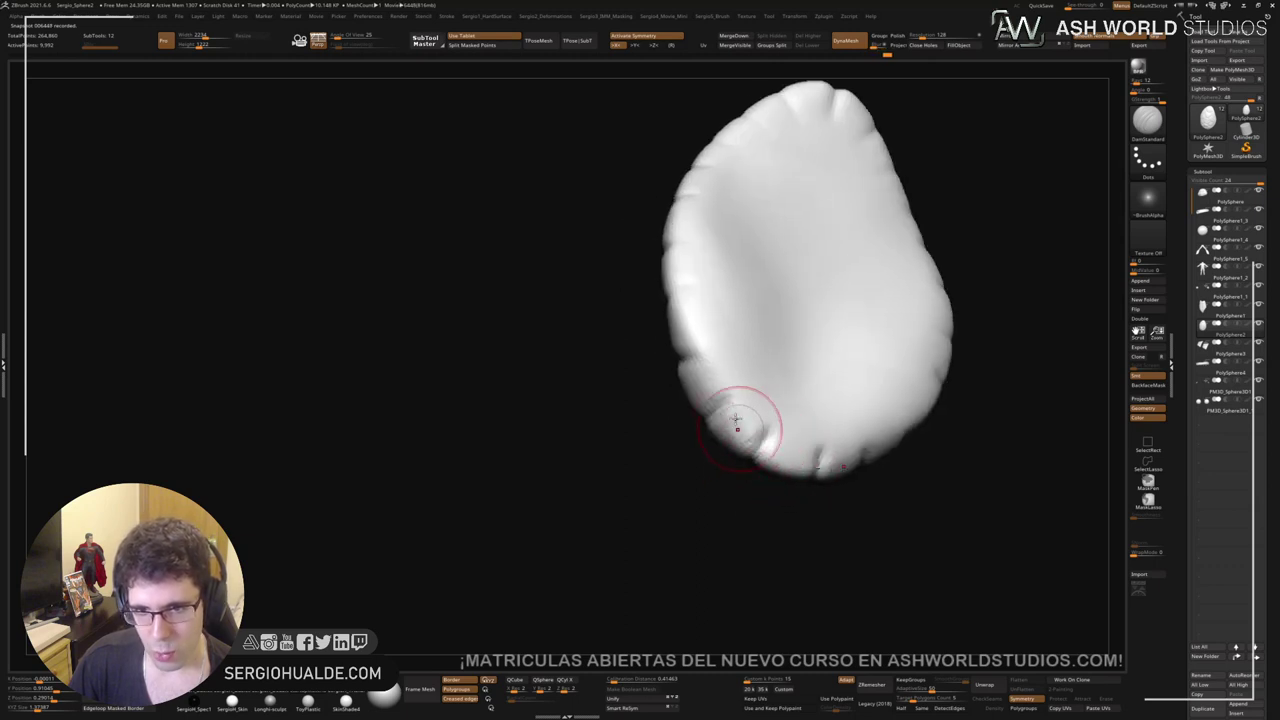
right_drag(716, 346, 697, 401)
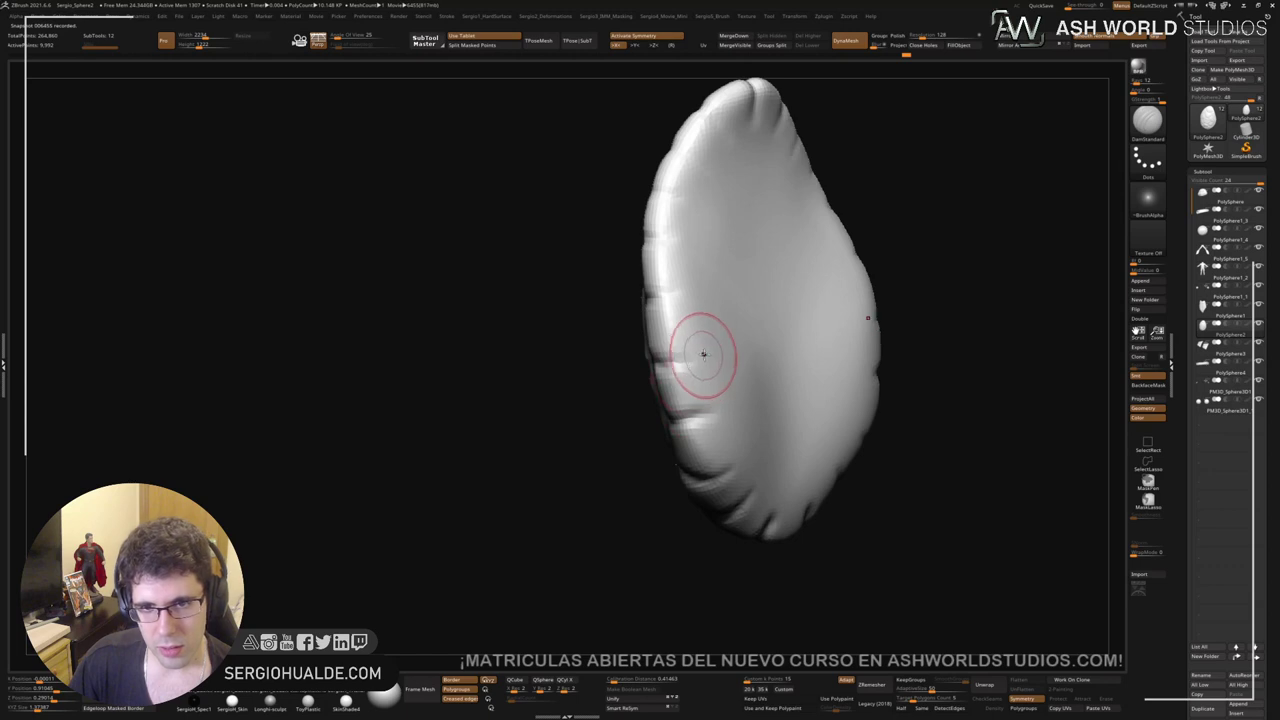
drag(655, 298, 686, 288)
drag(686, 240, 652, 238)
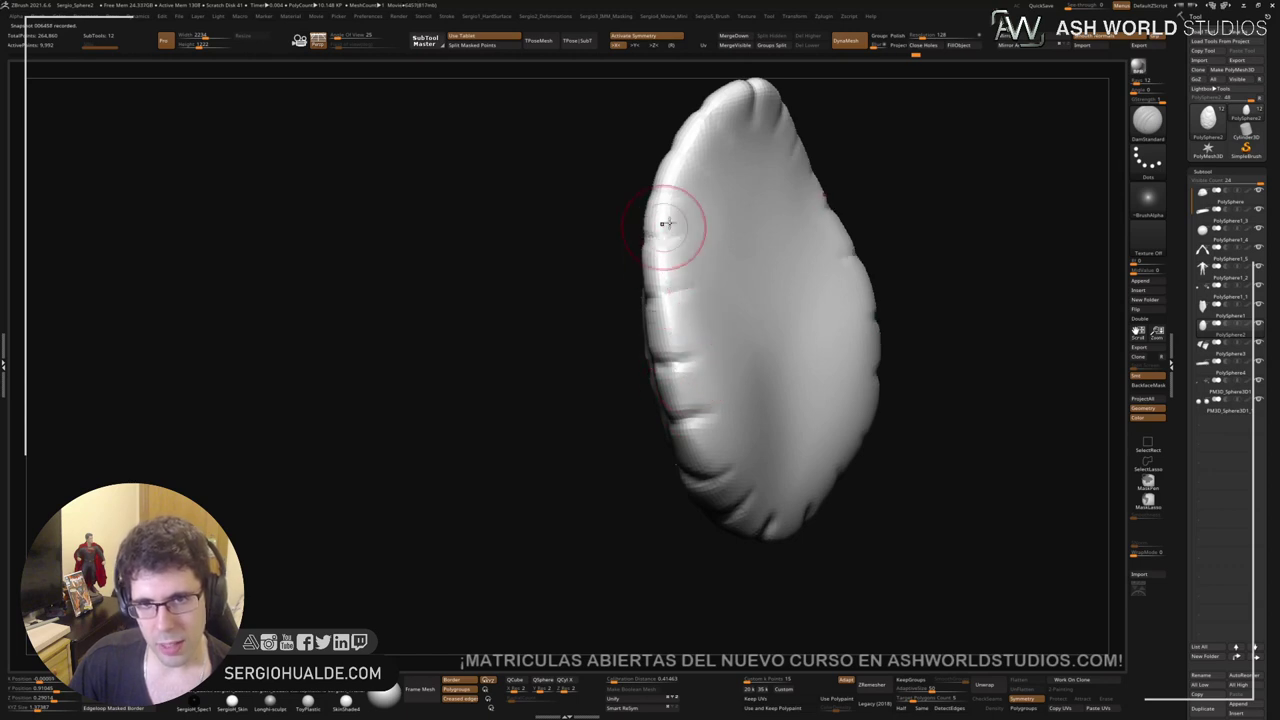
drag(694, 196, 660, 192)
alt+right_drag(680, 264, 666, 343)
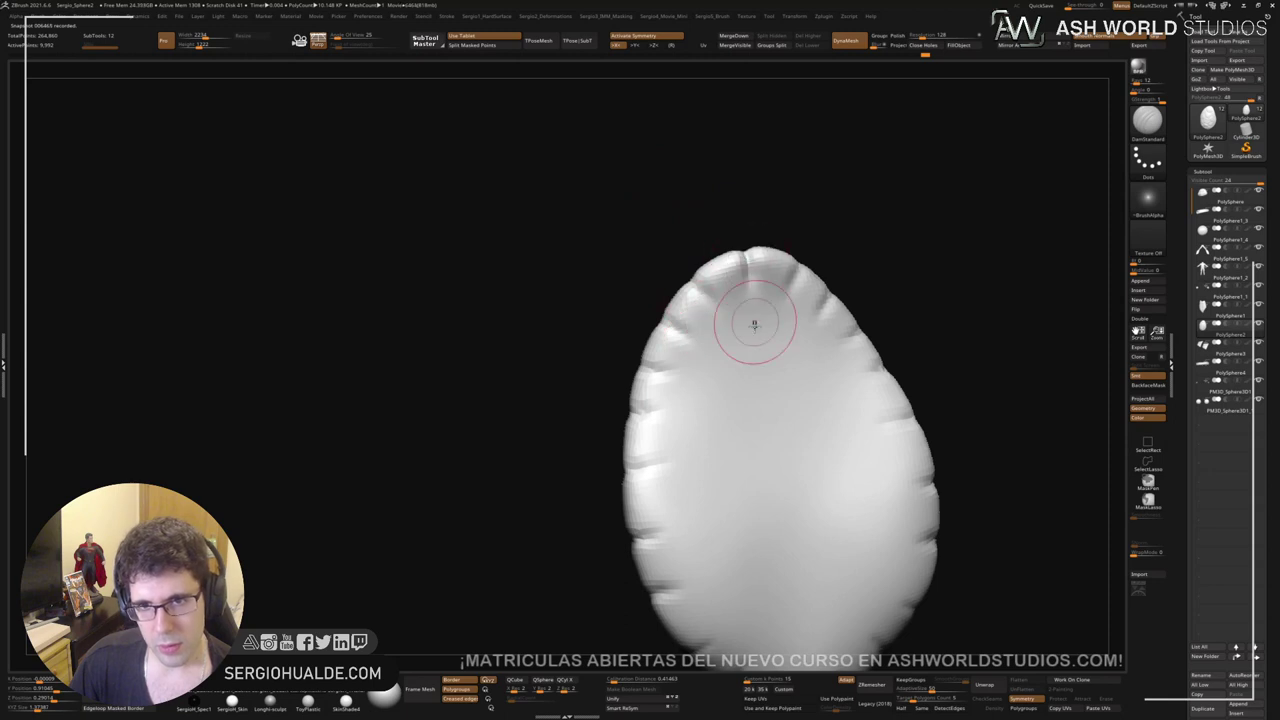
Step: Select the turtle's body and reshape the calves and lower leg ends in side view with the Move brush
ctrl+right_drag(754, 326, 757, 366)
alt+click(700, 487)
alt+right_drag(700, 487, 704, 439)
key(b)
key(m)
key(v)
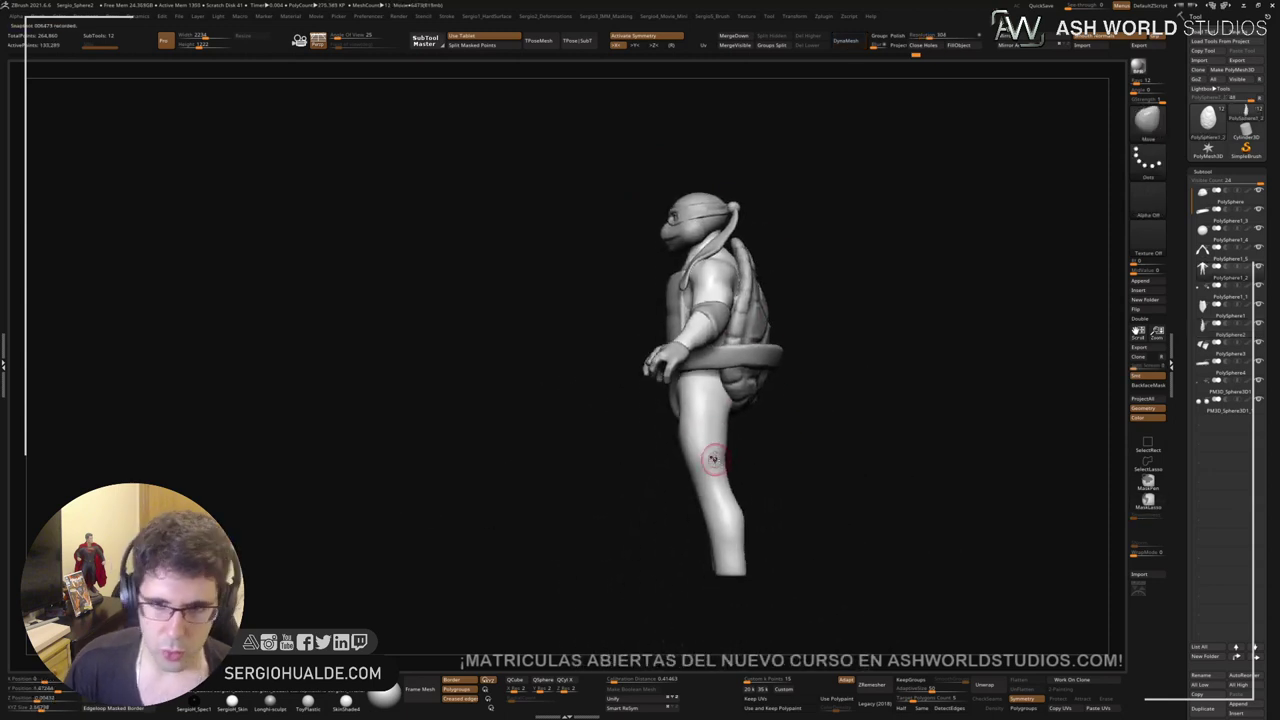
drag(736, 492, 743, 501)
drag(734, 565, 734, 577)
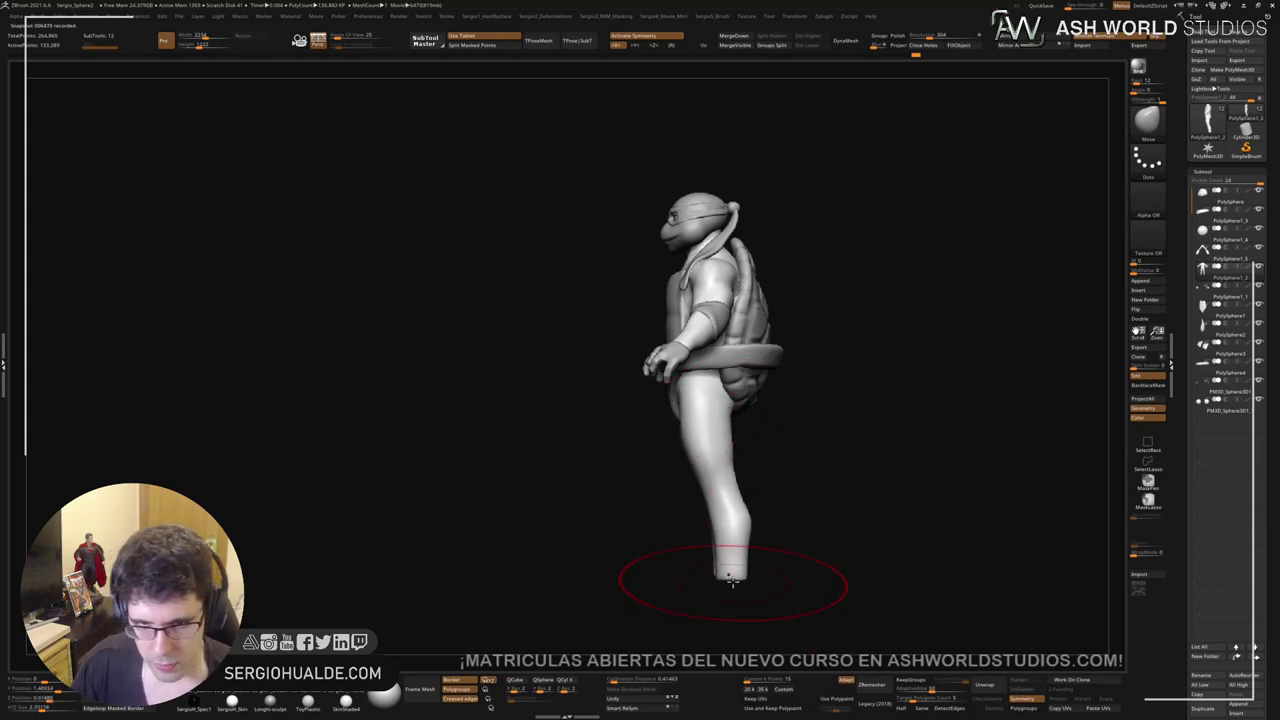
Step: Adjust the leg silhouette from the front with the Move brush, checking the body in isolation
right_drag(718, 546, 768, 535)
key(s)
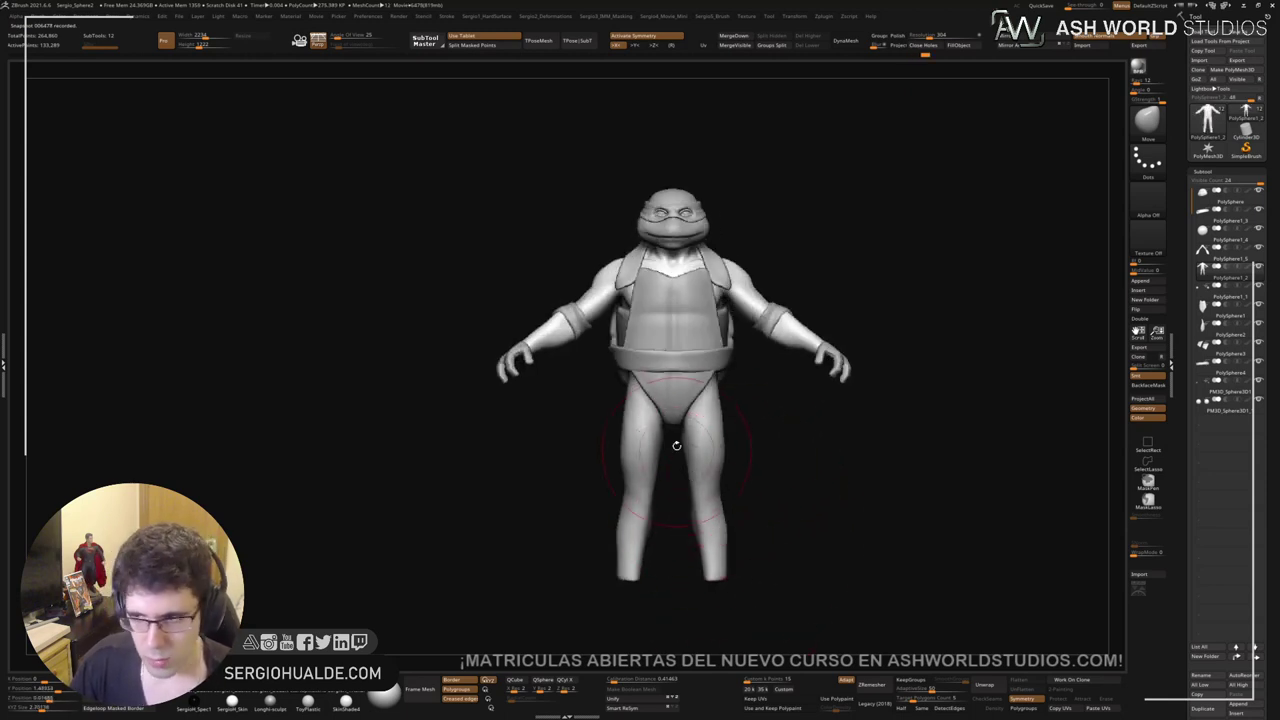
key(alt+s)
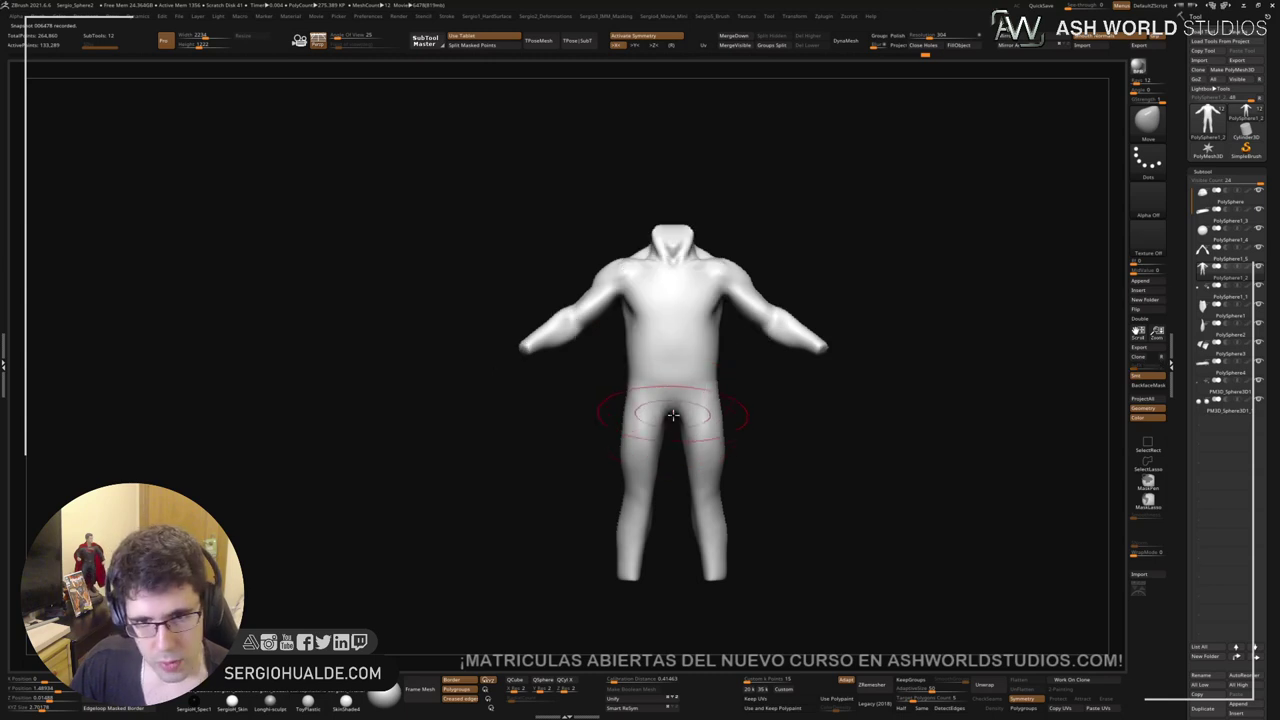
key(alt+s)
right_drag(722, 401, 720, 395)
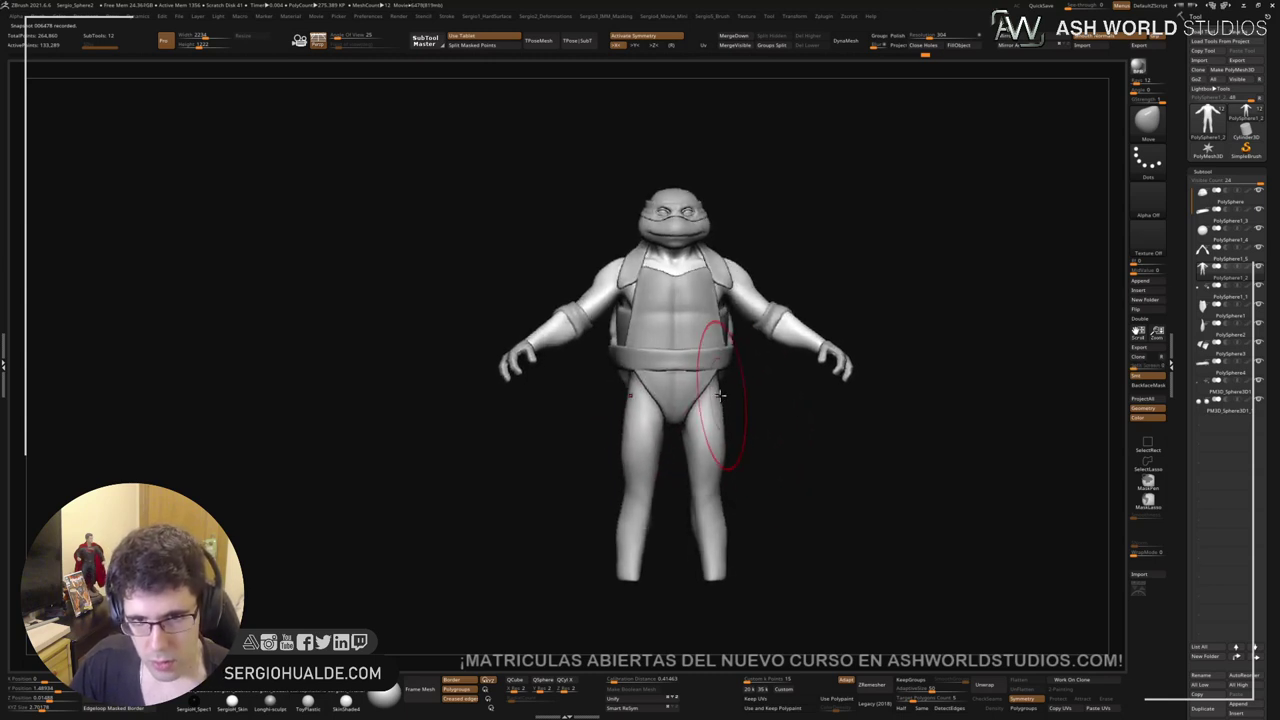
drag(715, 502, 720, 501)
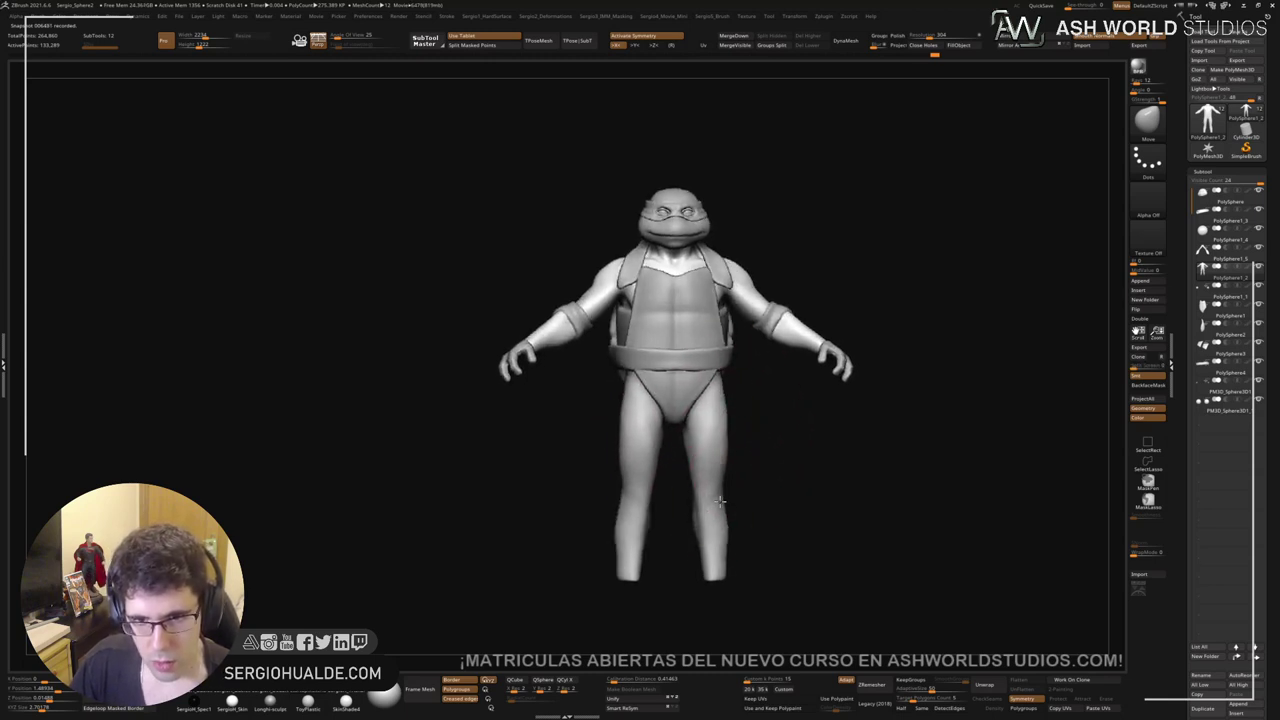
mouse_move(754, 392)
right_down()
mouse_move(694, 401)
mouse_move(737, 443)
mouse_move(688, 428)
right_up()
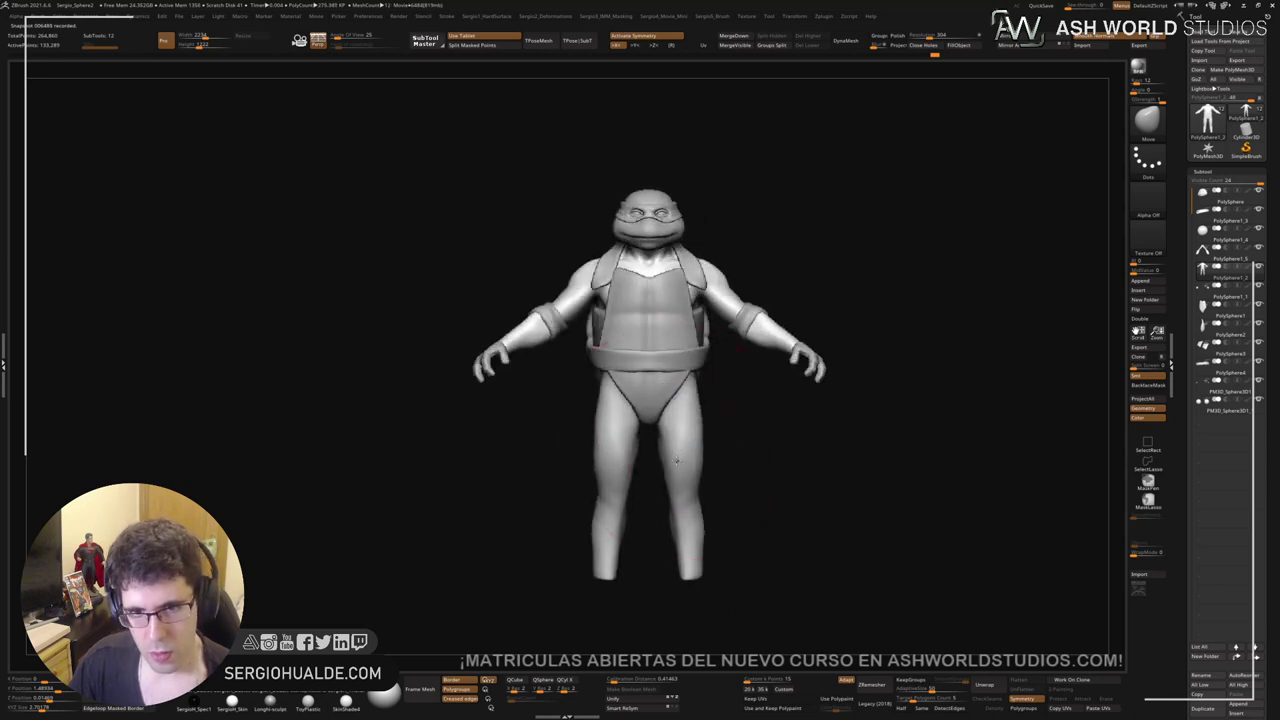
key(shift+s)
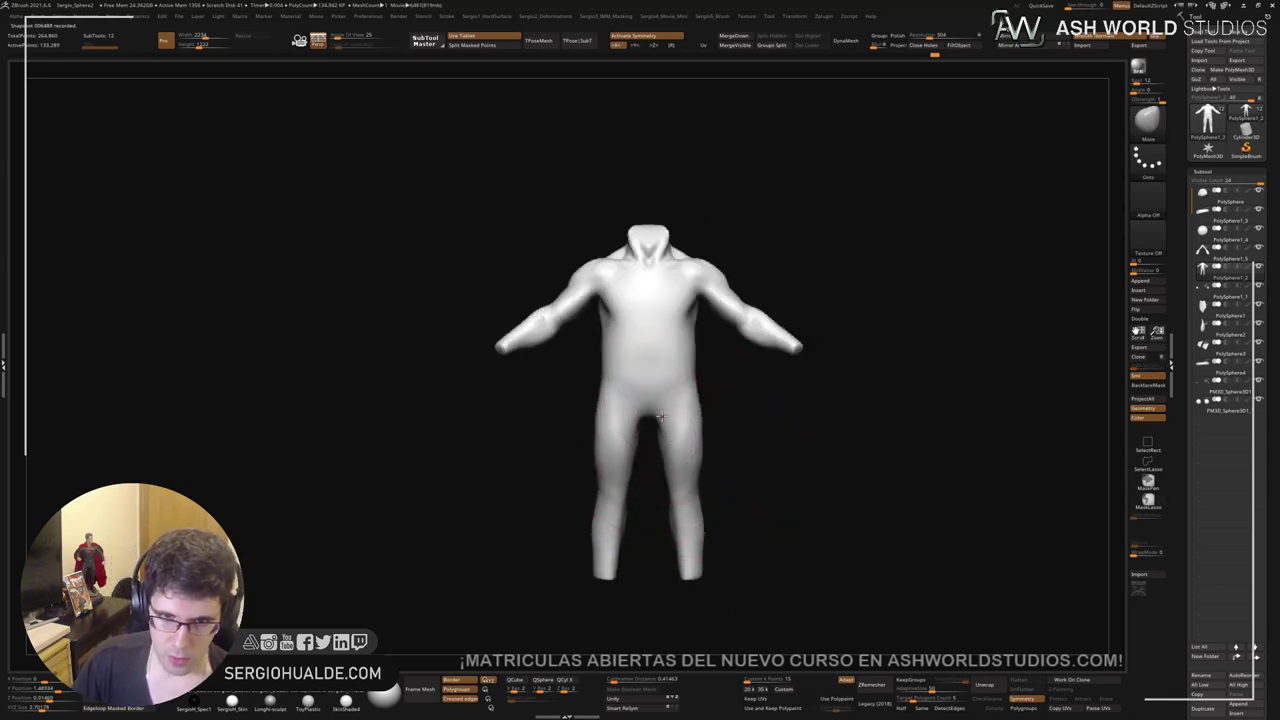
key(shift+s)
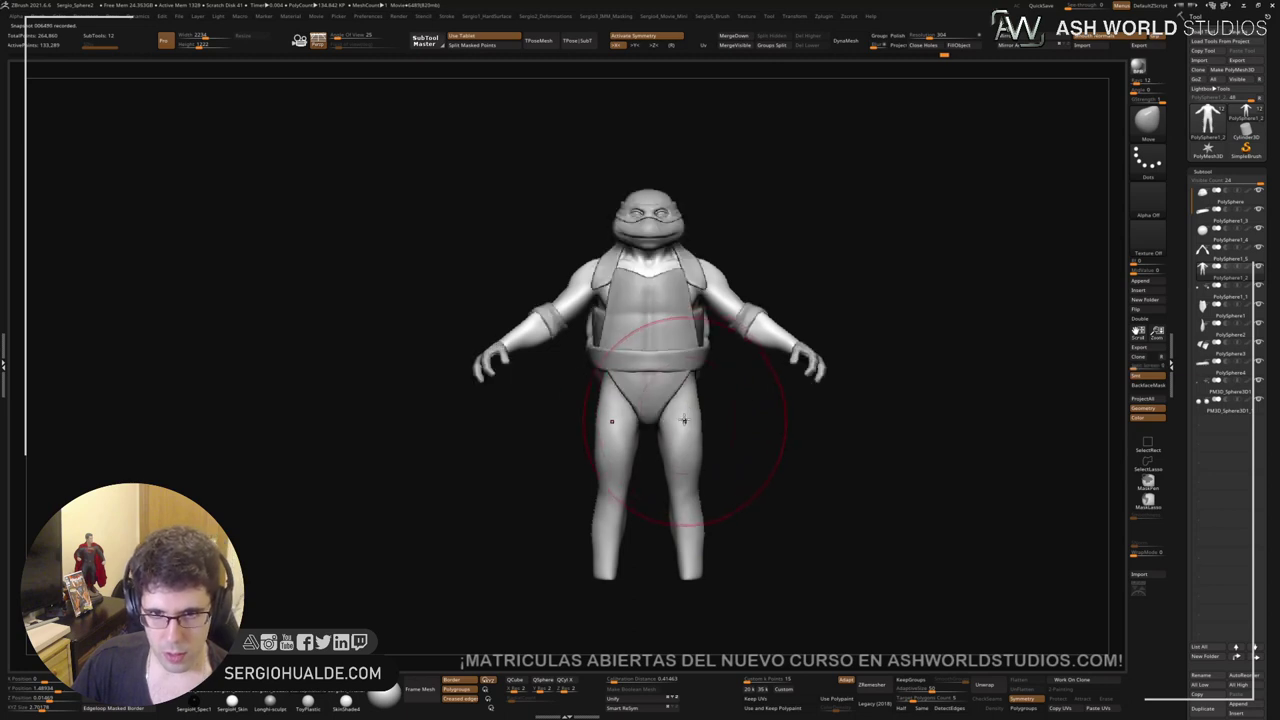
Step: Isolate the turtle's body and build up the inner thighs at the crotch with the Clay brush
mouse_move(689, 423)
right_down()
mouse_move(688, 452)
mouse_move(712, 429)
mouse_move(689, 474)
mouse_move(625, 430)
right_up()
key(b)
key(c)
key(l)
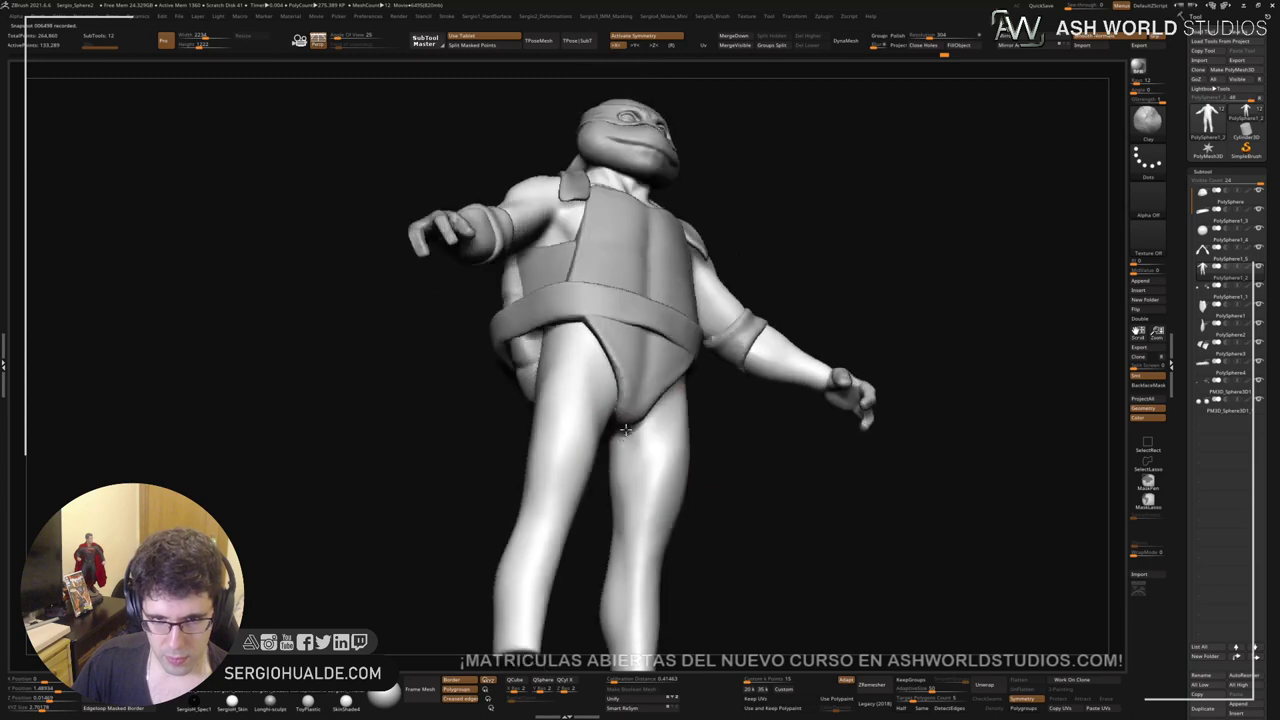
key(shift+s)
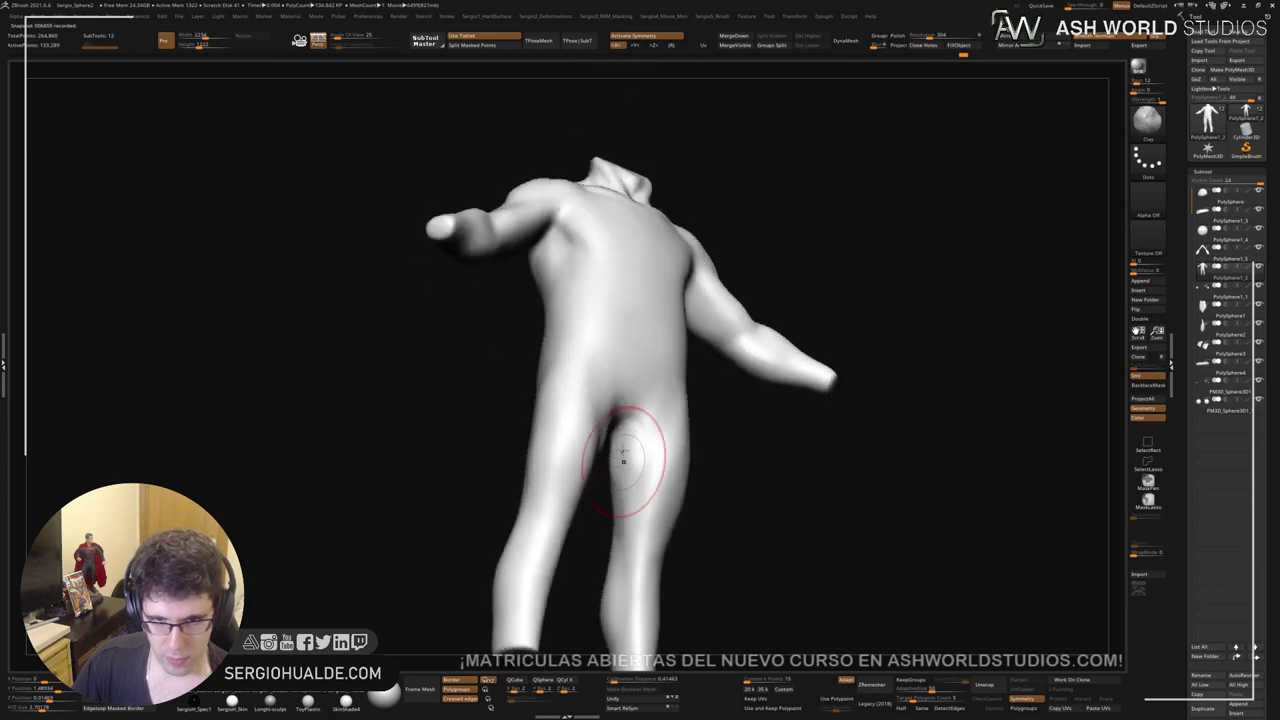
right_drag(620, 457, 651, 457)
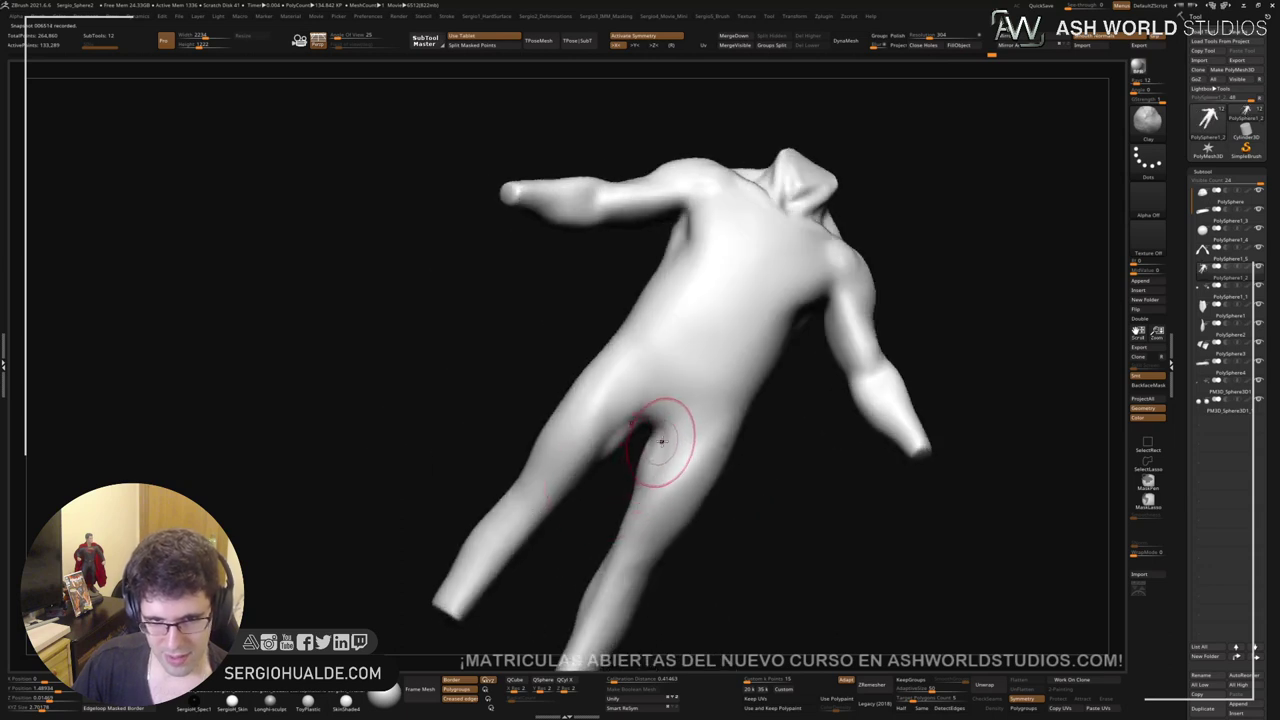
Step: Carve the groin creases between the torso and thighs with DamStandard and soften them with Smooth
key(b)
key(d)
key(s)
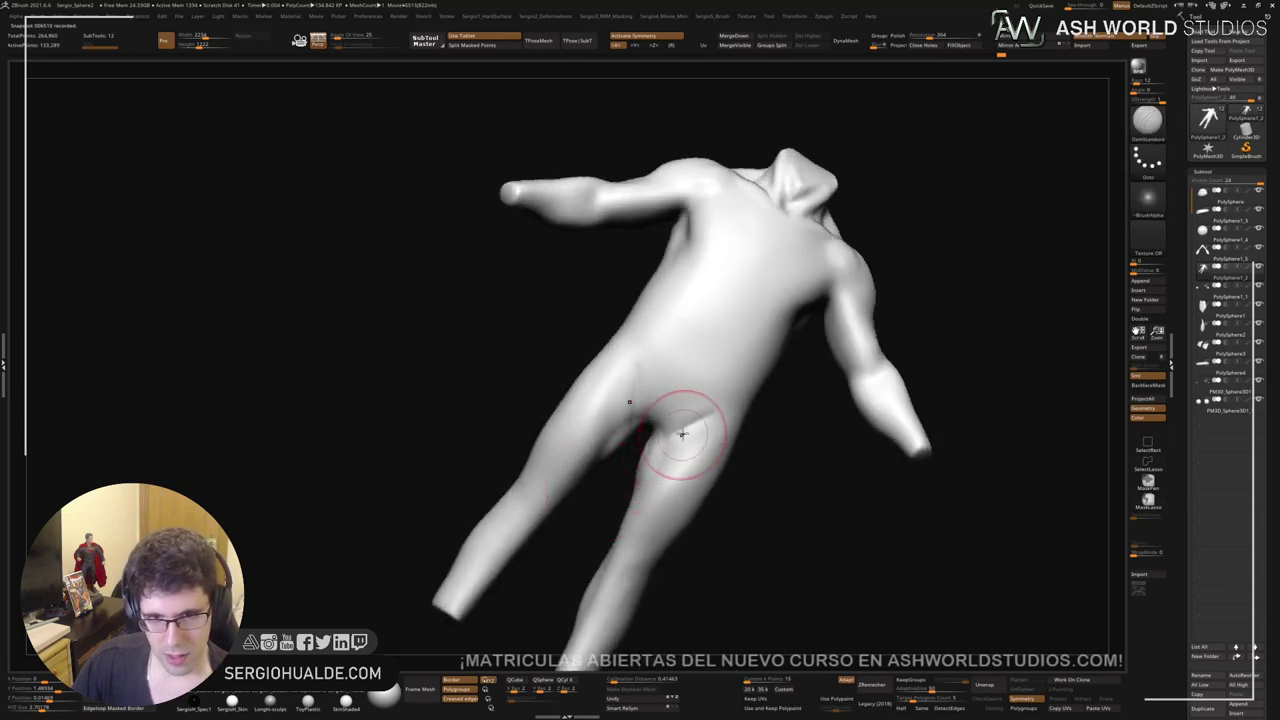
key(ctrl+z)
right_drag(700, 440, 634, 465)
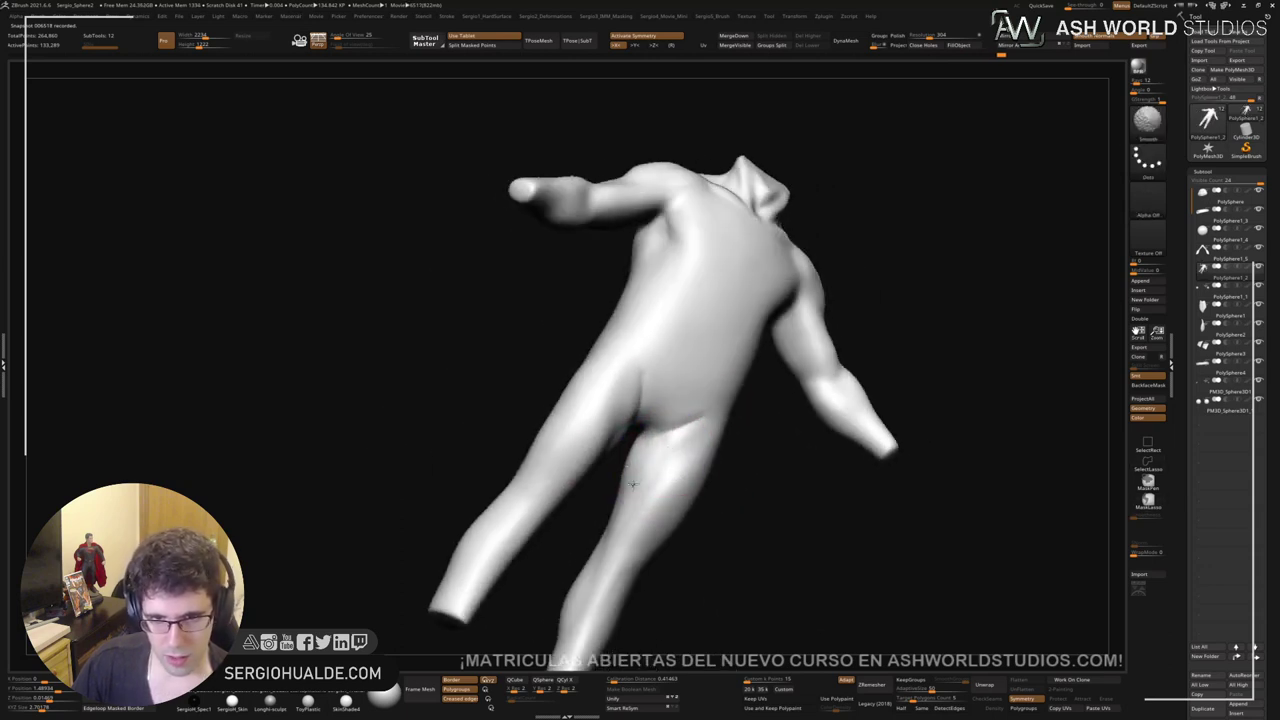
mouse_move(677, 420)
right_down()
mouse_move(615, 472)
mouse_move(611, 449)
right_up()
ctrl+right_drag(636, 522, 612, 448)
Step: Select the hands and adjust their placement at the wrists with the transform gizmo, viewing the full figure
shift+right_drag(851, 343, 789, 356)
alt+click(786, 429)
key(w)
key(y)
key(w)
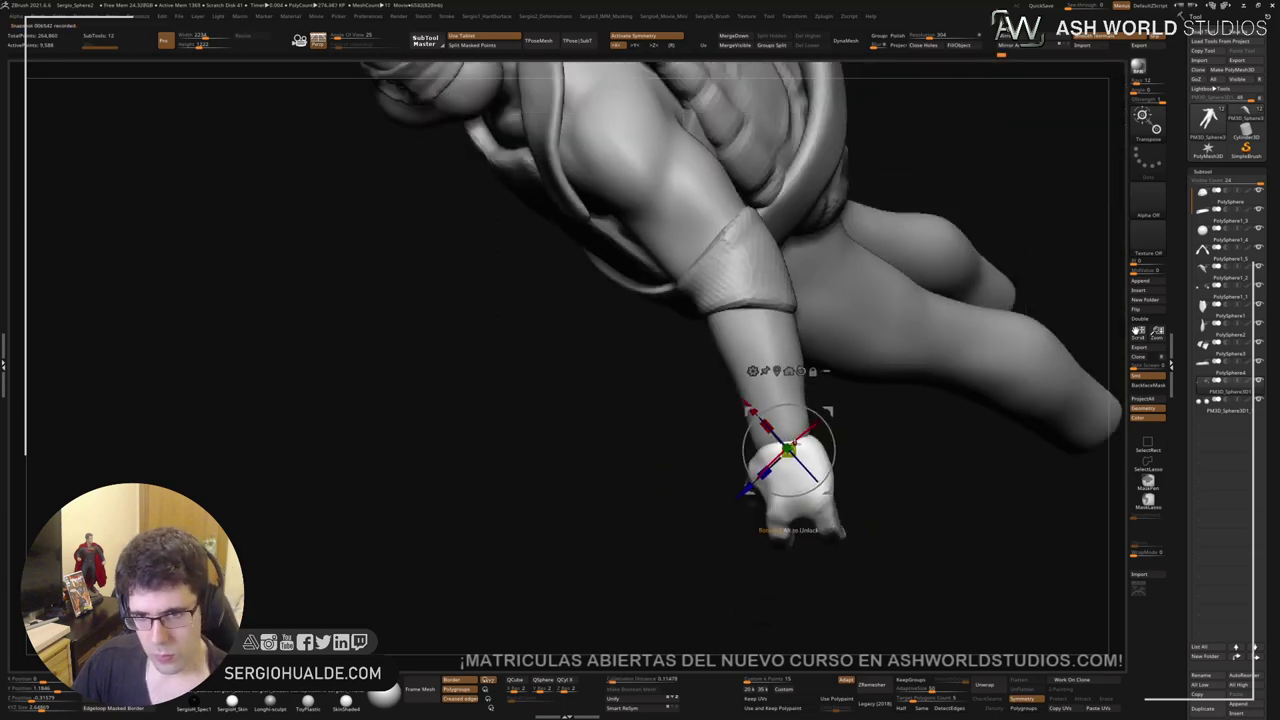
right_drag(849, 437, 854, 398)
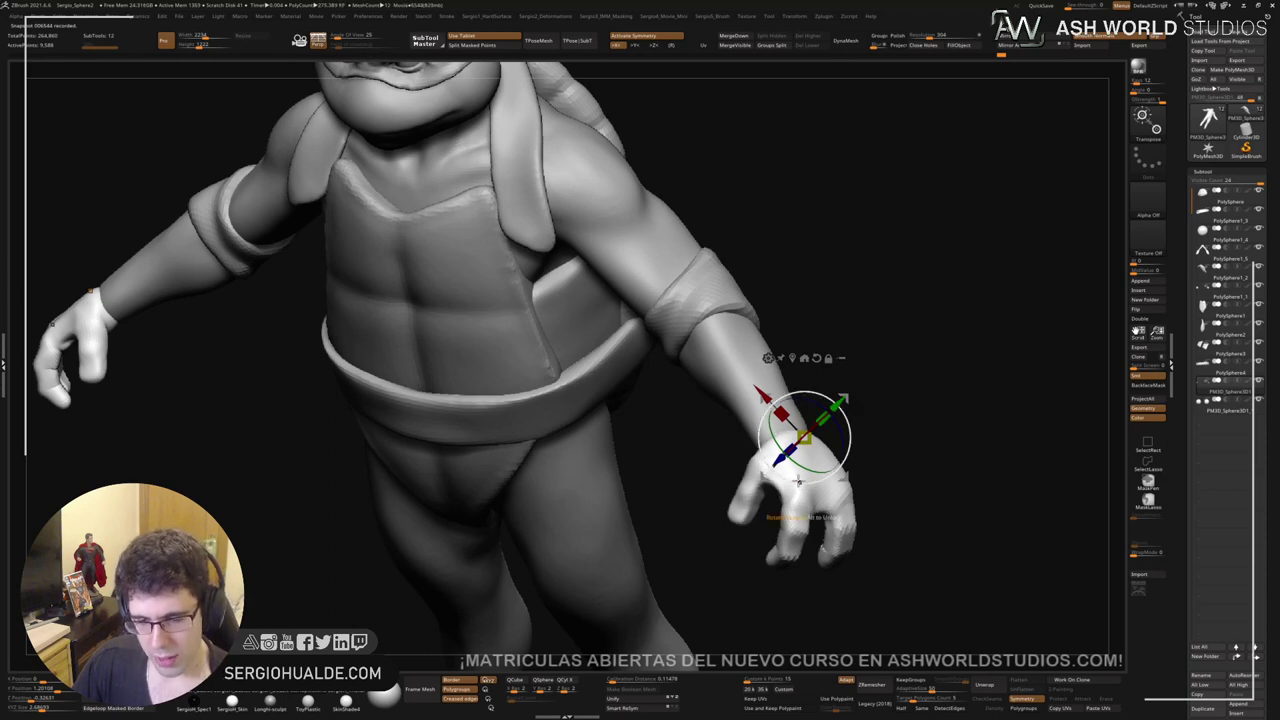
ctrl+right_drag(786, 462, 786, 420)
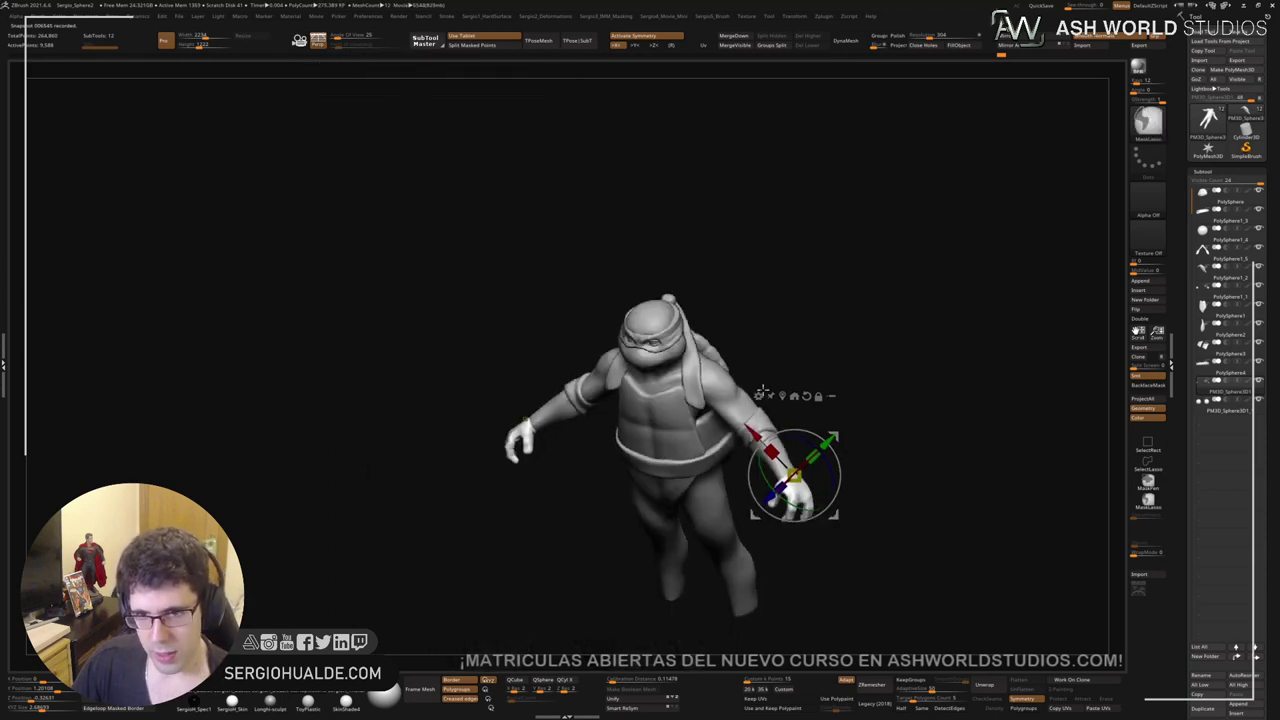
key(q)
shift+right_drag(786, 490, 771, 337)
key(f)
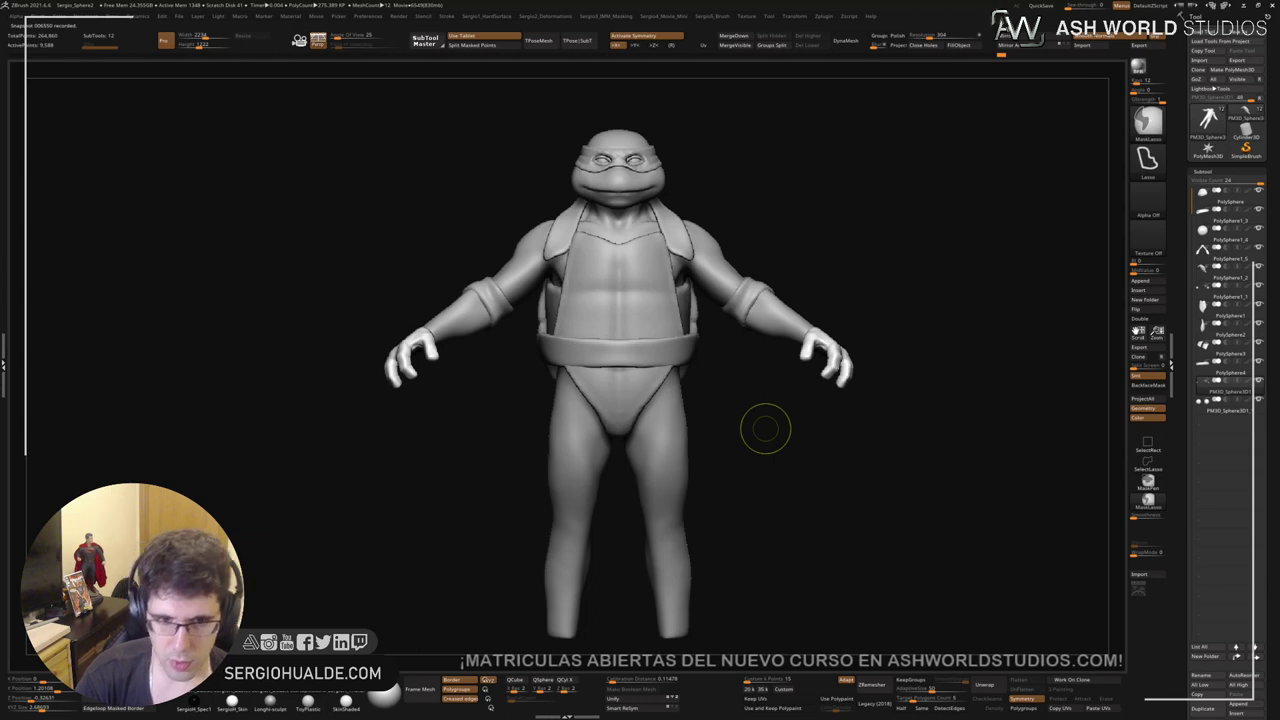
Step: Save the sculpt as Ninja01_Blocking and review the figure from the front
right_click(697, 468)
key(4)
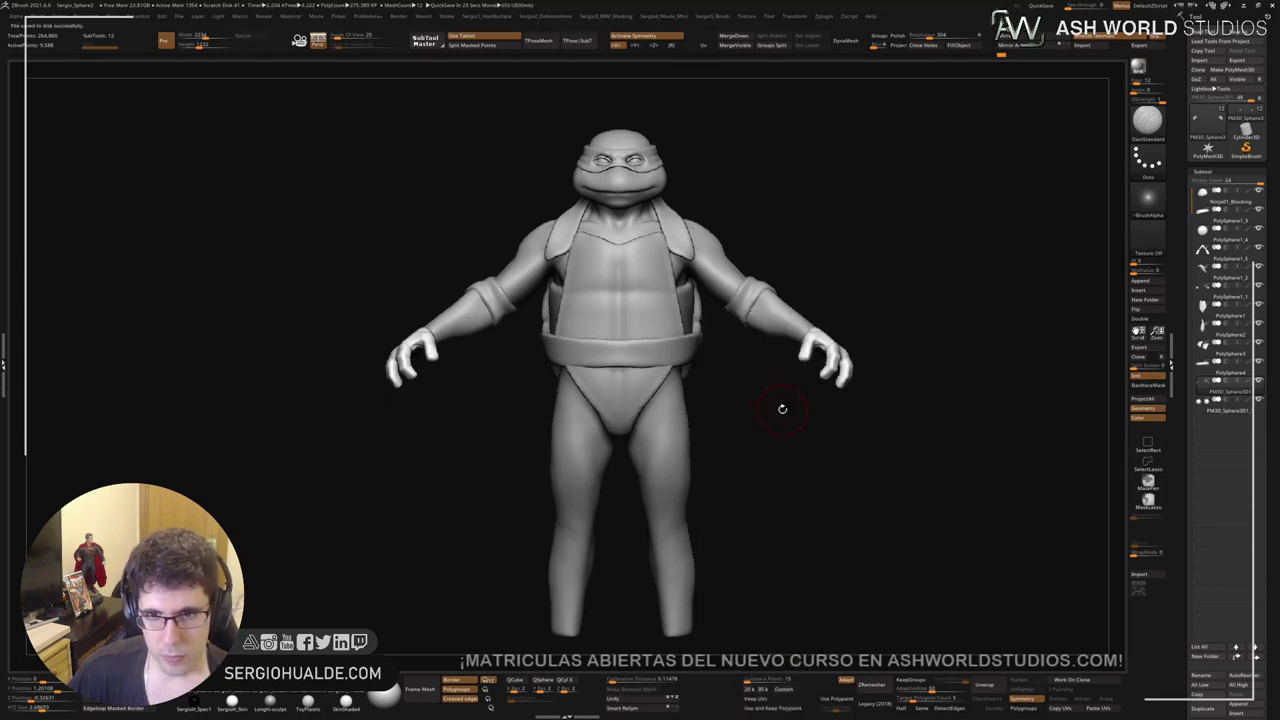
key(4)
click(810, 438)
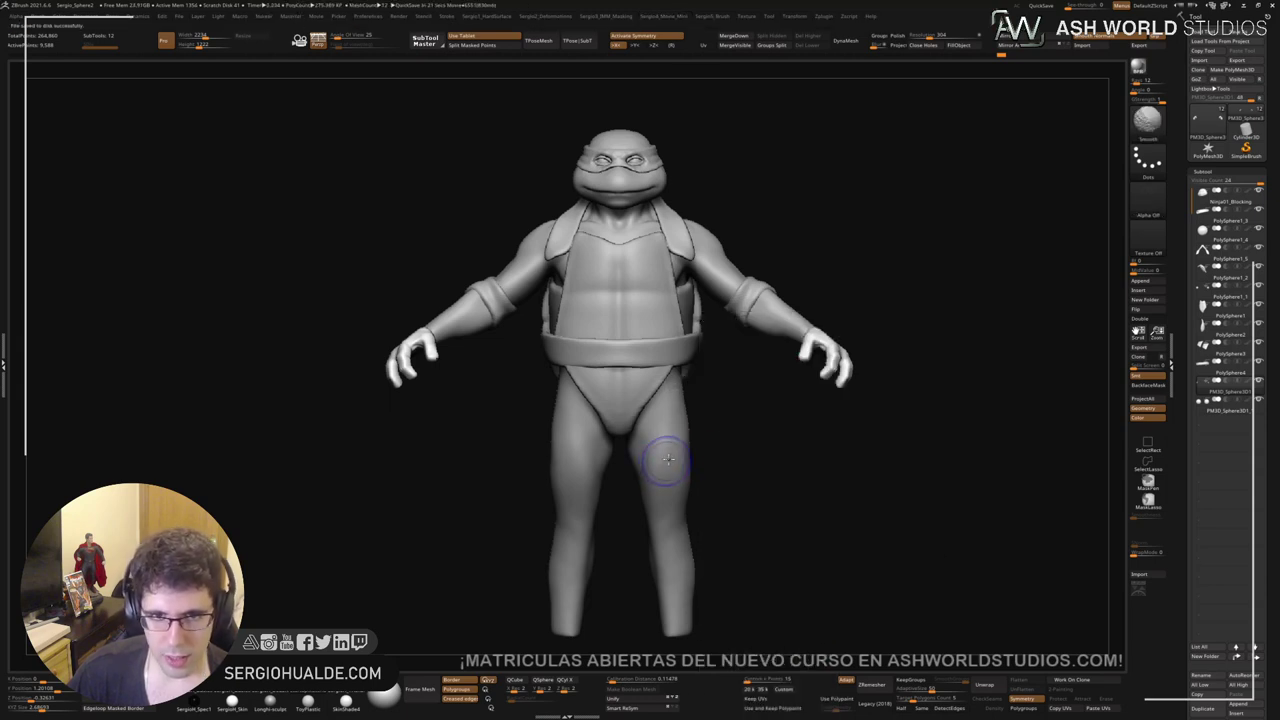
ctrl+right_drag(663, 463, 863, 356)
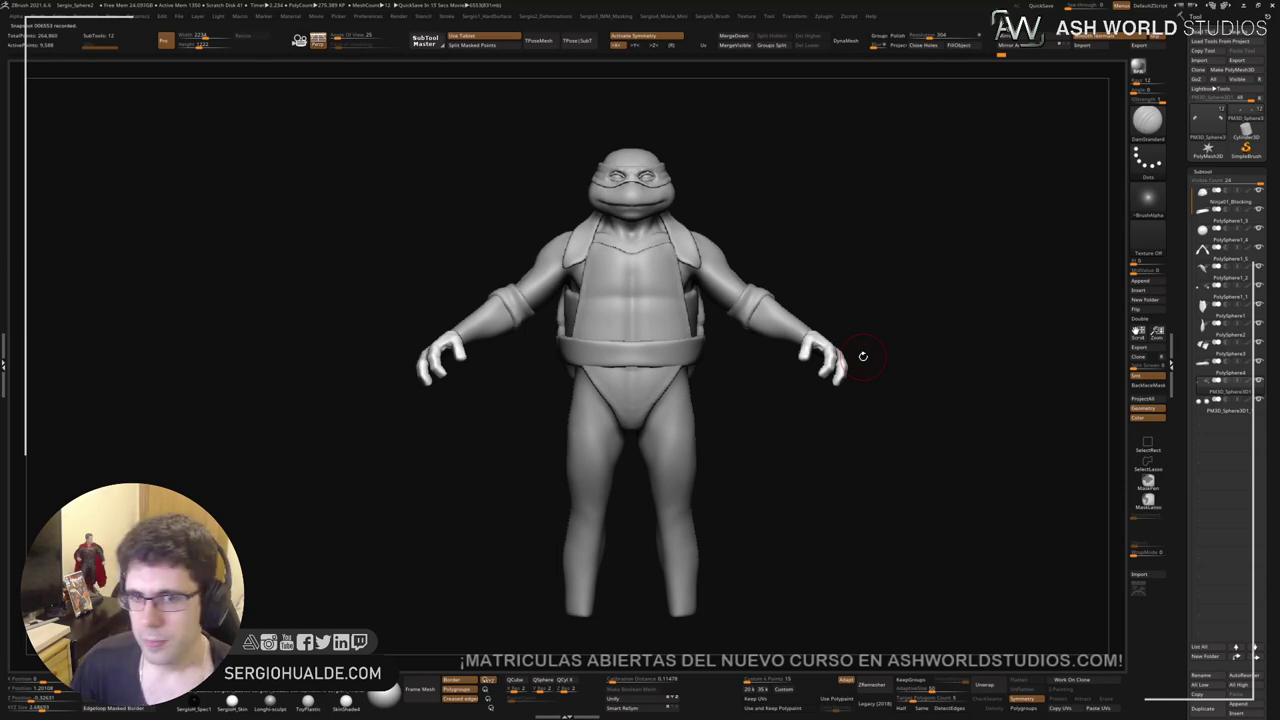
drag(895, 269, 686, 334)
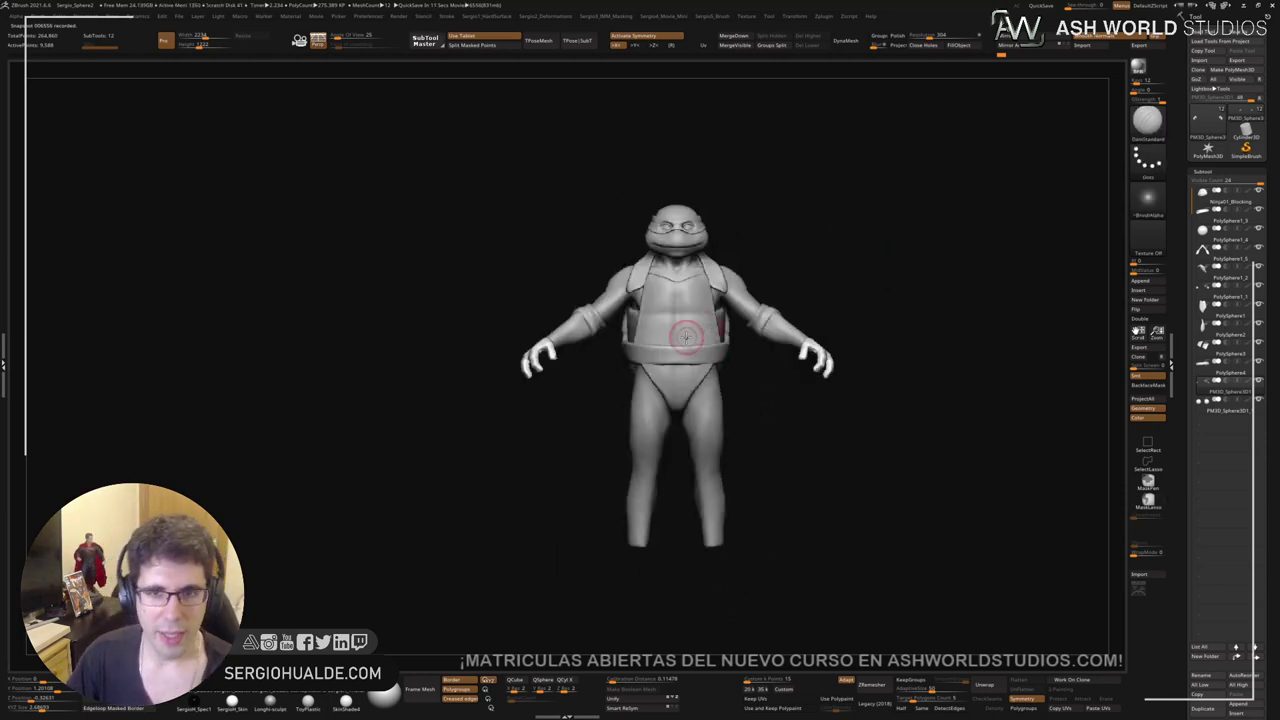
Step: Select the waist belt and fit it closer around the sides of the torso with the Move brush
mouse_move(702, 303)
ctrl+right_down()
mouse_move(709, 357)
mouse_move(634, 374)
mouse_move(726, 368)
mouse_move(697, 310)
mouse_move(709, 425)
ctrl+right_up()
alt+click(704, 393)
alt+click(704, 393)
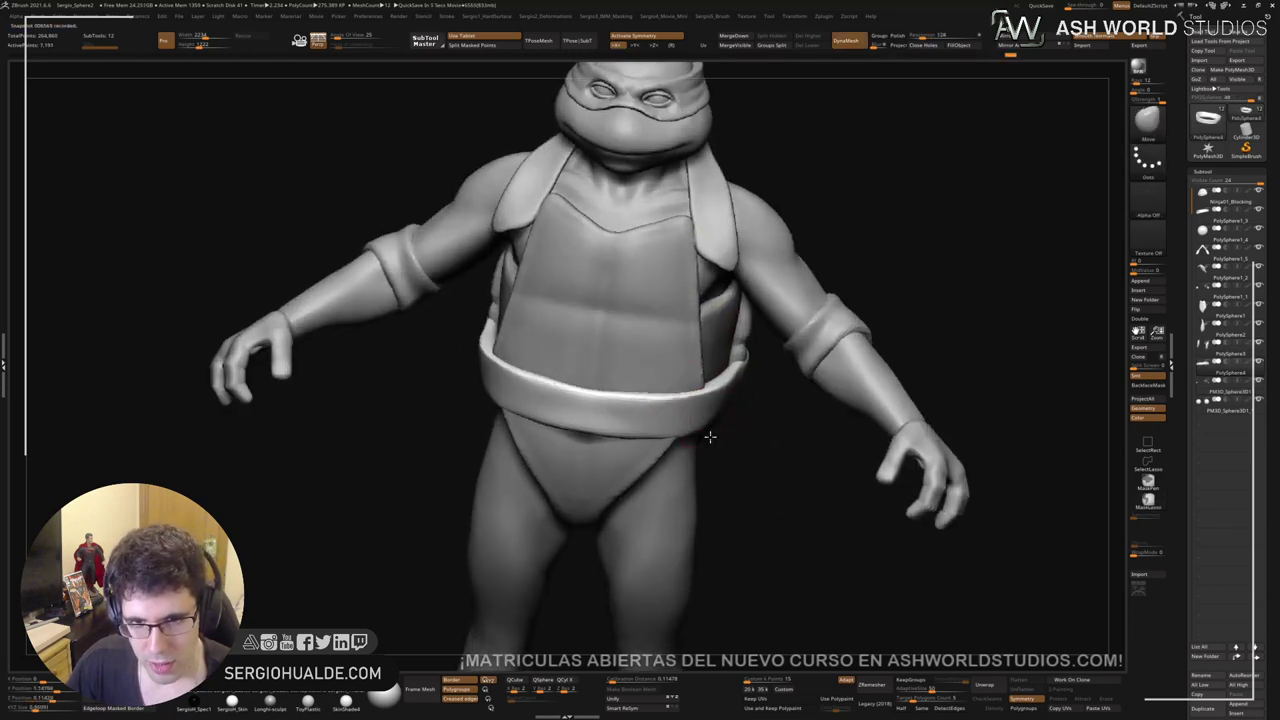
key(b)
key(m)
key(v)
drag(717, 401, 700, 400)
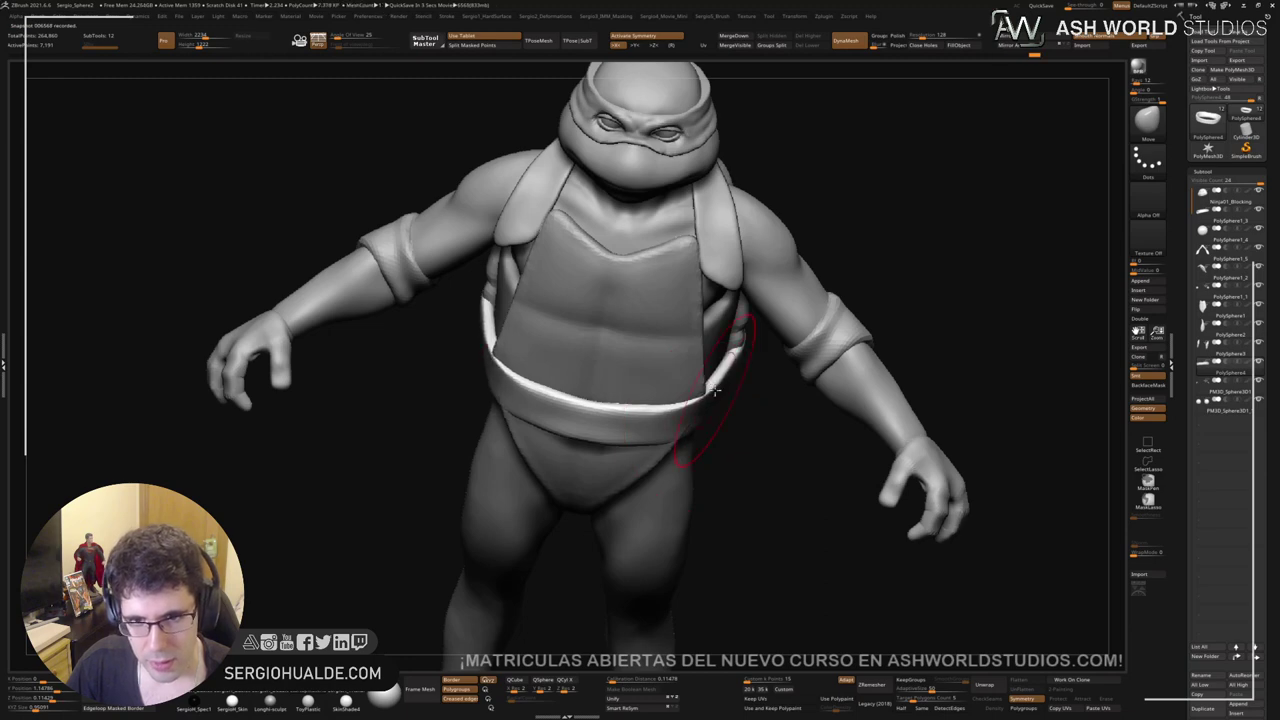
right_drag(738, 408, 704, 371)
drag(704, 373, 705, 407)
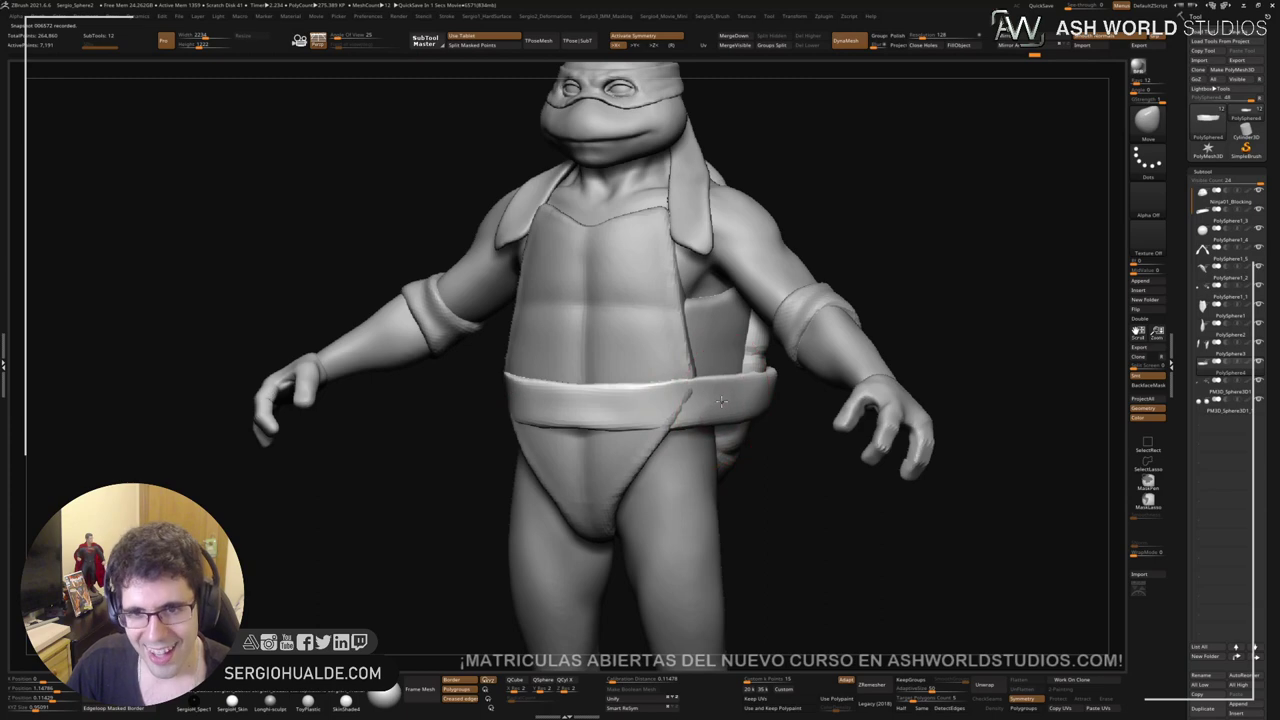
Step: Select the chest plate, adjust its side edge around the hip with the Move brush, and isolate it
mouse_move(658, 432)
mouse_down()
mouse_move(671, 451)
mouse_move(657, 486)
mouse_move(679, 420)
mouse_up()
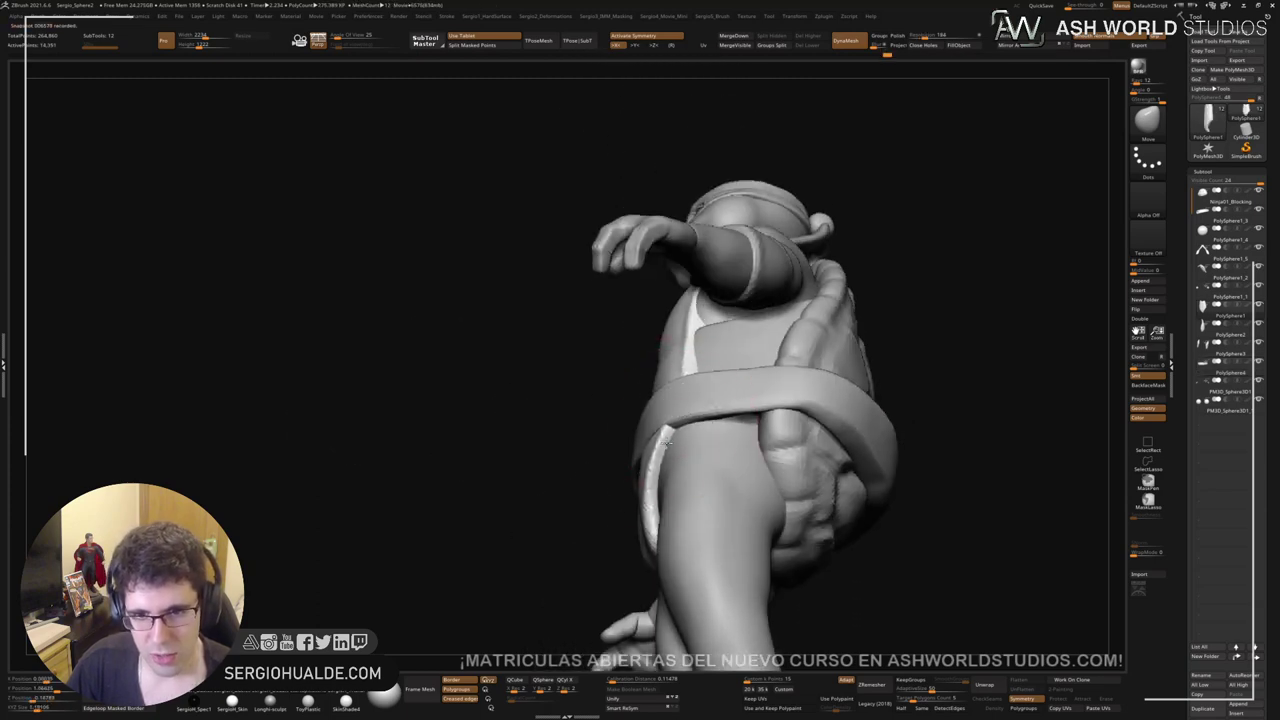
right_drag(658, 523, 659, 425)
drag(655, 448, 666, 452)
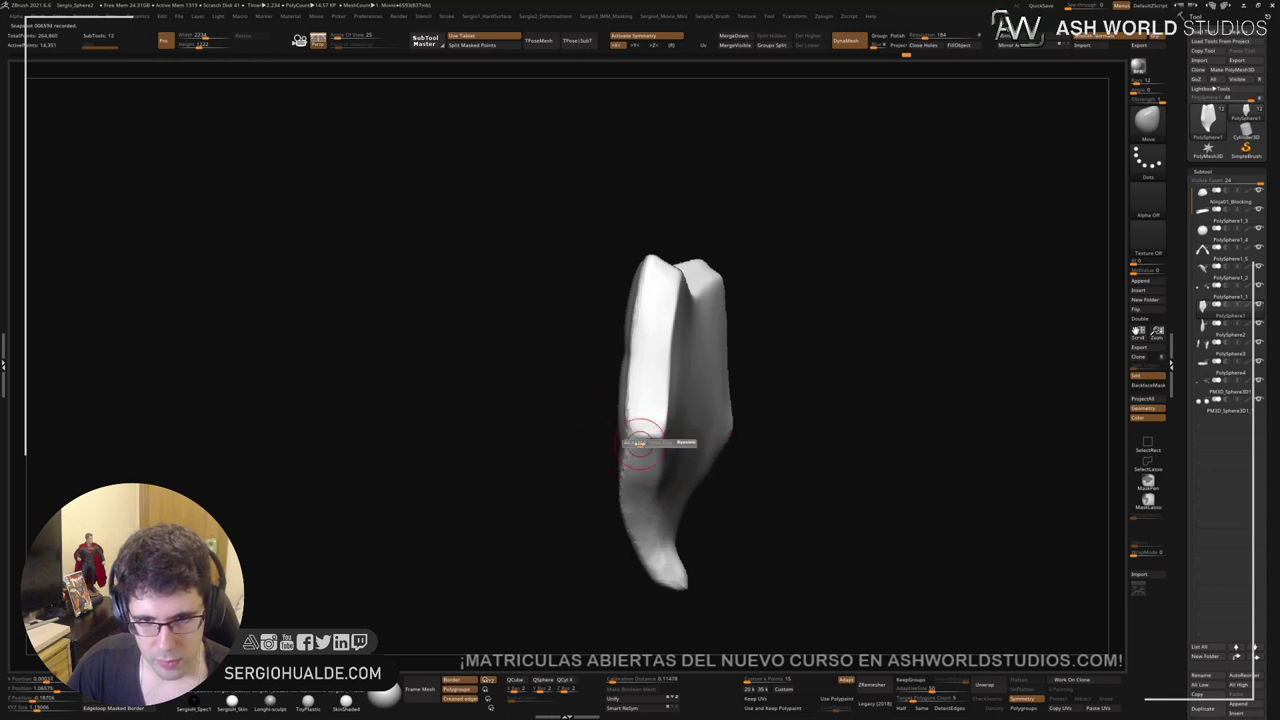
mouse_move(629, 455)
right_down()
mouse_move(617, 443)
mouse_move(651, 451)
right_up()
mouse_move(713, 481)
alt+right_down()
mouse_move(646, 420)
mouse_move(649, 534)
mouse_move(663, 491)
alt+right_up()
Step: Define the lower tip and edges of the chest plate with DamStandard and flatten them with TrimDynamic
key(ctrl+shift)
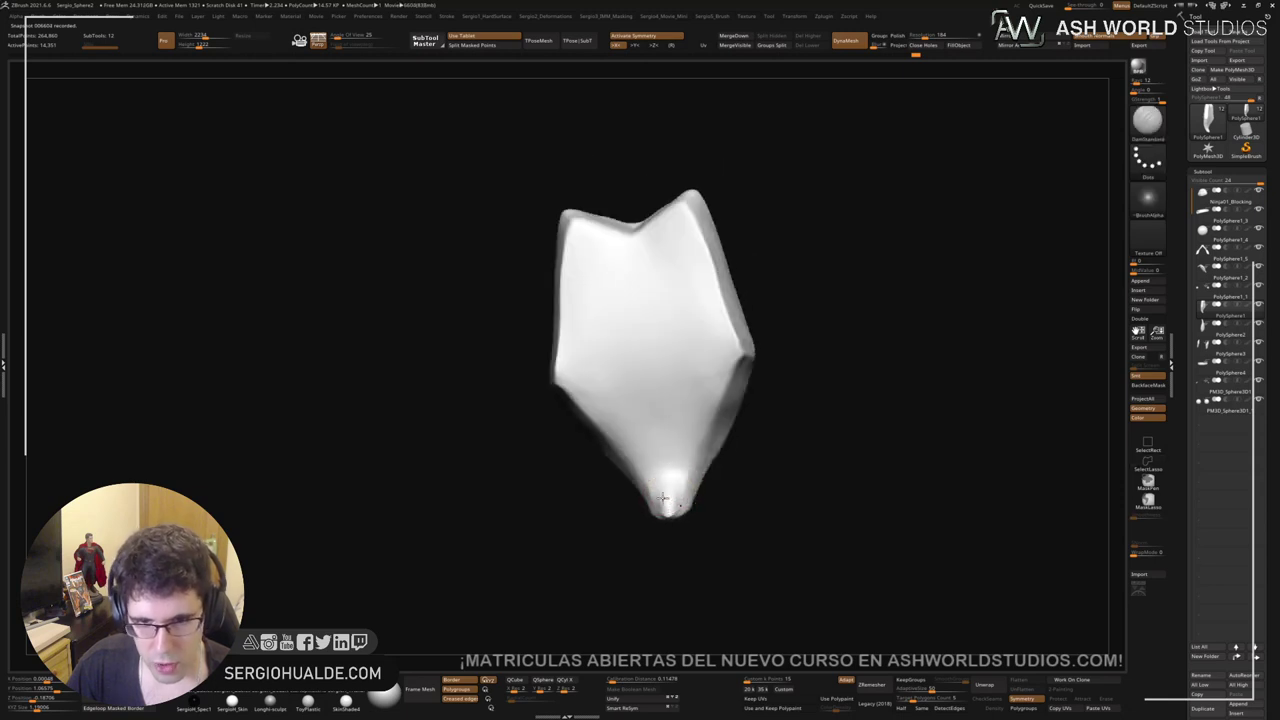
drag(672, 496, 674, 495)
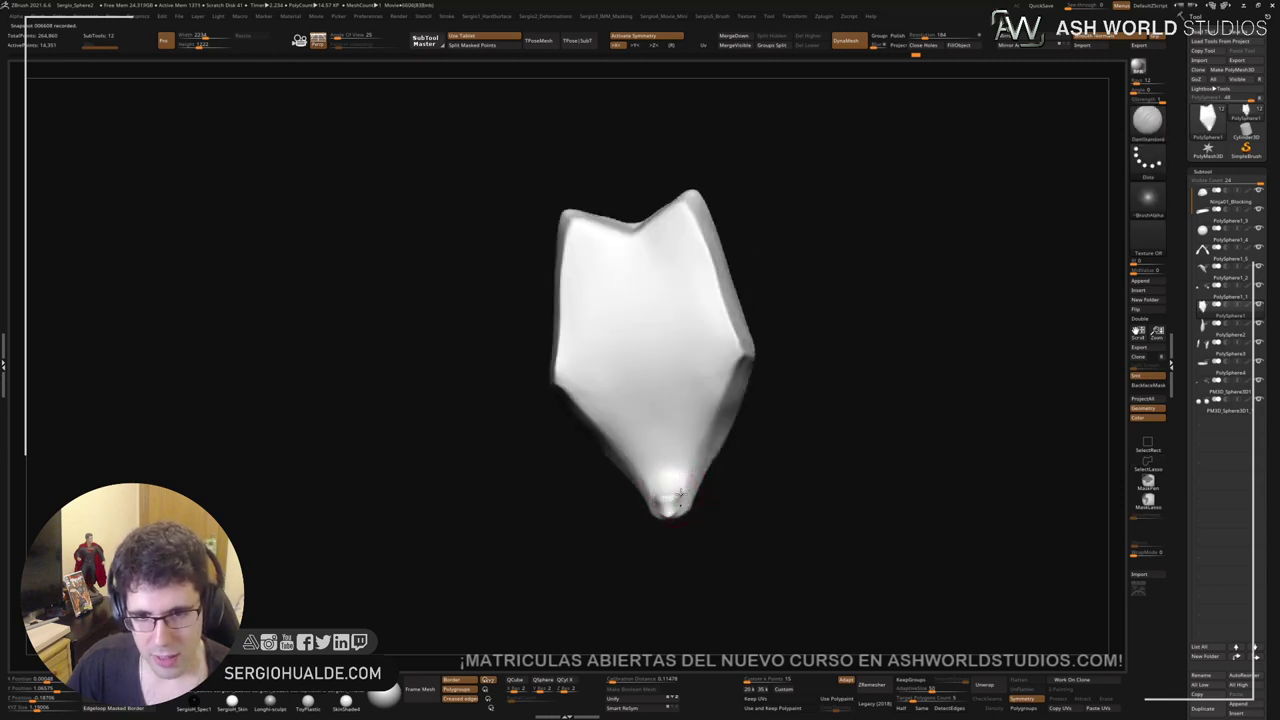
mouse_move(726, 374)
mouse_down()
mouse_move(694, 457)
mouse_move(734, 366)
mouse_move(693, 458)
mouse_up()
mouse_move(671, 486)
right_down()
mouse_move(666, 520)
mouse_move(684, 503)
right_up()
key(b)
key(t)
key(d)
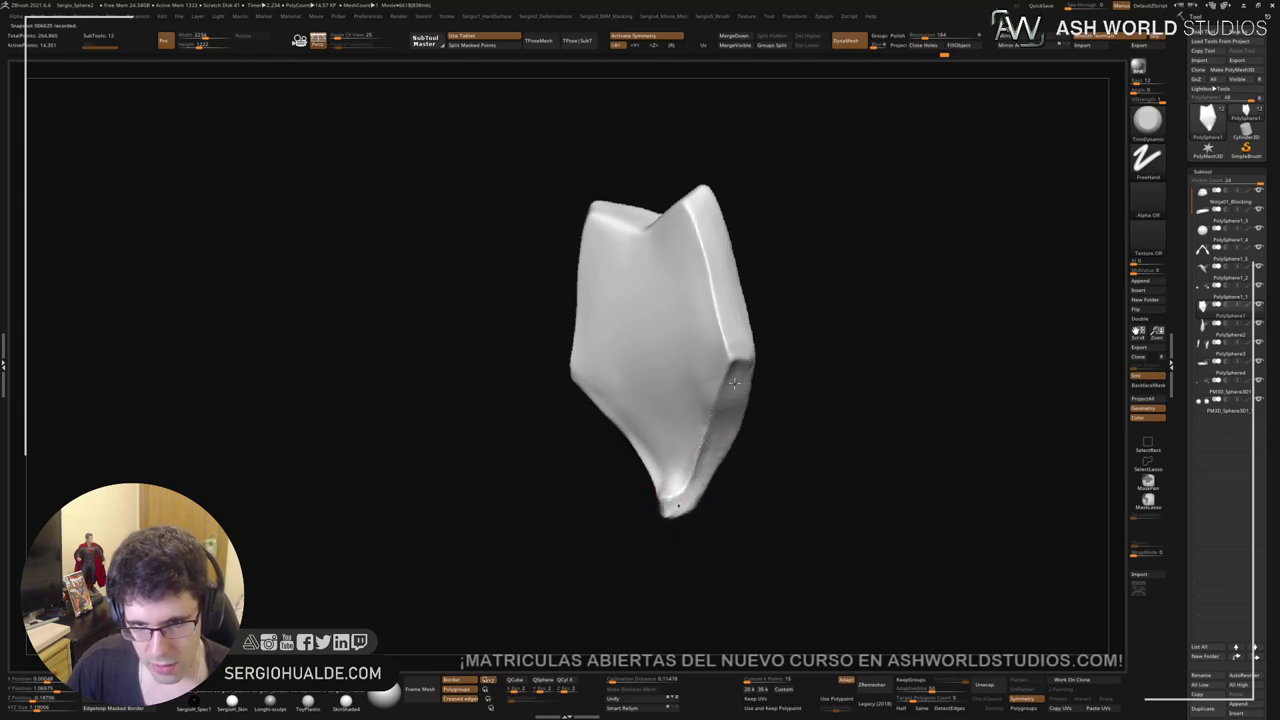
Step: Reshape the lower side of the chest plate above its tip with the Move brush
right_drag(700, 453, 706, 414)
key(b)
key(m)
key(v)
key(s)
drag(694, 420, 707, 382)
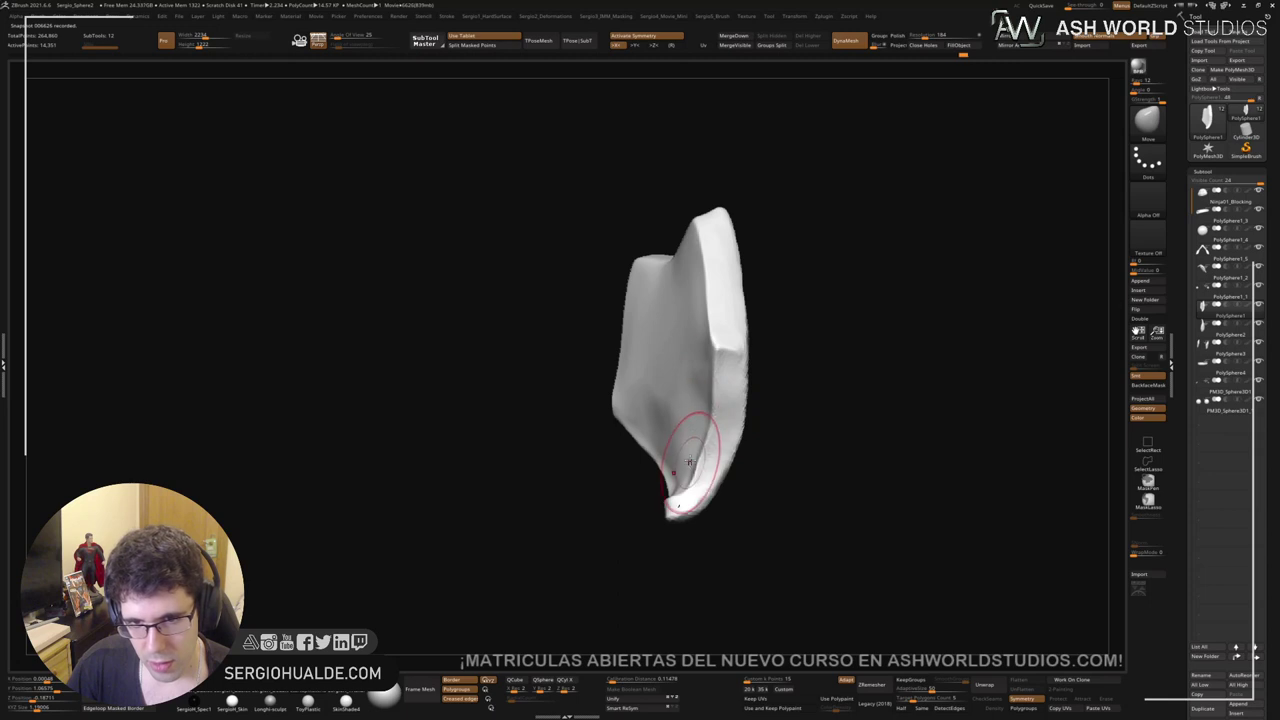
Step: Build up the lower front of the chest plate with Clay and smooth the surface
mouse_move(696, 437)
right_down()
mouse_move(671, 423)
mouse_move(702, 418)
right_up()
key(b)
key(c)
key(l)
shift+drag(682, 410, 661, 365)
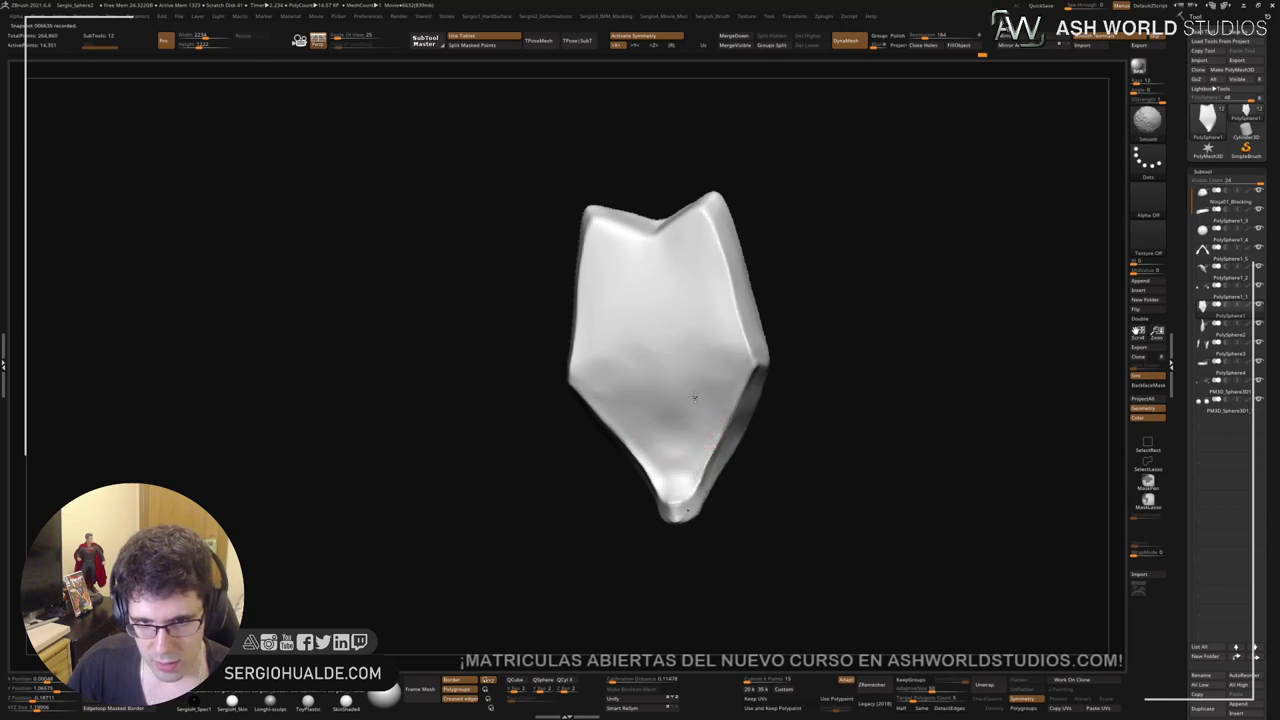
Step: Adjust the chest plate's side corner in side view with the Move brush
mouse_move(699, 374)
right_down()
mouse_move(703, 486)
mouse_move(660, 451)
mouse_move(697, 434)
mouse_move(694, 410)
mouse_move(667, 421)
right_up()
key(b)
key(m)
key(v)
drag(672, 419, 668, 418)
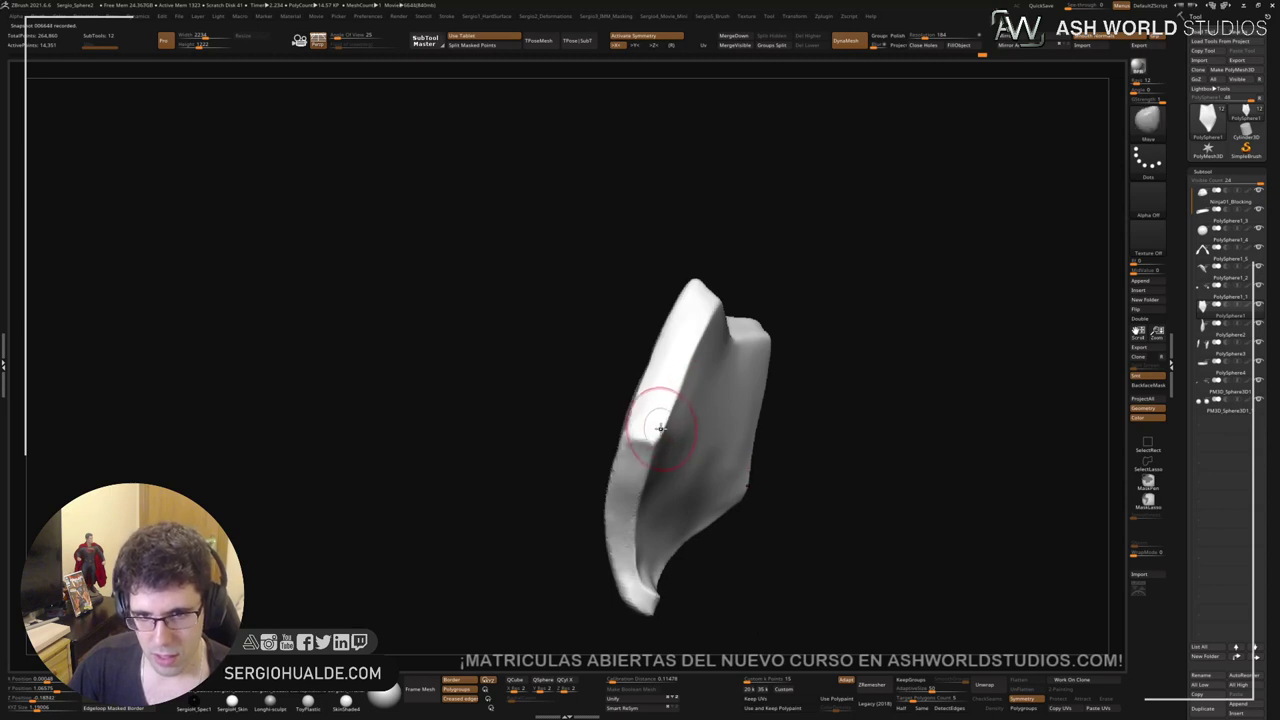
Step: Flatten the upper front of the chest plate up to its notched edge with TrimDynamic
right_drag(688, 366, 691, 396)
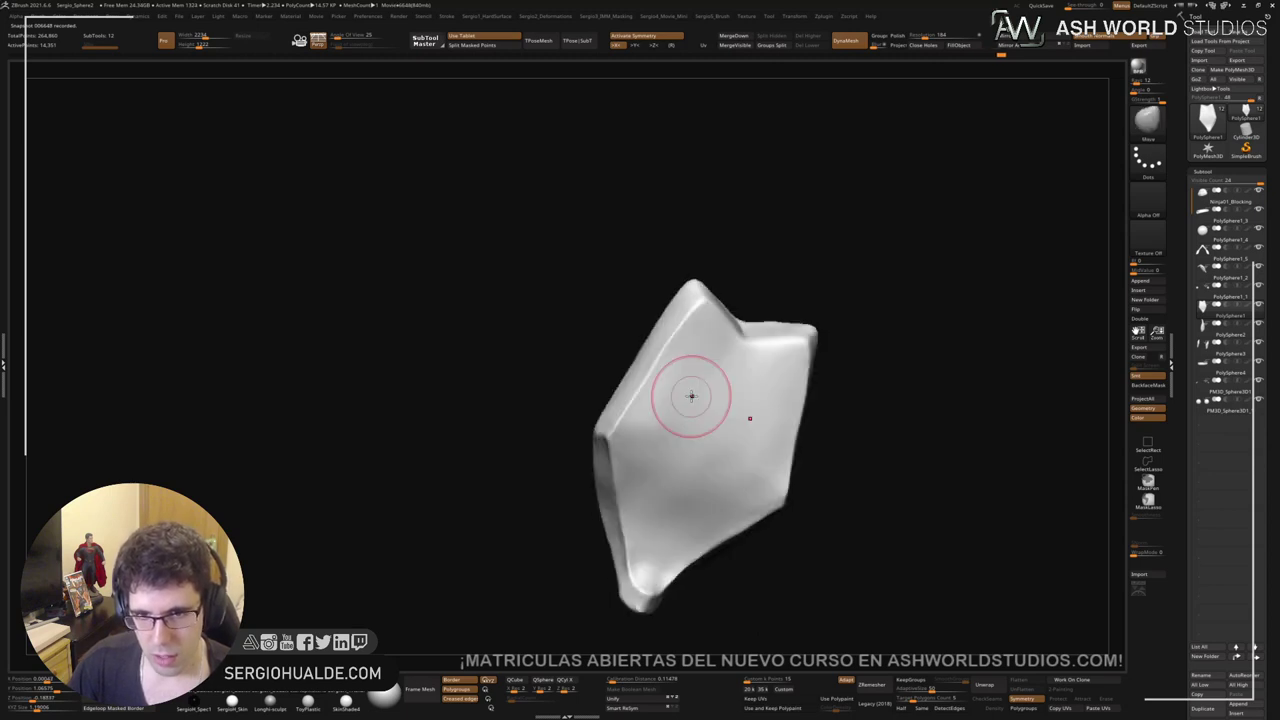
key(b)
key(t)
key(d)
mouse_move(677, 420)
mouse_down()
mouse_move(696, 356)
mouse_move(676, 400)
mouse_move(762, 398)
mouse_up()
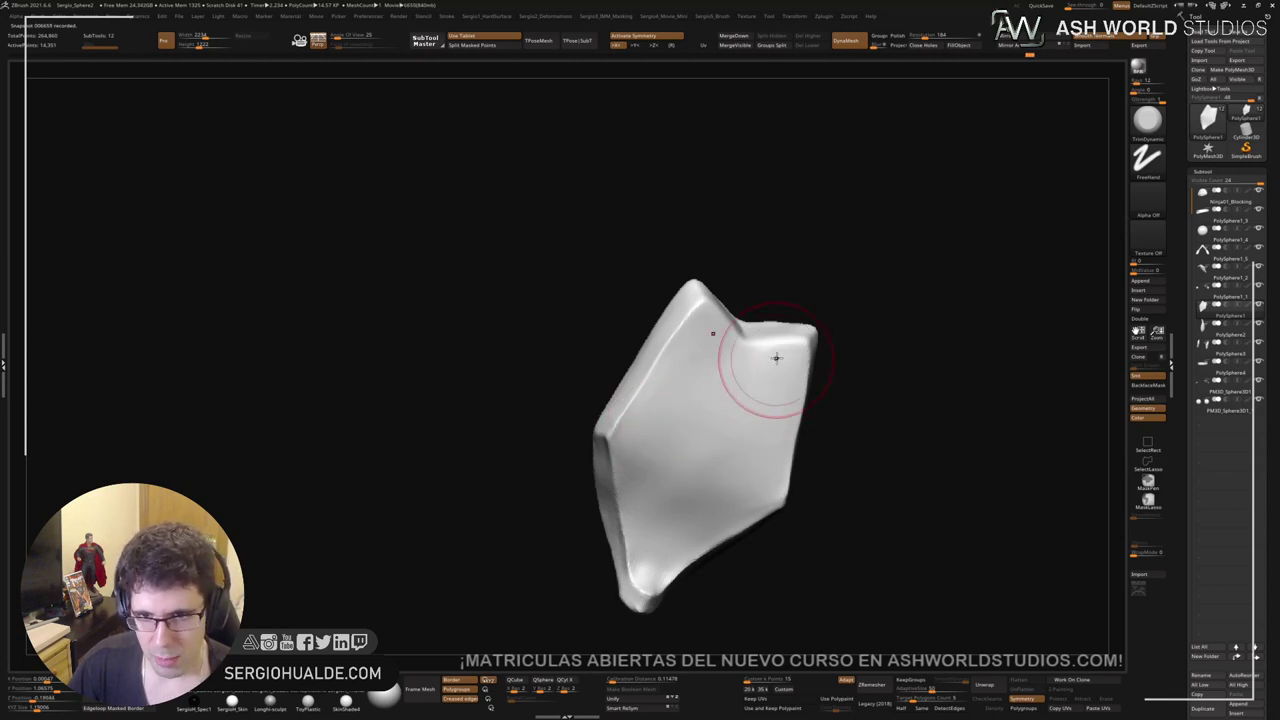
mouse_move(766, 357)
right_down()
mouse_move(749, 354)
mouse_move(767, 353)
right_up()
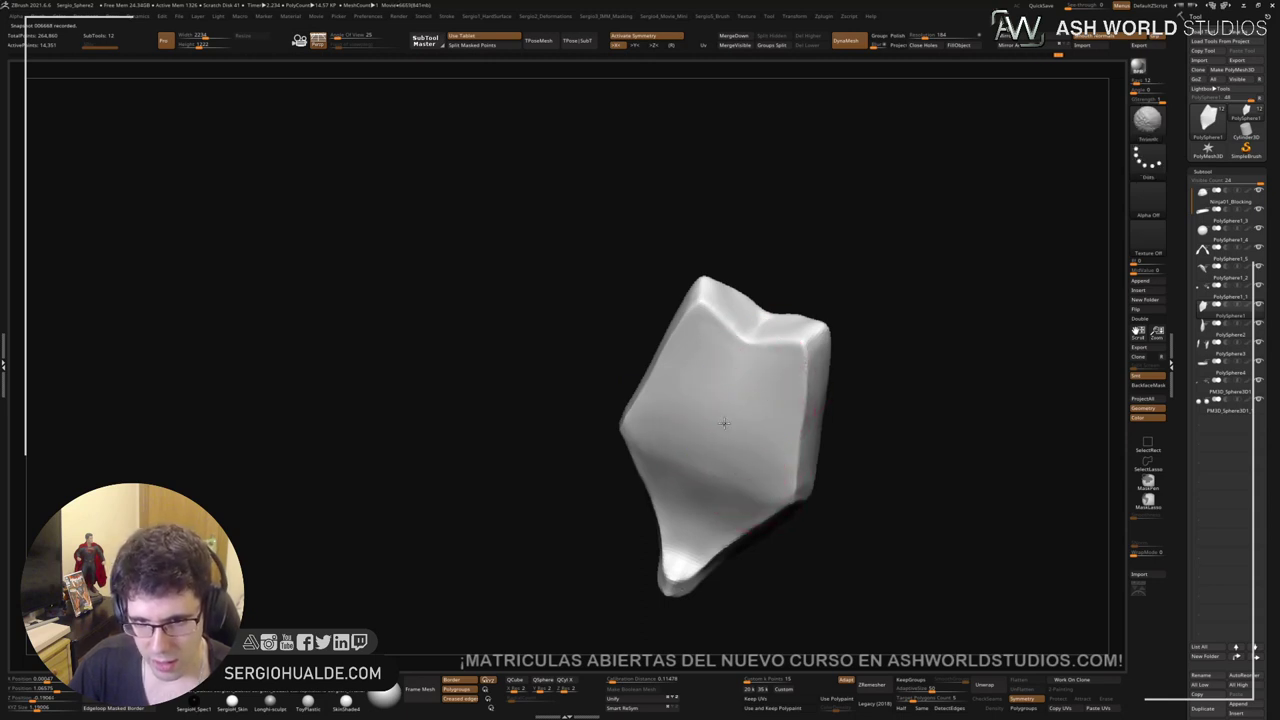
Step: Sculpt a vertical centre line from the chest plate's upper notch to its lower tip with the Standard brush
mouse_move(749, 446)
right_down()
mouse_move(729, 432)
mouse_move(749, 394)
mouse_move(737, 374)
right_up()
key(b)
key(s)
key(t)
mouse_move(737, 374)
mouse_down()
mouse_move(737, 360)
mouse_move(709, 457)
mouse_up()
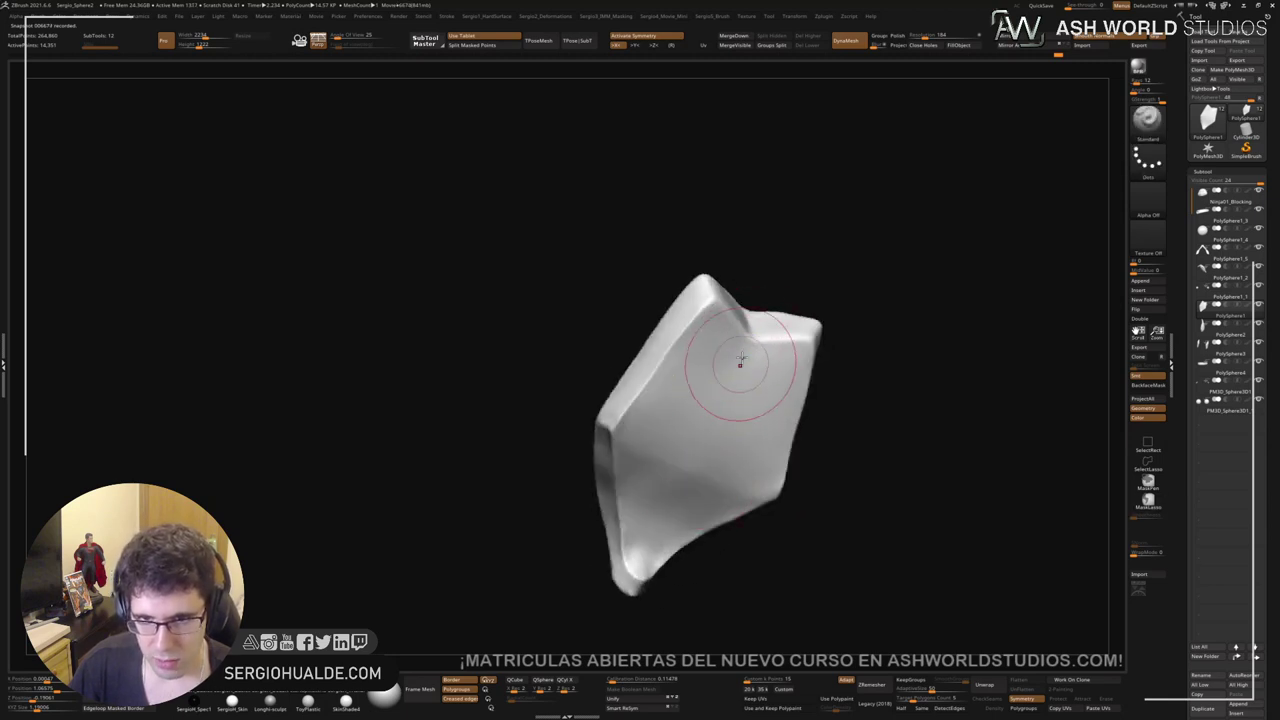
drag(746, 357, 632, 584)
Step: Flatten and smooth the surface along the chest plate's centre line with TrimDynamic and Smooth
right_drag(660, 540, 711, 440)
key(b)
key(t)
key(d)
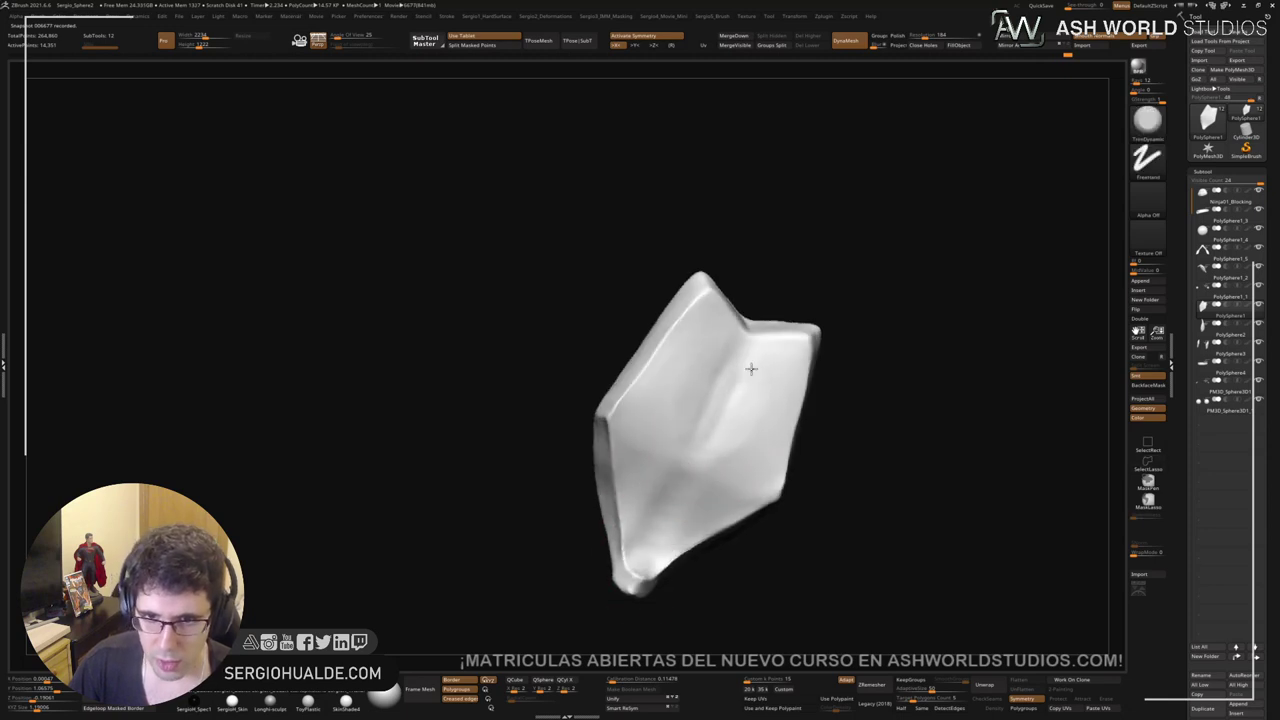
mouse_move(751, 369)
mouse_down()
mouse_move(726, 411)
mouse_move(755, 381)
mouse_move(723, 463)
mouse_move(686, 487)
mouse_up()
right_drag(686, 487, 660, 515)
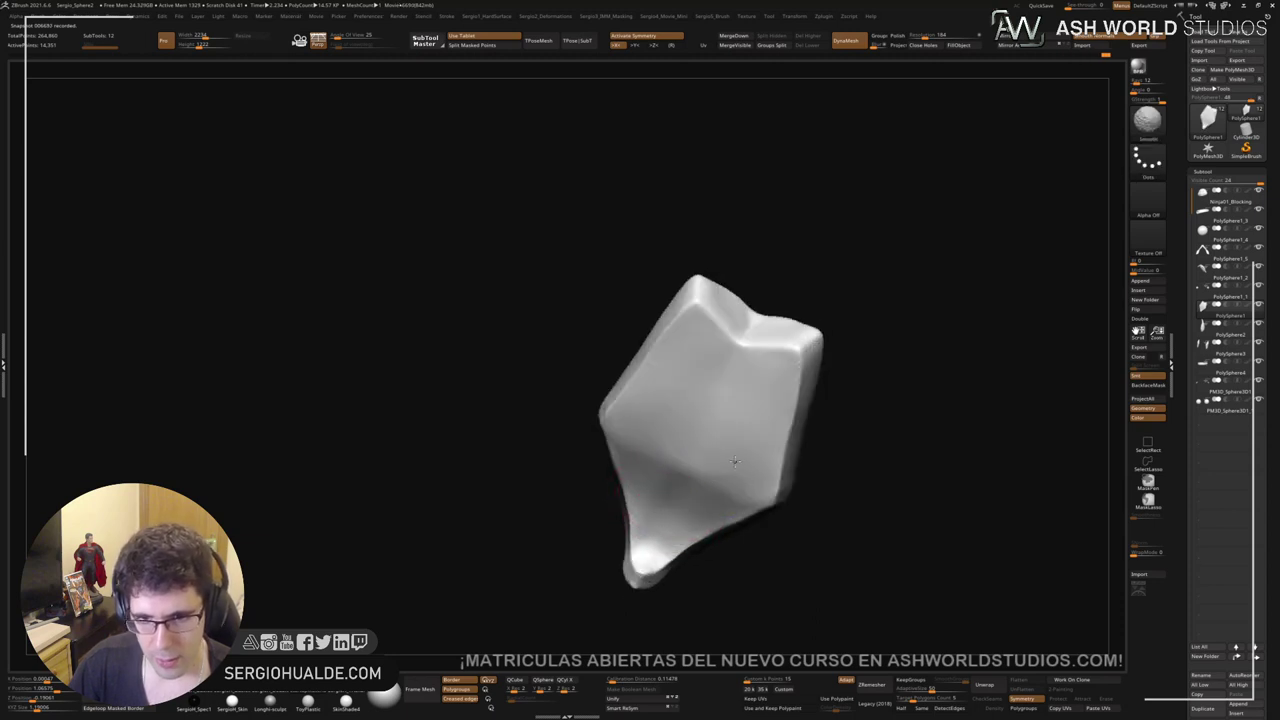
Step: Shape the chest plate's upper front with Move and flatten both halves using an enlarged TrimDynamic brush
mouse_move(738, 465)
right_down()
mouse_move(717, 400)
mouse_move(740, 366)
mouse_move(743, 423)
mouse_move(733, 393)
right_up()
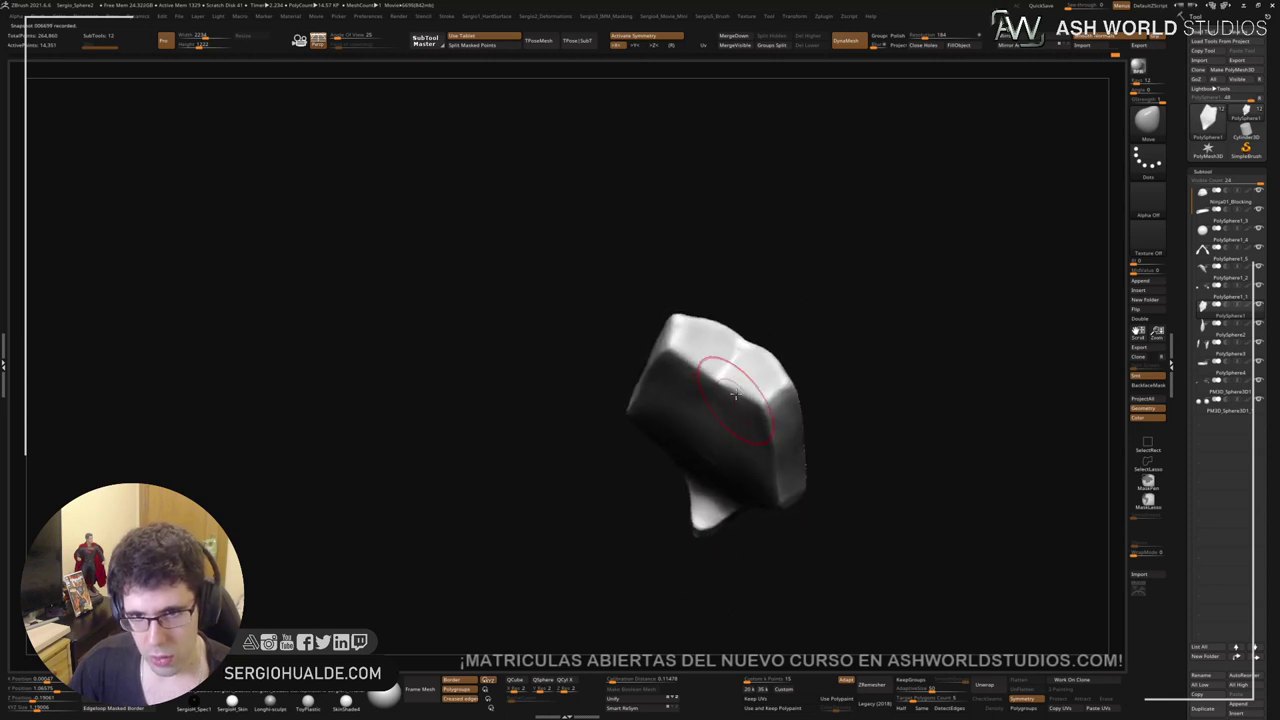
drag(734, 386, 755, 395)
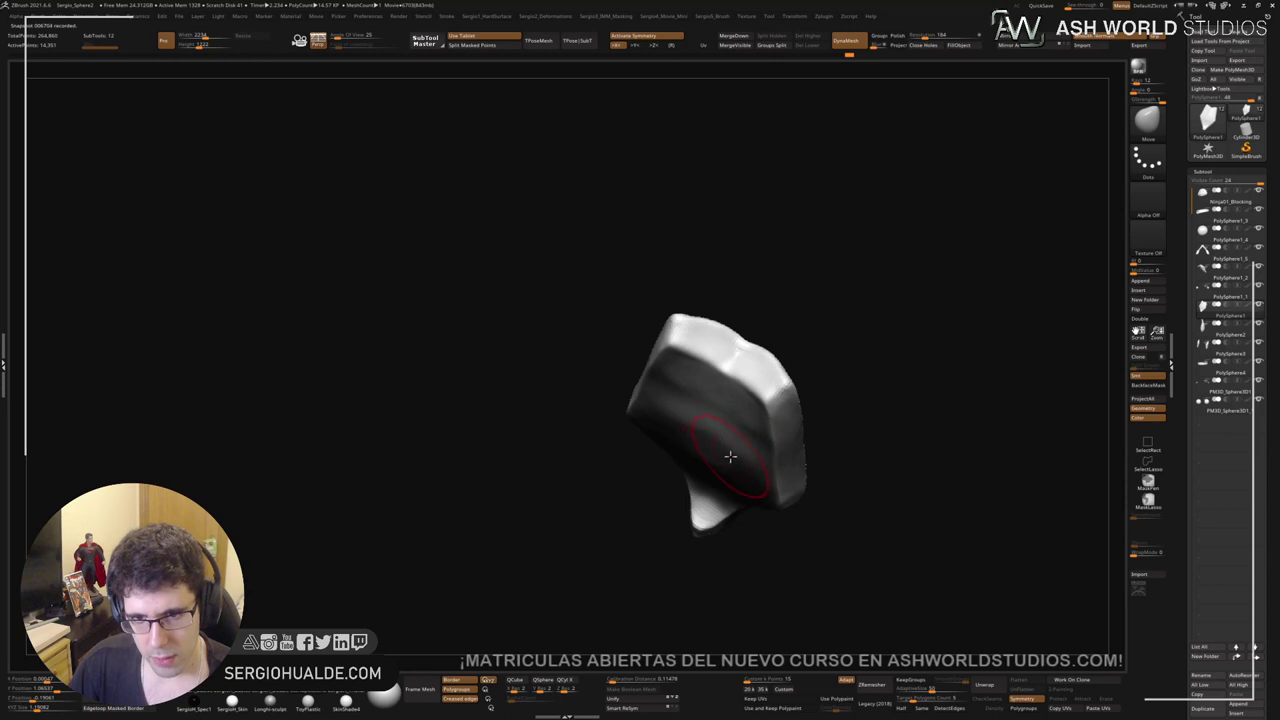
mouse_move(735, 455)
right_down()
mouse_move(746, 412)
mouse_move(740, 430)
right_up()
key(b)
key(t)
key(d)
key(bracketright)
key(bracketright)
key(bracketright)
key(s)
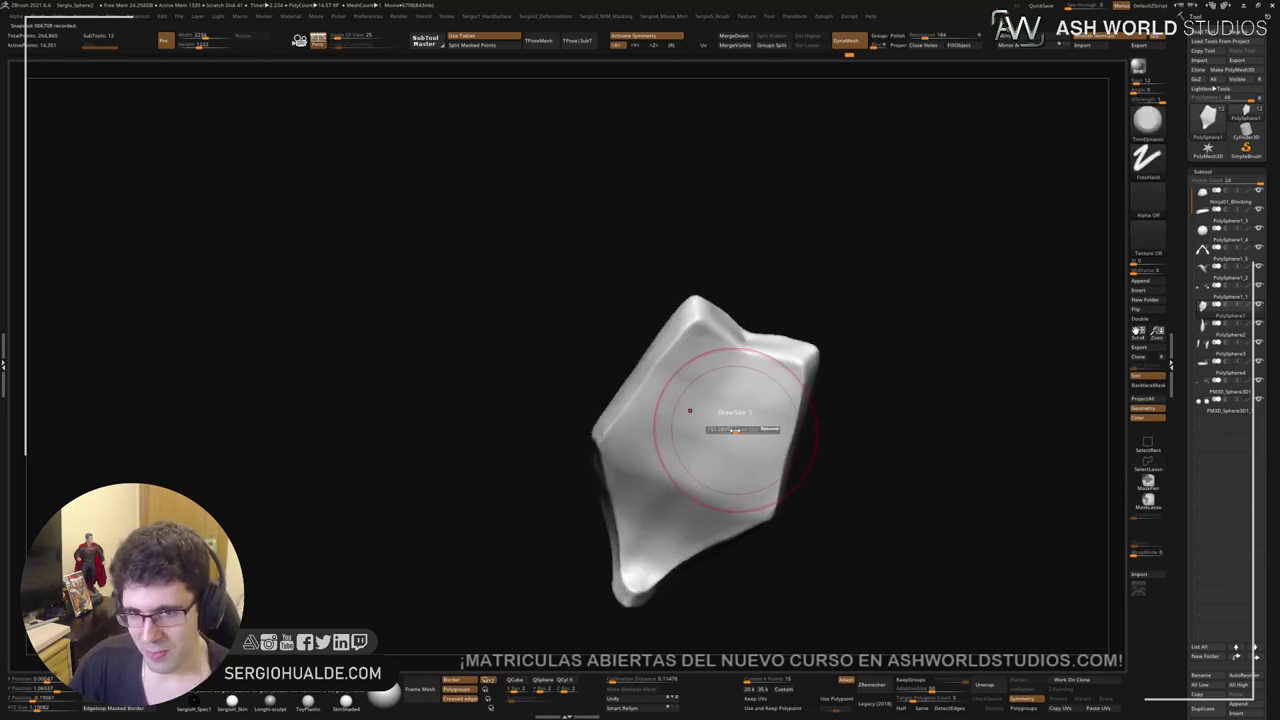
drag(760, 397, 771, 392)
drag(741, 450, 749, 491)
drag(764, 382, 729, 463)
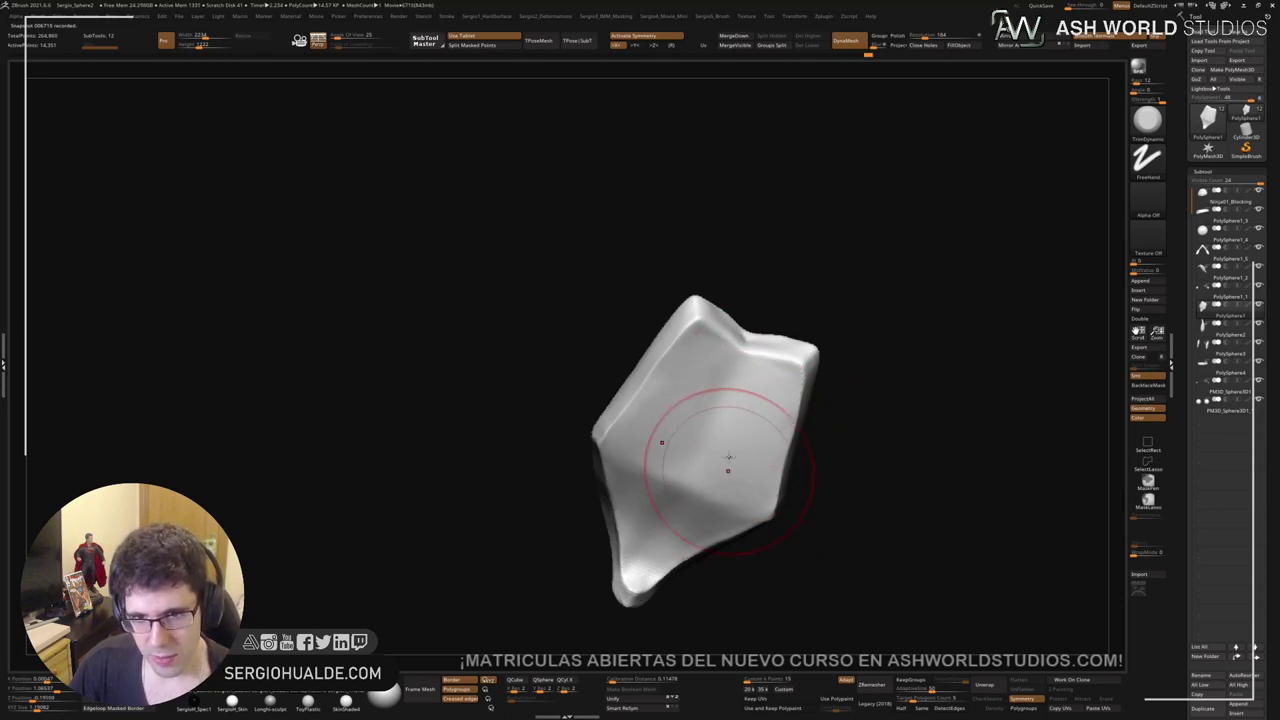
mouse_move(700, 405)
mouse_down()
mouse_move(634, 429)
mouse_move(686, 371)
mouse_up()
Step: Flatten the edge of the chest plate's narrow lower end with TrimDynamic, working from below
mouse_move(688, 371)
right_down()
mouse_move(698, 345)
mouse_move(763, 396)
mouse_move(740, 371)
mouse_move(683, 375)
mouse_move(593, 451)
right_up()
key(s)
mouse_move(686, 363)
mouse_down()
mouse_move(721, 324)
mouse_move(692, 334)
mouse_move(716, 332)
mouse_move(700, 345)
mouse_move(650, 354)
mouse_up()
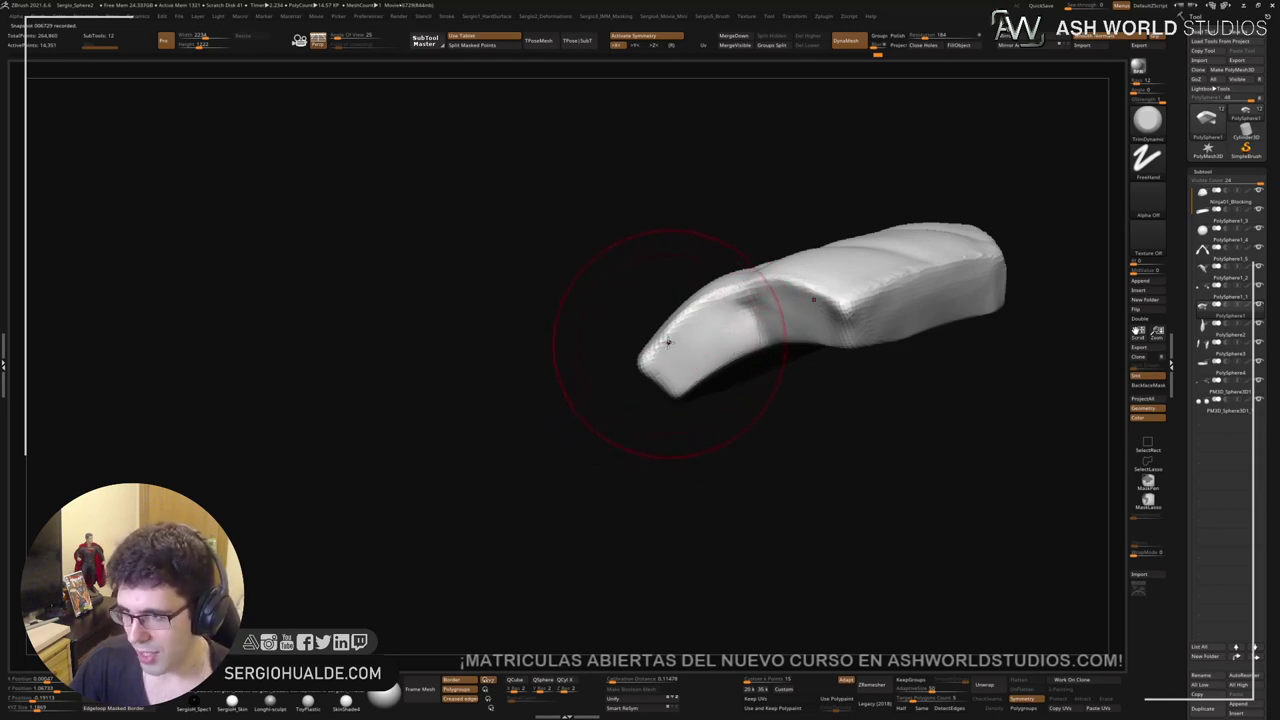
Step: Carve the chest plate's vertical centre groove and deepen its horizontal divisions down to the lower tip with DamStandard
drag(663, 333, 697, 352)
mouse_move(703, 340)
right_down()
mouse_move(768, 301)
mouse_move(846, 326)
mouse_move(851, 337)
mouse_move(786, 343)
mouse_move(803, 388)
mouse_move(863, 400)
mouse_move(860, 449)
mouse_move(750, 392)
right_up()
key(b)
key(d)
key(s)
key(shift)
mouse_move(745, 398)
right_down()
mouse_move(791, 434)
mouse_move(791, 409)
mouse_move(854, 409)
mouse_move(730, 430)
mouse_move(714, 414)
right_up()
mouse_move(736, 446)
mouse_down()
mouse_move(836, 405)
mouse_move(745, 445)
mouse_up()
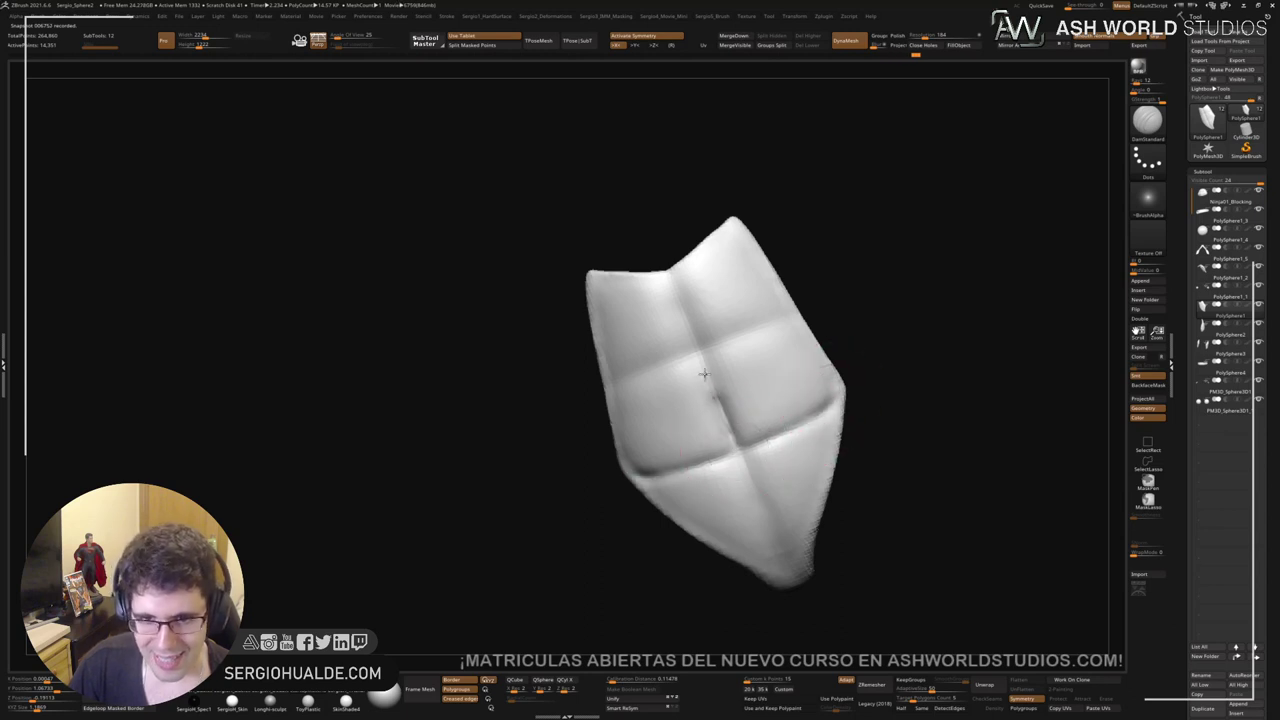
mouse_move(704, 373)
mouse_down()
mouse_move(698, 346)
mouse_move(780, 316)
mouse_move(698, 349)
mouse_up()
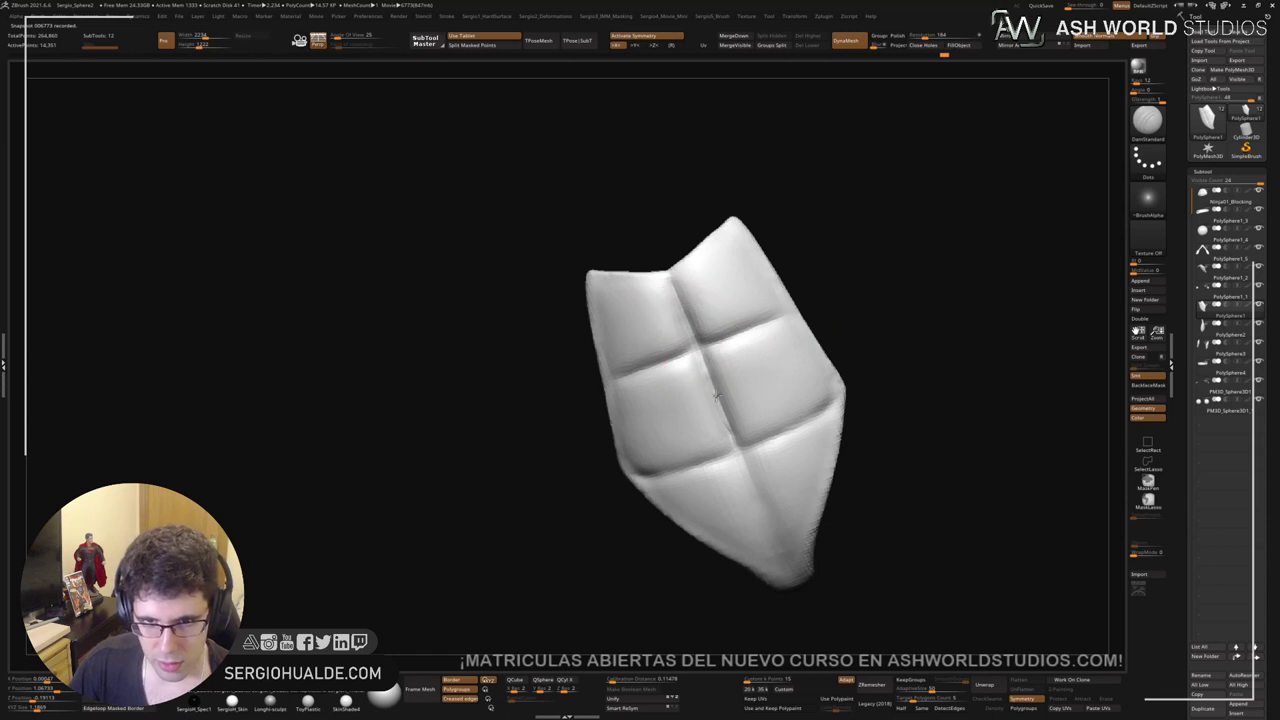
mouse_move(746, 479)
mouse_down()
mouse_move(785, 566)
mouse_move(737, 441)
mouse_up()
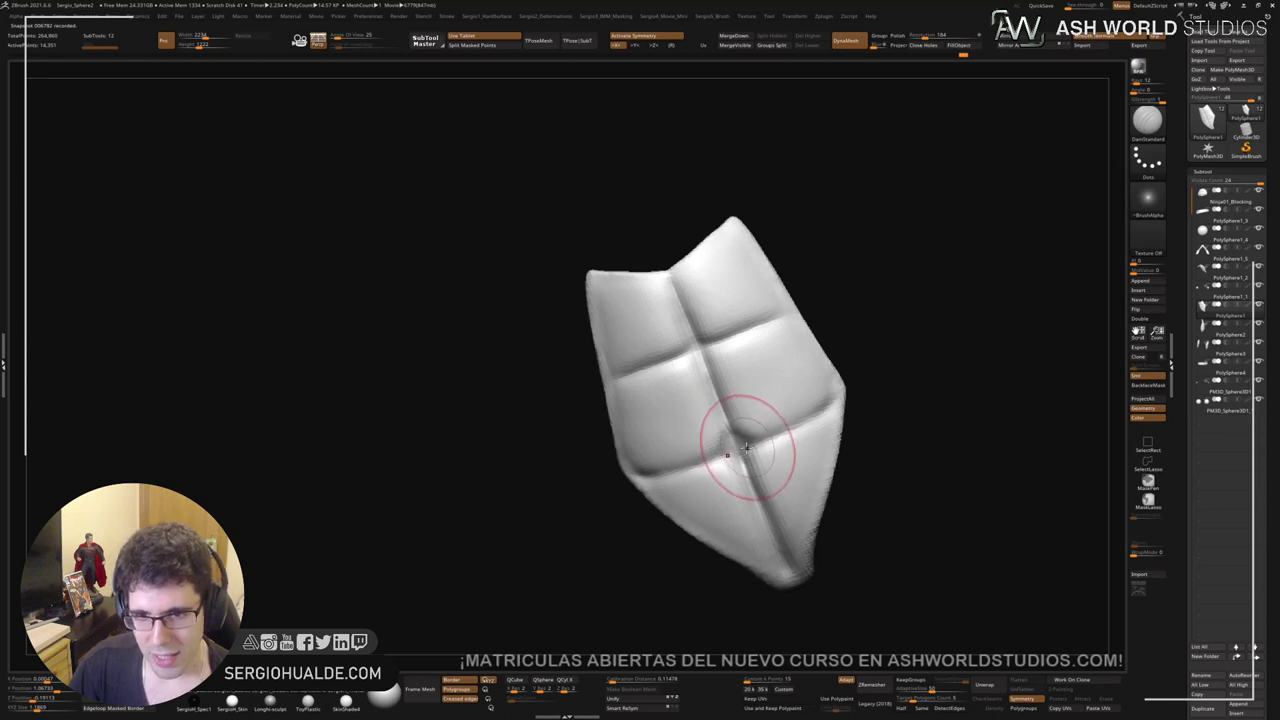
Step: Soften the lower part of the chest plate's centre groove with Clay and Smooth
key(b)
key(c)
key(l)
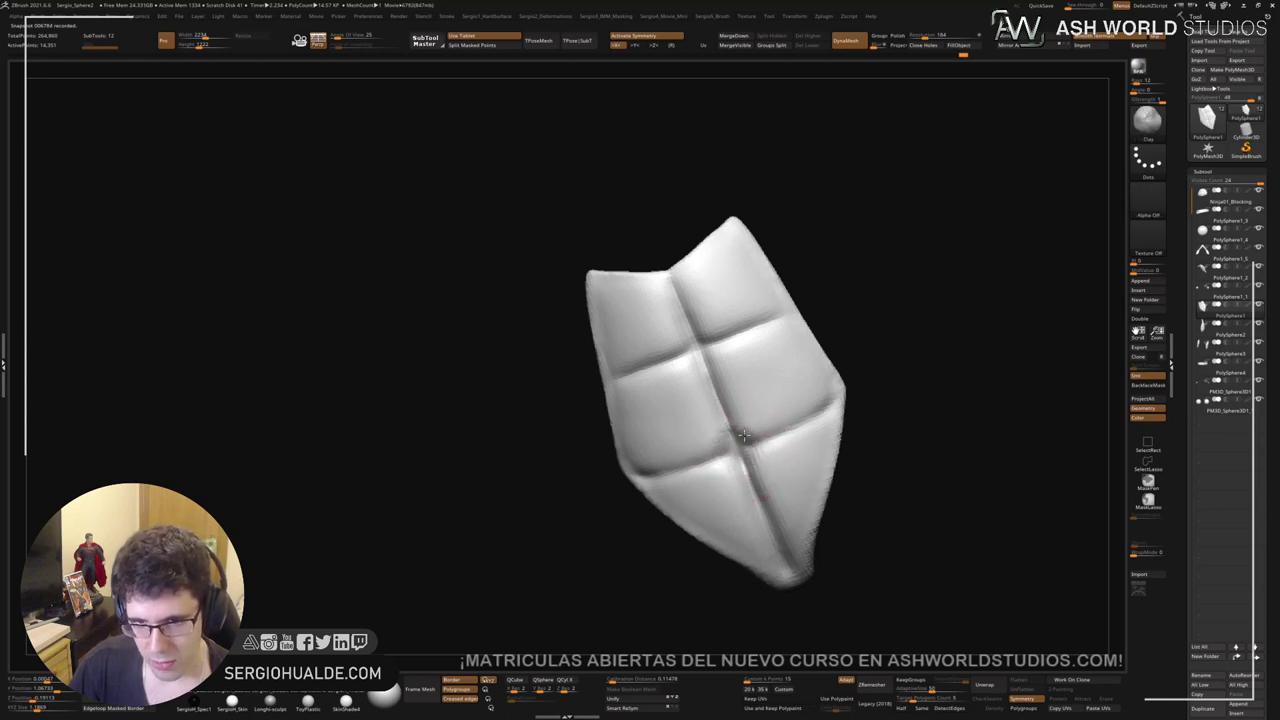
key(shift)
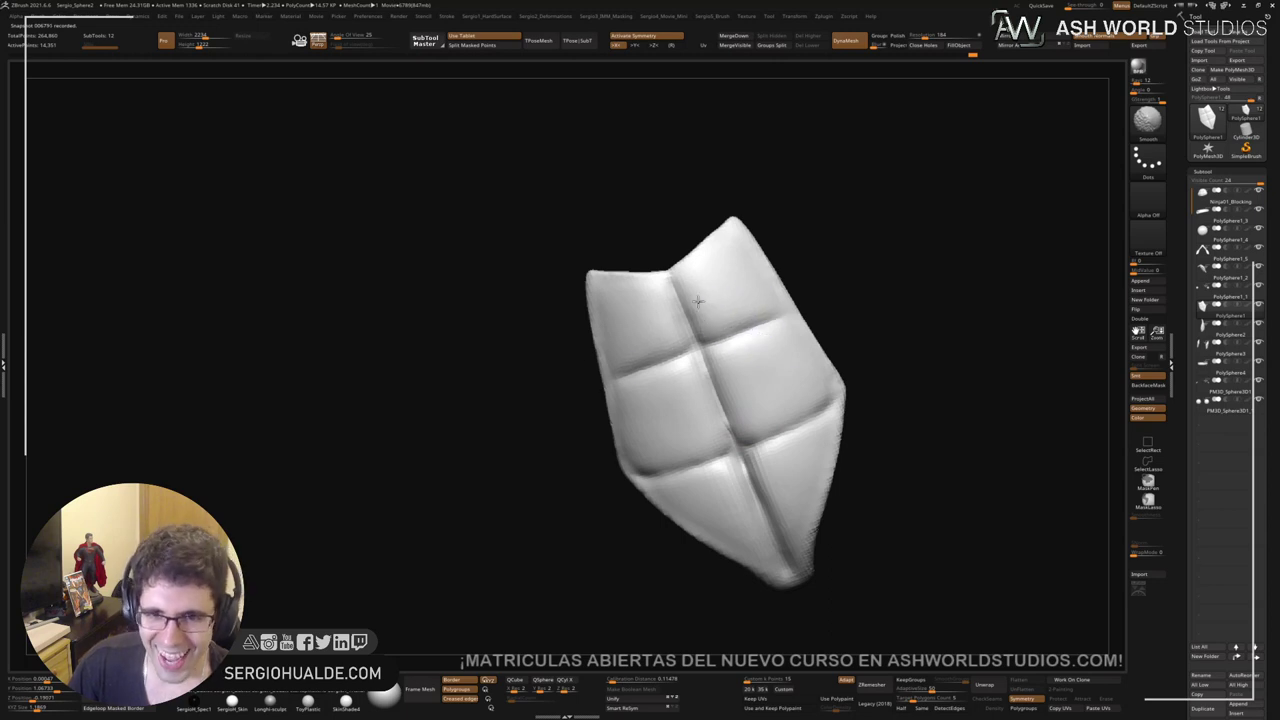
mouse_move(727, 332)
ctrl+right_down()
mouse_move(760, 390)
mouse_move(737, 423)
mouse_move(790, 420)
mouse_move(741, 427)
mouse_move(750, 382)
mouse_move(742, 390)
mouse_move(735, 327)
ctrl+right_up()
Step: Show the whole character and briefly isolate the body to examine the torso beneath the chest plate and belt
key(shift+s)
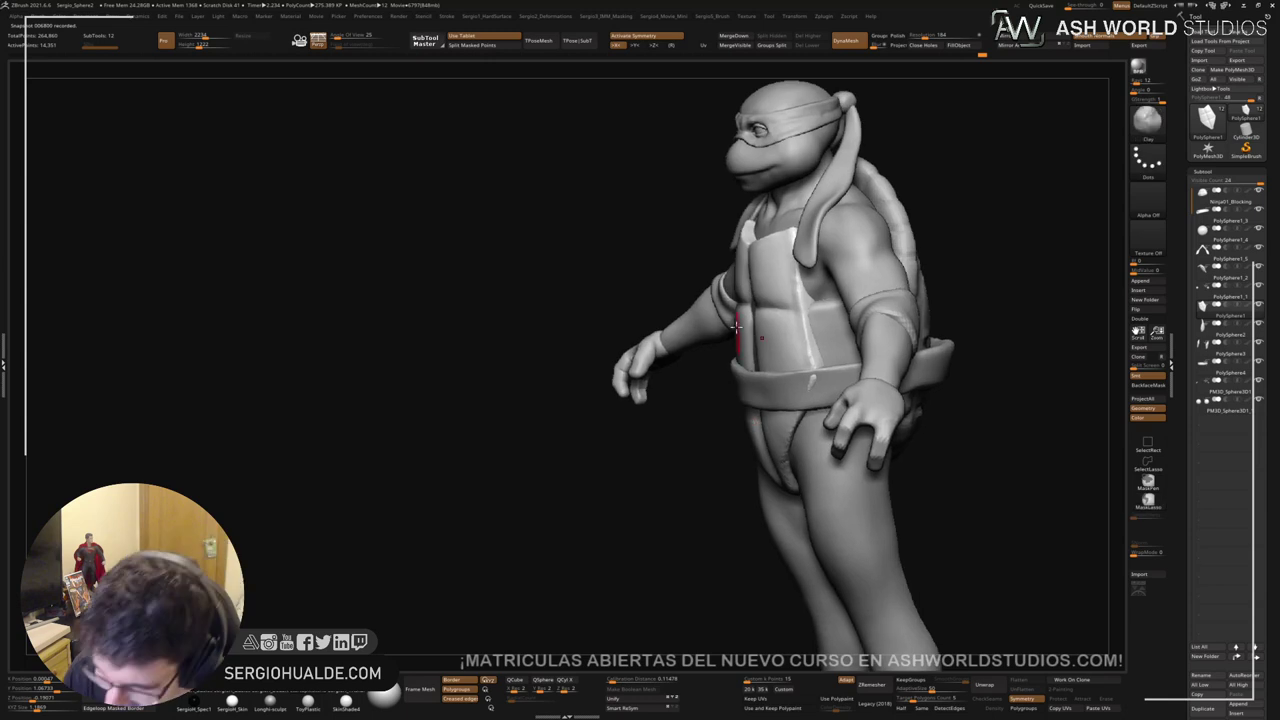
right_drag(735, 371, 747, 446)
alt+click(775, 226)
key(shift+s)
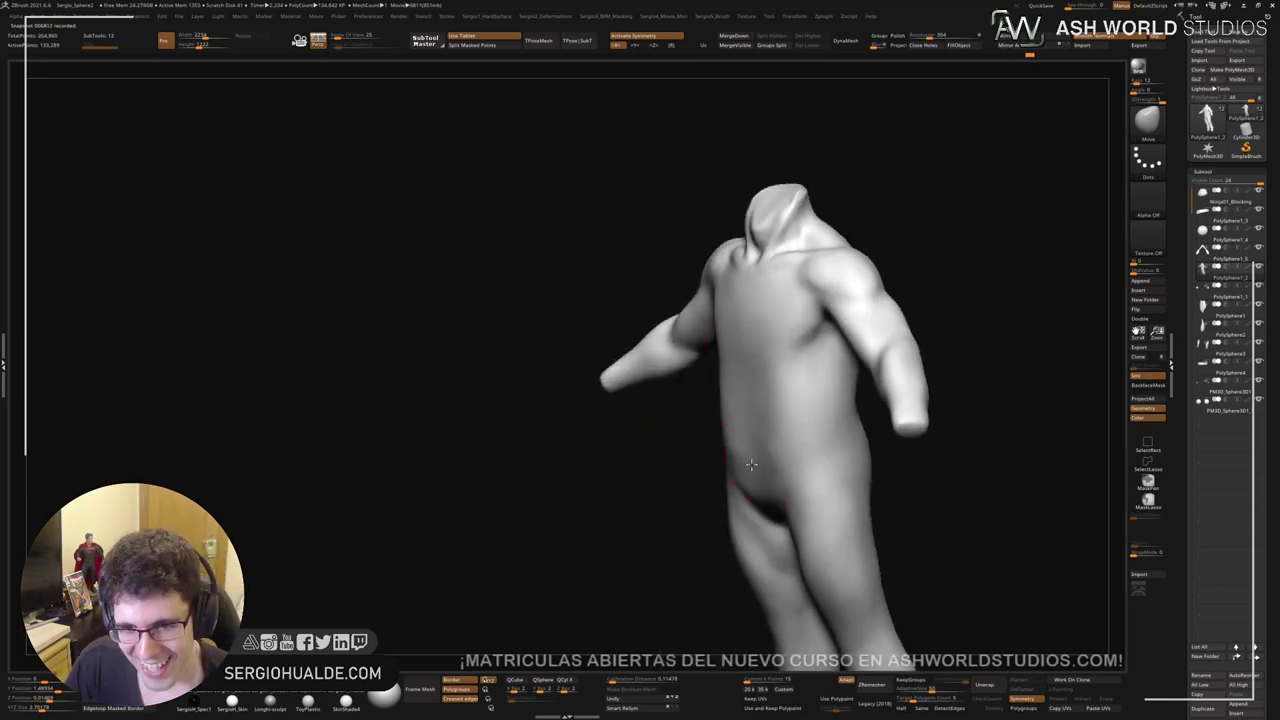
shift+right_drag(753, 447, 745, 465)
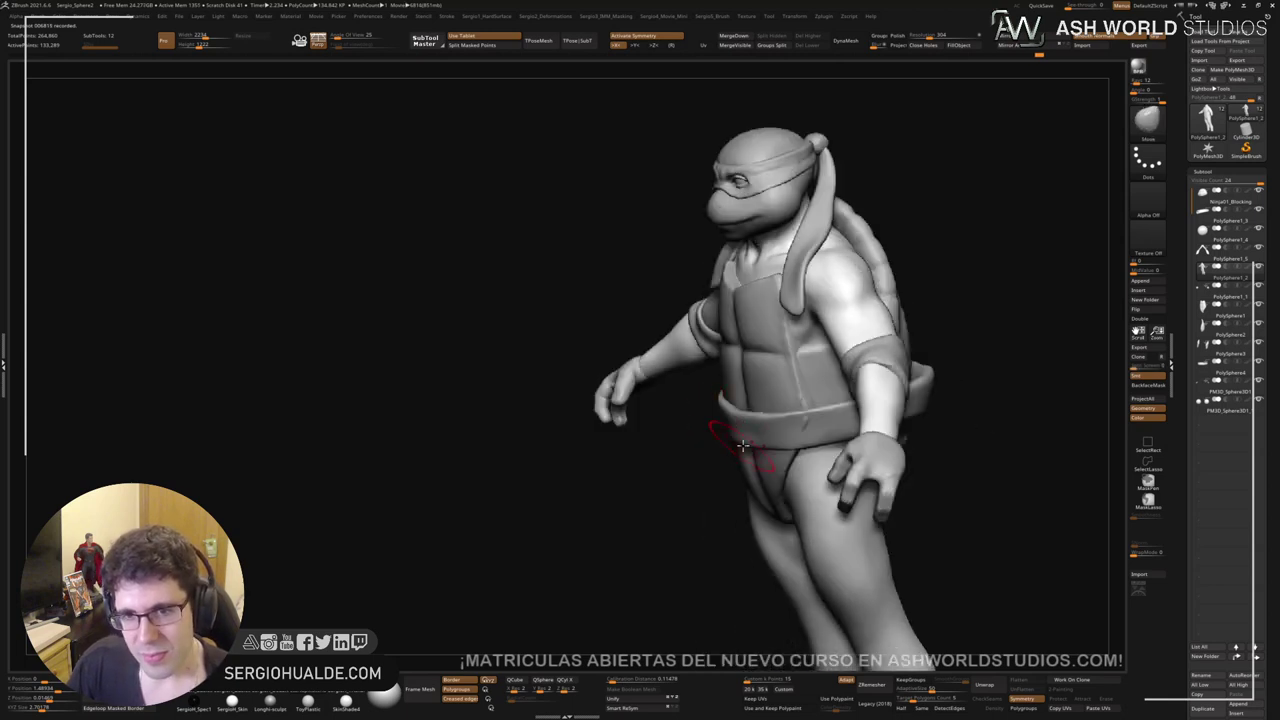
shift+right_drag(708, 451, 780, 275)
ctrl+right_drag(780, 275, 740, 340)
right_drag(740, 340, 780, 328)
Step: Isolate the head and round its cranium and cheeks with the Move and Smooth brushes
alt+click(724, 330)
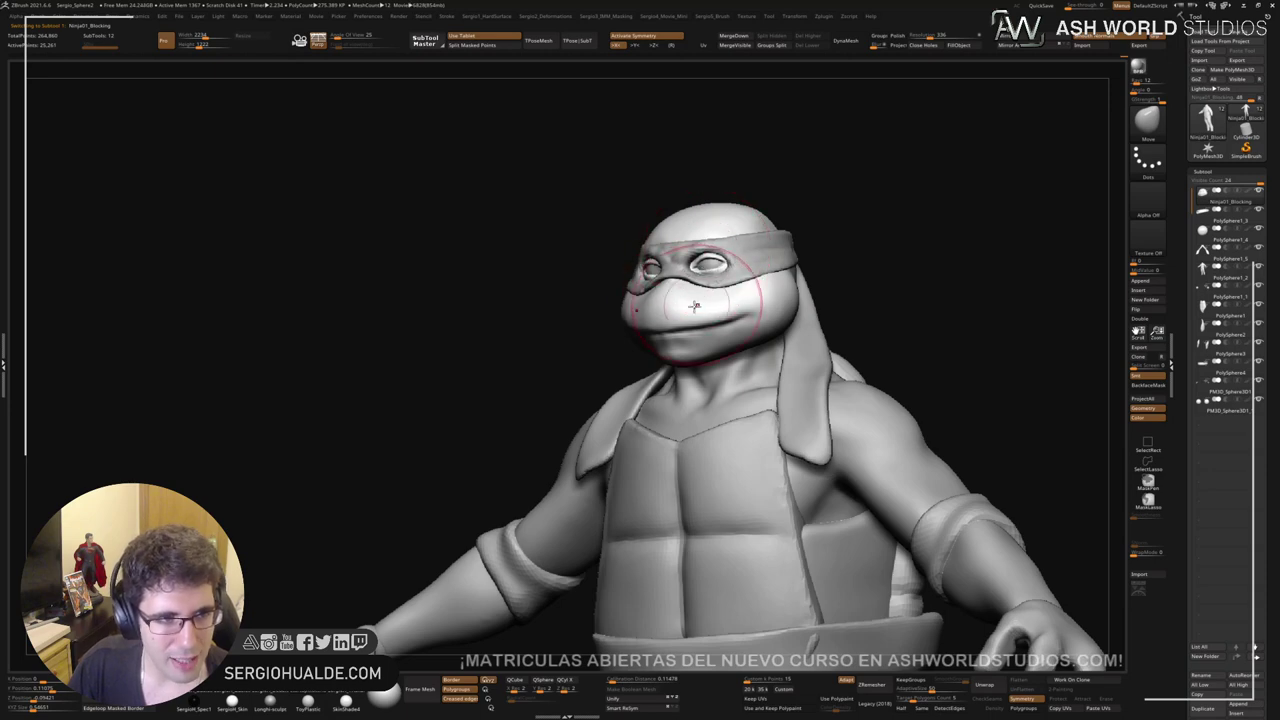
mouse_move(700, 266)
right_down()
mouse_move(731, 338)
mouse_move(750, 311)
mouse_move(724, 347)
right_up()
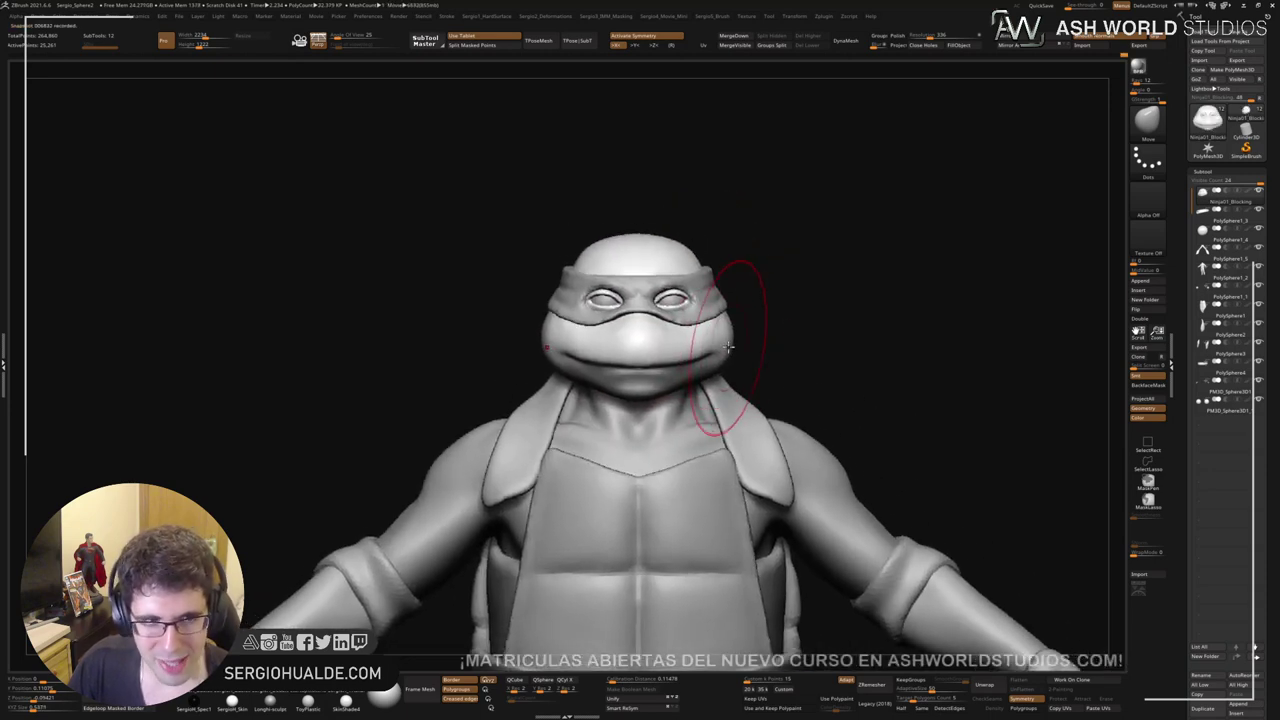
alt+right_drag(727, 366, 740, 496)
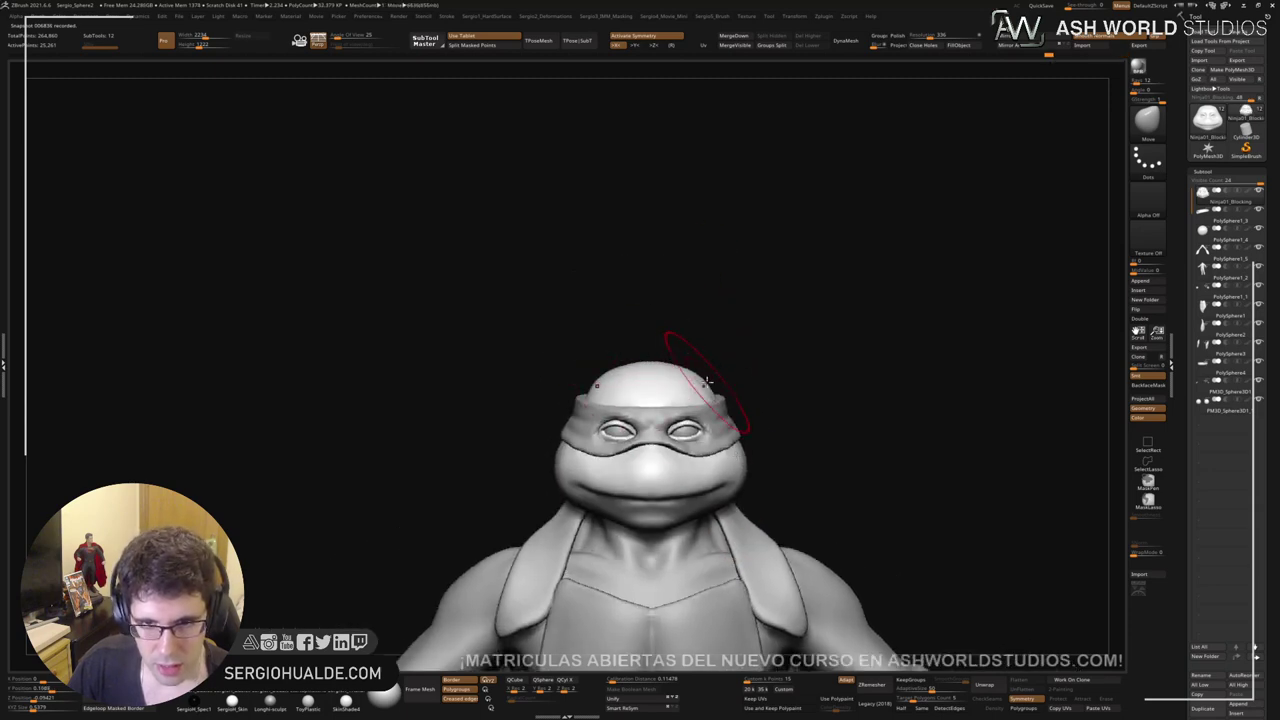
ctrl+shift+click(700, 388)
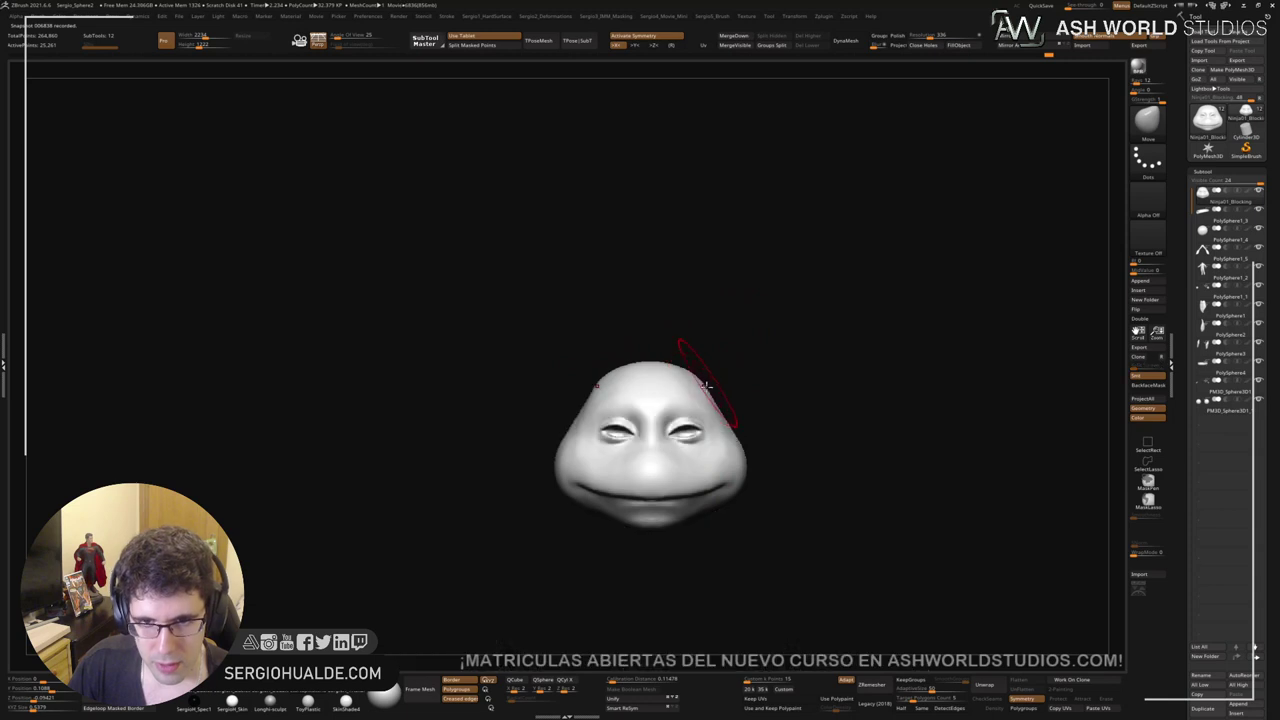
key(shift)
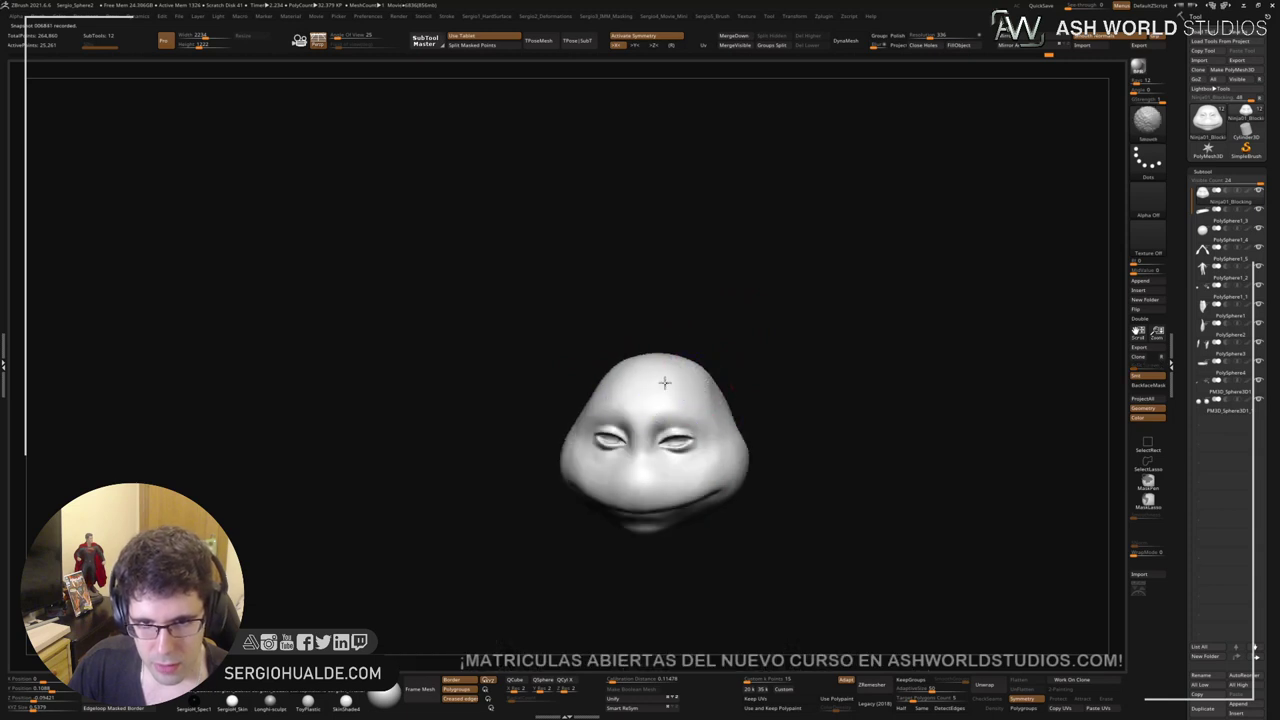
mouse_move(716, 388)
right_down()
mouse_move(729, 400)
mouse_move(717, 366)
right_up()
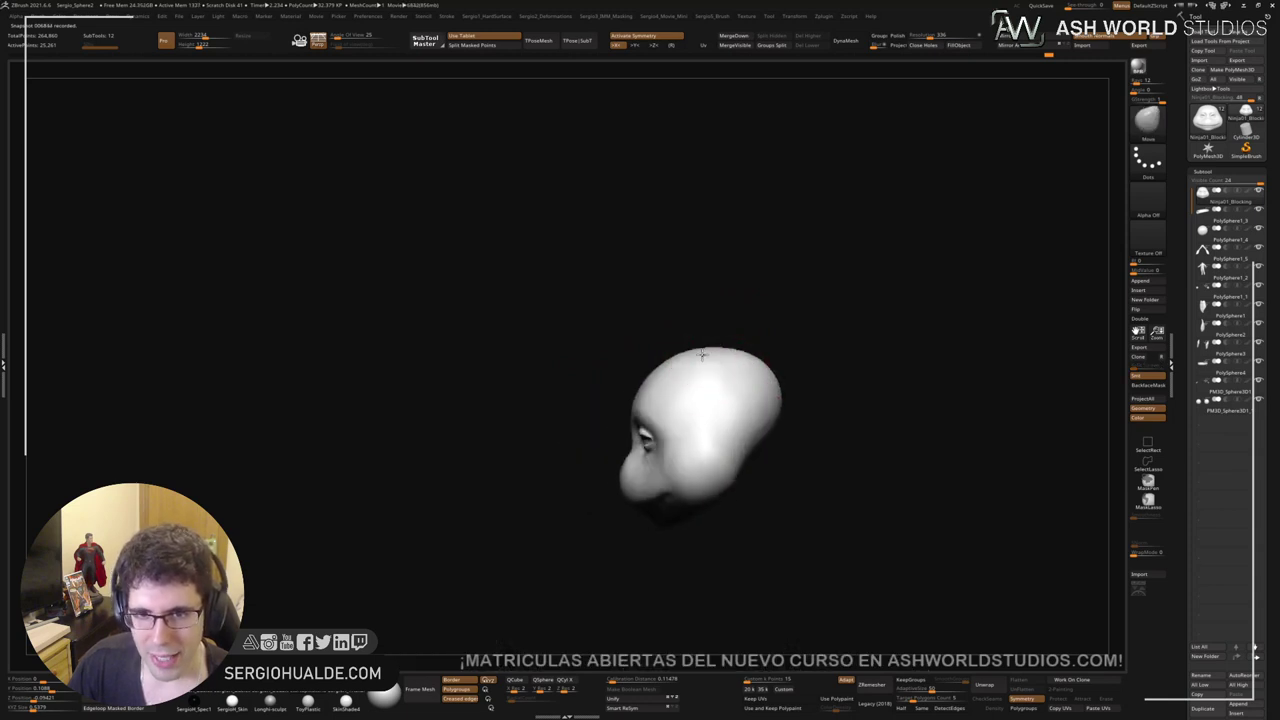
key(shift)
mouse_move(762, 420)
right_down()
mouse_move(826, 400)
mouse_move(741, 285)
mouse_move(743, 366)
mouse_move(689, 420)
right_up()
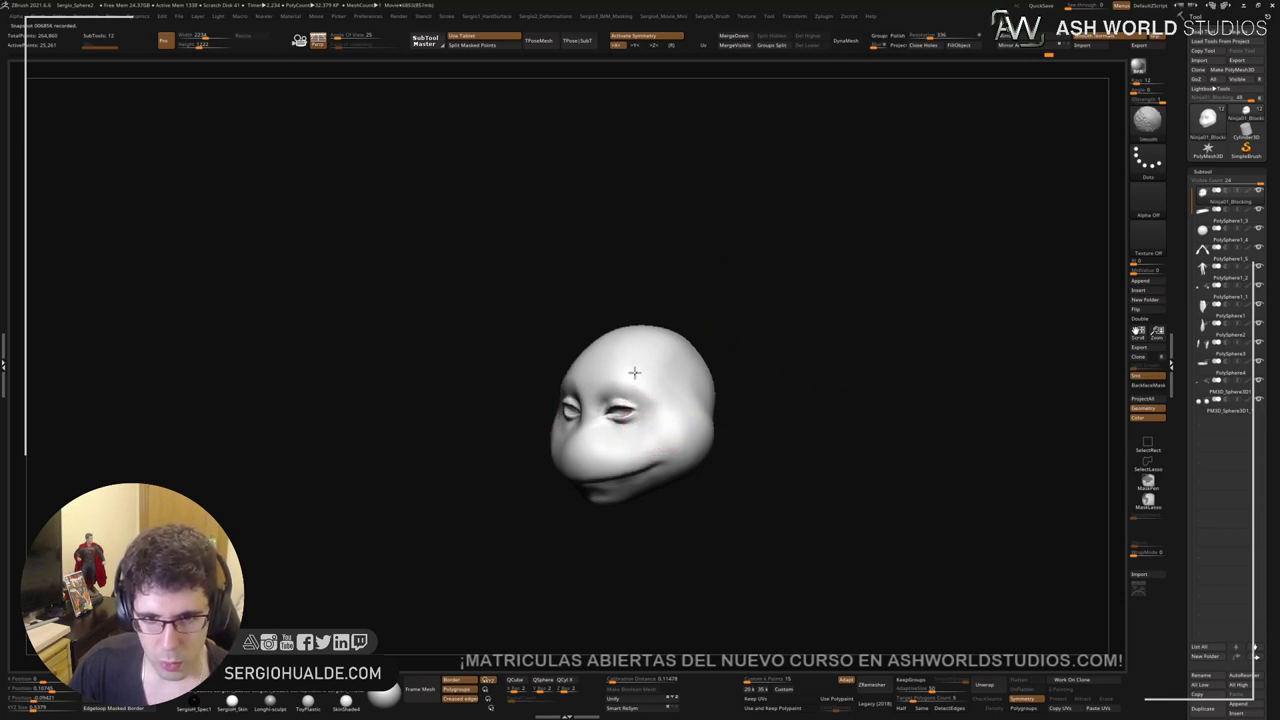
shift+drag(634, 372, 683, 425)
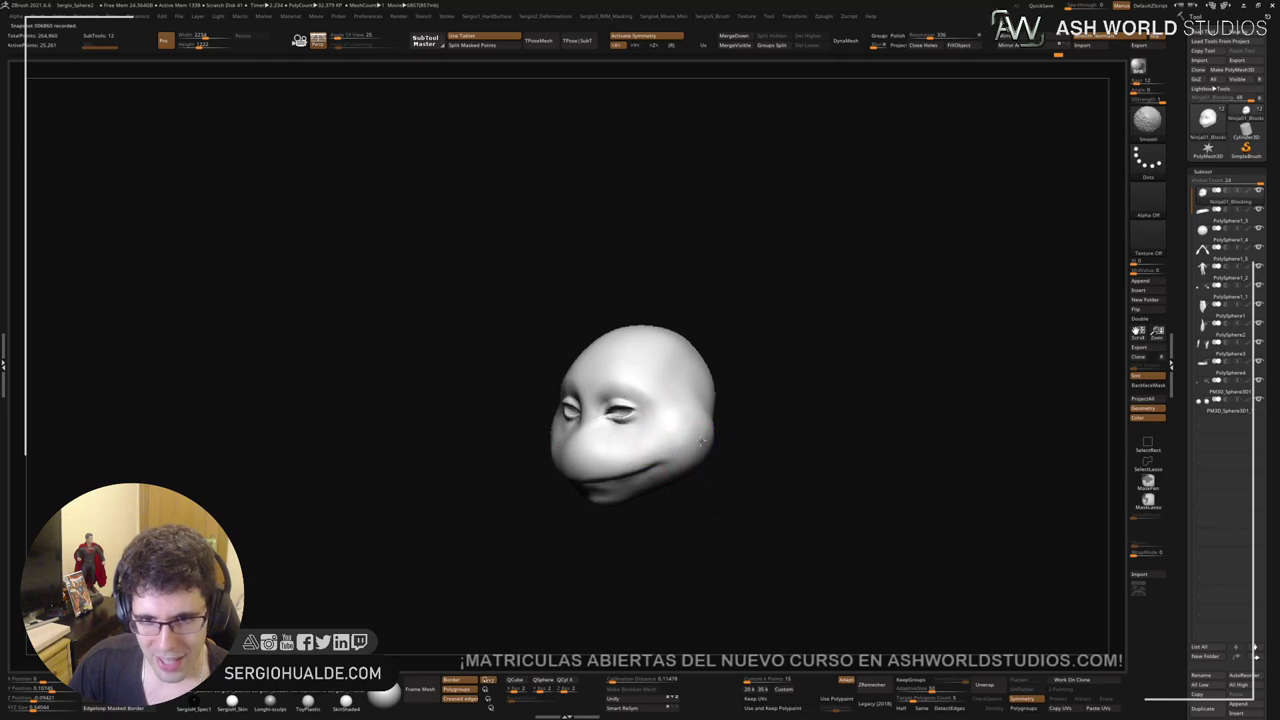
right_drag(700, 434, 692, 426)
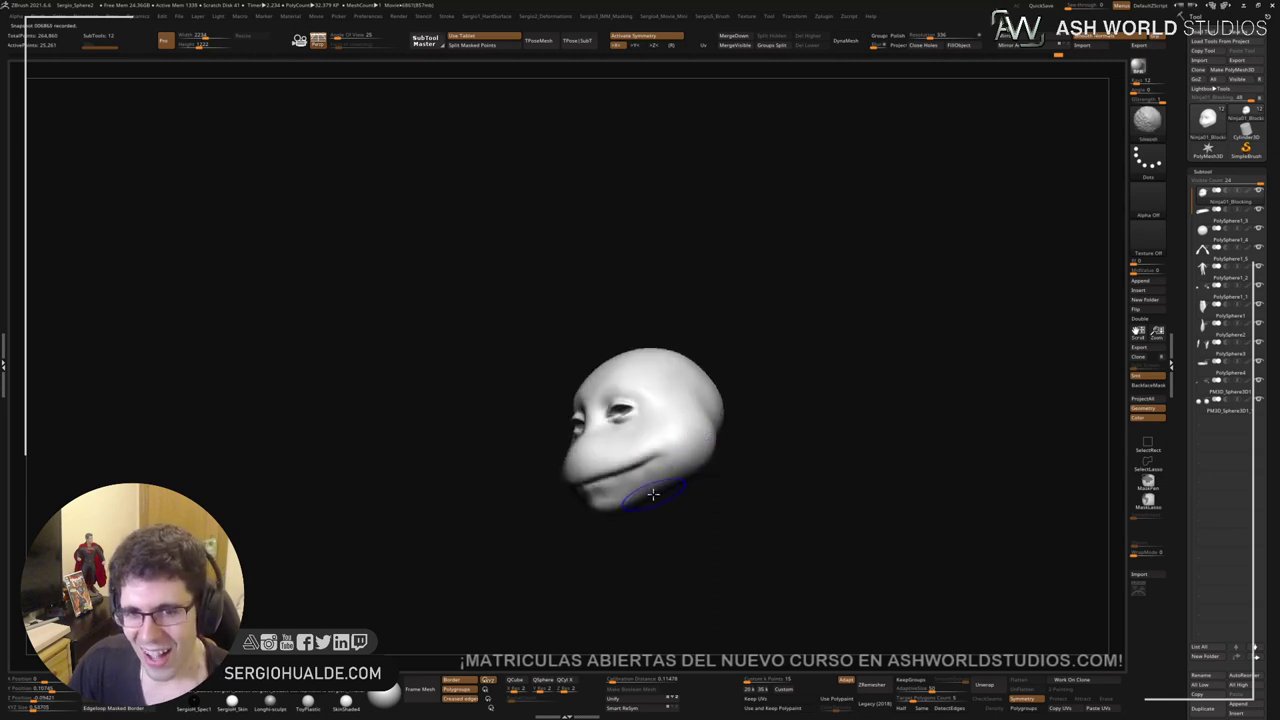
Step: Build up the temple and the side of the head around the eyes with Clay and smooth the forehead
right_drag(652, 494, 637, 433)
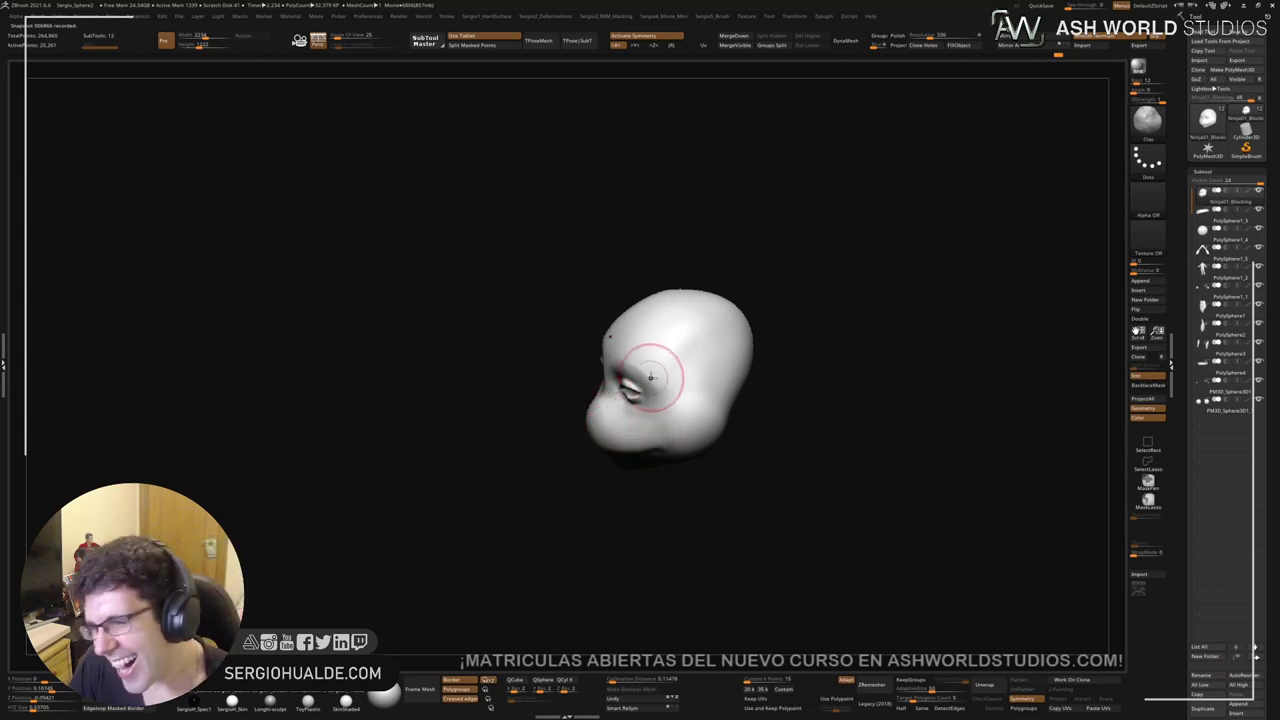
mouse_move(652, 372)
right_down()
mouse_move(677, 334)
mouse_move(675, 434)
mouse_move(643, 372)
mouse_move(683, 318)
right_up()
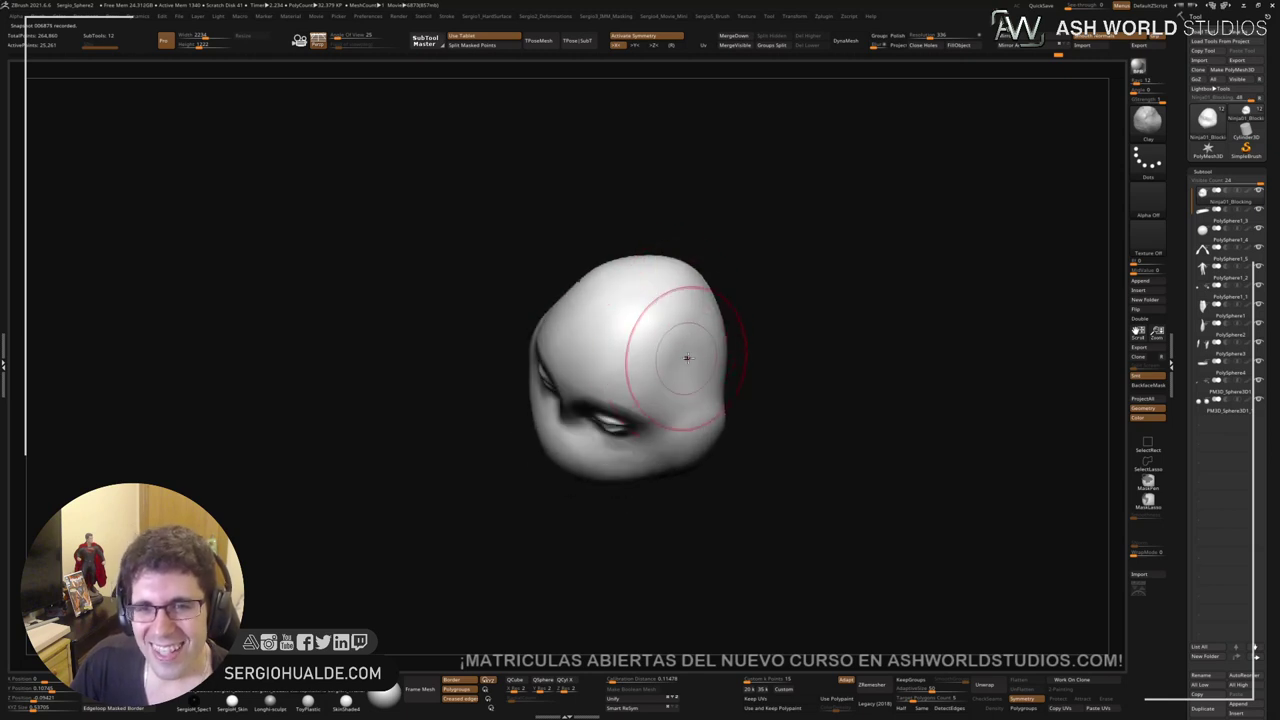
mouse_move(693, 372)
right_down()
mouse_move(665, 300)
mouse_move(672, 325)
right_up()
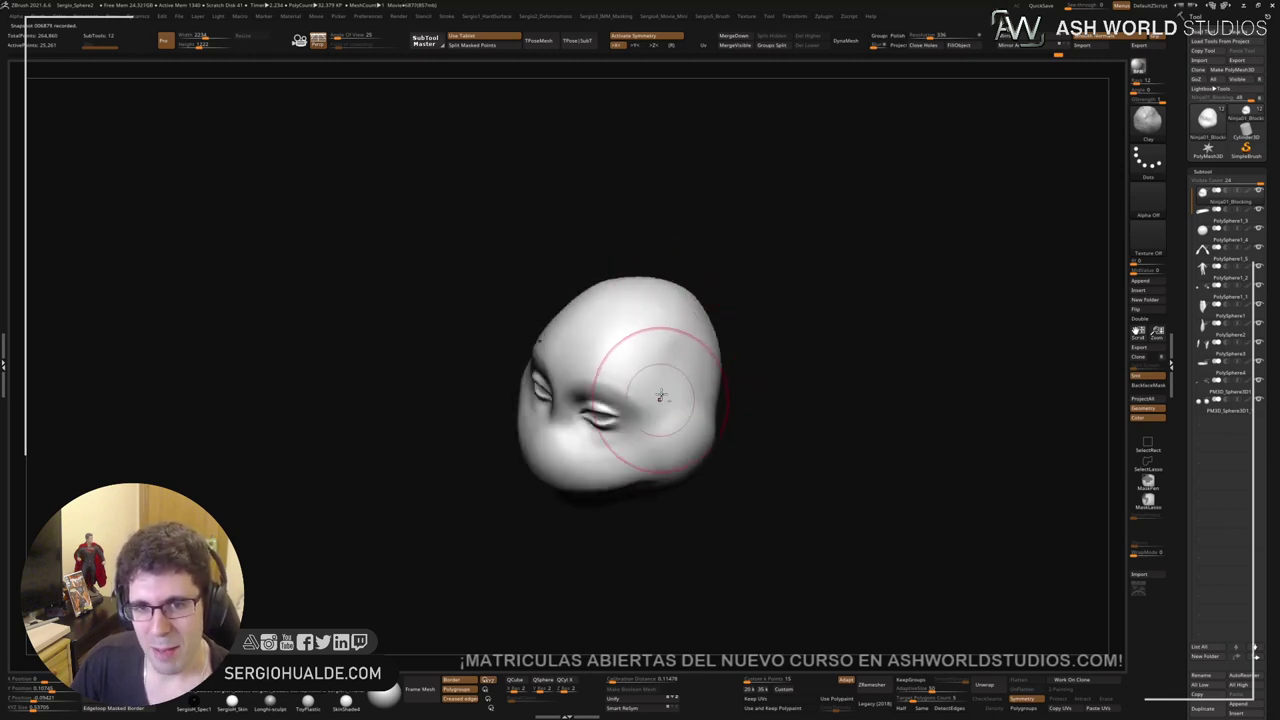
mouse_move(660, 396)
right_down()
mouse_move(705, 405)
mouse_move(663, 323)
mouse_move(688, 325)
right_up()
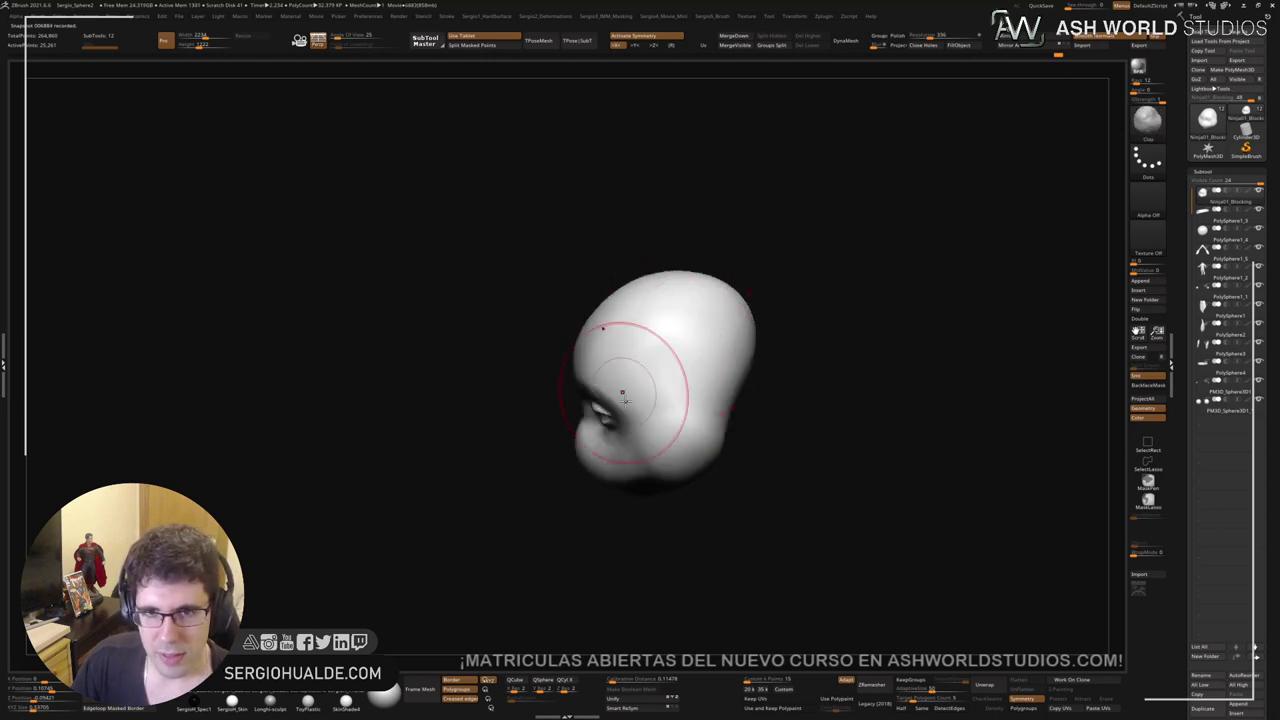
mouse_move(621, 300)
right_down()
mouse_move(666, 374)
mouse_move(571, 334)
right_up()
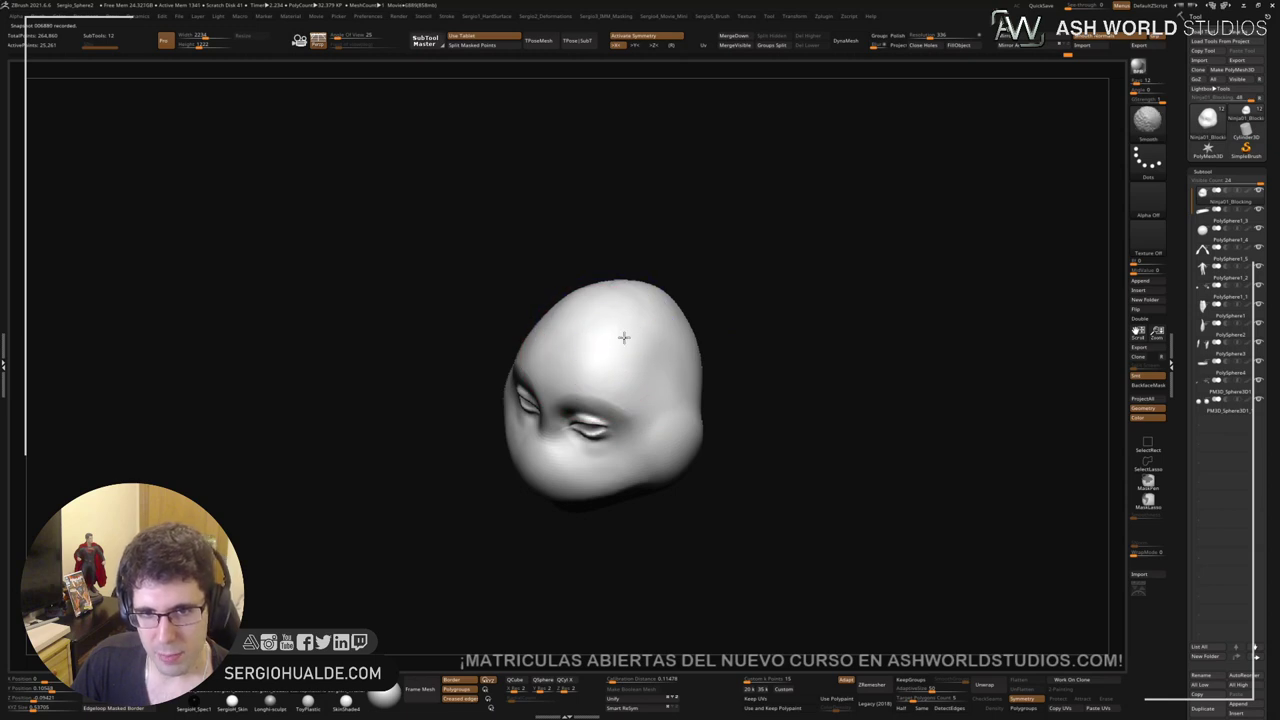
right_drag(688, 358, 664, 357)
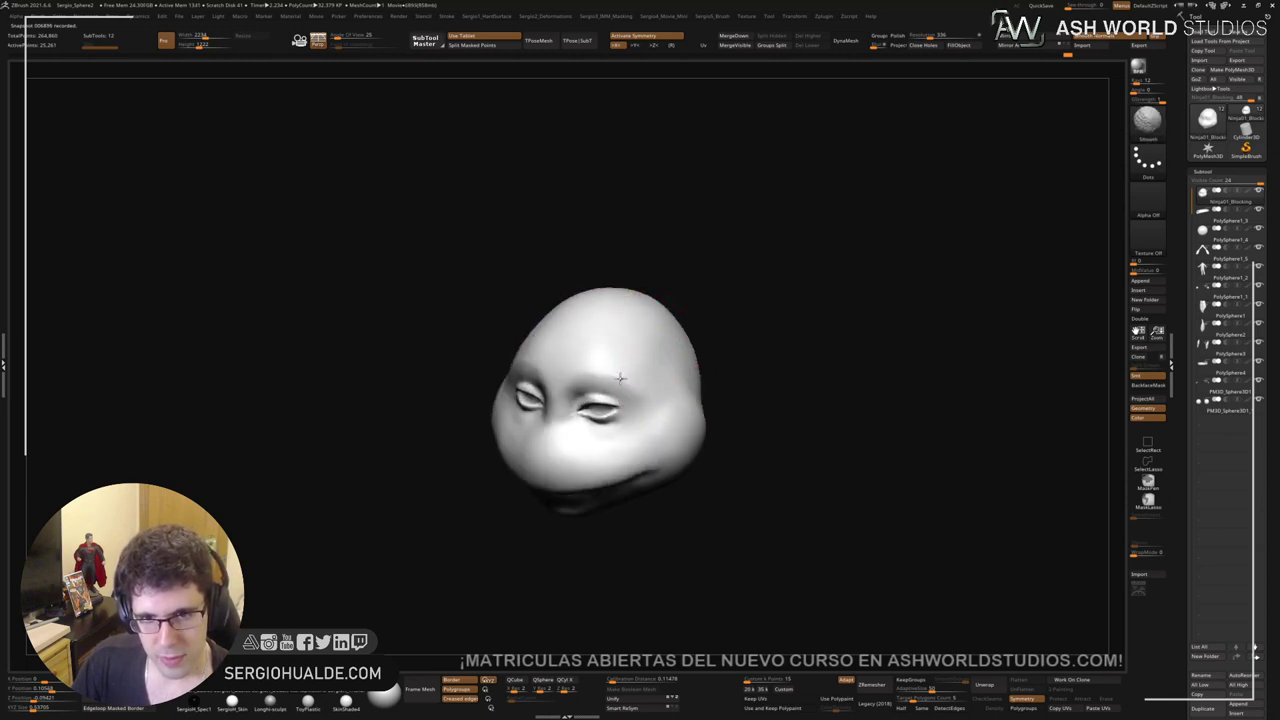
mouse_move(546, 398)
right_down()
mouse_move(594, 366)
mouse_move(640, 377)
mouse_move(629, 403)
mouse_move(556, 409)
right_up()
mouse_move(566, 346)
mouse_down()
mouse_move(571, 331)
mouse_move(536, 391)
mouse_up()
mouse_move(700, 363)
right_down()
mouse_move(623, 334)
mouse_move(620, 405)
mouse_move(654, 430)
mouse_move(640, 464)
mouse_move(627, 375)
mouse_move(610, 422)
mouse_move(580, 351)
mouse_move(580, 400)
right_up()
right_drag(580, 400, 683, 349)
Step: Duplicate the head subtool and hide the original head
key(alt+s)
key(ctrl+shift+d)
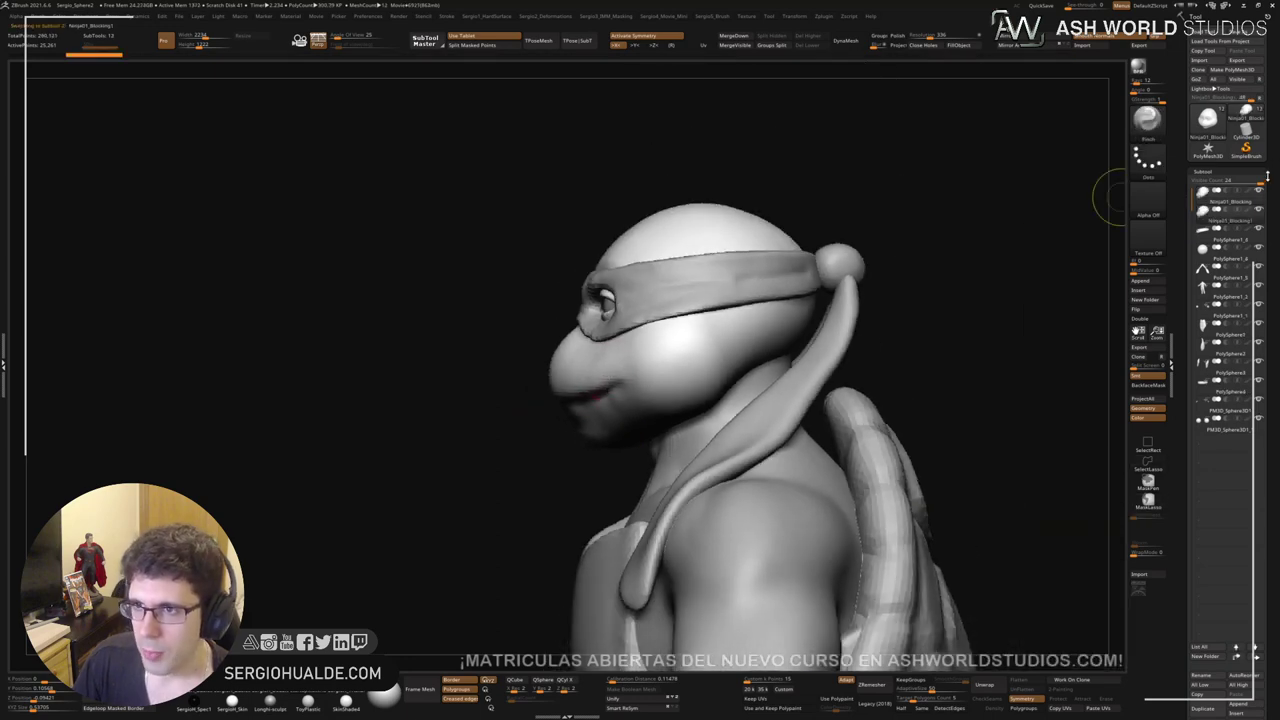
click(1259, 192)
Step: Try masking the duplicated head's lower jaw below the mouth line
ctrl+right_drag(473, 429, 503, 463)
mouse_move(501, 466)
ctrl+mouse_down()
mouse_move(639, 468)
mouse_move(767, 314)
mouse_move(612, 358)
ctrl+mouse_up()
ctrl+drag(508, 394, 471, 457)
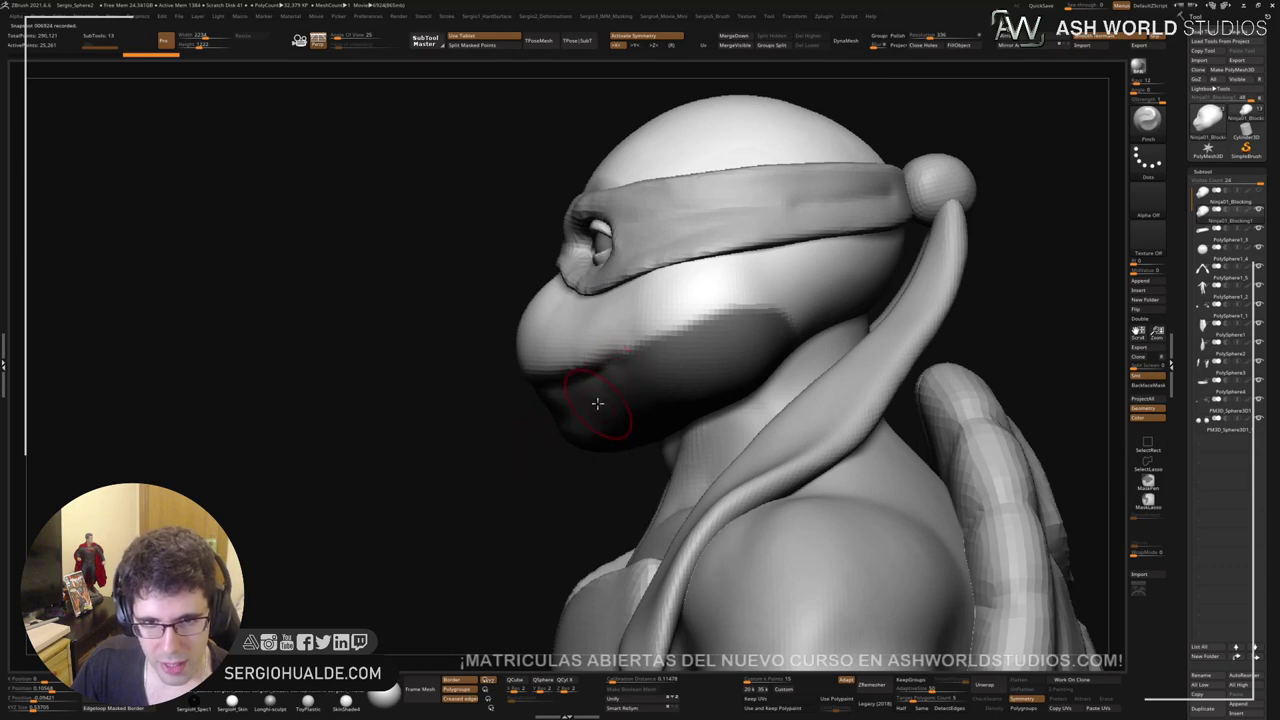
drag(534, 435, 557, 398)
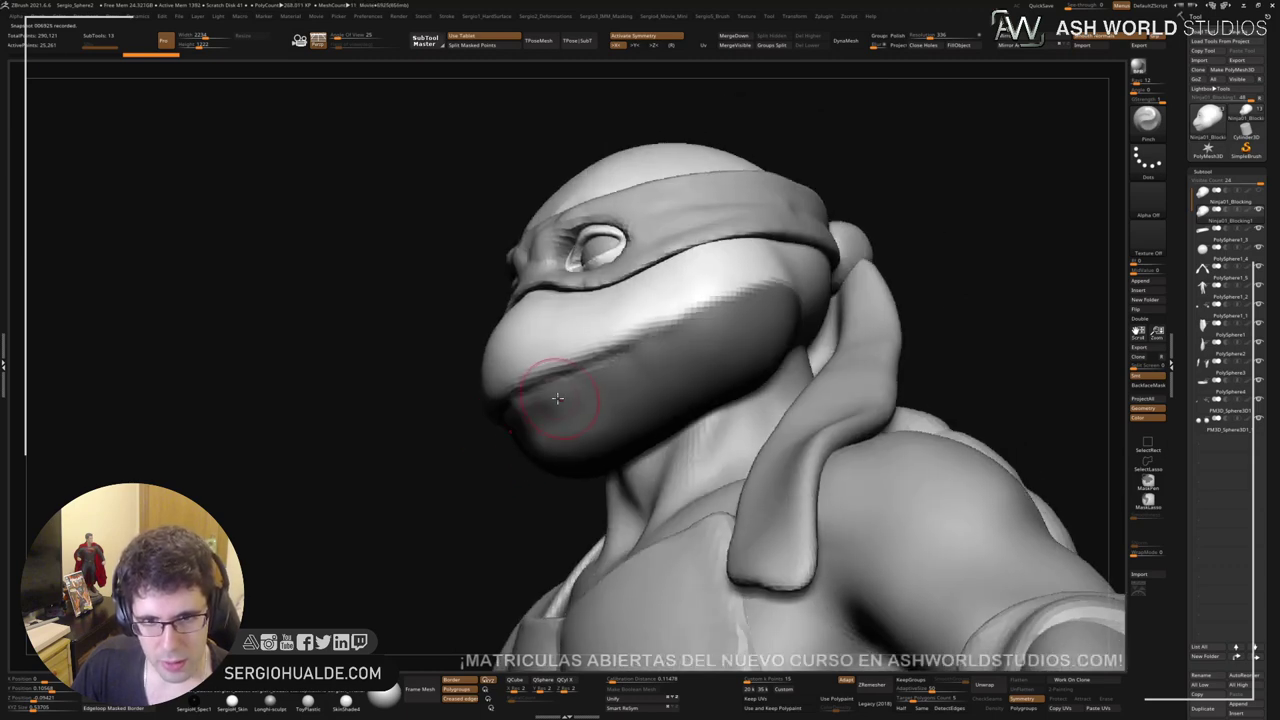
mouse_move(466, 474)
ctrl+mouse_down()
mouse_move(514, 474)
mouse_move(503, 477)
ctrl+mouse_up()
Step: Isolate the duplicated head and smooth the lower lip along the mouth line to its corner
key(shift+s)
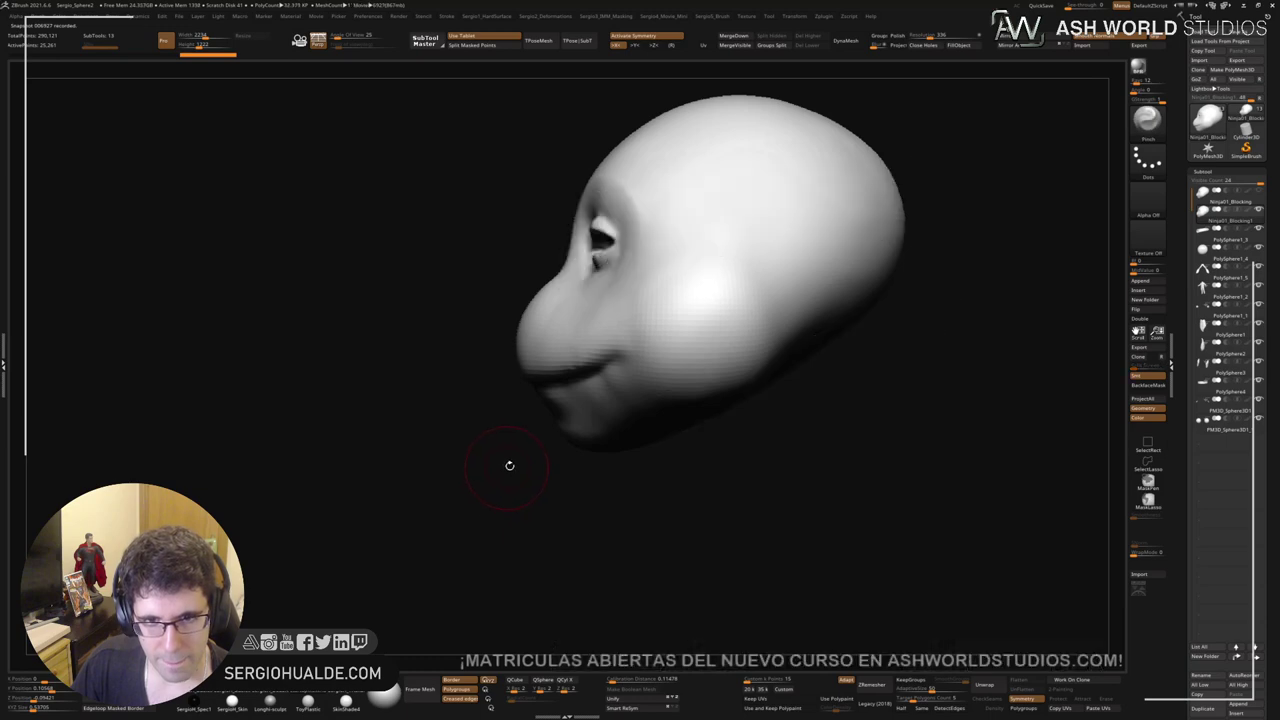
ctrl+right_drag(540, 400, 544, 451)
right_drag(546, 403, 506, 383)
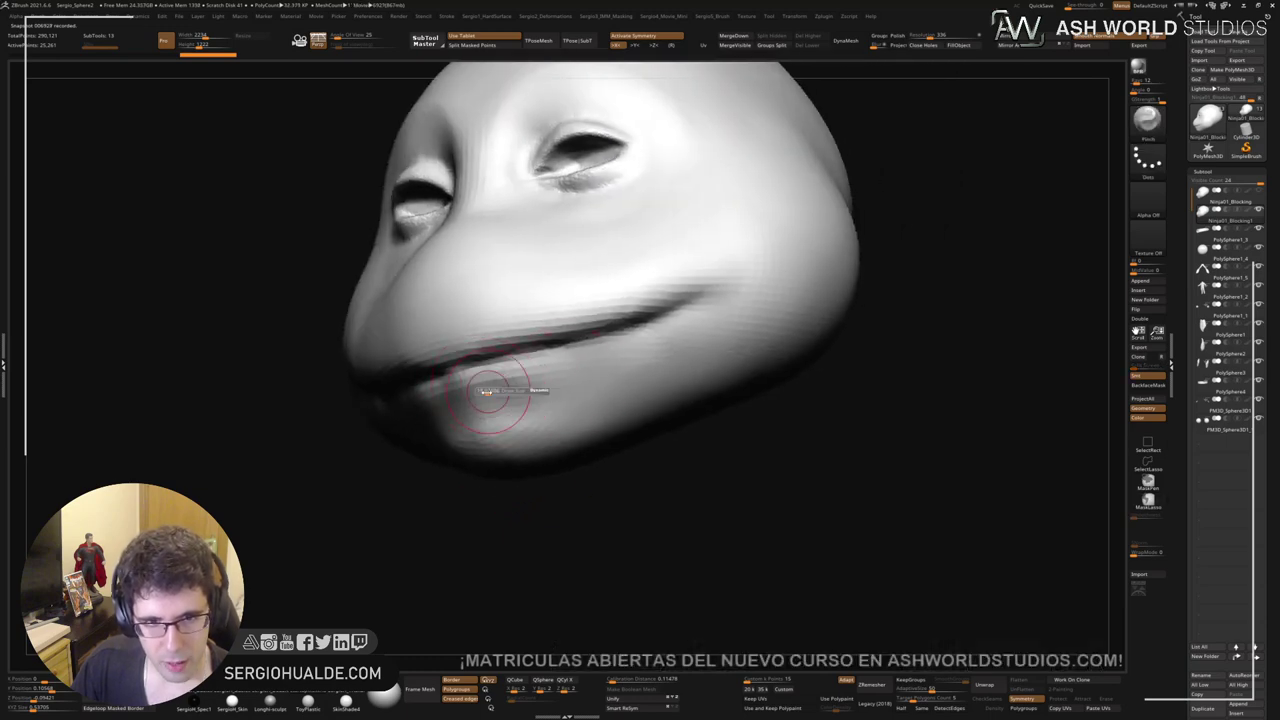
shift+drag(446, 382, 718, 298)
shift+drag(519, 367, 524, 385)
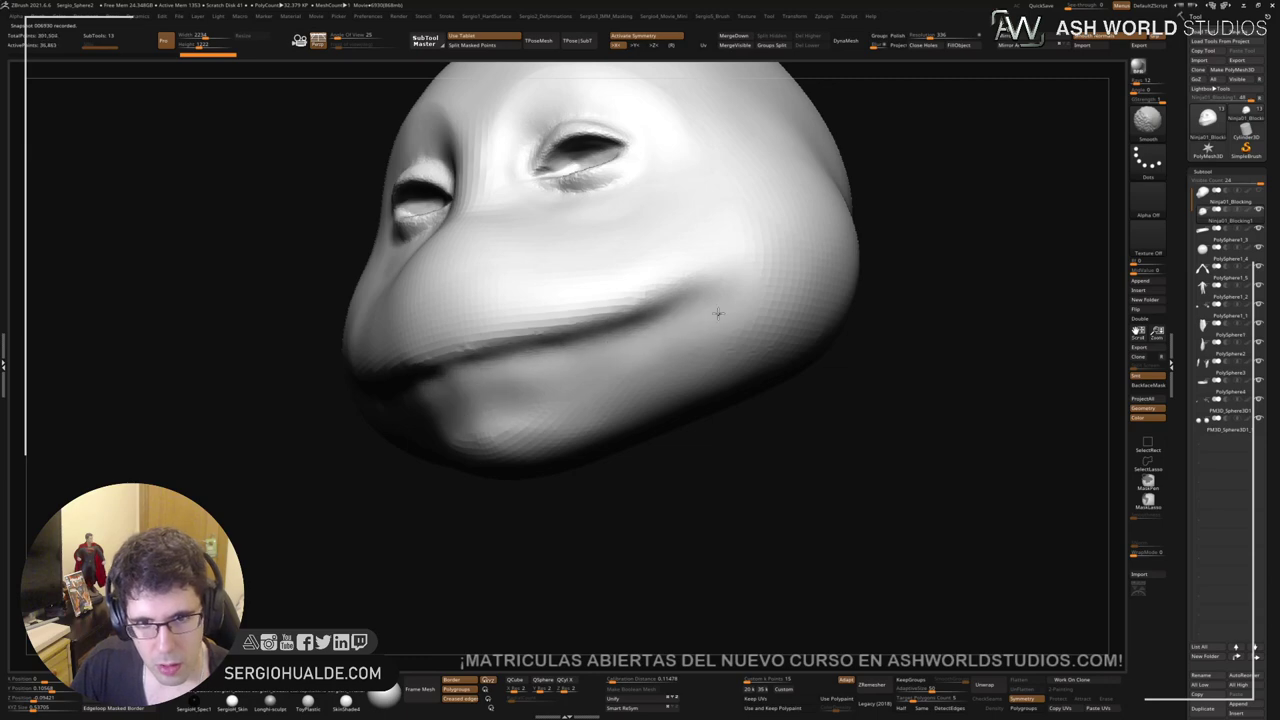
shift+drag(718, 313, 691, 328)
Step: Open the mouth by pulling the lower lip away from the upper lip with Move
mouse_move(594, 384)
right_down()
mouse_move(614, 397)
mouse_move(629, 374)
right_up()
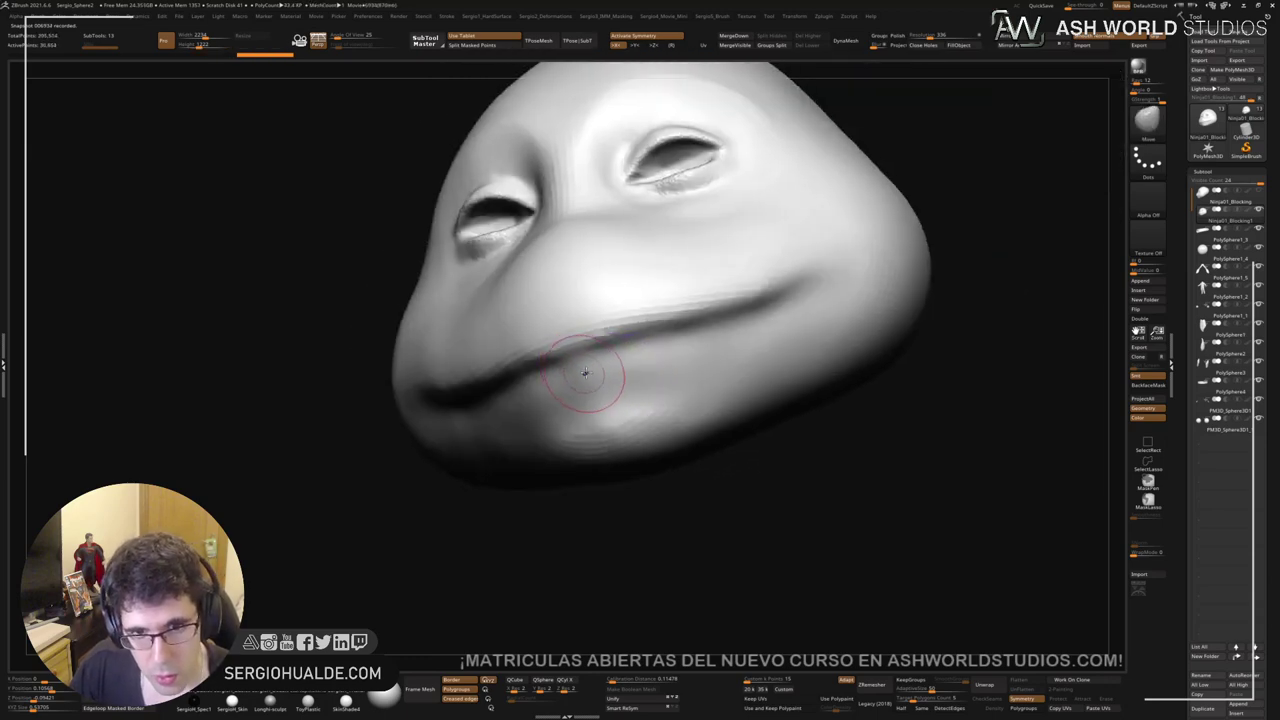
mouse_move(574, 374)
mouse_down()
mouse_move(554, 380)
mouse_move(742, 322)
mouse_move(685, 337)
mouse_up()
mouse_move(624, 368)
mouse_down()
mouse_move(567, 387)
mouse_move(729, 331)
mouse_move(754, 306)
mouse_move(608, 369)
mouse_move(692, 357)
mouse_up()
right_drag(692, 357, 656, 374)
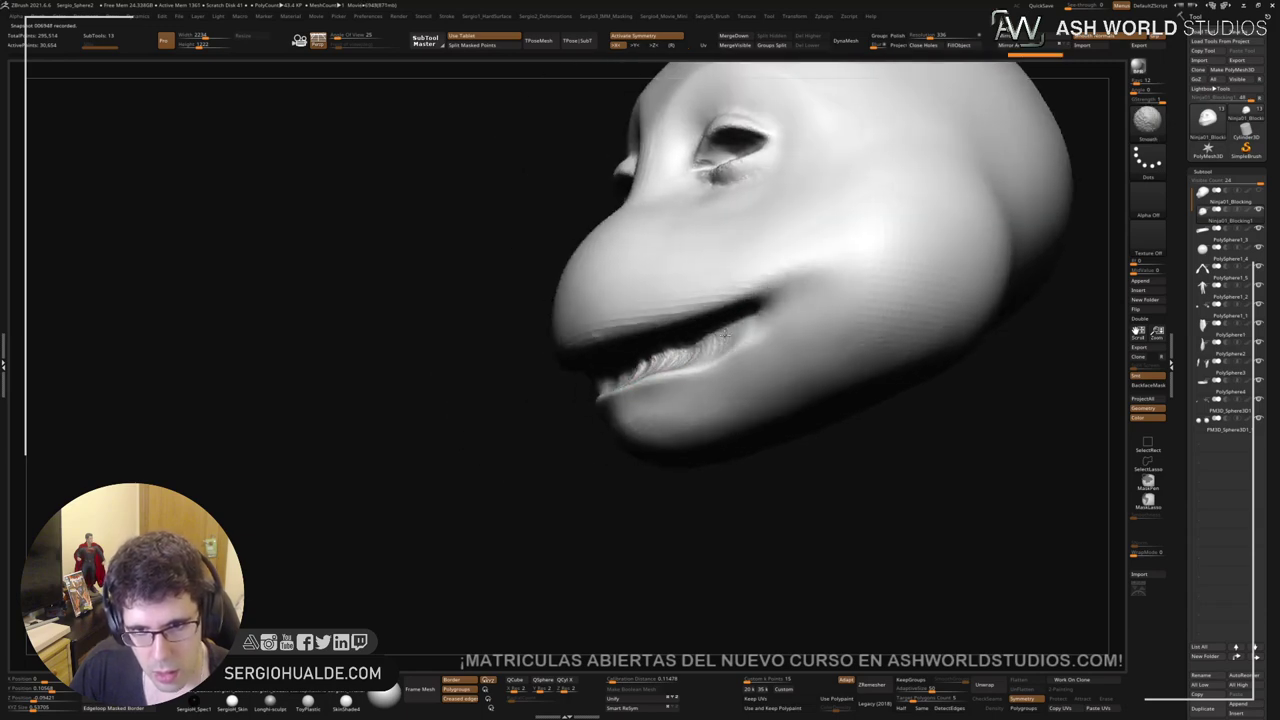
right_drag(723, 333, 760, 325)
Step: Refine the lower lip's inner edge towards the mouth corner with the Move brush
key(ctrl+shift)
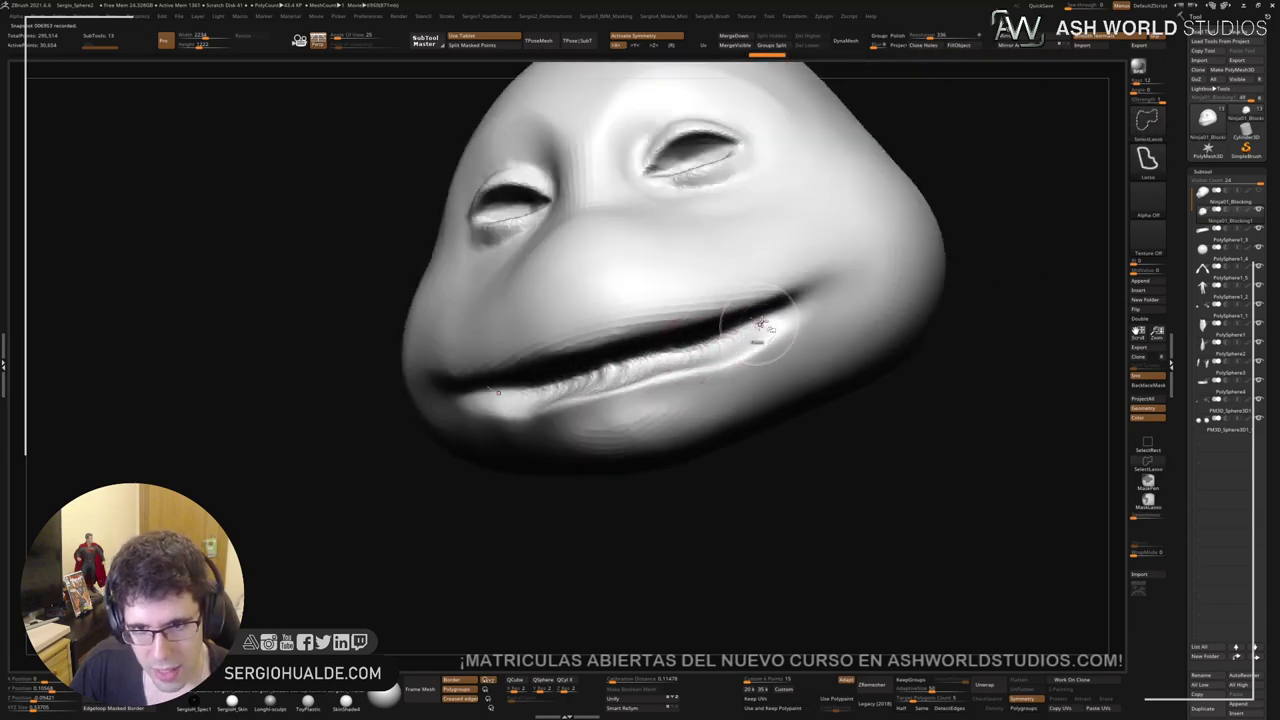
right_drag(597, 375, 647, 362)
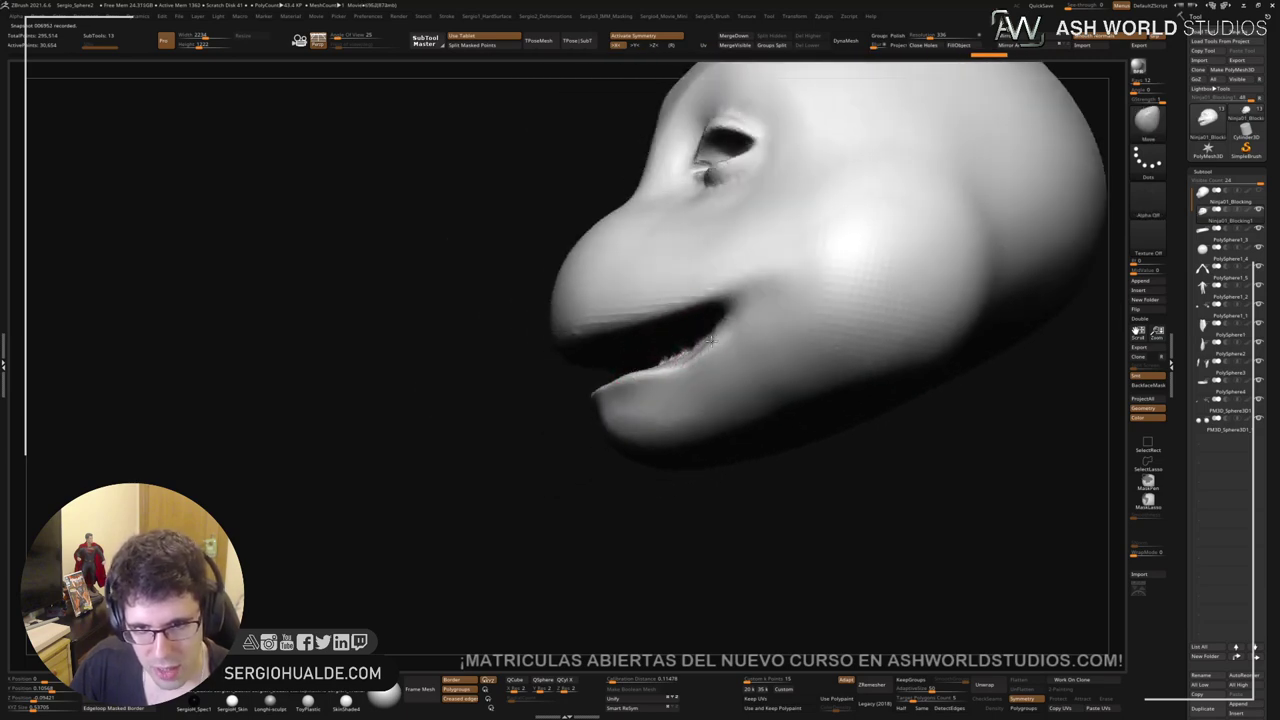
mouse_move(685, 351)
right_down()
mouse_move(720, 349)
mouse_move(603, 378)
right_up()
drag(588, 383, 537, 397)
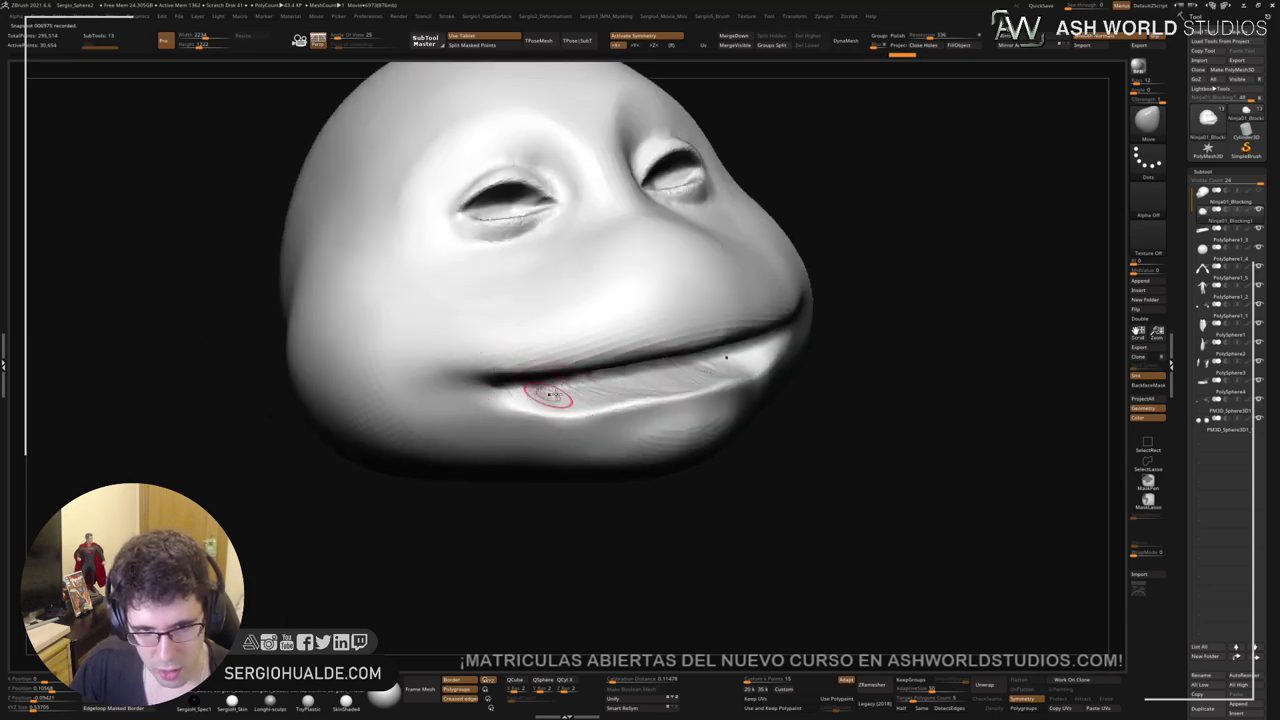
mouse_move(548, 395)
right_down()
mouse_move(760, 354)
mouse_move(737, 357)
right_up()
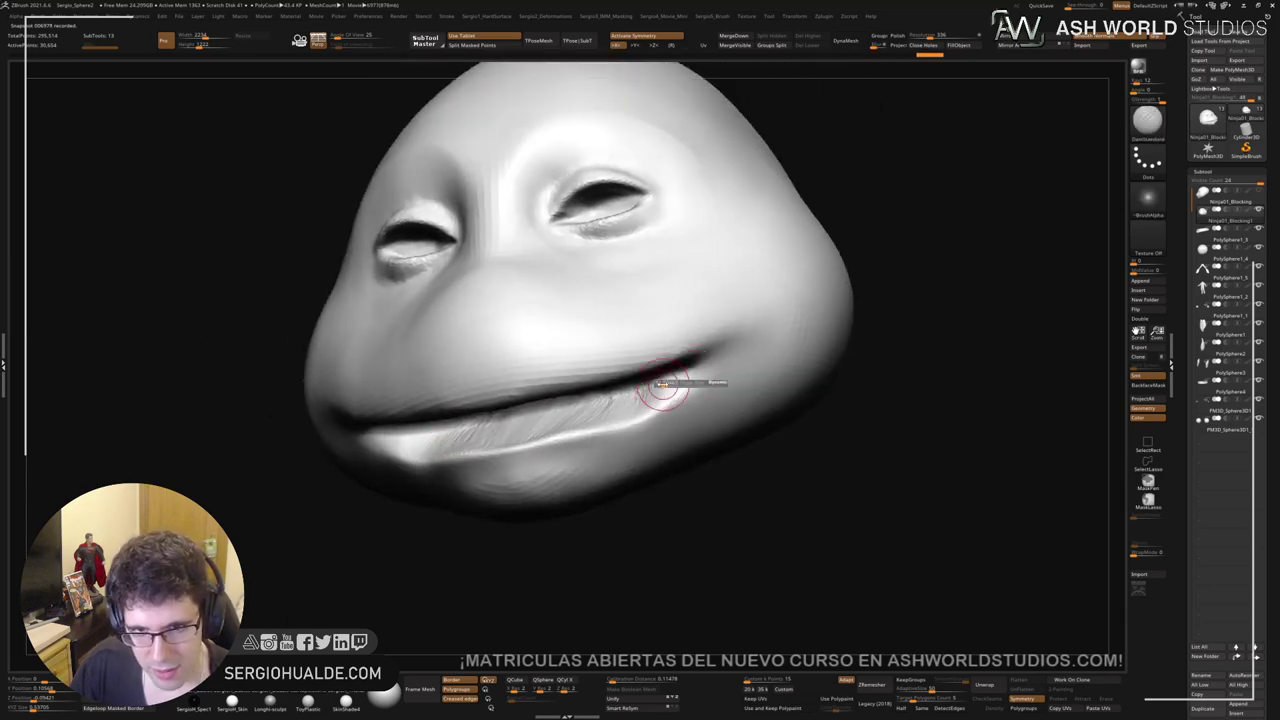
Step: Sculpt the lower lip's inner surface from the mouth corner to the front with DamStandard and smooth it
right_drag(662, 385, 662, 376)
drag(678, 374, 505, 440)
right_drag(606, 448, 613, 393)
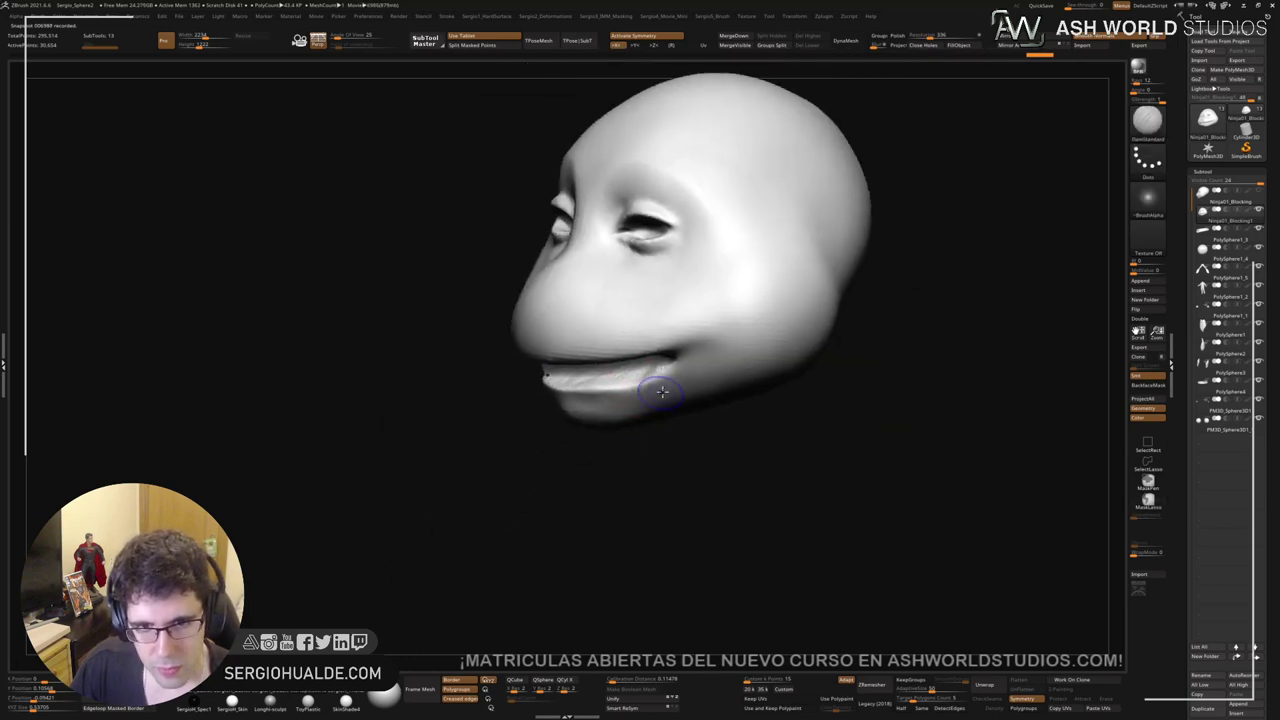
shift+drag(541, 394, 560, 392)
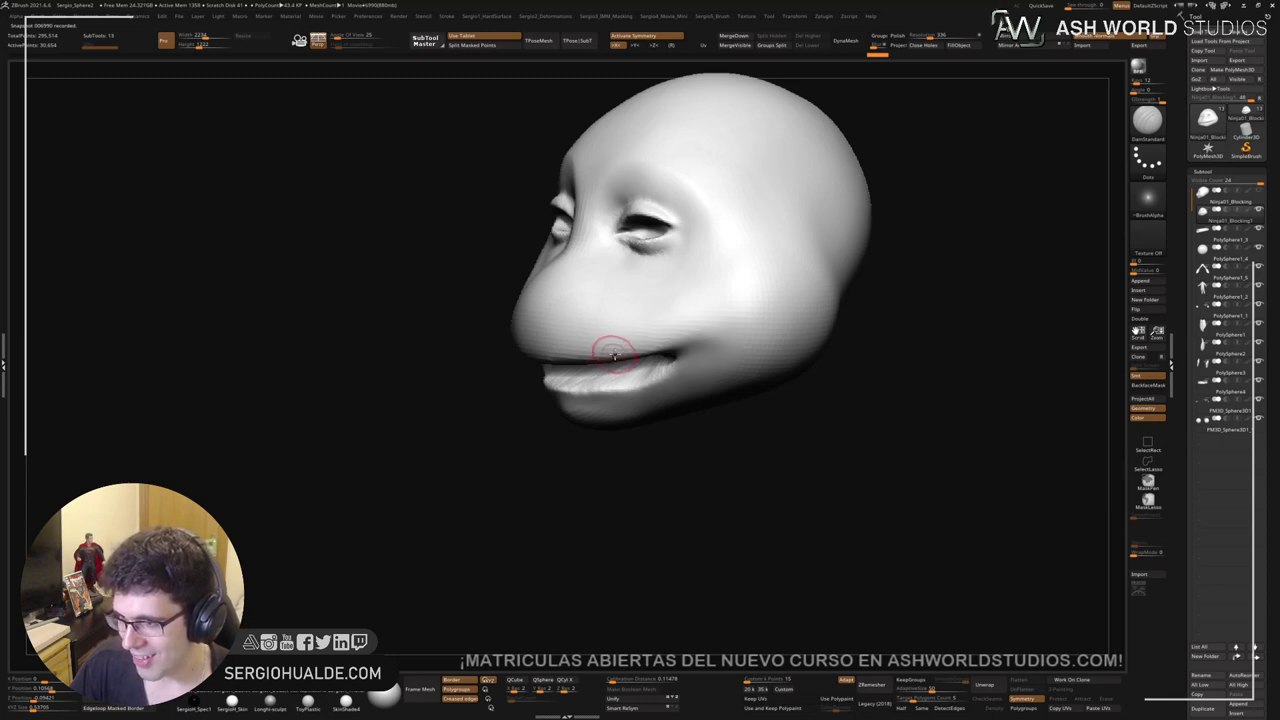
right_drag(628, 391, 591, 428)
Step: Flatten the lower lip below the mouth opening with an enlarged TrimDynamic brush and soften the result
key(b)
key(t)
key(d)
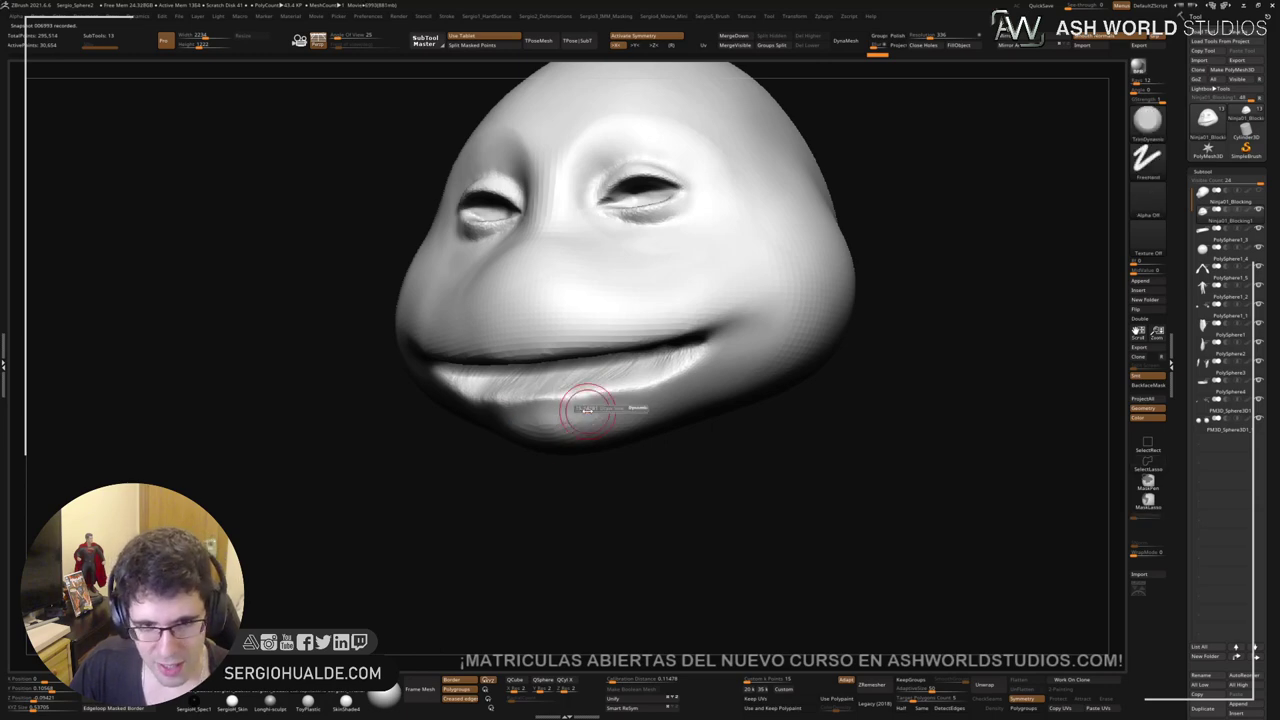
key(bracketright)
mouse_move(592, 412)
mouse_down()
mouse_move(537, 405)
mouse_move(678, 377)
mouse_move(535, 392)
mouse_move(625, 386)
mouse_move(610, 395)
mouse_move(690, 372)
mouse_move(620, 400)
mouse_move(651, 396)
mouse_up()
right_drag(651, 396, 628, 414)
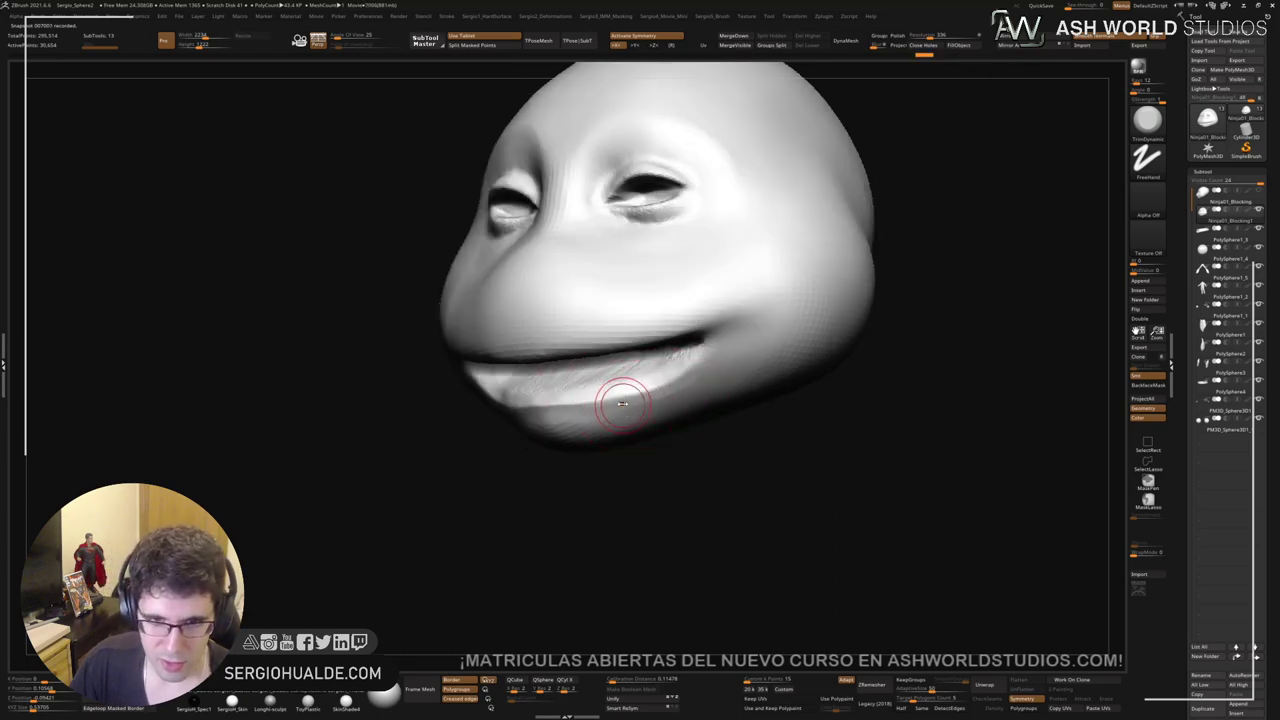
key(shift)
shift+drag(620, 389, 576, 403)
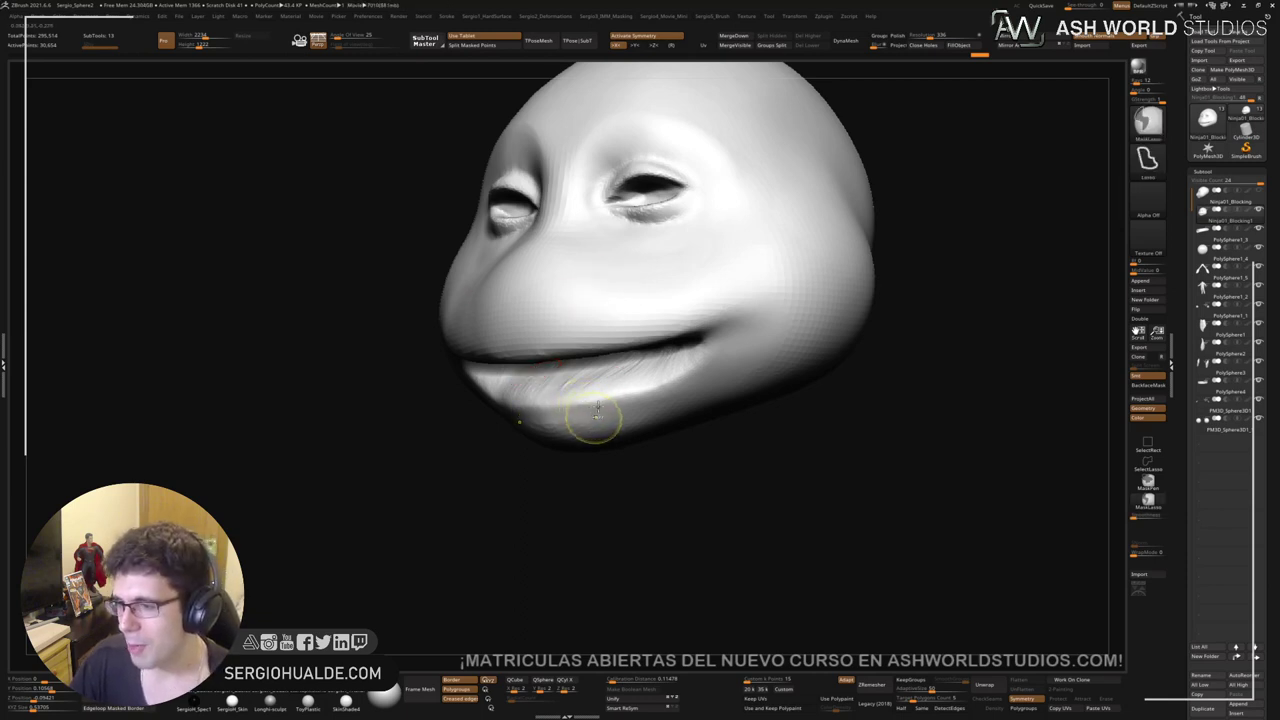
Step: Define the lower lip's inner edge up to the mouth corner with DamStandard and smooth it
ctrl+right_drag(594, 418, 611, 344)
mouse_move(599, 400)
ctrl+right_down()
mouse_move(711, 363)
mouse_move(662, 362)
ctrl+right_up()
key(b)
key(d)
key(s)
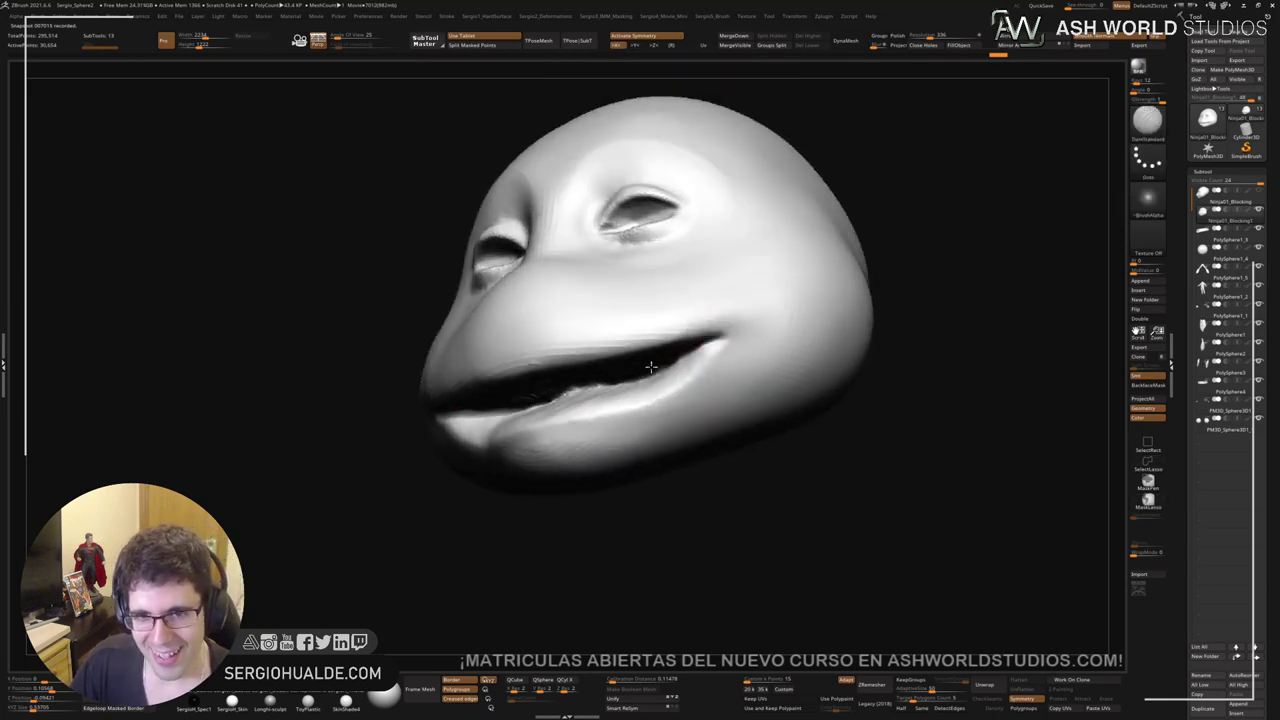
drag(662, 360, 720, 338)
drag(606, 371, 690, 350)
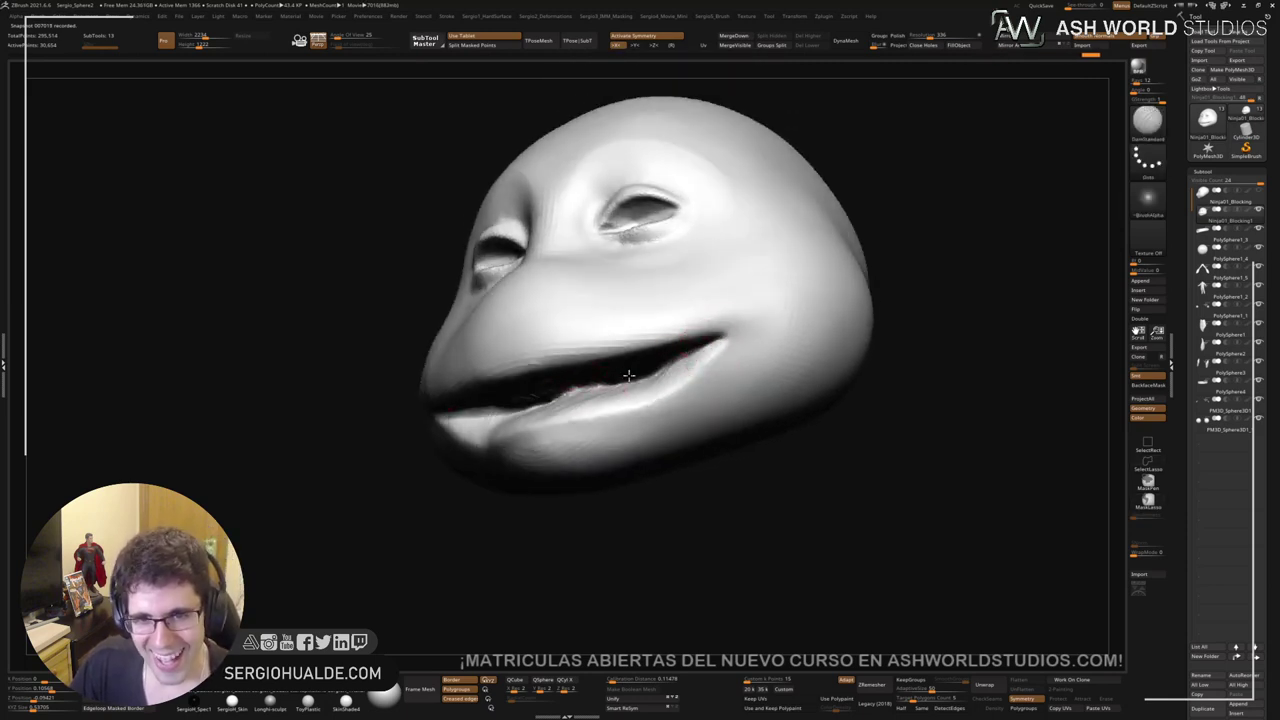
mouse_move(586, 391)
shift+mouse_down()
mouse_move(650, 377)
mouse_move(630, 383)
shift+mouse_up()
mouse_move(671, 371)
right_down()
mouse_move(700, 349)
mouse_move(686, 345)
mouse_move(690, 366)
mouse_move(680, 360)
right_up()
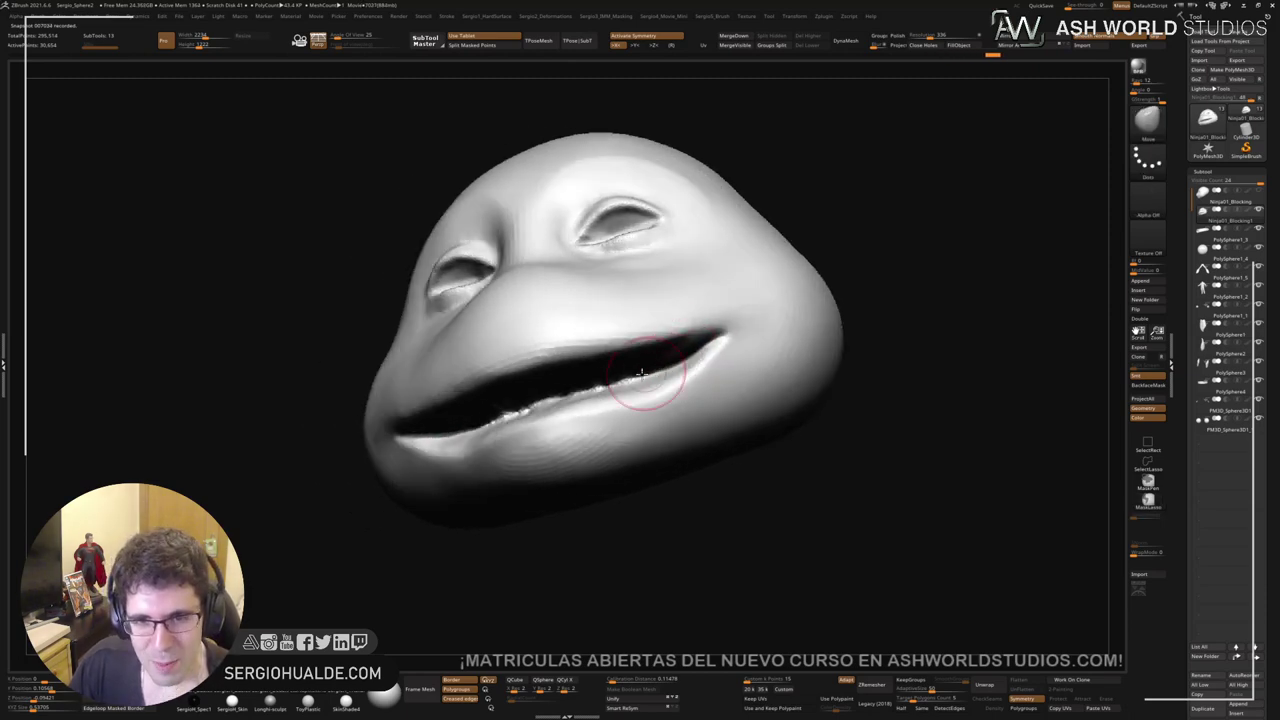
Step: Push the lower lip's jagged inner rim into a cleaner line along the mouth opening with Move
mouse_move(604, 383)
mouse_down()
mouse_move(510, 418)
mouse_move(692, 360)
mouse_up()
mouse_move(612, 362)
right_down()
mouse_move(646, 377)
mouse_move(587, 388)
right_up()
drag(612, 390, 628, 378)
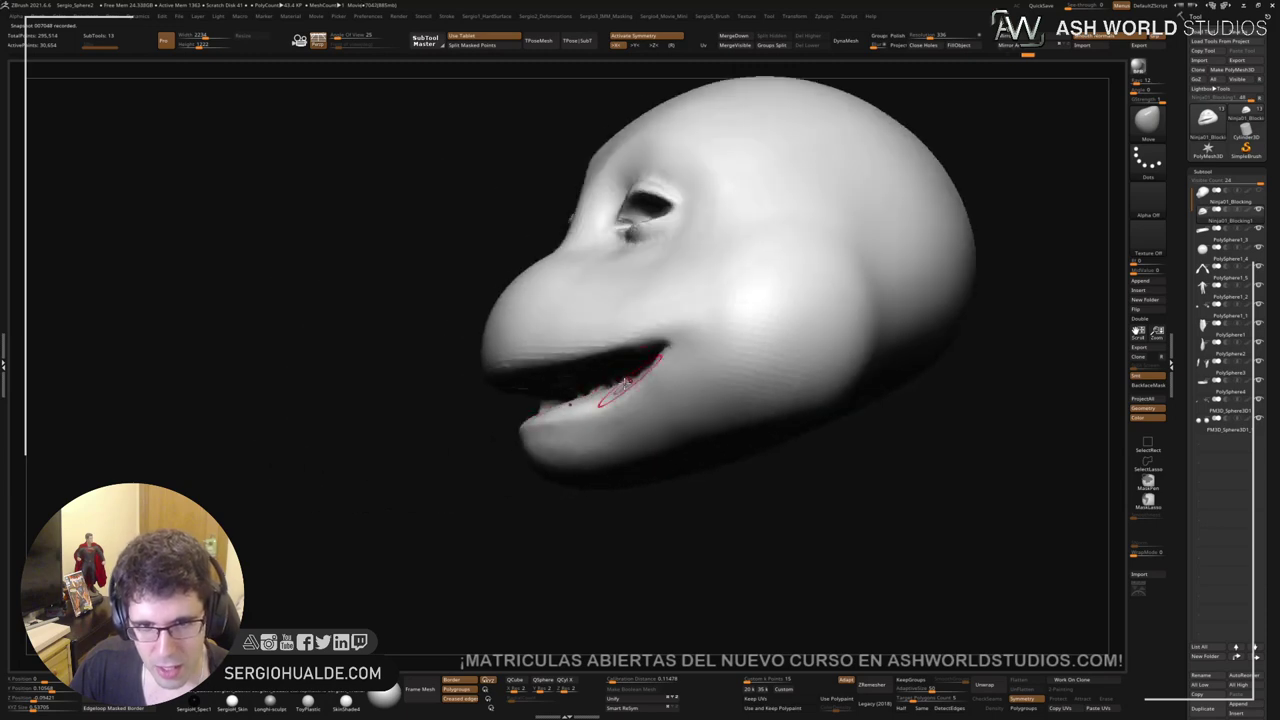
right_drag(585, 398, 595, 404)
mouse_move(594, 404)
mouse_down()
mouse_move(562, 403)
mouse_move(574, 402)
mouse_up()
mouse_move(578, 403)
mouse_down()
mouse_move(557, 408)
mouse_move(620, 398)
mouse_up()
ctrl+right_drag(620, 398, 607, 451)
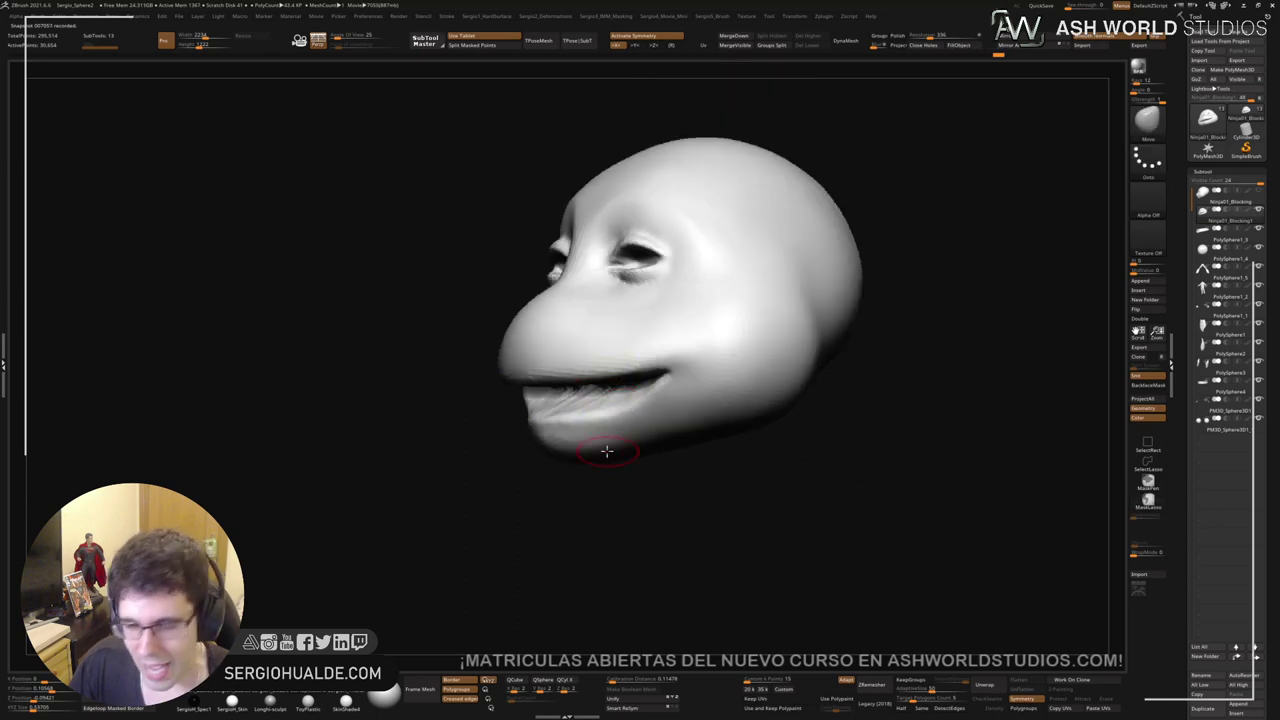
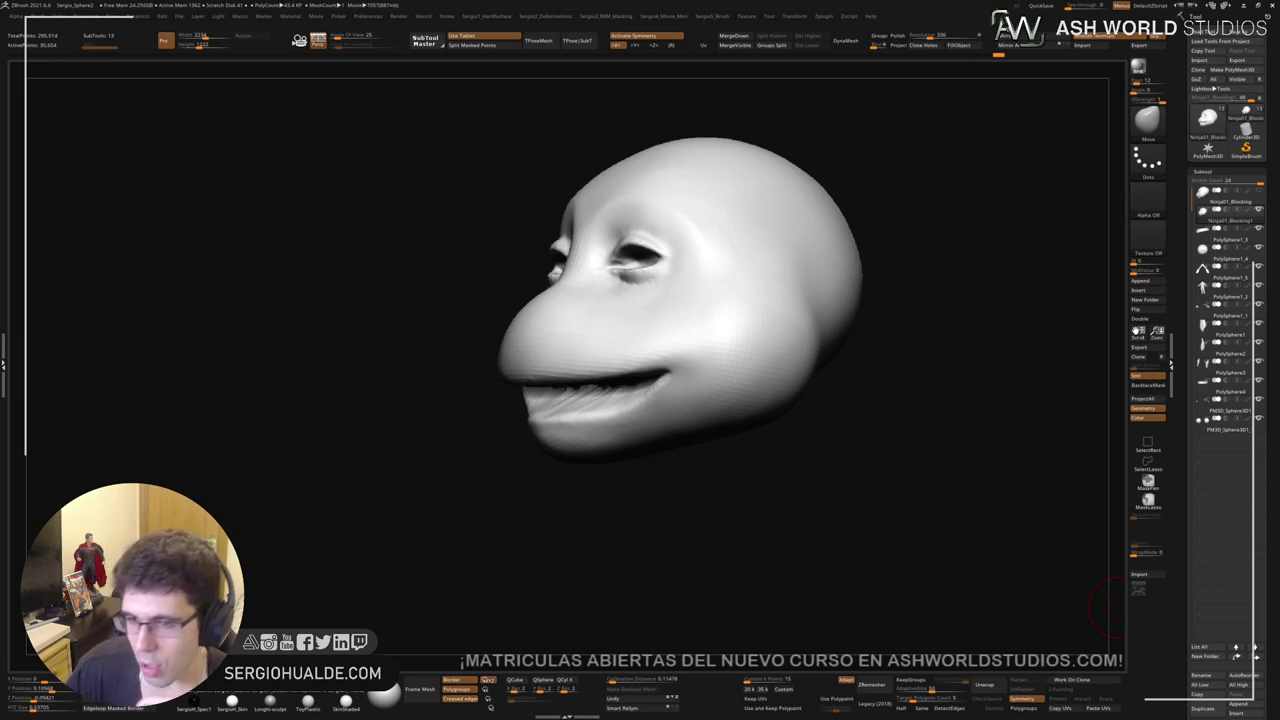
Step: Sharpen the crease between the lower lip and the mouth corner with DamStandard
drag(870, 462, 920, 459)
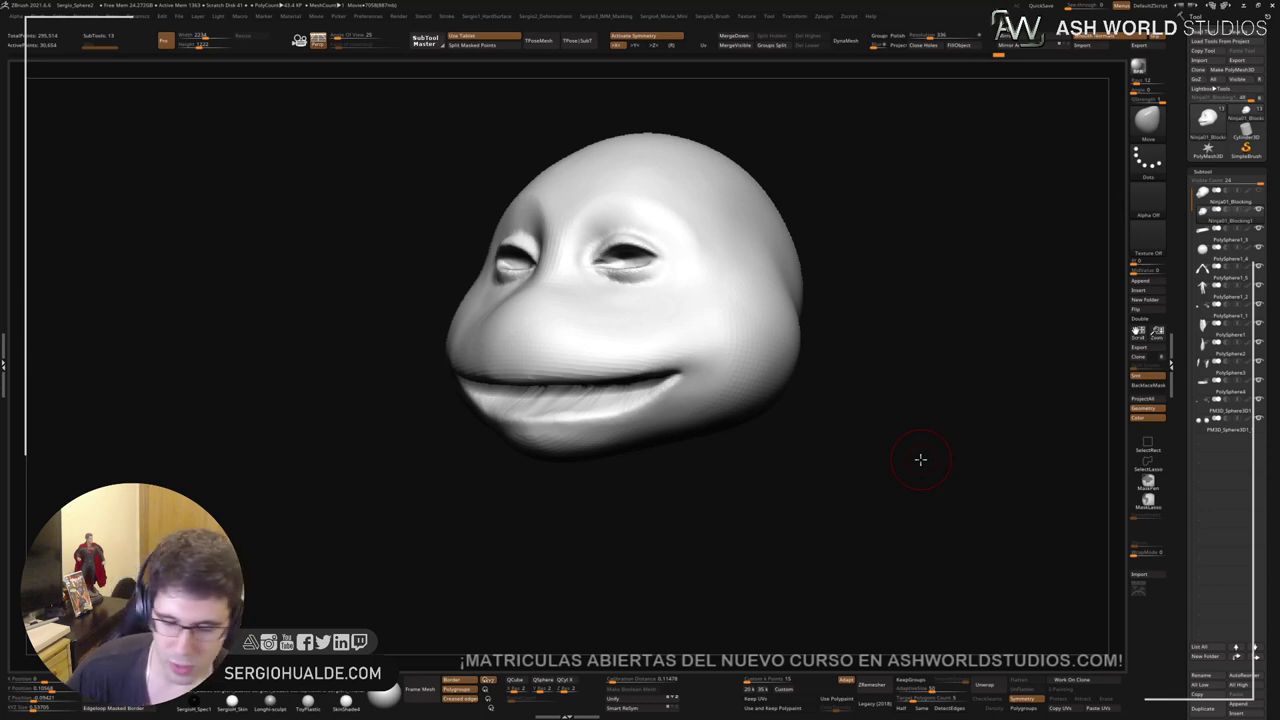
drag(1081, 394, 766, 383)
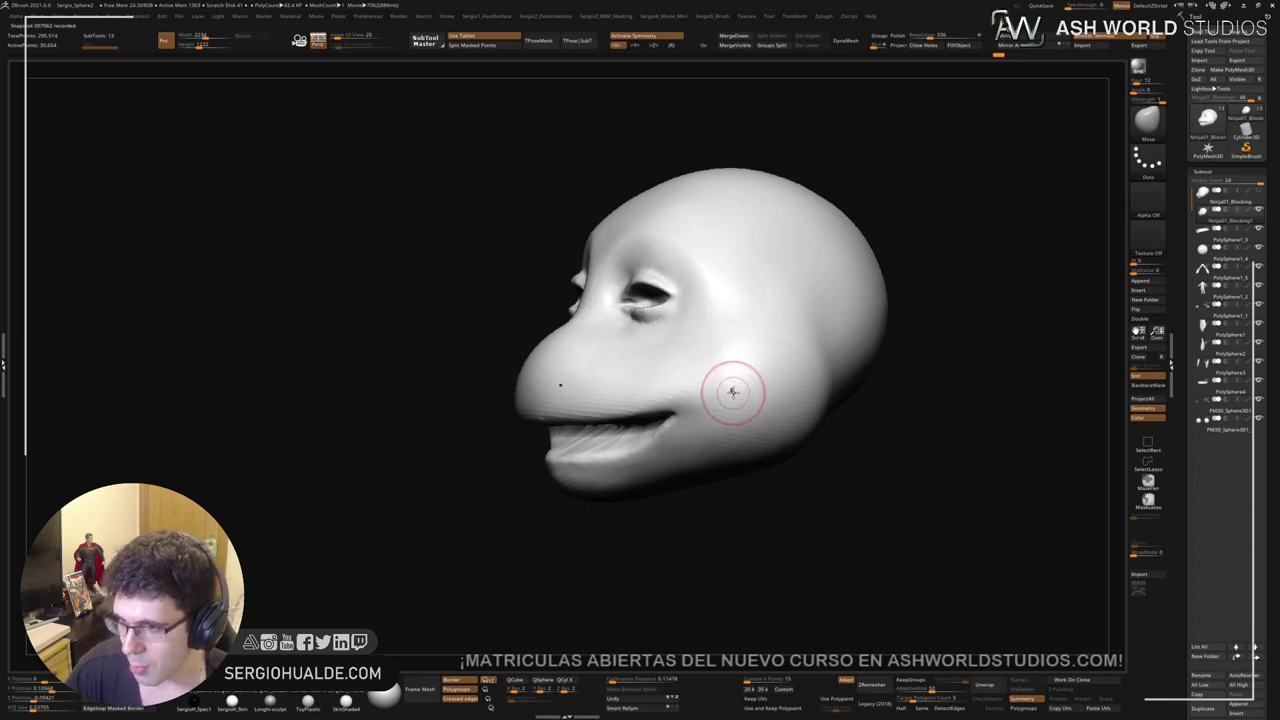
mouse_move(640, 398)
right_down()
mouse_move(712, 405)
mouse_move(695, 436)
mouse_move(803, 426)
mouse_move(766, 409)
mouse_move(727, 426)
right_up()
drag(728, 426, 655, 485)
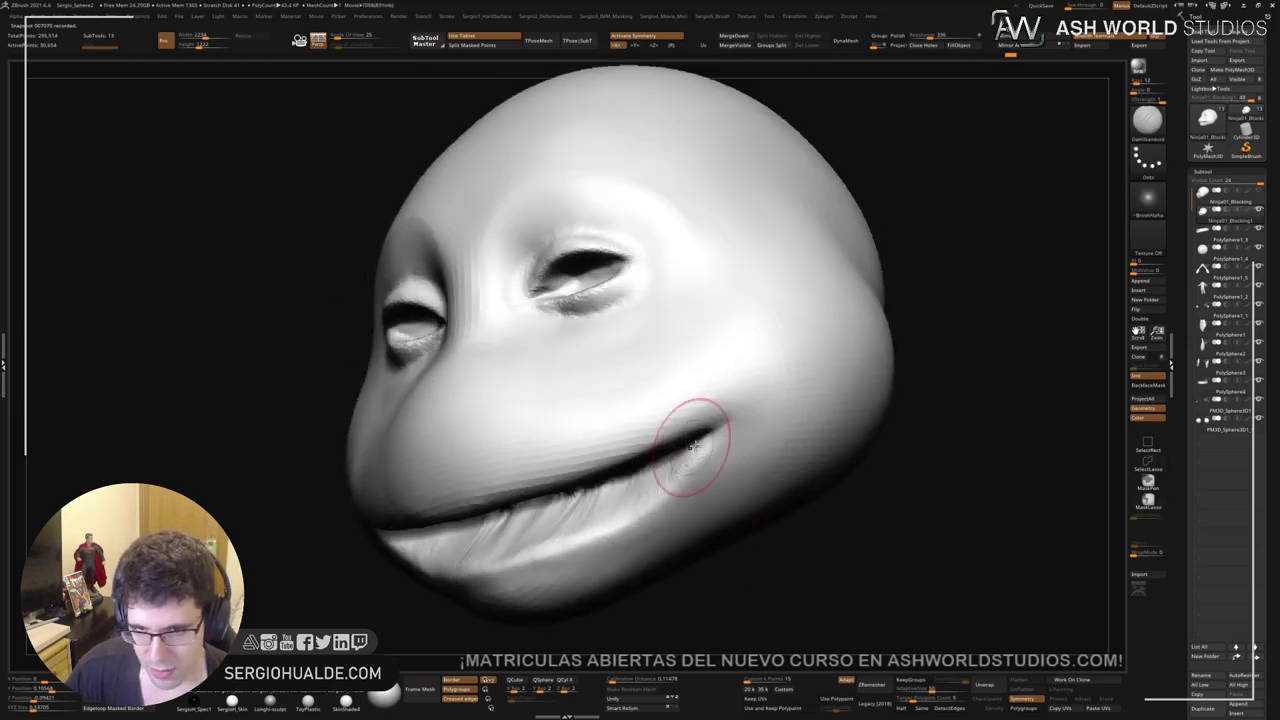
mouse_move(697, 466)
ctrl+right_down()
mouse_move(703, 400)
mouse_move(680, 486)
mouse_move(738, 428)
mouse_move(722, 467)
mouse_move(740, 455)
ctrl+right_up()
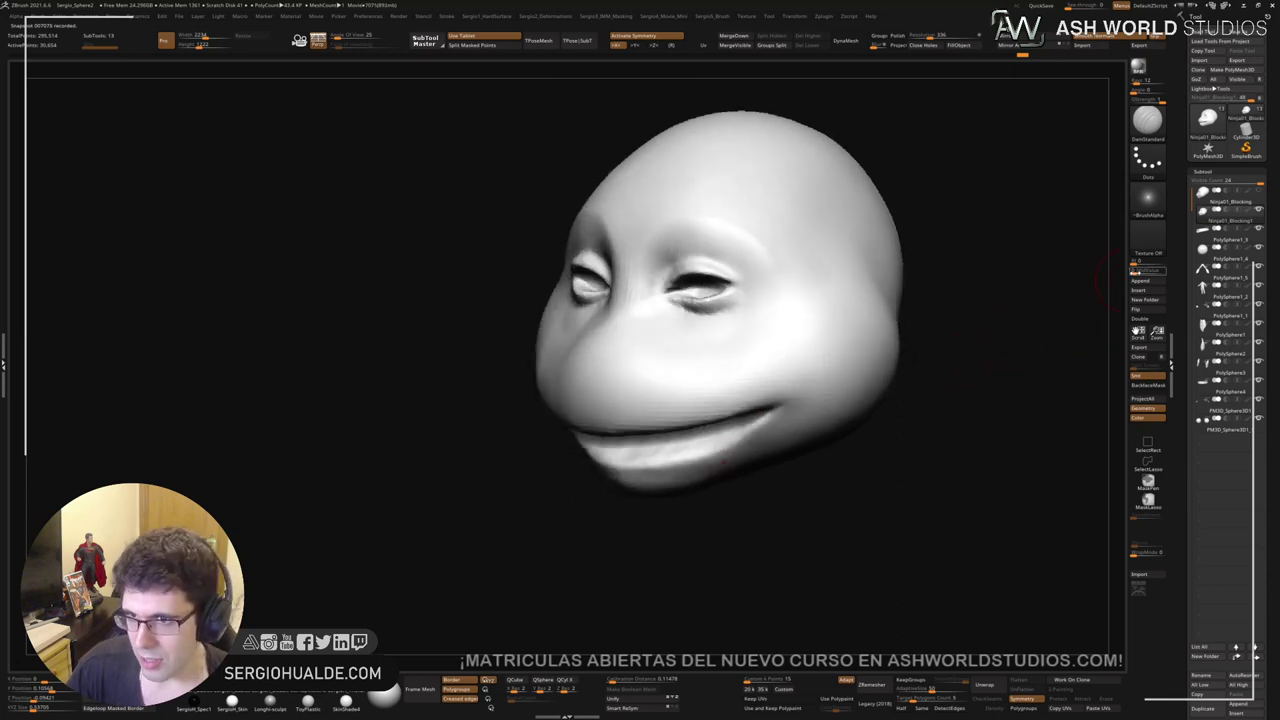
Step: Add a Cylinder3D as a new subtool for the teeth and make it the active subtool
click(1138, 290)
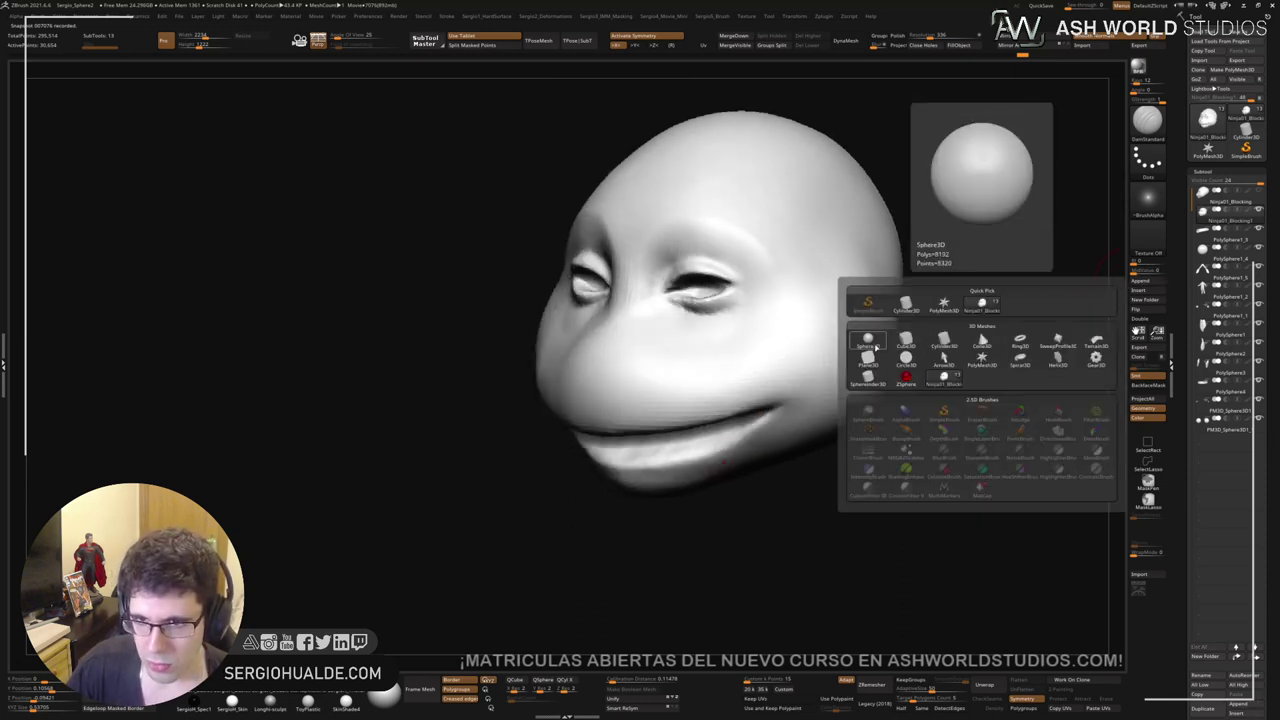
click(942, 343)
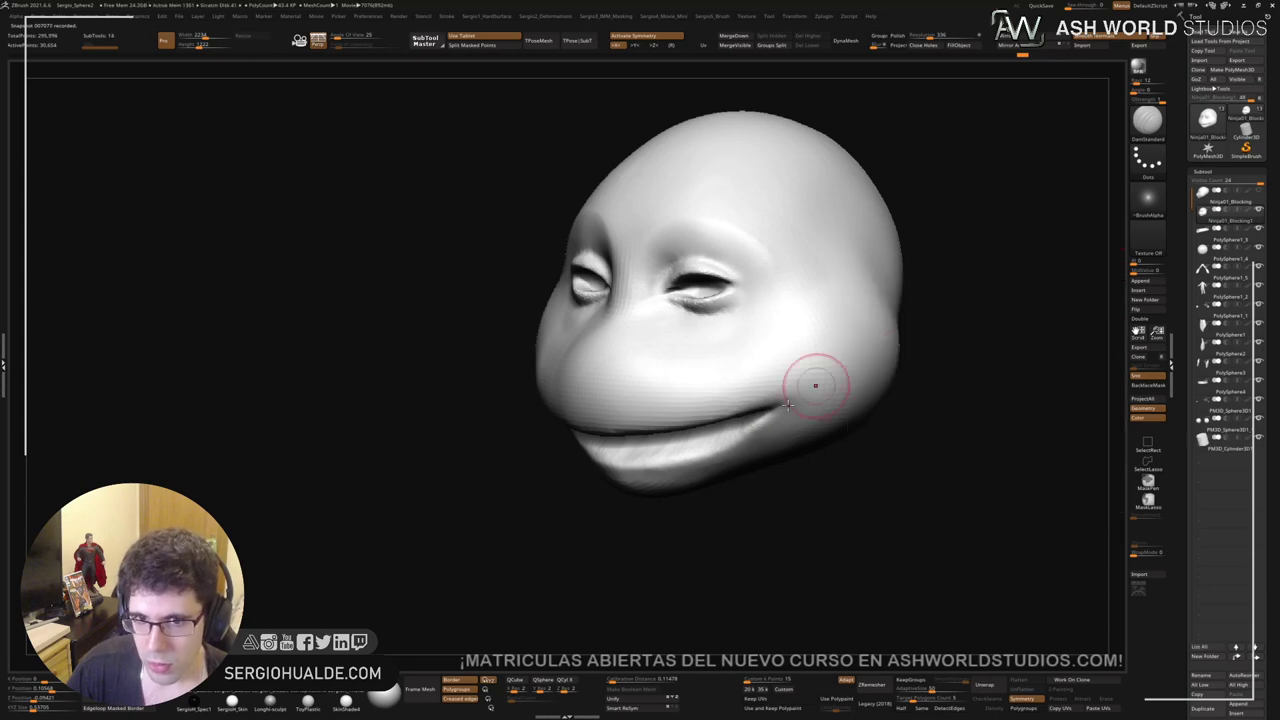
mouse_move(814, 386)
ctrl+right_down()
mouse_move(820, 405)
mouse_move(811, 377)
ctrl+right_up()
alt+click(749, 404)
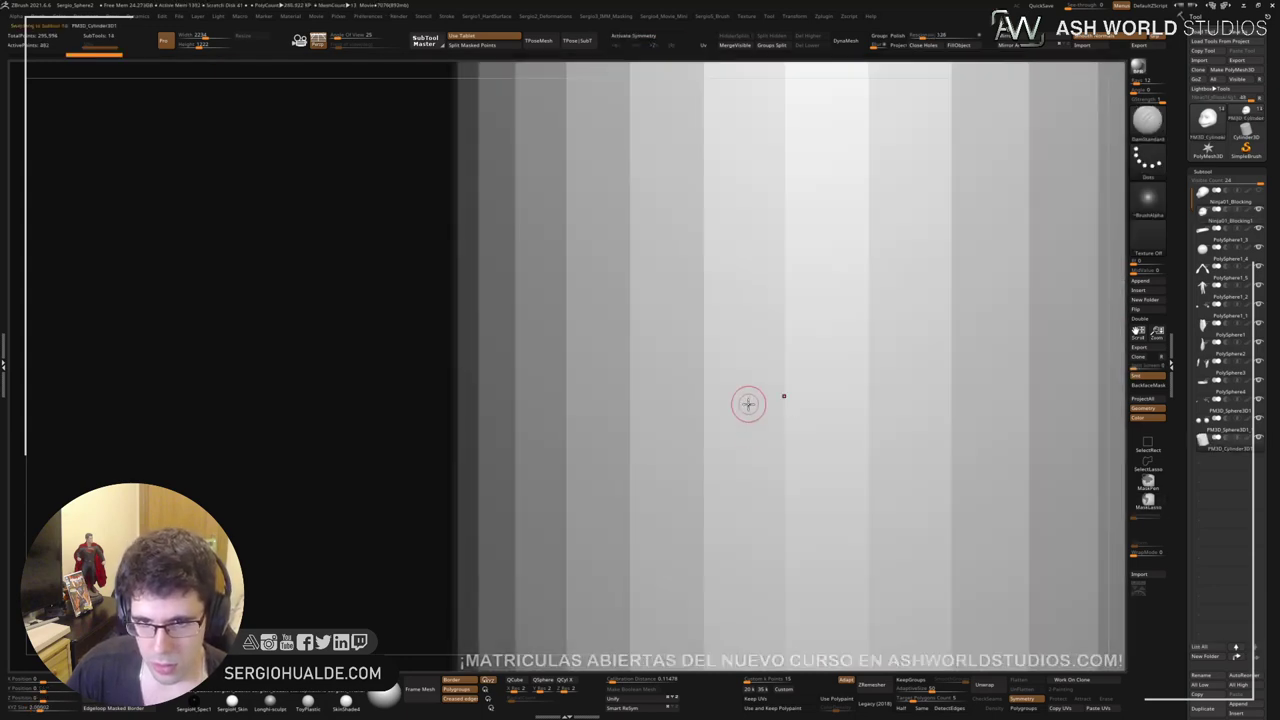
Step: Scale the cylinder down and position it inside the turtle's mouth, angled along the mouth line
key(w)
drag(844, 304, 849, 560)
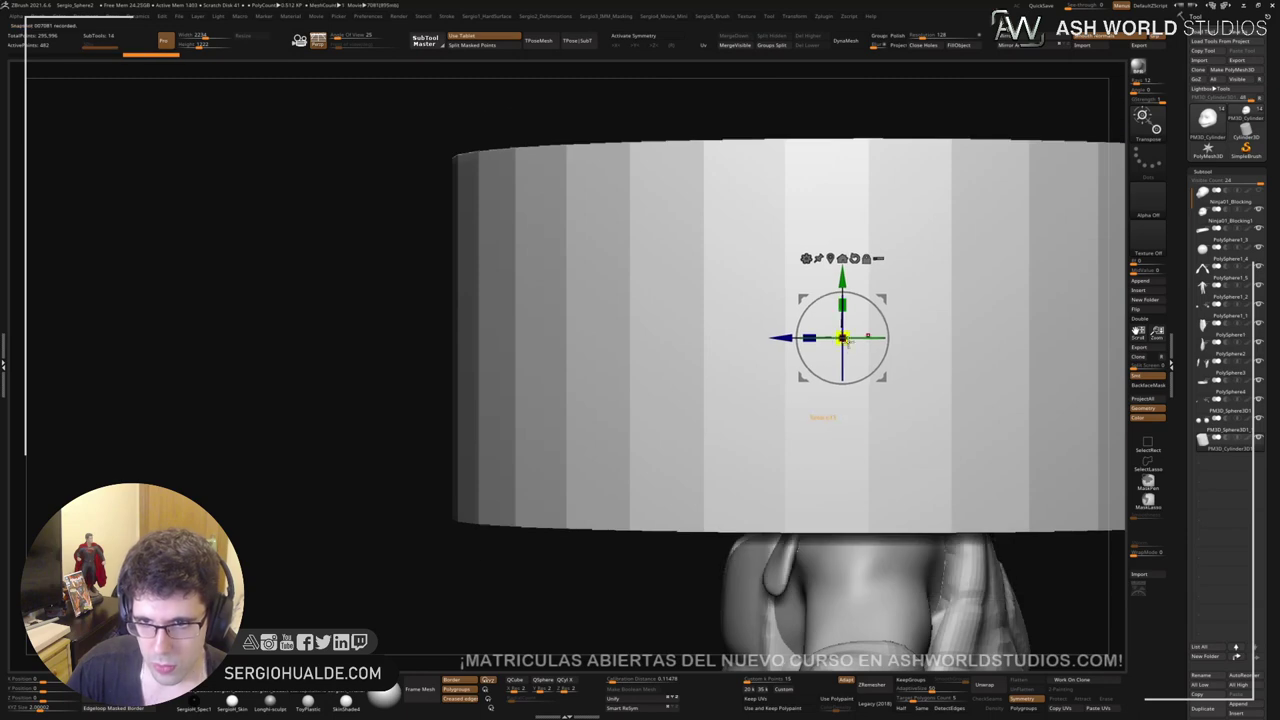
drag(846, 340, 643, 614)
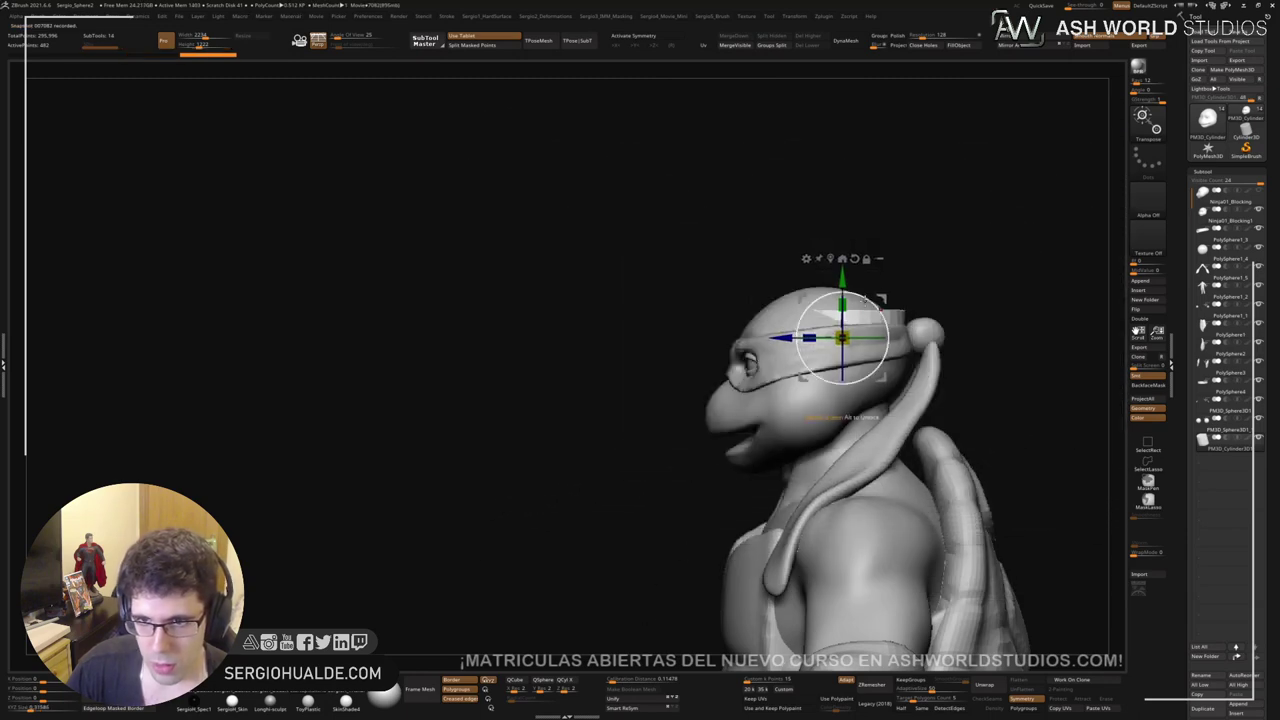
drag(803, 298, 715, 412)
ctrl+right_drag(752, 407, 757, 485)
drag(757, 486, 733, 510)
drag(793, 462, 781, 446)
drag(790, 444, 813, 379)
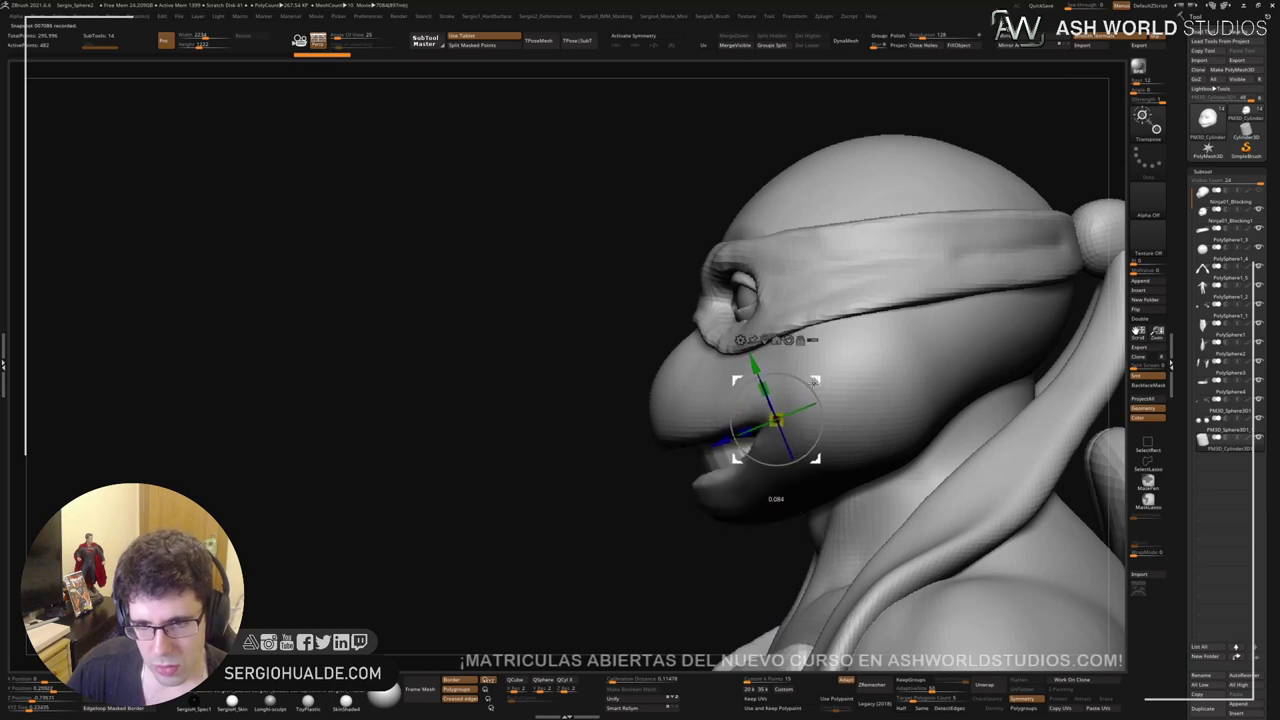
Step: Adjust the cylinder's position and depth so it sits behind the lips, refining the fit with Move
right_drag(813, 385, 905, 410)
drag(649, 420, 602, 420)
right_drag(850, 410, 757, 403)
drag(757, 404, 757, 449)
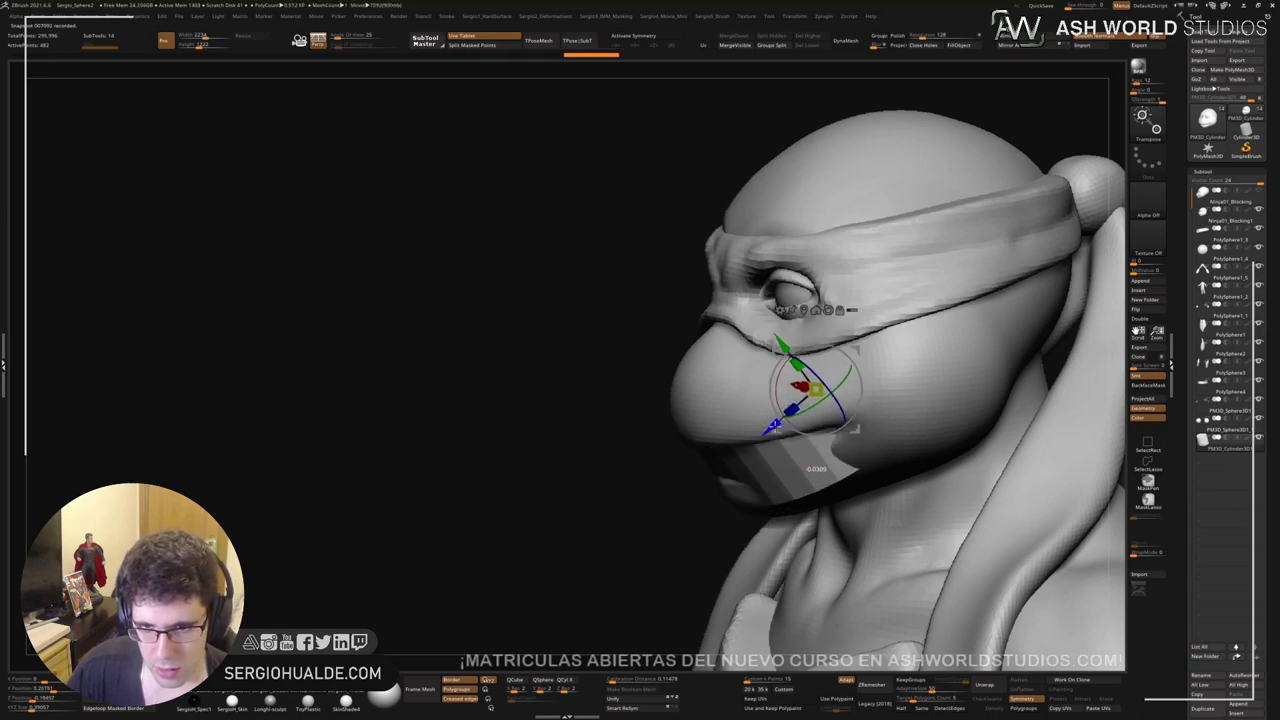
key(q)
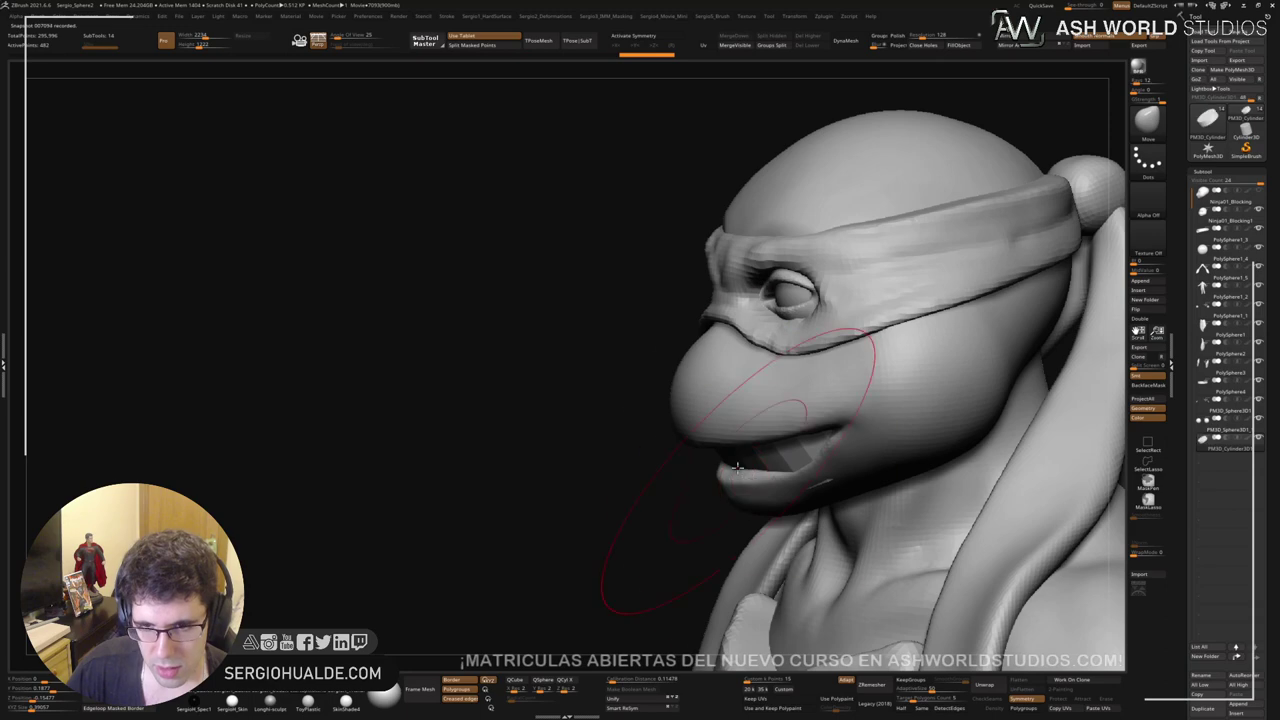
right_drag(783, 468, 851, 468)
mouse_move(851, 468)
mouse_down()
mouse_move(877, 434)
mouse_move(854, 451)
mouse_up()
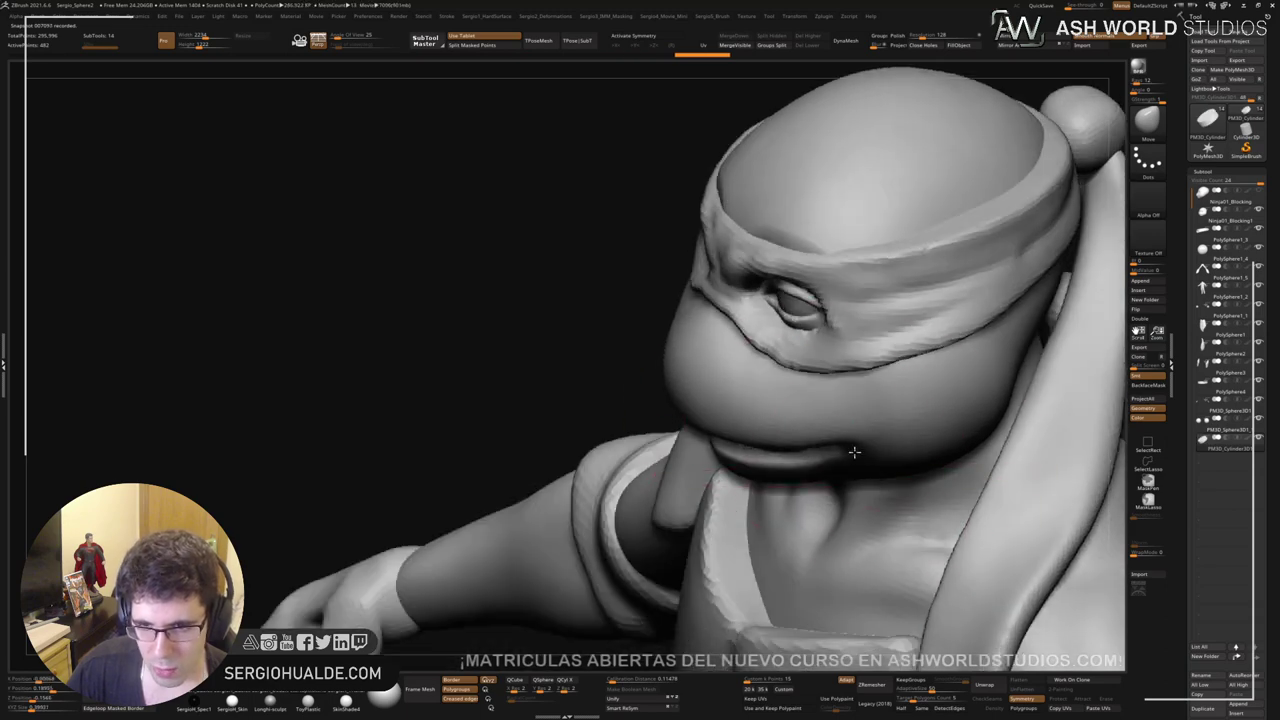
right_drag(854, 451, 831, 426)
Step: Try Mirror And Weld on the isolated cylinder with its wireframe shown, and undo the change
key(shift+f)
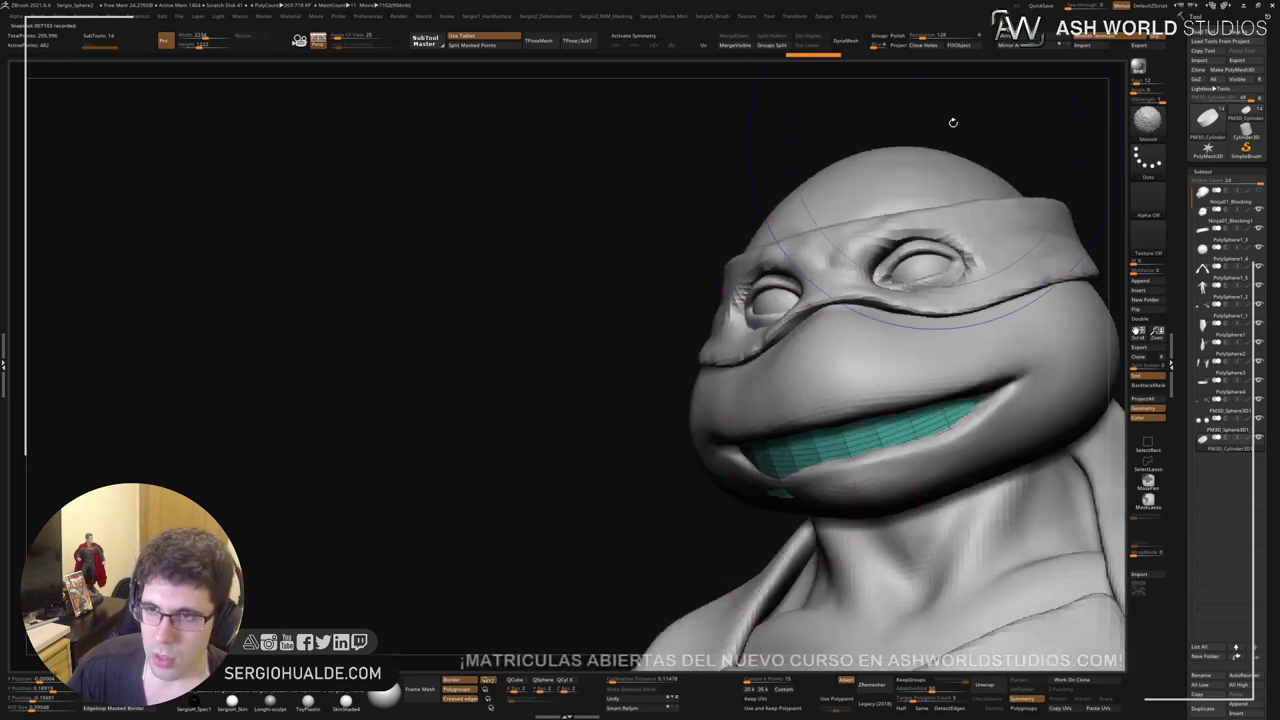
click(1026, 48)
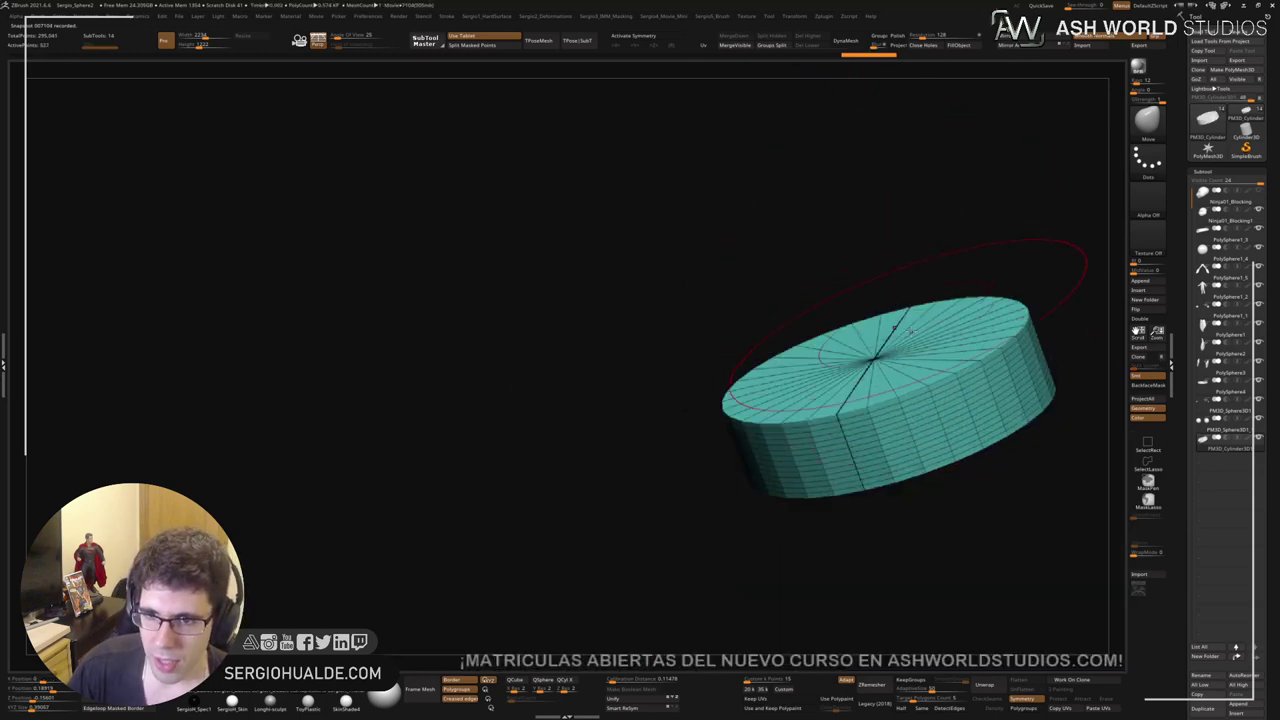
key(ctrl+z)
key(ctrl+z)
key(ctrl+z)
key(ctrl+z)
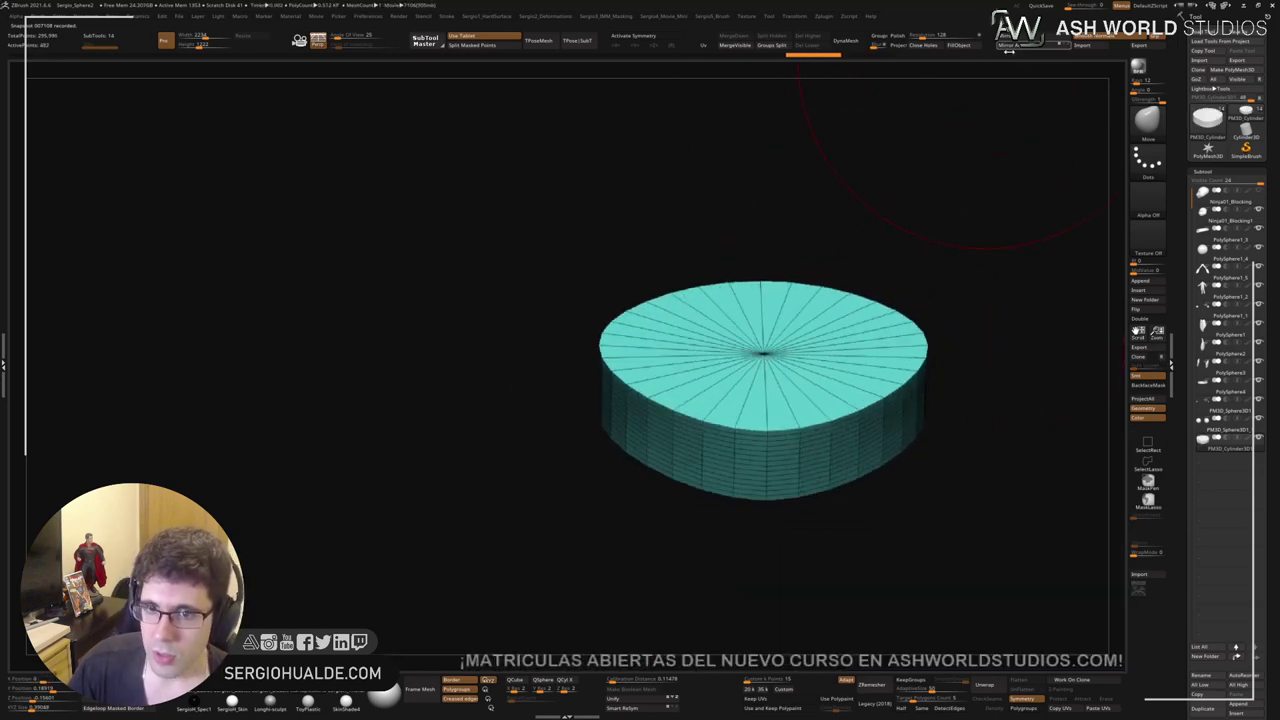
Step: Turn on X symmetry and shape the cylinder with Move to follow the mouth's curve
click(924, 54)
key(x)
right_drag(797, 446, 862, 485)
drag(872, 463, 970, 409)
key(shift+s)
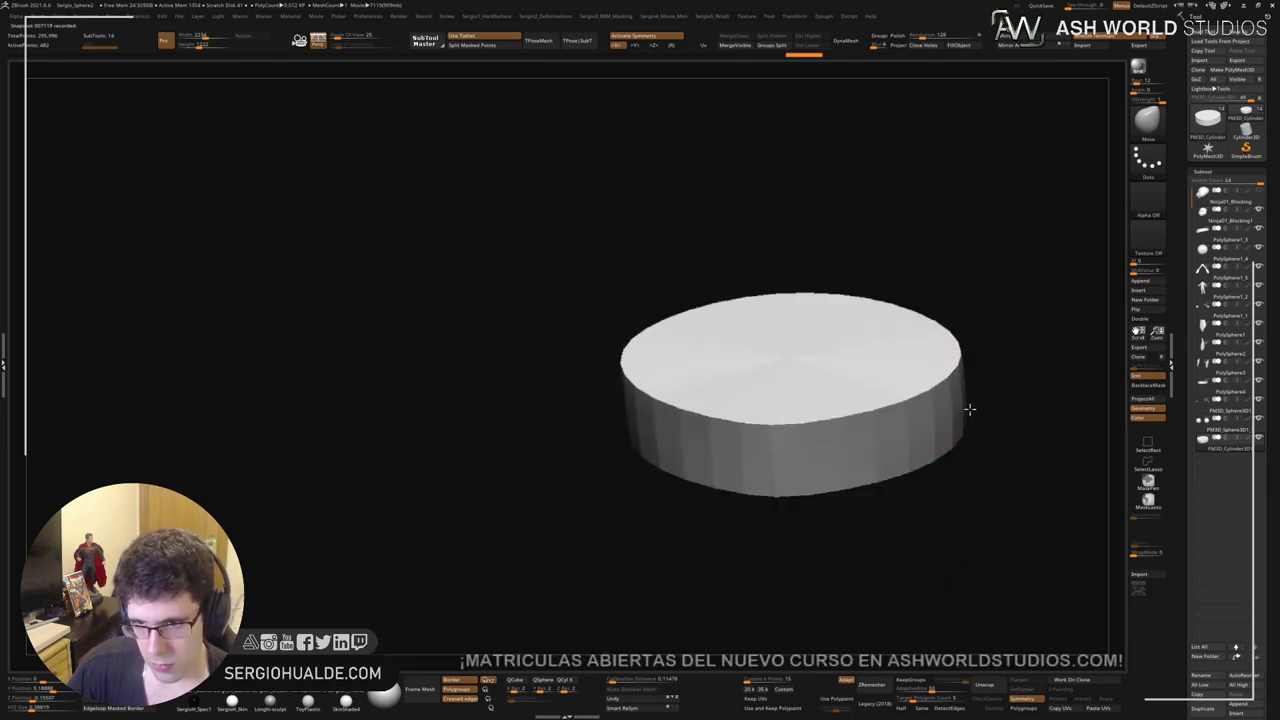
key(alt+s)
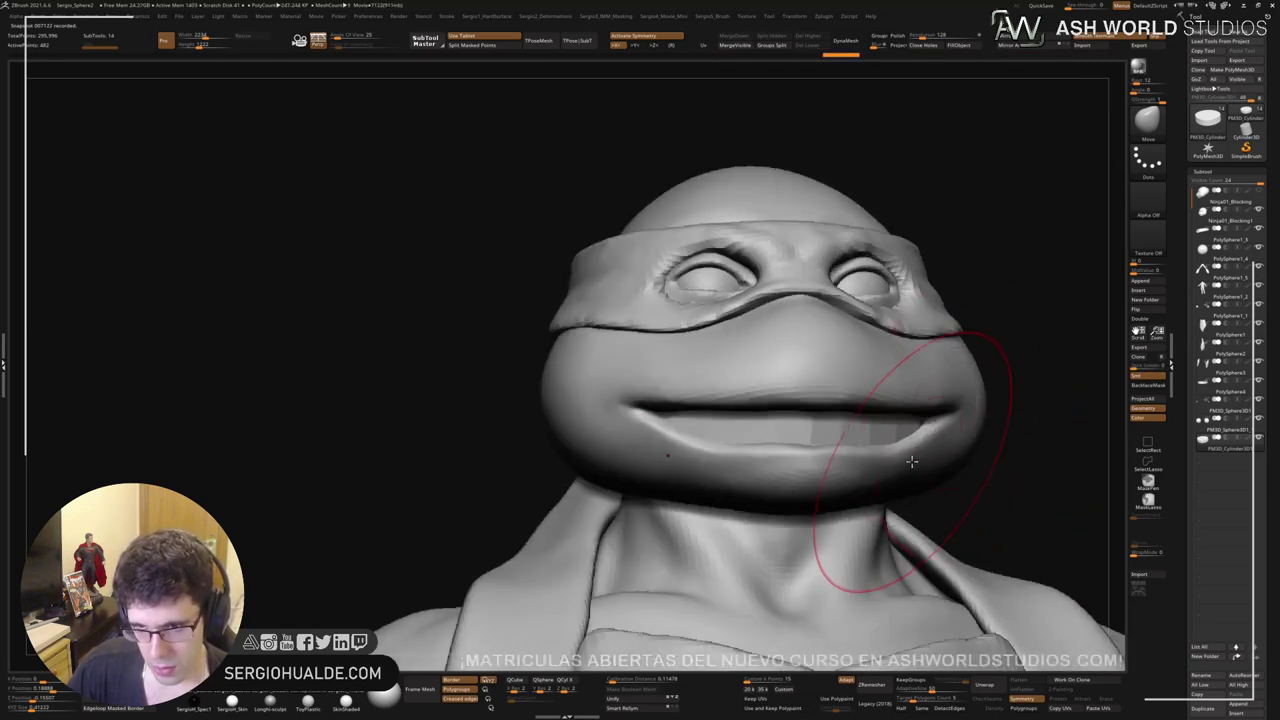
right_drag(857, 480, 824, 490)
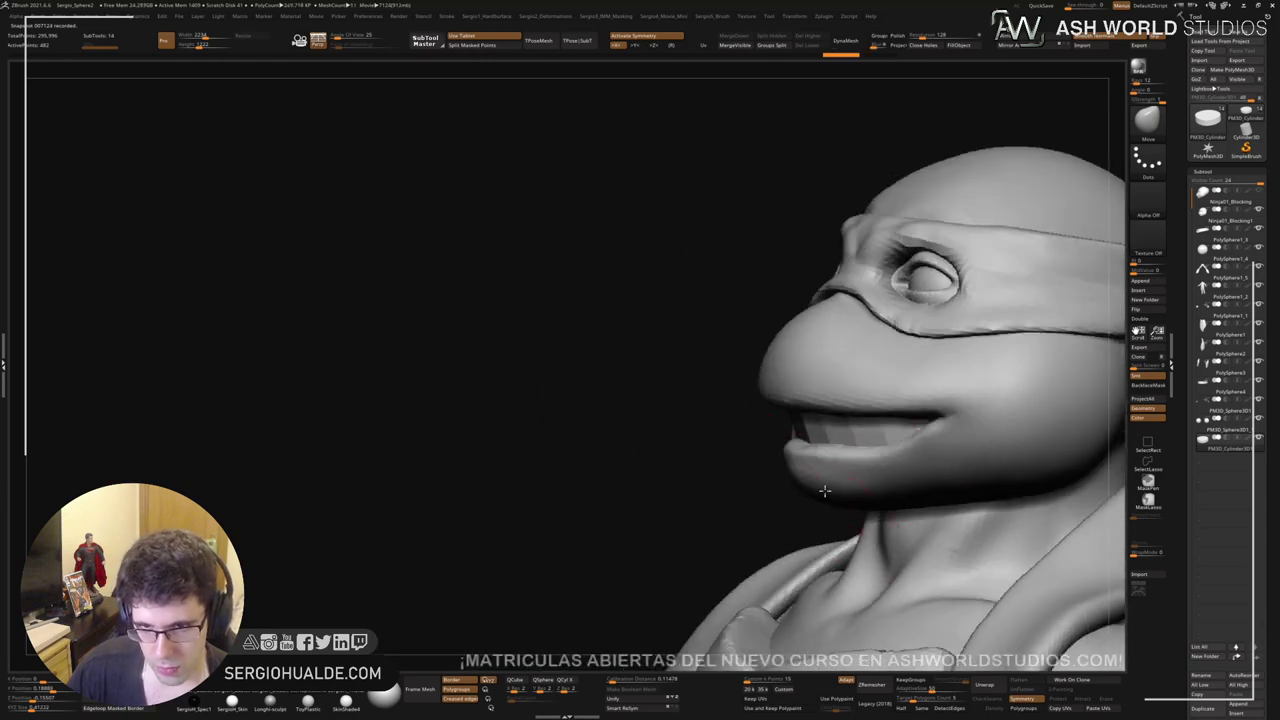
alt+click(824, 490)
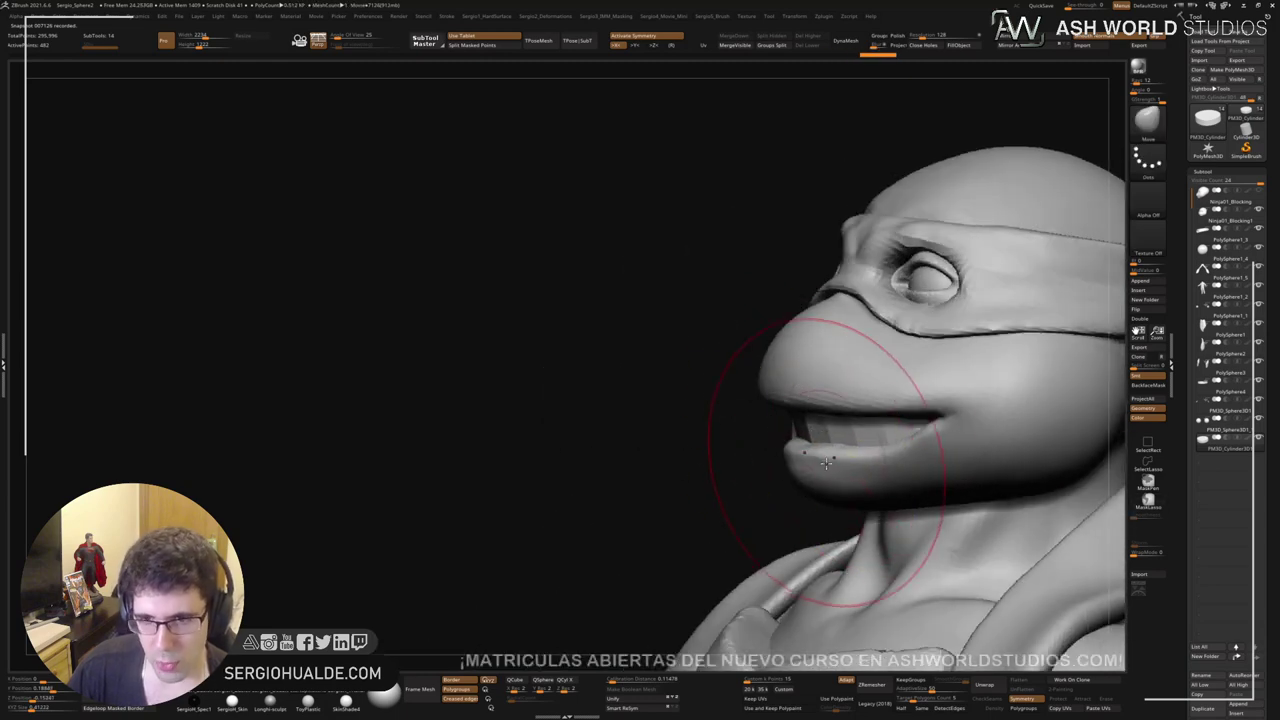
right_drag(850, 440, 875, 470)
Step: Isolate the cylinder and crease its hard edges, checking them on the wireframe
key(shift+s)
mouse_move(893, 408)
right_down()
mouse_move(874, 434)
mouse_move(923, 431)
mouse_move(906, 423)
right_up()
key(shift)
key(1)
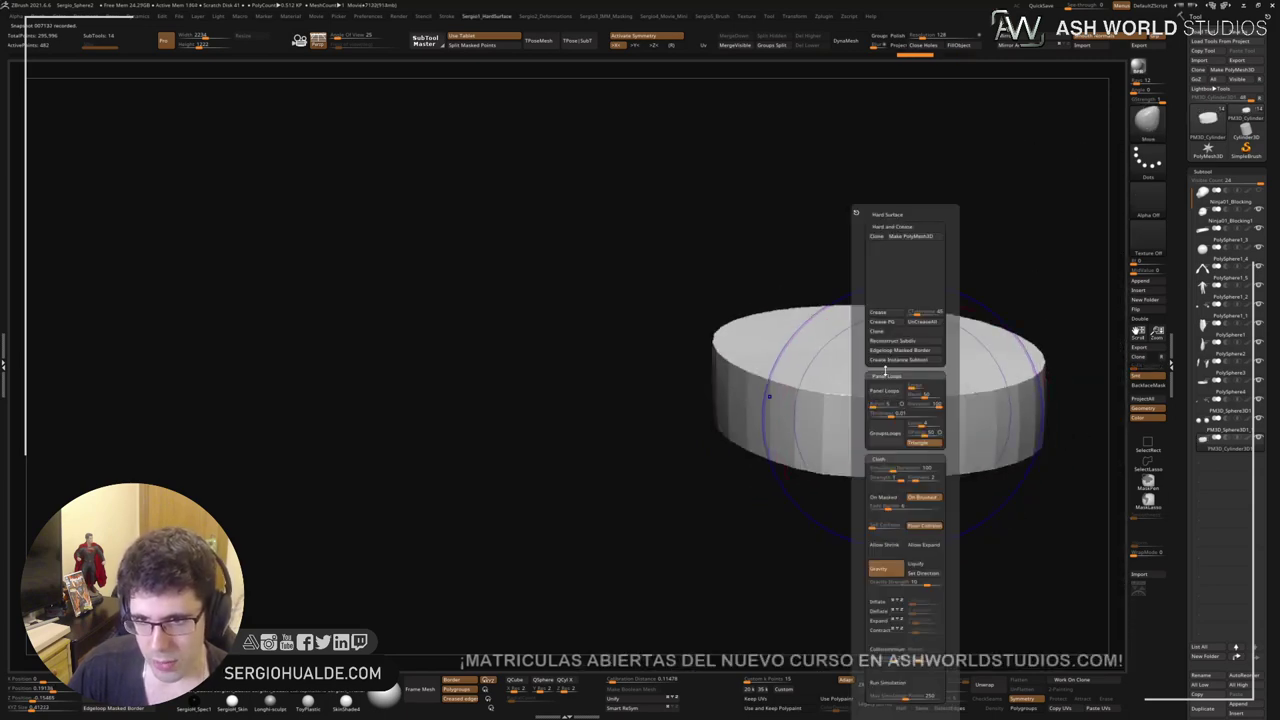
click(893, 316)
key(shift+f)
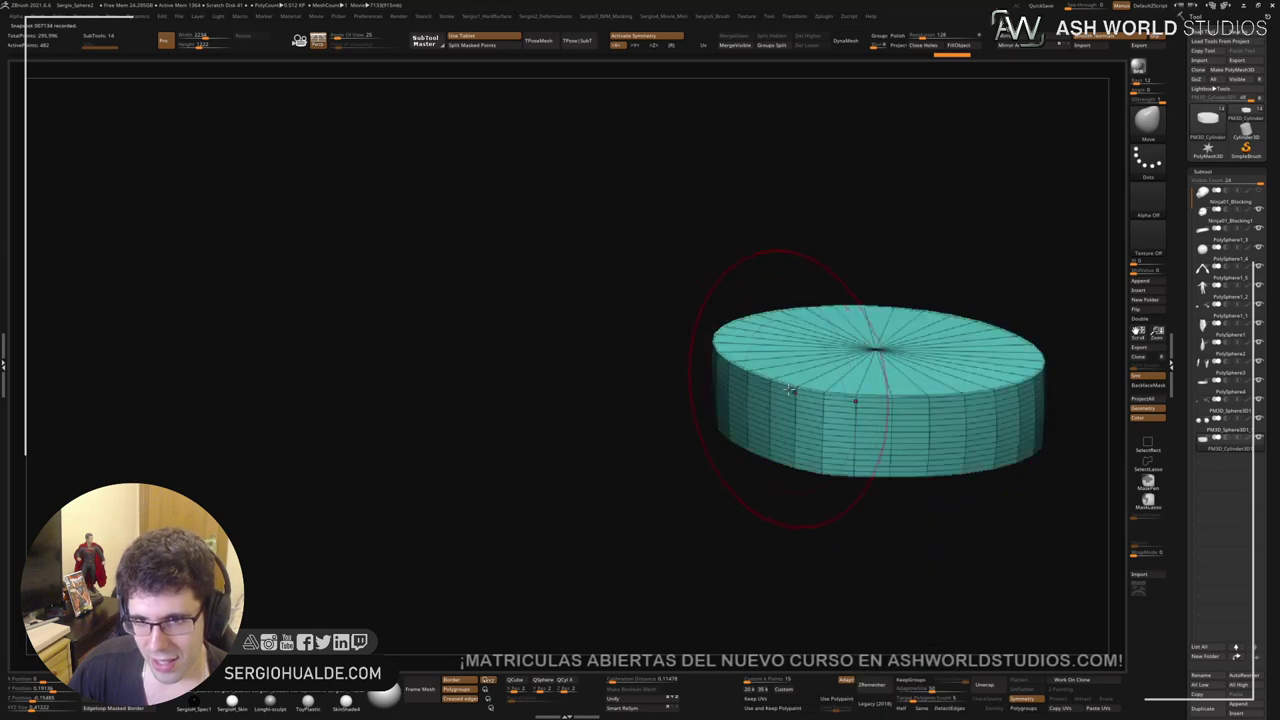
key(shift+f)
Step: Subdivide the creased teeth cylinder three times
key(ctrl+d)
key(ctrl+d)
key(ctrl+d)
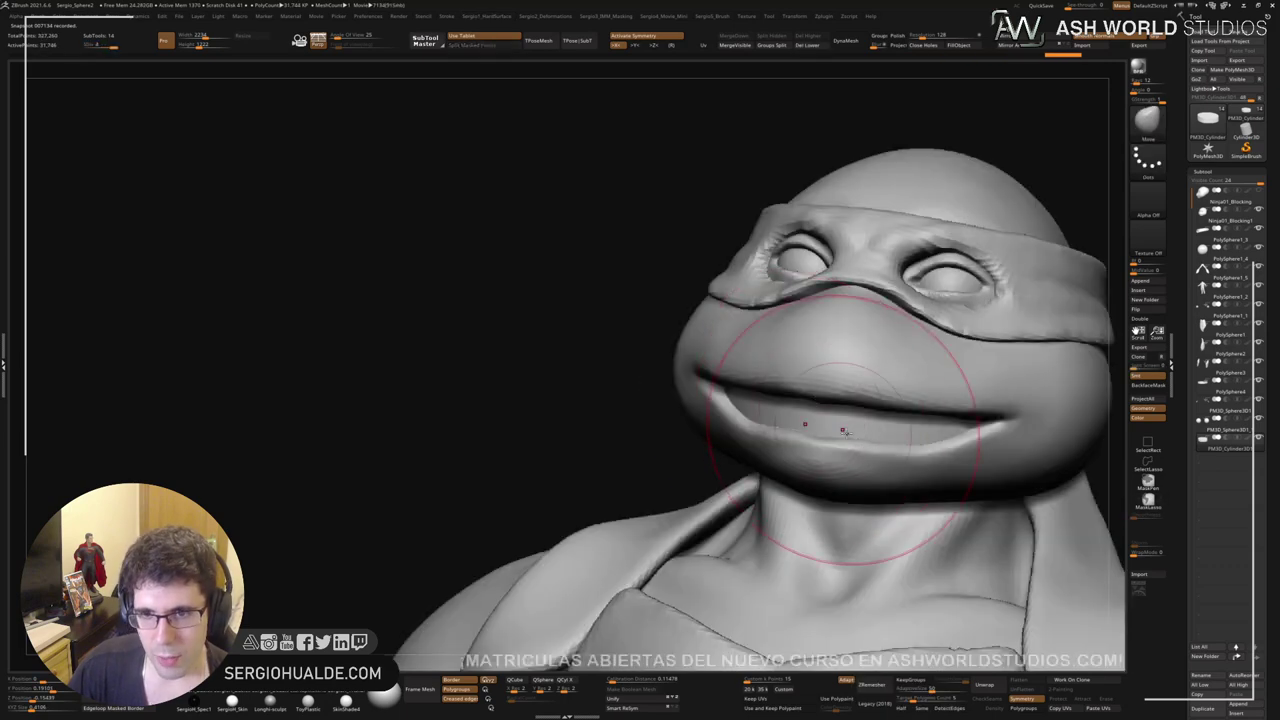
mouse_move(820, 430)
right_down()
mouse_move(771, 457)
mouse_move(771, 400)
mouse_move(797, 398)
right_up()
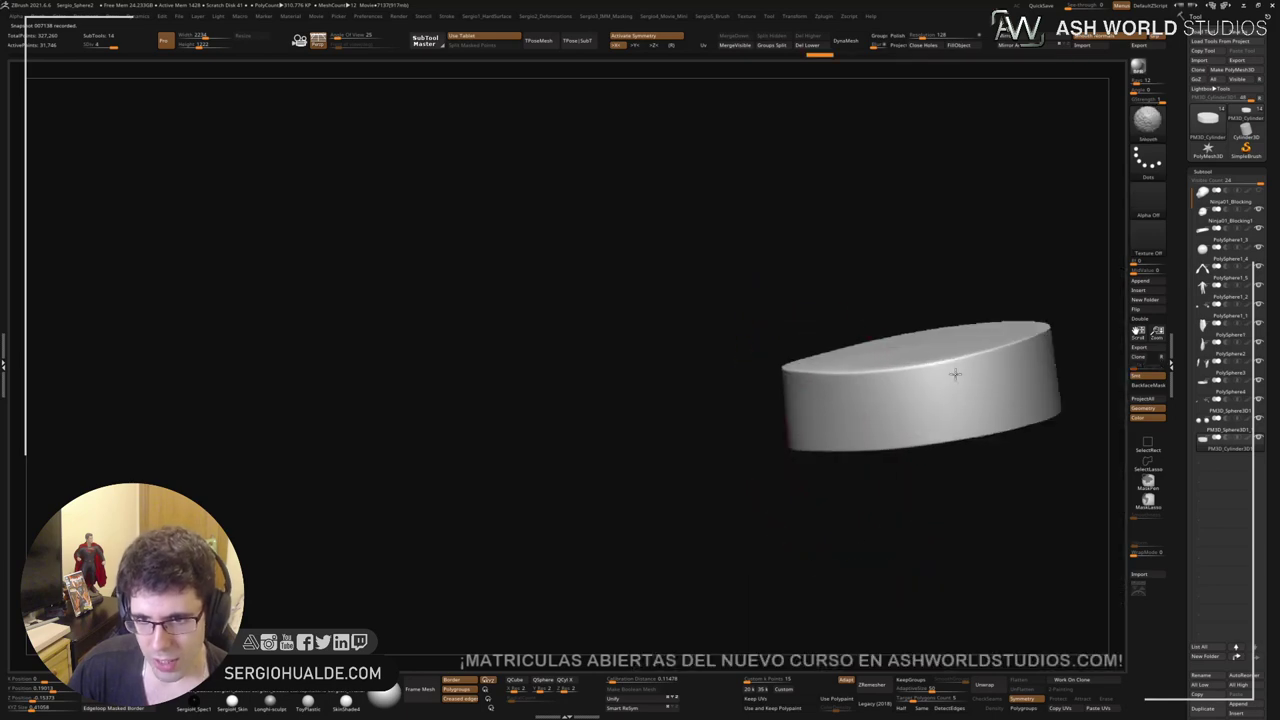
Step: Smooth the subdivided teeth cylinder and adjust its front with Move so it follows the inside of the mouth
mouse_move(955, 374)
shift+mouse_down()
mouse_move(1057, 371)
mouse_move(1020, 380)
shift+mouse_up()
mouse_move(1020, 380)
right_down()
mouse_move(1034, 363)
mouse_move(862, 415)
right_up()
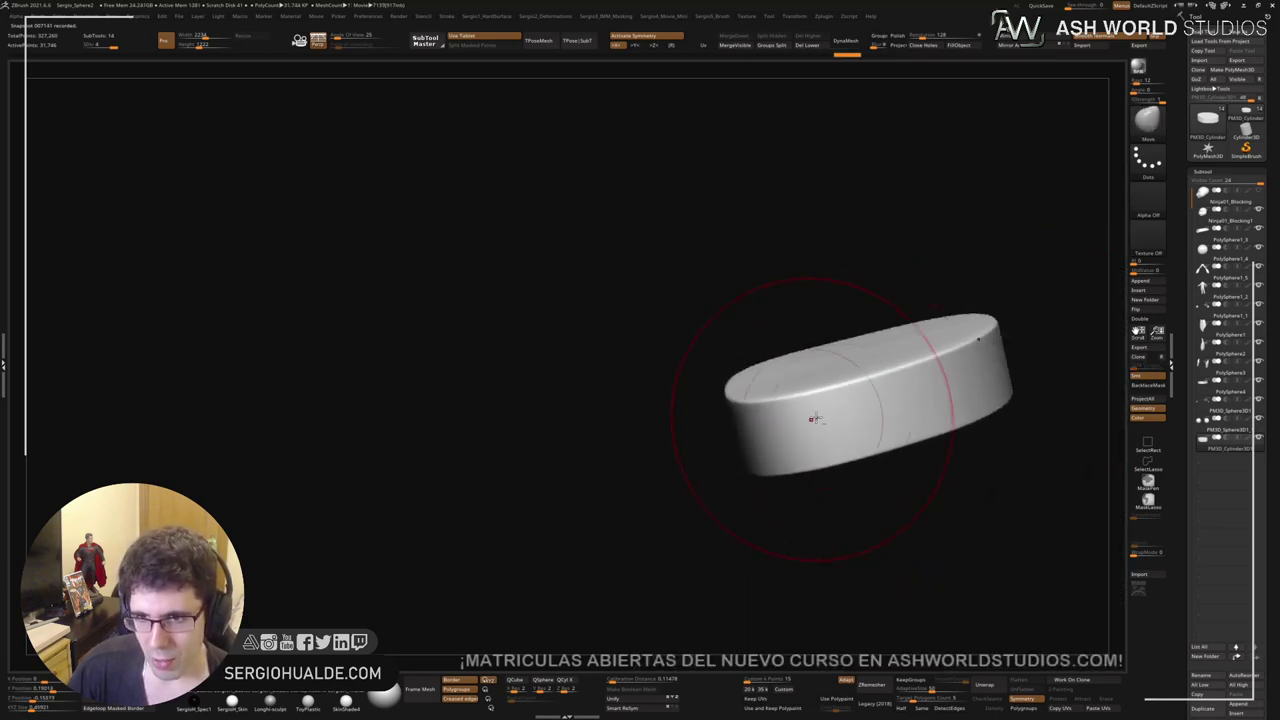
mouse_move(769, 449)
right_down()
mouse_move(743, 463)
mouse_move(814, 403)
right_up()
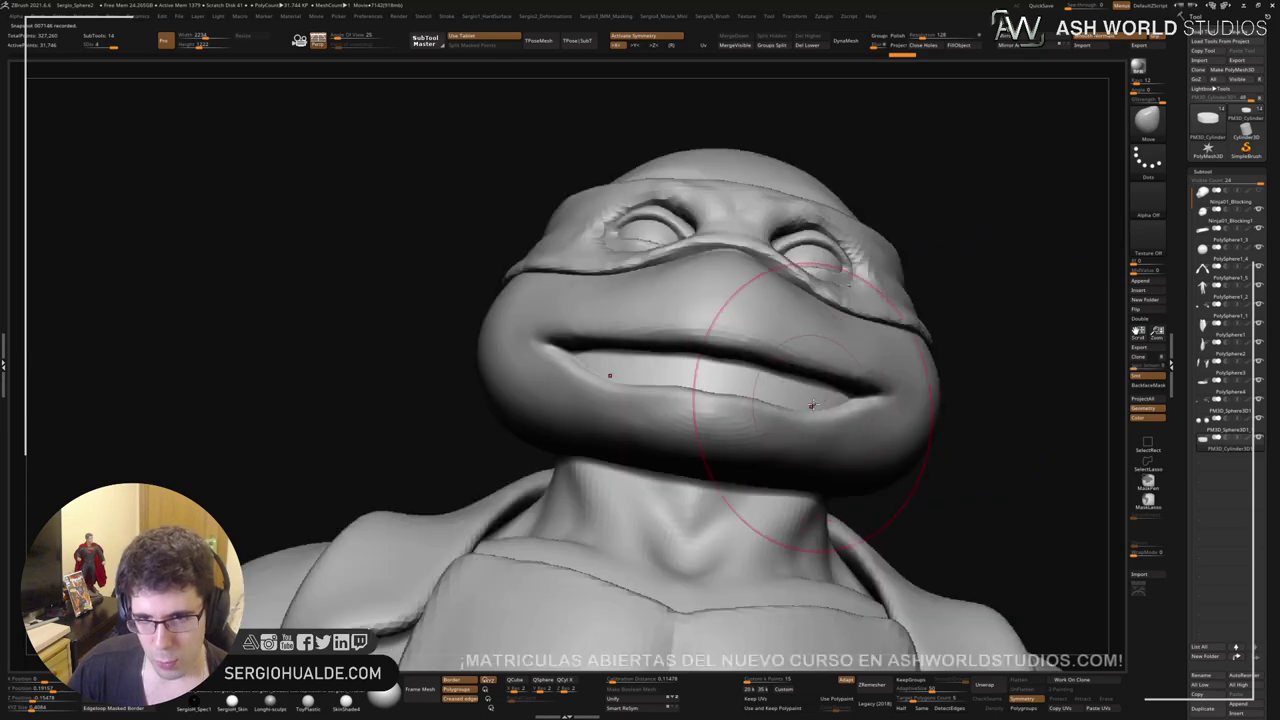
mouse_move(812, 405)
right_down()
mouse_move(849, 420)
mouse_move(826, 434)
mouse_move(814, 386)
mouse_move(820, 441)
mouse_move(757, 471)
mouse_move(793, 325)
right_up()
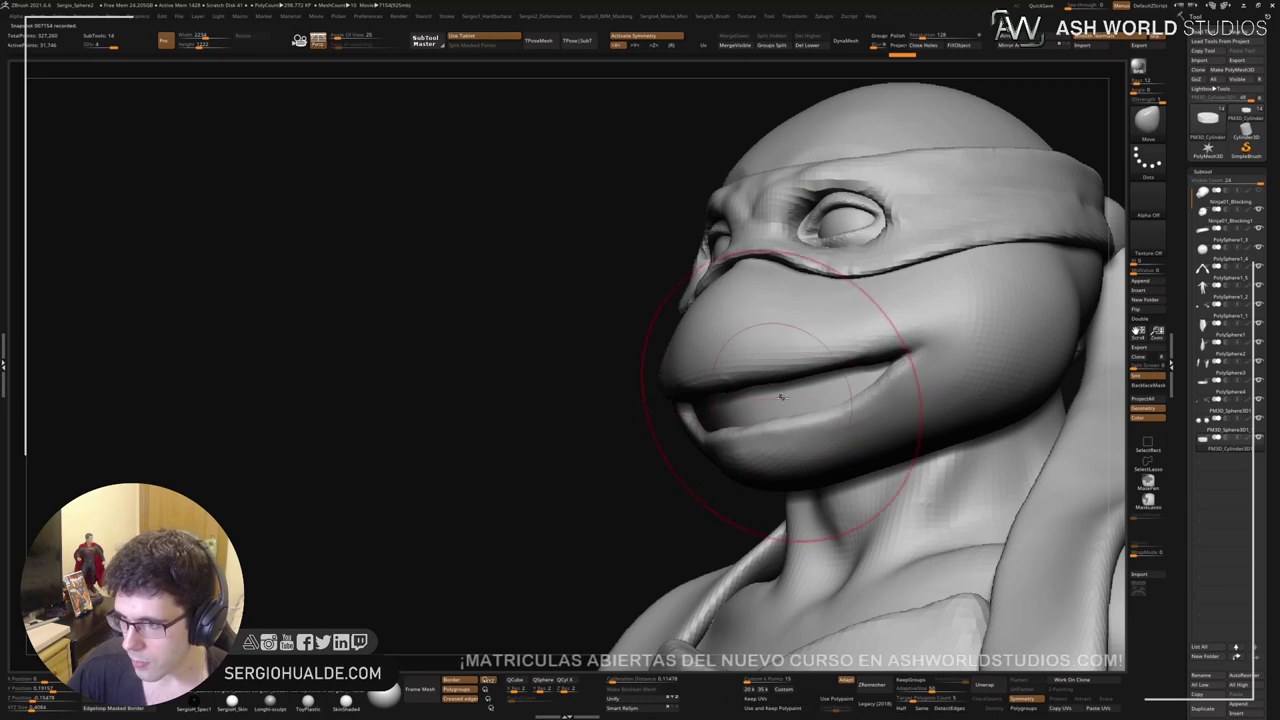
drag(750, 416, 743, 416)
right_drag(751, 409, 749, 414)
key(s)
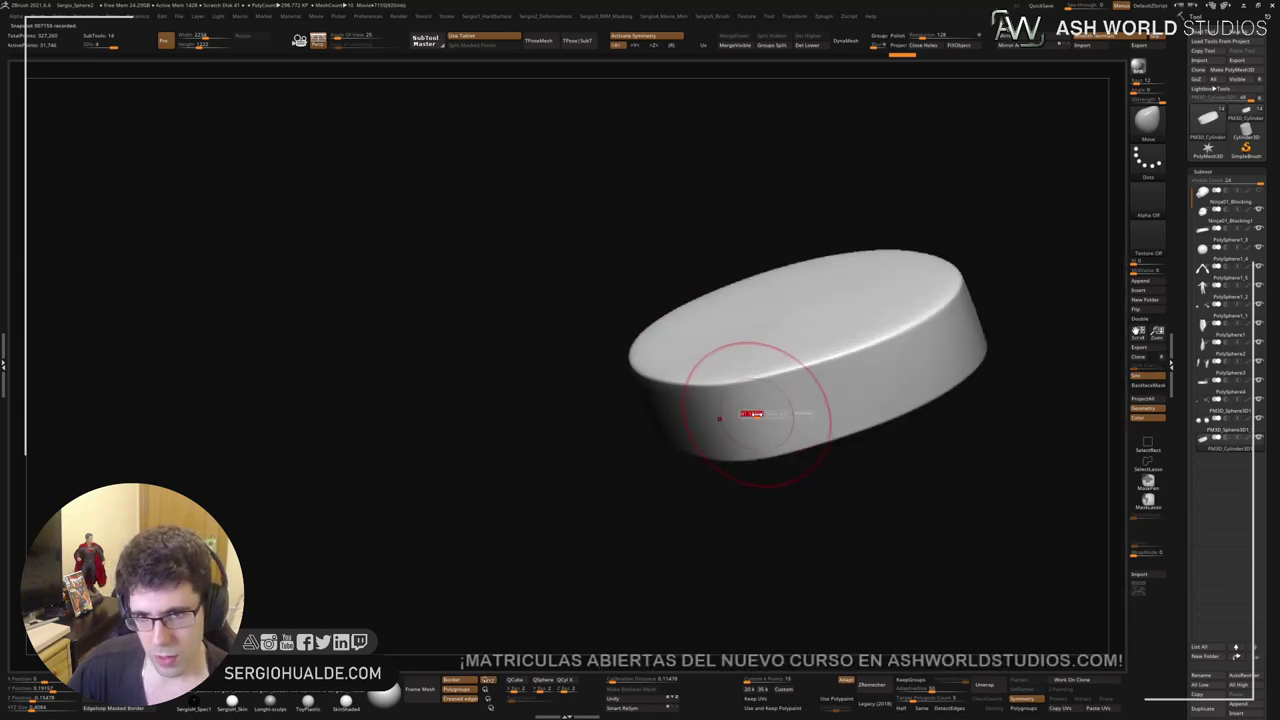
drag(749, 414, 744, 414)
mouse_move(748, 414)
right_down()
mouse_move(760, 394)
mouse_move(769, 401)
right_up()
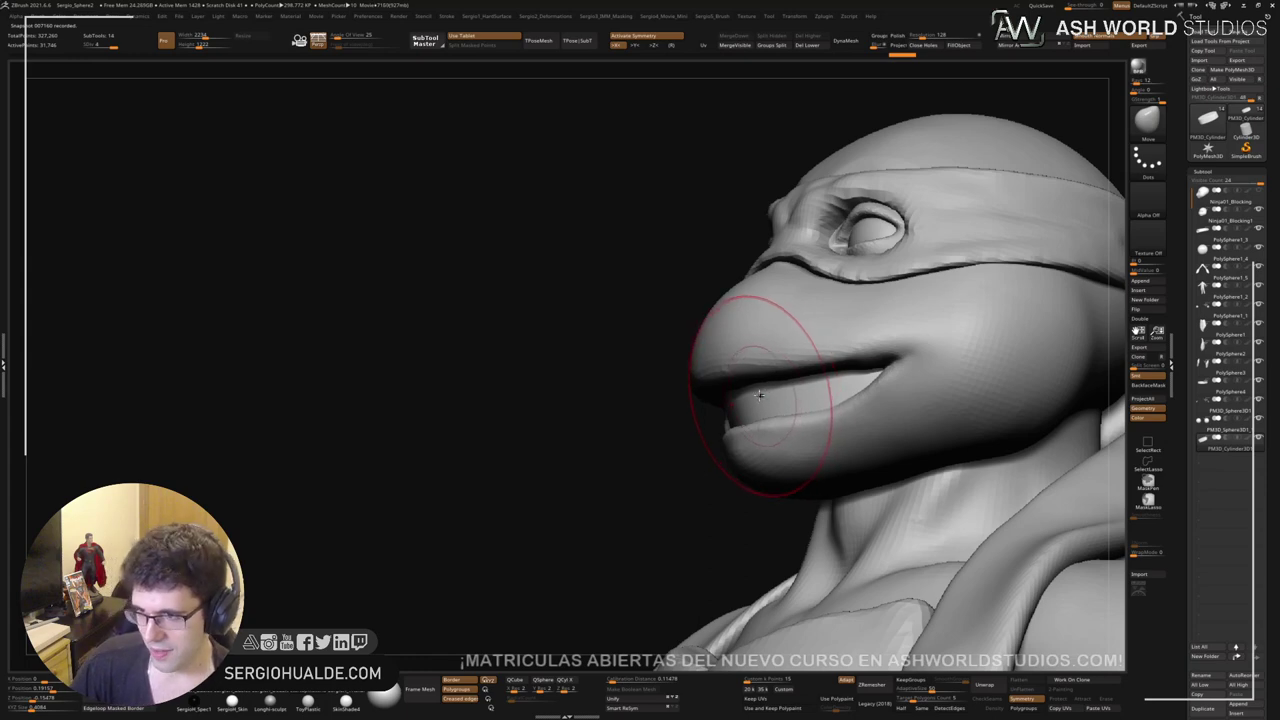
right_drag(762, 404, 763, 414)
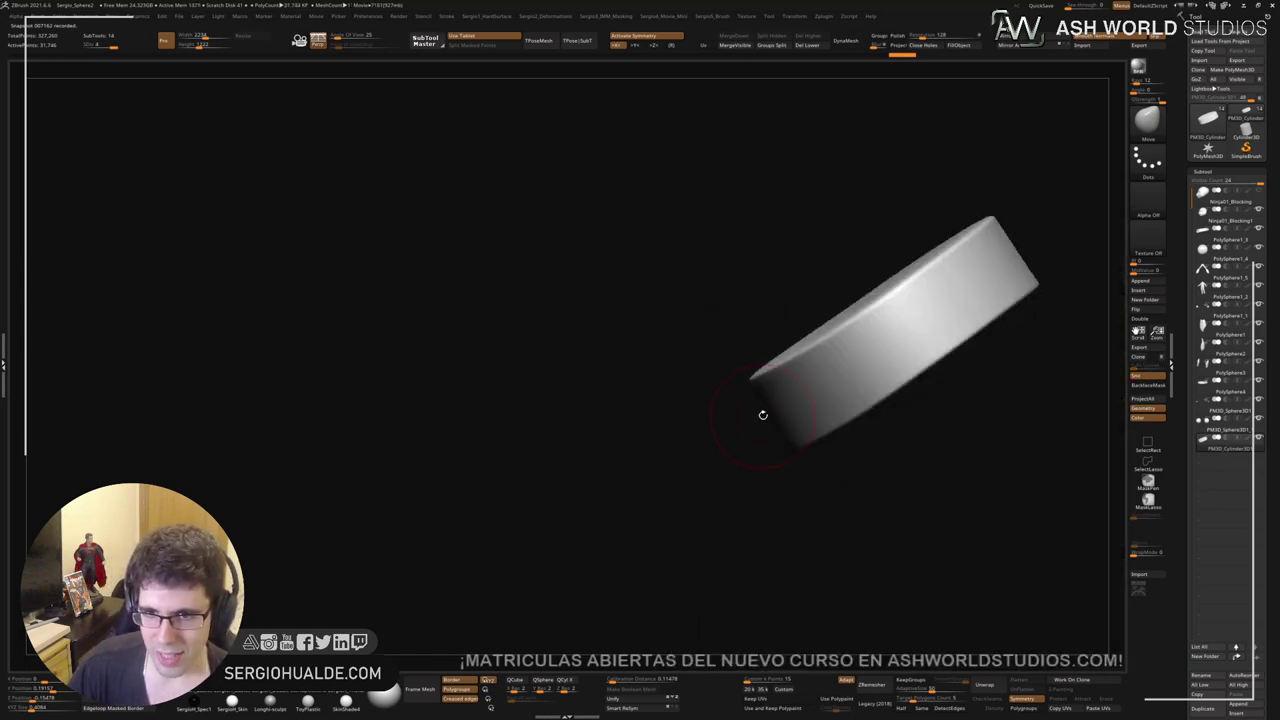
Step: Mask the upper part of the isolated cylinder and reposition its unmasked part with the transform gizmo
mouse_move(714, 458)
ctrl+mouse_down()
mouse_move(998, 270)
mouse_move(675, 336)
mouse_move(682, 408)
ctrl+mouse_up()
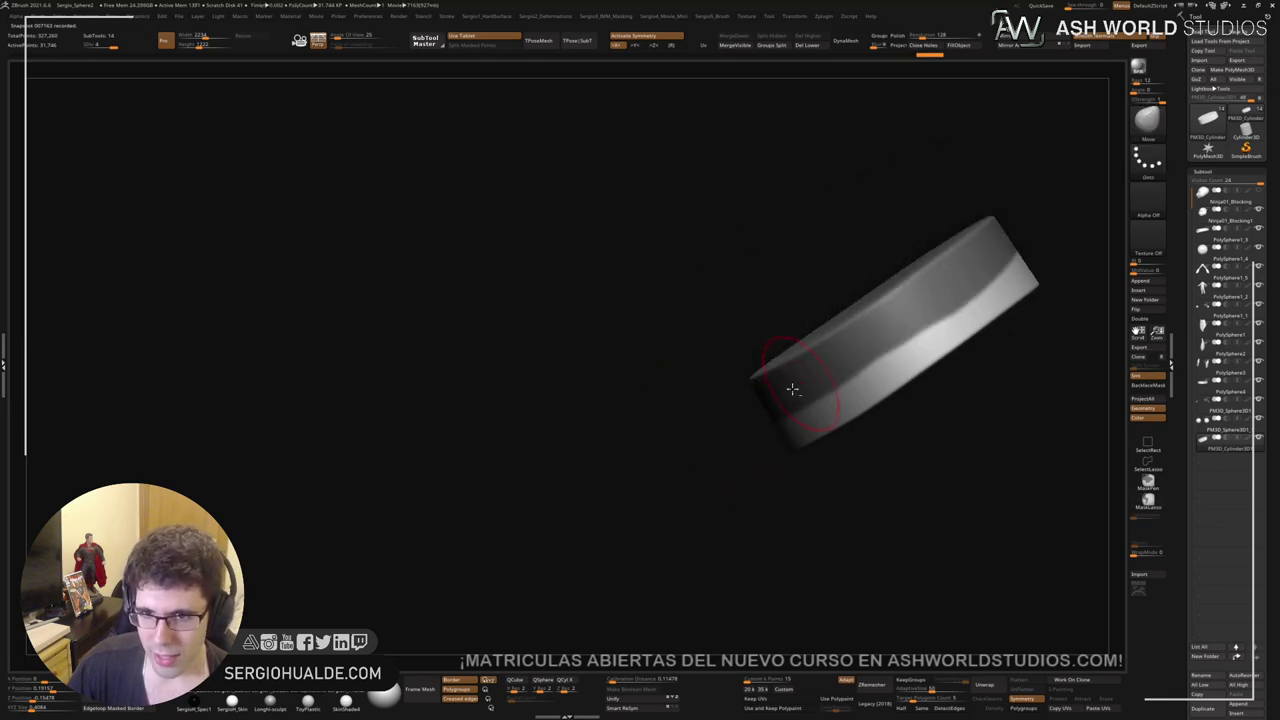
alt+right_drag(791, 389, 730, 425)
key(w)
drag(872, 328, 855, 299)
ctrl+click(875, 283)
key(q)
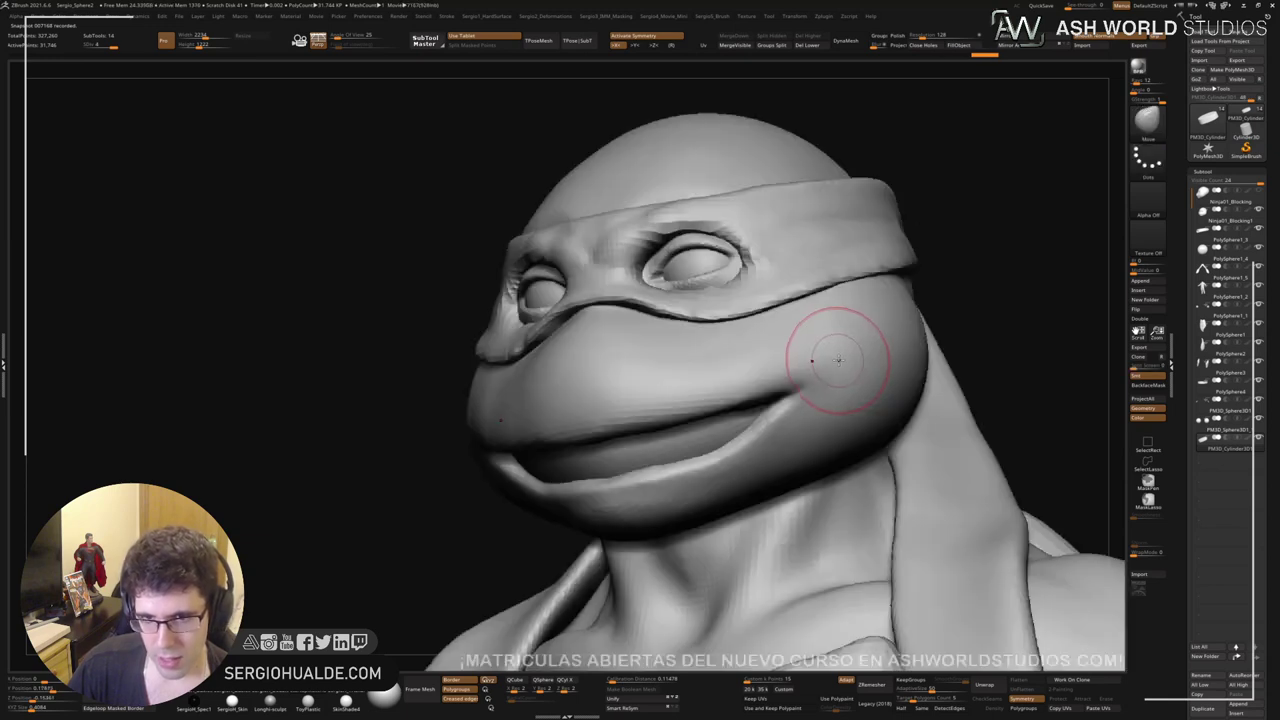
Step: Try DynaMesh on the teeth cylinder with its wireframe shown, and undo the remesh
key(ctrl)
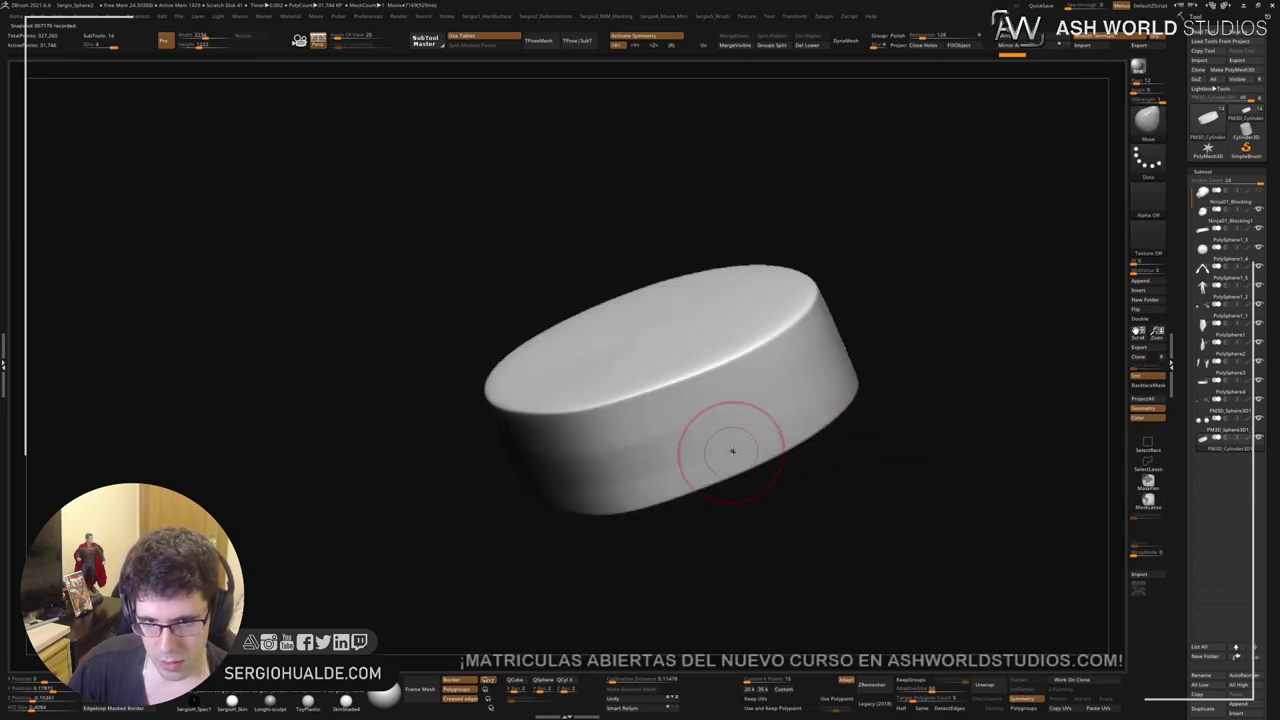
key(shift+f)
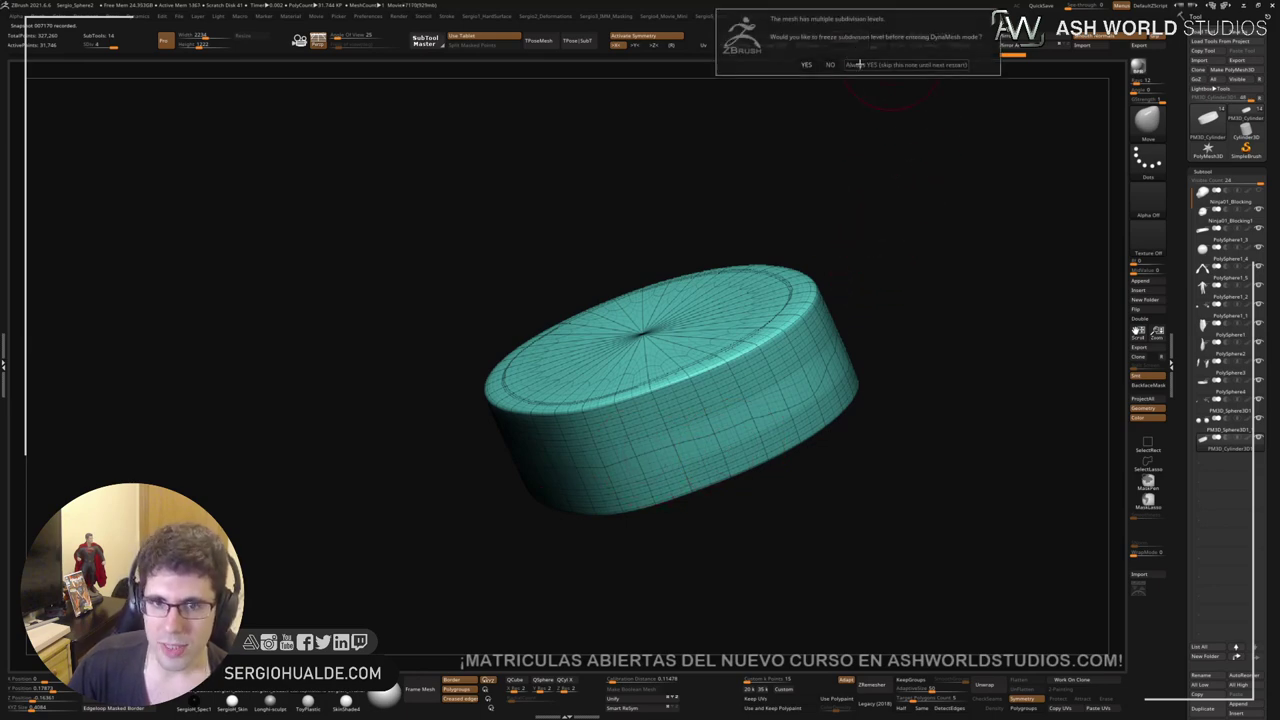
click(847, 41)
key(ctrl+z)
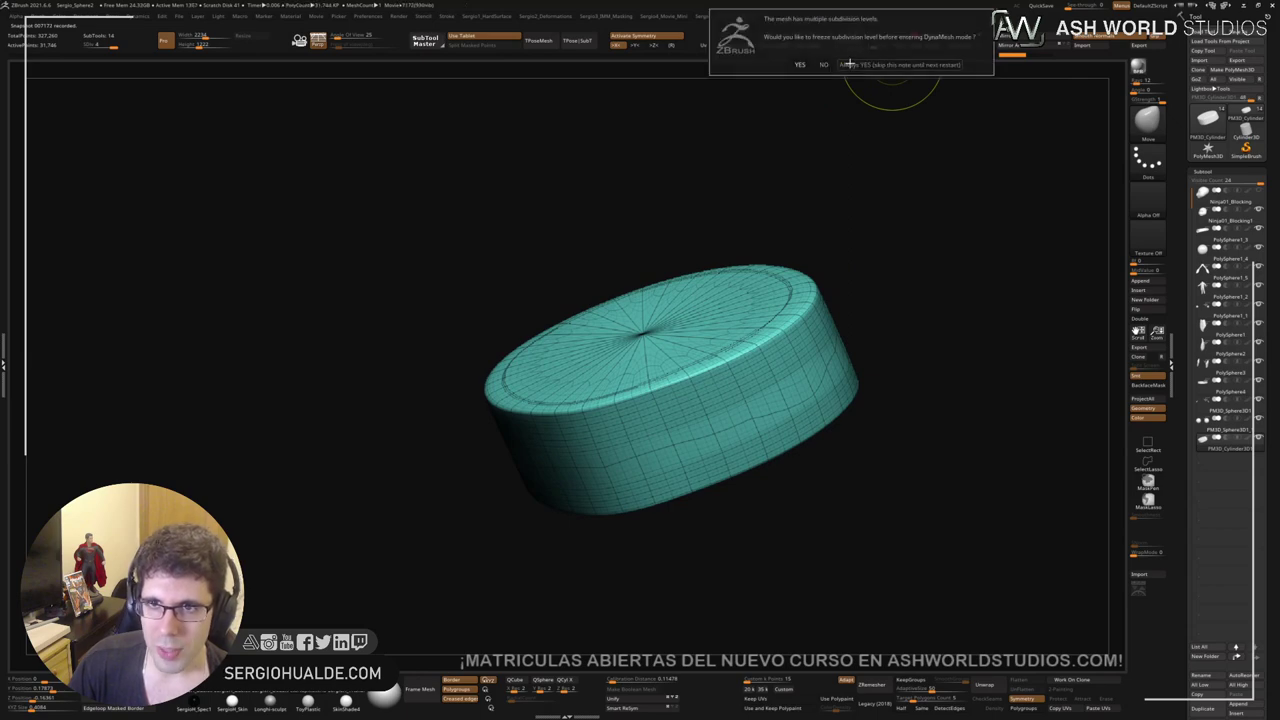
click(847, 41)
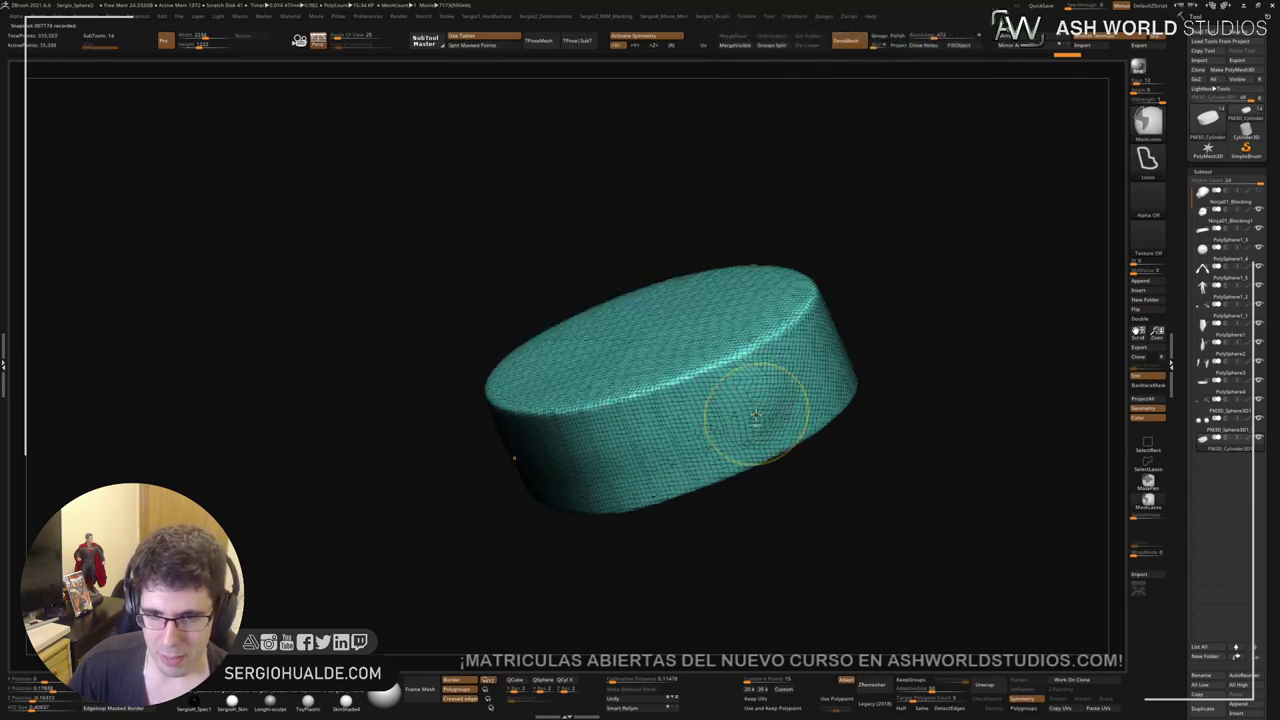
key(ctrl+z)
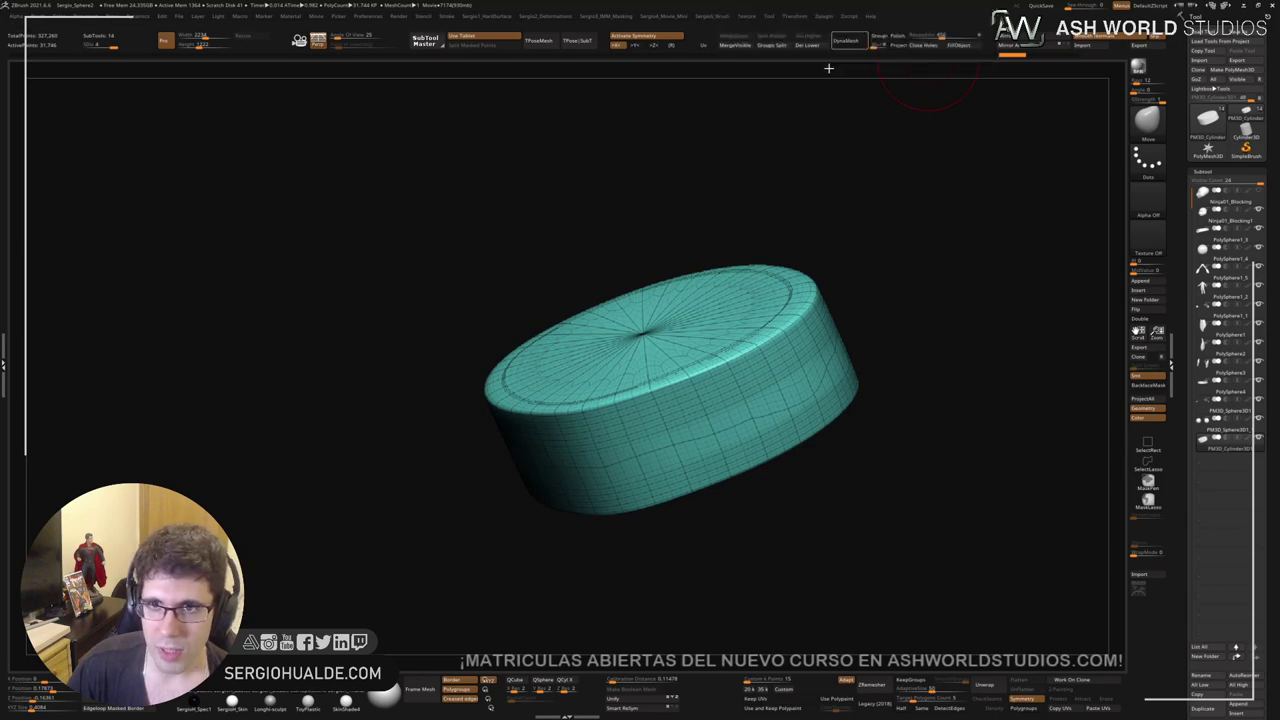
Step: Remesh the teeth cylinder with DynaMesh and adjust its fit inside the mouth with the Move brush
click(847, 41)
key(s)
drag(722, 393, 768, 393)
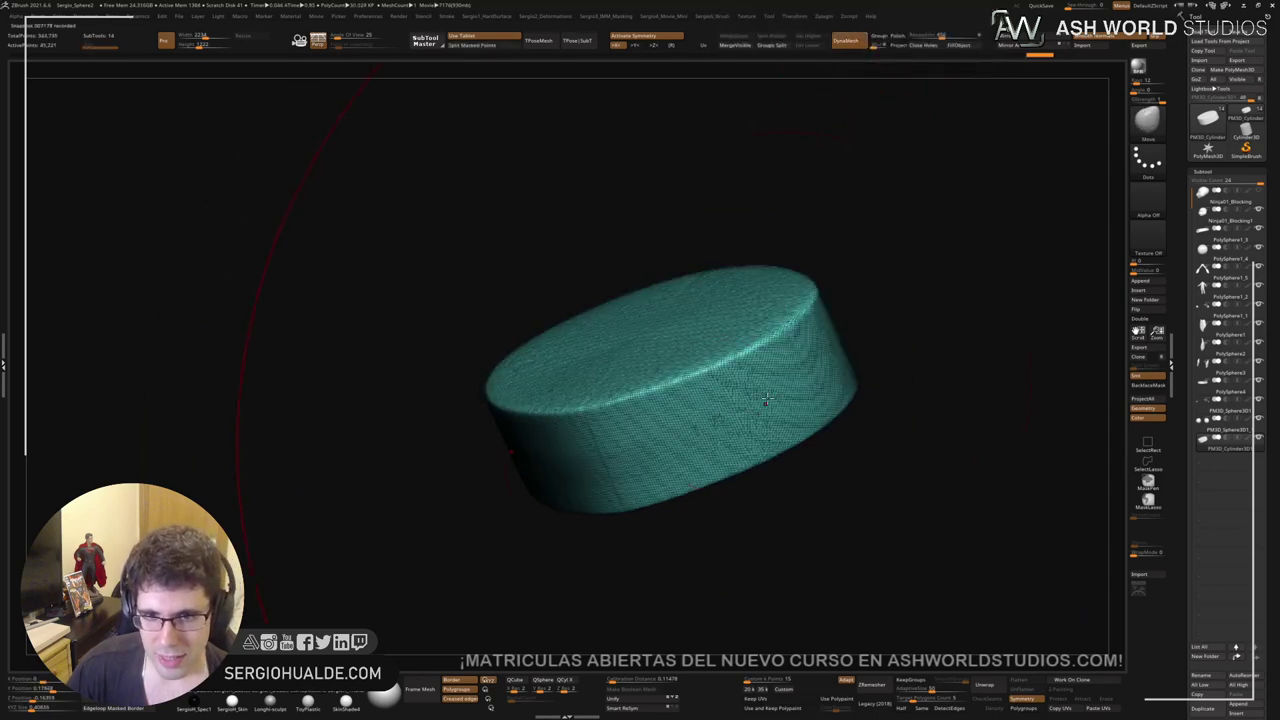
right_drag(730, 420, 827, 368)
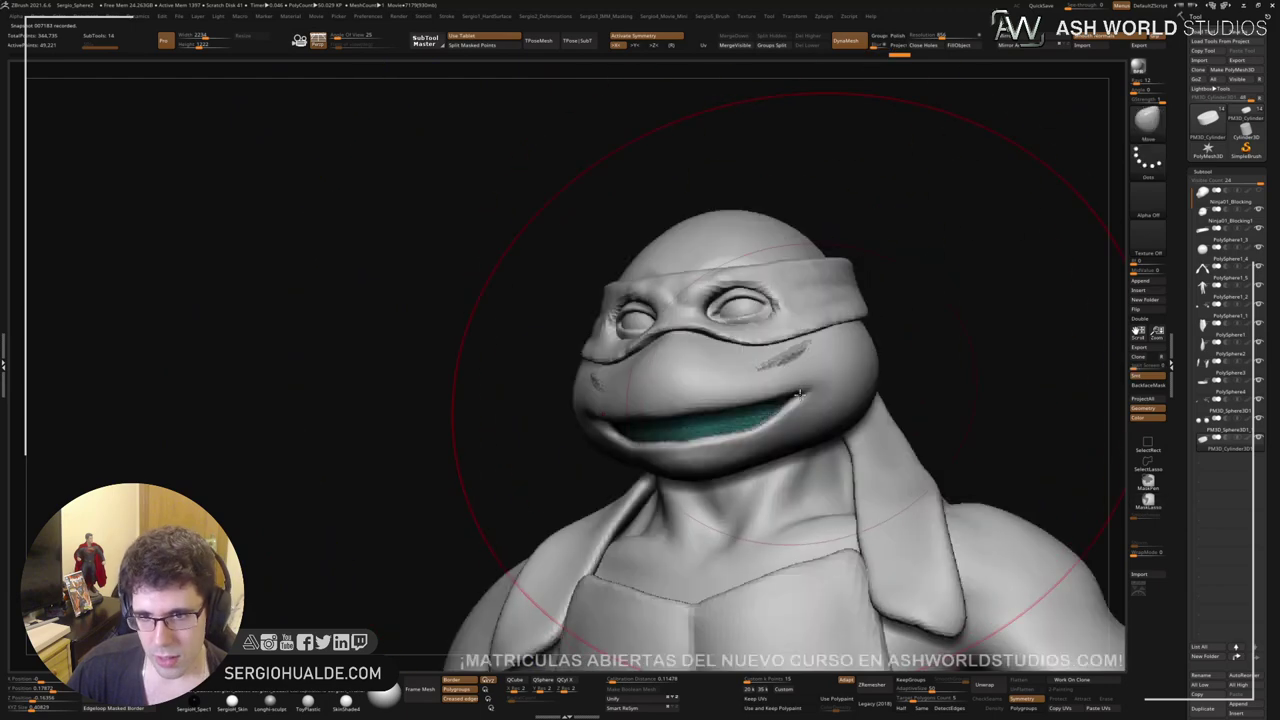
mouse_move(757, 440)
right_down()
mouse_move(741, 438)
mouse_move(771, 388)
right_up()
key(bracketleft)
key(bracketleft)
drag(772, 389, 780, 386)
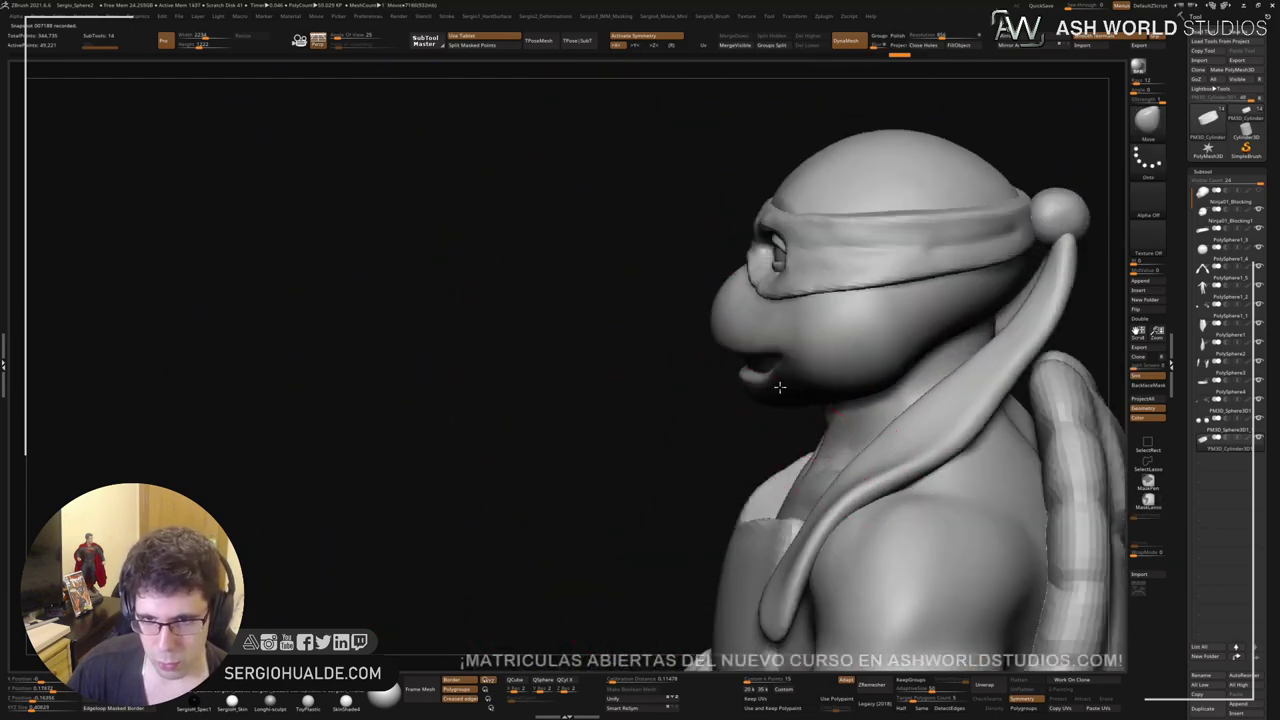
mouse_move(780, 386)
right_down()
mouse_move(783, 374)
mouse_move(742, 397)
mouse_move(760, 395)
right_up()
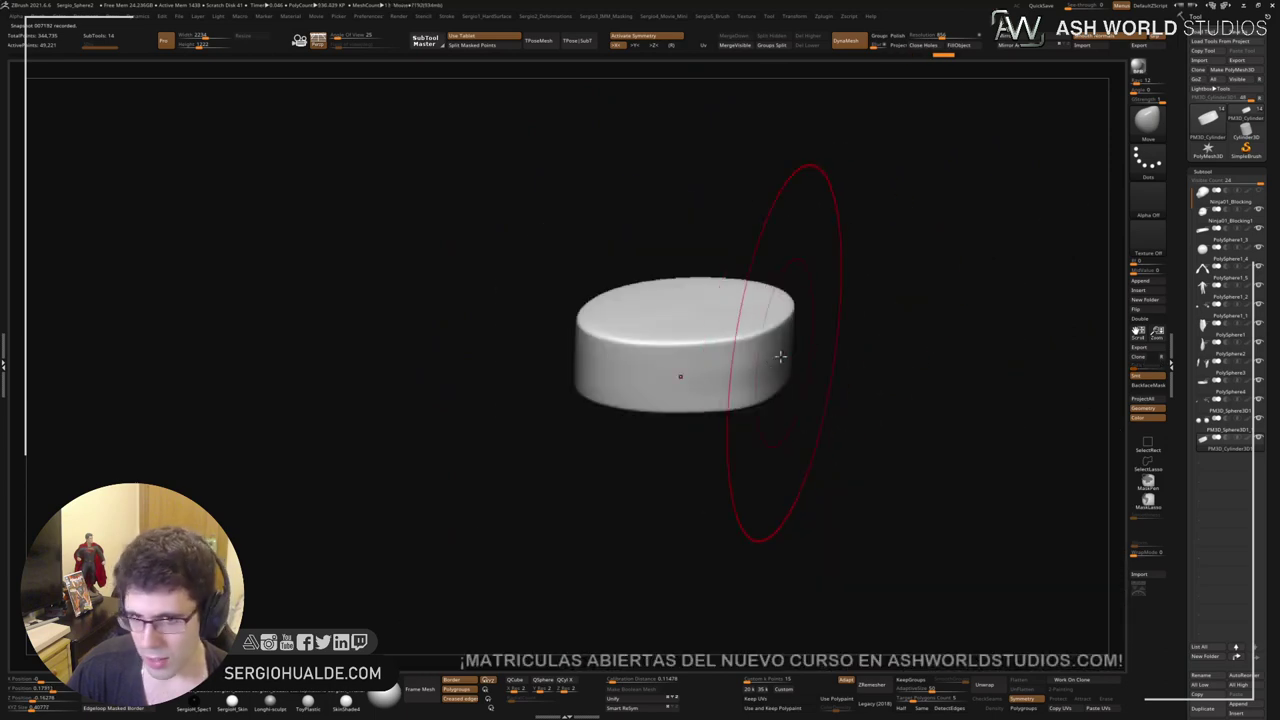
mouse_move(677, 371)
right_down()
mouse_move(790, 372)
mouse_move(790, 390)
mouse_move(722, 355)
right_up()
Step: Carve a lengthwise groove around the cylinder's side with DamStandard to separate the upper and lower teeth, redoing the first stroke
key(shift)
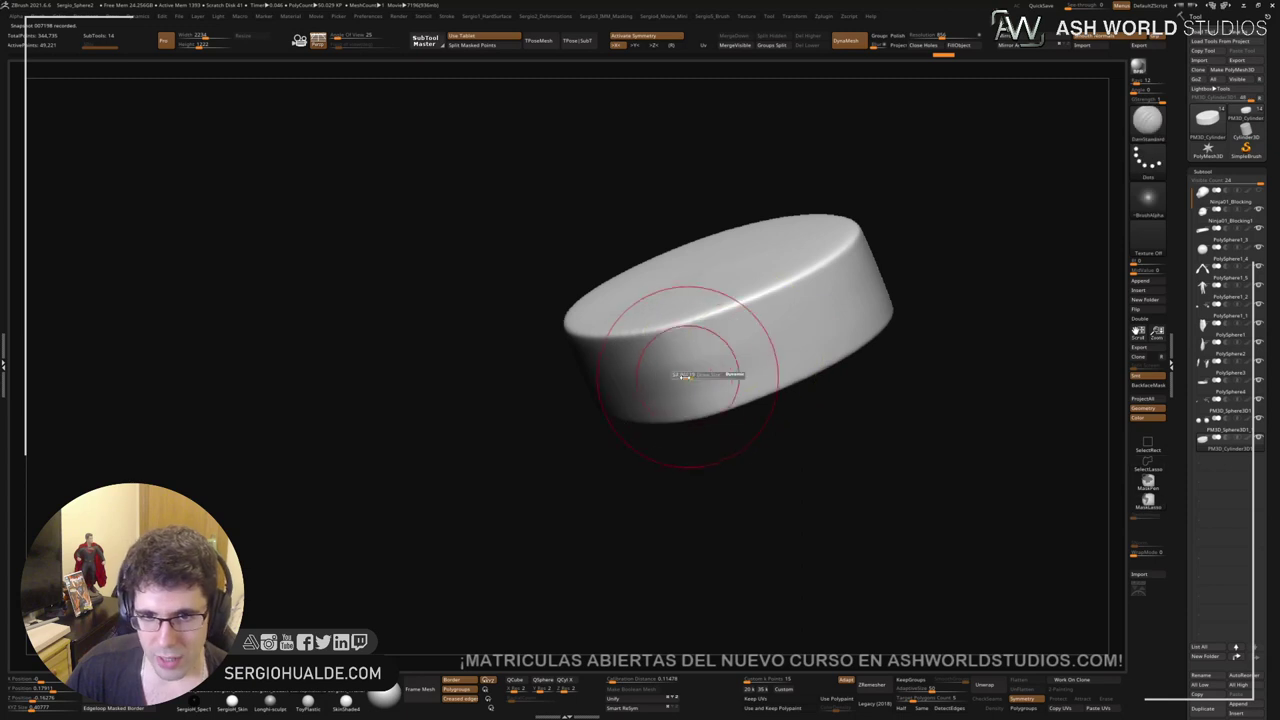
shift+drag(740, 369, 762, 367)
right_drag(762, 367, 791, 349)
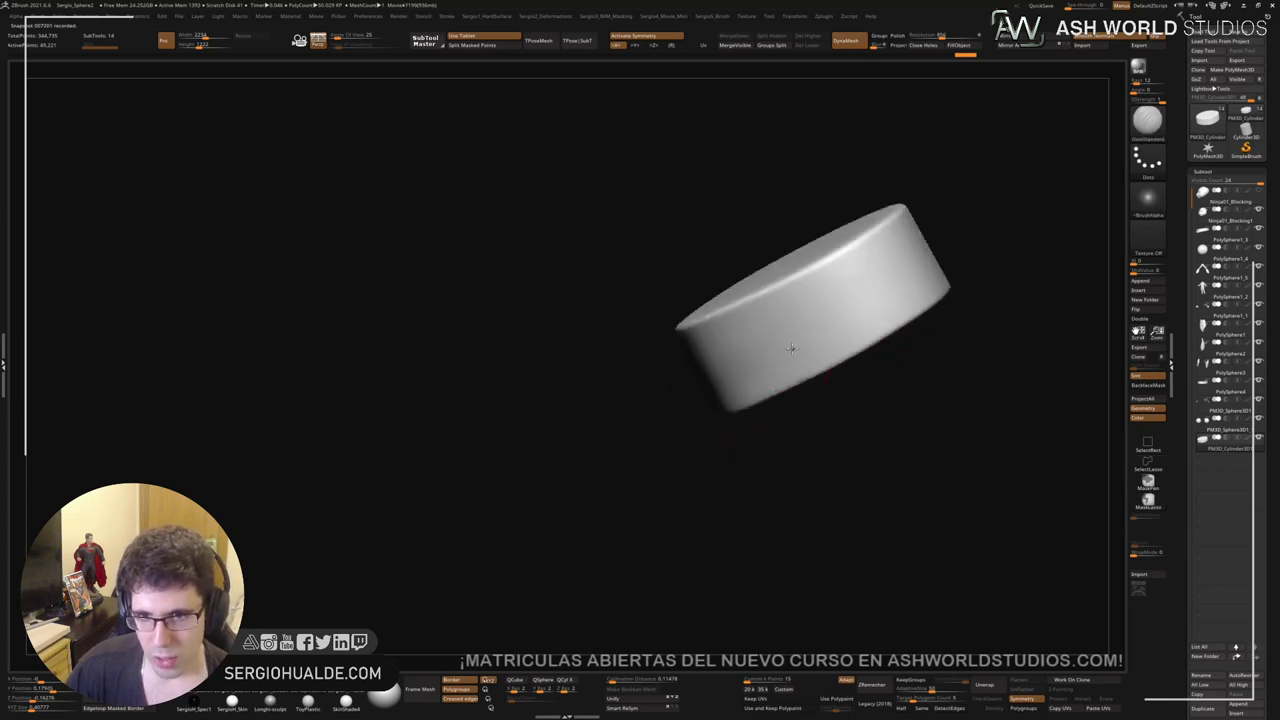
shift+drag(757, 367, 732, 383)
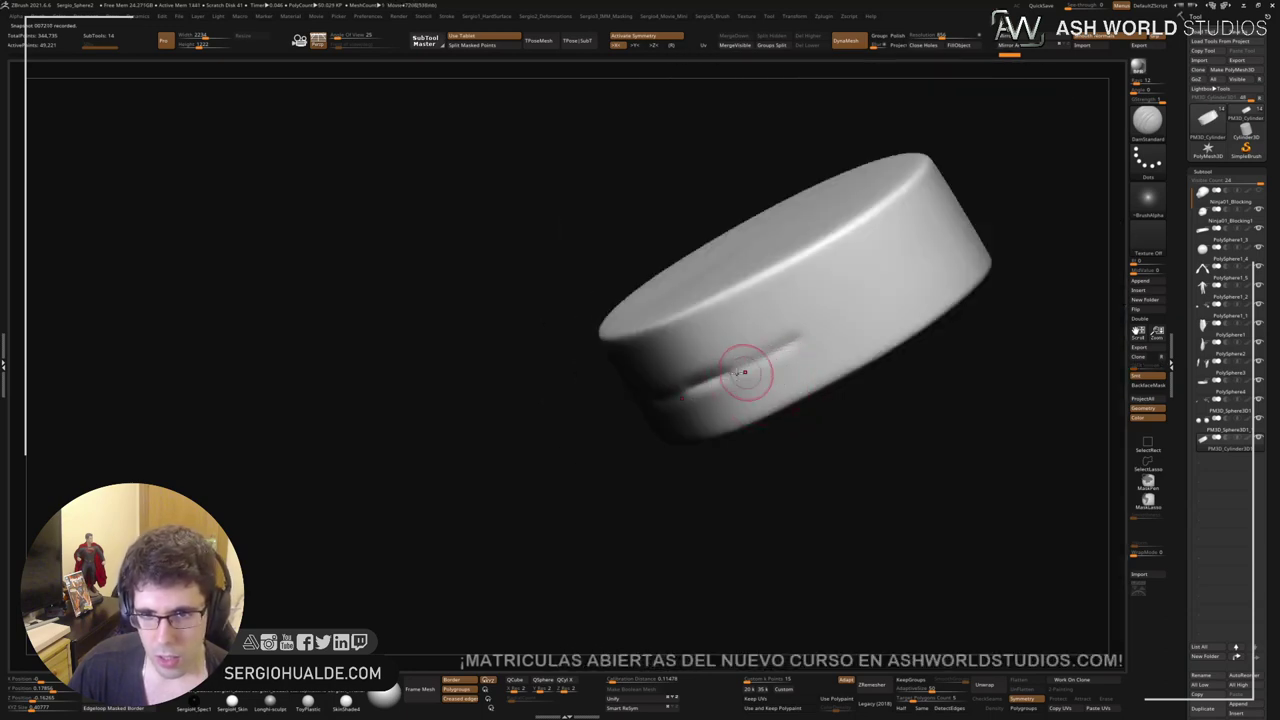
key(ctrl+z)
drag(660, 402, 870, 302)
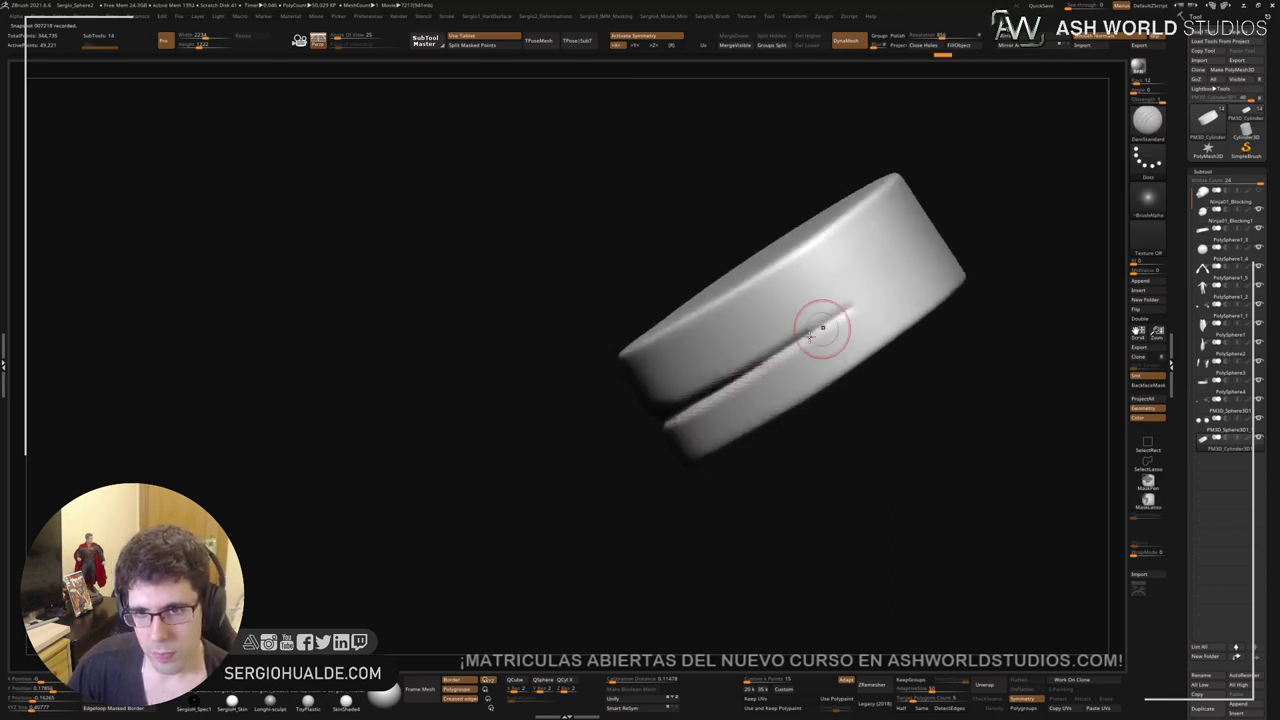
drag(809, 336, 923, 259)
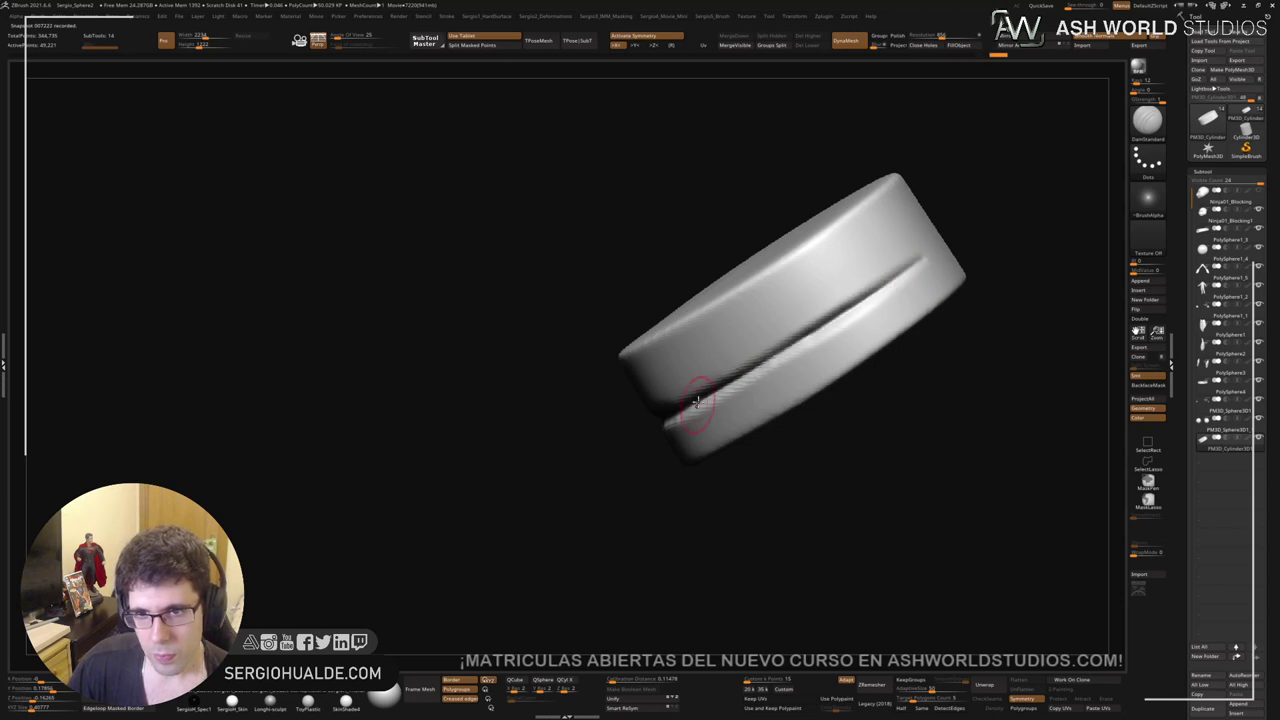
drag(903, 269, 750, 372)
drag(659, 432, 688, 421)
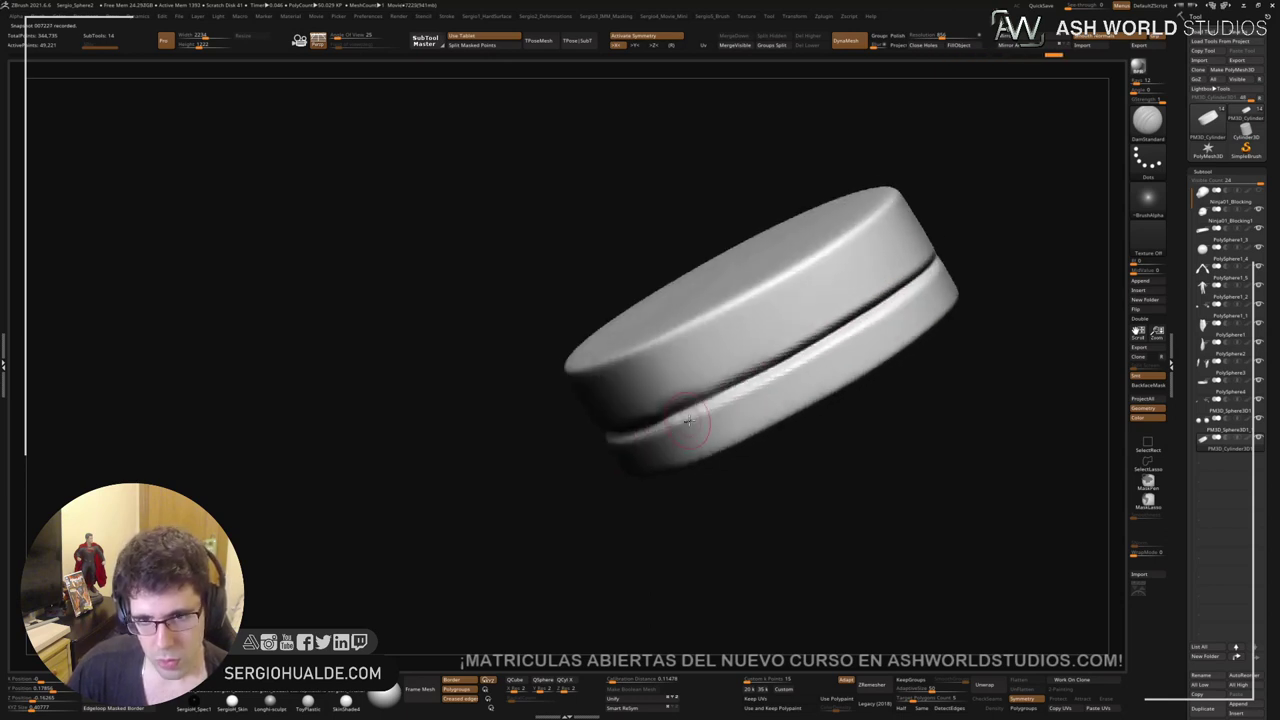
drag(735, 385, 669, 394)
Step: Smooth the edges of the groove along the cylinder's side and nudge its front with Move
right_drag(682, 401, 674, 399)
key(b)
key(s)
key(t)
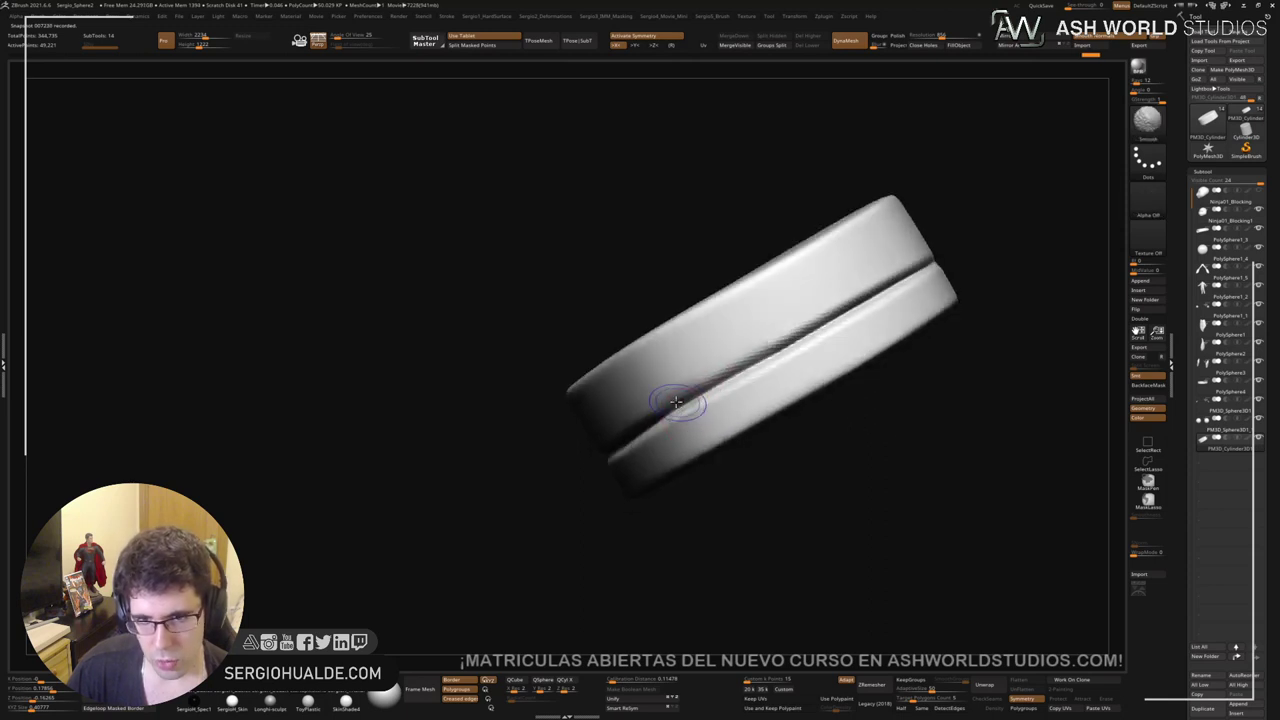
mouse_move(676, 398)
mouse_down()
mouse_move(903, 271)
mouse_move(820, 319)
mouse_up()
mouse_move(738, 372)
shift+mouse_down()
mouse_move(680, 394)
mouse_move(769, 337)
mouse_move(794, 343)
shift+mouse_up()
mouse_move(808, 385)
right_down()
mouse_move(757, 417)
mouse_move(737, 405)
right_up()
shift+drag(737, 405, 721, 403)
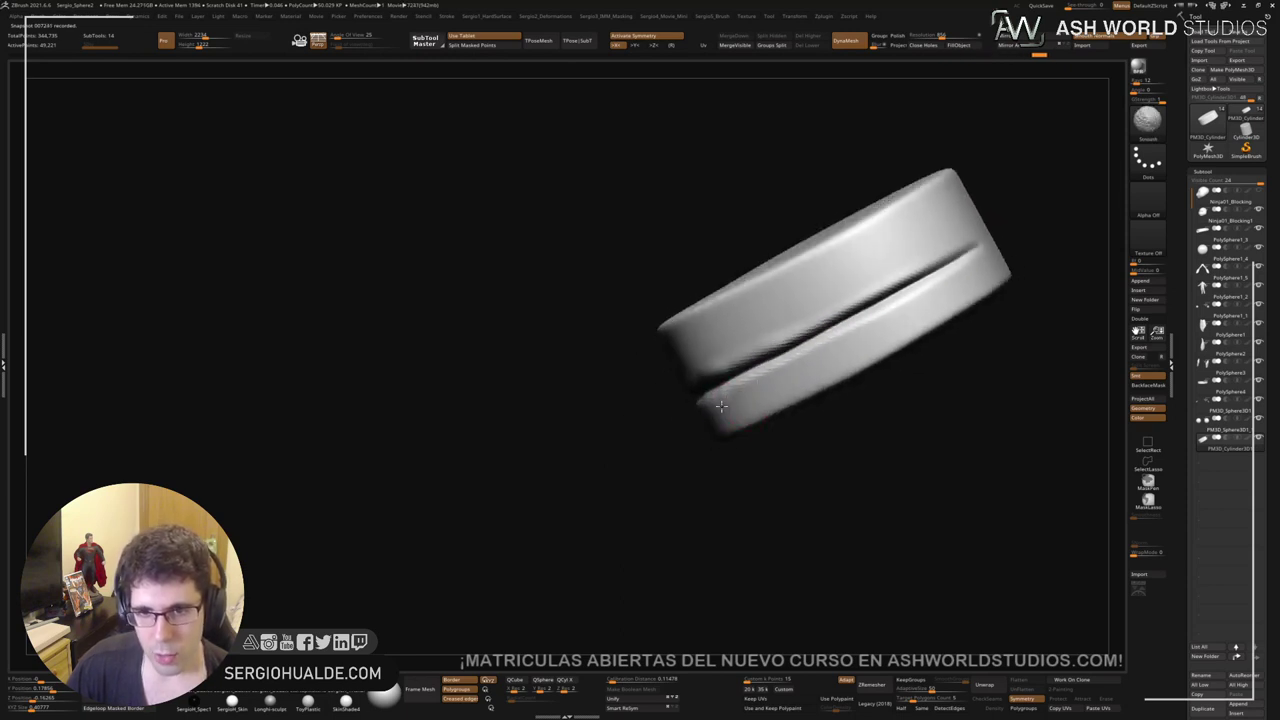
shift+drag(825, 353, 832, 352)
shift+drag(898, 318, 896, 316)
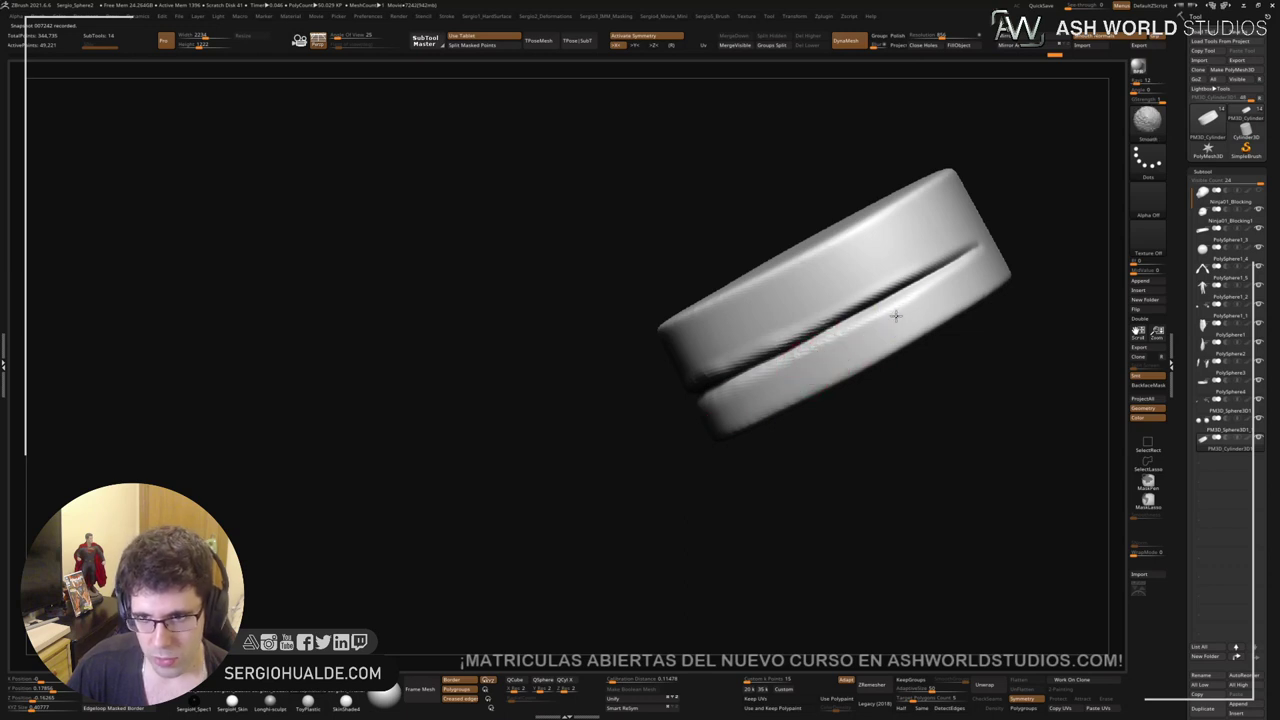
mouse_move(806, 374)
right_down()
mouse_move(745, 400)
mouse_move(686, 402)
right_up()
drag(681, 381, 682, 378)
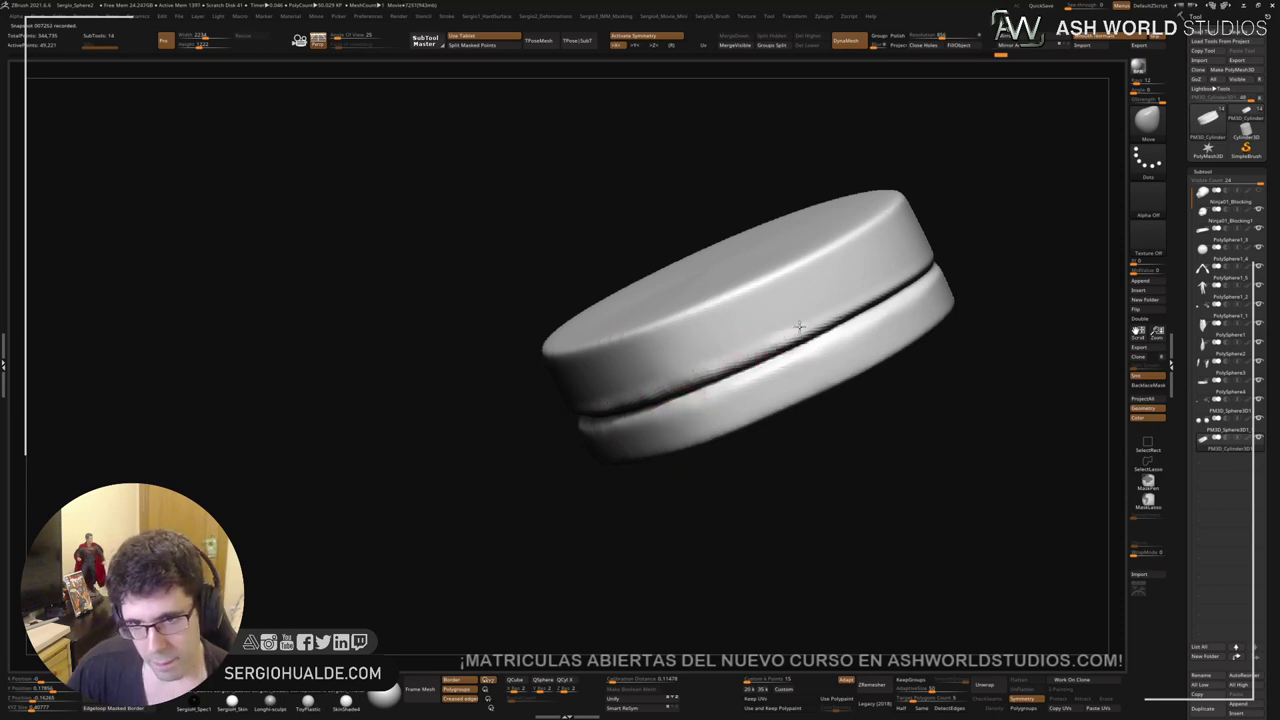
Step: Flatten the band above the groove with TrimDynamic and smooth its surface
right_drag(799, 326, 797, 366)
key(b)
key(t)
key(d)
key(s)
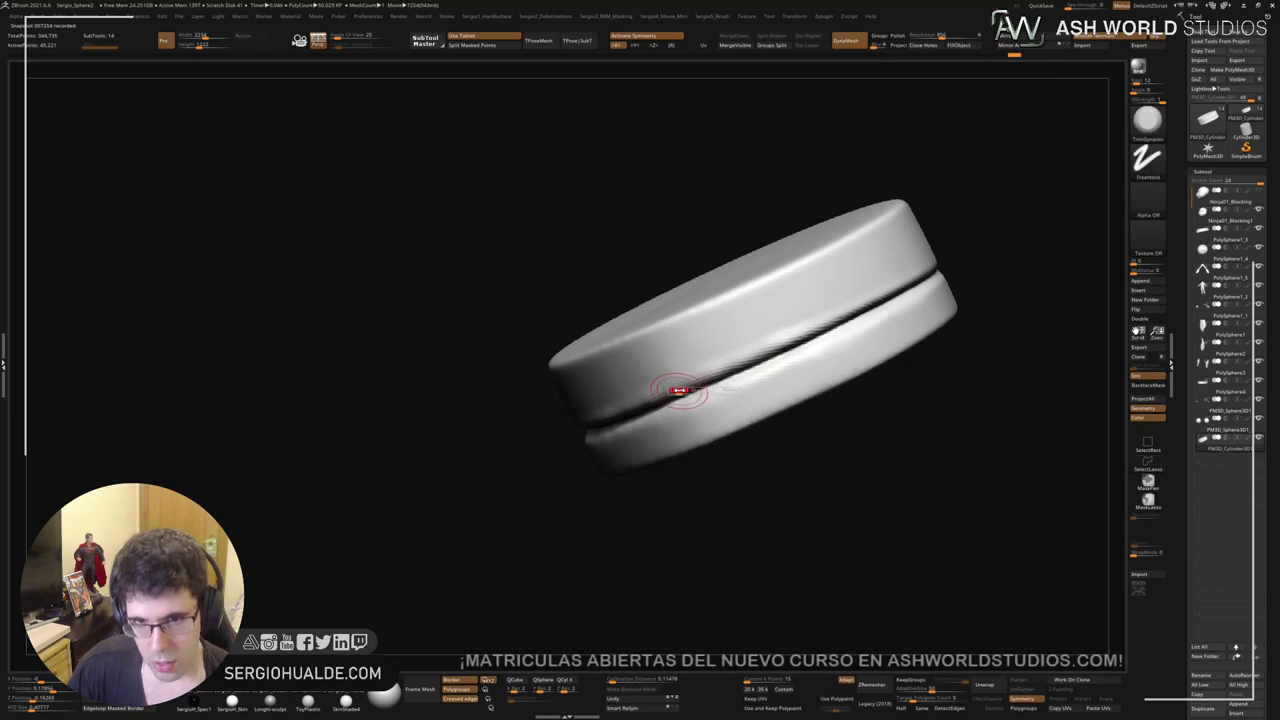
drag(679, 390, 688, 386)
right_drag(683, 383, 703, 360)
drag(703, 360, 671, 371)
drag(796, 332, 696, 358)
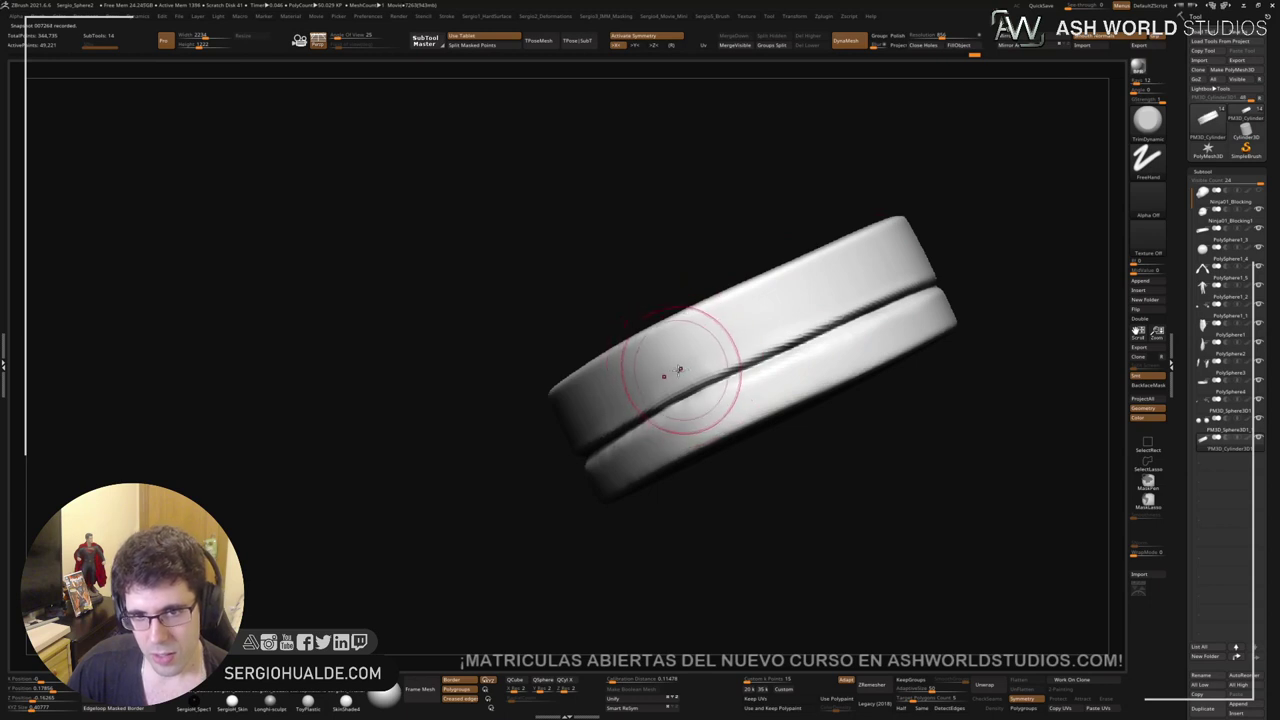
mouse_move(679, 369)
shift+mouse_down()
mouse_move(806, 300)
mouse_move(803, 326)
shift+mouse_up()
Step: Redefine the far end of the groove between the two bands with DamStandard
key(2)
key(3)
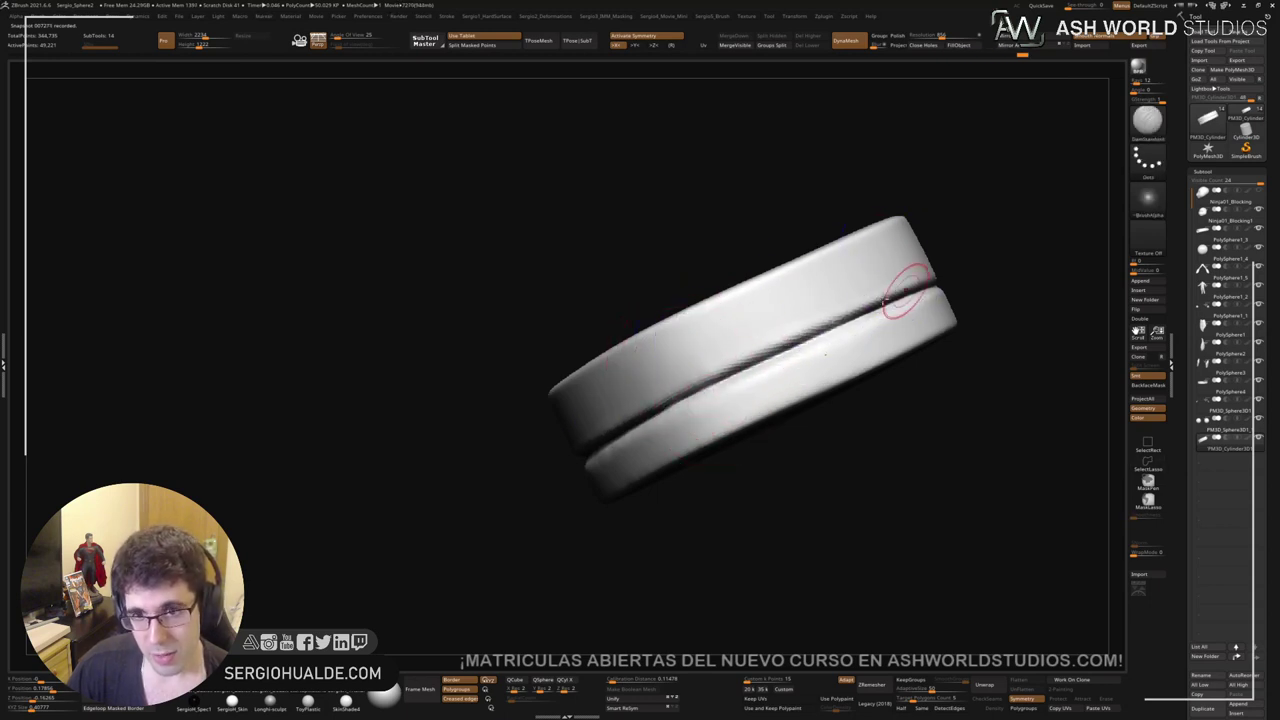
drag(906, 291, 874, 317)
Step: Build up the band below the groove with Clay strokes along its side and lower edge
key(1)
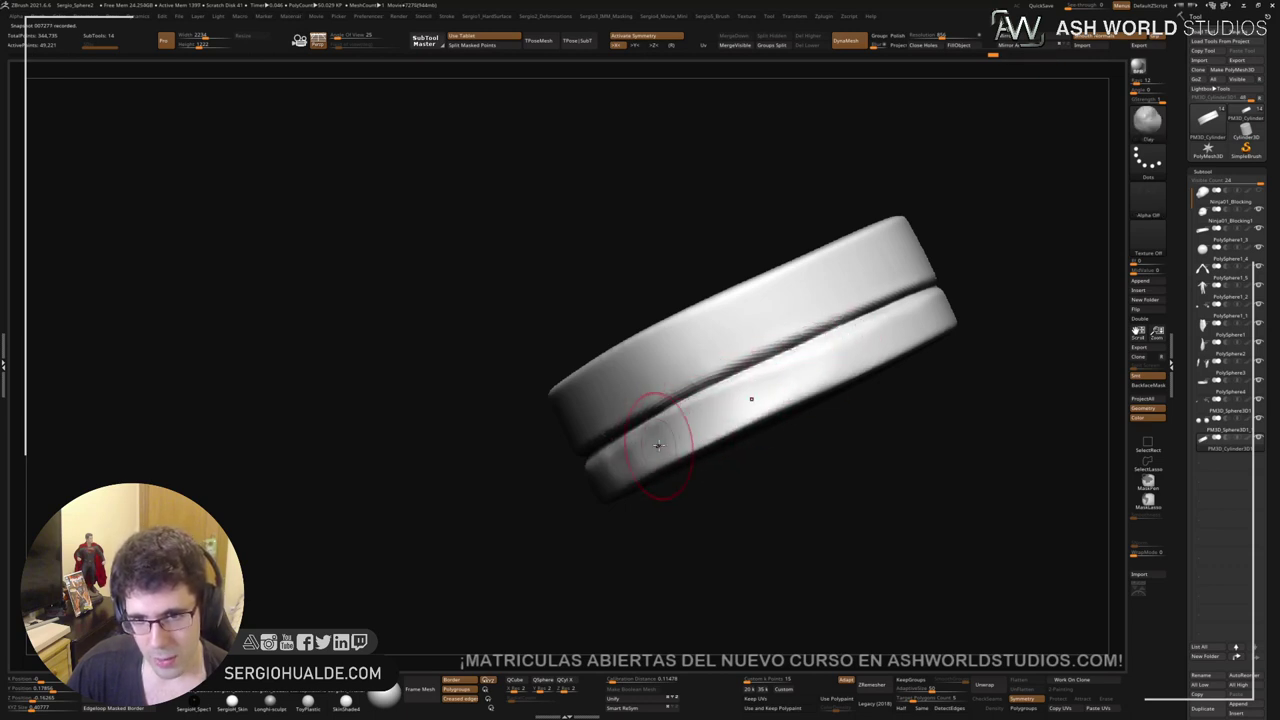
drag(658, 445, 820, 366)
mouse_move(820, 366)
right_down()
mouse_move(829, 403)
mouse_move(840, 400)
right_up()
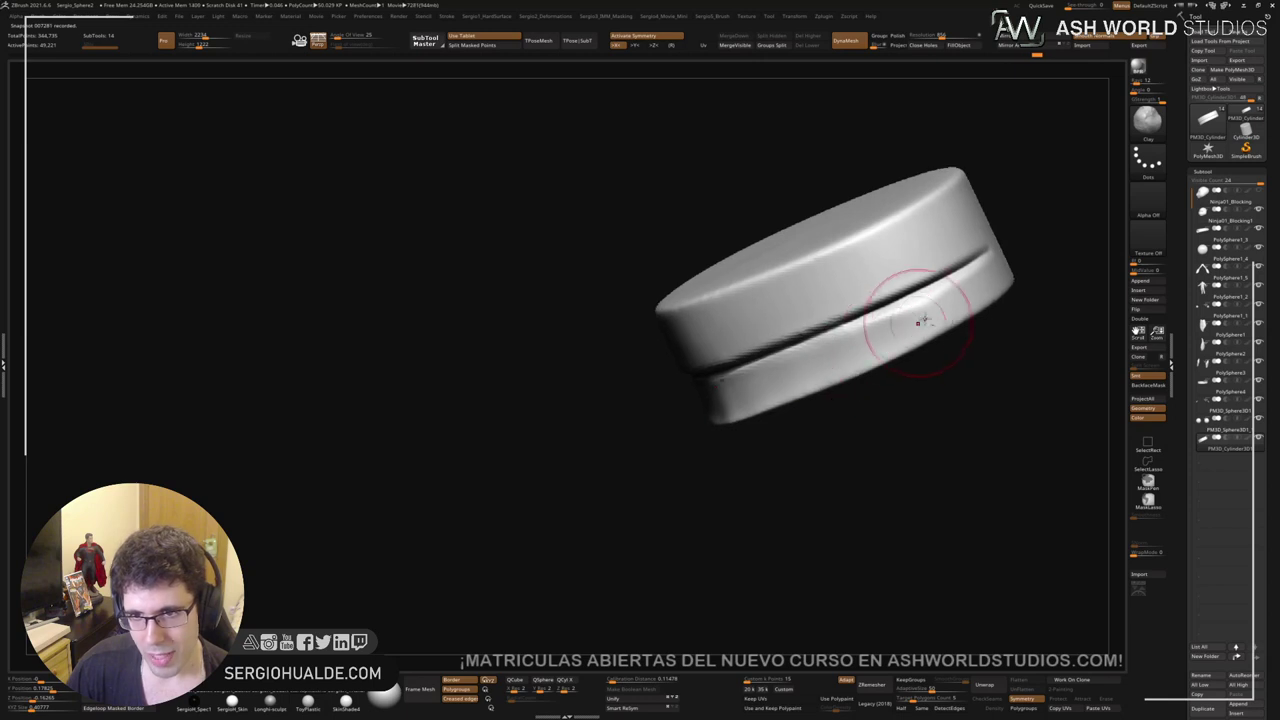
right_drag(771, 371, 713, 440)
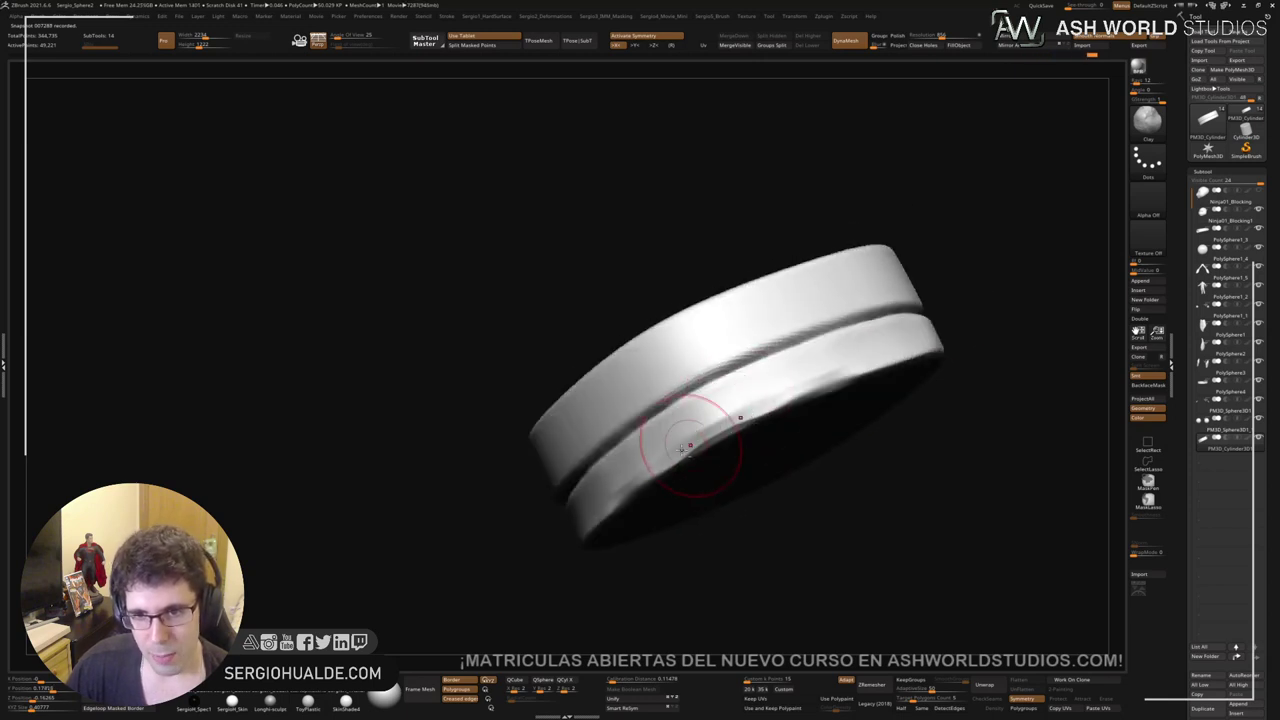
mouse_move(779, 410)
mouse_down()
mouse_move(894, 363)
mouse_move(726, 432)
mouse_up()
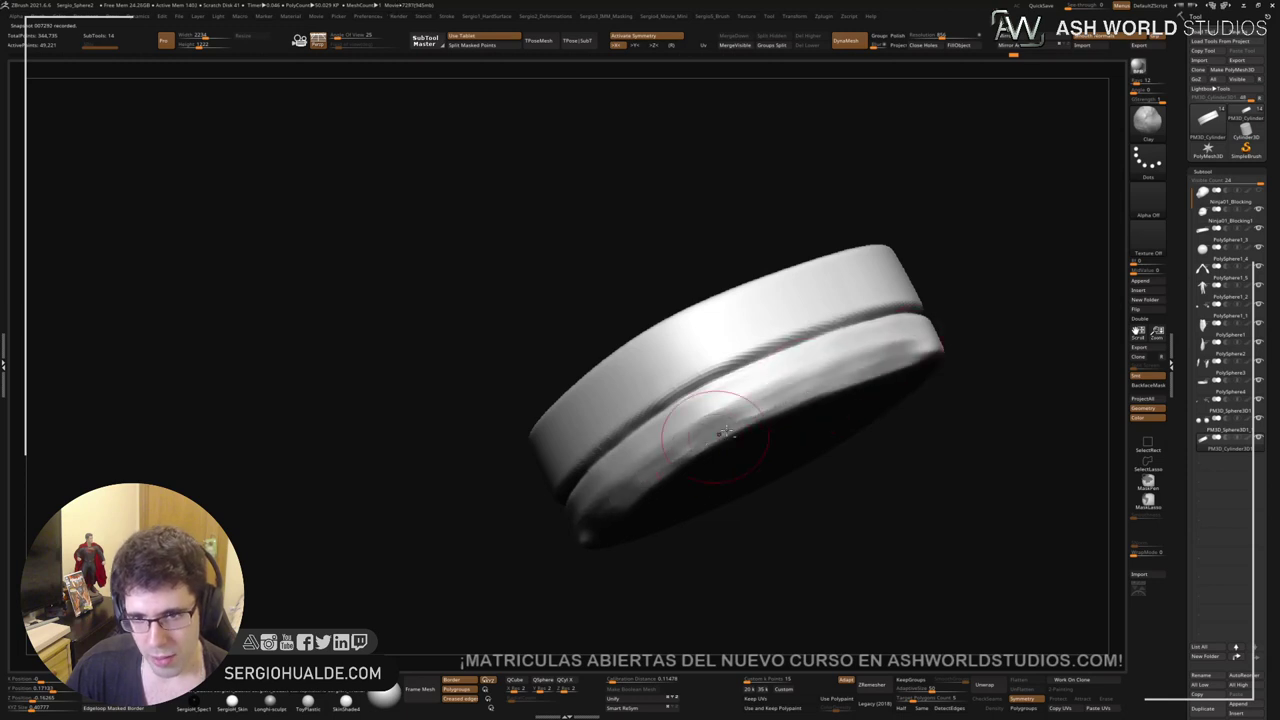
drag(779, 384, 685, 433)
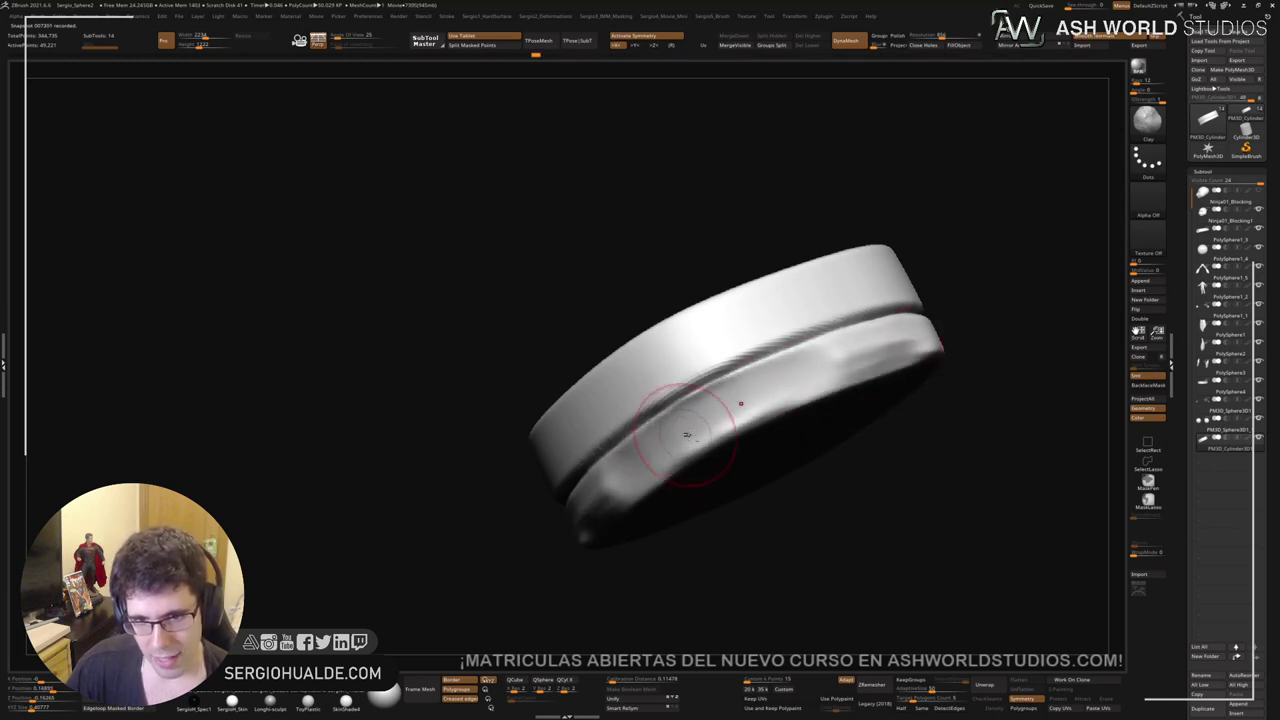
right_drag(687, 434, 649, 466)
mouse_move(600, 514)
mouse_down()
mouse_move(552, 532)
mouse_move(712, 423)
mouse_move(520, 528)
mouse_up()
Step: Deepen and widen the groove around the cylinder with DamStandard, smoothing its upper edge
key(b)
key(d)
key(s)
mouse_move(649, 444)
mouse_down()
mouse_move(523, 526)
mouse_move(752, 413)
mouse_up()
mouse_move(762, 406)
right_down()
mouse_move(706, 377)
mouse_move(676, 403)
right_up()
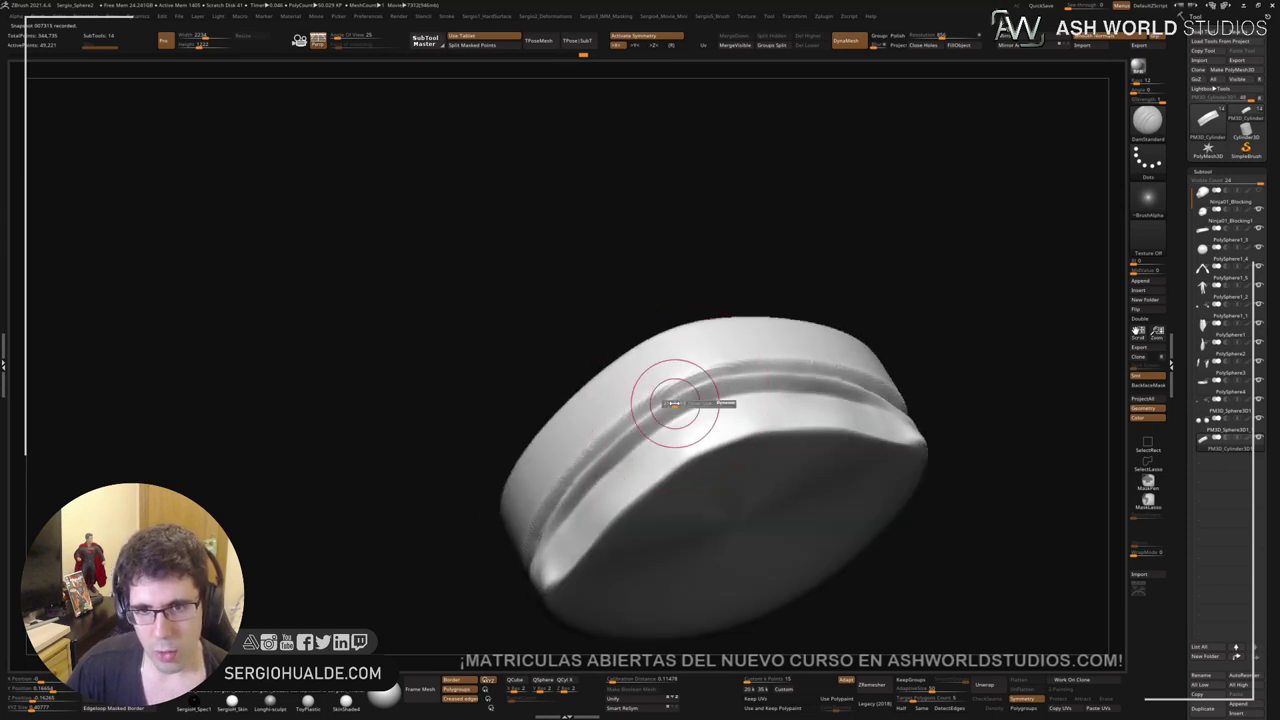
drag(675, 403, 669, 403)
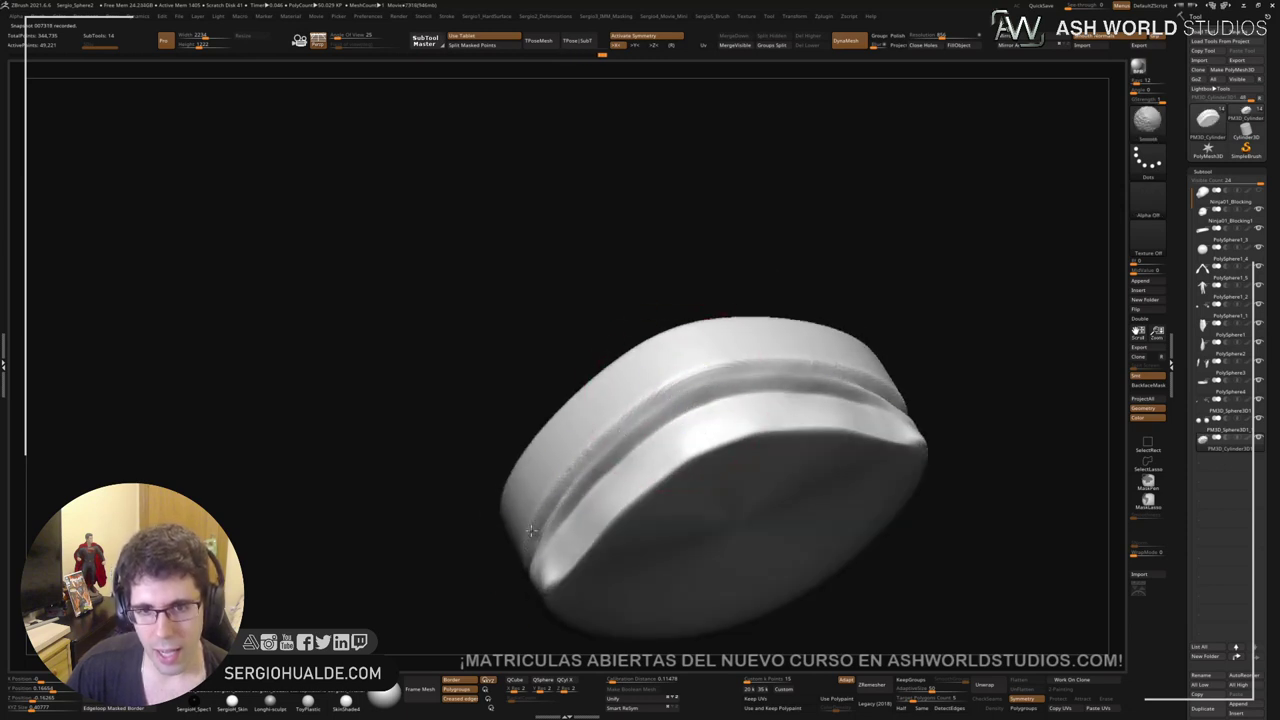
shift+drag(595, 470, 543, 538)
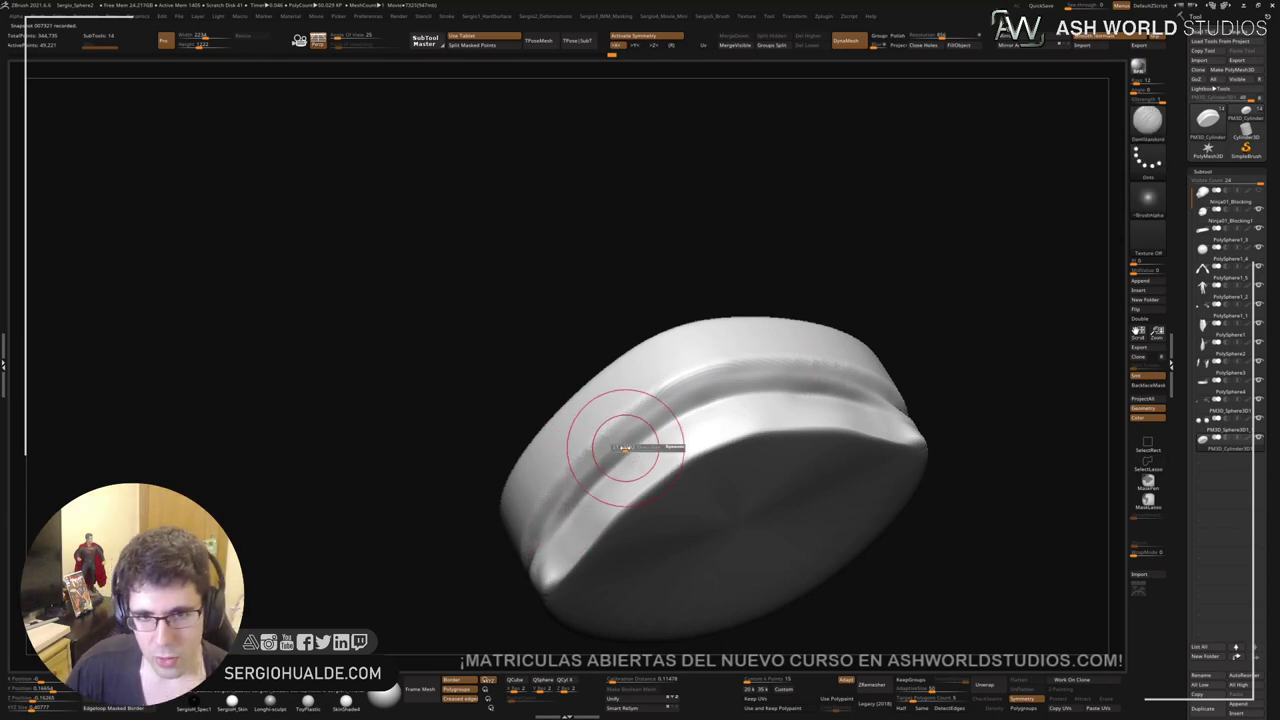
drag(706, 403, 557, 500)
mouse_move(640, 437)
mouse_down()
mouse_move(543, 525)
mouse_move(634, 414)
mouse_move(586, 463)
mouse_move(533, 568)
mouse_up()
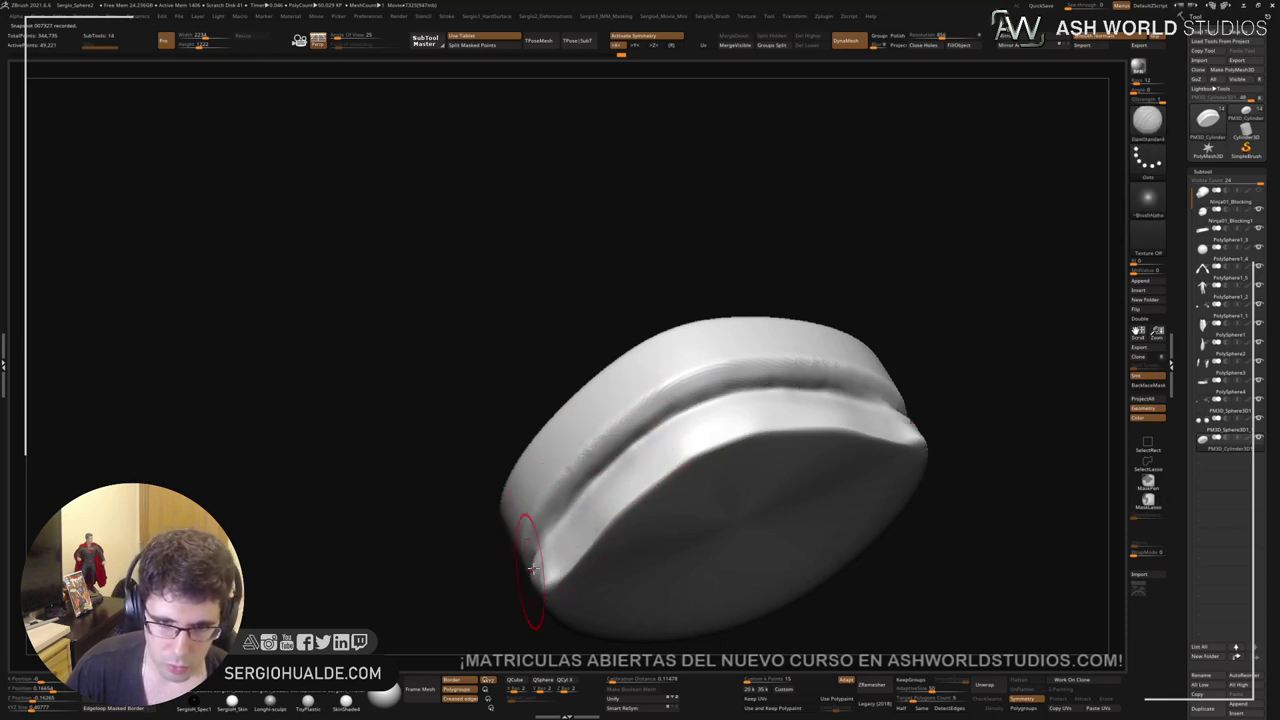
Step: Flatten the groove and the lower band with TrimDynamic and smooth the lower band's surface
mouse_move(533, 568)
right_down()
mouse_move(566, 486)
mouse_move(617, 474)
mouse_move(580, 474)
right_up()
key(b)
key(t)
key(d)
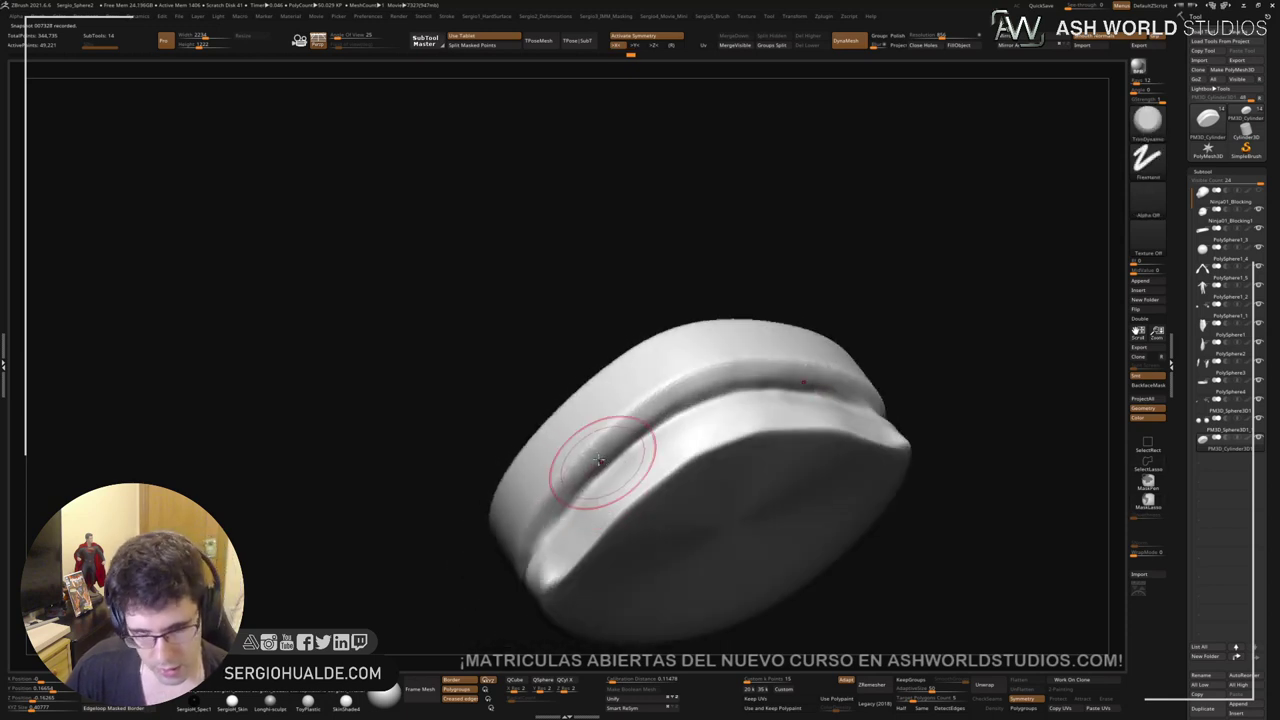
drag(597, 459, 579, 489)
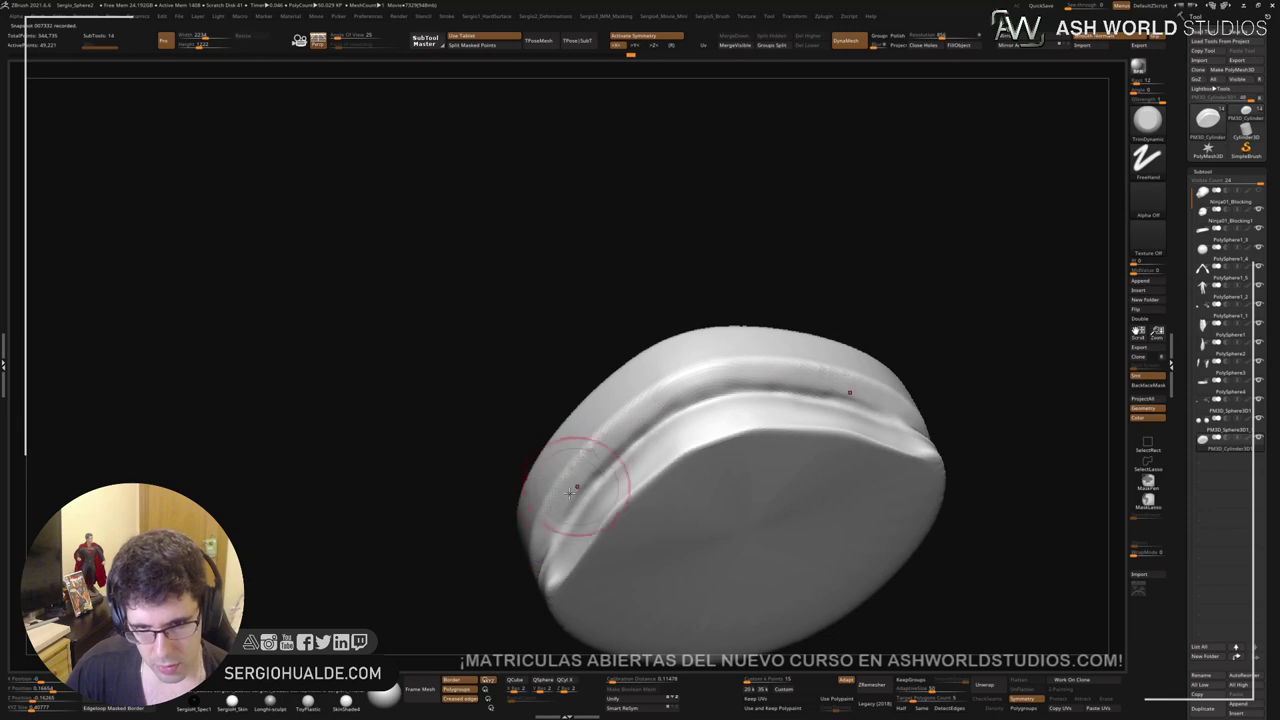
mouse_move(617, 437)
mouse_down()
mouse_move(720, 371)
mouse_move(609, 457)
mouse_move(547, 562)
mouse_up()
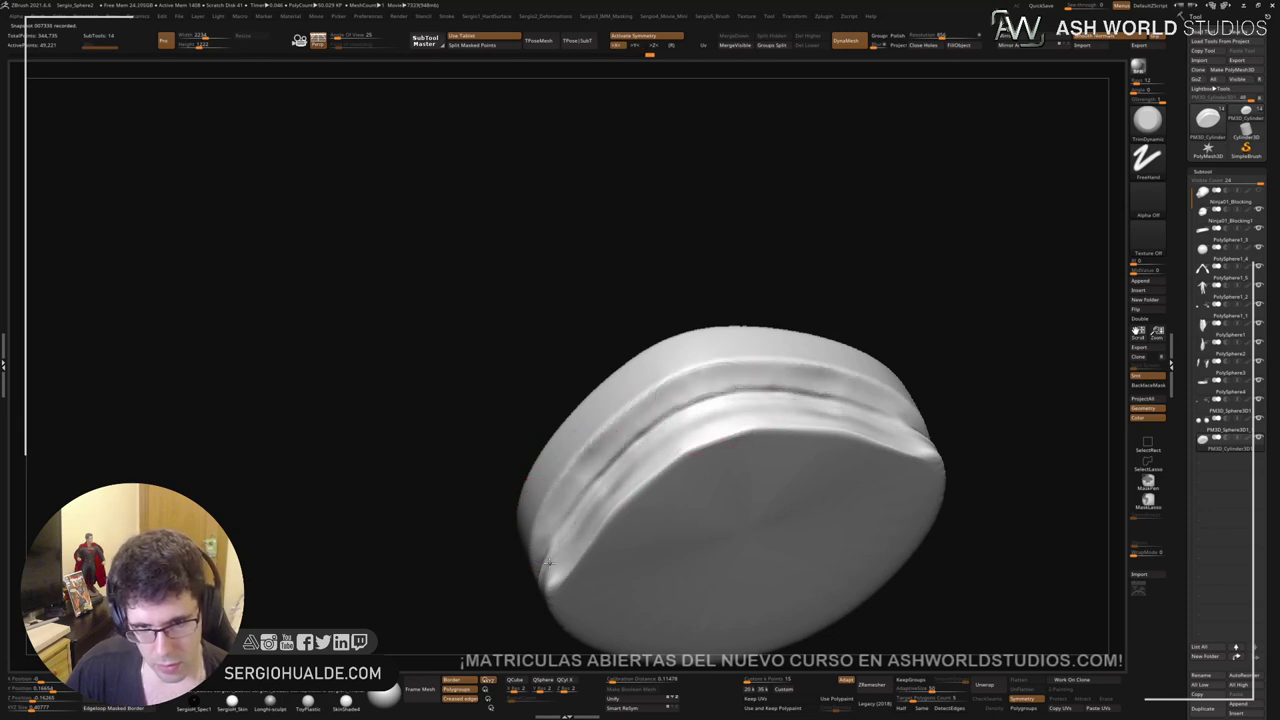
drag(579, 513, 617, 468)
mouse_move(606, 554)
shift+mouse_down()
mouse_move(594, 506)
mouse_move(637, 460)
shift+mouse_up()
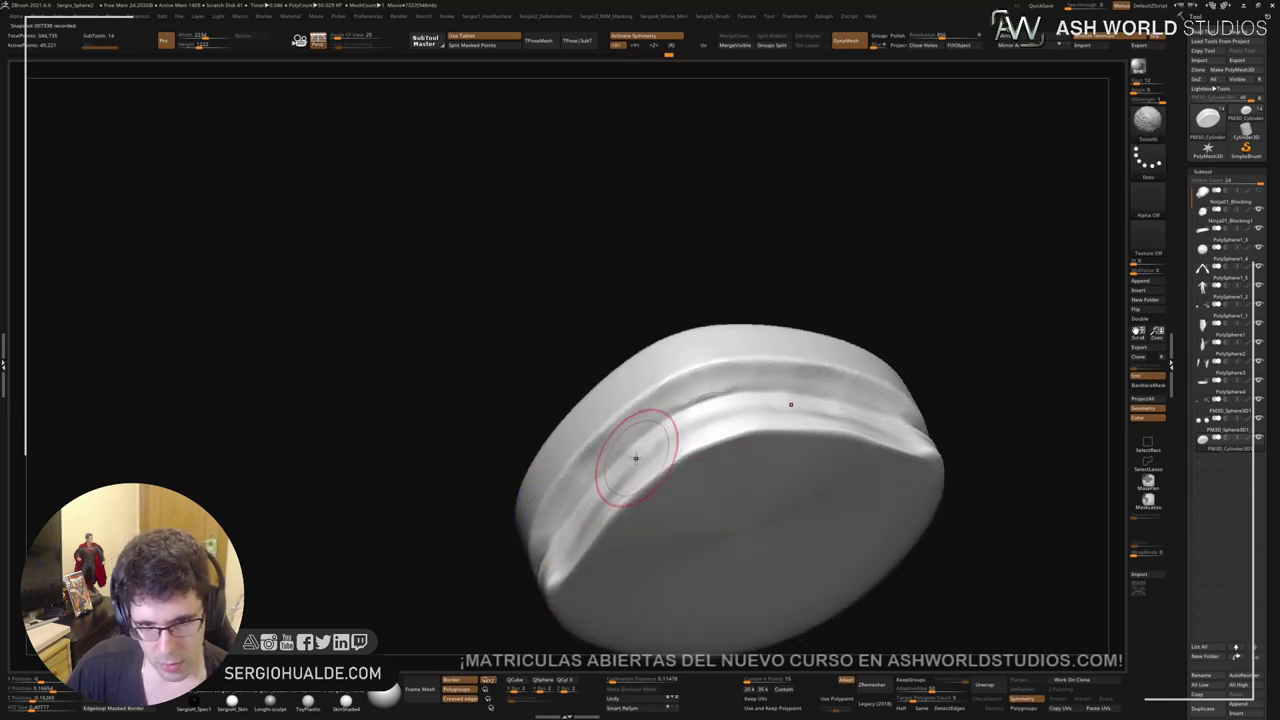
Step: Trim the groove's inner wall along its full length with TrimDynamic and smooth the transition into the lower band
right_drag(637, 460, 655, 449)
key(b)
key(d)
key(s)
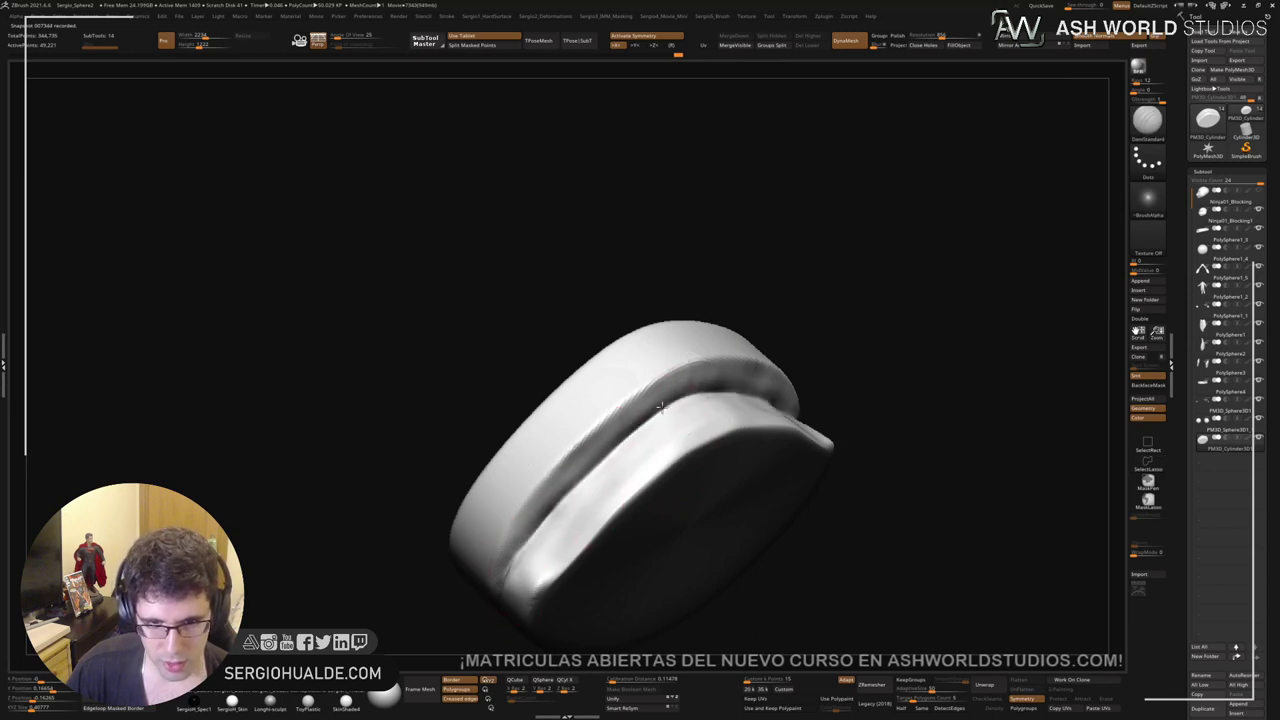
right_drag(647, 419, 694, 400)
key(b)
key(t)
key(d)
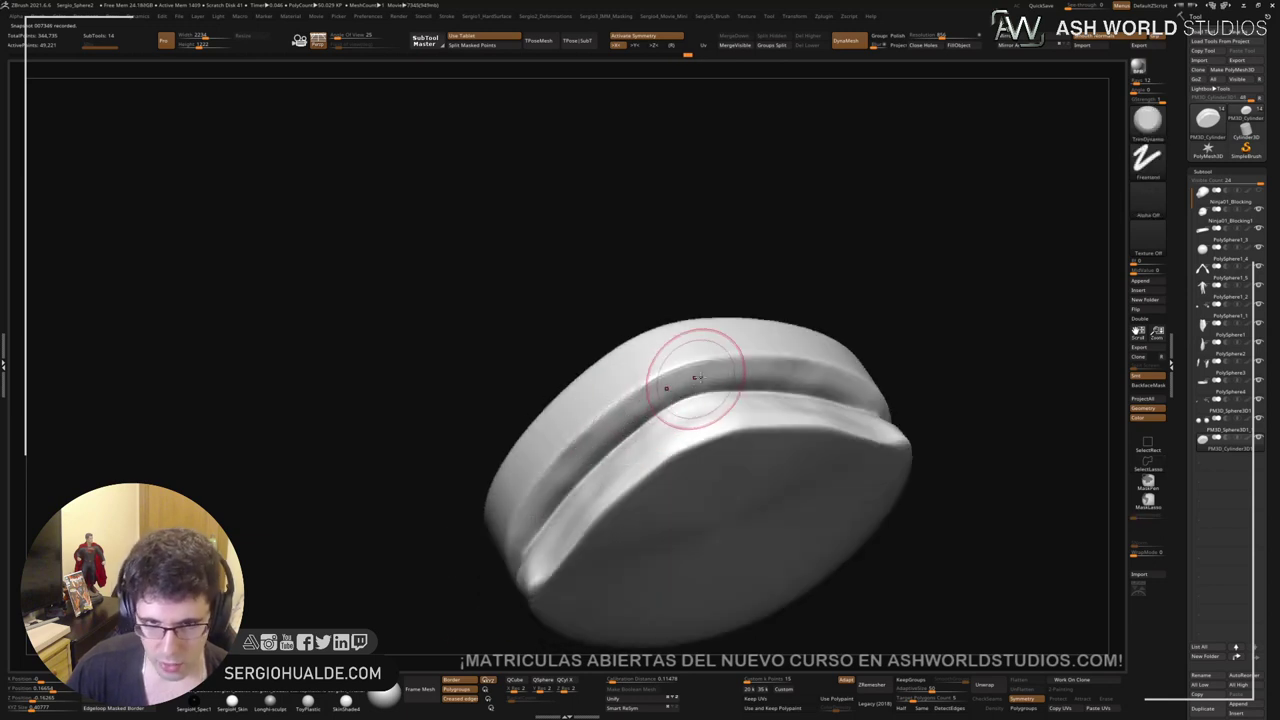
mouse_move(694, 380)
mouse_down()
mouse_move(632, 438)
mouse_move(648, 418)
mouse_up()
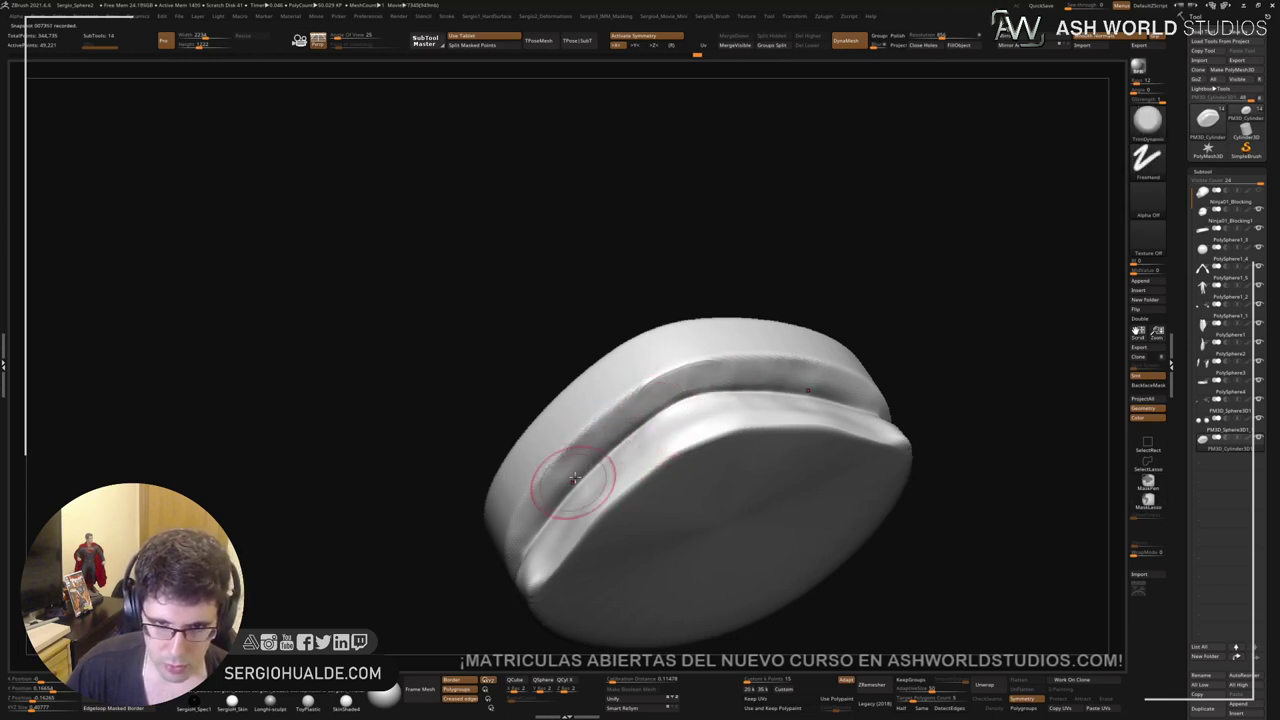
mouse_move(575, 478)
mouse_down()
mouse_move(554, 489)
mouse_move(594, 446)
mouse_move(534, 546)
mouse_move(514, 555)
mouse_move(530, 542)
mouse_up()
right_drag(530, 542, 568, 546)
shift+drag(530, 542, 663, 406)
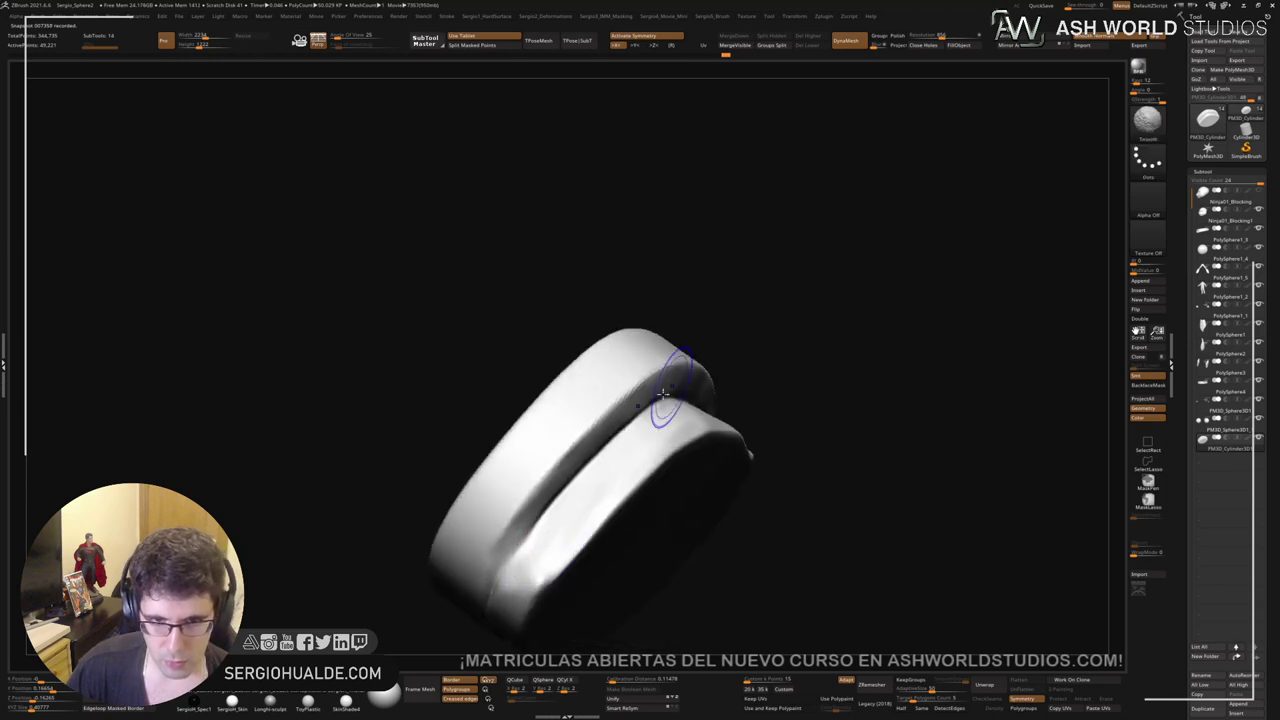
Step: Sharpen the near end of the groove between the two bands with the Pinch brush
right_drag(663, 406, 583, 520)
key(b)
key(p)
key(i)
drag(503, 523, 488, 564)
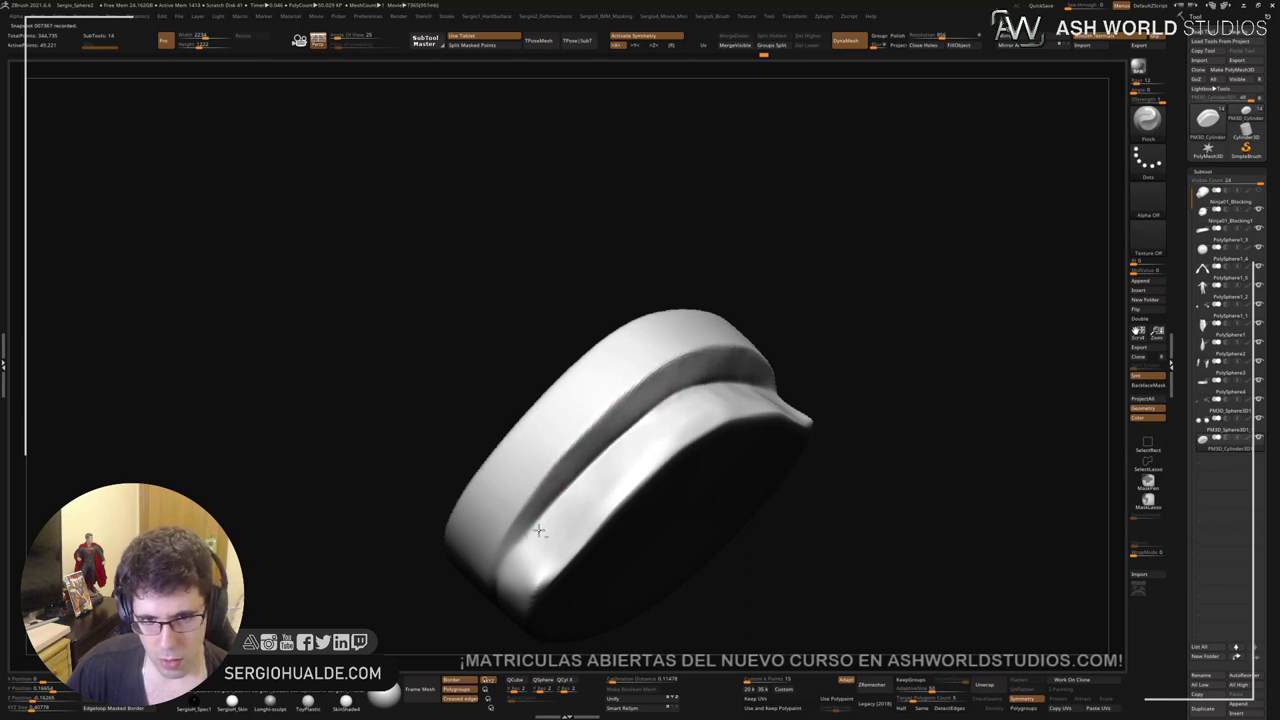
drag(539, 530, 548, 521)
Step: Nudge the middle of the lower band with Move and trim its lower edge with TrimDynamic
right_drag(548, 521, 673, 431)
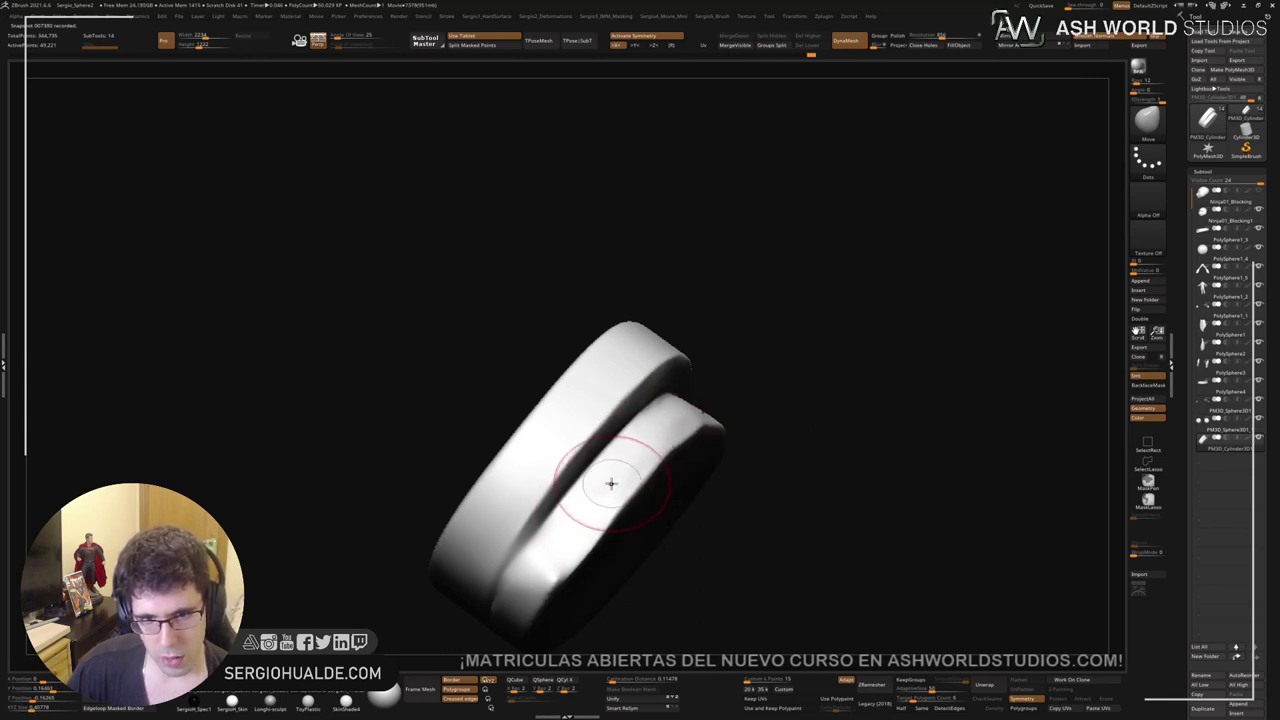
drag(611, 484, 630, 472)
mouse_move(630, 472)
right_down()
mouse_move(657, 457)
mouse_move(645, 429)
mouse_move(720, 375)
mouse_move(789, 417)
mouse_move(717, 403)
mouse_move(697, 430)
right_up()
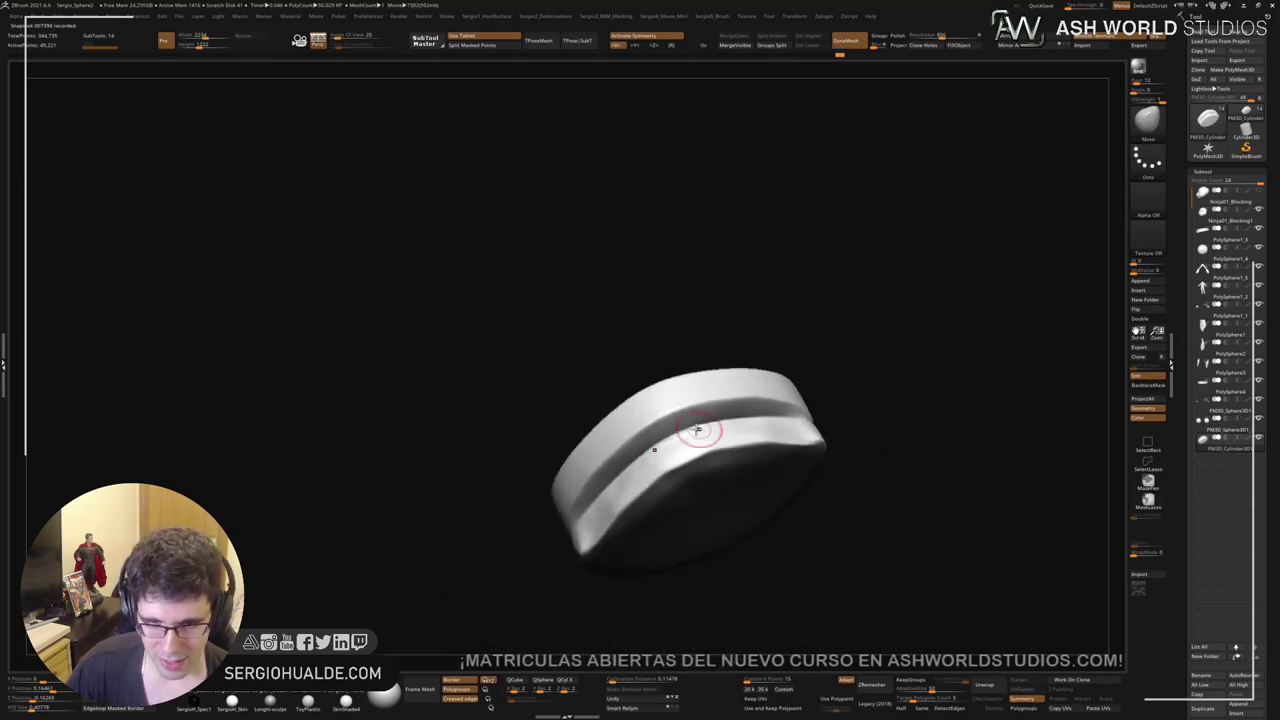
key(b)
key(t)
key(d)
key(s)
drag(657, 474, 669, 474)
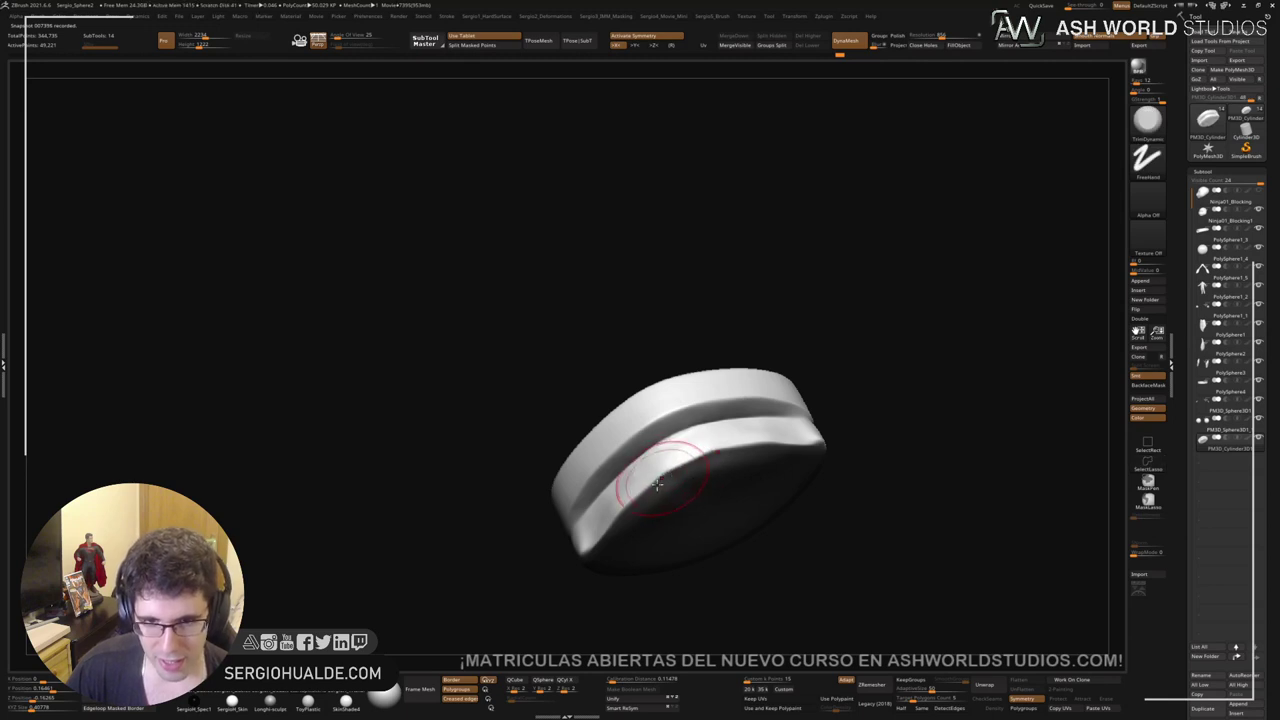
mouse_move(657, 484)
right_down()
mouse_move(680, 458)
mouse_move(650, 478)
mouse_move(663, 485)
right_up()
Step: Mask the cylinder's upper band so that only the lower band stays editable
mouse_move(798, 319)
right_down()
mouse_move(840, 346)
mouse_move(808, 366)
right_up()
key(ctrl+shift)
mouse_move(550, 482)
ctrl+mouse_down()
mouse_move(811, 351)
mouse_move(722, 414)
mouse_move(826, 455)
ctrl+mouse_up()
right_drag(826, 455, 740, 360)
mouse_move(681, 422)
right_down()
mouse_move(686, 531)
mouse_move(680, 478)
right_up()
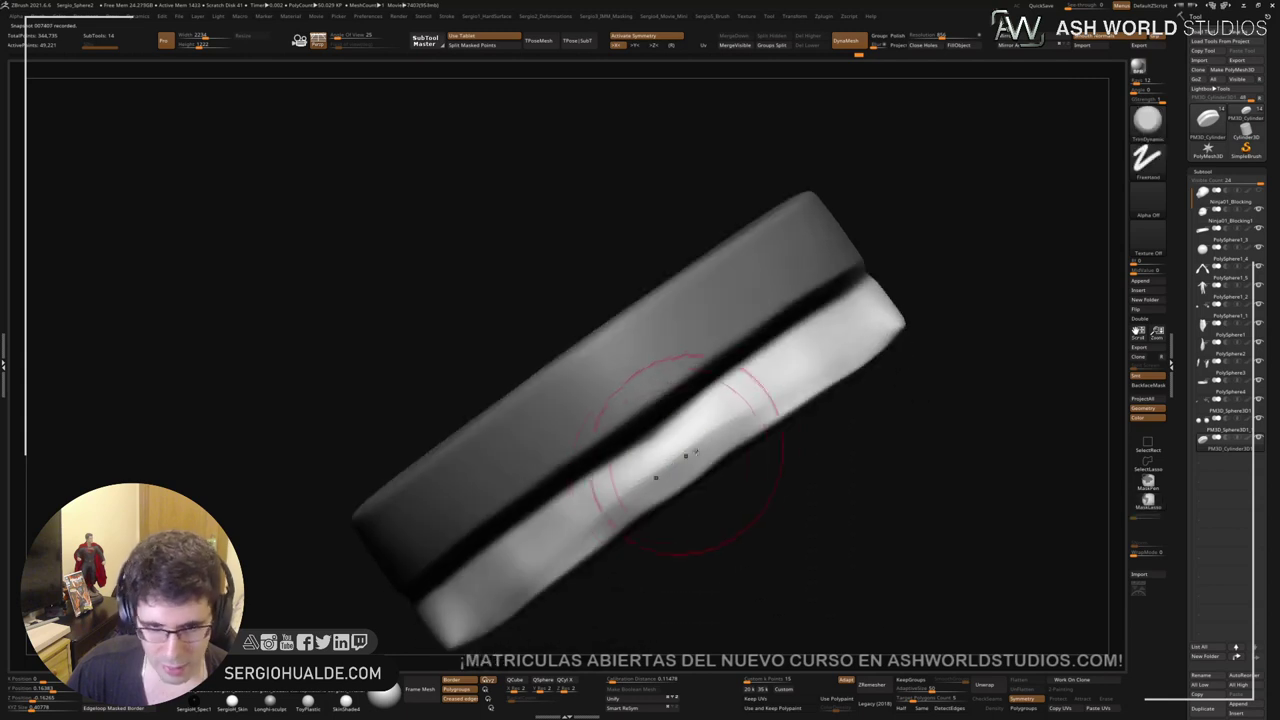
Step: Unmask the middle of the lower band up to the groove with MaskLasso, redoing the first selection
key(ctrl+shift)
ctrl+shift+drag(731, 514, 738, 402)
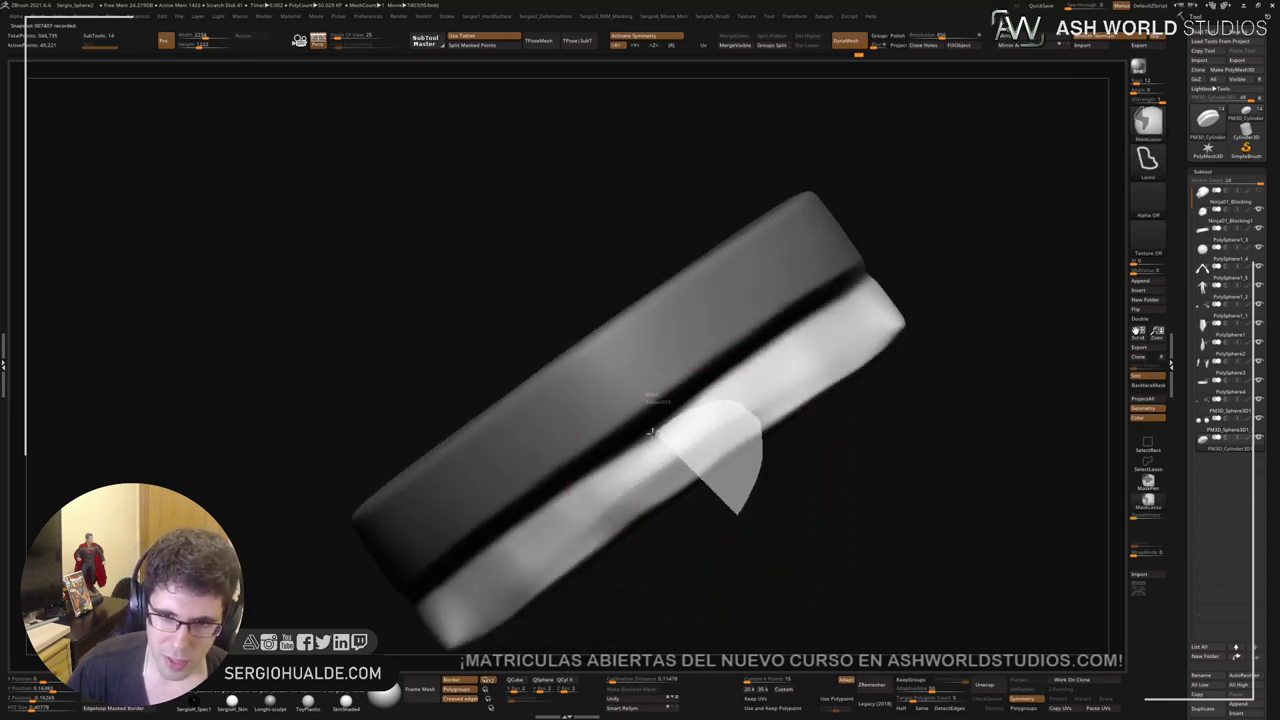
ctrl+alt+drag(652, 433, 605, 497)
key(ctrl+z)
ctrl+alt+drag(735, 494, 713, 395)
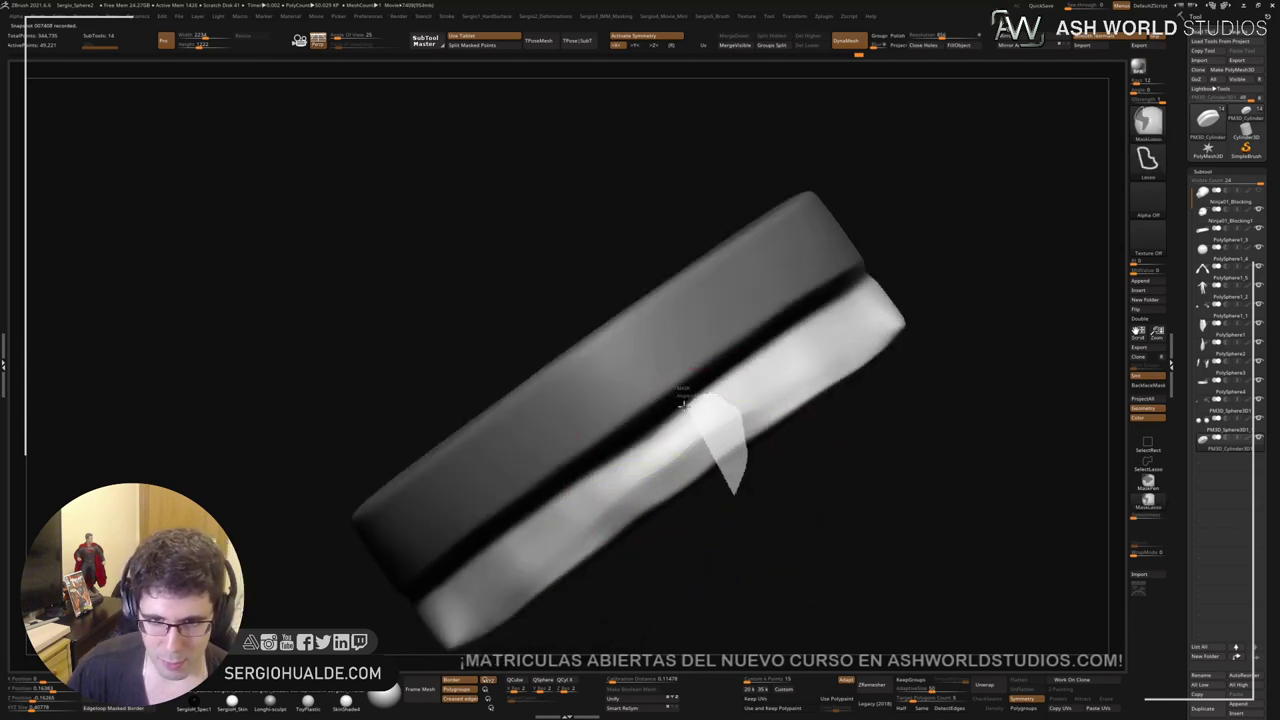
ctrl+alt+drag(641, 438, 726, 508)
mouse_move(726, 508)
ctrl+right_down()
mouse_move(703, 471)
mouse_move(692, 421)
mouse_move(714, 509)
mouse_move(717, 443)
mouse_move(694, 371)
ctrl+right_up()
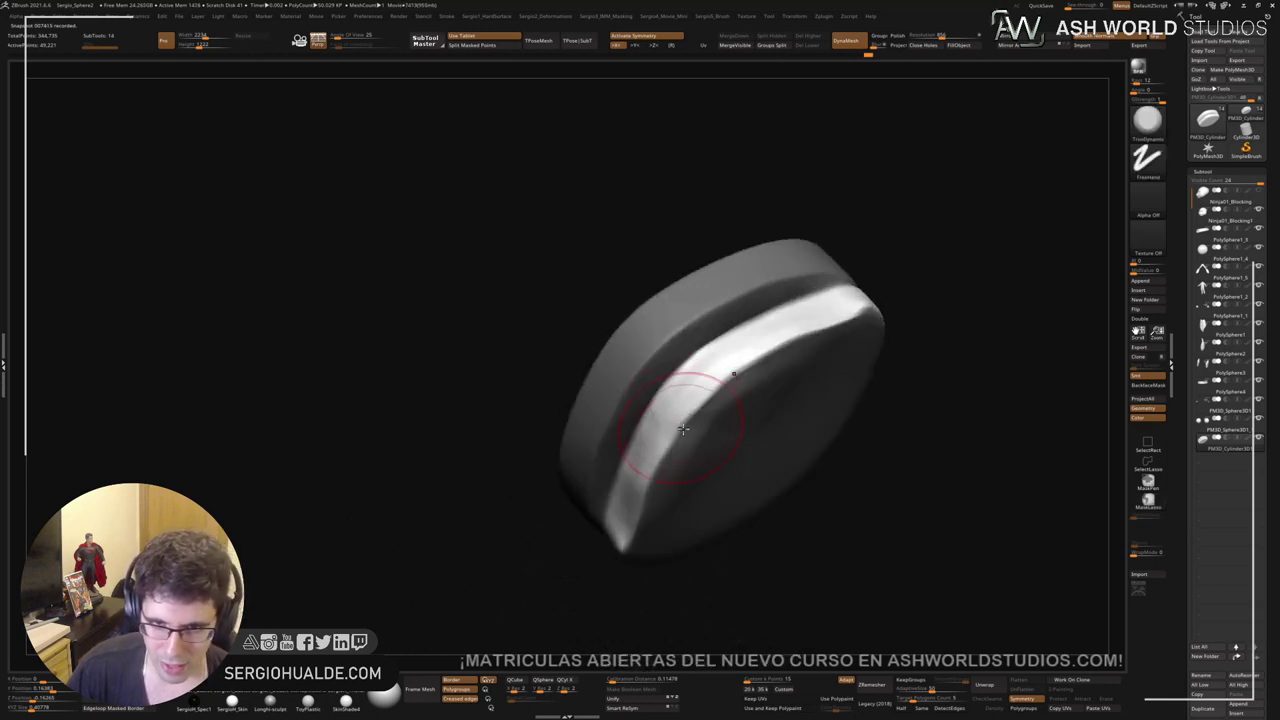
Step: Flatten and smooth the unmasked lower band with TrimDynamic, and clear the mask
right_drag(693, 435, 705, 410)
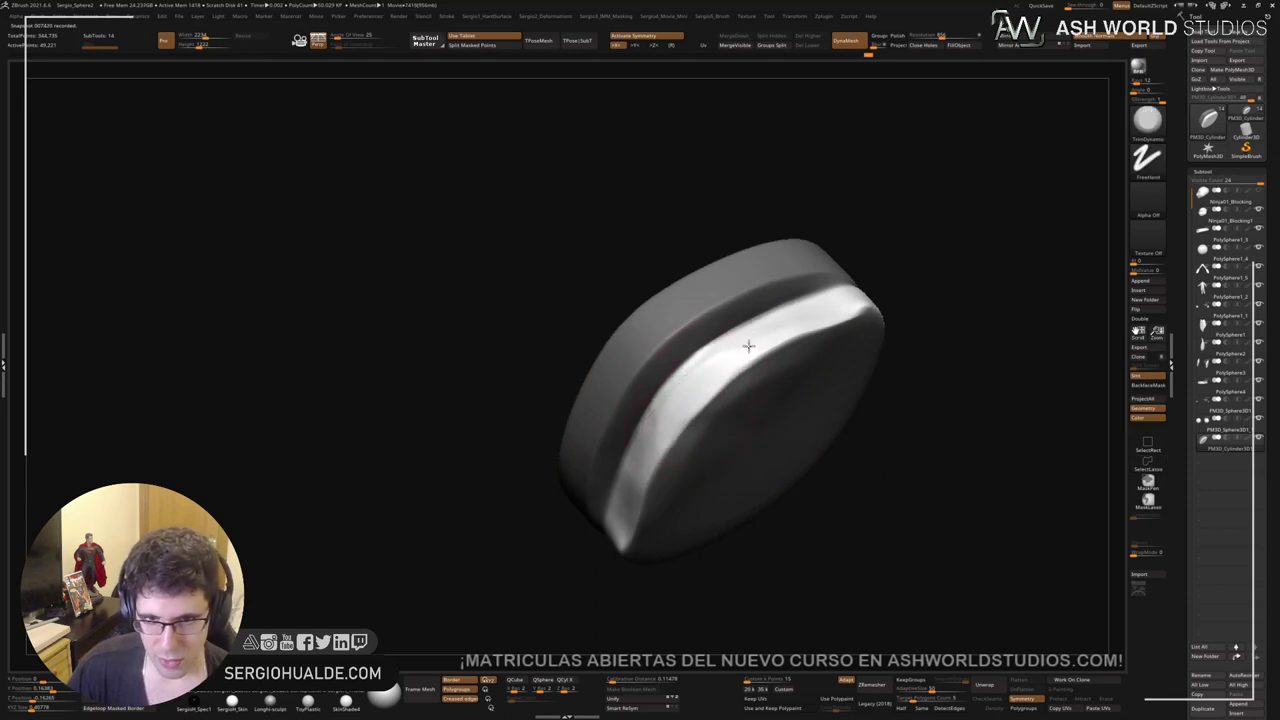
right_drag(760, 345, 676, 446)
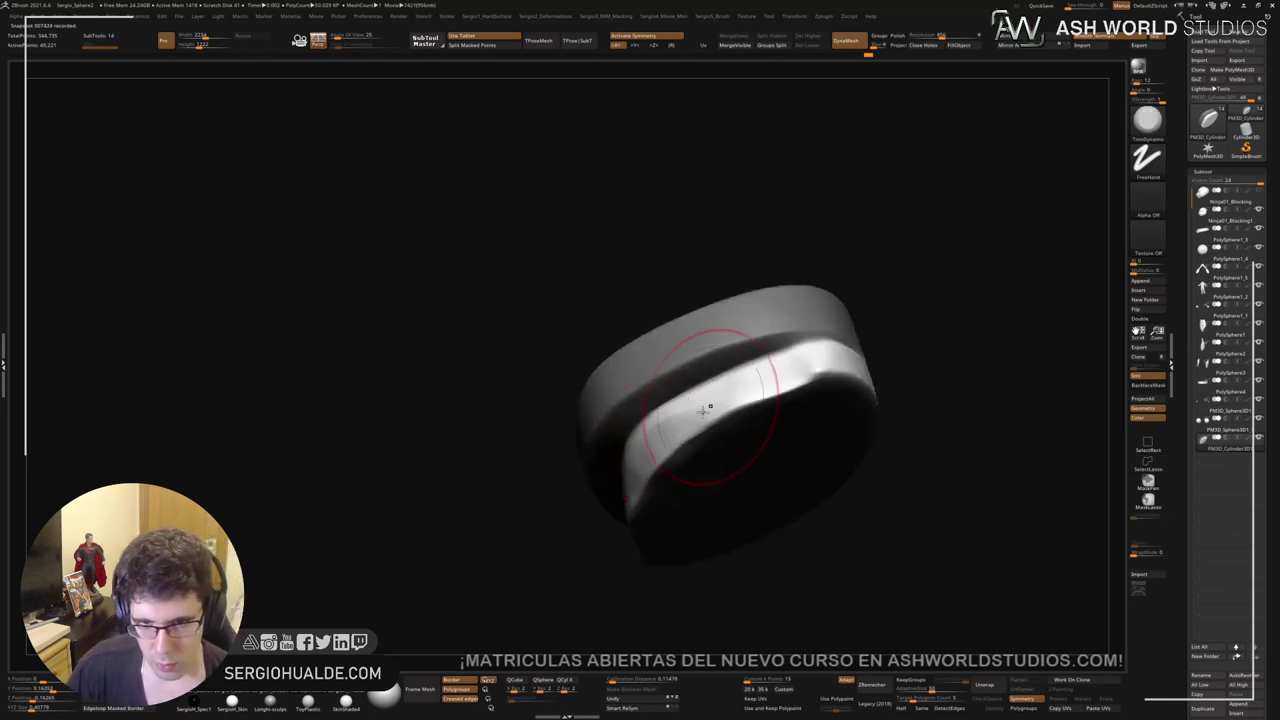
right_drag(702, 395, 727, 386)
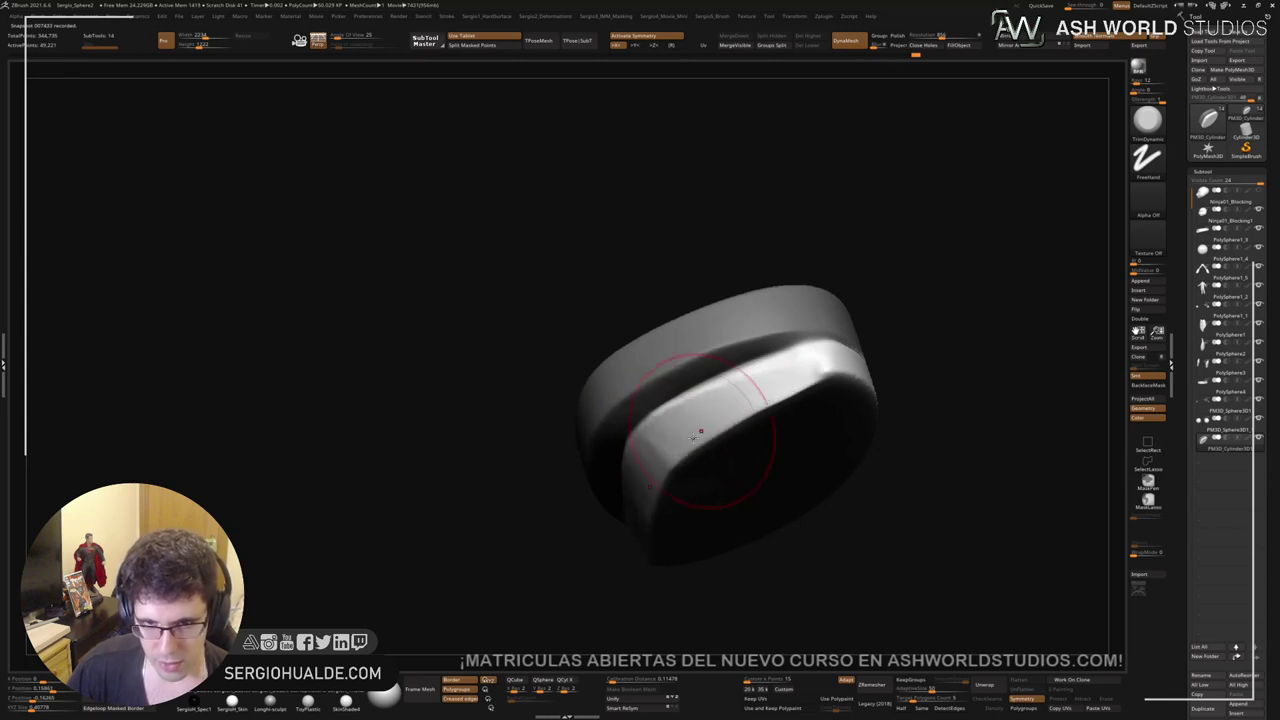
key(shift)
shift+drag(694, 452, 800, 365)
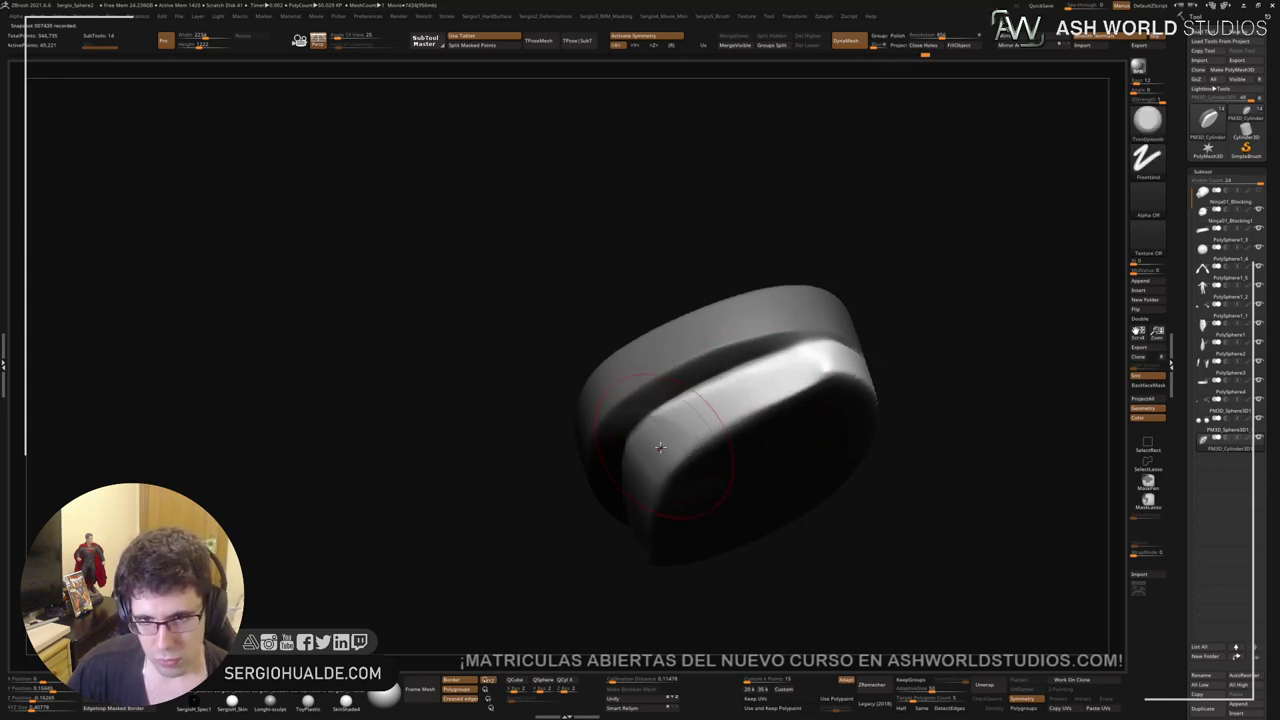
drag(662, 441, 829, 351)
mouse_move(771, 380)
shift+mouse_down()
mouse_move(811, 374)
mouse_move(708, 449)
shift+mouse_up()
right_drag(708, 449, 743, 506)
ctrl+drag(743, 506, 756, 520)
Step: Show the whole turtle again and adjust the teeth cylinder inside the mouth with an enlarged Move brush
mouse_move(756, 520)
ctrl+right_down()
mouse_move(709, 463)
mouse_move(721, 420)
mouse_move(640, 445)
ctrl+right_up()
key(shift+s)
key(b)
key(m)
key(v)
key(bracketright)
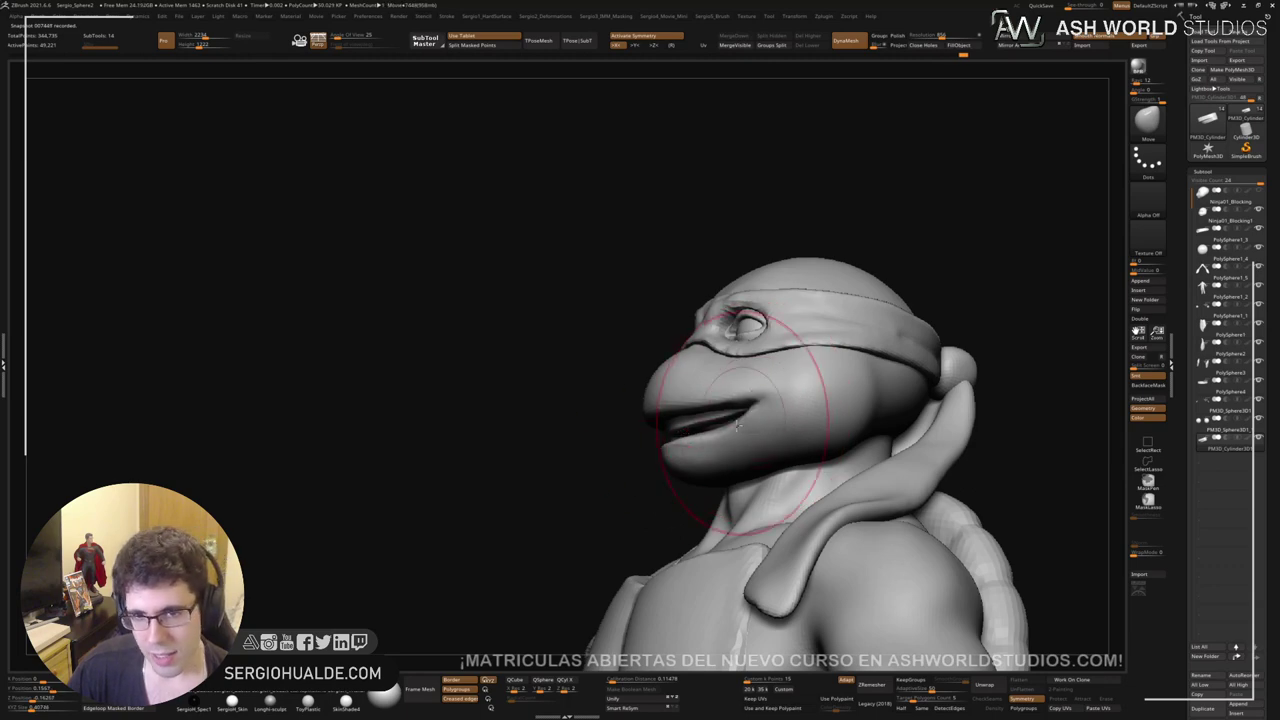
mouse_move(745, 428)
right_down()
mouse_move(727, 425)
mouse_move(745, 372)
right_up()
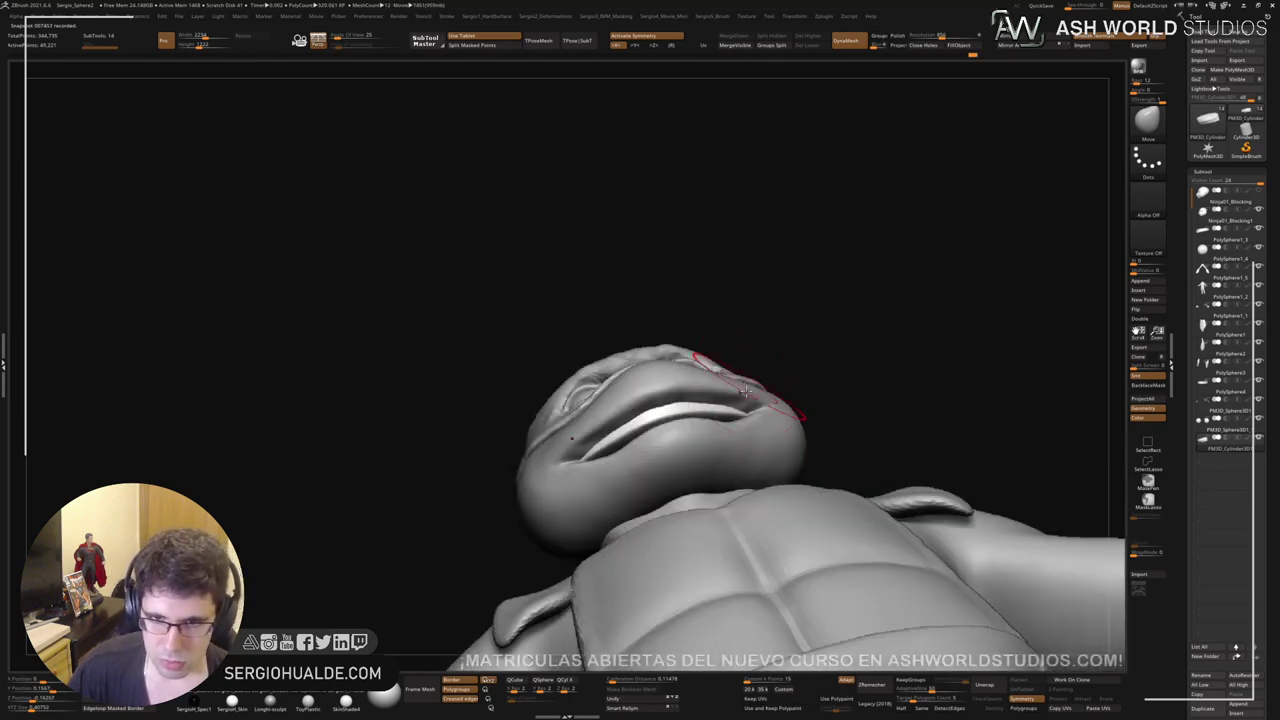
right_drag(749, 429, 749, 371)
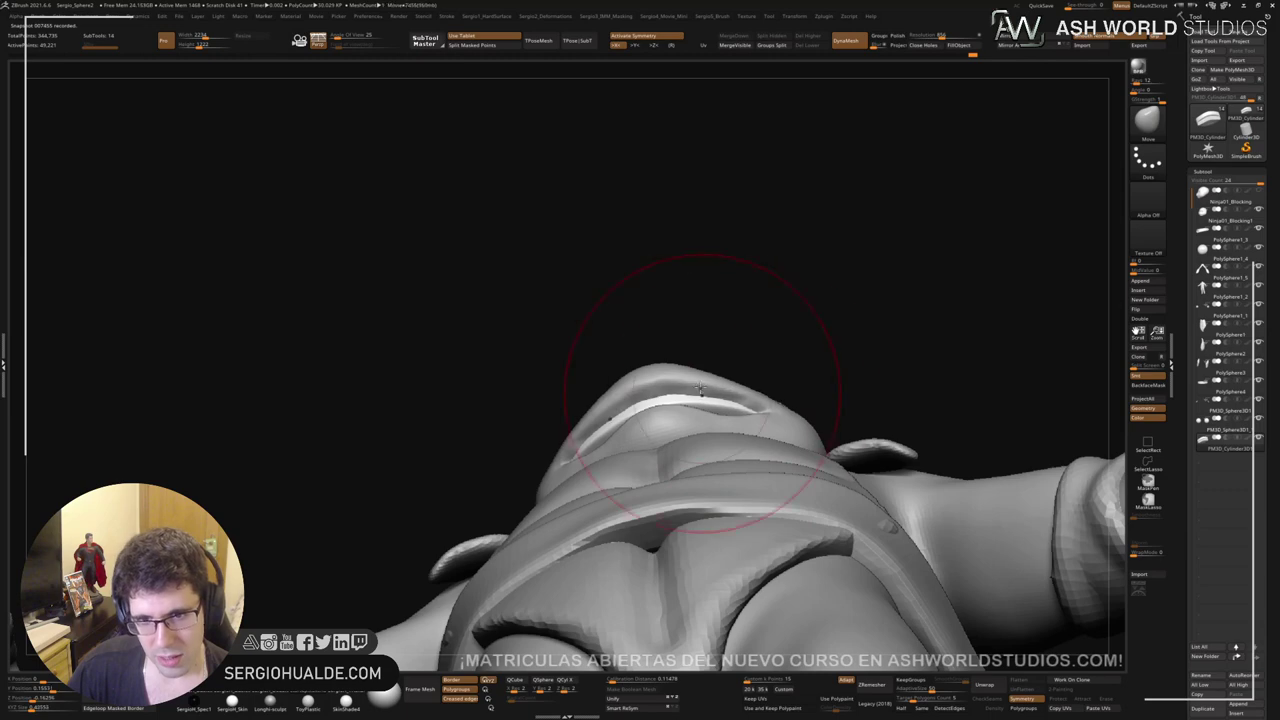
drag(754, 427, 746, 427)
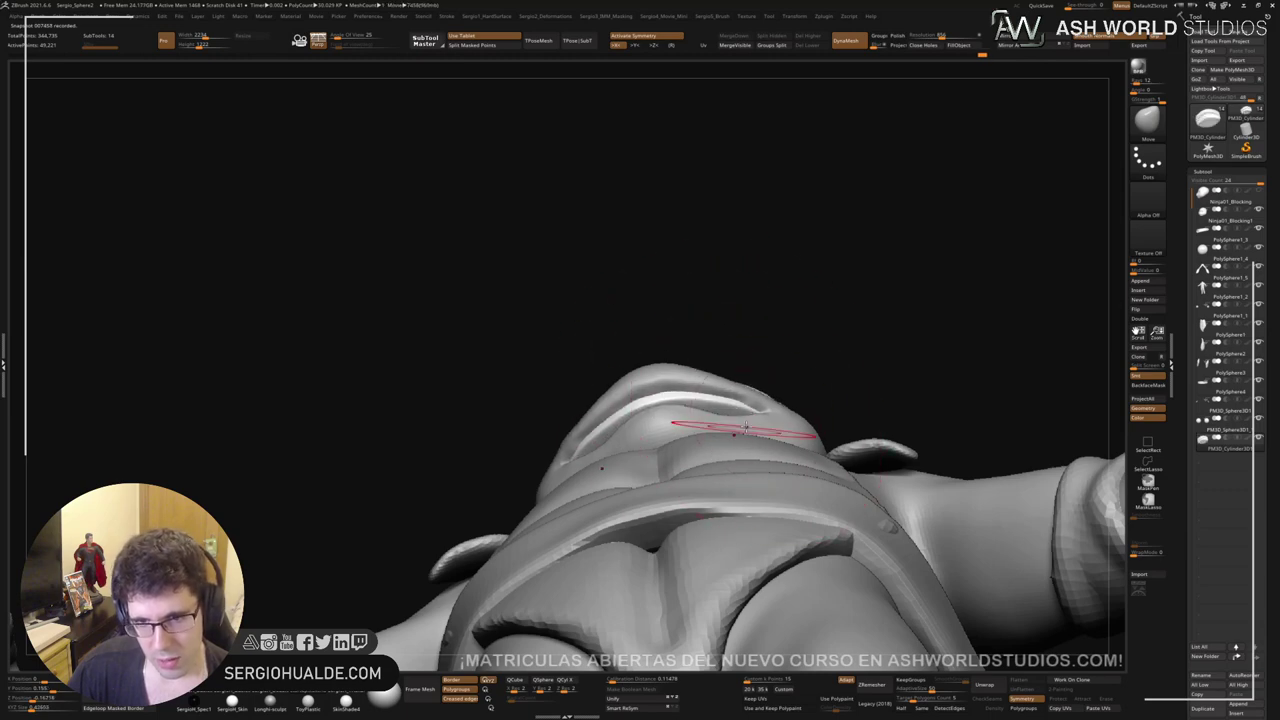
Step: Mirror the duplicated teeth cylinder vertically and move the copy down from above the head into the open mouth
right_drag(744, 430, 744, 380)
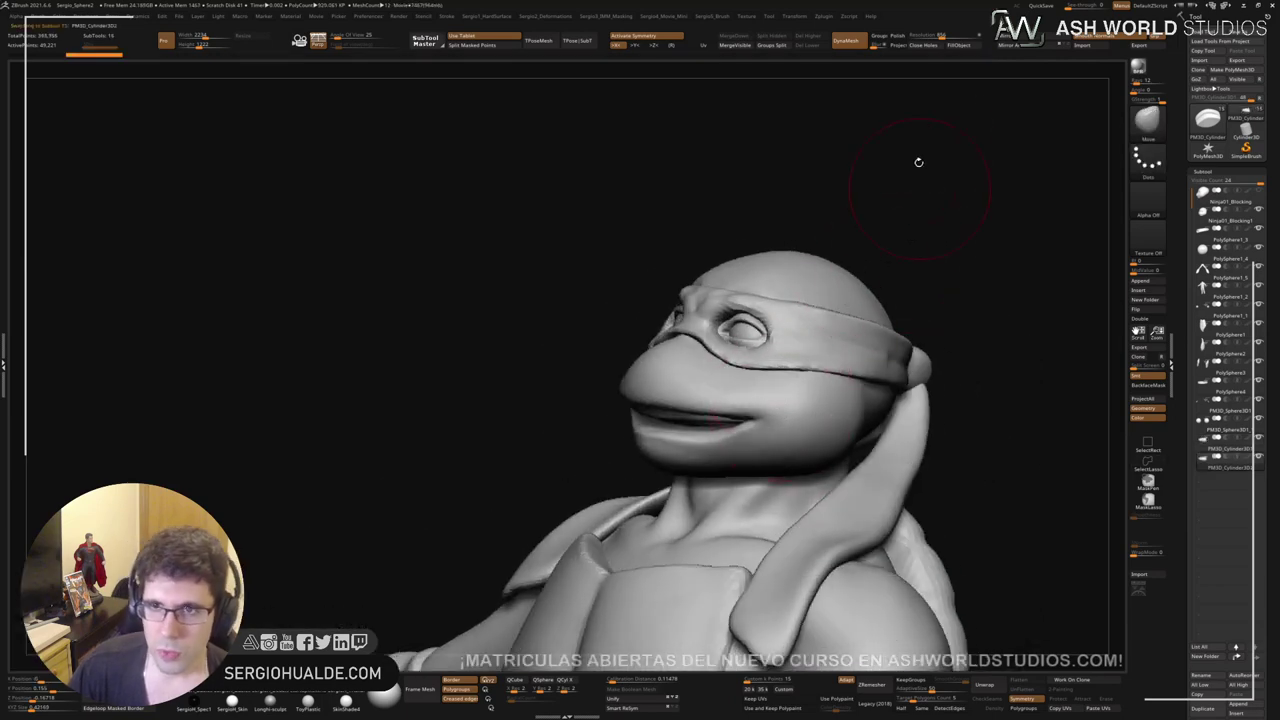
click(1062, 36)
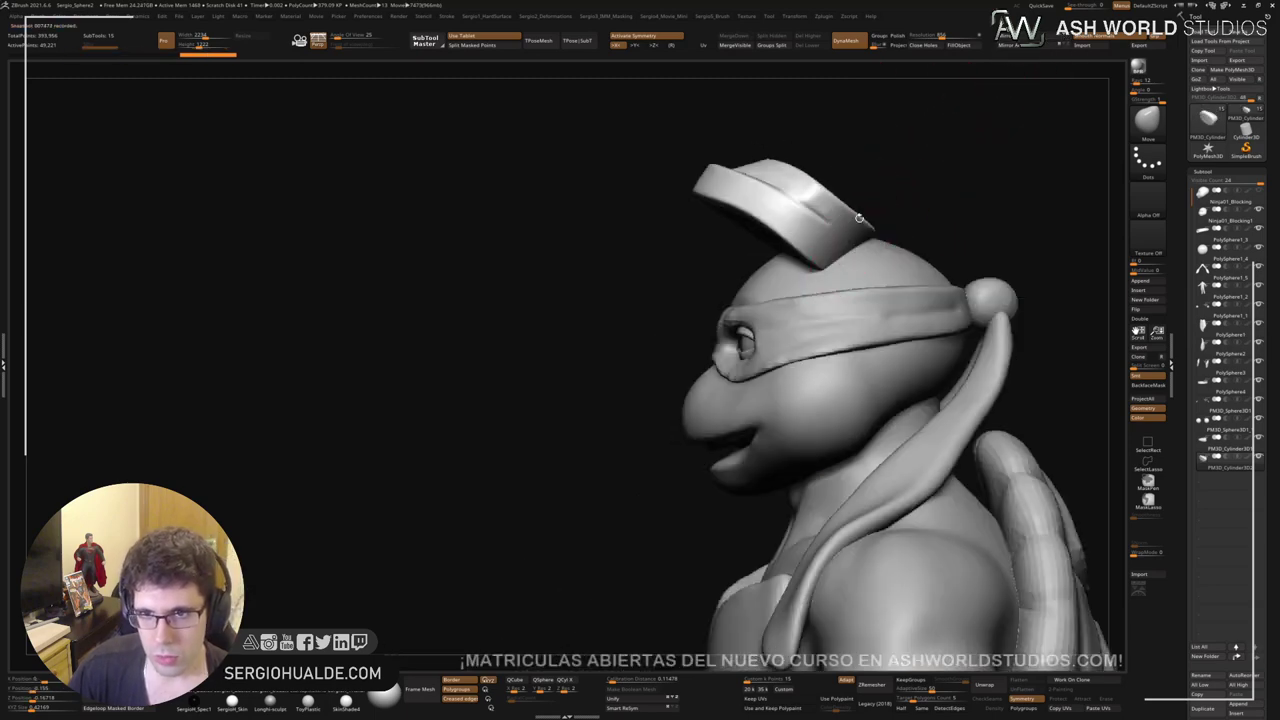
ctrl+right_drag(866, 262, 817, 222)
key(w)
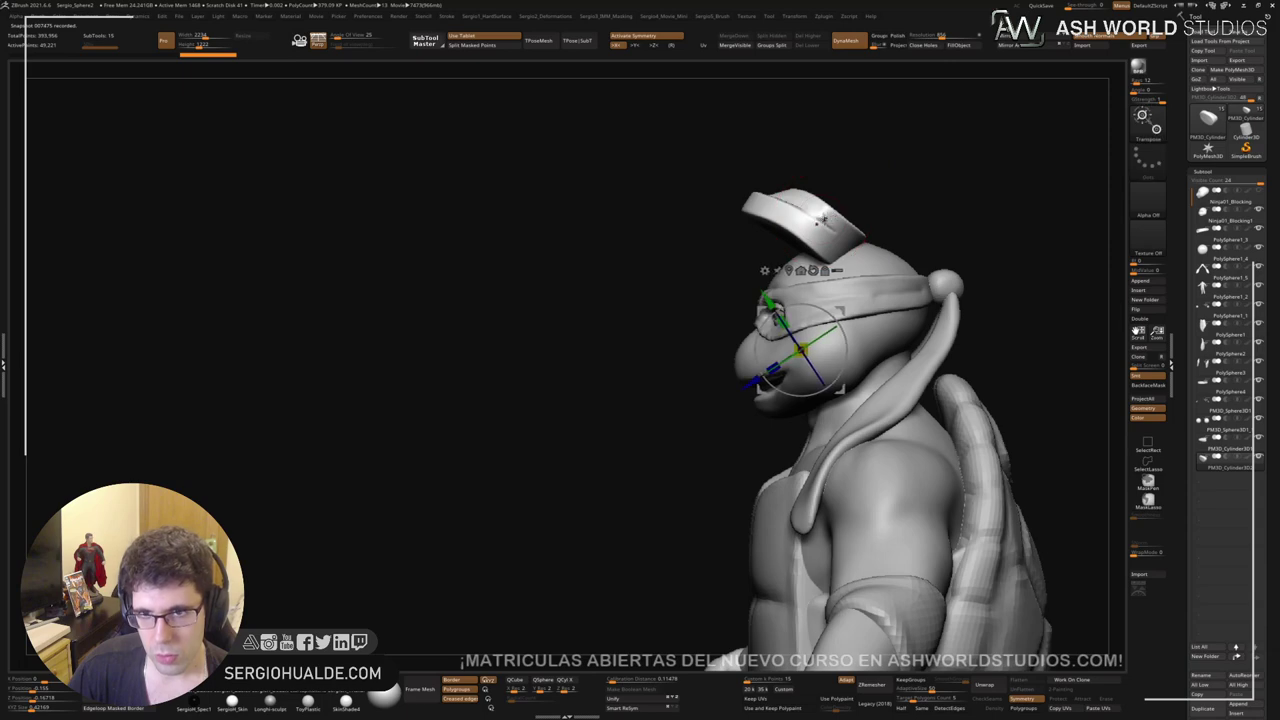
alt+click(824, 218)
click(832, 142)
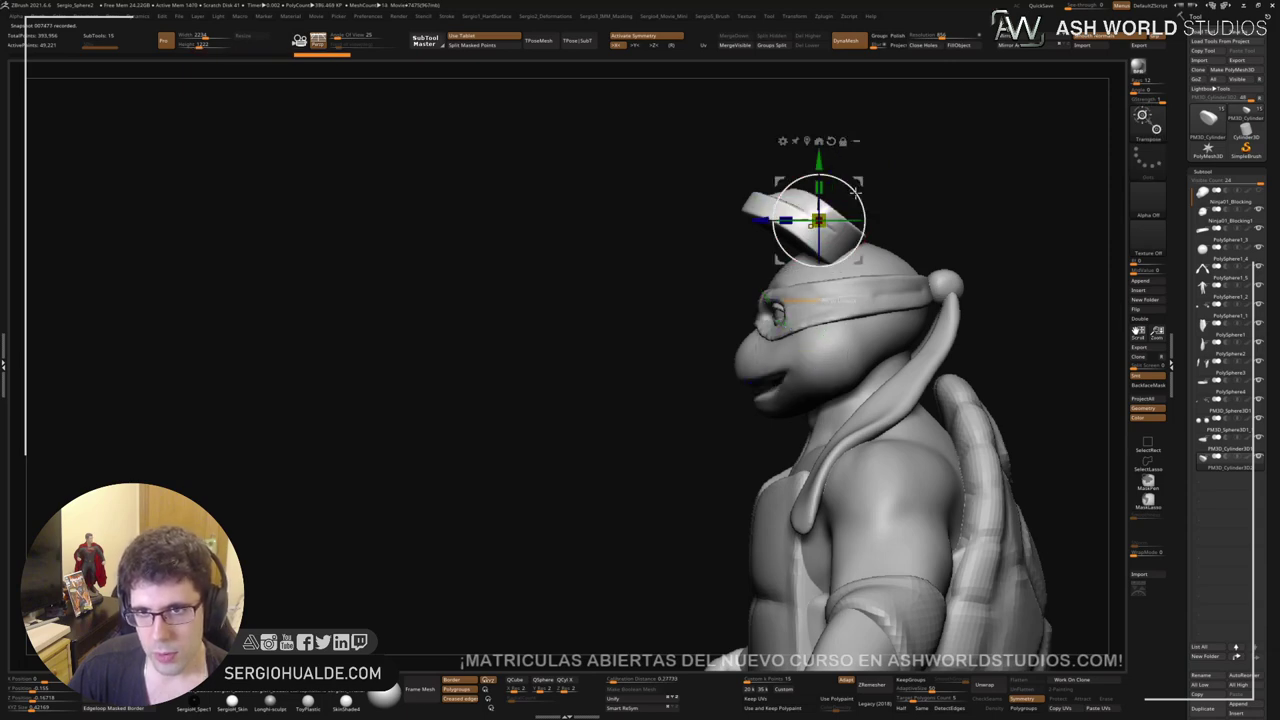
drag(862, 220, 866, 330)
right_drag(851, 338, 916, 295)
Step: Fit the mirrored lower teeth behind the lower lip with the Move brush
key(q)
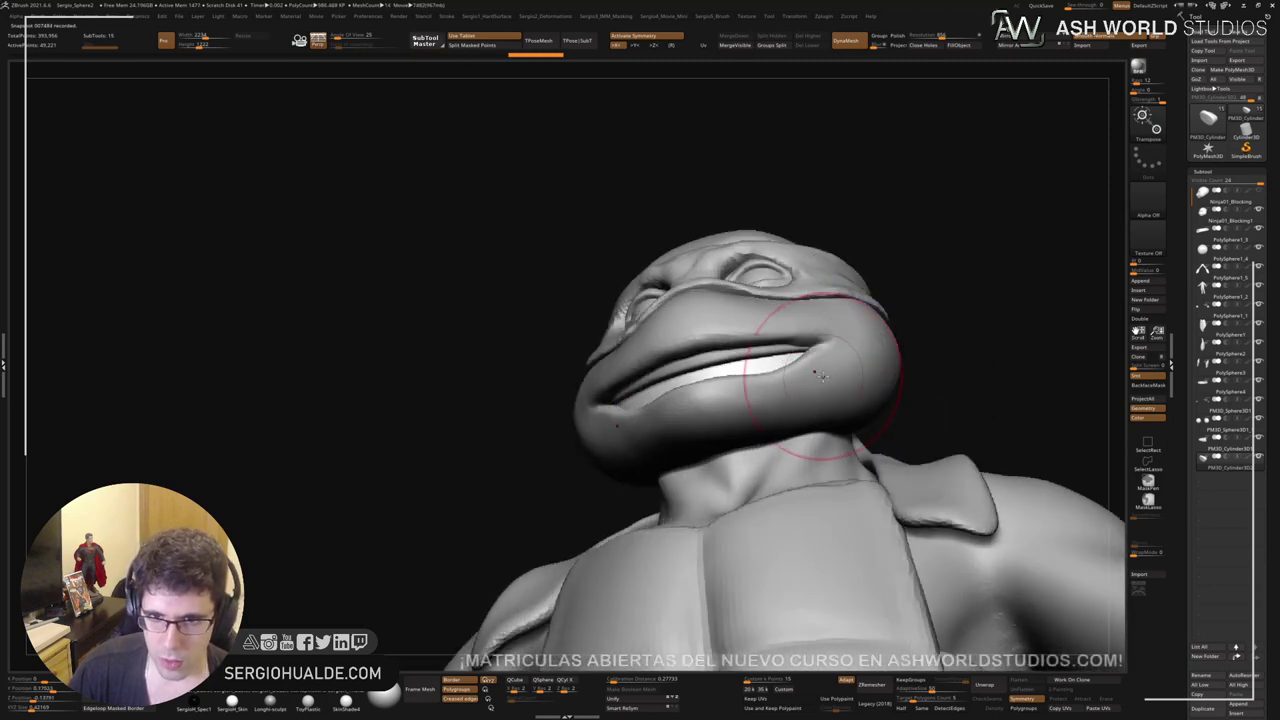
mouse_move(838, 379)
right_down()
mouse_move(784, 345)
mouse_move(773, 373)
mouse_move(760, 336)
right_up()
drag(752, 339, 763, 350)
right_drag(762, 349, 800, 345)
drag(795, 357, 798, 349)
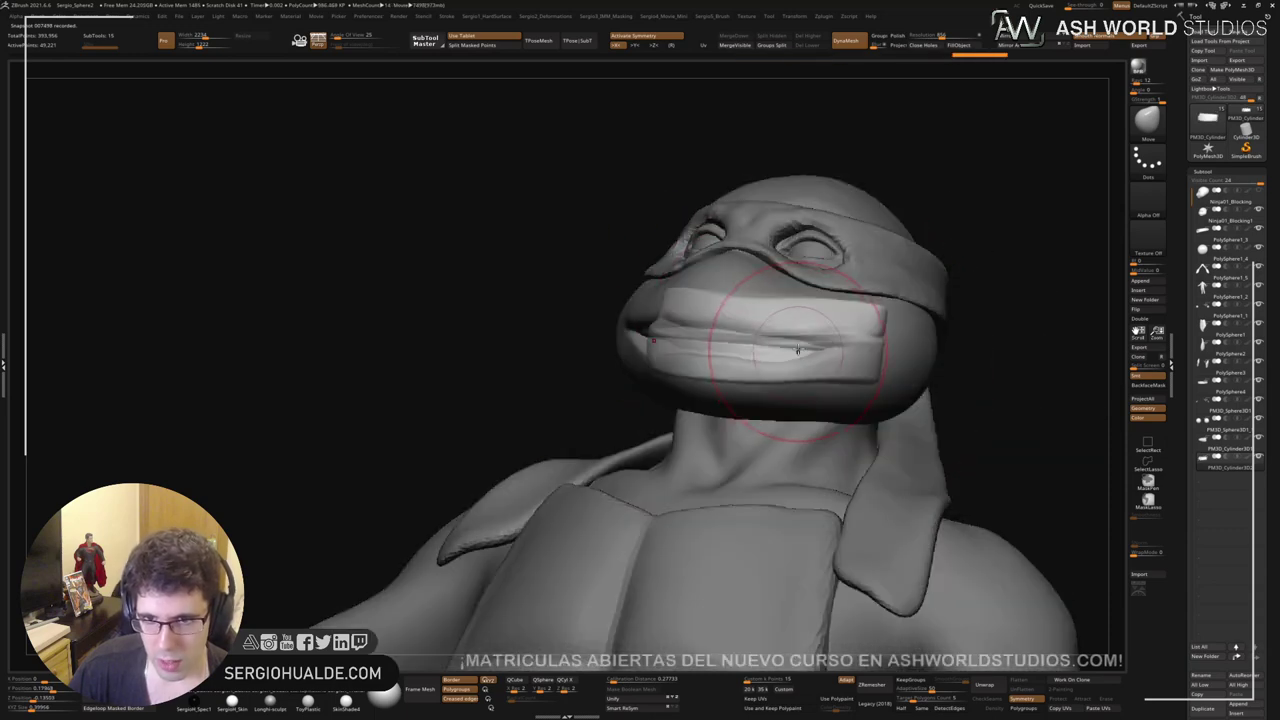
Step: Isolate the lower teeth cylinder, reshape its side end, and show the whole turtle again
key(shift+s)
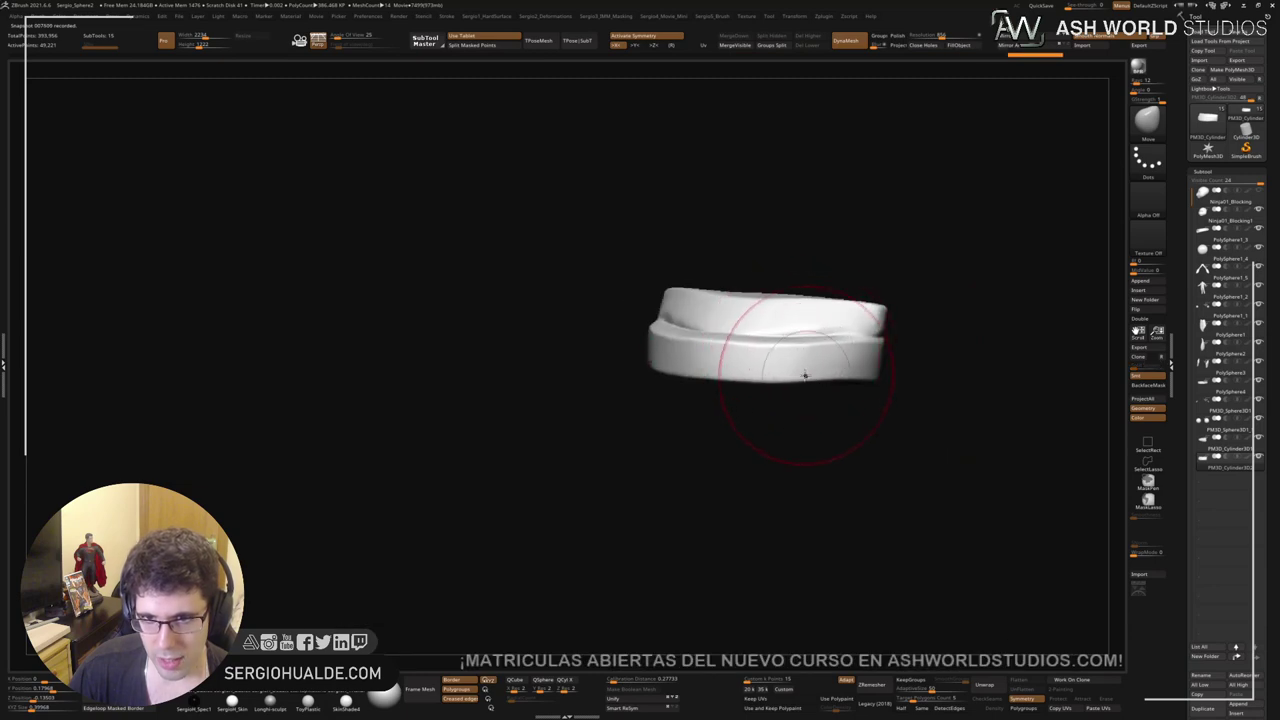
drag(843, 367, 846, 373)
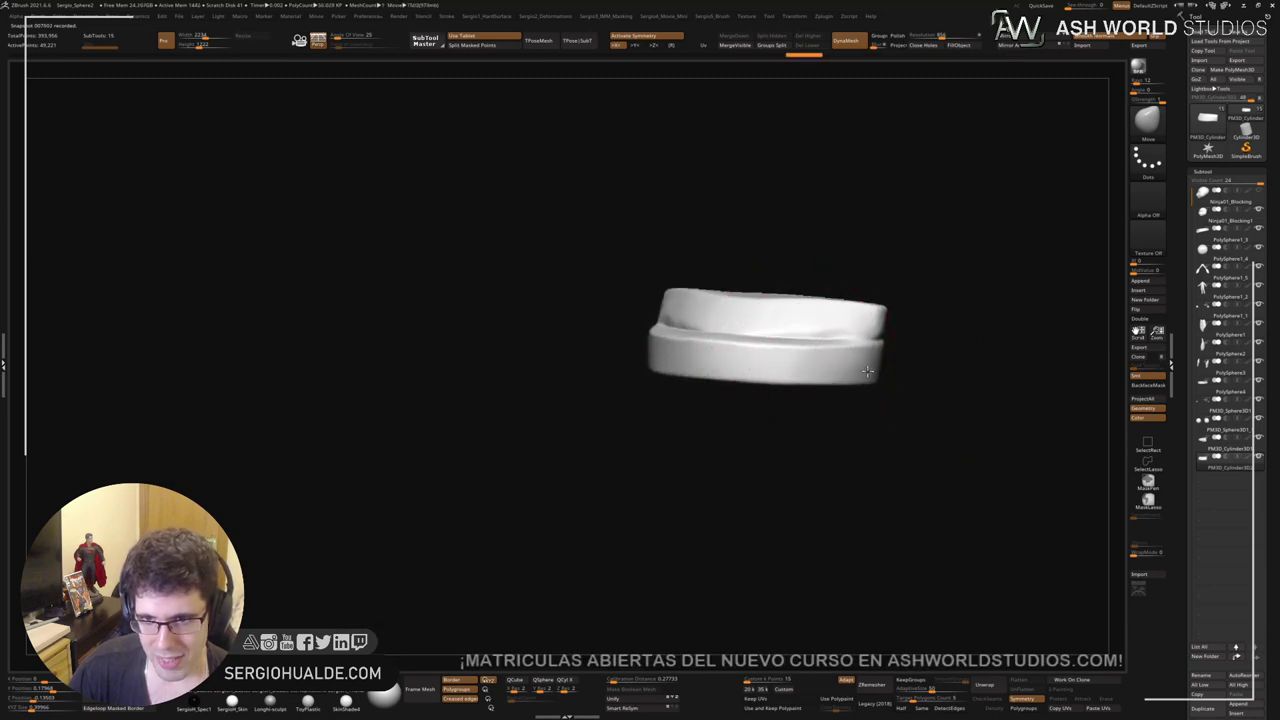
key(shift+s)
Step: Adjust the upper teeth against the upper lip and the mouth corners with the Move brush
right_drag(823, 374, 747, 356)
mouse_move(746, 356)
mouse_down()
mouse_move(751, 335)
mouse_move(790, 346)
mouse_up()
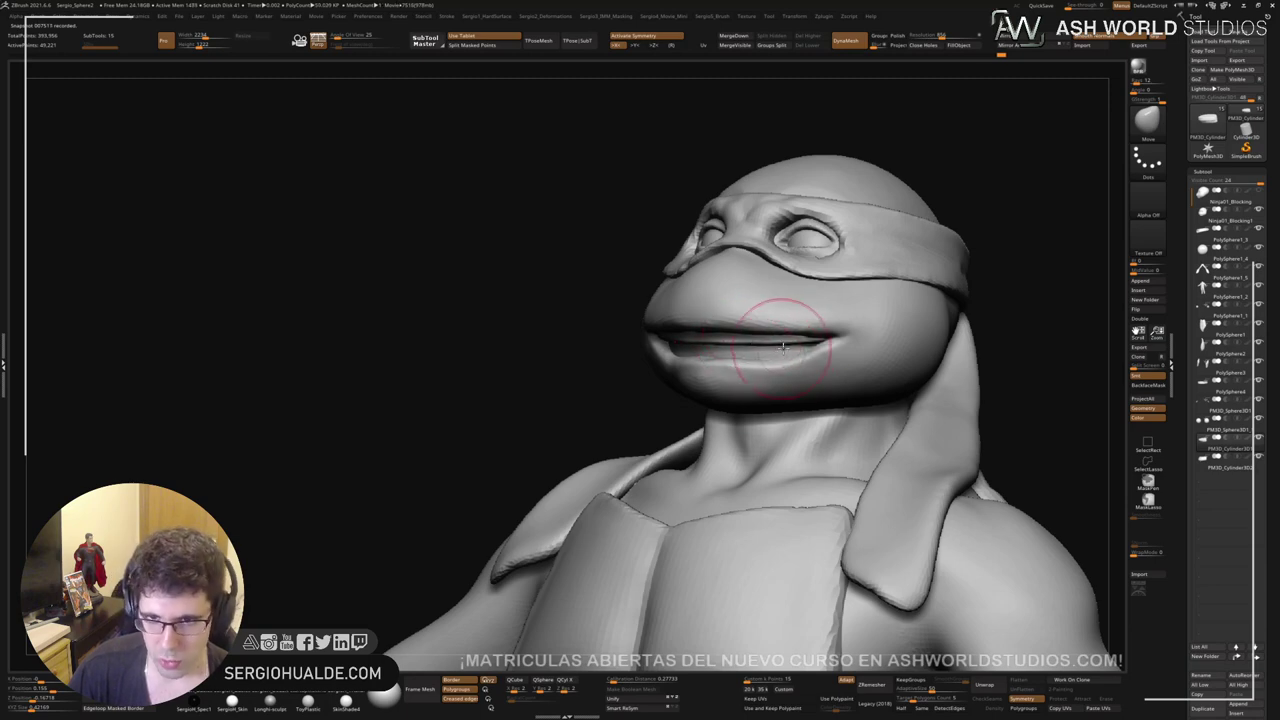
drag(824, 343, 832, 333)
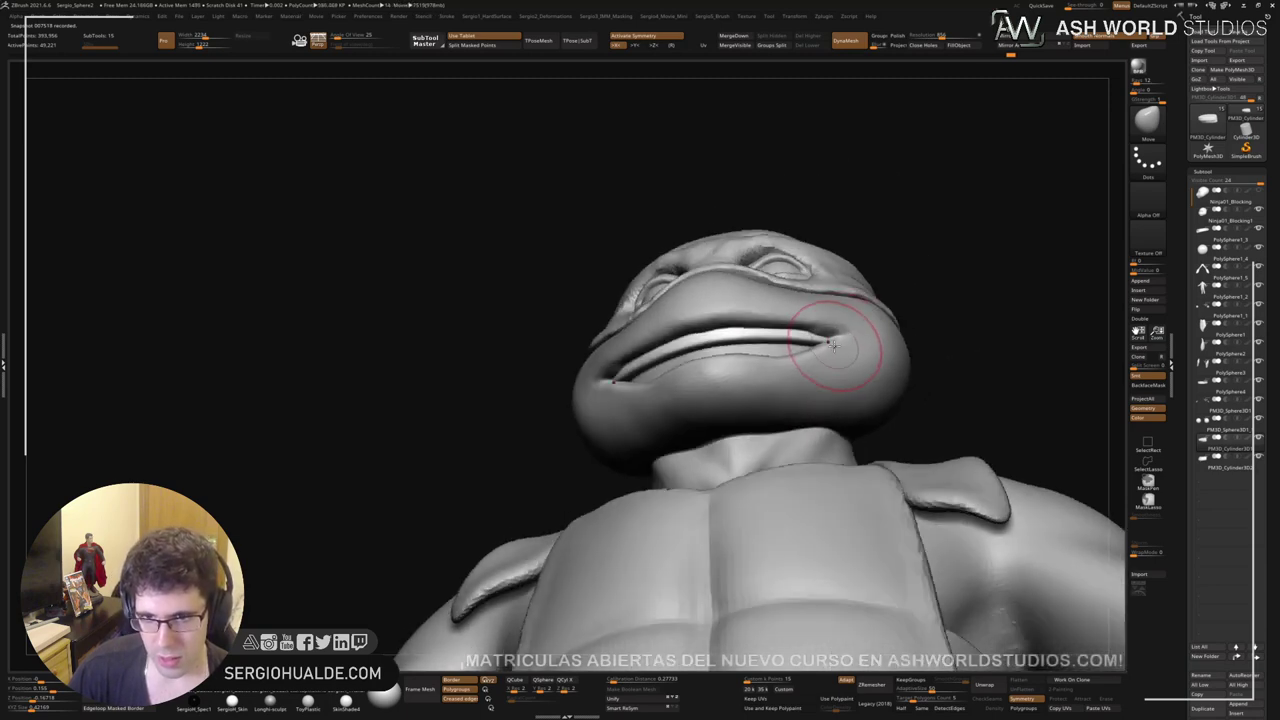
mouse_move(827, 346)
right_down()
mouse_move(838, 362)
mouse_move(847, 346)
right_up()
drag(842, 346, 757, 342)
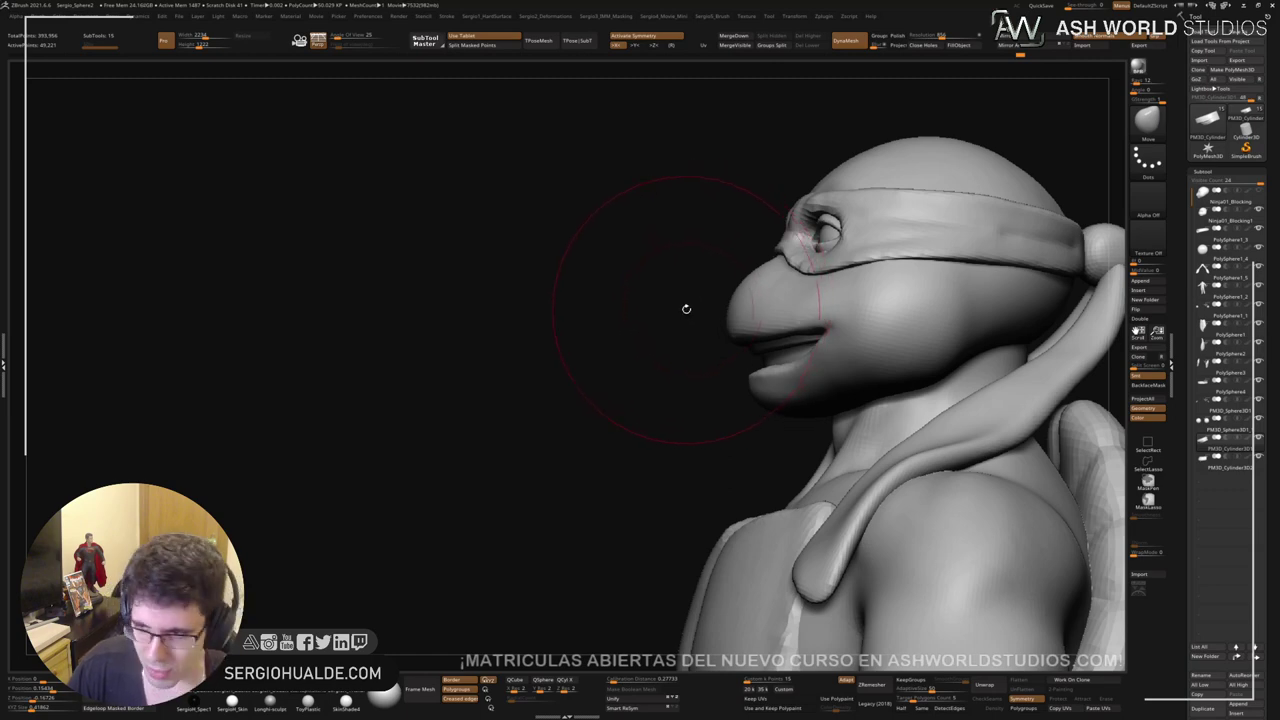
drag(687, 360, 694, 369)
Step: Select the lower teeth and reposition them inside the mouth with a large Move brush, checking them in isolation
mouse_move(746, 334)
right_down()
mouse_move(780, 340)
mouse_move(776, 366)
right_up()
alt+click(777, 362)
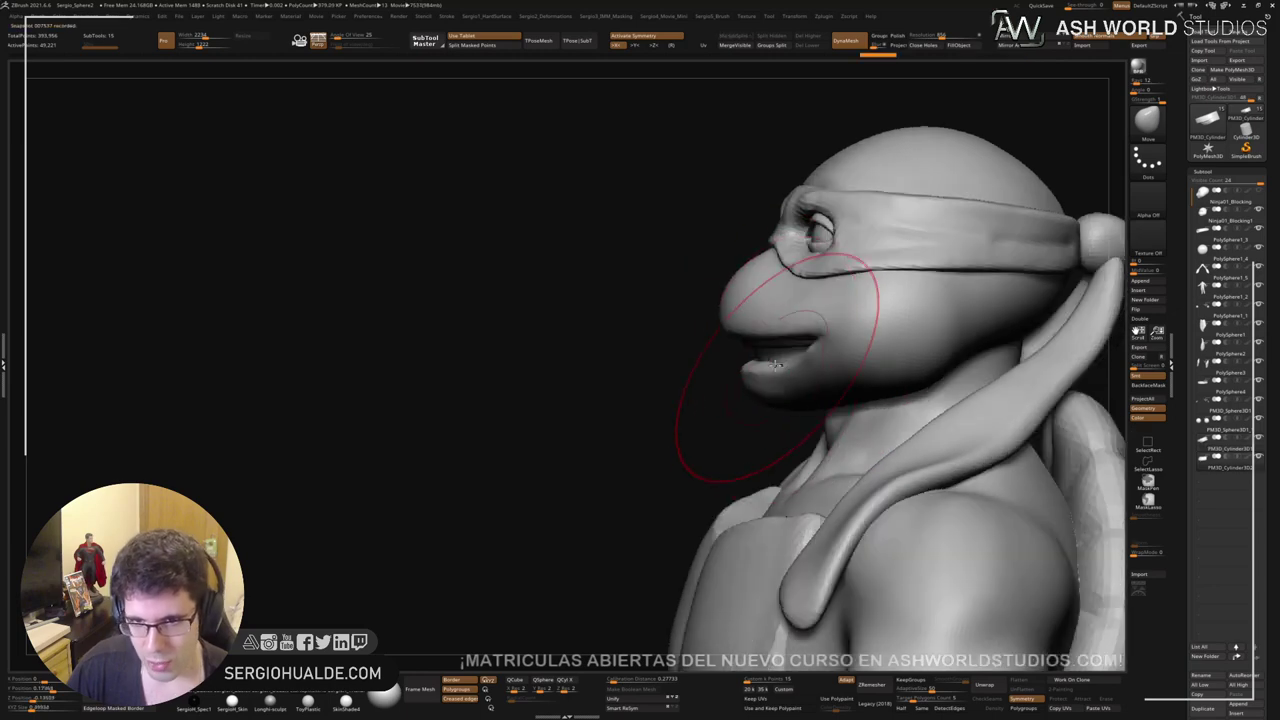
mouse_move(761, 356)
mouse_down()
mouse_move(829, 371)
mouse_move(820, 358)
mouse_up()
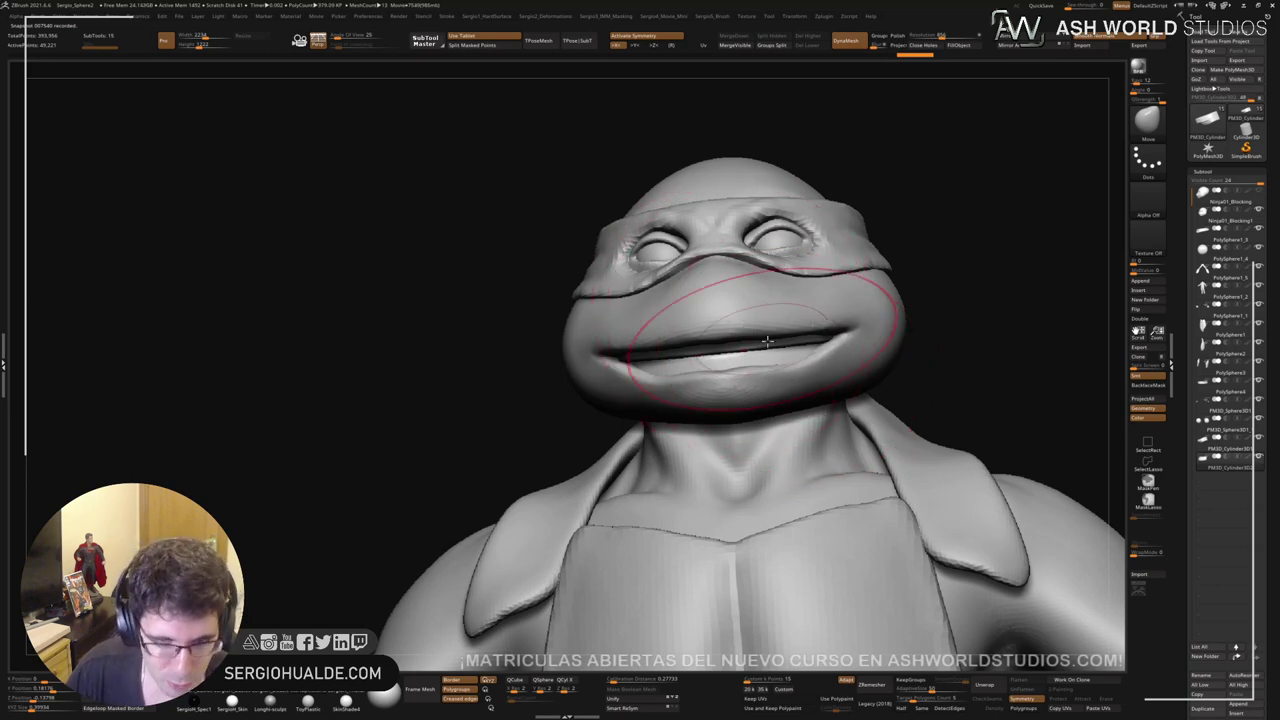
mouse_move(743, 330)
mouse_down()
mouse_move(730, 360)
mouse_move(768, 350)
mouse_move(733, 347)
mouse_up()
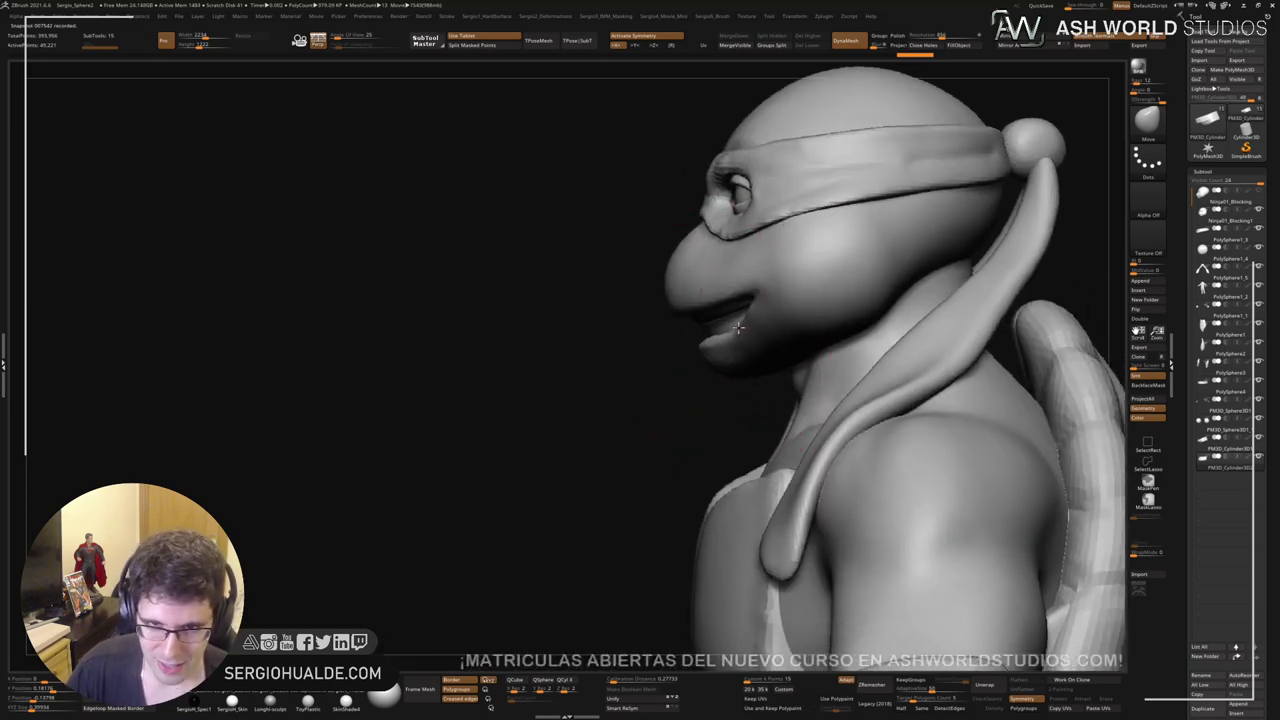
mouse_move(733, 321)
right_down()
mouse_move(771, 314)
mouse_move(749, 322)
mouse_move(777, 298)
right_up()
key(alt+s)
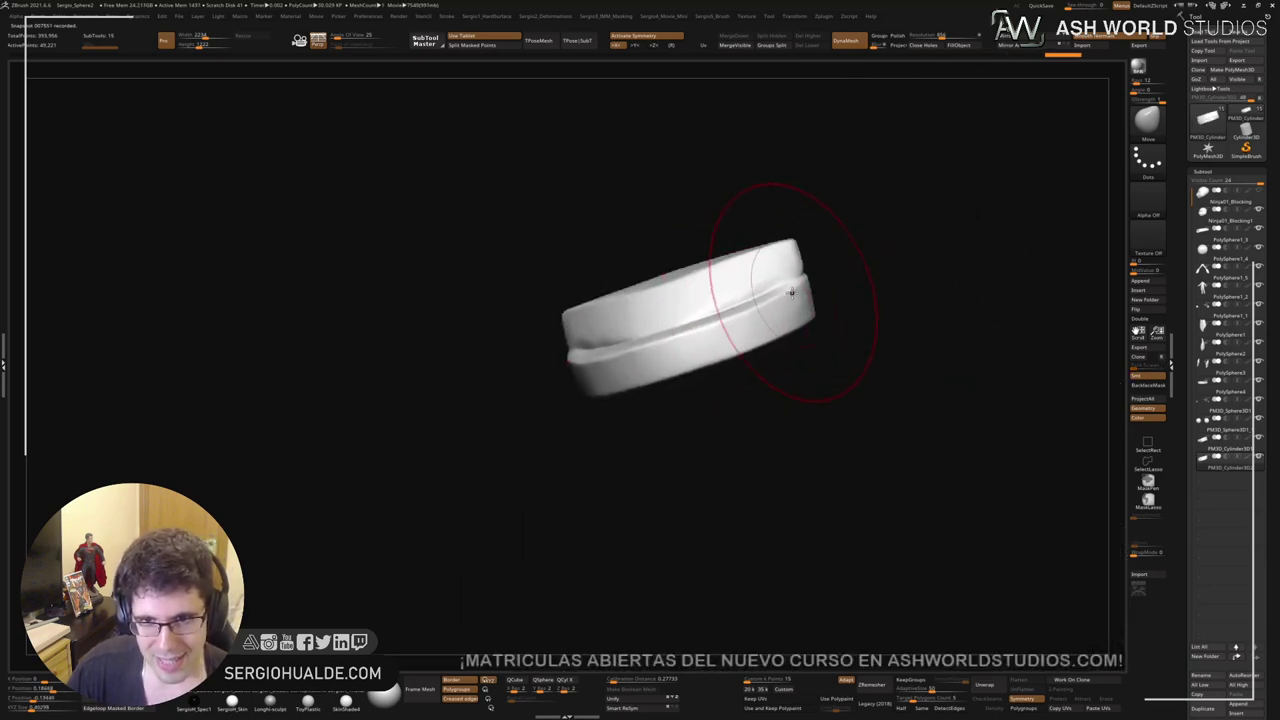
key(alt+s)
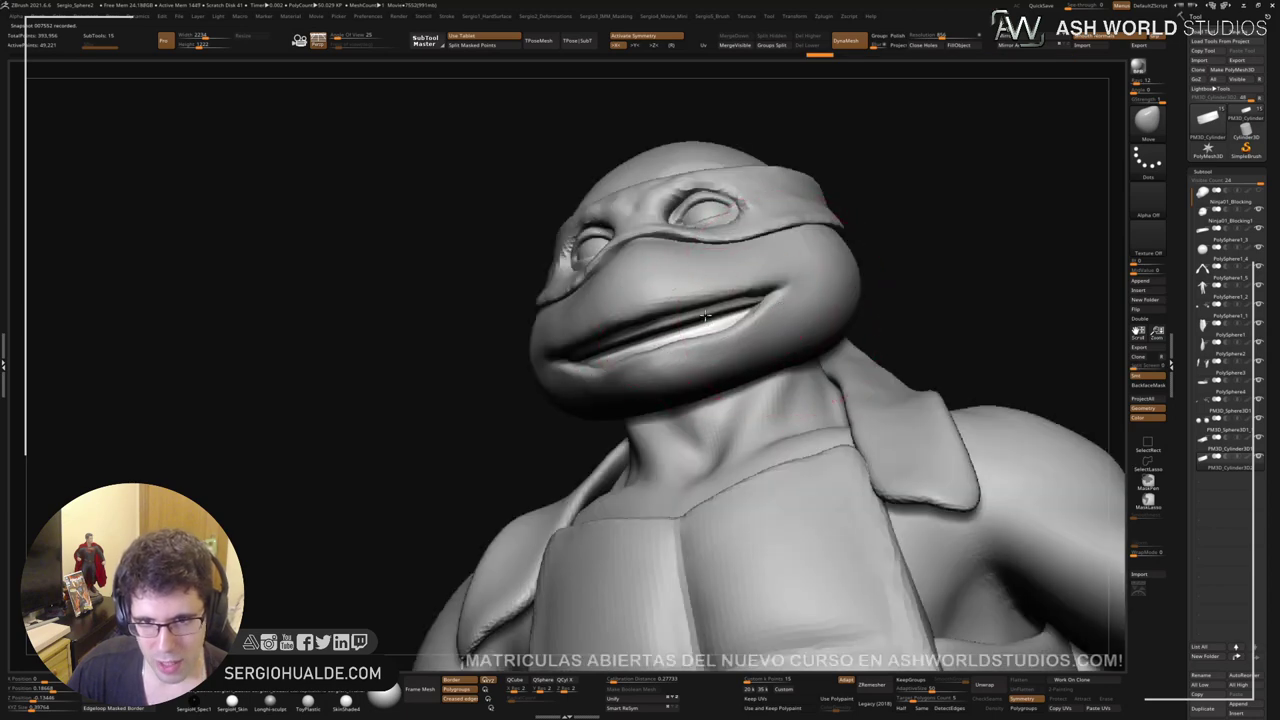
drag(705, 316, 709, 311)
mouse_move(709, 311)
right_down()
mouse_move(689, 325)
mouse_move(766, 311)
mouse_move(740, 338)
mouse_move(663, 343)
mouse_move(654, 294)
mouse_move(677, 373)
mouse_move(686, 303)
mouse_move(663, 329)
right_up()
Step: Isolate the upper teeth and carve the central vertical division between the front teeth with DamStandard
key(alt+s)
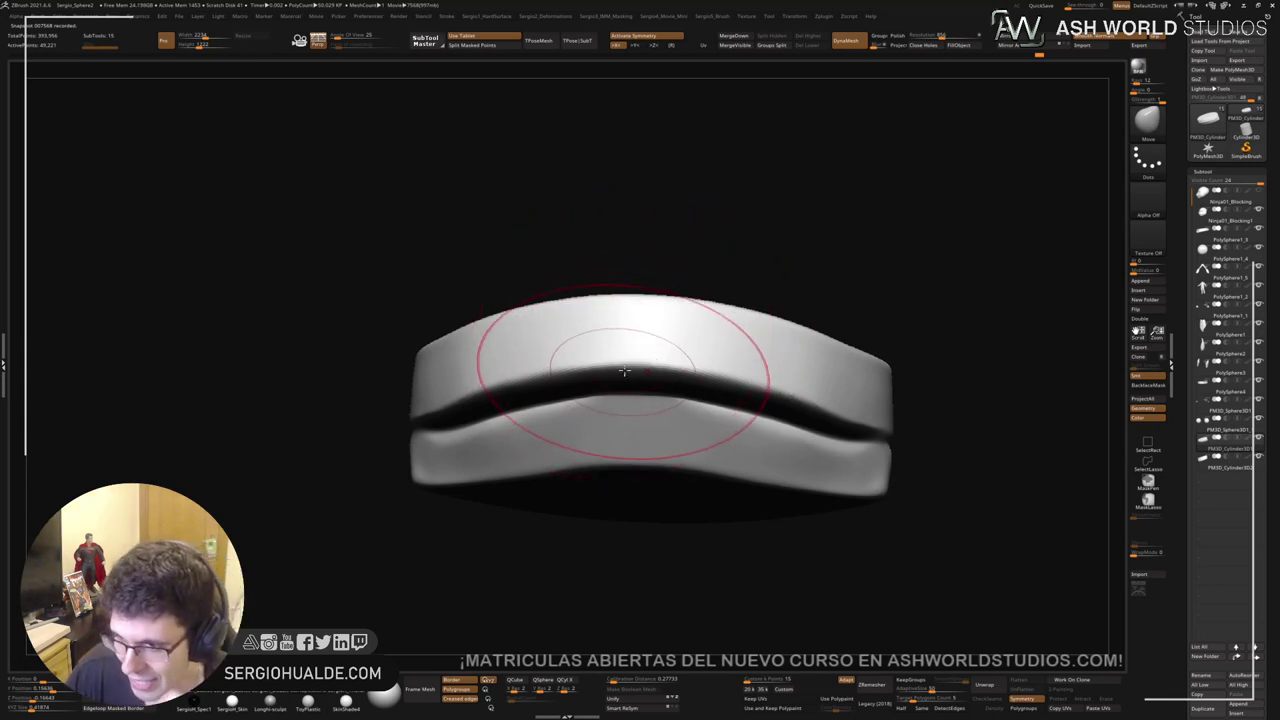
key(b)
key(d)
key(s)
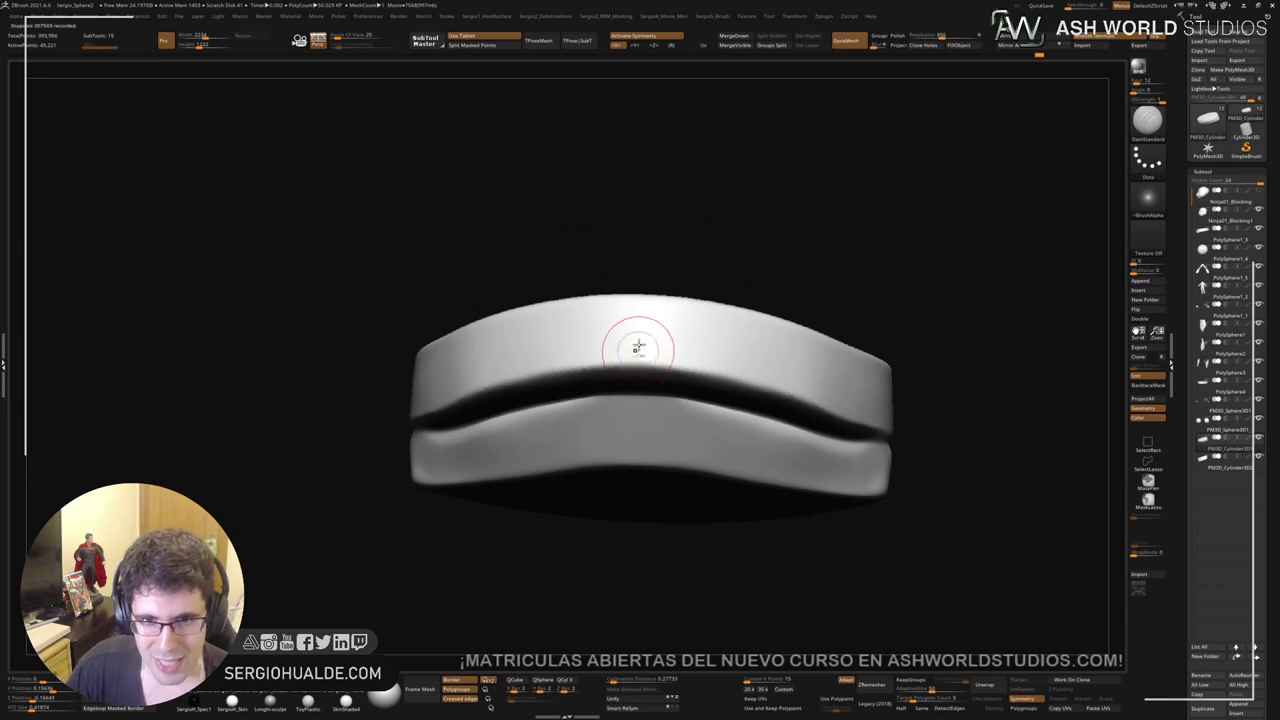
mouse_move(638, 345)
ctrl+right_down()
mouse_move(646, 329)
mouse_move(635, 370)
ctrl+right_up()
drag(635, 322, 635, 375)
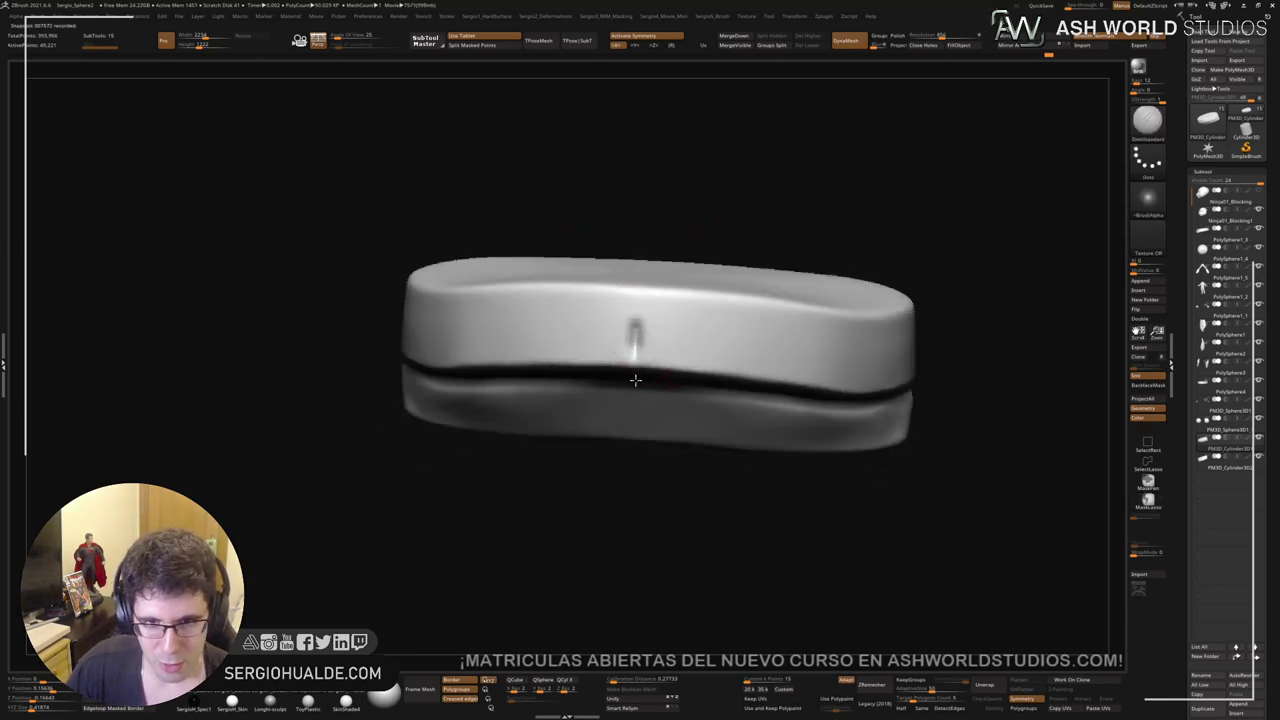
Step: Carve and deepen the next two symmetrical tooth divisions on either side of the central groove
mouse_move(635, 380)
right_down()
mouse_move(635, 342)
mouse_move(691, 355)
mouse_move(640, 398)
right_up()
drag(701, 320, 696, 385)
right_drag(695, 384, 740, 360)
drag(760, 335, 763, 370)
right_drag(763, 370, 750, 395)
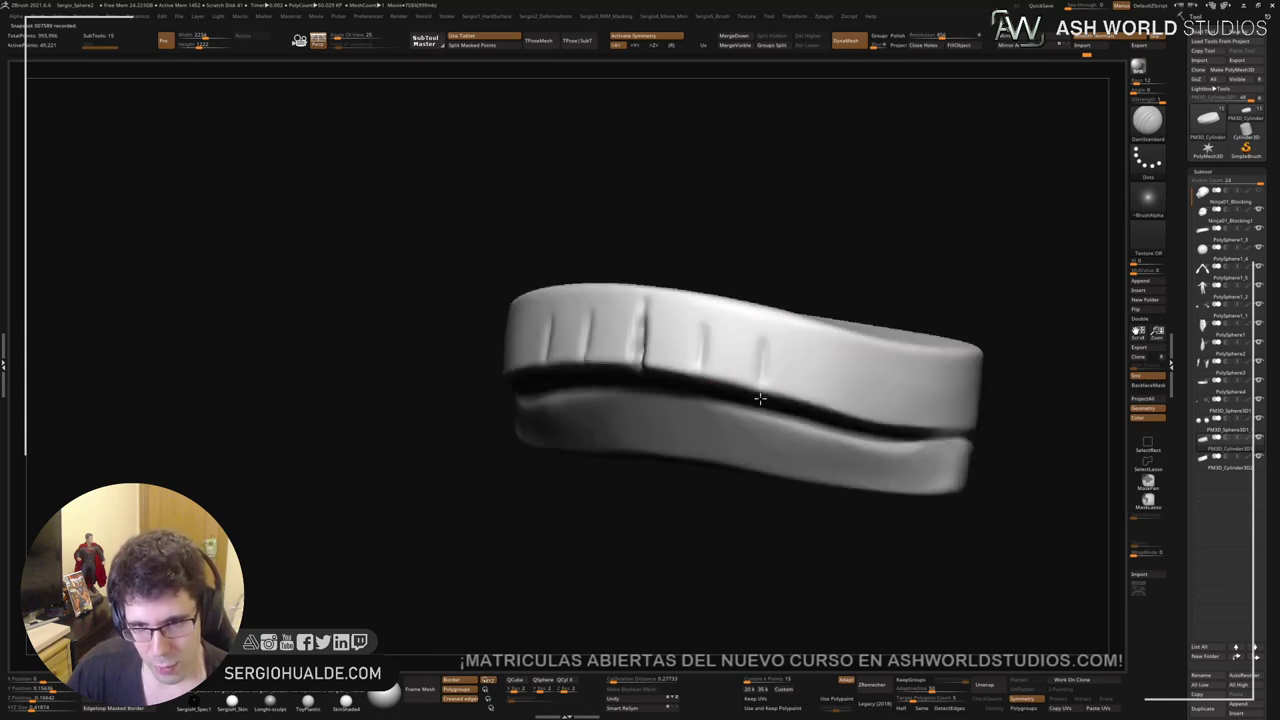
drag(700, 328, 701, 372)
alt+right_drag(720, 391, 652, 379)
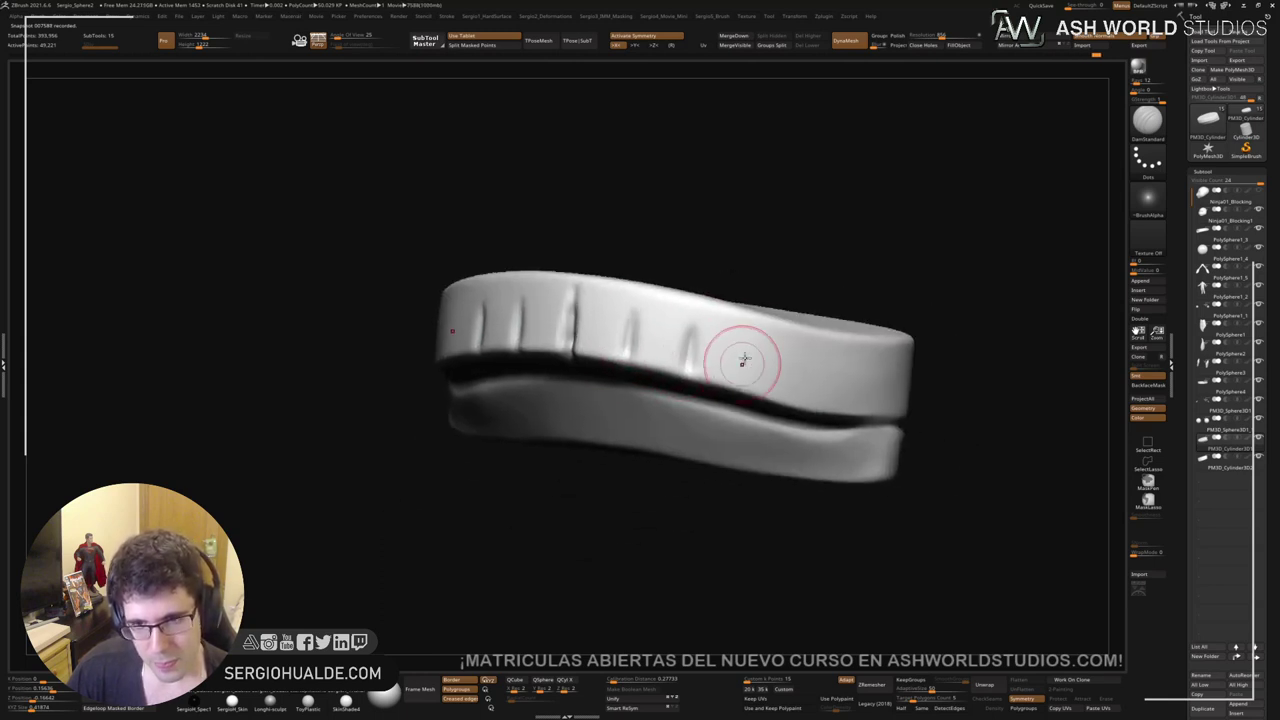
Step: Carve three more symmetrical vertical tooth divisions towards the back of the upper band
drag(760, 353, 752, 400)
right_drag(758, 400, 745, 363)
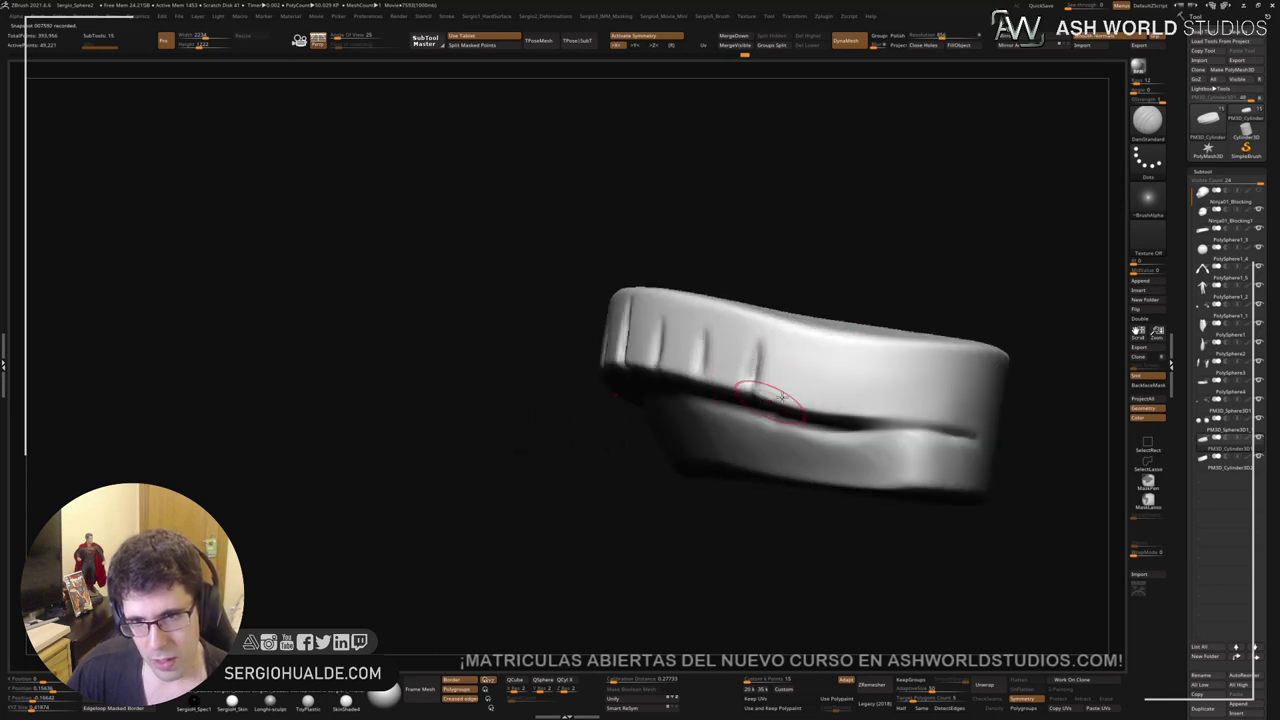
right_click(818, 366)
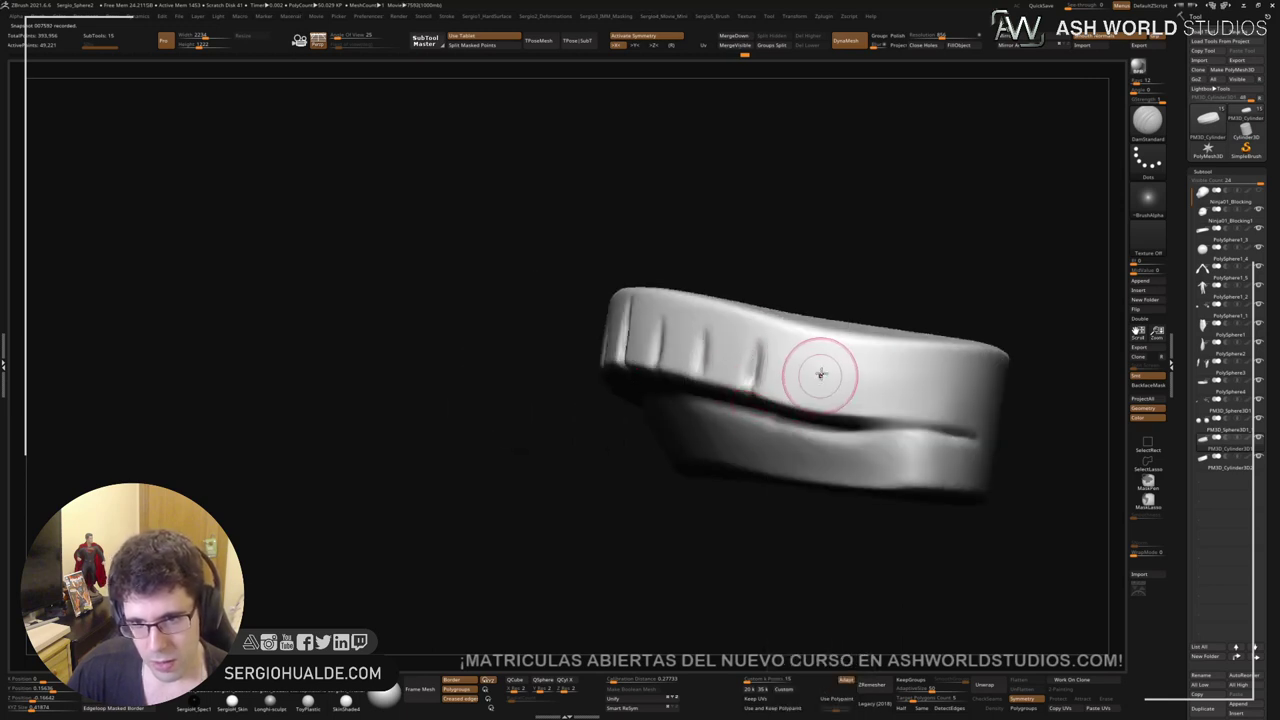
drag(818, 345, 815, 405)
drag(880, 371, 882, 410)
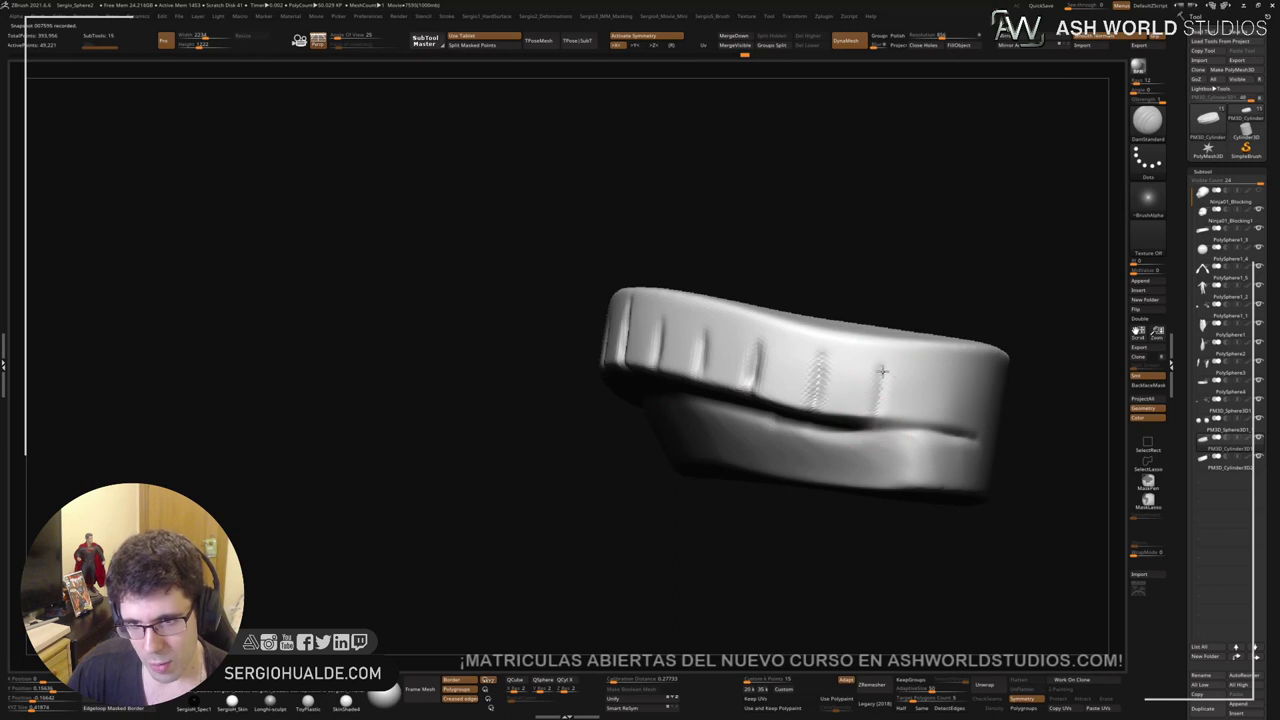
mouse_move(886, 423)
right_down()
mouse_move(894, 400)
mouse_move(697, 371)
mouse_move(706, 403)
right_up()
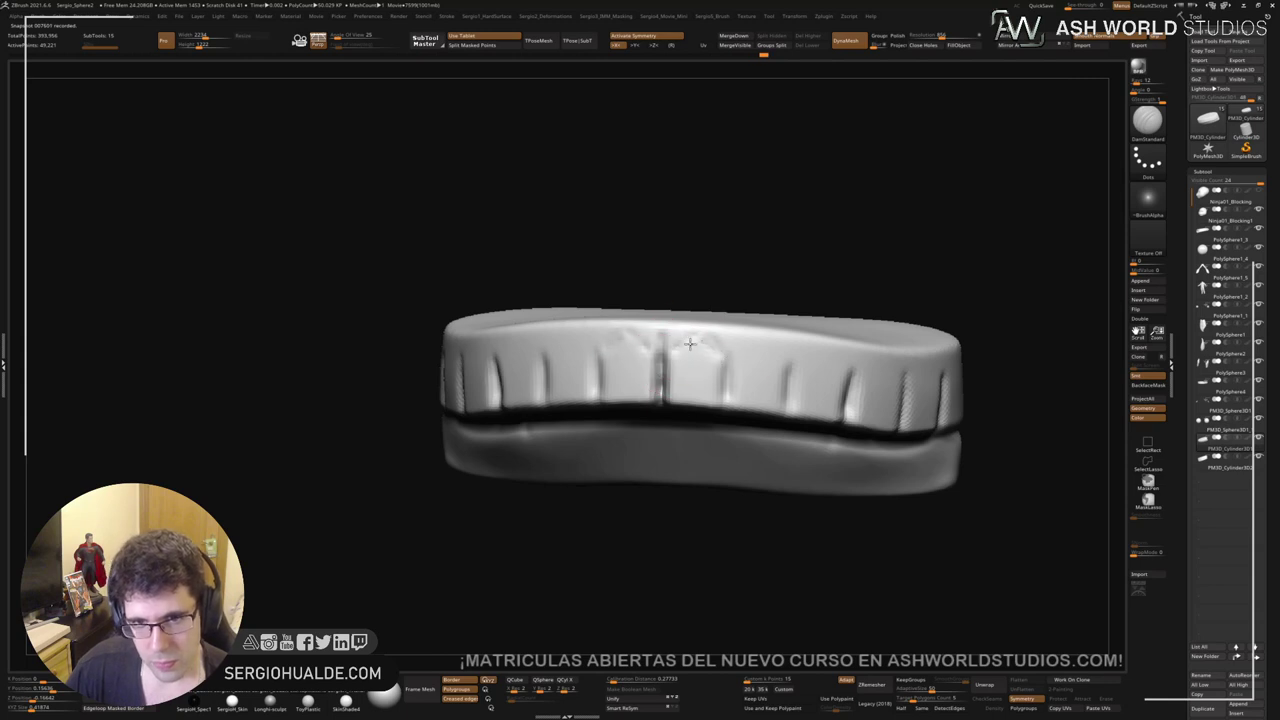
Step: Carve arched gum lines joining the divisions above each upper tooth, working from the front teeth to the back
mouse_move(722, 350)
mouse_down()
mouse_move(729, 394)
mouse_move(700, 398)
mouse_move(668, 364)
mouse_move(674, 398)
mouse_up()
alt+right_drag(722, 428, 662, 420)
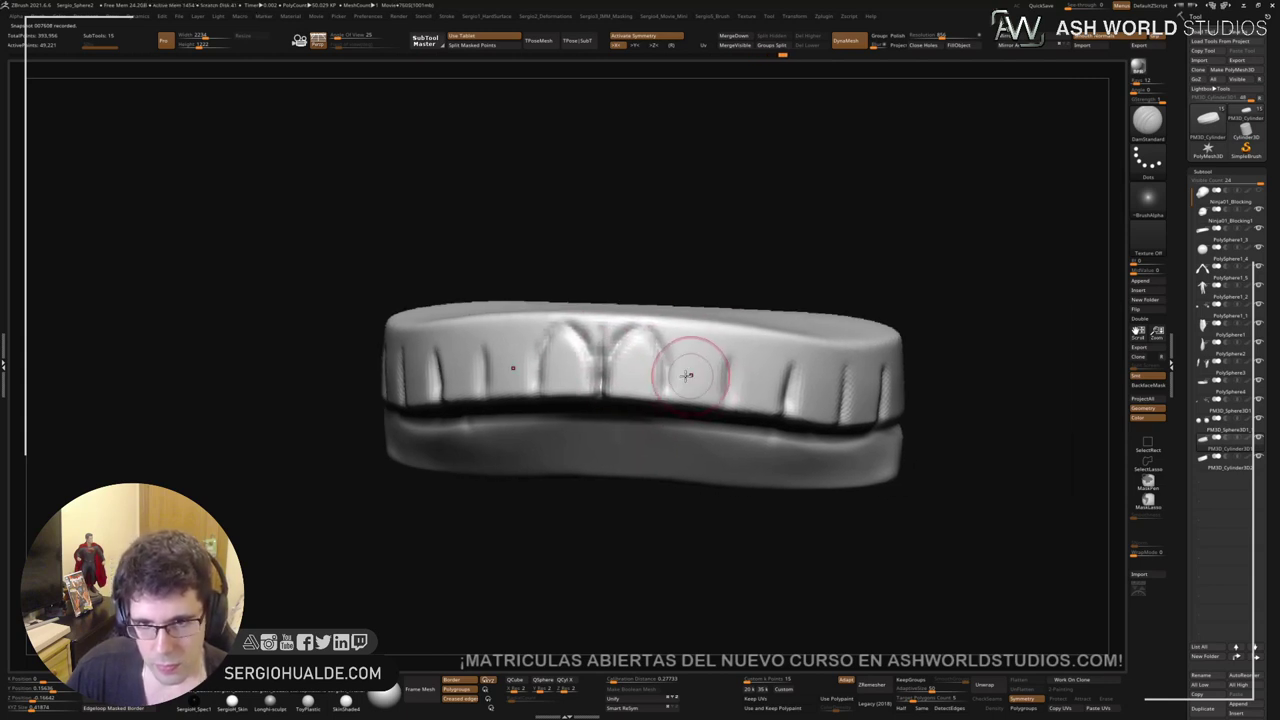
mouse_move(668, 368)
mouse_down()
mouse_move(704, 334)
mouse_move(722, 356)
mouse_move(677, 362)
mouse_move(670, 396)
mouse_up()
right_drag(731, 391, 690, 388)
mouse_move(729, 372)
mouse_down()
mouse_move(789, 384)
mouse_move(737, 380)
mouse_move(763, 333)
mouse_up()
right_drag(801, 390, 768, 398)
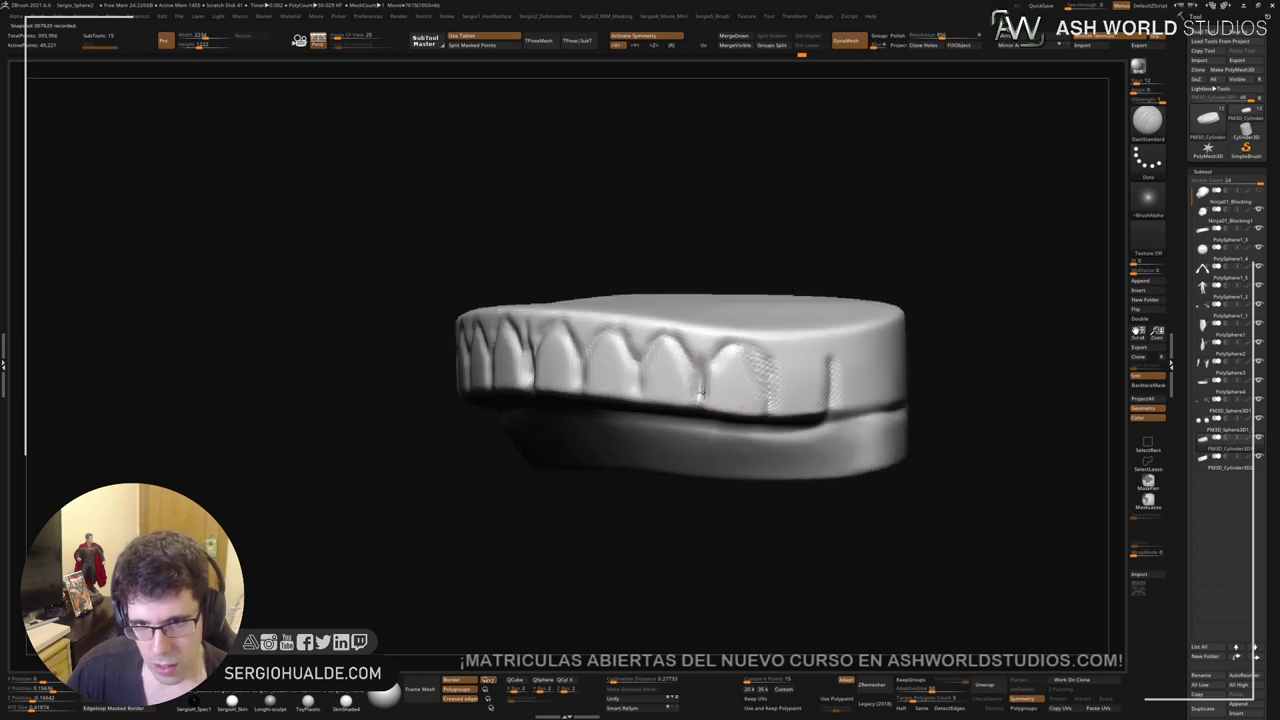
mouse_move(763, 374)
shift+mouse_down()
mouse_move(710, 382)
mouse_move(751, 380)
mouse_move(800, 345)
mouse_move(825, 390)
shift+mouse_up()
right_drag(825, 390, 809, 366)
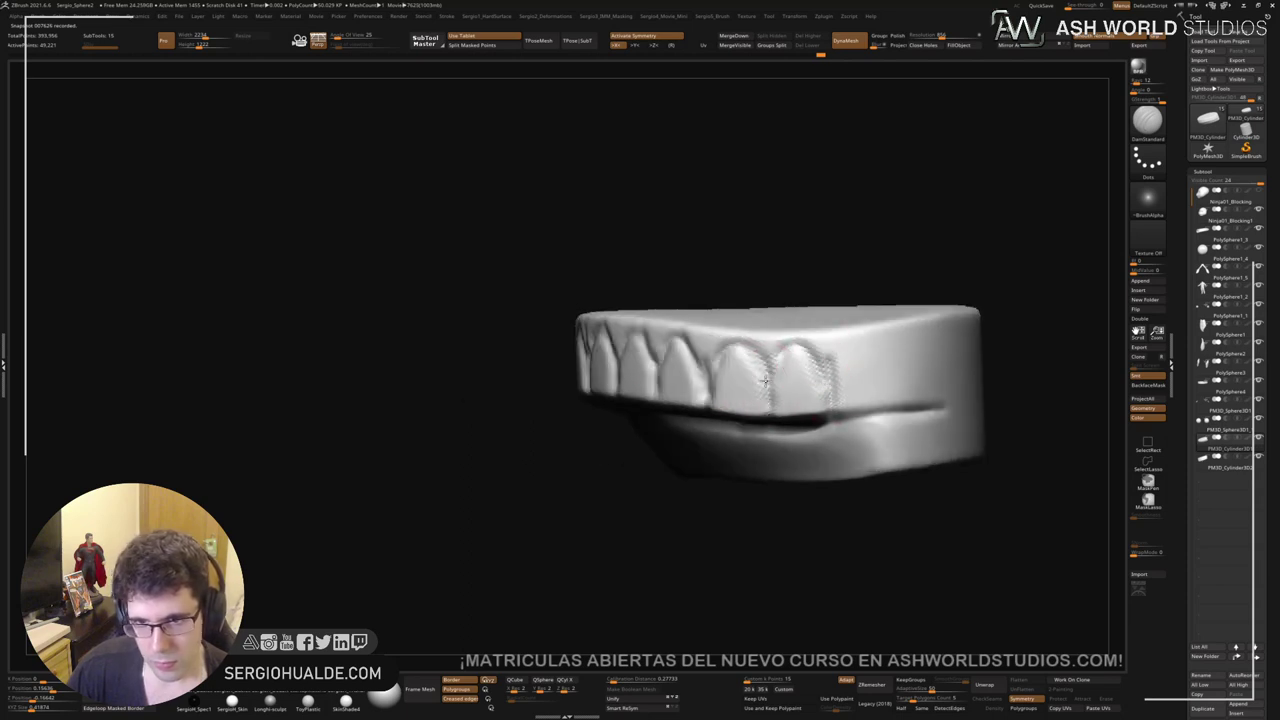
mouse_move(764, 380)
mouse_down()
mouse_move(779, 361)
mouse_move(772, 400)
mouse_move(826, 398)
mouse_move(818, 362)
mouse_up()
key(b)
key(m)
key(v)
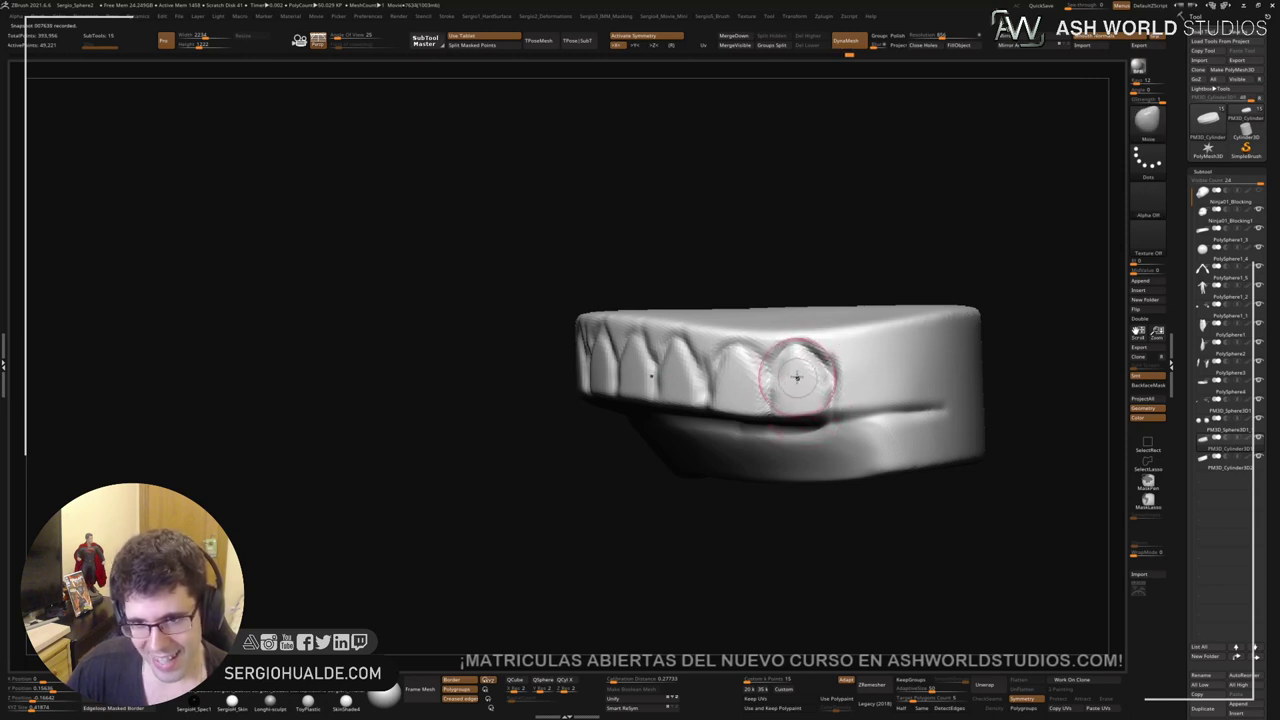
right_drag(782, 369, 810, 370)
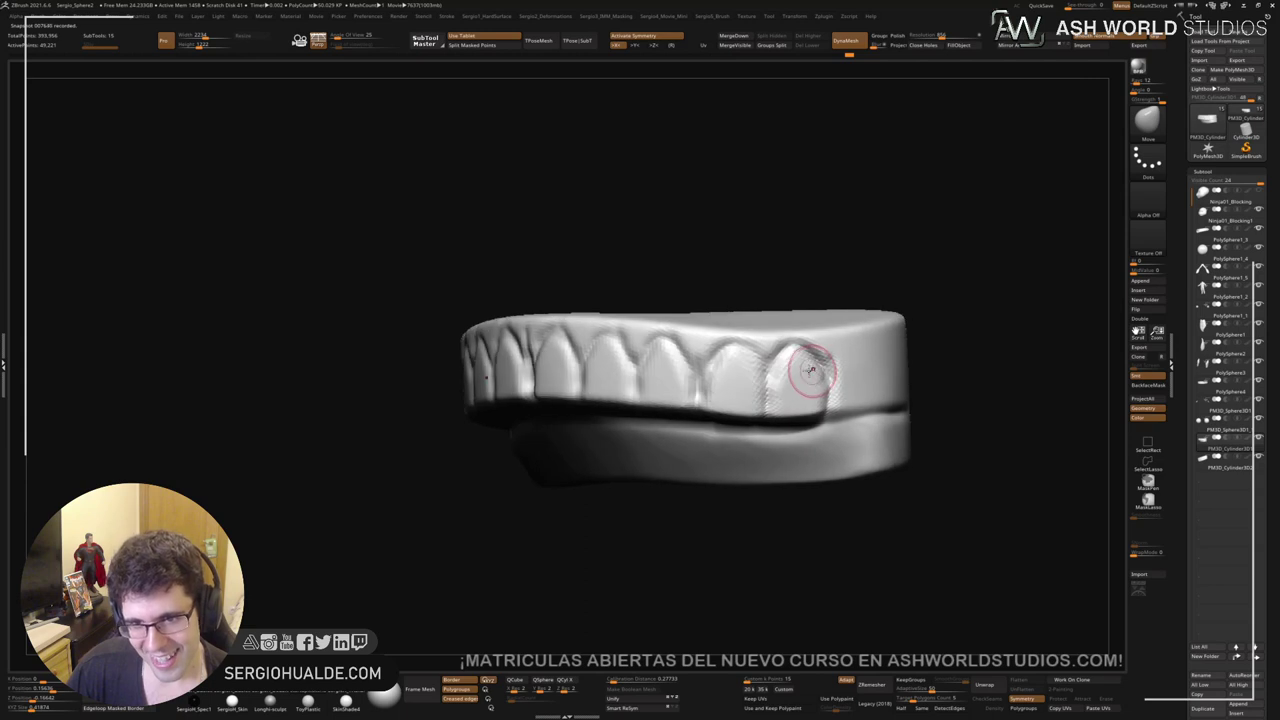
Step: Build up the volume of the upper teeth with a resized Clay brush, from the front teeth to the back
right_drag(616, 389, 557, 383)
key(b)
key(c)
key(l)
key(s)
mouse_move(557, 383)
mouse_down()
mouse_move(545, 371)
mouse_move(543, 386)
mouse_move(550, 369)
mouse_move(530, 382)
mouse_up()
key(s)
mouse_move(611, 380)
mouse_down()
mouse_move(611, 394)
mouse_move(601, 376)
mouse_move(617, 390)
mouse_move(674, 366)
mouse_move(682, 390)
mouse_move(737, 368)
mouse_up()
right_drag(757, 408, 738, 385)
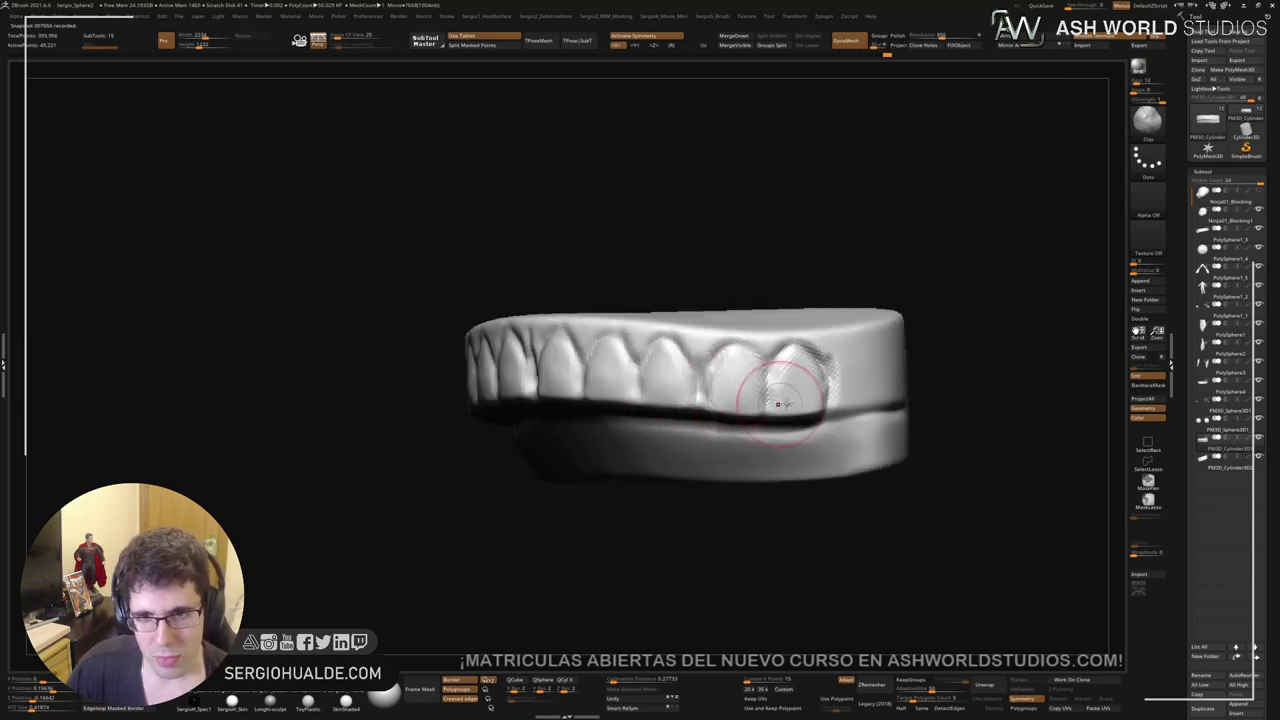
Step: Fill out and smooth the surfaces and lower edges of the upper teeth, from the back teeth to the front
mouse_move(781, 403)
mouse_down()
mouse_move(808, 380)
mouse_move(808, 400)
mouse_move(814, 377)
mouse_move(807, 410)
mouse_move(775, 403)
mouse_move(795, 412)
mouse_move(797, 383)
mouse_move(808, 433)
mouse_move(803, 390)
mouse_move(737, 401)
mouse_move(732, 377)
mouse_move(732, 412)
mouse_up()
mouse_move(685, 398)
right_down()
mouse_move(709, 390)
mouse_move(659, 372)
right_up()
shift+drag(674, 406, 676, 398)
drag(606, 380, 603, 405)
right_drag(580, 406, 553, 383)
mouse_move(553, 383)
mouse_down()
mouse_move(541, 355)
mouse_move(540, 398)
mouse_up()
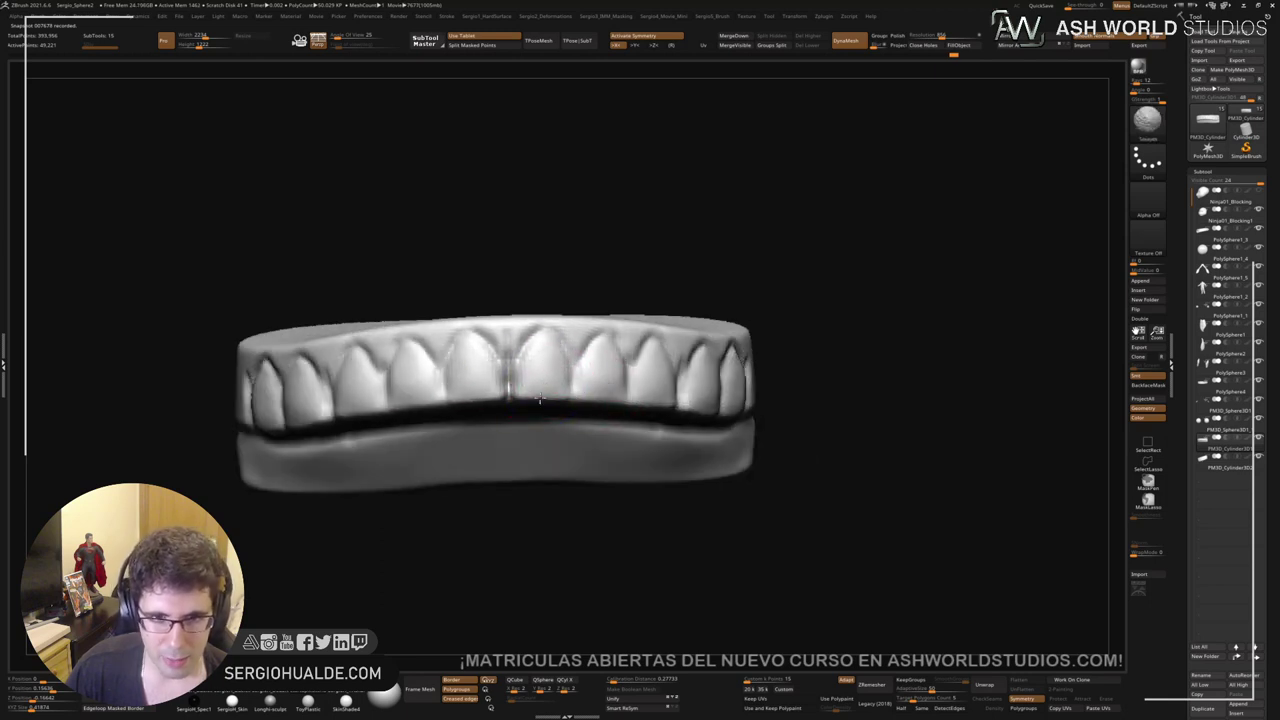
Step: Carve the tooth divisions across the biting edge of the upper row with DamStandard, from the front teeth to the back
right_drag(558, 416, 586, 371)
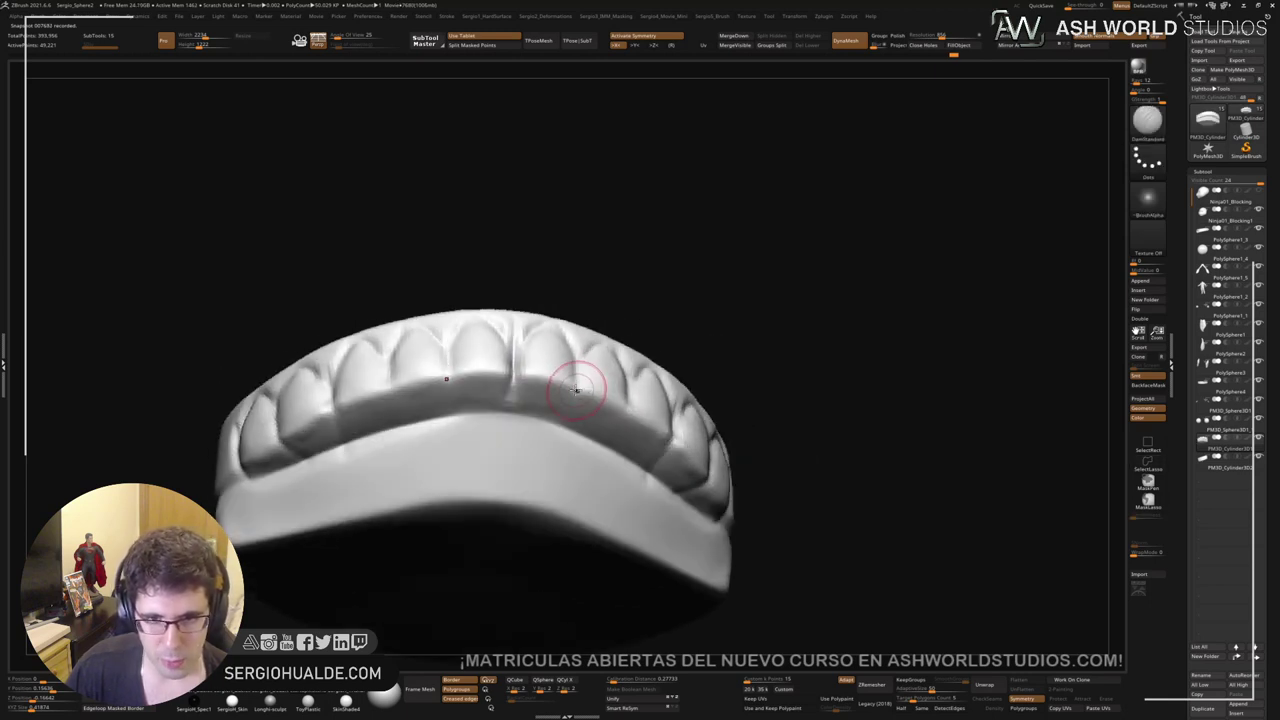
right_drag(626, 408, 618, 432)
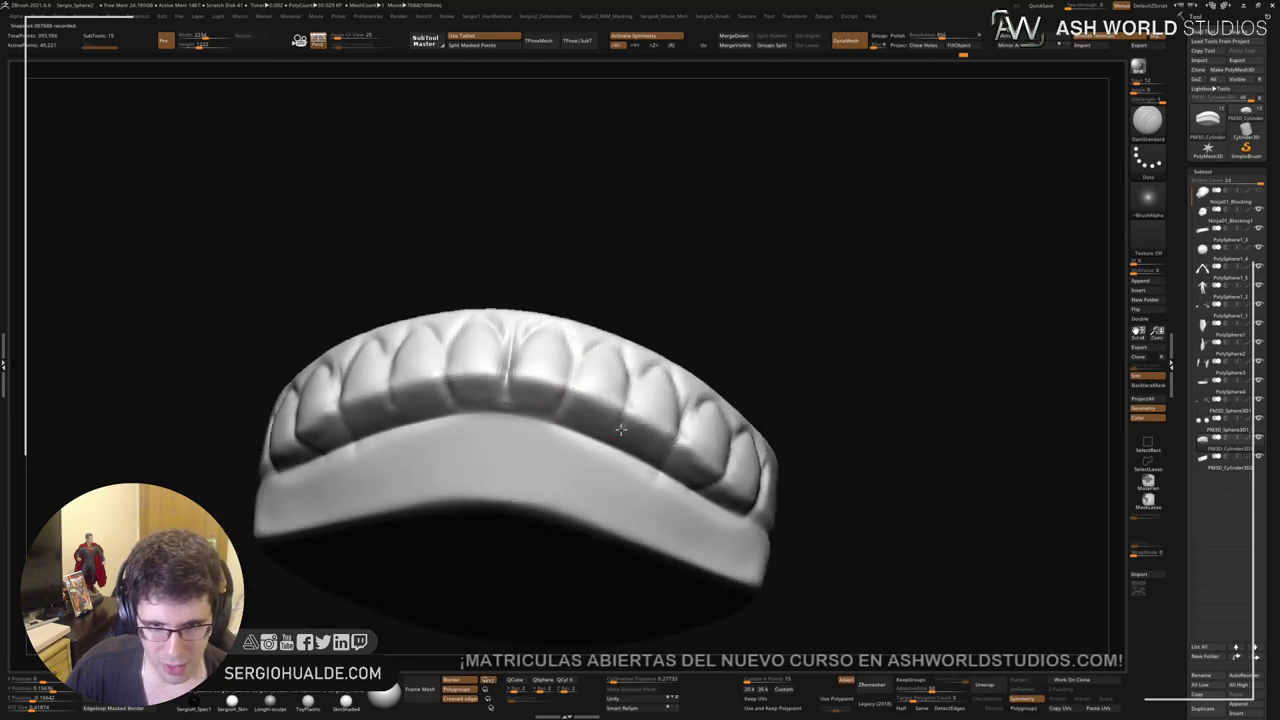
drag(630, 392, 620, 434)
right_drag(625, 448, 670, 394)
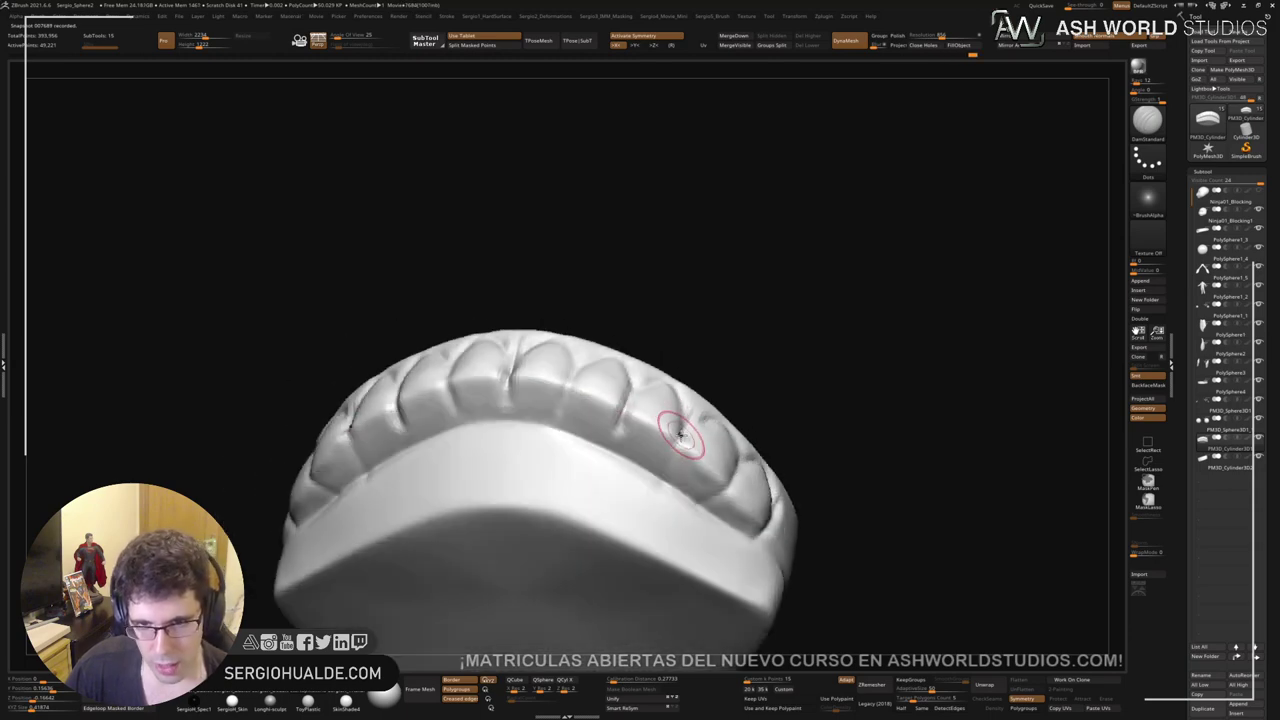
drag(663, 461, 680, 438)
right_drag(700, 457, 671, 434)
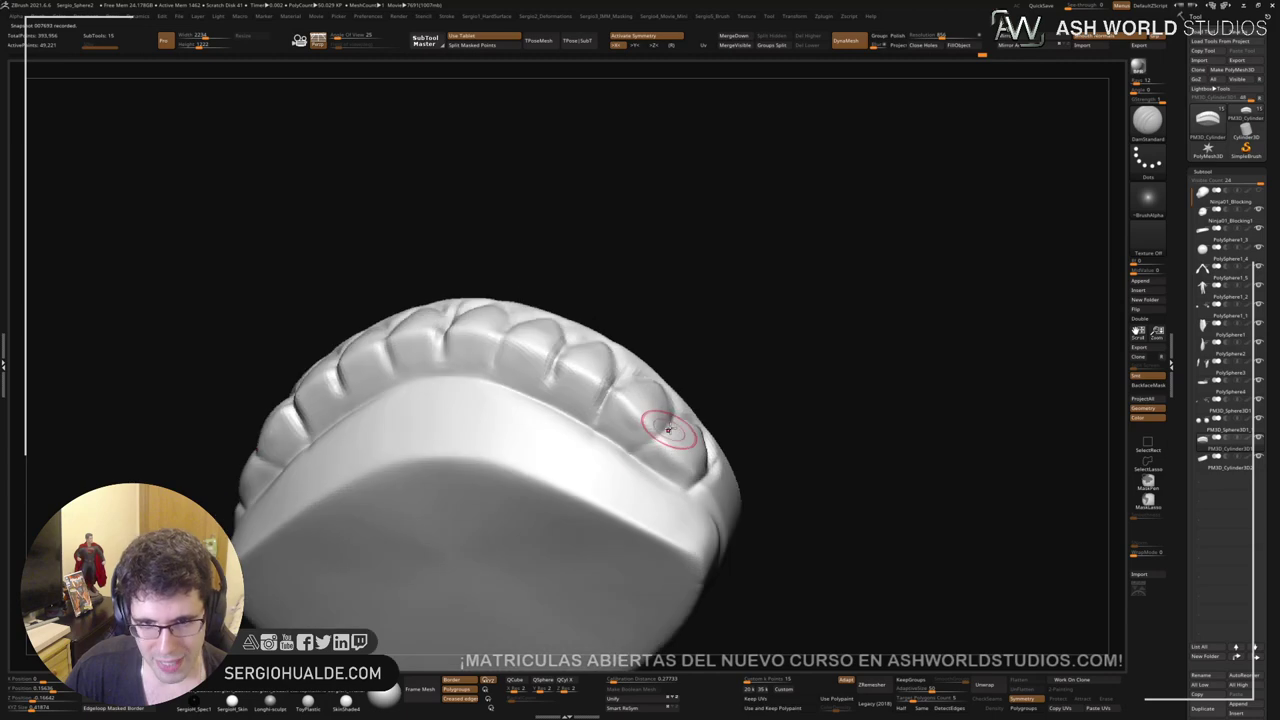
drag(666, 429, 631, 458)
drag(706, 468, 676, 492)
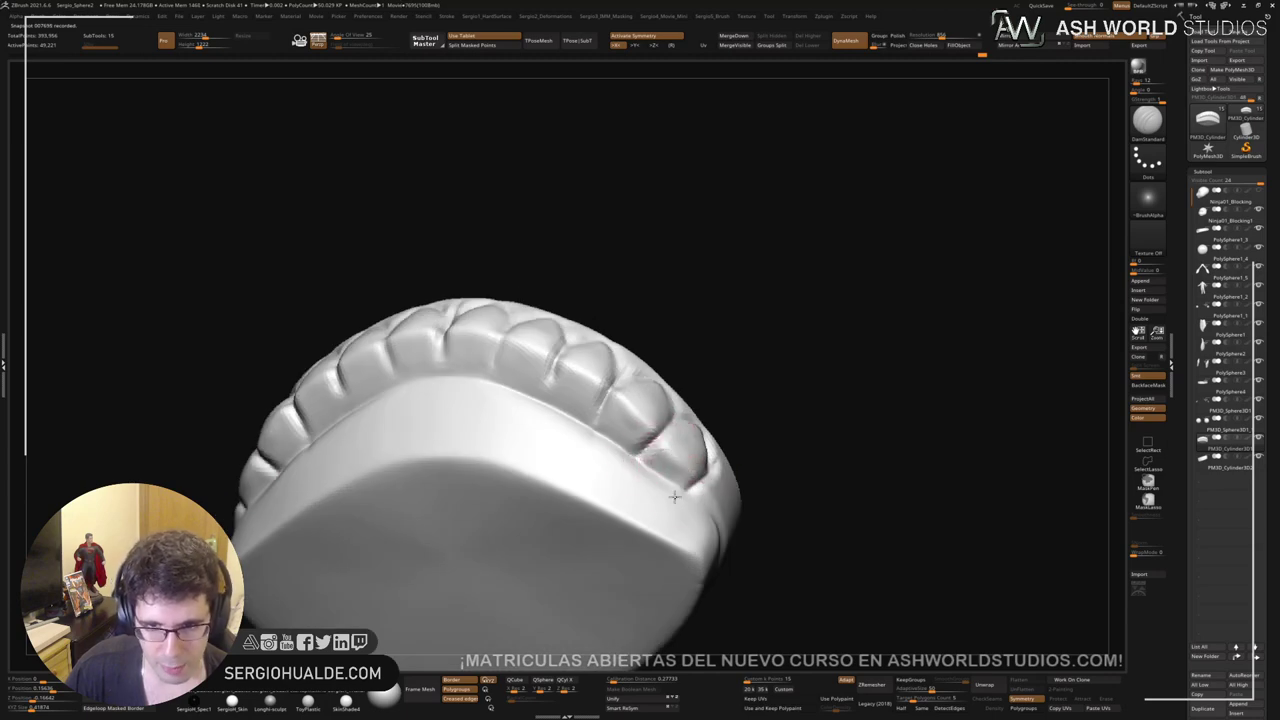
Step: Deepen the divisions along the underside of the upper teeth from the opposite side of the arch
mouse_move(633, 462)
right_down()
mouse_move(680, 329)
mouse_move(650, 400)
mouse_move(663, 406)
mouse_move(641, 343)
mouse_move(623, 360)
mouse_move(600, 331)
right_up()
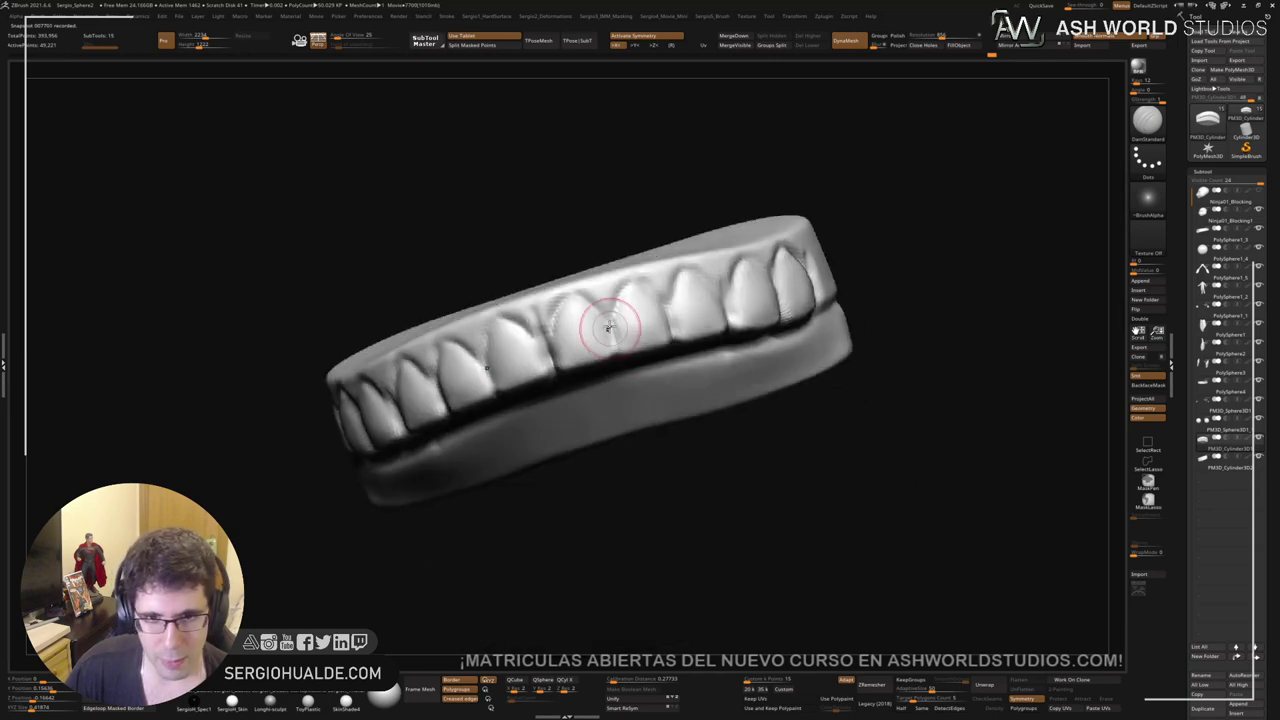
right_drag(620, 386, 606, 268)
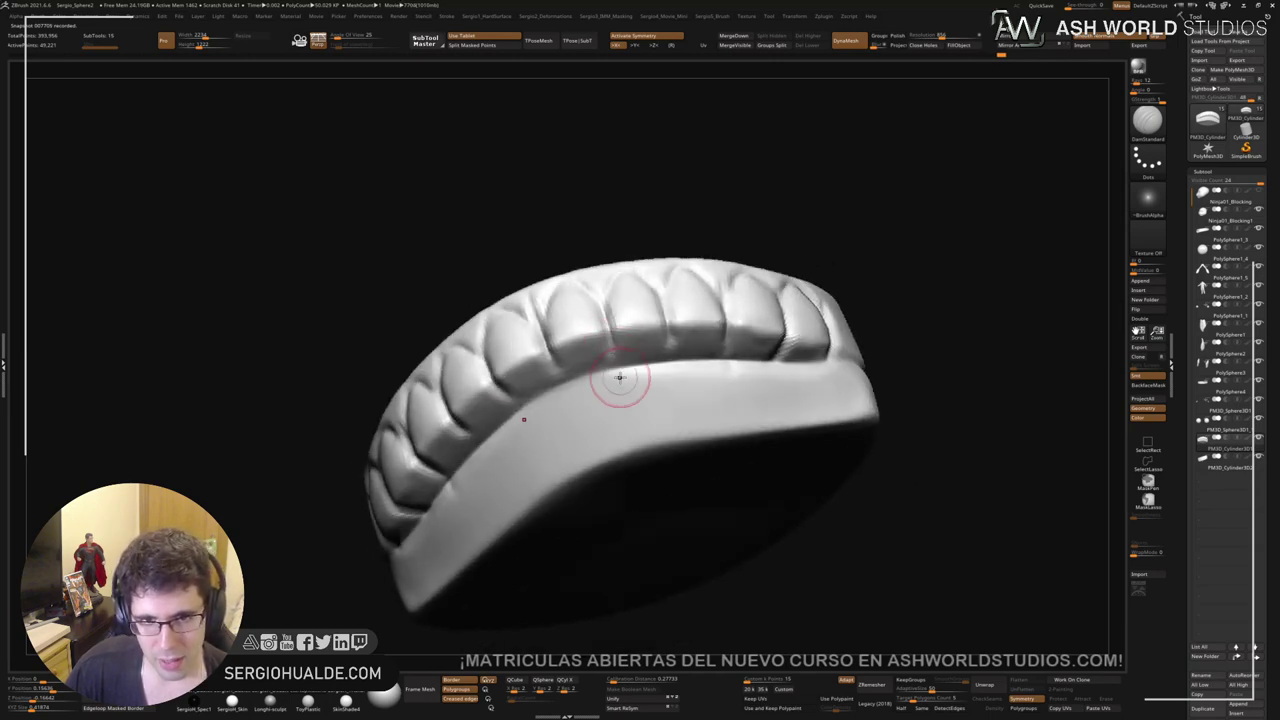
right_drag(666, 377, 670, 336)
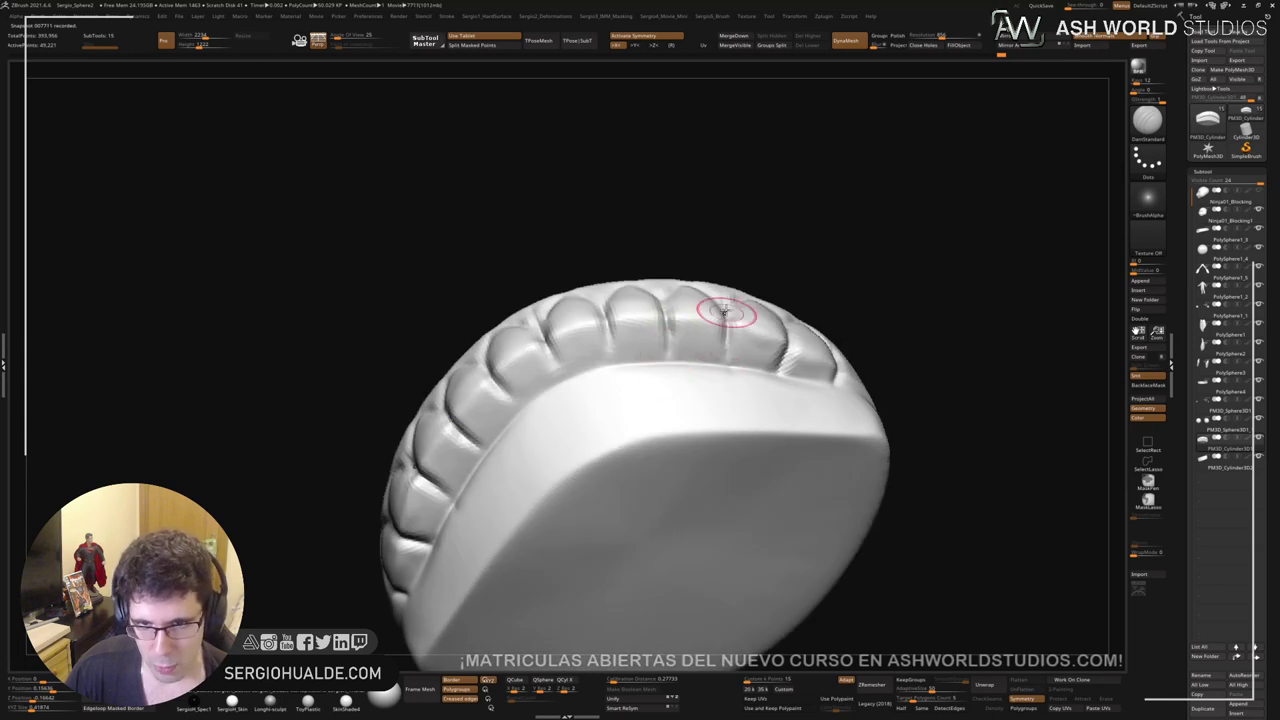
right_drag(762, 352, 800, 351)
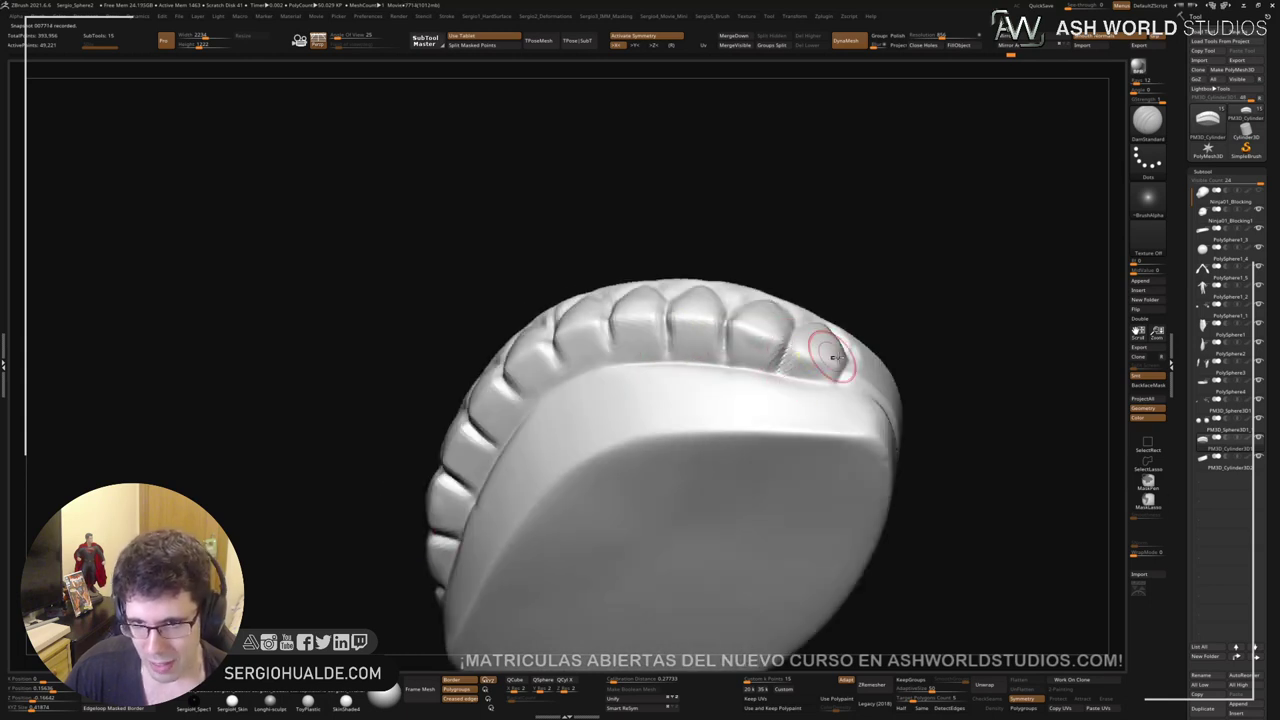
mouse_move(814, 403)
right_down()
mouse_move(766, 437)
mouse_move(663, 437)
mouse_move(612, 393)
right_up()
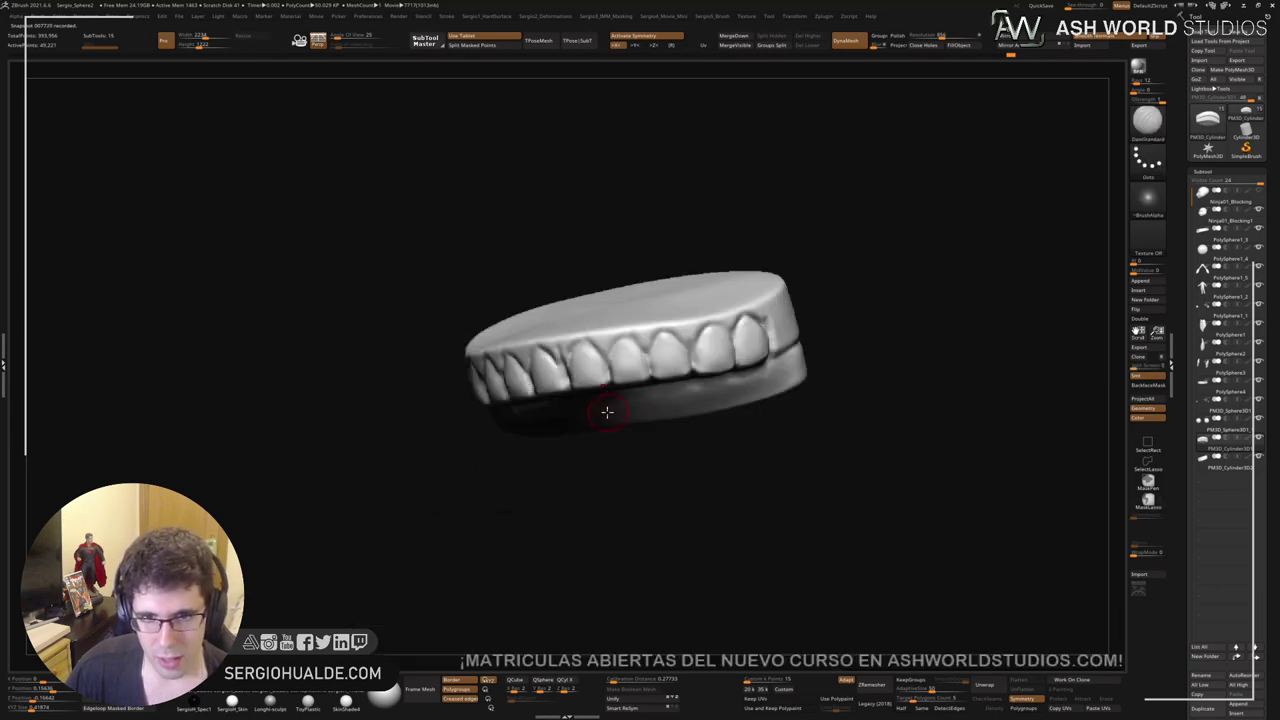
right_drag(606, 414, 609, 417)
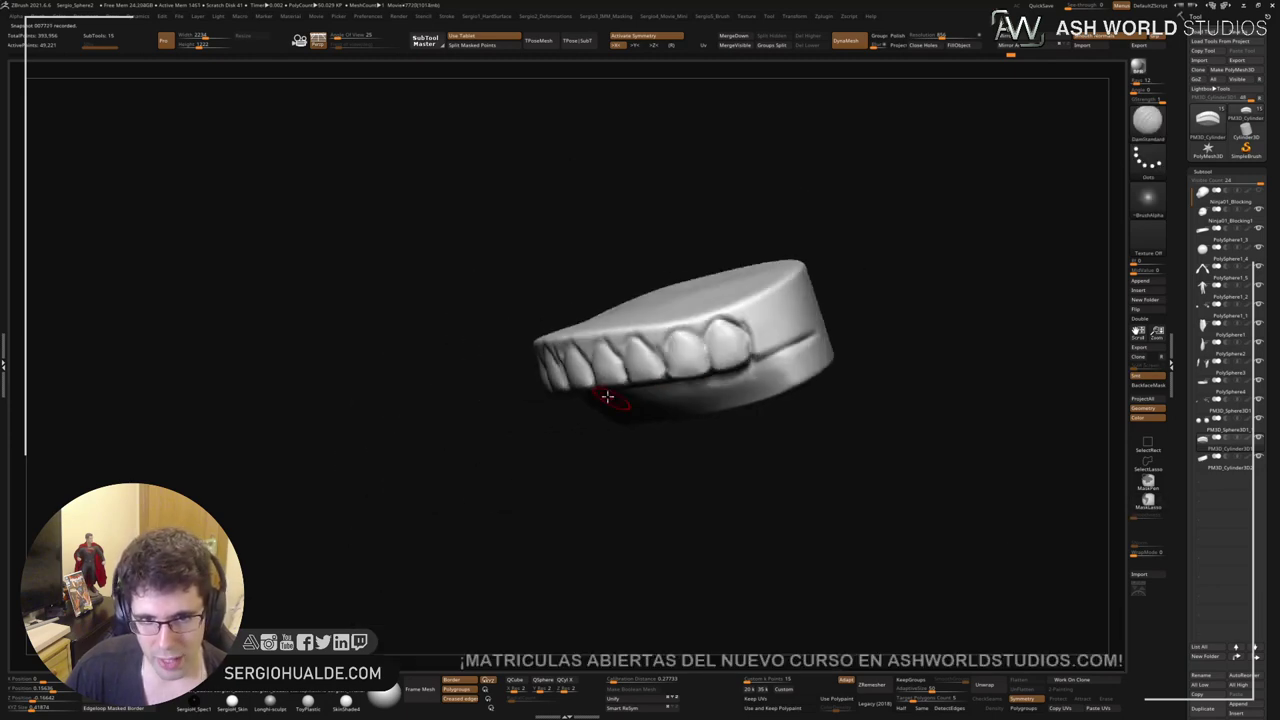
Step: Enlarge the Move brush and examine how the carved upper teeth sit inside the open mouth of the full head
key(s)
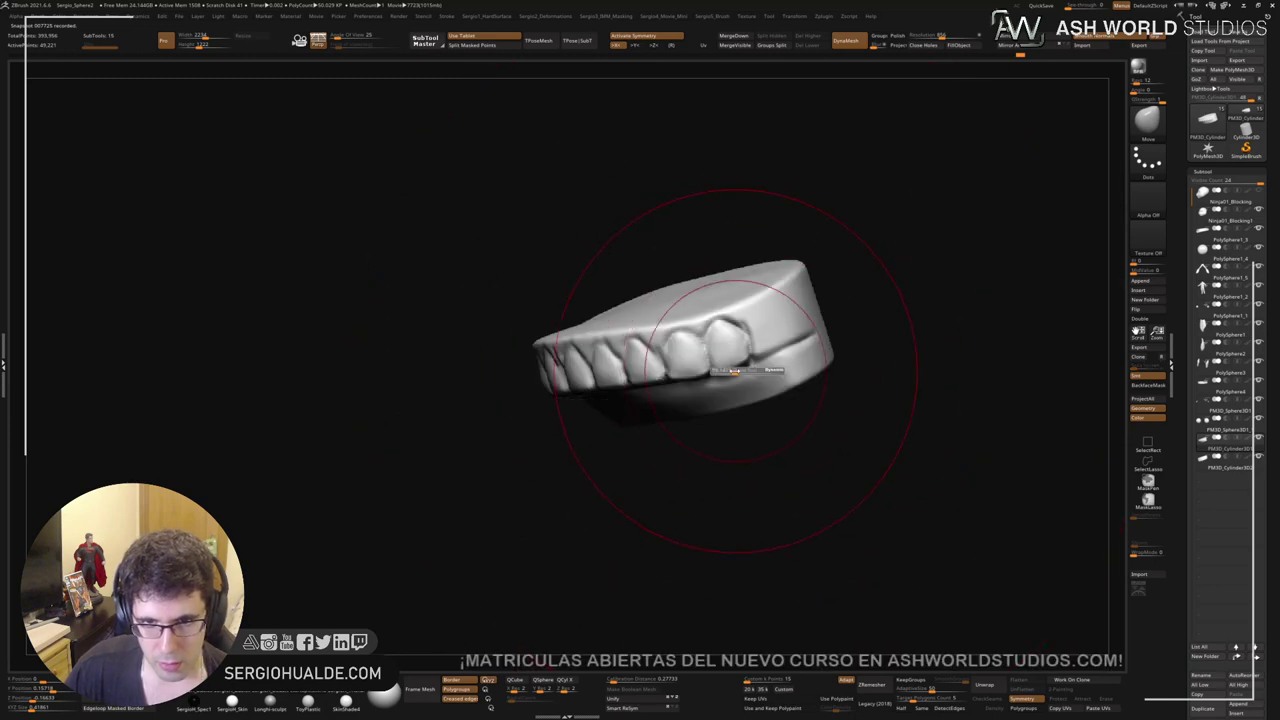
drag(736, 366, 737, 360)
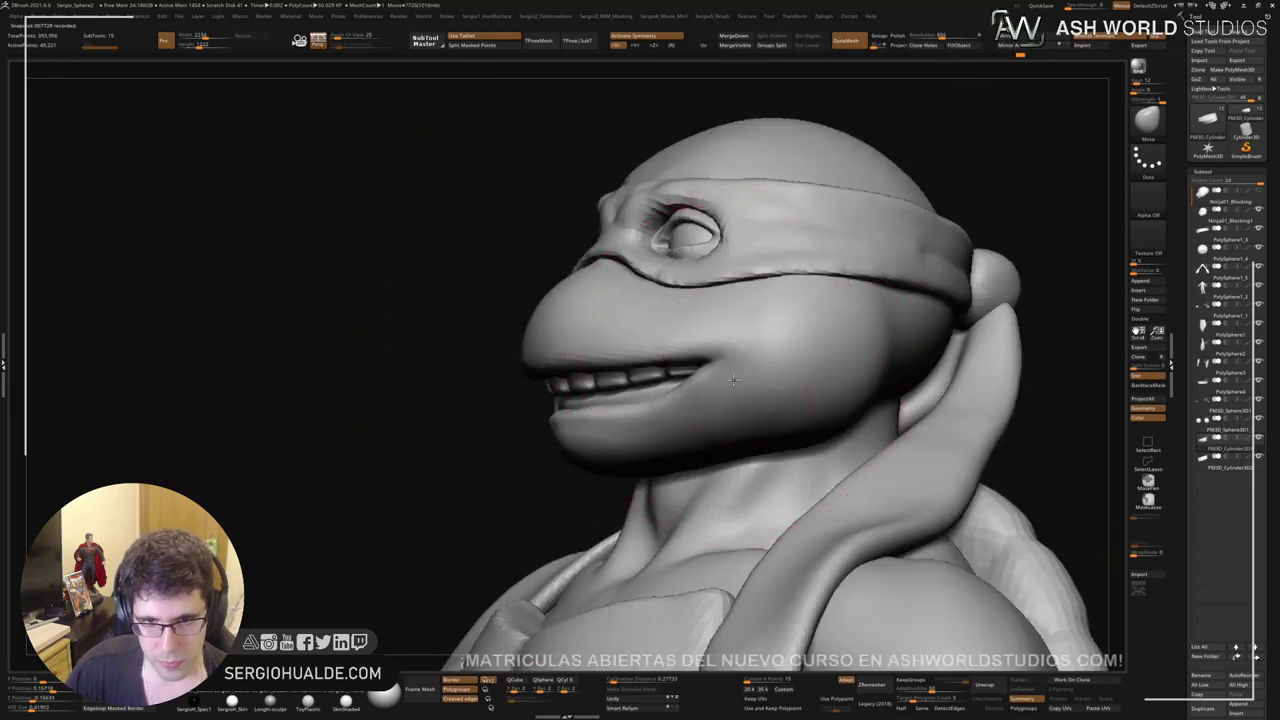
mouse_move(742, 366)
right_down()
mouse_move(725, 380)
mouse_move(649, 286)
mouse_move(652, 250)
right_up()
right_drag(652, 250, 677, 434)
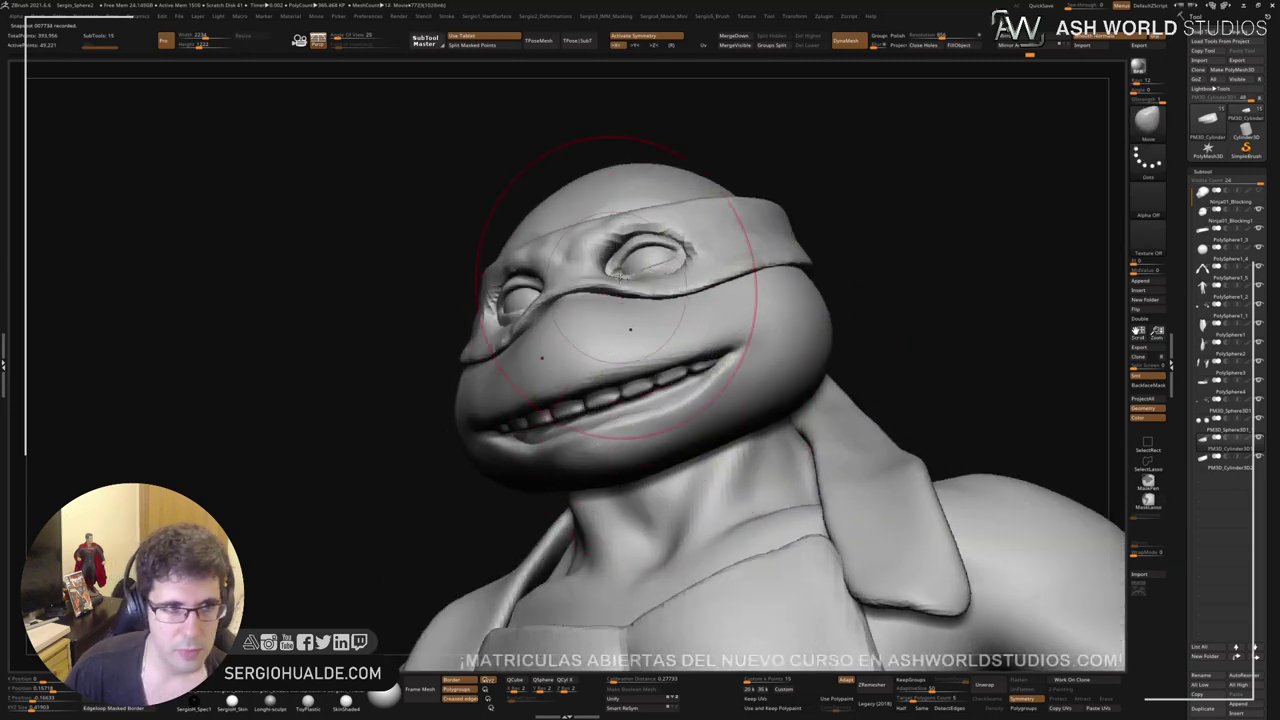
Step: Duplicate the carved upper teeth and mirror the copy vertically for use as the lower row
key(alt+s)
right_drag(846, 308, 821, 317)
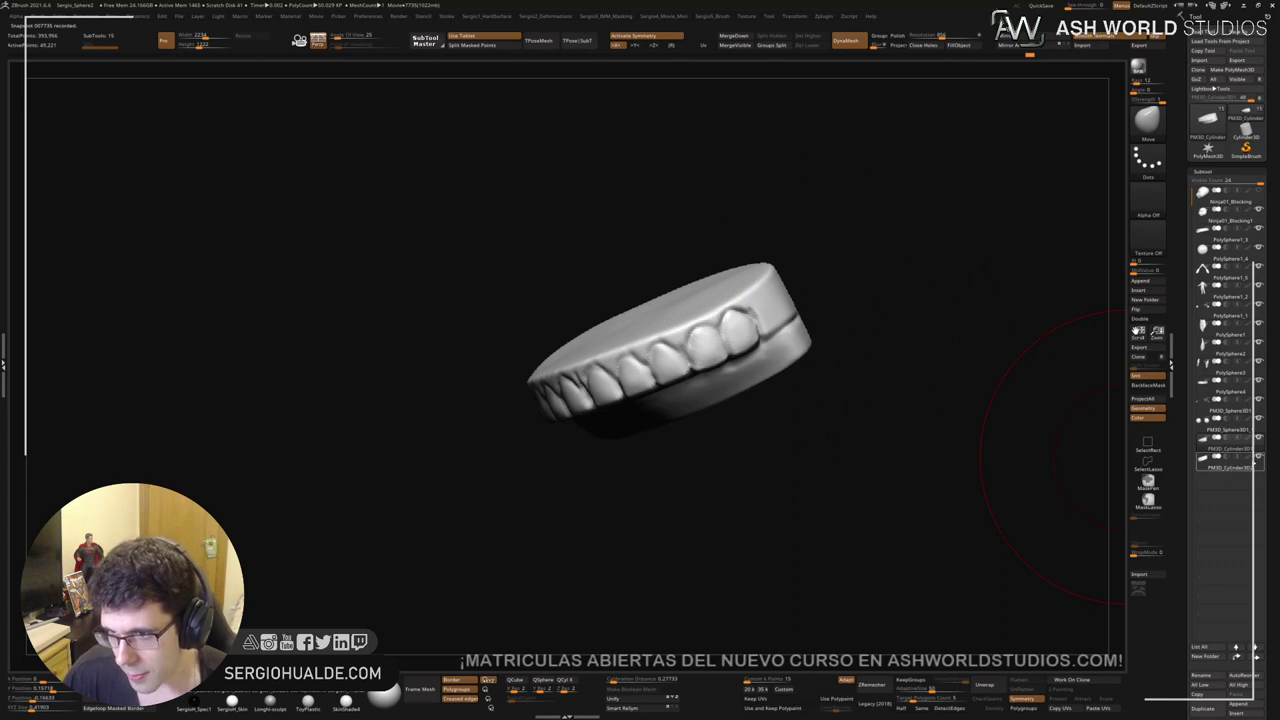
key(ctrl+shift+d)
right_drag(862, 195, 940, 114)
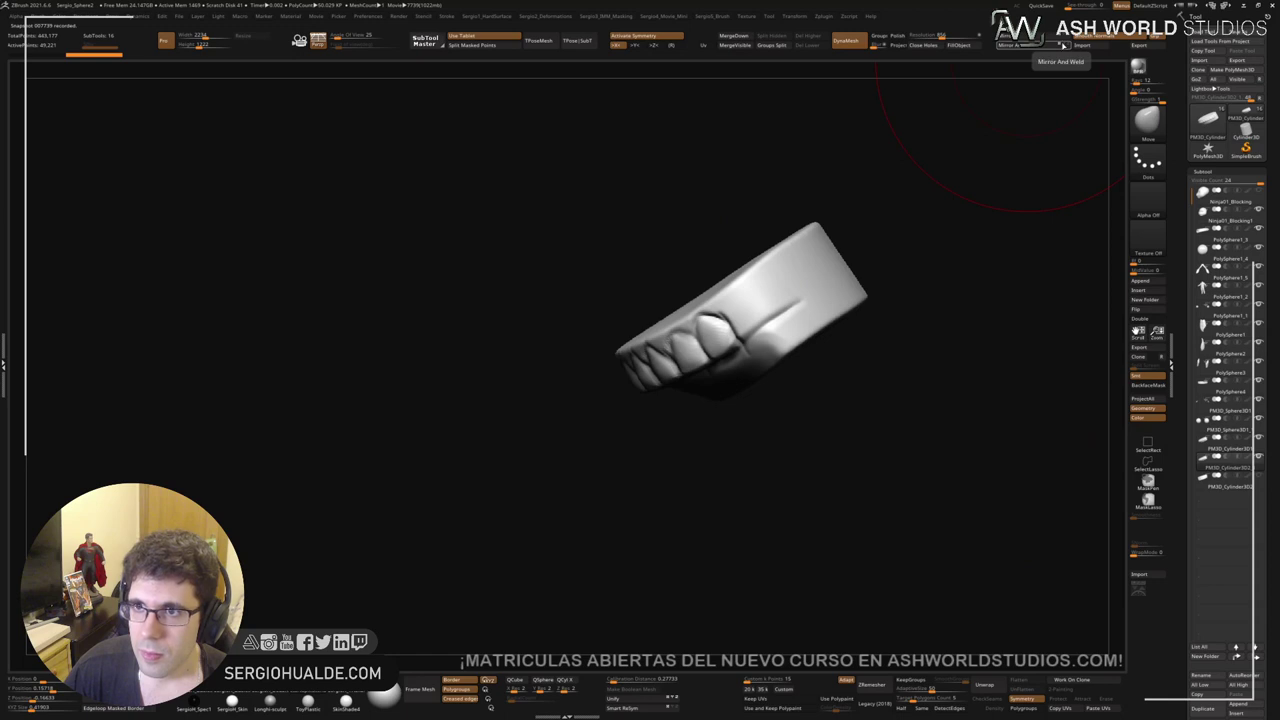
click(1016, 47)
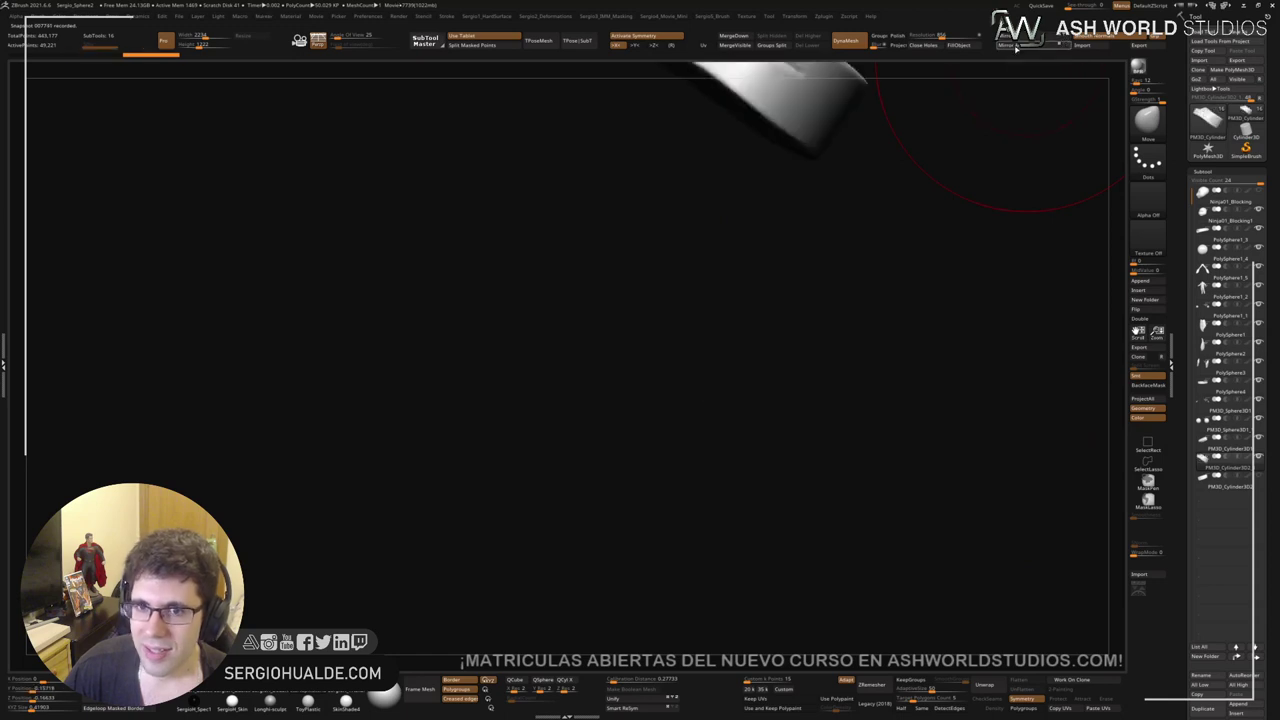
Step: Move the mirrored teeth beneath the upper row so they fit inside the open mouth as the lower teeth
alt+drag(788, 235, 757, 321)
key(w)
key(shift+s)
alt+click(723, 225)
mouse_move(628, 369)
alt+mouse_down()
mouse_move(644, 426)
mouse_move(746, 400)
mouse_move(725, 412)
mouse_move(640, 398)
mouse_move(671, 369)
mouse_move(671, 429)
mouse_move(686, 443)
mouse_move(773, 434)
mouse_move(760, 411)
alt+mouse_up()
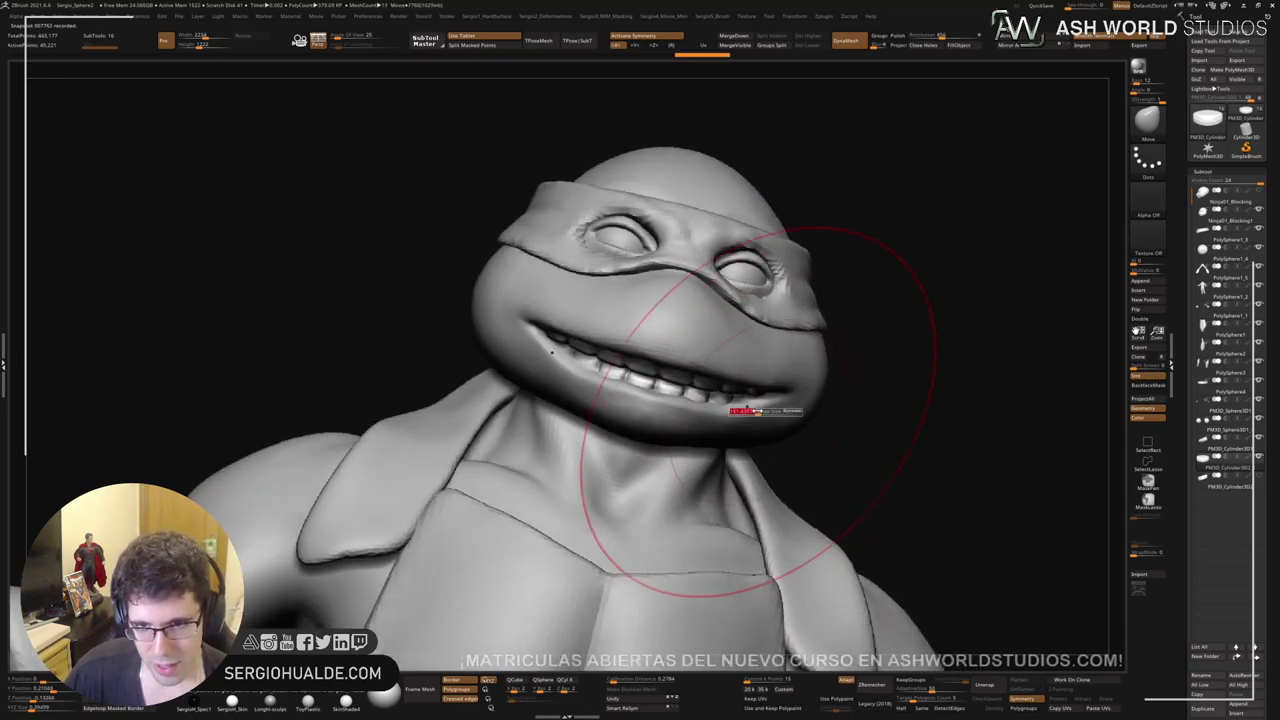
Step: Adjust the front and depth of the lower teeth with the Move brush so they sit behind the lower lip
right_drag(757, 411, 749, 392)
drag(749, 392, 750, 395)
right_drag(750, 395, 701, 384)
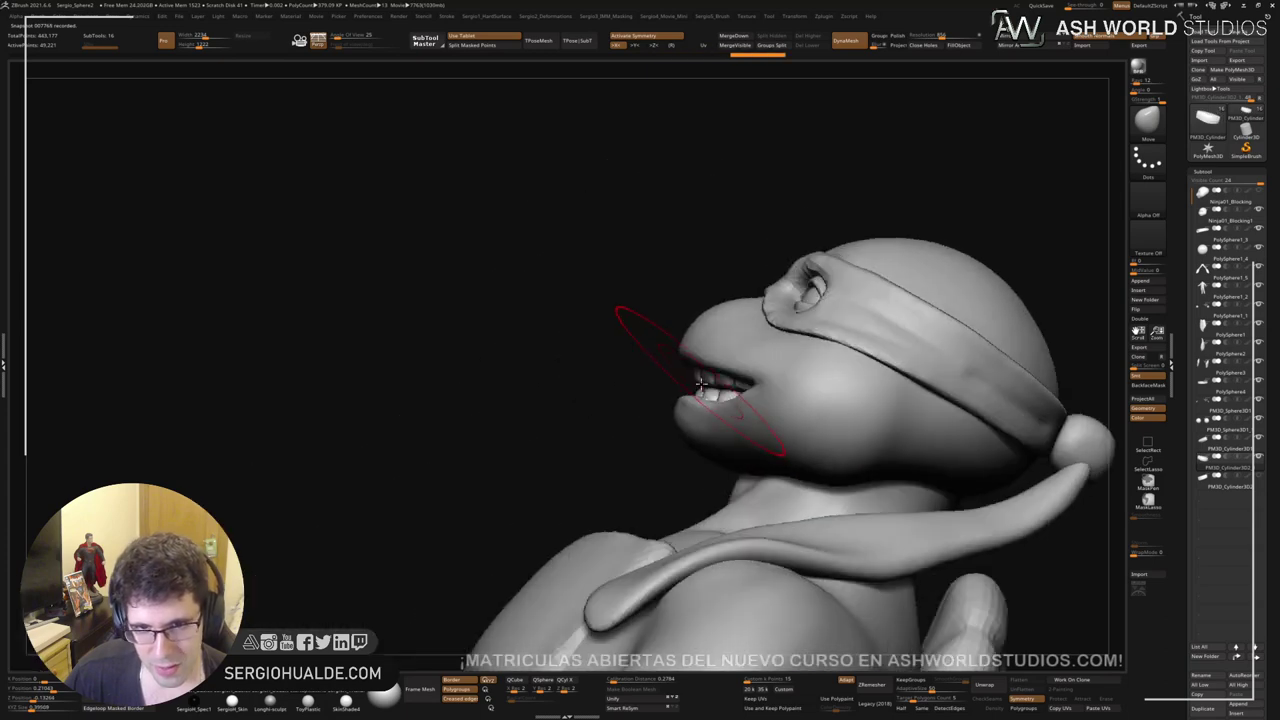
drag(704, 405, 714, 414)
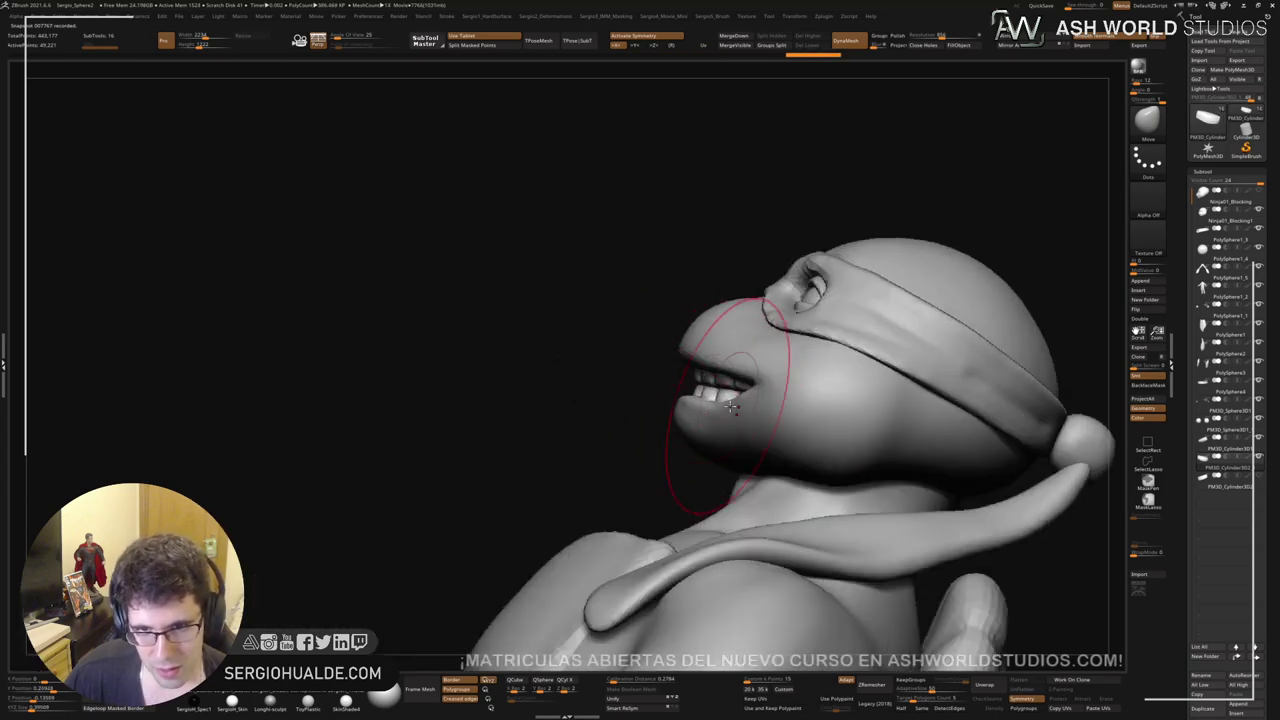
right_drag(714, 414, 818, 455)
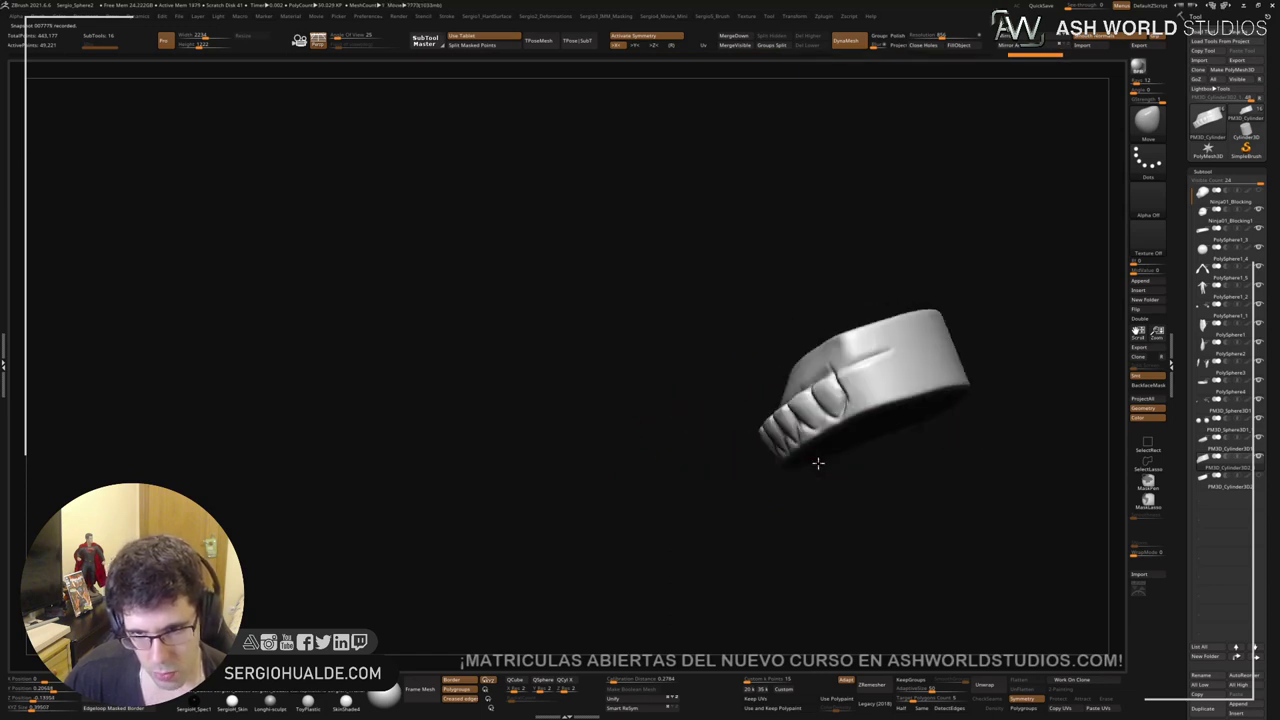
ctrl+shift+click(800, 450)
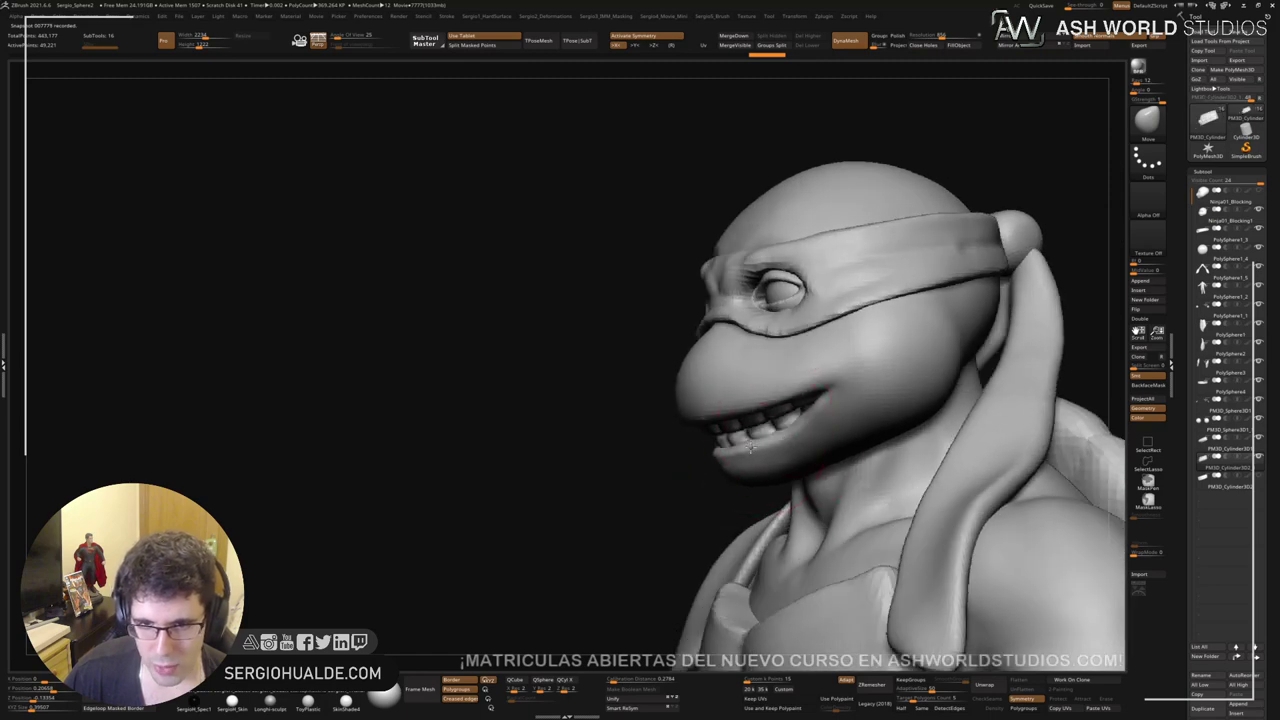
mouse_move(749, 443)
right_down()
mouse_move(786, 428)
mouse_move(783, 440)
right_up()
key(s)
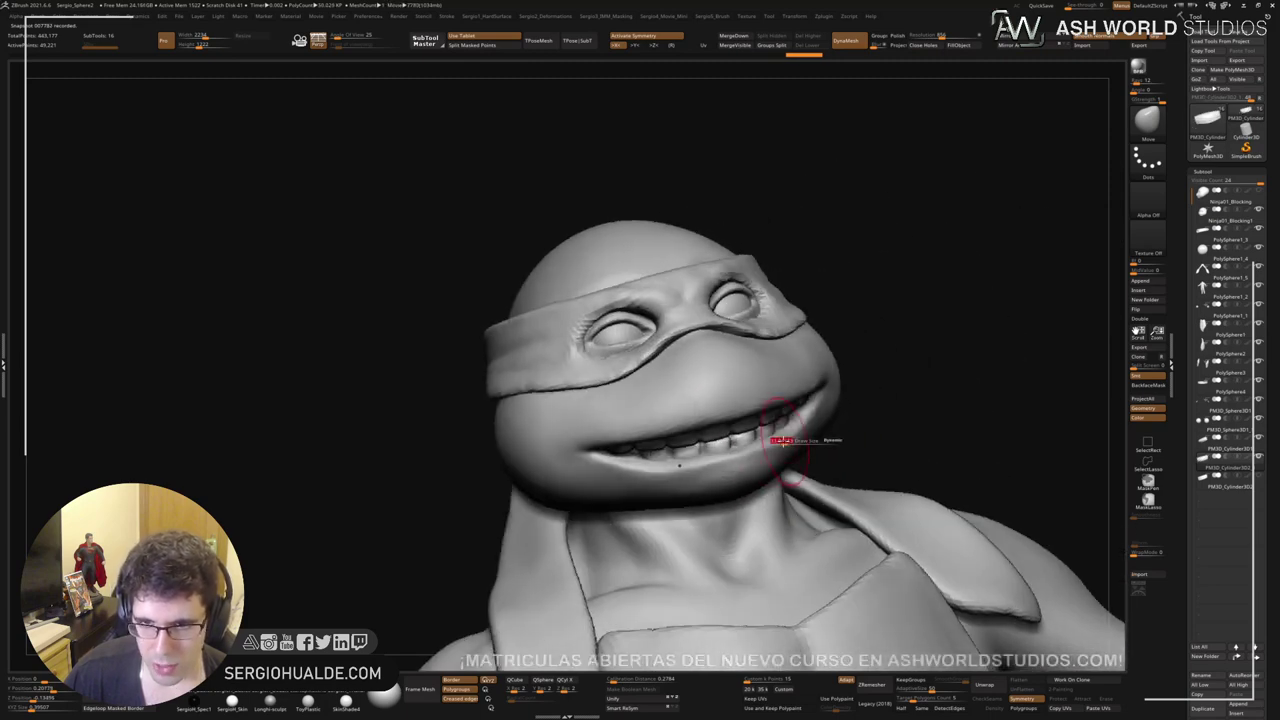
Step: Reshape the side of the lower teeth with a resized Move brush to follow the curve of the mouth
ctrl+shift+click(800, 432)
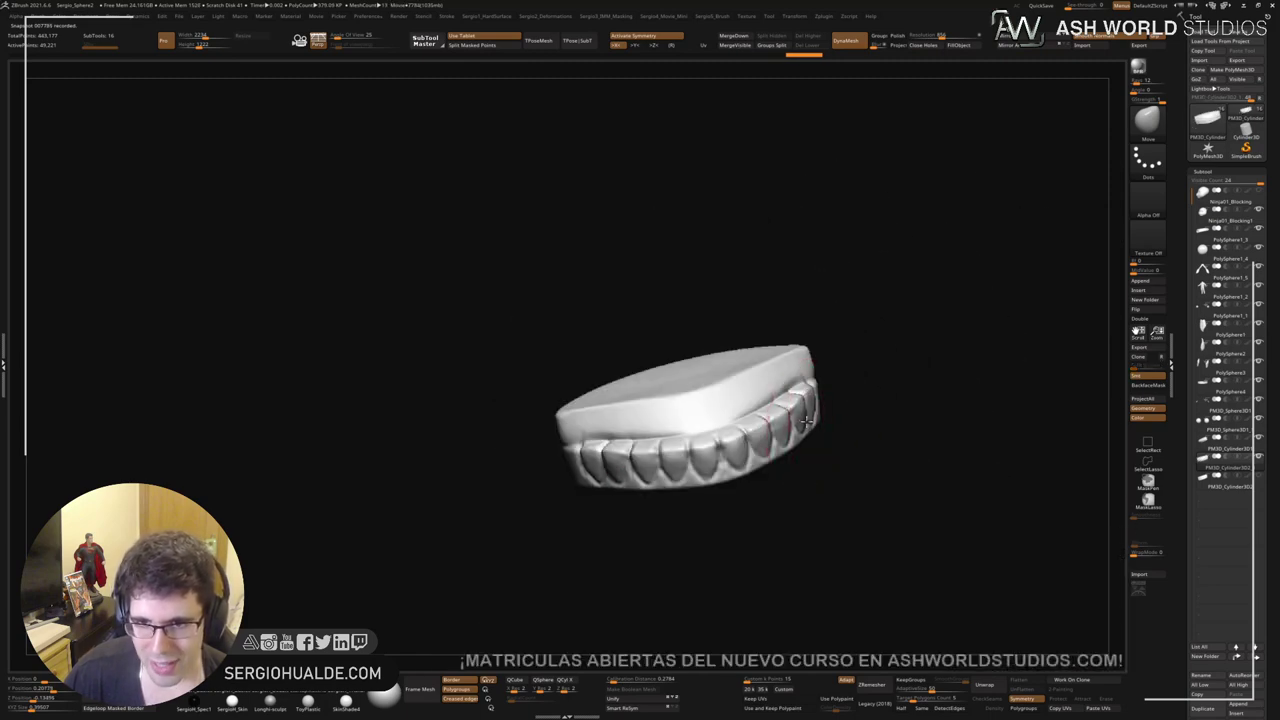
right_drag(776, 478, 789, 428)
ctrl+shift+click(789, 461)
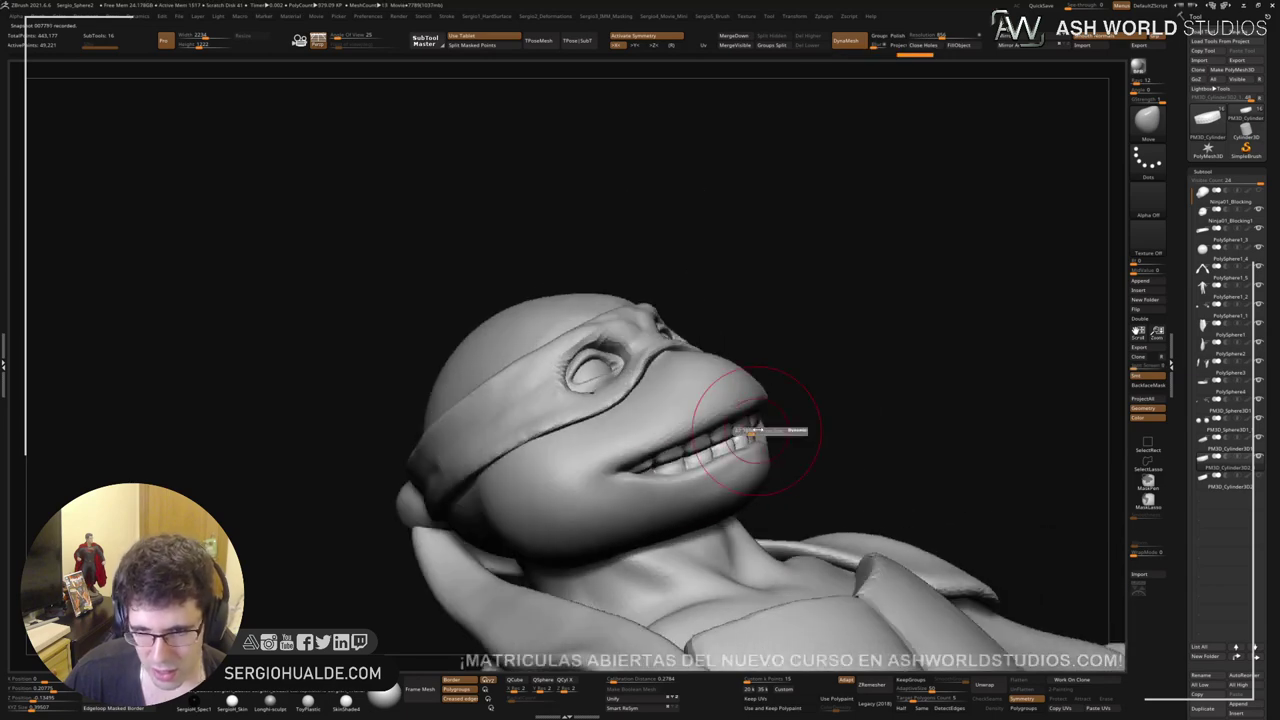
drag(757, 431, 766, 431)
shift+right_drag(766, 431, 790, 437)
drag(767, 443, 771, 431)
mouse_move(771, 431)
right_down()
mouse_move(743, 463)
mouse_move(757, 437)
mouse_move(740, 438)
mouse_move(760, 440)
right_up()
drag(760, 440, 750, 452)
mouse_move(749, 467)
right_down()
mouse_move(759, 447)
mouse_move(737, 457)
mouse_move(808, 455)
mouse_move(722, 389)
mouse_move(850, 243)
mouse_move(771, 313)
mouse_move(769, 428)
mouse_move(763, 371)
mouse_move(717, 403)
mouse_move(718, 330)
mouse_move(791, 306)
right_up()
Step: Select the upper teeth and refine their fit against the lower row and upper lip
alt+click(764, 383)
key(shift+s)
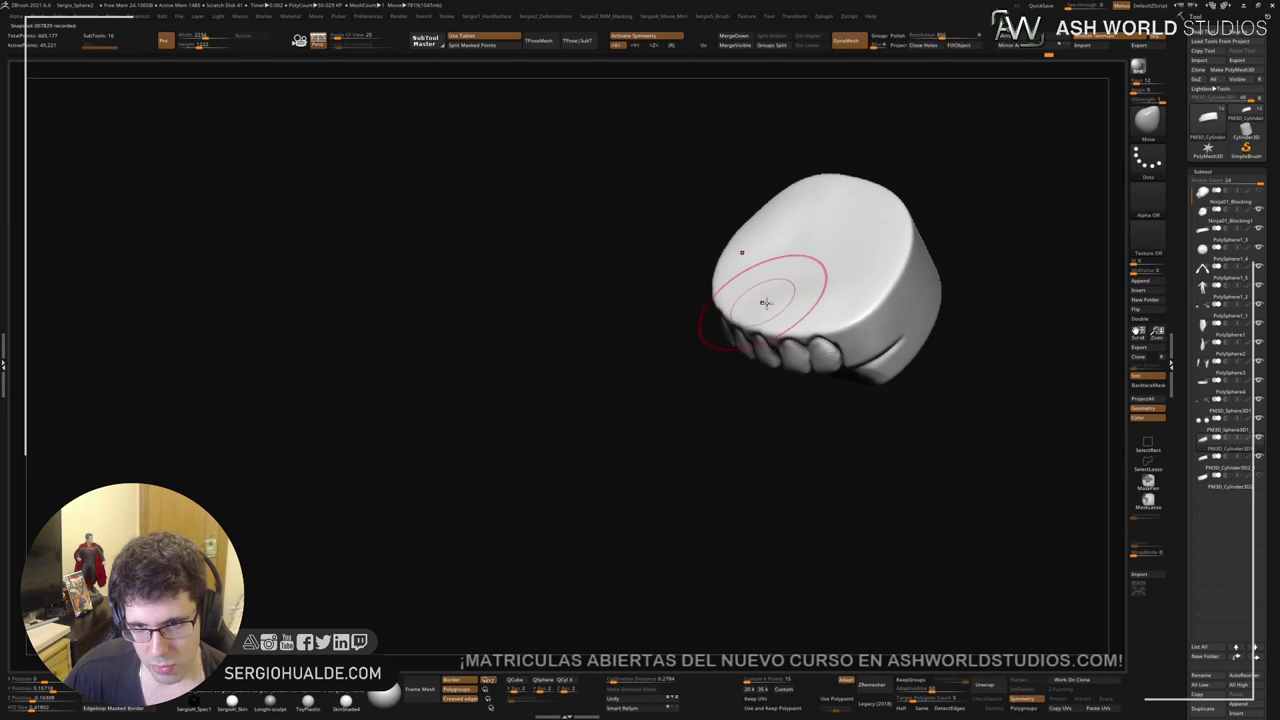
right_drag(760, 297, 770, 323)
mouse_move(733, 368)
right_down()
mouse_move(720, 380)
mouse_move(757, 400)
right_up()
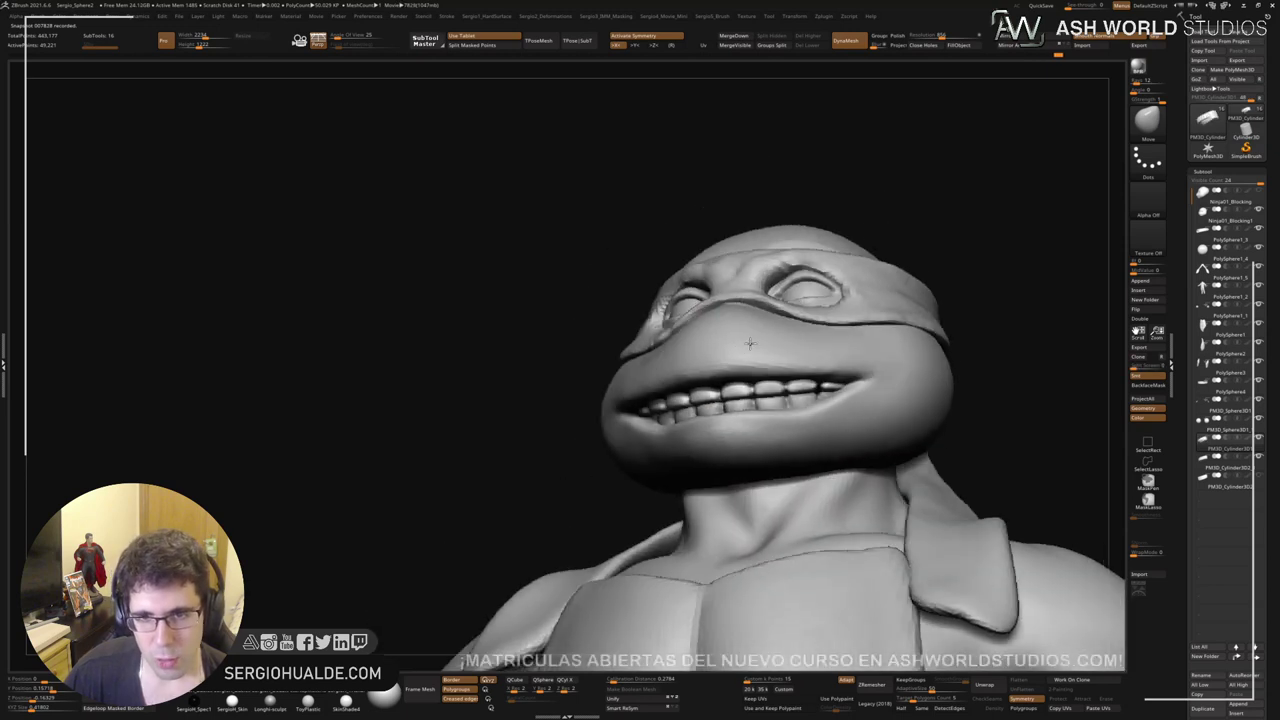
right_drag(757, 400, 728, 205)
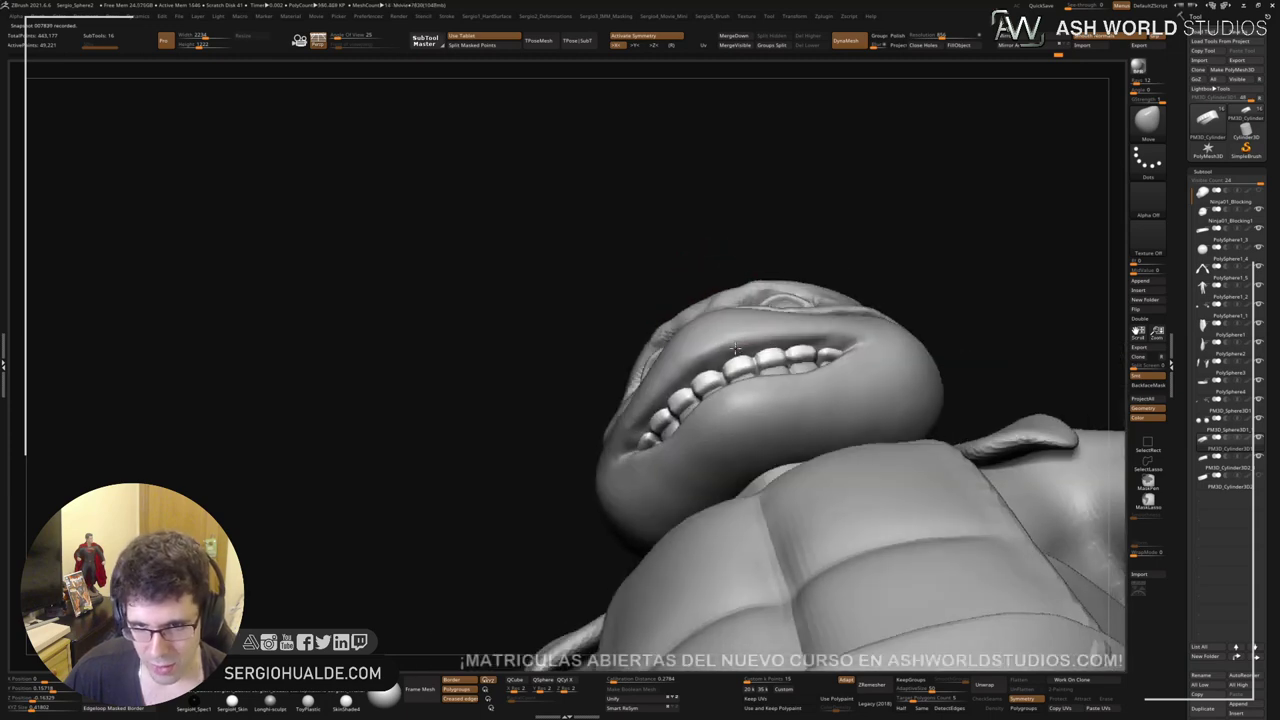
Step: Isolate the head and smooth the rough inner surface of the mouth cavity and the lower lip
alt+click(726, 342)
key(shift+s)
mouse_move(710, 344)
right_down()
mouse_move(740, 380)
mouse_move(698, 383)
mouse_move(655, 415)
right_up()
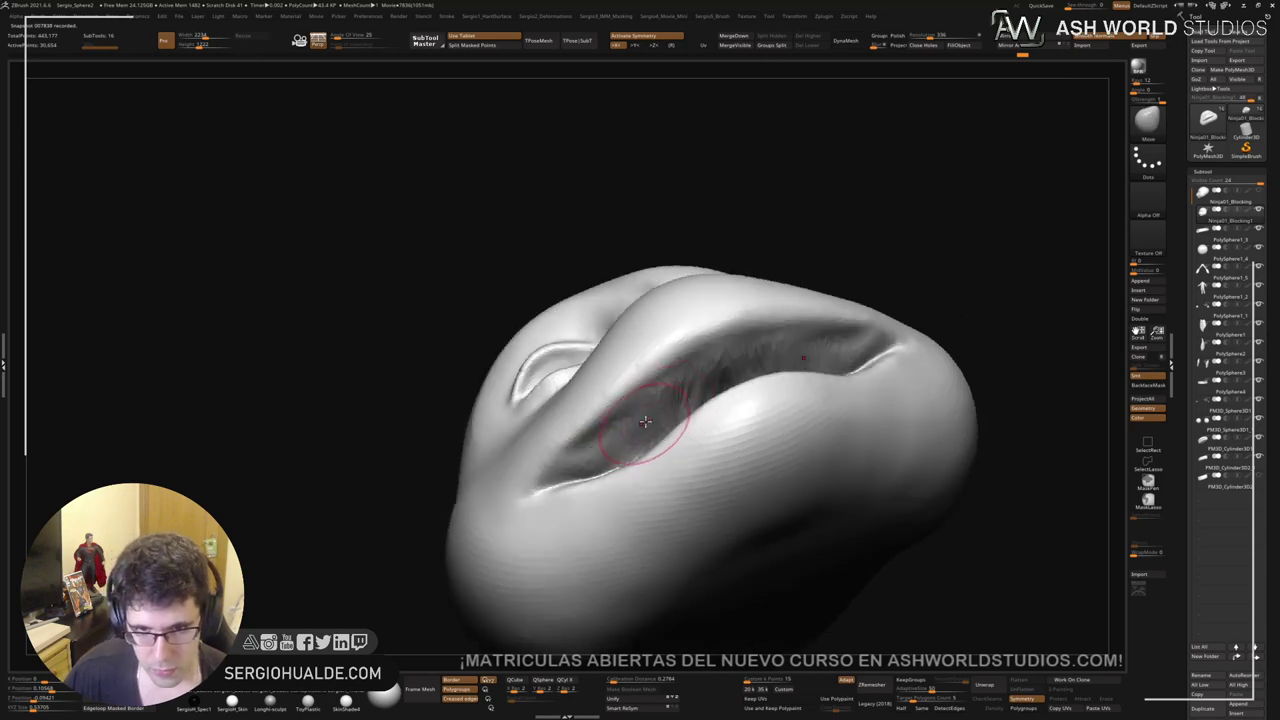
key(shift)
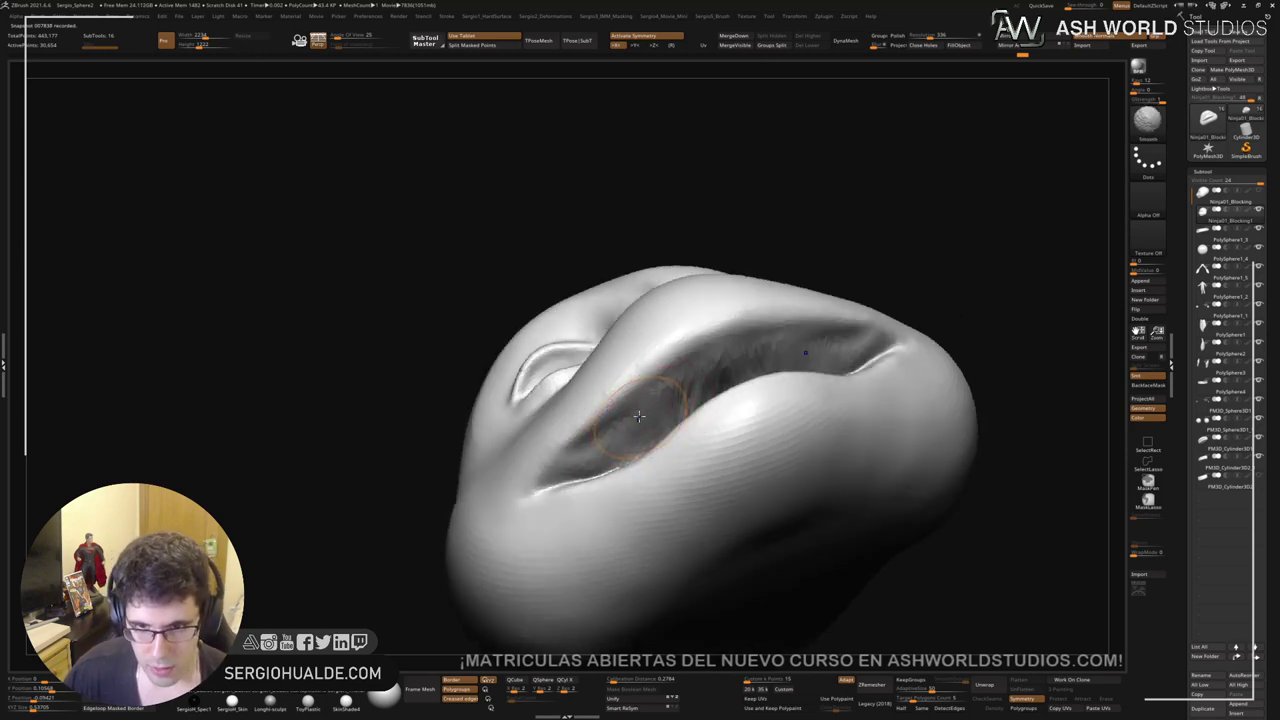
right_drag(732, 349, 651, 429)
mouse_move(582, 452)
shift+mouse_down()
mouse_move(560, 472)
mouse_move(669, 382)
shift+mouse_up()
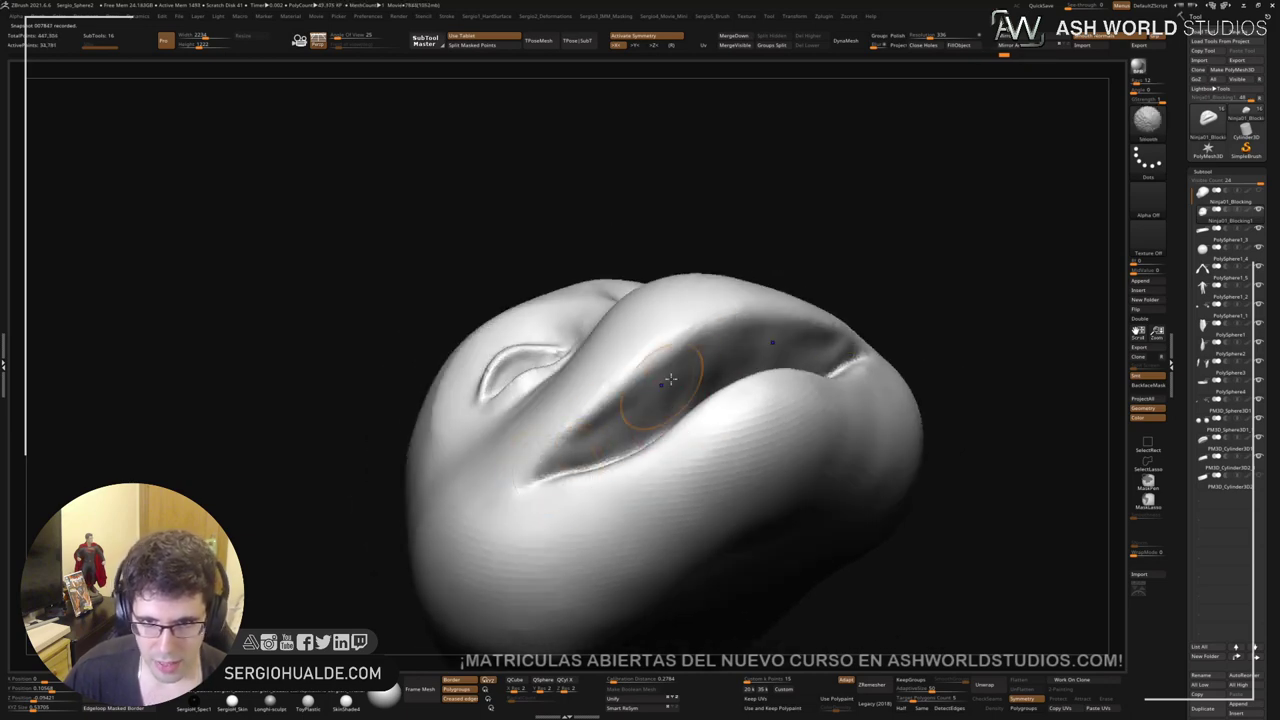
right_drag(669, 382, 717, 417)
shift+drag(790, 372, 798, 365)
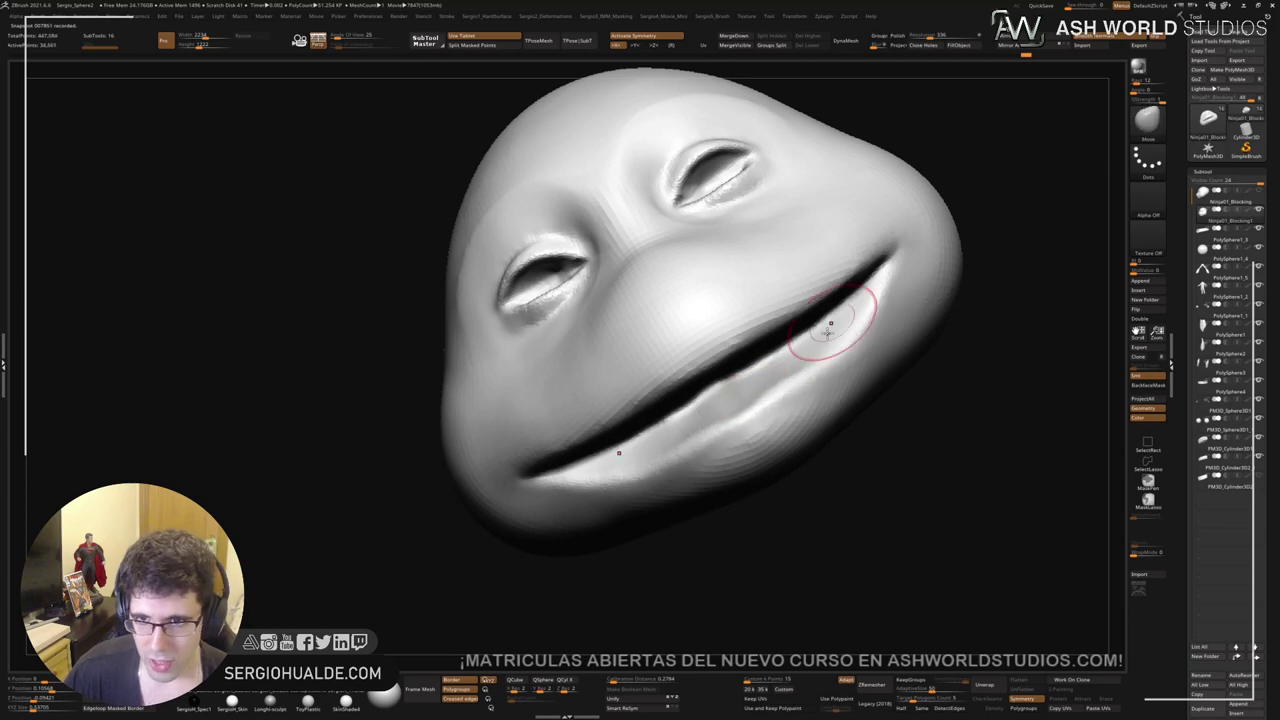
Step: Define the edge of the lower lip with the DamStandard brush and smooth it towards the mouth corner
right_drag(829, 329, 827, 297)
right_drag(668, 425, 720, 337)
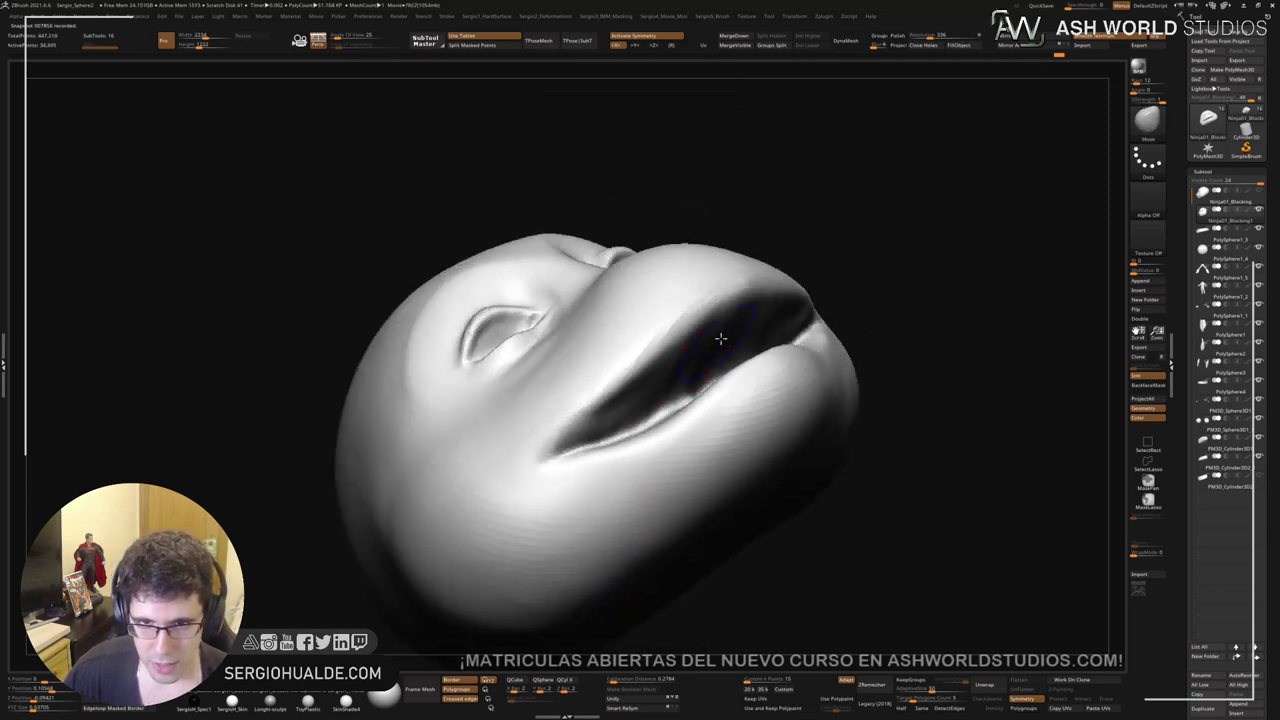
right_drag(666, 451, 710, 323)
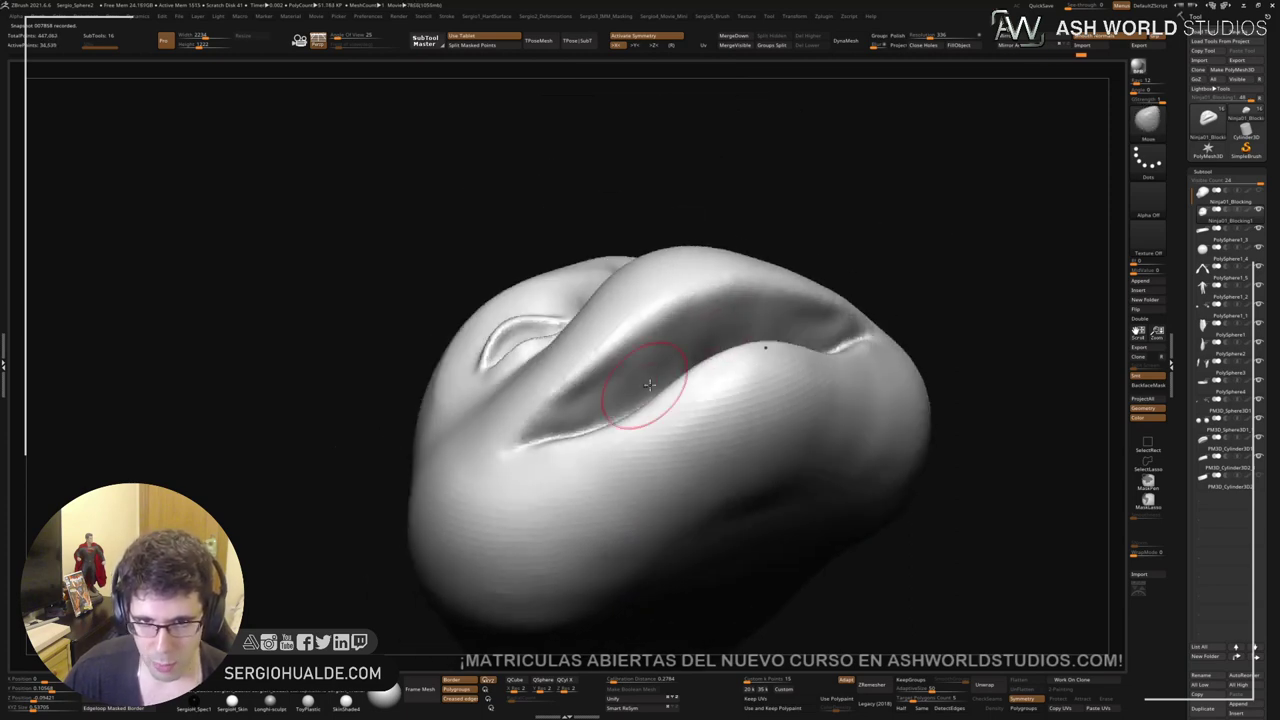
right_drag(646, 395, 686, 414)
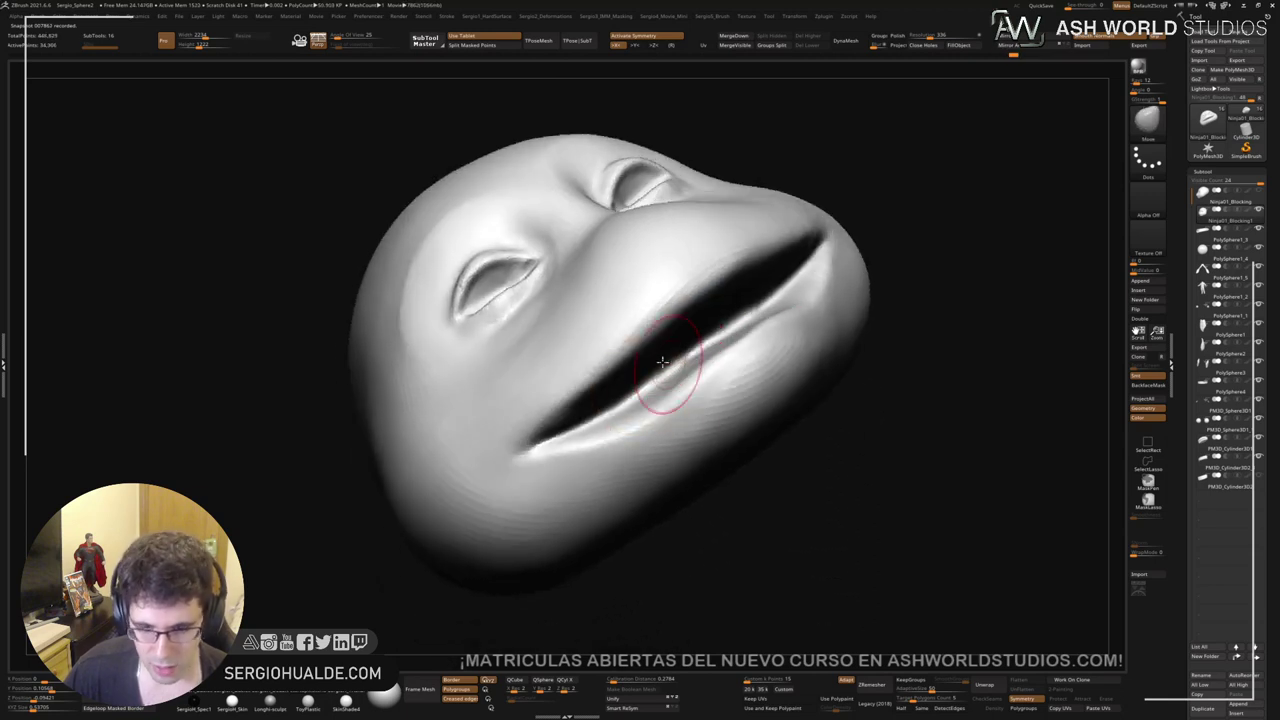
key(b)
key(d)
key(s)
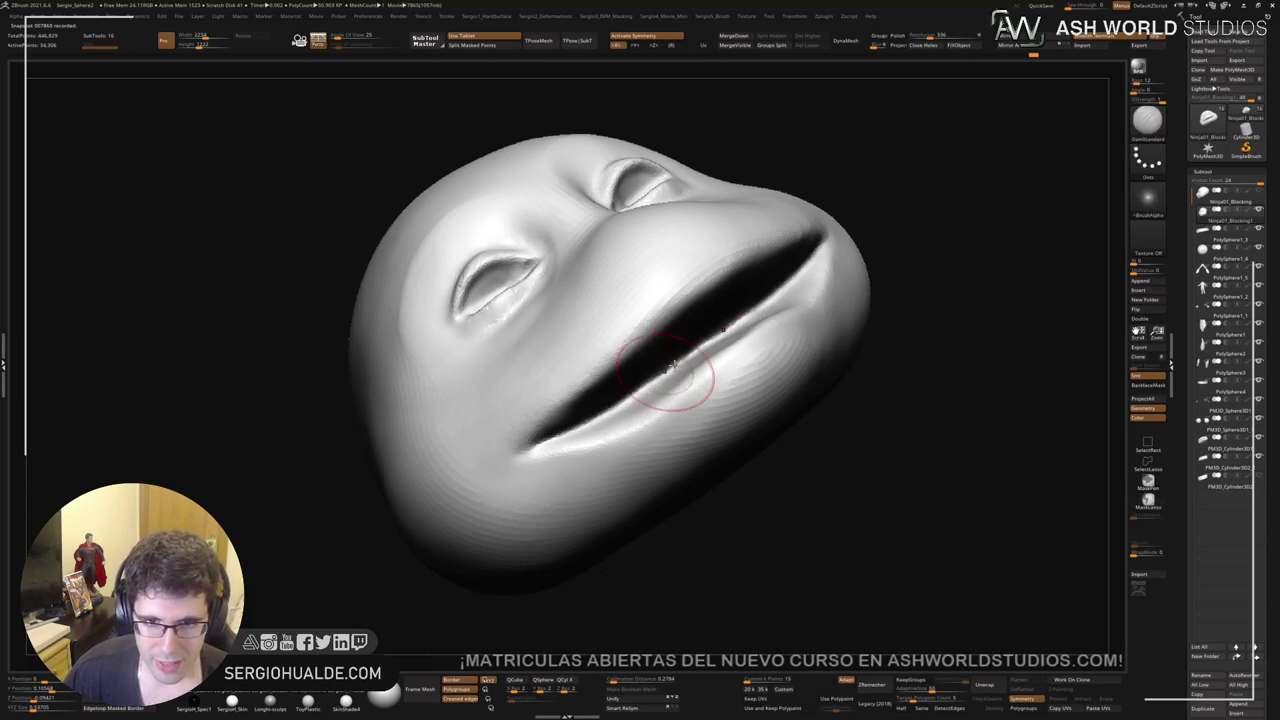
drag(571, 428, 727, 326)
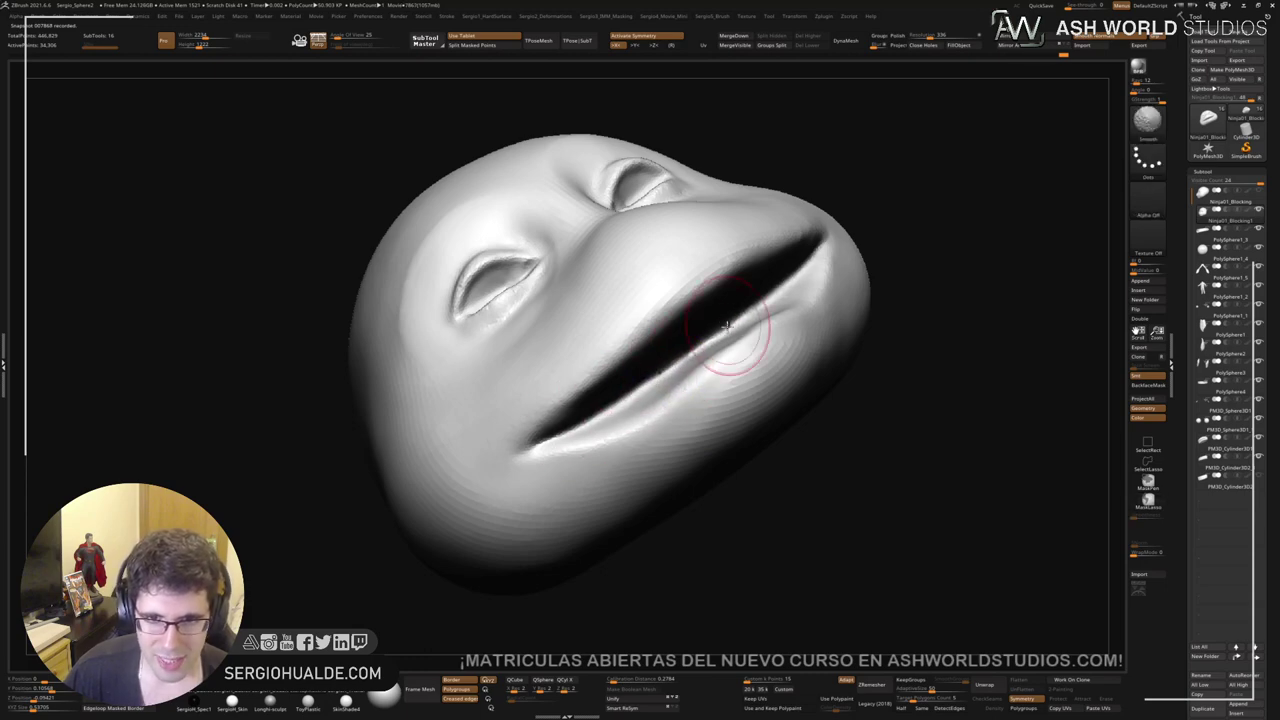
mouse_move(727, 326)
right_down()
mouse_move(771, 309)
mouse_move(651, 400)
mouse_move(706, 366)
right_up()
shift+drag(706, 366, 677, 391)
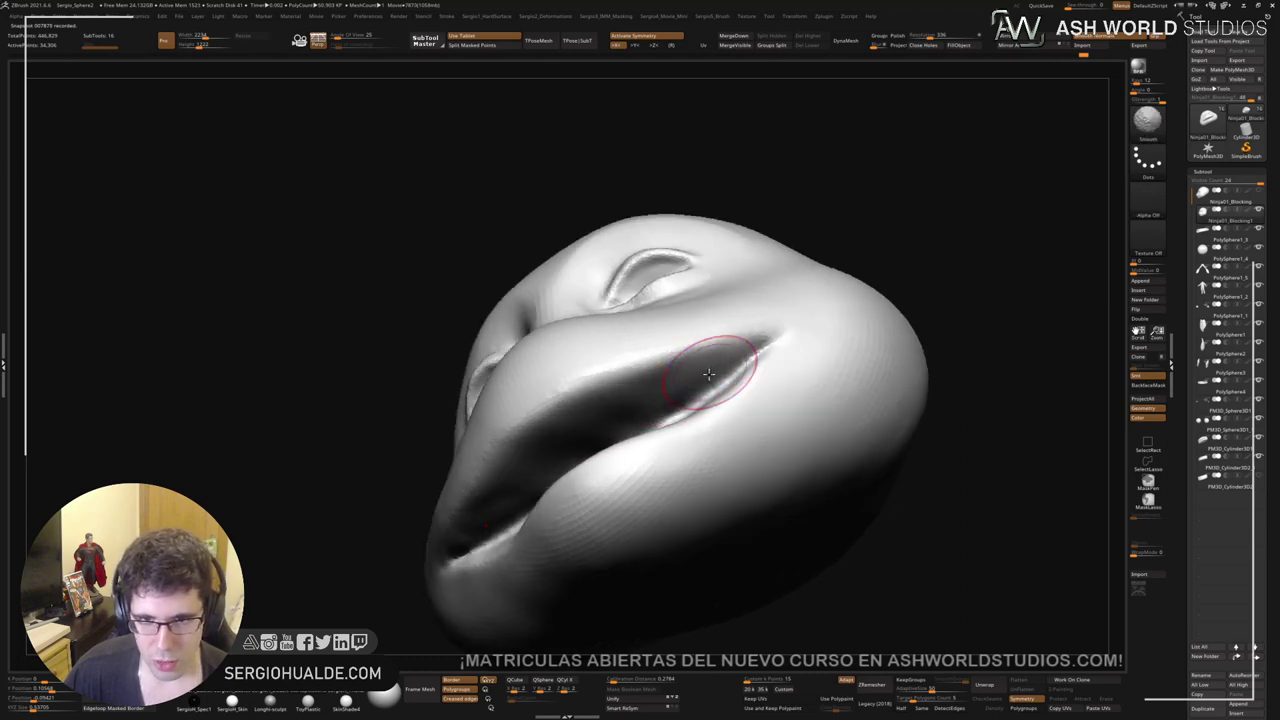
Step: Try a smoothing stroke along the edge of the lower lip, and undo it
right_drag(708, 374, 714, 386)
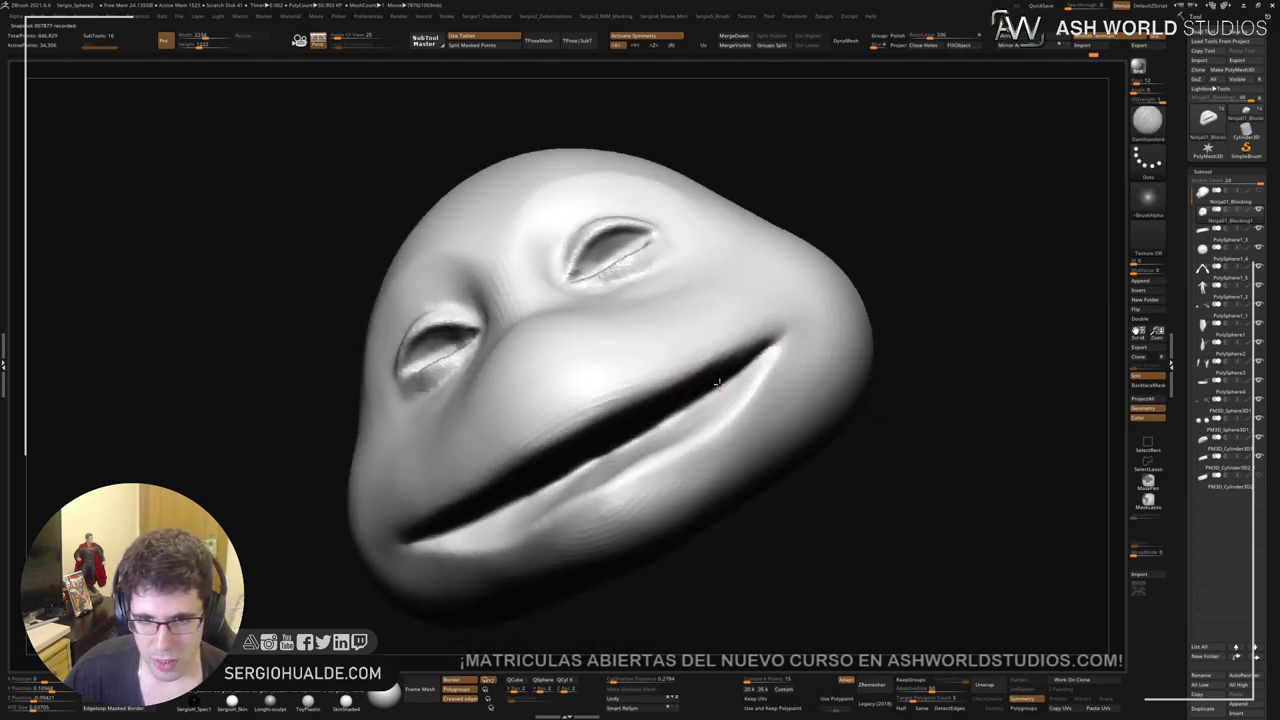
shift+drag(718, 383, 606, 457)
key(ctrl+z)
right_drag(726, 372, 651, 432)
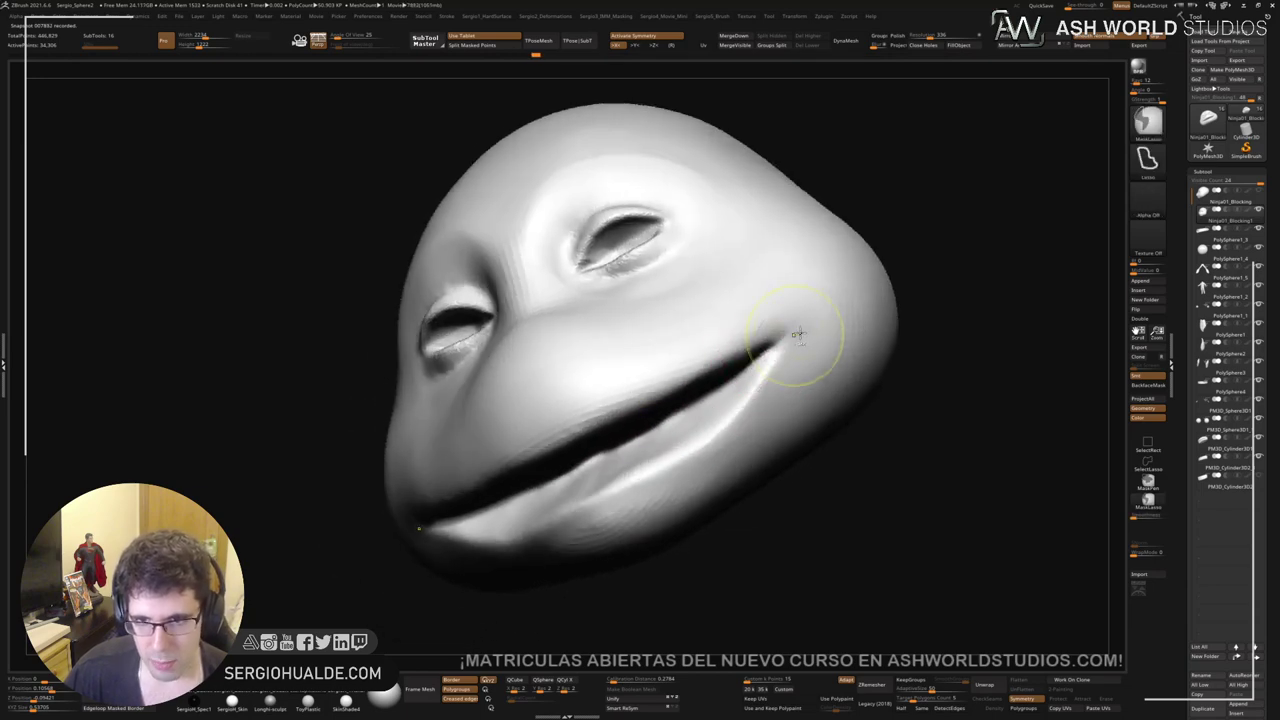
Step: Smooth the corner of the mouth with a resized brush and undo the last test stroke
right_drag(798, 334, 797, 357)
key(s)
shift+drag(820, 337, 814, 341)
mouse_move(813, 342)
mouse_down()
mouse_move(811, 326)
mouse_move(760, 308)
mouse_move(840, 326)
mouse_move(843, 374)
mouse_up()
key(ctrl+z)
ctrl+right_drag(828, 365, 826, 357)
mouse_move(826, 357)
right_down()
mouse_move(824, 370)
mouse_move(814, 314)
right_up()
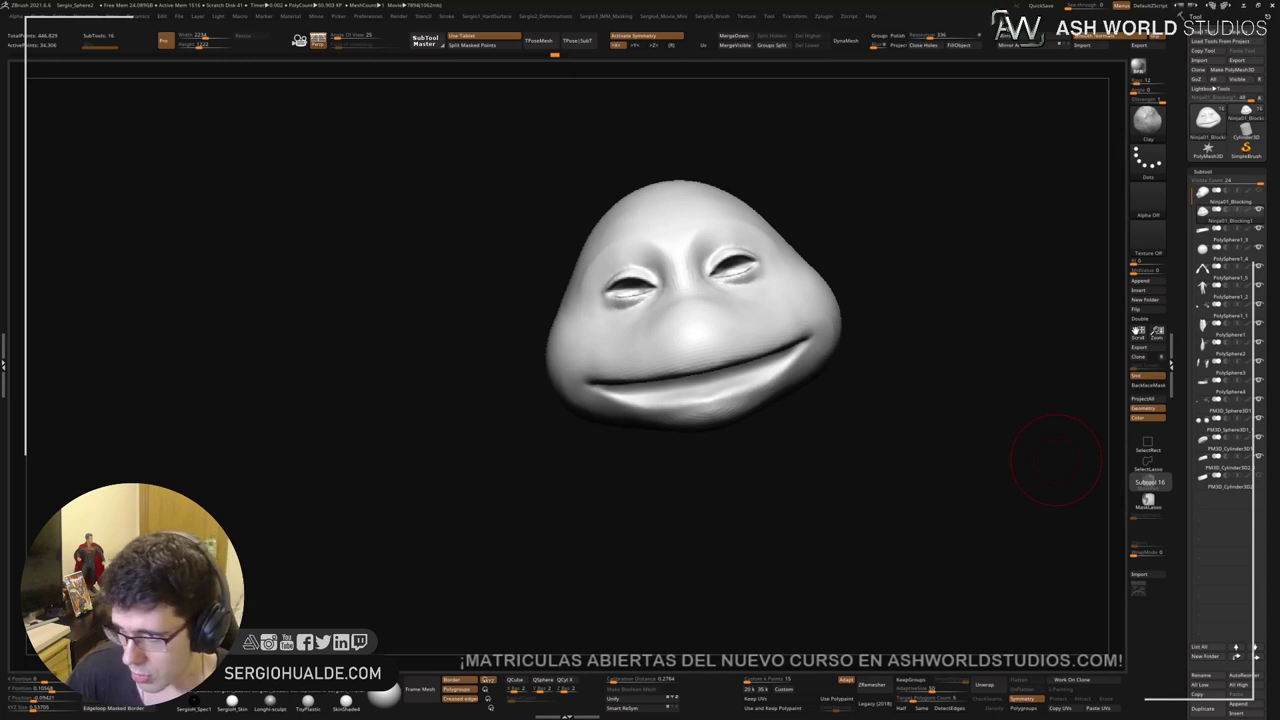
Step: Mask the head with a lasso along the mouth line and invert the mask, leaving only the lower jaw editable
drag(1055, 460, 960, 420)
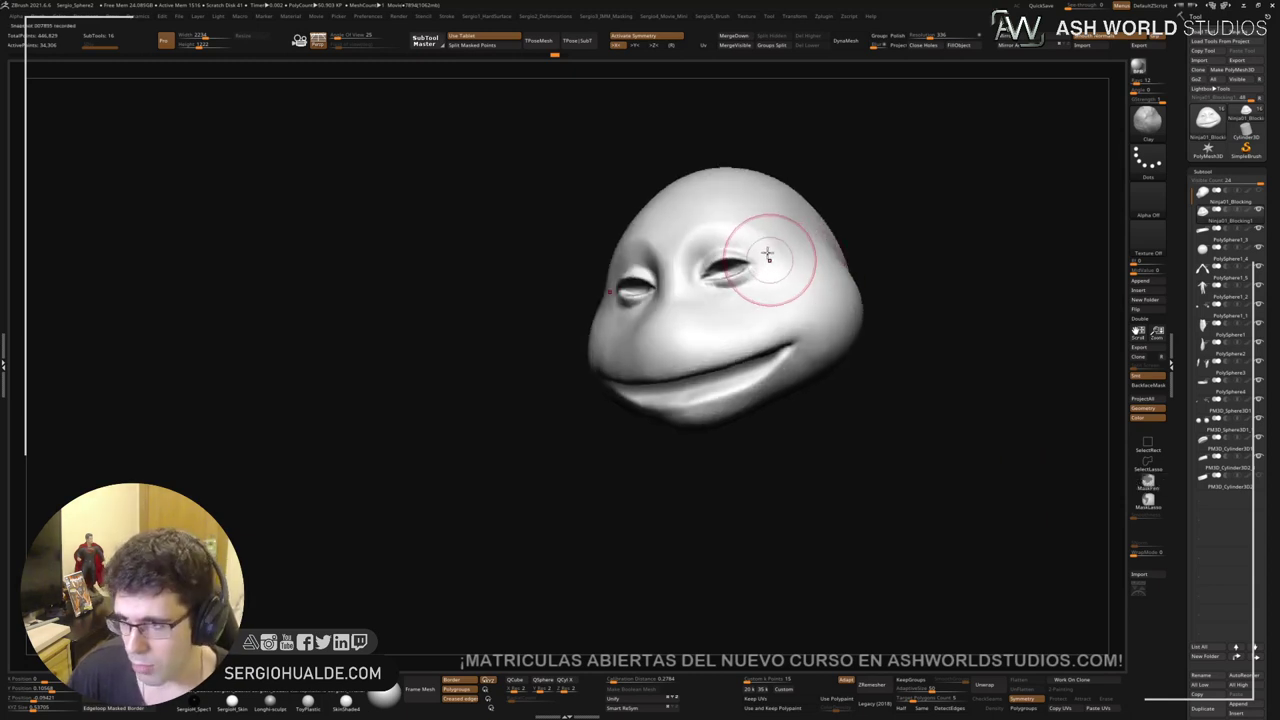
mouse_move(800, 366)
ctrl+right_down()
mouse_move(780, 310)
mouse_move(734, 306)
mouse_move(750, 400)
mouse_move(741, 388)
ctrl+right_up()
drag(741, 388, 722, 385)
mouse_move(722, 385)
right_down()
mouse_move(751, 314)
mouse_move(799, 276)
right_up()
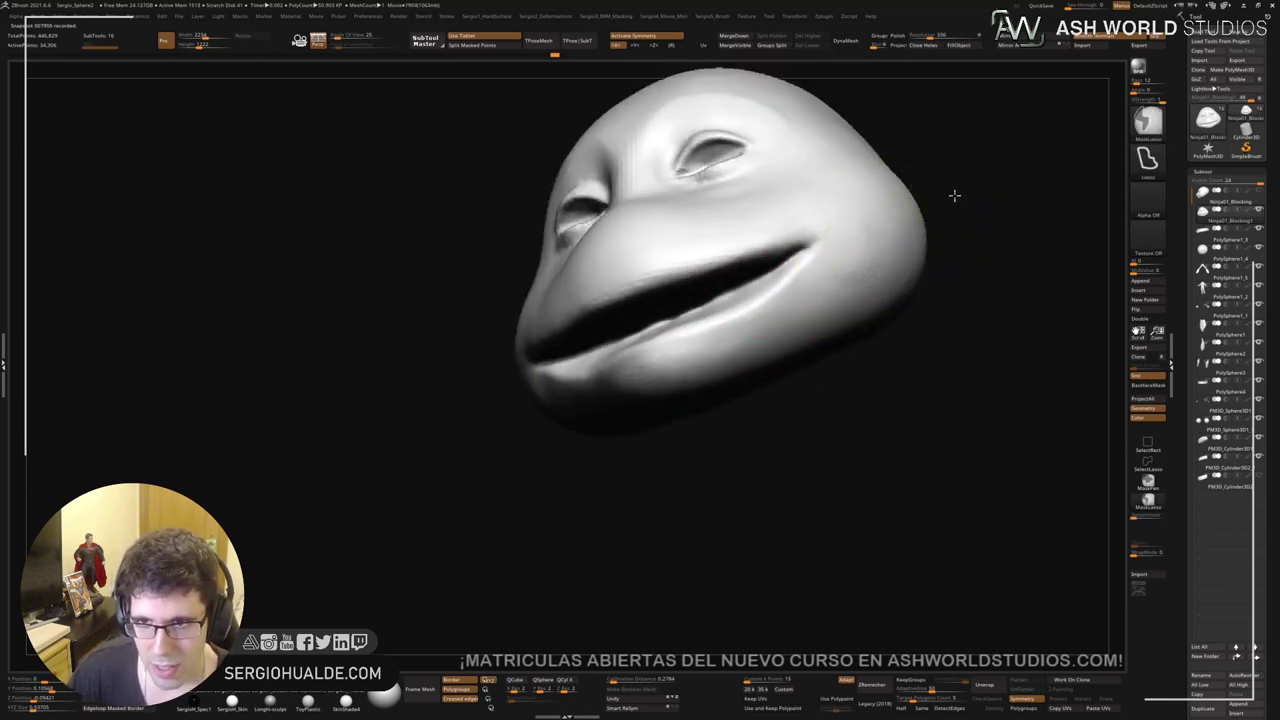
mouse_move(954, 195)
ctrl+mouse_down()
mouse_move(669, 306)
mouse_move(603, 394)
mouse_move(725, 408)
ctrl+mouse_up()
key(ctrl+i)
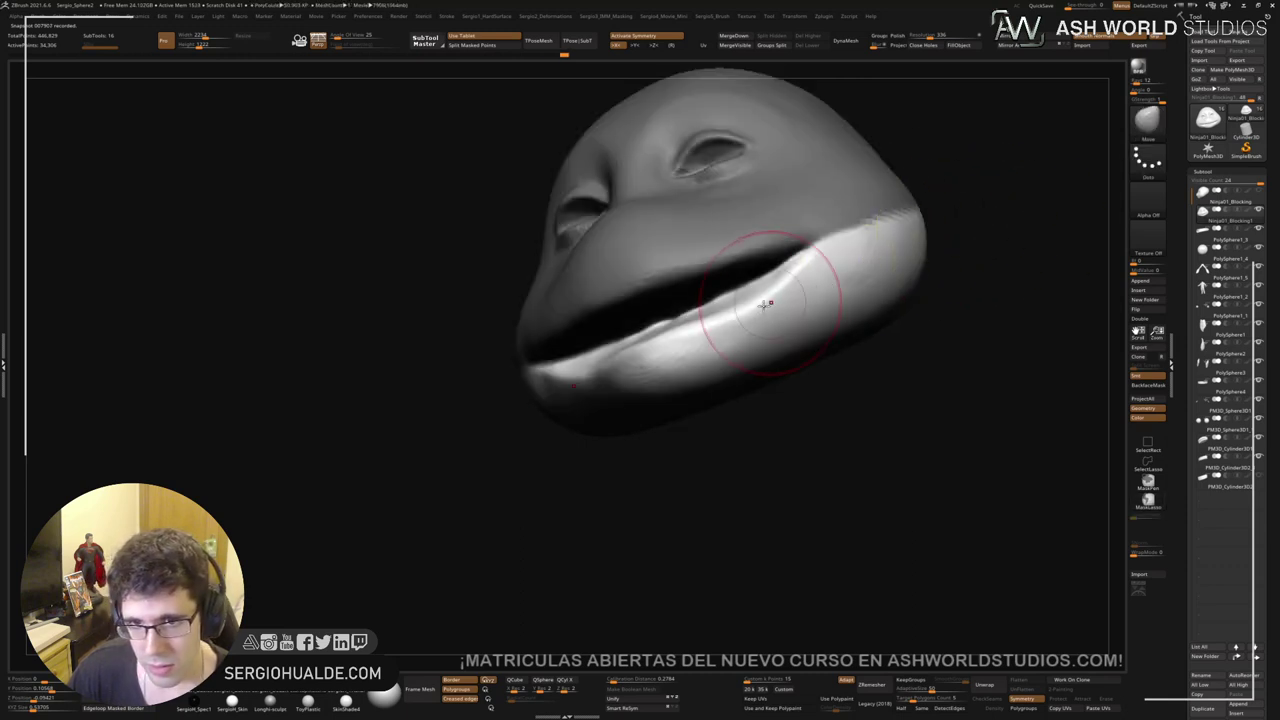
Step: Reshape the unmasked lower lip with a resized Move brush
mouse_move(774, 297)
mouse_down()
mouse_move(720, 331)
mouse_move(765, 302)
mouse_up()
right_drag(674, 357, 702, 394)
key(s)
mouse_move(723, 340)
mouse_down()
mouse_move(706, 359)
mouse_move(744, 328)
mouse_up()
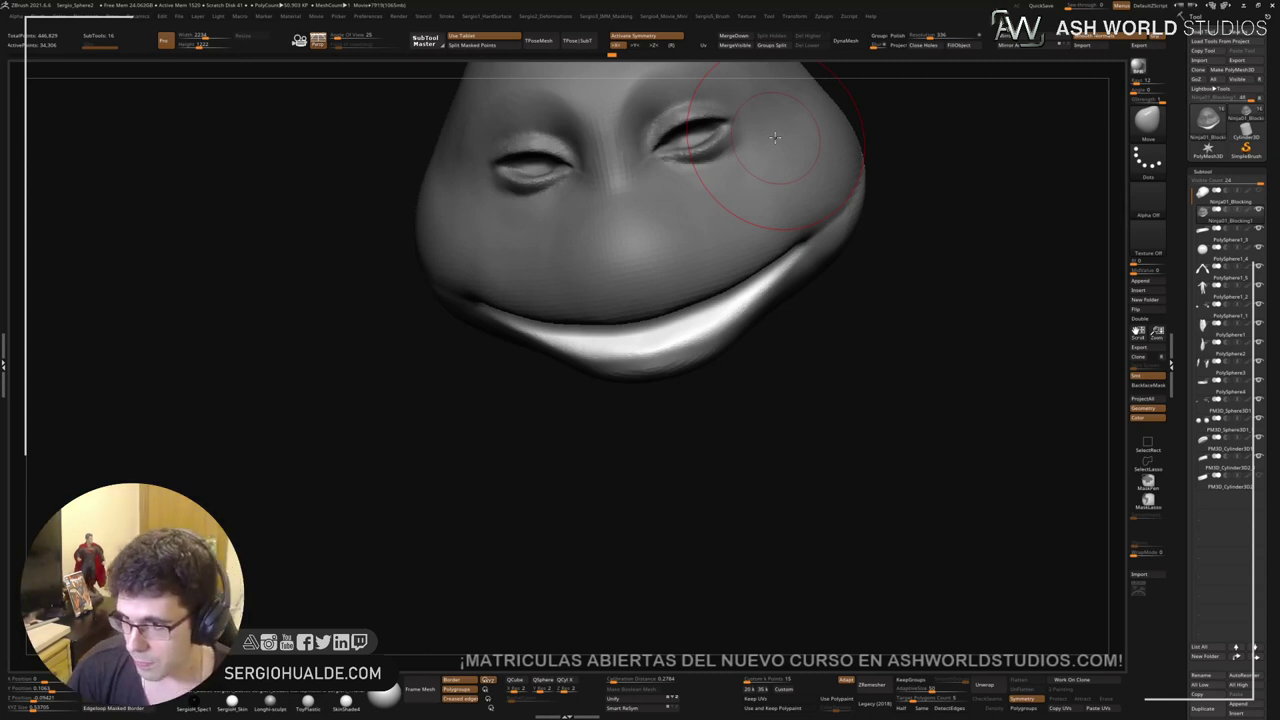
Step: Build up the lower lip near the mouth corner with the Standard brush and smooth the transition
drag(757, 451, 680, 363)
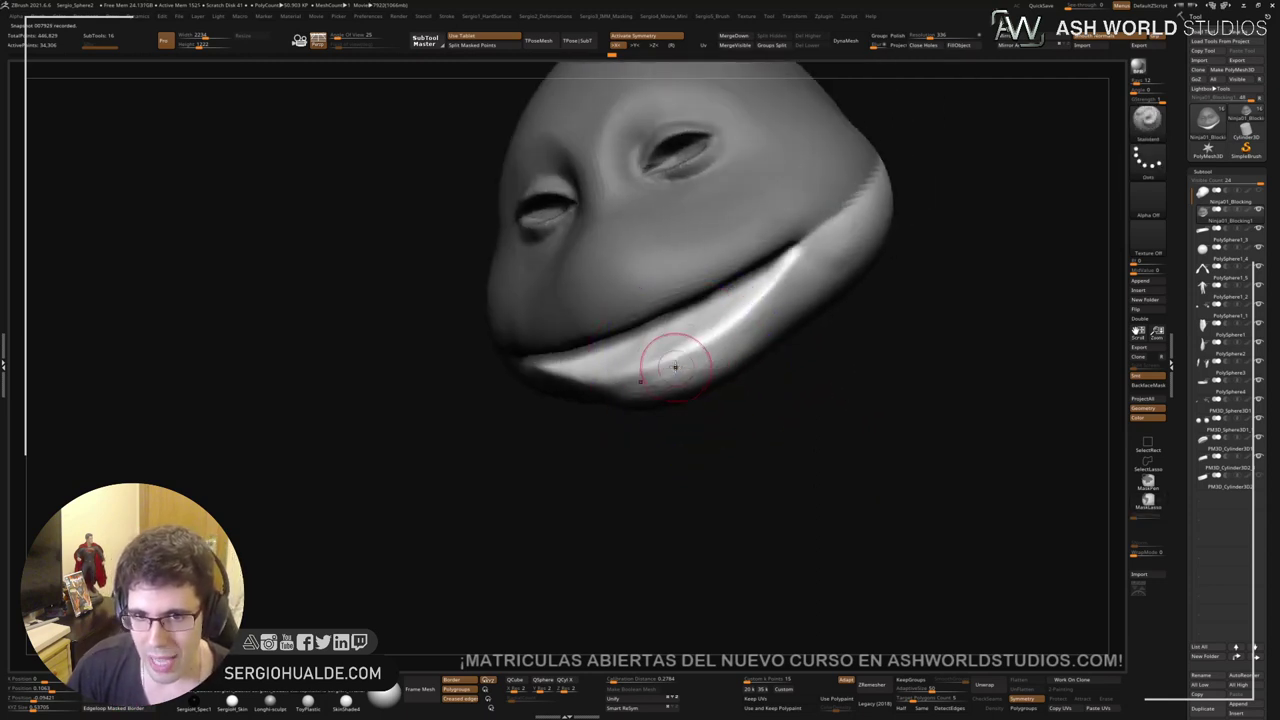
ctrl+right_drag(675, 367, 651, 354)
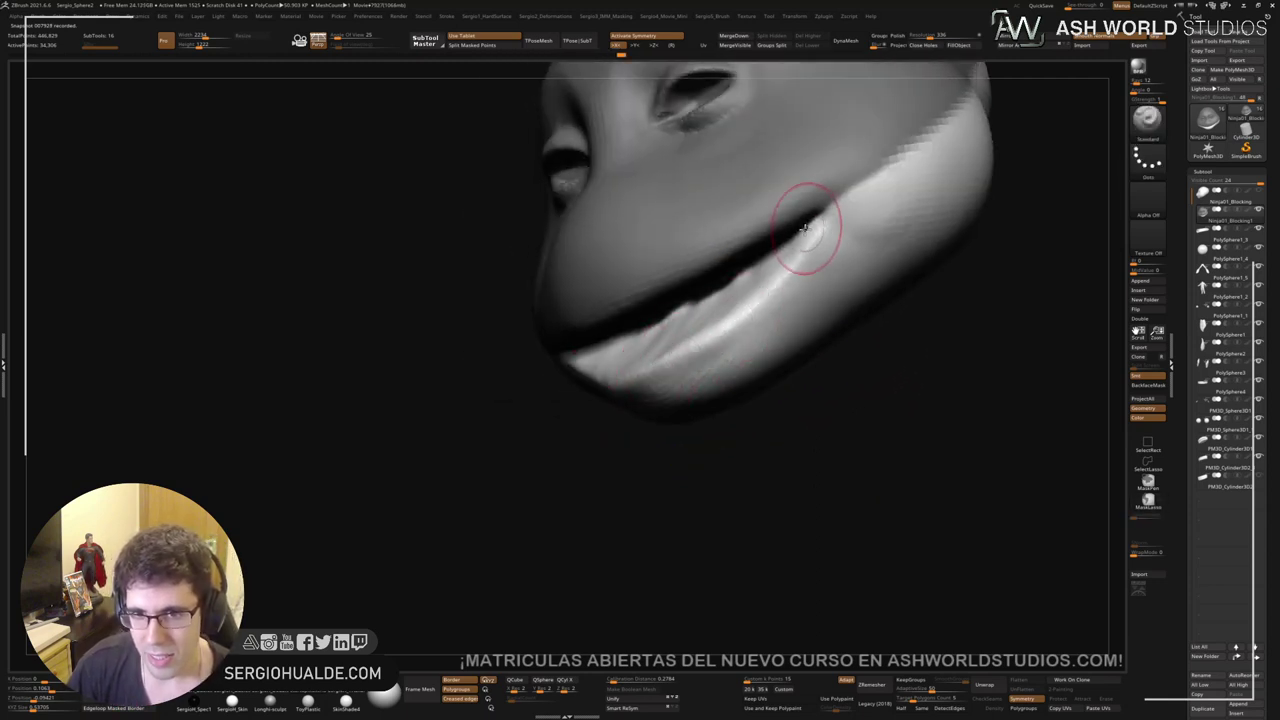
drag(805, 228, 724, 336)
mouse_move(800, 263)
shift+mouse_down()
mouse_move(657, 380)
mouse_move(650, 366)
mouse_move(745, 323)
shift+mouse_up()
shift+drag(792, 286, 829, 228)
mouse_move(771, 286)
right_down()
mouse_move(817, 271)
mouse_move(809, 254)
right_up()
drag(809, 254, 774, 289)
mouse_move(774, 289)
right_down()
mouse_move(725, 255)
mouse_move(757, 343)
mouse_move(790, 308)
right_up()
Step: Adjust the front profile of the lower lip and chin with a resized Move brush
key(s)
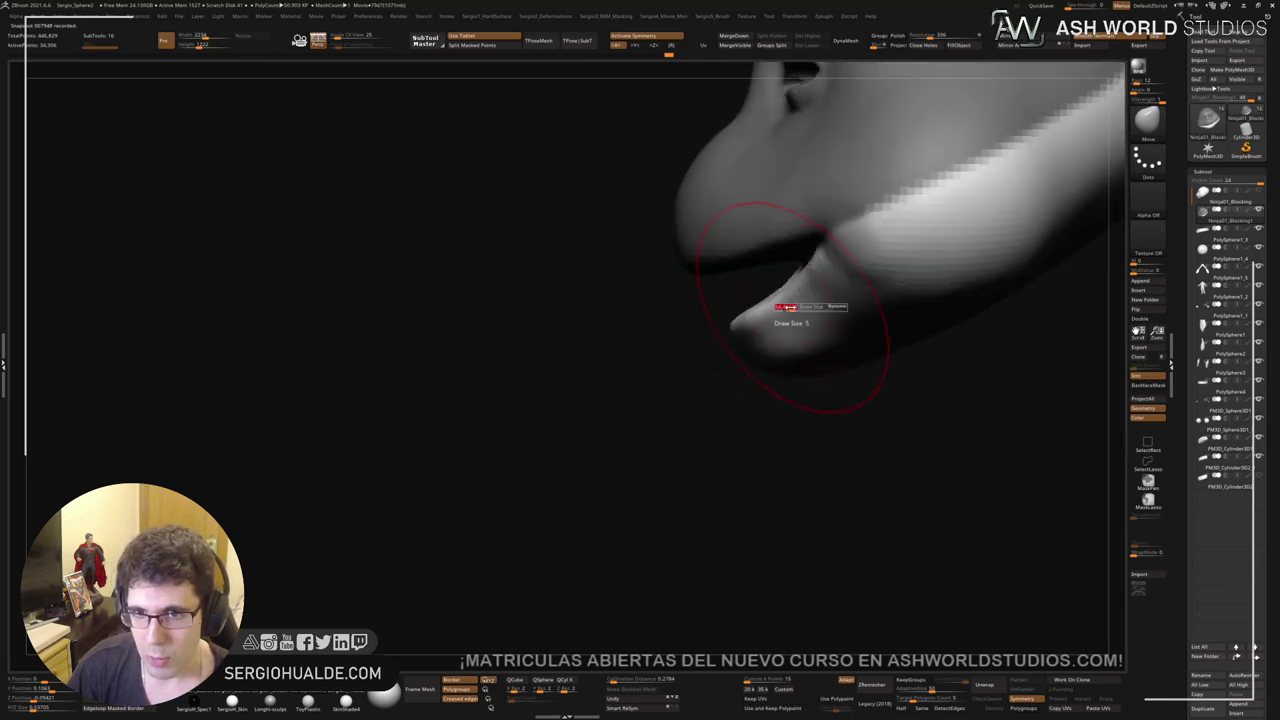
drag(787, 307, 789, 324)
right_drag(752, 336, 736, 337)
key(s)
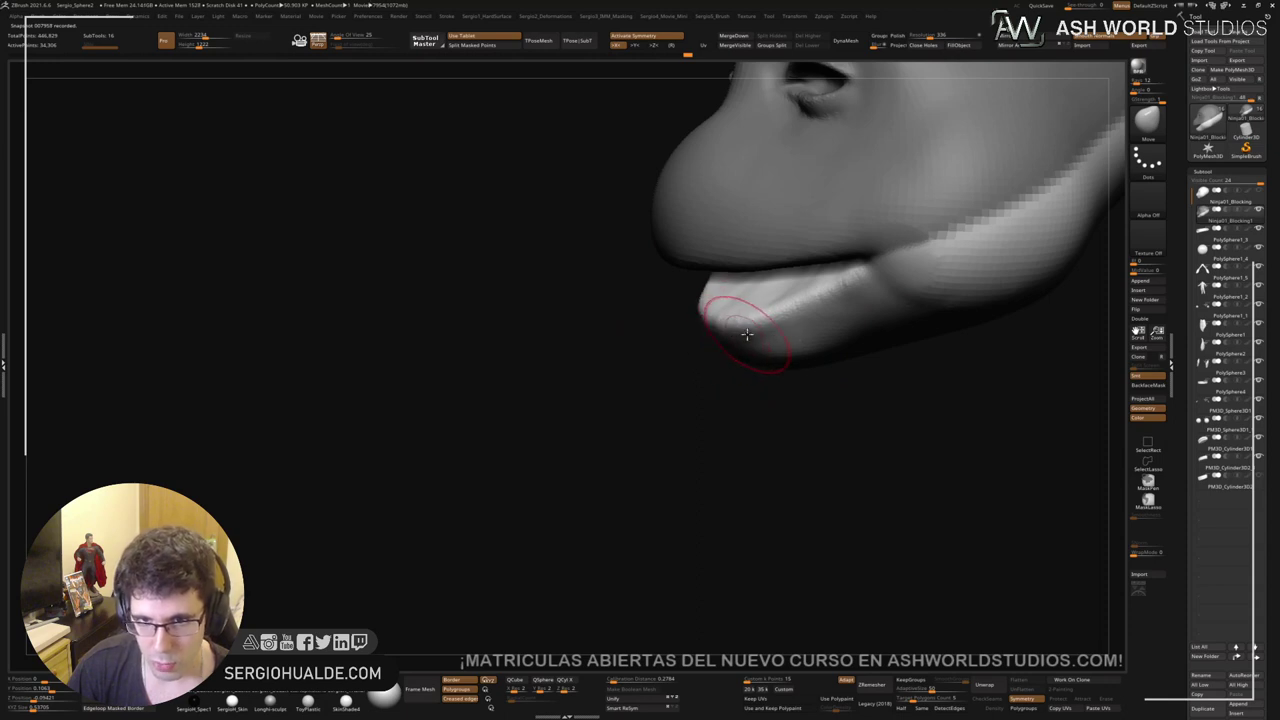
Step: Flatten the side of the lower lip with the TrimDynamic brush and smooth the surface towards the cheek
right_drag(729, 331, 771, 300)
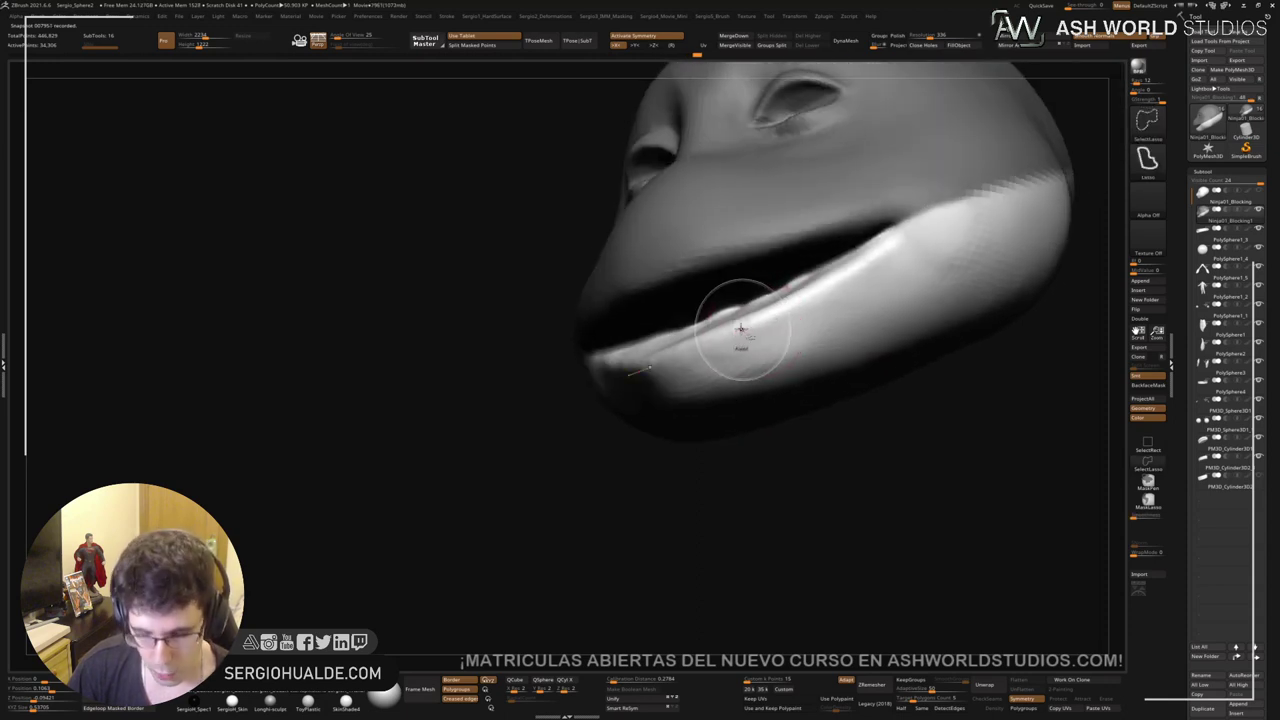
drag(729, 339, 714, 357)
mouse_move(783, 337)
mouse_down()
mouse_move(769, 325)
mouse_move(745, 340)
mouse_up()
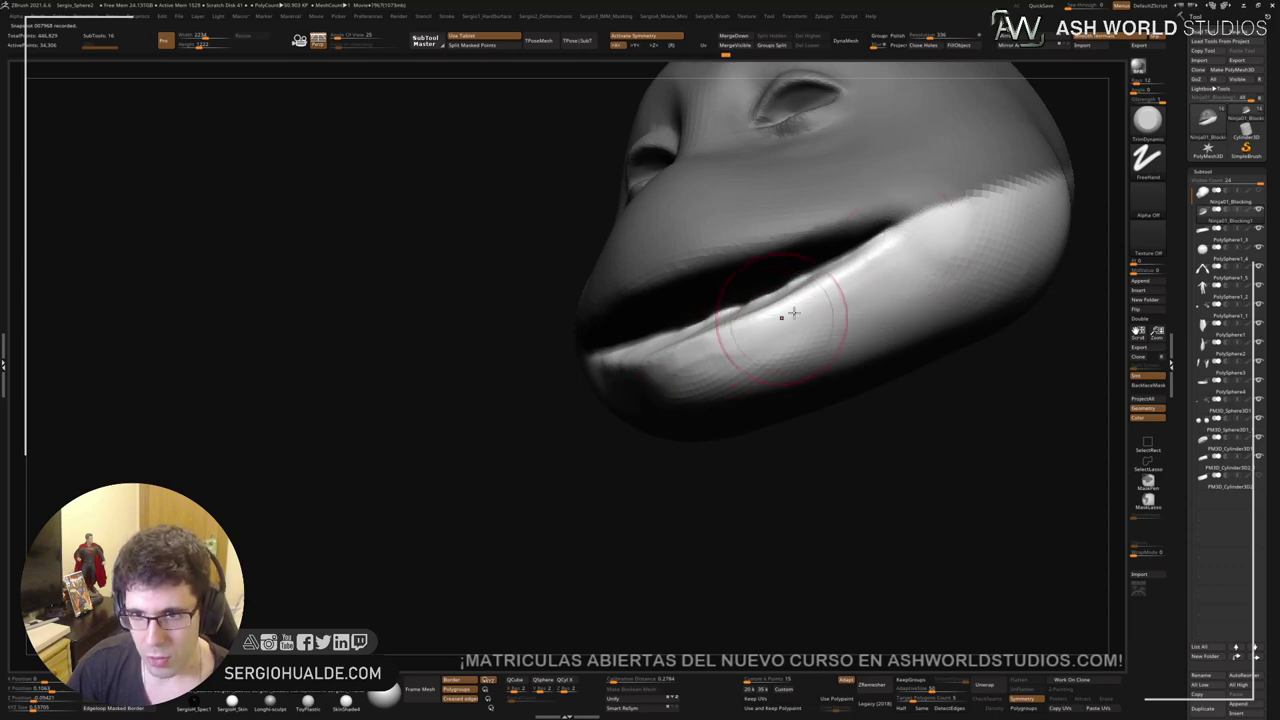
drag(848, 277, 722, 361)
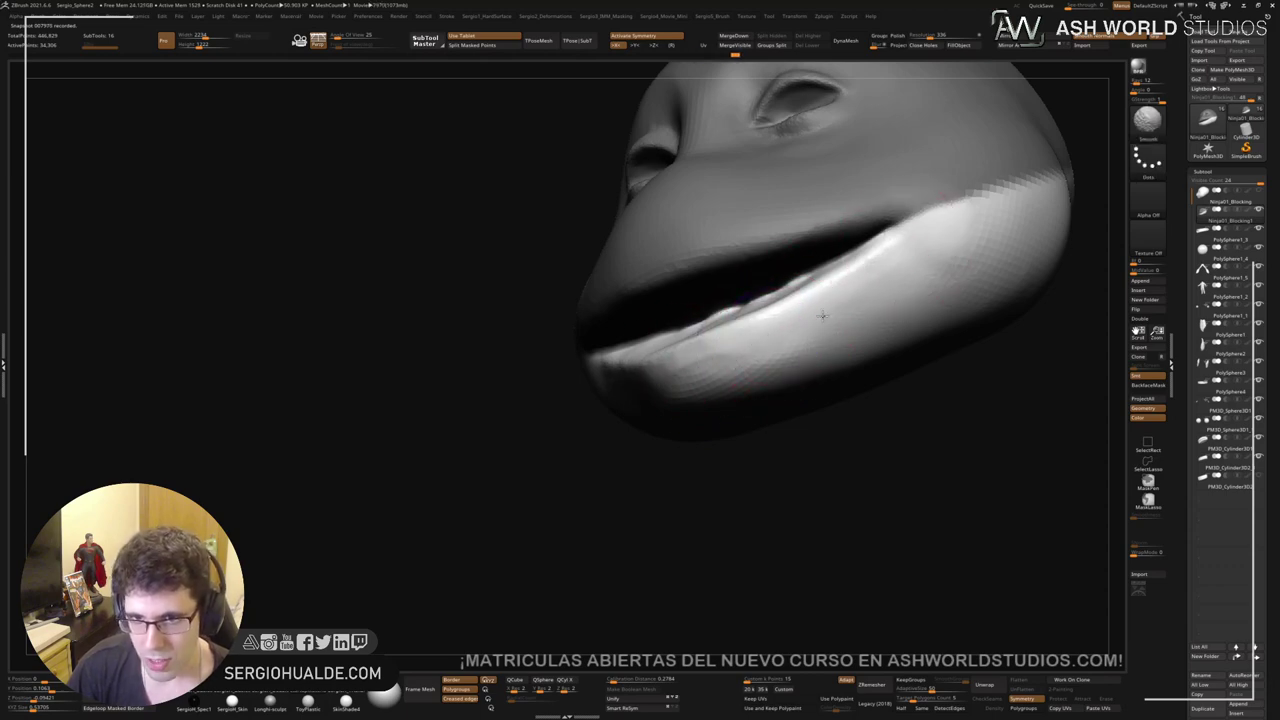
key(shift)
shift+drag(871, 285, 882, 288)
Step: Plane the jaw below the lower lip from the mouth corner to the chin with a resized TrimDynamic brush
mouse_move(860, 405)
mouse_down()
mouse_move(777, 366)
mouse_move(757, 303)
mouse_up()
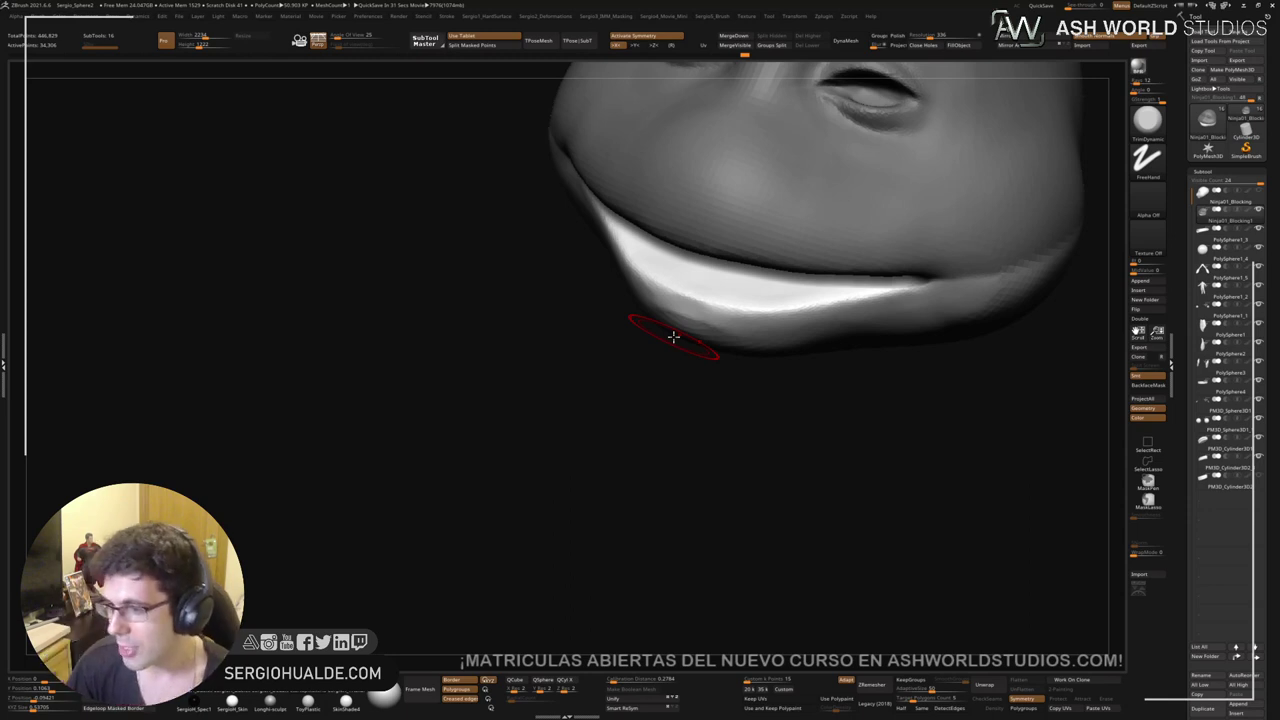
mouse_move(849, 445)
mouse_down()
mouse_move(809, 366)
mouse_move(768, 364)
mouse_up()
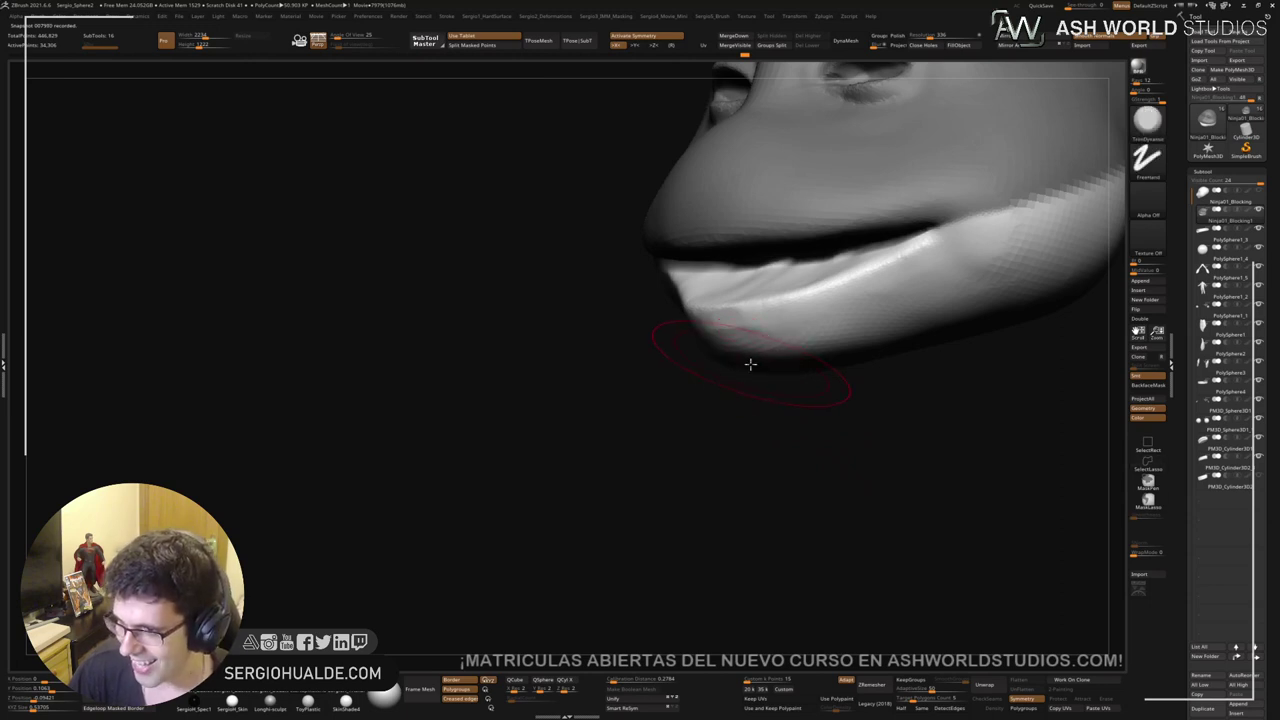
right_drag(750, 364, 763, 354)
key(s)
mouse_move(764, 356)
mouse_down()
mouse_move(740, 322)
mouse_move(771, 326)
mouse_move(737, 326)
mouse_move(711, 346)
mouse_move(771, 318)
mouse_up()
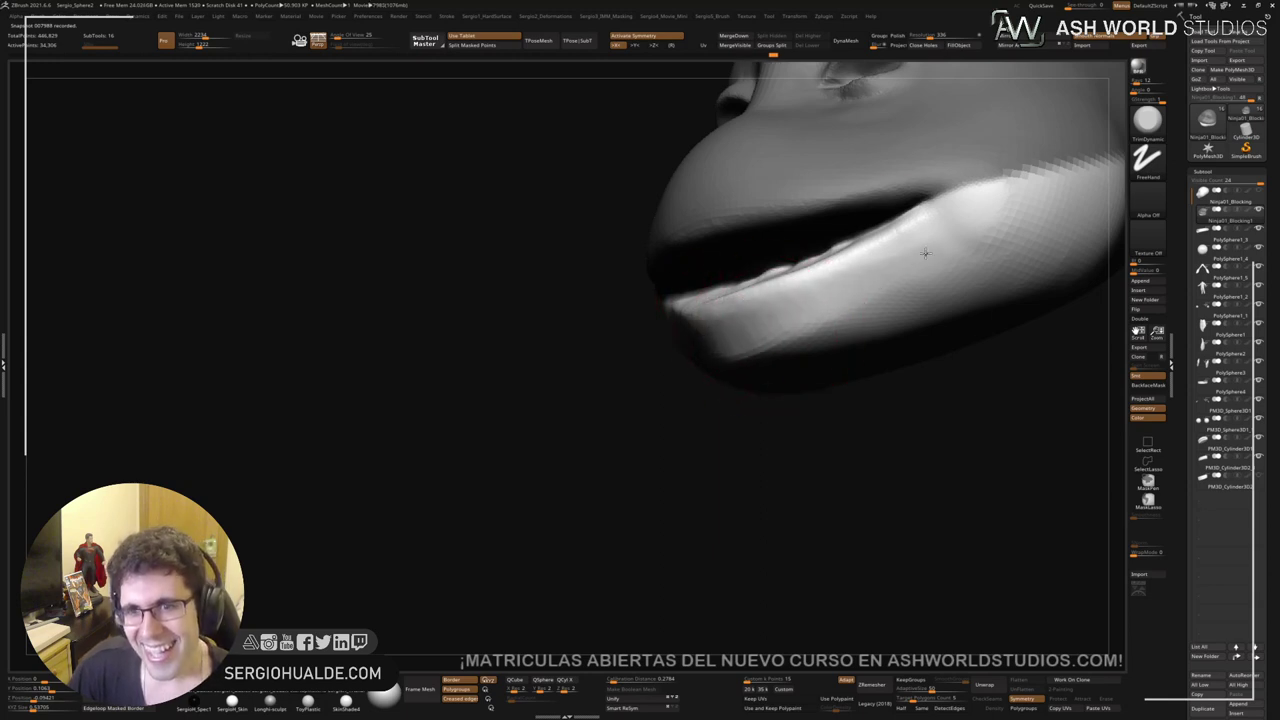
mouse_move(857, 302)
alt+right_down()
mouse_move(771, 343)
mouse_move(800, 357)
alt+right_up()
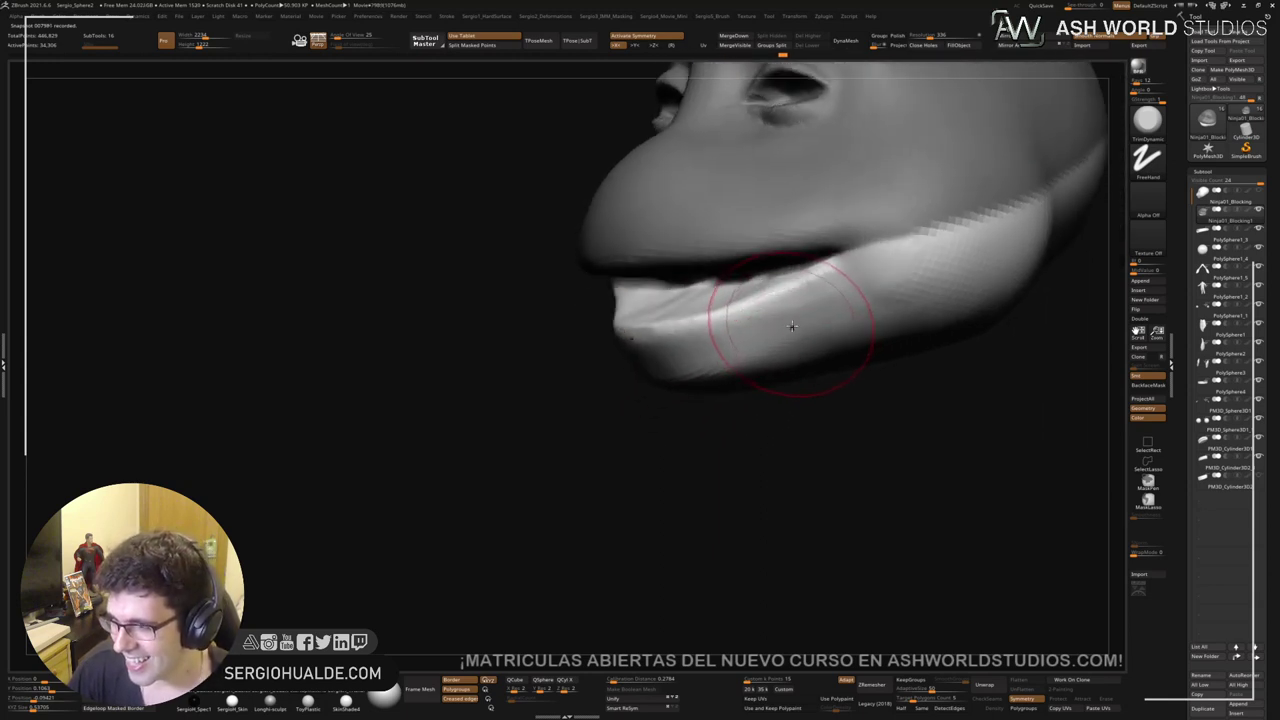
drag(792, 326, 787, 346)
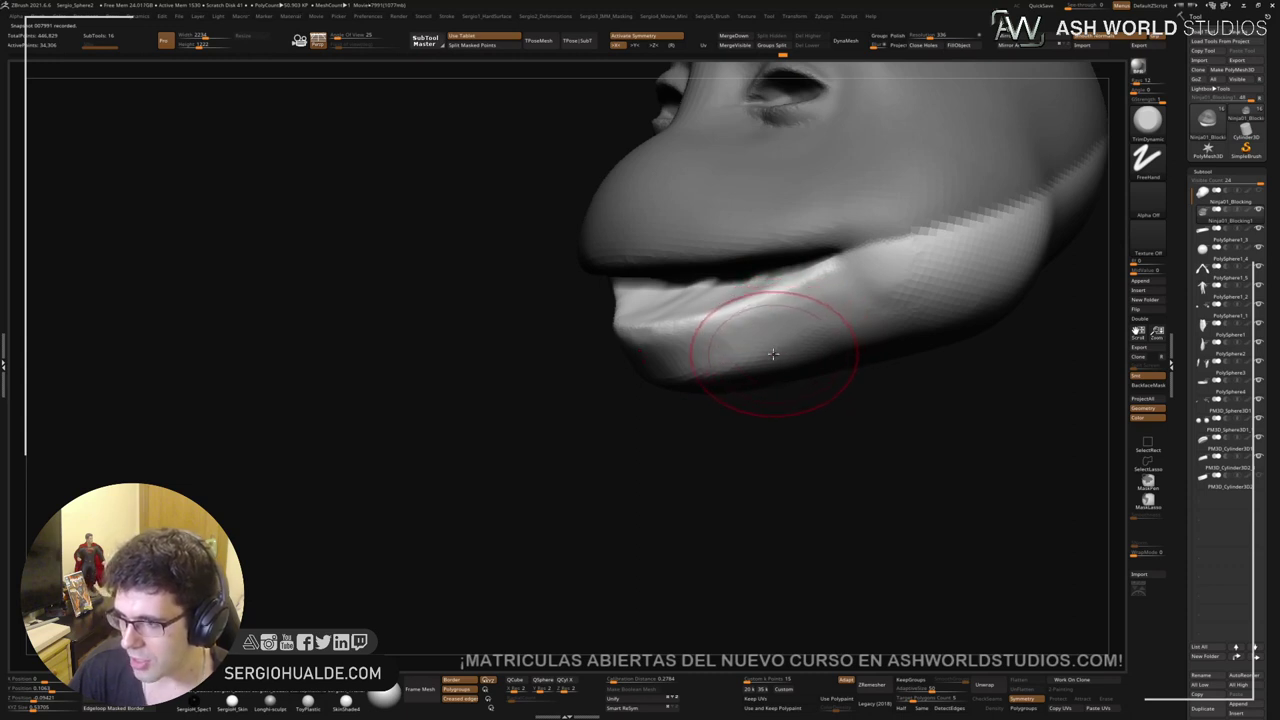
right_drag(773, 354, 830, 336)
mouse_move(889, 294)
mouse_down()
mouse_move(715, 362)
mouse_move(845, 313)
mouse_move(669, 363)
mouse_up()
right_drag(669, 374, 712, 371)
key(b)
key(c)
key(l)
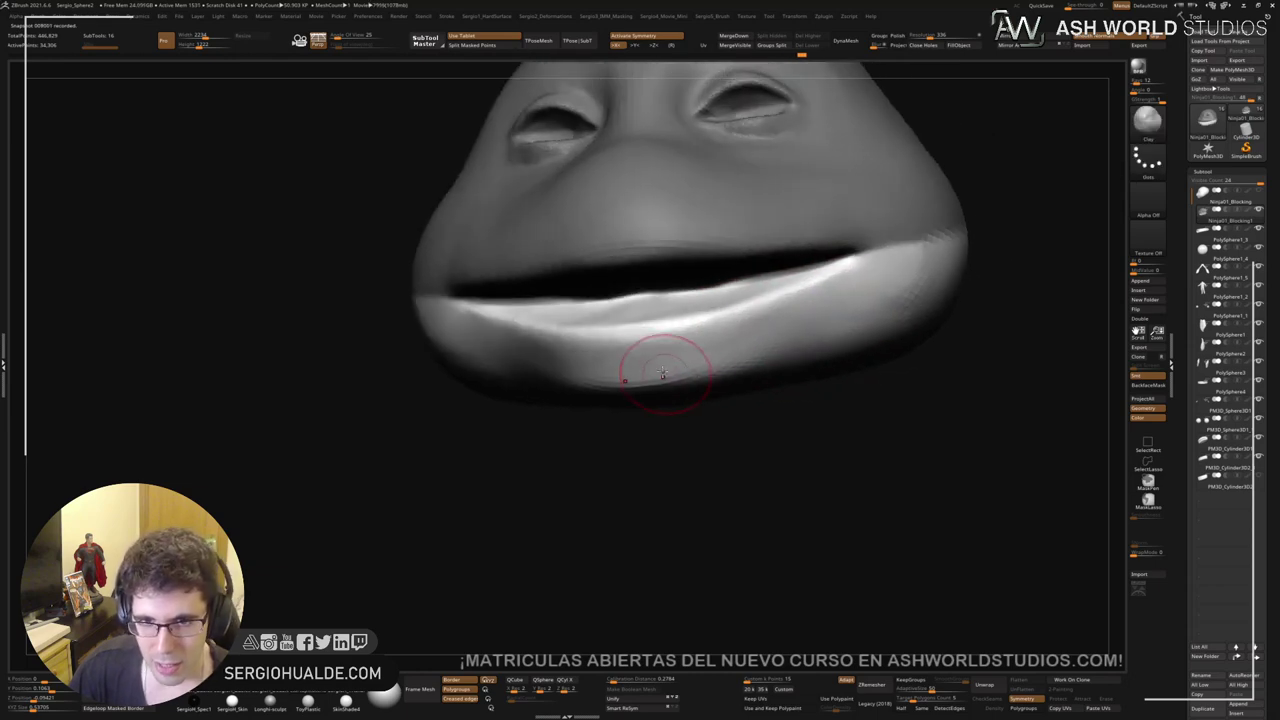
mouse_move(663, 372)
mouse_down()
mouse_move(600, 386)
mouse_move(712, 371)
mouse_move(660, 360)
mouse_up()
key(ctrl+z)
key(b)
key(d)
key(s)
Step: Build volume across the chin and underside of the lower jaw with the Clay brush
right_drag(660, 414, 663, 423)
key(b)
key(c)
key(l)
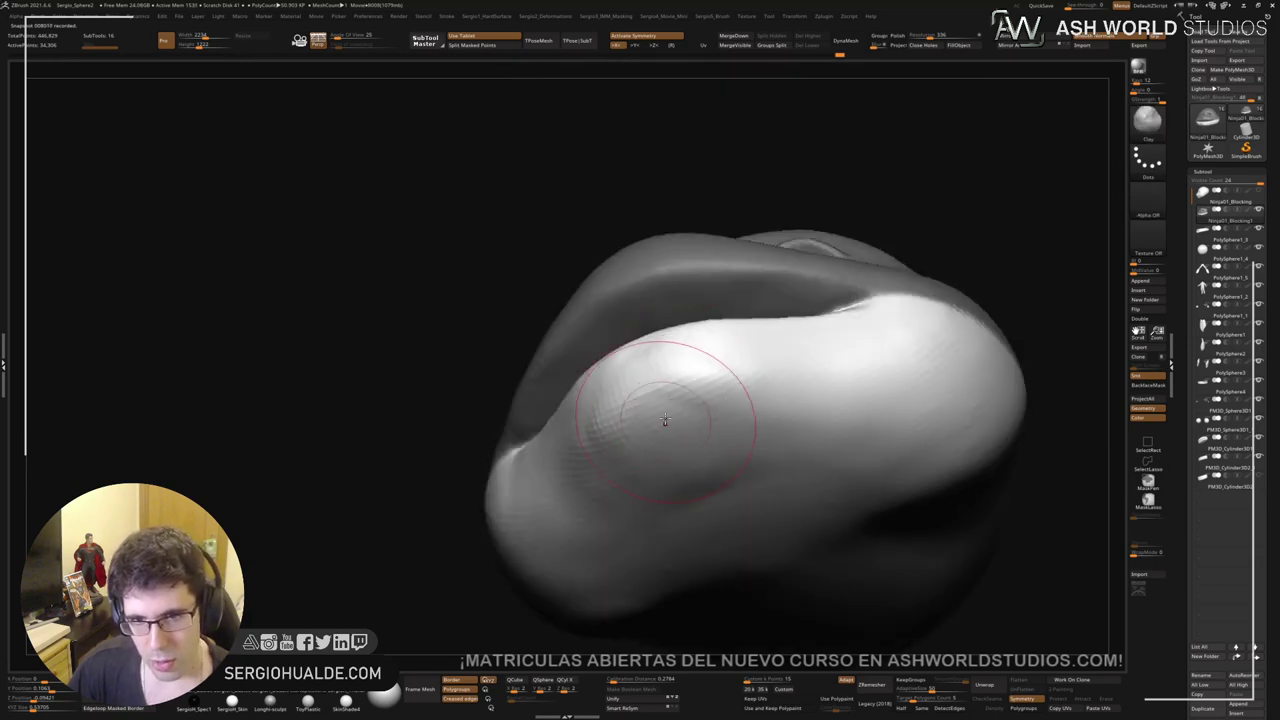
mouse_move(663, 423)
mouse_down()
mouse_move(708, 394)
mouse_move(666, 408)
mouse_move(674, 449)
mouse_move(606, 462)
mouse_up()
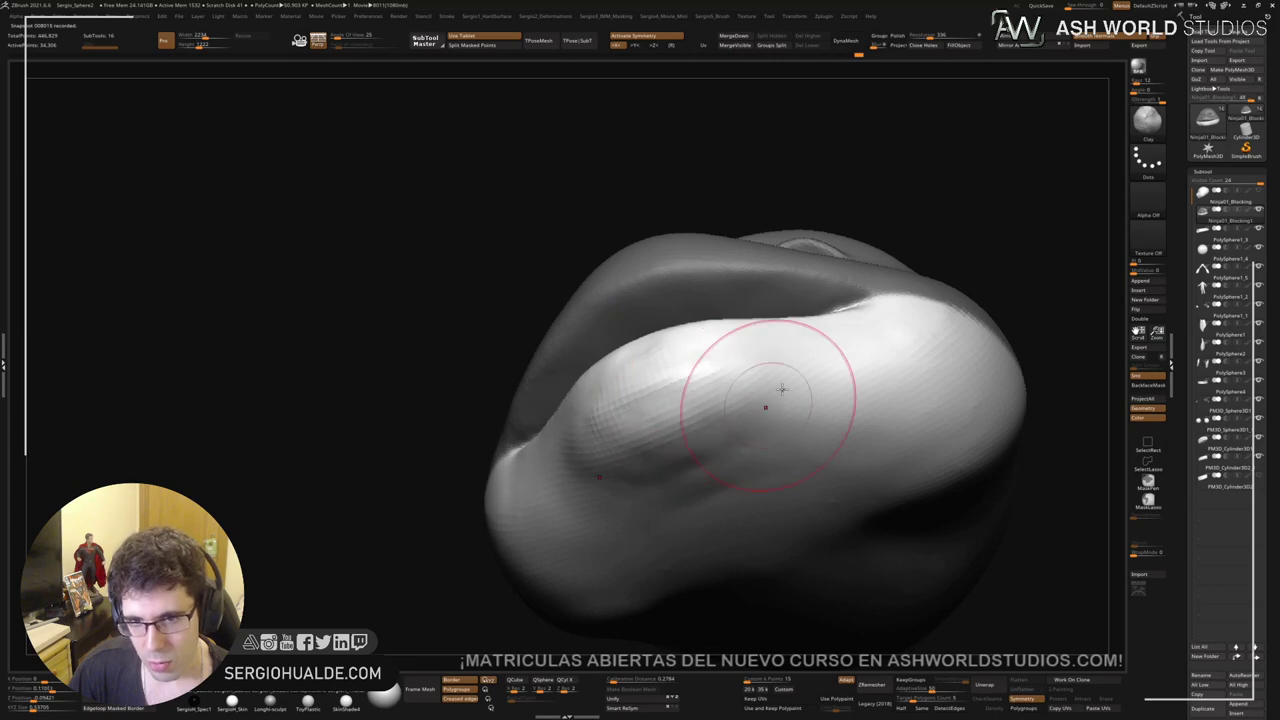
drag(772, 405, 820, 401)
right_drag(830, 401, 734, 417)
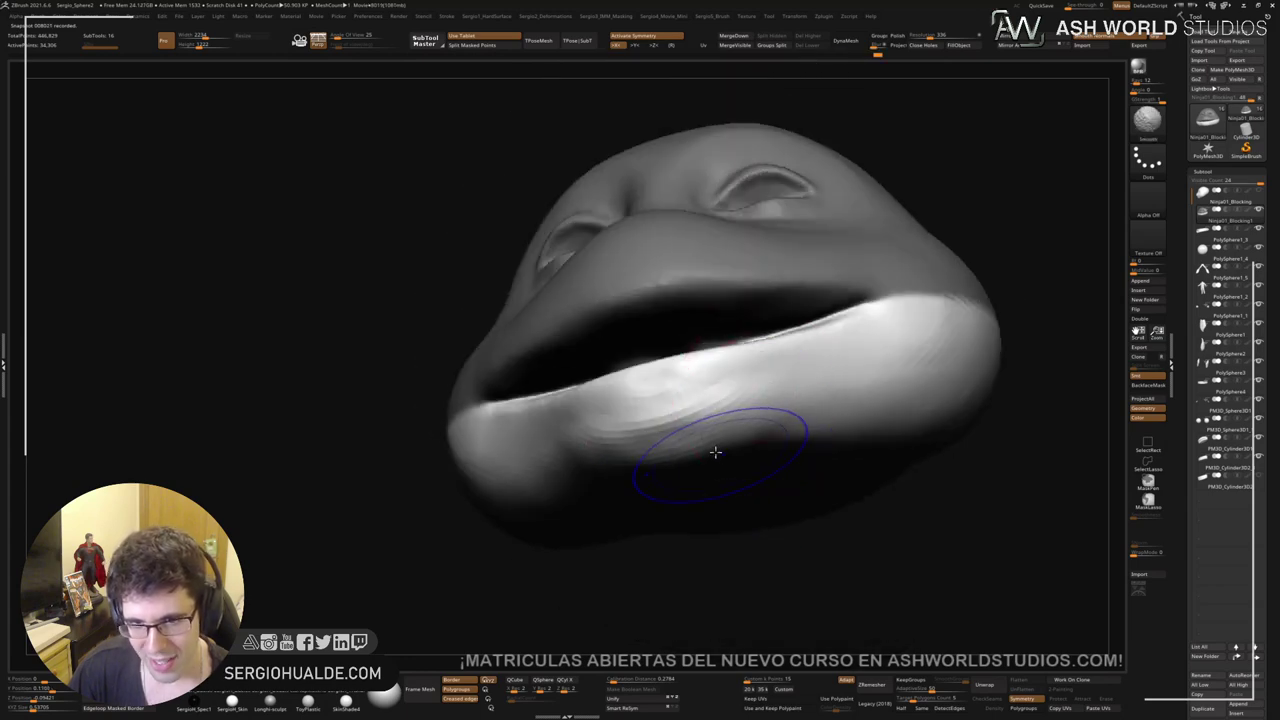
mouse_move(849, 434)
right_down()
mouse_move(851, 491)
mouse_move(720, 460)
right_up()
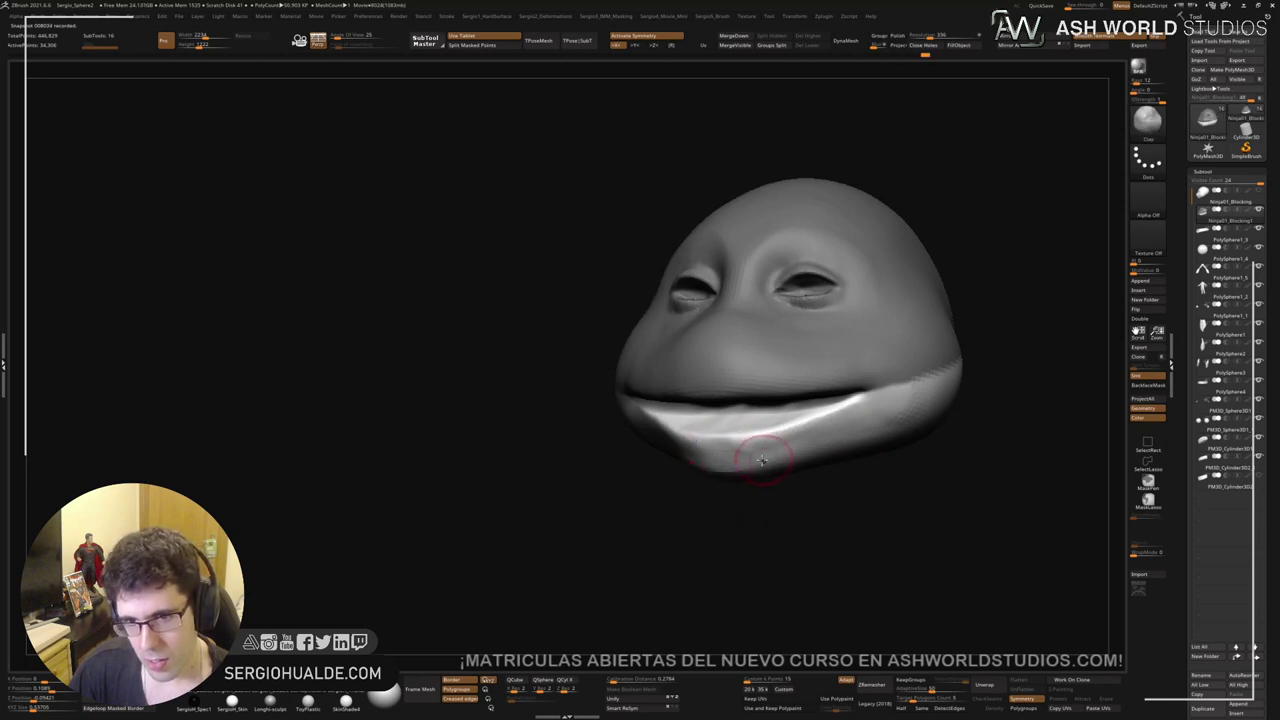
Step: Carve the form below the lower lip with the DamStandard brush
key(space)
mouse_move(751, 429)
right_down()
mouse_move(786, 486)
mouse_move(846, 446)
mouse_move(762, 457)
right_up()
right_drag(771, 449, 783, 392)
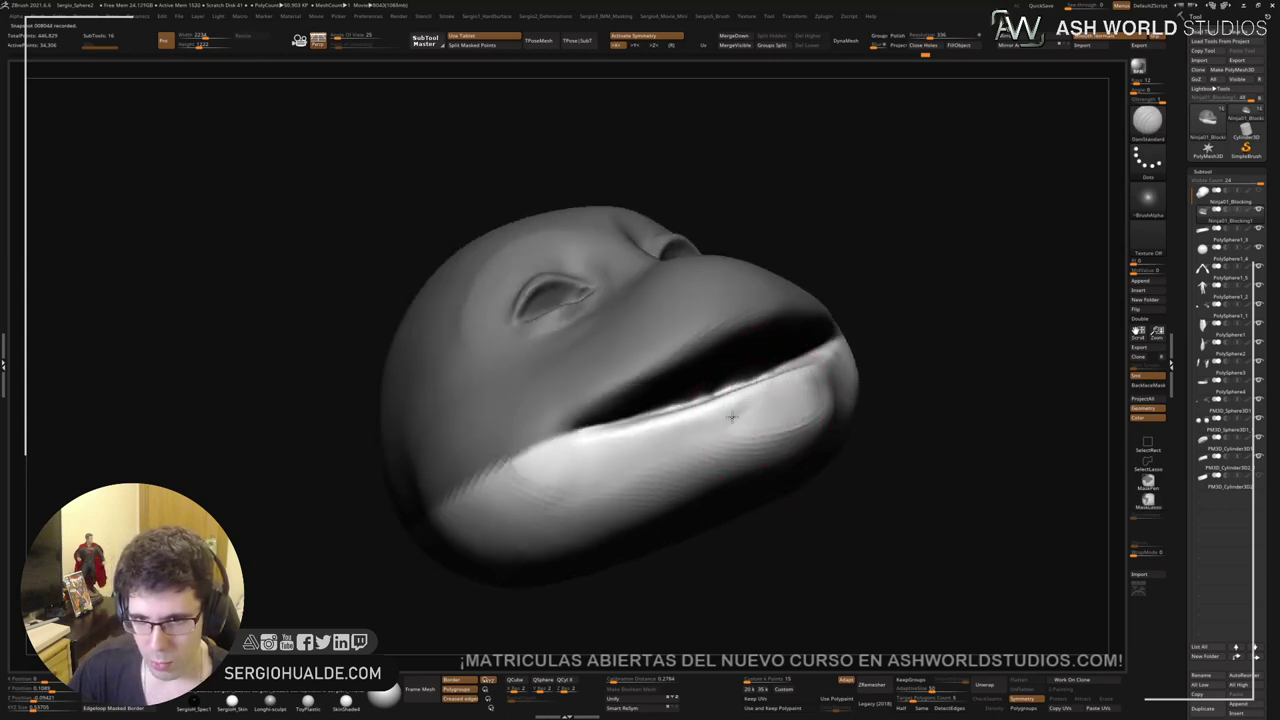
mouse_move(732, 417)
mouse_down()
mouse_move(700, 463)
mouse_move(800, 406)
mouse_up()
key(s)
Step: Refine the lower lip and chin with the Clay brush, smooth the strokes, and show the whole figure again
right_drag(811, 408, 860, 395)
key(b)
key(c)
key(l)
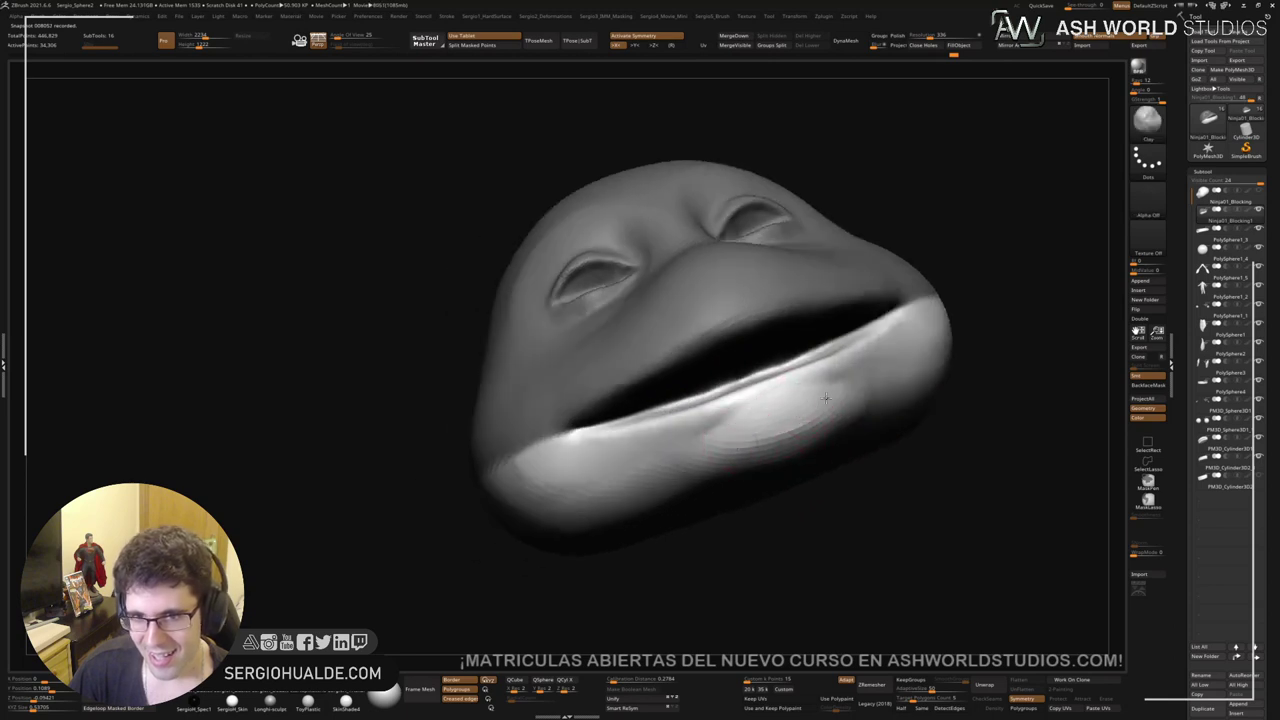
mouse_move(741, 469)
shift+mouse_down()
mouse_move(734, 457)
mouse_move(777, 466)
shift+mouse_up()
right_drag(777, 466, 764, 415)
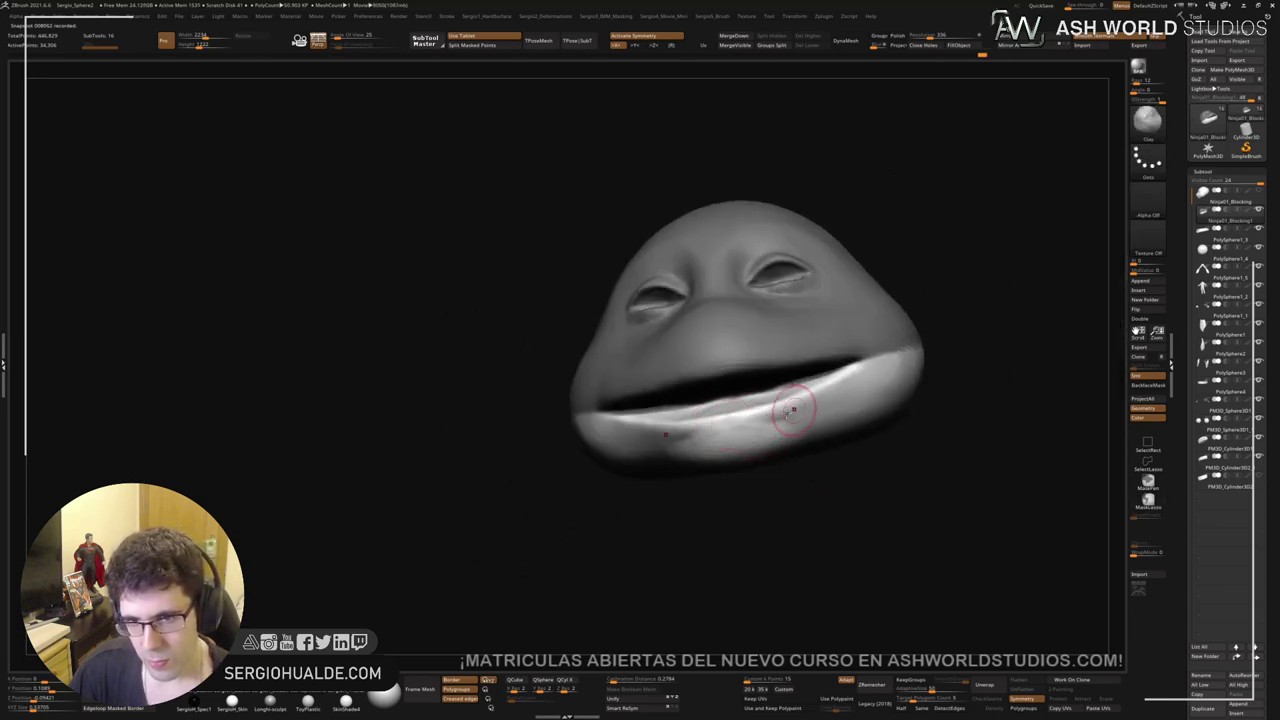
mouse_move(794, 409)
mouse_down()
mouse_move(778, 416)
mouse_move(797, 419)
mouse_up()
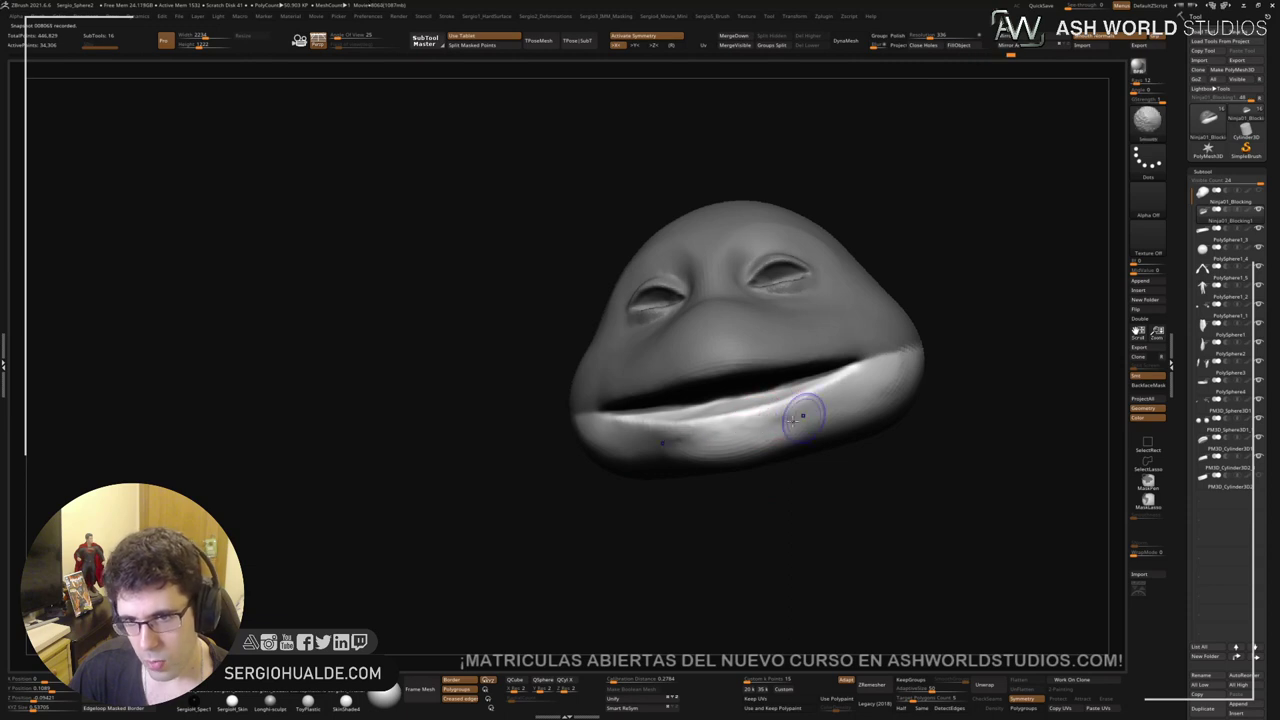
right_drag(820, 423, 843, 440)
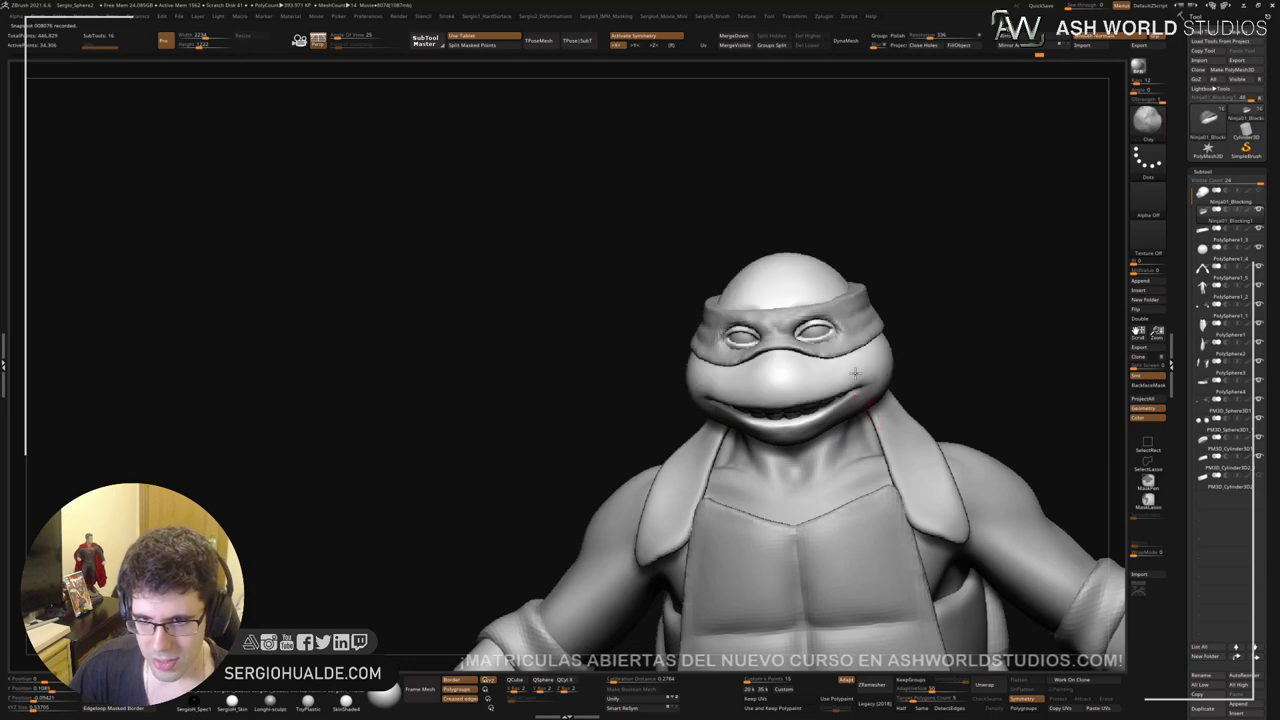
Step: Carve a short crease into the mouth corner with a resized DamStandard brush
mouse_move(934, 354)
ctrl+right_down()
mouse_move(926, 380)
mouse_move(857, 401)
mouse_move(817, 386)
mouse_move(822, 405)
ctrl+right_up()
key(b)
key(d)
key(s)
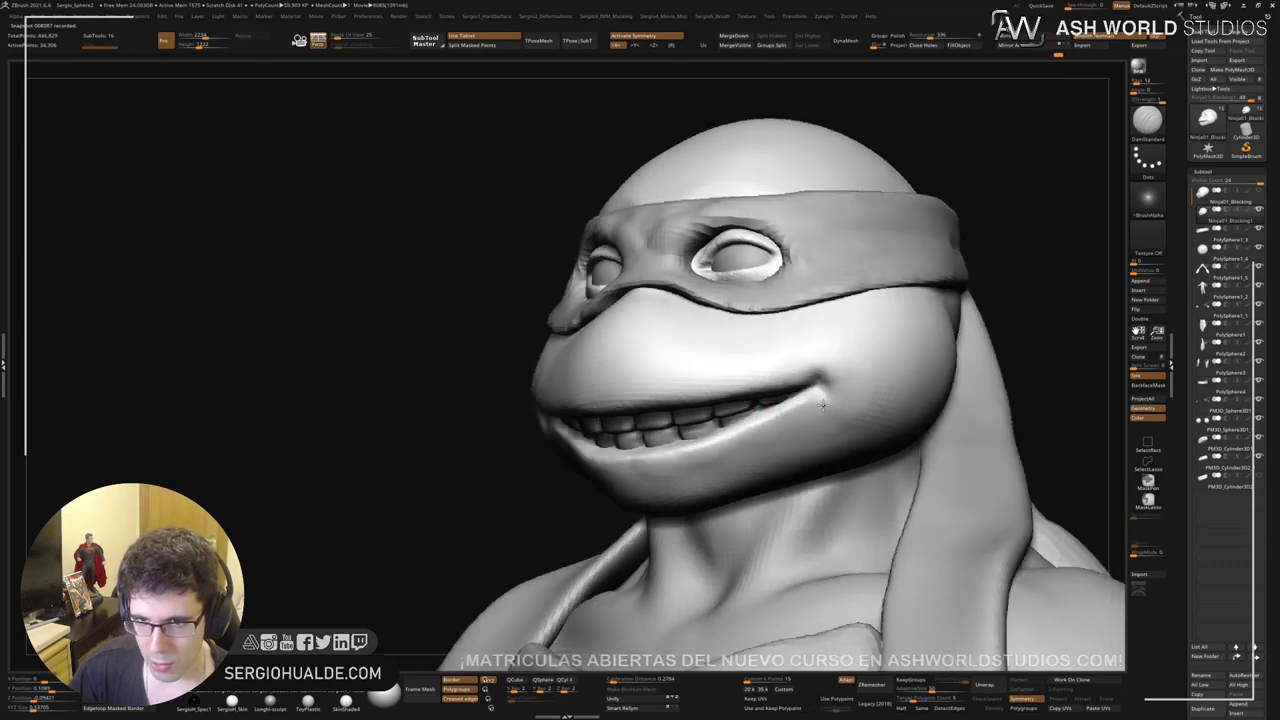
drag(823, 388, 818, 390)
right_drag(818, 390, 843, 383)
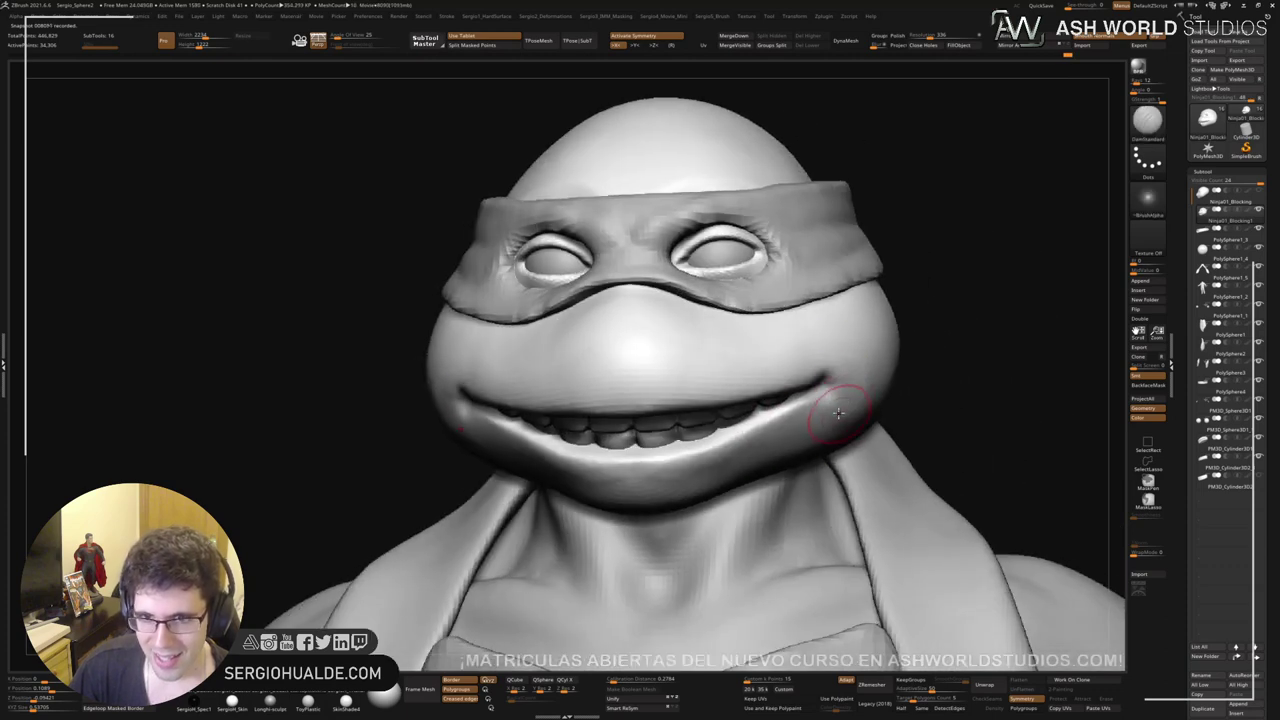
Step: Build up the cheek just below the mouth corner with the Clay brush
key(b)
key(c)
key(l)
right_drag(808, 334, 850, 358)
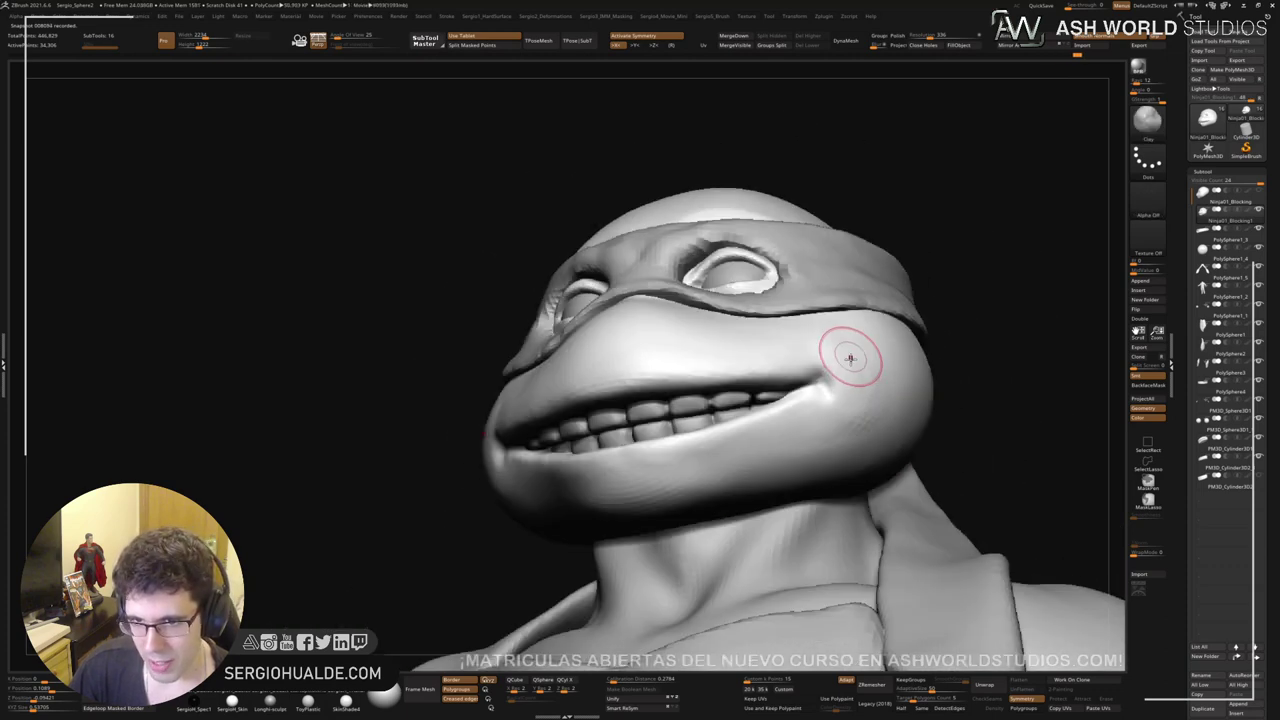
mouse_move(855, 414)
mouse_down()
mouse_move(840, 388)
mouse_move(863, 426)
mouse_up()
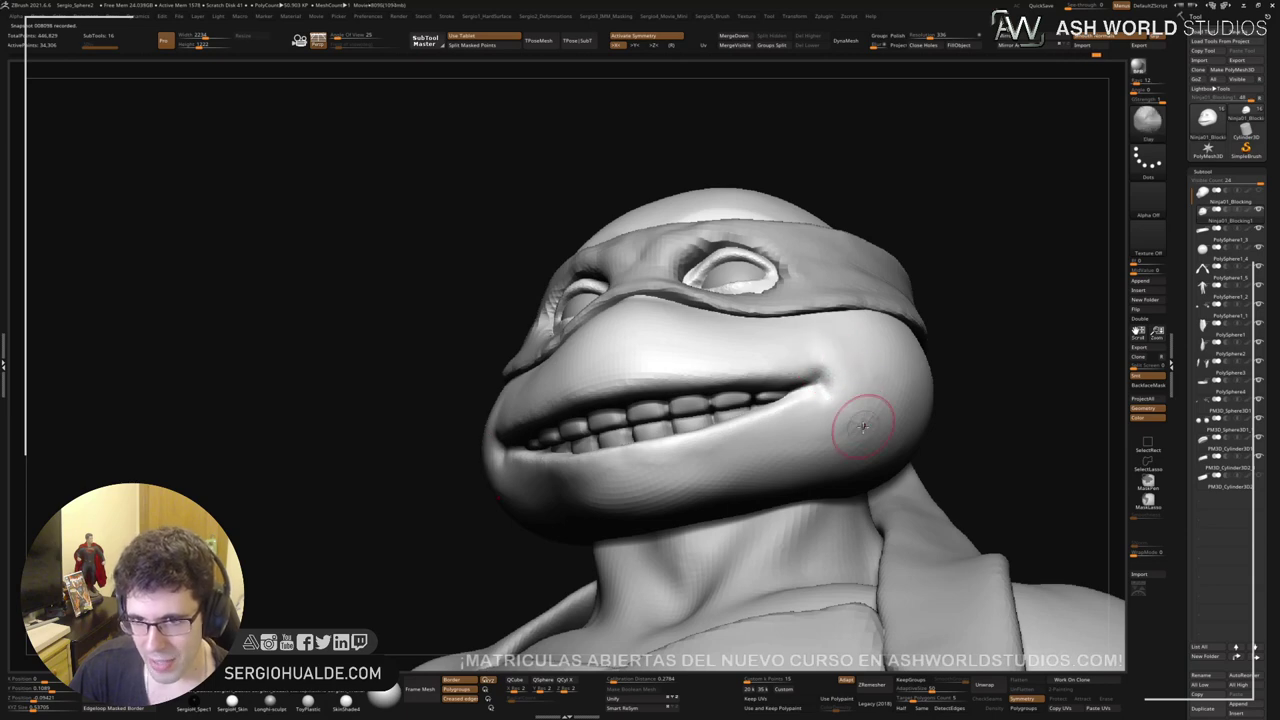
Step: Smooth the mouth corner and lower lip, undoing the stroke on the corner before smoothing along the lip
mouse_move(863, 426)
ctrl+right_down()
mouse_move(846, 407)
mouse_move(841, 450)
ctrl+right_up()
ctrl+right_drag(841, 450, 838, 540)
key(s)
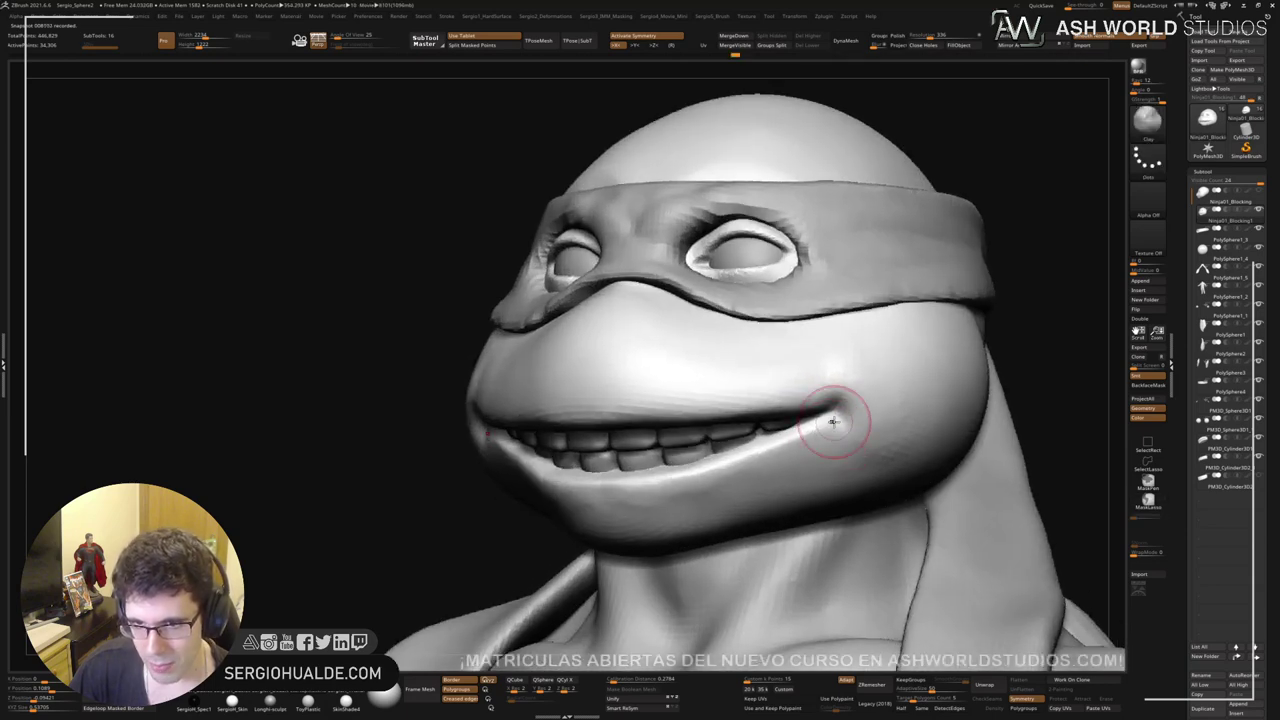
mouse_move(808, 403)
shift+mouse_down()
mouse_move(814, 423)
mouse_move(815, 393)
mouse_move(775, 447)
mouse_move(834, 405)
mouse_move(829, 386)
shift+mouse_up()
key(ctrl+z)
shift+drag(651, 463, 766, 466)
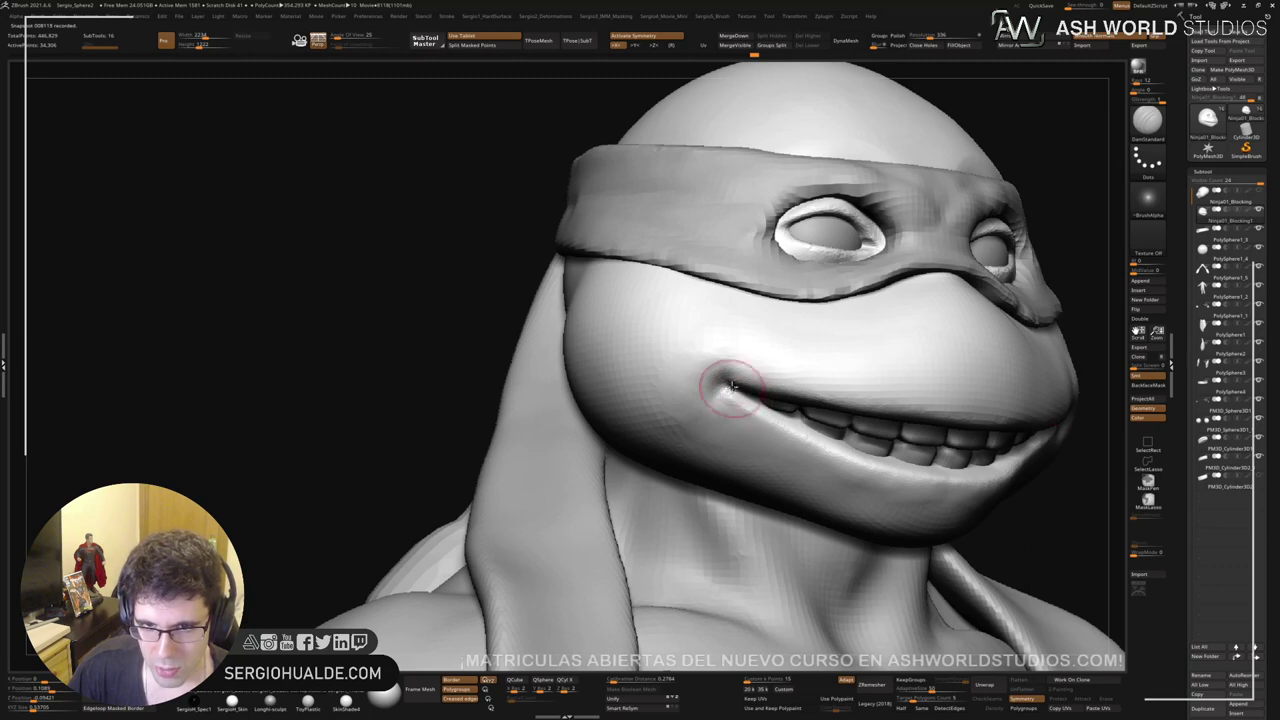
Step: Deepen the mouth corner crease with the DamStandard brush, then switch to Clay and smooth around it
mouse_move(732, 386)
mouse_down()
mouse_move(709, 399)
mouse_move(730, 381)
mouse_move(712, 380)
mouse_move(724, 400)
mouse_move(689, 437)
mouse_move(698, 379)
mouse_up()
key(b)
key(c)
key(l)
mouse_move(698, 379)
shift+mouse_down()
mouse_move(688, 386)
mouse_move(697, 365)
mouse_move(722, 392)
shift+mouse_up()
mouse_move(737, 414)
right_down()
mouse_move(800, 491)
mouse_move(789, 391)
mouse_move(906, 426)
mouse_move(835, 455)
mouse_move(766, 400)
mouse_move(760, 423)
right_up()
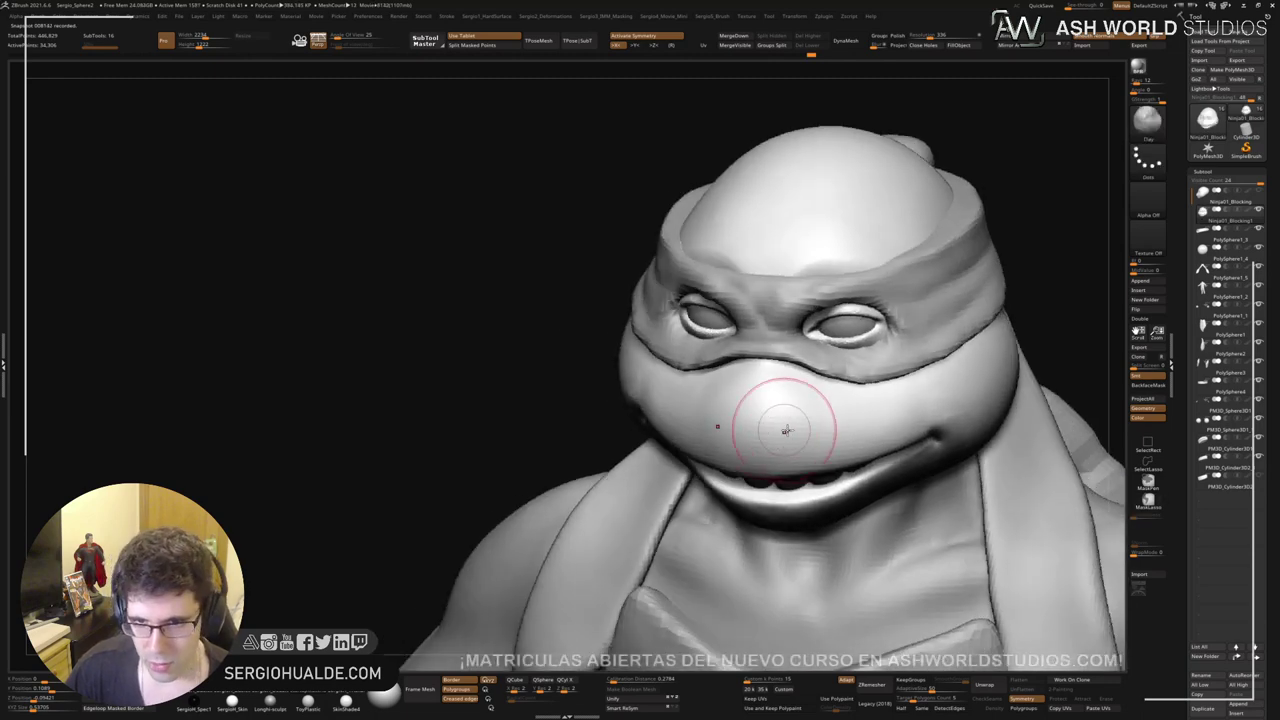
Step: Build volume on the muzzle above the upper lip with an enlarged Clay brush, undoing the first attempt
drag(785, 431, 813, 432)
click(811, 426)
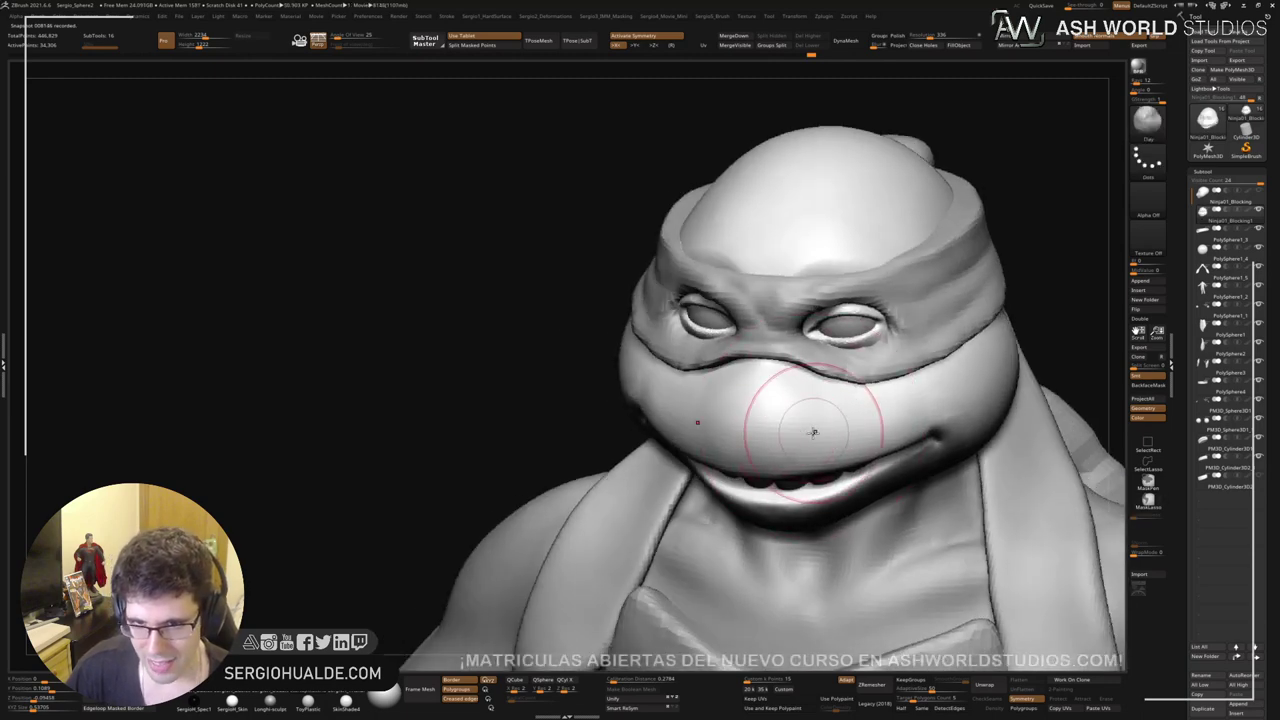
key(space)
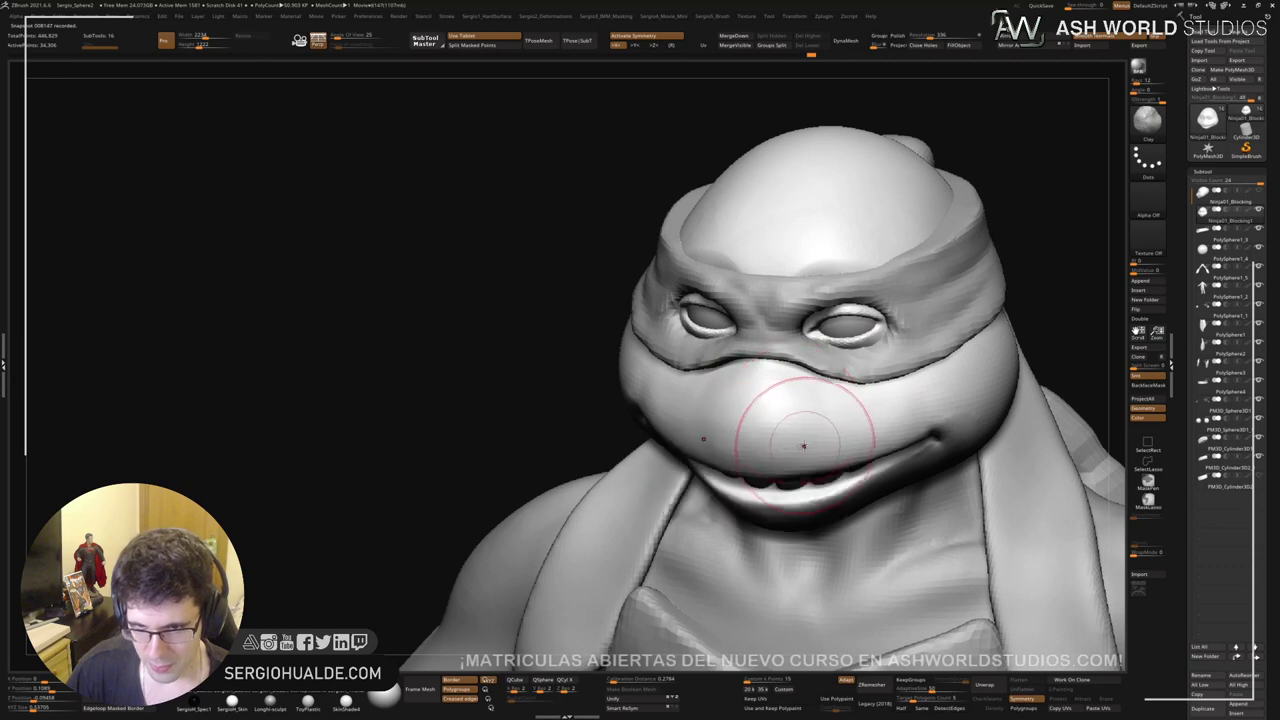
key(ctrl+z)
drag(803, 389, 803, 431)
right_drag(803, 428, 797, 411)
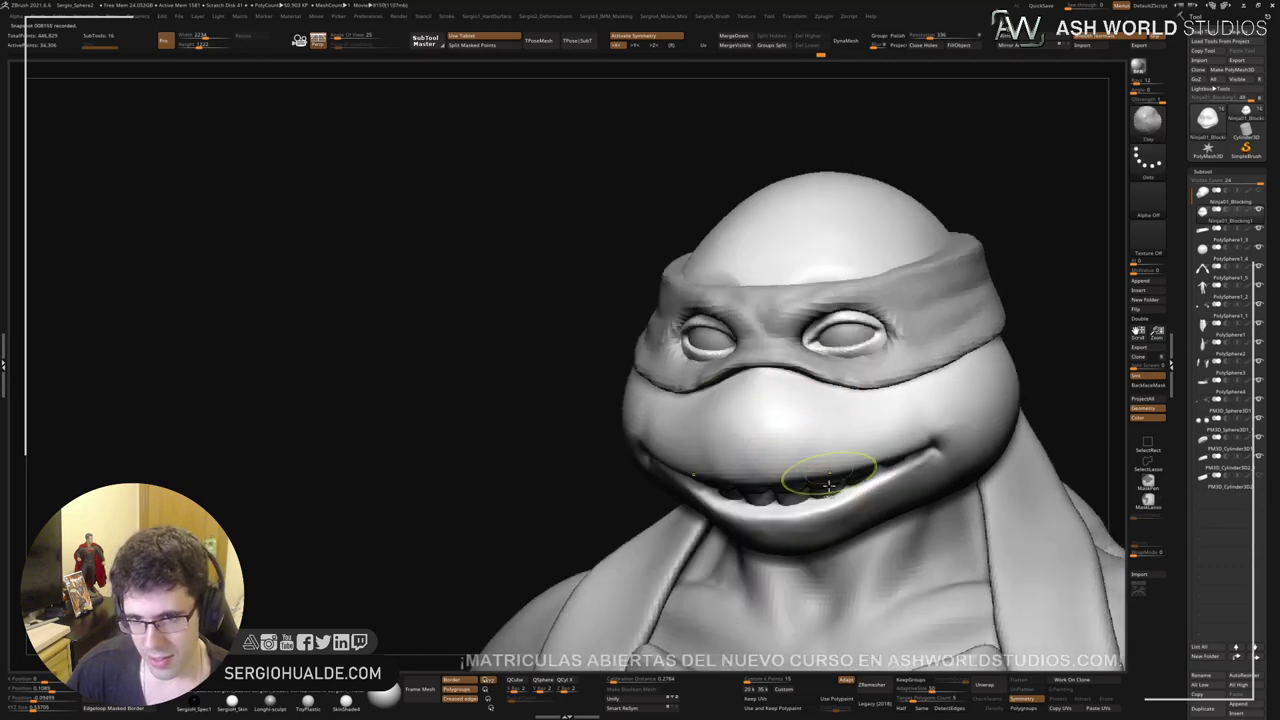
Step: Select the chest plate and examine its fit on the torso from several angles, using transparency for the other parts
ctrl+right_drag(829, 485, 748, 339)
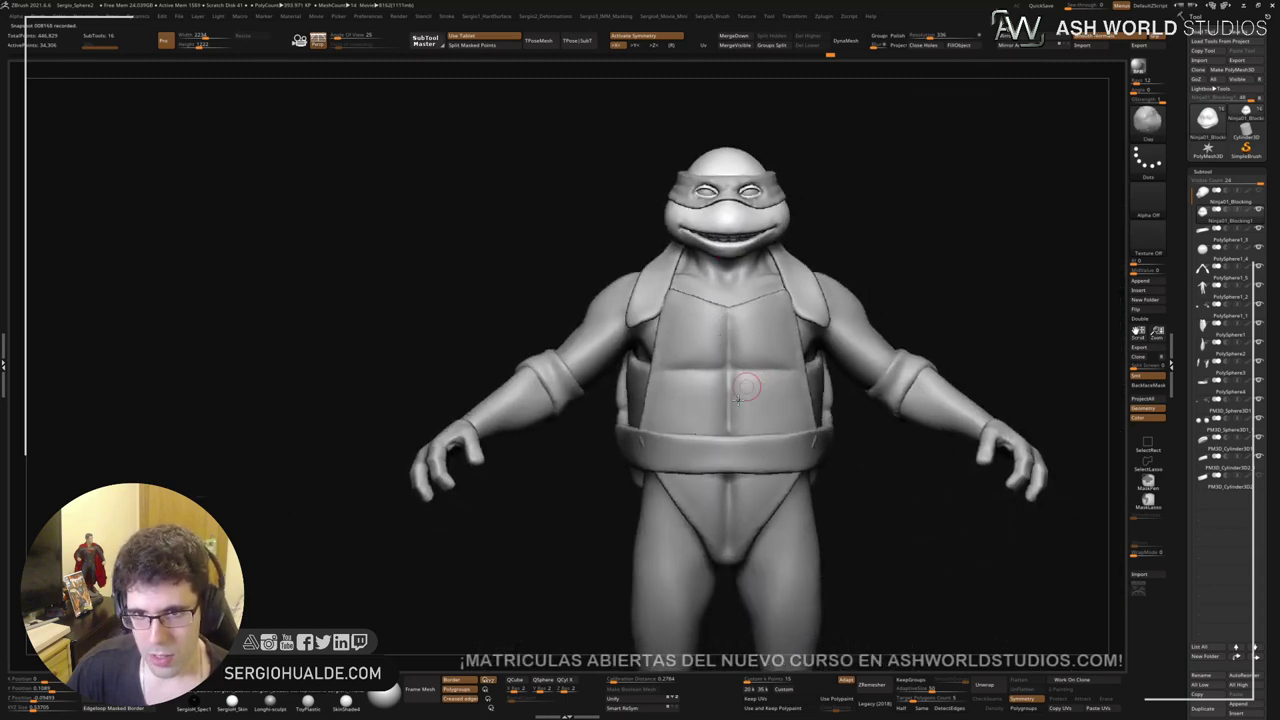
alt+right_drag(738, 400, 709, 425)
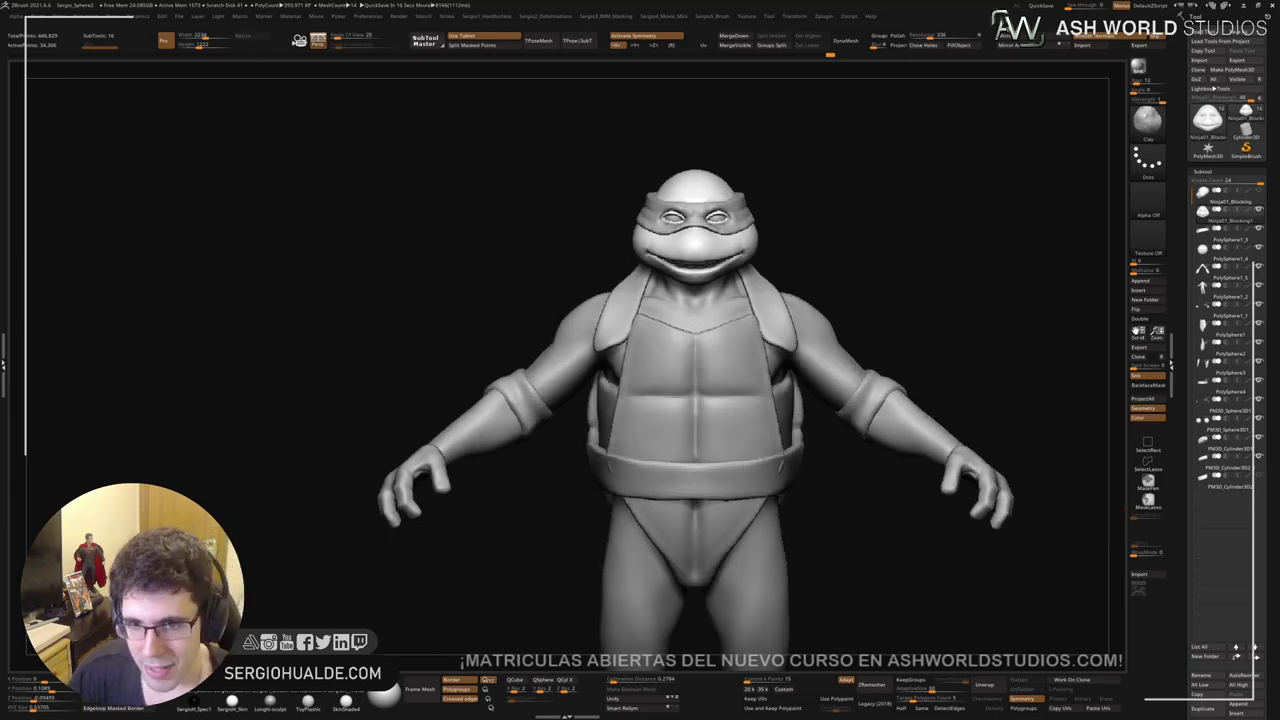
alt+click(760, 429)
mouse_move(774, 464)
ctrl+right_down()
mouse_move(791, 483)
mouse_move(774, 483)
ctrl+right_up()
drag(784, 494, 784, 494)
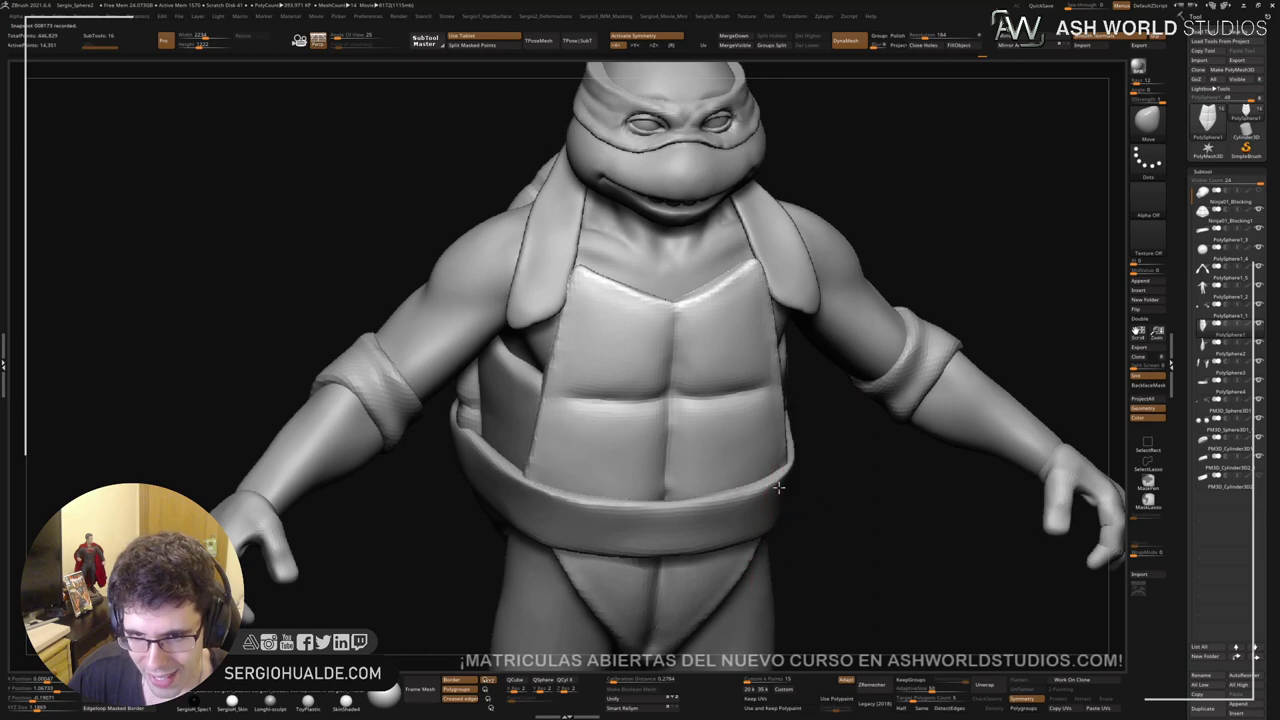
mouse_move(749, 443)
right_down()
mouse_move(767, 460)
mouse_move(743, 463)
mouse_move(737, 491)
mouse_move(783, 455)
mouse_move(766, 434)
mouse_move(760, 374)
mouse_move(785, 425)
right_up()
key(shift+t)
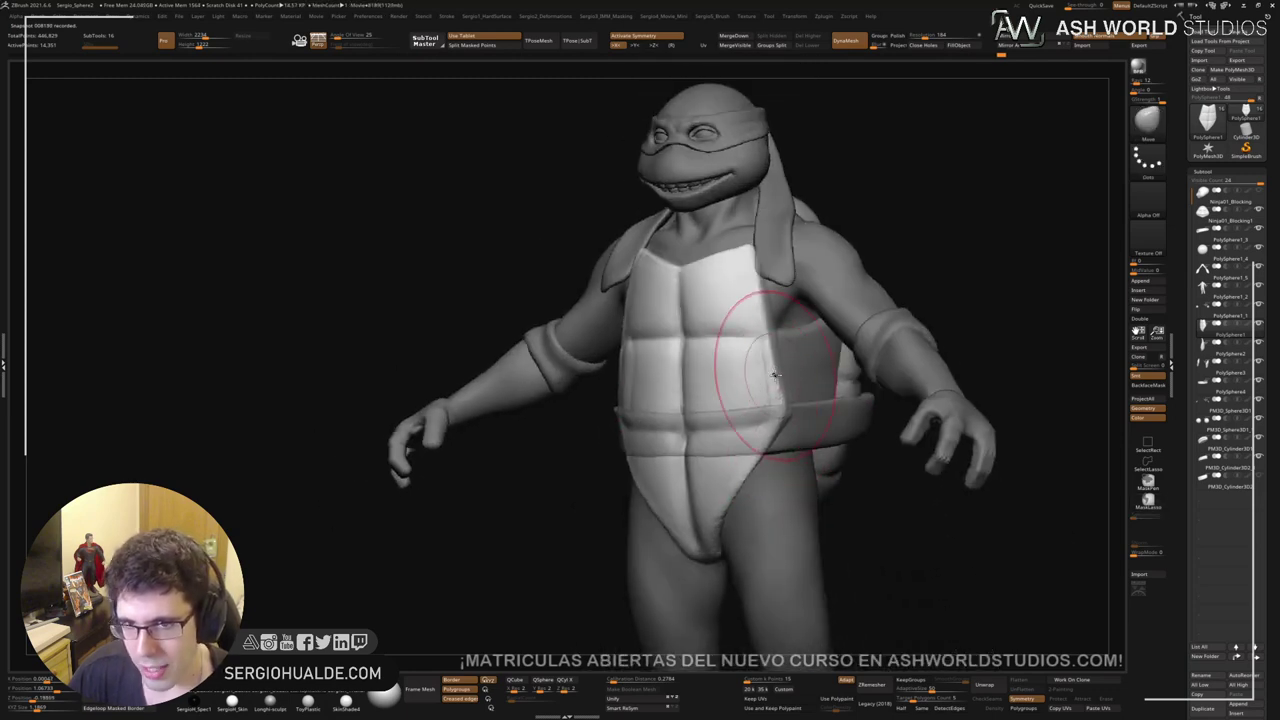
right_drag(777, 372, 782, 358)
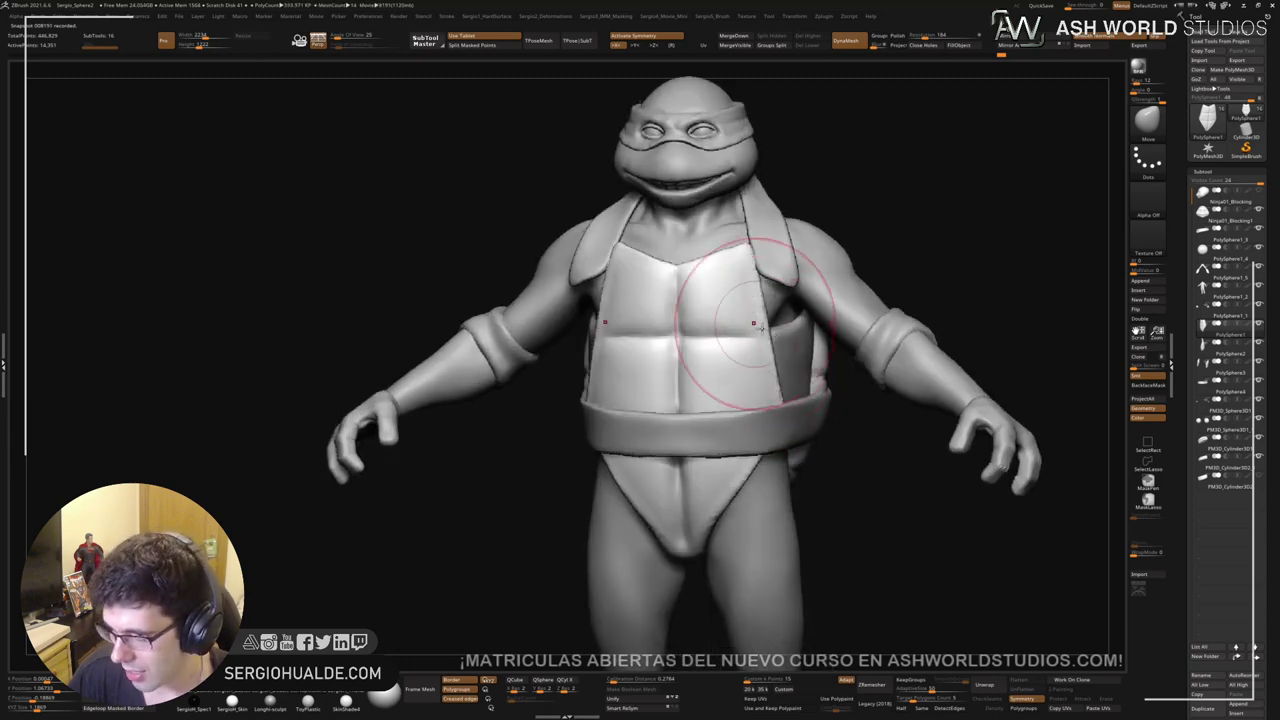
right_drag(700, 286, 692, 322)
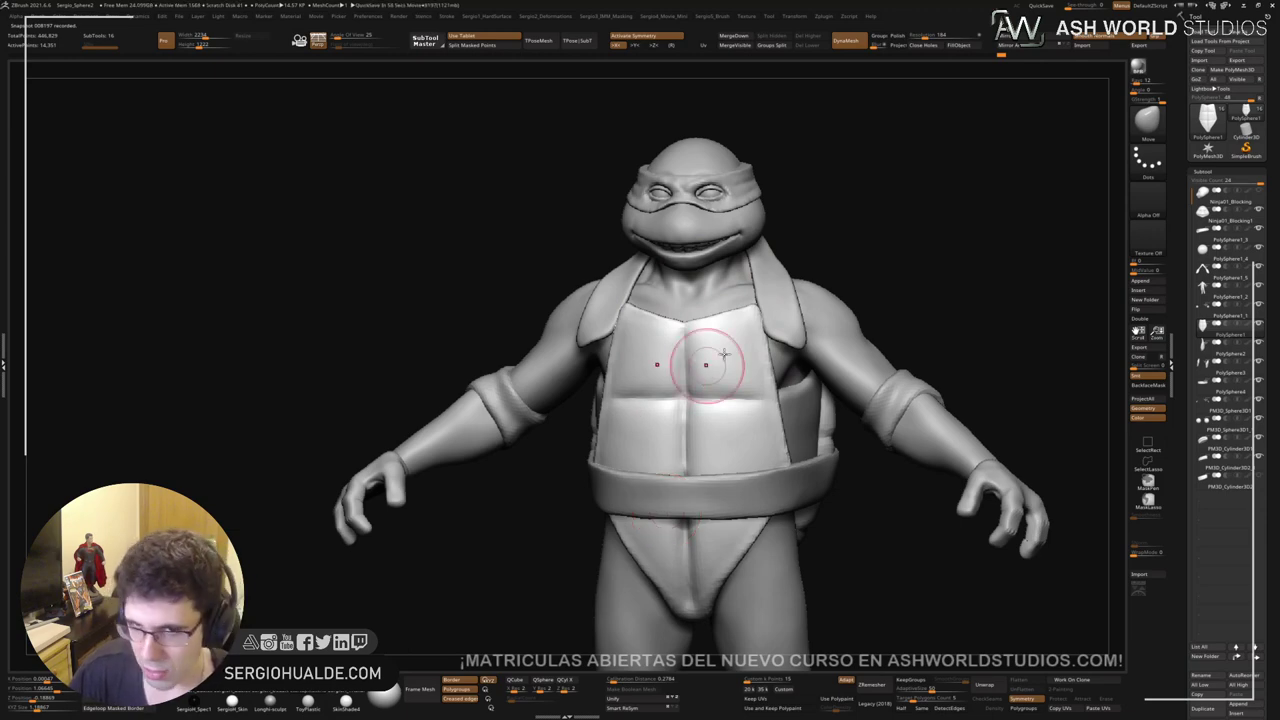
Step: Isolate the chest plate and flatten its upper rim with the TrimDynamic brush
mouse_move(790, 320)
right_down()
mouse_move(714, 355)
mouse_move(726, 417)
right_up()
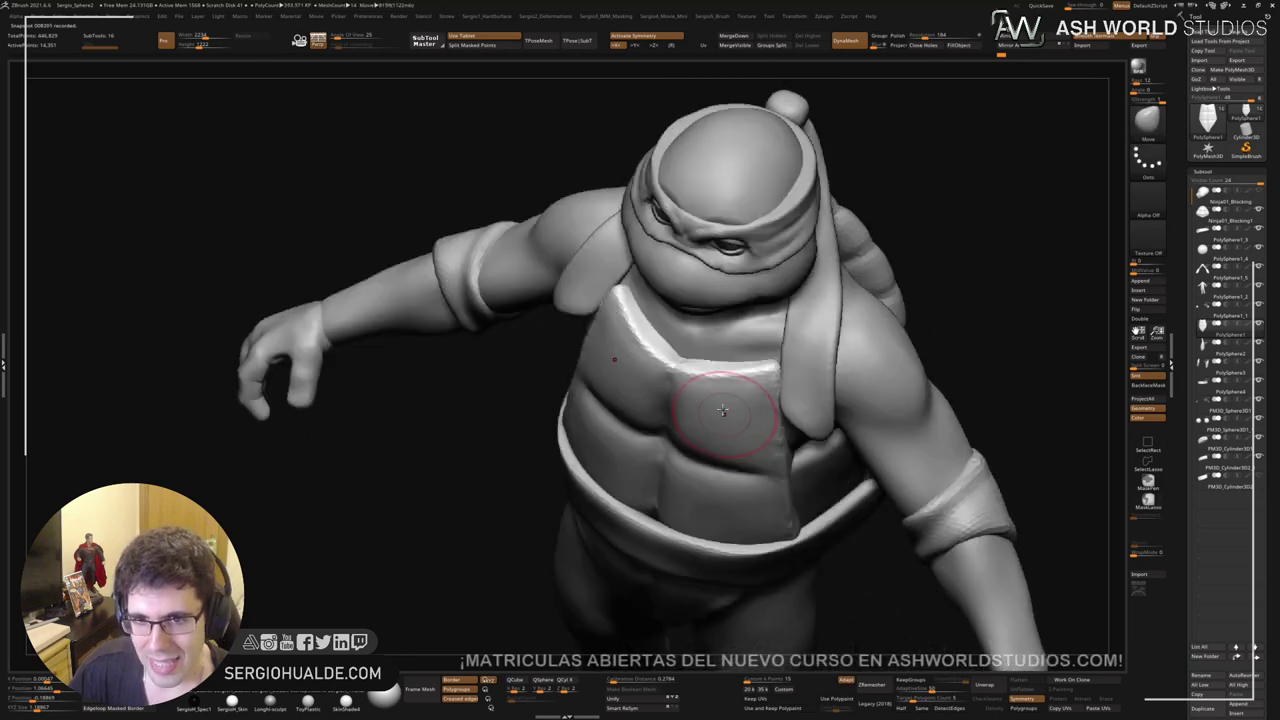
key(alt+s)
right_drag(688, 326, 662, 328)
key(b)
key(t)
key(d)
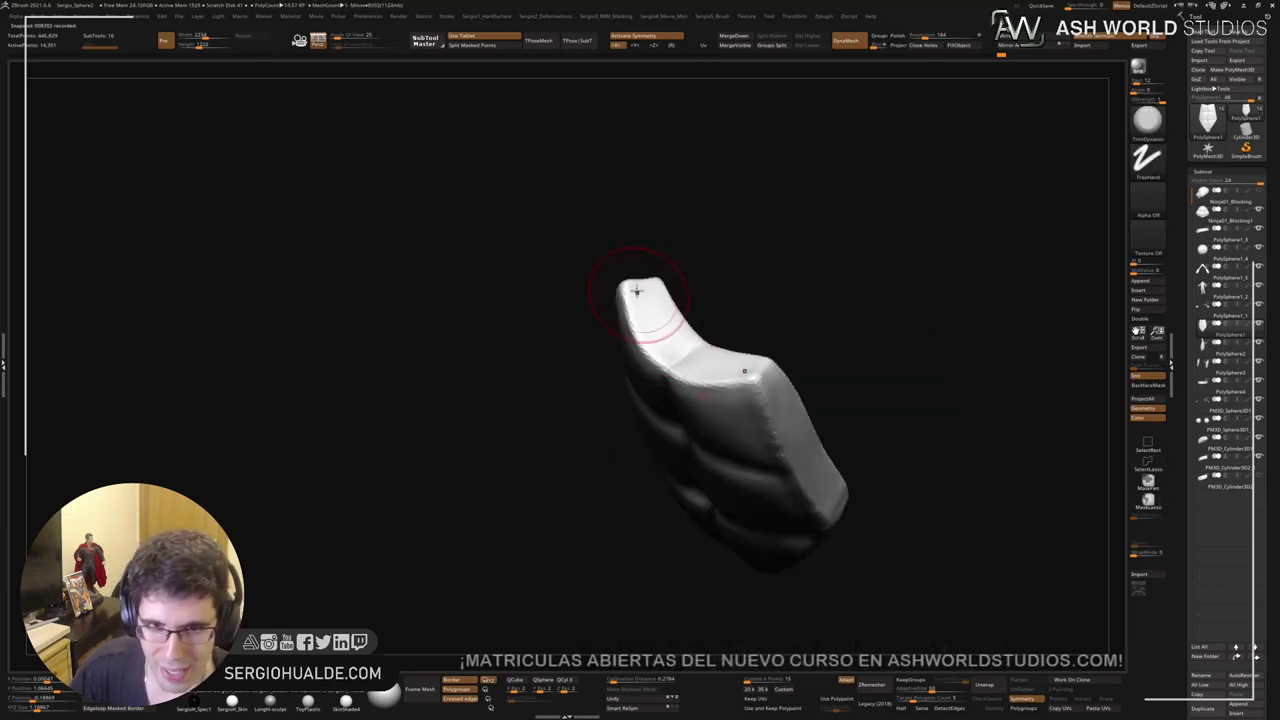
mouse_move(705, 372)
right_down()
mouse_move(746, 398)
mouse_move(737, 358)
mouse_move(663, 360)
right_up()
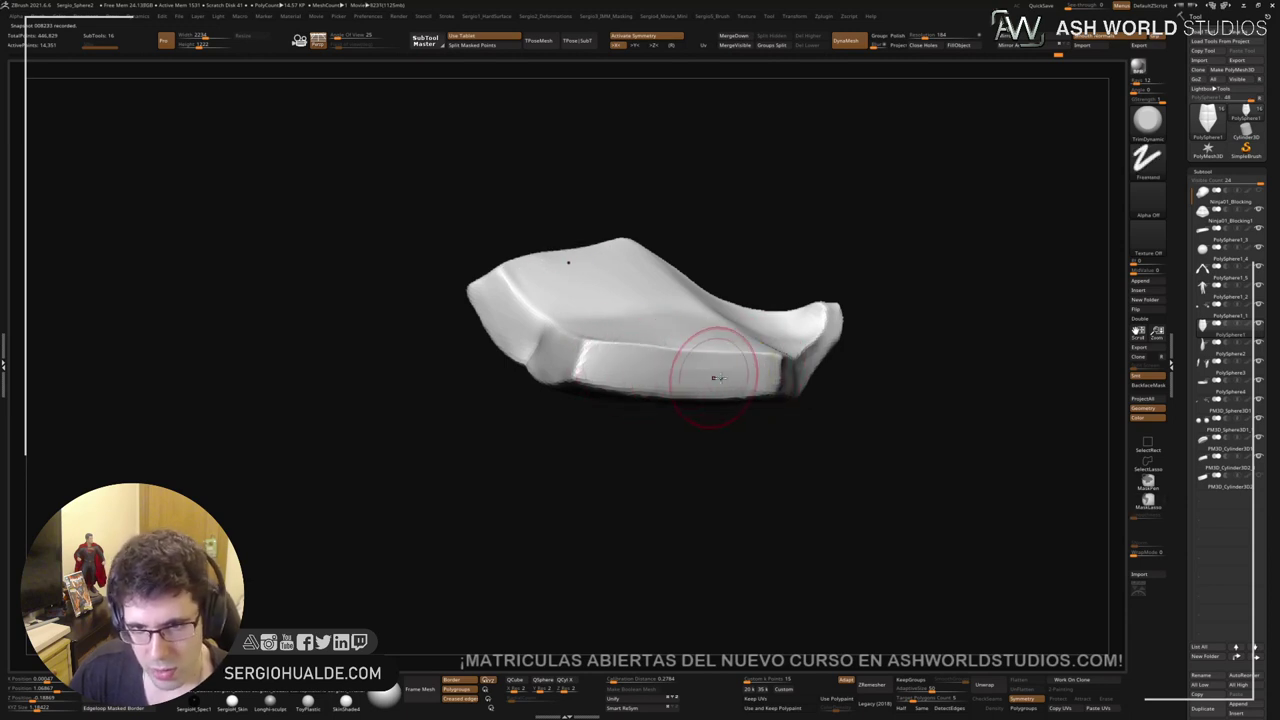
Step: Finish planing the chest plate's side edges and show the whole figure again
mouse_move(640, 372)
right_down()
mouse_move(686, 403)
mouse_move(686, 344)
right_up()
mouse_move(643, 424)
right_down()
mouse_move(643, 409)
mouse_move(606, 409)
mouse_move(674, 331)
right_up()
mouse_move(682, 430)
ctrl+right_down()
mouse_move(671, 374)
mouse_move(650, 397)
ctrl+right_up()
key(shift+s)
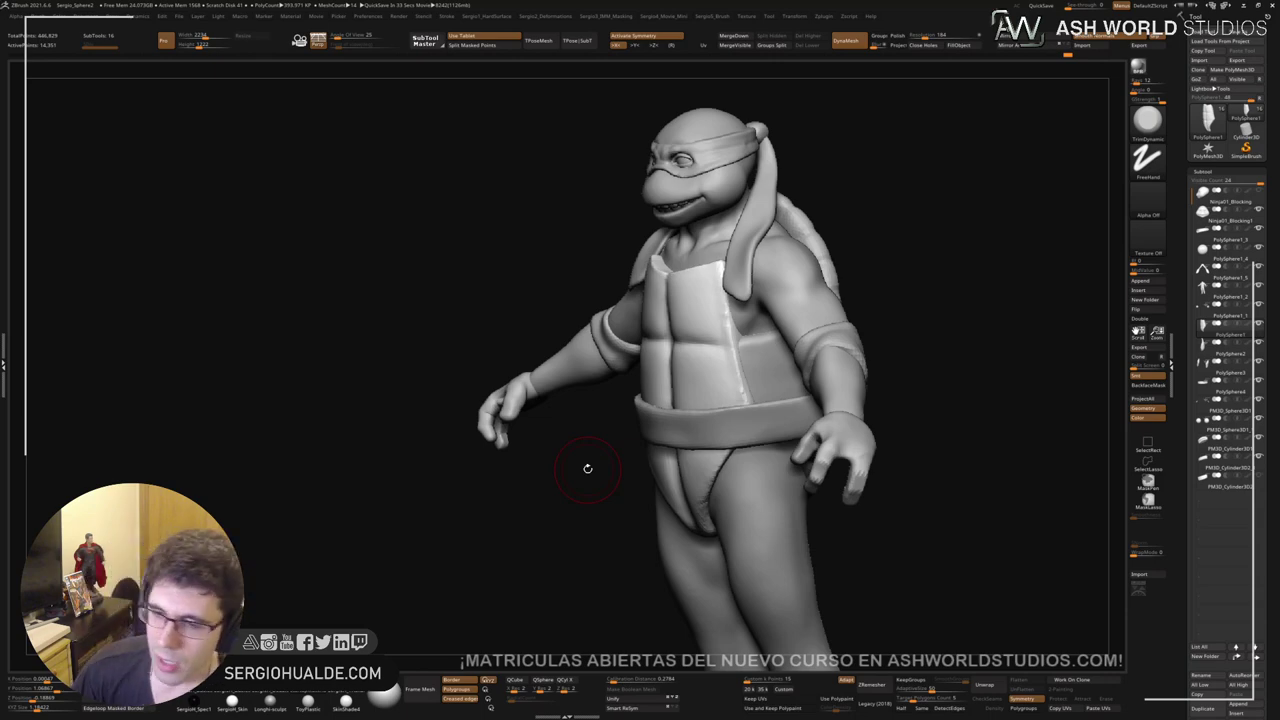
drag(894, 280, 795, 405)
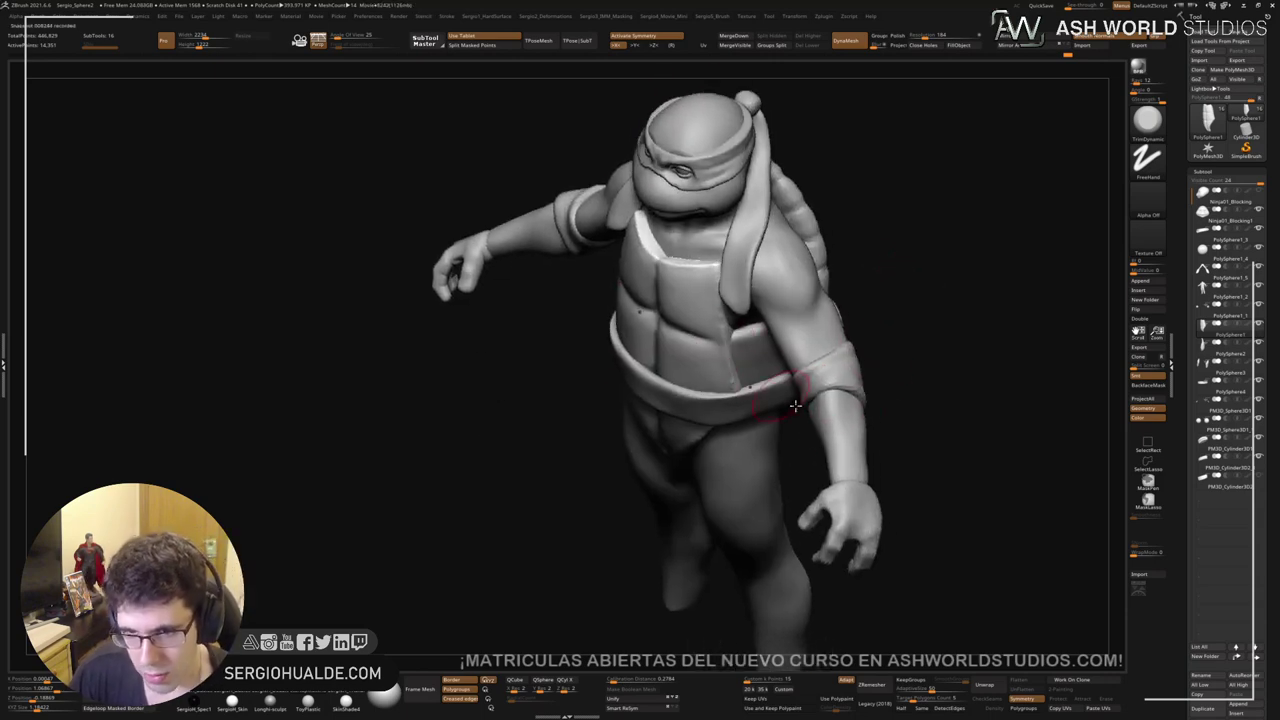
Step: Select the hands and rotate them at the wrists with the transform gizmo
alt+right_drag(836, 408, 693, 265)
alt+click(727, 418)
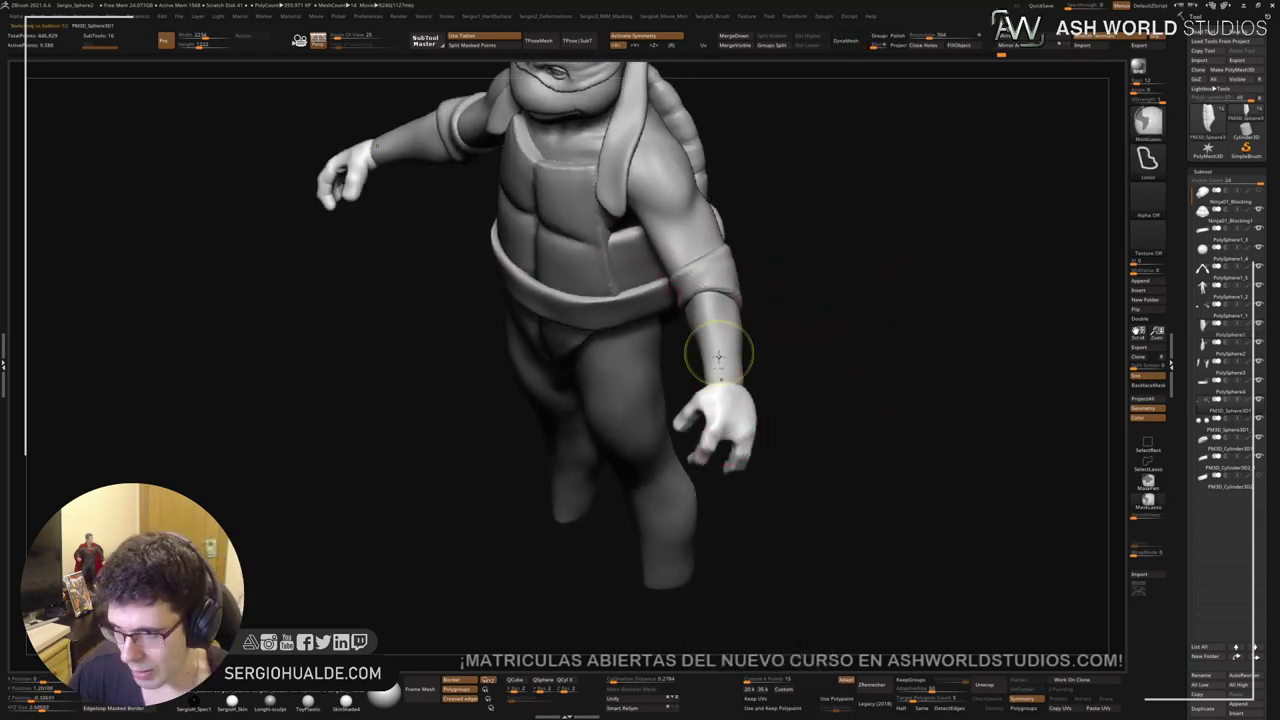
ctrl+right_drag(706, 366, 726, 414)
key(w)
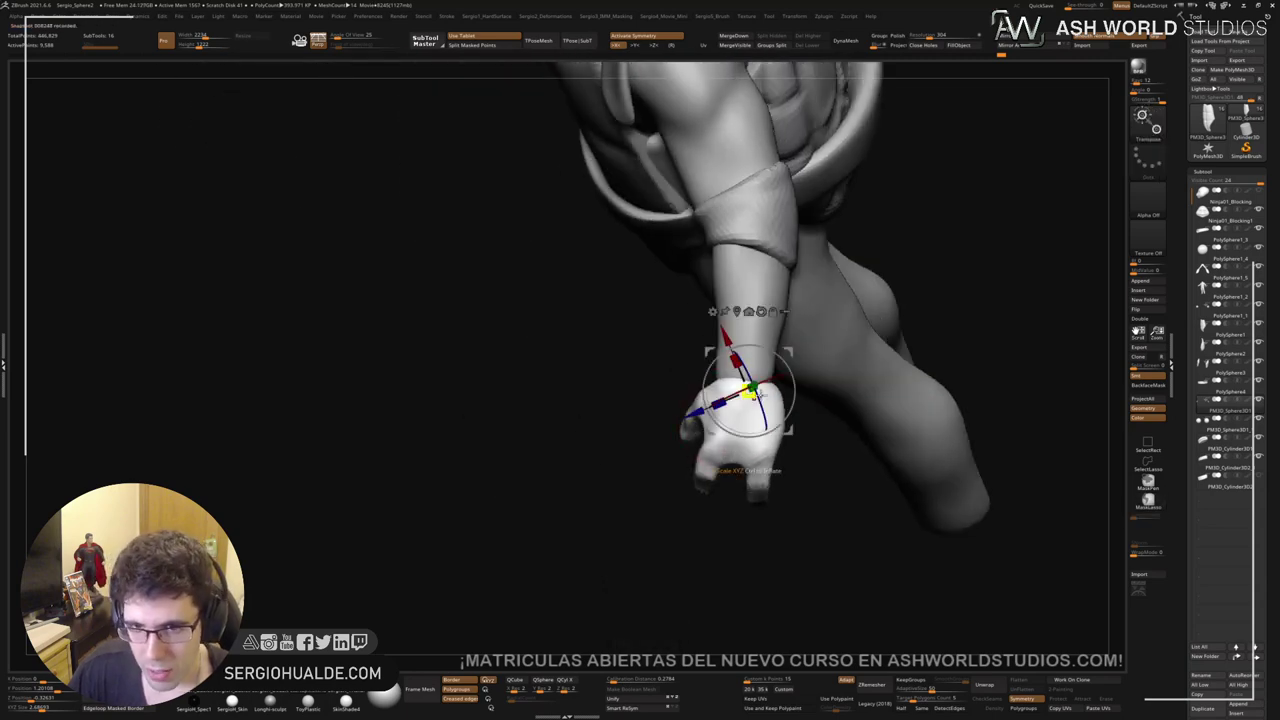
drag(795, 385, 786, 344)
right_drag(786, 344, 806, 386)
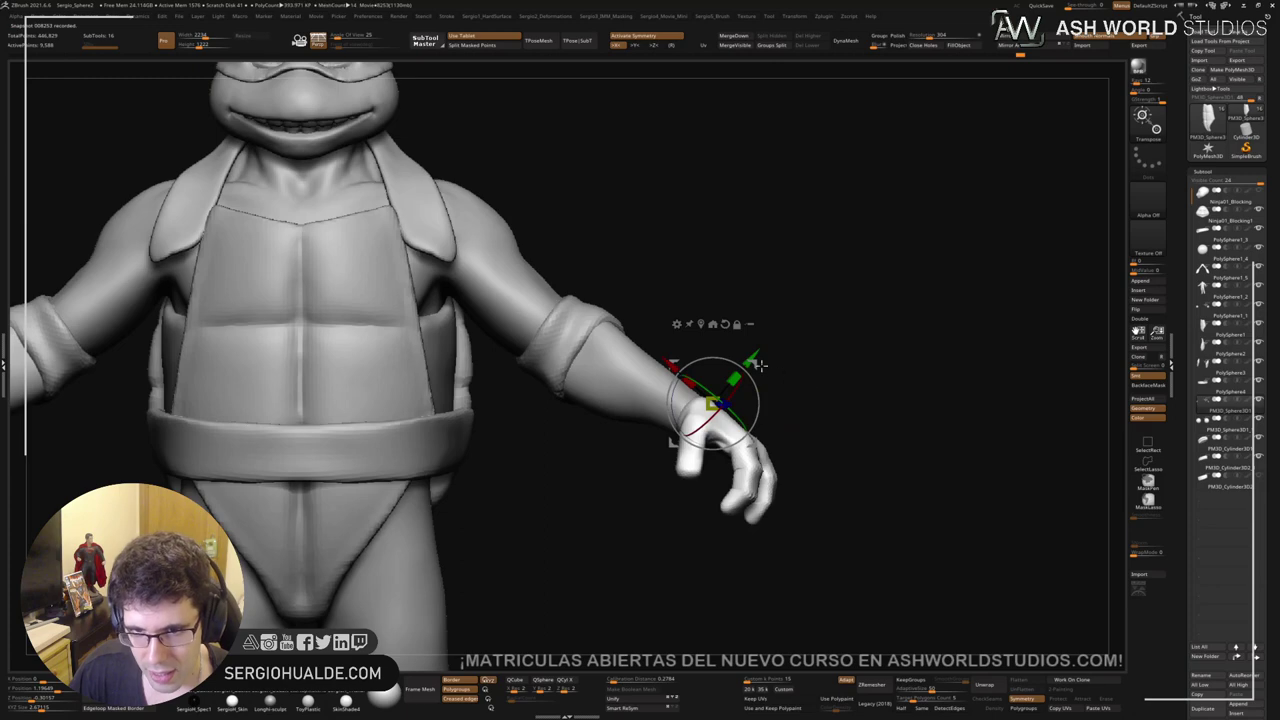
Step: Move the hands closer to the forearms and scale them uniformly with the transform gizmo
mouse_move(764, 363)
mouse_down()
mouse_move(777, 418)
mouse_move(700, 400)
mouse_move(610, 405)
mouse_move(734, 410)
mouse_up()
key(q)
right_drag(734, 410, 712, 441)
key(w)
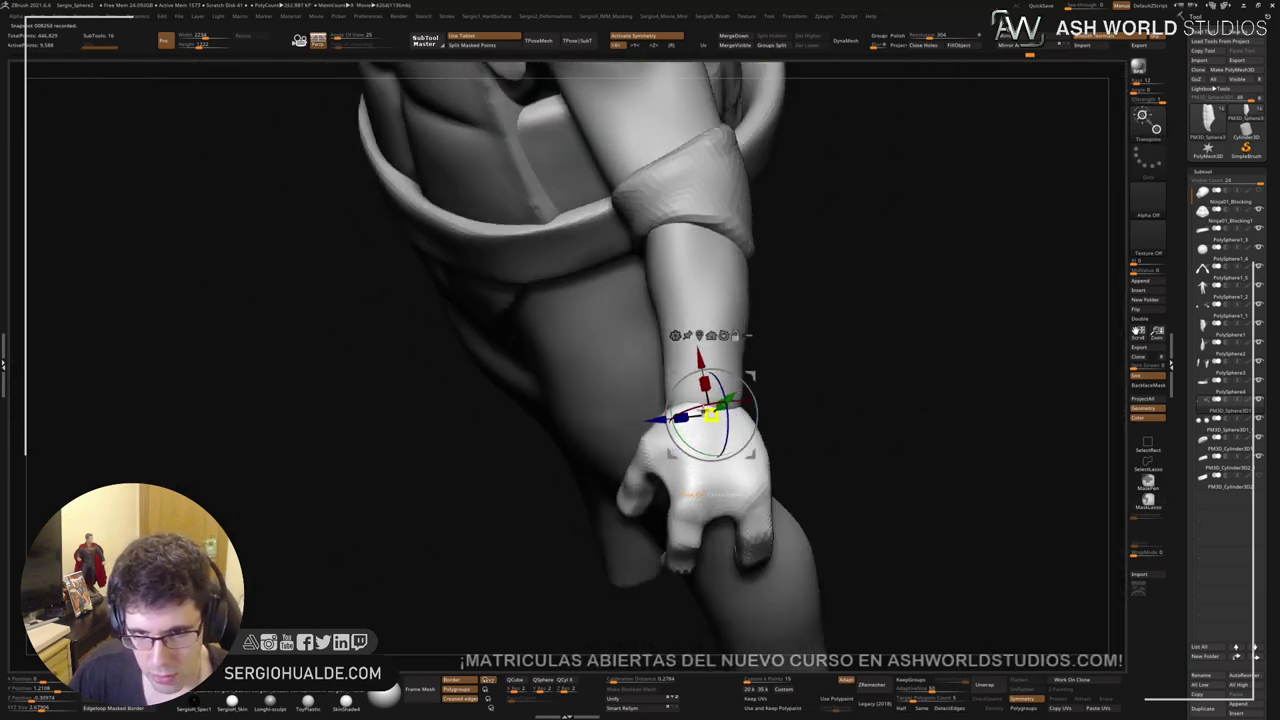
drag(712, 410, 705, 410)
key(q)
mouse_move(680, 446)
right_down()
mouse_move(694, 414)
mouse_move(691, 440)
right_up()
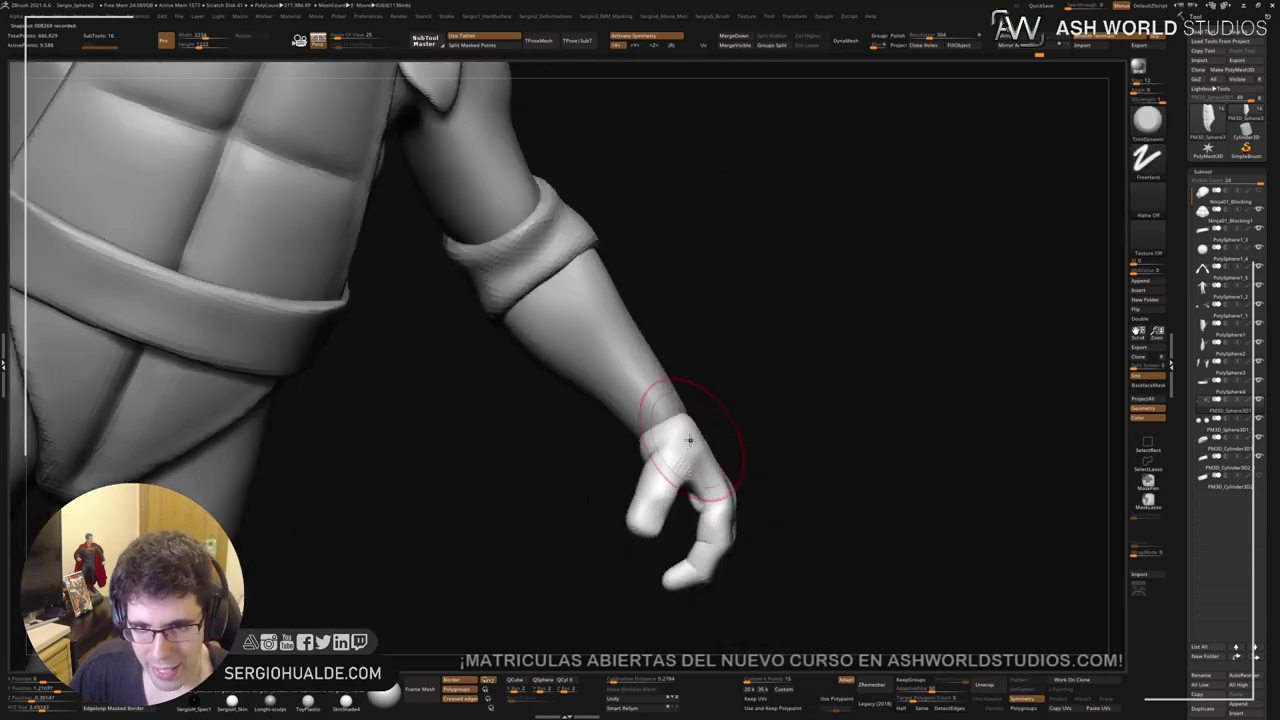
Step: Reshape the back of the hand near the wrist with a resized Move brush
key(b)
key(m)
key(v)
key(s)
drag(690, 440, 675, 437)
mouse_move(720, 431)
right_down()
mouse_move(705, 395)
mouse_move(743, 444)
mouse_move(758, 370)
mouse_move(748, 386)
mouse_move(766, 379)
mouse_move(686, 372)
mouse_move(787, 424)
right_up()
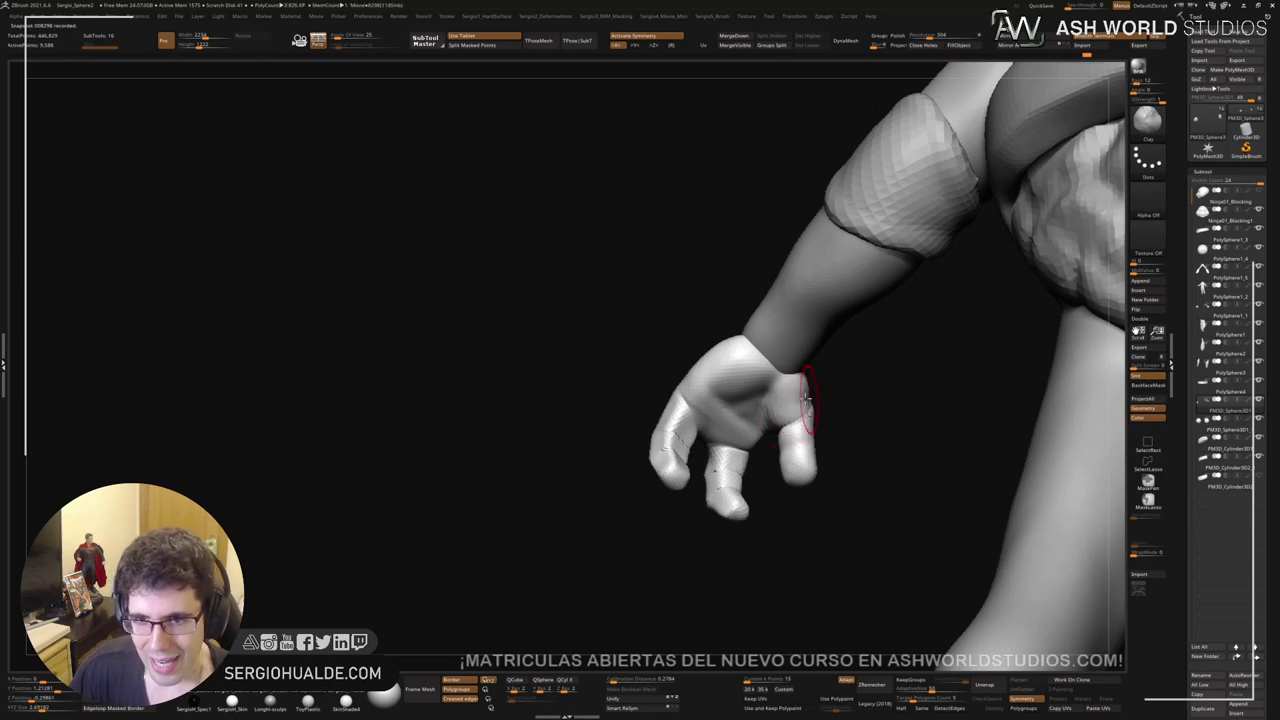
Step: Choose the Move brush and isolate the hand from the rest of the character
right_drag(787, 418, 806, 428)
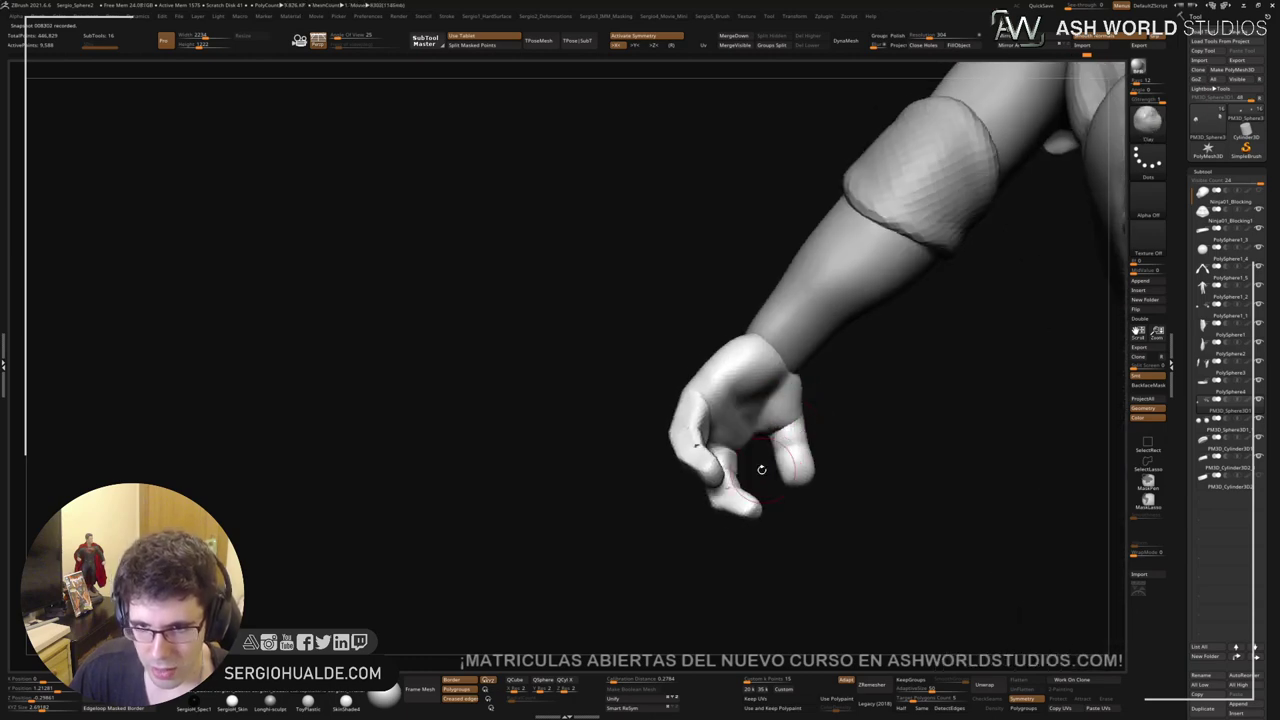
key(b)
key(m)
key(v)
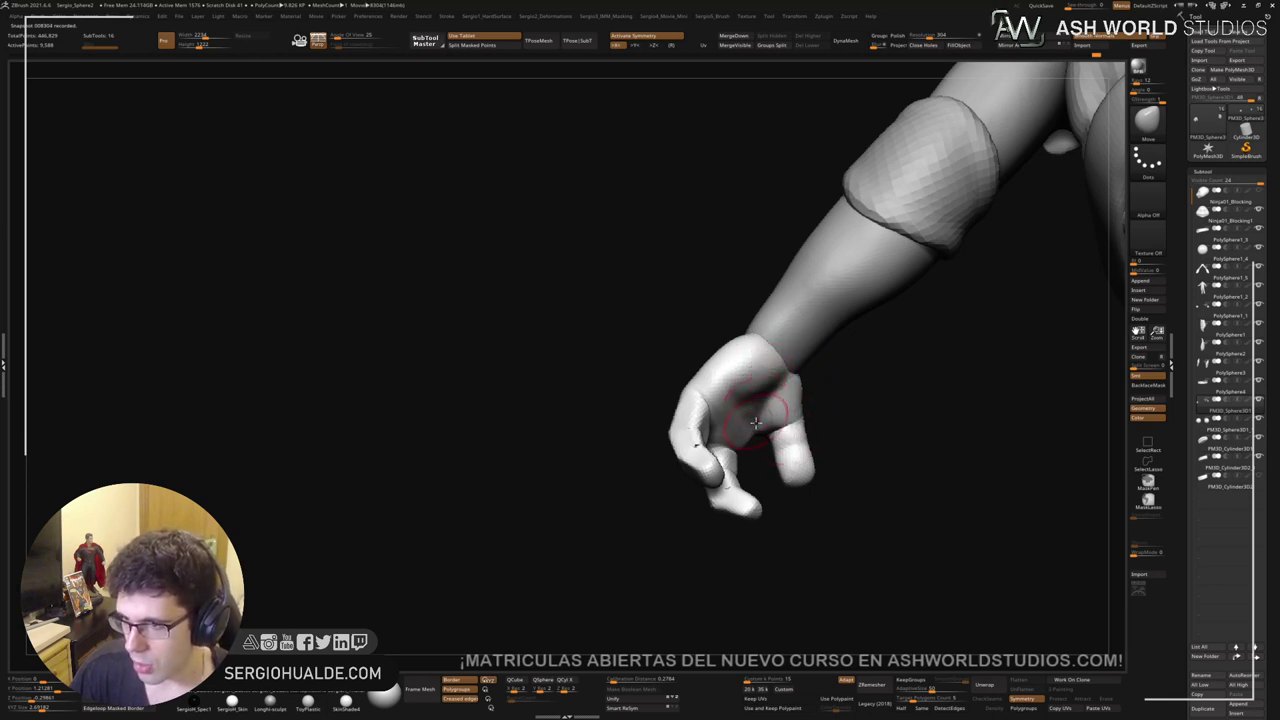
mouse_move(741, 420)
right_down()
mouse_move(750, 375)
mouse_move(777, 406)
mouse_move(790, 388)
mouse_move(734, 420)
mouse_move(823, 440)
mouse_move(777, 451)
mouse_move(831, 397)
right_up()
key(alt+s)
Step: Lasso-mask the hand so only the outer side of the palm stays free, and soften the mask's edge
ctrl+shift+drag(847, 354, 771, 371)
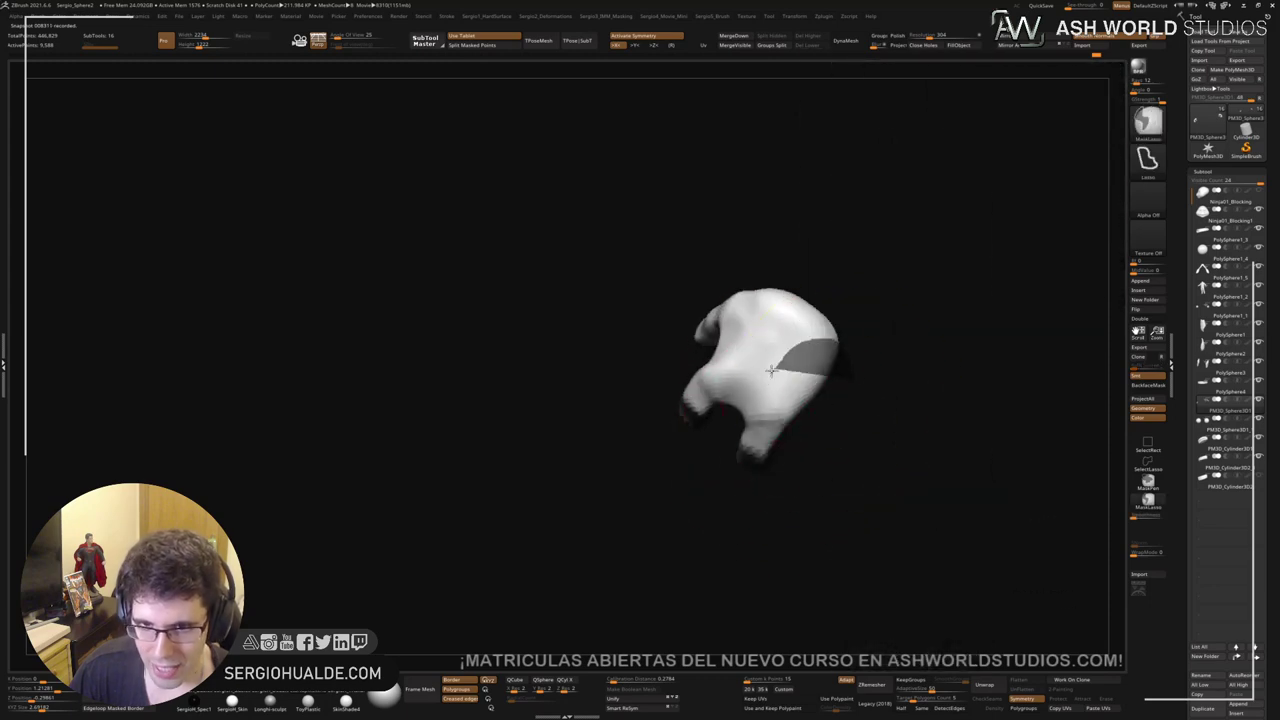
ctrl+drag(698, 472, 814, 457)
ctrl+click(786, 430)
ctrl+click(814, 454)
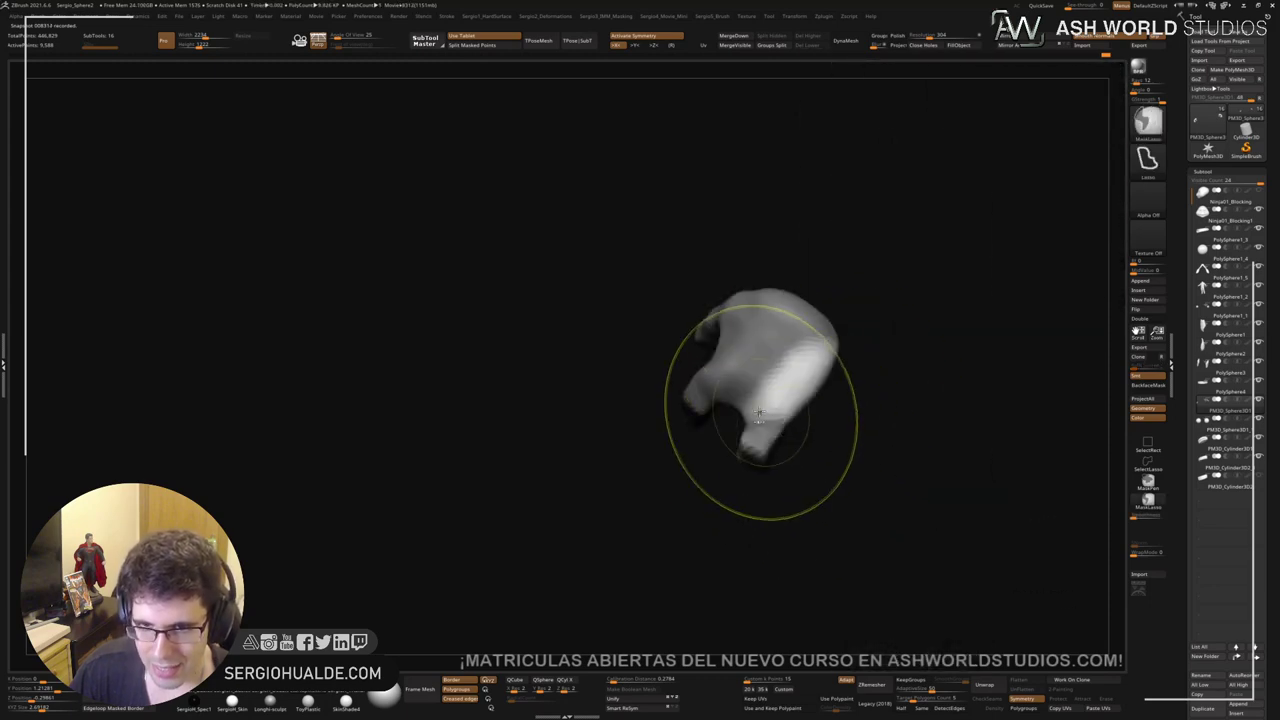
ctrl+click(772, 436)
Step: Rotate the unmasked outer side of the hand slightly with the transform gizmo
right_drag(772, 436, 794, 371)
key(w)
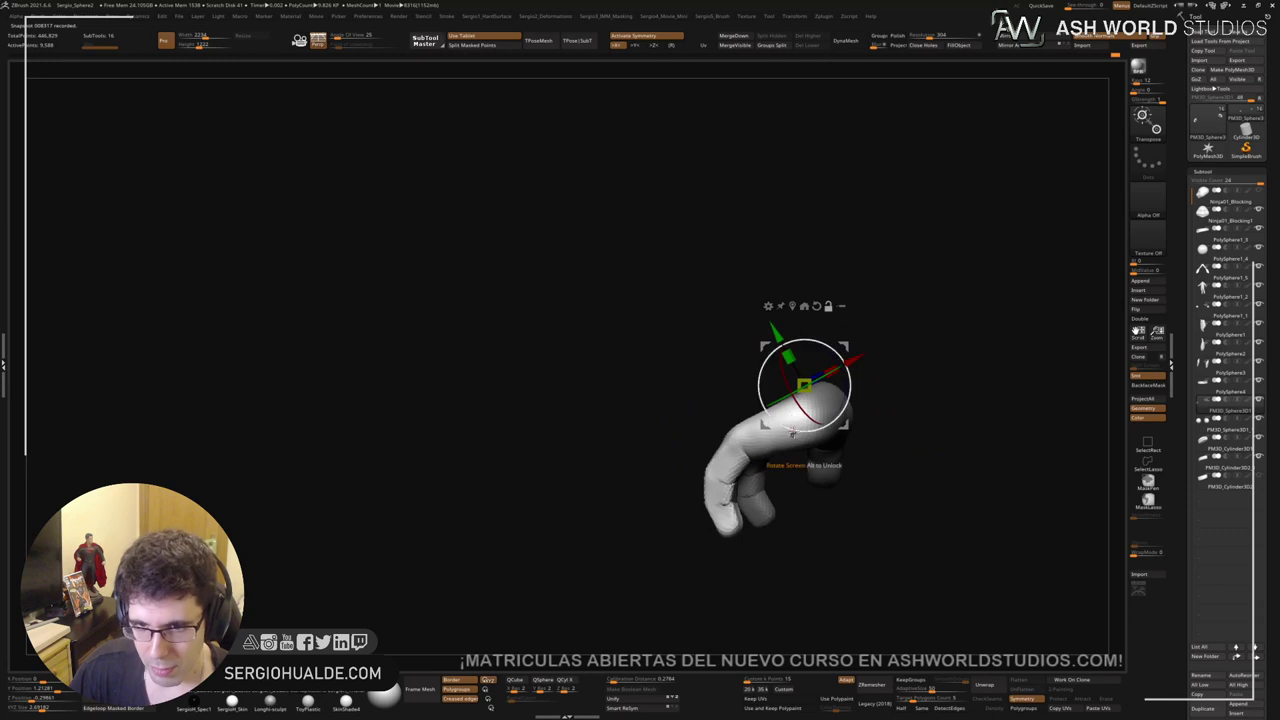
right_drag(800, 441, 812, 494)
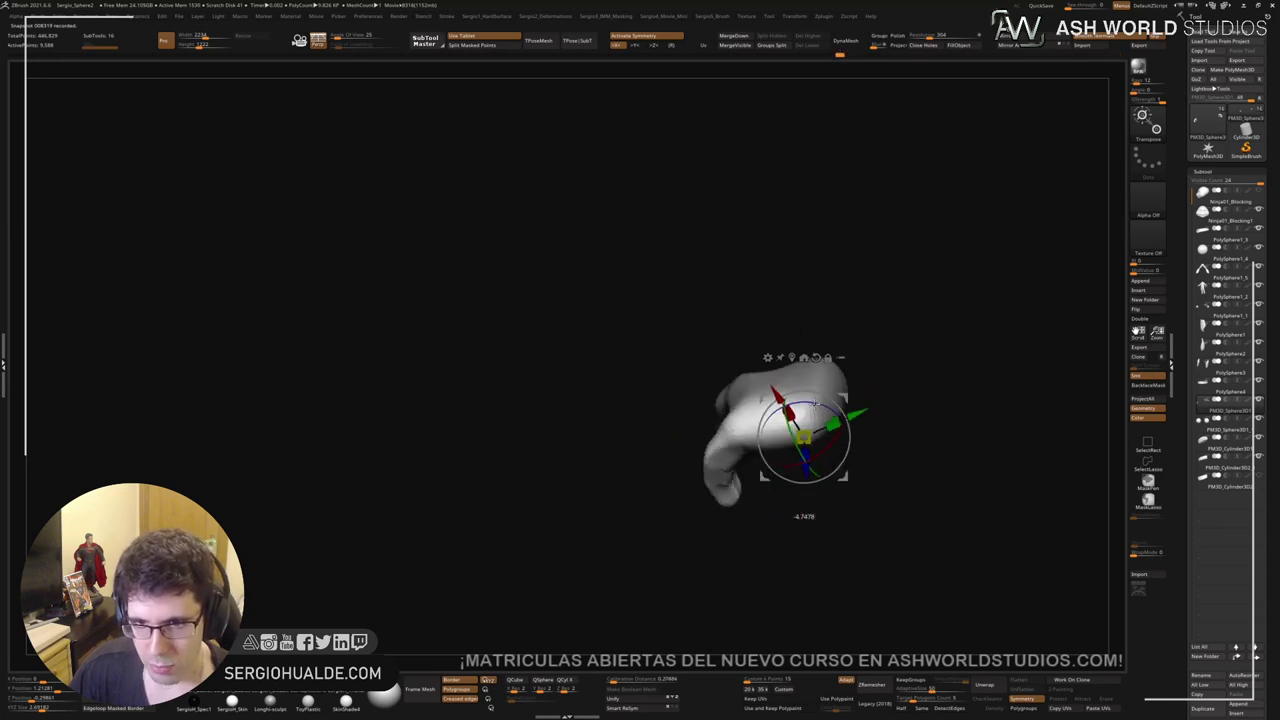
drag(806, 406, 857, 397)
Step: Push the outer edge of the palm inward with the Move brush to round the hand's silhouette
key(q)
mouse_move(857, 397)
right_down()
mouse_move(763, 420)
mouse_move(746, 451)
mouse_move(747, 498)
right_up()
mouse_move(746, 497)
mouse_down()
mouse_move(760, 445)
mouse_move(777, 443)
mouse_up()
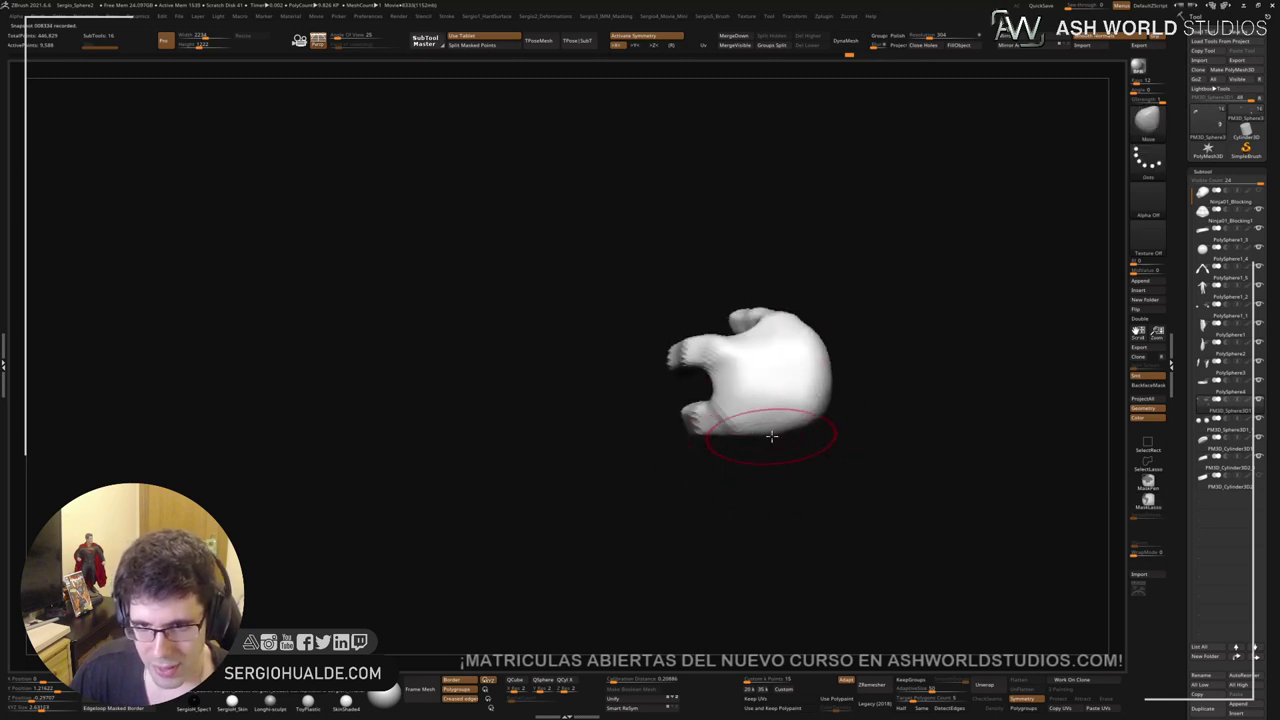
drag(791, 433, 785, 403)
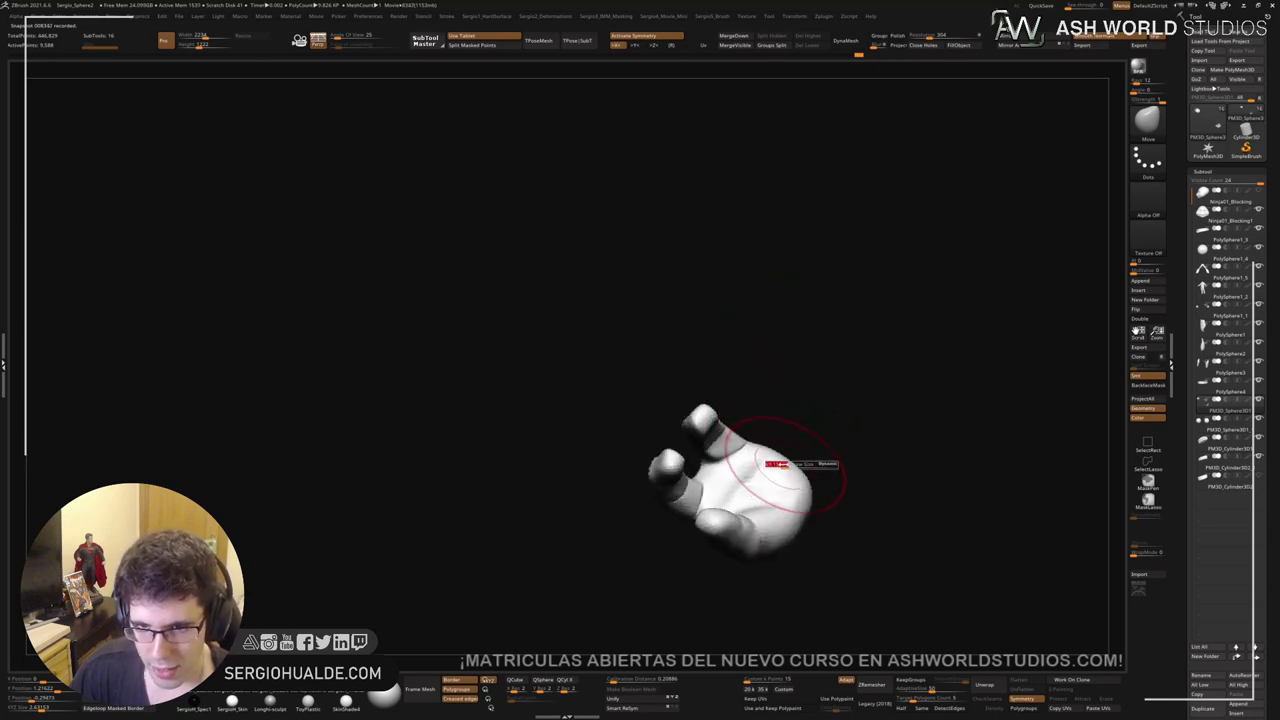
Step: Reduce the brush size and adjust the shape of the palm and fingers with the Move brush
right_drag(783, 464, 783, 479)
key(s)
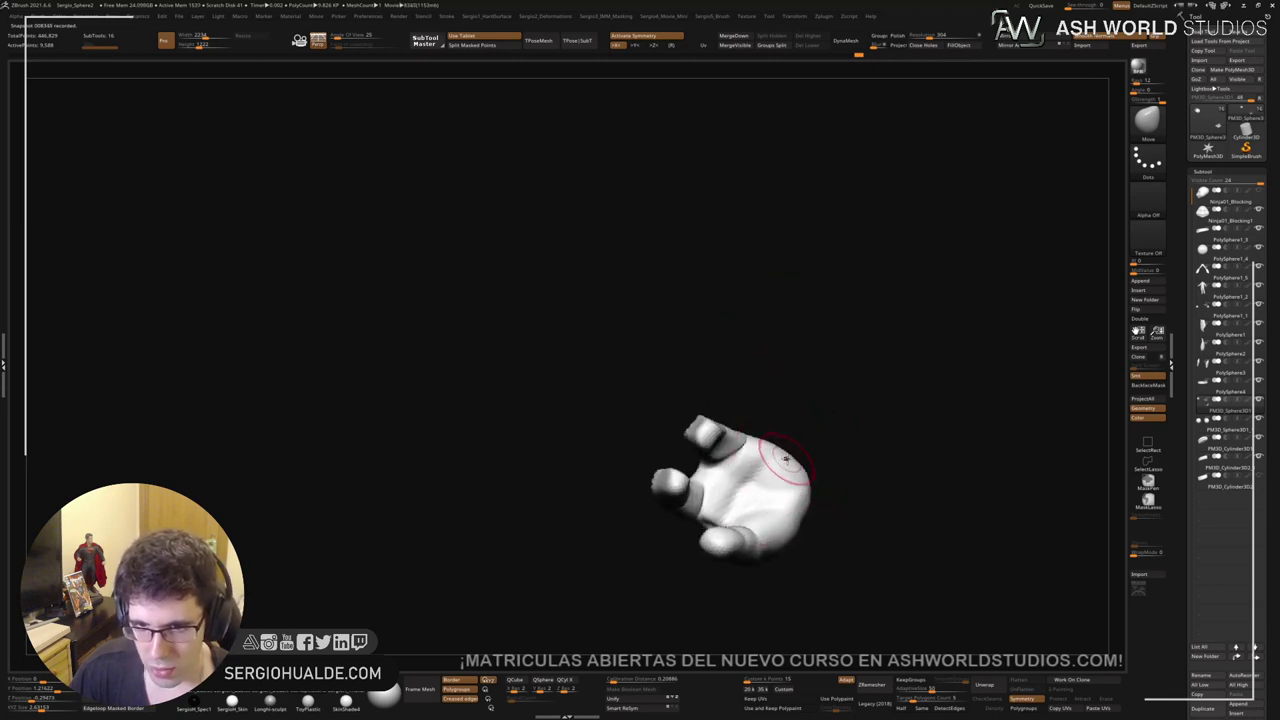
right_drag(782, 467, 763, 494)
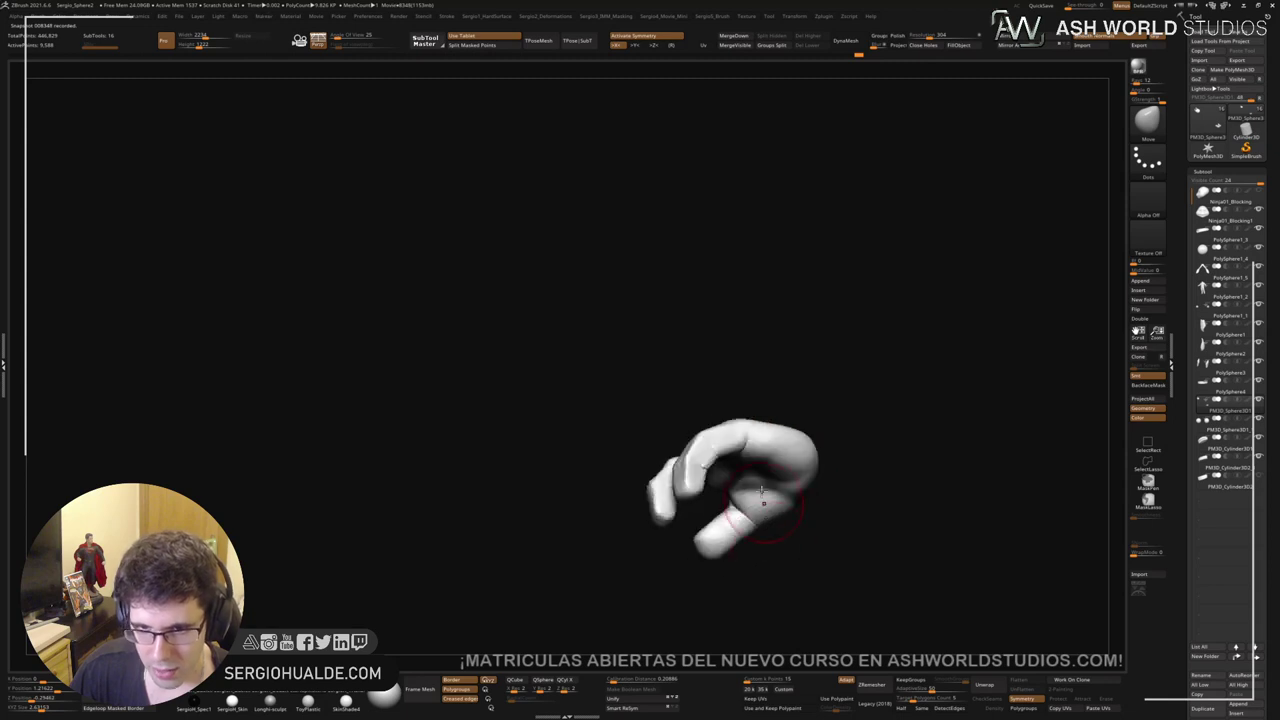
drag(763, 494, 745, 465)
mouse_move(737, 454)
right_down()
mouse_move(702, 448)
mouse_move(689, 485)
mouse_move(714, 437)
right_up()
drag(665, 503, 666, 486)
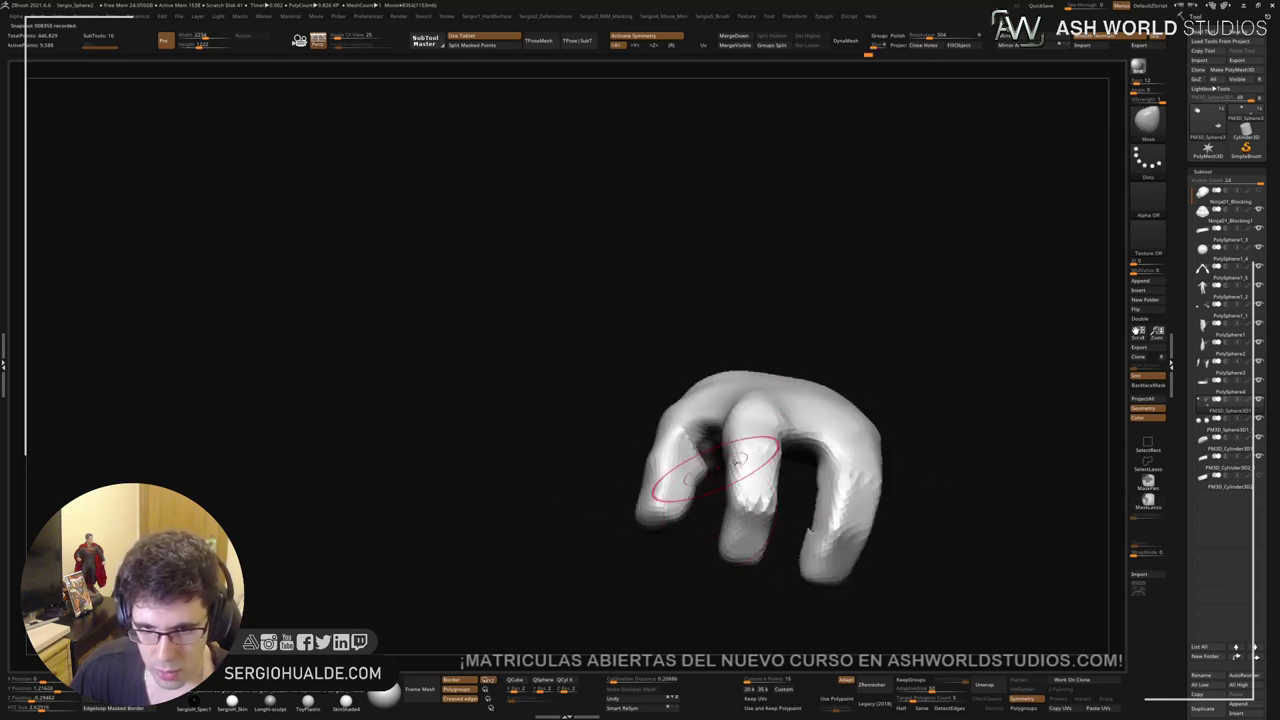
Step: Build up the back of the hand and knuckles with the Clay brush and smooth the surface
mouse_move(829, 560)
ctrl+right_down()
mouse_move(817, 434)
mouse_move(814, 474)
mouse_move(780, 403)
mouse_move(768, 502)
mouse_move(760, 466)
ctrl+right_up()
drag(760, 466, 751, 459)
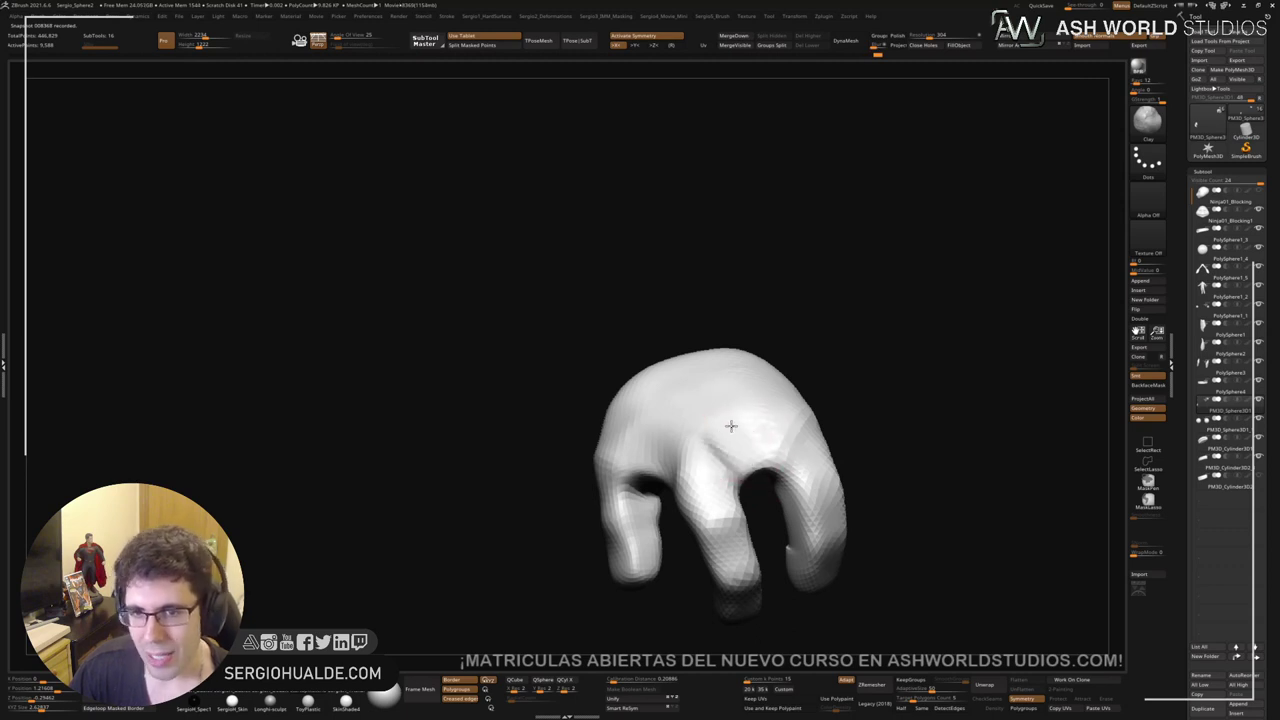
right_drag(748, 418, 748, 385)
mouse_move(749, 437)
shift+mouse_down()
mouse_move(706, 440)
mouse_move(771, 423)
shift+mouse_up()
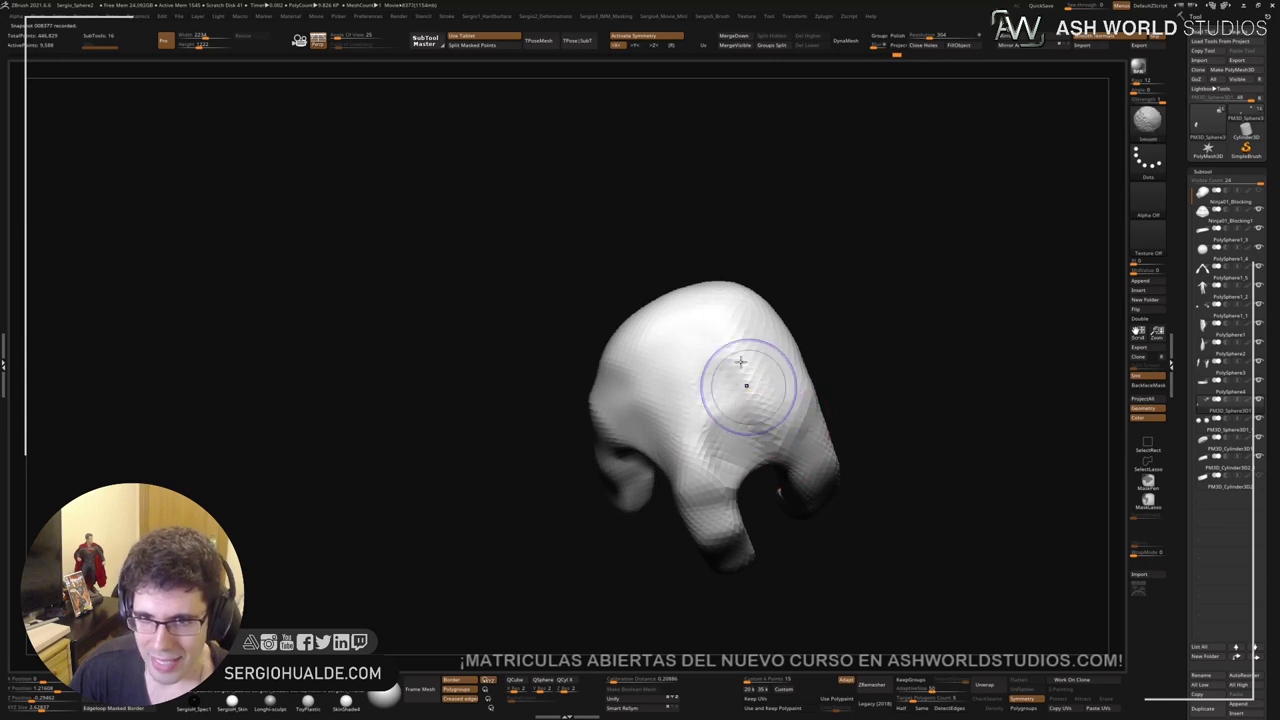
mouse_move(697, 353)
shift+mouse_down()
mouse_move(712, 435)
mouse_move(726, 340)
mouse_move(777, 391)
shift+mouse_up()
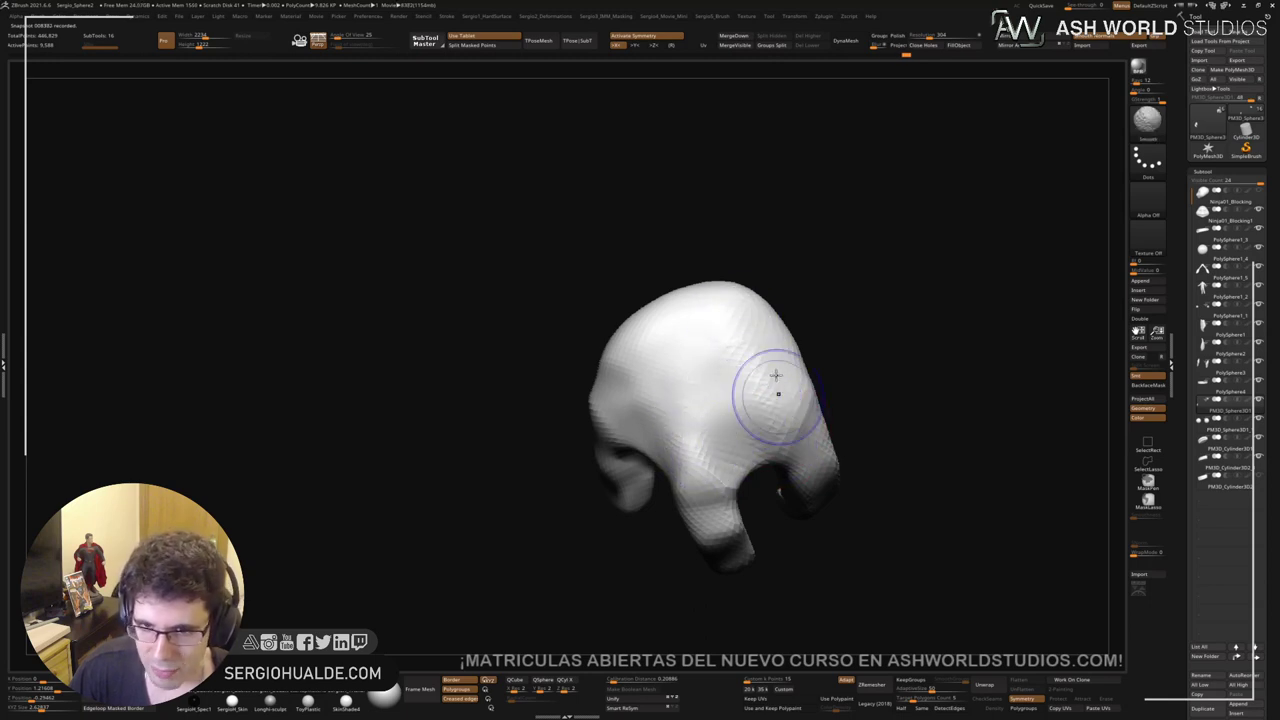
right_drag(806, 425, 813, 425)
Step: Reshape the side profile of the back of the hand with the Move brush and smooth the knuckle area
mouse_move(813, 425)
mouse_down()
mouse_move(786, 366)
mouse_move(811, 371)
mouse_move(830, 290)
mouse_up()
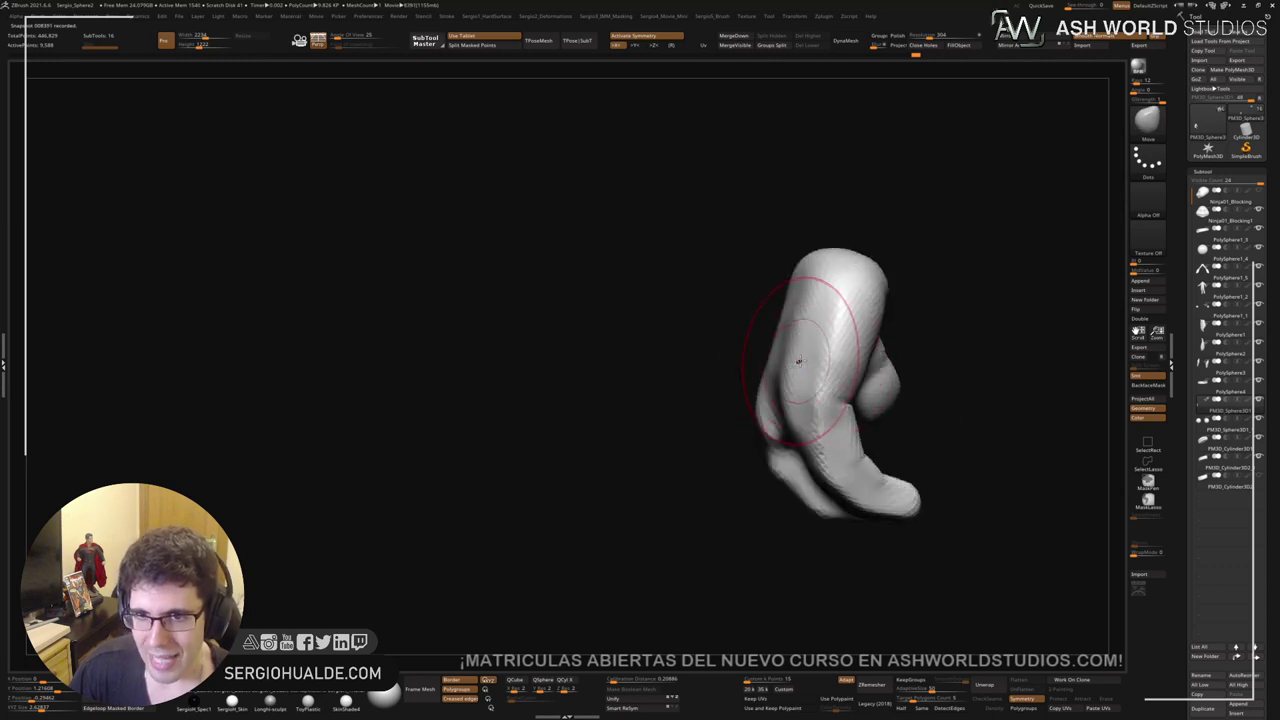
right_drag(809, 325, 814, 362)
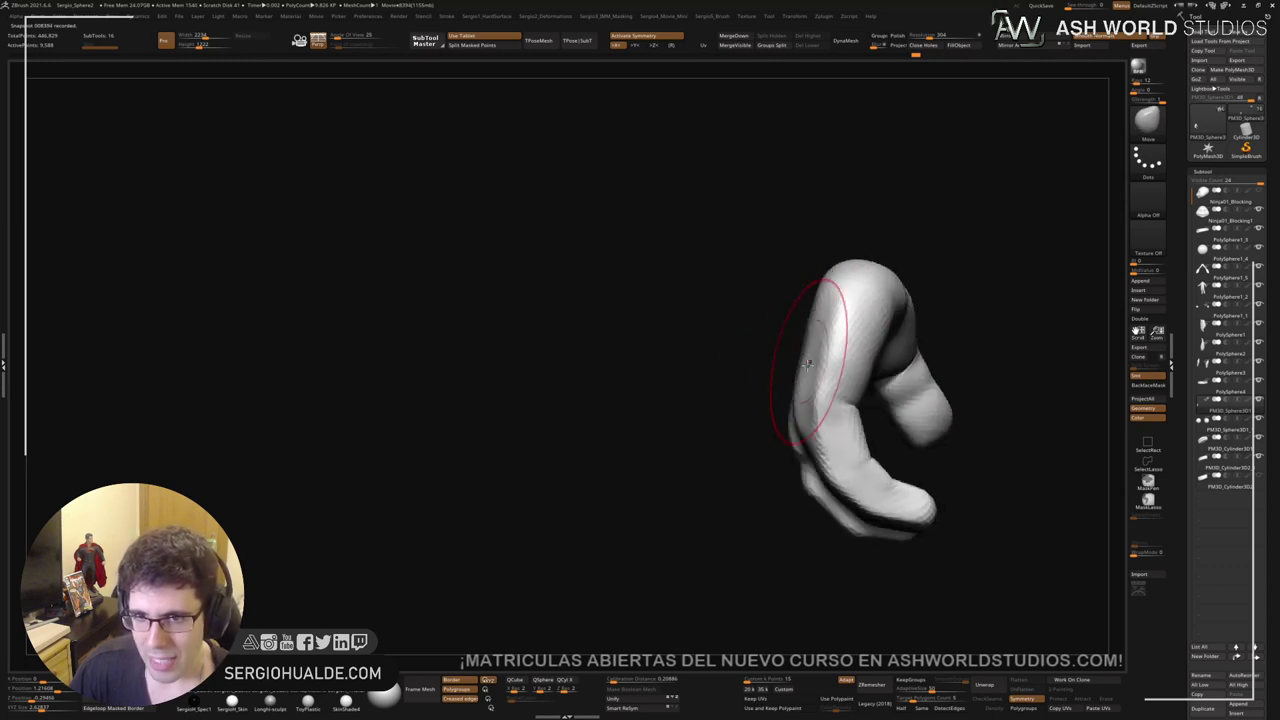
mouse_move(793, 405)
mouse_down()
mouse_move(814, 423)
mouse_move(702, 433)
mouse_move(725, 443)
mouse_up()
shift+drag(826, 444, 800, 423)
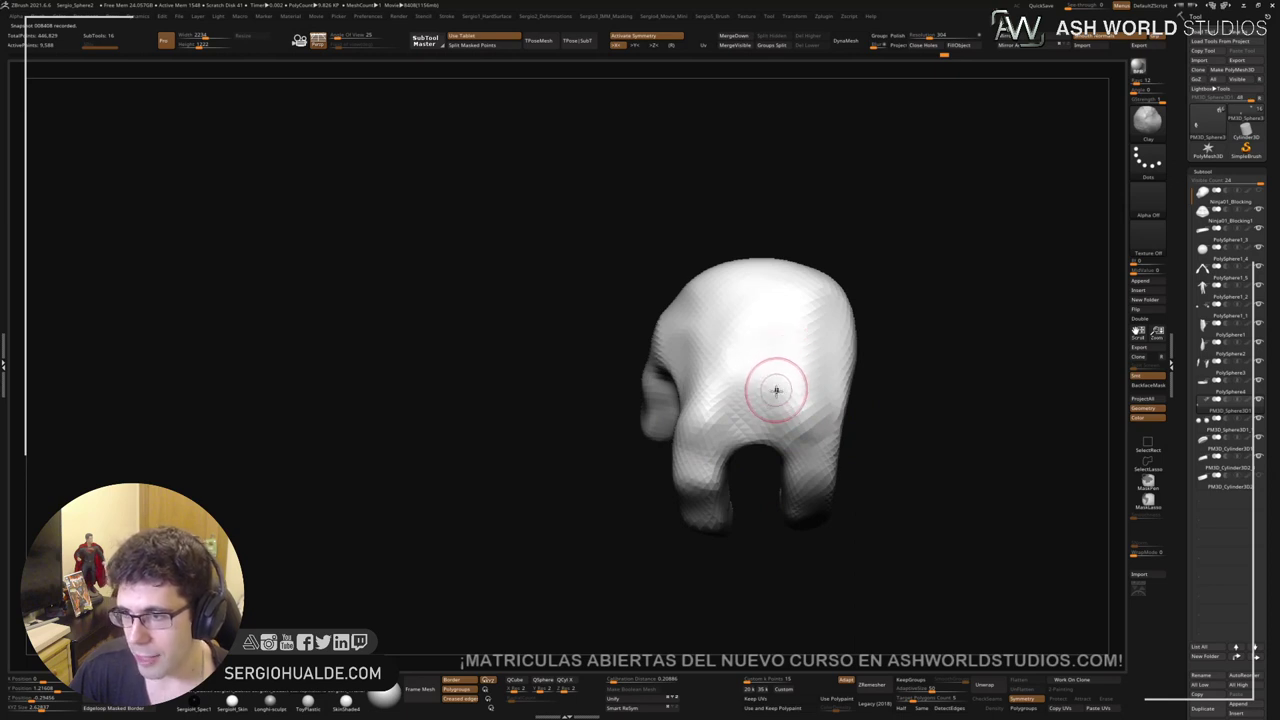
Step: Shape the web between the two fingers, then cut in its palm side with the DamStandard brush
right_drag(776, 390, 738, 434)
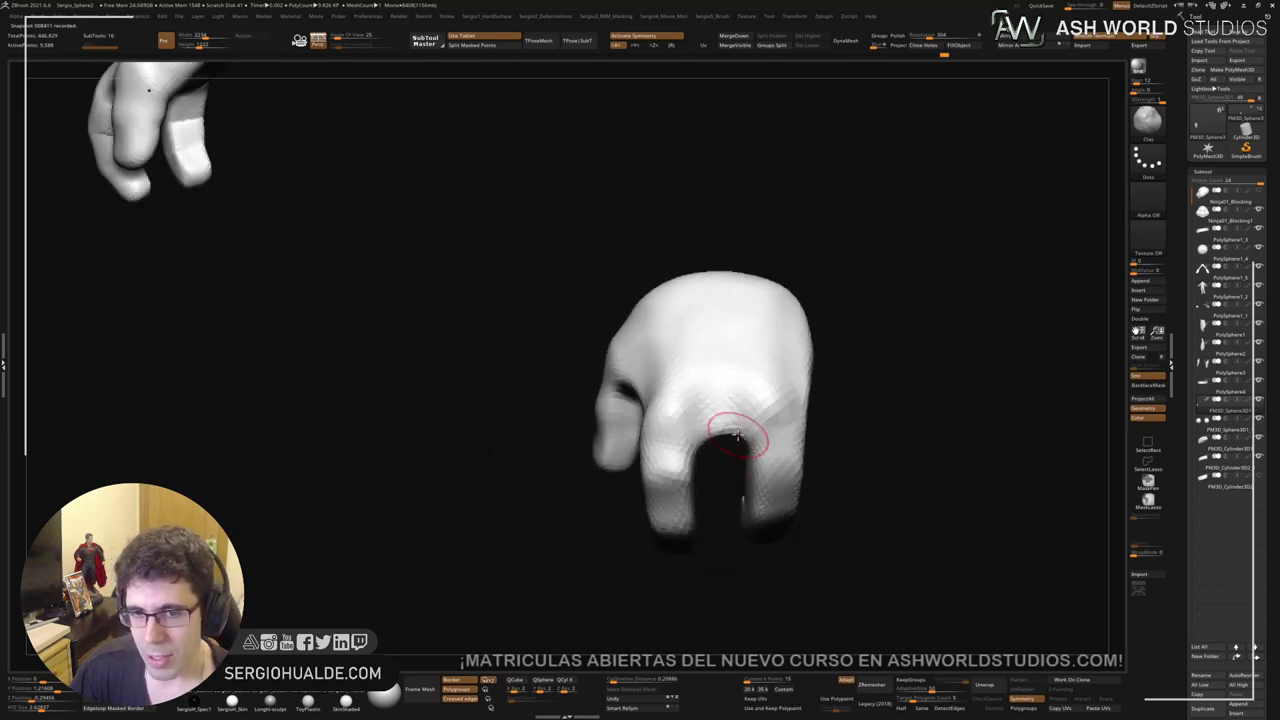
mouse_move(737, 433)
mouse_down()
mouse_move(737, 389)
mouse_move(700, 386)
mouse_move(709, 359)
mouse_move(733, 437)
mouse_up()
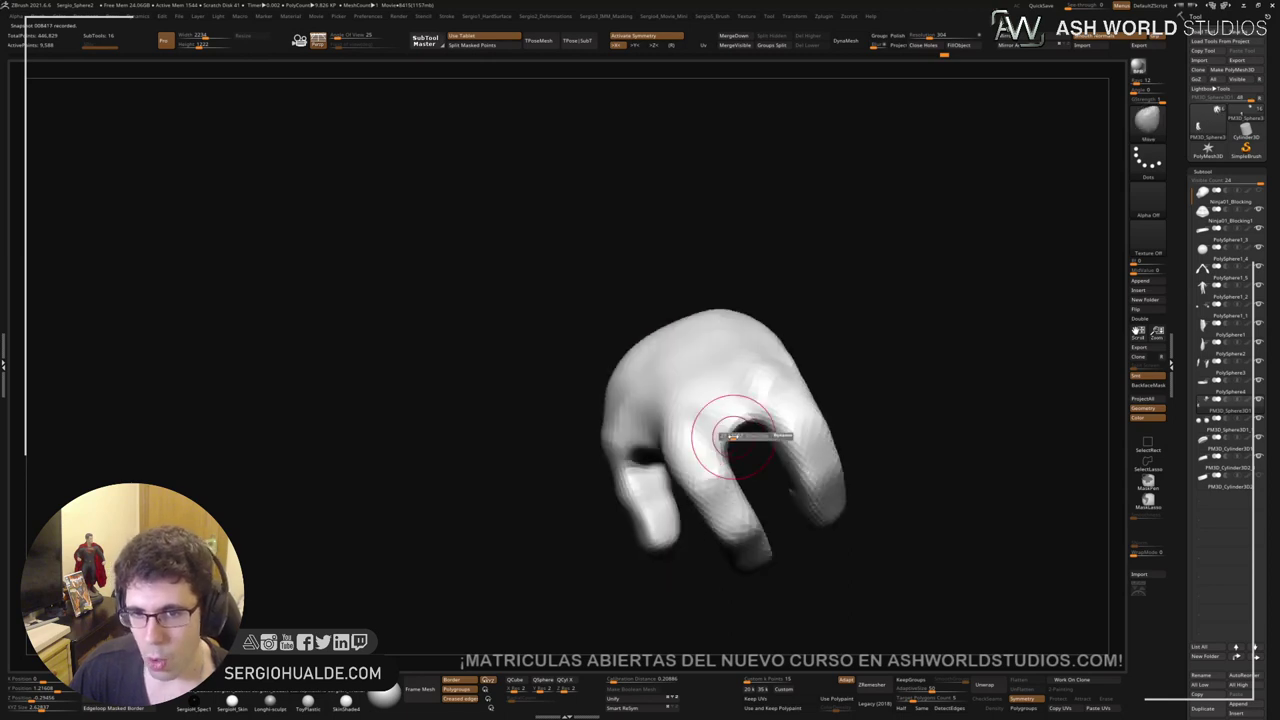
right_drag(751, 419, 743, 443)
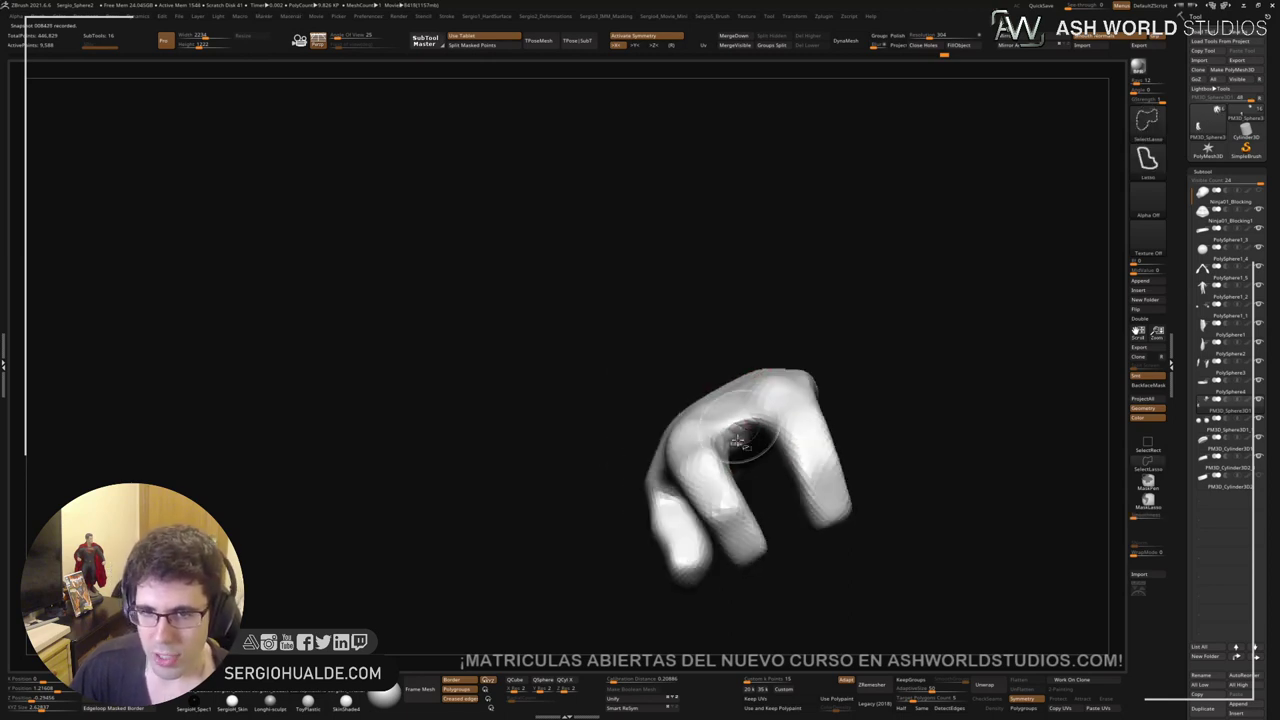
key(b)
key(d)
key(s)
mouse_move(760, 430)
mouse_down()
mouse_move(740, 463)
mouse_move(754, 374)
mouse_move(752, 470)
mouse_move(749, 459)
mouse_up()
Step: Add volume to the palm just below the two fingers with the Standard brush and smooth it
key(b)
key(s)
key(t)
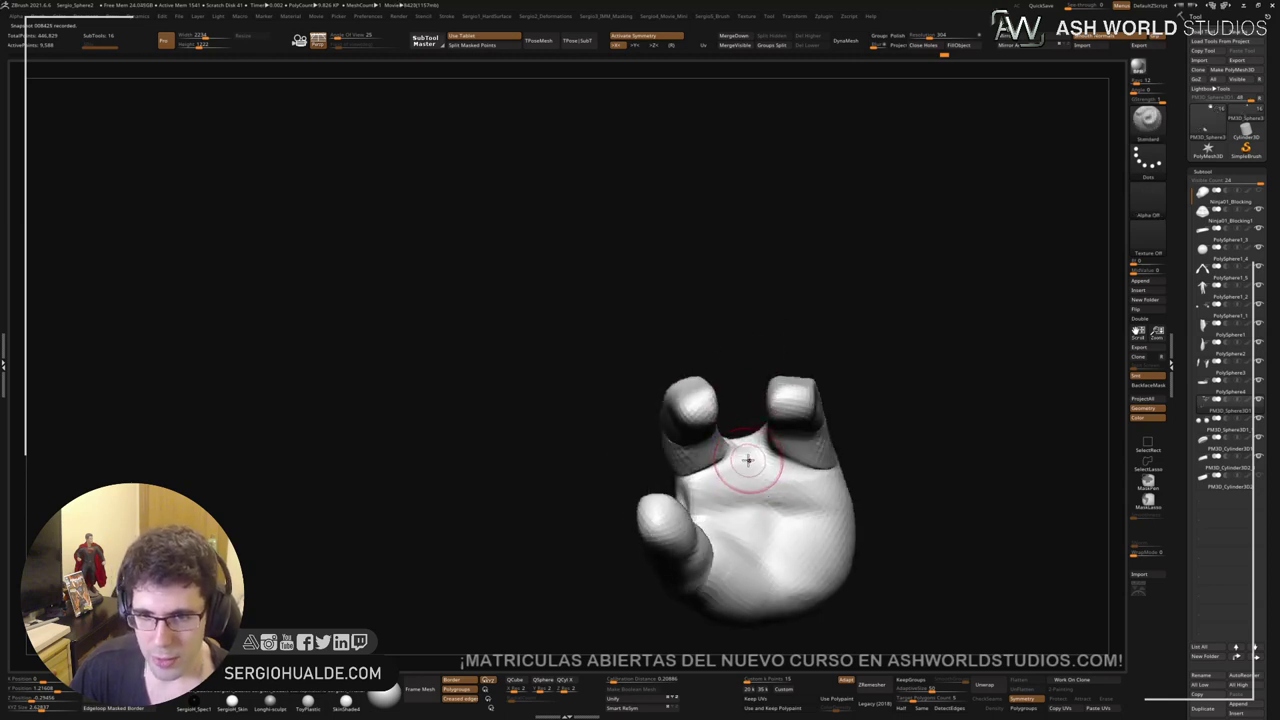
mouse_move(749, 457)
right_down()
mouse_move(740, 445)
mouse_move(737, 463)
mouse_move(735, 405)
mouse_move(754, 355)
right_up()
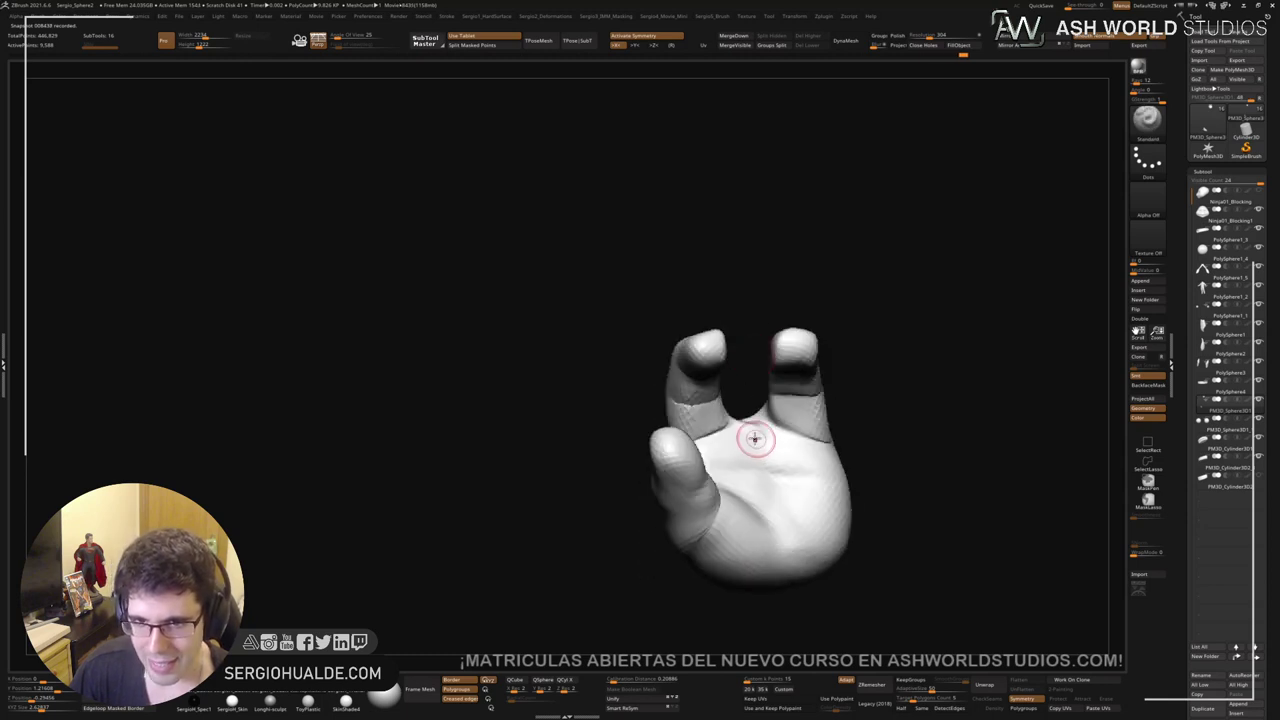
right_drag(755, 438, 740, 451)
key(shift)
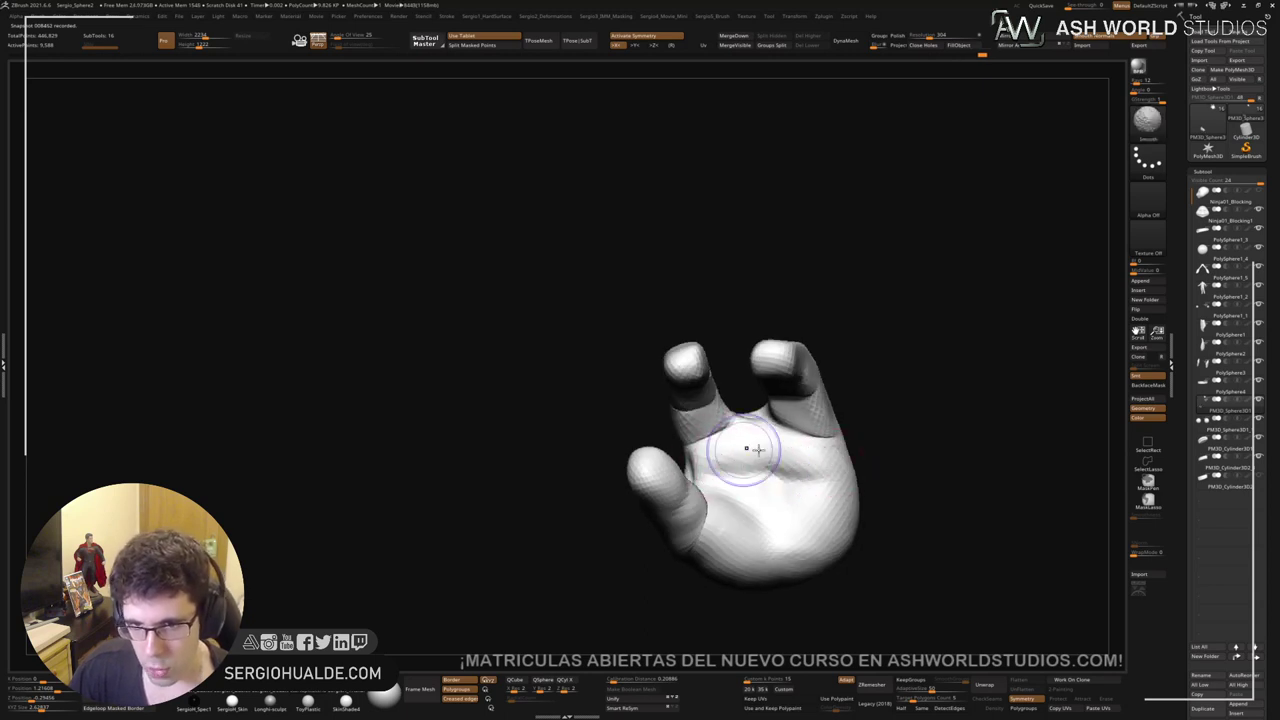
Step: Adjust the outer finger and the outer edge of the hand with the Move brush from several angles
right_drag(743, 457, 784, 458)
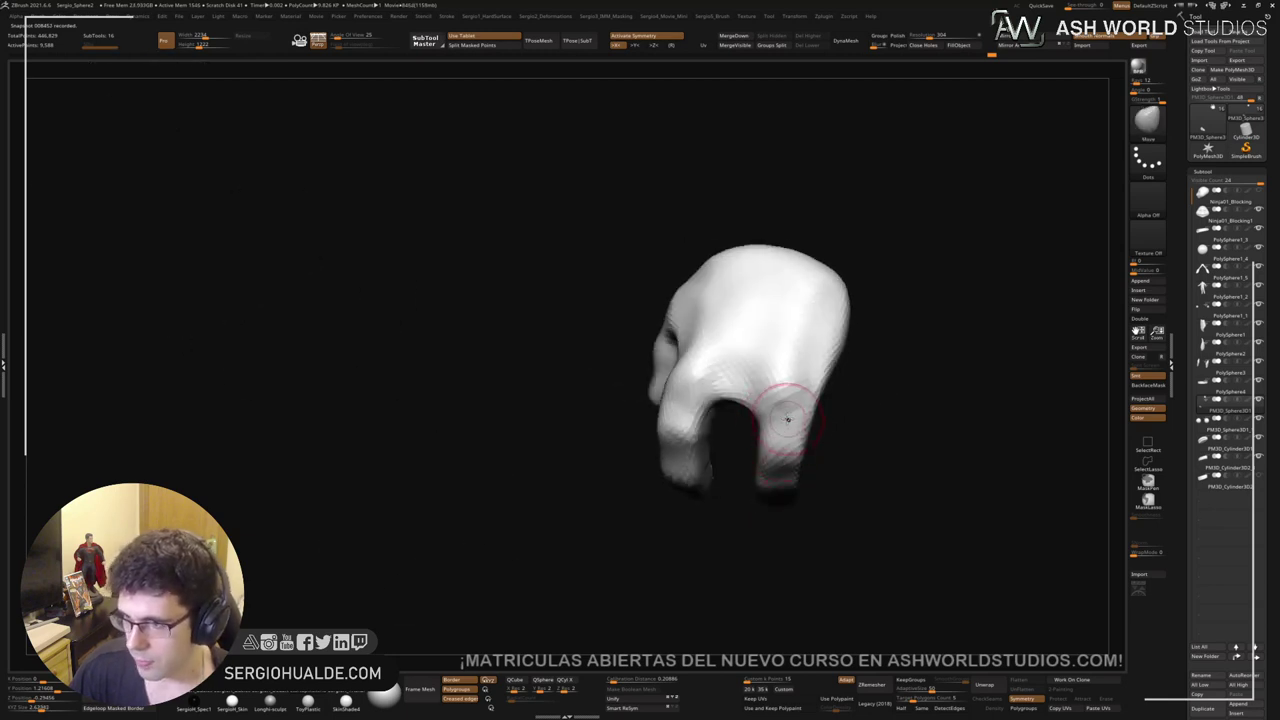
drag(771, 394, 770, 424)
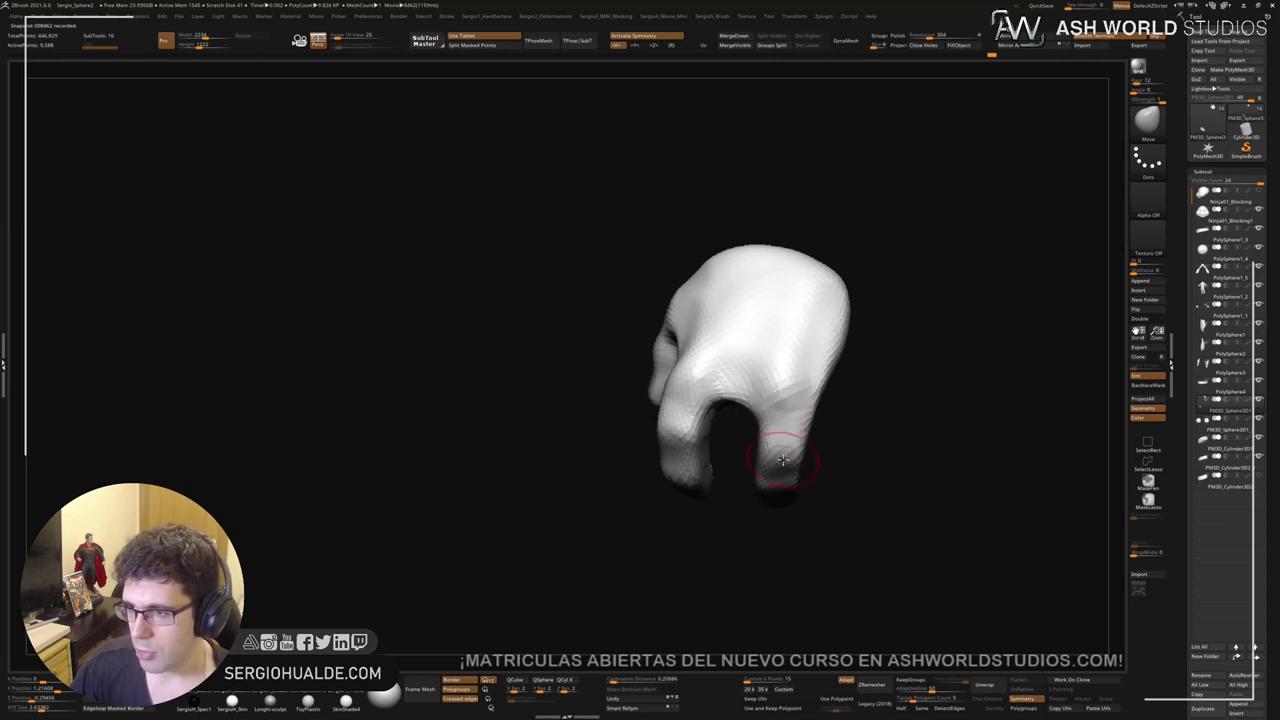
mouse_move(773, 461)
right_down()
mouse_move(798, 401)
mouse_move(826, 446)
right_up()
mouse_move(846, 431)
mouse_down()
mouse_move(829, 429)
mouse_move(882, 386)
mouse_up()
right_drag(882, 386, 869, 354)
drag(869, 354, 842, 378)
mouse_move(817, 409)
right_down()
mouse_move(857, 394)
mouse_move(829, 400)
right_up()
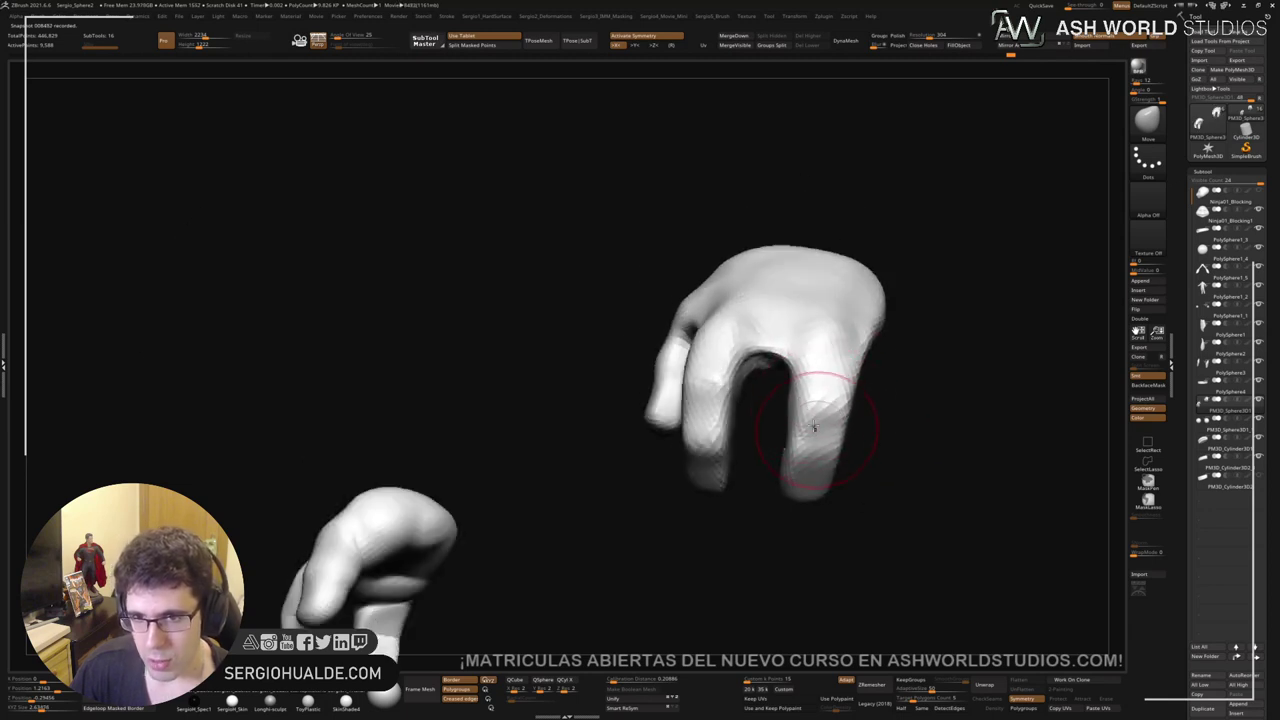
Step: Refine the outer finger's tip with the Move brush and smooth the finger's underside
right_drag(816, 451, 817, 420)
drag(817, 451, 806, 471)
mouse_move(831, 525)
right_down()
mouse_move(783, 524)
mouse_move(715, 435)
mouse_move(729, 366)
mouse_move(663, 383)
mouse_move(676, 467)
mouse_move(700, 500)
right_up()
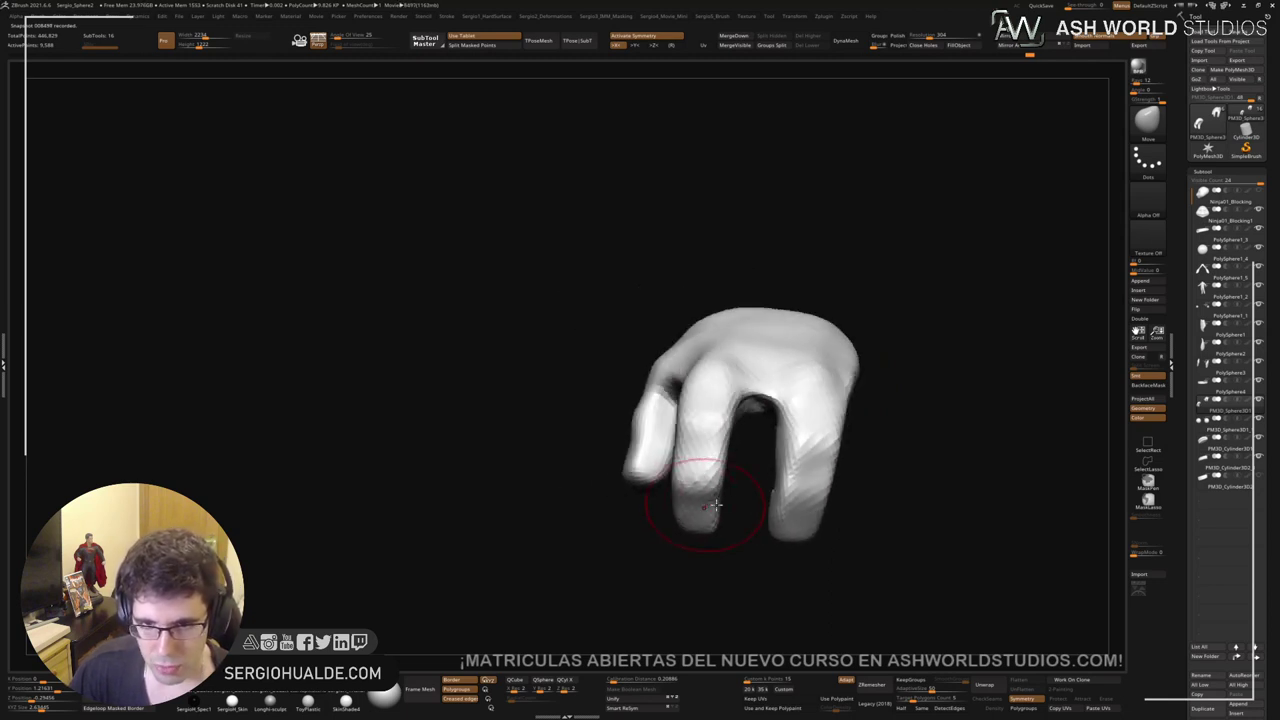
mouse_move(714, 457)
right_down()
mouse_move(700, 471)
mouse_move(722, 496)
mouse_move(671, 443)
right_up()
mouse_move(657, 486)
right_down()
mouse_move(720, 437)
mouse_move(634, 436)
right_up()
shift+drag(545, 470, 560, 491)
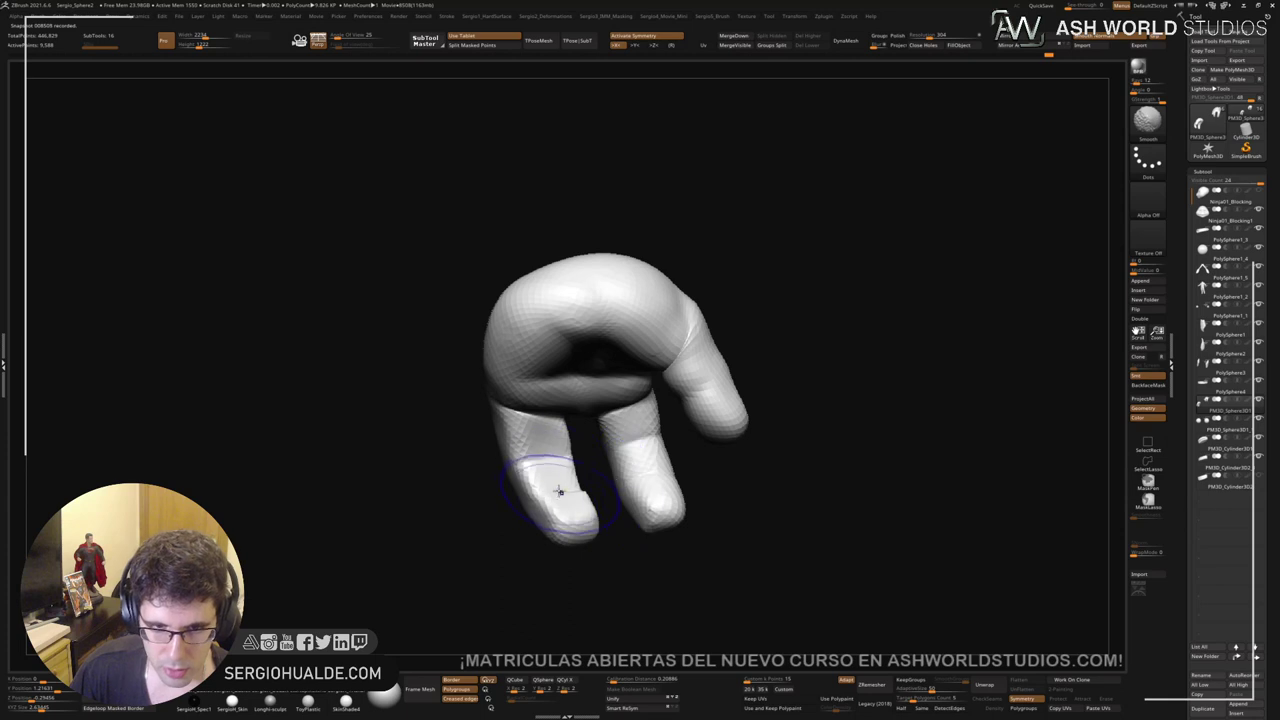
Step: Carve the joint creases on the inner side of the fingers with the DamStandard brush
right_drag(568, 500, 543, 506)
key(s)
mouse_move(558, 494)
mouse_down()
mouse_move(547, 491)
mouse_move(566, 488)
mouse_up()
right_drag(566, 488, 545, 477)
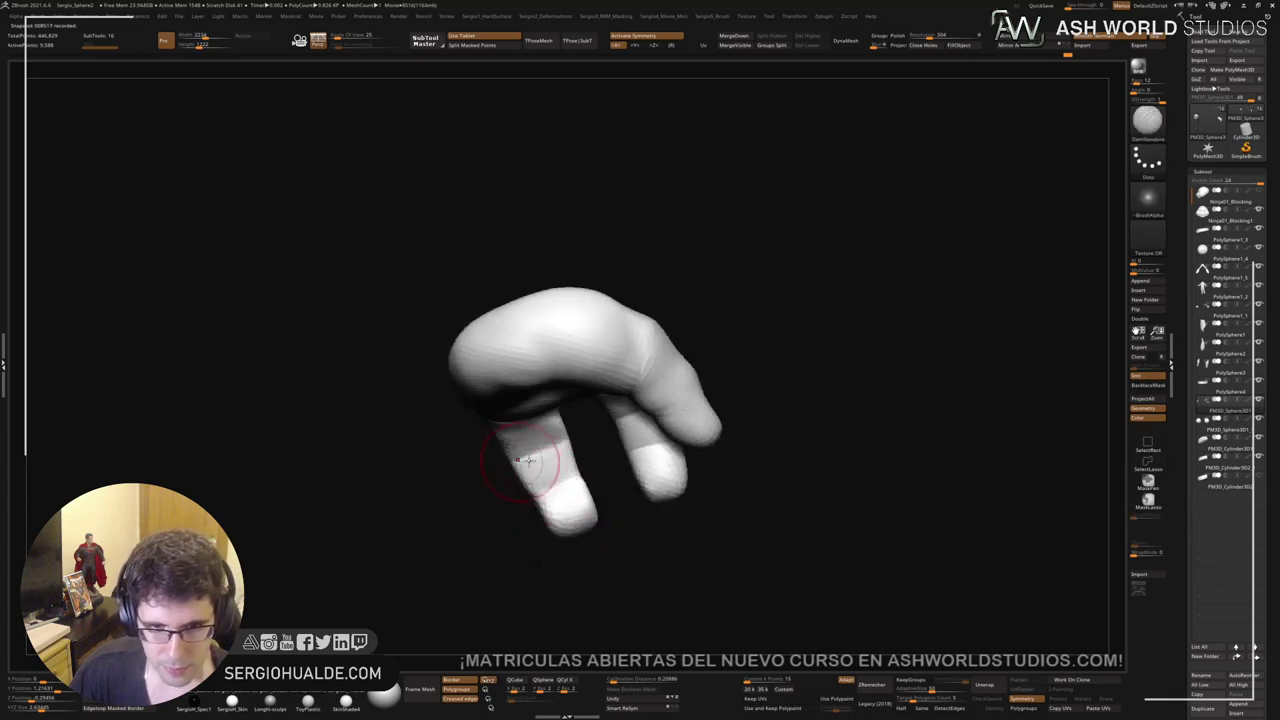
mouse_move(530, 460)
mouse_down()
mouse_move(503, 456)
mouse_move(550, 458)
mouse_up()
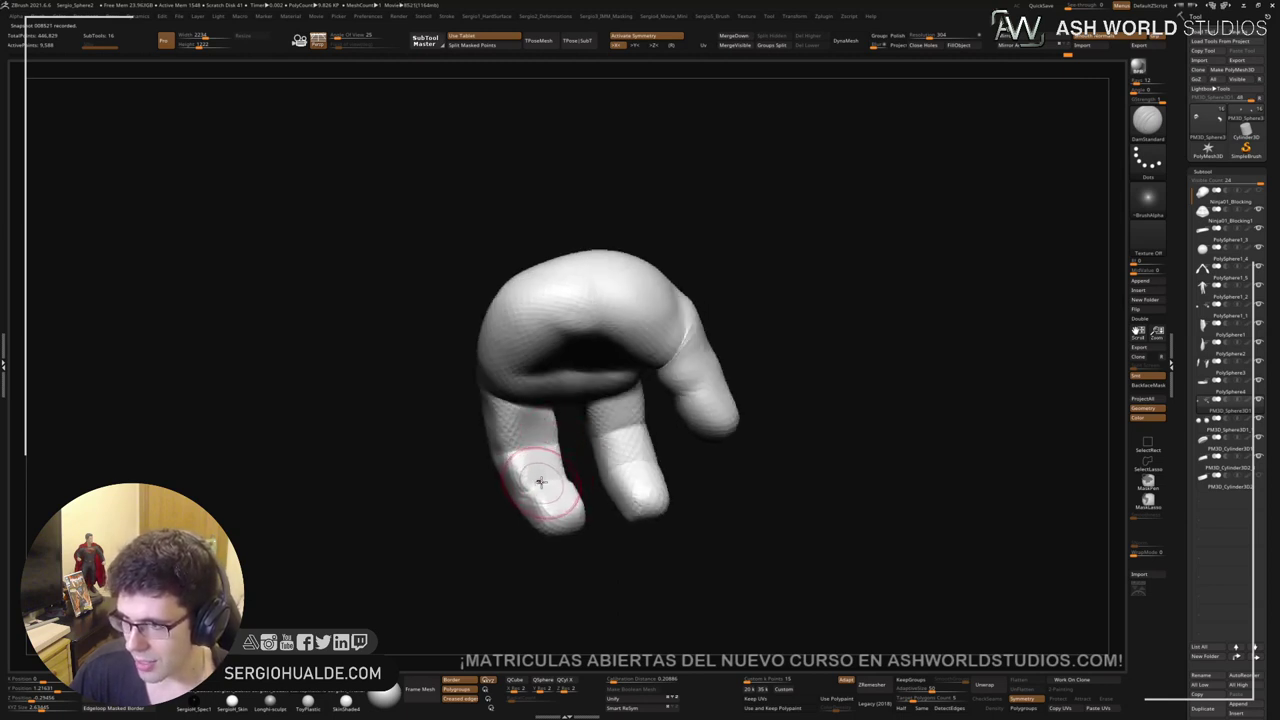
mouse_move(543, 482)
ctrl+right_down()
mouse_move(549, 494)
mouse_move(546, 471)
mouse_move(571, 434)
mouse_move(567, 447)
ctrl+right_up()
mouse_move(535, 474)
mouse_down()
mouse_move(561, 506)
mouse_move(520, 523)
mouse_move(550, 483)
mouse_move(545, 510)
mouse_move(586, 389)
mouse_move(609, 486)
mouse_move(613, 395)
mouse_up()
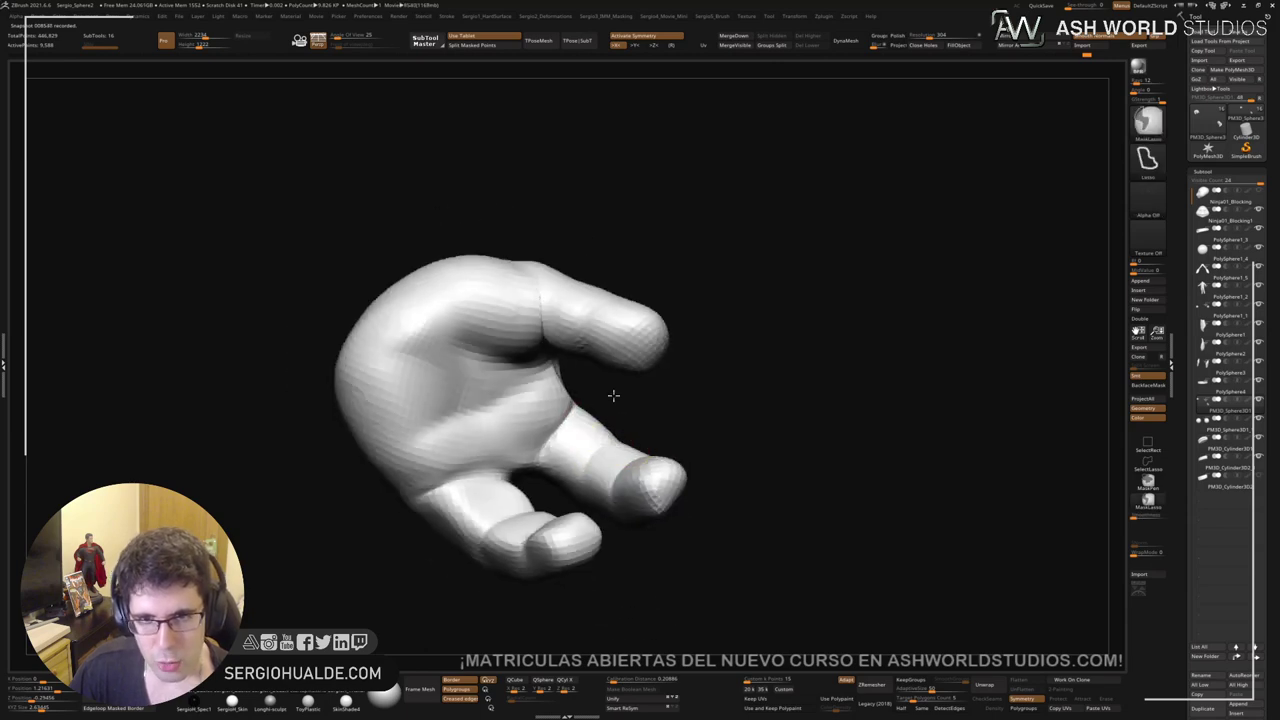
Step: Hide the thumb with a lasso selection and deepen the joint creases on the two remaining fingers
ctrl+right_drag(613, 395, 611, 400)
mouse_move(674, 386)
ctrl+alt+shift+mouse_down()
mouse_move(620, 406)
mouse_move(606, 231)
mouse_move(714, 376)
ctrl+alt+shift+mouse_up()
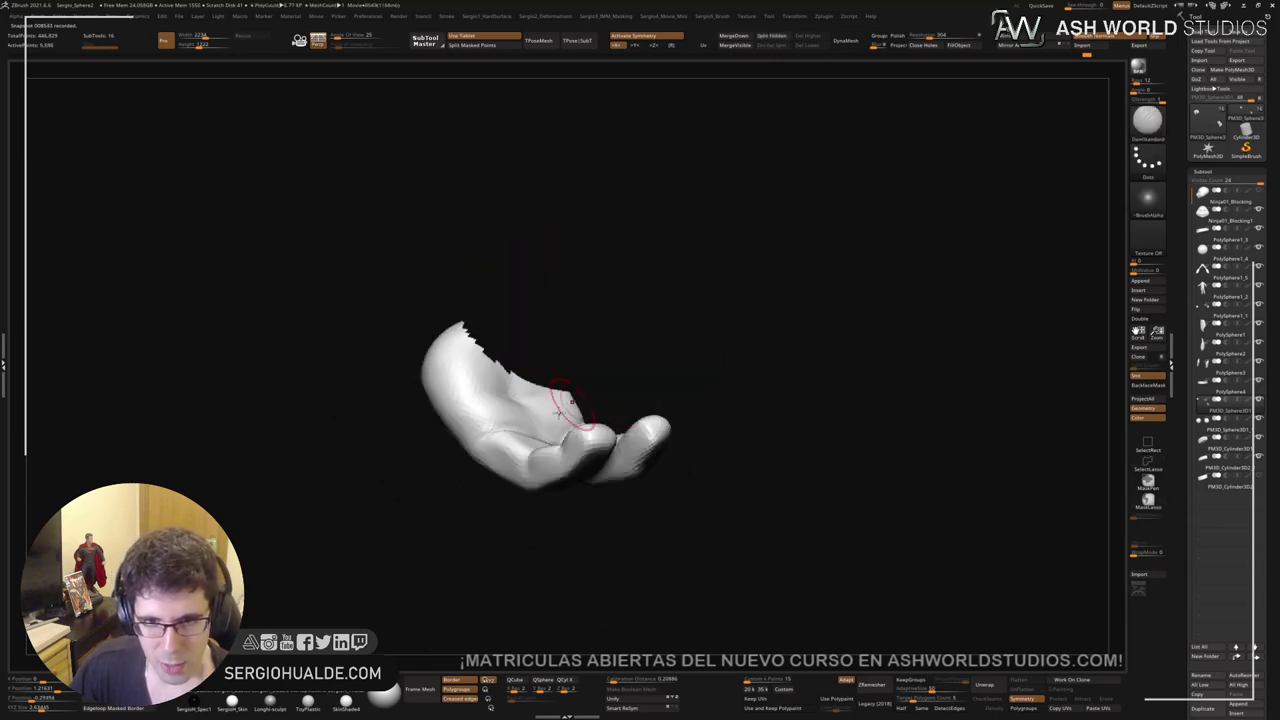
drag(565, 405, 549, 510)
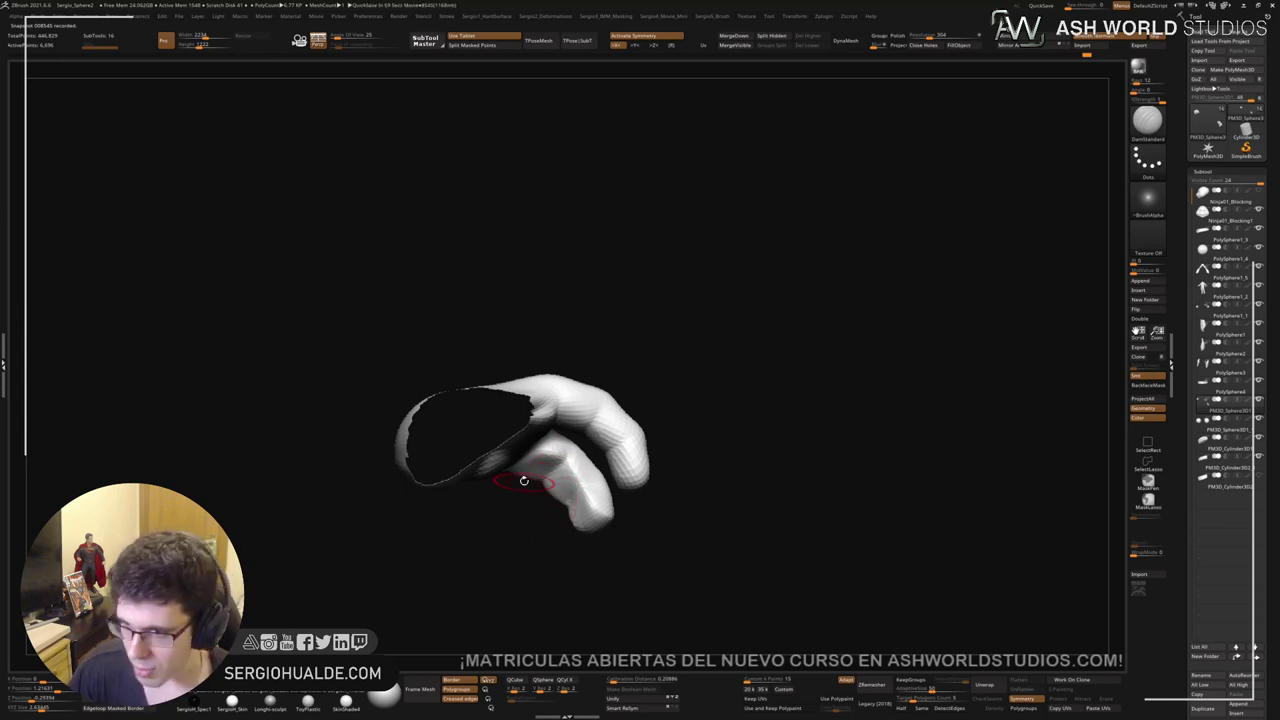
mouse_move(537, 433)
right_down()
mouse_move(540, 491)
mouse_move(600, 520)
mouse_move(575, 484)
right_up()
key(s)
mouse_move(521, 524)
right_down()
mouse_move(509, 446)
mouse_move(460, 440)
mouse_move(526, 449)
mouse_move(510, 437)
mouse_move(486, 460)
mouse_move(470, 420)
right_up()
Step: Build up the pads on the underside of the segmented finger with the Clay brush, undoing the last stroke on its base segment
key(b)
key(c)
key(l)
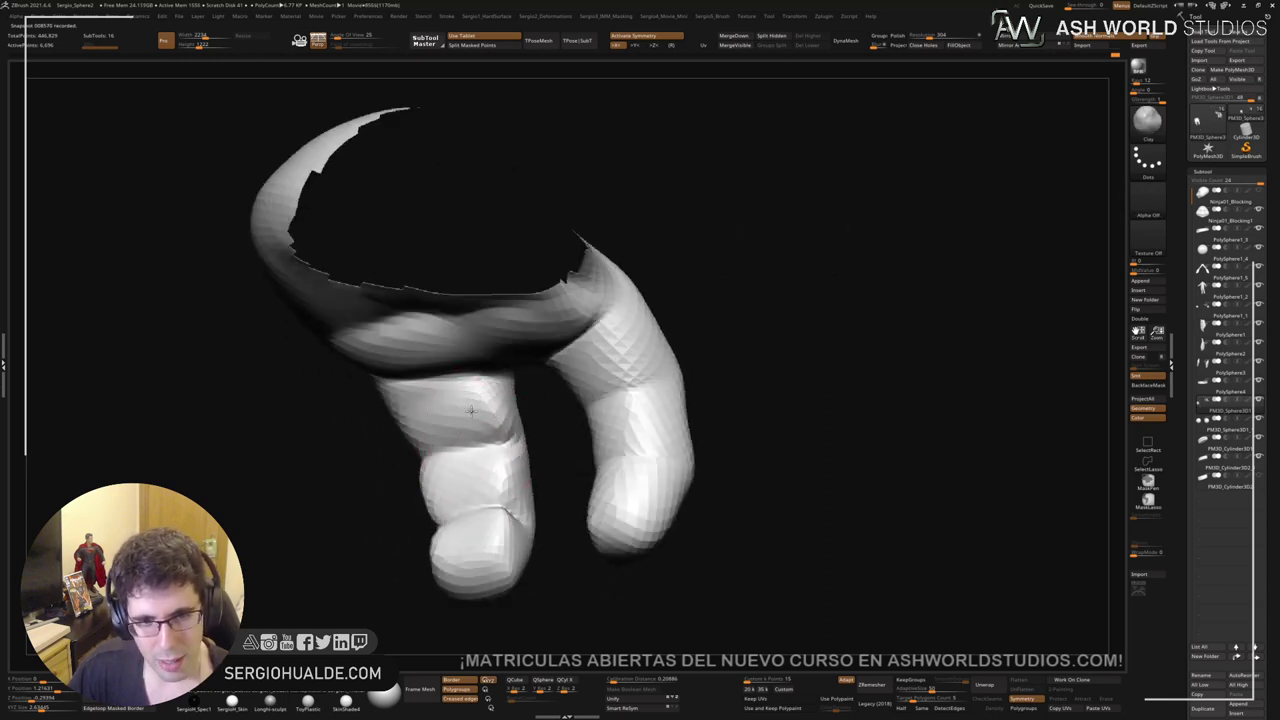
drag(471, 411, 477, 446)
right_drag(477, 446, 508, 400)
drag(508, 400, 509, 449)
right_drag(509, 449, 456, 408)
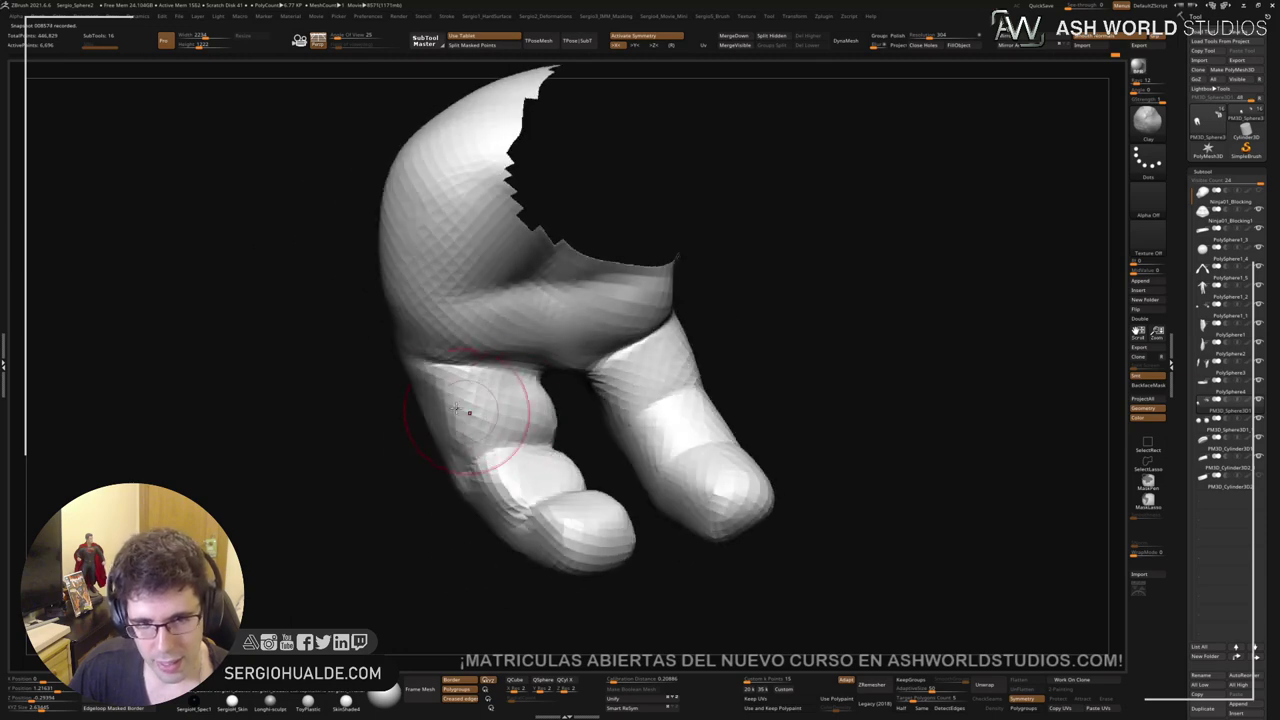
drag(456, 408, 452, 426)
key(ctrl+z)
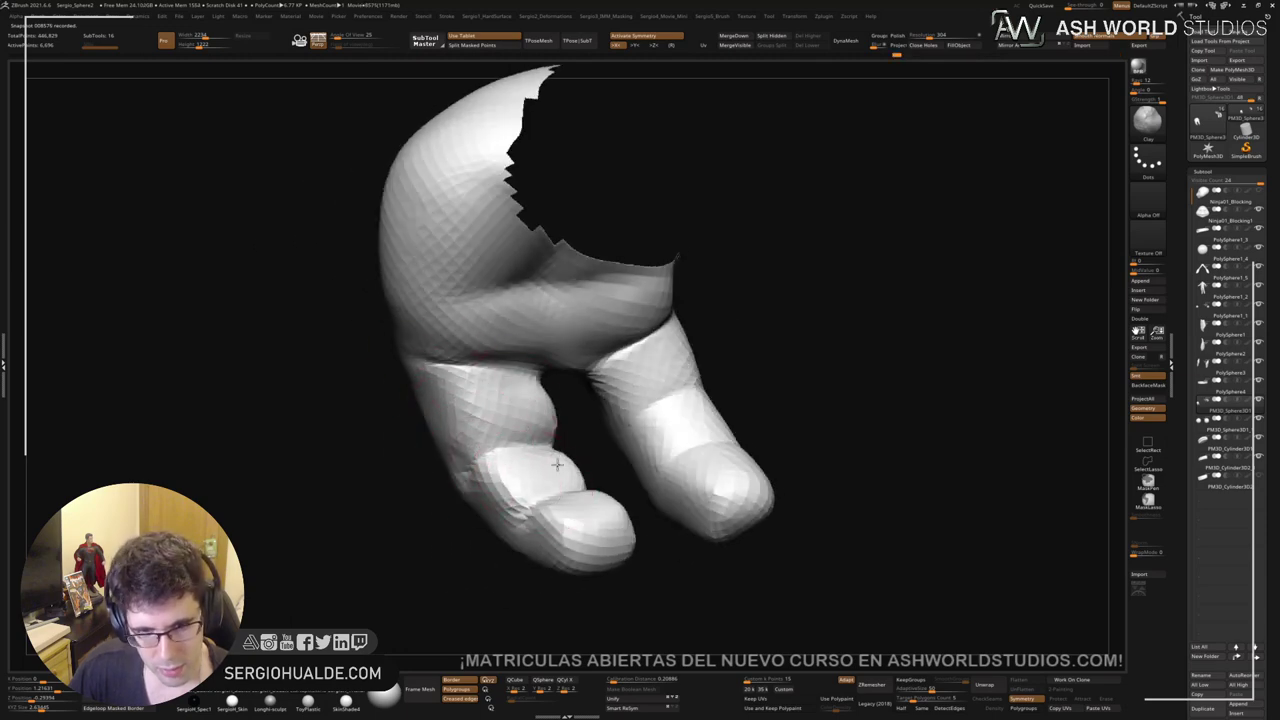
Step: Add volume around the middle and tip joints of the same finger with the Clay brush and smooth its inner edge
right_drag(512, 481, 503, 491)
drag(482, 454, 514, 508)
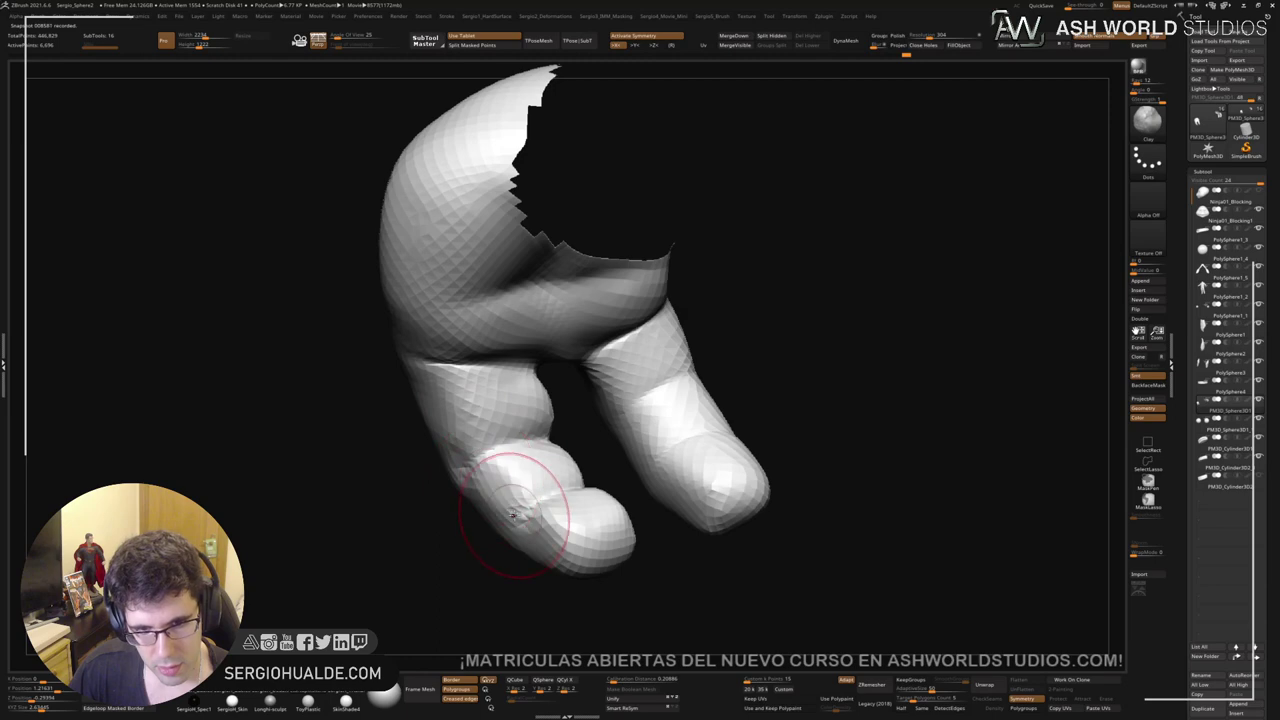
right_drag(528, 505, 556, 532)
drag(594, 489, 563, 526)
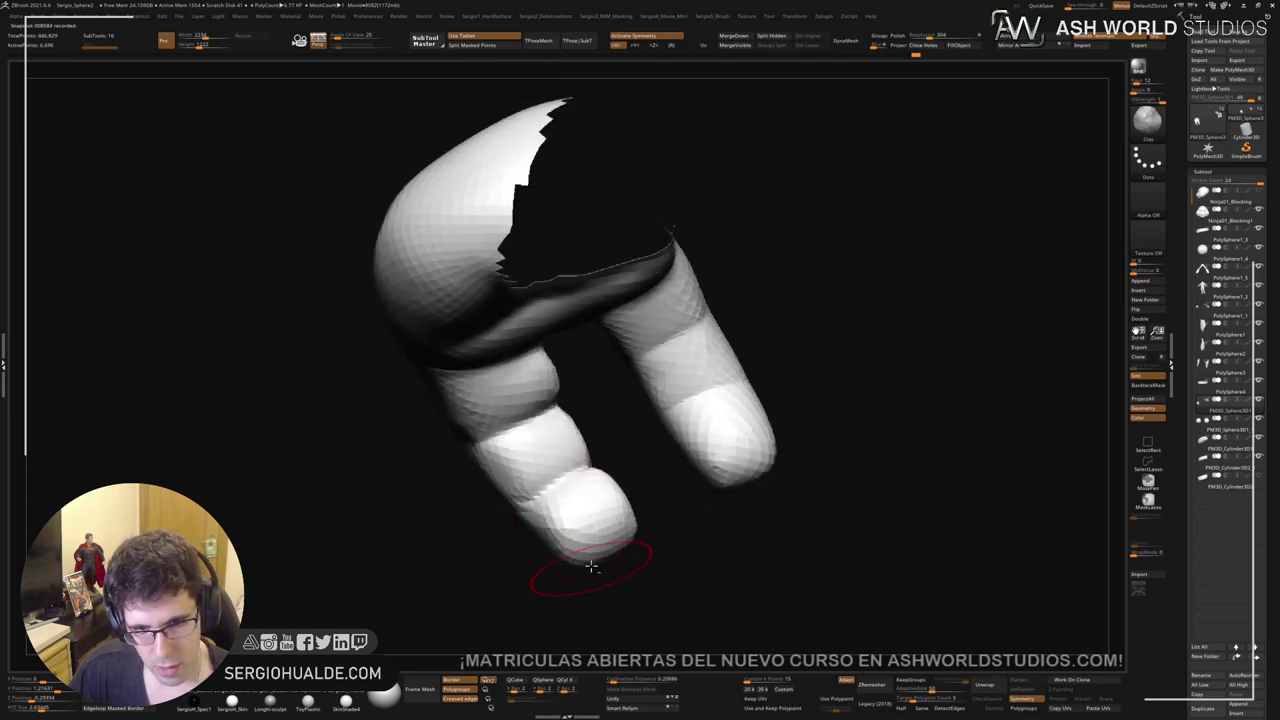
mouse_move(608, 524)
right_down()
mouse_move(589, 554)
mouse_move(591, 514)
mouse_move(666, 534)
mouse_move(643, 509)
mouse_move(663, 515)
mouse_move(631, 431)
right_up()
key(shift)
shift+drag(631, 431, 655, 369)
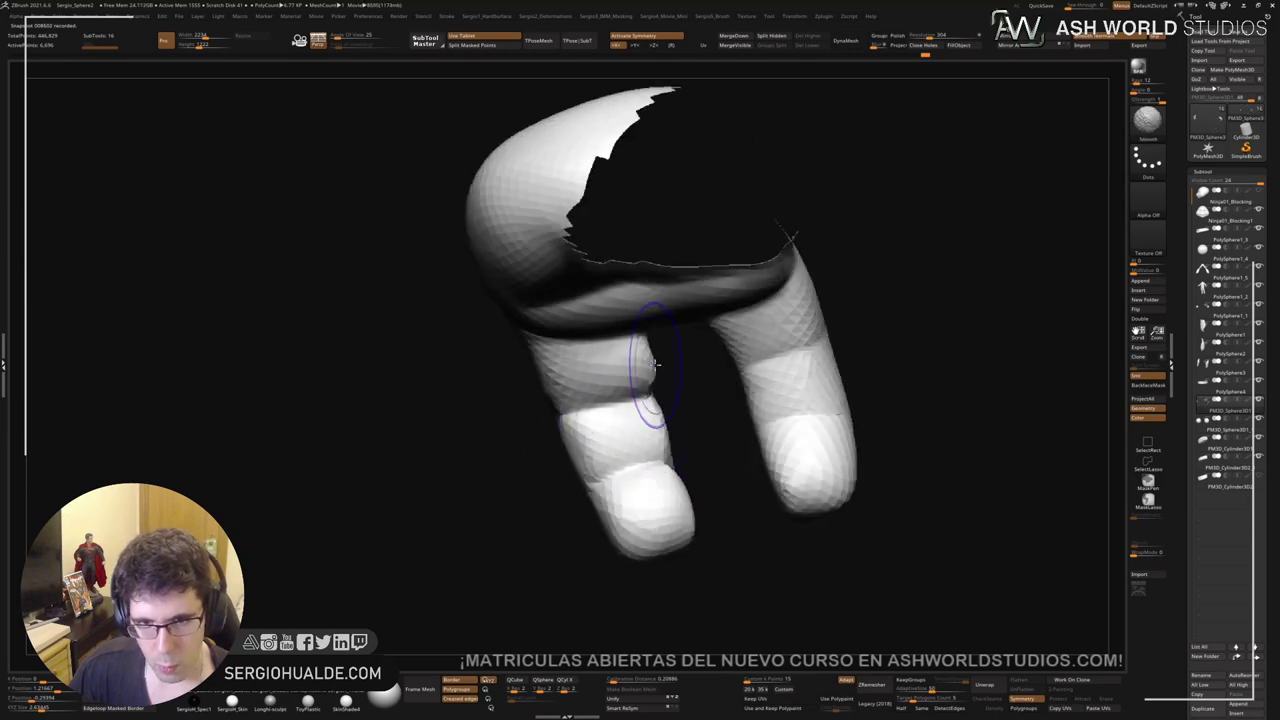
right_drag(655, 369, 623, 349)
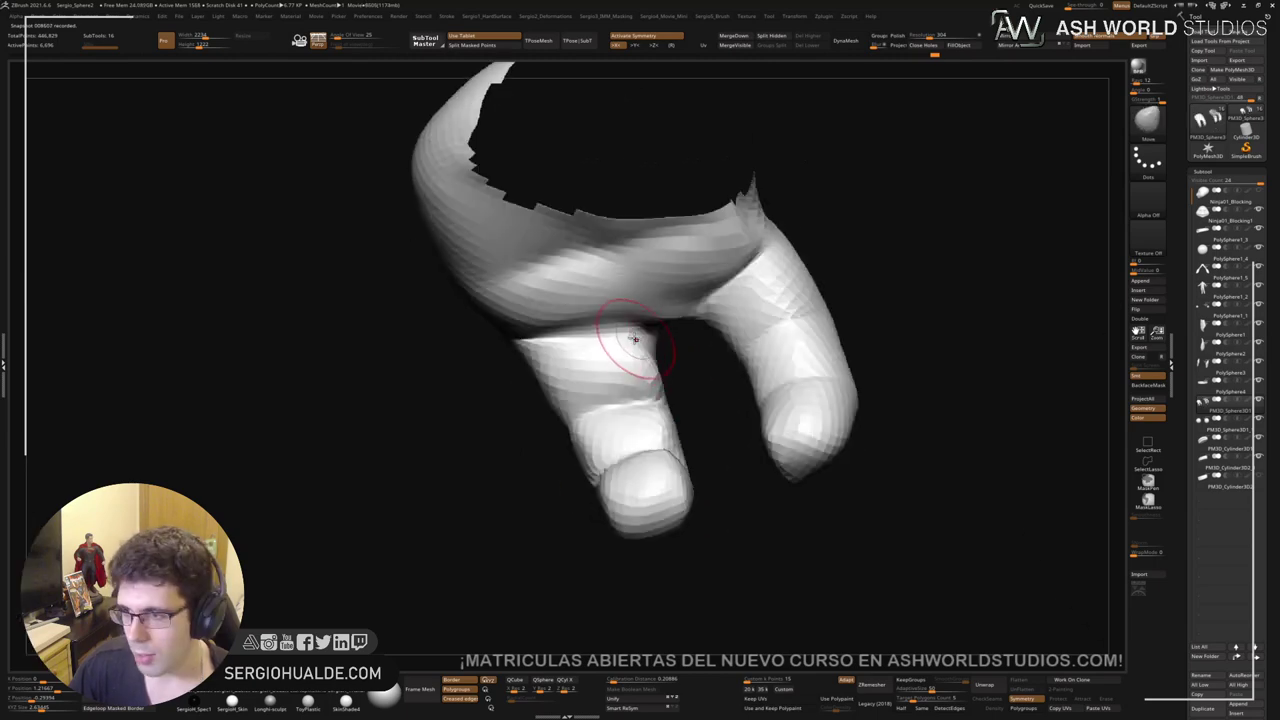
Step: Smooth the finger's base segment and bring the hidden thumb back into view
key(shift)
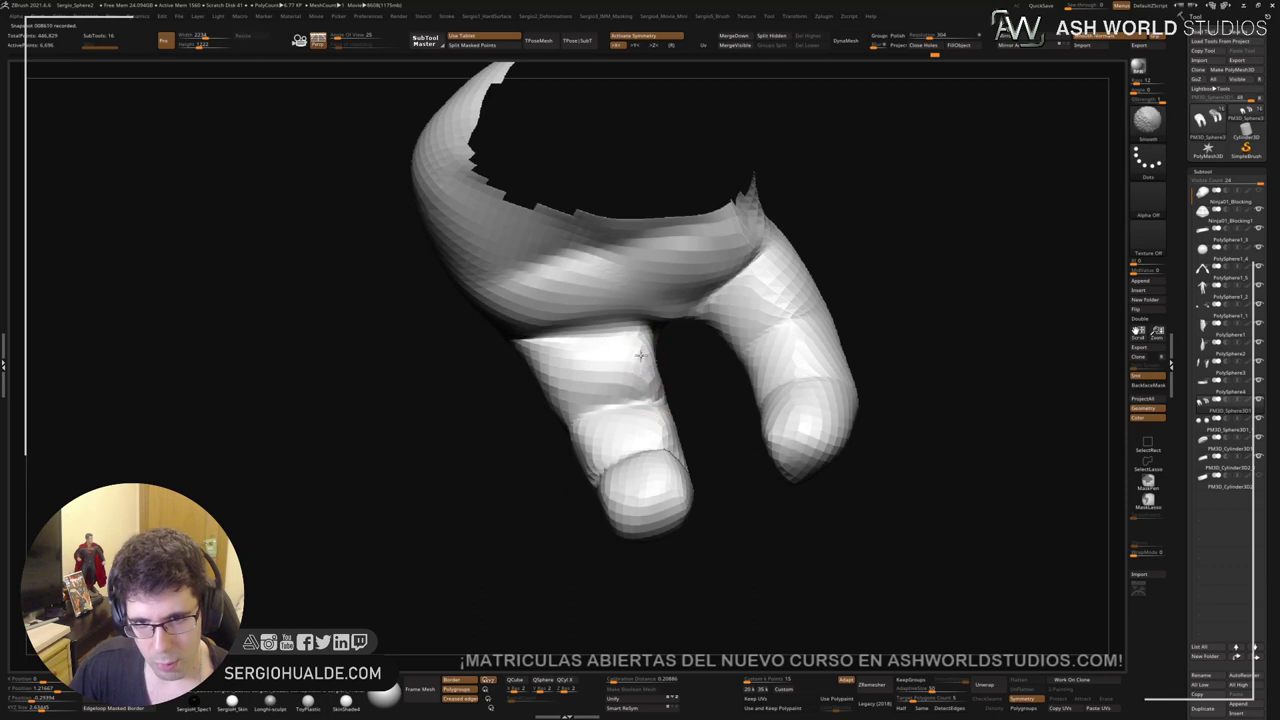
mouse_move(598, 362)
right_down()
mouse_move(623, 331)
mouse_move(603, 325)
mouse_move(689, 397)
mouse_move(592, 390)
right_up()
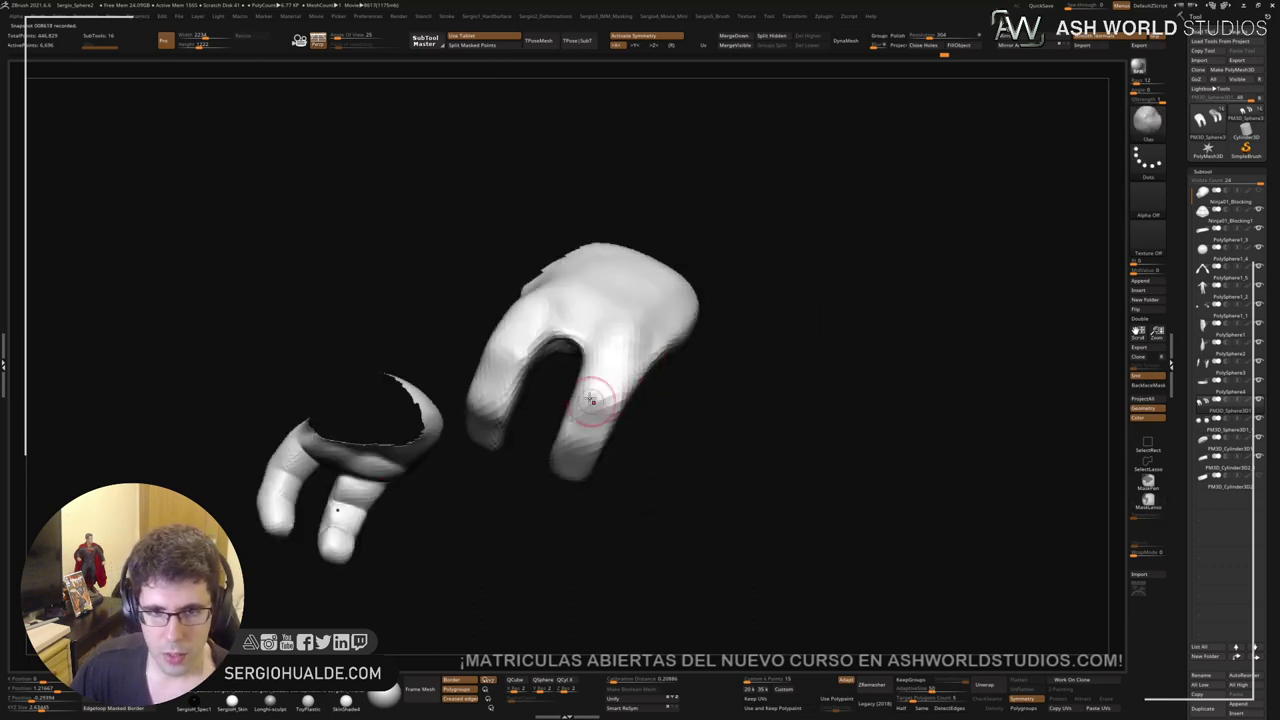
mouse_move(627, 430)
right_down()
mouse_move(686, 443)
mouse_move(640, 460)
mouse_move(611, 449)
right_up()
key(ctrl+shift)
ctrl+shift+click(632, 485)
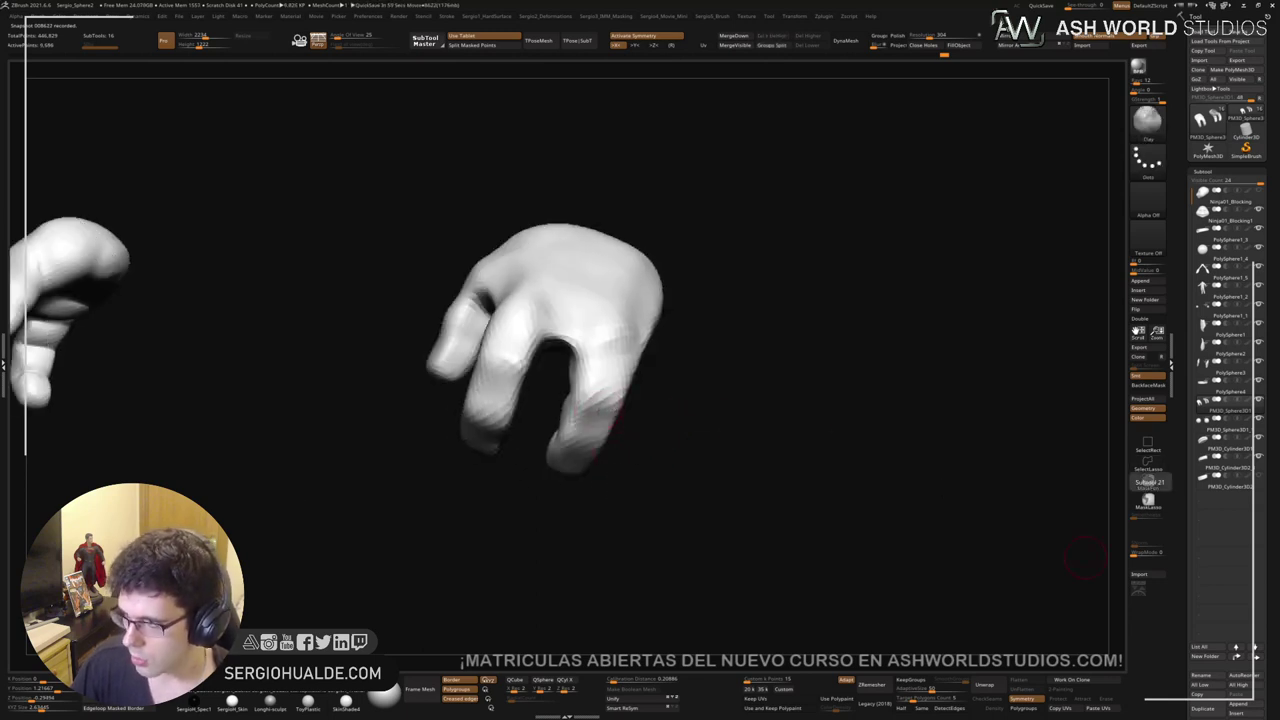
Step: Reshape the middle joint of the outer finger with the Move brush
right_drag(618, 382, 682, 399)
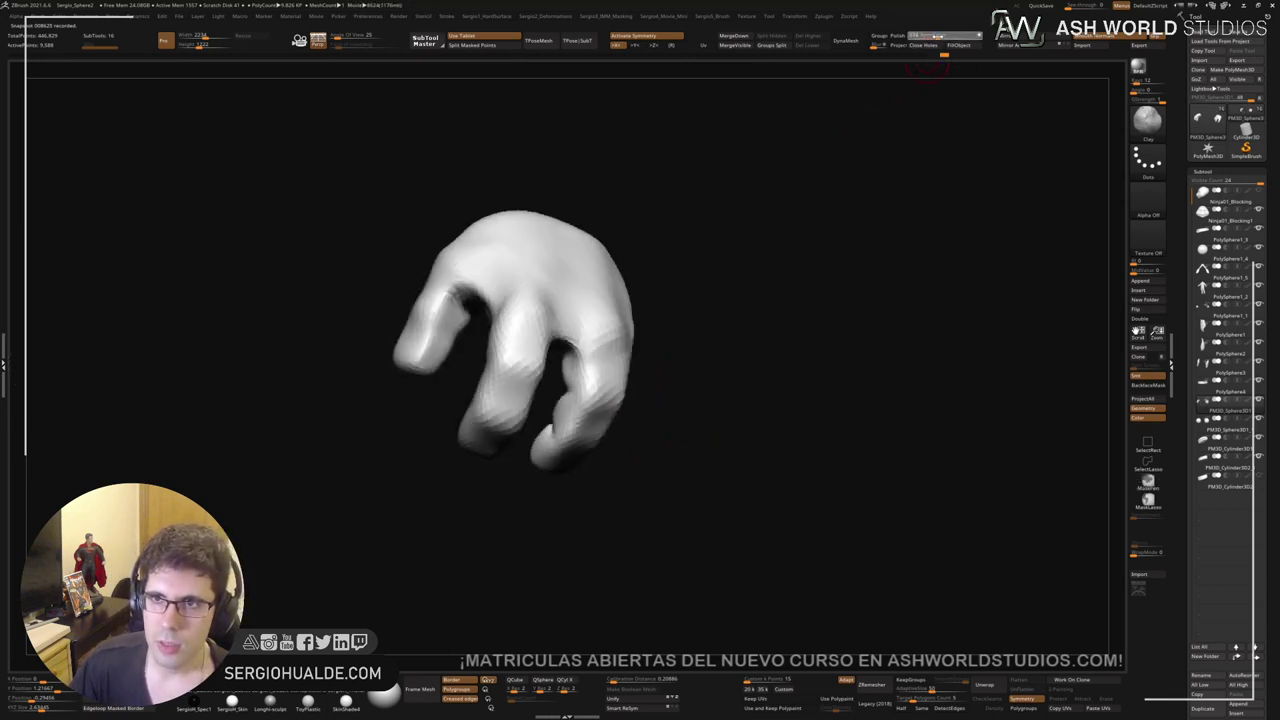
right_drag(765, 286, 766, 386)
key(b)
key(m)
key(v)
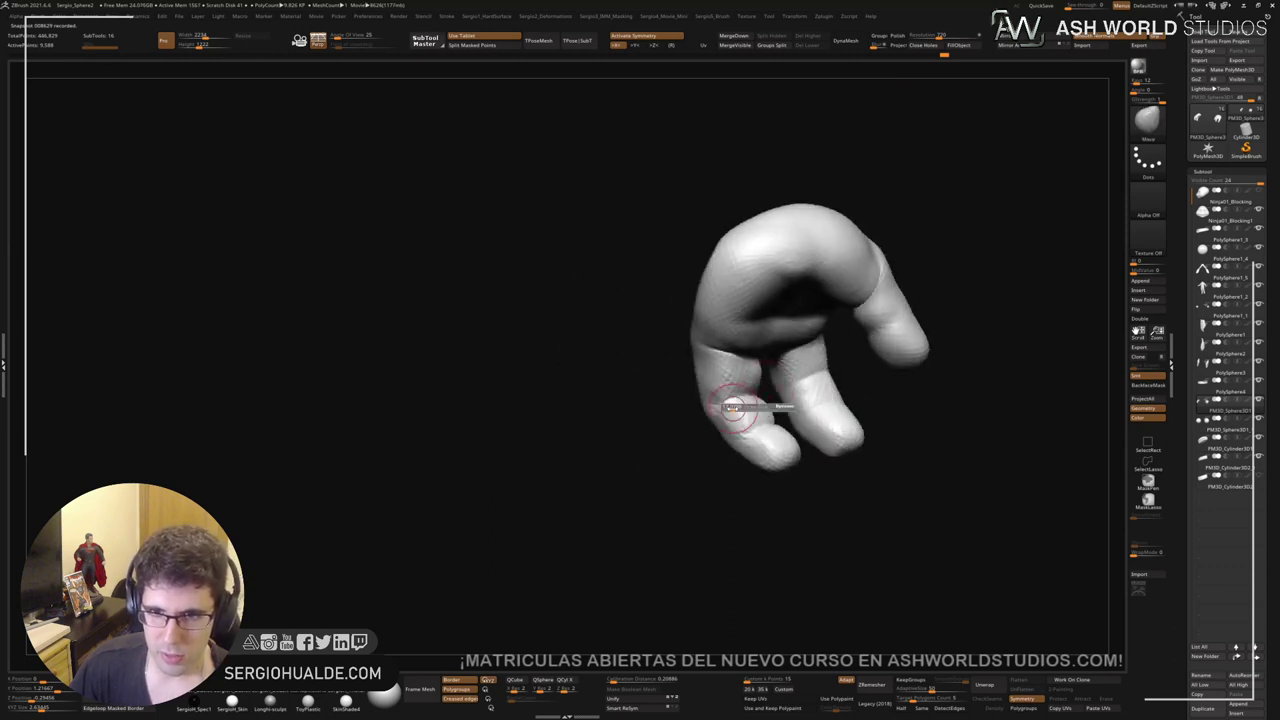
drag(735, 398, 737, 410)
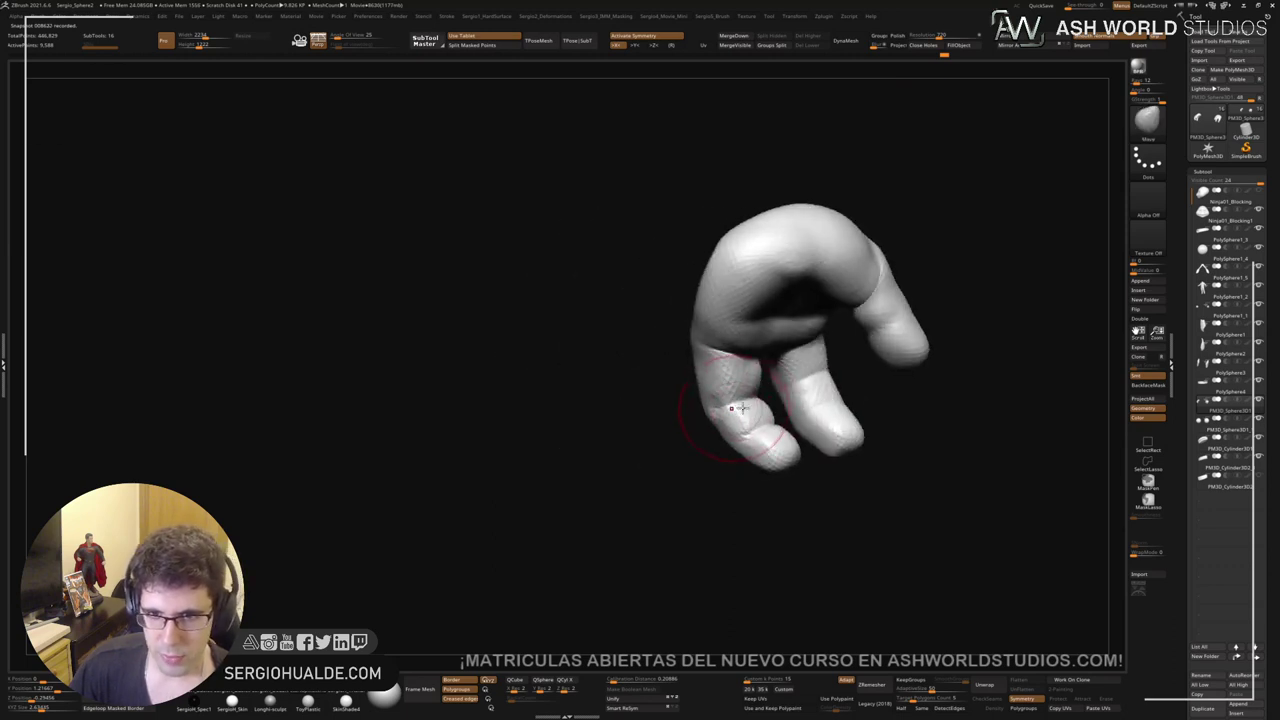
right_drag(737, 410, 749, 406)
Step: Adjust the outer finger's base and middle pads with a resized Move brush and smooth the joint between them
key(s)
drag(760, 400, 750, 402)
right_drag(756, 404, 743, 389)
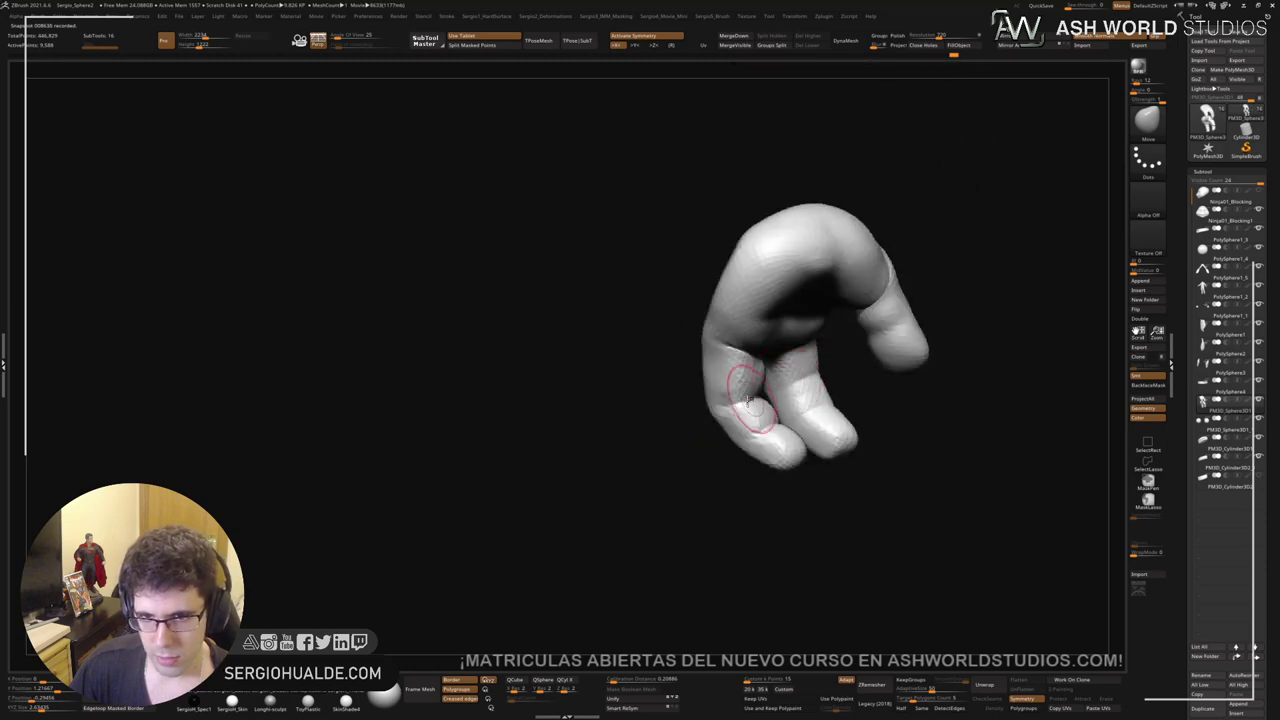
drag(743, 389, 745, 410)
right_drag(745, 410, 755, 422)
mouse_move(755, 422)
shift+mouse_down()
mouse_move(727, 398)
mouse_move(742, 427)
shift+mouse_up()
right_drag(742, 427, 763, 337)
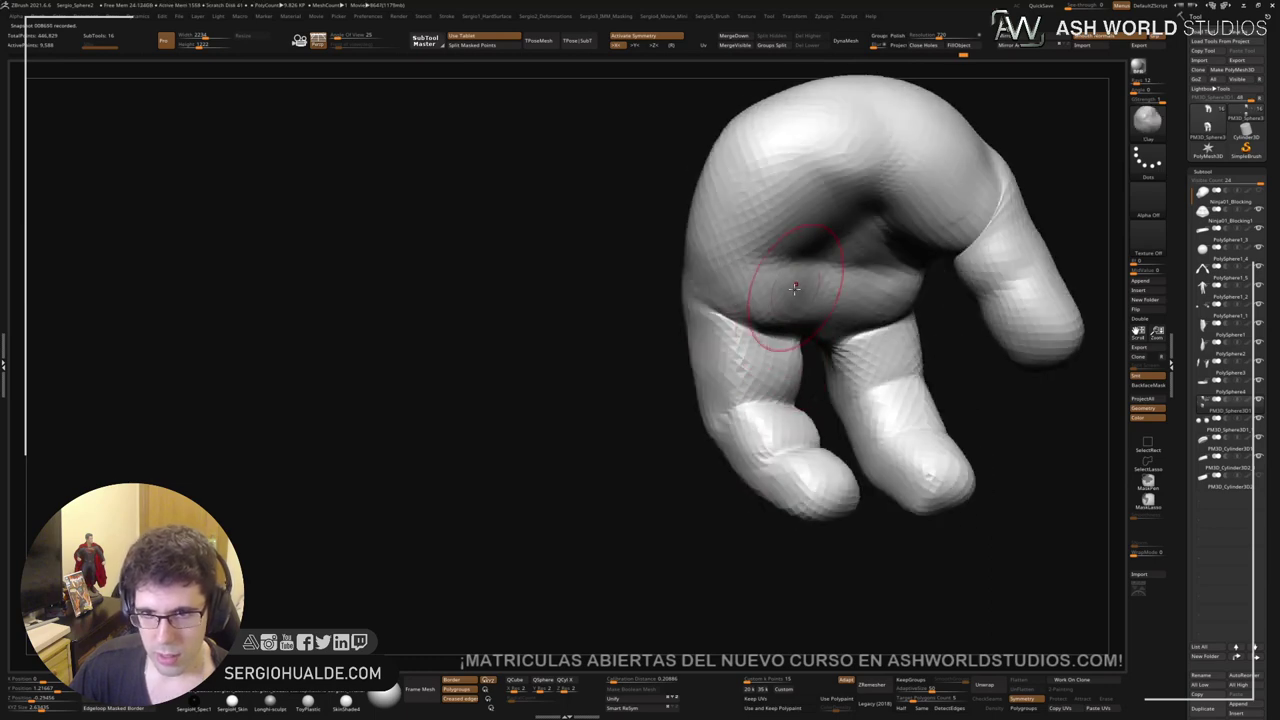
Step: Refine the palm pad above the base of the two fingers with the Clay brush
right_drag(778, 333, 793, 337)
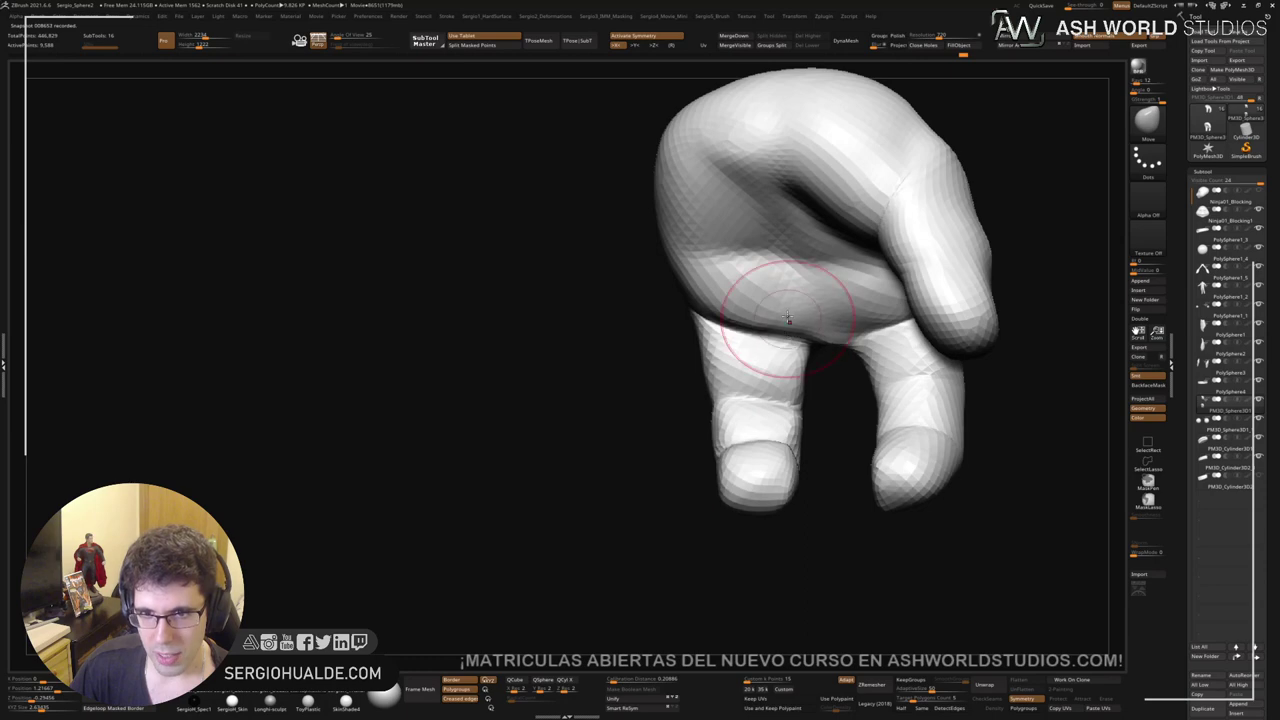
key(b)
key(c)
key(l)
right_drag(846, 343, 843, 342)
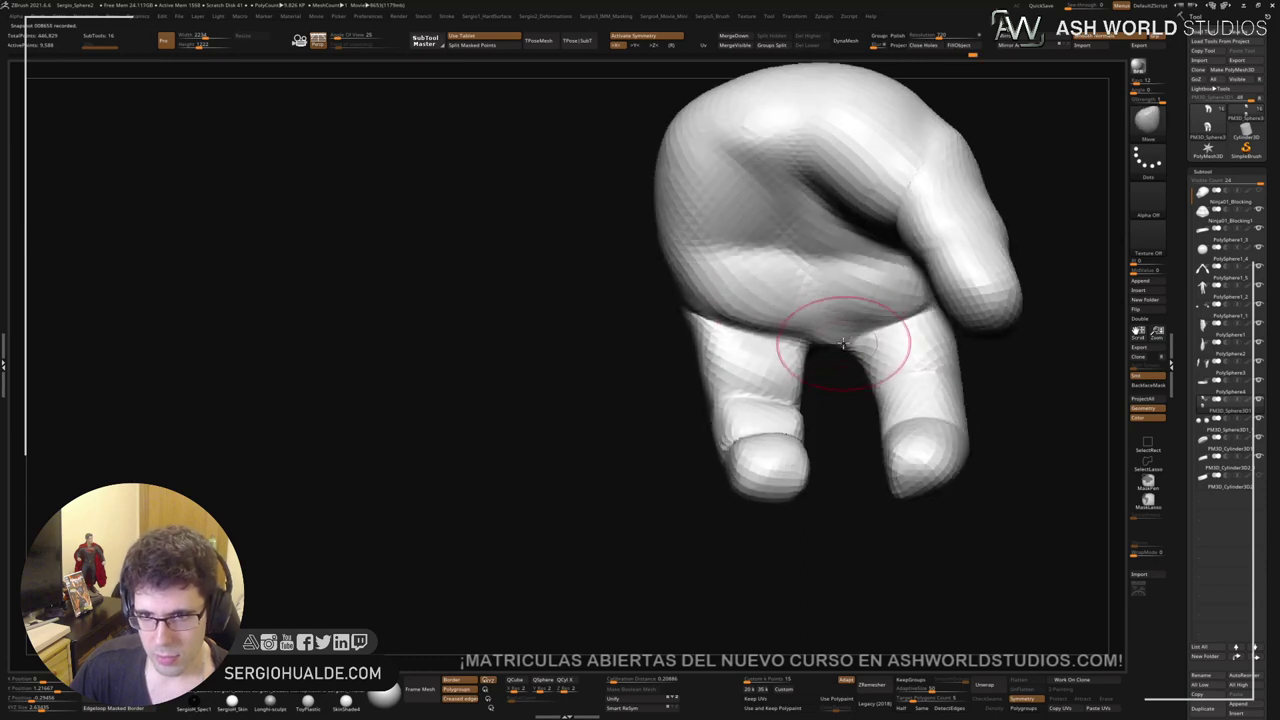
Step: Adjust the gap between the two fingers with a resized Move brush and smooth the outer finger's inner side
key(b)
key(m)
key(v)
key(s)
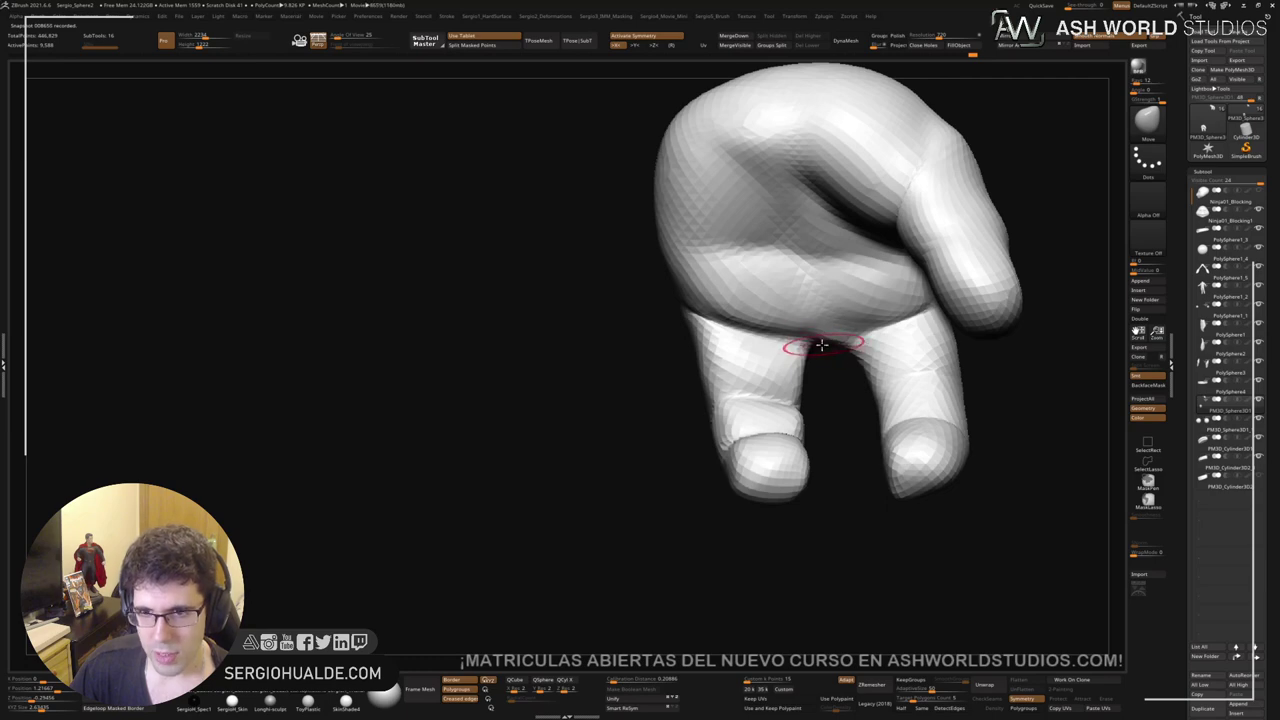
mouse_move(820, 345)
right_down()
mouse_move(786, 368)
mouse_move(801, 349)
mouse_move(794, 374)
right_up()
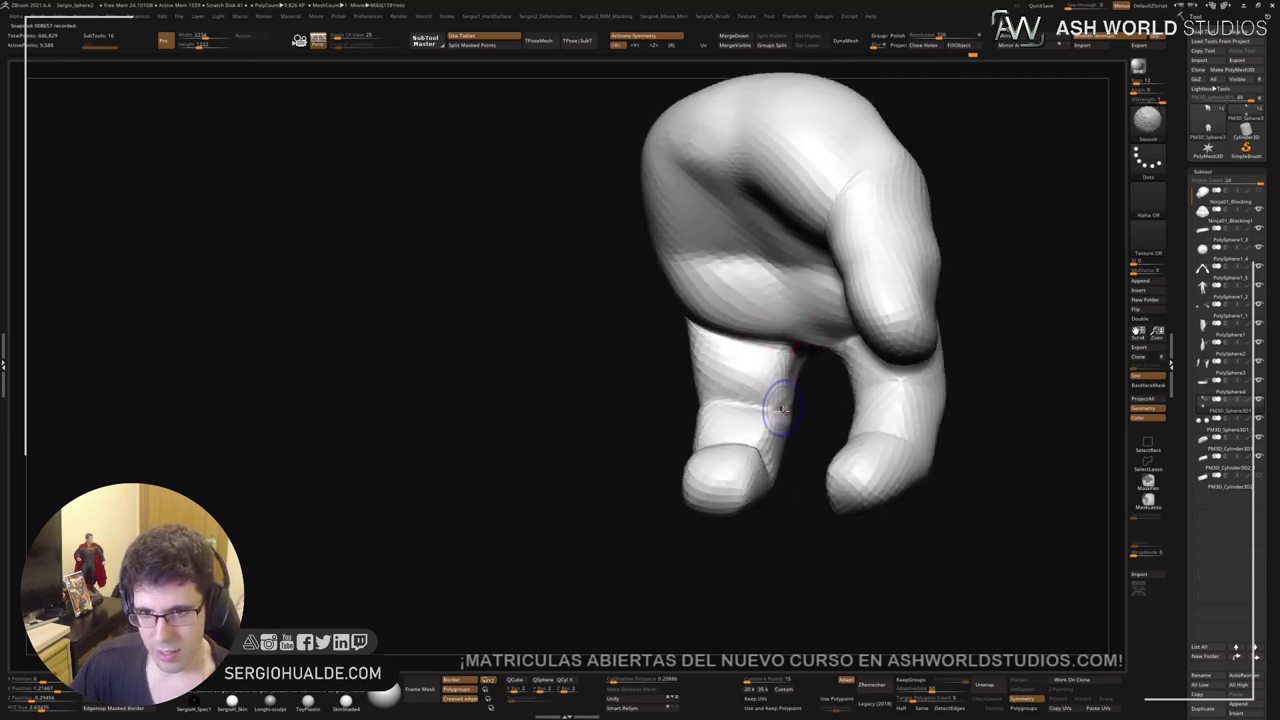
right_drag(789, 427, 825, 438)
mouse_move(762, 370)
right_down()
mouse_move(807, 362)
mouse_move(757, 366)
mouse_move(748, 410)
mouse_move(771, 366)
mouse_move(752, 423)
right_up()
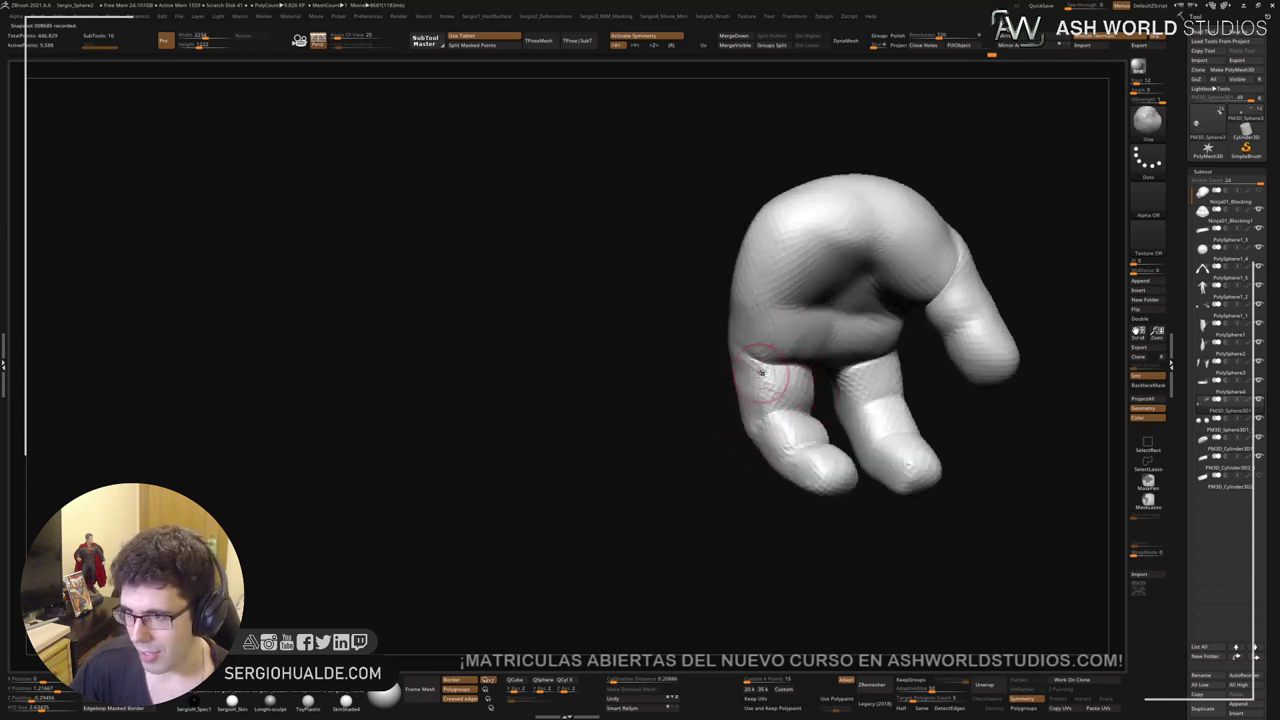
Step: Build up the pads on the two fingers with the Clay brush and define the middle finger's joint creases with DamStandard
alt+right_drag(767, 325, 737, 321)
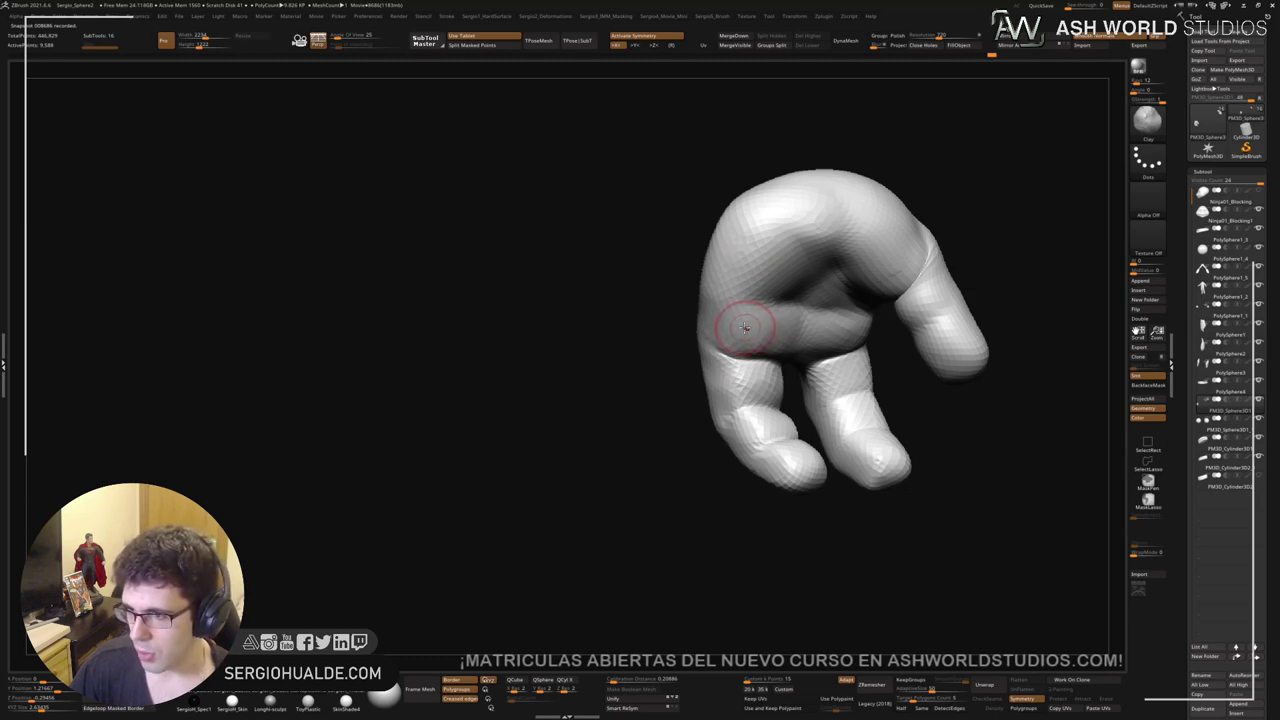
right_drag(750, 363, 726, 369)
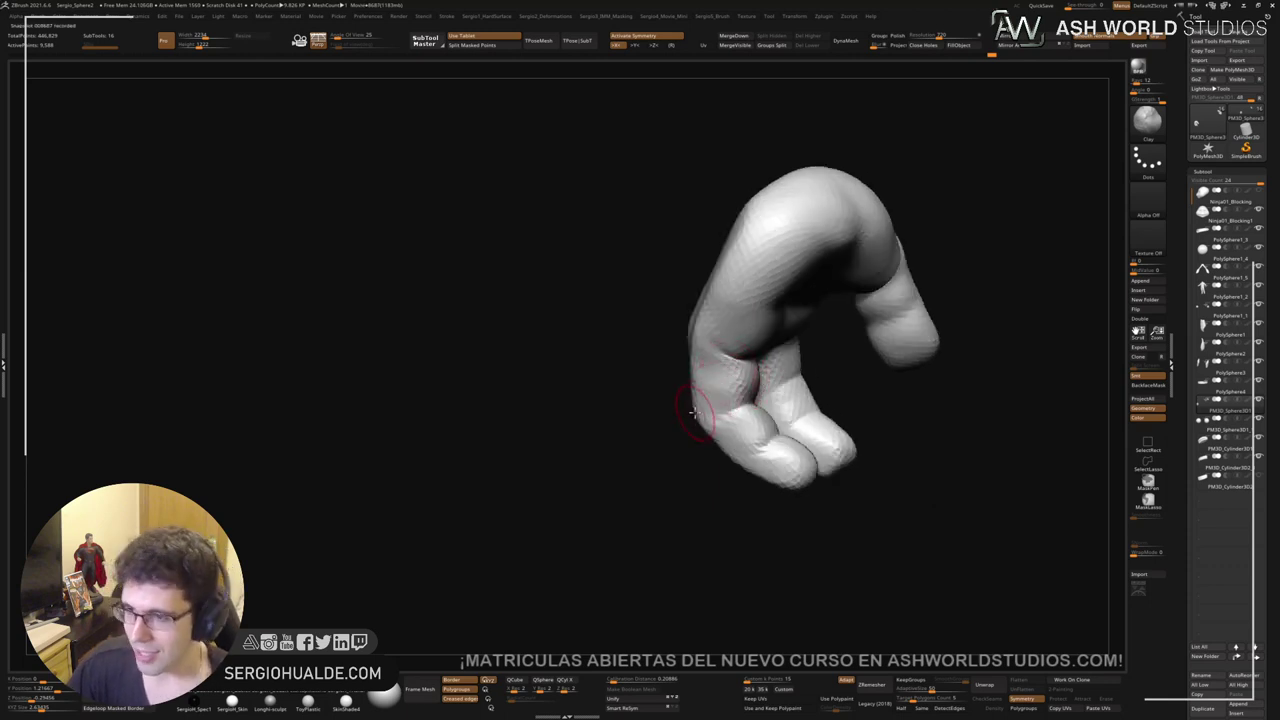
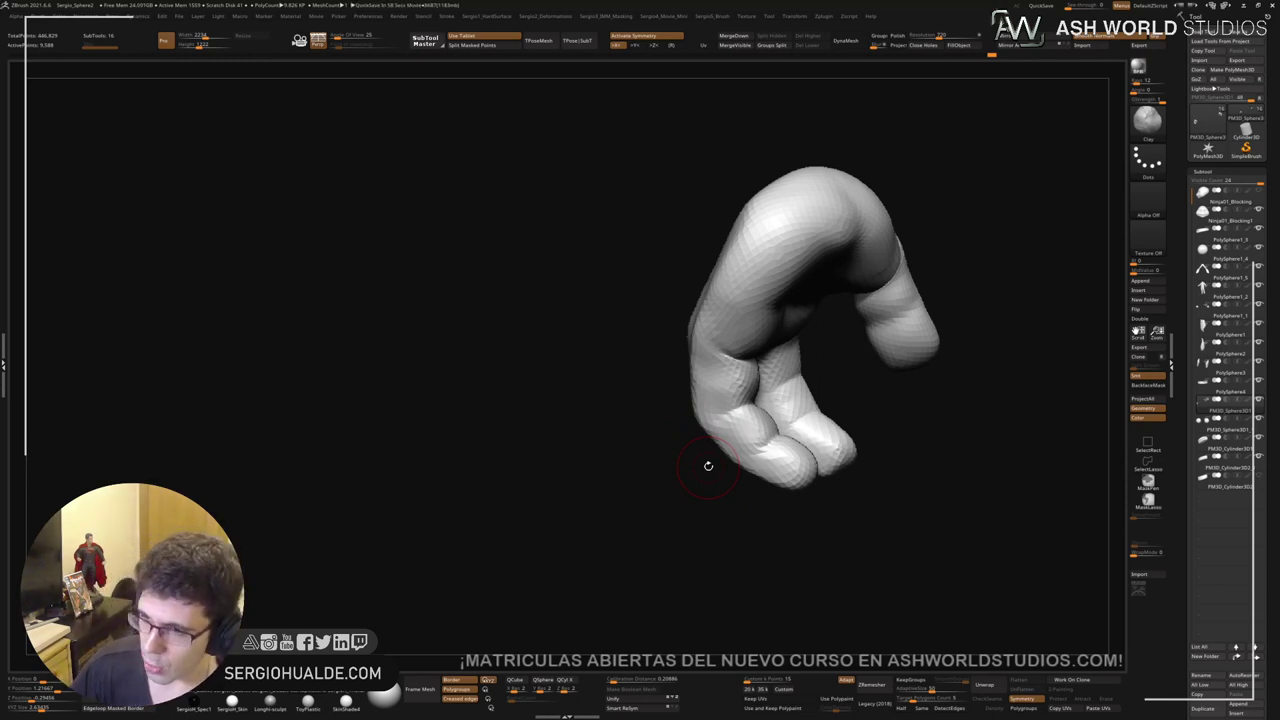
mouse_move(845, 386)
right_down()
mouse_move(854, 377)
mouse_move(749, 343)
mouse_move(809, 343)
mouse_move(797, 378)
right_up()
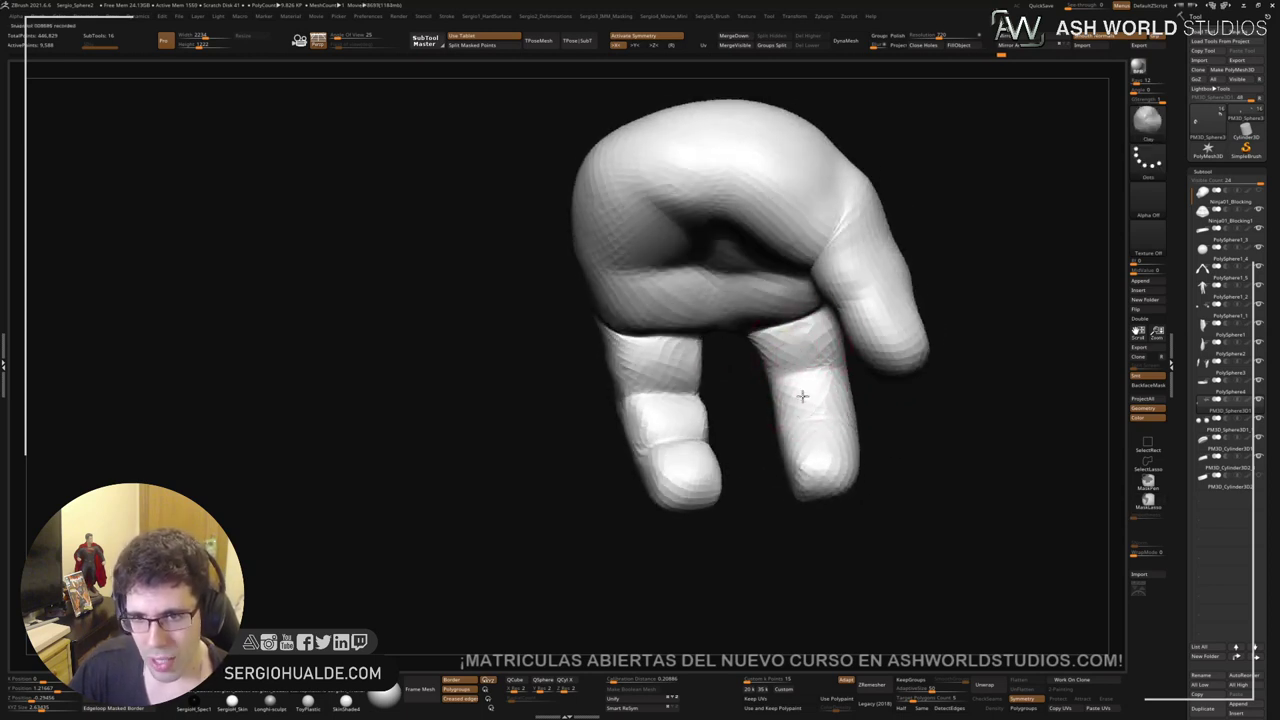
mouse_move(826, 480)
right_down()
mouse_move(832, 445)
mouse_move(745, 403)
mouse_move(739, 376)
mouse_move(784, 404)
right_up()
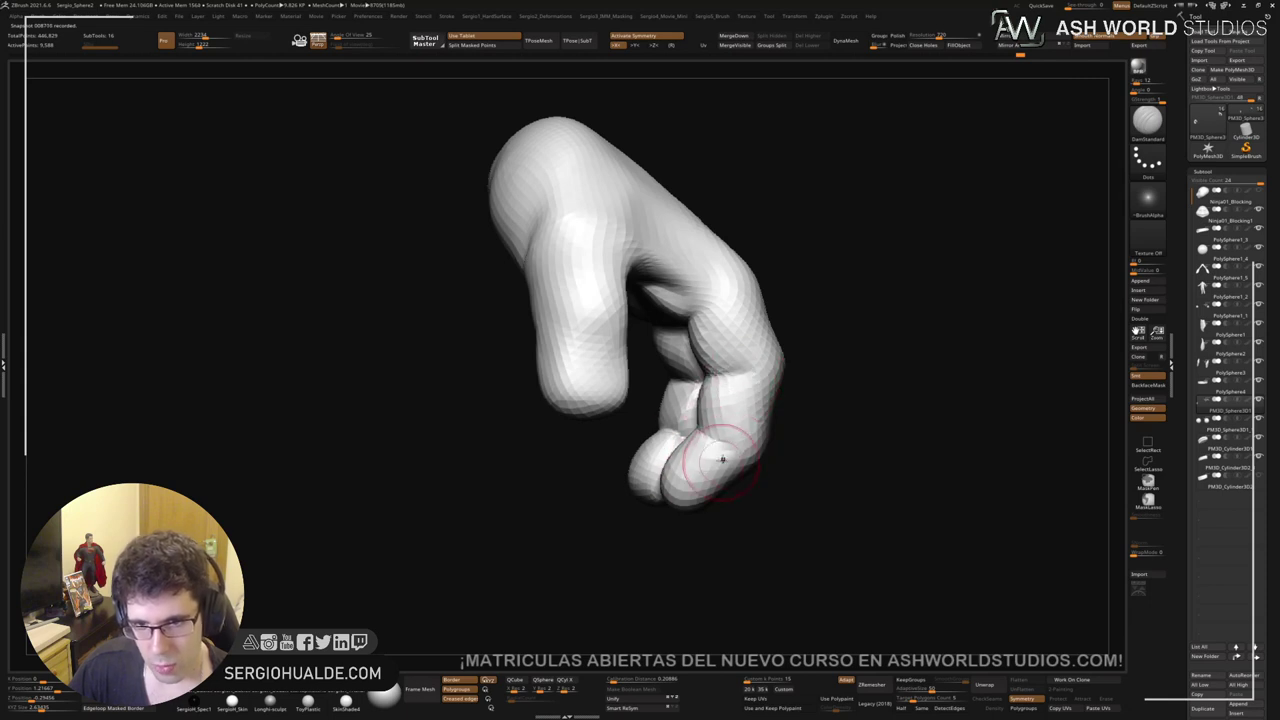
ctrl+right_drag(686, 491, 670, 530)
mouse_move(820, 462)
right_down()
mouse_move(720, 460)
mouse_move(759, 423)
mouse_move(765, 372)
mouse_move(730, 427)
mouse_move(746, 368)
mouse_move(750, 400)
right_up()
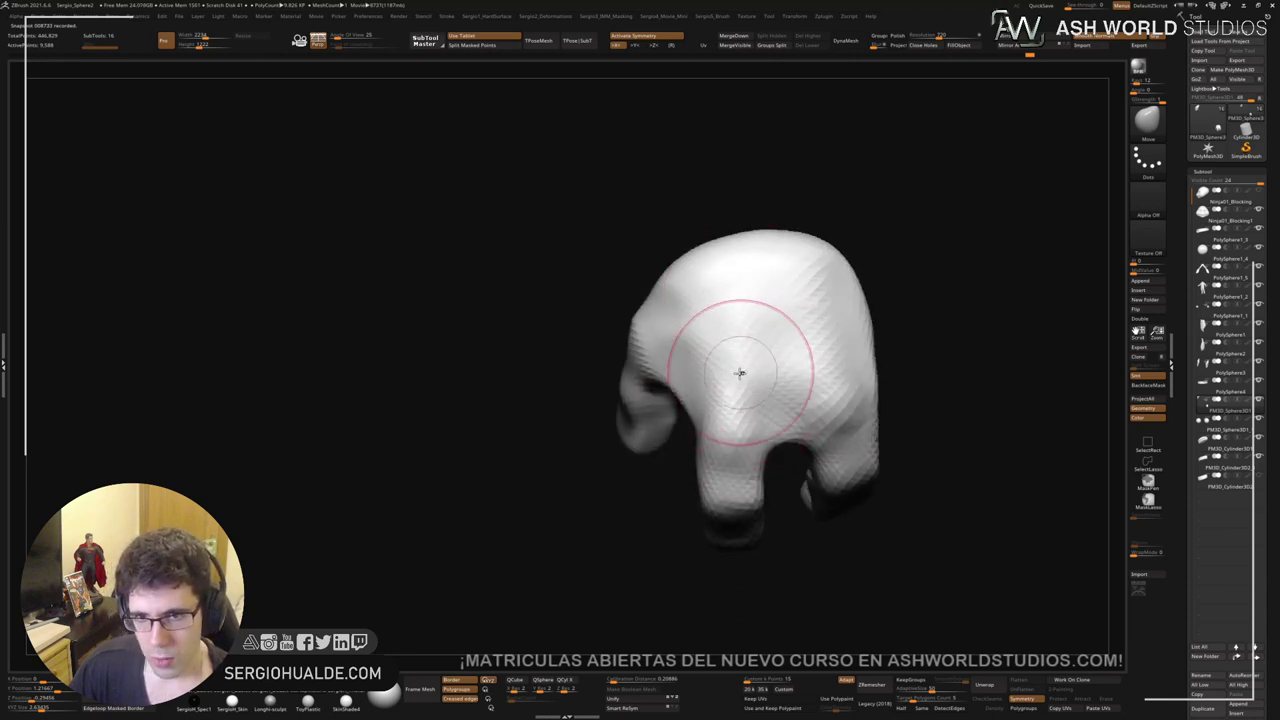
Step: Add volume at the thumb's base on the back of the hand with the Clay brush and smooth the area
mouse_move(735, 414)
right_down()
mouse_move(700, 371)
mouse_move(694, 294)
right_up()
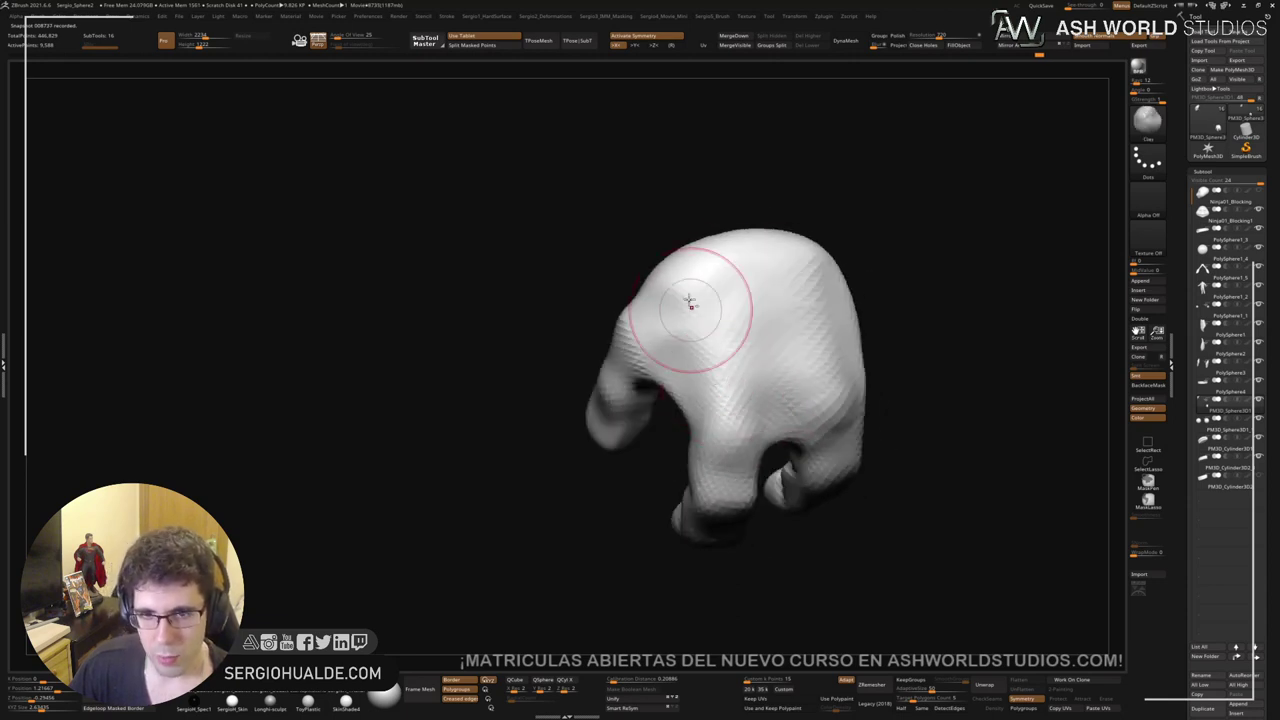
mouse_move(651, 365)
right_down()
mouse_move(729, 414)
mouse_move(663, 400)
right_up()
shift+drag(739, 309, 685, 356)
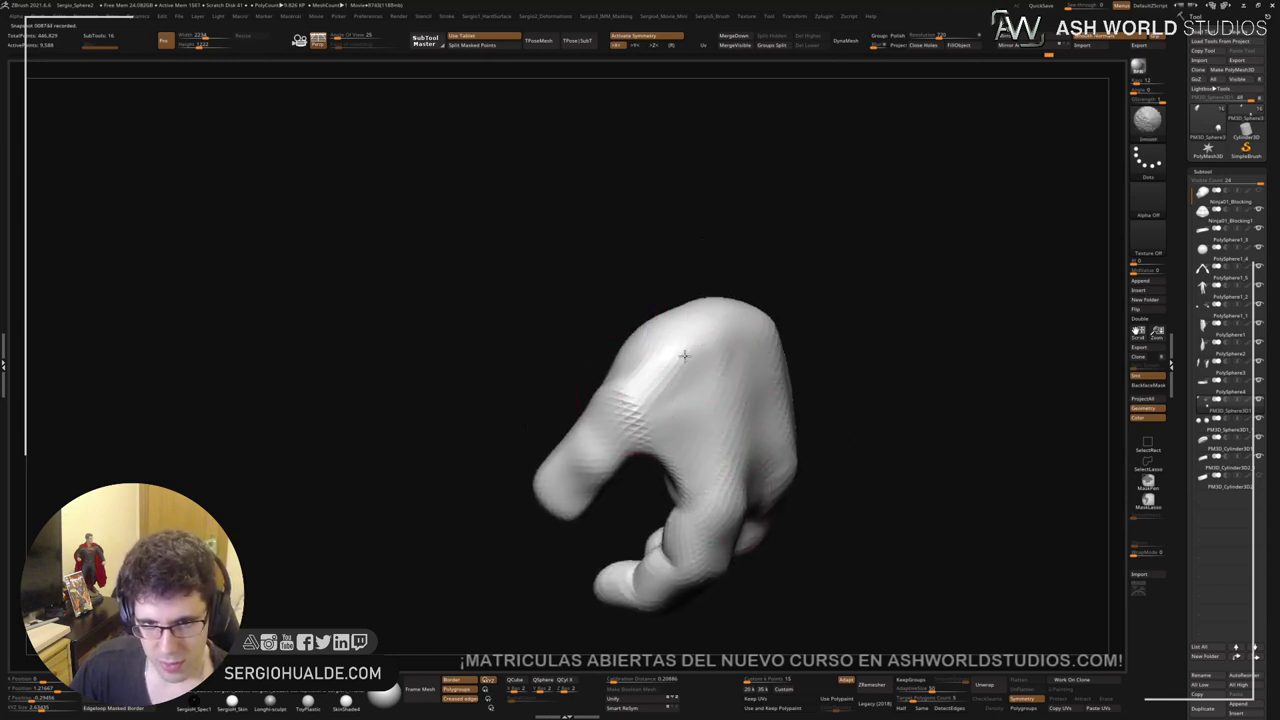
right_drag(697, 374, 717, 372)
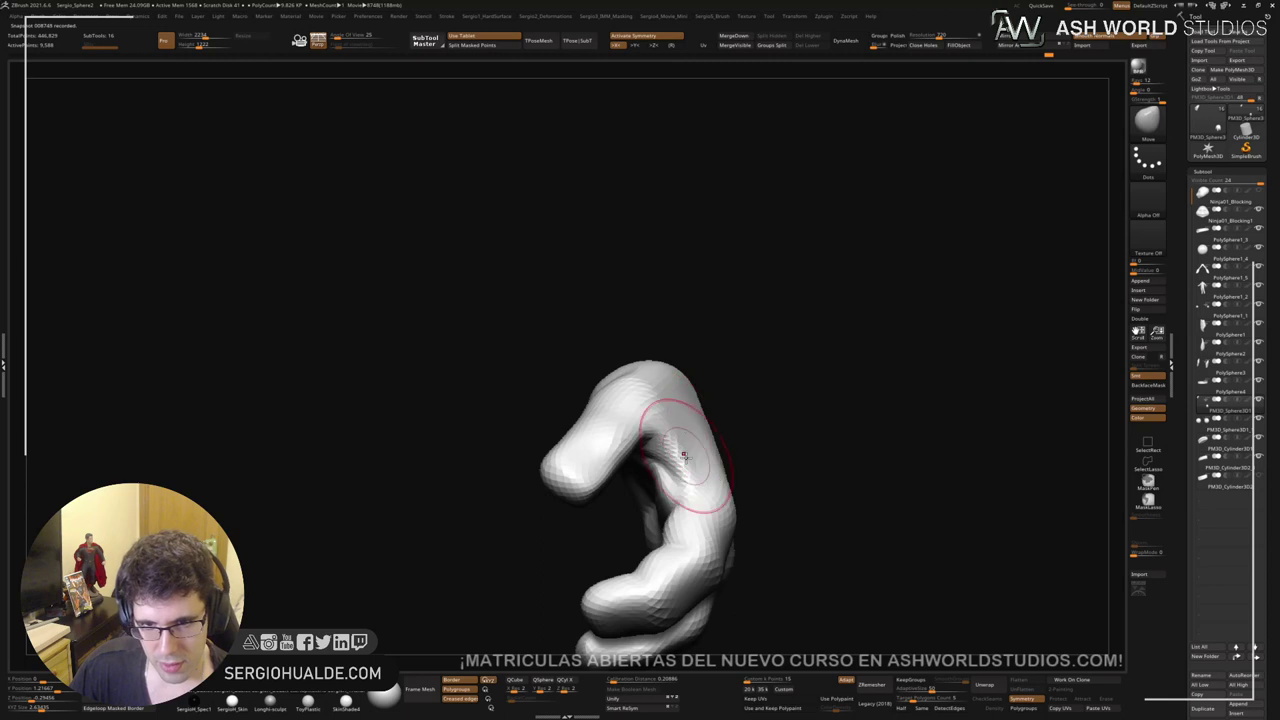
Step: Refine the thumb's joint and fleshy base on the palm side with the Move and Clay brushes, smoothing the transition
mouse_move(683, 455)
right_down()
mouse_move(660, 470)
mouse_move(686, 400)
mouse_move(634, 449)
mouse_move(637, 484)
mouse_move(614, 452)
mouse_move(632, 455)
mouse_move(631, 443)
mouse_move(677, 477)
mouse_move(592, 460)
mouse_move(594, 476)
right_up()
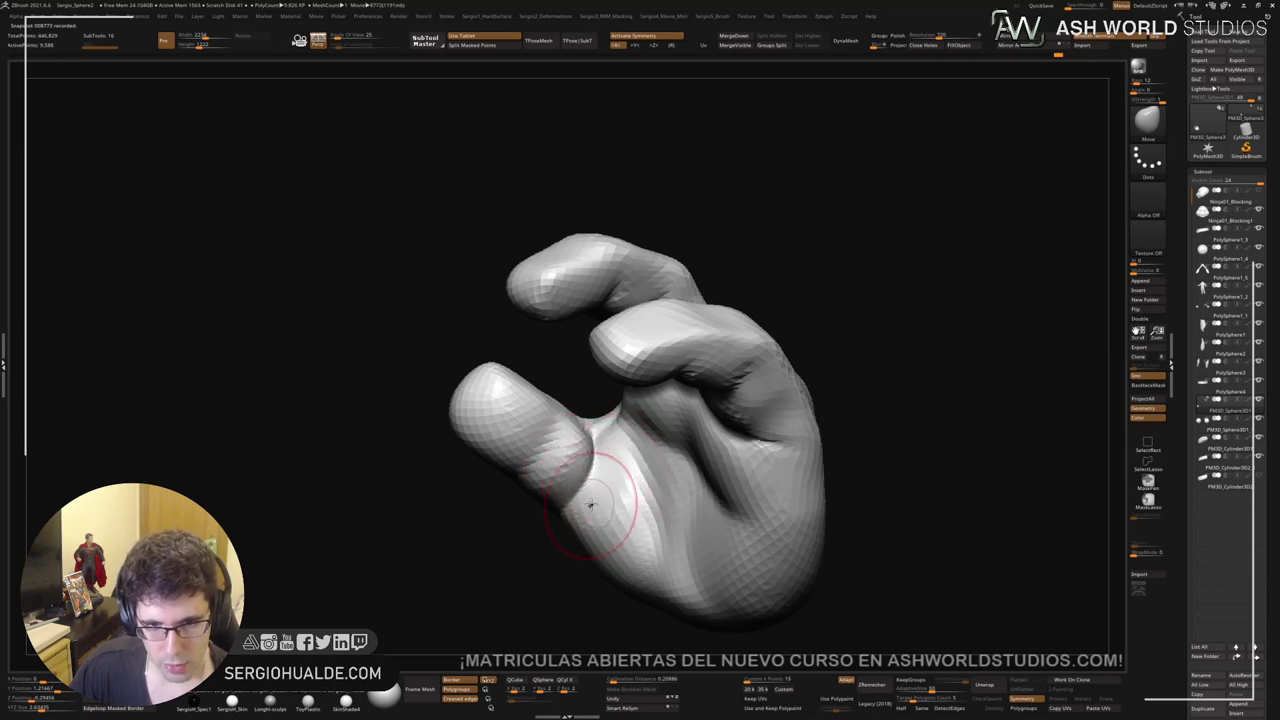
mouse_move(591, 505)
right_down()
mouse_move(628, 479)
mouse_move(591, 468)
right_up()
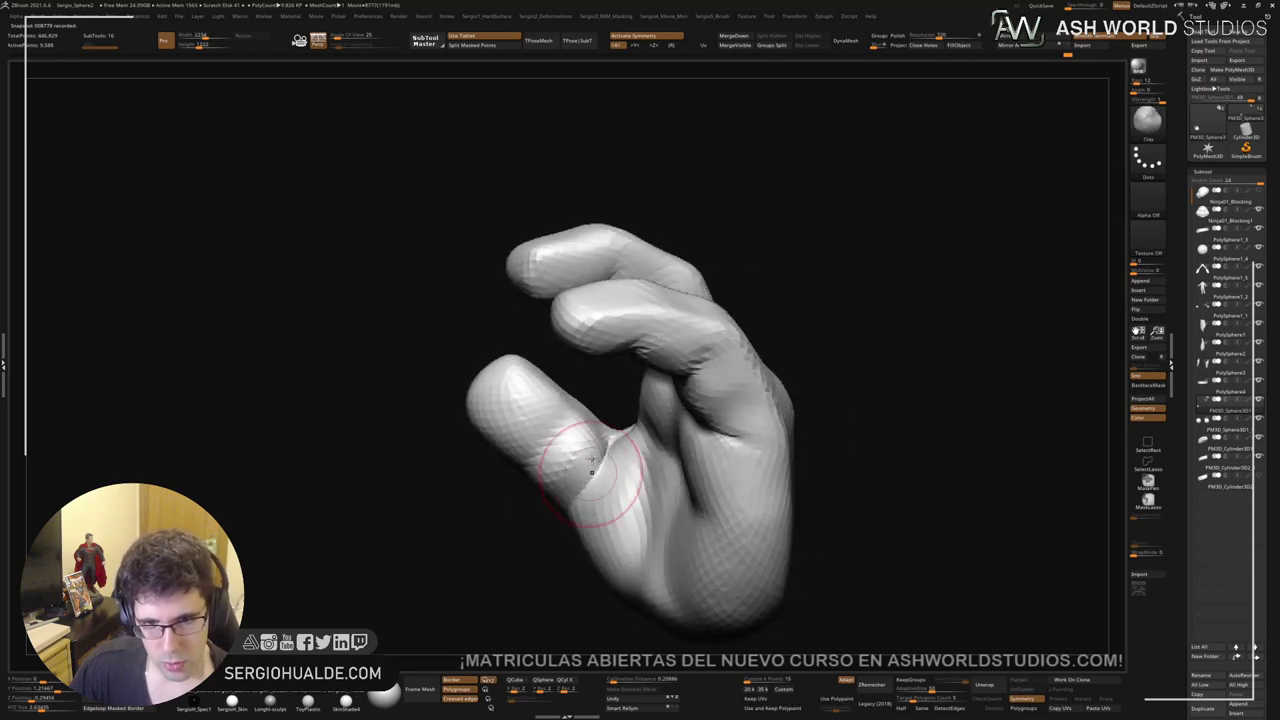
right_drag(615, 523, 622, 470)
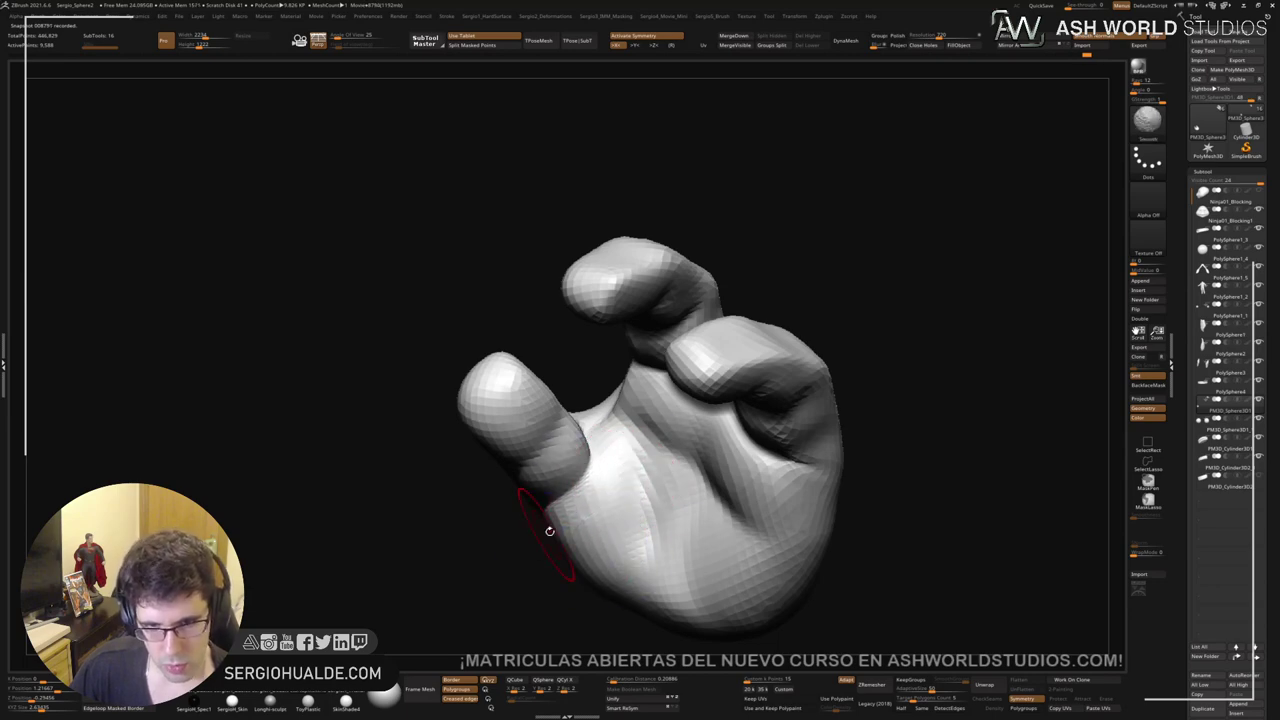
mouse_move(549, 531)
right_down()
mouse_move(591, 451)
mouse_move(549, 434)
mouse_move(494, 506)
mouse_move(698, 434)
right_up()
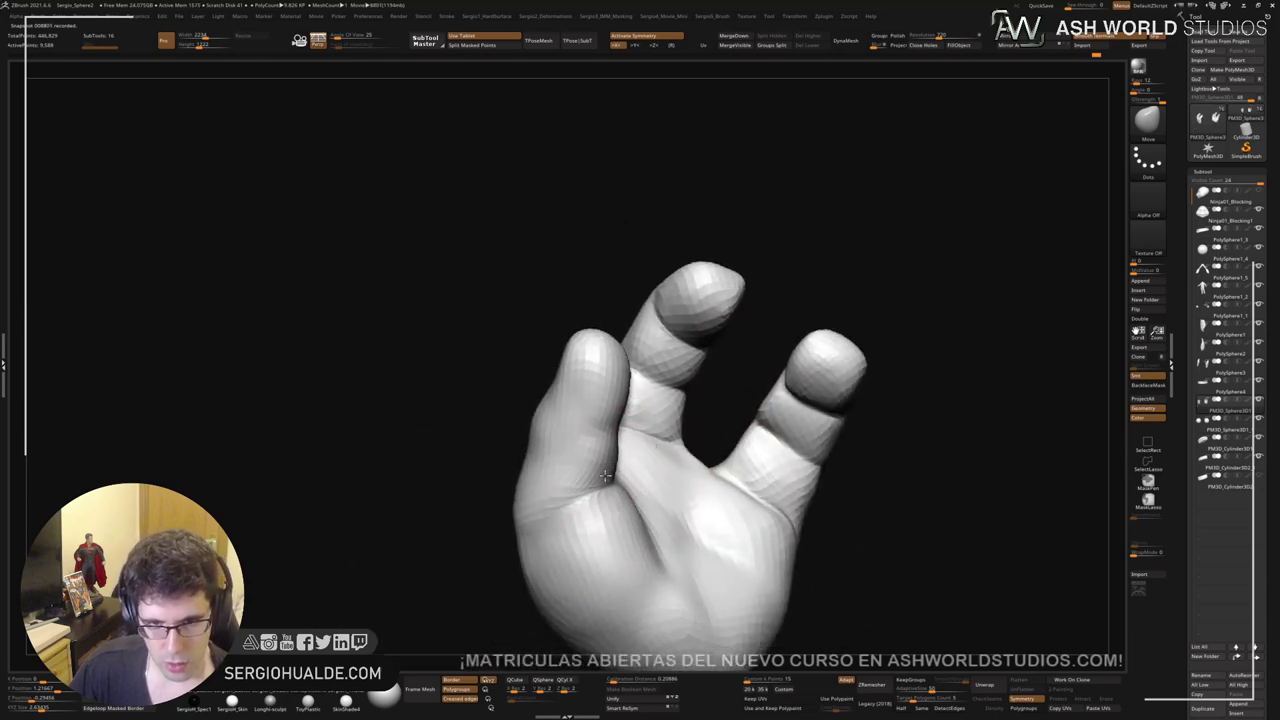
Step: Refine the finger creases with DamStandard, adjust the finger shapes with the Move brush and smooth the middle finger's knuckle
mouse_move(605, 475)
right_down()
mouse_move(581, 441)
mouse_move(600, 400)
mouse_move(662, 398)
mouse_move(674, 346)
mouse_move(654, 423)
mouse_move(578, 470)
mouse_move(651, 457)
mouse_move(634, 440)
mouse_move(594, 560)
mouse_move(622, 421)
mouse_move(617, 503)
mouse_move(626, 453)
mouse_move(586, 486)
mouse_move(642, 422)
mouse_move(639, 371)
right_up()
key(b)
key(d)
key(s)
key(s)
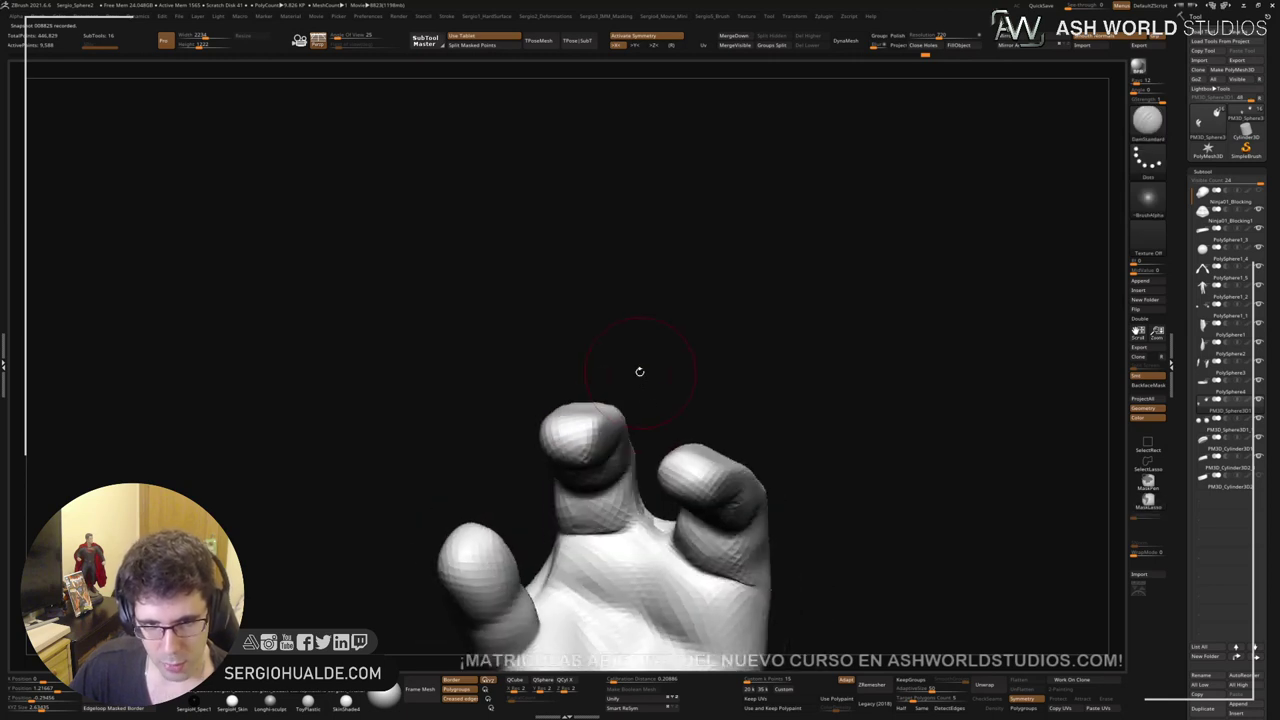
key(b)
key(m)
key(v)
mouse_move(597, 428)
right_down()
mouse_move(663, 430)
mouse_move(650, 497)
mouse_move(600, 529)
mouse_move(594, 440)
mouse_move(697, 463)
mouse_move(711, 449)
mouse_move(704, 425)
right_up()
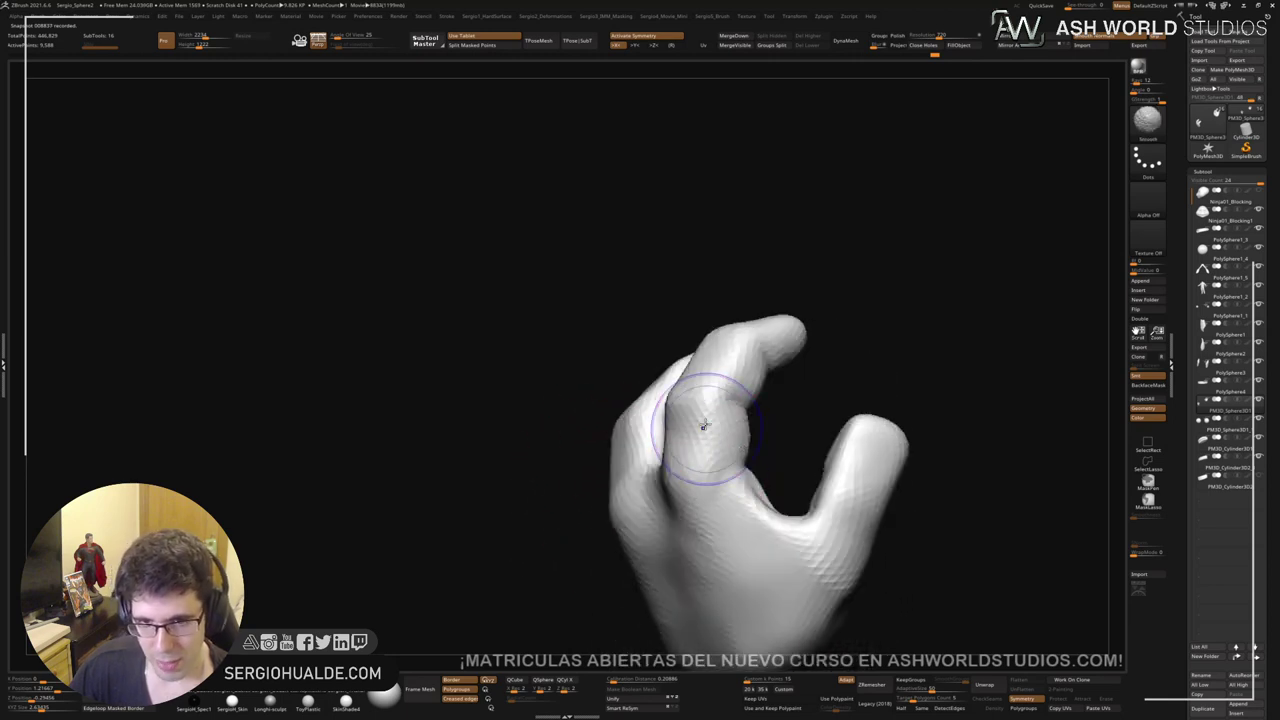
Step: Smooth the middle segment of the finger beside the thumb and adjust the Standard brush's size for working on the fingers
mouse_move(686, 480)
mouse_down()
mouse_move(736, 337)
mouse_move(726, 409)
mouse_up()
right_drag(726, 409, 740, 412)
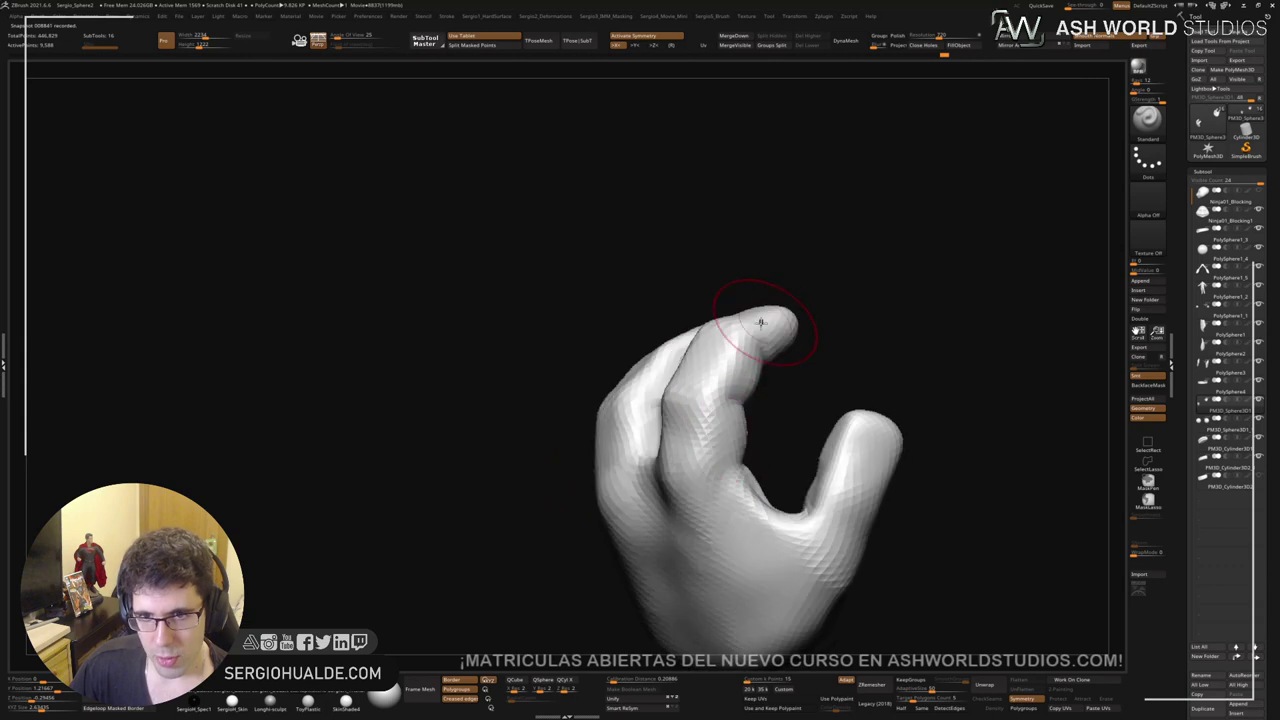
right_drag(778, 310, 735, 320)
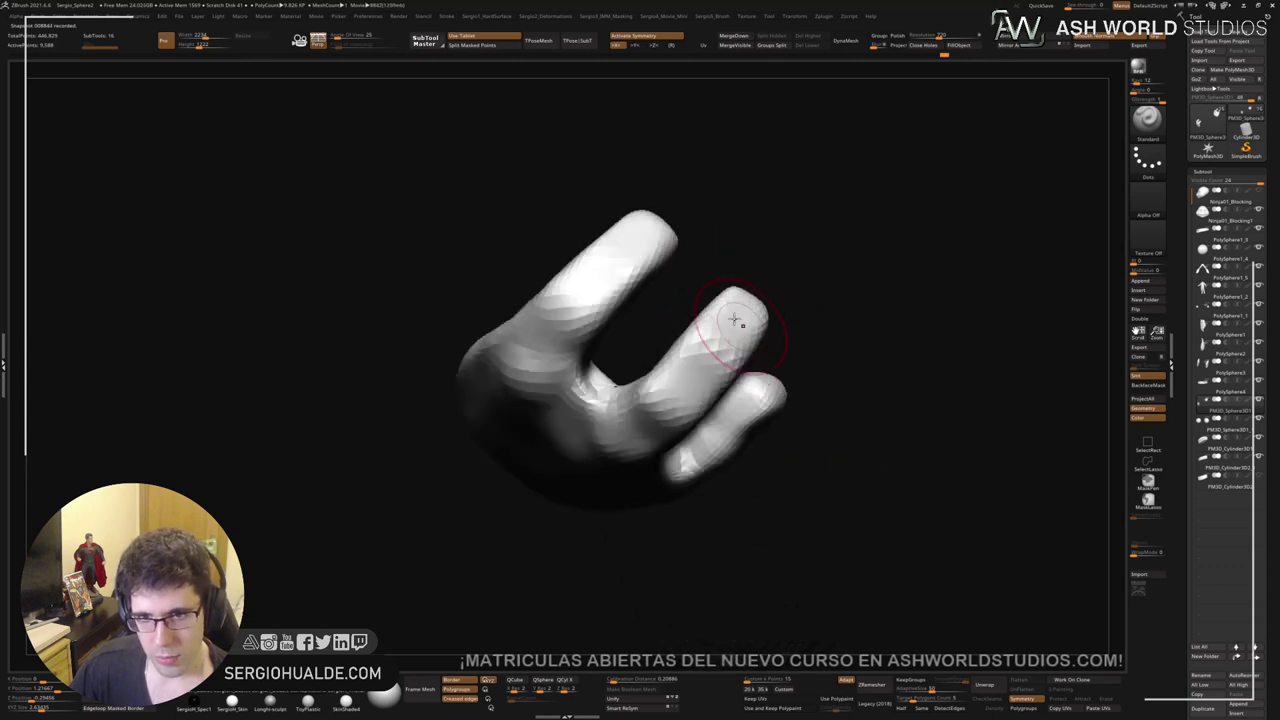
right_drag(615, 425, 604, 442)
key(space)
drag(662, 392, 653, 351)
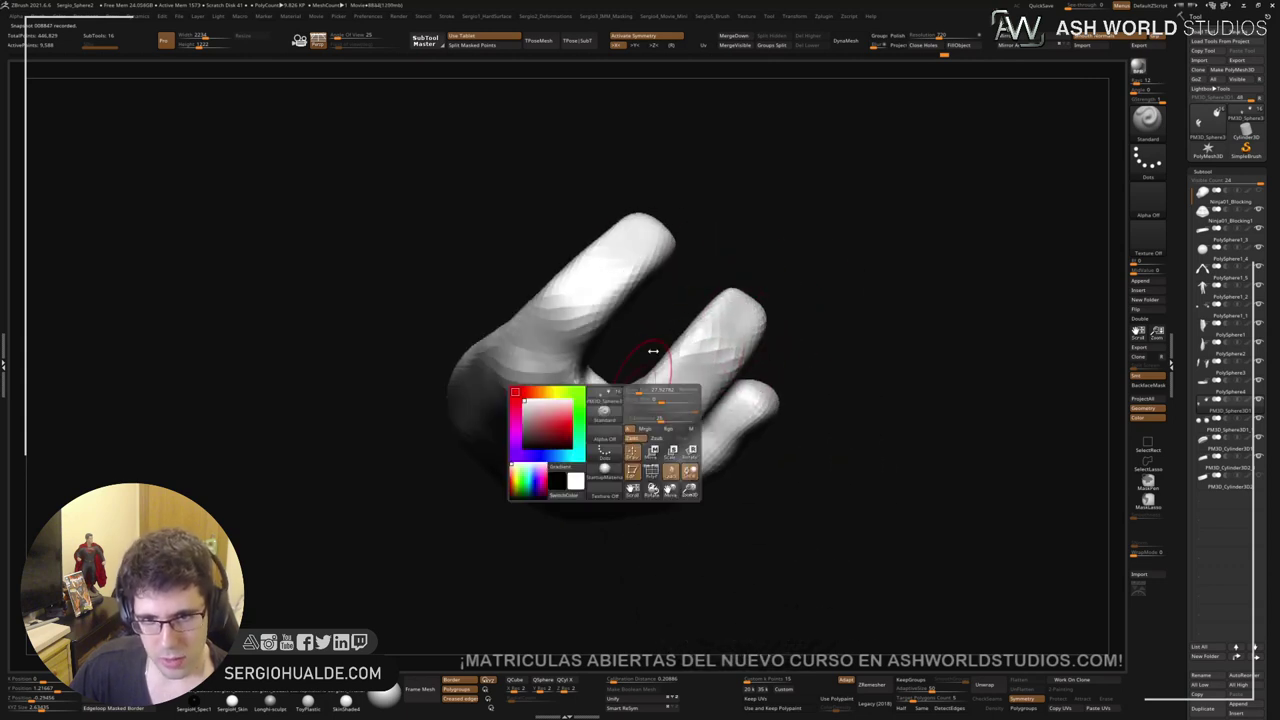
right_drag(652, 350, 630, 396)
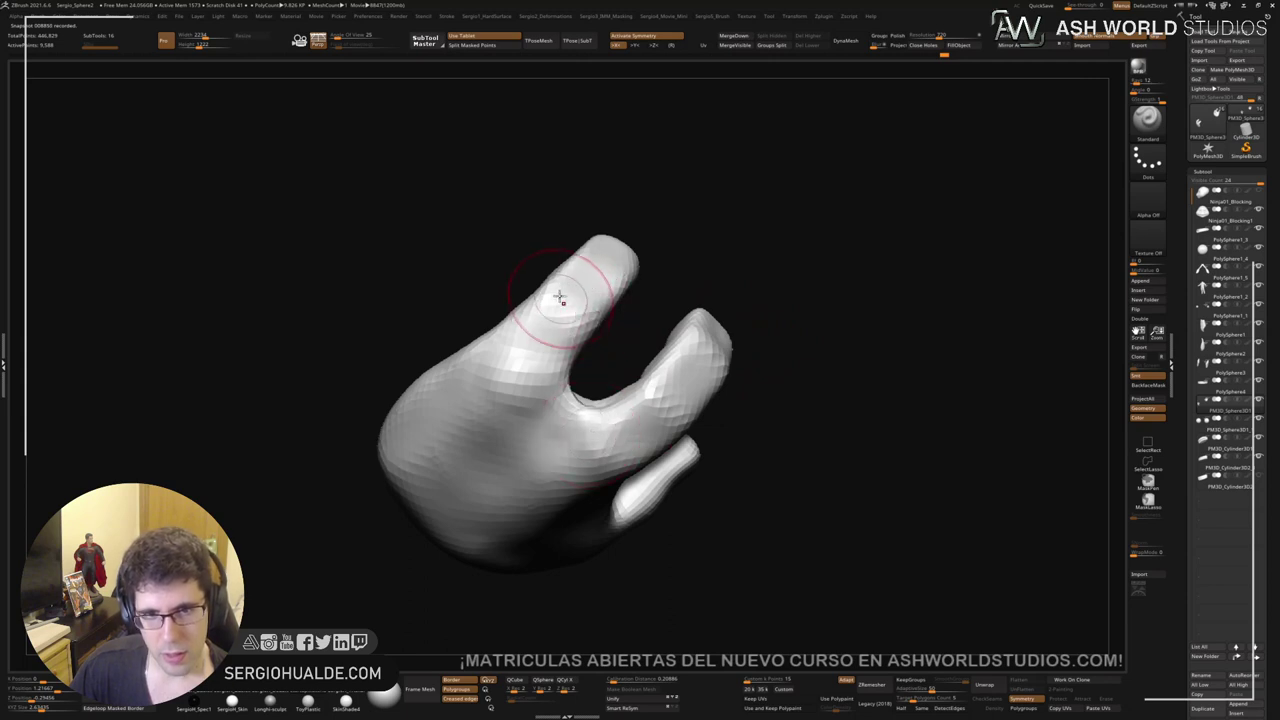
mouse_move(563, 319)
right_down()
mouse_move(579, 401)
mouse_move(609, 366)
mouse_move(691, 426)
mouse_move(599, 369)
mouse_move(576, 454)
mouse_move(563, 423)
mouse_move(521, 457)
mouse_move(545, 443)
mouse_move(580, 491)
mouse_move(563, 497)
right_up()
mouse_move(616, 458)
right_down()
mouse_move(617, 472)
mouse_move(655, 440)
mouse_move(694, 489)
right_up()
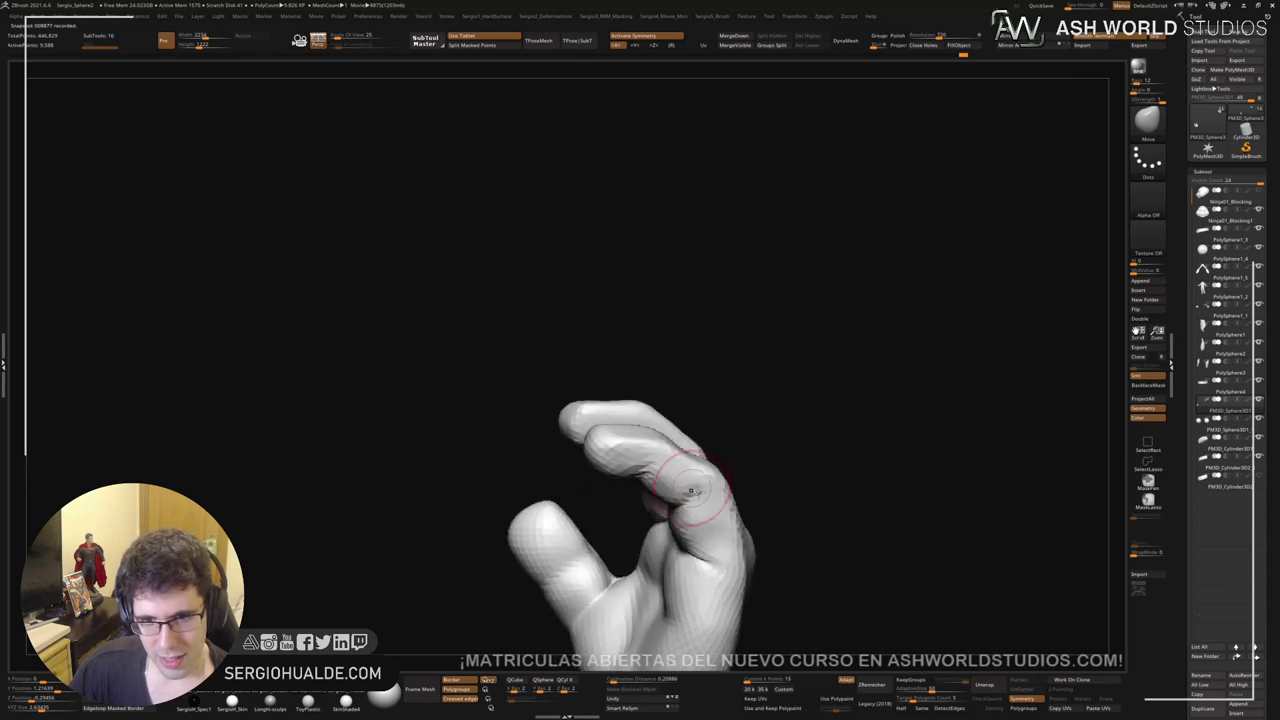
Step: Adjust the bent knuckle and the outlines of the two fingers with a resized Move brush
key(s)
drag(714, 509, 719, 509)
right_drag(730, 518, 709, 514)
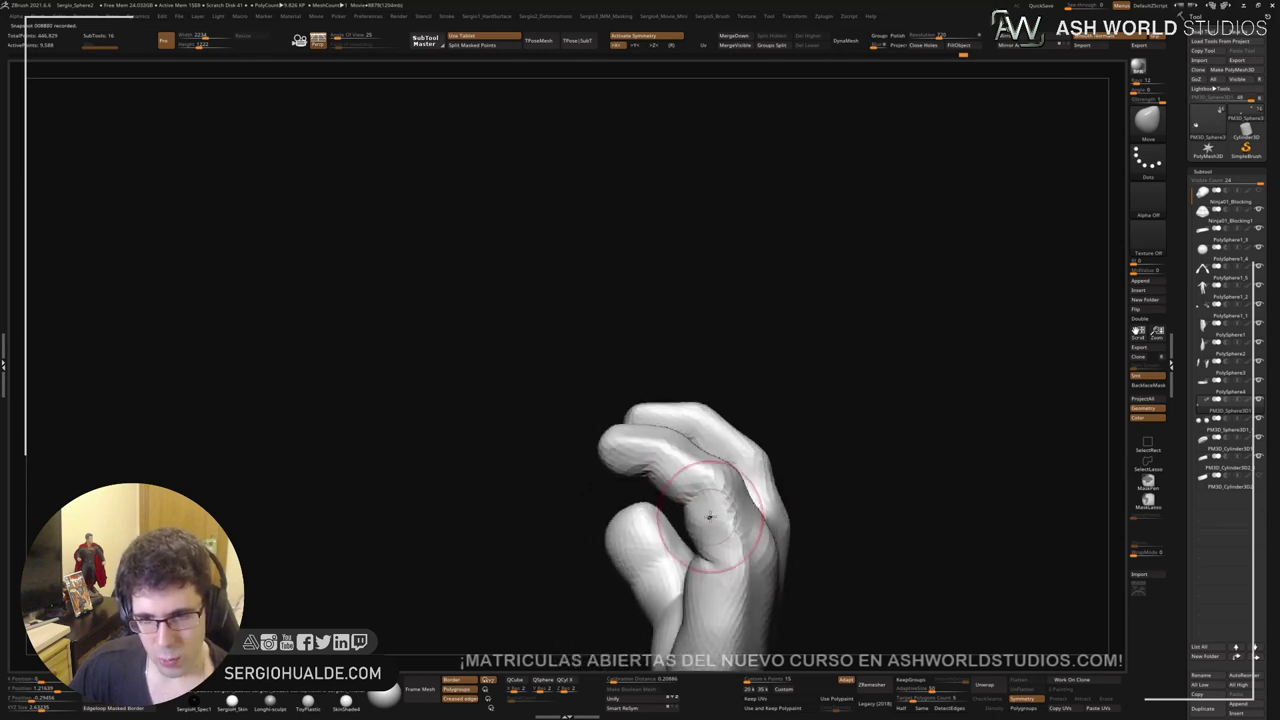
mouse_move(686, 457)
right_down()
mouse_move(657, 449)
mouse_move(674, 380)
mouse_move(684, 416)
right_up()
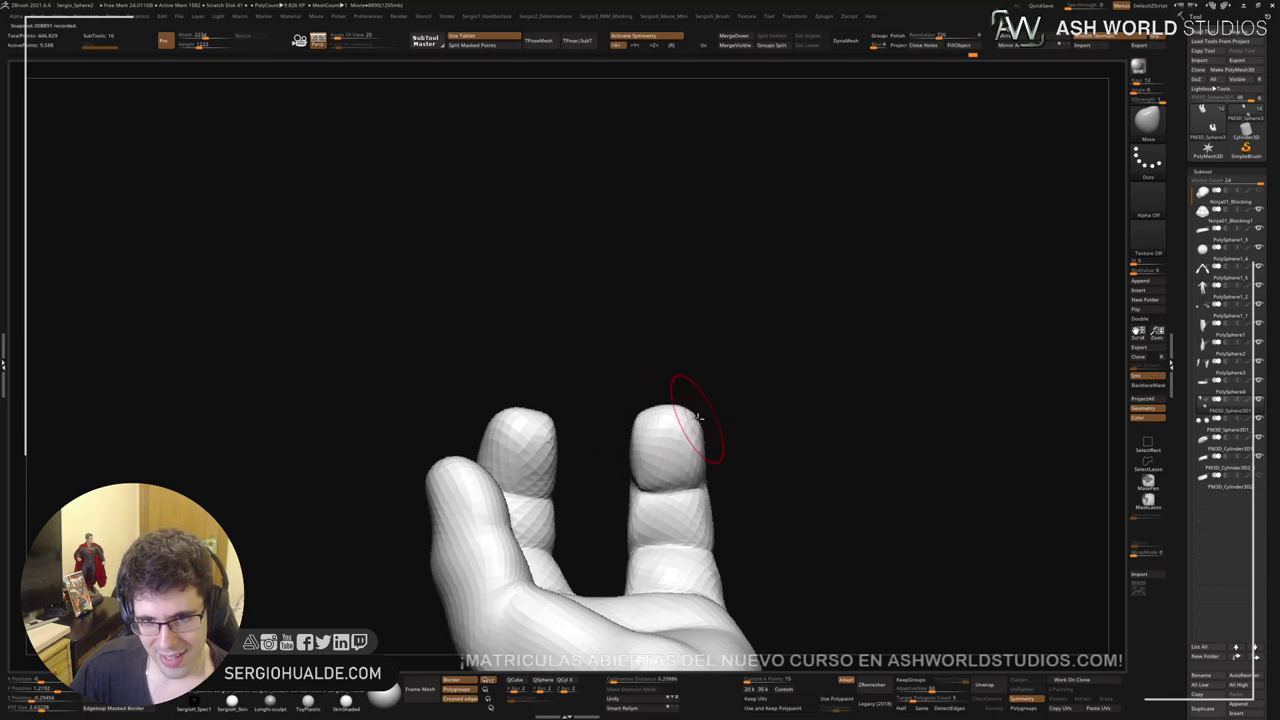
right_drag(677, 478, 660, 526)
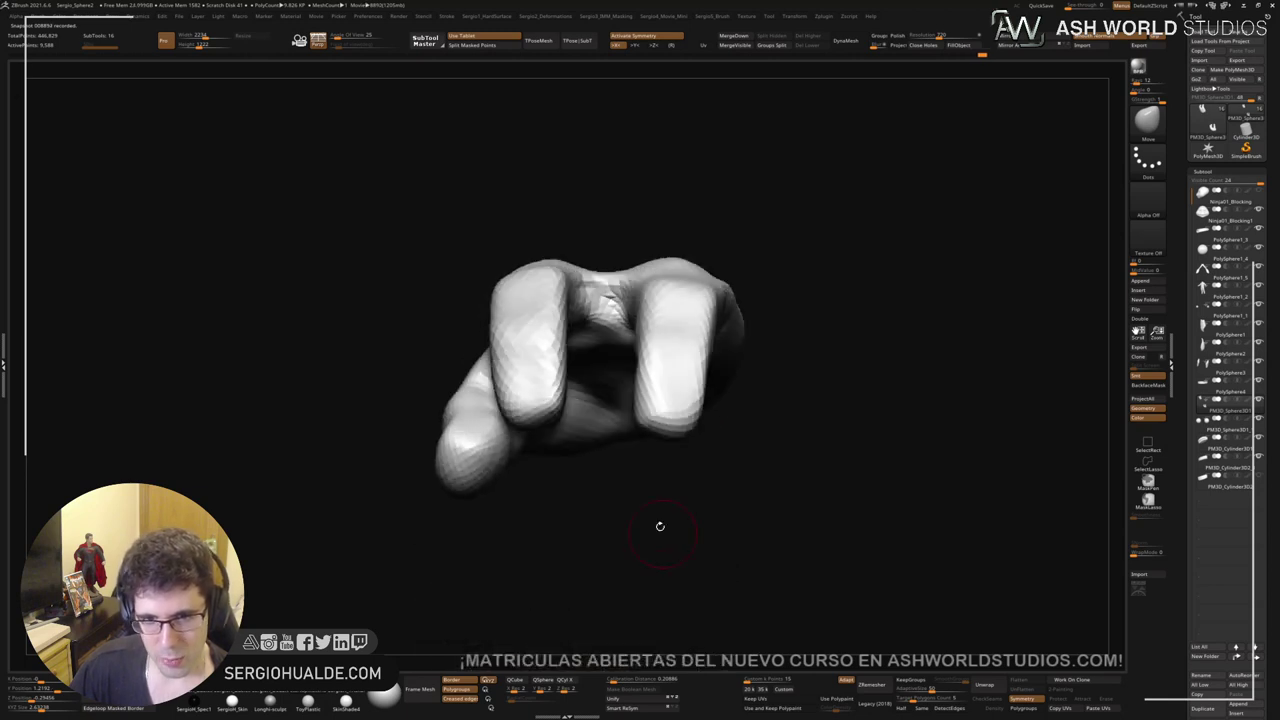
Step: Add fullness around the knuckles and the gap between the two fingers with the Inflate brush
mouse_move(633, 400)
right_down()
mouse_move(543, 491)
mouse_move(518, 440)
mouse_move(543, 389)
mouse_move(547, 414)
mouse_move(569, 423)
mouse_move(569, 563)
mouse_move(587, 585)
mouse_move(520, 603)
mouse_move(584, 401)
right_up()
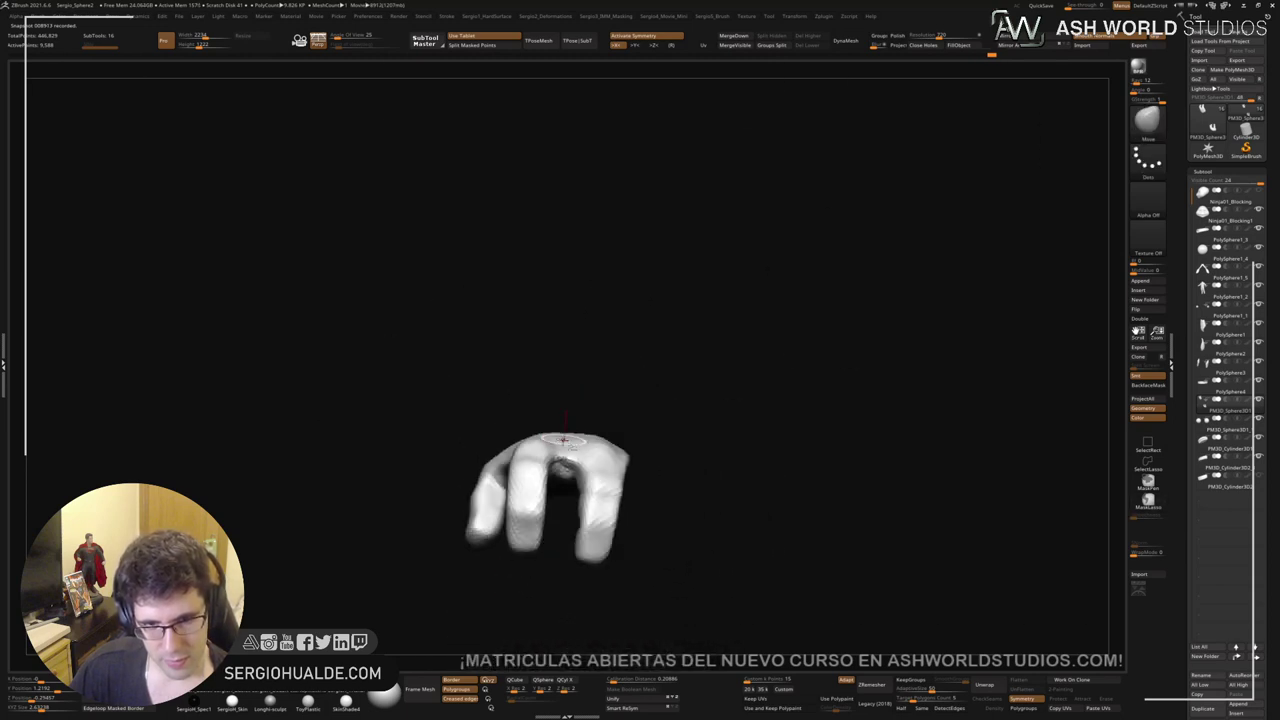
key(b)
key(i)
key(n)
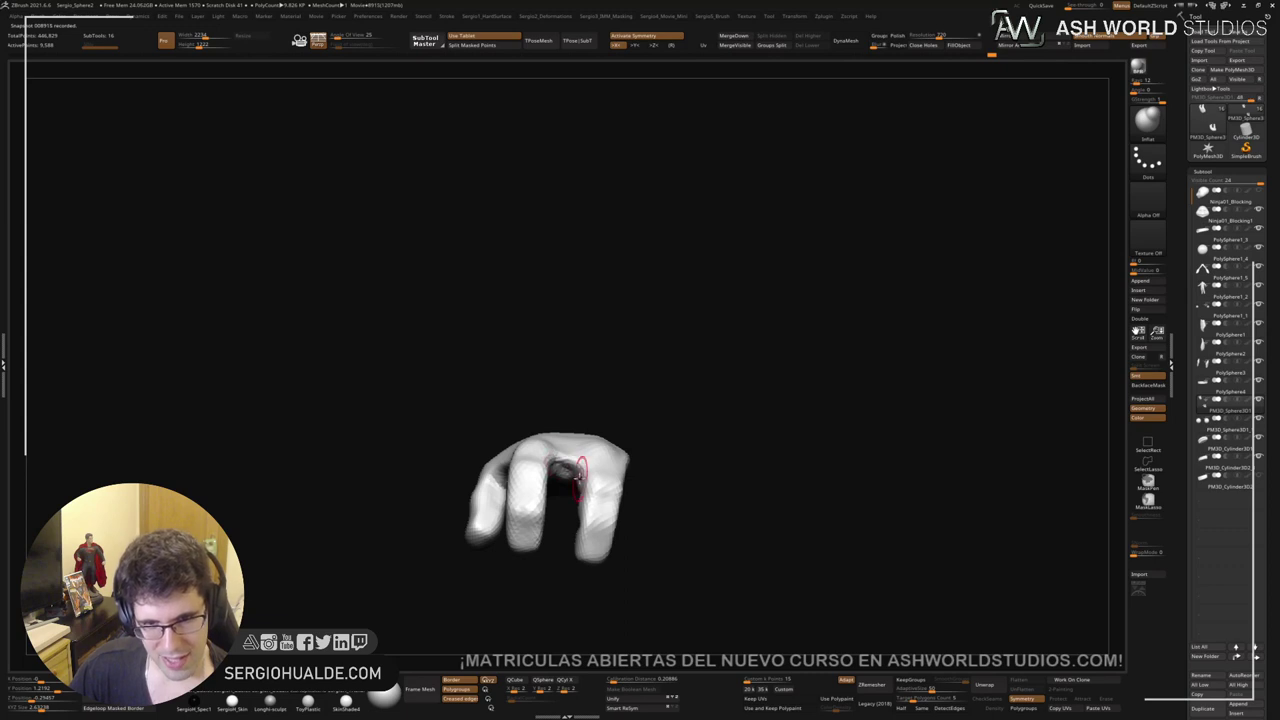
right_drag(579, 478, 622, 467)
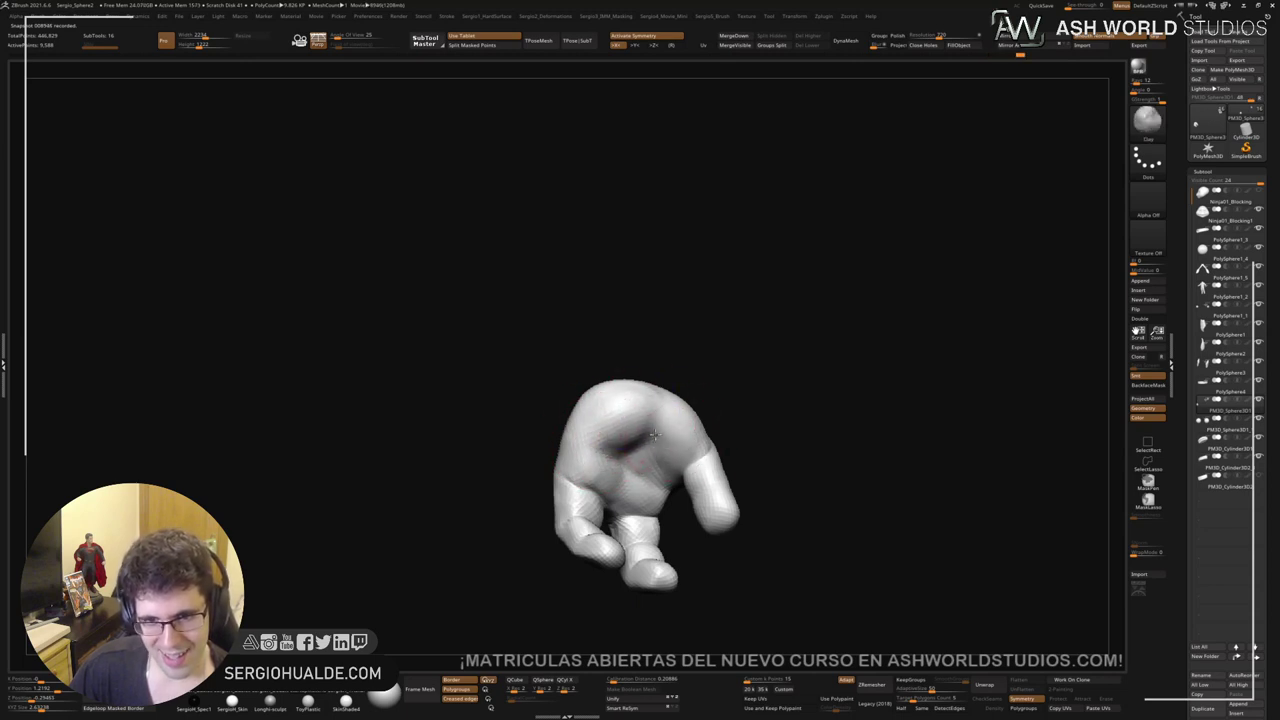
Step: Build up the thumb's fleshy base on the palm with the Clay brush and smooth it into the palm
right_drag(670, 433, 652, 433)
key(b)
key(m)
key(v)
key(b)
key(d)
key(s)
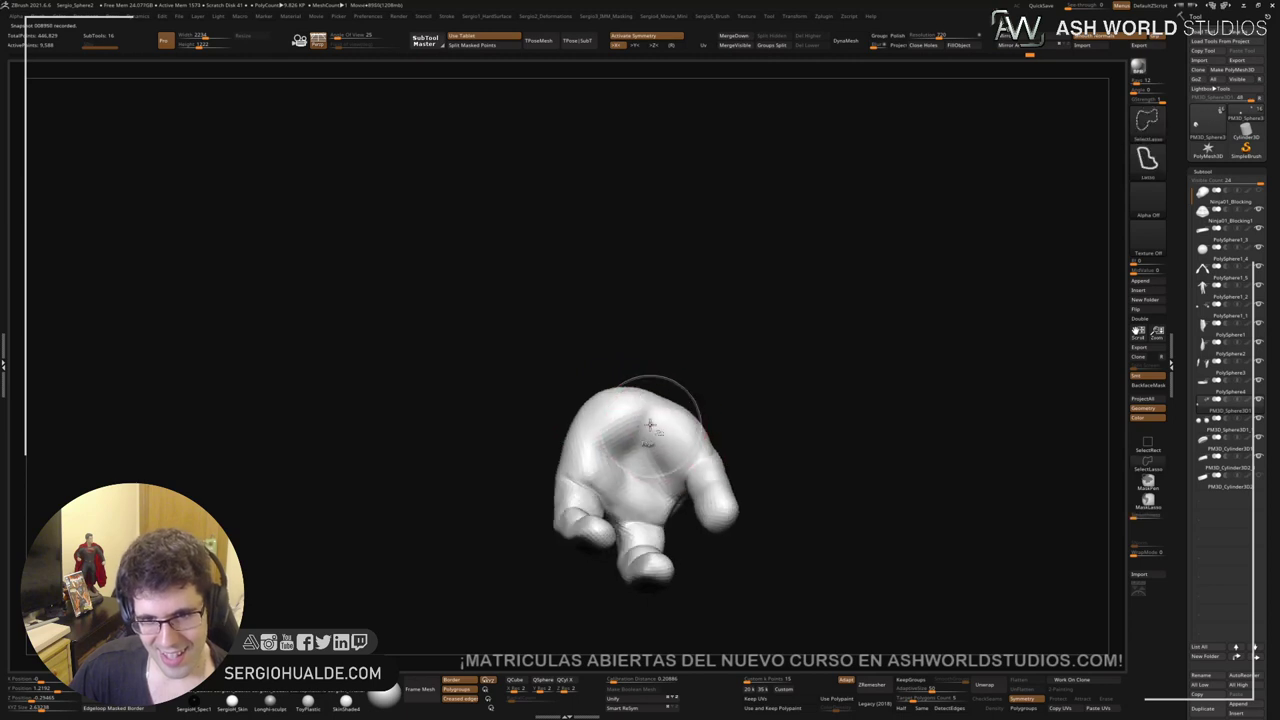
key(b)
key(c)
key(l)
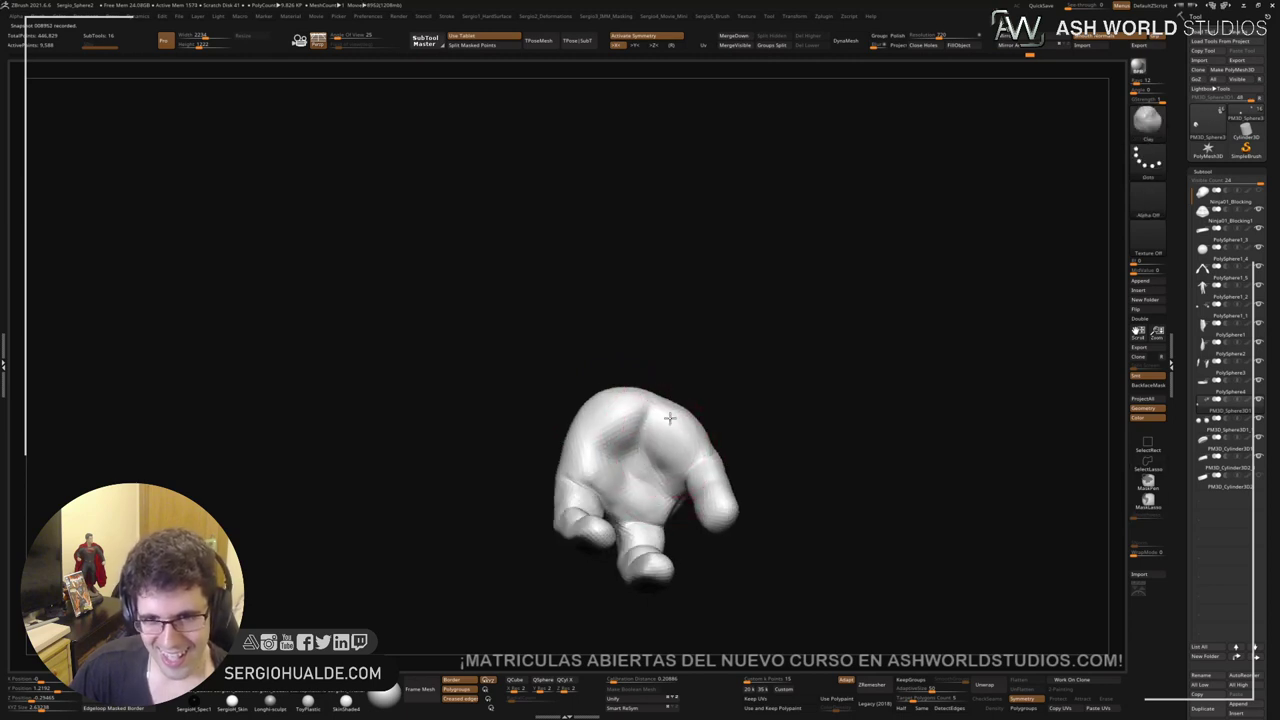
shift+drag(628, 435, 670, 447)
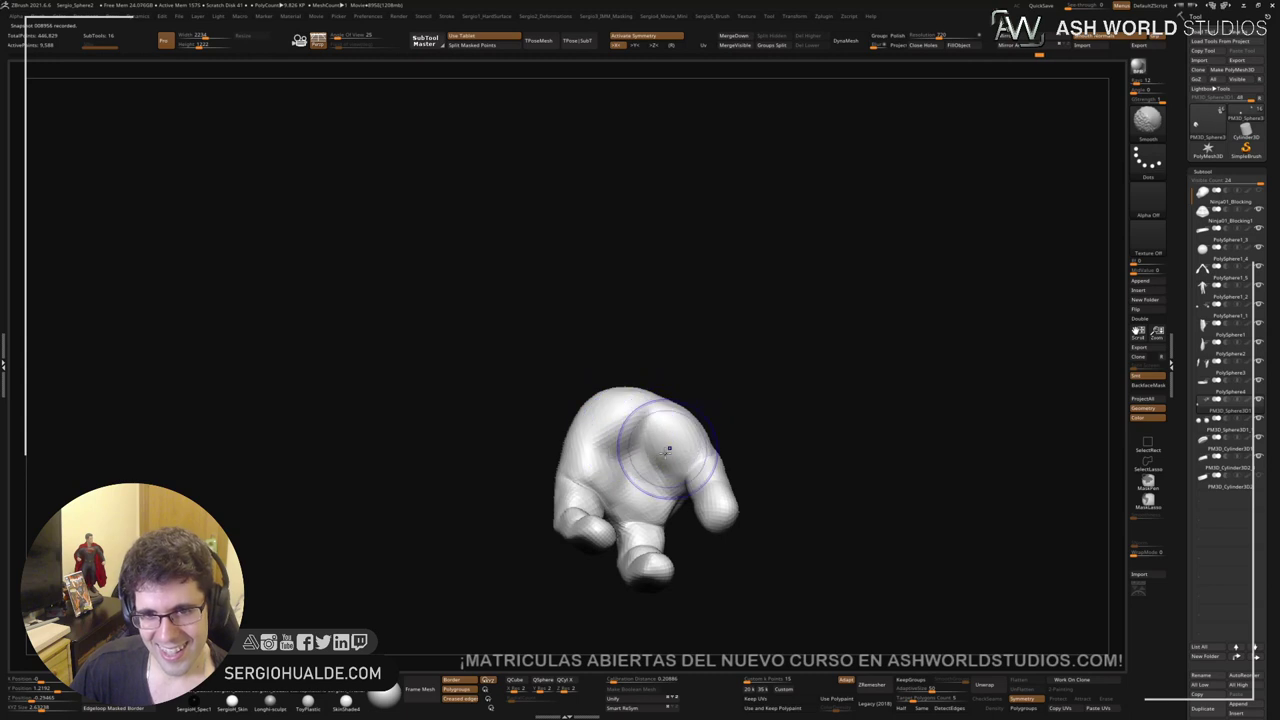
Step: Rotate and reposition the whole hand at the wrist with the transform gizmo
mouse_move(670, 447)
right_down()
mouse_move(640, 440)
mouse_move(631, 400)
mouse_move(678, 511)
mouse_move(676, 468)
right_up()
mouse_move(676, 468)
right_down()
mouse_move(648, 461)
mouse_move(663, 499)
mouse_move(672, 488)
right_up()
key(w)
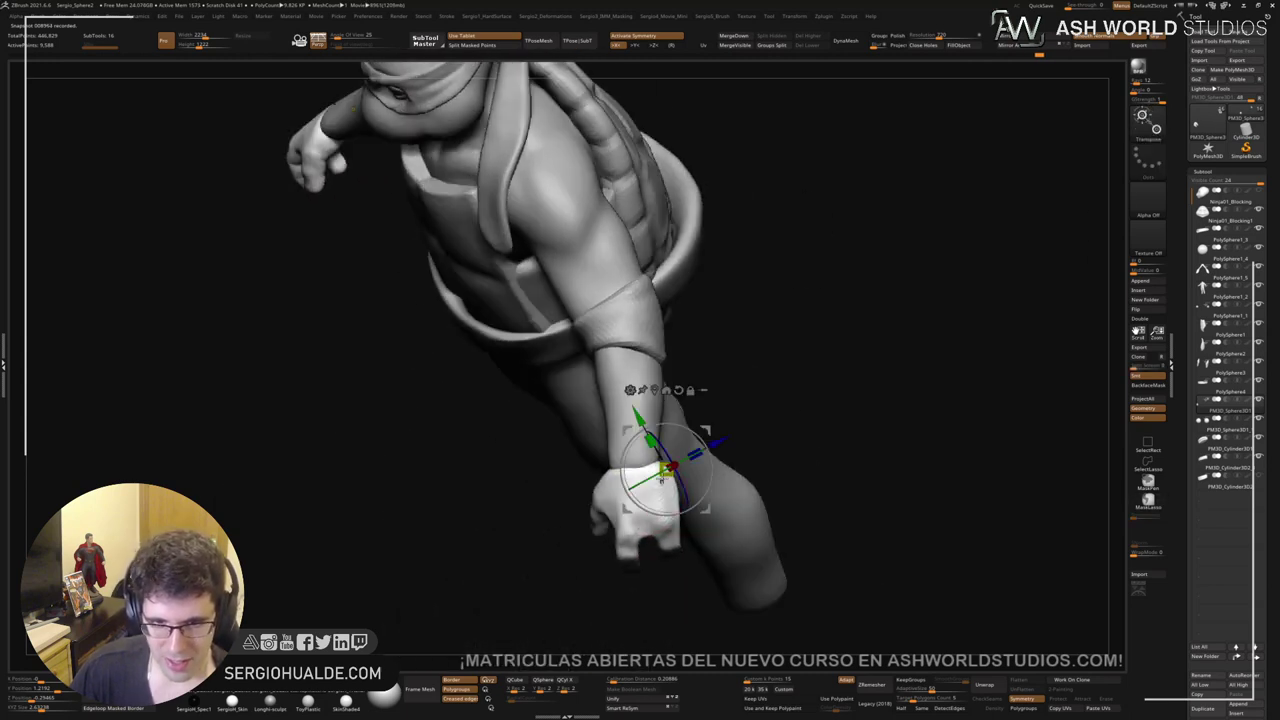
drag(706, 450, 705, 428)
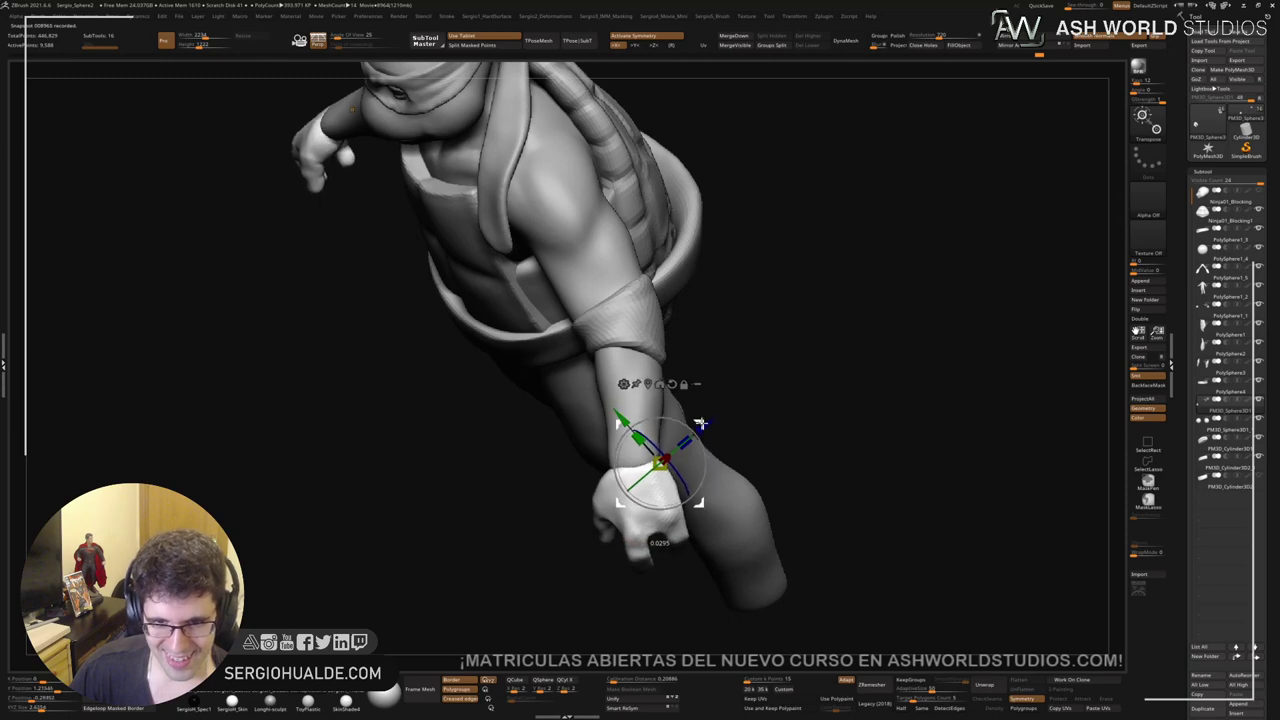
key(q)
Step: Adjust the hand's shape with the Move brush and refine the planes around the thumb's base with TrimDynamic
mouse_move(737, 466)
right_down()
mouse_move(740, 400)
mouse_move(766, 401)
mouse_move(611, 443)
mouse_move(611, 474)
mouse_move(671, 575)
mouse_move(655, 493)
right_up()
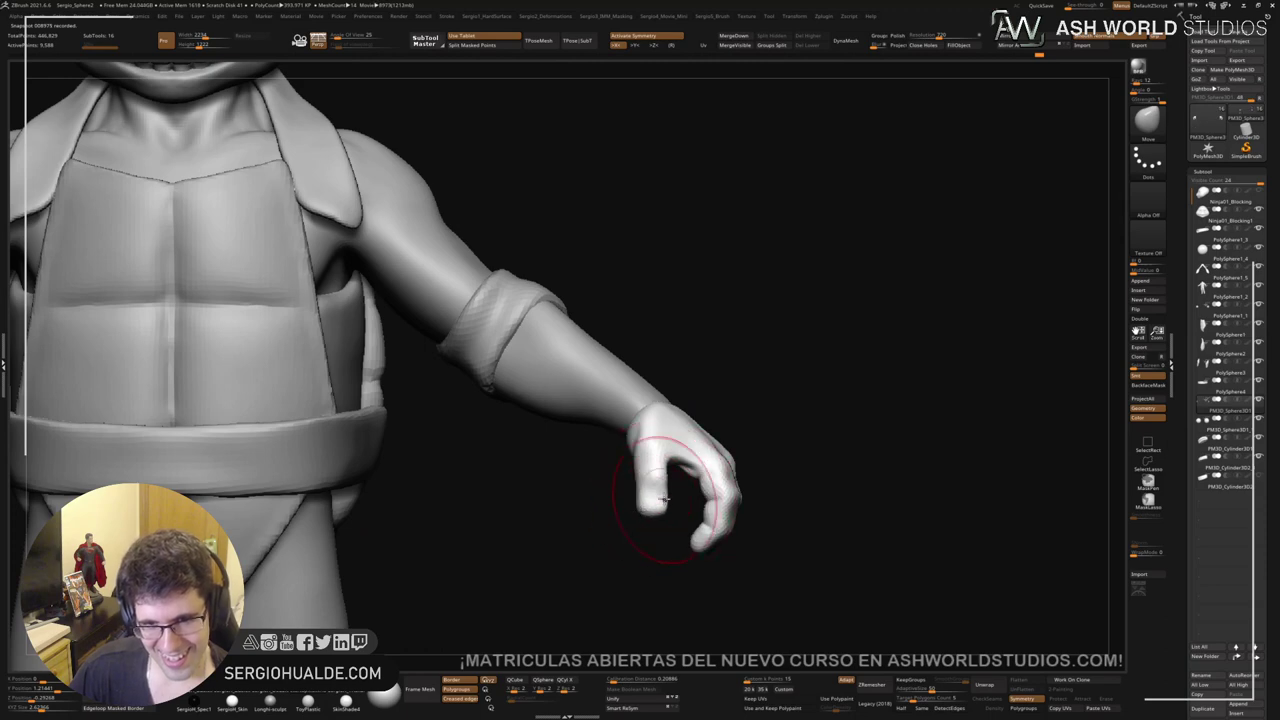
right_drag(623, 500, 607, 446)
mouse_move(607, 446)
right_down()
mouse_move(616, 456)
mouse_move(594, 423)
mouse_move(609, 409)
mouse_move(610, 426)
right_up()
key(b)
key(t)
key(d)
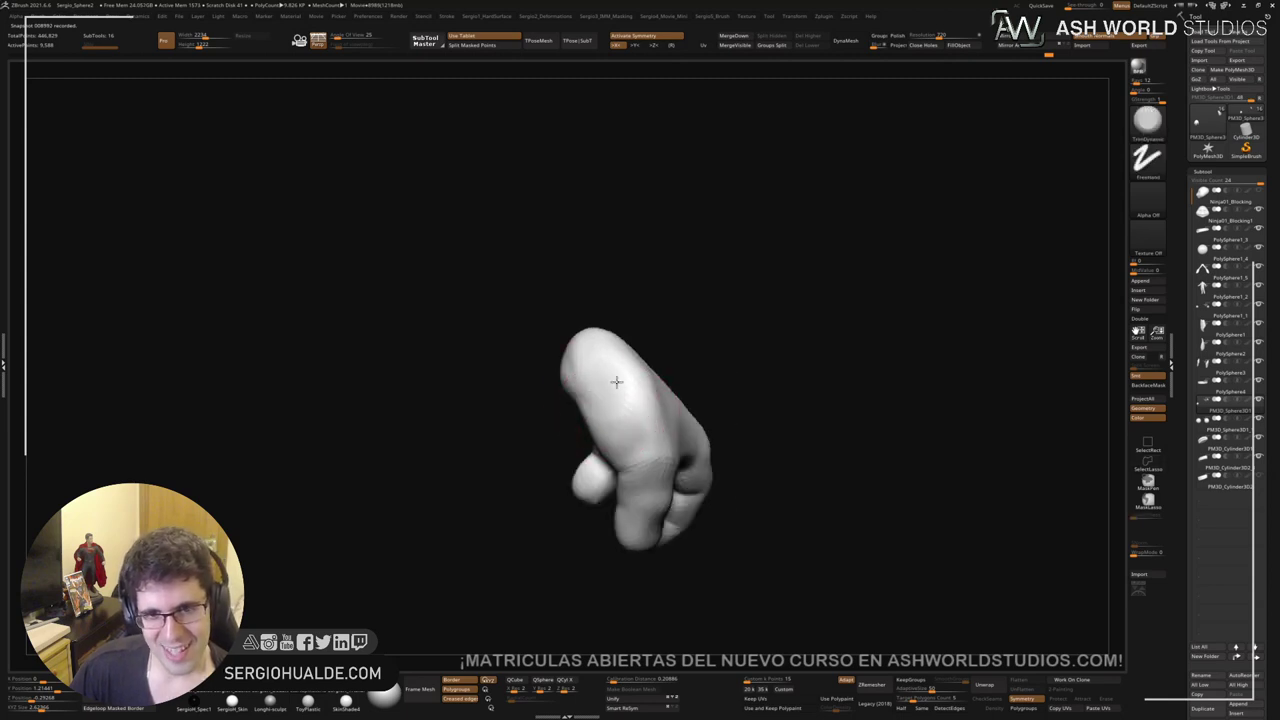
right_drag(616, 381, 620, 410)
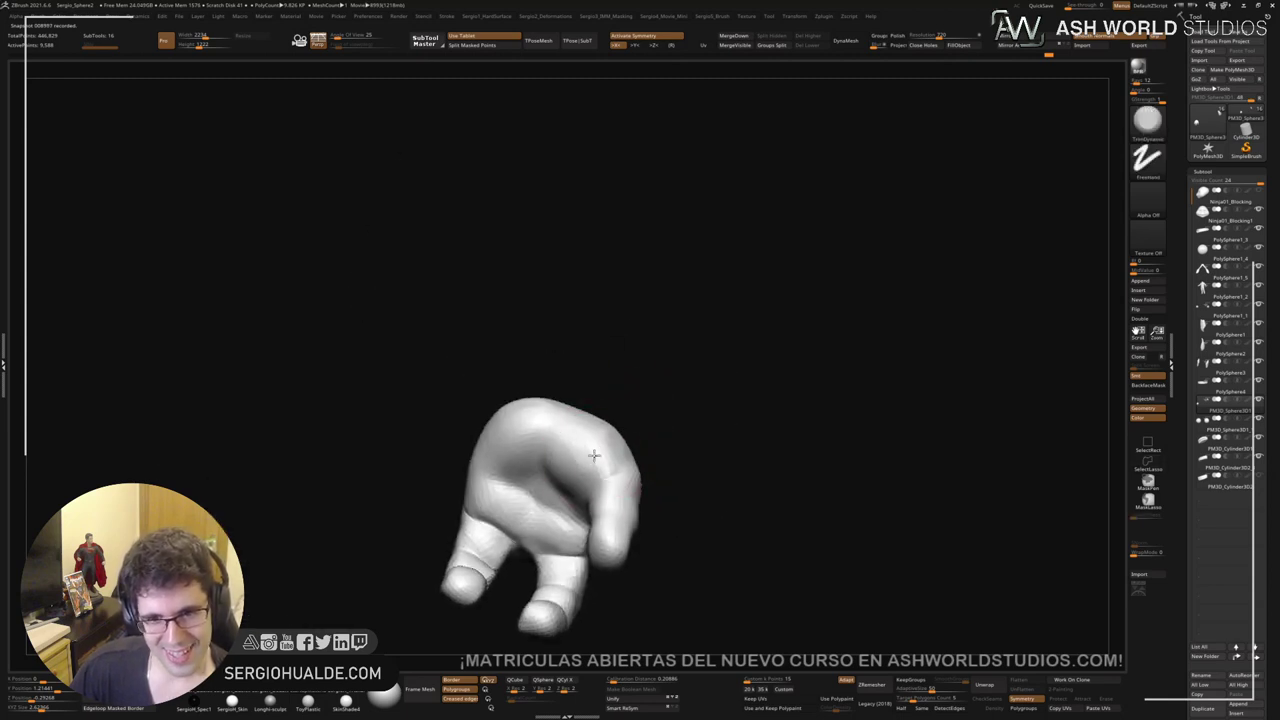
mouse_move(569, 472)
right_down()
mouse_move(594, 457)
mouse_move(590, 472)
mouse_move(580, 457)
right_up()
Step: Refine the shape of the thumb and its base with the Move and Clay brushes
mouse_move(551, 502)
ctrl+right_down()
mouse_move(586, 434)
mouse_move(608, 514)
mouse_move(609, 486)
mouse_move(601, 537)
mouse_move(612, 537)
ctrl+right_up()
key(s)
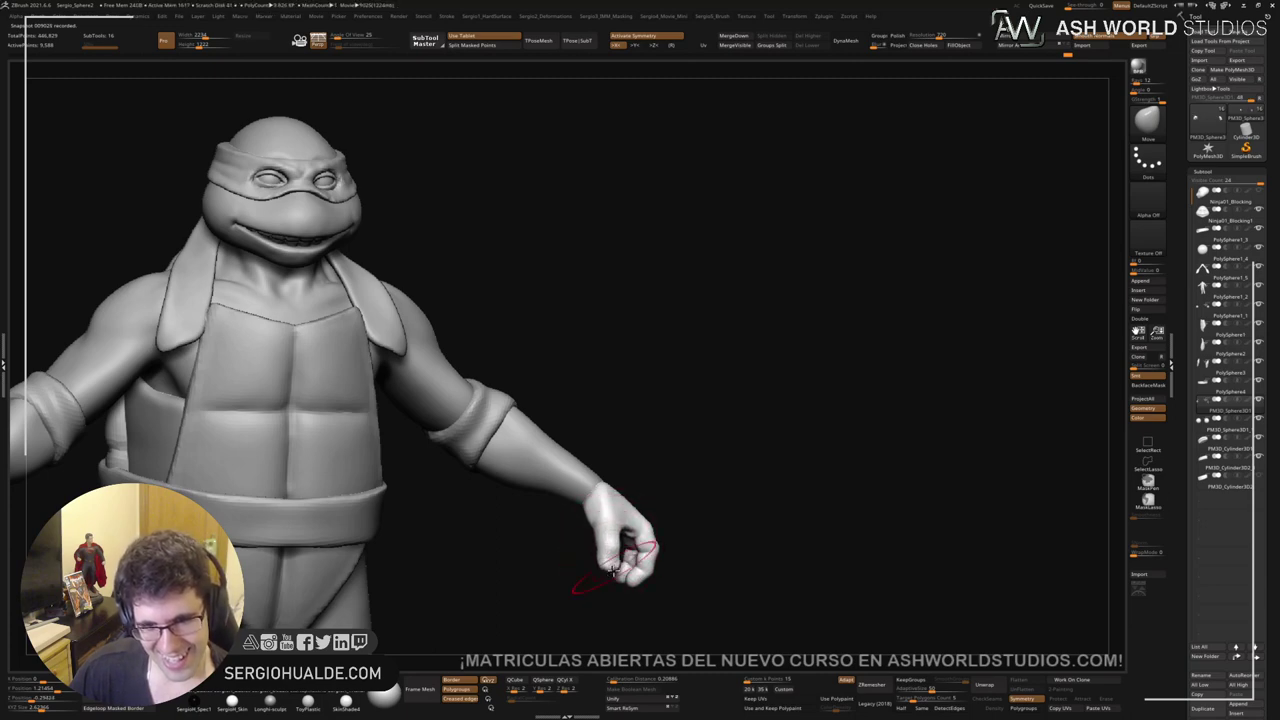
mouse_move(613, 571)
right_down()
mouse_move(600, 585)
mouse_move(582, 540)
mouse_move(589, 563)
mouse_move(629, 511)
mouse_move(609, 486)
mouse_move(592, 584)
mouse_move(580, 555)
mouse_move(563, 608)
mouse_move(593, 526)
mouse_move(586, 560)
mouse_move(573, 521)
right_up()
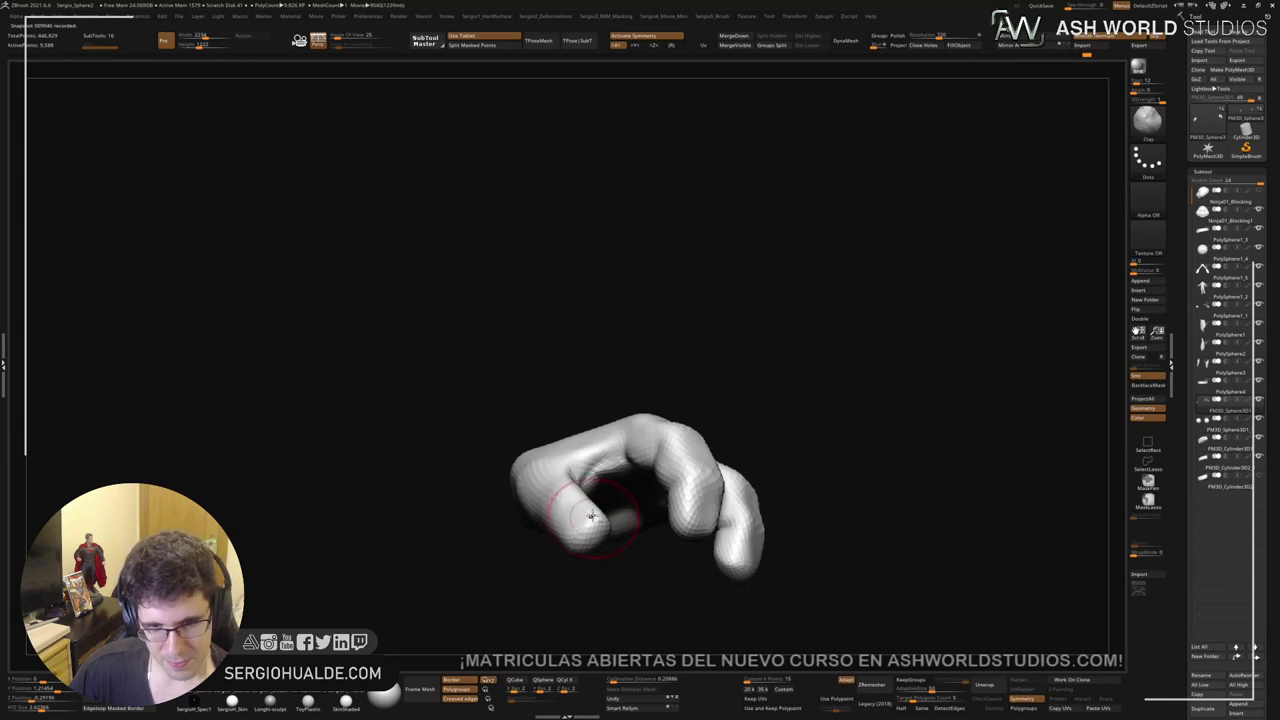
mouse_move(563, 546)
right_down()
mouse_move(563, 514)
mouse_move(580, 520)
mouse_move(566, 525)
right_up()
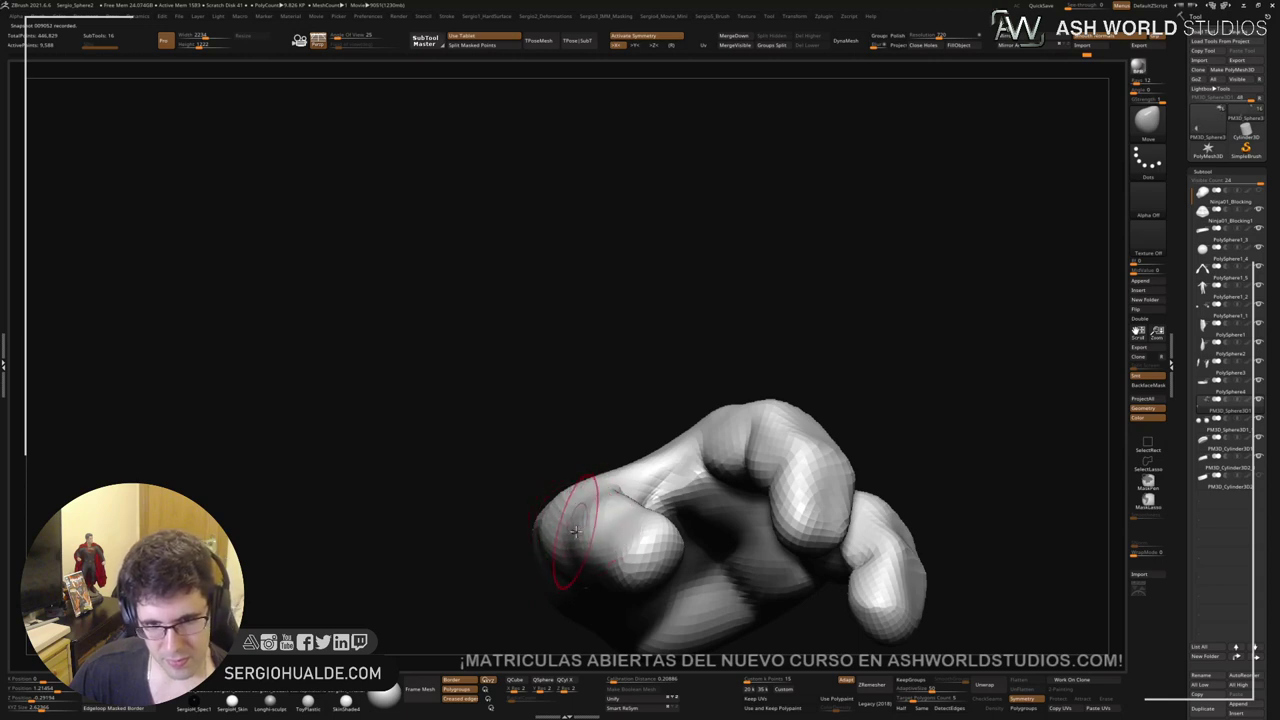
mouse_move(583, 528)
right_down()
mouse_move(598, 522)
mouse_move(538, 512)
mouse_move(609, 523)
mouse_move(580, 411)
mouse_move(589, 537)
mouse_move(611, 588)
mouse_move(600, 563)
mouse_move(611, 414)
mouse_move(586, 474)
mouse_move(614, 414)
mouse_move(613, 454)
mouse_move(636, 428)
mouse_move(626, 390)
mouse_move(698, 528)
mouse_move(668, 452)
mouse_move(630, 424)
mouse_move(694, 482)
mouse_move(701, 410)
mouse_move(694, 457)
right_up()
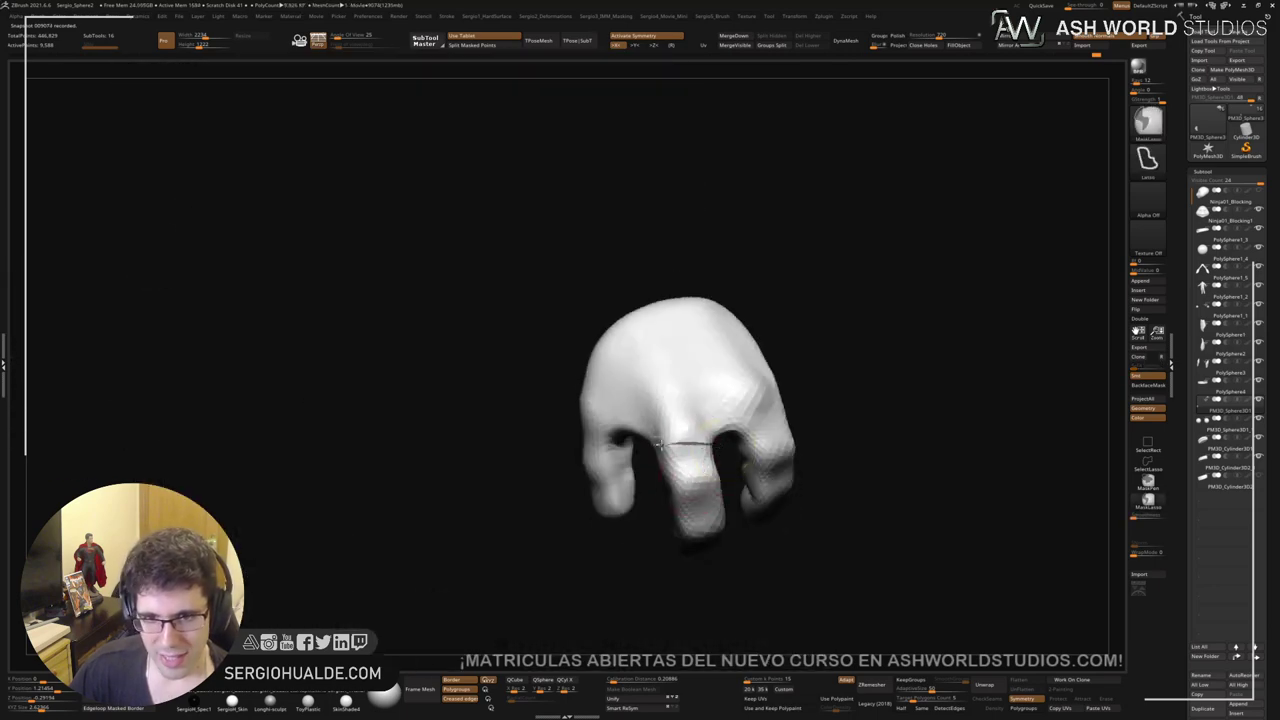
Step: Isolate the finger beside the thumb with an inverted lasso mask and rotate it at its base knuckle
ctrl+drag(651, 497, 741, 561)
ctrl+drag(728, 490, 730, 495)
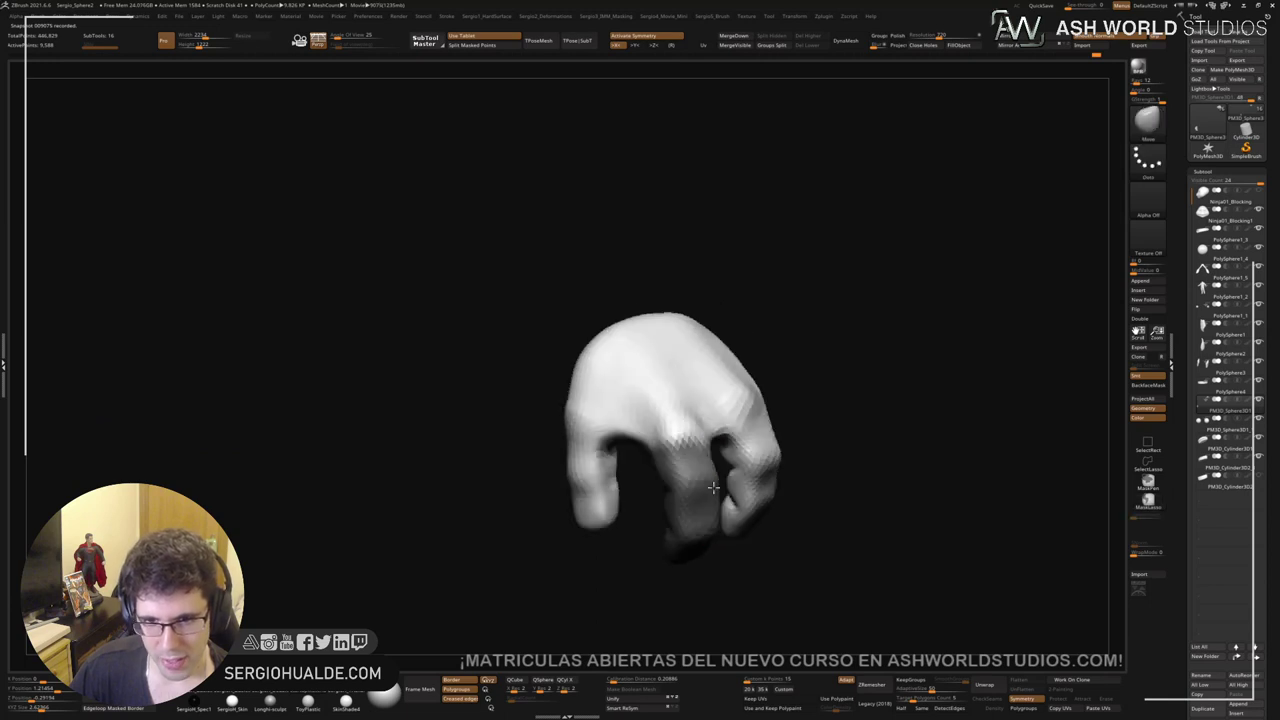
mouse_move(730, 495)
right_down()
mouse_move(754, 420)
mouse_move(729, 434)
mouse_move(740, 371)
mouse_move(738, 436)
right_up()
key(ctrl)
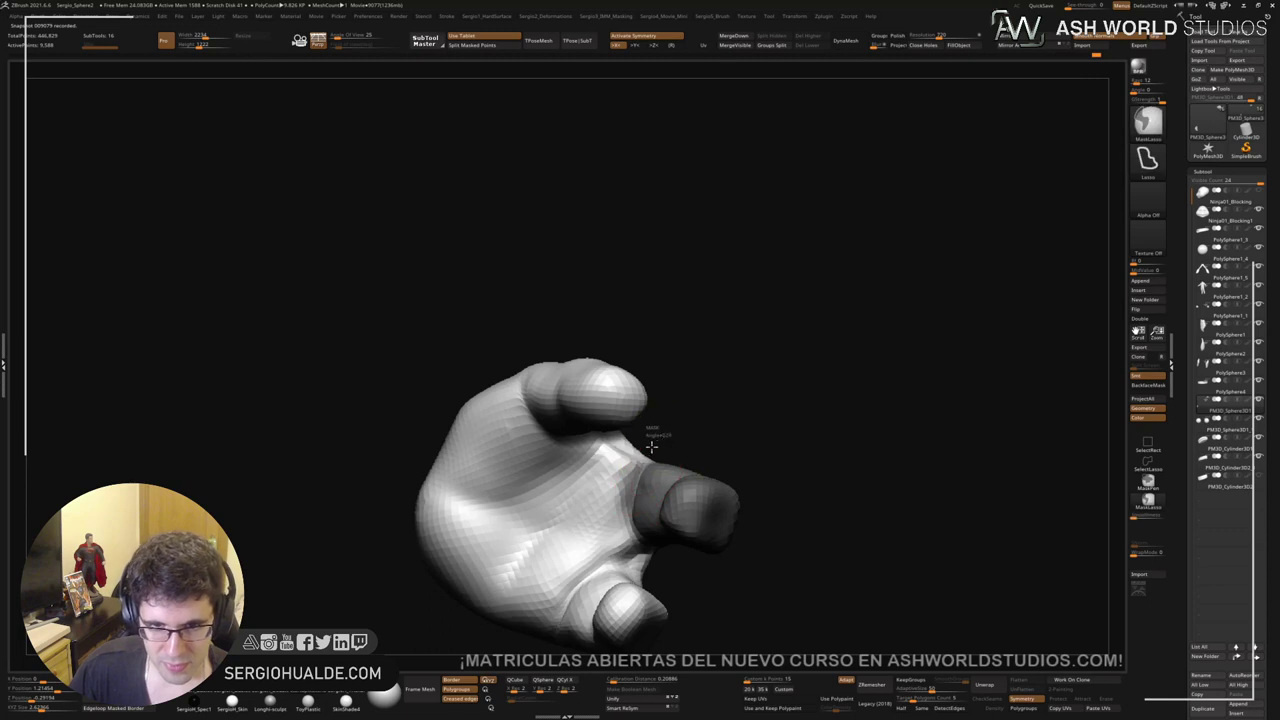
mouse_move(643, 337)
right_down()
mouse_move(666, 434)
mouse_move(700, 440)
right_up()
ctrl+click(726, 443)
key(w)
alt+click(661, 432)
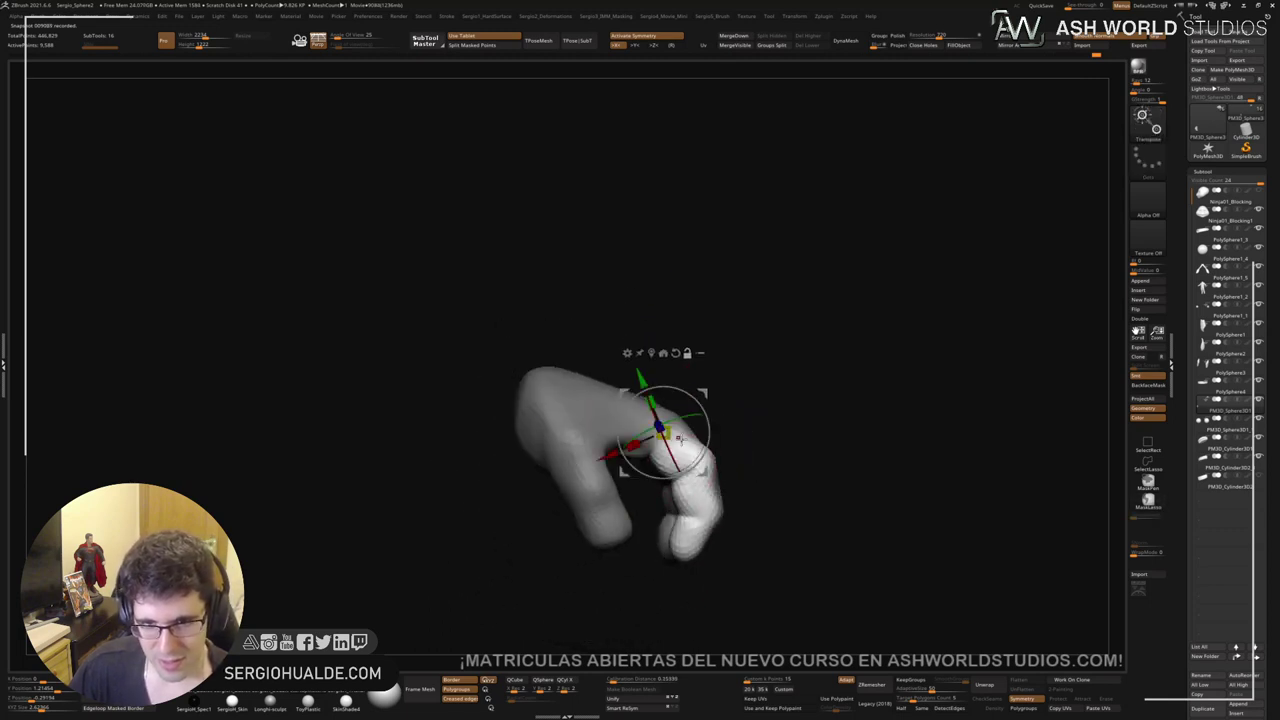
drag(709, 433, 706, 411)
key(q)
Step: Isolate the outer finger with an inverted mask, rotate it at its base knuckle and clear the mask
mouse_move(760, 434)
right_down()
mouse_move(780, 477)
mouse_move(740, 488)
mouse_move(729, 414)
mouse_move(746, 457)
mouse_move(735, 440)
mouse_move(691, 449)
mouse_move(644, 414)
right_up()
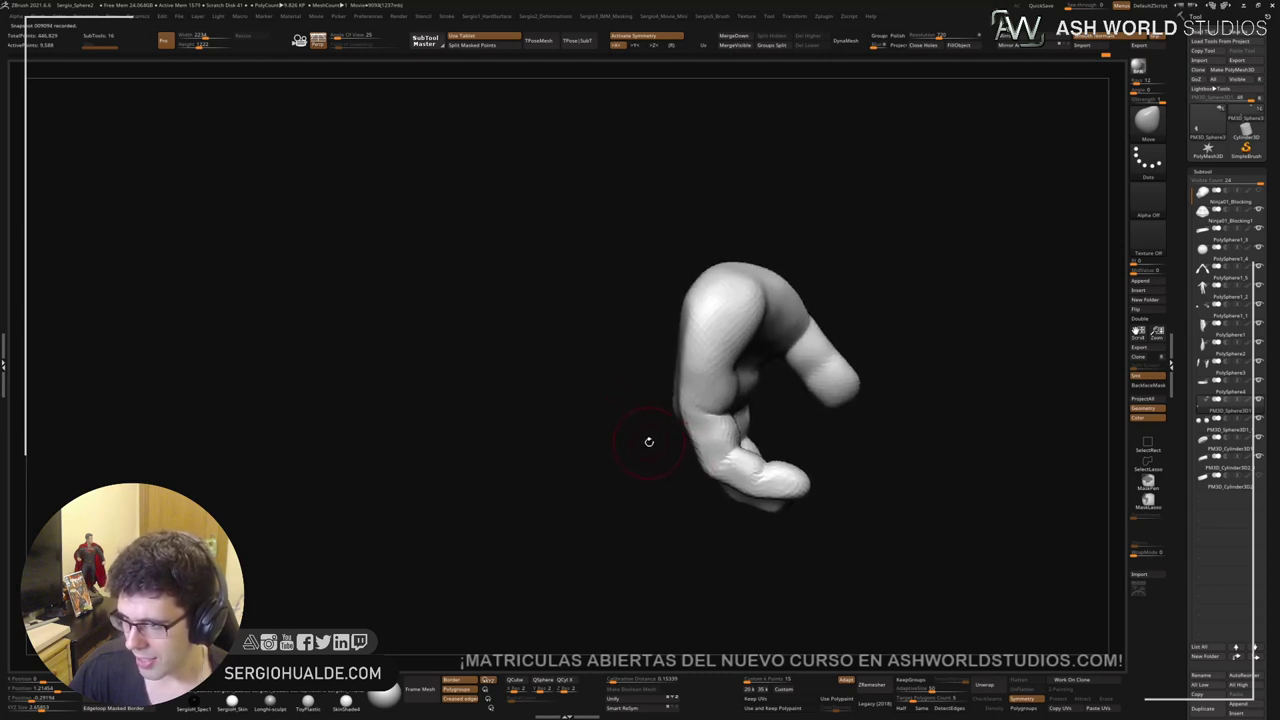
mouse_move(656, 437)
ctrl+right_down()
mouse_move(699, 483)
mouse_move(737, 448)
mouse_move(726, 434)
mouse_move(700, 551)
mouse_move(714, 500)
ctrl+right_up()
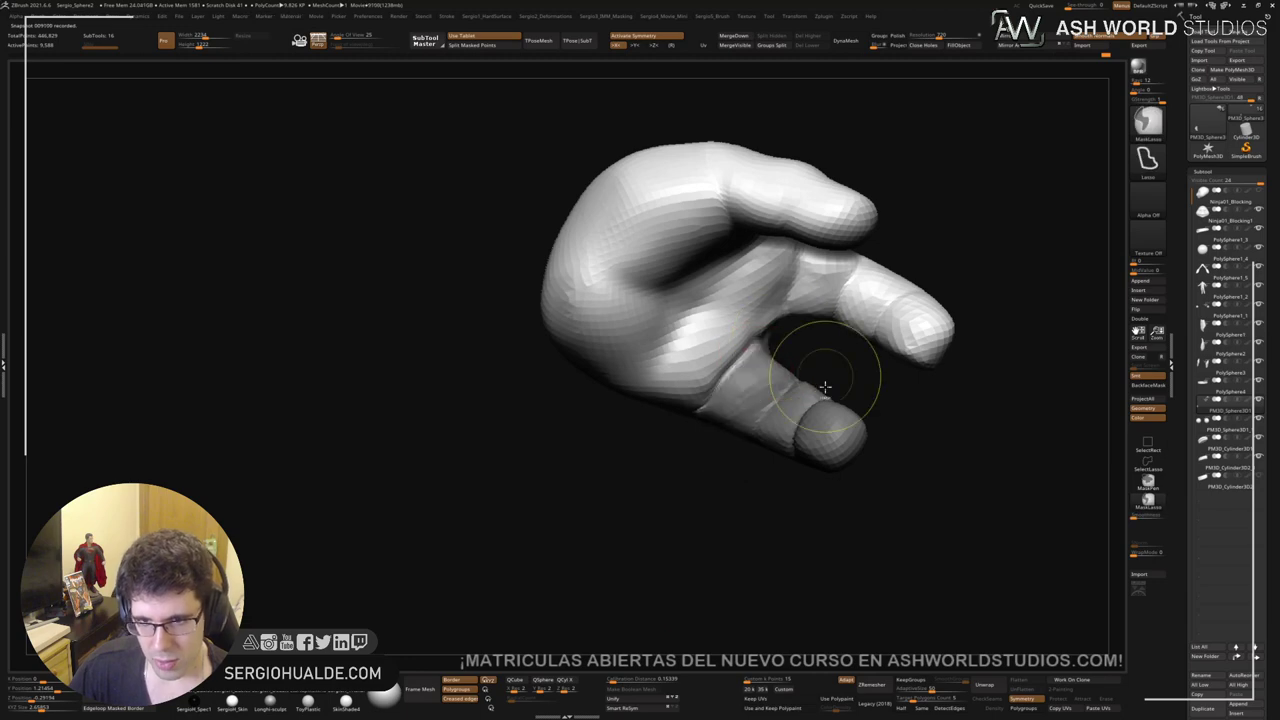
right_drag(820, 383, 483, 514)
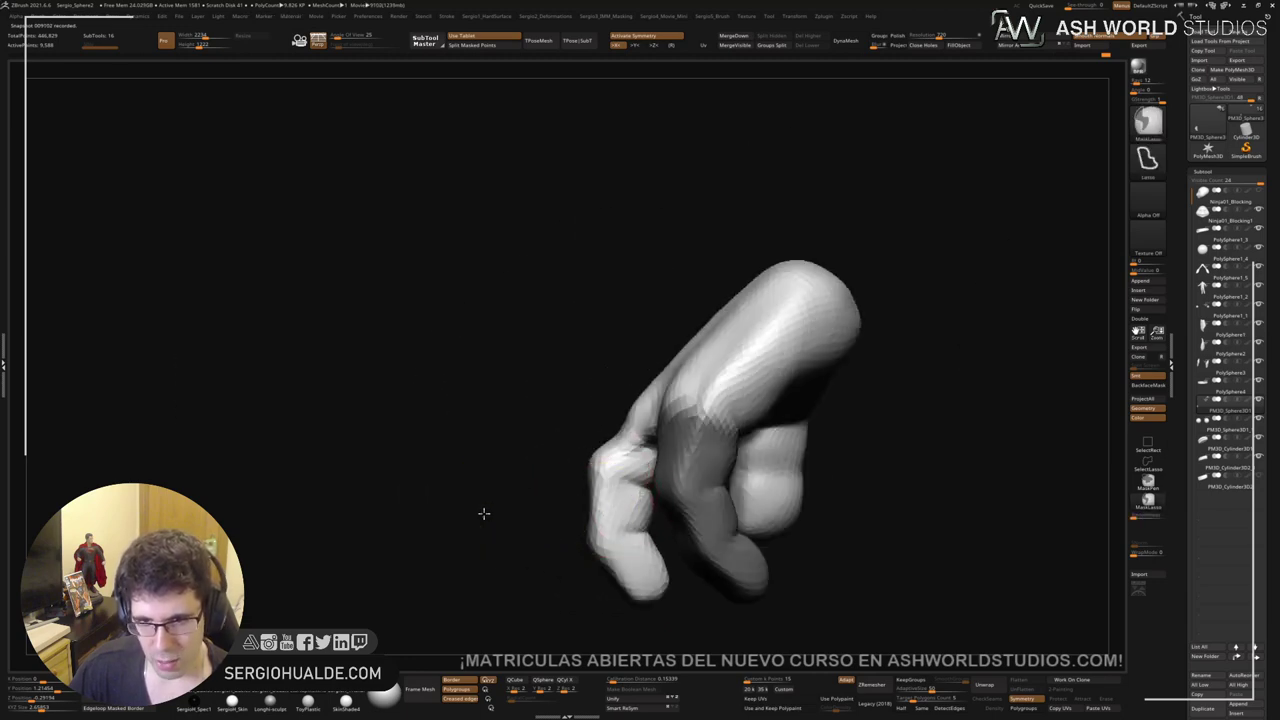
ctrl+click(483, 514)
right_drag(860, 485, 674, 477)
key(w)
alt+click(720, 425)
right_drag(720, 425, 752, 437)
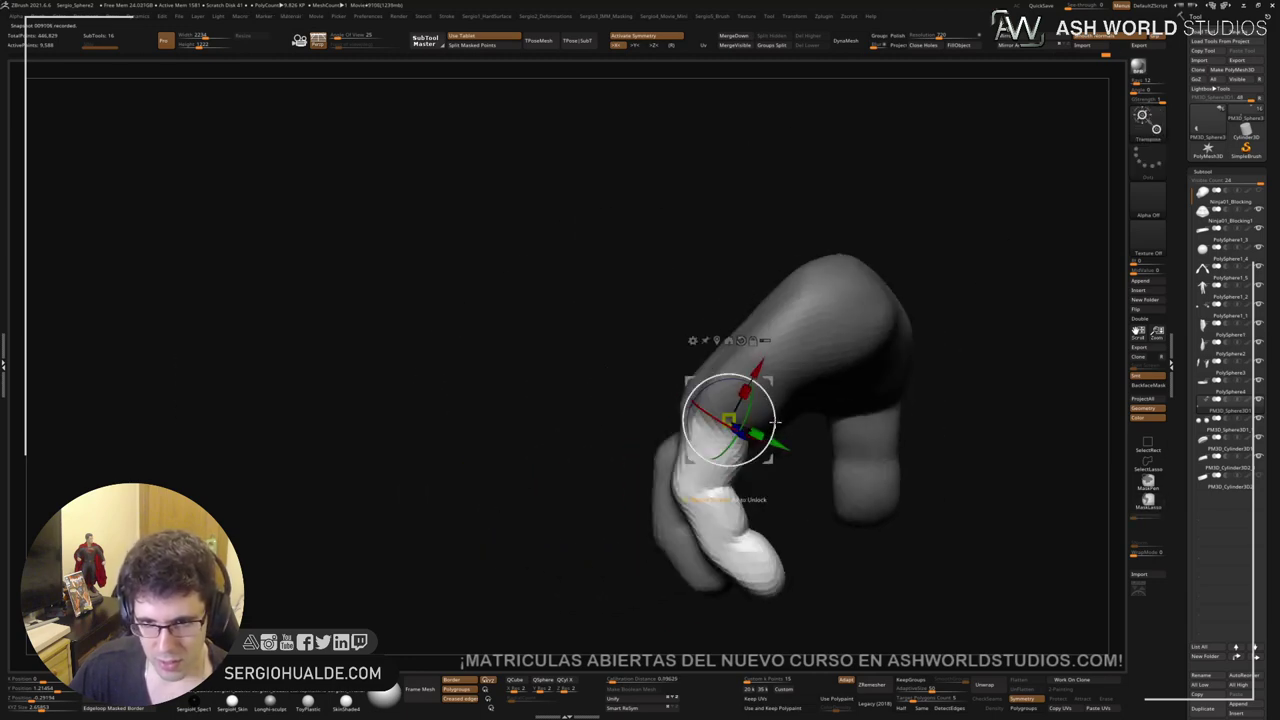
drag(775, 423, 775, 408)
key(q)
ctrl+drag(593, 474, 611, 563)
ctrl+right_drag(611, 563, 616, 465)
Step: Mask the thumb's tip and invert the mask so only the tip stays editable
mouse_move(616, 465)
right_down()
mouse_move(757, 440)
mouse_move(754, 470)
right_up()
mouse_move(754, 470)
right_down()
mouse_move(725, 468)
mouse_move(794, 469)
mouse_move(761, 441)
right_up()
mouse_move(735, 525)
right_down()
mouse_move(746, 446)
mouse_move(723, 463)
right_up()
mouse_move(744, 455)
ctrl+mouse_down()
mouse_move(756, 556)
mouse_move(750, 530)
ctrl+mouse_up()
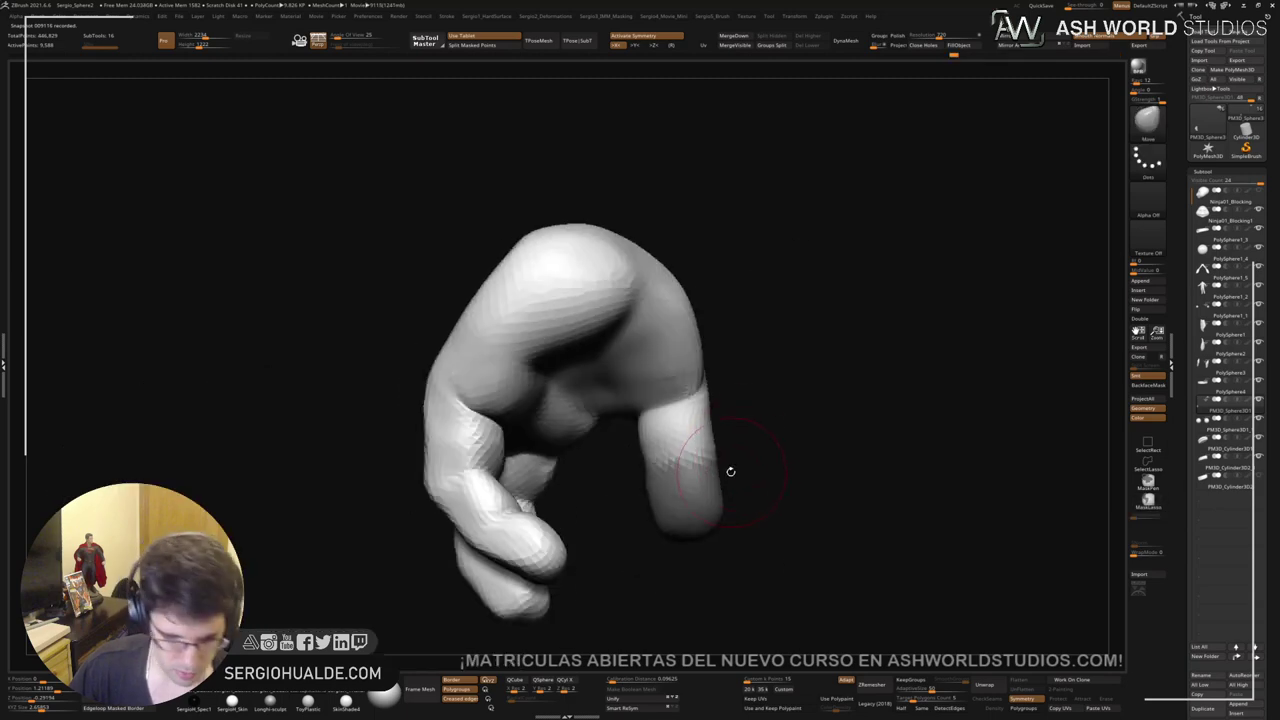
mouse_move(711, 429)
right_down()
mouse_move(728, 350)
mouse_move(803, 458)
right_up()
ctrl+click(903, 438)
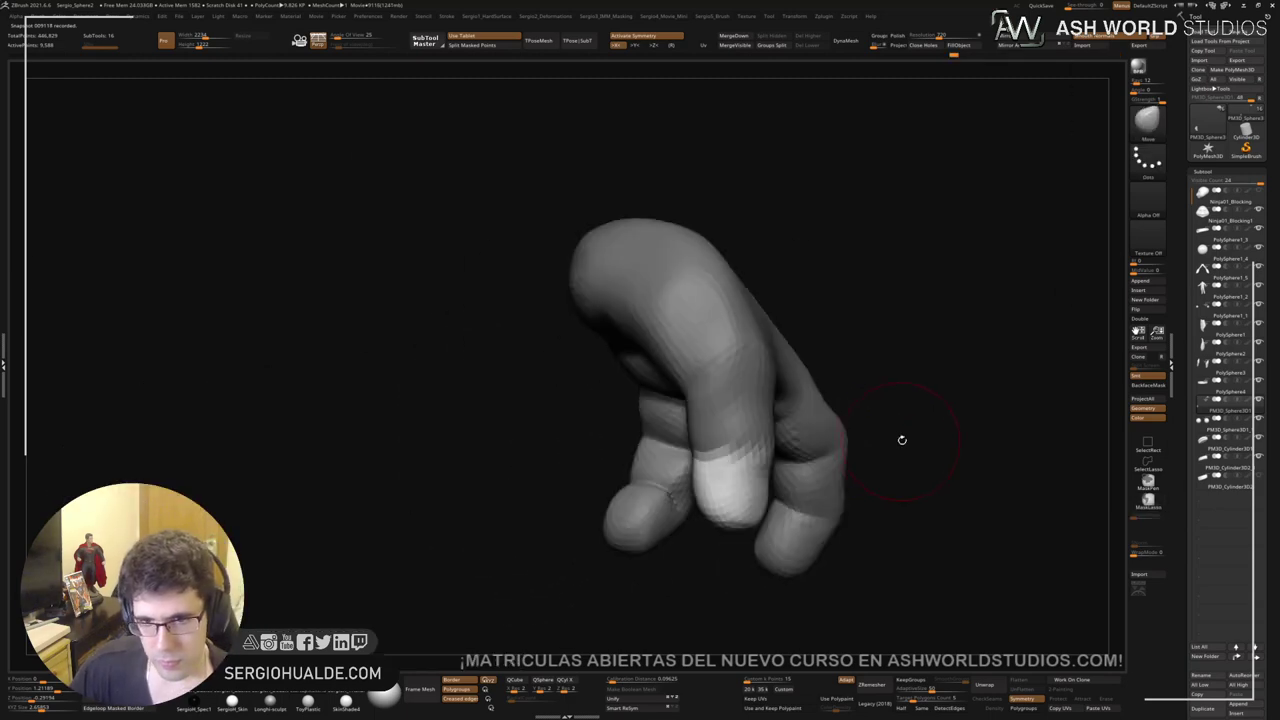
Step: Place the transform gizmo at the thumb's joint, rotate the thumb tip and clear the mask
right_drag(903, 440, 795, 450)
key(w)
alt+click(740, 446)
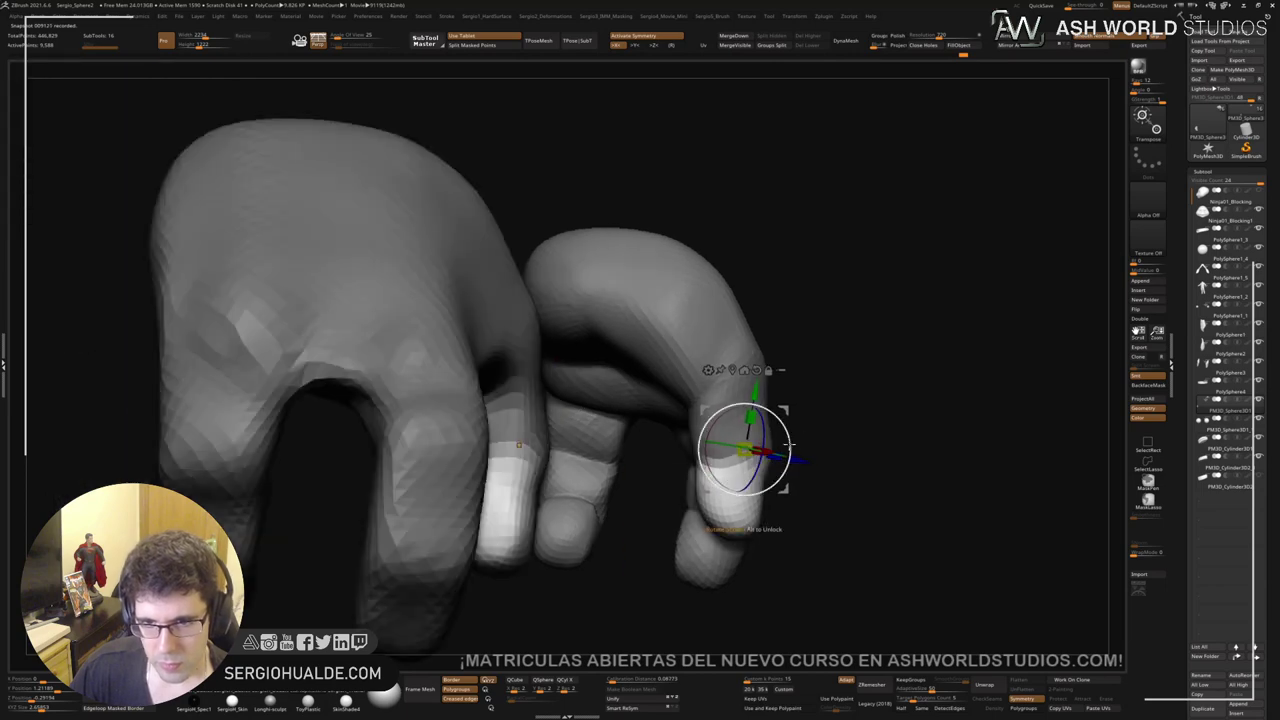
drag(789, 444, 783, 427)
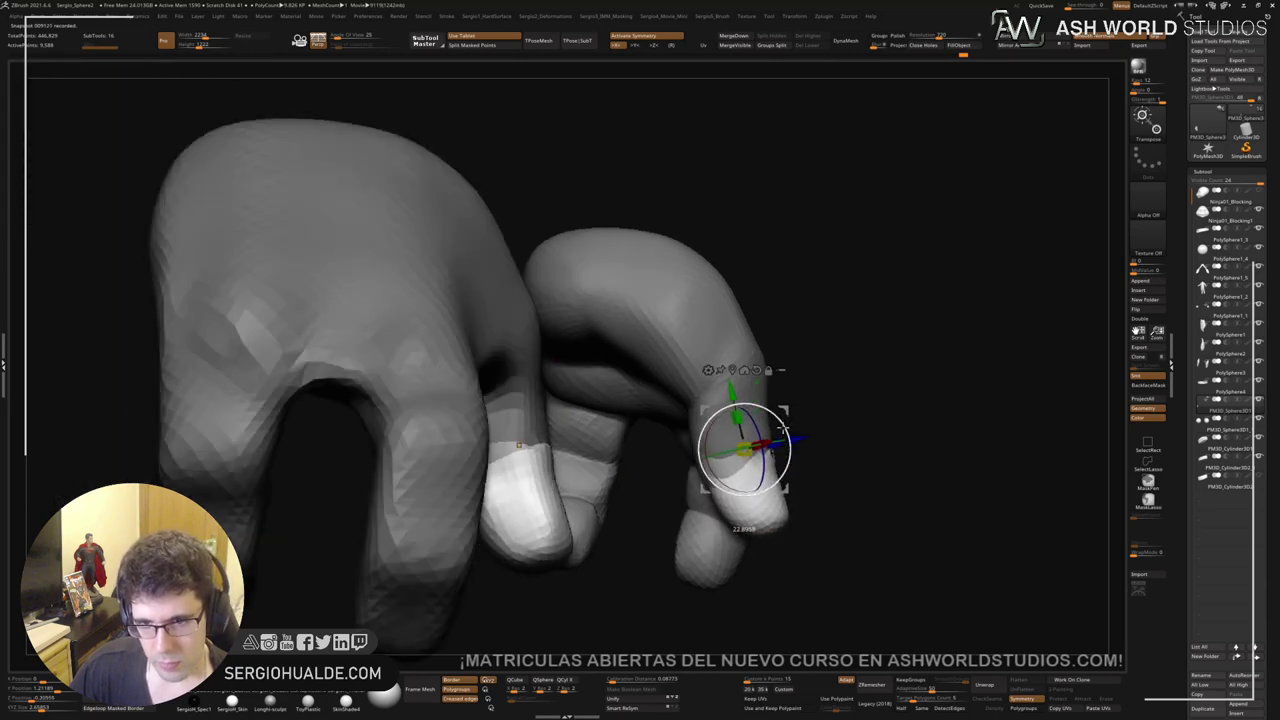
key(q)
ctrl+click(797, 500)
key(ctrl+z)
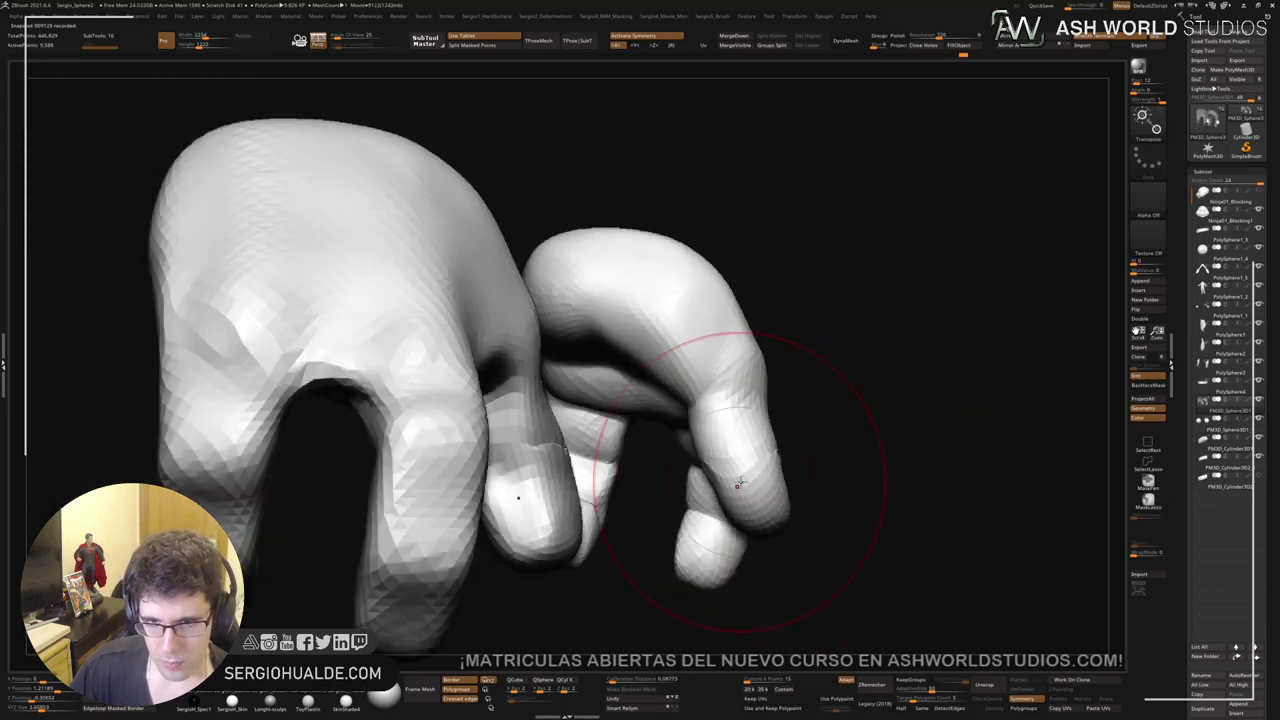
Step: Reapply the thumb change and nudge the thumb's tip with the Move brush
key(ctrl+shift+z)
drag(739, 481, 729, 488)
mouse_move(745, 485)
ctrl+right_down()
mouse_move(734, 417)
mouse_move(771, 497)
mouse_move(801, 518)
mouse_move(729, 515)
mouse_move(711, 603)
mouse_move(749, 457)
ctrl+right_up()
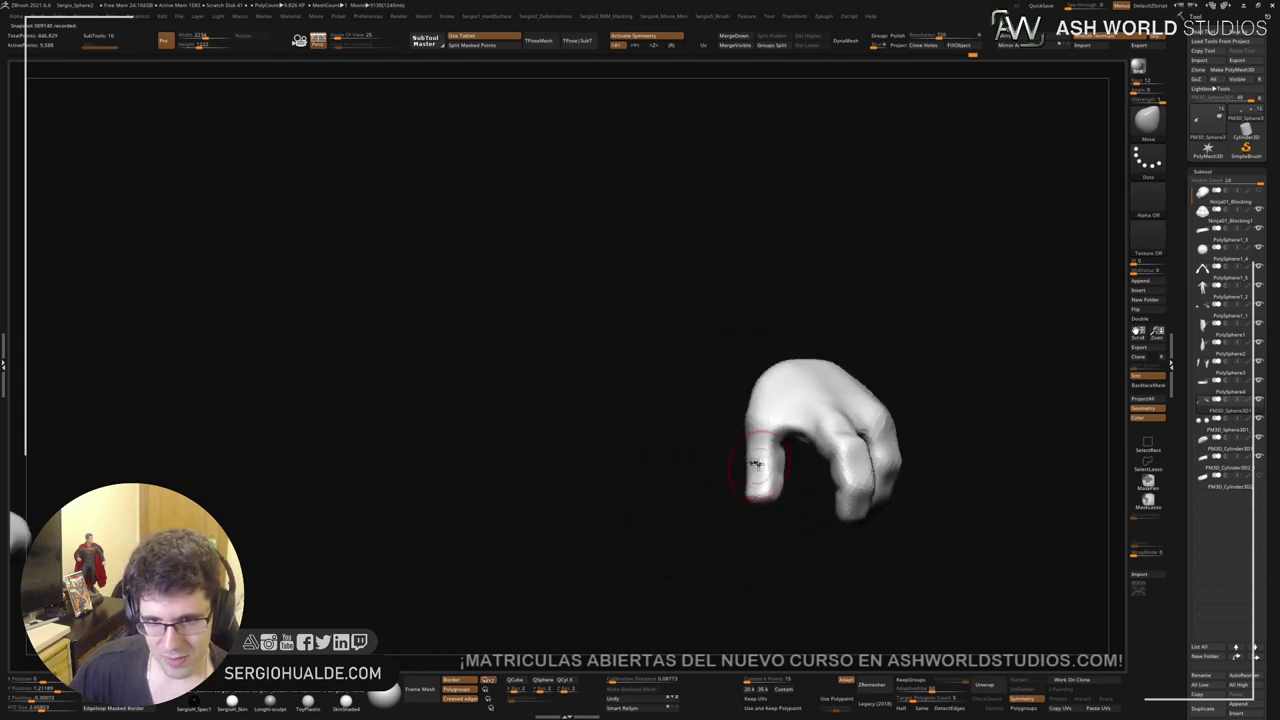
mouse_move(772, 510)
ctrl+right_down()
mouse_move(766, 462)
mouse_move(754, 468)
mouse_move(775, 505)
mouse_move(763, 457)
mouse_move(800, 490)
mouse_move(718, 528)
mouse_move(749, 529)
ctrl+right_up()
Step: Show the whole turtle again and clear any remaining mask on the hand
key(shift+s)
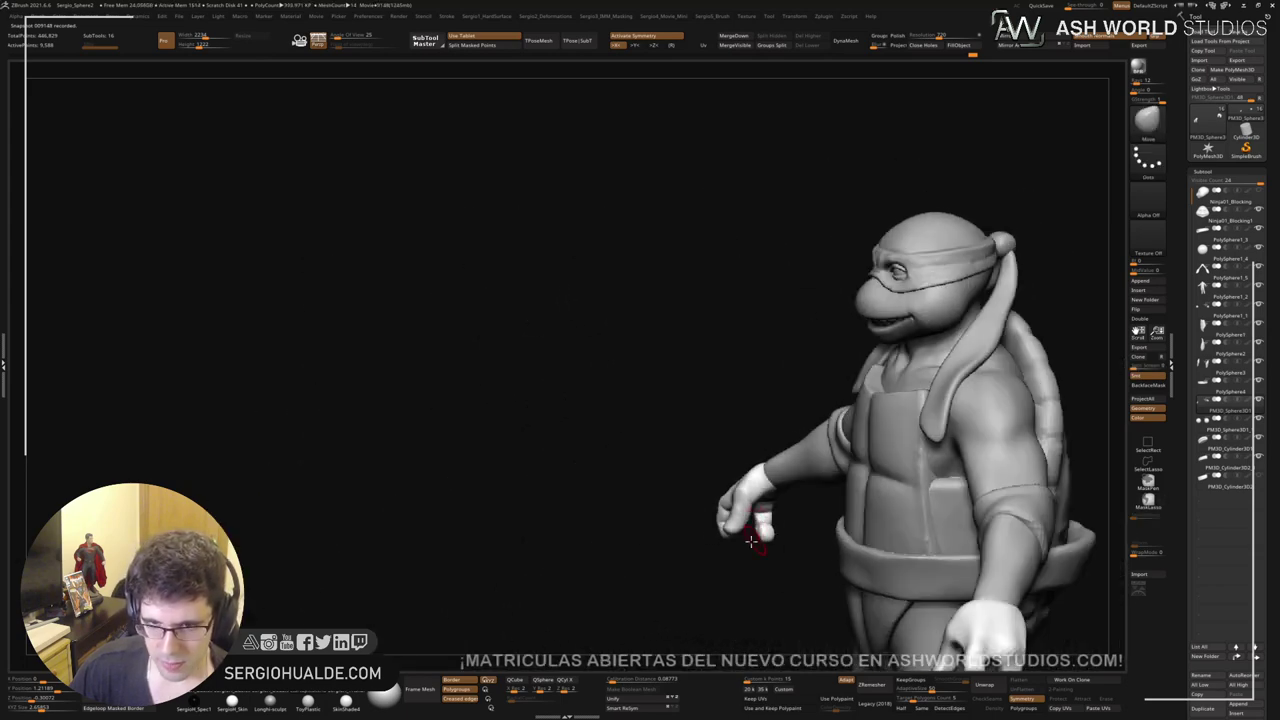
right_drag(731, 388, 672, 399)
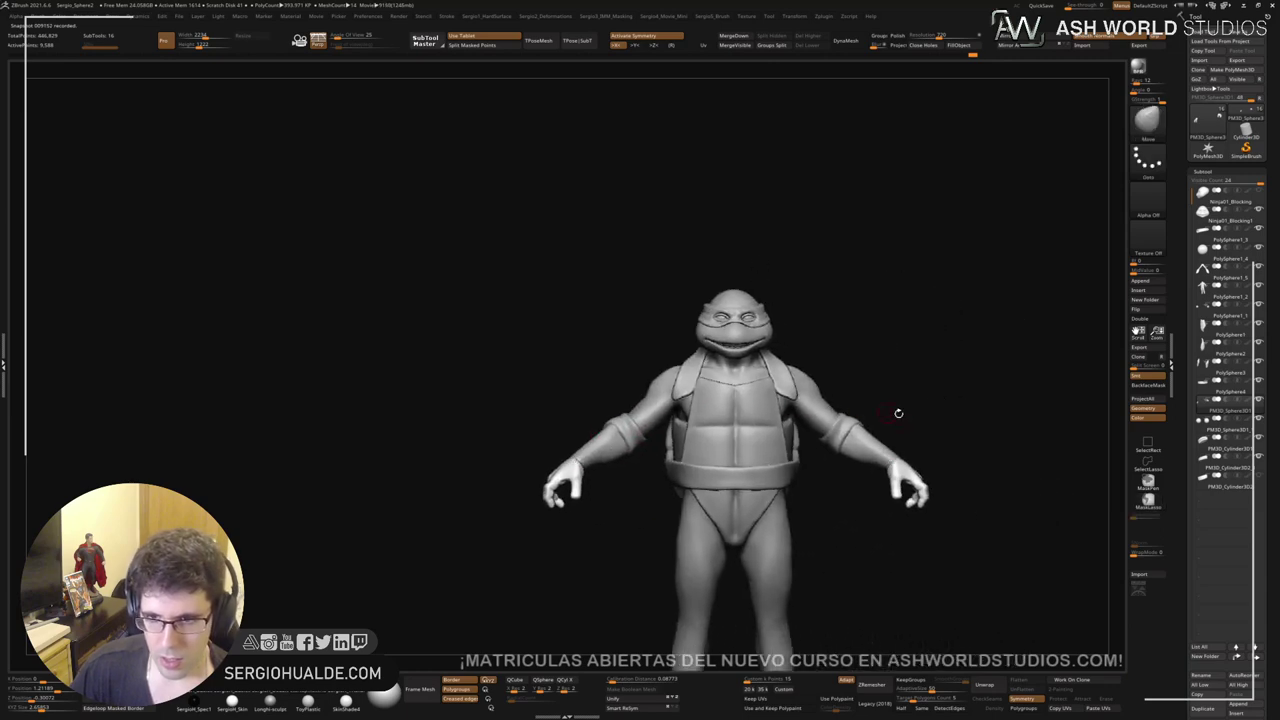
mouse_move(922, 404)
ctrl+mouse_down()
mouse_move(894, 476)
mouse_move(966, 446)
ctrl+mouse_up()
ctrl+click(932, 417)
mouse_move(880, 420)
ctrl+right_down()
mouse_move(774, 469)
mouse_move(776, 480)
ctrl+right_up()
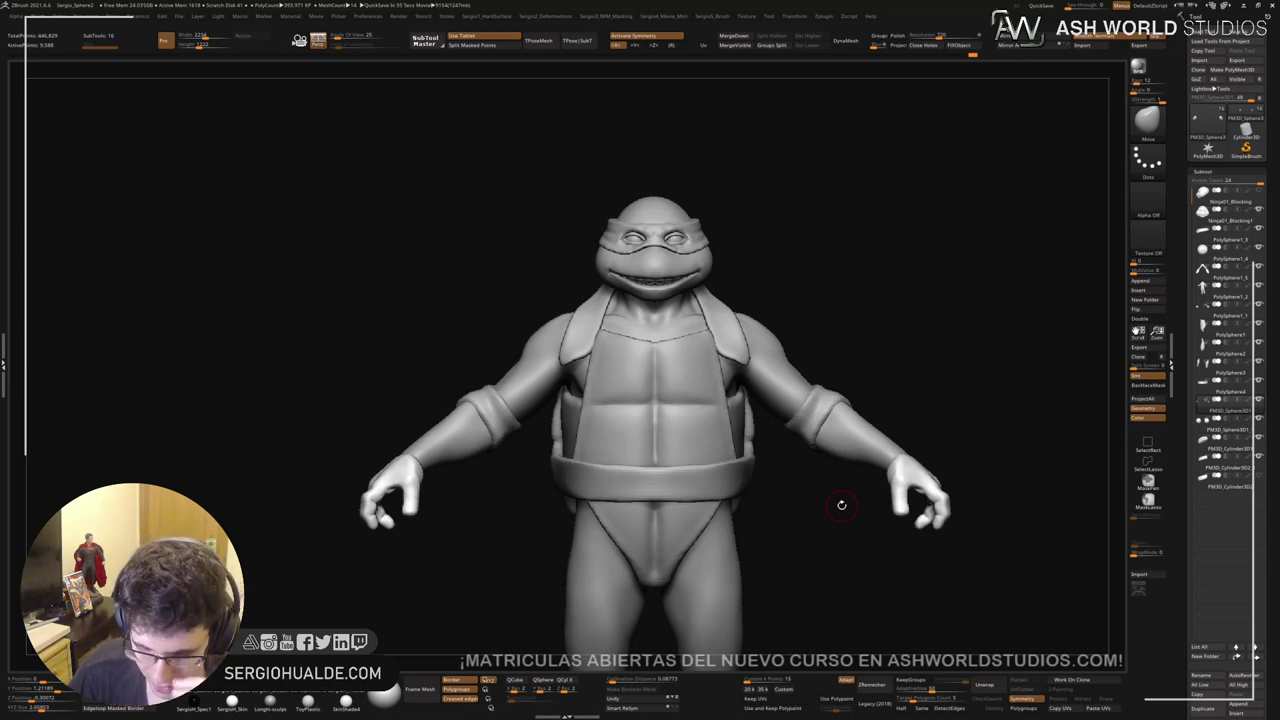
Step: Reshape the thumb side of the hand with the Move brush to suit the forearm
right_drag(944, 335, 894, 493)
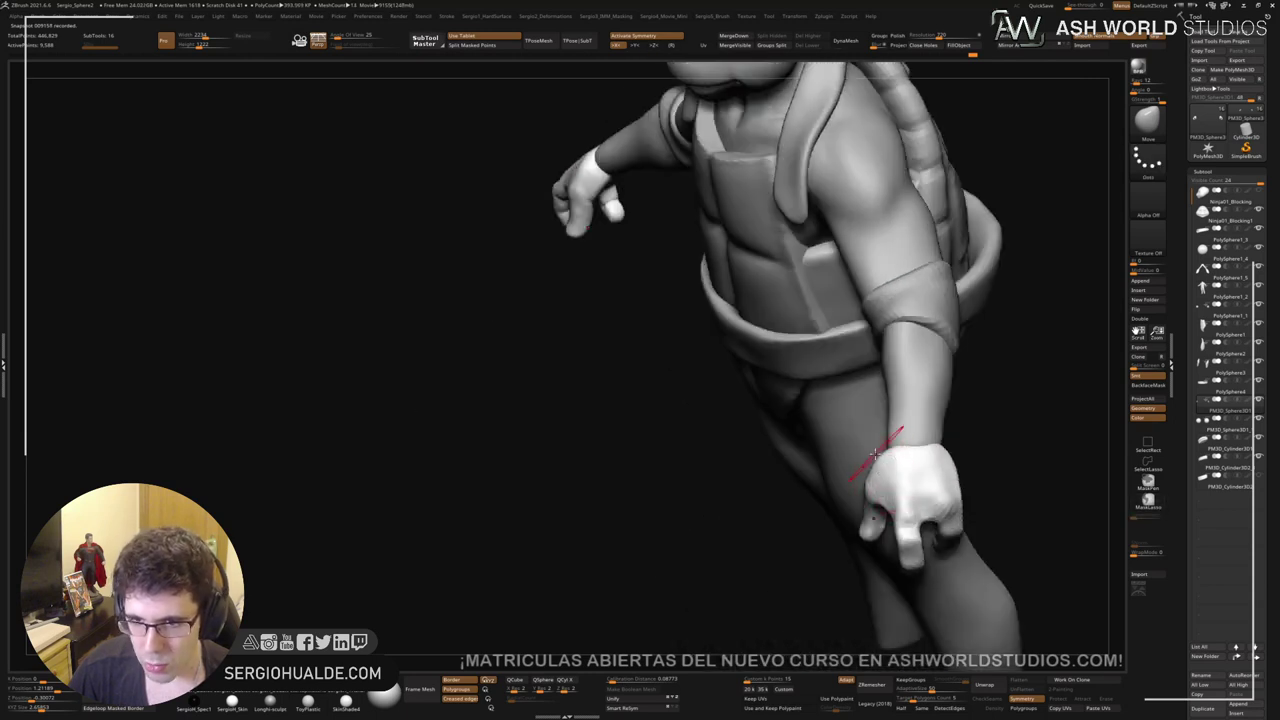
ctrl+shift+drag(876, 455, 880, 450)
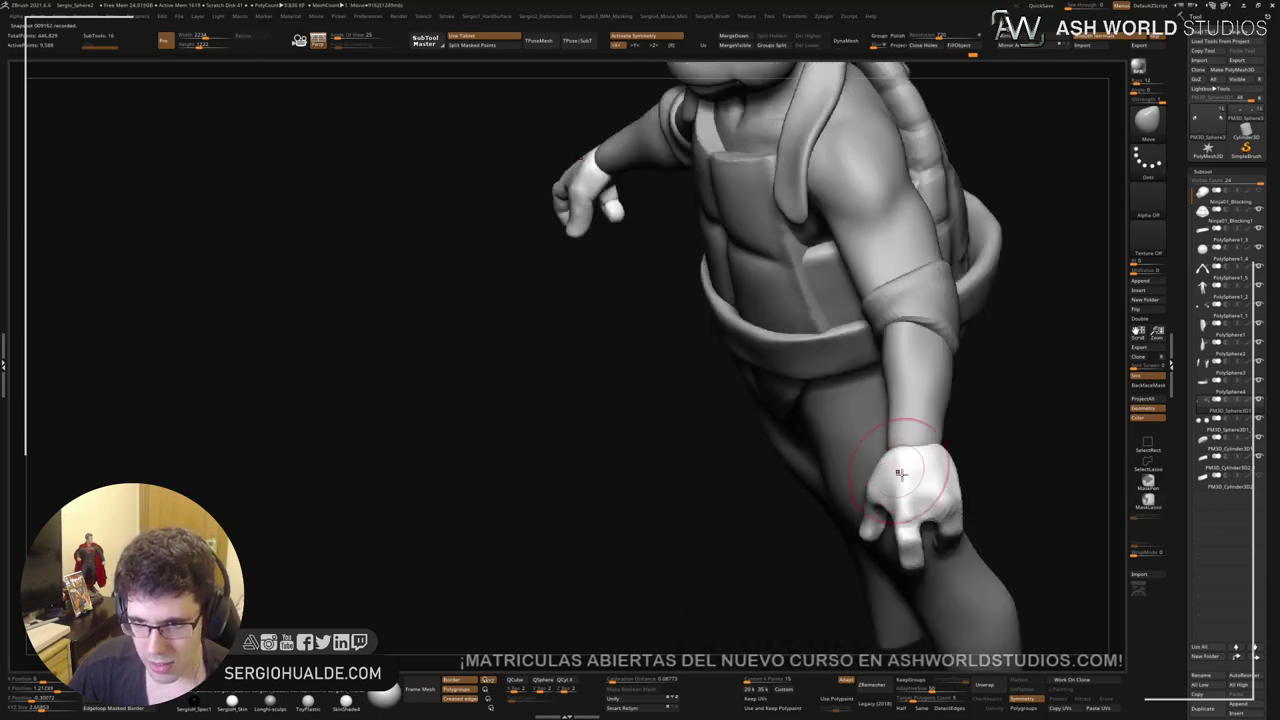
right_drag(904, 477, 903, 474)
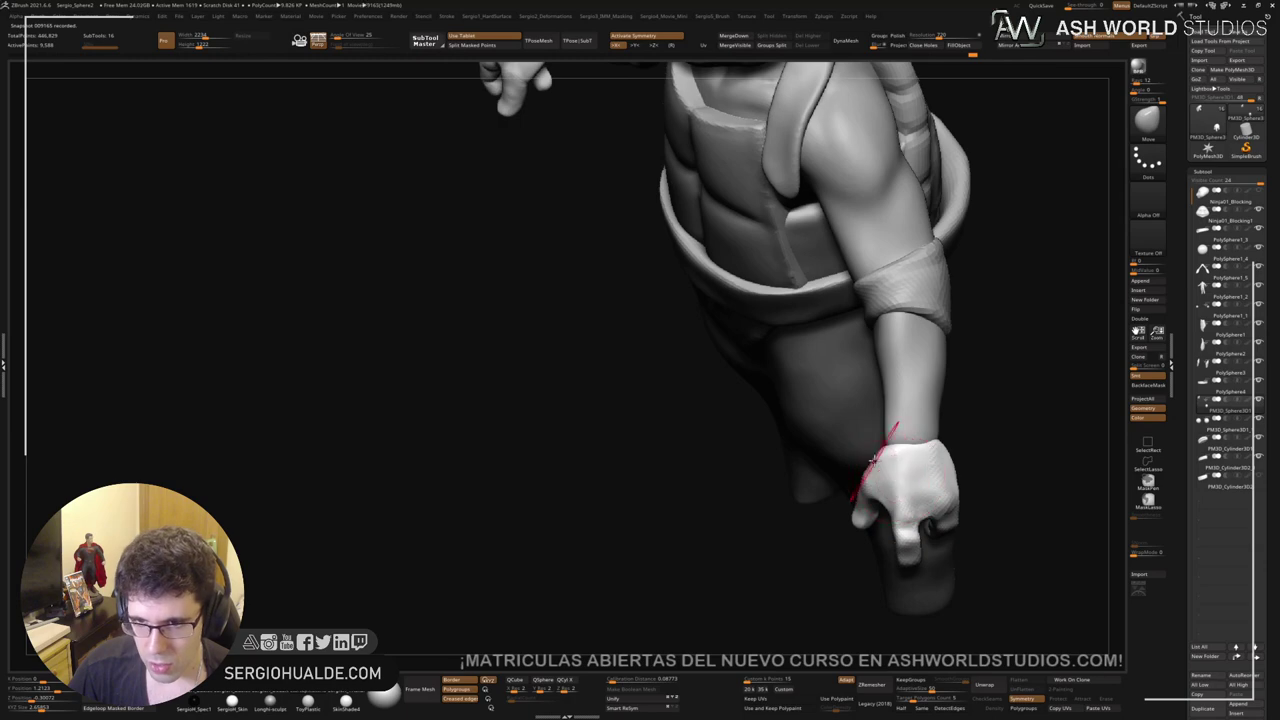
ctrl+shift+drag(880, 450, 909, 452)
right_drag(909, 452, 906, 455)
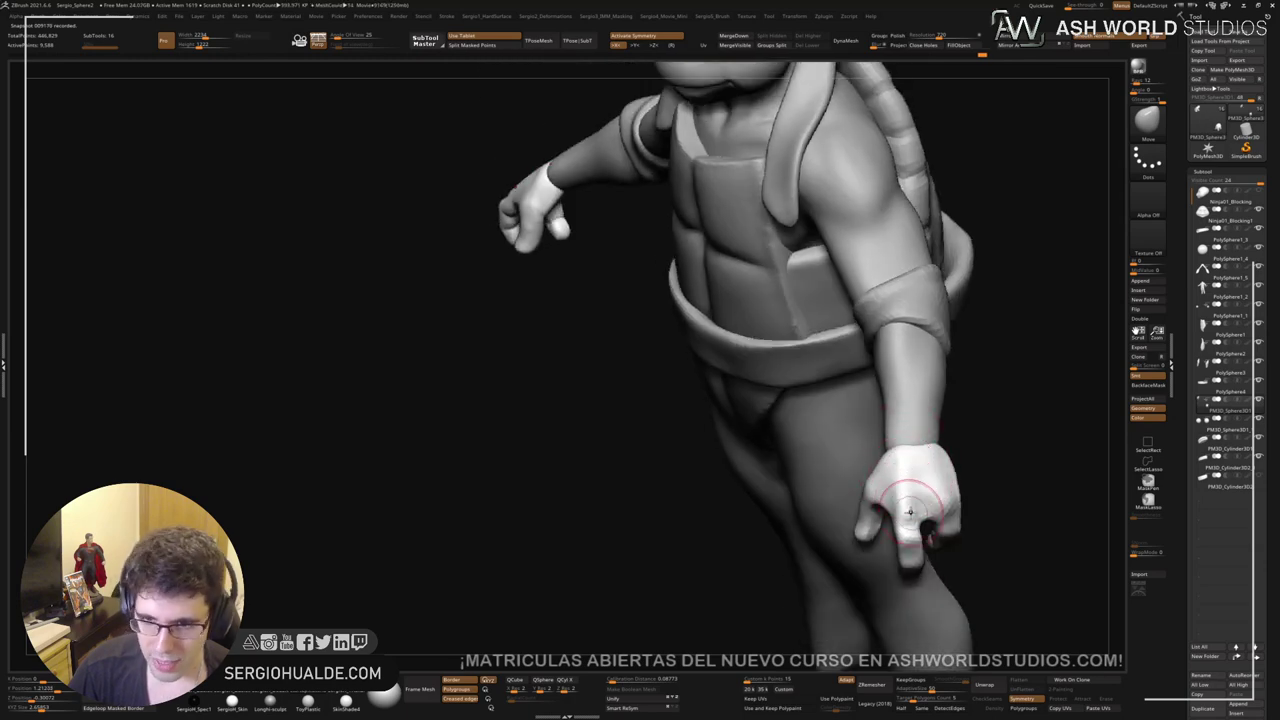
Step: Build up the finger volumes with the Clay brush and smooth the isolated hand
mouse_move(910, 512)
right_down()
mouse_move(949, 463)
mouse_move(909, 486)
mouse_move(930, 590)
mouse_move(920, 512)
mouse_move(934, 534)
mouse_move(917, 527)
right_up()
key(b)
key(c)
key(l)
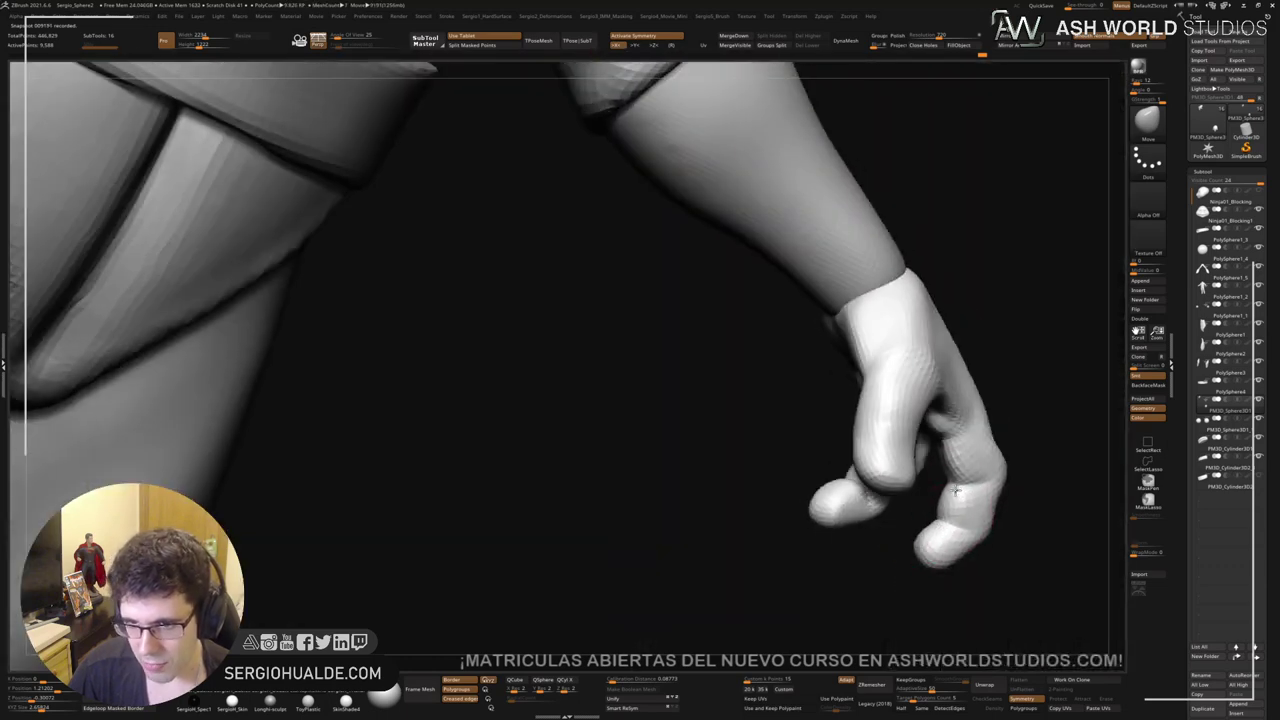
mouse_move(965, 490)
right_down()
mouse_move(948, 459)
mouse_move(975, 540)
mouse_move(985, 520)
mouse_move(822, 484)
mouse_move(820, 510)
mouse_move(780, 503)
mouse_move(880, 503)
mouse_move(857, 494)
mouse_move(963, 511)
mouse_move(873, 480)
mouse_move(971, 449)
right_up()
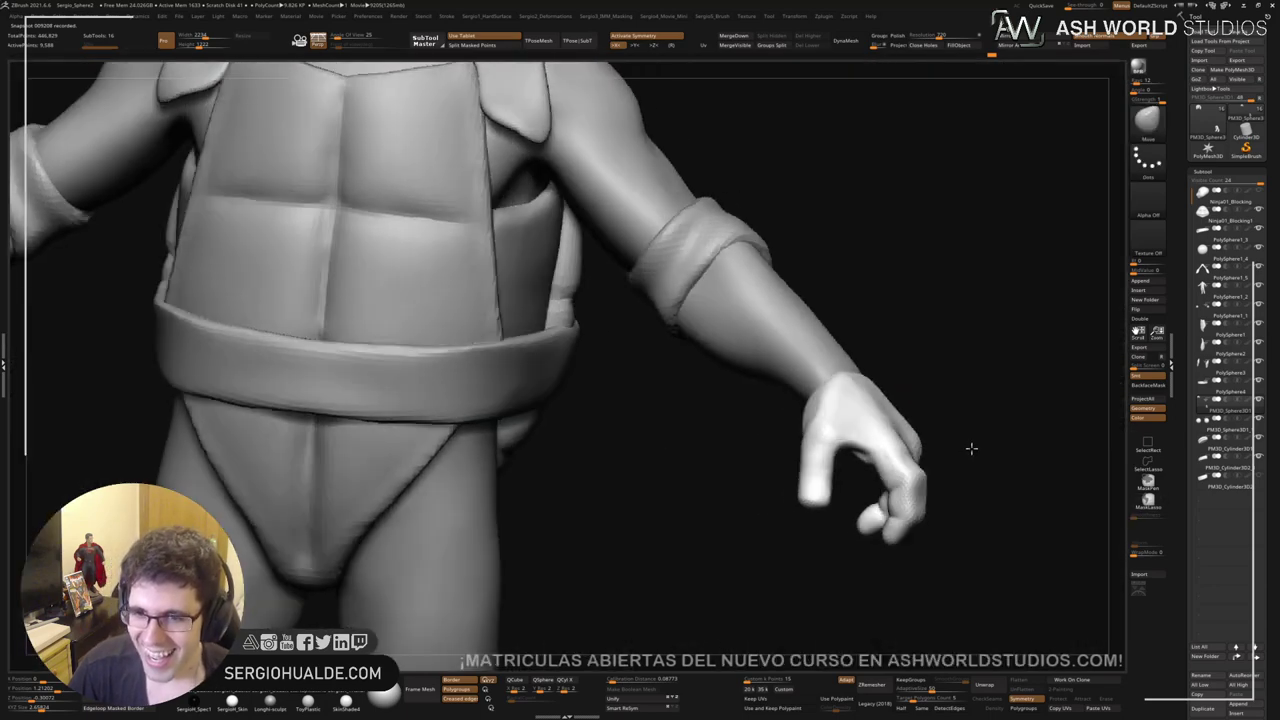
mouse_move(811, 474)
right_down()
mouse_move(872, 450)
mouse_move(820, 563)
mouse_move(794, 486)
right_up()
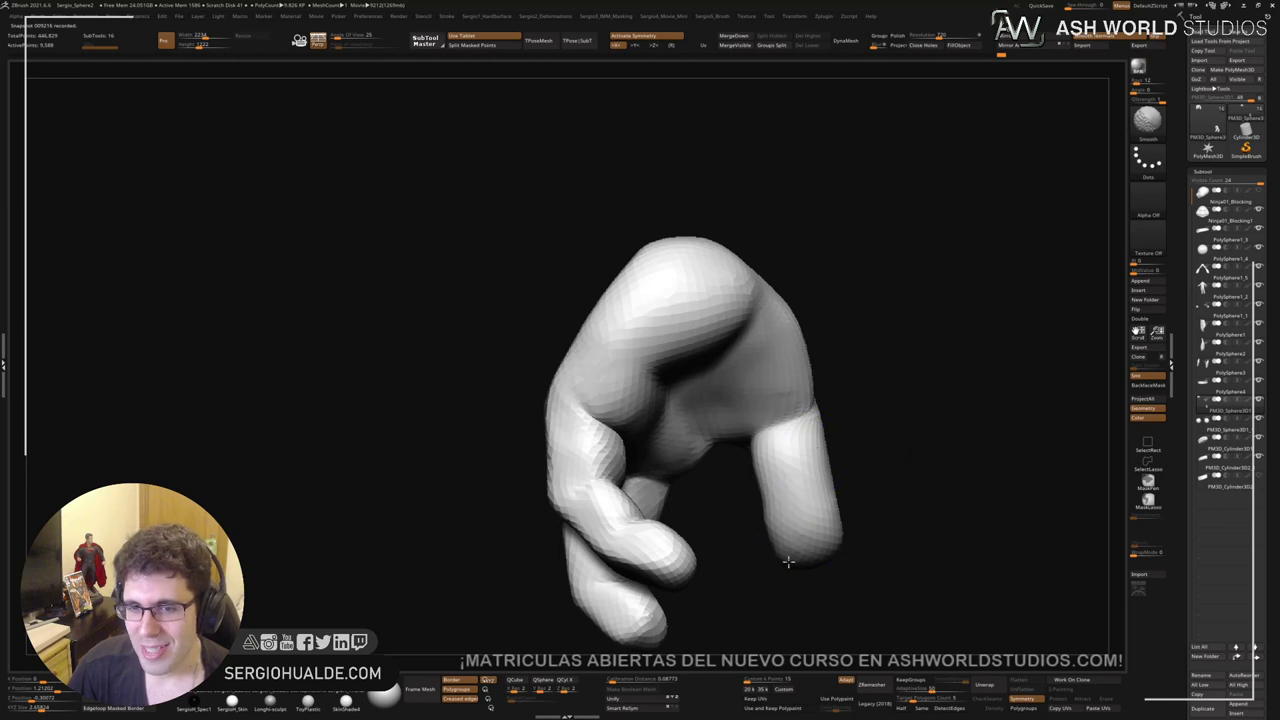
Step: Carve the inner crease at the thumb's joint with the DamStandard brush
mouse_move(788, 563)
right_down()
mouse_move(780, 509)
mouse_move(763, 529)
mouse_move(812, 522)
mouse_move(769, 546)
mouse_move(781, 547)
mouse_move(782, 506)
mouse_move(771, 521)
mouse_move(770, 495)
mouse_move(751, 507)
right_up()
key(b)
key(d)
key(s)
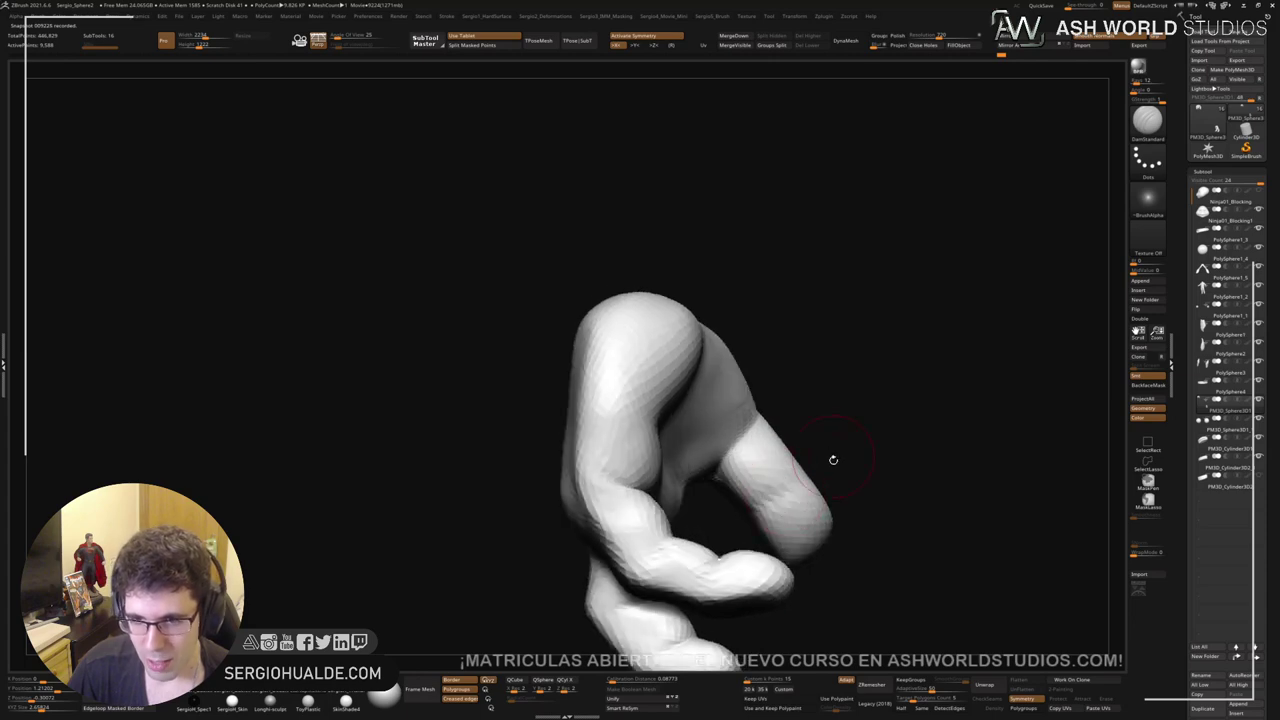
mouse_move(833, 459)
right_down()
mouse_move(817, 471)
mouse_move(805, 455)
mouse_move(838, 451)
mouse_move(769, 530)
right_up()
Step: Adjust the thumb's base and outline from several angles with the Move brush
key(b)
key(m)
key(v)
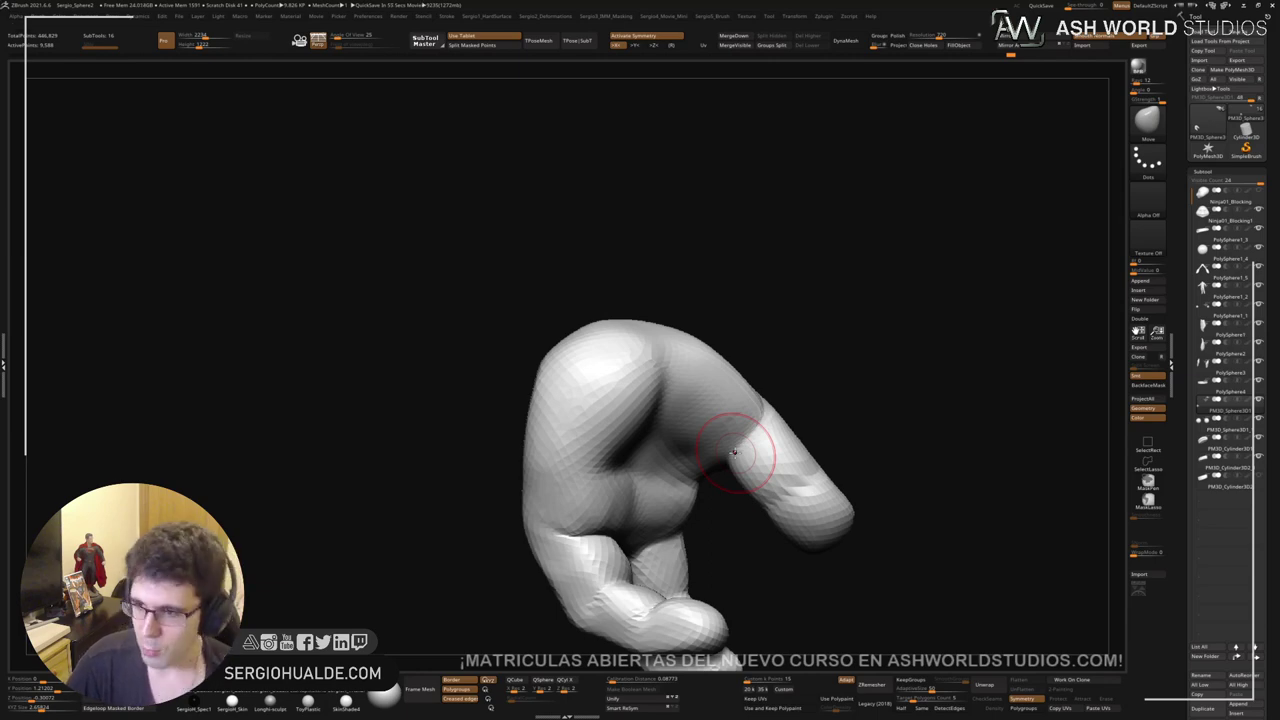
right_drag(883, 417, 777, 449)
drag(777, 449, 820, 457)
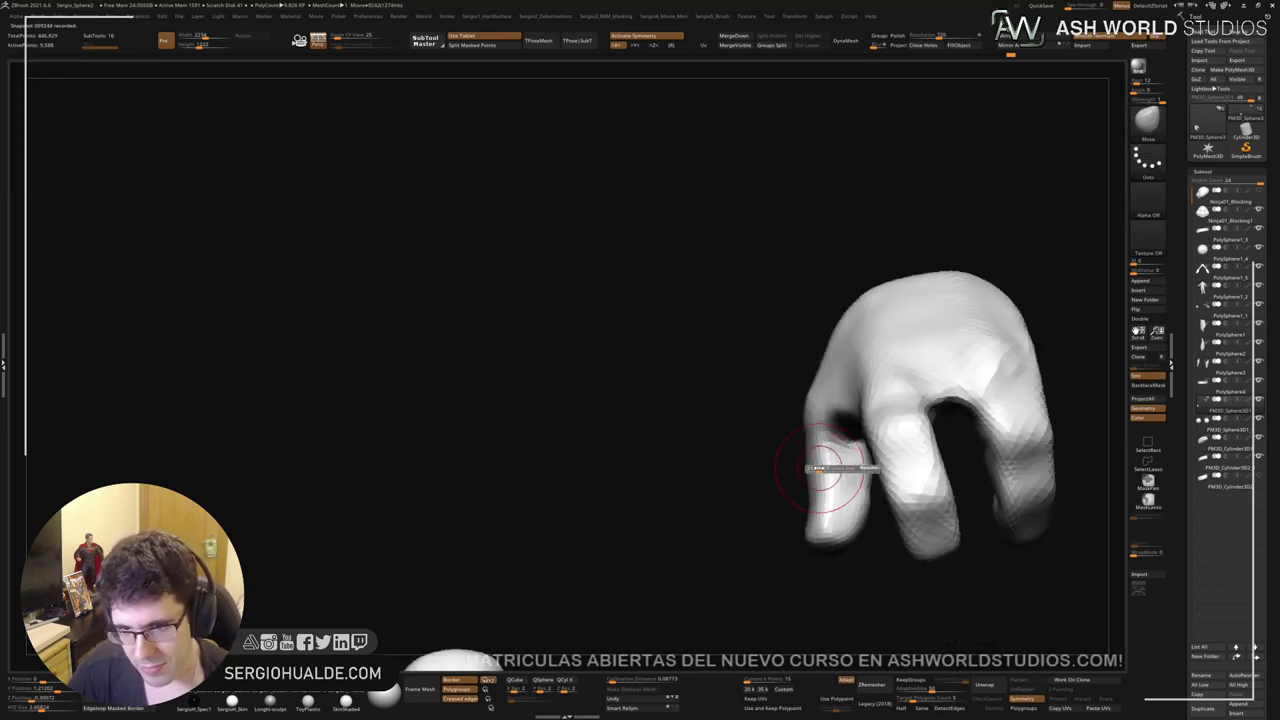
mouse_move(811, 462)
mouse_down()
mouse_move(877, 457)
mouse_move(808, 478)
mouse_up()
right_drag(808, 478, 806, 443)
mouse_move(806, 452)
mouse_down()
mouse_move(800, 443)
mouse_move(777, 471)
mouse_move(793, 462)
mouse_up()
right_drag(828, 454, 825, 450)
Step: Add volume to the thumb's tip pad with the Clay brush
key(b)
key(c)
key(l)
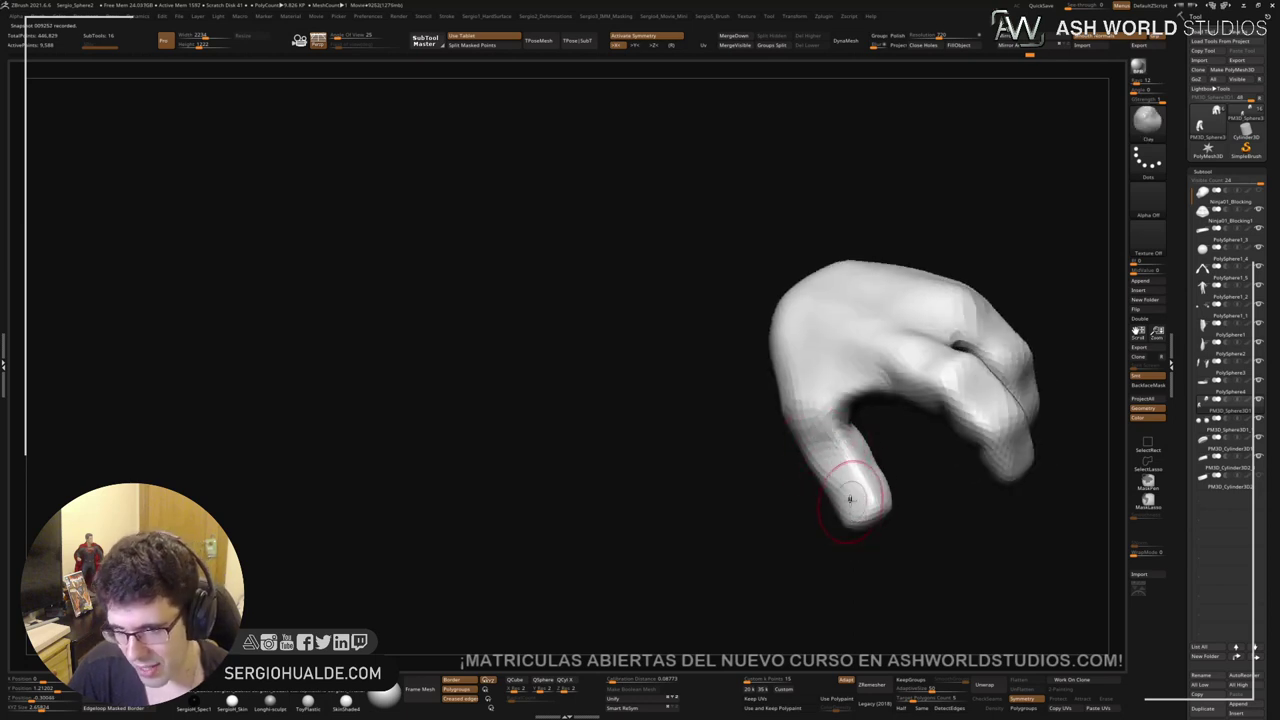
drag(838, 532, 929, 479)
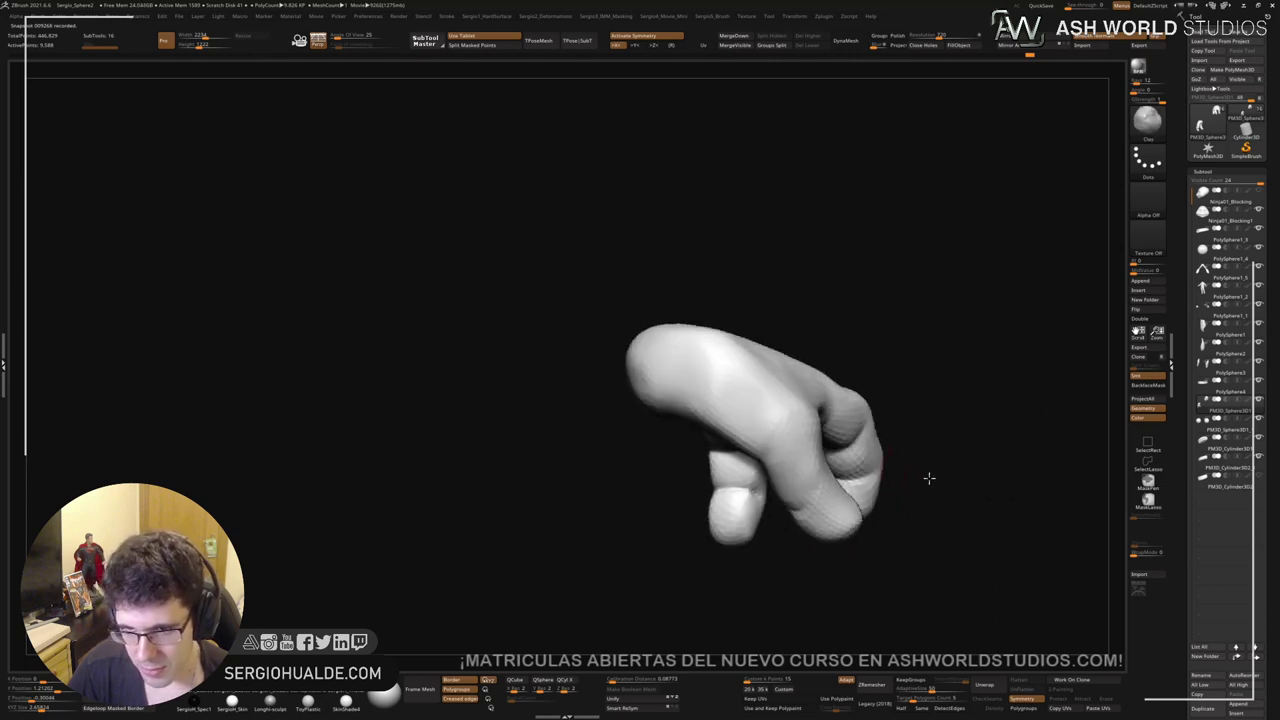
Step: Refine the thumb's silhouette with the Move brush, resizing the brush and comparing the hand with the arm
key(b)
key(m)
key(v)
mouse_move(838, 513)
right_down()
mouse_move(871, 531)
mouse_move(886, 461)
mouse_move(876, 660)
mouse_move(895, 557)
mouse_move(872, 556)
mouse_move(852, 508)
mouse_move(832, 506)
mouse_move(931, 486)
mouse_move(841, 490)
right_up()
key(s)
key(s)
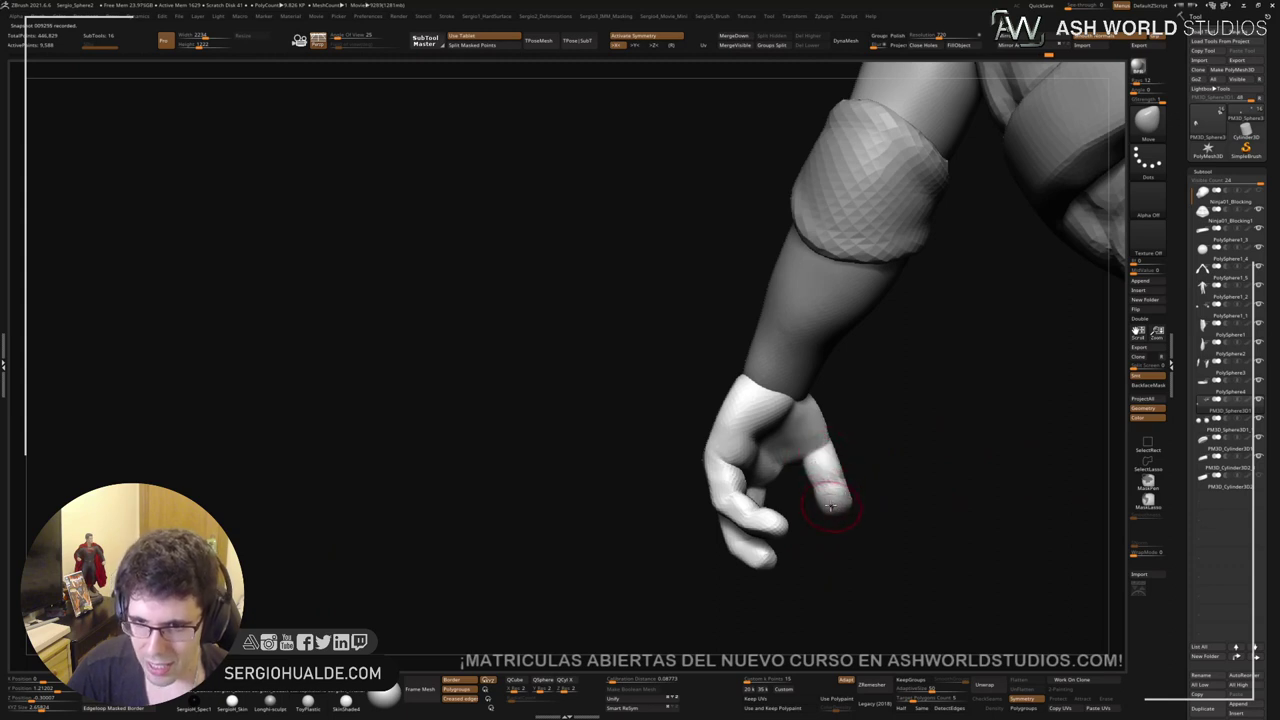
mouse_move(849, 501)
right_down()
mouse_move(824, 490)
mouse_move(814, 451)
mouse_move(897, 474)
mouse_move(839, 462)
mouse_move(846, 520)
mouse_move(835, 503)
right_up()
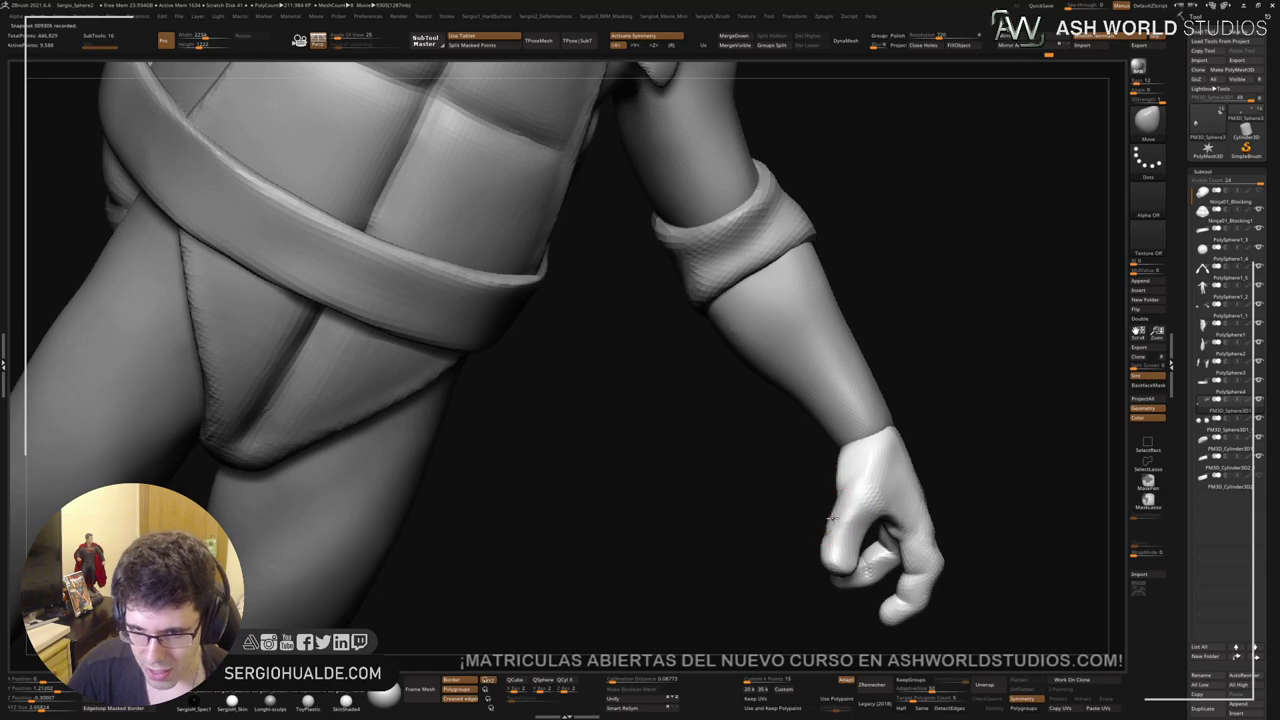
right_drag(829, 543, 837, 543)
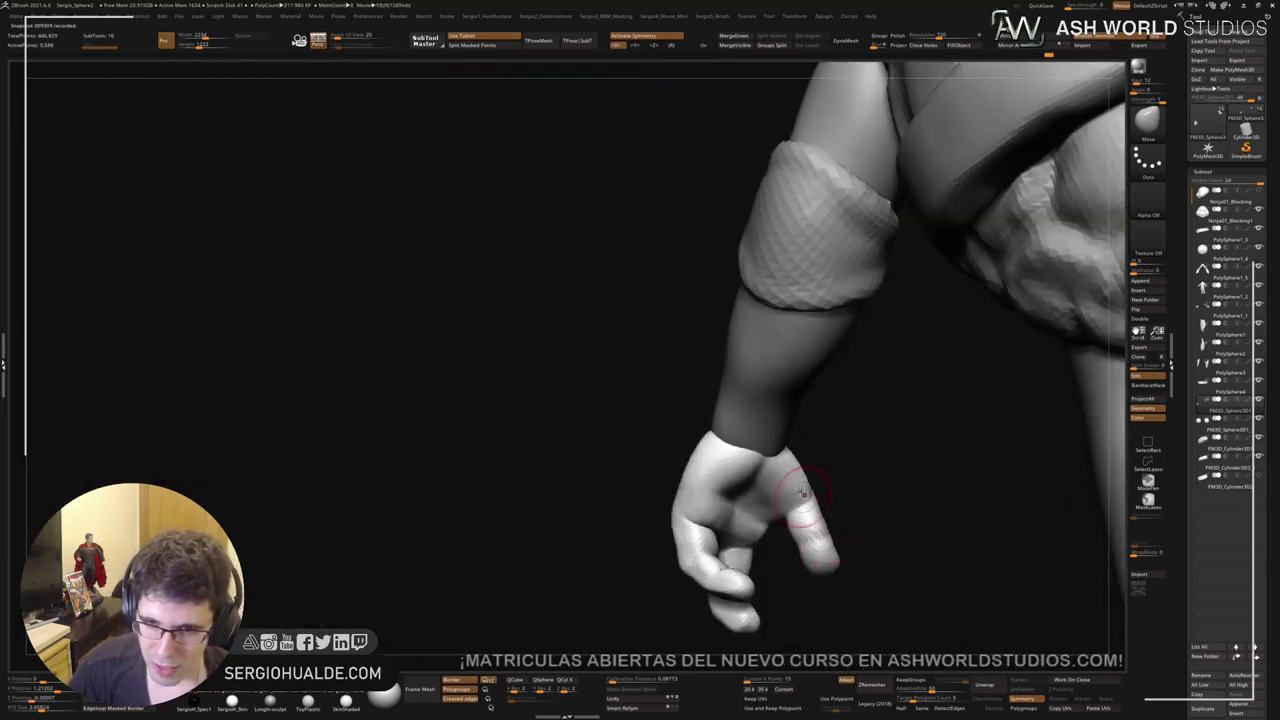
right_drag(806, 516, 793, 483)
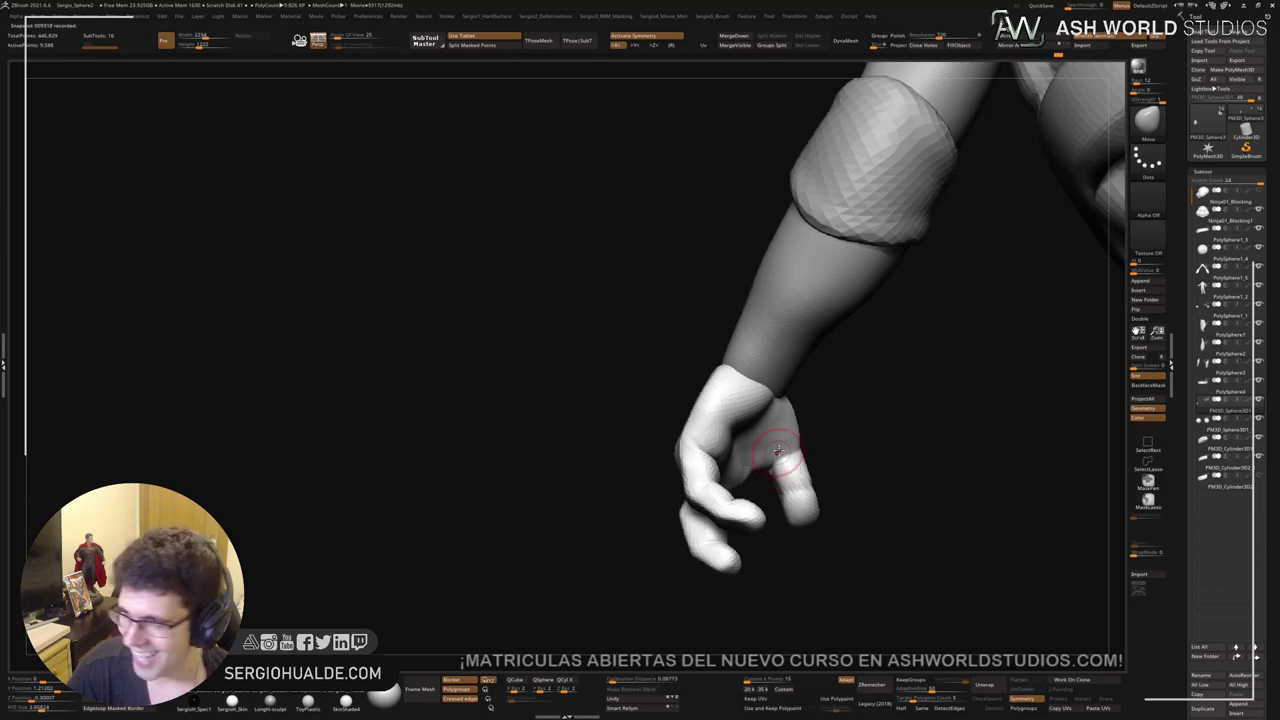
mouse_move(771, 469)
ctrl+right_down()
mouse_move(777, 497)
mouse_move(776, 470)
ctrl+right_up()
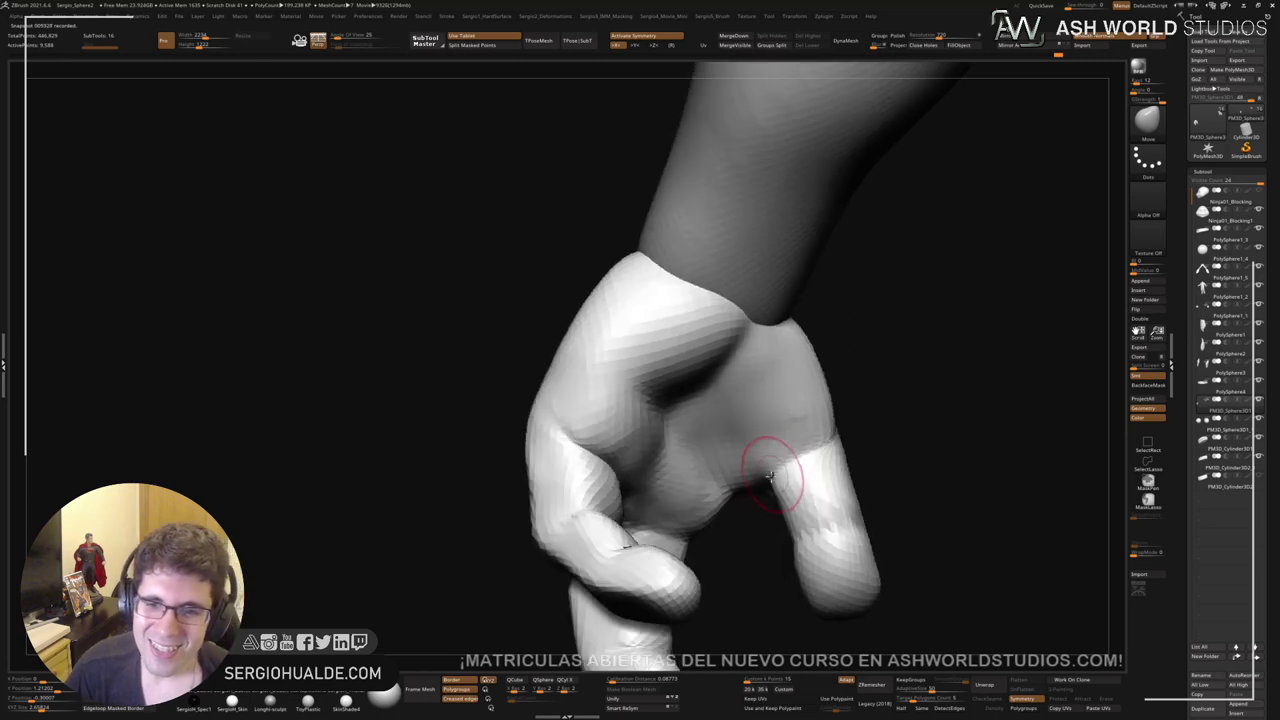
Step: Smooth and fill the web between the thumb and palm using the Smooth and Clay brushes
shift+drag(781, 484, 774, 466)
key(b)
key(c)
key(l)
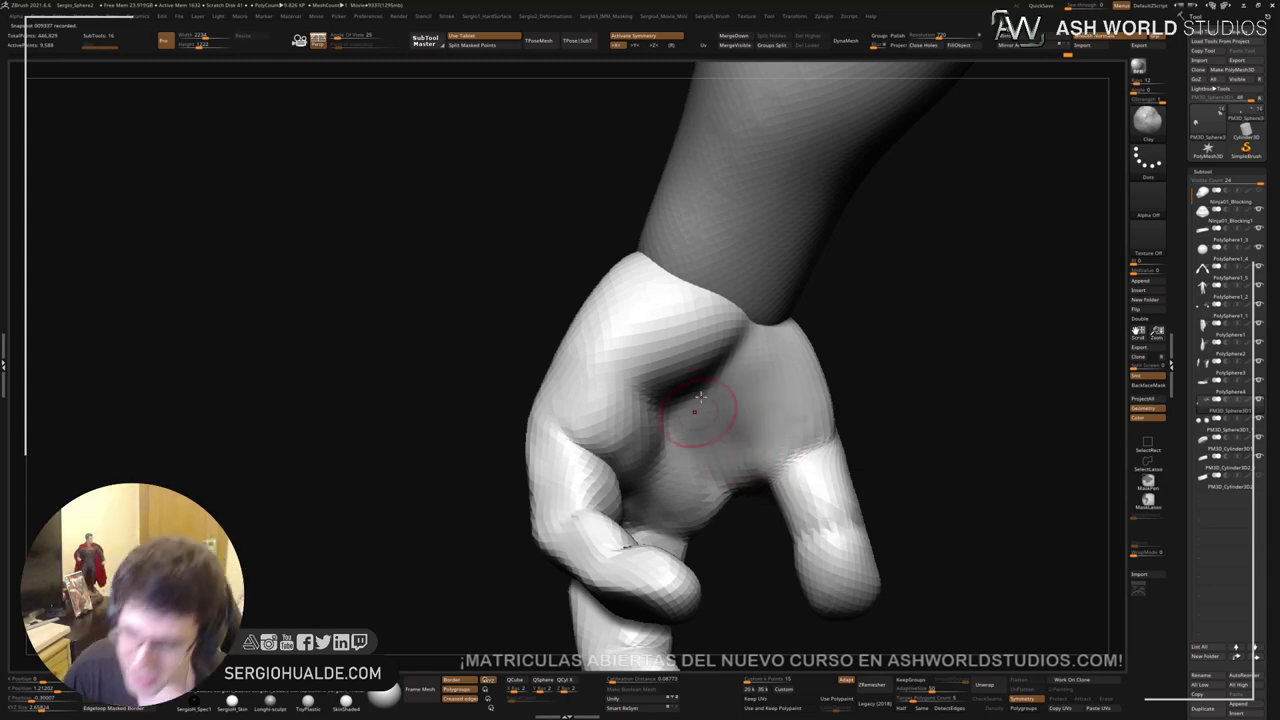
shift+drag(749, 453, 806, 443)
ctrl+right_drag(790, 470, 794, 449)
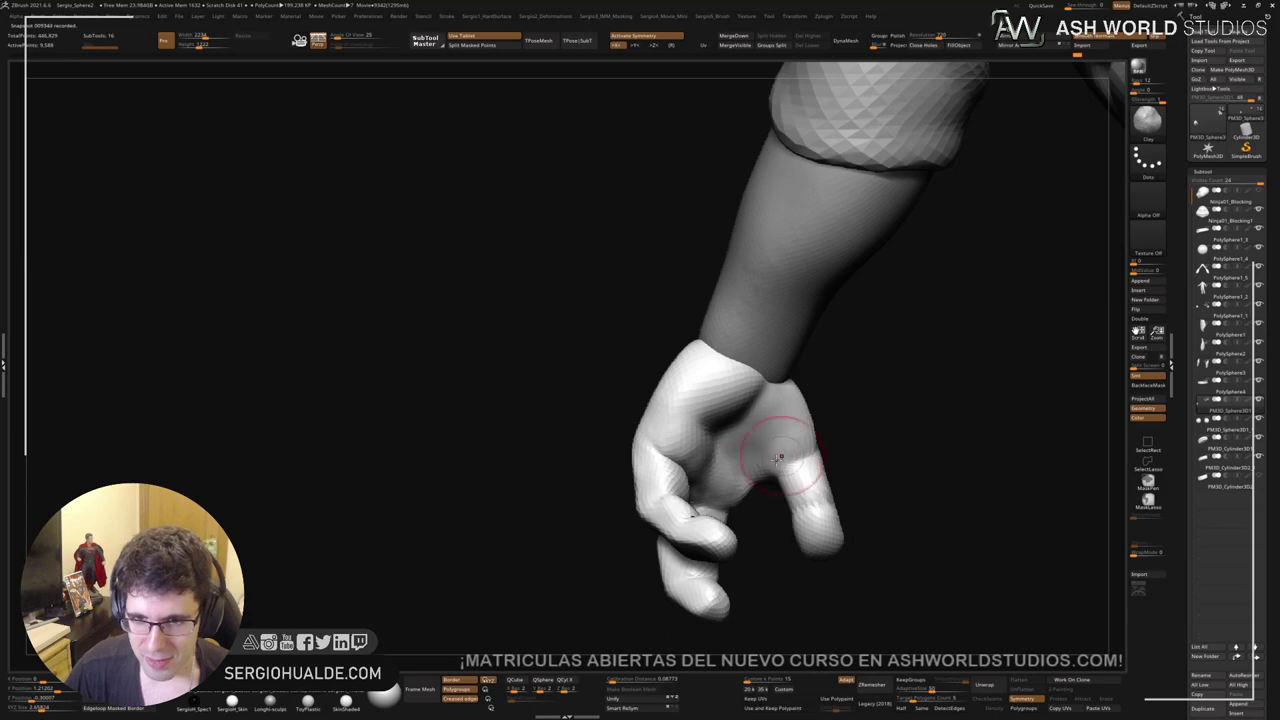
mouse_move(788, 458)
mouse_down()
mouse_move(791, 430)
mouse_move(779, 466)
mouse_up()
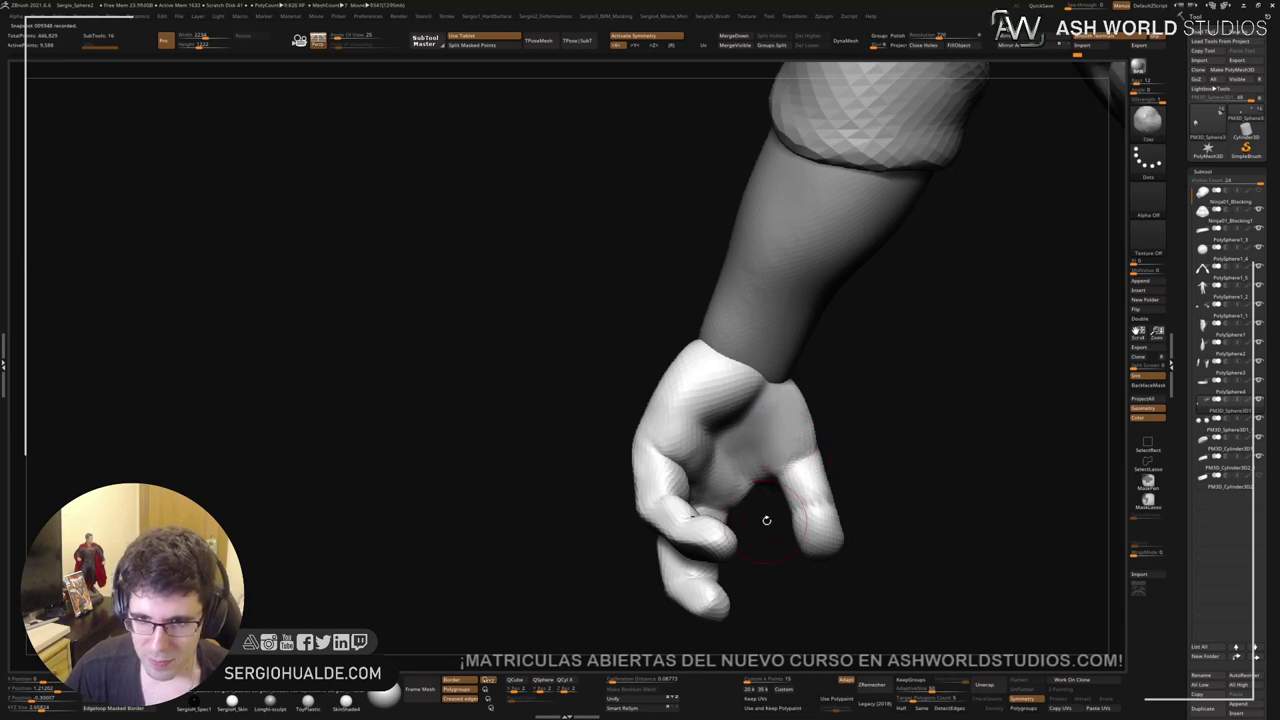
Step: Review the hands on the full figure, select the turtle's body mesh and isolate it
right_drag(766, 520, 743, 514)
mouse_move(686, 400)
ctrl+right_down()
mouse_move(677, 379)
mouse_move(774, 480)
mouse_move(915, 450)
ctrl+right_up()
mouse_move(783, 446)
mouse_down()
mouse_move(737, 451)
mouse_move(842, 425)
mouse_up()
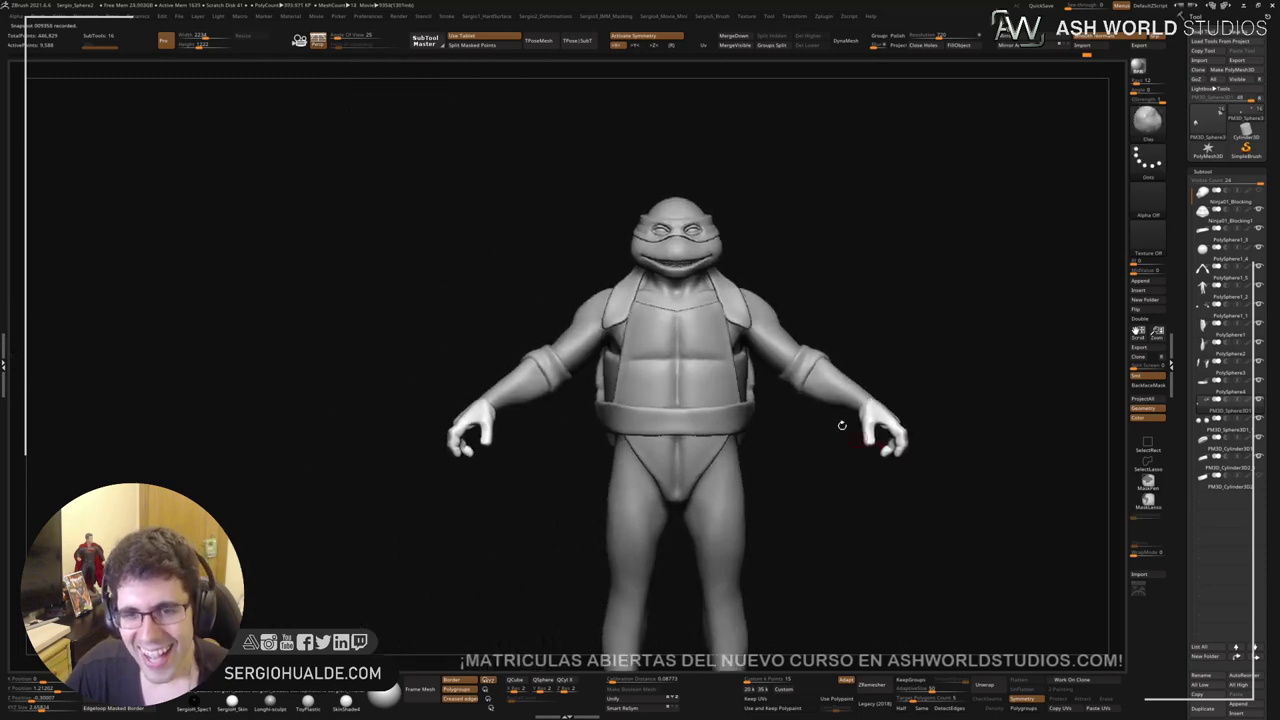
drag(741, 345, 730, 388)
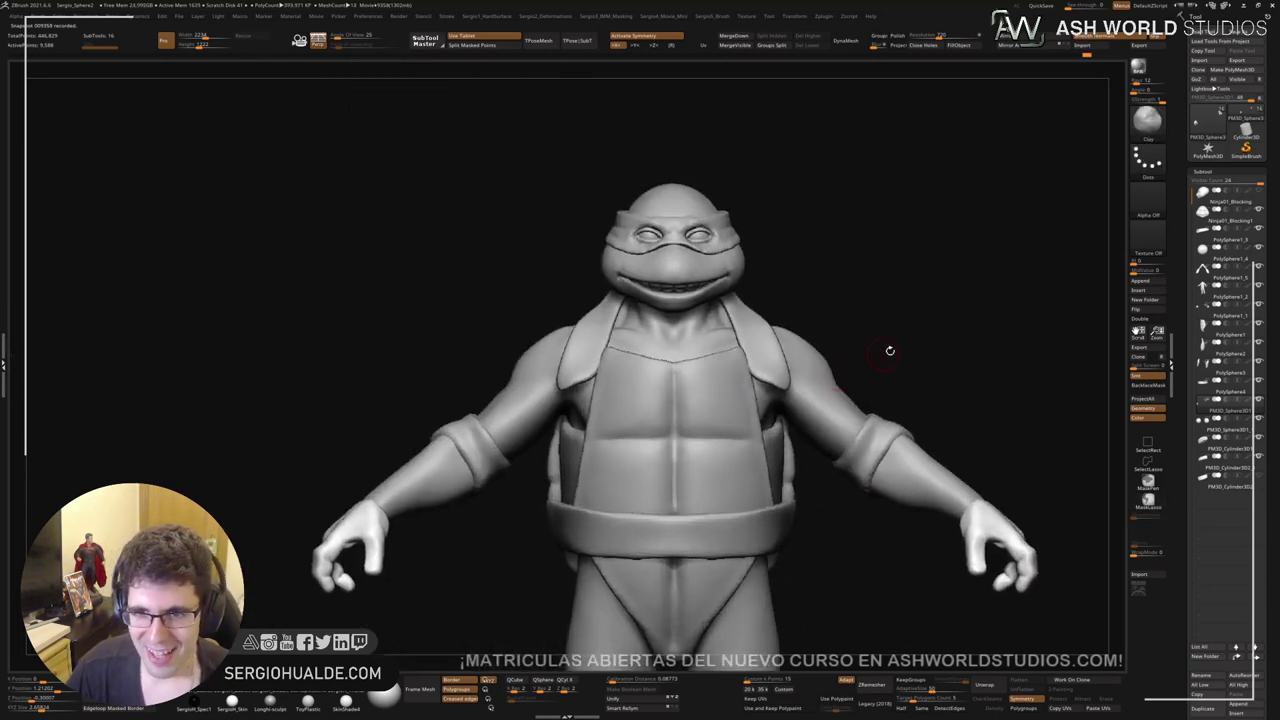
drag(890, 350, 846, 380)
alt+click(857, 334)
mouse_move(857, 334)
ctrl+right_down()
mouse_move(771, 434)
mouse_move(791, 449)
mouse_move(706, 397)
mouse_move(772, 442)
ctrl+right_up()
key(shift+s)
Step: Carve the crease between the front of the shoulder and the chest with the DamStandard brush
key(b)
key(d)
key(s)
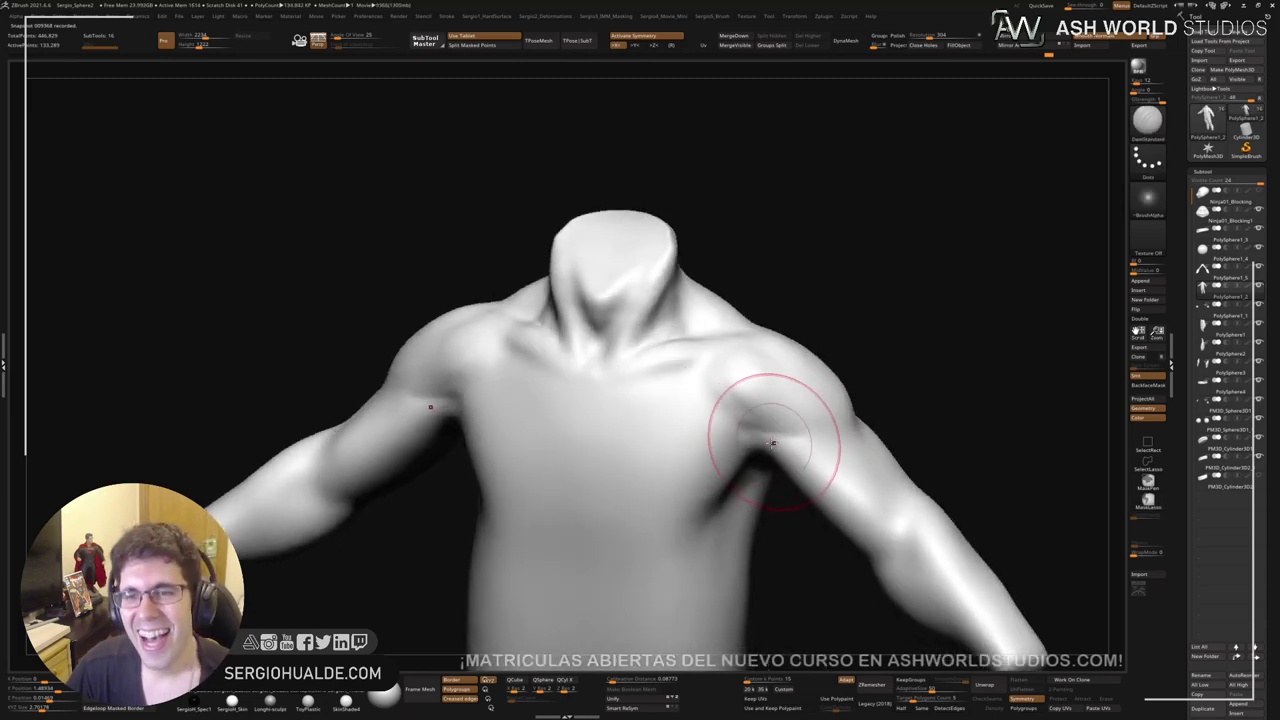
mouse_move(717, 397)
right_down()
mouse_move(763, 423)
mouse_move(743, 423)
mouse_move(760, 425)
mouse_move(766, 409)
mouse_move(783, 418)
mouse_move(774, 451)
mouse_move(826, 417)
mouse_move(762, 455)
mouse_move(749, 443)
right_up()
Step: Build up the deltoid with the Clay brush and adjust the upper arm's outline with the Move brush
key(b)
key(c)
key(l)
key(s)
drag(749, 434, 721, 430)
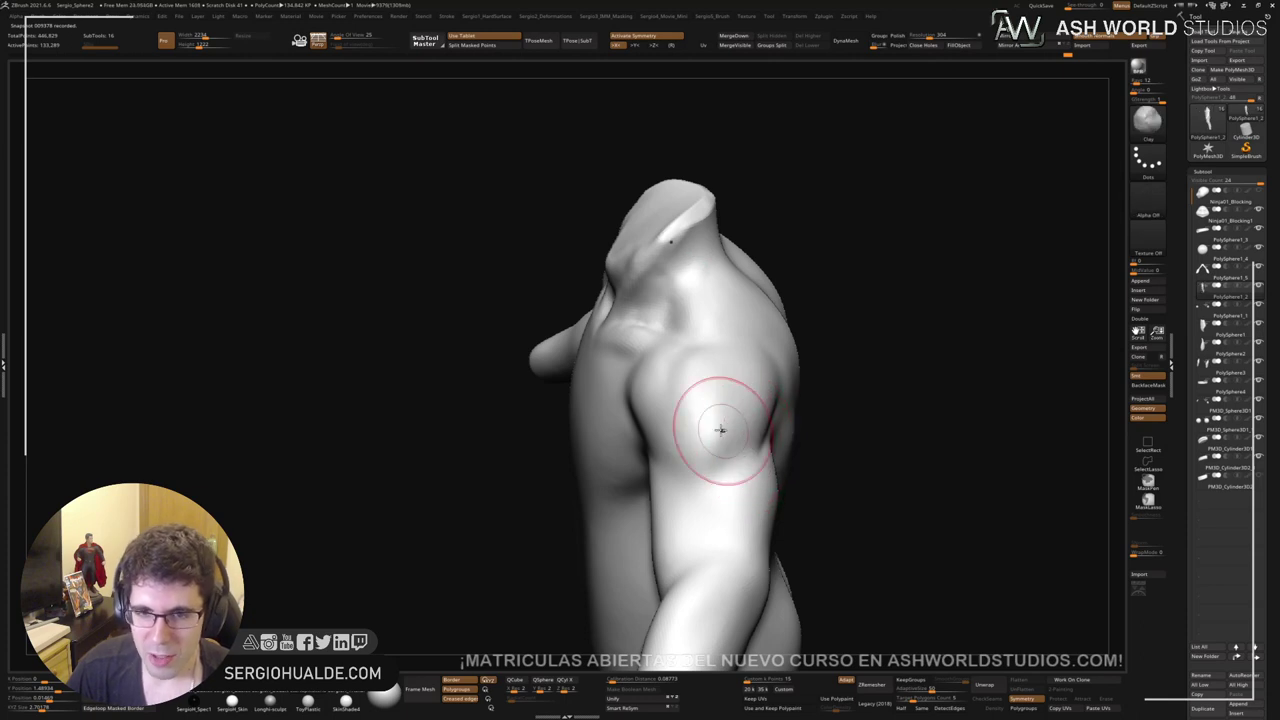
right_drag(713, 433, 686, 406)
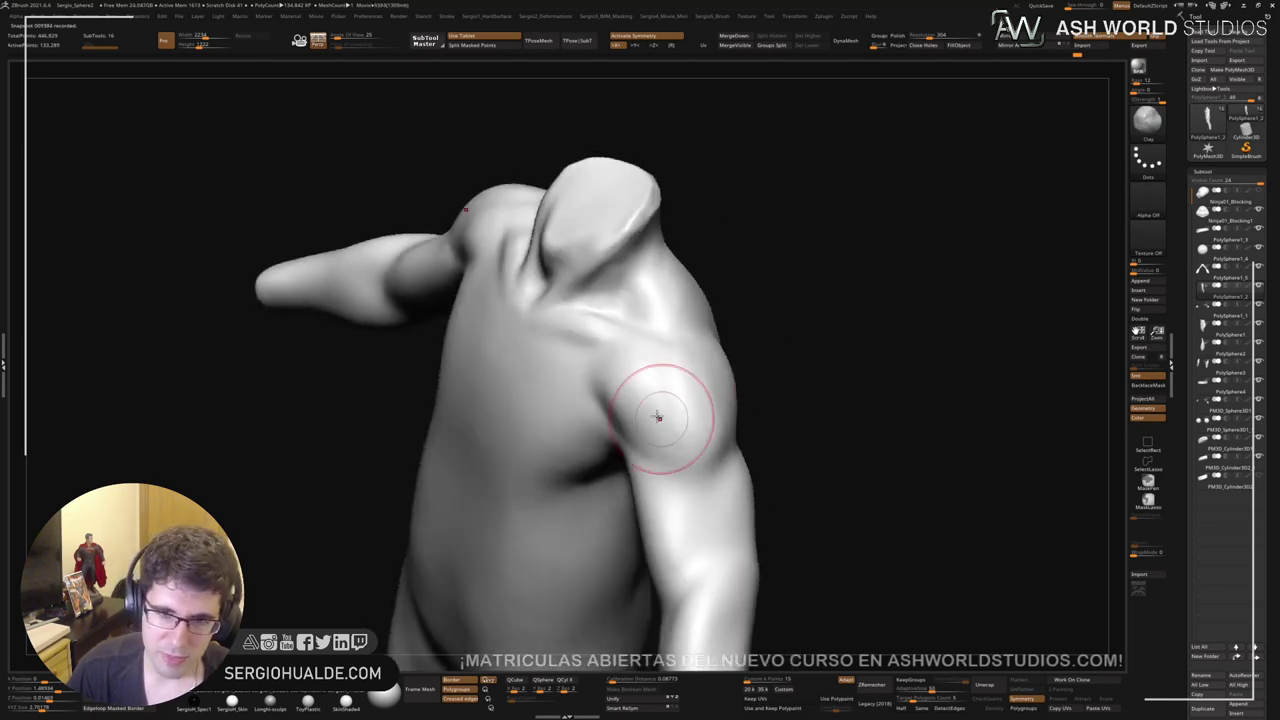
right_drag(686, 451, 728, 421)
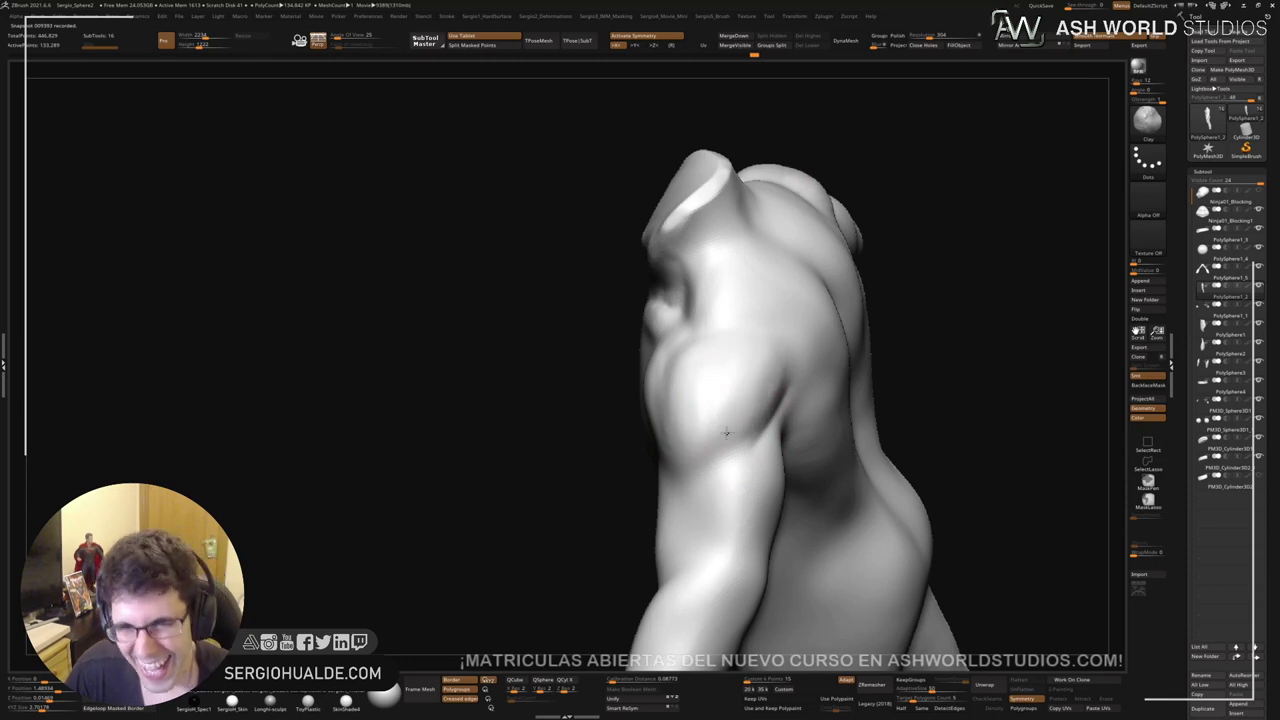
mouse_move(714, 408)
right_down()
mouse_move(657, 420)
mouse_move(680, 420)
mouse_move(697, 378)
mouse_move(714, 452)
mouse_move(686, 423)
right_up()
mouse_move(714, 380)
right_down()
mouse_move(743, 371)
mouse_move(691, 429)
mouse_move(720, 403)
mouse_move(750, 425)
mouse_move(726, 437)
right_up()
mouse_move(666, 466)
right_down()
mouse_move(771, 460)
mouse_move(754, 446)
right_up()
drag(753, 448, 760, 446)
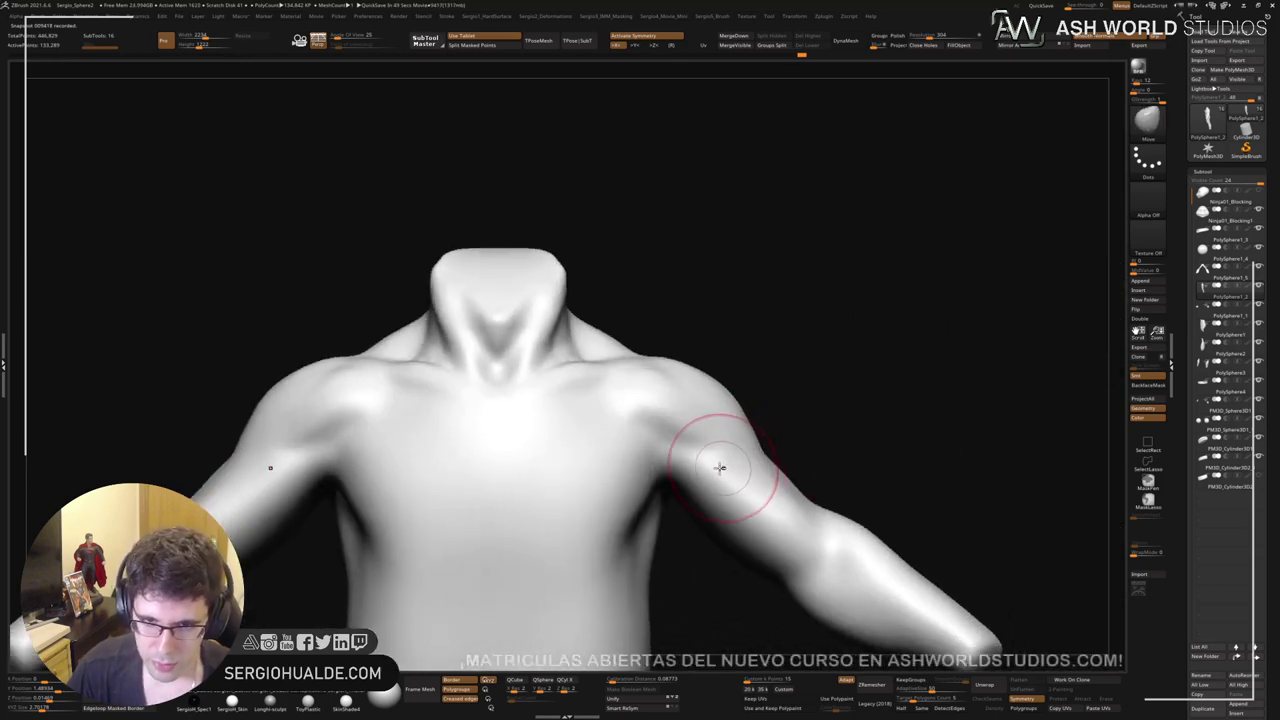
Step: Carve the crease running from the armpit along the lower edge of the chest with the DamStandard brush
key(b)
key(d)
key(s)
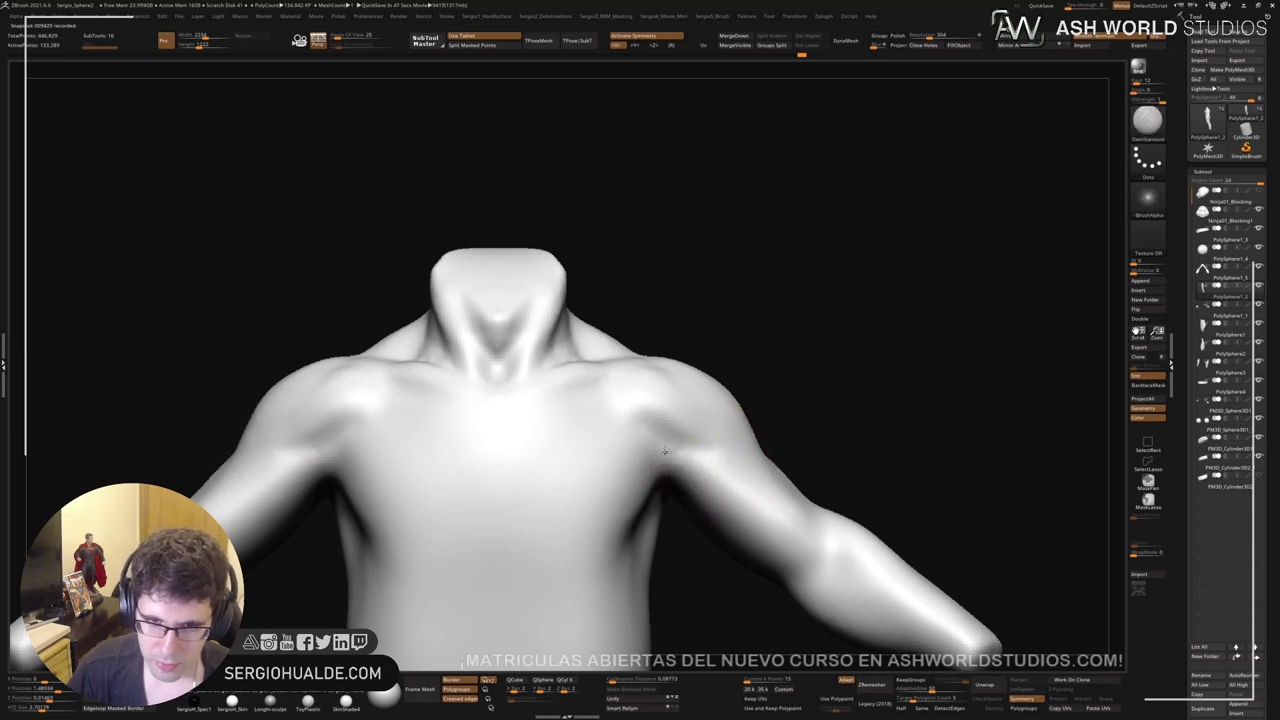
right_drag(683, 443, 674, 454)
drag(674, 454, 640, 500)
right_drag(640, 500, 634, 500)
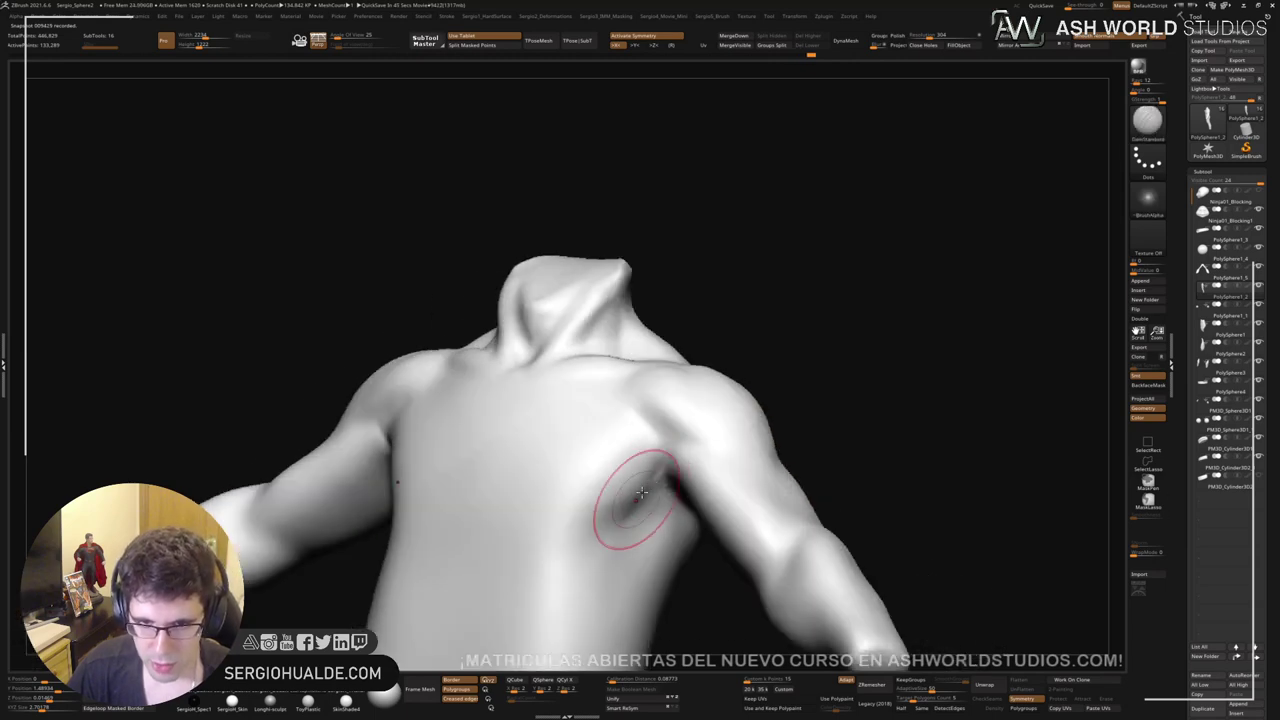
Step: Fill out the chest muscle beside the armpit crease with the Clay brush
key(b)
key(c)
key(l)
drag(643, 464, 644, 458)
drag(644, 458, 597, 497)
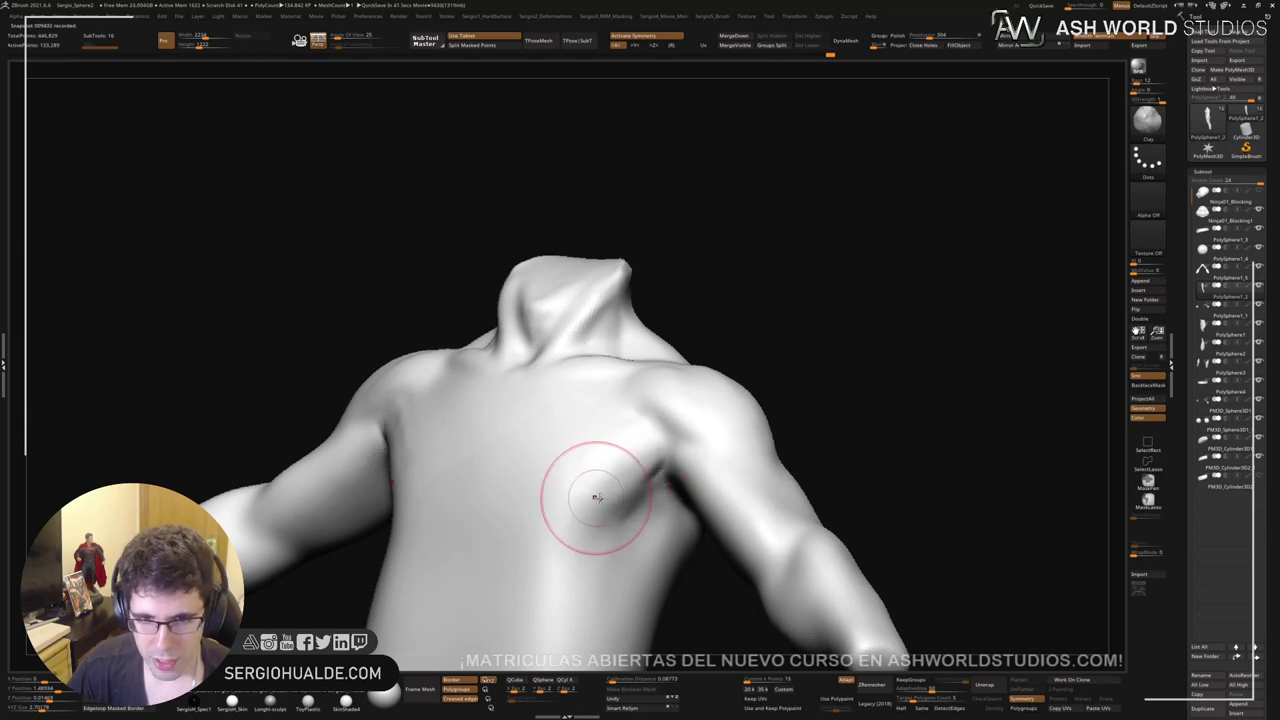
mouse_move(619, 492)
right_down()
mouse_move(614, 457)
mouse_move(651, 423)
mouse_move(678, 421)
right_up()
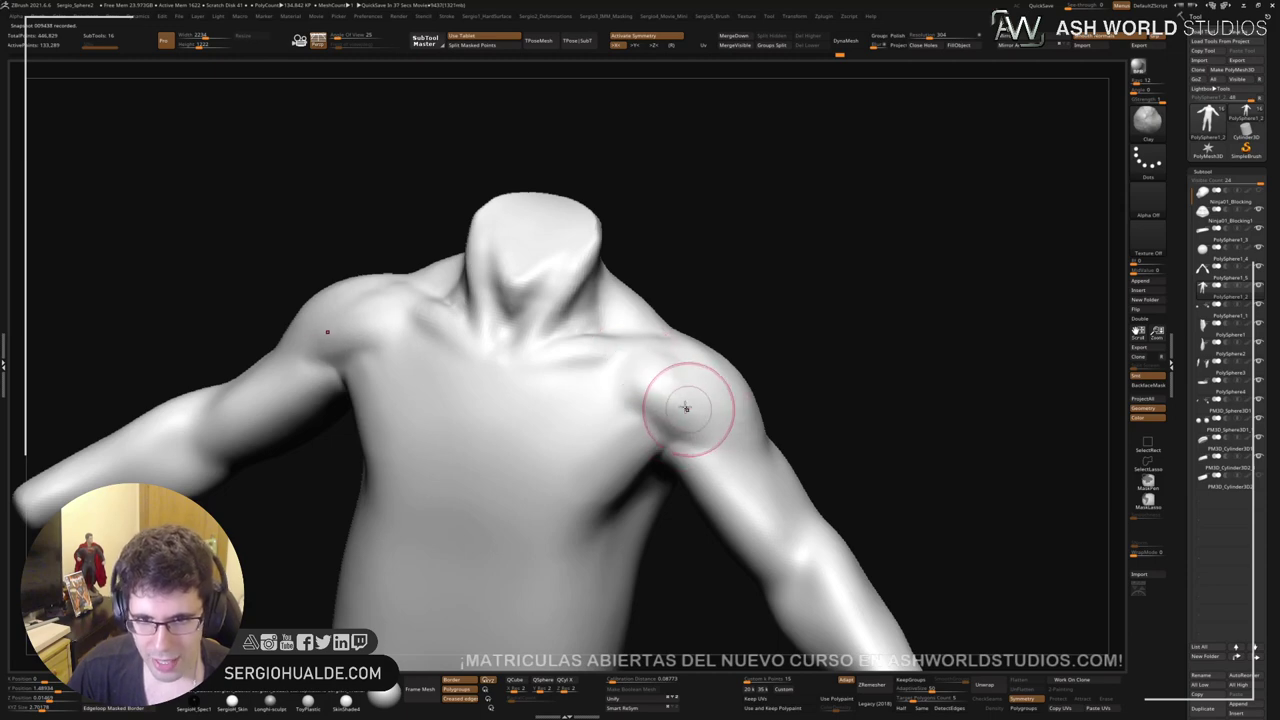
Step: Soften the front of the deltoid and redefine the crease between it and the chest with the DamStandard brush
drag(662, 378, 705, 431)
drag(646, 363, 697, 420)
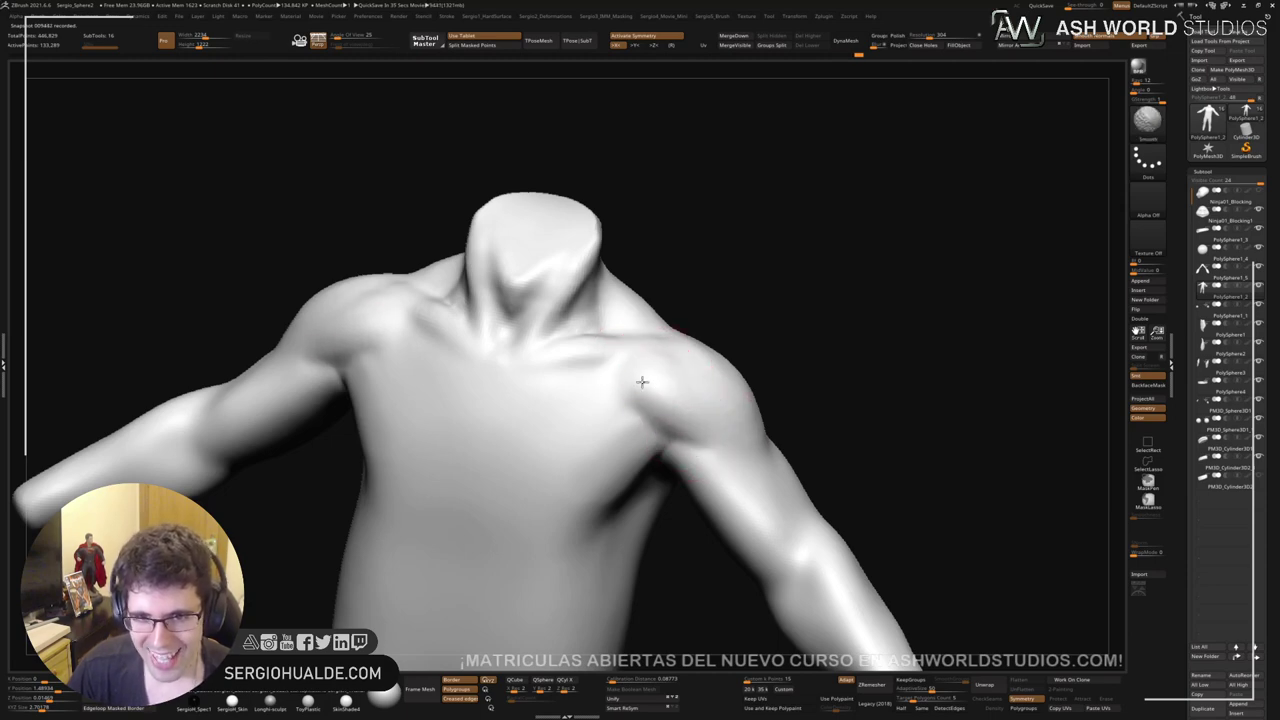
right_drag(678, 402, 613, 352)
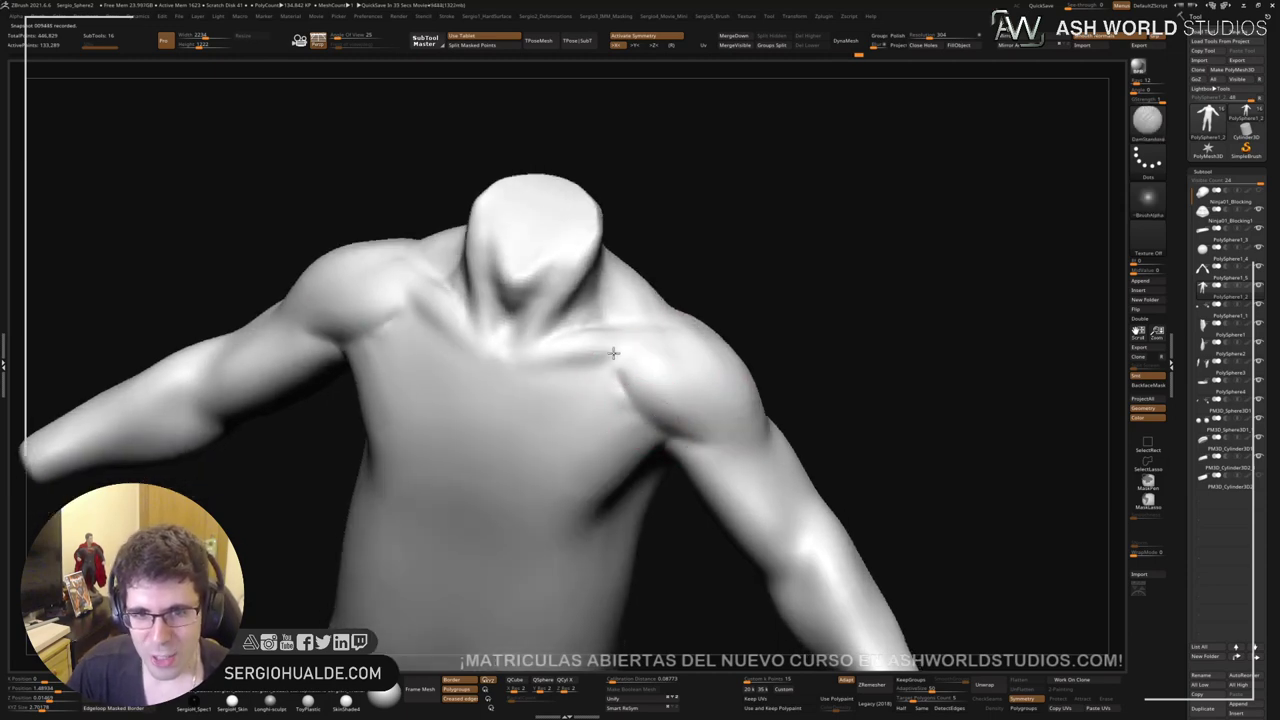
mouse_move(612, 368)
mouse_down()
mouse_move(604, 386)
mouse_move(636, 411)
mouse_up()
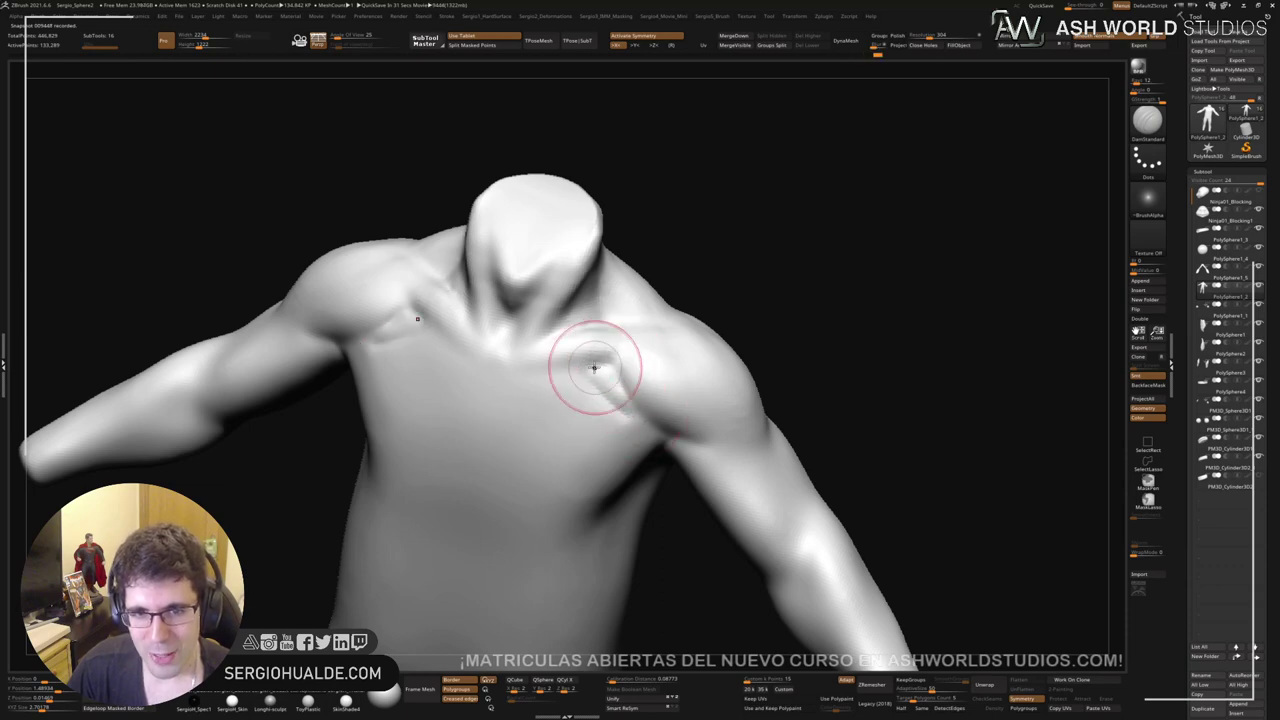
mouse_move(594, 368)
mouse_down()
mouse_move(632, 408)
mouse_move(594, 377)
mouse_move(622, 372)
mouse_up()
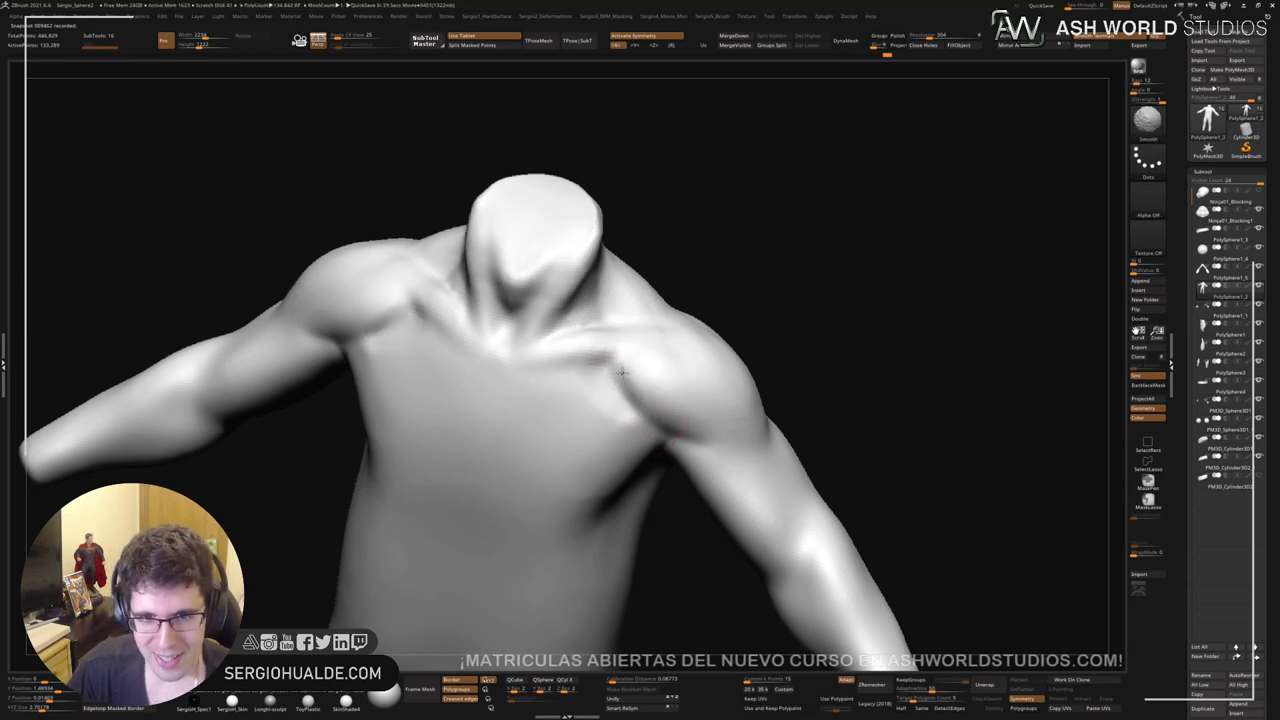
Step: Shape the upper chest beside the deltoid with the Clay brush and smooth its transition into the shoulder
right_drag(640, 405, 666, 383)
key(b)
key(c)
key(l)
right_drag(677, 429, 600, 428)
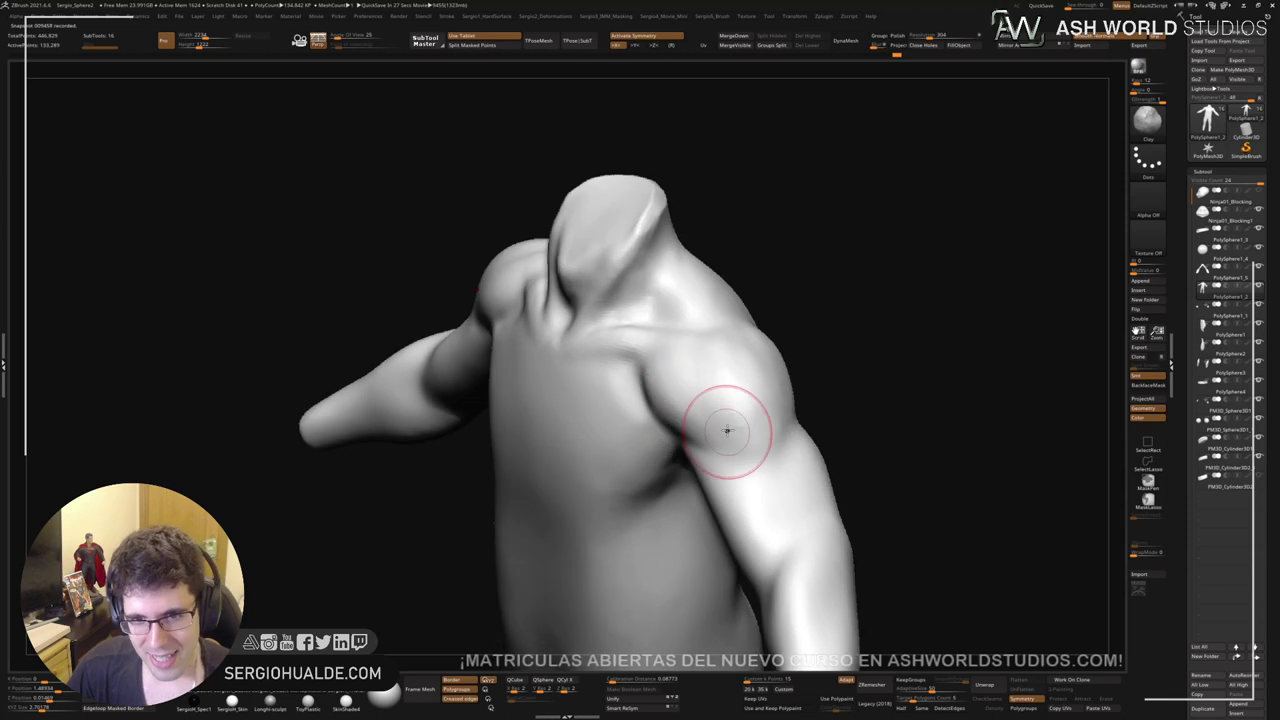
right_drag(727, 430, 686, 406)
mouse_move(662, 398)
alt+mouse_down()
mouse_move(703, 414)
mouse_move(579, 408)
alt+mouse_up()
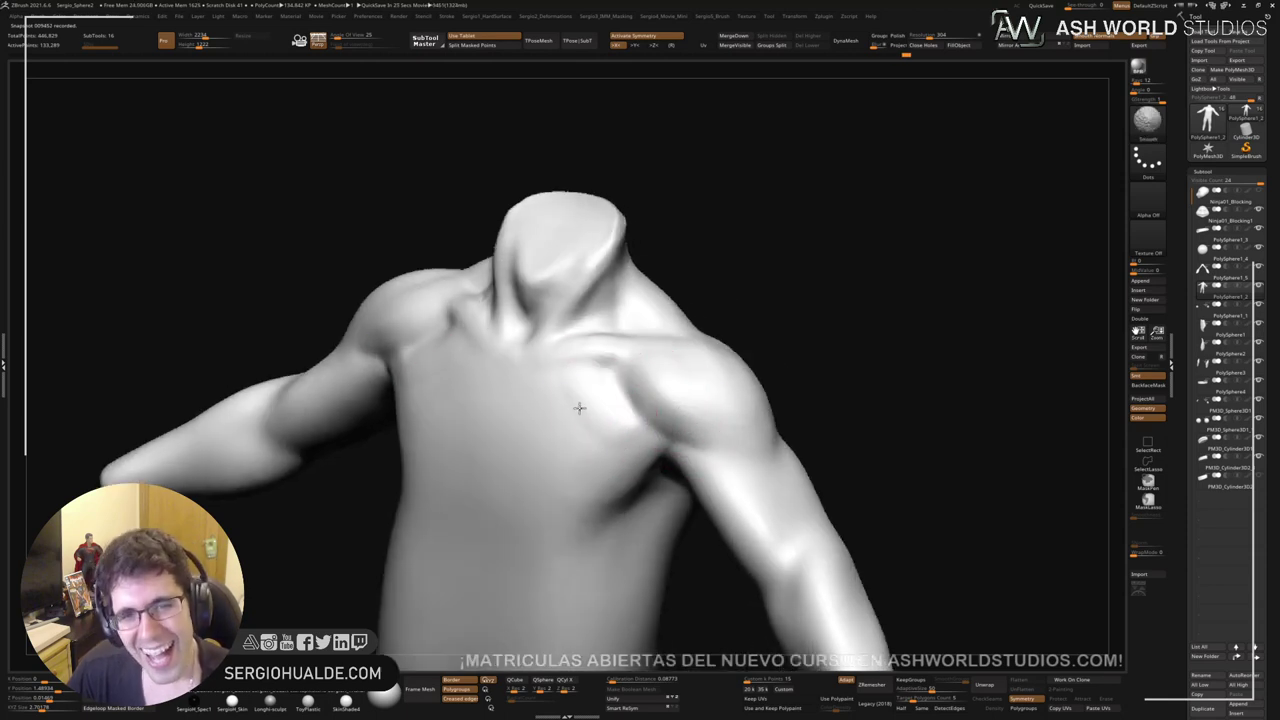
mouse_move(589, 408)
right_down()
mouse_move(730, 350)
mouse_move(849, 271)
mouse_move(649, 451)
mouse_move(571, 480)
right_up()
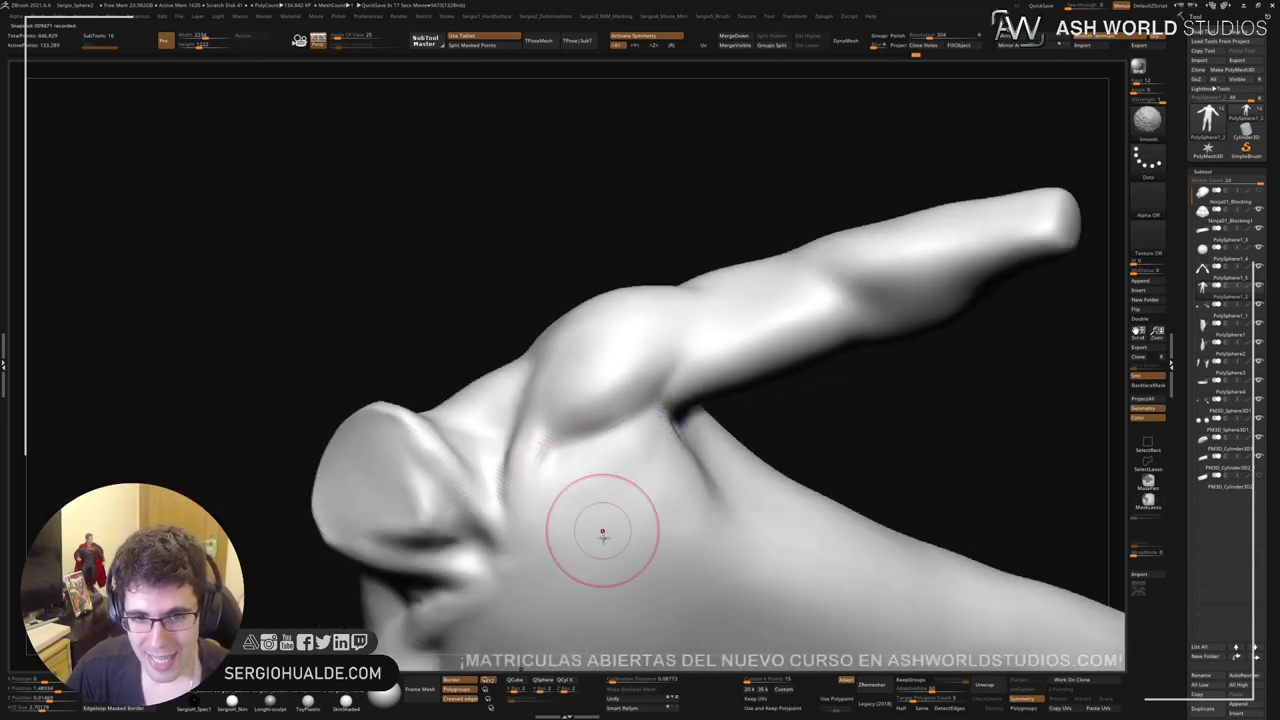
Step: Carve the outer edge of the biceps from below the deltoid toward the elbow with the DamStandard brush
mouse_move(600, 534)
right_down()
mouse_move(627, 432)
mouse_move(731, 426)
mouse_move(686, 449)
mouse_move(700, 400)
mouse_move(640, 410)
mouse_move(714, 380)
mouse_move(690, 420)
mouse_move(642, 450)
mouse_move(664, 536)
right_up()
key(b)
key(d)
key(s)
key(alt+s)
drag(654, 463, 683, 534)
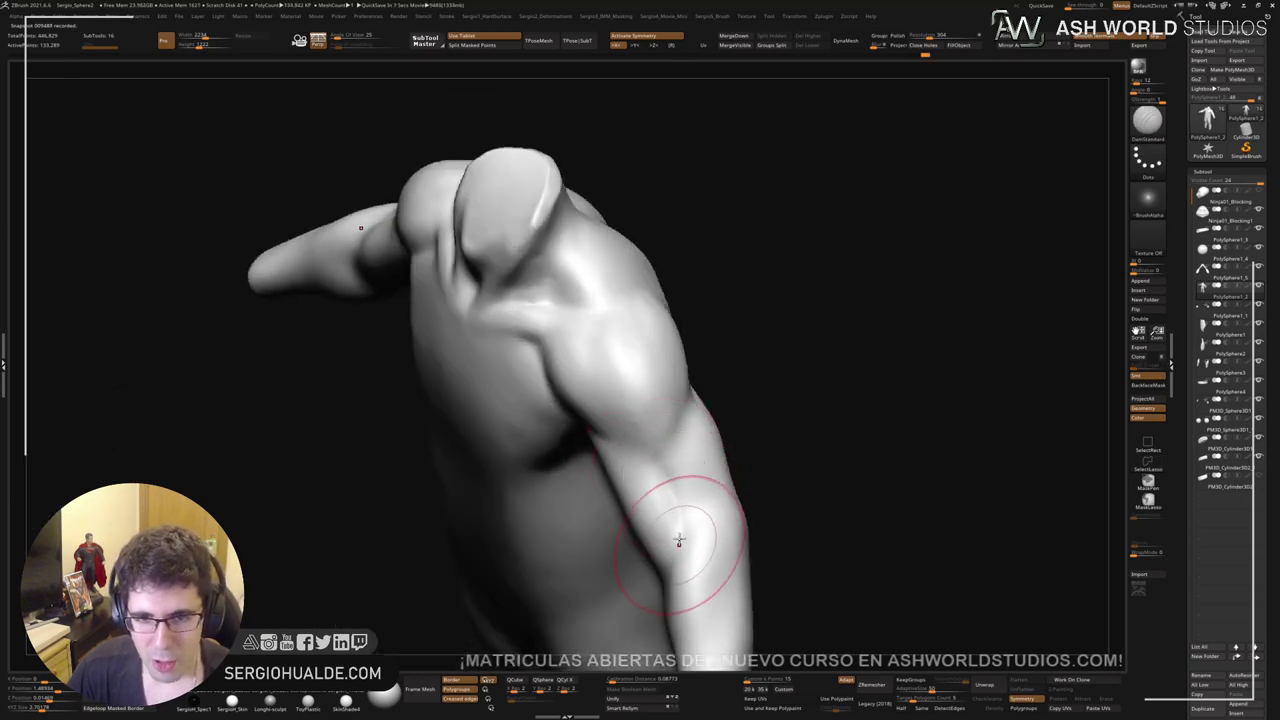
right_drag(679, 541, 679, 530)
mouse_move(669, 575)
right_down()
mouse_move(700, 534)
mouse_move(601, 572)
right_up()
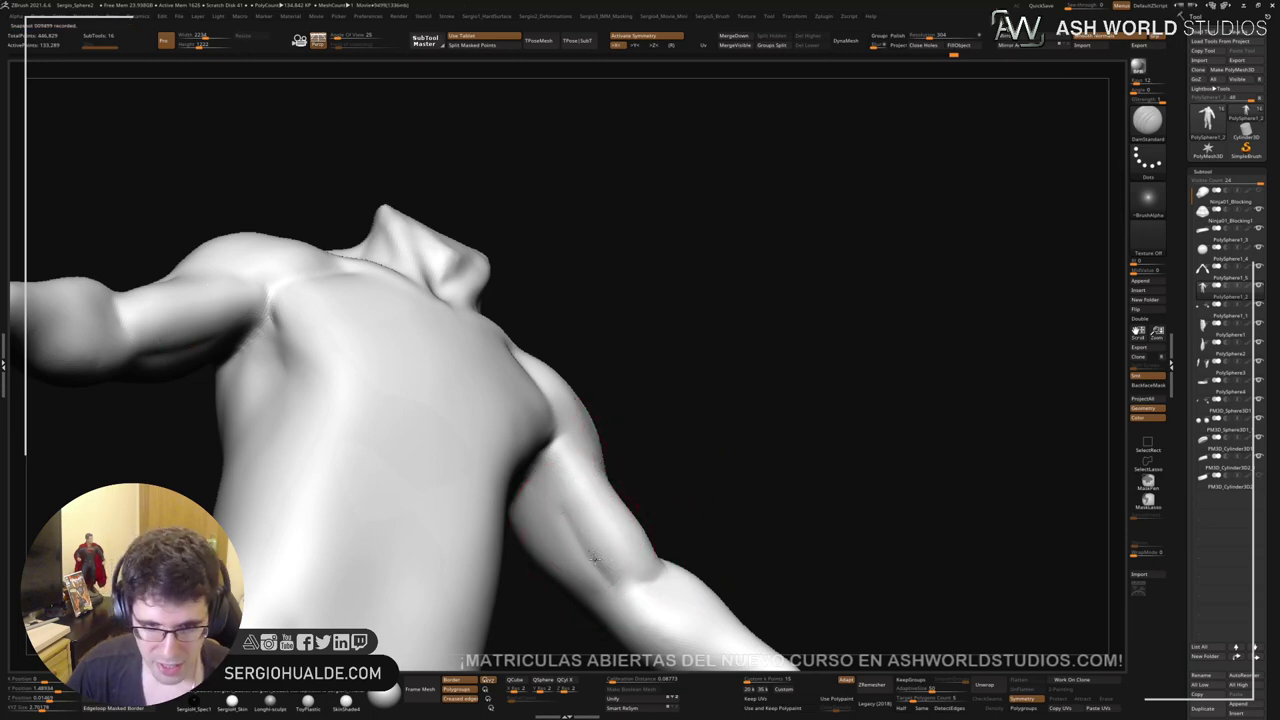
Step: Carve the groove between the biceps and triceps along the inner arm with the DamStandard brush, and smooth it
mouse_move(594, 558)
mouse_down()
mouse_move(612, 583)
mouse_move(650, 580)
mouse_move(591, 551)
mouse_move(563, 510)
mouse_up()
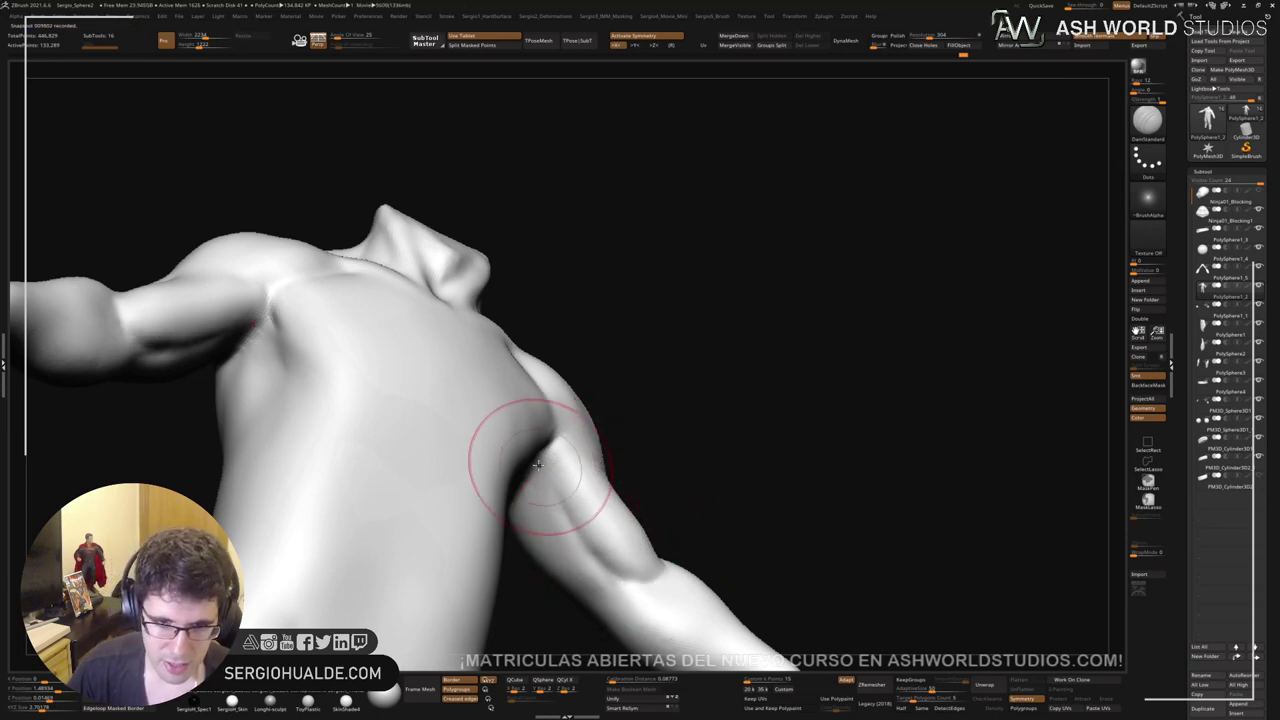
drag(538, 465, 594, 537)
right_drag(574, 497, 571, 503)
drag(560, 488, 612, 545)
key(ctrl+z)
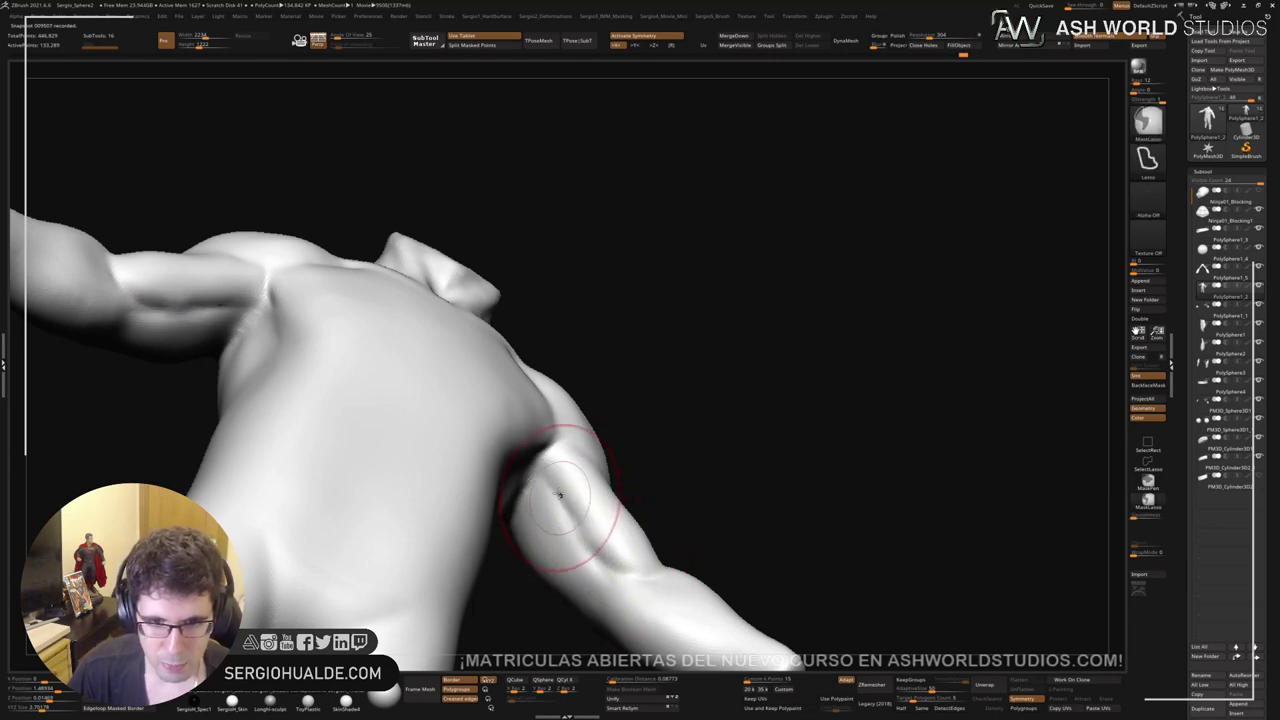
drag(558, 495, 621, 588)
right_drag(616, 553, 605, 551)
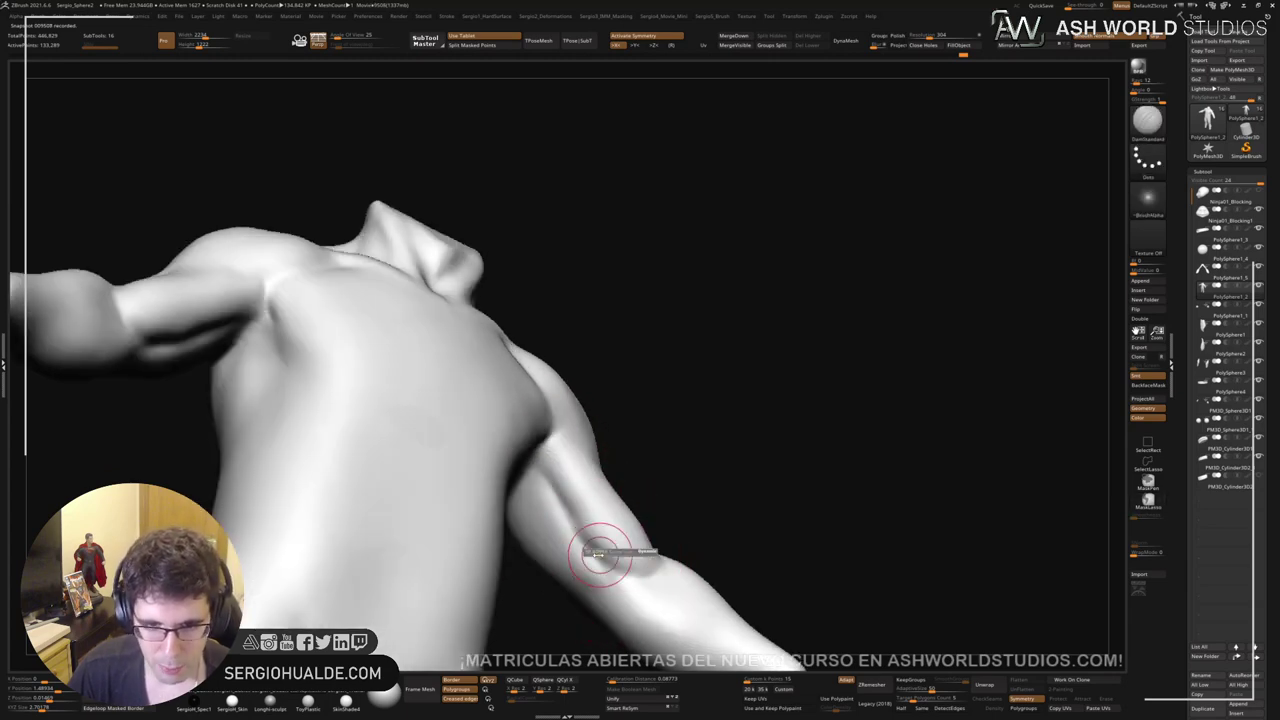
shift+drag(600, 574, 568, 543)
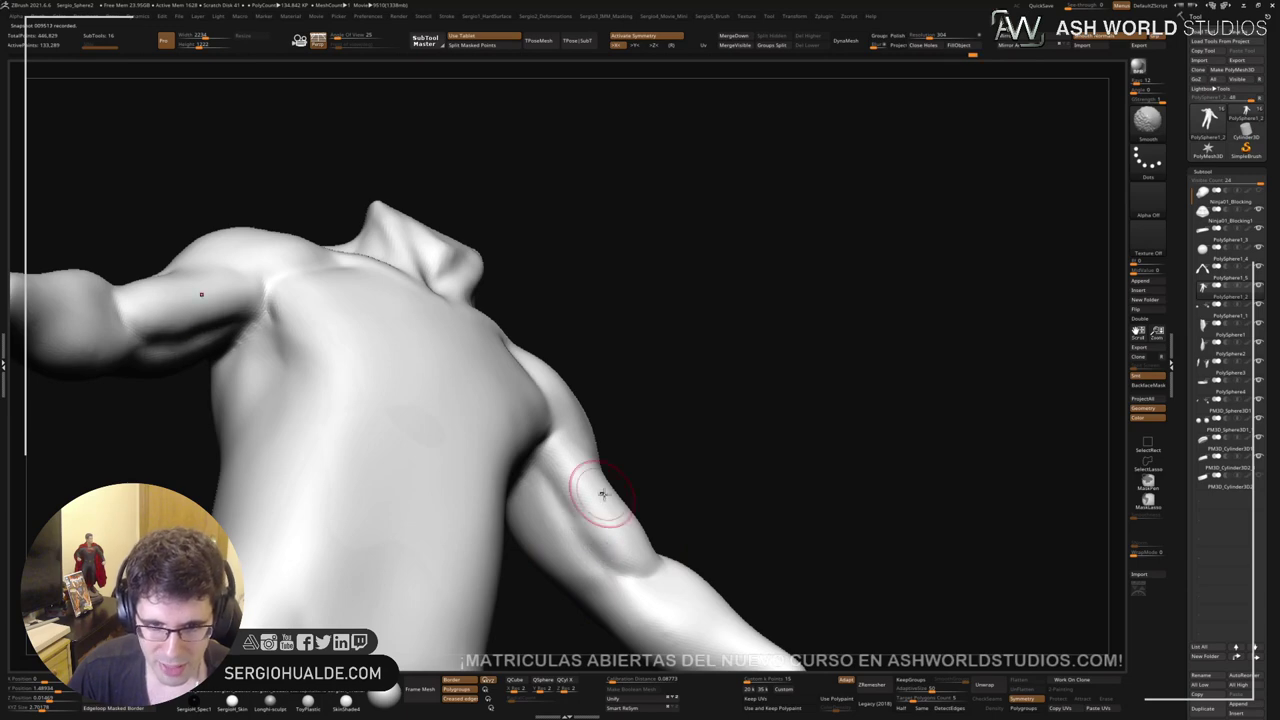
Step: Build up the lower biceps near the elbow with the Clay brush and smooth the muscle's inner side
right_drag(603, 494, 634, 534)
key(b)
key(c)
key(l)
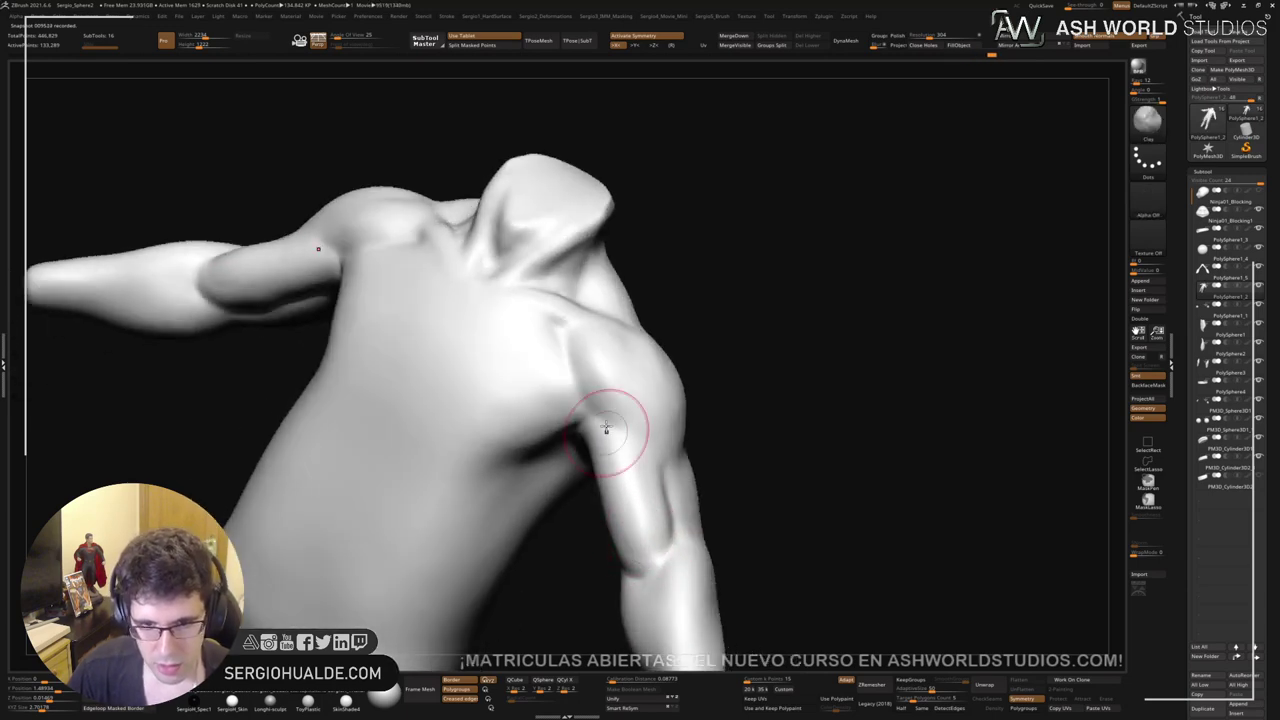
drag(652, 553, 646, 569)
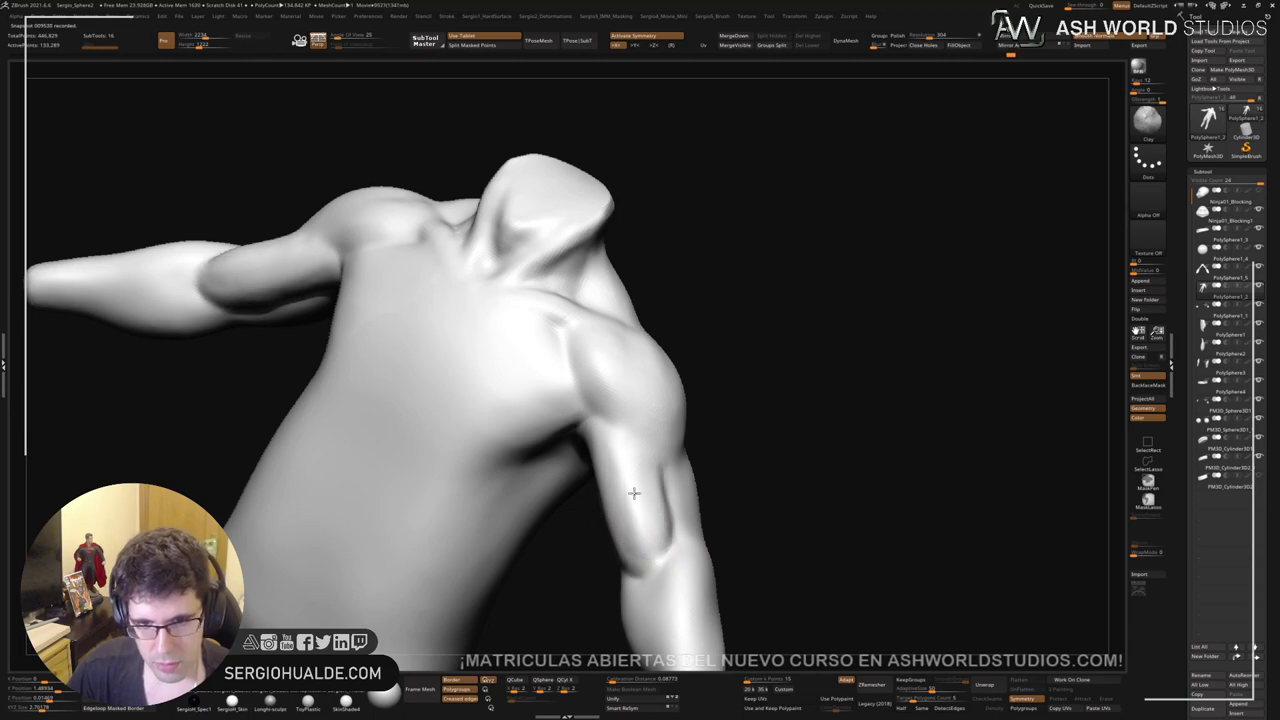
right_drag(607, 440, 629, 529)
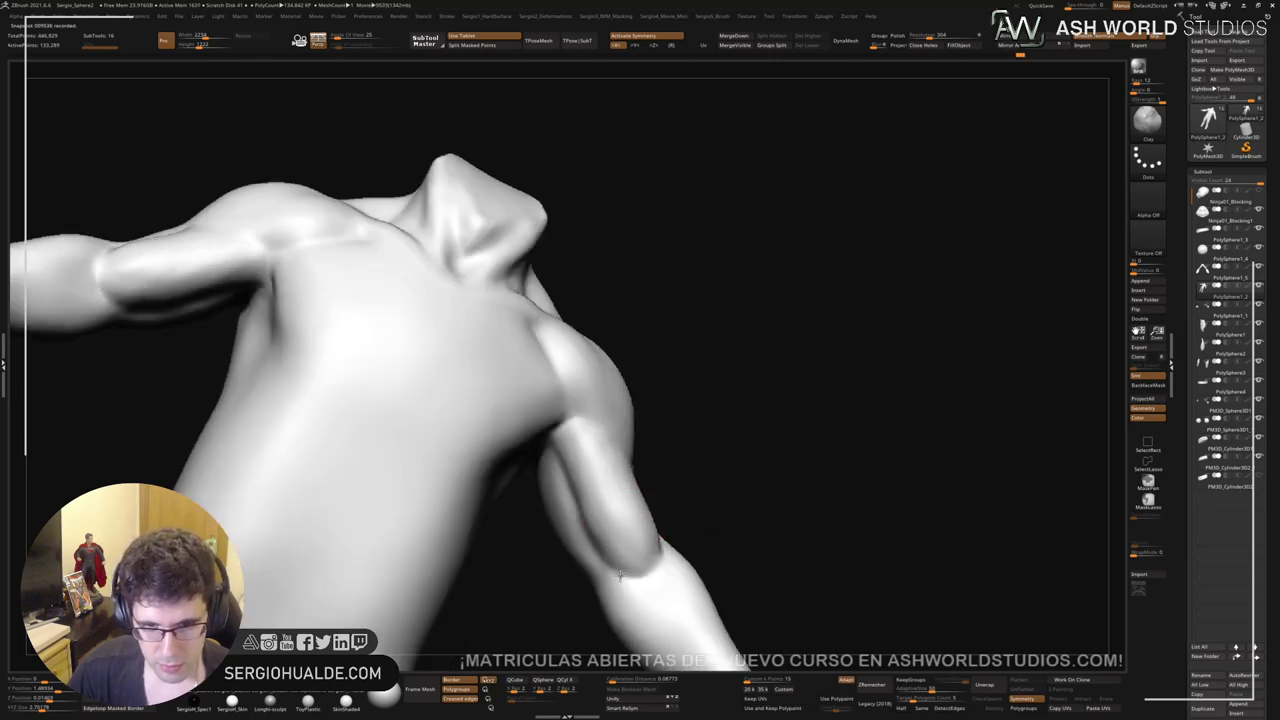
shift+drag(593, 535, 585, 503)
right_drag(591, 479, 640, 534)
shift+drag(640, 534, 640, 556)
right_drag(632, 511, 579, 437)
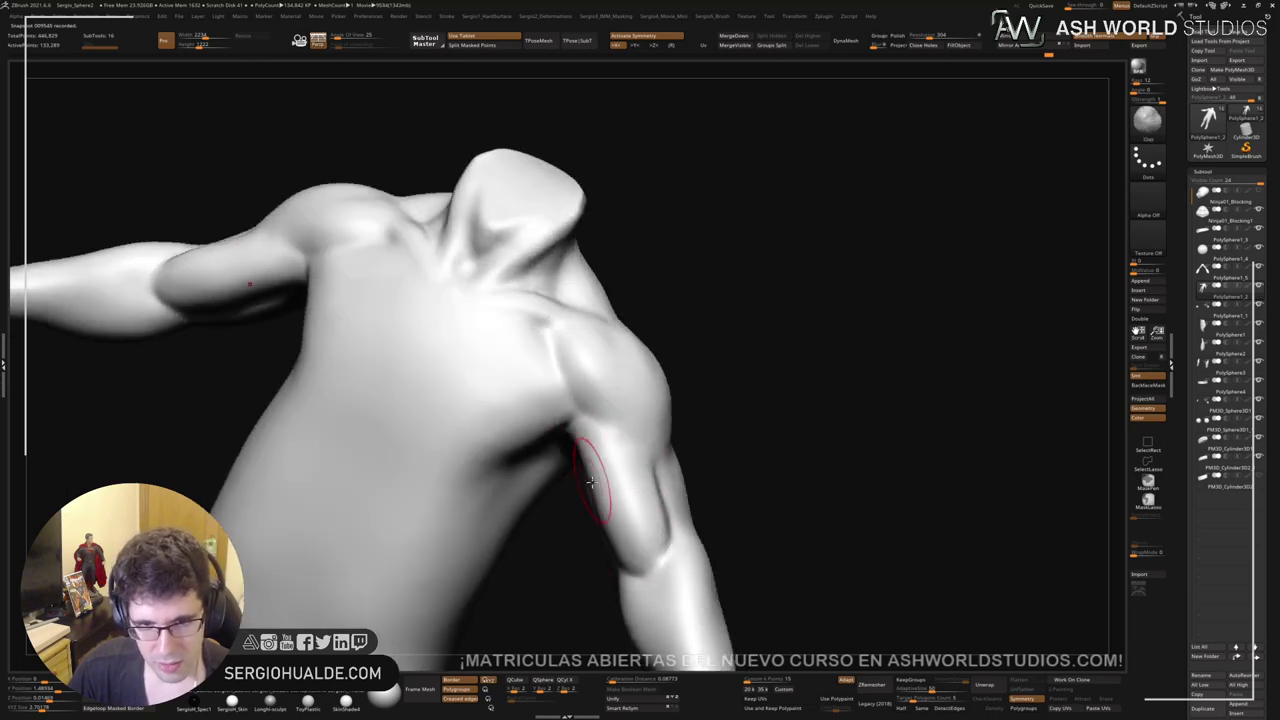
Step: Fill out the upper biceps where it meets the armpit with the Clay brush
drag(586, 429, 626, 500)
key(ctrl+z)
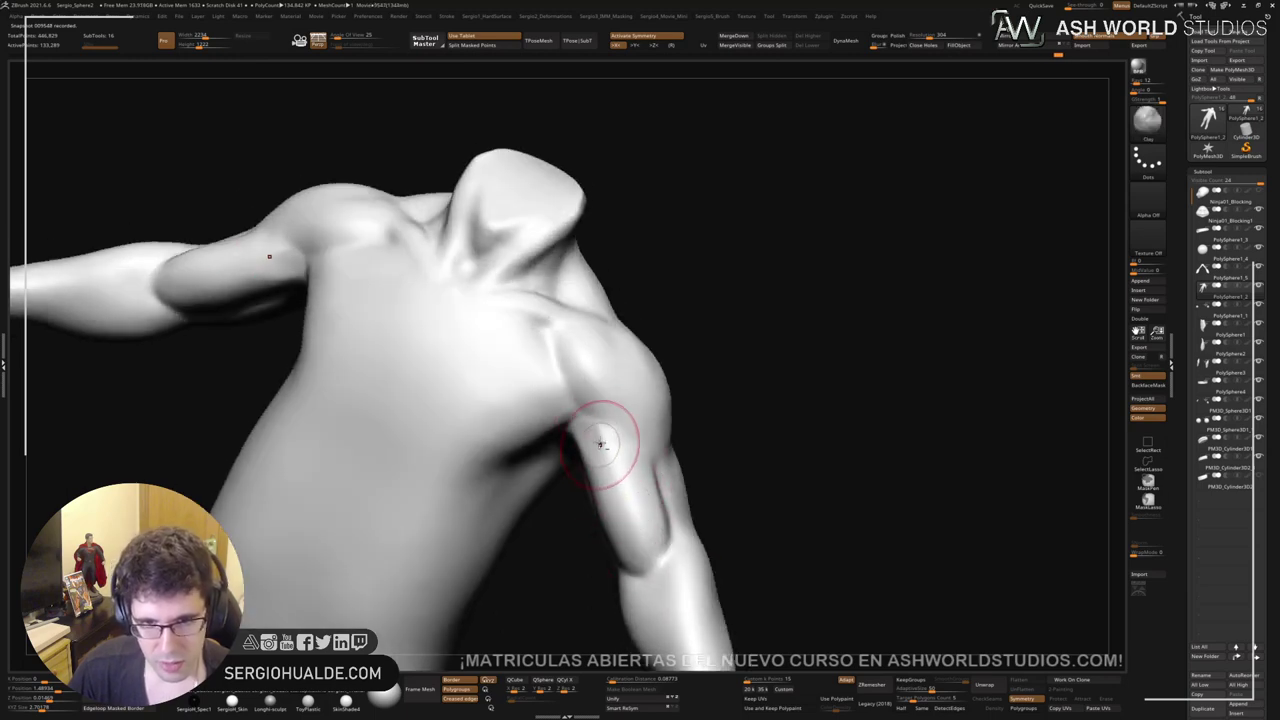
drag(600, 445, 613, 508)
right_drag(613, 508, 586, 451)
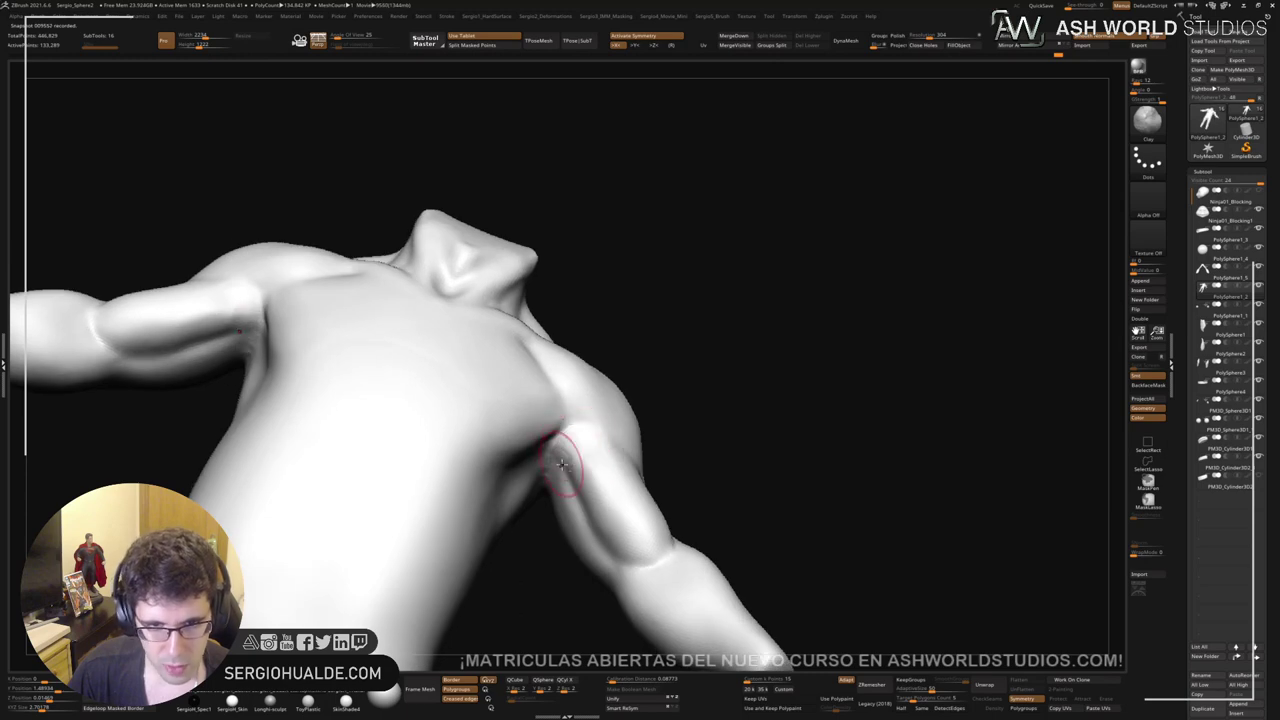
drag(590, 499, 587, 462)
right_drag(590, 492, 617, 457)
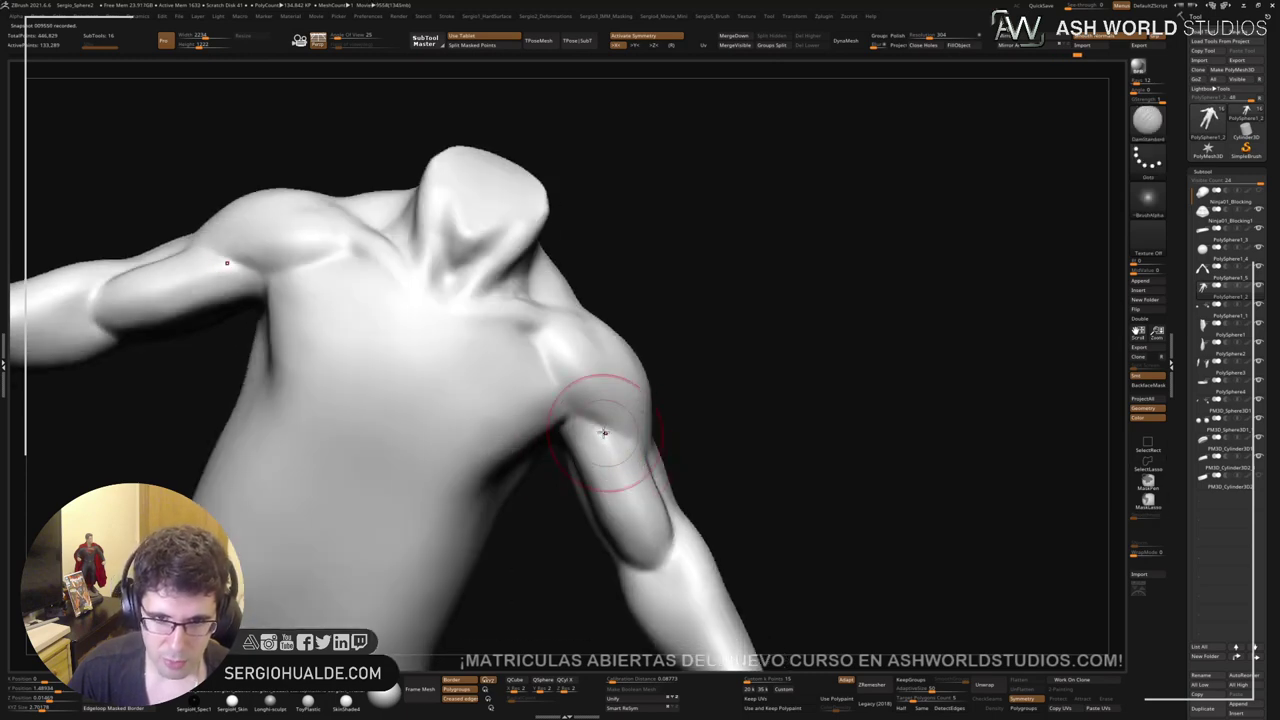
Step: Carve the inner-arm muscle separations running out of the armpit with the DamStandard brush, and smooth them
right_drag(600, 418, 573, 427)
drag(573, 426, 566, 526)
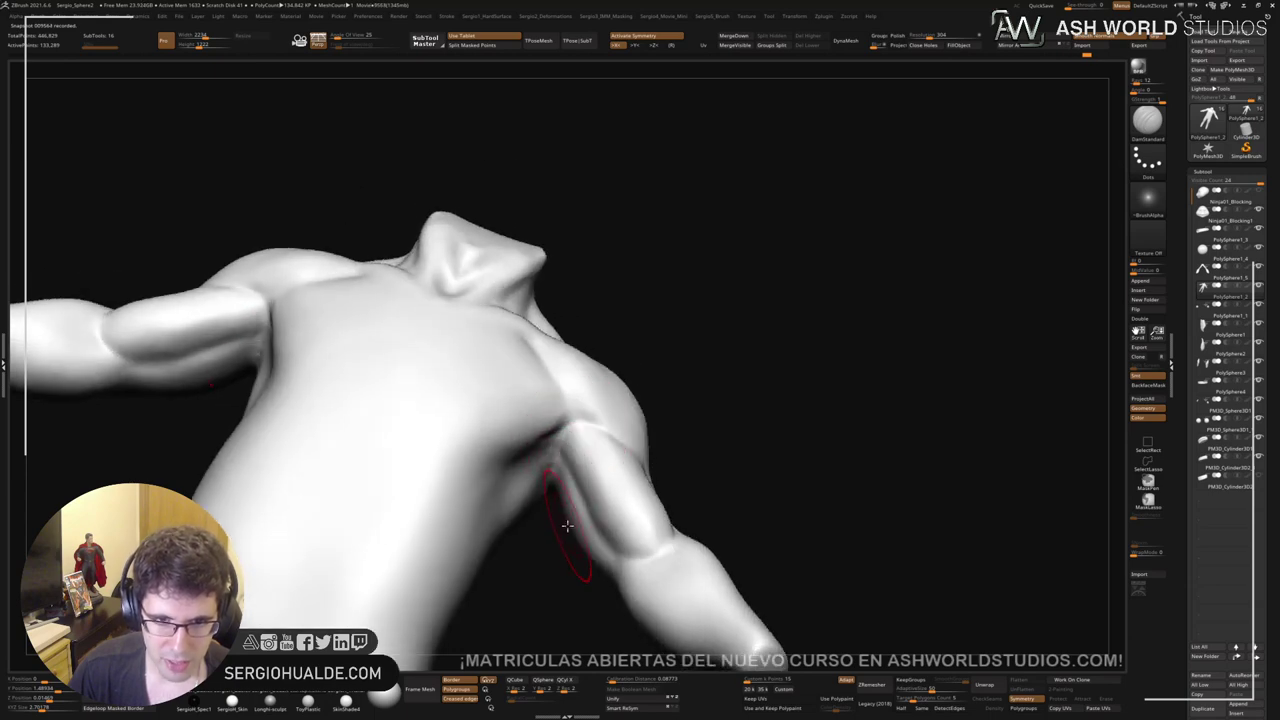
right_drag(566, 526, 583, 478)
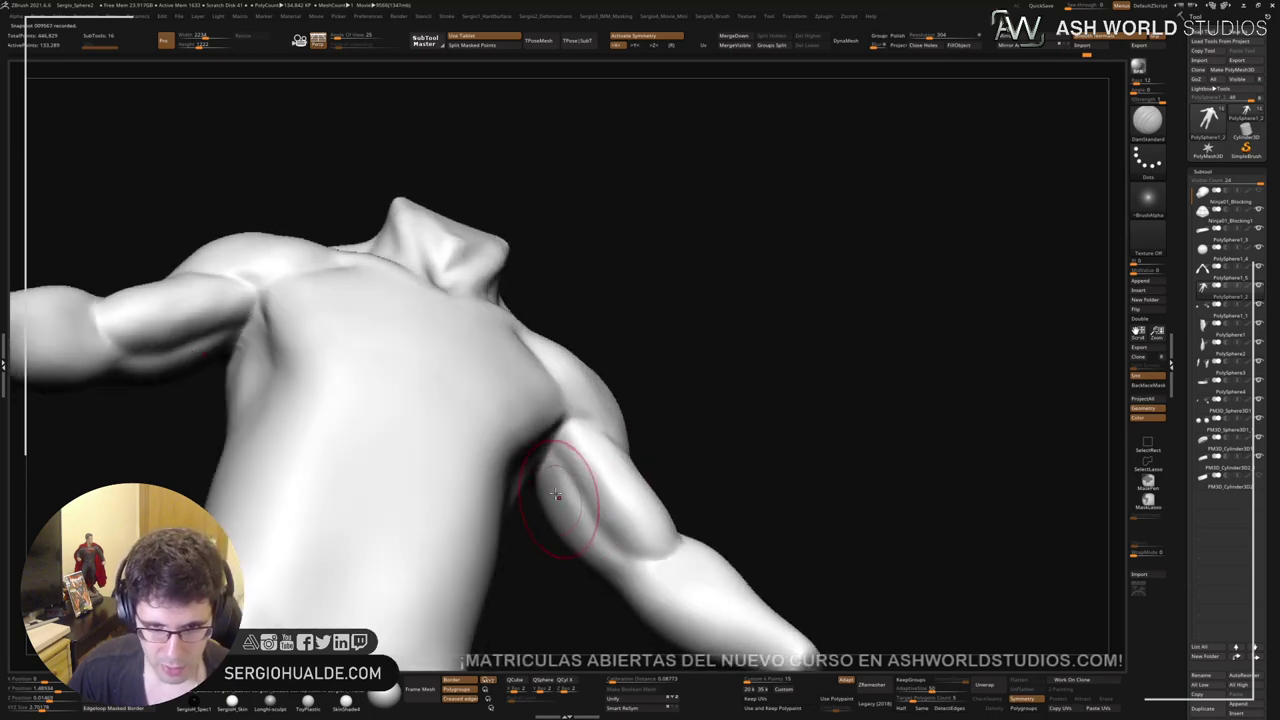
mouse_move(578, 509)
shift+mouse_down()
mouse_move(537, 466)
mouse_move(571, 506)
shift+mouse_up()
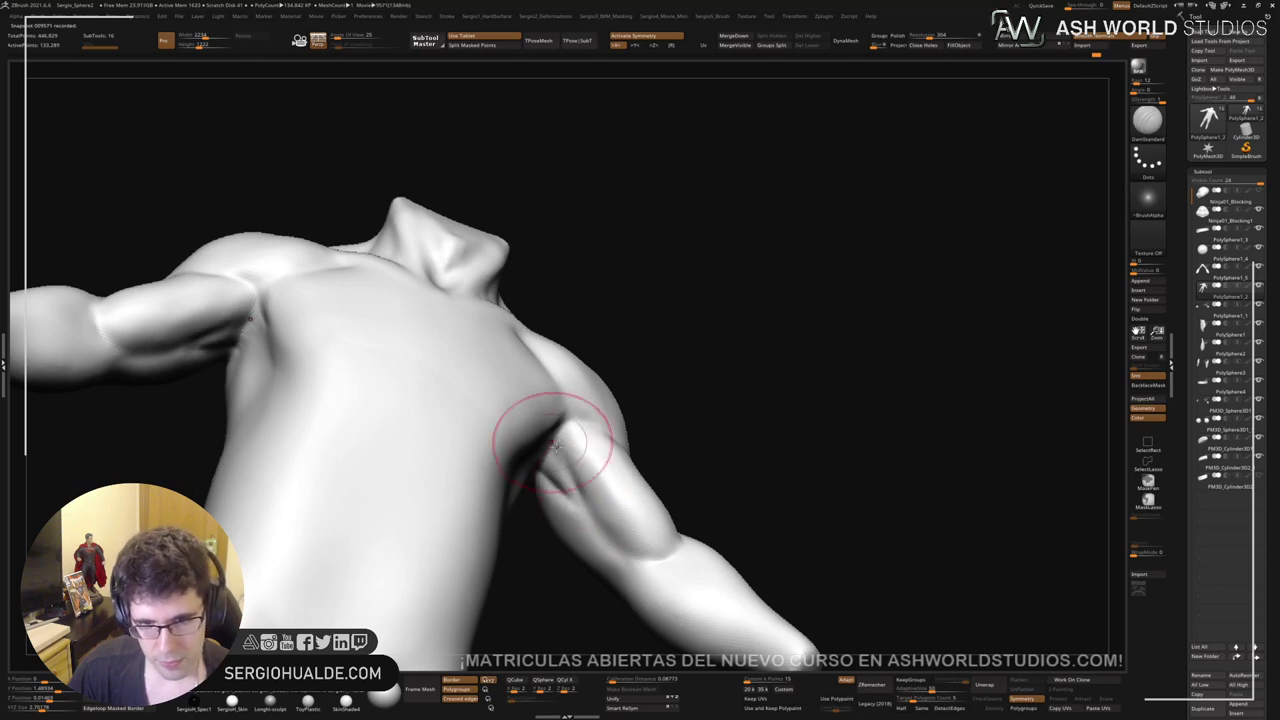
key(shift)
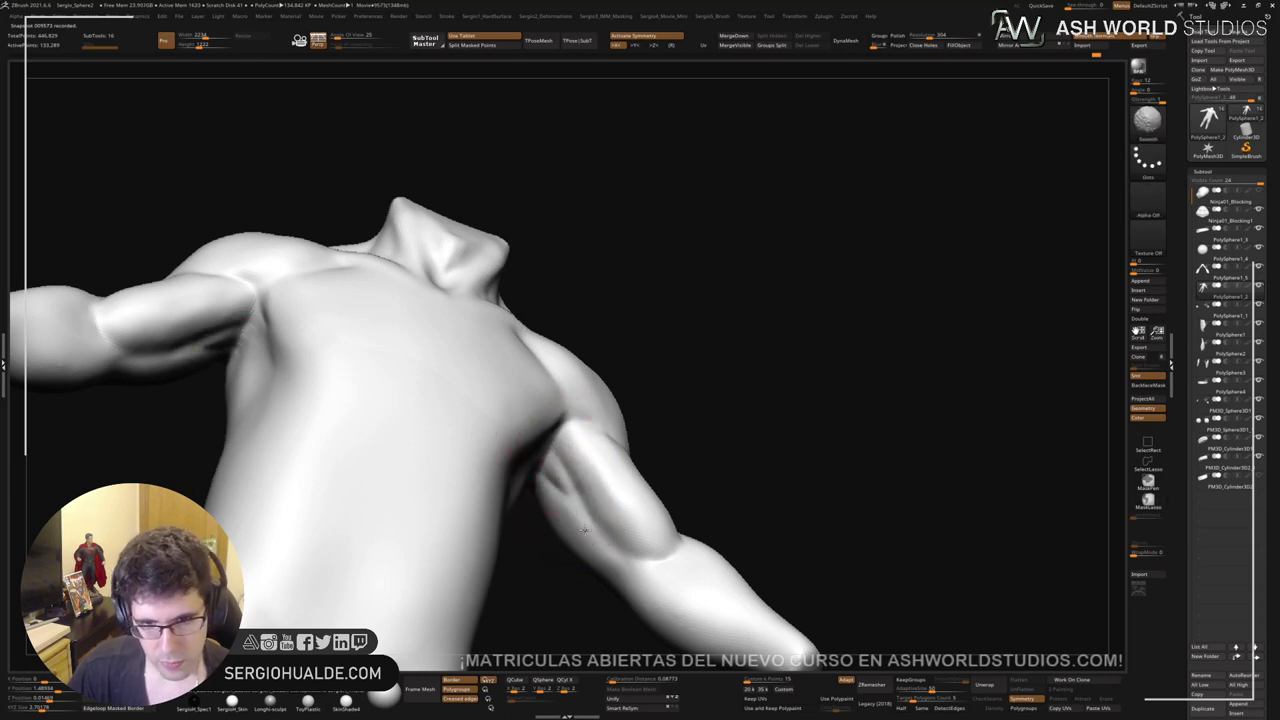
shift+drag(620, 514, 585, 460)
Step: Refine the outer upper arm below the deltoid with the Clay brush and smooth it between the biceps and triceps
mouse_move(565, 420)
right_down()
mouse_move(625, 472)
mouse_move(629, 514)
mouse_move(680, 477)
mouse_move(660, 490)
mouse_move(680, 500)
mouse_move(687, 527)
right_up()
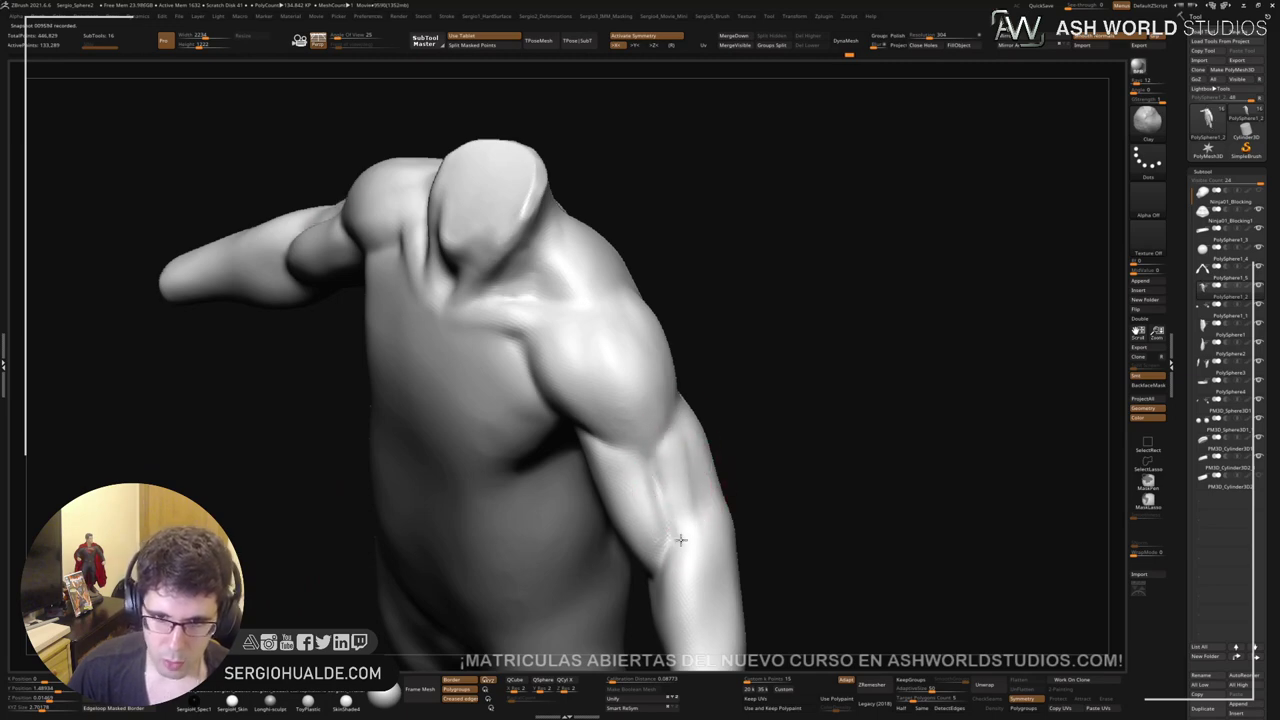
mouse_move(681, 540)
right_down()
mouse_move(680, 451)
mouse_move(691, 531)
mouse_move(672, 470)
right_up()
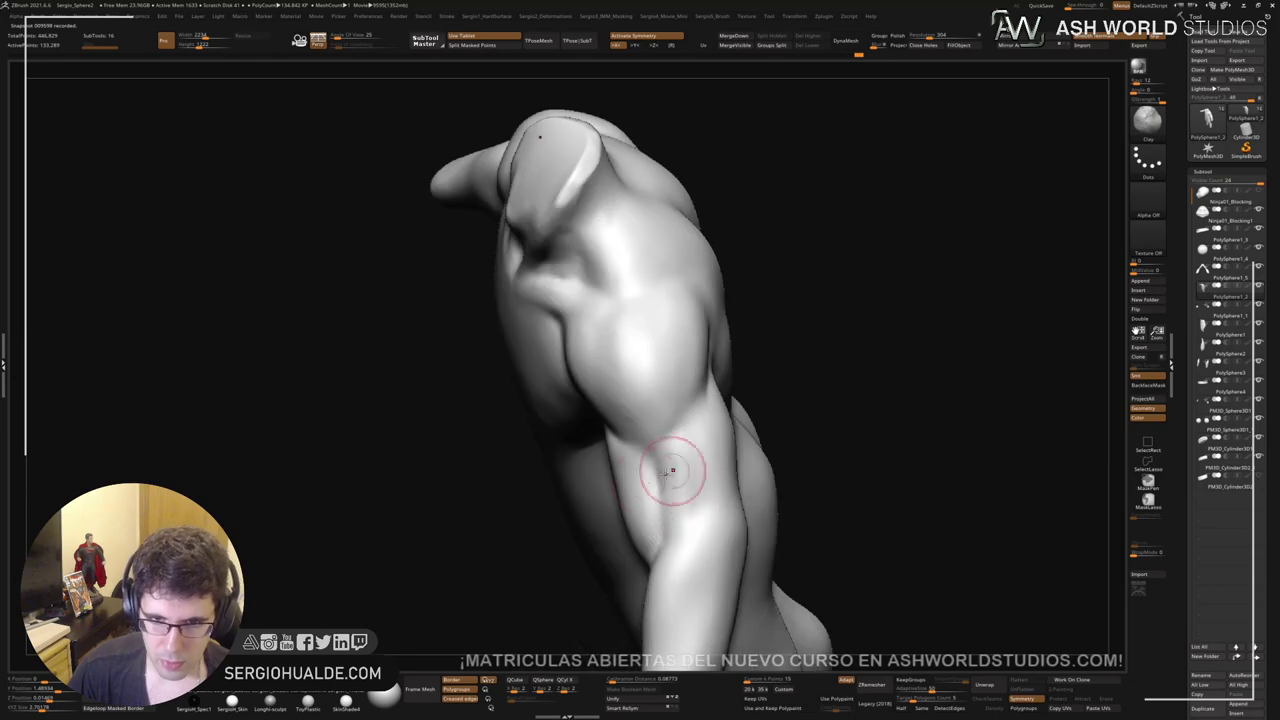
shift+drag(672, 471, 643, 523)
mouse_move(636, 499)
right_down()
mouse_move(712, 497)
mouse_move(595, 492)
mouse_move(651, 466)
right_up()
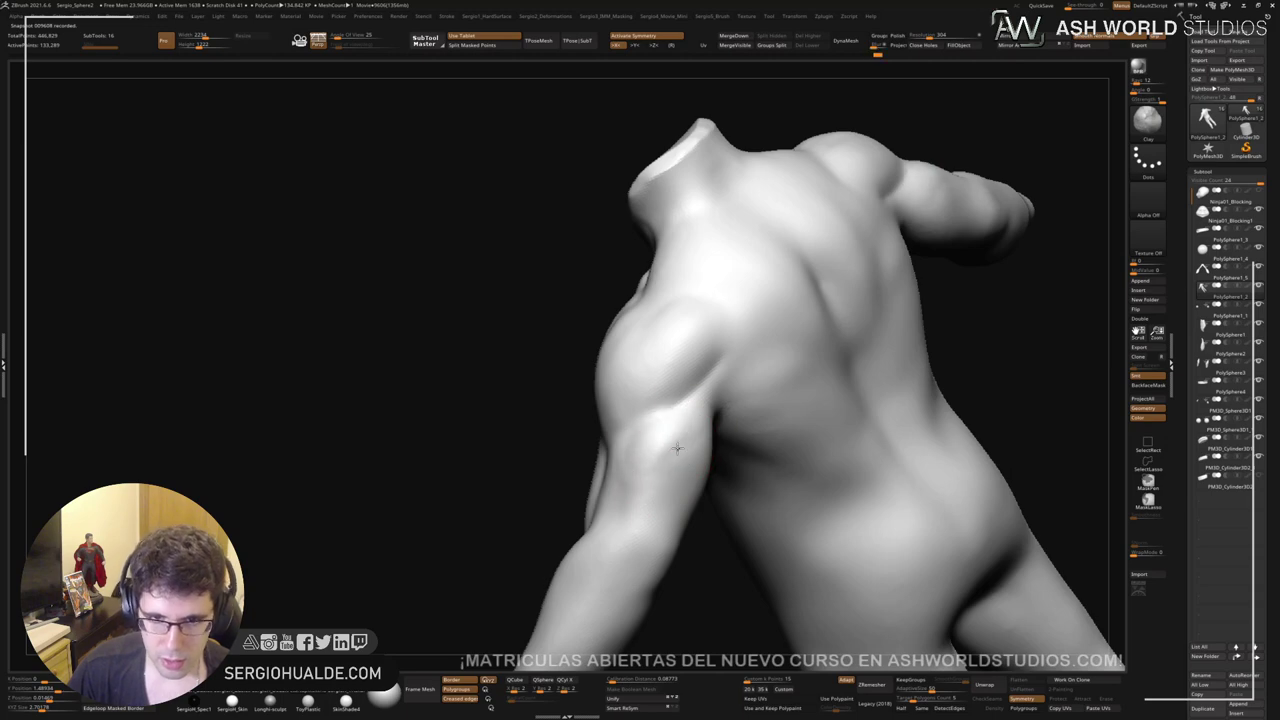
Step: Build up the triceps on the back of the upper arm with the Clay brush and smooth its surface
mouse_move(669, 494)
right_down()
mouse_move(717, 500)
mouse_move(708, 445)
right_up()
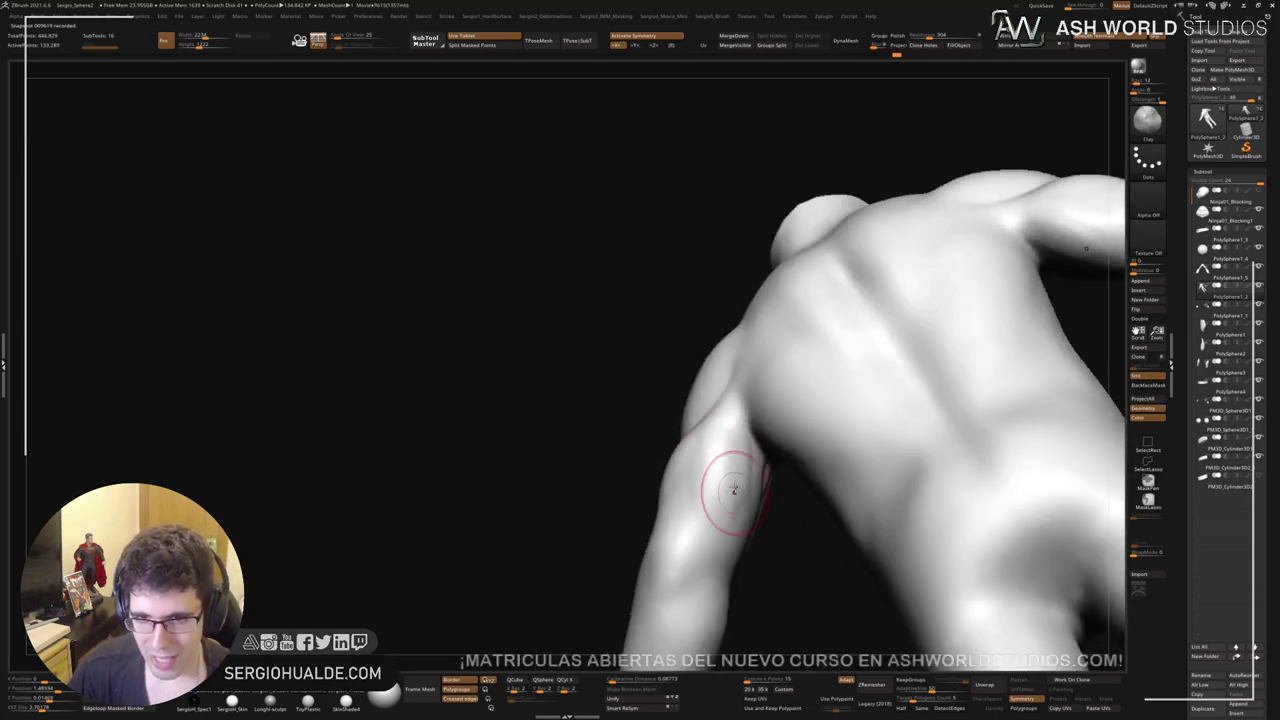
right_drag(709, 528, 740, 478)
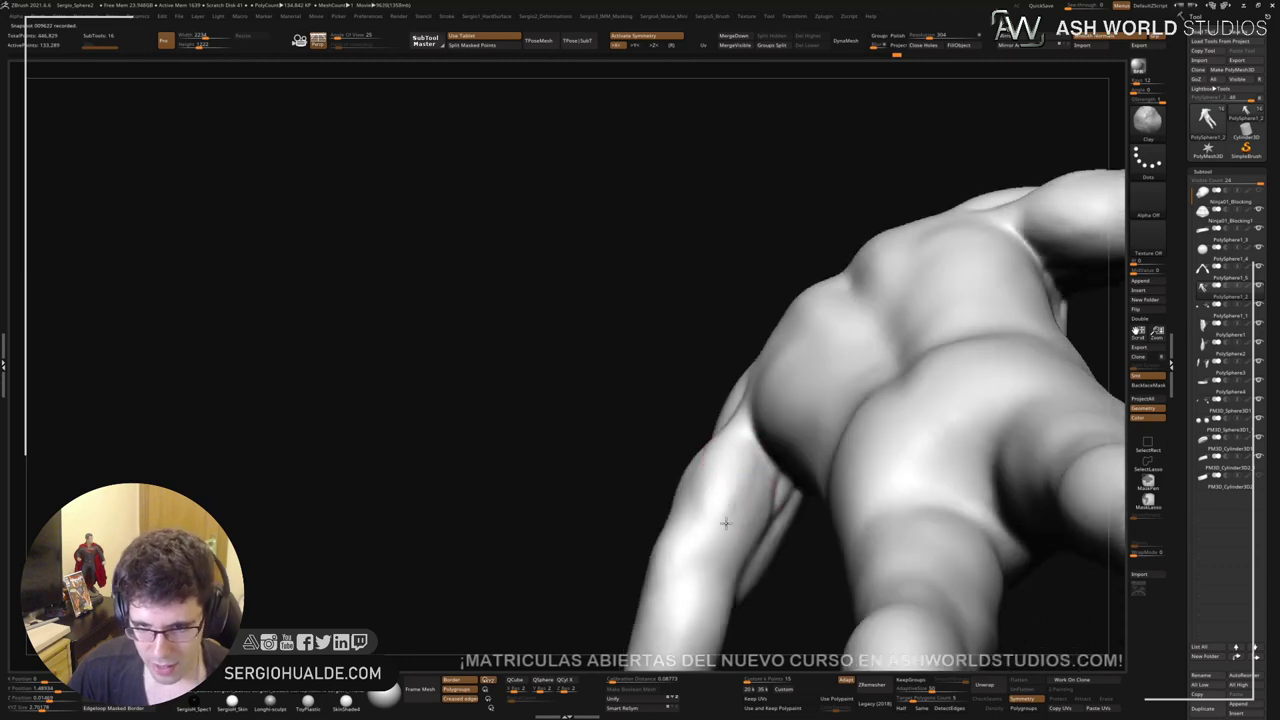
mouse_move(725, 522)
right_down()
mouse_move(755, 517)
mouse_move(707, 575)
right_up()
shift+drag(699, 547, 711, 510)
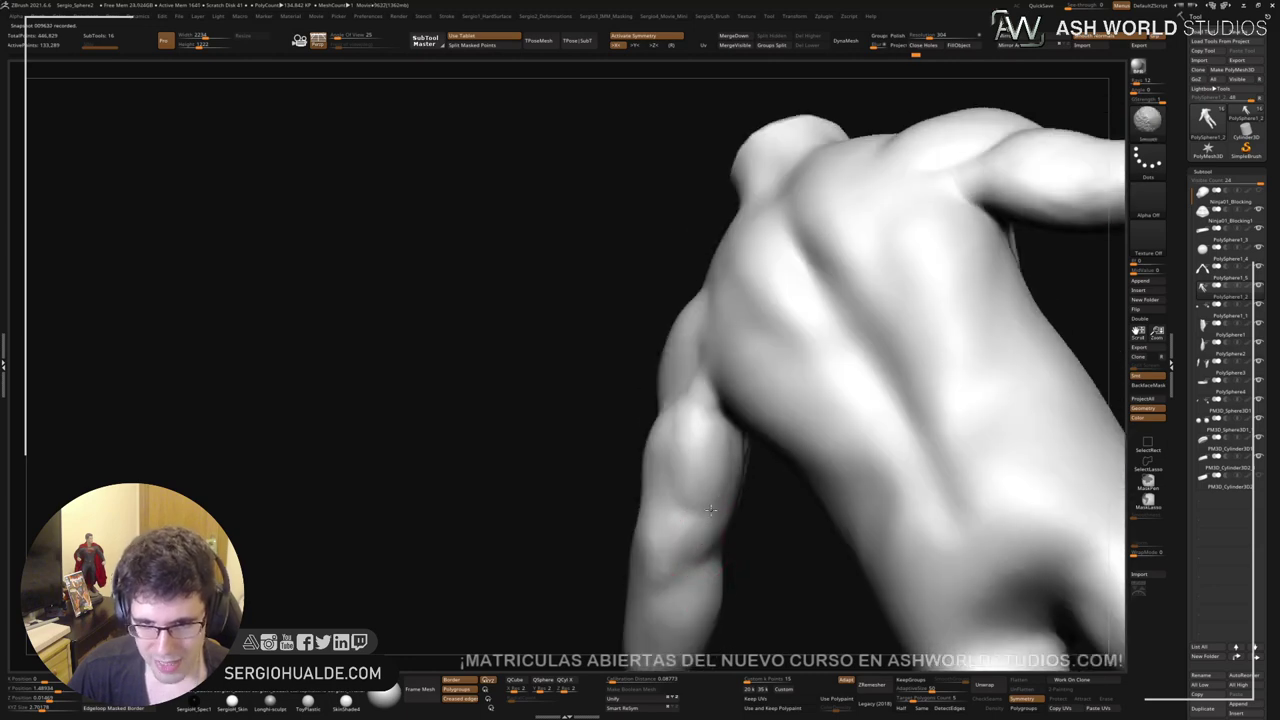
Step: Define the triceps creases with the DamStandard brush and build up the elbow with the Clay brush, smoothing it into the arm
mouse_move(684, 525)
right_down()
mouse_move(700, 514)
mouse_move(689, 514)
mouse_move(702, 535)
right_up()
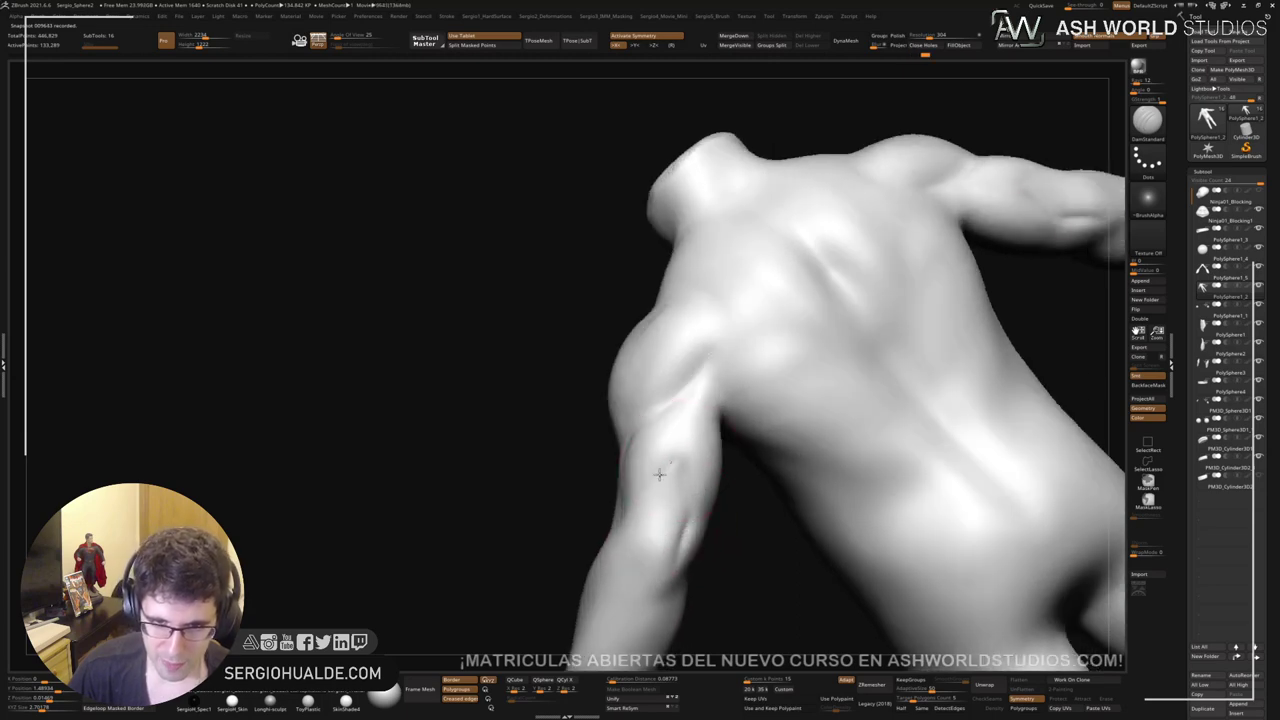
mouse_move(680, 461)
right_down()
mouse_move(640, 472)
mouse_move(680, 451)
mouse_move(679, 565)
mouse_move(660, 555)
right_up()
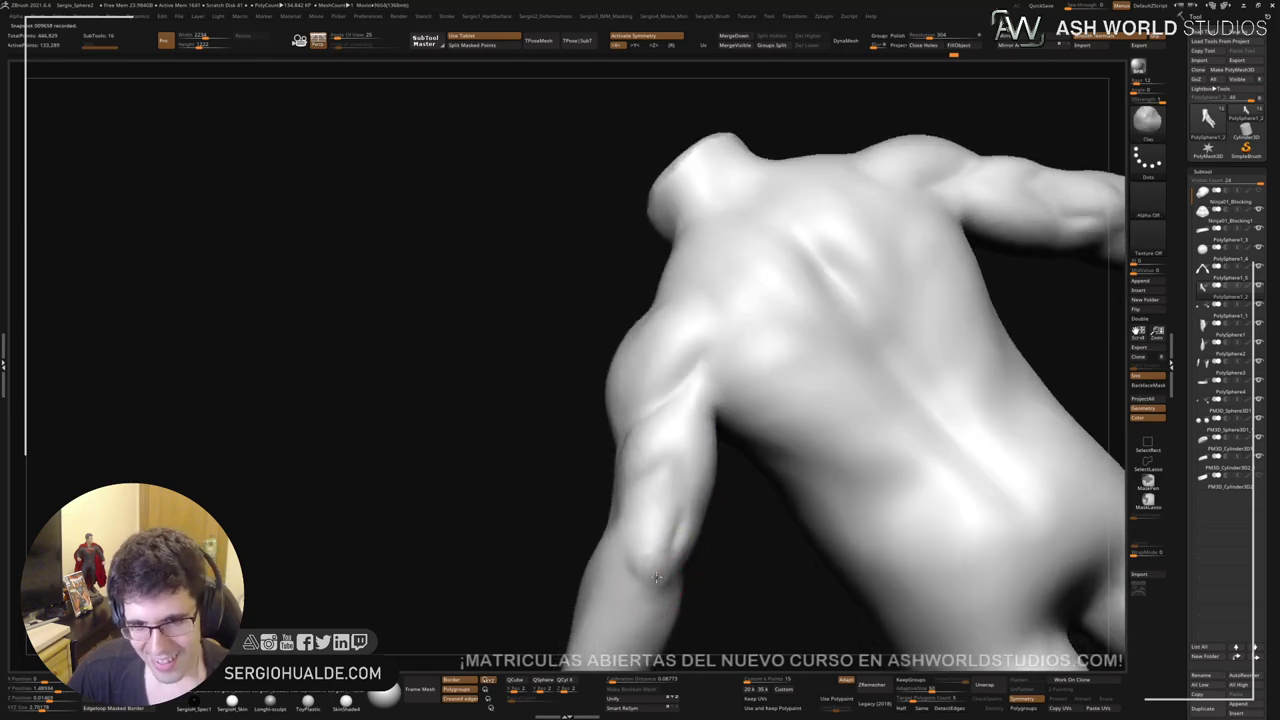
drag(651, 565, 660, 588)
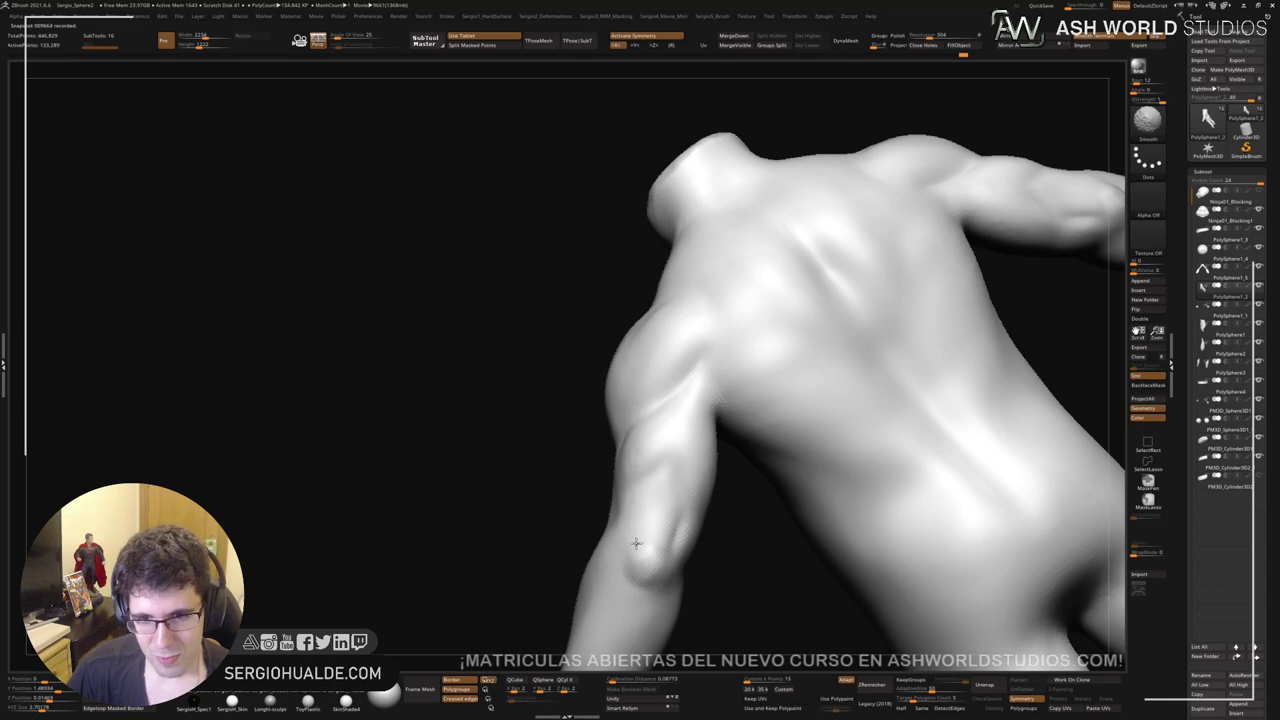
right_drag(653, 549, 688, 551)
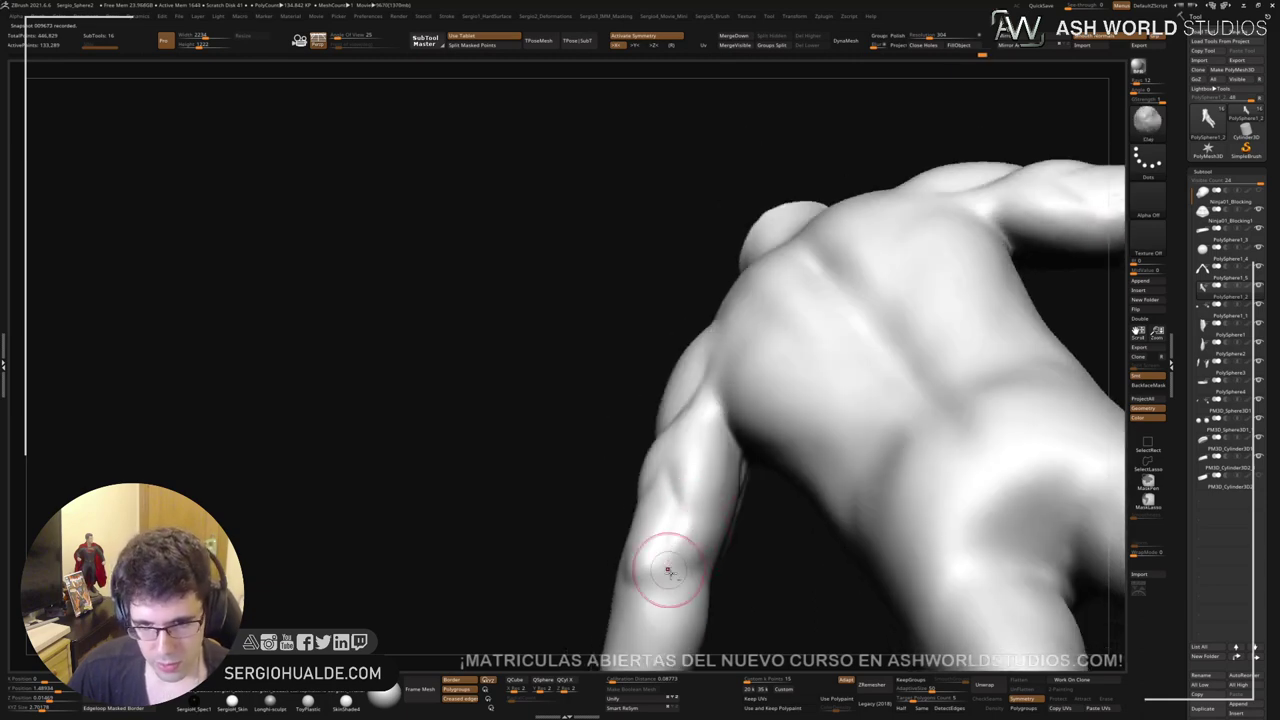
key(shift)
mouse_move(701, 525)
shift+mouse_down()
mouse_move(718, 462)
mouse_move(718, 476)
shift+mouse_up()
mouse_move(717, 476)
right_down()
mouse_move(691, 514)
mouse_move(715, 531)
mouse_move(680, 509)
mouse_move(686, 534)
mouse_move(668, 420)
mouse_move(686, 409)
right_up()
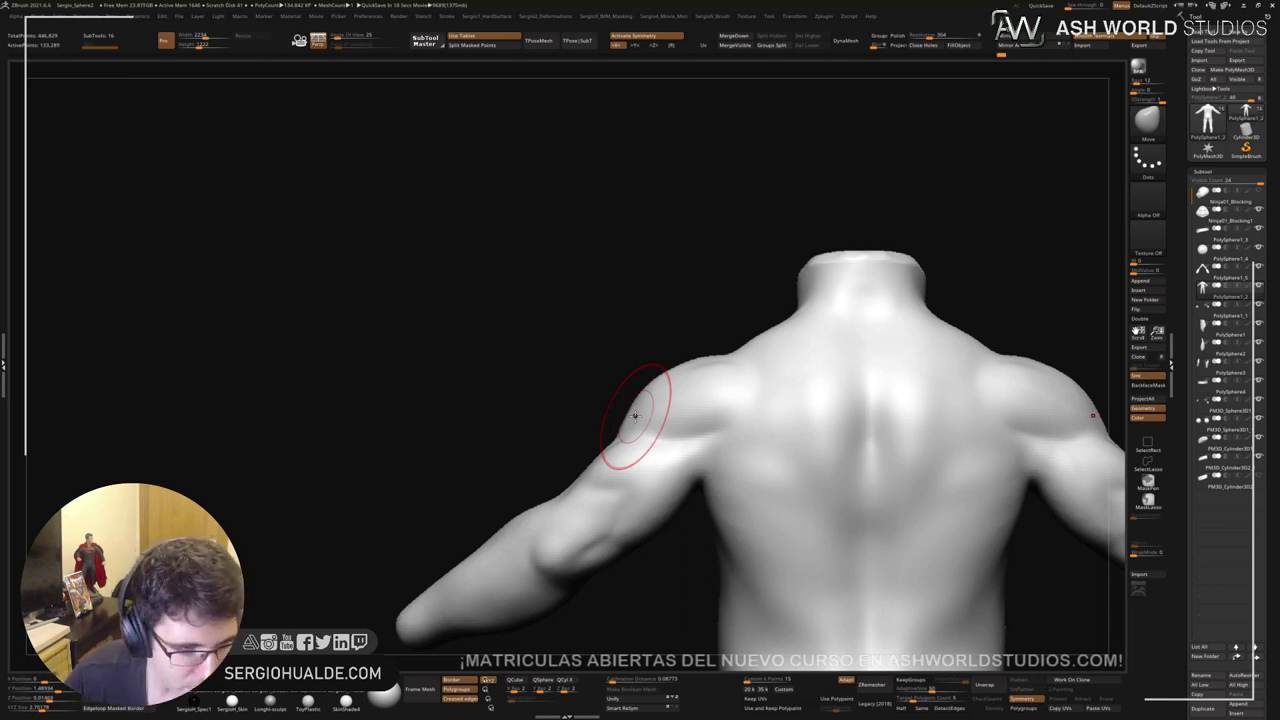
Step: Deepen the rear armpit crease with the DamStandard brush, then build up the chest edge below the armpit with Clay and smooth it
drag(663, 314, 700, 398)
right_drag(699, 398, 703, 434)
key(b)
key(d)
key(s)
mouse_move(706, 408)
mouse_down()
mouse_move(686, 451)
mouse_move(706, 408)
mouse_up()
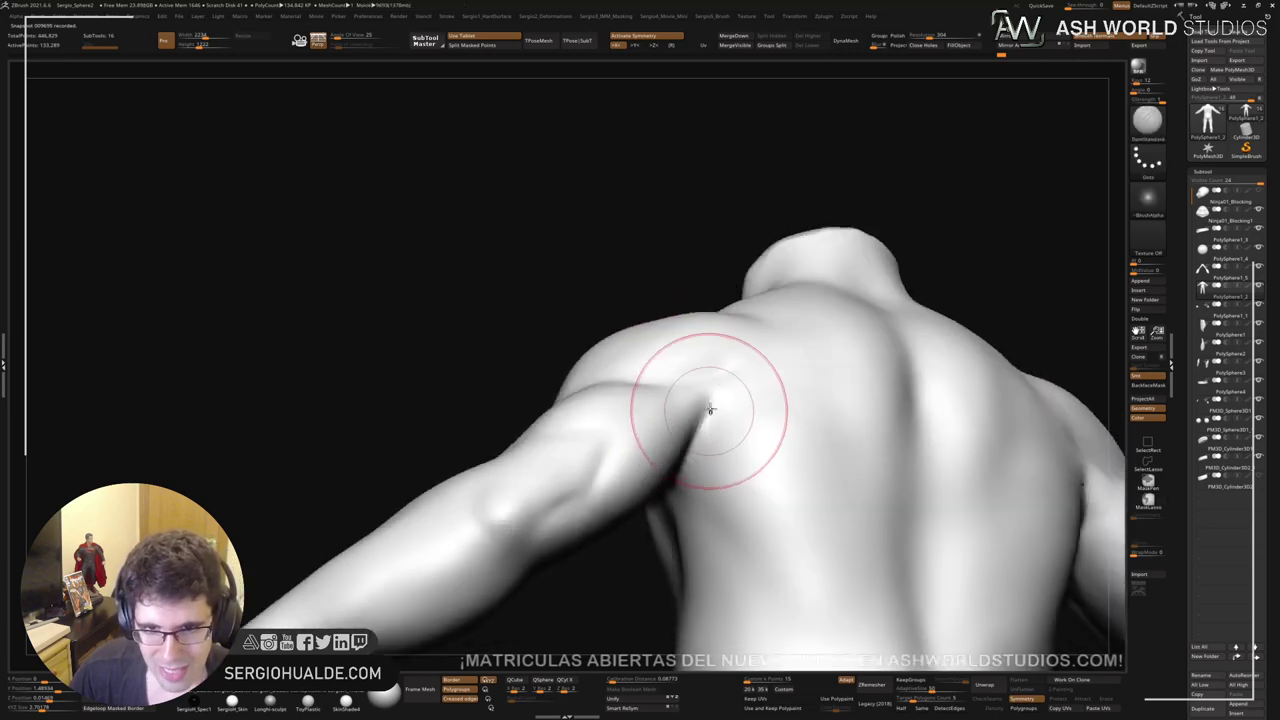
right_drag(709, 411, 697, 451)
drag(708, 426, 701, 456)
mouse_move(701, 455)
right_down()
mouse_move(686, 457)
mouse_move(690, 420)
right_up()
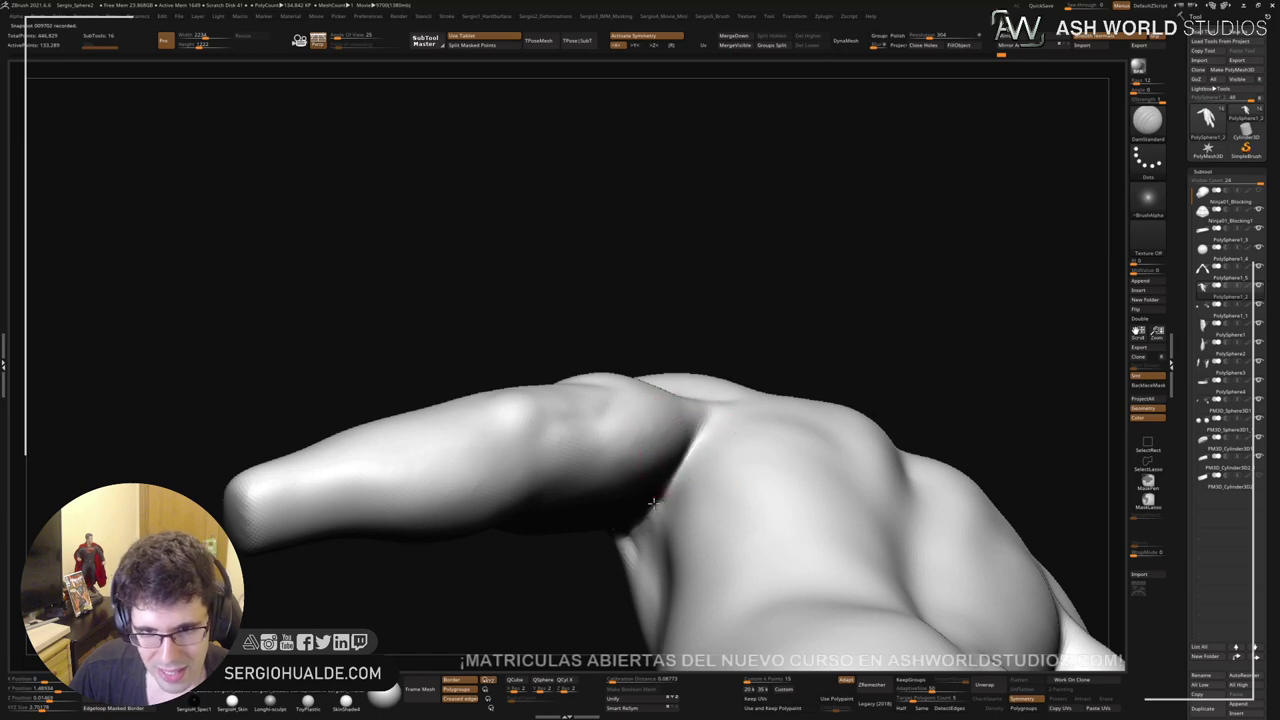
mouse_move(660, 490)
right_down()
mouse_move(762, 507)
mouse_move(620, 552)
mouse_move(606, 537)
right_up()
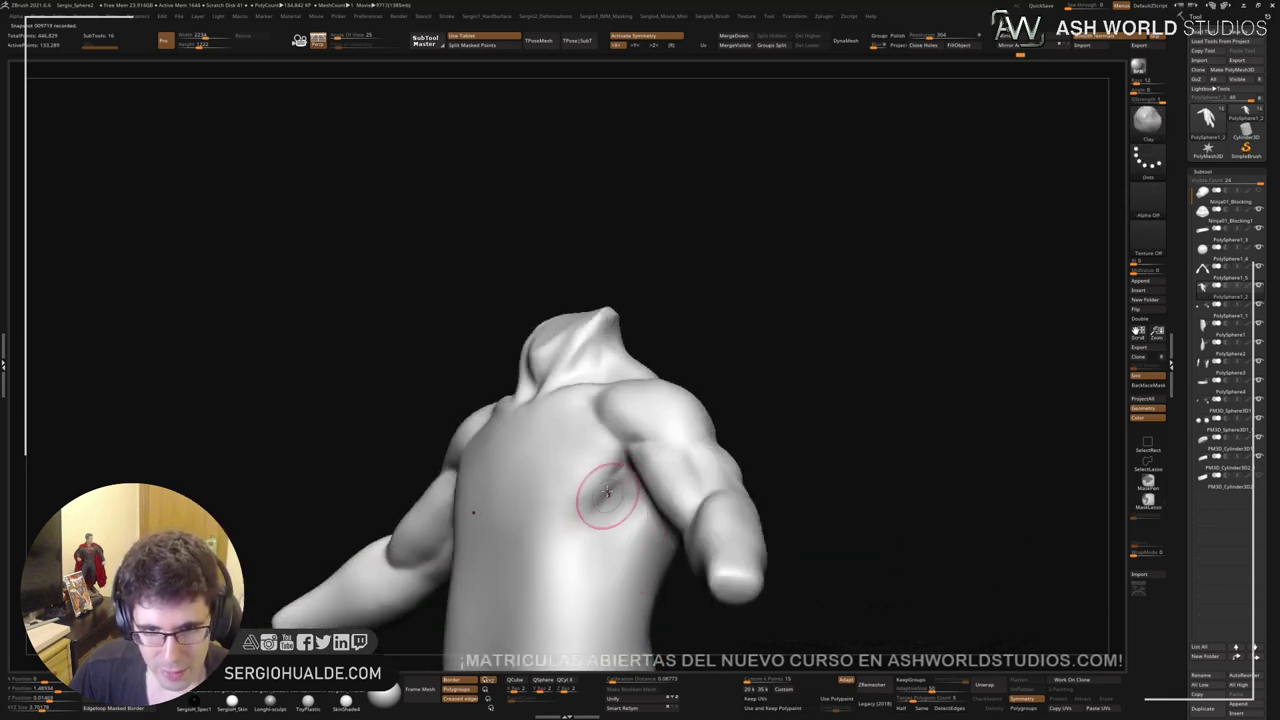
key(shift)
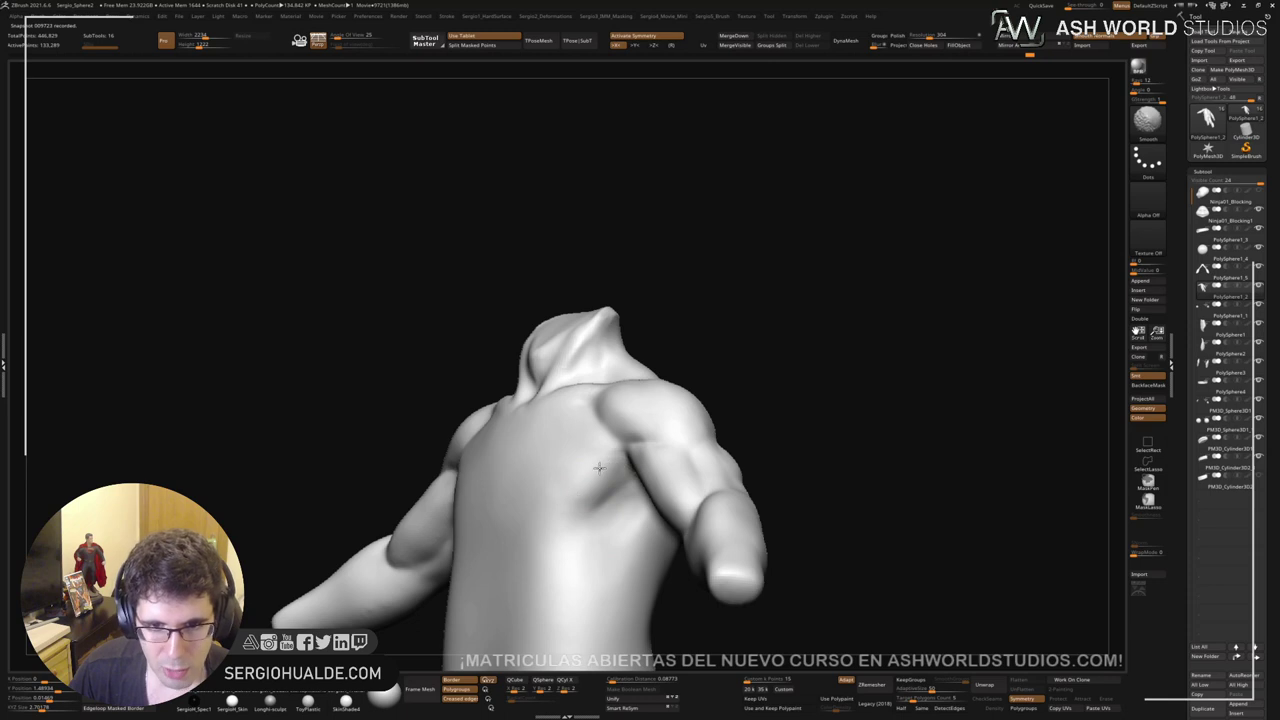
Step: Refine the outer elbow and its transition into the upper forearm with the Clay and Move brushes
mouse_move(625, 520)
right_down()
mouse_move(640, 578)
mouse_move(616, 512)
mouse_move(654, 497)
mouse_move(583, 549)
mouse_move(580, 460)
mouse_move(680, 345)
mouse_move(740, 400)
right_up()
mouse_move(740, 400)
ctrl+right_down()
mouse_move(643, 548)
mouse_move(663, 438)
ctrl+right_up()
right_drag(634, 500, 629, 443)
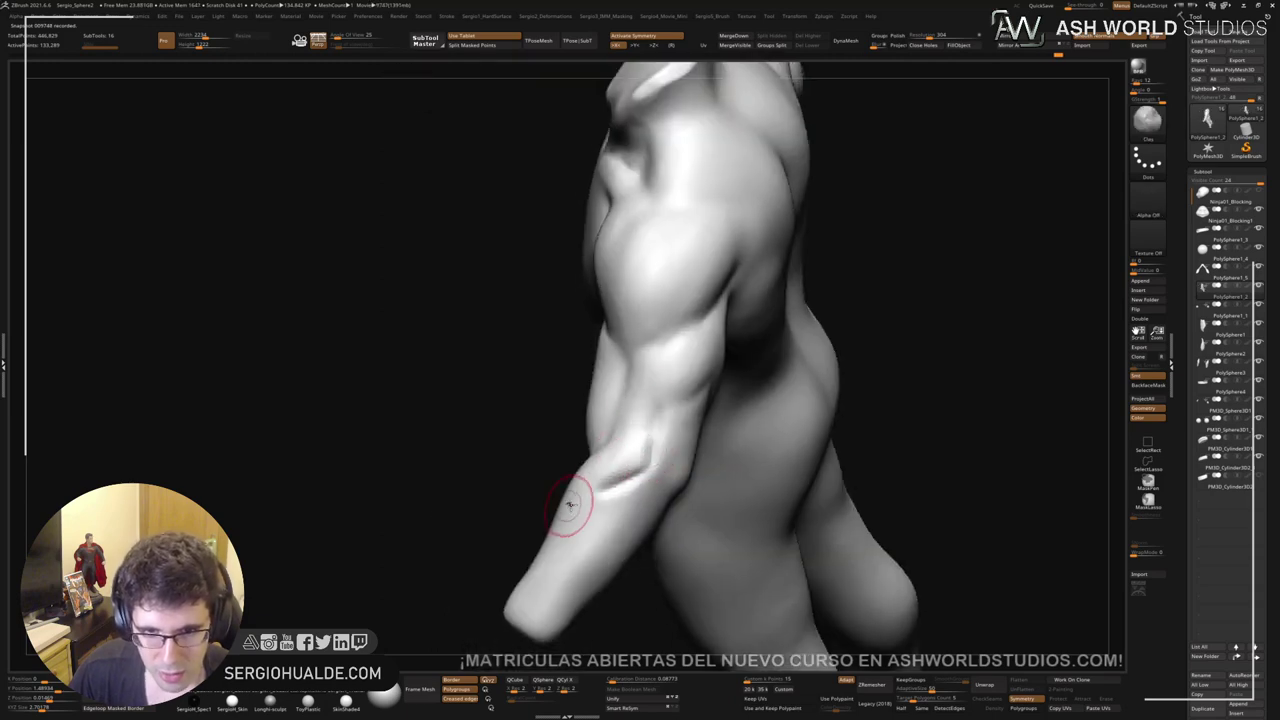
right_drag(571, 506, 622, 443)
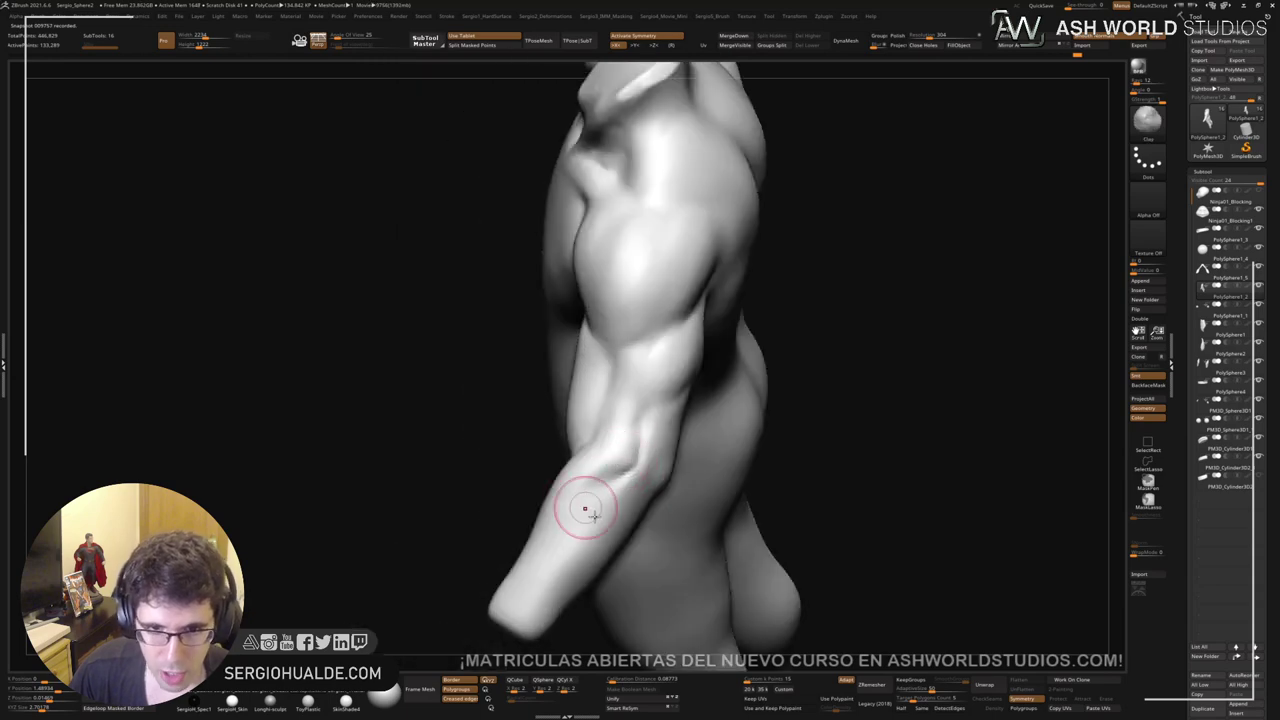
right_drag(583, 509, 634, 457)
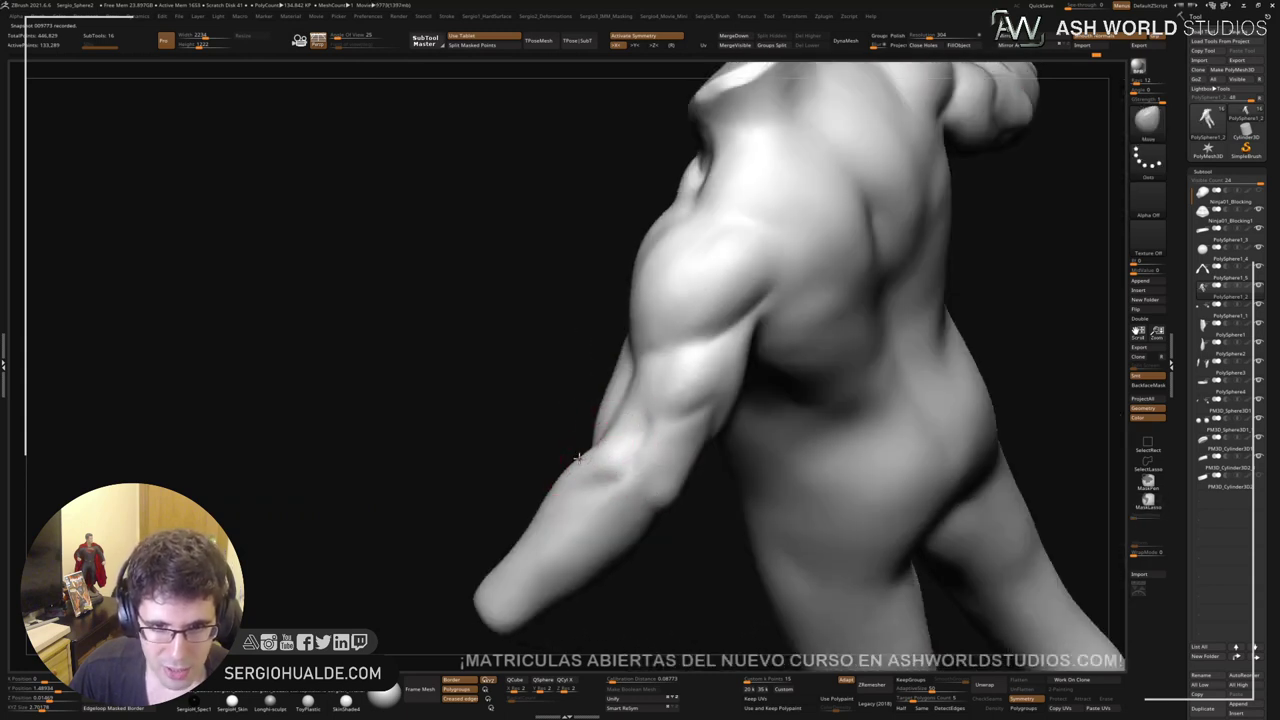
right_drag(571, 457, 606, 443)
right_drag(497, 545, 571, 523)
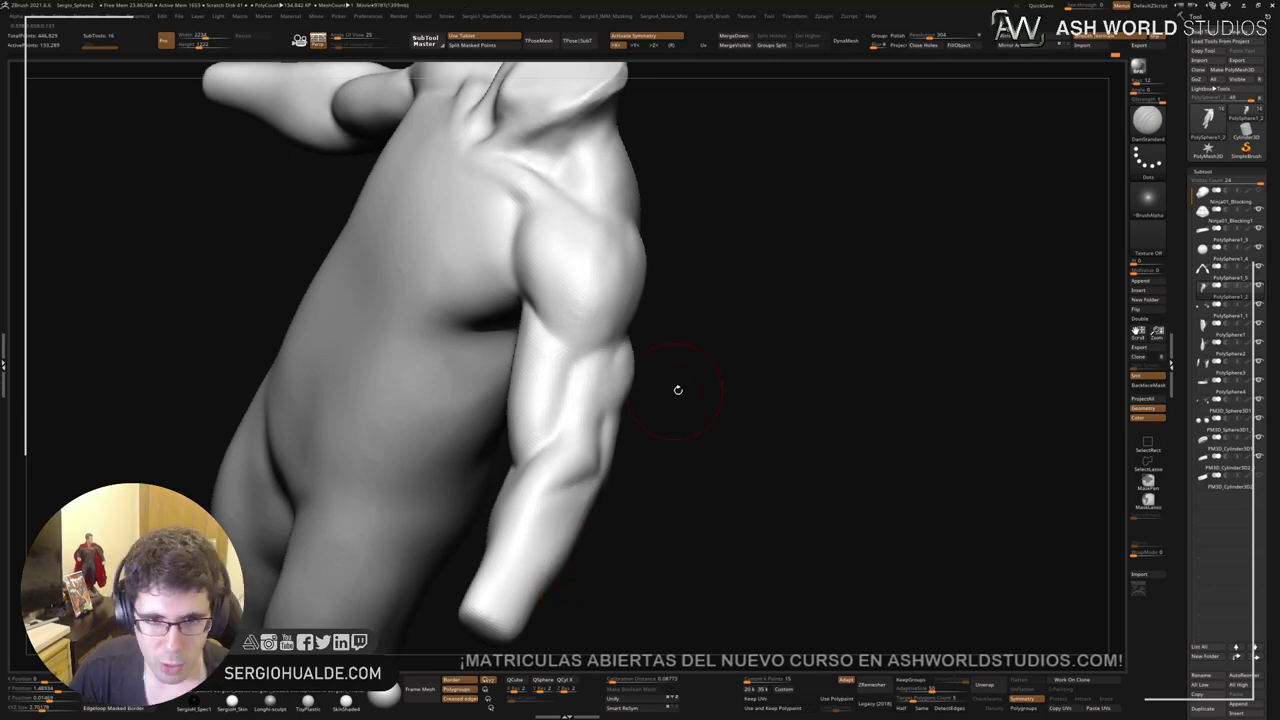
Step: Build up the outer pectoral beside the deltoid with the Clay brush and smooth it into the chest
mouse_move(677, 389)
right_down()
mouse_move(629, 423)
mouse_move(645, 374)
mouse_move(642, 386)
mouse_move(700, 414)
mouse_move(651, 416)
mouse_move(771, 418)
right_up()
key(b)
key(c)
key(l)
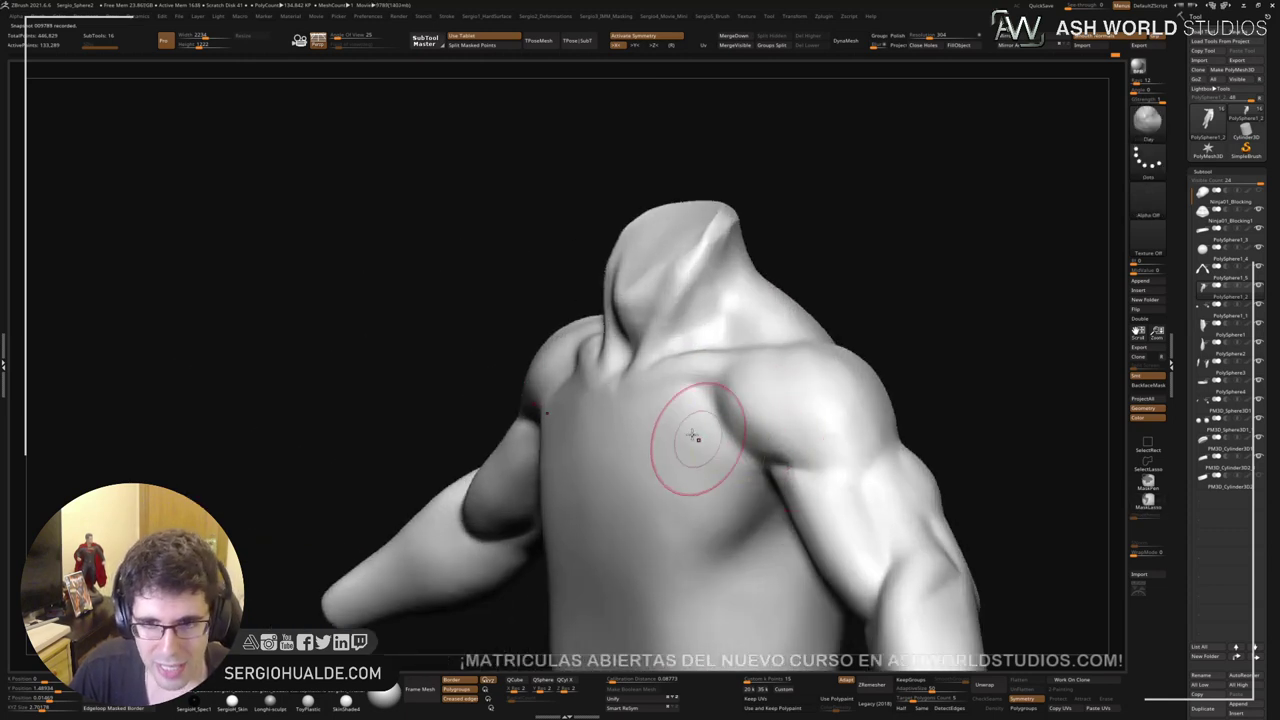
mouse_move(742, 486)
mouse_down()
mouse_move(663, 426)
mouse_move(680, 454)
mouse_up()
mouse_move(684, 459)
shift+mouse_down()
mouse_move(706, 466)
mouse_move(692, 457)
shift+mouse_up()
Step: Shape the upper chest below the collarbone and the lower pectoral line with the Clay brush, and smooth the surface
mouse_move(643, 437)
right_down()
mouse_move(686, 463)
mouse_move(623, 429)
mouse_move(634, 463)
mouse_move(593, 476)
right_up()
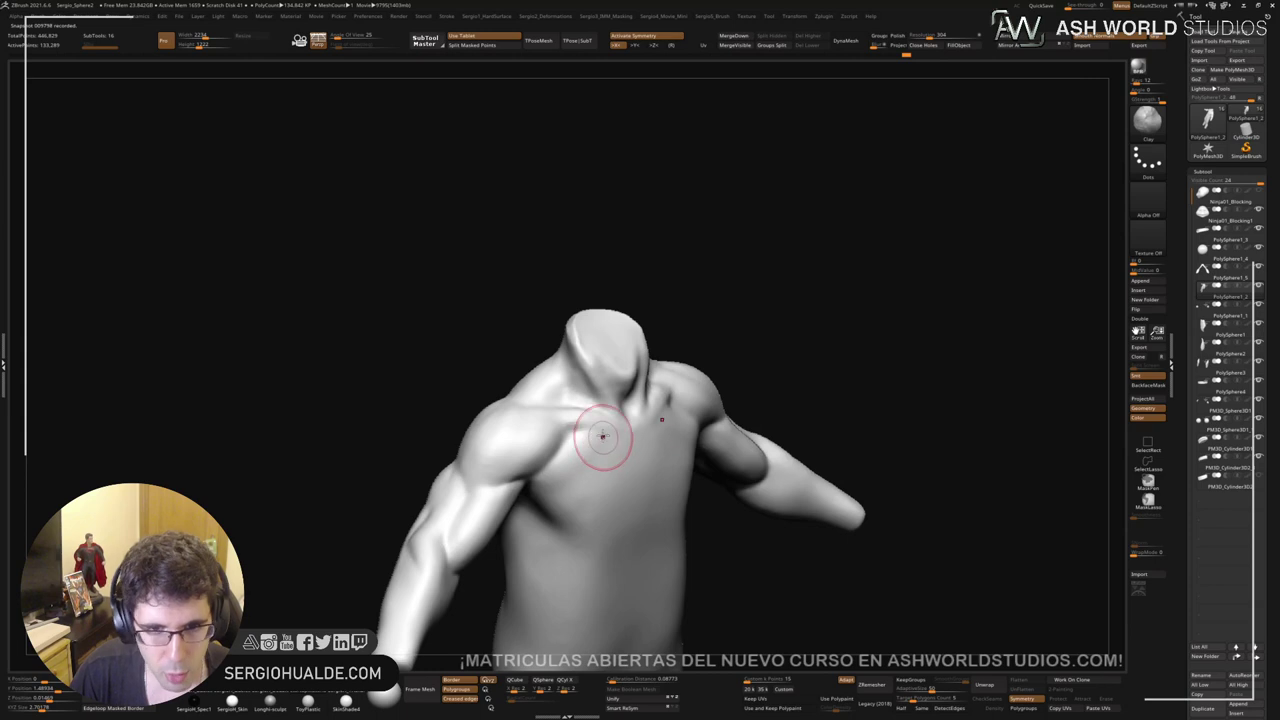
drag(603, 437, 600, 430)
mouse_move(555, 475)
mouse_down()
mouse_move(594, 446)
mouse_move(600, 484)
mouse_move(623, 489)
mouse_up()
mouse_move(617, 499)
right_down()
mouse_move(591, 466)
mouse_move(623, 491)
right_up()
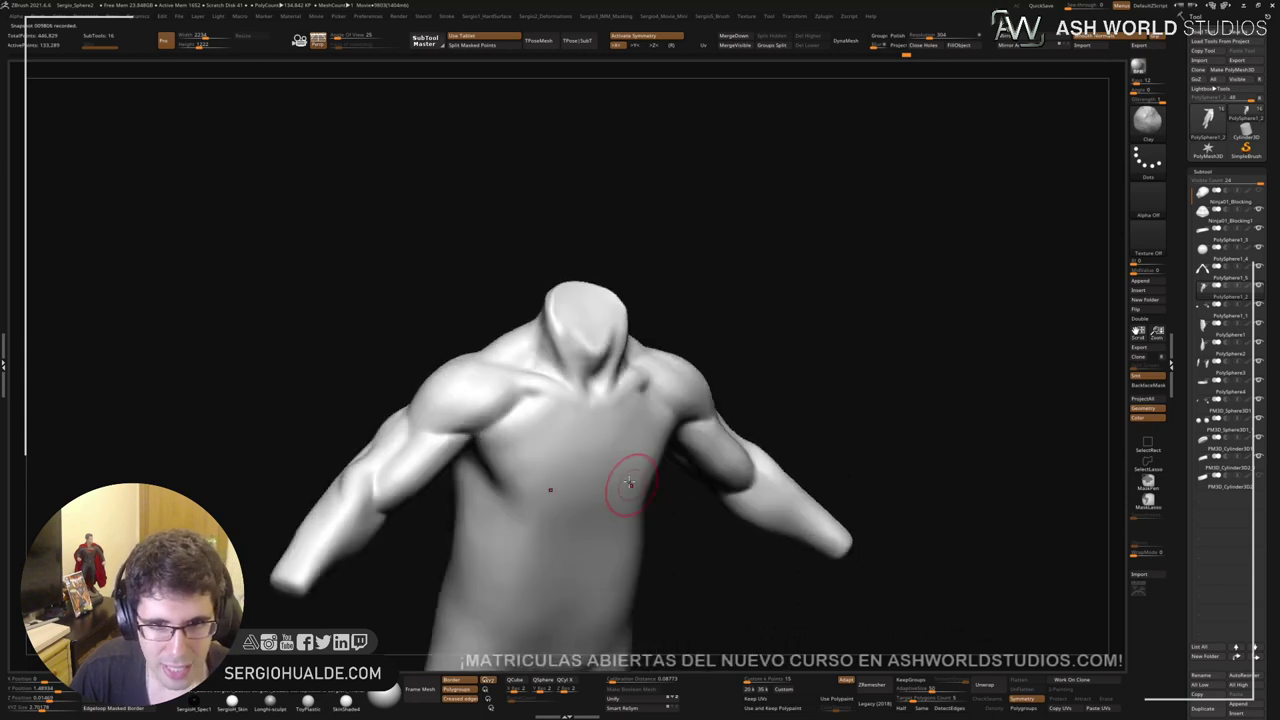
mouse_move(566, 404)
shift+mouse_down()
mouse_move(540, 443)
mouse_move(556, 446)
shift+mouse_up()
mouse_move(638, 454)
right_down()
mouse_move(623, 429)
mouse_move(646, 474)
mouse_move(657, 456)
mouse_move(617, 460)
mouse_move(634, 494)
mouse_move(610, 416)
mouse_move(640, 450)
mouse_move(620, 486)
mouse_move(670, 490)
right_up()
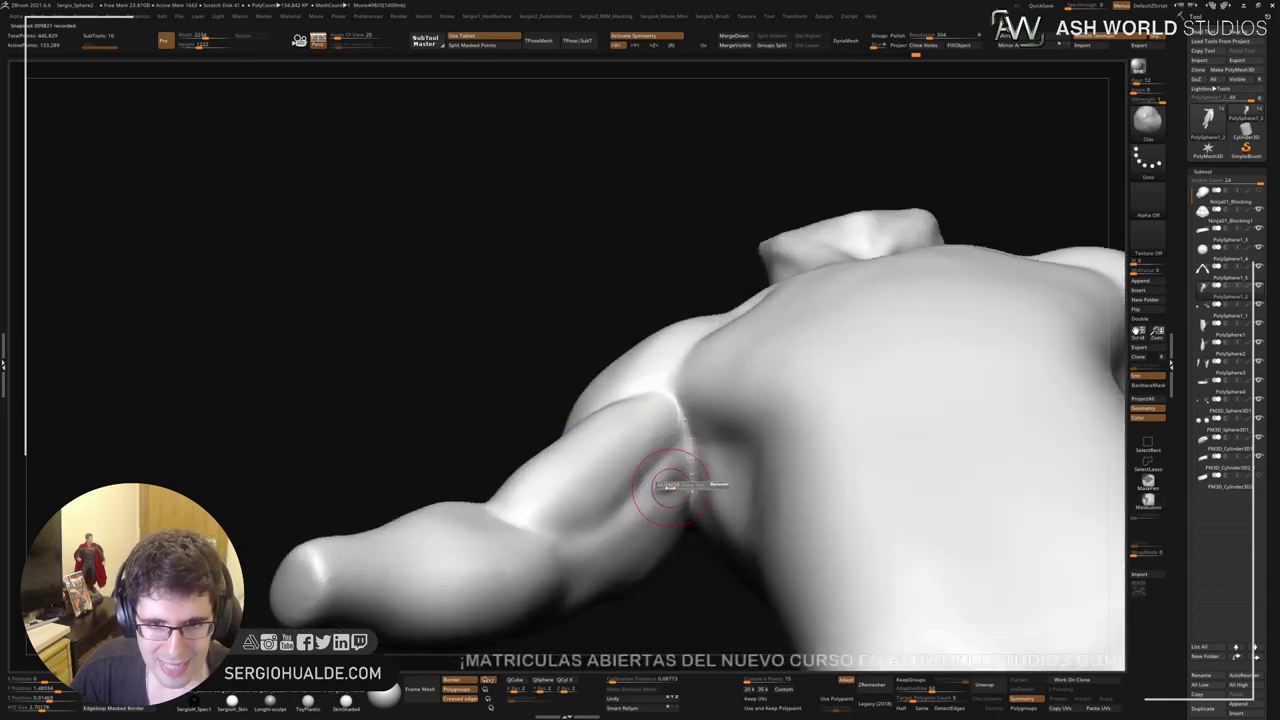
Step: Rework the muscle crease where the inner upper arm meets the armpit, smoothing the carved folds and adjusting their shape
key(b)
key(s)
key(t)
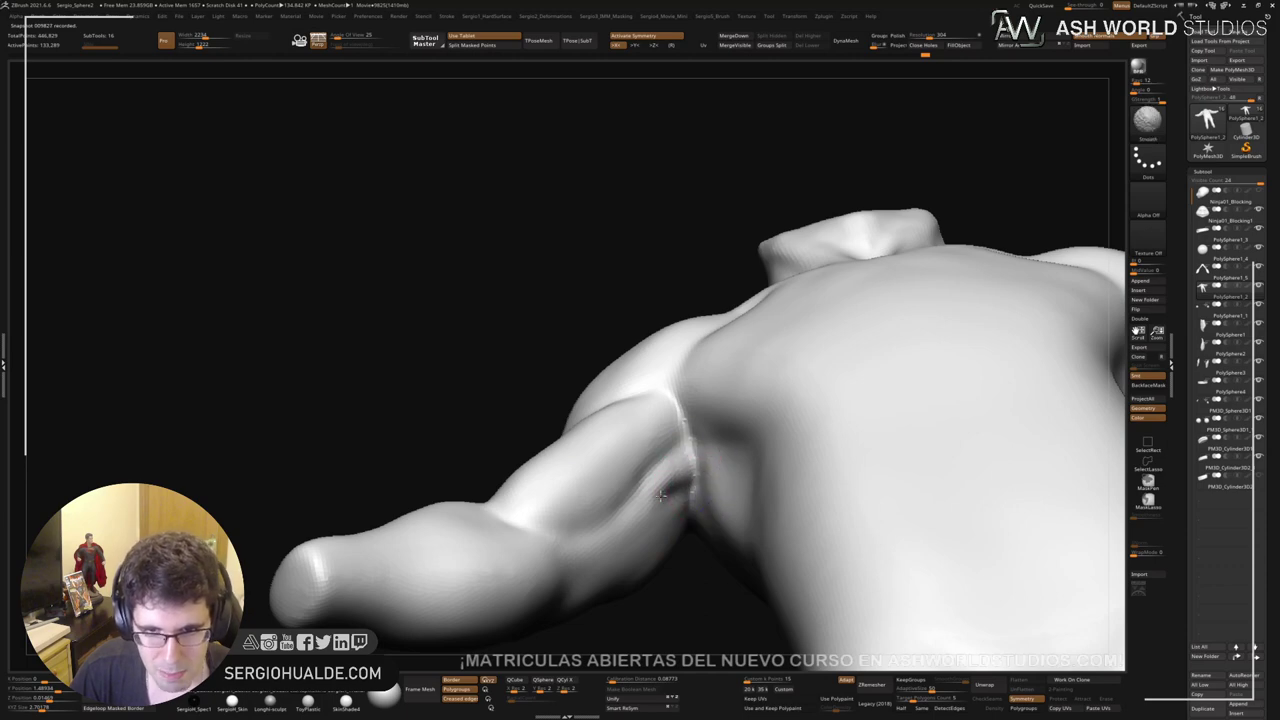
shift+drag(693, 467, 683, 500)
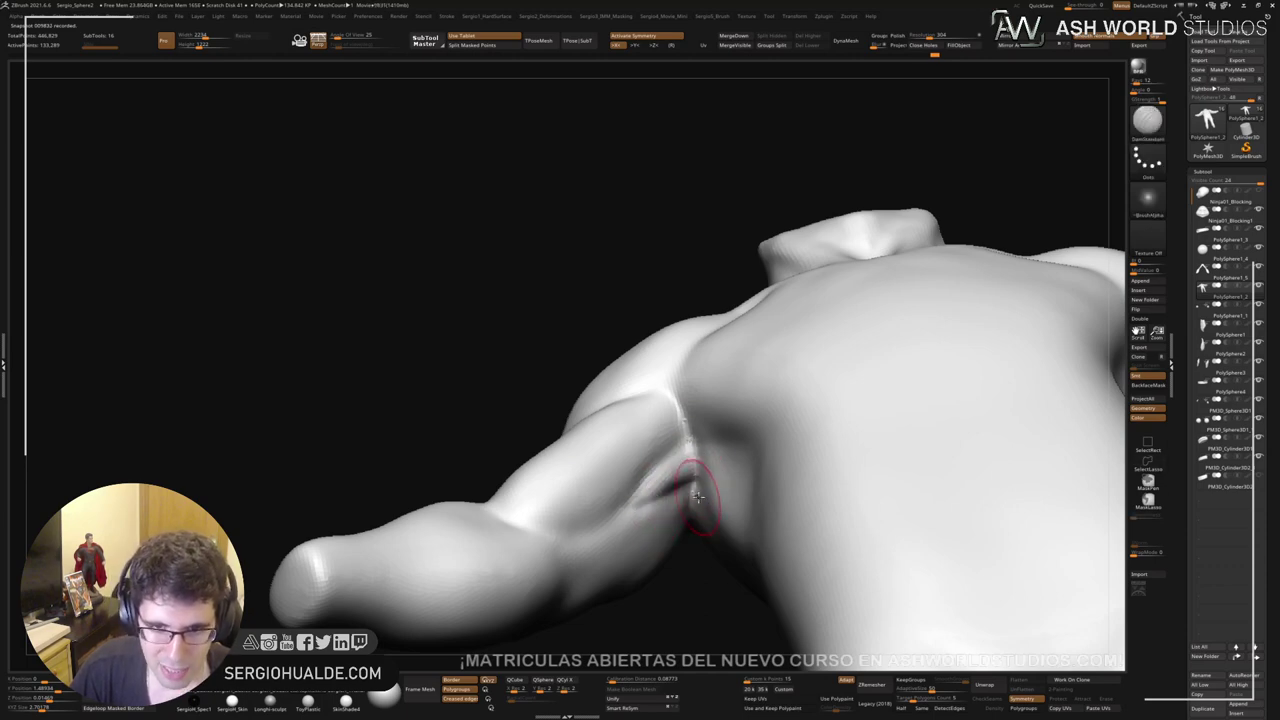
right_drag(698, 497, 714, 483)
shift+drag(714, 483, 694, 459)
right_drag(694, 459, 674, 480)
mouse_move(674, 480)
shift+mouse_down()
mouse_move(616, 527)
mouse_move(651, 500)
mouse_move(637, 461)
shift+mouse_up()
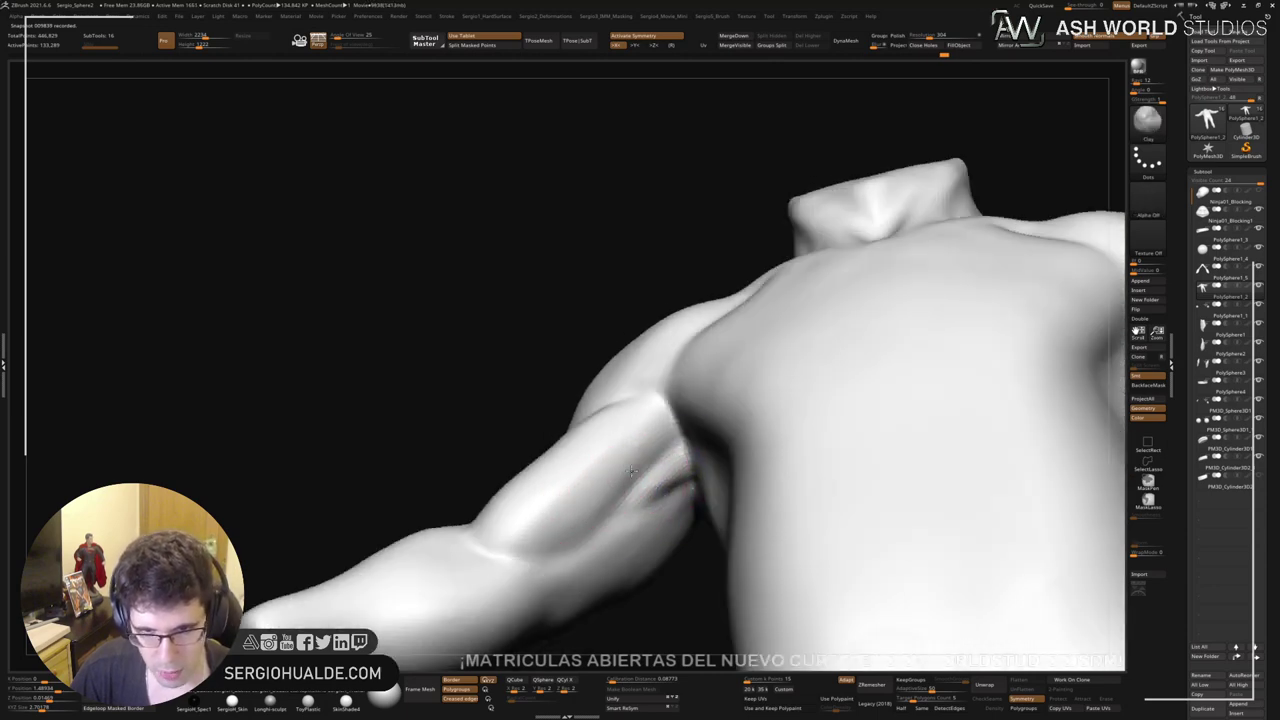
mouse_move(551, 520)
shift+mouse_down()
mouse_move(633, 462)
mouse_move(652, 468)
shift+mouse_up()
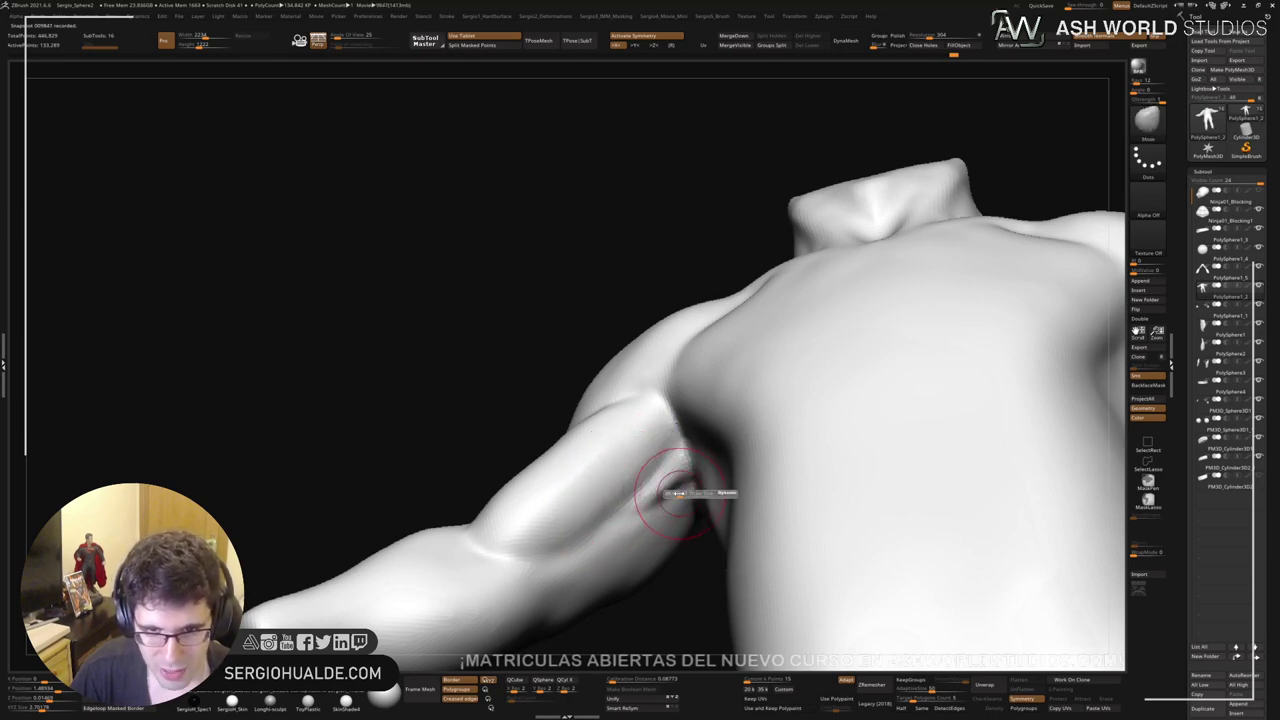
right_drag(679, 493, 688, 468)
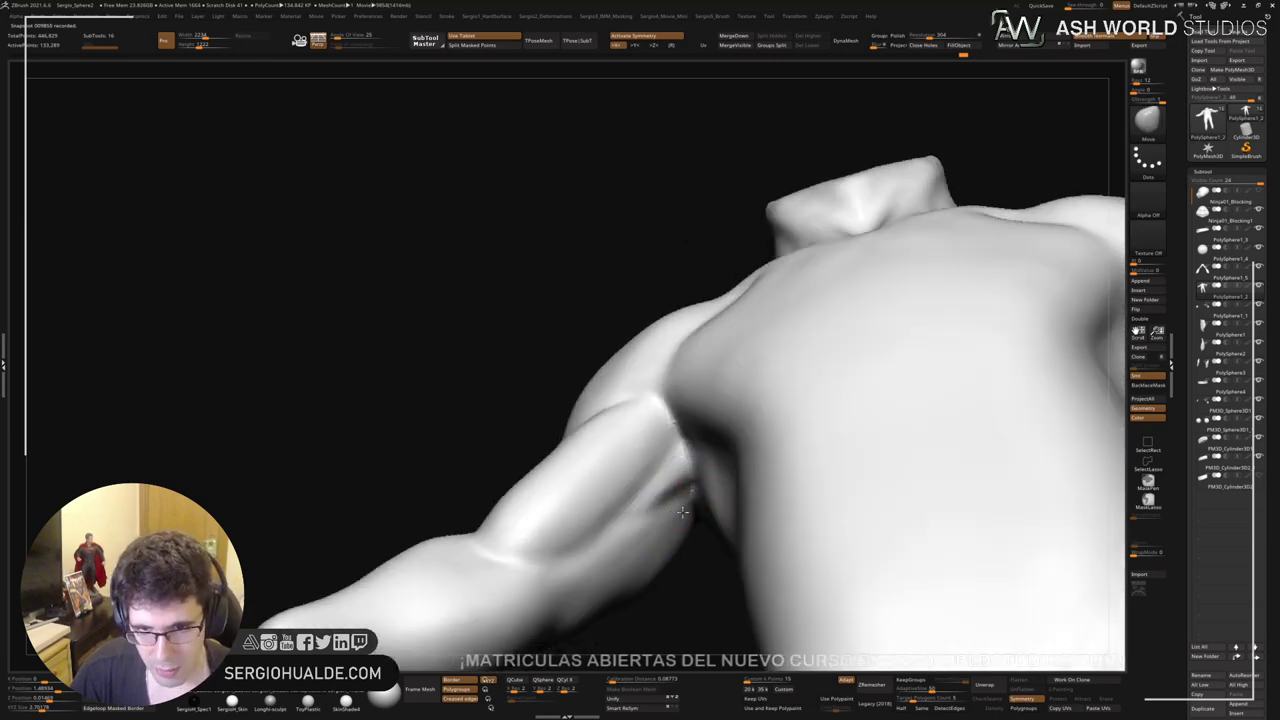
Step: Make the turtle's head the active subtool and mask it except for the lower jaw
right_drag(682, 512, 505, 505)
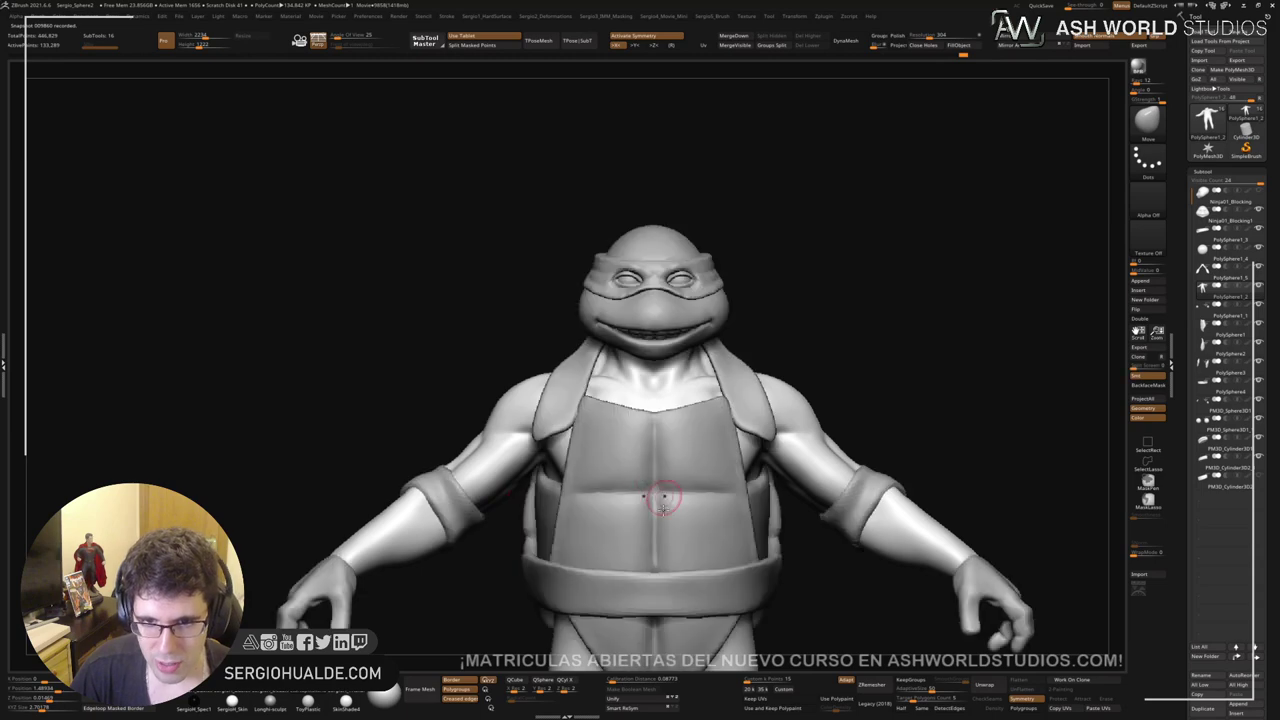
mouse_move(643, 500)
right_down()
mouse_move(650, 470)
mouse_move(737, 371)
mouse_move(695, 408)
mouse_move(749, 443)
mouse_move(746, 416)
right_up()
alt+click(776, 291)
mouse_move(776, 291)
ctrl+right_down()
mouse_move(756, 381)
mouse_move(663, 409)
mouse_move(620, 403)
mouse_move(620, 427)
ctrl+right_up()
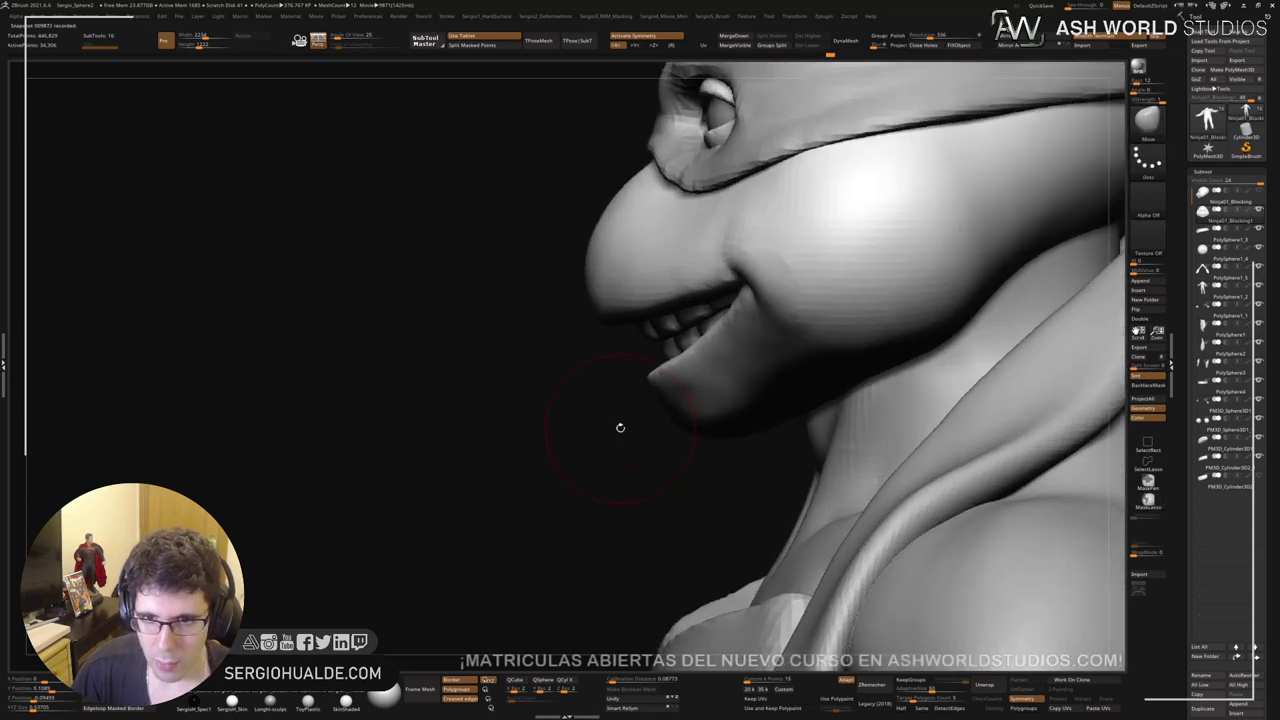
key(ctrl+shift)
mouse_move(712, 411)
ctrl+mouse_down()
mouse_move(757, 303)
mouse_move(744, 287)
mouse_move(677, 312)
ctrl+mouse_up()
mouse_move(575, 388)
right_down()
mouse_move(680, 370)
mouse_move(760, 330)
mouse_move(840, 262)
right_up()
mouse_move(829, 254)
ctrl+alt+mouse_down()
mouse_move(876, 316)
mouse_move(898, 272)
ctrl+alt+mouse_up()
right_drag(871, 326, 646, 391)
ctrl+click(602, 416)
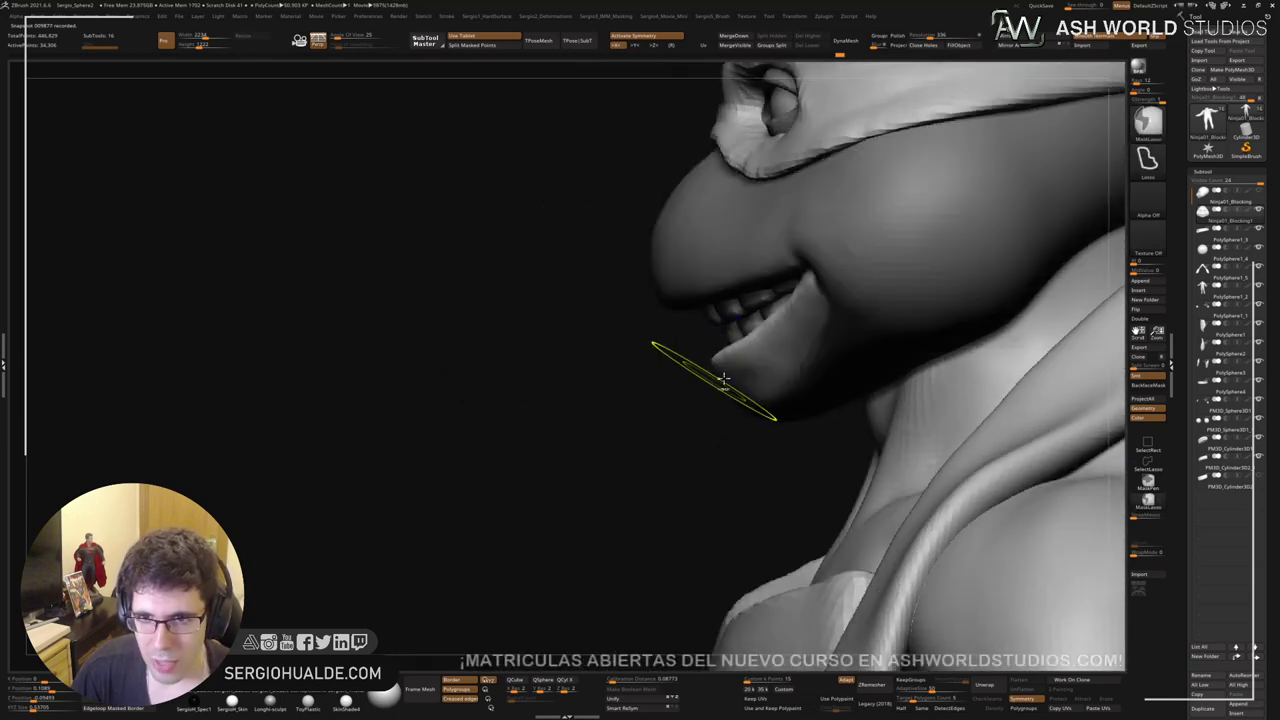
ctrl+click(676, 412)
ctrl+click(690, 409)
key(])
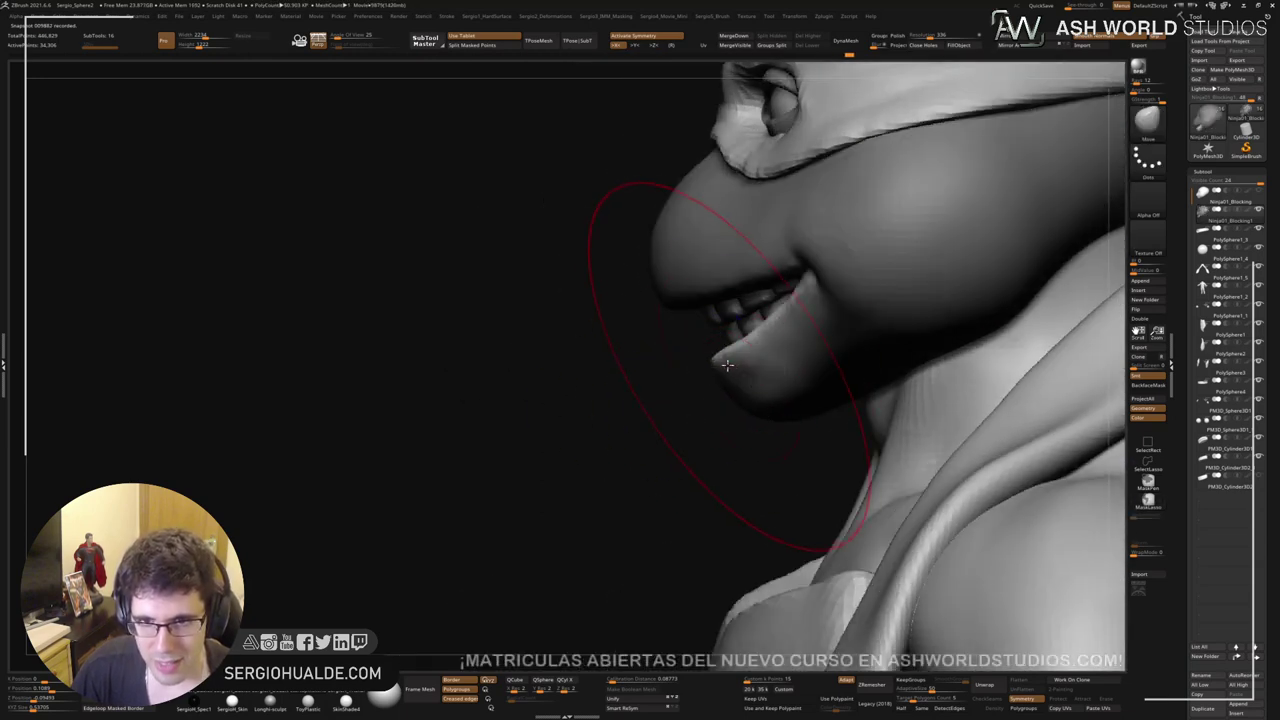
Step: Pull the lower jaw slightly forward and up with the Move brush, then clear the mask from the head
ctrl+shift+drag(714, 349, 743, 347)
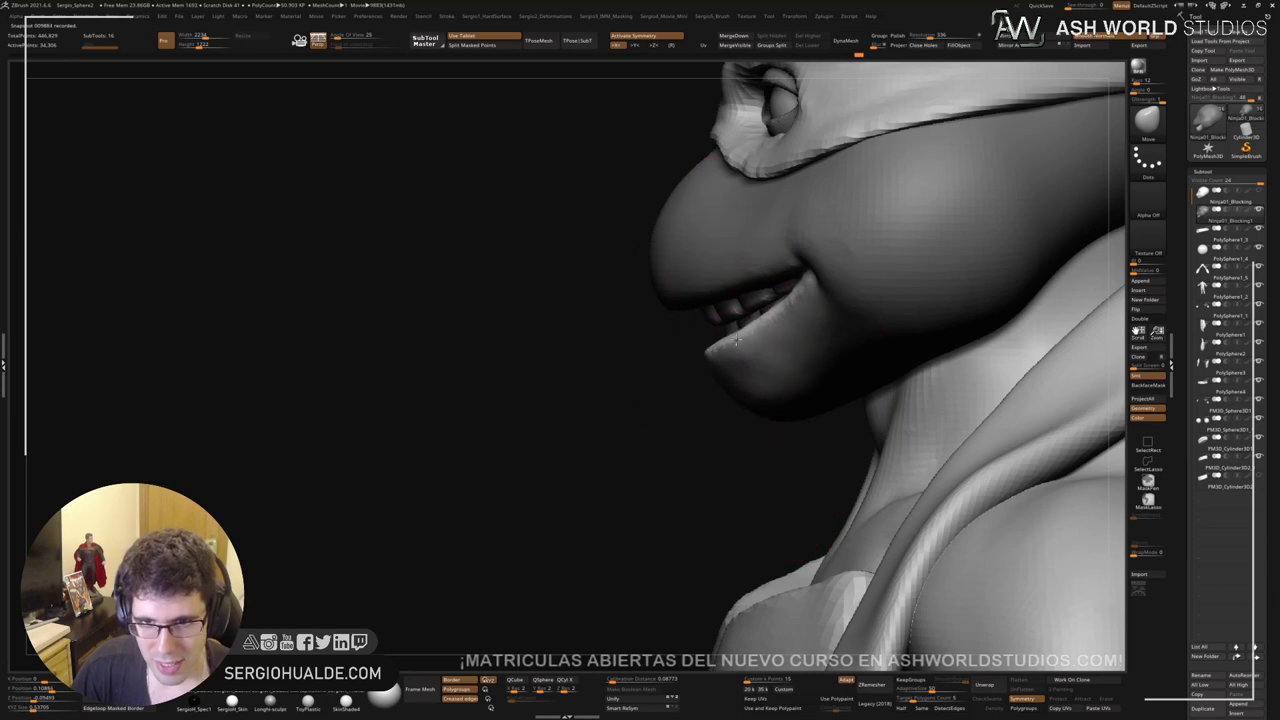
right_drag(774, 321, 809, 349)
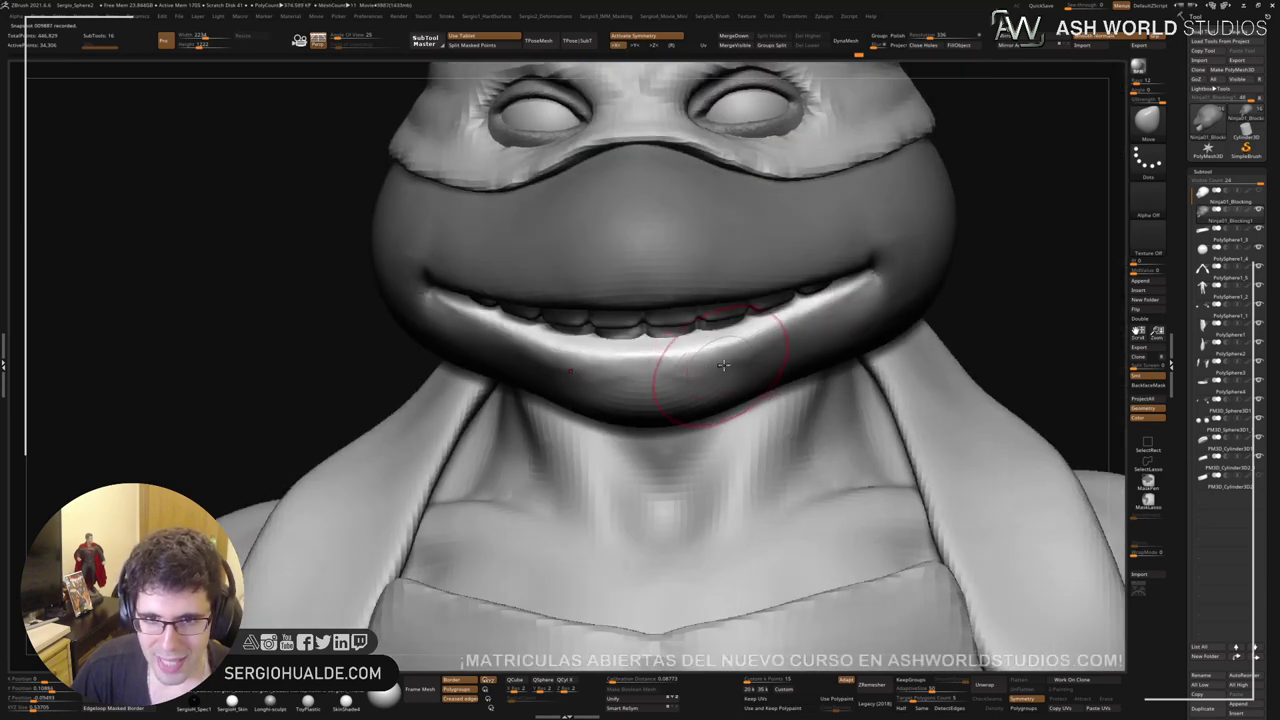
right_drag(723, 365, 651, 357)
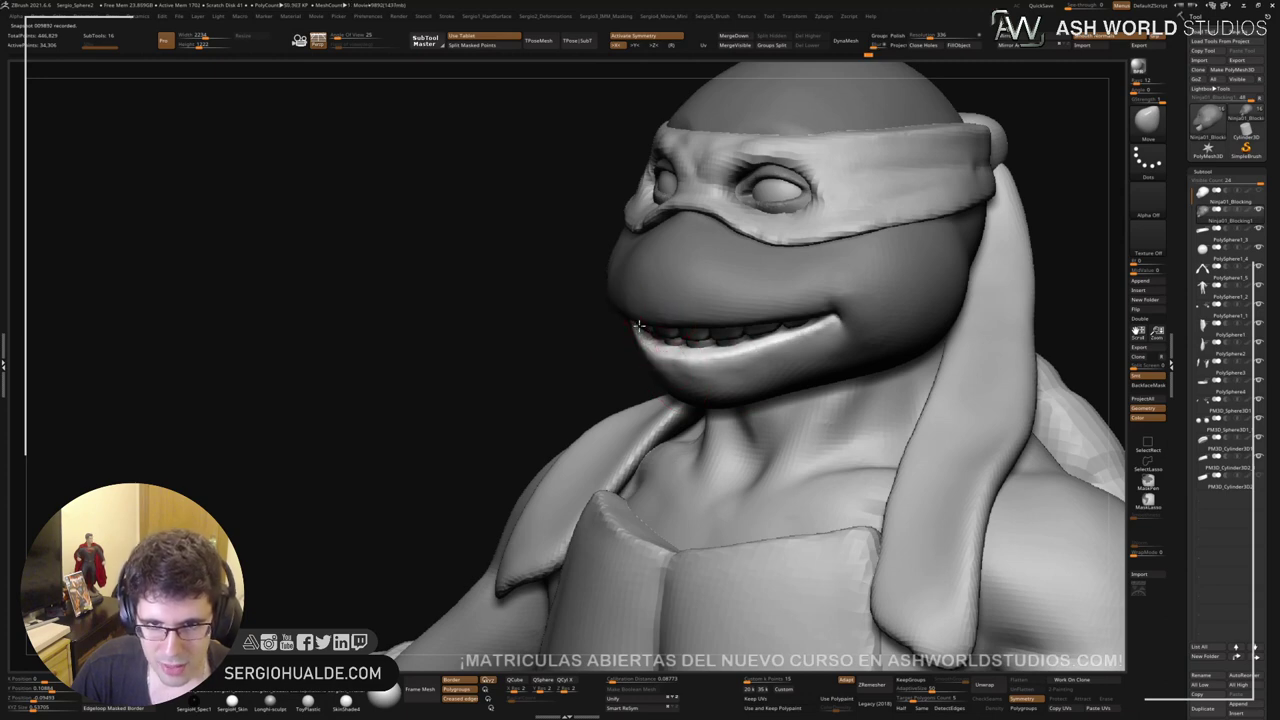
mouse_move(637, 326)
right_down()
mouse_move(803, 356)
mouse_move(770, 372)
right_up()
ctrl+click(926, 290)
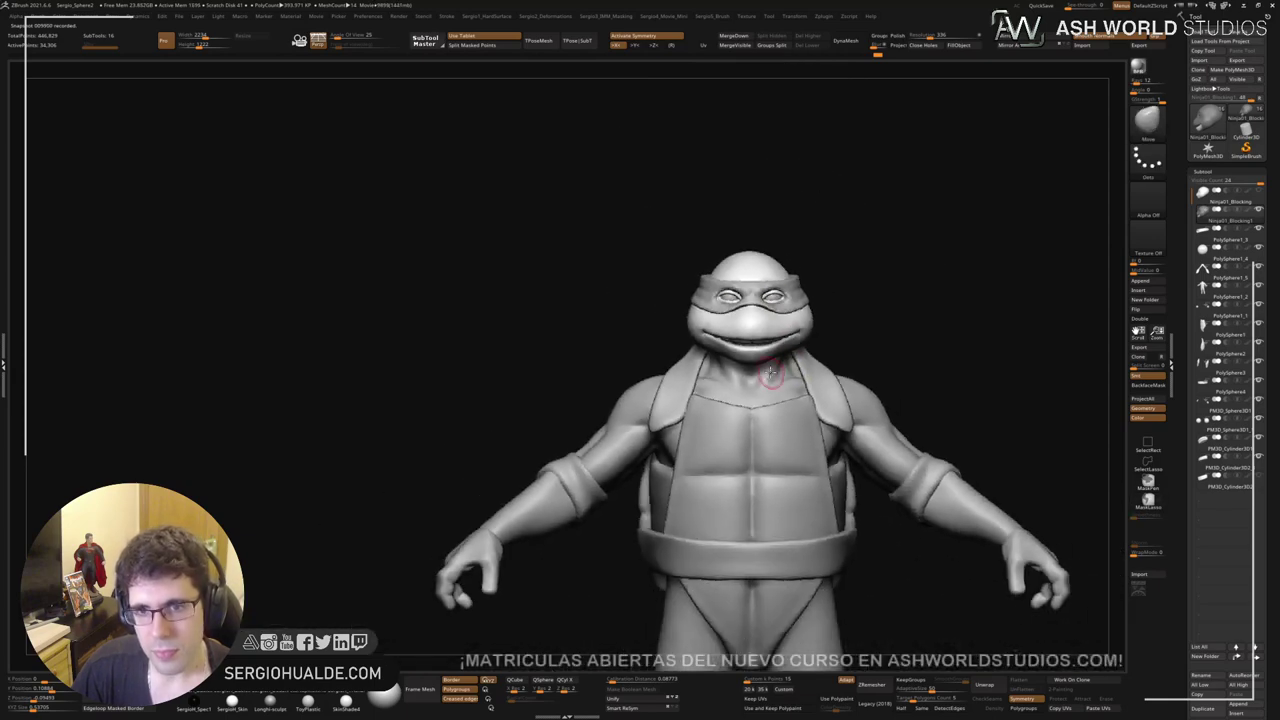
Step: Try to flatten the surface of the elbow pad with the TrimDynamic brush
ctrl+right_drag(758, 325, 773, 452)
mouse_move(809, 357)
right_down()
mouse_move(777, 383)
mouse_move(771, 355)
mouse_move(755, 440)
mouse_move(680, 478)
mouse_move(678, 492)
mouse_move(723, 460)
mouse_move(666, 471)
mouse_move(608, 507)
mouse_move(678, 444)
mouse_move(598, 445)
mouse_move(629, 430)
mouse_move(620, 422)
mouse_move(628, 474)
mouse_move(670, 481)
mouse_move(646, 457)
right_up()
key(b)
key(t)
key(d)
mouse_move(652, 400)
right_down()
mouse_move(620, 487)
mouse_move(637, 409)
mouse_move(605, 430)
mouse_move(634, 486)
mouse_move(630, 455)
mouse_move(655, 402)
mouse_move(663, 500)
right_up()
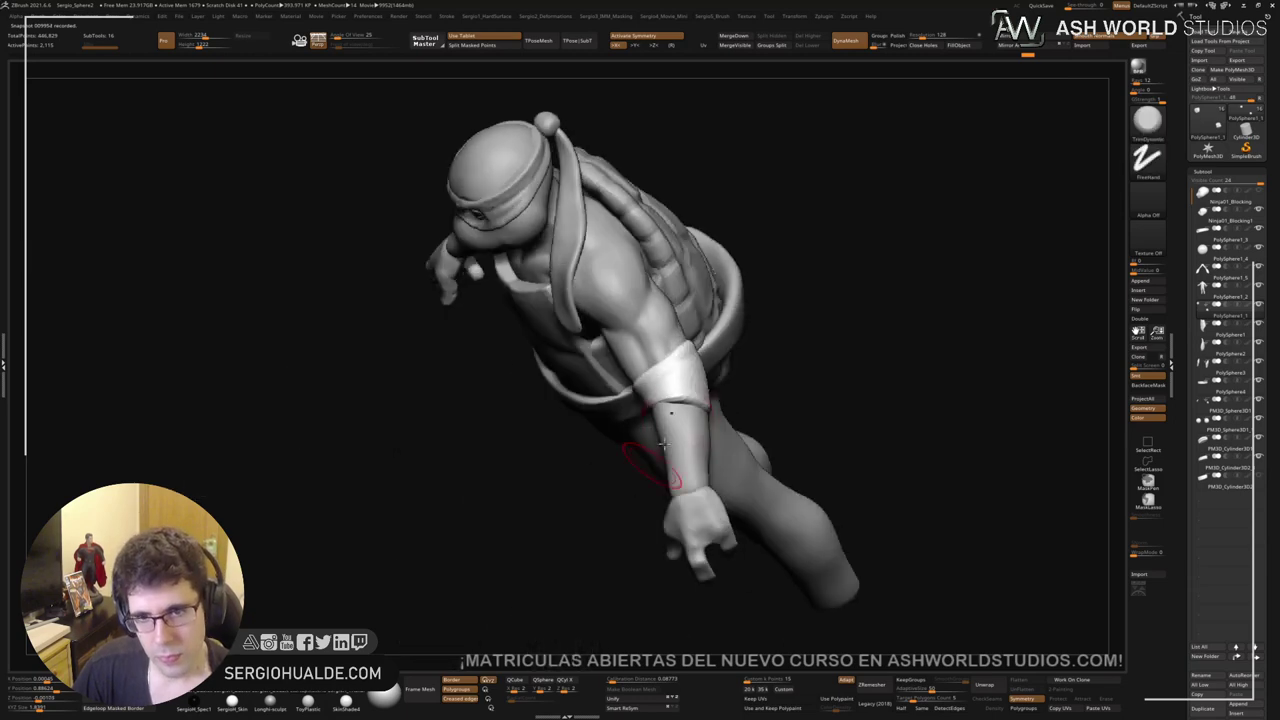
mouse_move(734, 371)
right_down()
mouse_move(700, 400)
mouse_move(774, 469)
mouse_move(703, 423)
mouse_move(737, 457)
mouse_move(806, 366)
mouse_move(703, 440)
mouse_move(734, 432)
right_up()
key(ctrl+z)
Step: Make the body active and carve a muscle separation from the outer elbow down the forearm with the DamStandard brush
alt+click(712, 440)
key(b)
key(d)
key(s)
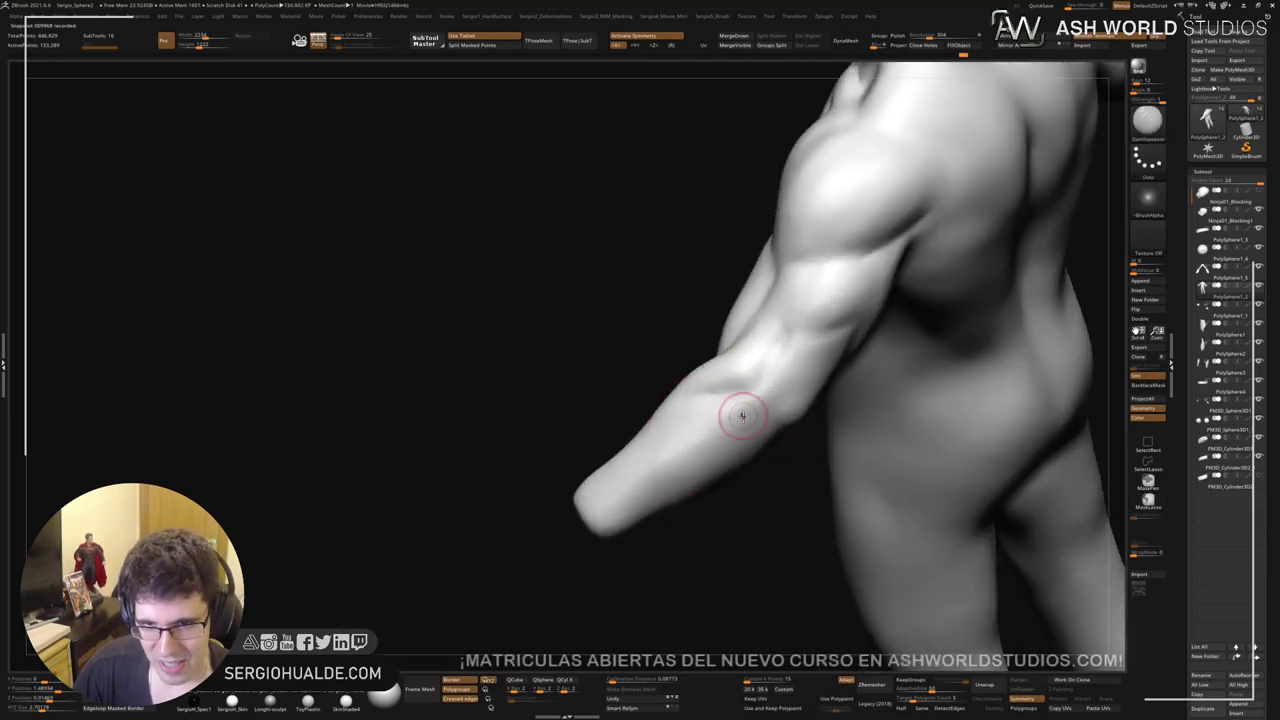
key(s)
drag(738, 409, 717, 443)
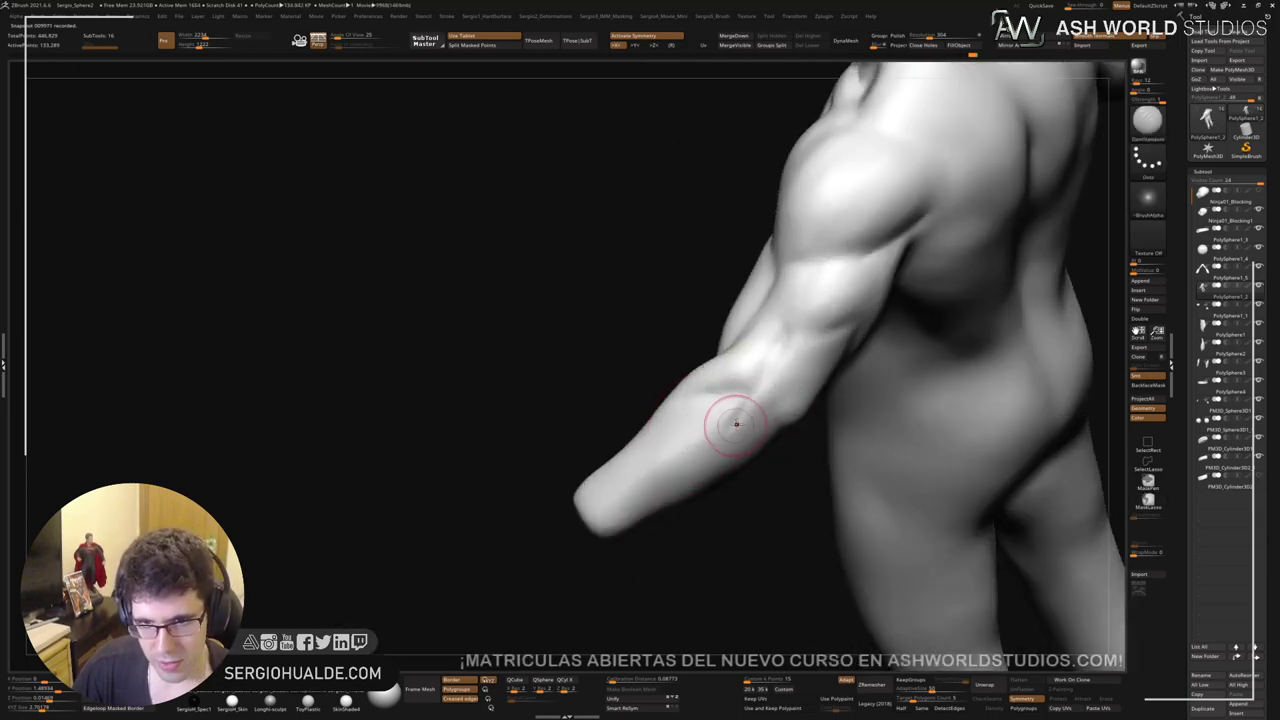
drag(757, 387, 685, 474)
right_drag(685, 475, 705, 395)
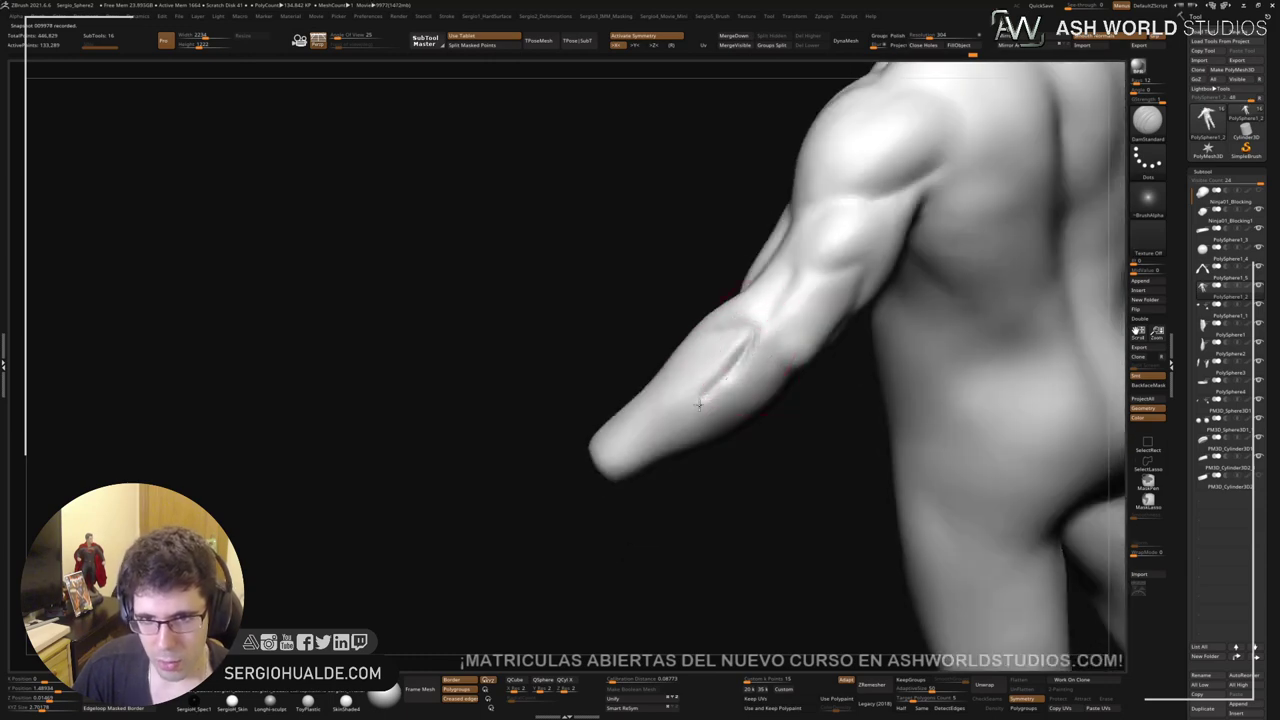
drag(689, 415, 643, 442)
Step: Build up the forearm muscles on both sides of the carved groove with the Clay brush
mouse_move(643, 442)
right_down()
mouse_move(694, 406)
mouse_move(714, 366)
mouse_move(680, 398)
right_up()
key(b)
key(c)
key(l)
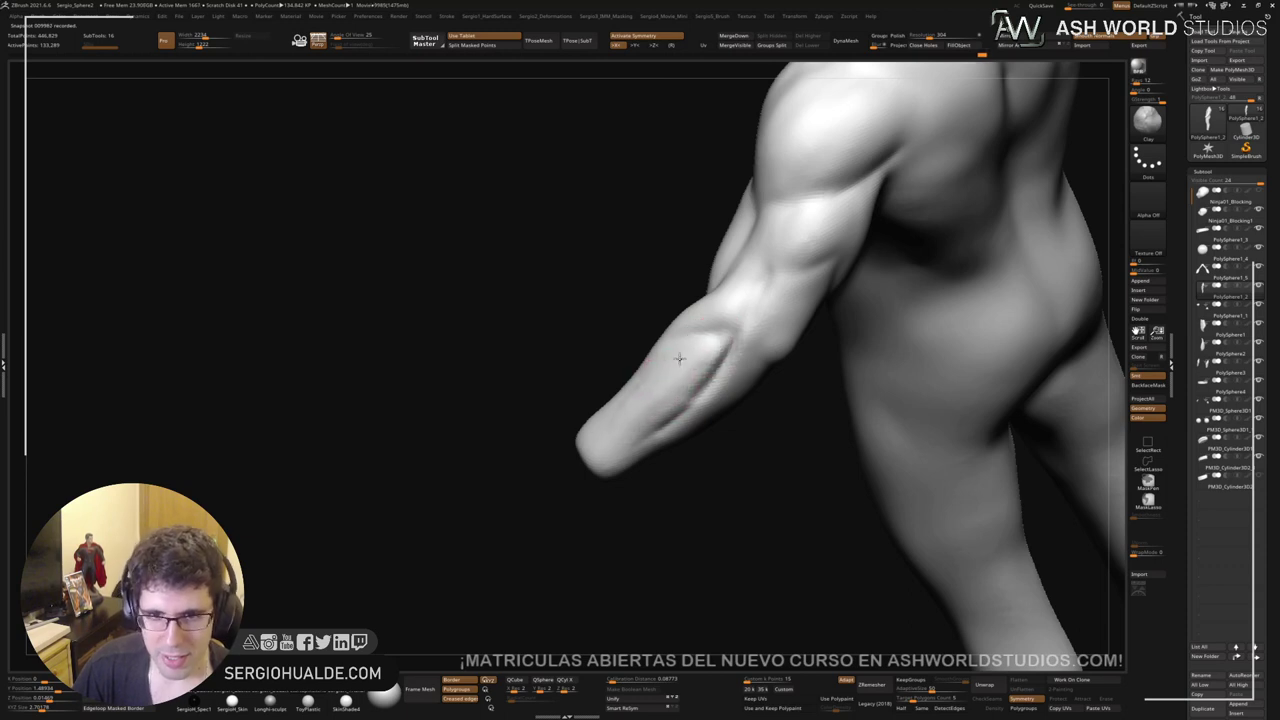
right_drag(679, 358, 640, 395)
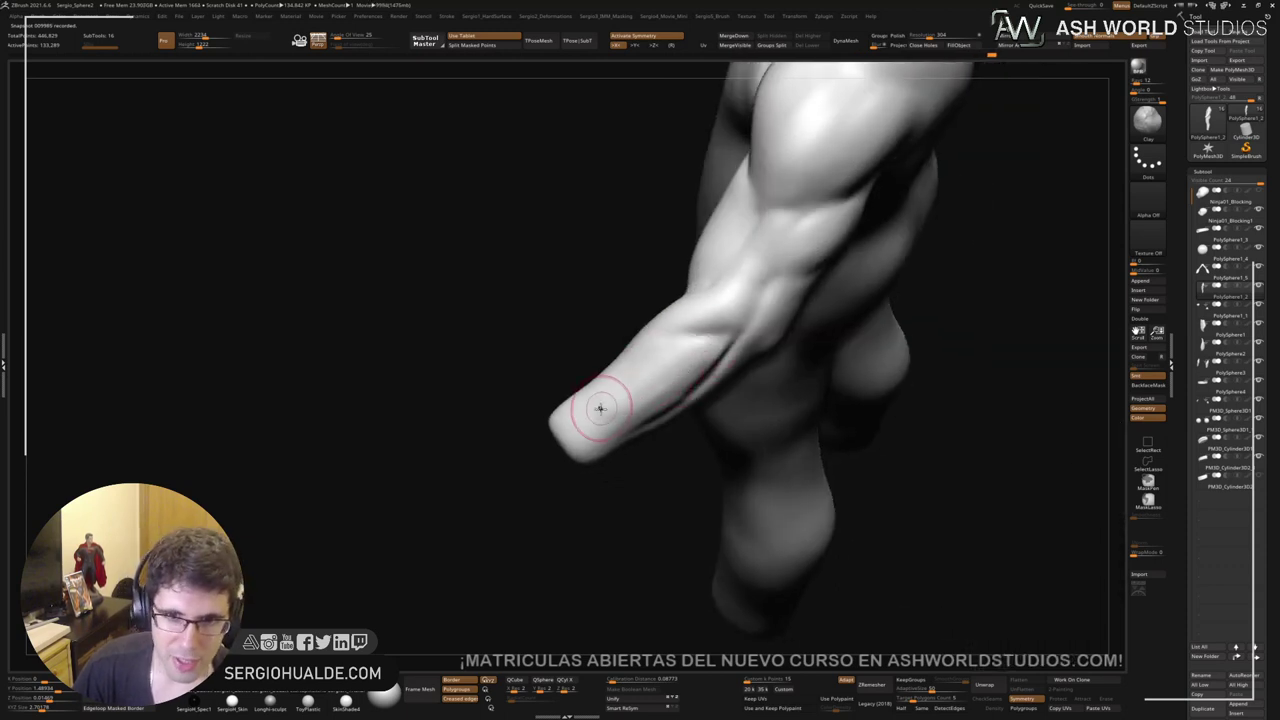
mouse_move(617, 413)
right_down()
mouse_move(622, 380)
mouse_move(705, 405)
mouse_move(692, 411)
right_up()
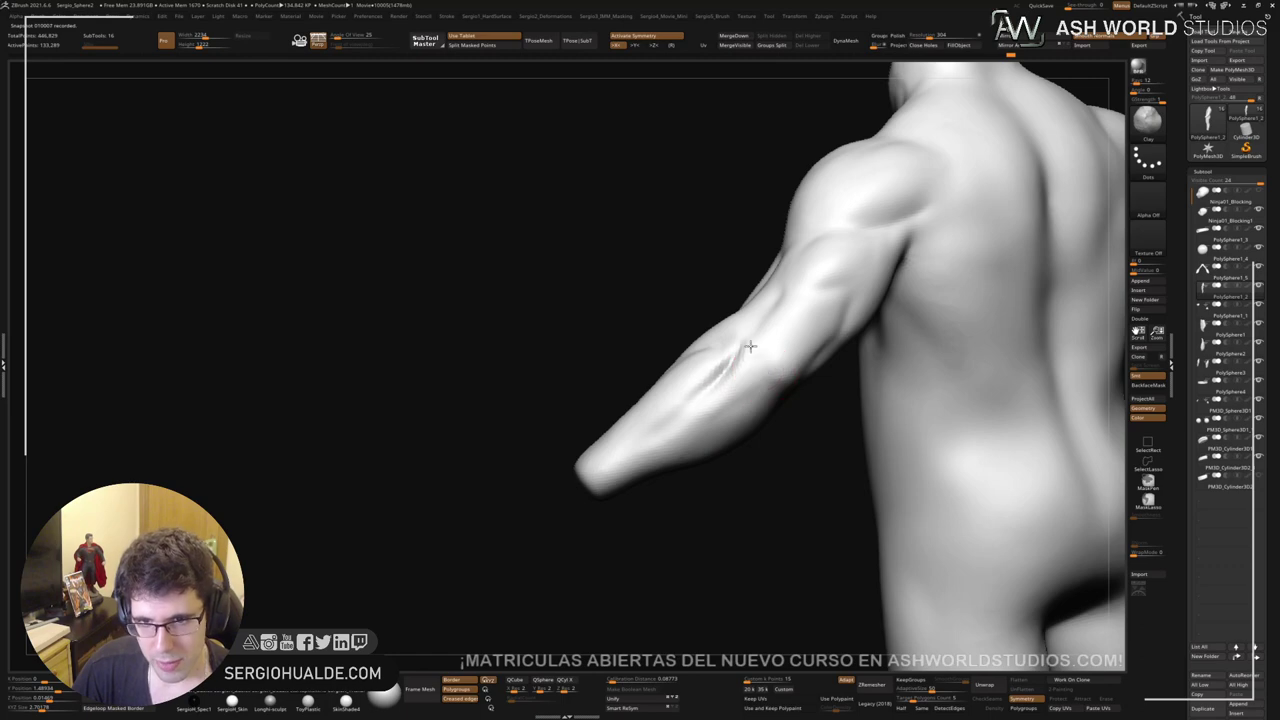
Step: Adjust the forearm's contour below the elbow with the Move brush and smooth its surface
right_drag(750, 346, 762, 321)
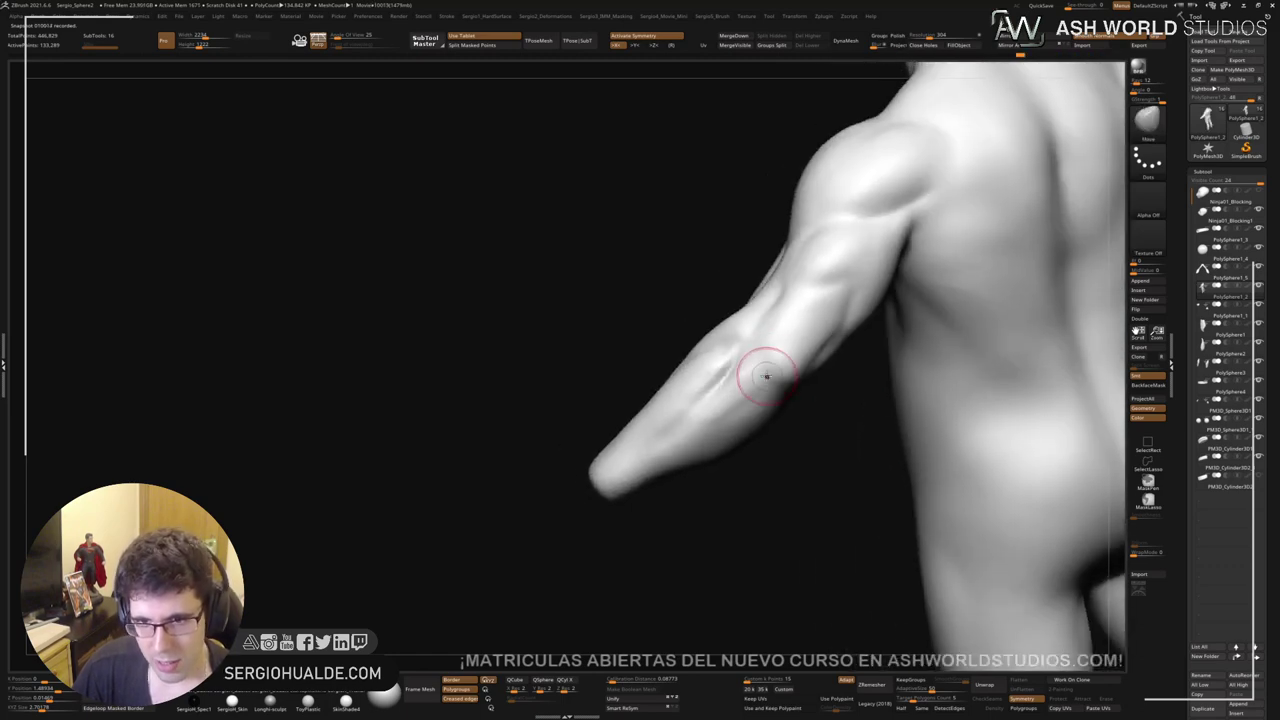
mouse_move(763, 371)
right_down()
mouse_move(766, 400)
mouse_move(766, 377)
mouse_move(811, 411)
mouse_move(750, 425)
mouse_move(591, 411)
mouse_move(682, 412)
mouse_move(651, 420)
right_up()
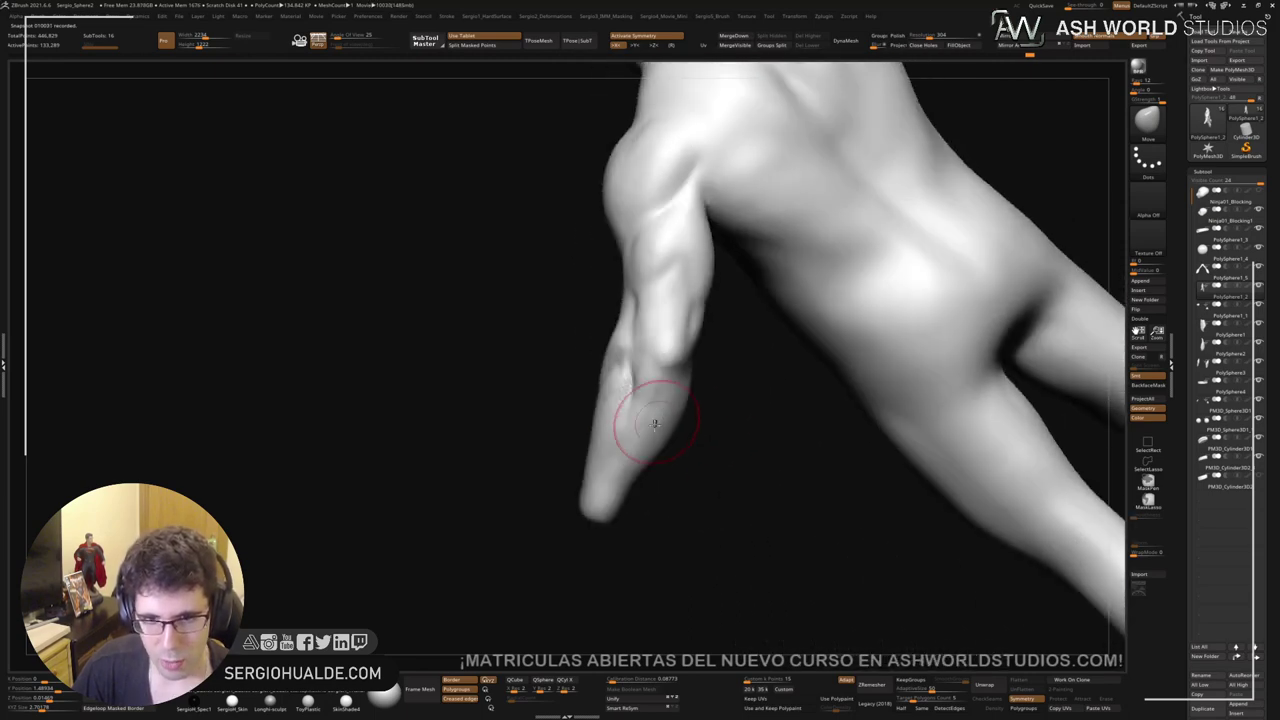
key(shift)
mouse_move(617, 487)
right_down()
mouse_move(640, 477)
mouse_move(648, 400)
right_up()
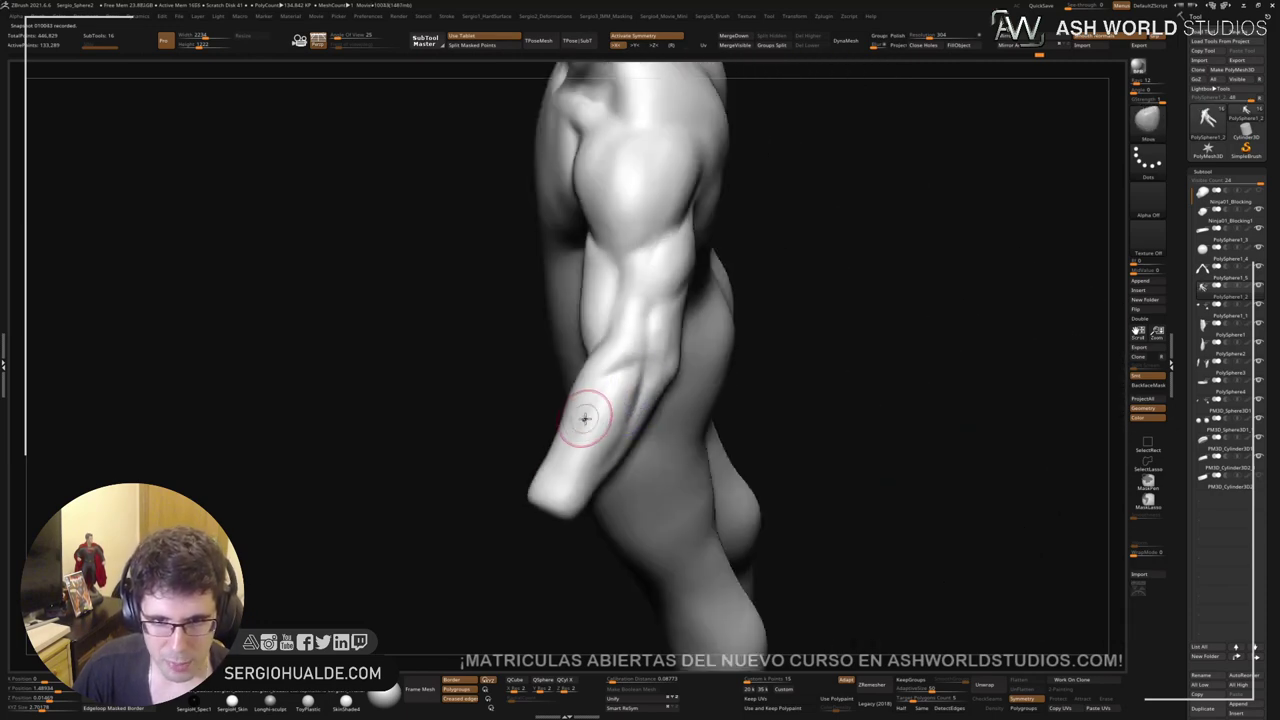
Step: Refine the outer forearm muscles below the elbow with the Clay brush and smooth the surface toward the wrist
mouse_move(580, 423)
right_down()
mouse_move(620, 438)
mouse_move(573, 457)
mouse_move(614, 449)
mouse_move(594, 440)
right_up()
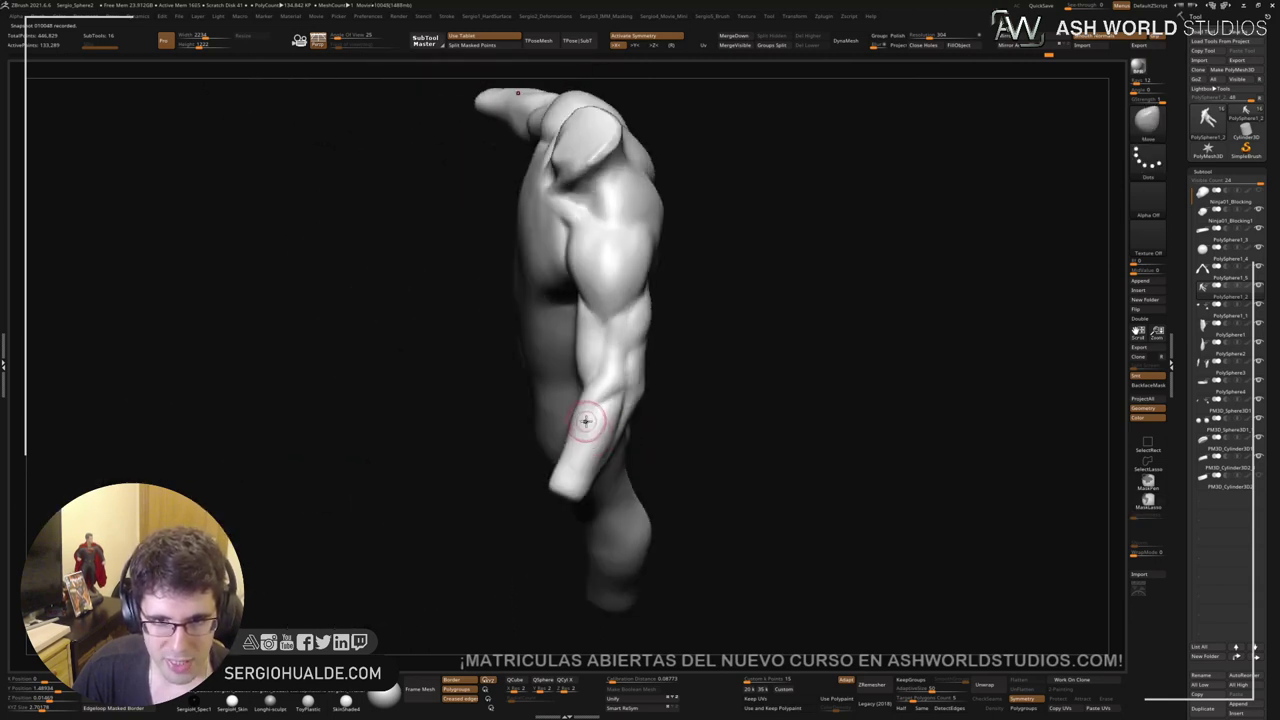
mouse_move(594, 449)
right_down()
mouse_move(594, 423)
mouse_move(600, 457)
right_up()
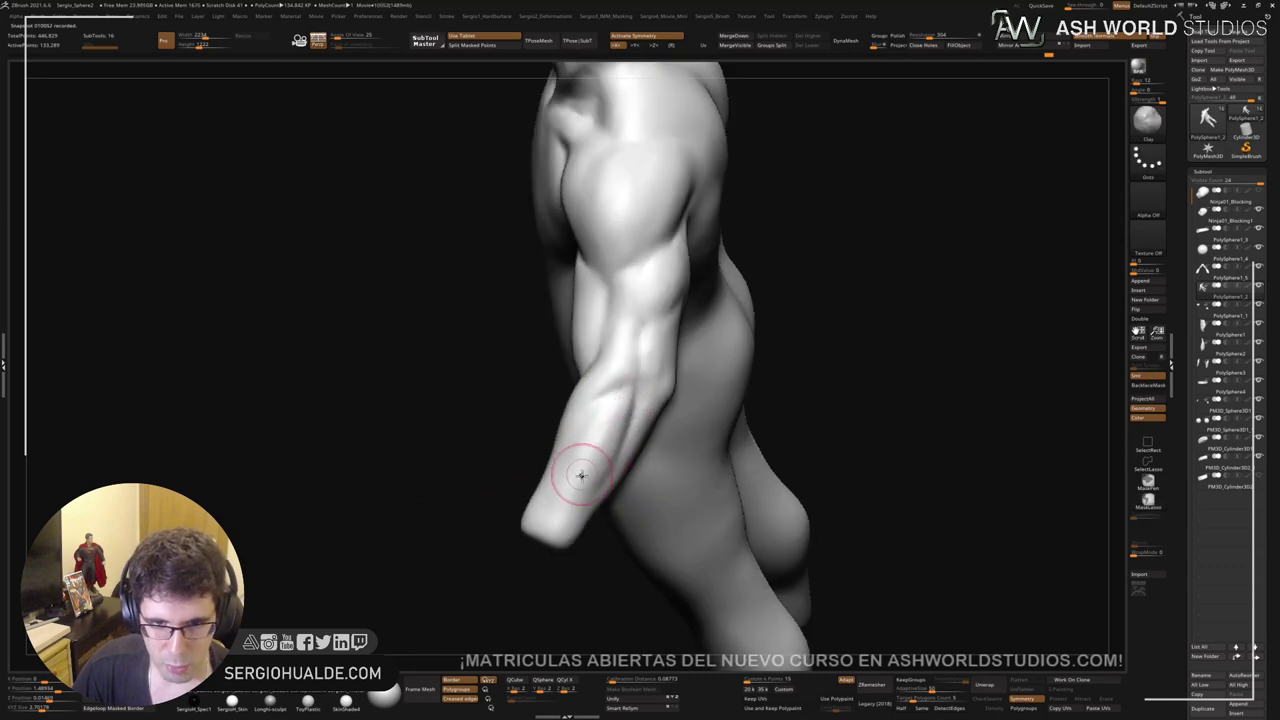
shift+drag(570, 497, 580, 467)
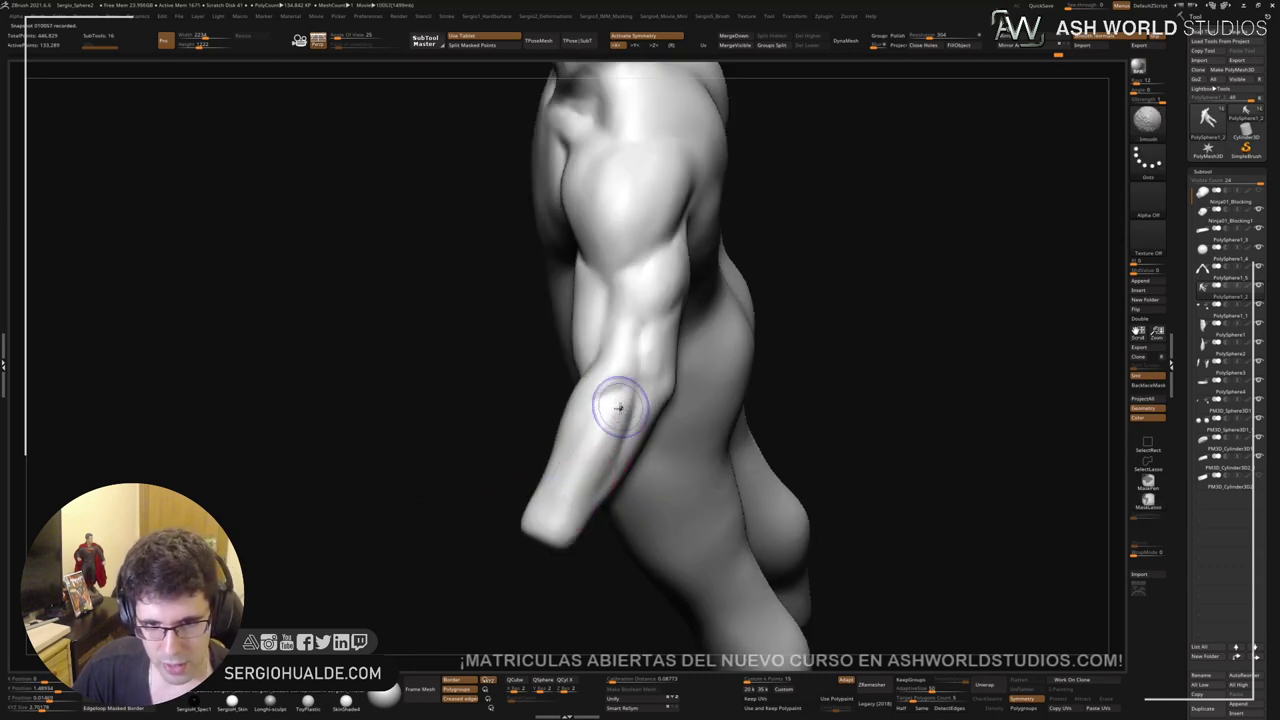
right_drag(614, 407, 635, 378)
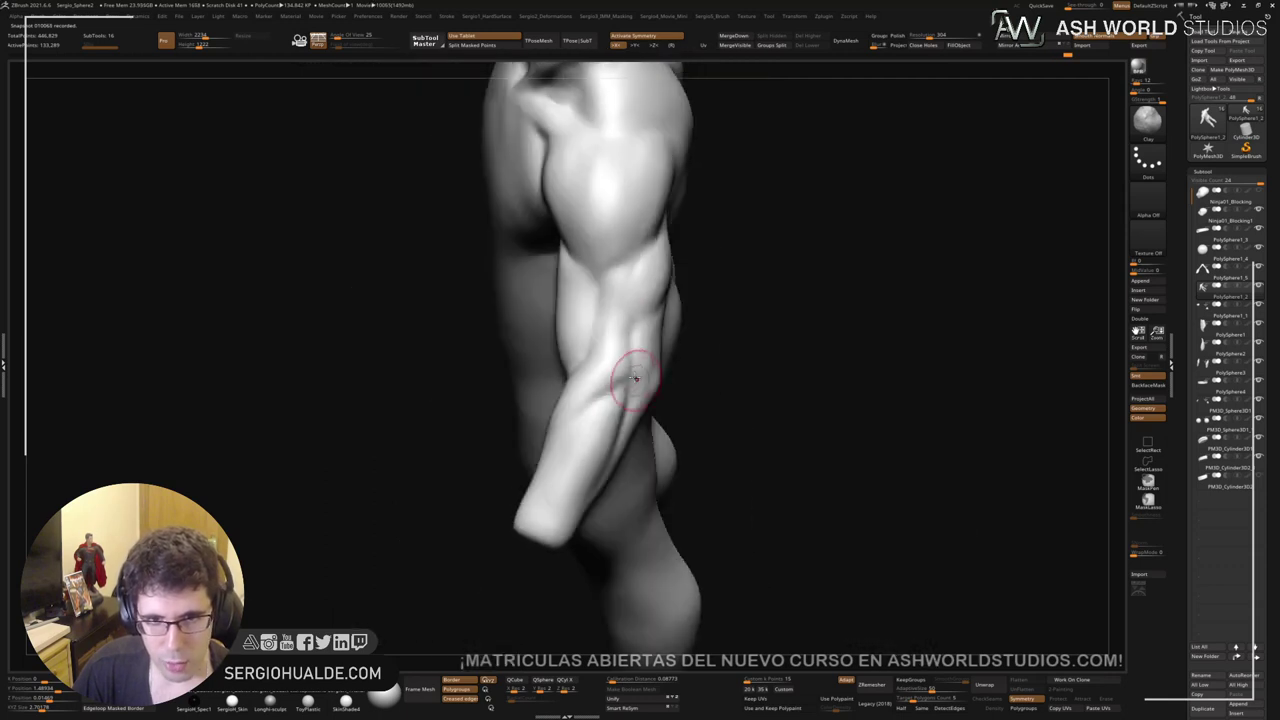
Step: Carve the muscle separation on the outer arm just above the elbow with the DamStandard brush and smooth it
right_drag(622, 314, 608, 396)
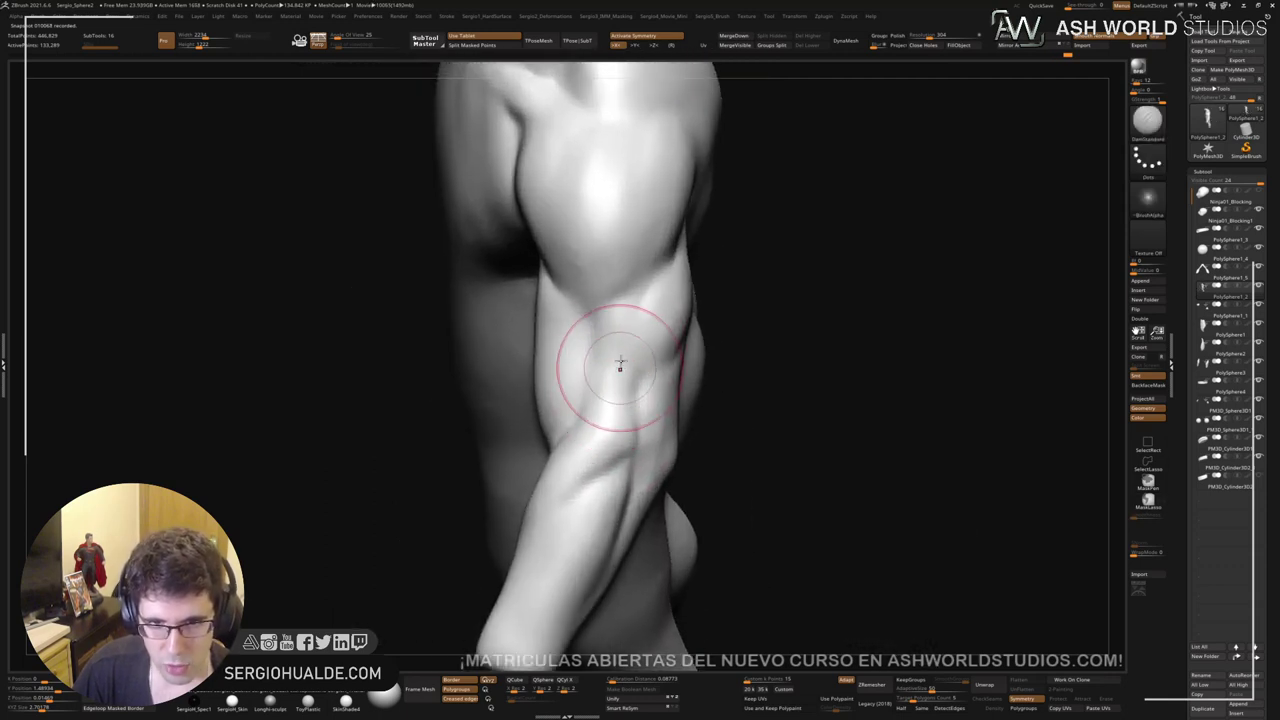
drag(600, 342, 582, 410)
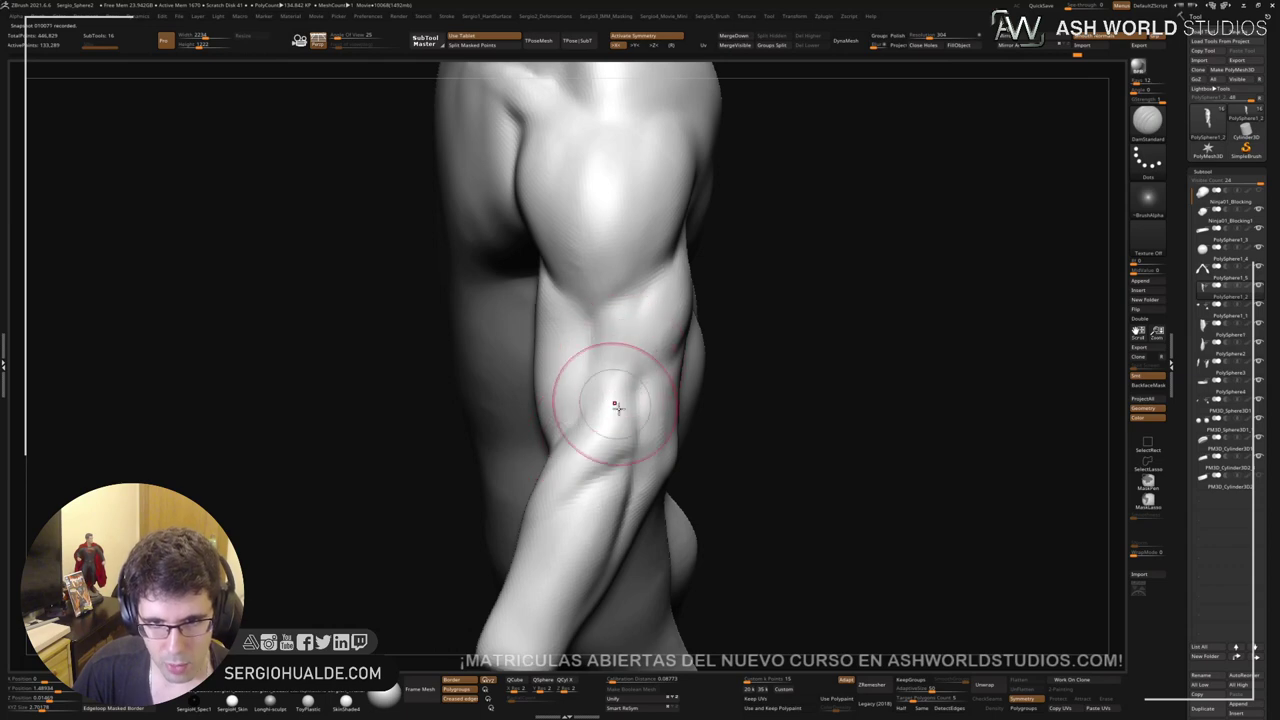
right_drag(617, 407, 614, 420)
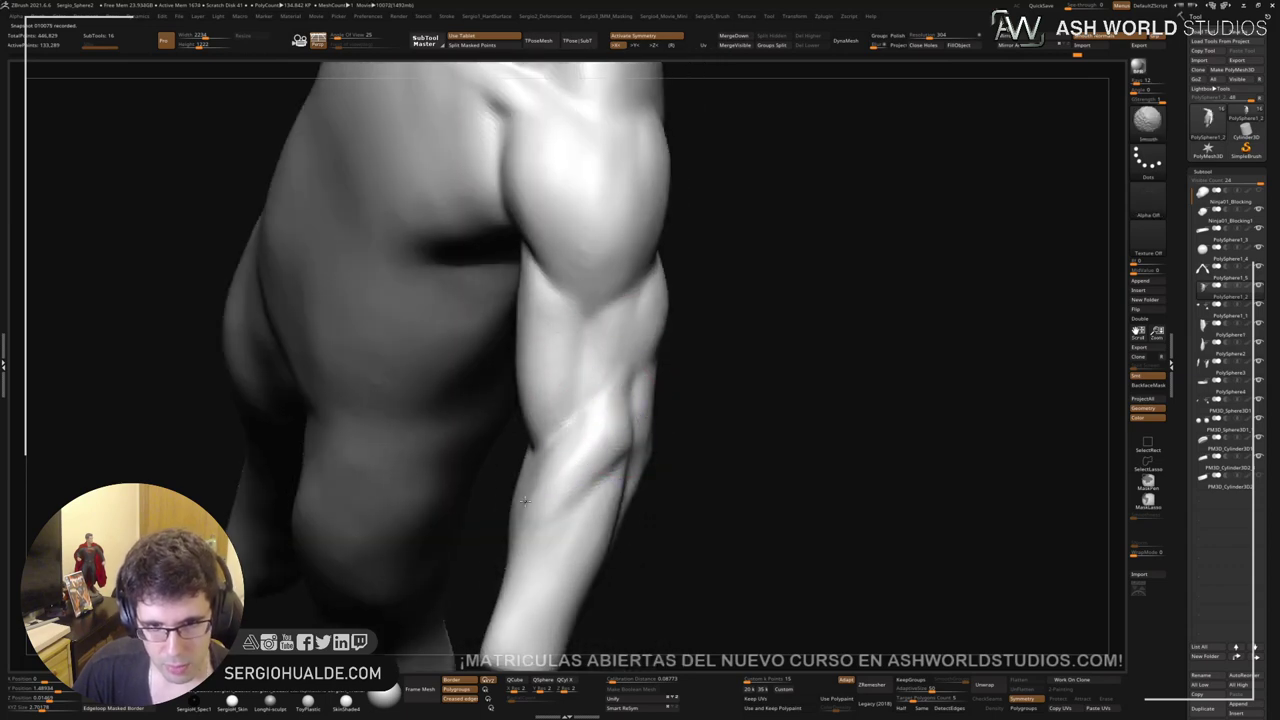
right_drag(528, 528, 604, 500)
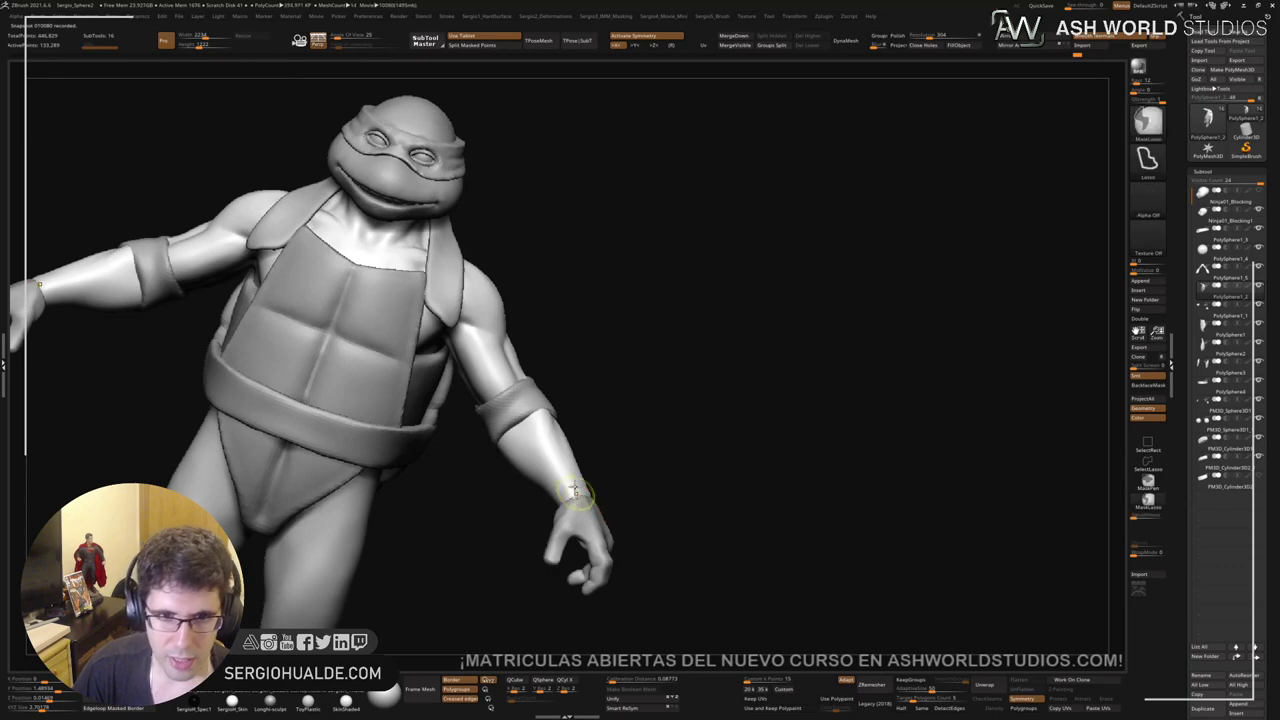
Step: Isolate the body and build up the collarbones at the base of the neck with the Clay brush
mouse_move(560, 470)
right_down()
mouse_move(537, 434)
mouse_move(610, 428)
mouse_move(625, 465)
mouse_move(600, 440)
mouse_move(600, 403)
mouse_move(597, 440)
mouse_move(585, 410)
mouse_move(611, 443)
right_up()
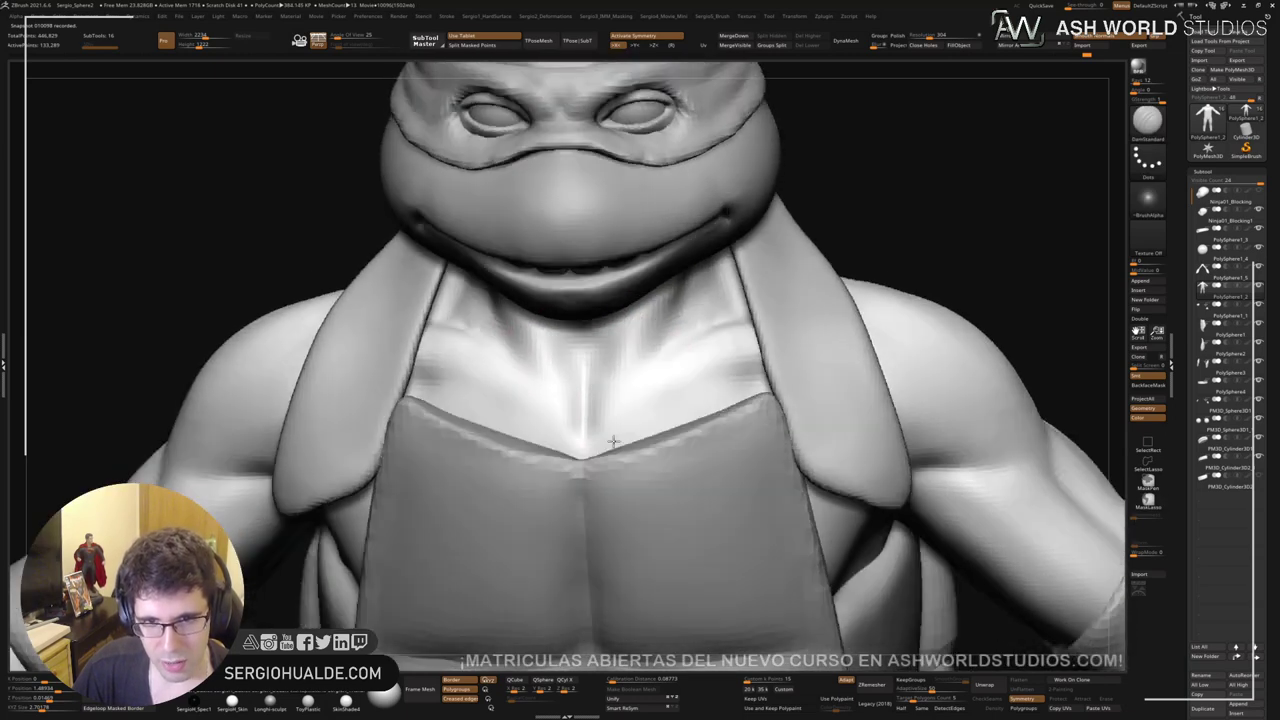
key(b)
key(s)
key(t)
key(s)
drag(637, 408, 628, 408)
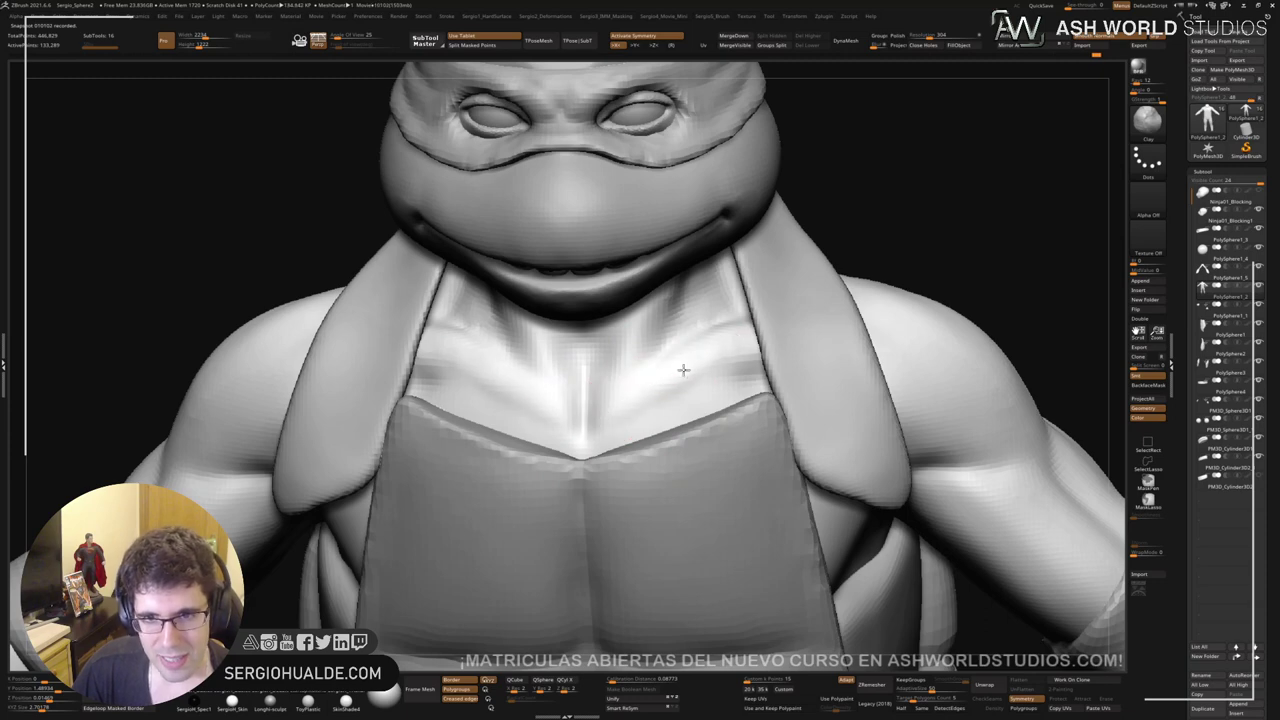
key(shift+s)
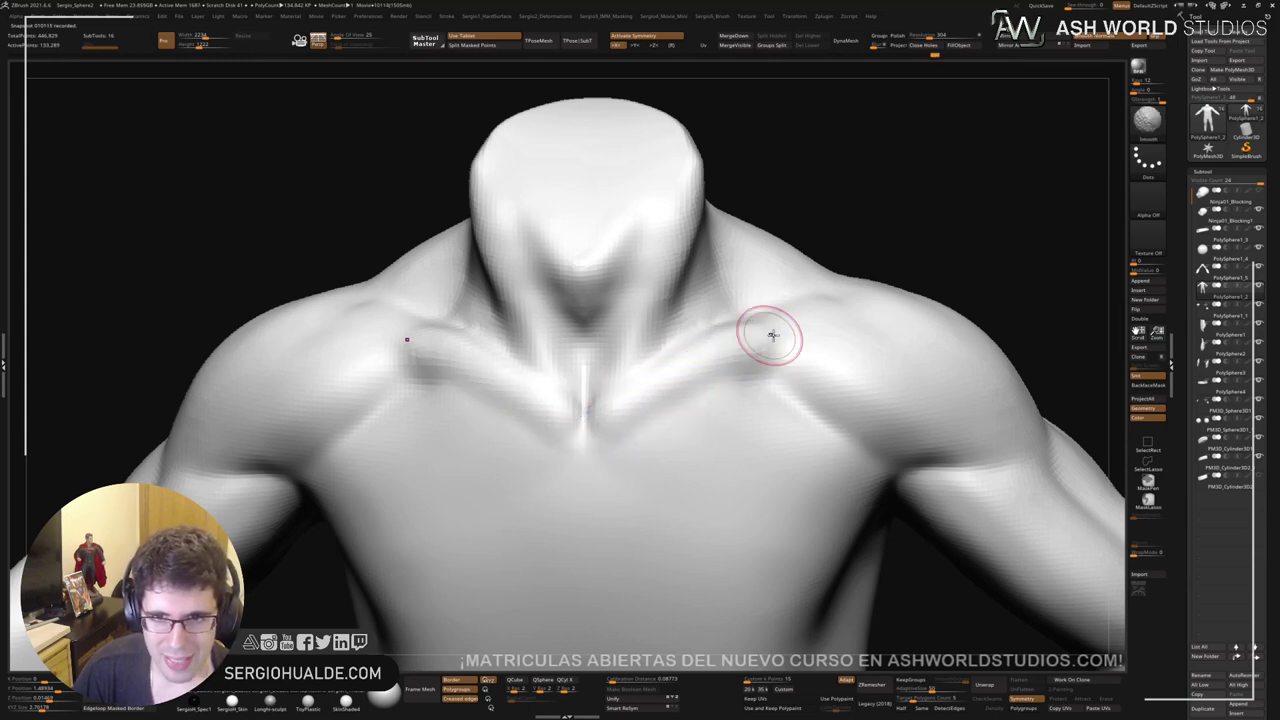
Step: Adjust the outer ends of the collarbones with the Move brush and smooth them into the shoulders
key(s)
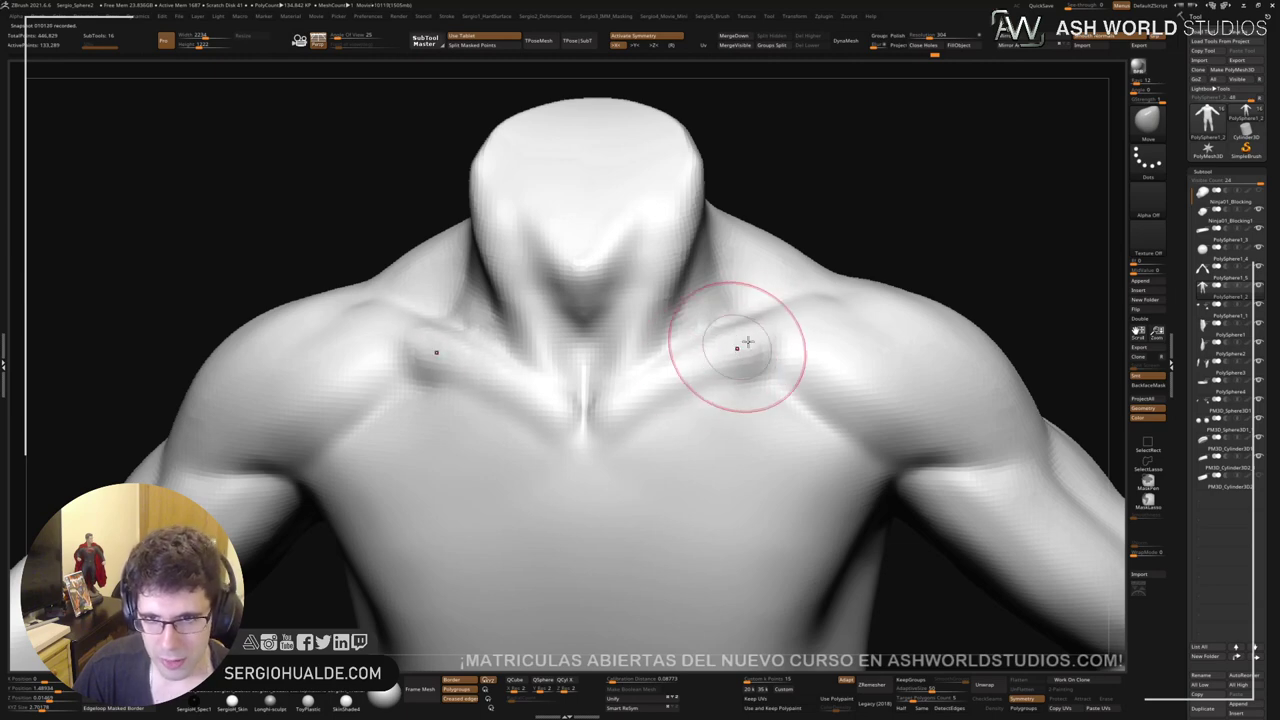
mouse_move(805, 316)
right_down()
mouse_move(814, 349)
mouse_move(820, 294)
right_up()
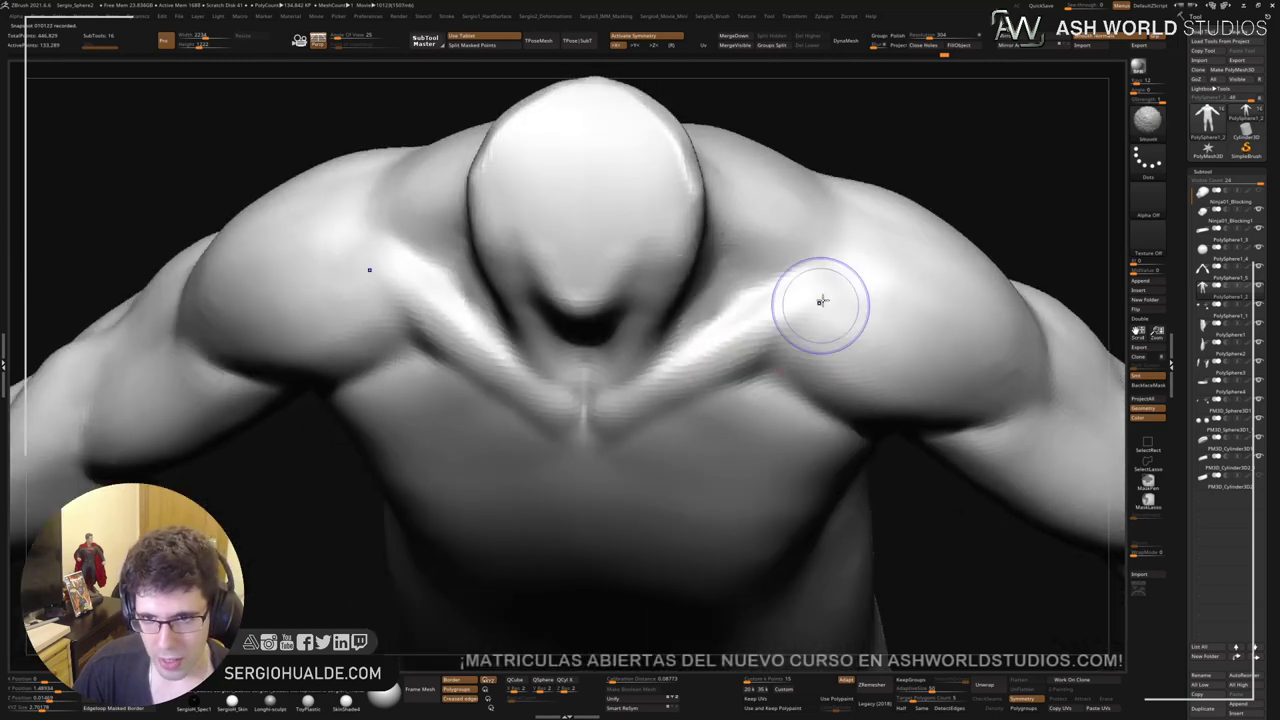
mouse_move(669, 392)
right_down()
mouse_move(646, 380)
mouse_move(651, 357)
right_up()
right_drag(689, 315, 646, 371)
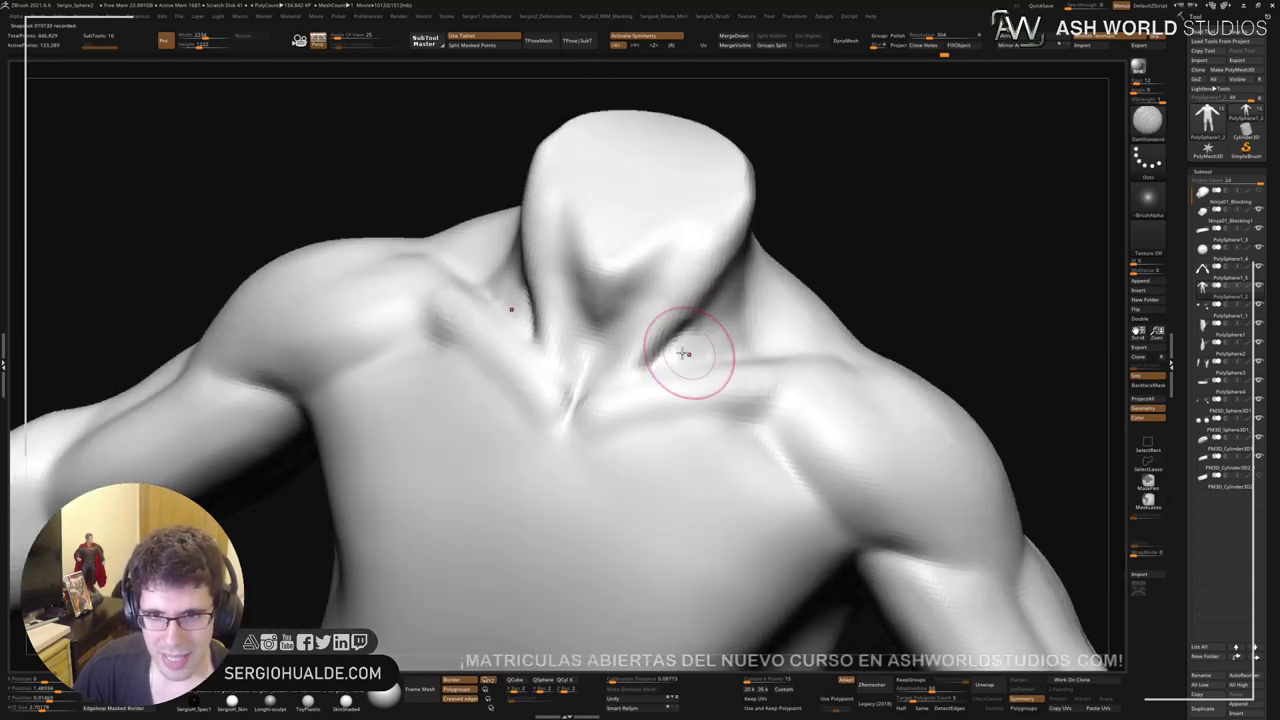
Step: Deepen the groove between the side neck muscle and the collarbone with the DamStandard brush and smooth its edges
shift+drag(682, 354, 649, 375)
drag(703, 310, 680, 326)
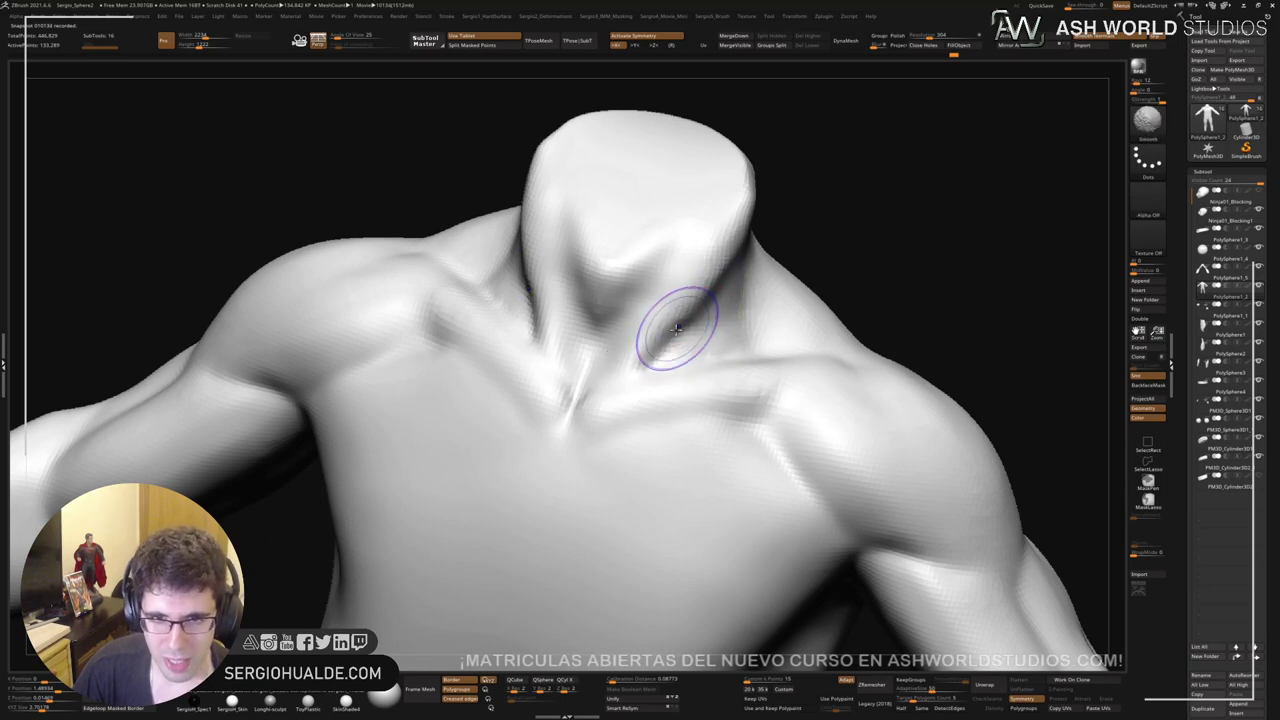
right_drag(663, 345, 672, 317)
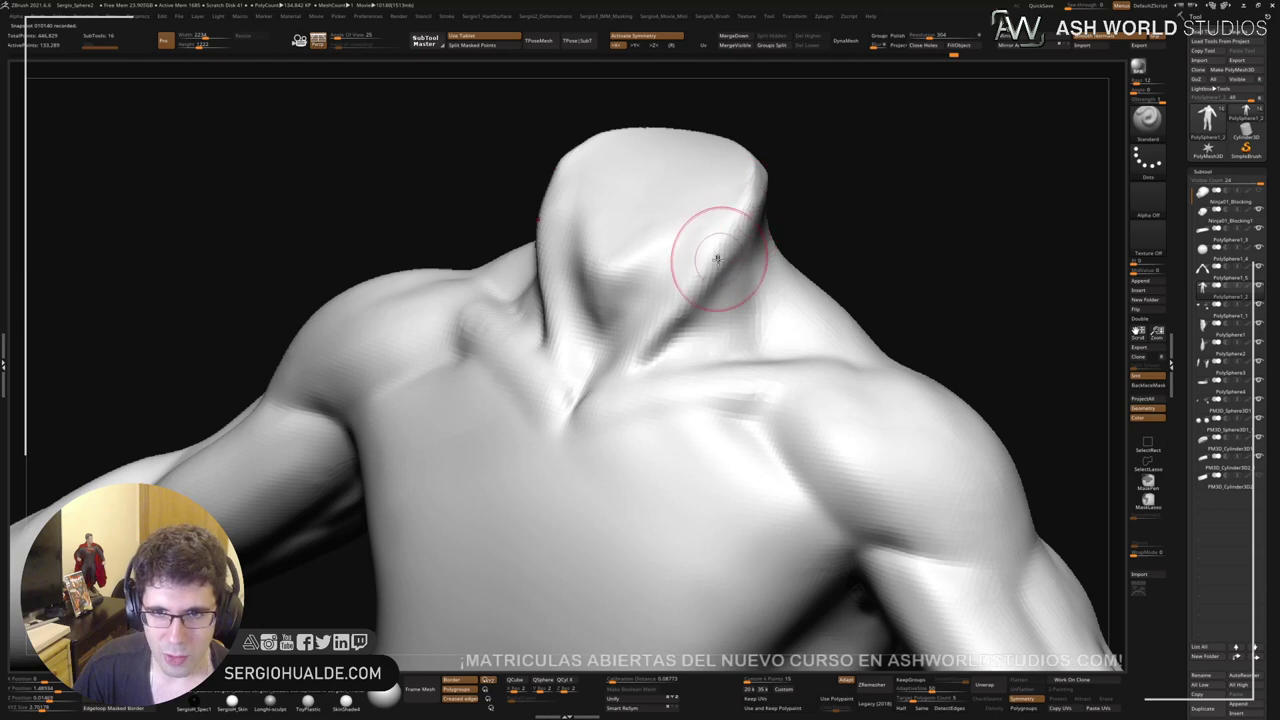
right_drag(651, 314, 687, 337)
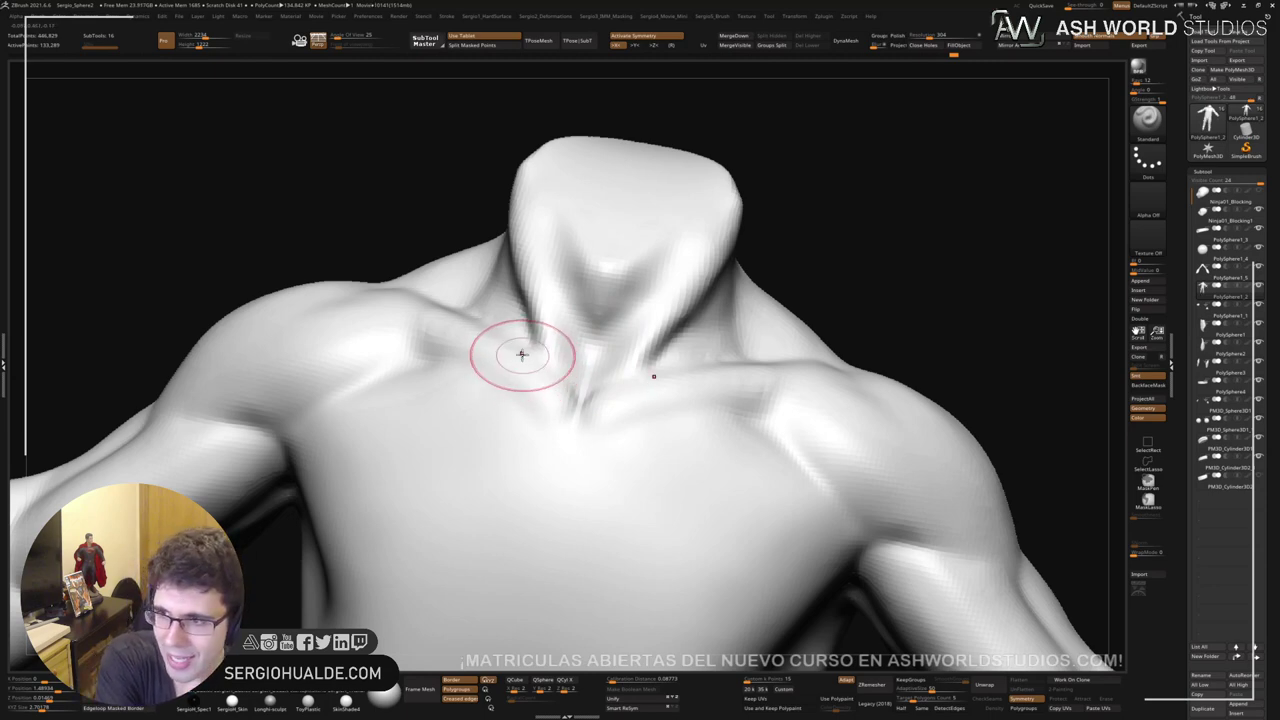
Step: Show the full character and adjust the neck's shape above the chest shell with the Move brush
drag(806, 243, 825, 241)
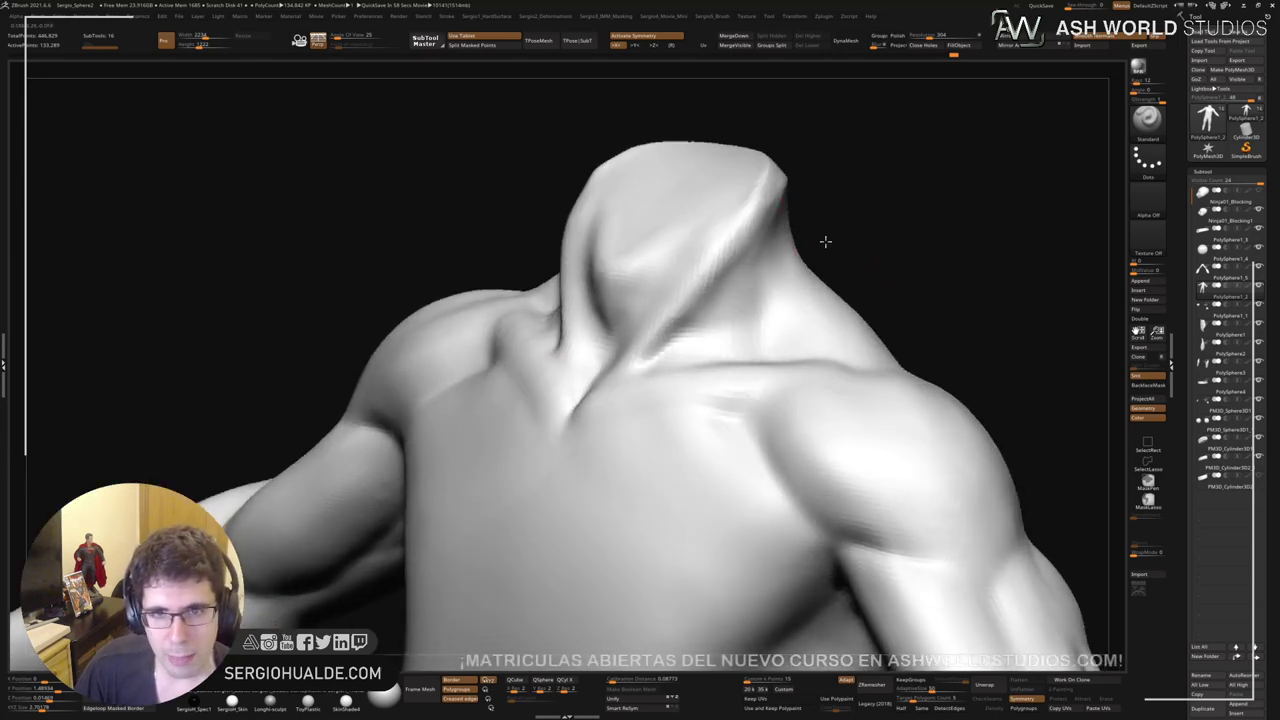
mouse_move(825, 241)
ctrl+right_down()
mouse_move(681, 254)
mouse_move(681, 320)
mouse_move(657, 357)
ctrl+right_up()
key(b)
key(m)
key(v)
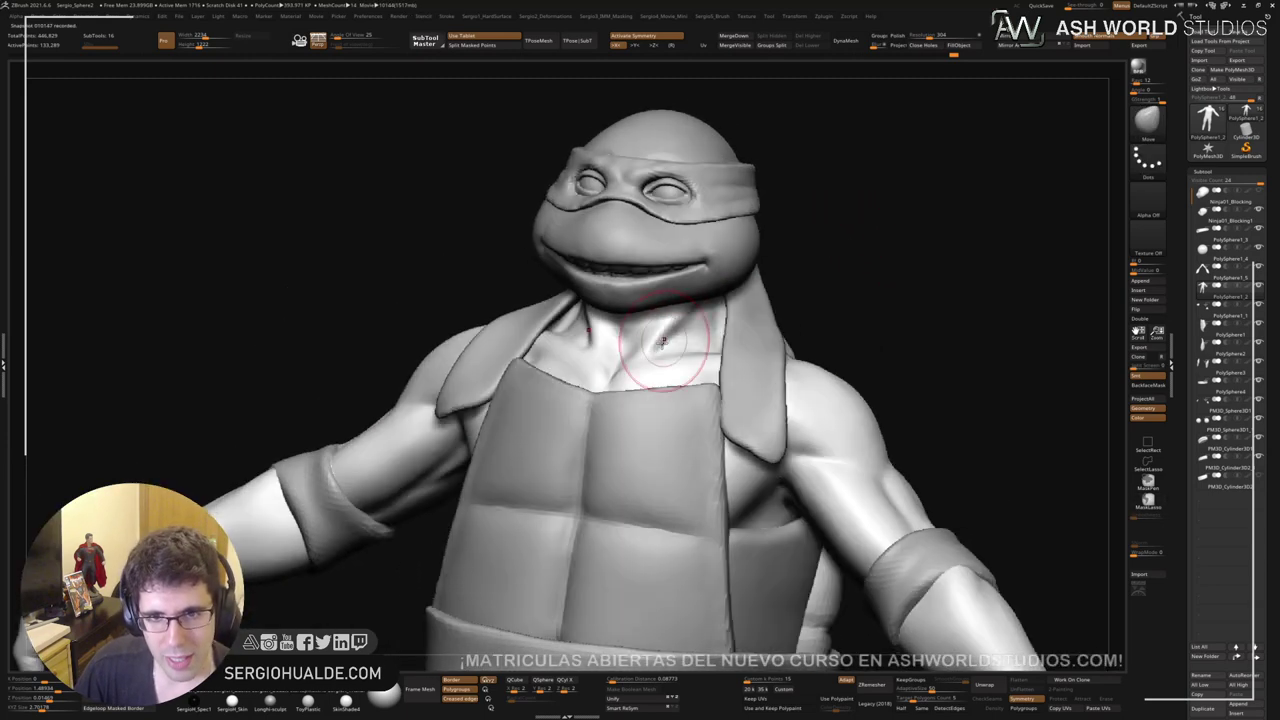
drag(657, 357, 651, 351)
mouse_move(668, 345)
right_down()
mouse_move(677, 354)
mouse_move(669, 337)
right_up()
key(shift+s)
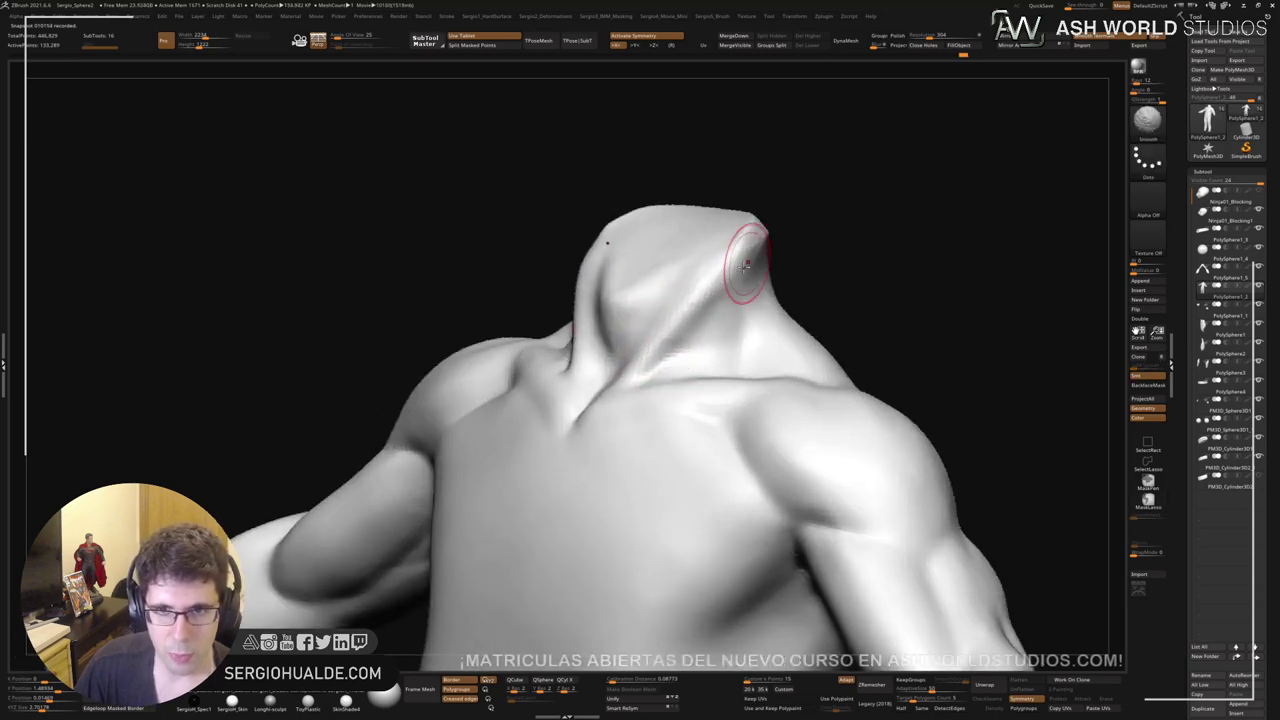
Step: Build up the diagonal neck muscle running down to the collarbone with the Clay brush and smooth it
right_drag(749, 263, 666, 337)
drag(761, 242, 686, 323)
drag(735, 270, 649, 350)
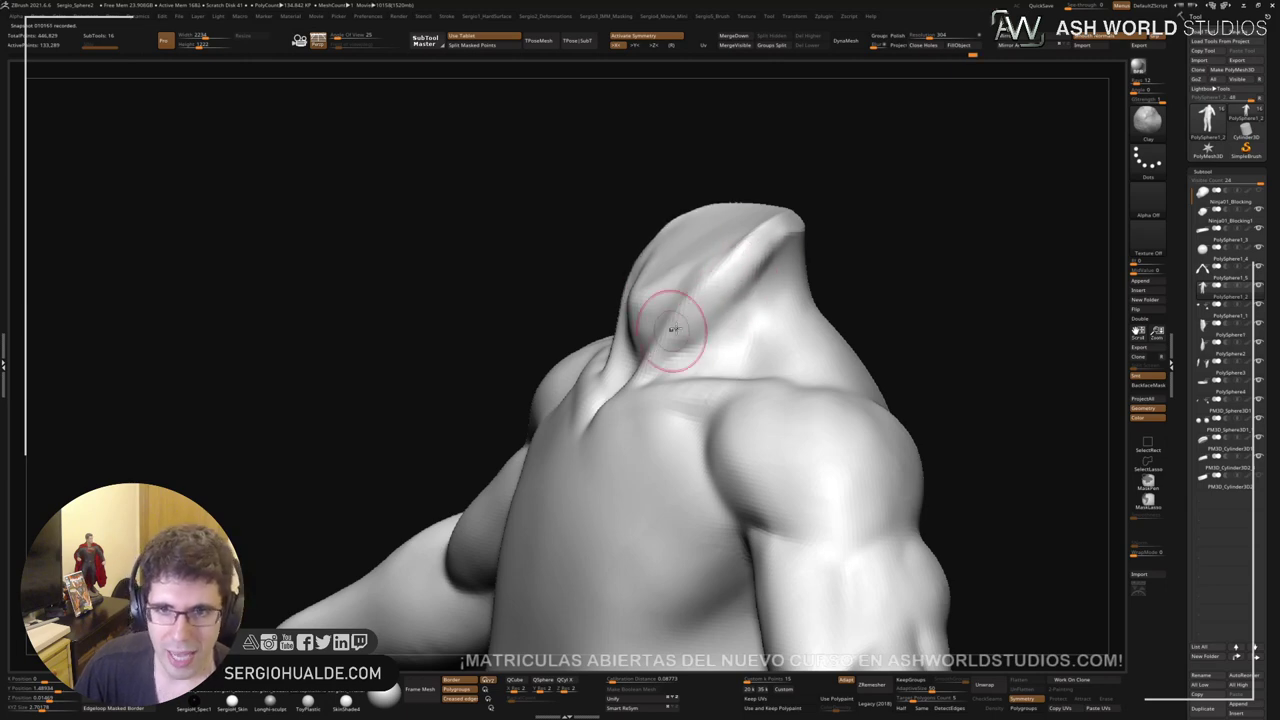
mouse_move(666, 334)
right_down()
mouse_move(711, 304)
mouse_move(655, 310)
right_up()
shift+drag(757, 240, 718, 222)
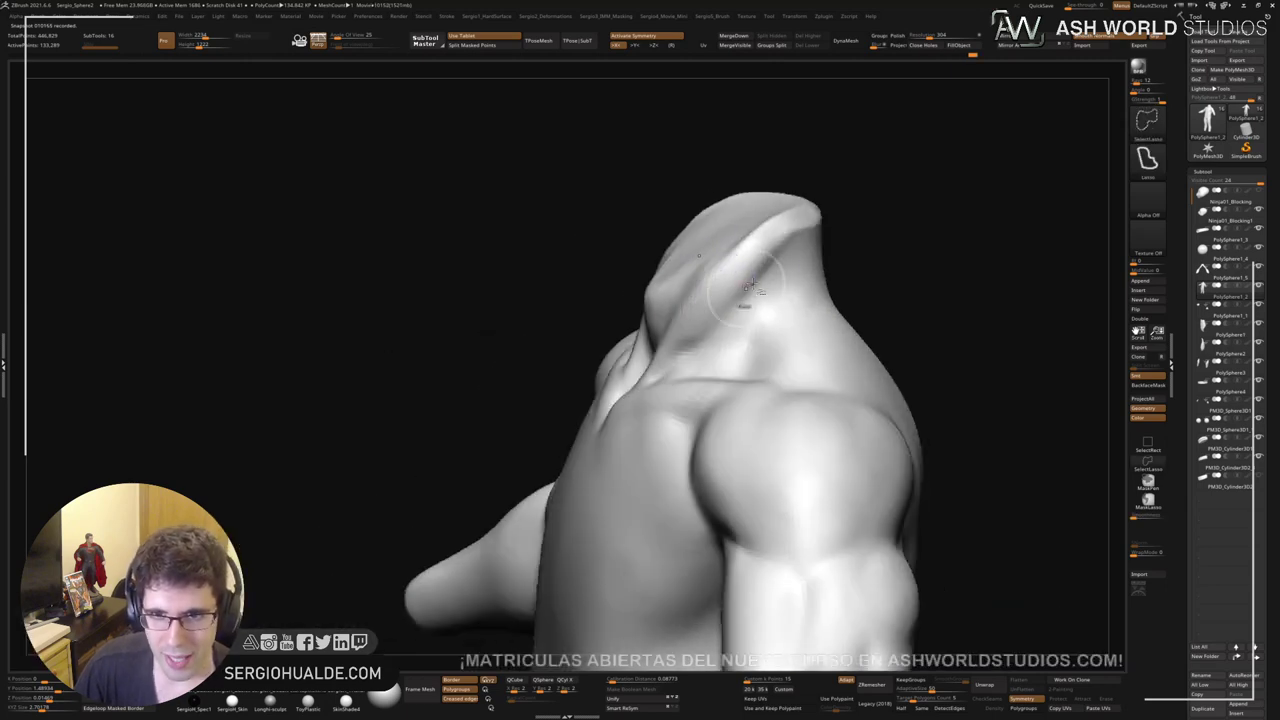
Step: Sharpen the groove behind the diagonal neck muscle down to the collarbone with the DamStandard brush
key(2)
right_drag(663, 366, 721, 336)
shift+drag(721, 336, 738, 298)
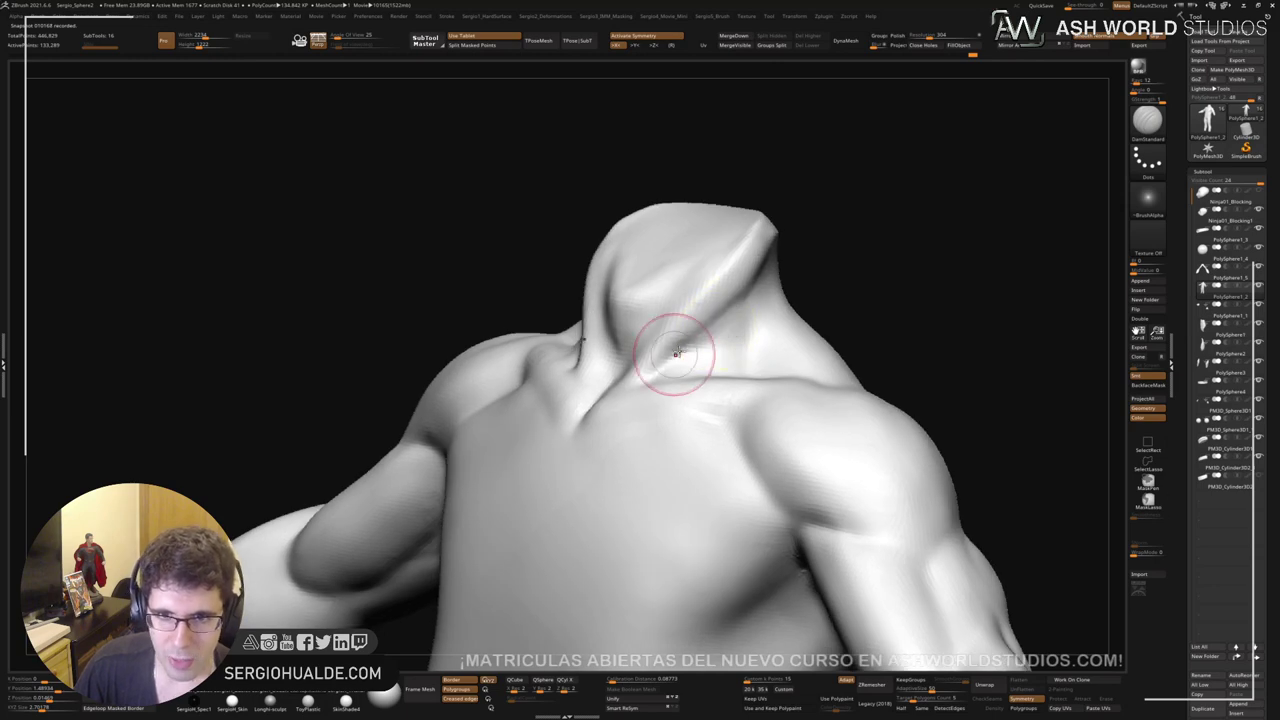
drag(677, 353, 741, 300)
right_drag(637, 400, 686, 380)
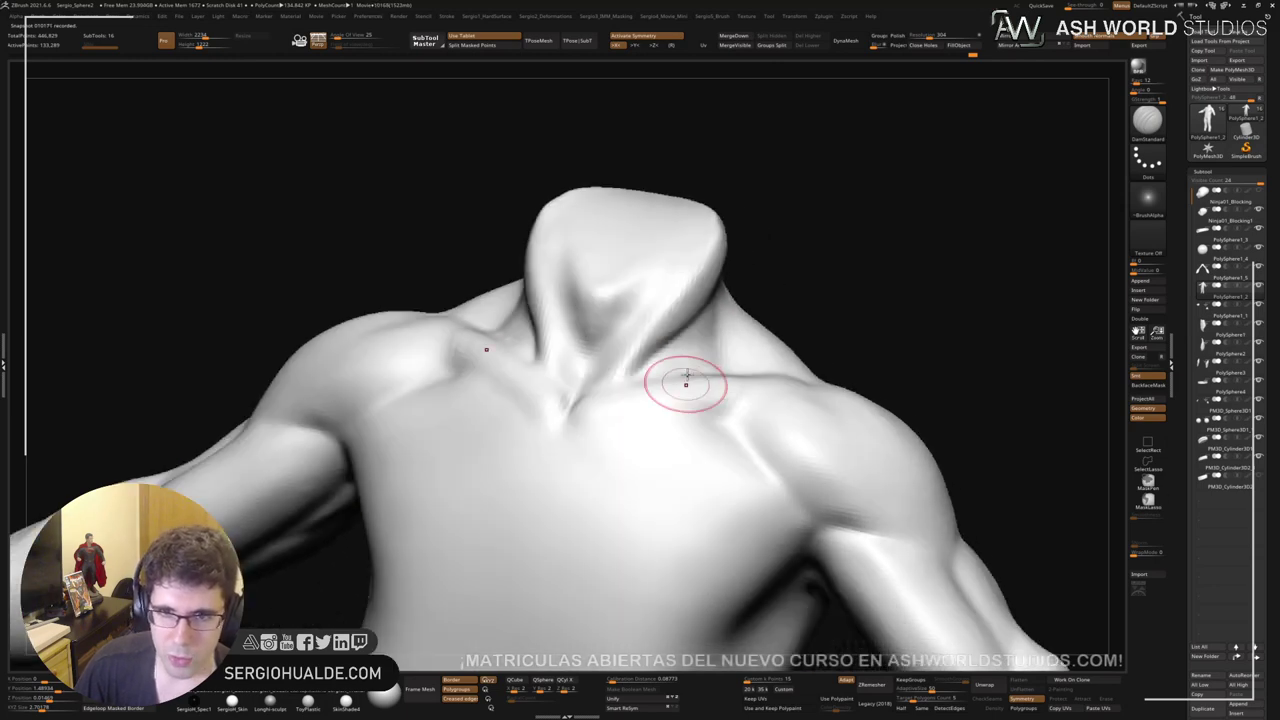
Step: Smooth the upper side of the neck and its rim around toward the back
right_drag(729, 275, 686, 309)
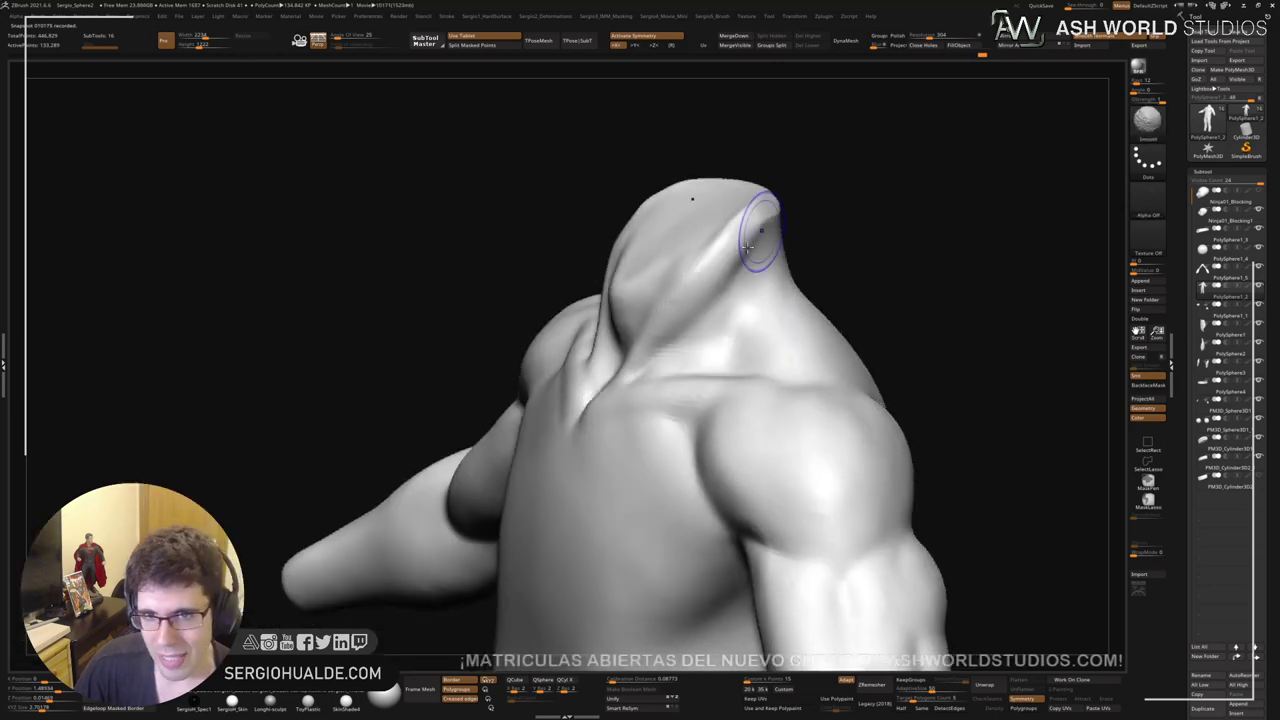
right_drag(783, 232, 778, 213)
shift+drag(780, 213, 814, 197)
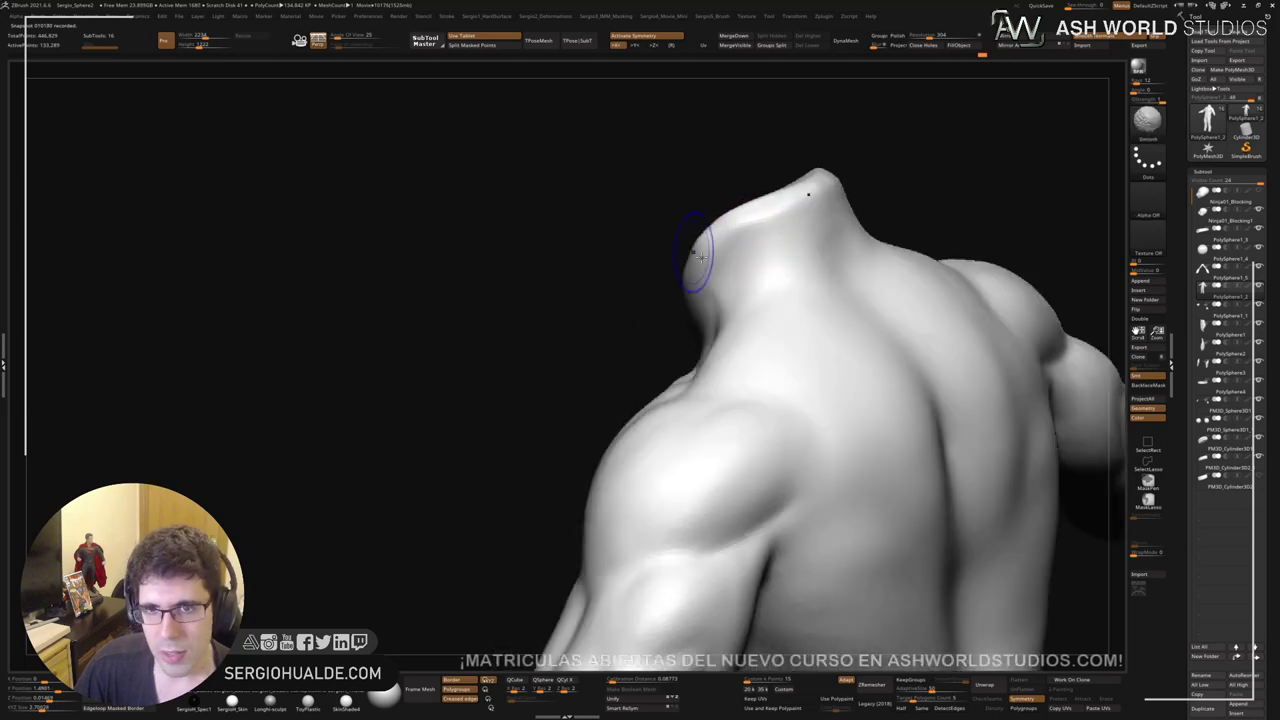
right_drag(697, 257, 714, 271)
shift+drag(714, 271, 689, 243)
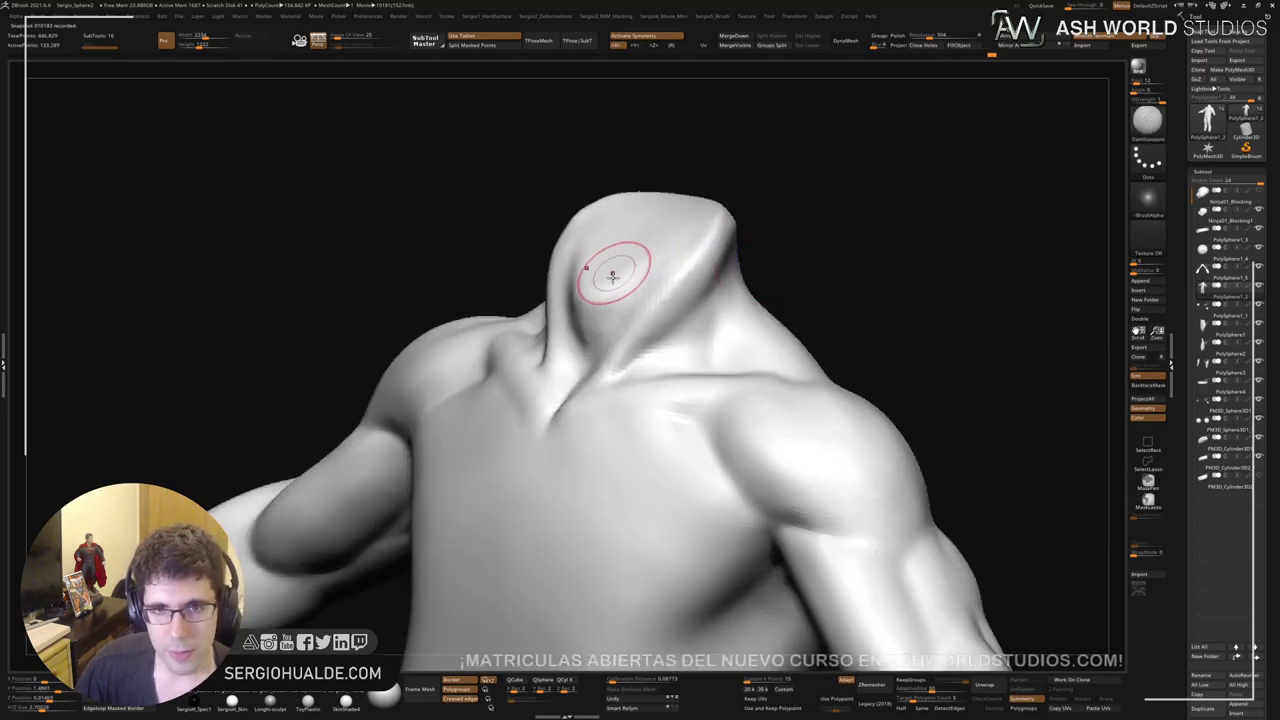
Step: Refine the front of the neck, flatten its top surface with the TrimDynamic brush and smooth it
right_drag(609, 271, 605, 285)
mouse_move(612, 264)
mouse_down()
mouse_move(653, 229)
mouse_move(700, 225)
mouse_move(695, 210)
mouse_up()
mouse_move(693, 244)
right_down()
mouse_move(657, 300)
mouse_move(623, 277)
right_up()
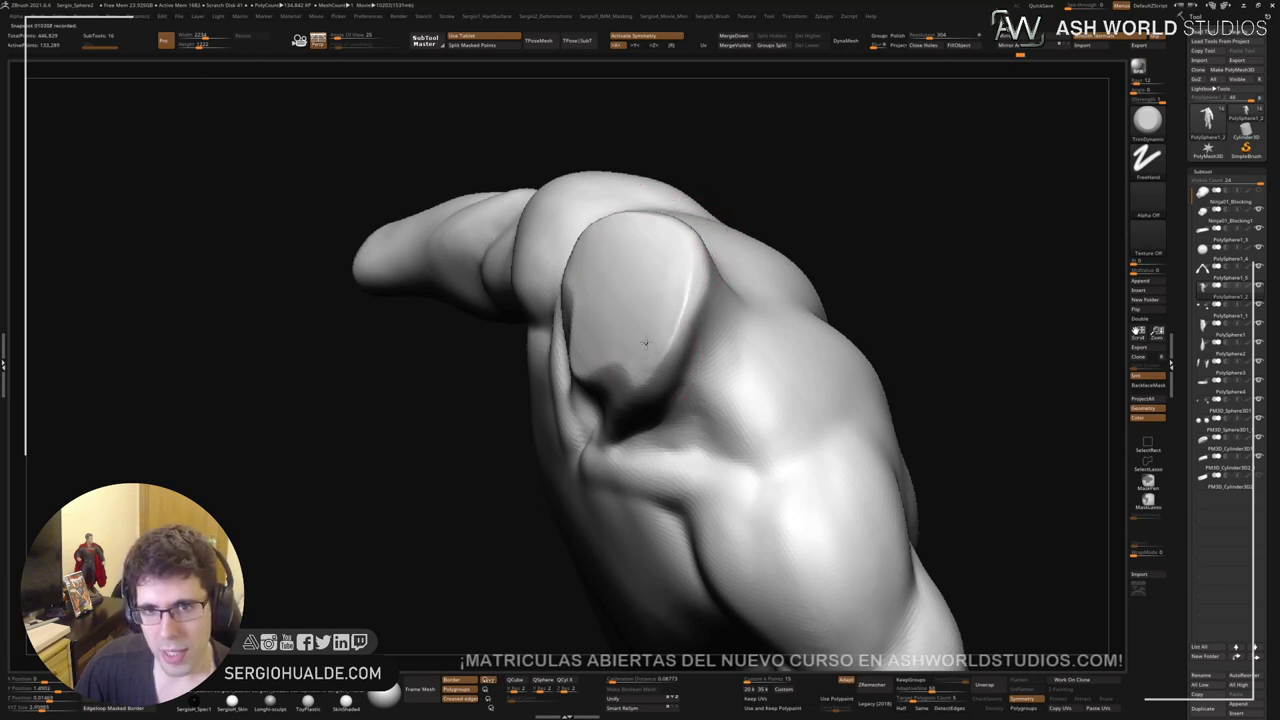
mouse_move(641, 244)
right_down()
mouse_move(632, 289)
mouse_move(540, 277)
right_up()
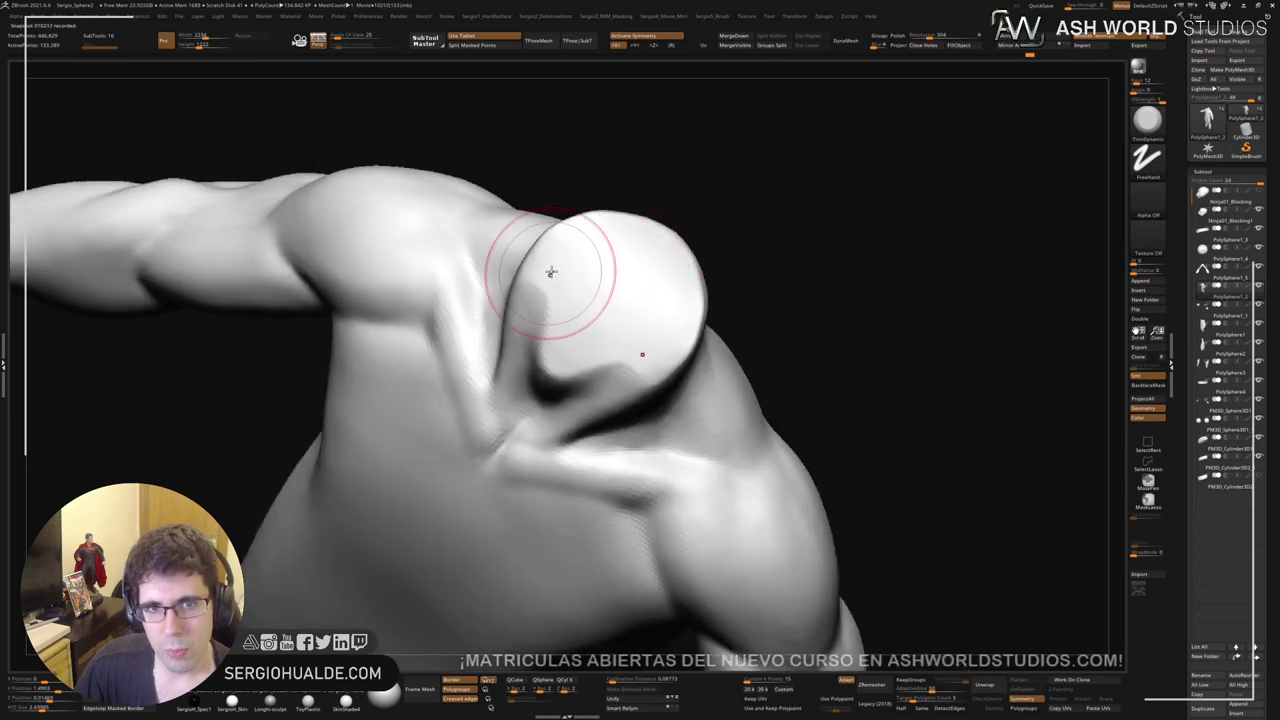
key(s)
drag(590, 268, 573, 268)
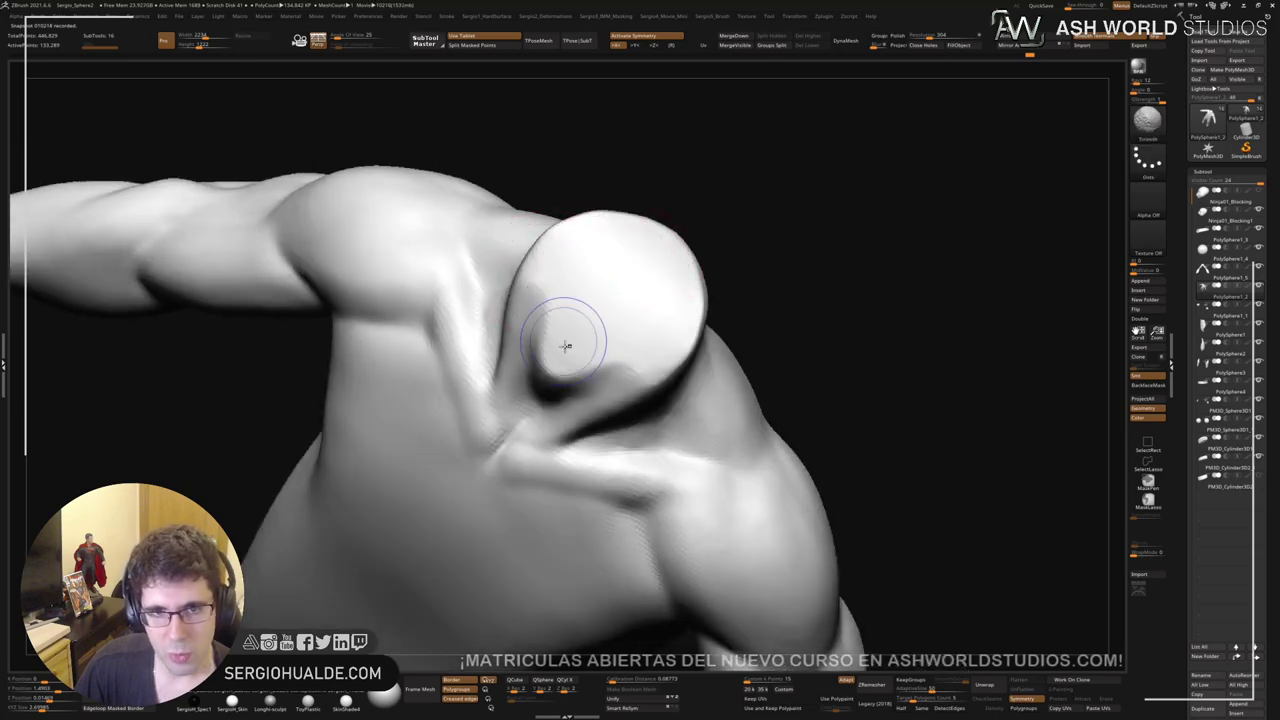
shift+drag(562, 352, 617, 342)
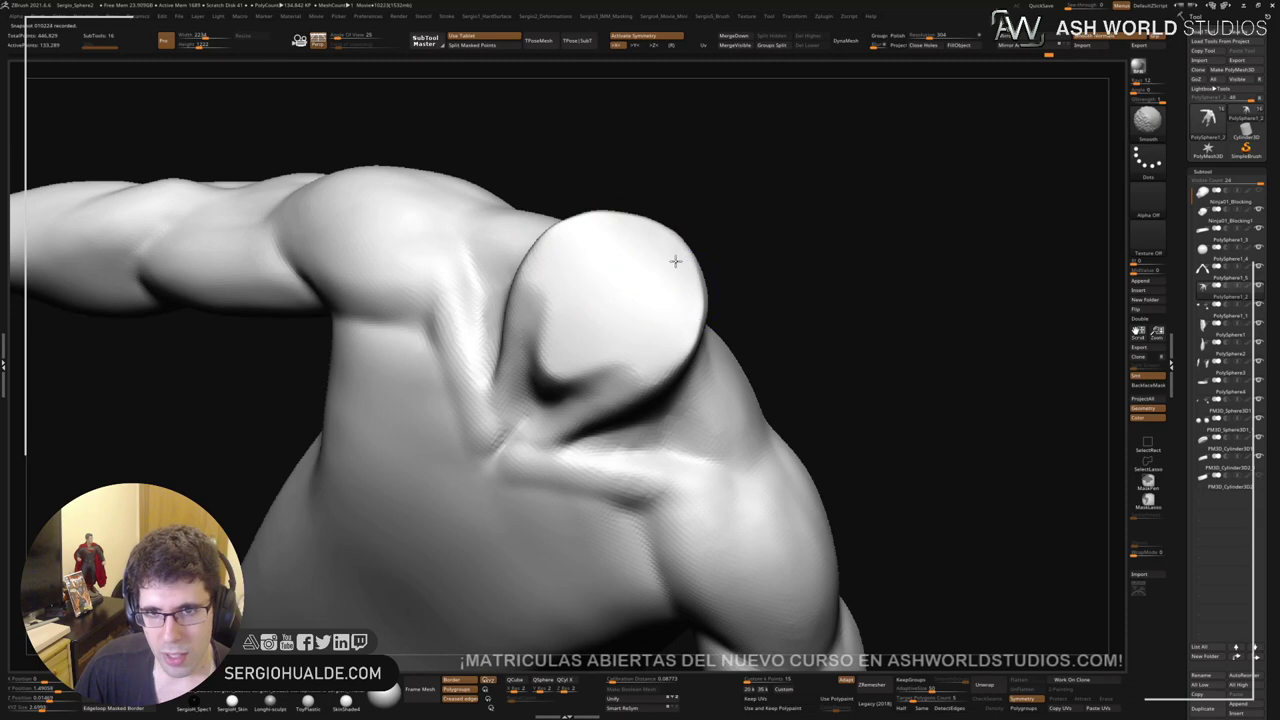
shift+drag(676, 261, 671, 326)
Step: Build up the trapezius muscles between the neck and shoulders on the back with the Clay brush
mouse_move(671, 326)
right_down()
mouse_move(646, 346)
mouse_move(651, 303)
mouse_move(655, 347)
mouse_move(586, 380)
mouse_move(671, 400)
mouse_move(600, 389)
mouse_move(703, 343)
mouse_move(709, 354)
mouse_move(714, 334)
mouse_move(701, 346)
mouse_move(751, 331)
right_up()
key(alt+s)
key(alt+s)
key(b)
key(c)
key(l)
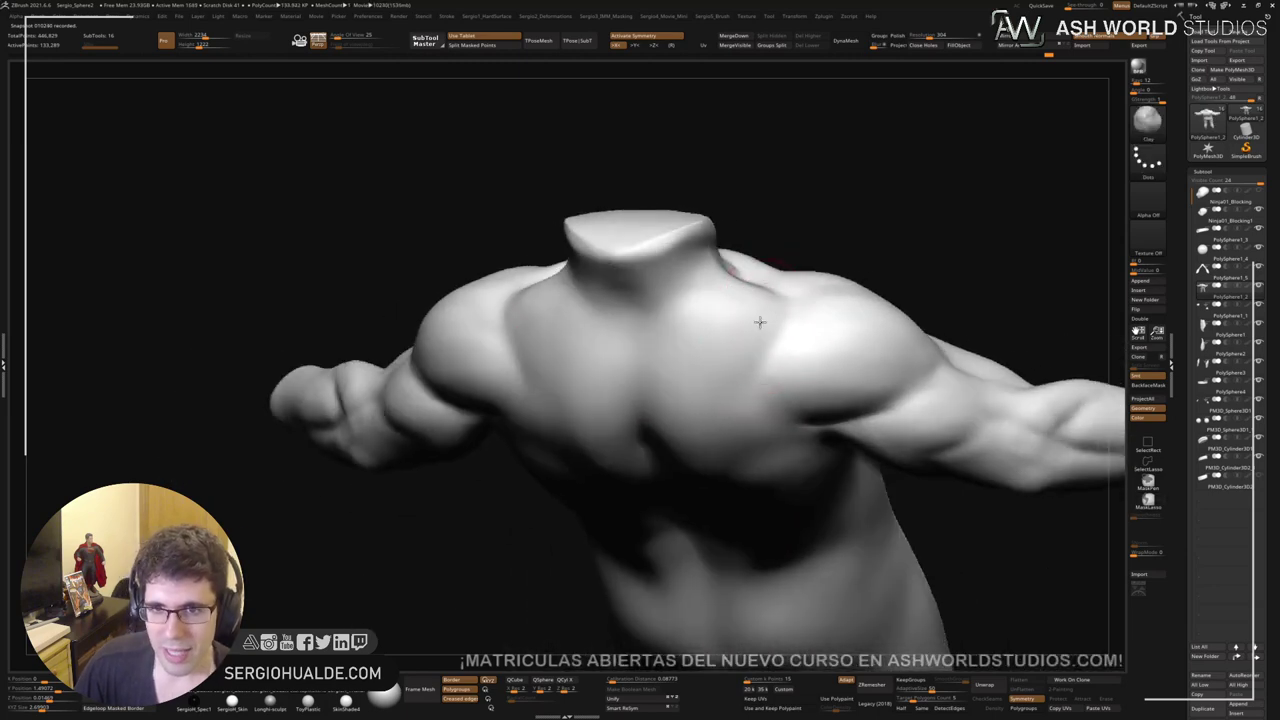
Step: Sharpen the groove between the upper back muscles below the neck with the DamStandard brush and smooth it
key(b)
key(d)
key(s)
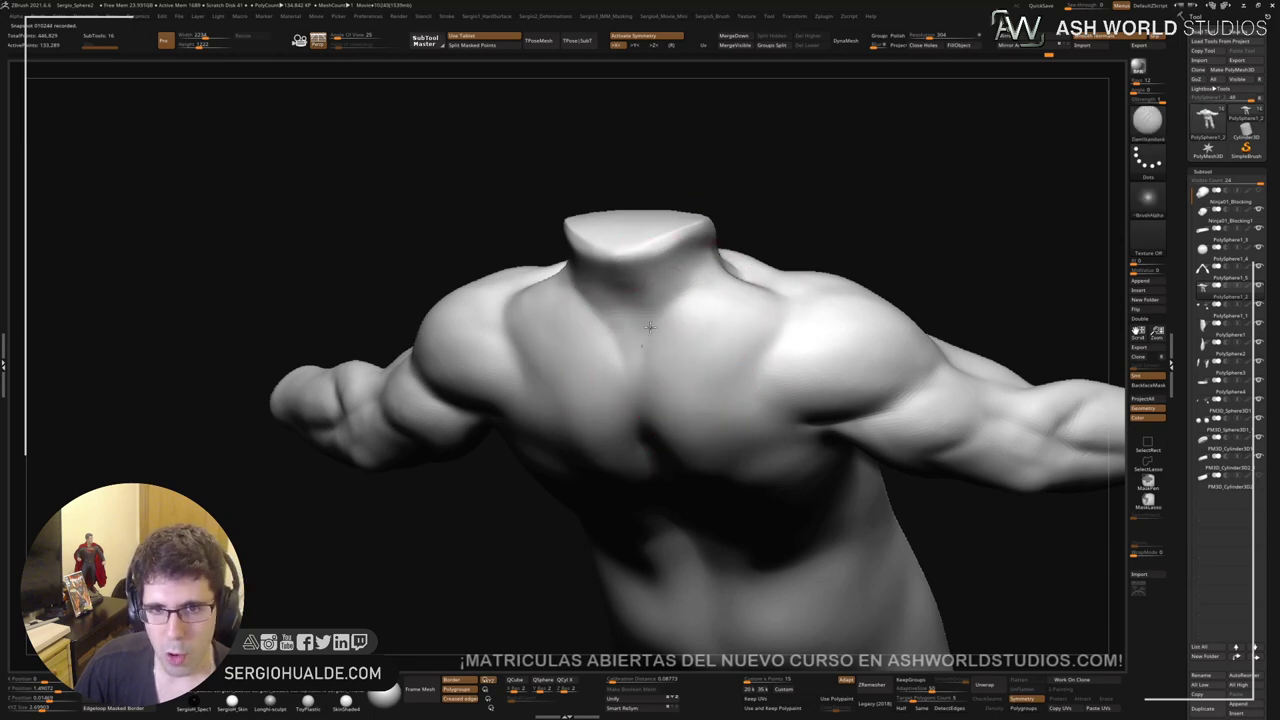
right_drag(714, 291, 700, 321)
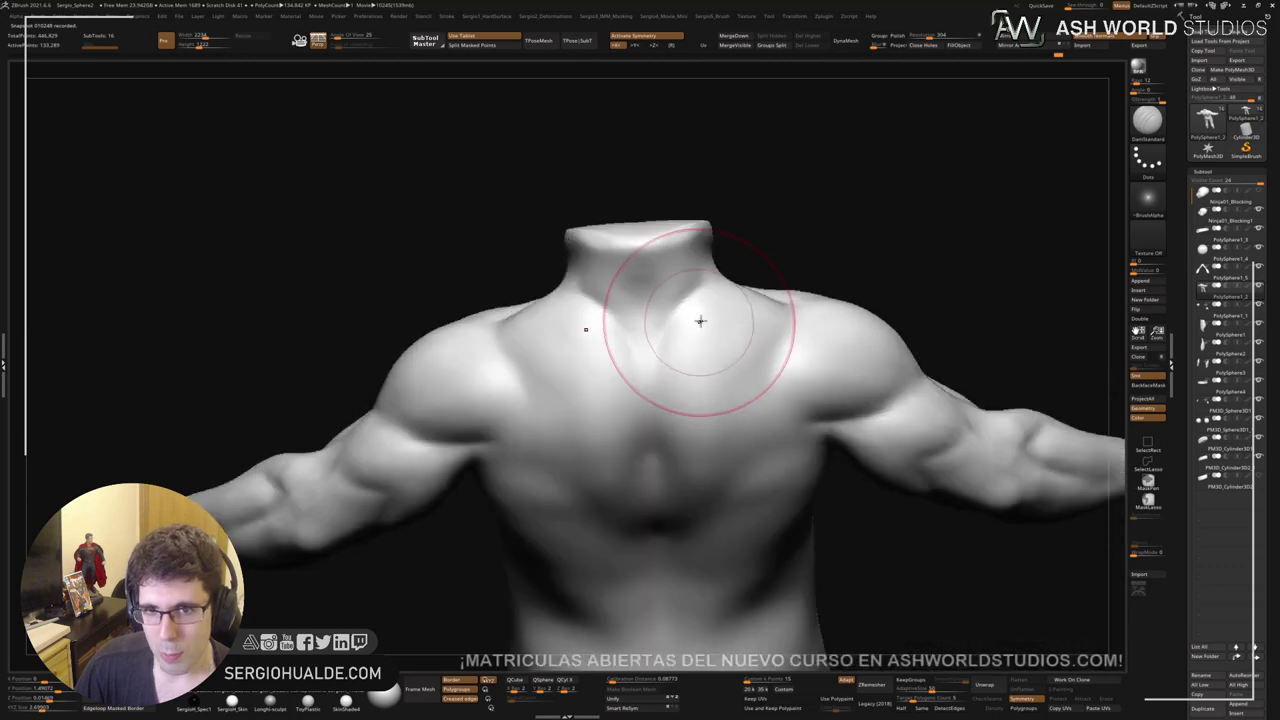
key(bracketleft)
key(shift)
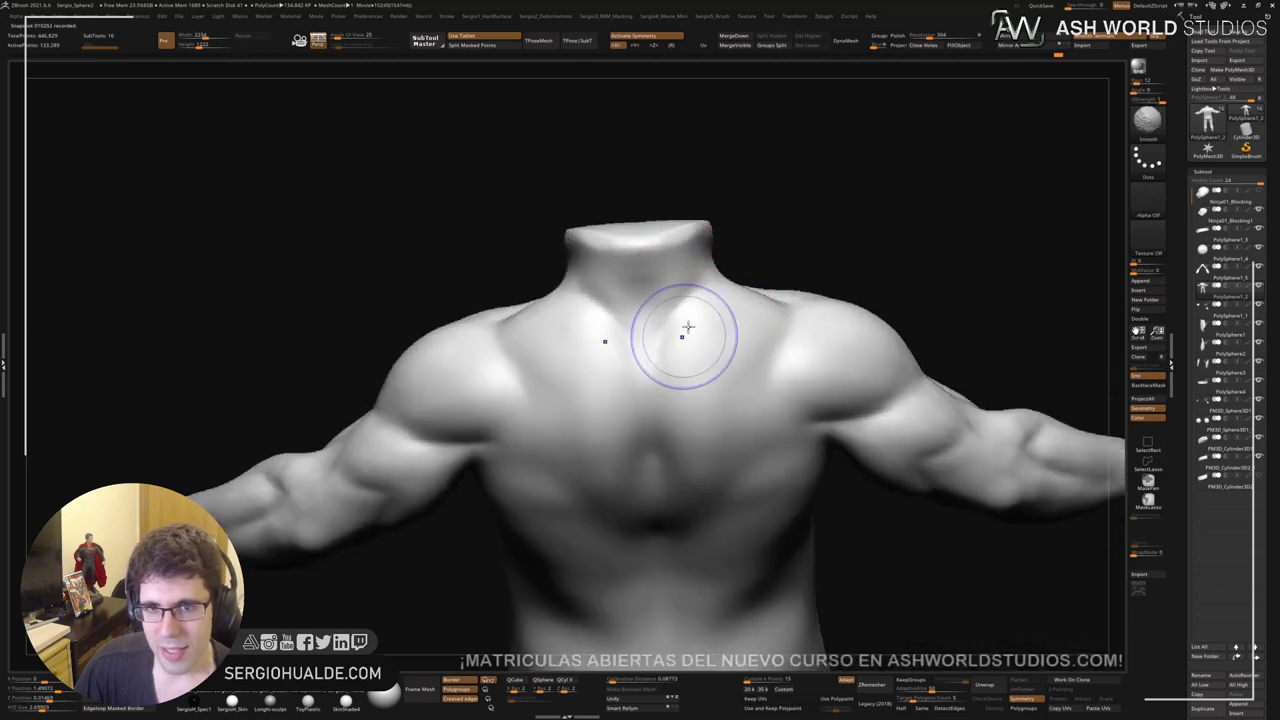
Step: Refine the back of the neck and its transition into the trapezius with the Clay brush, smoothing the surface
right_drag(697, 297, 677, 291)
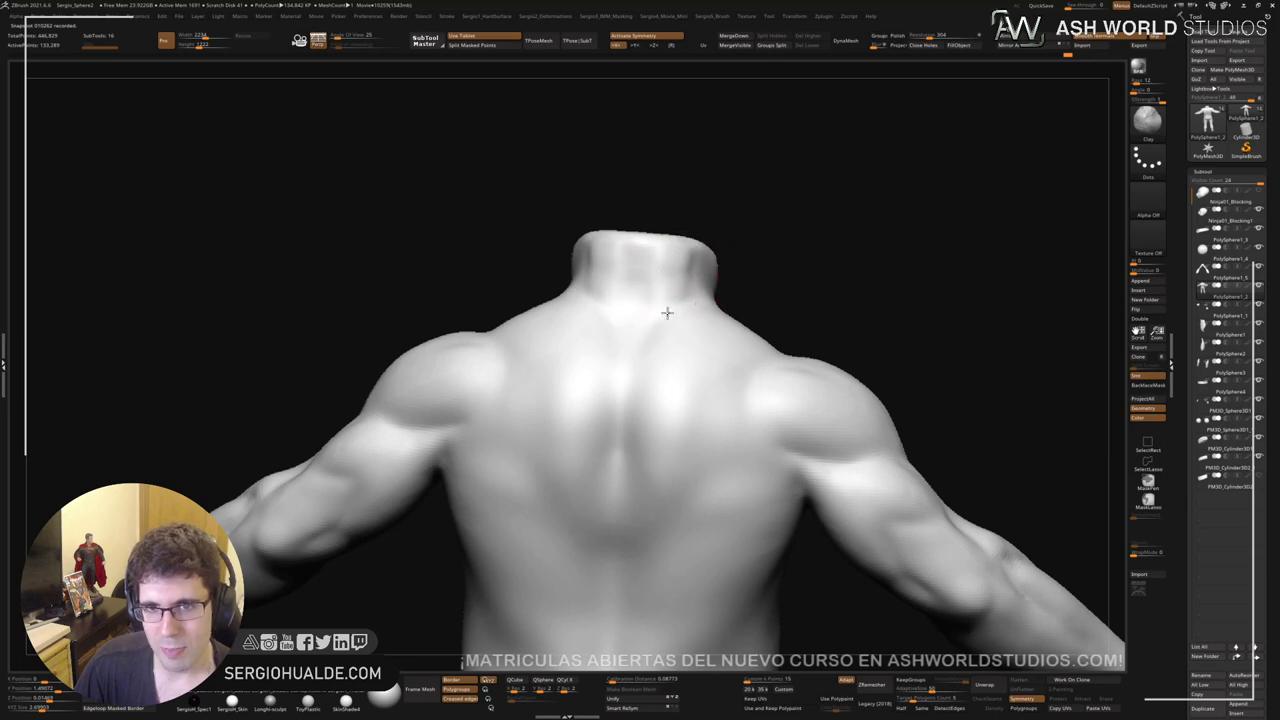
key(shift)
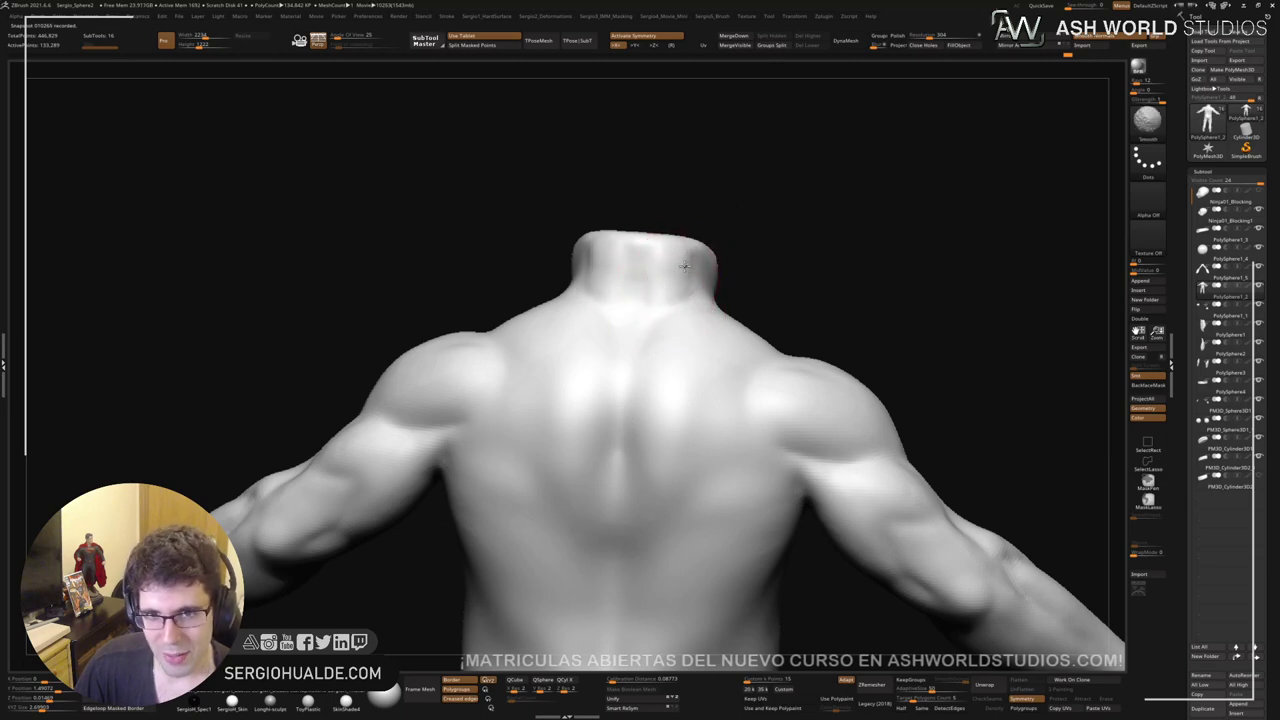
right_drag(662, 268, 620, 330)
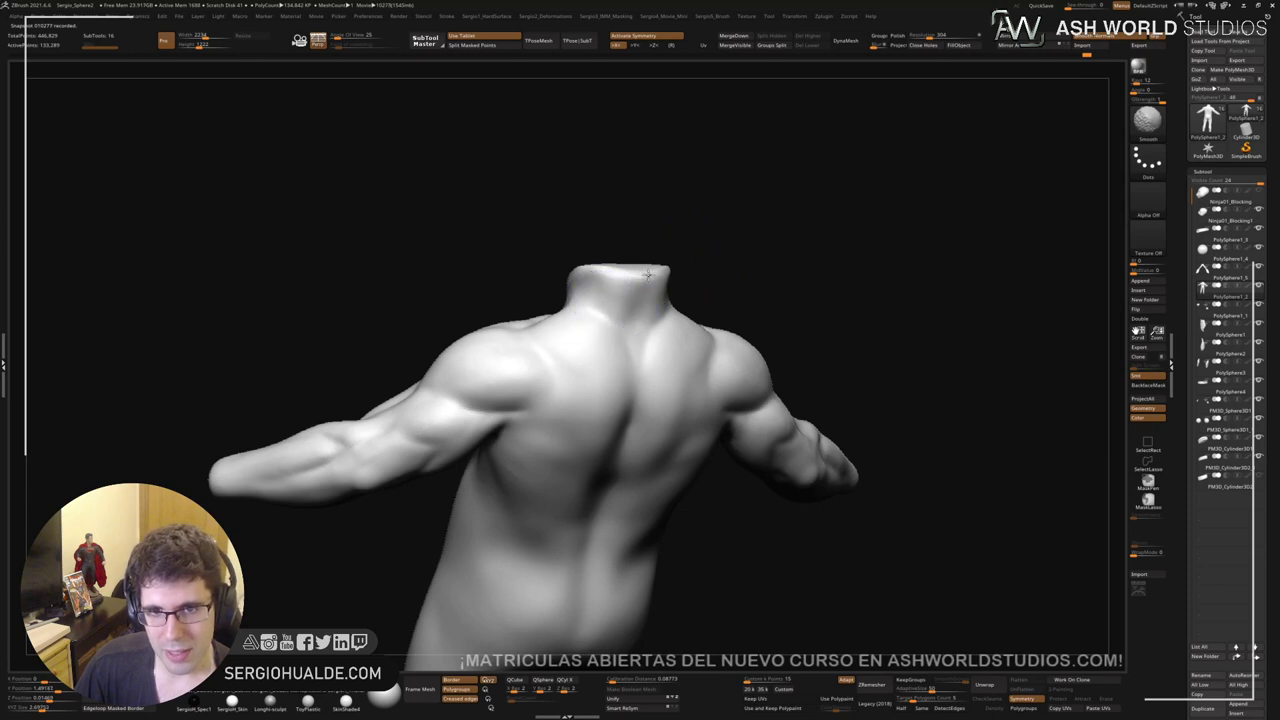
mouse_move(666, 277)
shift+right_down()
mouse_move(700, 271)
mouse_move(671, 259)
shift+right_up()
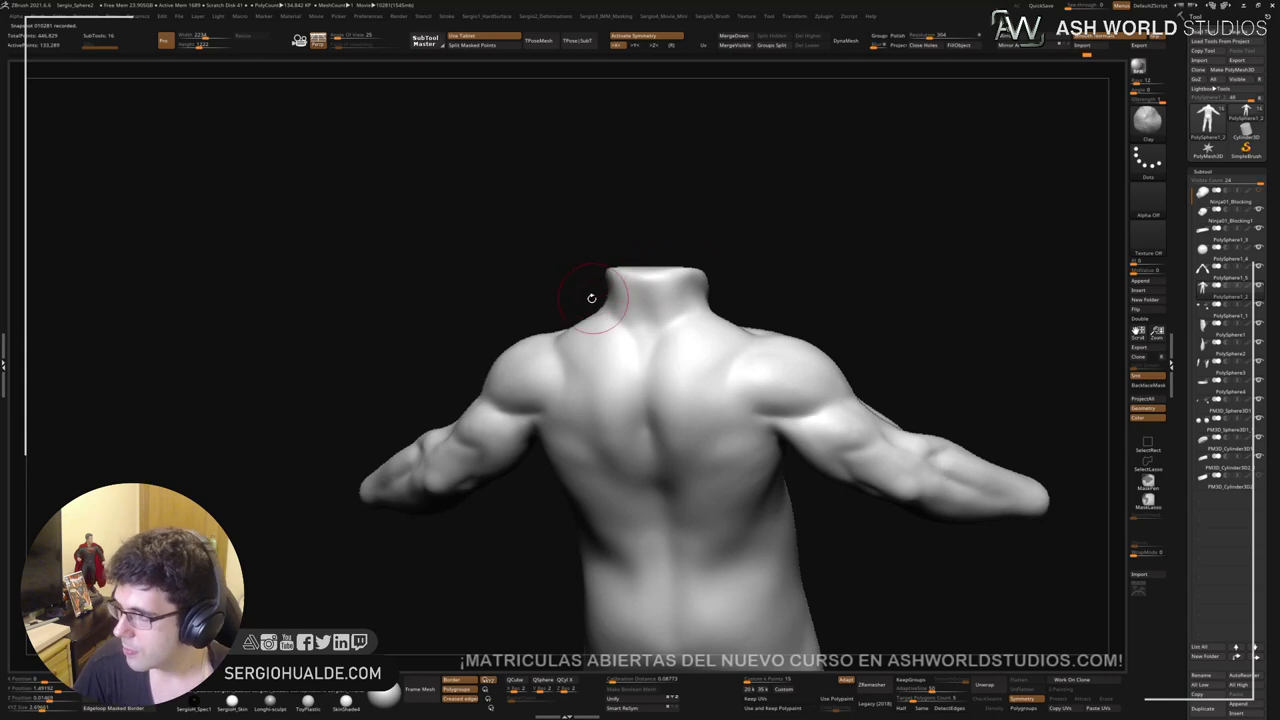
right_drag(597, 314, 659, 290)
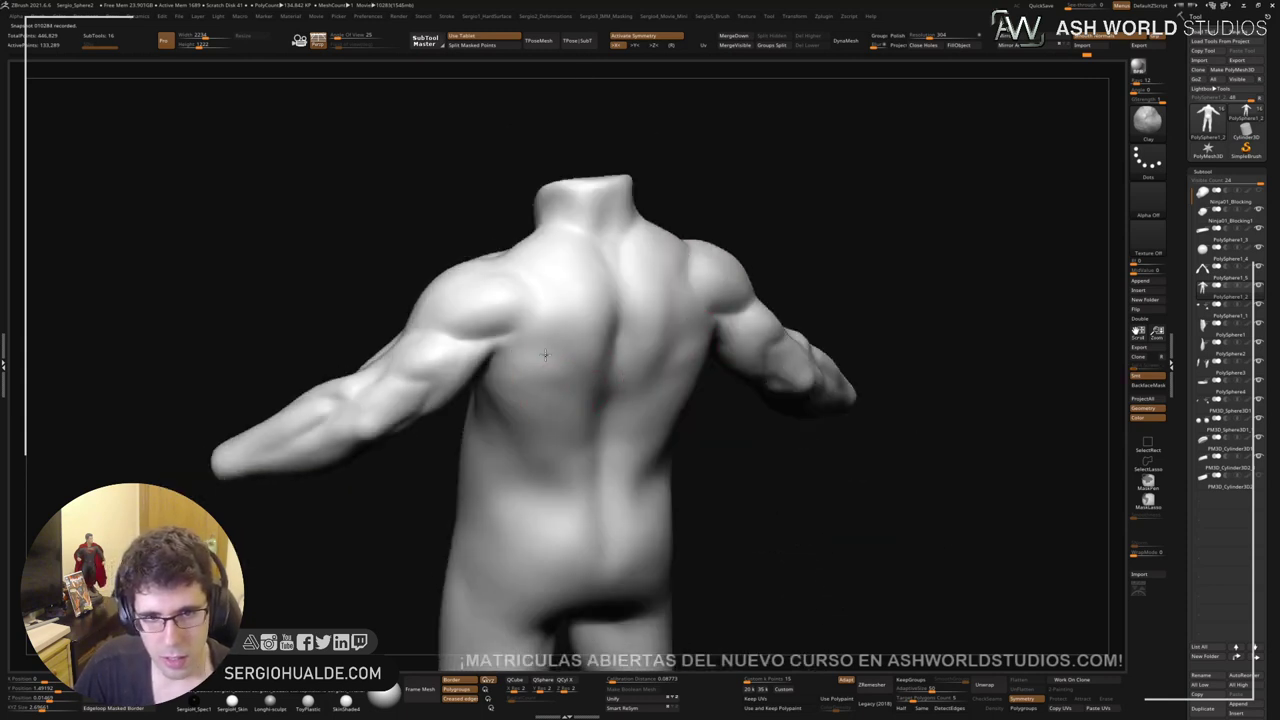
Step: Build up the shoulder blade muscles behind the armpits with the Clay brush and smooth them into the back
right_drag(514, 357, 663, 371)
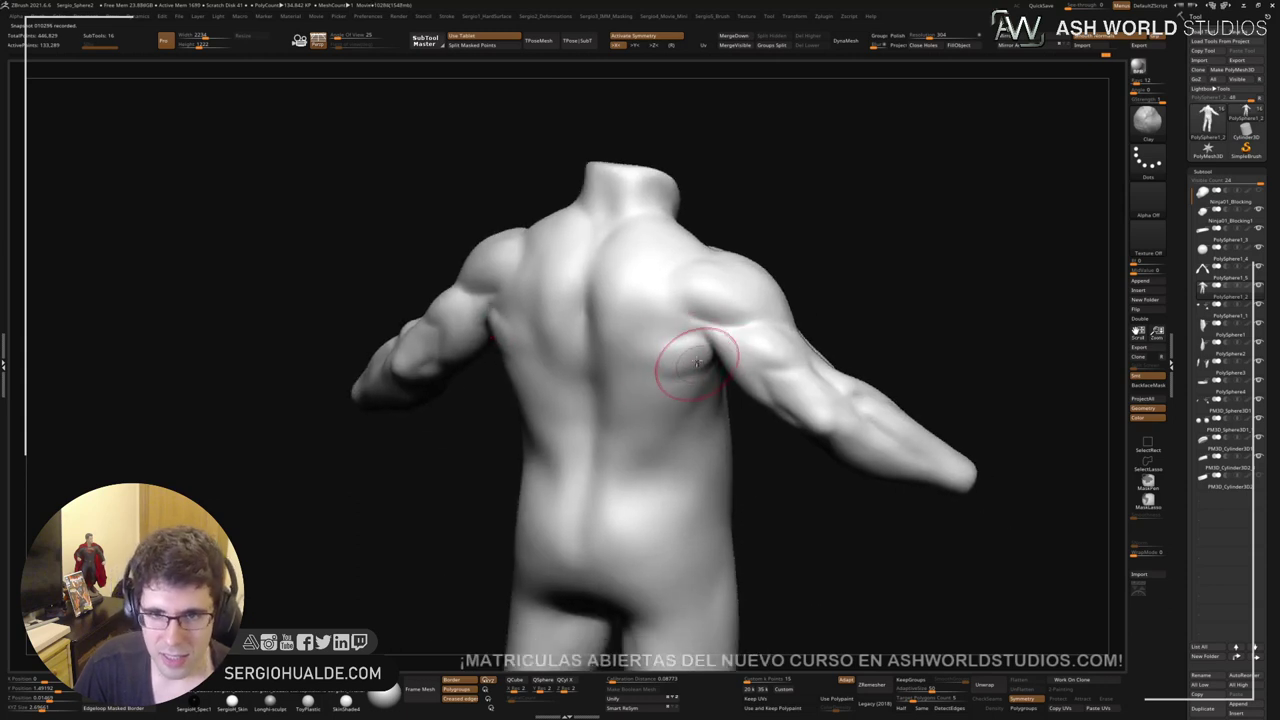
right_drag(687, 368, 698, 339)
key(s)
shift+drag(712, 361, 695, 366)
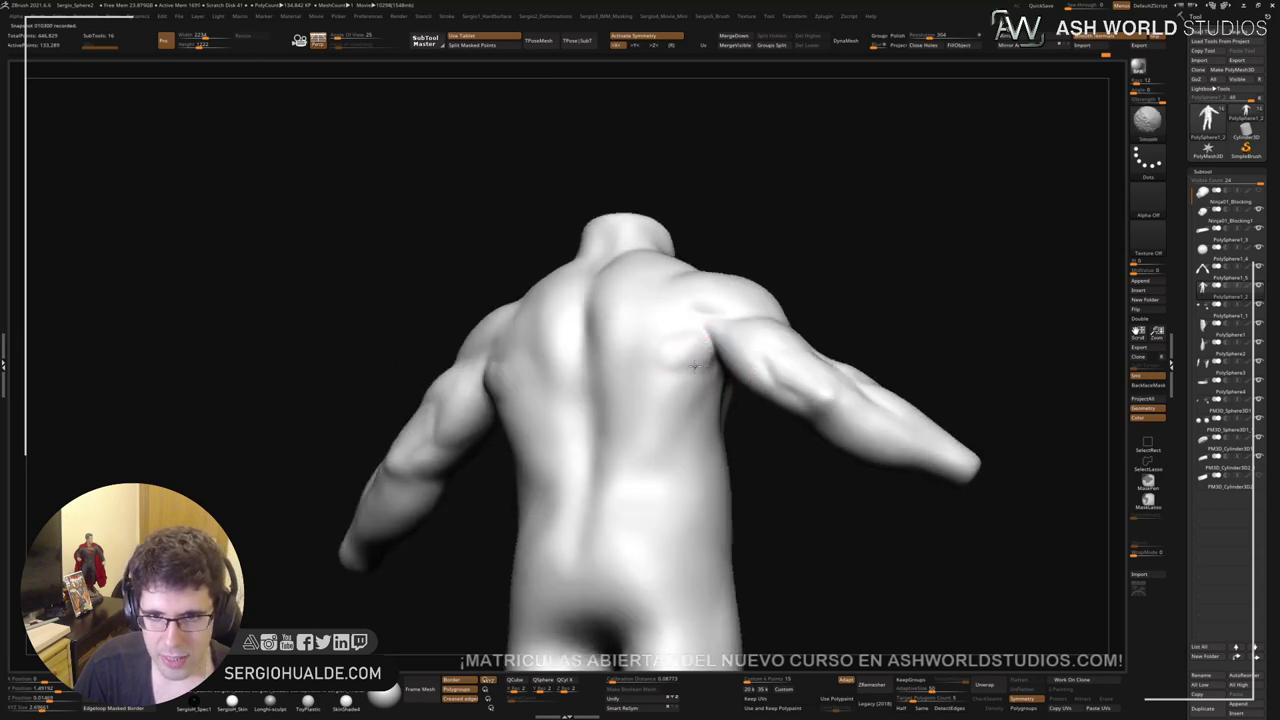
right_drag(666, 430, 709, 366)
shift+drag(709, 366, 666, 363)
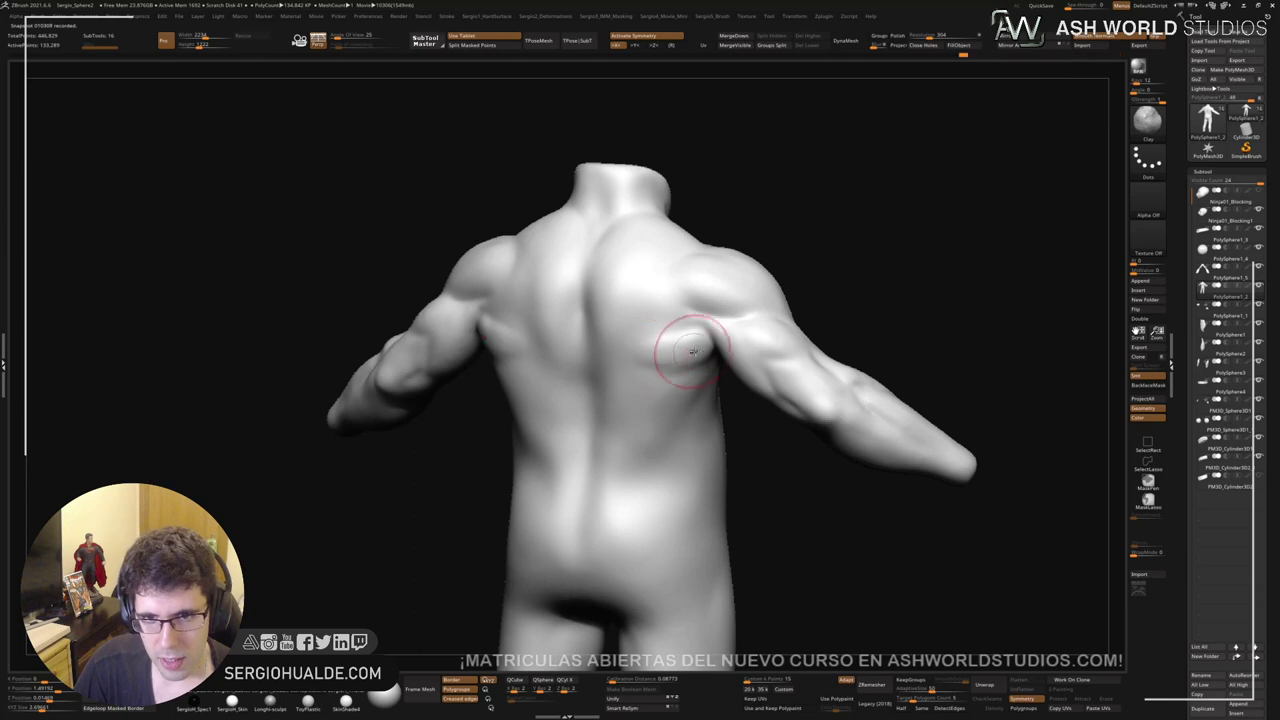
key(shift)
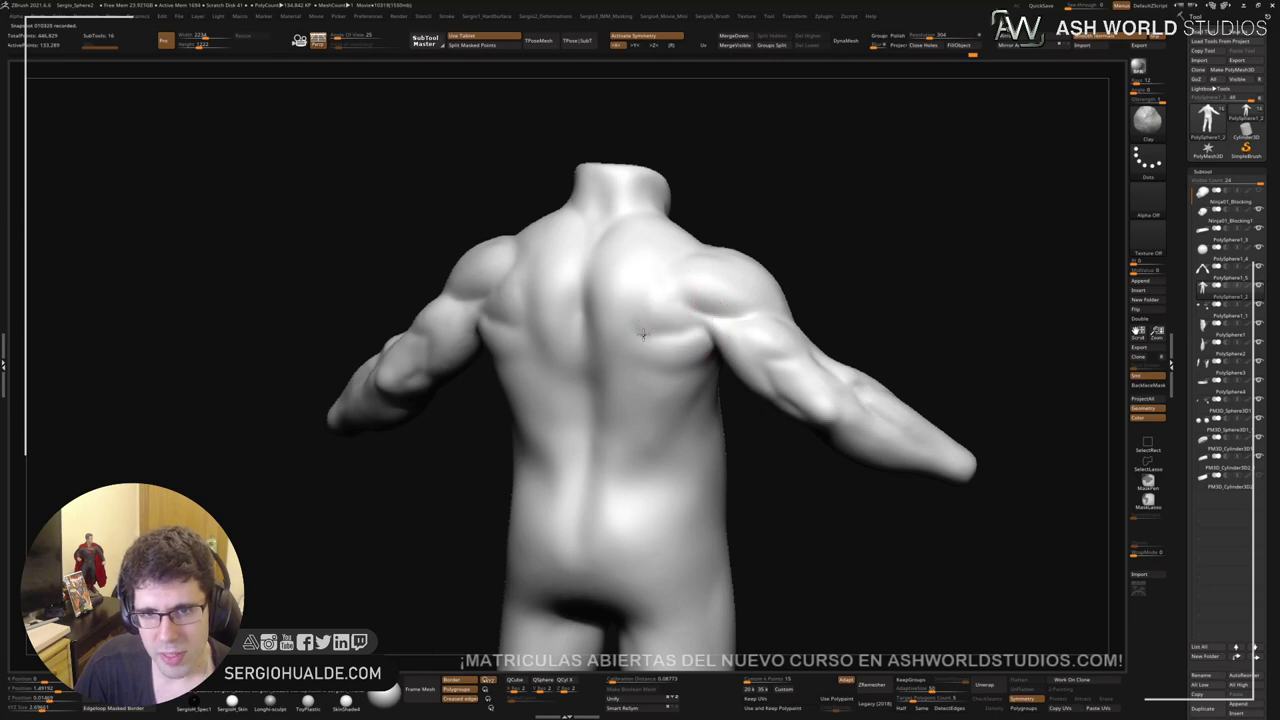
shift+drag(669, 330, 657, 297)
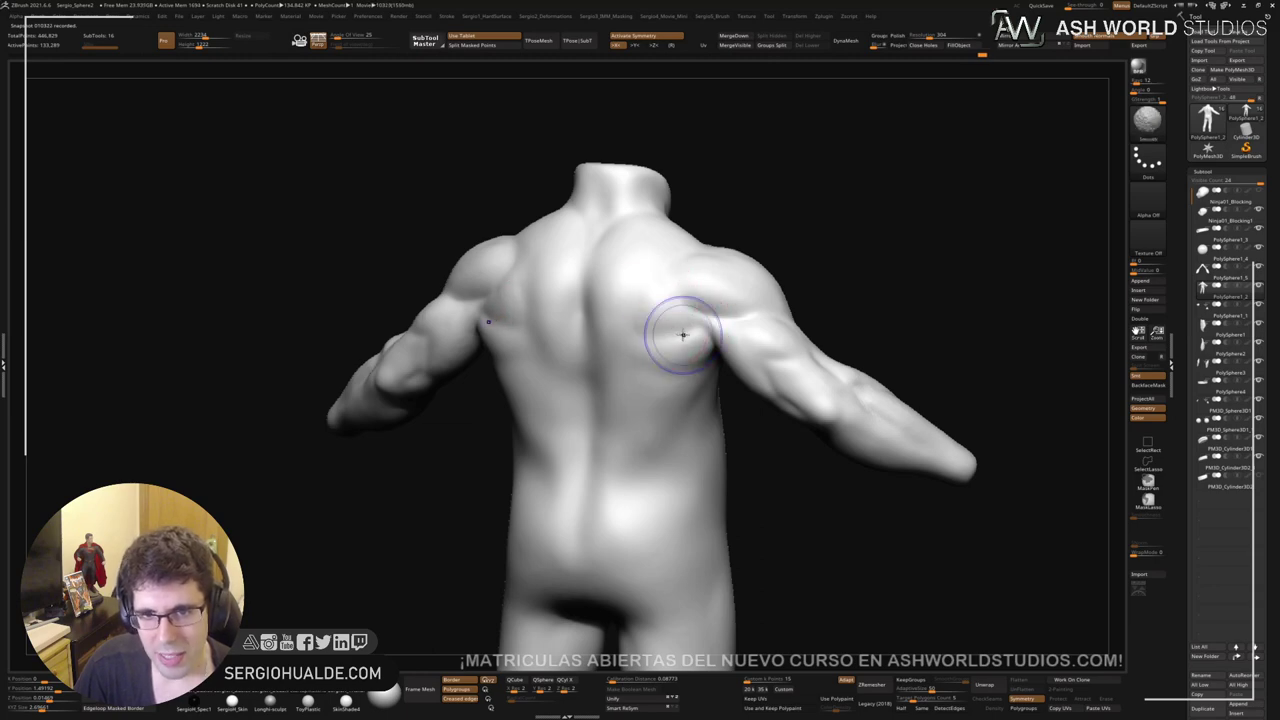
right_drag(683, 335, 686, 326)
shift+drag(686, 326, 666, 349)
Step: Define the outer back muscles below the armpits with the Clay and DamStandard brushes, softening the transitions
mouse_move(666, 349)
right_down()
mouse_move(659, 370)
mouse_move(713, 371)
right_up()
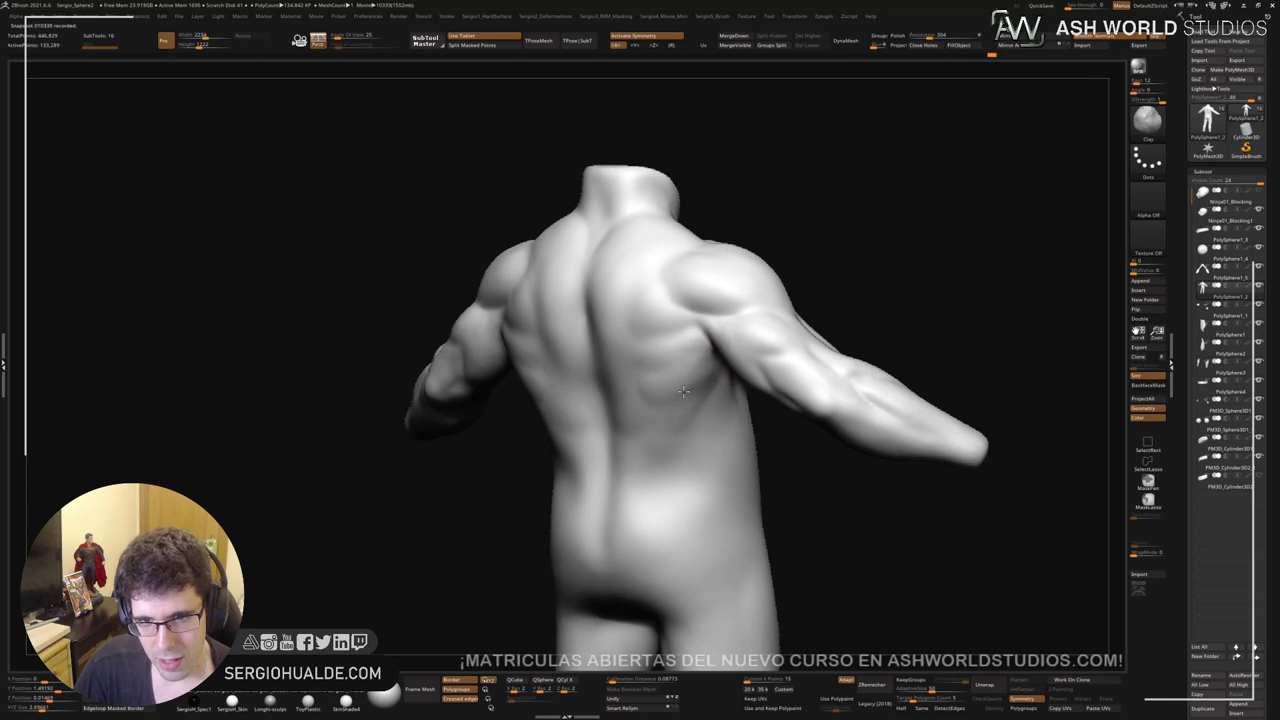
right_drag(710, 365, 663, 392)
key(shift)
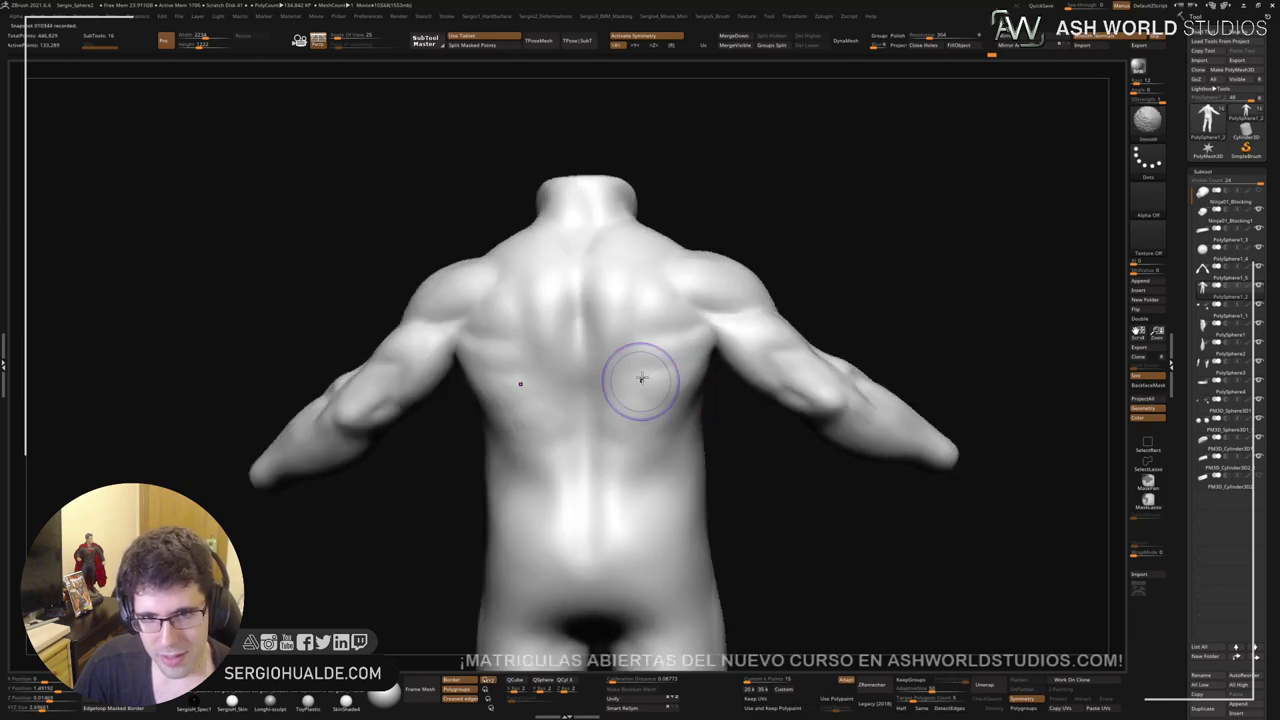
mouse_move(666, 394)
right_down()
mouse_move(663, 420)
mouse_move(697, 385)
mouse_move(705, 350)
mouse_move(727, 378)
right_up()
key(ctrl)
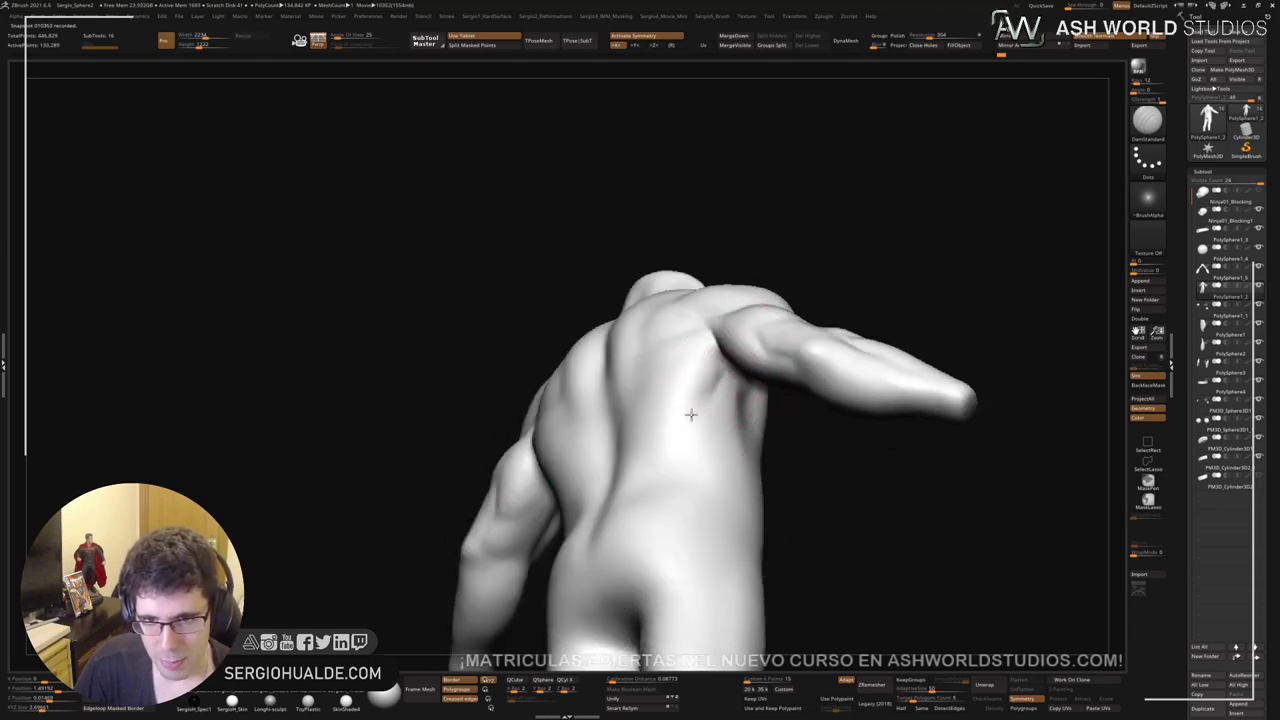
right_drag(691, 415, 691, 454)
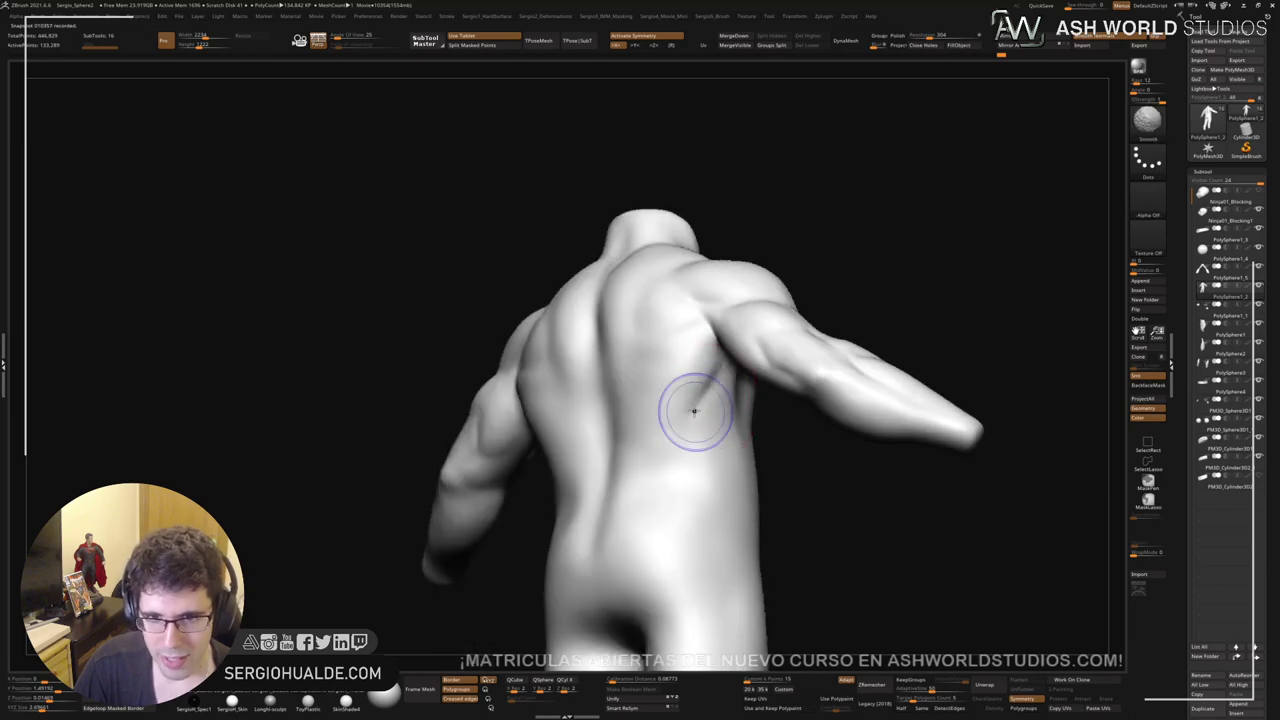
mouse_move(694, 410)
right_down()
mouse_move(663, 451)
mouse_move(680, 371)
mouse_move(691, 423)
mouse_move(582, 419)
right_up()
Step: Bring back the whole character, select the shell side piece beside the waist and isolate it
key(alt+s)
mouse_move(761, 415)
alt+right_down()
mouse_move(645, 387)
mouse_move(794, 420)
mouse_move(731, 452)
mouse_move(716, 413)
mouse_move(698, 431)
alt+right_up()
alt+click(726, 392)
key(alt+s)
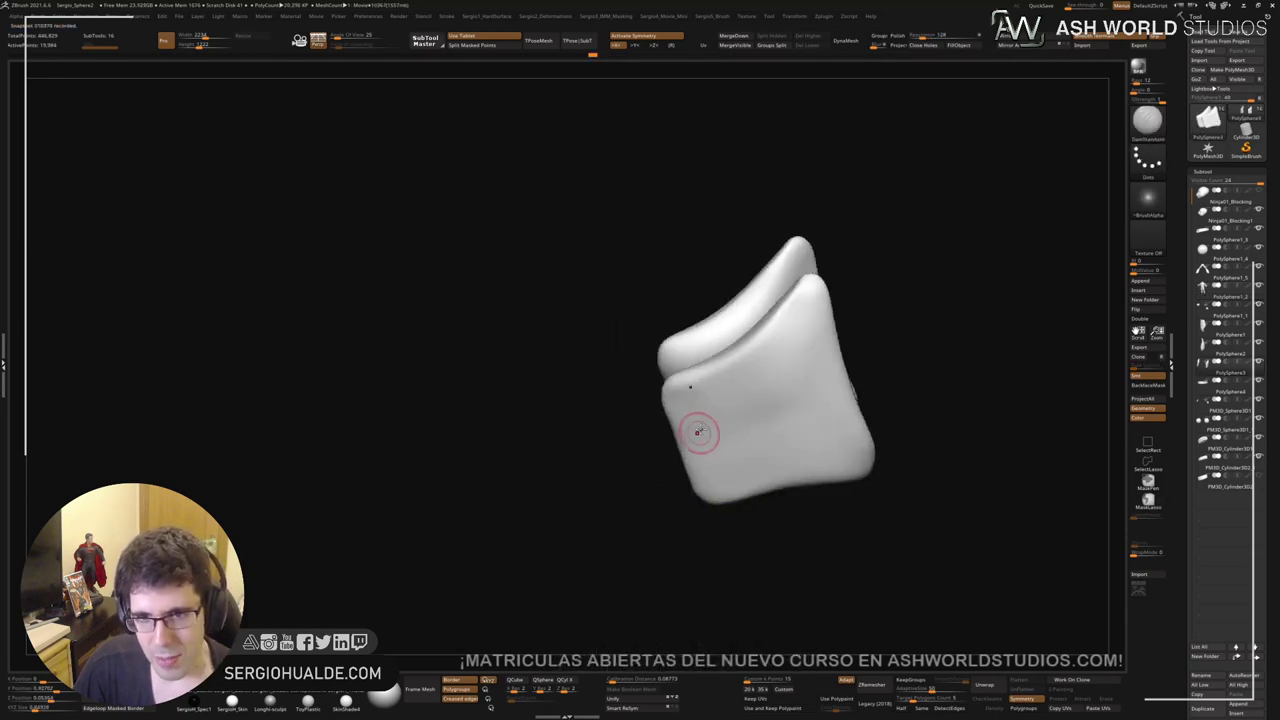
Step: Check the side pieces' wireframe and remesh them with DynaMesh at resolution 272 instead of 128
key(shift+f)
right_drag(715, 385, 878, 214)
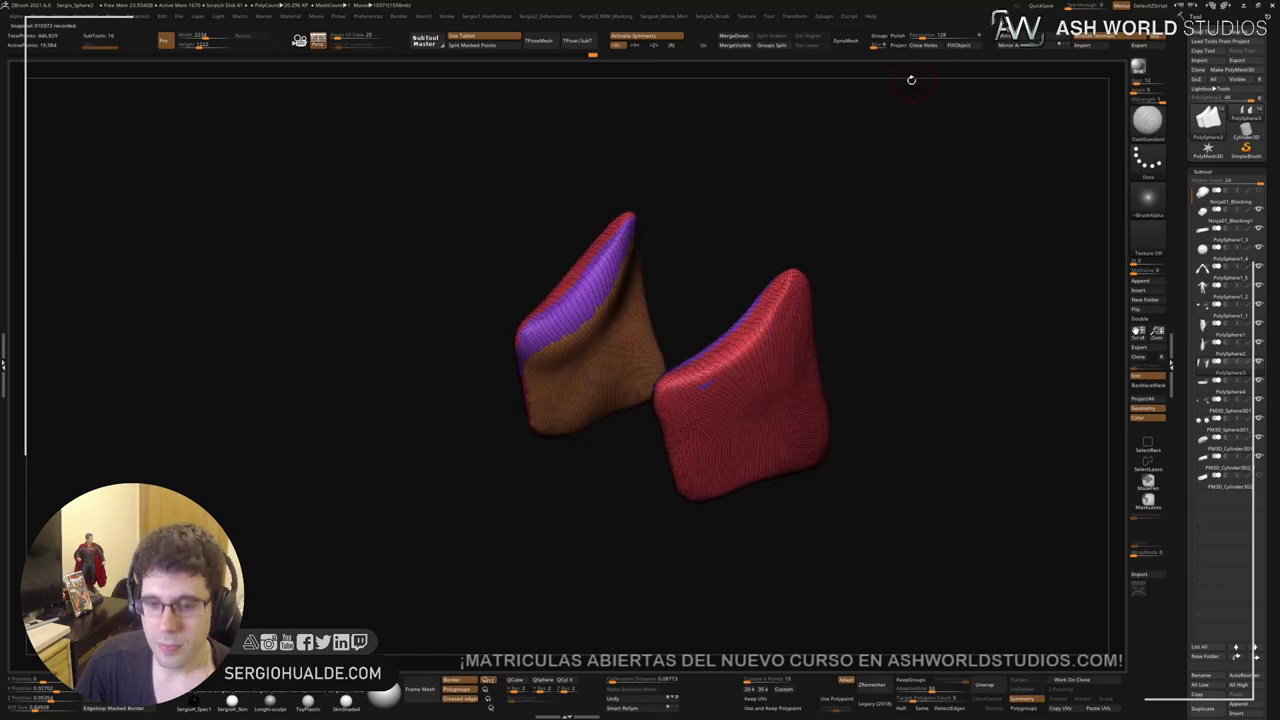
click(845, 40)
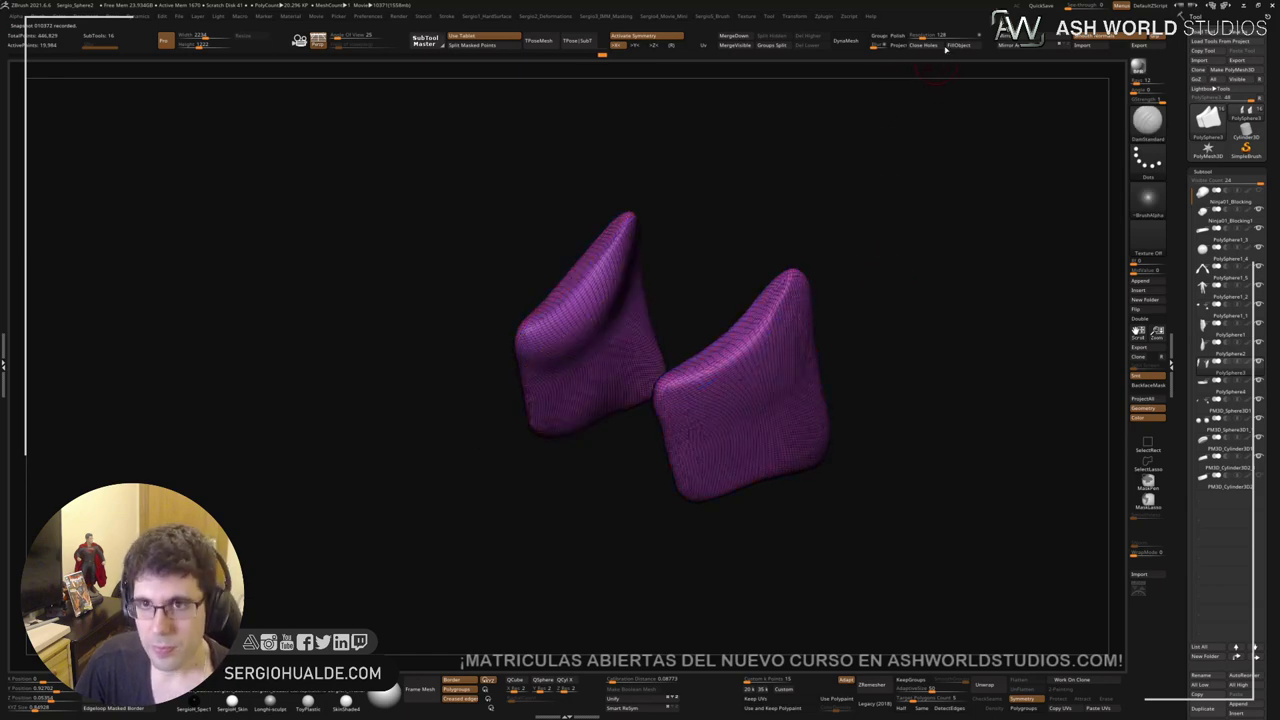
key(ctrl+z)
drag(922, 37, 928, 37)
click(848, 41)
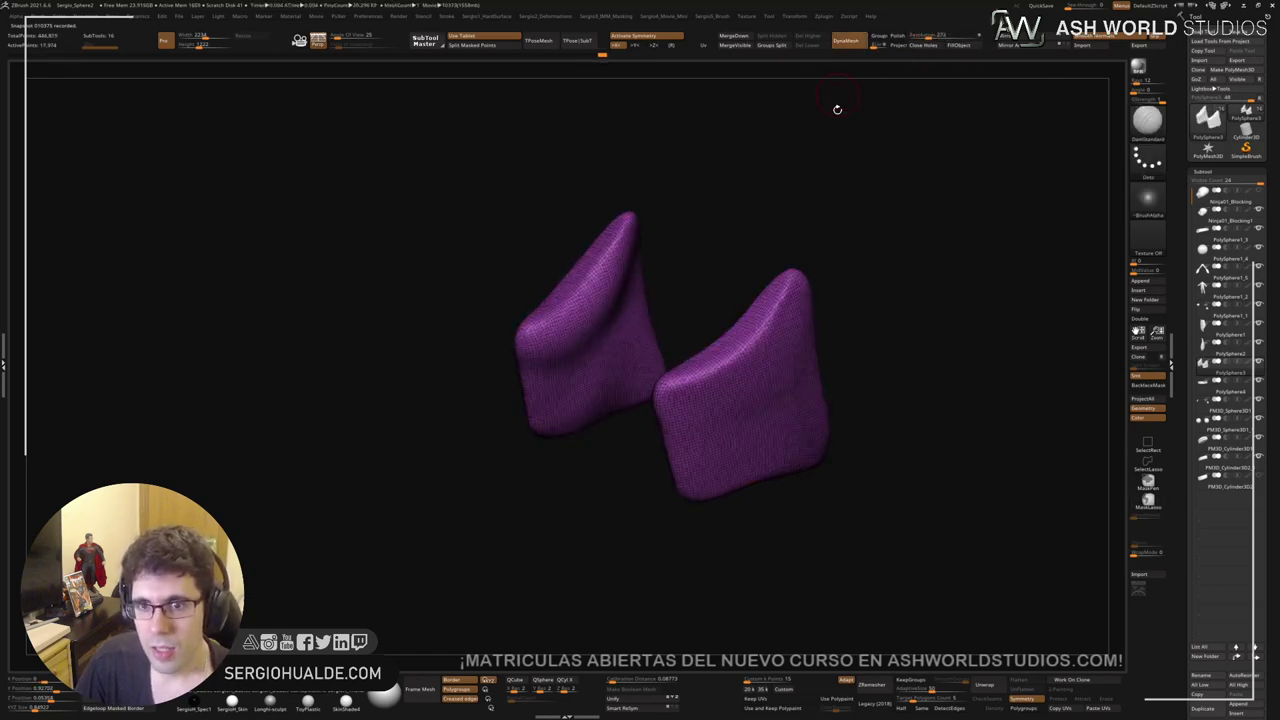
key(shift+f)
Step: Carve two curved grooves across the outer face of the side piece with the DamStandard brush, wrapping around its edges
right_drag(766, 383, 700, 404)
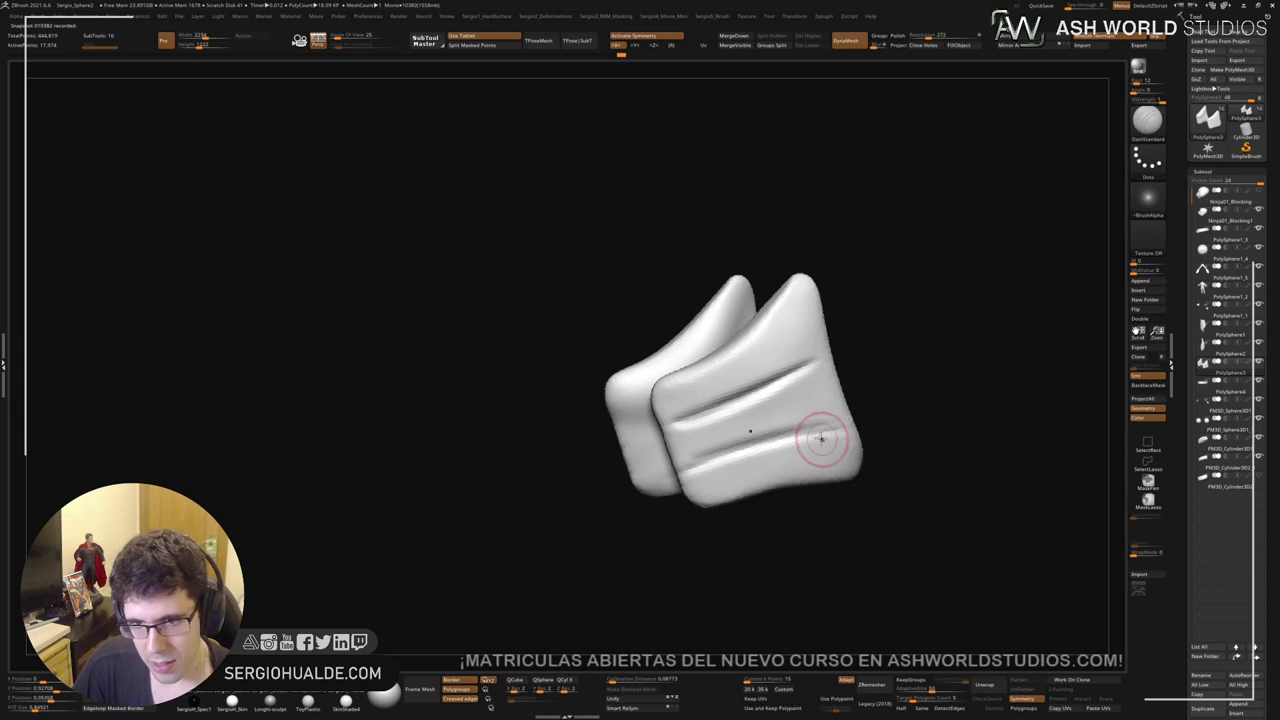
mouse_move(823, 437)
right_down()
mouse_move(771, 443)
mouse_move(880, 420)
mouse_move(820, 437)
right_up()
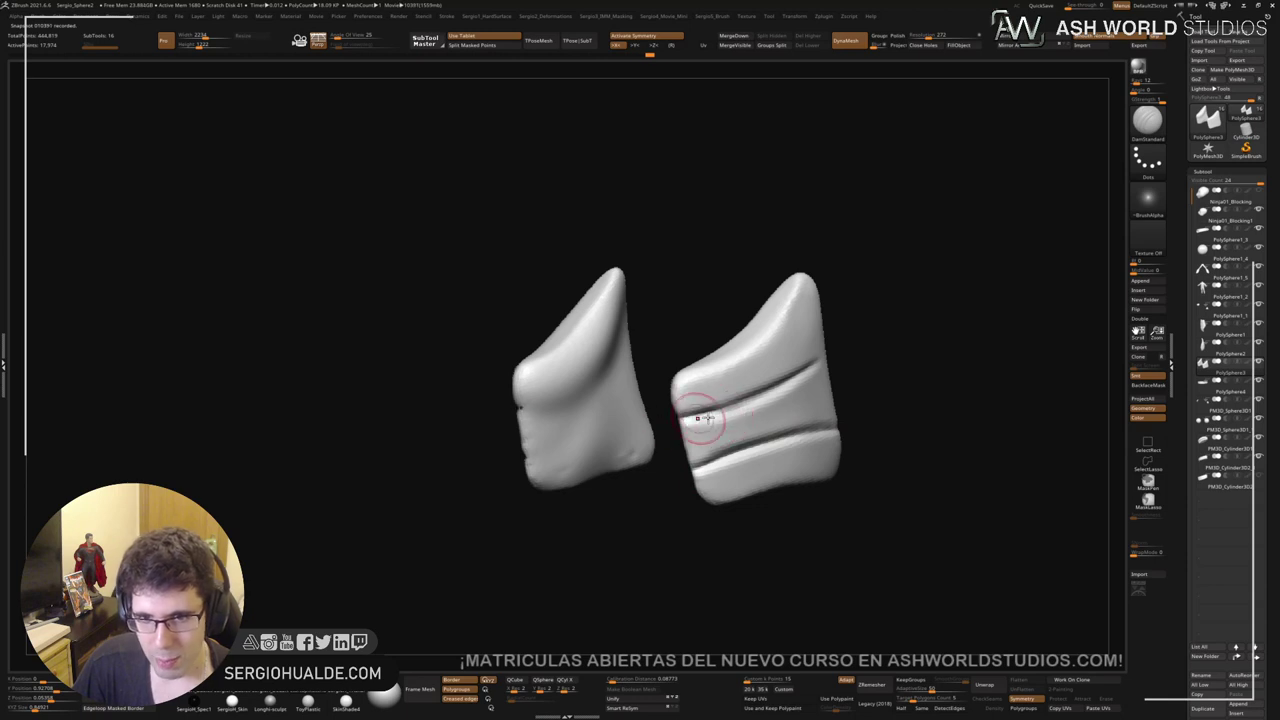
right_drag(694, 423, 737, 413)
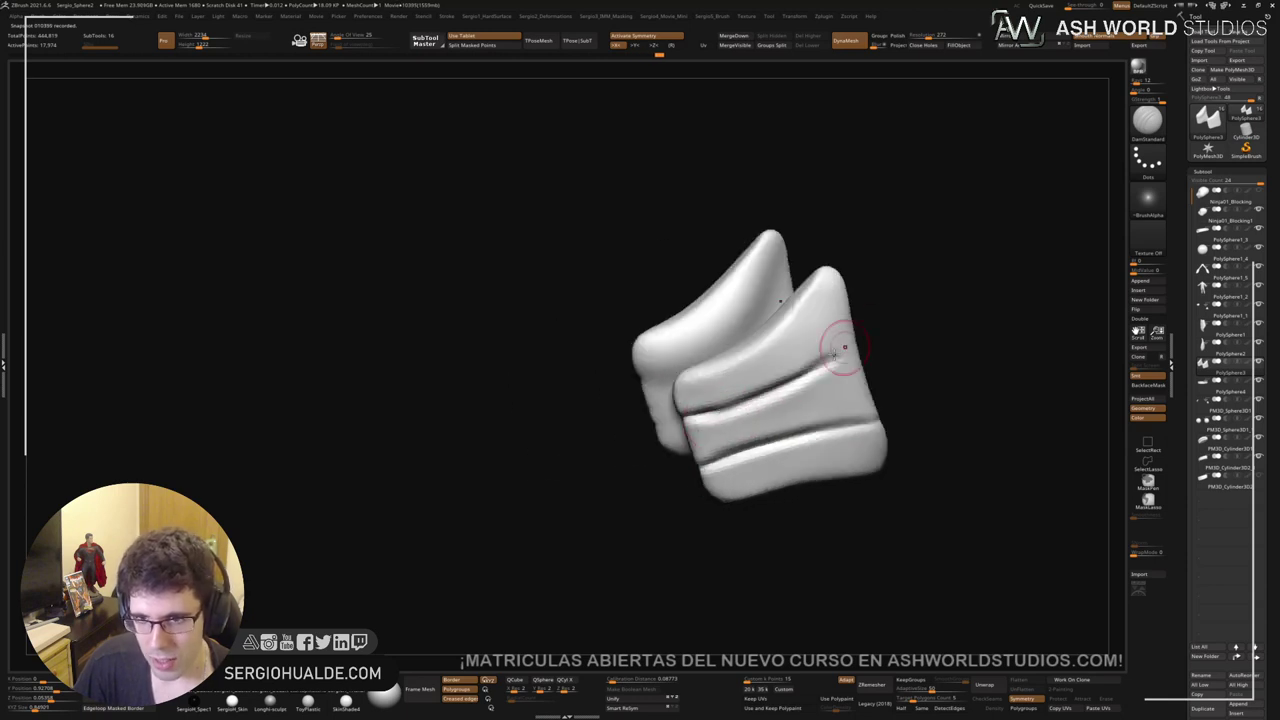
right_drag(771, 399, 777, 400)
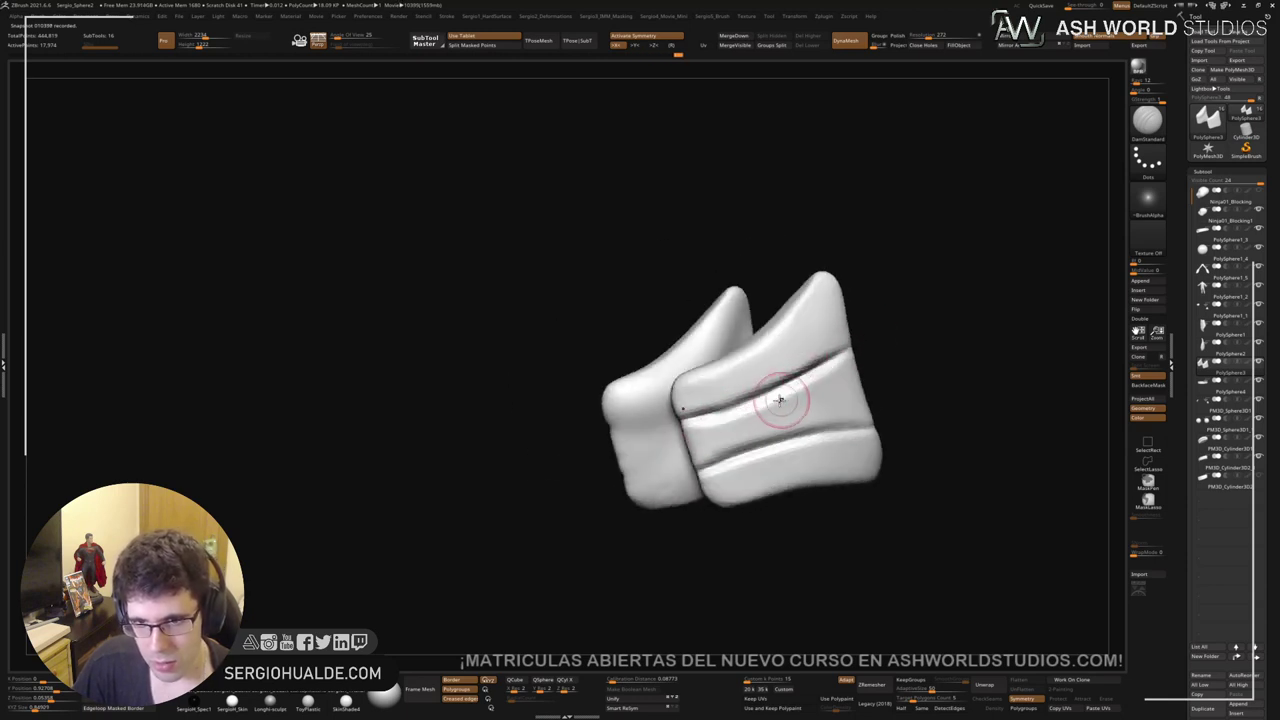
Step: Smooth the two grooves across the side piece to soften their edges
key(shift)
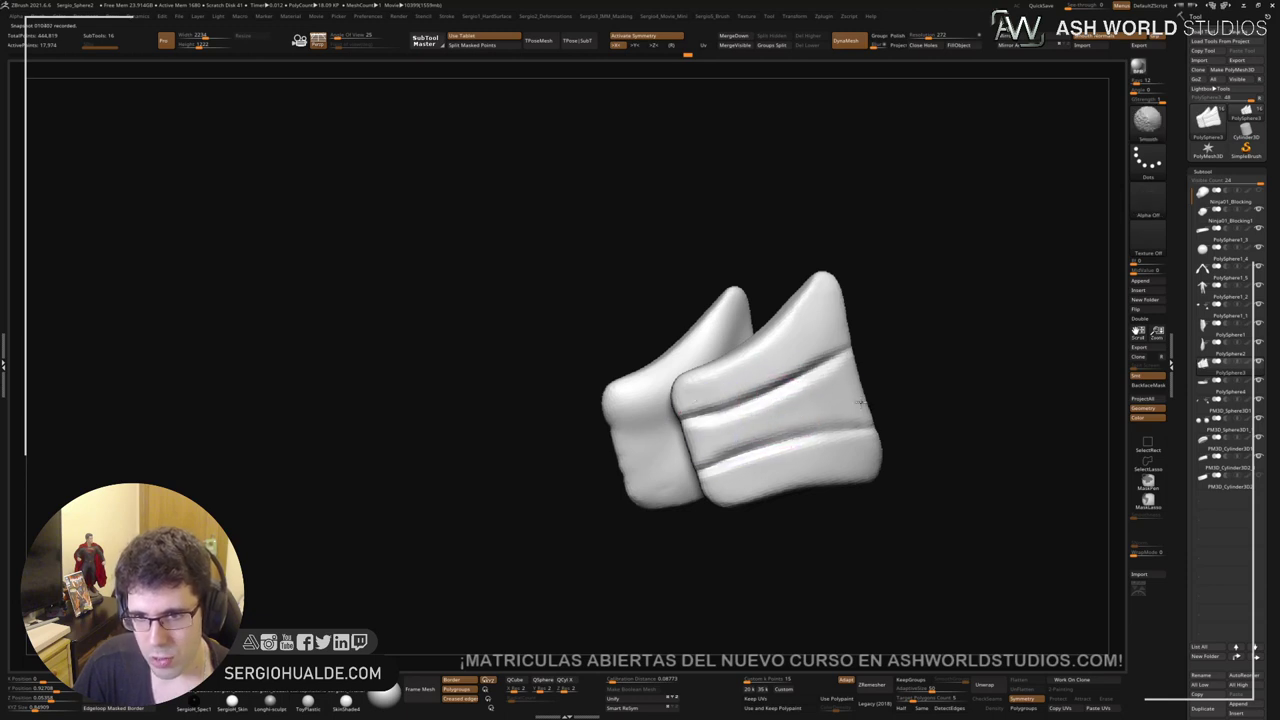
mouse_move(860, 402)
shift+mouse_down()
mouse_move(837, 380)
mouse_move(709, 409)
shift+mouse_up()
right_drag(728, 410, 766, 426)
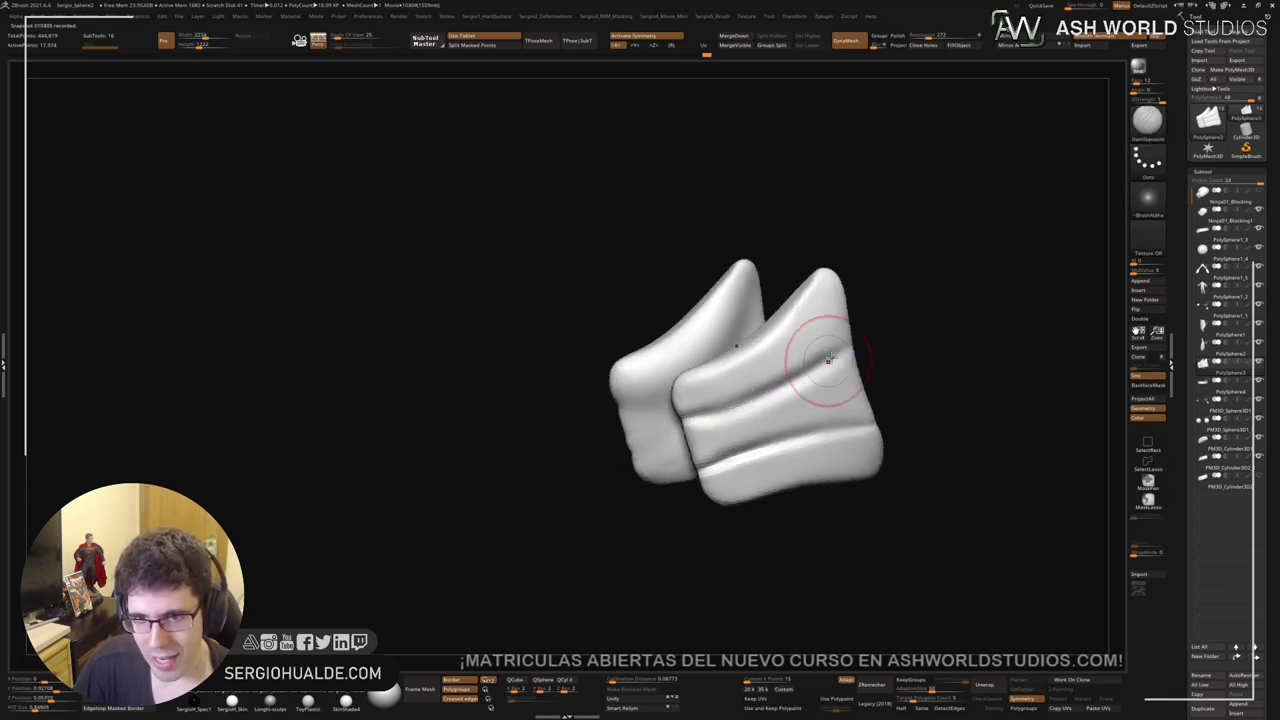
Step: Recut the two grooves with a larger DamStandard brush, undoing the unwanted strokes at the lower groove's end
drag(829, 358, 688, 421)
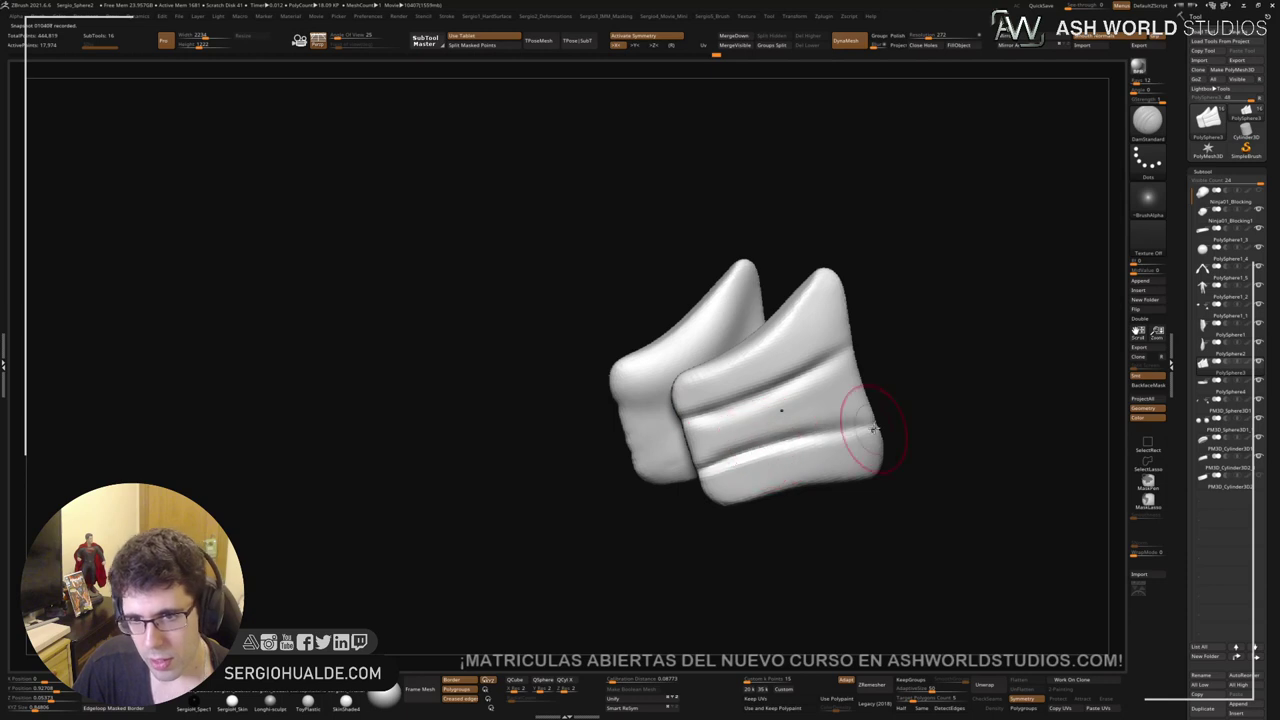
key(ctrl+z)
drag(872, 428, 820, 433)
key(ctrl+z)
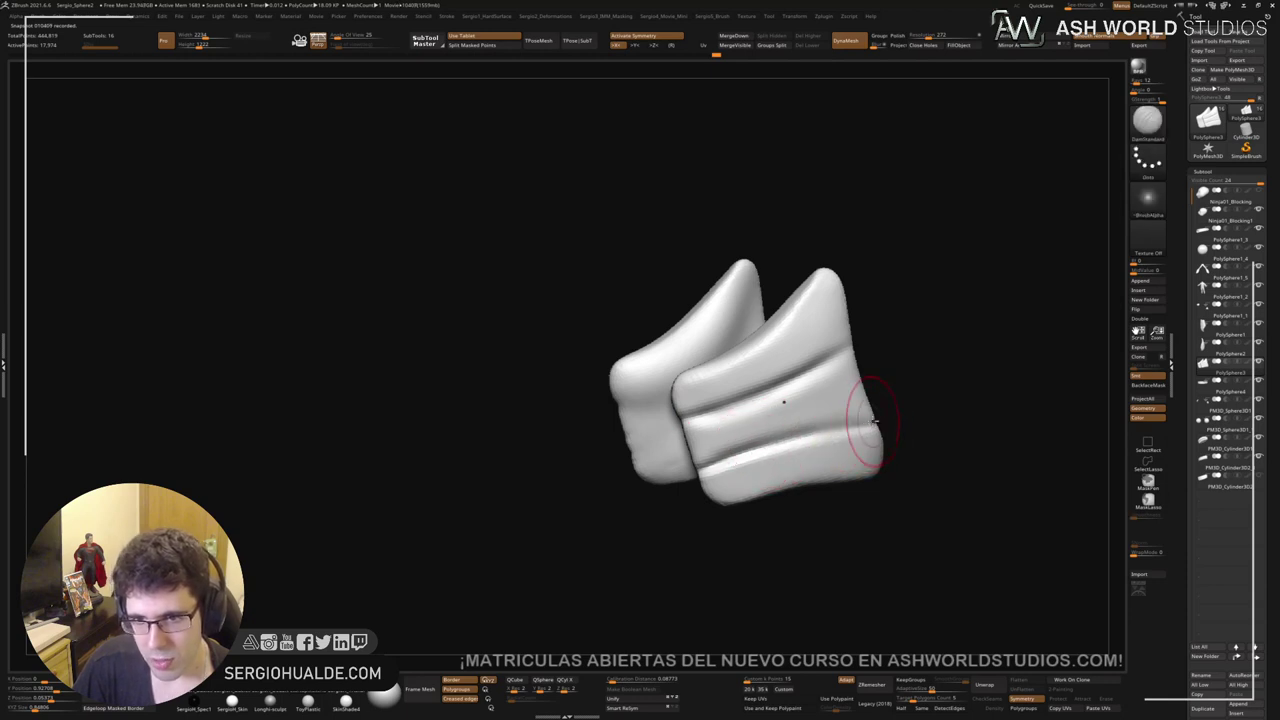
mouse_move(725, 466)
right_down()
mouse_move(858, 432)
mouse_move(760, 440)
right_up()
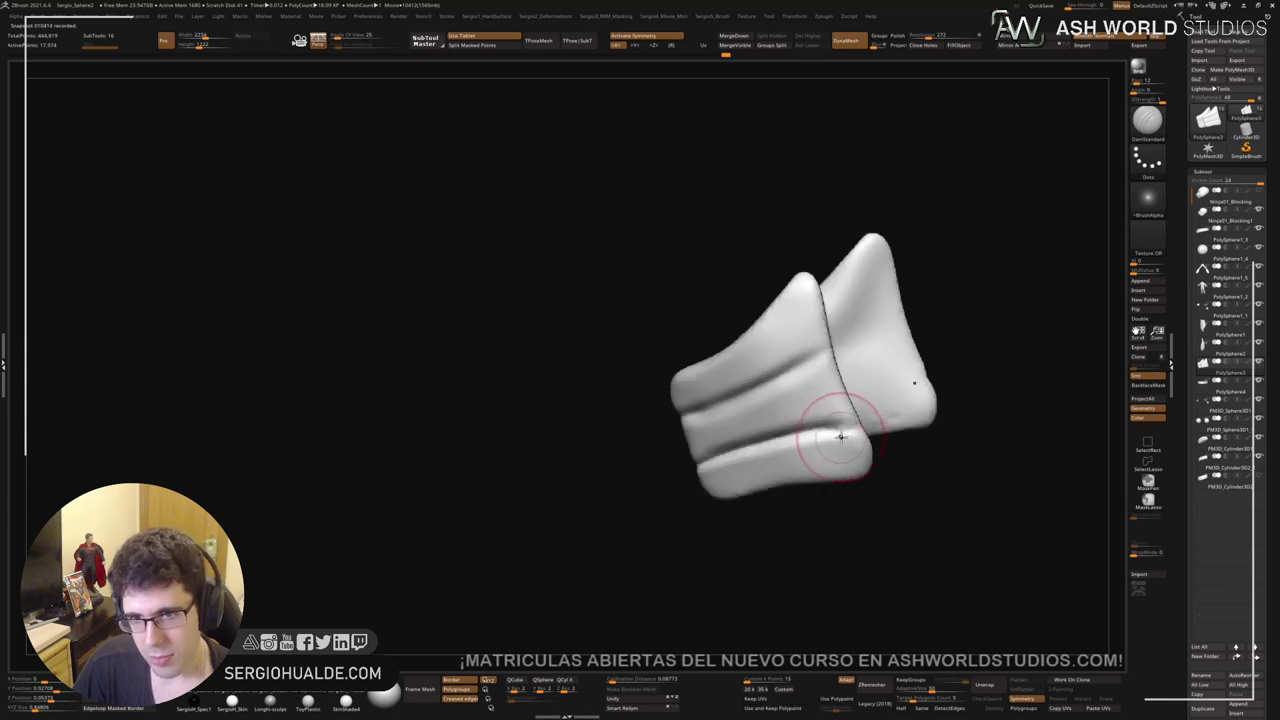
right_drag(841, 437, 800, 346)
Step: Show the full character, adjust the side piece's fit against the torso with the Move brush and isolate the piece again
key(alt+s)
right_drag(712, 443, 786, 449)
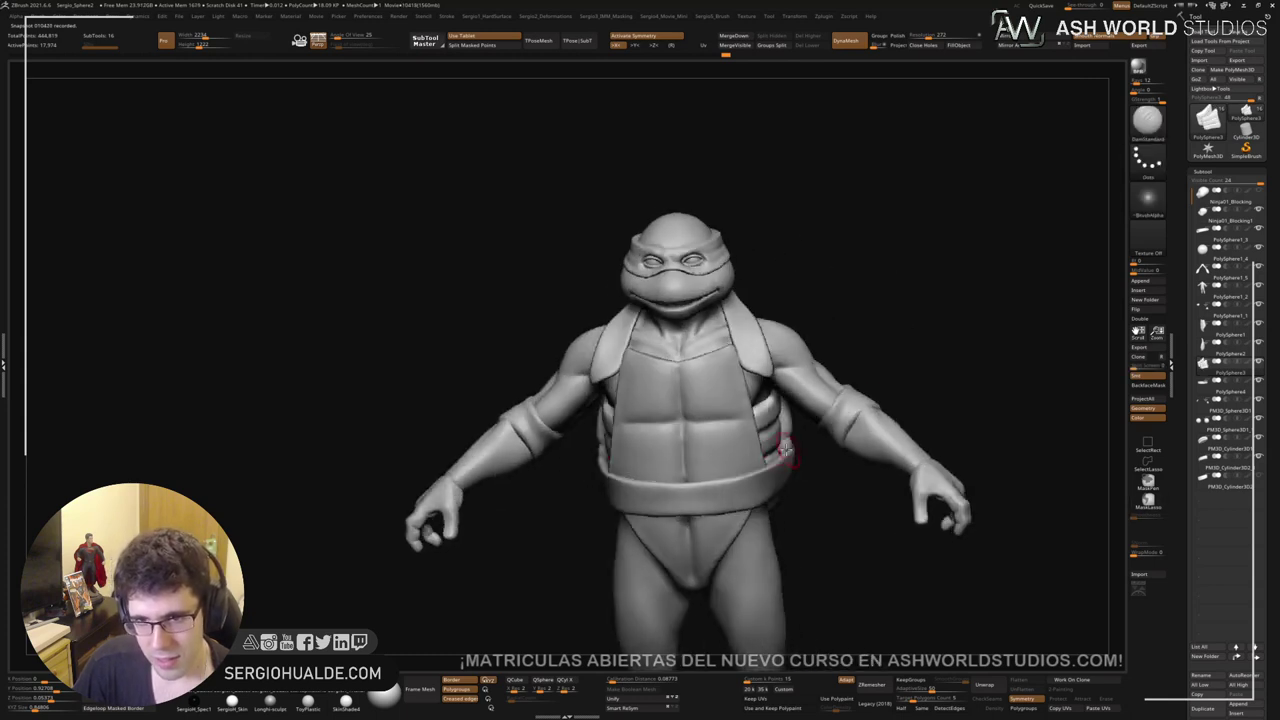
key(b)
key(m)
key(v)
key(s)
drag(757, 451, 762, 457)
key(alt+s)
Step: Tighten the side piece's grooves with the Pinch brush and swell the bands along them with the Inflat brush
right_drag(771, 497, 762, 454)
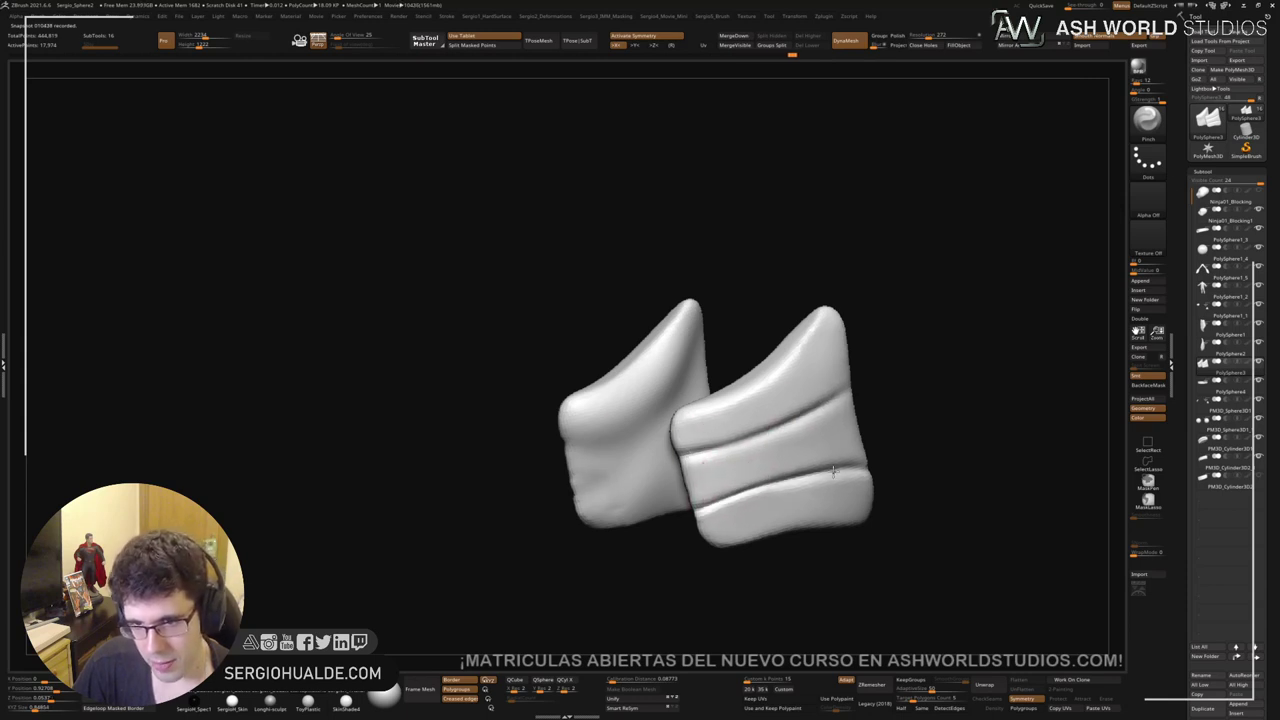
drag(833, 471, 862, 467)
key(b)
key(i)
key(n)
drag(697, 454, 846, 390)
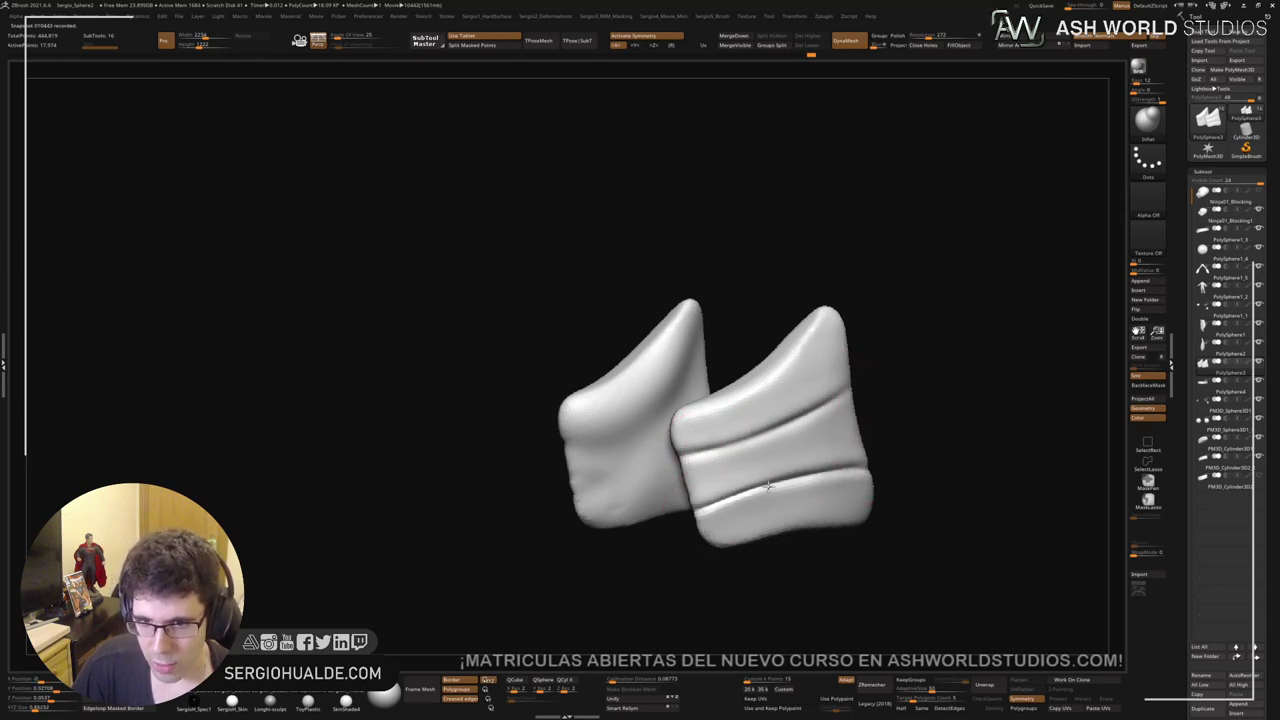
drag(768, 486, 856, 468)
mouse_move(832, 391)
mouse_down()
mouse_move(686, 445)
mouse_move(706, 446)
mouse_up()
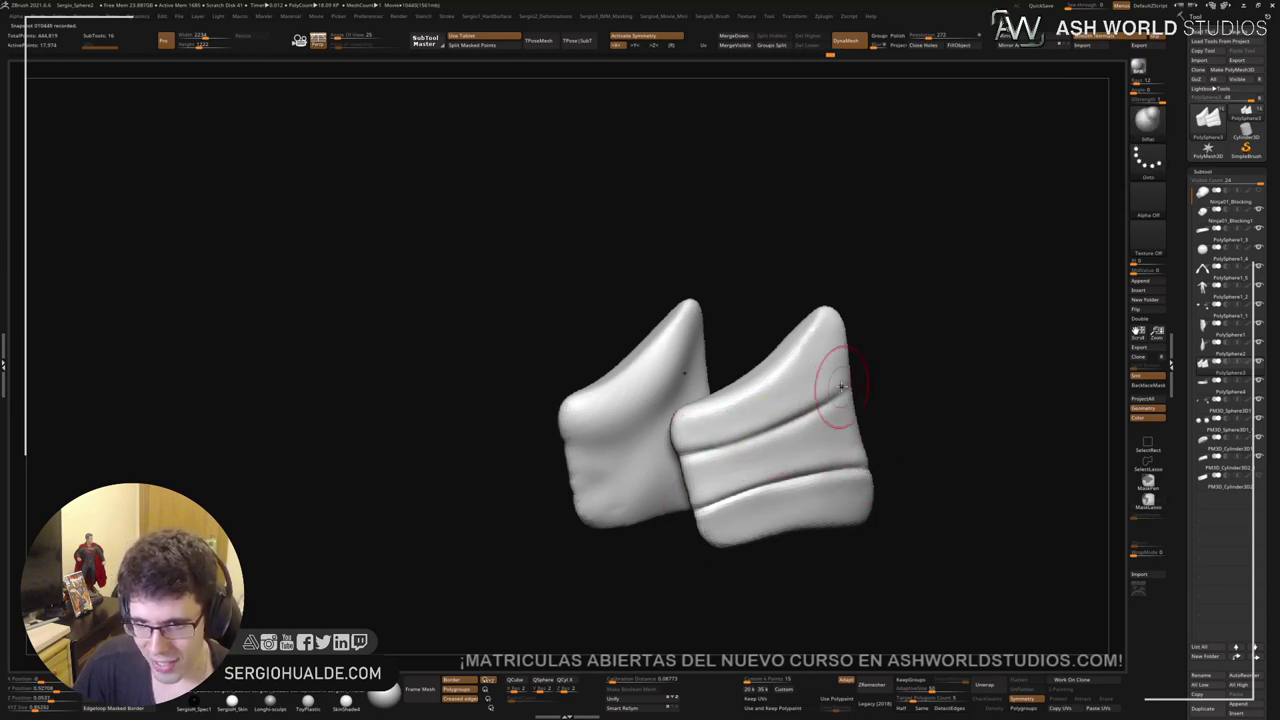
Step: Reshape the grooved bands of the isolated side piece with the Move brush, adjusting the brush size between strokes
right_drag(737, 446, 808, 443)
key(b)
key(m)
key(v)
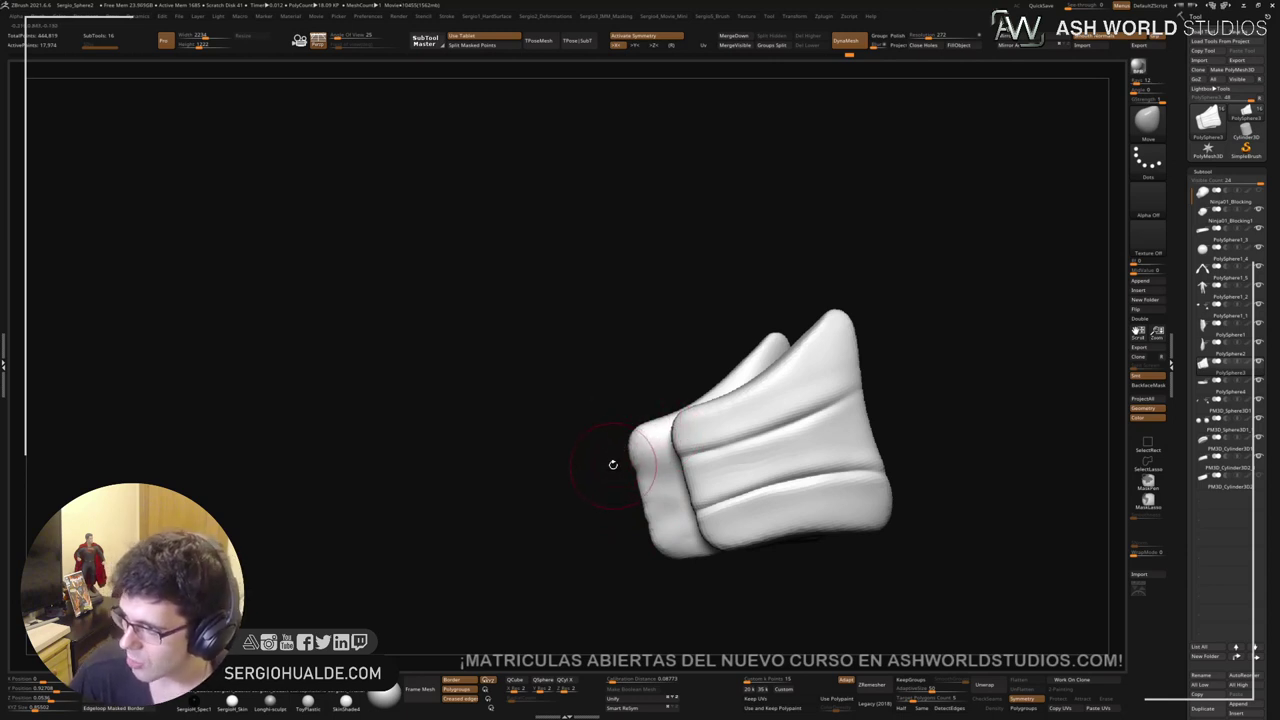
ctrl+right_drag(773, 466, 780, 509)
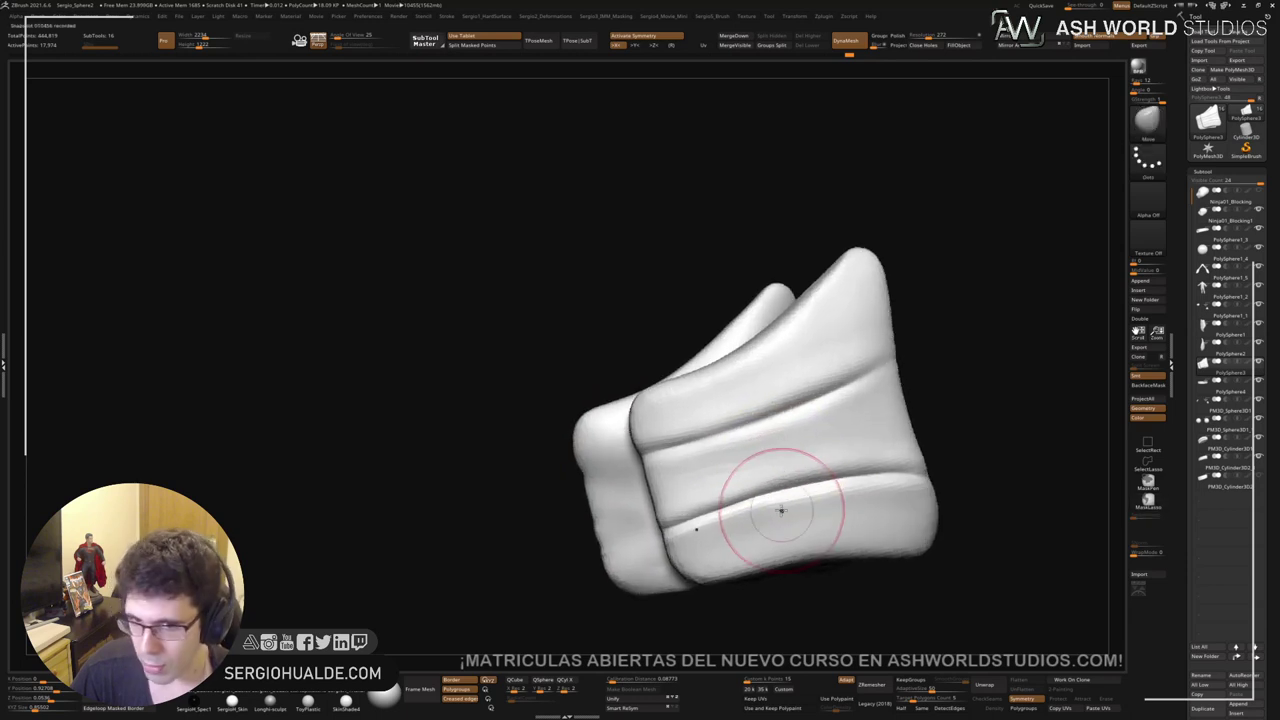
key(s)
mouse_move(764, 502)
mouse_down()
mouse_move(846, 483)
mouse_move(814, 492)
mouse_up()
right_drag(812, 491, 720, 514)
key(s)
drag(722, 516, 714, 517)
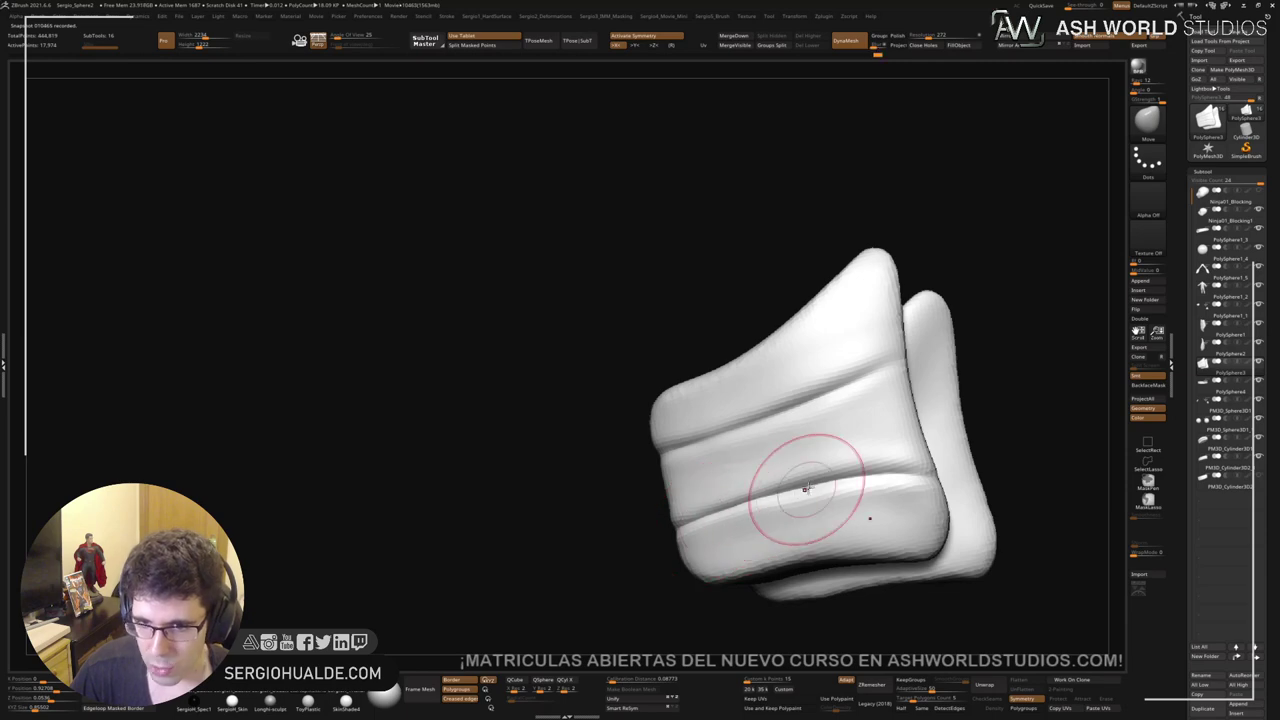
right_drag(811, 497, 846, 491)
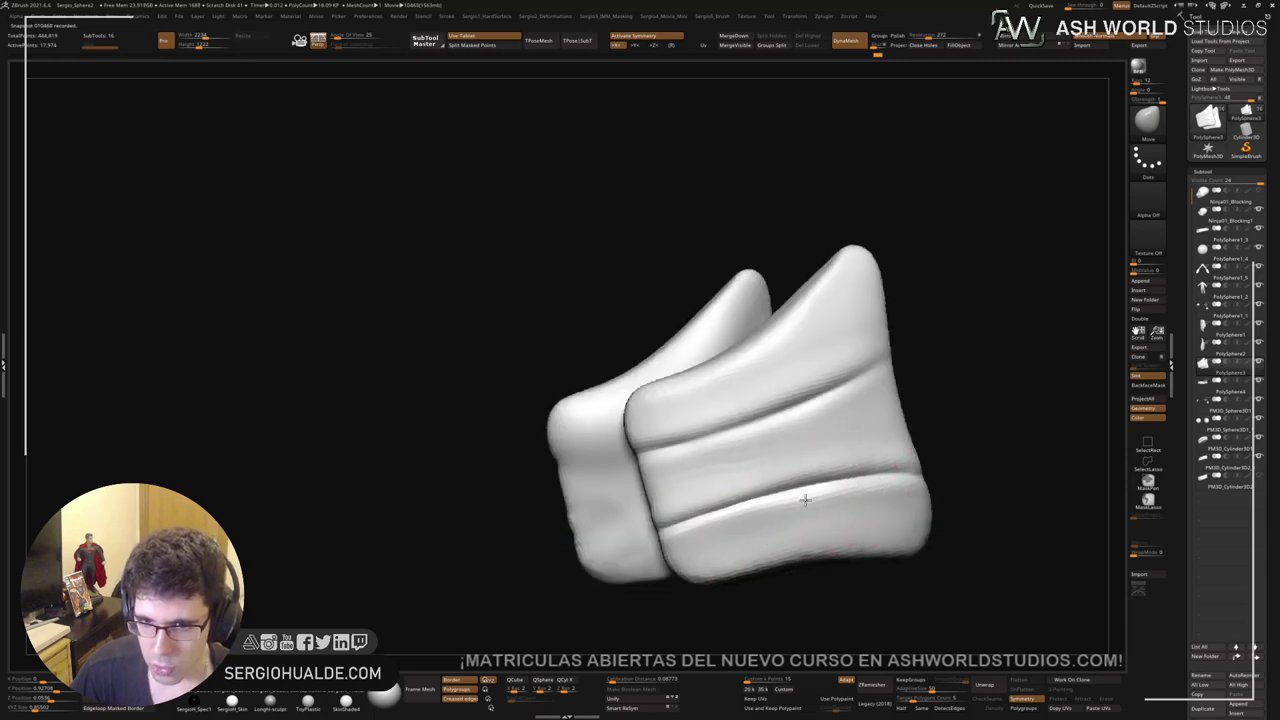
drag(735, 501, 740, 500)
Step: Show the full character and examine the side pieces' fit and the isolated body's profile from the front and side
right_drag(740, 500, 786, 416)
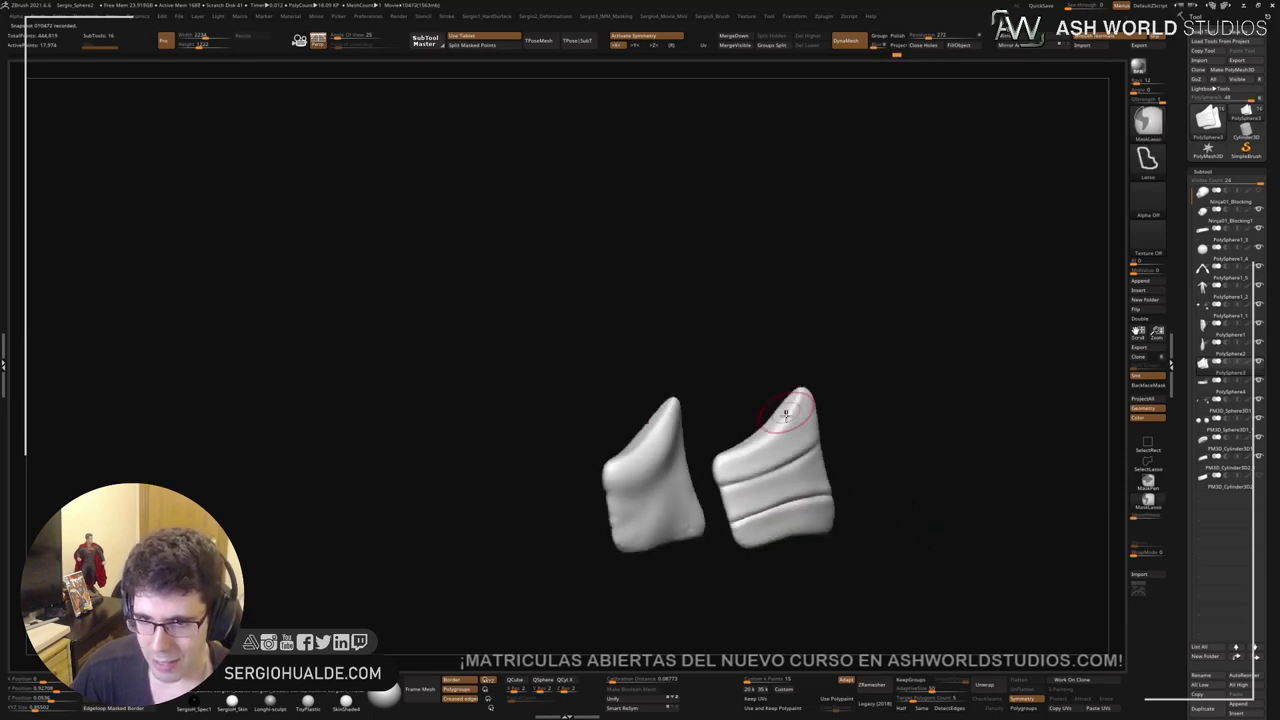
key(shift+s)
right_drag(766, 486, 785, 493)
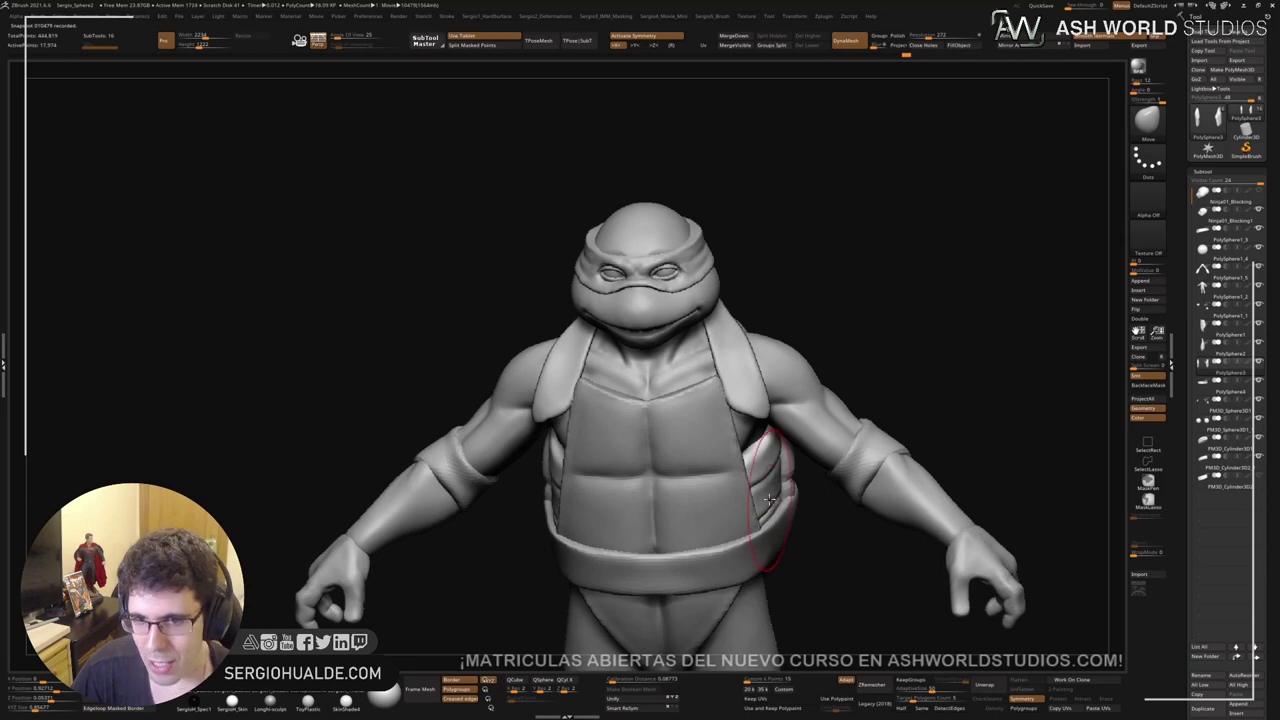
key(shift+ctrl+s)
mouse_move(773, 497)
right_down()
mouse_move(754, 400)
mouse_move(736, 405)
mouse_move(742, 448)
mouse_move(771, 391)
mouse_move(926, 329)
mouse_move(871, 371)
mouse_move(828, 375)
mouse_move(832, 332)
mouse_move(897, 317)
mouse_move(837, 391)
right_up()
key(shift+ctrl+s)
alt+right_drag(748, 548, 796, 461)
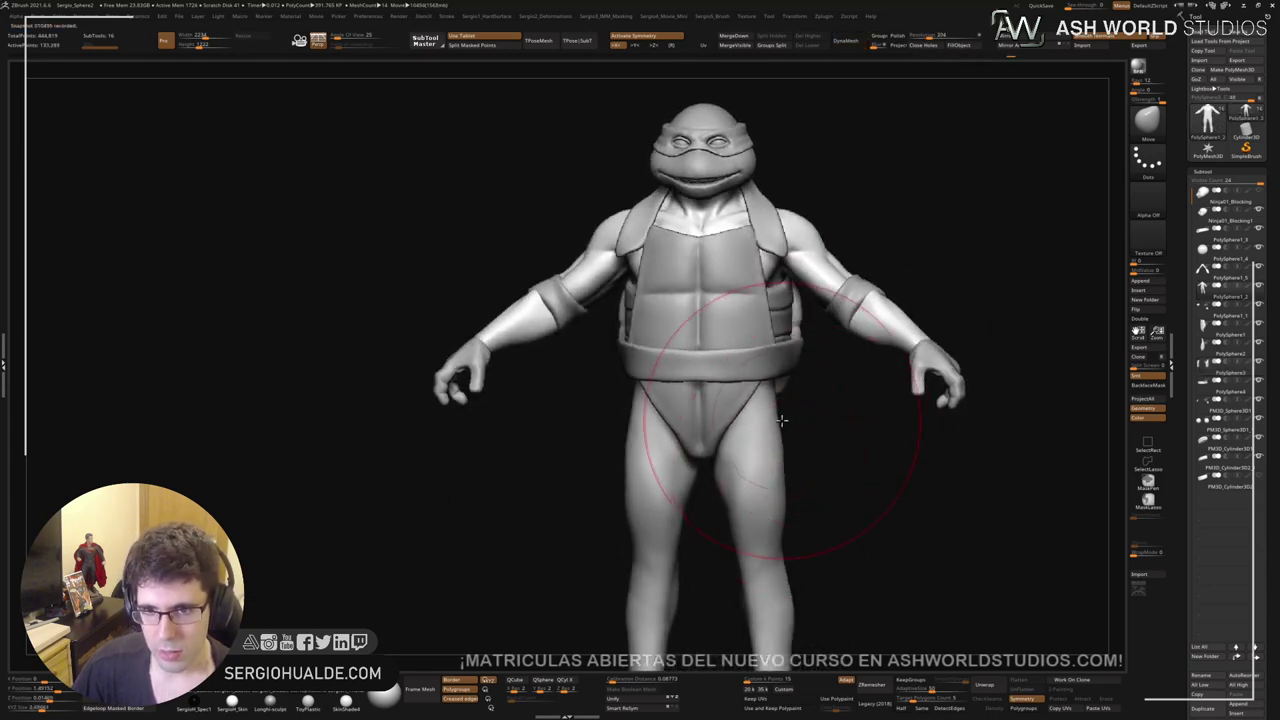
mouse_move(778, 465)
right_down()
mouse_move(765, 495)
mouse_move(718, 494)
mouse_move(711, 475)
mouse_move(729, 527)
mouse_move(769, 455)
right_up()
key(alt+s)
mouse_move(773, 528)
right_down()
mouse_move(799, 426)
mouse_move(780, 514)
right_up()
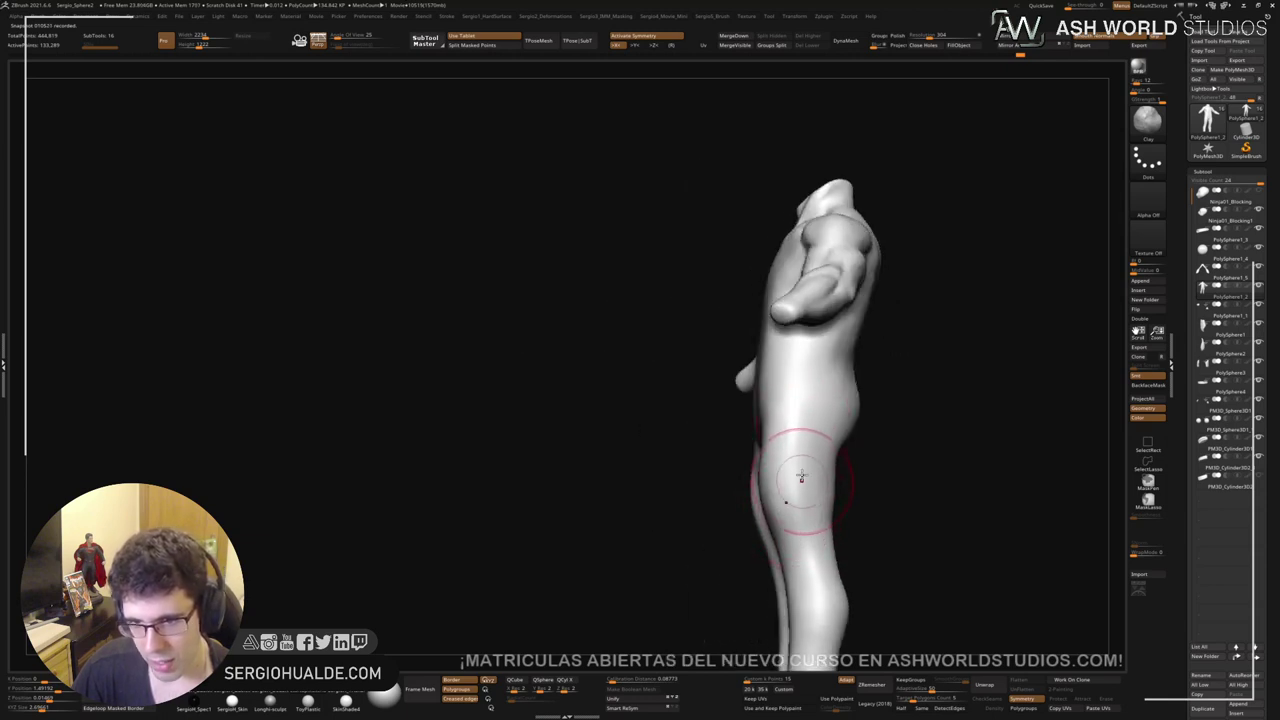
mouse_move(792, 429)
right_down()
mouse_move(807, 491)
mouse_move(780, 515)
mouse_move(752, 515)
mouse_move(753, 491)
mouse_move(745, 558)
mouse_move(725, 476)
right_up()
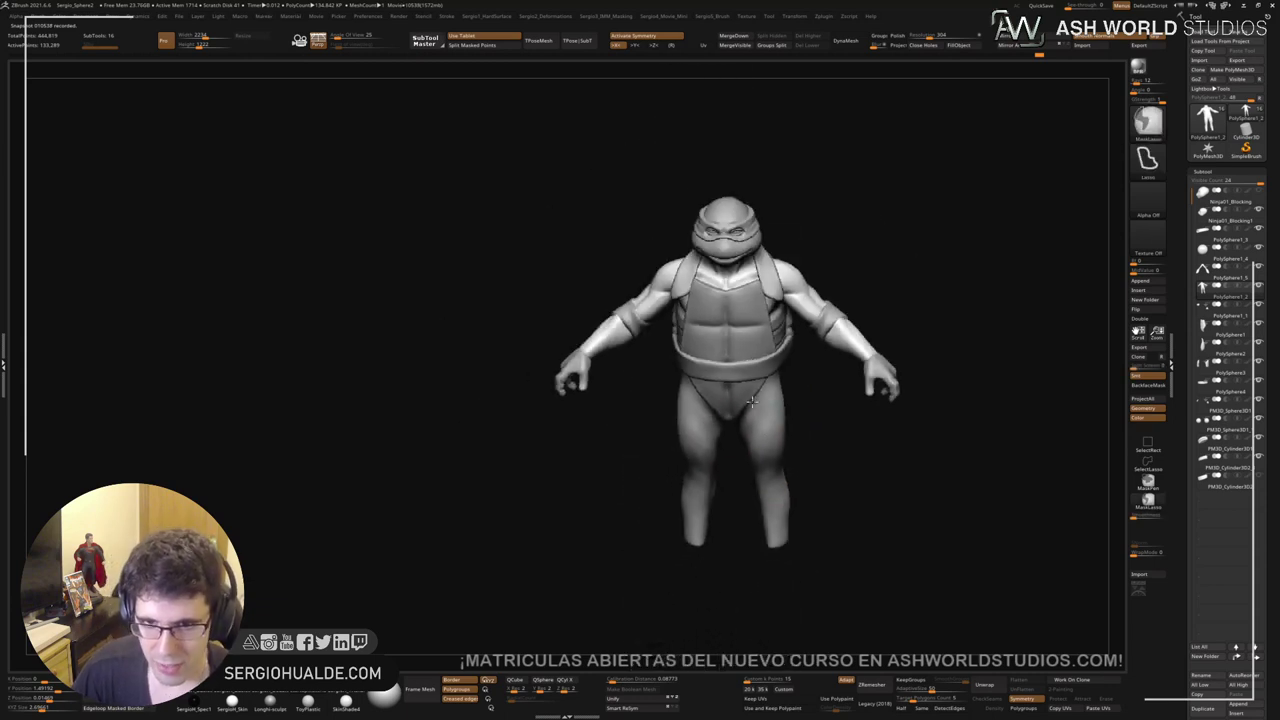
mouse_move(762, 430)
right_down()
mouse_move(746, 435)
mouse_move(772, 428)
right_up()
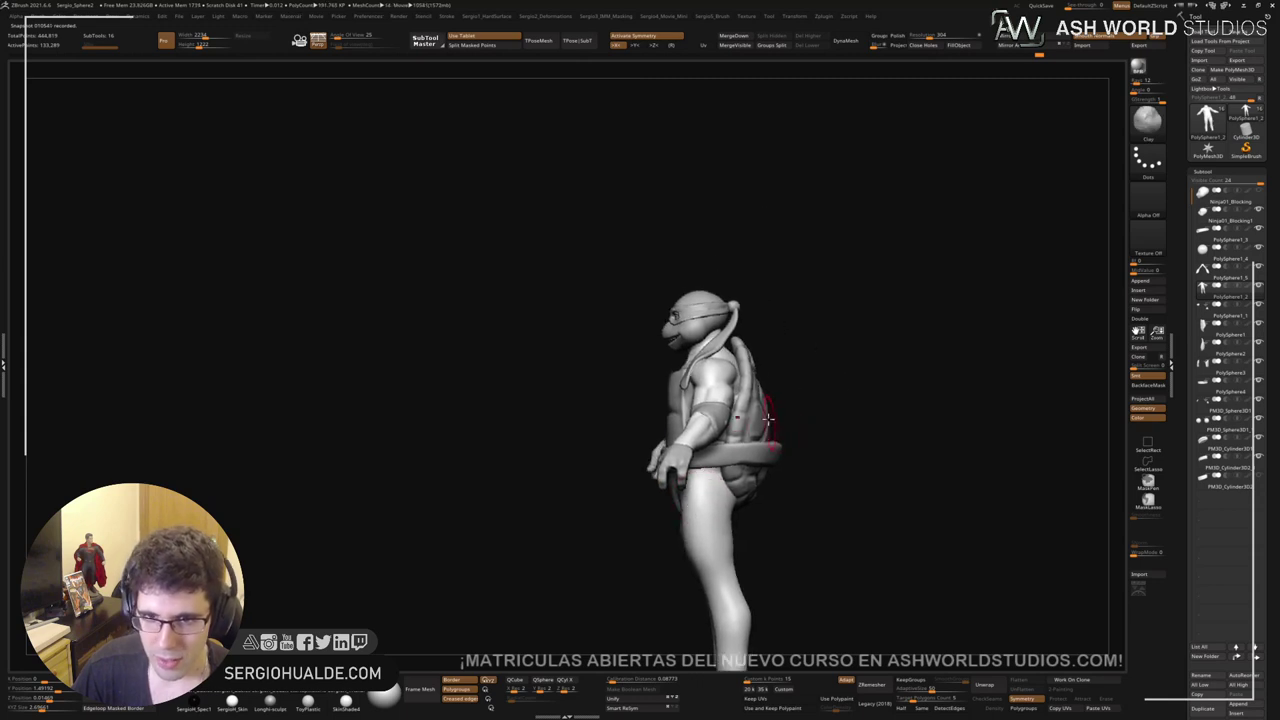
Step: Select the chest plate and push its belly profile and lower edge outward with the Move brush, checking it in isolation
mouse_move(675, 364)
ctrl+right_down()
mouse_move(659, 388)
mouse_move(678, 394)
ctrl+right_up()
alt+click(668, 362)
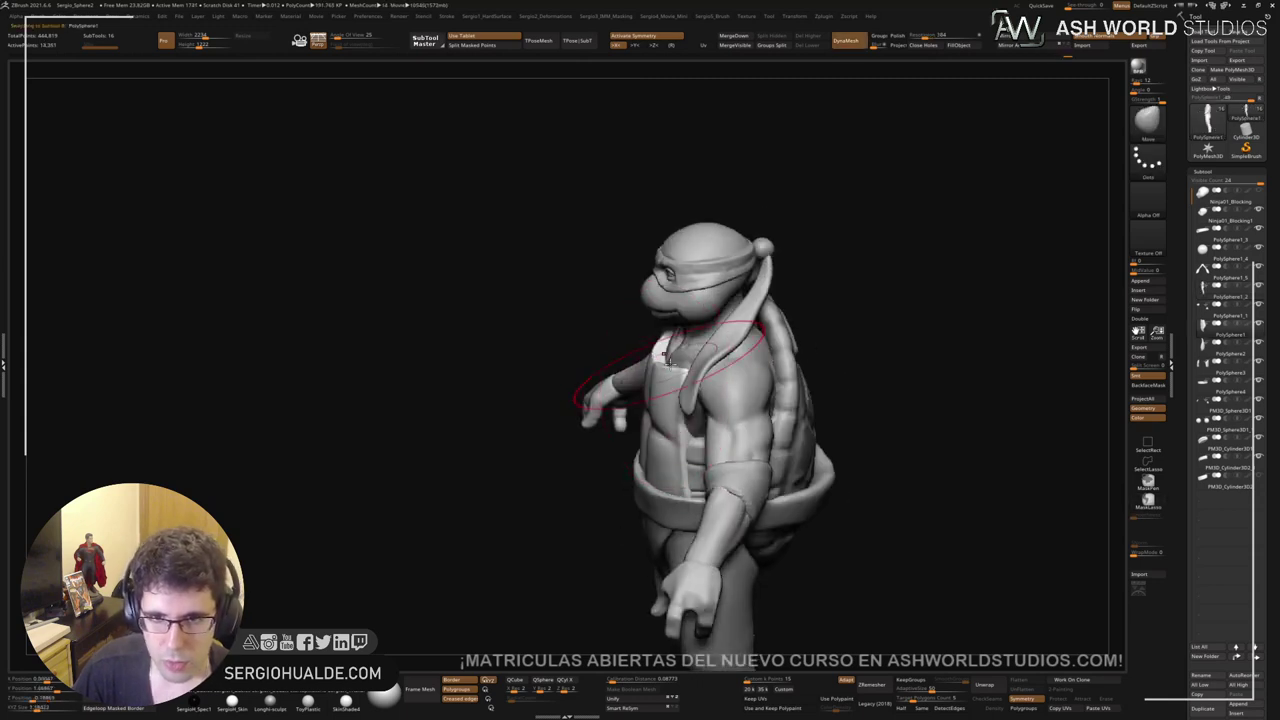
right_drag(652, 420, 655, 424)
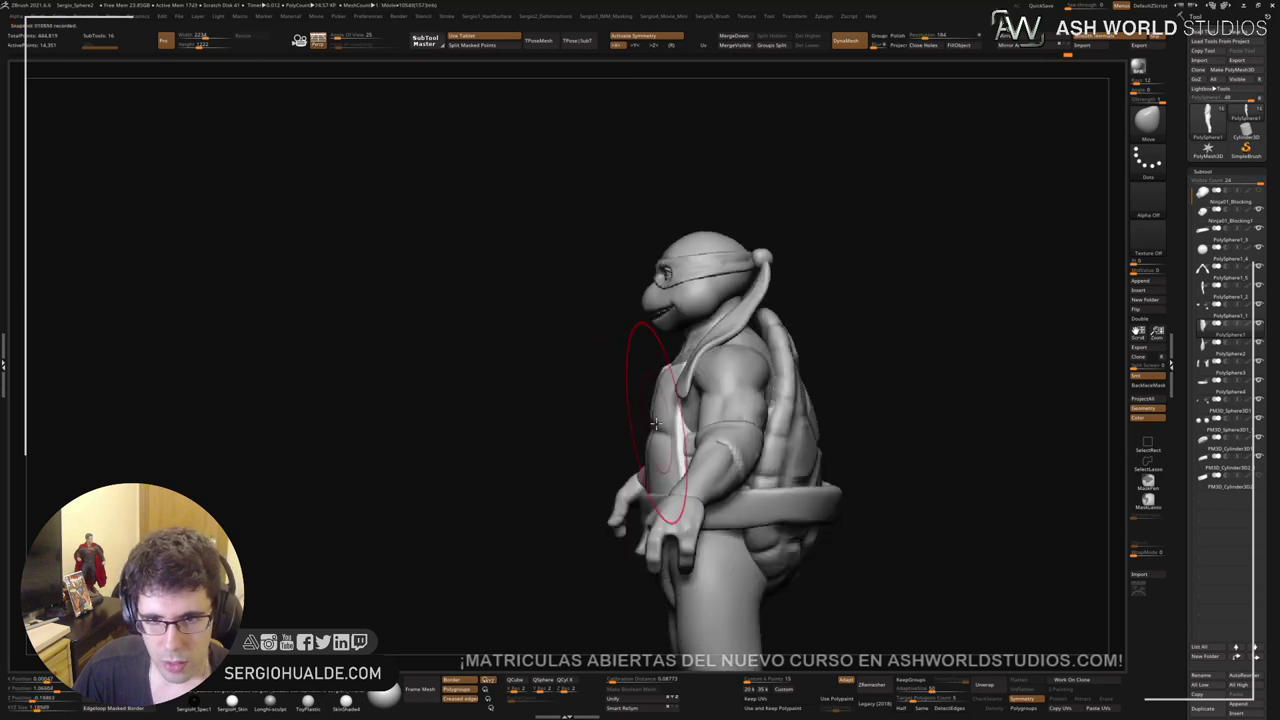
drag(663, 466, 653, 487)
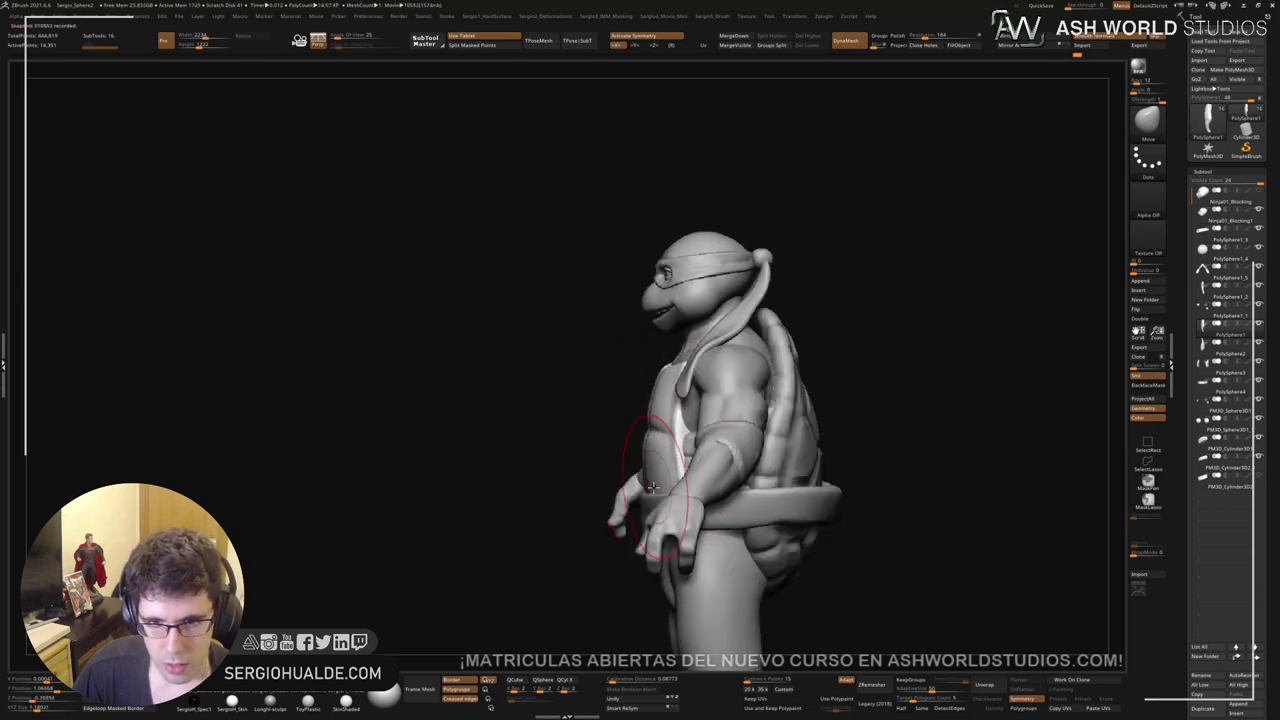
mouse_move(655, 483)
right_down()
mouse_move(682, 480)
mouse_move(699, 457)
mouse_move(667, 472)
mouse_move(712, 431)
mouse_move(697, 470)
mouse_move(710, 492)
mouse_move(727, 487)
mouse_move(705, 482)
right_up()
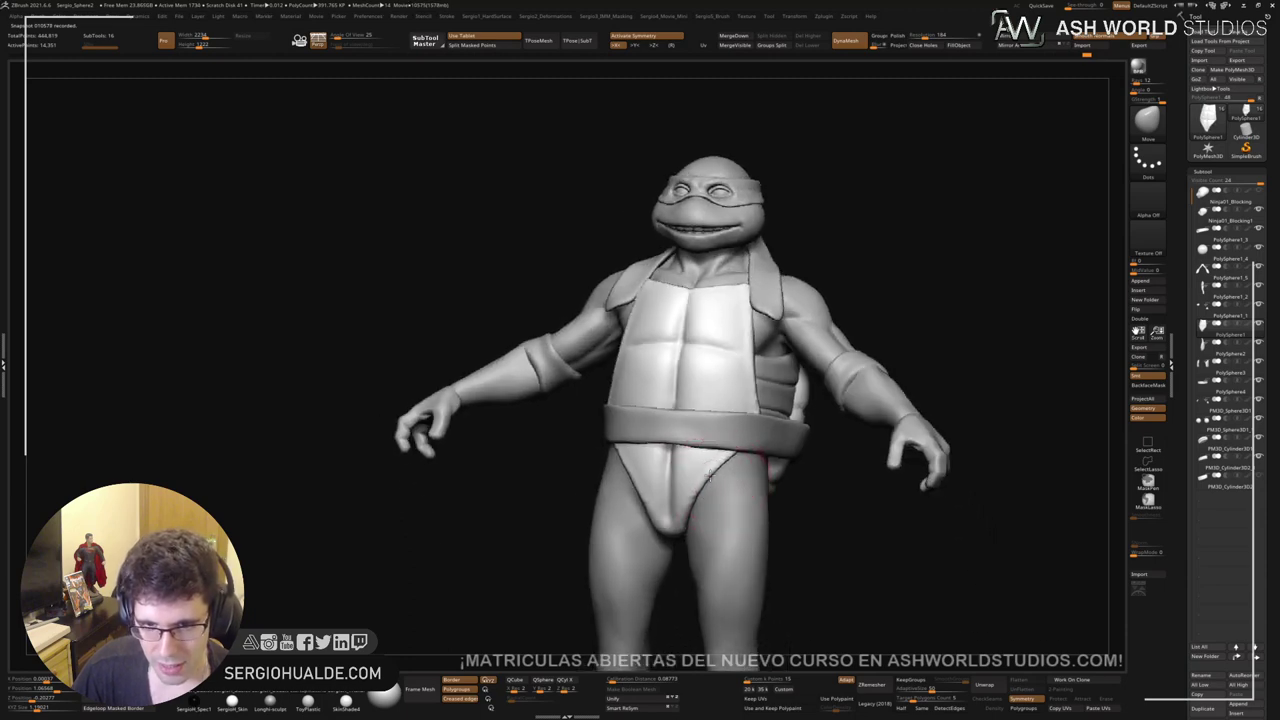
right_drag(710, 475, 743, 480)
drag(732, 479, 746, 482)
key(alt+s)
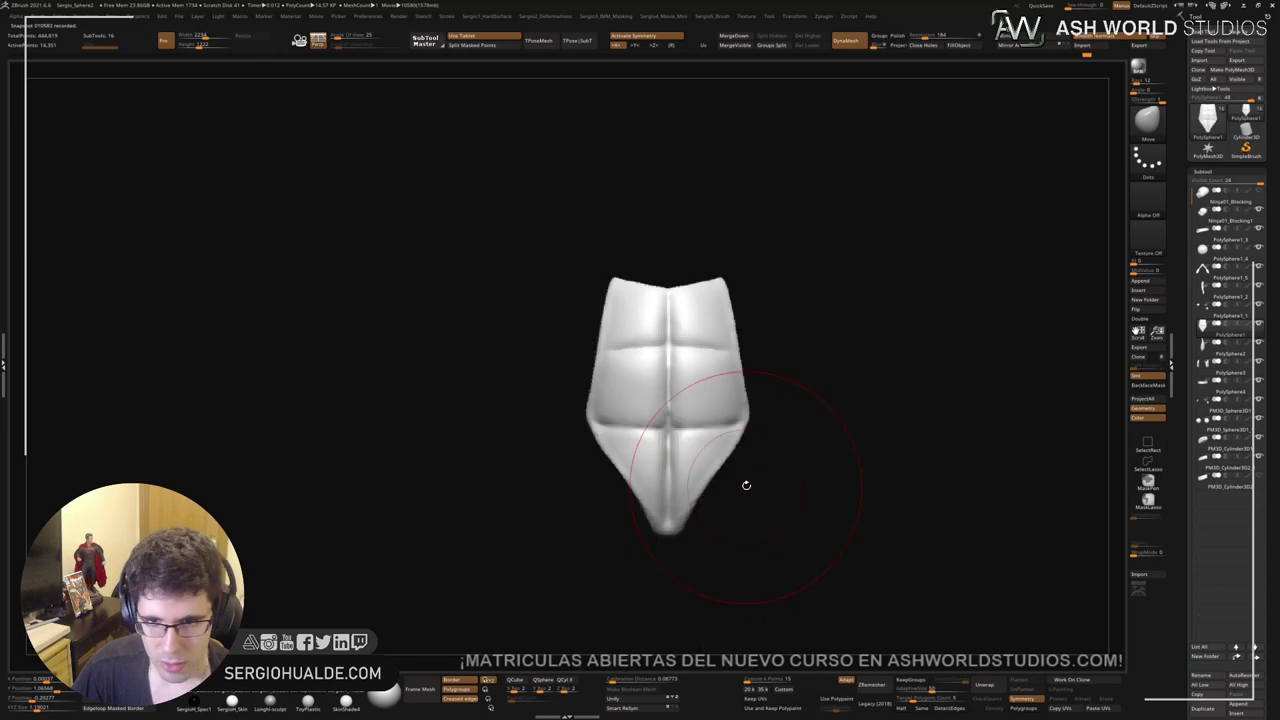
key(alt+s)
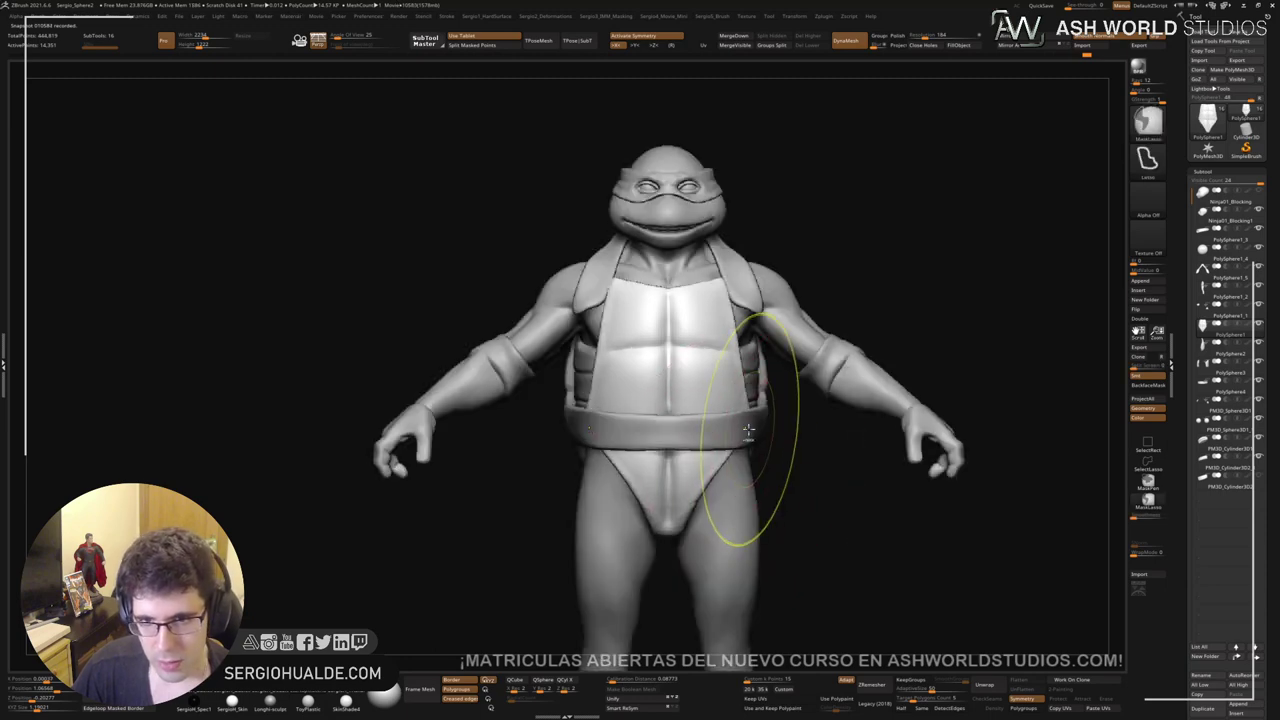
Step: Select and isolate the belt, and even out its lower contour with the Move brush
right_drag(746, 433, 750, 500)
right_drag(749, 453, 591, 430)
alt+click(754, 457)
key(shift+s)
right_drag(814, 431, 827, 434)
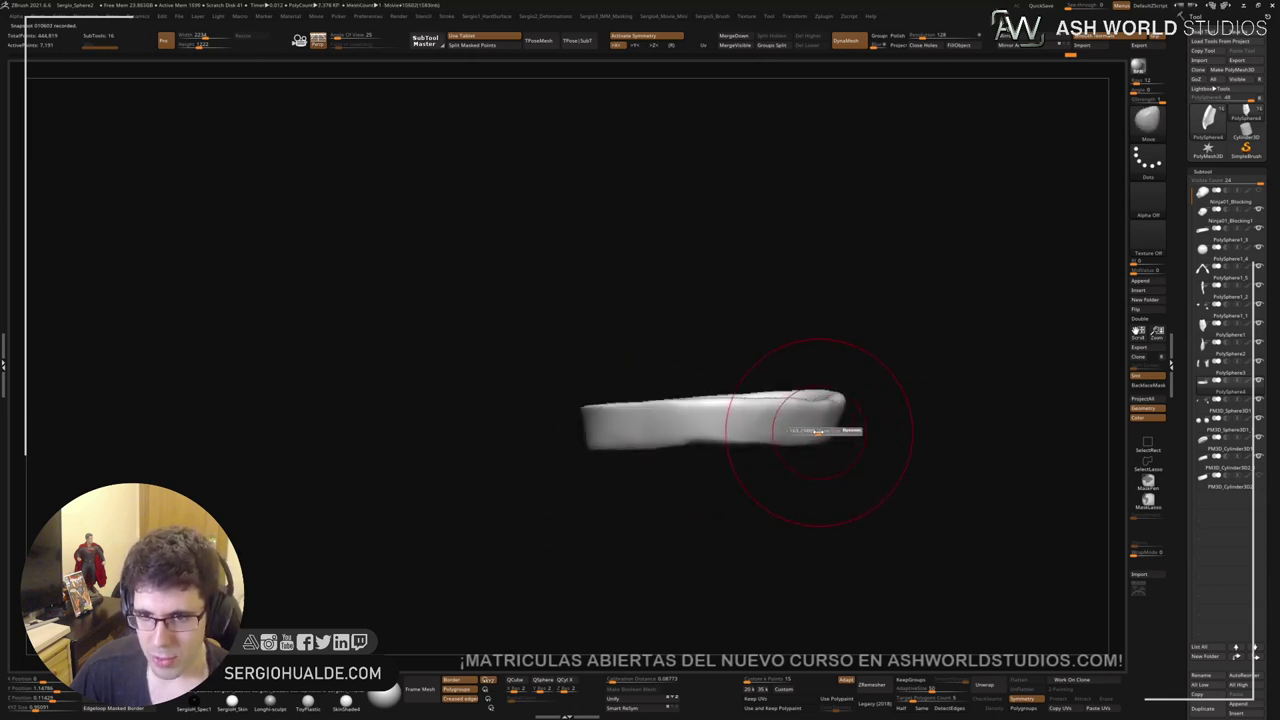
drag(818, 432, 824, 429)
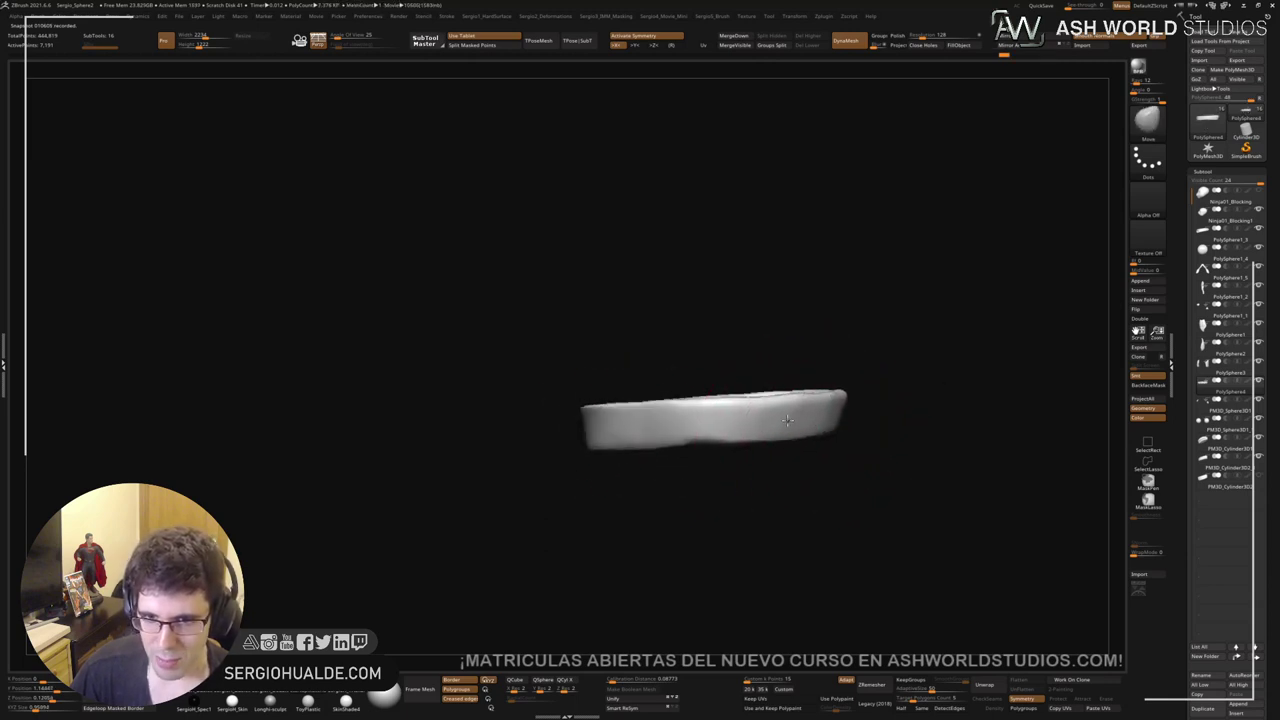
right_drag(733, 438, 603, 434)
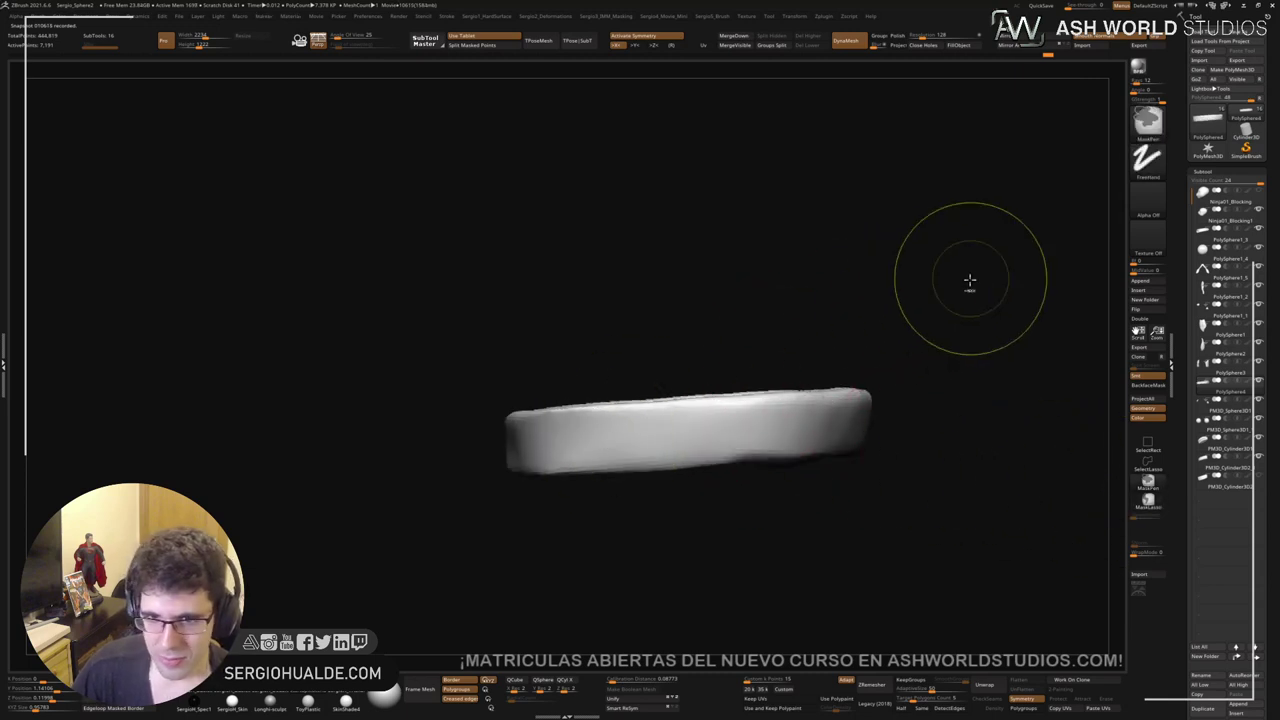
Step: Mask the belt's band and invert the mask so only the upper edge stays editable
ctrl+drag(963, 283, 444, 442)
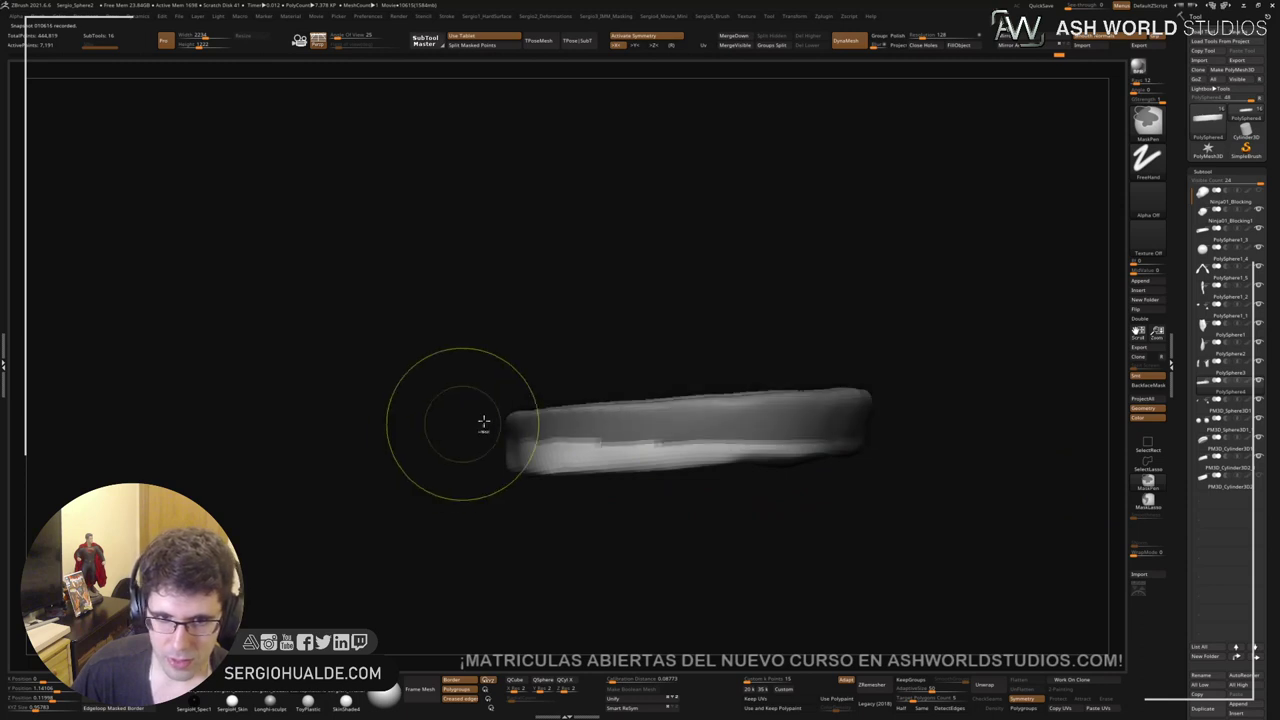
ctrl+click(1143, 506)
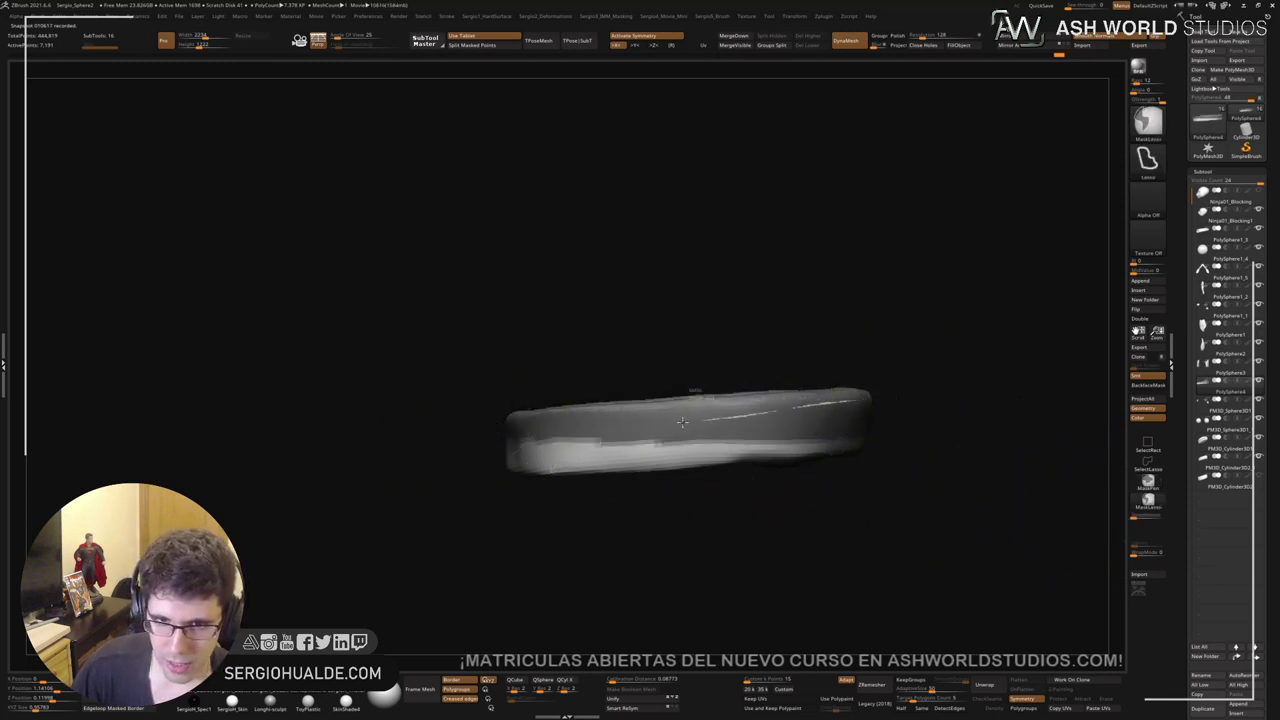
mouse_move(682, 422)
ctrl+alt+mouse_down()
mouse_move(449, 491)
mouse_move(933, 521)
ctrl+alt+mouse_up()
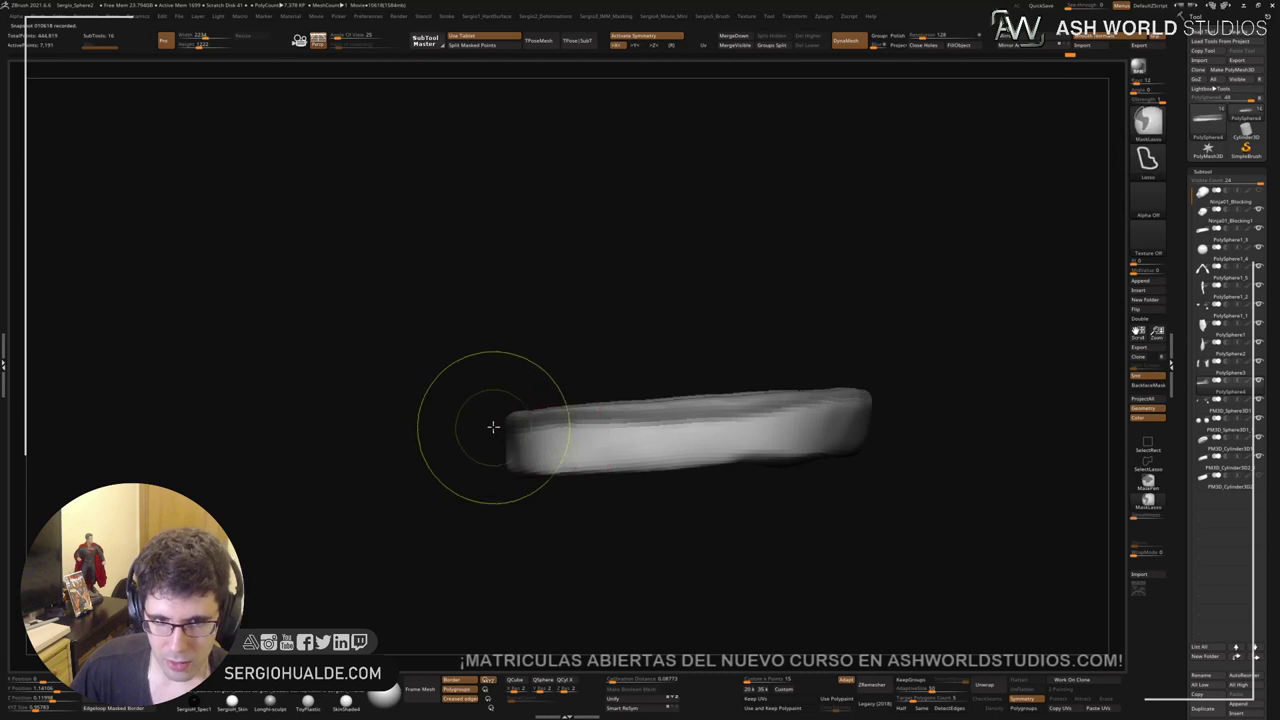
ctrl+drag(500, 422, 597, 418)
mouse_move(741, 409)
ctrl+alt+mouse_down()
mouse_move(797, 477)
mouse_move(450, 440)
ctrl+alt+mouse_up()
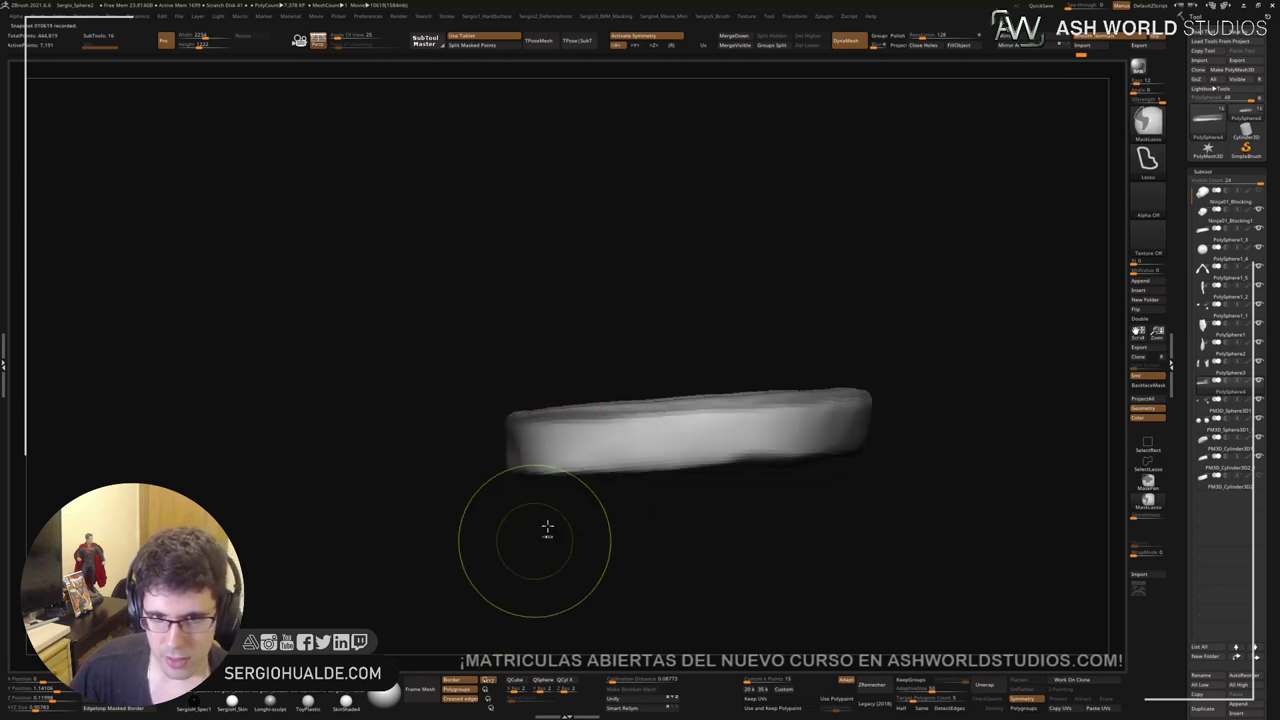
ctrl+click(718, 377)
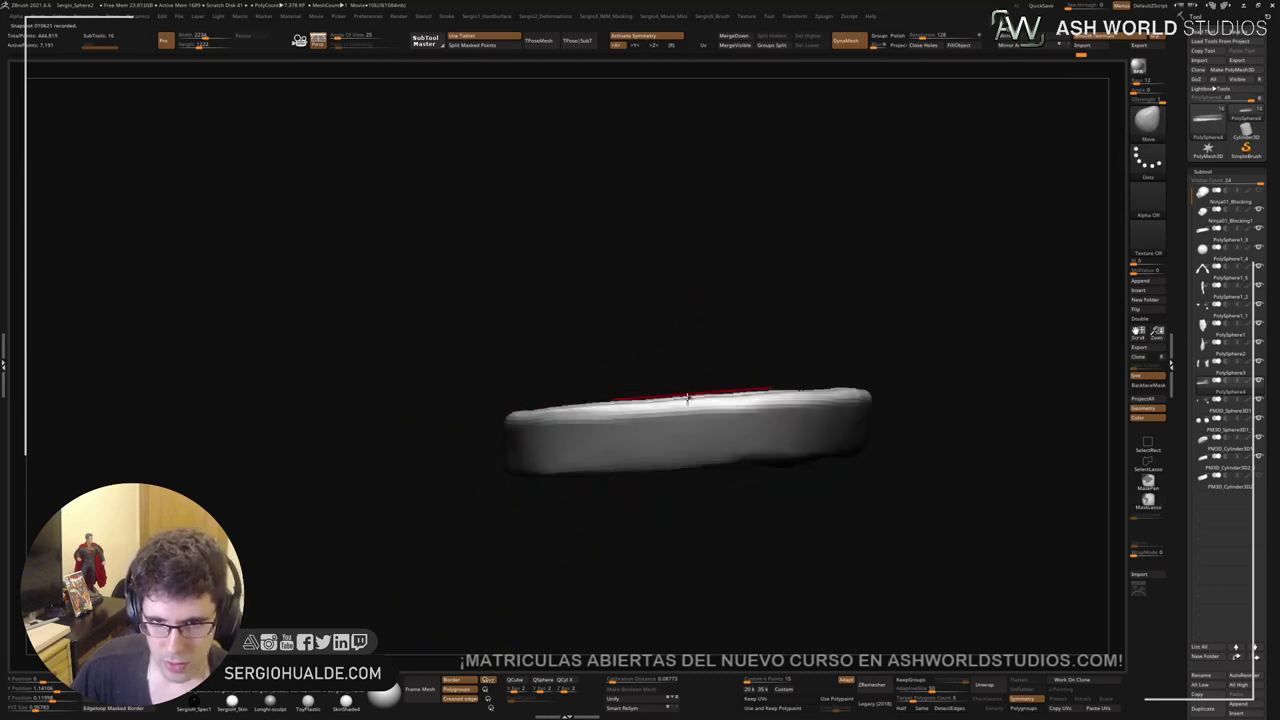
Step: Flatten the belt's unmasked upper edge by scaling it vertically with the gizmo and shift it slightly upward
key(w)
alt+click(714, 408)
click(728, 330)
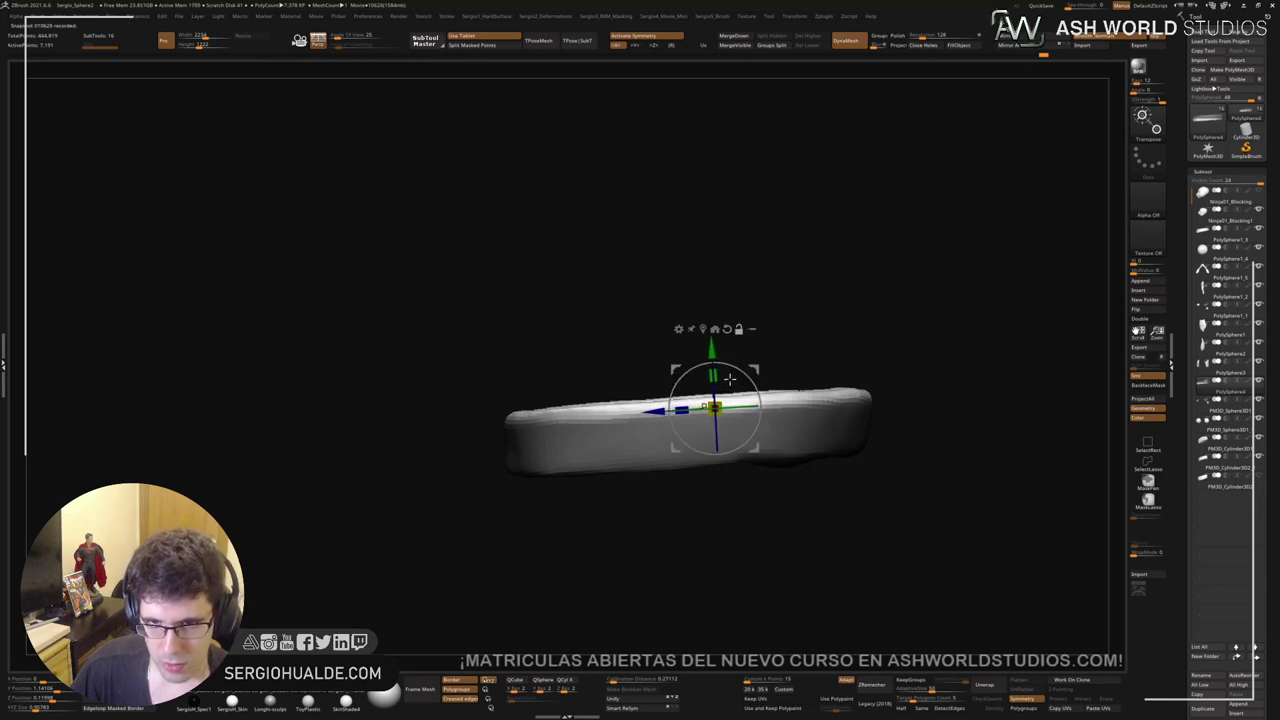
drag(713, 376, 738, 617)
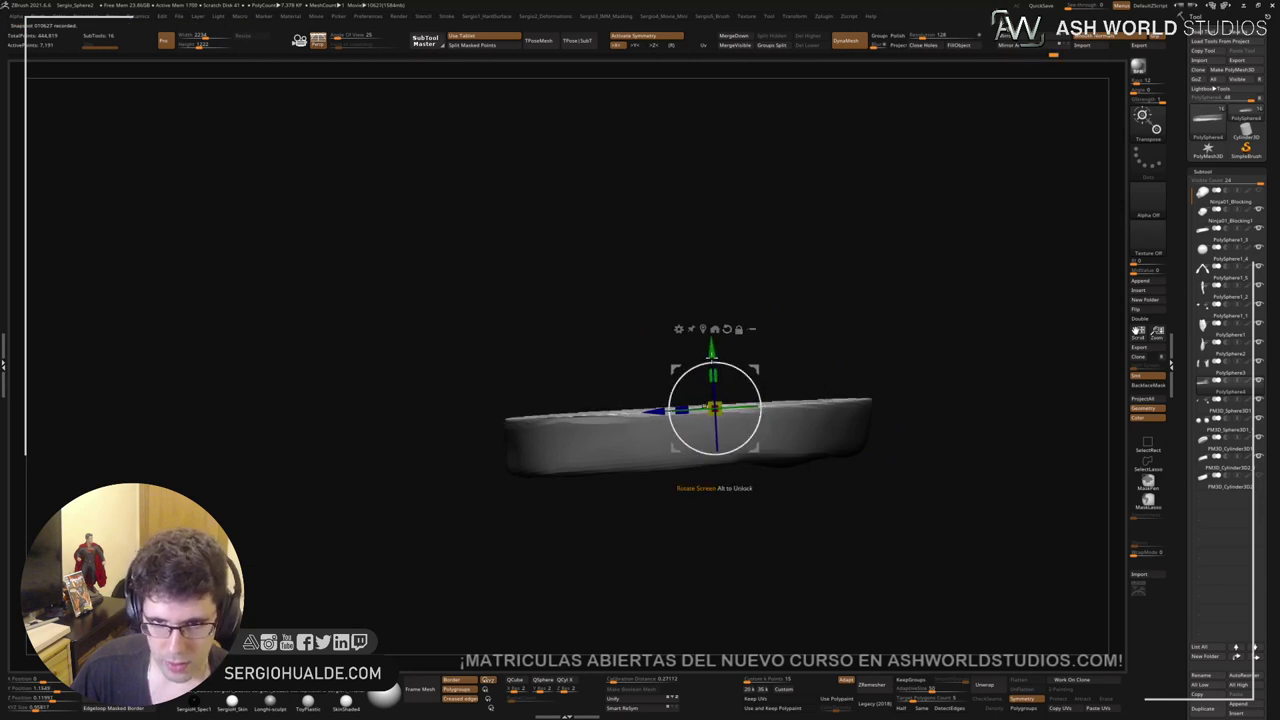
drag(712, 350, 712, 342)
key(q)
Step: Clear the mask, mask the belt except its lower edge and flatten that edge by scaling it vertically
right_drag(728, 436, 690, 421)
ctrl+drag(762, 436, 800, 406)
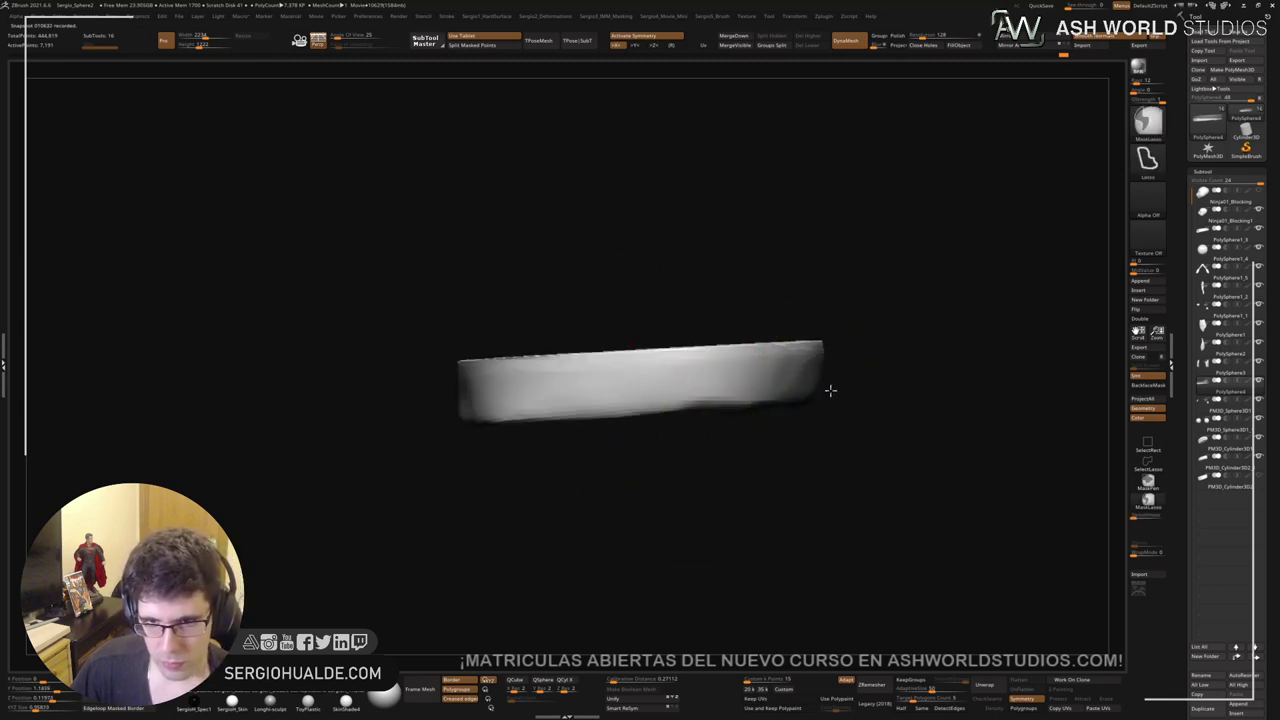
mouse_move(534, 407)
ctrl+mouse_down()
mouse_move(440, 411)
mouse_move(911, 421)
mouse_move(890, 390)
ctrl+mouse_up()
key(w)
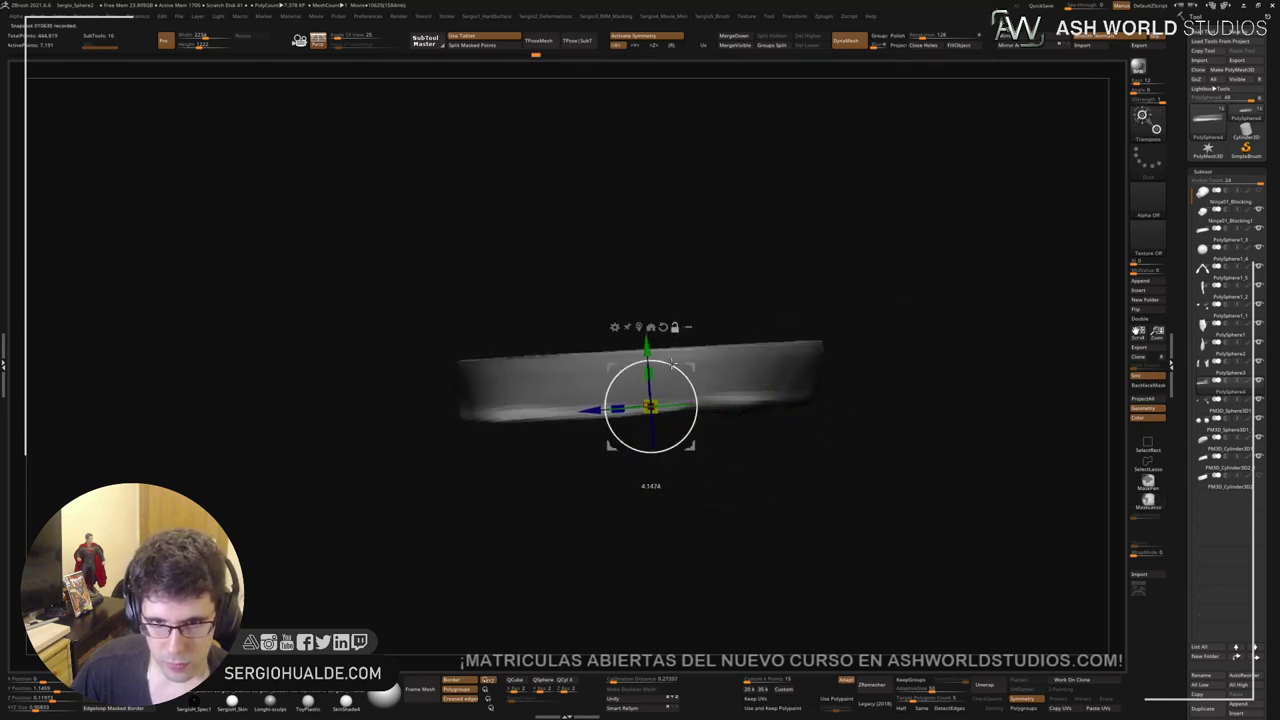
drag(649, 373, 679, 575)
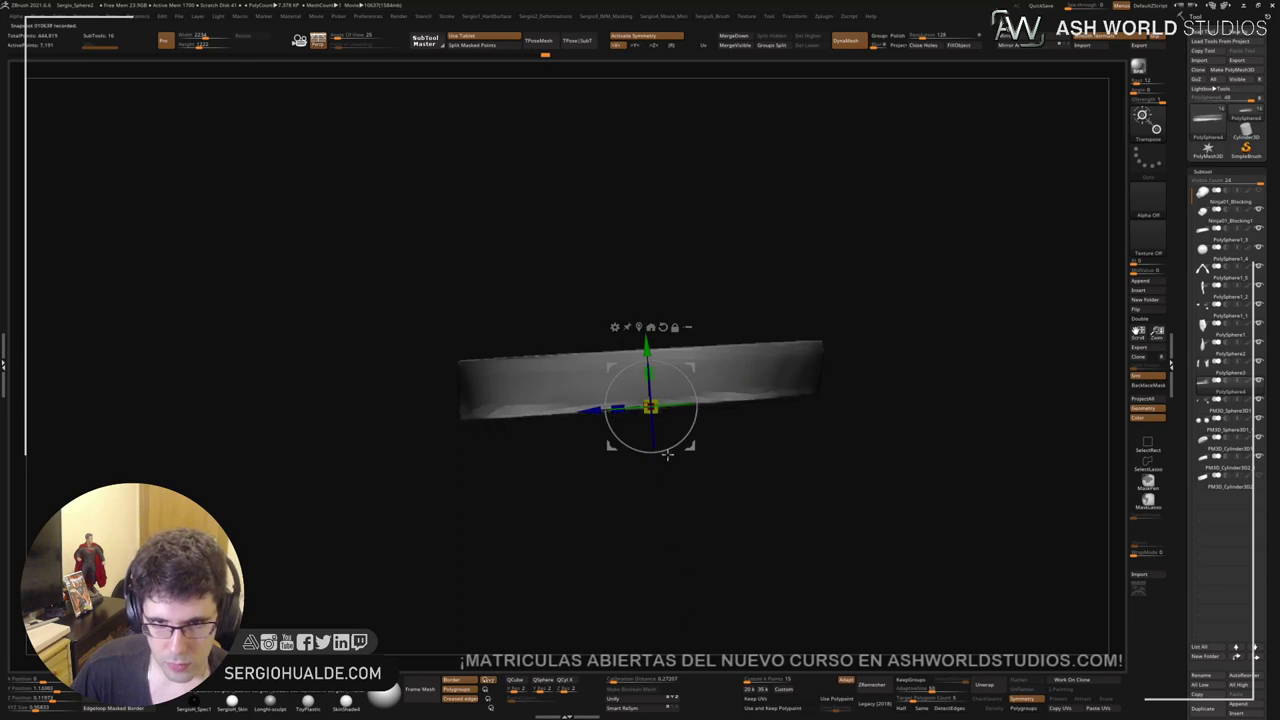
key(q)
Step: Clear the belt's mask and smooth its band and edges from several angles
mouse_move(674, 514)
ctrl+mouse_down()
mouse_move(664, 422)
mouse_move(675, 395)
ctrl+mouse_up()
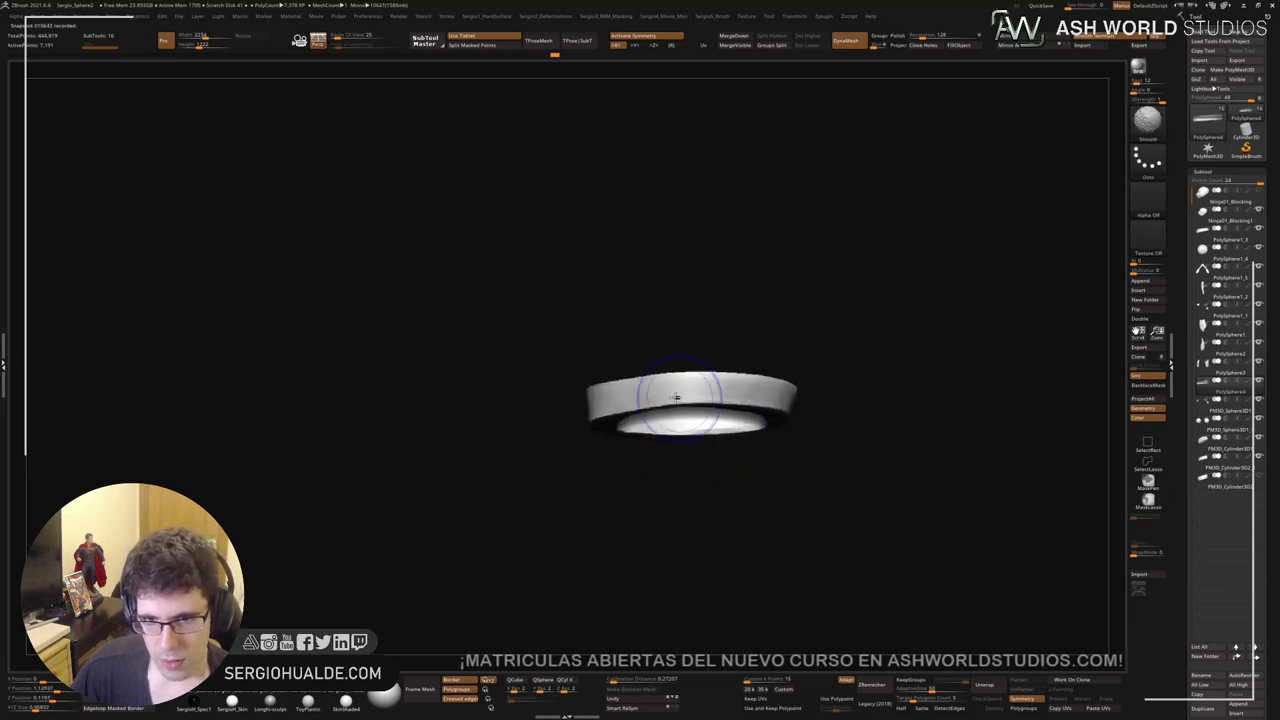
mouse_move(746, 446)
mouse_down()
mouse_move(563, 423)
mouse_move(743, 414)
mouse_move(739, 454)
mouse_move(806, 549)
mouse_move(797, 531)
mouse_up()
mouse_move(740, 463)
mouse_down()
mouse_move(601, 414)
mouse_move(746, 409)
mouse_move(720, 409)
mouse_up()
drag(814, 343, 711, 487)
Step: Show the full character and fit the belt closer around the waist and back of the shell with the Move brush
key(shift+s)
ctrl+right_drag(763, 457, 786, 494)
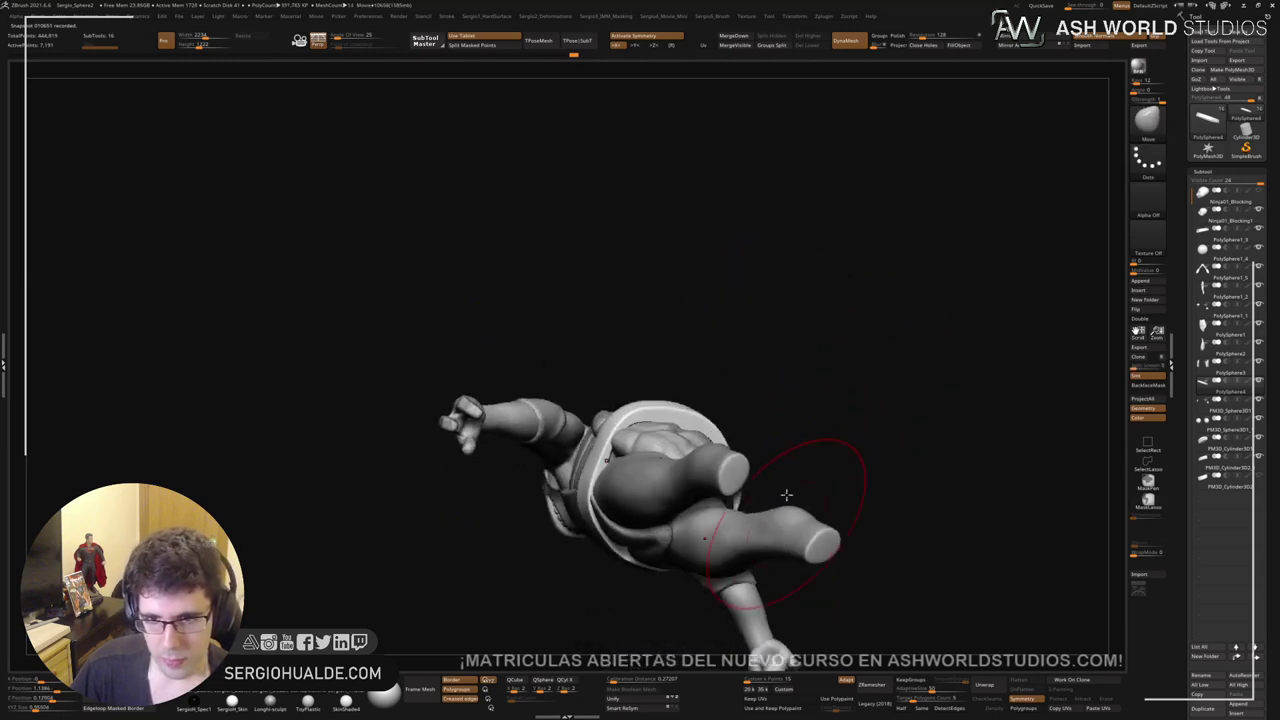
mouse_move(786, 494)
mouse_down()
mouse_move(751, 466)
mouse_move(769, 520)
mouse_move(737, 557)
mouse_move(716, 500)
mouse_move(719, 521)
mouse_move(702, 498)
mouse_move(709, 514)
mouse_move(780, 461)
mouse_move(817, 486)
mouse_move(820, 426)
mouse_move(818, 448)
mouse_up()
mouse_move(818, 448)
ctrl+right_down()
mouse_move(791, 491)
mouse_move(791, 550)
ctrl+right_up()
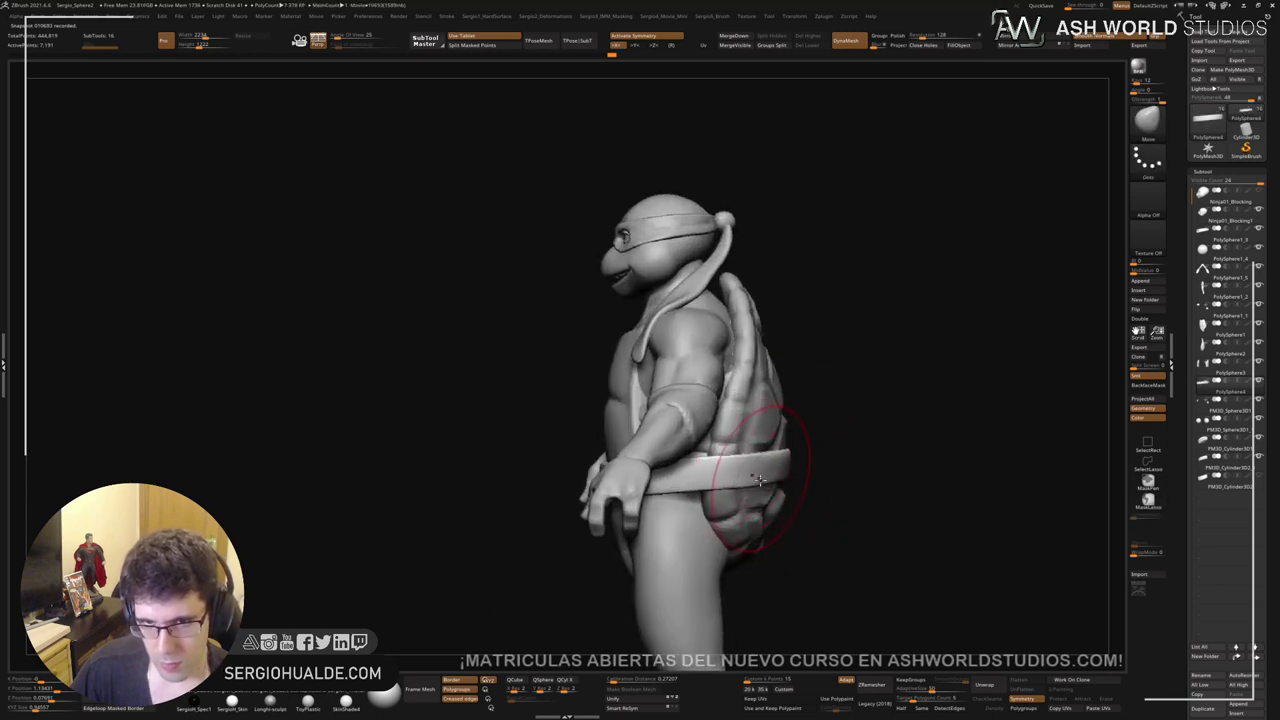
ctrl+right_drag(754, 522, 800, 480)
right_drag(800, 480, 745, 392)
alt+right_drag(722, 436, 709, 466)
Step: Duplicate the body, isolate the copy and hide everything on it except a short band around the knees
key(ctrl+shift+d)
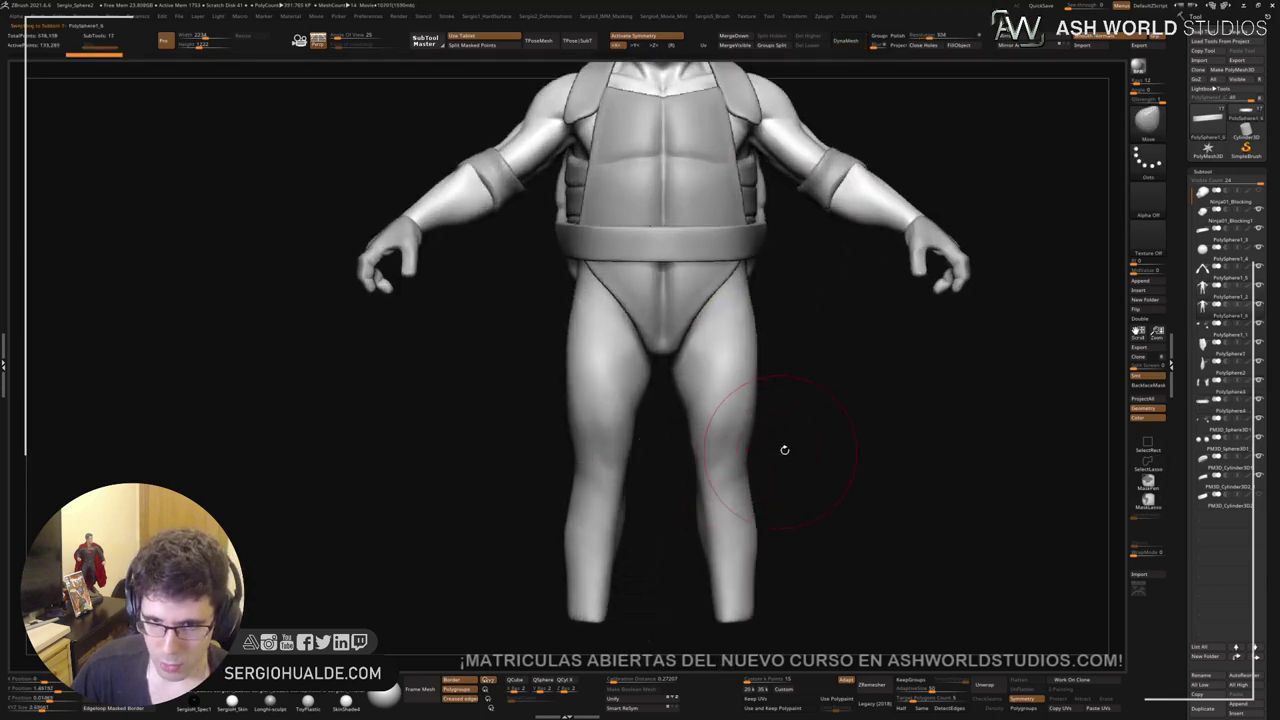
key(shift+s)
ctrl+drag(772, 445, 668, 491)
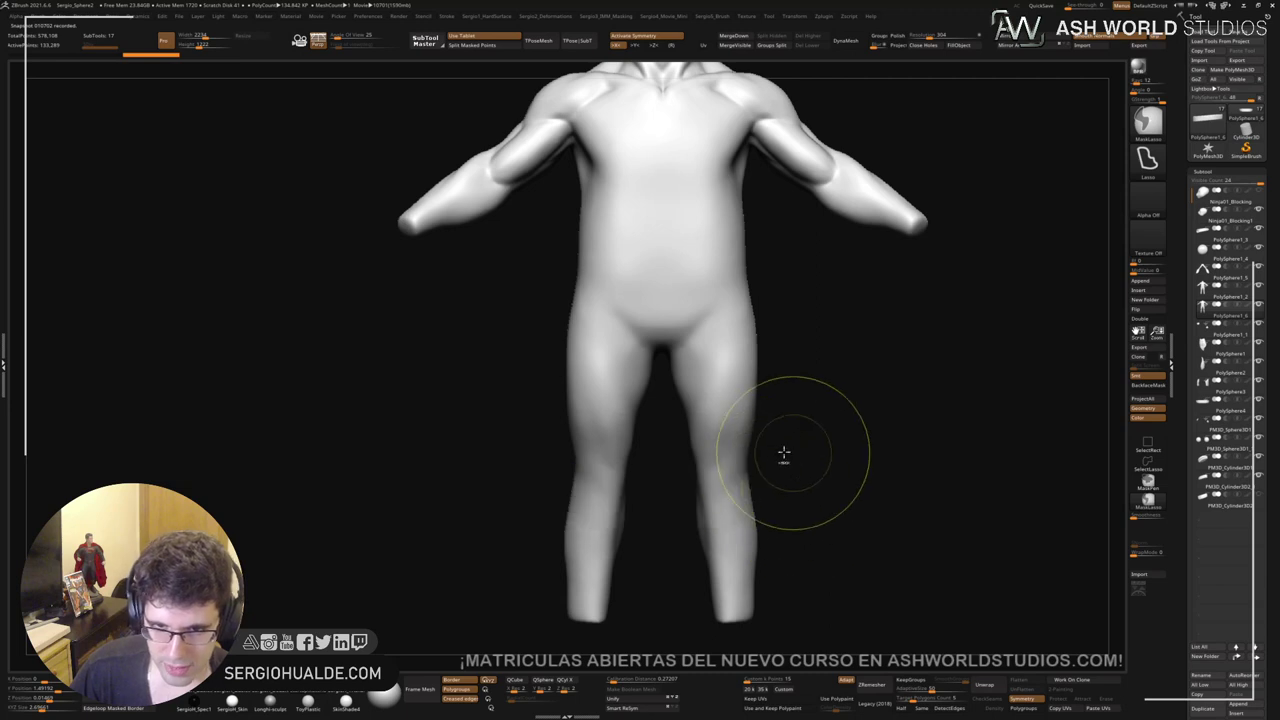
mouse_move(831, 508)
mouse_down()
mouse_move(865, 470)
mouse_move(822, 472)
mouse_up()
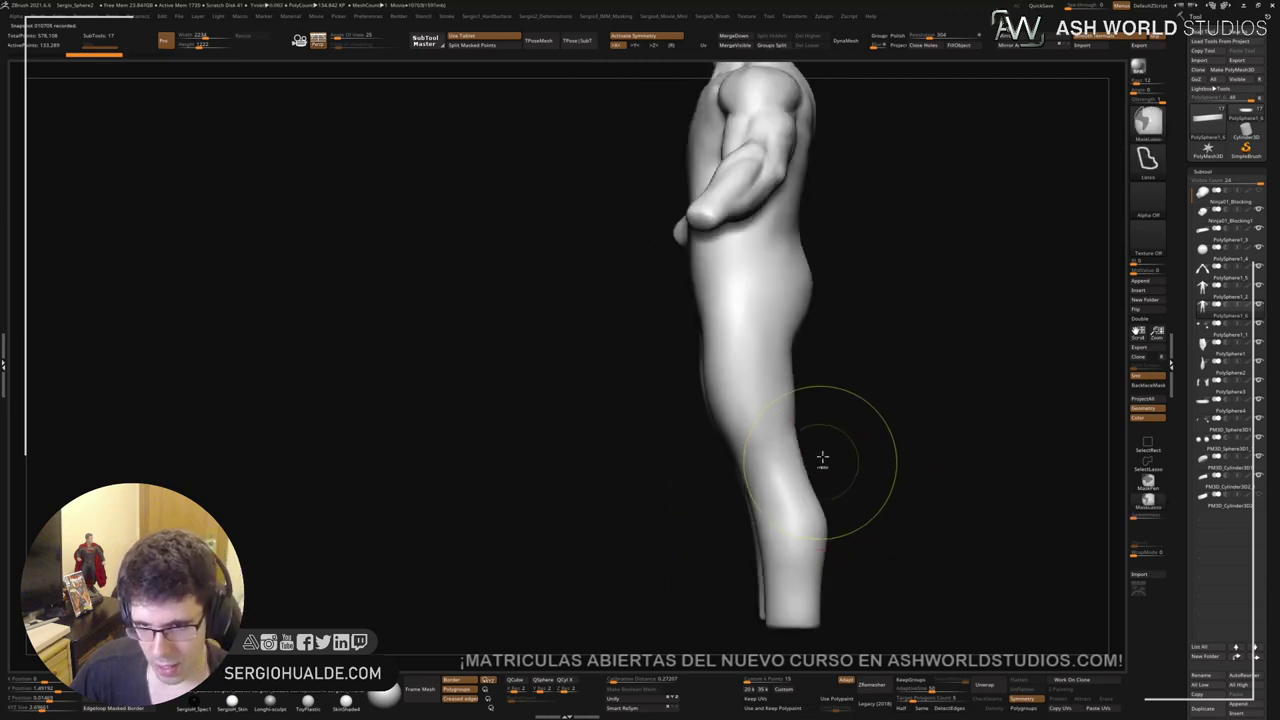
mouse_move(866, 430)
ctrl+mouse_down()
mouse_move(723, 454)
mouse_move(889, 491)
mouse_move(740, 502)
ctrl+mouse_up()
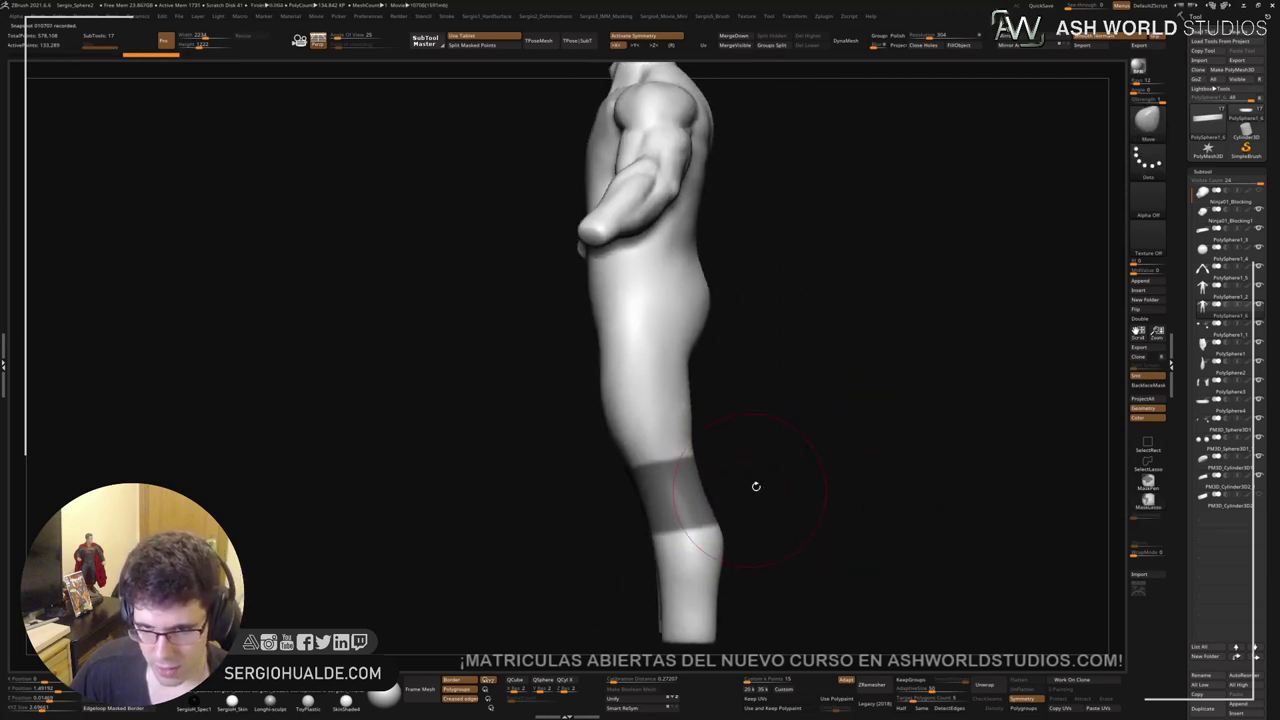
key(ctrl+z)
mouse_move(751, 449)
ctrl+shift+mouse_down()
mouse_move(593, 488)
mouse_move(760, 509)
mouse_move(623, 549)
mouse_move(800, 558)
ctrl+shift+mouse_up()
key(ctrl+z)
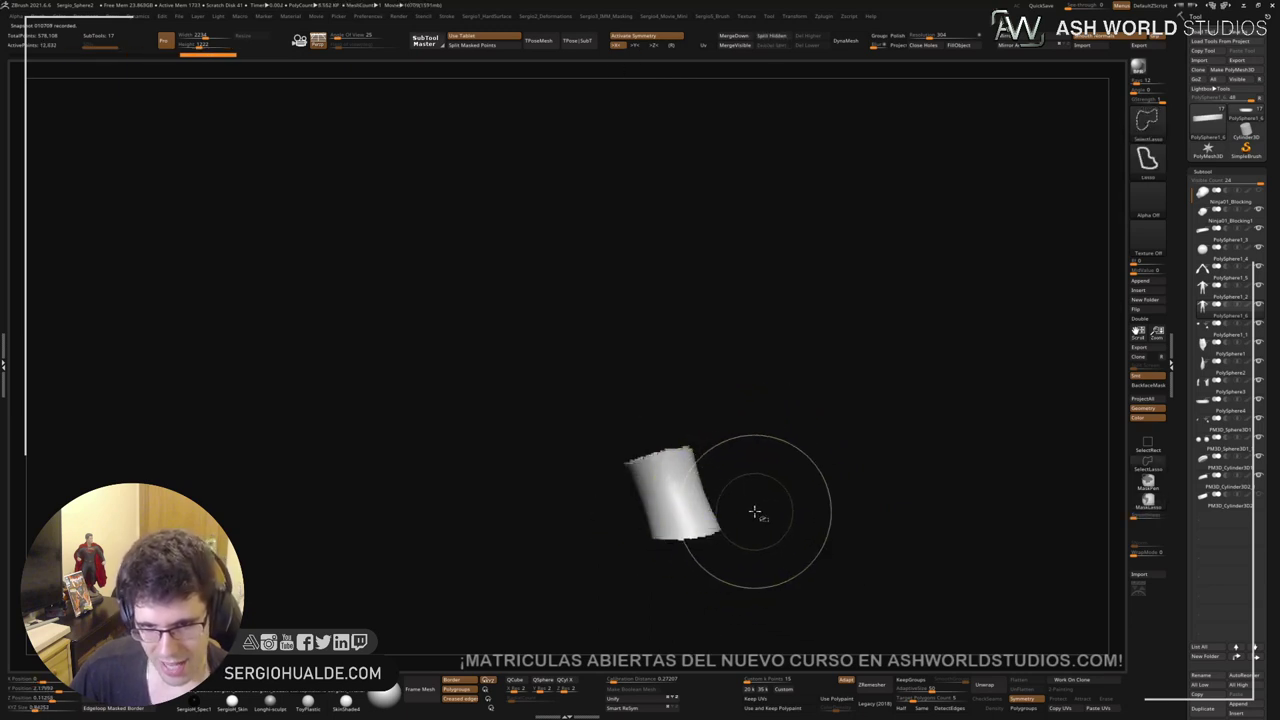
ctrl+alt+shift+drag(750, 514, 792, 569)
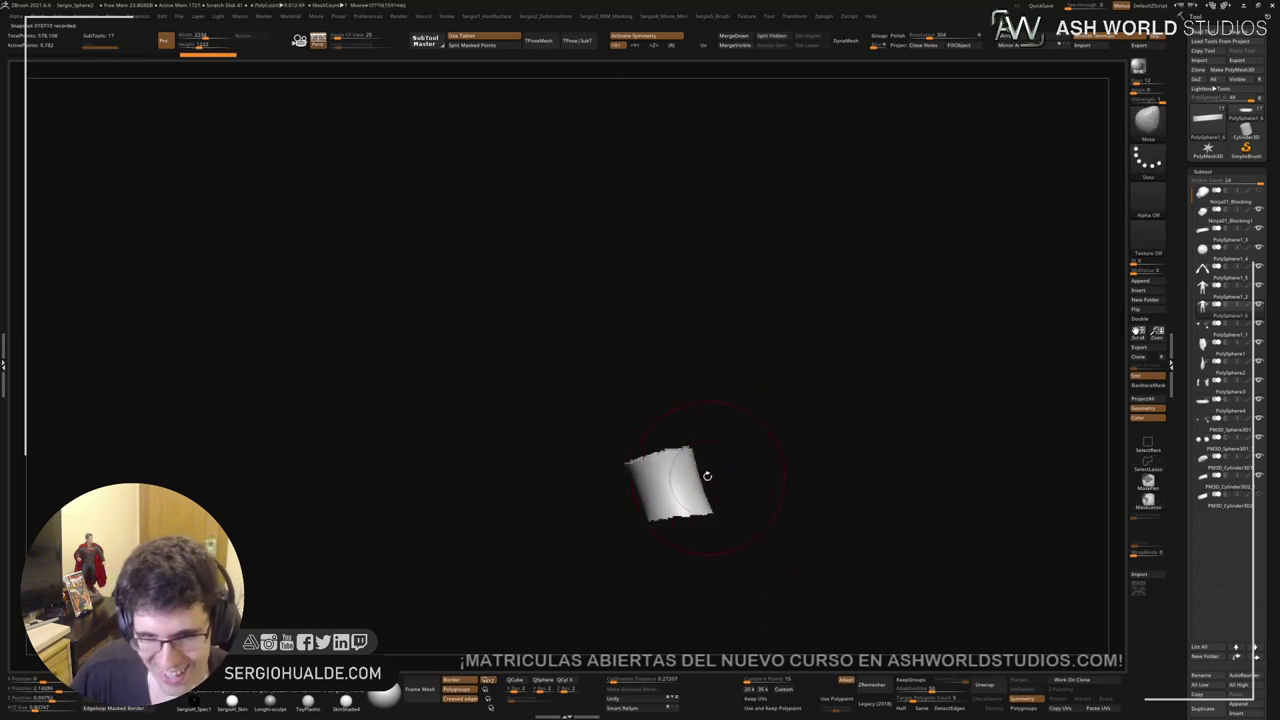
Step: Rebuild the remaining knee bands as closed volumes with DynaMesh and smooth their rims
click(845, 40)
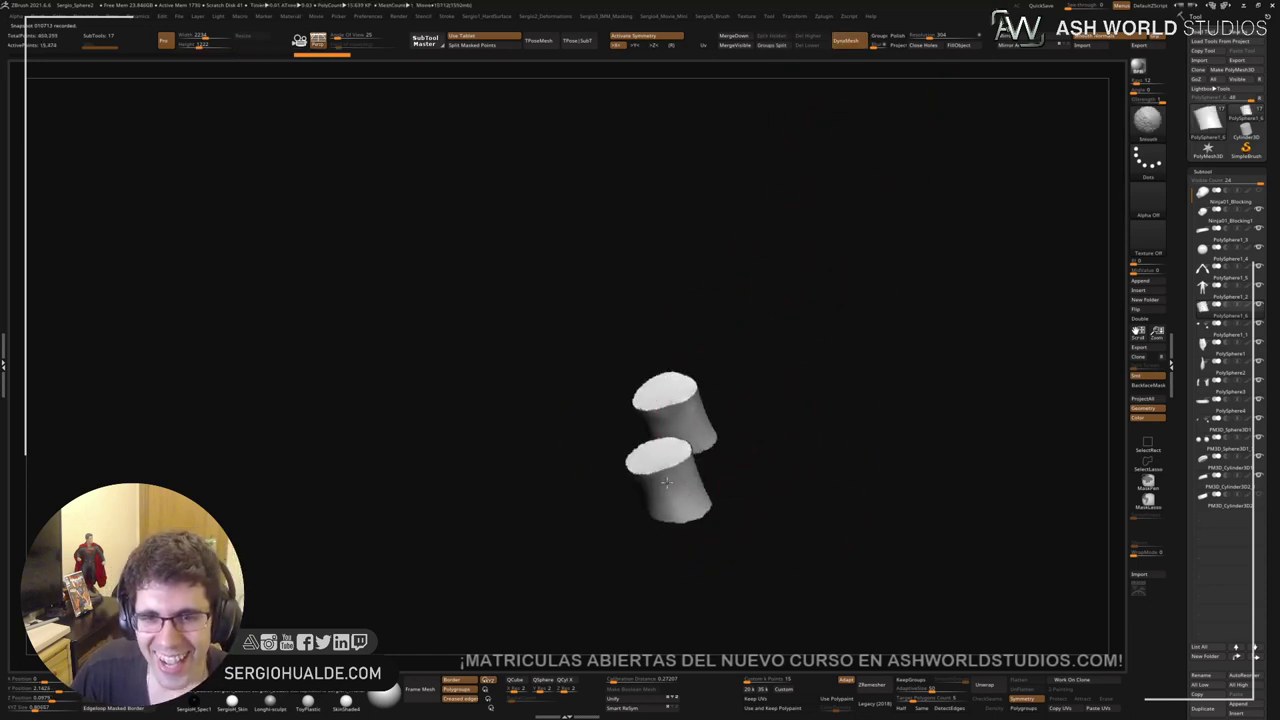
mouse_move(690, 420)
shift+mouse_down()
mouse_move(683, 383)
mouse_move(700, 460)
mouse_move(762, 425)
shift+mouse_up()
ctrl+drag(770, 475, 731, 394)
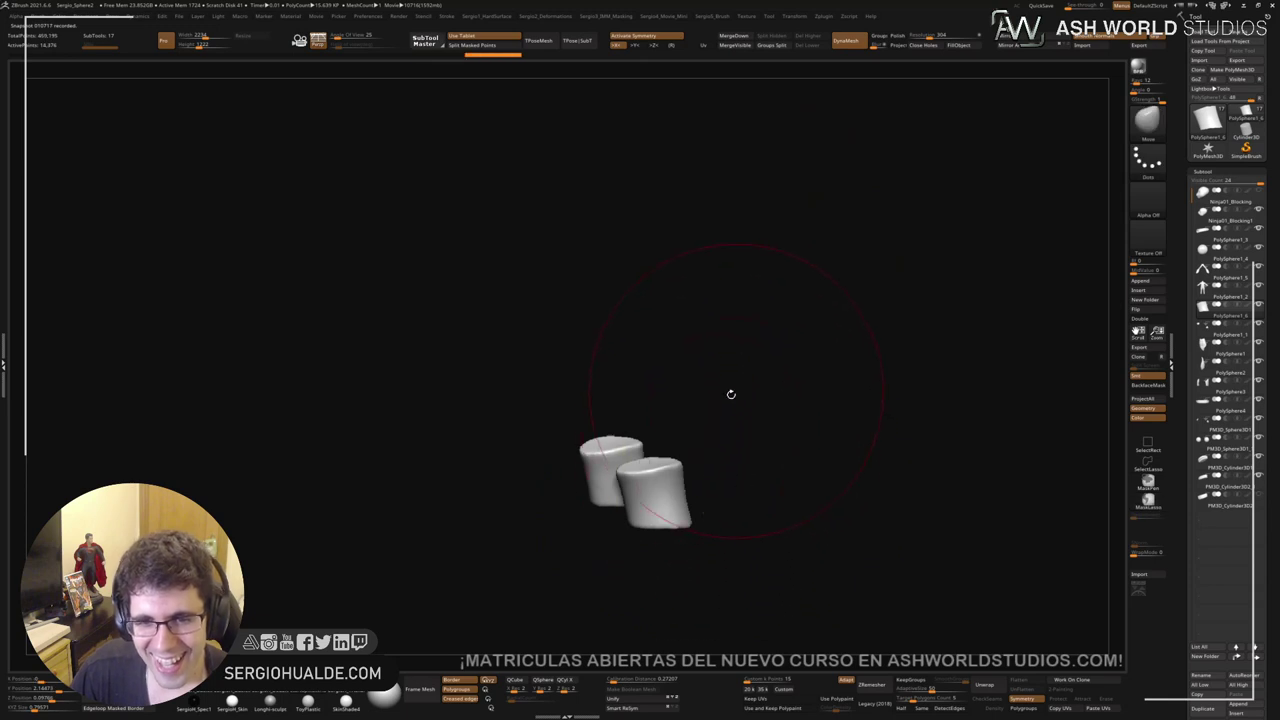
Step: Show the full character again and inflate the knee bands so they stand out from the legs
ctrl+right_drag(651, 449, 680, 414)
key(shift+2)
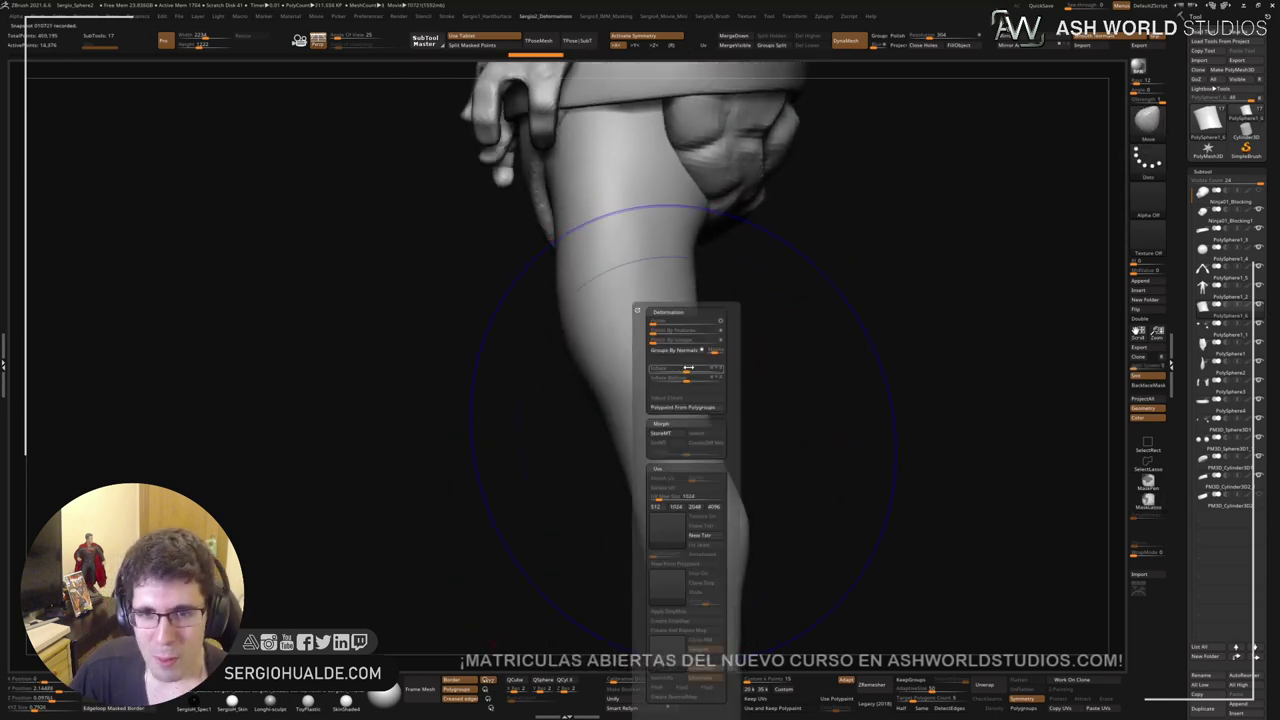
drag(686, 371, 697, 371)
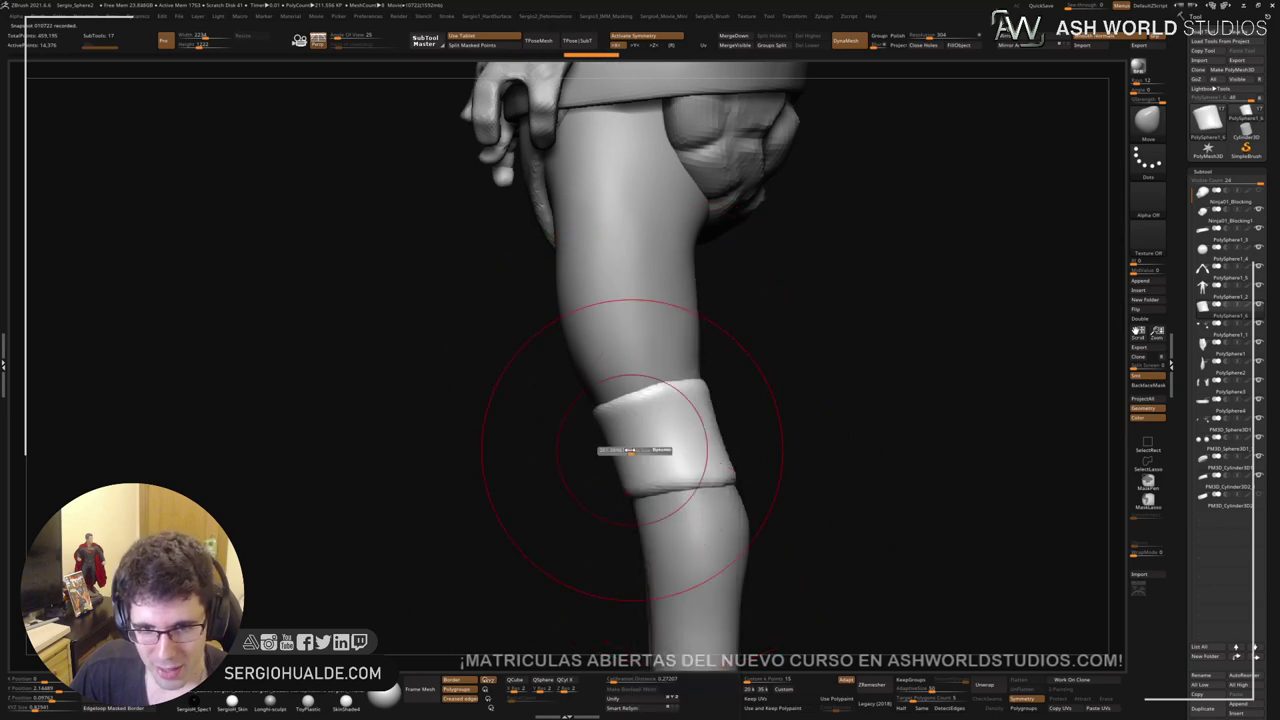
Step: Shape the upper and lower rims of the knee bands in side view with the Move brush at an adjusted size
drag(622, 446, 618, 455)
drag(670, 376, 677, 400)
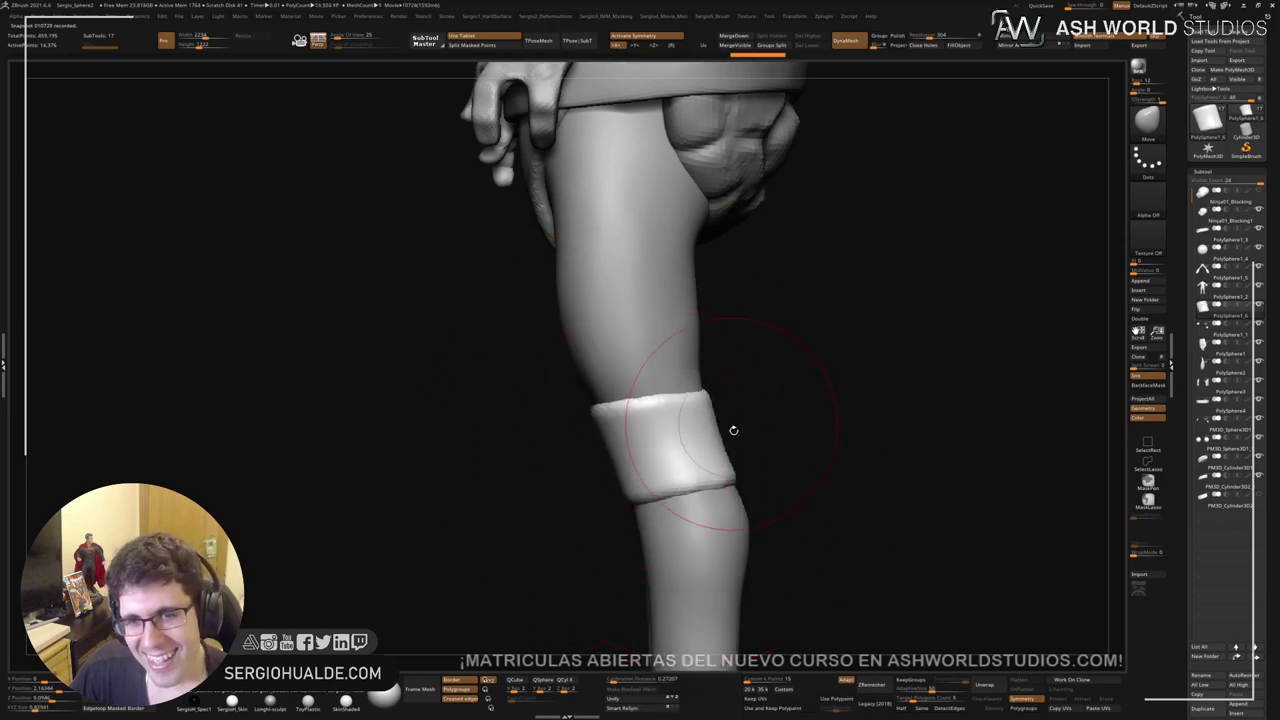
shift+drag(731, 431, 706, 428)
drag(760, 384, 757, 400)
drag(698, 497, 702, 472)
right_drag(742, 411, 680, 411)
drag(738, 408, 738, 398)
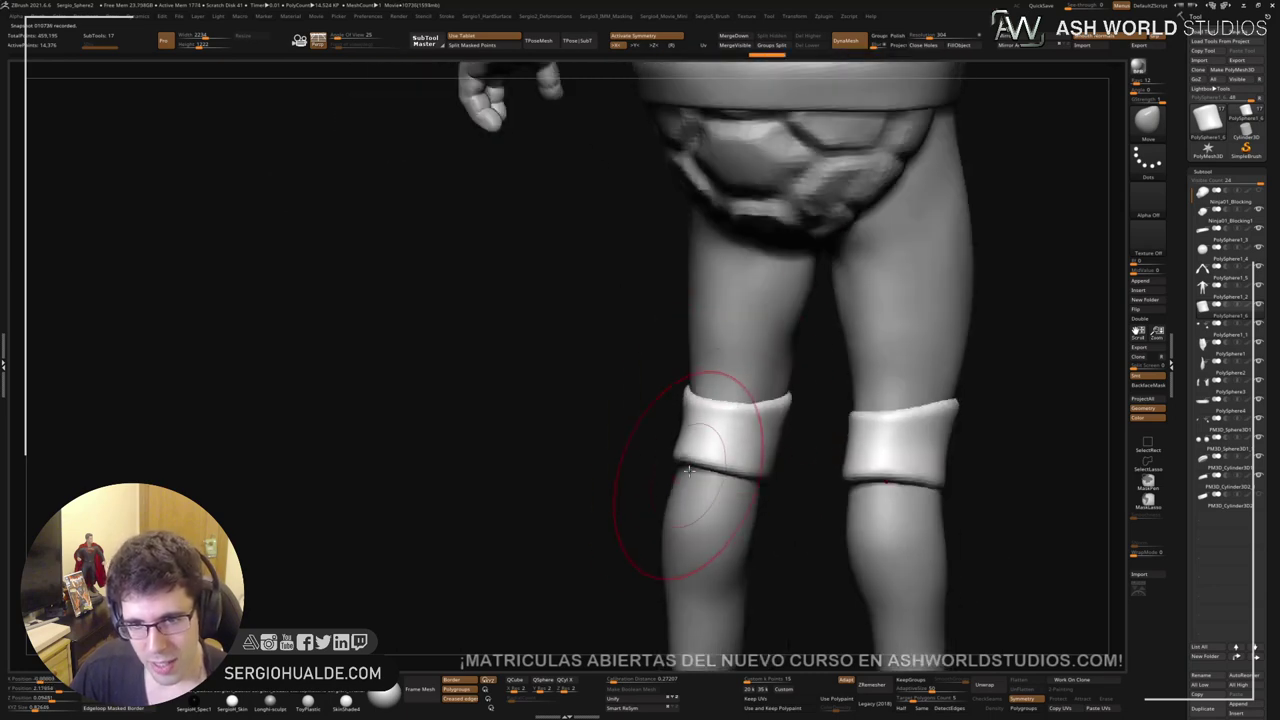
Step: Fit the knee bands around the back and inner sides of the legs with the Move brush
drag(690, 477, 687, 474)
mouse_move(687, 474)
right_down()
mouse_move(708, 455)
mouse_move(637, 457)
right_up()
drag(662, 440, 652, 438)
right_drag(691, 417, 726, 456)
drag(754, 405, 764, 404)
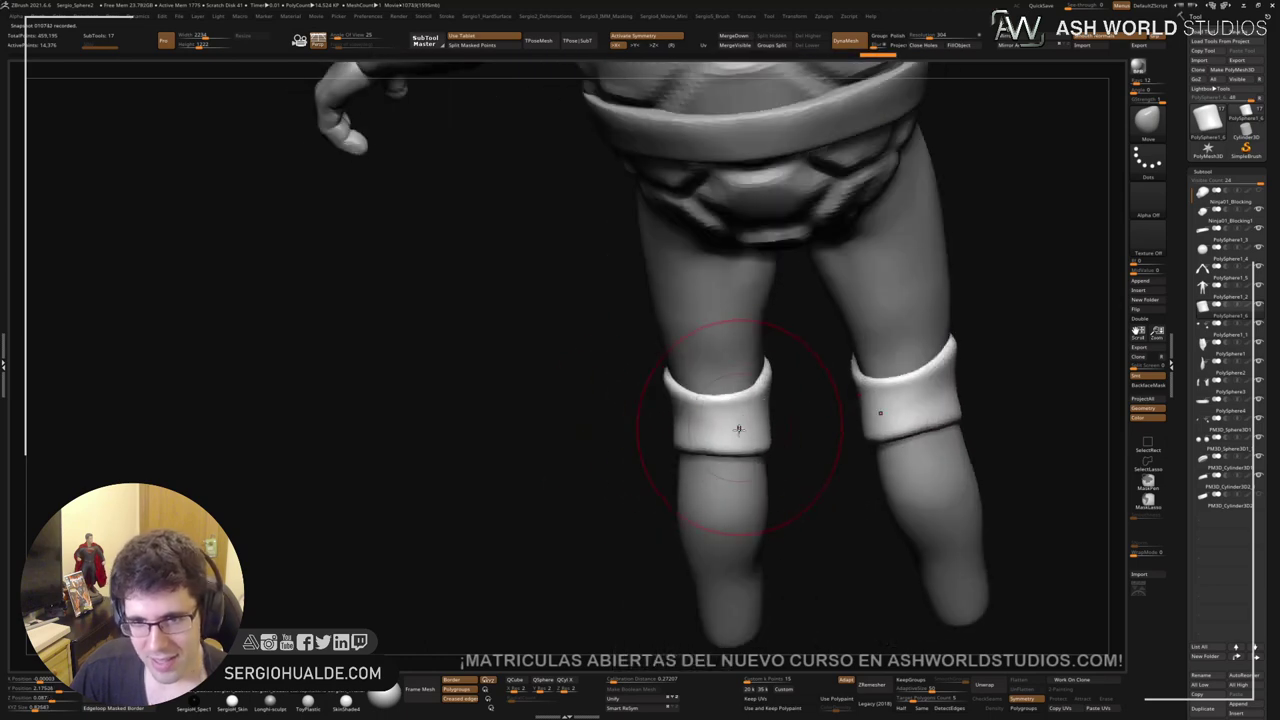
right_drag(737, 429, 755, 375)
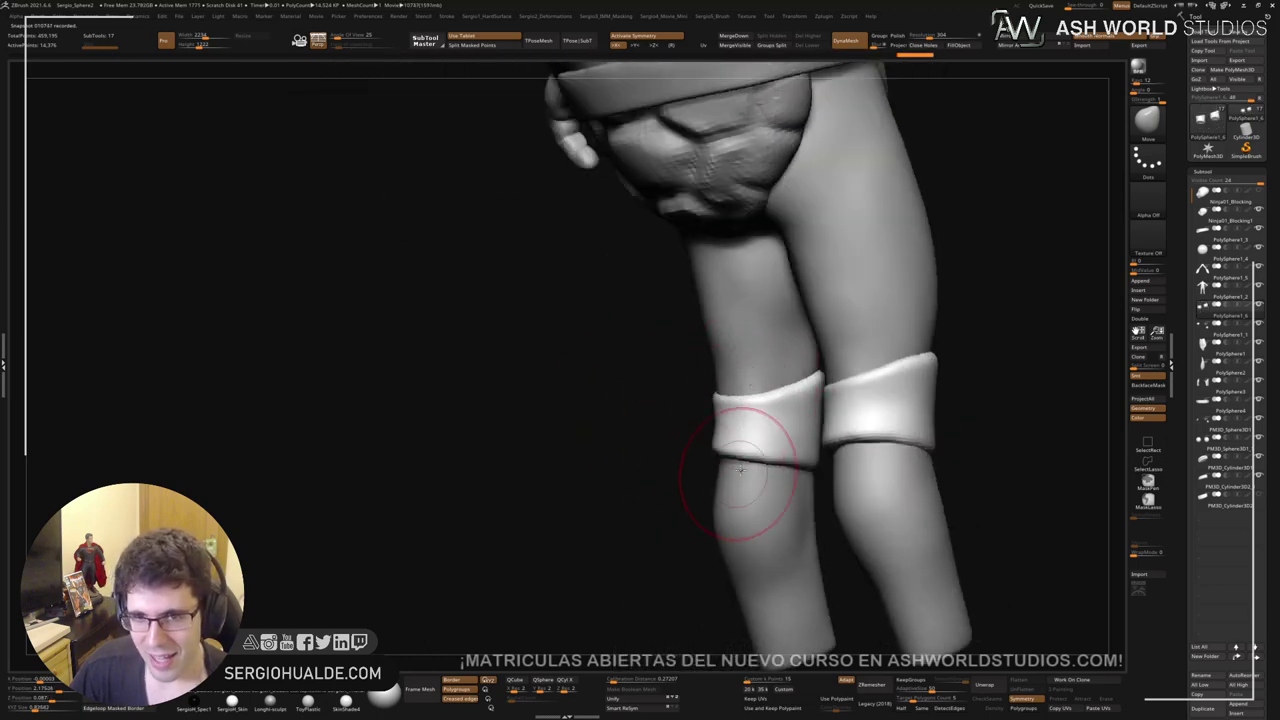
right_drag(737, 478, 657, 486)
drag(657, 486, 649, 488)
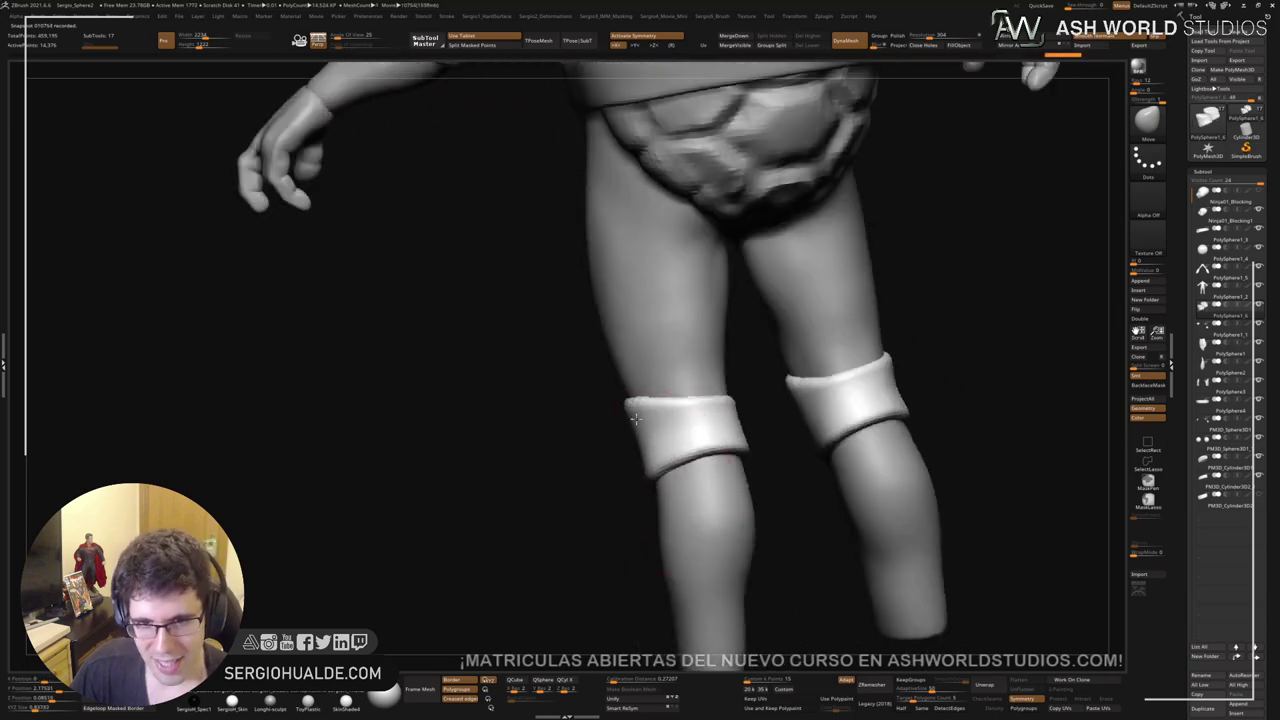
mouse_move(649, 487)
right_down()
mouse_move(657, 409)
mouse_move(623, 434)
mouse_move(529, 429)
mouse_move(560, 466)
mouse_move(589, 449)
right_up()
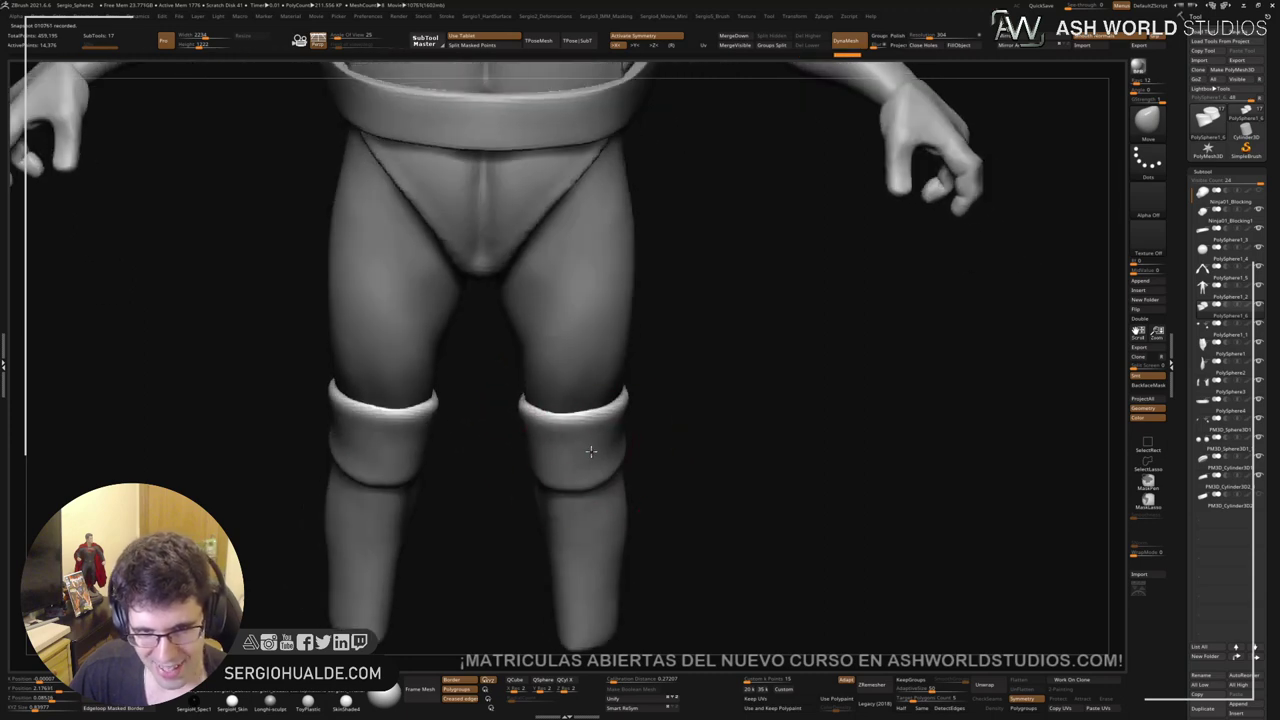
Step: Adjust the front of the knee bands and their lower edges with the Move brush and check the whole figure
drag(589, 451, 600, 489)
right_drag(600, 489, 590, 468)
drag(590, 468, 599, 475)
drag(630, 420, 615, 416)
drag(622, 468, 594, 488)
ctrl+right_drag(595, 489, 640, 443)
drag(674, 443, 672, 441)
mouse_move(672, 441)
right_down()
mouse_move(686, 440)
mouse_move(651, 443)
mouse_move(691, 400)
mouse_move(711, 452)
mouse_move(680, 421)
right_up()
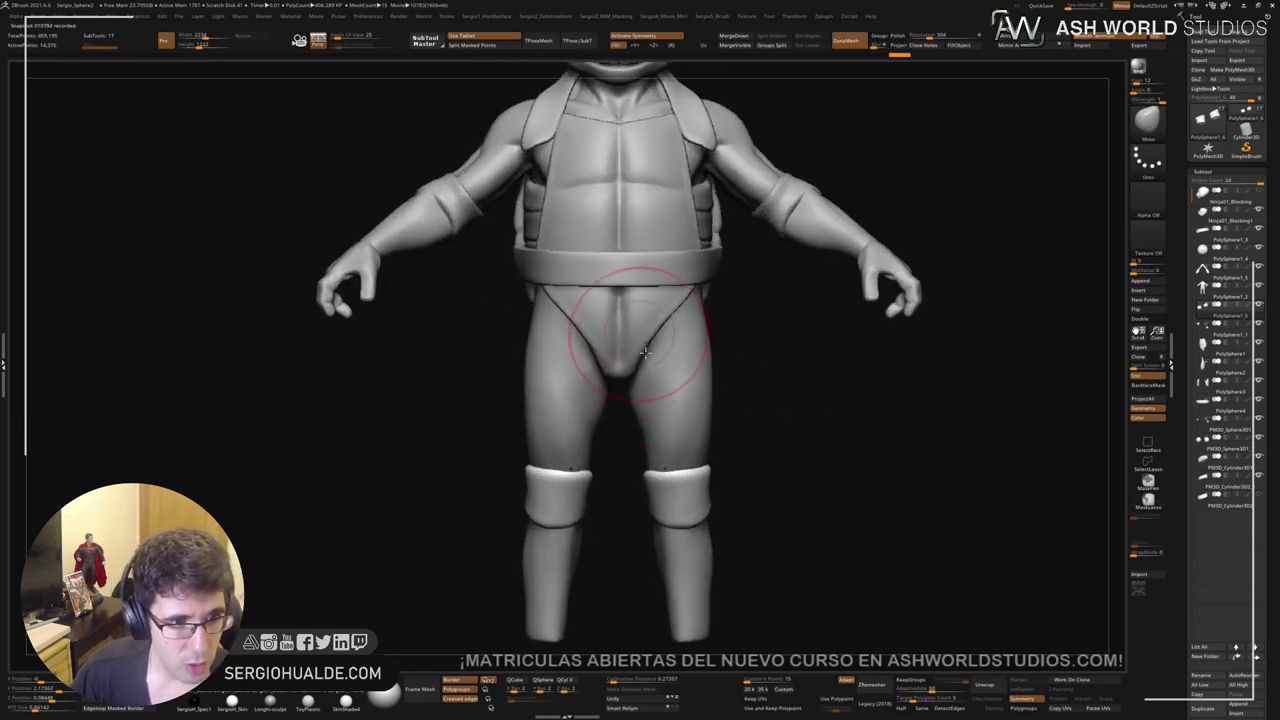
alt+right_drag(640, 334, 662, 446)
ctrl+right_drag(662, 446, 815, 422)
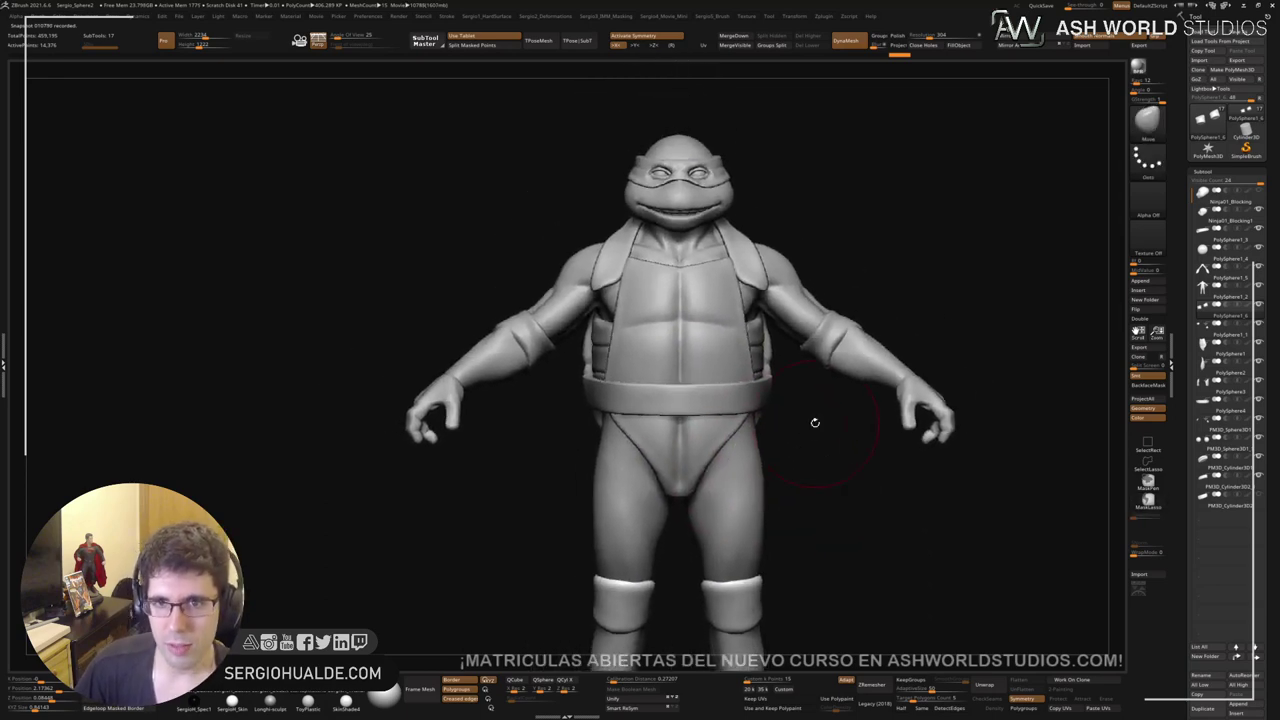